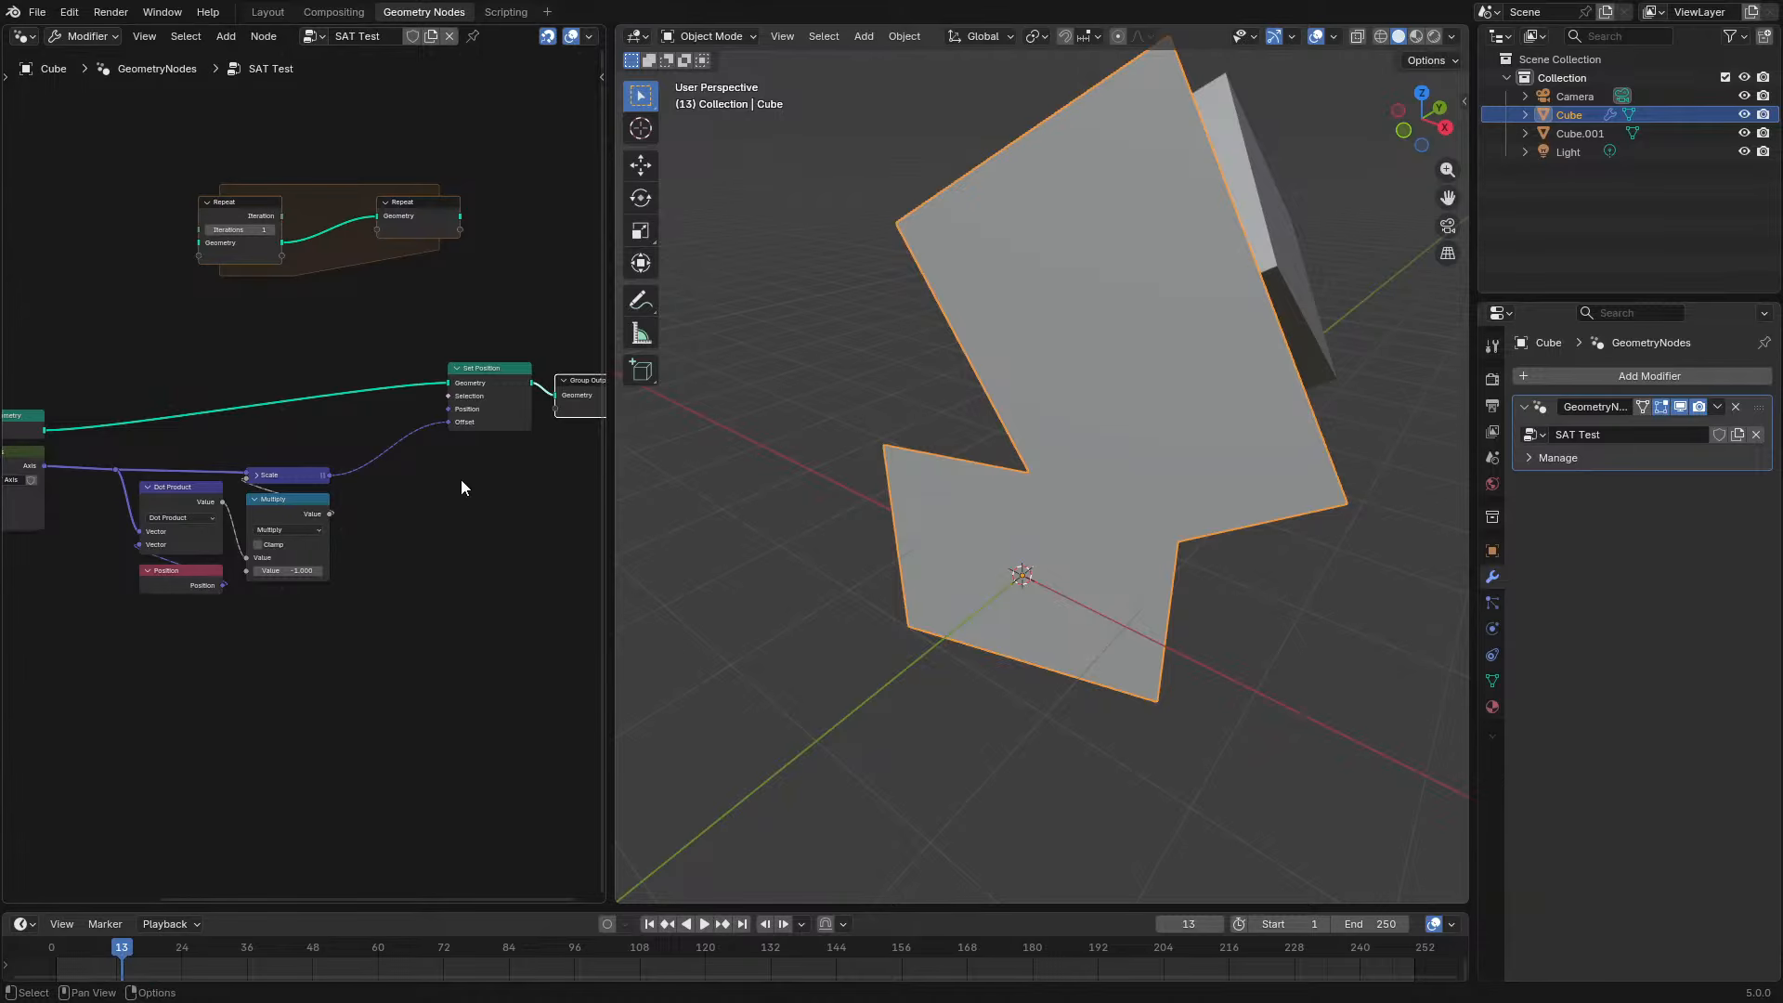
# Examine the flattened projection of both cubes and the separate Cube.001 from several angles, selecting each object in turn
pyautogui.moveTo(835, 446); pyautogui.dragTo(918, 359, button='middle')
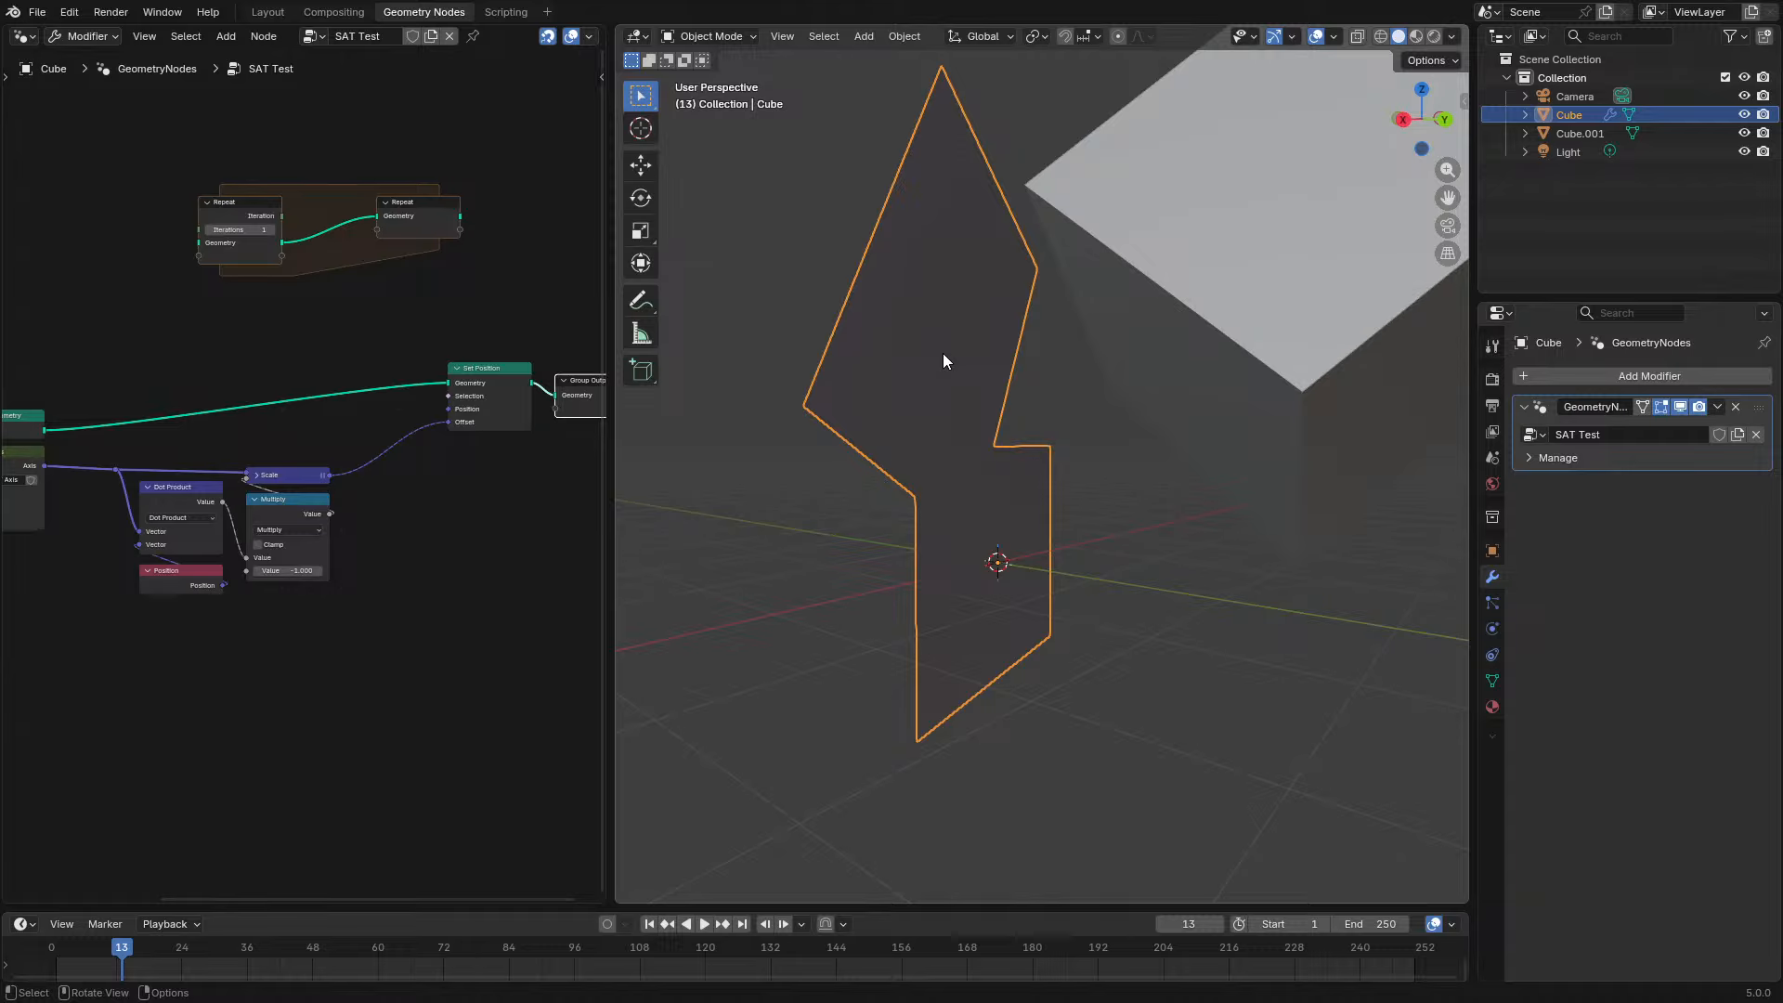
pyautogui.moveTo(944, 362); pyautogui.dragTo(1087, 437, button='middle')
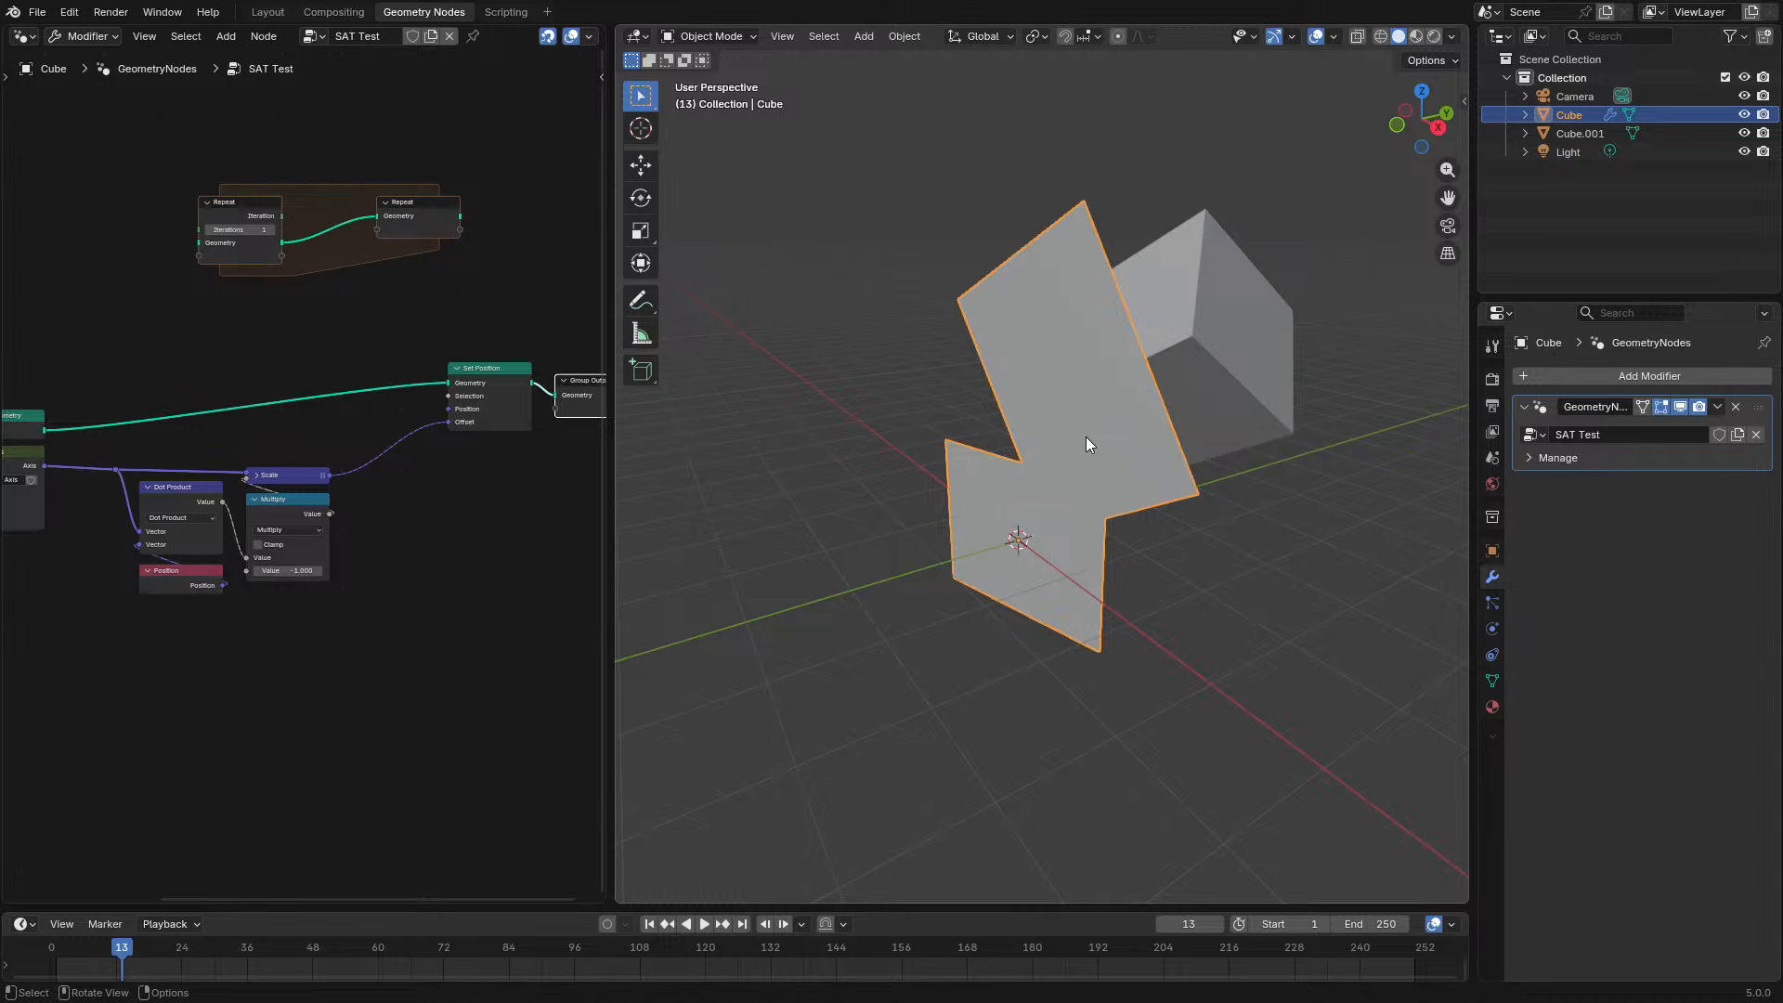
pyautogui.click(1216, 392)
pyautogui.moveTo(1217, 392); pyautogui.dragTo(1144, 407, button='middle')
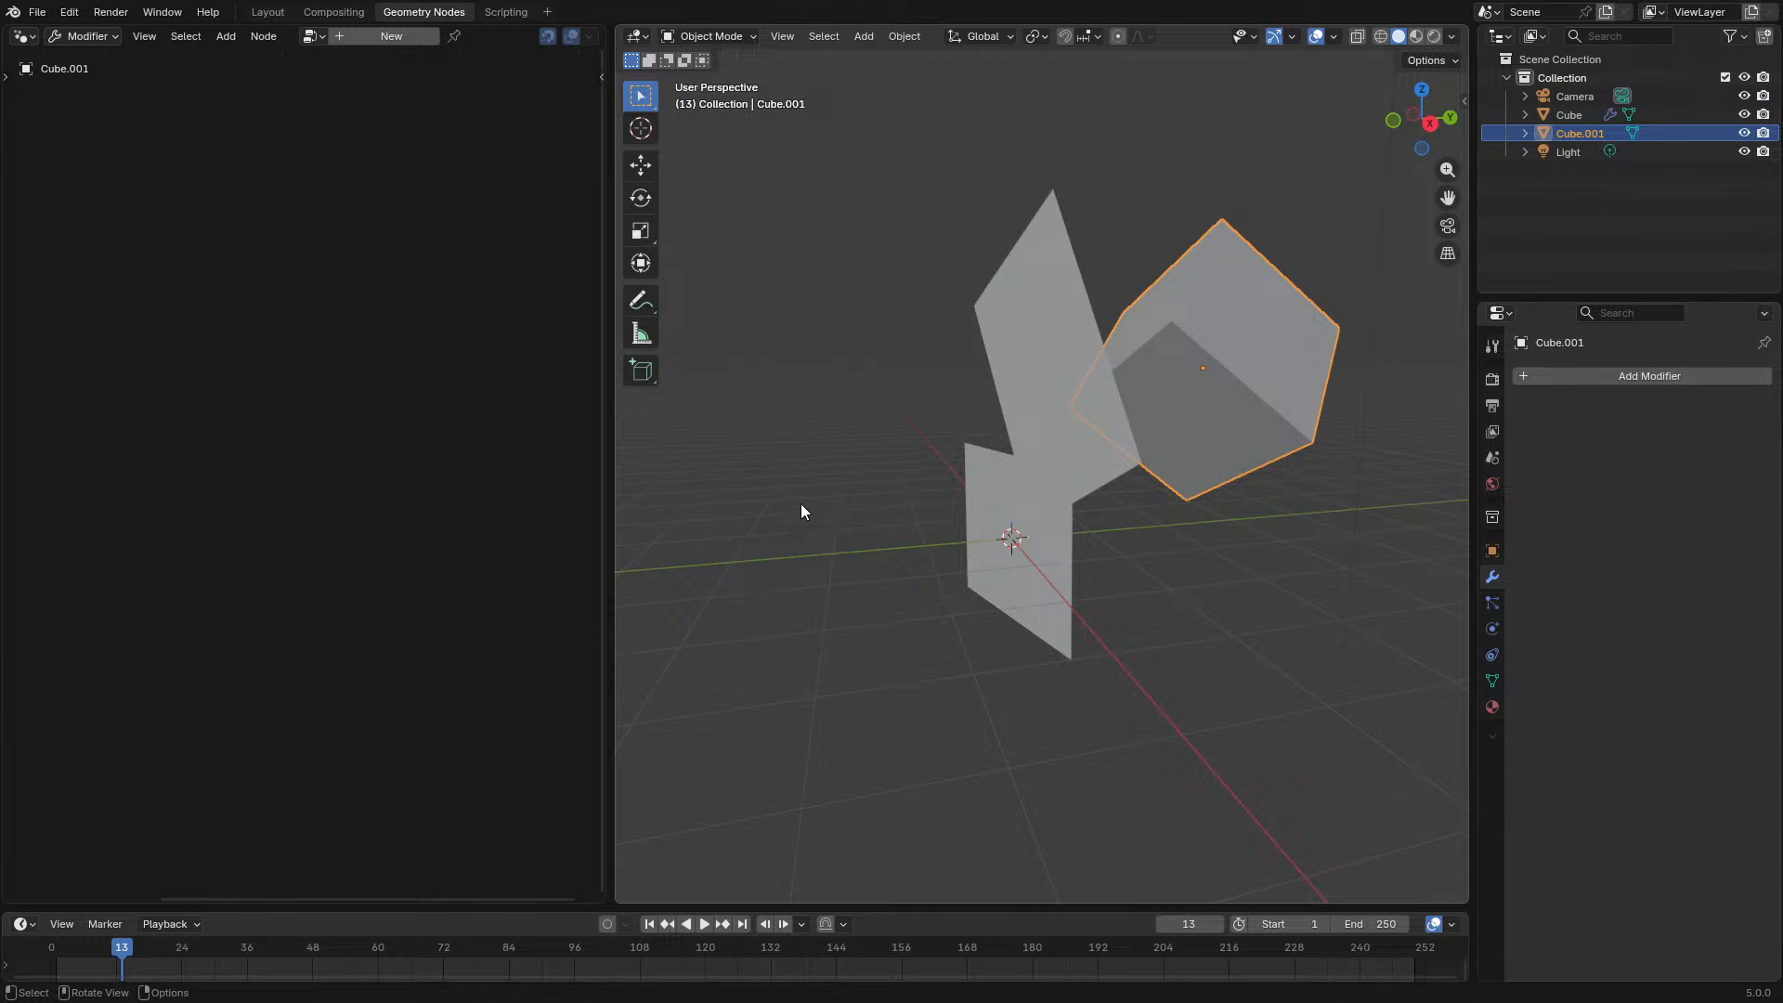
pyautogui.moveTo(1137, 390); pyautogui.dragTo(962, 372, button='middle')
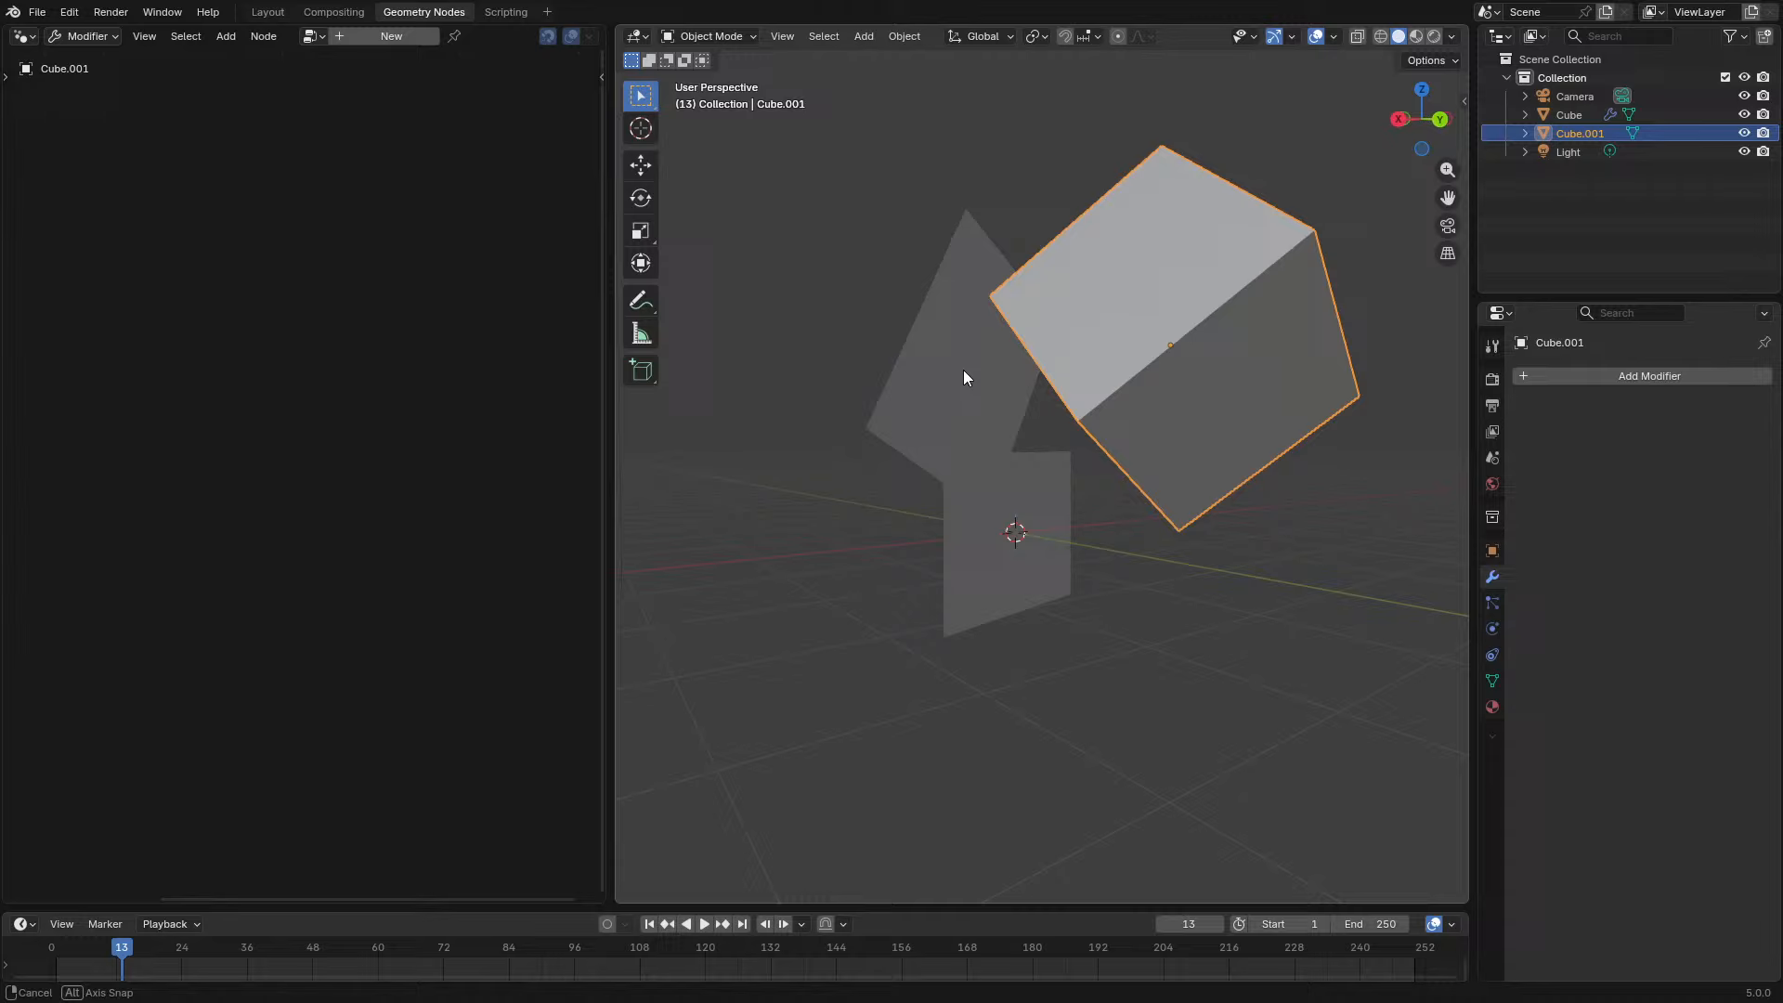
pyautogui.click(915, 441)
pyautogui.moveTo(915, 440); pyautogui.dragTo(1213, 412, button='middle')
pyautogui.click(1213, 412)
pyautogui.click(1005, 442)
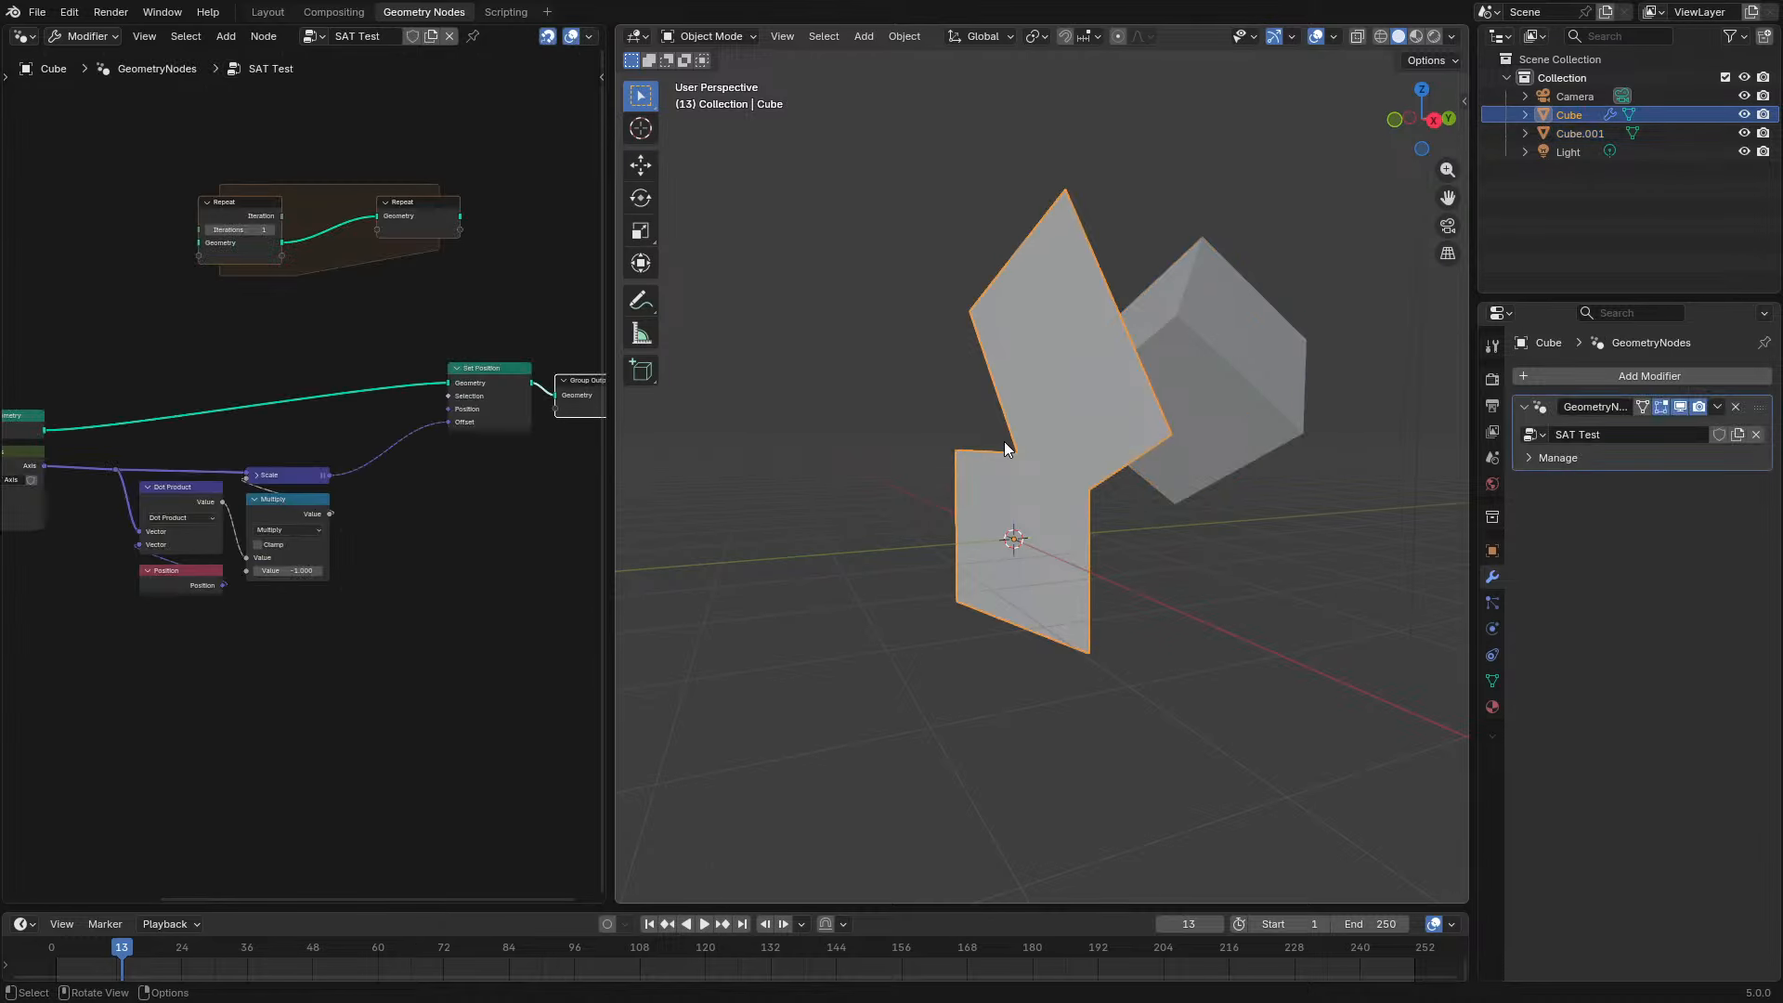
# Examine the SAT Test node tree from its inputs through SAT Axis, Dot Product, Multiply and Scale to Set Position
pyautogui.moveTo(270, 498); pyautogui.dragTo(372, 516, button='middle')
pyautogui.hotkey('ctrl', 'space')
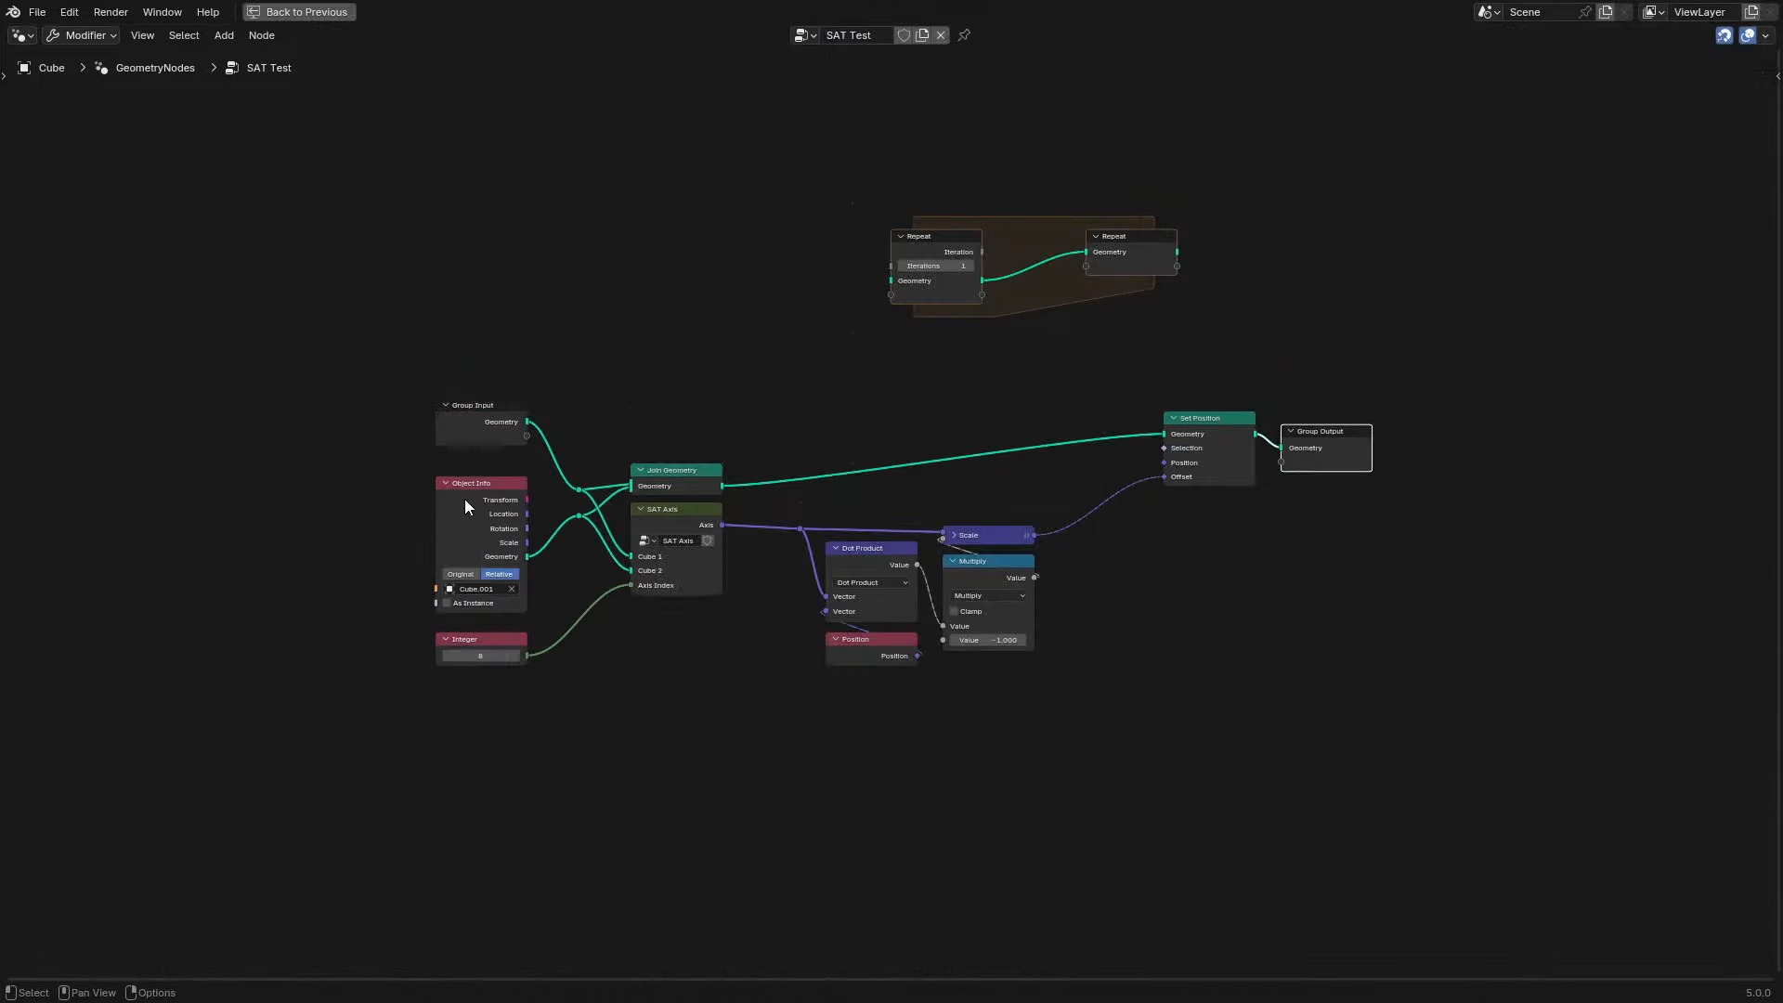
pyautogui.scroll(4, 474, 501)
pyautogui.moveTo(494, 506); pyautogui.dragTo(557, 469, button='middle')
pyautogui.scroll(3, 557, 475)
pyautogui.scroll(-1, 544, 470)
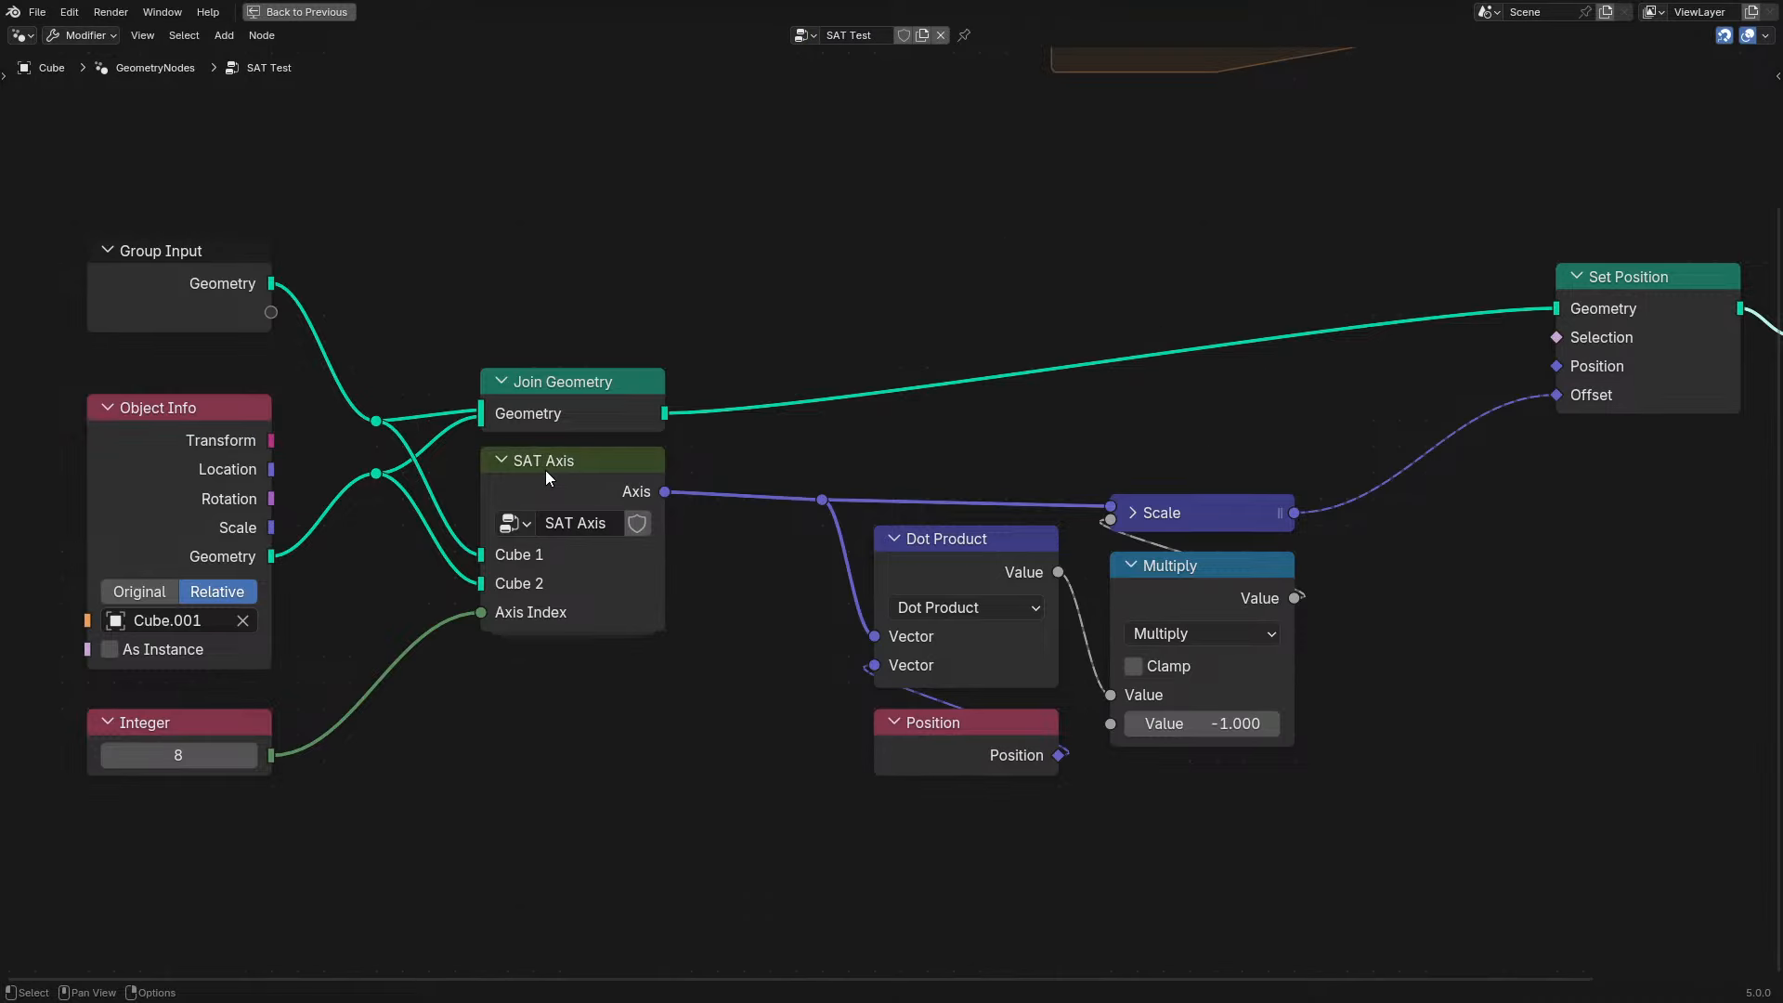
pyautogui.hotkey('ctrl', 'space')
pyautogui.moveTo(1055, 450); pyautogui.dragTo(1066, 488, button='middle')
pyautogui.moveTo(262, 452); pyautogui.dragTo(368, 442, button='middle')
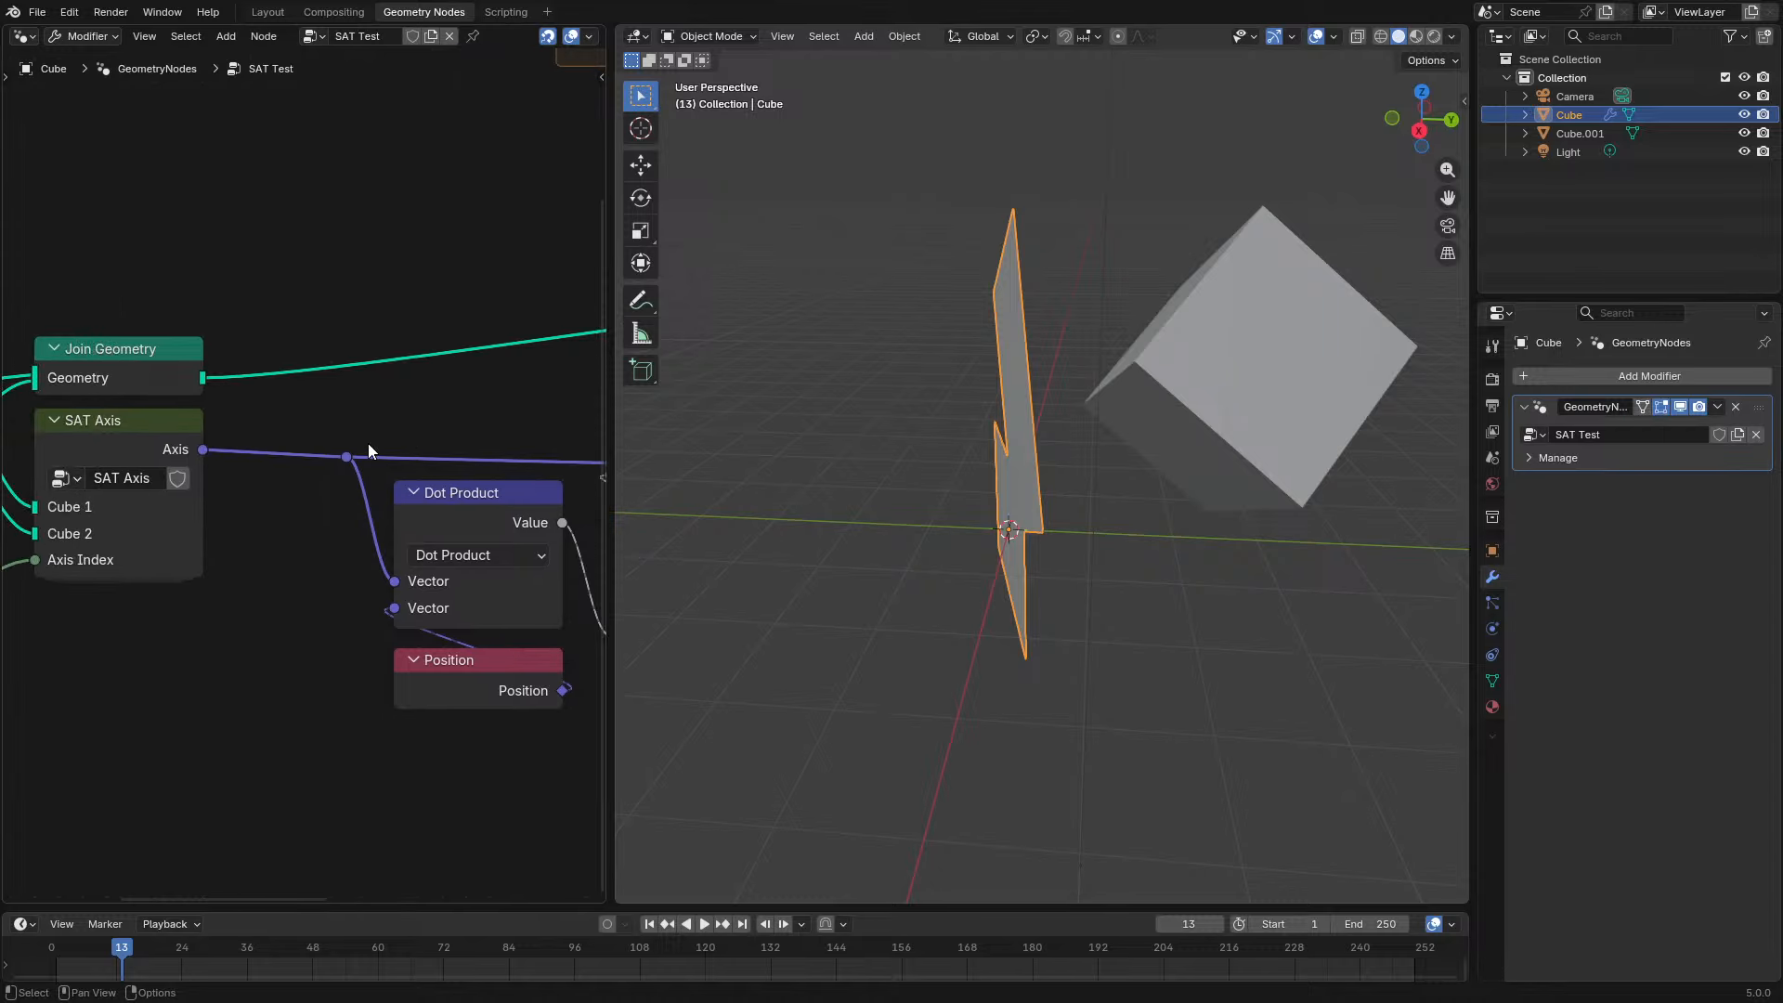
pyautogui.hotkey('ctrl', 'space')
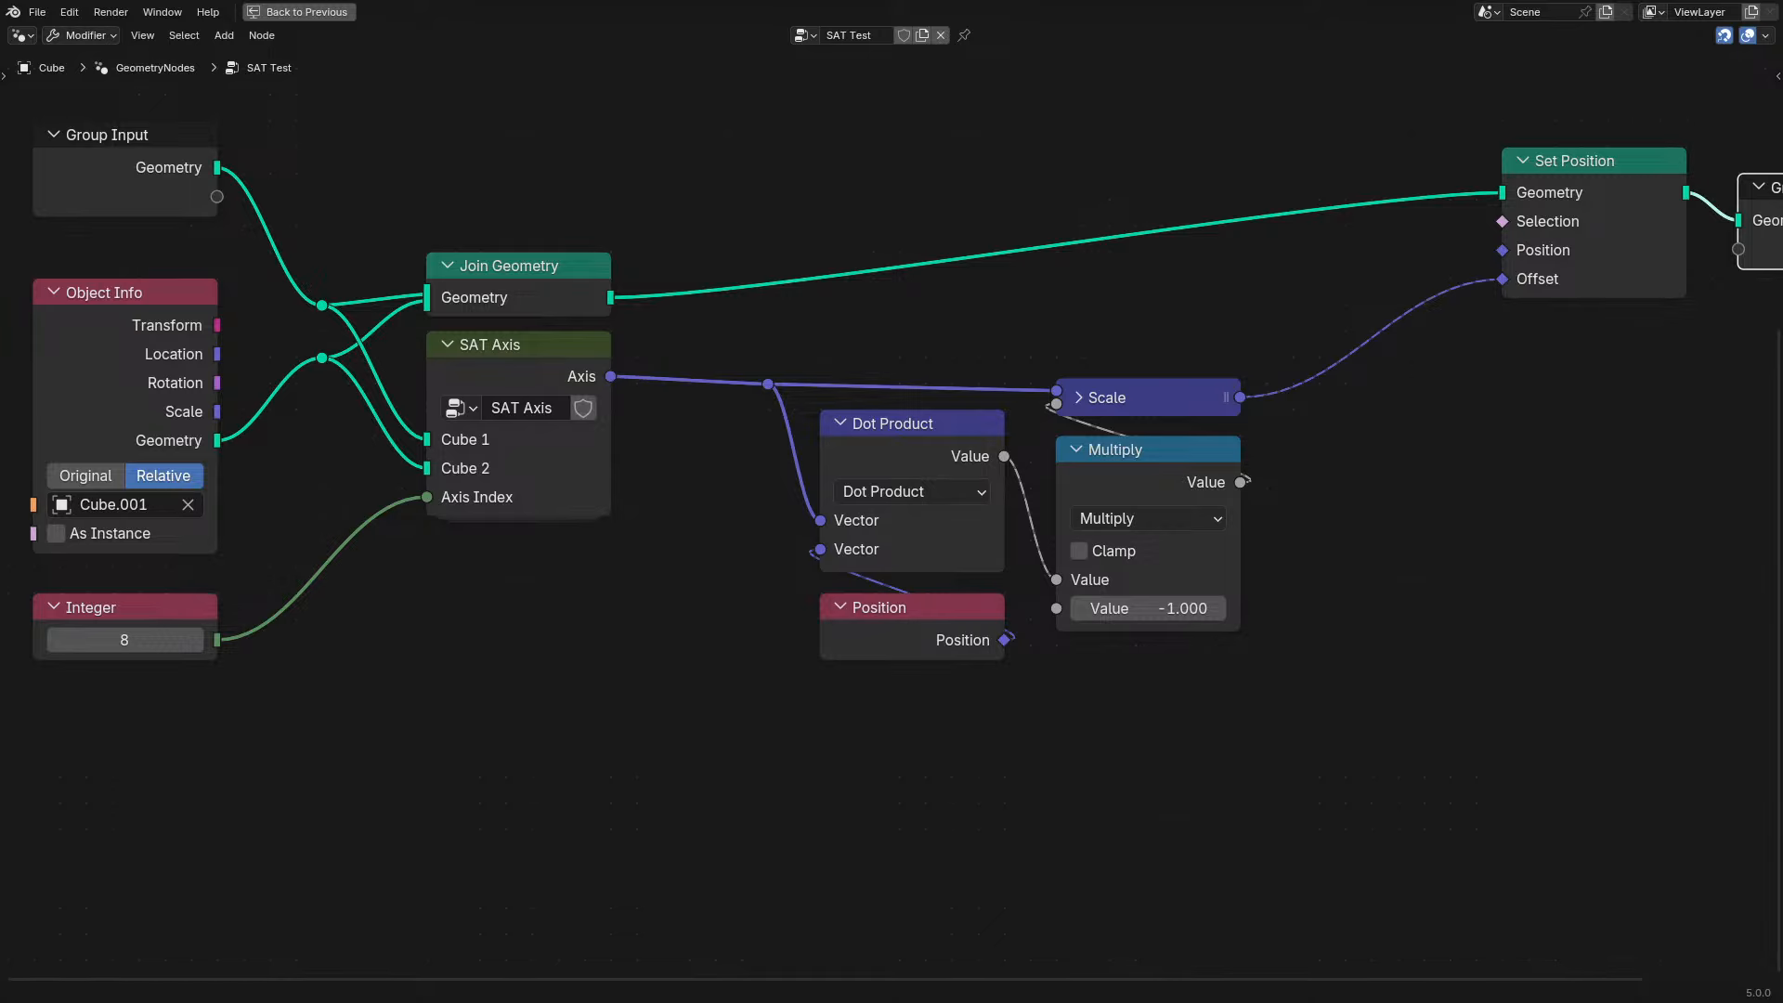
pyautogui.hotkey('ctrl', 'space')
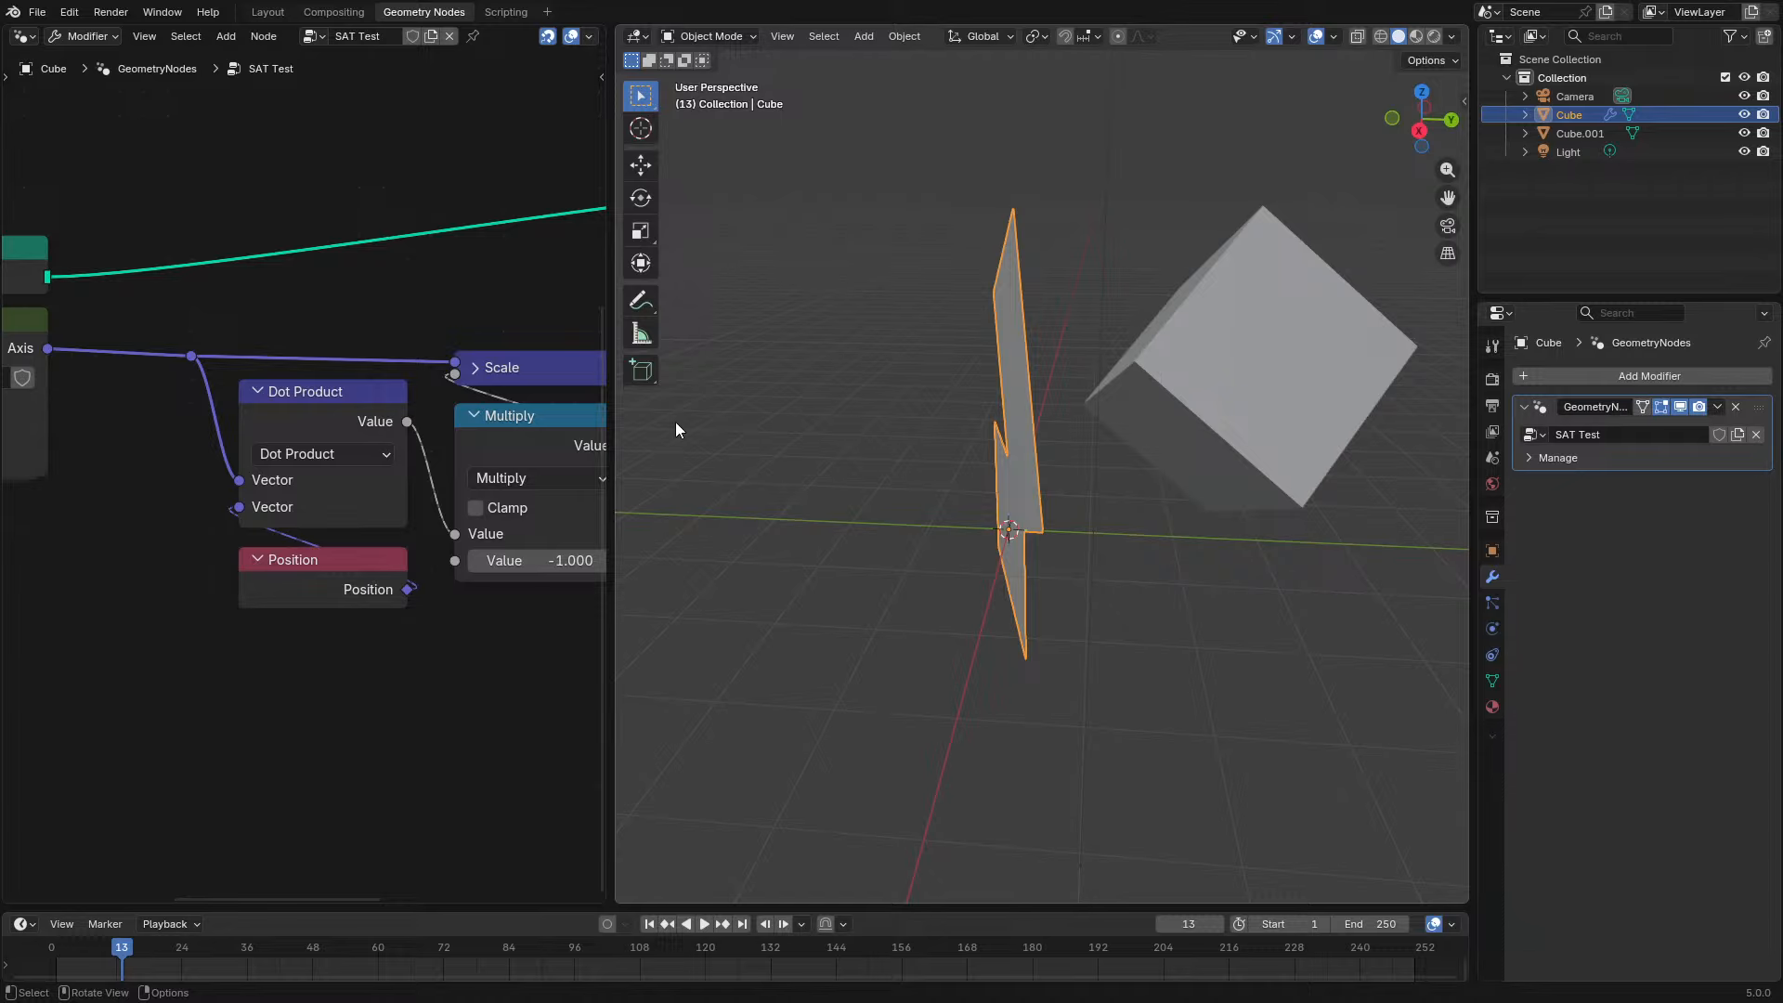
# Preview the Group Input geometry directly at the Group Output, bypassing the Set Position projection
pyautogui.scroll(-2, 346, 476)
pyautogui.moveTo(346, 477); pyautogui.dragTo(136, 504, button='middle')
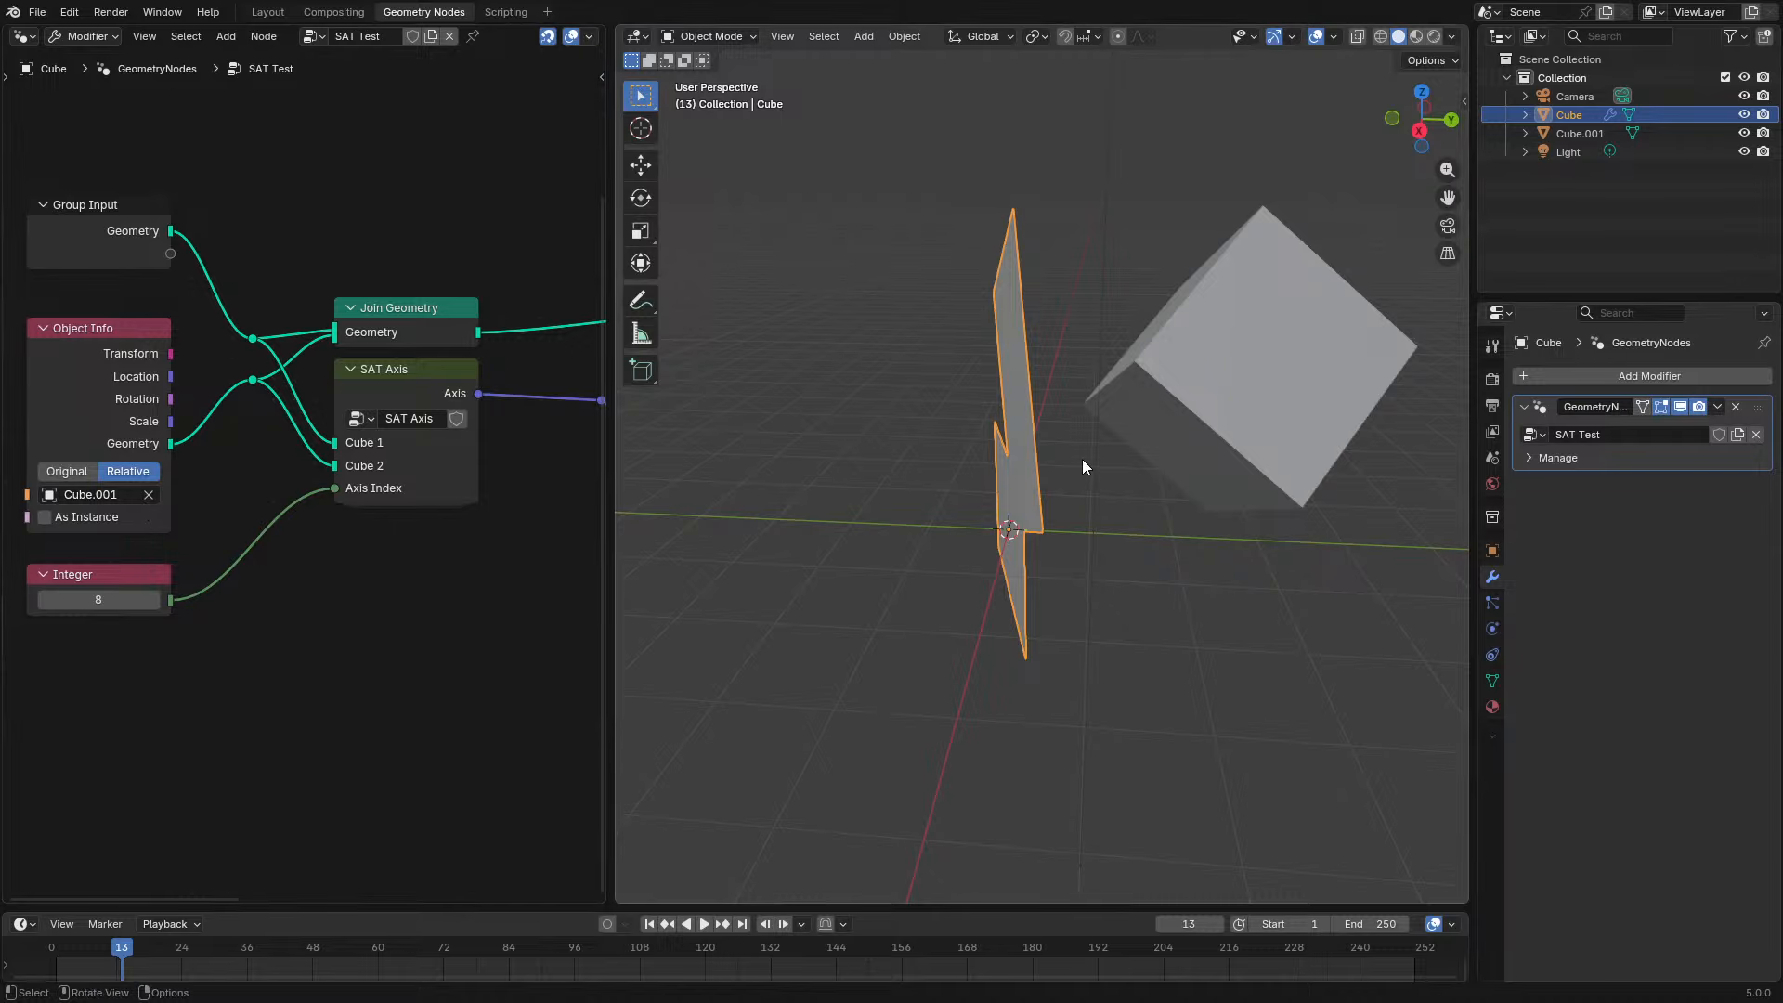
pyautogui.moveTo(1083, 460); pyautogui.dragTo(1157, 473, button='middle')
pyautogui.scroll(-2, 253, 349)
pyautogui.keyDown('ctrl'); pyautogui.keyDown('shift'); pyautogui.click(138, 277); pyautogui.keyUp('shift'); pyautogui.keyUp('ctrl')
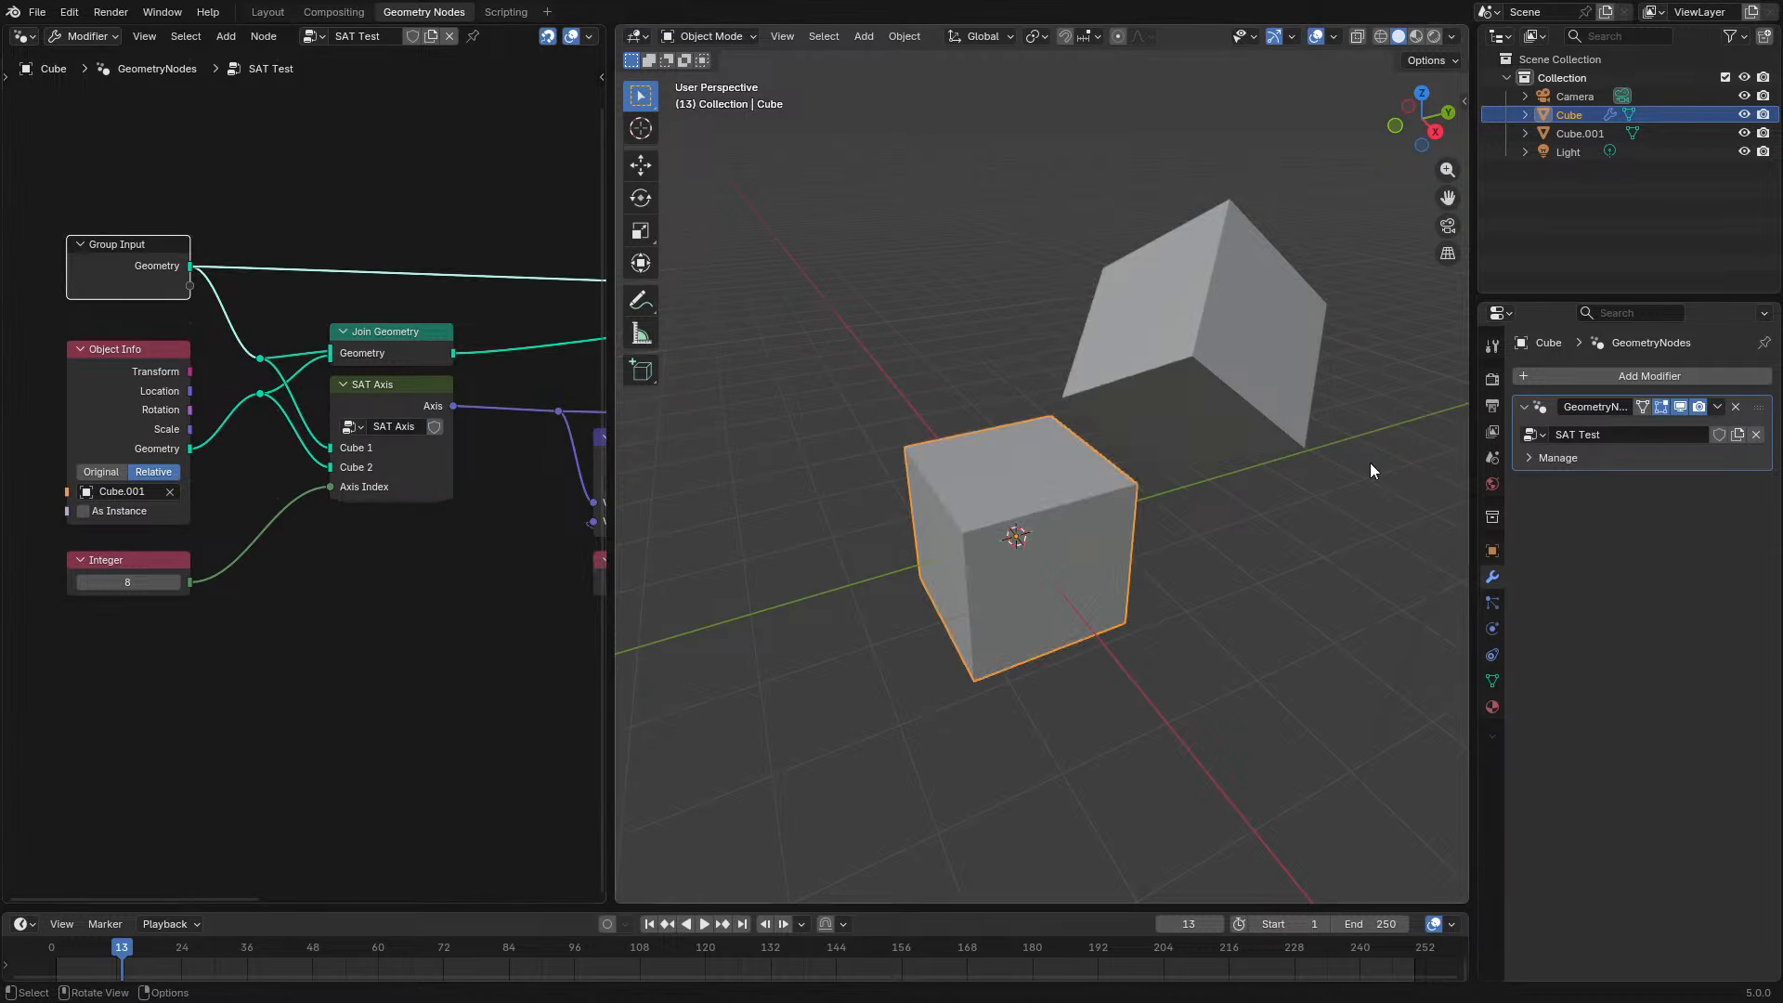
# Examine the gap between the two cubes from several viewing angles in the viewport
pyautogui.moveTo(1095, 380); pyautogui.dragTo(993, 454, button='middle')
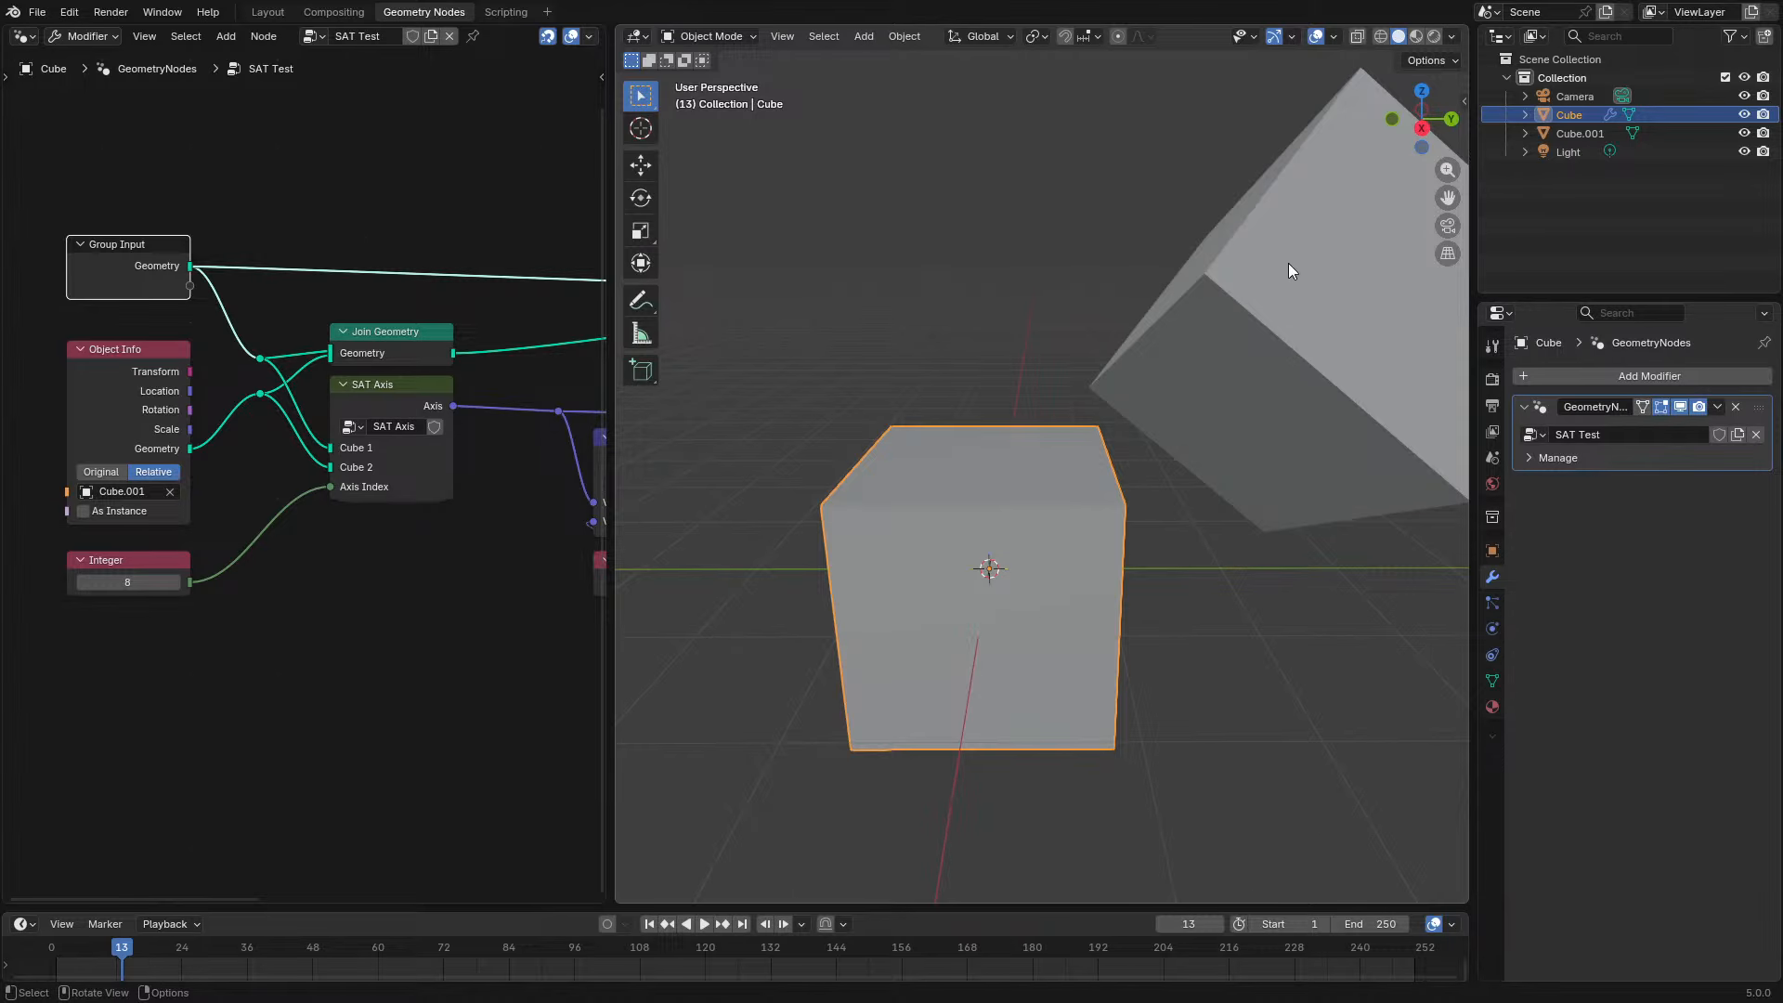
pyautogui.scroll(-2, 1207, 370)
pyautogui.moveTo(1122, 424); pyautogui.dragTo(1034, 459, button='middle')
pyautogui.scroll(2, 943, 360)
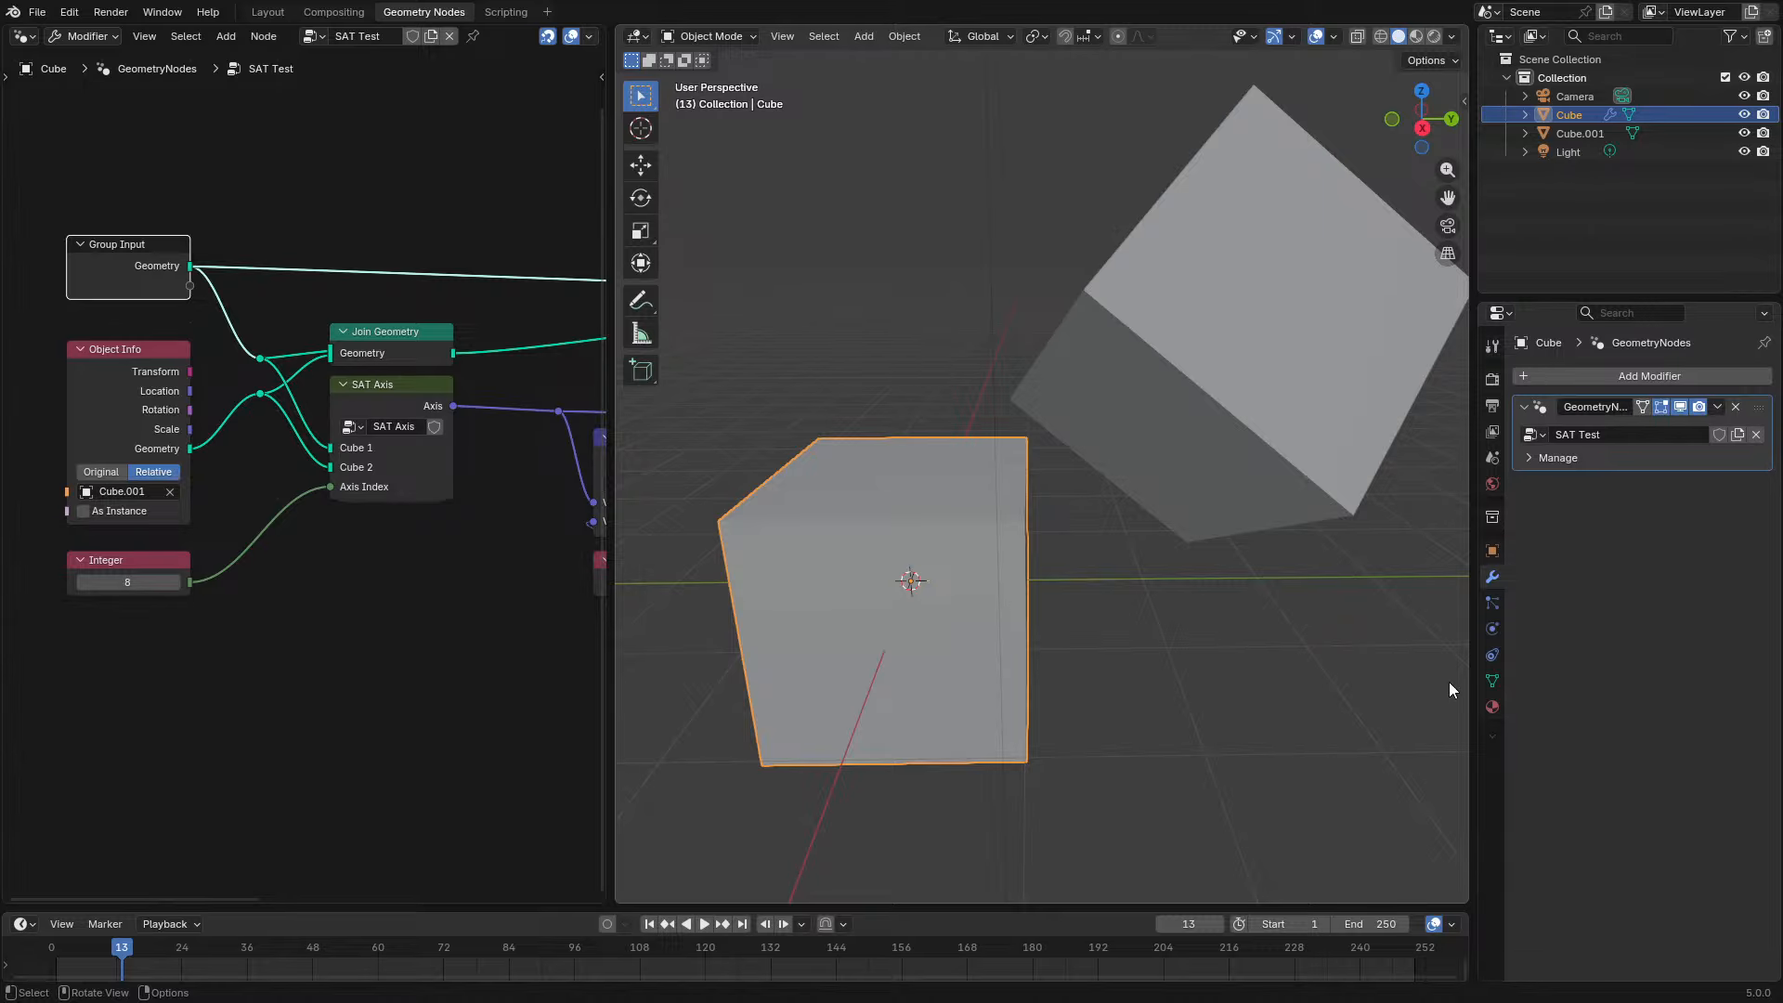
pyautogui.moveTo(1044, 561); pyautogui.dragTo(1001, 560, button='middle')
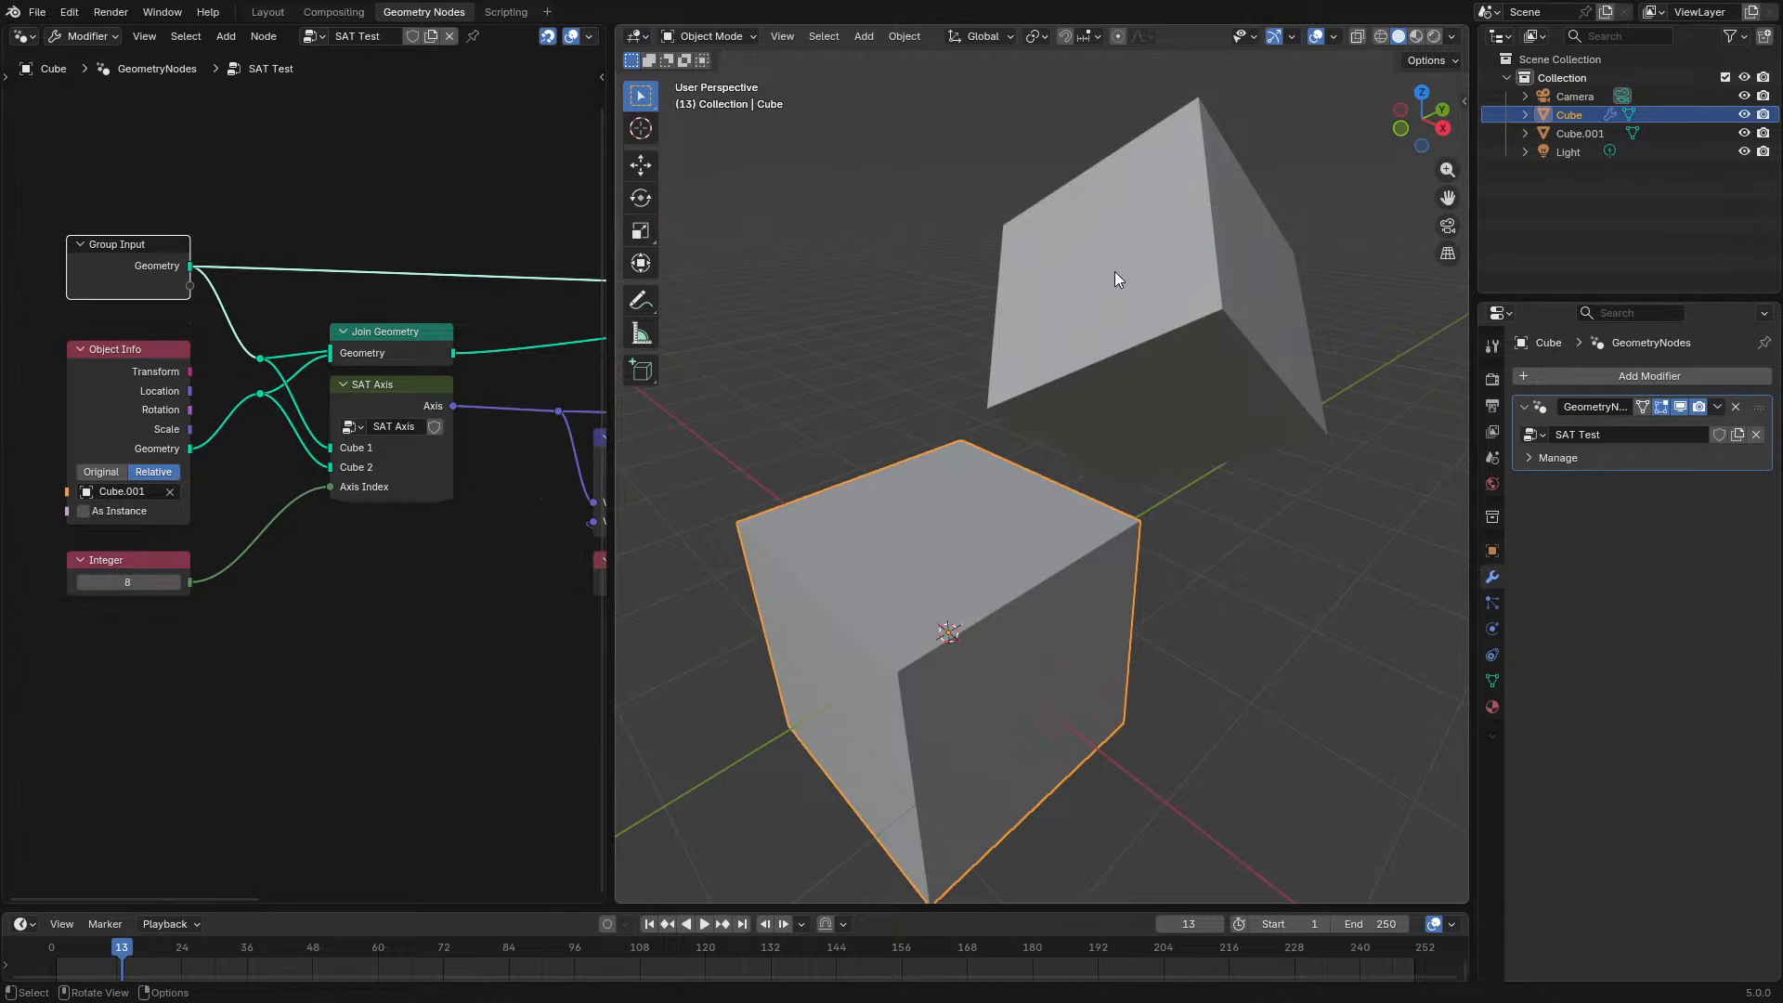
pyautogui.scroll(-2, 1149, 411)
pyautogui.moveTo(1152, 404); pyautogui.dragTo(1112, 382, button='middle')
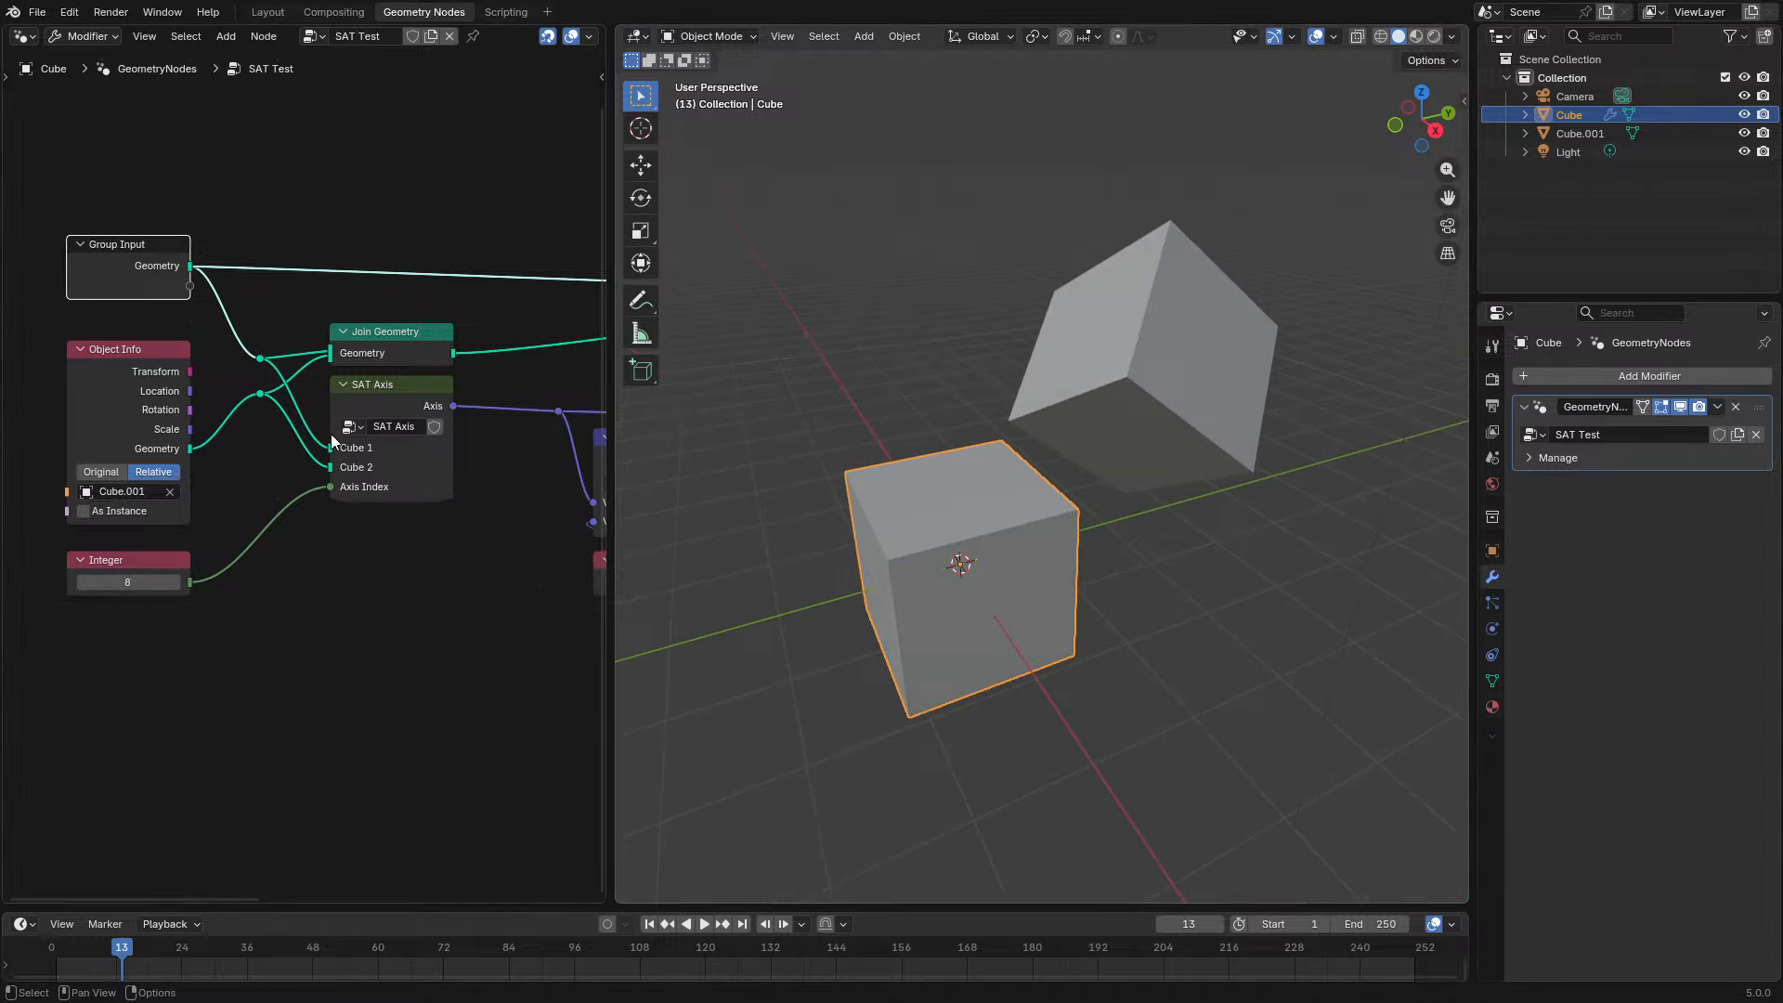
# Enter the SAT Axis node group, examine its 15 Axis and Axis index frames, and return to the SAT Test tree
pyautogui.hotkey('ctrl', 'space')
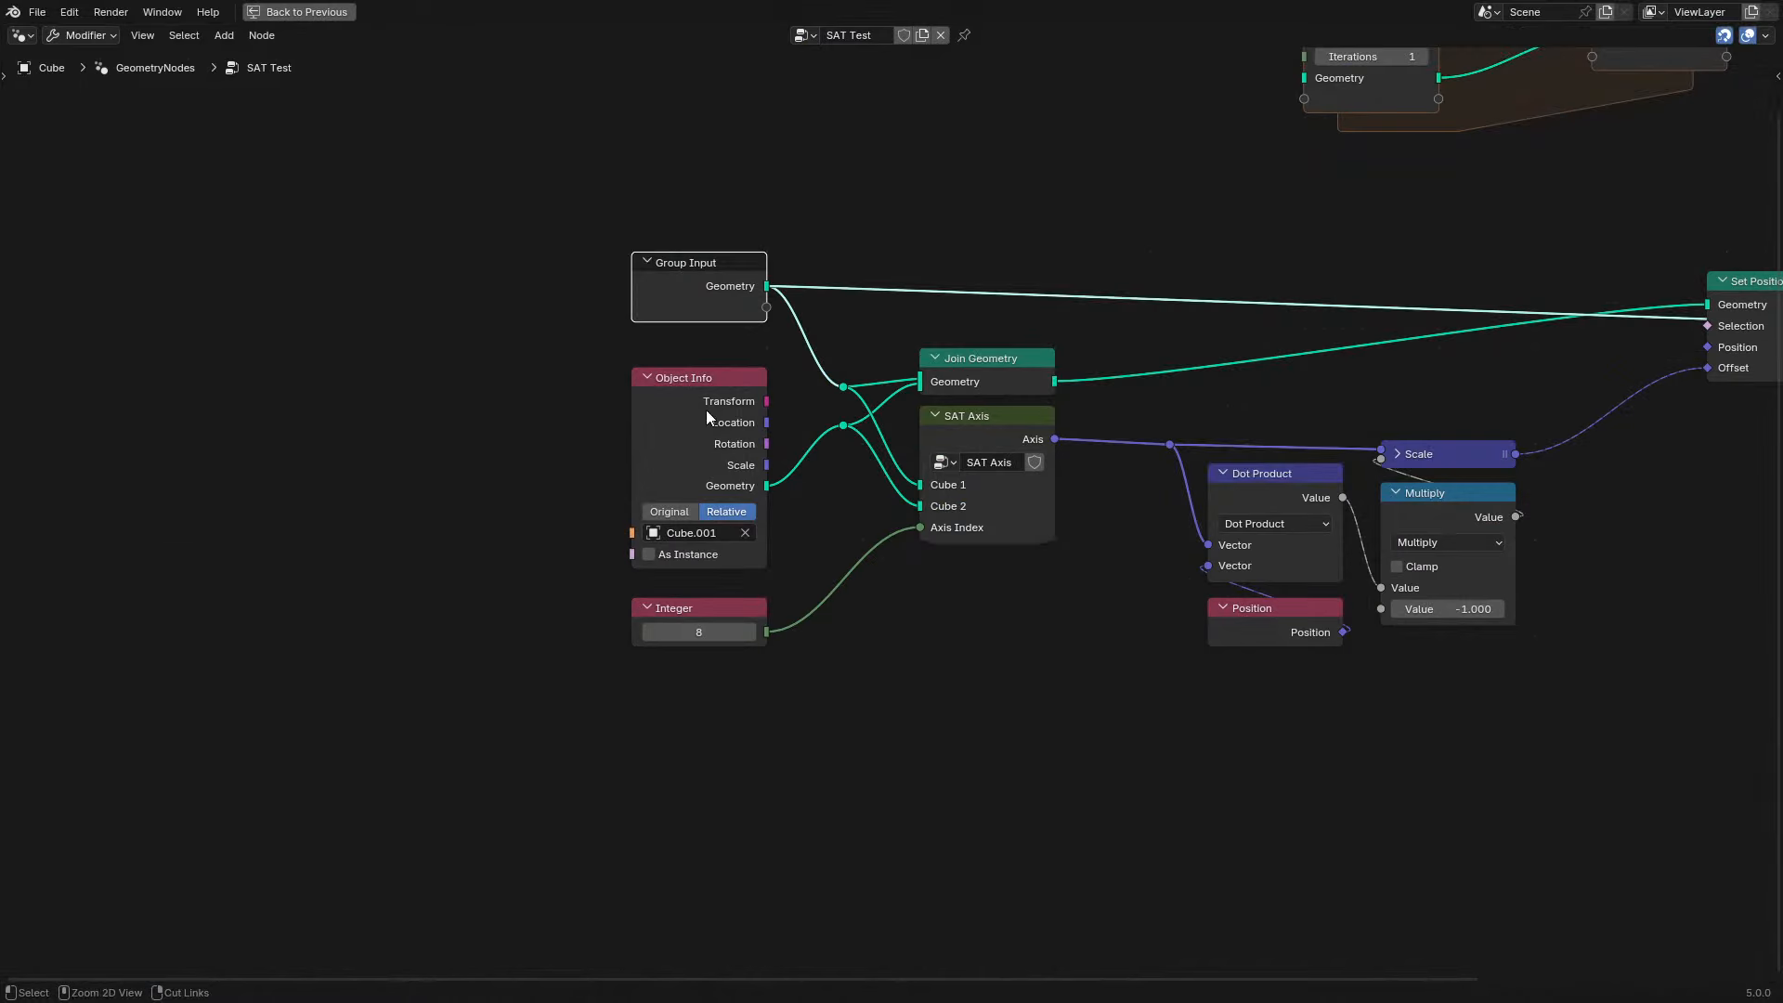
pyautogui.press('Tab')
pyautogui.scroll(-2, 865, 477)
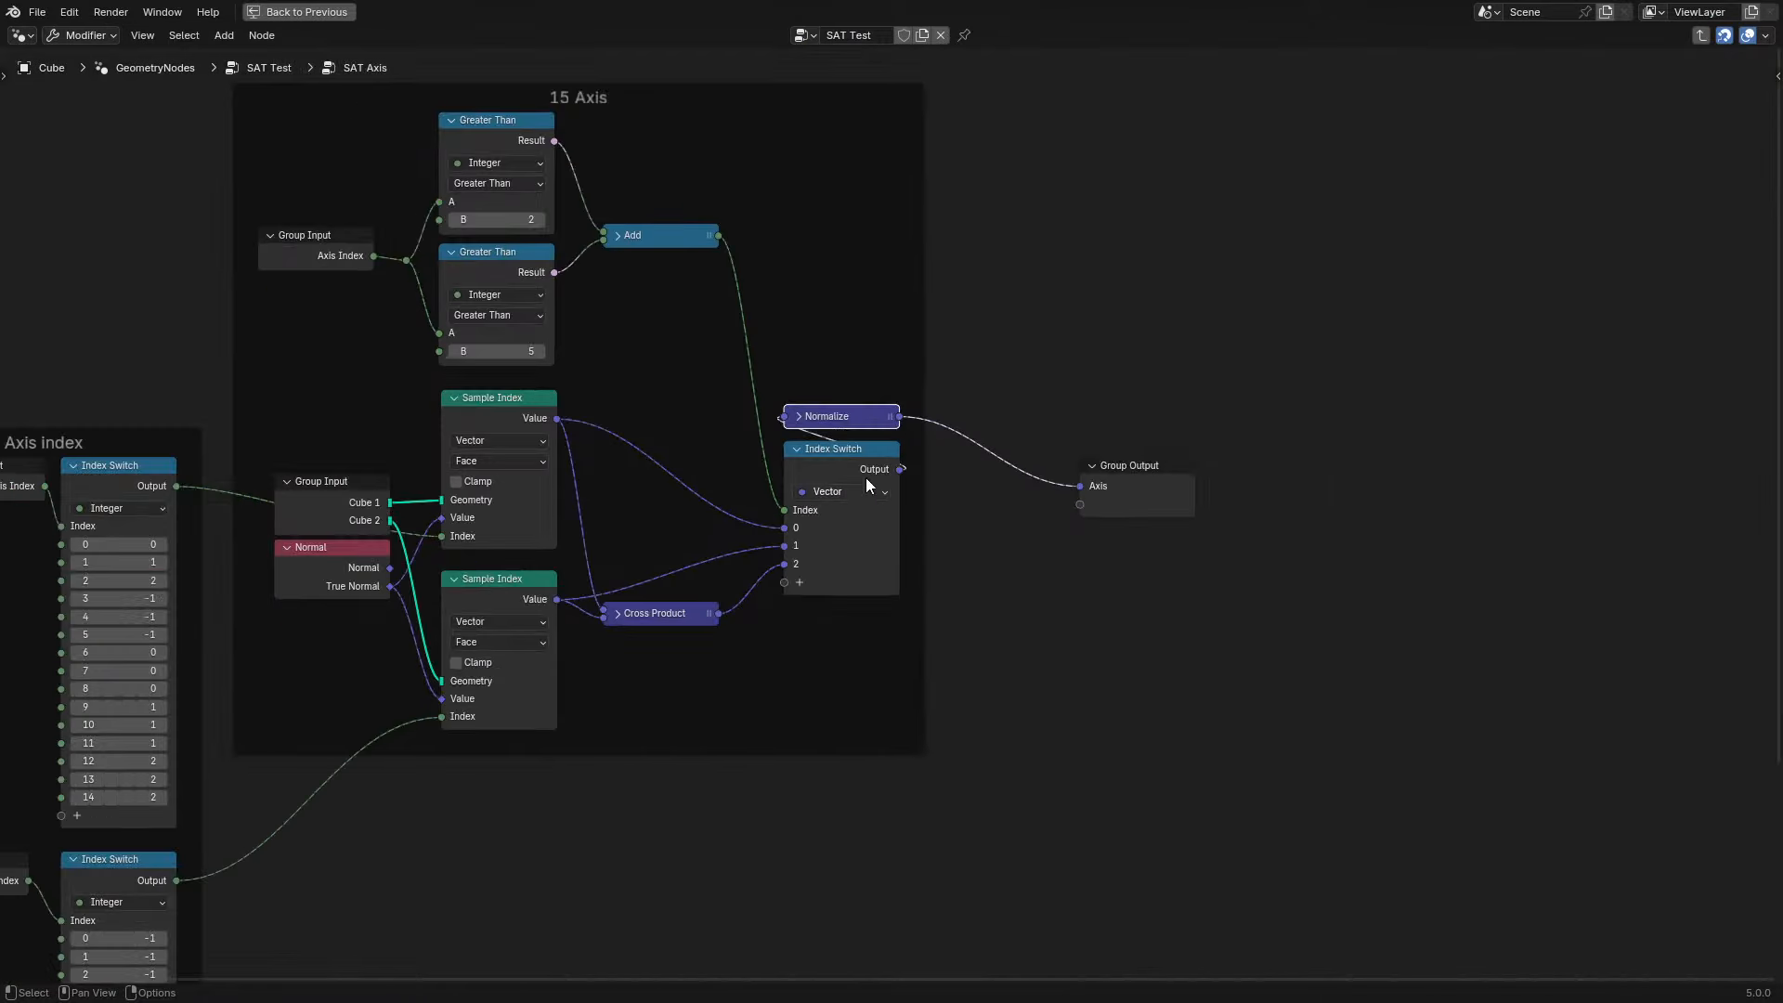
pyautogui.scroll(-1, 960, 592)
pyautogui.moveTo(944, 542); pyautogui.dragTo(1148, 452, button='middle')
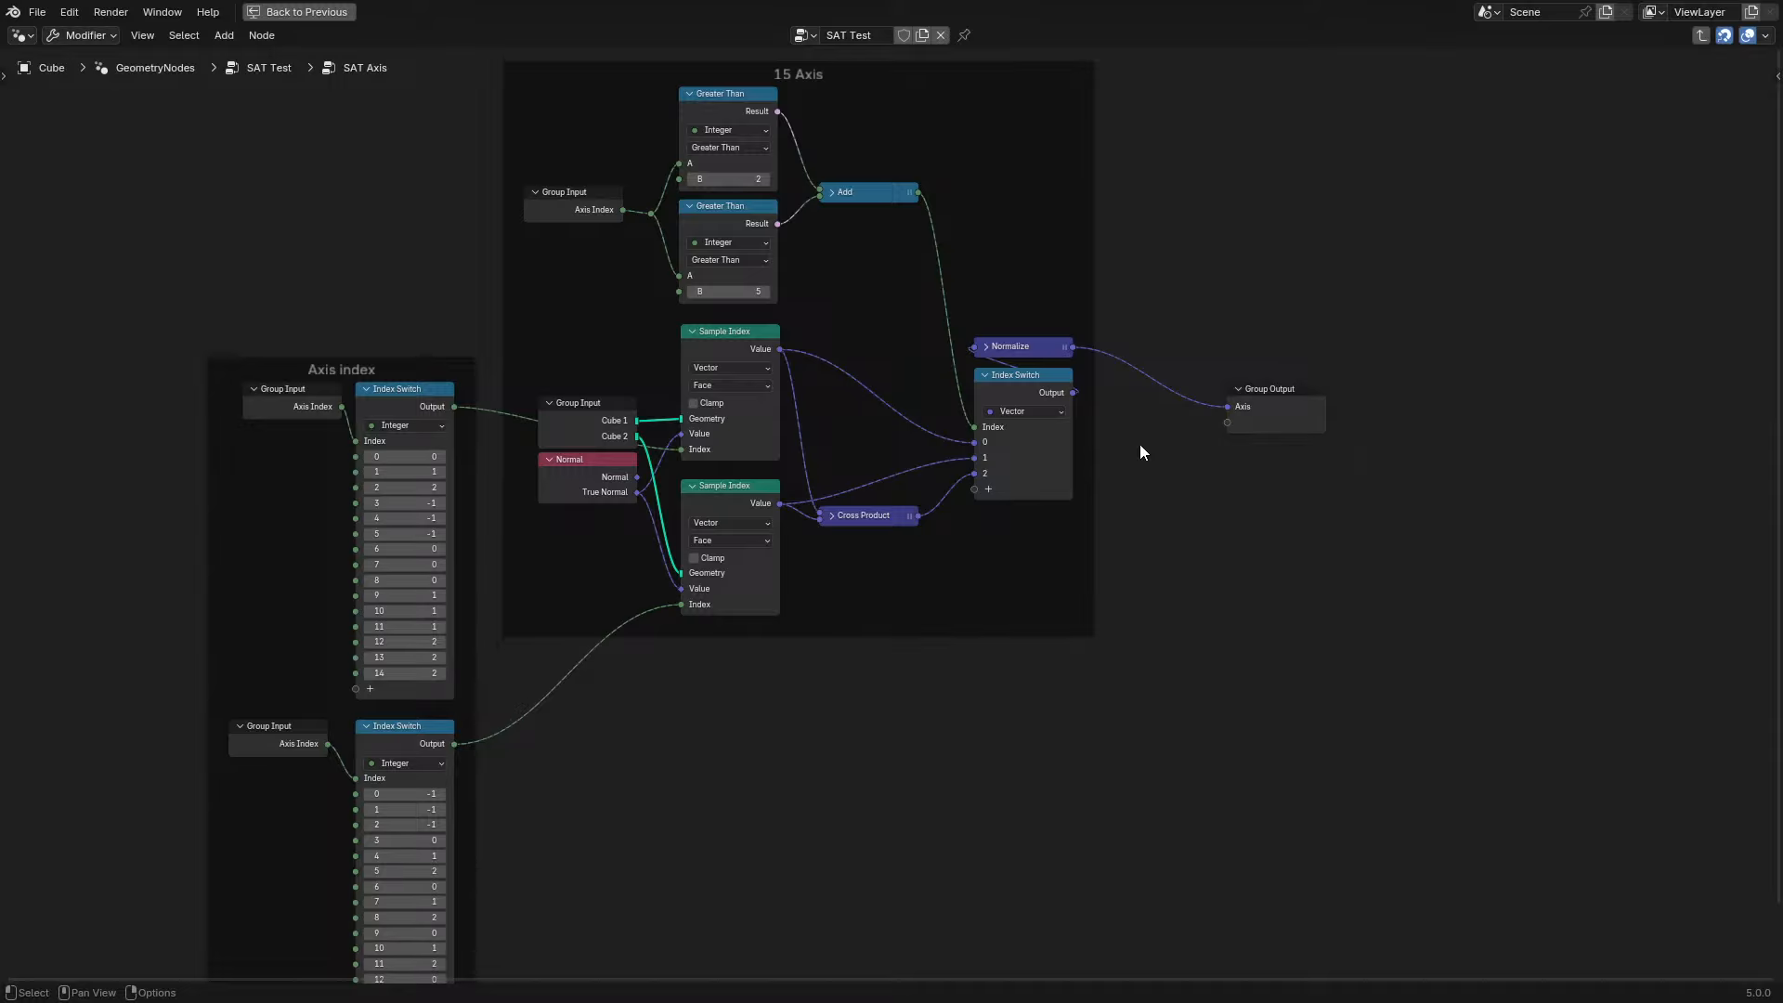
pyautogui.moveTo(732, 347); pyautogui.dragTo(872, 416, button='middle')
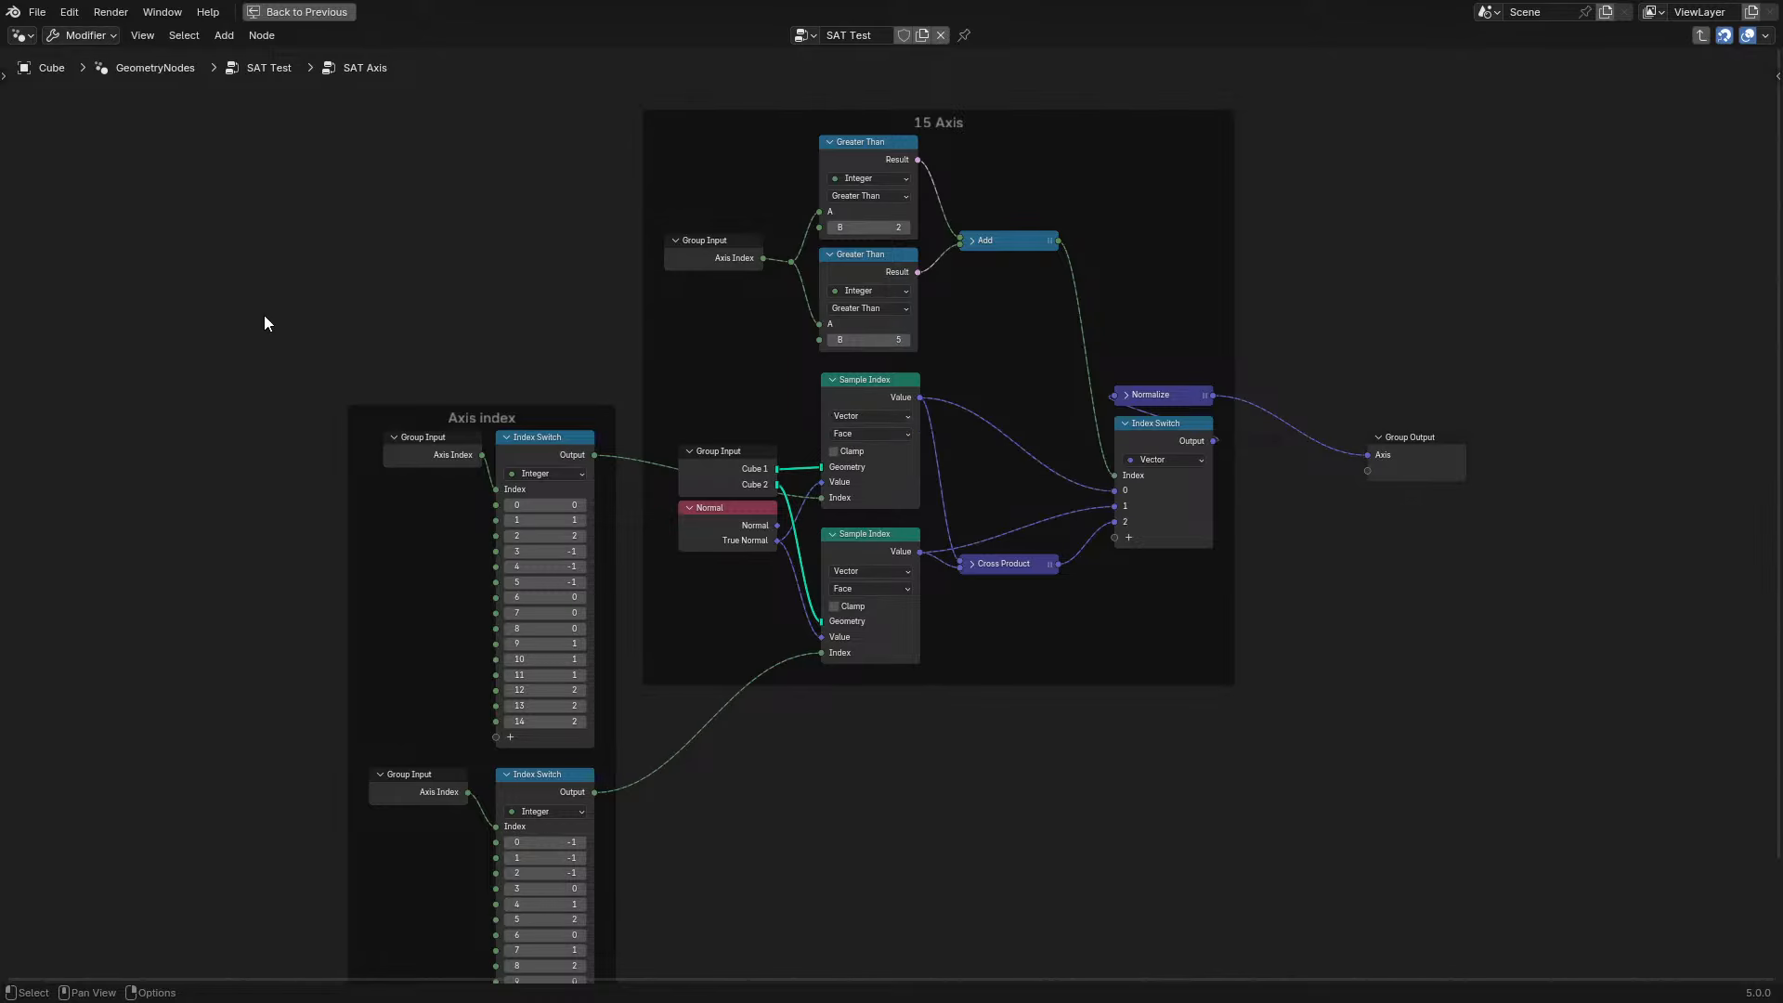
pyautogui.scroll(1, 558, 251)
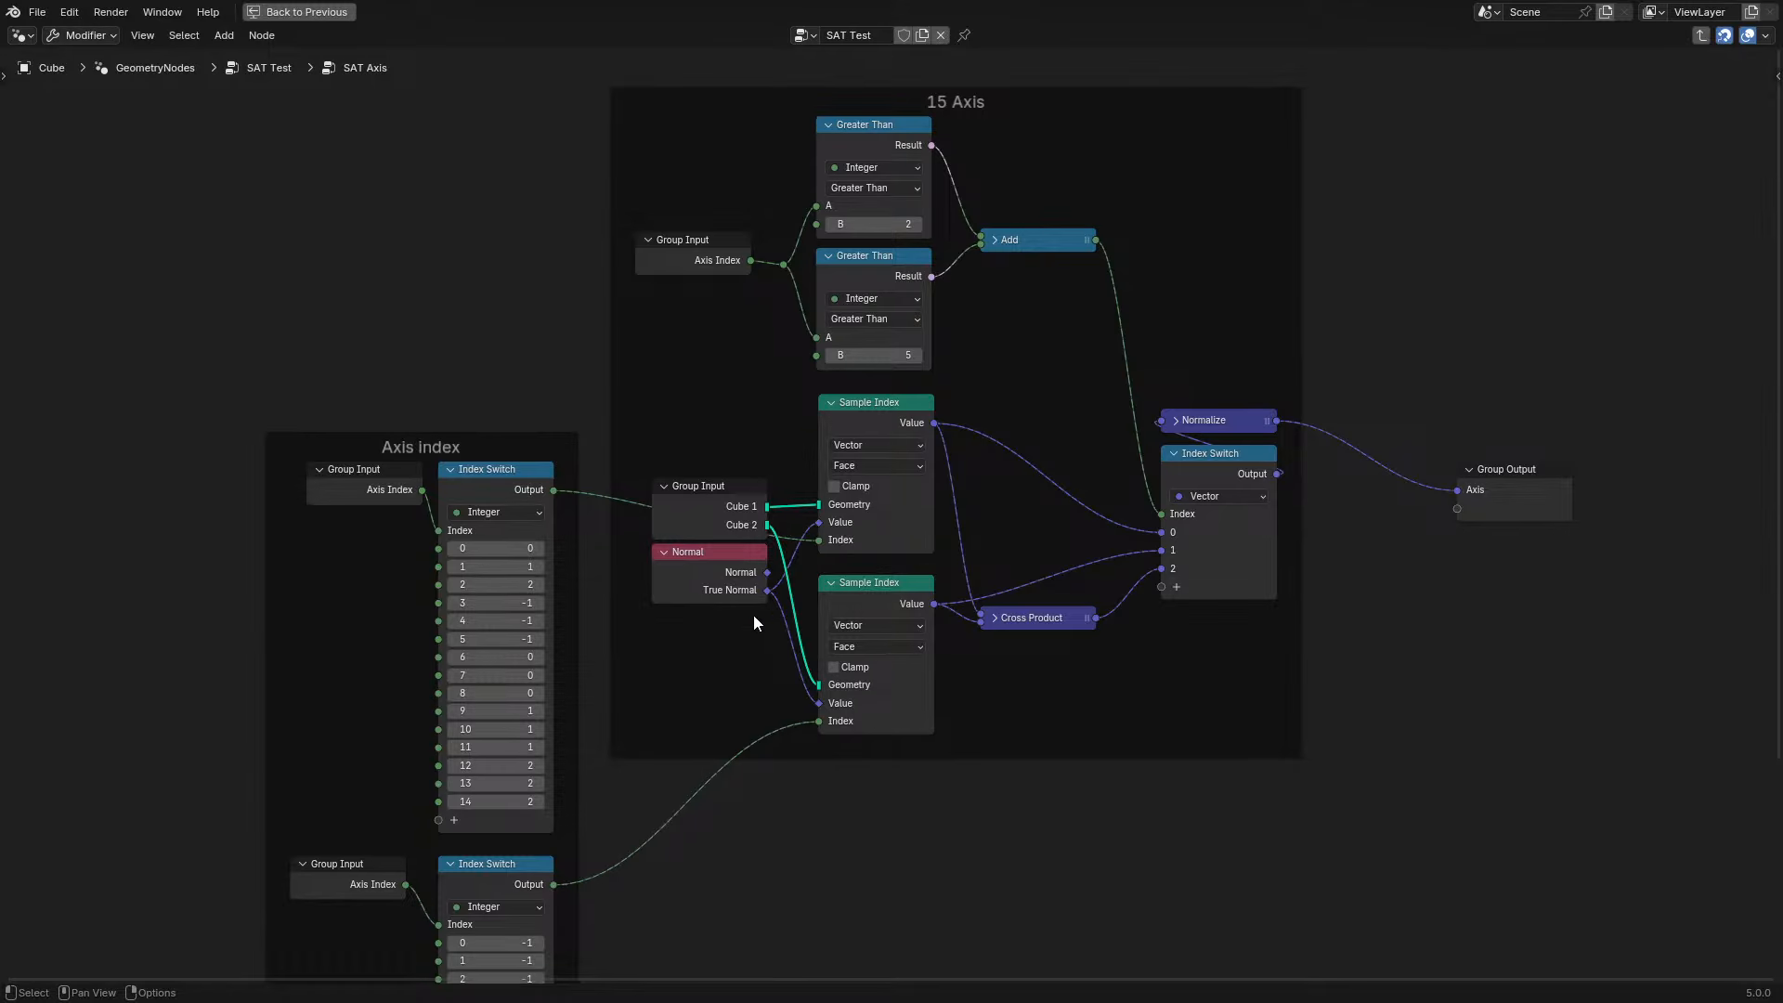
pyautogui.scroll(4, 892, 509)
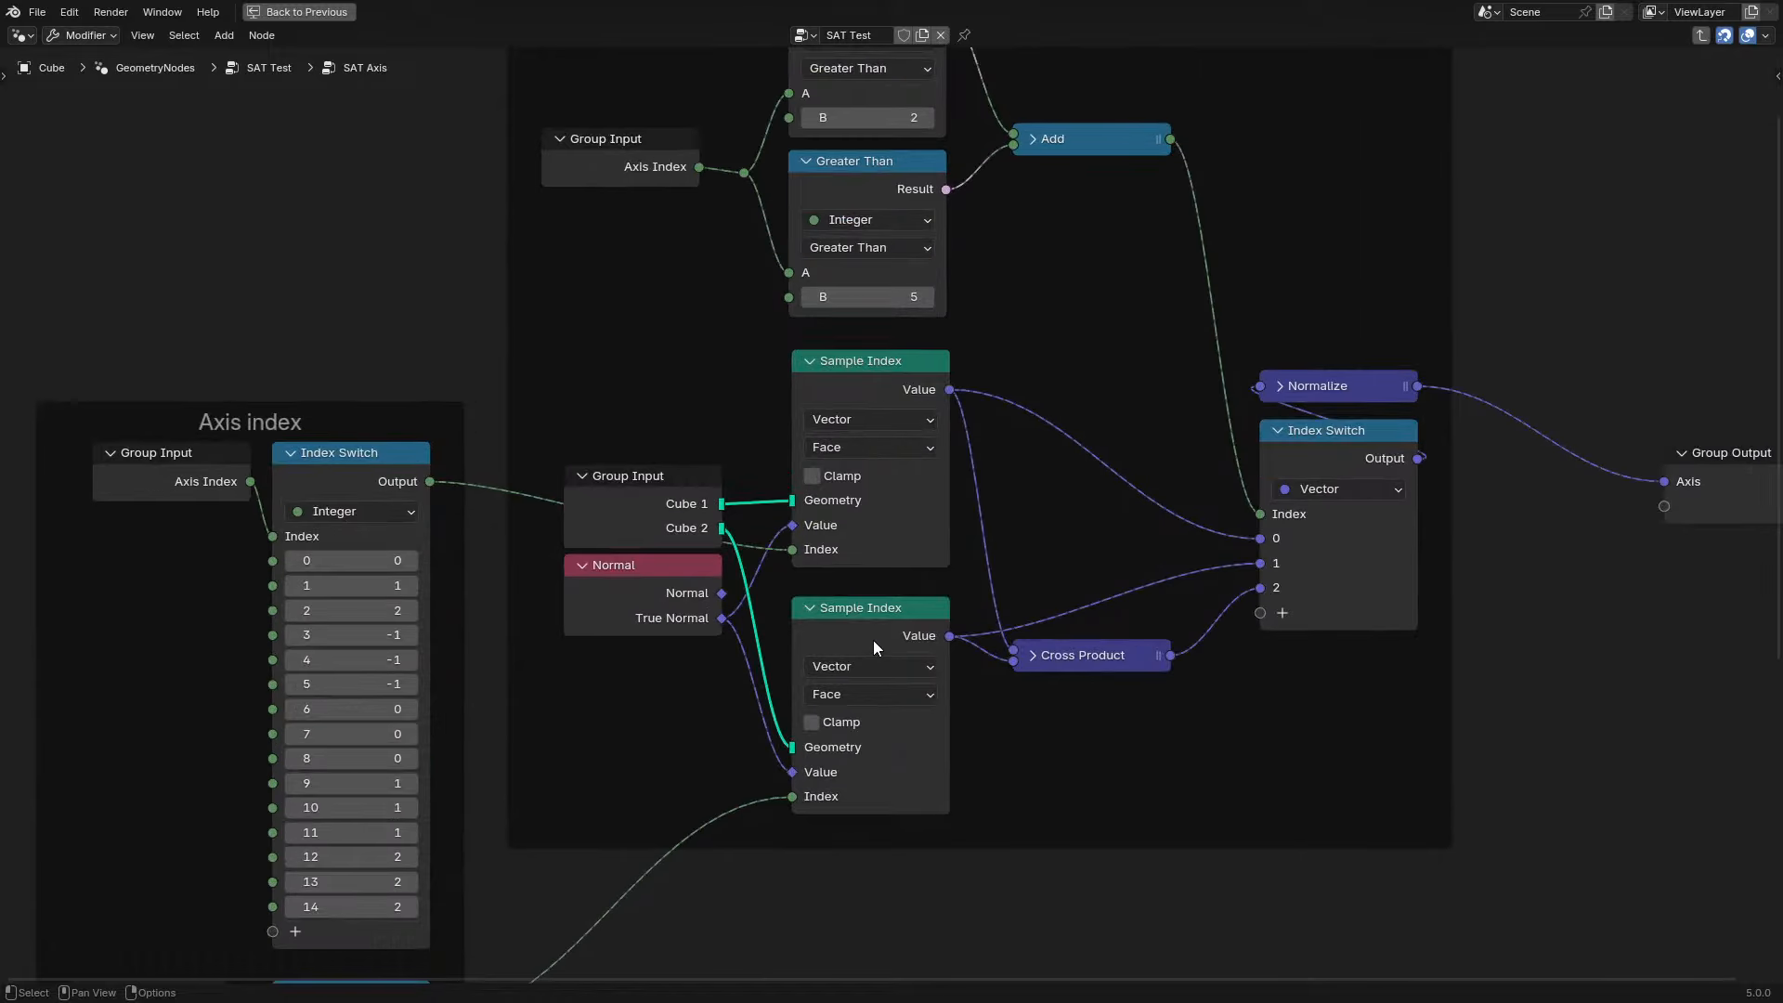
pyautogui.scroll(-4, 800, 603)
pyautogui.moveTo(782, 574); pyautogui.dragTo(911, 486, button='middle')
pyautogui.press('Tab')
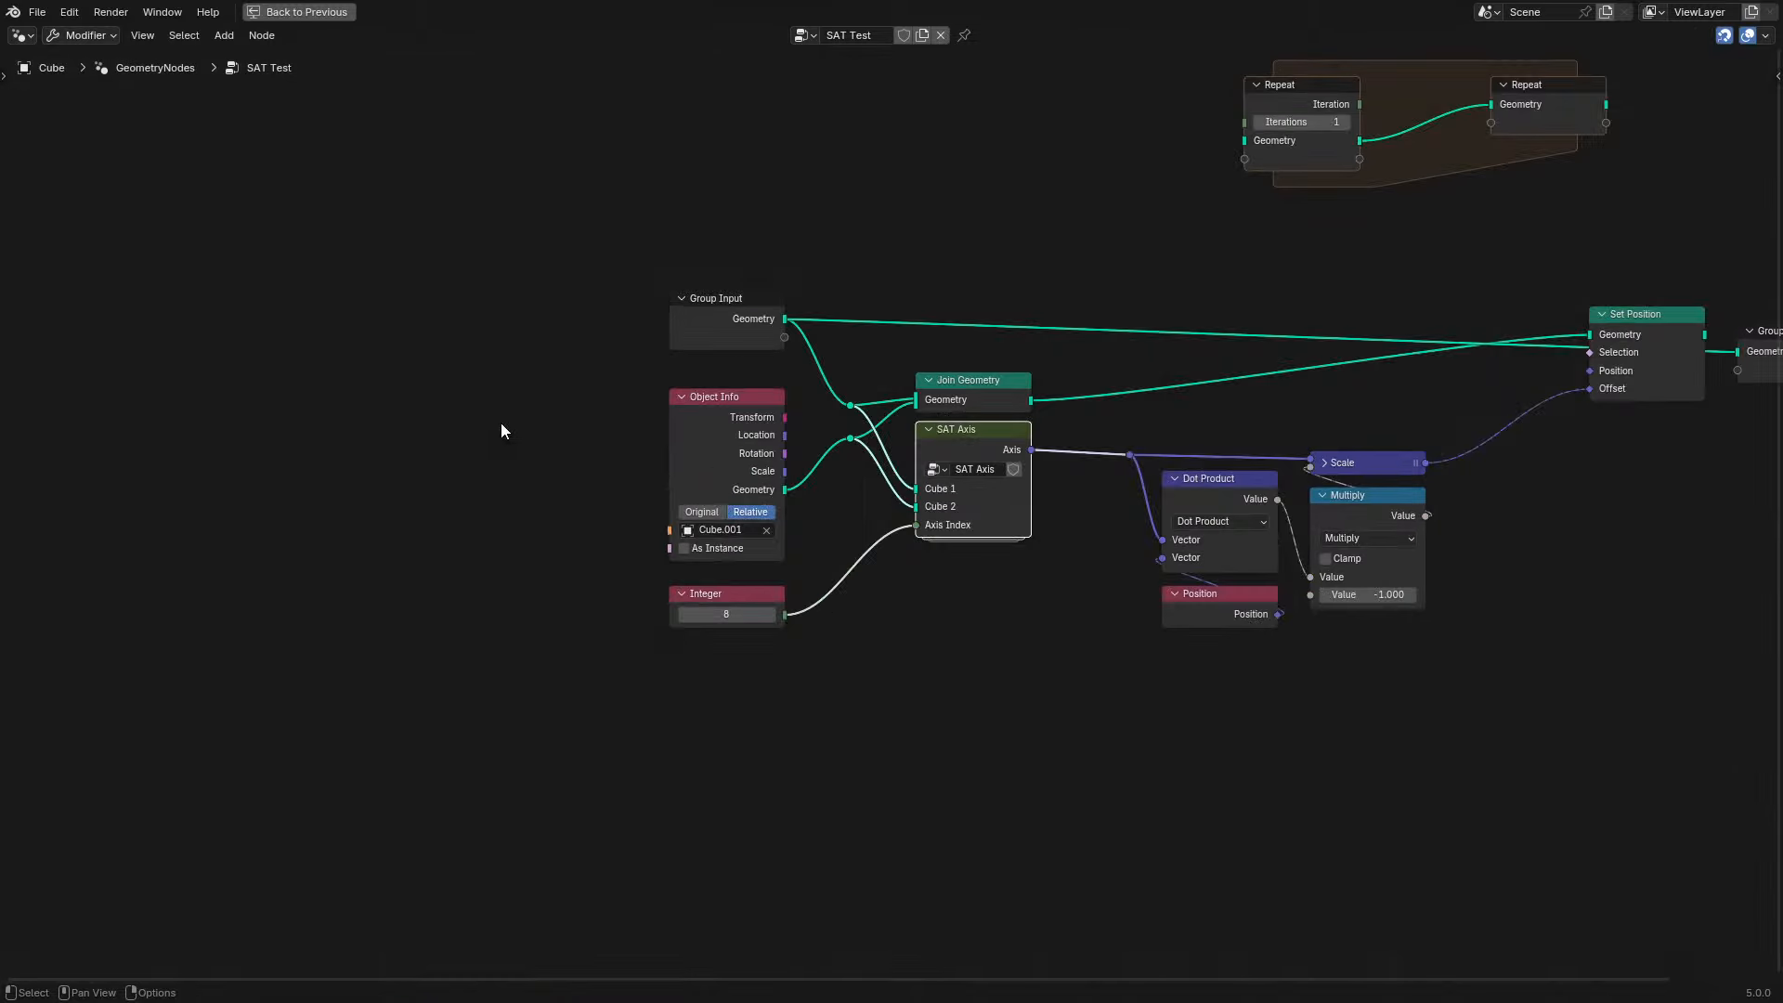
# Set the Integer node that feeds SAT Axis's Axis Index to 15
pyautogui.scroll(2, 893, 513)
pyautogui.click(666, 650)
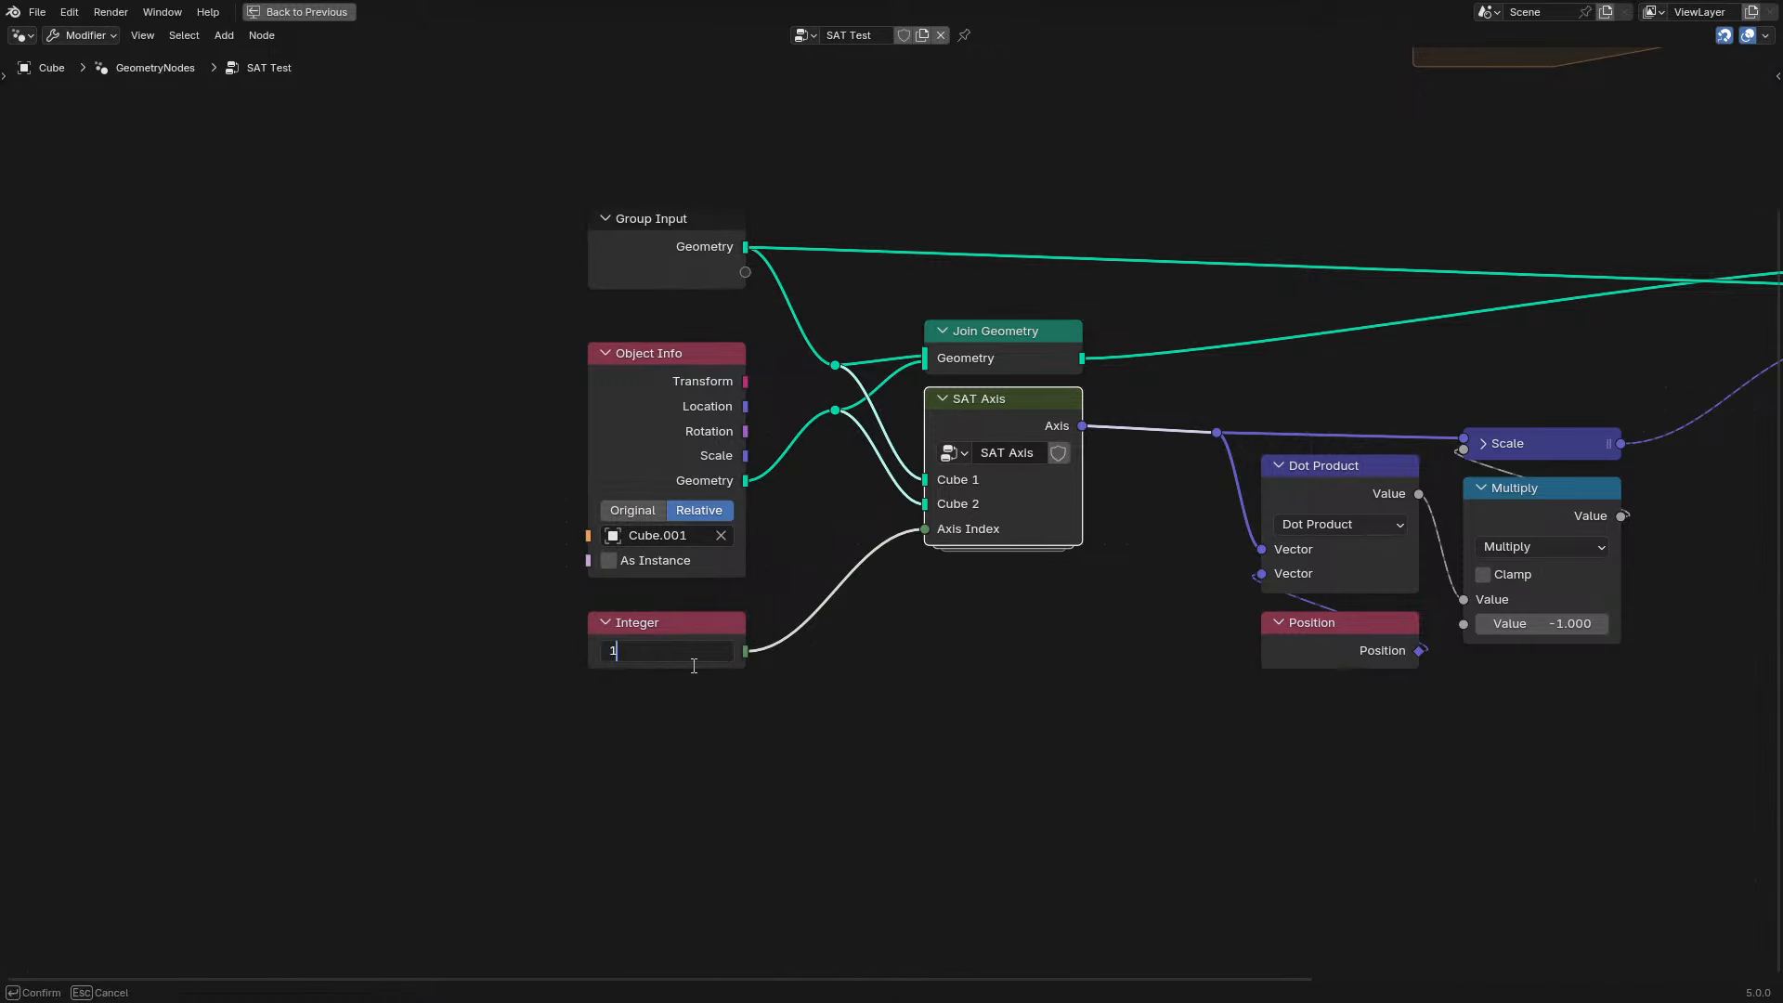
pyautogui.write('15')
pyautogui.press('Return')
# Reopen the SAT Axis group and examine the entries of both Index Switch nodes in the Axis index frame
pyautogui.press('Tab')
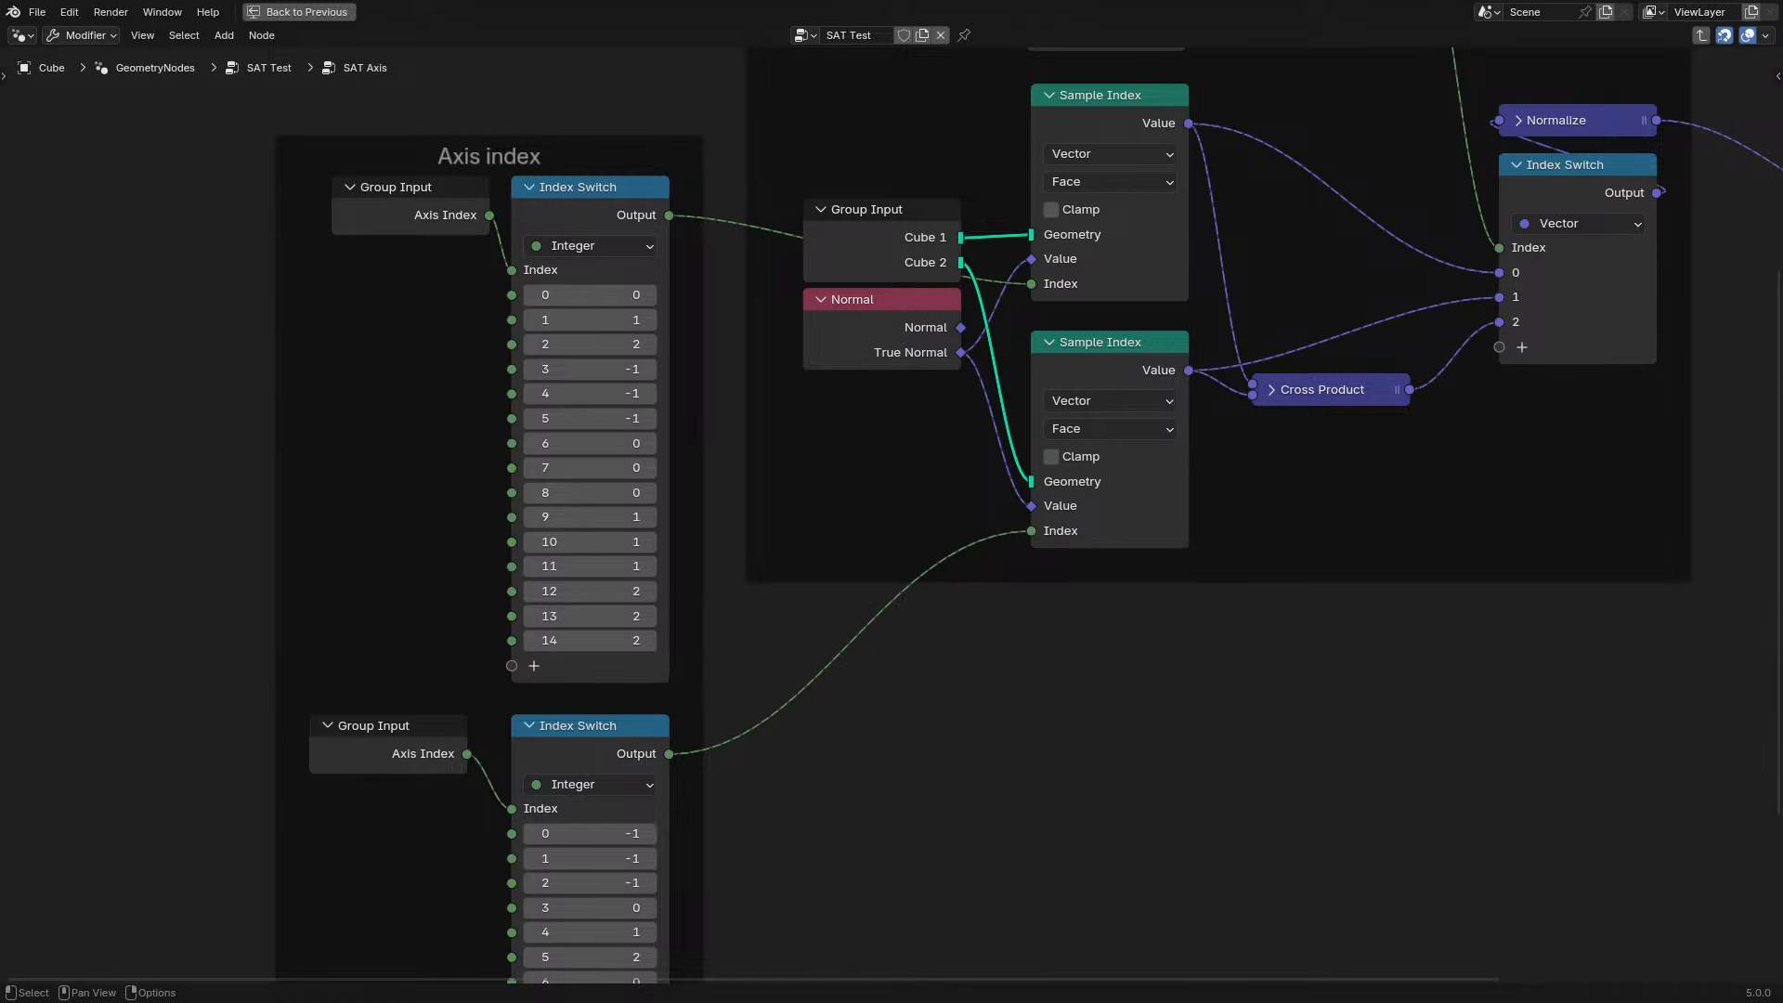
pyautogui.moveTo(669, 729); pyautogui.dragTo(724, 295, button='middle')
pyautogui.scroll(2, 729, 317)
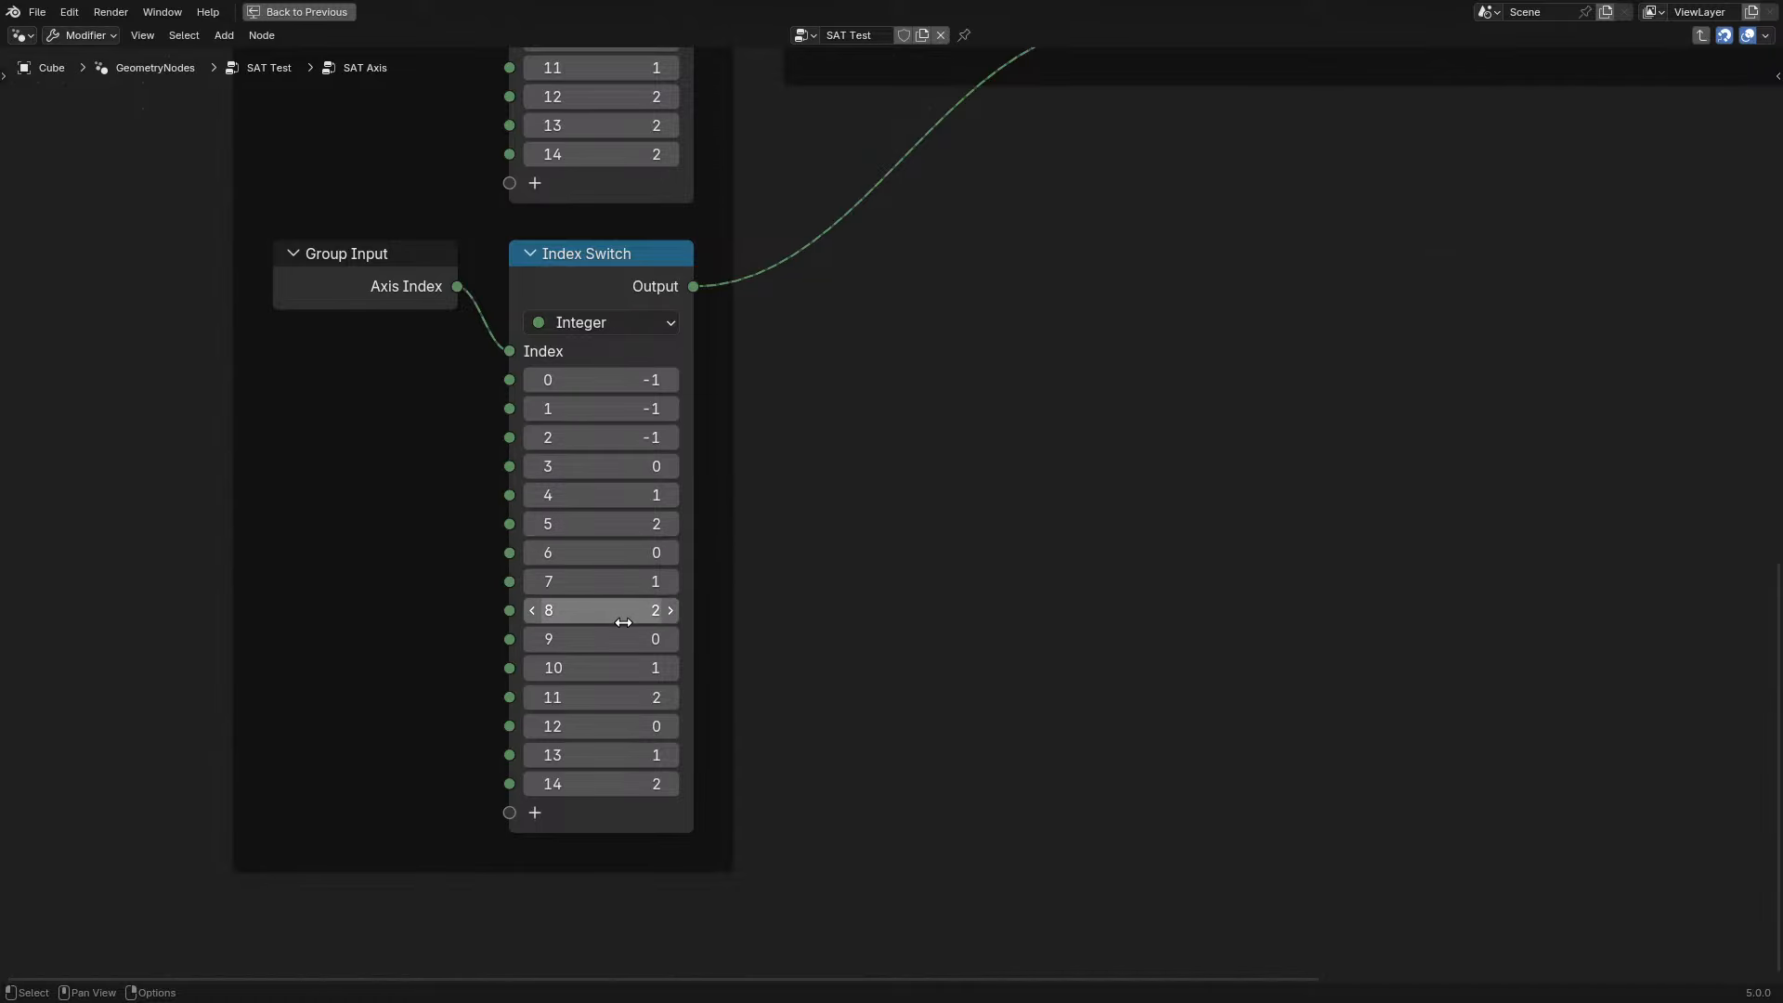
pyautogui.scroll(-2, 636, 668)
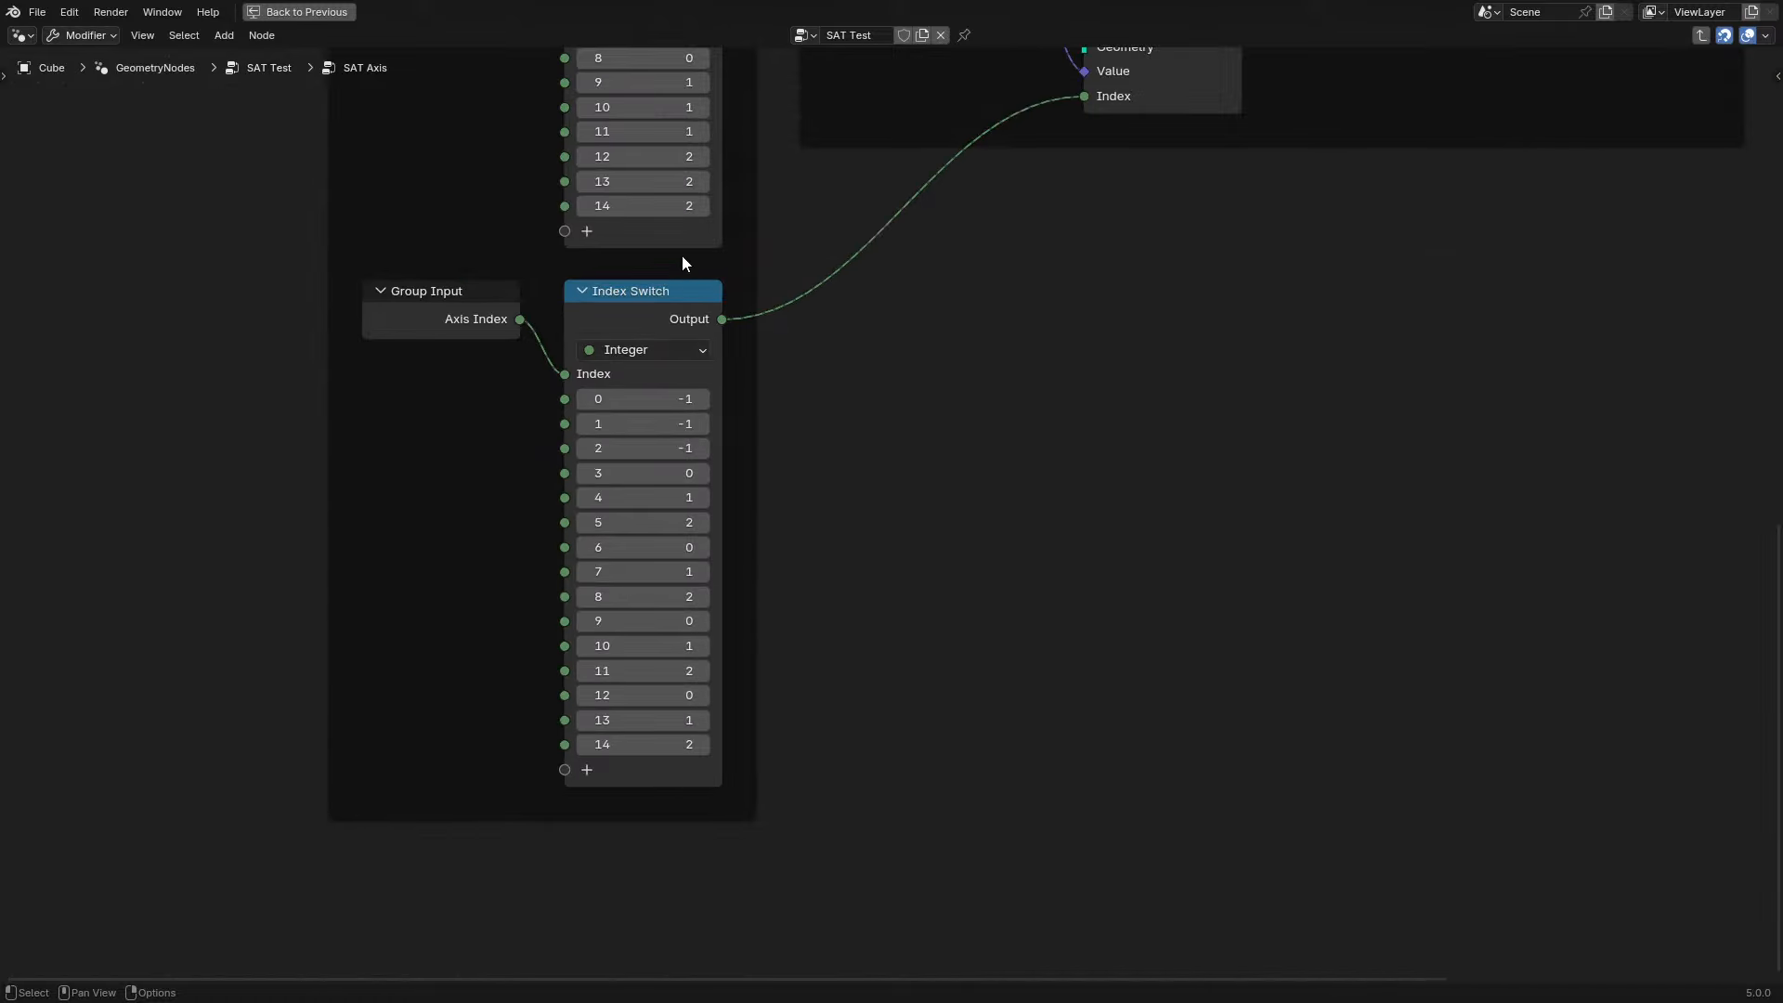
pyautogui.moveTo(681, 255); pyautogui.dragTo(639, 515, button='middle')
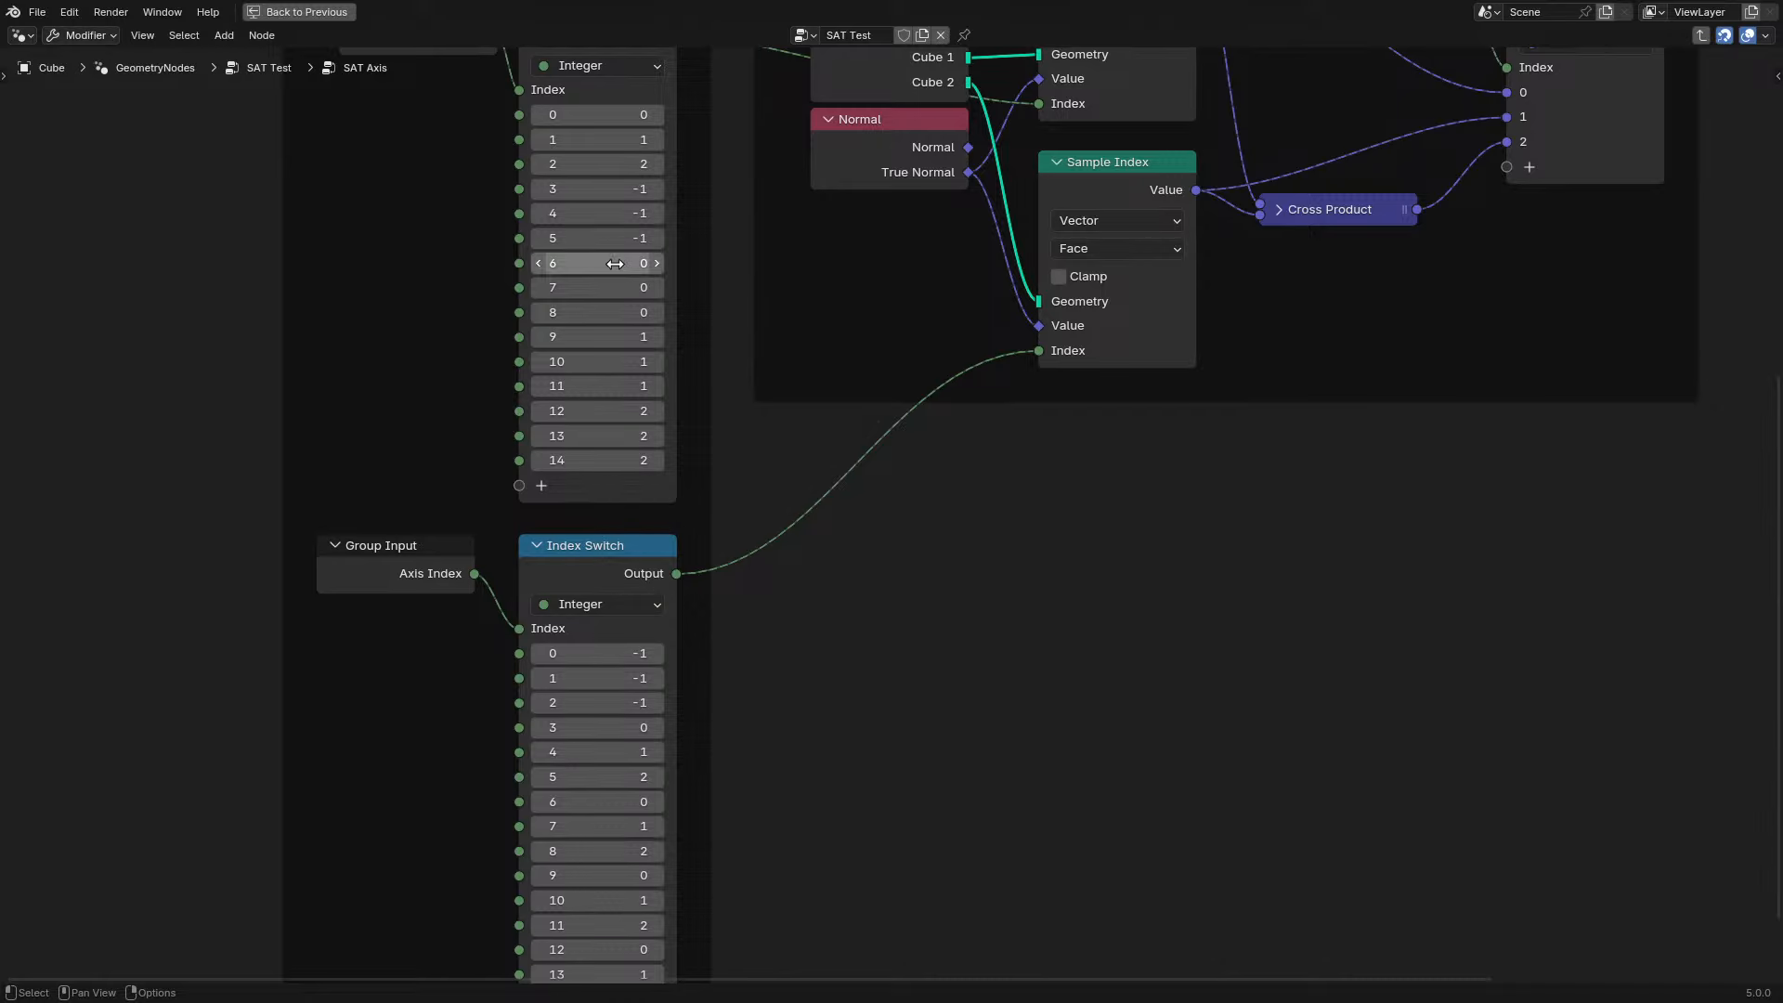
pyautogui.moveTo(594, 851); pyautogui.dragTo(571, 698, button='middle')
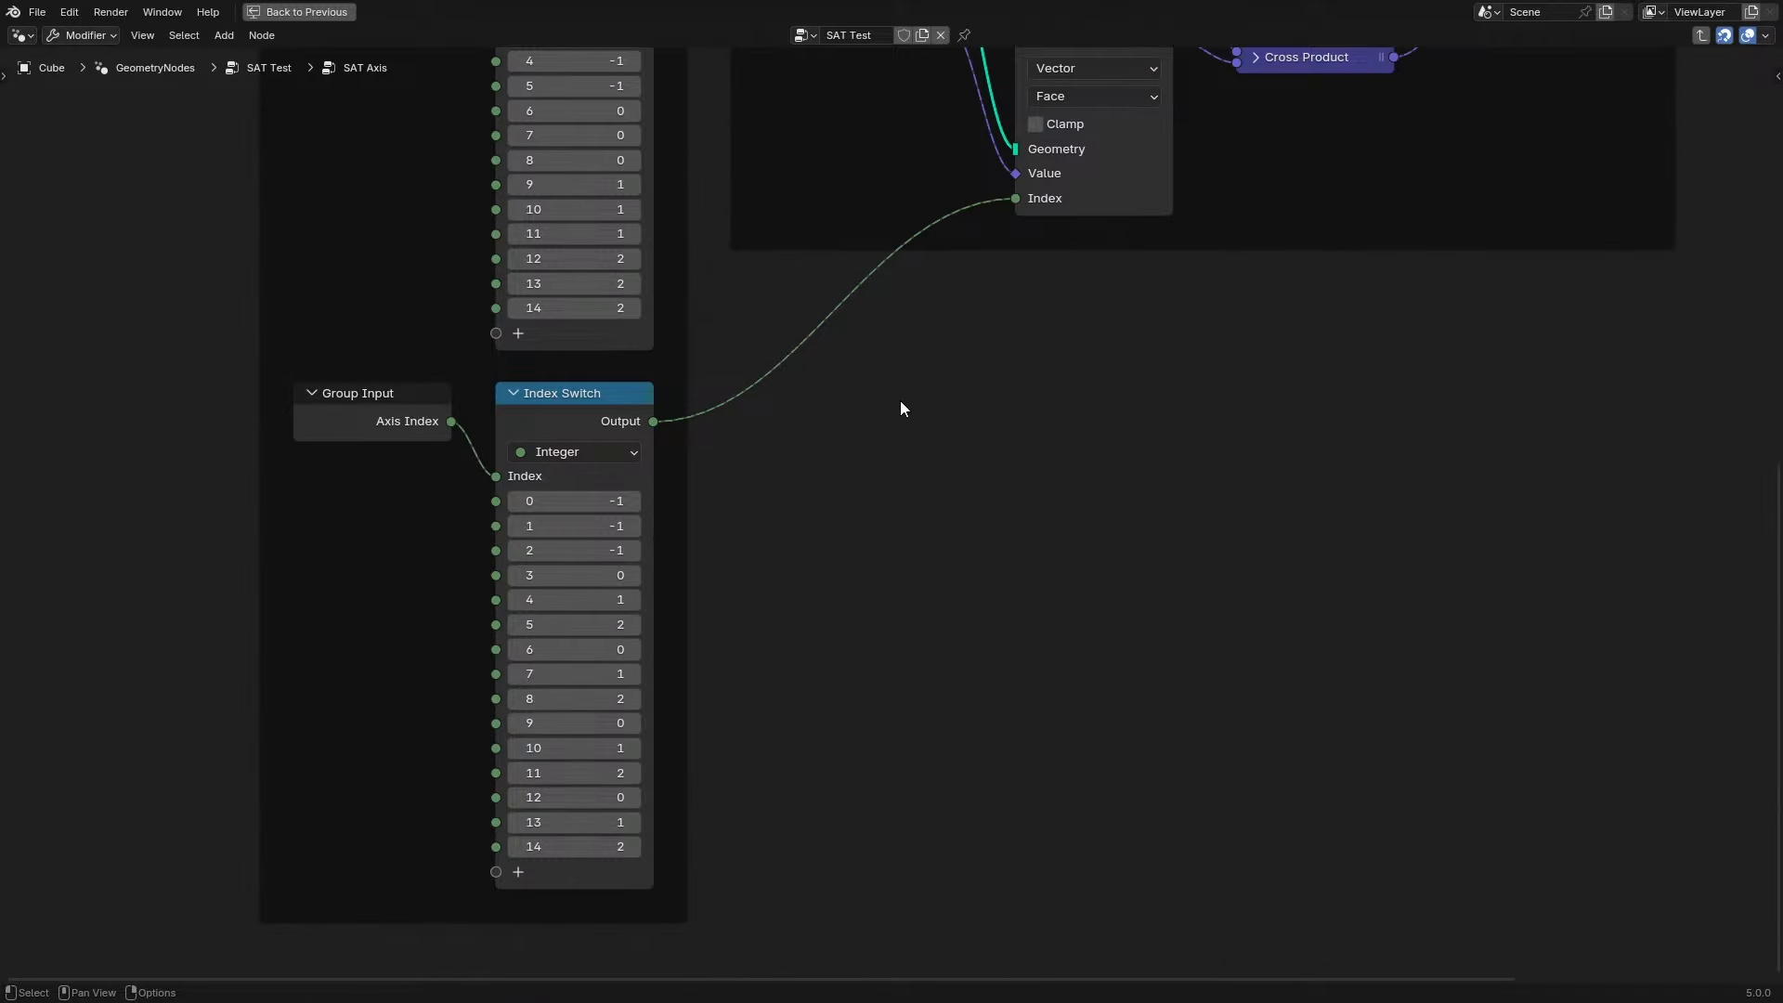
# Examine the 15 Axis frame's Sample Index nodes, highlighting both Greater Than nodes and the Cross Product node
pyautogui.moveTo(849, 371); pyautogui.dragTo(599, 791, button='middle')
pyautogui.moveTo(799, 444); pyautogui.dragTo(711, 550, button='middle')
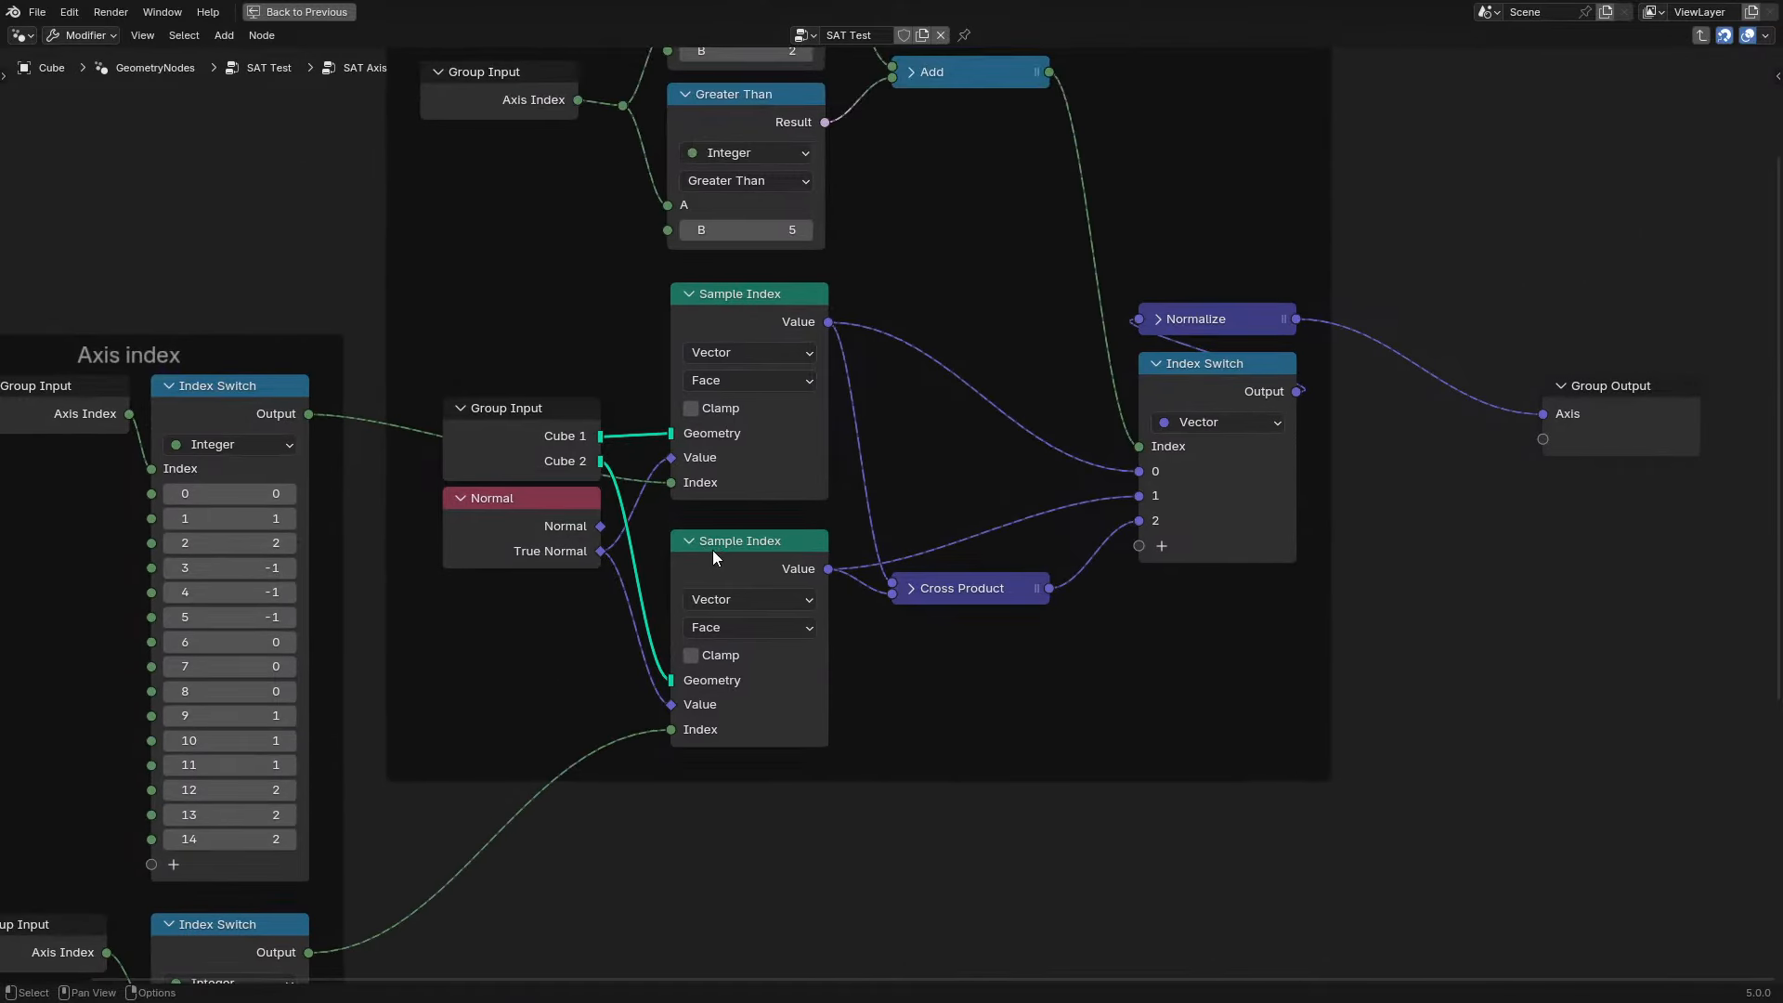
pyautogui.moveTo(807, 489); pyautogui.dragTo(627, 535, button='middle')
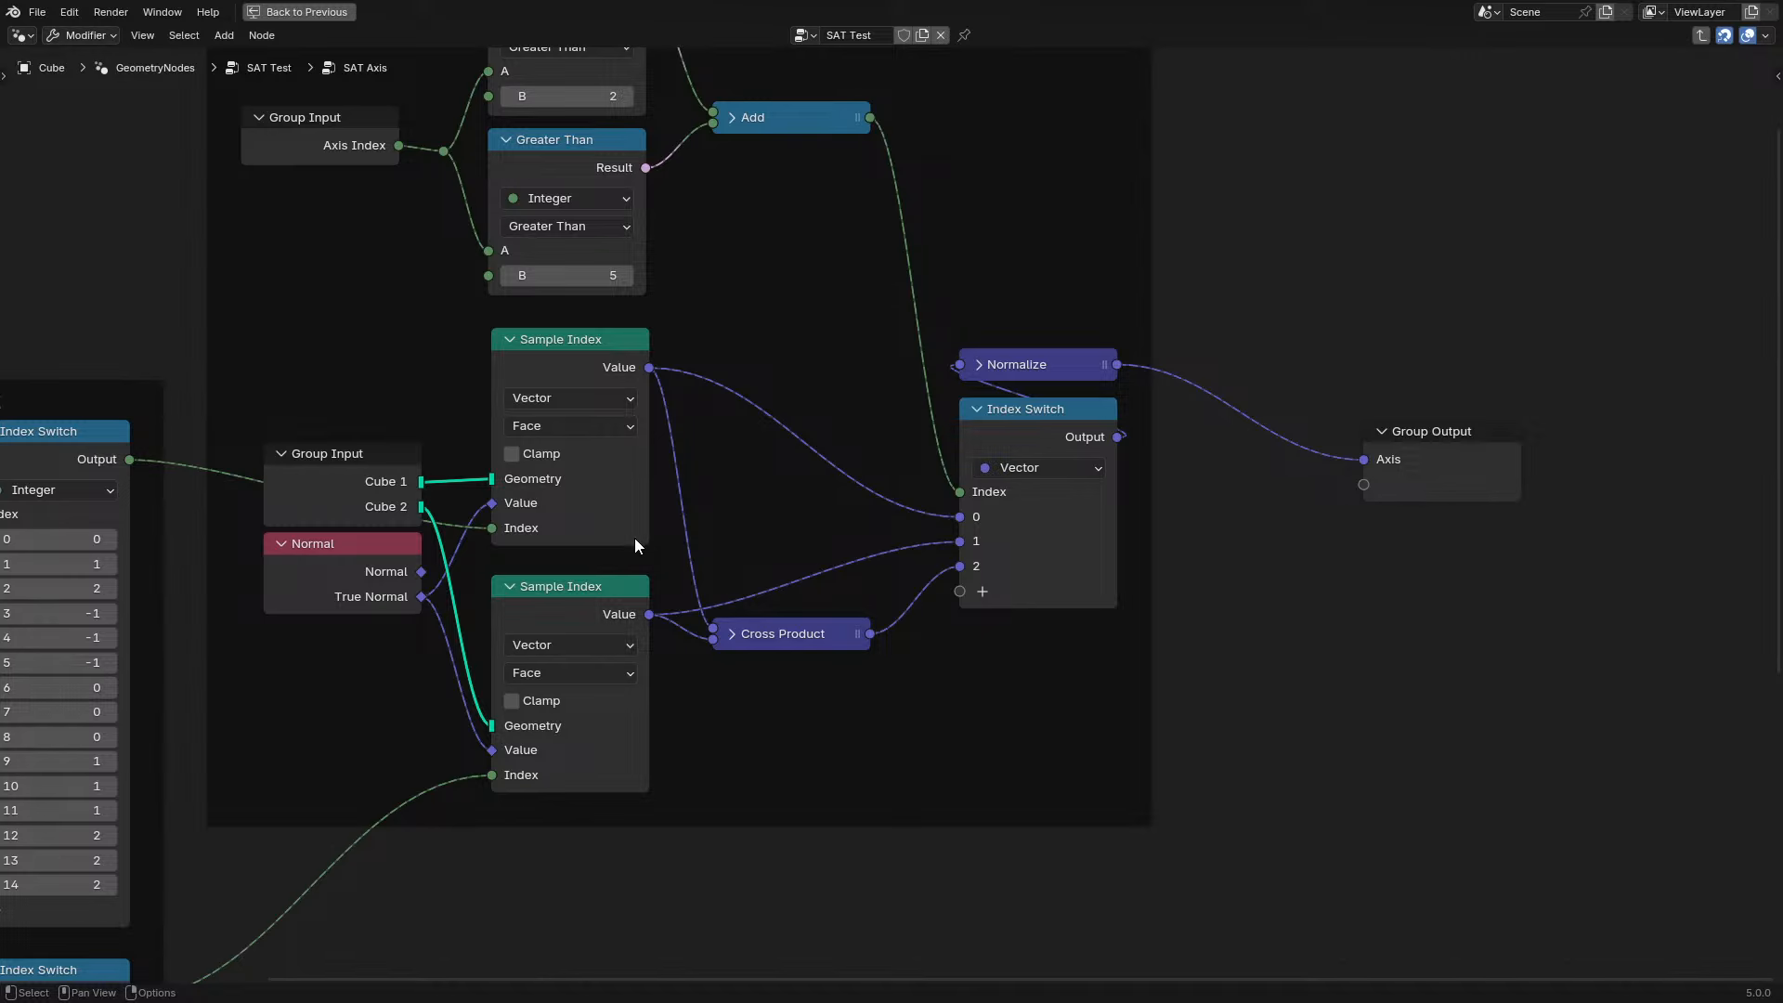
pyautogui.moveTo(760, 325); pyautogui.dragTo(732, 476, button='middle')
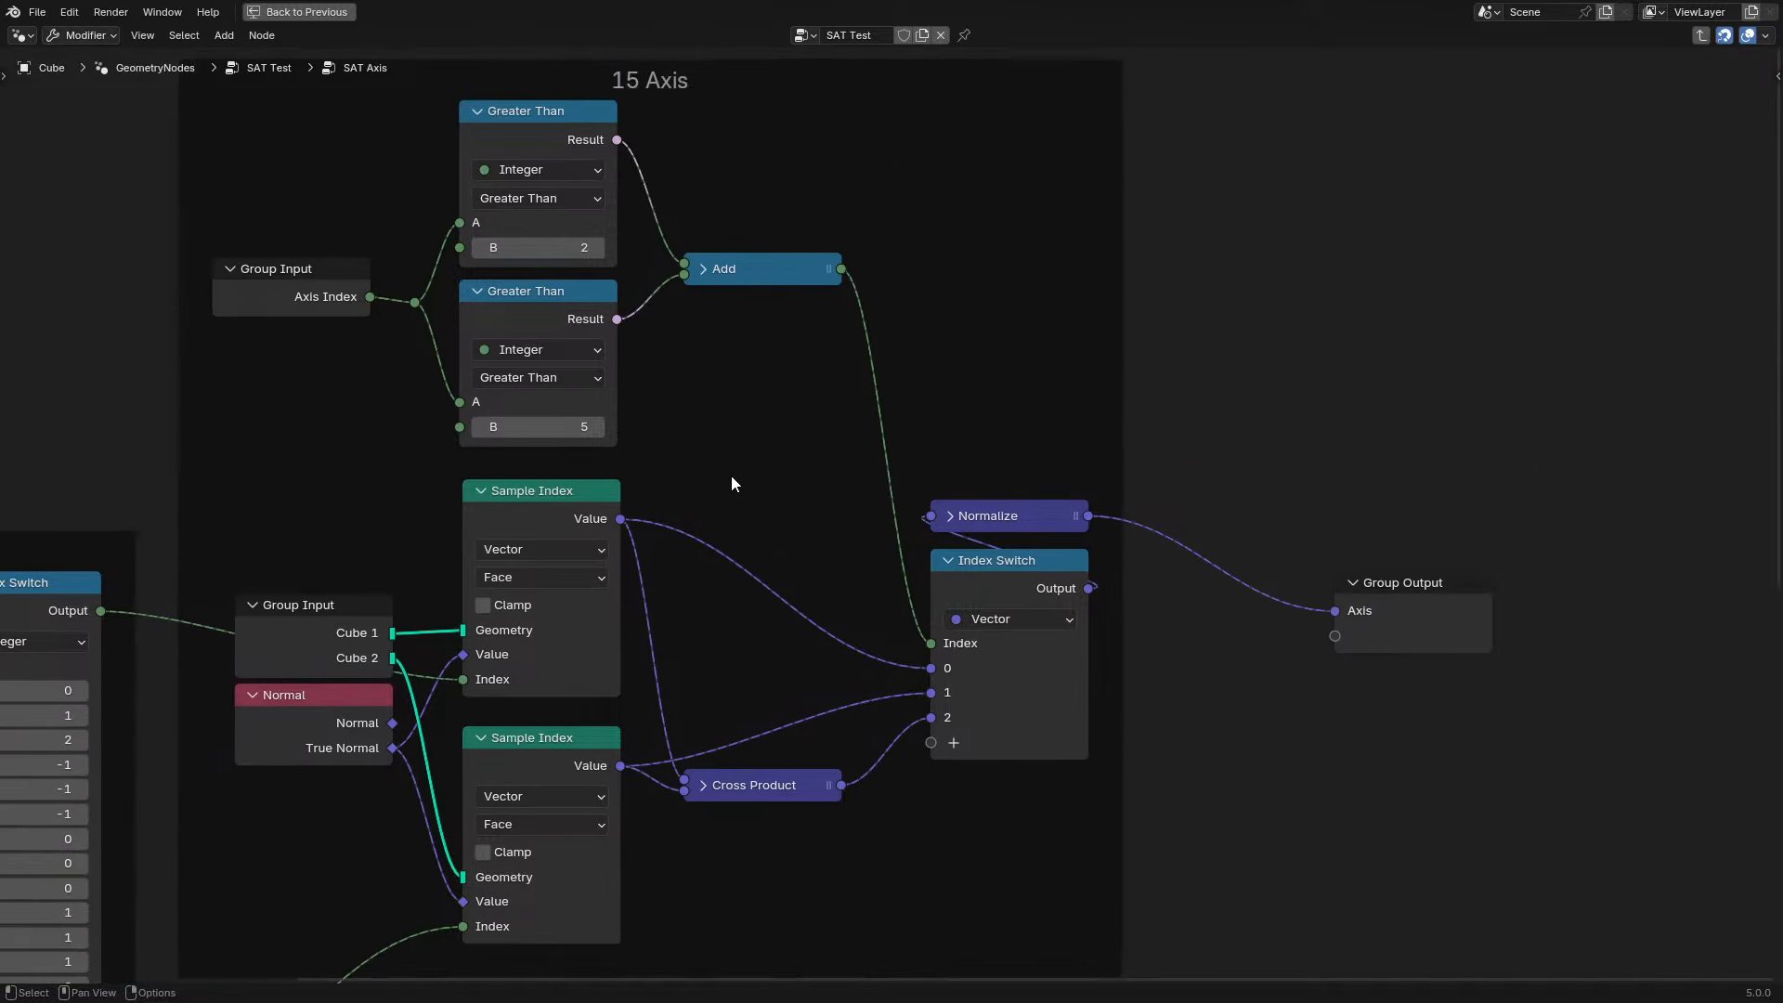
pyautogui.click(528, 135)
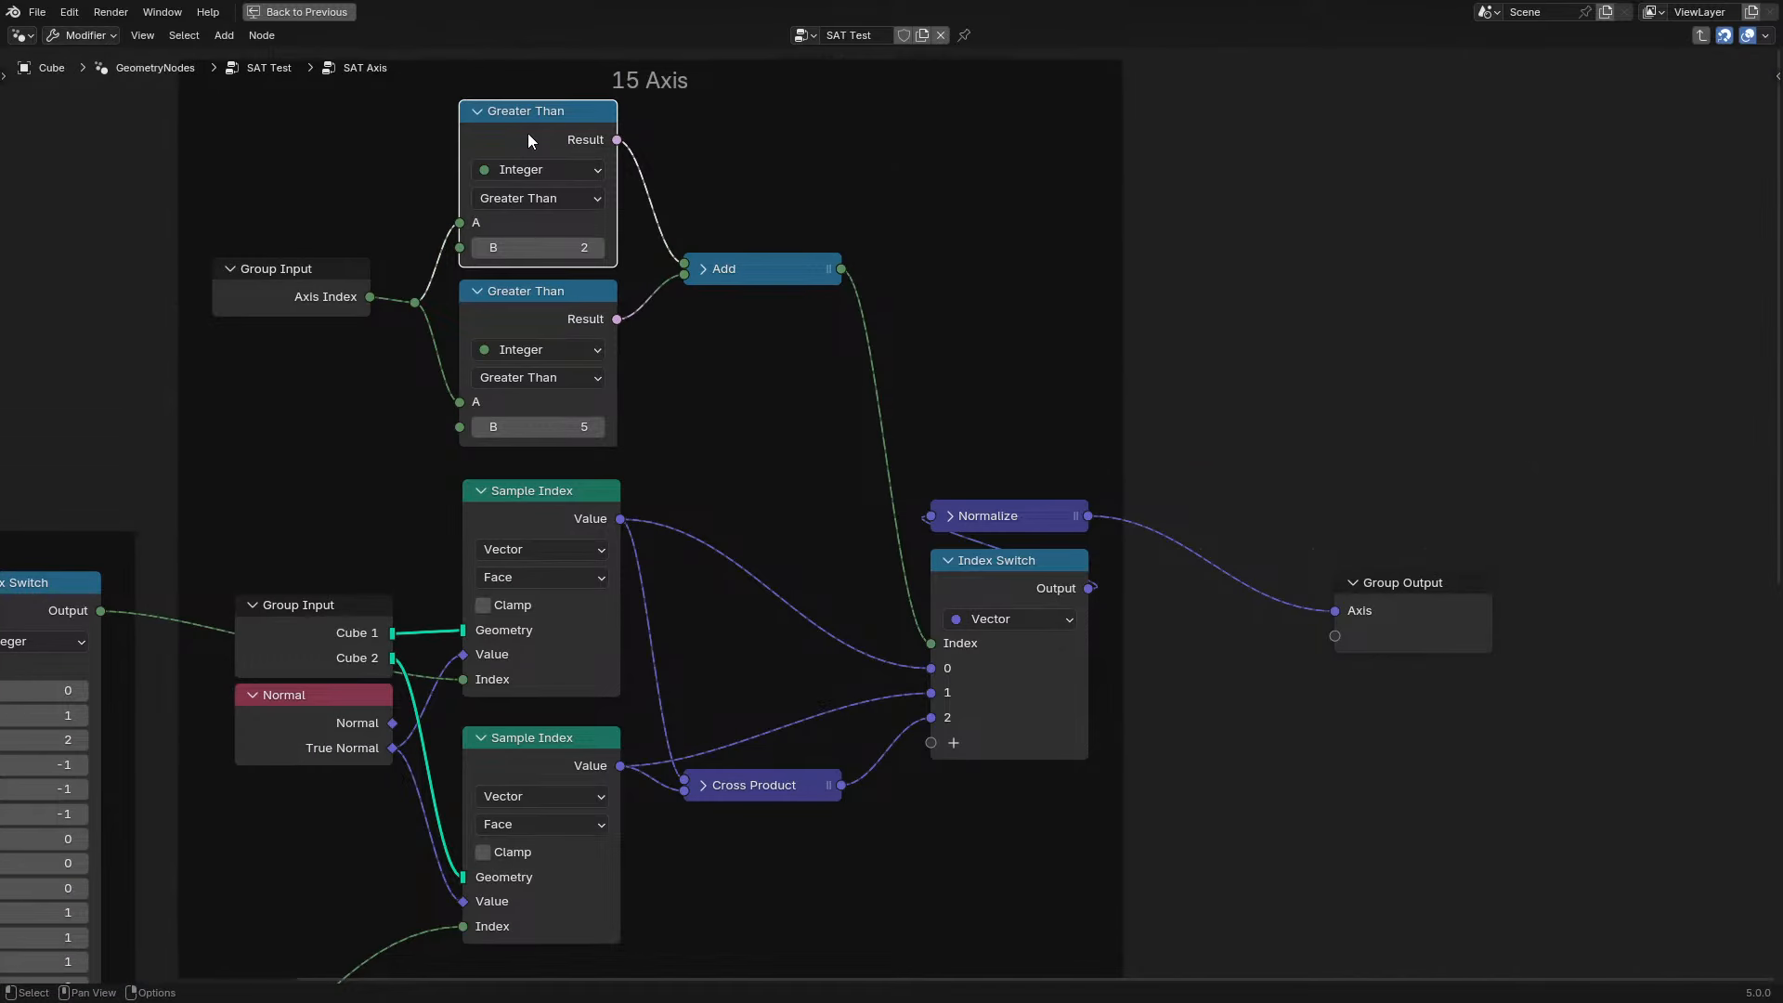
pyautogui.click(544, 322)
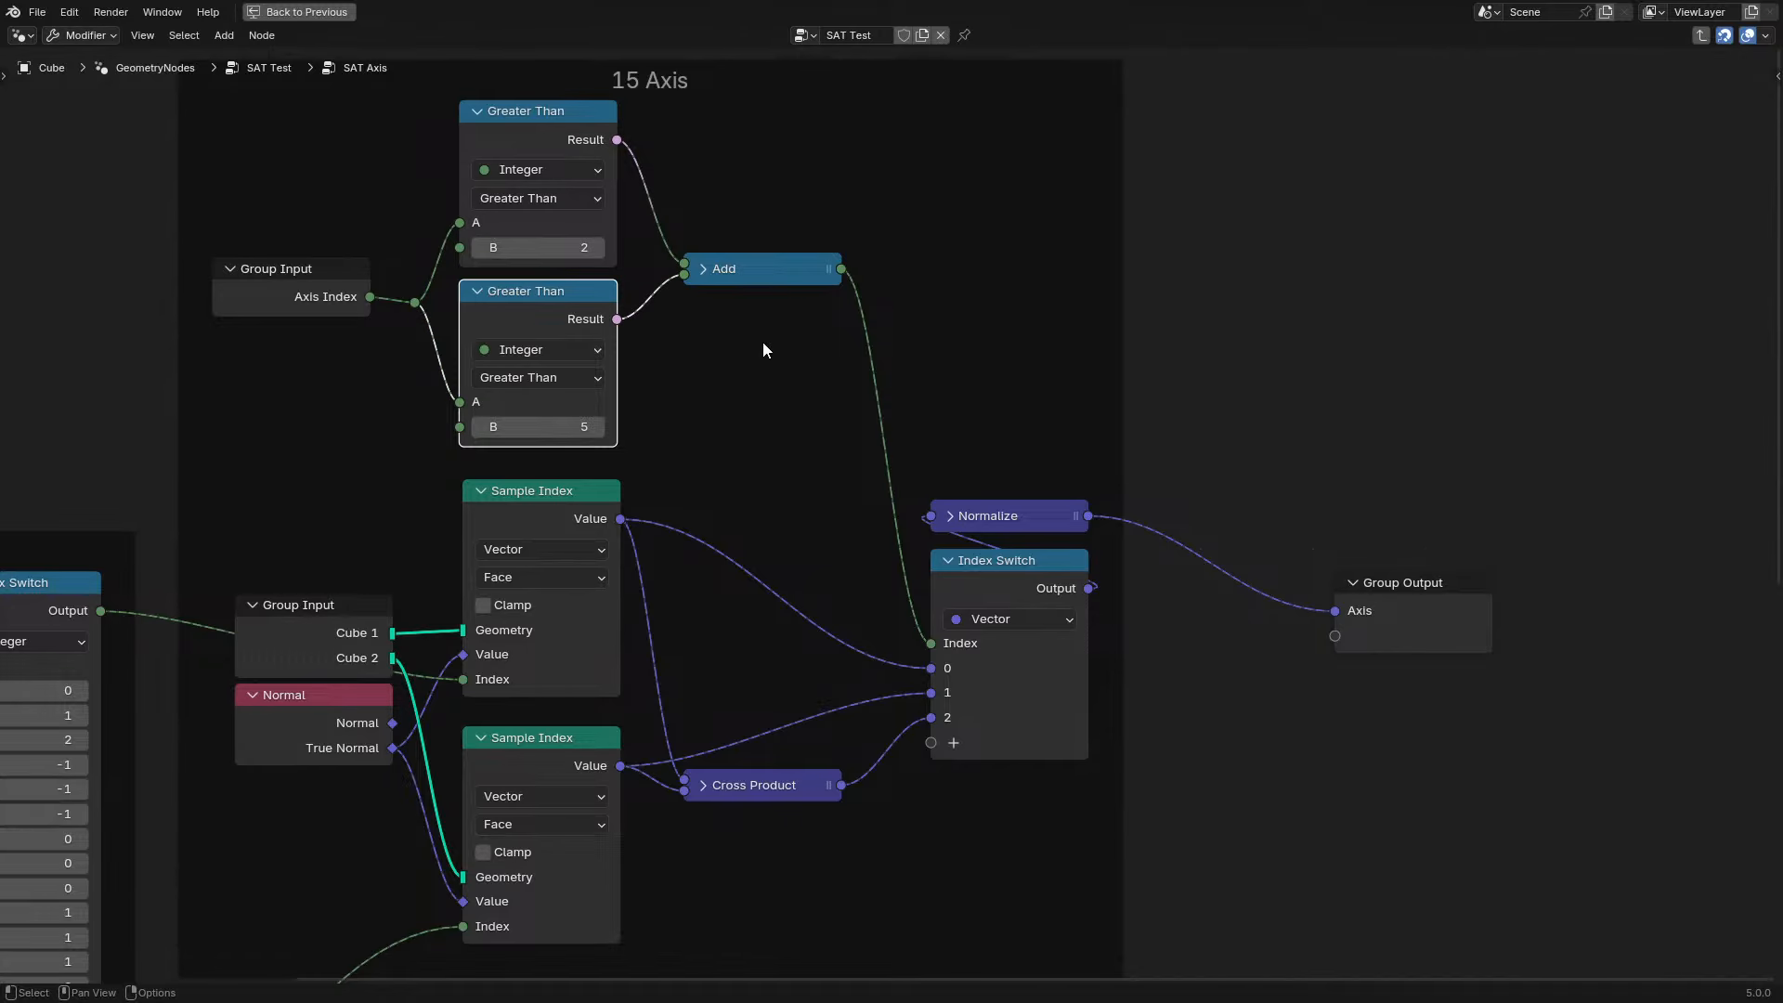
pyautogui.click(793, 779)
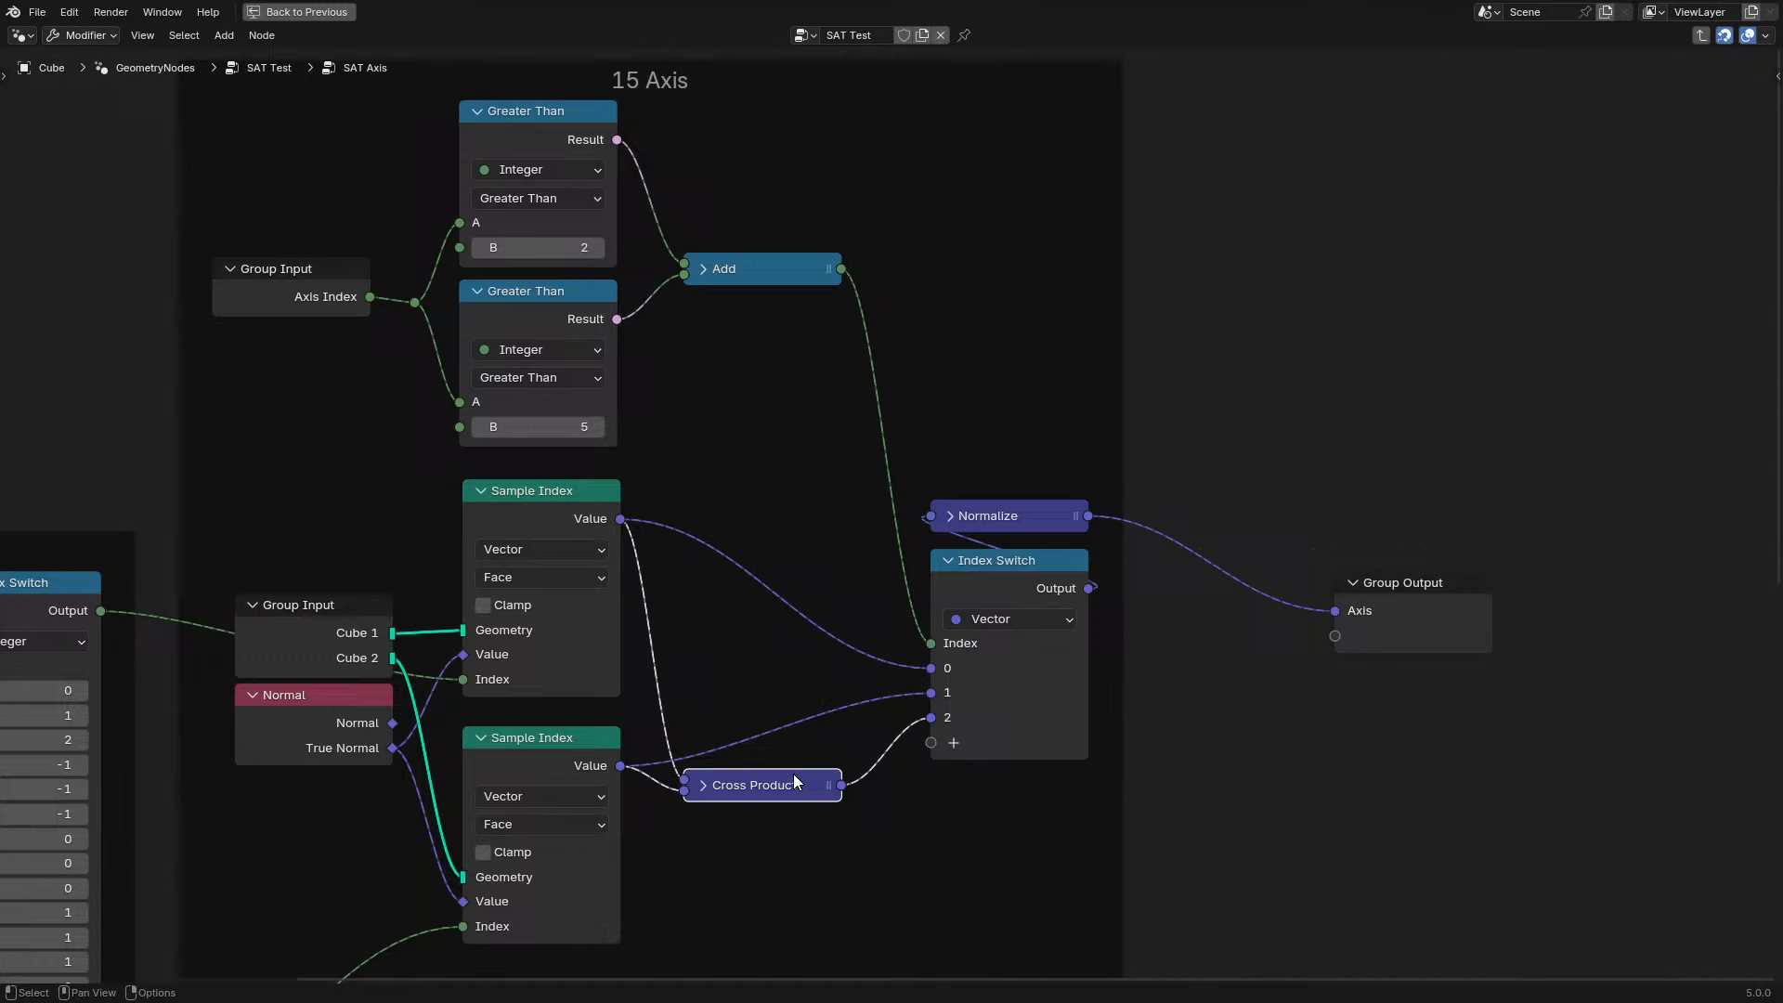
# Examine the 15 Axis frame's vector Index Switch inputs and the Normalize node on its output
pyautogui.click(990, 571)
pyautogui.scroll(3, 954, 557)
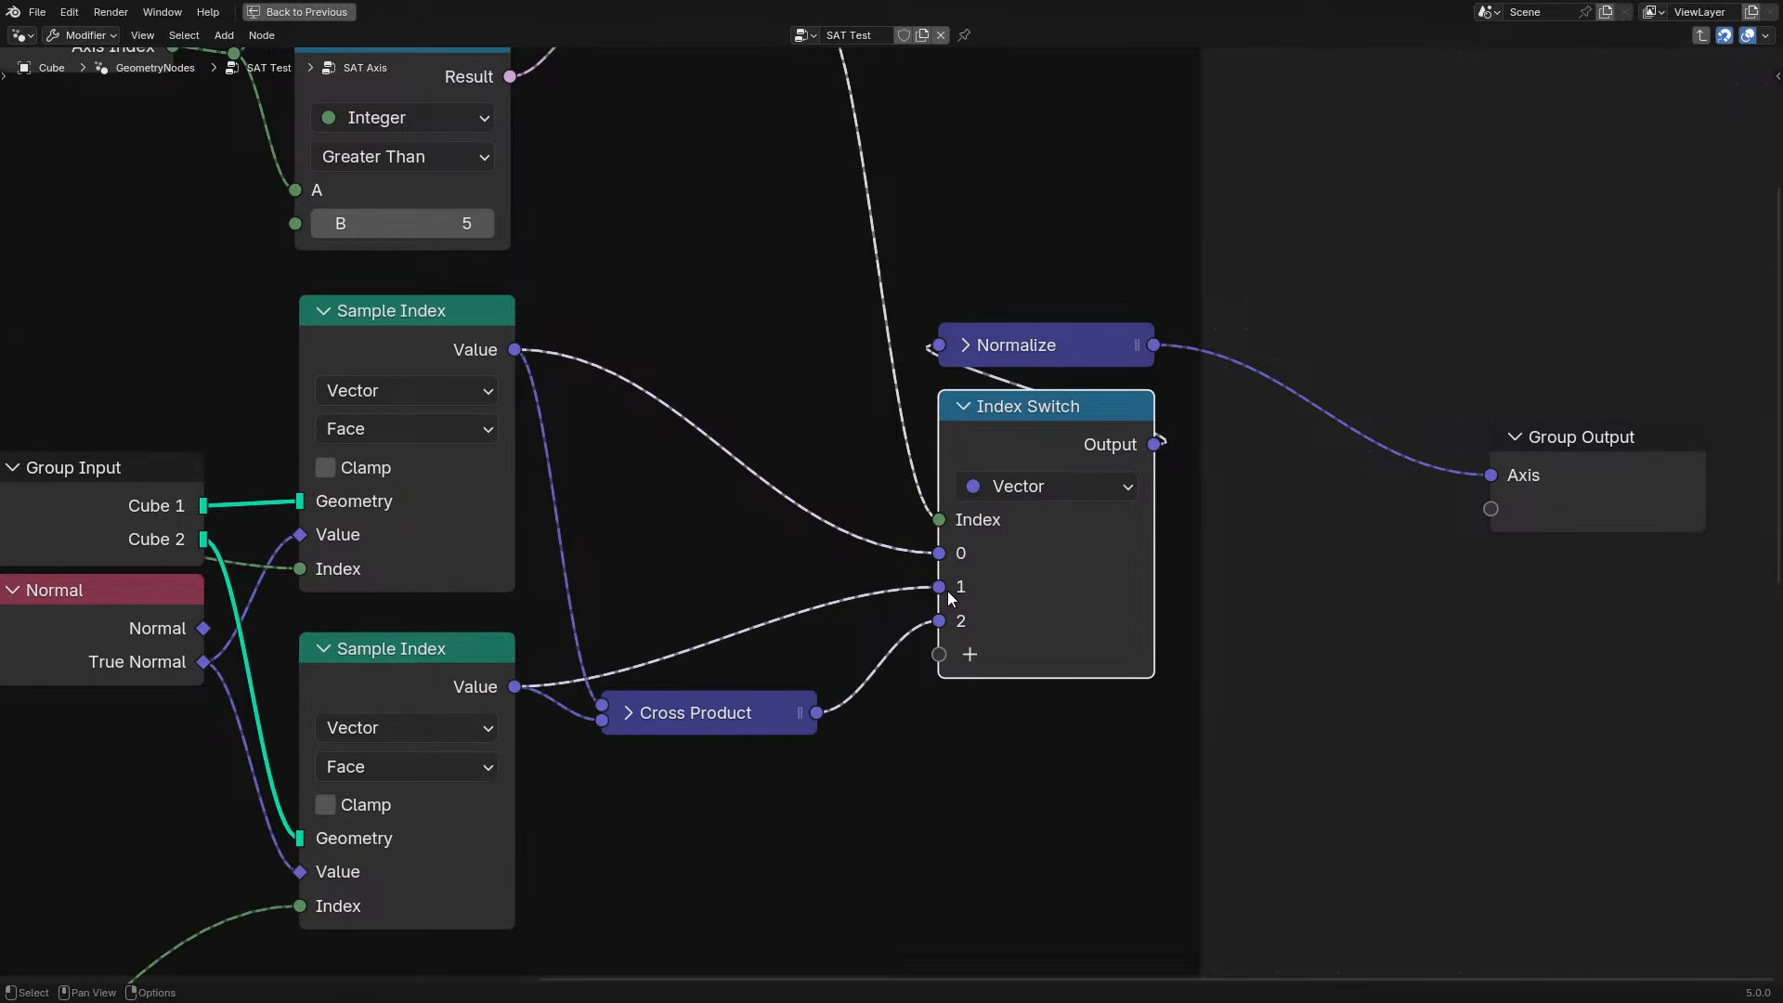
pyautogui.moveTo(962, 629)
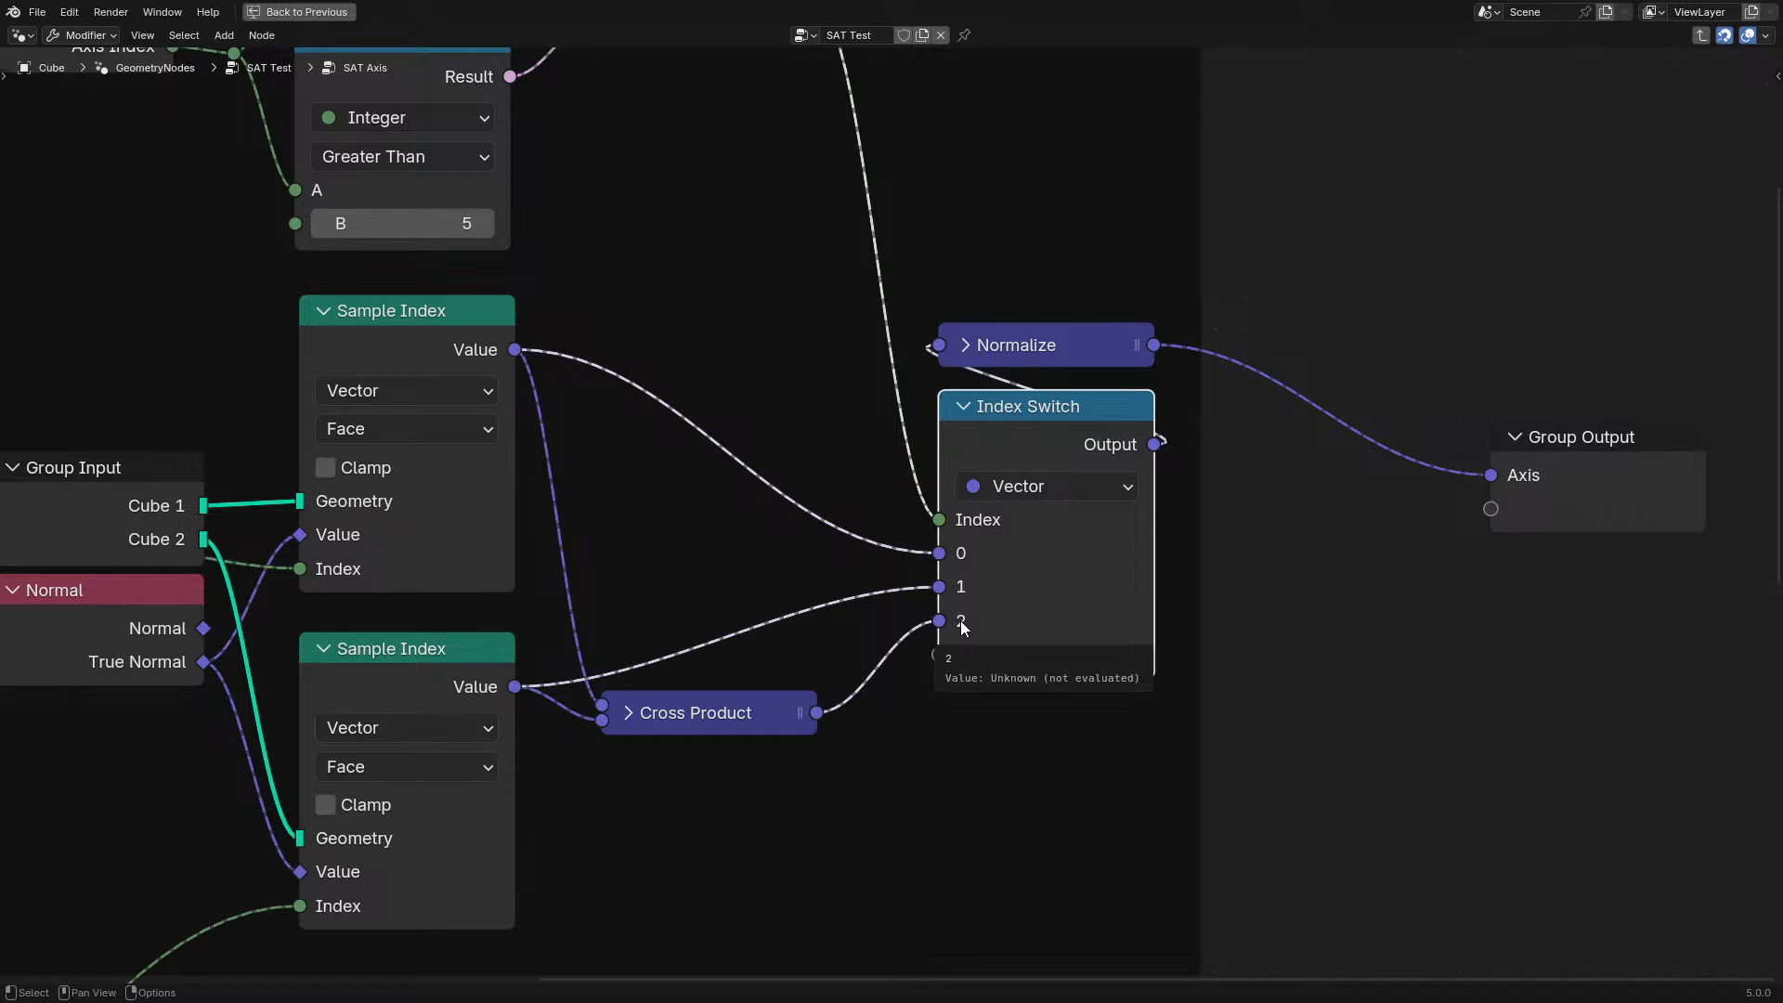
pyautogui.scroll(-3, 962, 629)
pyautogui.scroll(2, 991, 532)
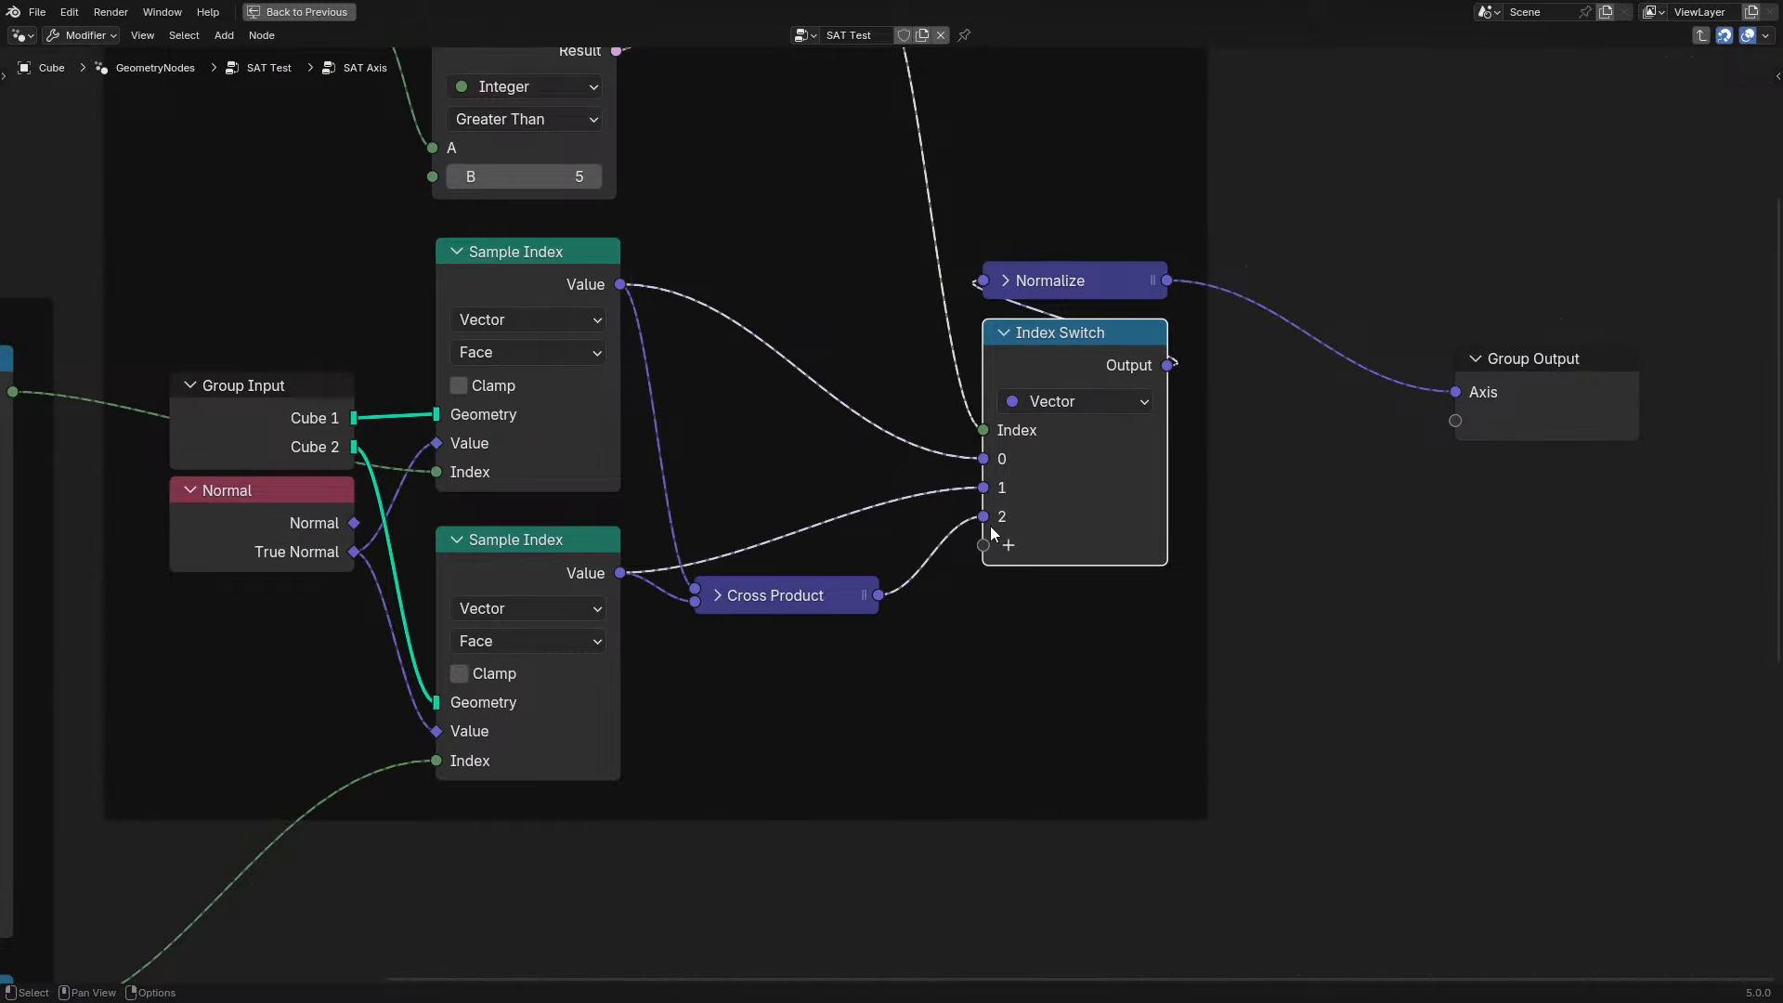
pyautogui.click(1066, 301)
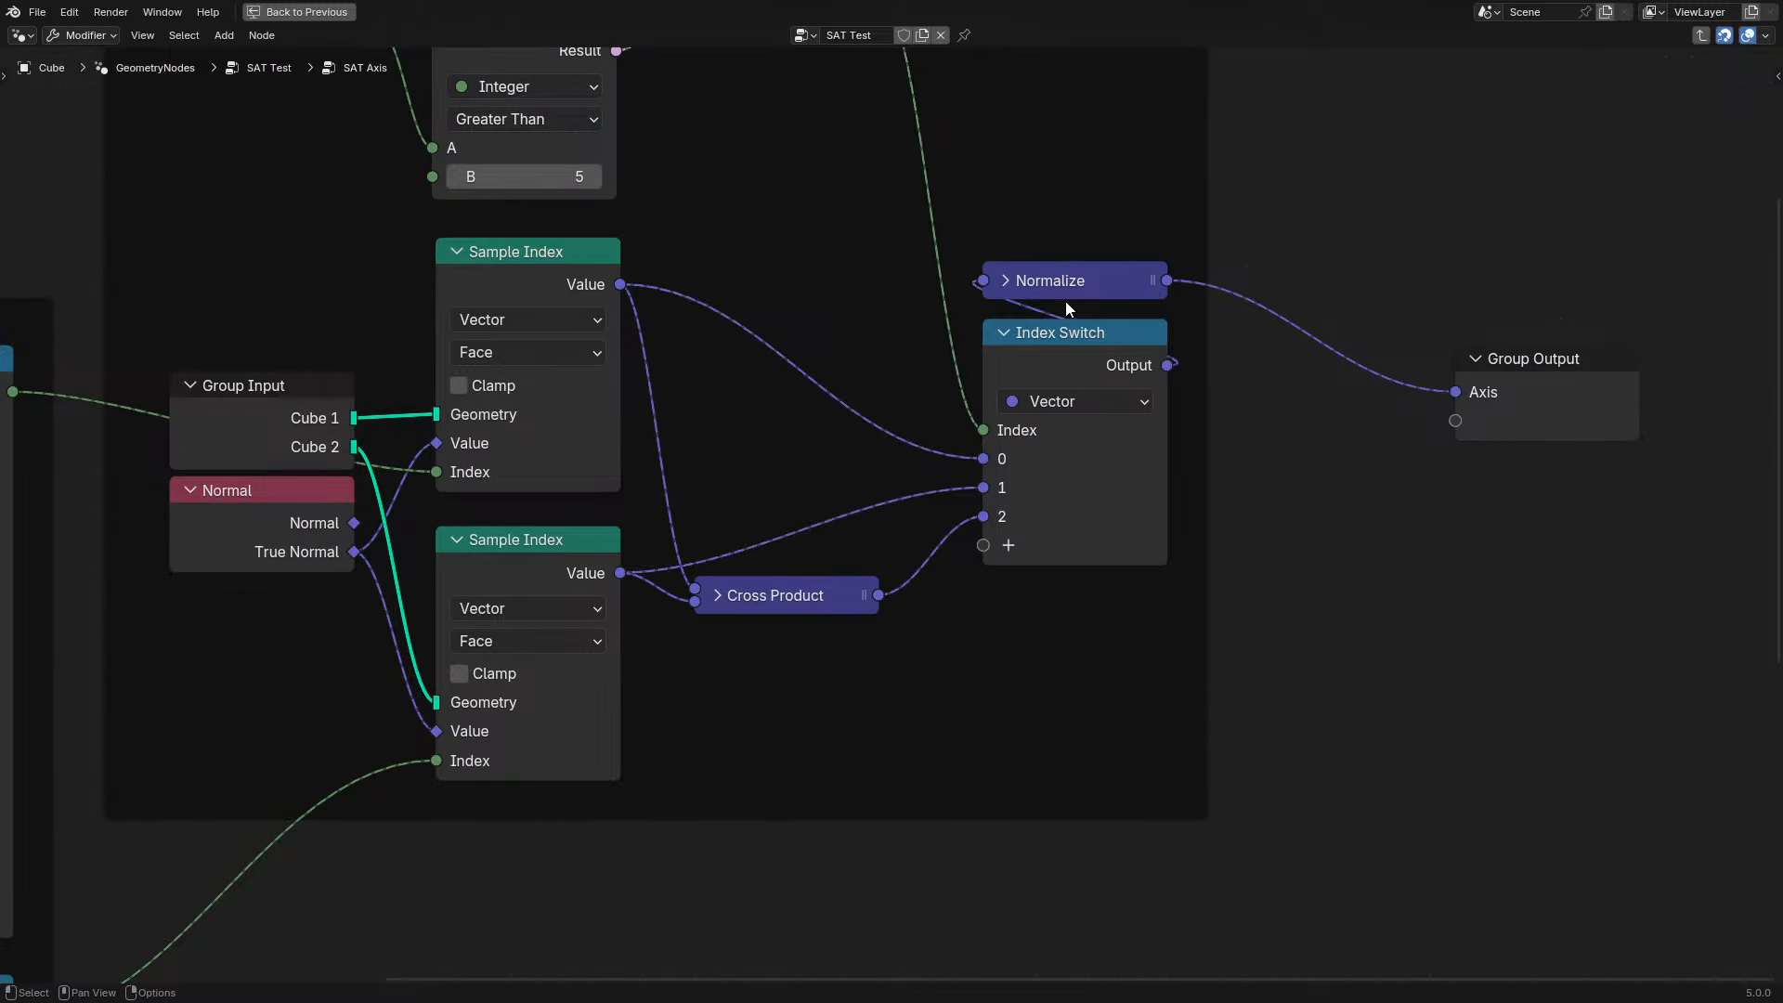
pyautogui.click(1060, 284)
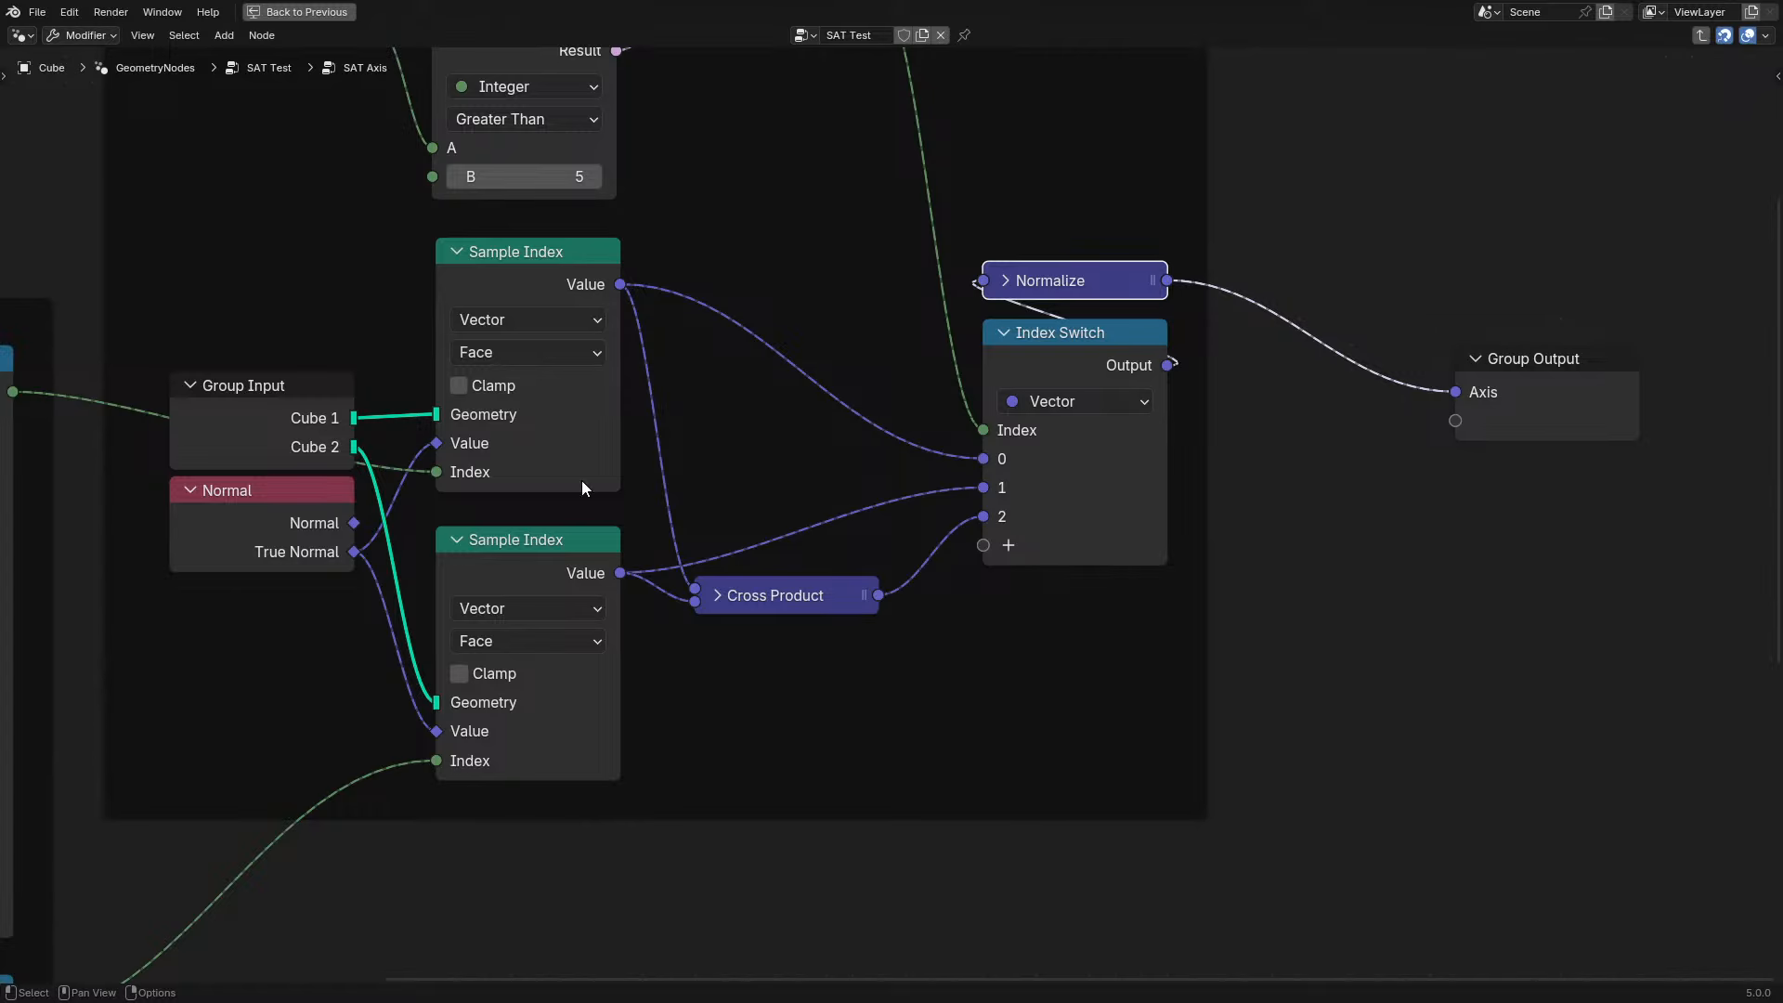
# Connect the vector Index Switch output directly to the SAT Axis group's Axis output, bypassing Normalize, with the 3D viewport shown alongside
pyautogui.moveTo(525, 697); pyautogui.dragTo(892, 743, button='middle')
pyautogui.moveTo(1055, 584); pyautogui.dragTo(472, 709, button='middle')
pyautogui.hotkey('ctrl', 'space')
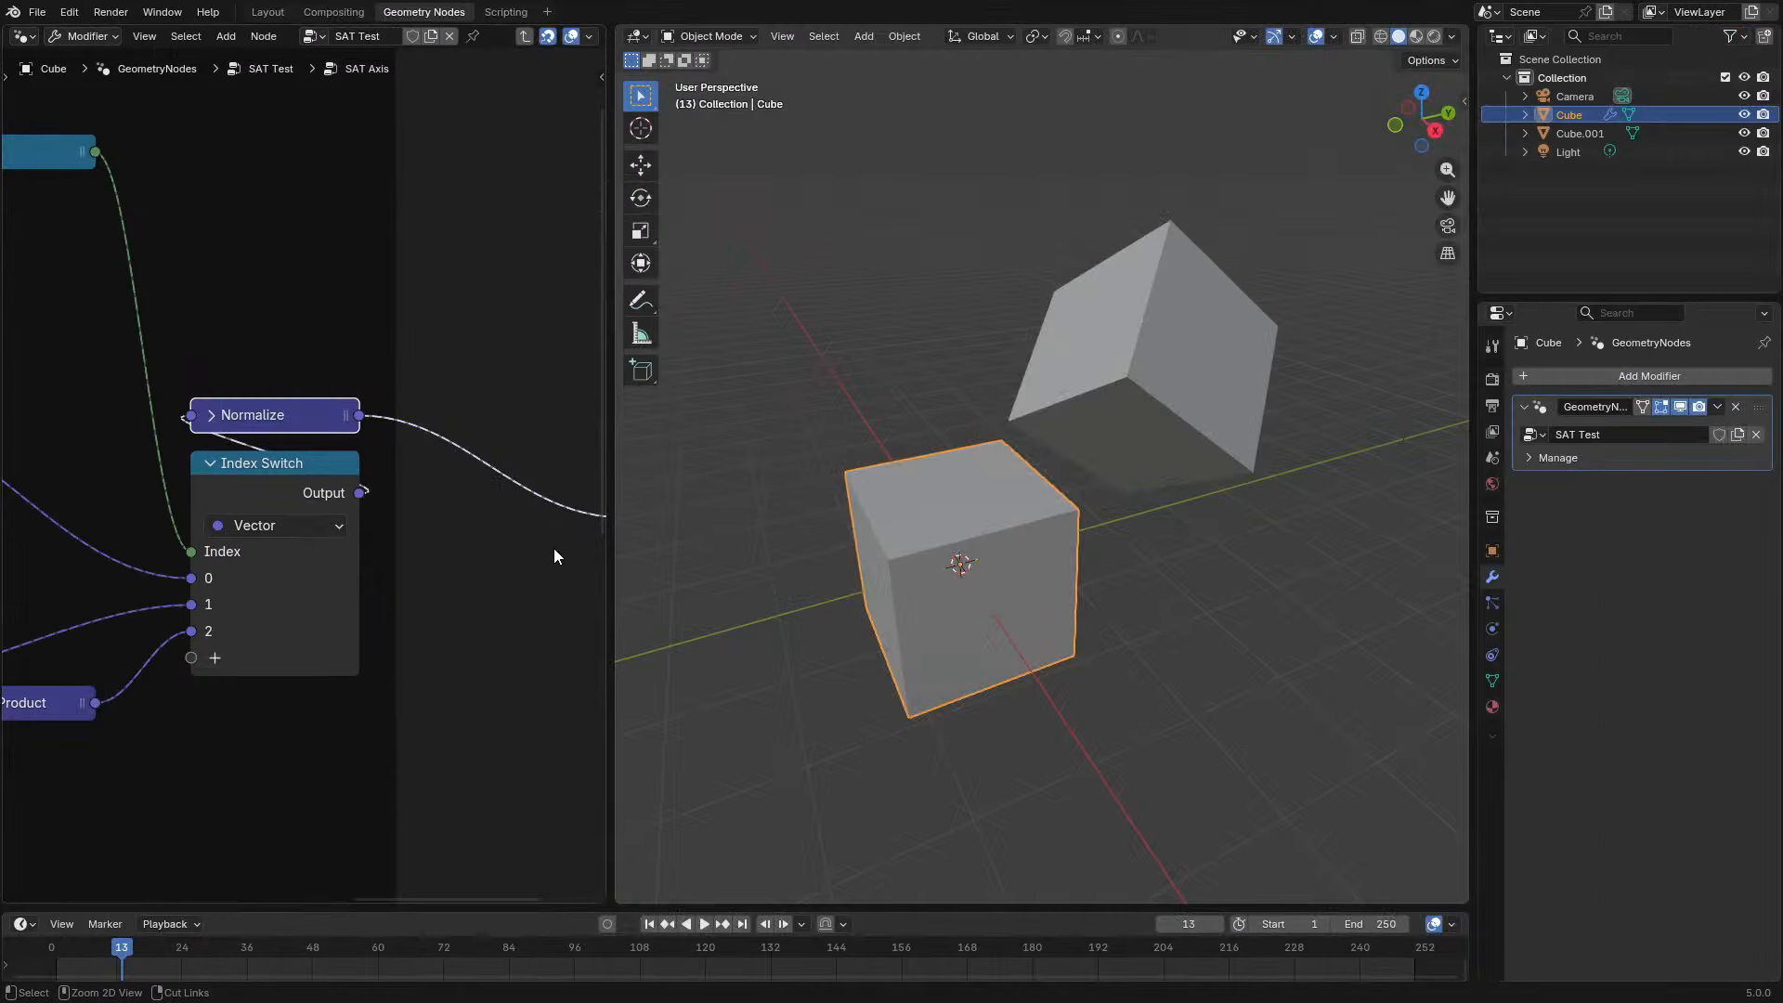
pyautogui.scroll(-2, 354, 508)
pyautogui.moveTo(340, 485); pyautogui.dragTo(518, 493)
pyautogui.click(537, 505)
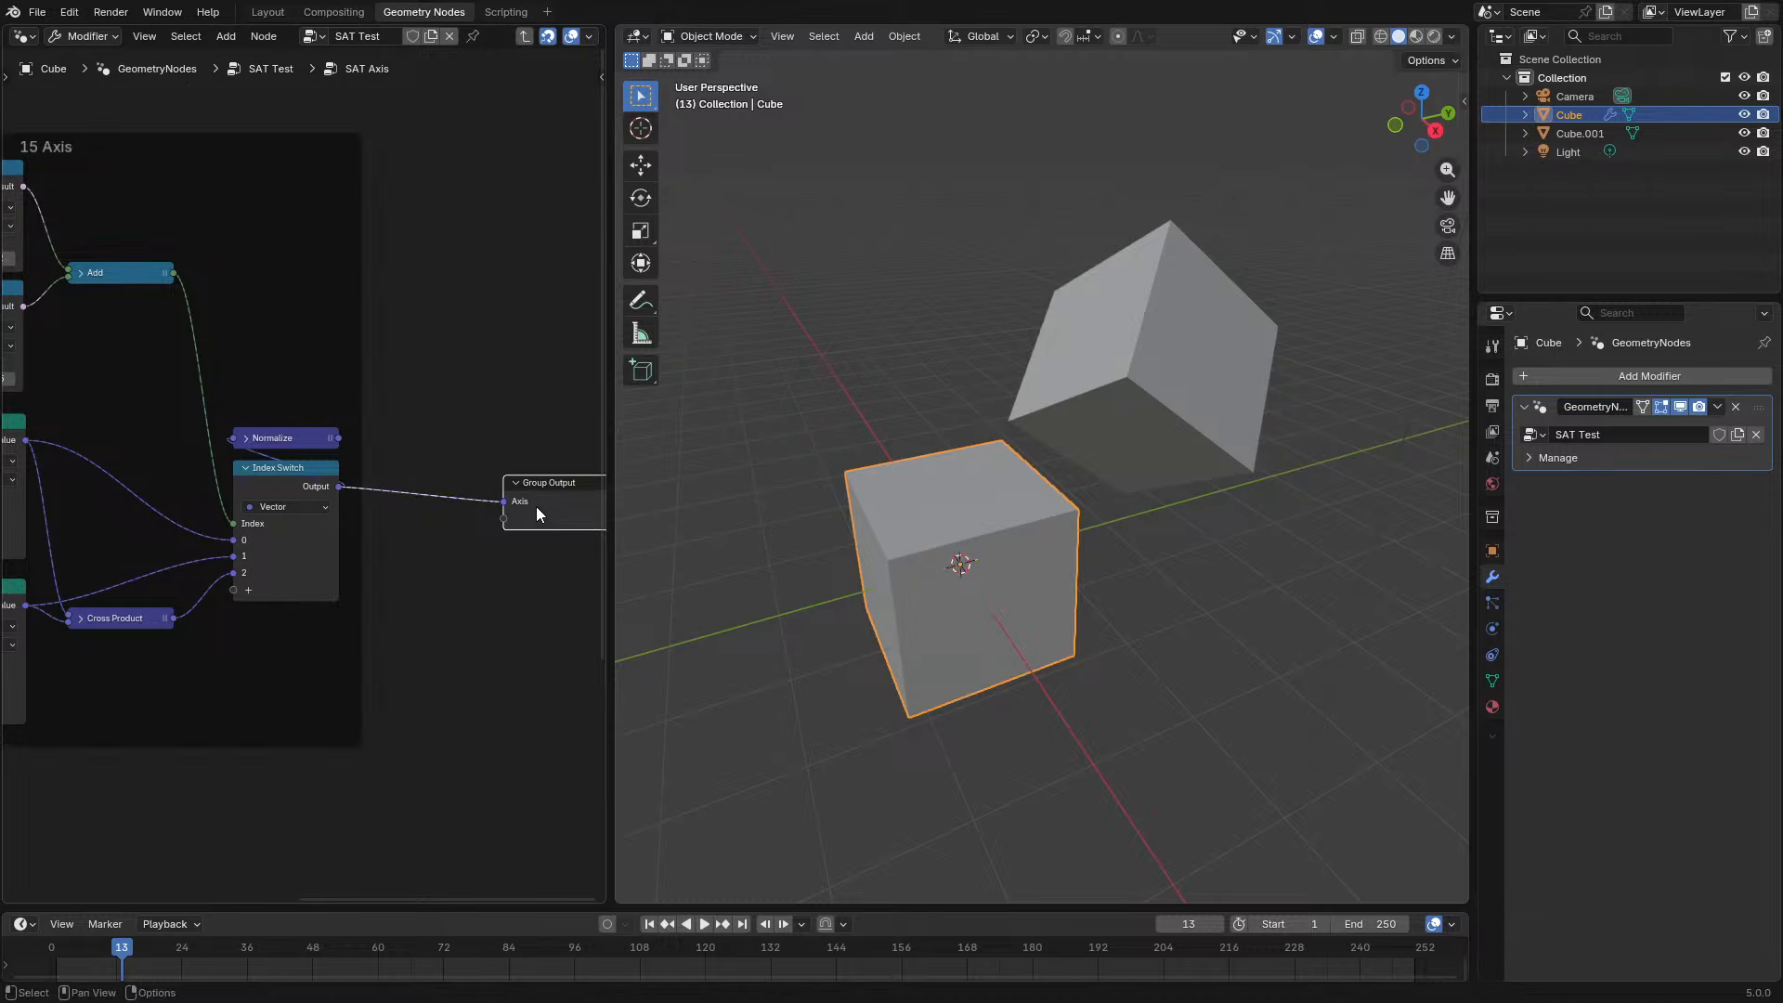
# Return to the SAT Test tree and preview the Join Geometry and SAT Axis outputs in a Viewer node
pyautogui.press('Tab')
pyautogui.moveTo(536, 505); pyautogui.dragTo(430, 582, button='middle')
pyautogui.keyDown('ctrl'); pyautogui.keyDown('shift'); pyautogui.click(236, 435); pyautogui.keyUp('shift'); pyautogui.keyUp('ctrl')
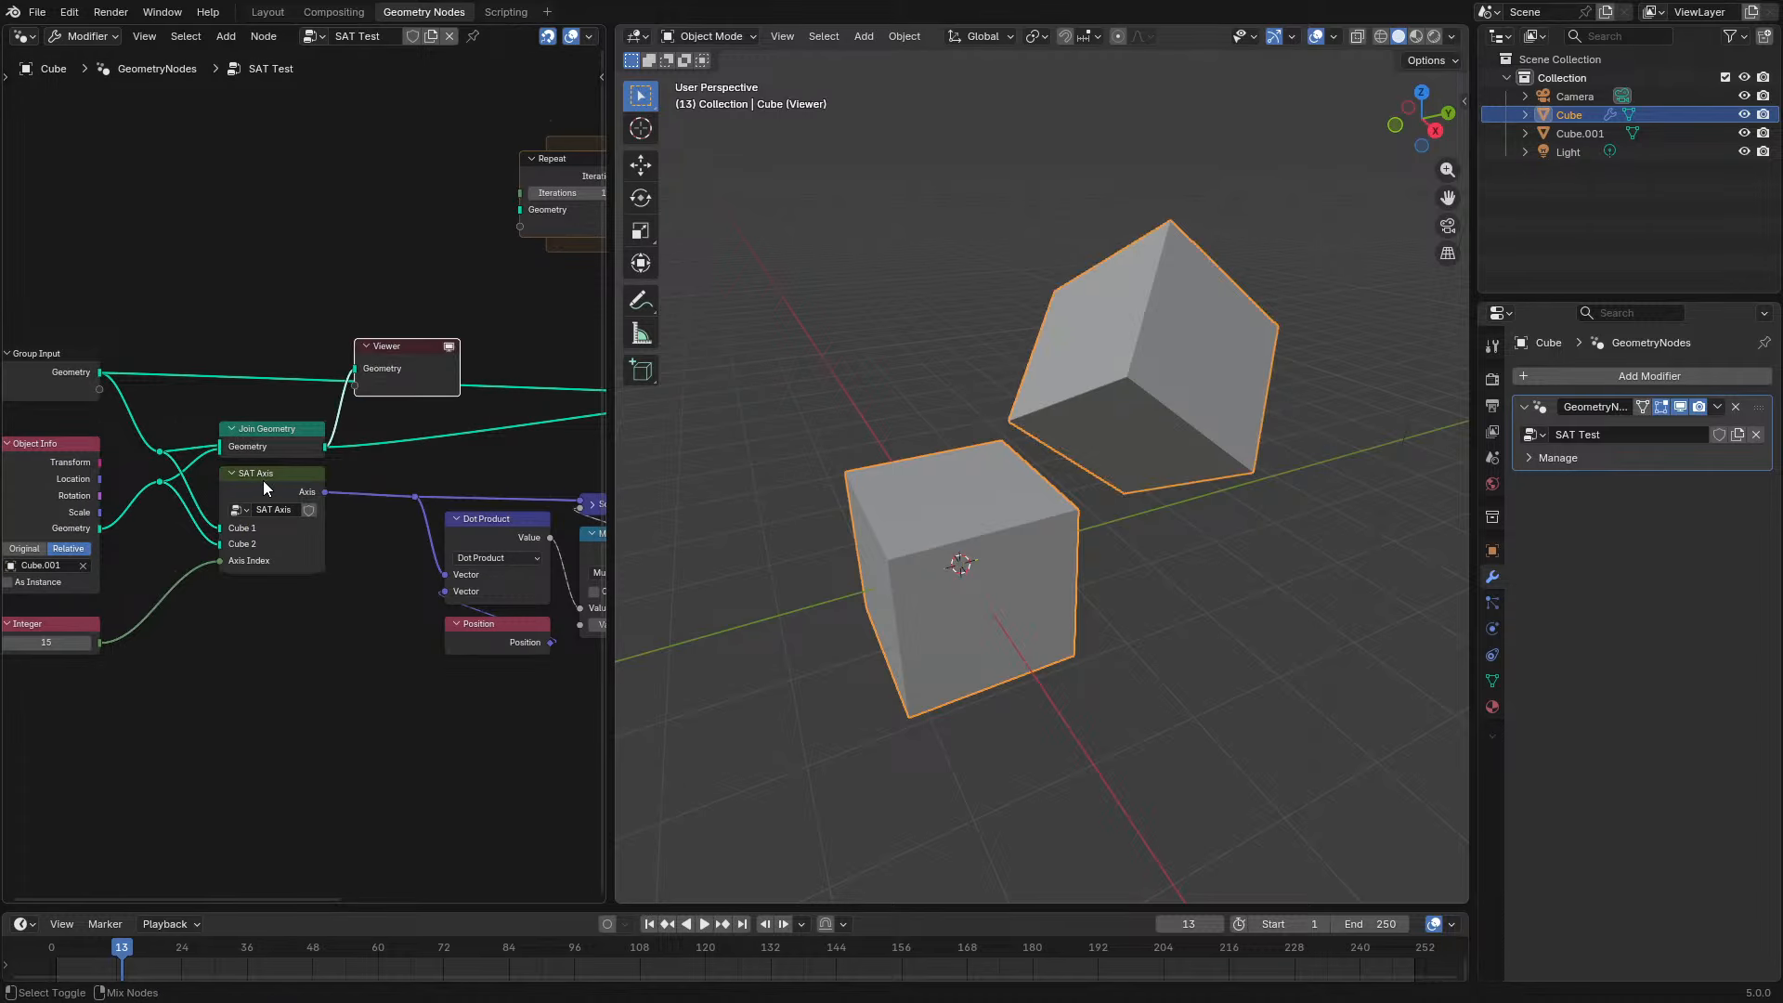
pyautogui.keyDown('ctrl'); pyautogui.keyDown('shift'); pyautogui.click(263, 481); pyautogui.keyUp('shift'); pyautogui.keyUp('ctrl')
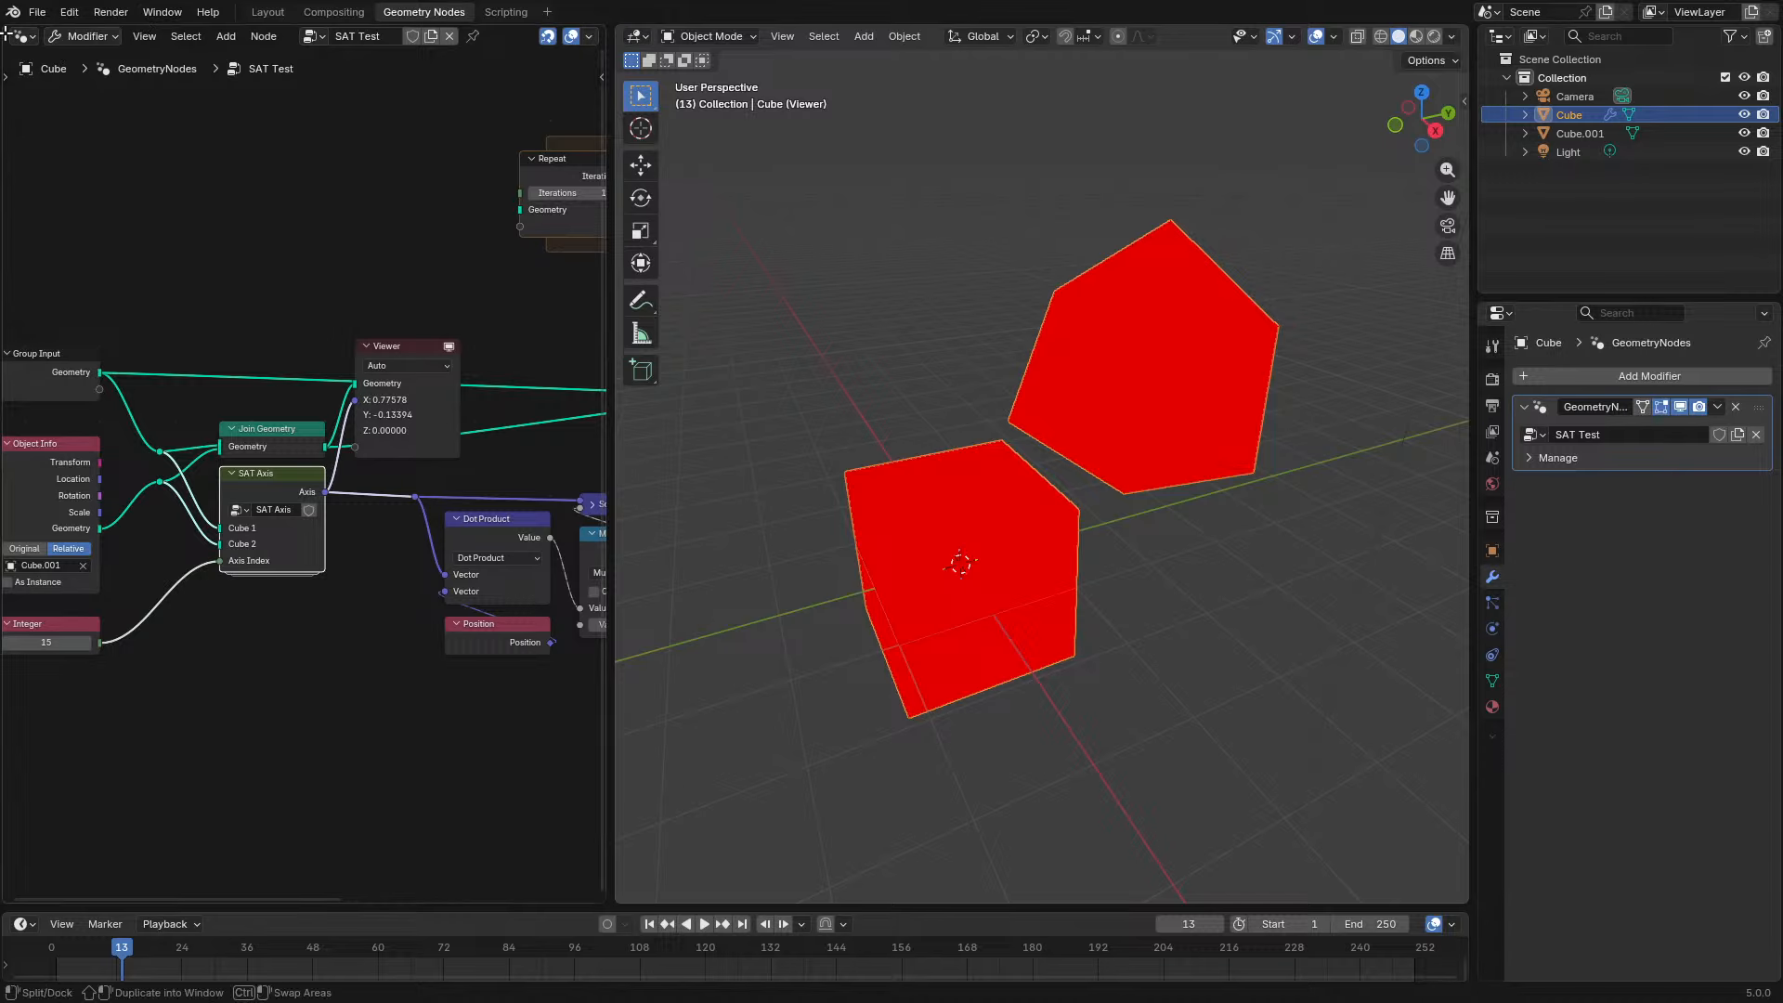
# Maximize the node editor and examine the SAT Axis vector shown in the Viewer node
pyautogui.moveTo(5, 28); pyautogui.dragTo(90, 300)
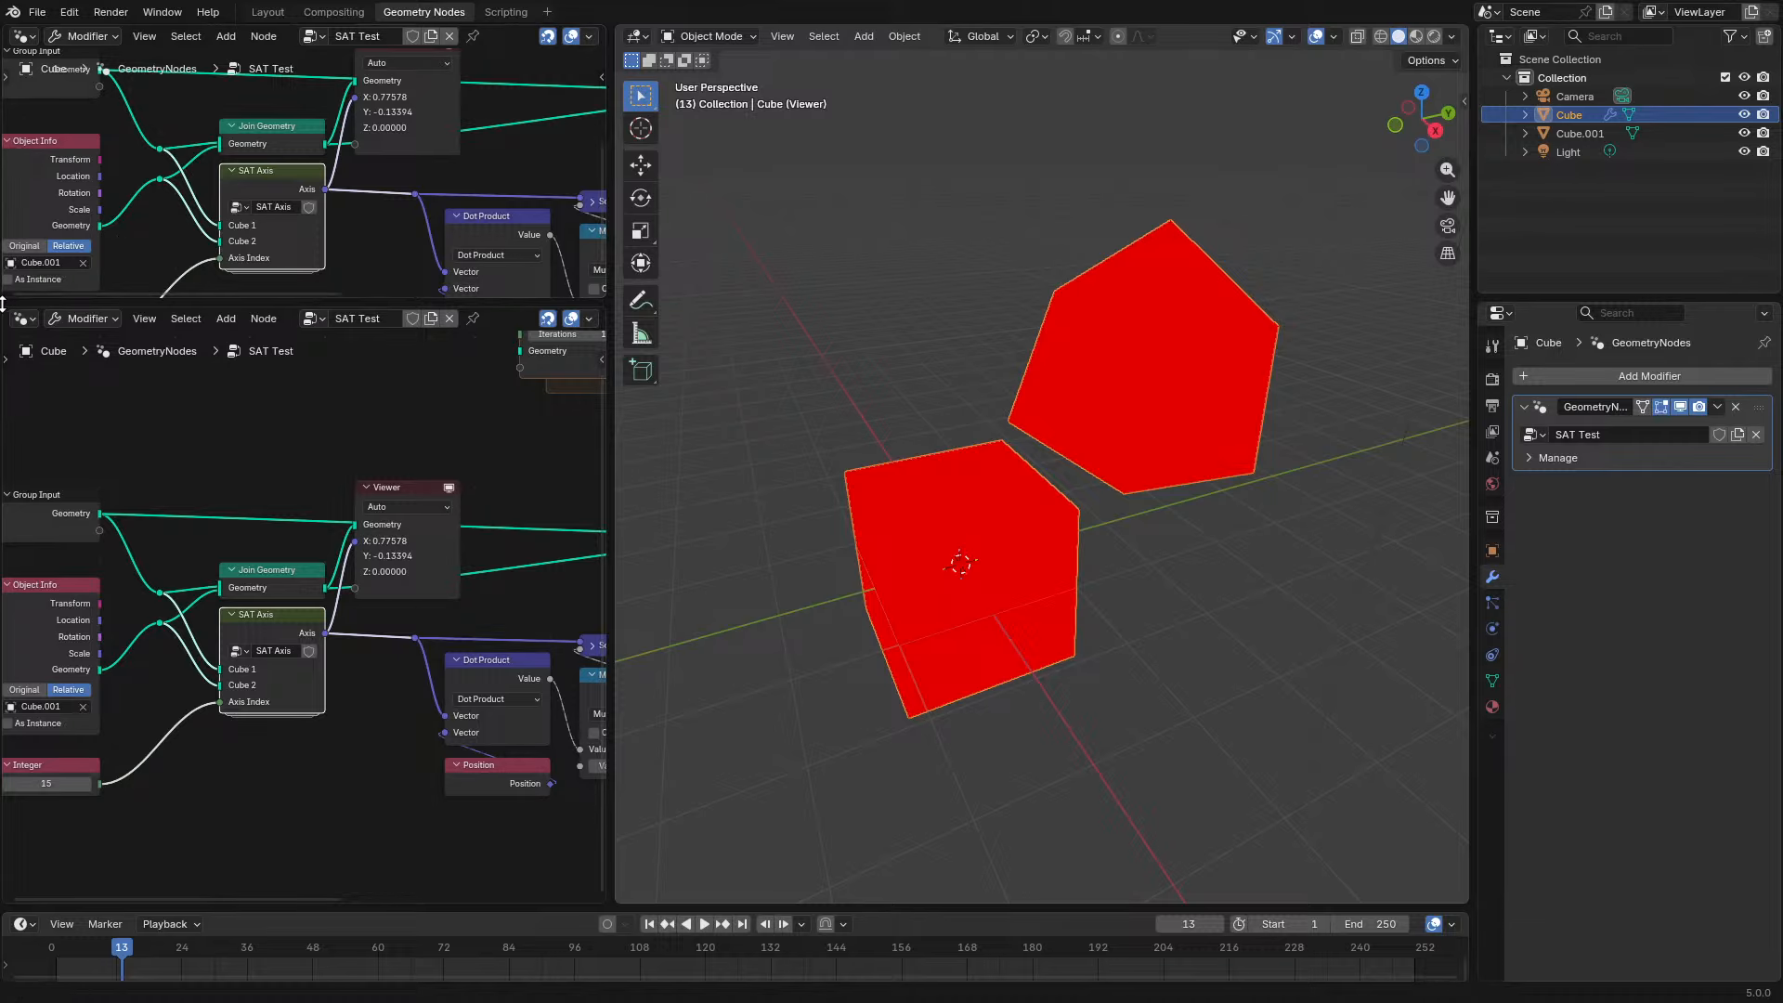
pyautogui.moveTo(6, 306); pyautogui.dragTo(54, 310)
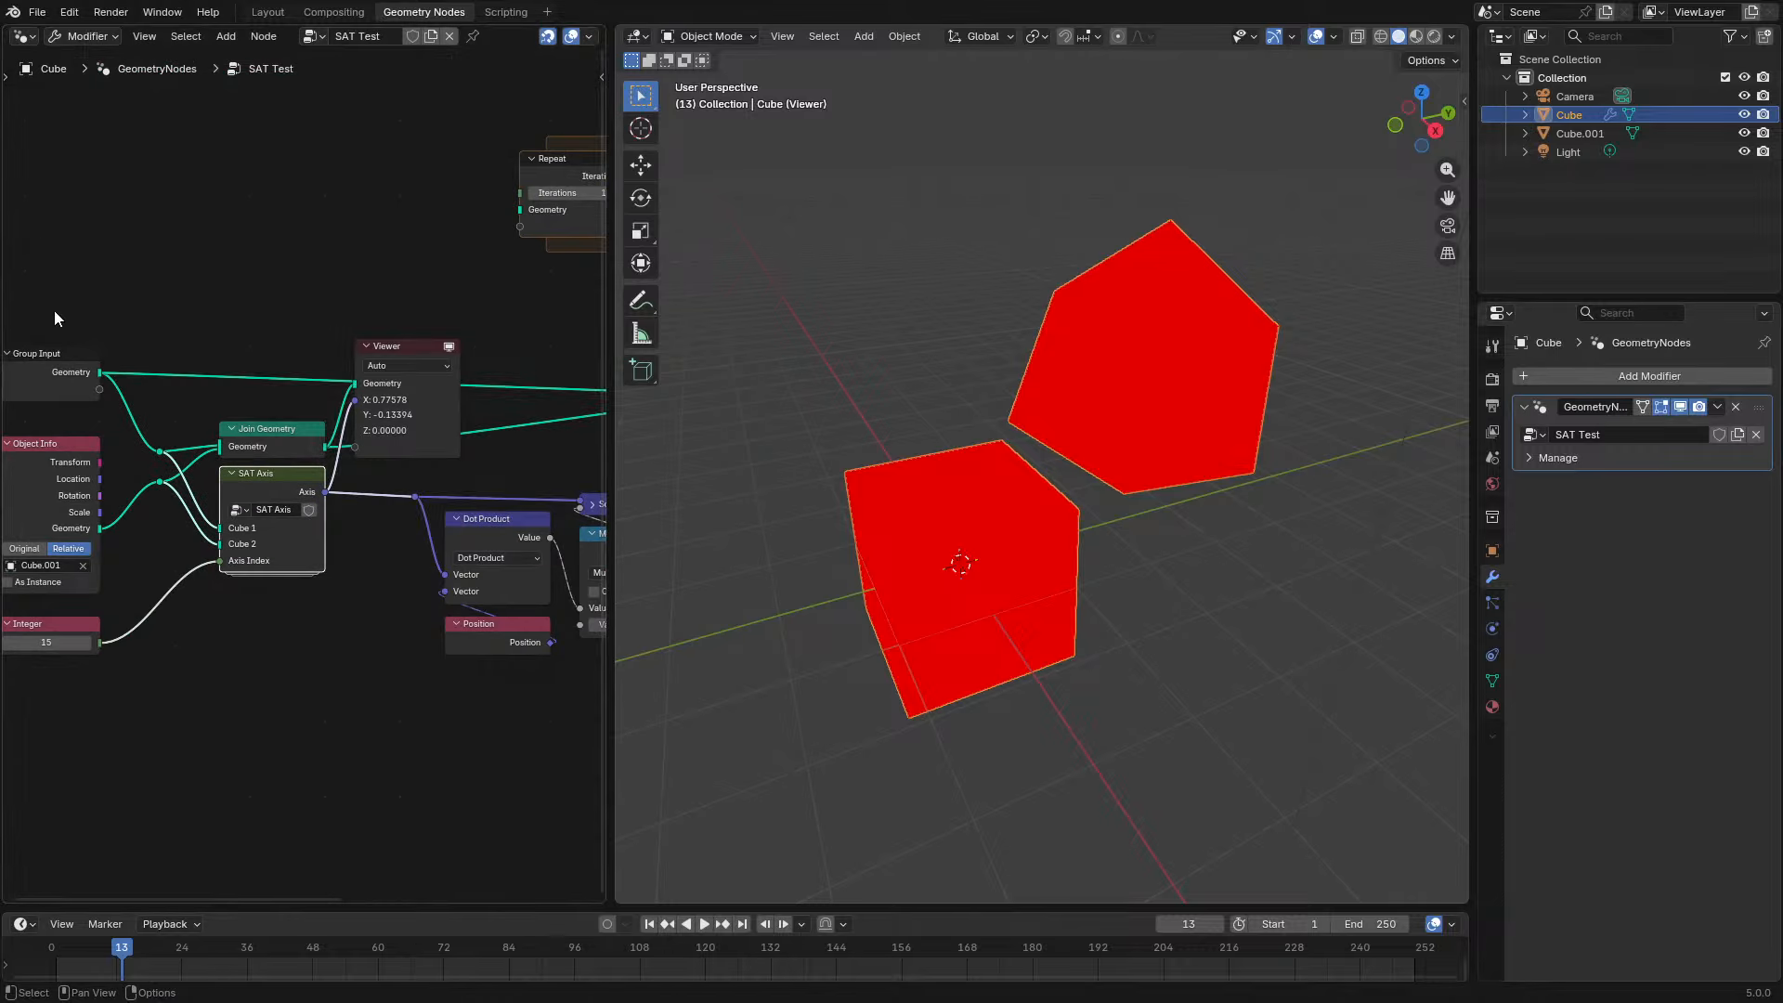
pyautogui.hotkey('ctrl', 'space')
pyautogui.scroll(5, 826, 327)
pyautogui.moveTo(868, 345); pyautogui.dragTo(930, 397)
pyautogui.scroll(3, 859, 536)
pyautogui.moveTo(808, 609); pyautogui.dragTo(766, 464, button='middle')
pyautogui.click(678, 475)
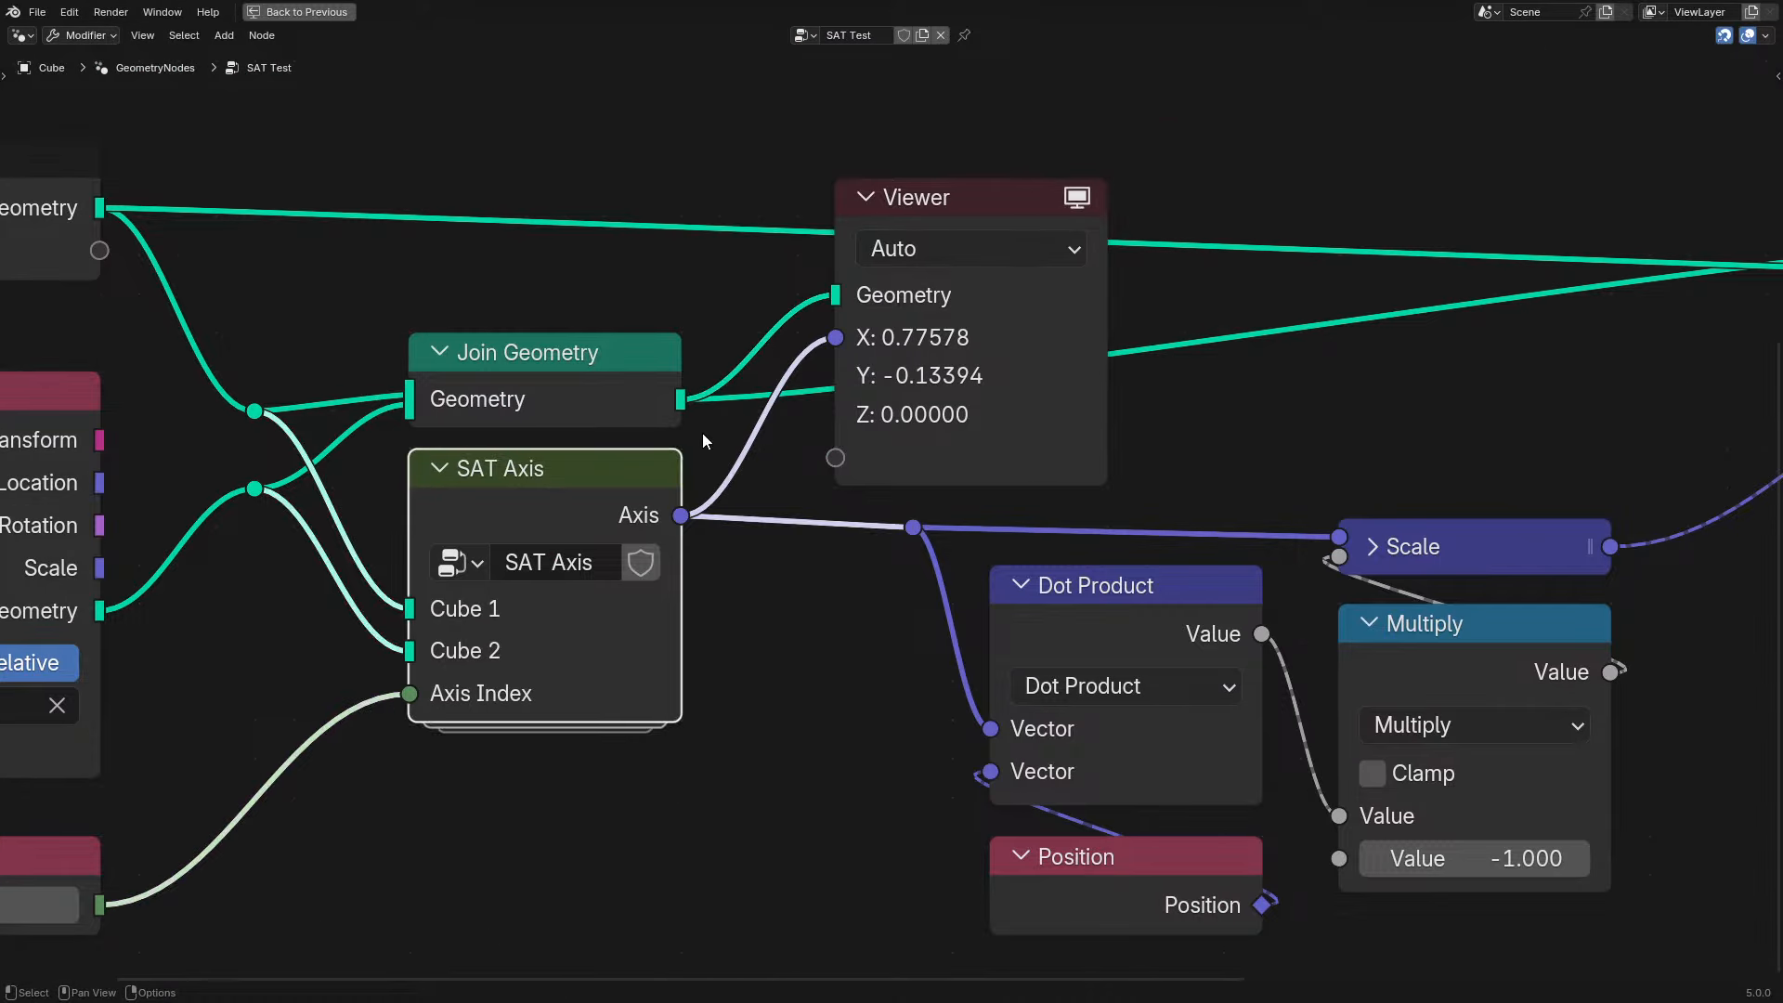
pyautogui.rightClick(357, 680)
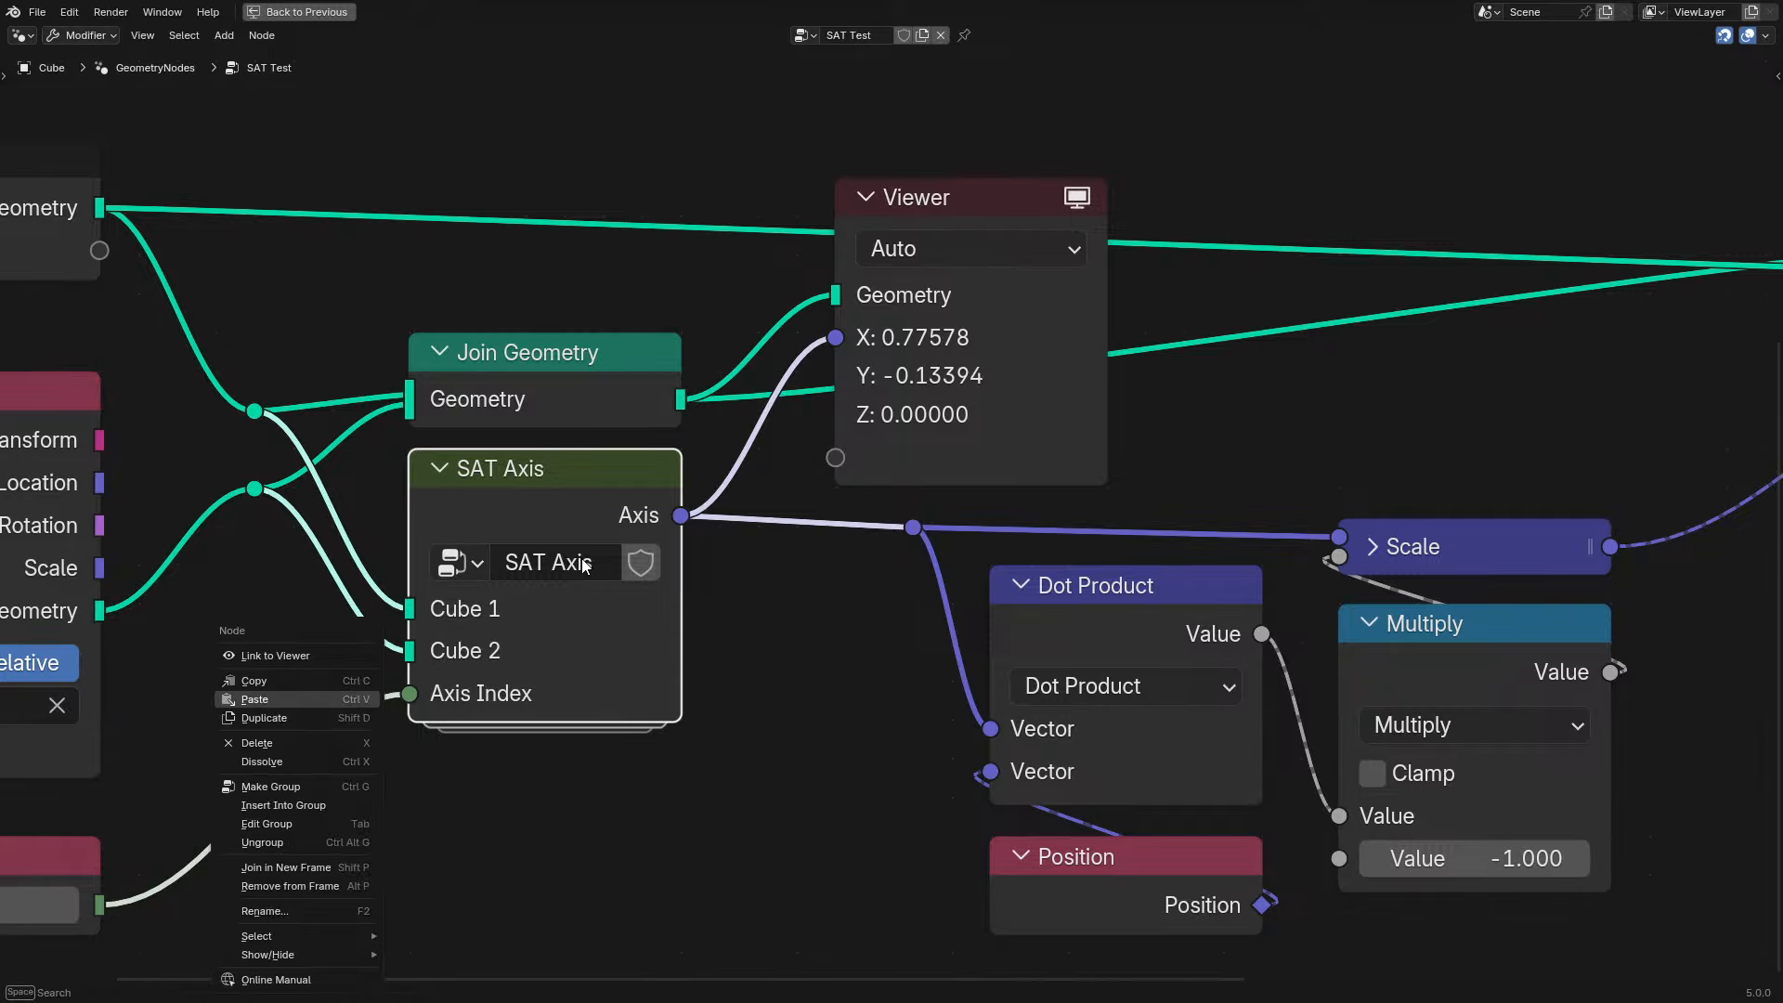
pyautogui.scroll(1, 465, 599)
pyautogui.scroll(-11, 284, 643)
pyautogui.scroll(4, 377, 750)
# Reset the Integer node to 0 and raise it one step at a time to 9, comparing the axis vectors in the Viewer
pyautogui.click(322, 762)
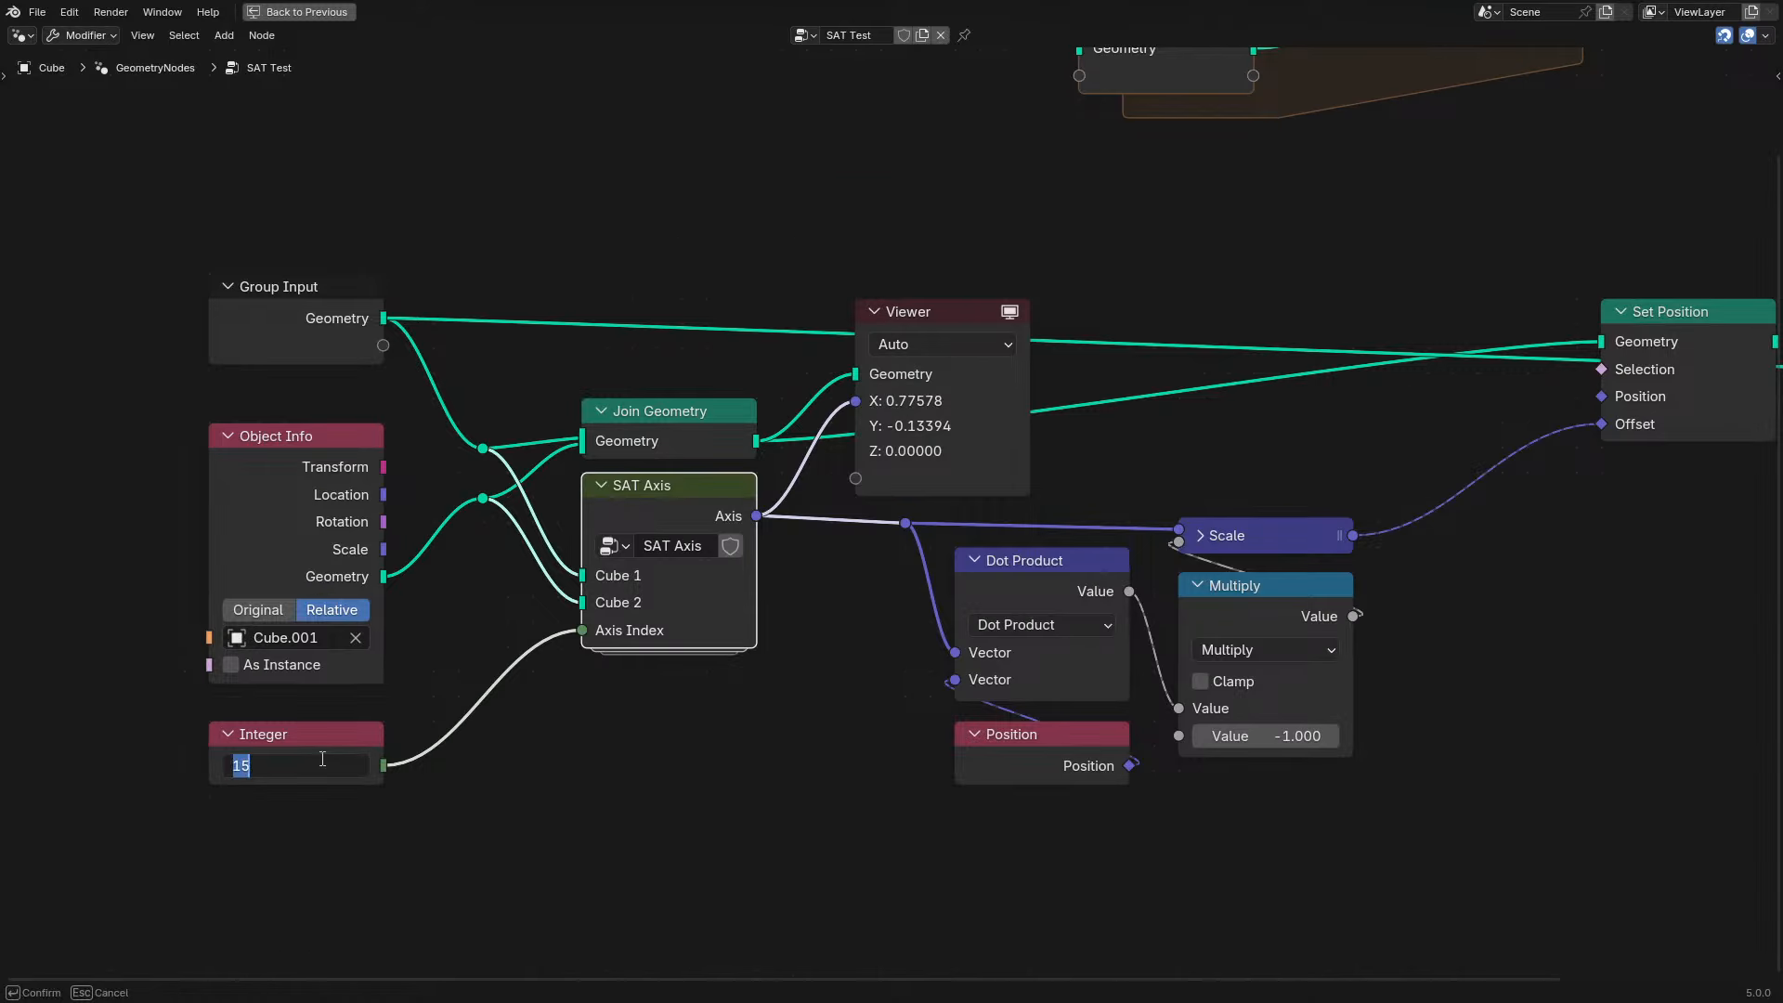
pyautogui.write('0')
pyautogui.press('Return')
pyautogui.click(358, 771)
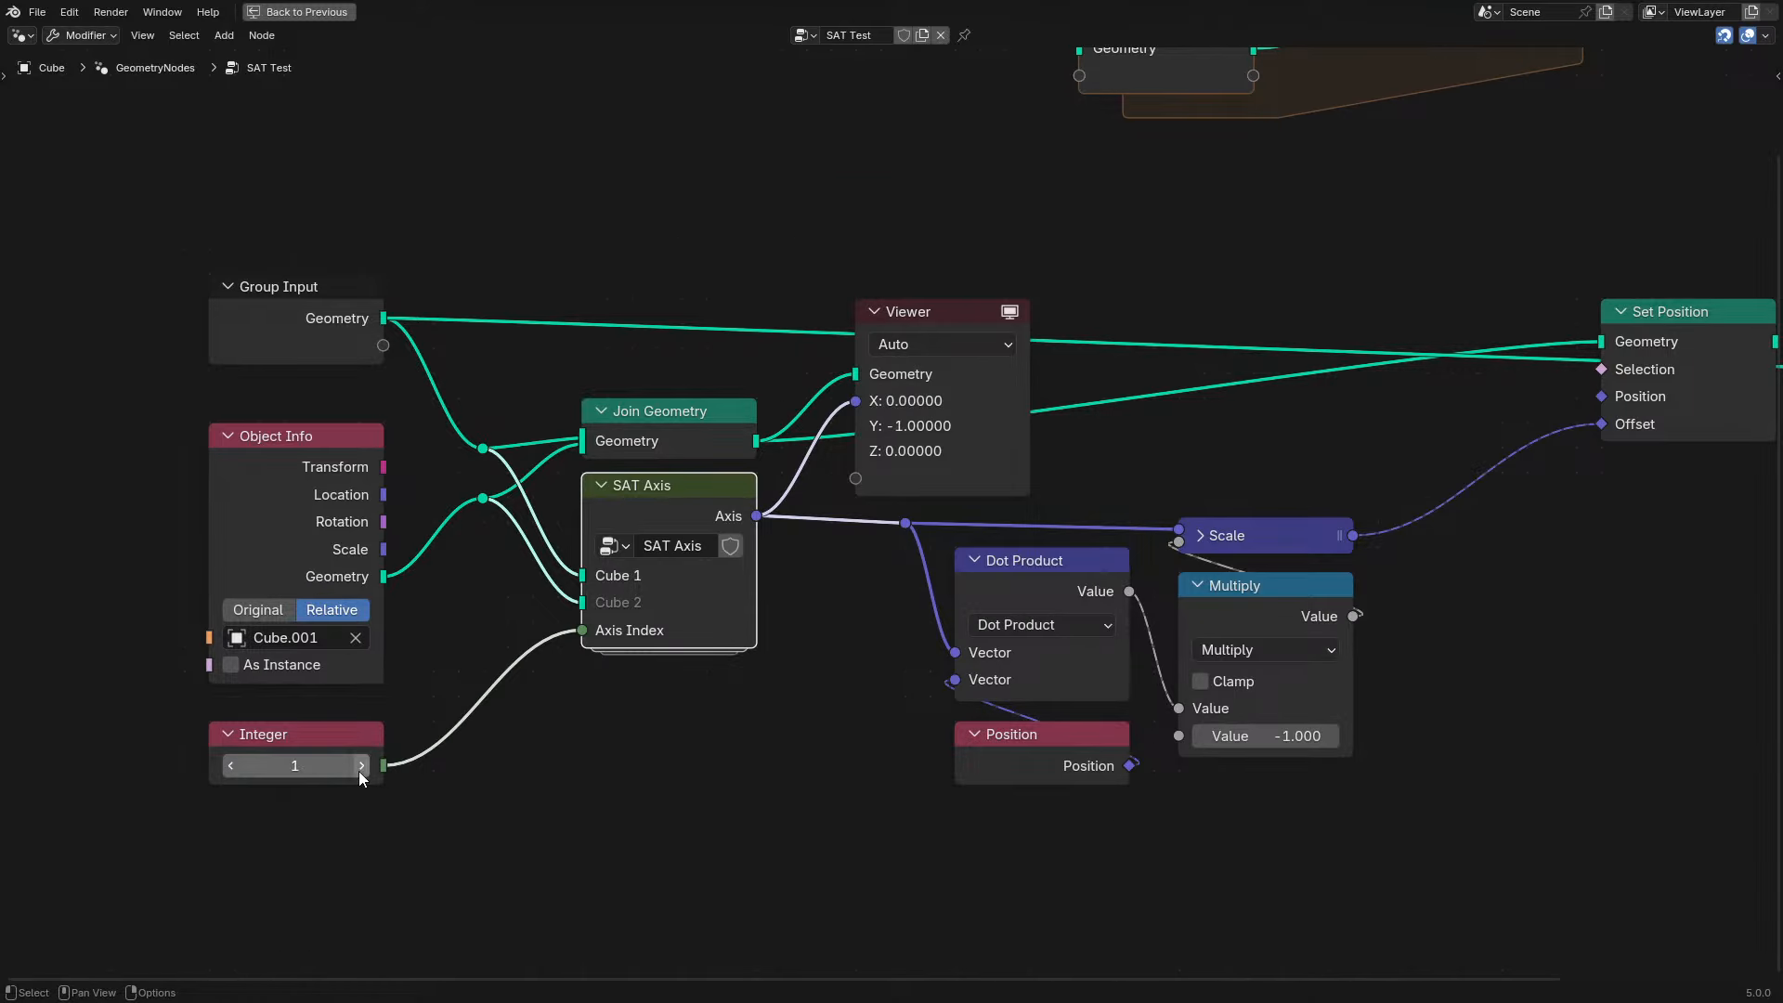
pyautogui.click(359, 771)
pyautogui.click(359, 771)
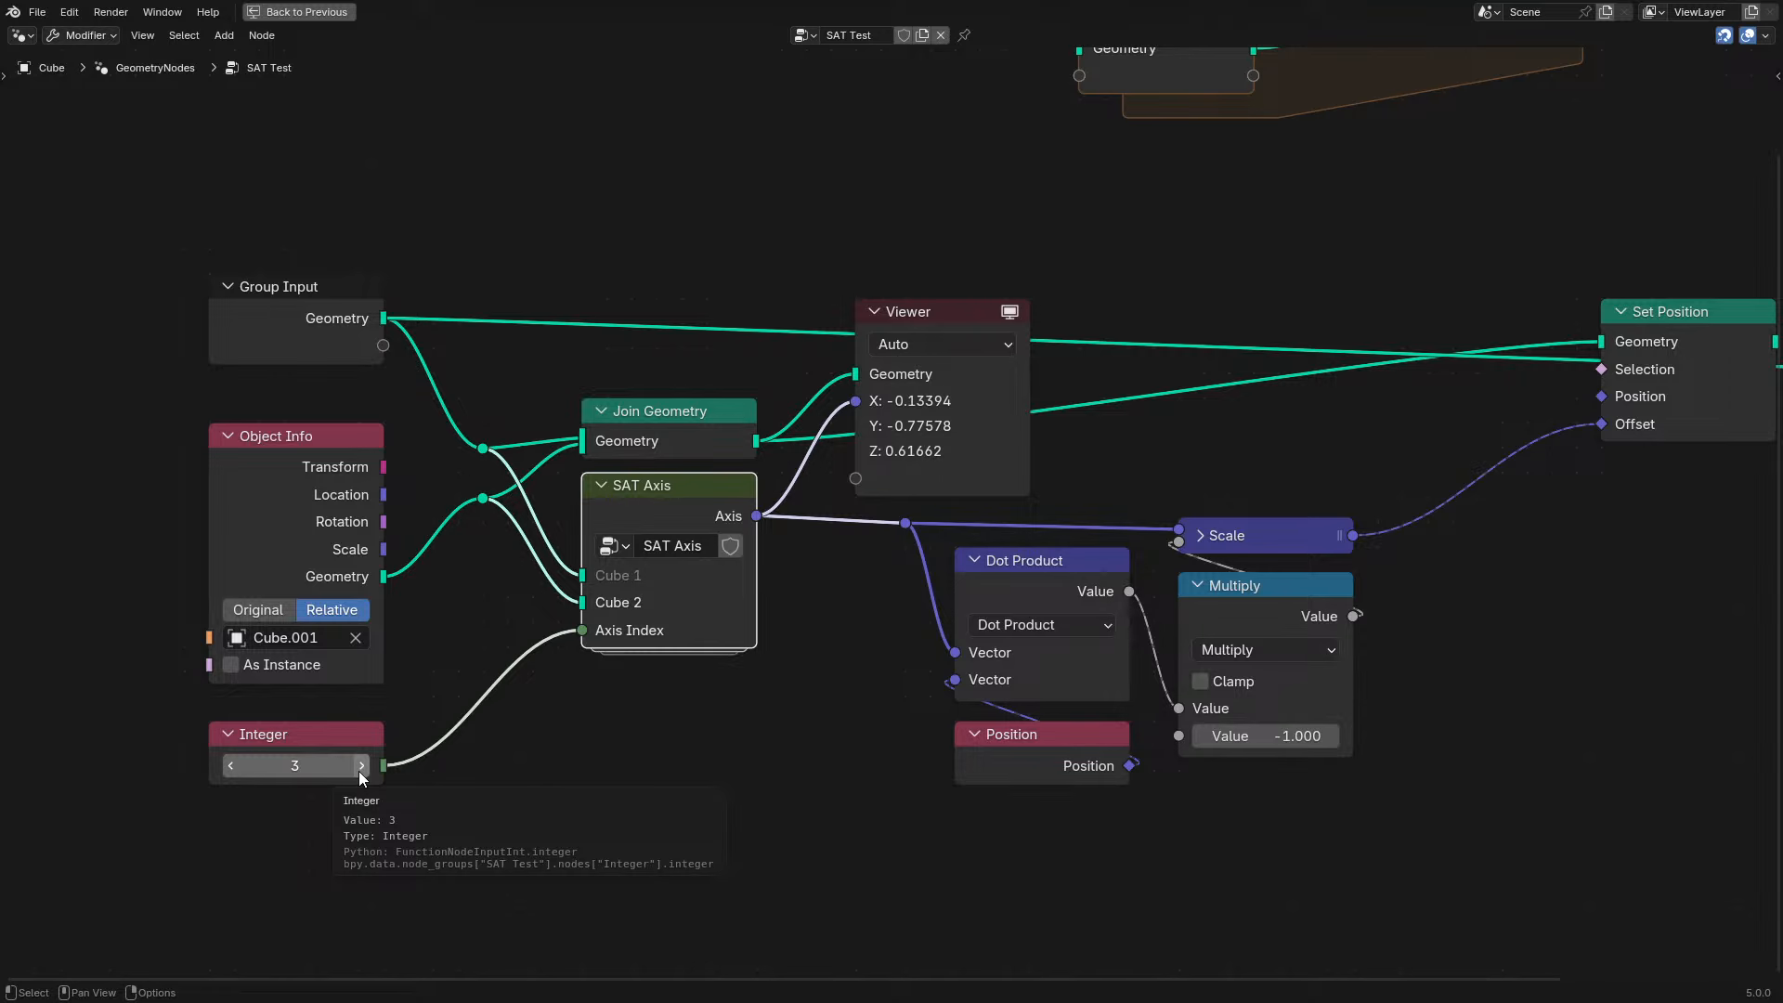
pyautogui.click(360, 767)
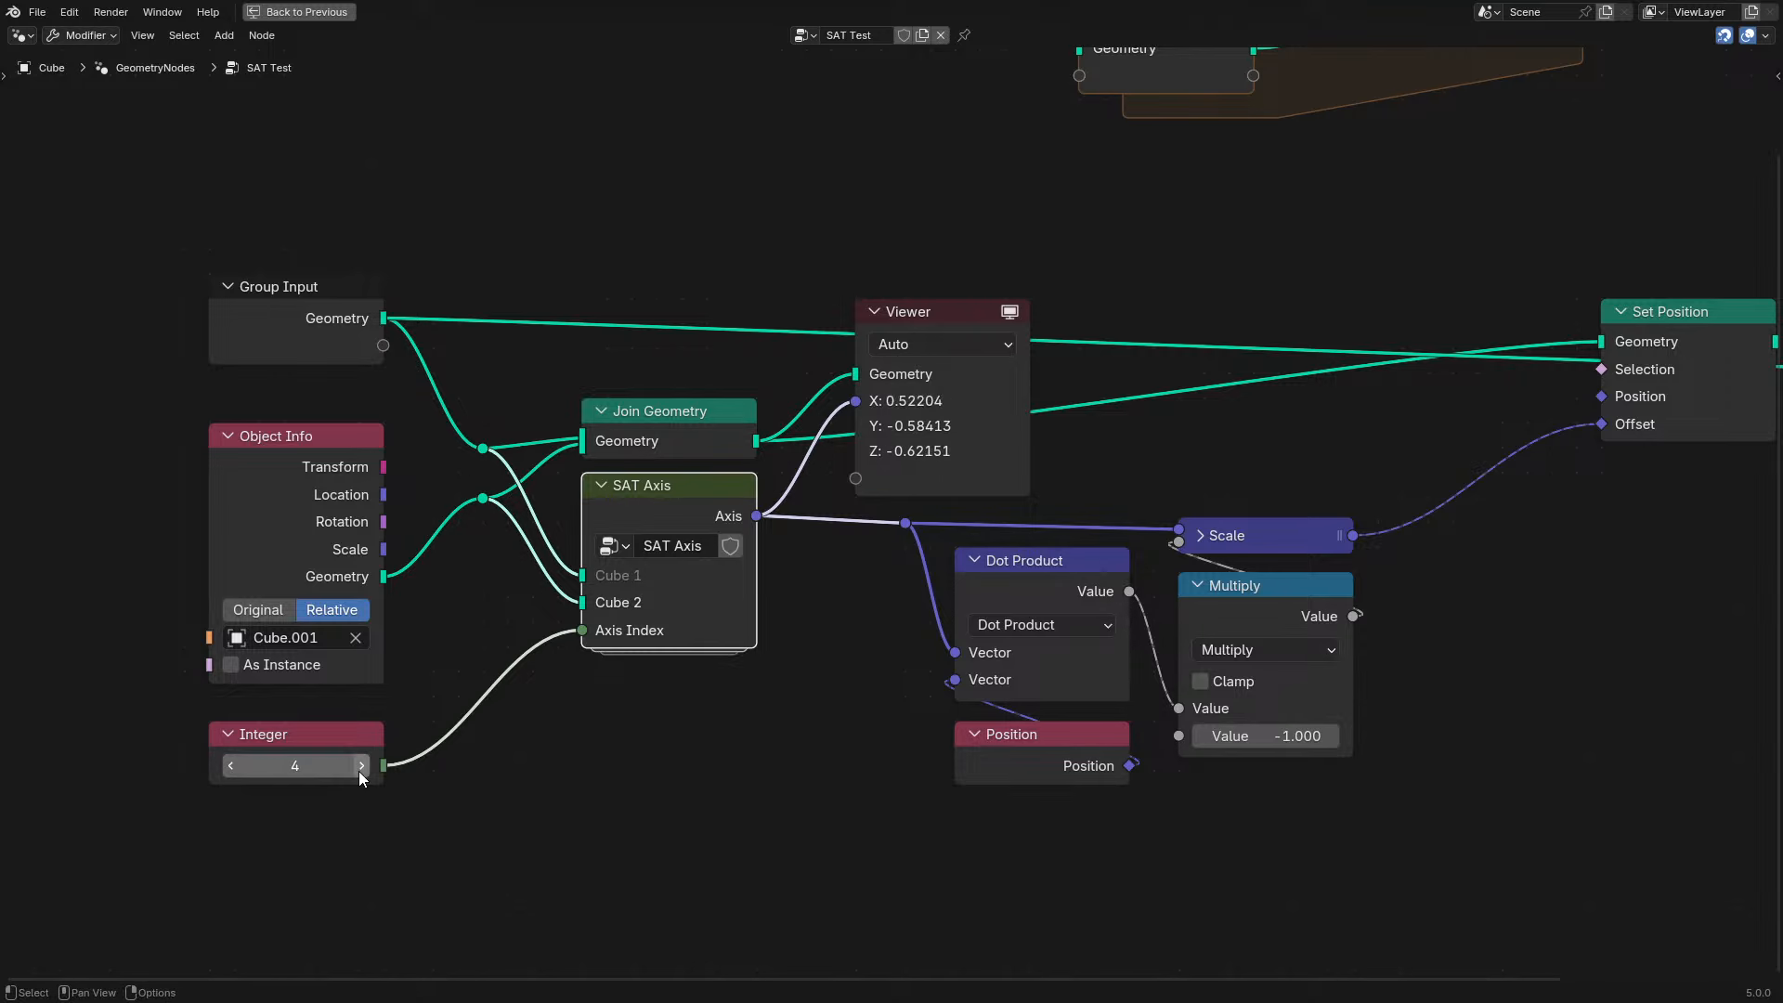
pyautogui.click(360, 767)
pyautogui.click(360, 768)
pyautogui.click(360, 767)
pyautogui.click(360, 767)
pyautogui.click(360, 767)
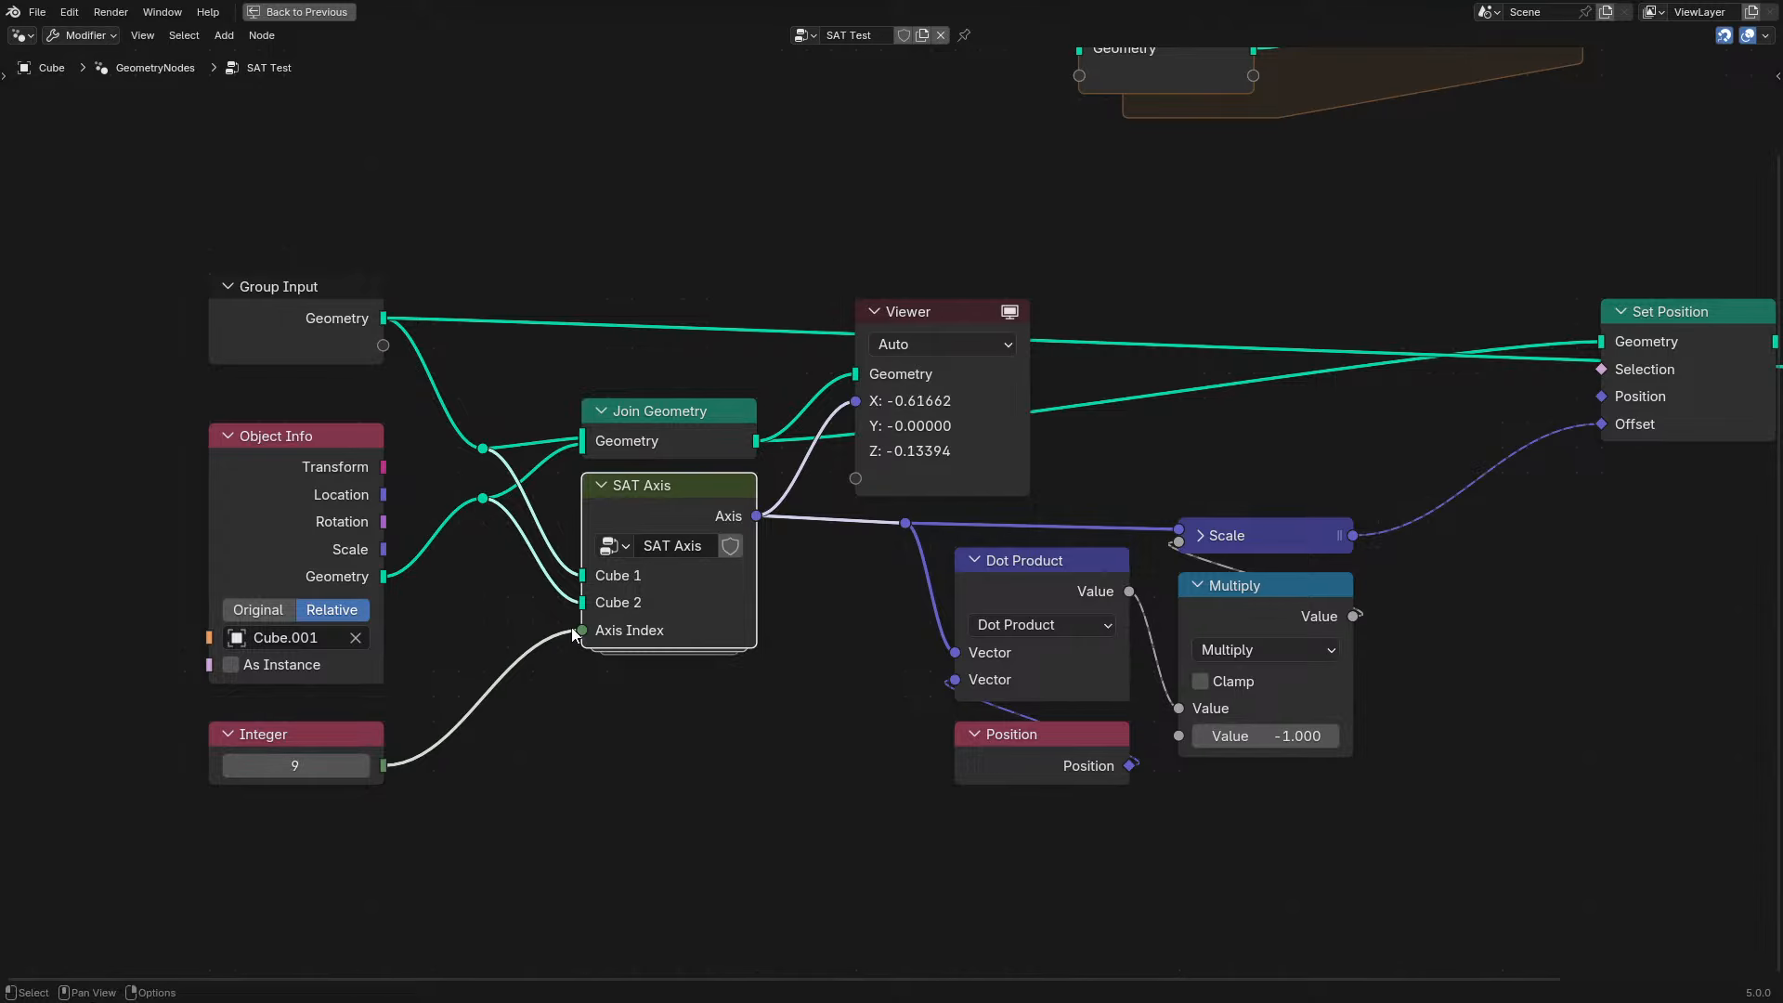
# Reconnect Normalize to the Axis output inside the SAT Axis group and return to the SAT Test tree
pyautogui.press('Tab')
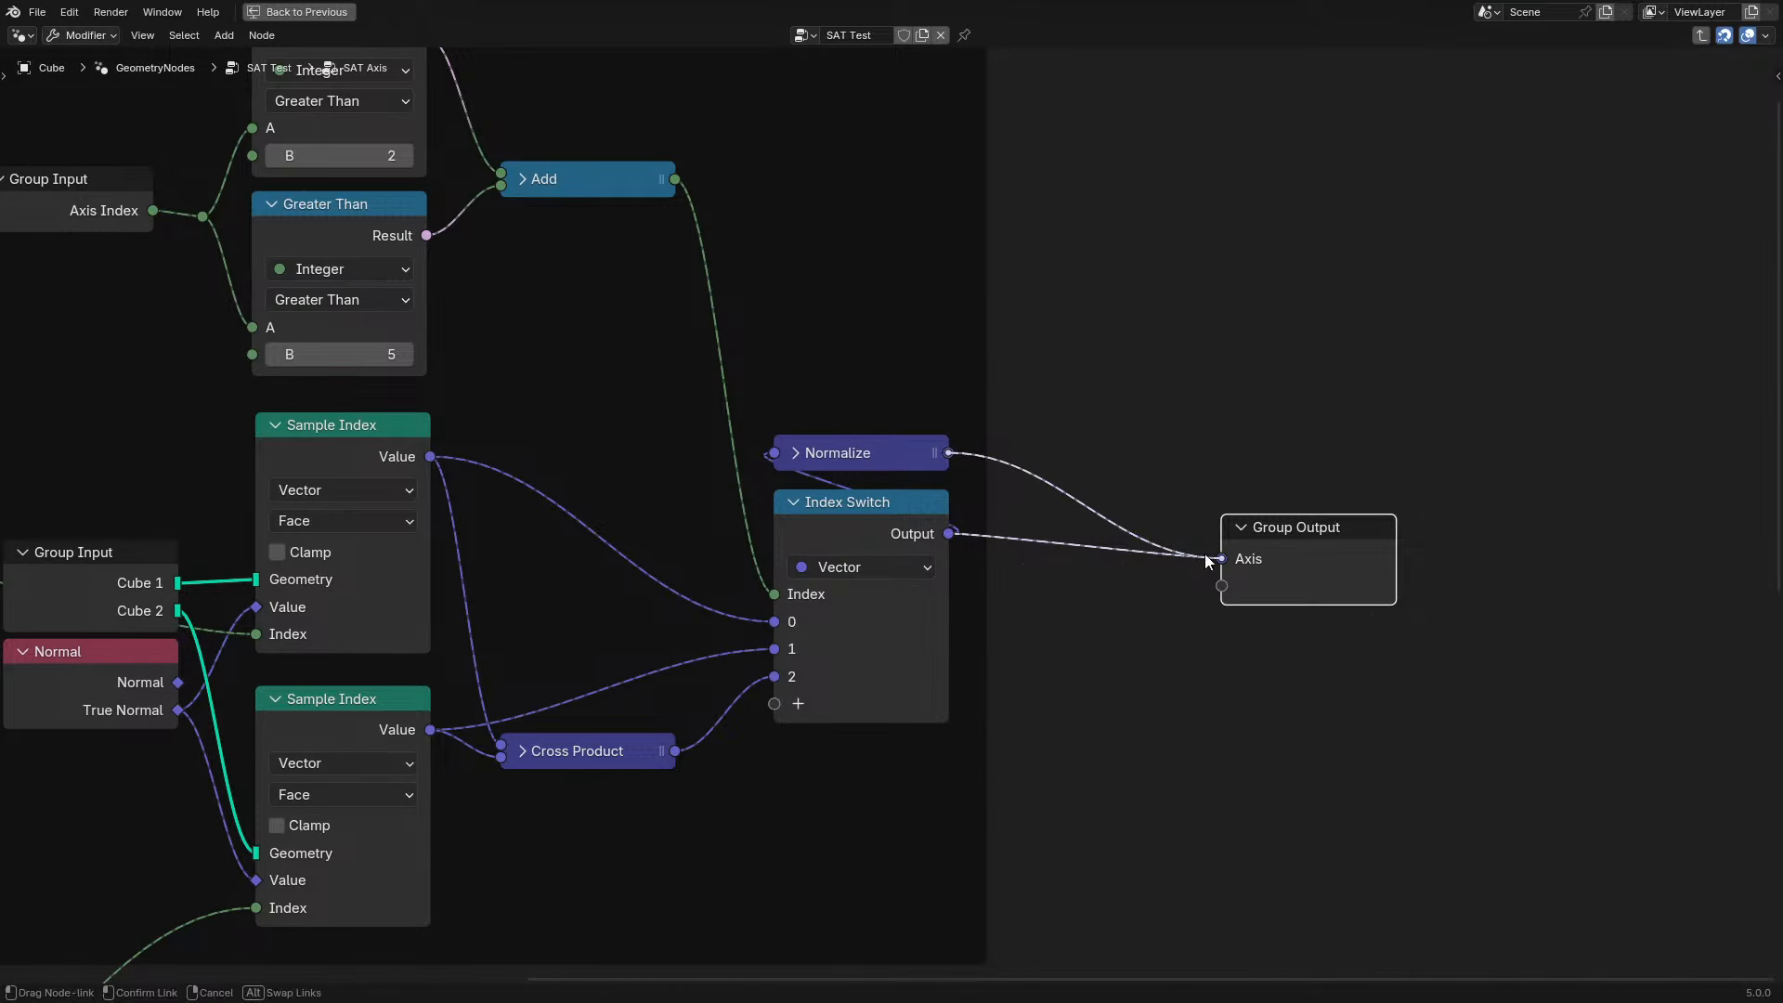
pyautogui.press('Tab')
pyautogui.press('Tab')
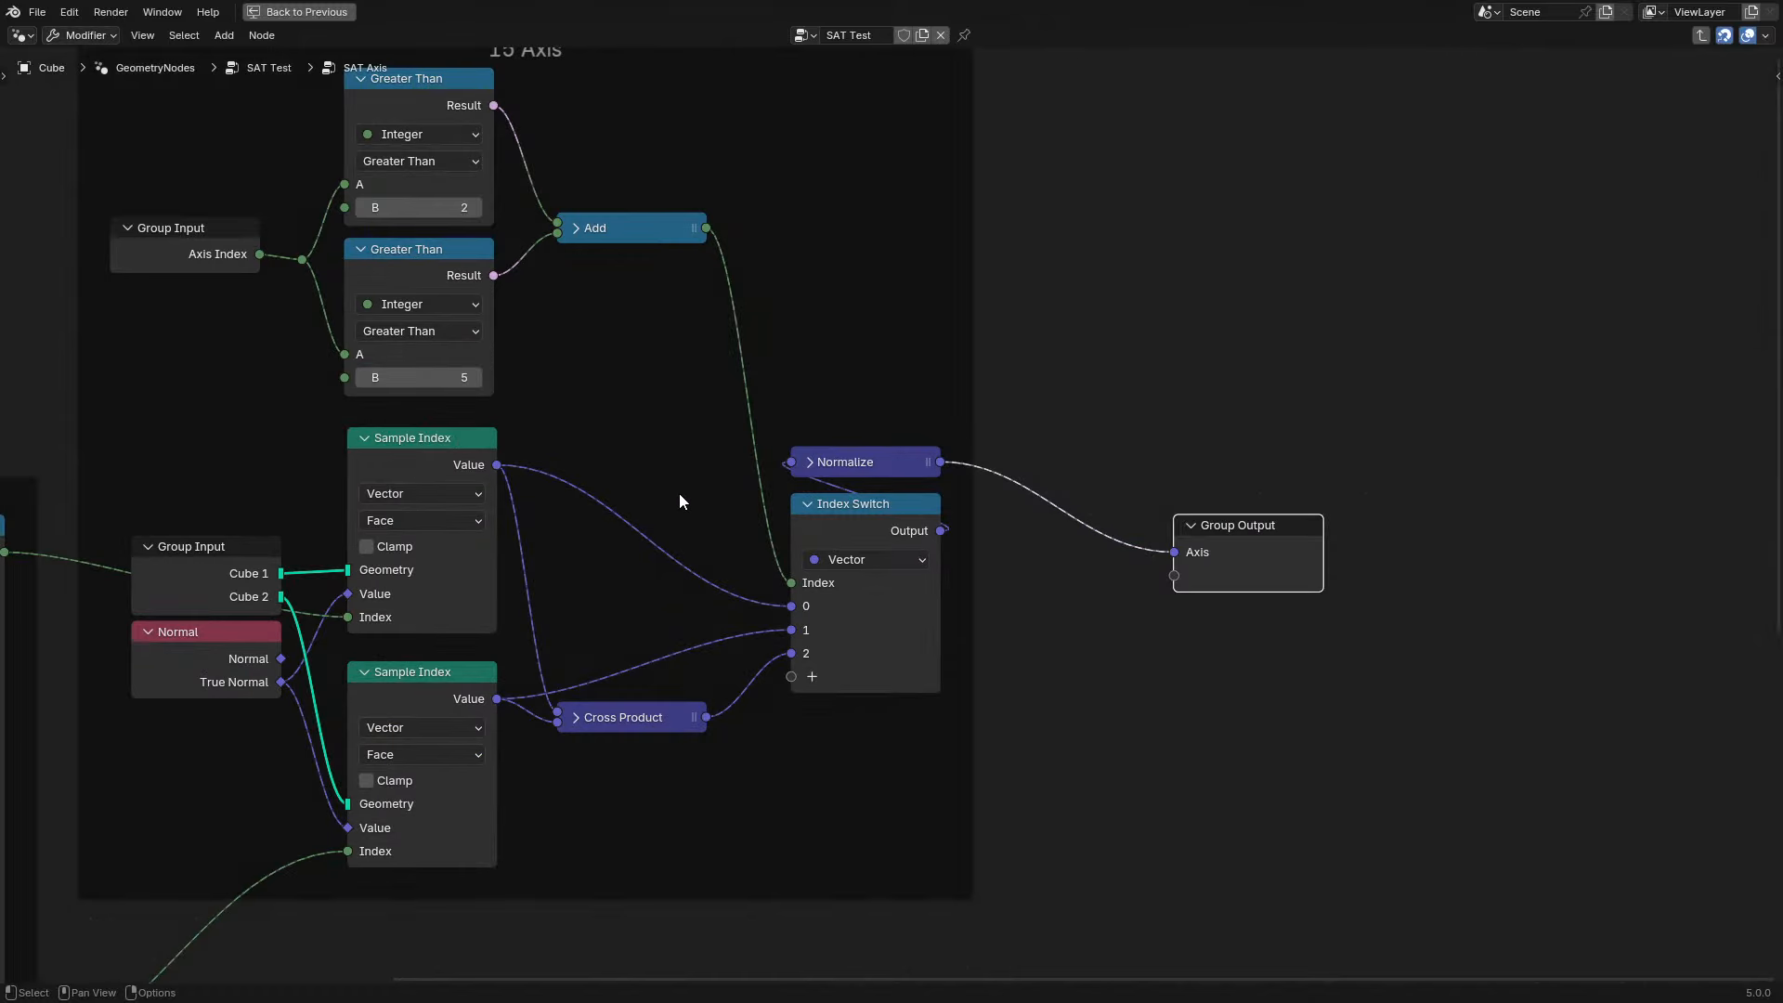
pyautogui.press('Tab')
# Delete the Viewer node from the SAT Test tree
pyautogui.moveTo(1140, 474); pyautogui.dragTo(548, 594, button='middle')
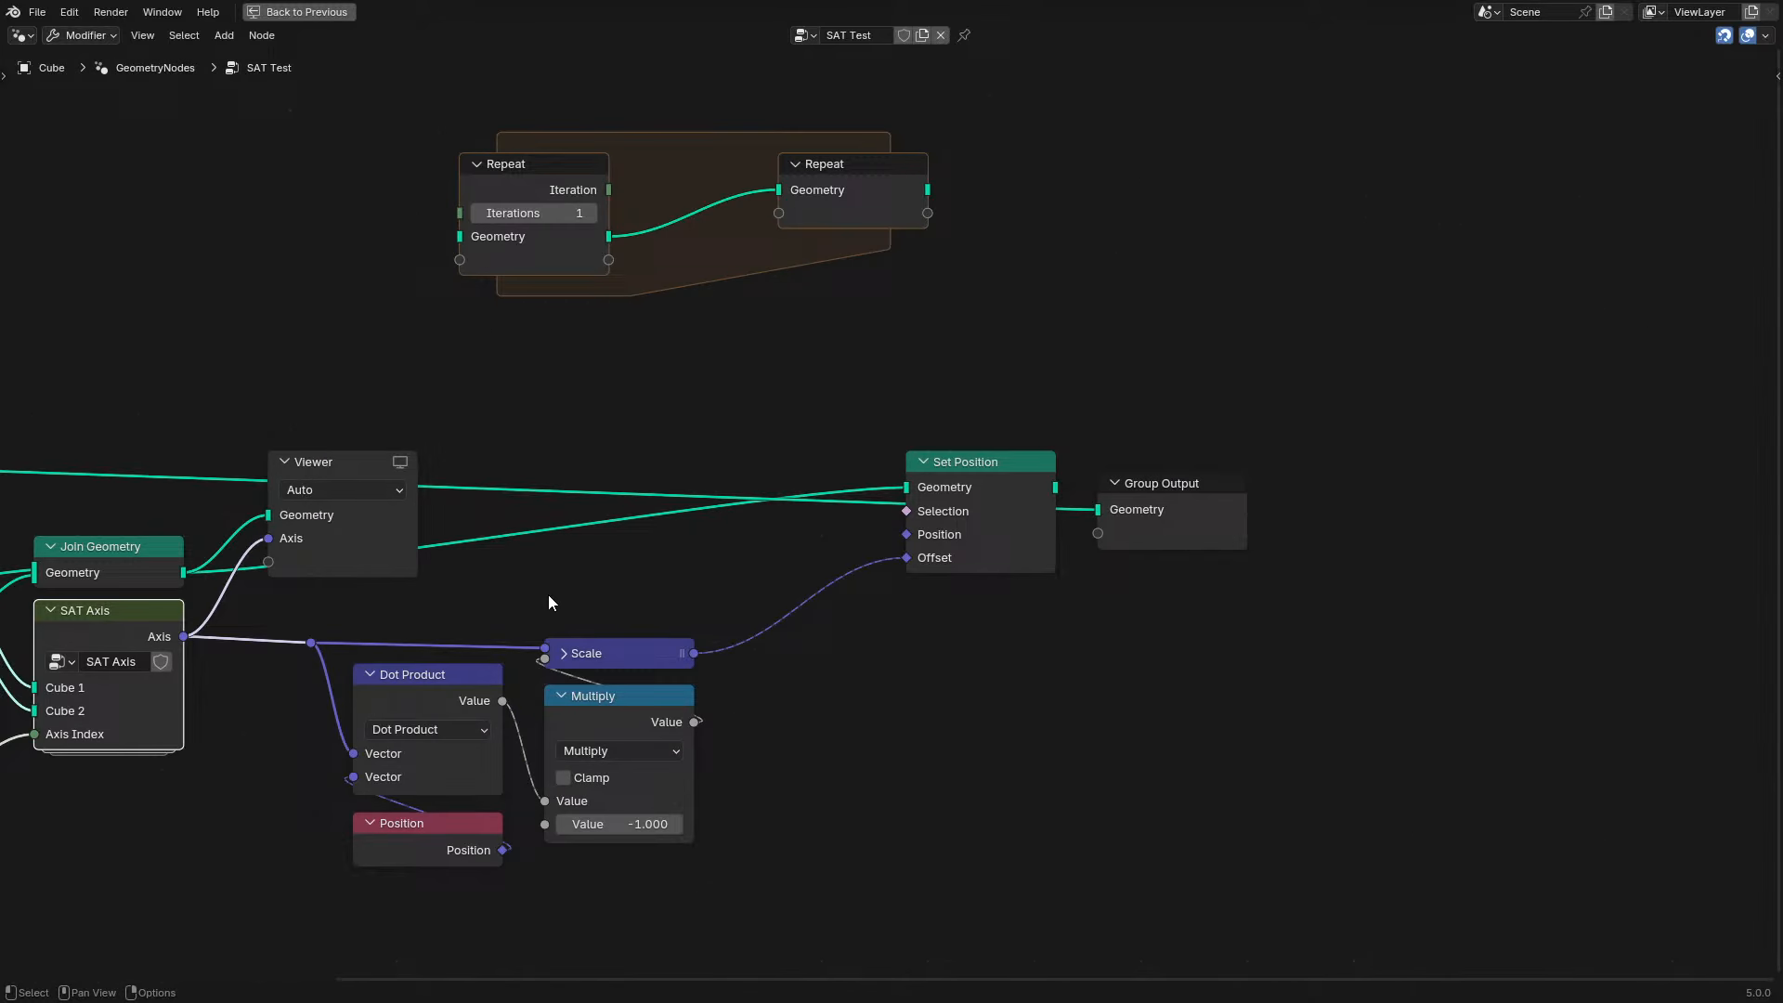
pyautogui.click(342, 470)
pyautogui.press('x')
# Connect Set Position's Geometry to the Group Output and bring back the 3D viewport to inspect the flattened cubes
pyautogui.keyDown('ctrl'); pyautogui.keyDown('shift'); pyautogui.click(997, 481); pyautogui.keyUp('shift'); pyautogui.keyUp('ctrl')
pyautogui.hotkey('ctrl', 'z')
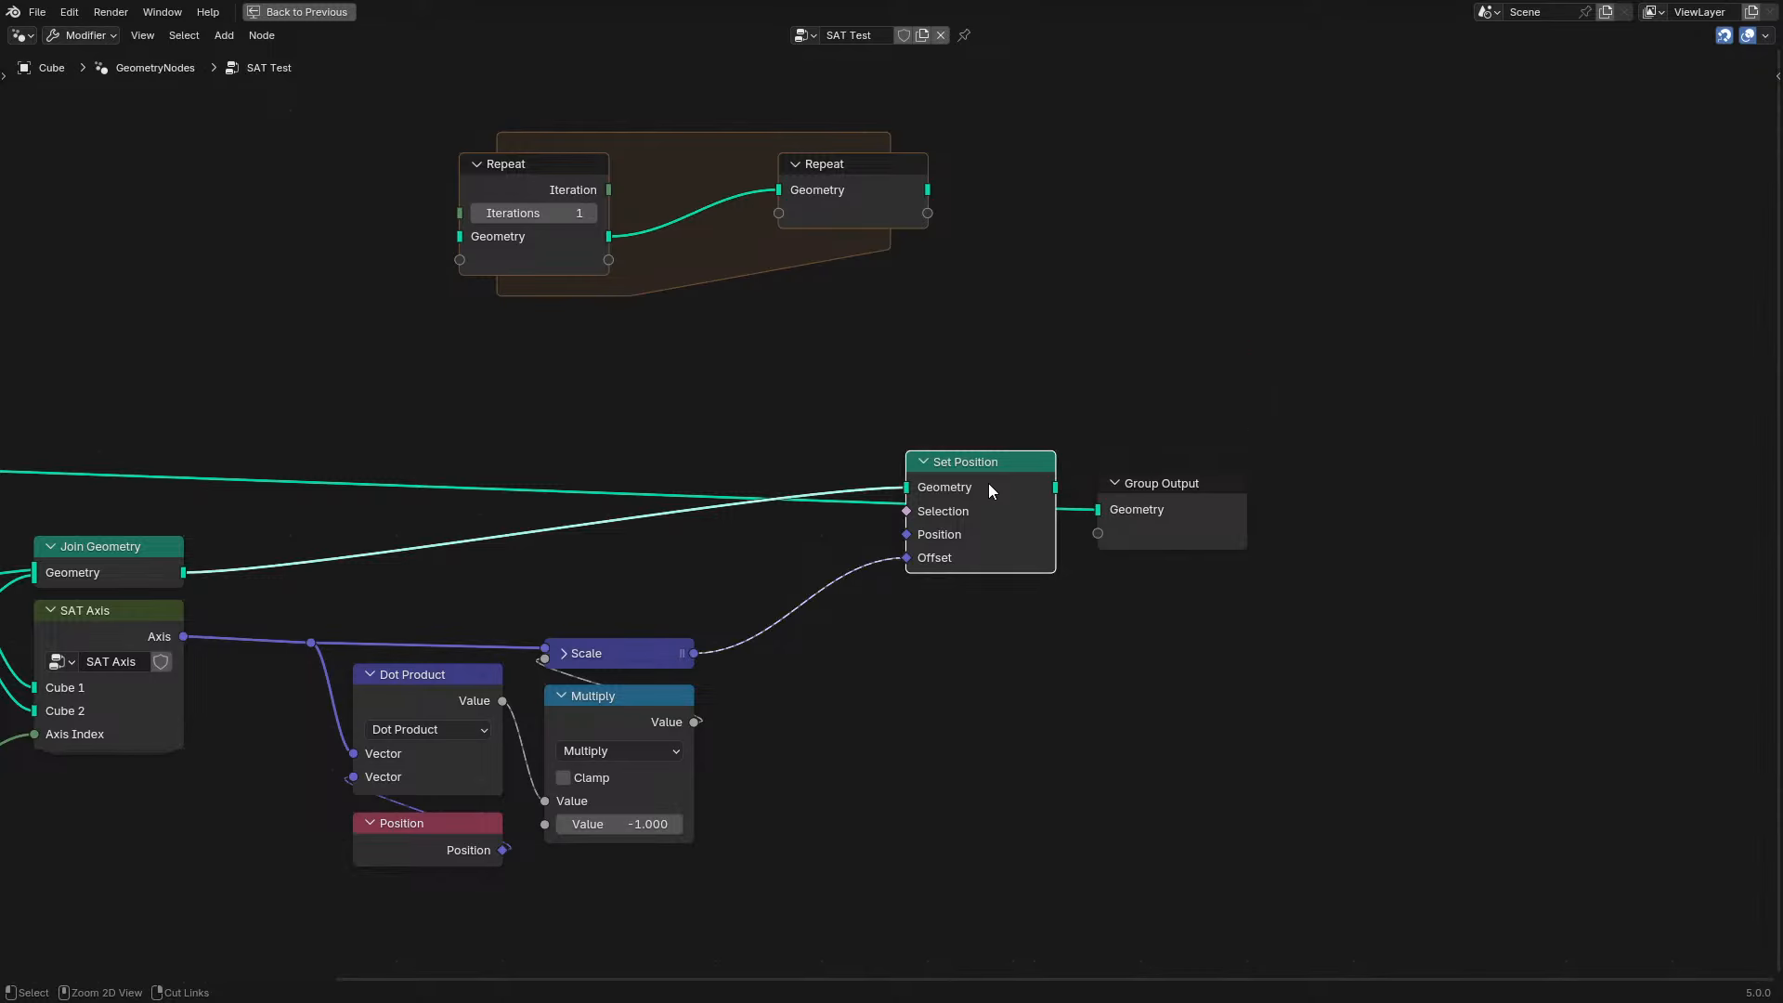
pyautogui.keyDown('alt'); pyautogui.keyDown('shift'); pyautogui.click(989, 484); pyautogui.keyUp('shift'); pyautogui.keyUp('alt')
pyautogui.hotkey('ctrl', 'space')
pyautogui.scroll(-2, 278, 557)
pyautogui.moveTo(234, 620); pyautogui.dragTo(354, 513, button='middle')
pyautogui.moveTo(1018, 532); pyautogui.dragTo(1071, 509, button='middle')
pyautogui.scroll(-2, 1071, 509)
pyautogui.scroll(2, 267, 557)
pyautogui.moveTo(268, 557); pyautogui.dragTo(405, 527, button='middle')
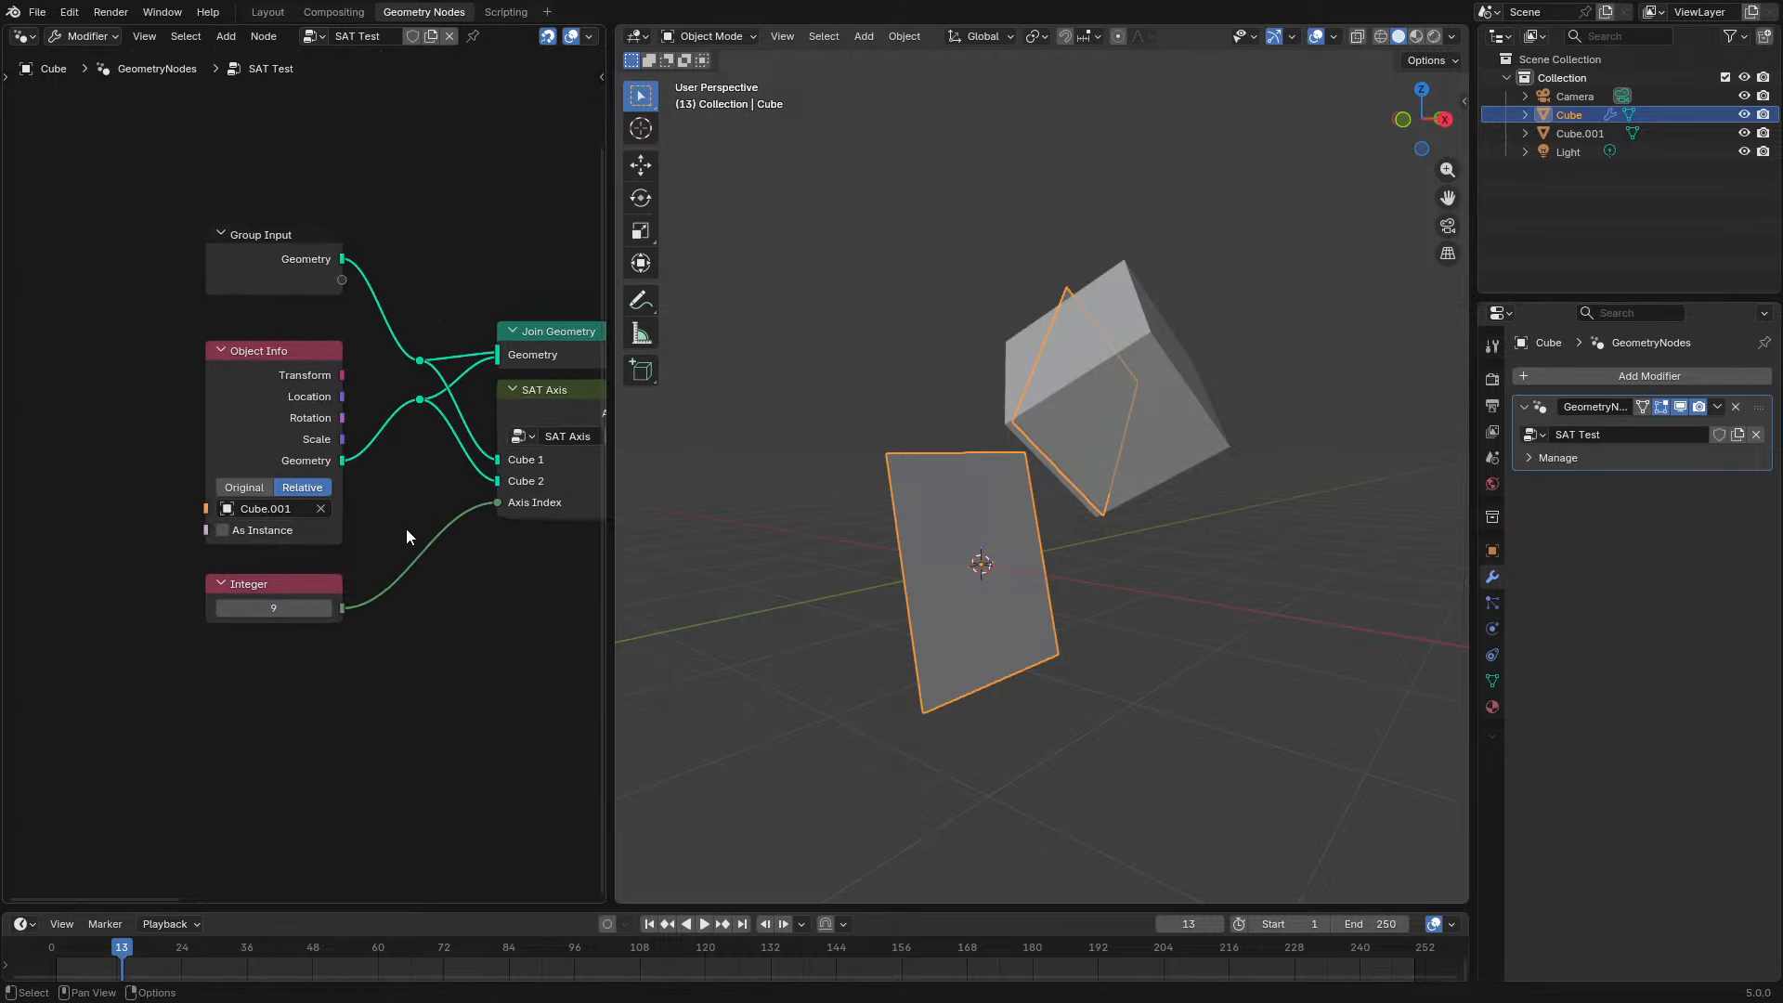
# Set the Integer node that feeds the Axis Index to 0
pyautogui.scroll(2, 407, 537)
pyautogui.doubleClick(262, 657)
pyautogui.press('BackSpace')
pyautogui.write('0')
pyautogui.press('Return')
# Try a Multiply value of 0, compare the unflattened cubes in the viewport, and undo the change
pyautogui.moveTo(919, 678); pyautogui.dragTo(945, 543, button='middle')
pyautogui.scroll(-4, 520, 615)
pyautogui.moveTo(498, 608); pyautogui.dragTo(99, 615, button='middle')
pyautogui.moveTo(351, 490); pyautogui.dragTo(18, 518, button='middle')
pyautogui.click(363, 662)
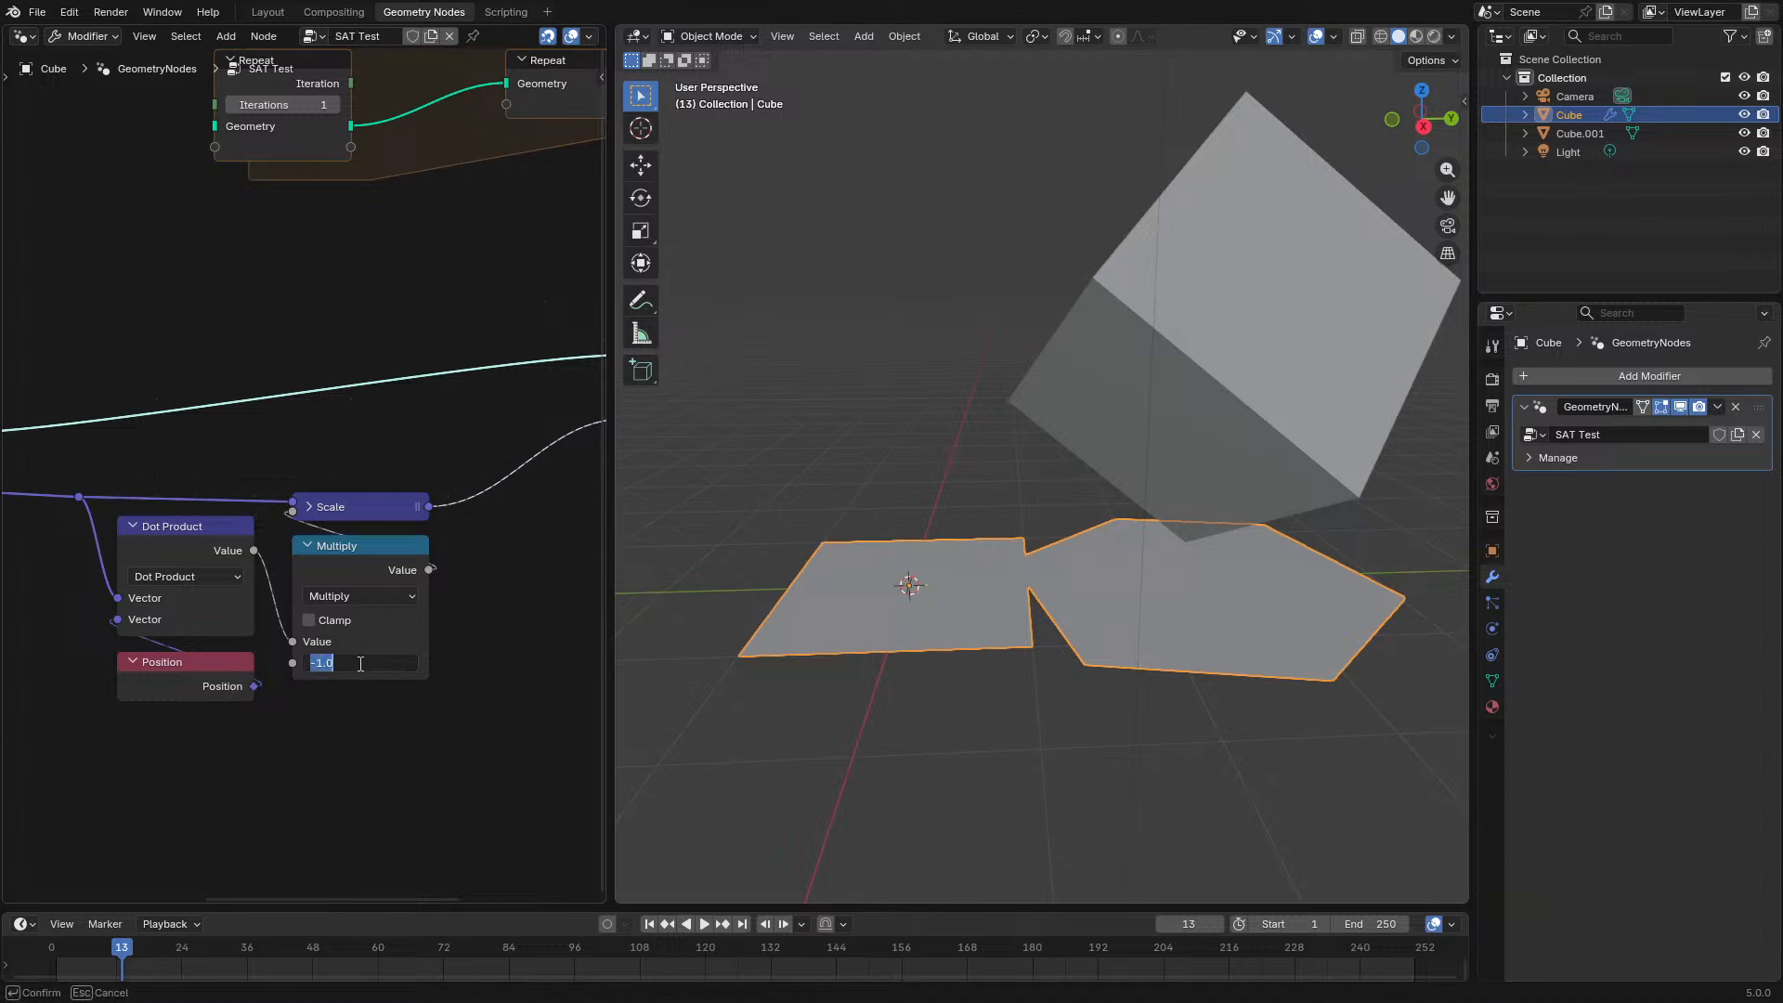
pyautogui.write('0')
pyautogui.press('Return')
pyautogui.moveTo(800, 555); pyautogui.dragTo(933, 468, button='middle')
pyautogui.scroll(4, 934, 468)
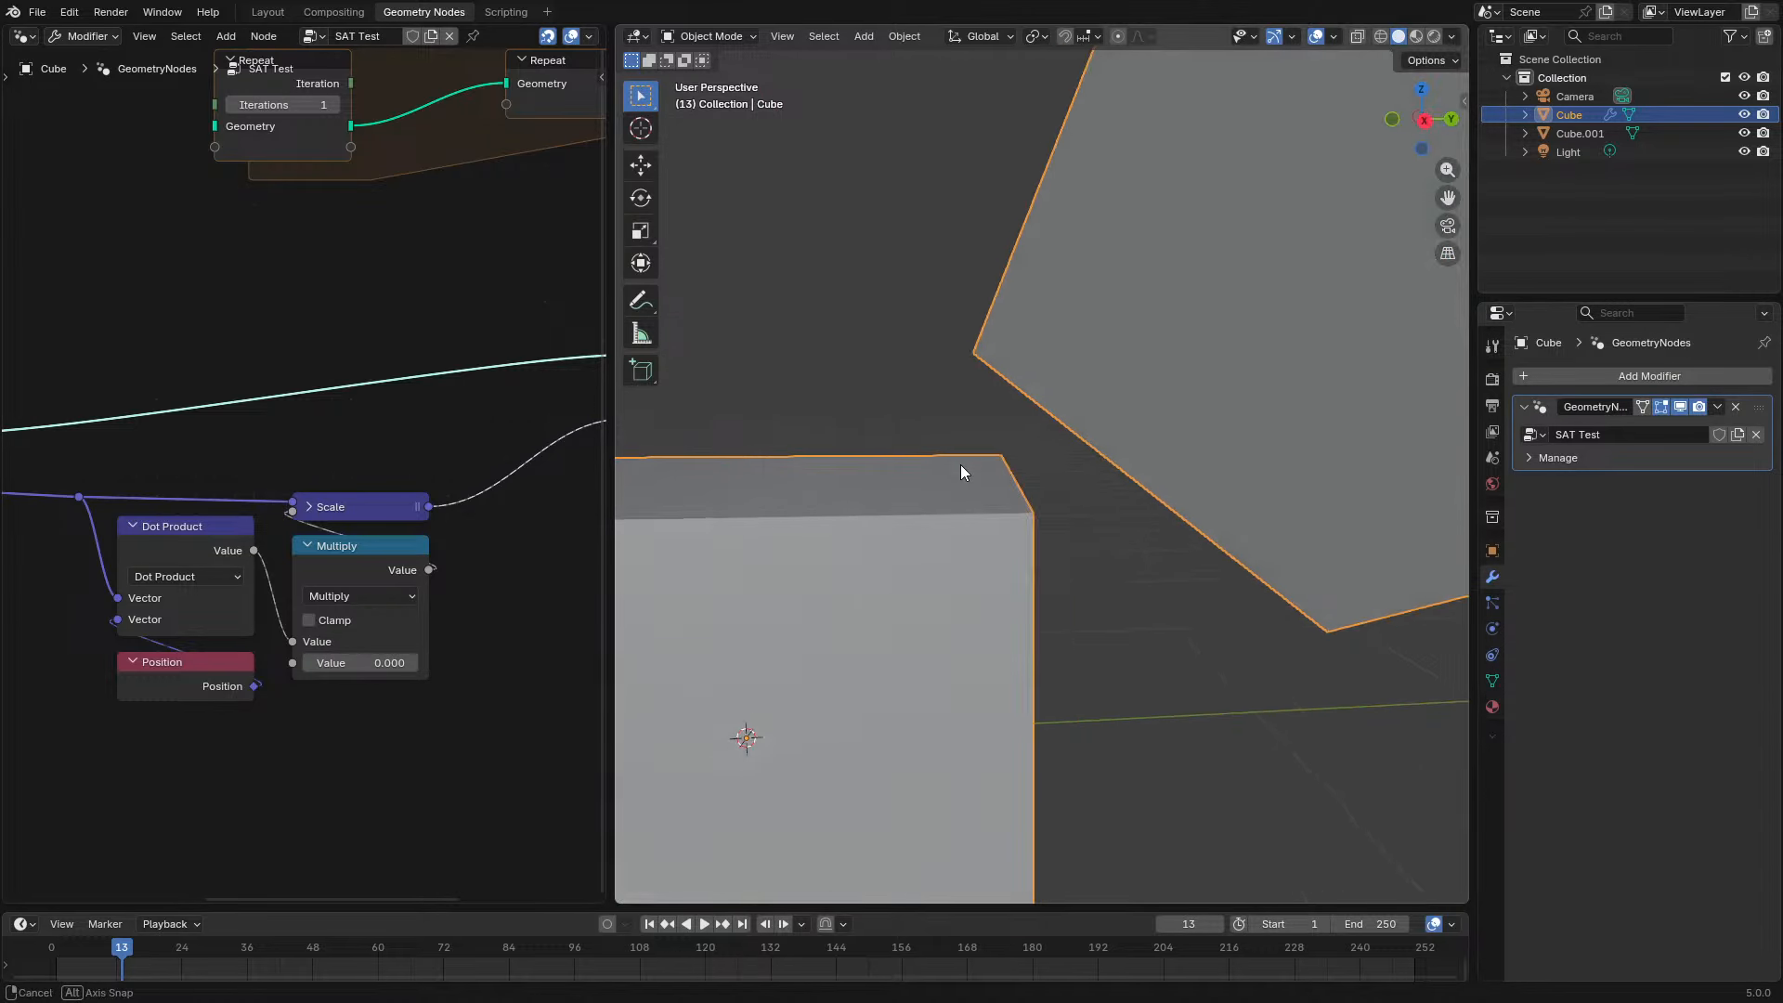
pyautogui.moveTo(1025, 431); pyautogui.dragTo(995, 582, button='middle')
pyautogui.hotkey('ctrl', 'z')
# Raise the Integer node one step at a time from 1 to 4, inspecting both cubes' flattened projections from different angles
pyautogui.scroll(-4, 983, 453)
pyautogui.moveTo(111, 594); pyautogui.dragTo(313, 486, button='middle')
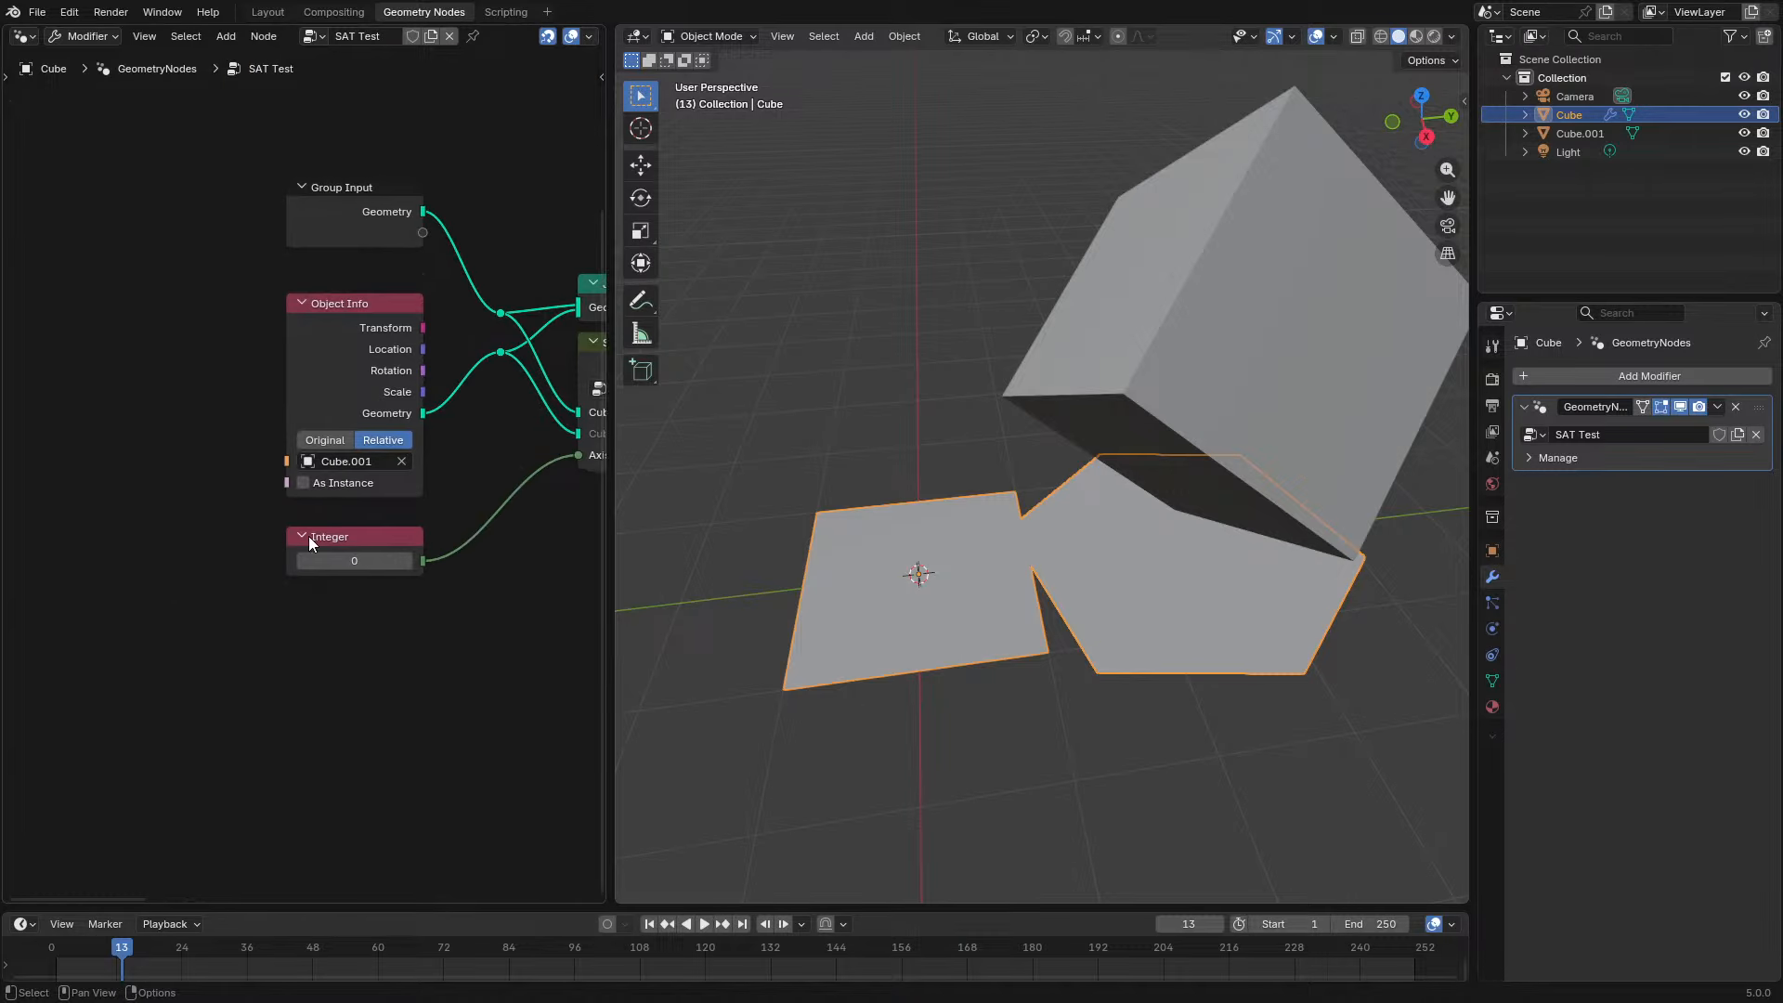
pyautogui.click(405, 560)
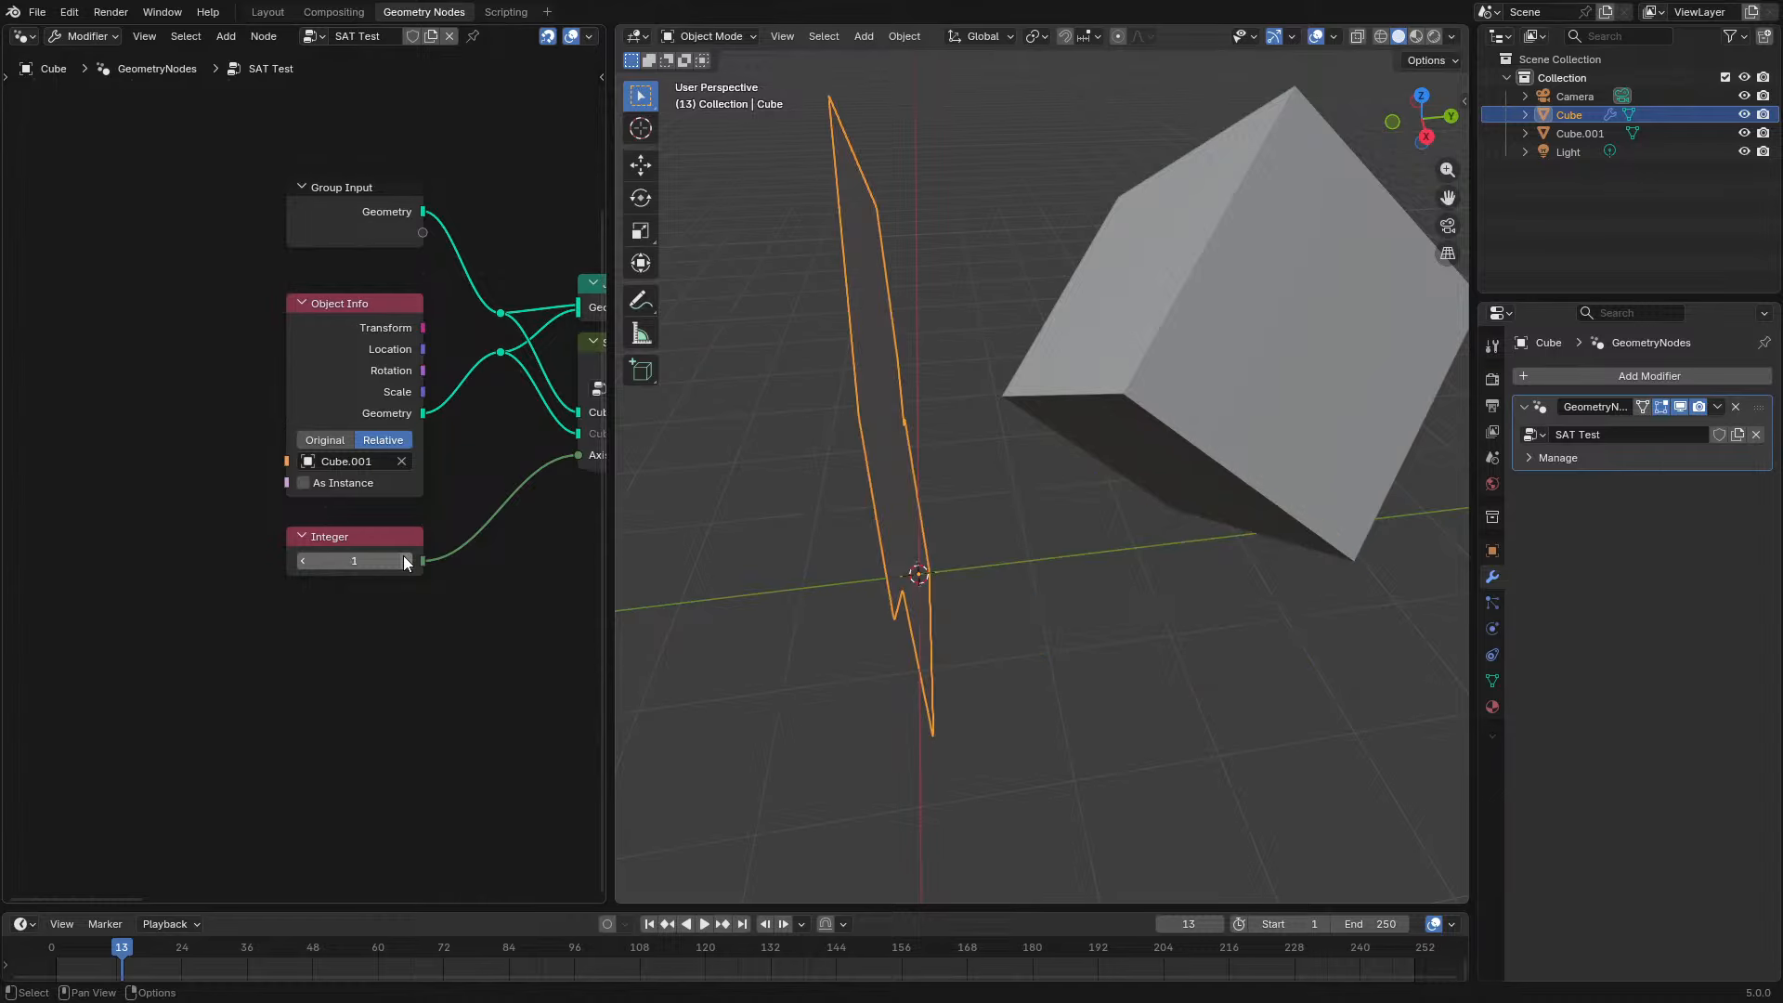
pyautogui.click(405, 559)
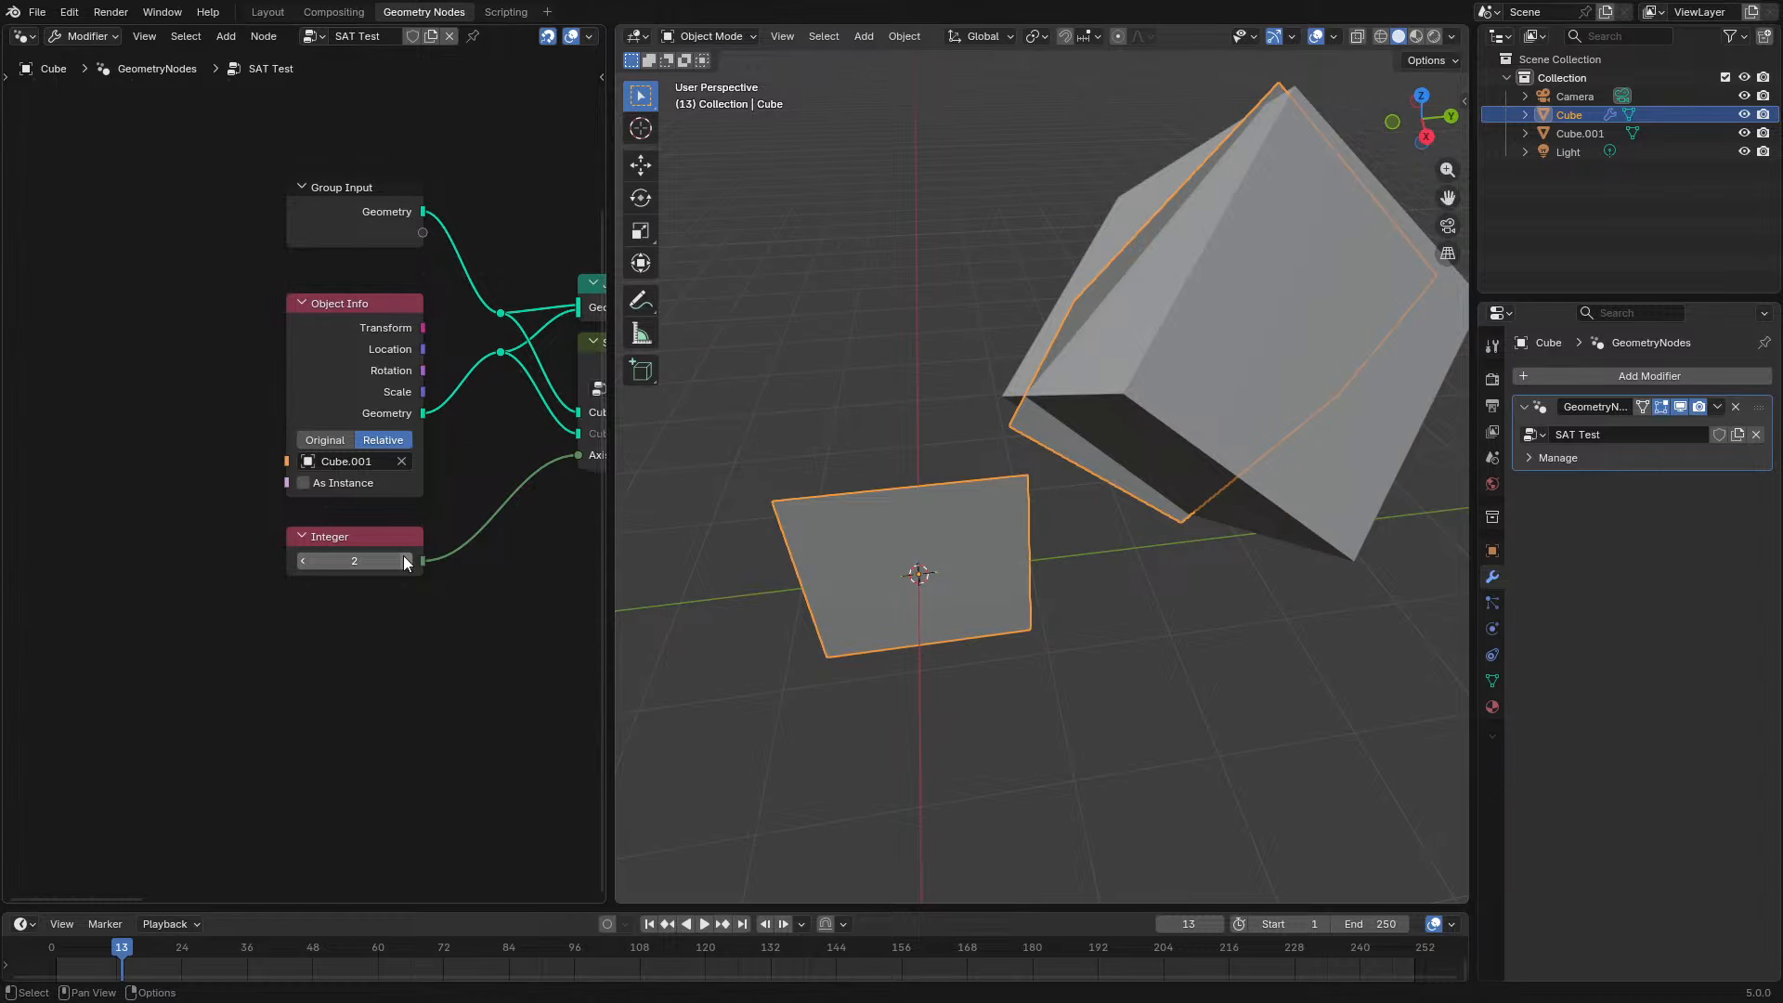
pyautogui.moveTo(1040, 529); pyautogui.dragTo(1034, 442, button='middle')
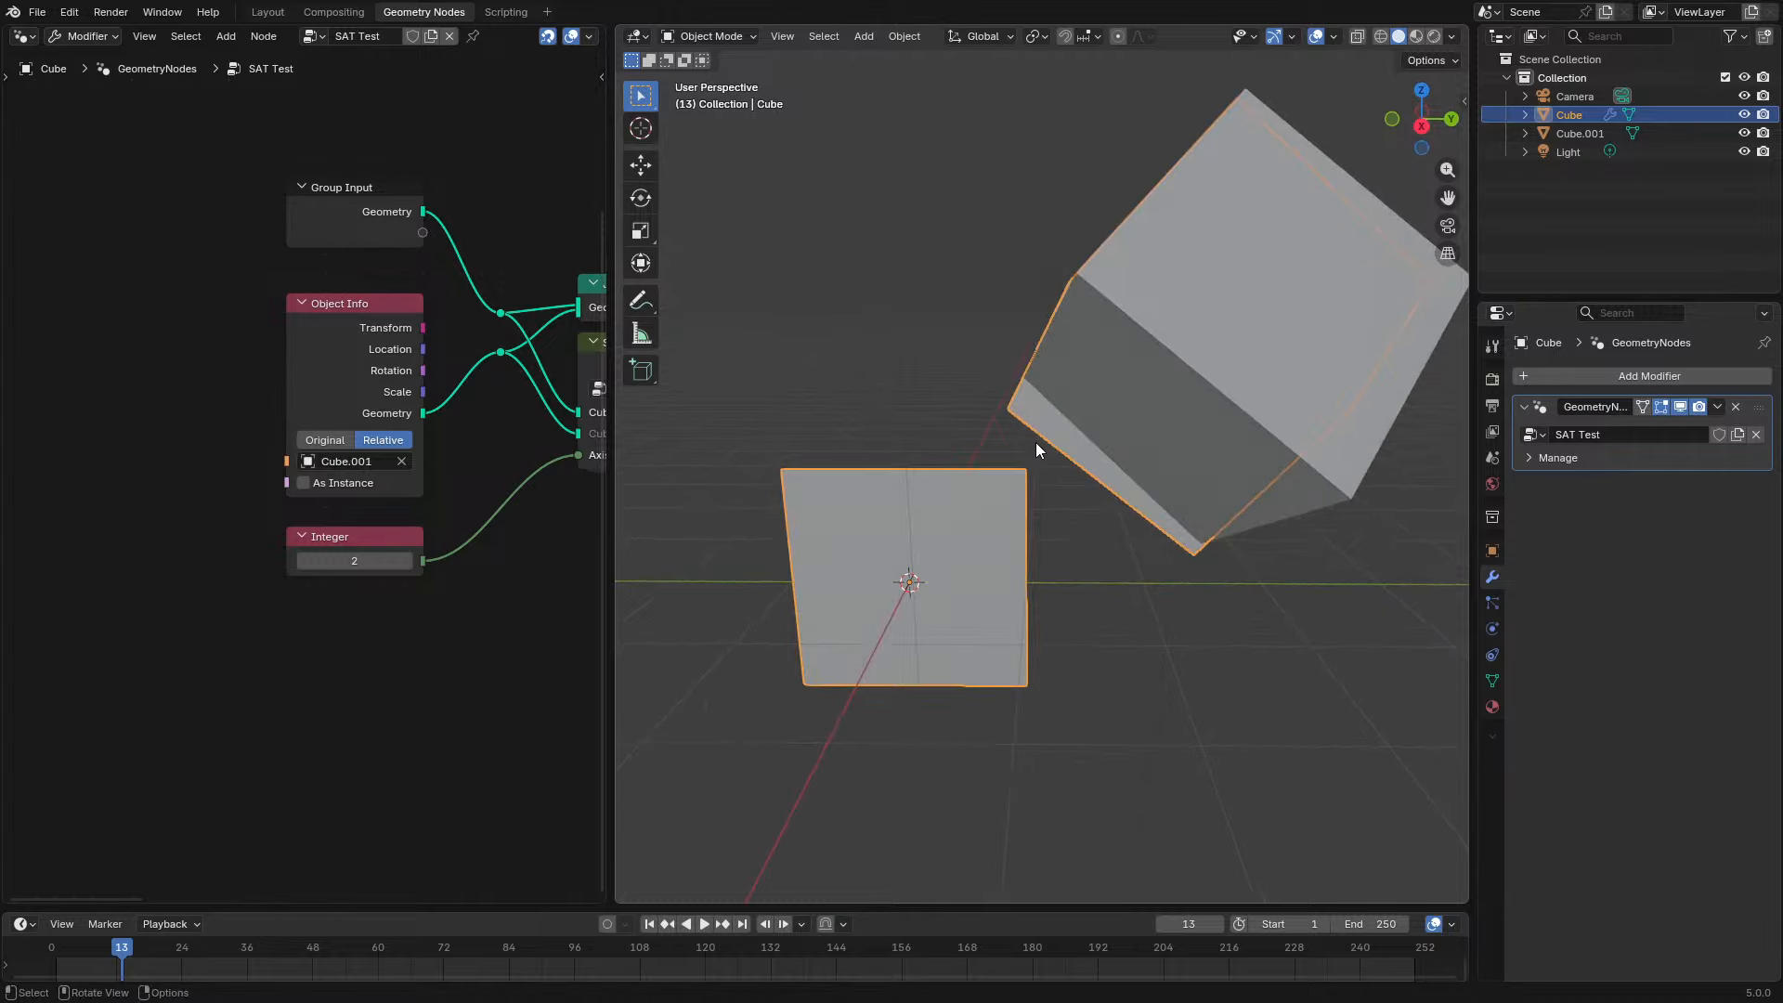
pyautogui.click(409, 559)
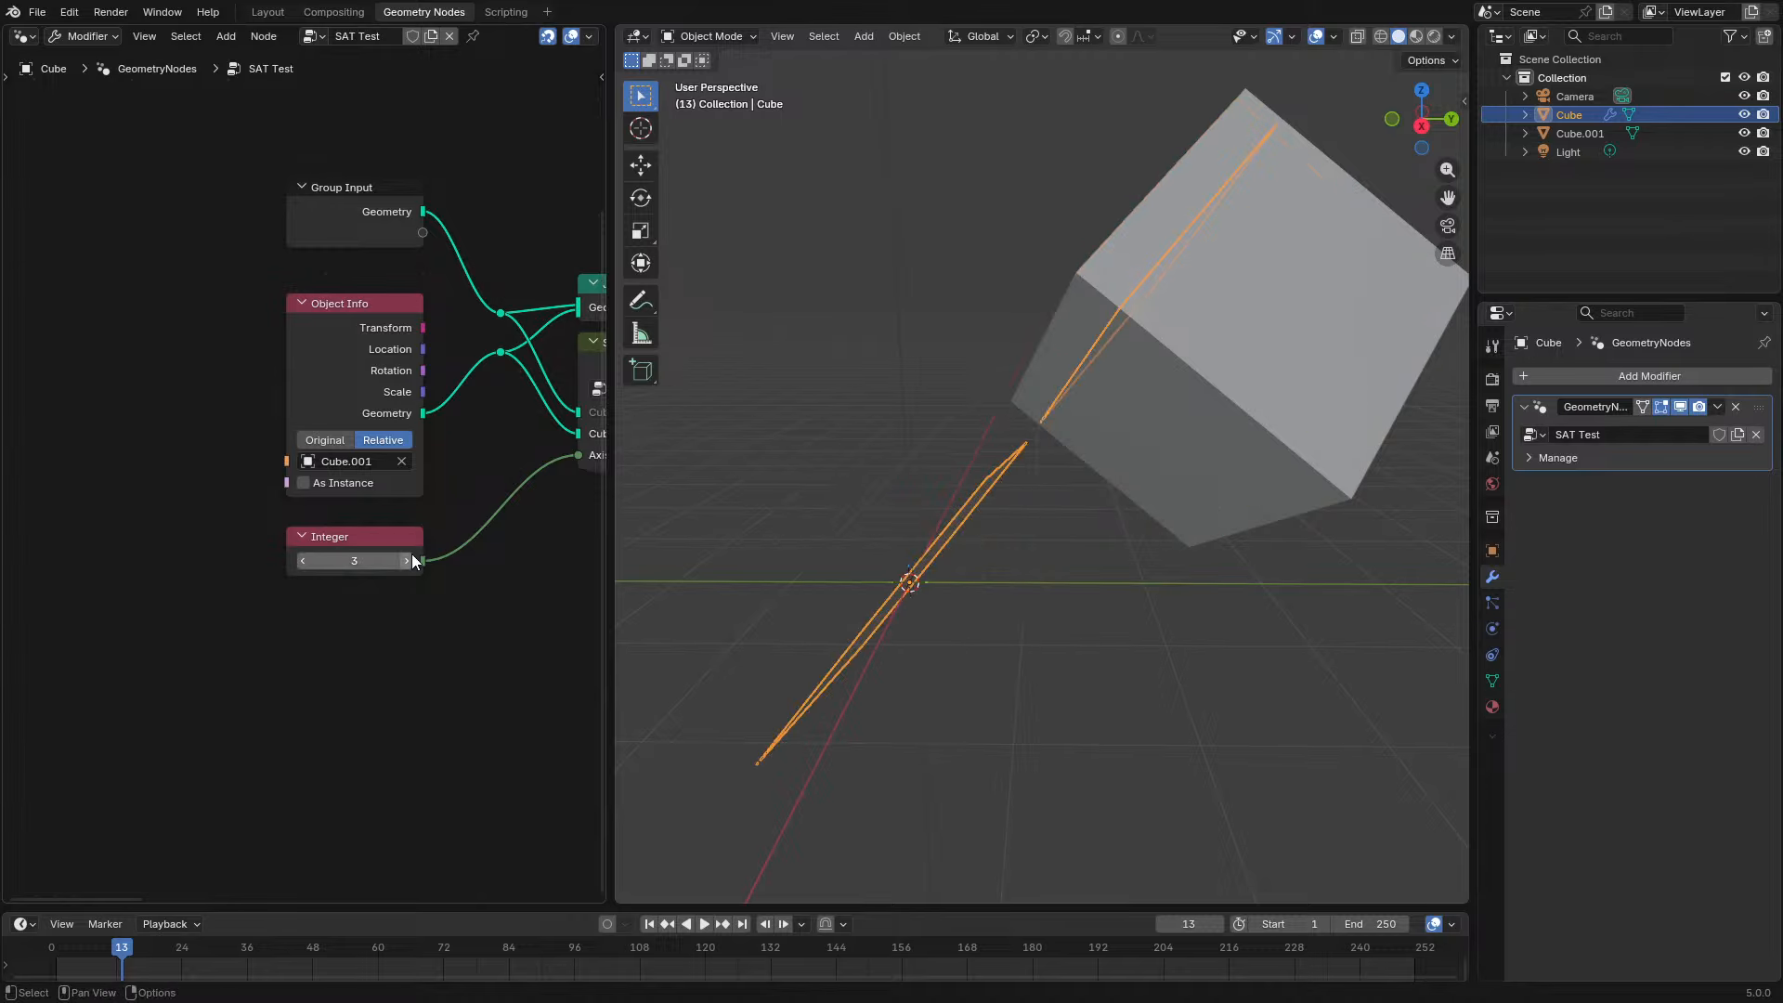
pyautogui.click(409, 558)
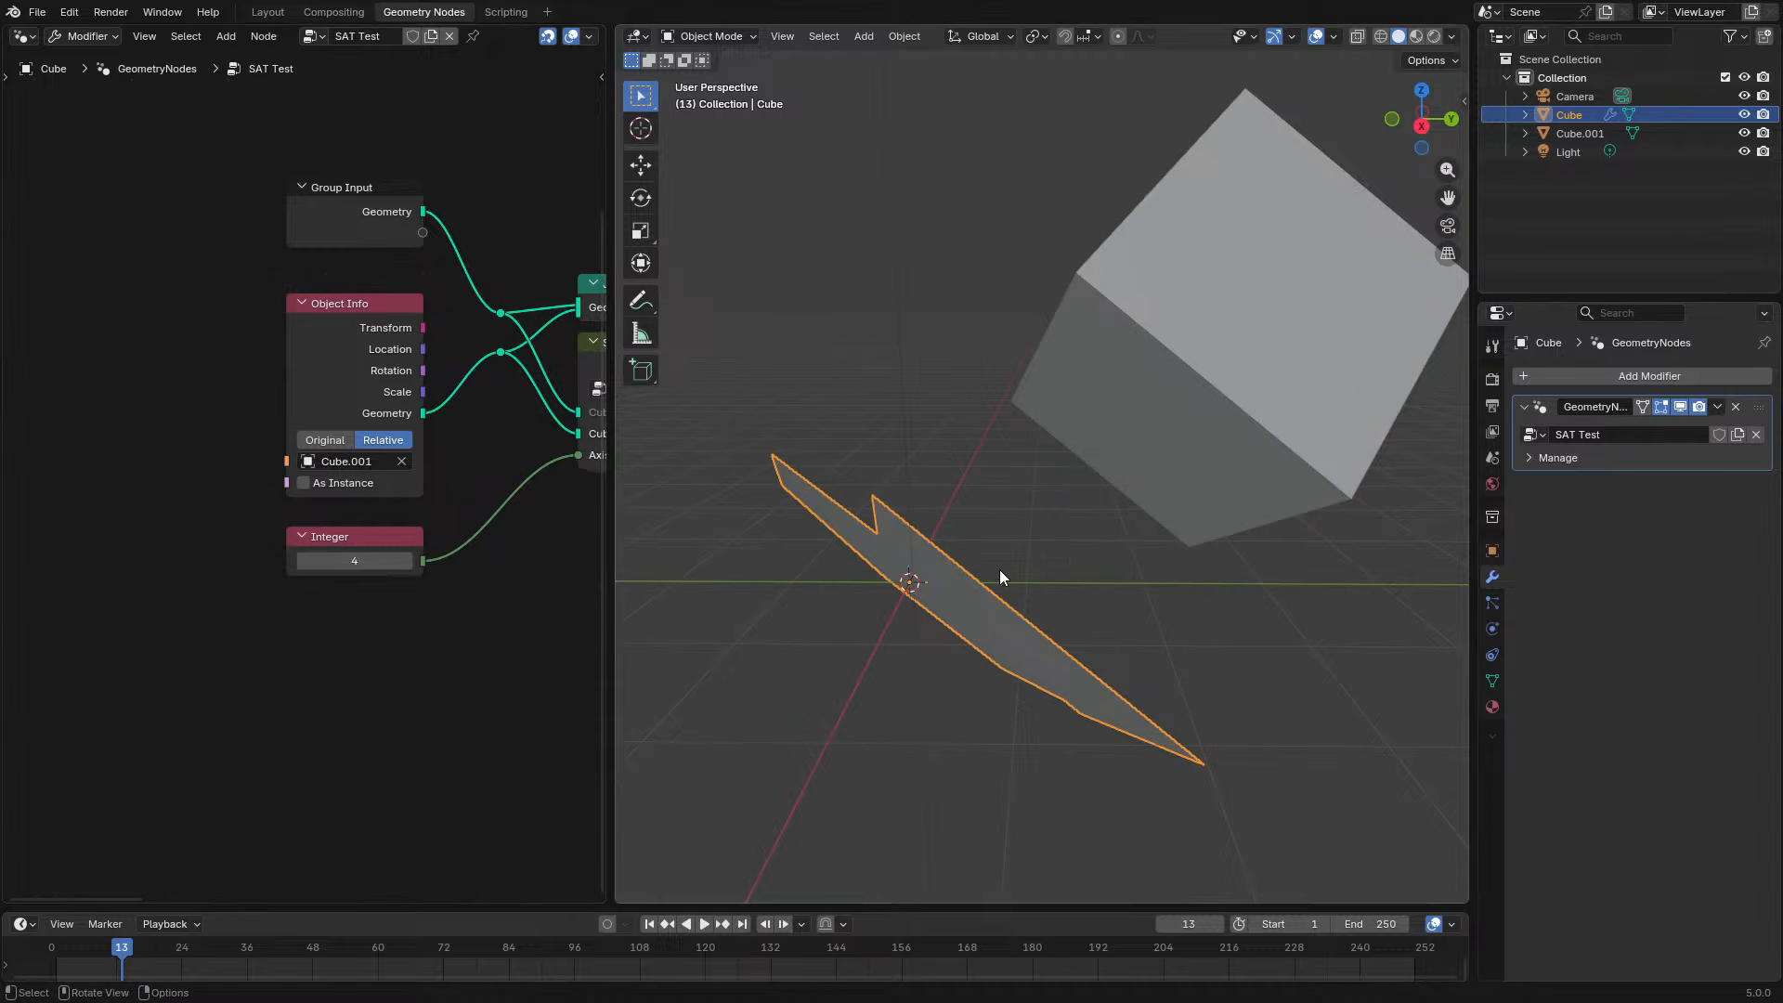
pyautogui.moveTo(1000, 570); pyautogui.dragTo(1075, 526, button='middle')
# Raise the Integer node one step at a time from 5 to 10, comparing the cubes' flattened projections for each axis
pyautogui.click(407, 561)
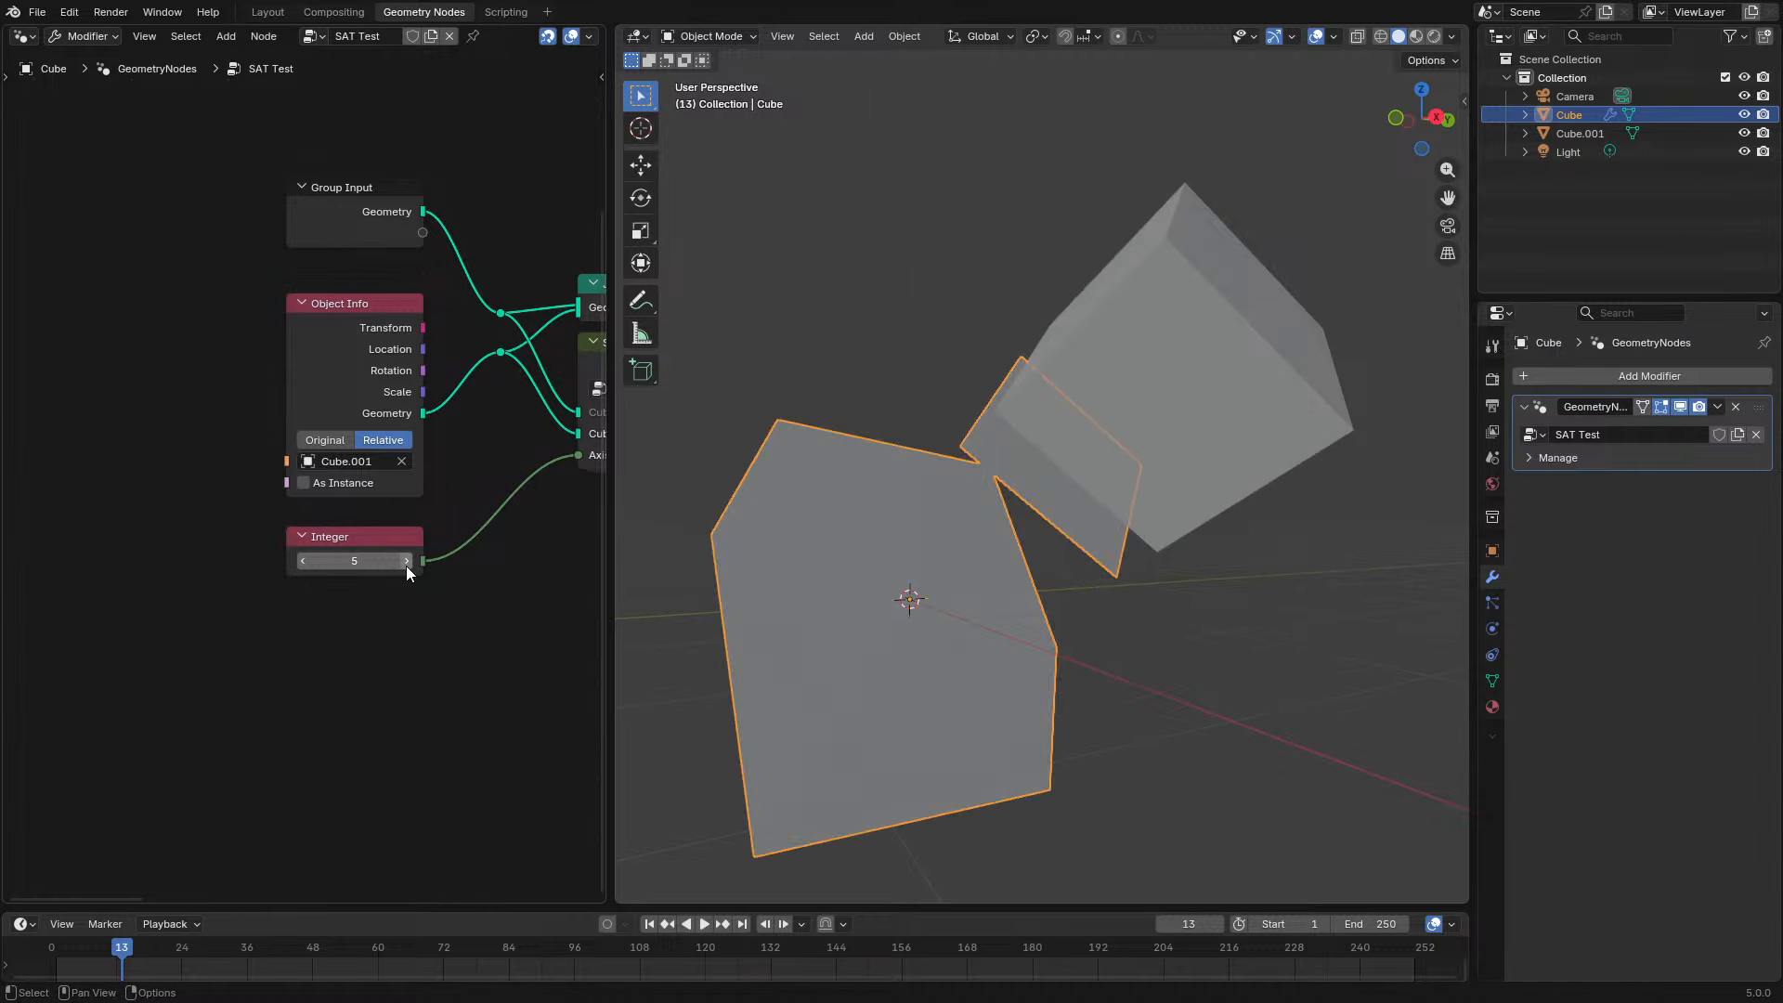
pyautogui.click(406, 562)
pyautogui.click(406, 562)
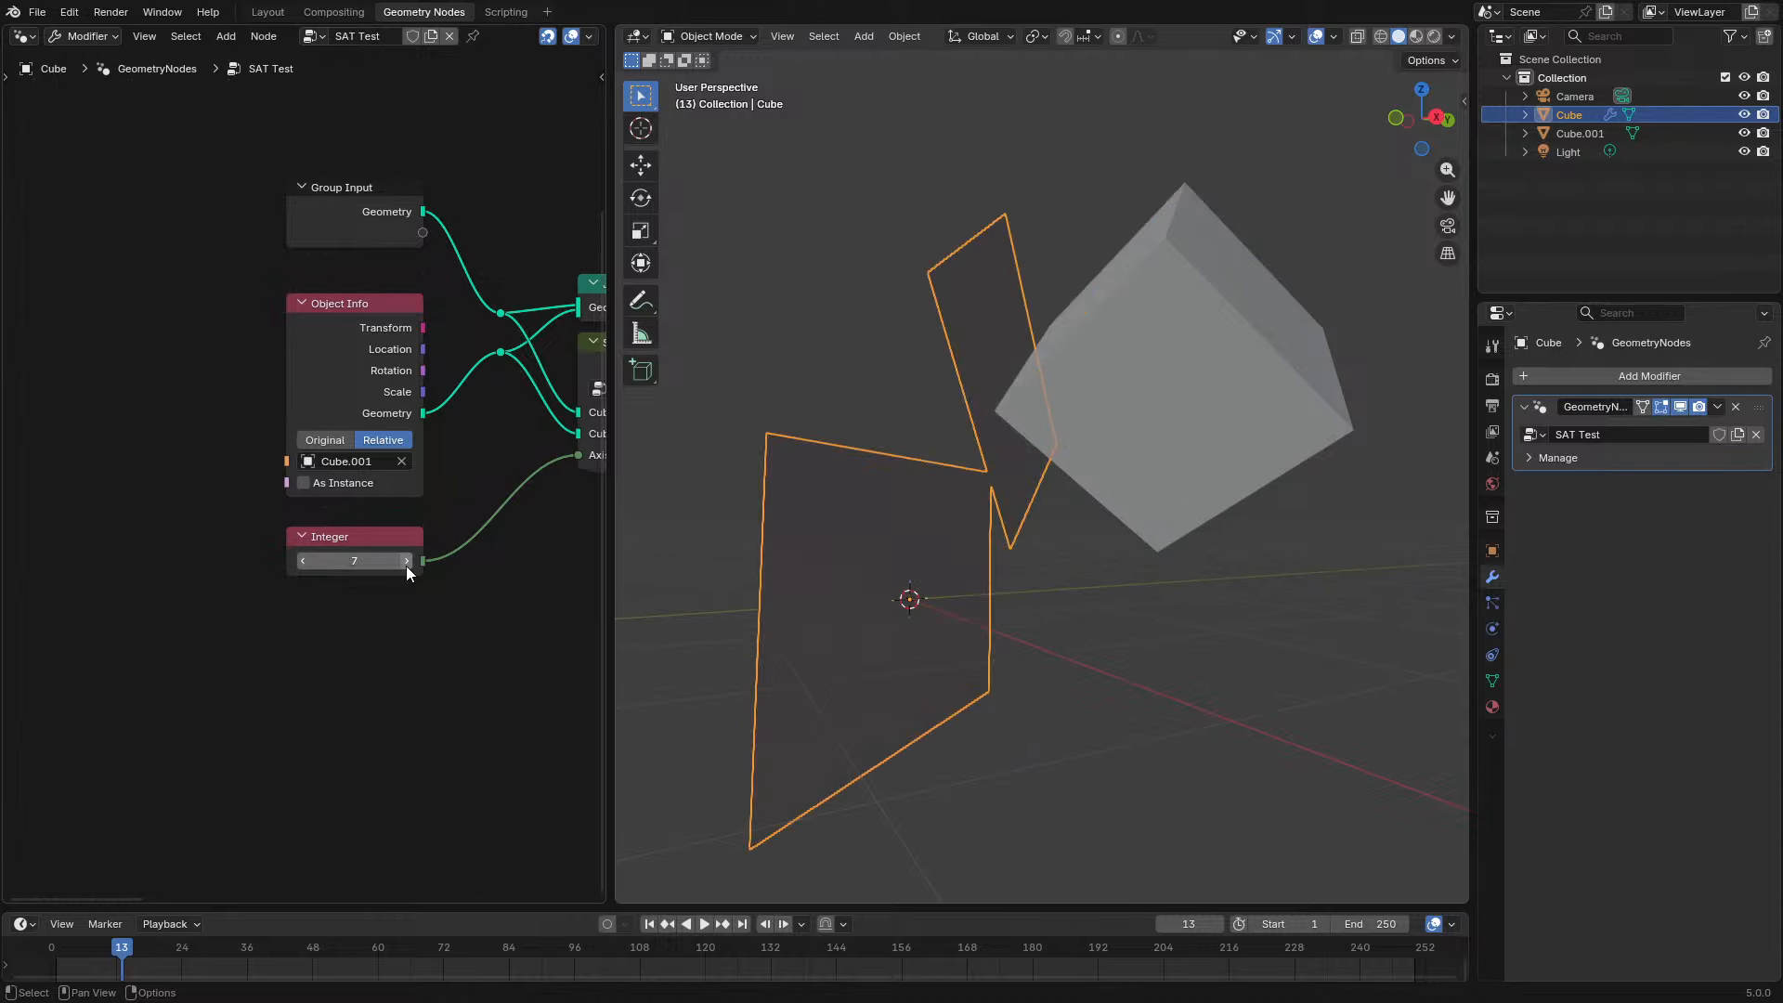
pyautogui.click(407, 561)
pyautogui.click(407, 561)
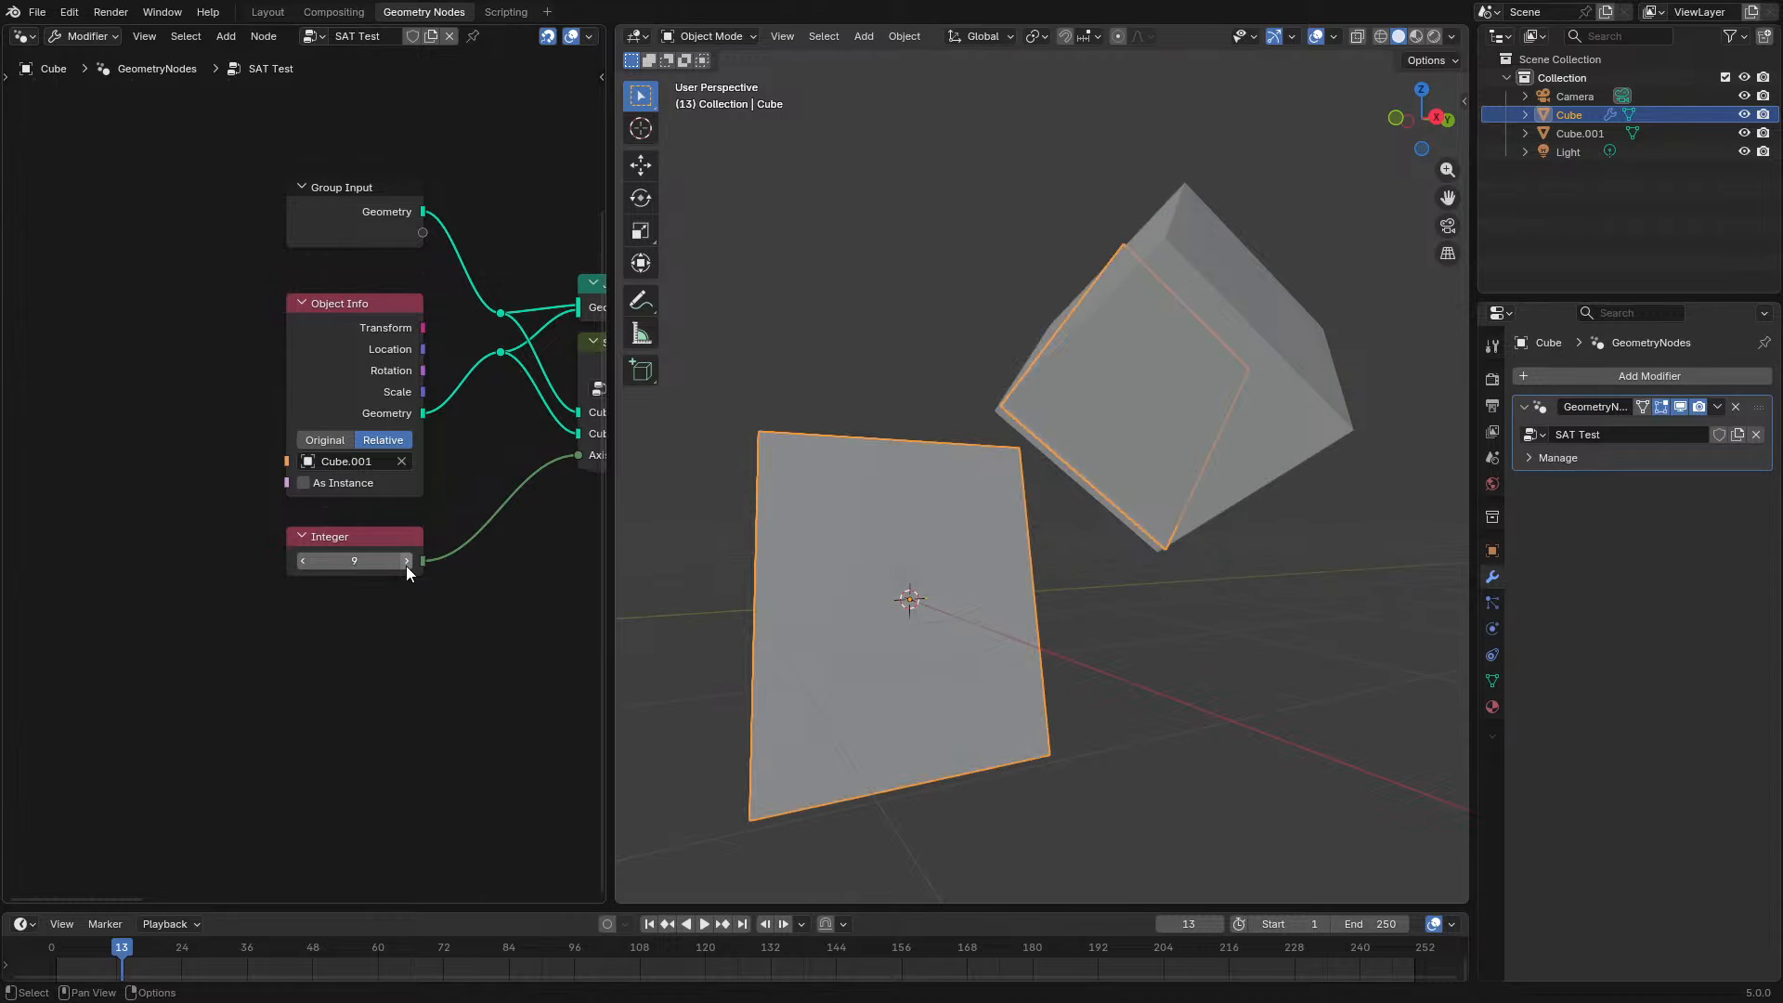
pyautogui.click(407, 561)
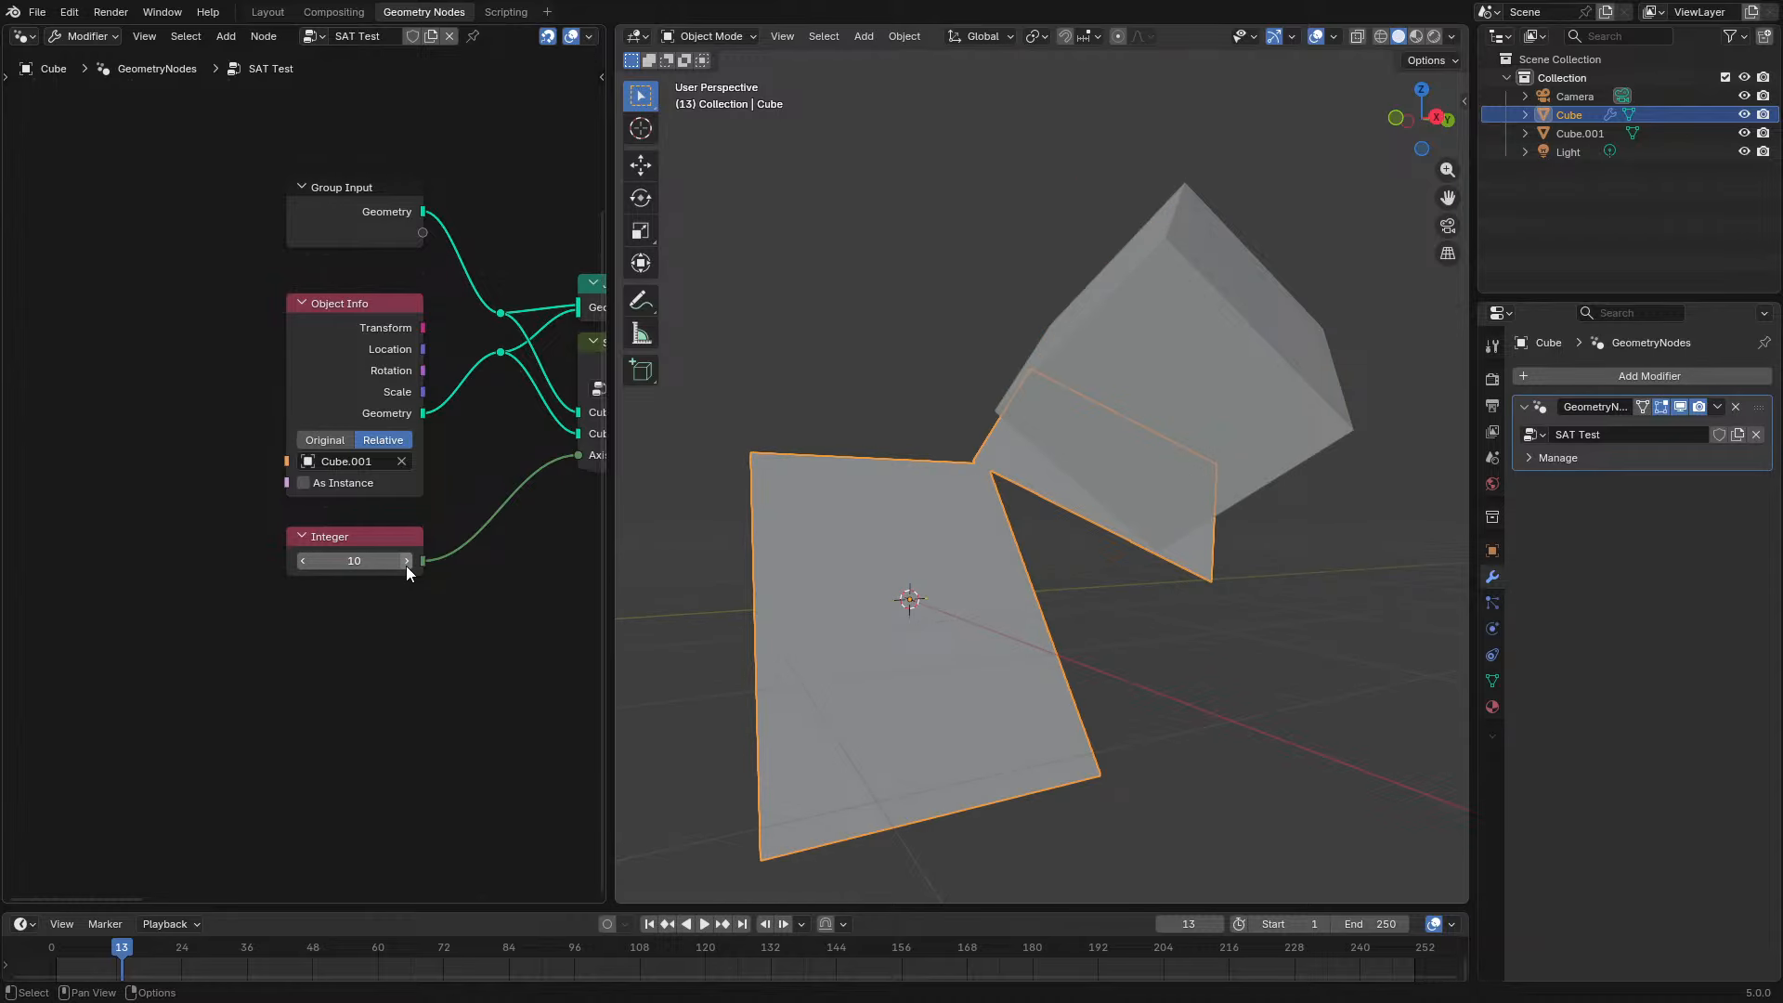
# Add a Repeat zone above the existing nodes and spread its input and output nodes apart
pyautogui.hotkey('ctrl', 'space')
pyautogui.hotkey('shift', 'a')
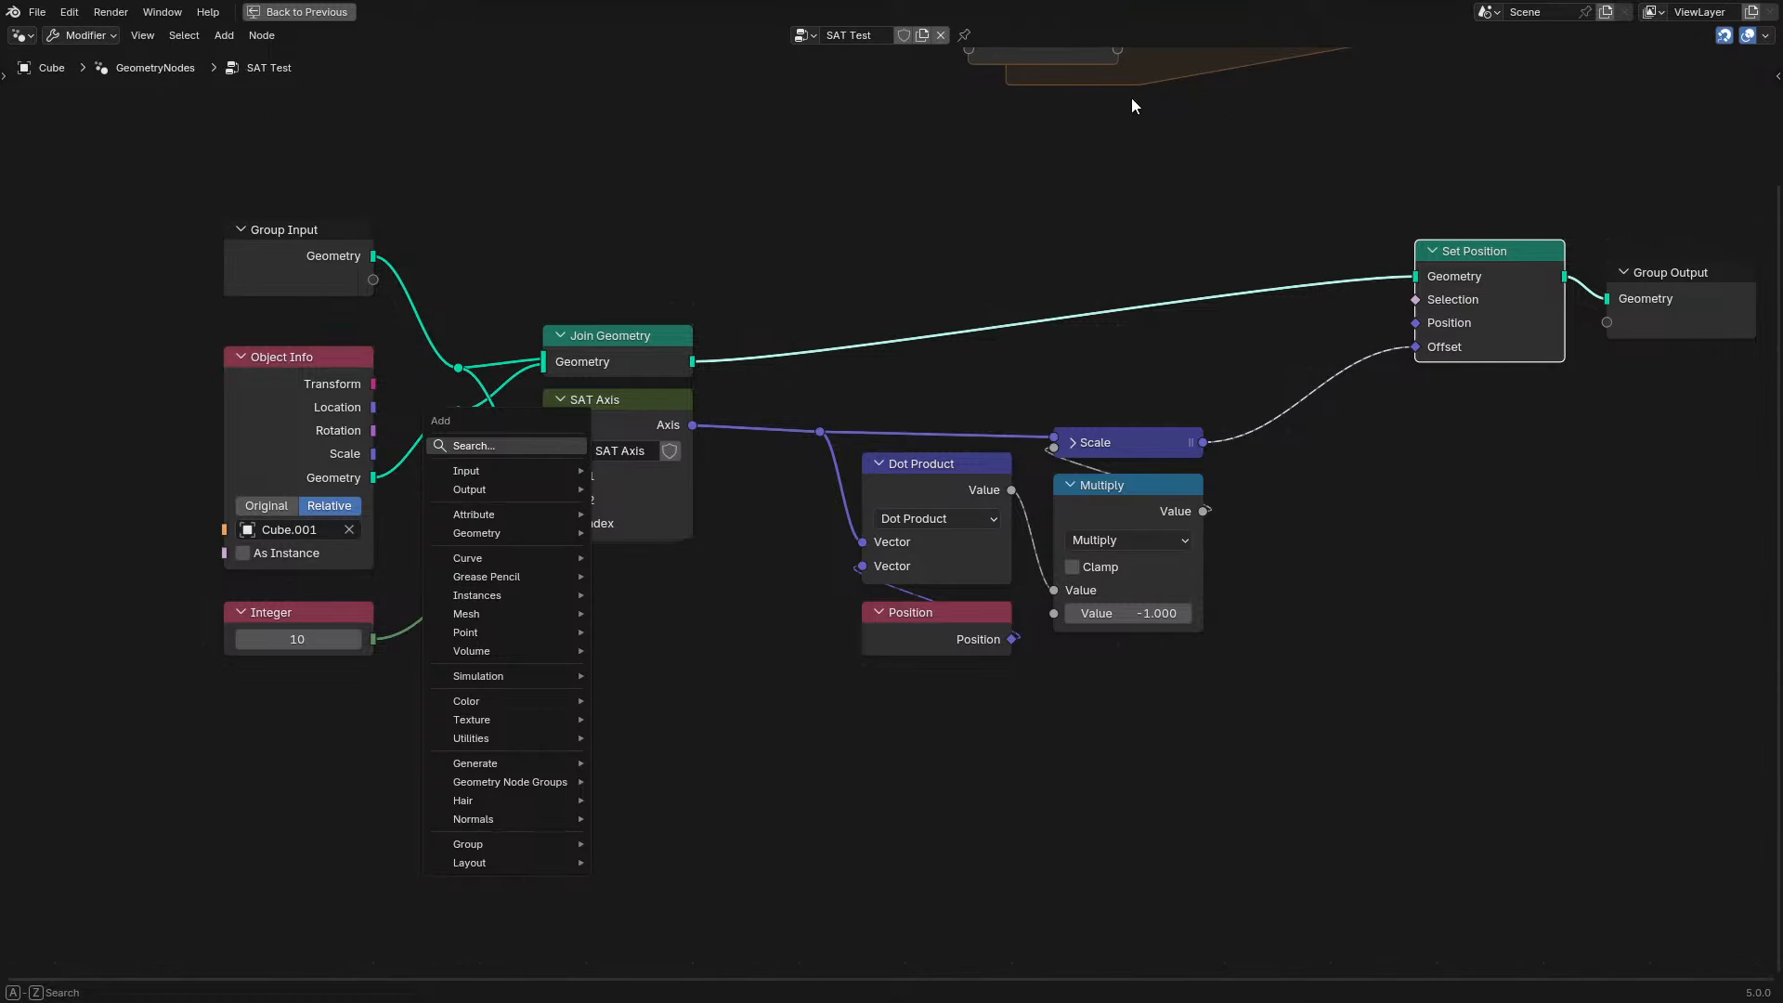
pyautogui.moveTo(1053, 174); pyautogui.dragTo(874, 378, button='middle')
pyautogui.moveTo(767, 138); pyautogui.dragTo(1194, 267)
pyautogui.press('g')
pyautogui.click(728, 310)
pyautogui.click(714, 212)
pyautogui.press('g')
pyautogui.click(1329, 254)
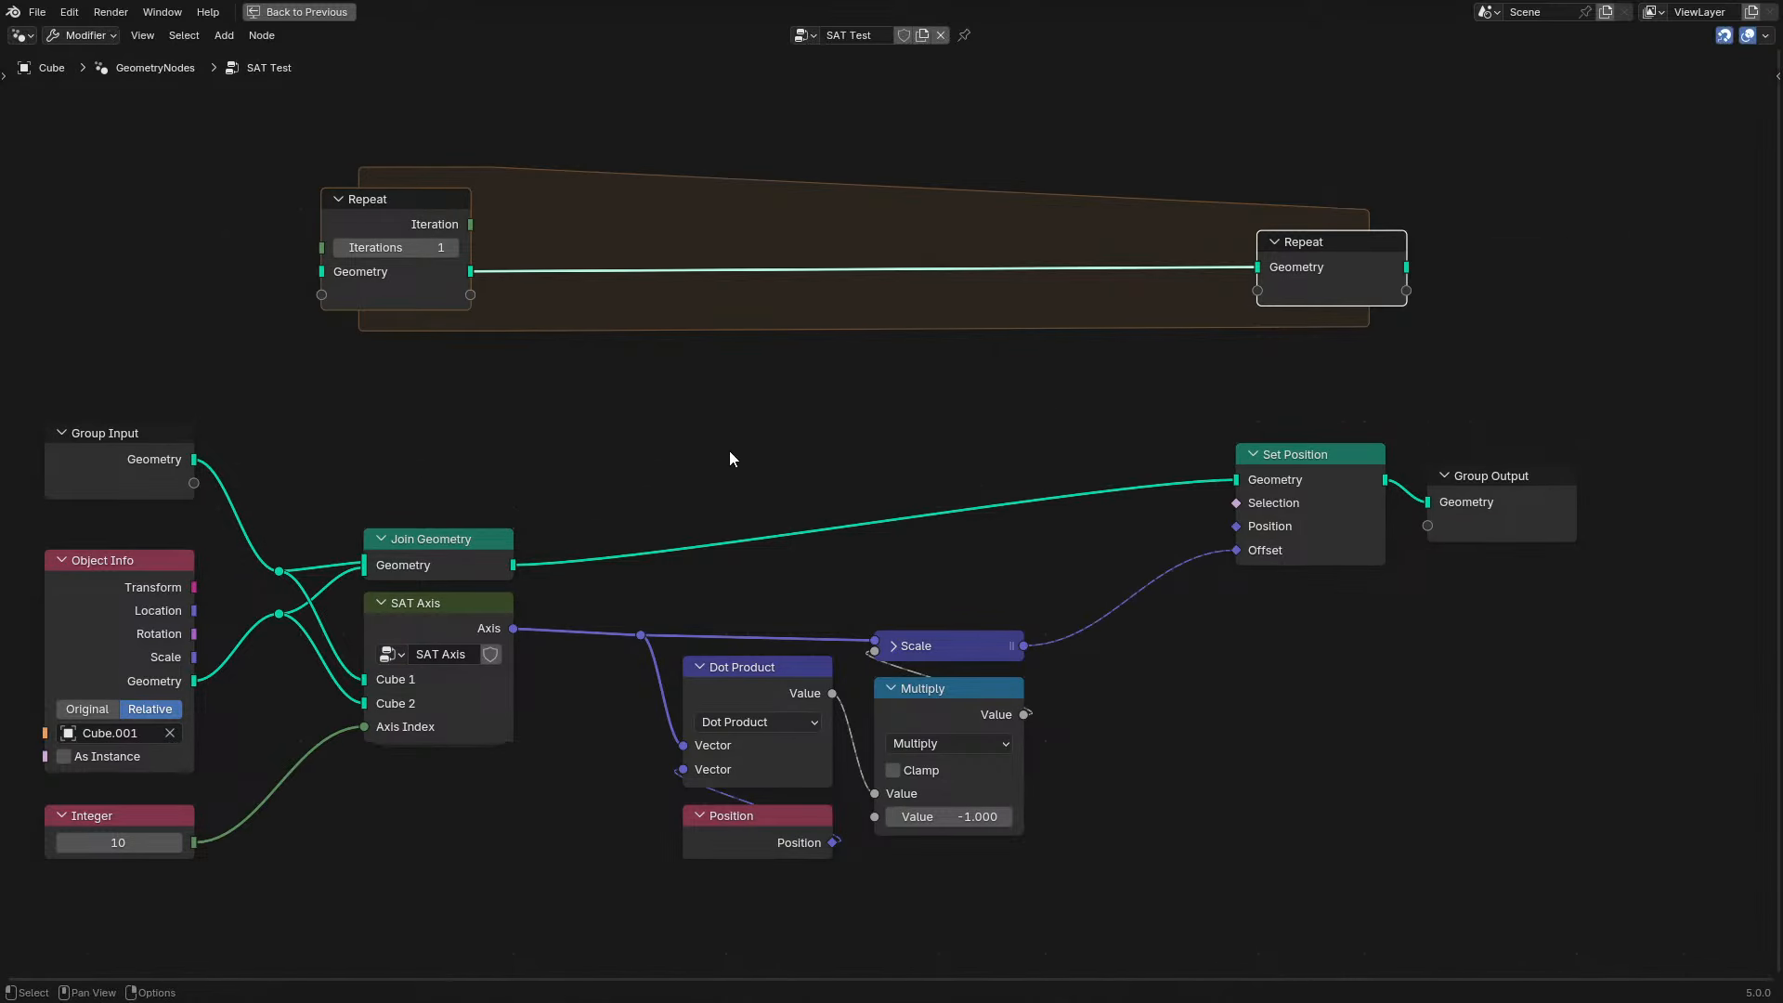
# Shift the Group Input, Object Info and Integer nodes outward, and move Join Geometry and SAT Axis closer to them
pyautogui.moveTo(728, 457); pyautogui.dragTo(1155, 354, button='middle')
pyautogui.moveTo(218, 302); pyautogui.dragTo(627, 769)
pyautogui.press('g')
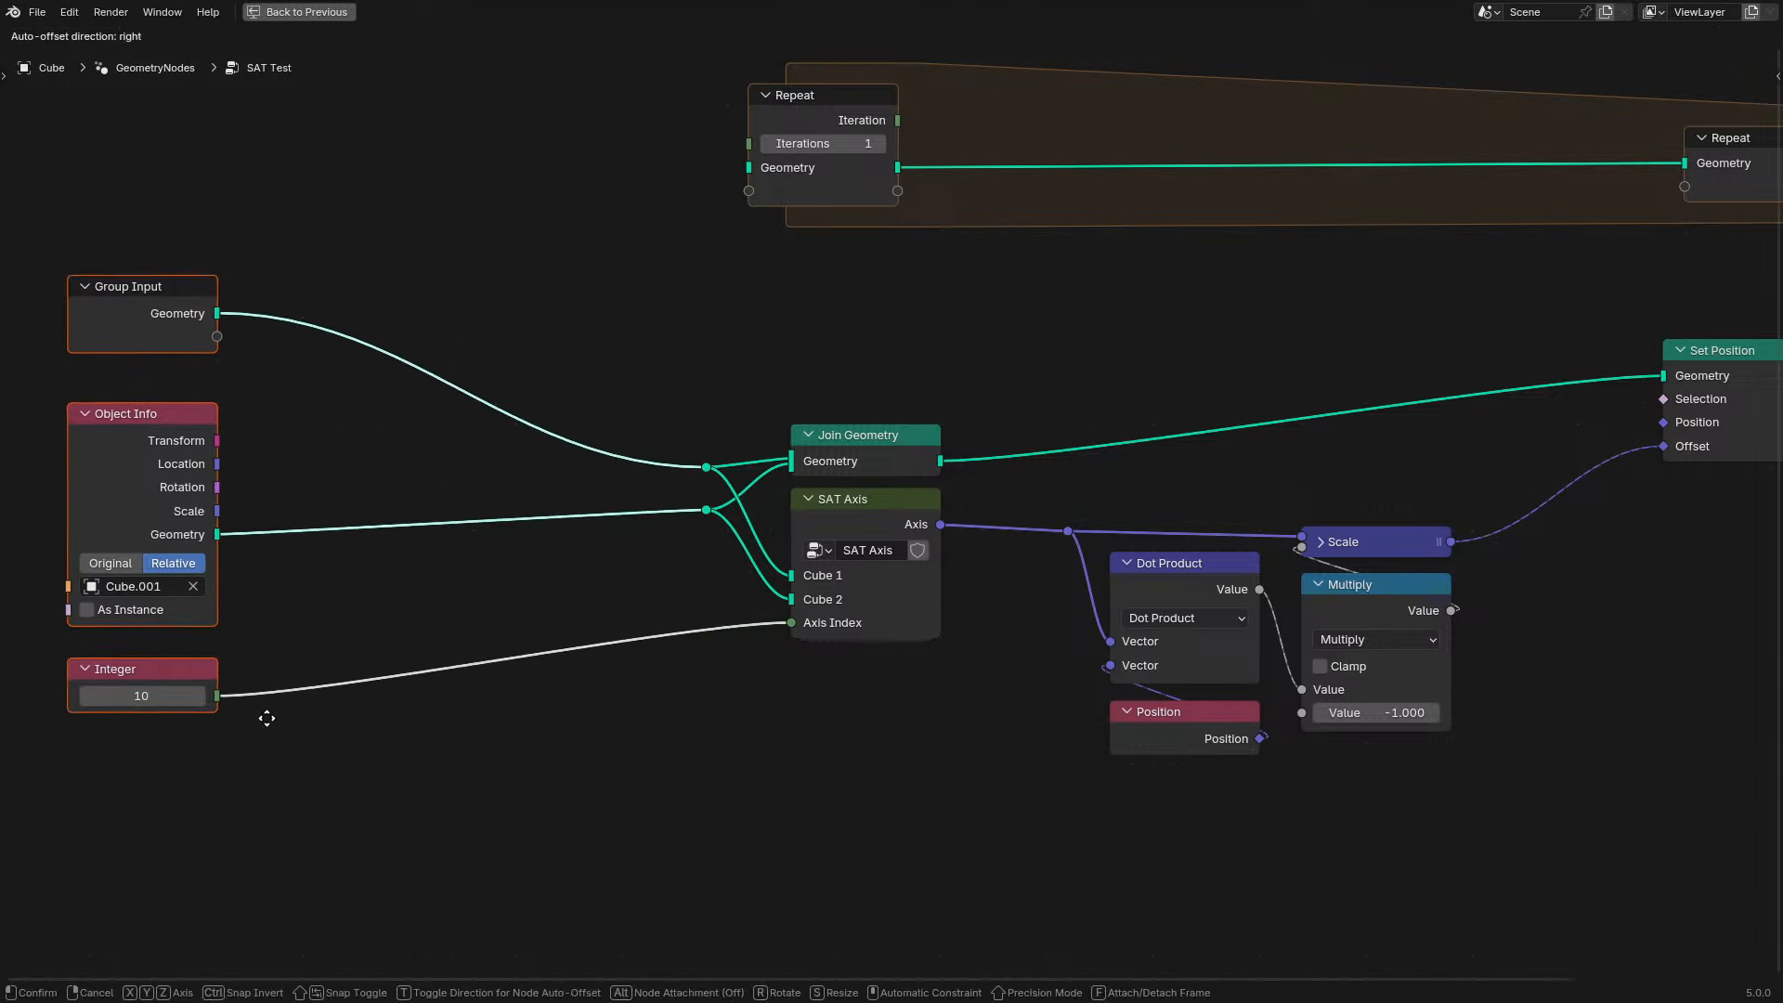
pyautogui.click(167, 753)
pyautogui.scroll(-1, 531, 539)
pyautogui.moveTo(603, 409); pyautogui.dragTo(897, 655)
pyautogui.press('g')
pyautogui.click(608, 630)
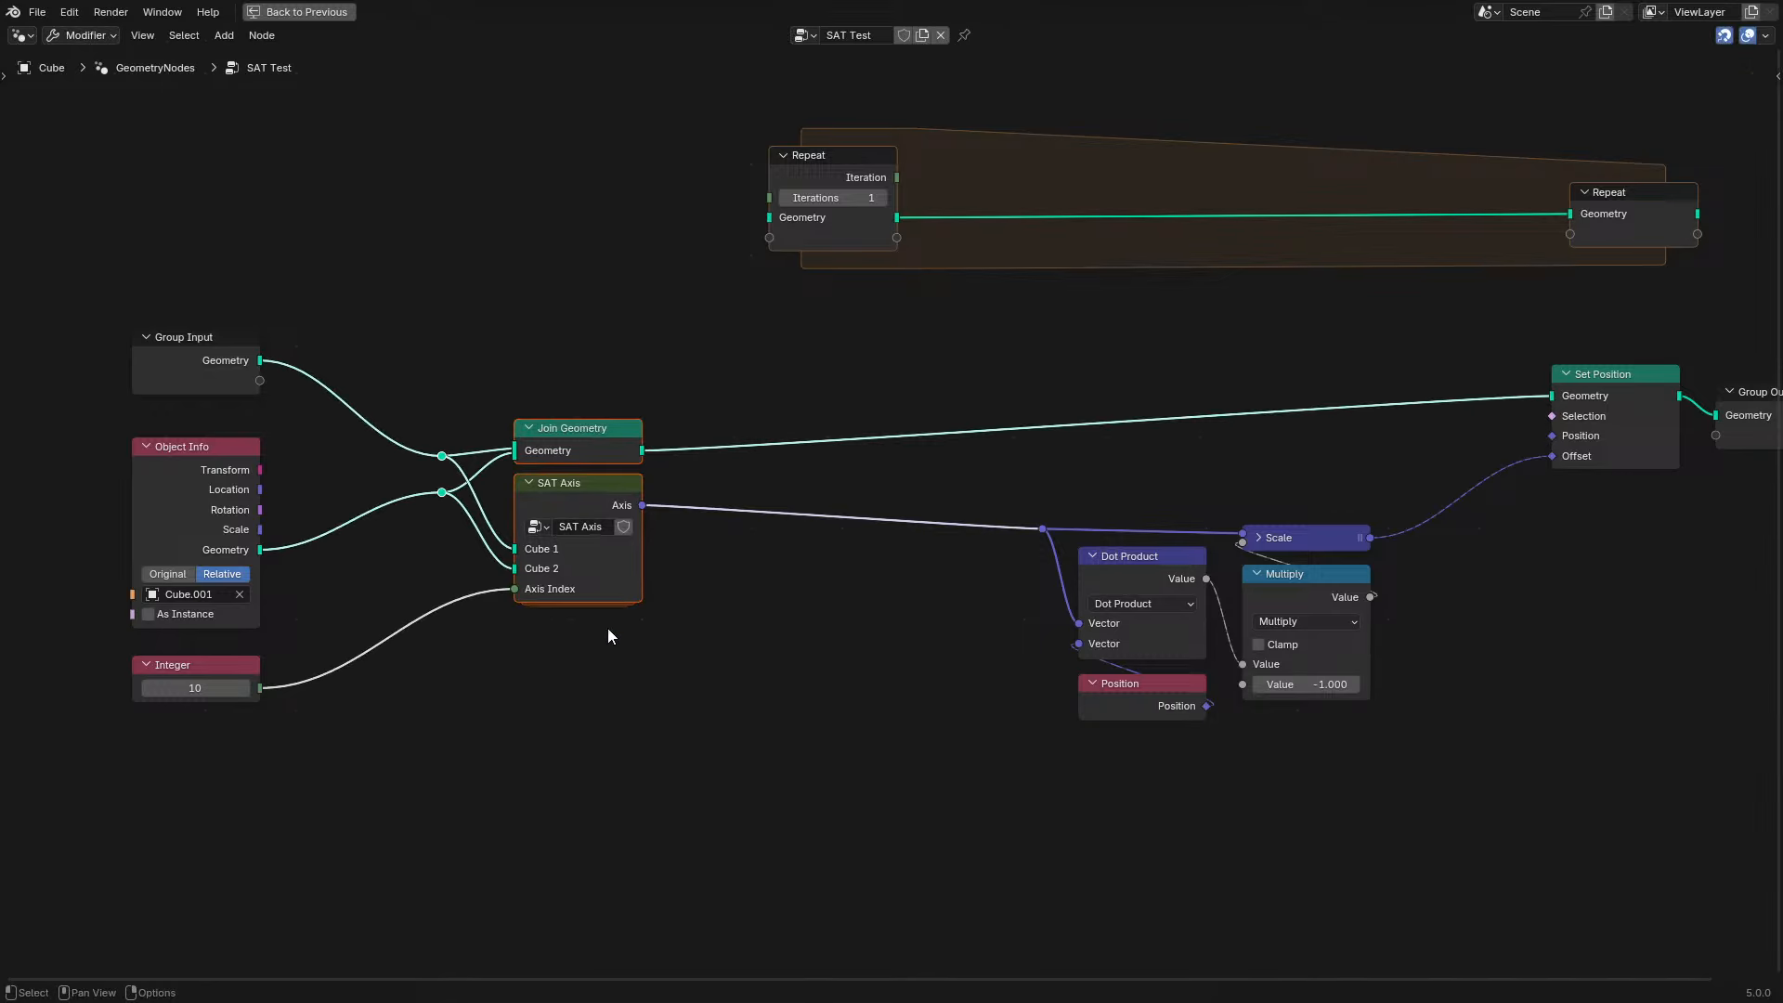
# Move the Dot Product, Position, Scale and Multiply nodes beside SAT Axis, and place Set Position directly above Scale
pyautogui.moveTo(972, 378); pyautogui.dragTo(1555, 727)
pyautogui.press('g')
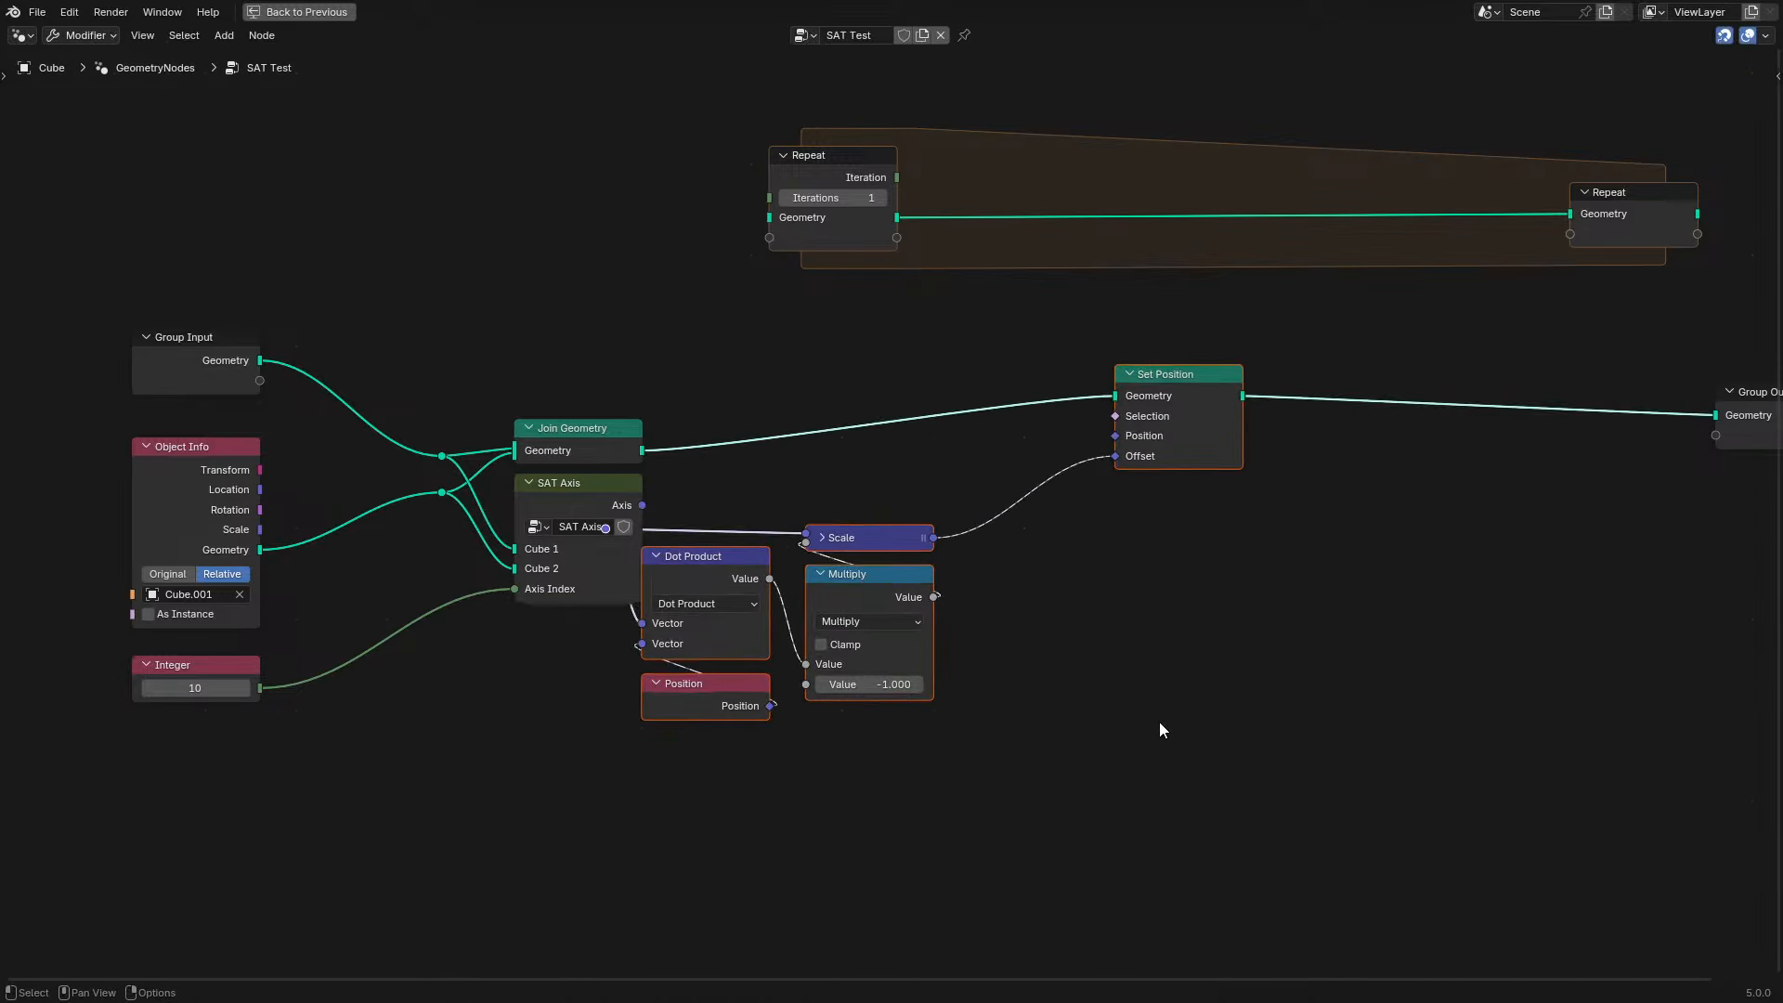
pyautogui.click(1264, 716)
pyautogui.moveTo(1270, 428); pyautogui.dragTo(959, 463)
# Frame the projection nodes from Join Geometry to Set Position without a label, and move the frame away from the inputs
pyautogui.moveTo(365, 383); pyautogui.dragTo(1142, 822)
pyautogui.press('f')
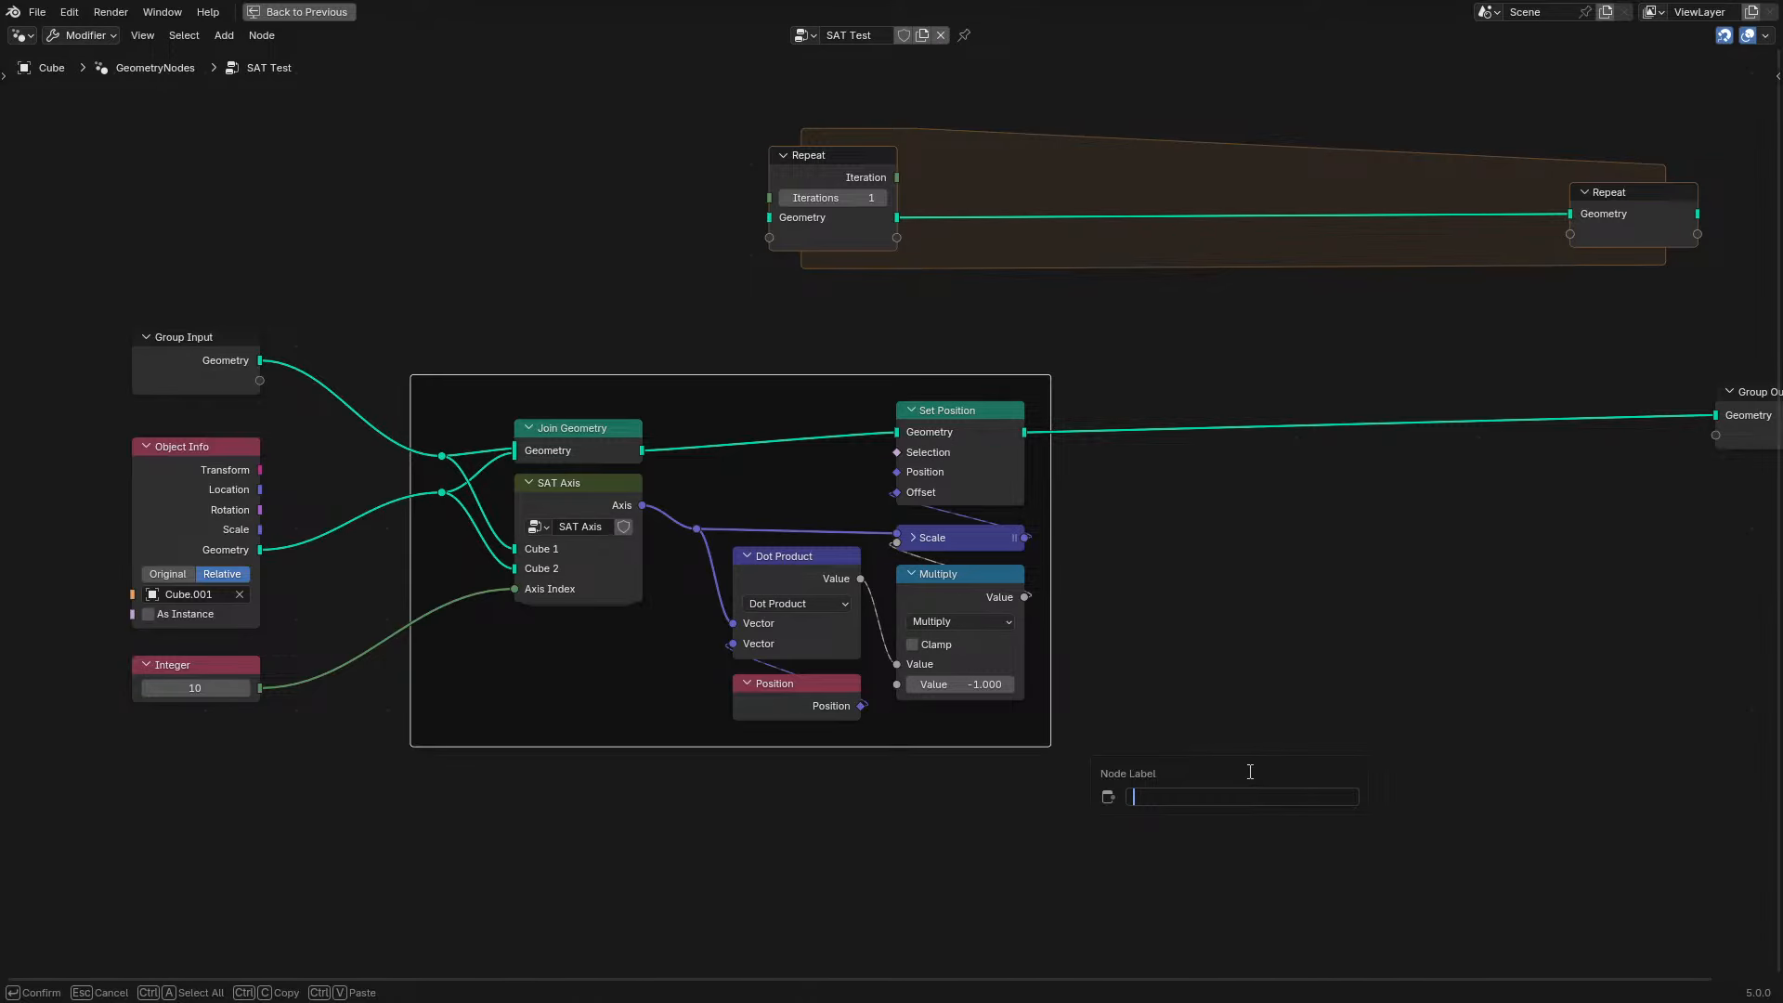
pyautogui.press('Escape')
pyautogui.press('g')
pyautogui.click(1018, 450)
# Widen the Repeat zone, insert a Join Geometry node inside it, and connect Set Position's Geometry to that node
pyautogui.moveTo(854, 170); pyautogui.dragTo(436, 181)
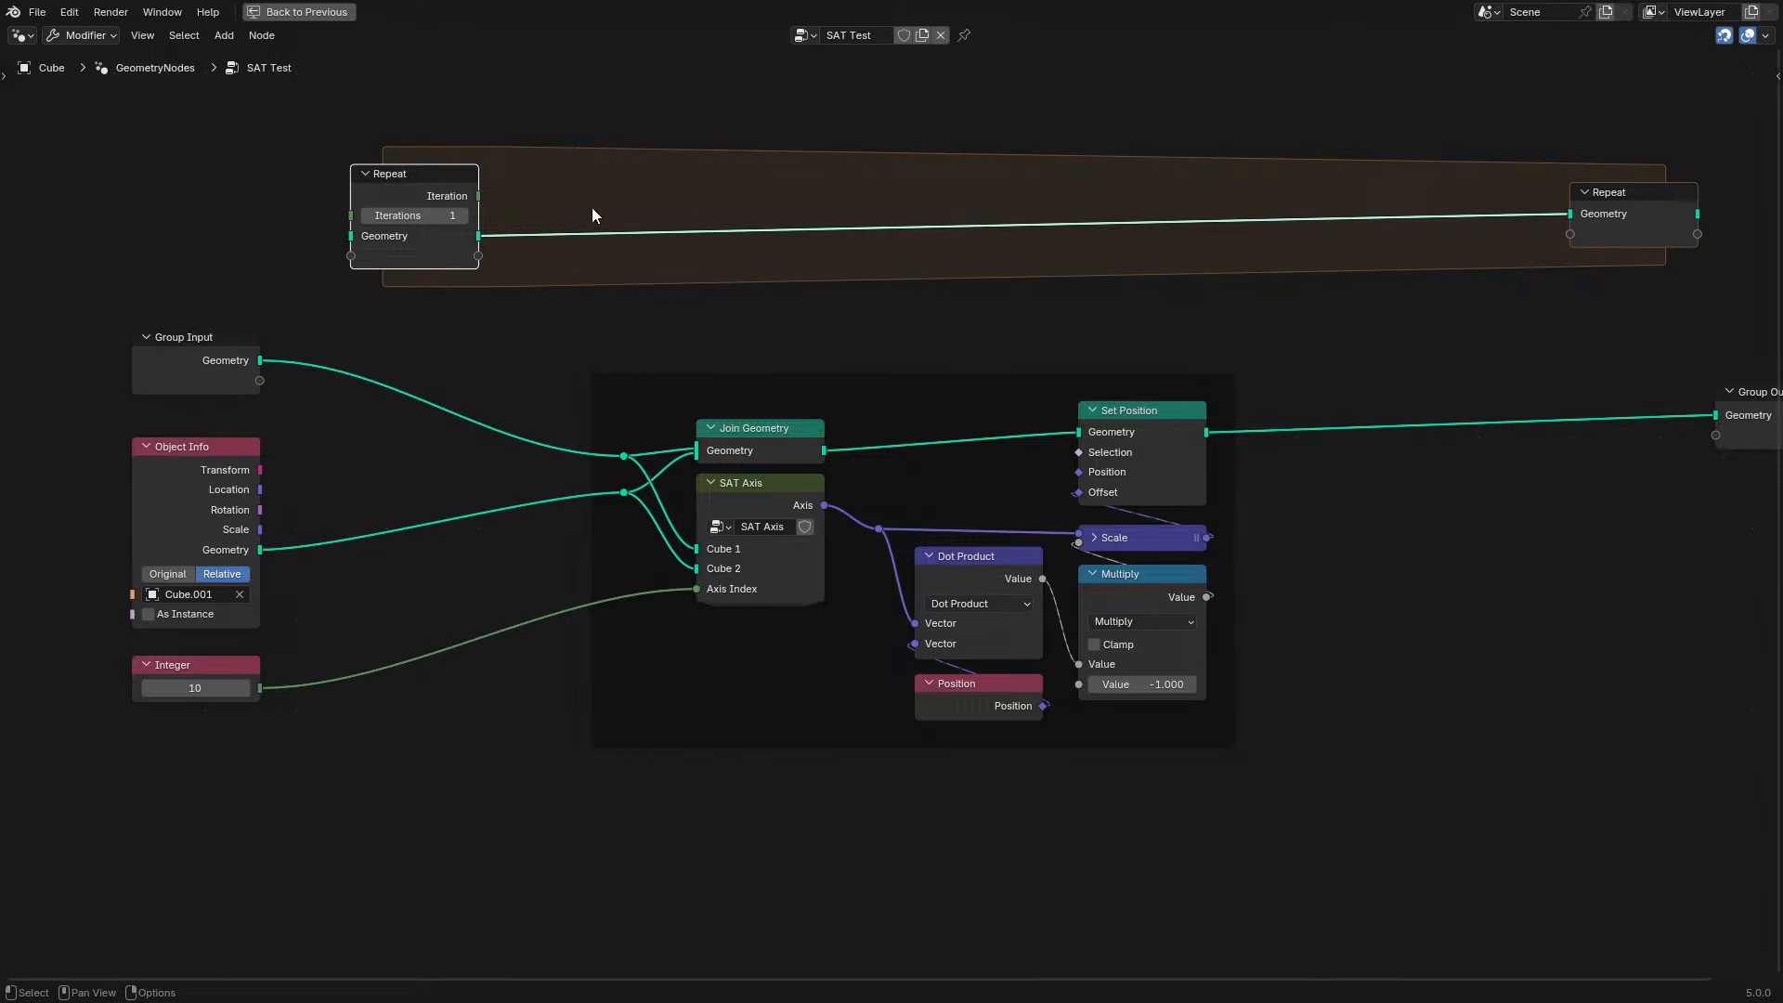
pyautogui.hotkey('shift', 'a')
pyautogui.write('joi')
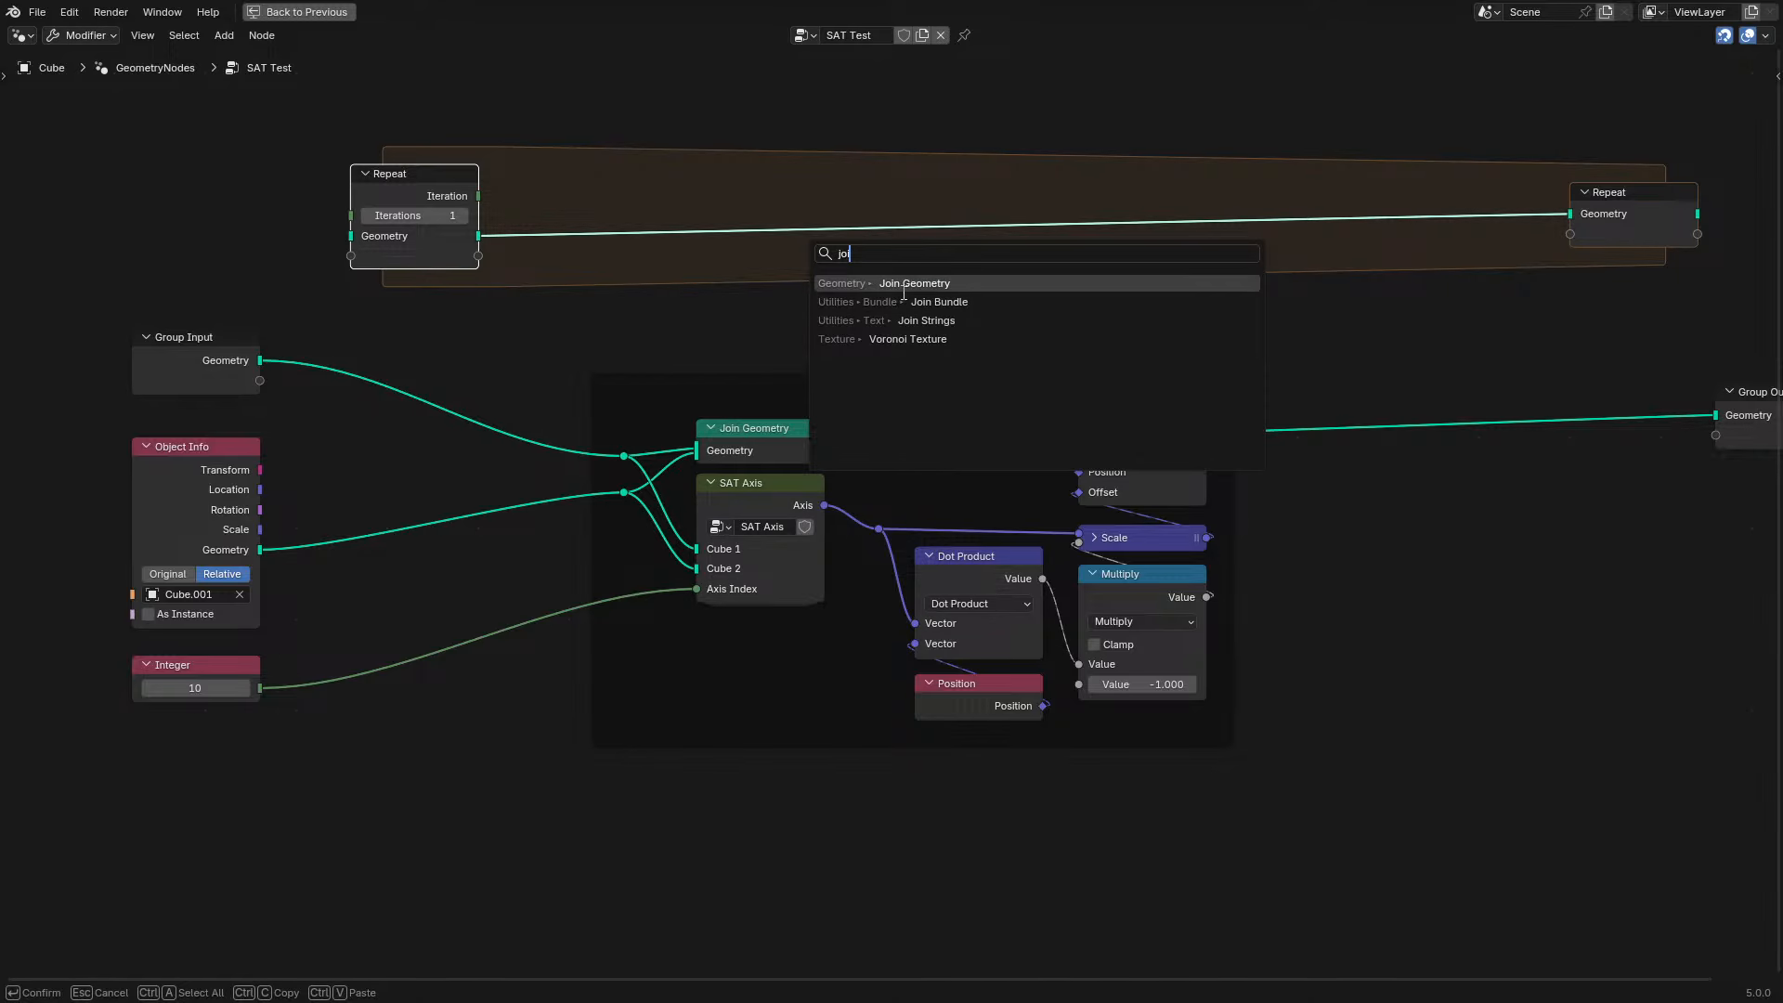
pyautogui.click(903, 284)
pyautogui.click(1140, 243)
pyautogui.moveTo(1208, 433); pyautogui.dragTo(1074, 266)
# Insert a Transform Geometry node between the Repeat input and Join Geometry, and set its Z translation to 1 m
pyautogui.hotkey('shift', 'a')
pyautogui.write('tra')
pyautogui.click(796, 161)
pyautogui.click(814, 142)
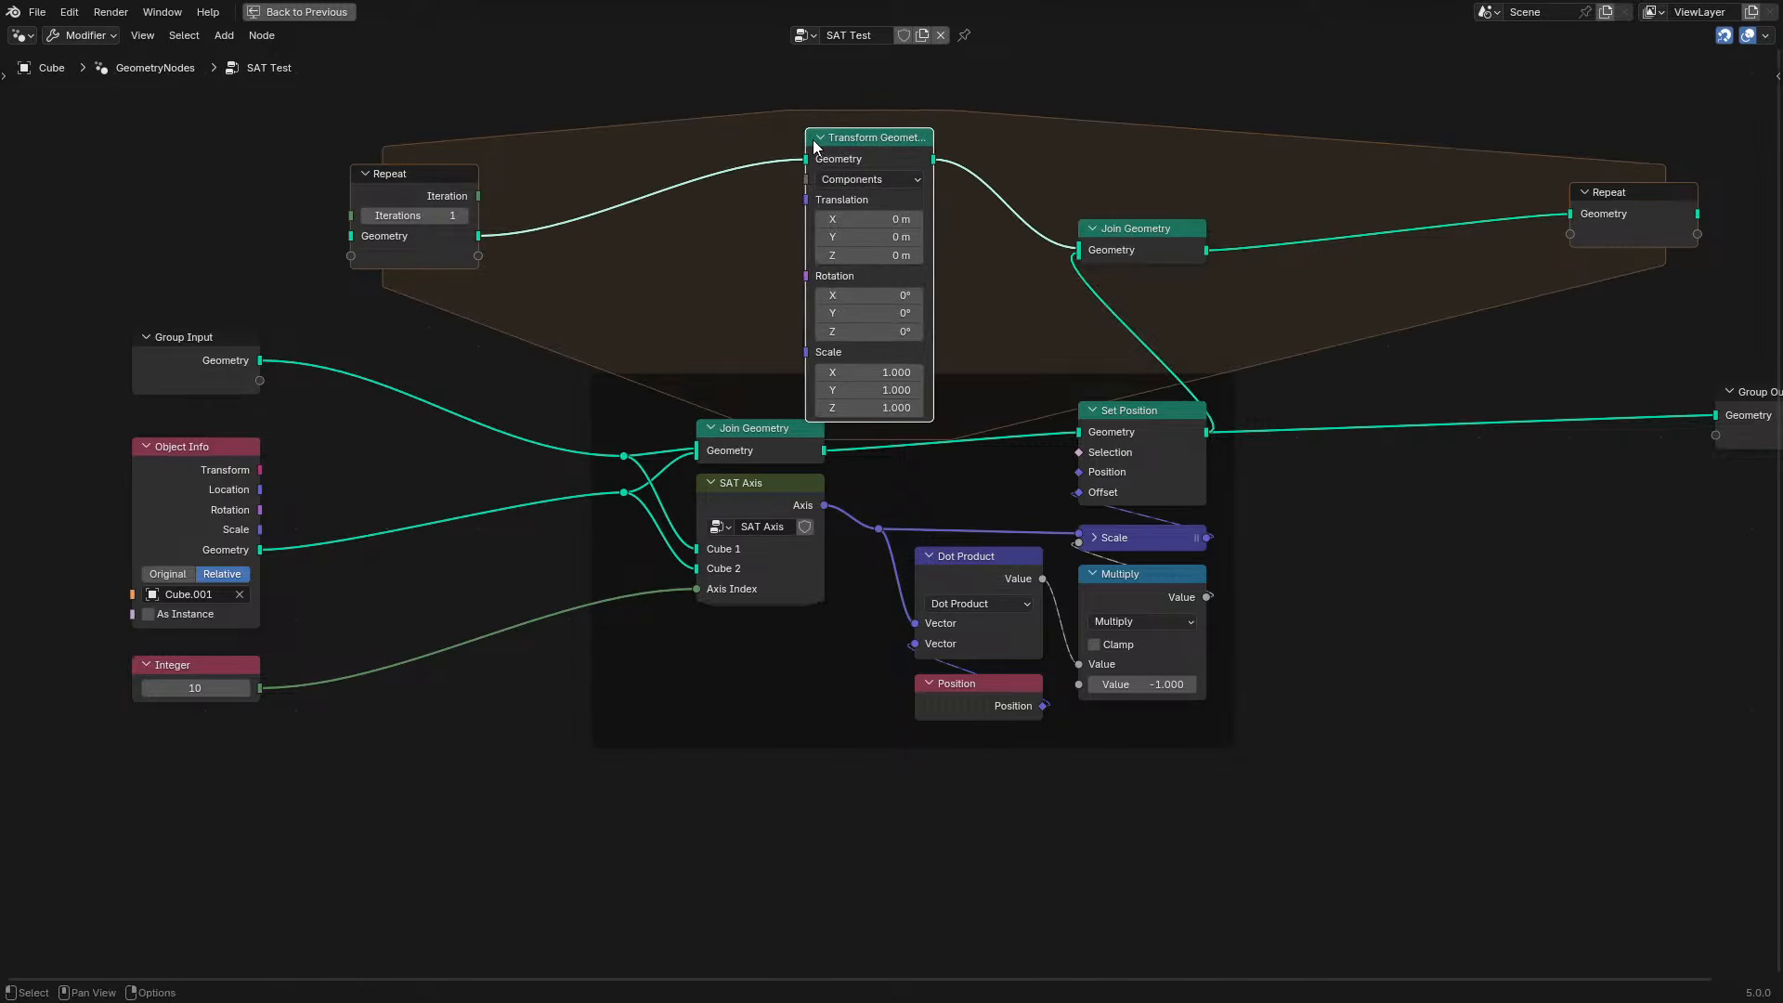
pyautogui.moveTo(813, 144); pyautogui.dragTo(851, 54)
pyautogui.click(905, 163)
pyautogui.write('1')
pyautogui.press('Return')
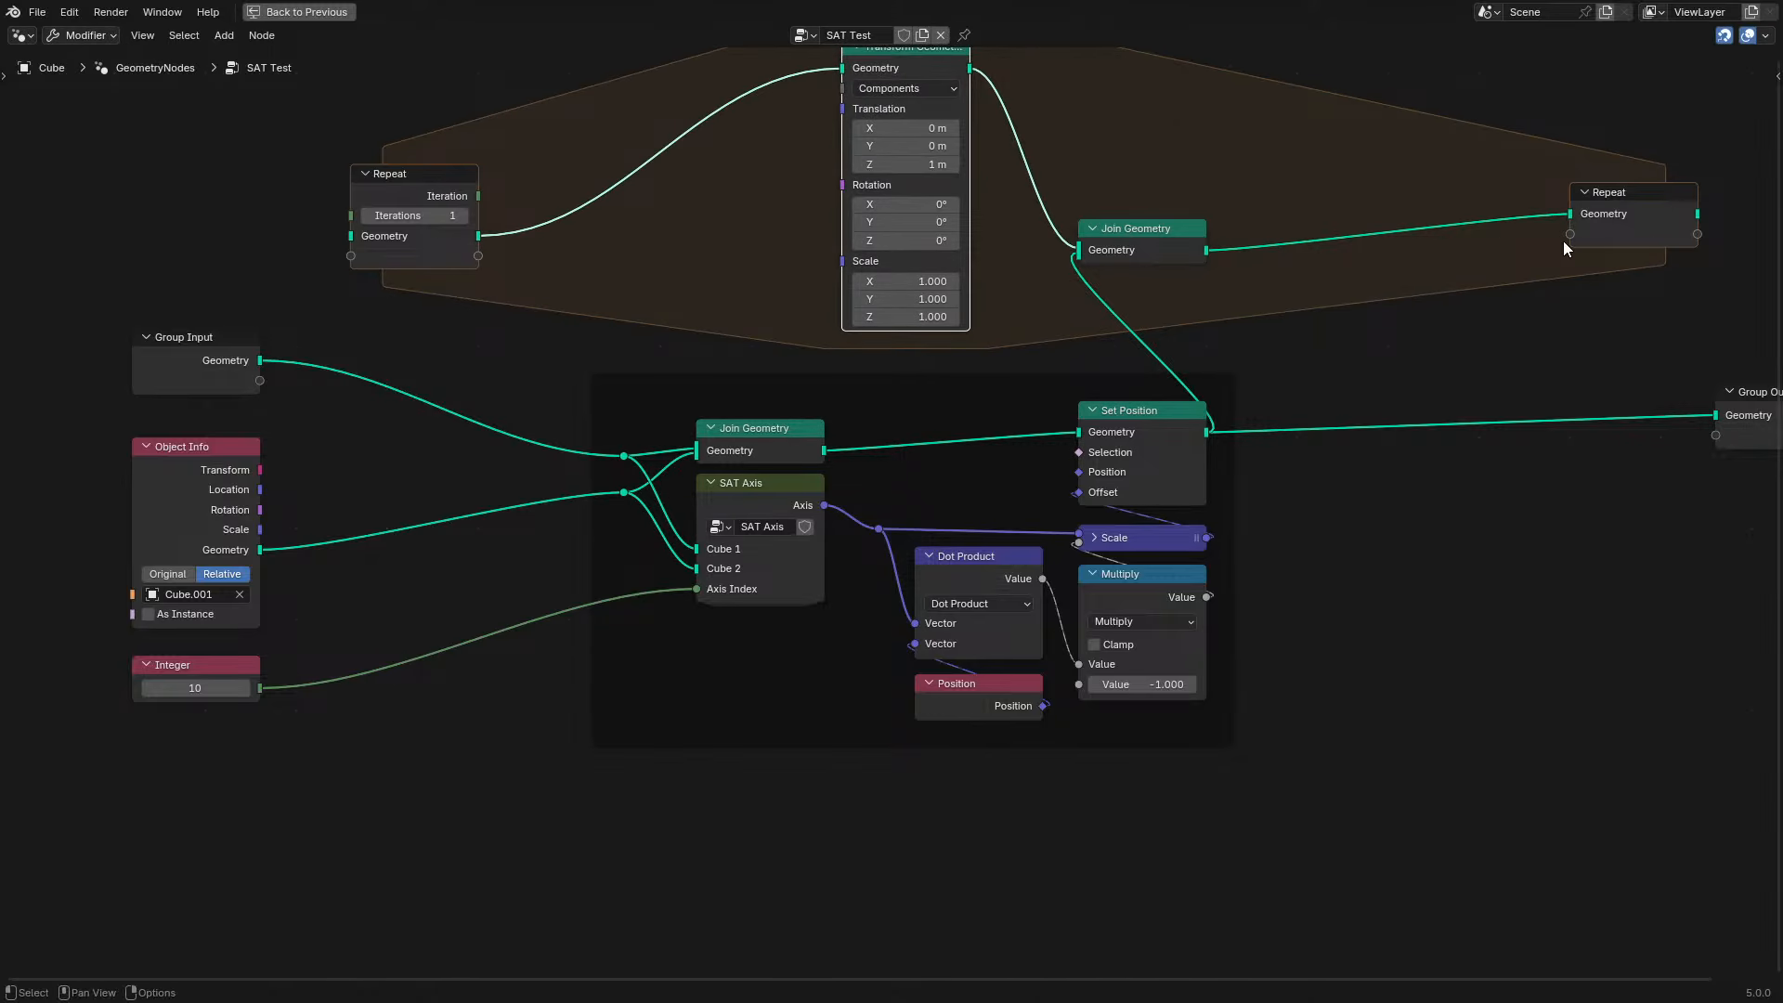
# Route the Repeat output's Geometry into the Group Output, and connect the zone's Iteration to SAT Axis's Axis Index
pyautogui.moveTo(1639, 215); pyautogui.dragTo(1707, 417)
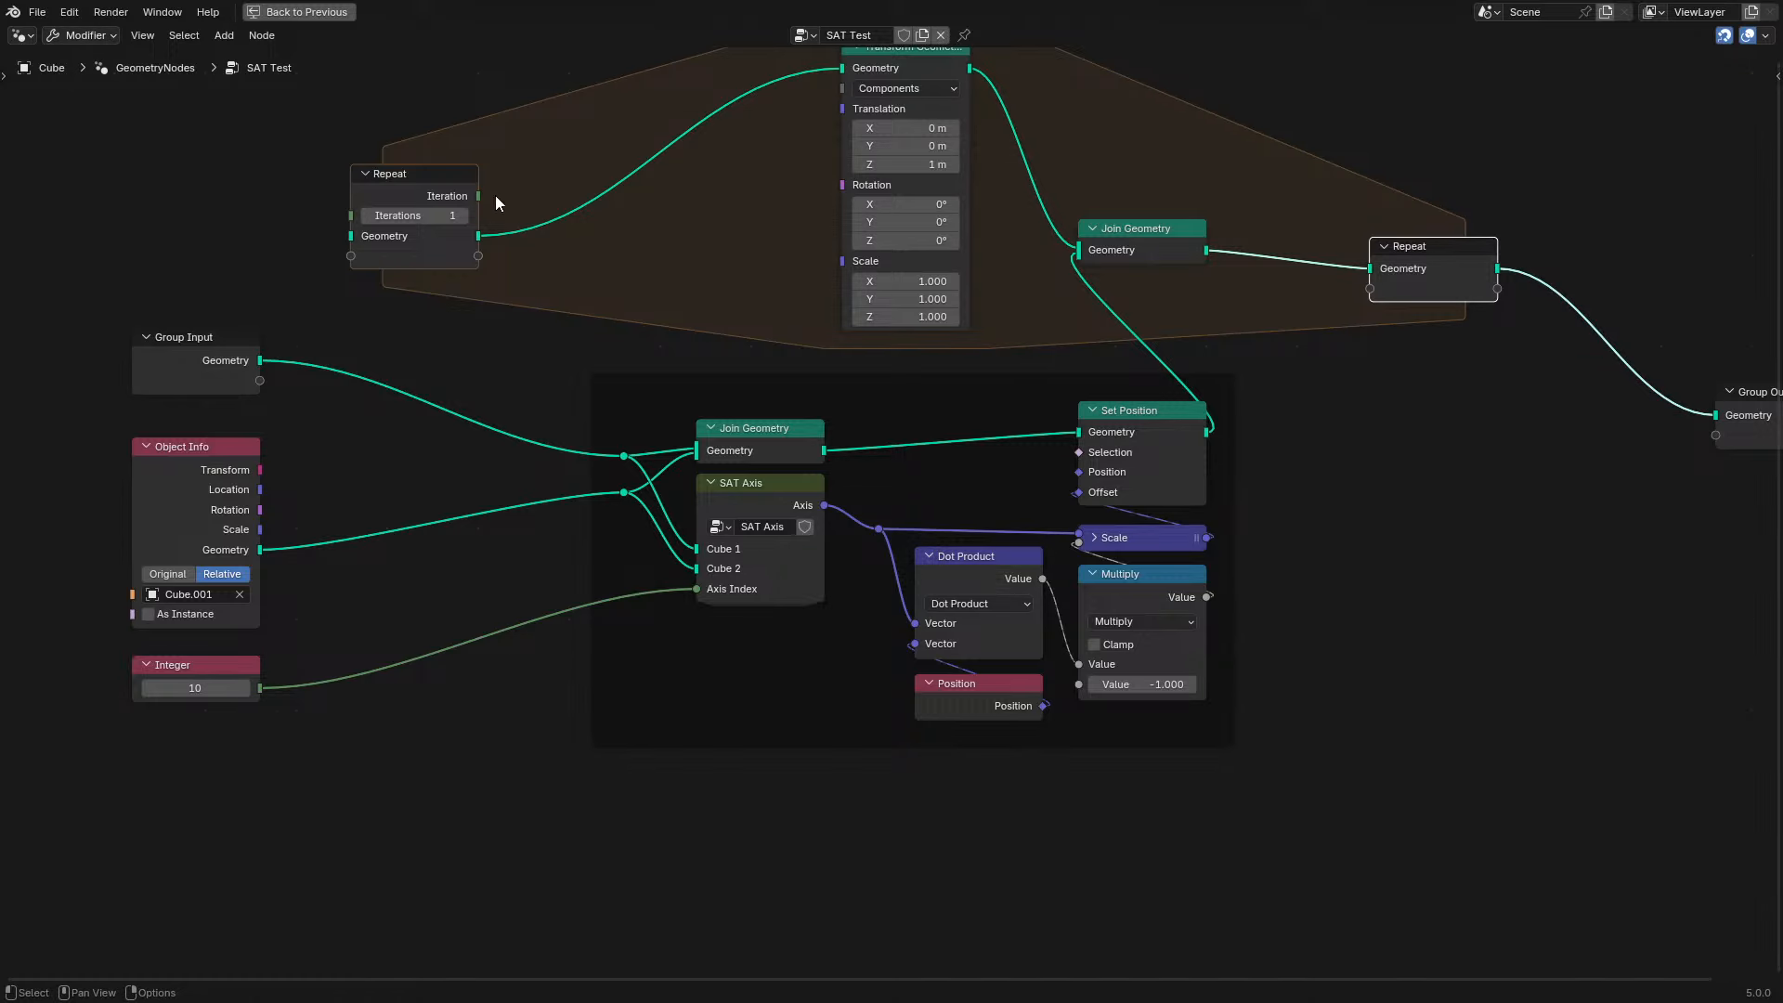
pyautogui.moveTo(478, 195); pyautogui.dragTo(710, 644)
pyautogui.hotkey('ctrl', 'space')
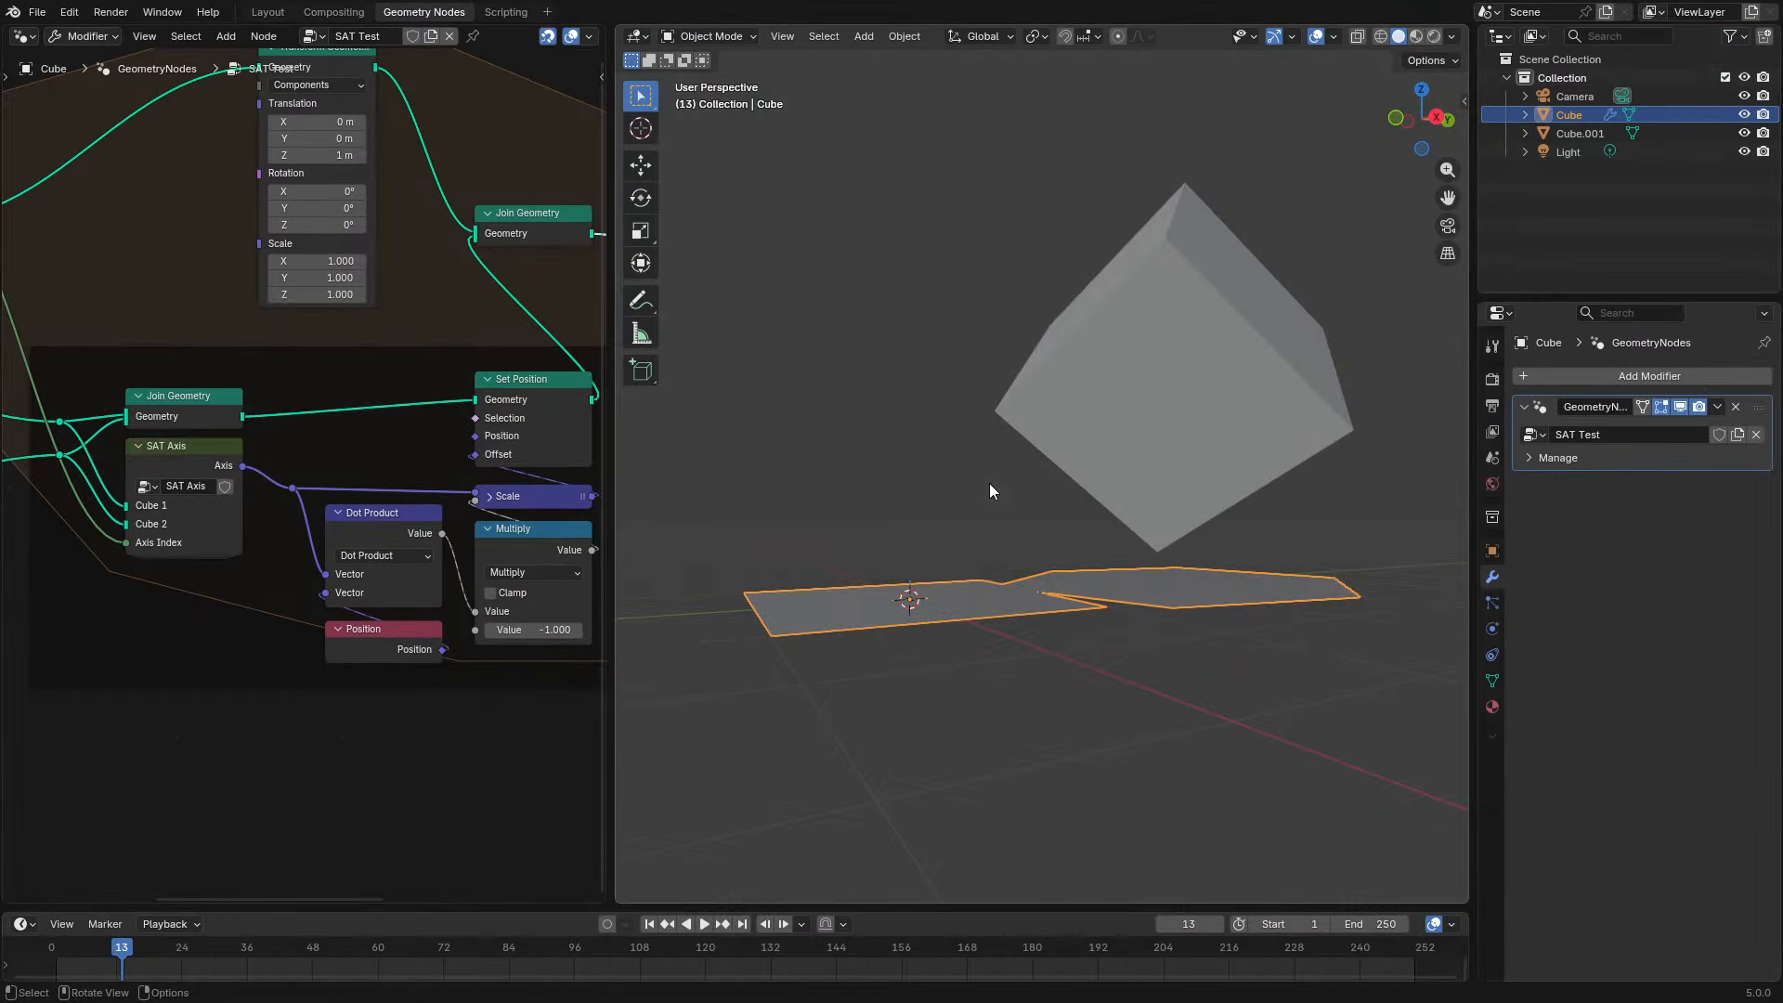
# Set the Repeat zone's Iterations to 15
pyautogui.scroll(-10, 989, 490)
pyautogui.moveTo(267, 323); pyautogui.dragTo(373, 489, button='middle')
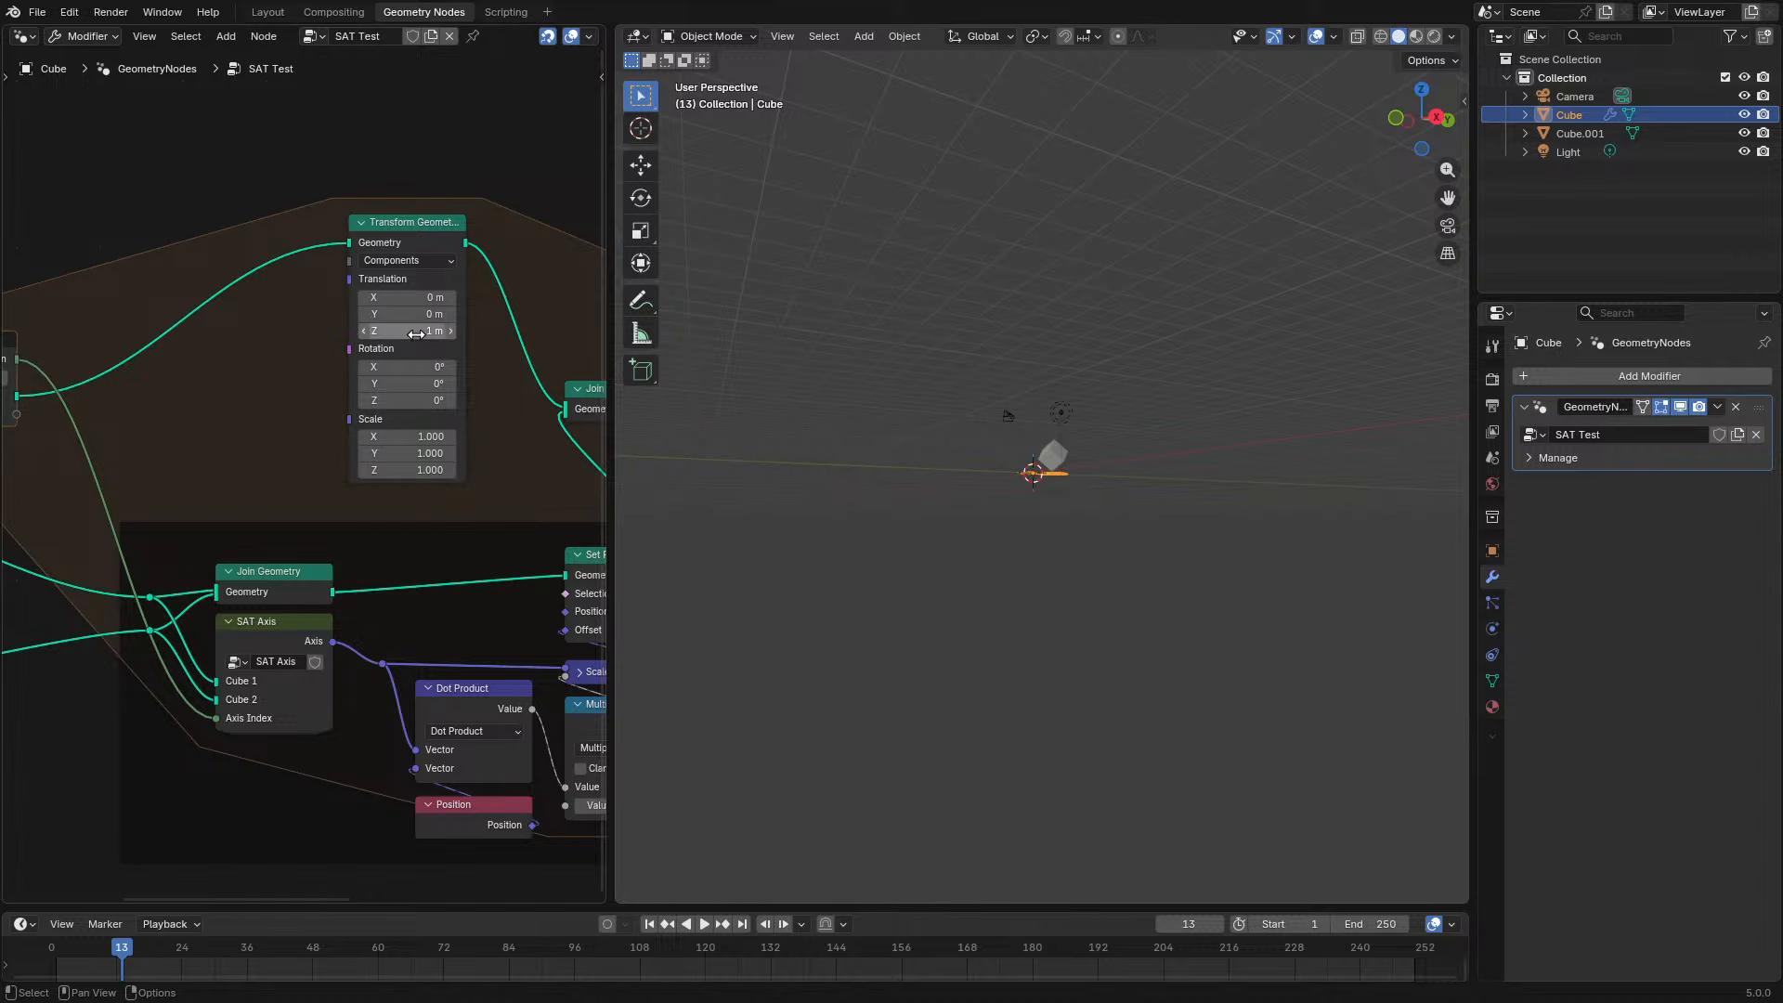
pyautogui.moveTo(134, 420); pyautogui.dragTo(360, 467, button='middle')
pyautogui.click(189, 426)
pyautogui.write('15')
pyautogui.press('Return')
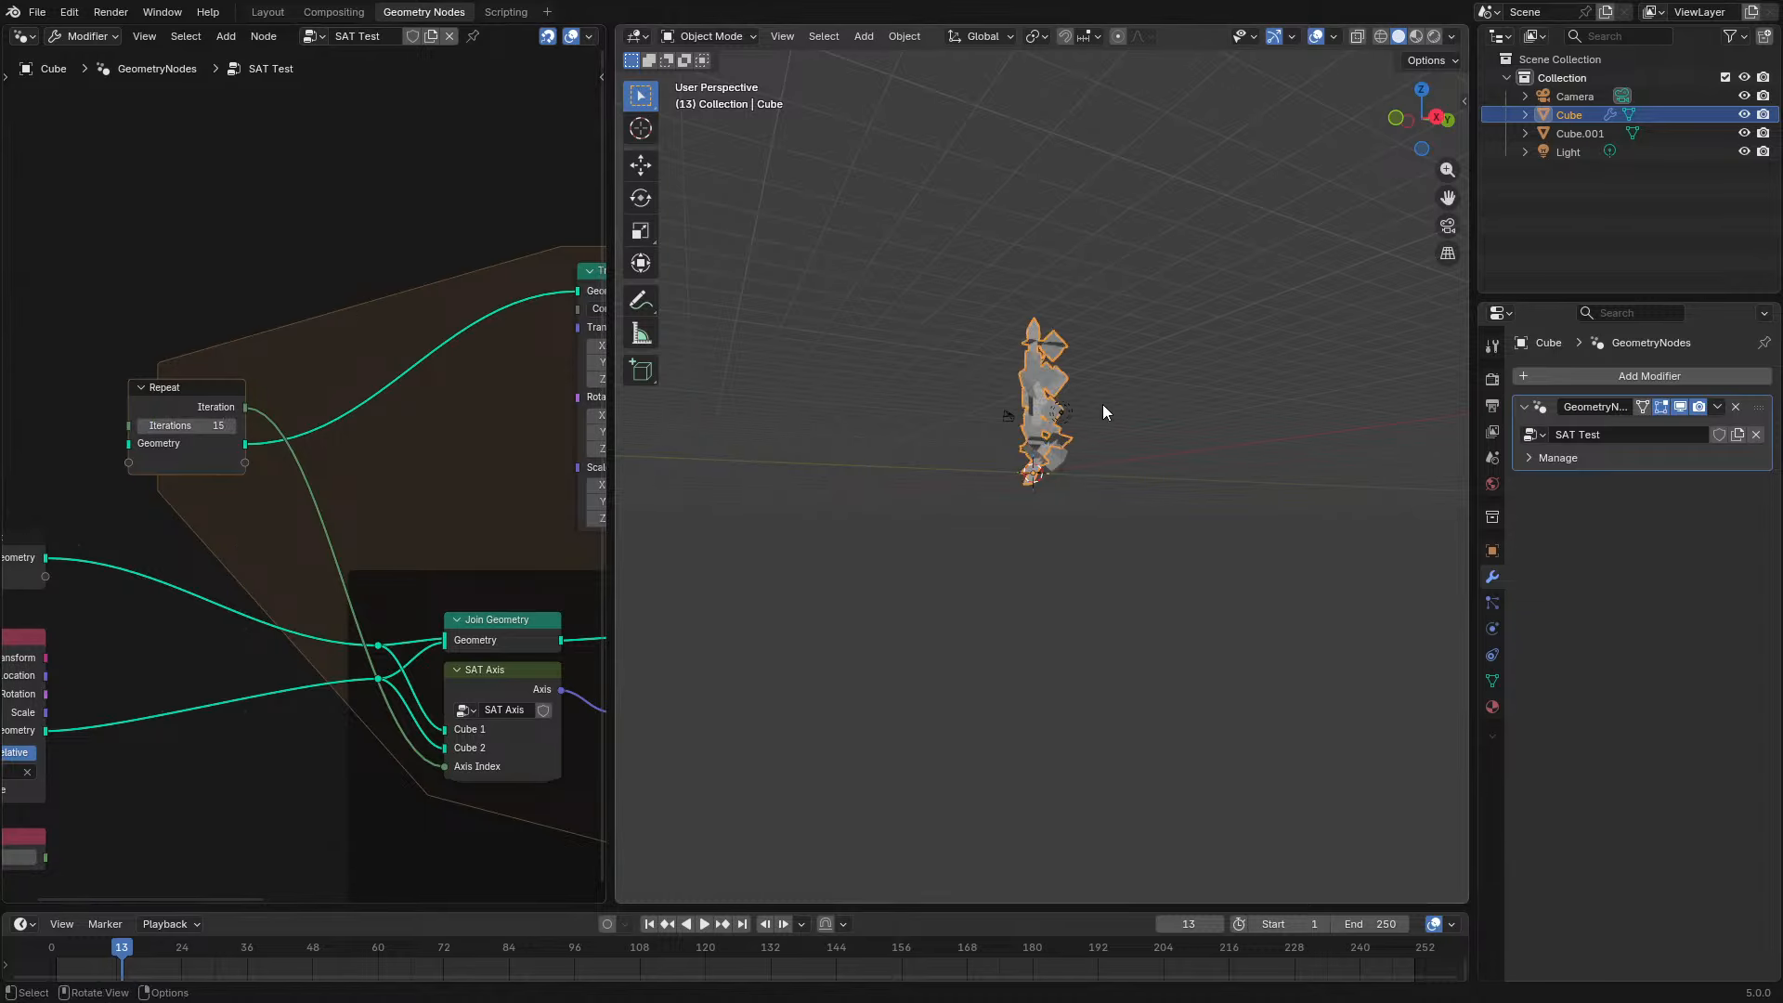
# Set Transform Geometry's Z translation to 0 m and X to 4 m, and inspect the row of flattened cubes
pyautogui.scroll(6, 1105, 412)
pyautogui.moveTo(1142, 404); pyautogui.dragTo(1142, 467, button='middle')
pyautogui.moveTo(425, 468); pyautogui.dragTo(189, 538, button='middle')
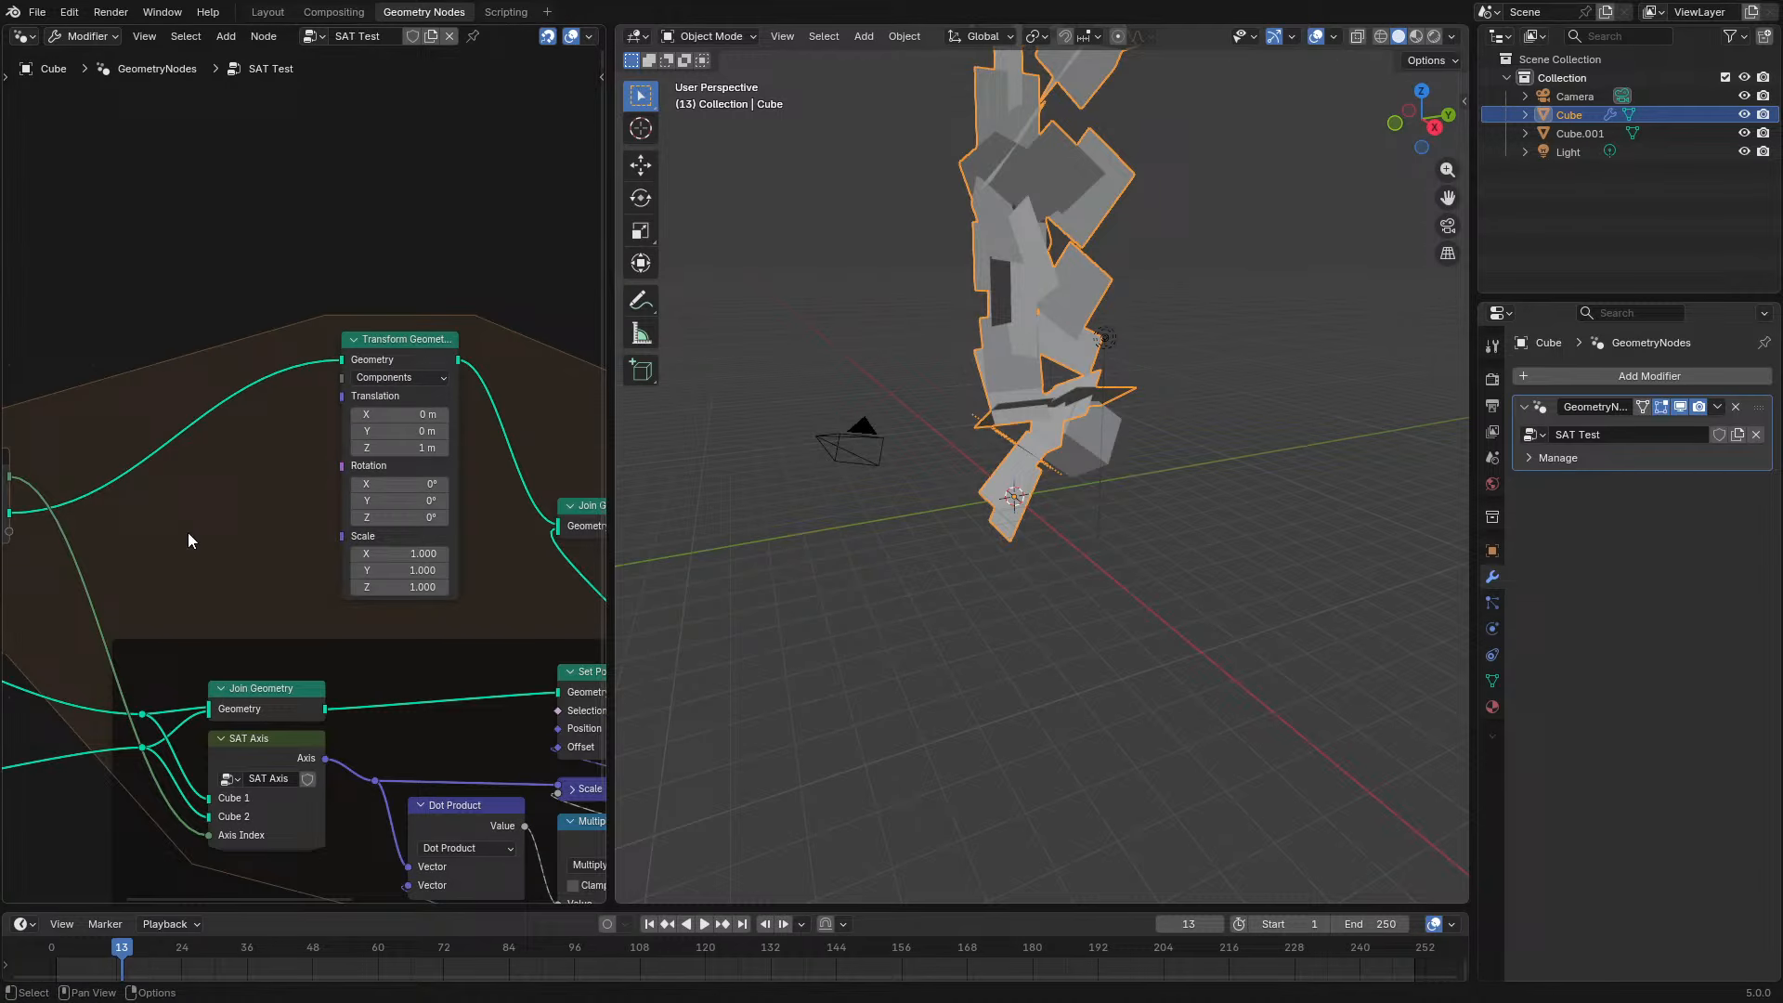
pyautogui.click(413, 448)
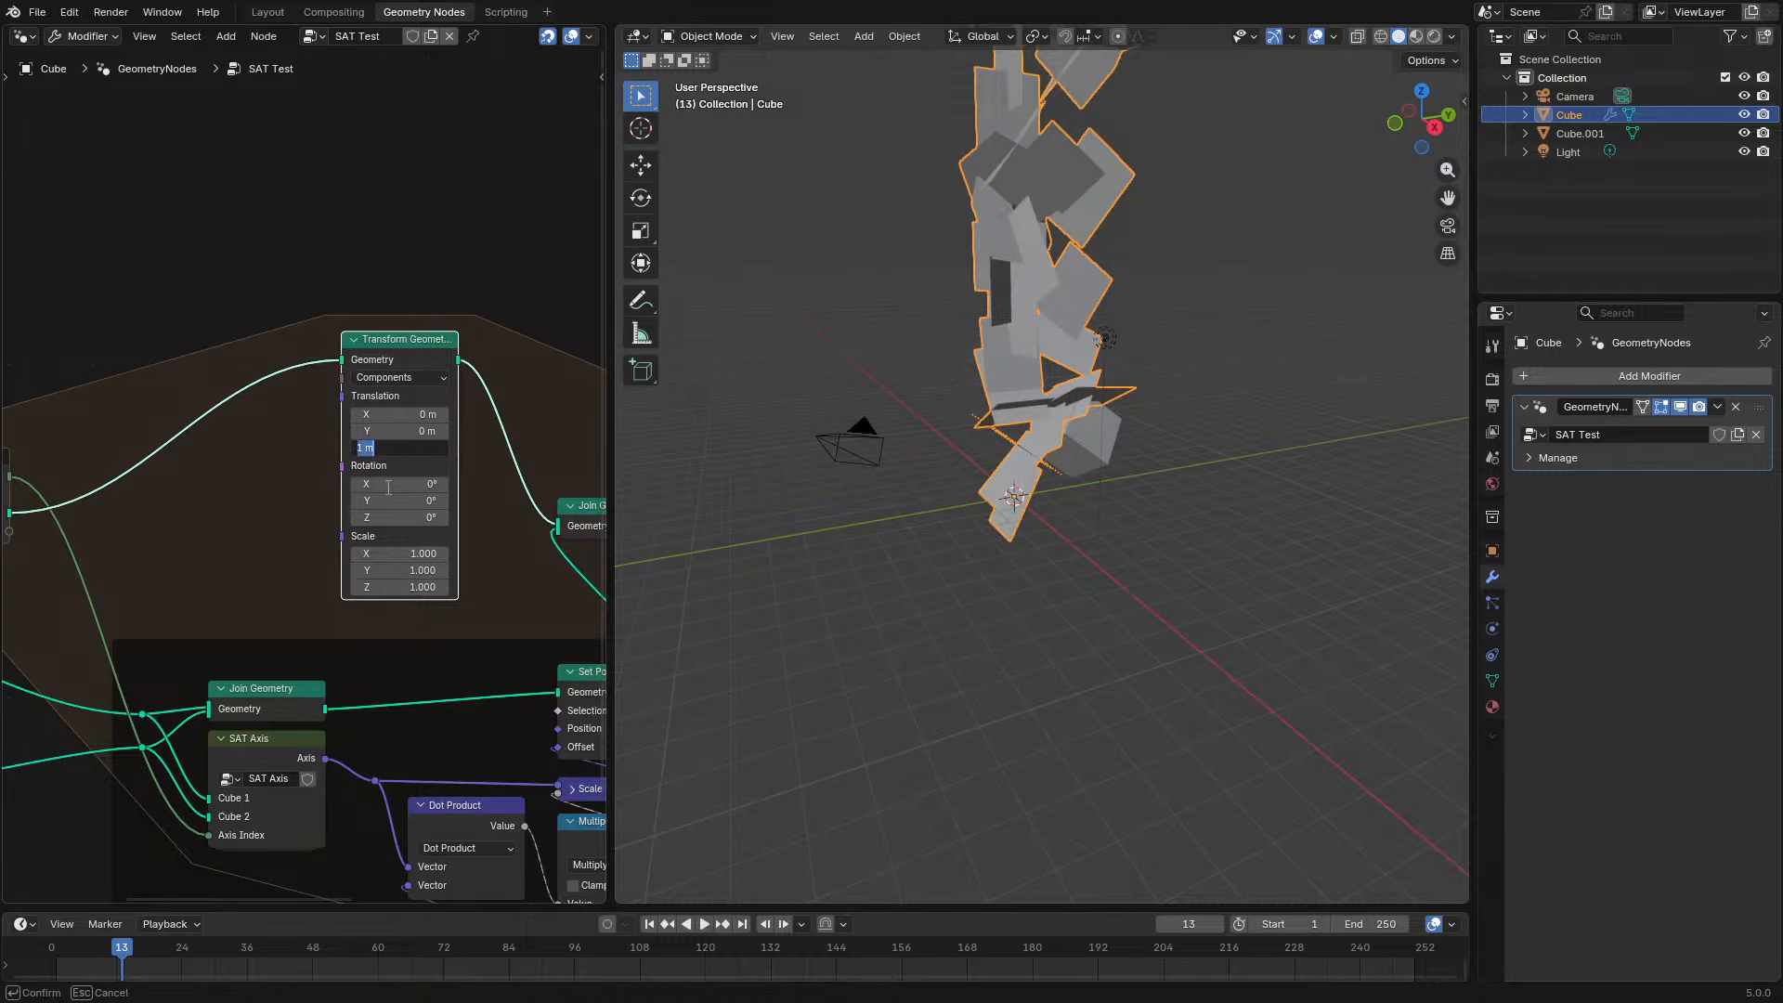
pyautogui.write('0')
pyautogui.press('Return')
pyautogui.moveTo(395, 420); pyautogui.dragTo(433, 420)
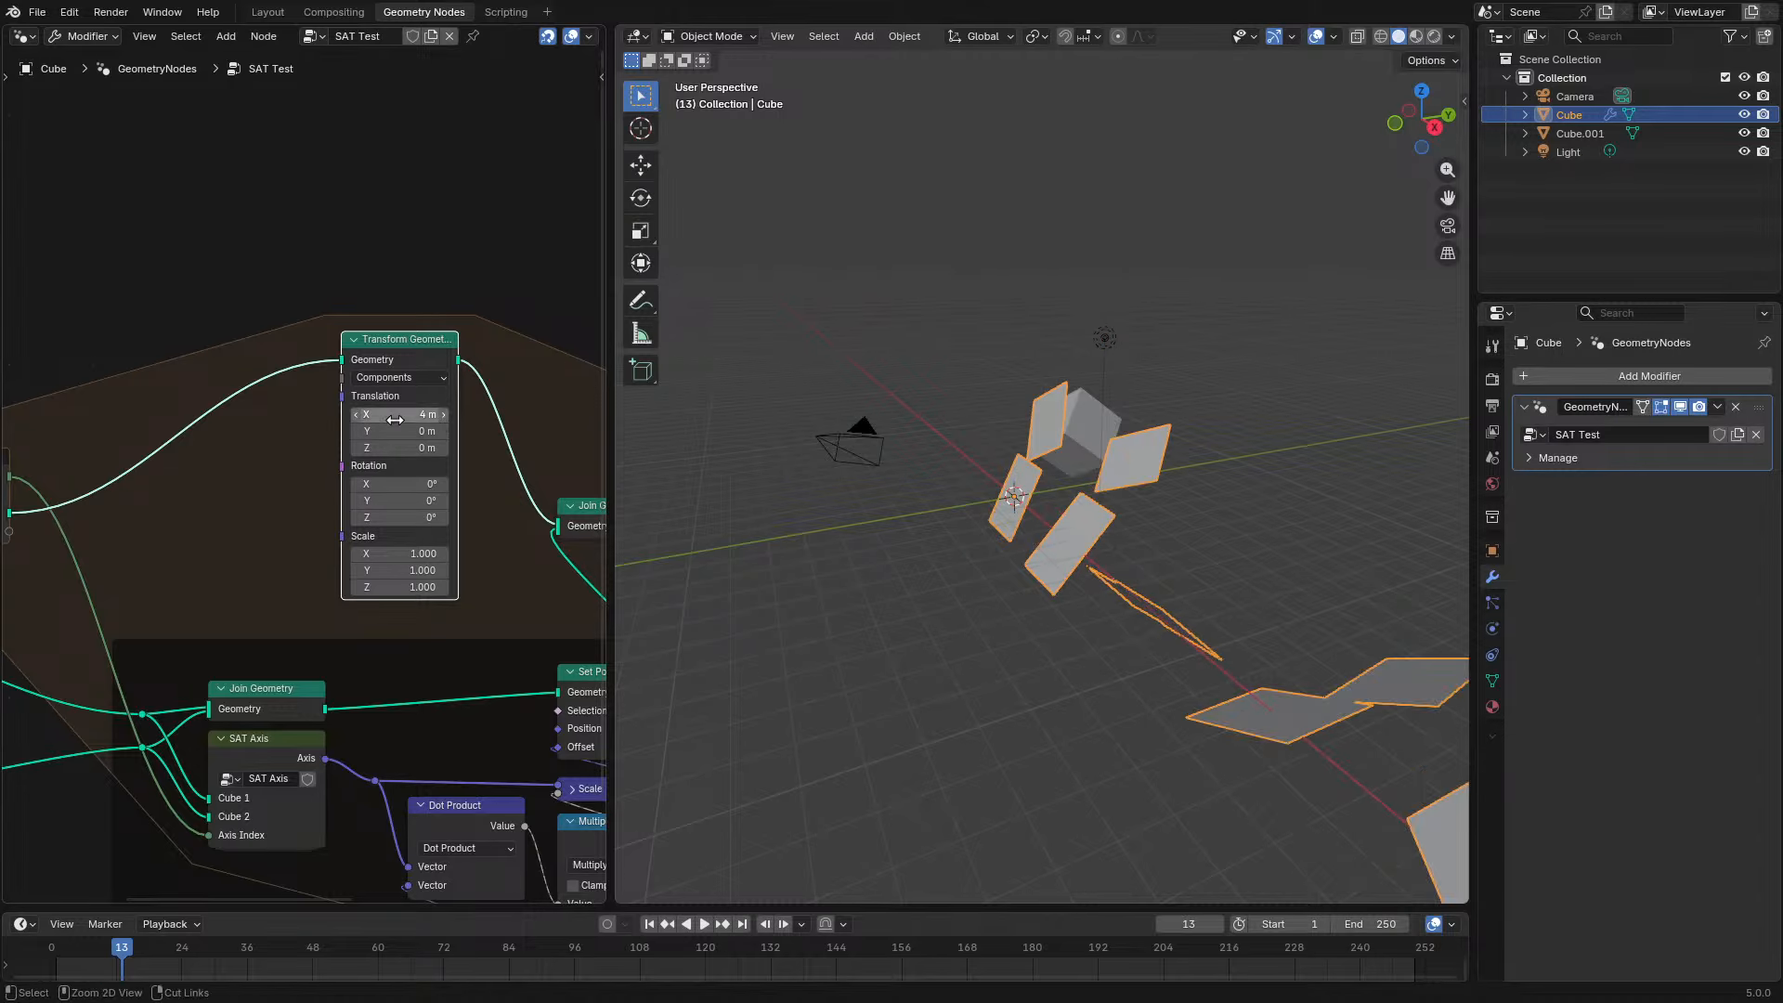
pyautogui.hotkey('ctrl', 'space')
pyautogui.moveTo(1217, 520); pyautogui.dragTo(788, 591, button='middle')
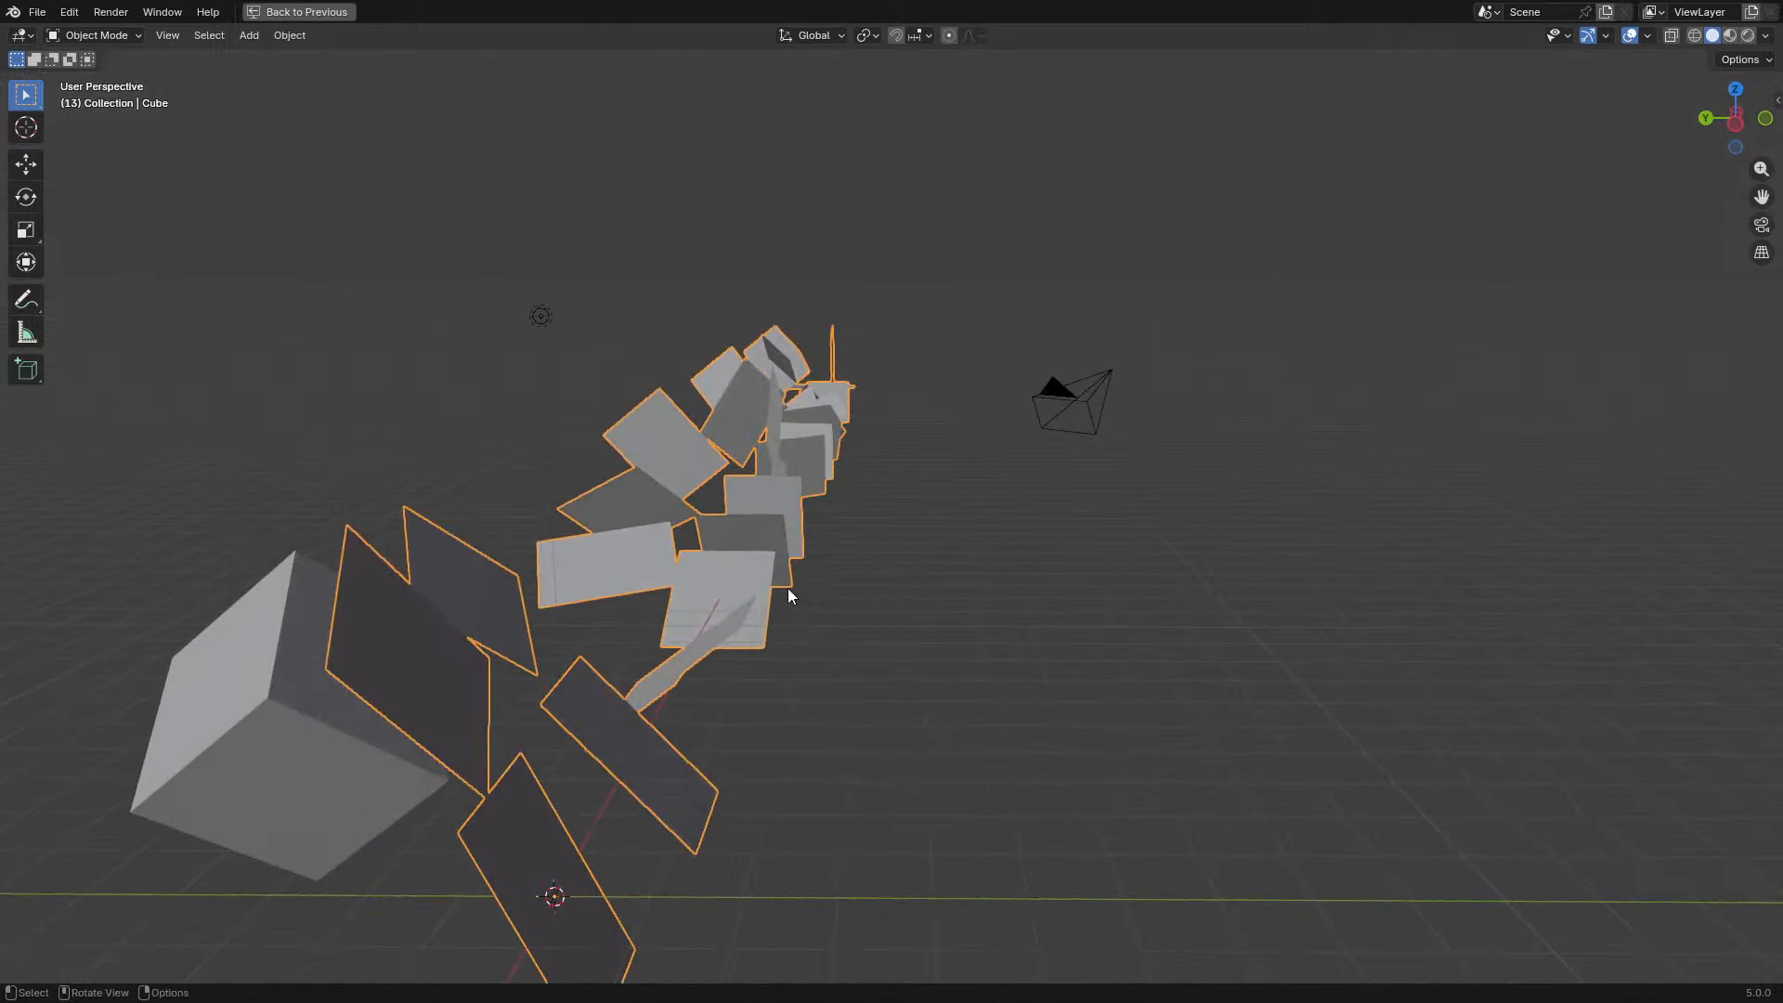
pyautogui.hotkey('ctrl', 'space')
# Try Repeat Iterations of 14 and 16, compare the projections in the viewport, and return the value to 15
pyautogui.moveTo(315, 422); pyautogui.dragTo(639, 335, button='middle')
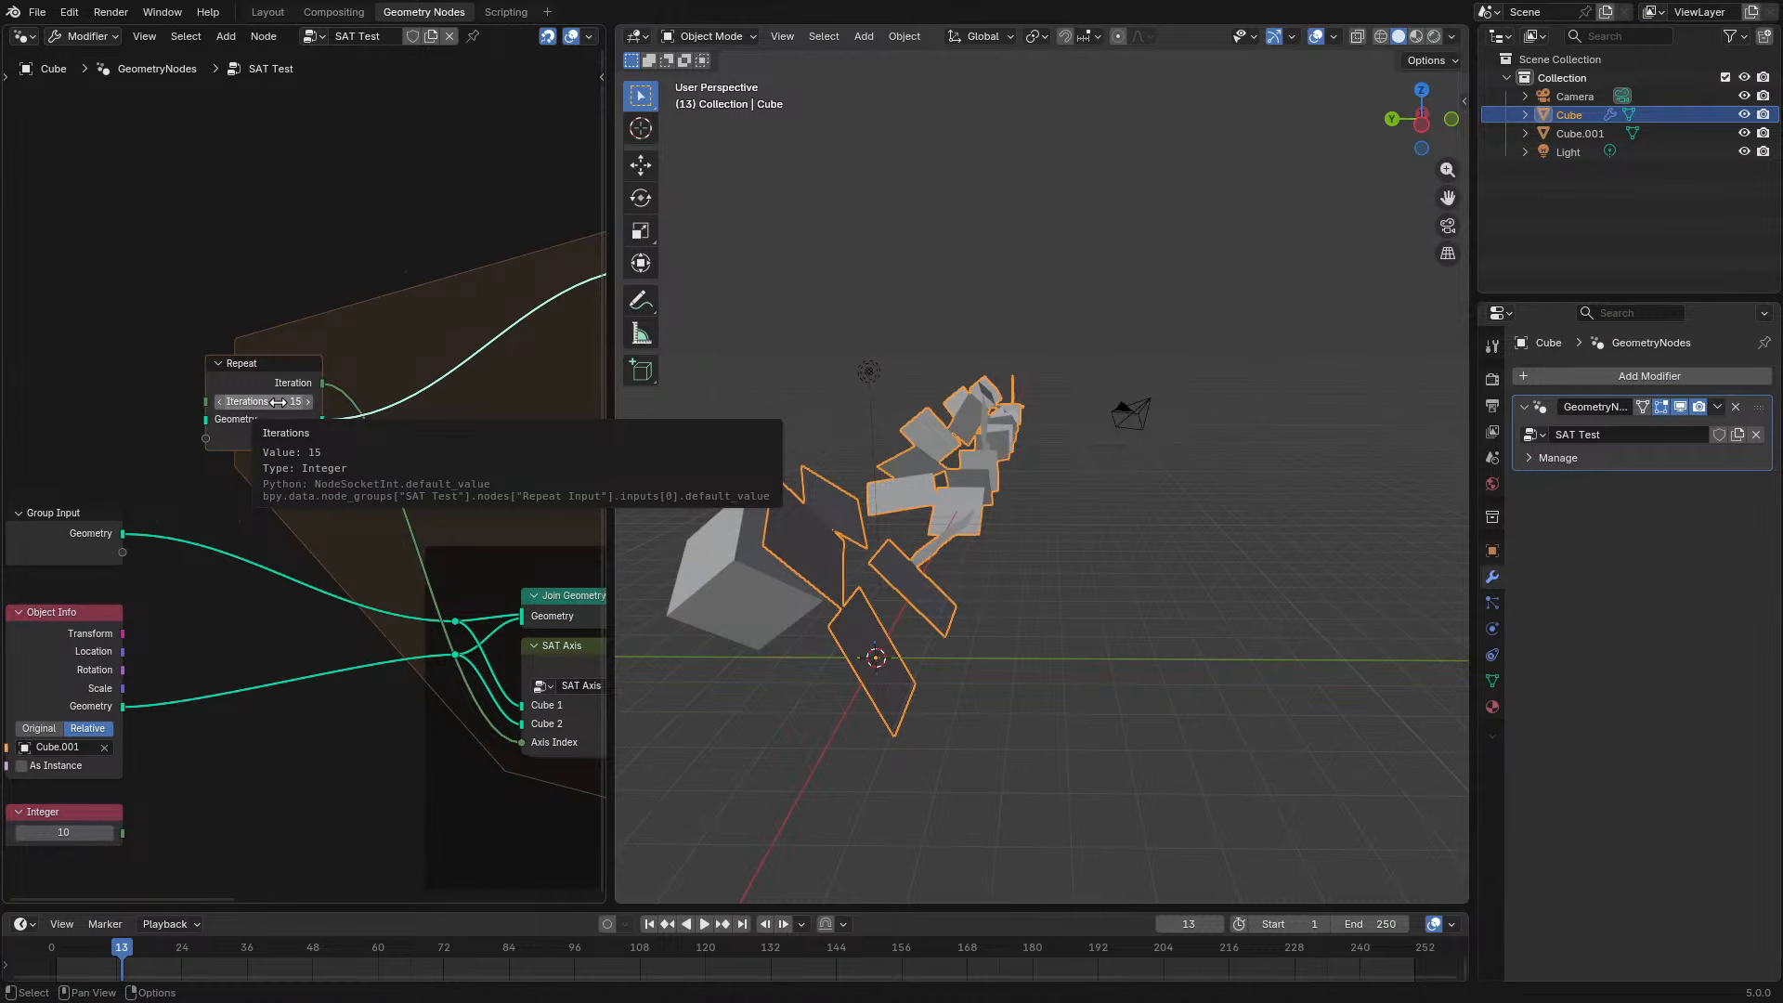
pyautogui.click(219, 402)
pyautogui.moveTo(1058, 492); pyautogui.dragTo(1047, 535, button='middle')
pyautogui.hotkey('ctrl', 'space')
pyautogui.moveTo(959, 486); pyautogui.dragTo(923, 465, button='middle')
pyautogui.hotkey('ctrl', 'space')
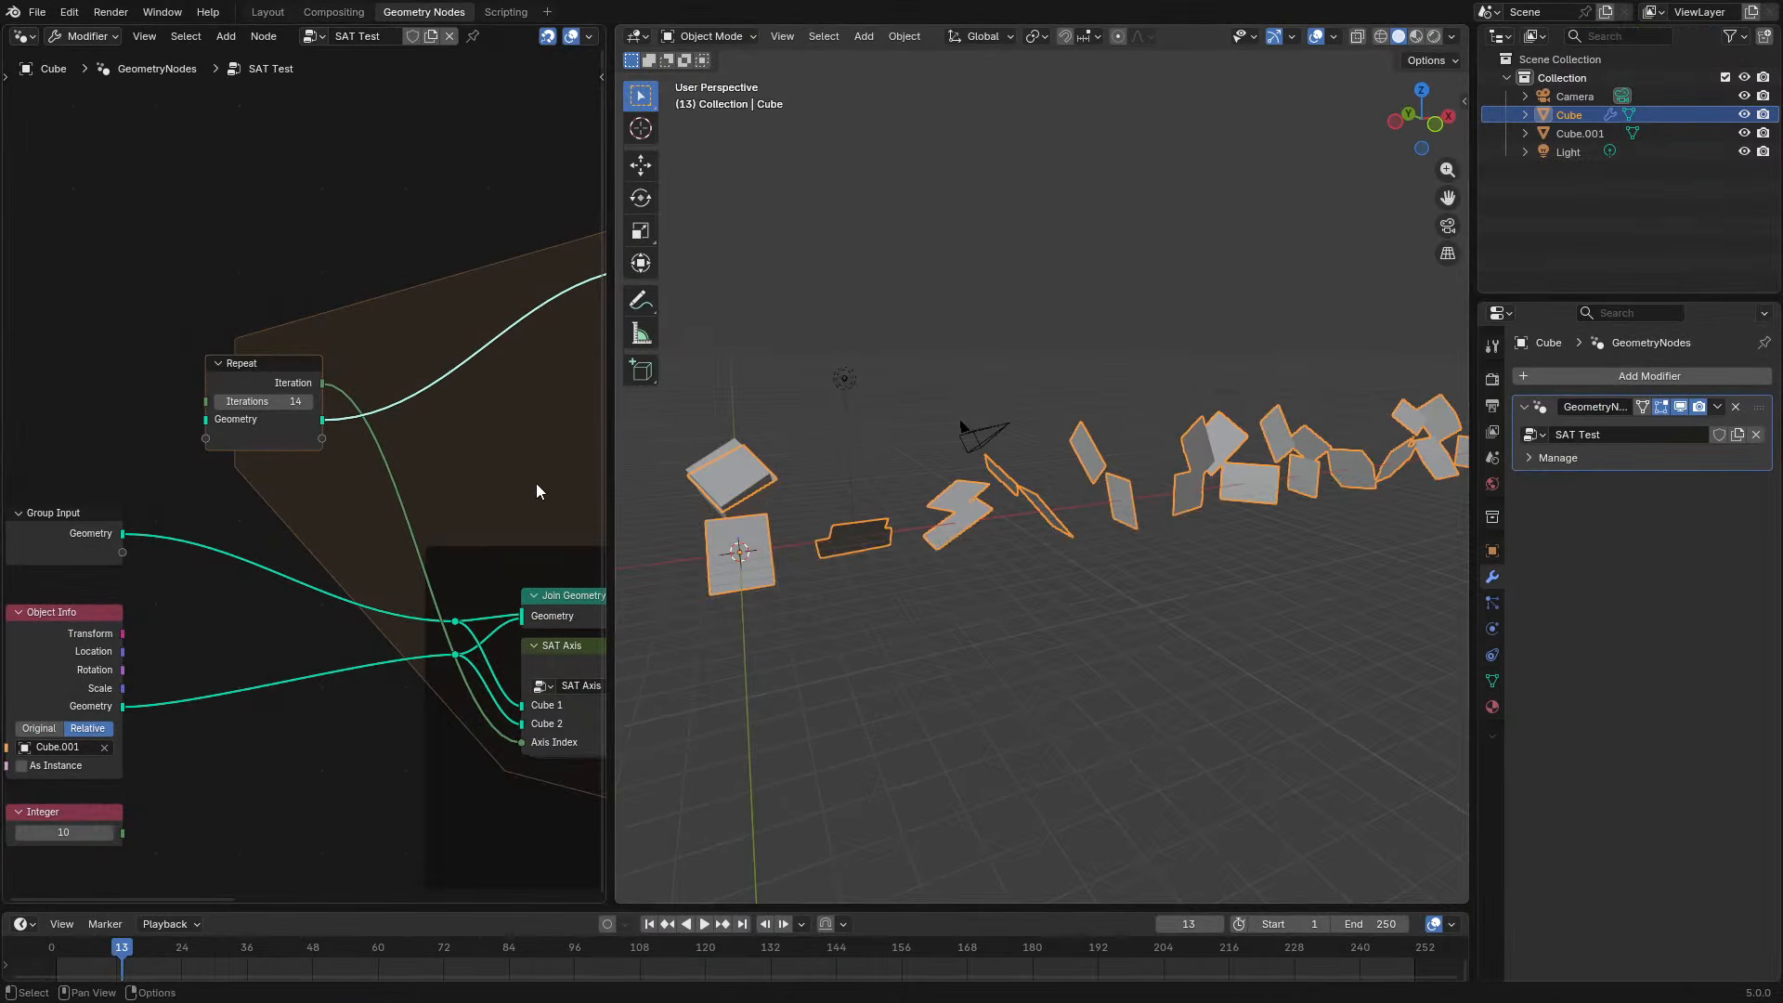
pyautogui.click(310, 400)
pyautogui.click(310, 401)
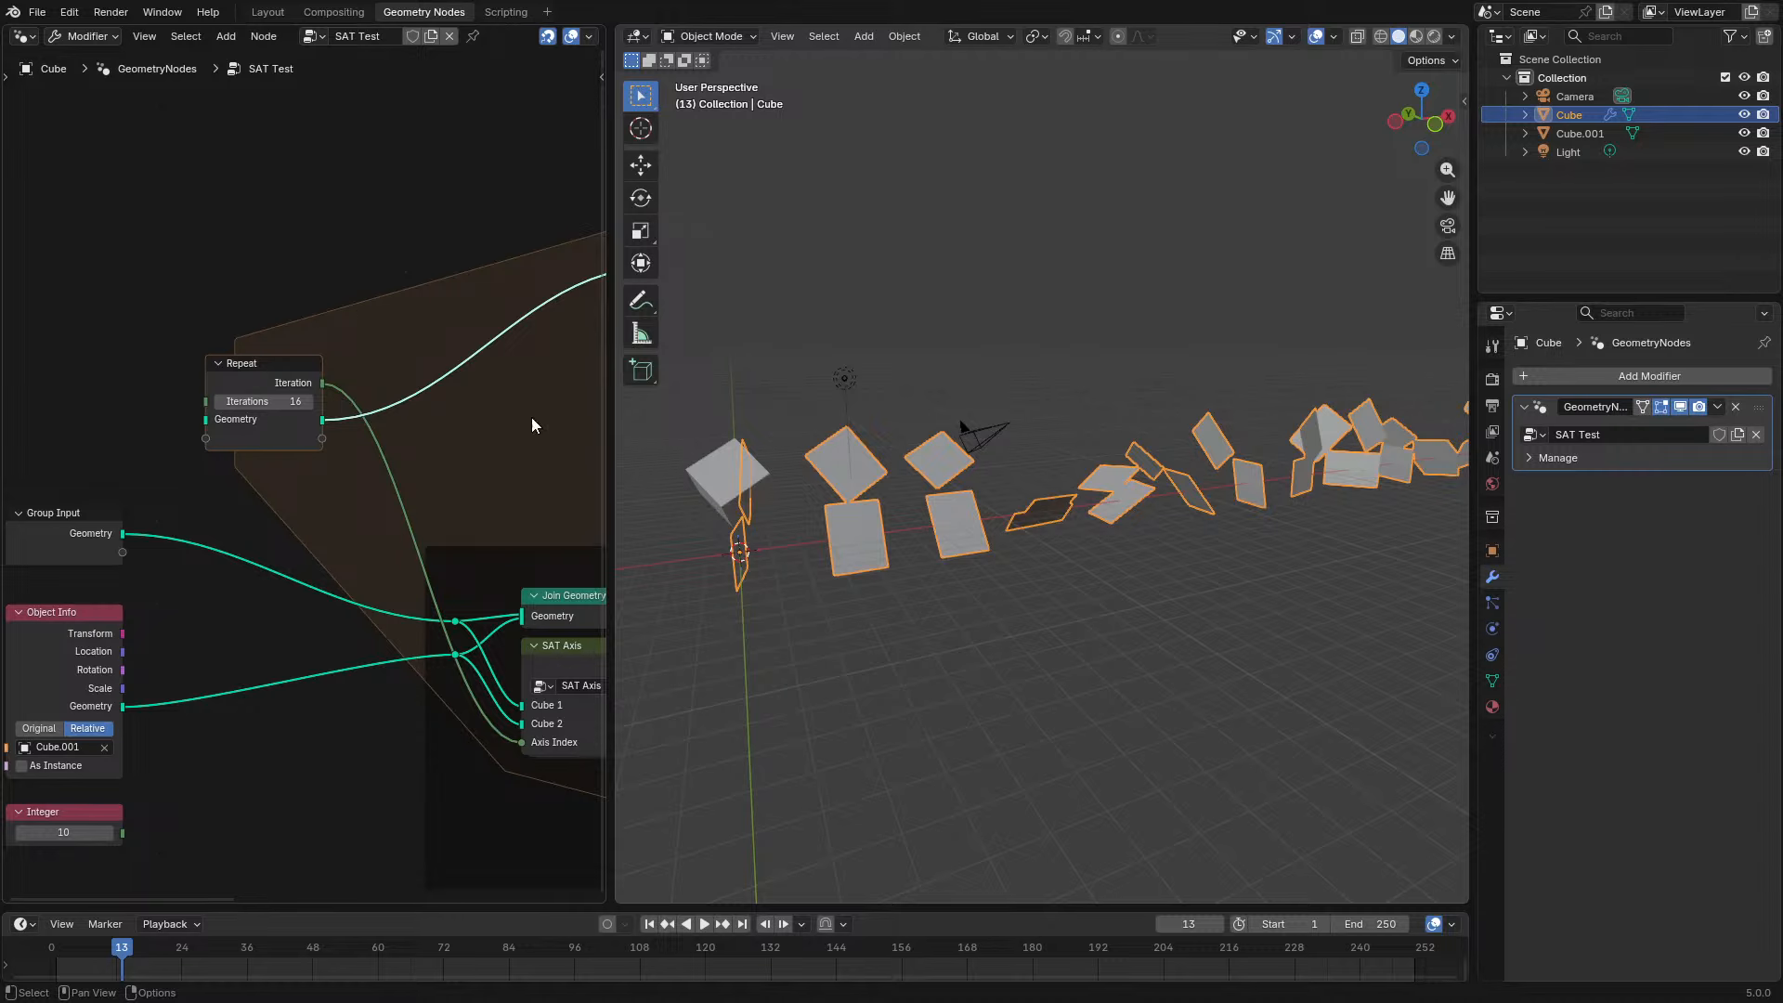
pyautogui.moveTo(631, 469); pyautogui.dragTo(637, 510, button='middle')
pyautogui.click(220, 401)
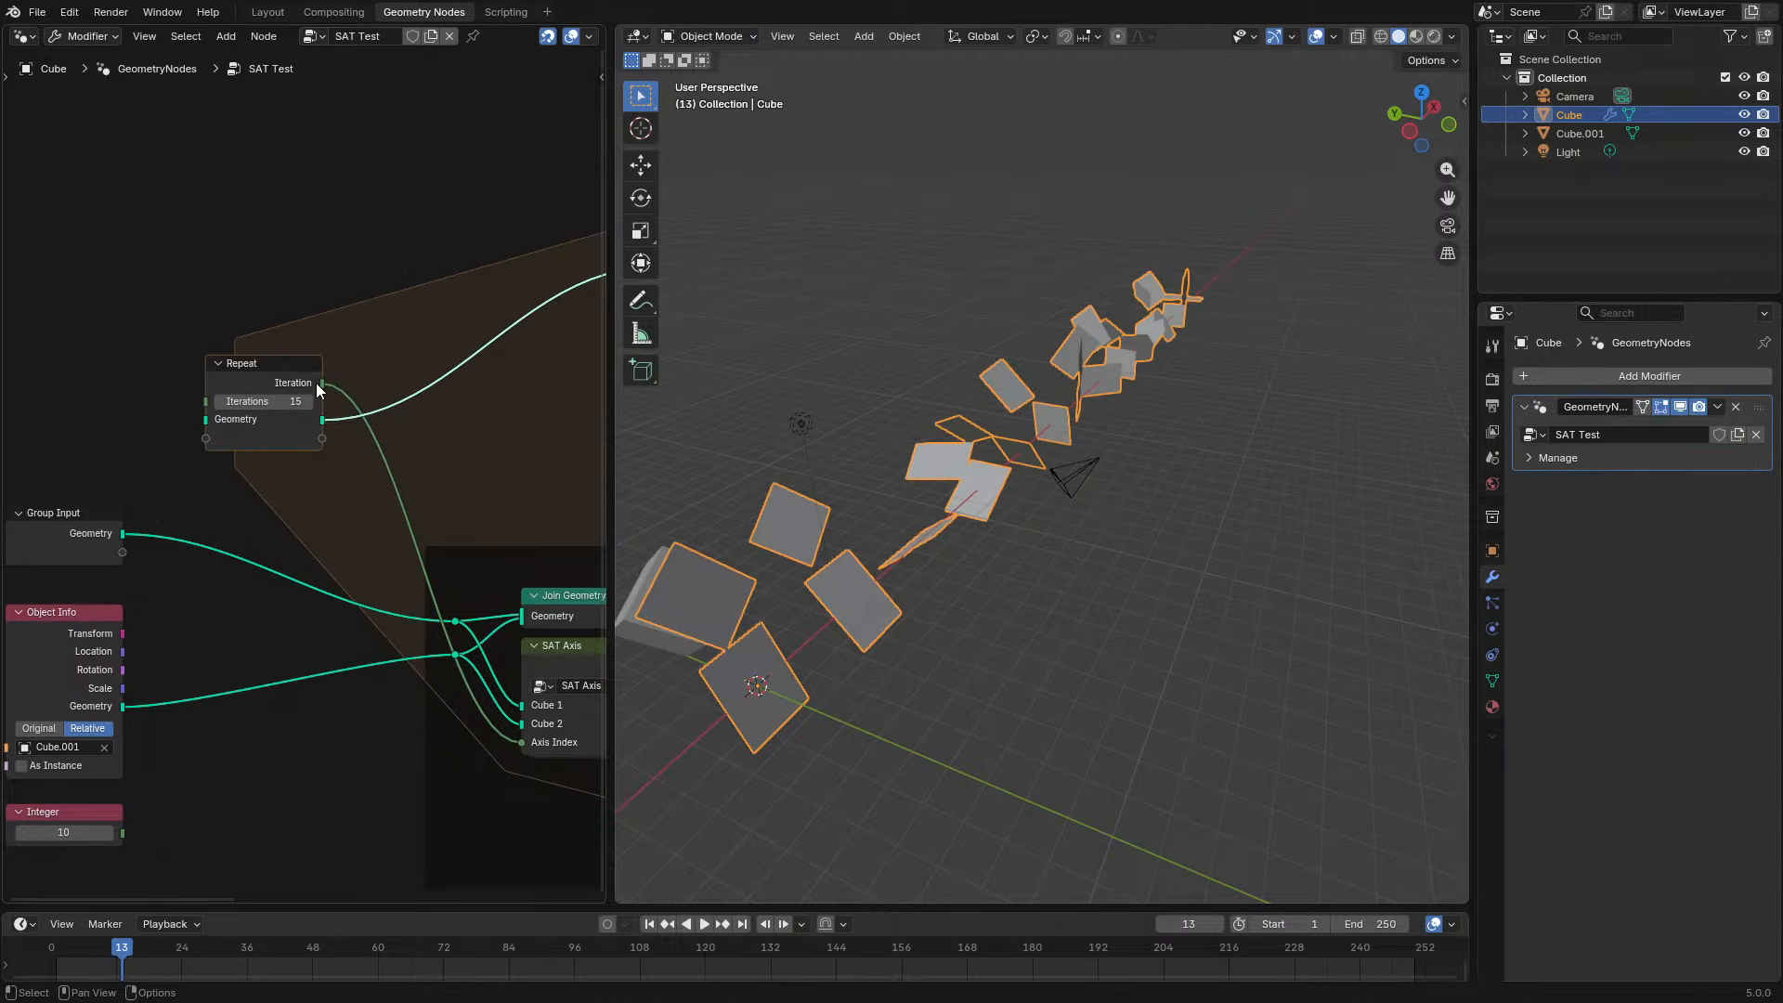
# Inspect the row of flattened cube pairs from several angles, and review the framed SAT Axis and projection nodes
pyautogui.moveTo(324, 383)
pyautogui.moveTo(1122, 422); pyautogui.dragTo(1014, 444, button='middle')
pyautogui.hotkey('ctrl', 'space')
pyautogui.moveTo(951, 510); pyautogui.dragTo(1058, 487, button='middle')
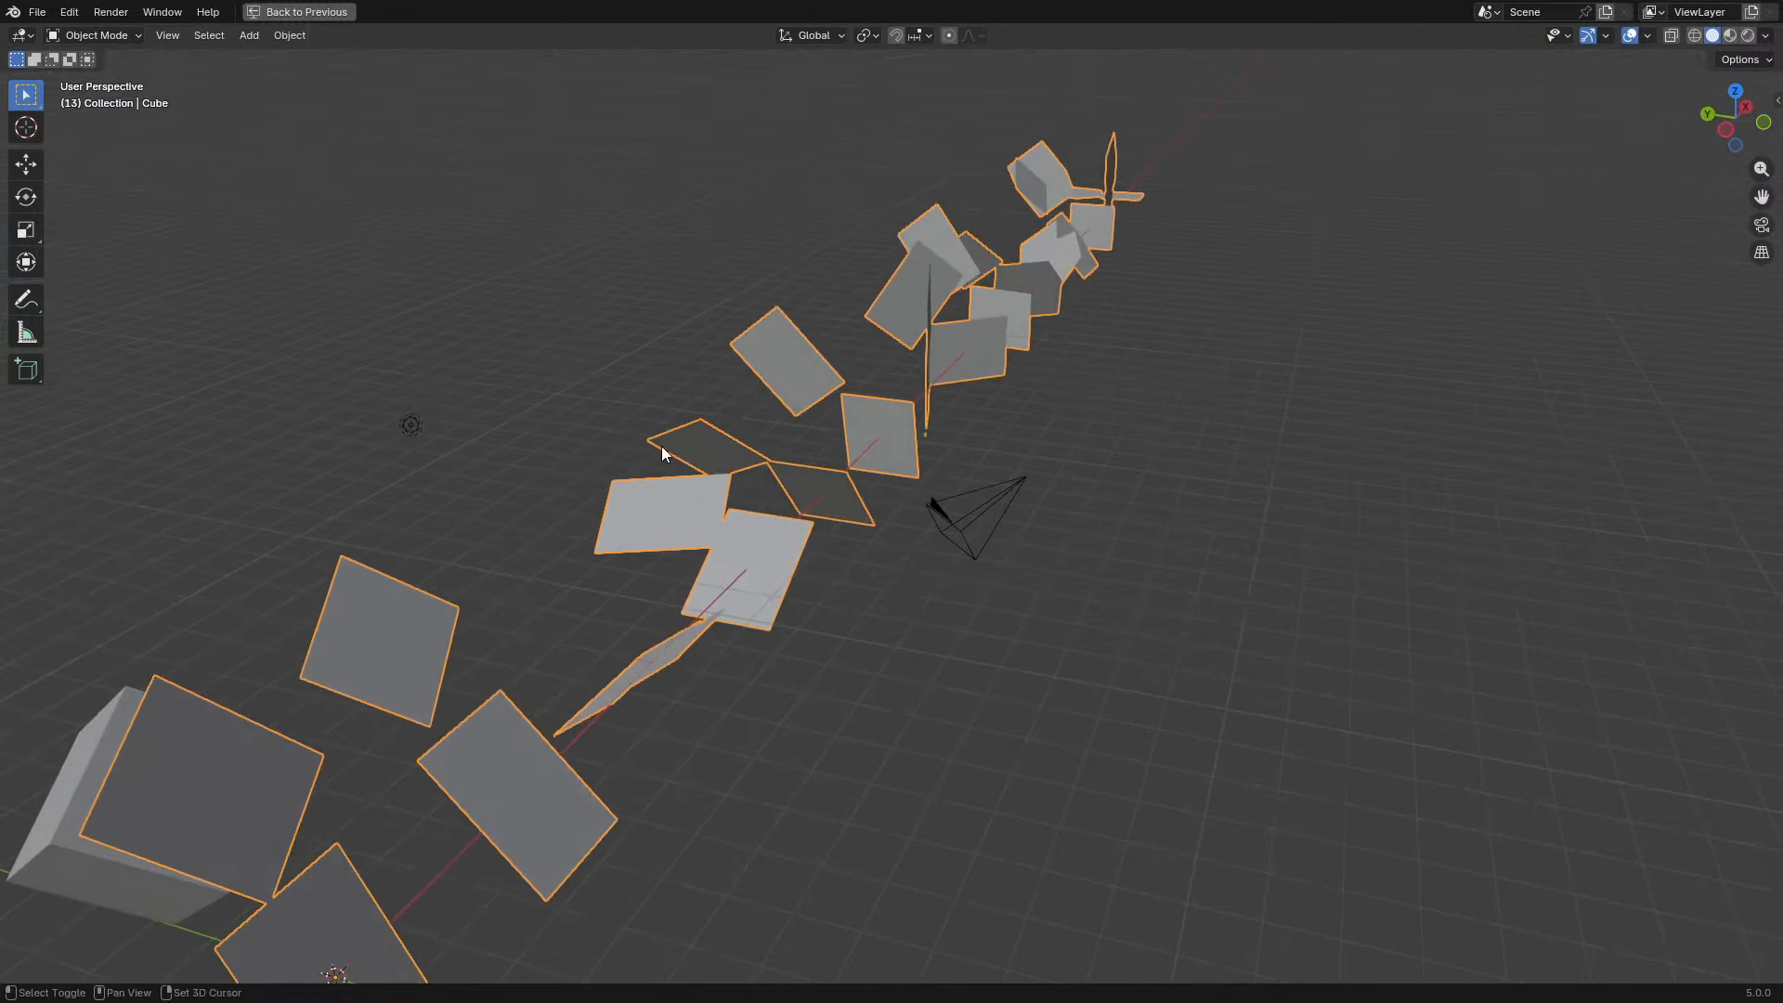
pyautogui.moveTo(661, 454); pyautogui.dragTo(538, 505, button='middle')
pyautogui.hotkey('ctrl', 'space')
pyautogui.hotkey('ctrl', 'space')
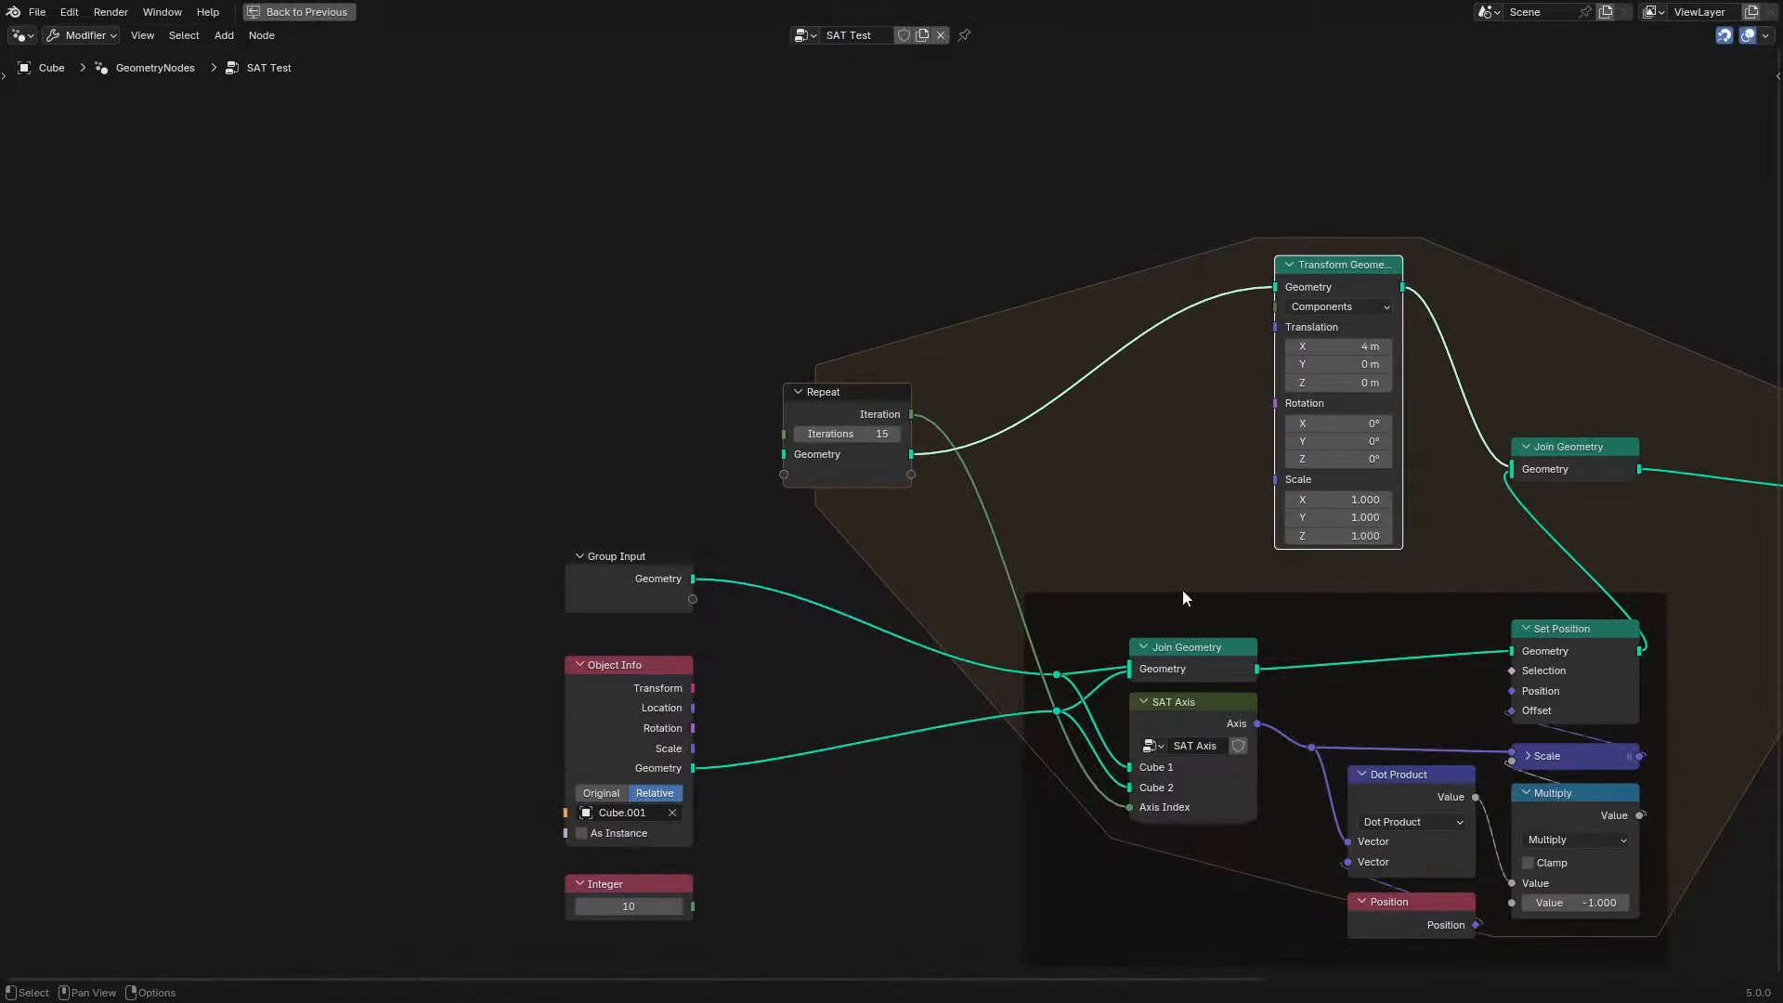
pyautogui.moveTo(1183, 597); pyautogui.dragTo(343, 349, button='middle')
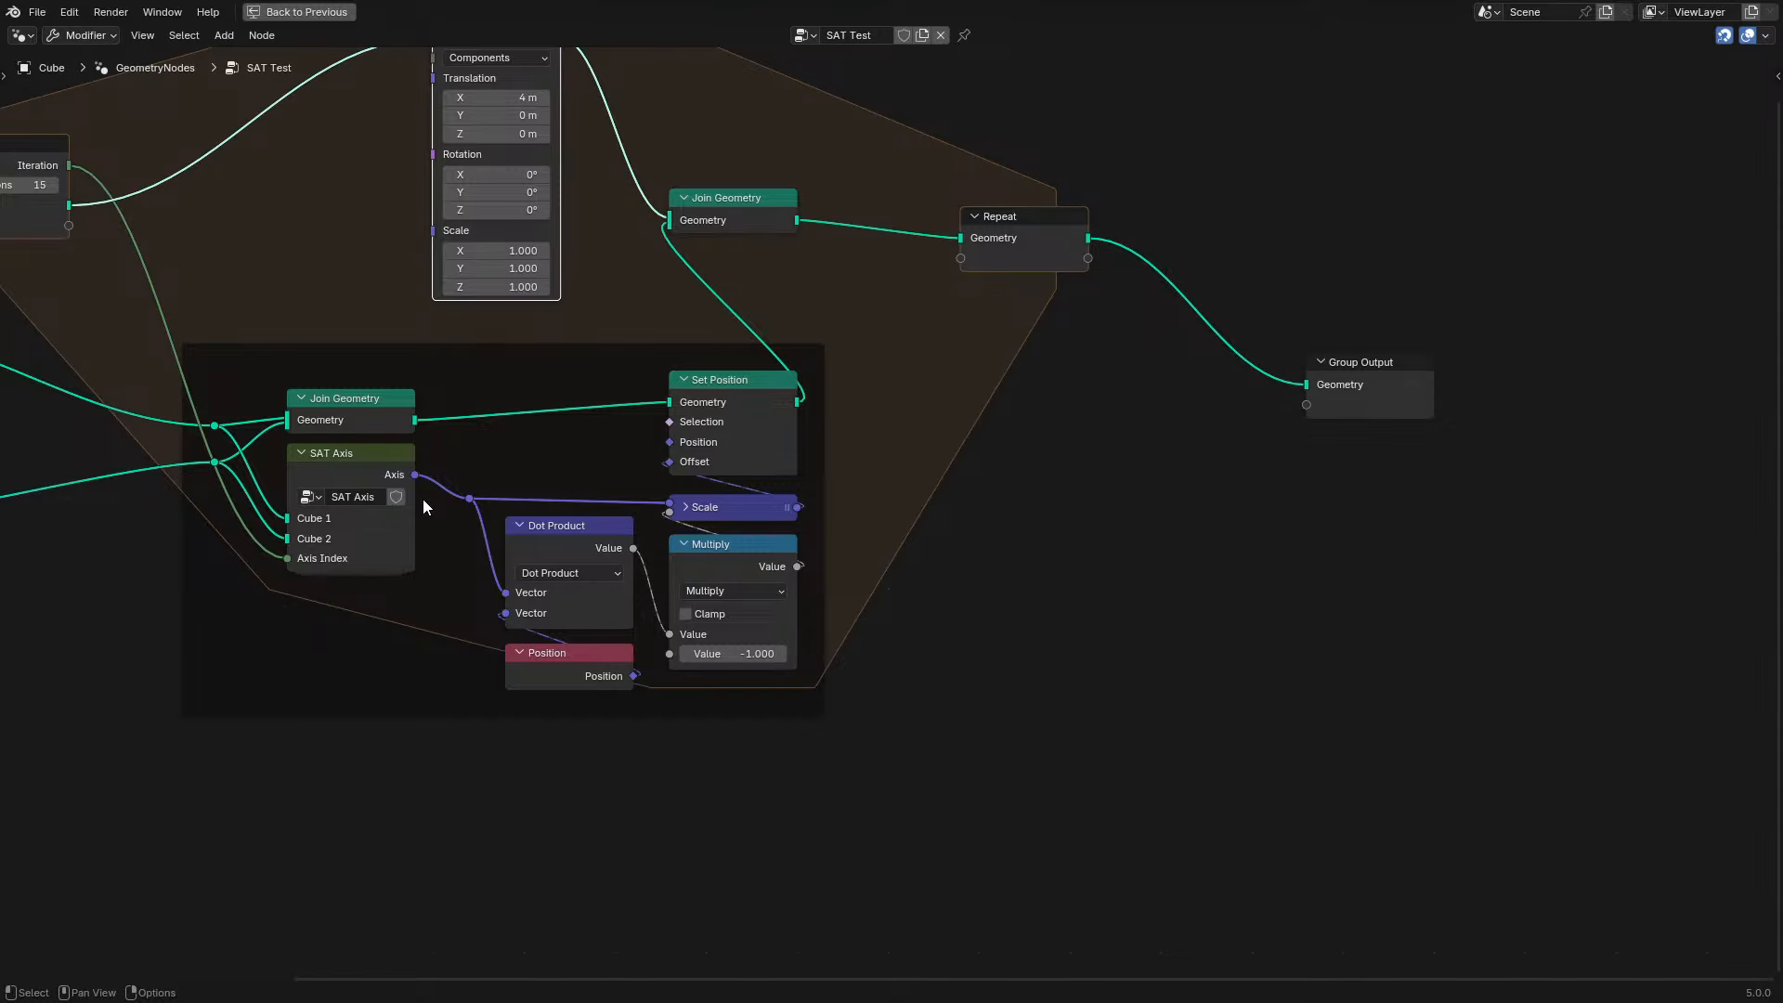
pyautogui.moveTo(415, 500); pyautogui.dragTo(644, 455, button='middle')
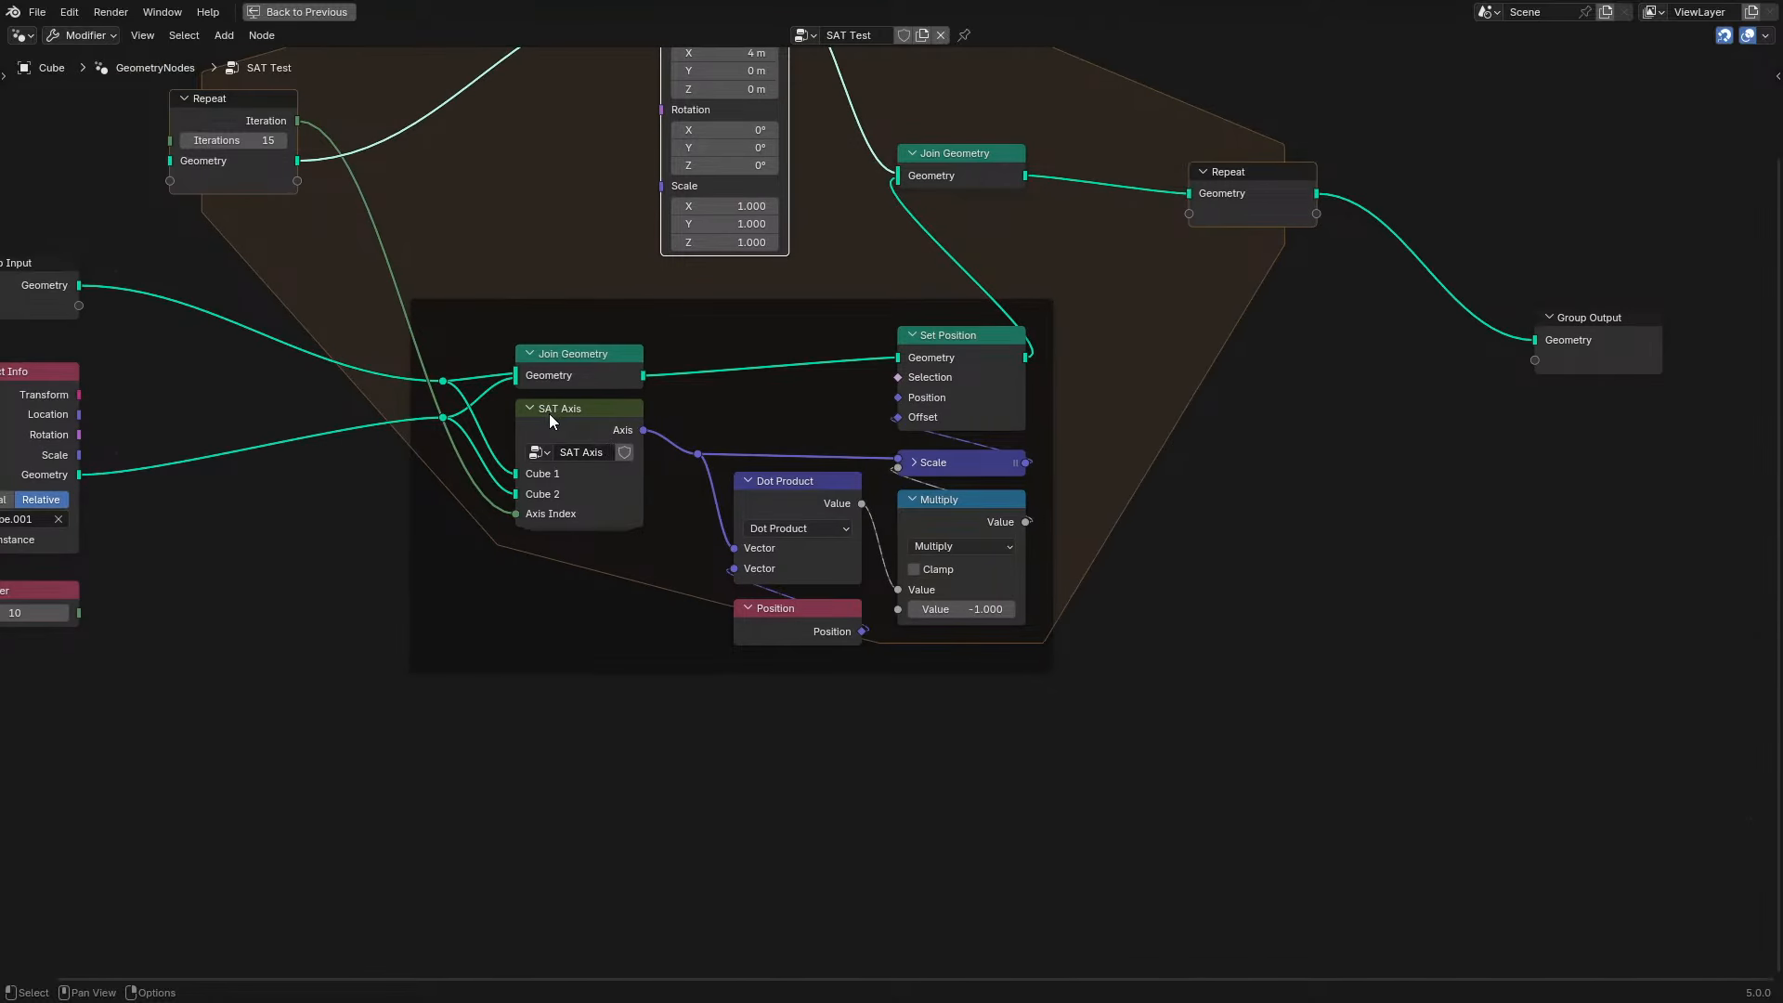
pyautogui.moveTo(548, 414)
pyautogui.mouseDown()
pyautogui.moveTo(547, 473)
pyautogui.moveTo(547, 418)
pyautogui.mouseUp()
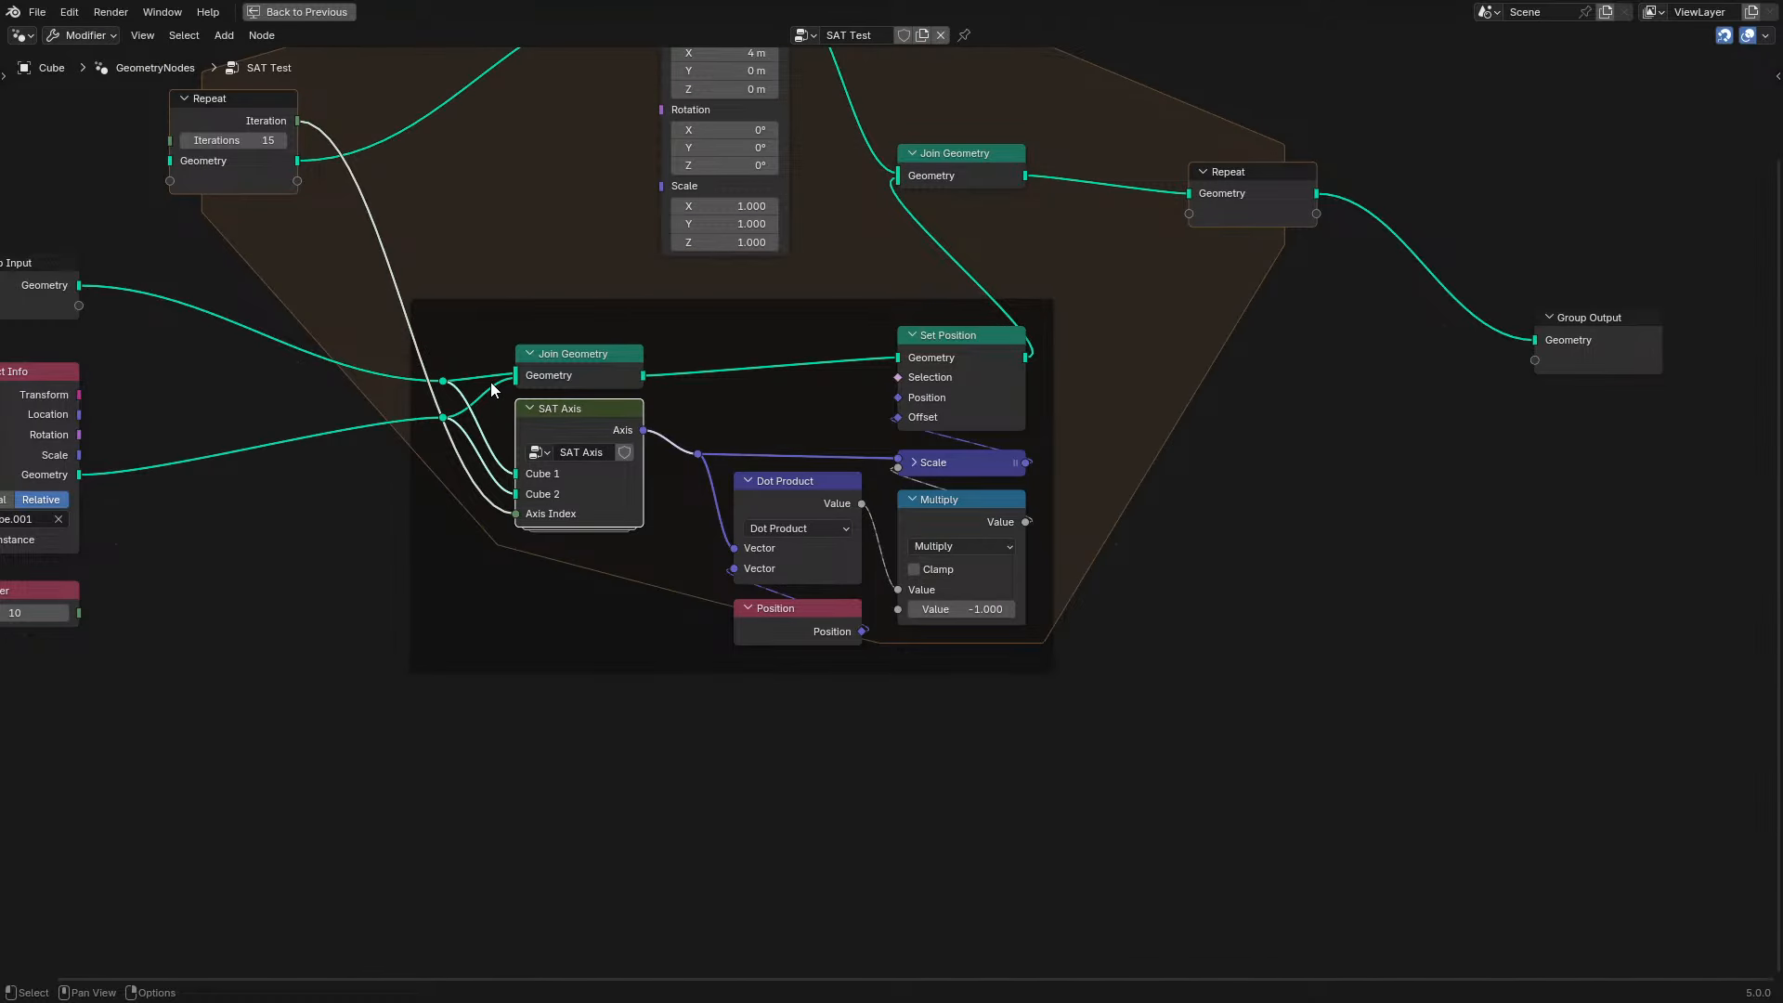
pyautogui.scroll(1, 493, 390)
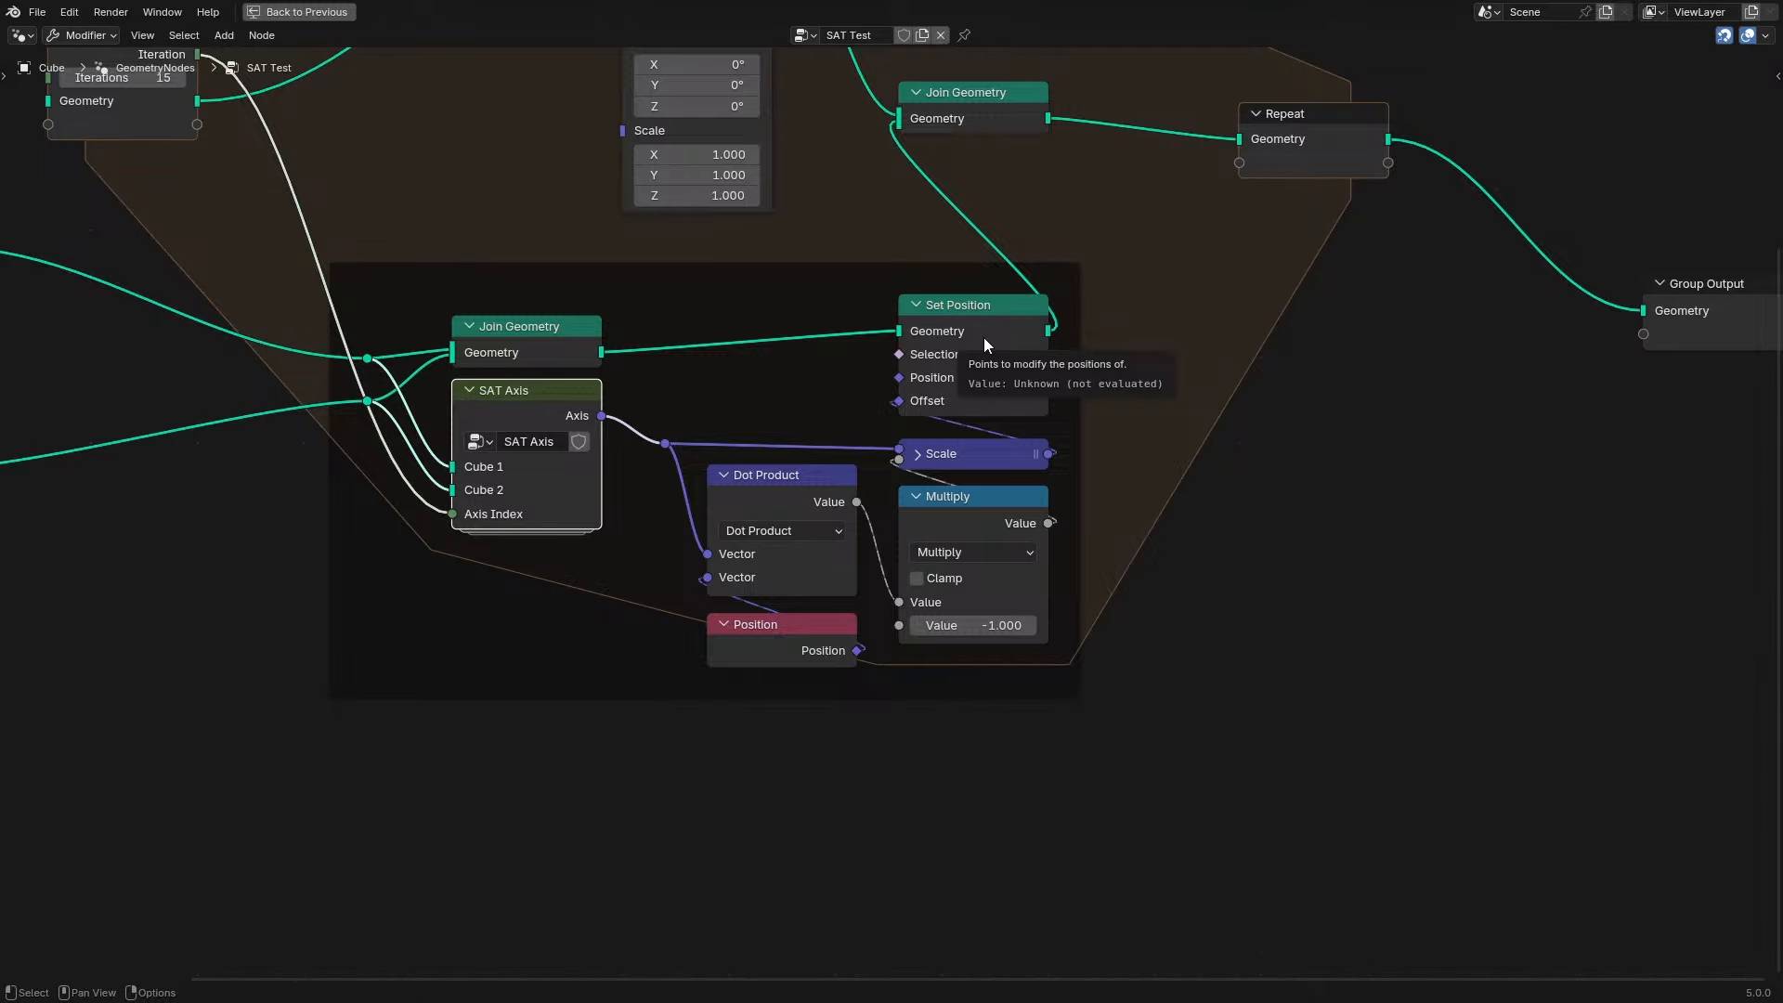
# Examine each cube pair along the row for gaps or overlaps, and check Transform Geometry's X translation
pyautogui.hotkey('ctrl', 'space')
pyautogui.moveTo(984, 337); pyautogui.dragTo(1016, 399, button='middle')
pyautogui.hotkey('ctrl', 'space')
pyautogui.moveTo(892, 577); pyautogui.dragTo(526, 553, button='middle')
pyautogui.scroll(4, 944, 533)
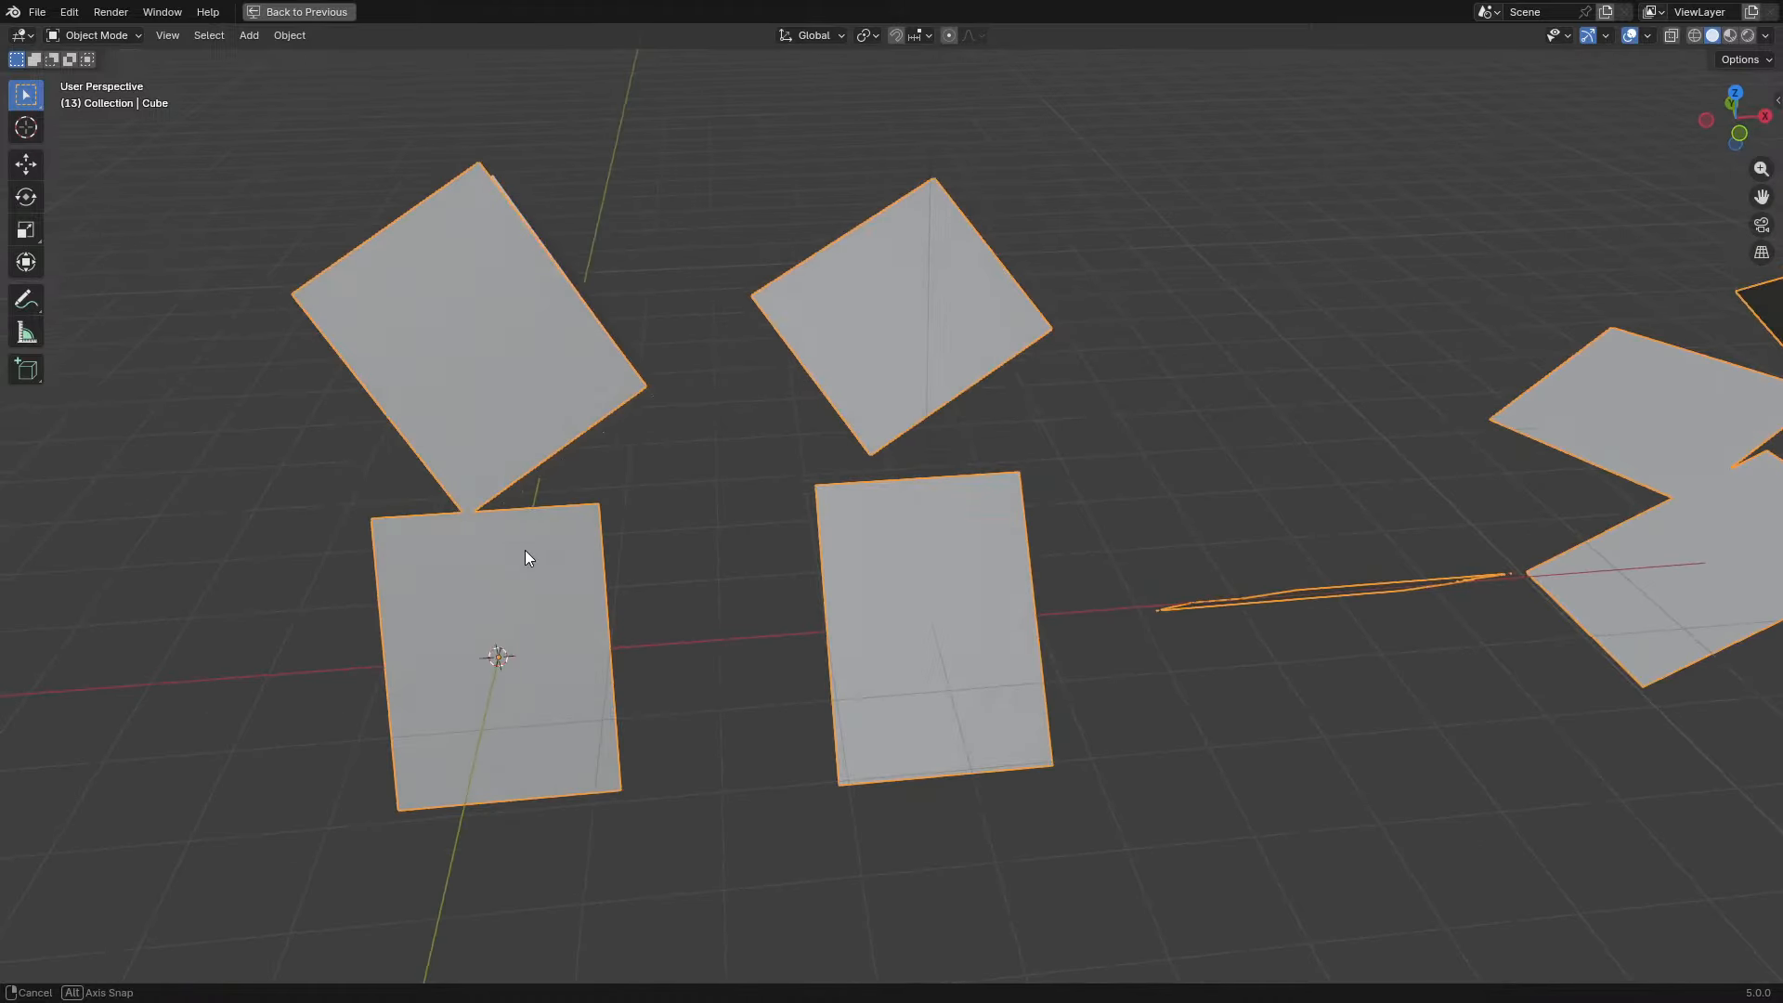
pyautogui.hotkey('ctrl', 'space')
pyautogui.moveTo(255, 212); pyautogui.dragTo(427, 470, button='middle')
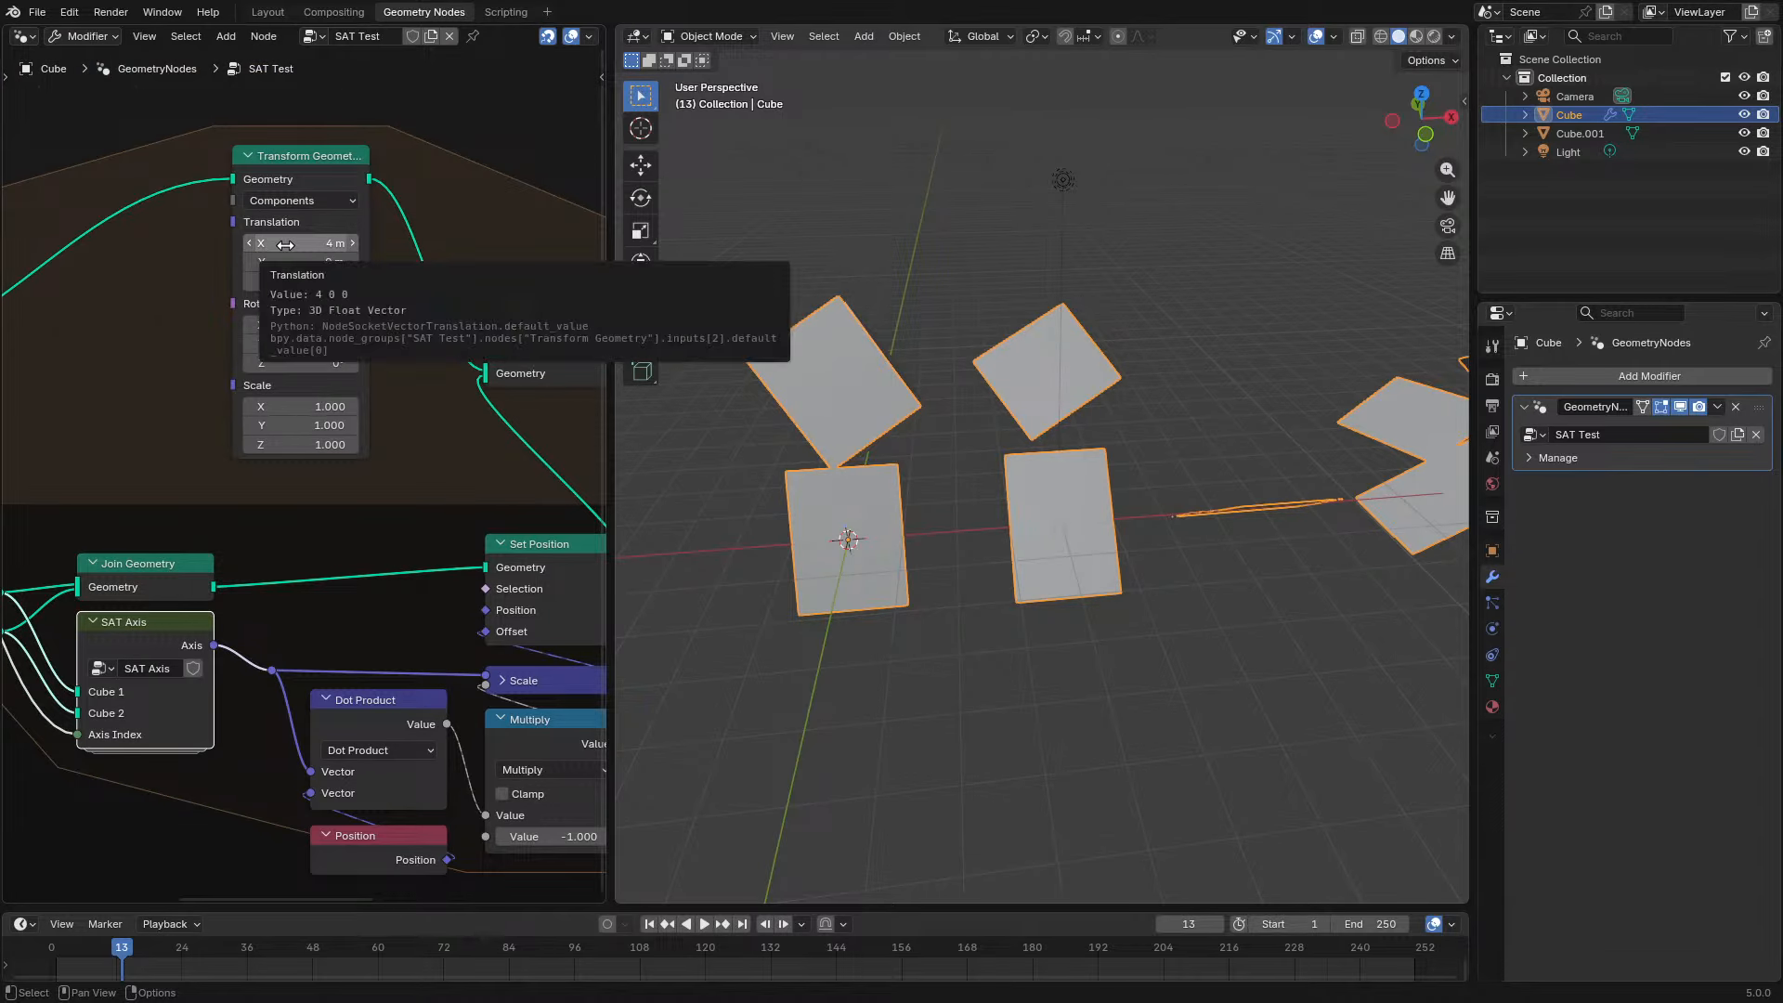
pyautogui.hotkey('ctrl', 'space')
pyautogui.scroll(-6, 1097, 532)
pyautogui.keyDown('shift'); pyautogui.moveTo(1423, 498); pyautogui.dragTo(50, 562, button='middle'); pyautogui.keyUp('shift')
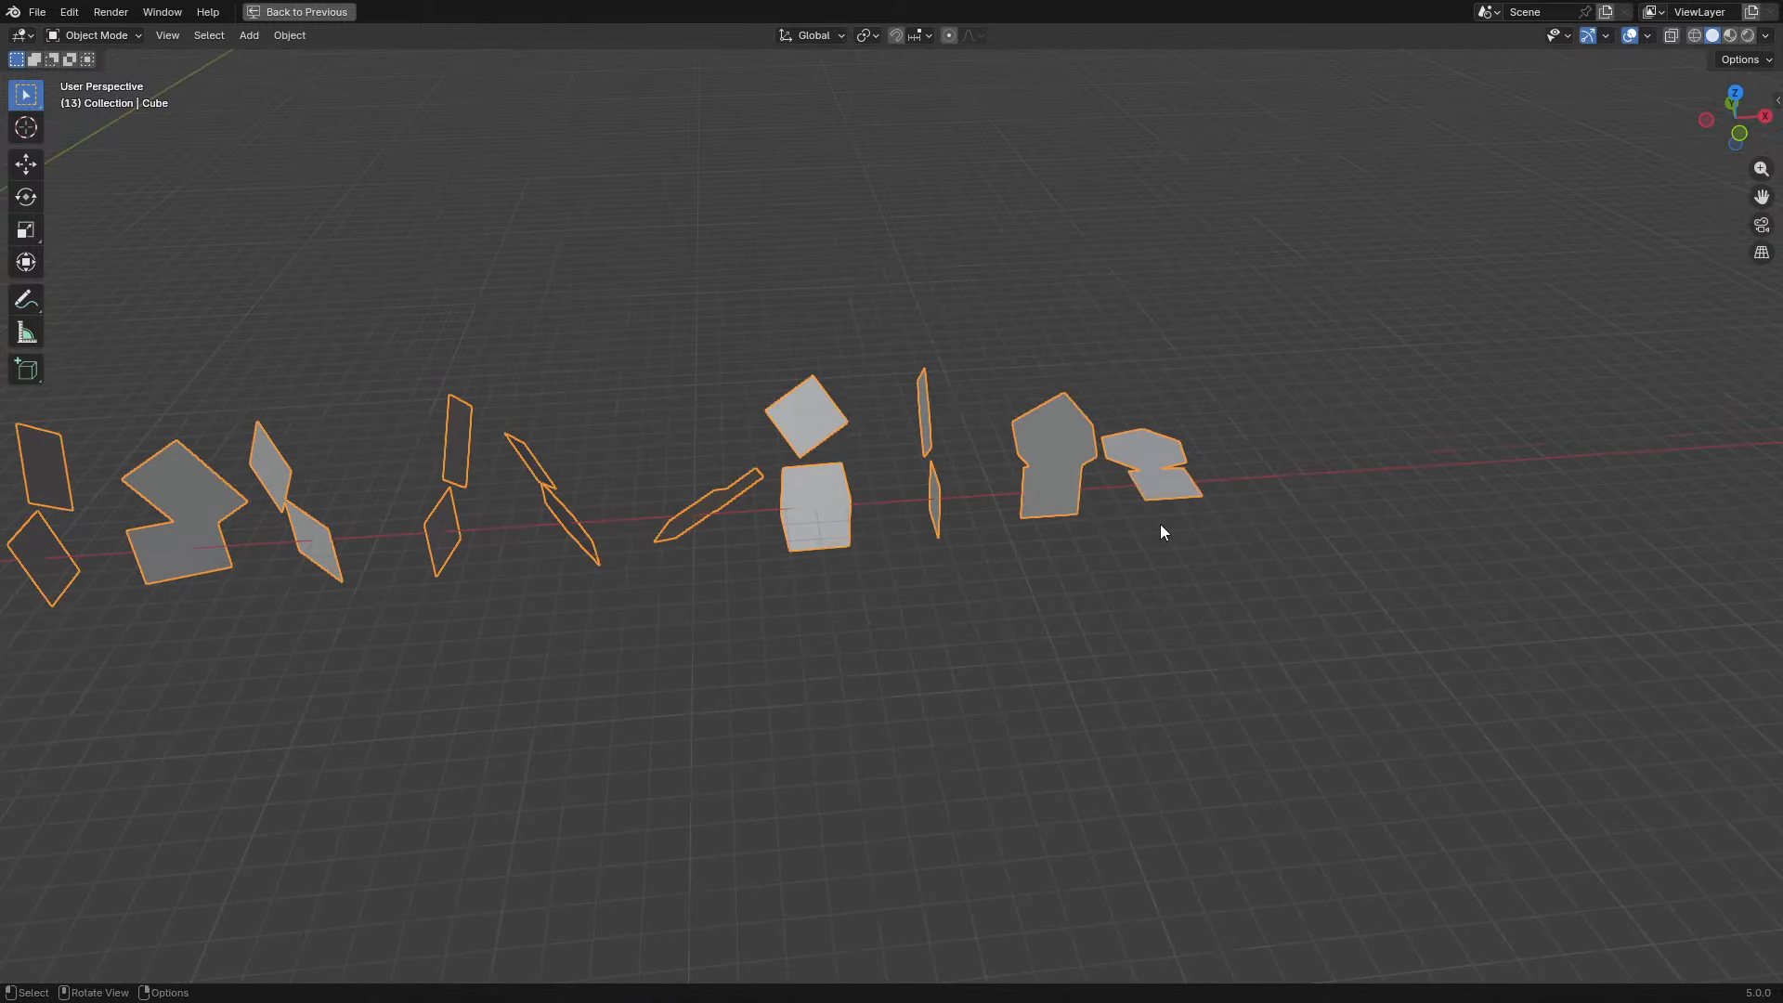
# Compare the flattened cube pairs along the row, checking from several angles which projections overlap and which are separated
pyautogui.moveTo(1287, 526); pyautogui.dragTo(1145, 521, button='middle')
pyautogui.keyDown('shift'); pyautogui.moveTo(1318, 659); pyautogui.dragTo(932, 410, button='middle'); pyautogui.keyUp('shift')
pyautogui.scroll(4, 1084, 560)
pyautogui.keyDown('shift'); pyautogui.moveTo(496, 336); pyautogui.dragTo(814, 467, button='middle'); pyautogui.keyUp('shift')
pyautogui.moveTo(814, 467); pyautogui.dragTo(711, 477, button='middle')
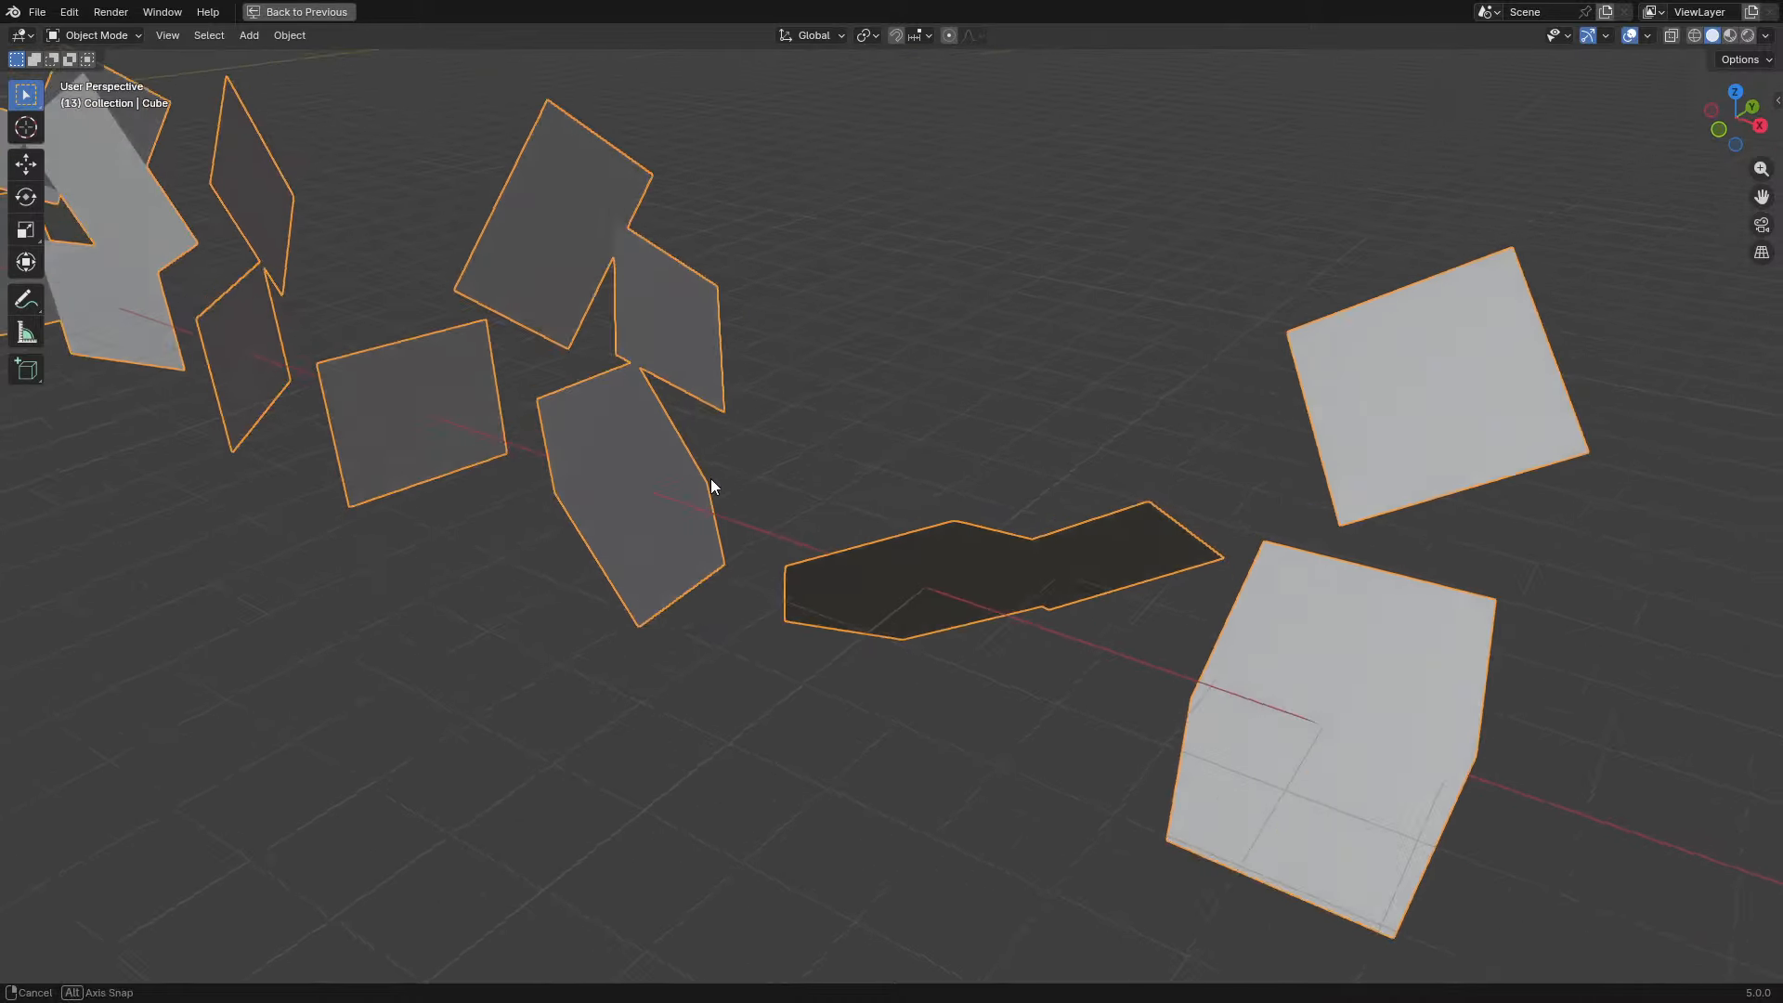
pyautogui.scroll(-4, 710, 478)
pyautogui.keyDown('shift'); pyautogui.moveTo(1223, 577); pyautogui.dragTo(682, 462, button='middle'); pyautogui.keyUp('shift')
pyautogui.scroll(3, 682, 462)
pyautogui.moveTo(892, 516); pyautogui.dragTo(946, 525, button='middle')
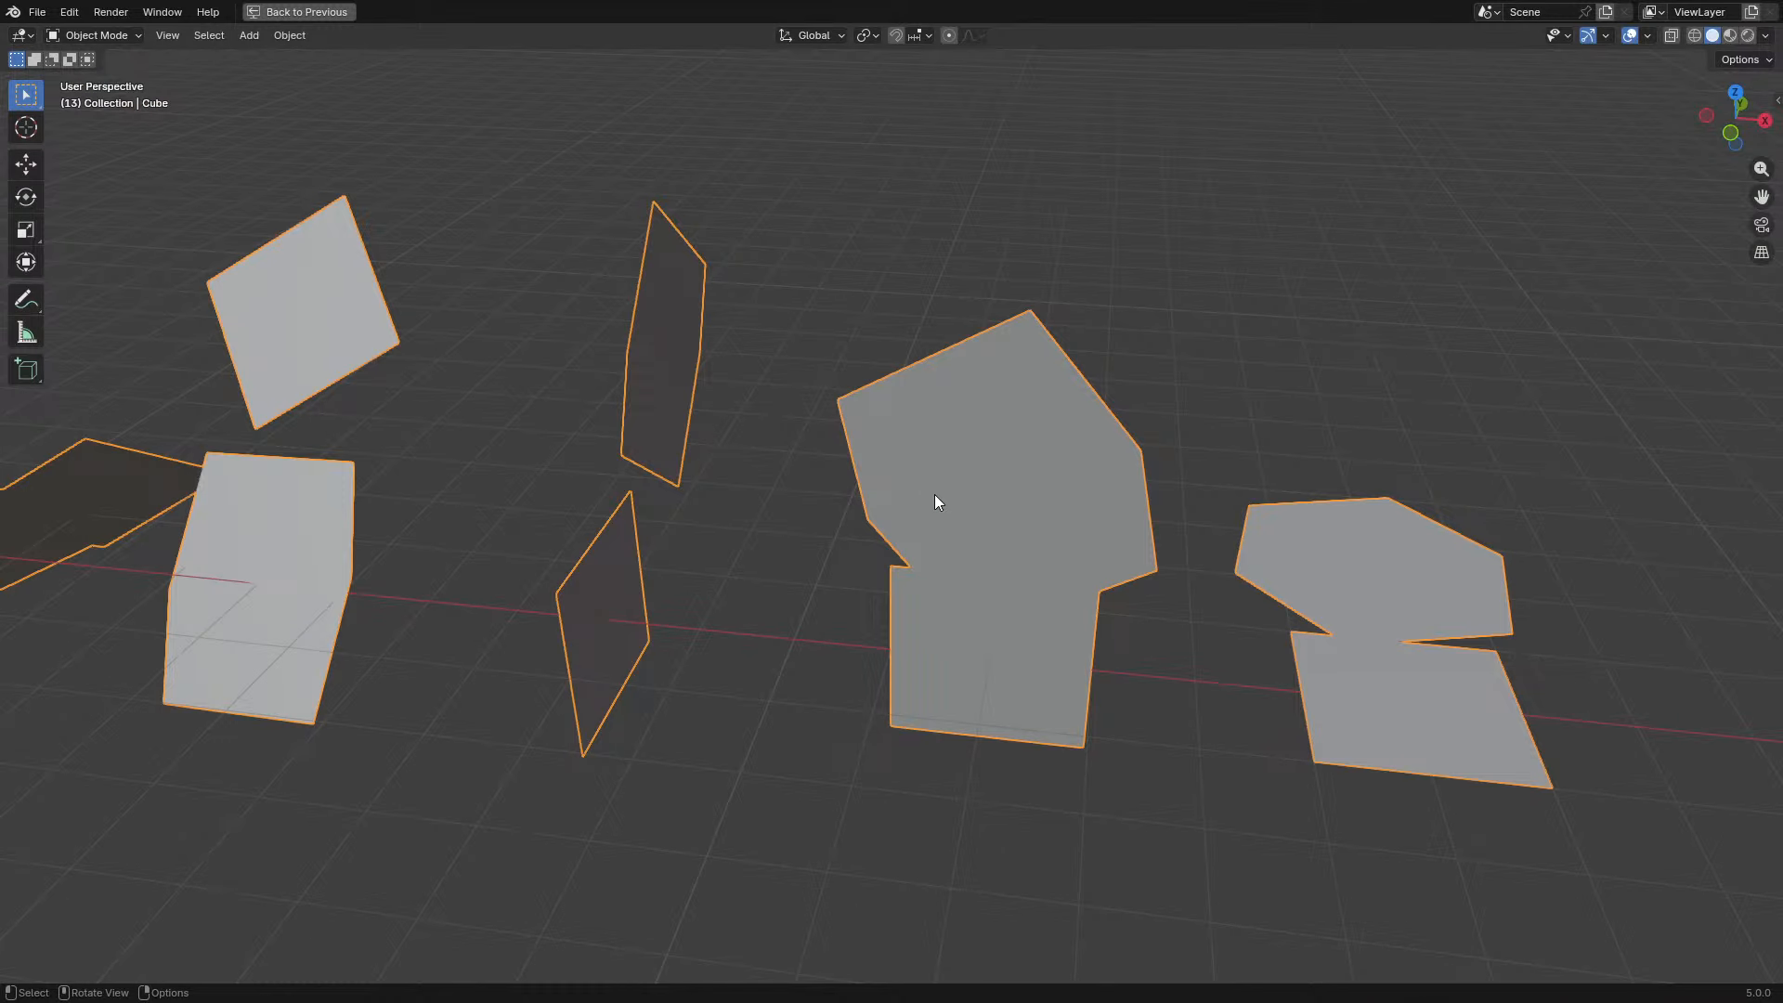
pyautogui.moveTo(931, 499)
pyautogui.mouseDown(button='middle')
pyautogui.moveTo(828, 474)
pyautogui.moveTo(896, 495)
pyautogui.mouseUp(button='middle')
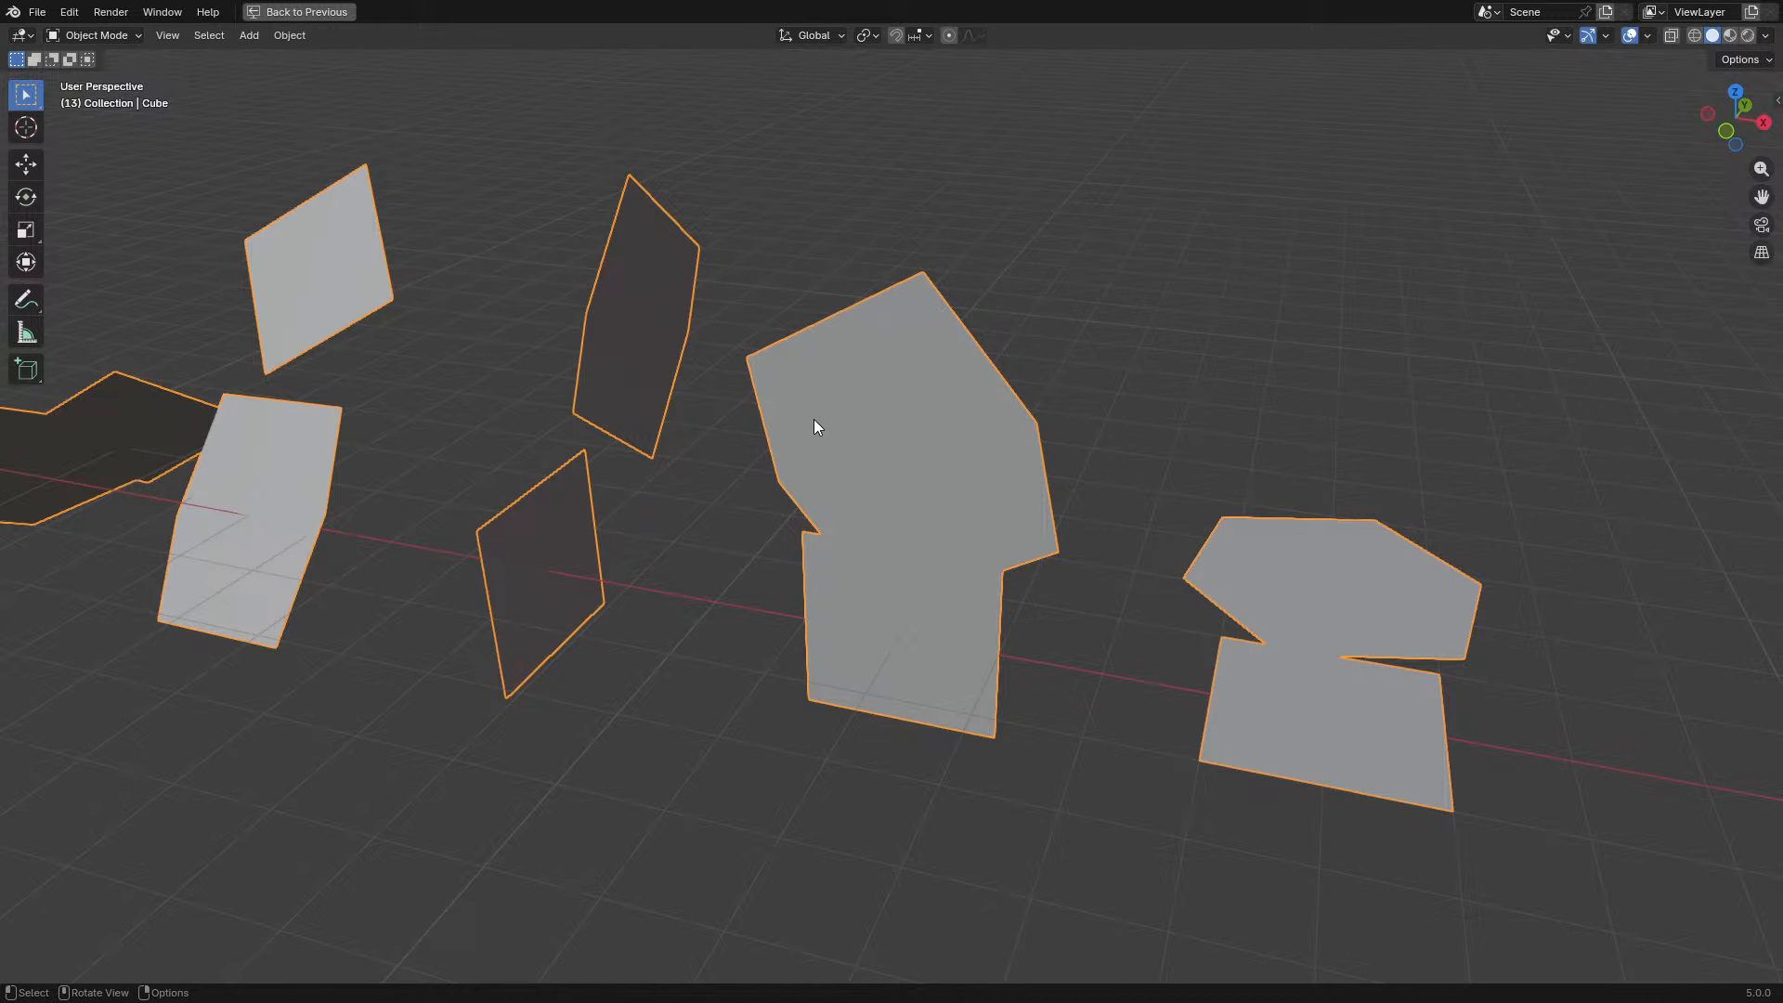
# Examine the last few flattened pairs at the end of the row from the front, above and the side
pyautogui.scroll(-2, 813, 421)
pyautogui.moveTo(731, 492); pyautogui.dragTo(1026, 587, button='middle')
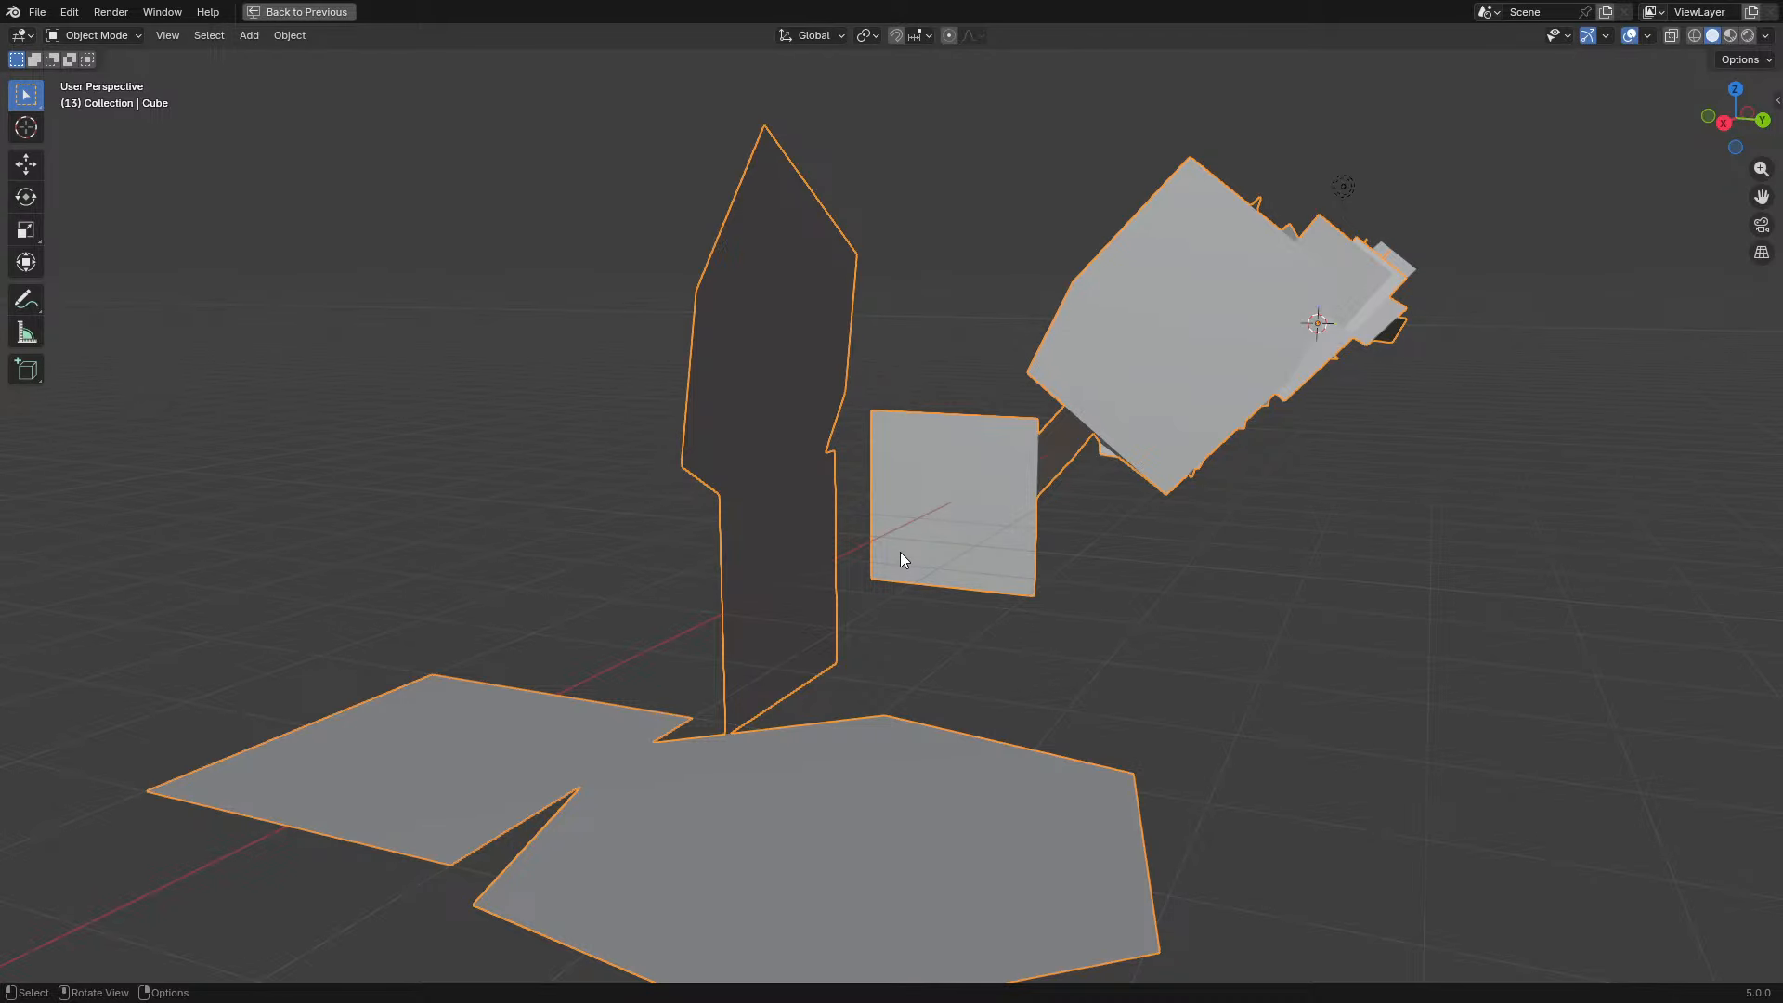
pyautogui.moveTo(930, 498); pyautogui.dragTo(827, 516, button='middle')
pyautogui.moveTo(650, 653); pyautogui.dragTo(1044, 756, button='middle')
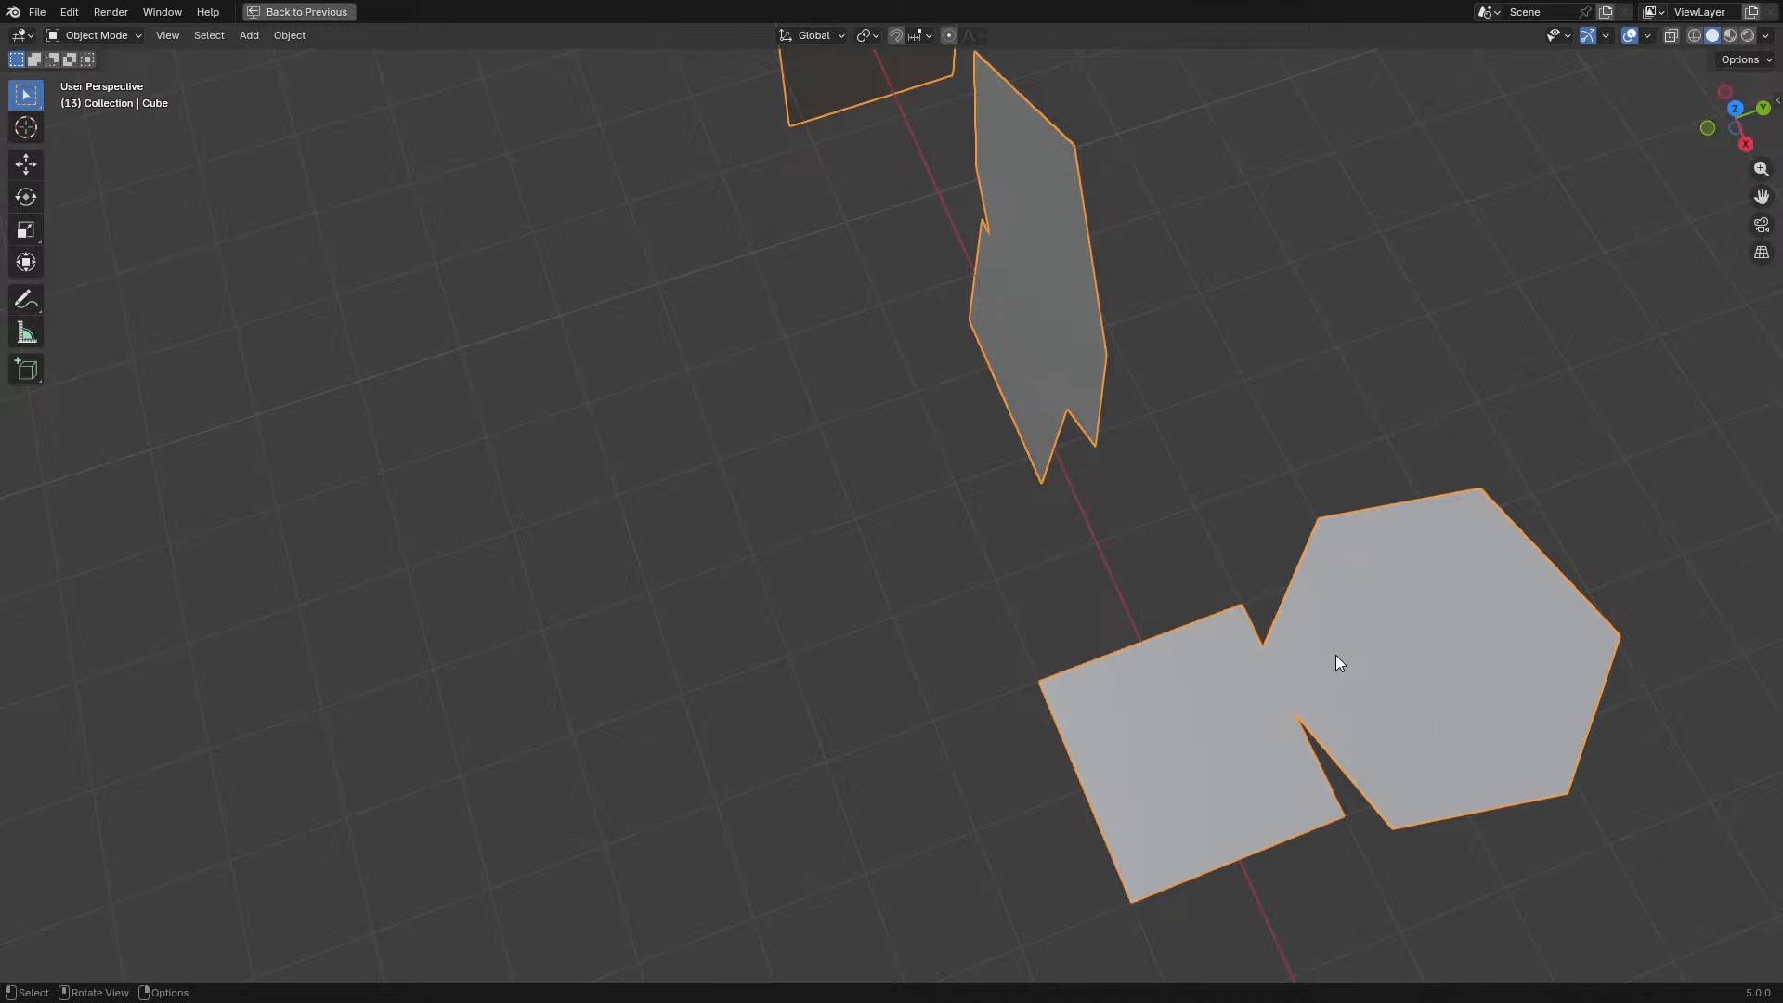
pyautogui.moveTo(1337, 665); pyautogui.dragTo(1024, 518, button='middle')
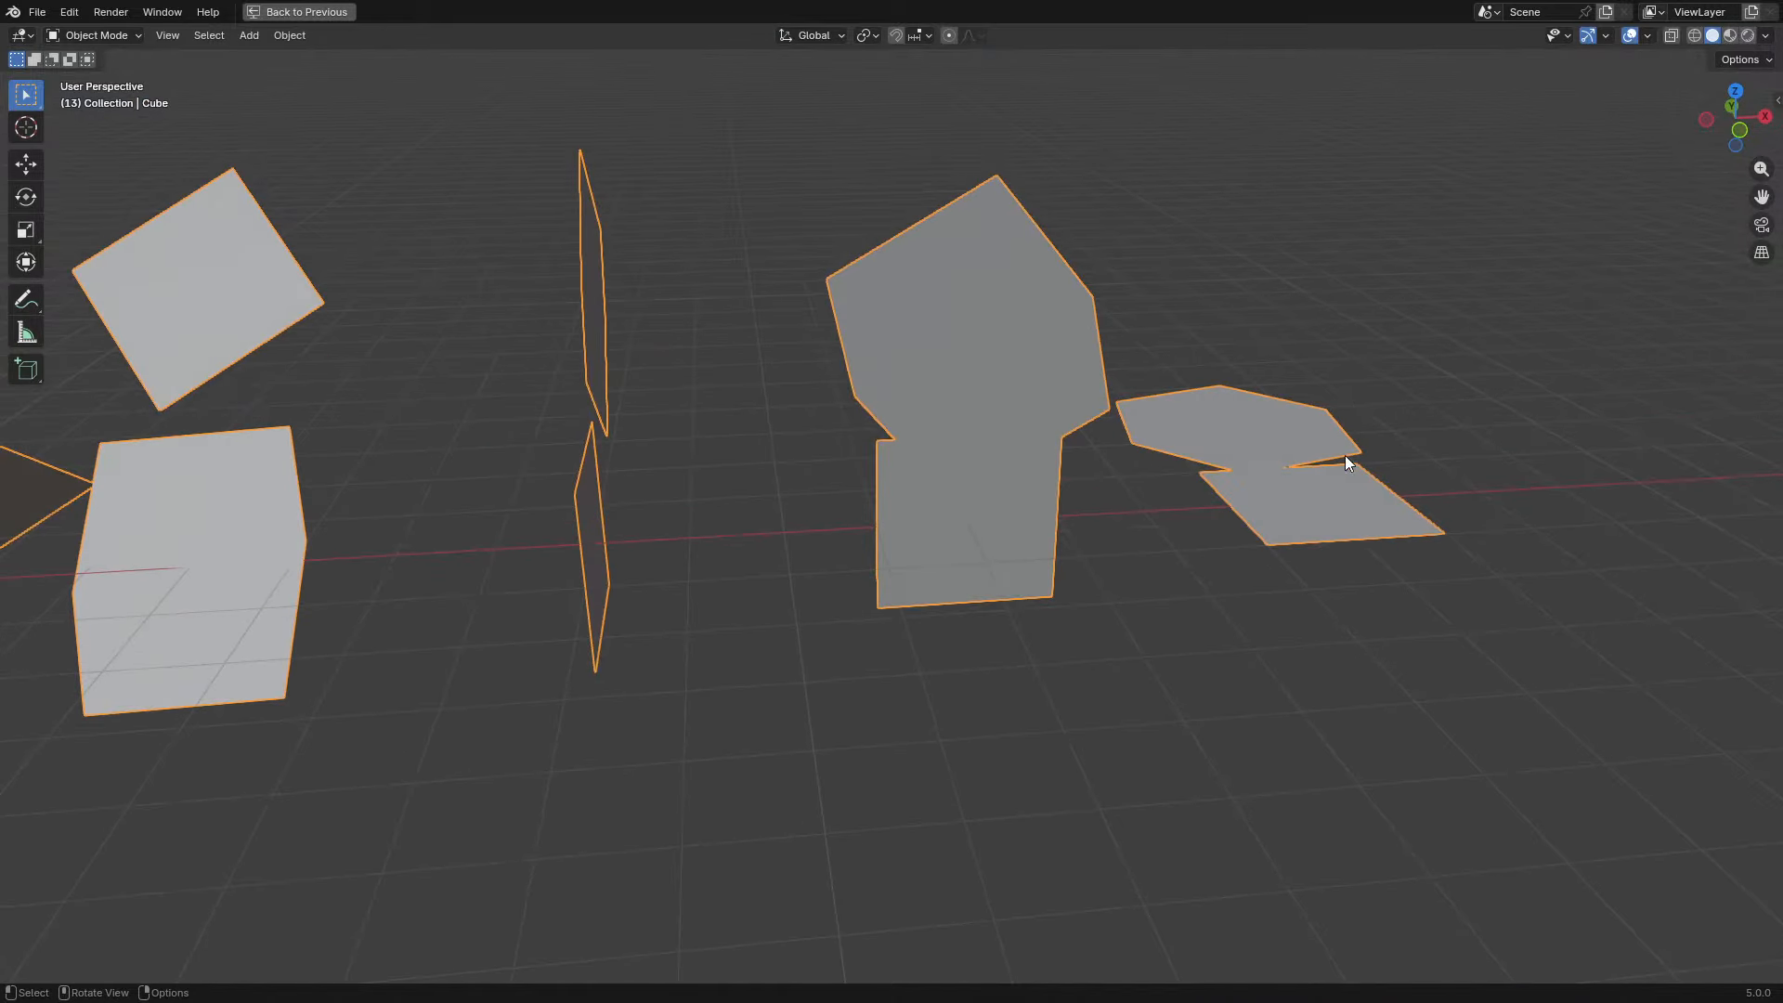
pyautogui.moveTo(911, 458); pyautogui.dragTo(679, 420, button='middle')
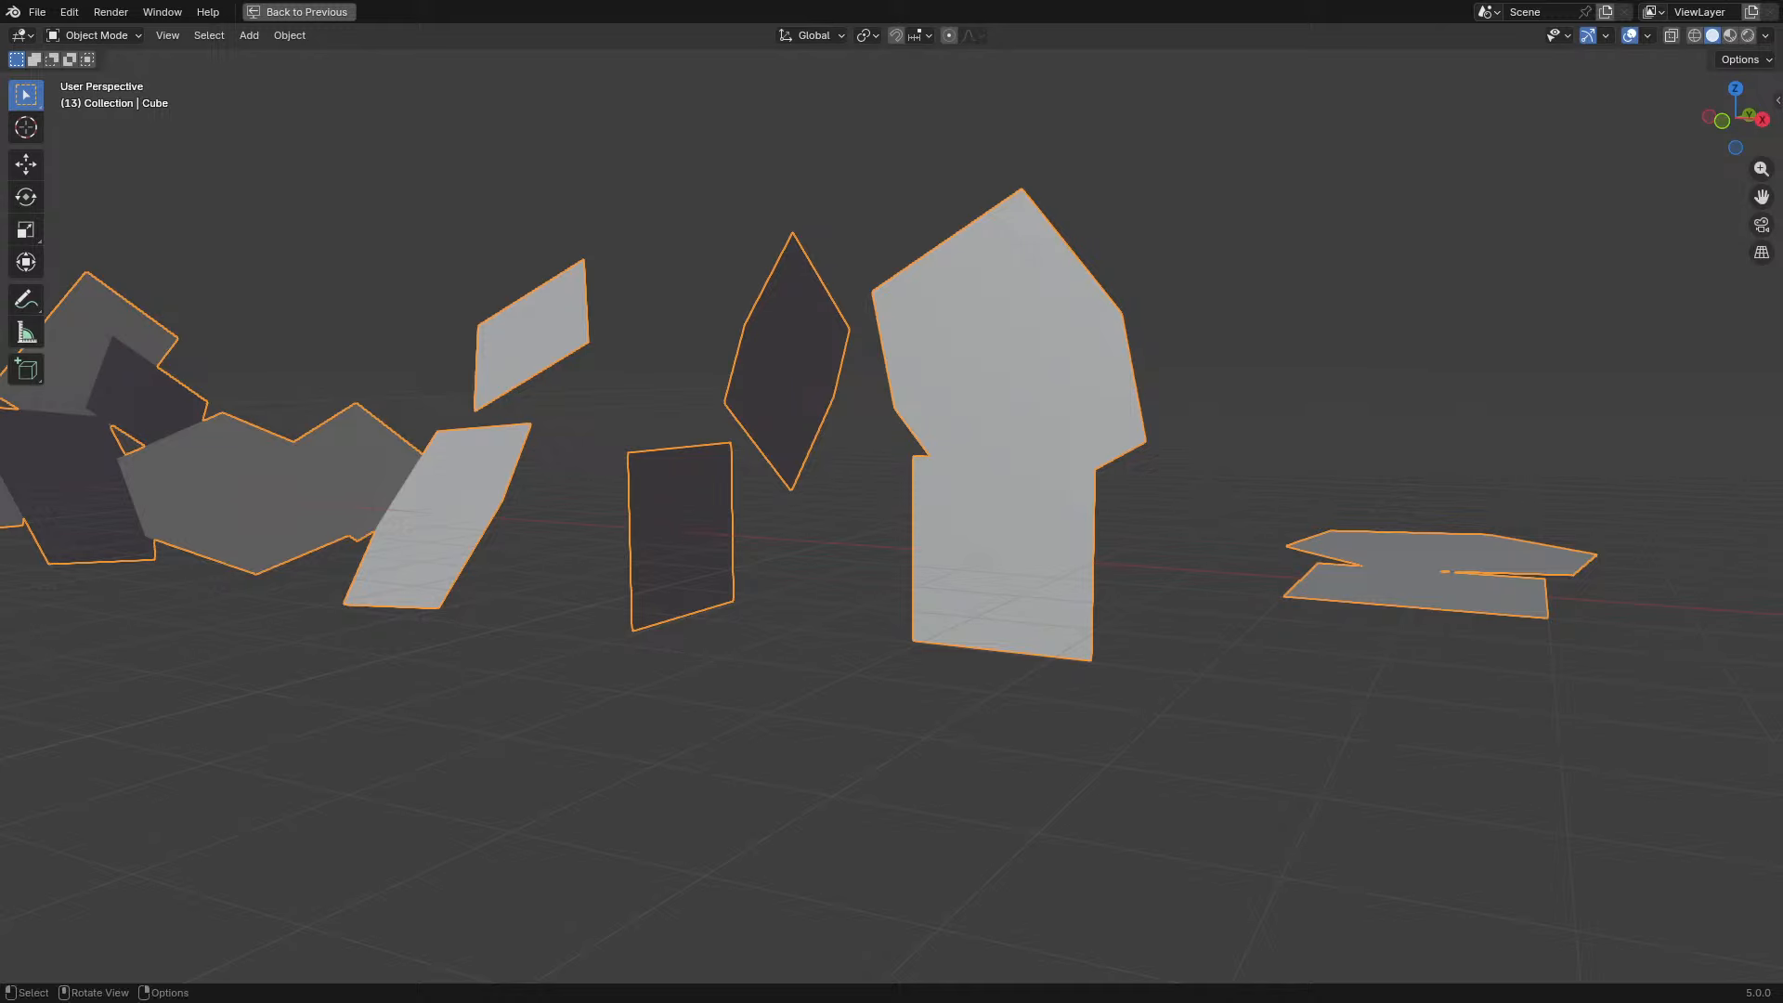
pyautogui.moveTo(1207, 492); pyautogui.dragTo(898, 506, button='middle')
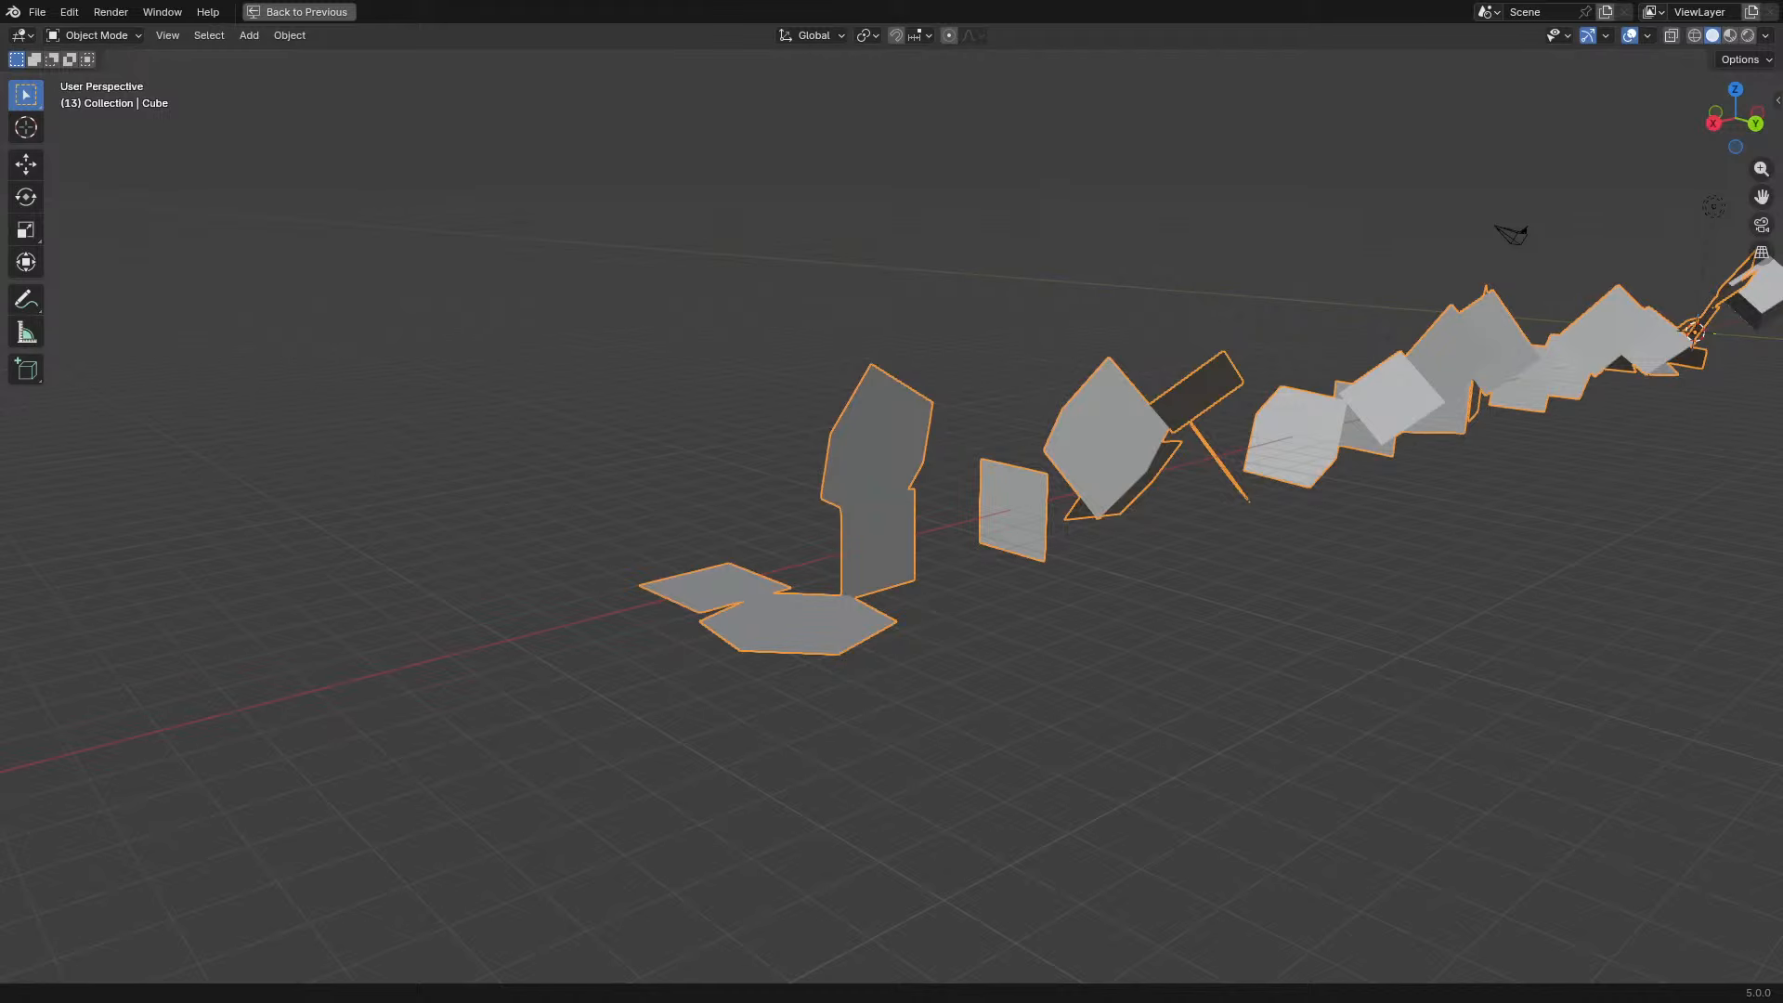
# Add a Curve Line node in Direction mode and feed the SAT Axis output into its Direction input
pyautogui.hotkey('ctrl', 'space')
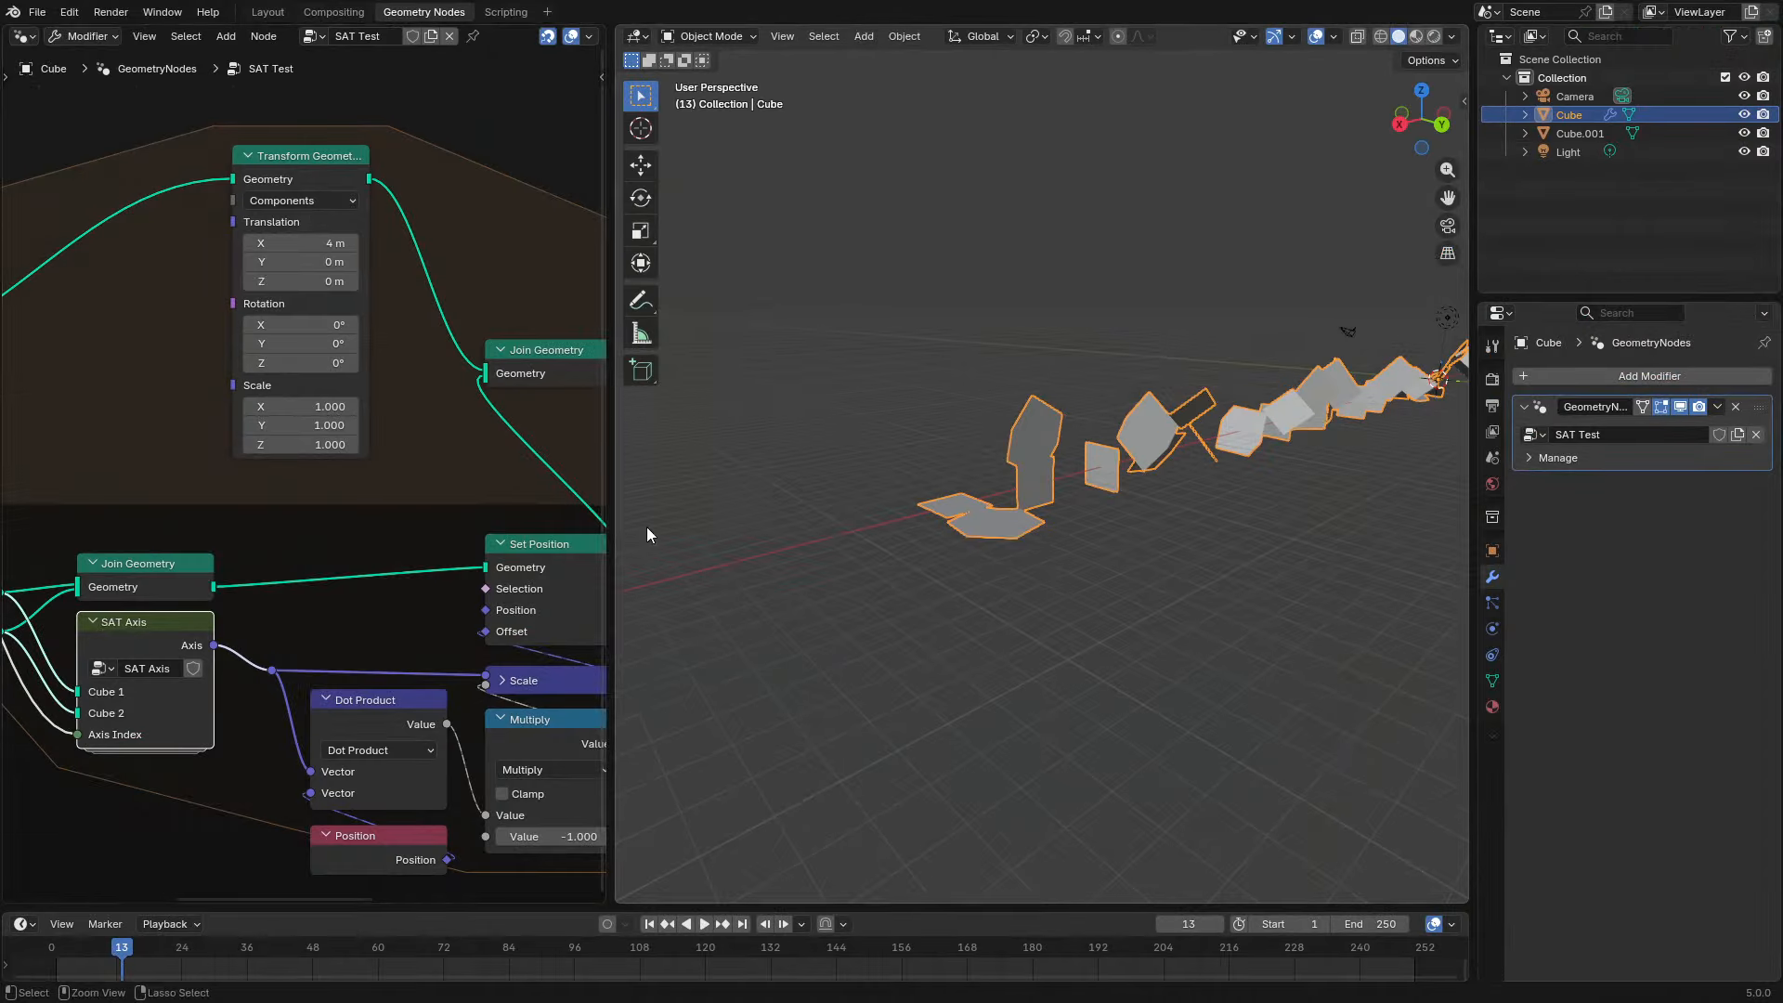
pyautogui.hotkey('ctrl', 'space')
pyautogui.moveTo(915, 711); pyautogui.dragTo(685, 325, button='middle')
pyautogui.moveTo(744, 498); pyautogui.dragTo(711, 802)
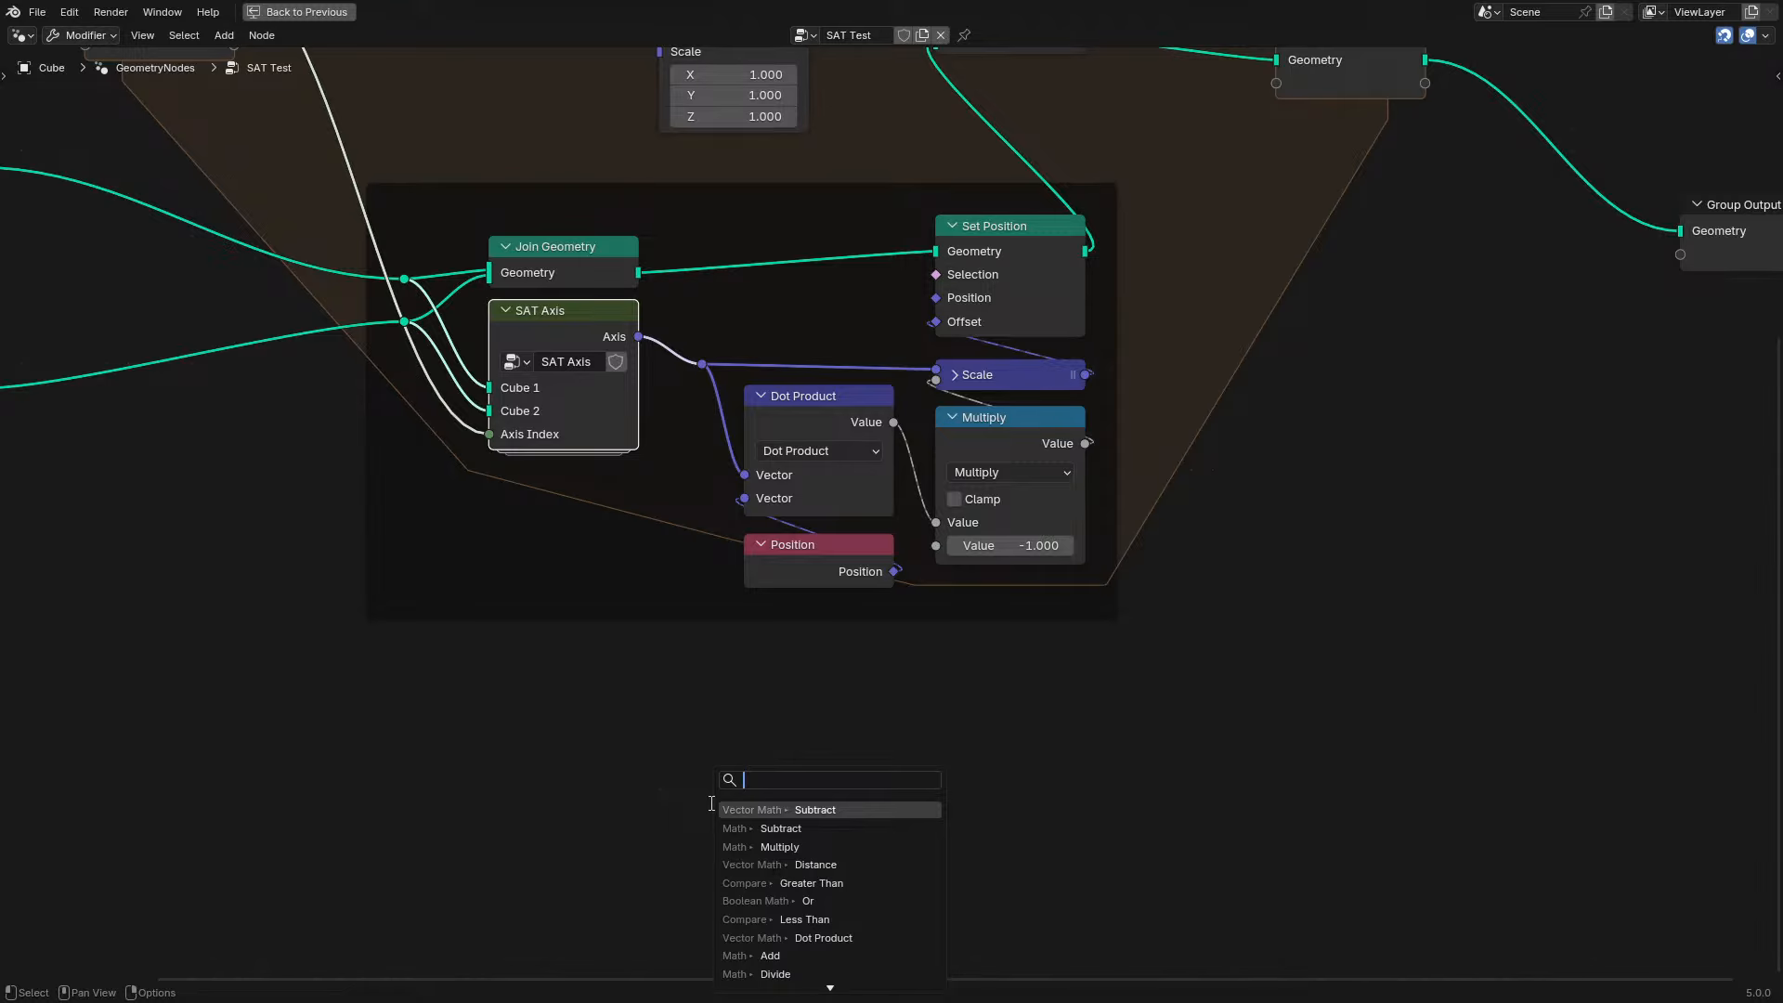
pyautogui.write('curve line')
pyautogui.press('Return')
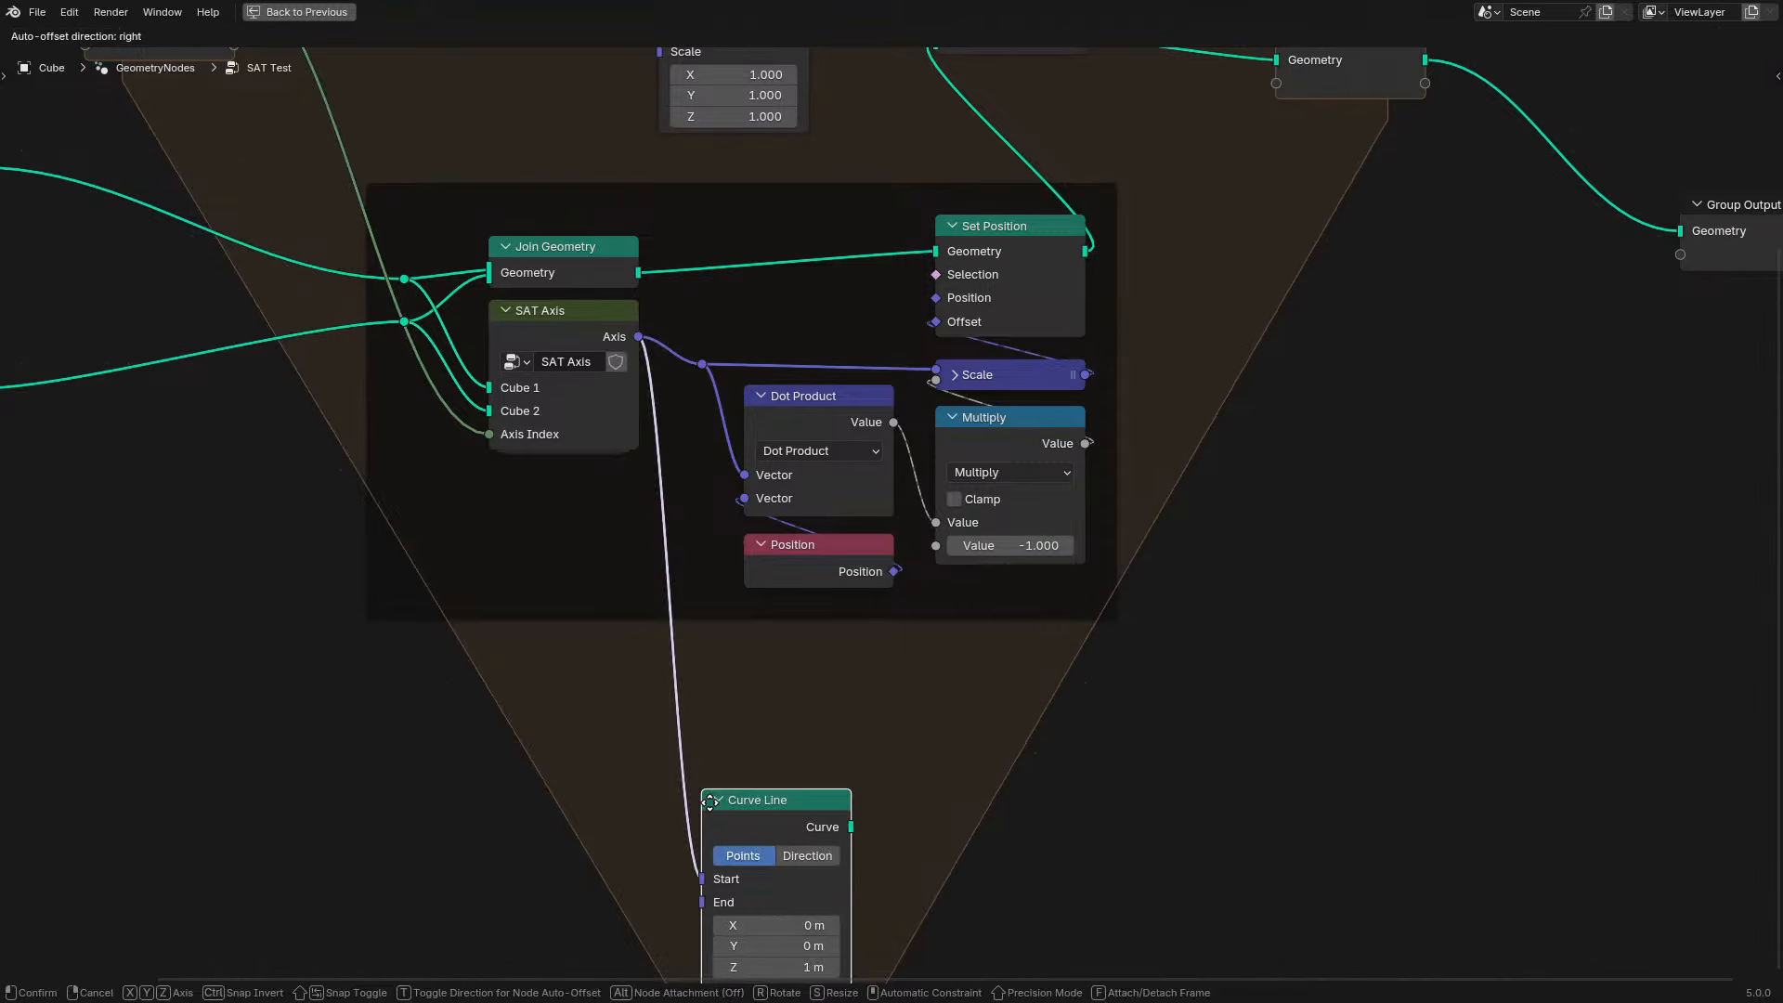
pyautogui.click(688, 651)
pyautogui.click(786, 706)
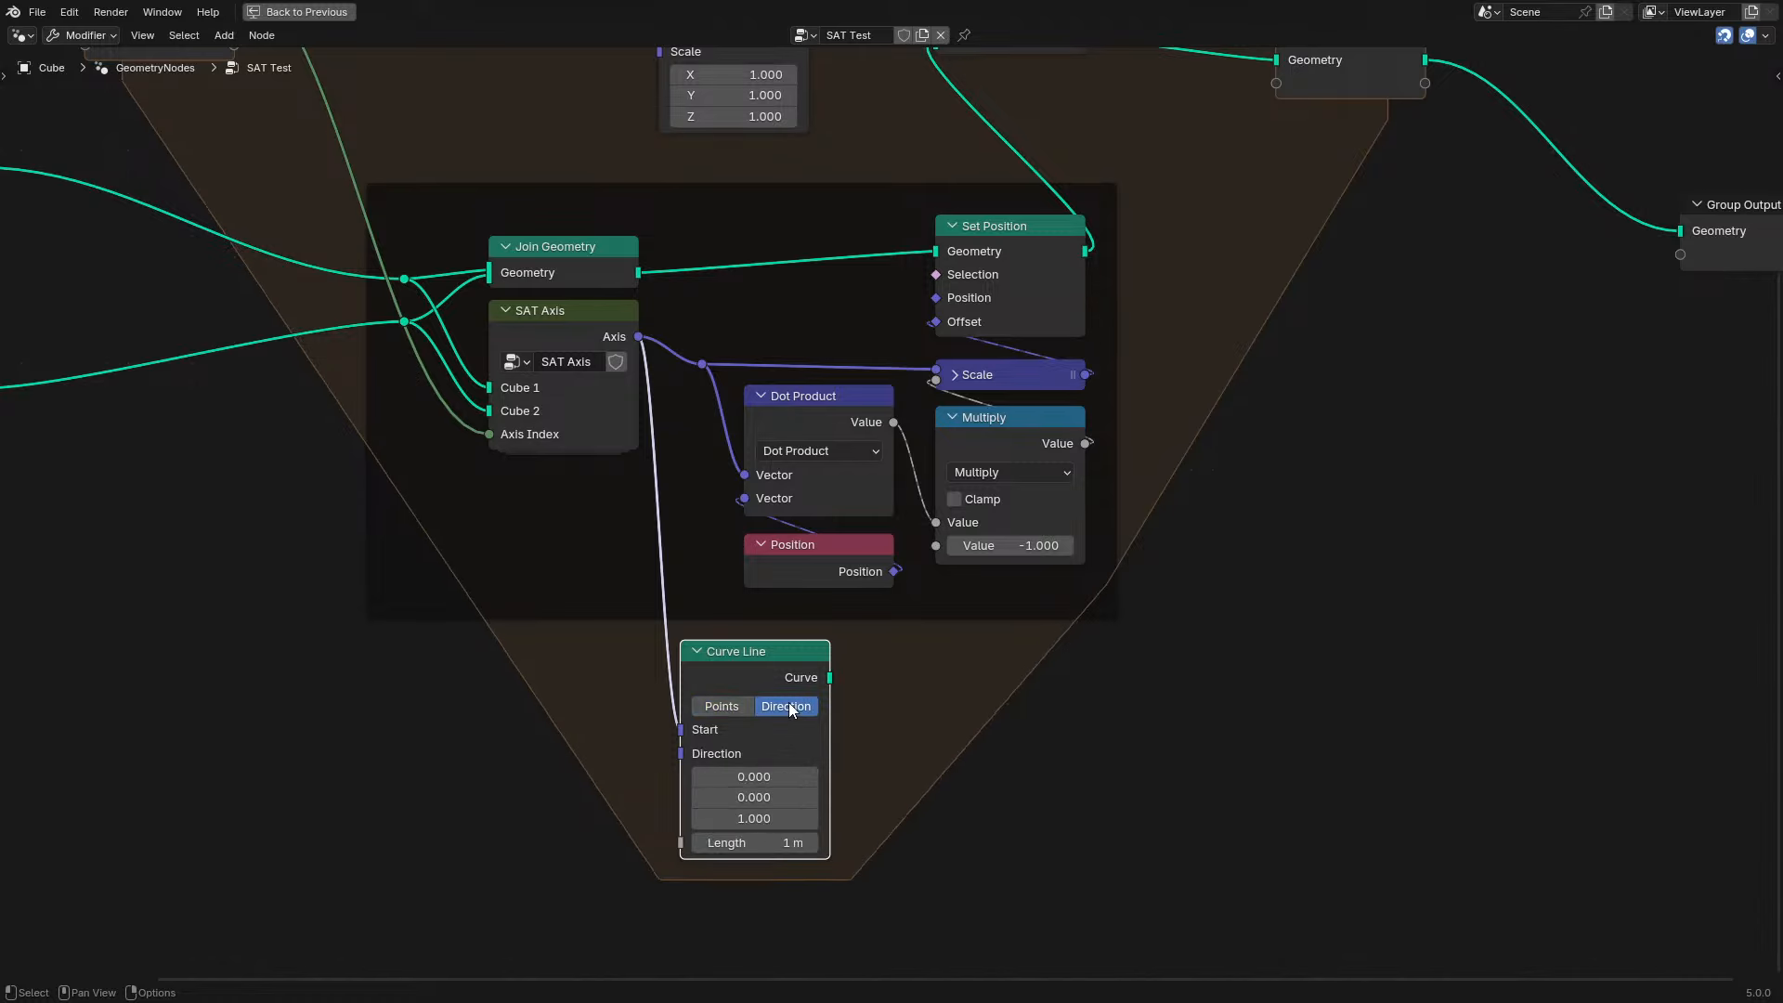
pyautogui.moveTo(682, 730); pyautogui.dragTo(681, 817)
# Set the Curve Line's length to 100 m and connect its curve to the Join Geometry node inside the Repeat zone
pyautogui.click(754, 842)
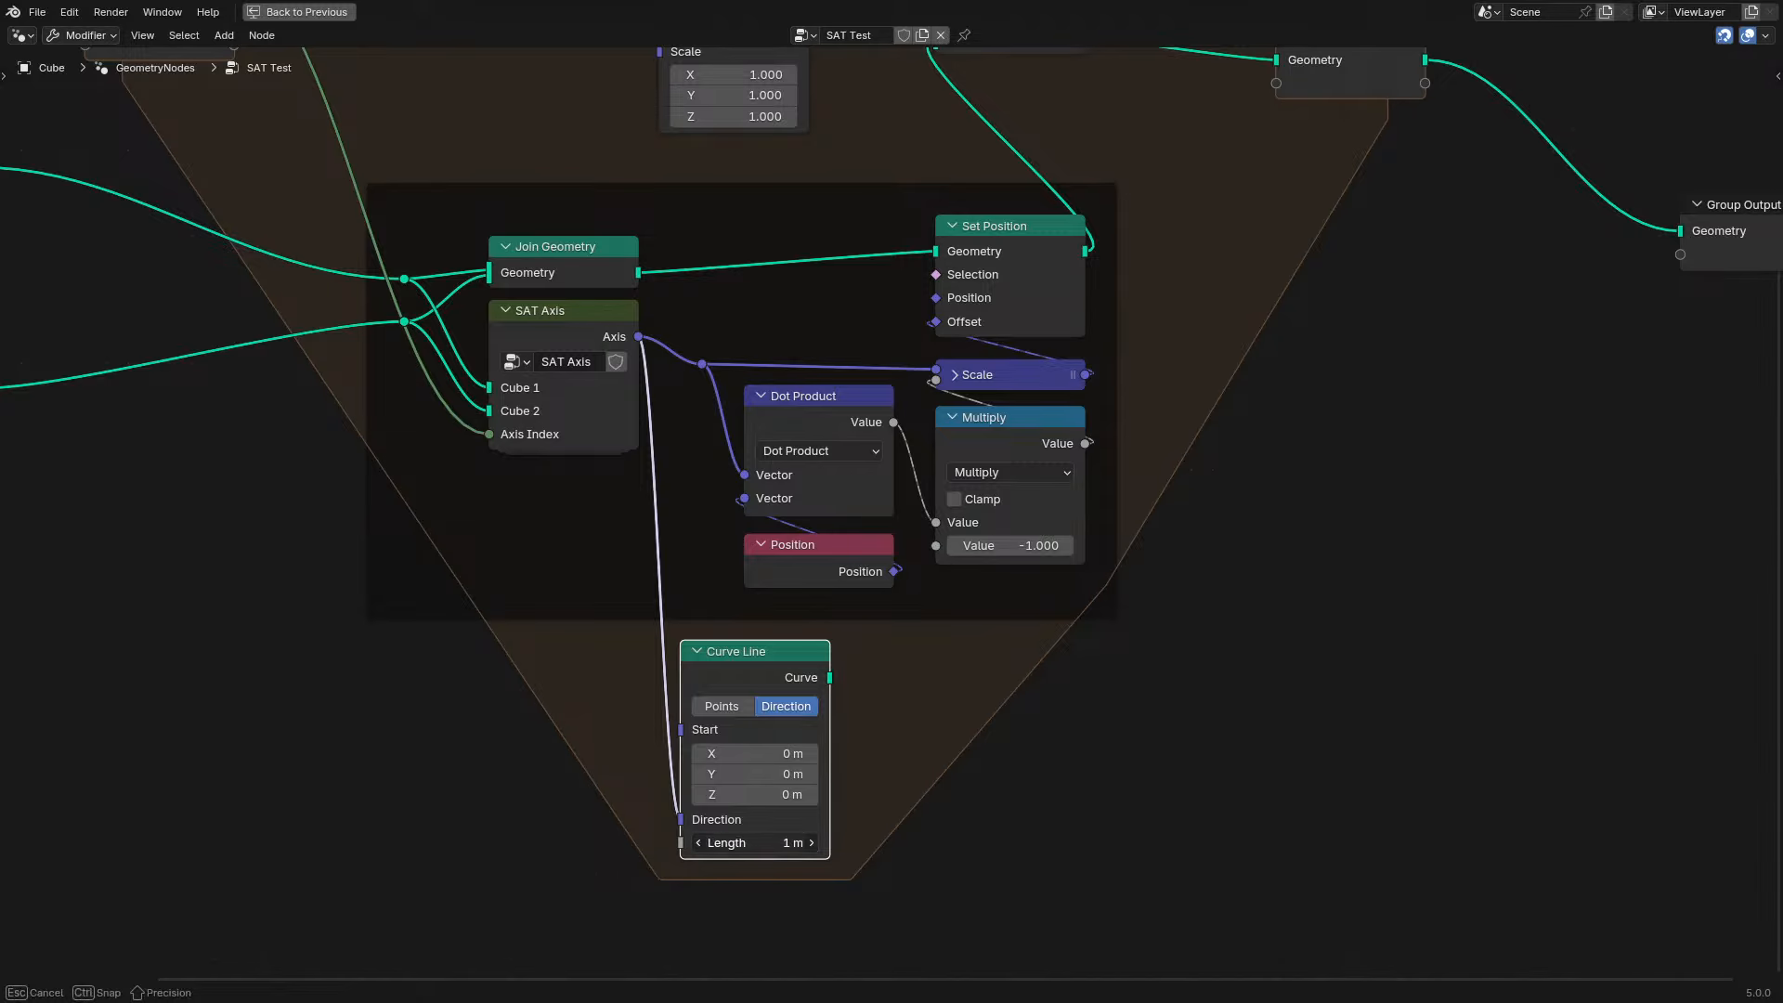
pyautogui.write('100')
pyautogui.press('Return')
pyautogui.moveTo(829, 677); pyautogui.dragTo(951, 174)
pyautogui.hotkey('ctrl', 'space')
pyautogui.moveTo(1051, 528); pyautogui.dragTo(743, 533, button='middle')
pyautogui.hotkey('ctrl', 'space')
pyautogui.hotkey('ctrl', 'space')
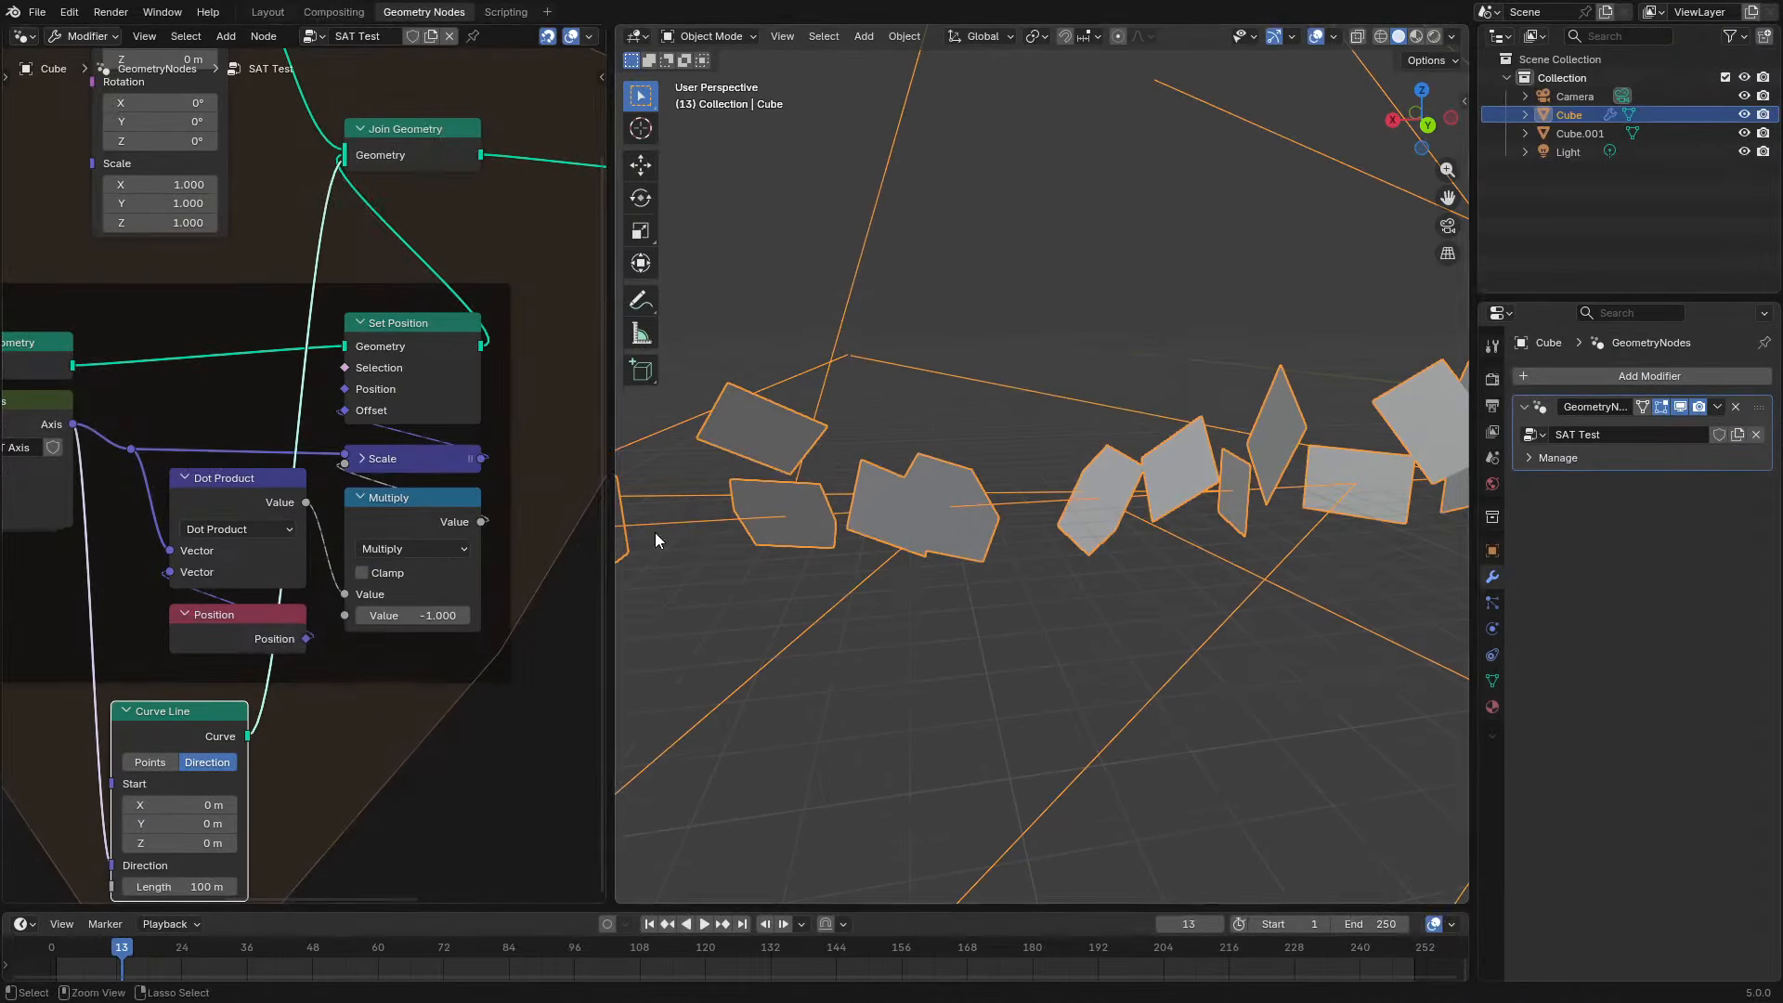
# Try a Curve Line length of 1 m, and set it to 2 m
pyautogui.click(186, 885)
pyautogui.write('1')
pyautogui.press('Return')
pyautogui.moveTo(1020, 488); pyautogui.dragTo(1167, 550, button='middle')
pyautogui.click(185, 886)
pyautogui.write('2')
pyautogui.press('Return')
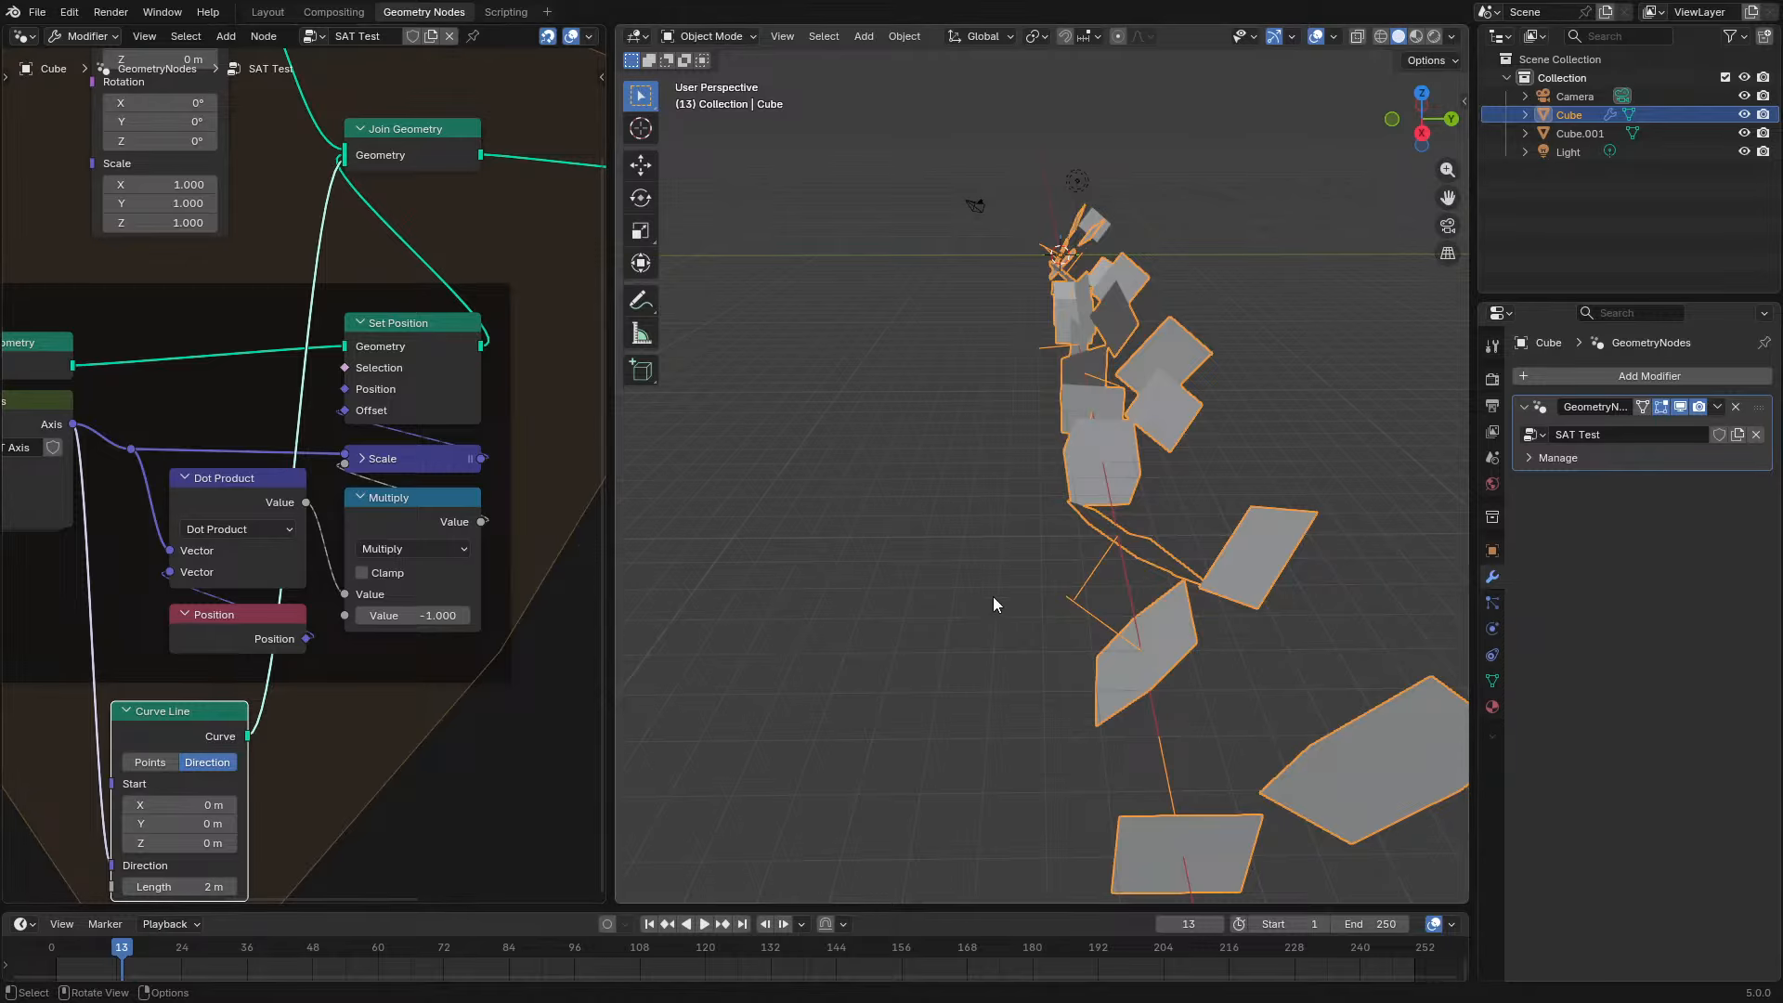
# Inspect the axis line drawn at each flattened cube pair along the whole row
pyautogui.moveTo(996, 603); pyautogui.dragTo(1200, 568, button='middle')
pyautogui.hotkey('ctrl', 'space')
pyautogui.moveTo(1128, 613); pyautogui.dragTo(1162, 618, button='middle')
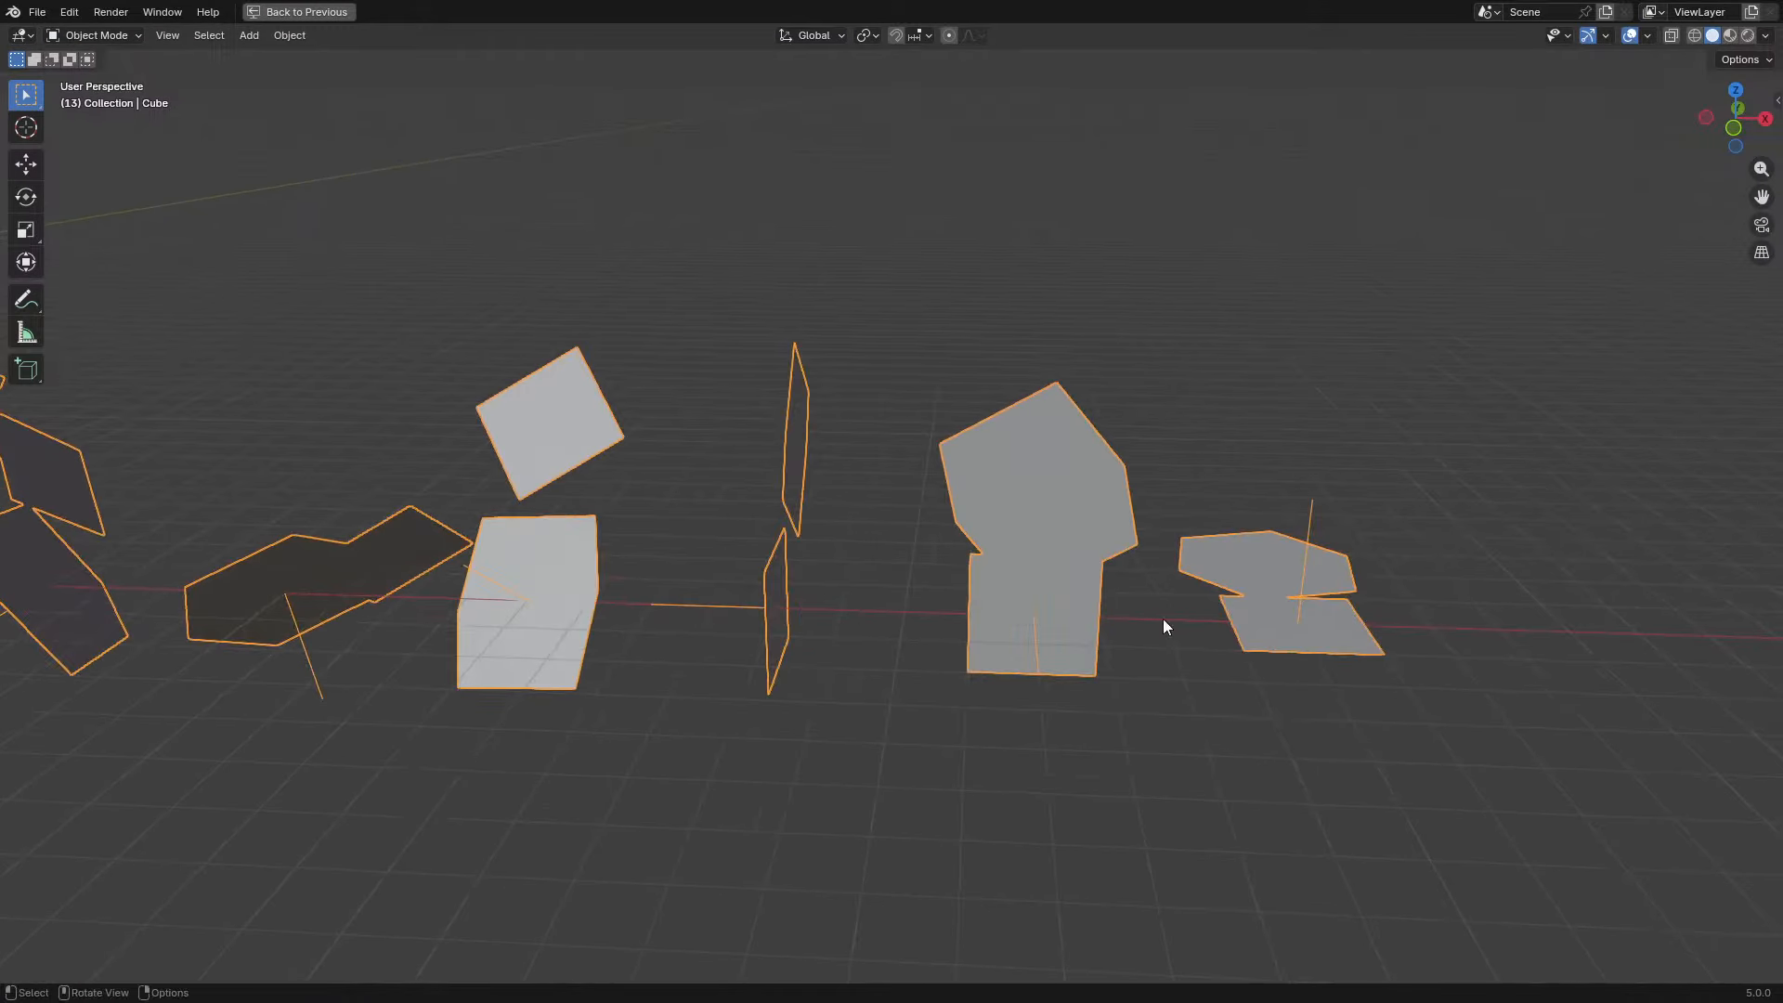
pyautogui.moveTo(1295, 513); pyautogui.dragTo(1170, 586, button='middle')
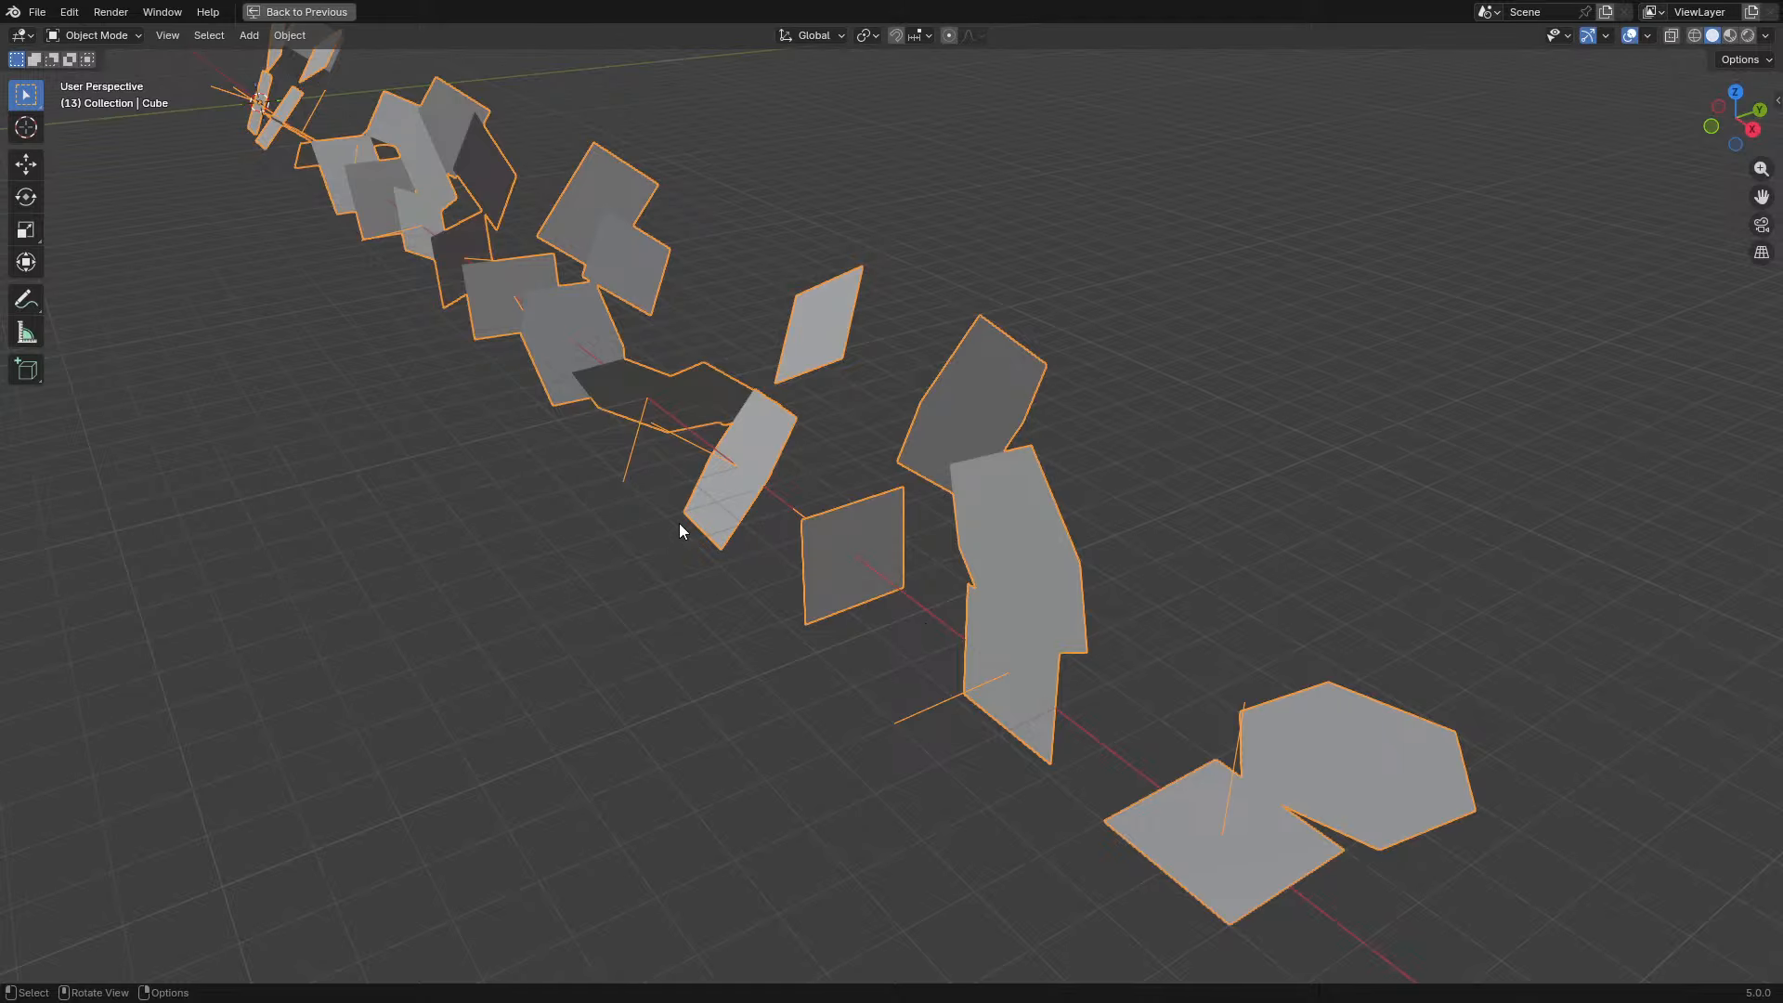
pyautogui.moveTo(678, 522); pyautogui.dragTo(193, 598, button='middle')
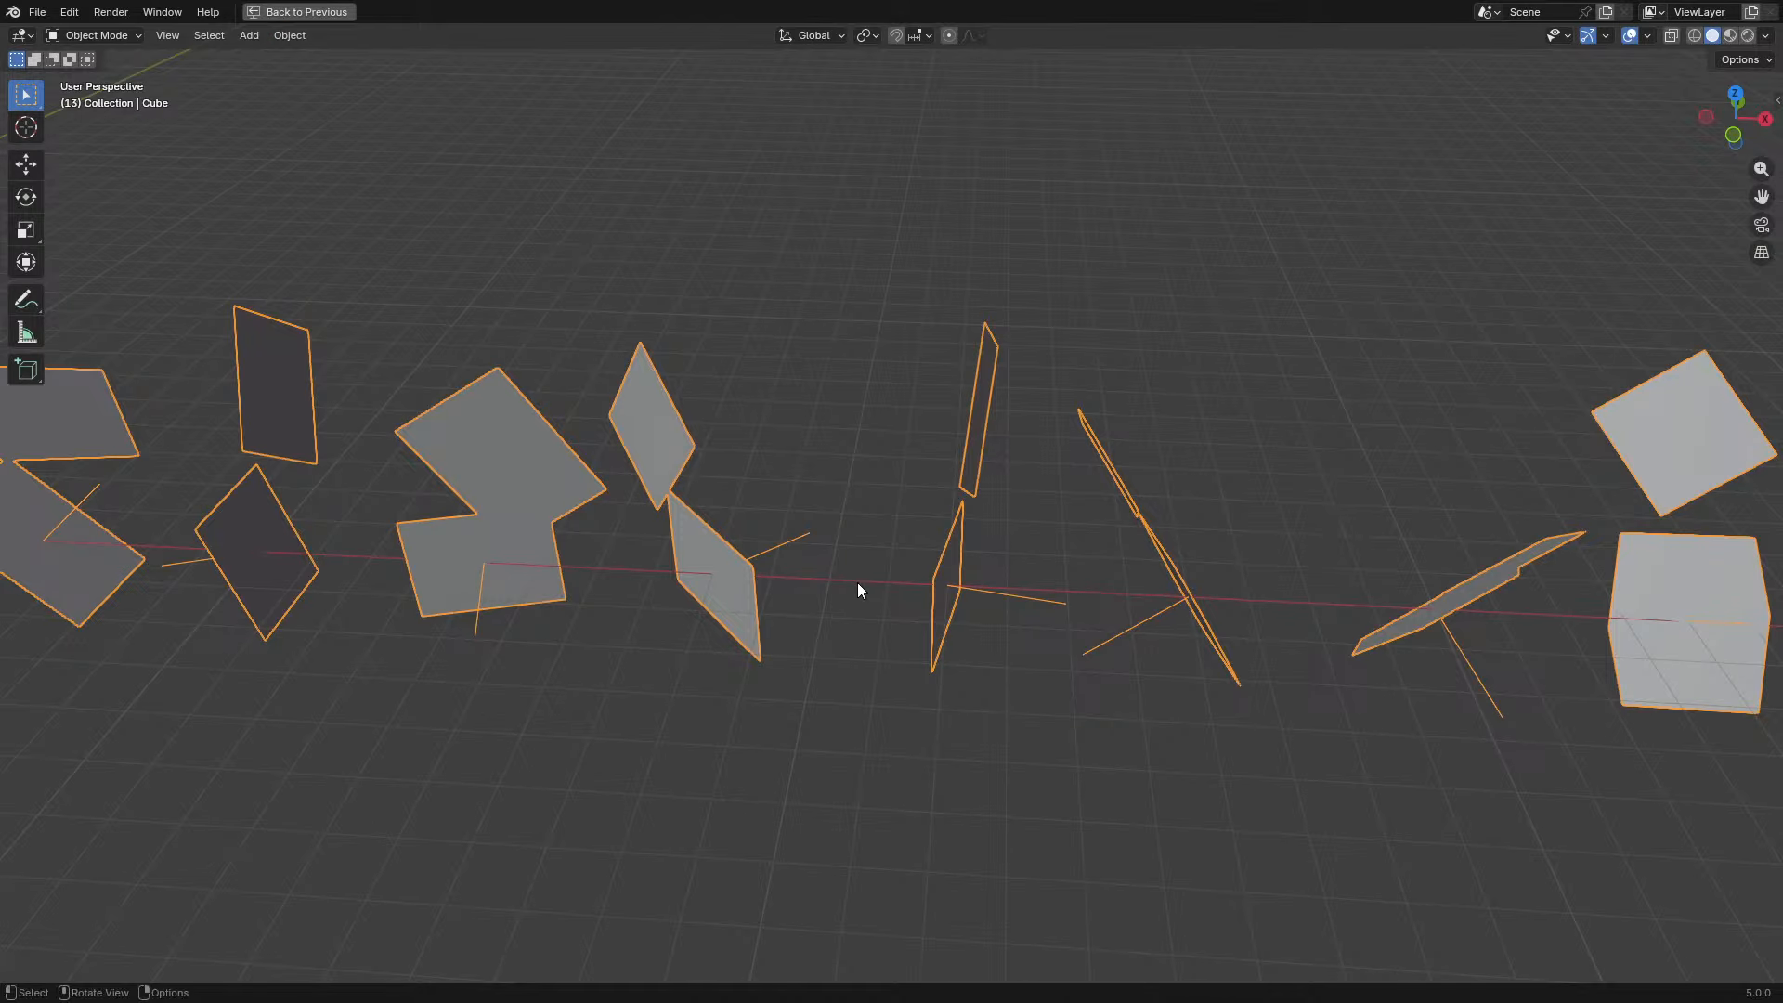
pyautogui.scroll(-4, 856, 583)
pyautogui.moveTo(1214, 648)
pyautogui.mouseDown(button='middle')
pyautogui.moveTo(1261, 620)
pyautogui.moveTo(1234, 619)
pyautogui.mouseUp(button='middle')
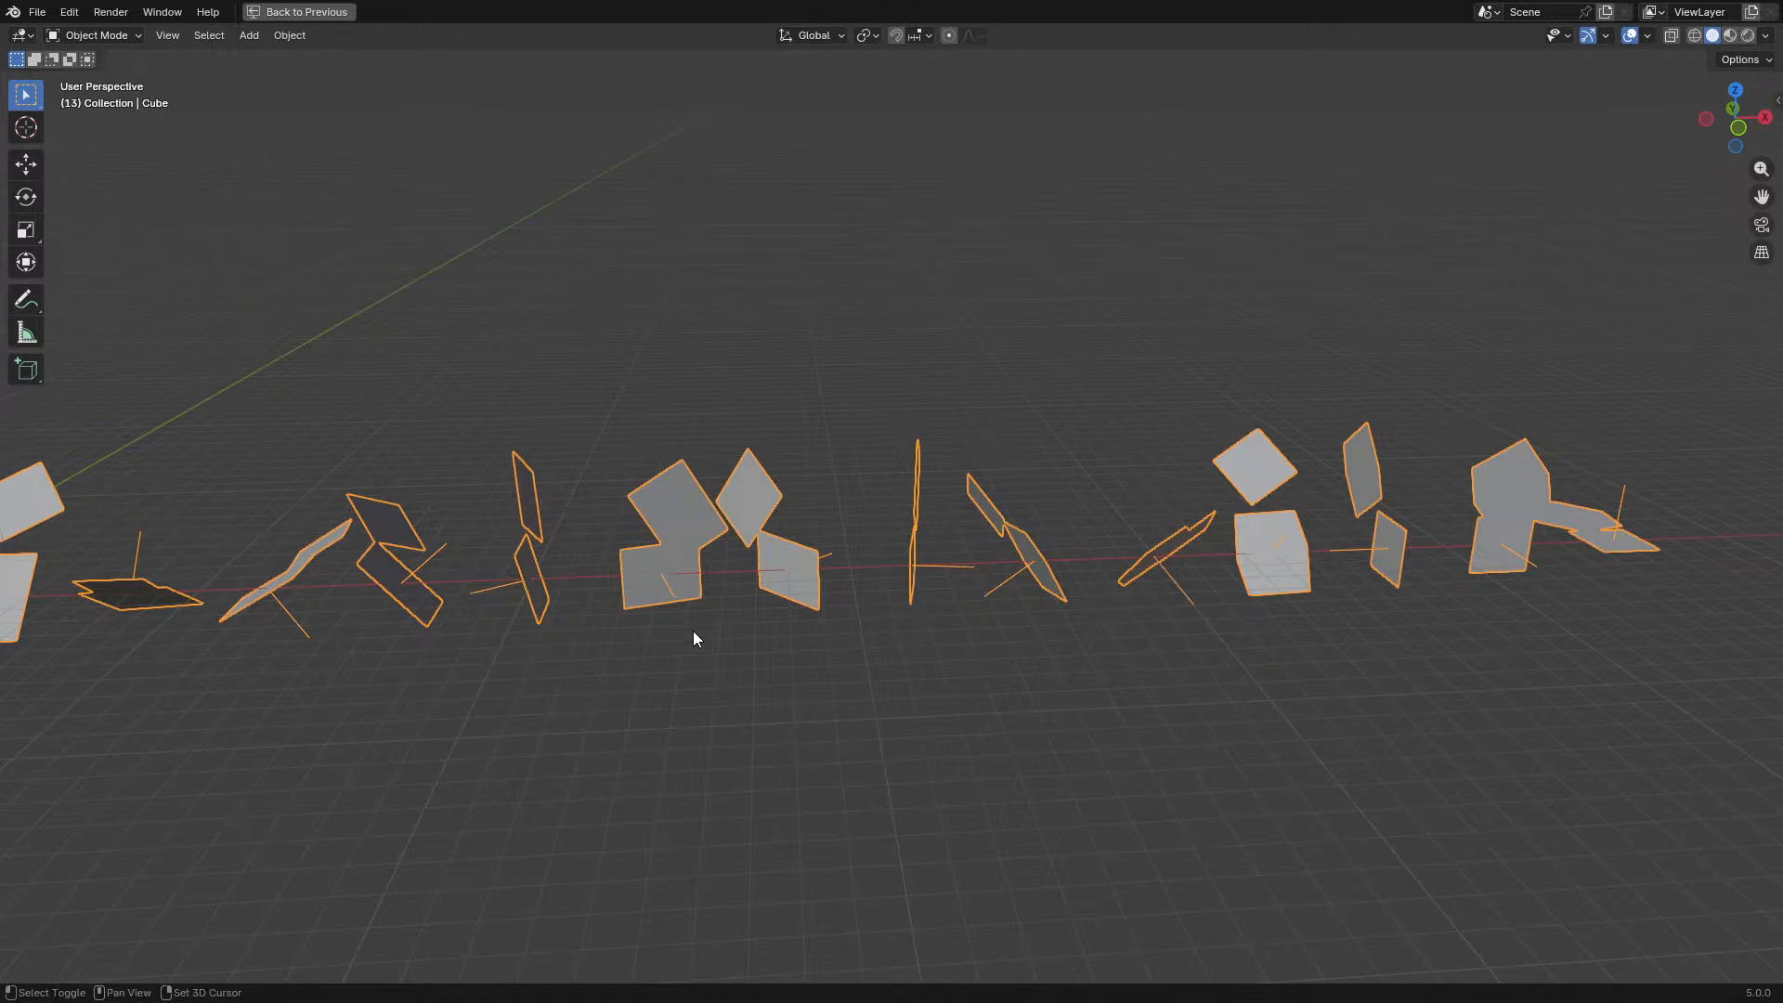
pyautogui.moveTo(693, 637); pyautogui.dragTo(1238, 594, button='middle')
pyautogui.moveTo(693, 597); pyautogui.dragTo(899, 610, button='middle')
# Examine the last pair's projection and its axis line closely from the end of the row
pyautogui.scroll(3, 829, 582)
pyautogui.scroll(-10, 839, 581)
pyautogui.scroll(5, 920, 629)
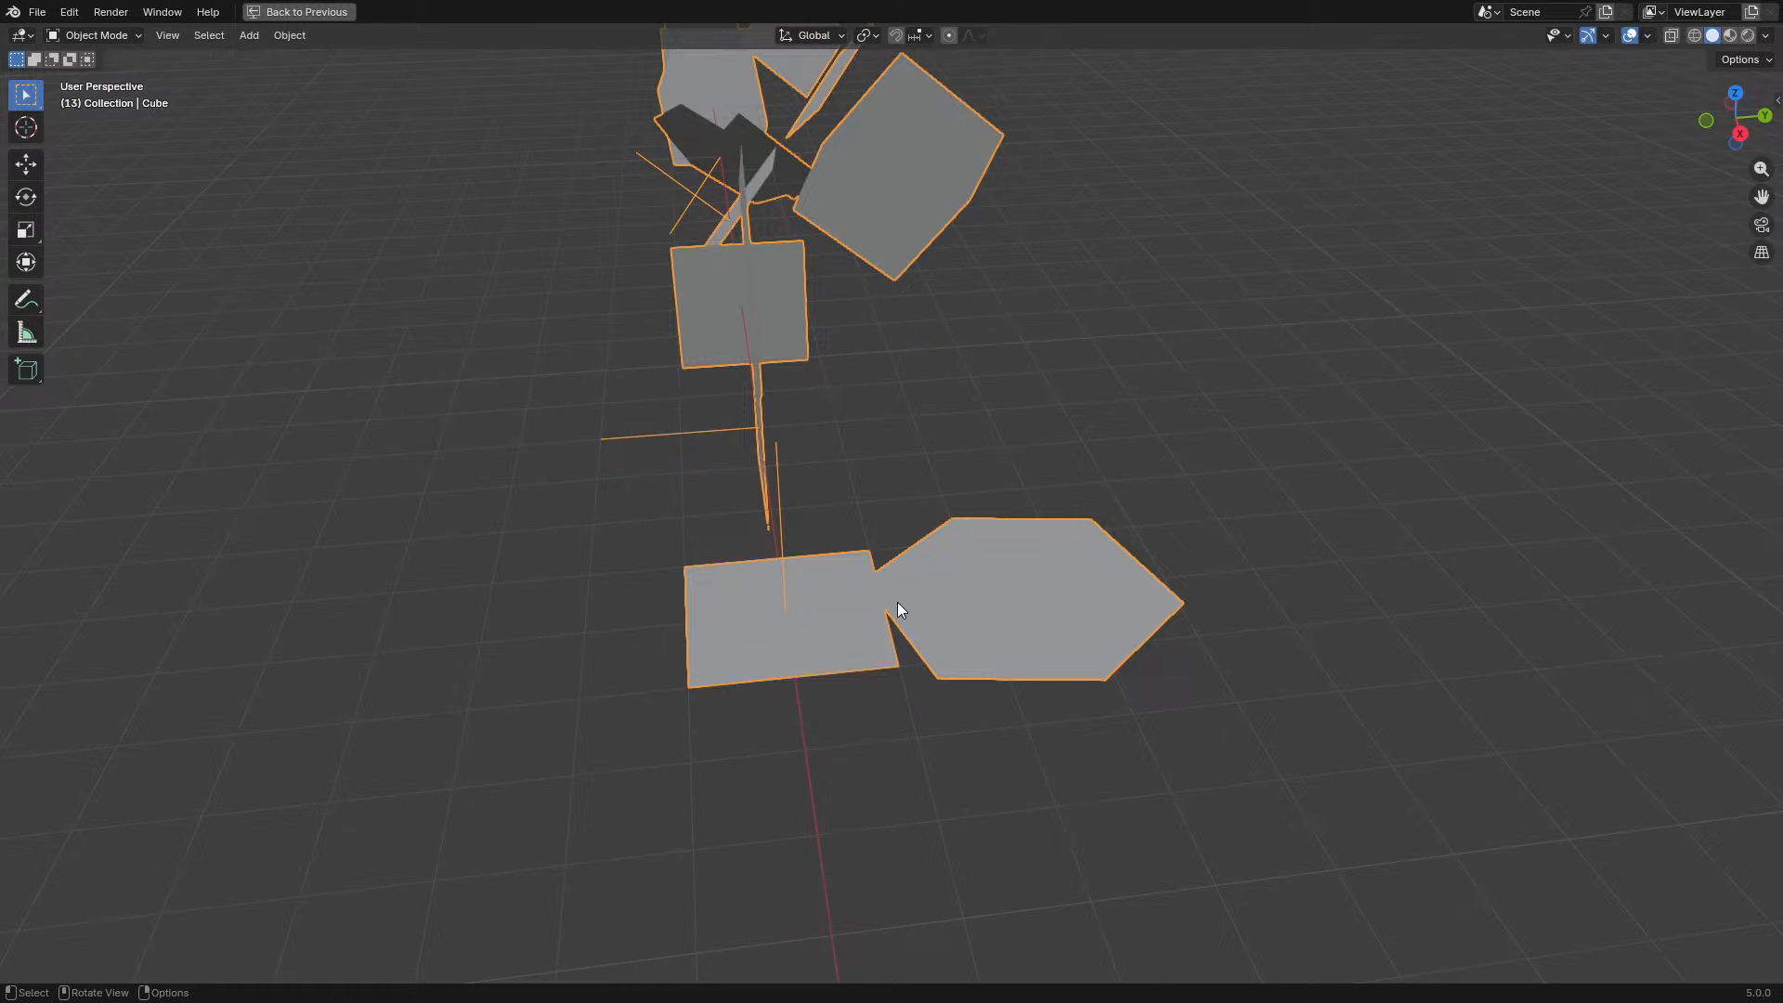
pyautogui.scroll(8, 734, 675)
pyautogui.scroll(-8, 734, 675)
pyautogui.keyDown('ctrl'); pyautogui.moveTo(749, 682); pyautogui.dragTo(806, 669, button='middle'); pyautogui.keyUp('ctrl')
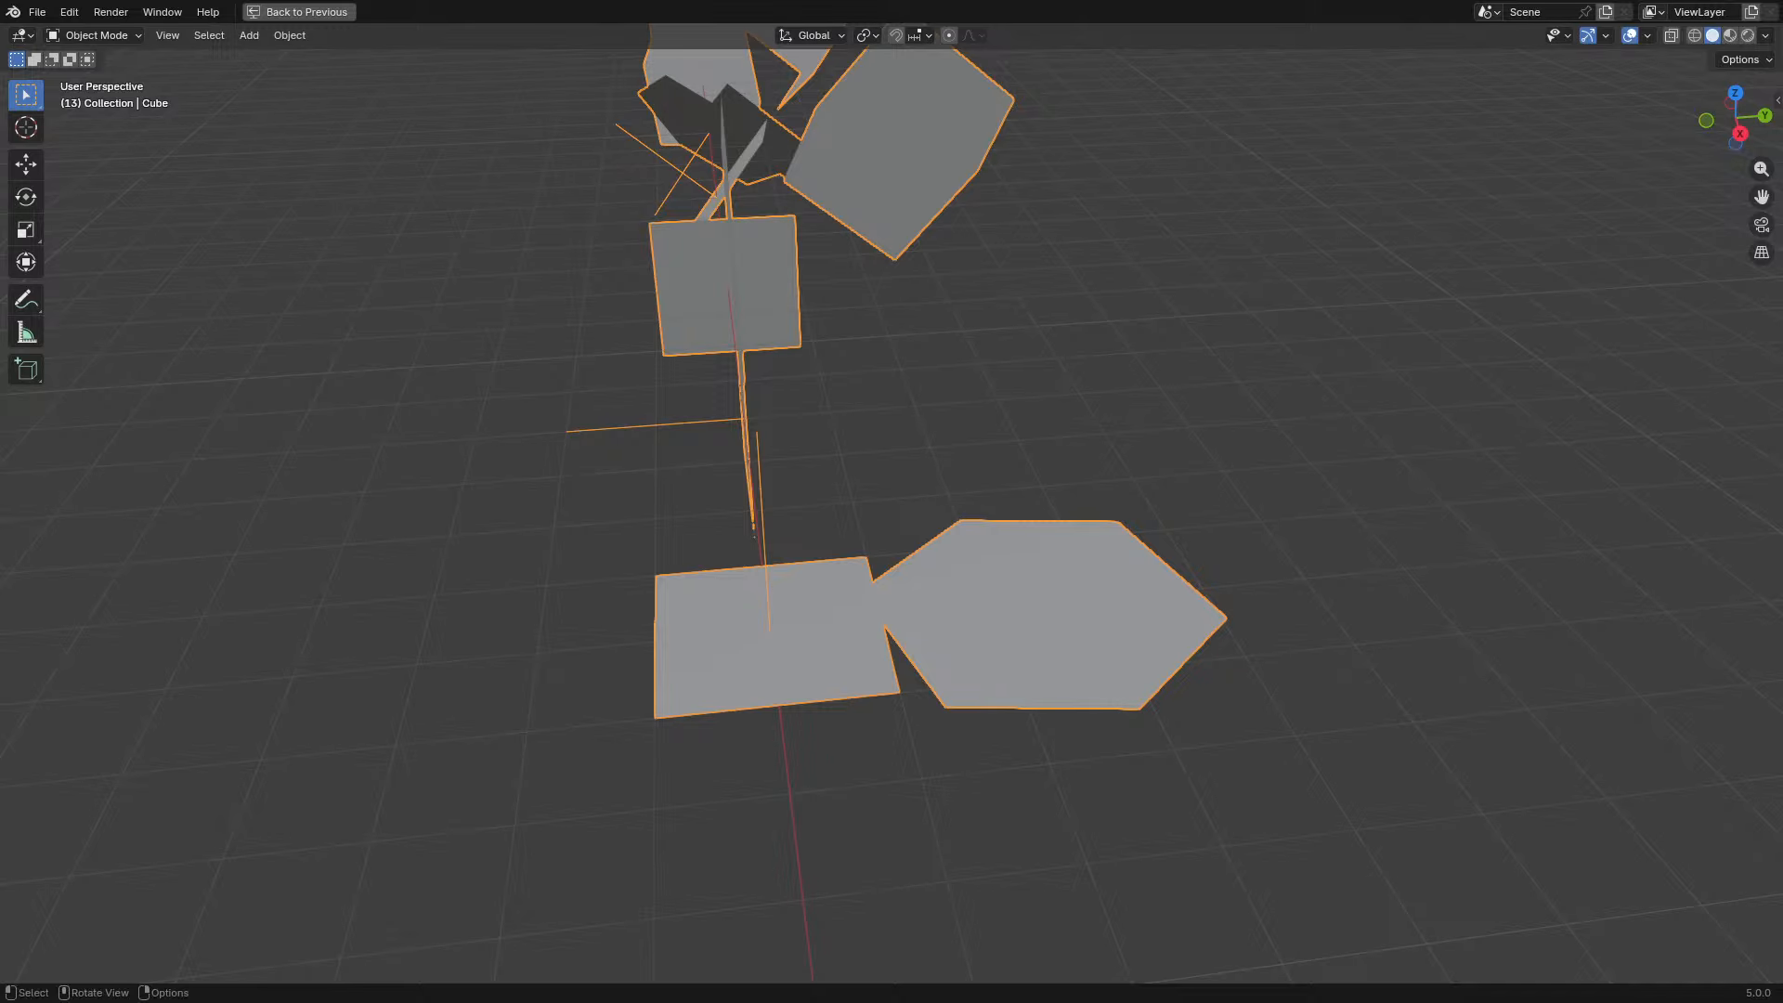
pyautogui.moveTo(880, 495)
pyautogui.keyDown('shift'); pyautogui.mouseDown(button='middle')
pyautogui.moveTo(899, 504)
pyautogui.moveTo(882, 499)
pyautogui.mouseUp(button='middle'); pyautogui.keyUp('shift')
# Try a Project vector node fed by the SAT Axis output and Position, and connect it to Set Position's Offset
pyautogui.hotkey('ctrl', 'space')
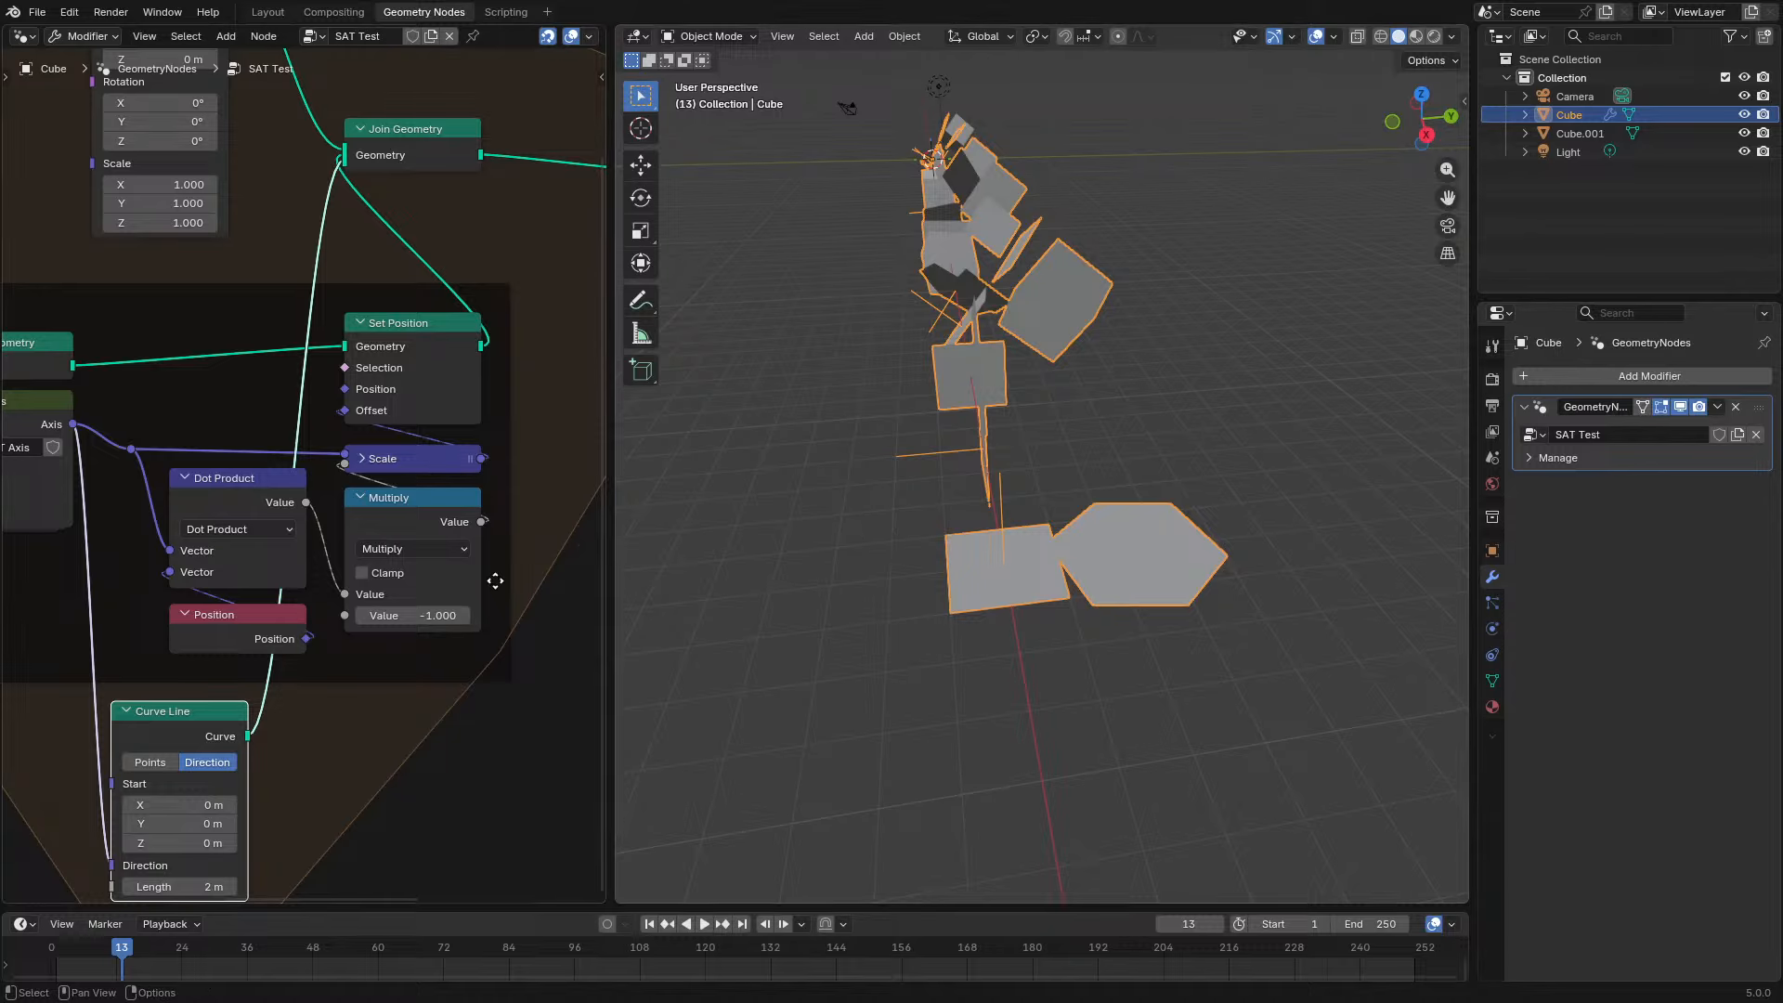
pyautogui.scroll(-2, 303, 648)
pyautogui.moveTo(108, 432); pyautogui.dragTo(390, 735)
pyautogui.write('pro')
pyautogui.press('Return')
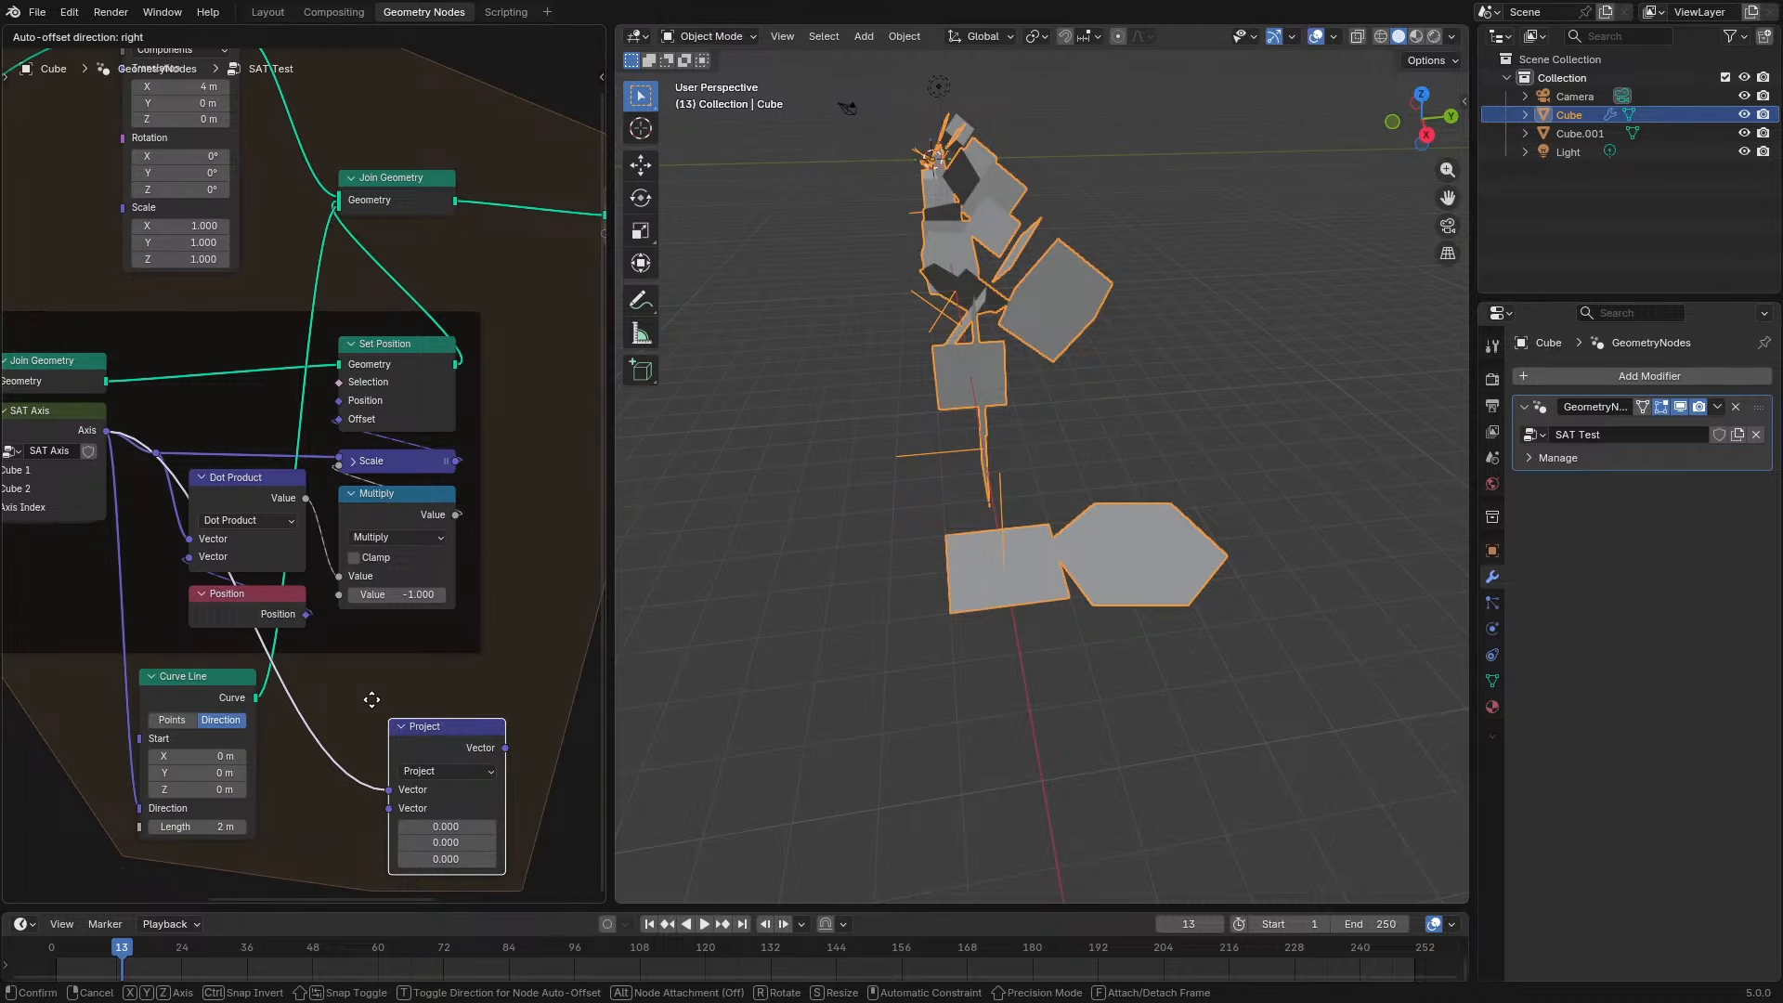
pyautogui.click(371, 666)
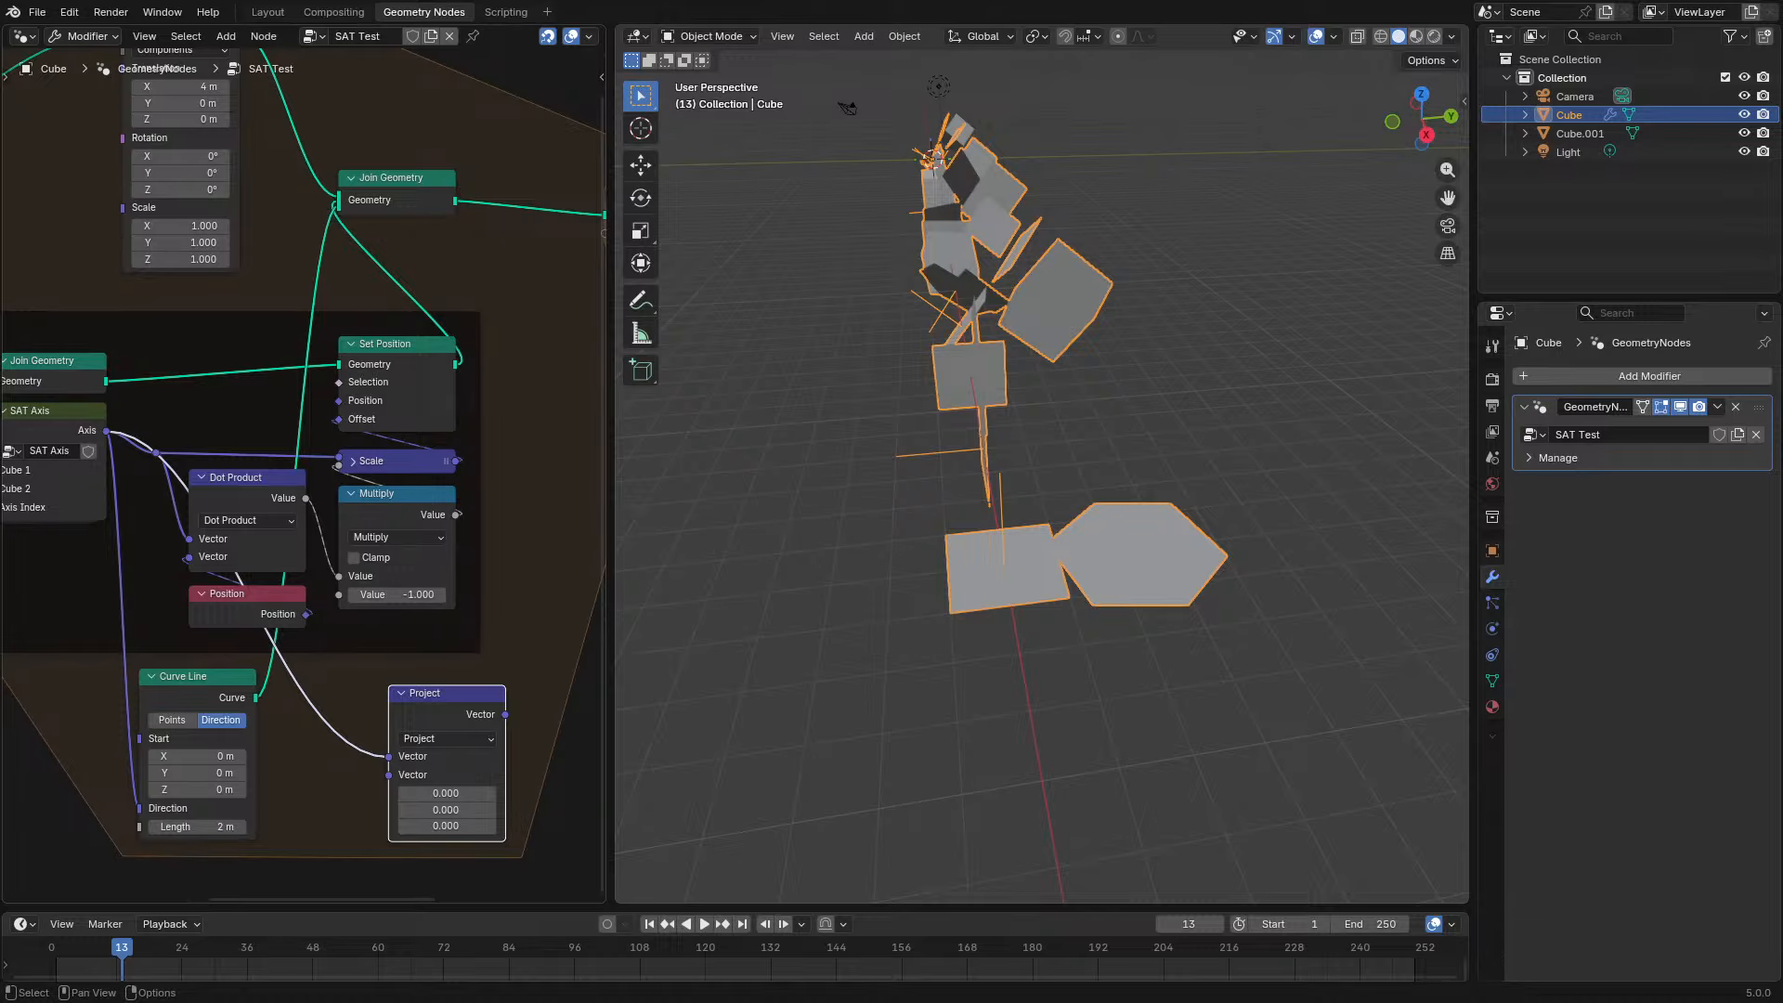
pyautogui.moveTo(307, 615); pyautogui.dragTo(380, 798)
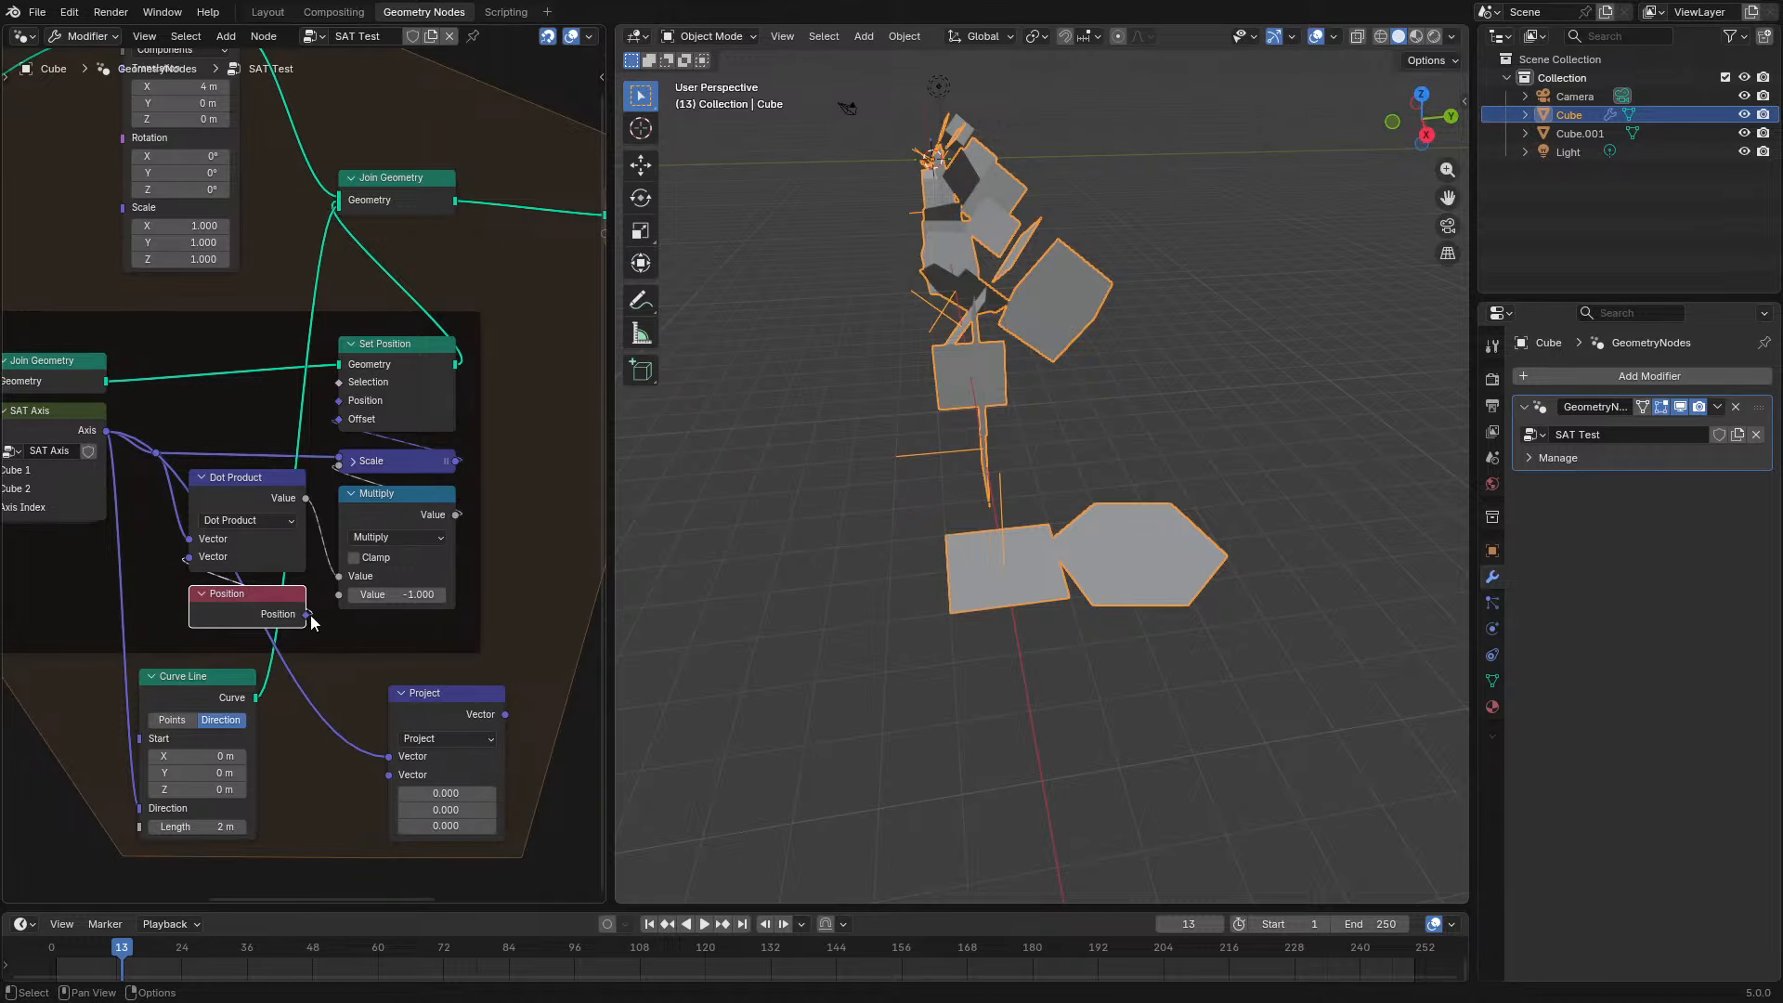
pyautogui.moveTo(307, 615); pyautogui.dragTo(388, 774)
pyautogui.moveTo(506, 714); pyautogui.dragTo(339, 419)
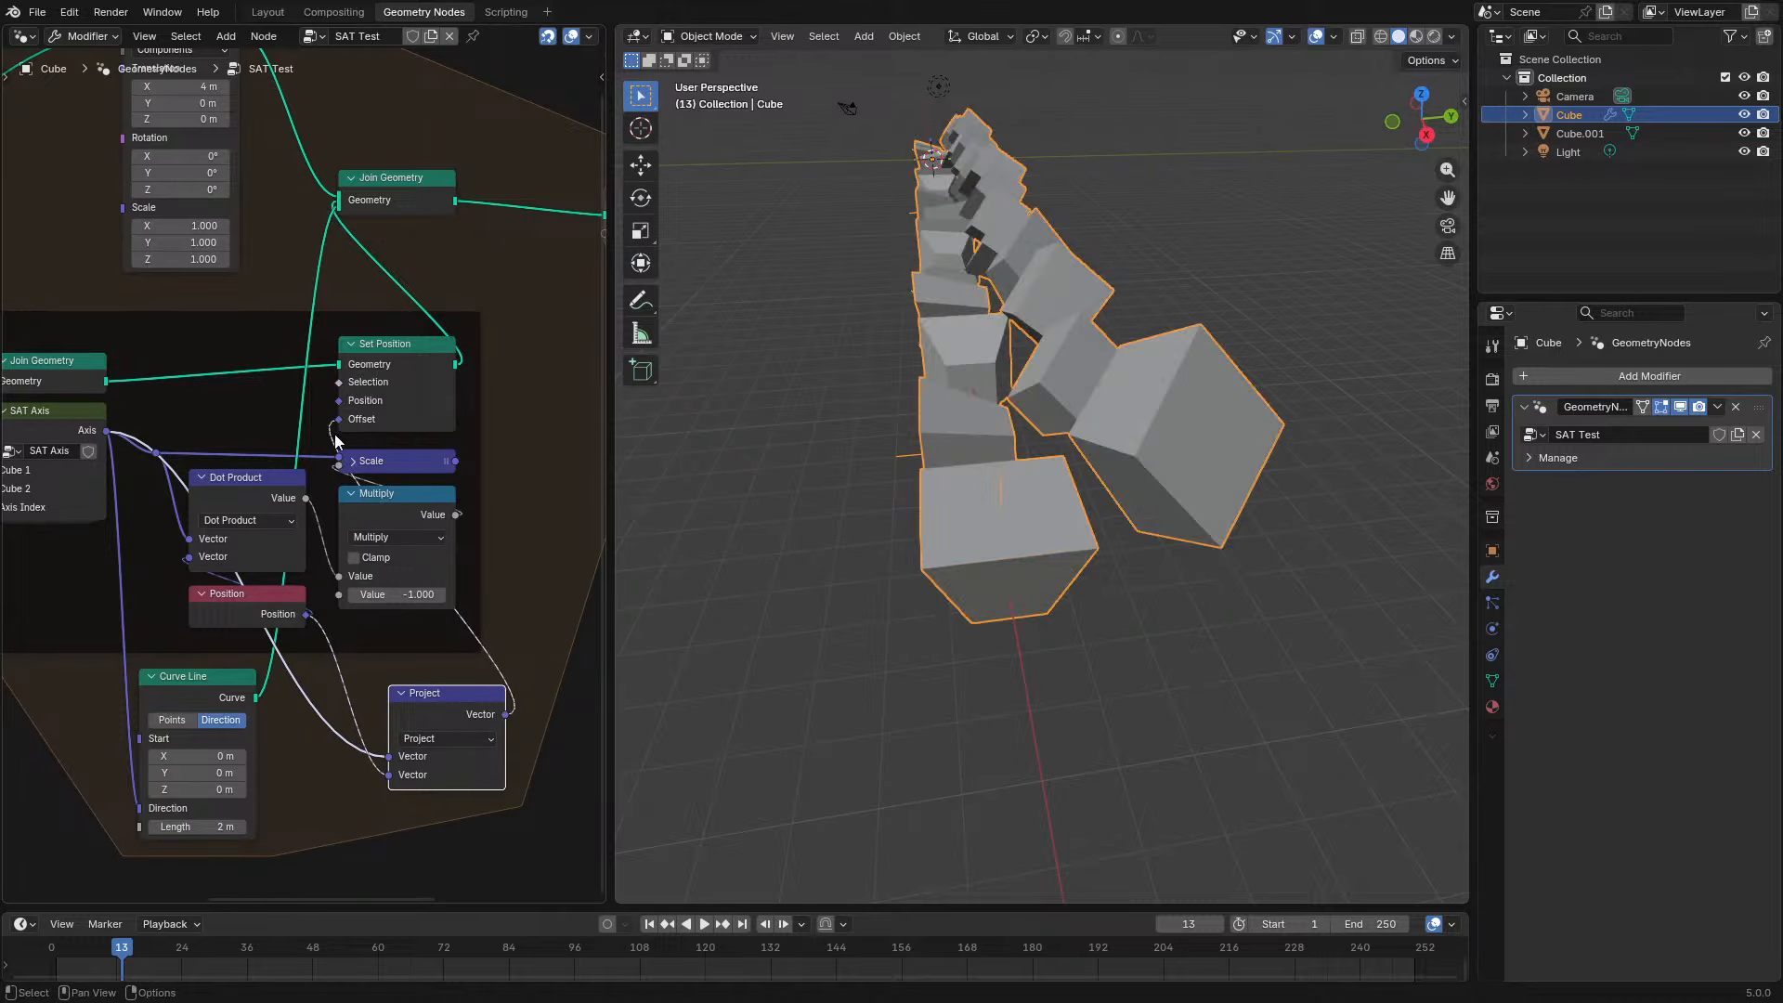
# Try a Scale node set to -1 after Project as Set Position's Offset, and check the cubes in the viewport
pyautogui.moveTo(505, 714); pyautogui.dragTo(567, 734)
pyautogui.write('sc')
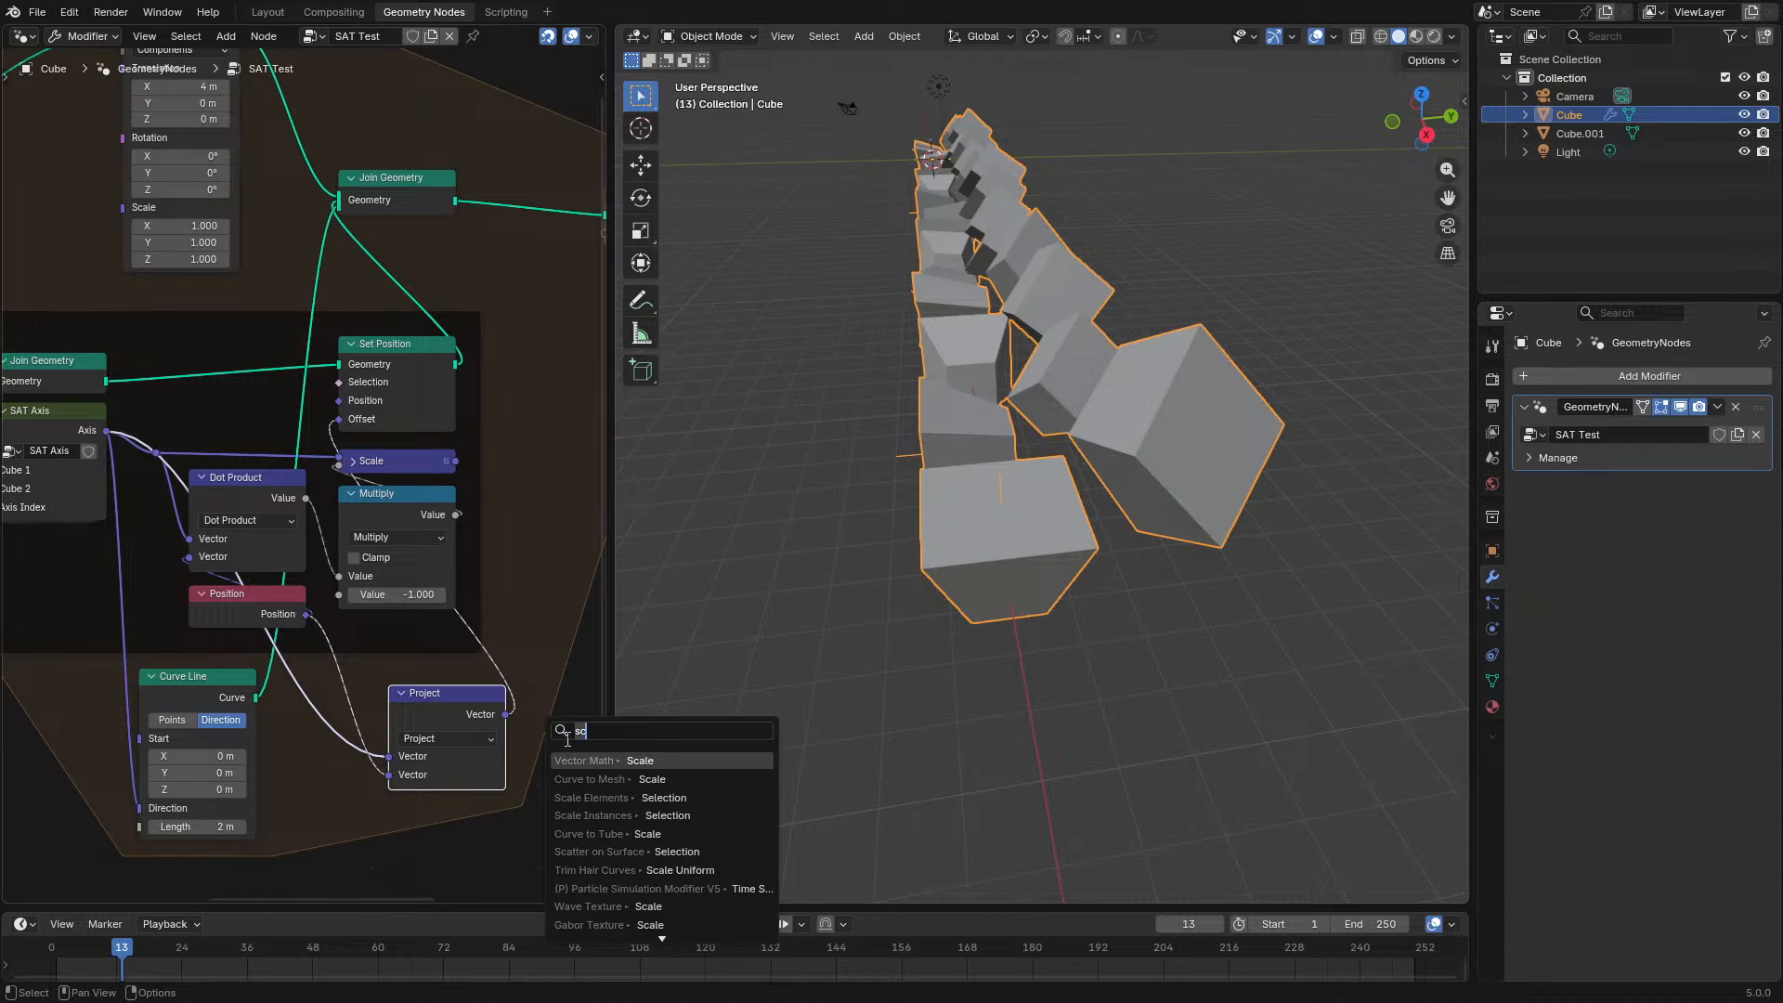
pyautogui.press('Return')
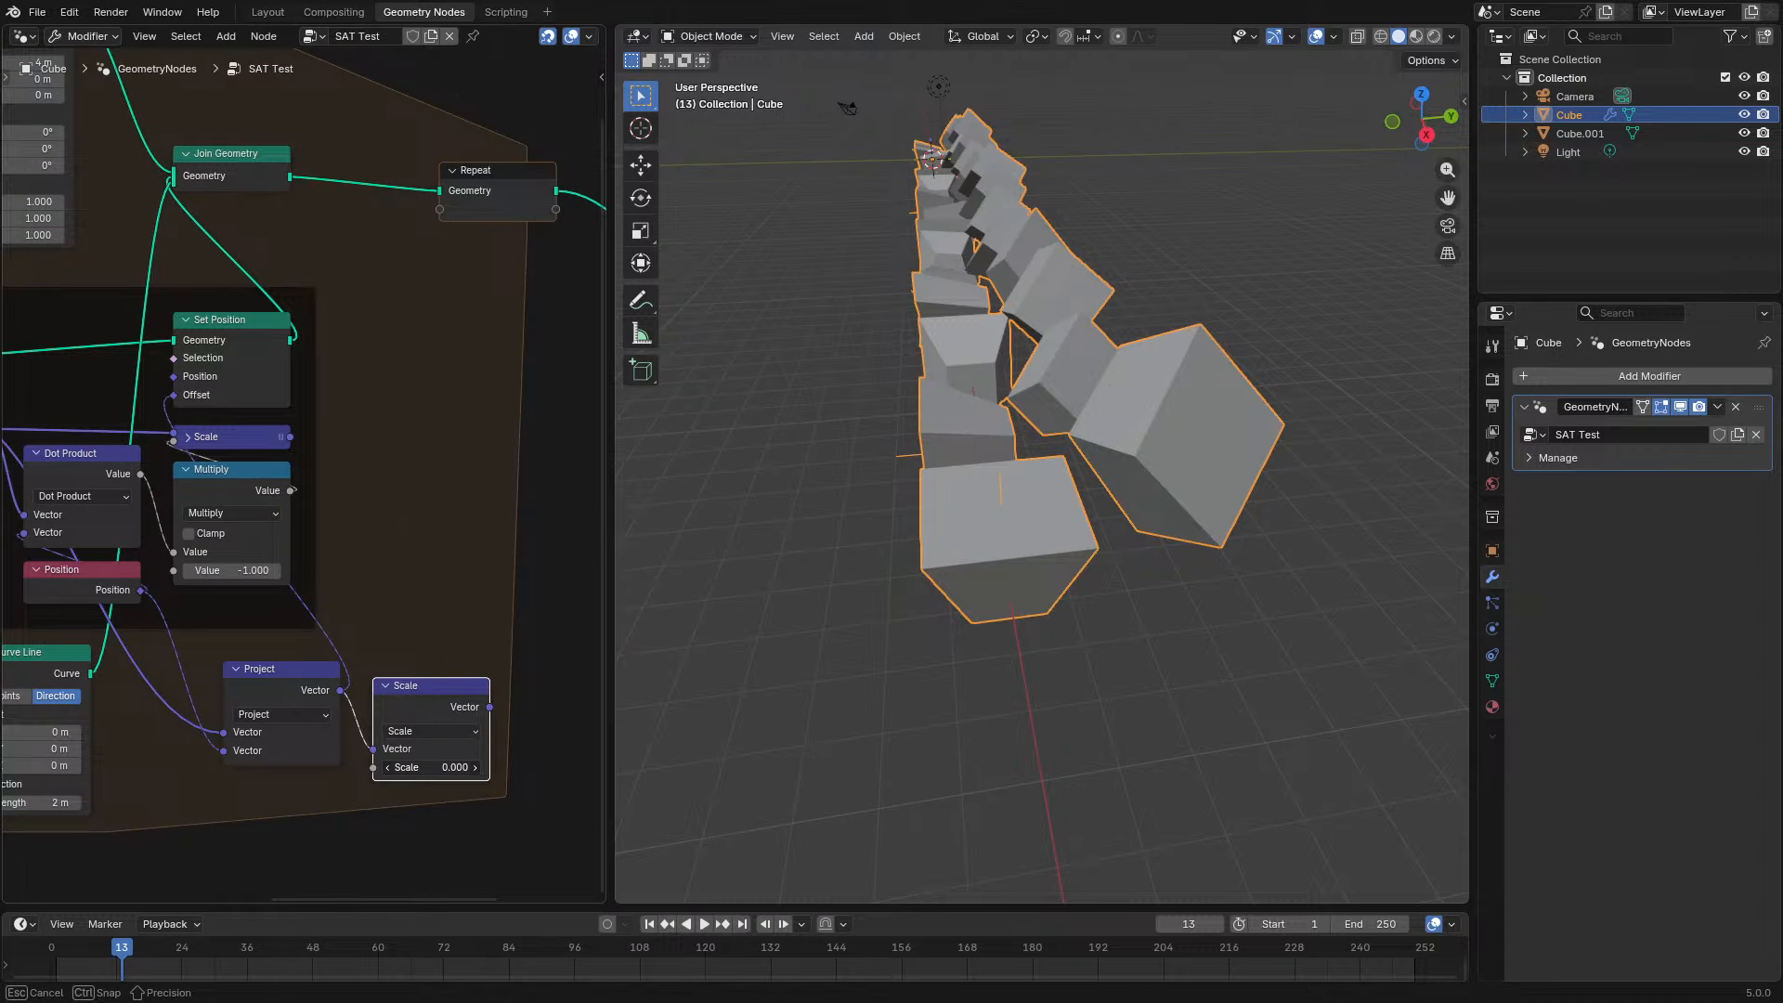
pyautogui.keyDown('ctrl'); pyautogui.moveTo(440, 767); pyautogui.dragTo(390, 767); pyautogui.keyUp('ctrl')
pyautogui.moveTo(490, 706); pyautogui.dragTo(171, 395)
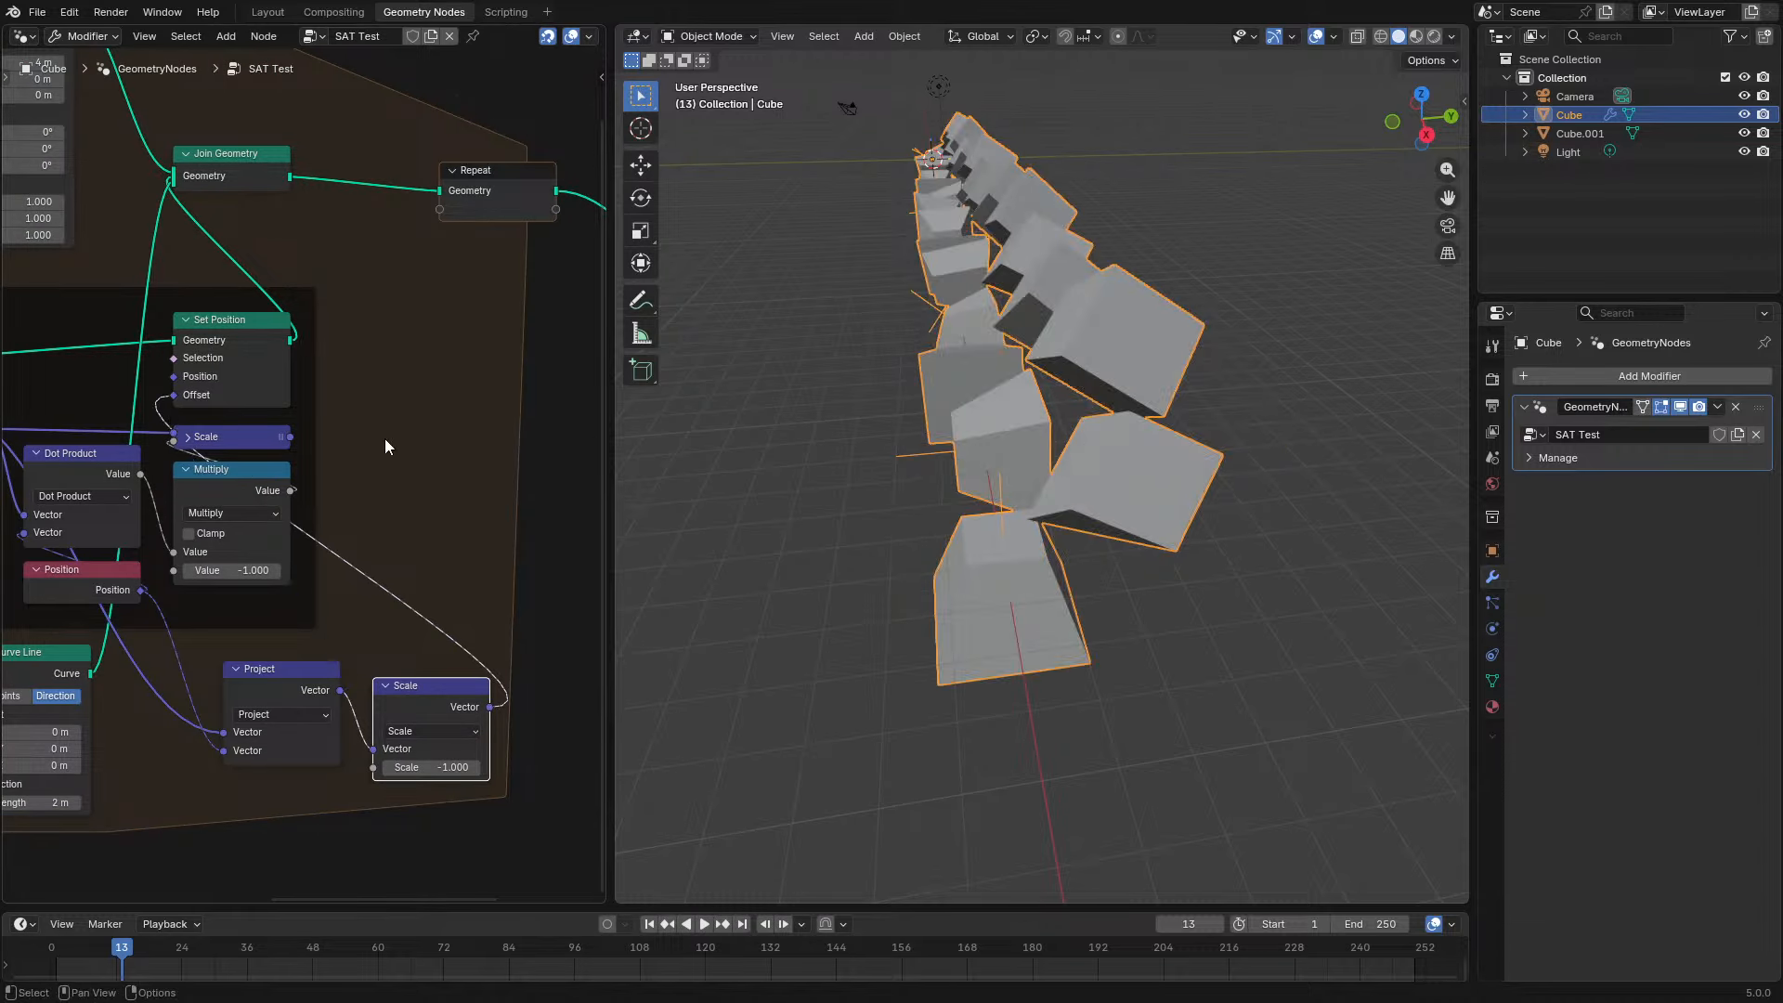
pyautogui.moveTo(1021, 500)
pyautogui.mouseDown(button='middle')
pyautogui.moveTo(1101, 438)
pyautogui.moveTo(1068, 440)
pyautogui.moveTo(1045, 483)
pyautogui.mouseUp(button='middle')
pyautogui.moveTo(136, 491); pyautogui.dragTo(285, 482, button='middle')
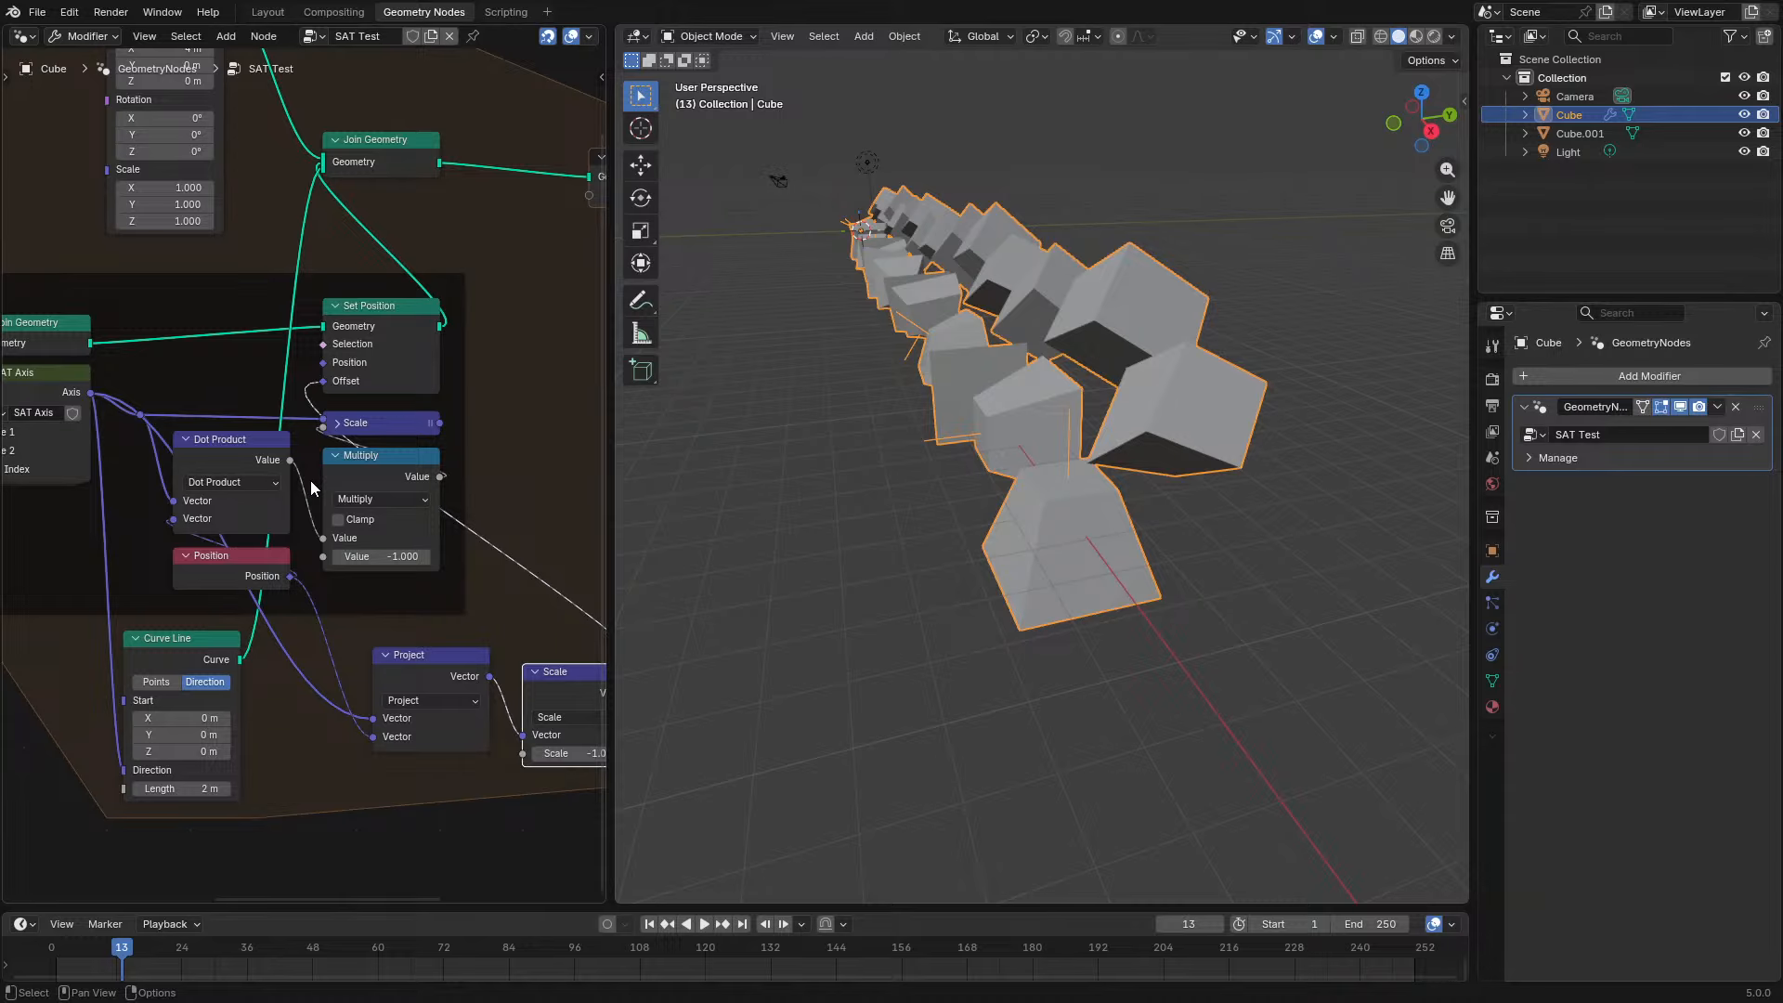
# Reconnect the original collapsed Scale node to Set Position's Offset and delete the added Project and Scale nodes
pyautogui.moveTo(442, 423); pyautogui.dragTo(323, 381)
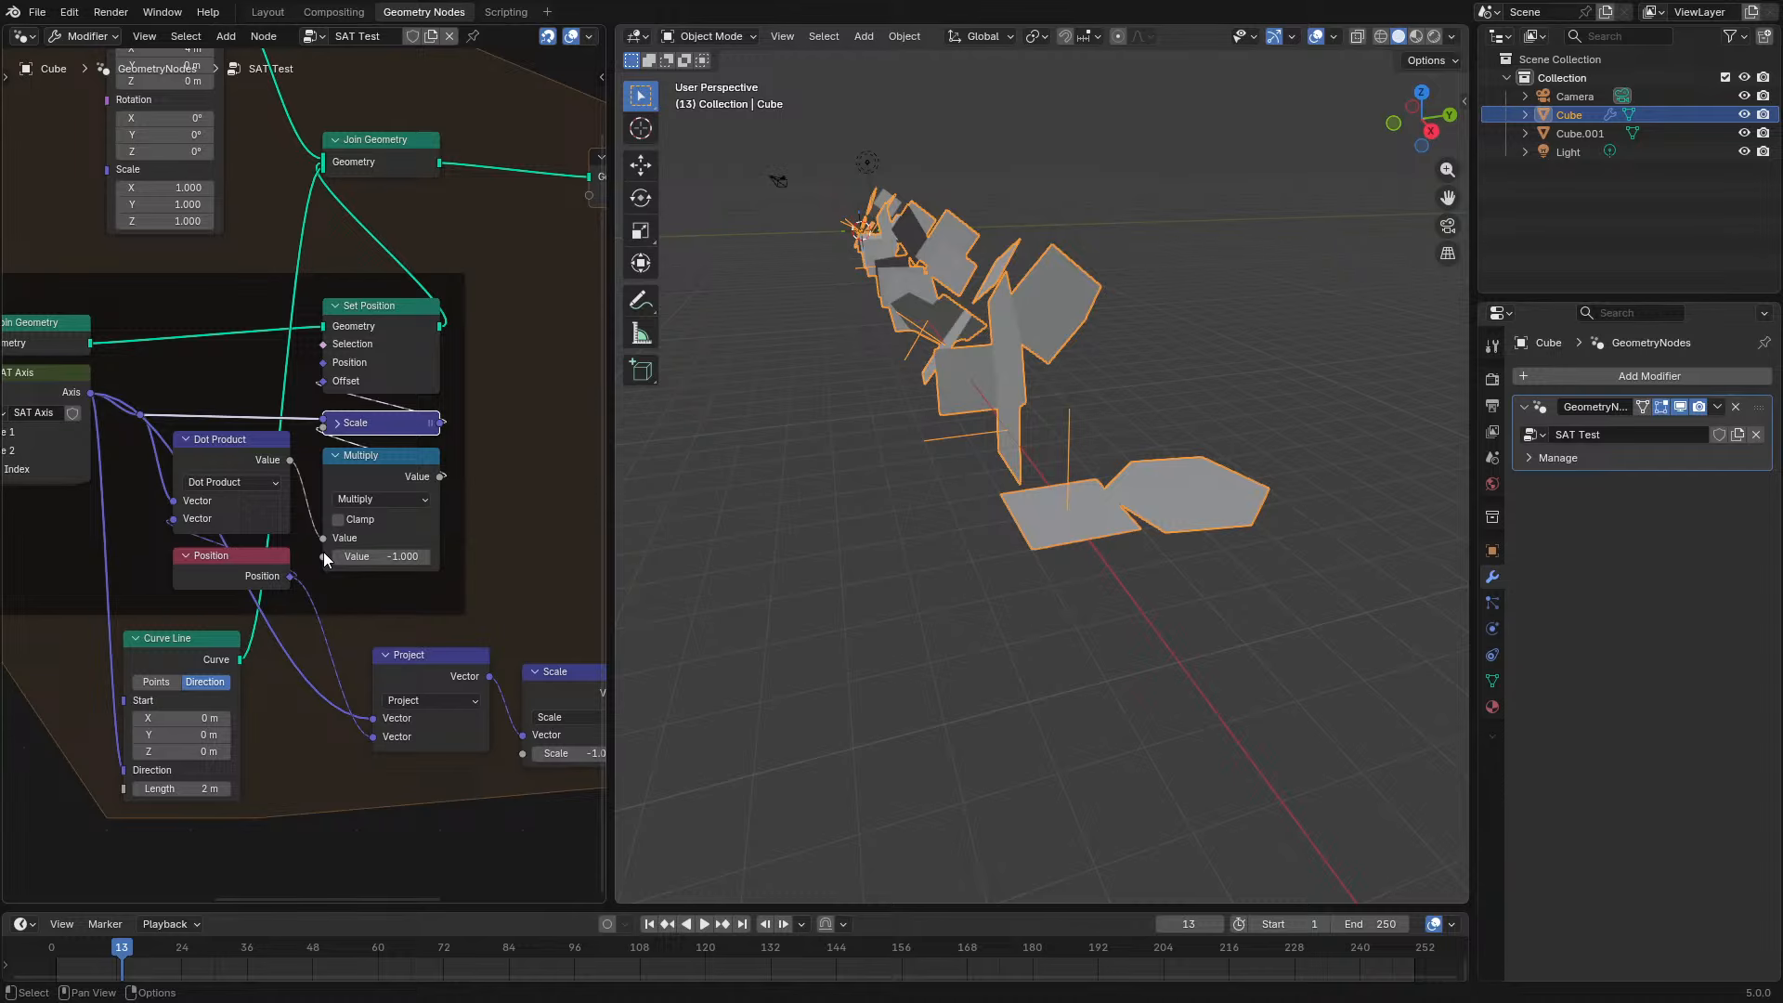
pyautogui.moveTo(397, 797); pyautogui.dragTo(578, 673)
pyautogui.press('x')
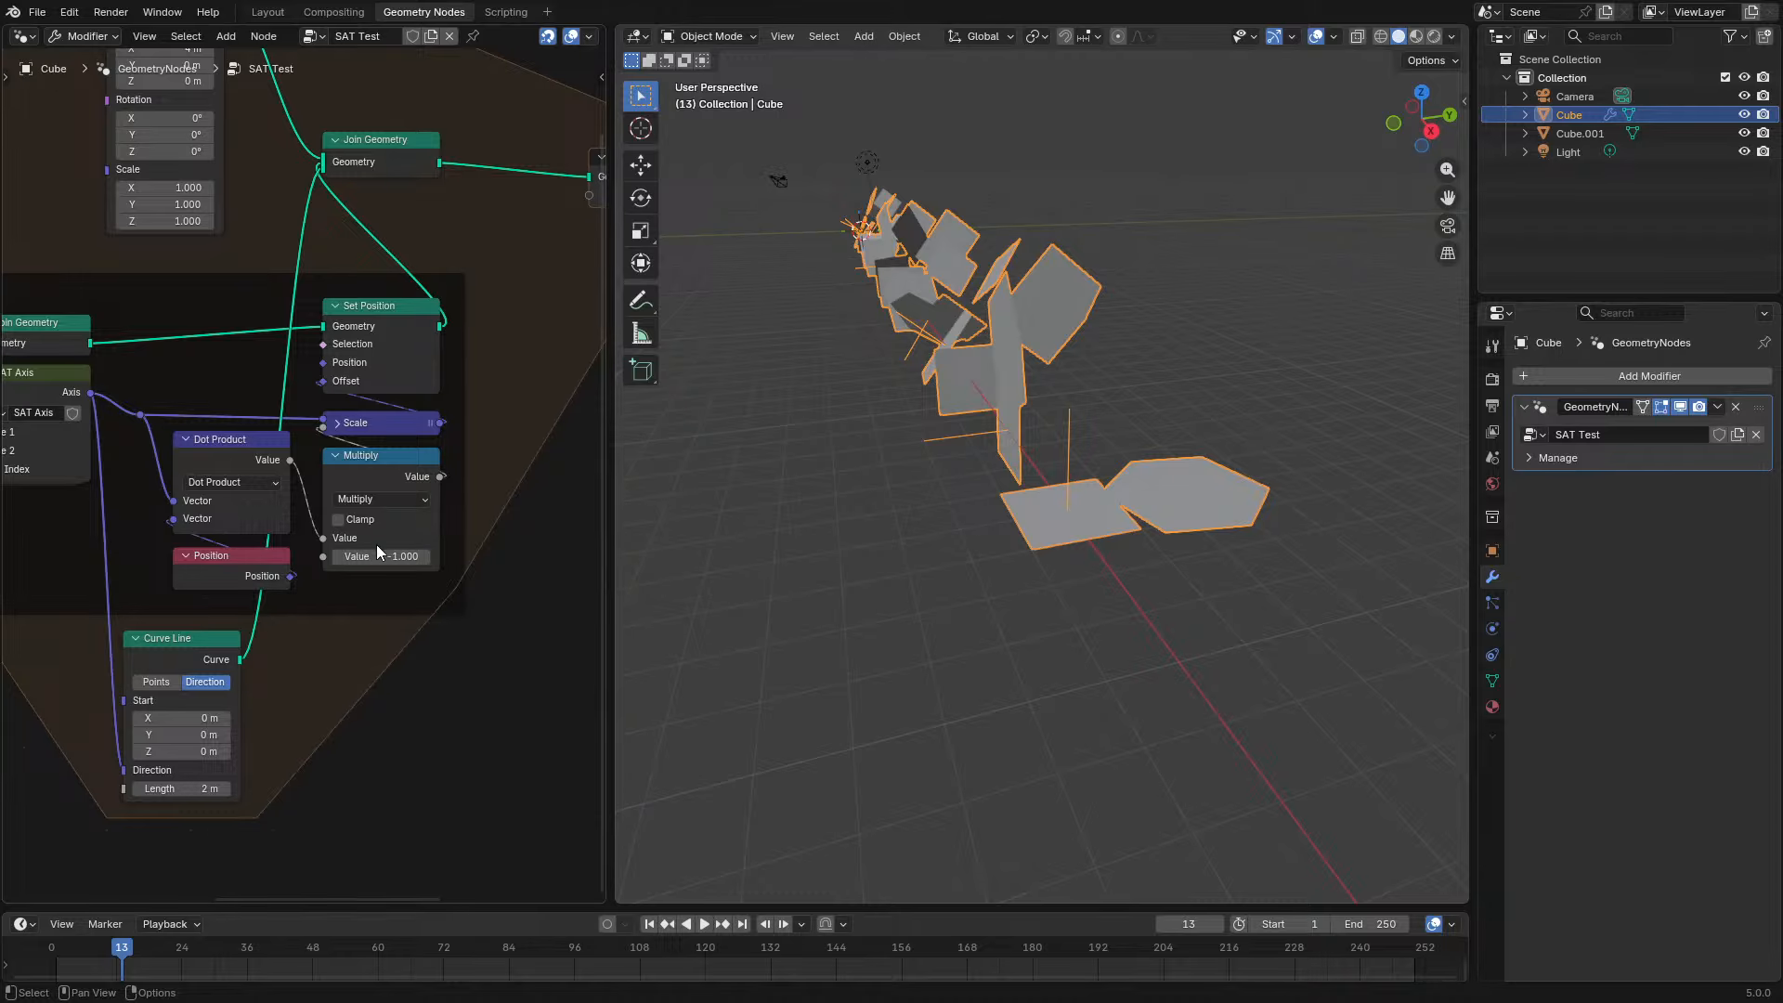
pyautogui.scroll(1, 376, 544)
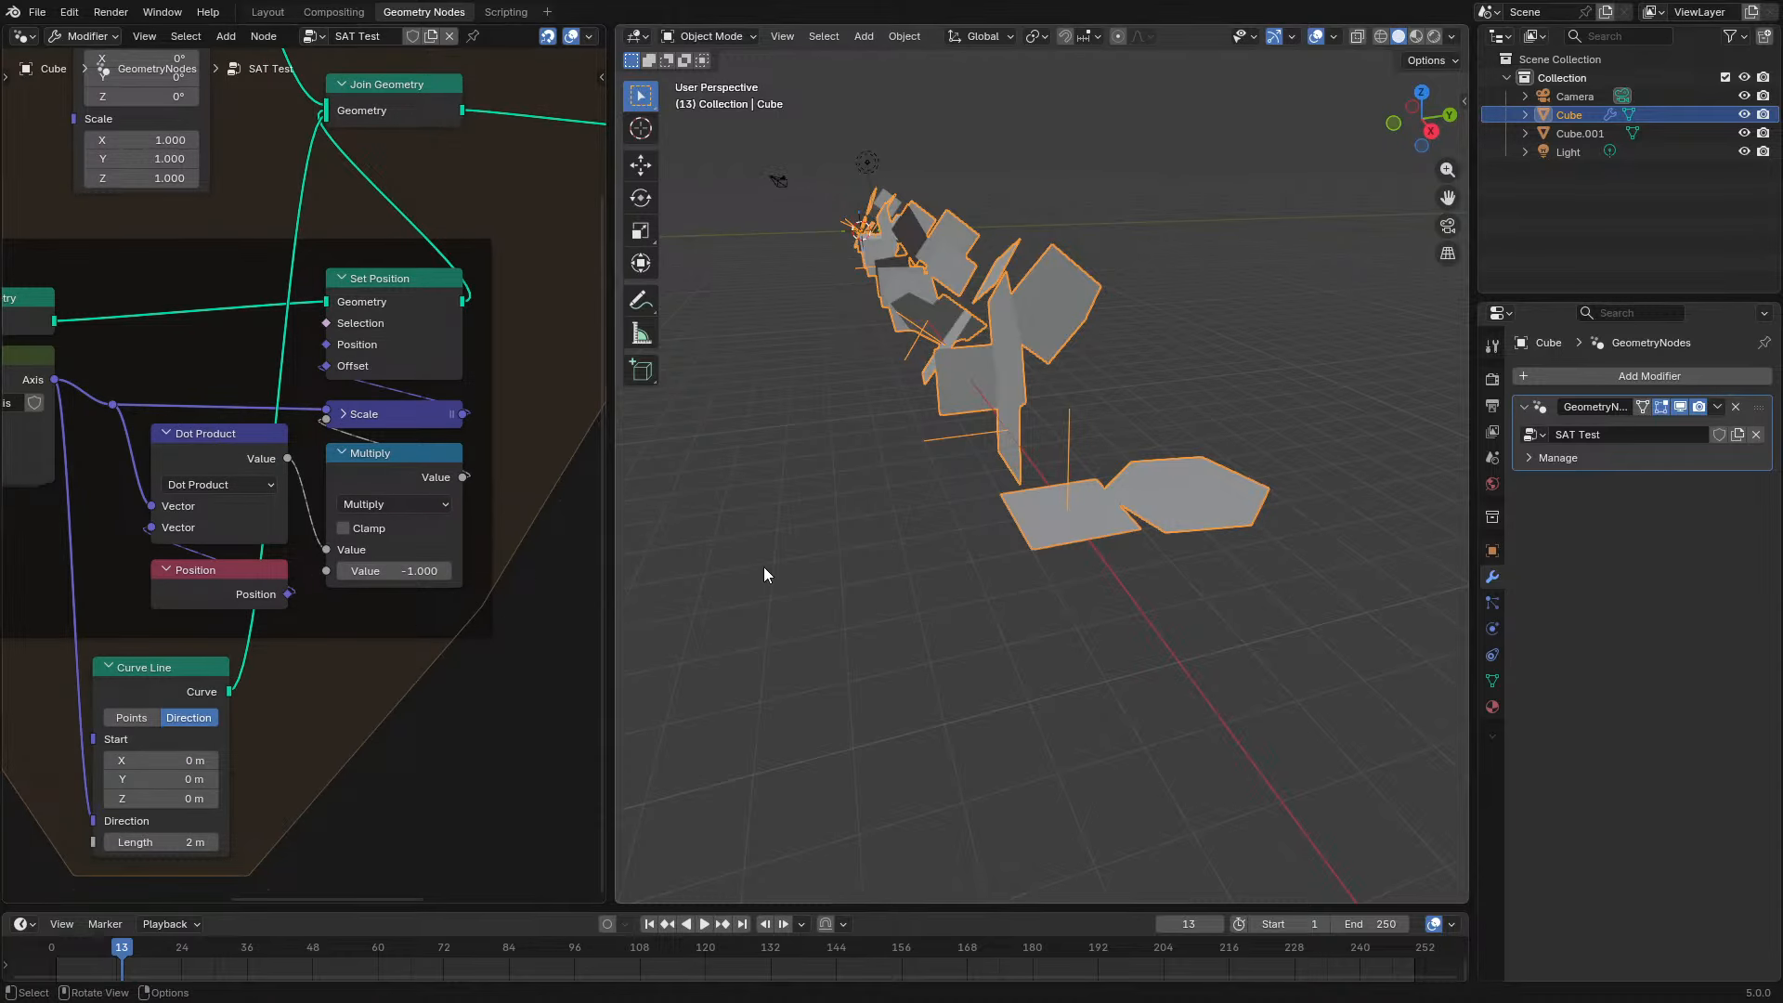
pyautogui.moveTo(1012, 560)
pyautogui.mouseDown(button='middle')
pyautogui.moveTo(989, 575)
pyautogui.moveTo(1030, 561)
pyautogui.mouseUp(button='middle')
pyautogui.scroll(3, 990, 576)
pyautogui.scroll(-3, 990, 576)
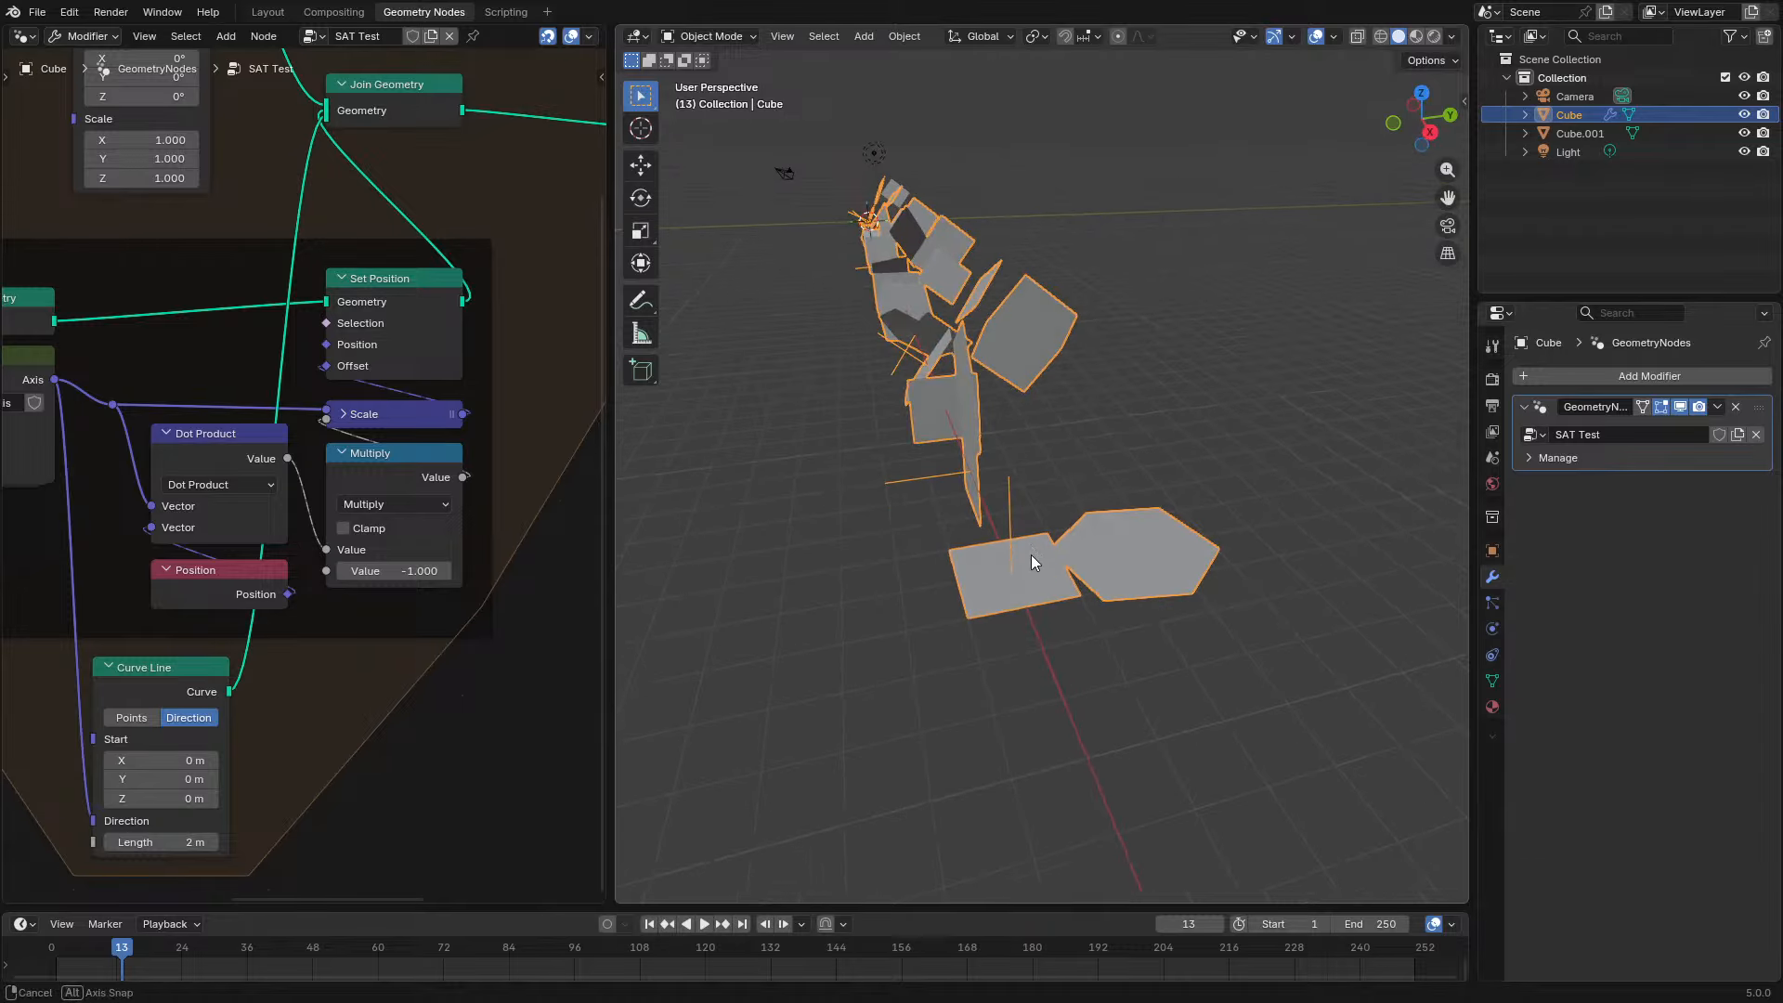
pyautogui.scroll(3, 1031, 560)
pyautogui.scroll(-3, 1029, 554)
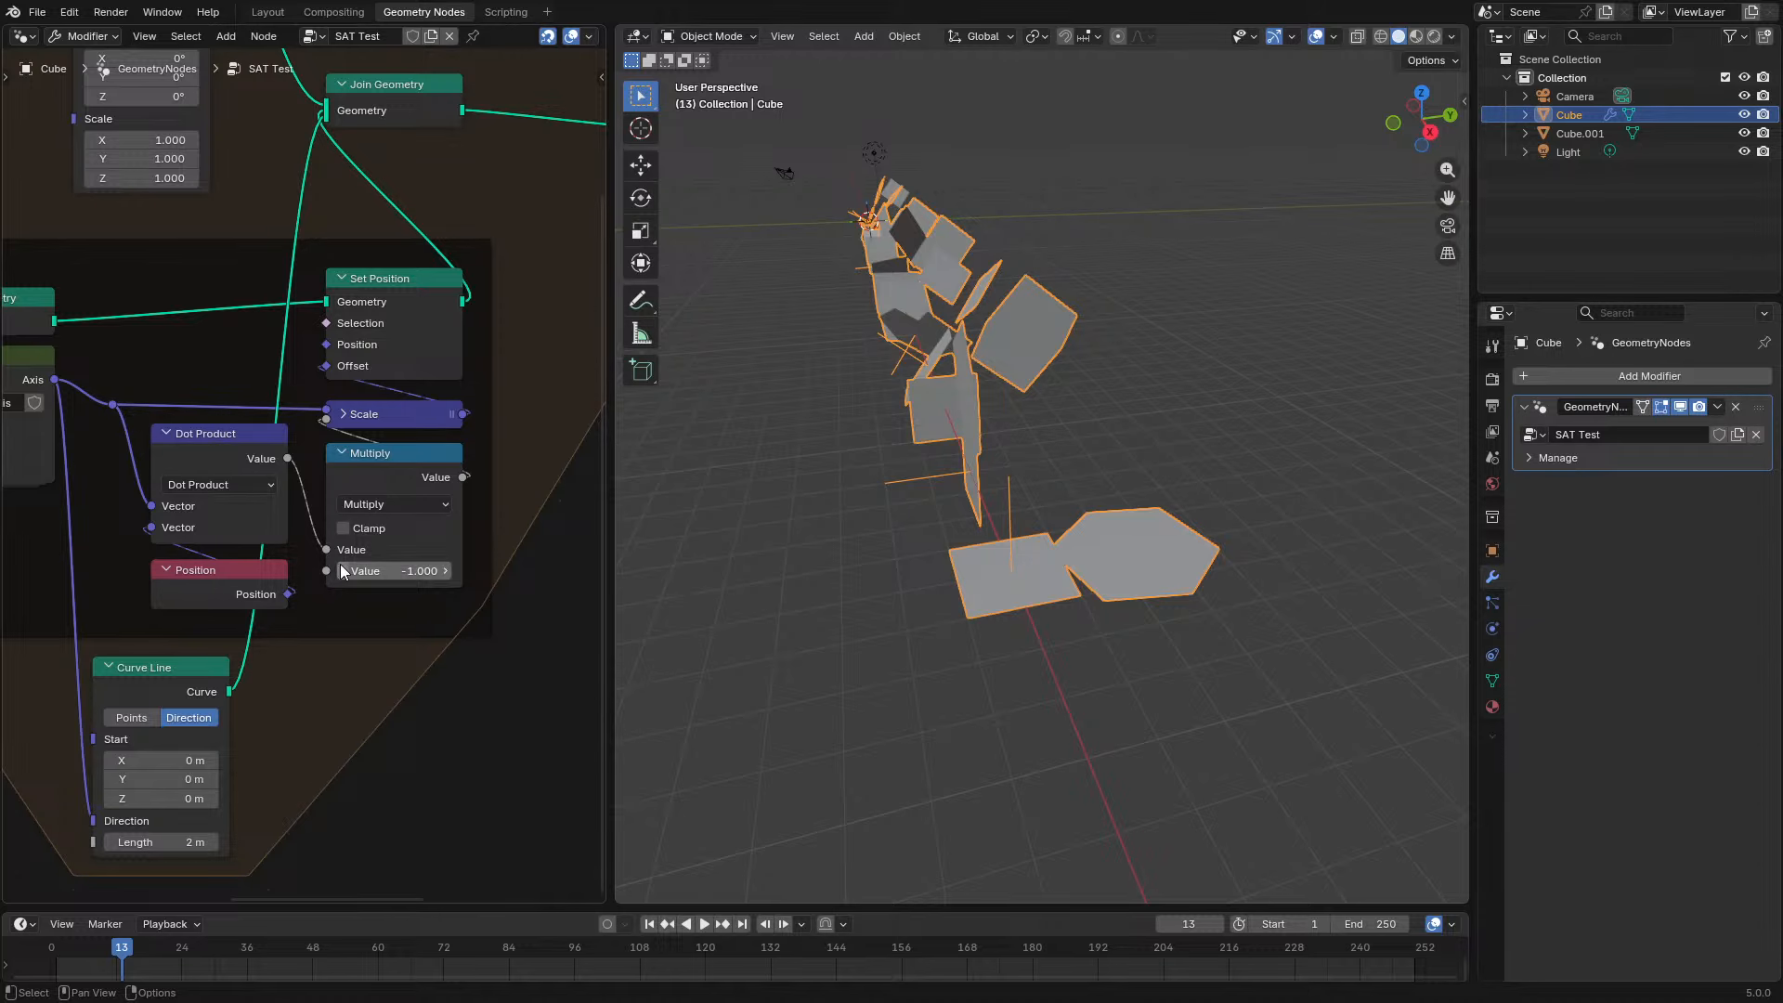
# Line up the Curve Line node directly beneath the Position node
pyautogui.scroll(5, 1160, 618)
pyautogui.scroll(-5, 1160, 613)
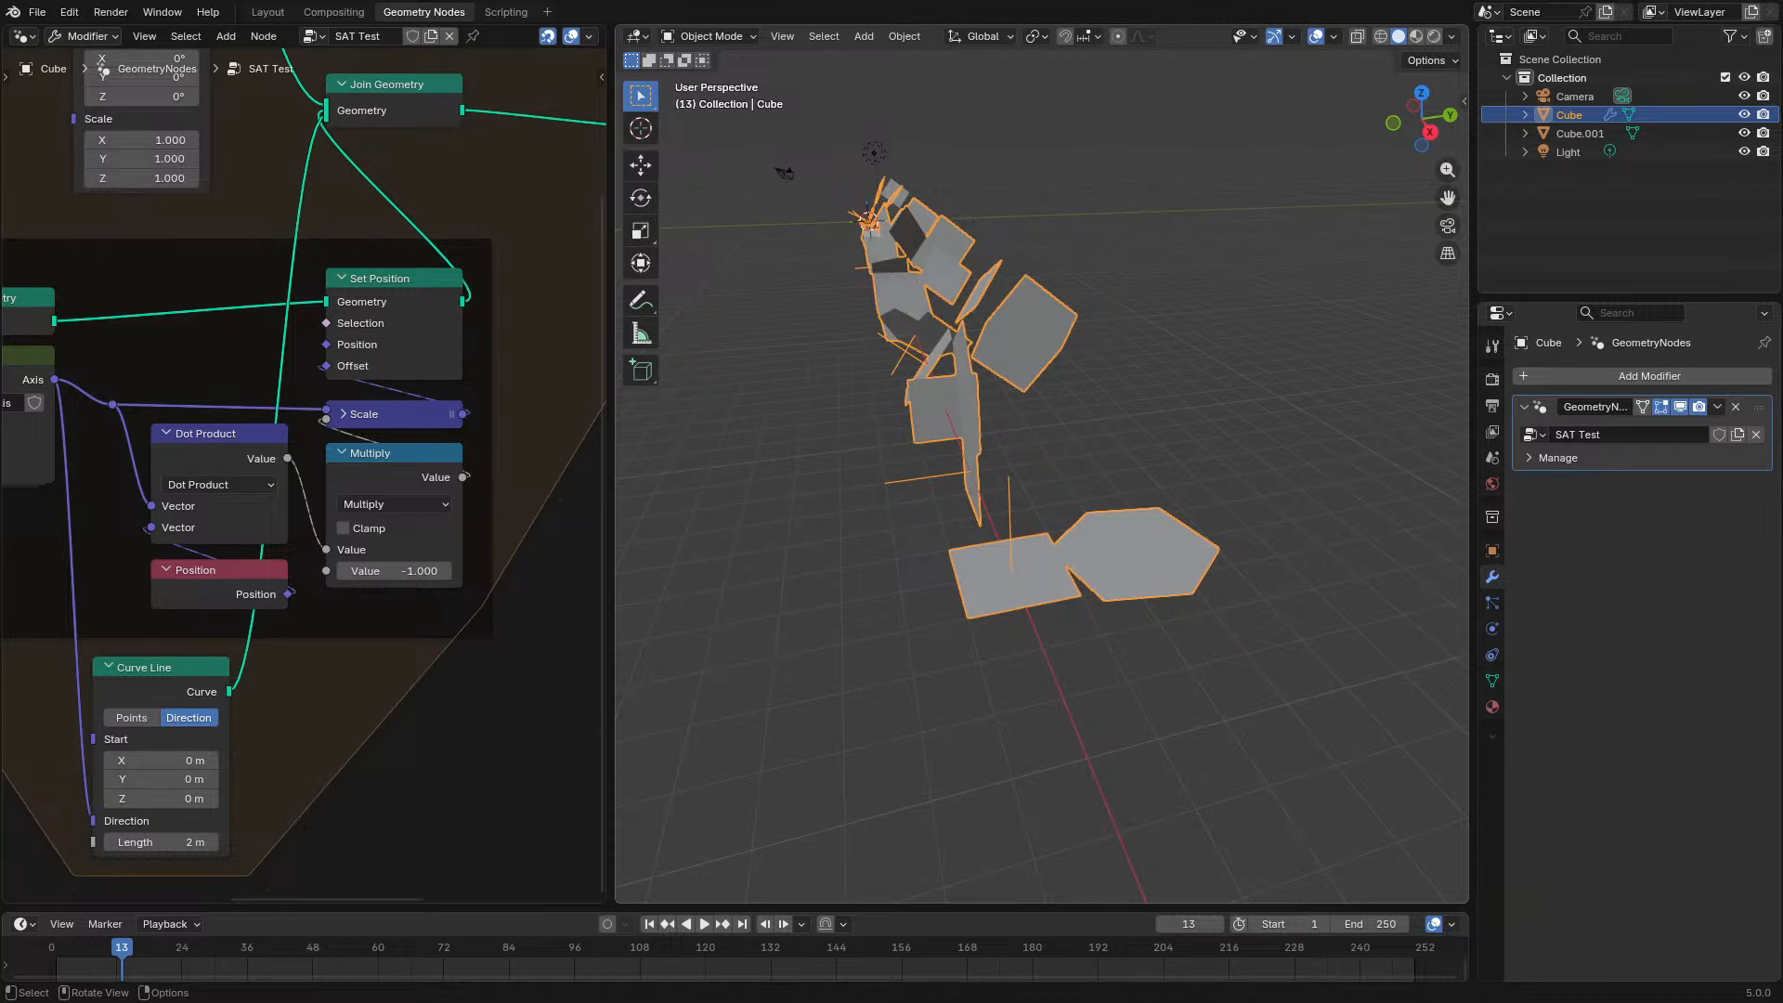
pyautogui.keyDown('ctrl'); pyautogui.moveTo(974, 603); pyautogui.dragTo(999, 568, button='middle'); pyautogui.keyUp('ctrl')
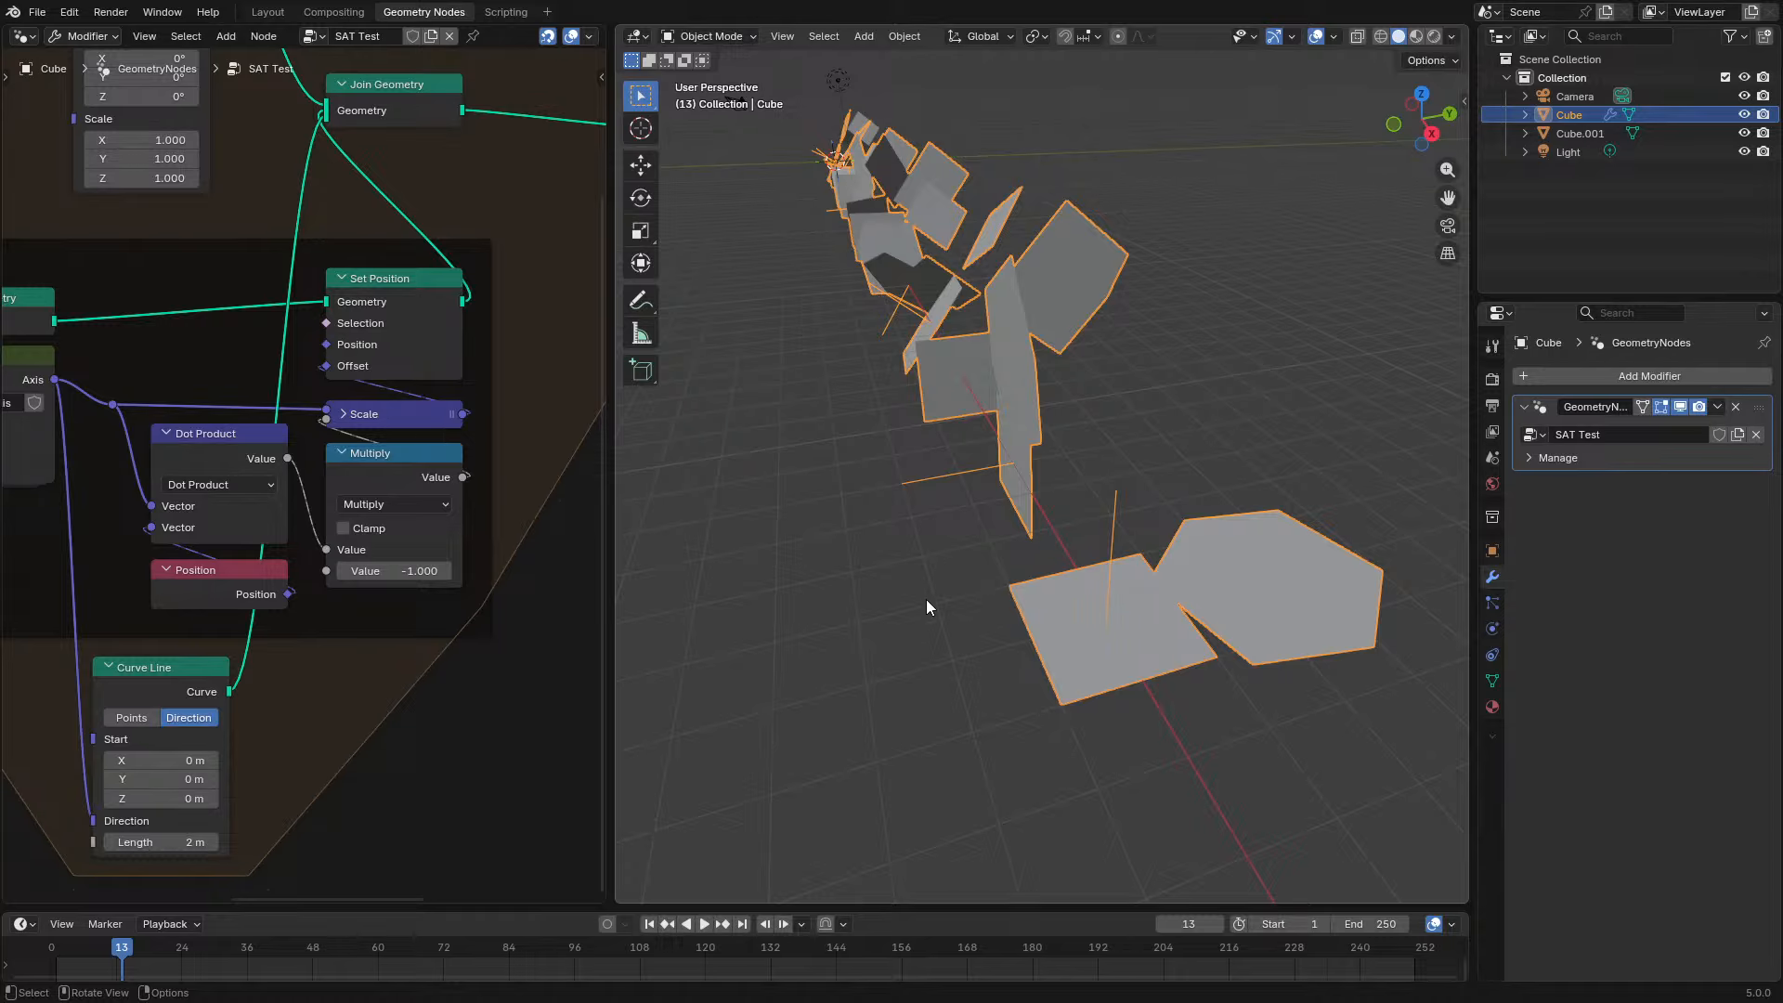
pyautogui.moveTo(172, 693); pyautogui.dragTo(228, 674)
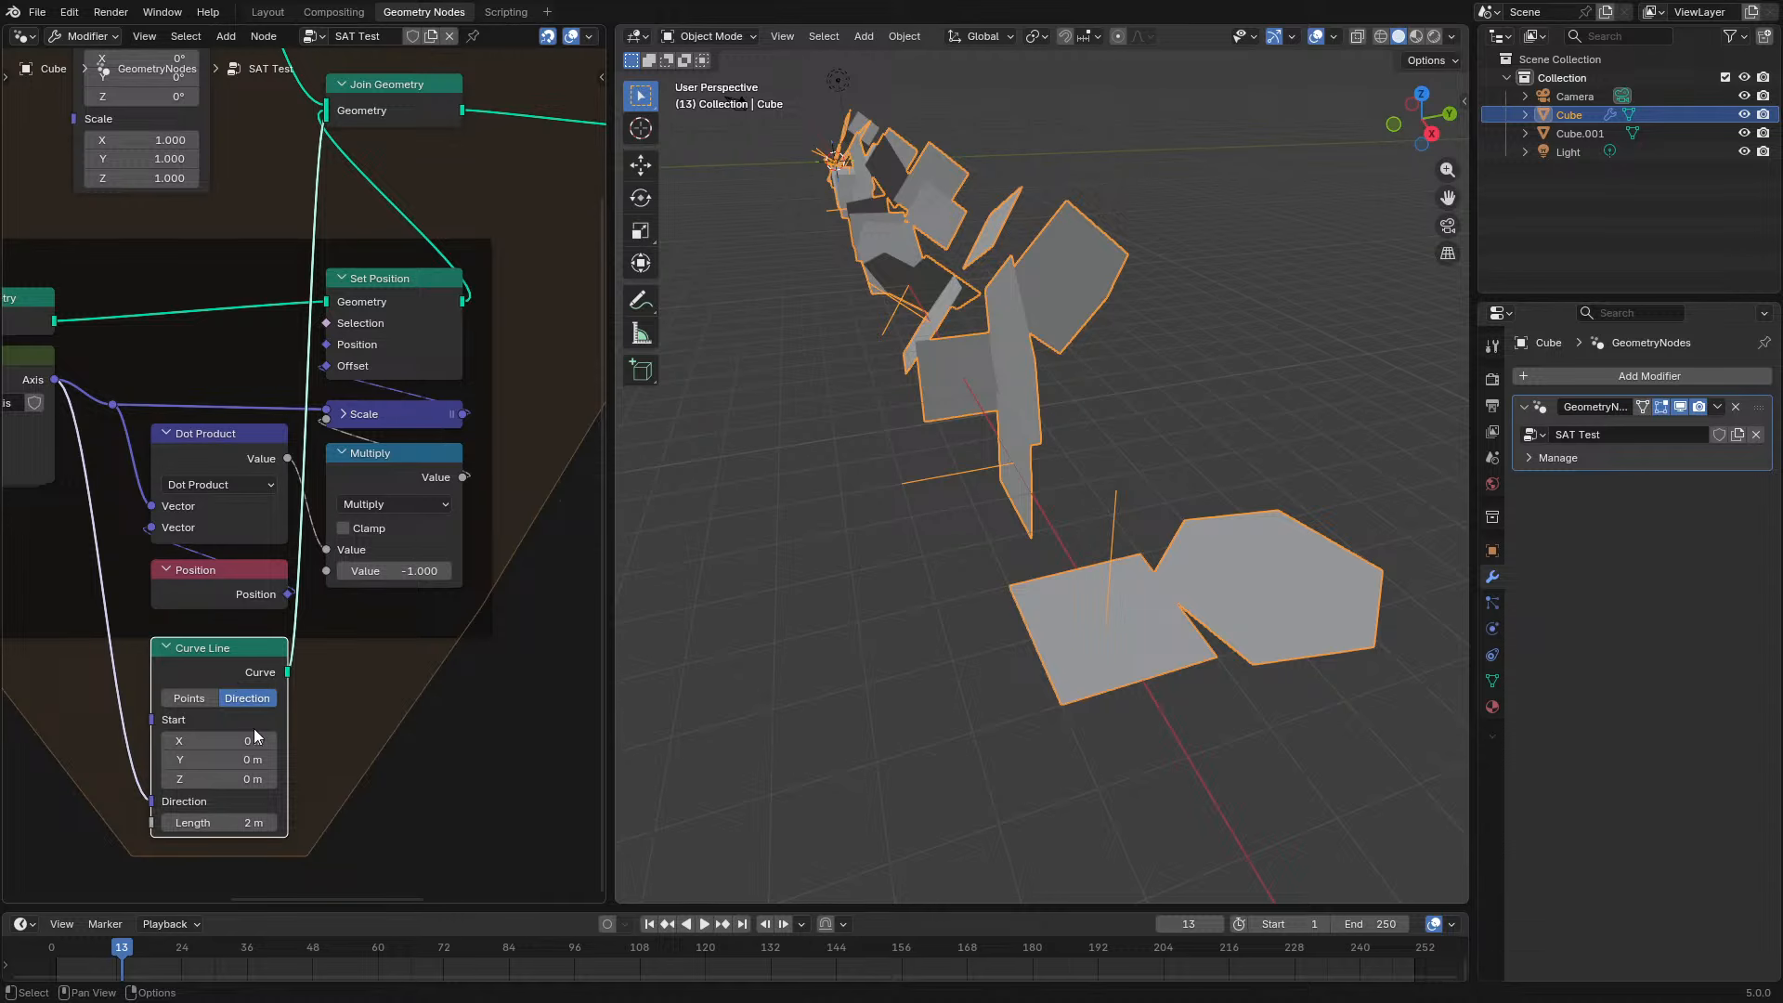
pyautogui.moveTo(200, 823); pyautogui.dragTo(390, 823)
pyautogui.press('Escape')
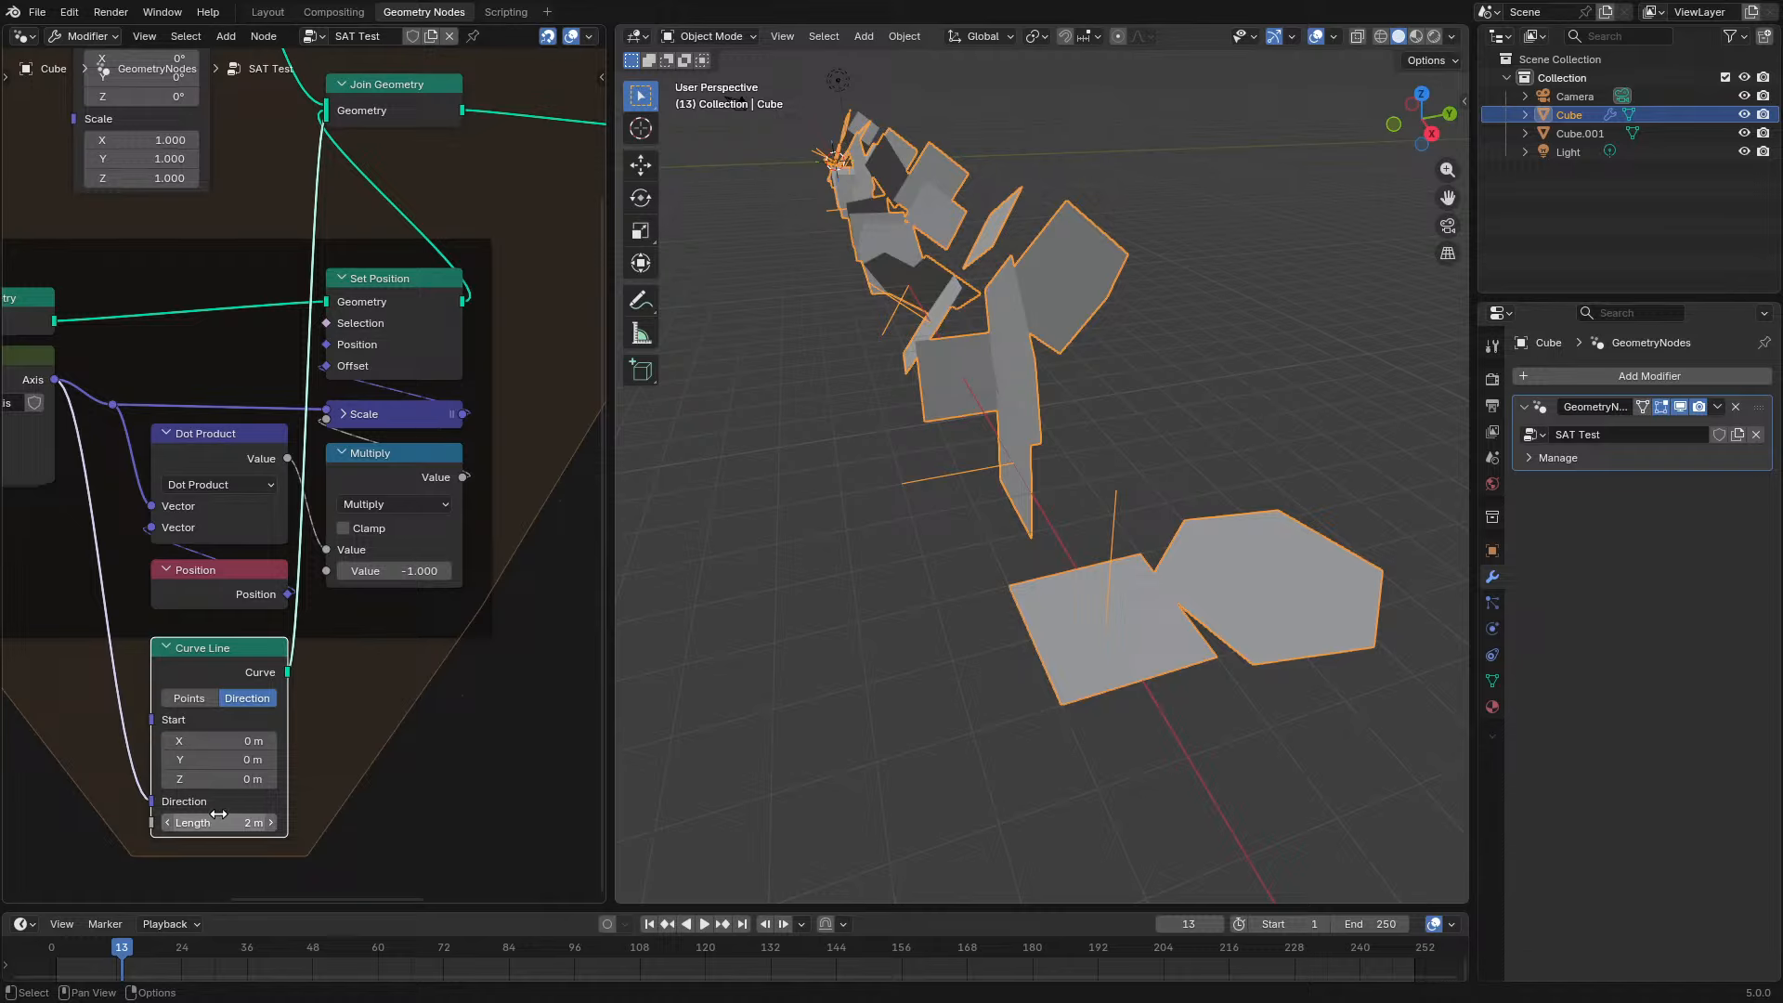
# Set the Multiply node's value to 0 and view the unflattened cube pairs
pyautogui.moveTo(413, 570)
pyautogui.mouseDown()
pyautogui.moveTo(394, 570)
pyautogui.moveTo(416, 571)
pyautogui.mouseUp()
pyautogui.moveTo(394, 570); pyautogui.dragTo(511, 570)
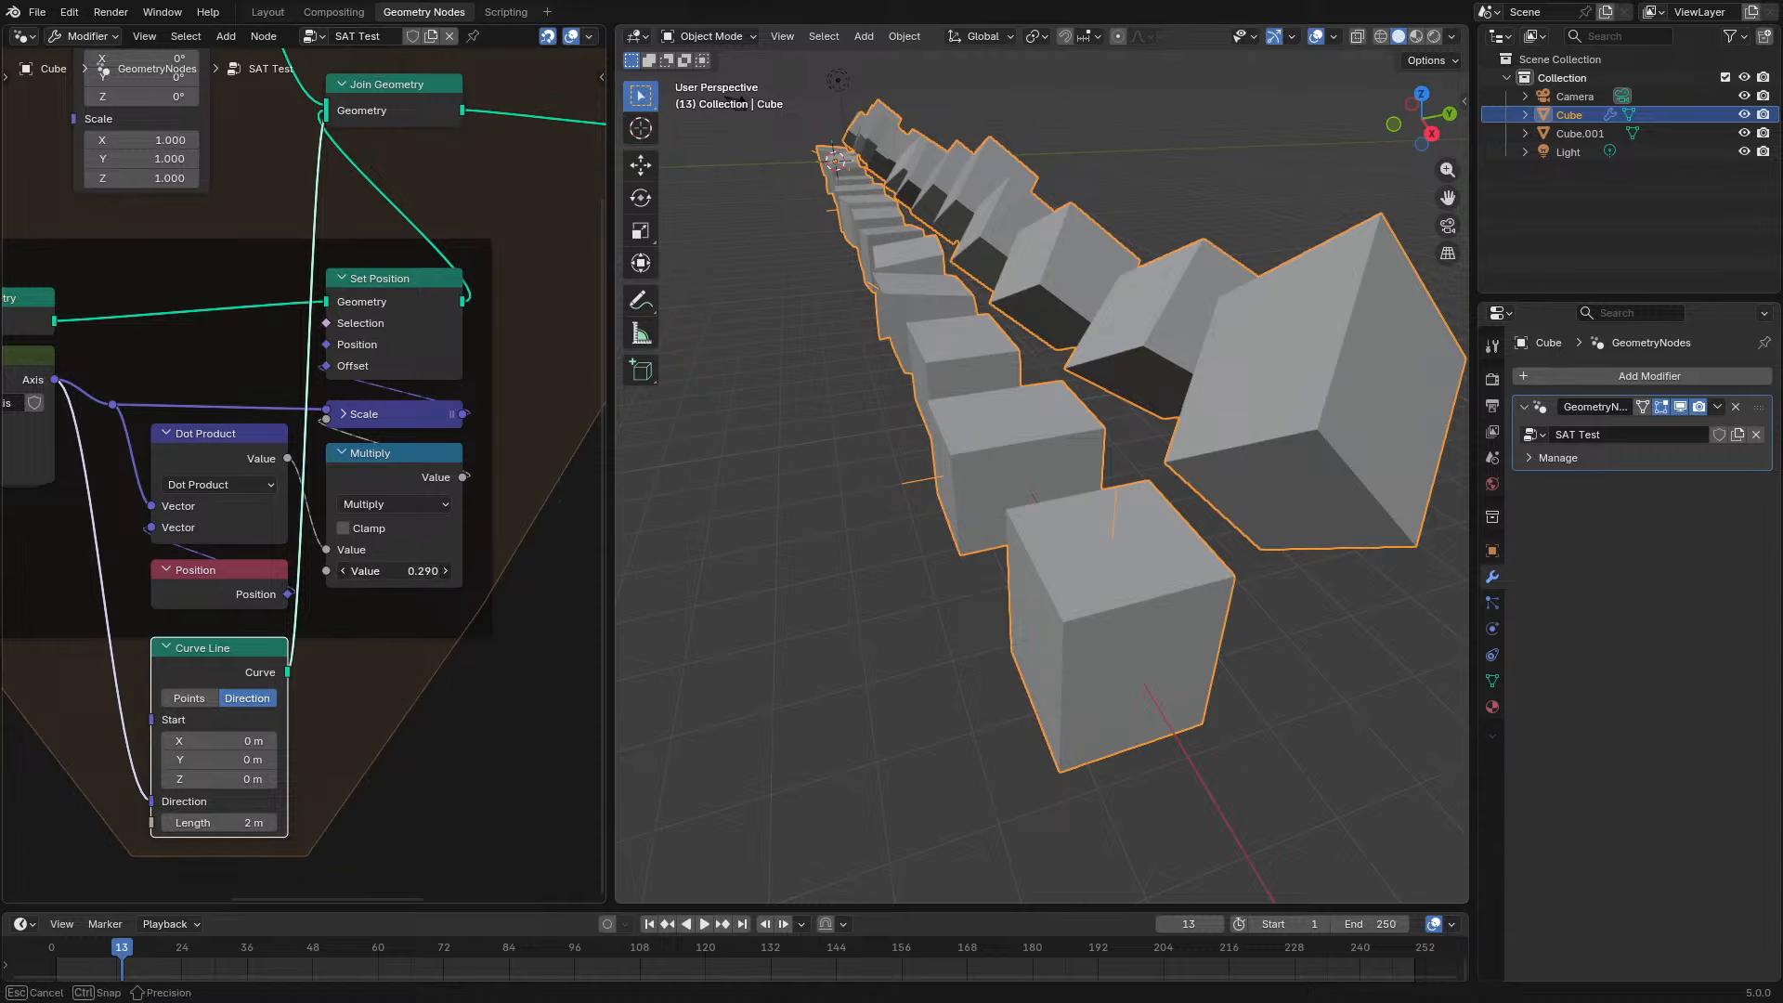
pyautogui.click(390, 571)
pyautogui.write('0')
pyautogui.press('Return')
pyautogui.moveTo(1241, 464); pyautogui.dragTo(1109, 507, button='middle')
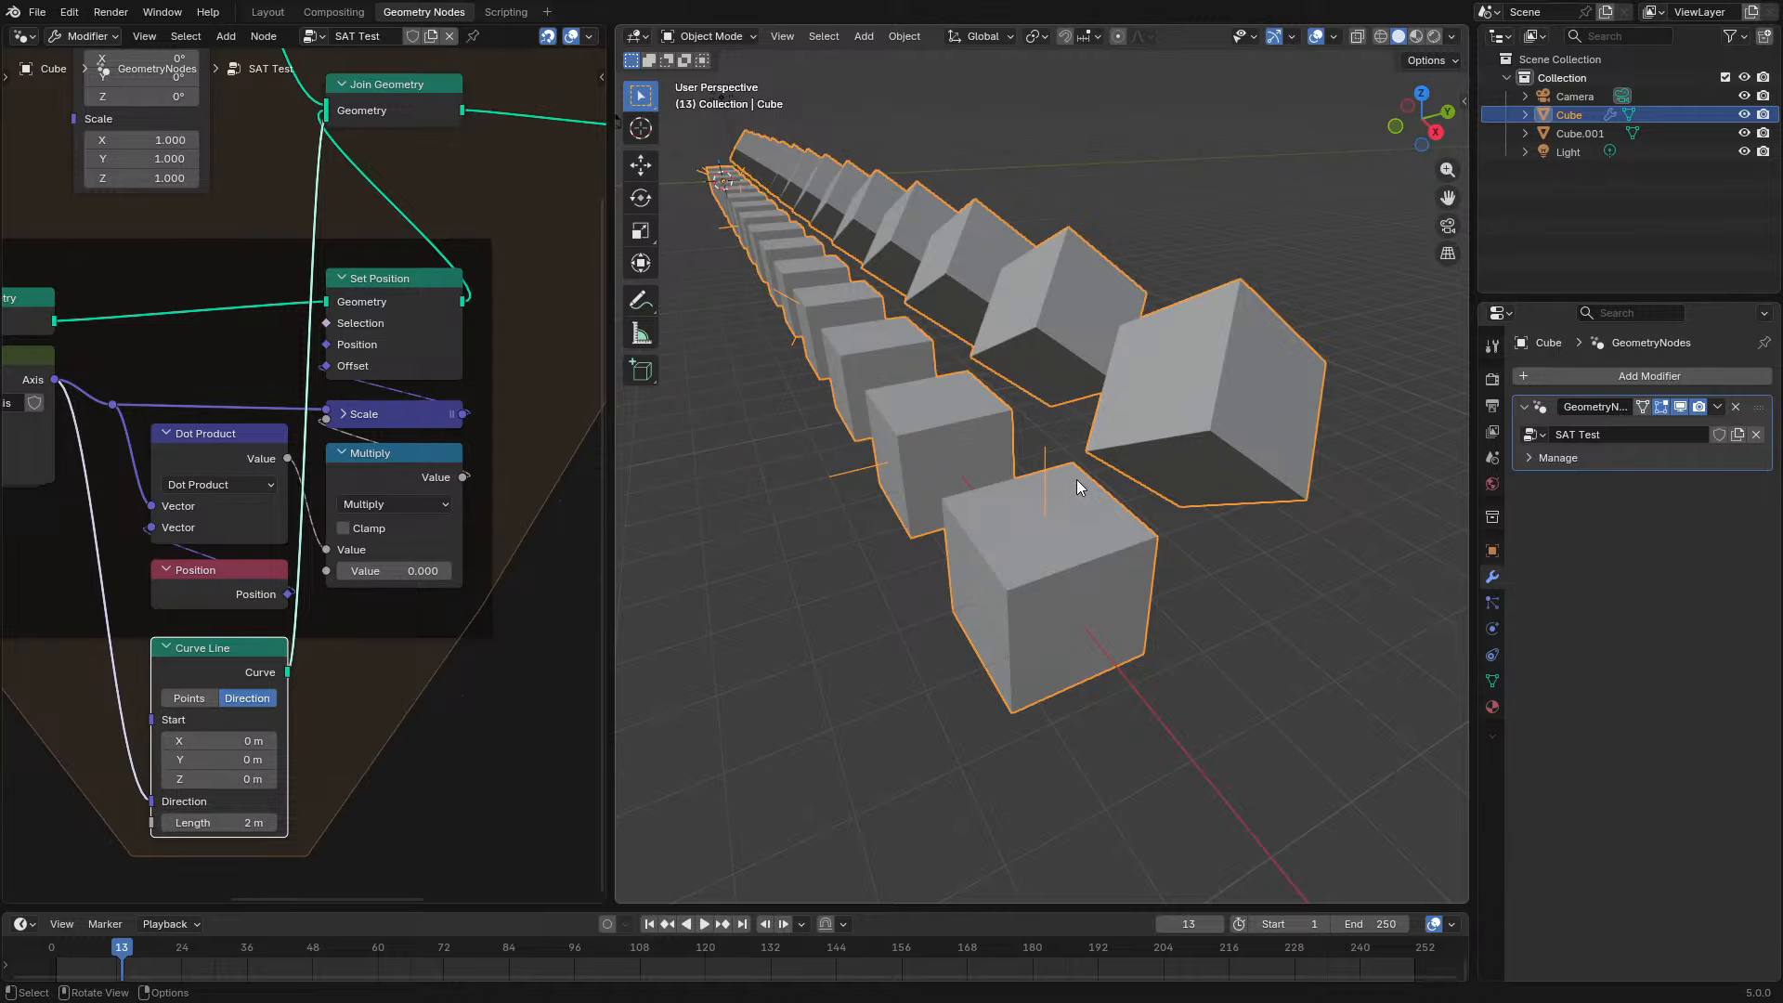
# Try a Multiply value of 1, and restore the value to -1
pyautogui.click(394, 571)
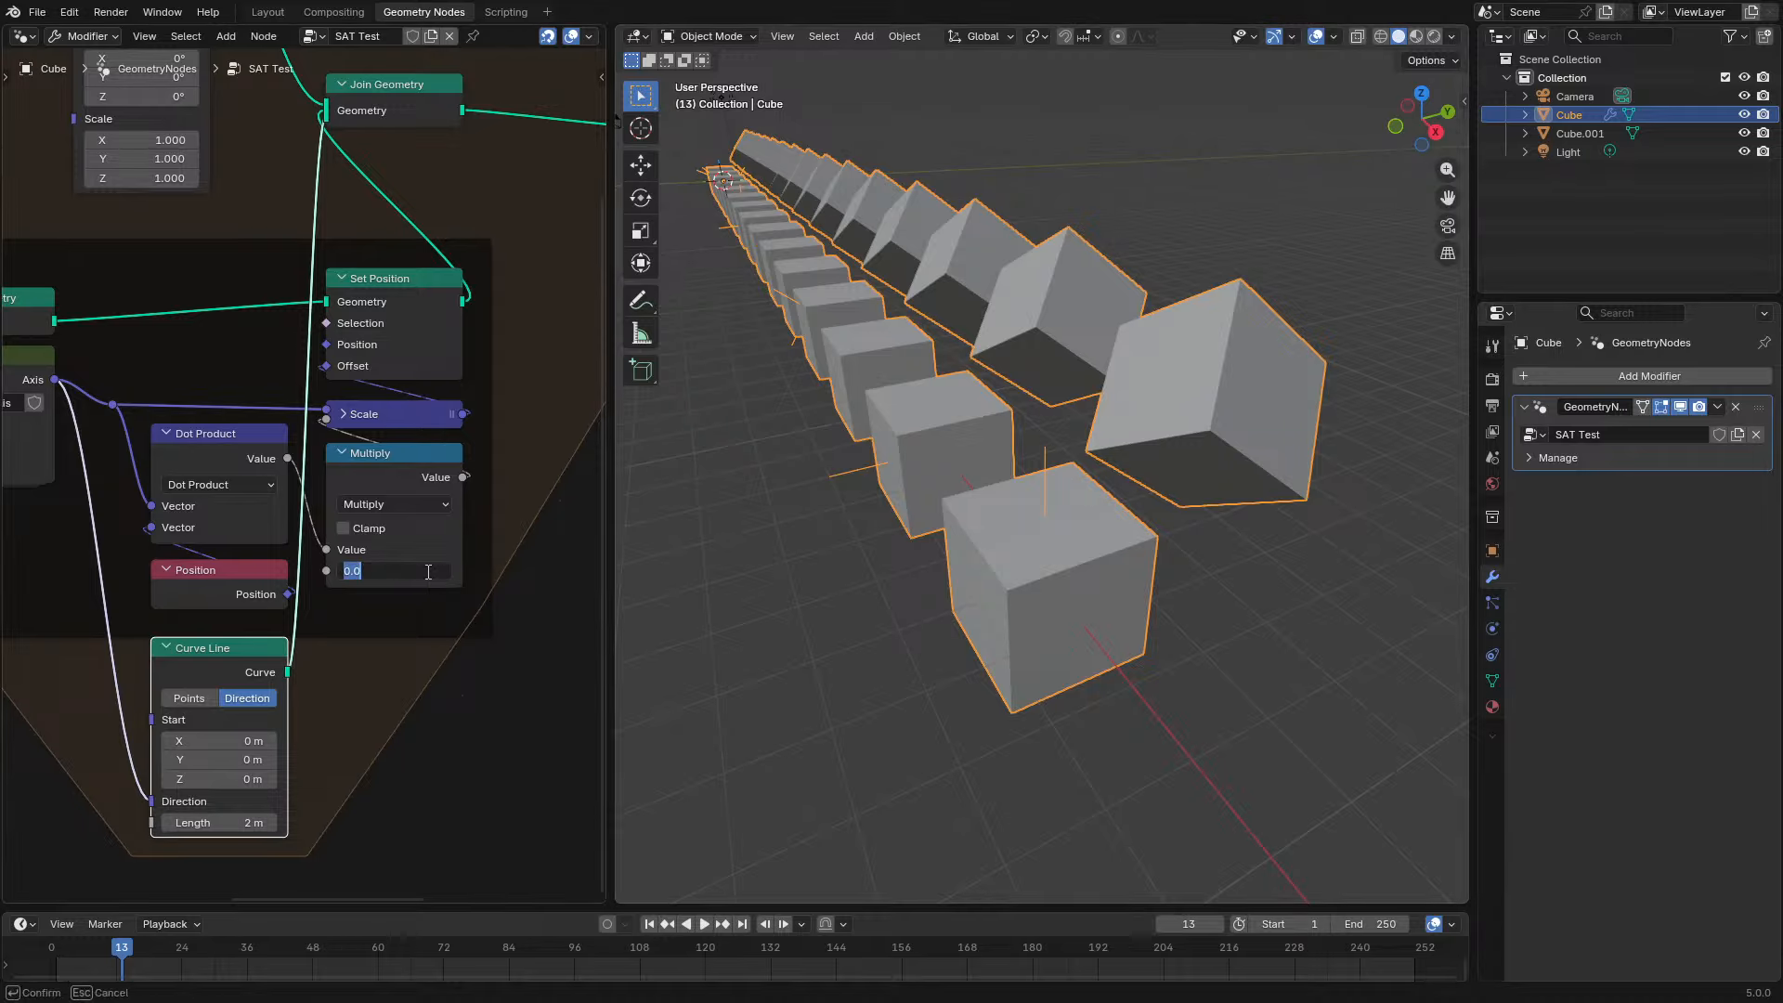
pyautogui.write('1')
pyautogui.press('Return')
pyautogui.click(400, 577)
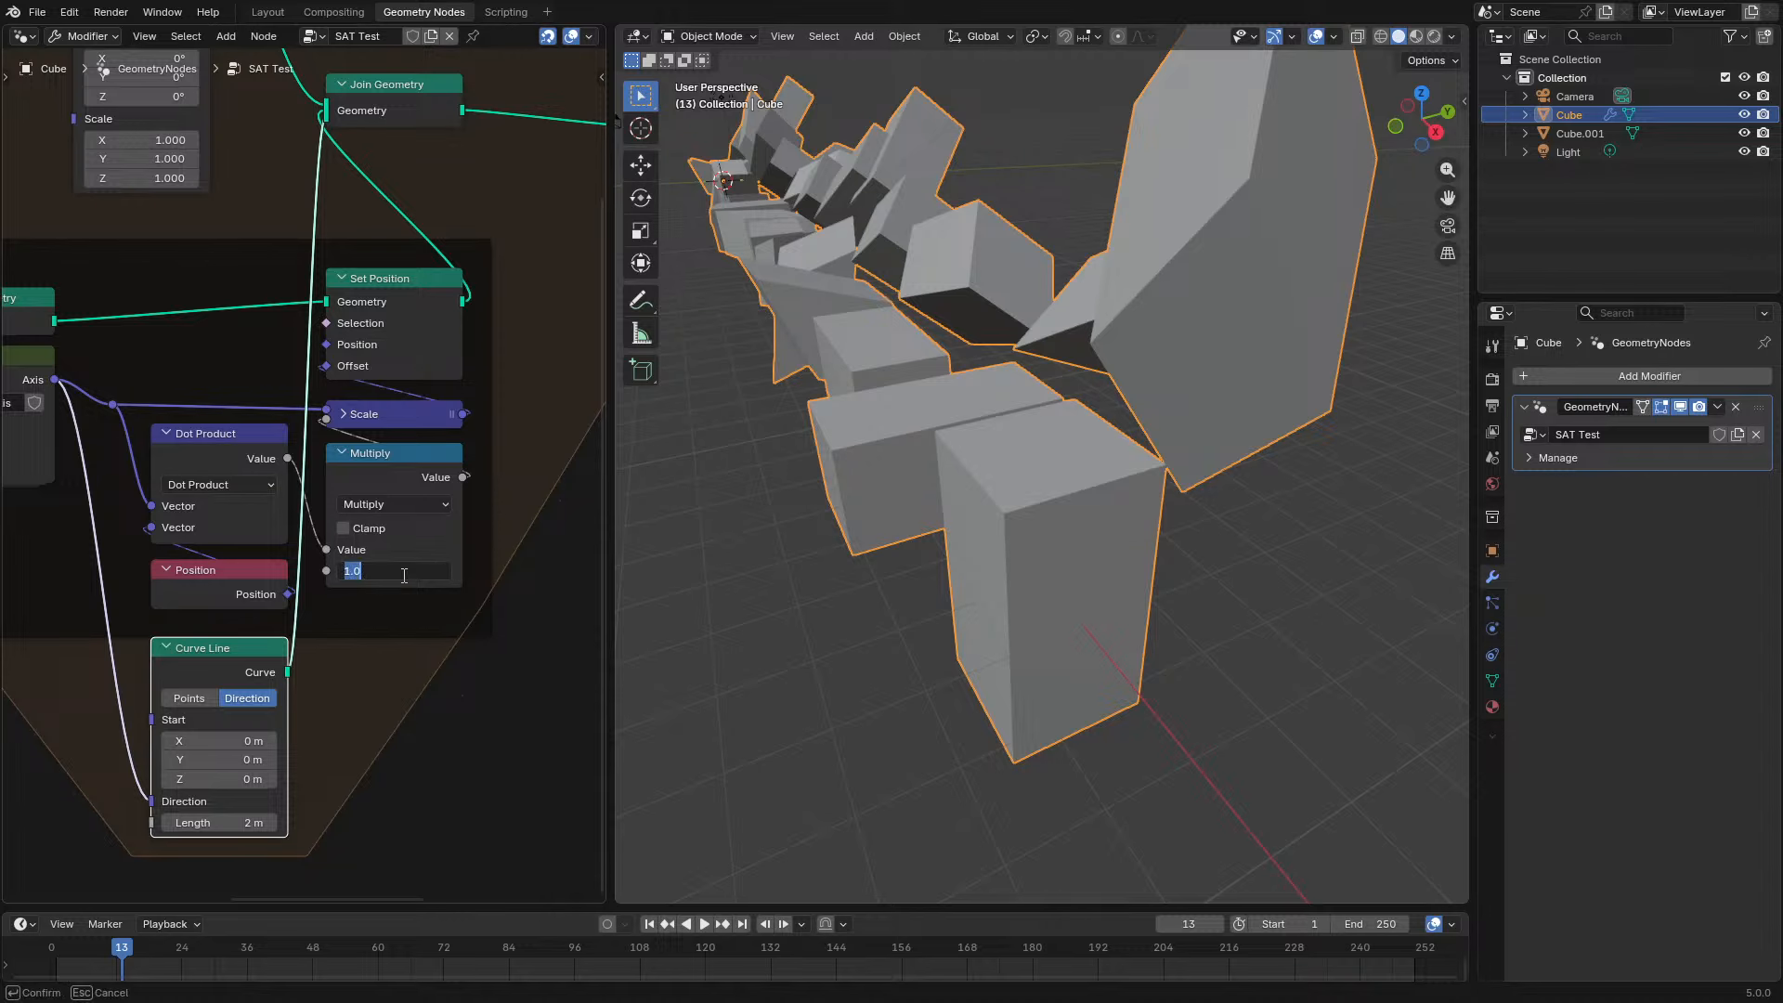
pyautogui.write('-1')
pyautogui.press('Return')
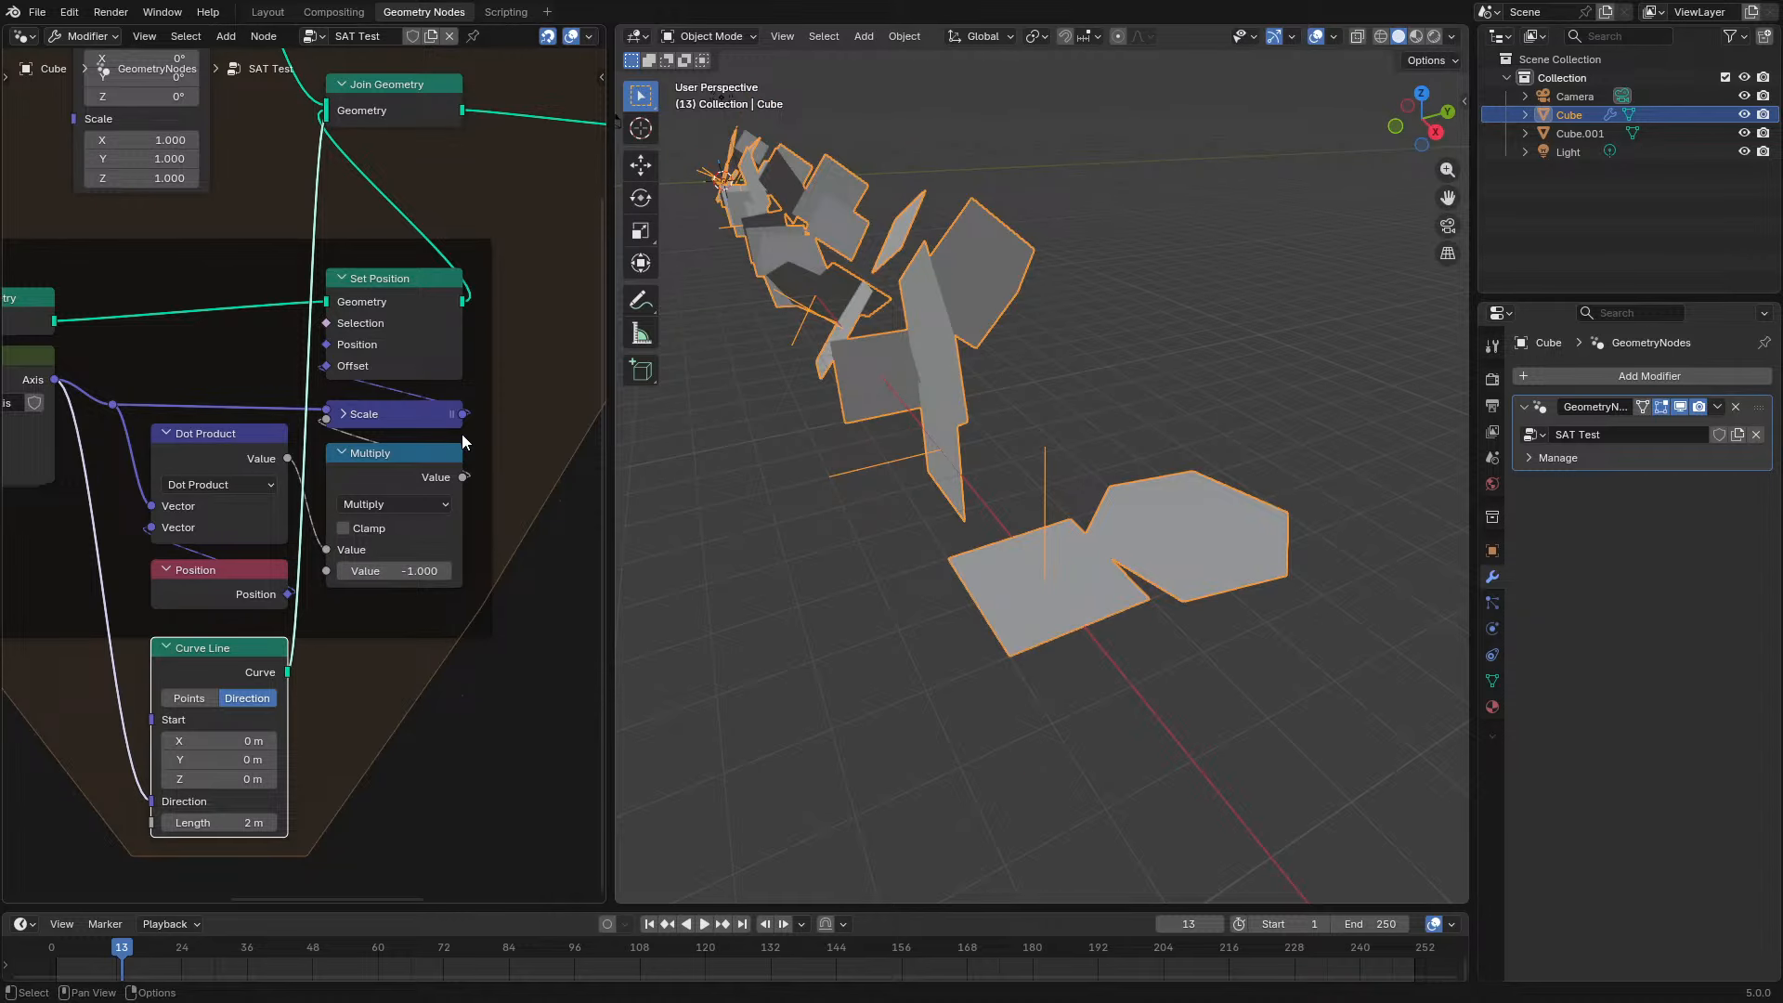
# Add a Vector Math Subtract node fed by the collapsed Scale node and Position, and connect its output to Set Position's Offset
pyautogui.click(436, 415)
pyautogui.hotkey('shift', 'a')
pyautogui.write('subtr')
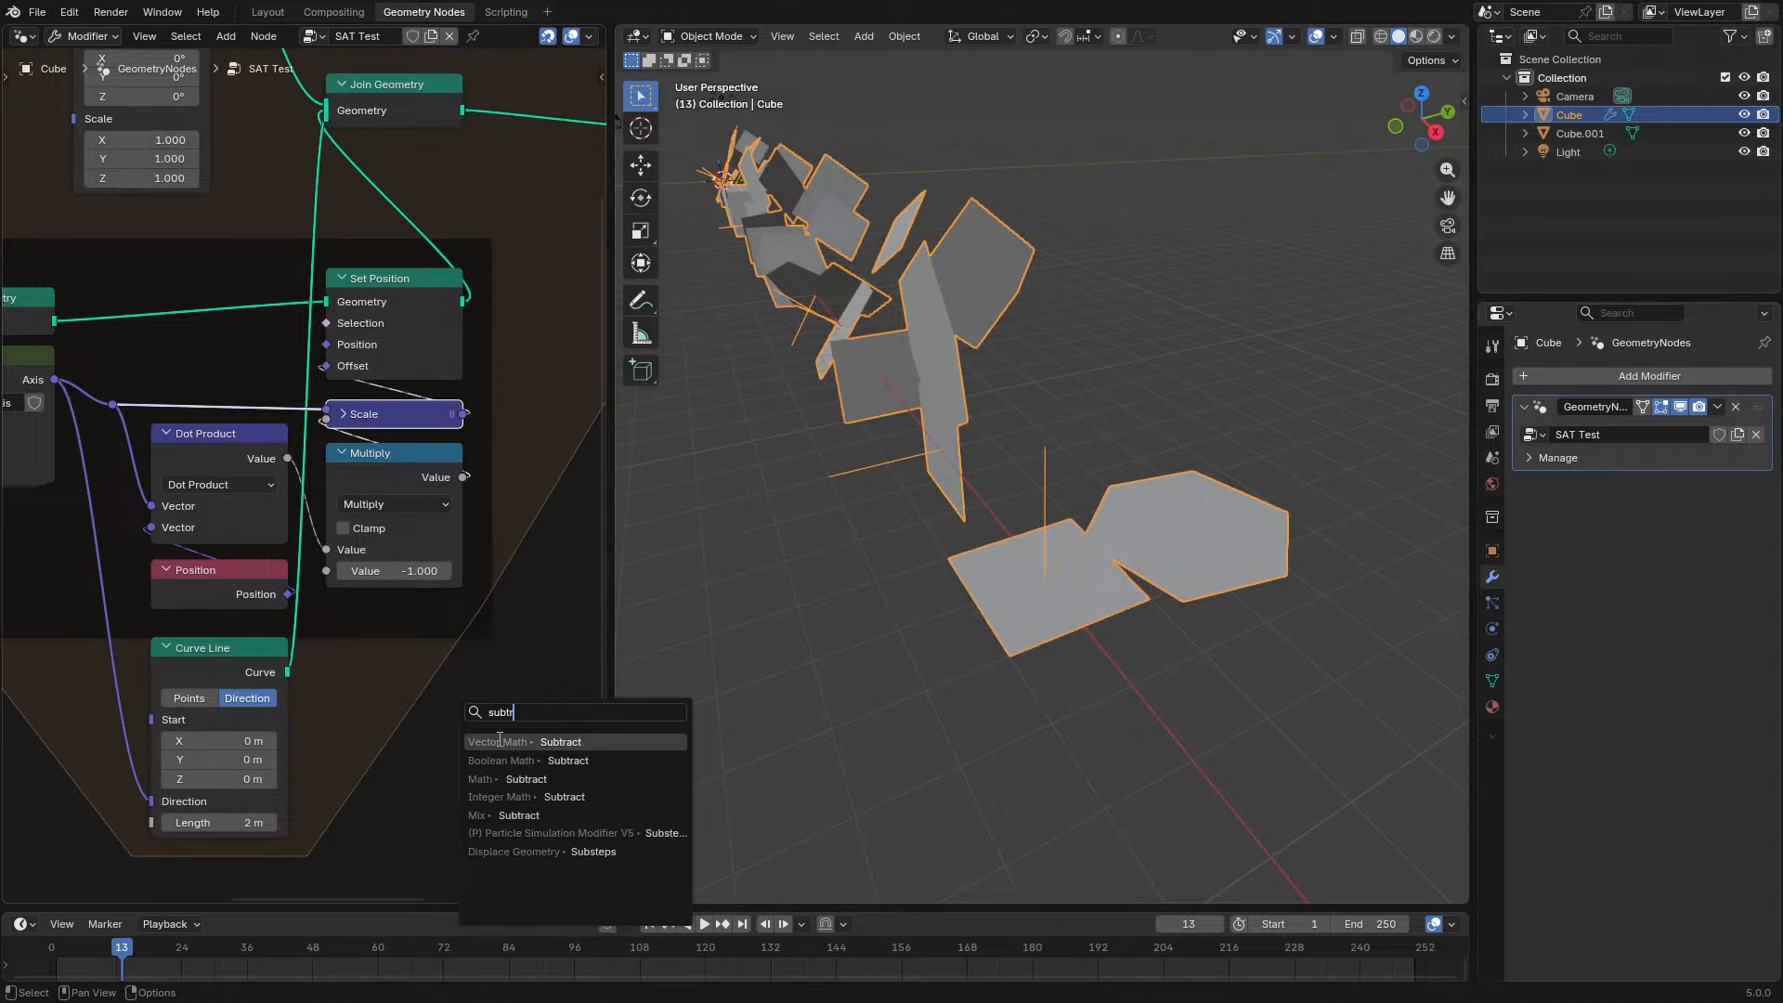
pyautogui.press('Return')
pyautogui.moveTo(288, 594); pyautogui.dragTo(455, 766)
pyautogui.scroll(-2, 511, 692)
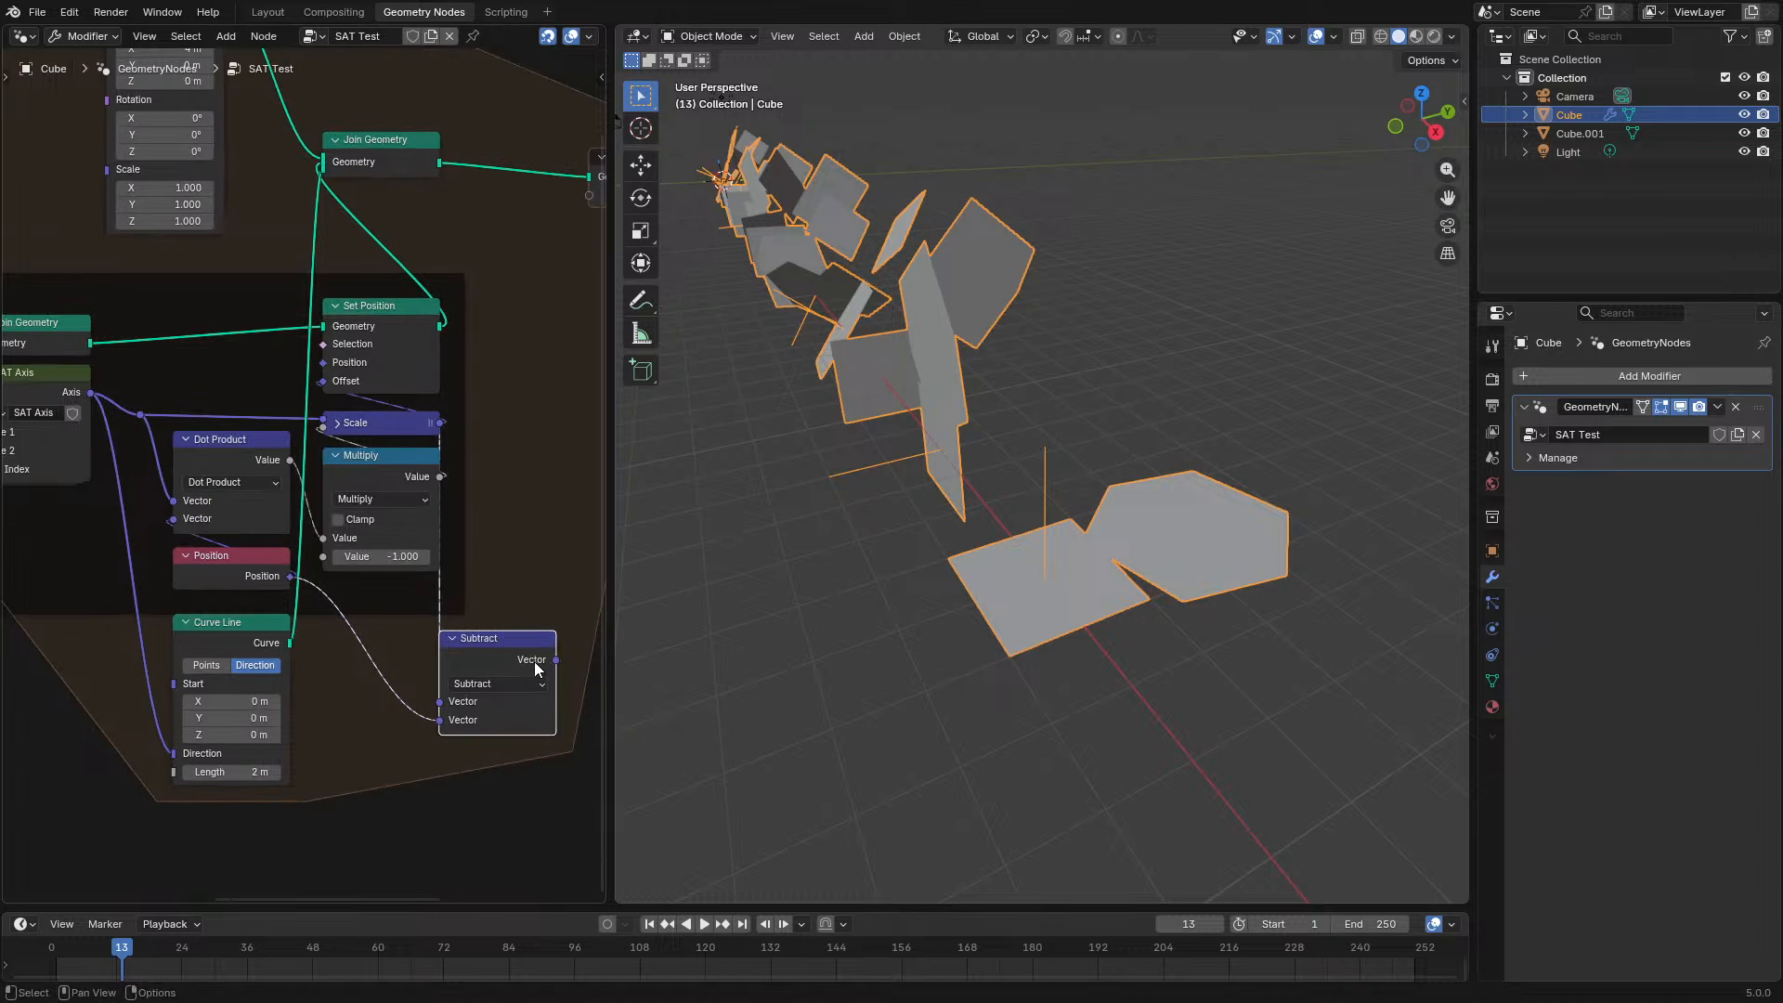
pyautogui.moveTo(555, 661); pyautogui.dragTo(316, 384)
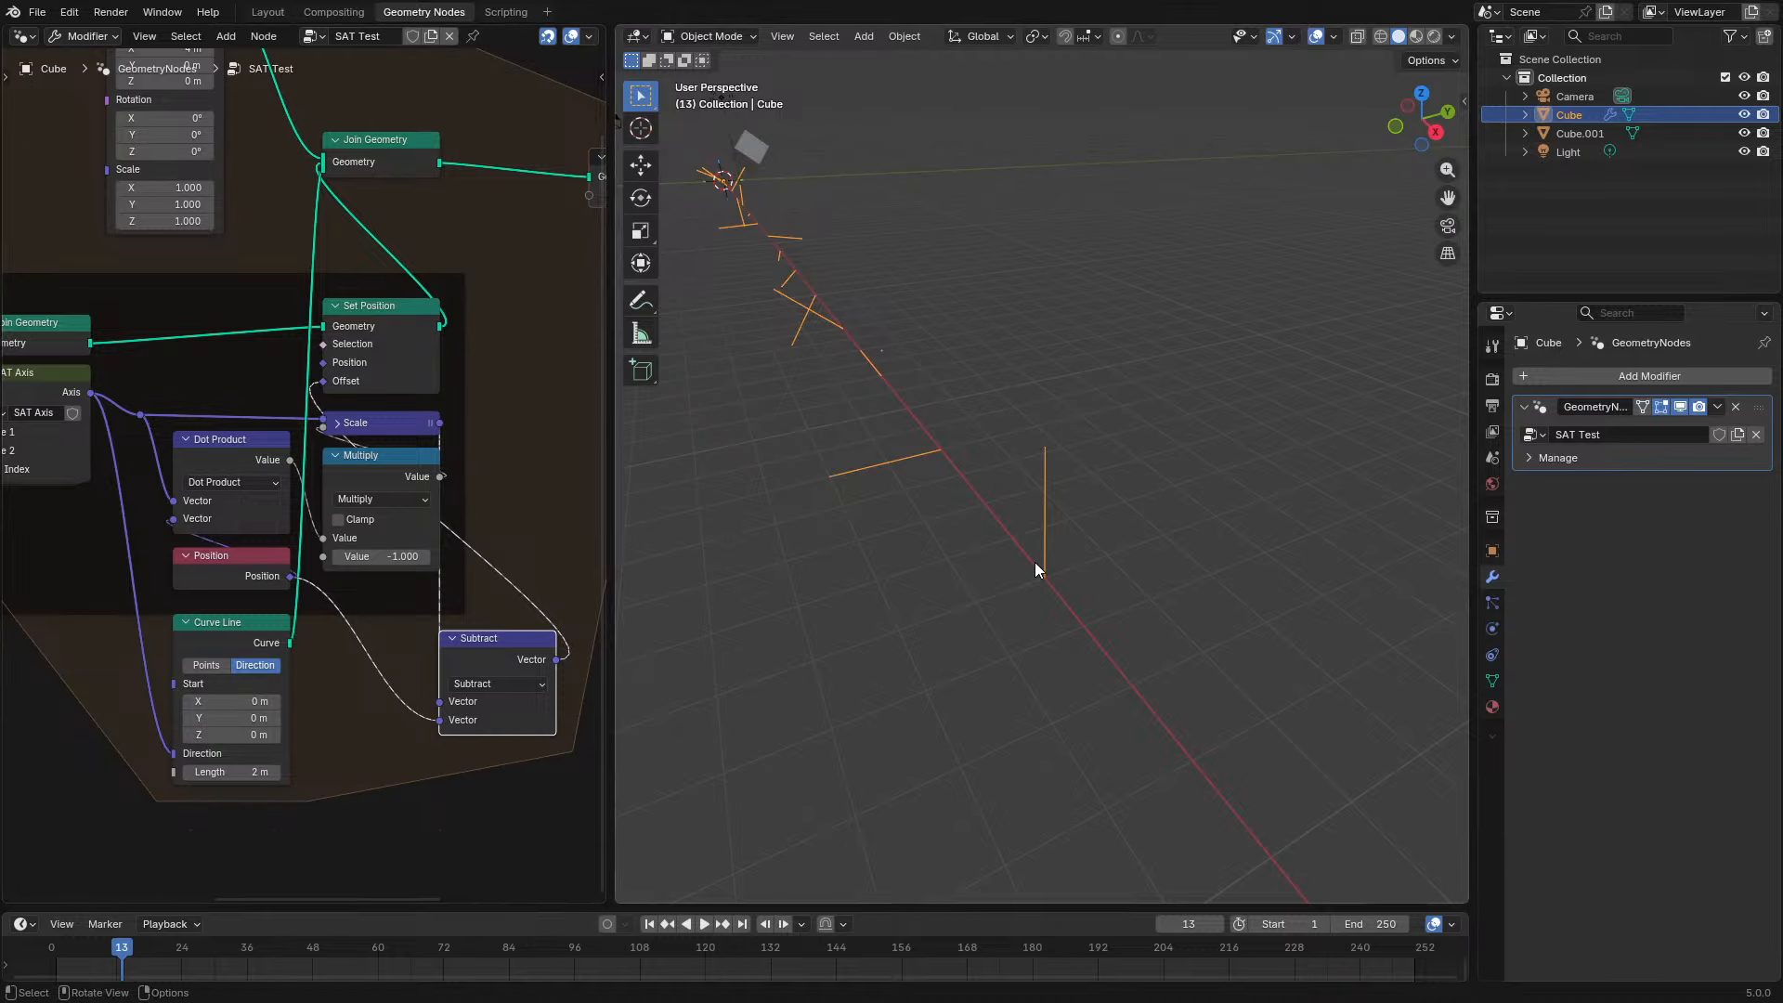
# Try swapping the Subtract node's two inputs, and inspect the projected lines in wireframe shading before returning to solid
pyautogui.moveTo(404, 556); pyautogui.dragTo(394, 557)
pyautogui.press('Escape')
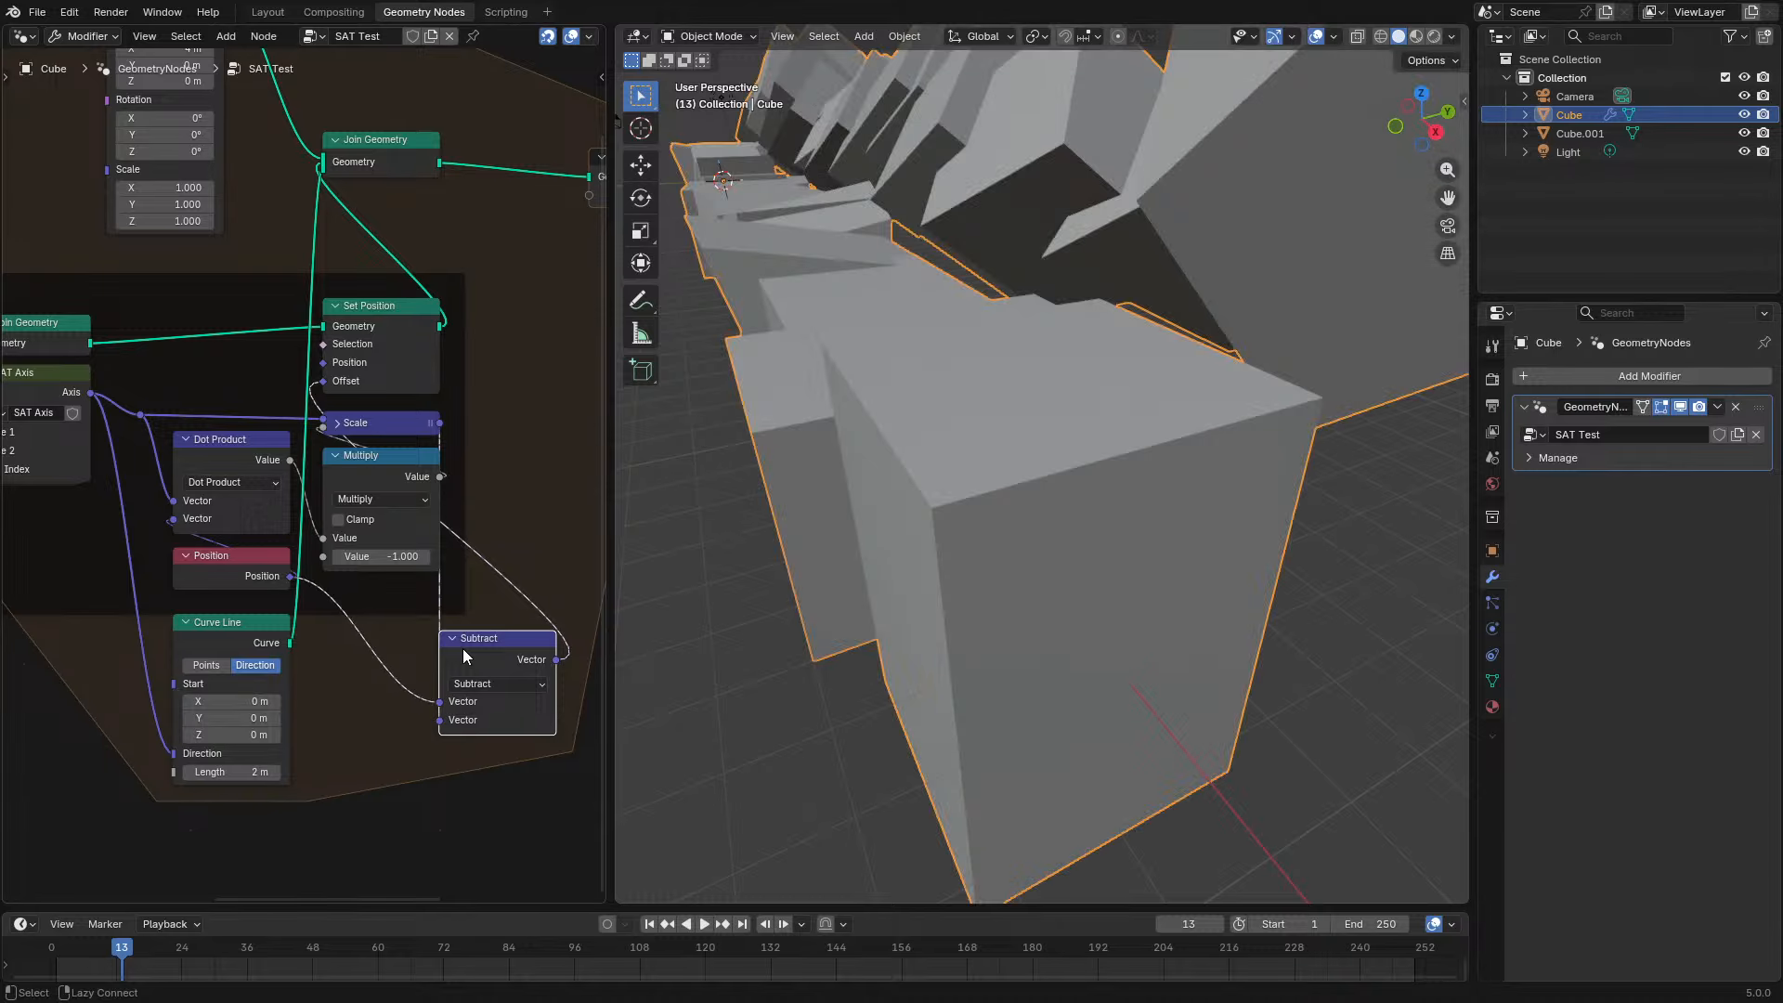
pyautogui.hotkey('alt', 's')
pyautogui.press('z')
pyautogui.click(858, 577)
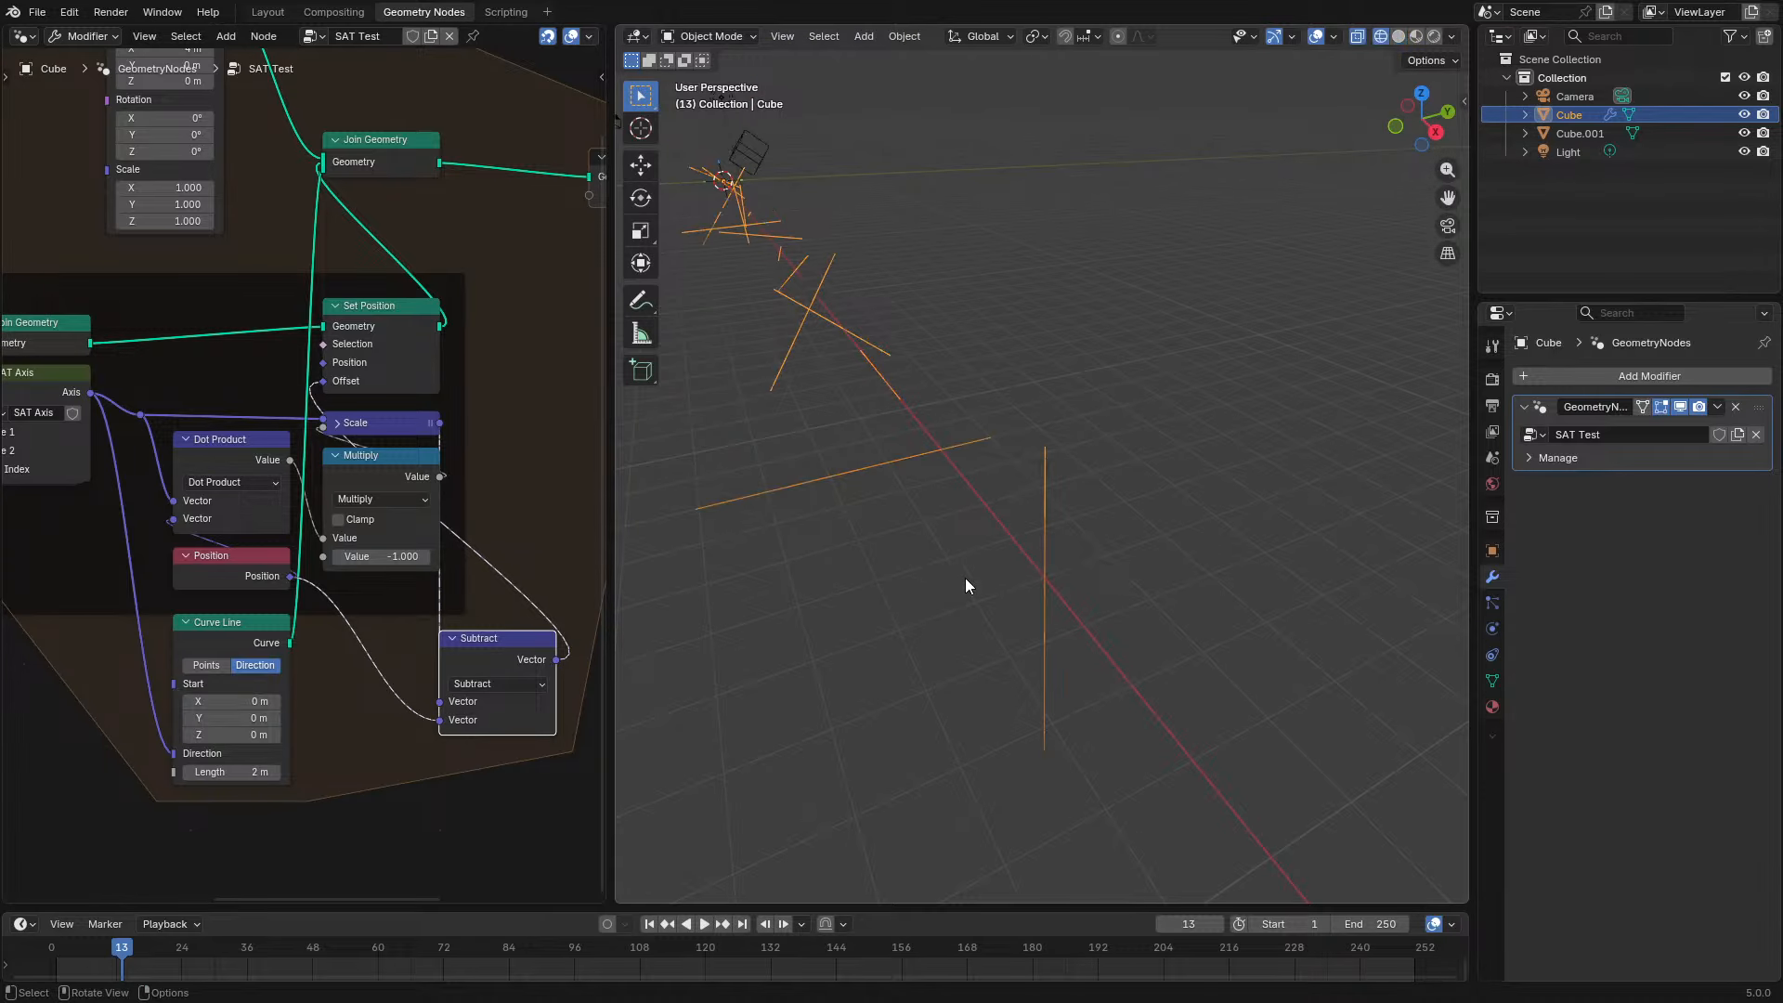
pyautogui.moveTo(965, 578)
pyautogui.mouseDown(button='middle')
pyautogui.moveTo(1020, 502)
pyautogui.moveTo(956, 562)
pyautogui.moveTo(1020, 643)
pyautogui.mouseUp(button='middle')
pyautogui.hotkey('shift', 'z')
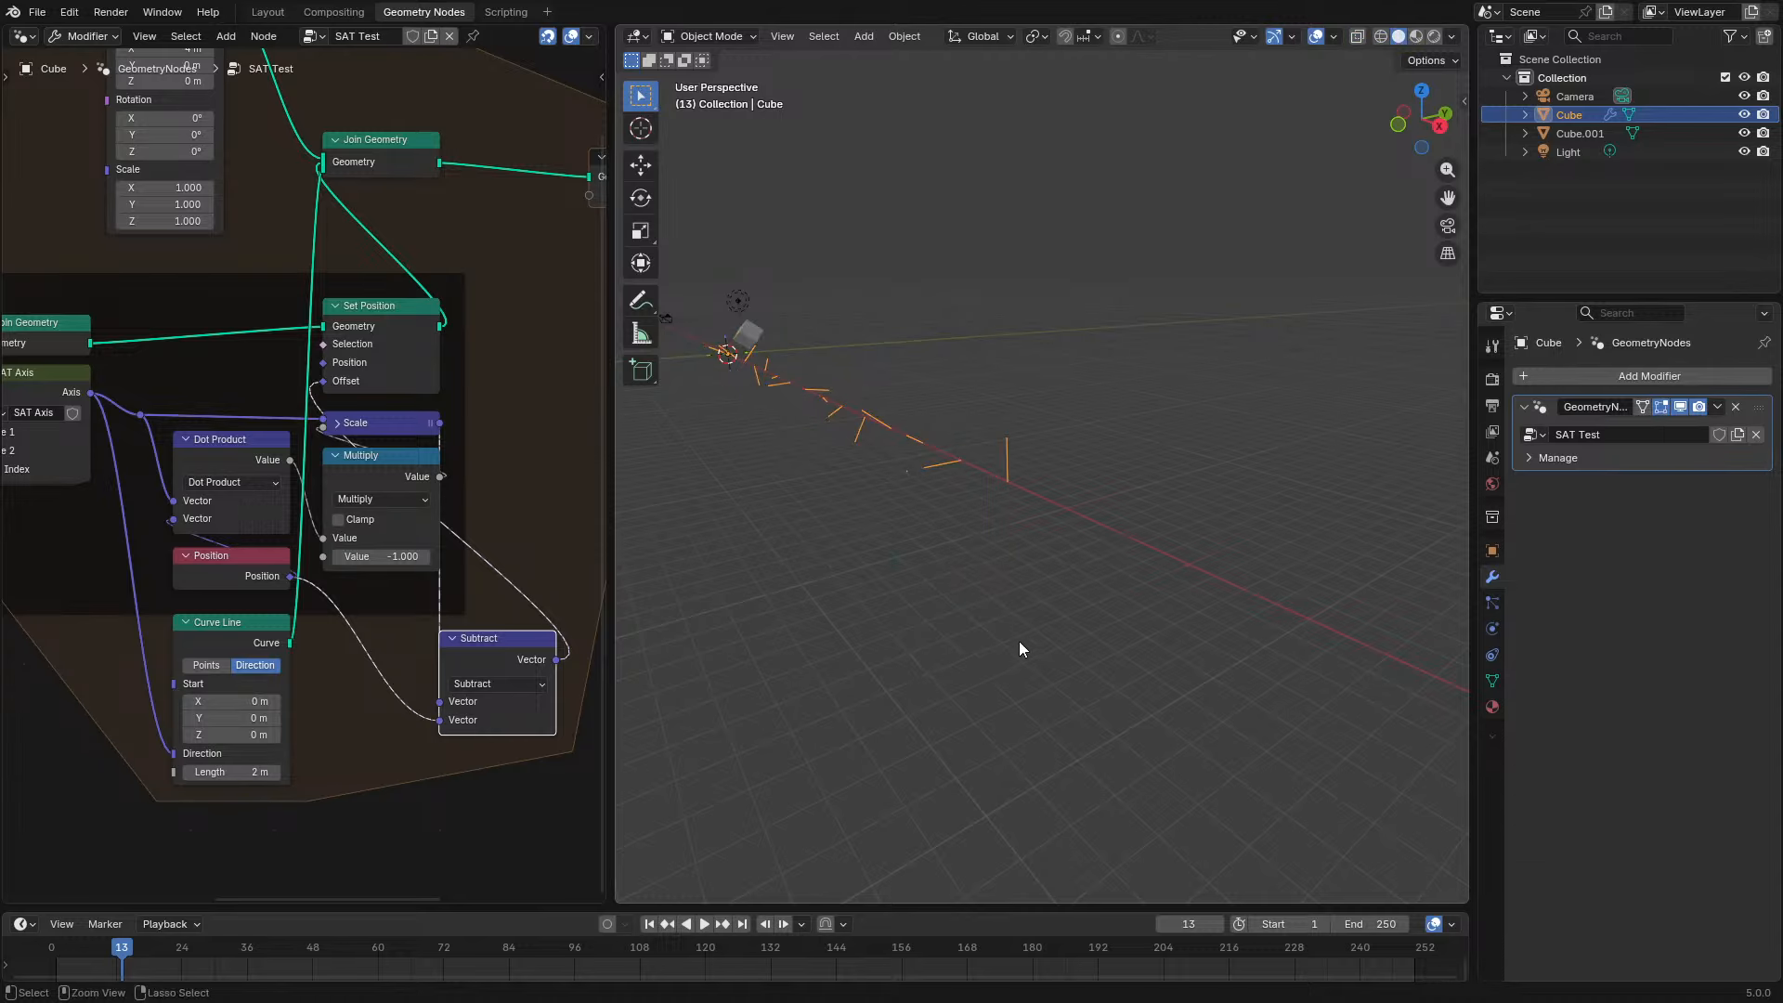
# Collapse the Subtract node between Set Position and Scale, and move the Position node above Dot Product
pyautogui.press('h')
pyautogui.press('g')
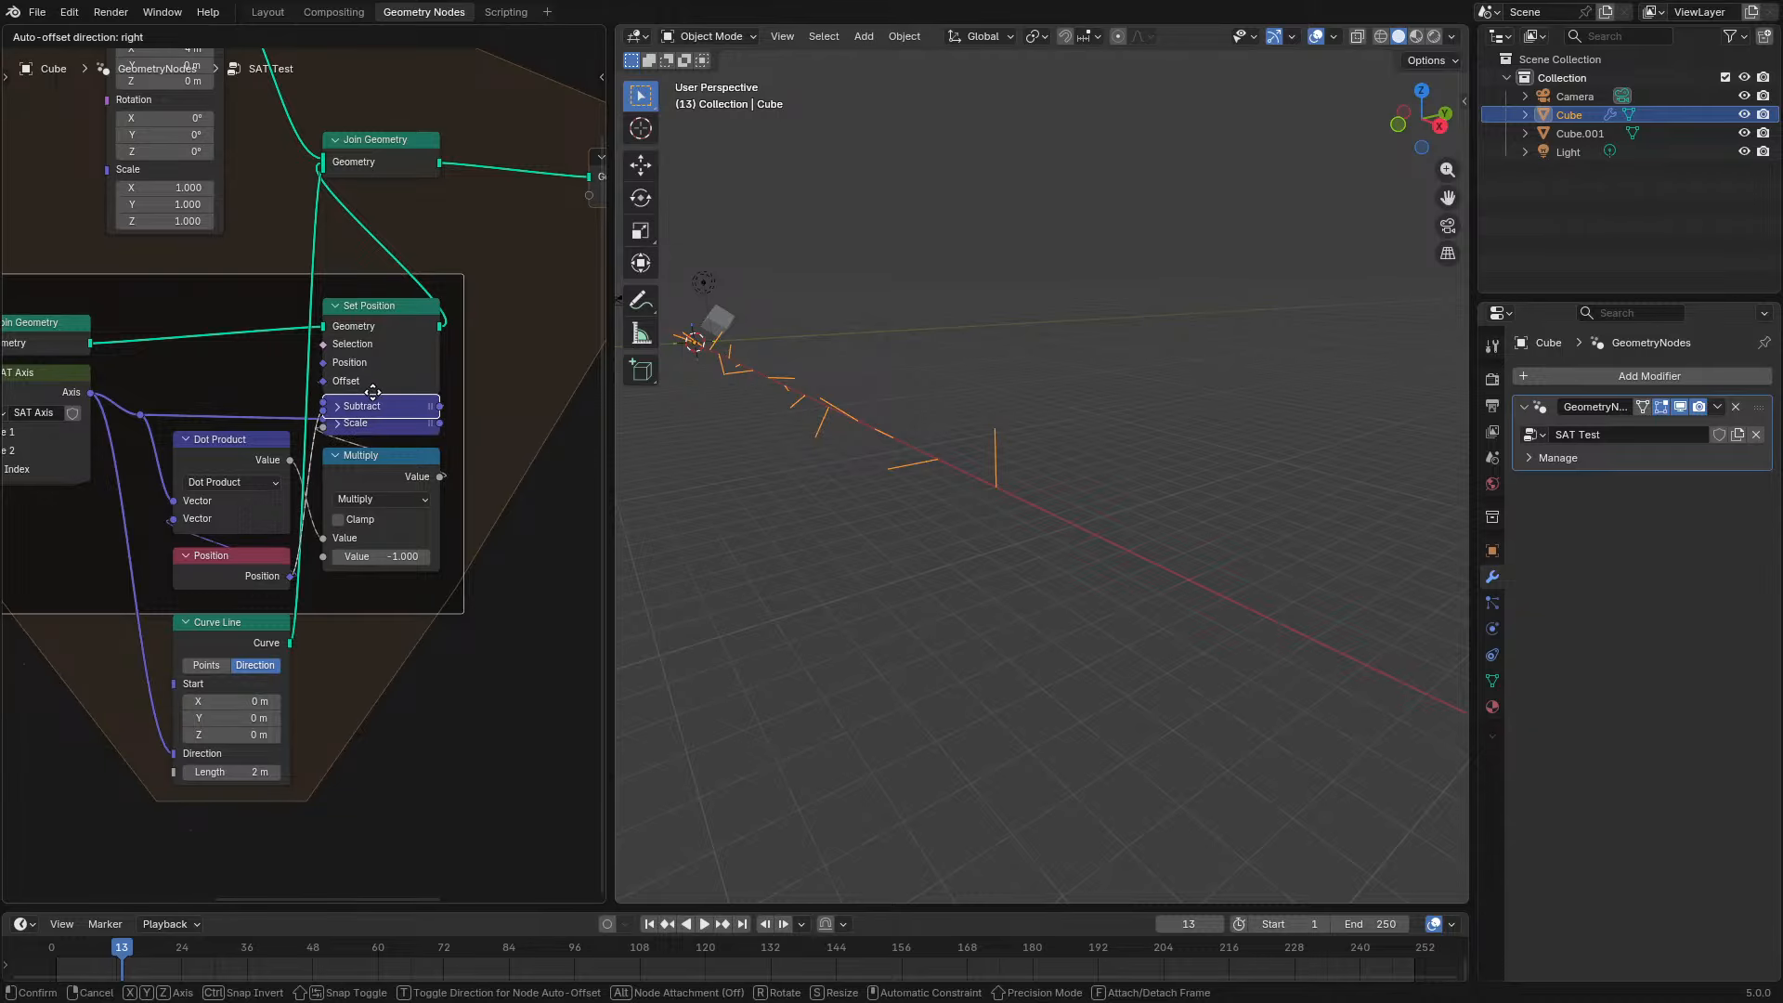
pyautogui.click(380, 366)
pyautogui.moveTo(388, 341); pyautogui.dragTo(388, 309)
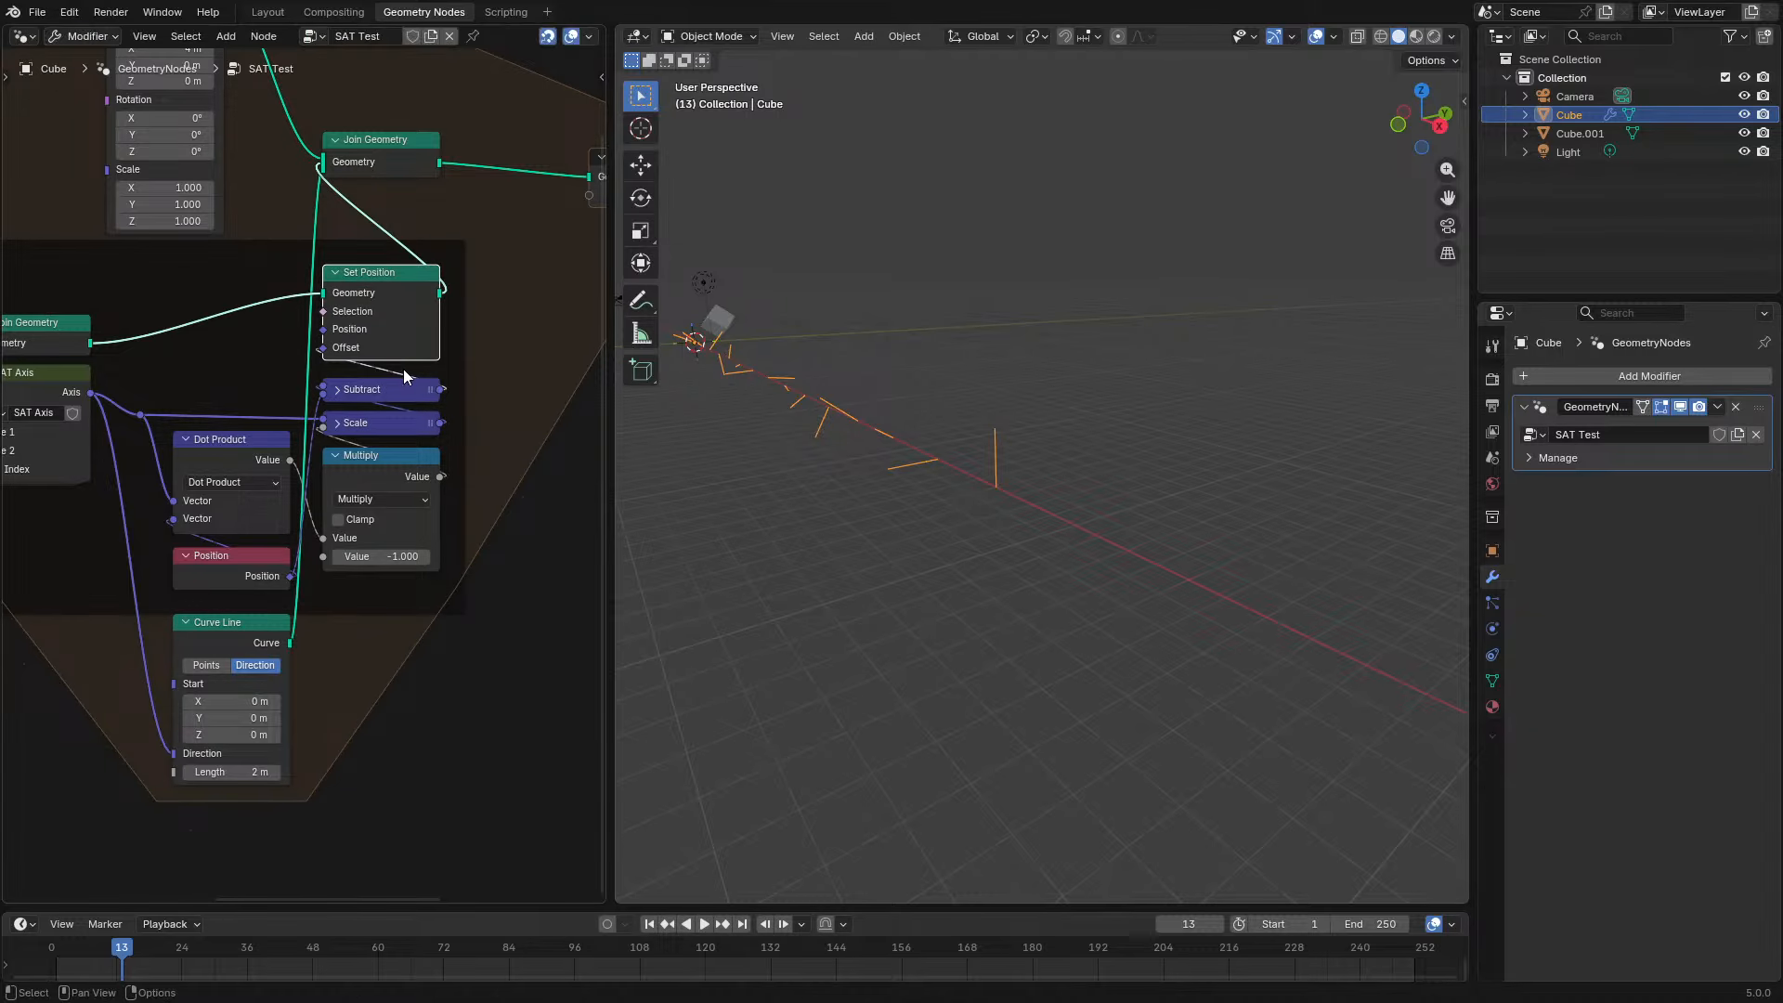
pyautogui.moveTo(223, 571); pyautogui.dragTo(223, 371)
# Try connecting the collapsed Scale node's output to Set Position's Position input, and undo that link
pyautogui.click(376, 422)
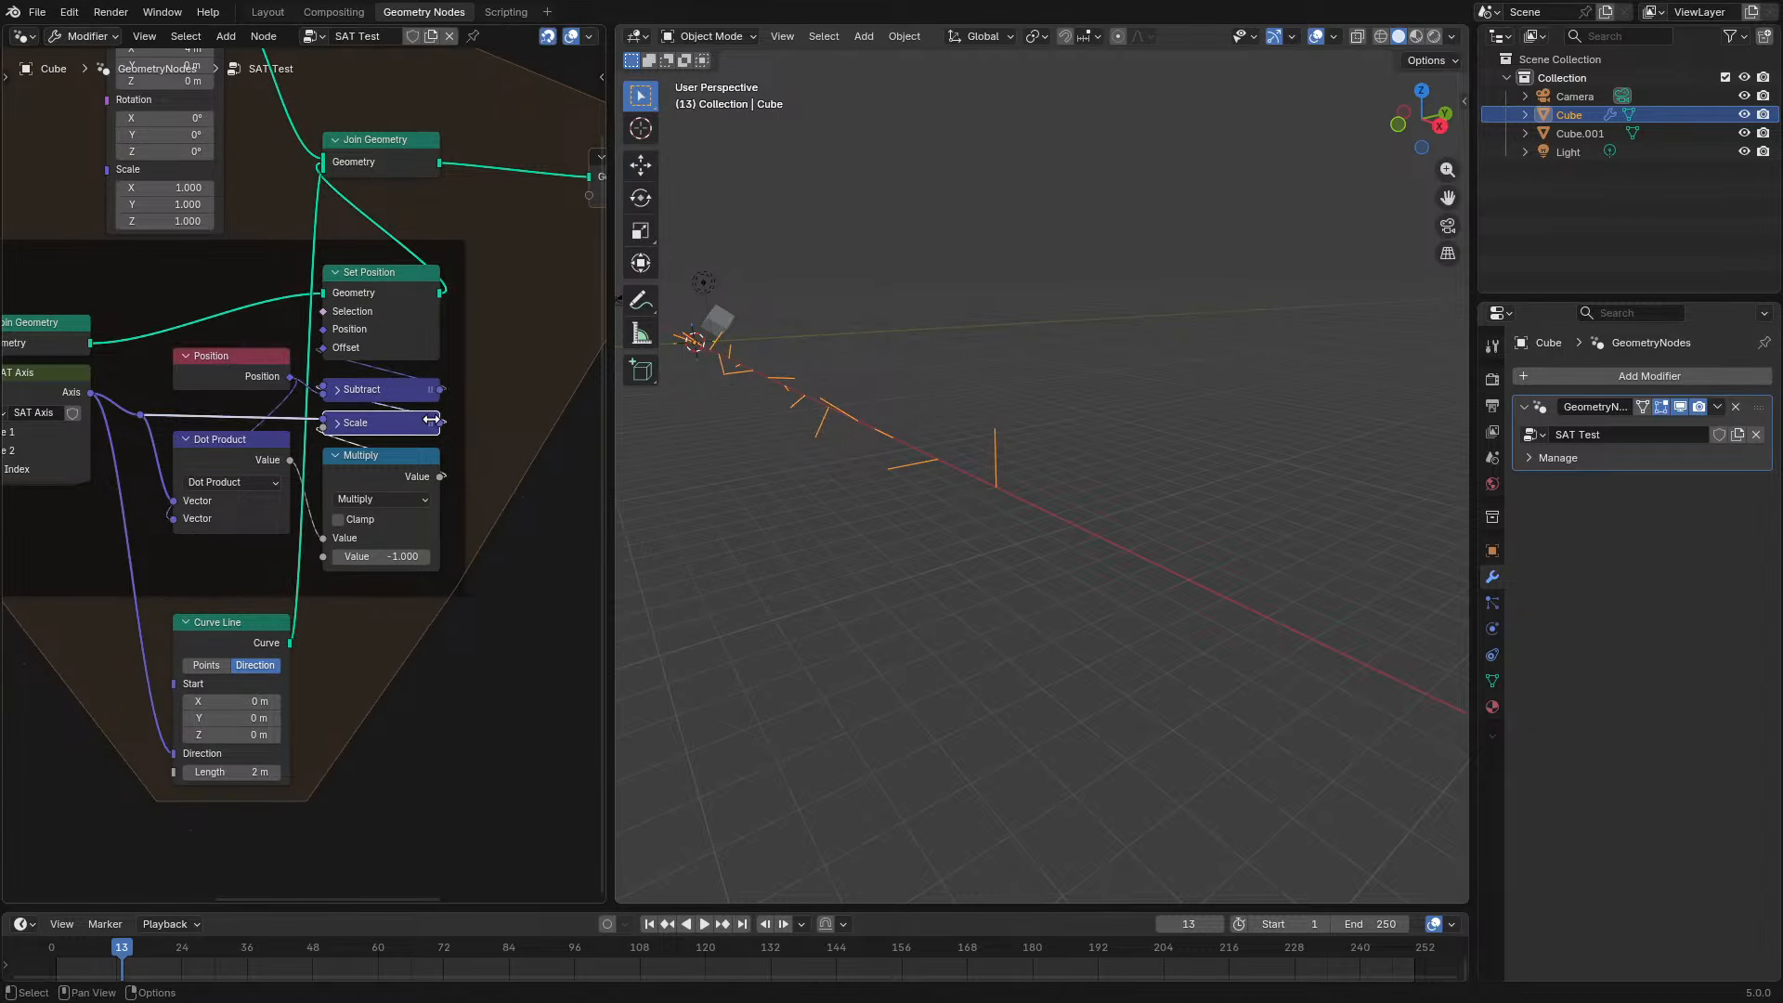
pyautogui.moveTo(440, 423); pyautogui.dragTo(316, 330)
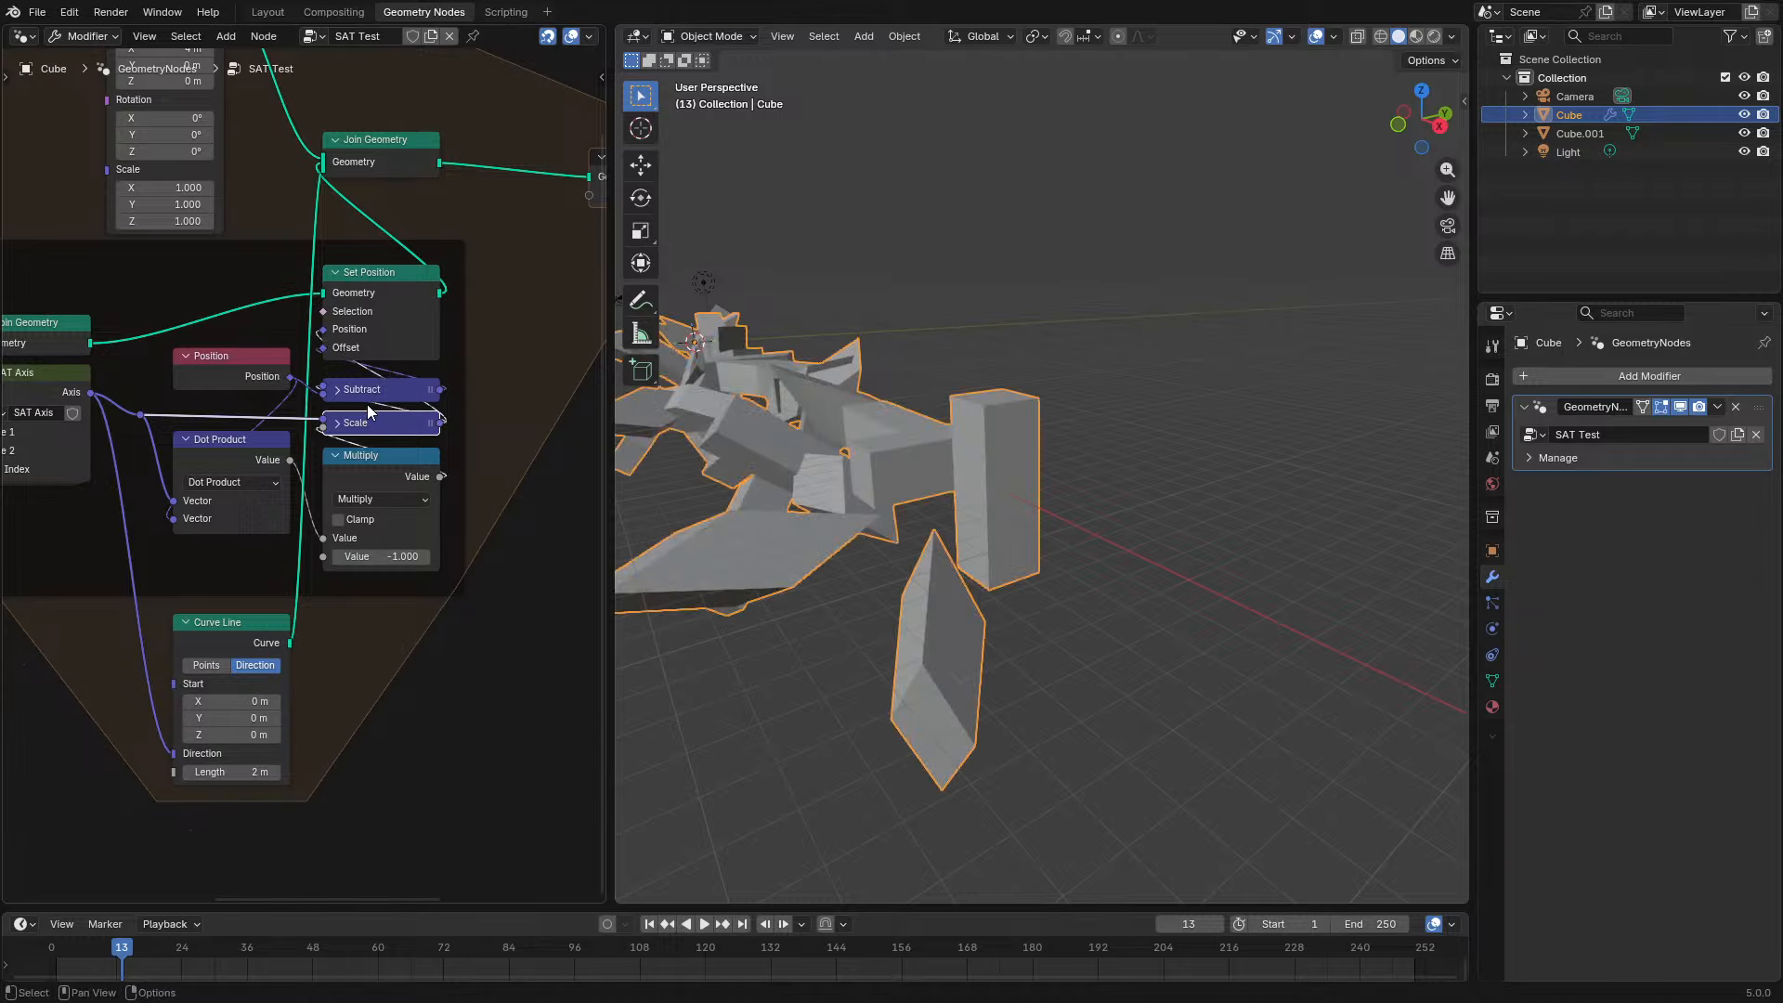
pyautogui.hotkey('ctrl', 'z')
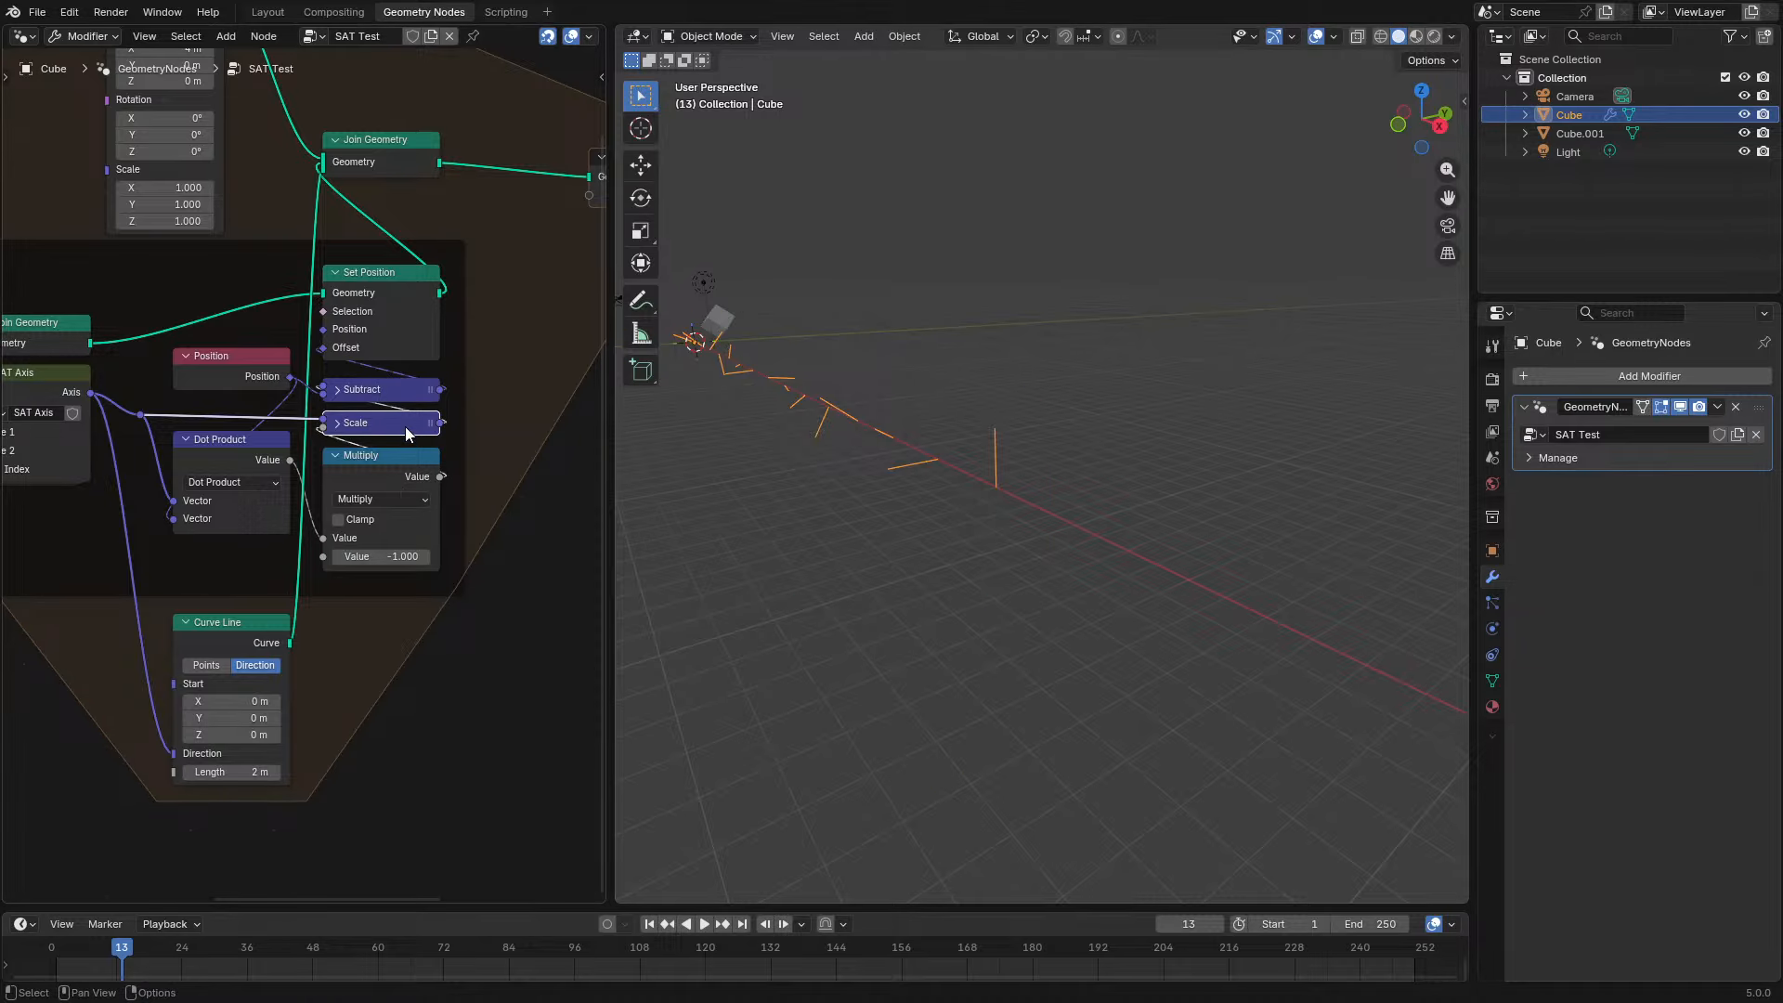
# Insert a new Vector Math Scale node between Subtract and Set Position's Offset, and swap the Subtract node's inputs
pyautogui.moveTo(402, 443); pyautogui.dragTo(345, 504, button='middle')
pyautogui.moveTo(384, 453); pyautogui.dragTo(412, 461)
pyautogui.write('sc')
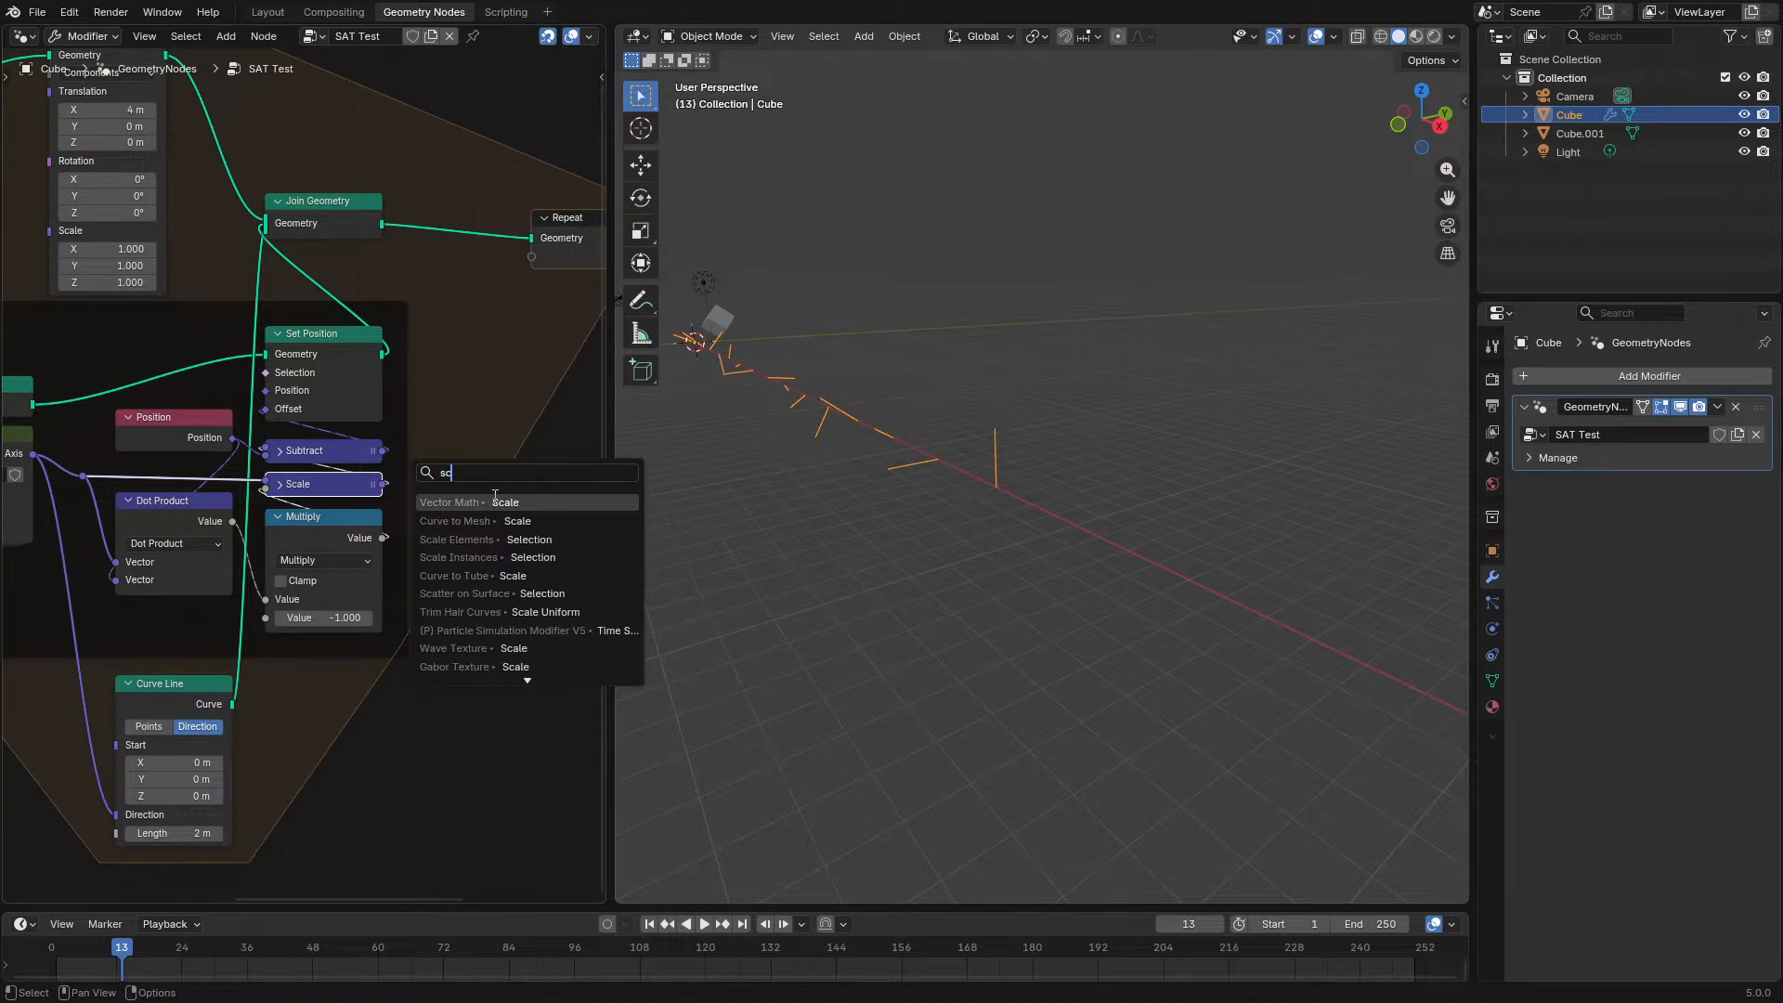
pyautogui.press('Return')
pyautogui.click(502, 494)
pyautogui.moveTo(532, 471); pyautogui.dragTo(266, 409)
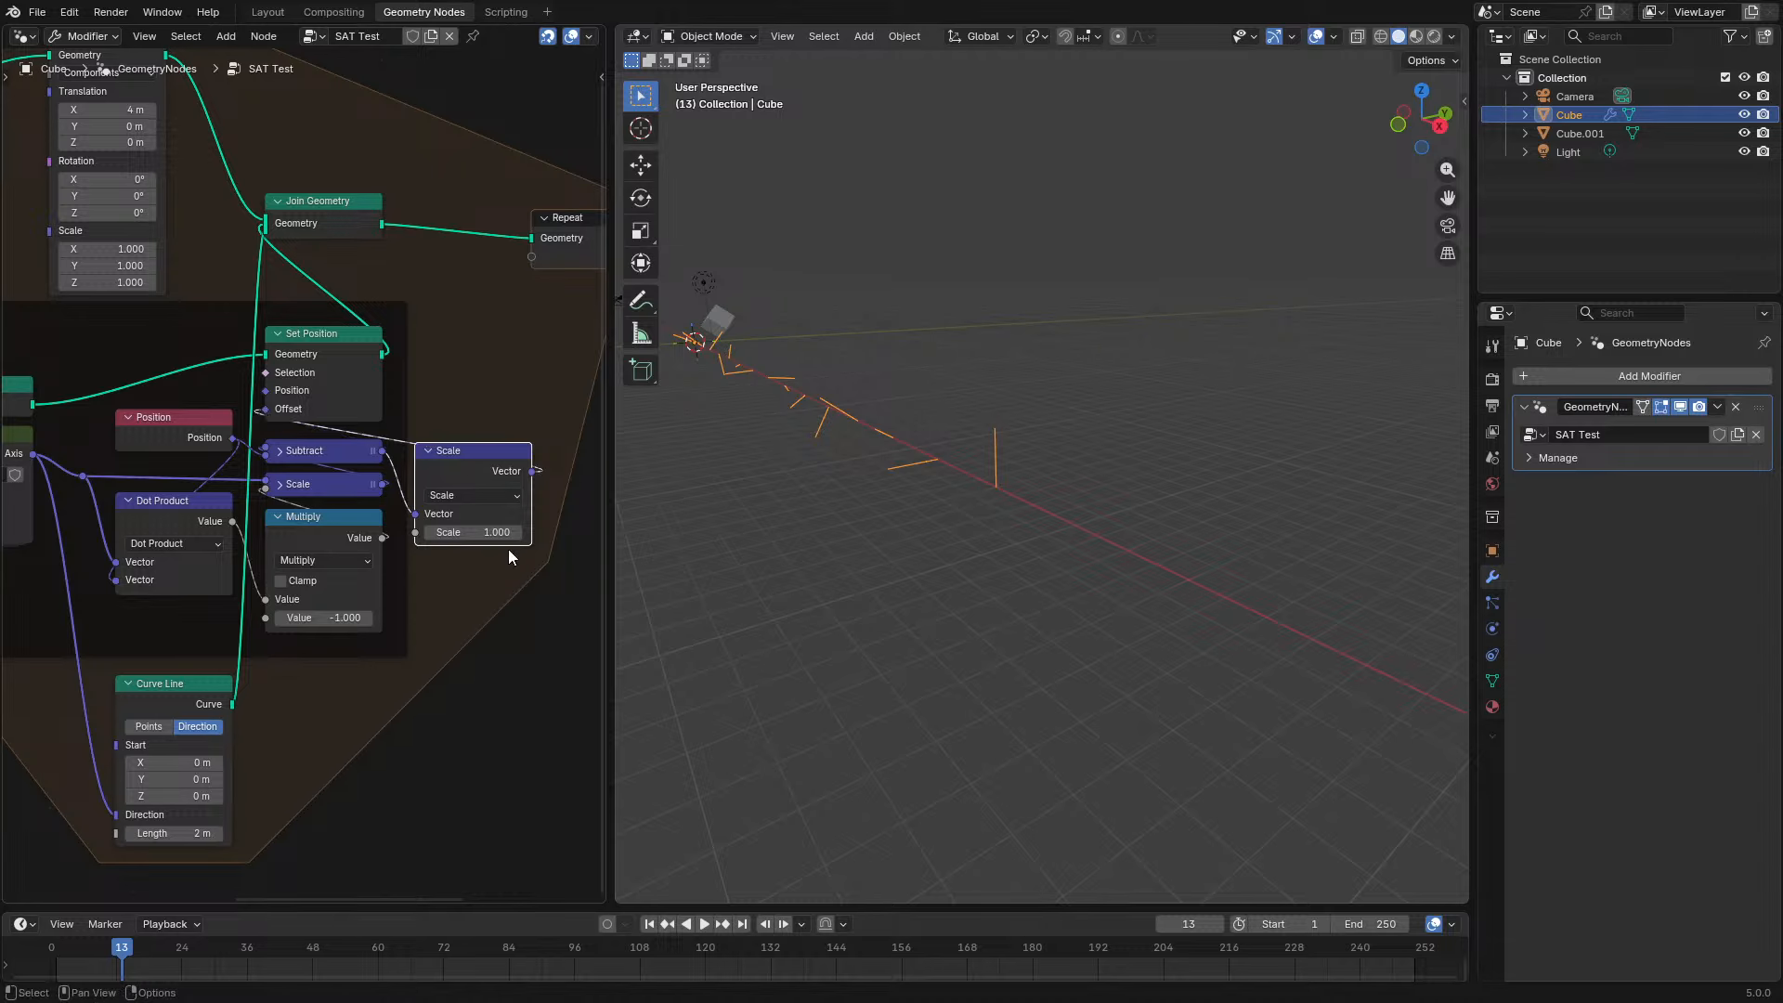
pyautogui.scroll(2, 283, 476)
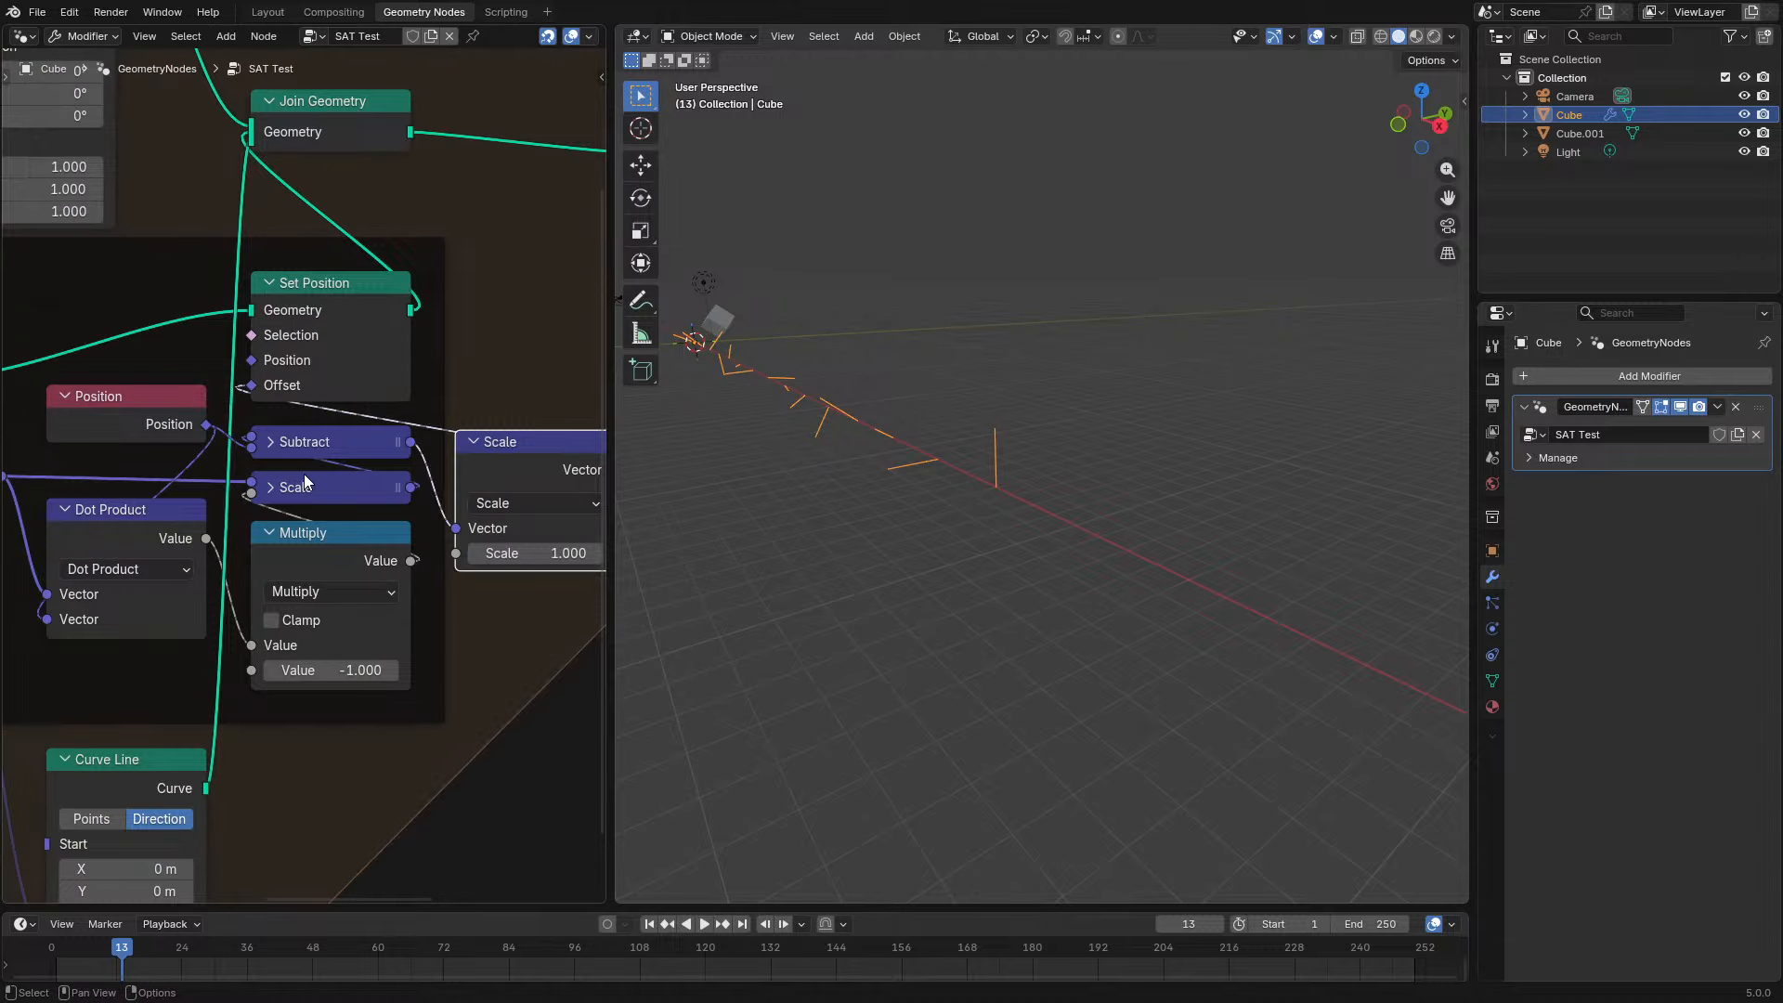
pyautogui.click(320, 448)
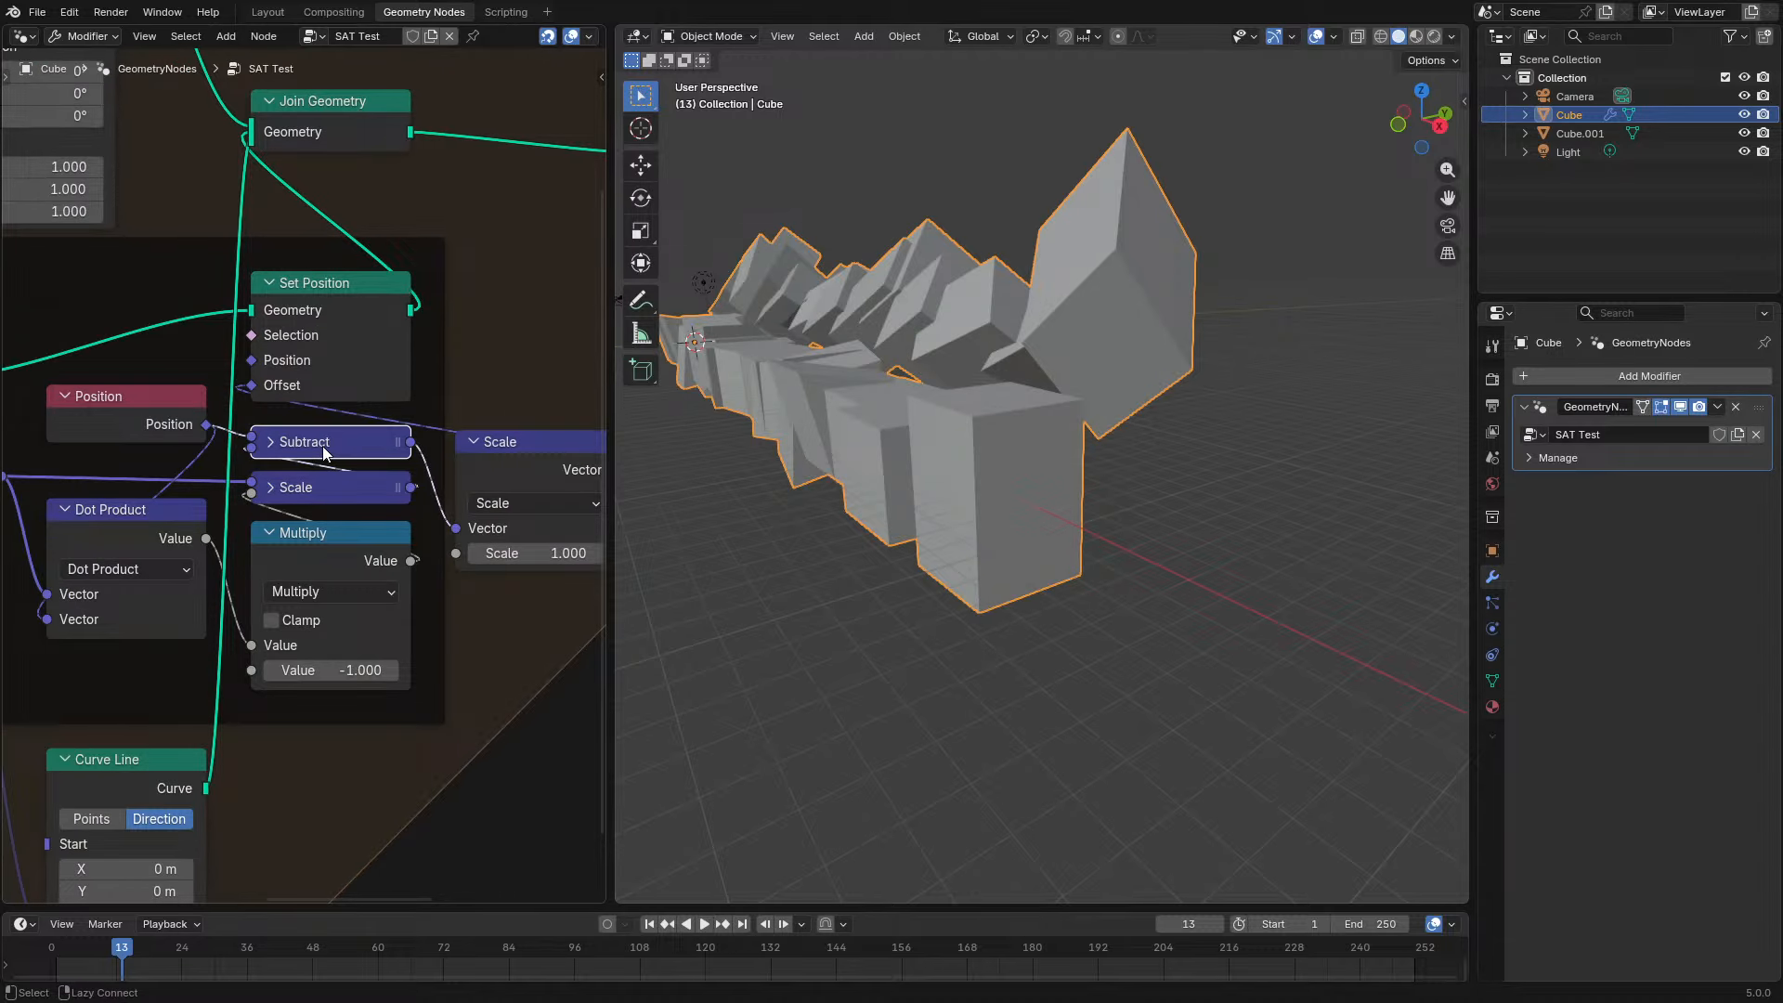
# Dissolve the Multiply node so Dot Product feeds the collapsed Scale directly, and set the new Scale node's factor to -1
pyautogui.click(350, 561)
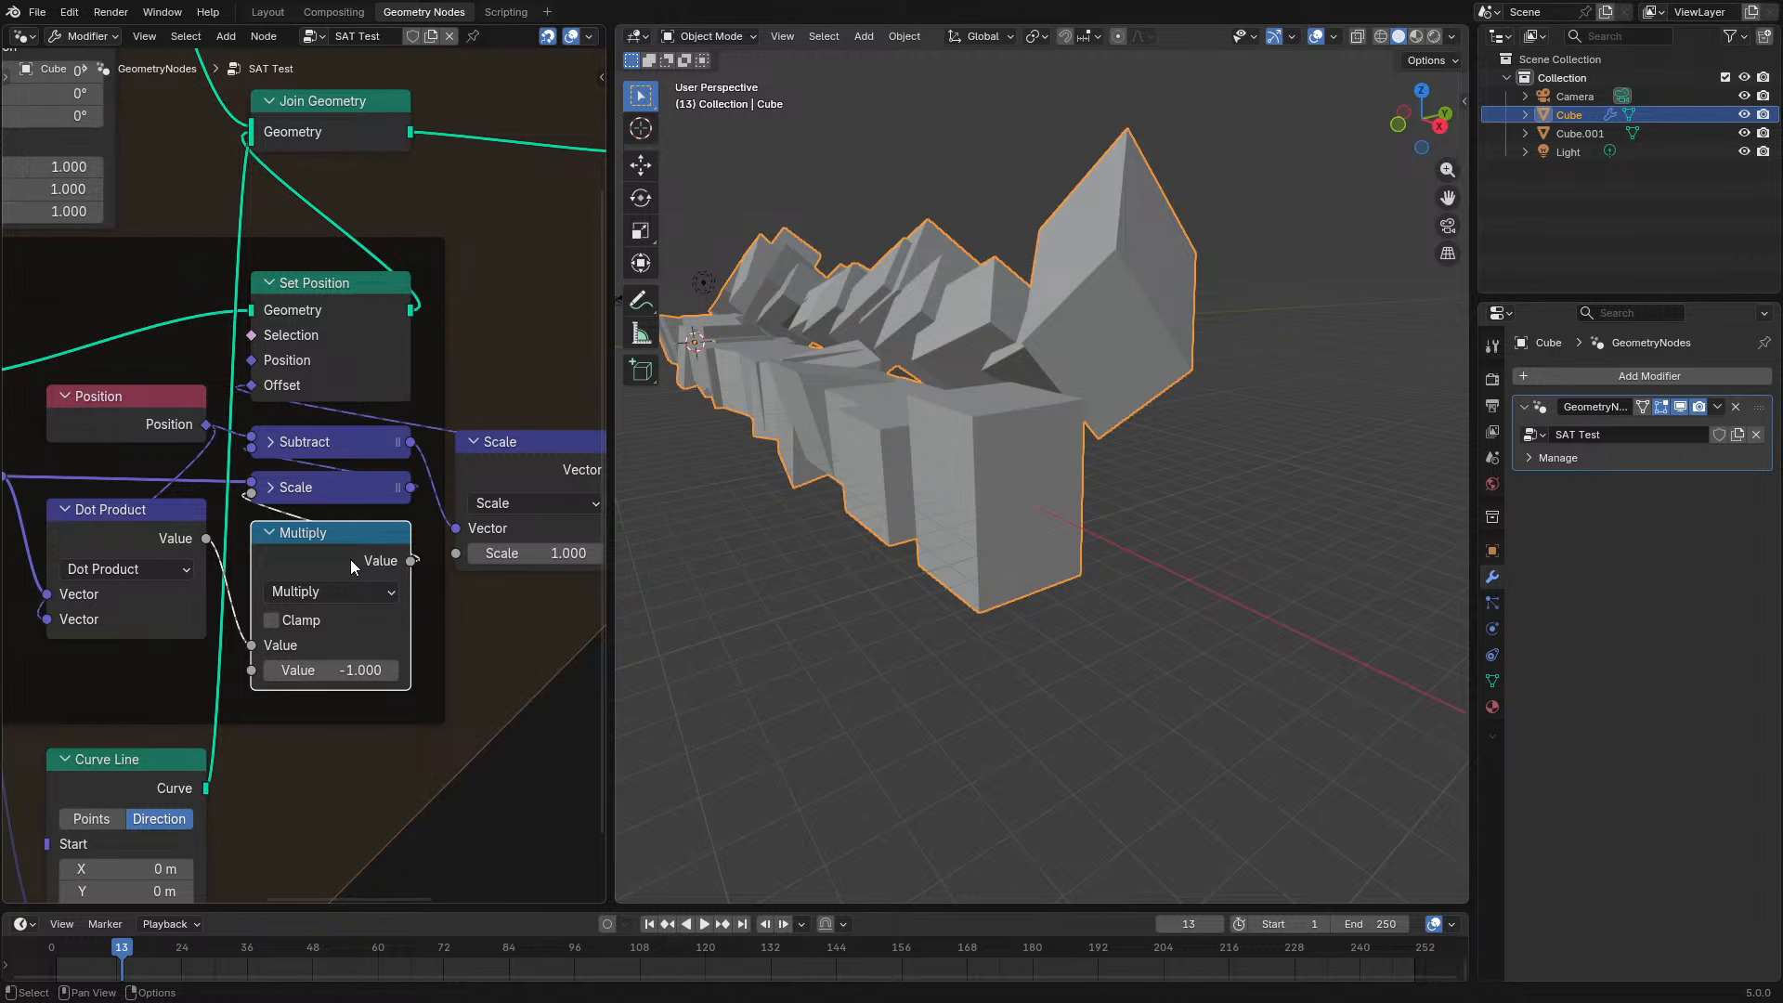
pyautogui.hotkey('ctrl', 'x')
pyautogui.moveTo(534, 553); pyautogui.dragTo(489, 552)
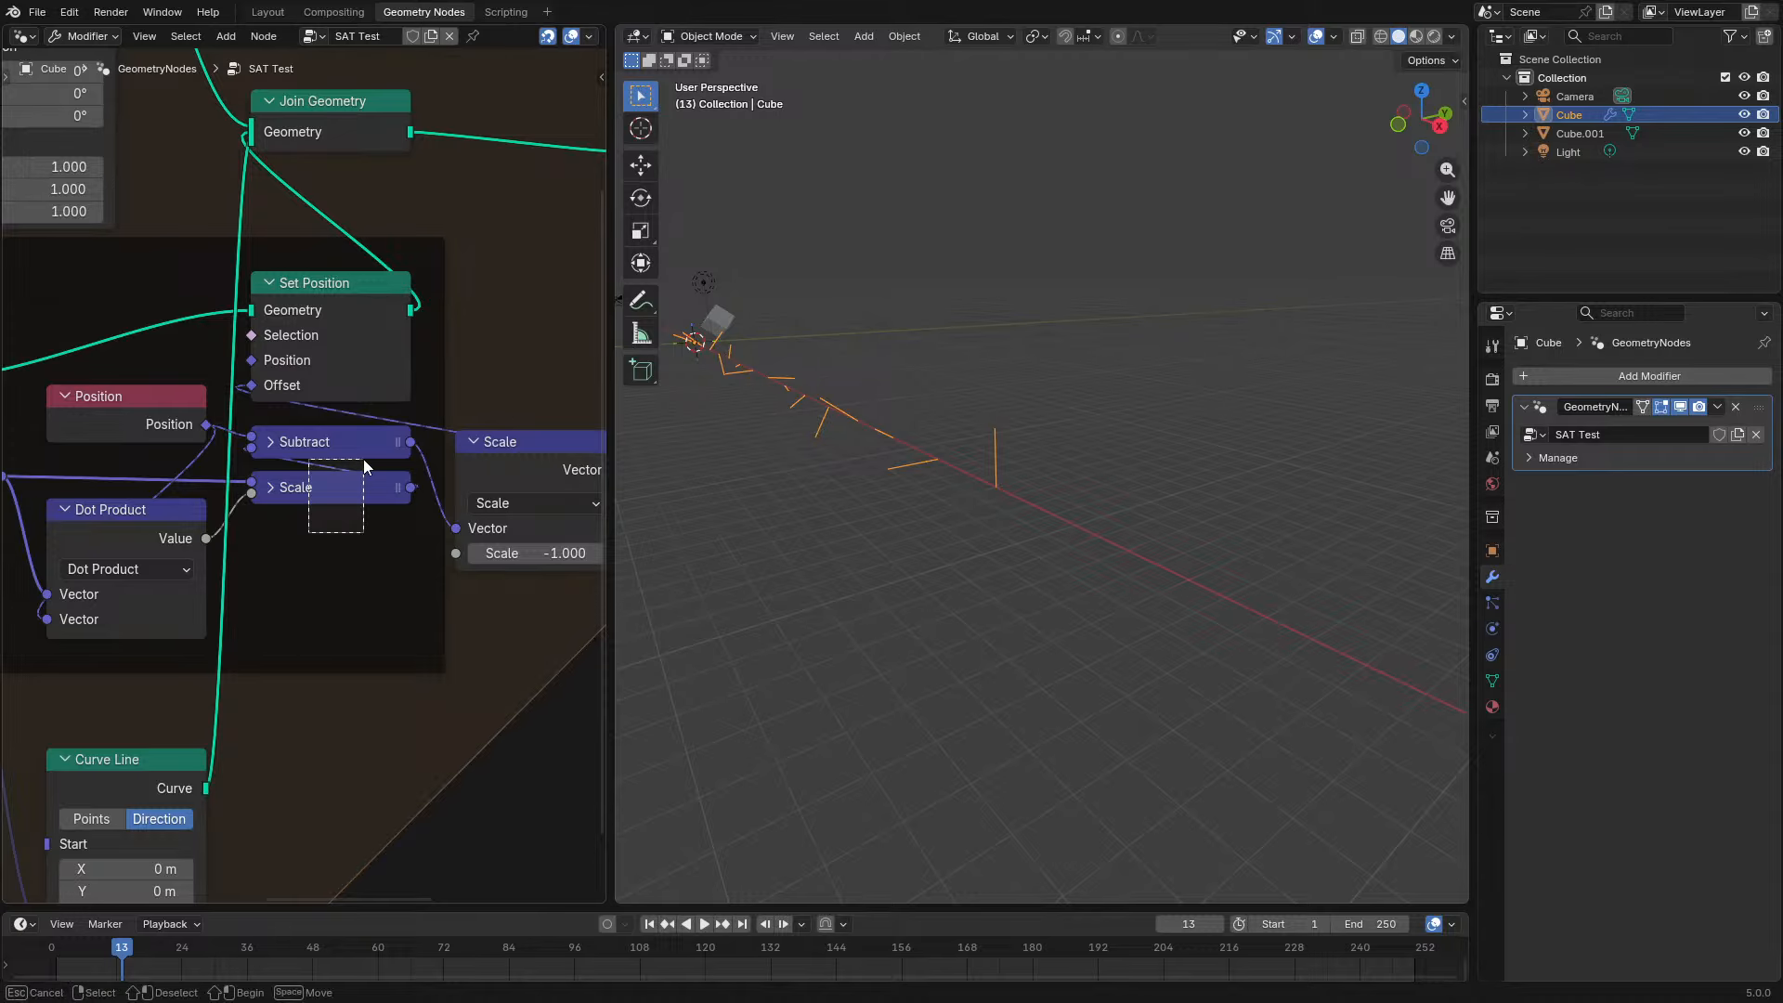
# Collapse the Dot Product and Position nodes, placing Dot Product beneath the collapsed Scale node
pyautogui.click(135, 535)
pyautogui.press('h')
pyautogui.moveTo(151, 521); pyautogui.dragTo(355, 544)
pyautogui.click(167, 425)
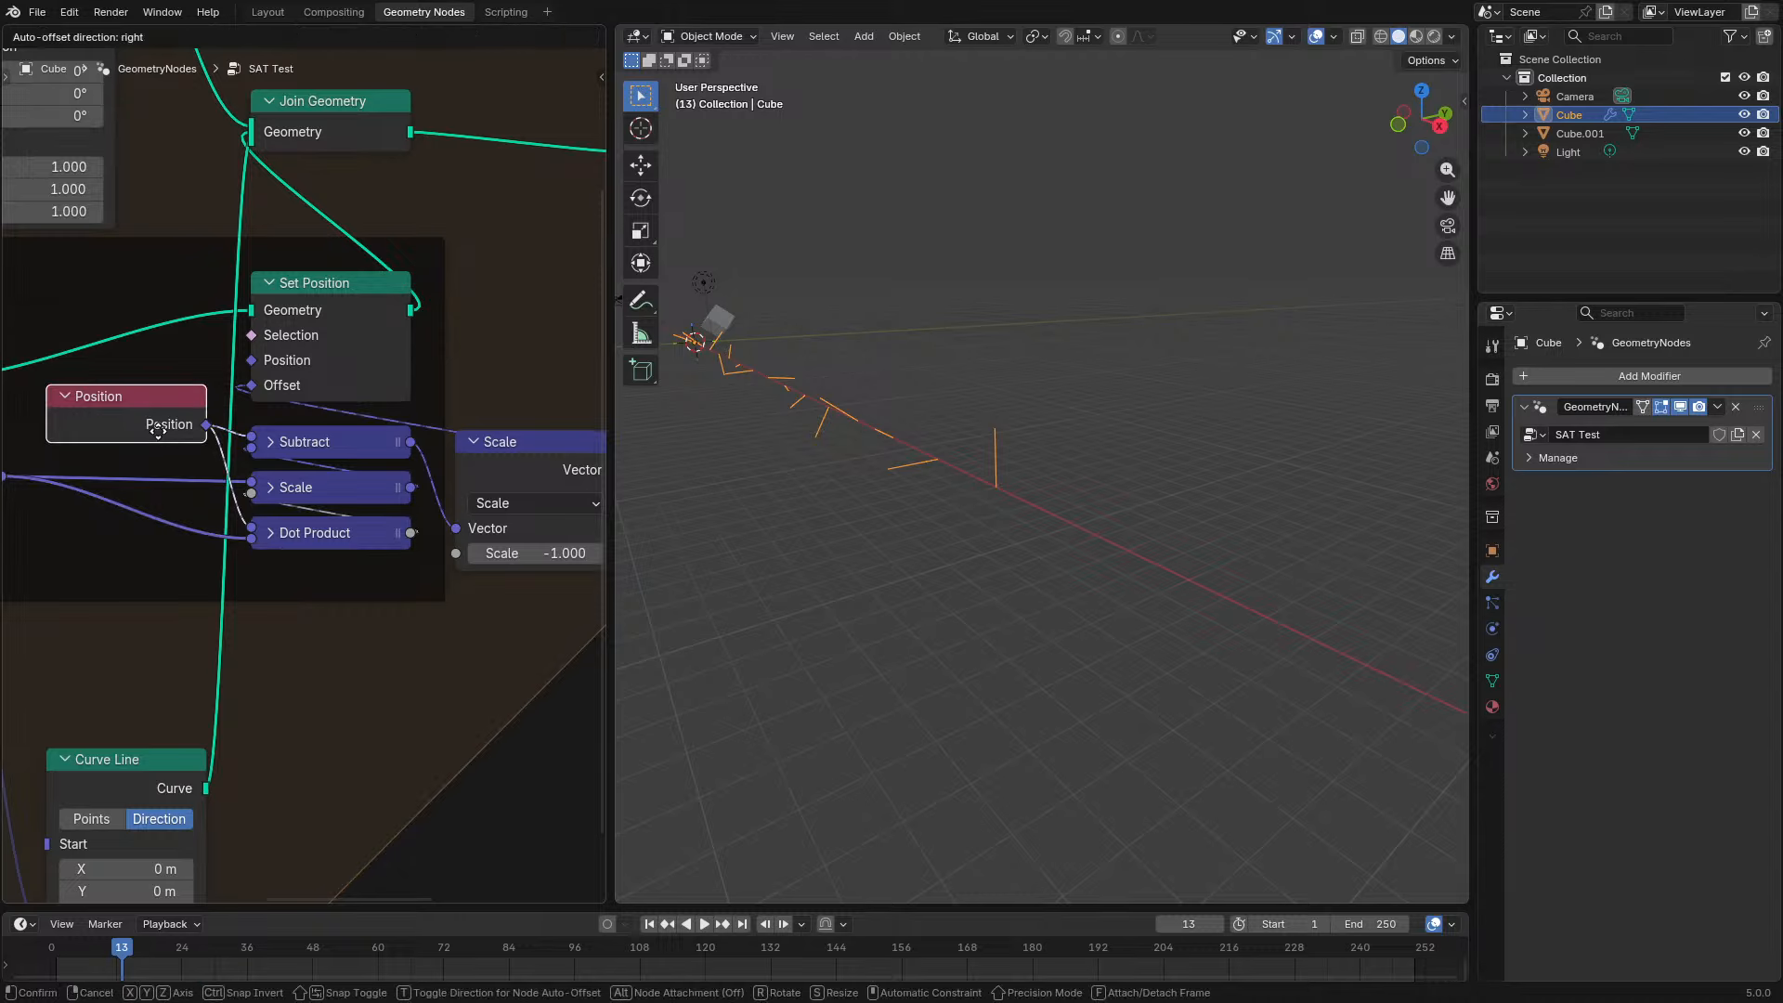
pyautogui.press('h')
# In the maximized node editor, shift the collapsed vector nodes and Position lower and stack the expanded Scale node under Set Position
pyautogui.hotkey('ctrl', 'space')
pyautogui.moveTo(627, 597); pyautogui.dragTo(935, 464)
pyautogui.press('g')
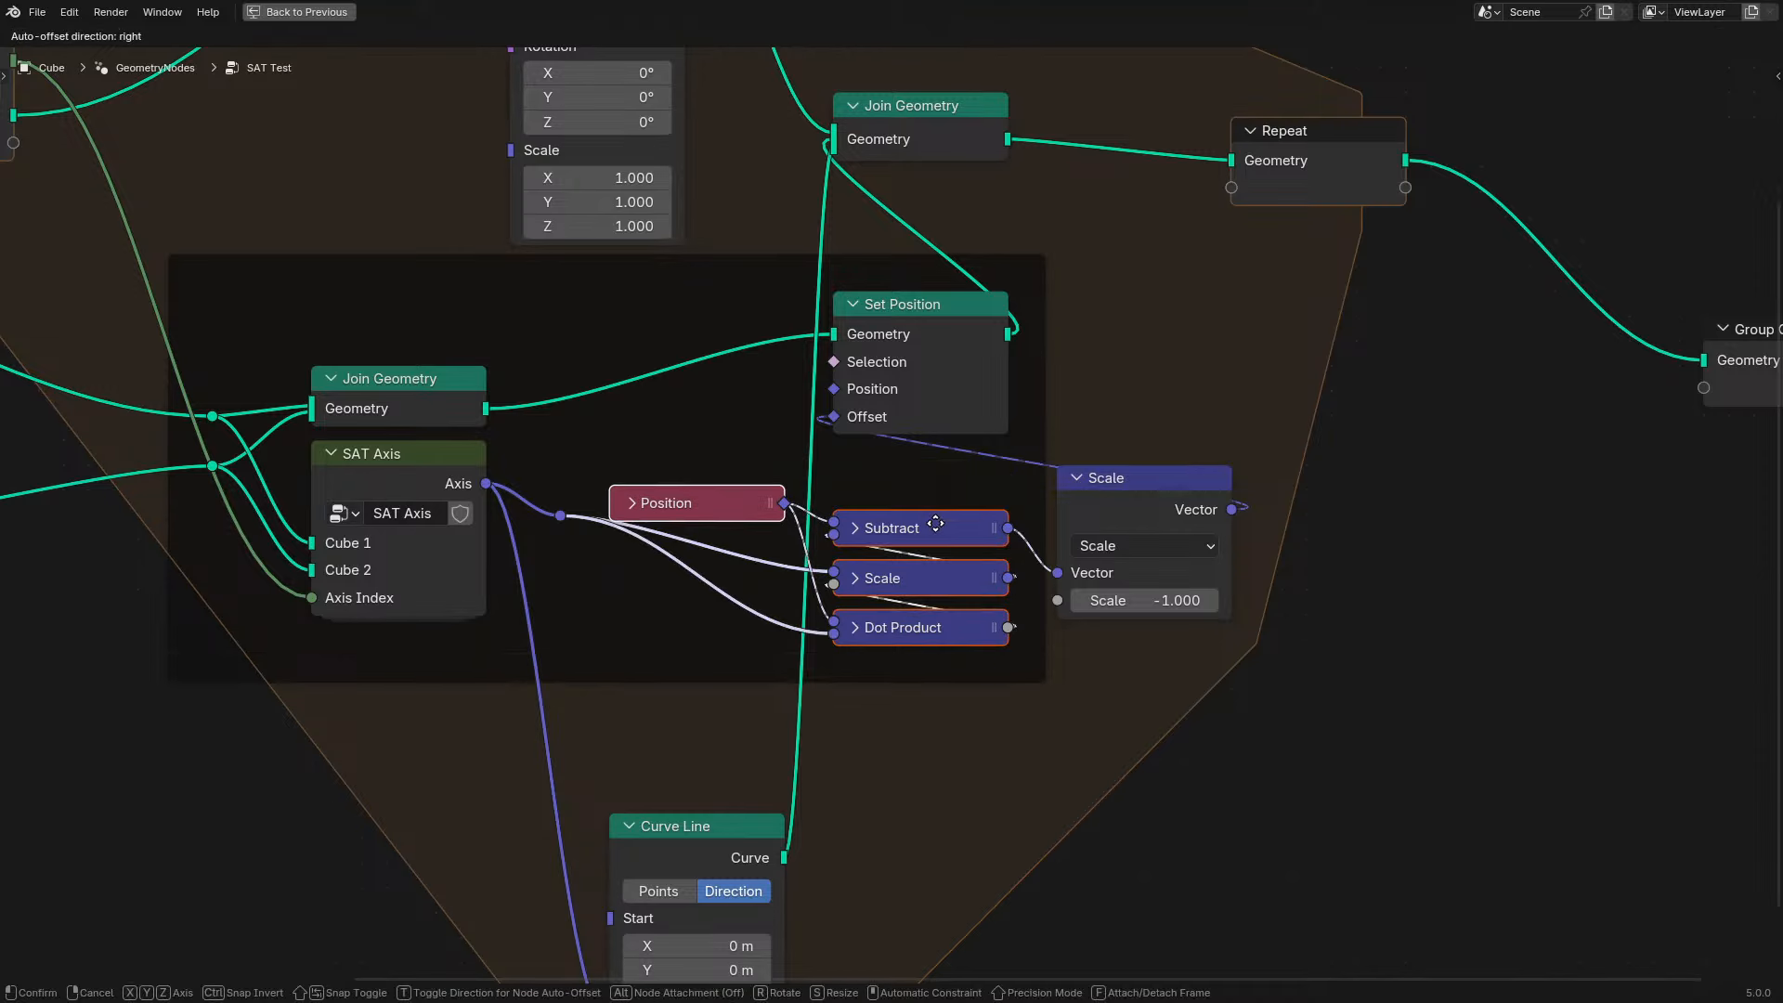
pyautogui.click(938, 609)
pyautogui.click(1146, 499)
pyautogui.moveTo(1146, 500); pyautogui.dragTo(923, 477)
# Move the Axis reroute point next to the collapsed Scale and Dot Product nodes, and restore the split editor layout
pyautogui.click(552, 467)
pyautogui.moveTo(551, 466); pyautogui.dragTo(582, 521)
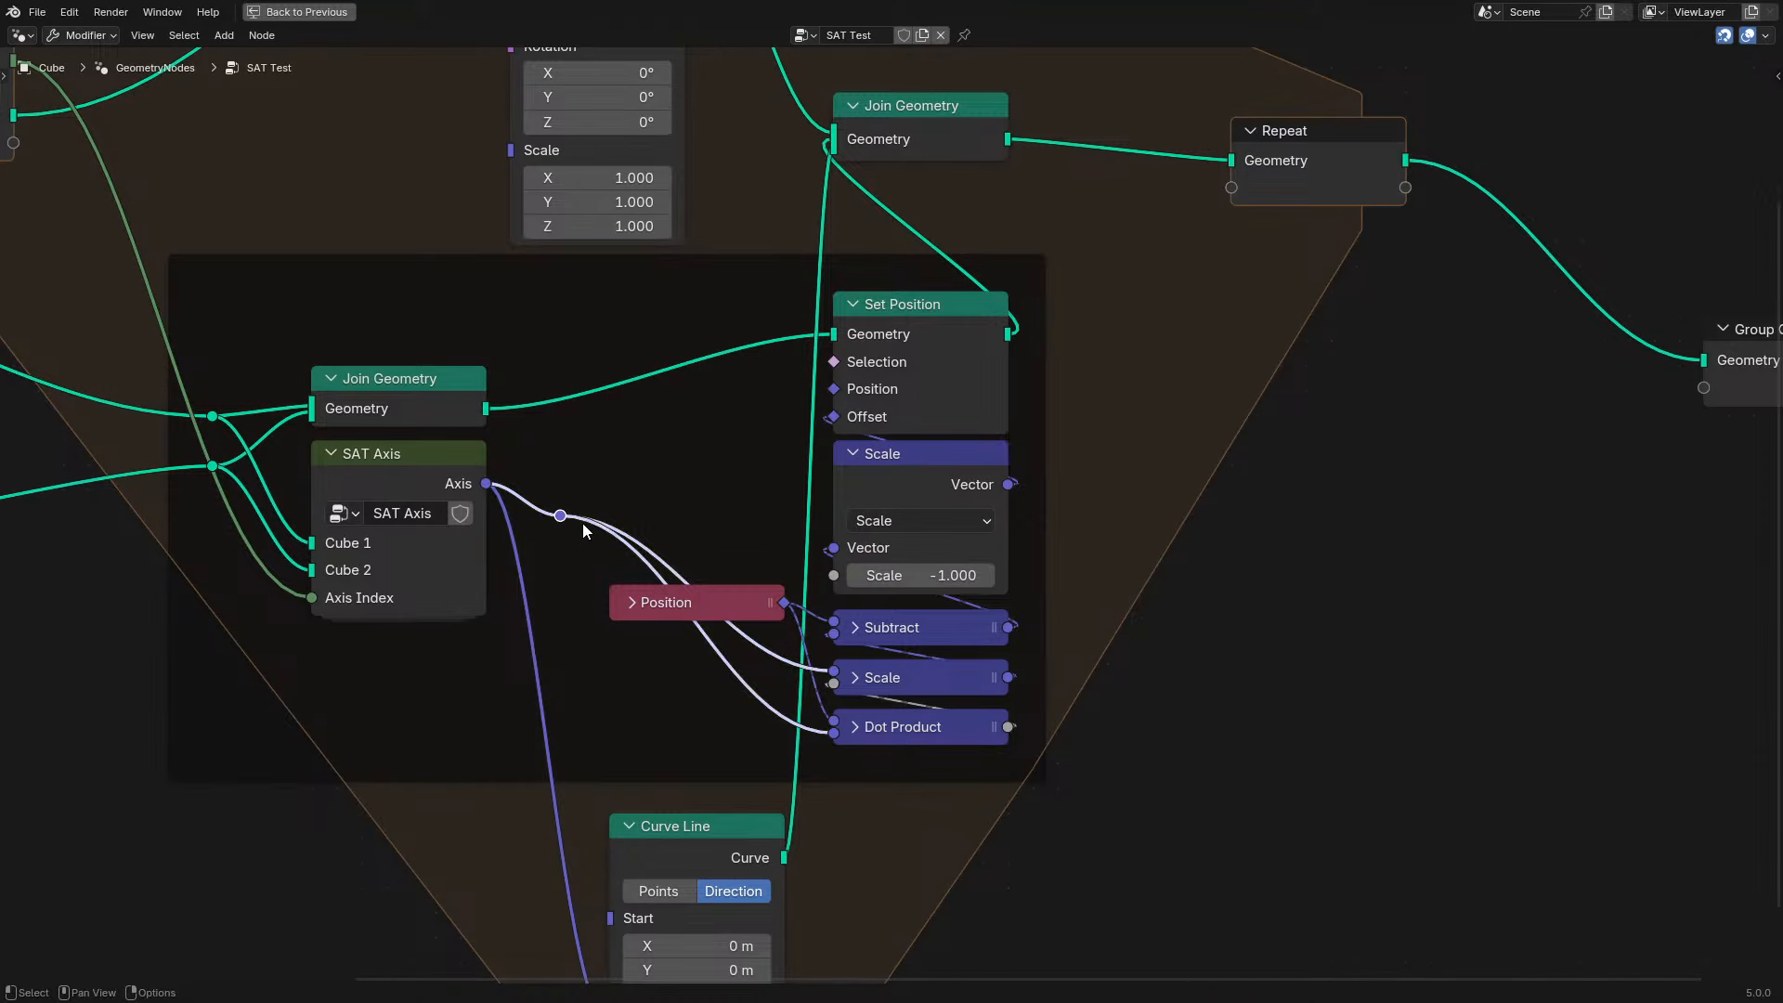
pyautogui.press('g')
pyautogui.click(787, 704)
pyautogui.hotkey('ctrl', 'space')
# Set the expanded Scale node's factor to -1.070 and view the thin projected shapes along each axis
pyautogui.scroll(5, 782, 592)
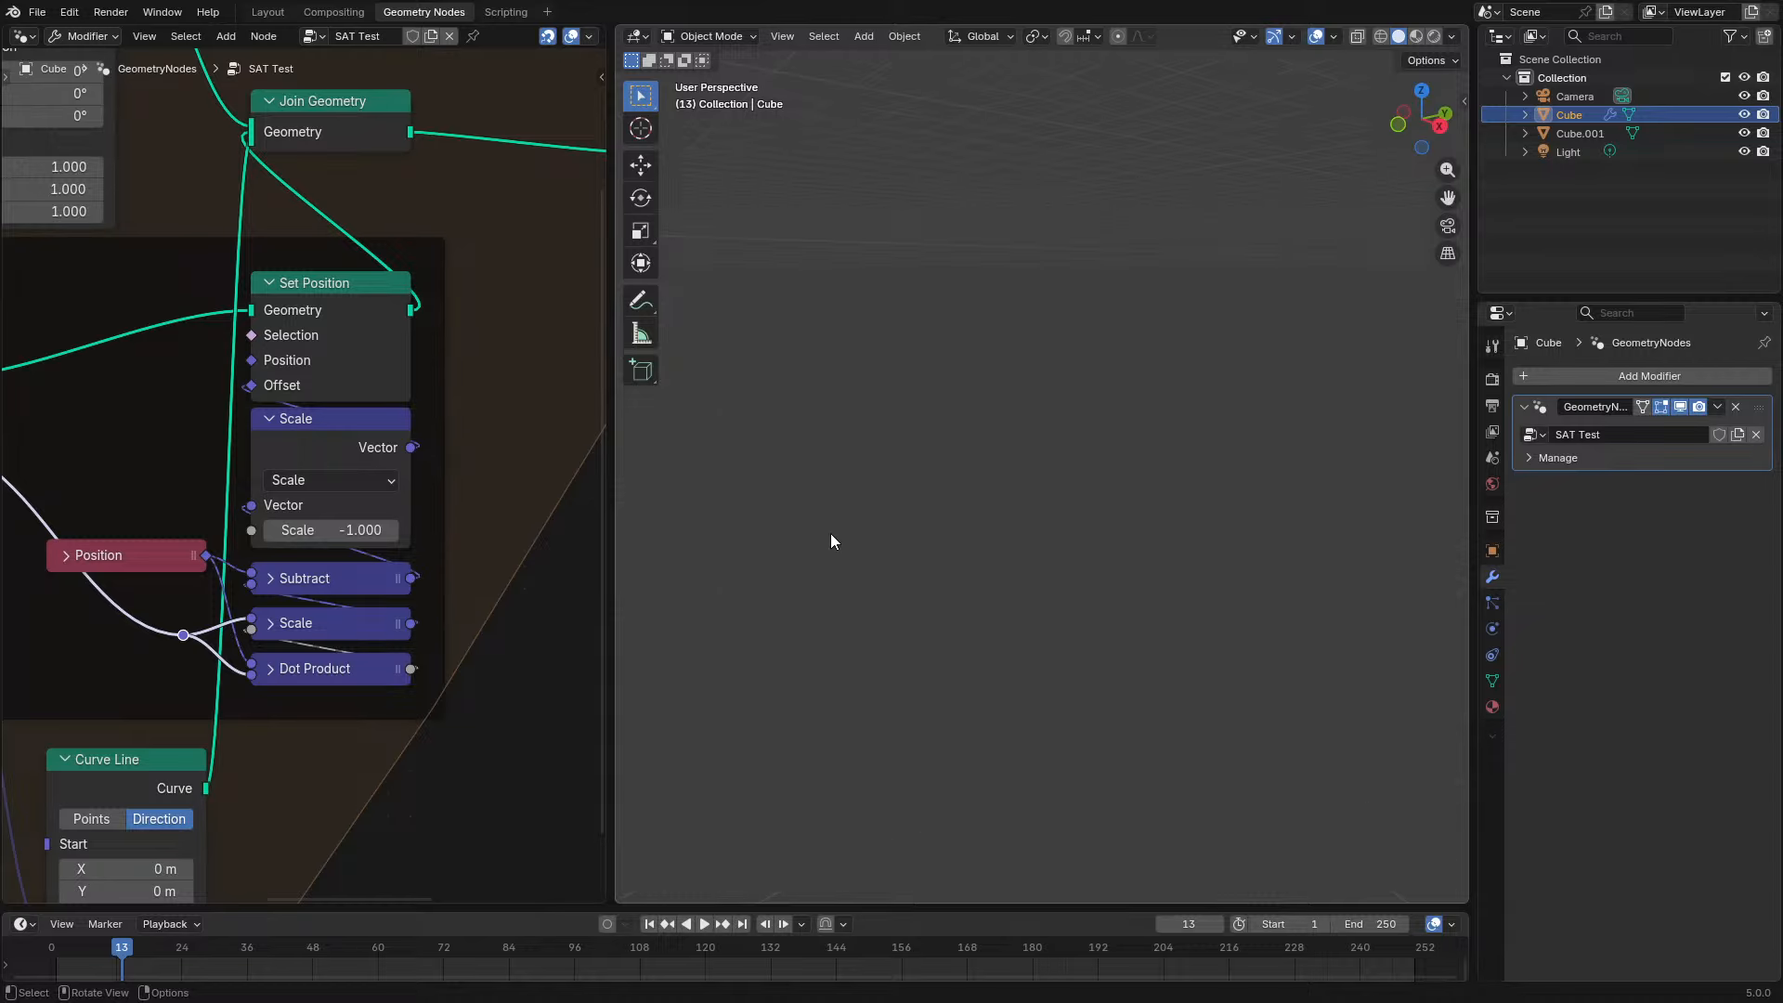
pyautogui.keyDown('shift'); pyautogui.moveTo(831, 533); pyautogui.dragTo(1007, 582, button='middle'); pyautogui.keyUp('shift')
pyautogui.scroll(-6, 1235, 500)
pyautogui.moveTo(327, 531)
pyautogui.mouseDown()
pyautogui.moveTo(278, 531)
pyautogui.moveTo(317, 531)
pyautogui.mouseUp()
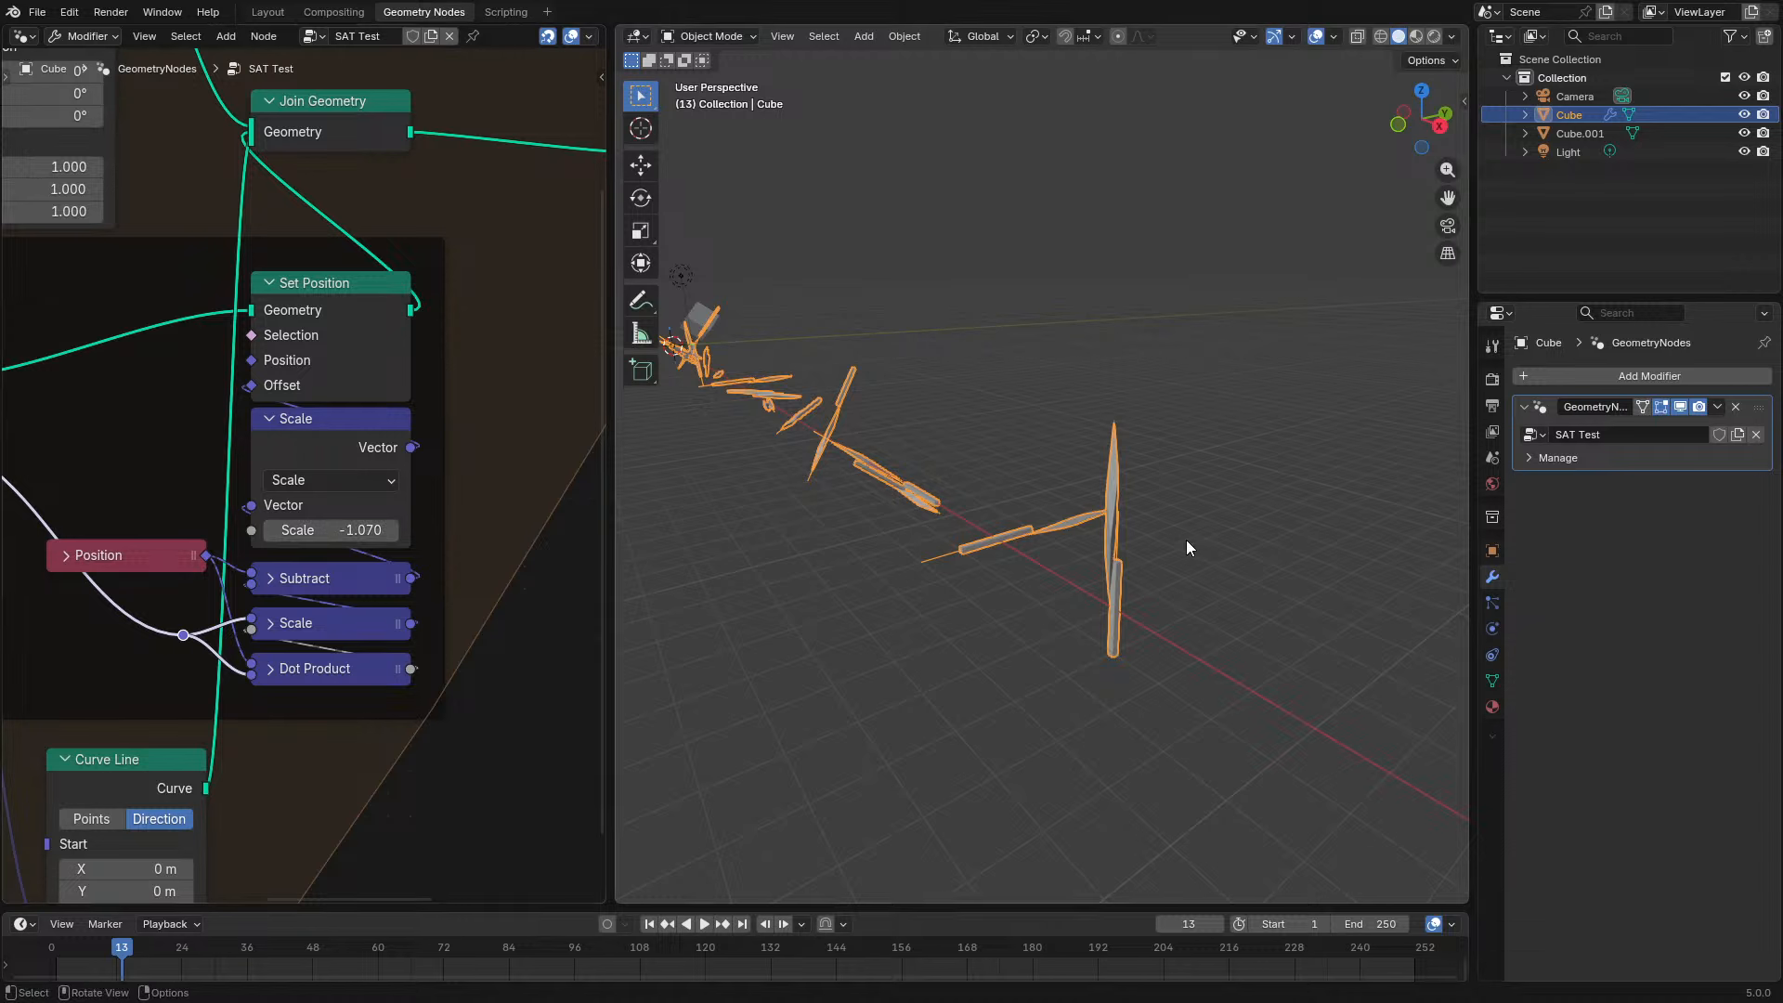
pyautogui.keyDown('shift'); pyautogui.moveTo(1128, 587); pyautogui.dragTo(1066, 552, button='middle'); pyautogui.keyUp('shift')
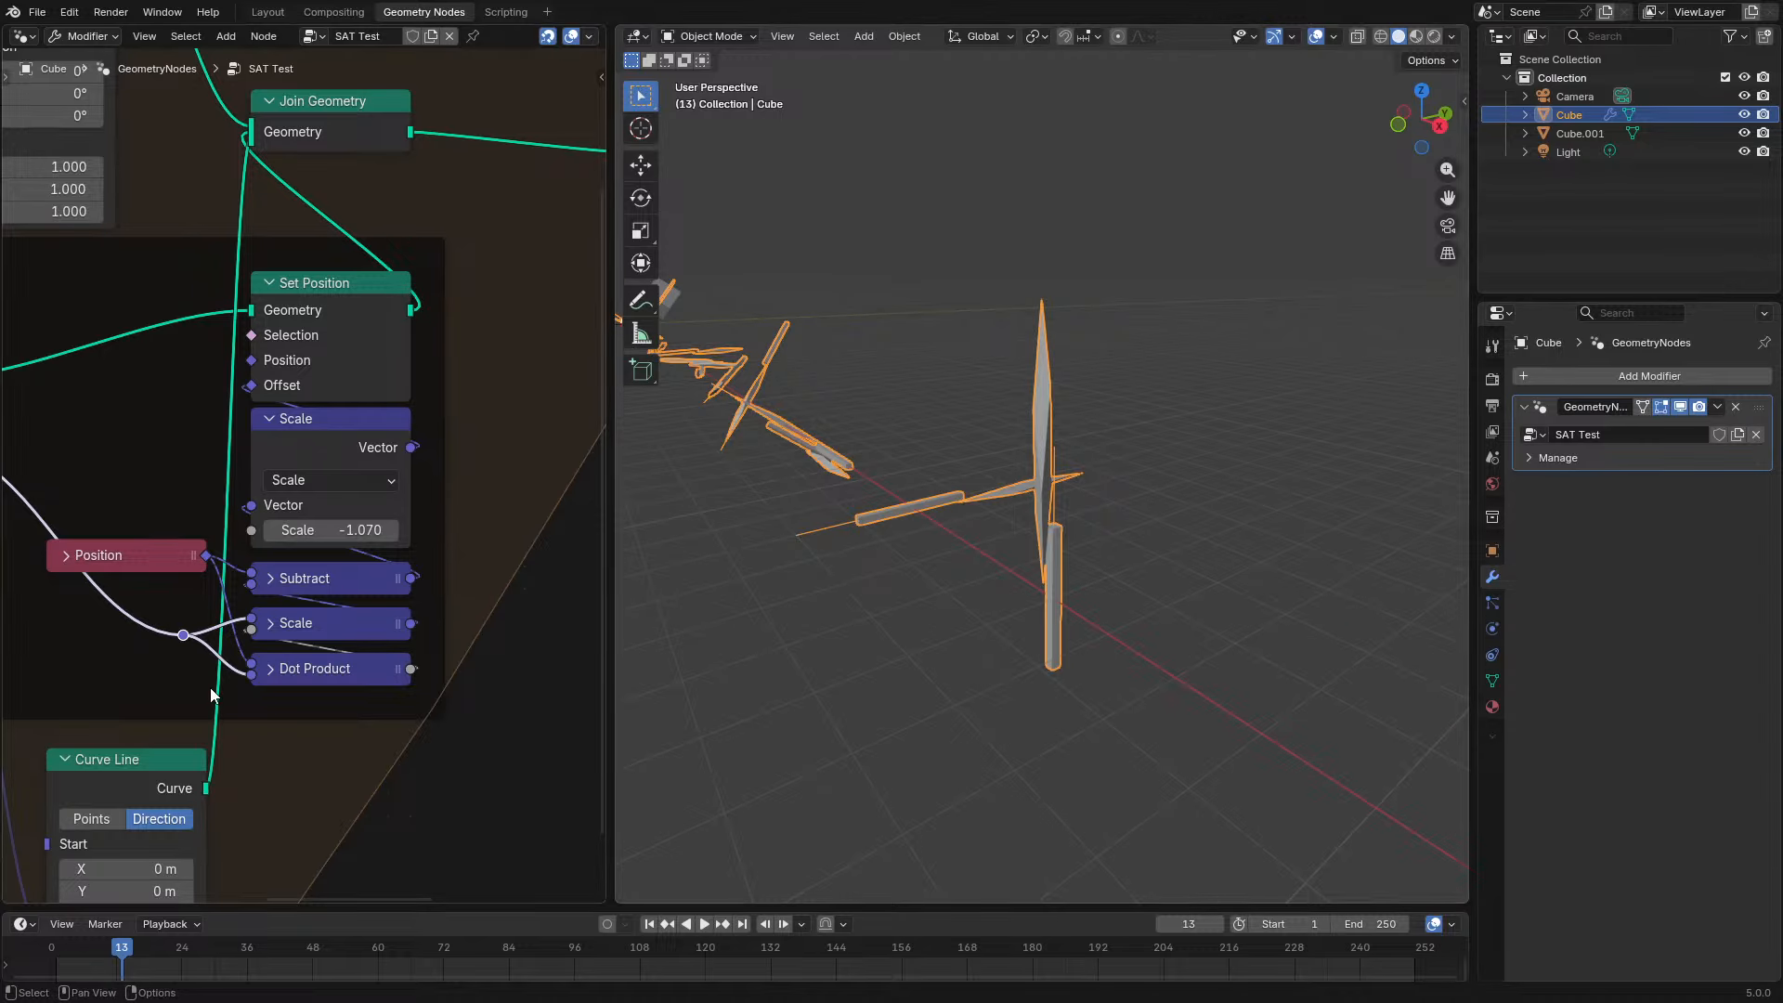
# Delete the Curve Line node from the Repeat zone and save the file
pyautogui.scroll(-1, 339, 648)
pyautogui.hotkey('ctrl', 'x')
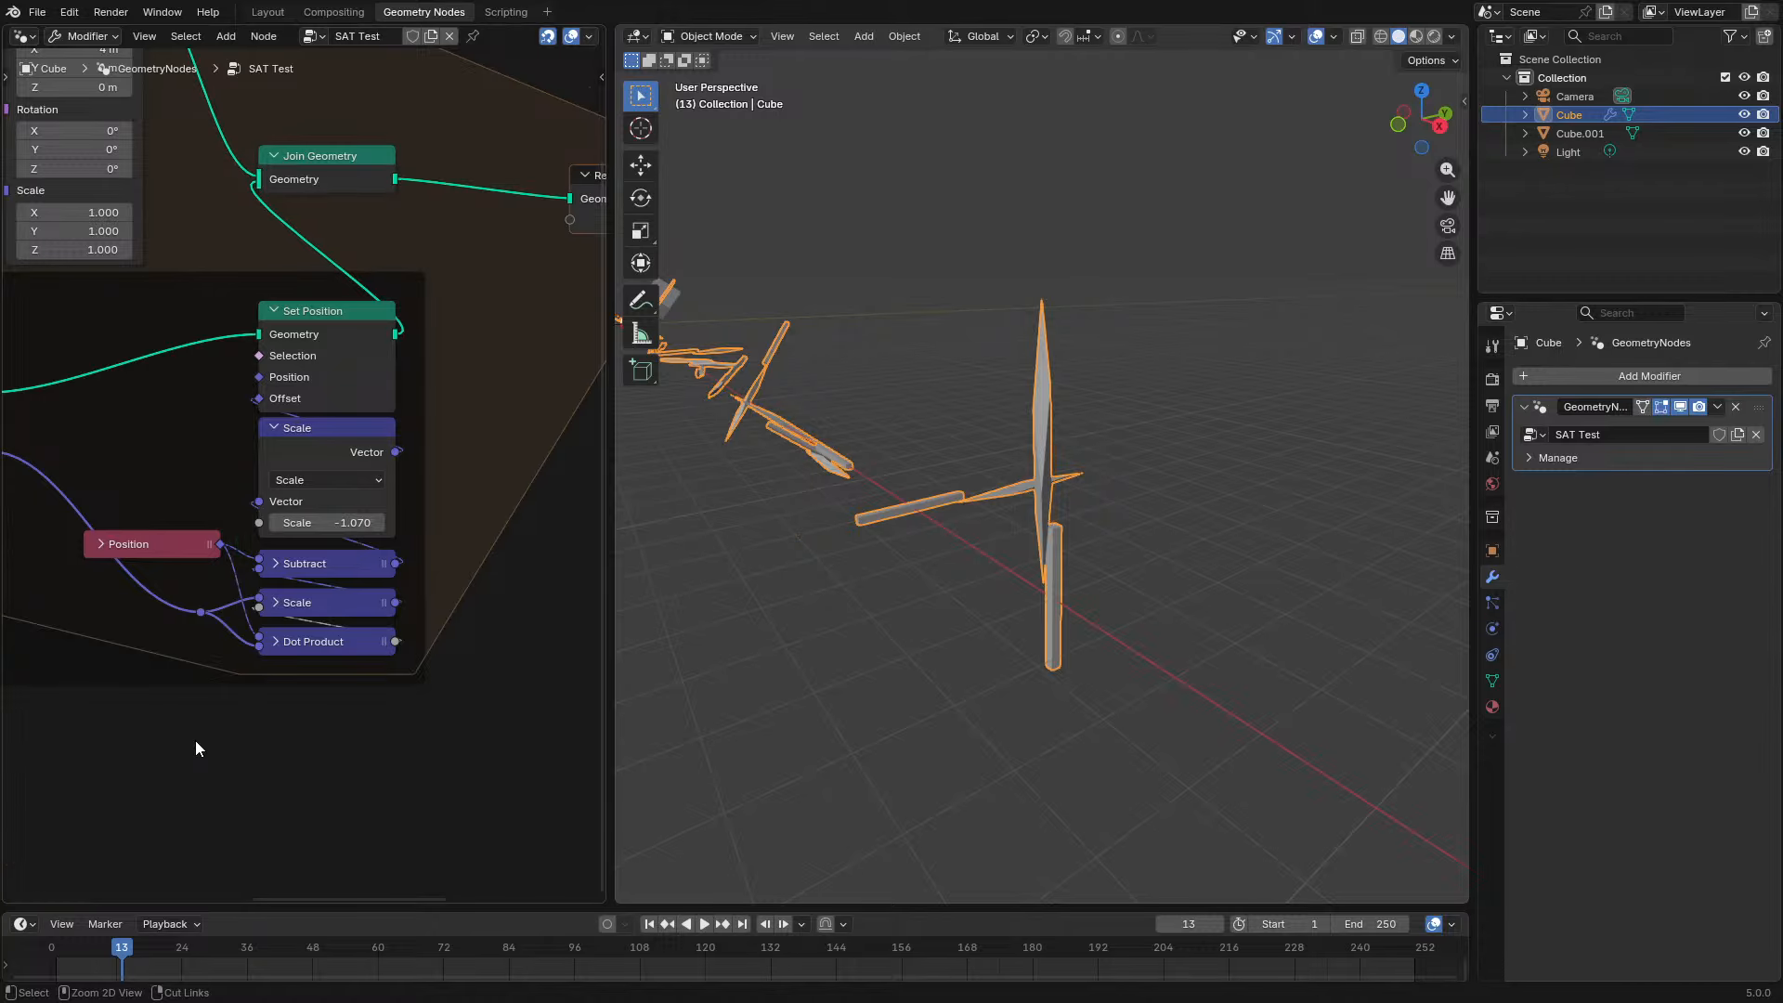
pyautogui.hotkey('ctrl', 's')
# Set the expanded Scale node's factor to -1.010 and inspect the line projections in the viewport
pyautogui.moveTo(327, 522)
pyautogui.mouseDown()
pyautogui.moveTo(341, 522)
pyautogui.moveTo(327, 522)
pyautogui.mouseUp()
pyautogui.moveTo(1013, 543); pyautogui.dragTo(1038, 609, button='middle')
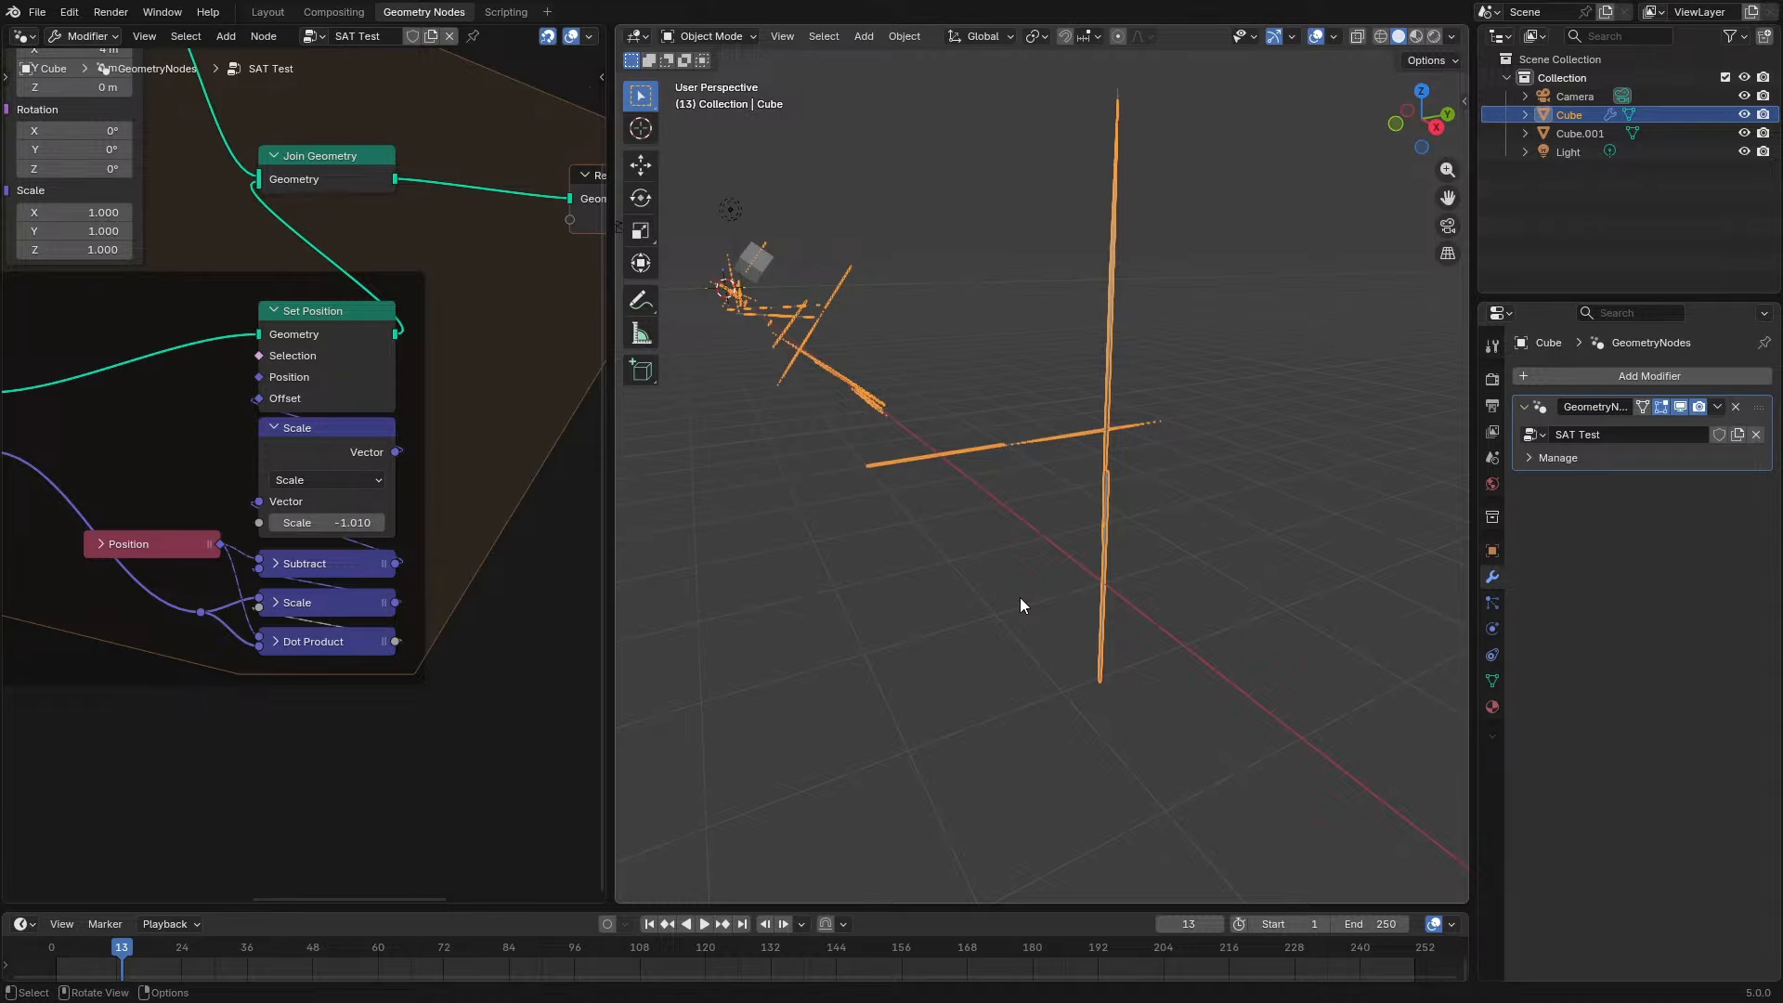
pyautogui.moveTo(329, 522); pyautogui.dragTo(232, 522)
pyautogui.press('Escape')
pyautogui.moveTo(398, 643)
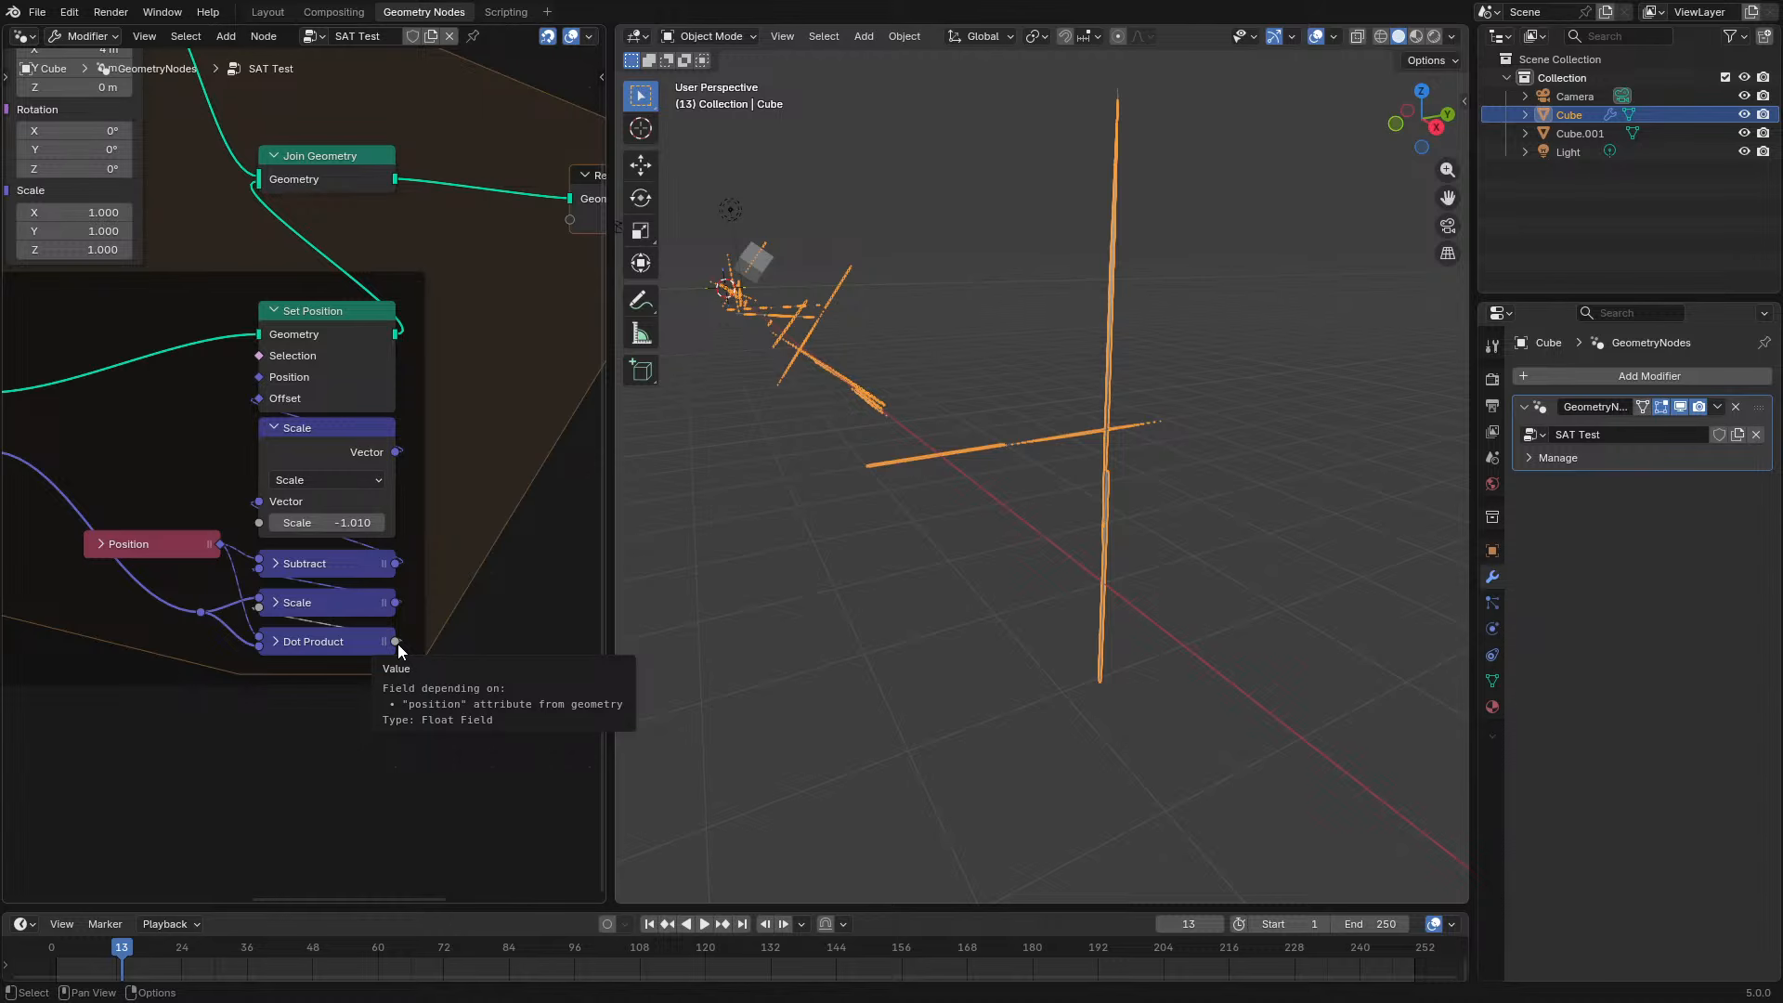
# Add an Attribute Statistic node fed by the joined cube geometry, and connect the Dot Product value to its Attribute input
pyautogui.scroll(-2, 89, 403)
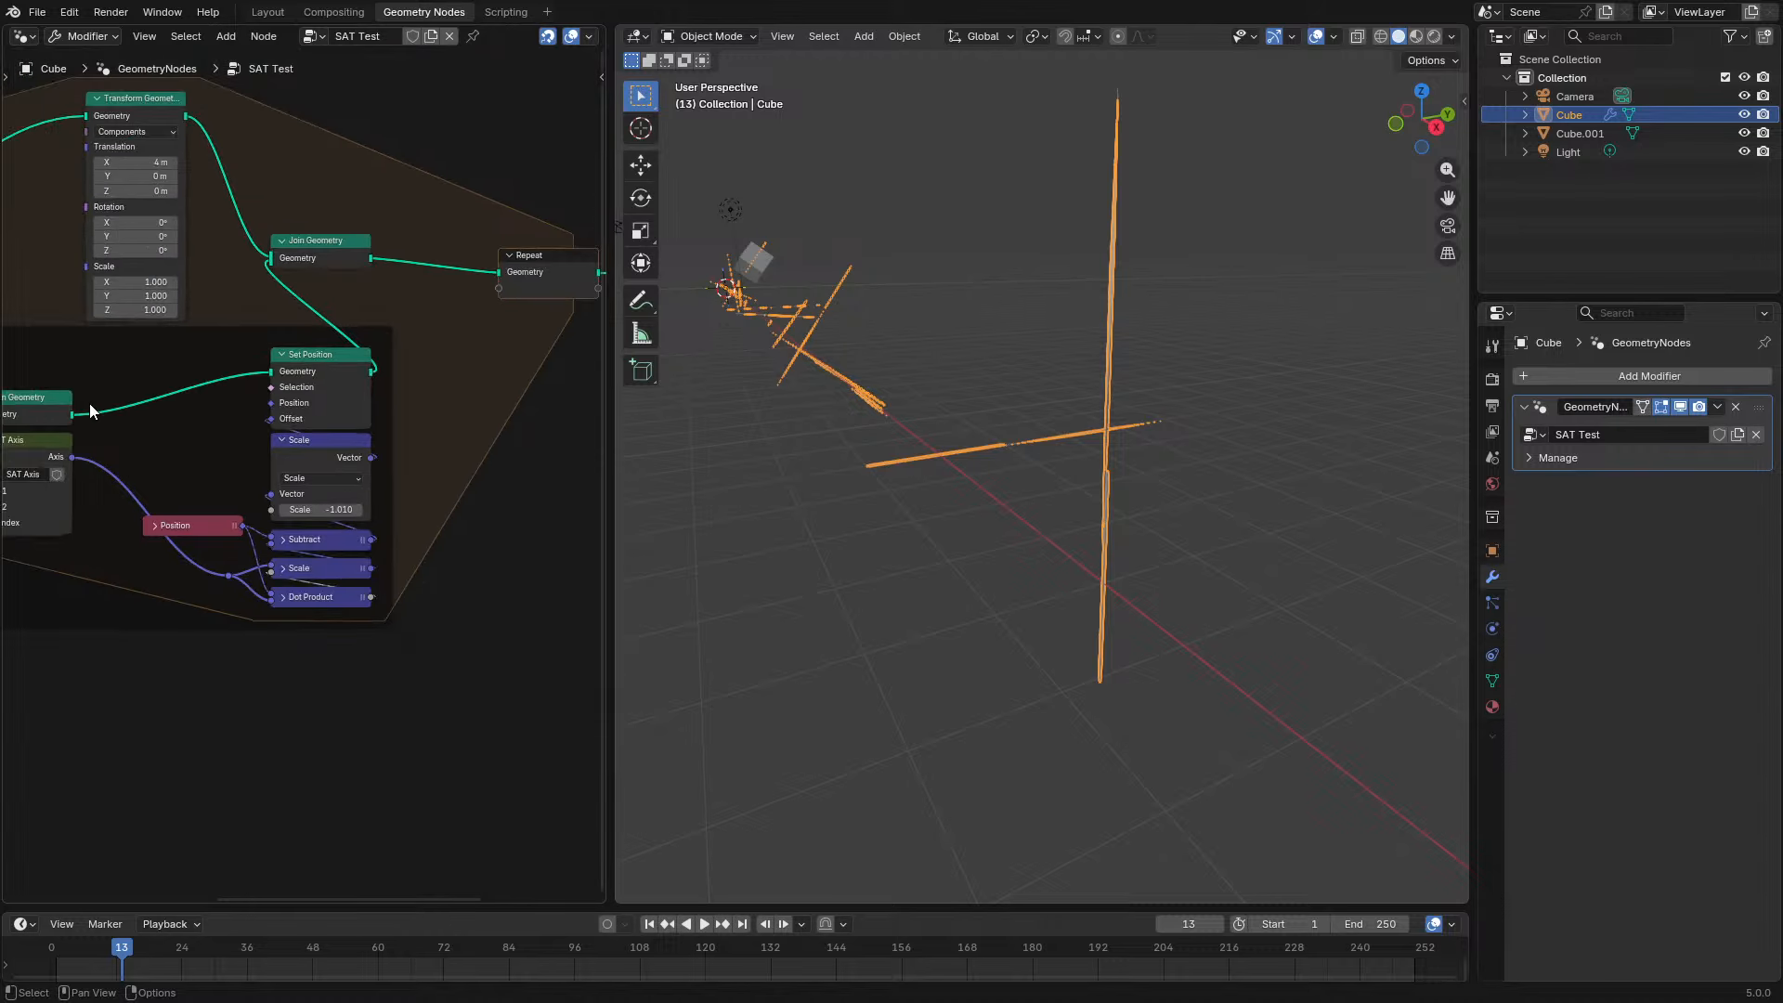
pyautogui.moveTo(73, 415); pyautogui.dragTo(302, 655)
pyautogui.write('att')
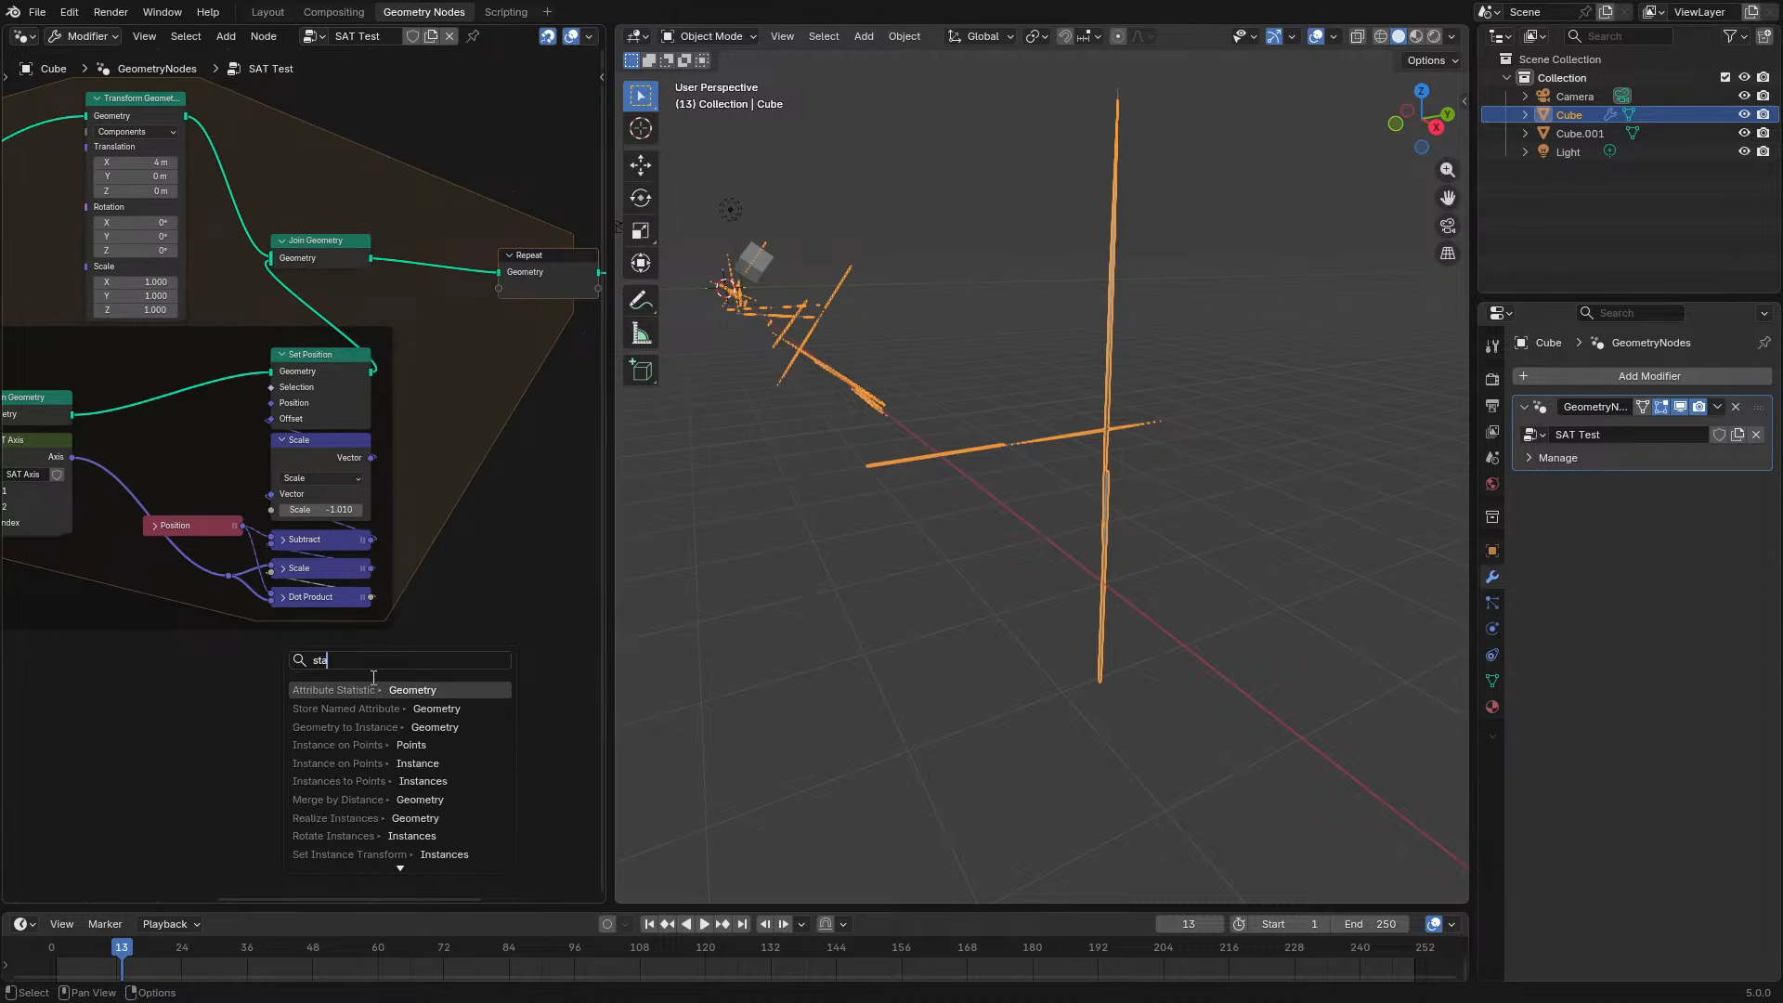
pyautogui.press('Return')
pyautogui.click(541, 524)
pyautogui.moveTo(372, 597); pyautogui.dragTo(456, 679)
pyautogui.moveTo(455, 615); pyautogui.dragTo(269, 554, button='middle')
pyautogui.scroll(2, 304, 475)
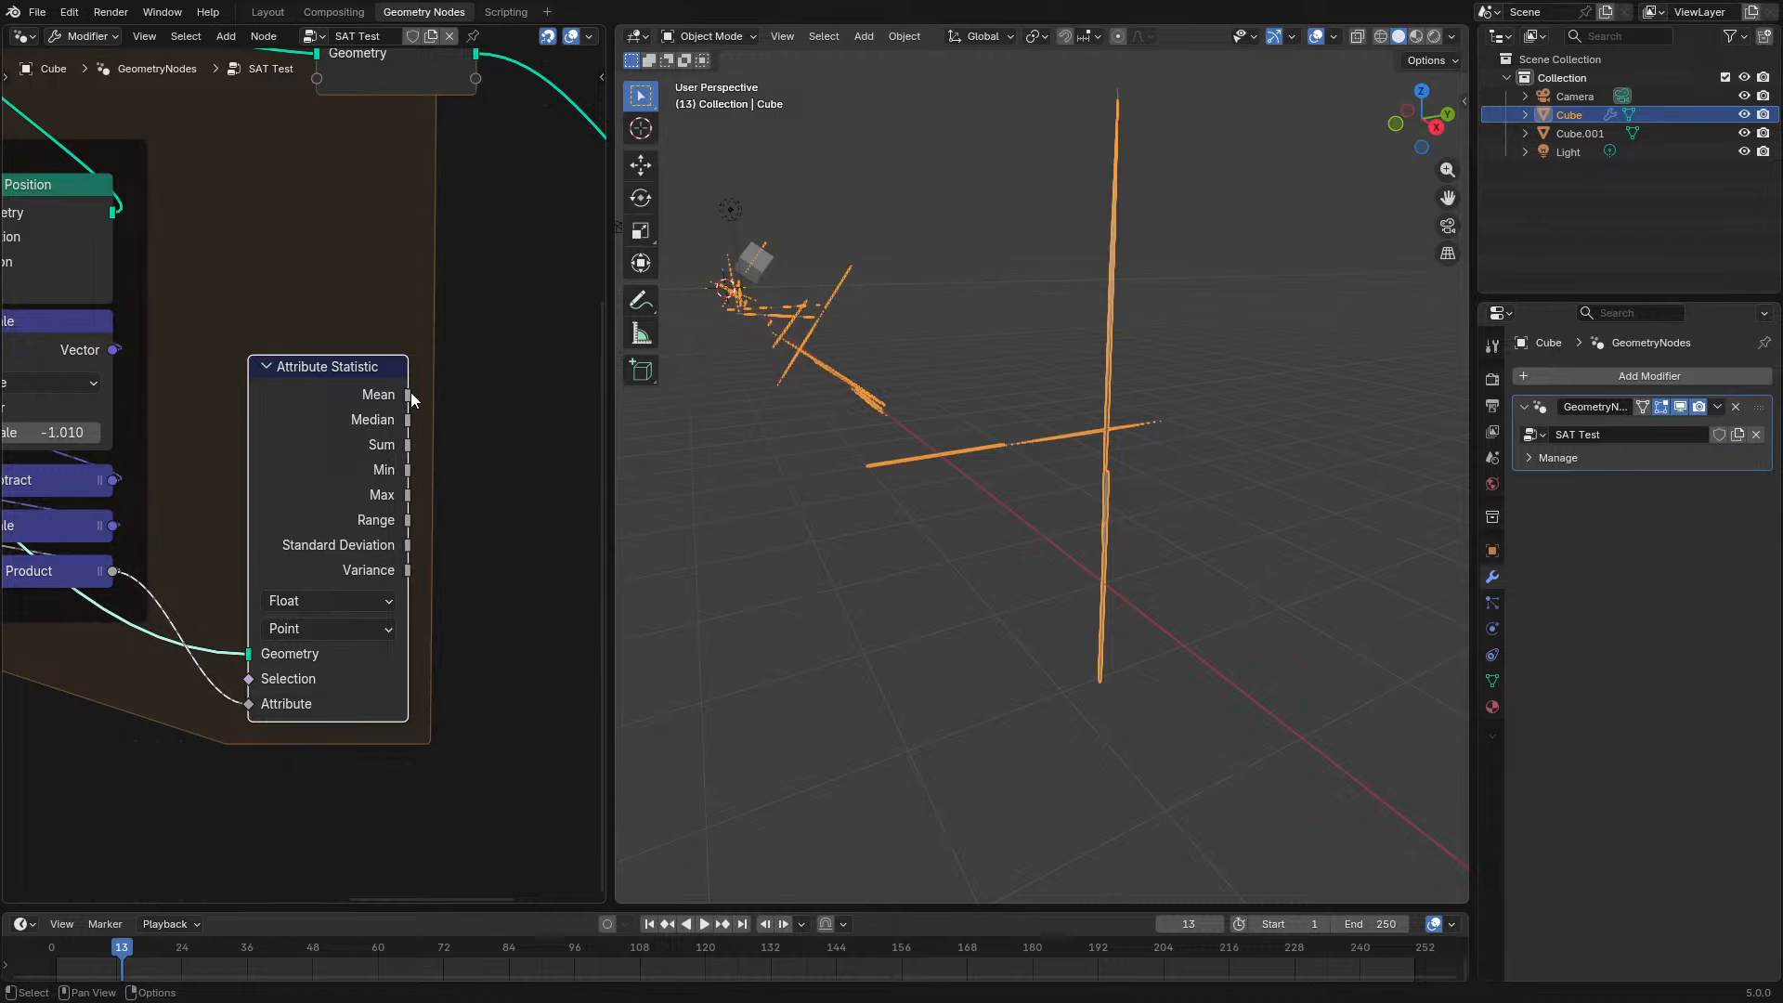
pyautogui.moveTo(411, 394)
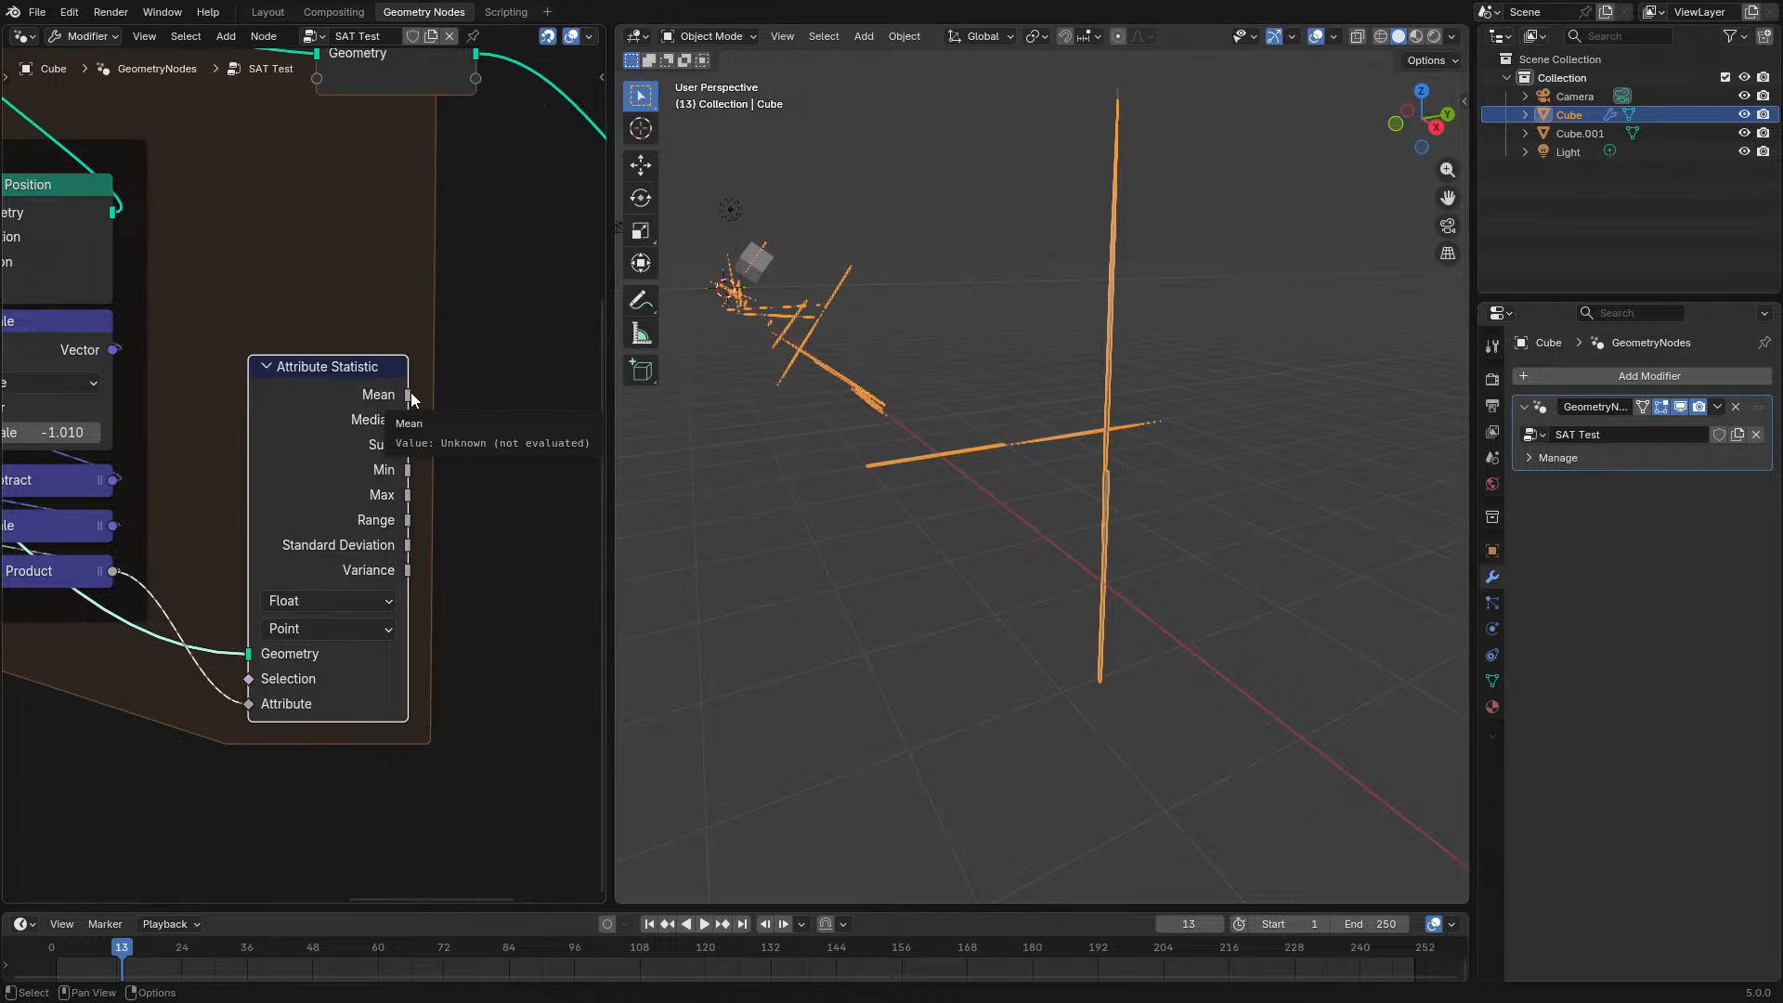
# Set the expanded Scale node's factor to -1.030 and view the projected shapes in the viewport
pyautogui.moveTo(172, 483); pyautogui.dragTo(332, 496, button='middle')
pyautogui.moveTo(213, 446)
pyautogui.mouseDown()
pyautogui.moveTo(168, 446)
pyautogui.moveTo(208, 446)
pyautogui.mouseUp()
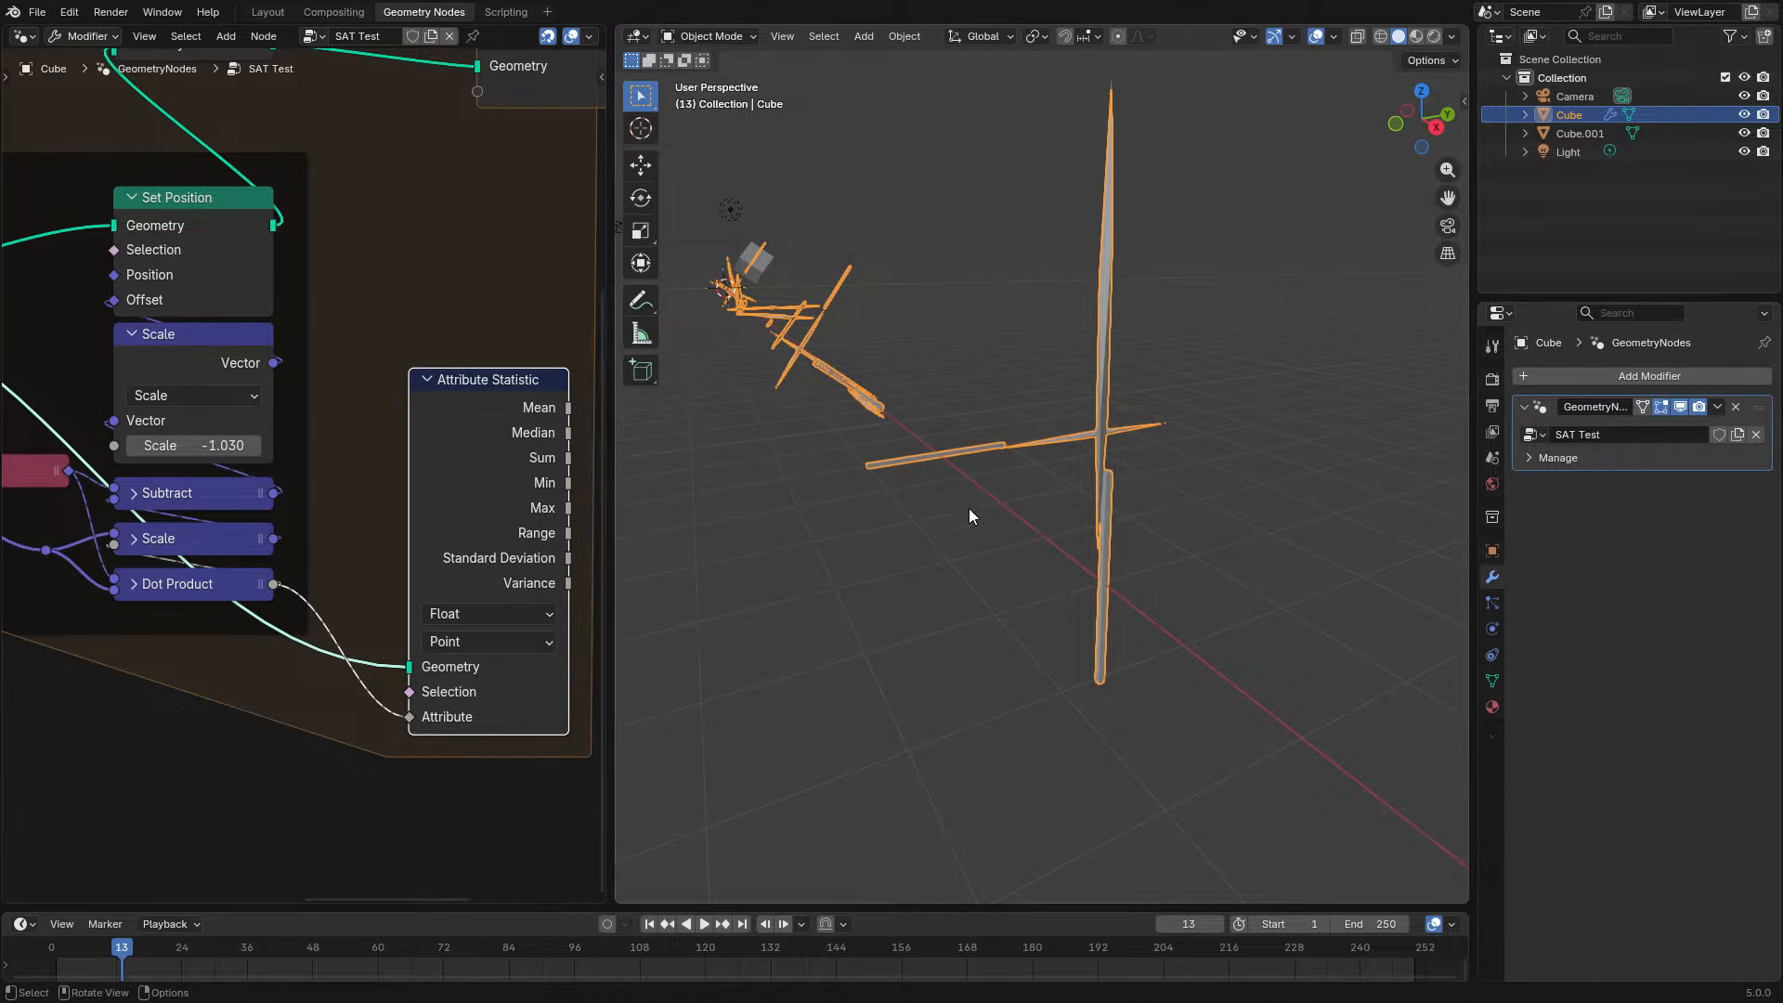
pyautogui.scroll(2, 980, 550)
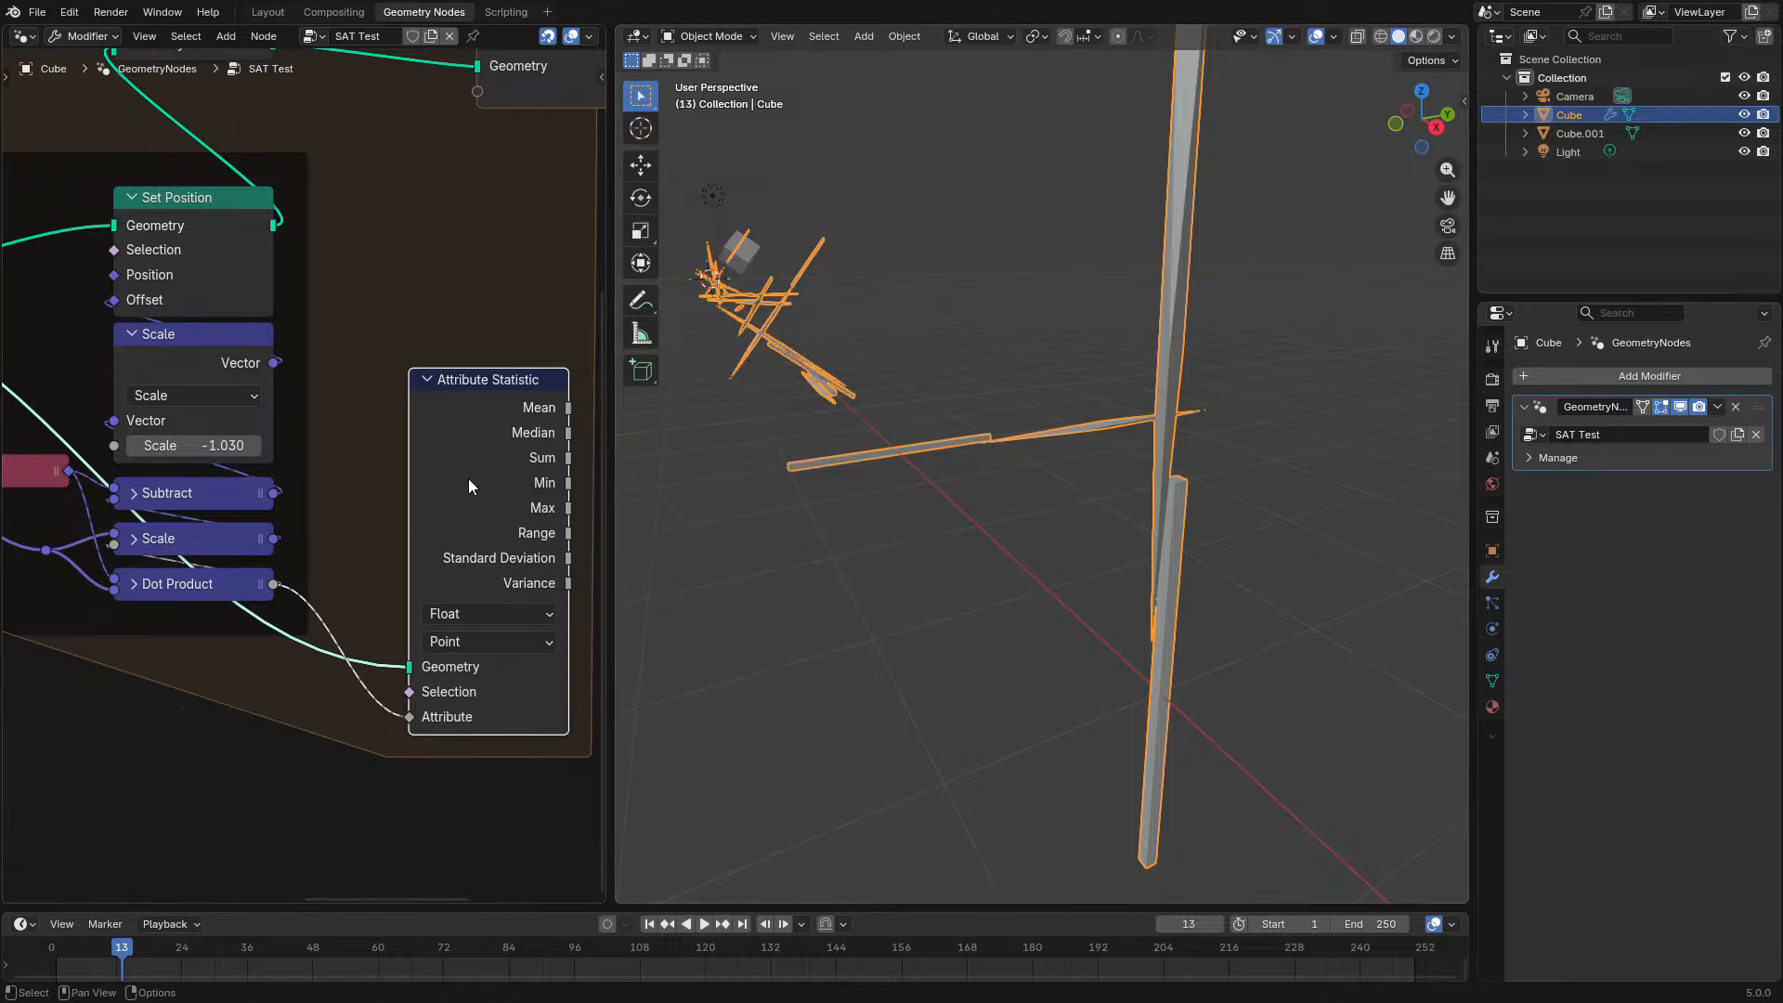
# Maximize the node editor and examine how Join Geometry and Dot Product feed the Attribute Statistic node
pyautogui.moveTo(468, 477); pyautogui.dragTo(463, 544)
pyautogui.hotkey('ctrl', 'space')
pyautogui.scroll(-6, 353, 511)
pyautogui.moveTo(295, 443); pyautogui.dragTo(517, 553, button='middle')
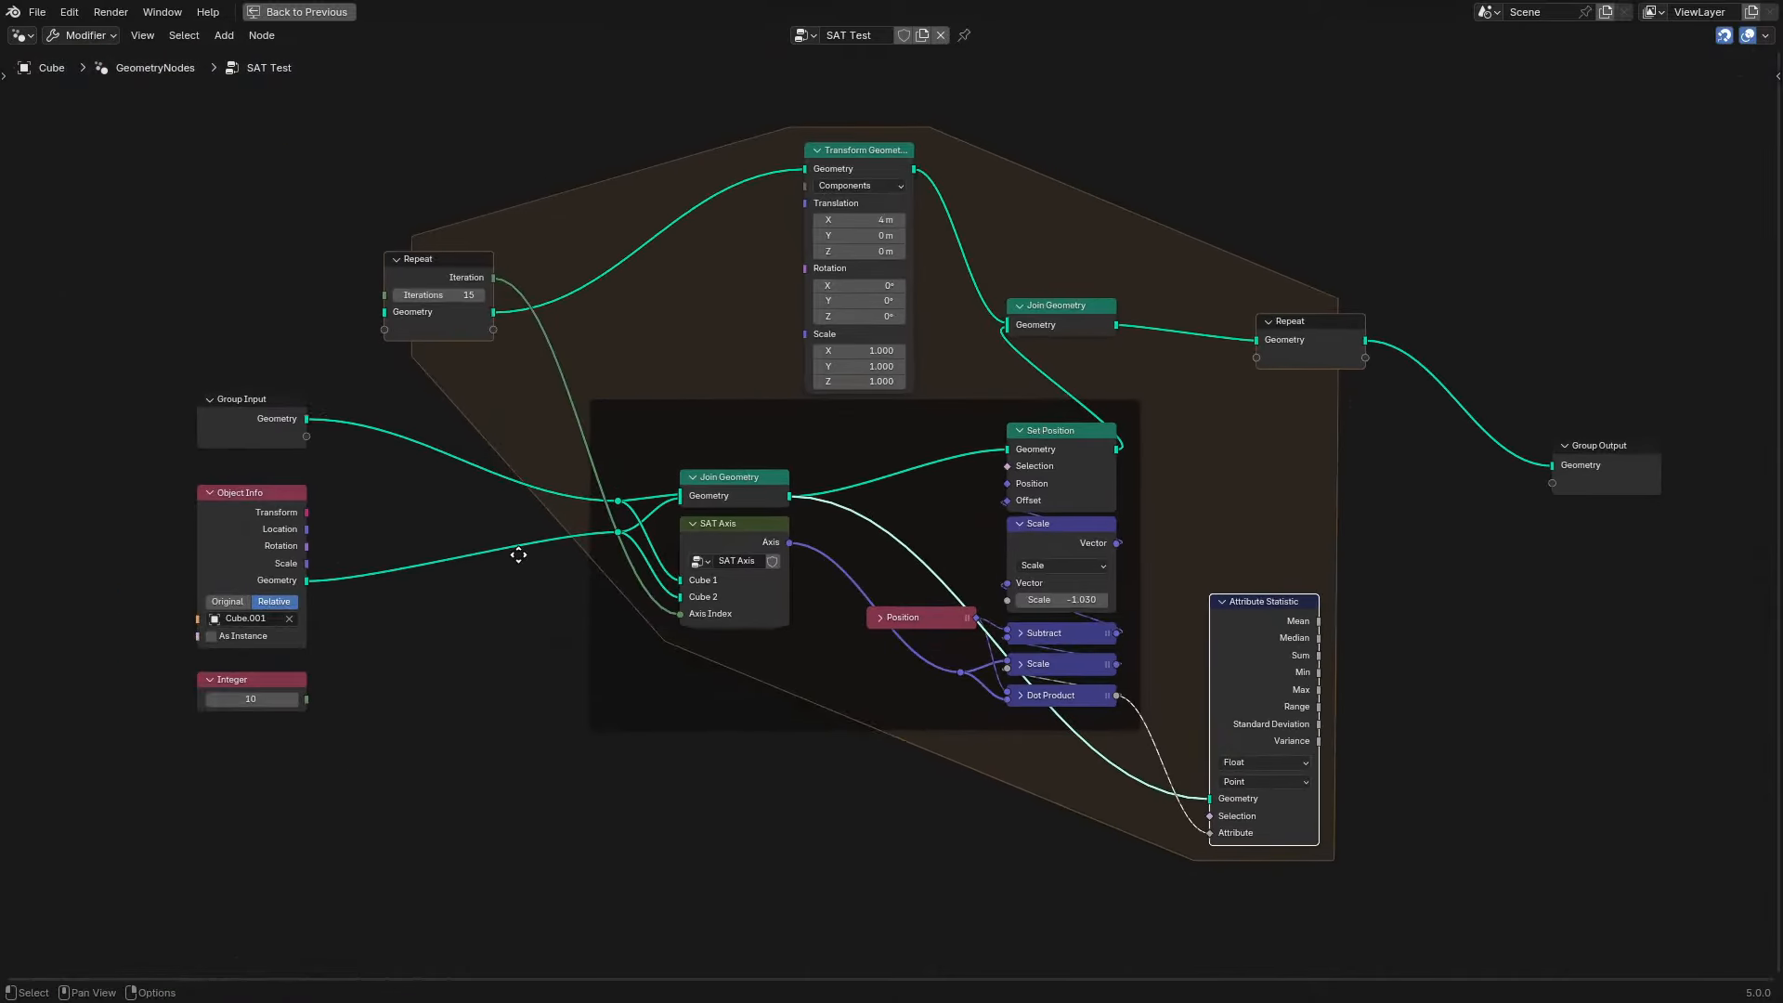
pyautogui.scroll(4, 372, 516)
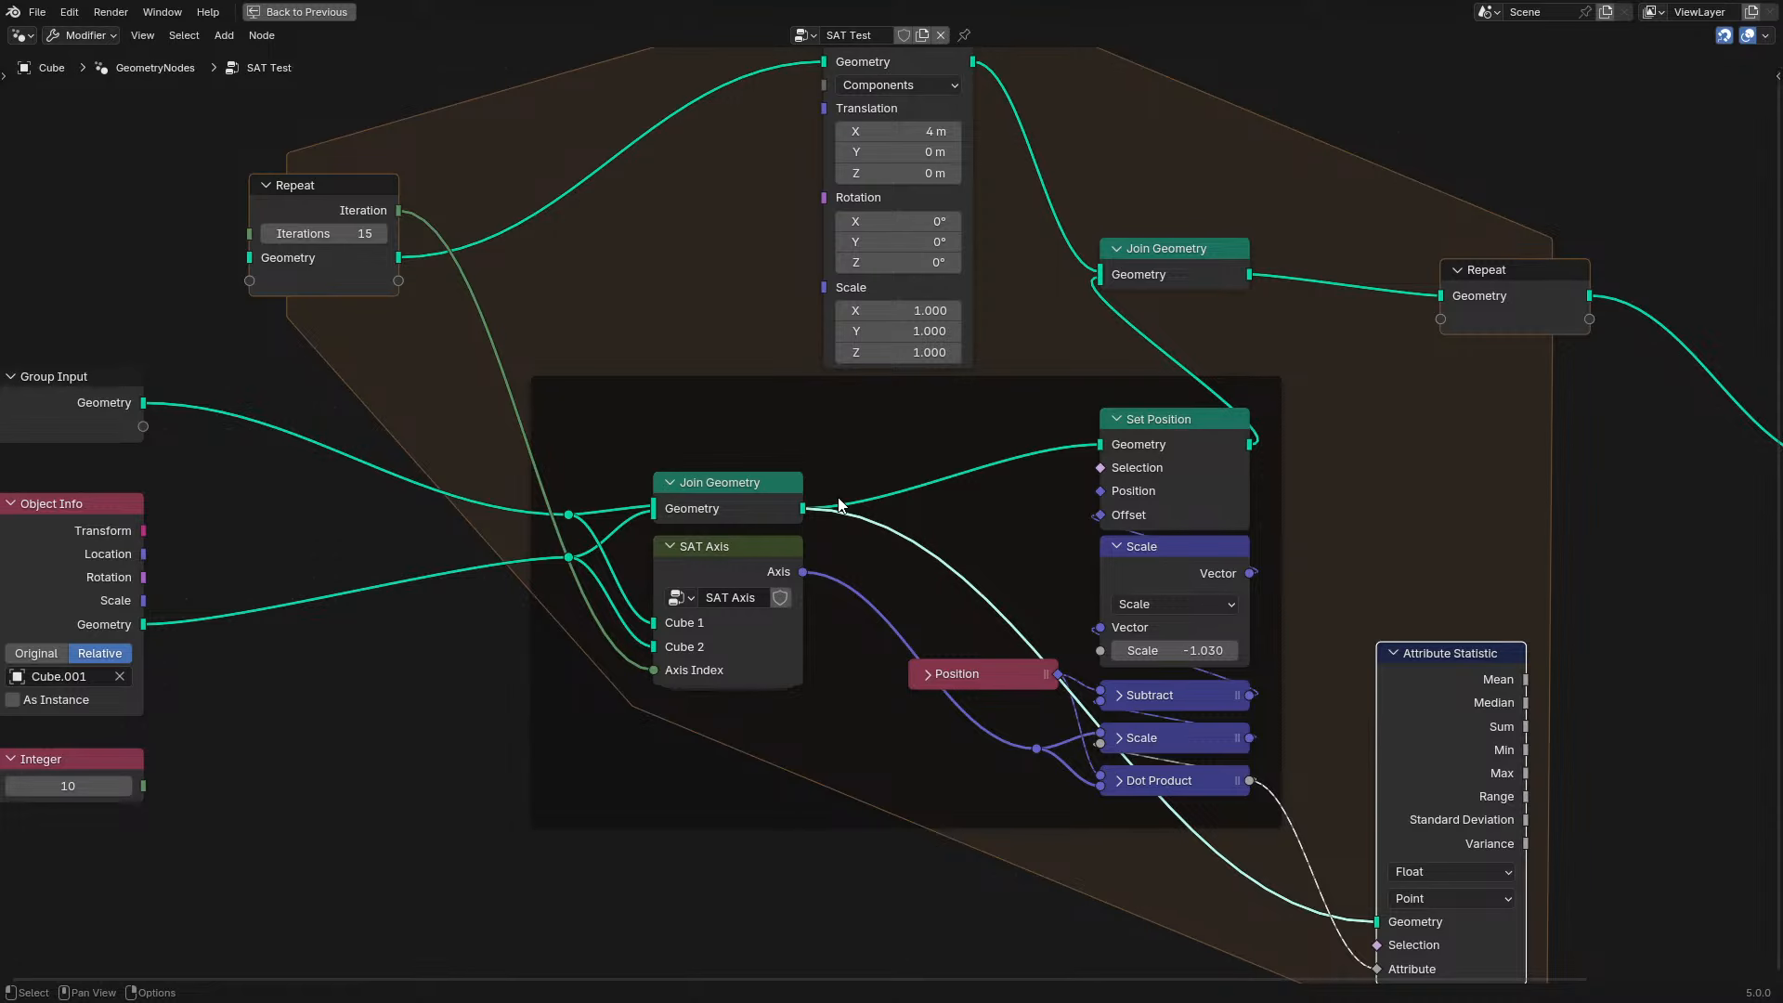
pyautogui.moveTo(1133, 806); pyautogui.dragTo(1013, 671, button='middle')
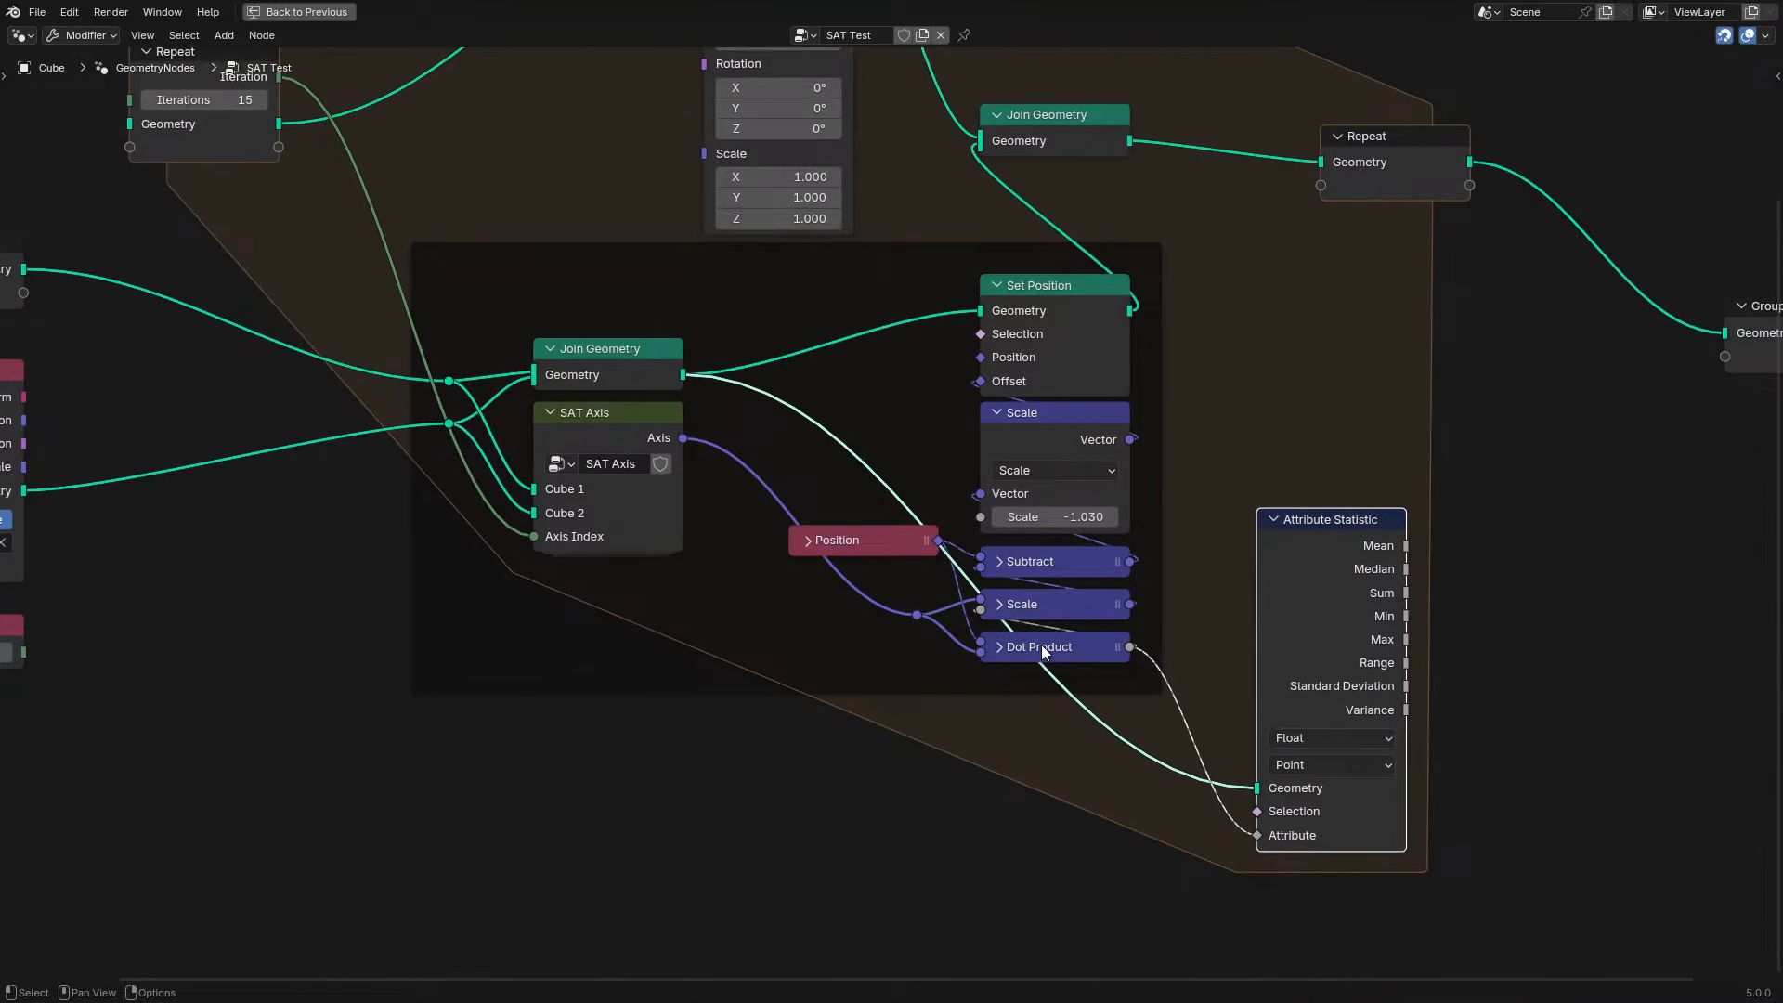
pyautogui.click(1044, 651)
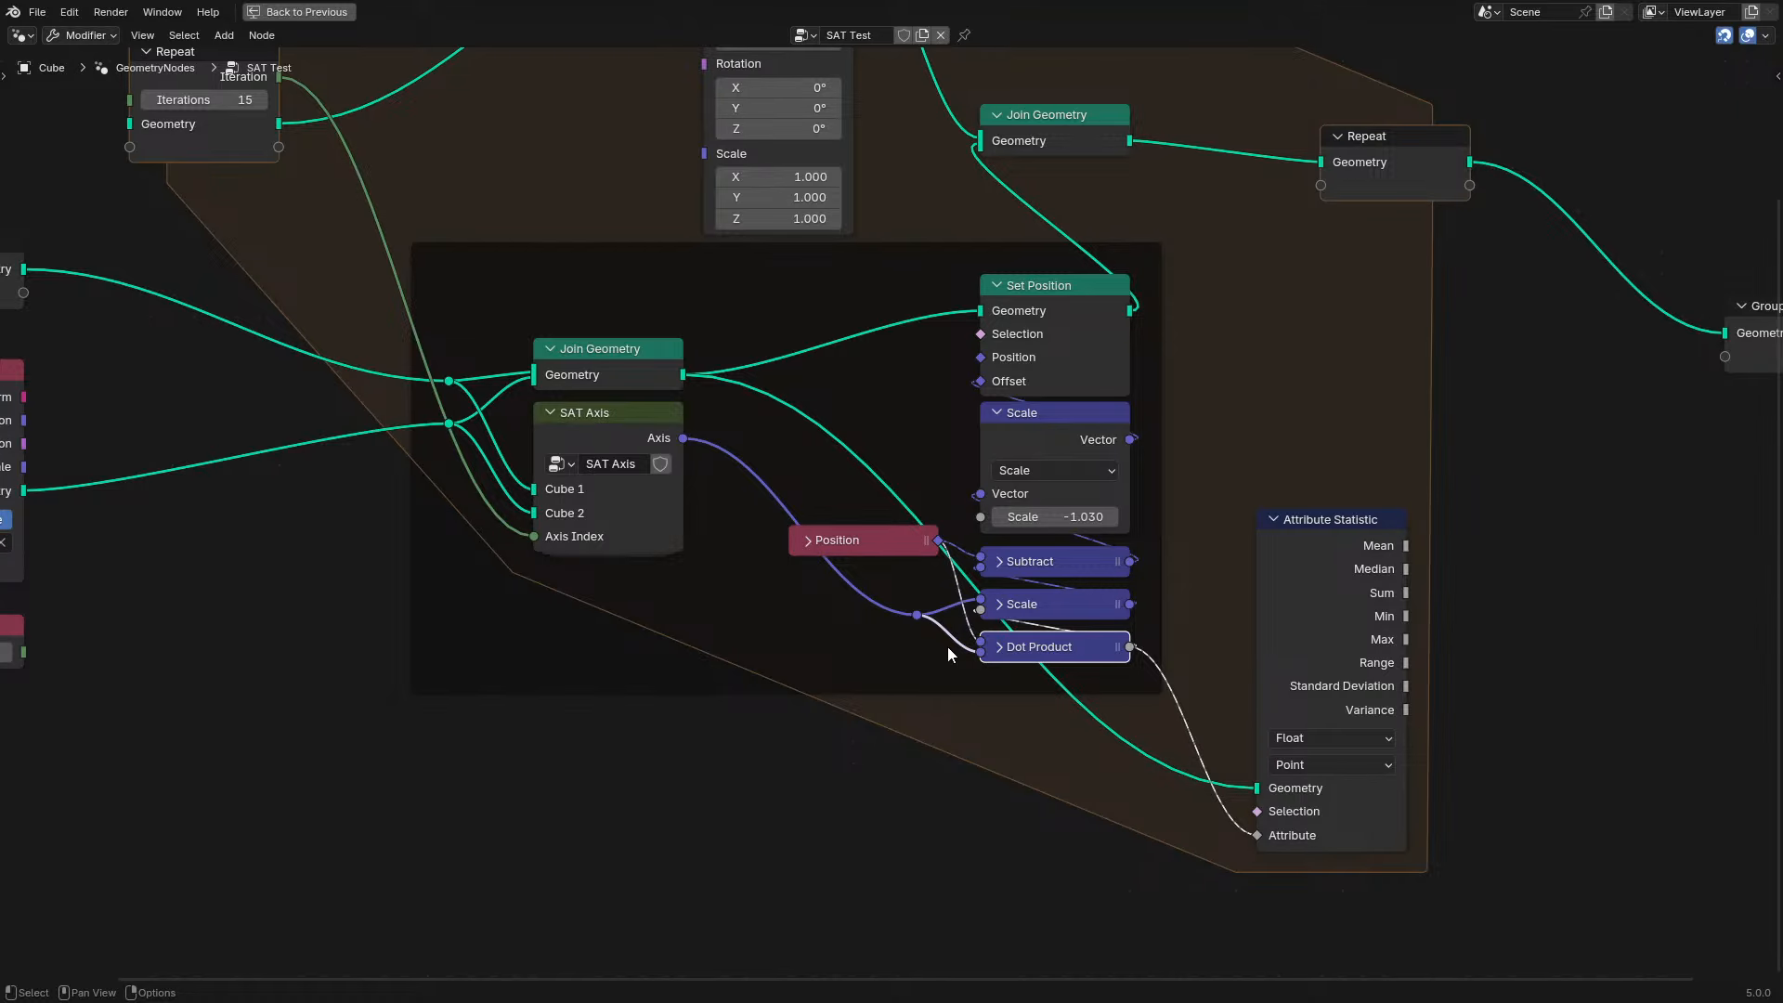
pyautogui.scroll(-2, 947, 647)
# Duplicate the cube object, expose the outliner's viewport-disable toggles, disable the copy in viewports and renders, and reselect the original cube
pyautogui.hotkey('ctrl', 'space')
pyautogui.hotkey('shift', 'd')
pyautogui.rightClick(841, 455)
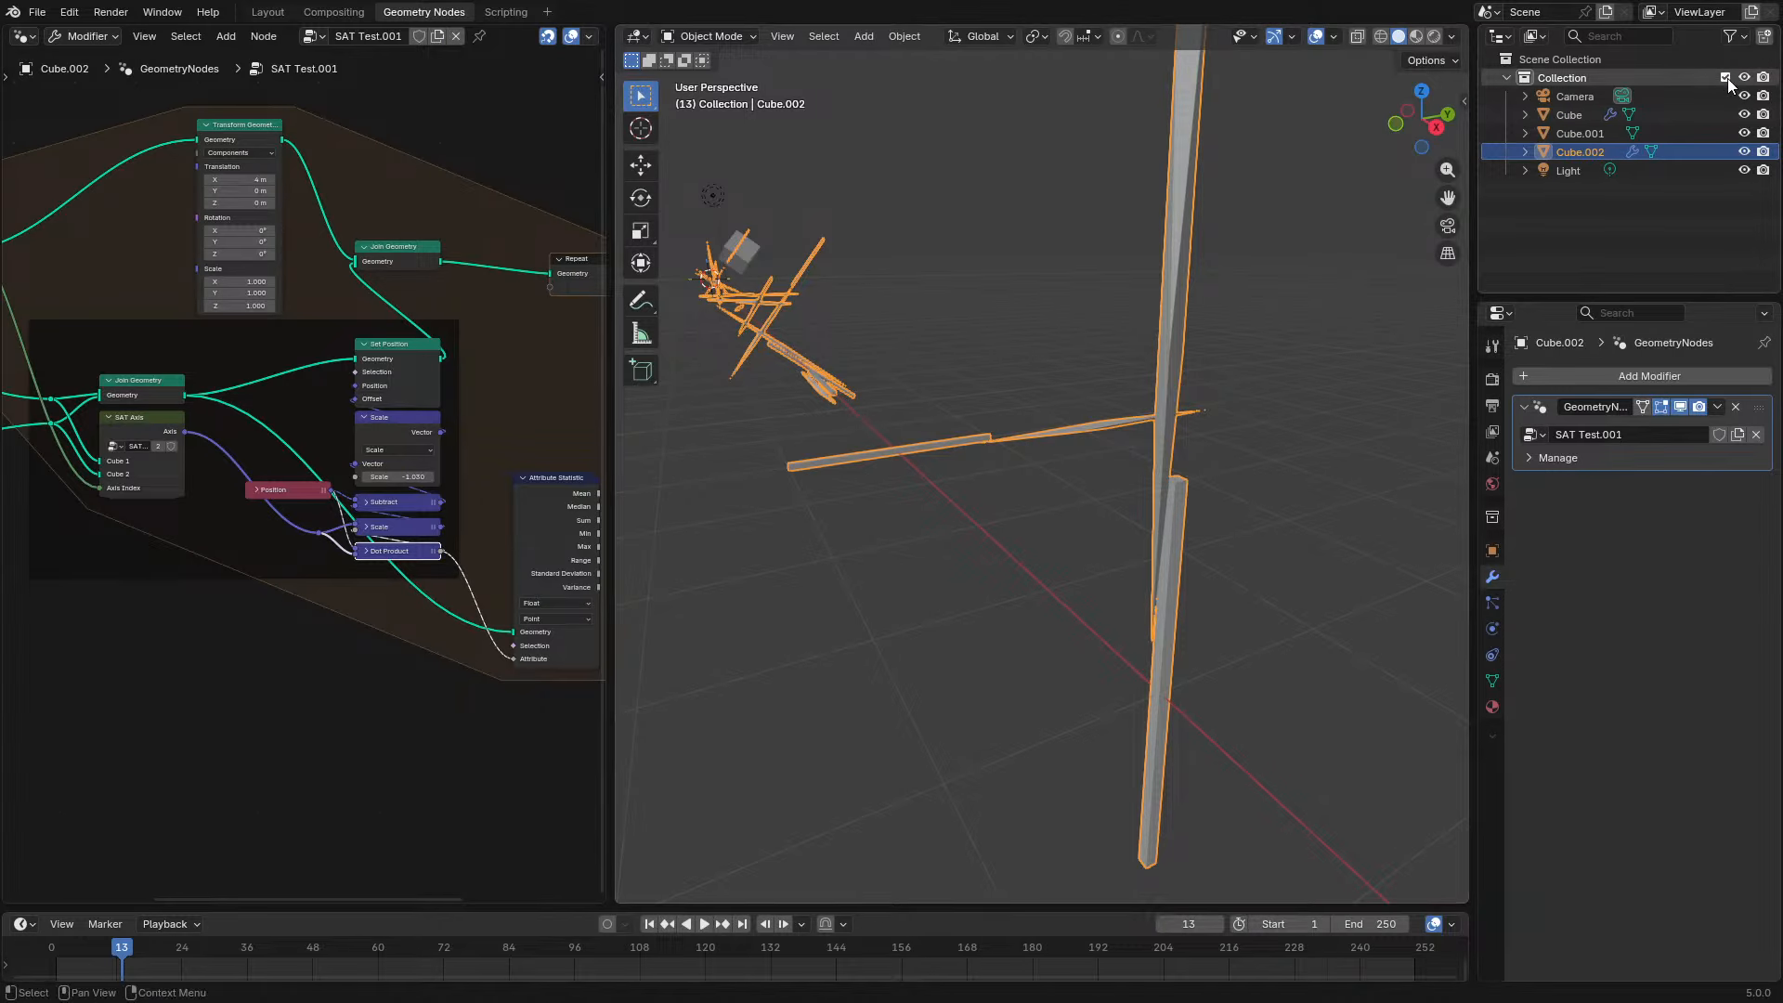
pyautogui.click(1730, 36)
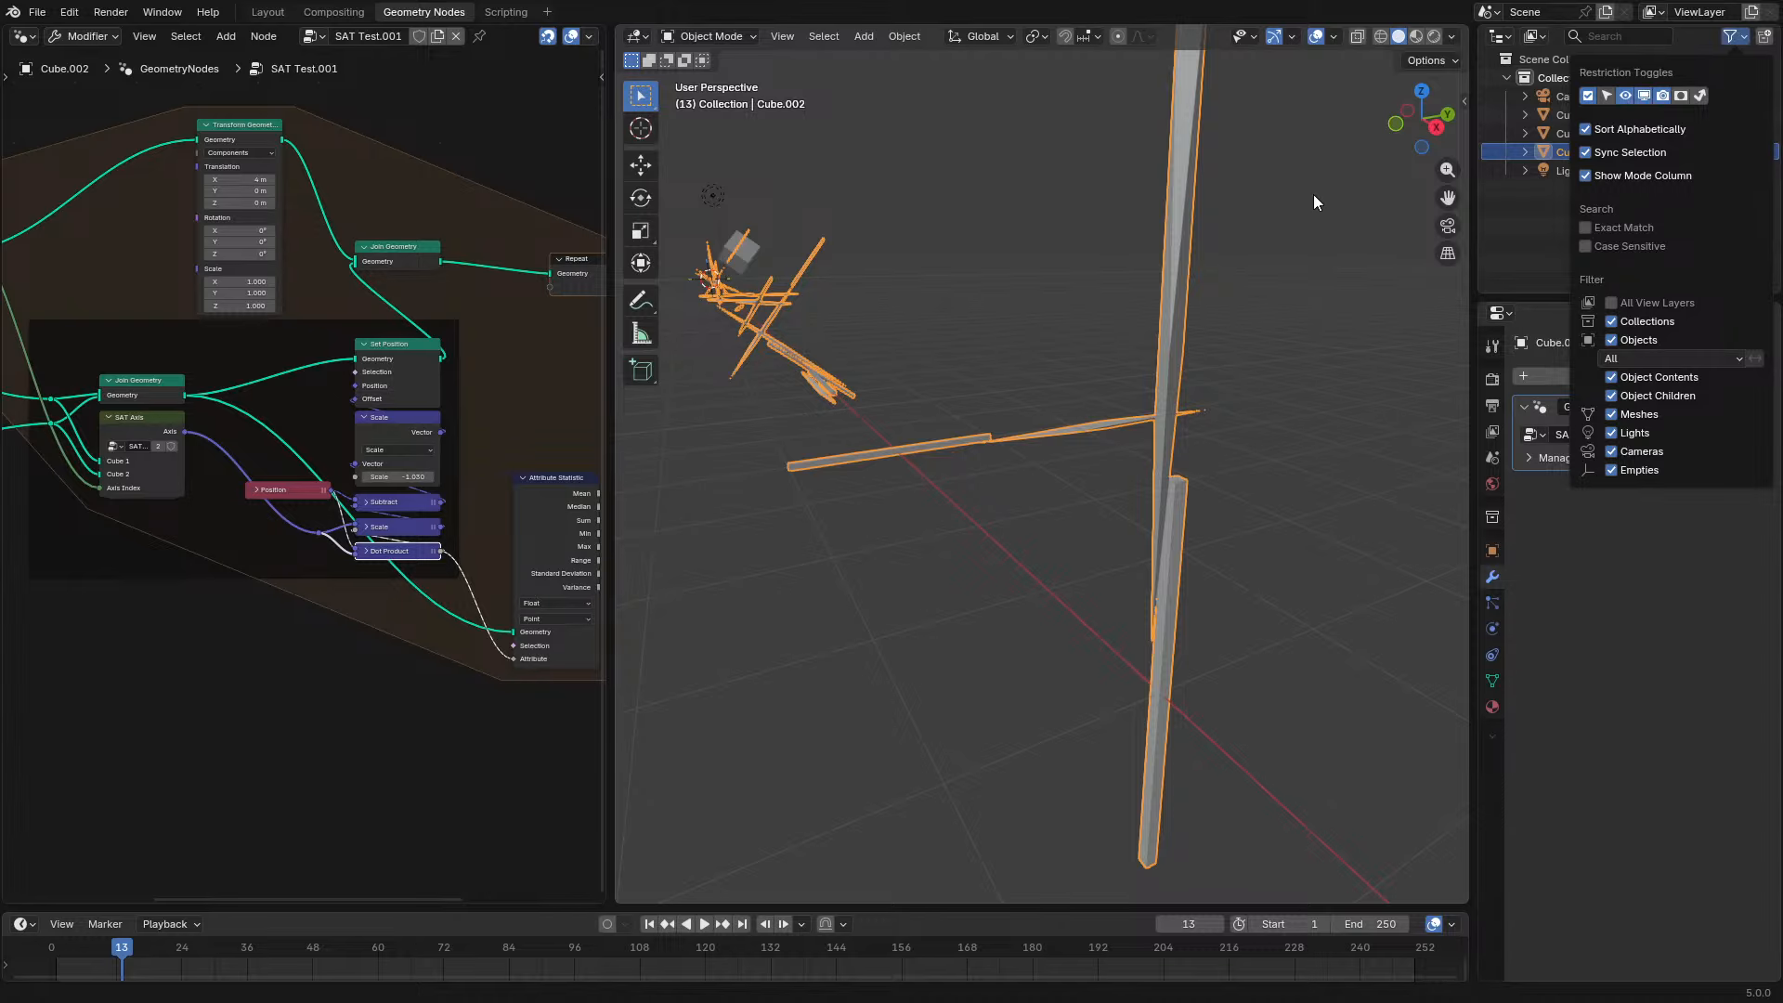
pyautogui.click(1744, 152)
pyautogui.click(1763, 153)
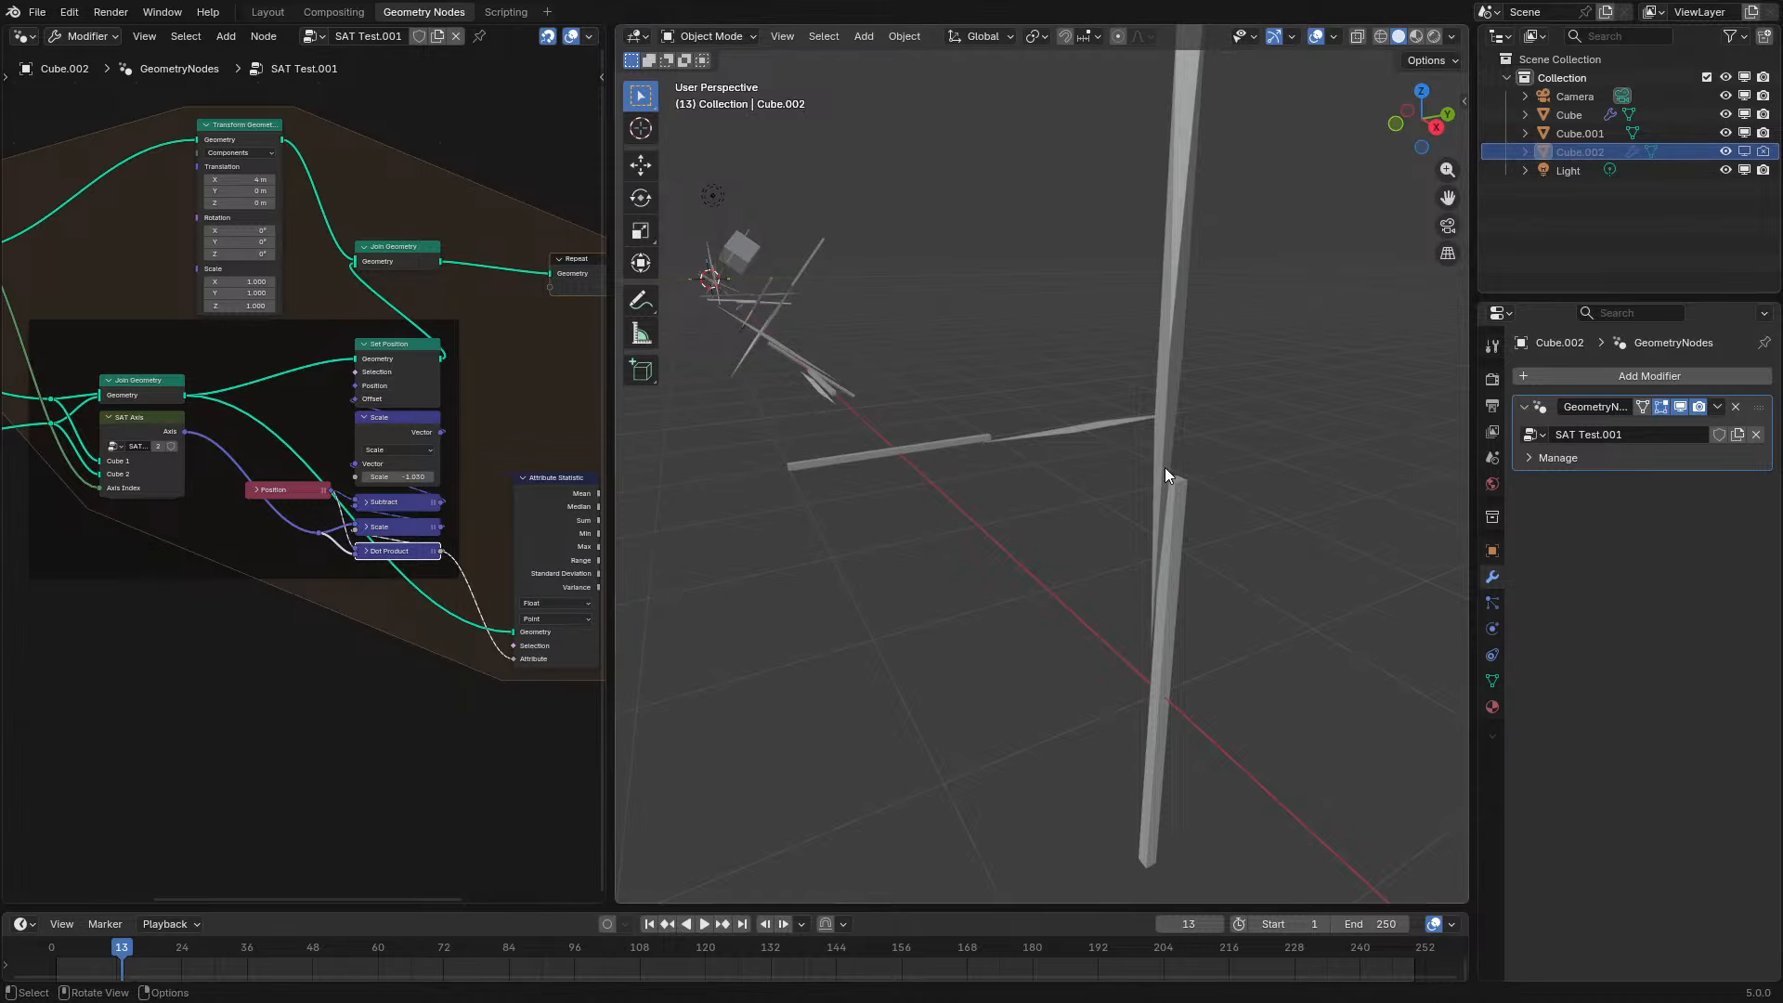
pyautogui.click(1185, 507)
# Dissolve the two geometry reroute points while keeping their links, and move the SAT Axis node away from below Join Geometry
pyautogui.hotkey('ctrl', 'space')
pyautogui.scroll(4, 470, 521)
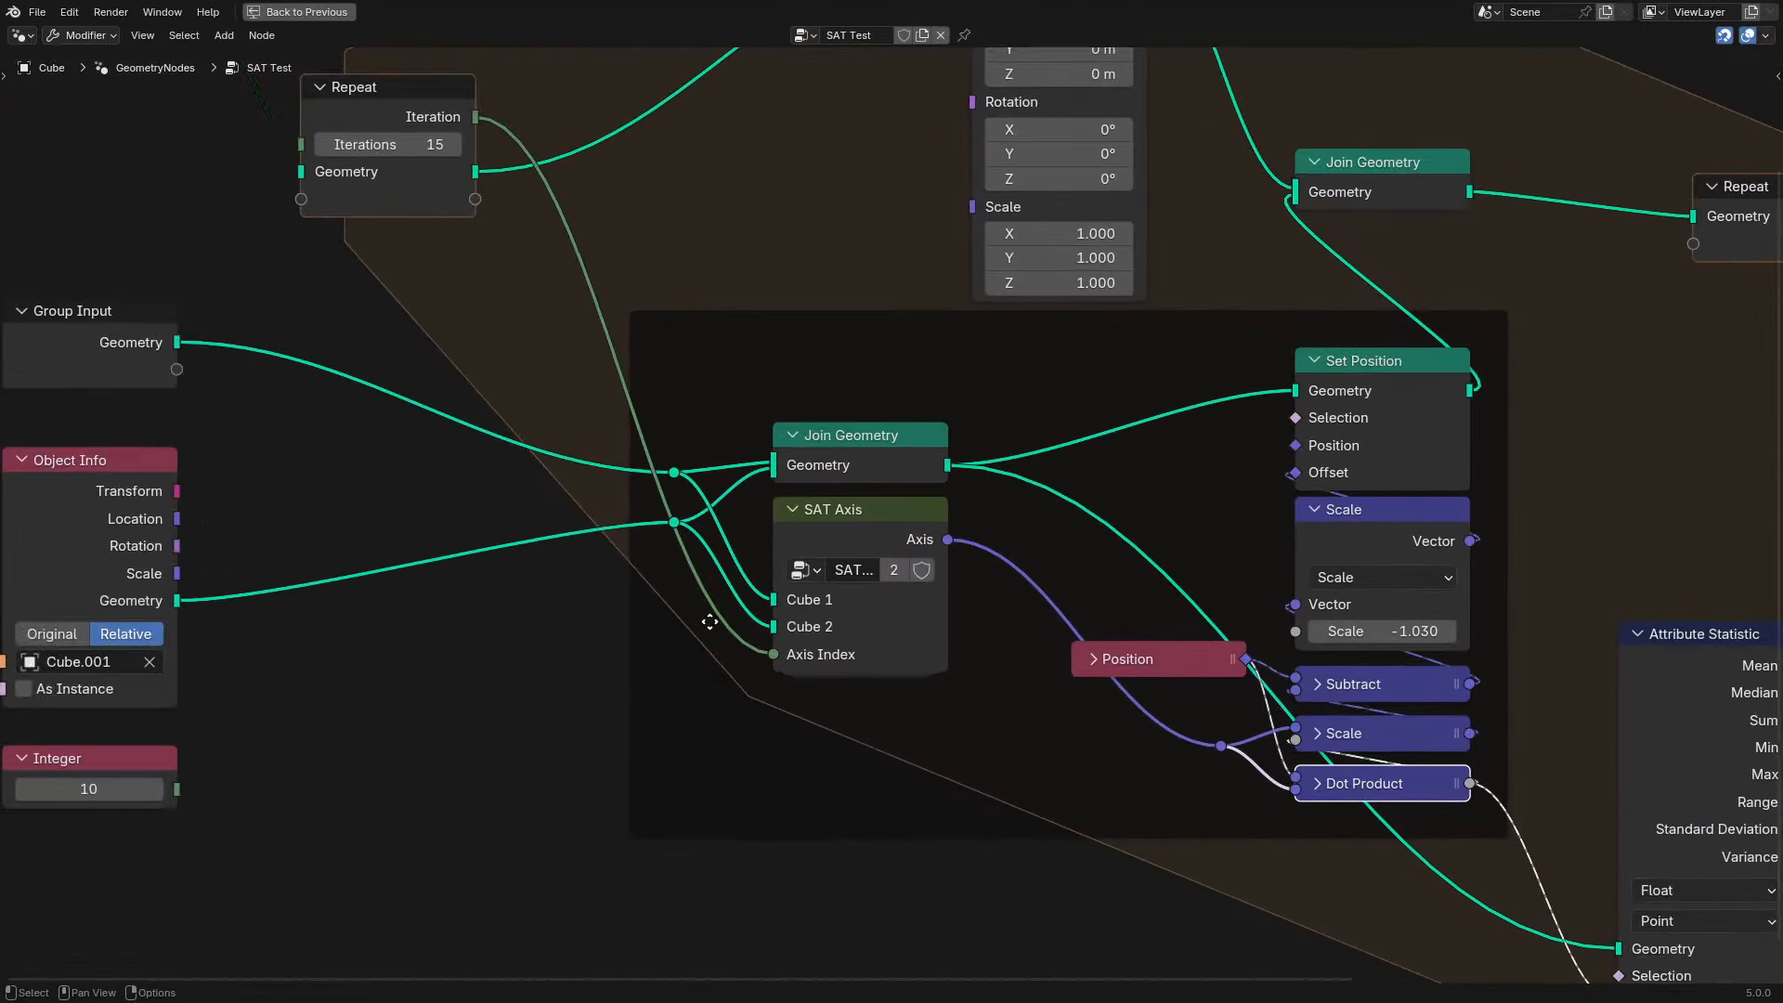
pyautogui.moveTo(702, 452); pyautogui.dragTo(739, 553)
pyautogui.hotkey('ctrl', 'x')
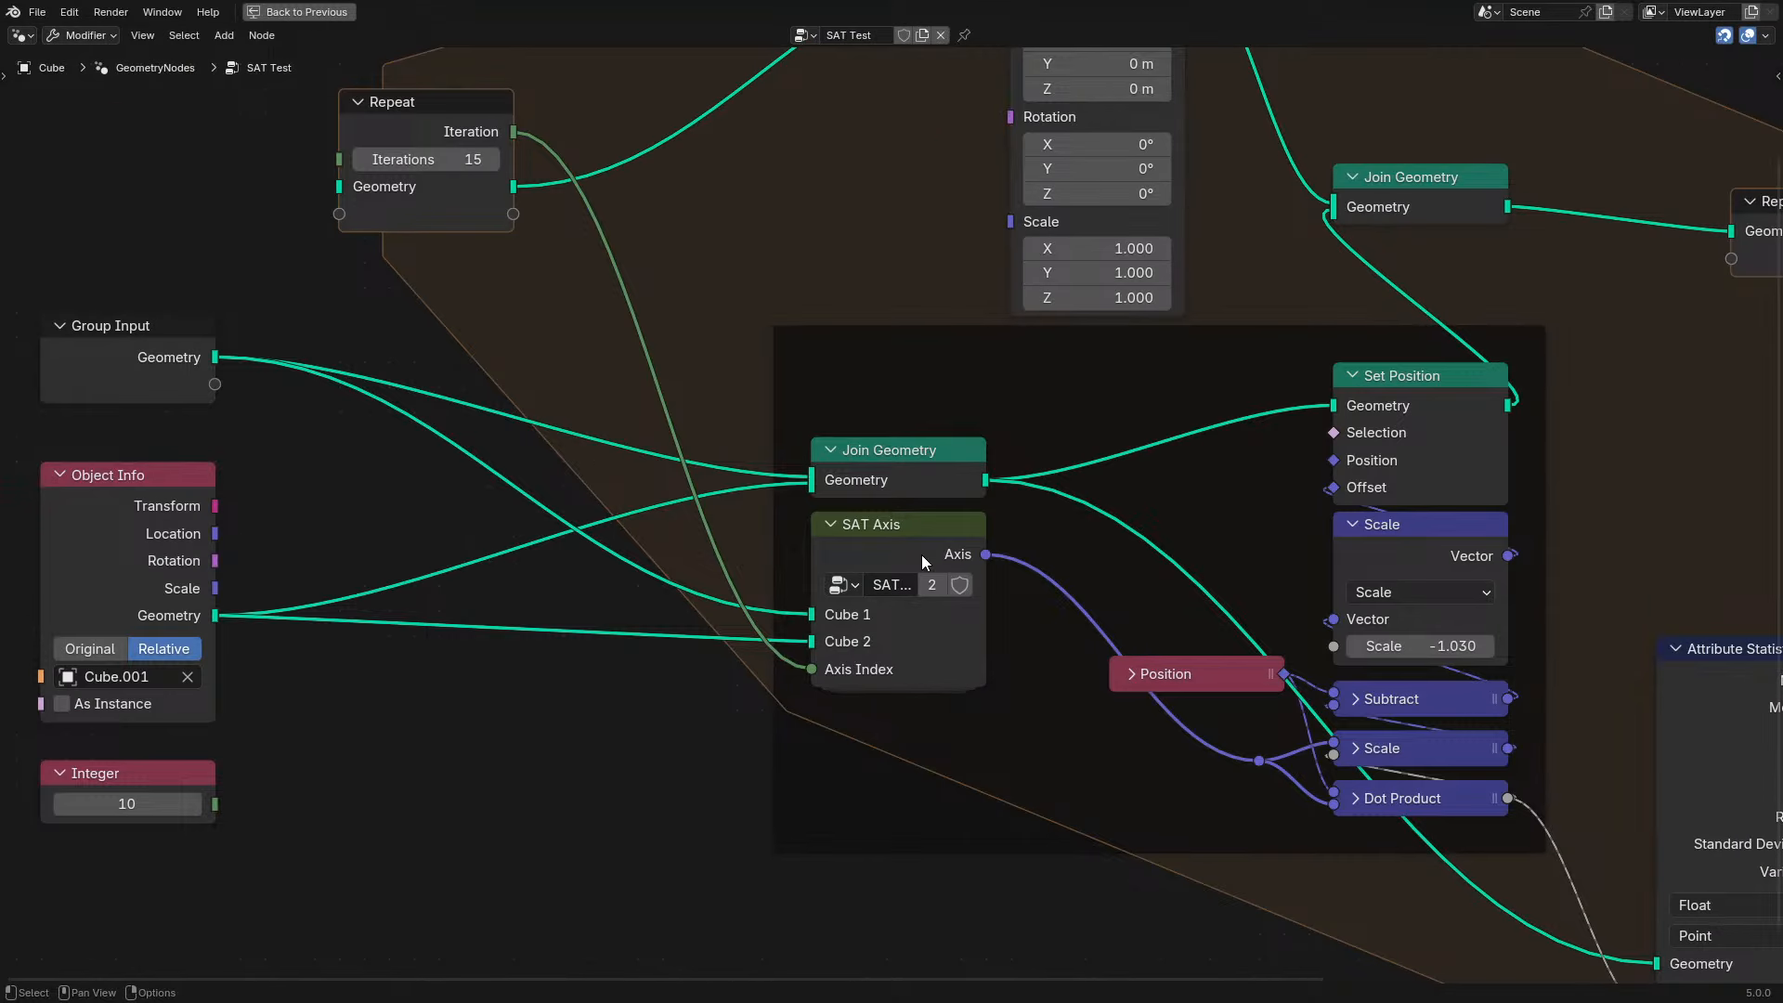
pyautogui.click(910, 553)
pyautogui.moveTo(908, 551); pyautogui.dragTo(599, 598)
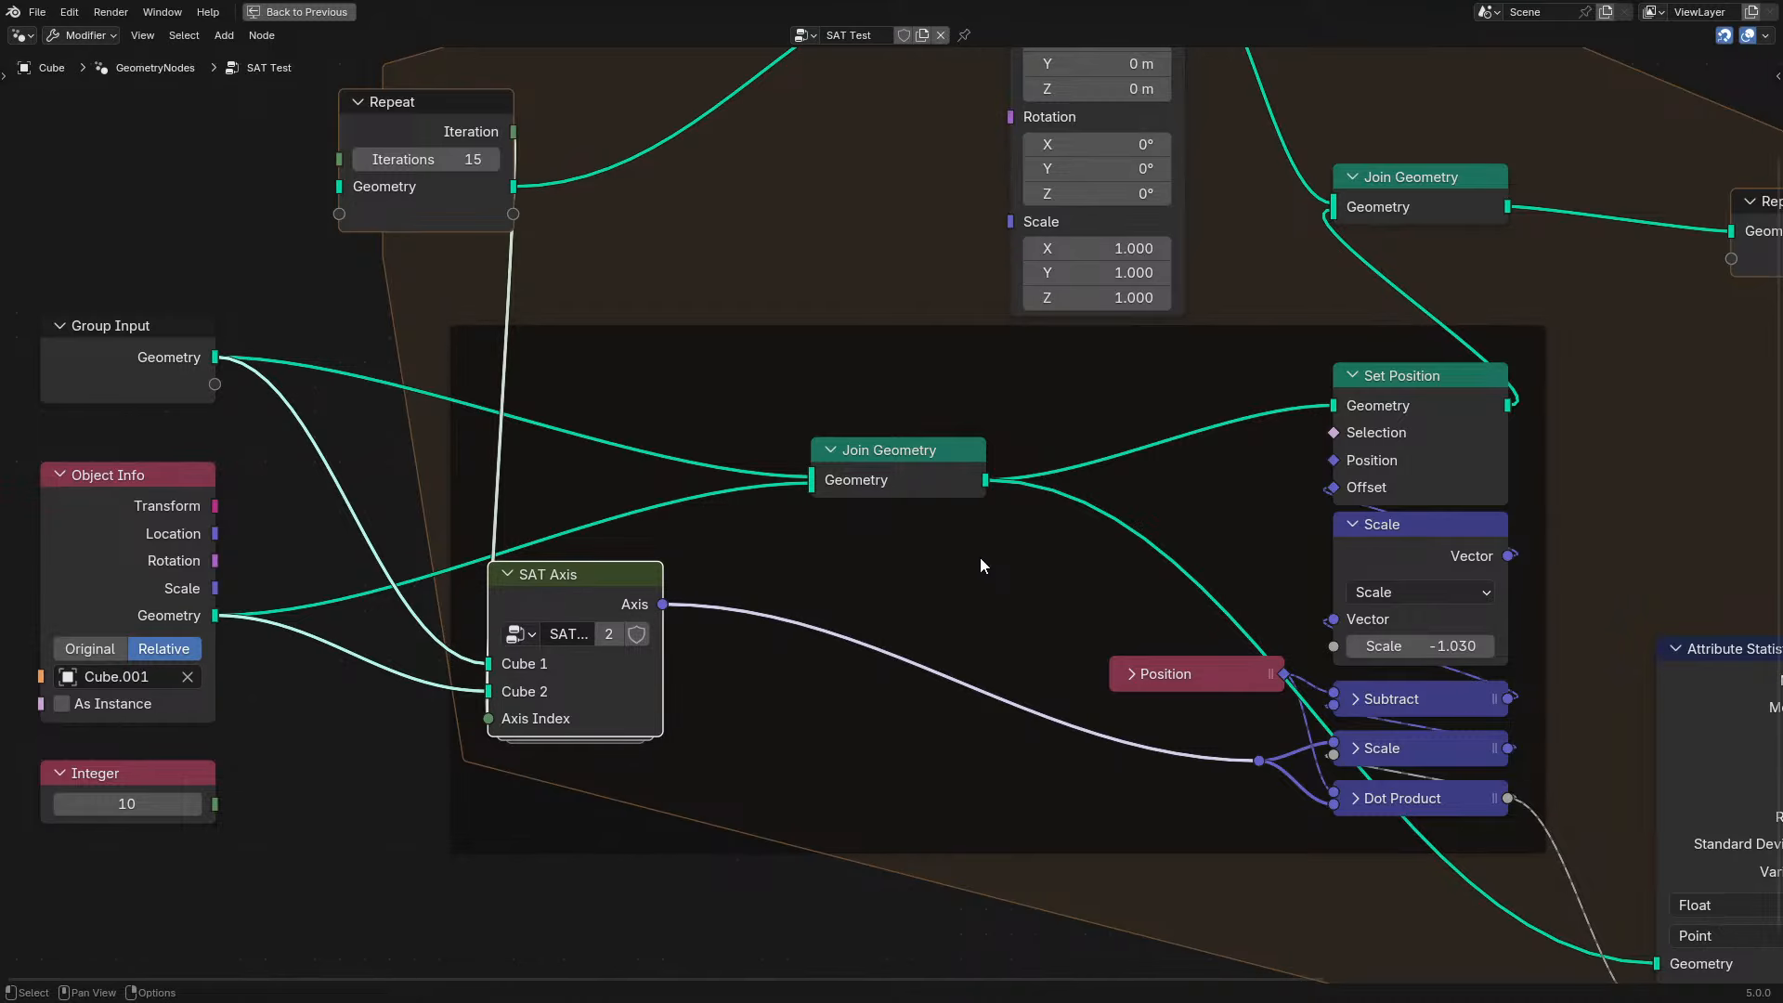
# Connect the Group Input geometry directly to Set Position, delete the Join Geometry node beside SAT Axis, and reposition SAT Axis
pyautogui.scroll(-2, 981, 559)
pyautogui.moveTo(993, 618); pyautogui.dragTo(784, 525, button='middle')
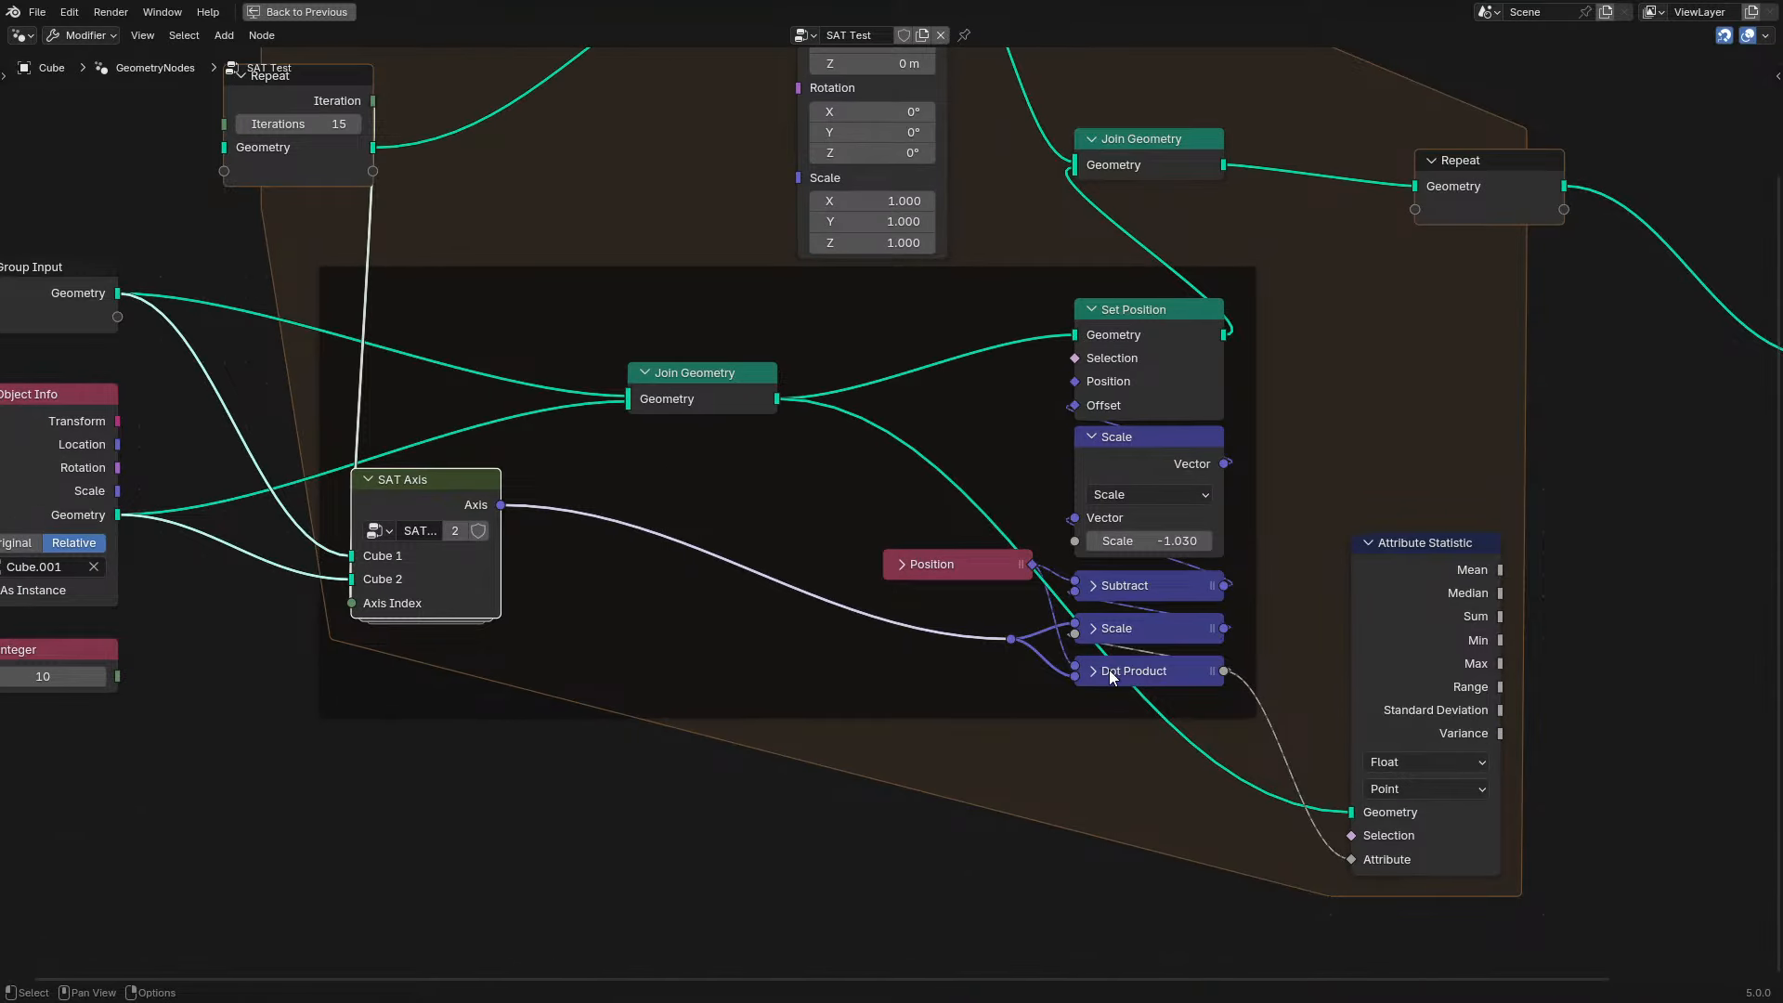
pyautogui.moveTo(117, 292); pyautogui.dragTo(1077, 335)
pyautogui.click(698, 396)
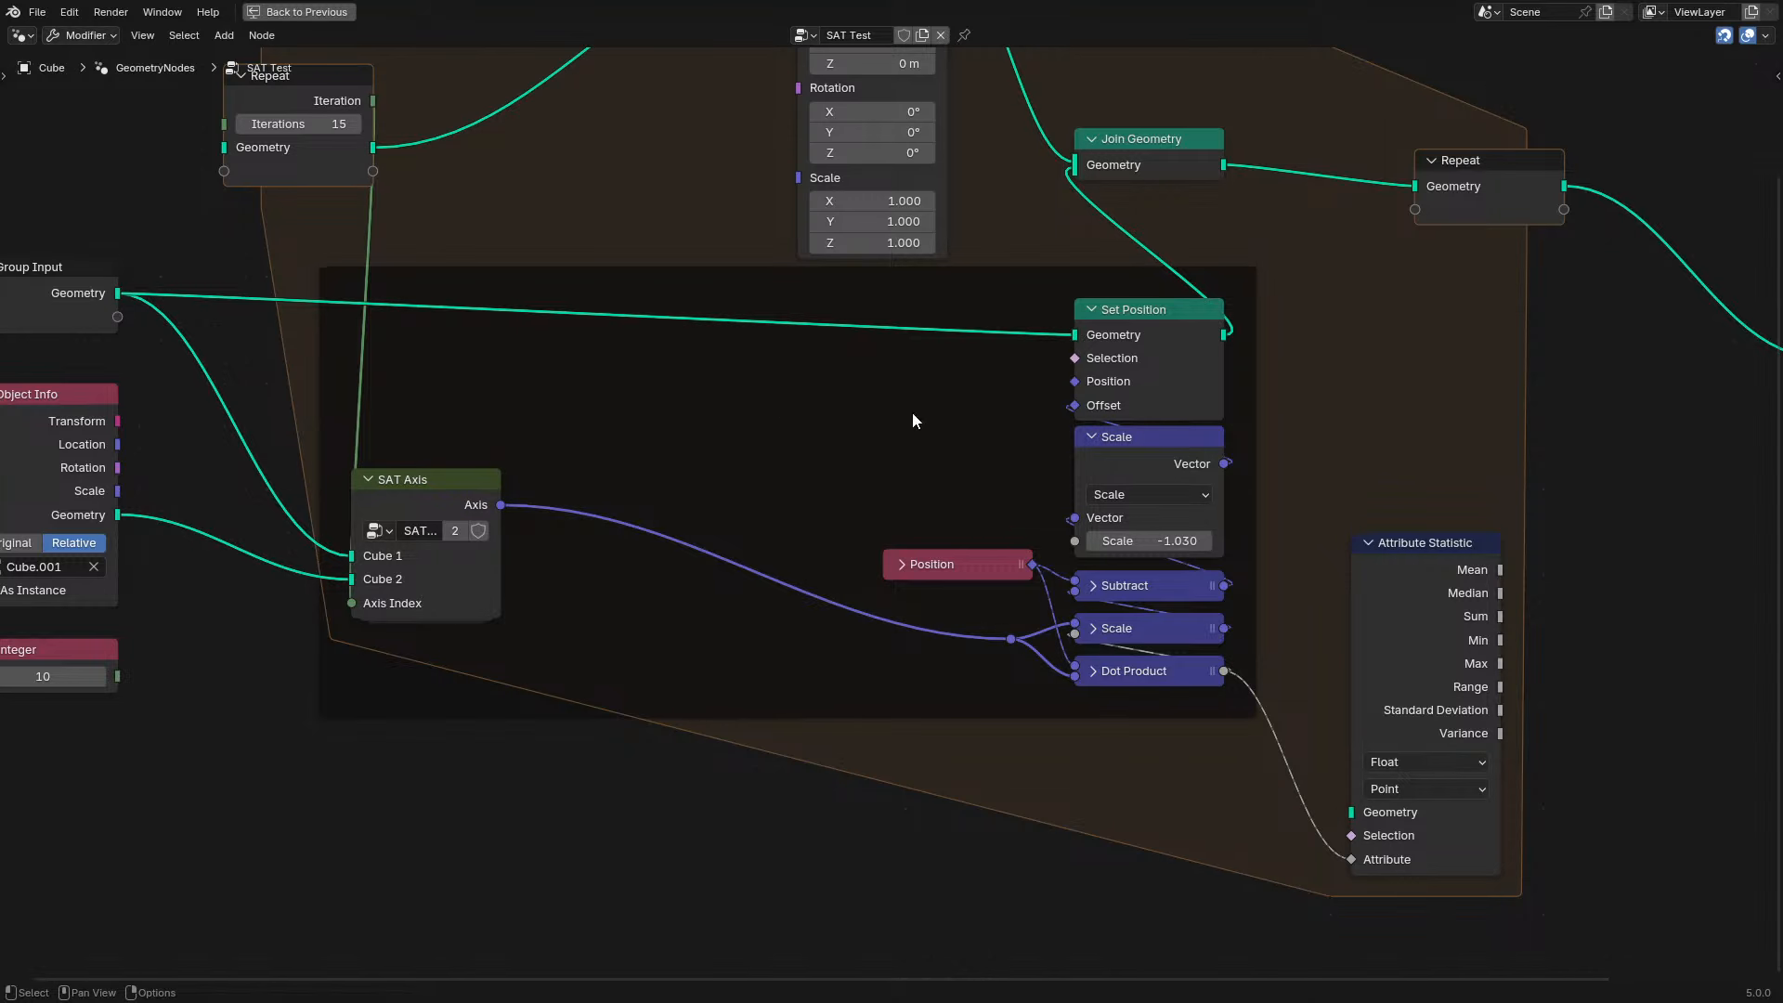
pyautogui.moveTo(498, 493); pyautogui.dragTo(562, 514)
# Add a reroute point before Set Position, feed its geometry into Attribute Statistic, and move that node nearer the projection nodes
pyautogui.moveTo(947, 354); pyautogui.dragTo(1143, 663)
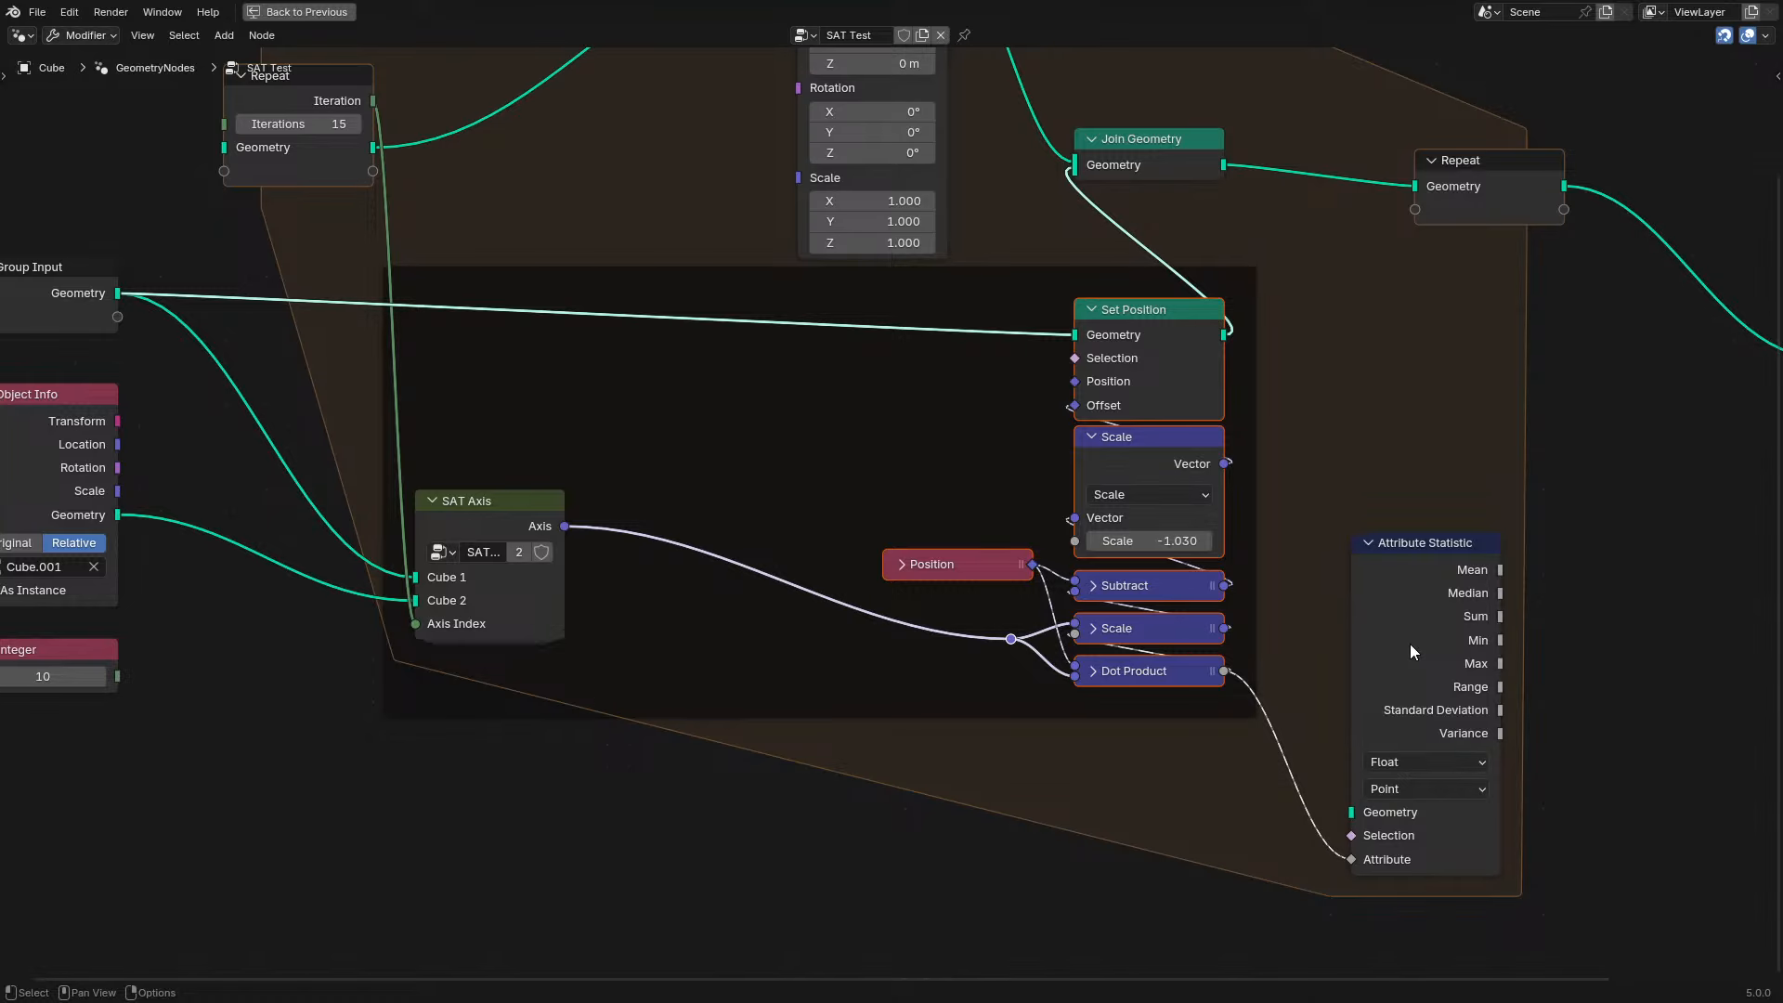
pyautogui.moveTo(1301, 631); pyautogui.dragTo(927, 657, button='middle')
pyautogui.scroll(4, 1045, 615)
pyautogui.moveTo(1043, 613); pyautogui.dragTo(1089, 581, button='middle')
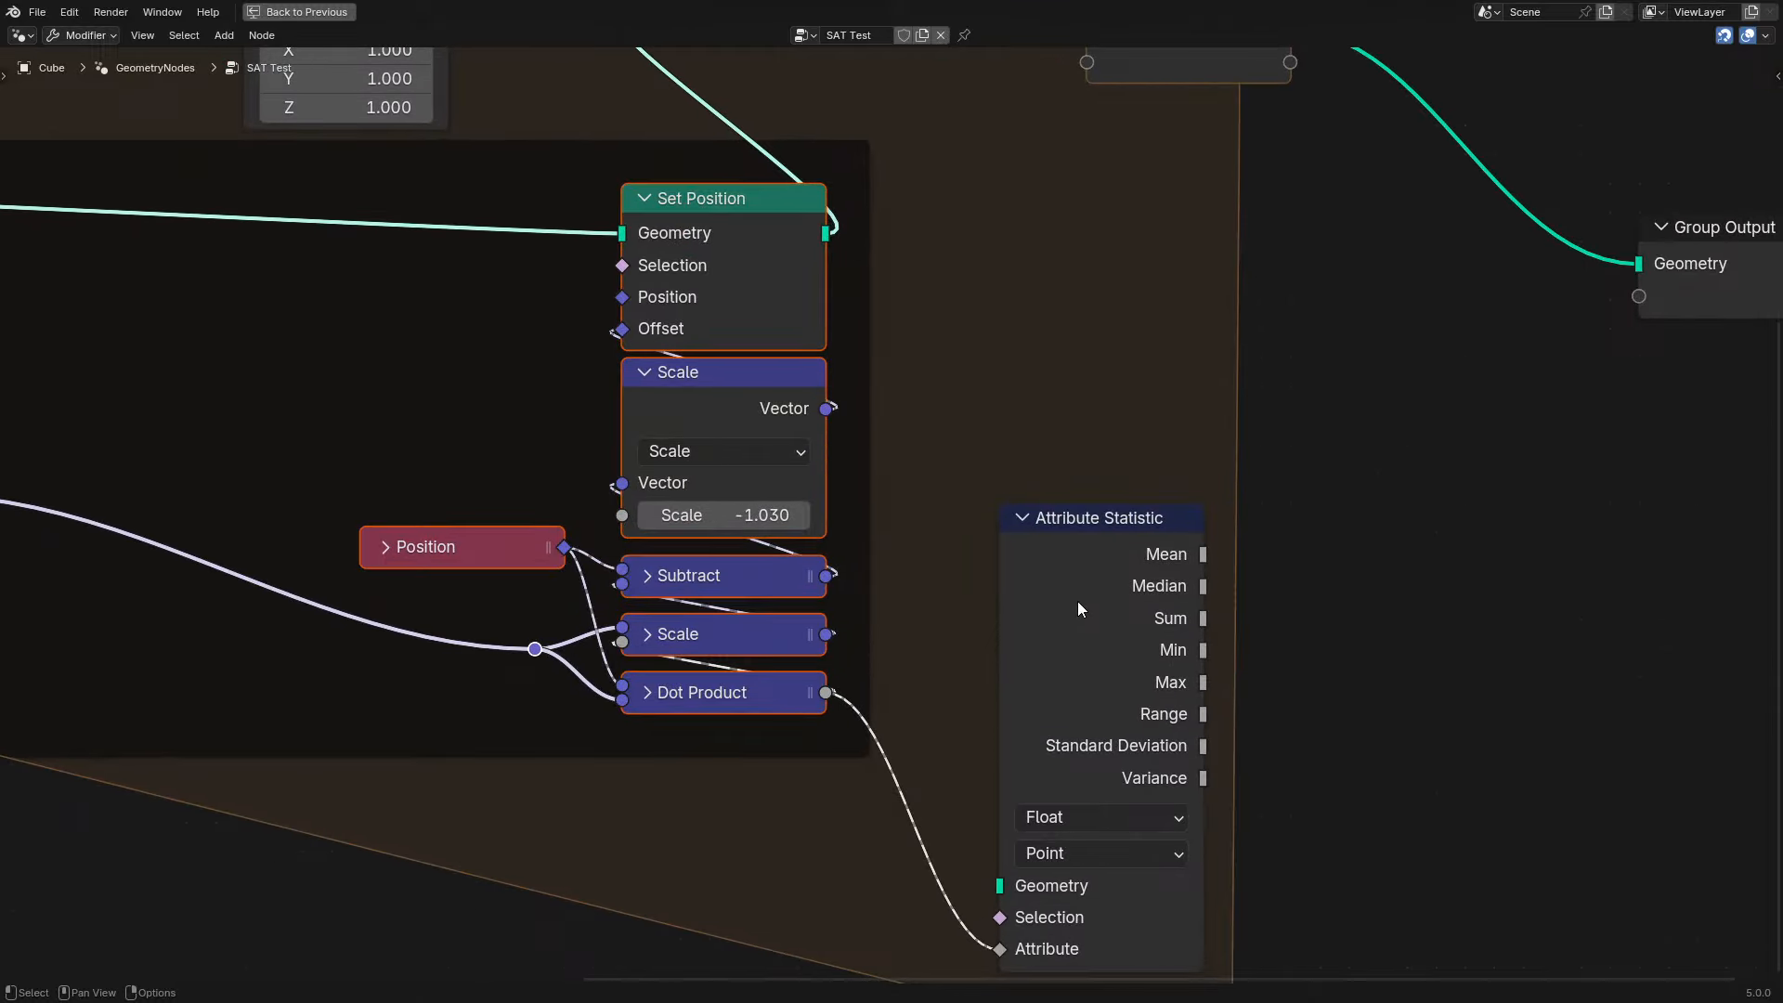
pyautogui.moveTo(1016, 626); pyautogui.dragTo(988, 637, button='middle')
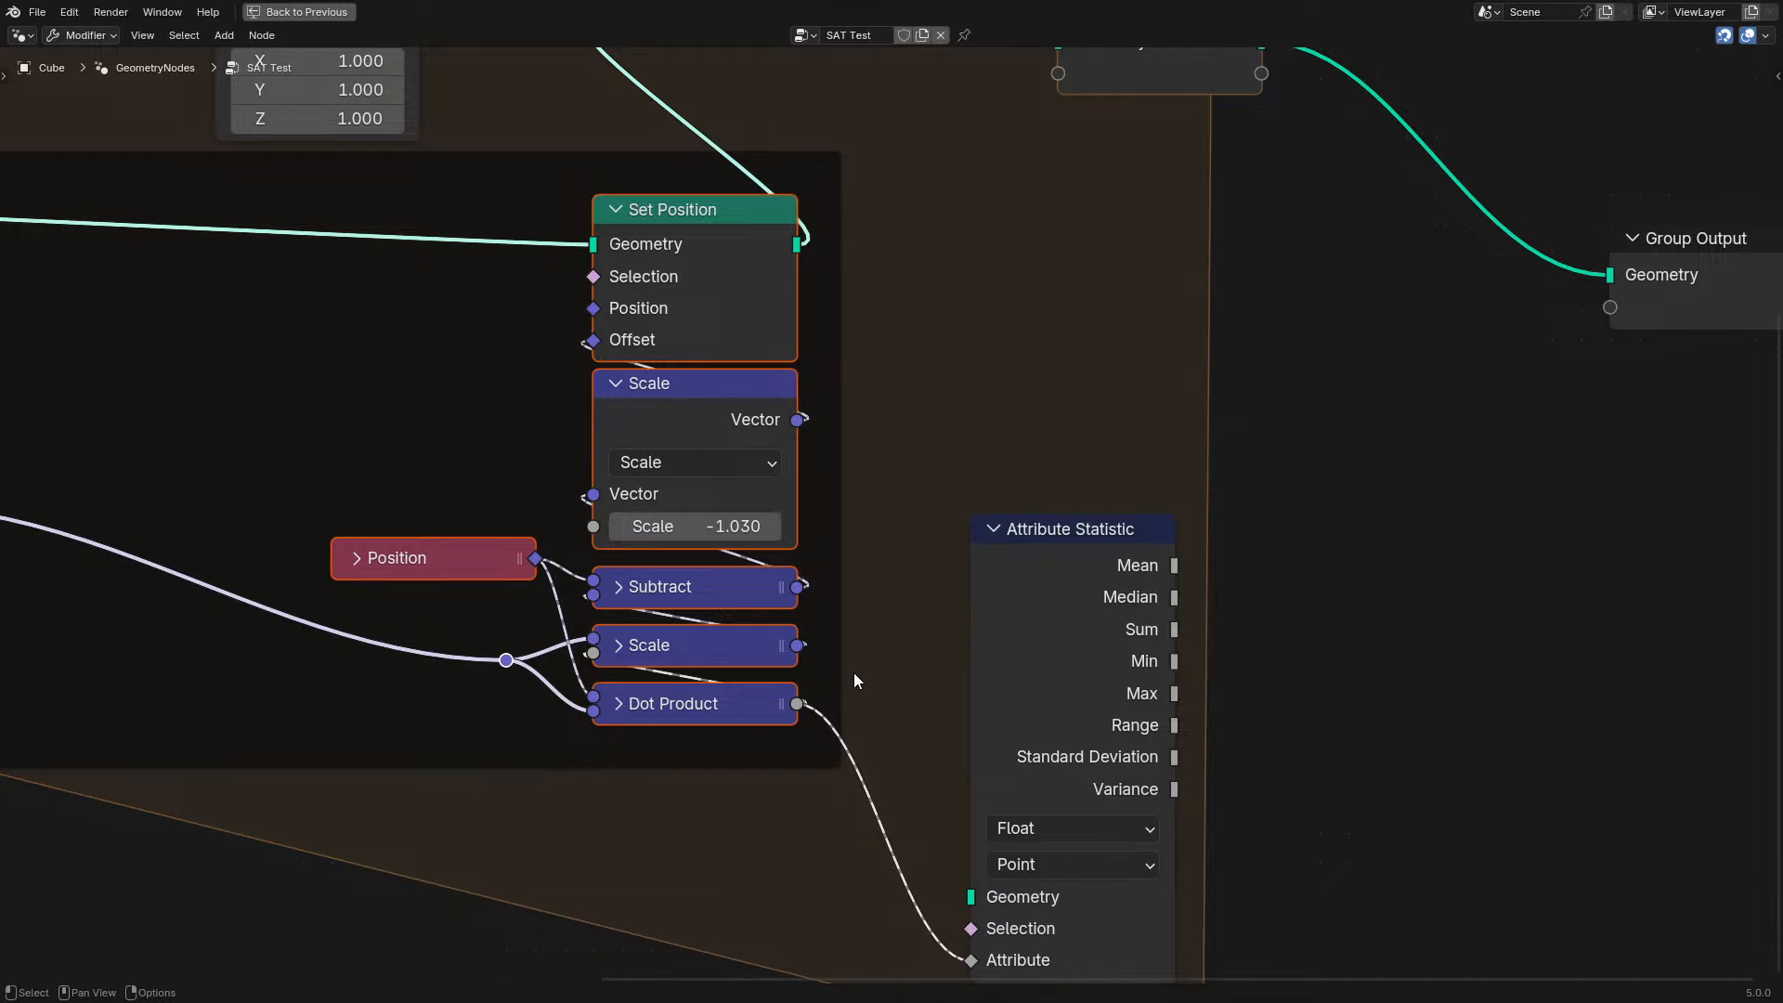
pyautogui.scroll(-2, 854, 672)
pyautogui.moveTo(859, 724); pyautogui.dragTo(1077, 682, button='middle')
pyautogui.scroll(-2, 1077, 682)
pyautogui.keyDown('shift'); pyautogui.moveTo(826, 328); pyautogui.dragTo(834, 314, button='right'); pyautogui.keyUp('shift')
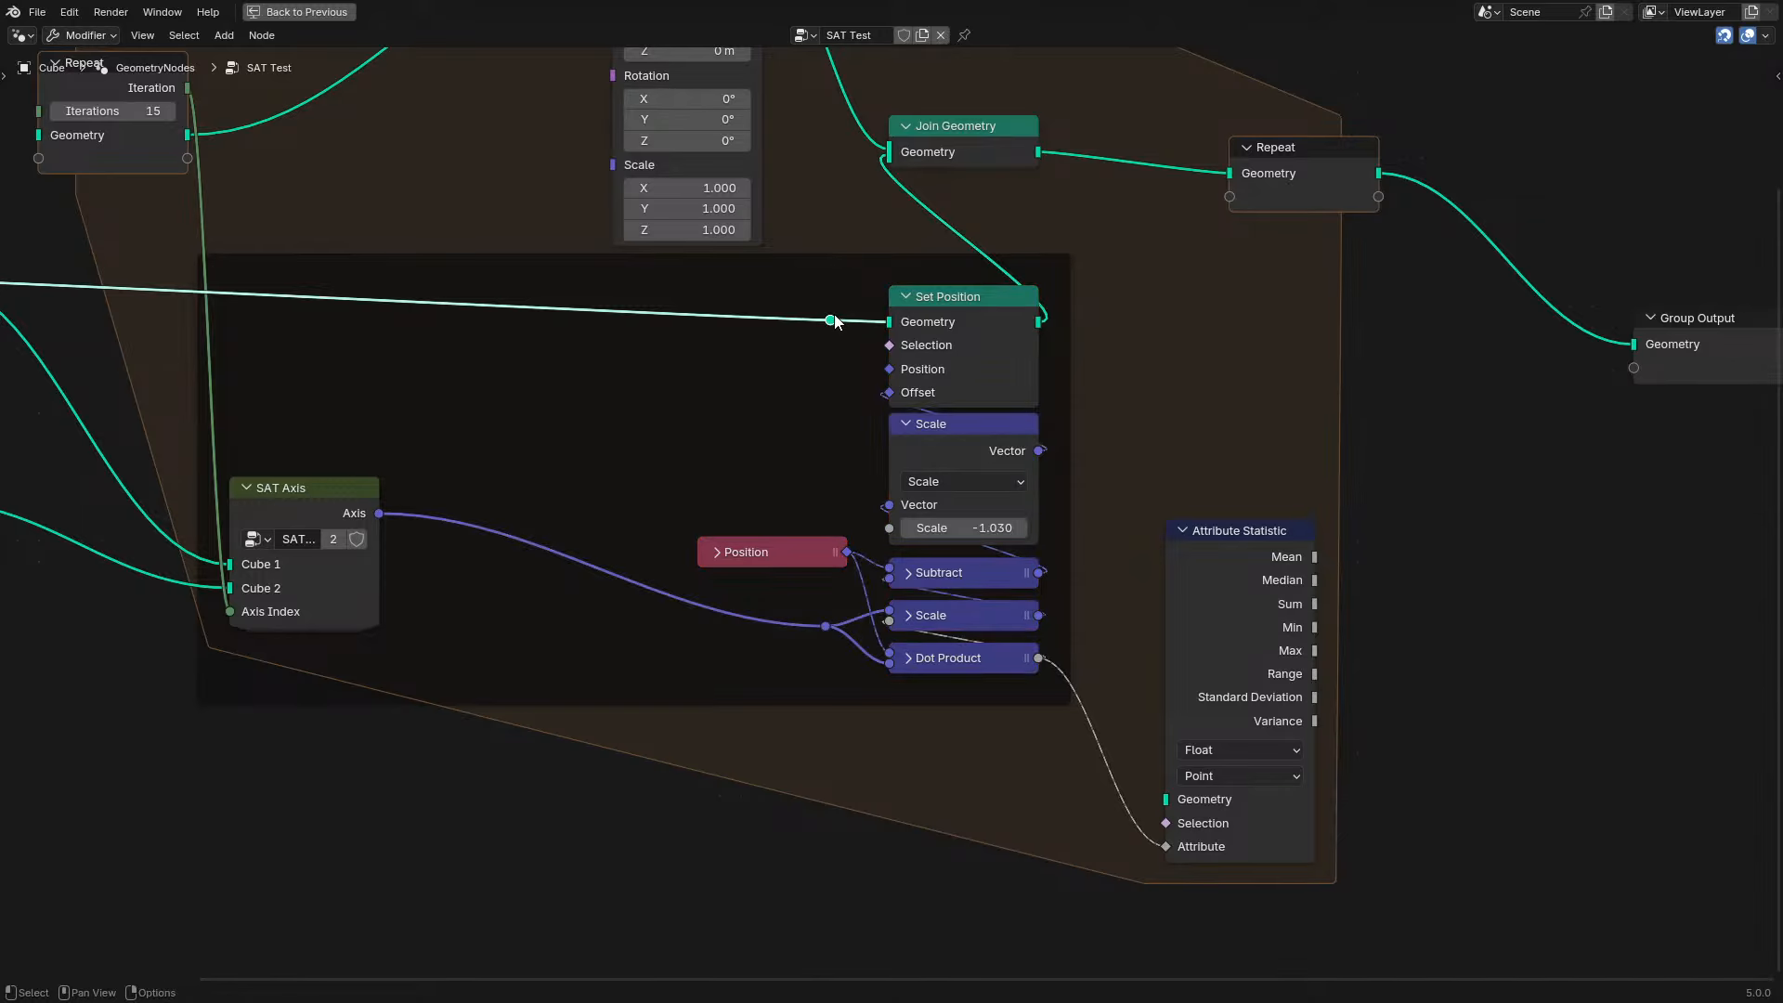
pyautogui.moveTo(831, 321); pyautogui.dragTo(1166, 798)
pyautogui.moveTo(1233, 699); pyautogui.dragTo(1211, 570)
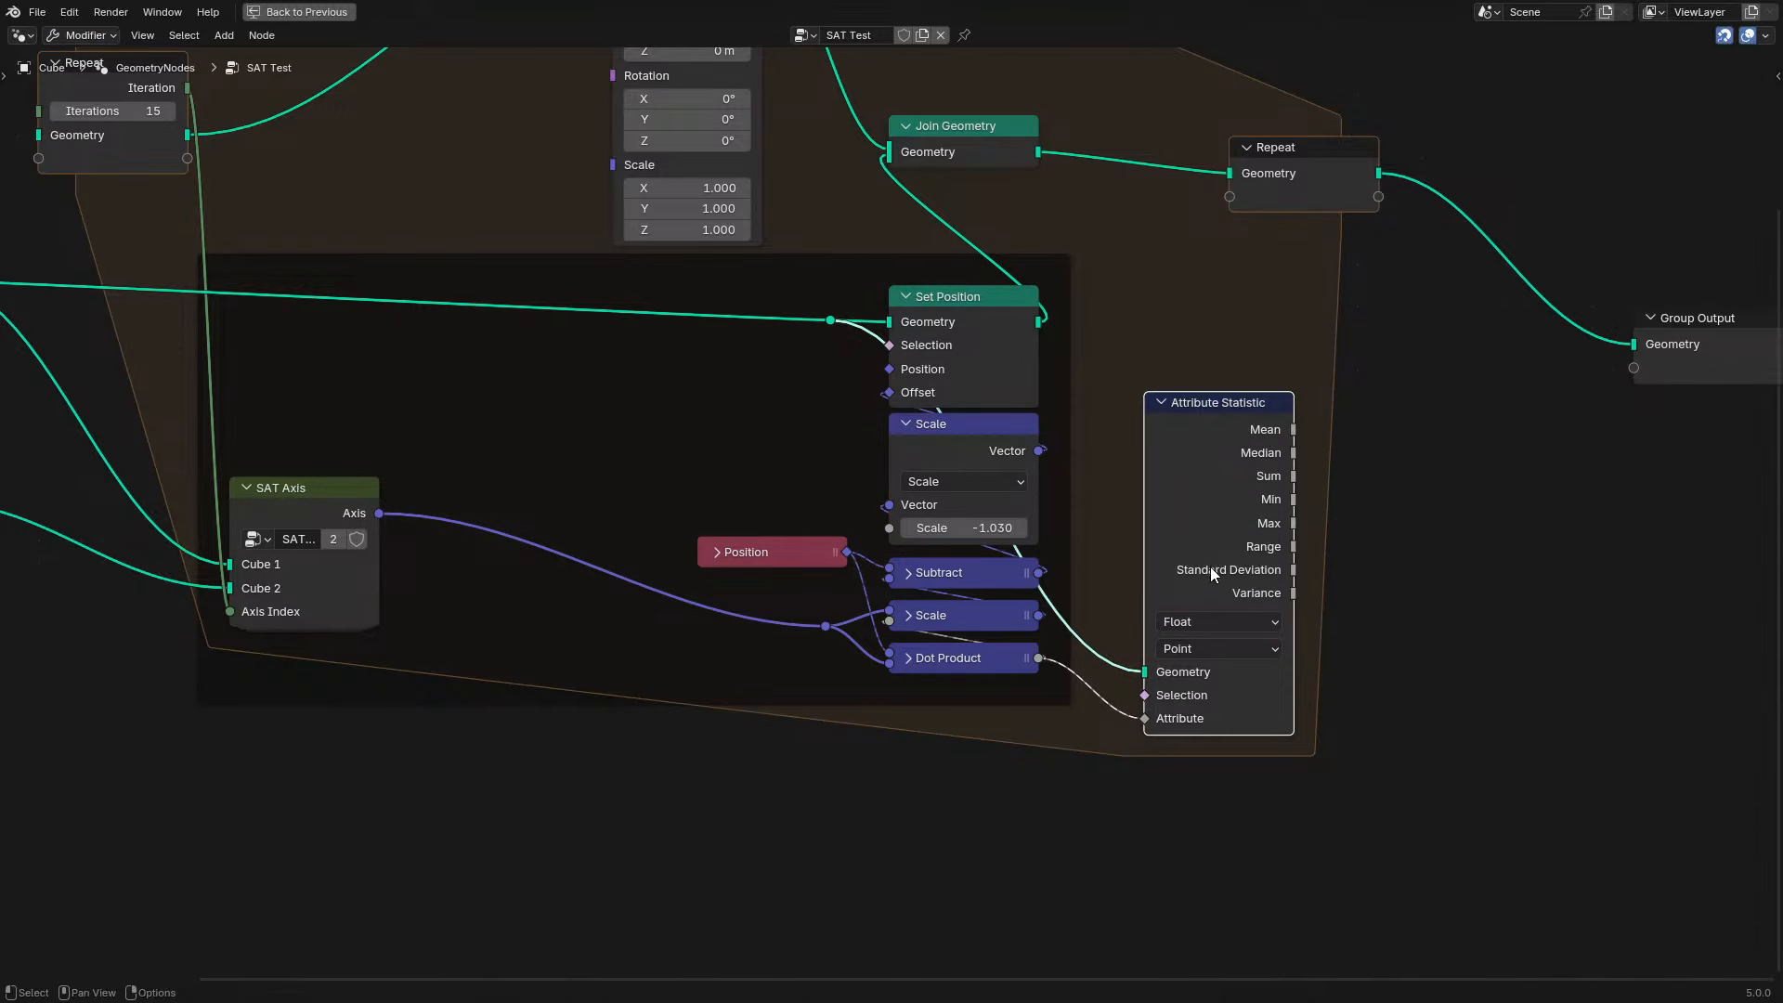
# Examine the Attribute Statistic node's Min and Max outputs, and compare them with the ends of the projected shapes in the viewport
pyautogui.moveTo(1211, 571); pyautogui.dragTo(1014, 598, button='middle')
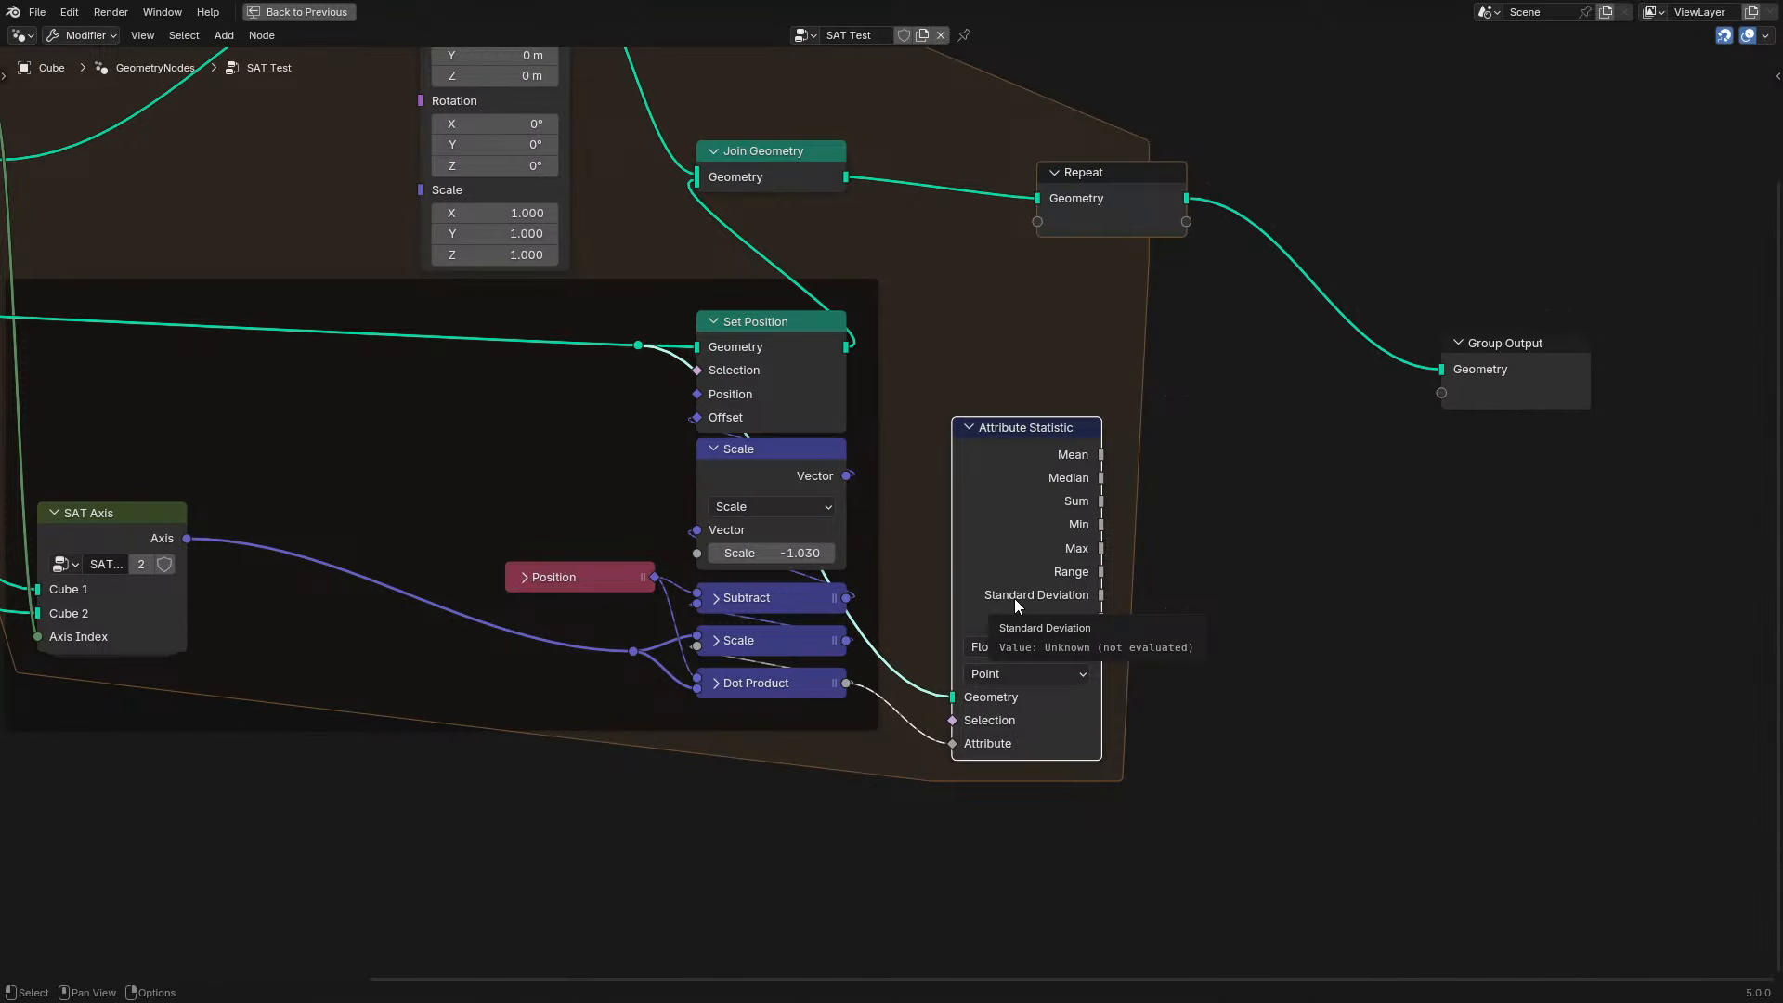
pyautogui.scroll(2, 1014, 598)
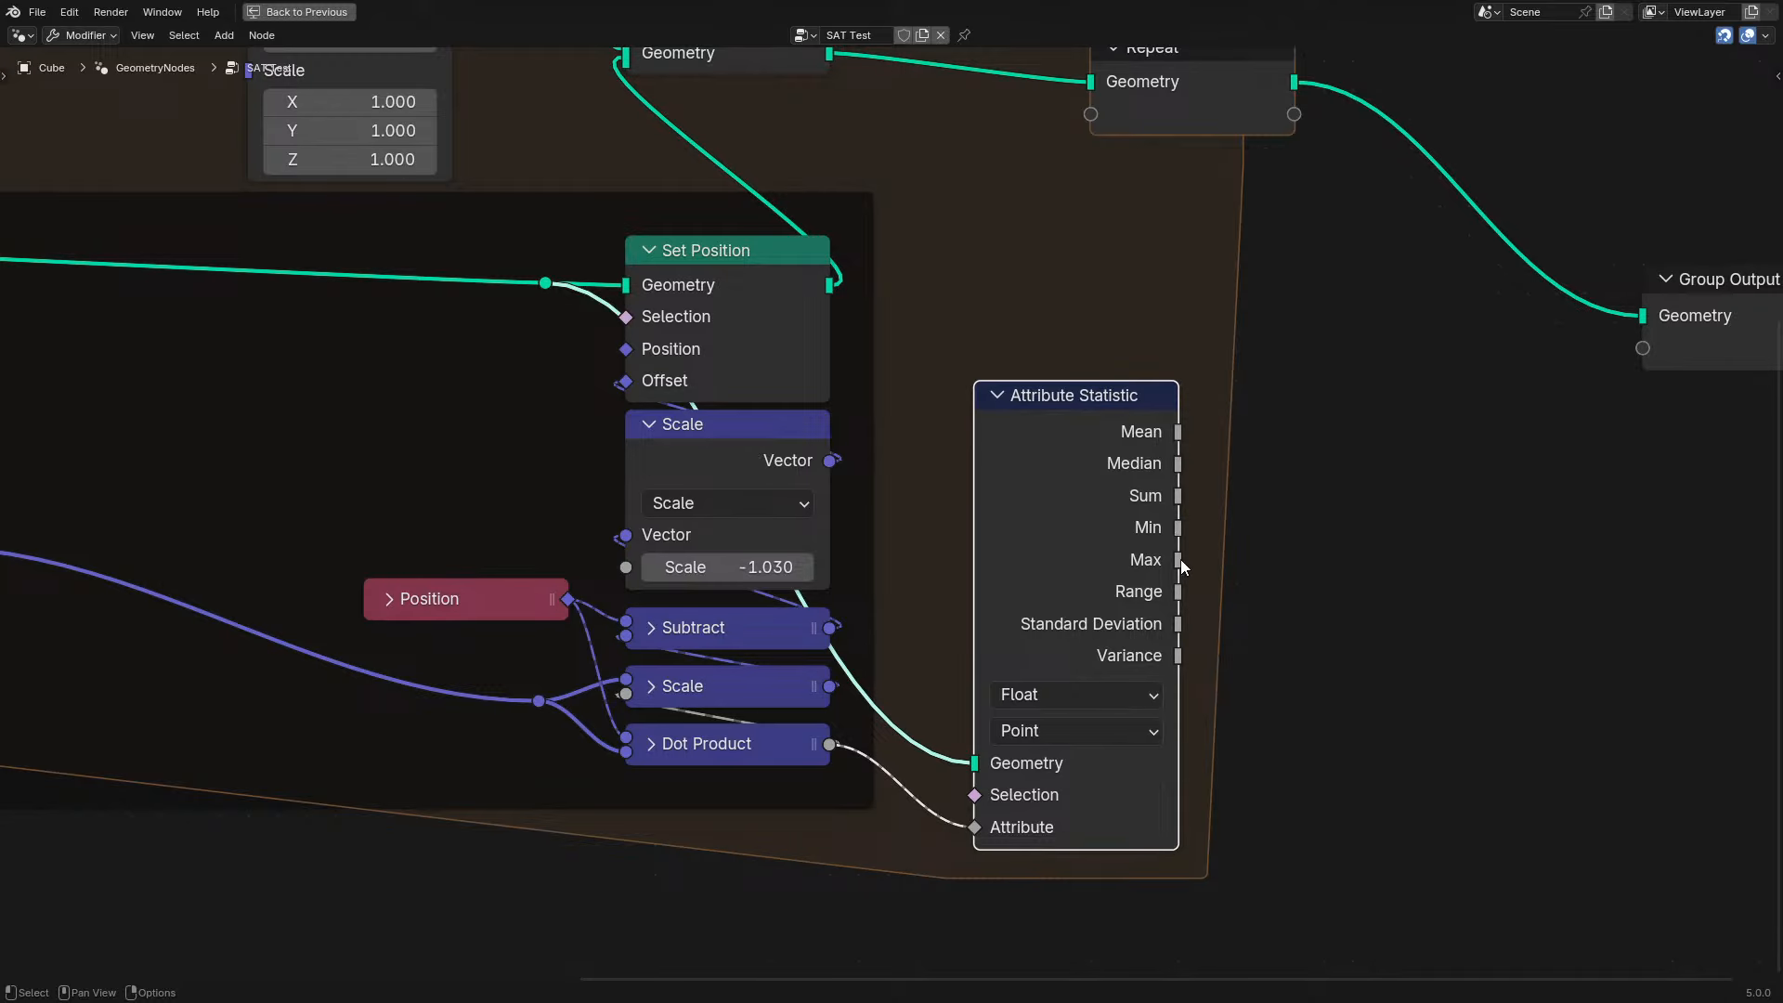
pyautogui.moveTo(1179, 559)
pyautogui.hotkey('ctrl', 'space')
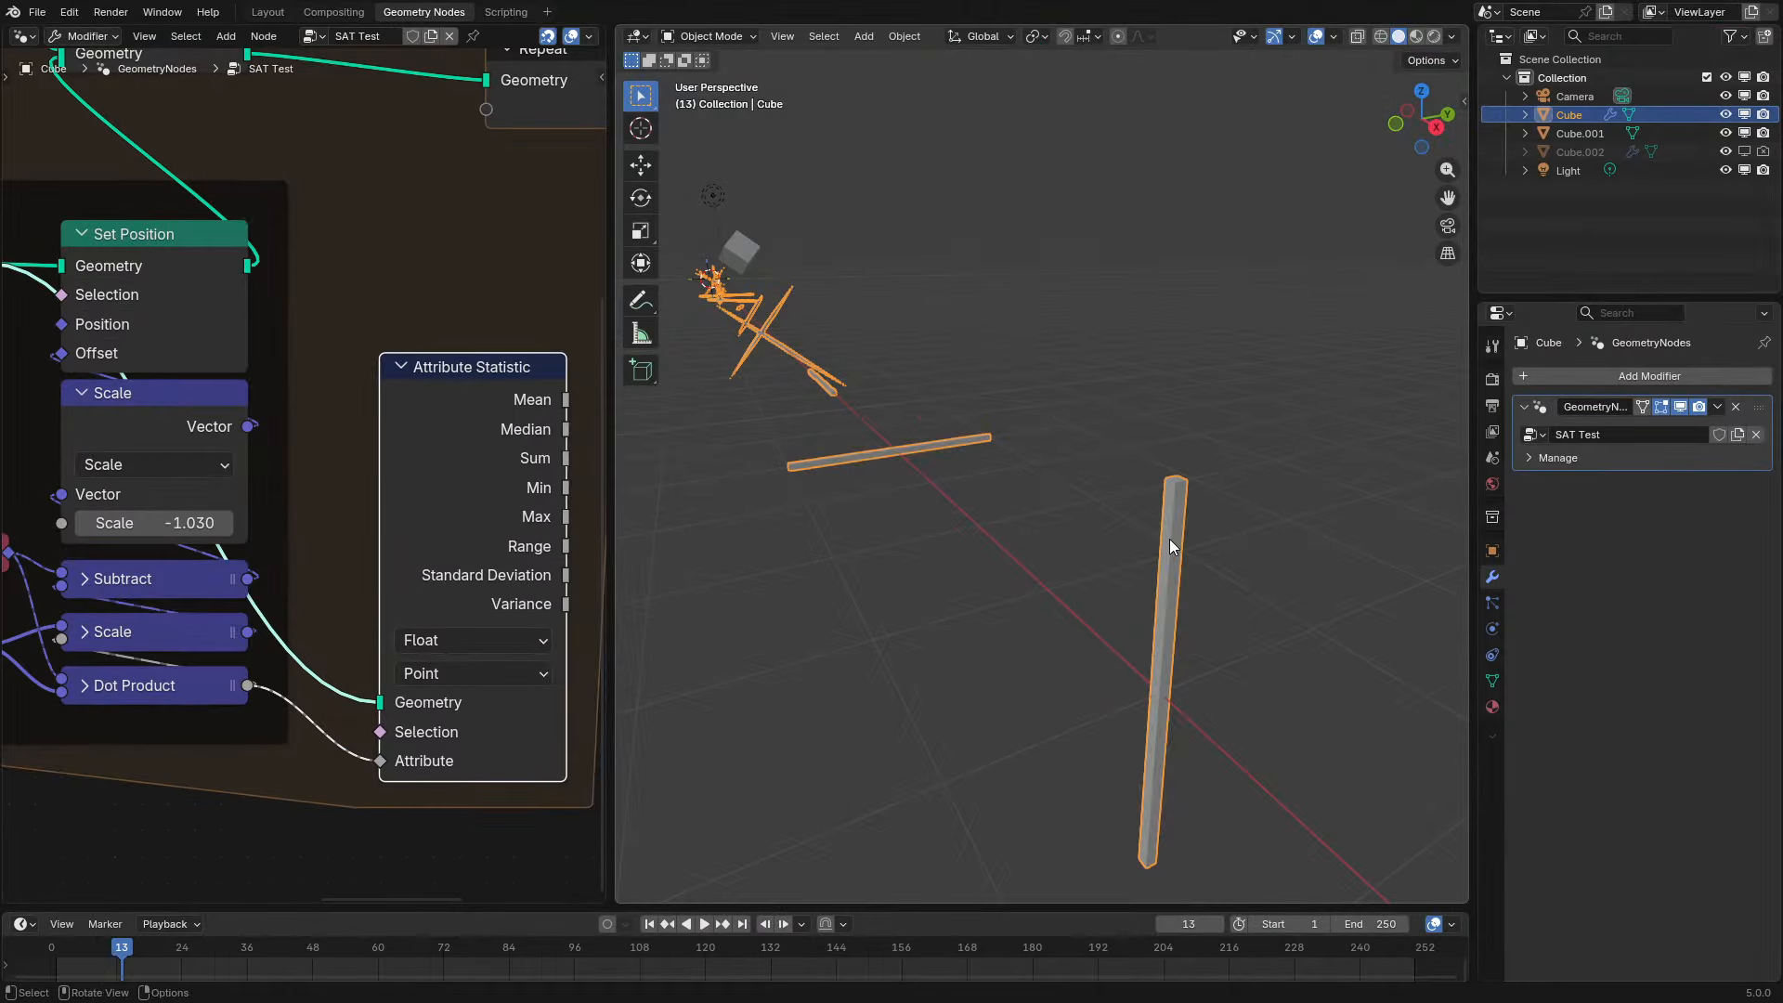
pyautogui.scroll(4, 1140, 536)
pyautogui.moveTo(1074, 628); pyautogui.dragTo(1101, 592, button='middle')
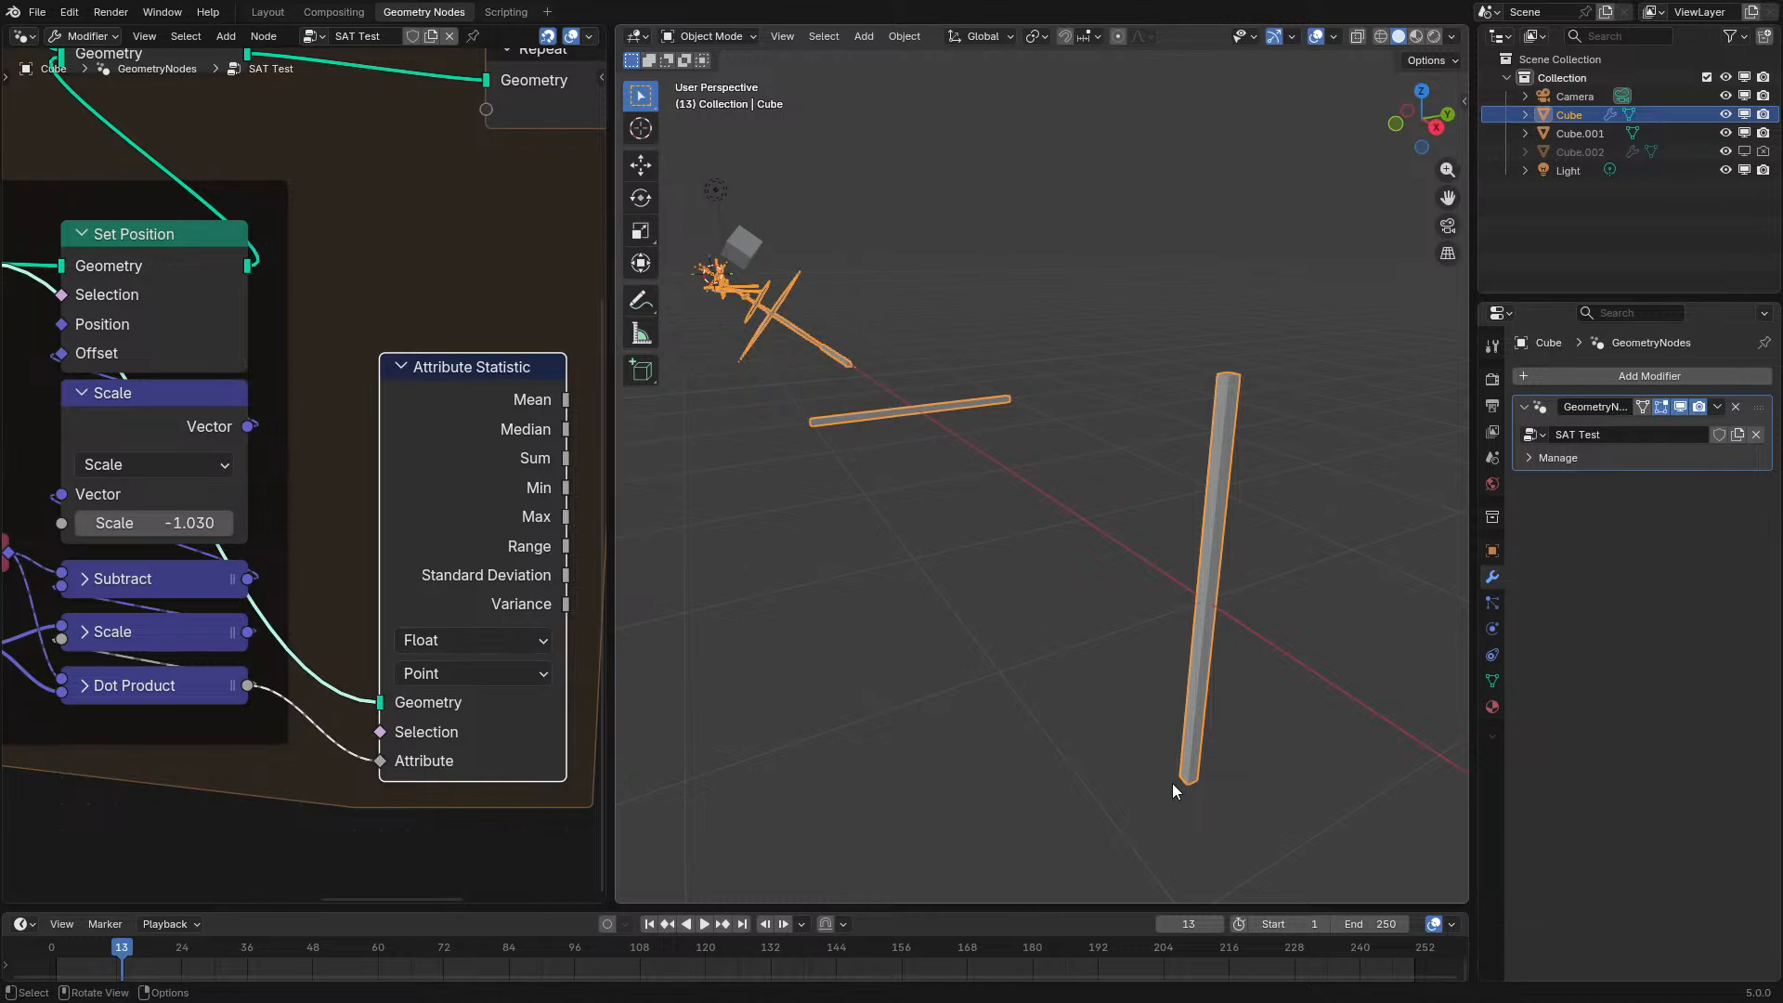
pyautogui.moveTo(1205, 555); pyautogui.dragTo(1206, 565, button='middle')
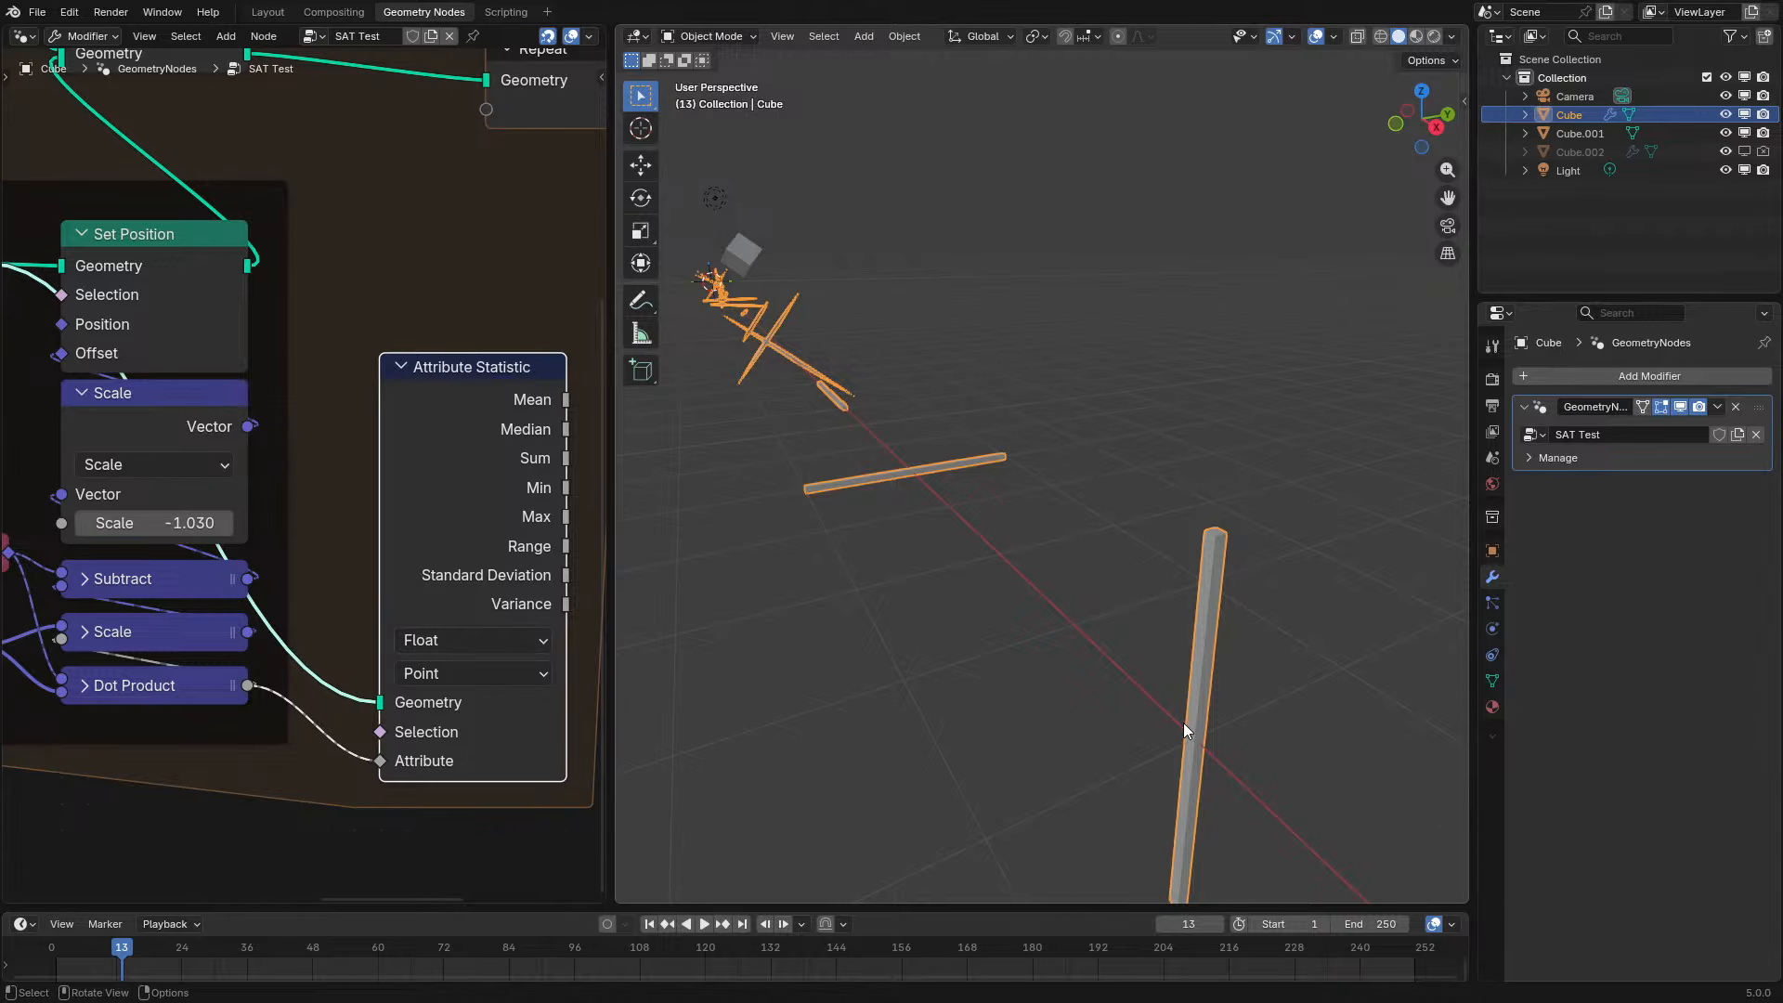
pyautogui.moveTo(1183, 722)
pyautogui.mouseDown(button='middle')
pyautogui.moveTo(1196, 689)
pyautogui.moveTo(1184, 699)
pyautogui.mouseUp(button='middle')
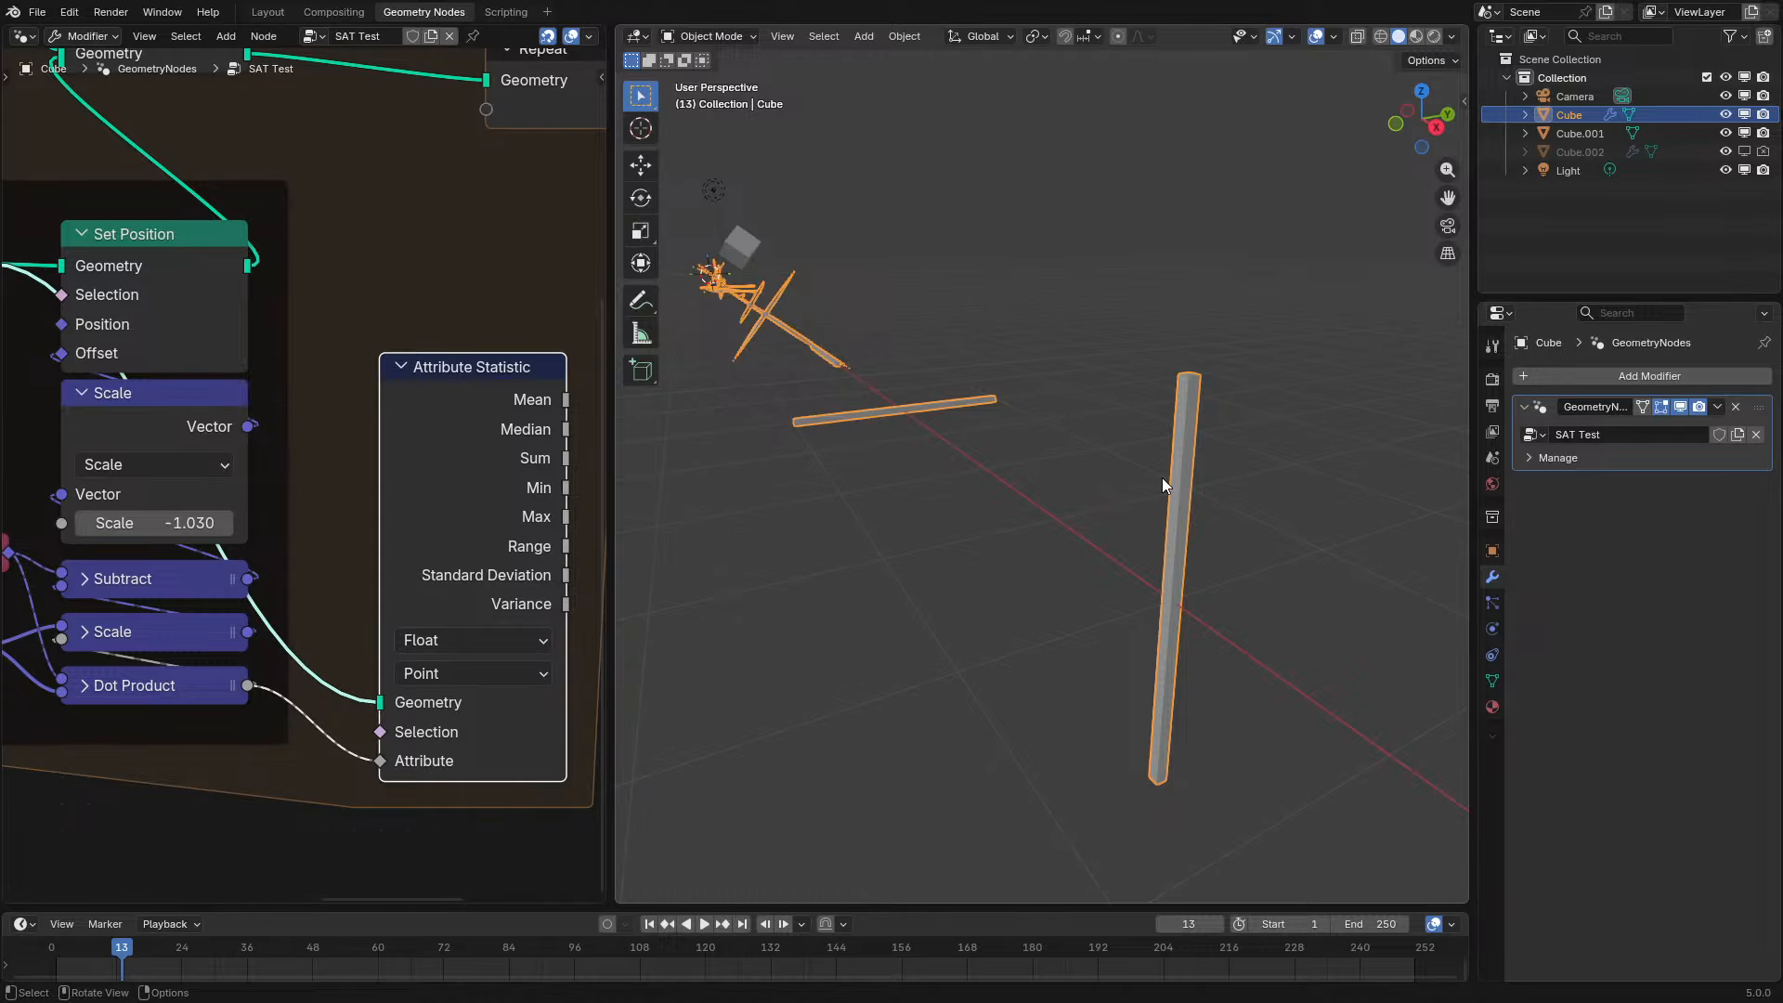
# Delete the dark frame, and combine the Position, Set Position, Scale, Subtract, Dot Product and Attribute Statistic nodes into a new node group
pyautogui.hotkey('ctrl', 'space')
pyautogui.scroll(-2, 633, 493)
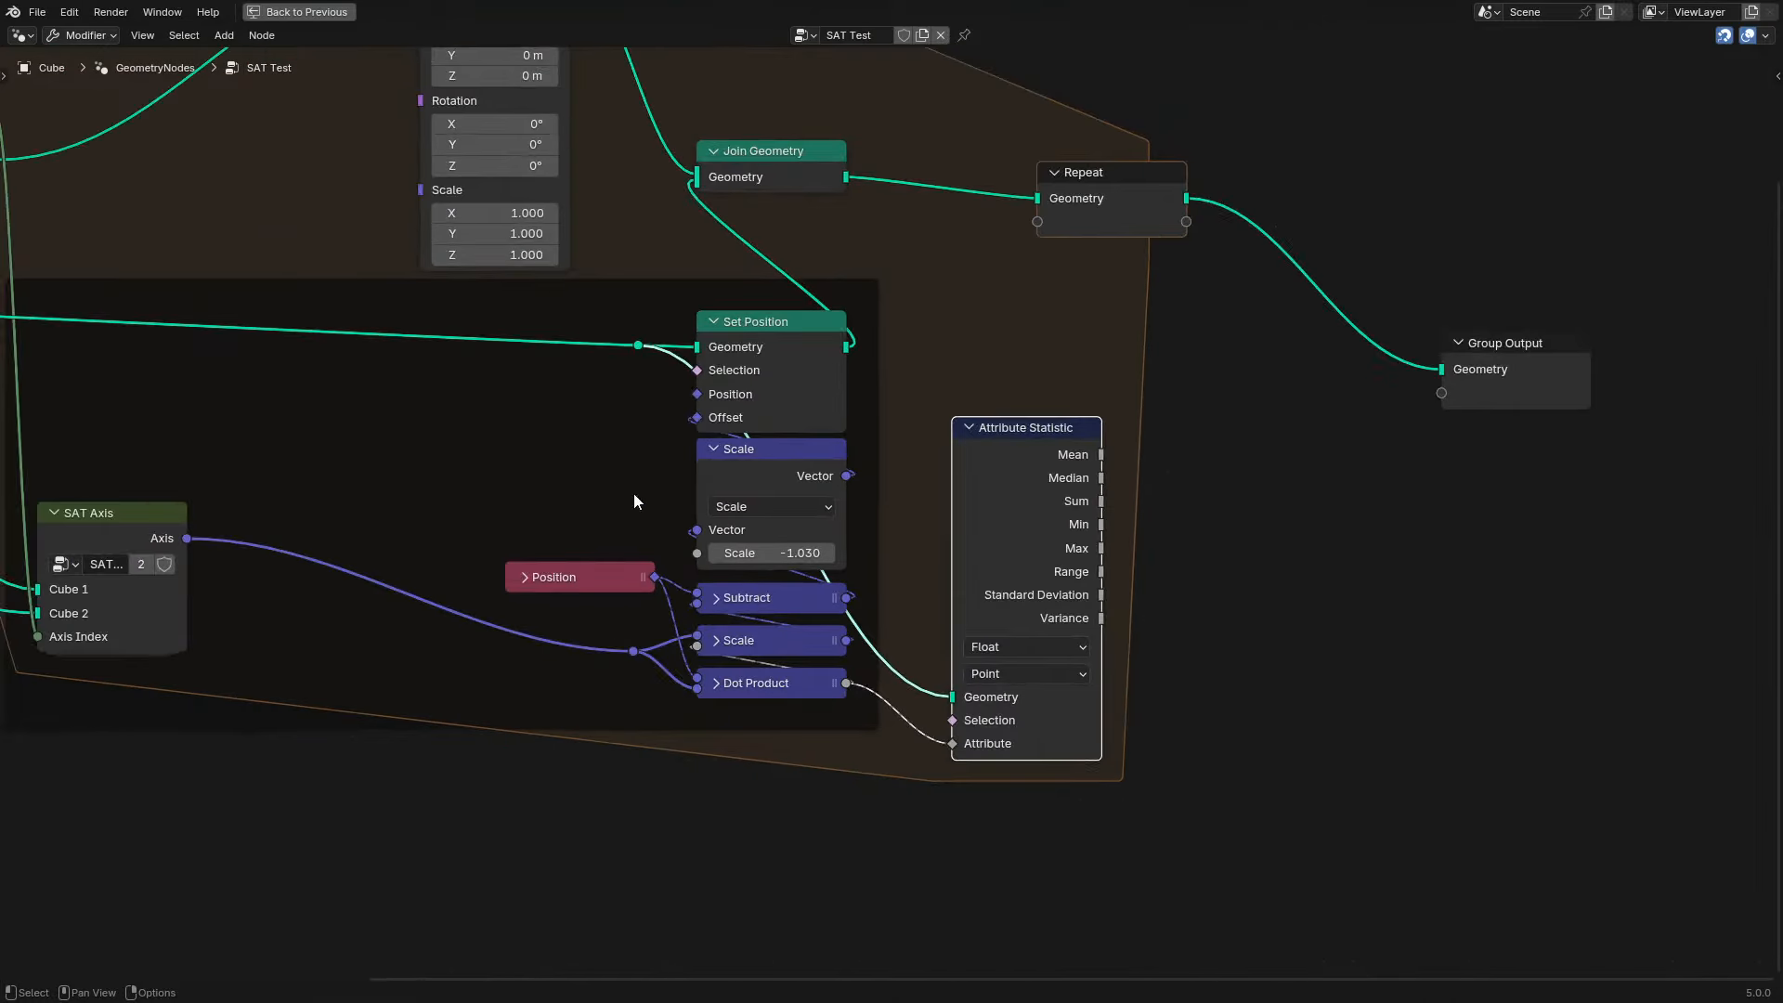
pyautogui.click(613, 287)
pyautogui.press('x')
pyautogui.moveTo(521, 318); pyautogui.dragTo(1008, 769)
pyautogui.click(262, 35)
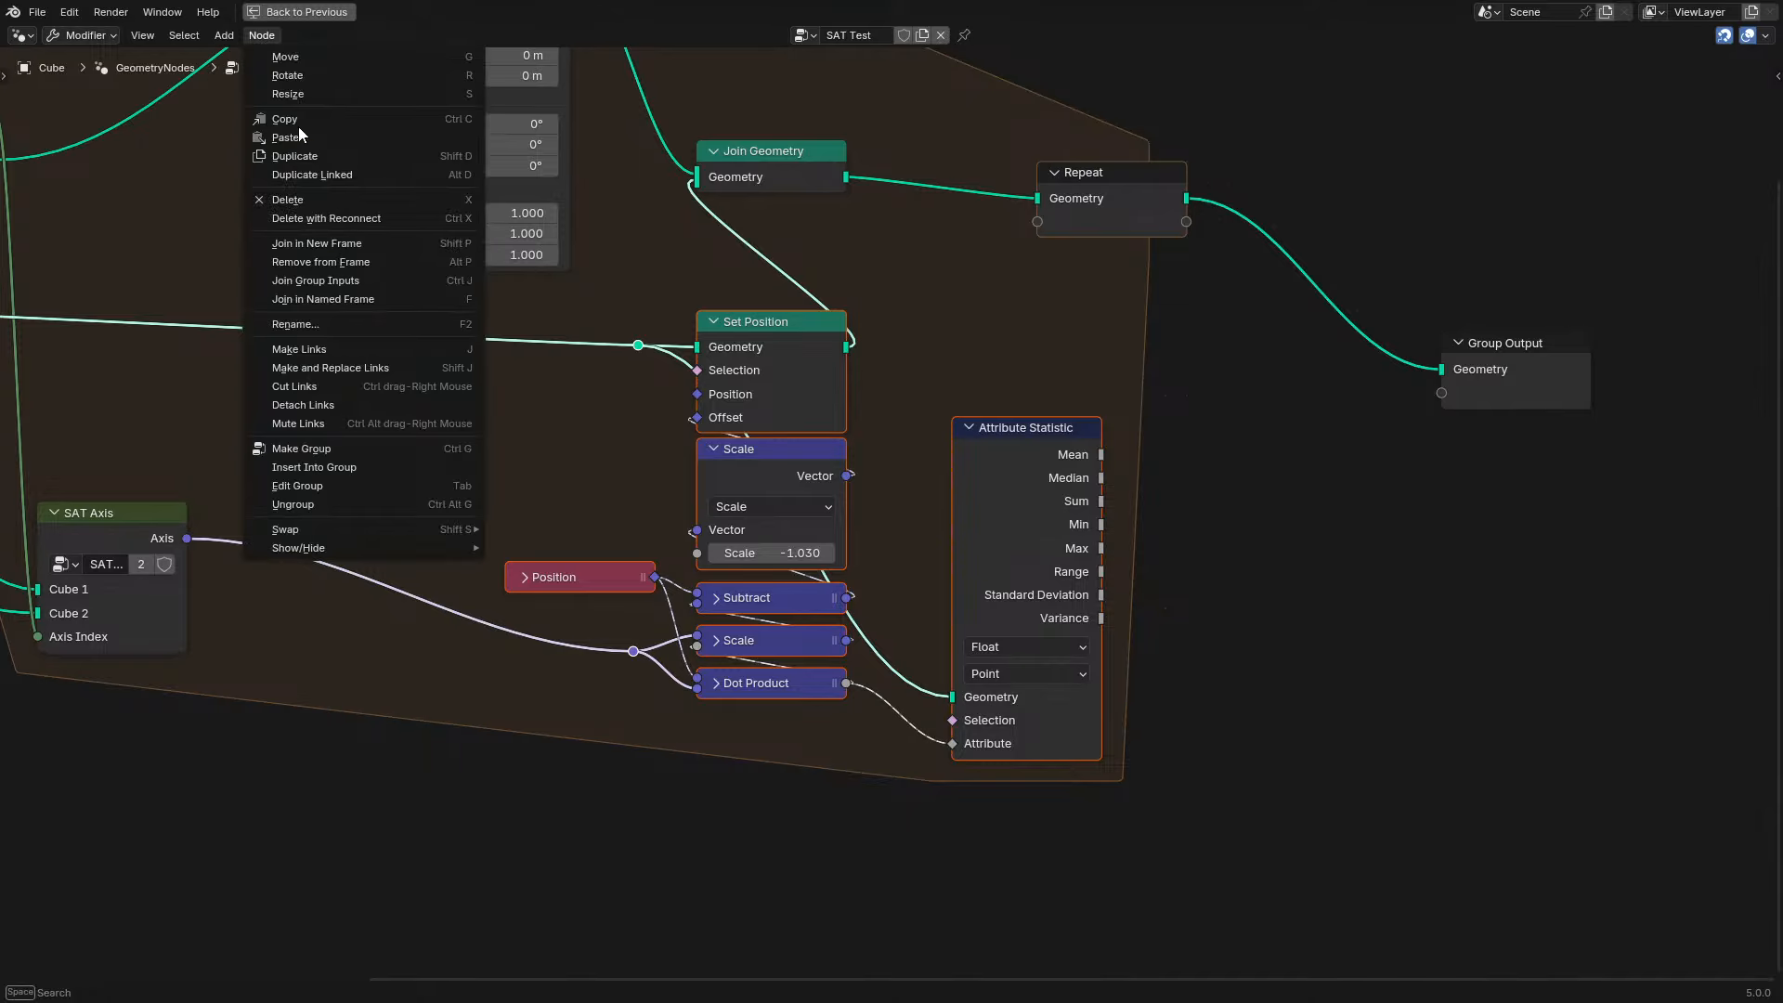
pyautogui.click(310, 446)
# Shift the Group Input node away from the others, reorder the group sockets so the geometry input precedes the vector, and exit the group
pyautogui.click(517, 556)
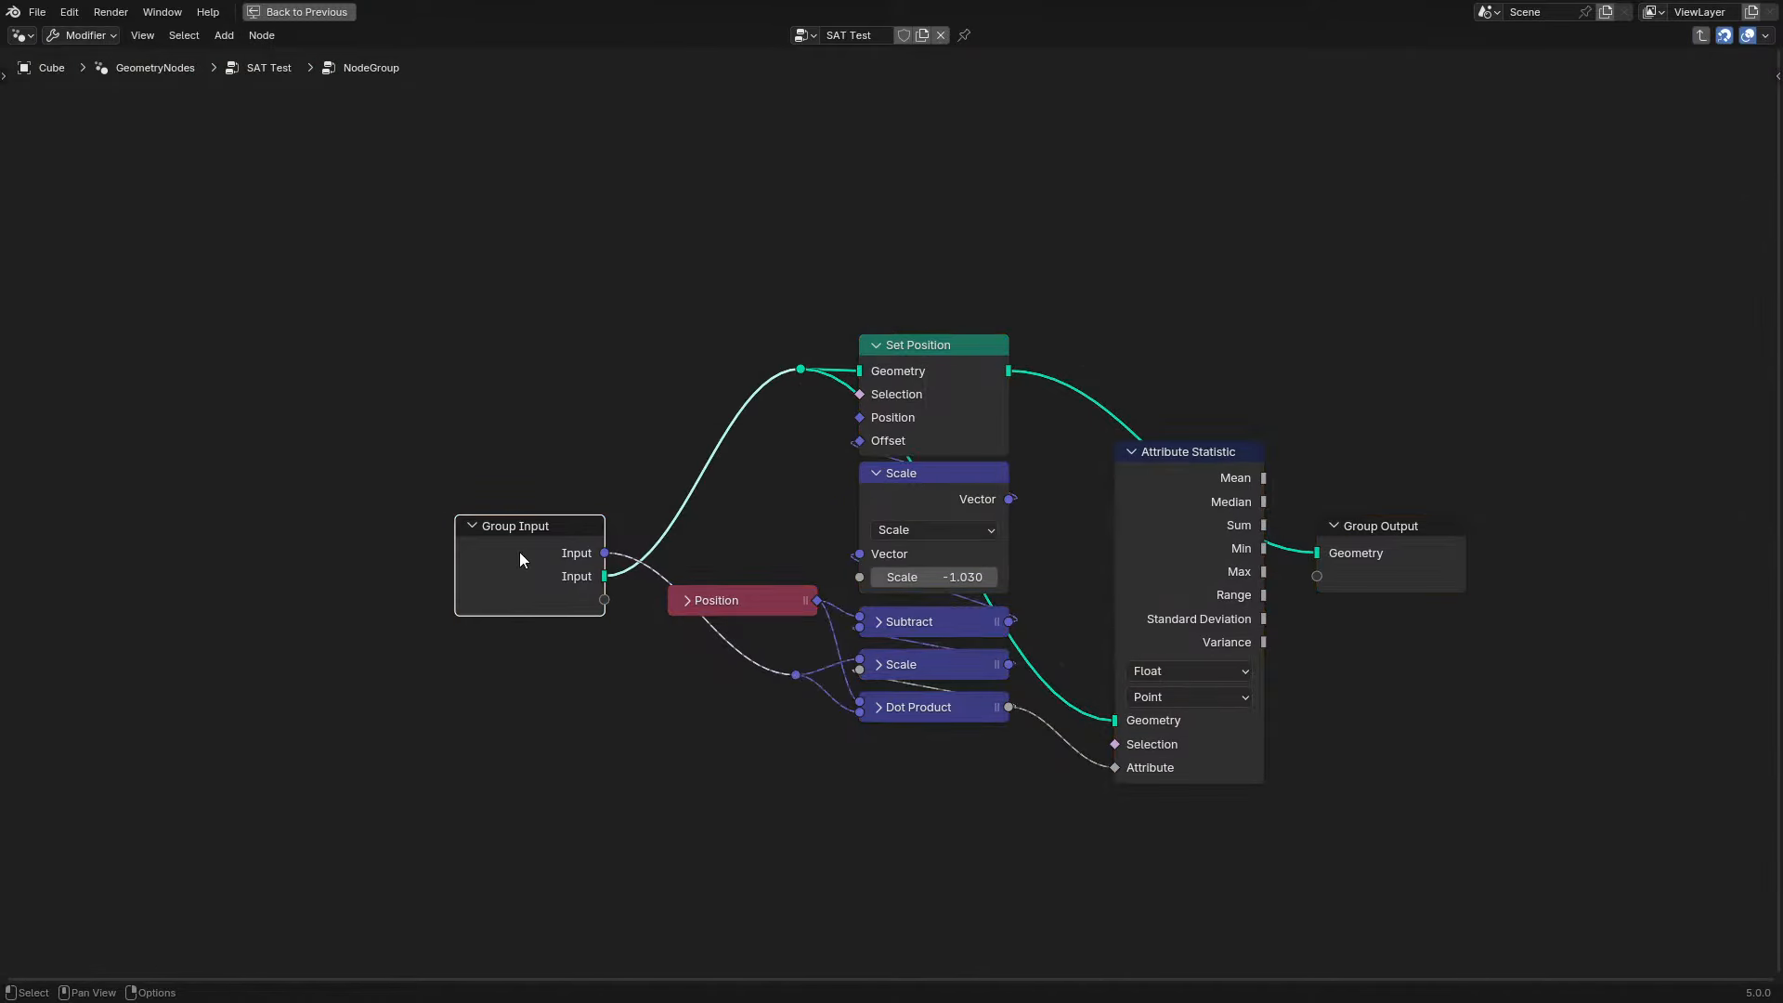
pyautogui.moveTo(517, 555); pyautogui.dragTo(477, 521)
pyautogui.press('n')
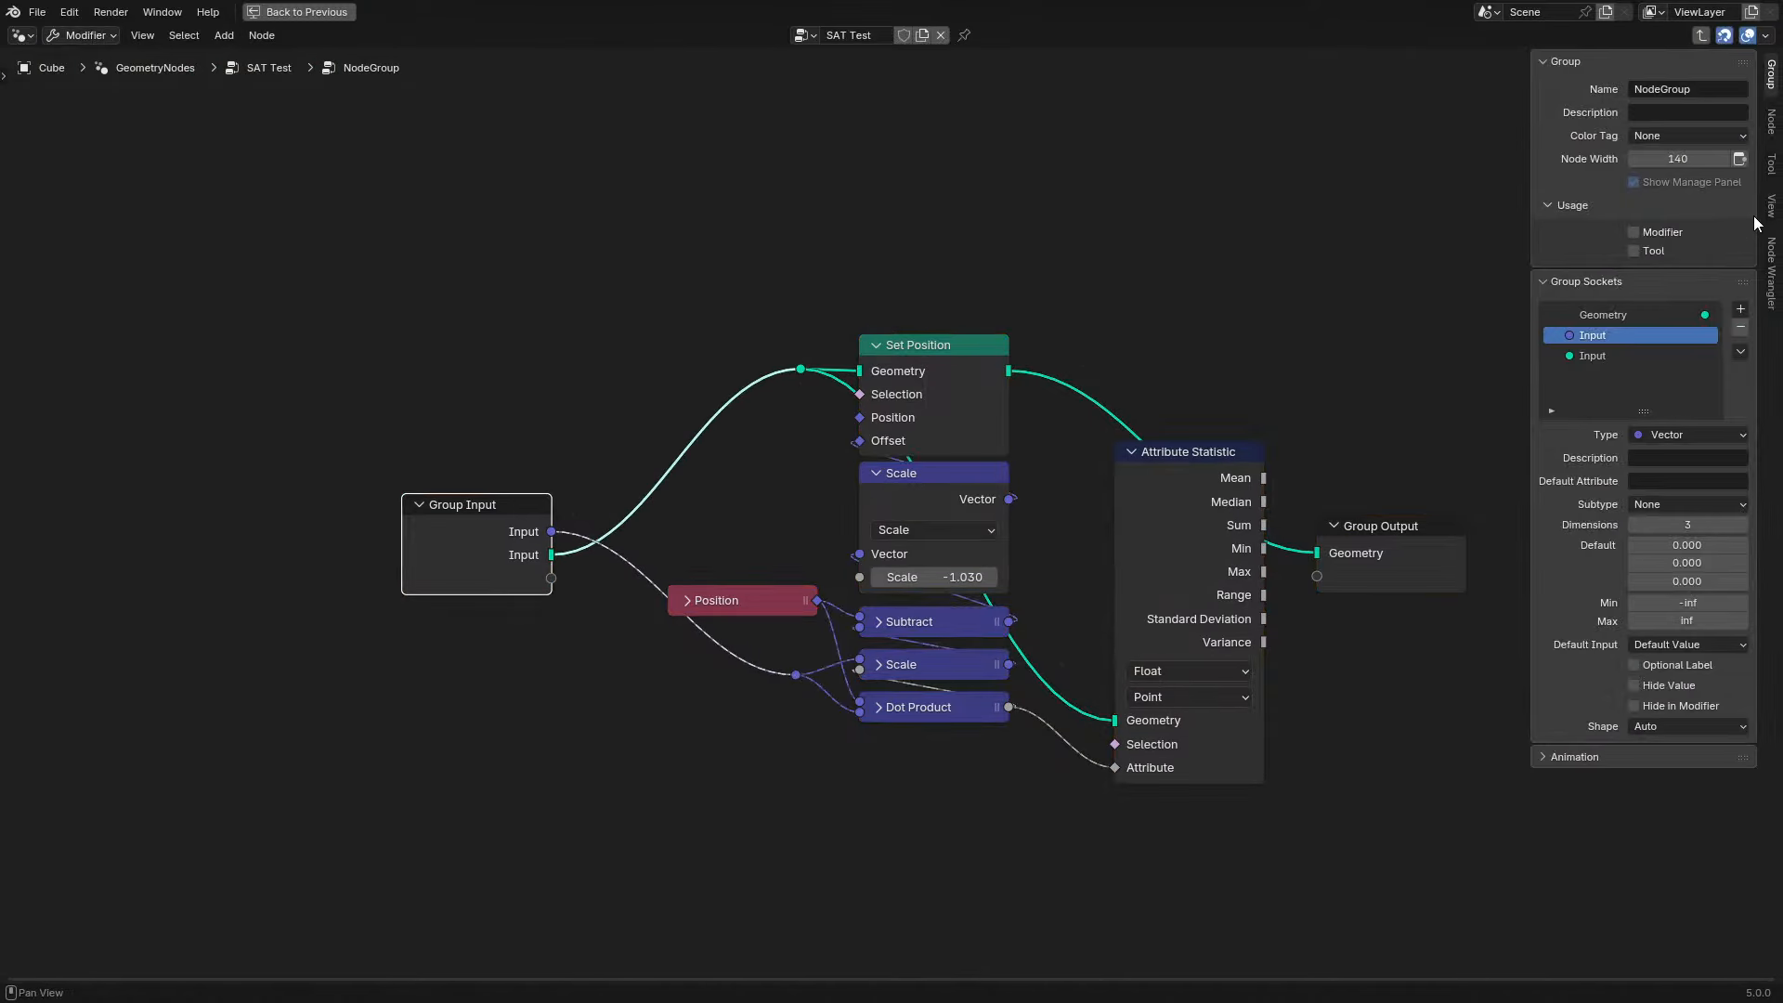
pyautogui.click(1610, 362)
pyautogui.press('n')
pyautogui.press('Tab')
# Duplicate the NodeGroup node together with its input links, and place the copy directly beneath the original
pyautogui.moveTo(797, 499); pyautogui.dragTo(405, 359)
pyautogui.moveTo(431, 370); pyautogui.dragTo(853, 429, button='middle')
pyautogui.moveTo(877, 446); pyautogui.dragTo(898, 407)
pyautogui.hotkey('ctrl', 'shift', 'd')
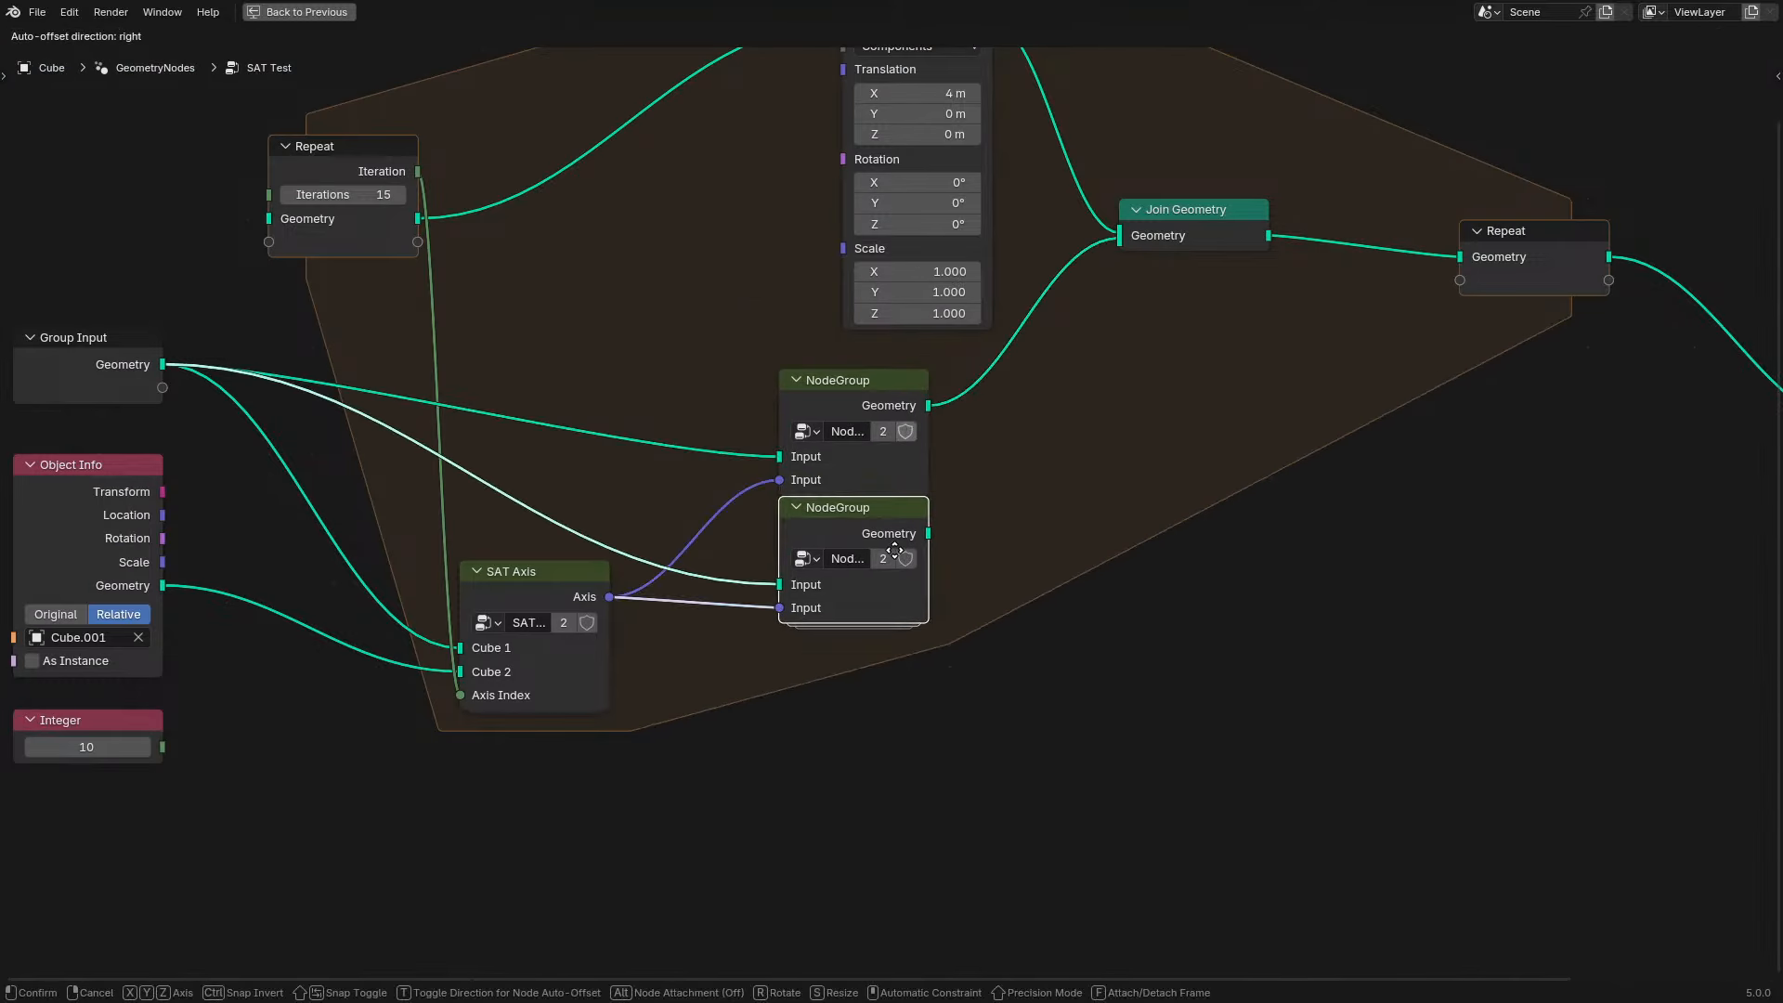
pyautogui.click(898, 537)
# Feed the Object Info geometry into the duplicated NodeGroup's geometry input, and leave the Group Input link without a reroute point
pyautogui.keyDown('shift'); pyautogui.moveTo(605, 421); pyautogui.dragTo(506, 546, button='right'); pyautogui.keyUp('shift')
pyautogui.moveTo(564, 472); pyautogui.dragTo(715, 454)
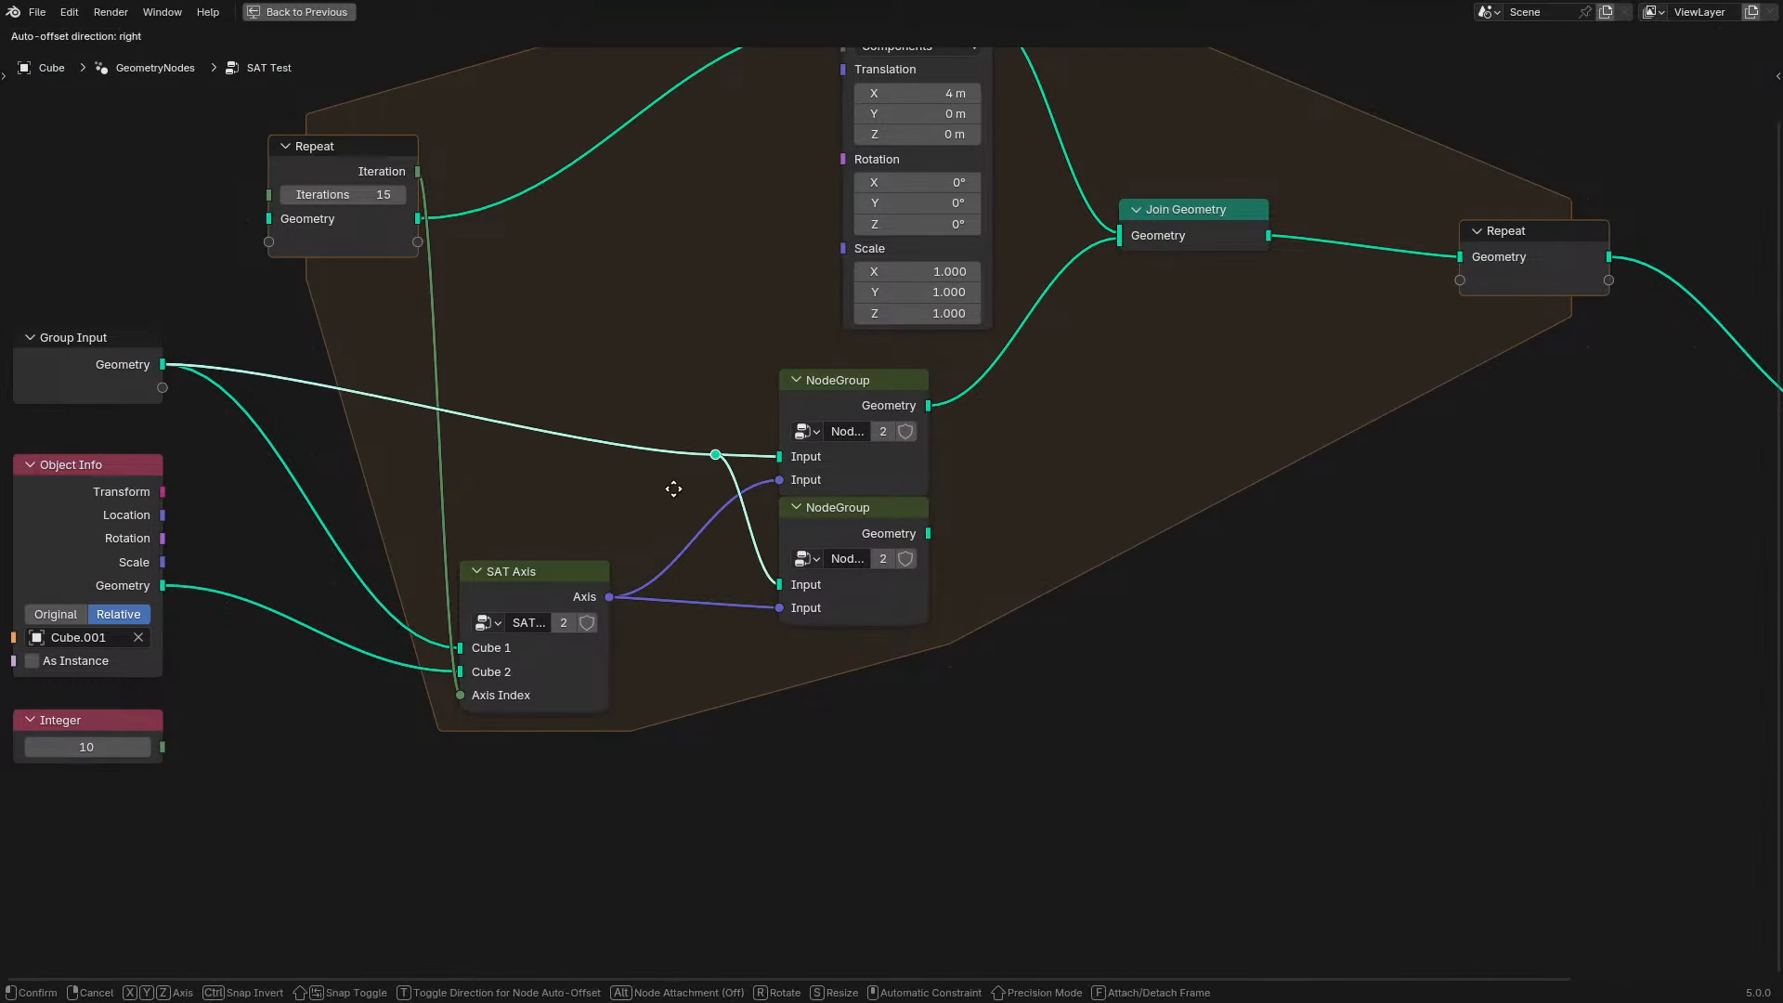
pyautogui.click(848, 528)
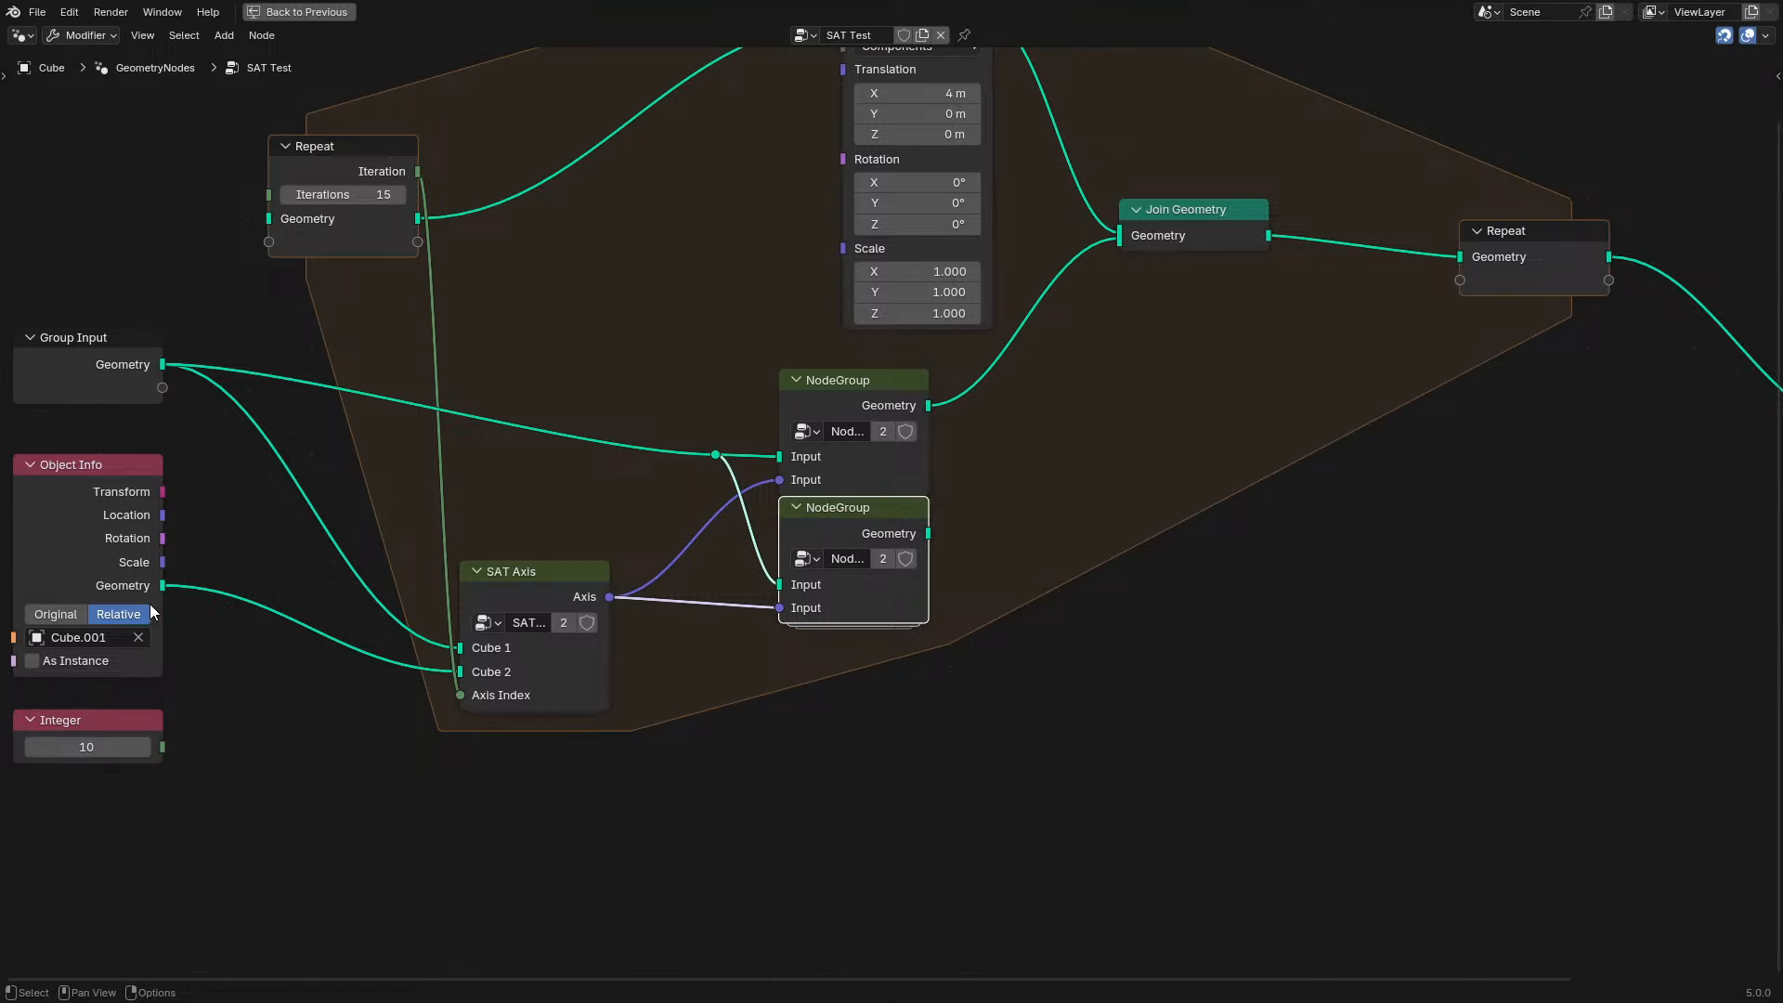
pyautogui.moveTo(162, 586); pyautogui.dragTo(777, 586)
pyautogui.moveTo(674, 364); pyautogui.dragTo(722, 465)
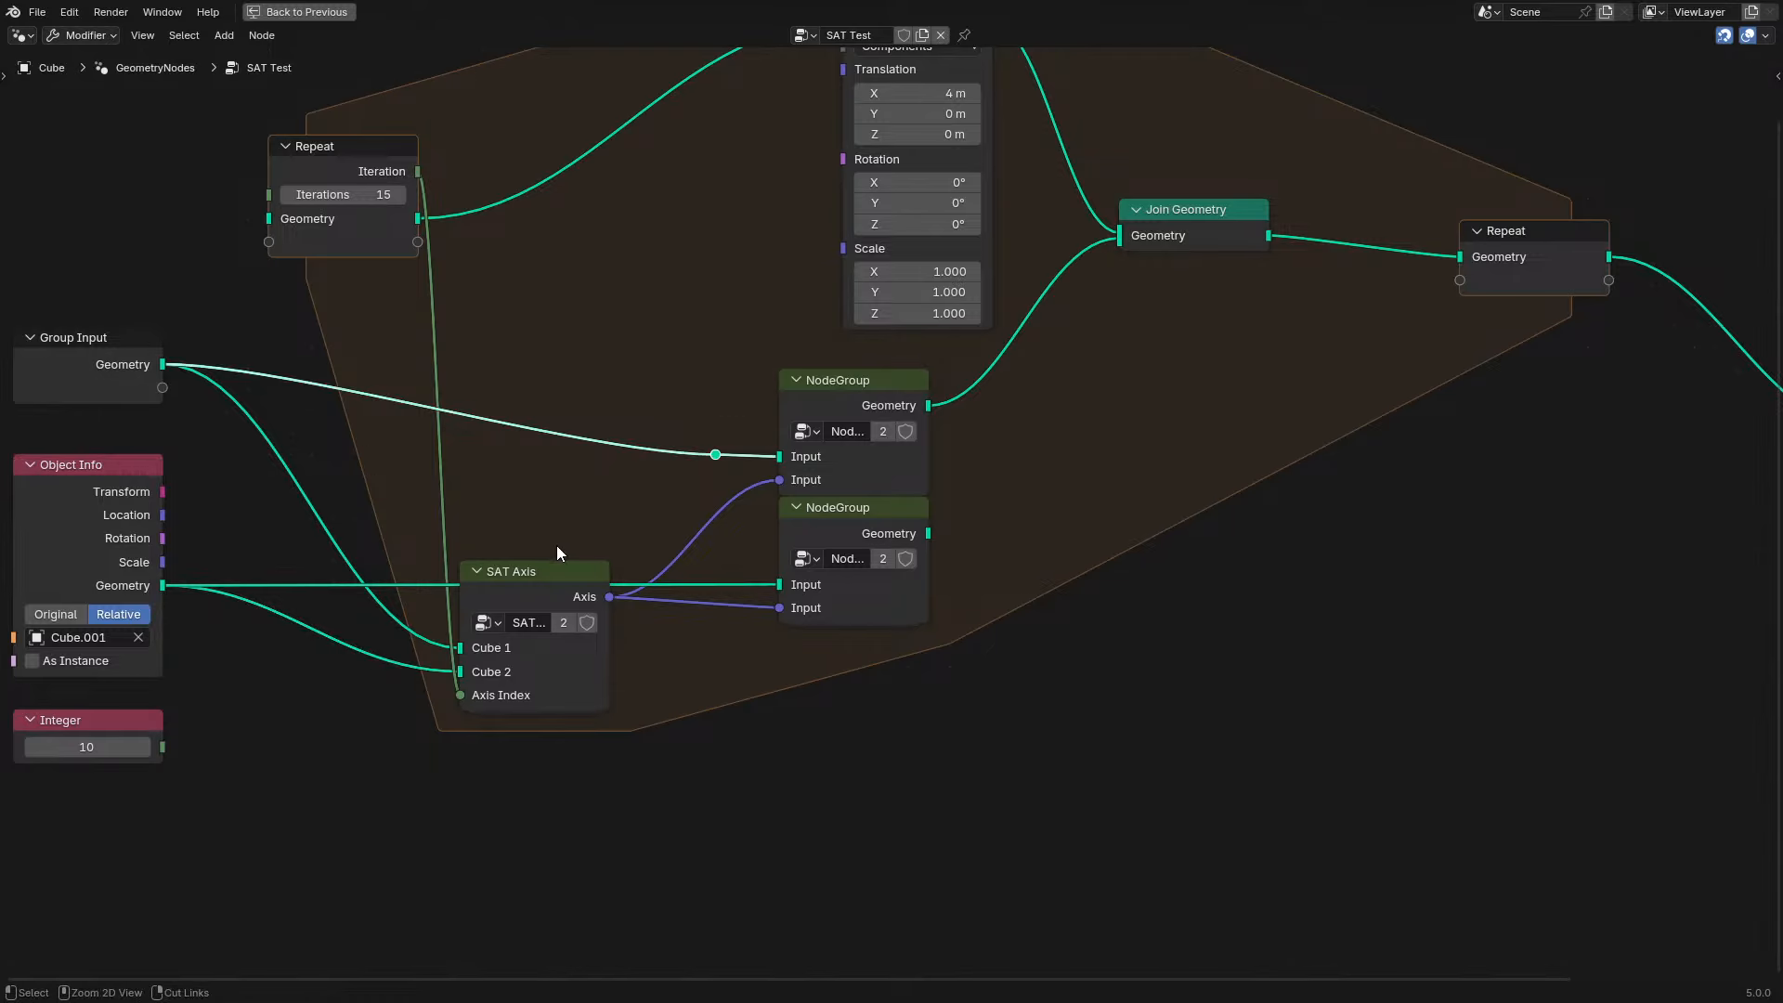
pyautogui.hotkey('ctrl', 'x')
# Stack the SAT Axis node under the two NodeGroup nodes, bring the Repeat input node closer, and shift the lower nodes down slightly
pyautogui.moveTo(538, 581); pyautogui.dragTo(859, 675)
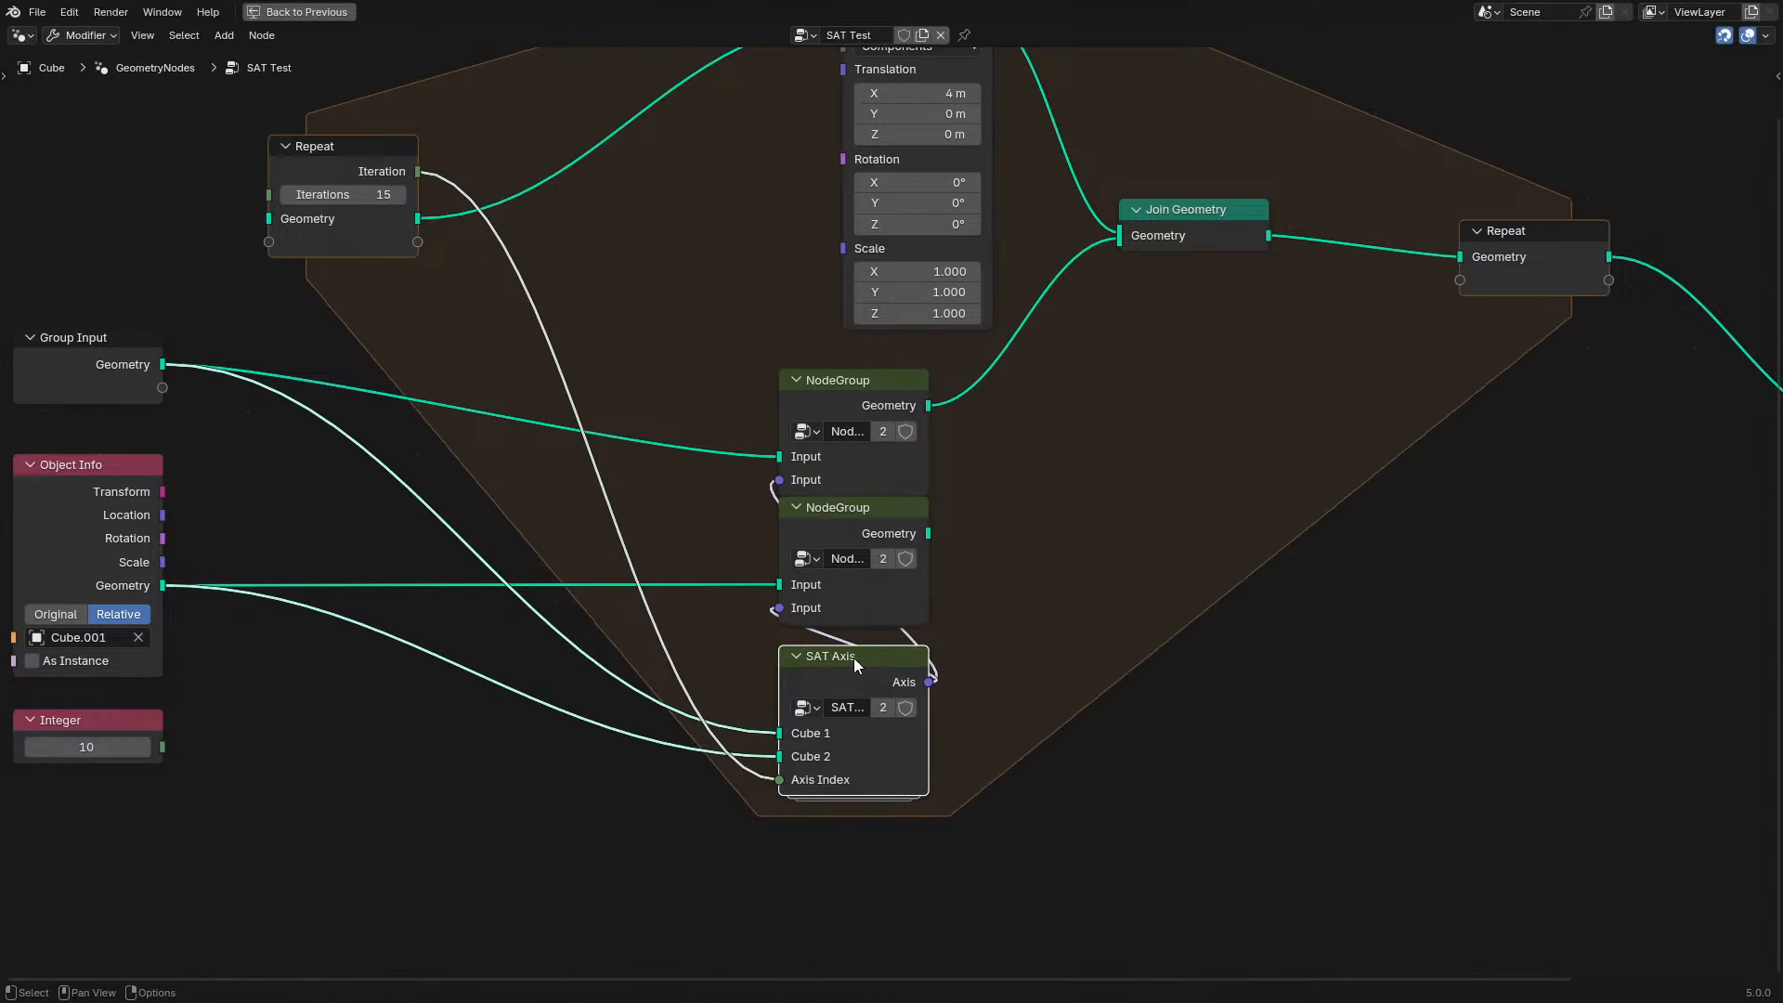
pyautogui.moveTo(338, 169); pyautogui.dragTo(551, 169)
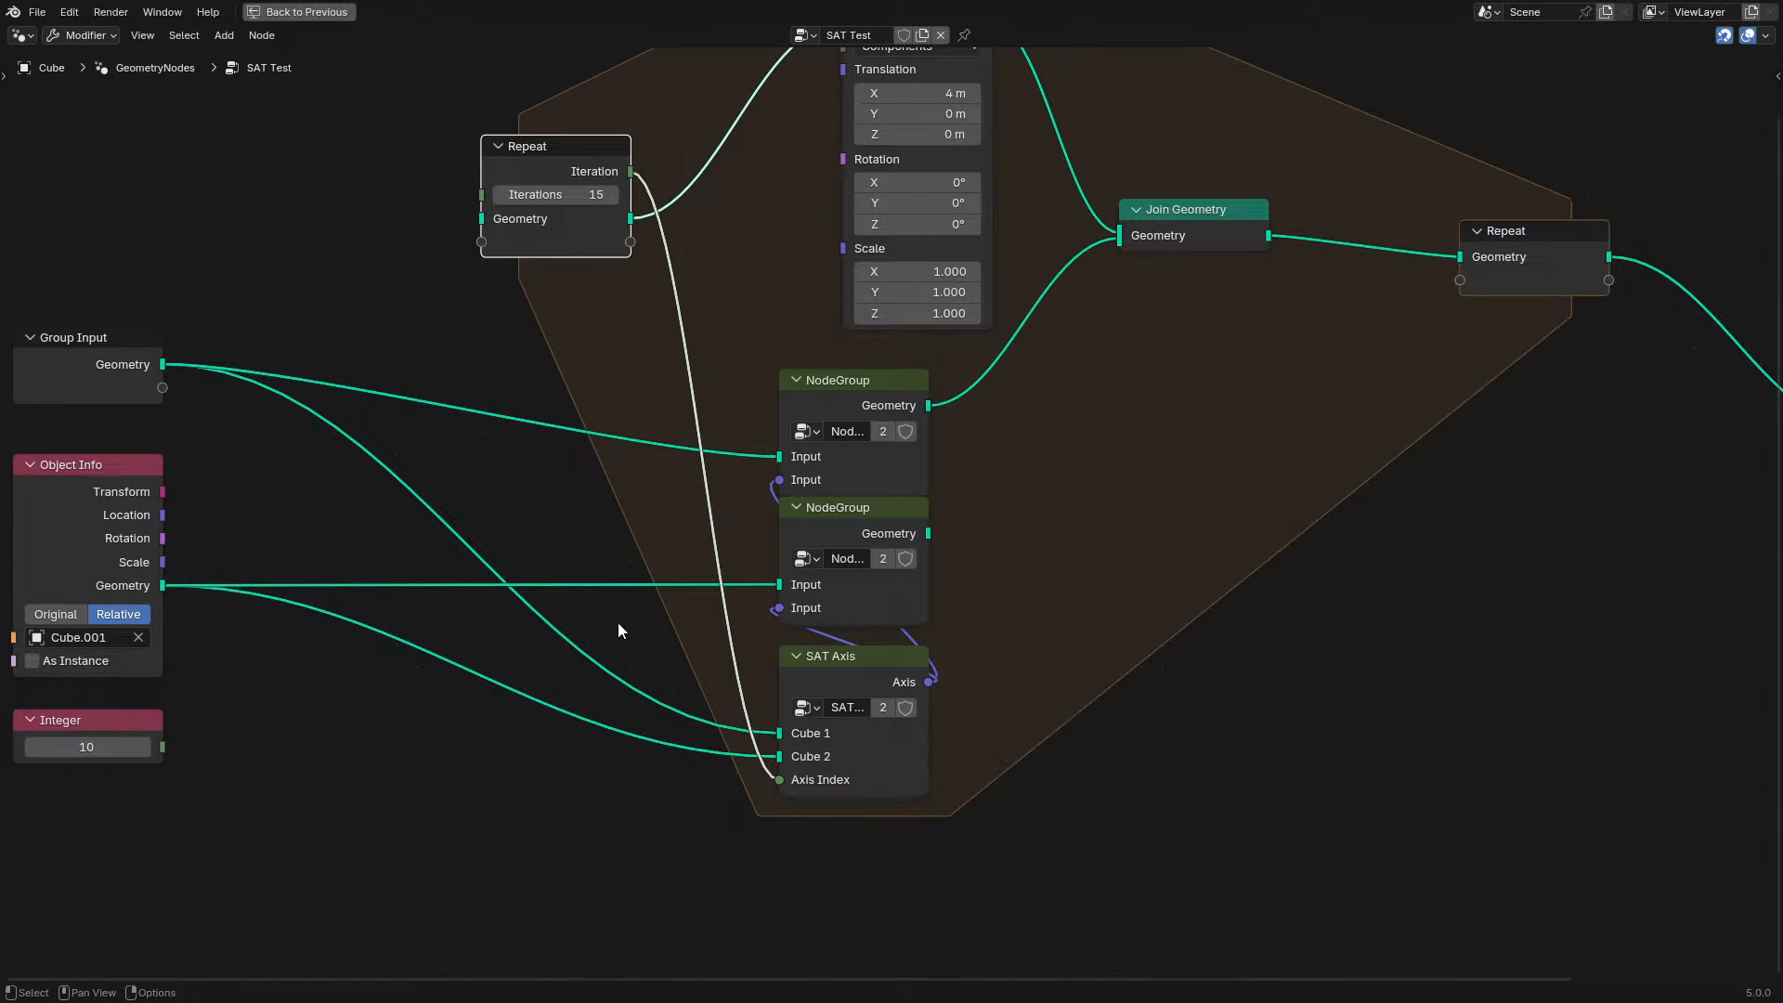
pyautogui.moveTo(652, 839); pyautogui.dragTo(955, 595)
pyautogui.press('g')
pyautogui.click(951, 617)
# Add reroute points on the Group Input and Object Info geometry links, and line them up just before the NodeGroup nodes
pyautogui.keyDown('shift'); pyautogui.moveTo(567, 345); pyautogui.dragTo(420, 938, button='right'); pyautogui.keyUp('shift')
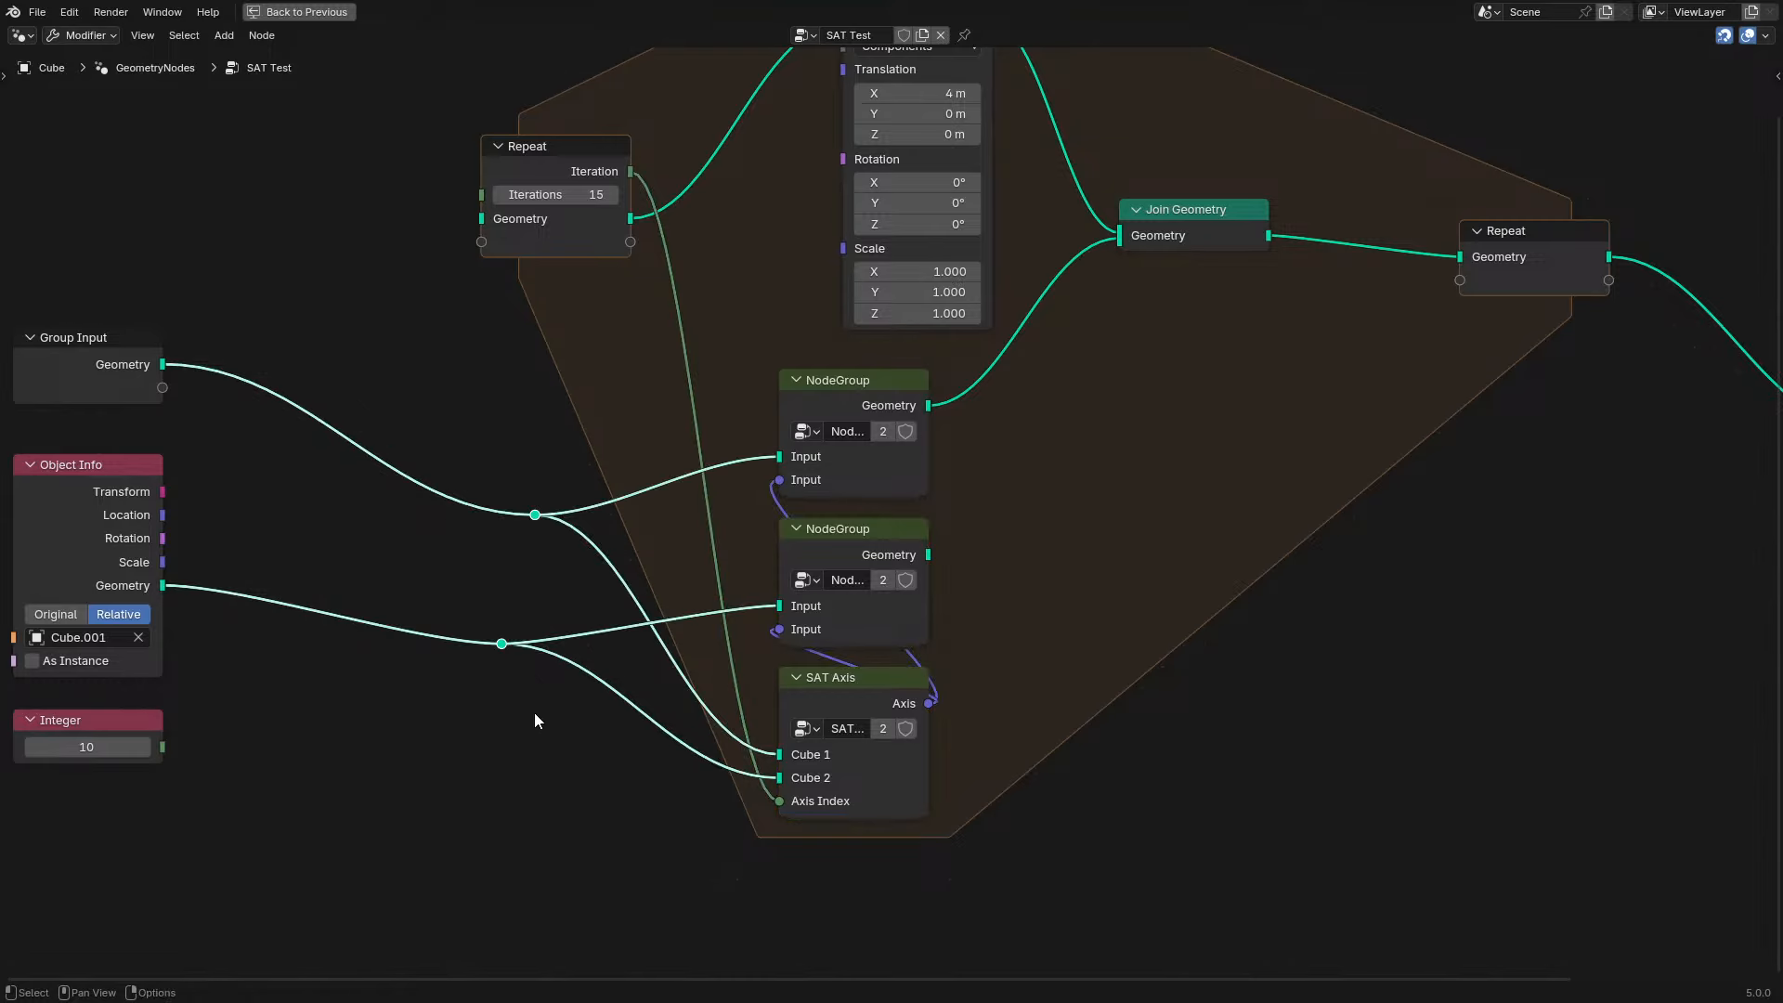
pyautogui.press('g')
pyautogui.click(660, 643)
pyautogui.moveTo(637, 406); pyautogui.dragTo(692, 486)
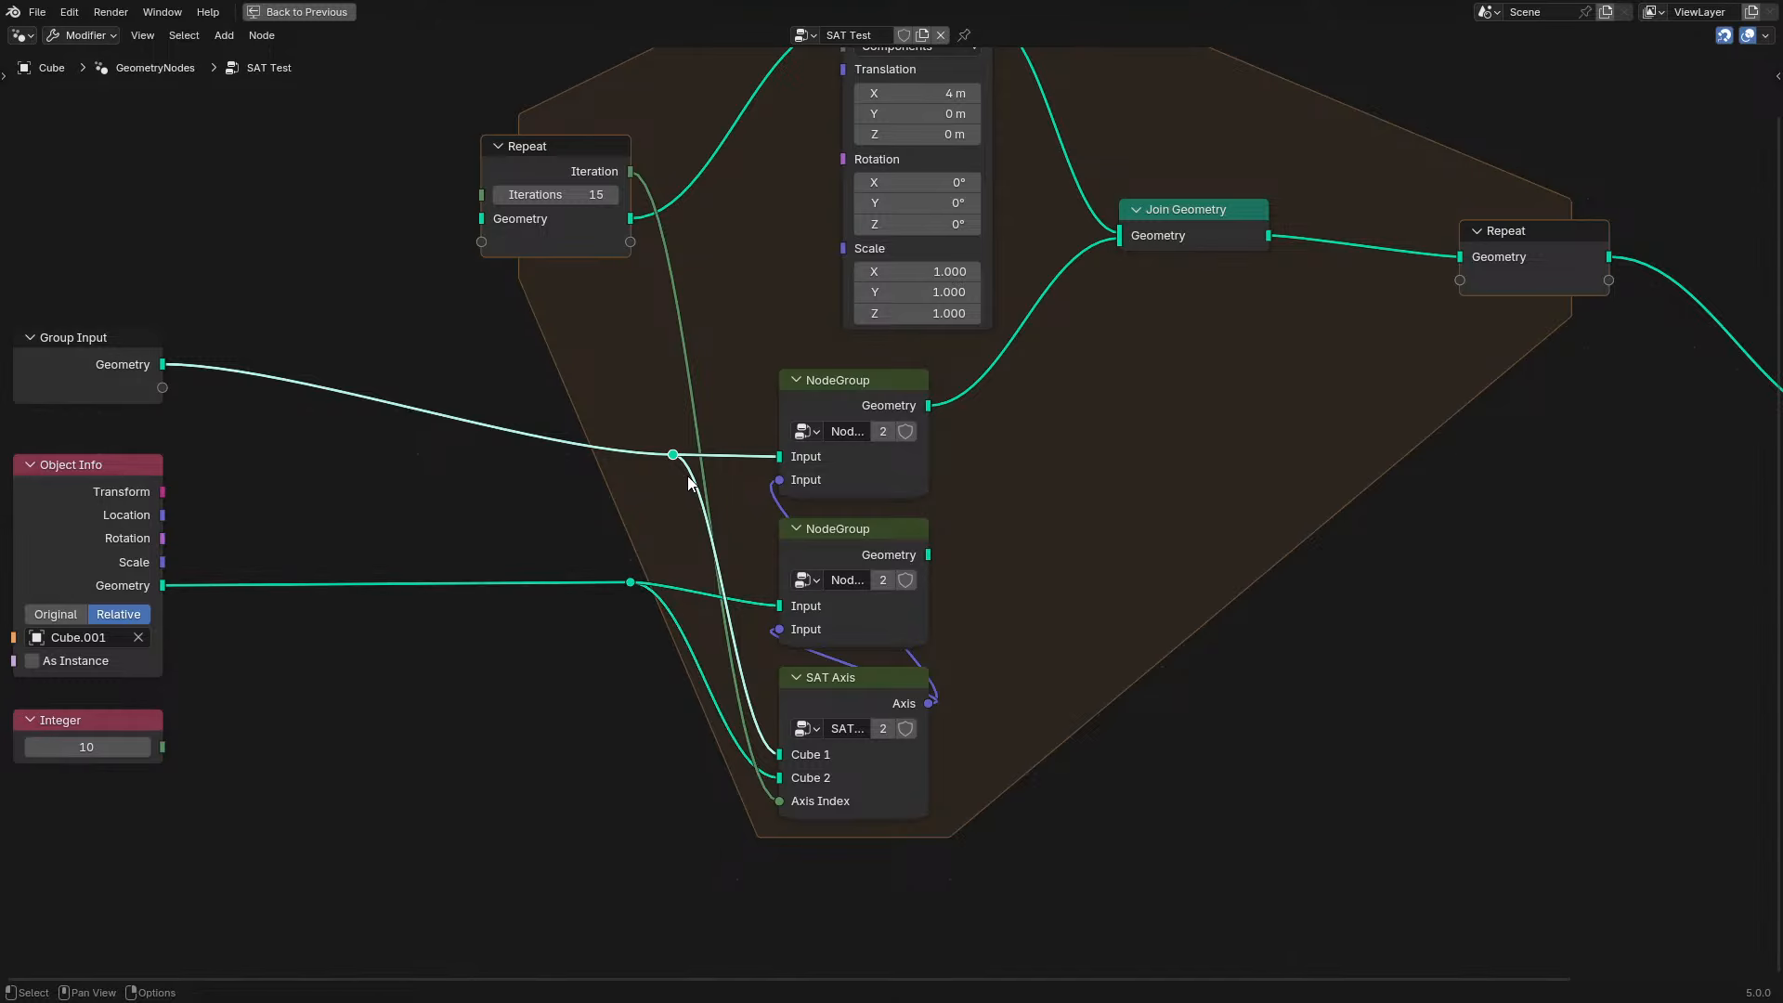
pyautogui.press('g')
pyautogui.click(648, 467)
# Connect the second NodeGroup's geometry output to Join Geometry, and view both cubes' projections in the viewport
pyautogui.scroll(2, 1051, 505)
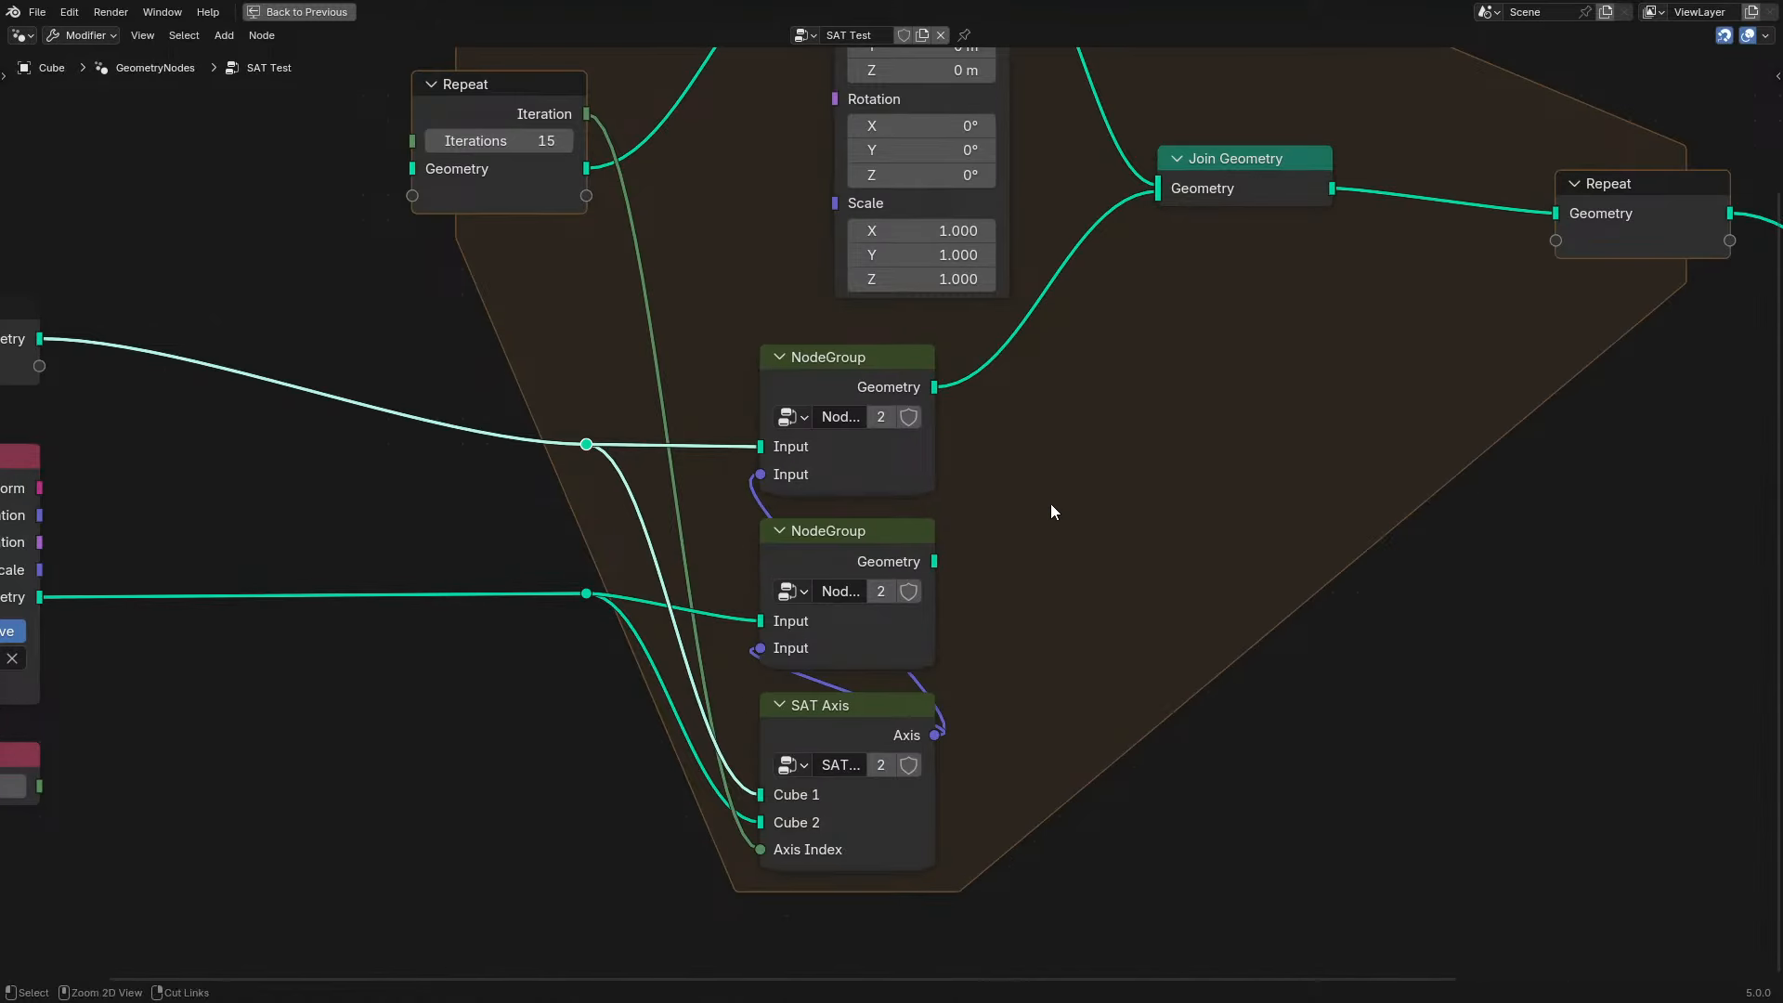
pyautogui.hotkey('ctrl', 'space')
pyautogui.rightClick(342, 572)
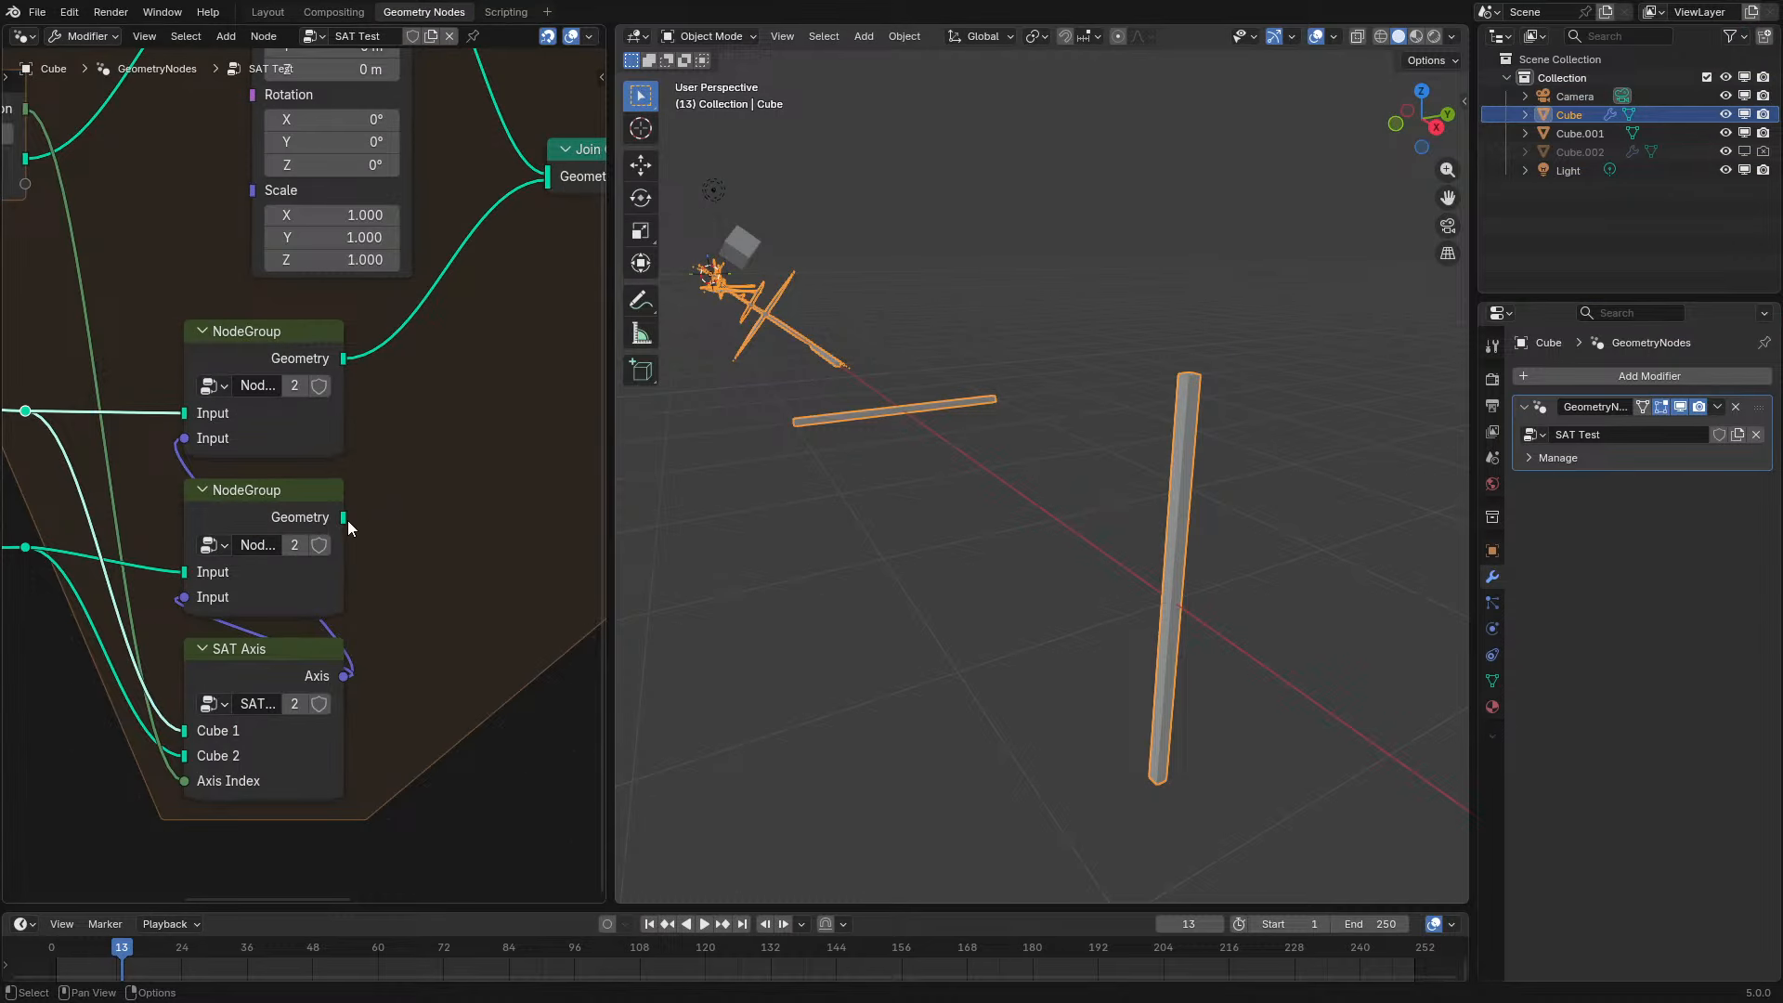
pyautogui.moveTo(343, 517); pyautogui.dragTo(547, 182)
pyautogui.moveTo(1038, 414); pyautogui.dragTo(1072, 454, button='middle')
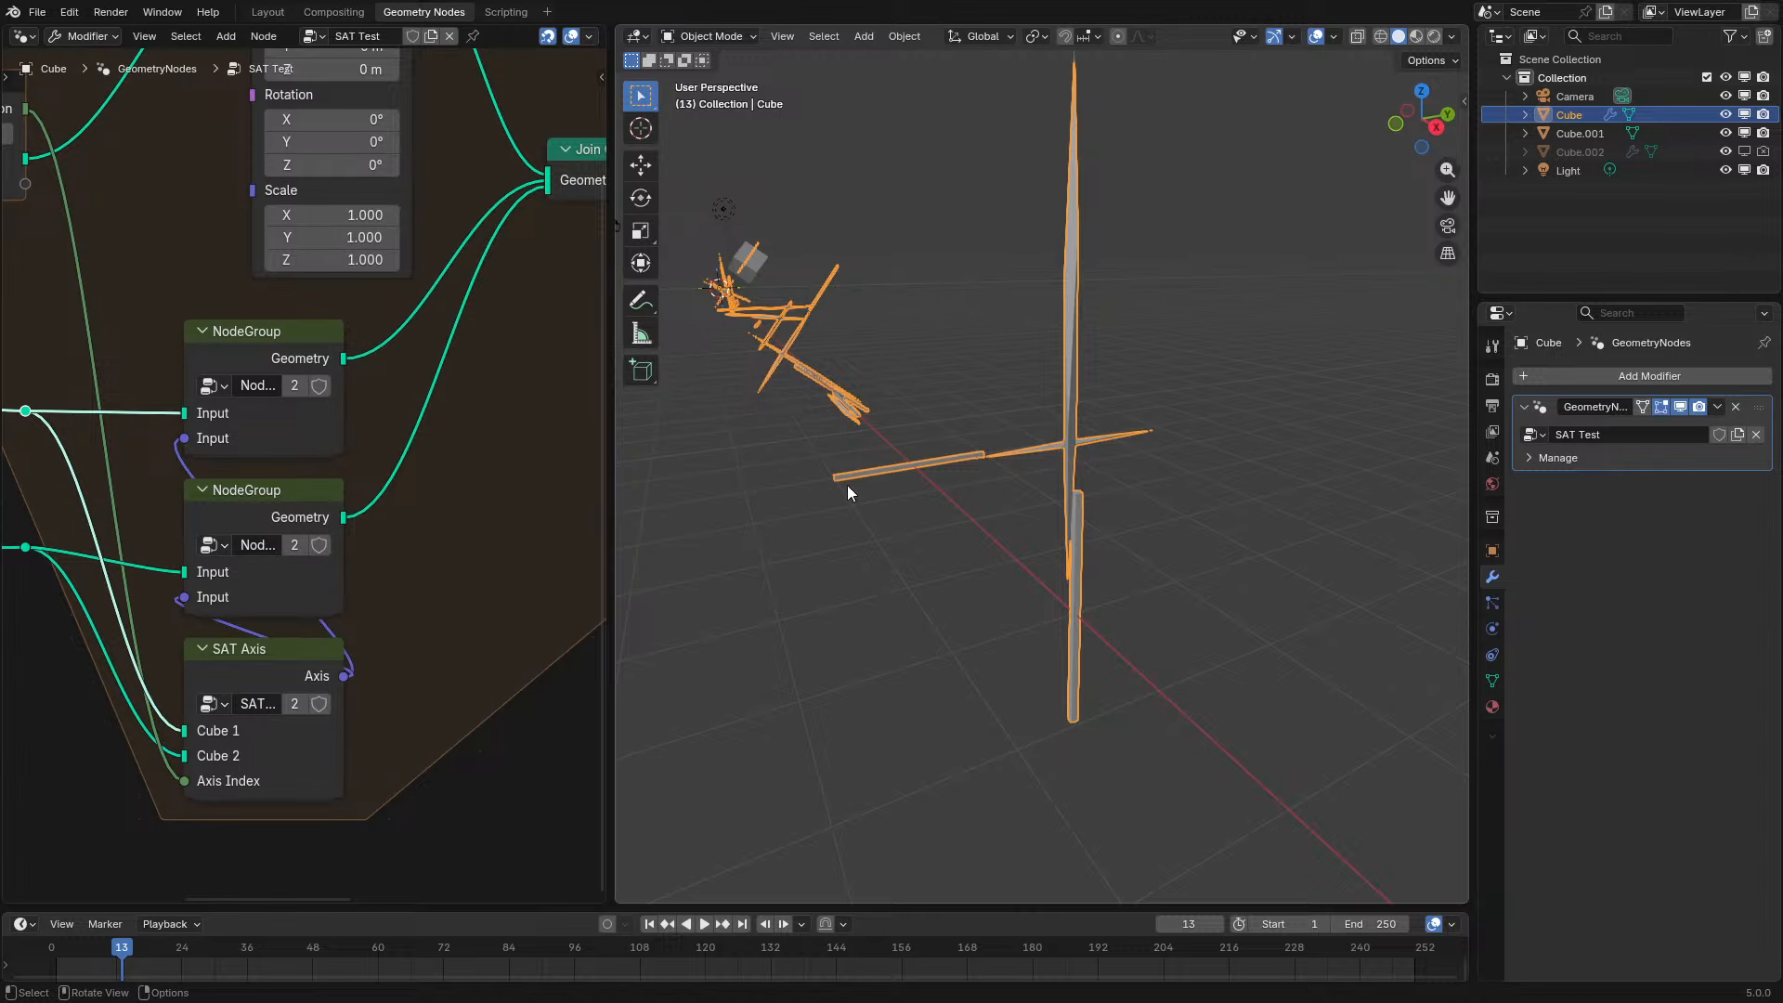
# Open the NodeGroup for editing, and move the Attribute Statistic node below the Set Position to Group Output link
pyautogui.click(280, 650)
pyautogui.press('Tab')
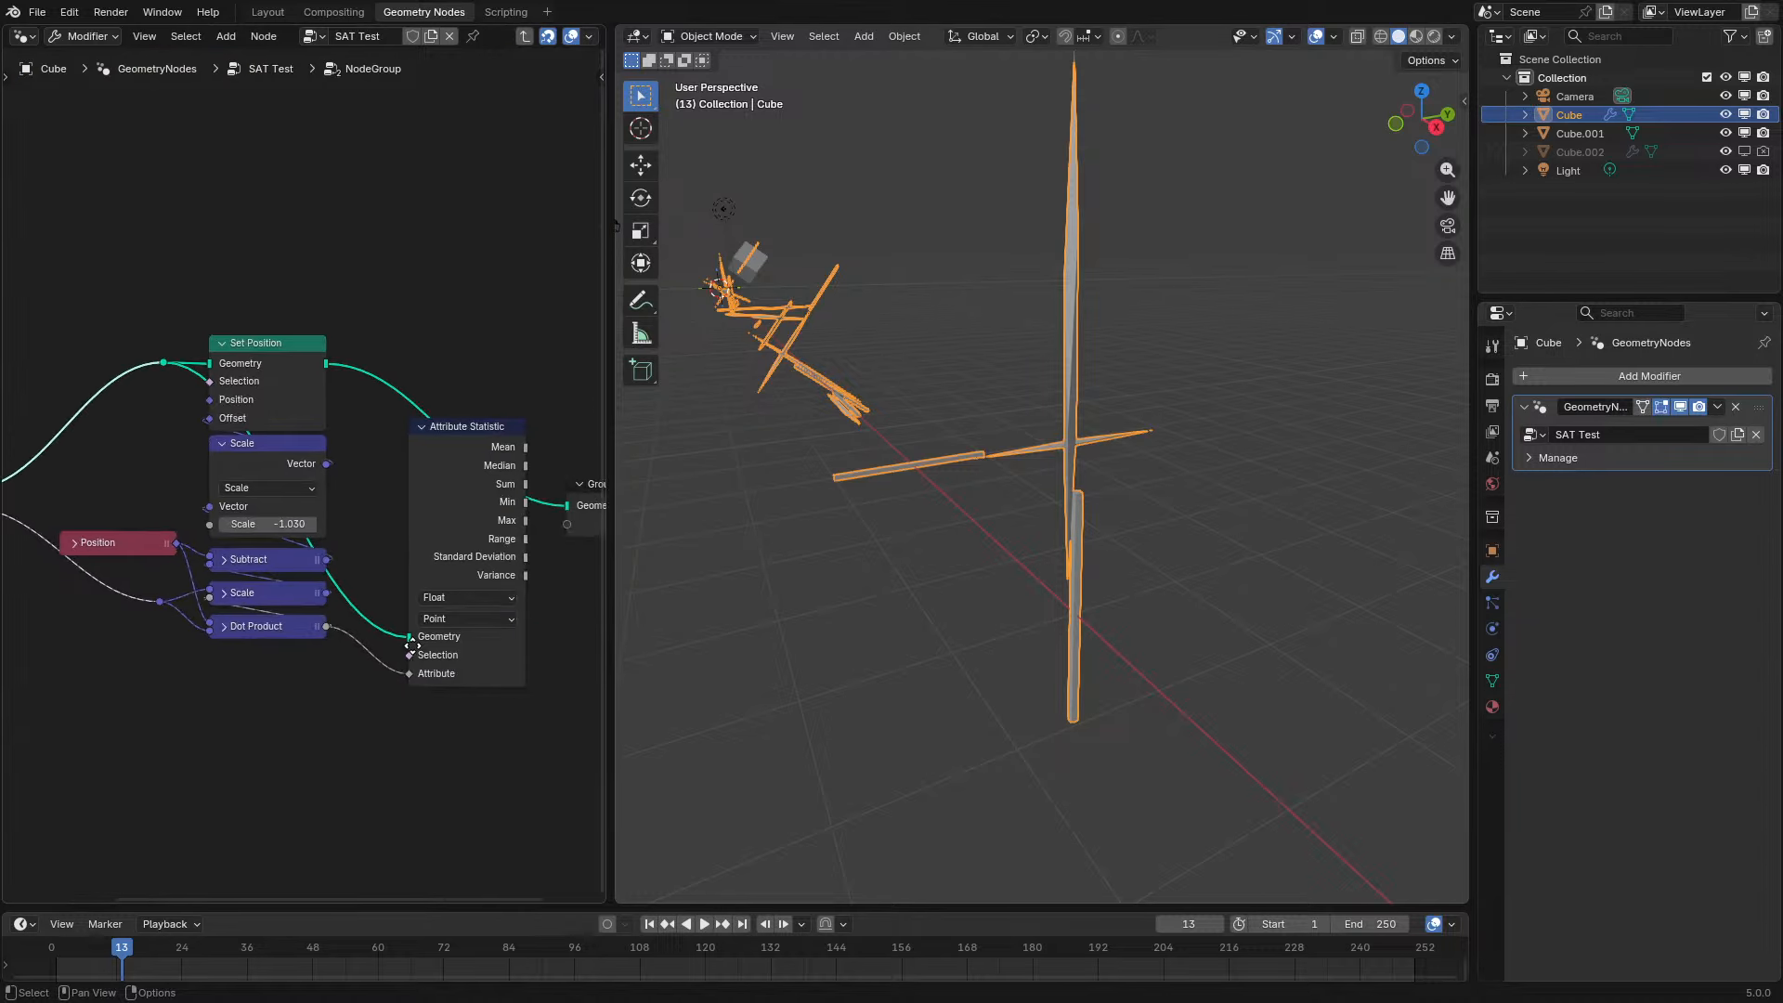
pyautogui.moveTo(412, 646); pyautogui.dragTo(323, 647, button='middle')
pyautogui.moveTo(388, 506); pyautogui.dragTo(363, 696)
pyautogui.moveTo(354, 665); pyautogui.dragTo(357, 599, button='middle')
pyautogui.scroll(1, 359, 592)
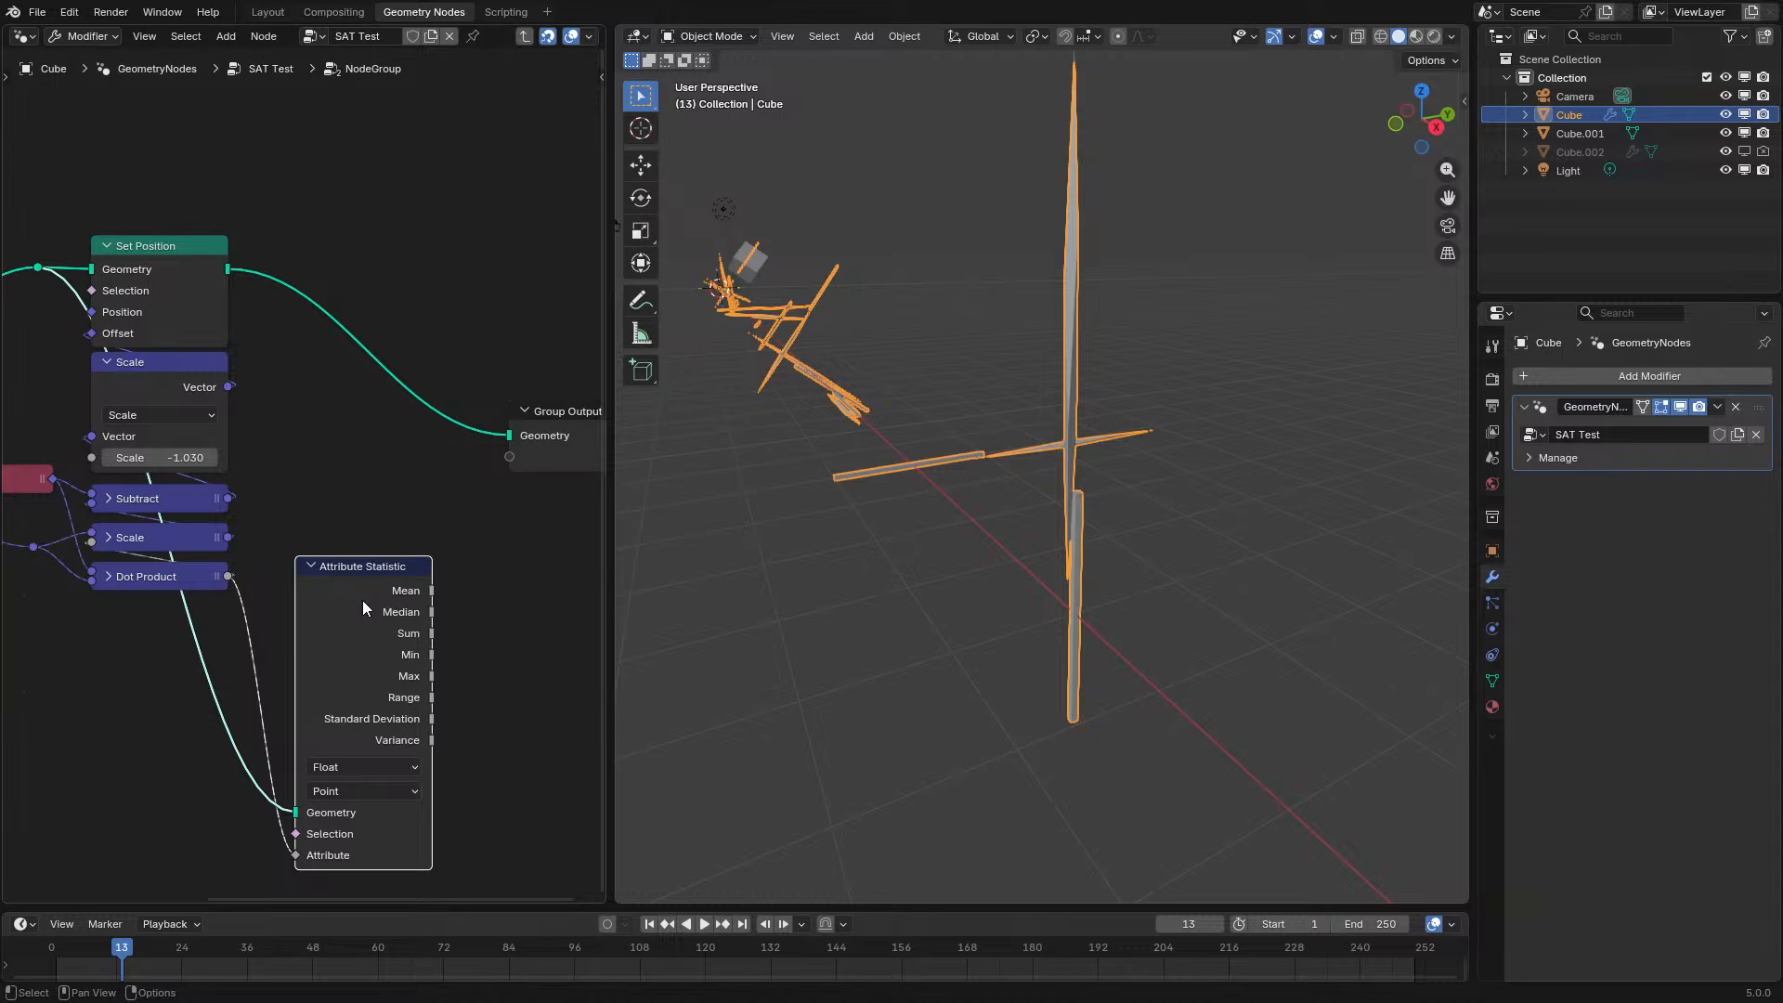
pyautogui.moveTo(431, 654); pyautogui.dragTo(502, 476)
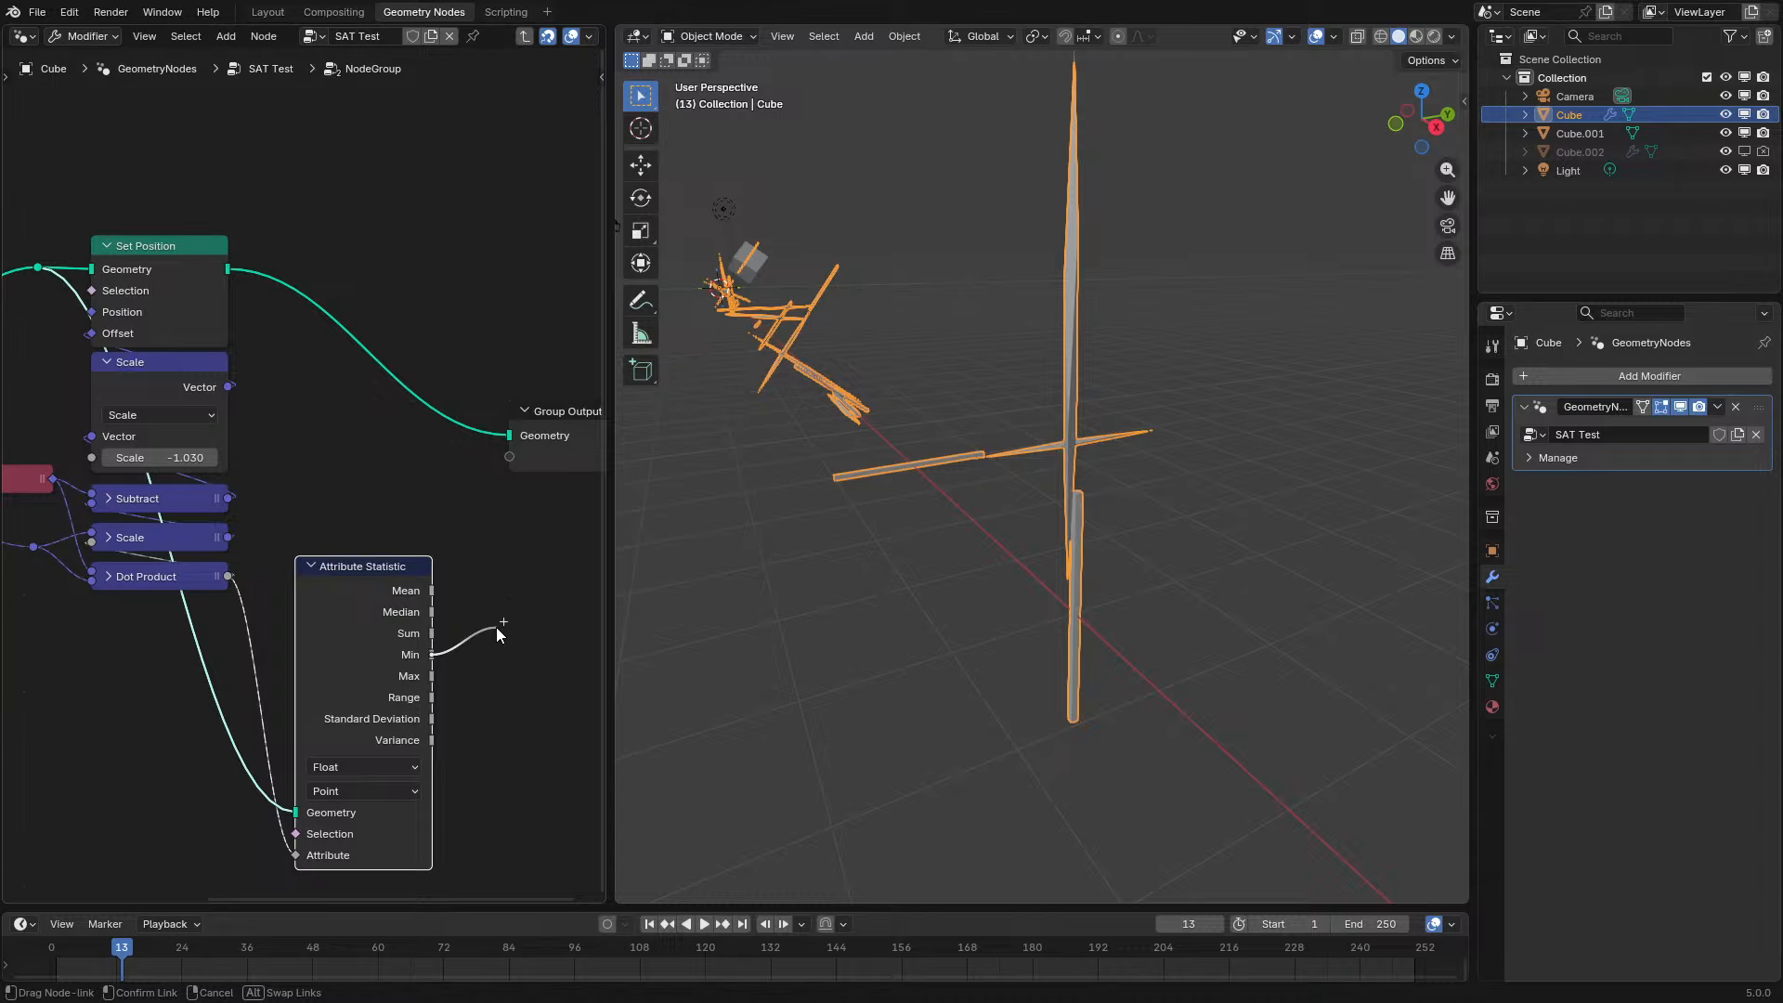
pyautogui.moveTo(497, 634); pyautogui.dragTo(494, 526)
pyautogui.moveTo(494, 525); pyautogui.dragTo(494, 526)
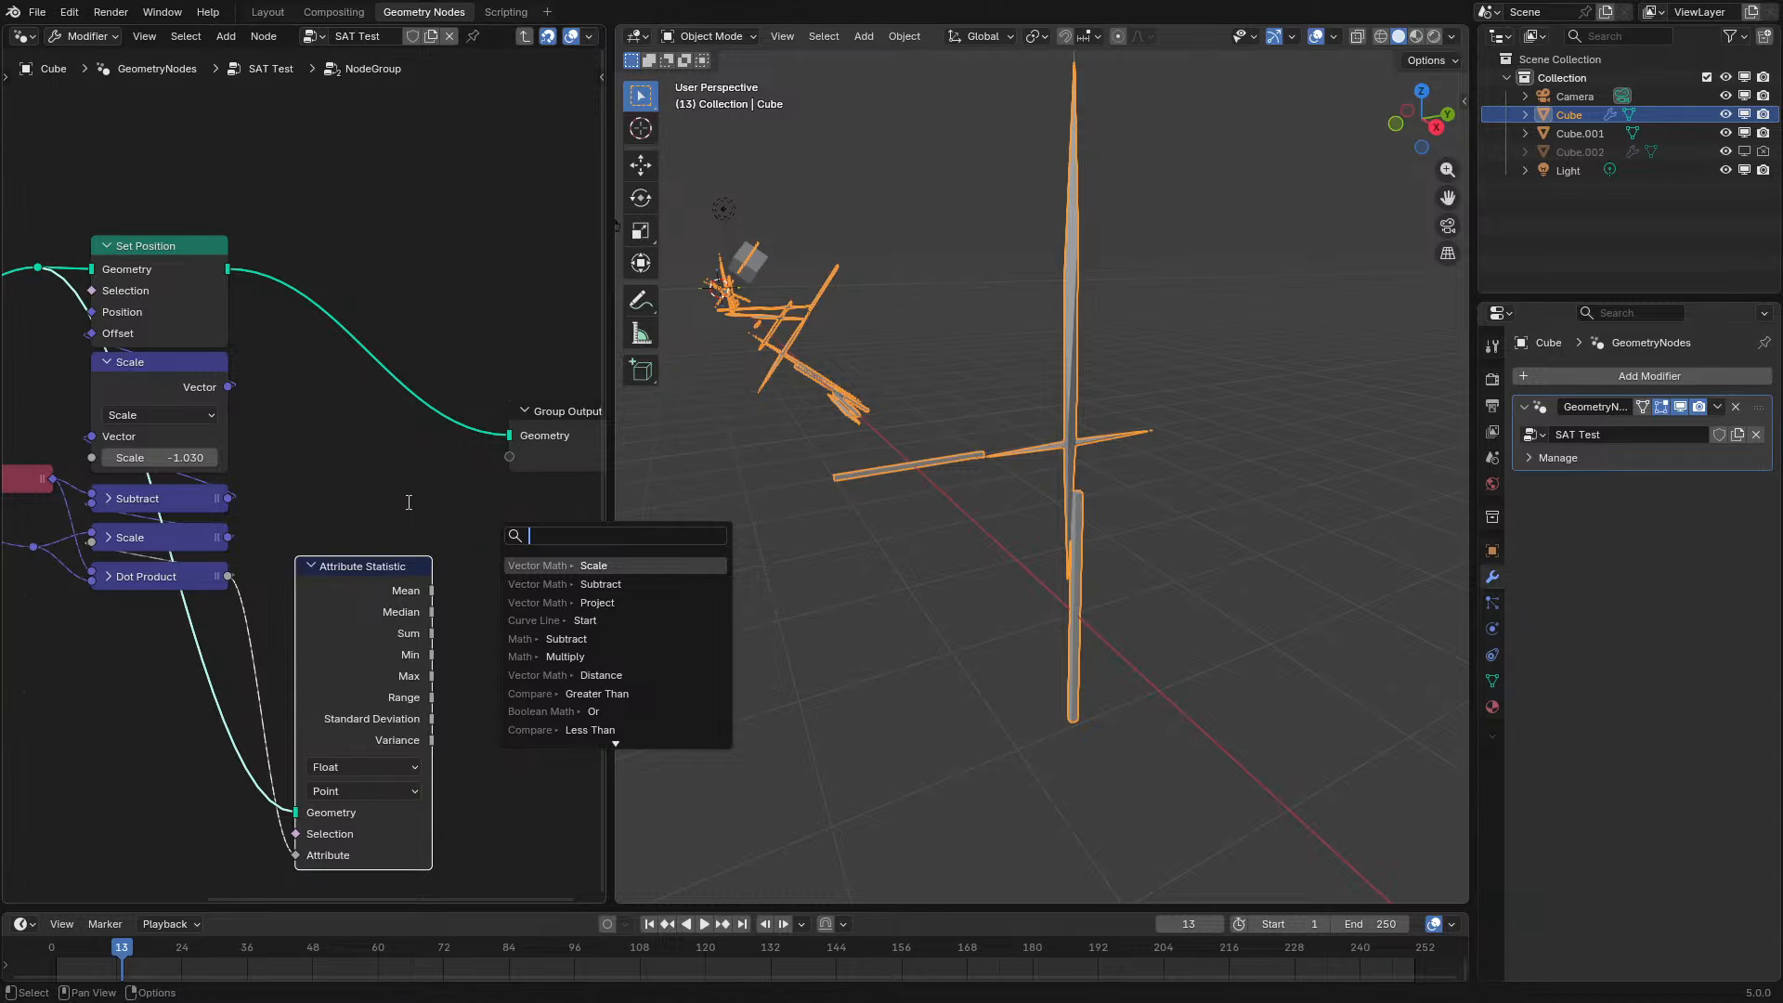
pyautogui.press('Escape')
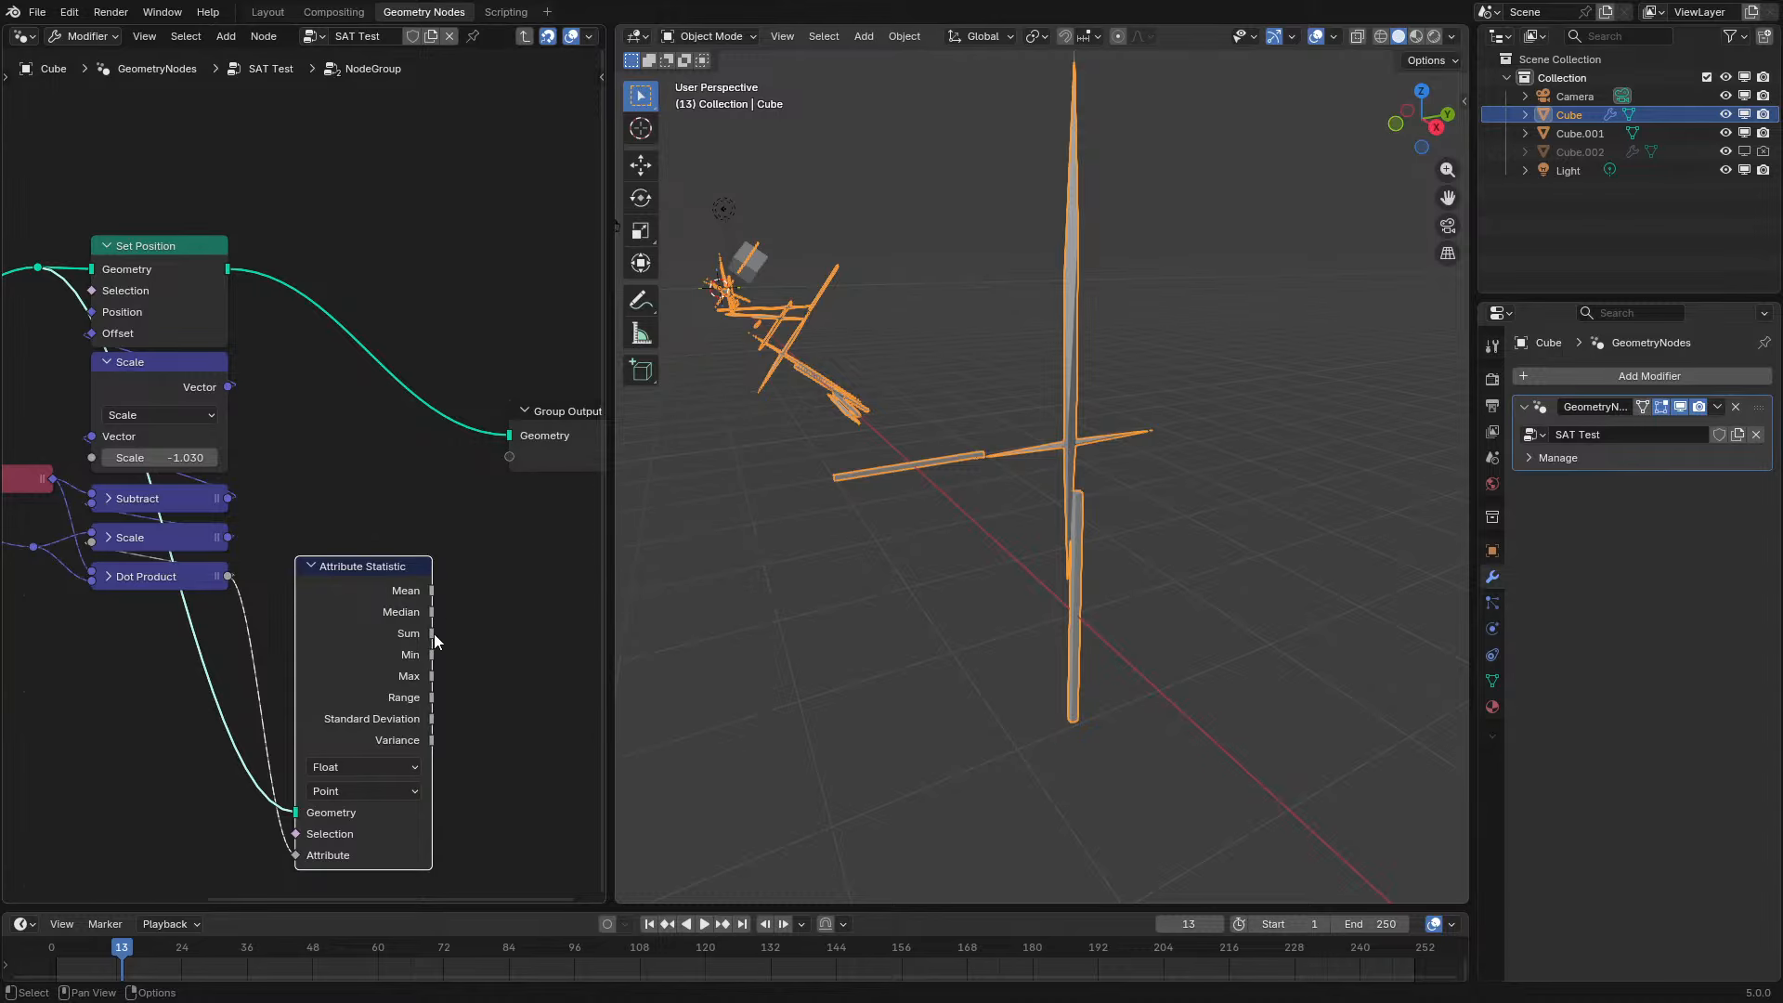
# Expose the Attribute Statistic's Mean as a new group output, nudge that node upward, and exit the group
pyautogui.moveTo(431, 590); pyautogui.dragTo(509, 456)
pyautogui.moveTo(394, 652); pyautogui.dragTo(394, 574)
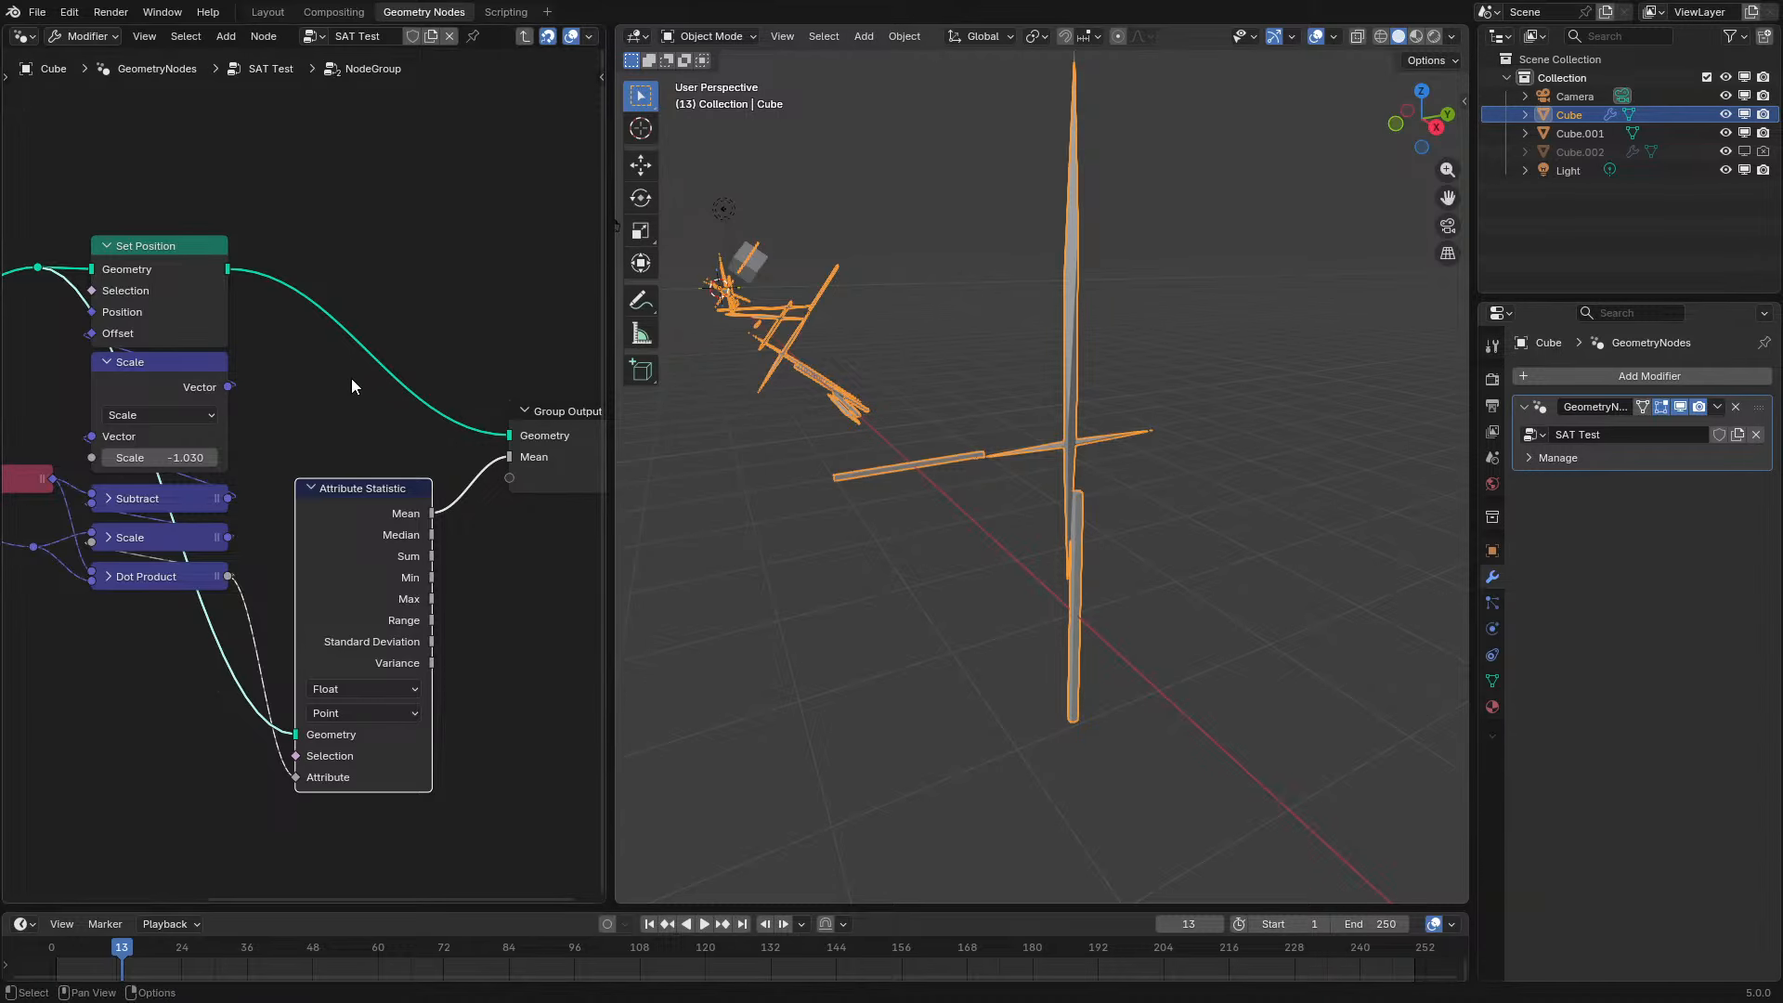
pyautogui.hotkey('ctrl', 'Tab')
pyautogui.hotkey('ctrl', 'space')
# Space out the SAT Axis node and the lower NodeGroup node, and rename the node group as axis data
pyautogui.moveTo(834, 698); pyautogui.dragTo(836, 768)
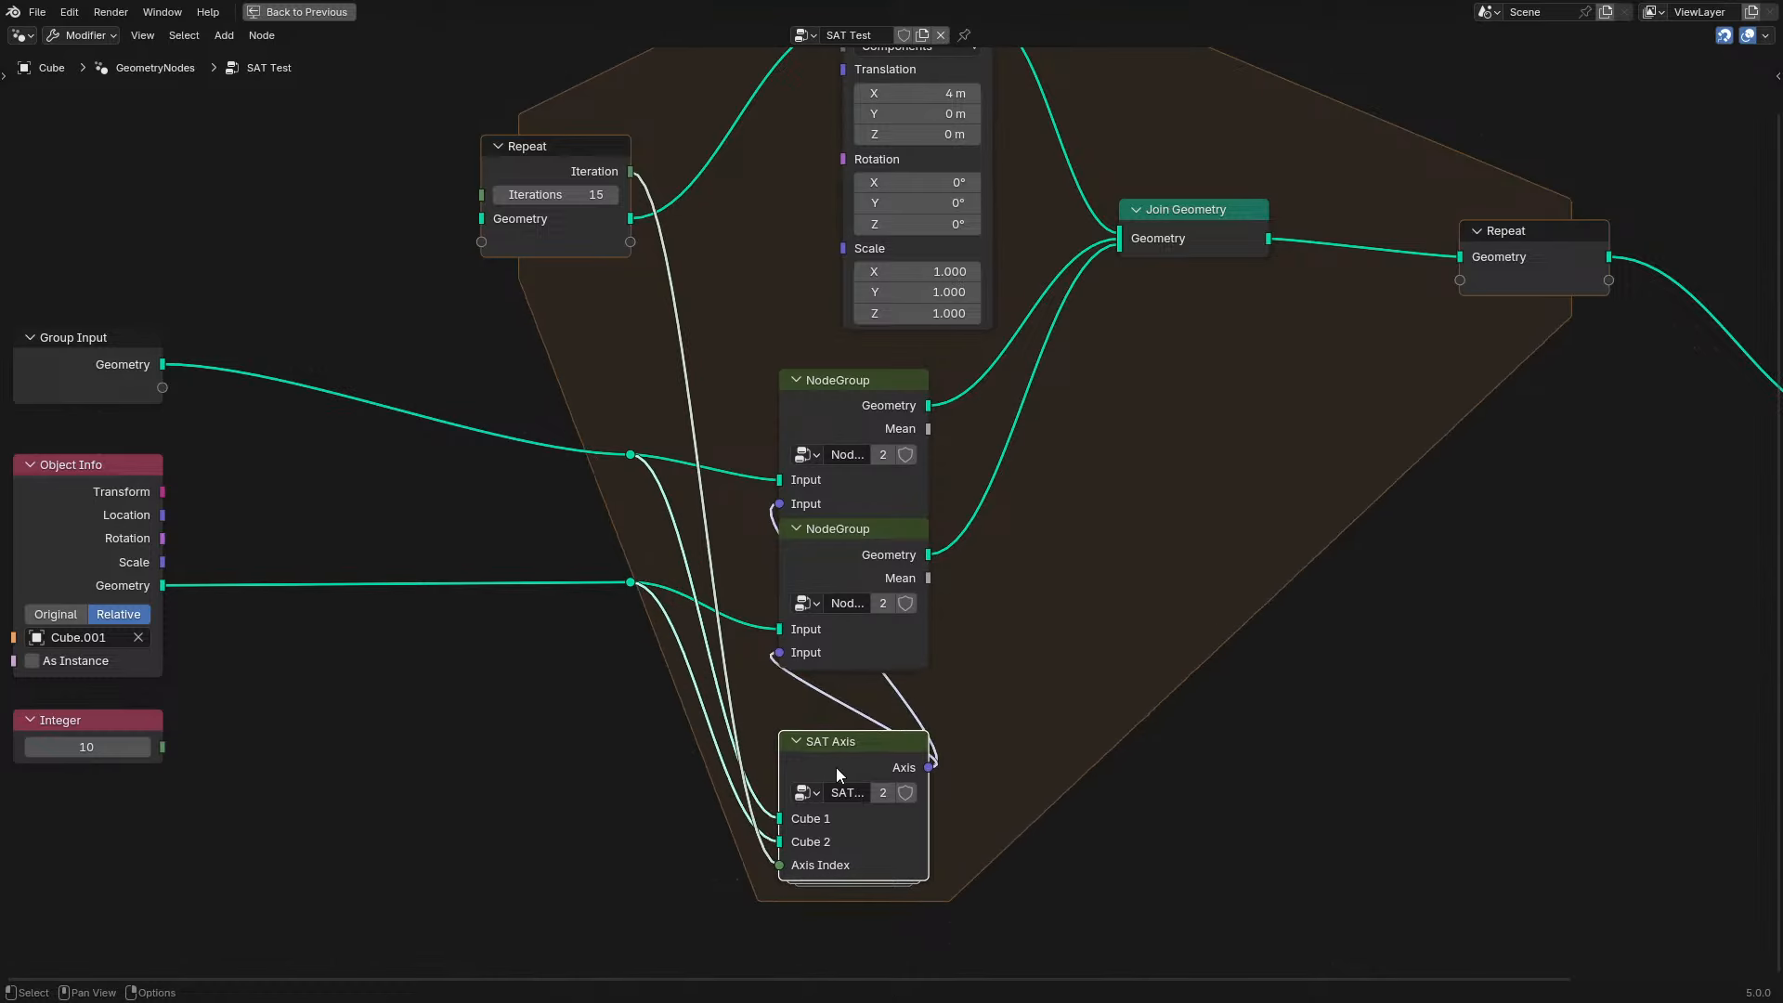
pyautogui.moveTo(831, 589); pyautogui.dragTo(829, 620)
pyautogui.doubleClick(841, 648)
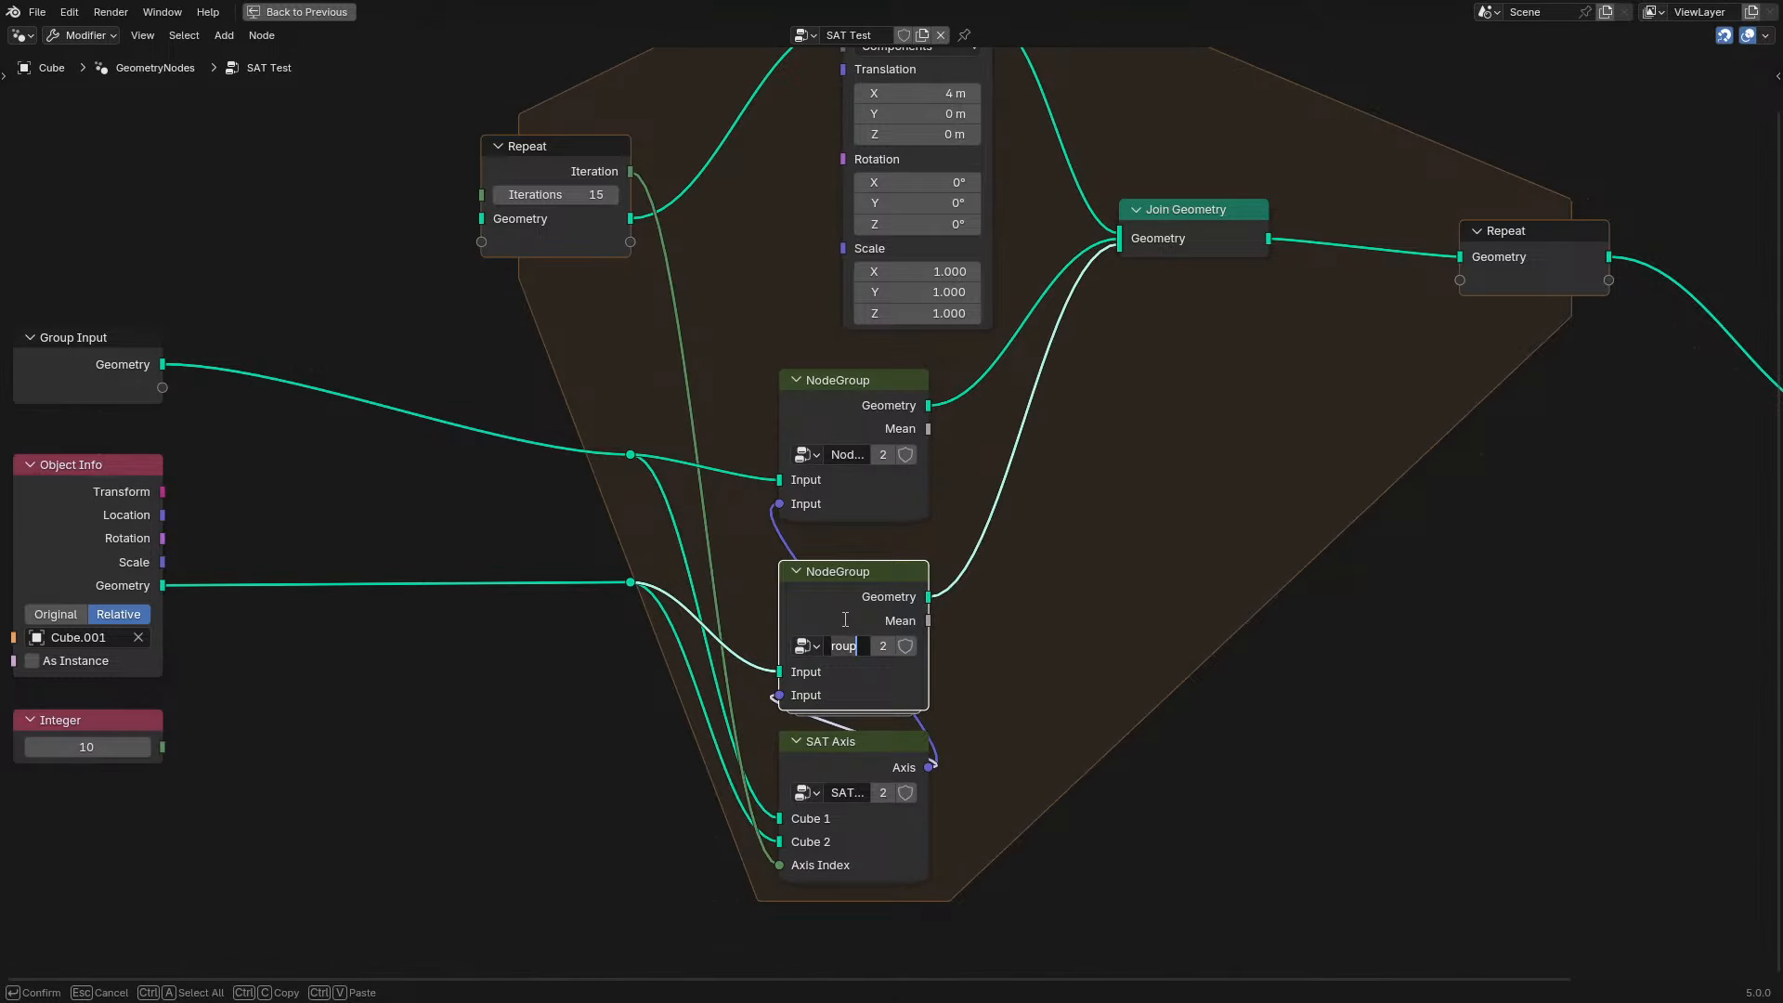
pyautogui.write('axis data')
pyautogui.press('Return')
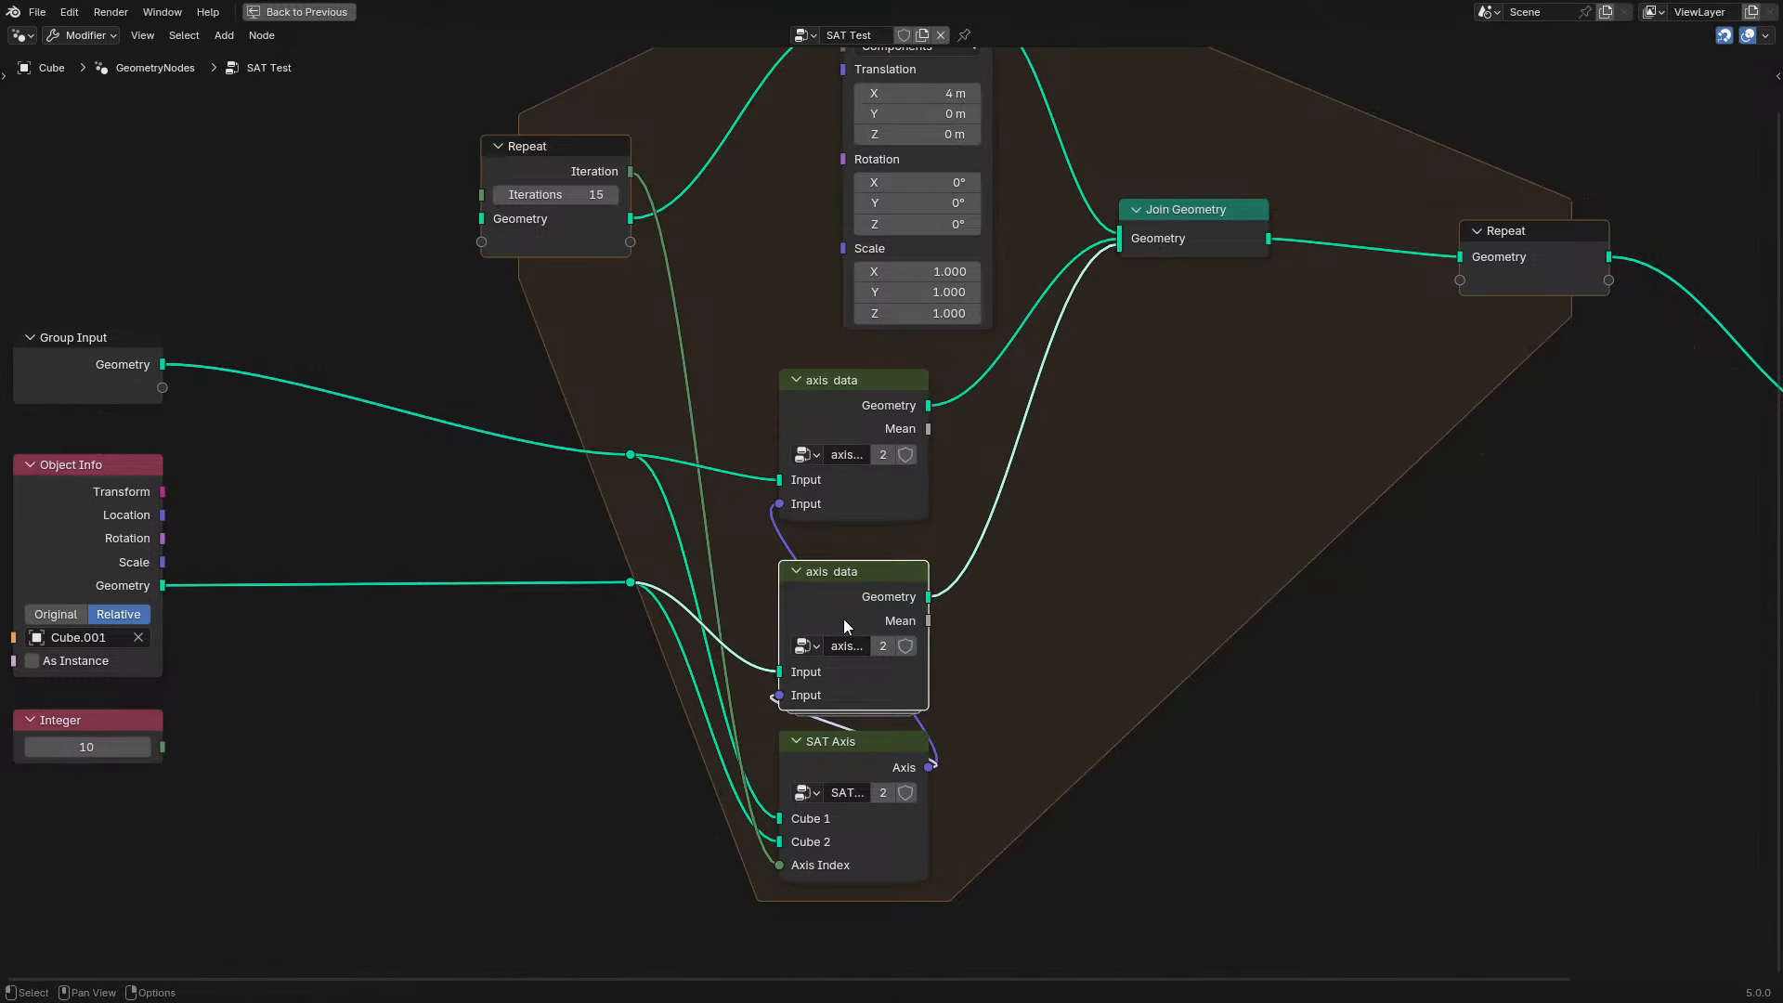
# Add a Math node set to Divide, and feed the Mean outputs of both axis data nodes into it
pyautogui.moveTo(967, 468); pyautogui.dragTo(563, 412, button='middle')
pyautogui.scroll(3, 564, 409)
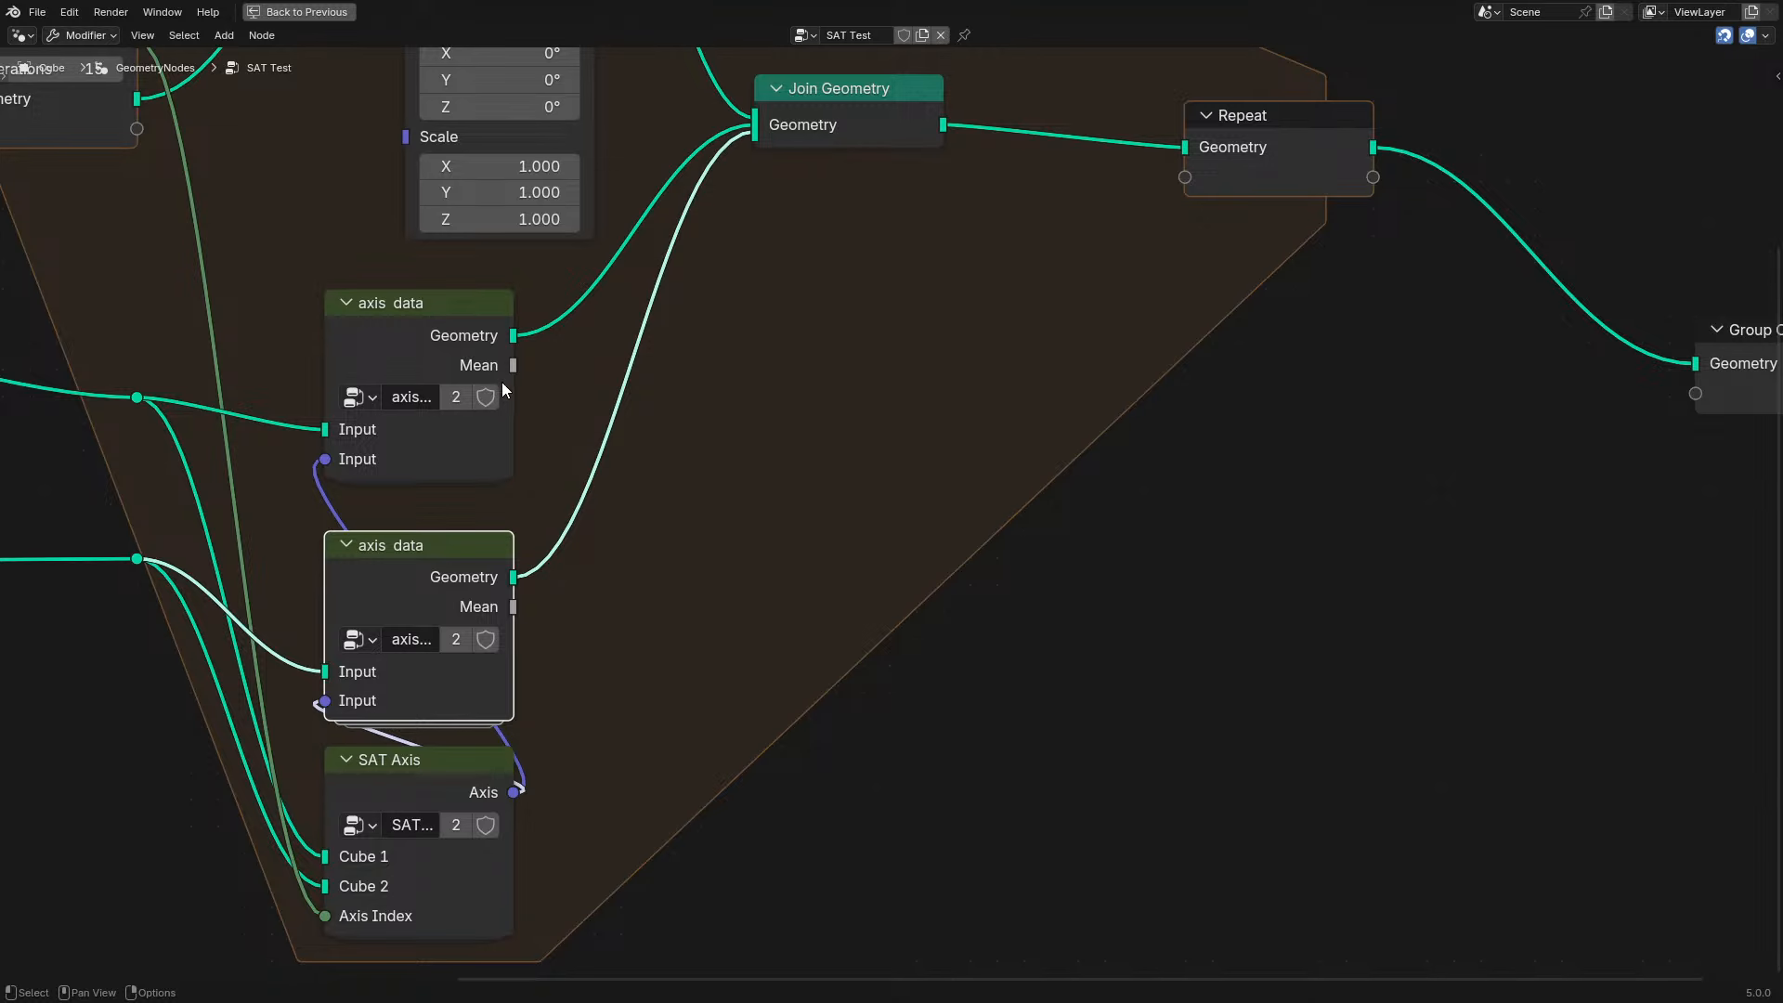
pyautogui.moveTo(513, 367); pyautogui.dragTo(762, 565)
pyautogui.write('d')
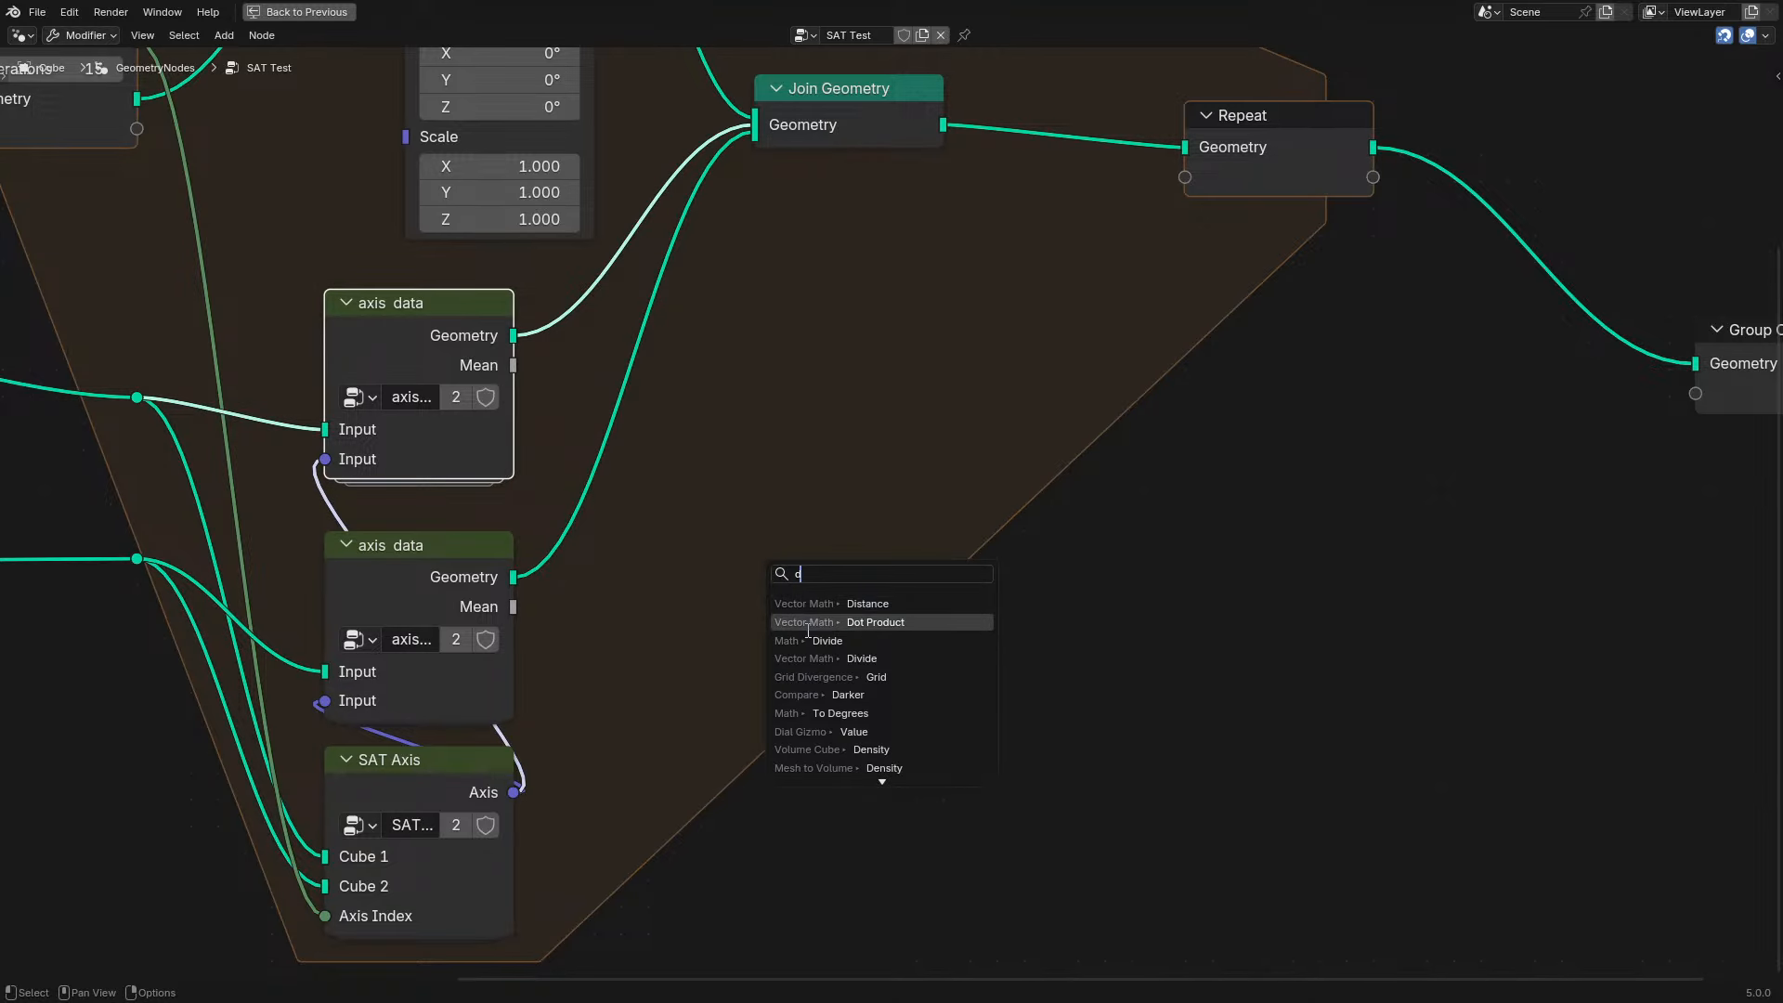
pyautogui.click(806, 637)
pyautogui.click(671, 534)
pyautogui.moveTo(513, 606); pyautogui.dragTo(650, 626)
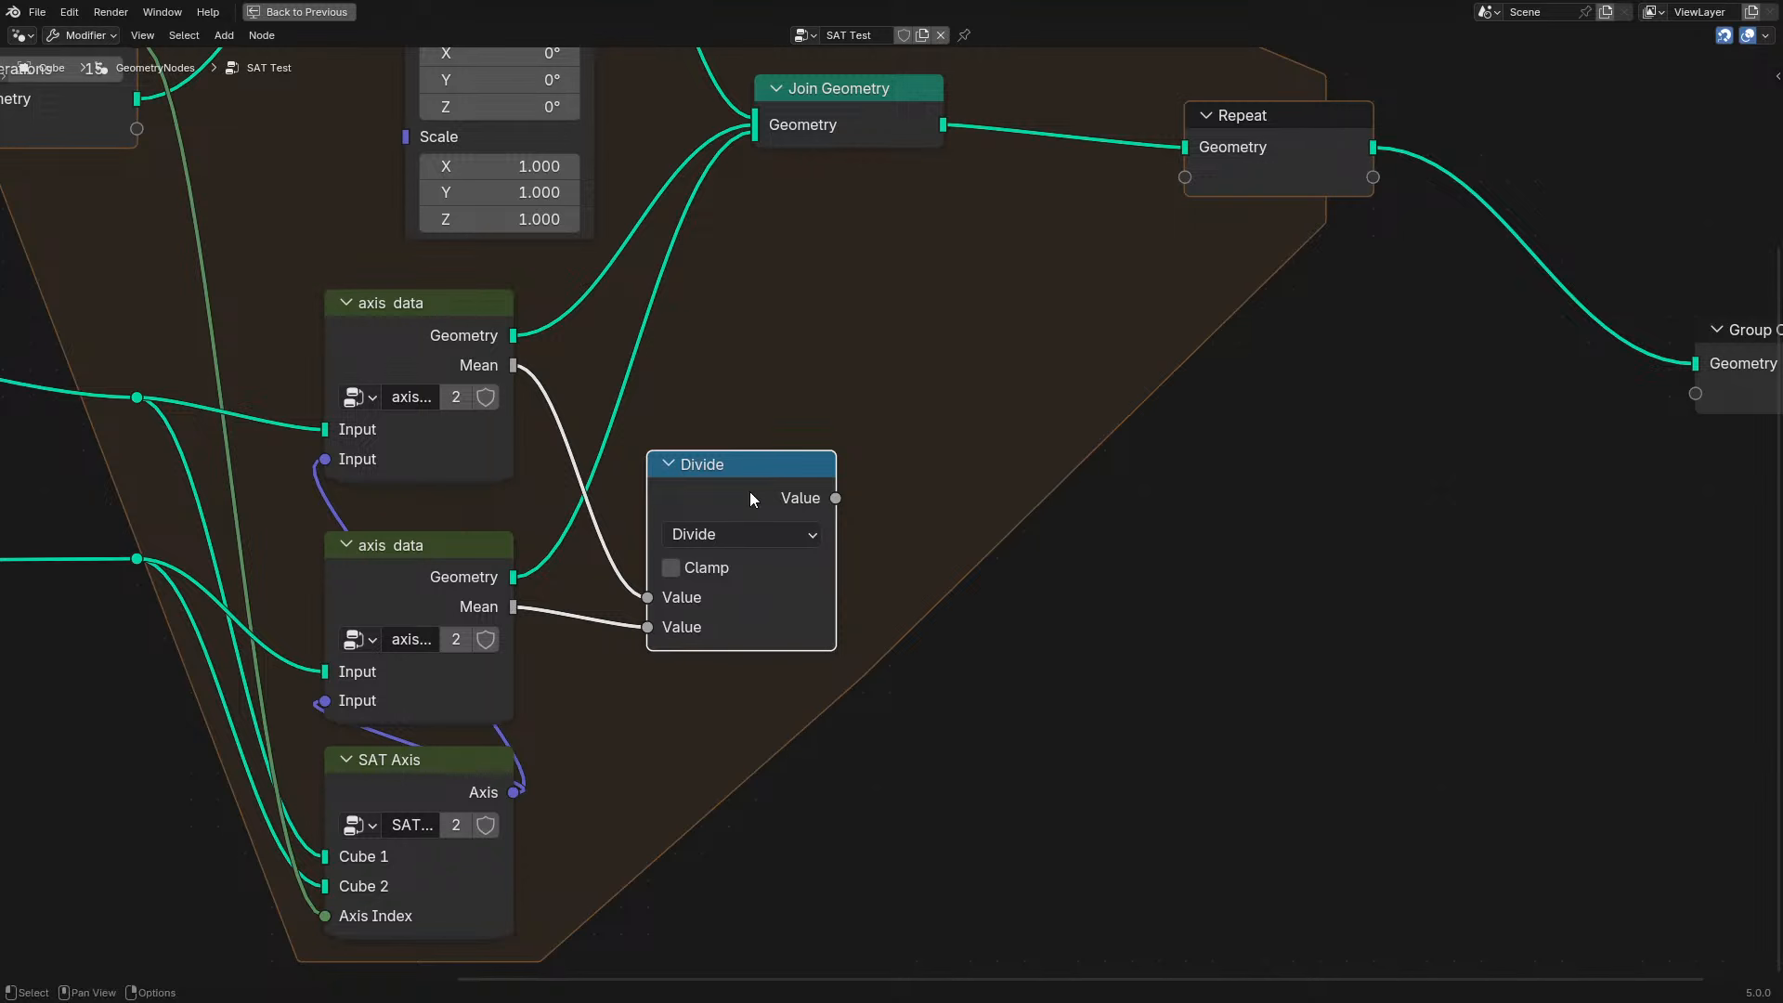
# Duplicate the Divide node, change the original to Add, and connect its result to the first value of the copy
pyautogui.moveTo(791, 527); pyautogui.dragTo(1006, 446)
pyautogui.click(1006, 446)
pyautogui.hotkey('shift', 'd')
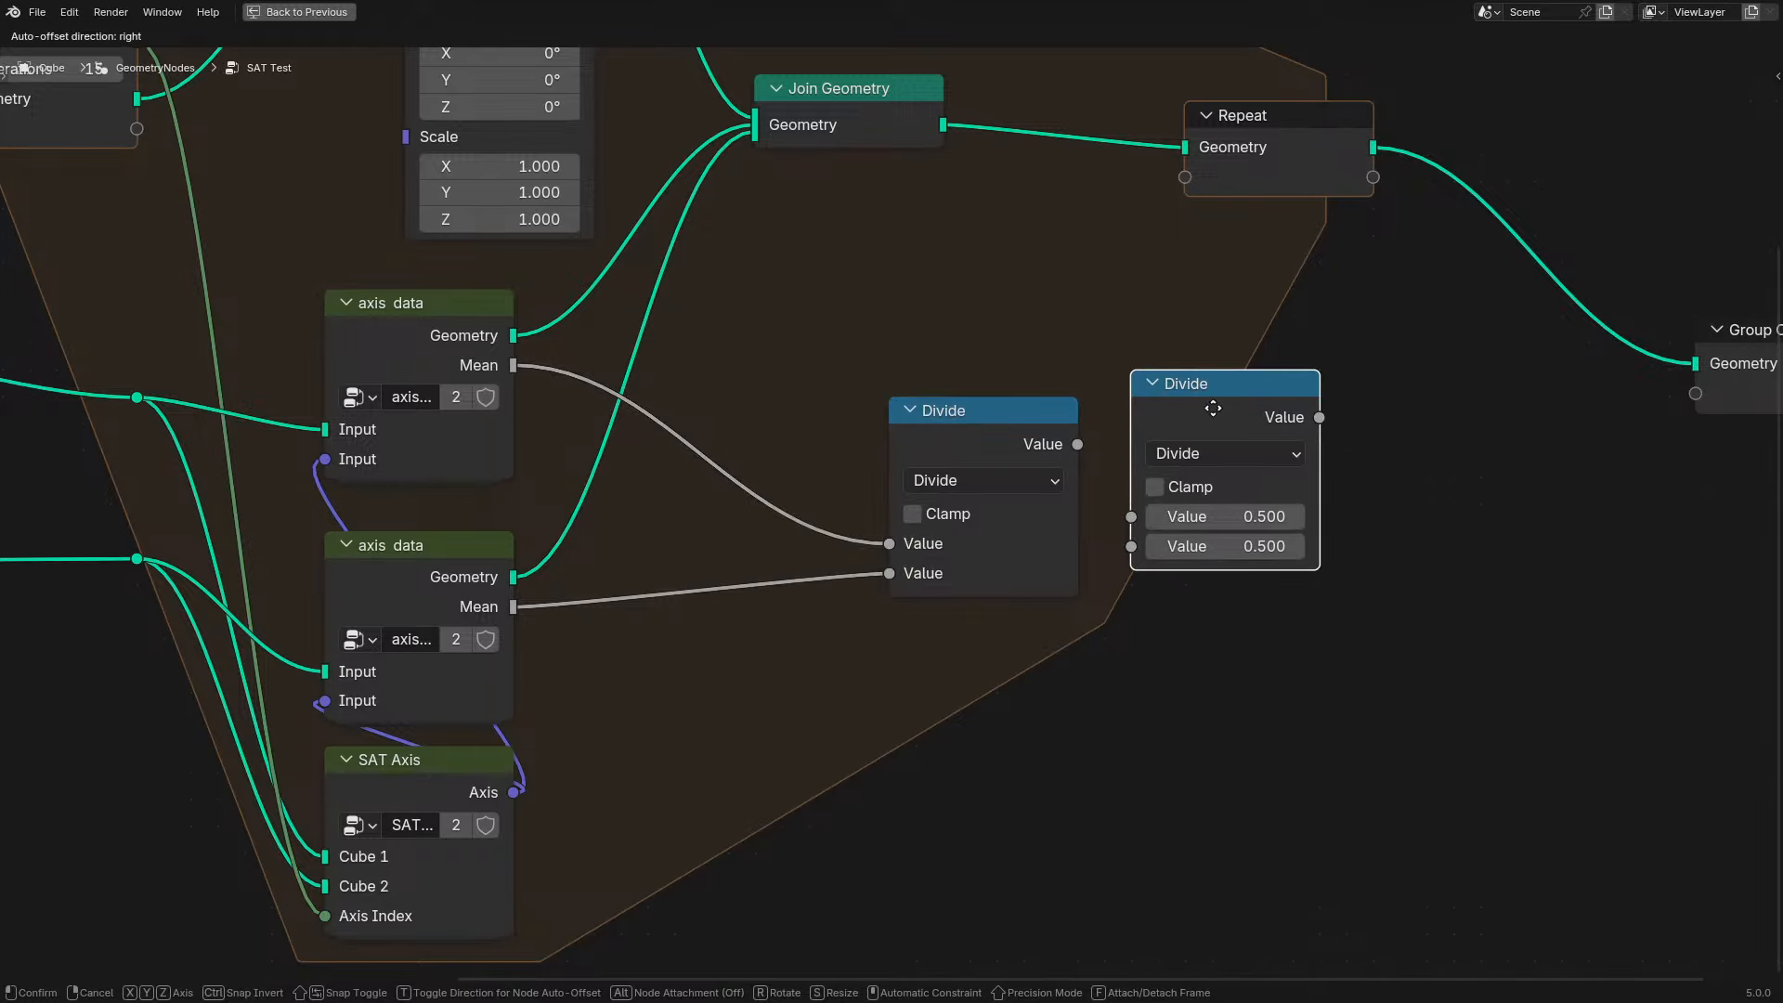
pyautogui.click(1212, 410)
pyautogui.keyDown('ctrl'); pyautogui.scroll(3, 977, 477); pyautogui.keyUp('ctrl')
pyautogui.moveTo(1077, 444); pyautogui.dragTo(1137, 519)
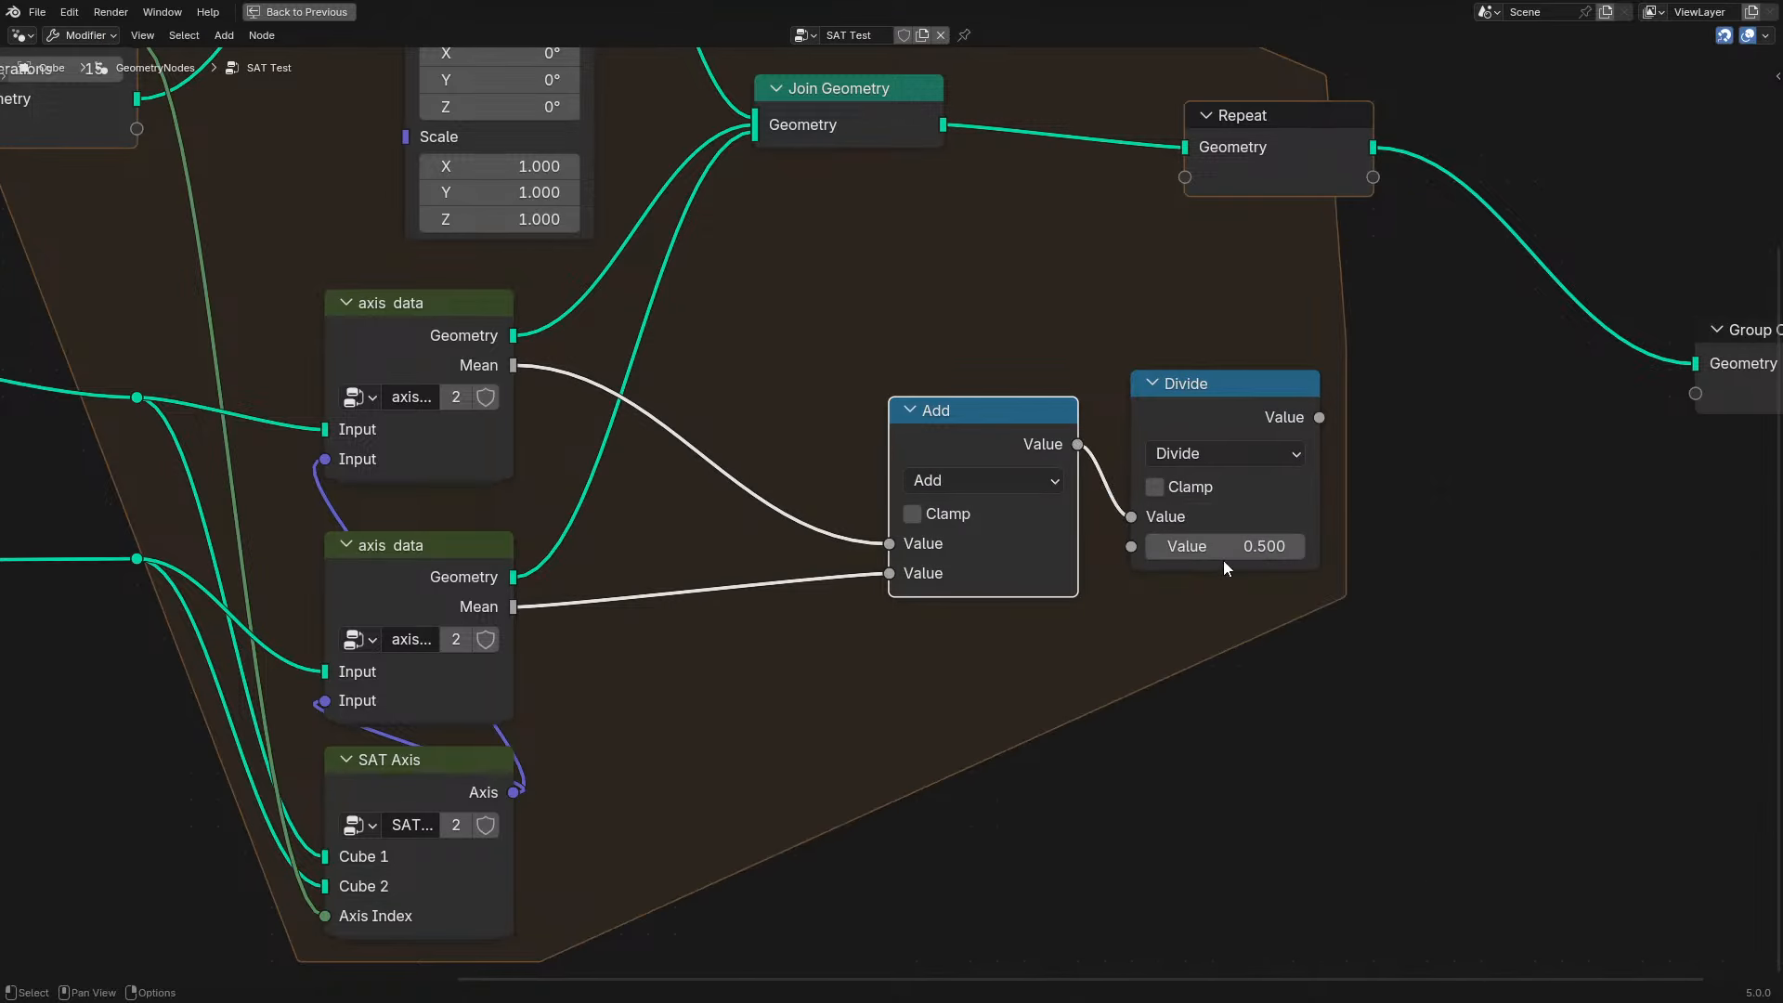
# Set the Divide node's second value to 2, and move the Add and Divide nodes closer to the axis data nodes
pyautogui.click(1223, 554)
pyautogui.write('2')
pyautogui.press('Return')
pyautogui.moveTo(824, 638); pyautogui.dragTo(1172, 359)
pyautogui.moveTo(1001, 407); pyautogui.dragTo(802, 430)
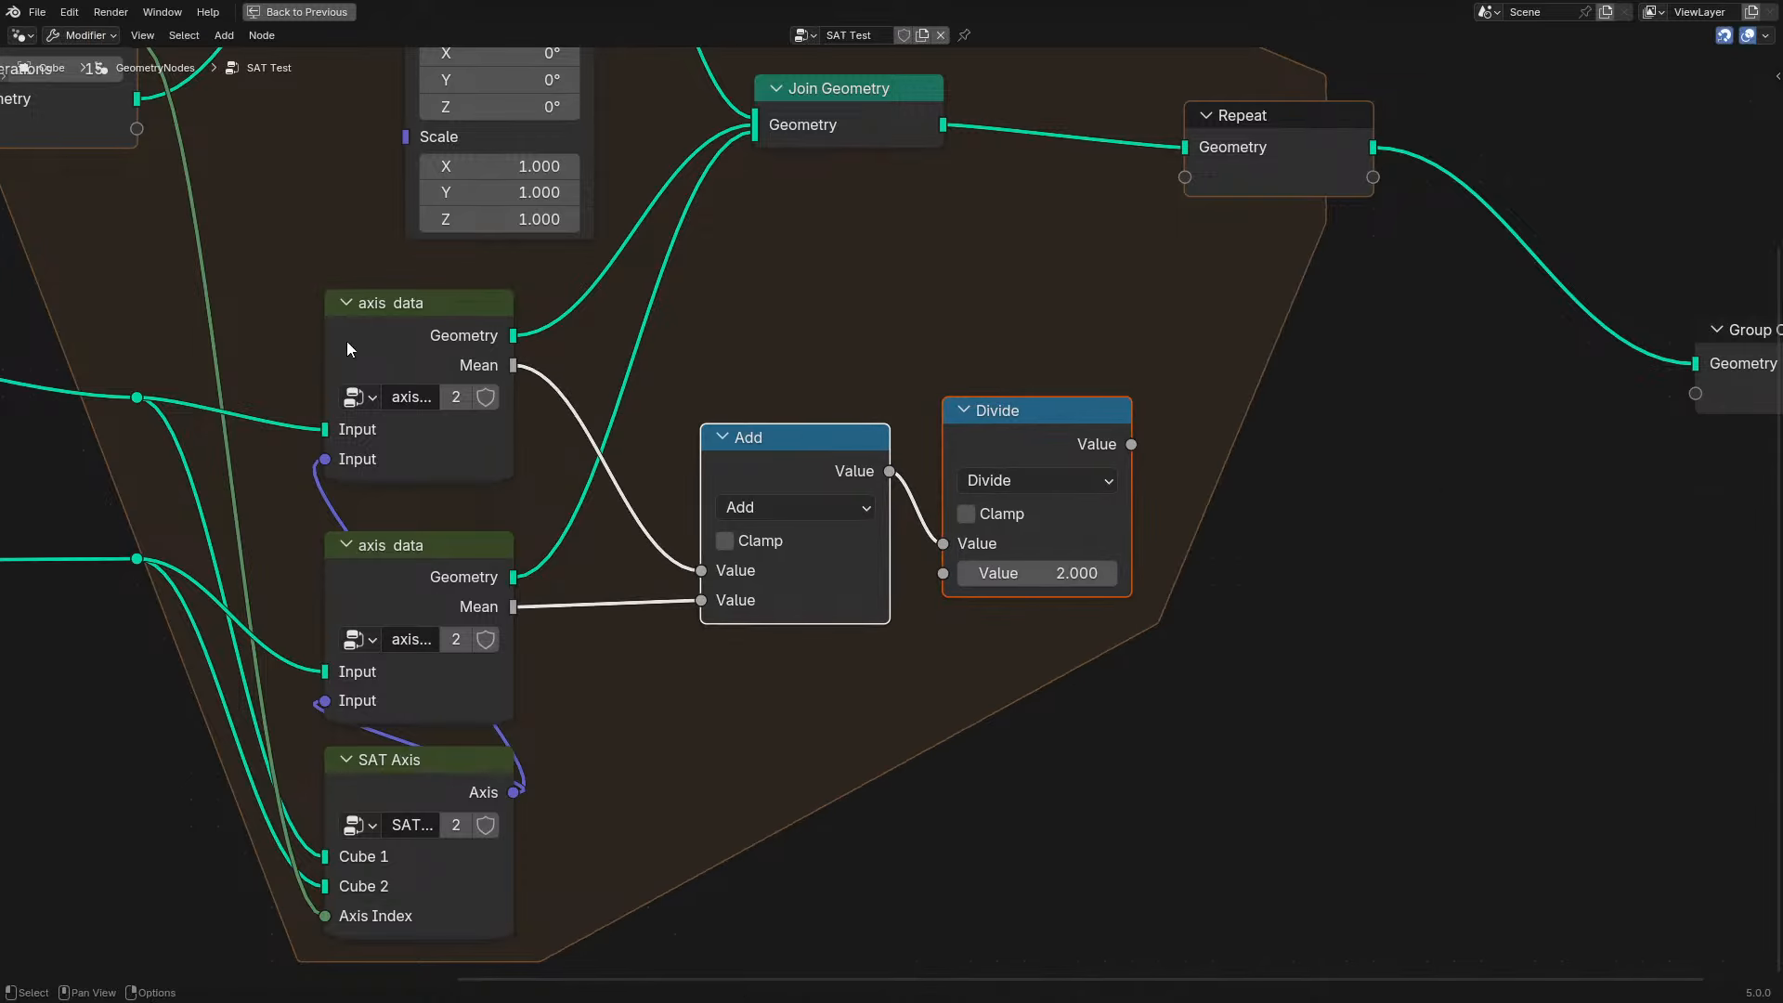
# Inspect the Attribute Statistic outputs inside the axis data group, and return to the SAT Test tree
pyautogui.hotkey('alt', 'a')
pyautogui.click(455, 336)
pyautogui.press('Tab')
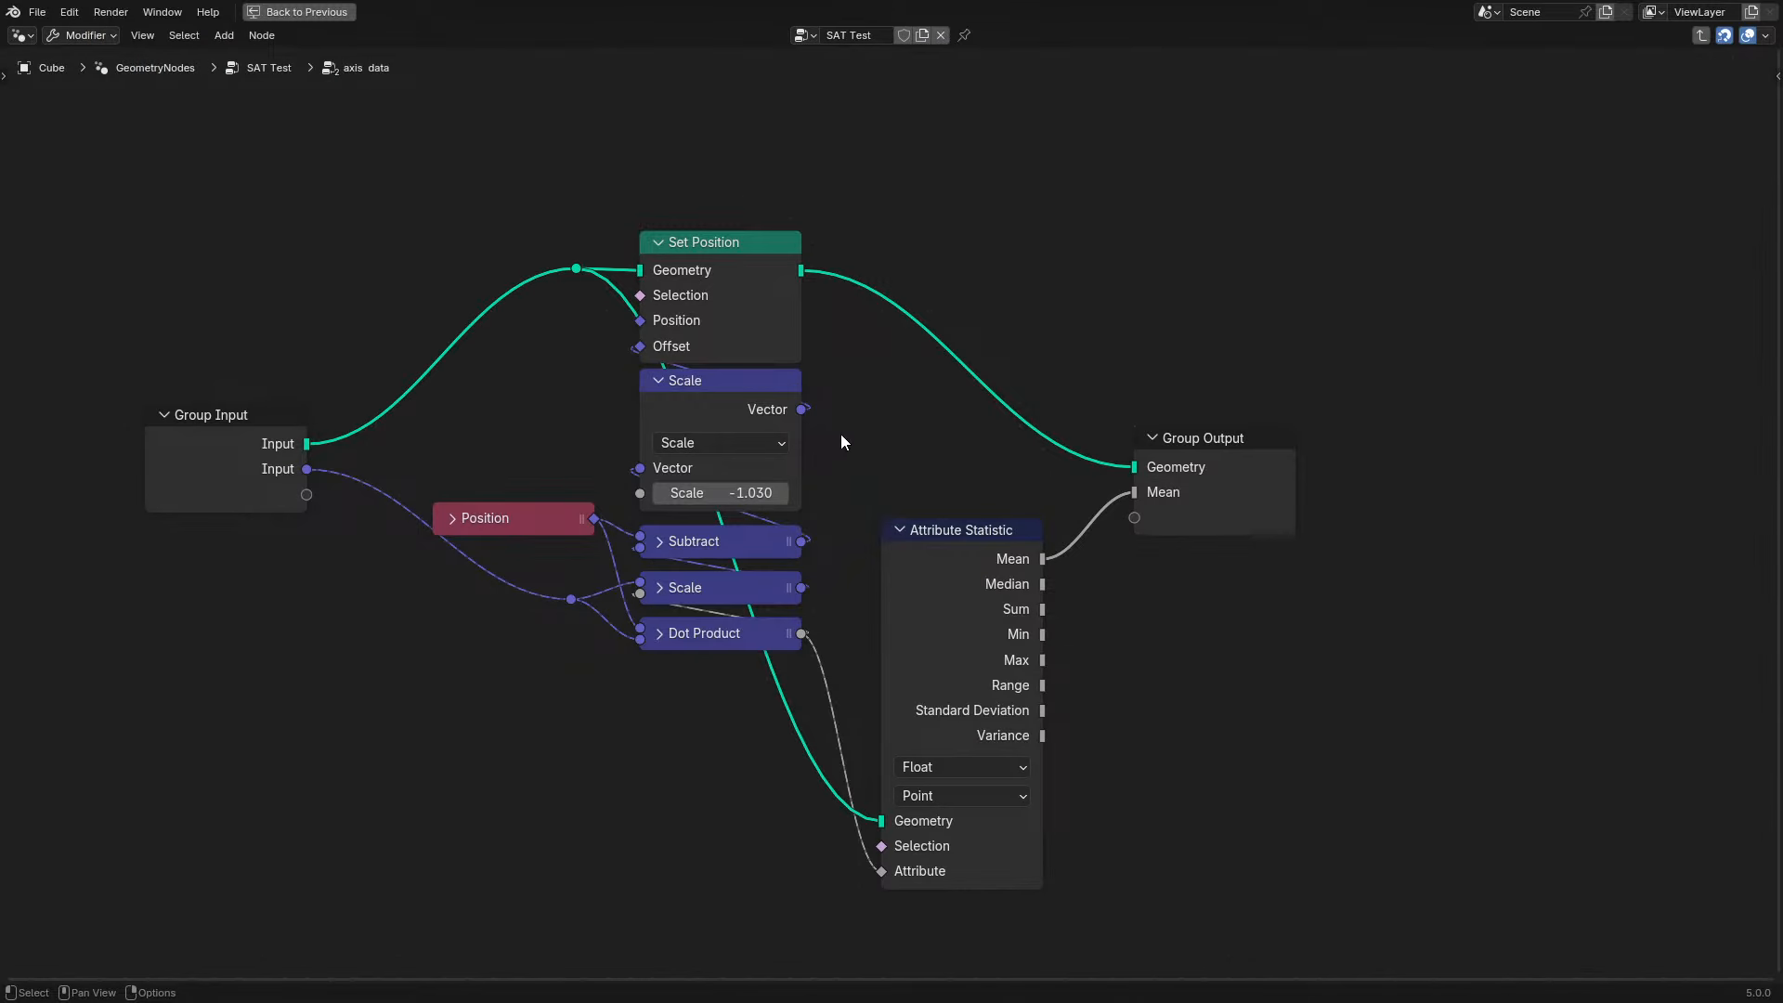
pyautogui.moveTo(1020, 609)
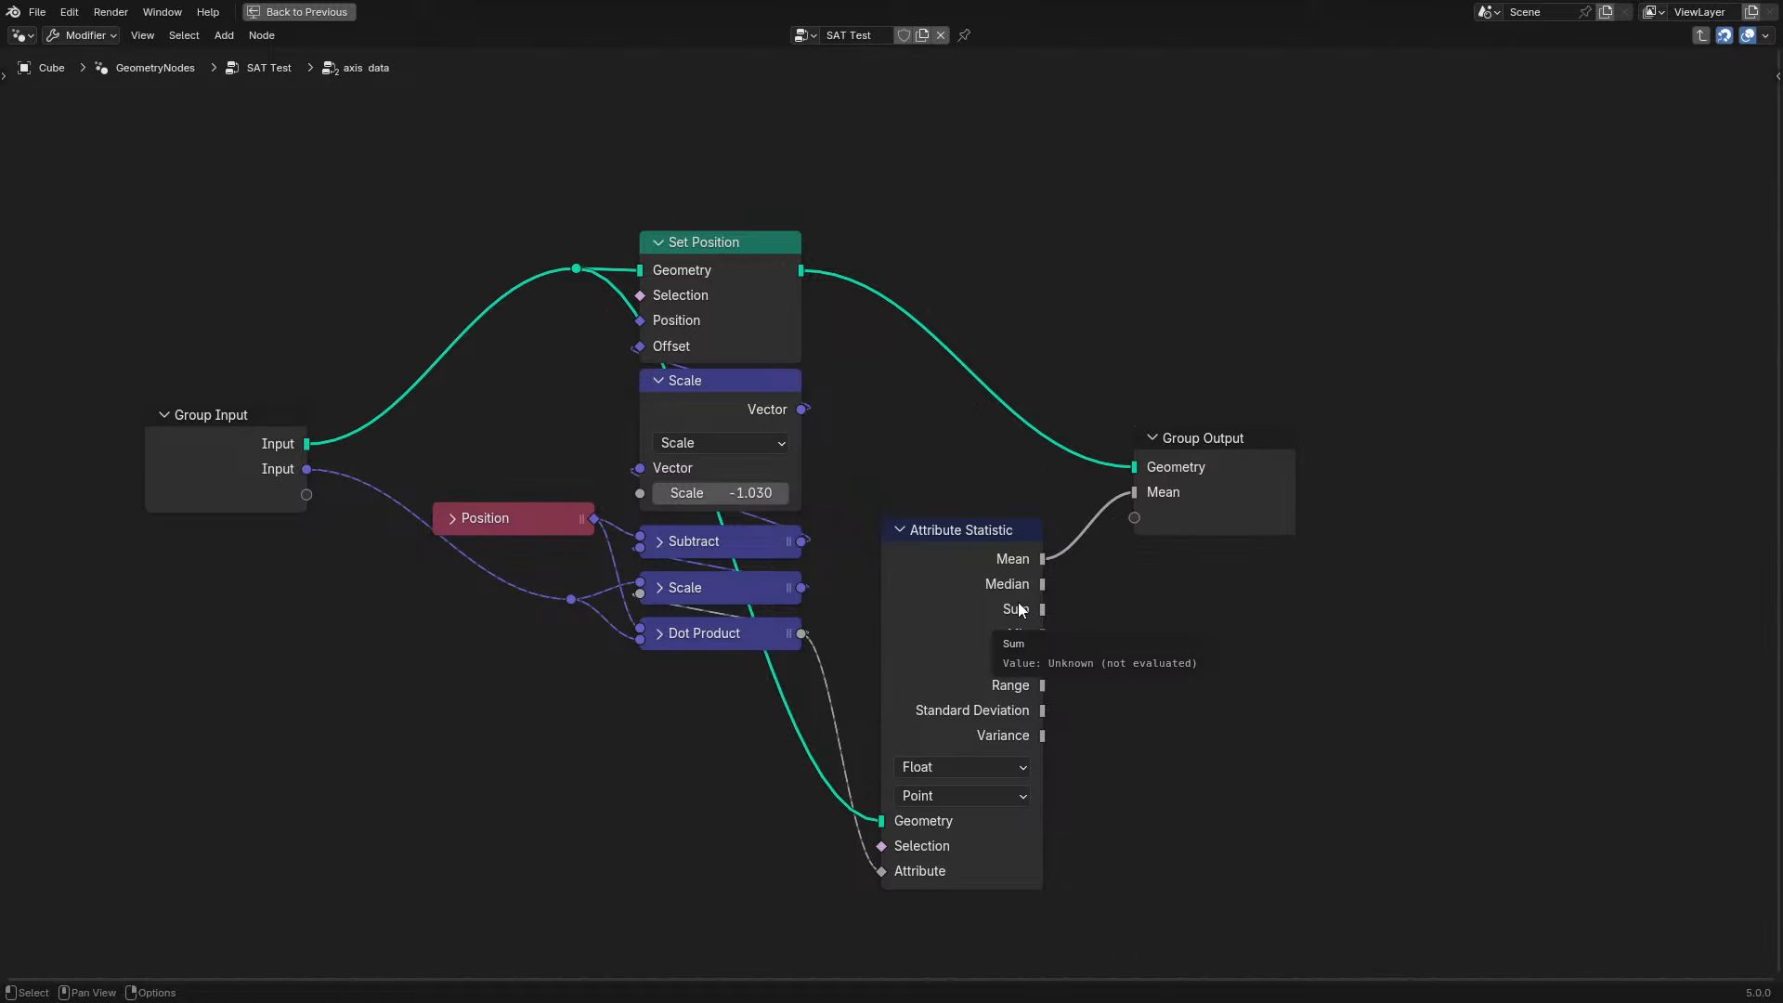
pyautogui.press('Tab')
pyautogui.moveTo(322, 509); pyautogui.dragTo(684, 517, button='middle')
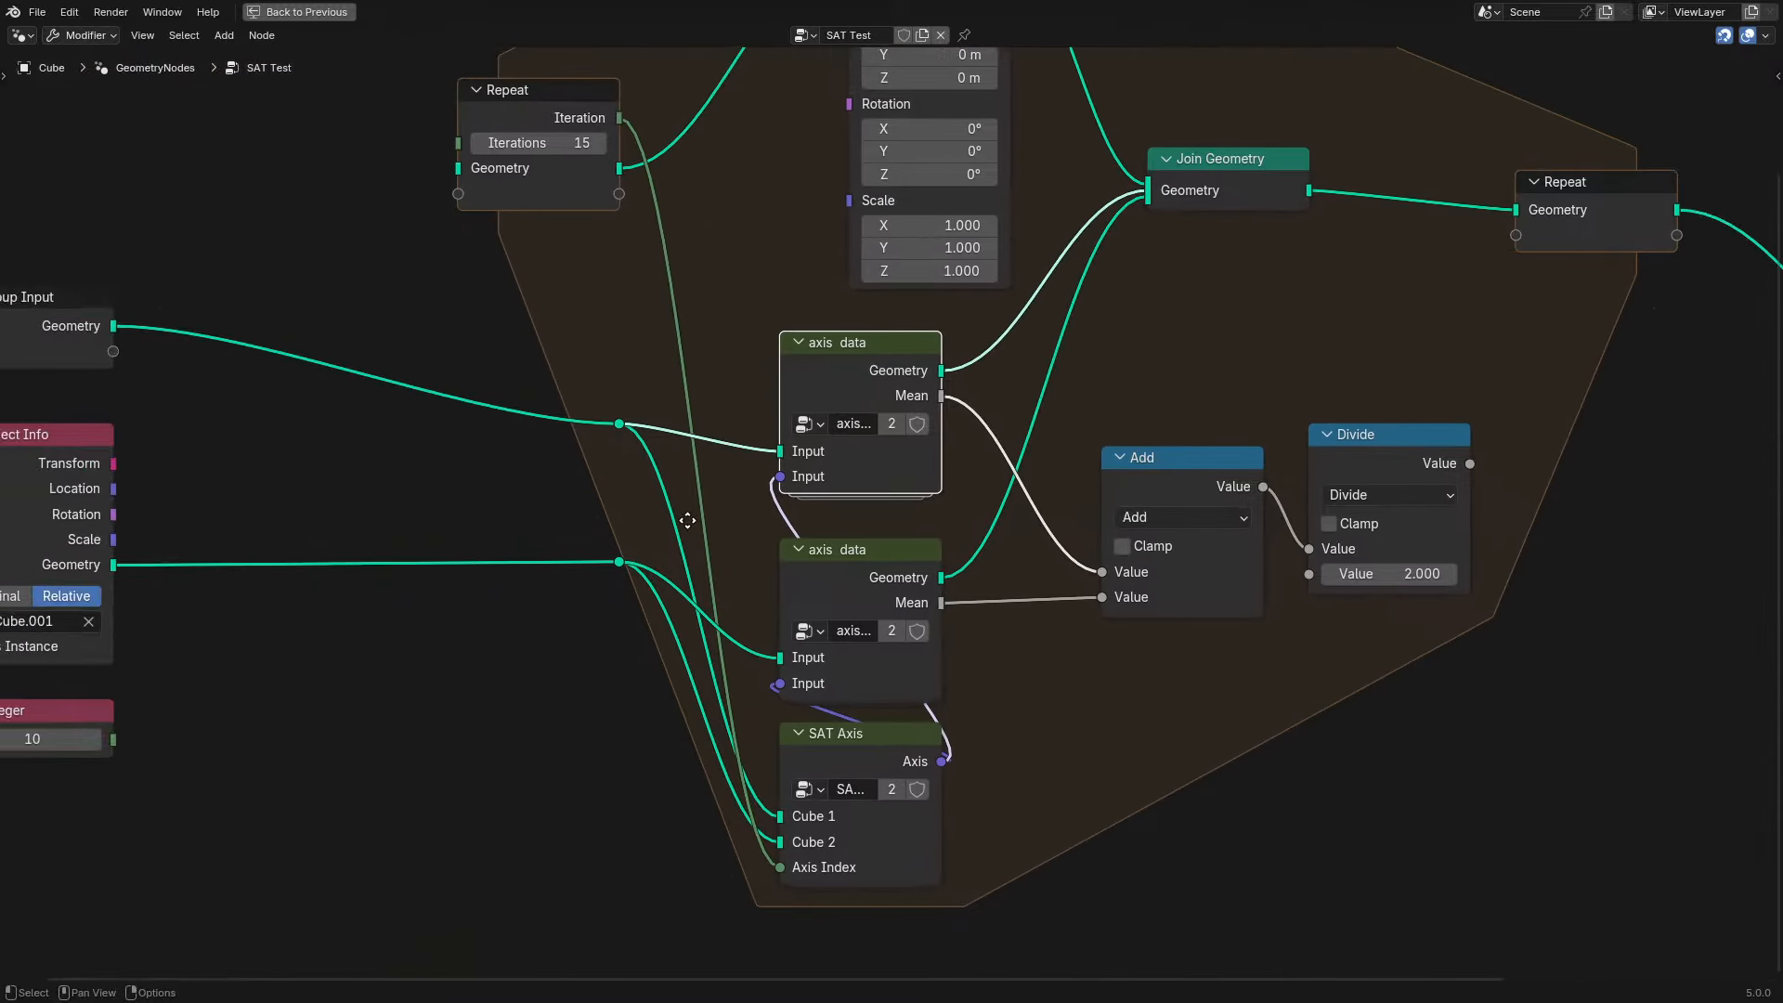
pyautogui.hotkey('shift', 'a')
pyautogui.click(464, 356)
pyautogui.write('joi')
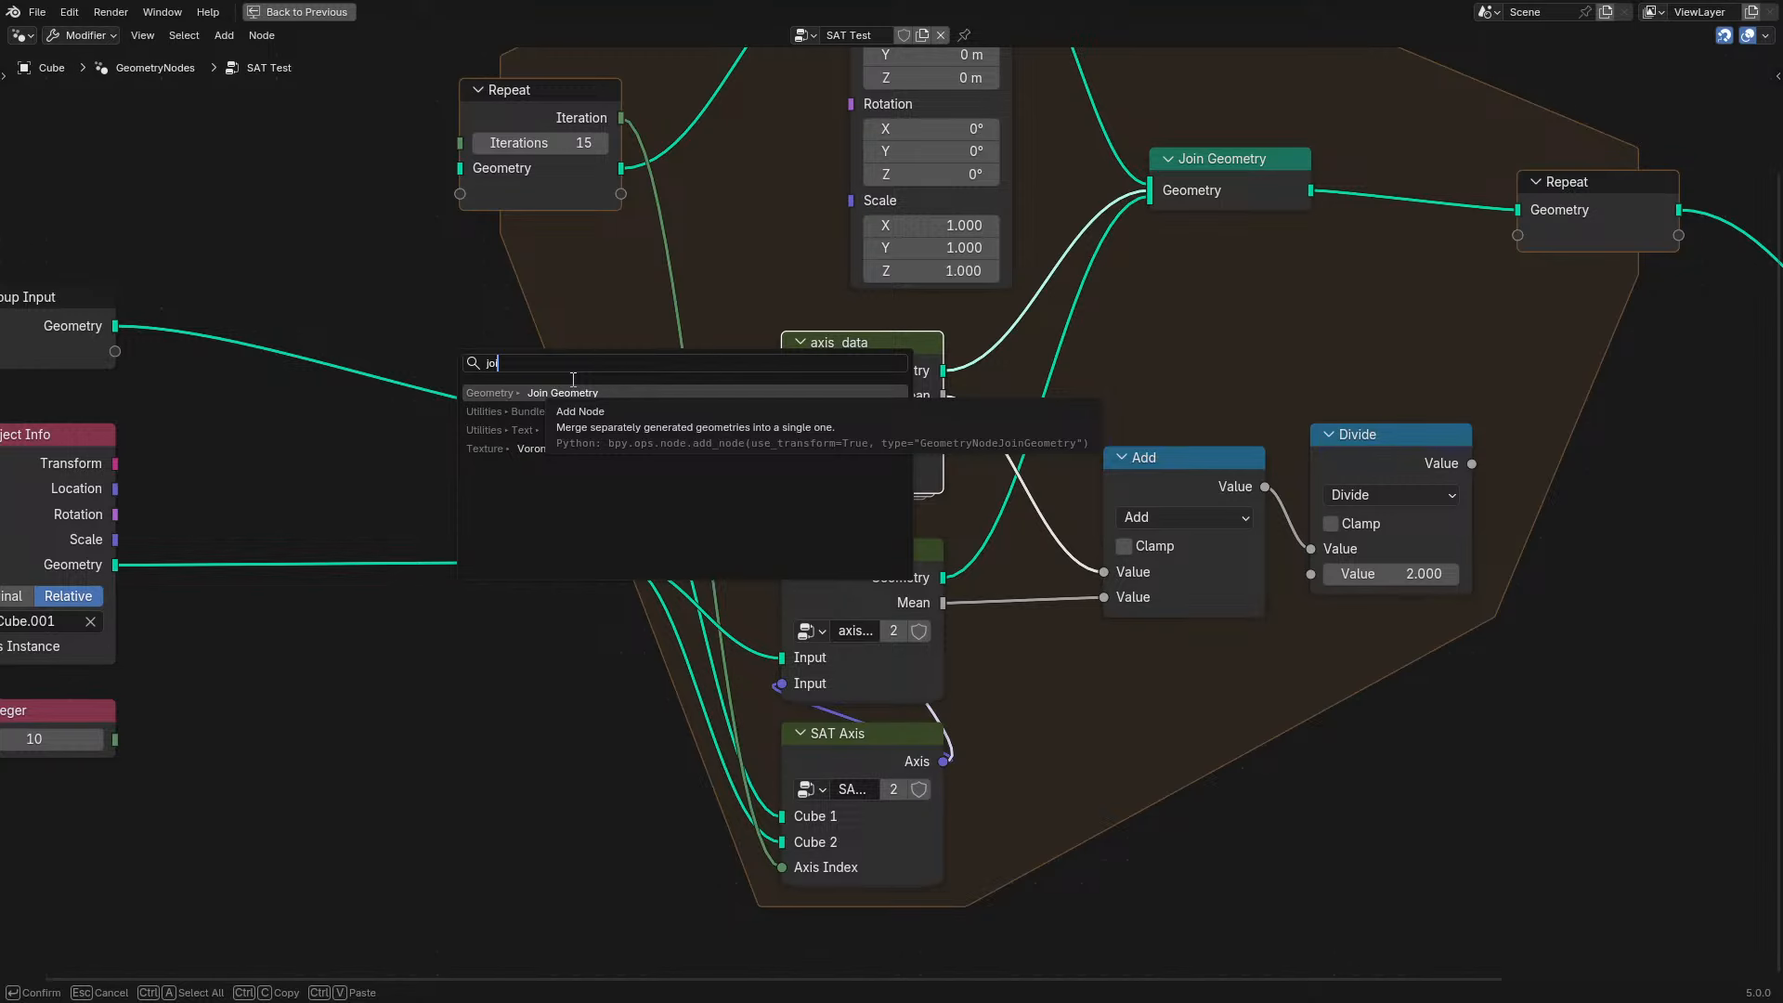
pyautogui.press('Escape')
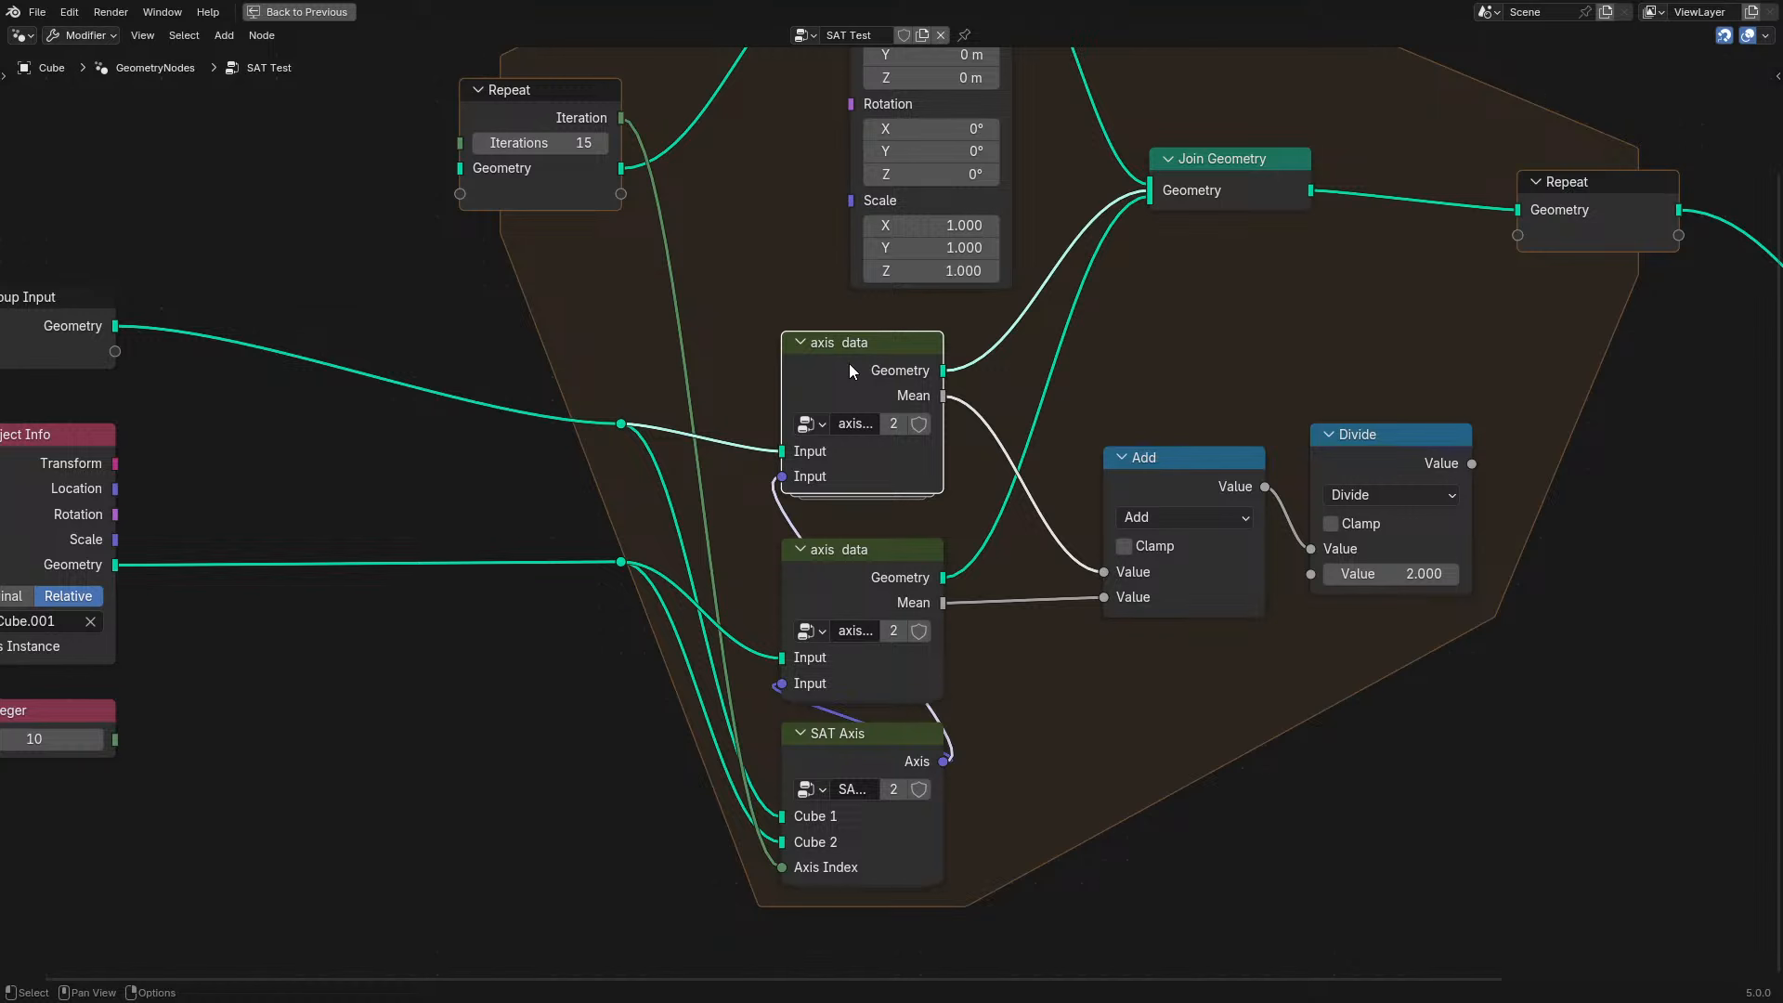
# Duplicate the upper axis data node with its input links, place the copy beneath the Add node, and delete the Add and Divide nodes
pyautogui.moveTo(849, 364); pyautogui.dragTo(812, 295, button='middle')
pyautogui.hotkey('ctrl', 'shift', 'd')
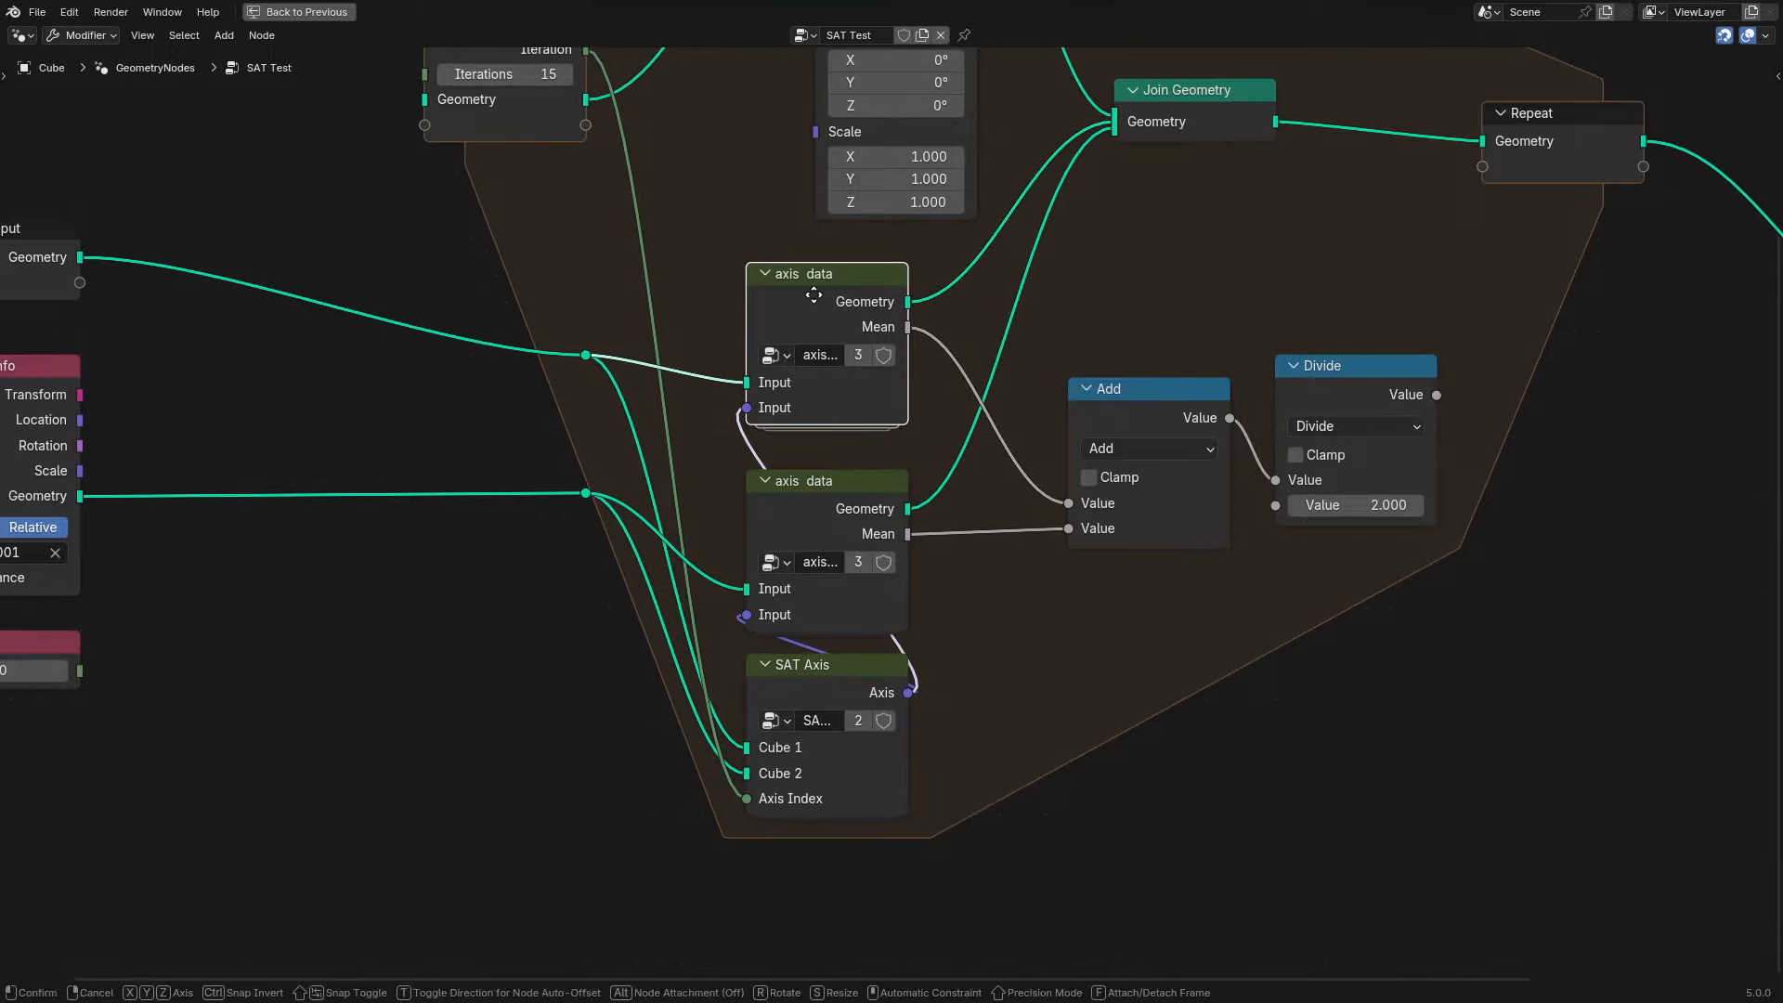
pyautogui.click(1155, 588)
pyautogui.moveTo(1134, 314); pyautogui.dragTo(1298, 441)
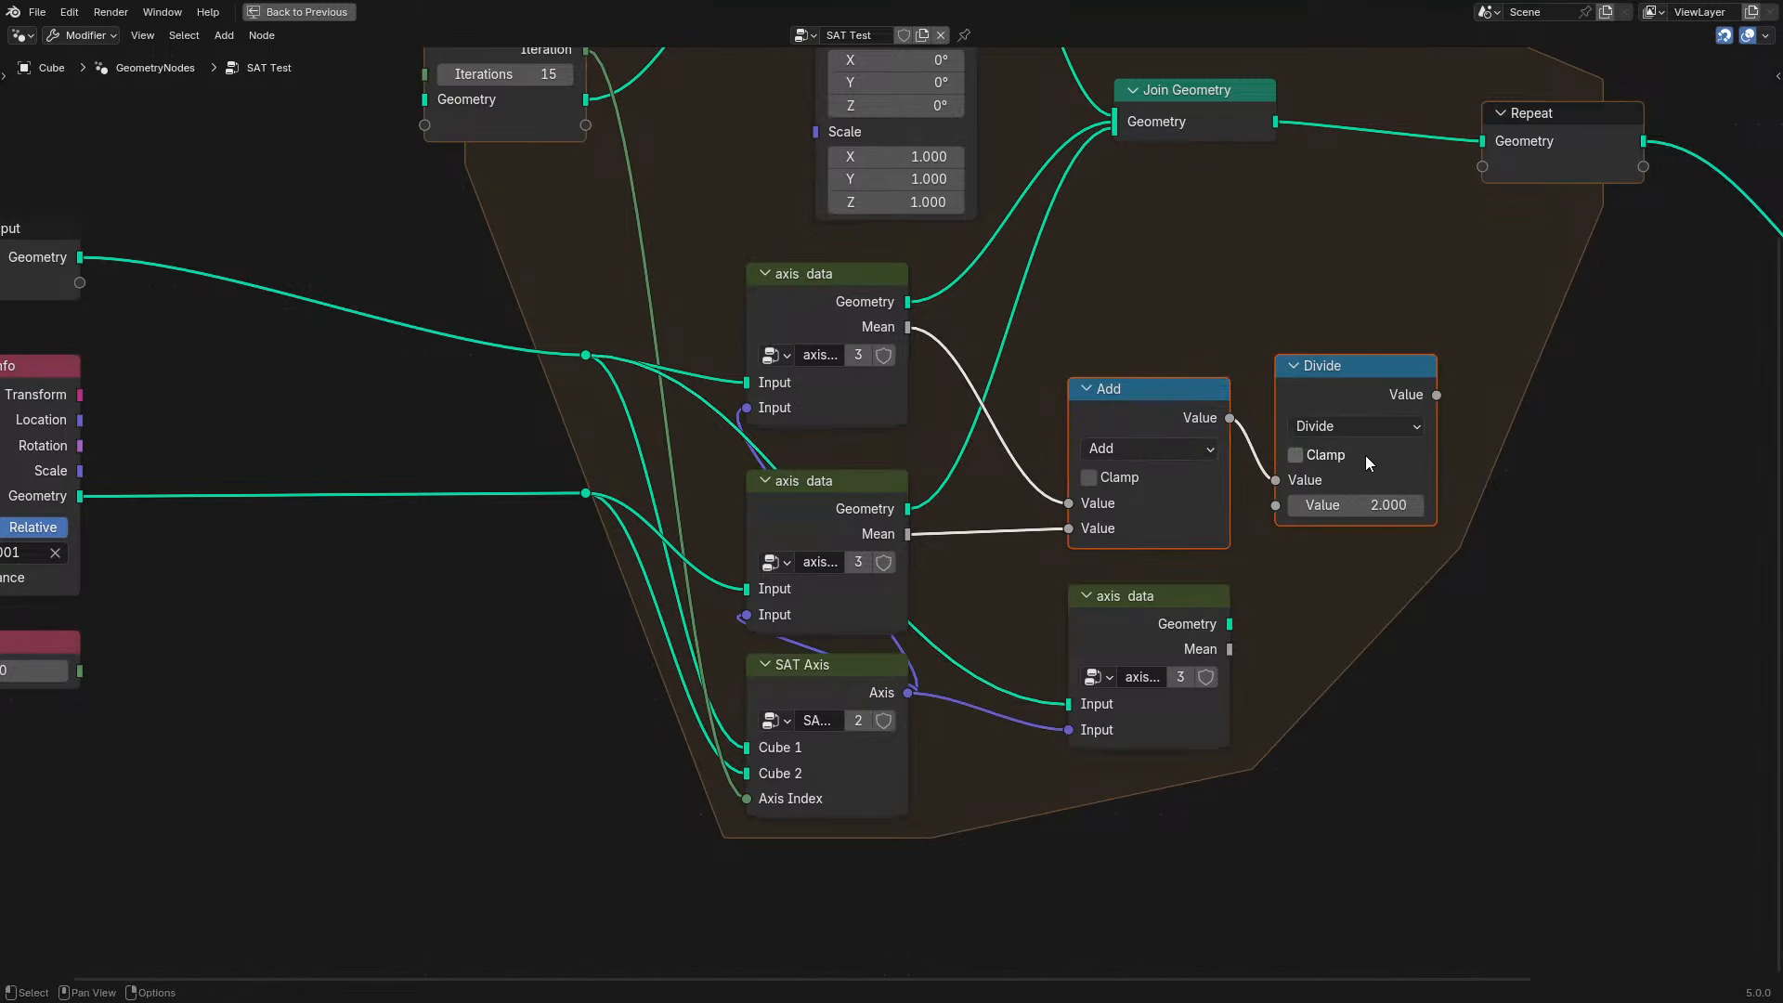
pyautogui.press('x')
pyautogui.moveTo(844, 771); pyautogui.dragTo(498, 770)
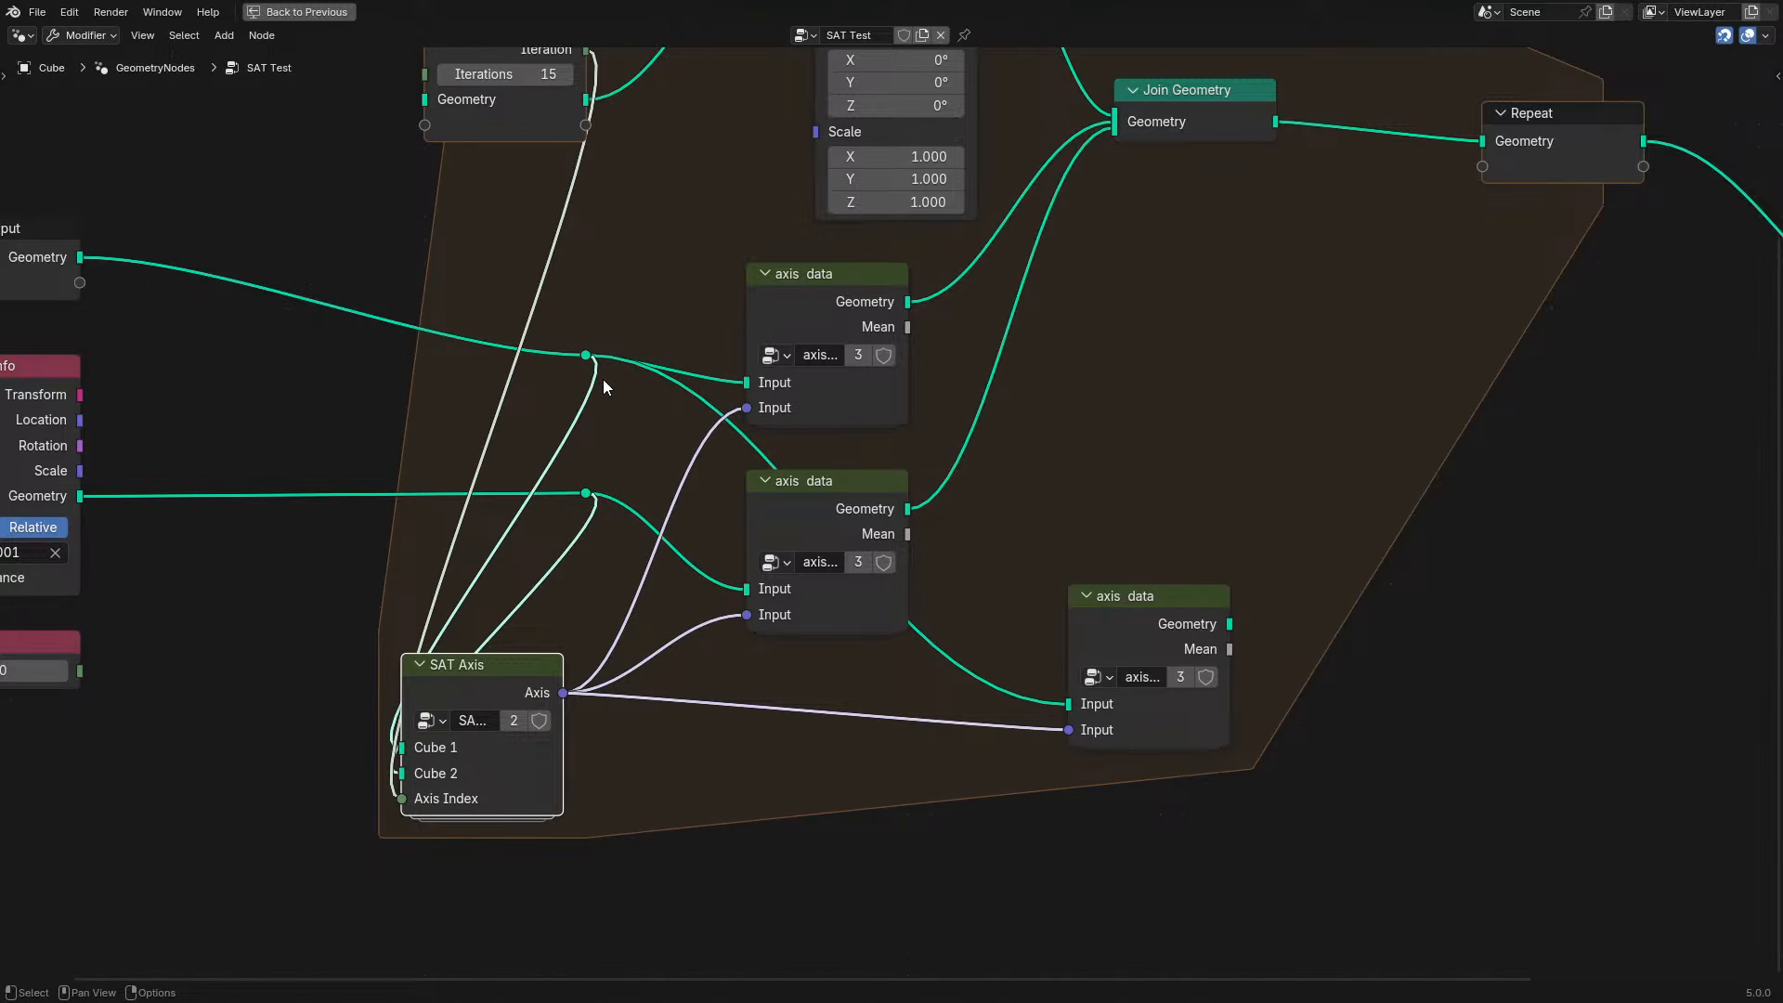
pyautogui.hotkey('ctrl', 'z')
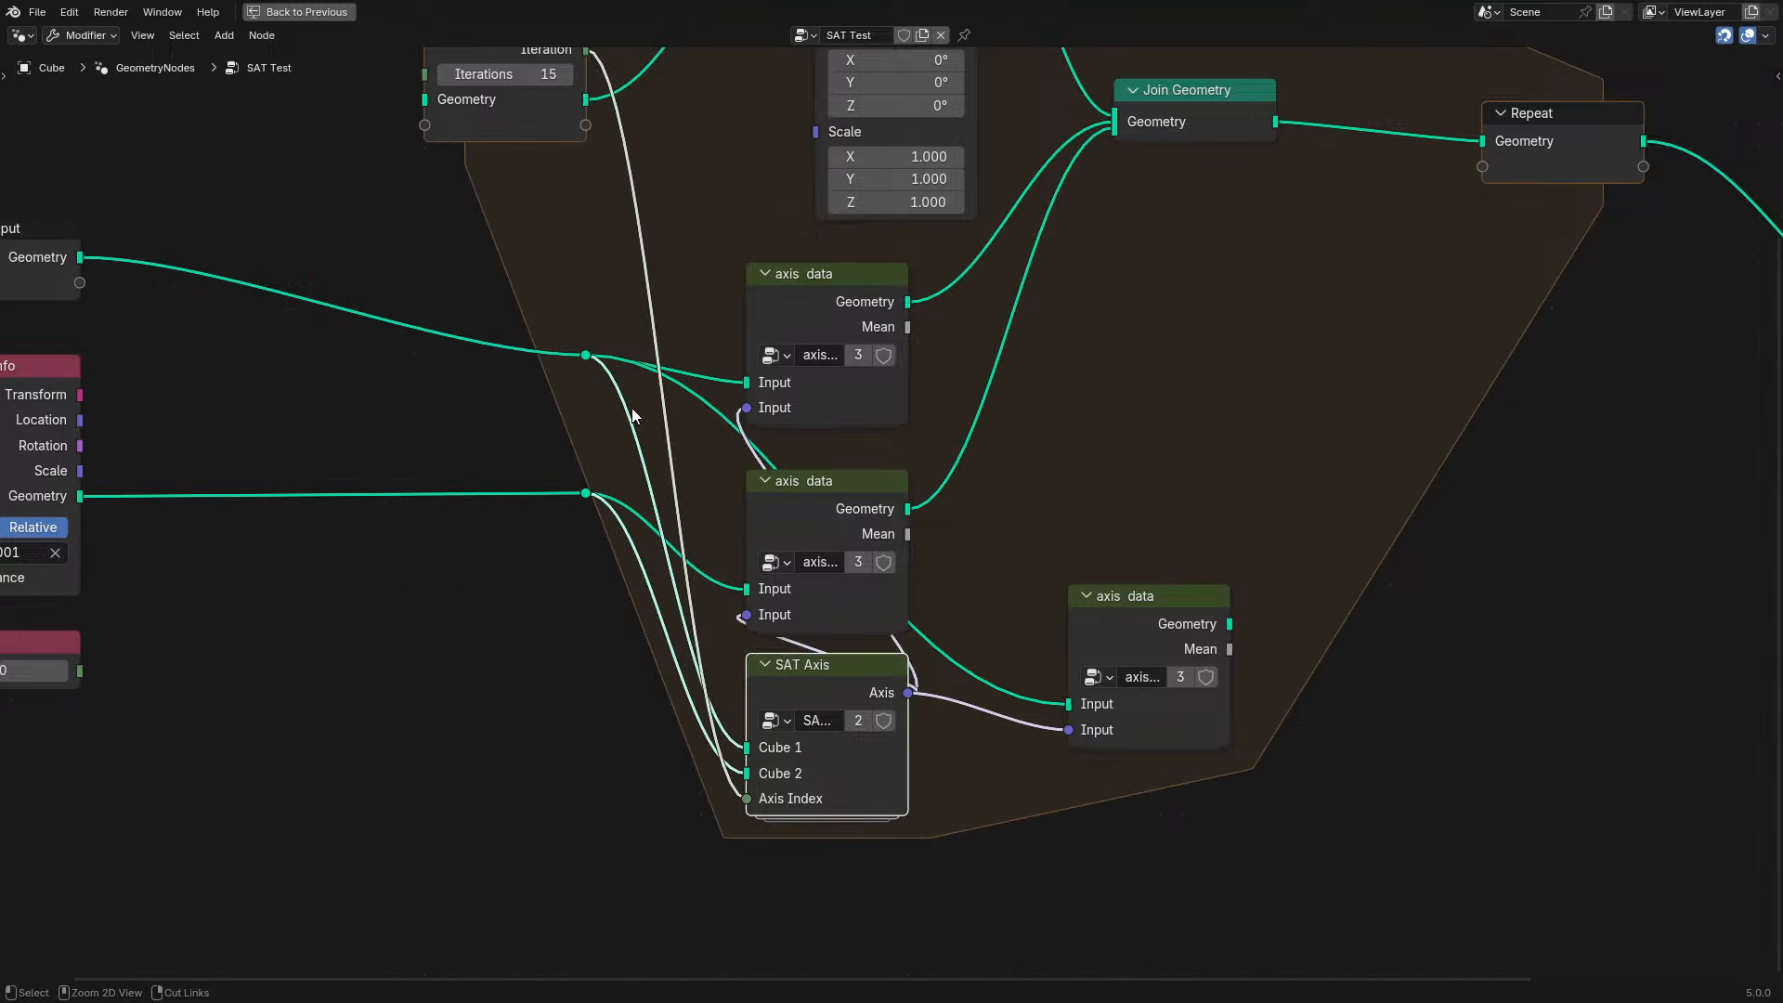
# Undo the axis data duplication and node deletion, and reposition the Add and Divide nodes slightly lower beside the two axis data nodes
pyautogui.hotkey('ctrl', 'z')
pyautogui.hotkey('ctrl', 'z')
pyautogui.press('x')
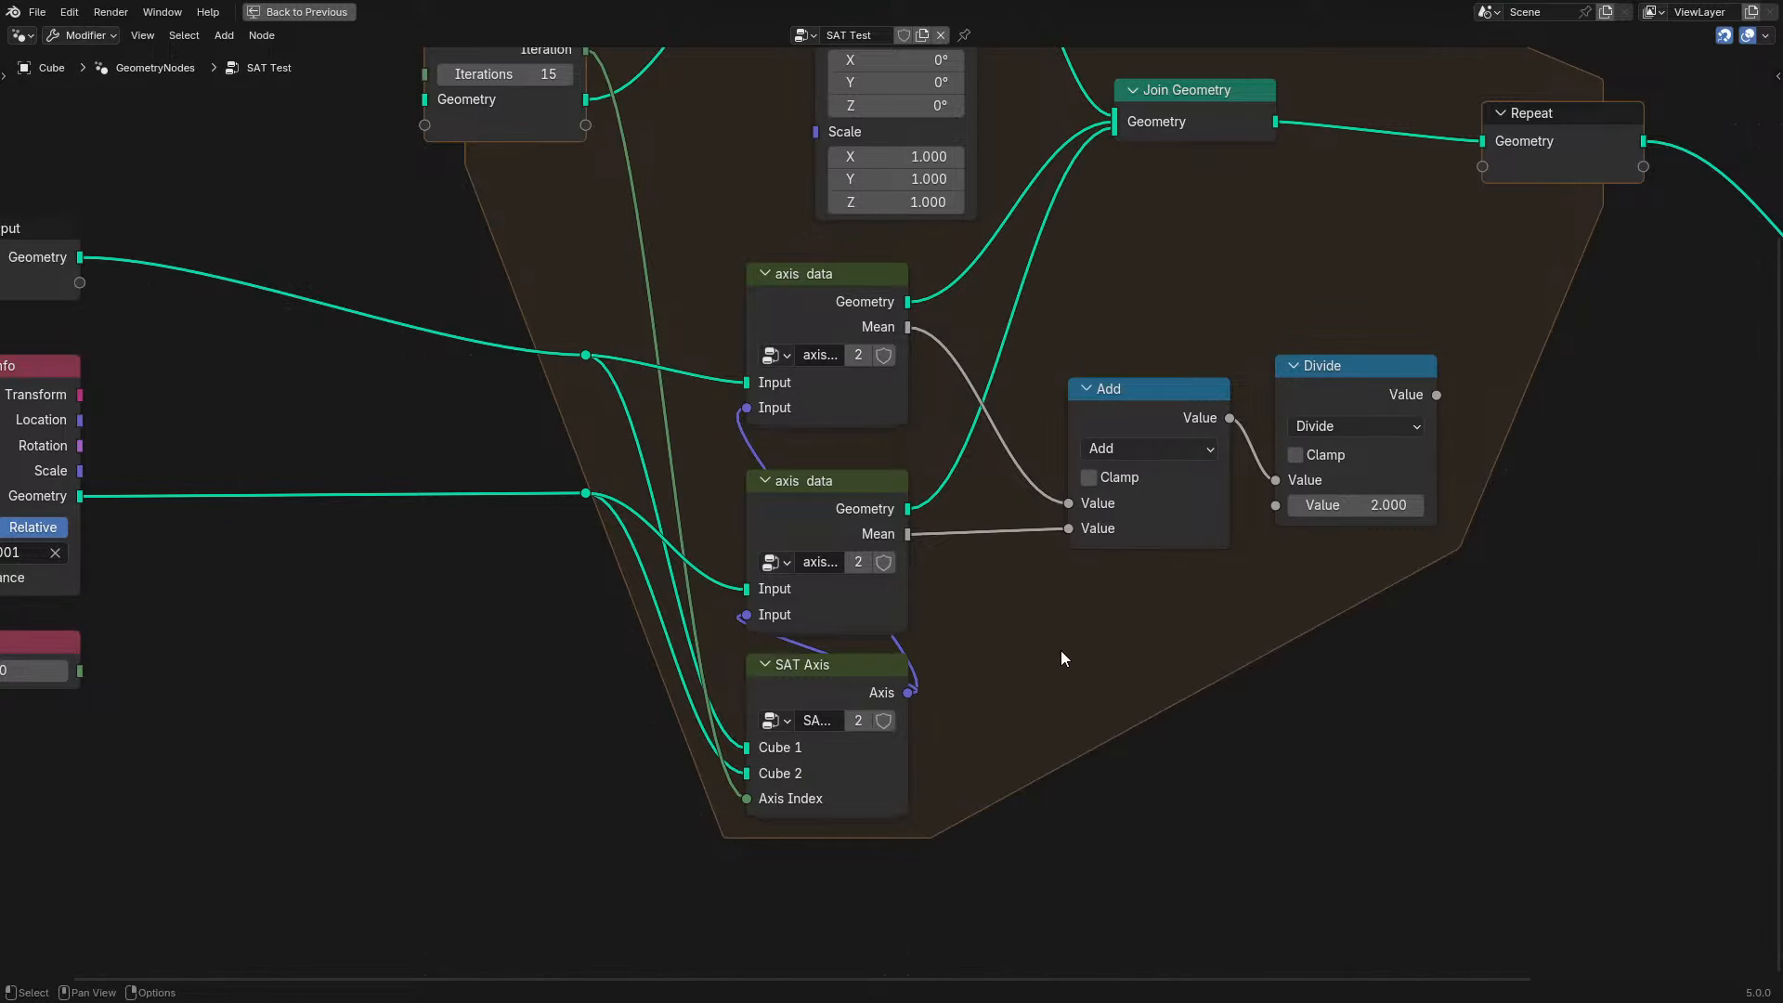
pyautogui.moveTo(1060, 650); pyautogui.dragTo(1306, 516)
pyautogui.click(1305, 516)
pyautogui.click(1319, 437)
pyautogui.press('g')
pyautogui.click(1305, 471)
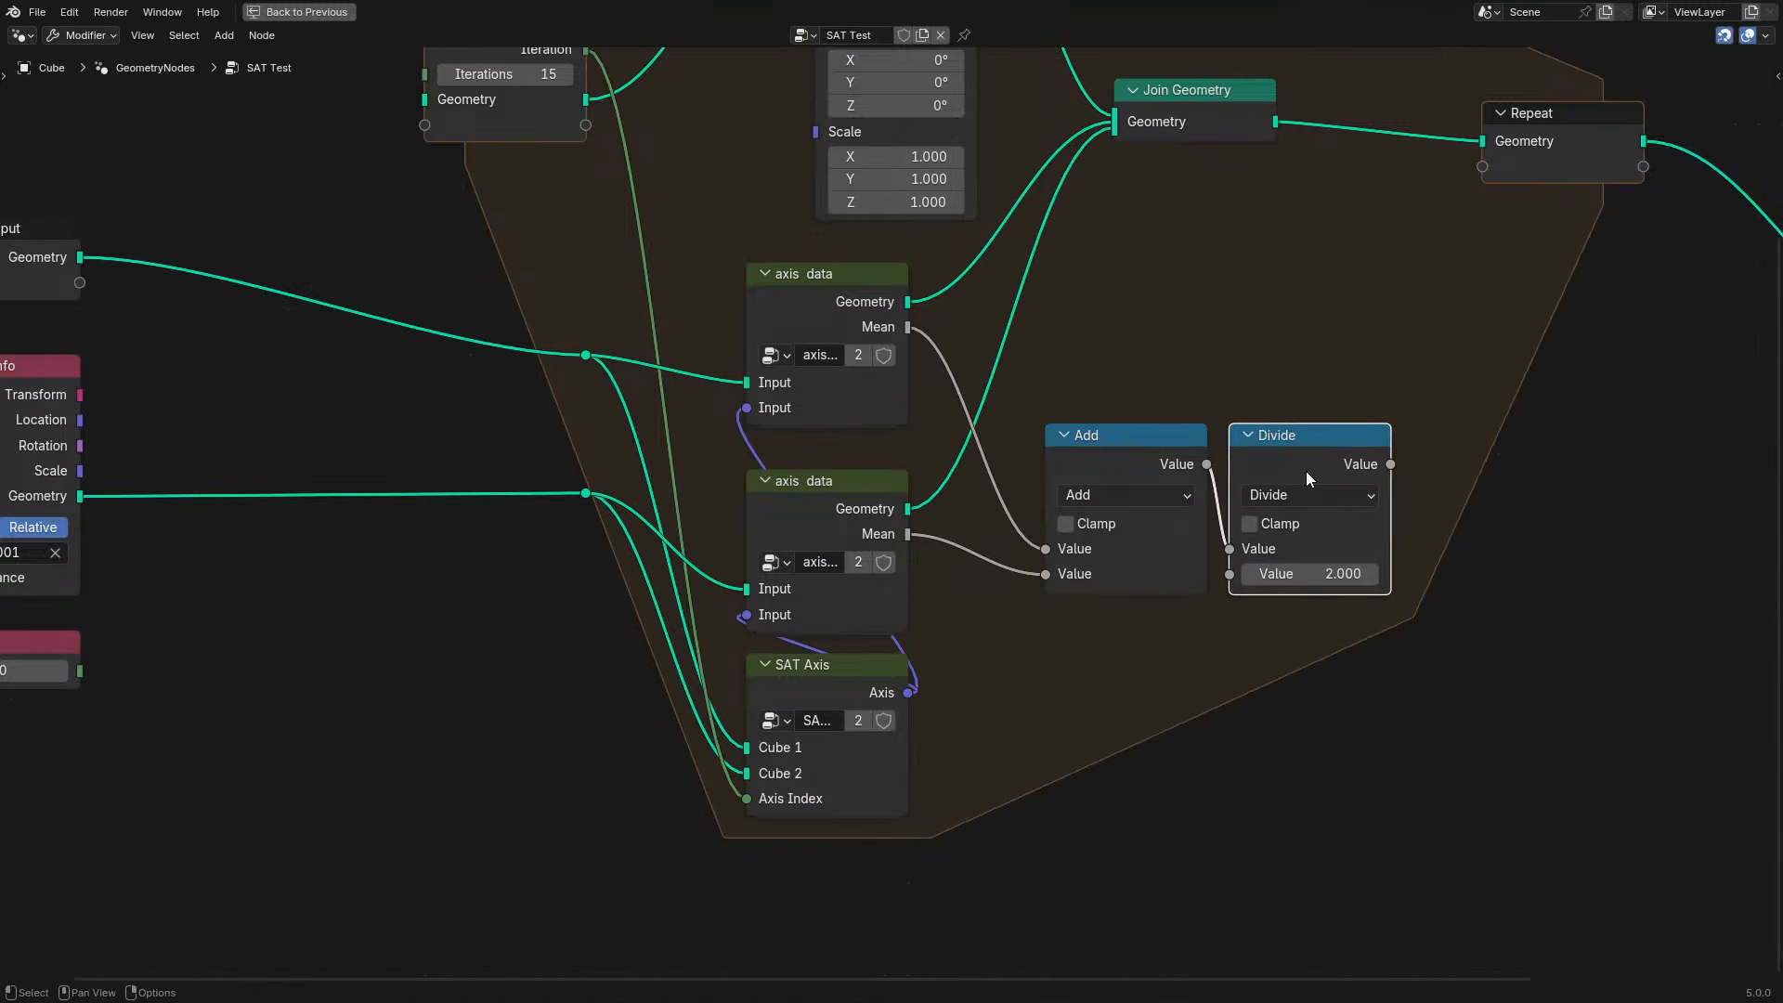
# Open the axis data group and move Group Output farther from the other nodes and Attribute Statistic slightly higher
pyautogui.moveTo(1093, 463); pyautogui.dragTo(873, 557, button='middle')
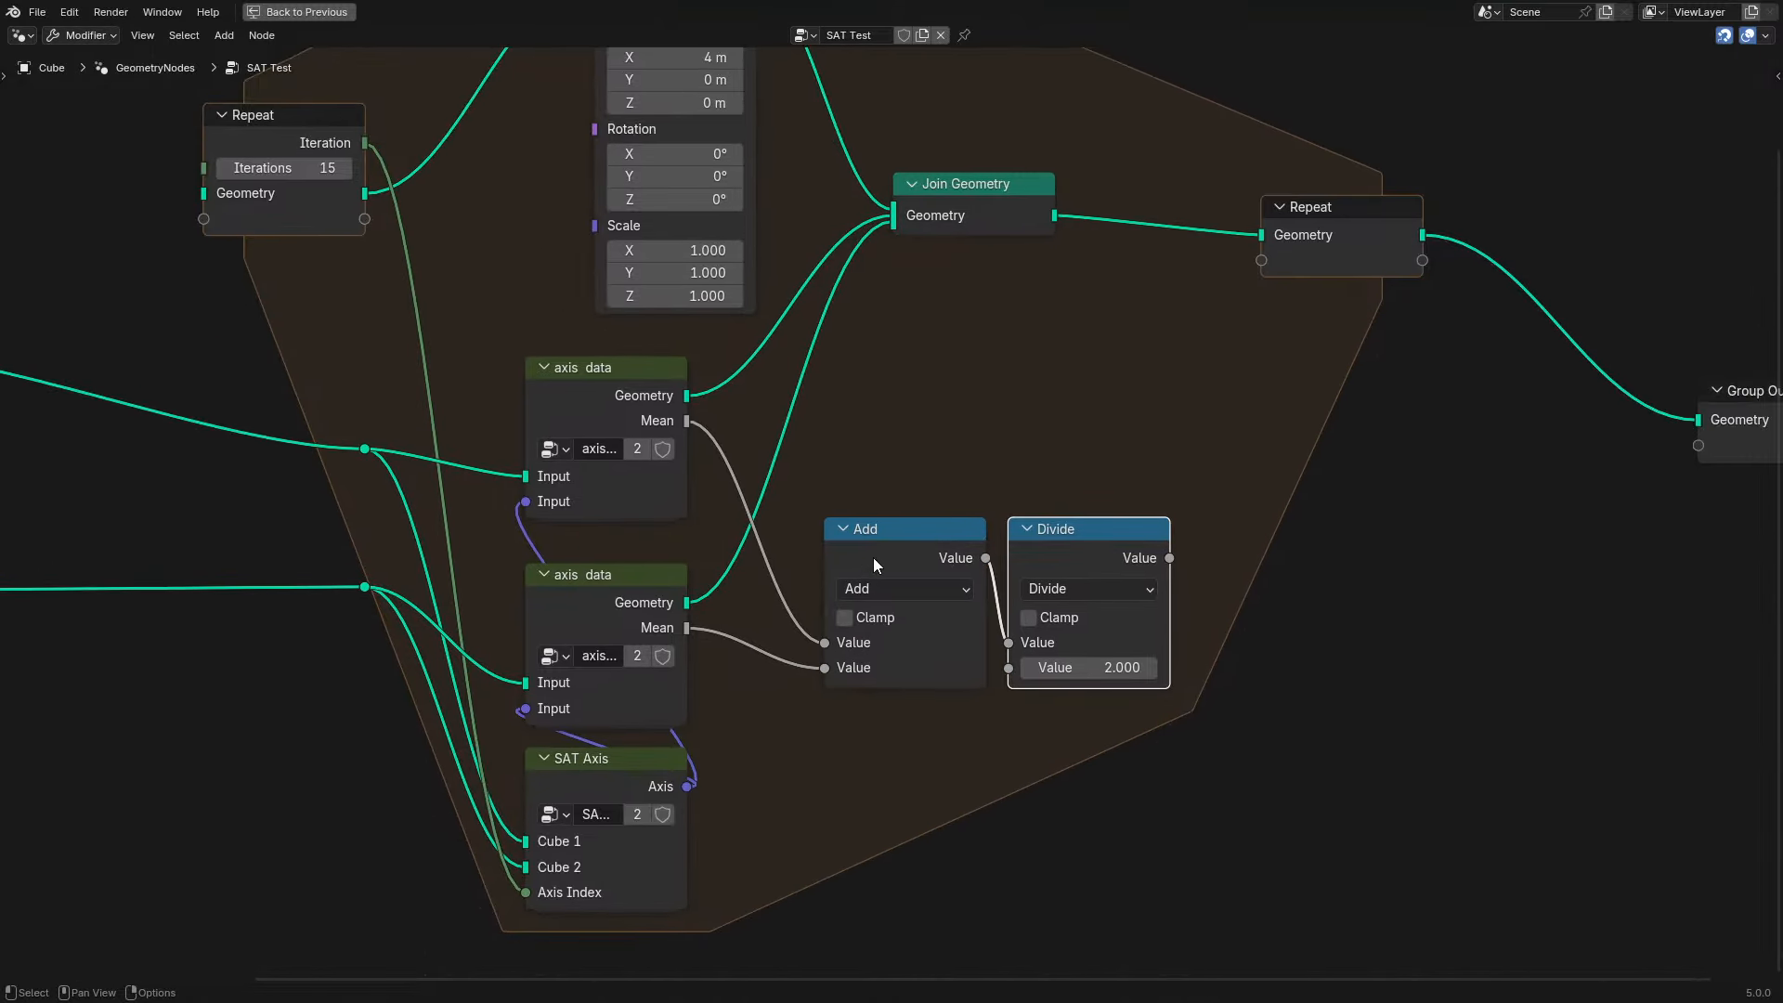
pyautogui.click(567, 423)
pyautogui.press('Tab')
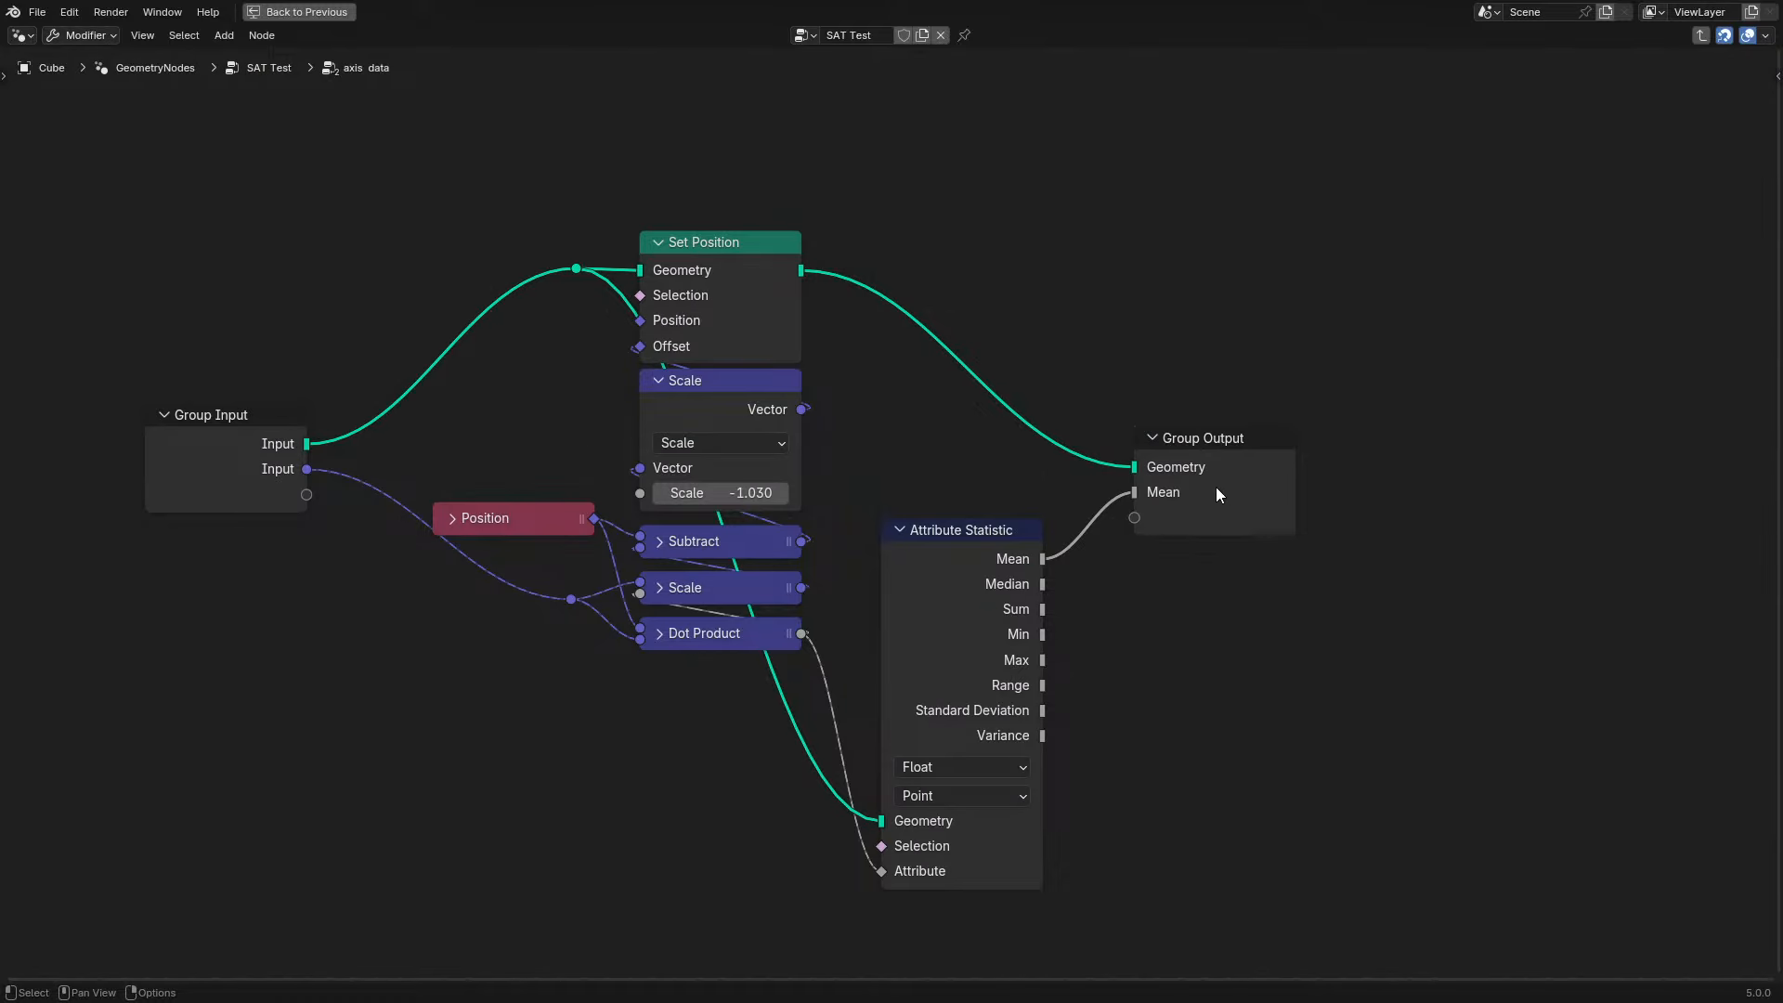
pyautogui.moveTo(1217, 493); pyautogui.dragTo(1565, 364)
pyautogui.moveTo(904, 665); pyautogui.dragTo(927, 595)
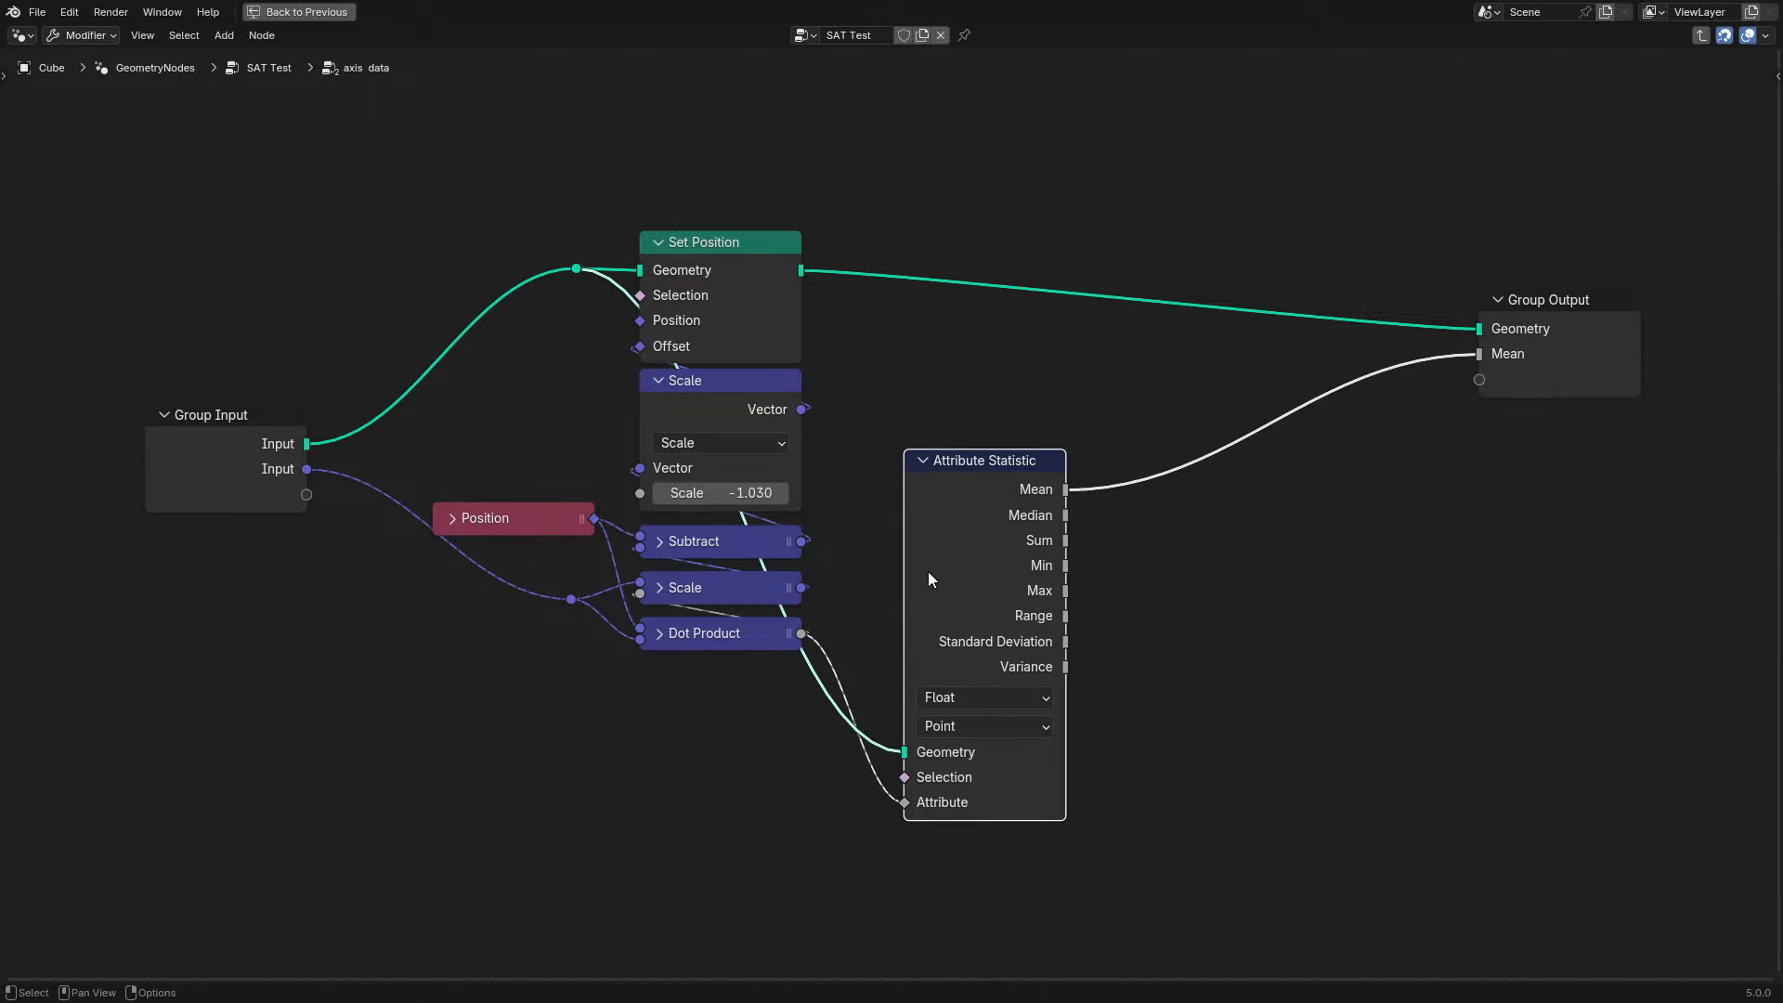
pyautogui.hotkey('shift', 'a')
pyautogui.click(938, 340)
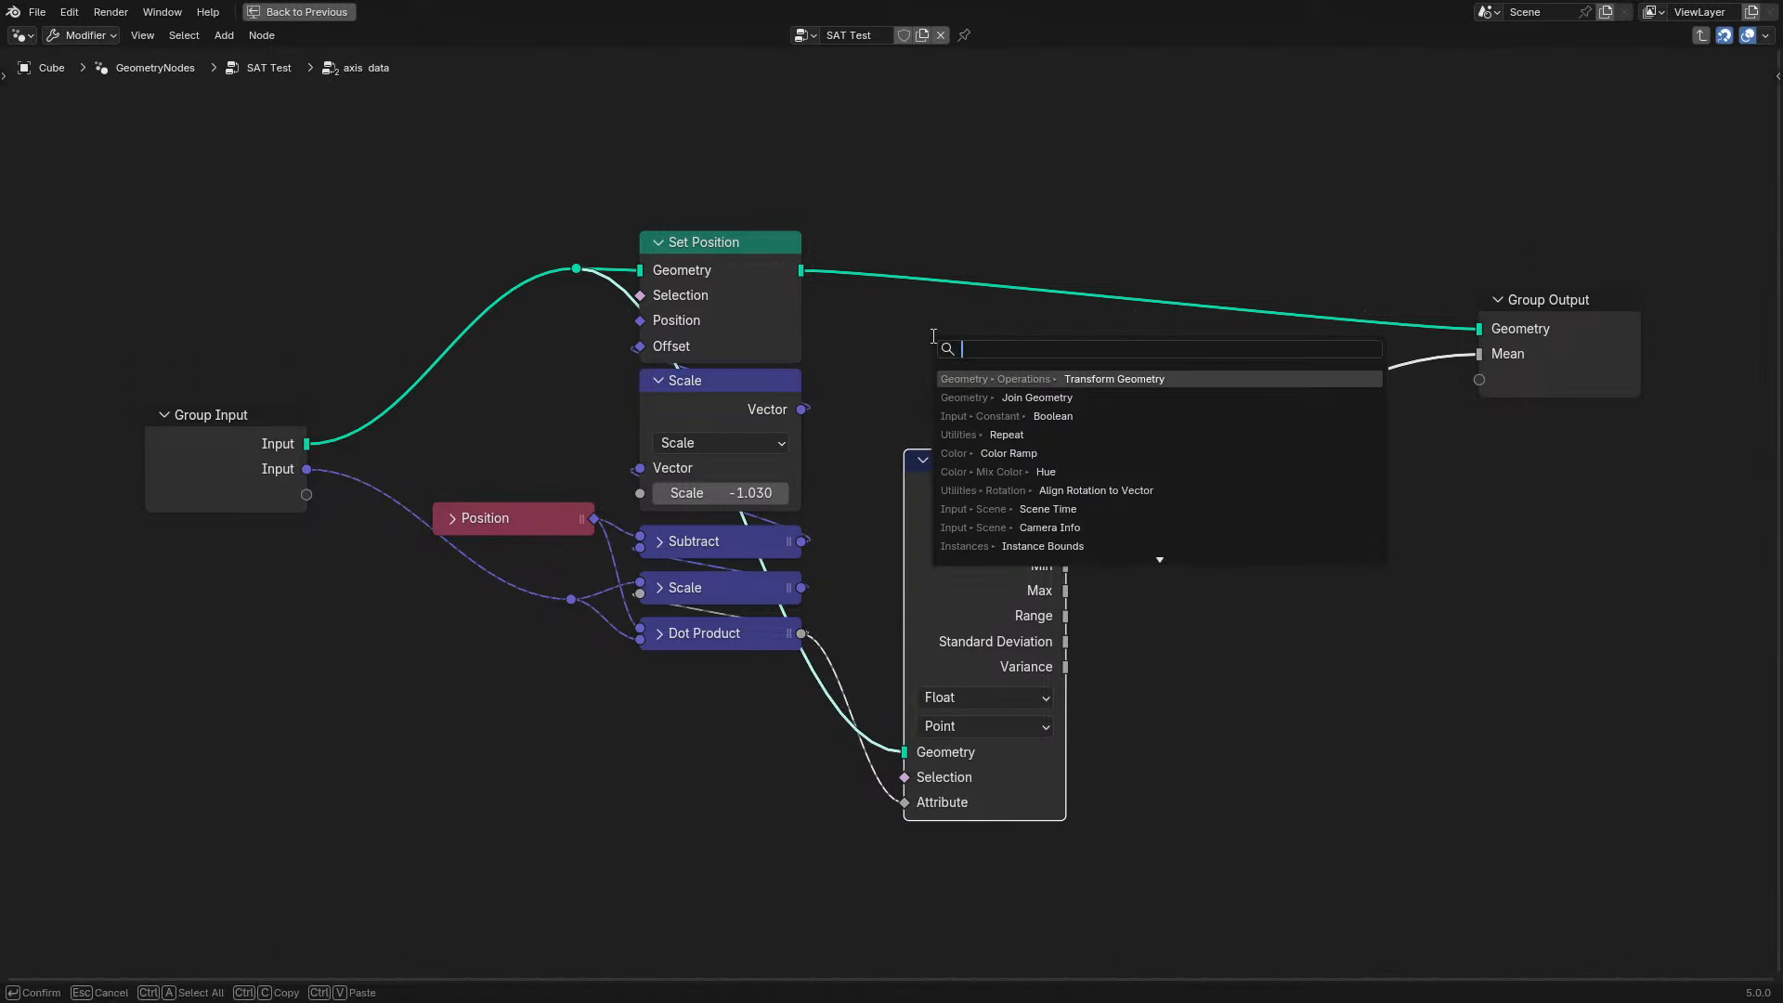
pyautogui.press('Escape')
# Move Set Position and its Scale node above Attribute Statistic, and insert a Capture Attribute node on the geometry link before Set Position
pyautogui.moveTo(732, 236); pyautogui.dragTo(752, 377)
pyautogui.moveTo(770, 387); pyautogui.dragTo(1057, 309)
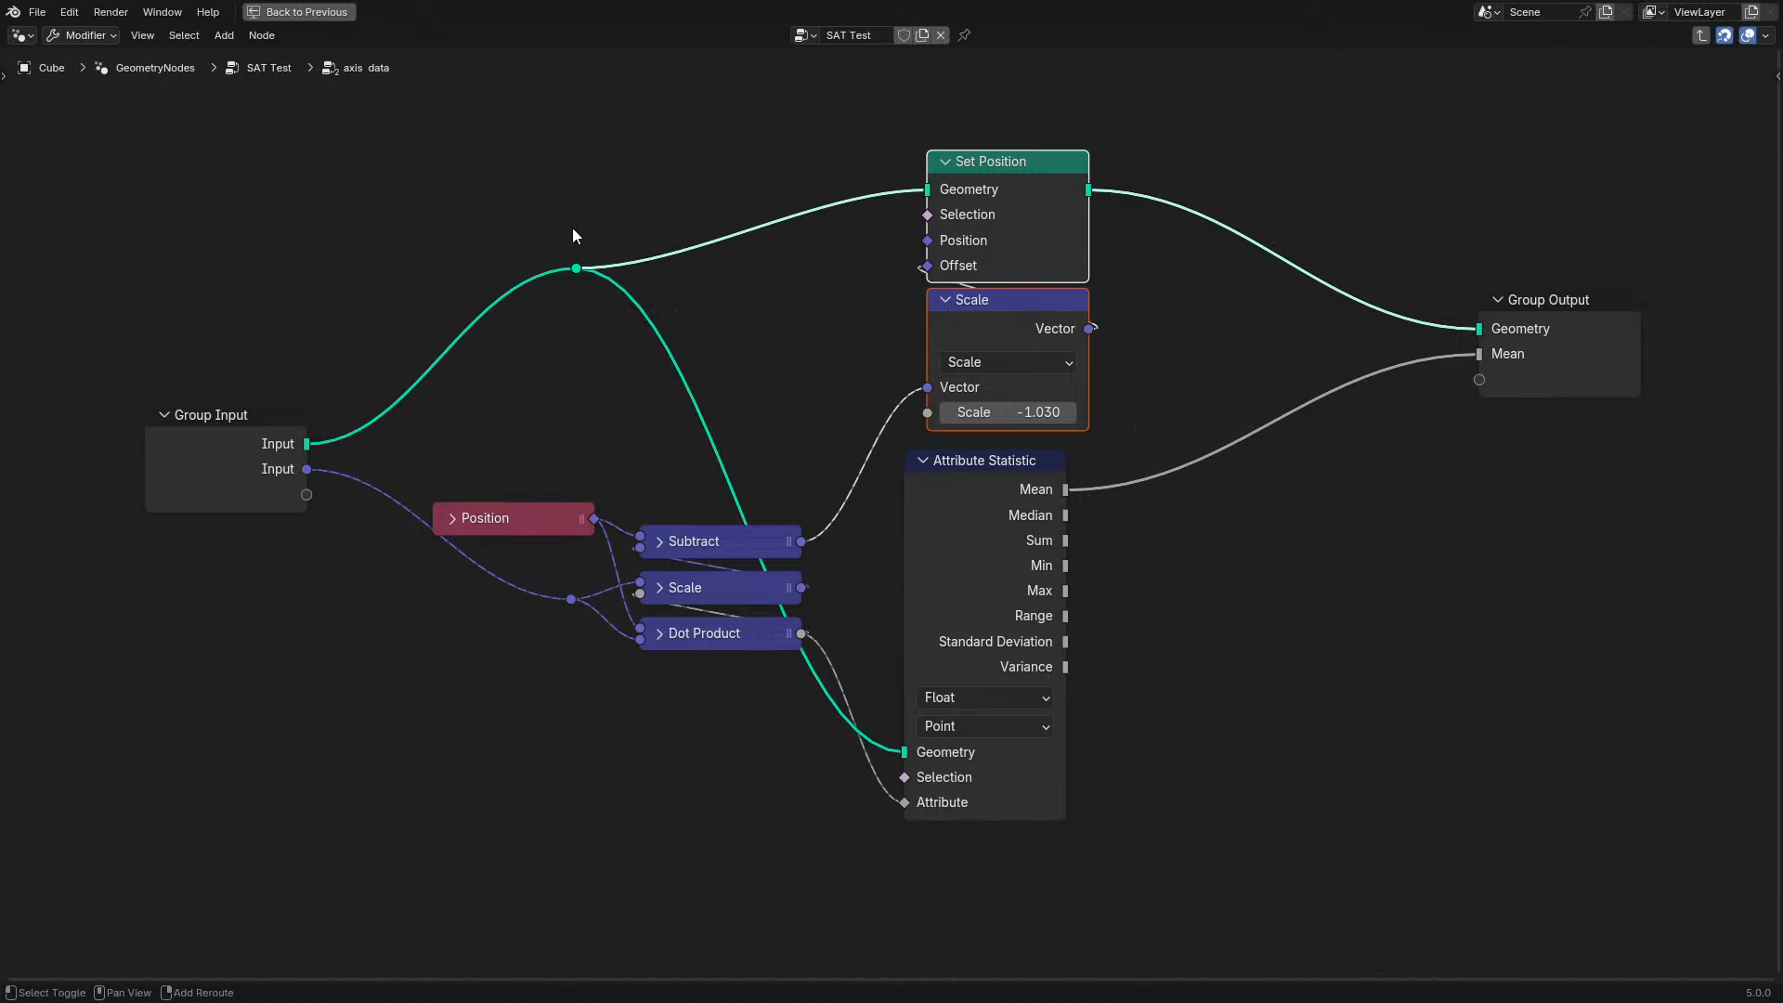
pyautogui.hotkey('shift', 'a')
pyautogui.write('ca')
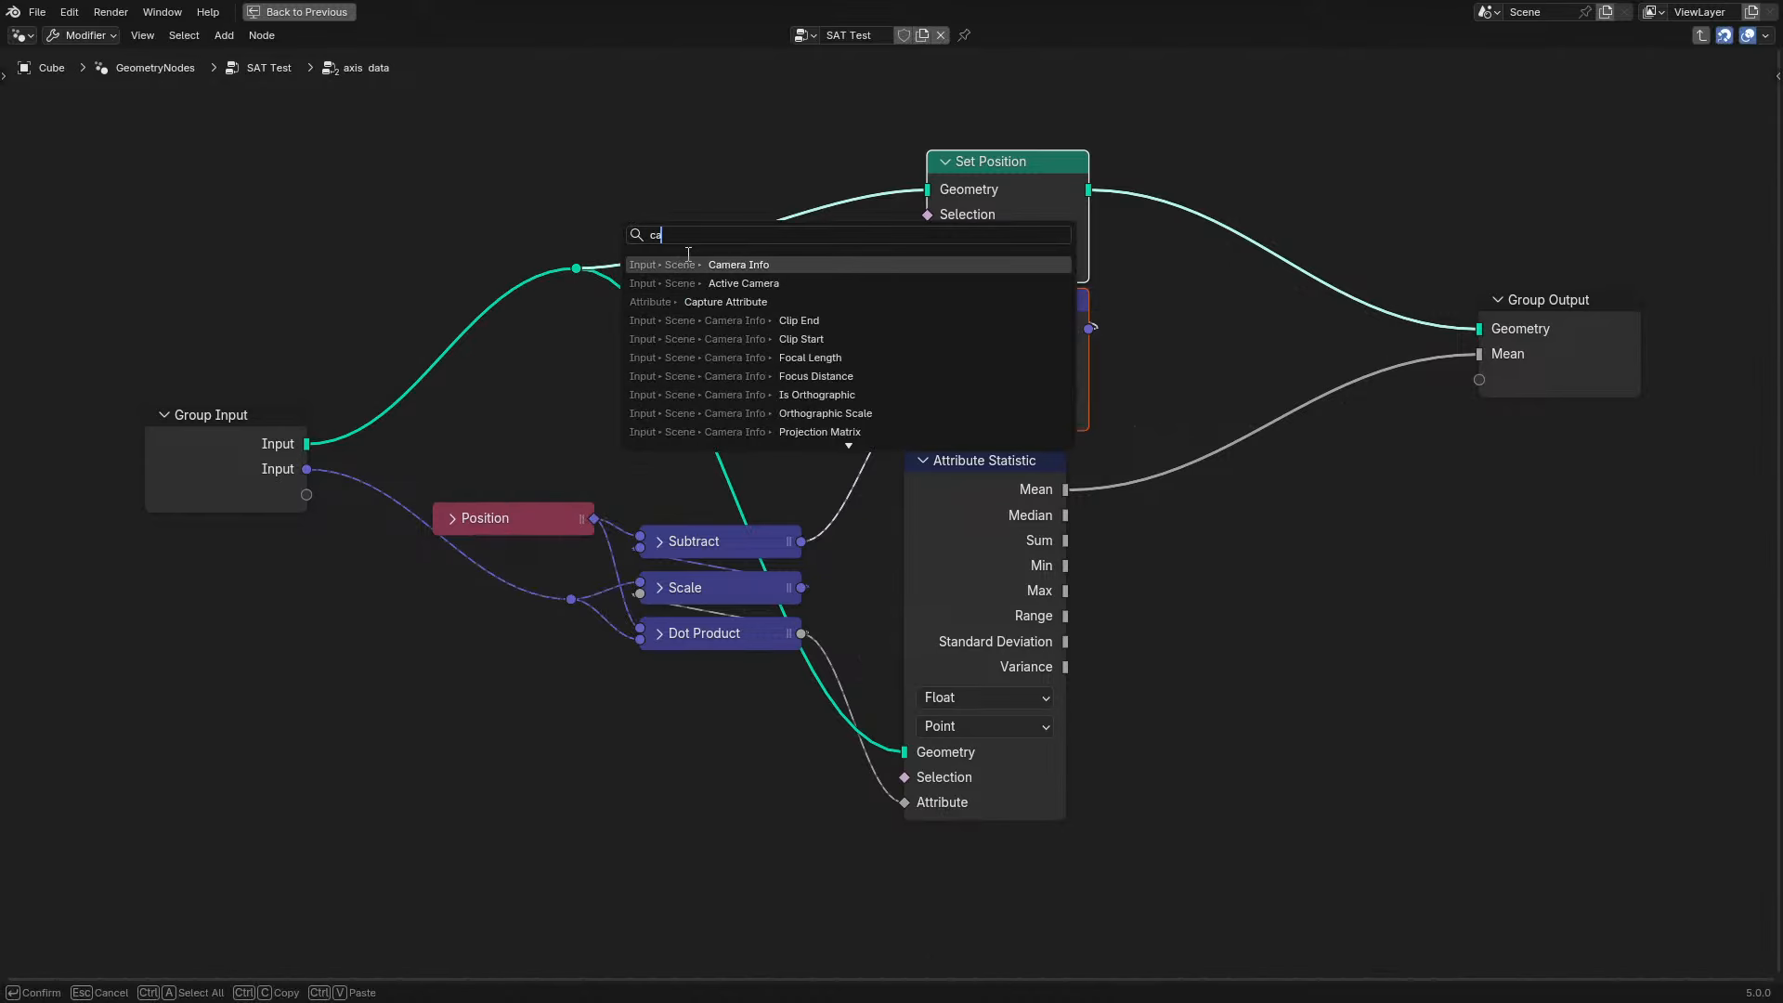
pyautogui.click(744, 300)
pyautogui.click(701, 178)
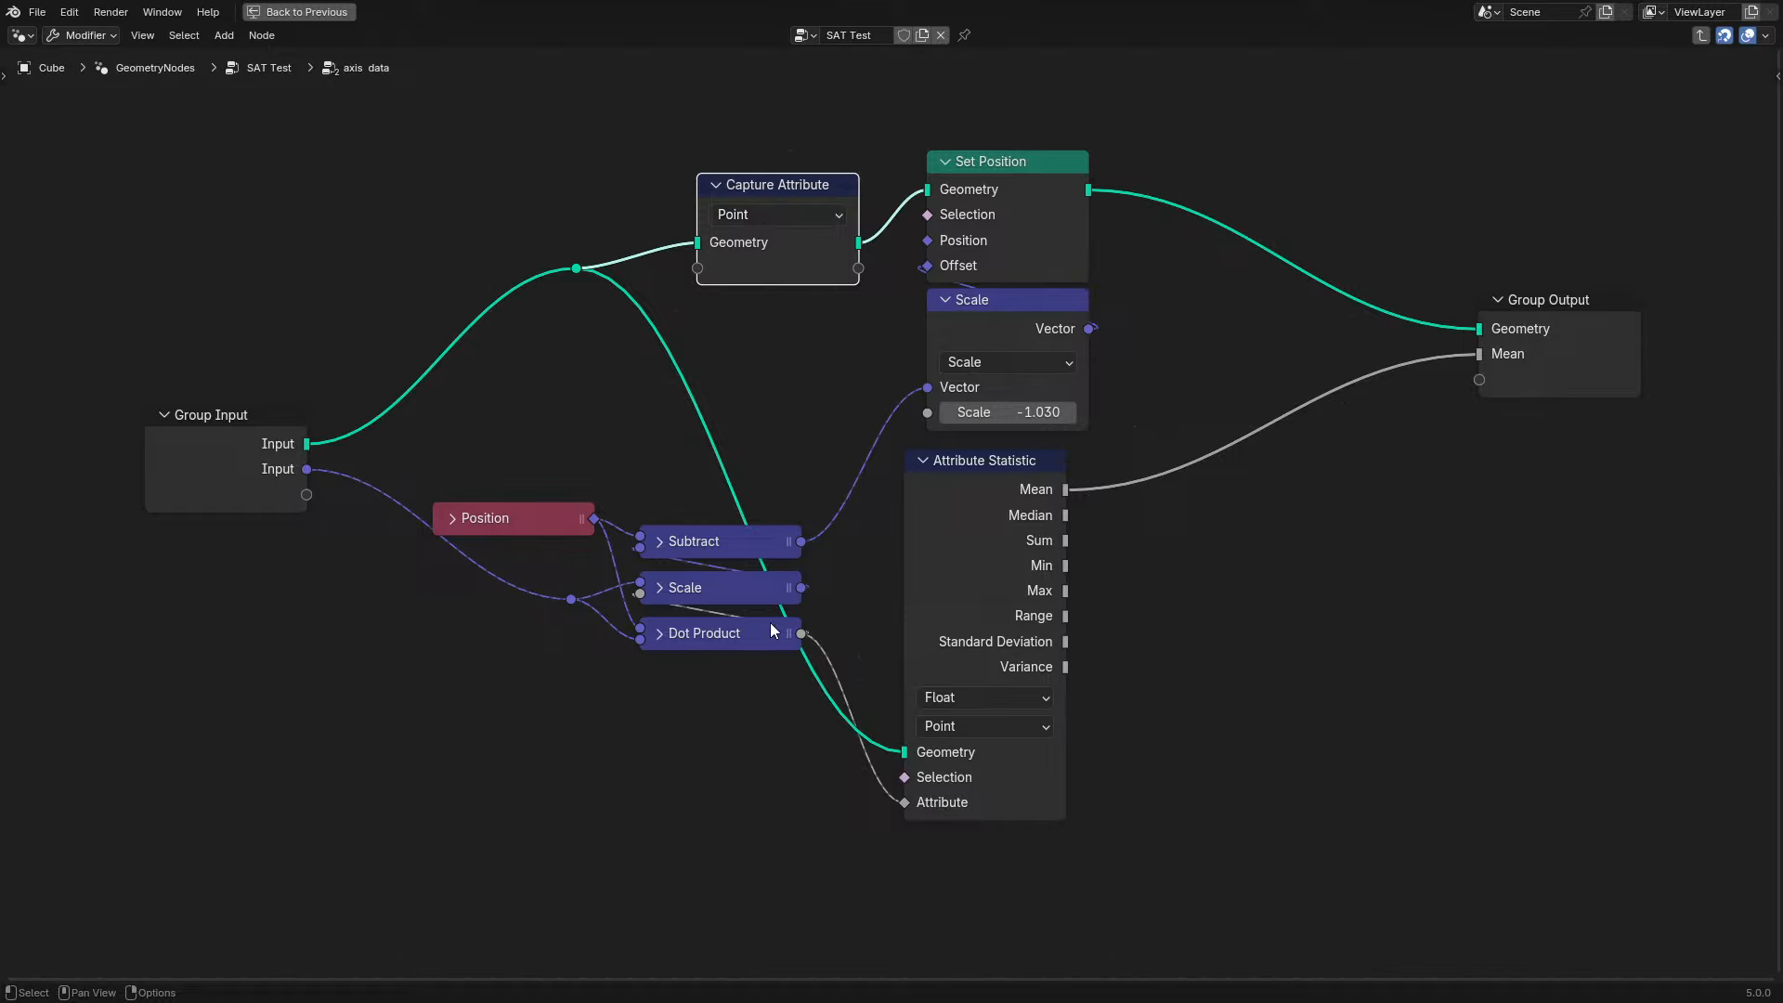
# Capture the Dot Product value, feed the captured value into Attribute Statistic's Attribute, and rearrange the surrounding nodes to fit
pyautogui.moveTo(1027, 119); pyautogui.dragTo(1107, 321)
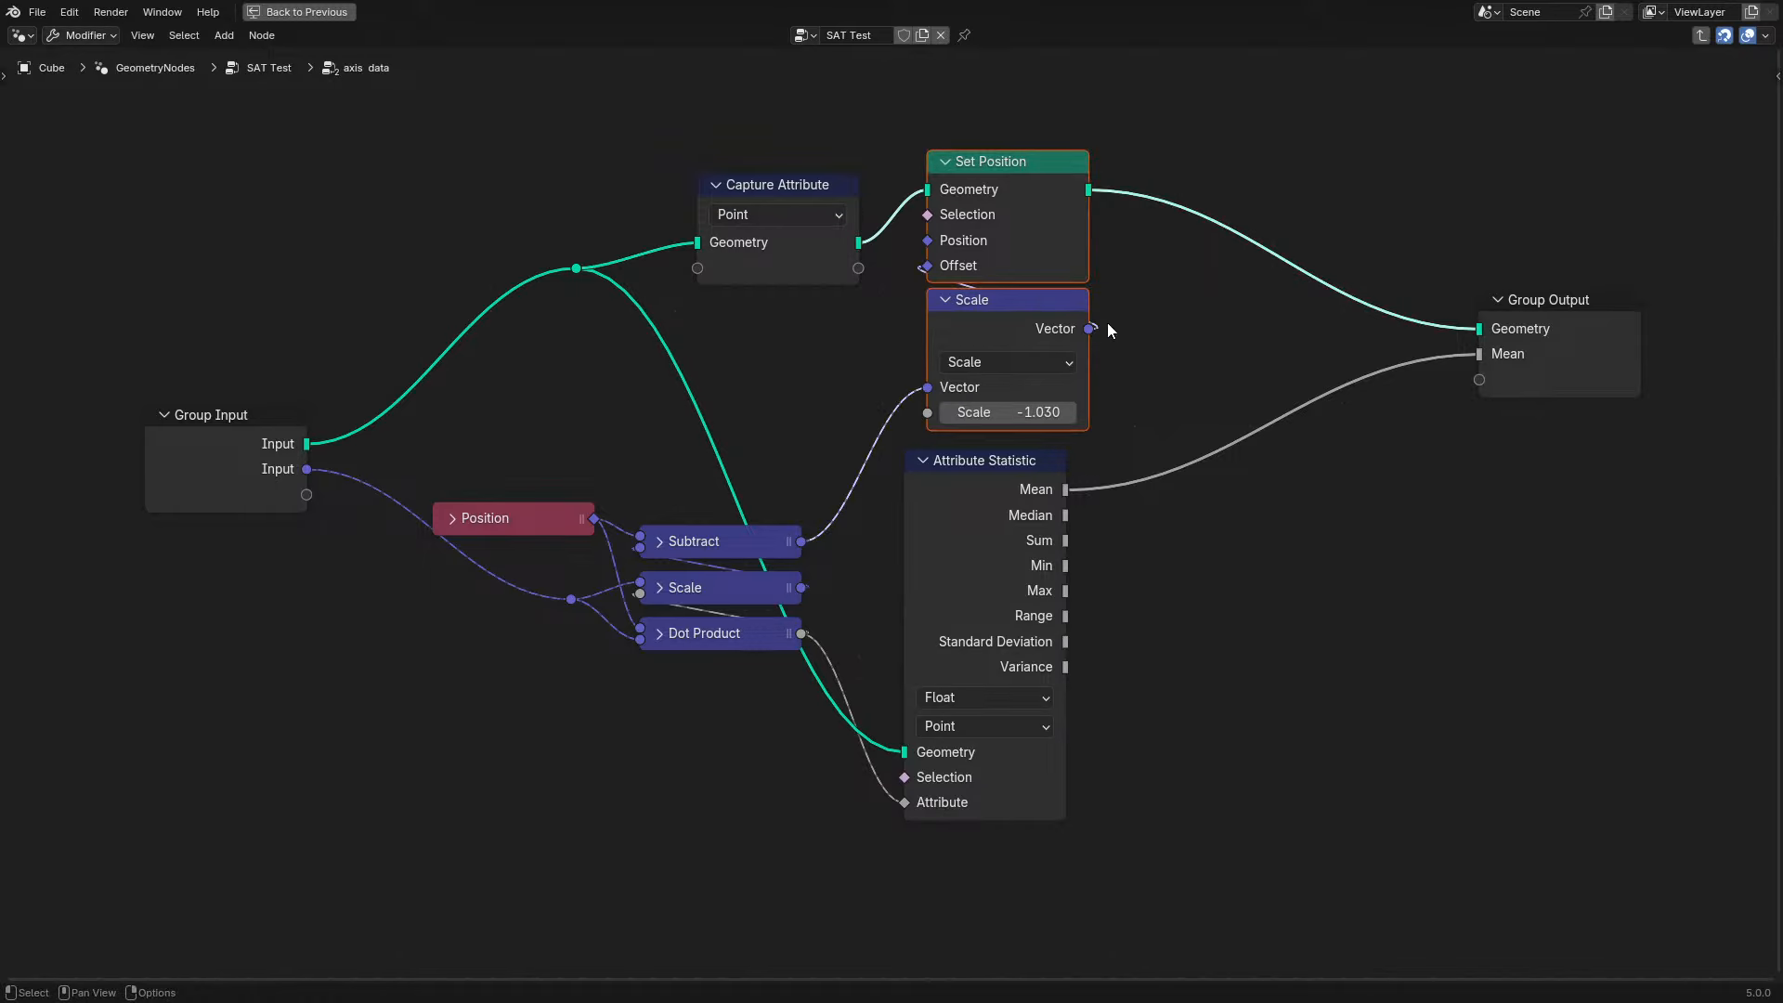
pyautogui.moveTo(802, 639); pyautogui.dragTo(676, 271)
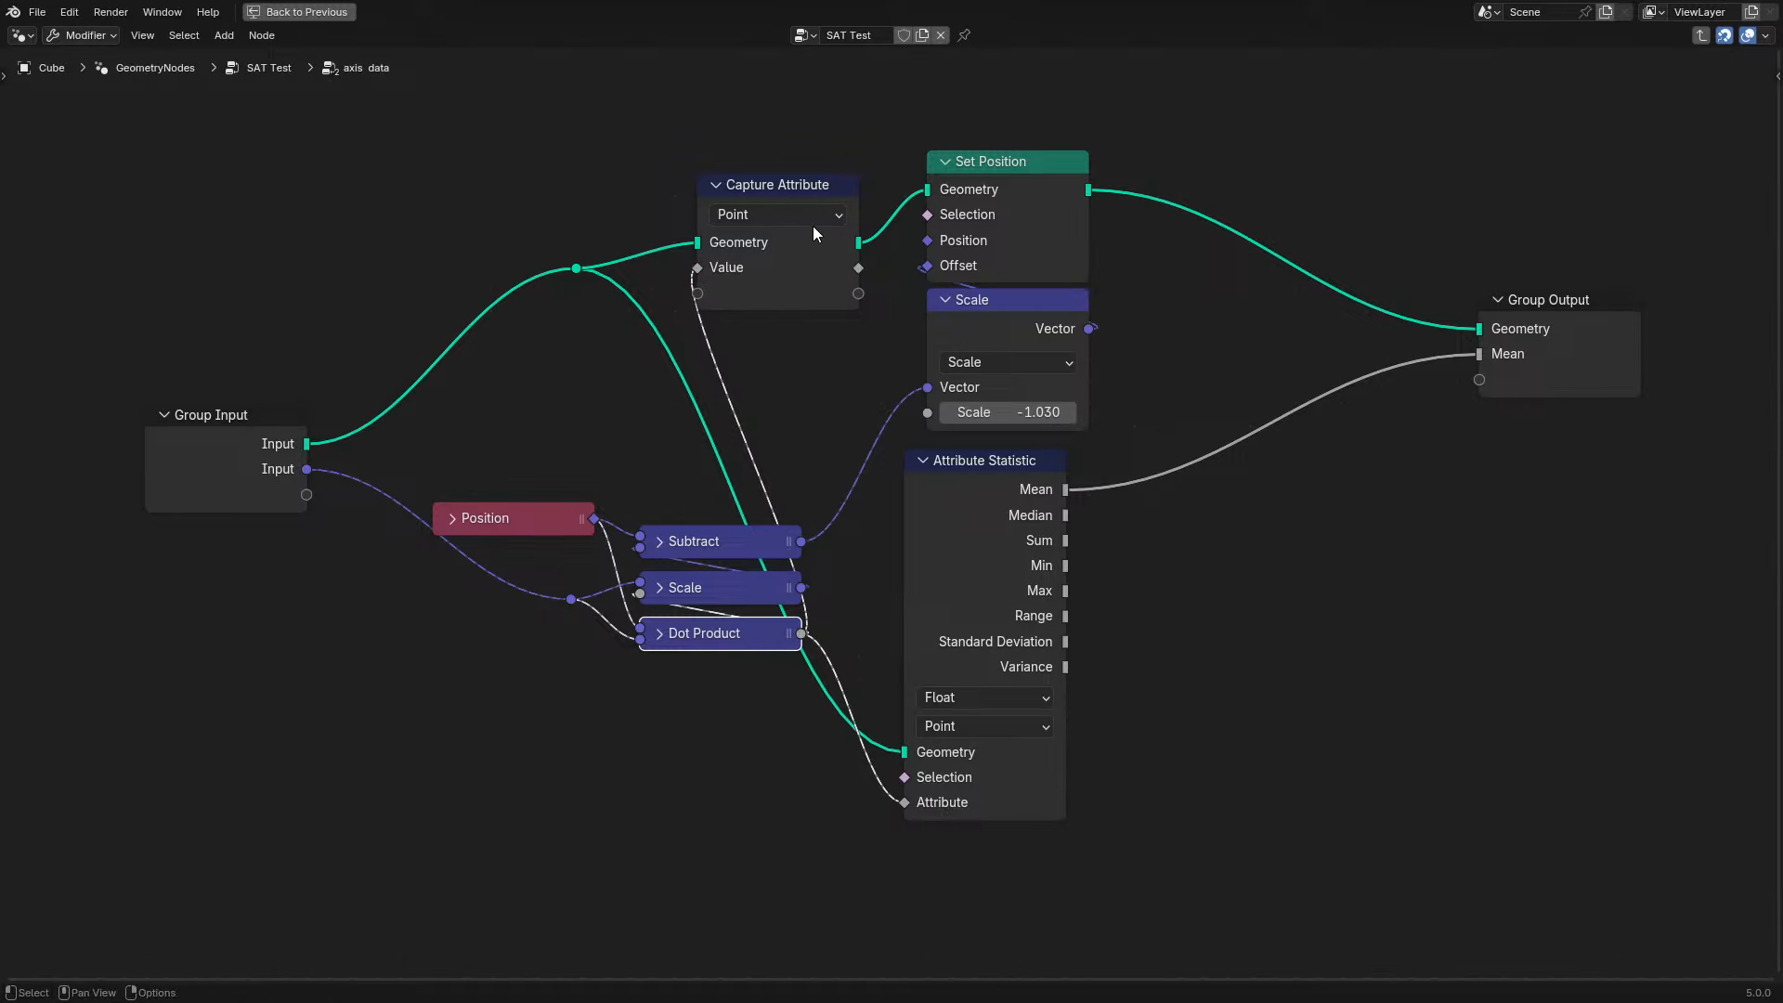
pyautogui.moveTo(796, 192); pyautogui.dragTo(750, 194)
pyautogui.moveTo(819, 264); pyautogui.dragTo(905, 800)
pyautogui.moveTo(970, 587); pyautogui.dragTo(985, 588)
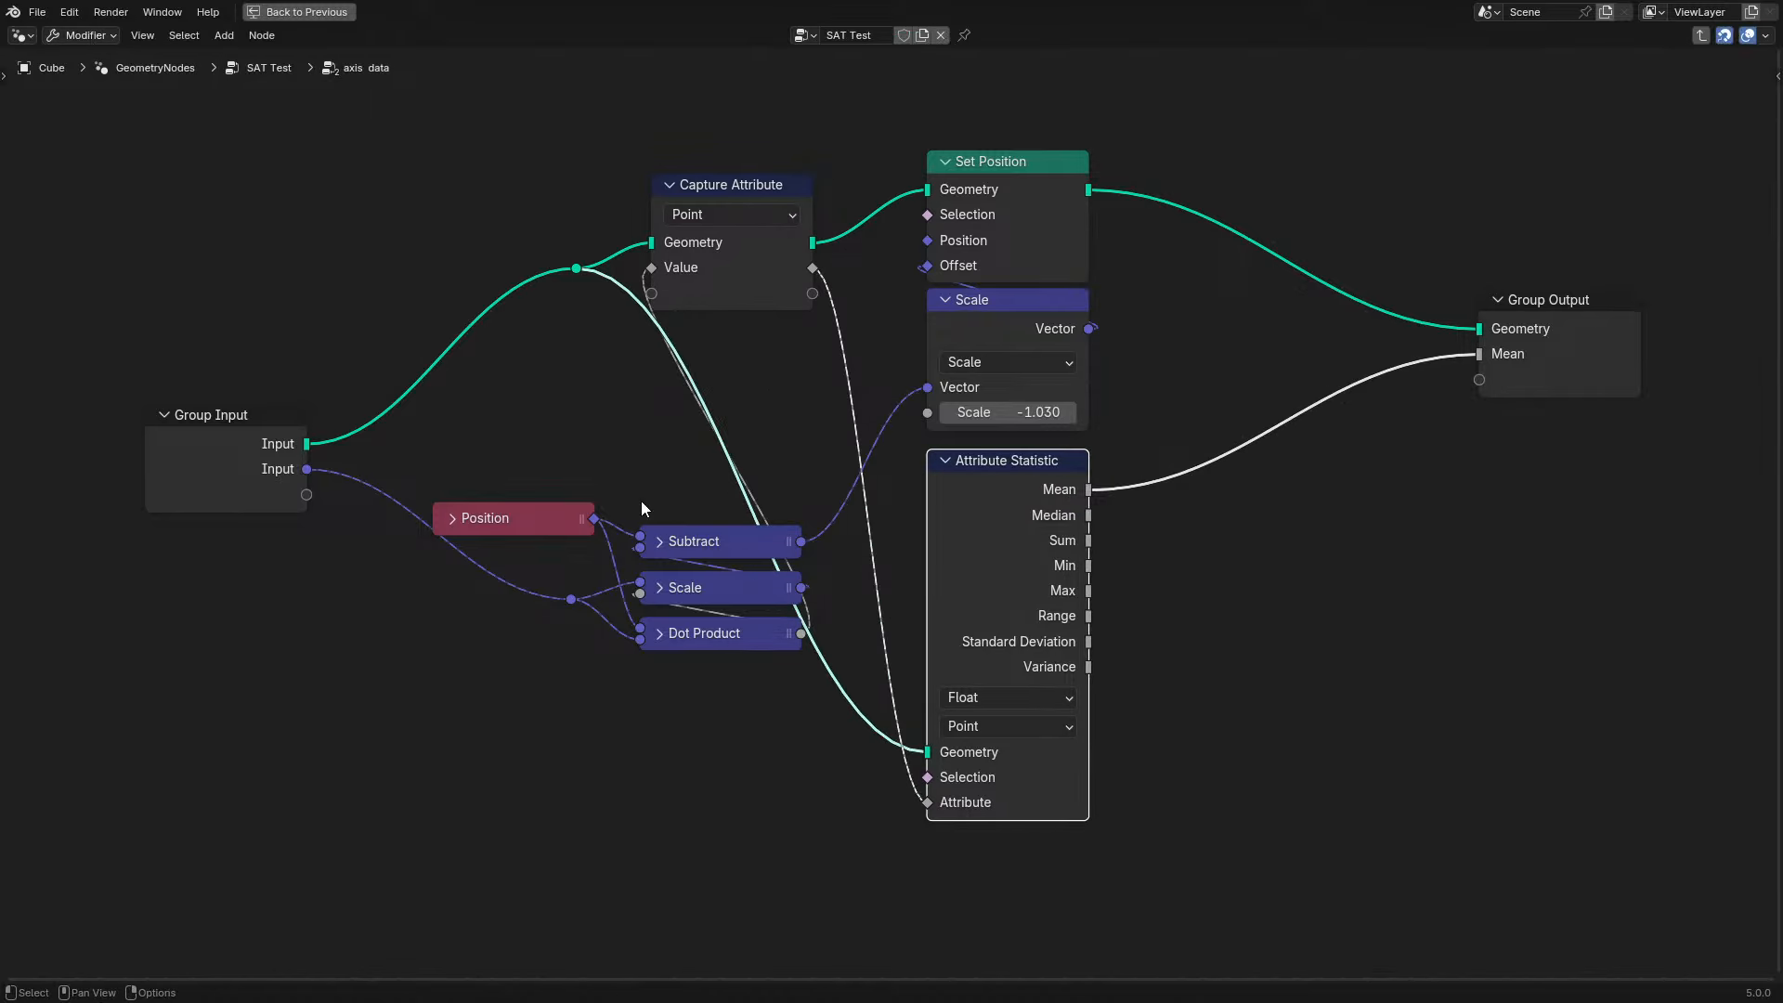
pyautogui.moveTo(485, 442); pyautogui.dragTo(754, 672)
pyautogui.press('g')
pyautogui.click(738, 595)
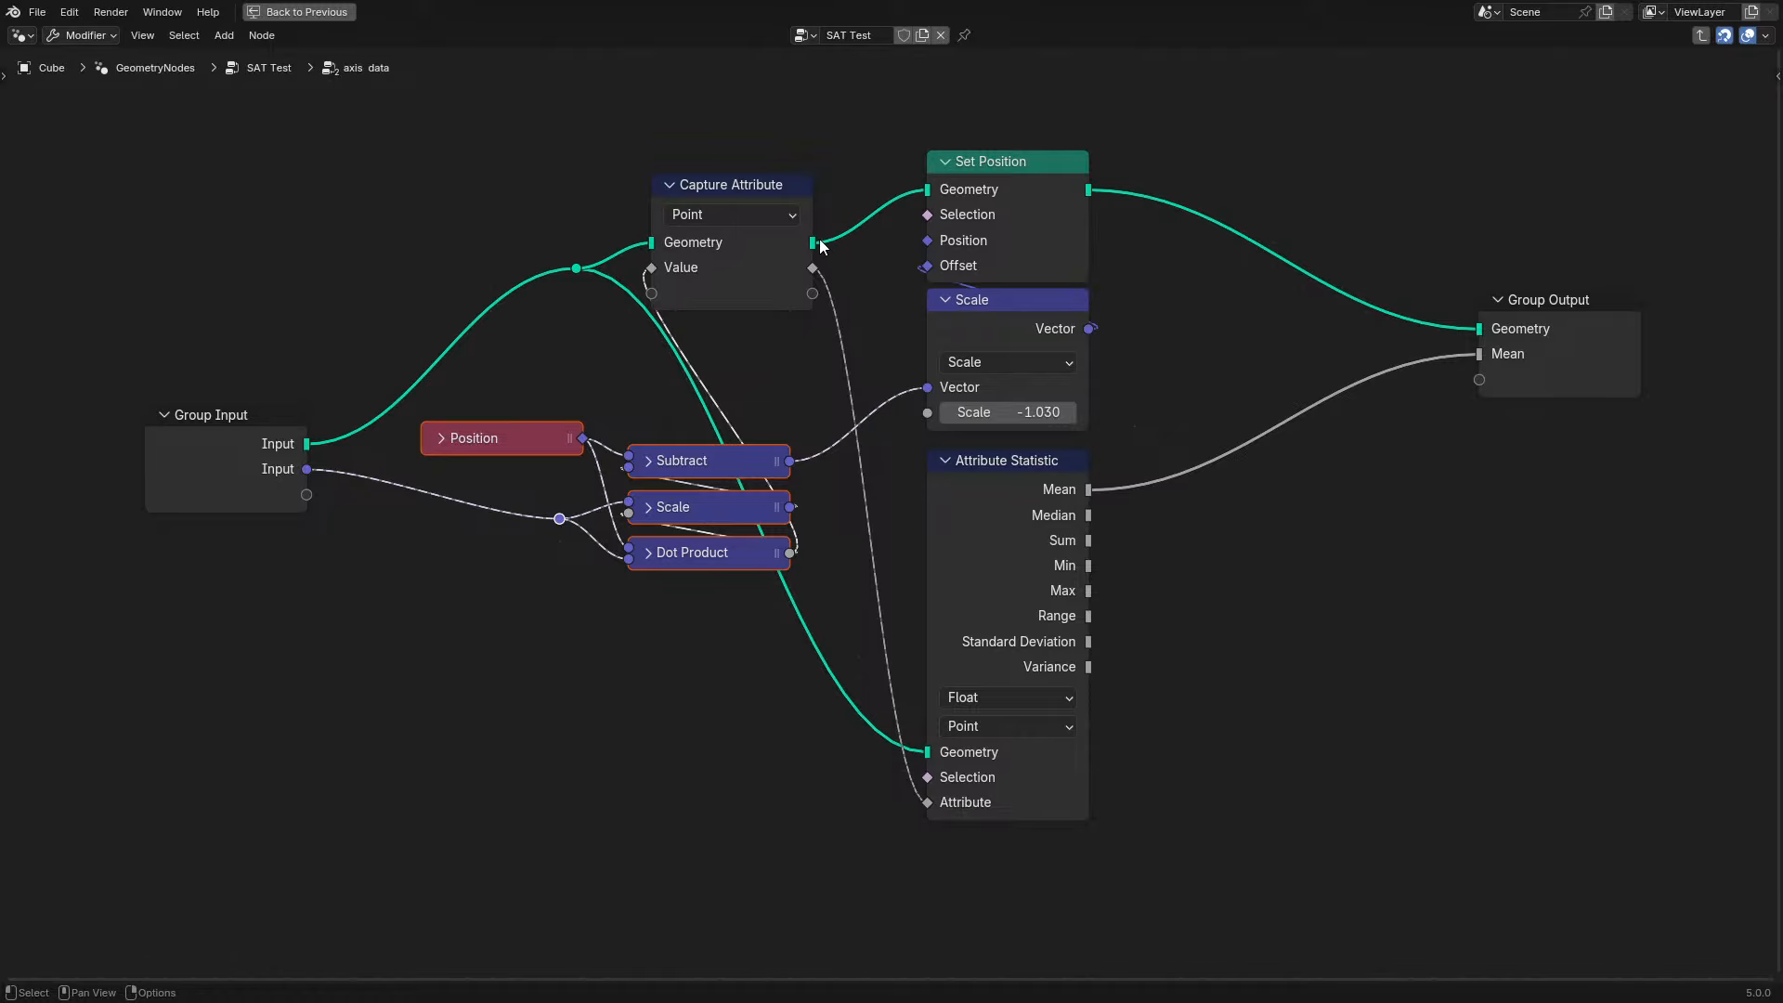
# Feed the captured geometry into Attribute Statistic, expose the captured Value as a group output, and clear the overlapping SAT Axis node in SAT Test
pyautogui.moveTo(814, 242); pyautogui.dragTo(928, 752)
pyautogui.moveTo(812, 268); pyautogui.dragTo(1482, 381)
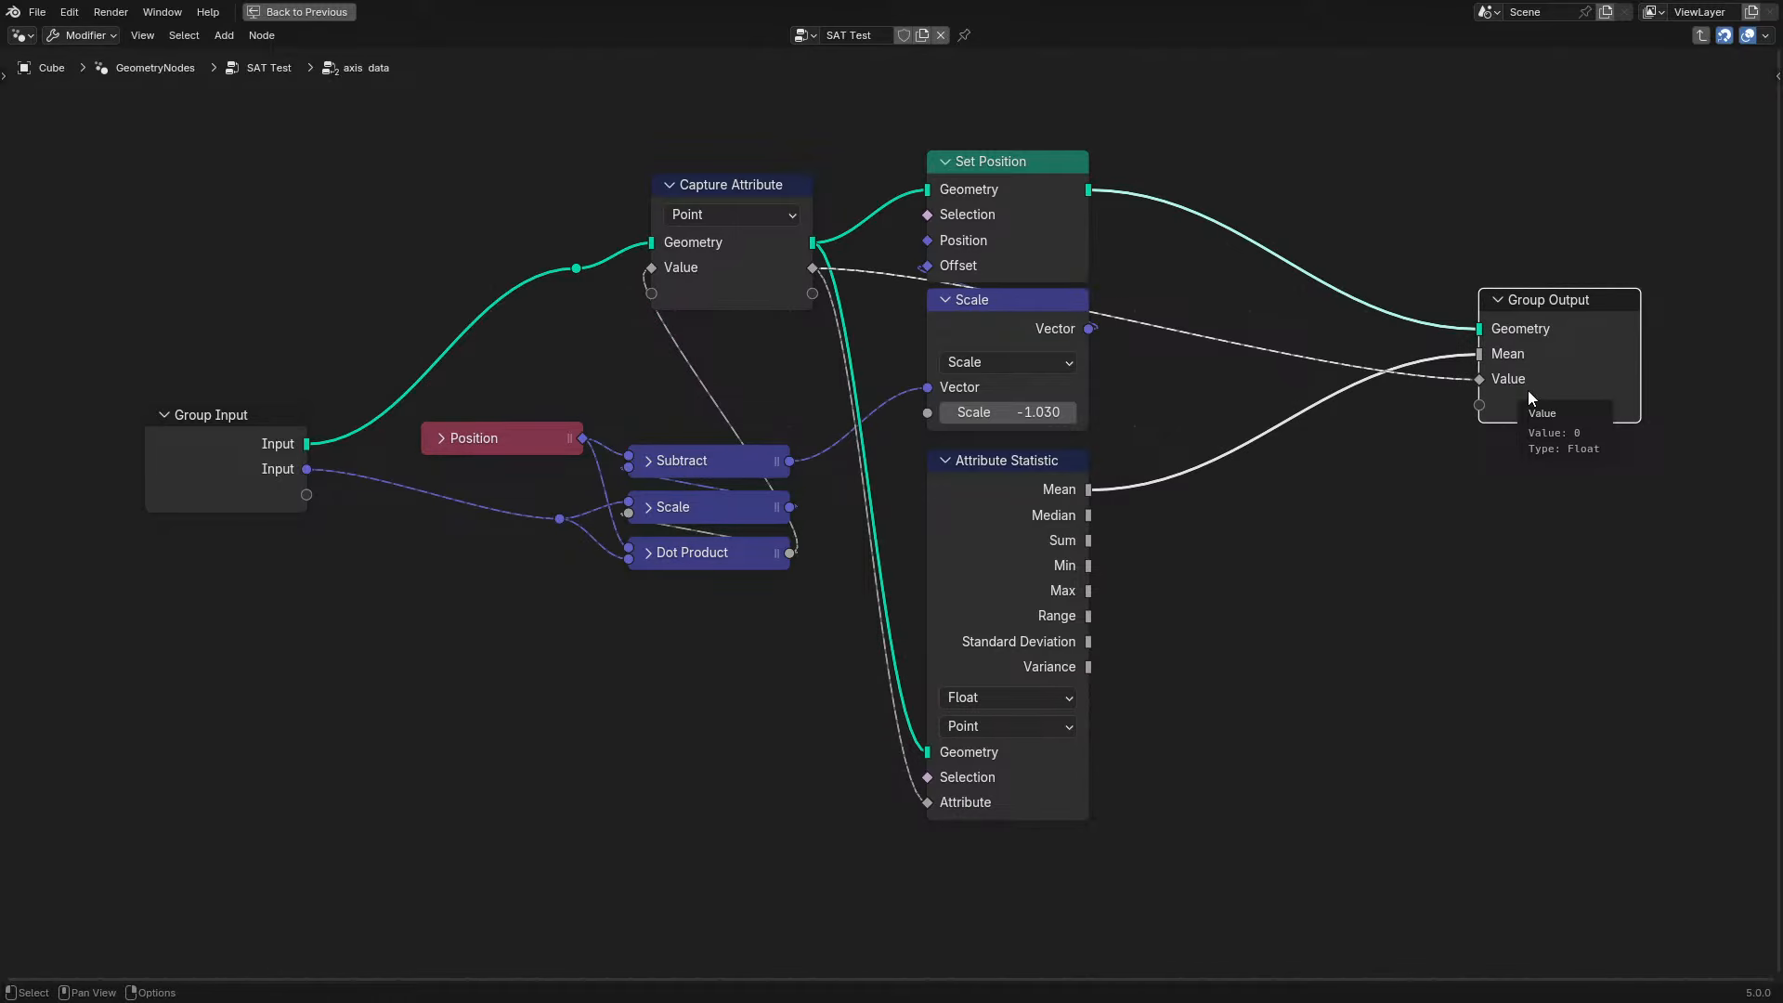
pyautogui.press('Tab')
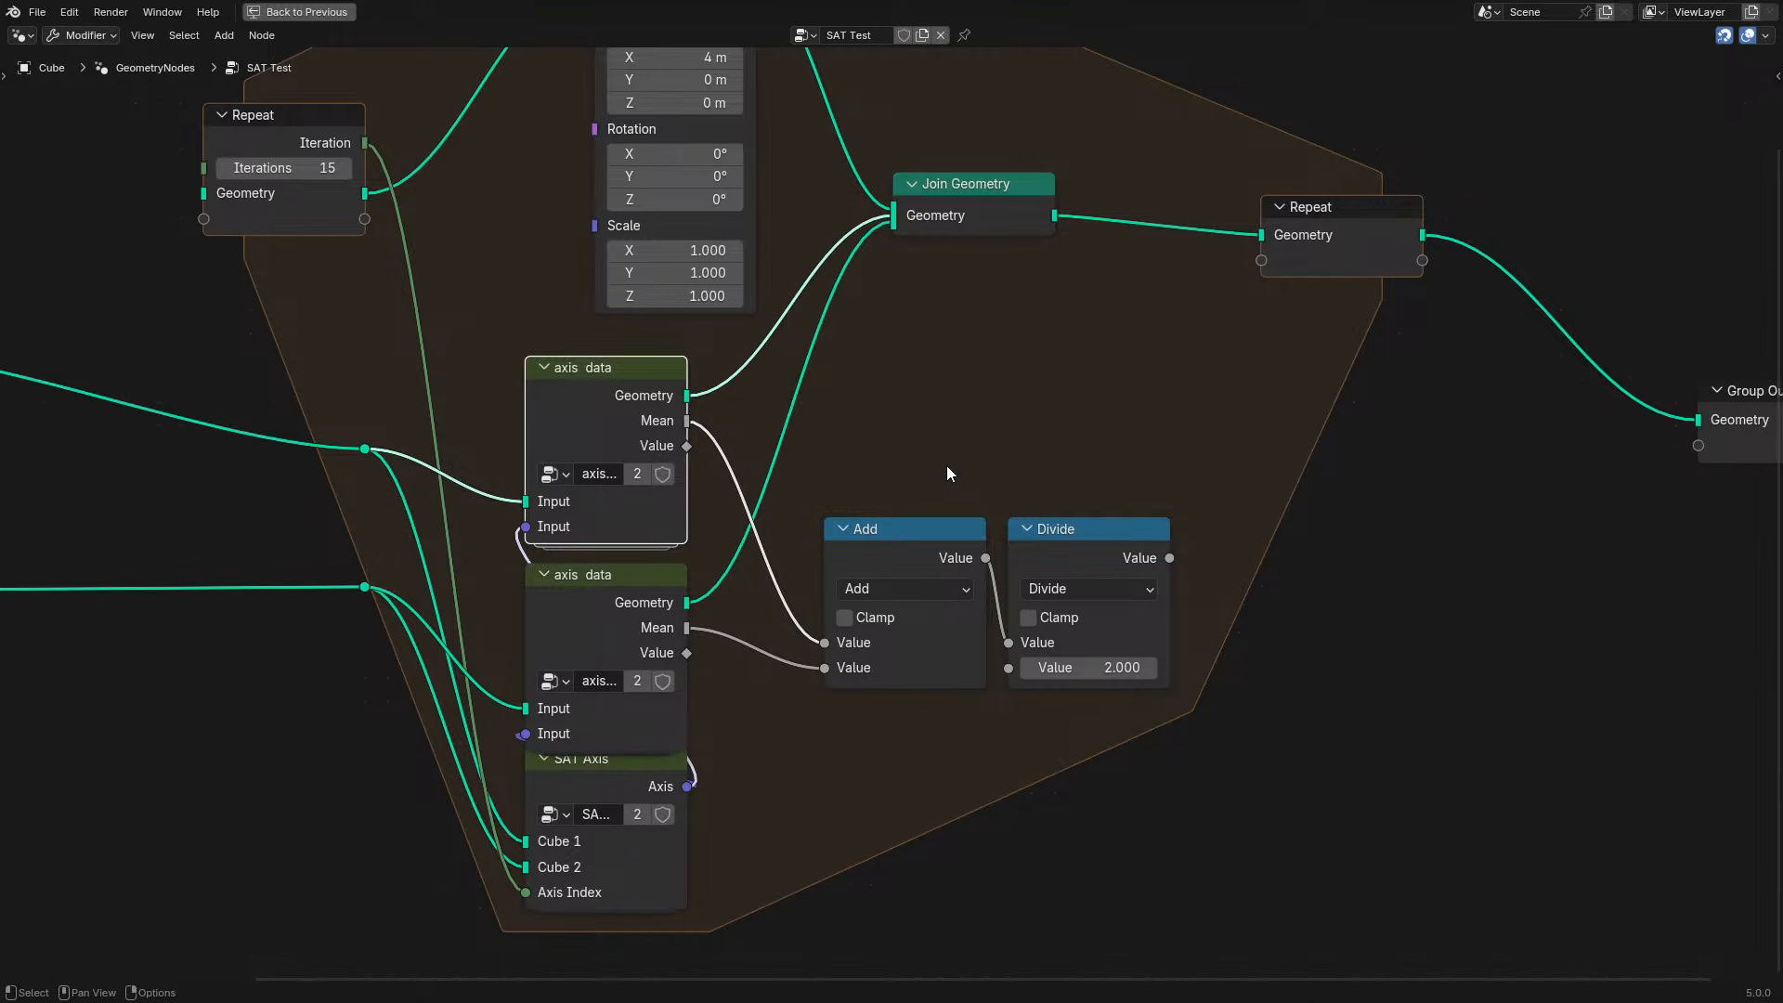
pyautogui.moveTo(641, 782); pyautogui.dragTo(643, 804)
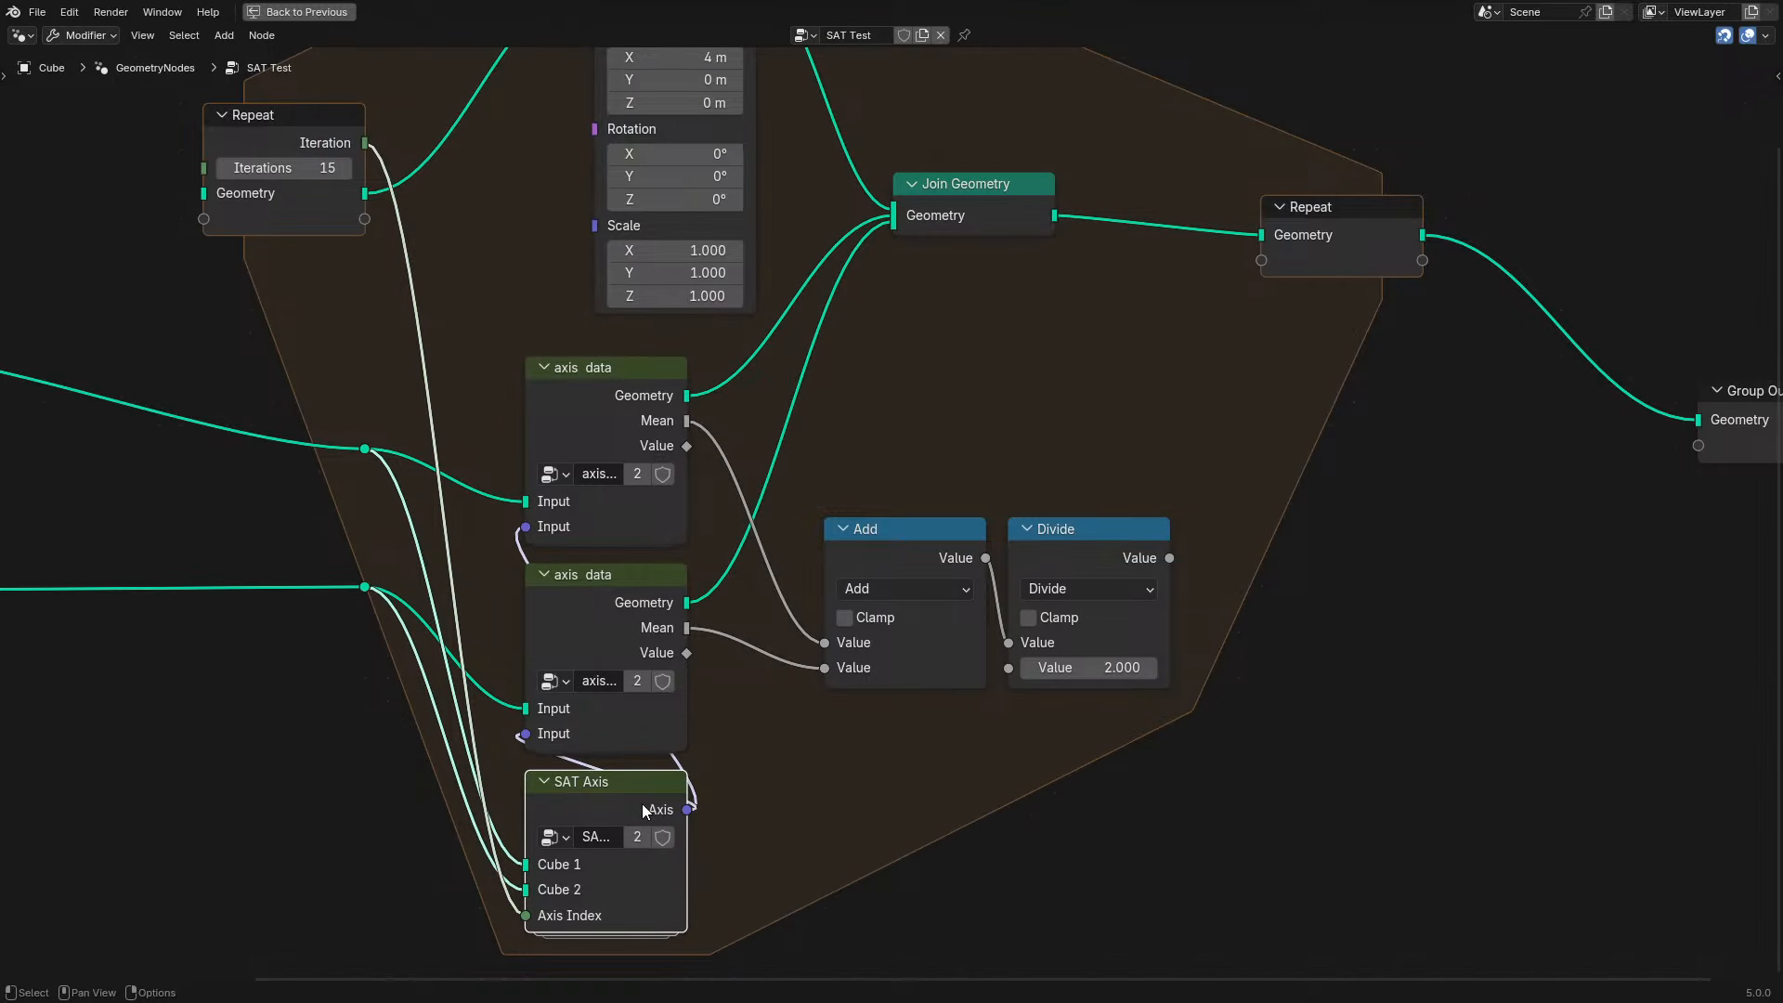
pyautogui.click(604, 607)
pyautogui.press('Tab')
pyautogui.click(994, 526)
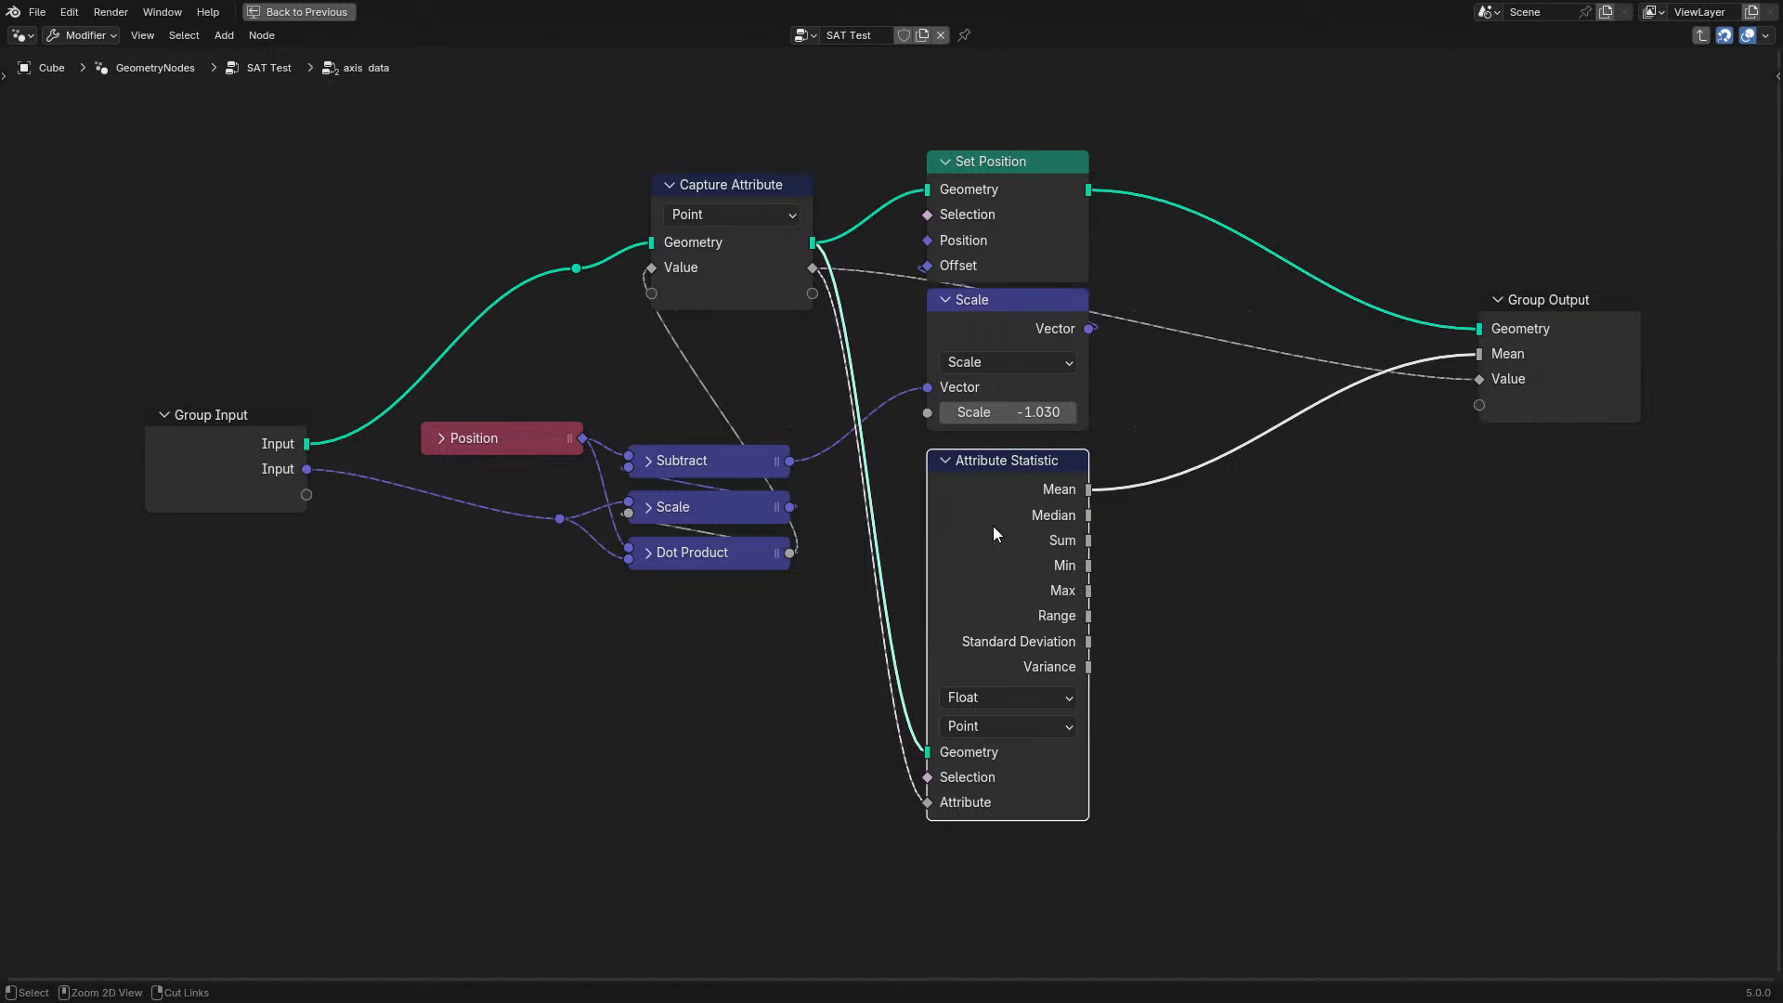
pyautogui.press('Tab')
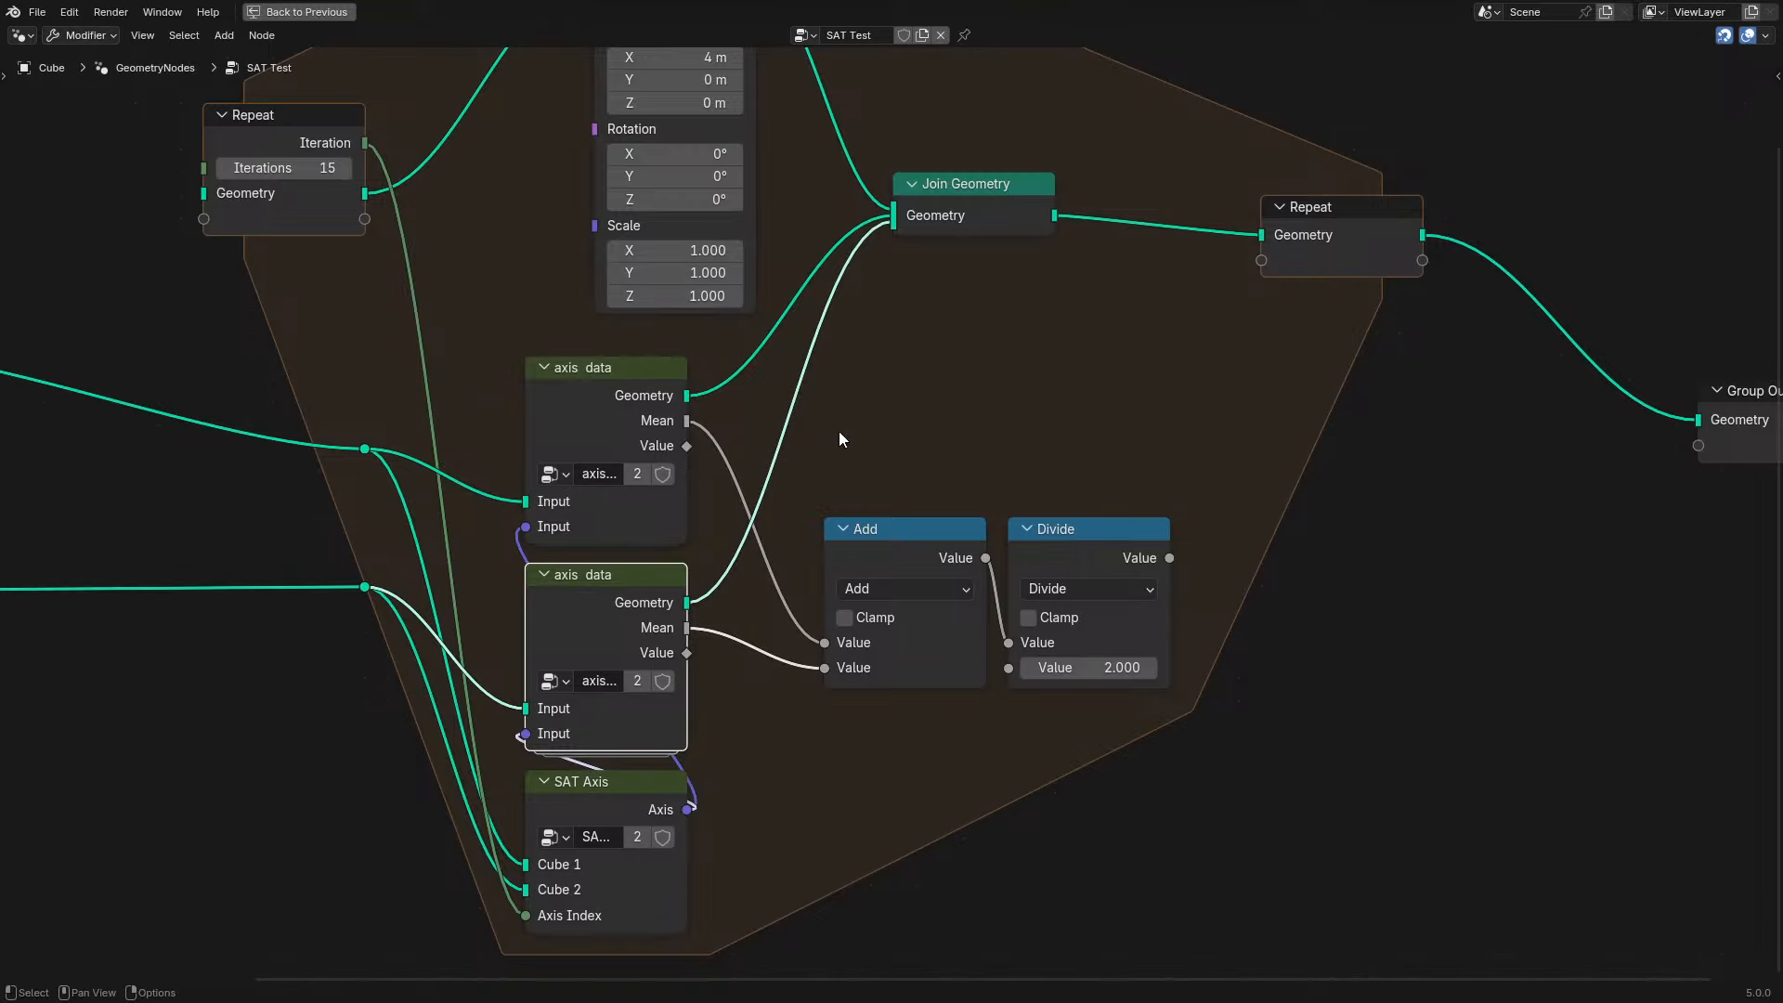
# Delete the Add, Divide and lower axis data nodes, and move SAT Axis up beneath the remaining axis data node
pyautogui.moveTo(838, 432); pyautogui.dragTo(1045, 595)
pyautogui.press('x')
pyautogui.click(588, 631)
pyautogui.press('x')
pyautogui.moveTo(581, 781); pyautogui.dragTo(583, 573)
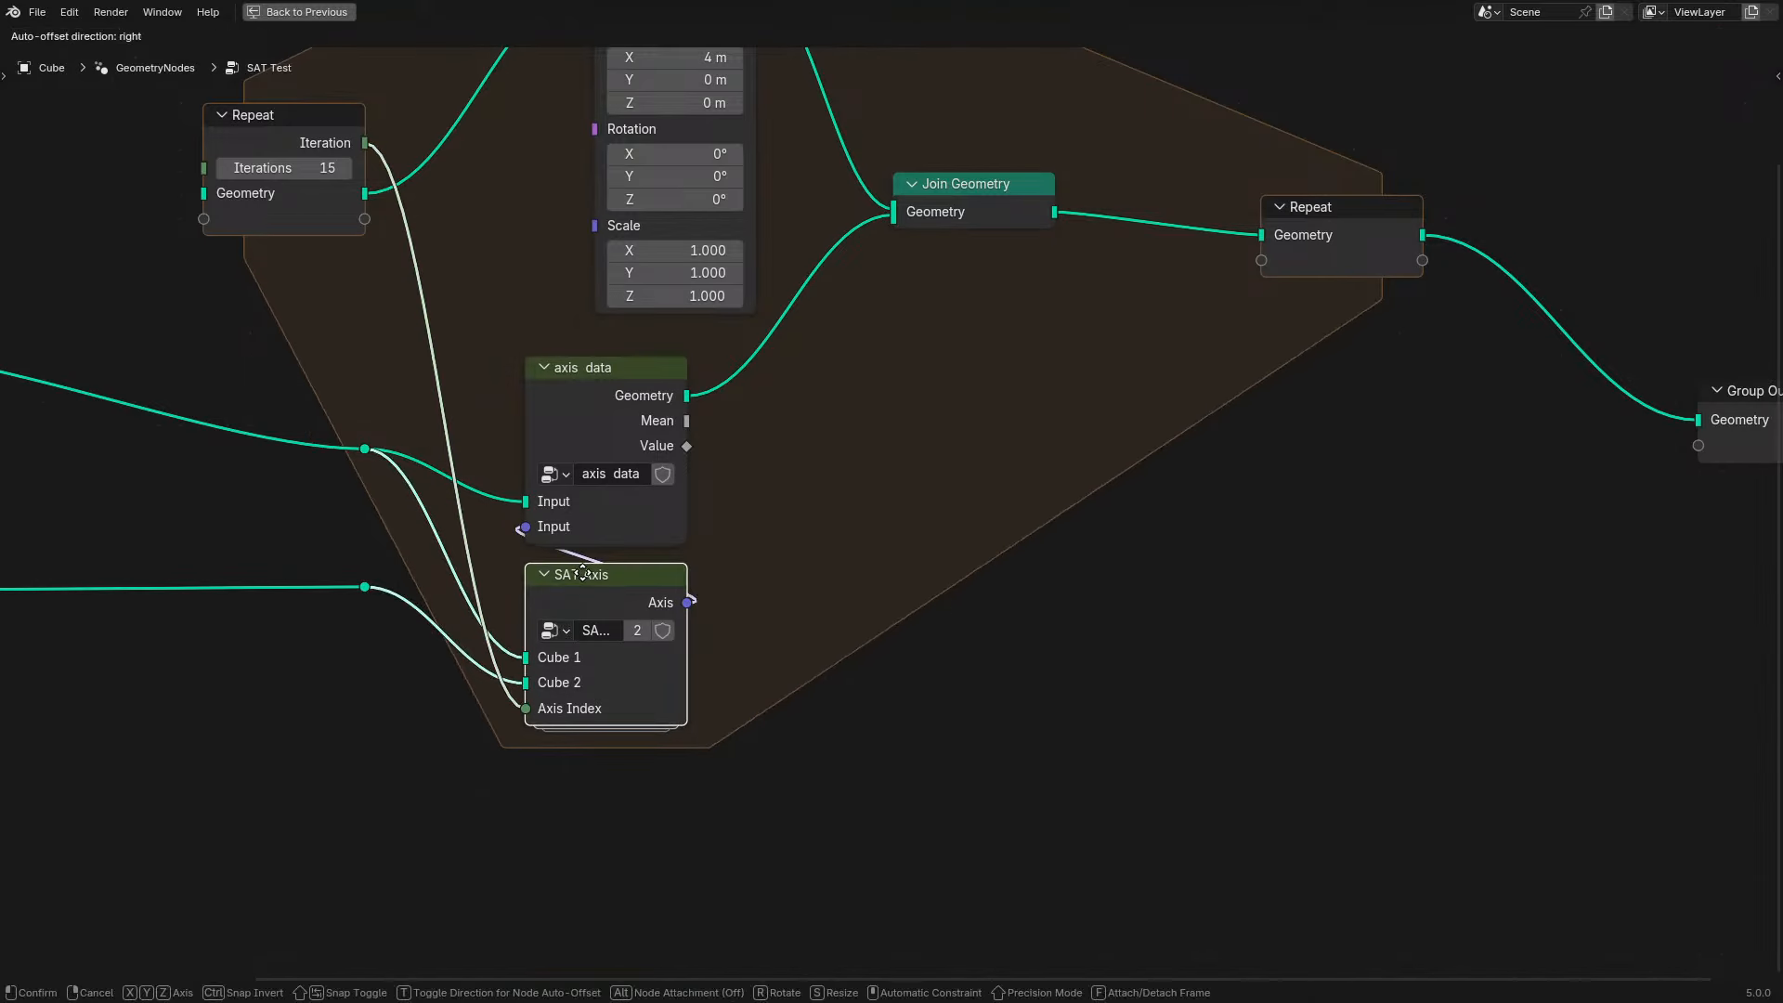
pyautogui.click(604, 449)
# Insert a Join Geometry node after Group Input and connect Object Info's Geometry to it as well
pyautogui.moveTo(467, 471); pyautogui.dragTo(903, 605, button='middle')
pyautogui.hotkey('shift', 'a')
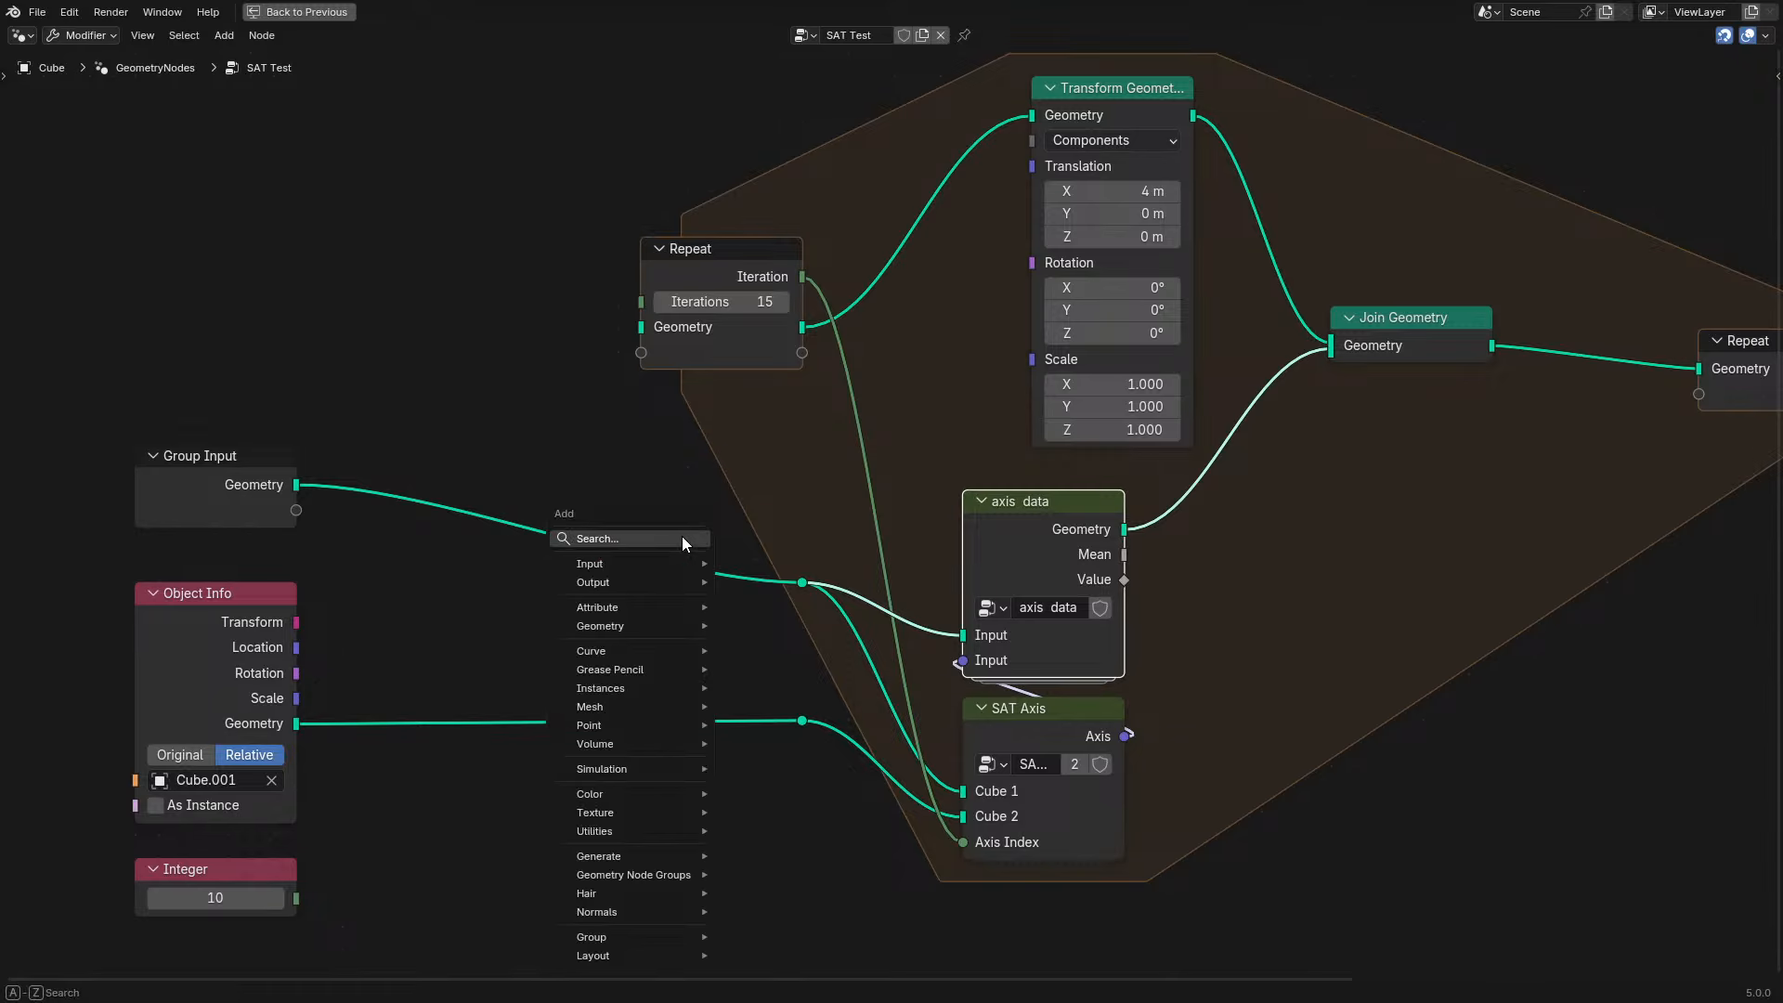
pyautogui.write('join')
pyautogui.press('Return')
pyautogui.click(543, 513)
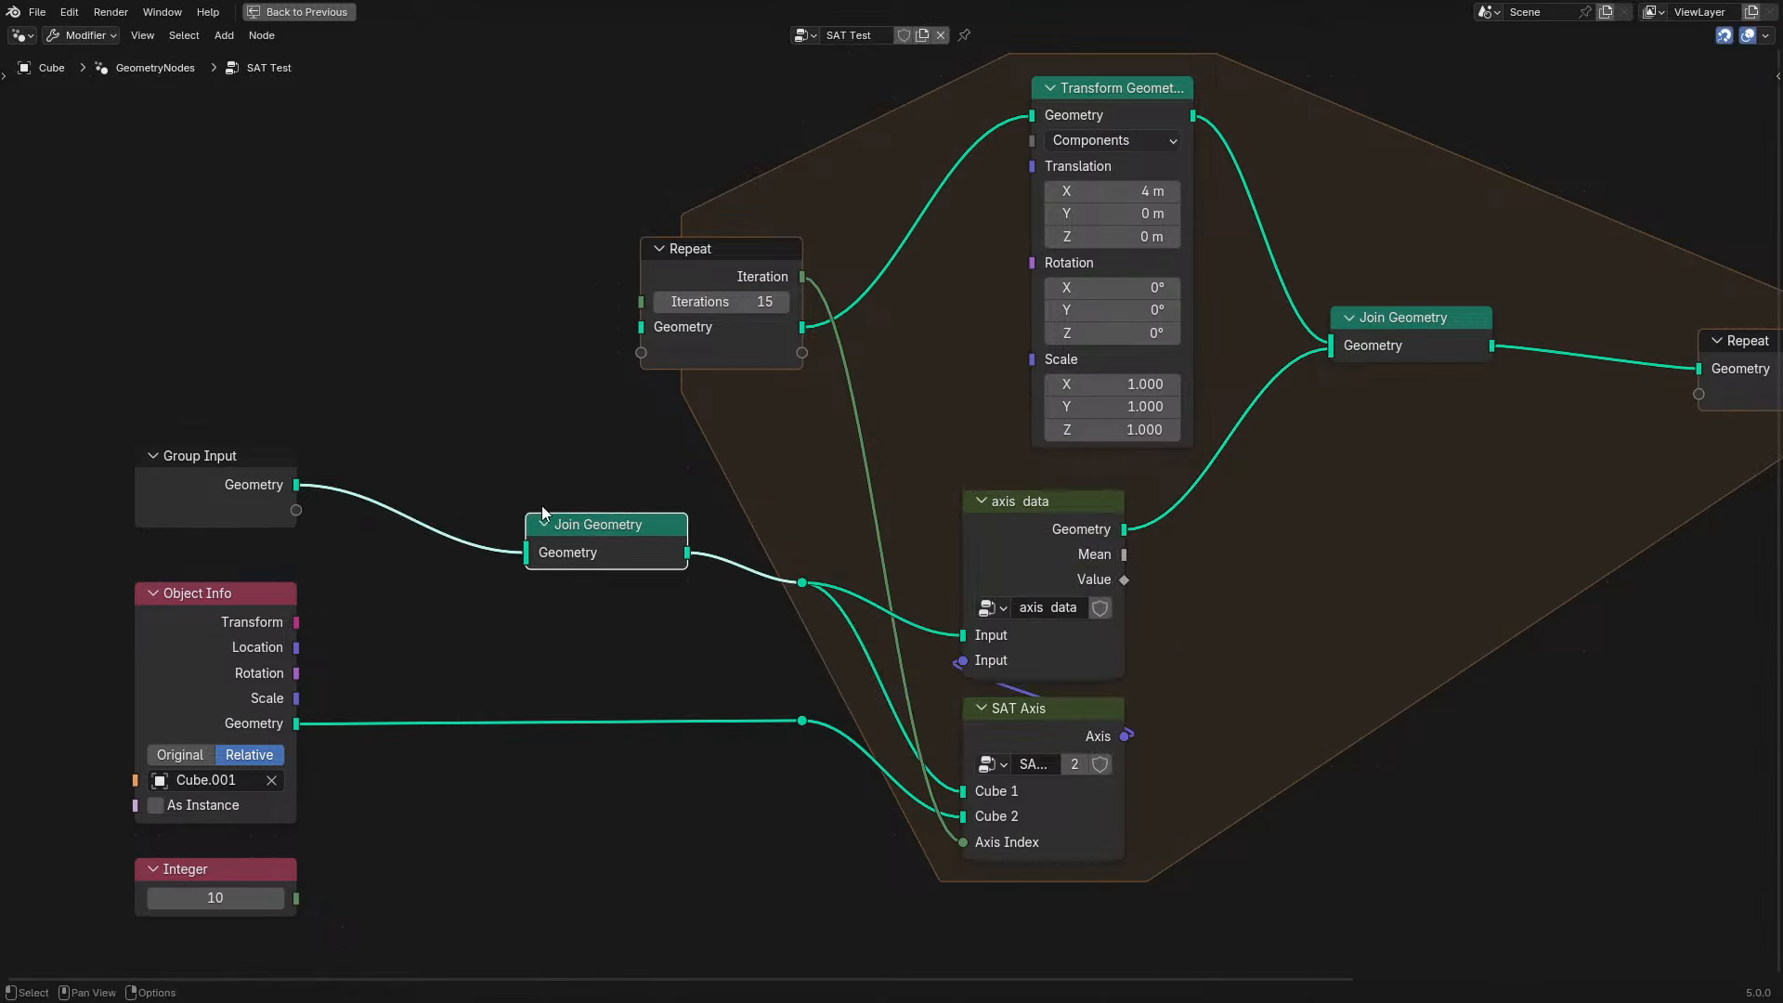
pyautogui.moveTo(296, 724); pyautogui.dragTo(527, 552)
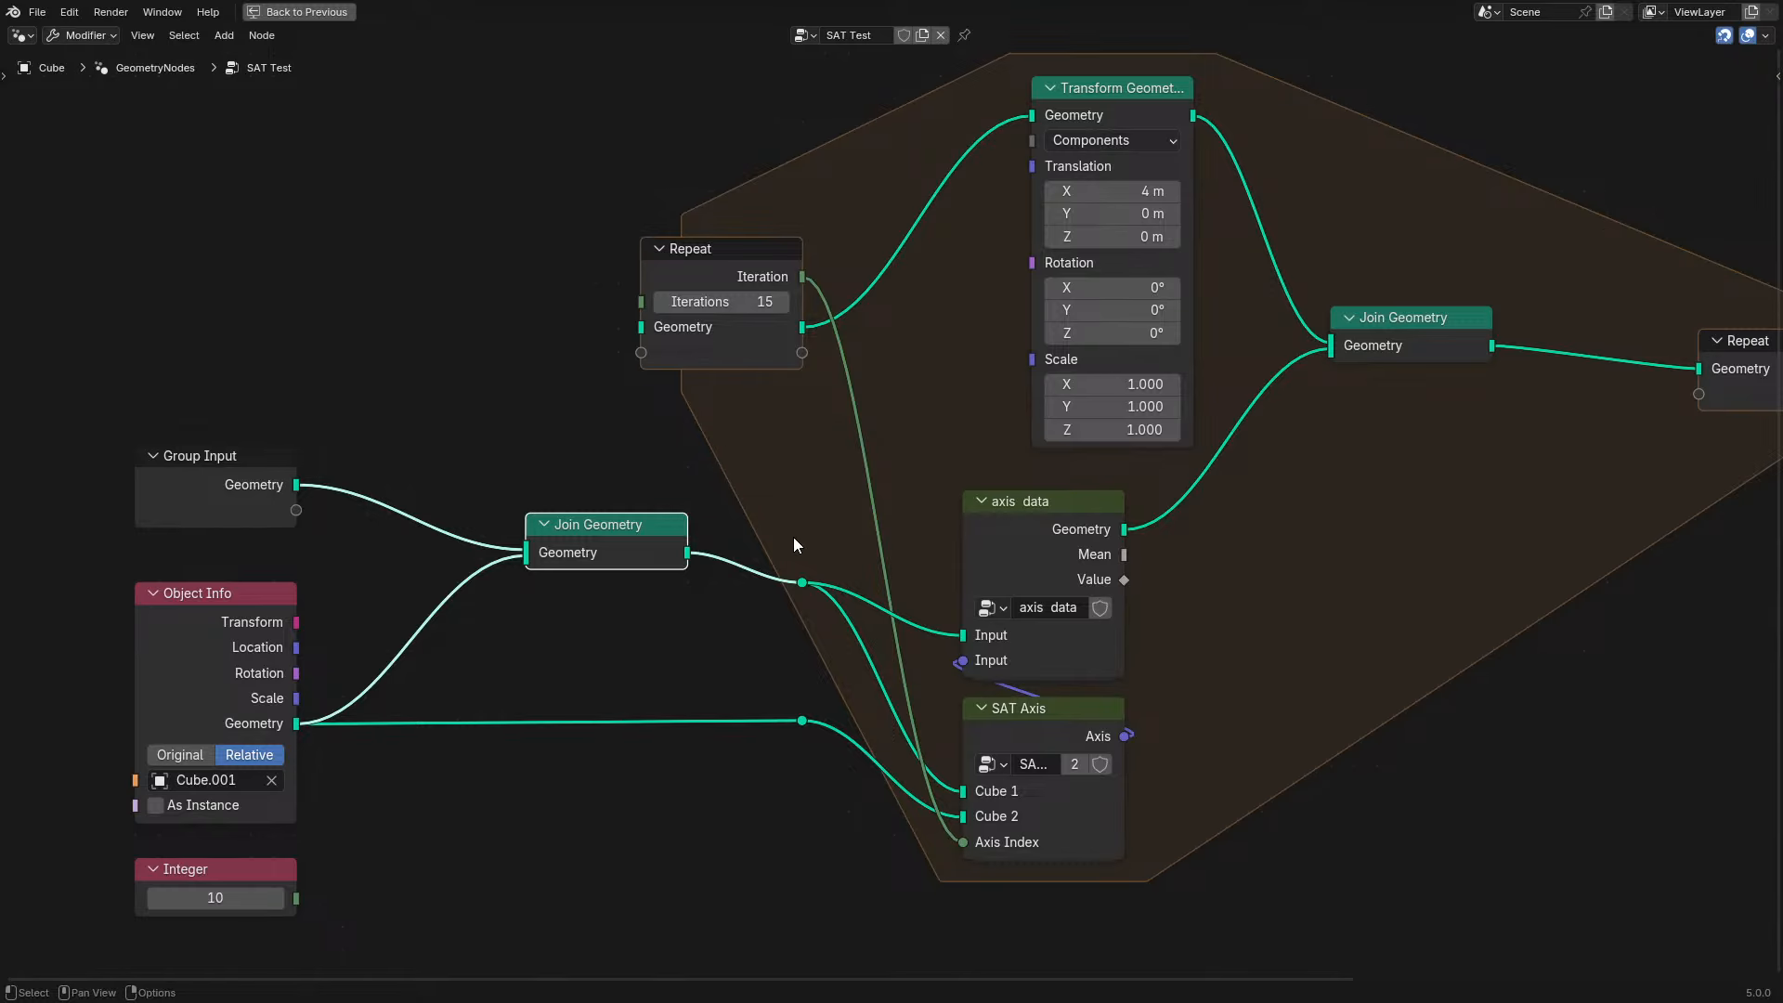
# Dissolve the two geometry reroutes, link Group Input's Geometry directly to SAT Axis's Cube 1, and place Join Geometry beside axis data
pyautogui.moveTo(793, 539); pyautogui.dragTo(821, 614)
pyautogui.hotkey('ctrl', 'x')
pyautogui.moveTo(298, 485); pyautogui.dragTo(1040, 796)
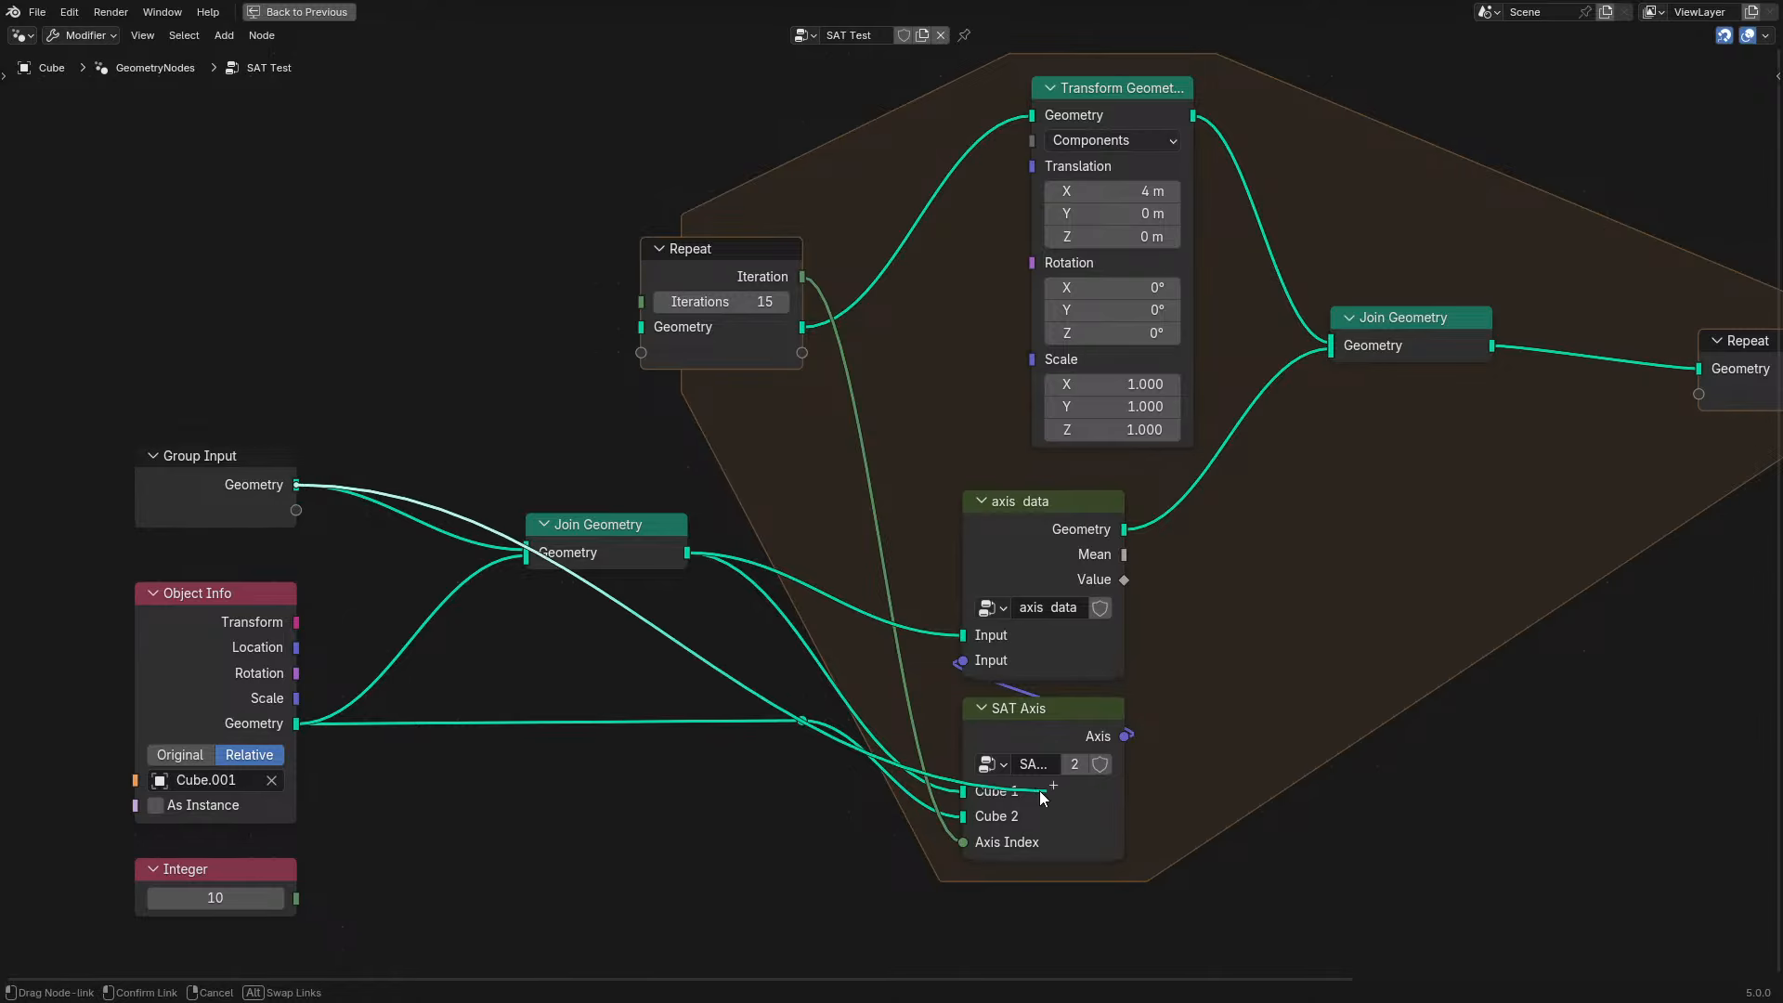
pyautogui.moveTo(626, 551)
pyautogui.mouseDown()
pyautogui.moveTo(762, 620)
pyautogui.moveTo(843, 628)
pyautogui.mouseUp()
# Add a reroute for the Group Input links beside Join Geometry, and dissolve the extra reroute on the Object Info link
pyautogui.keyDown('shift'); pyautogui.moveTo(673, 543); pyautogui.dragTo(673, 708, button='right'); pyautogui.keyUp('shift')
pyautogui.press('g')
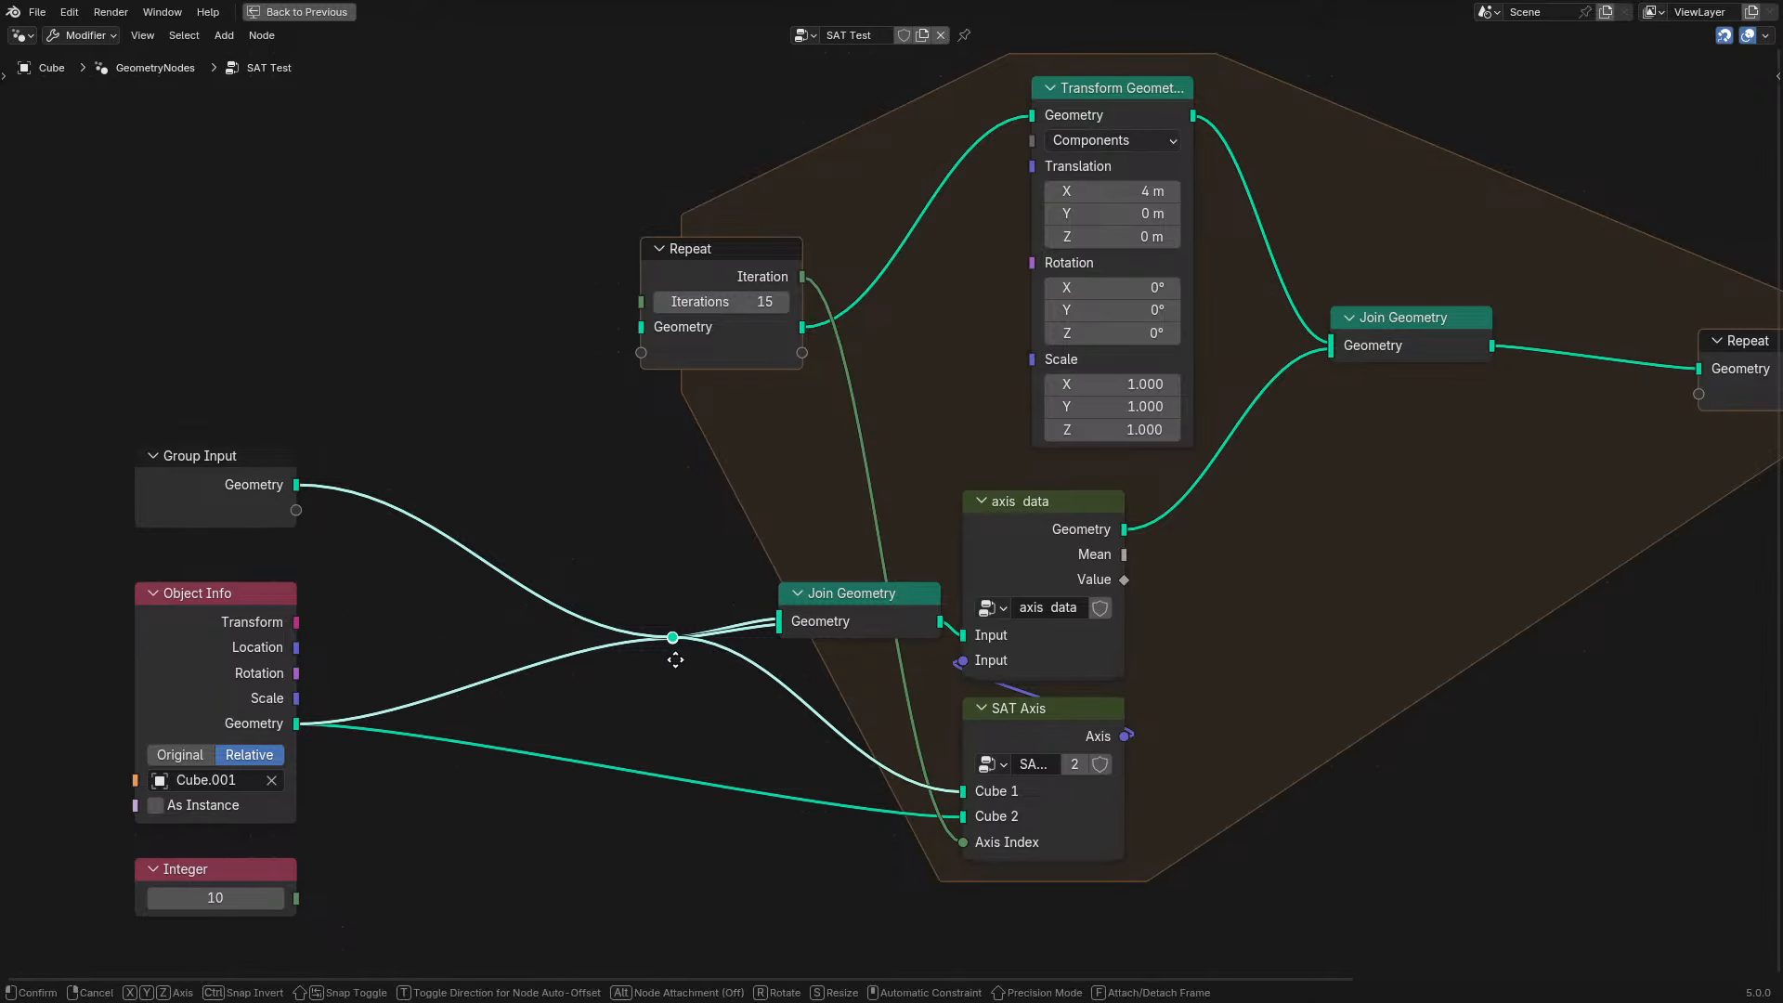
pyautogui.click(716, 685)
pyautogui.moveTo(712, 654); pyautogui.dragTo(708, 686)
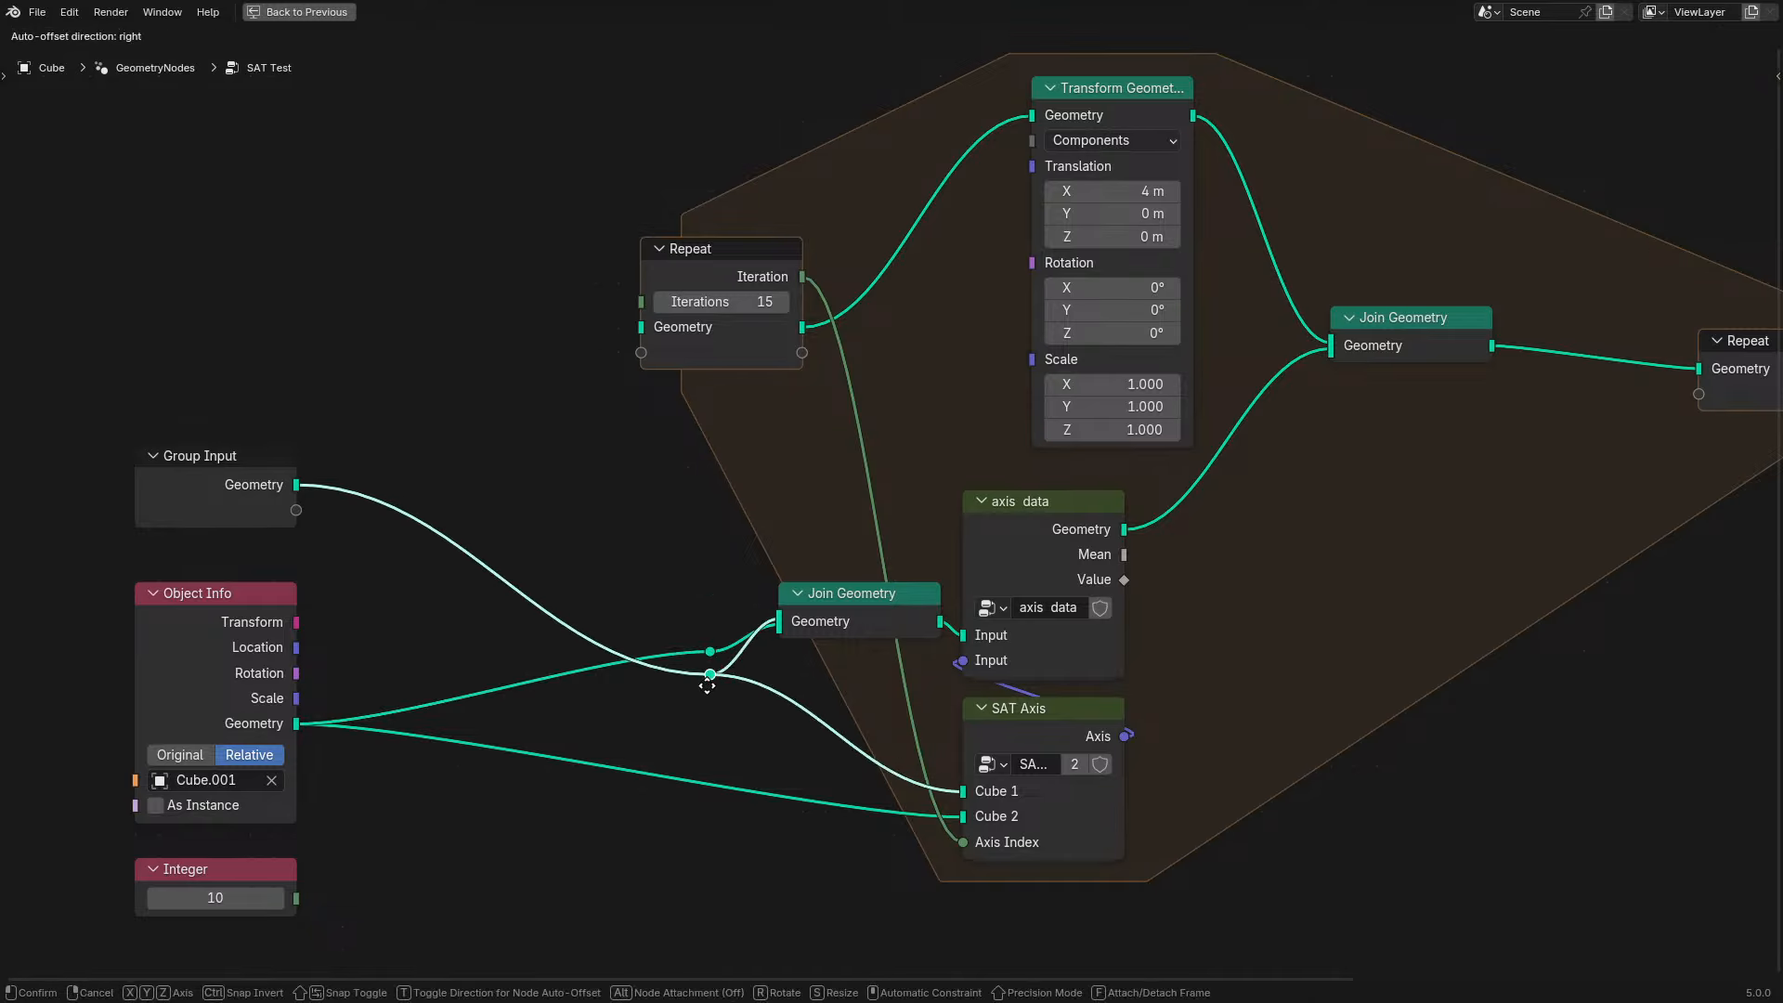
pyautogui.click(707, 685)
pyautogui.click(712, 652)
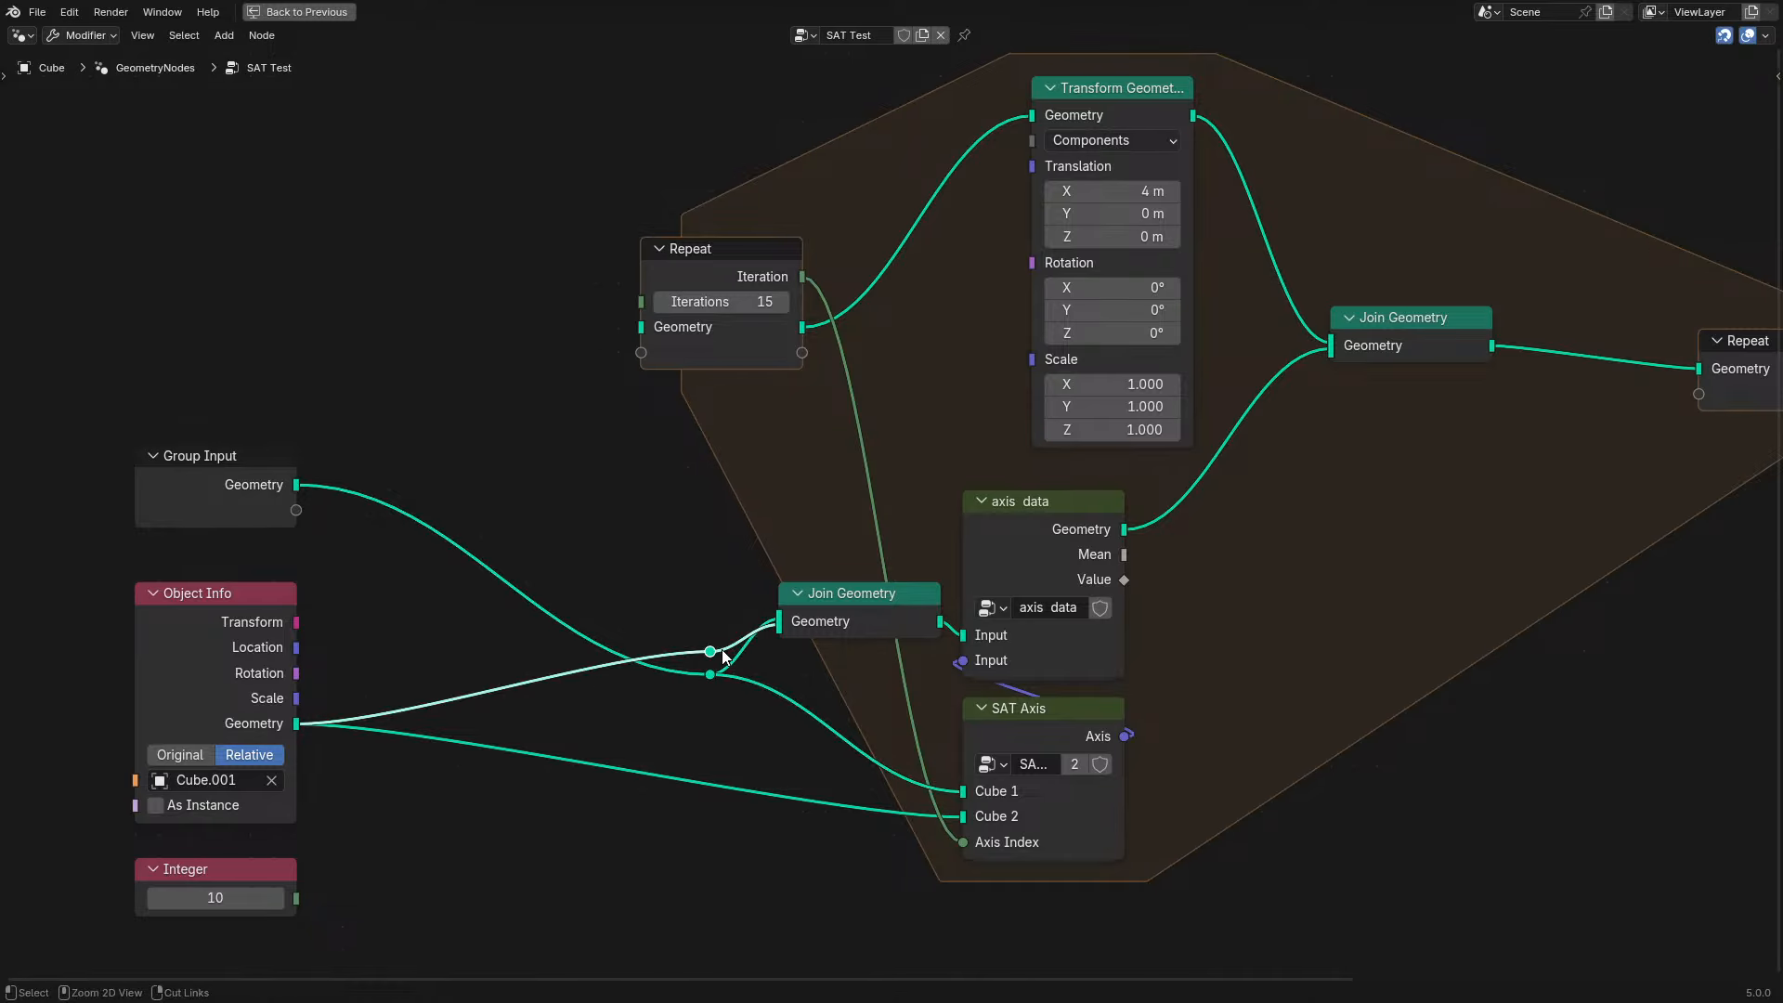
pyautogui.hotkey('ctrl', 'x')
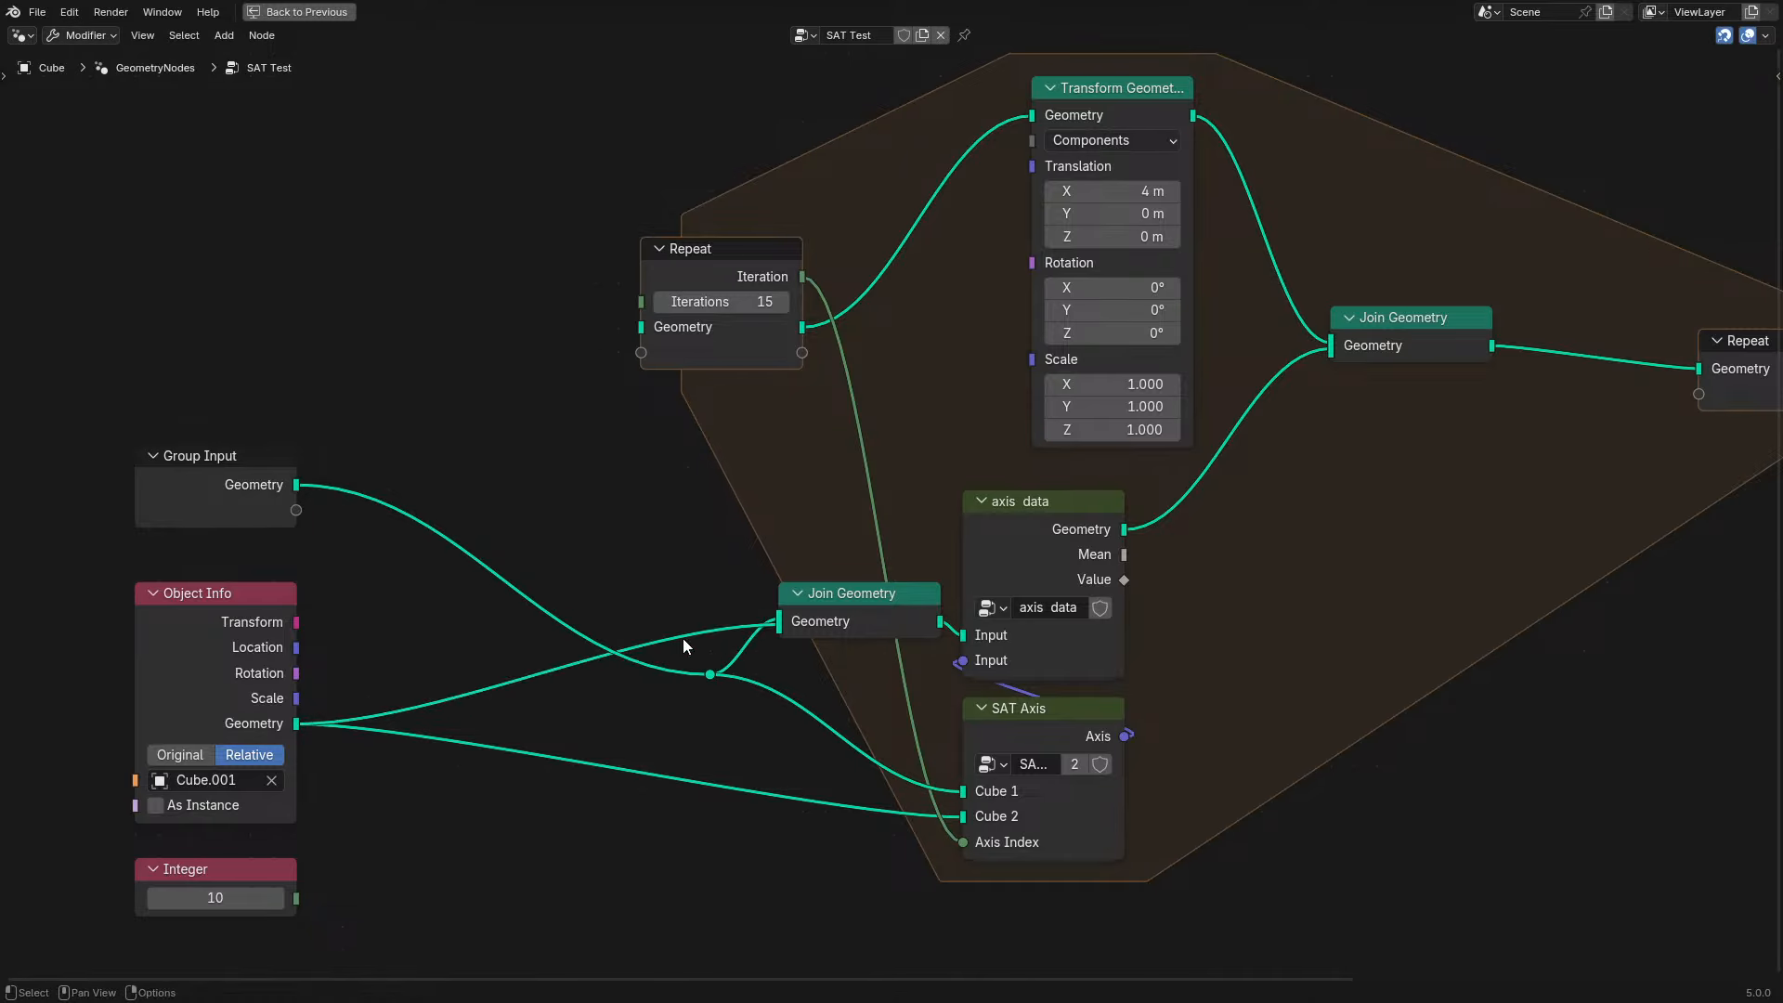
pyautogui.moveTo(684, 655); pyautogui.dragTo(718, 721)
pyautogui.press('g')
pyautogui.click(730, 652)
pyautogui.press('g')
pyautogui.click(733, 649)
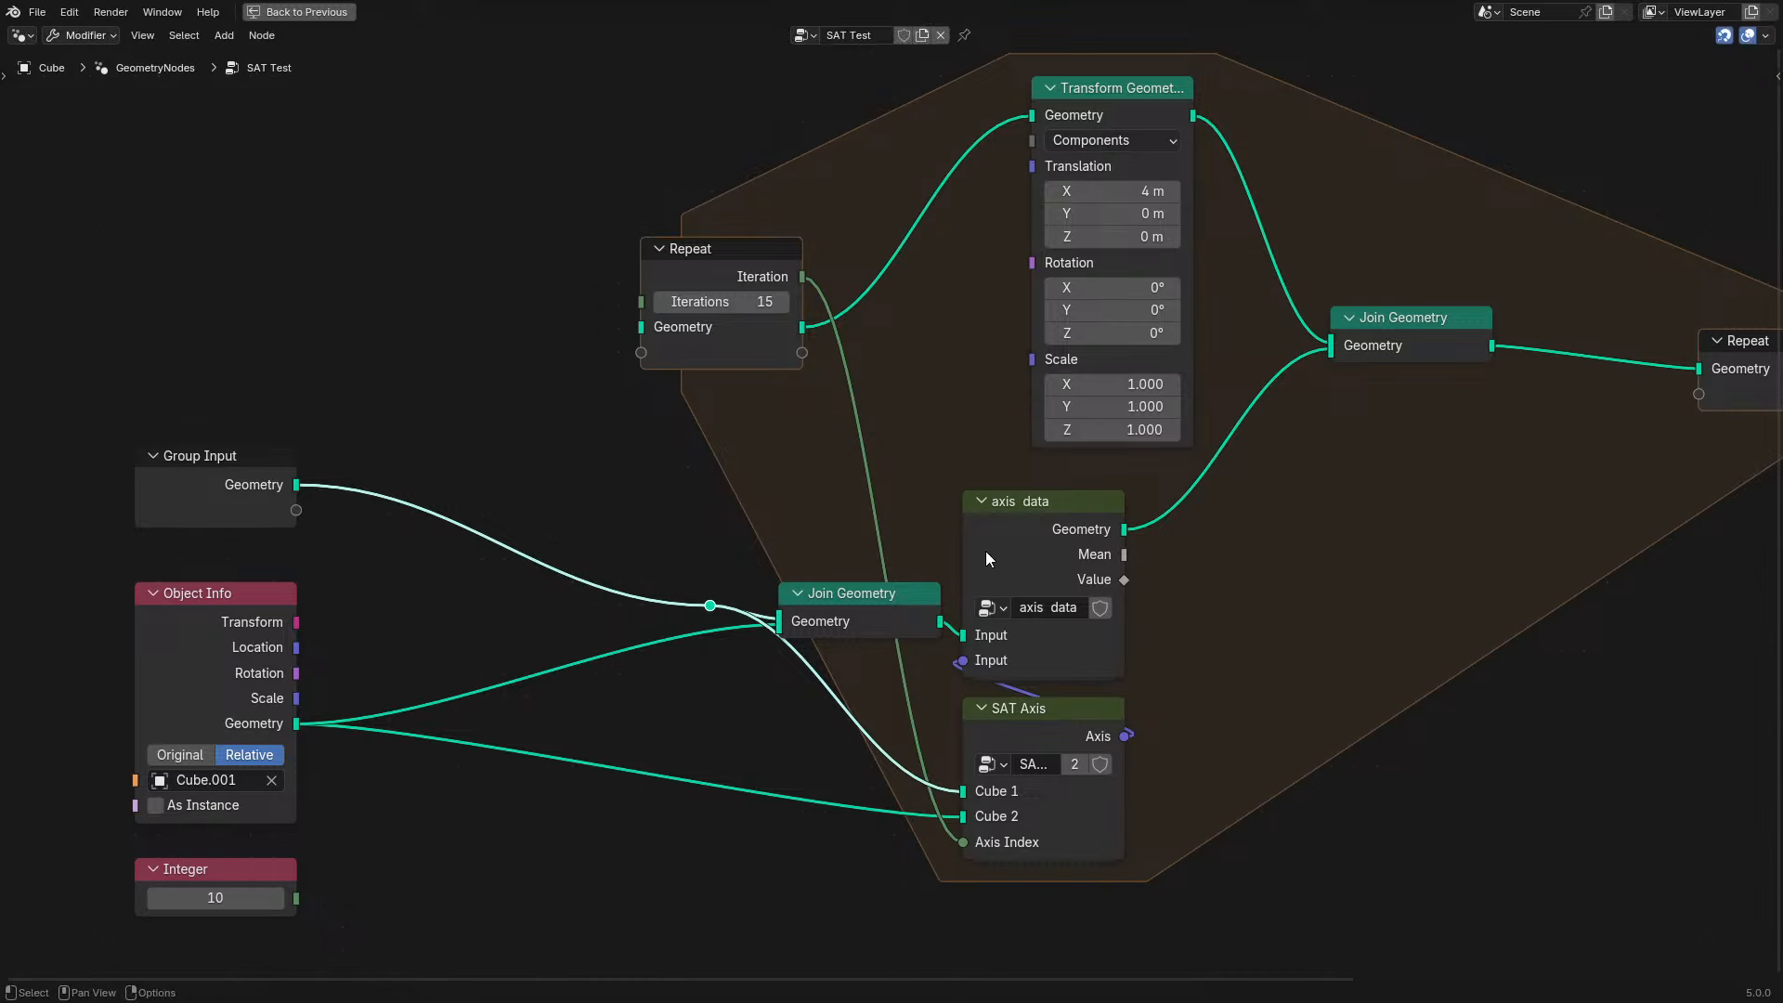
# Dissolve the reroute on the geometry link inside the axis data group, and return to the SAT Test tree
pyautogui.click(1075, 516)
pyautogui.press('Tab')
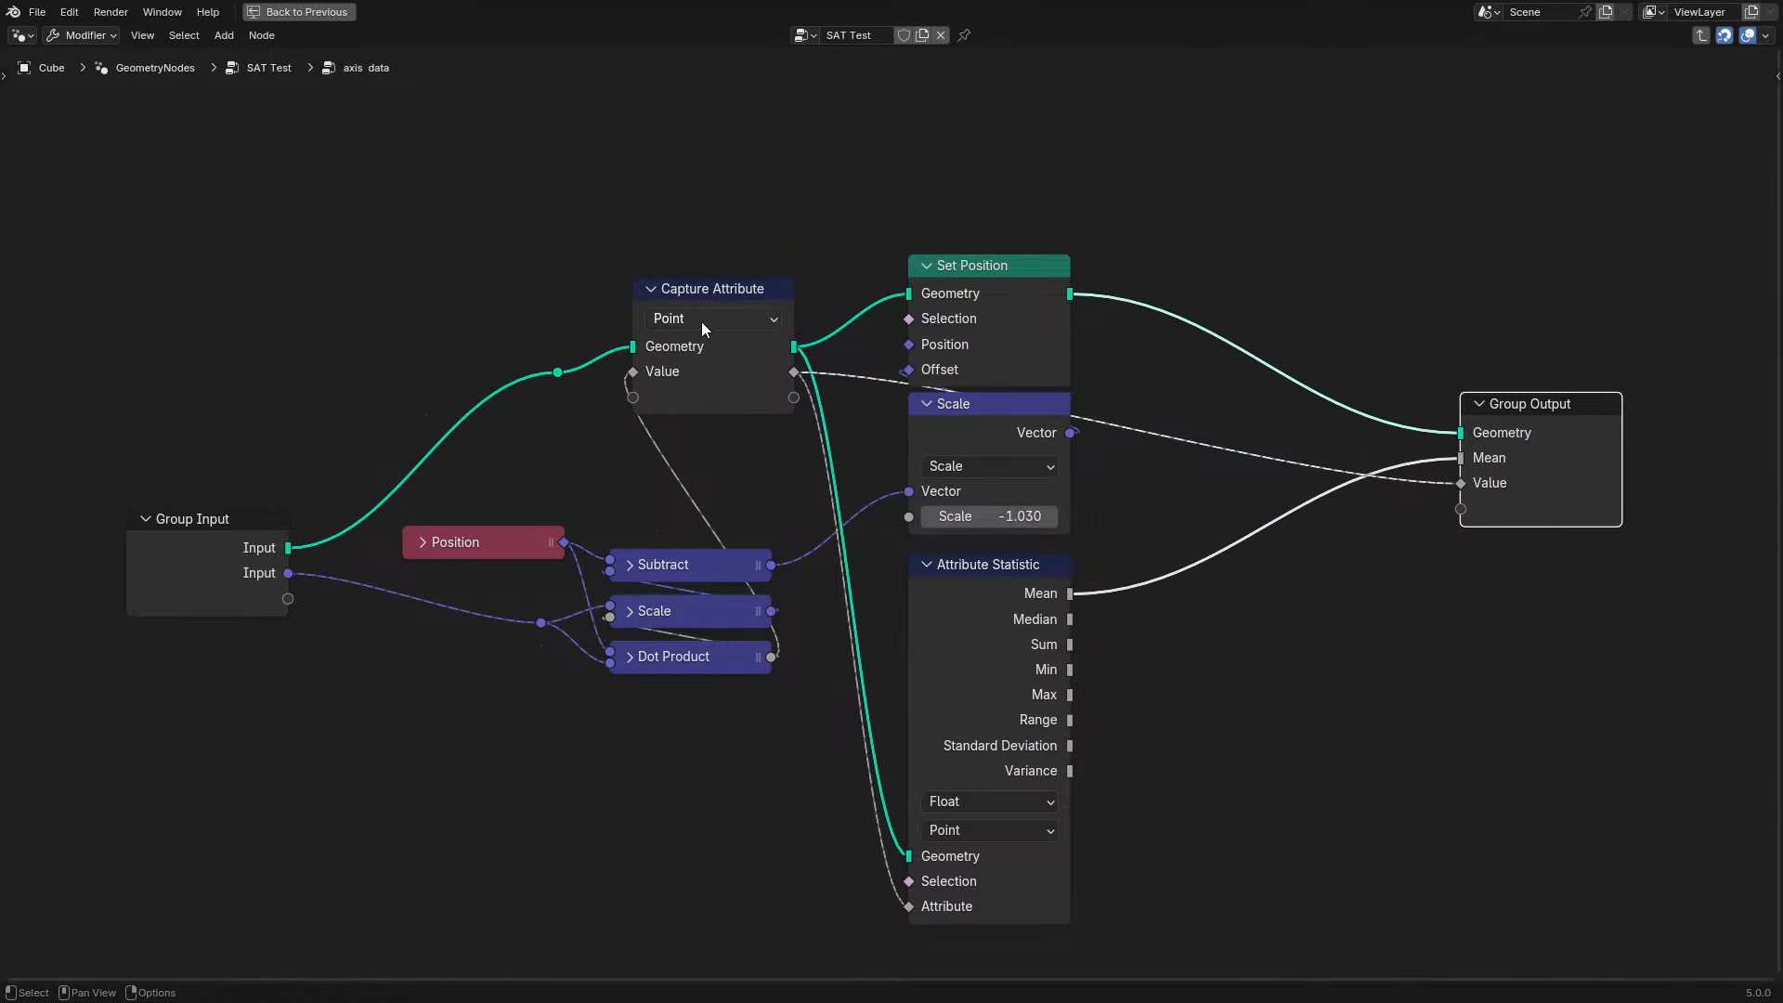
pyautogui.click(558, 373)
pyautogui.hotkey('ctrl', 'x')
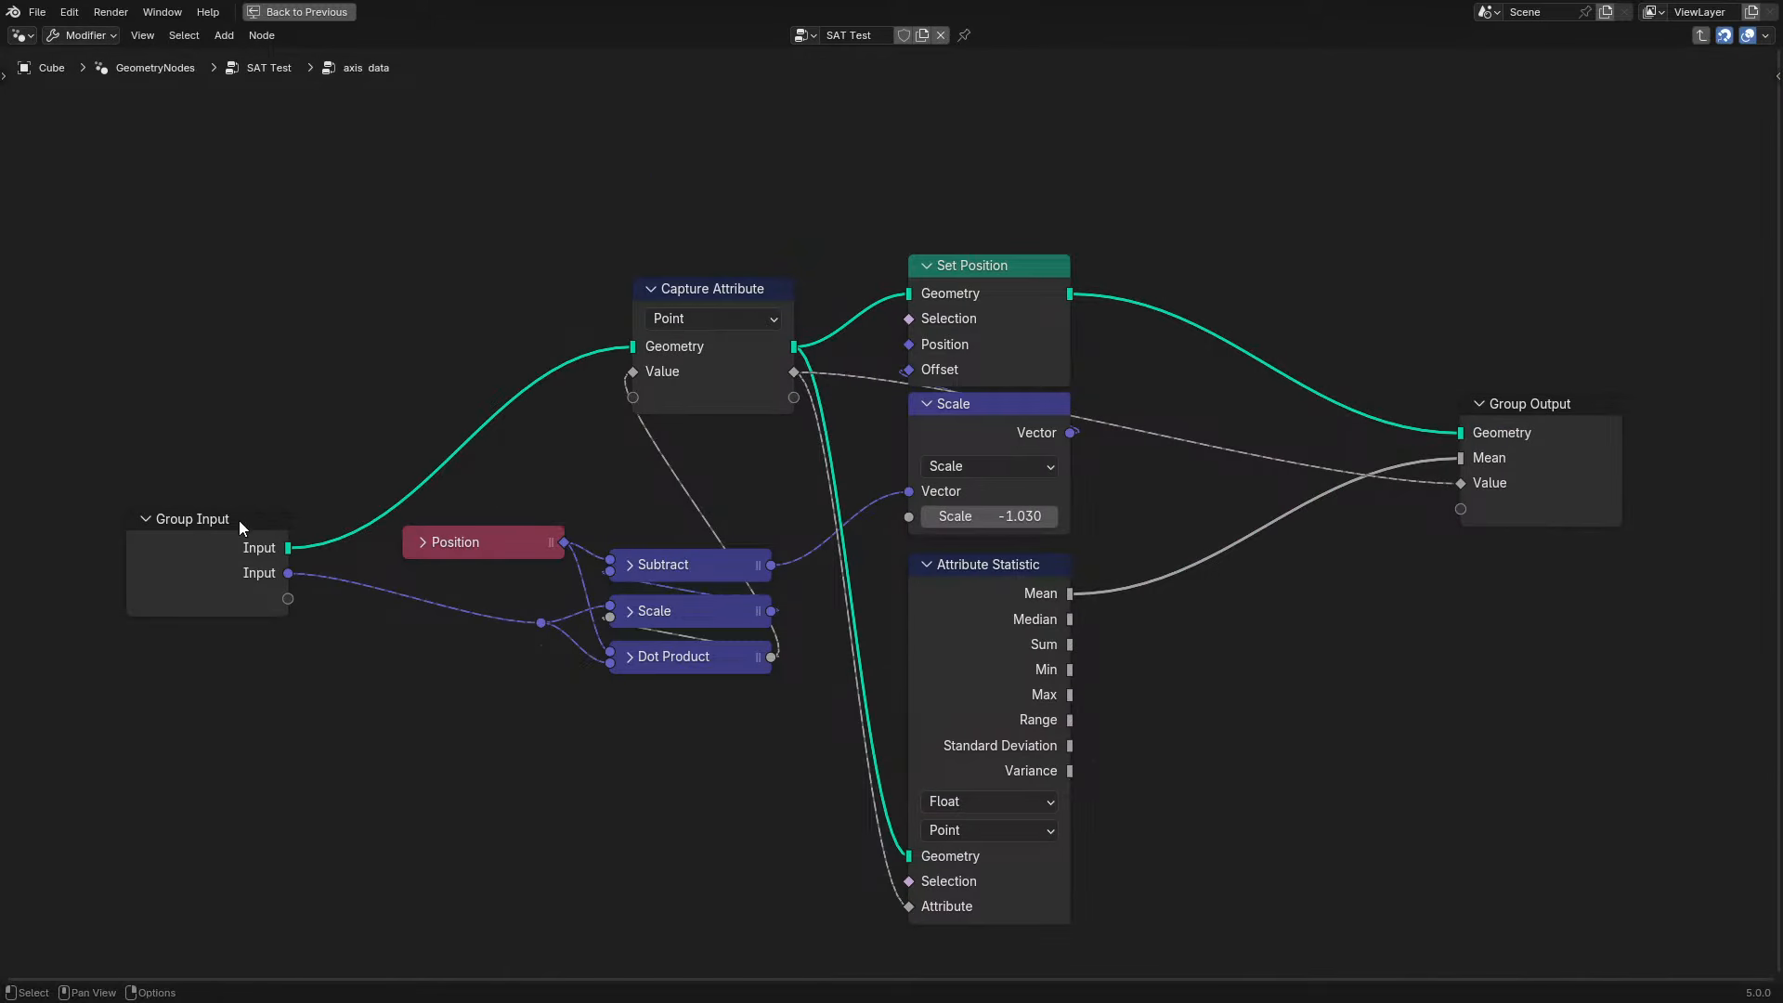
pyautogui.press('Tab')
# Insert a Boolean Store Named Attribute node on the Geometry link after Group Input
pyautogui.press('q')
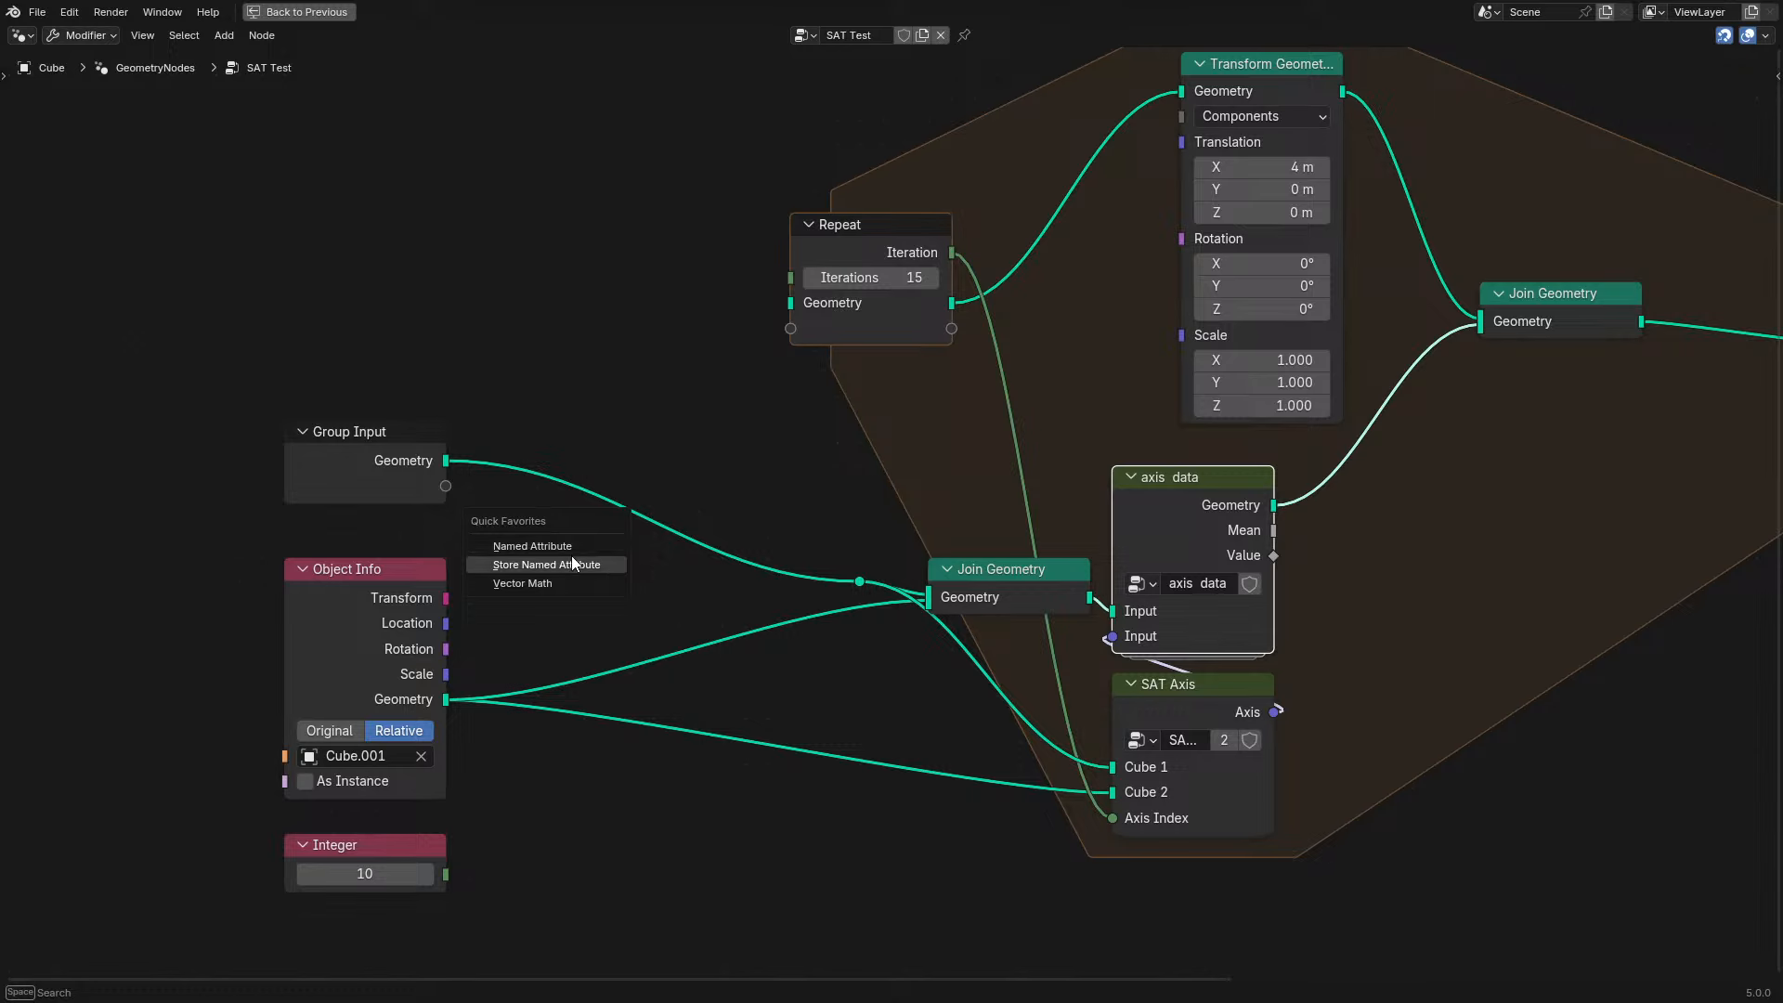
pyautogui.click(571, 563)
pyautogui.click(612, 446)
pyautogui.click(611, 439)
pyautogui.click(609, 546)
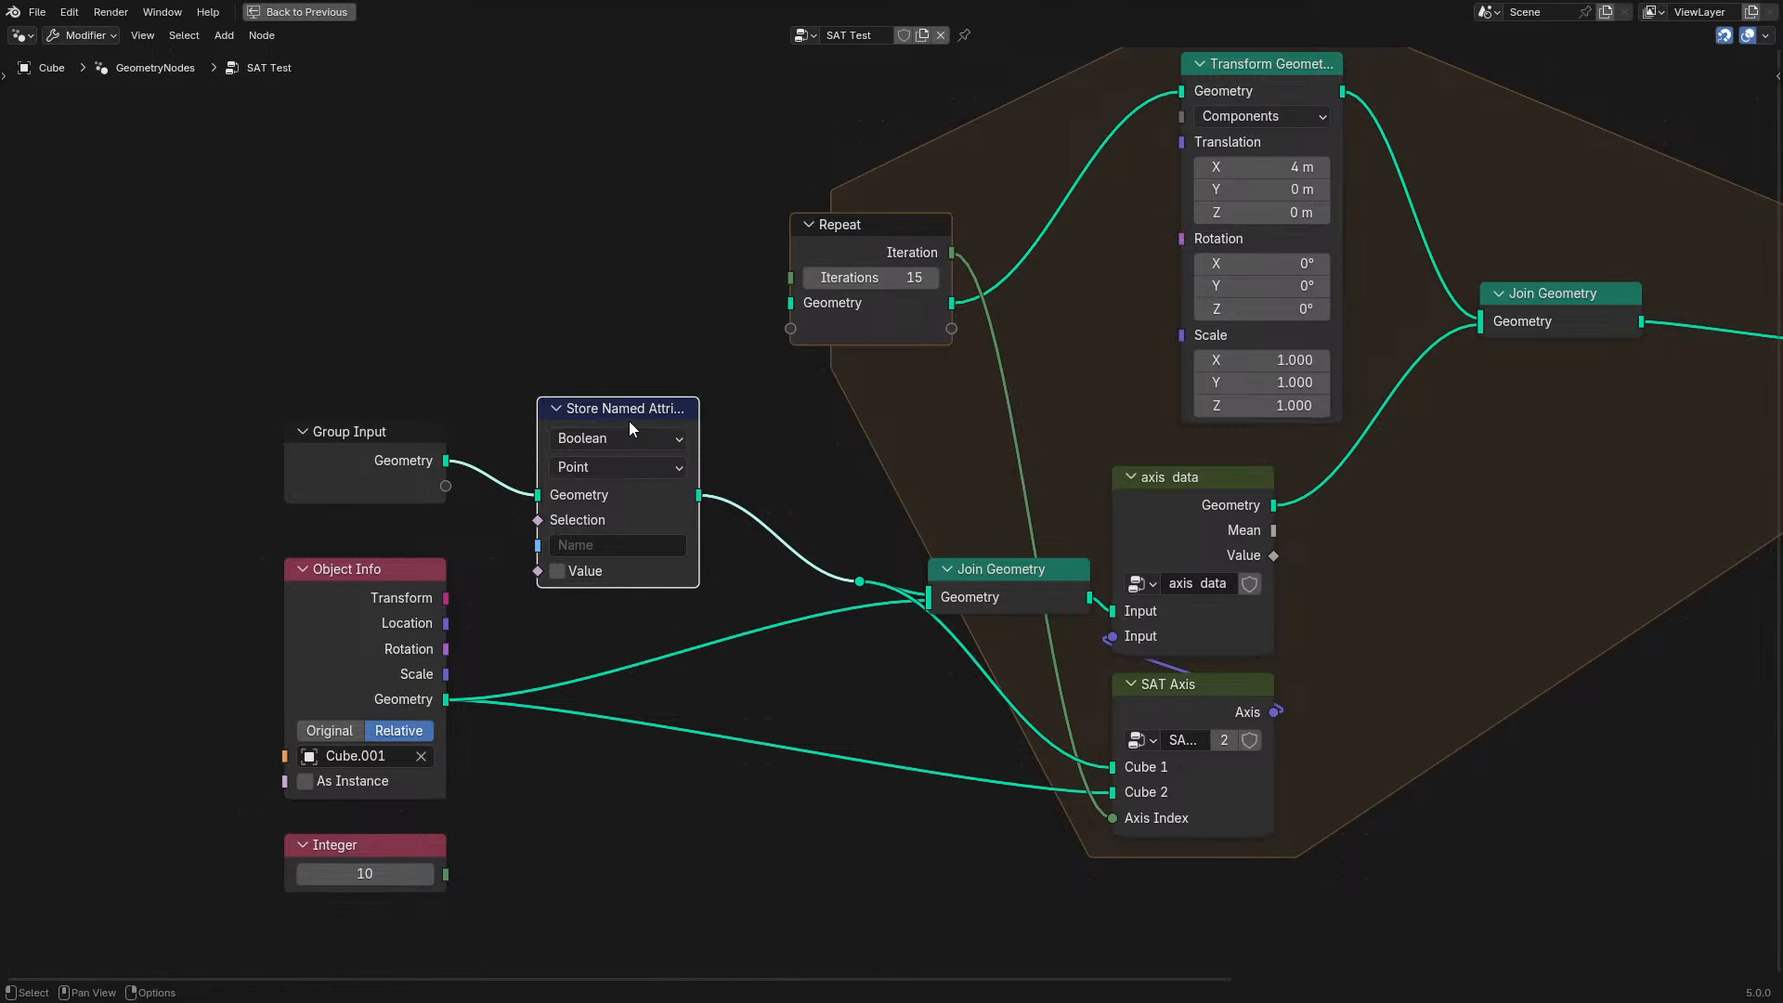
# Place a duplicate Store Named Attribute after Object Info, dissolve the original, and connect the copy's Geometry to SAT Axis's Cube 2
pyautogui.hotkey('shift', 'd')
pyautogui.click(724, 620)
pyautogui.click(608, 415)
pyautogui.hotkey('ctrl', 'x')
pyautogui.moveTo(706, 601); pyautogui.dragTo(597, 599)
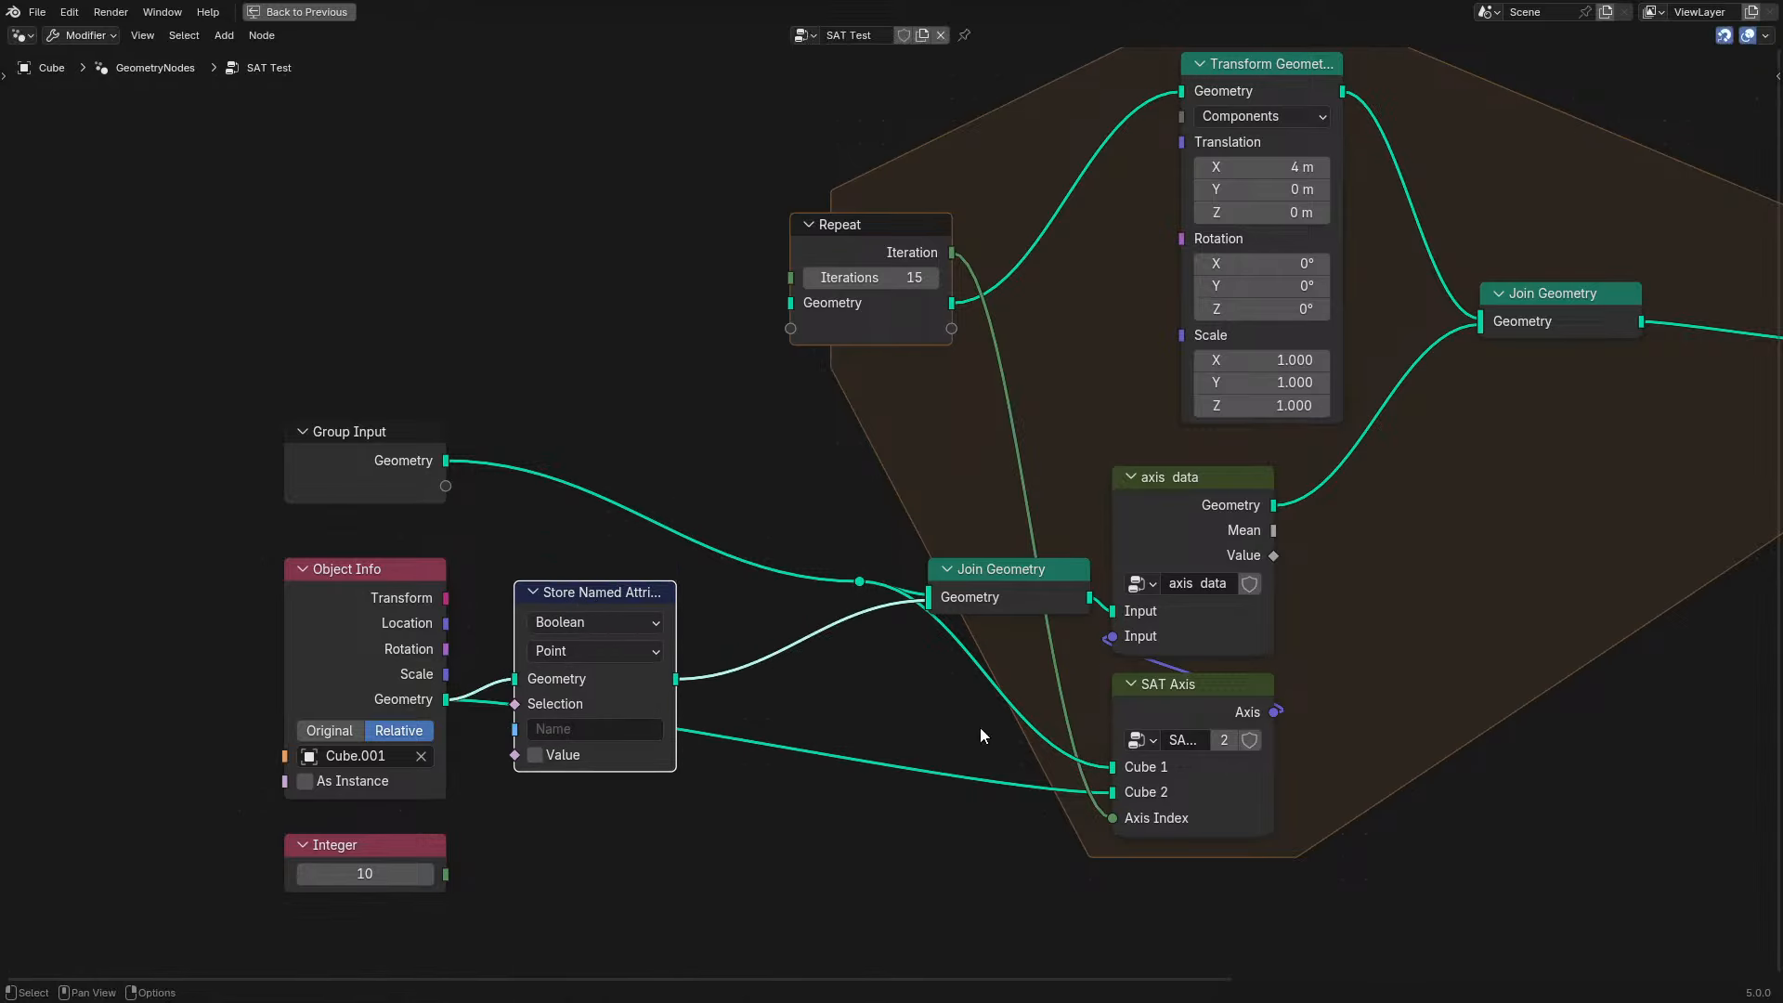
pyautogui.moveTo(676, 679); pyautogui.dragTo(1105, 794)
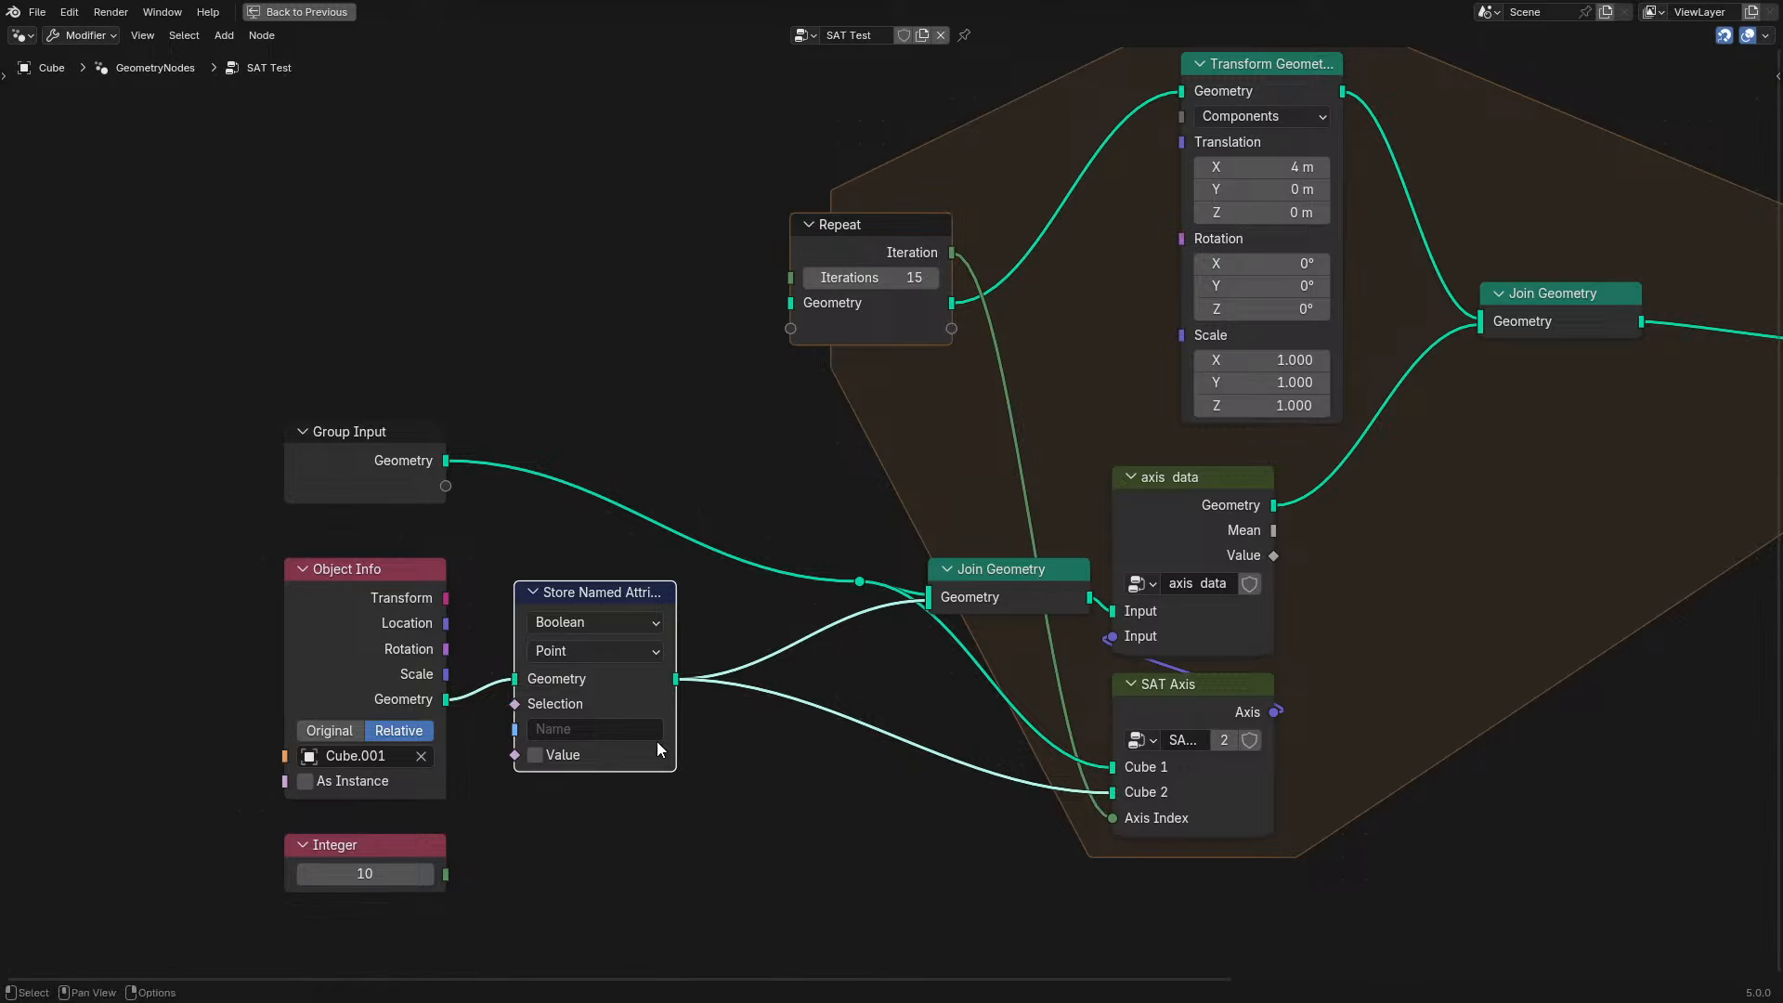
# Name the stored Boolean attribute "cid" and enable its Value
pyautogui.click(579, 732)
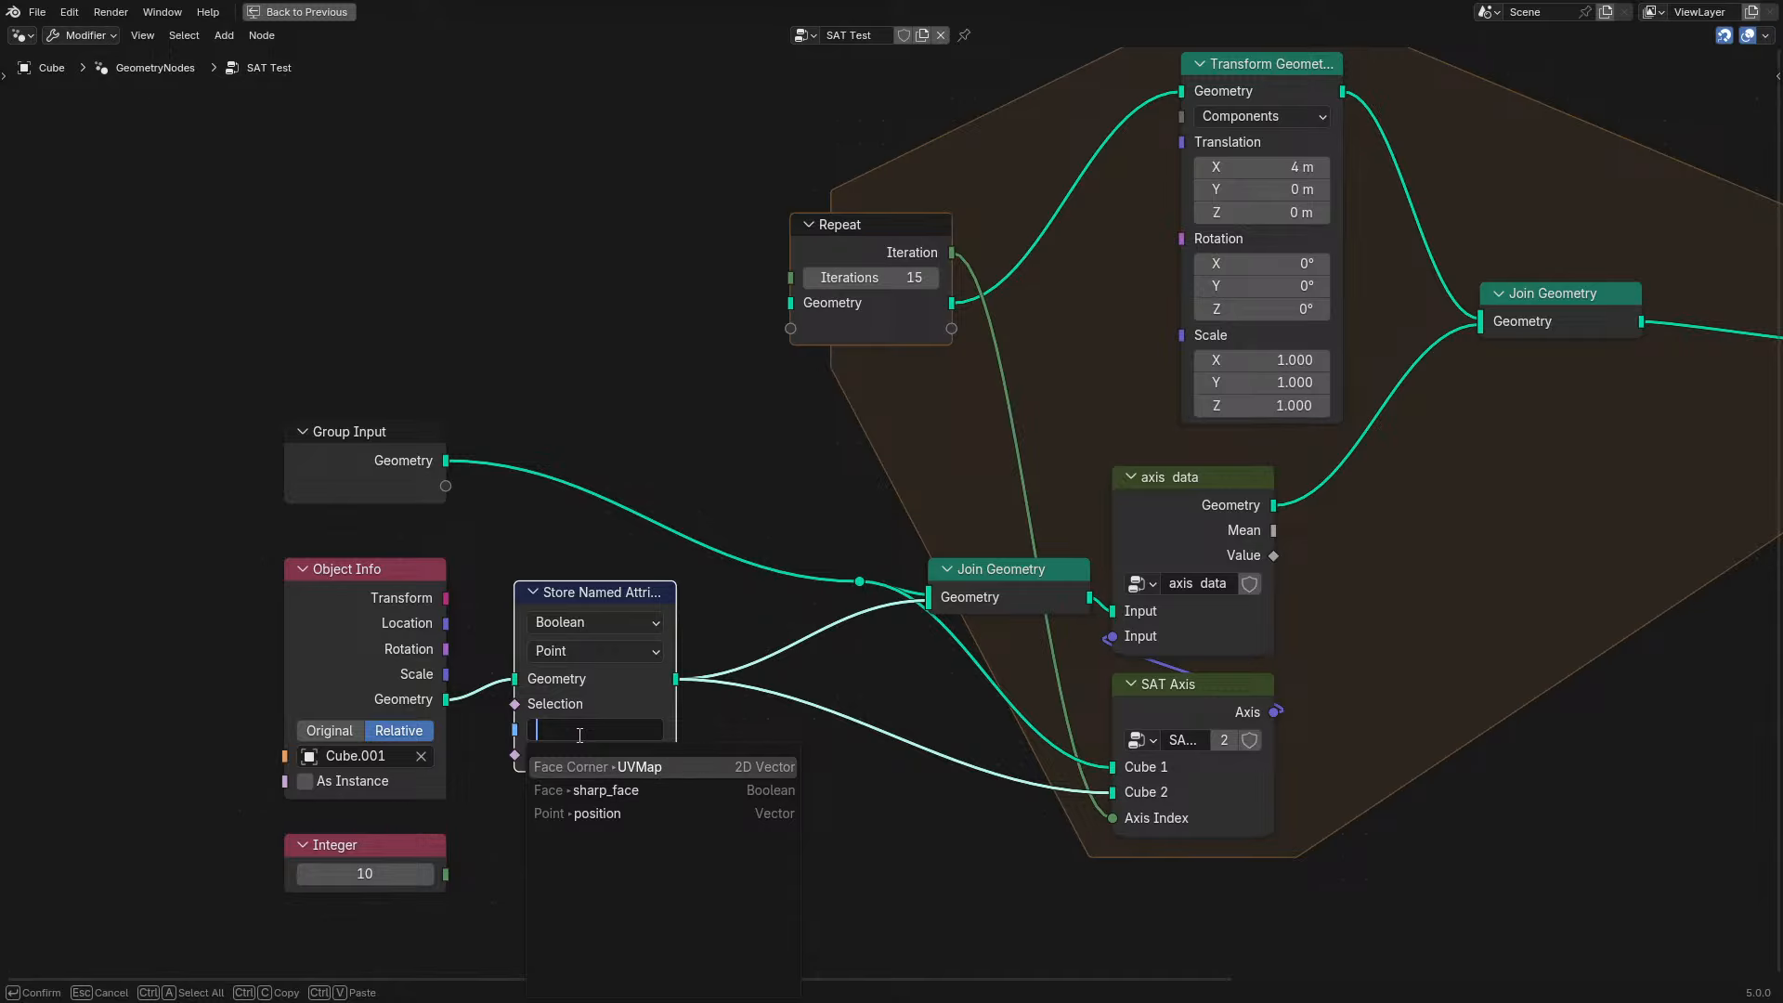
pyautogui.write('cid')
pyautogui.press('Return')
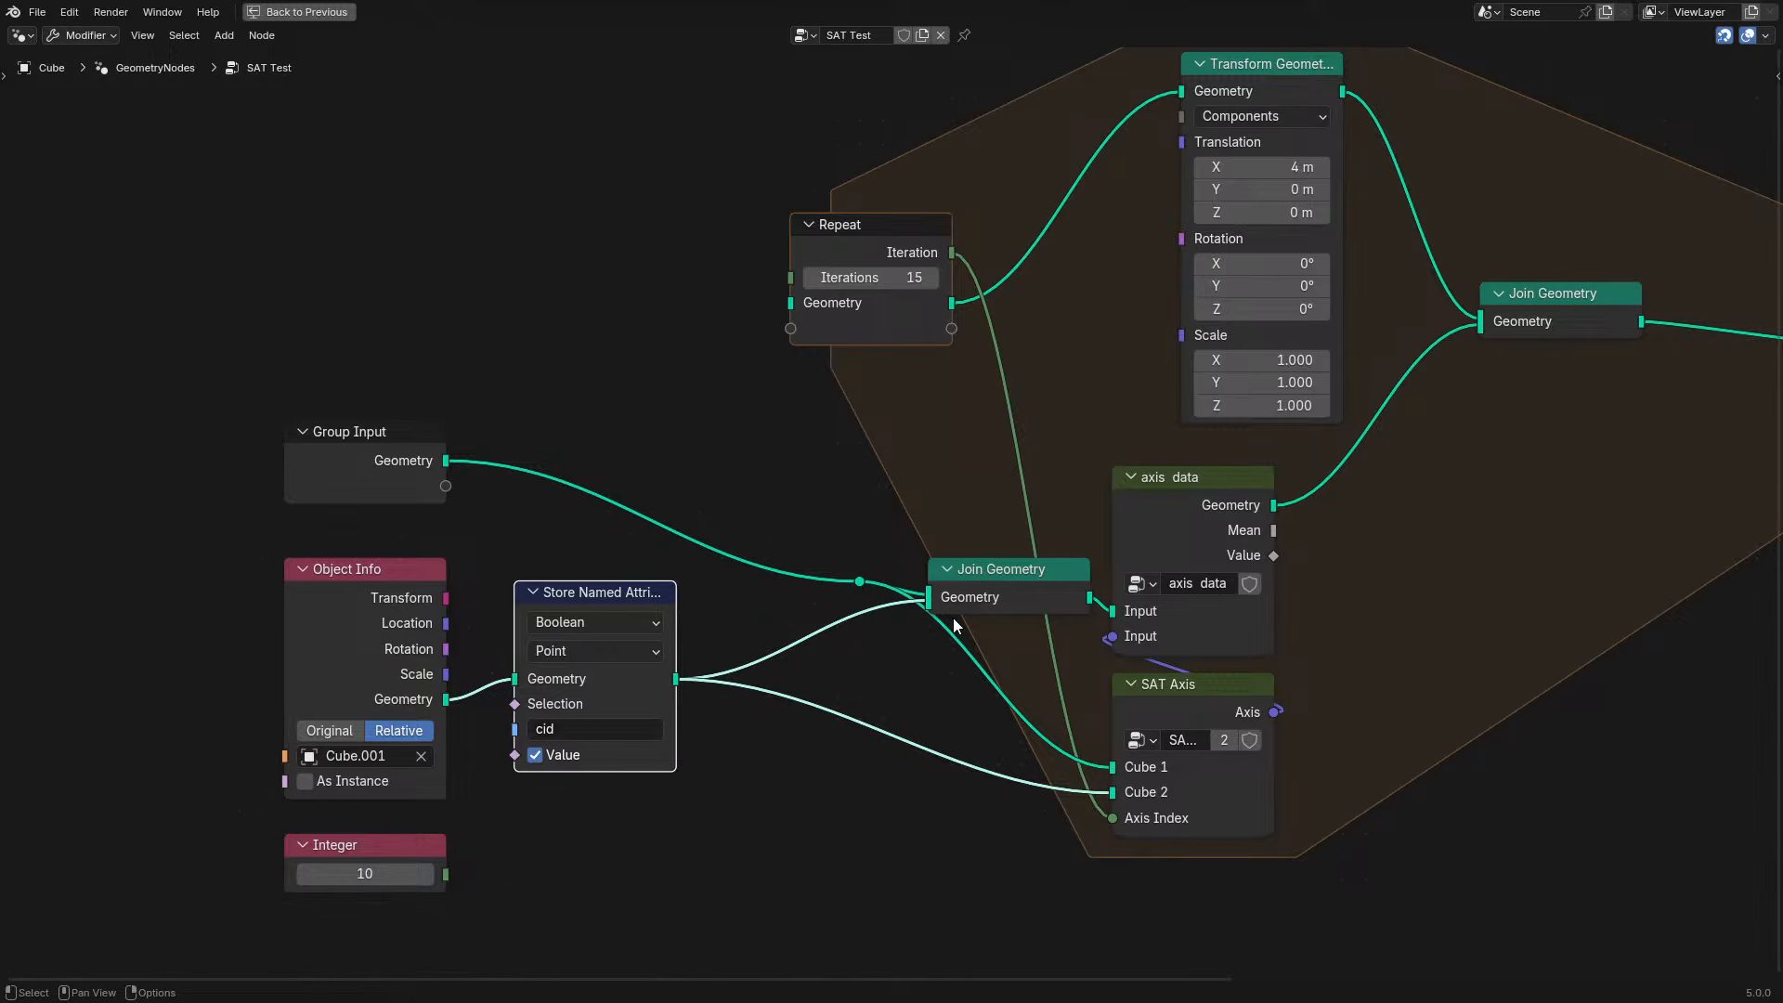
# Open the axis data group and move Group Input, Capture Attribute and the Position and vector math nodes left, away from Set Position
pyautogui.click(1182, 504)
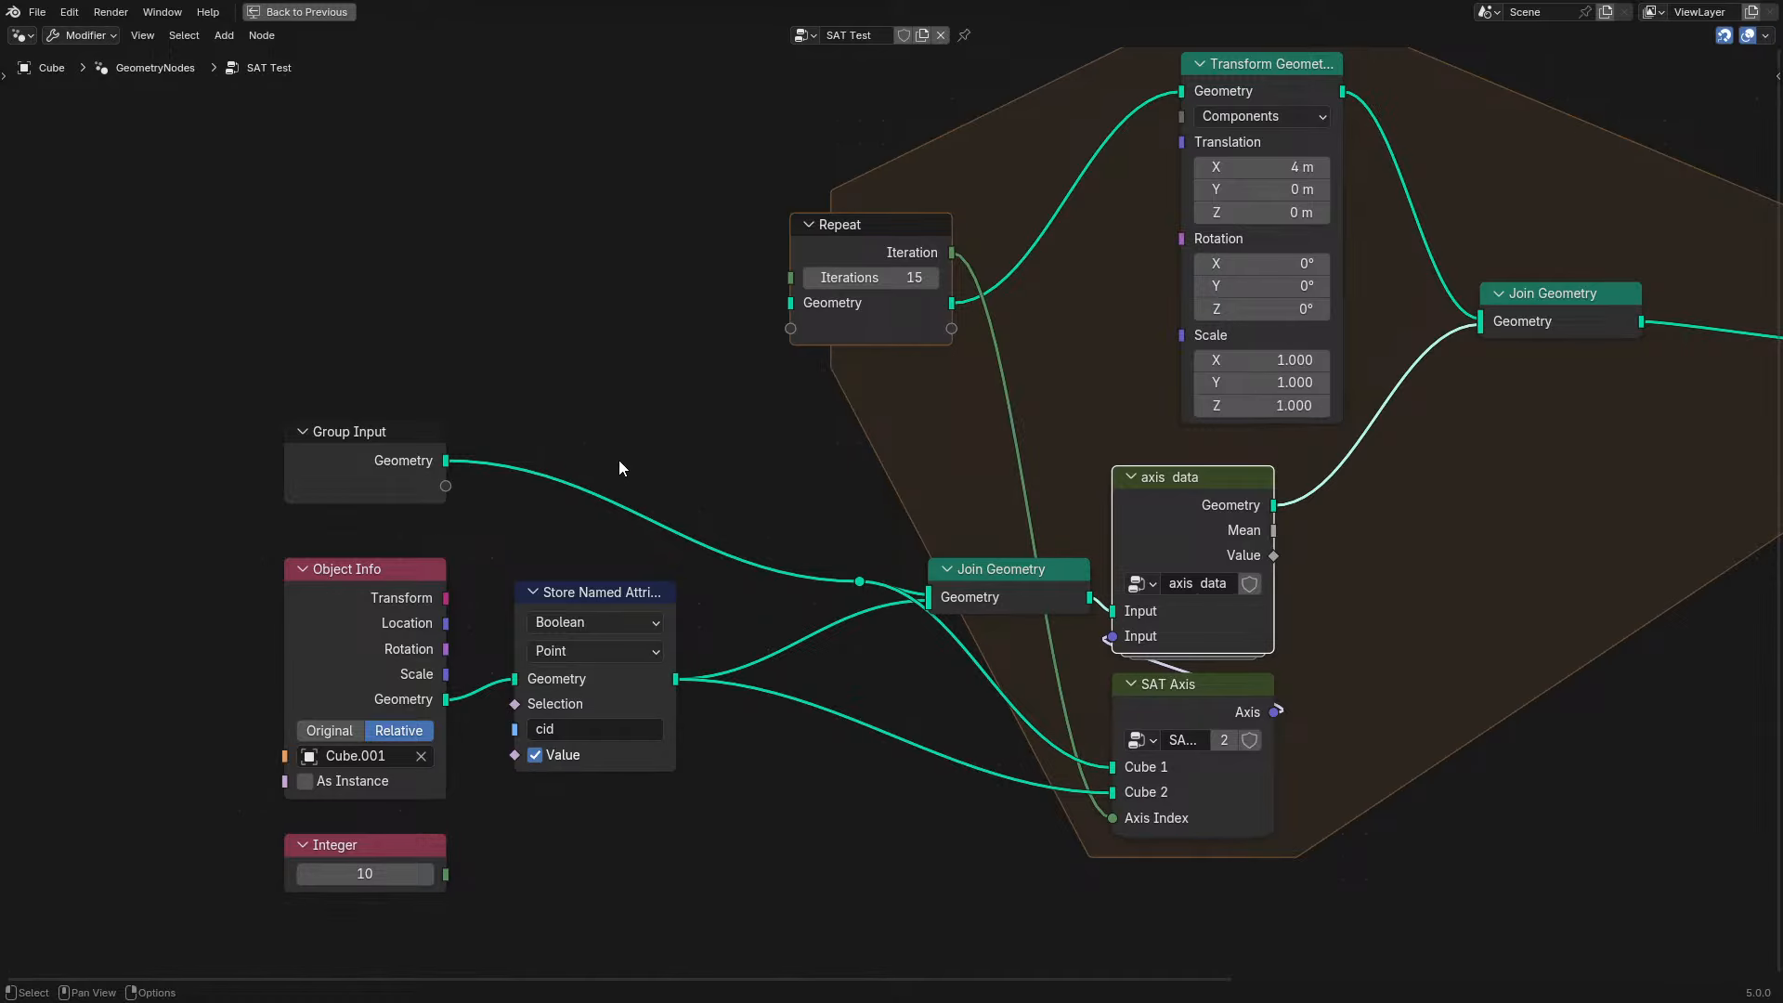
pyautogui.press('Tab')
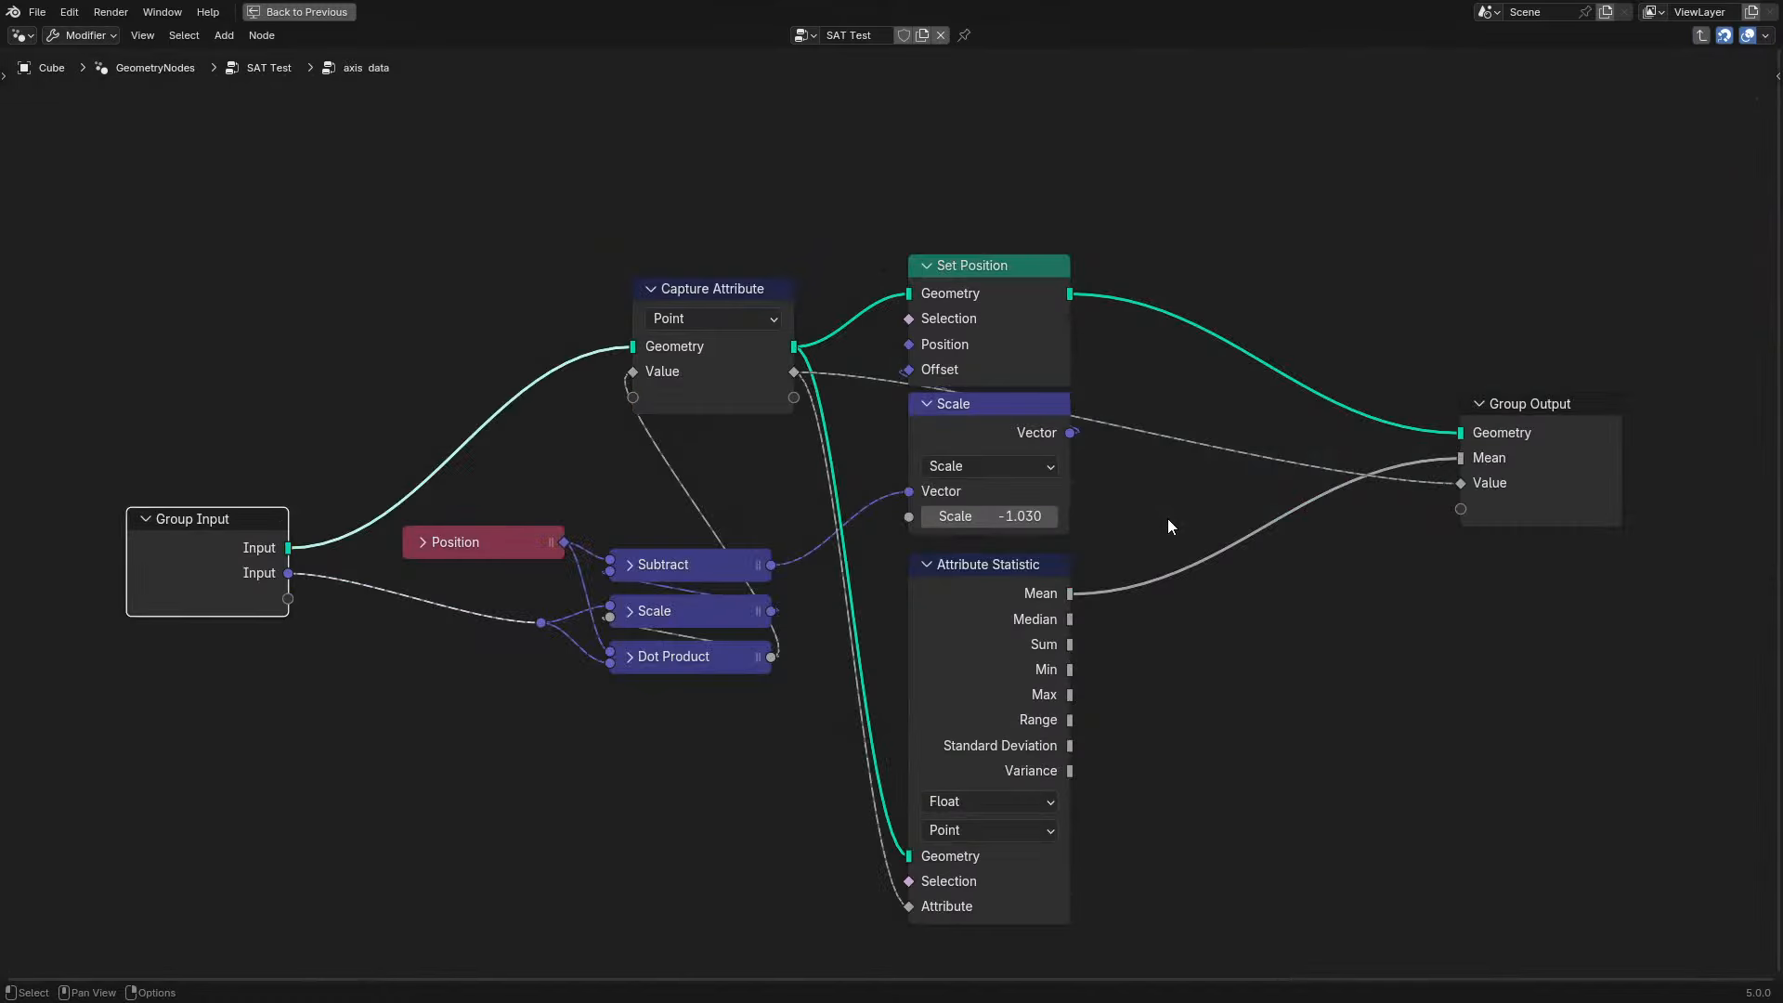
pyautogui.moveTo(236, 259); pyautogui.dragTo(789, 687)
pyautogui.press('g')
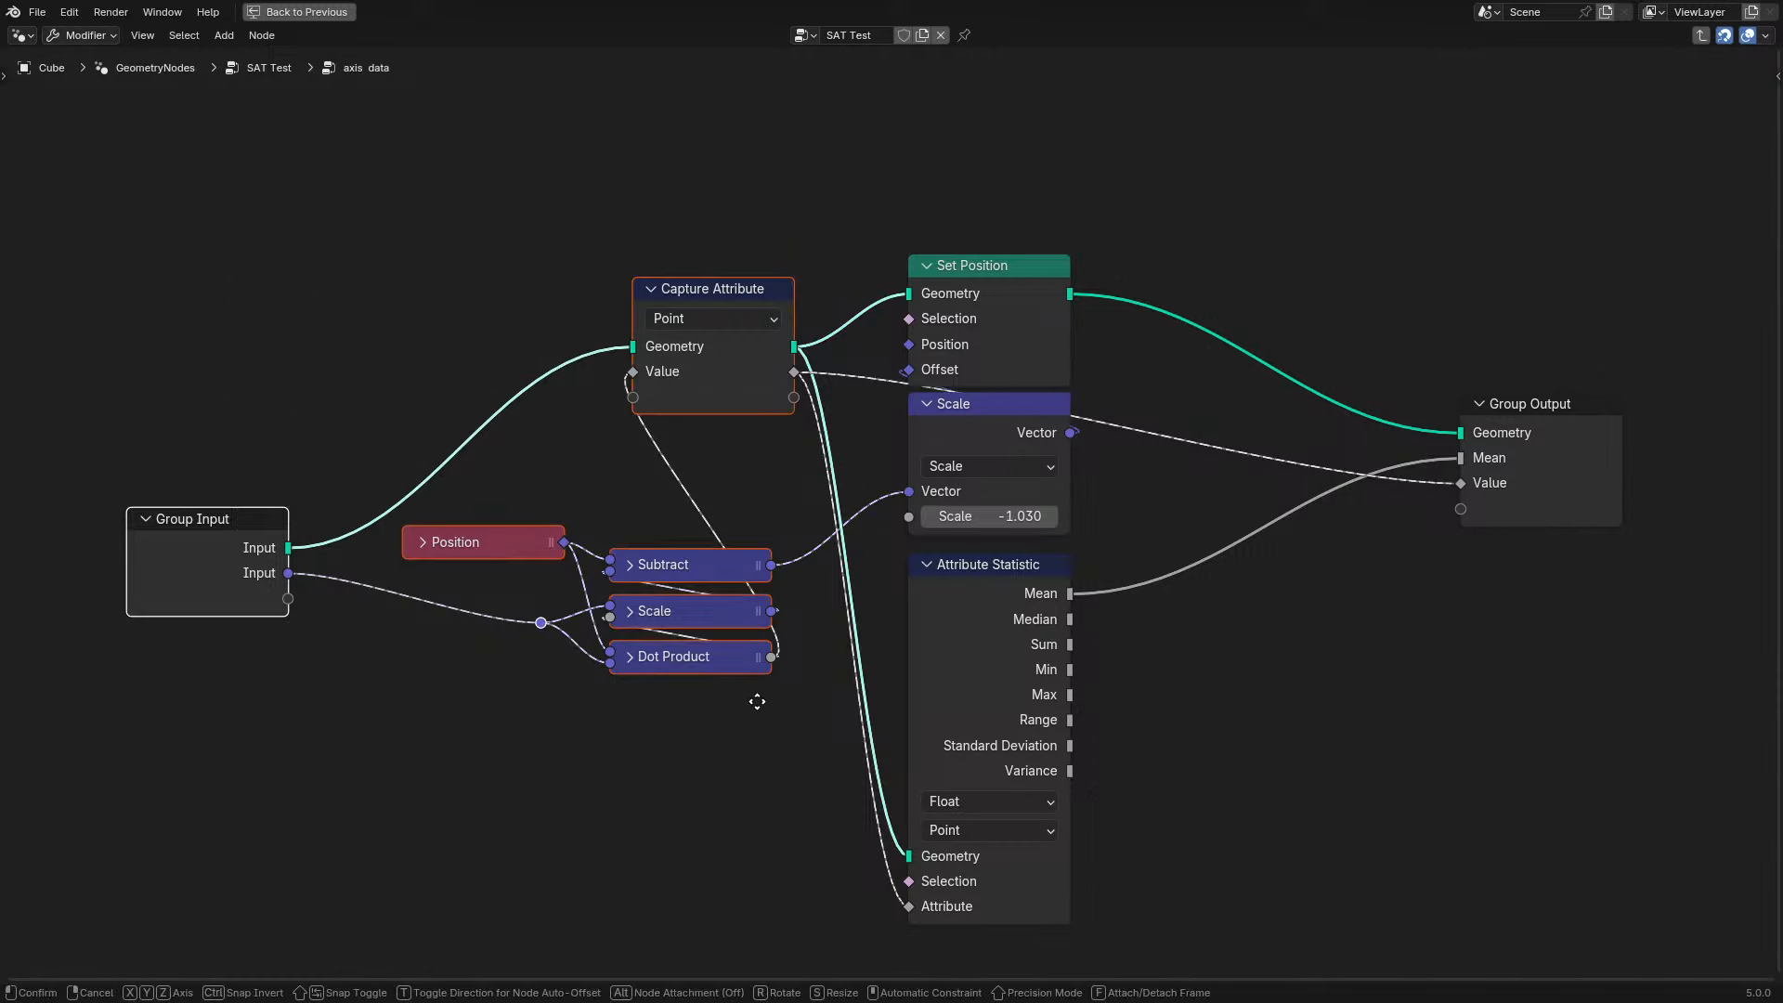
pyautogui.click(504, 678)
pyautogui.click(993, 652)
pyautogui.press('g')
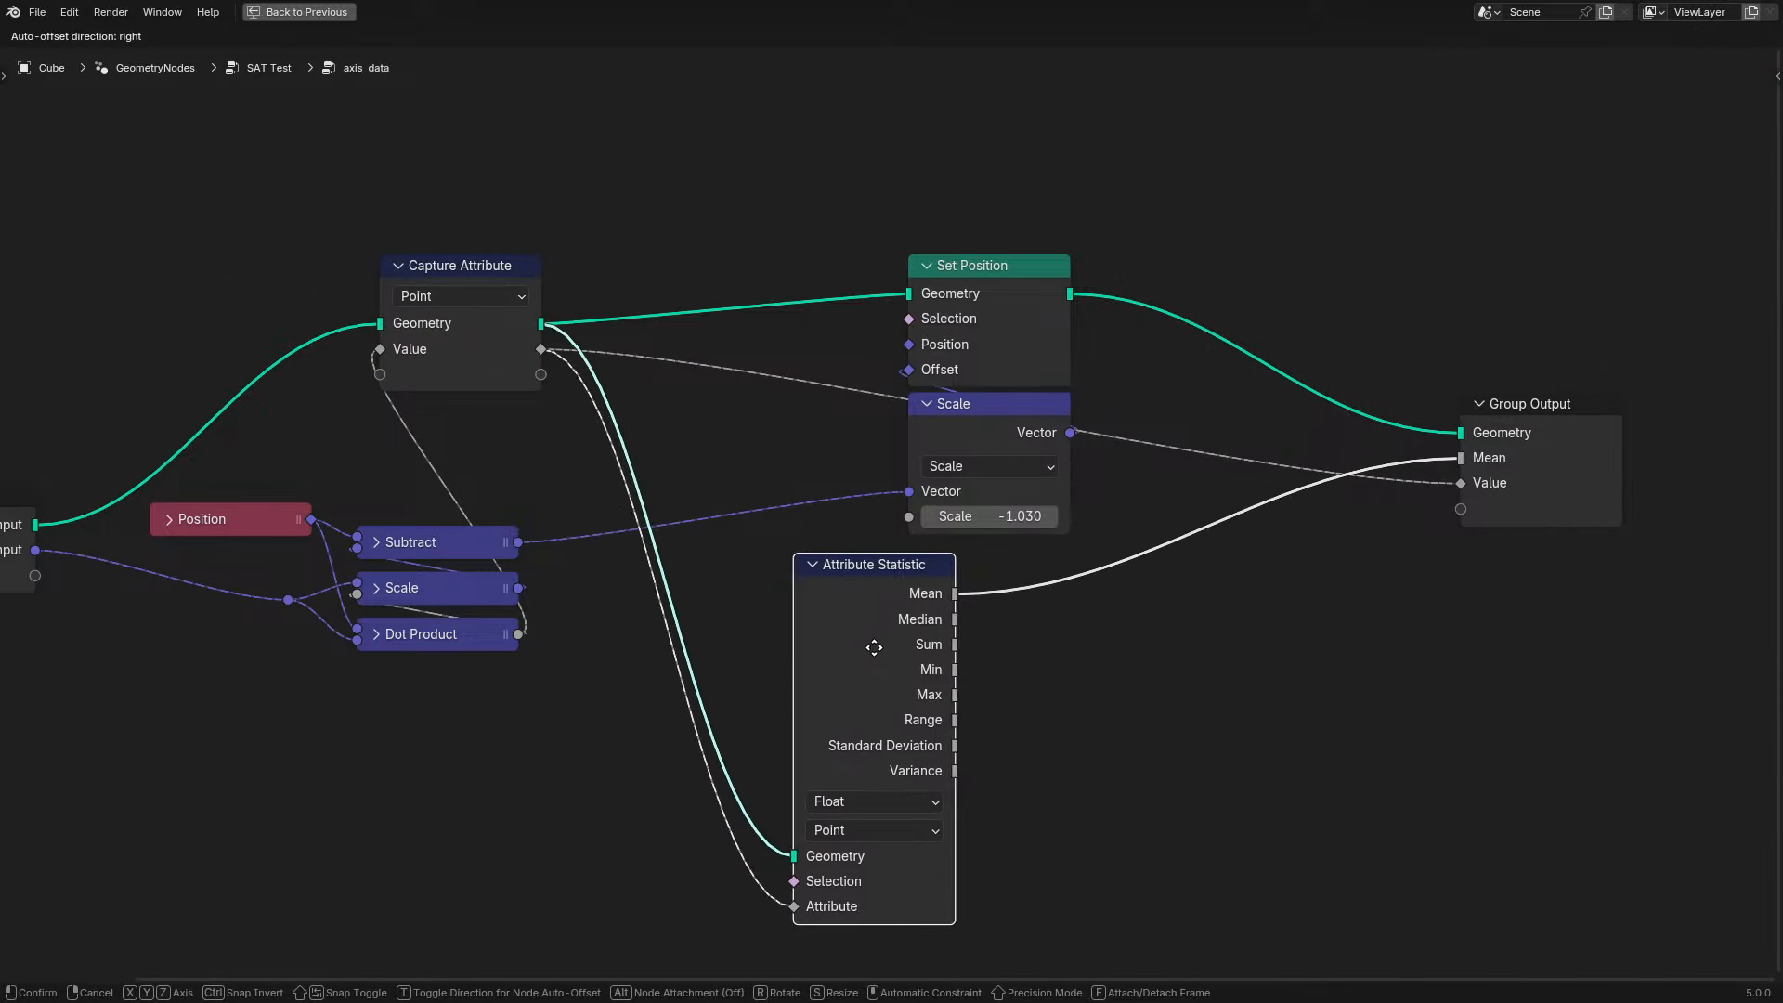
pyautogui.press('Escape')
# Insert a Store Named Attribute node on the geometry link between Group Input and Capture Attribute, and enter "v" as its attribute name
pyautogui.moveTo(683, 452); pyautogui.dragTo(732, 460, button='middle')
pyautogui.press('q')
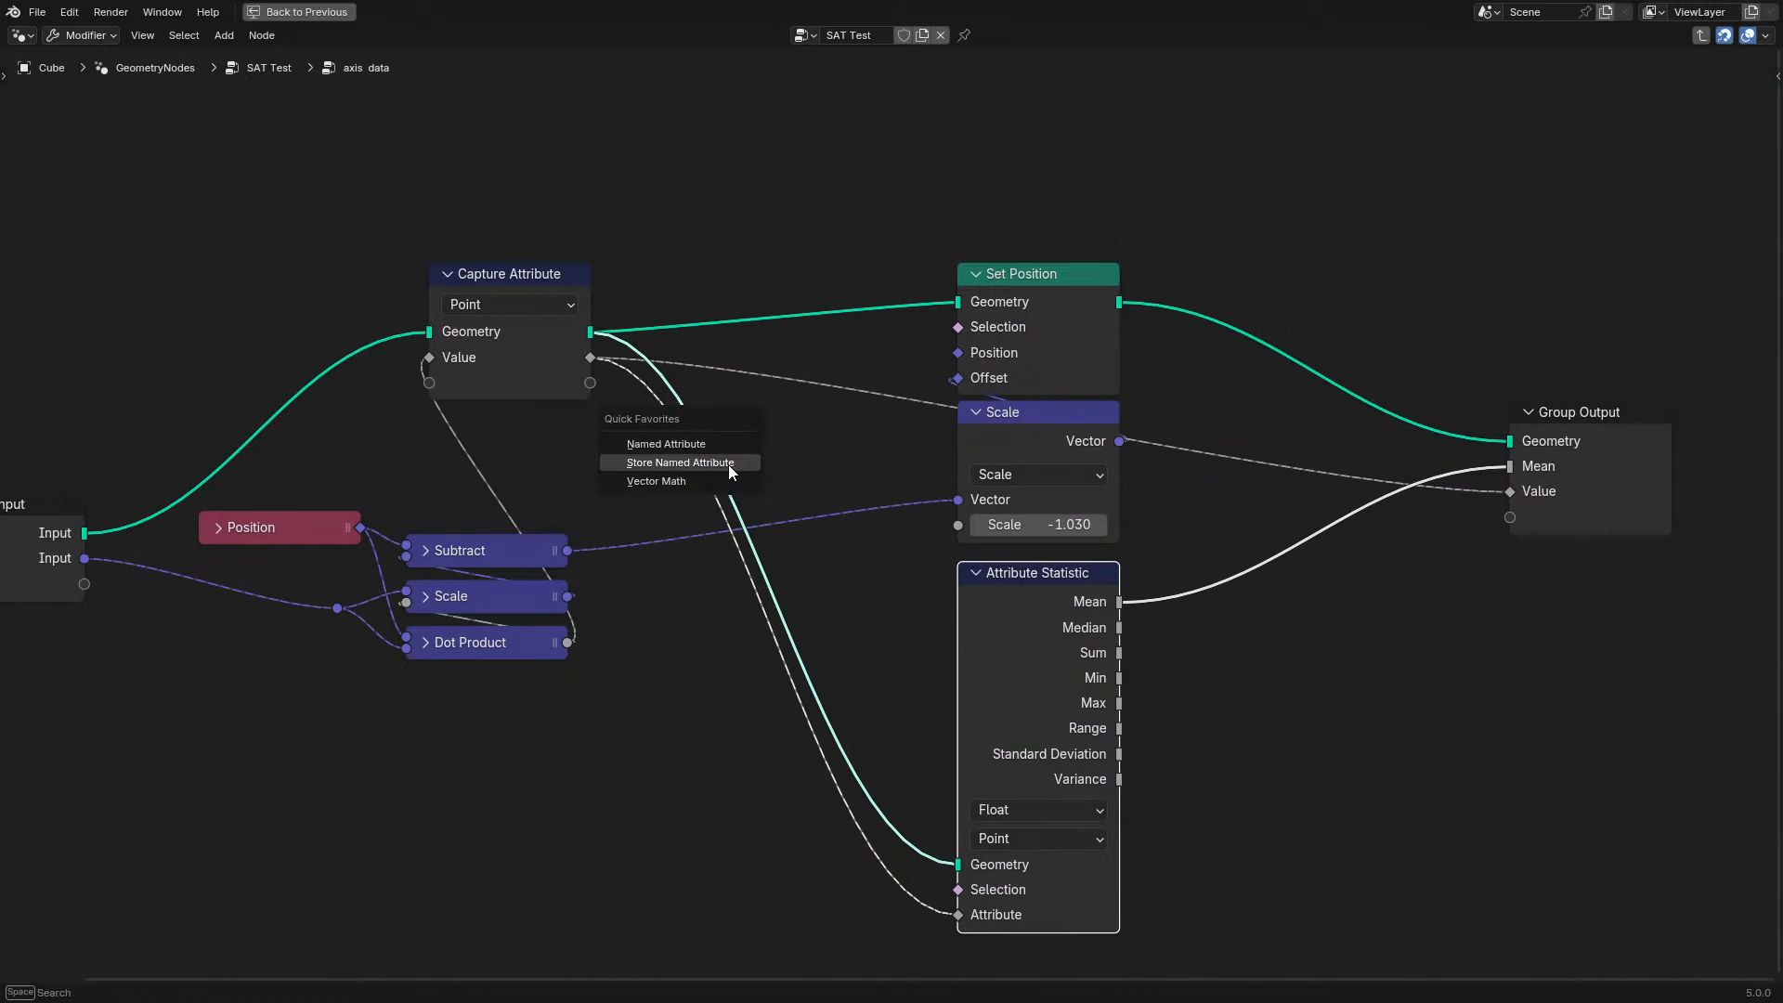
pyautogui.click(728, 466)
pyautogui.click(214, 259)
pyautogui.click(321, 396)
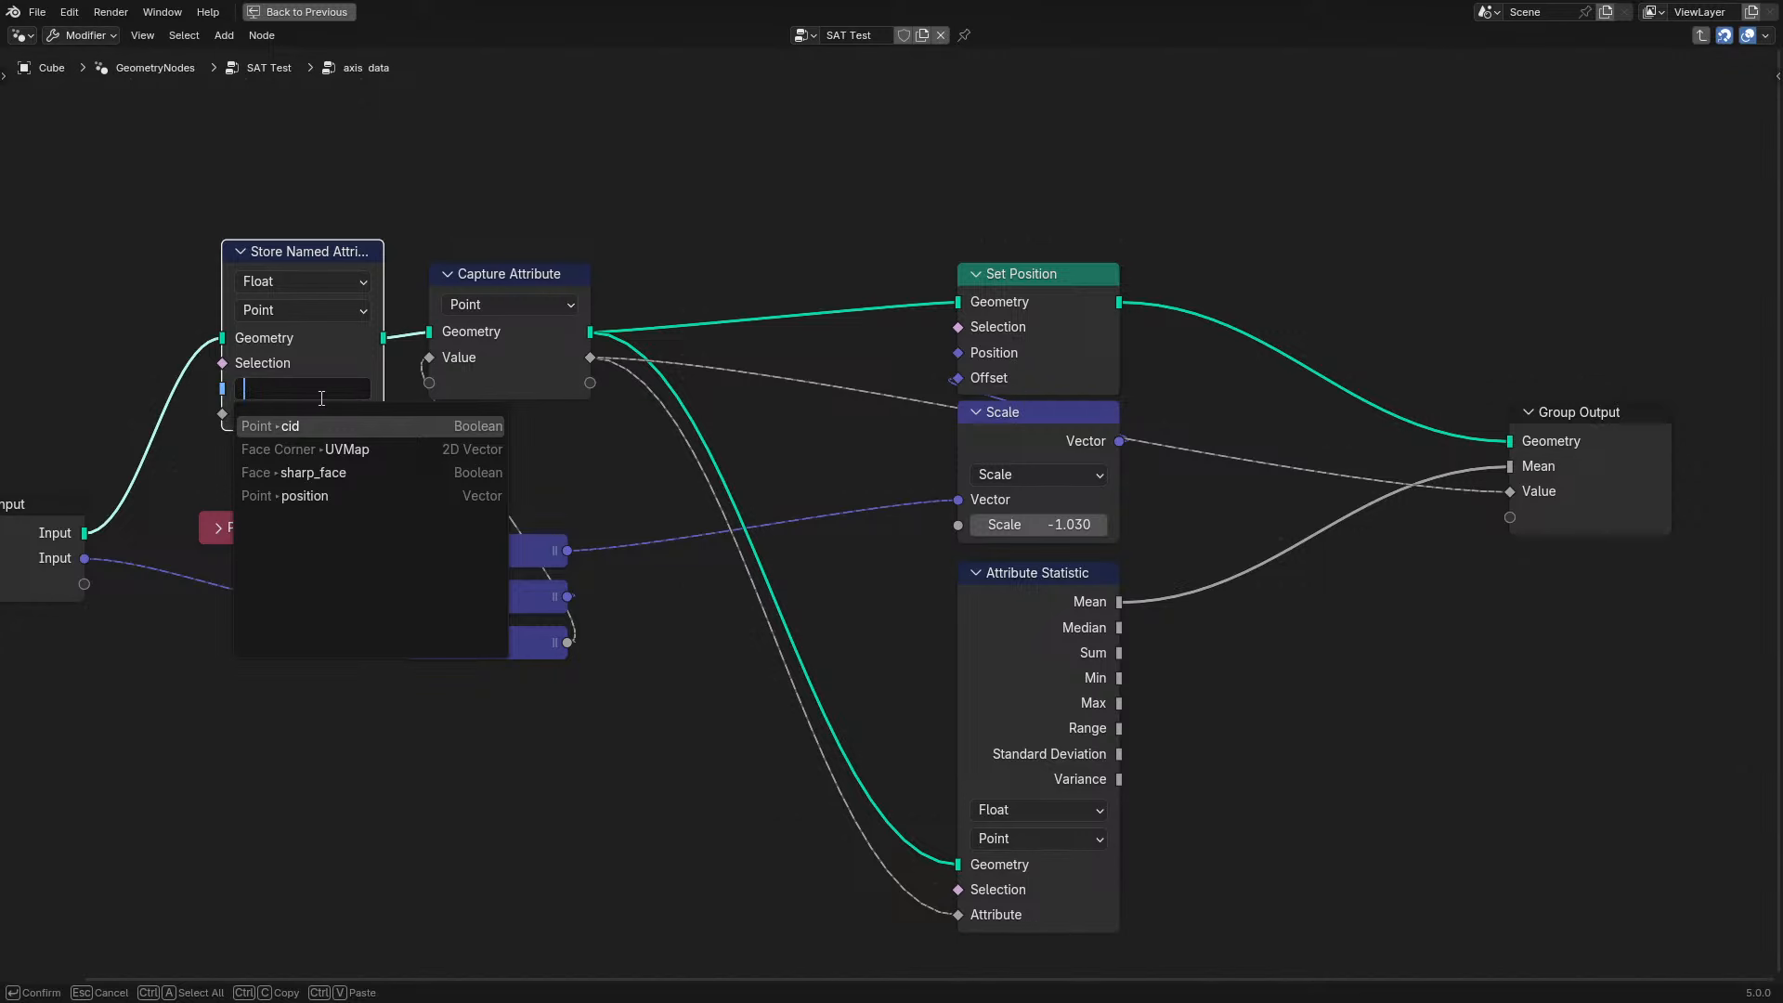
pyautogui.write('v')
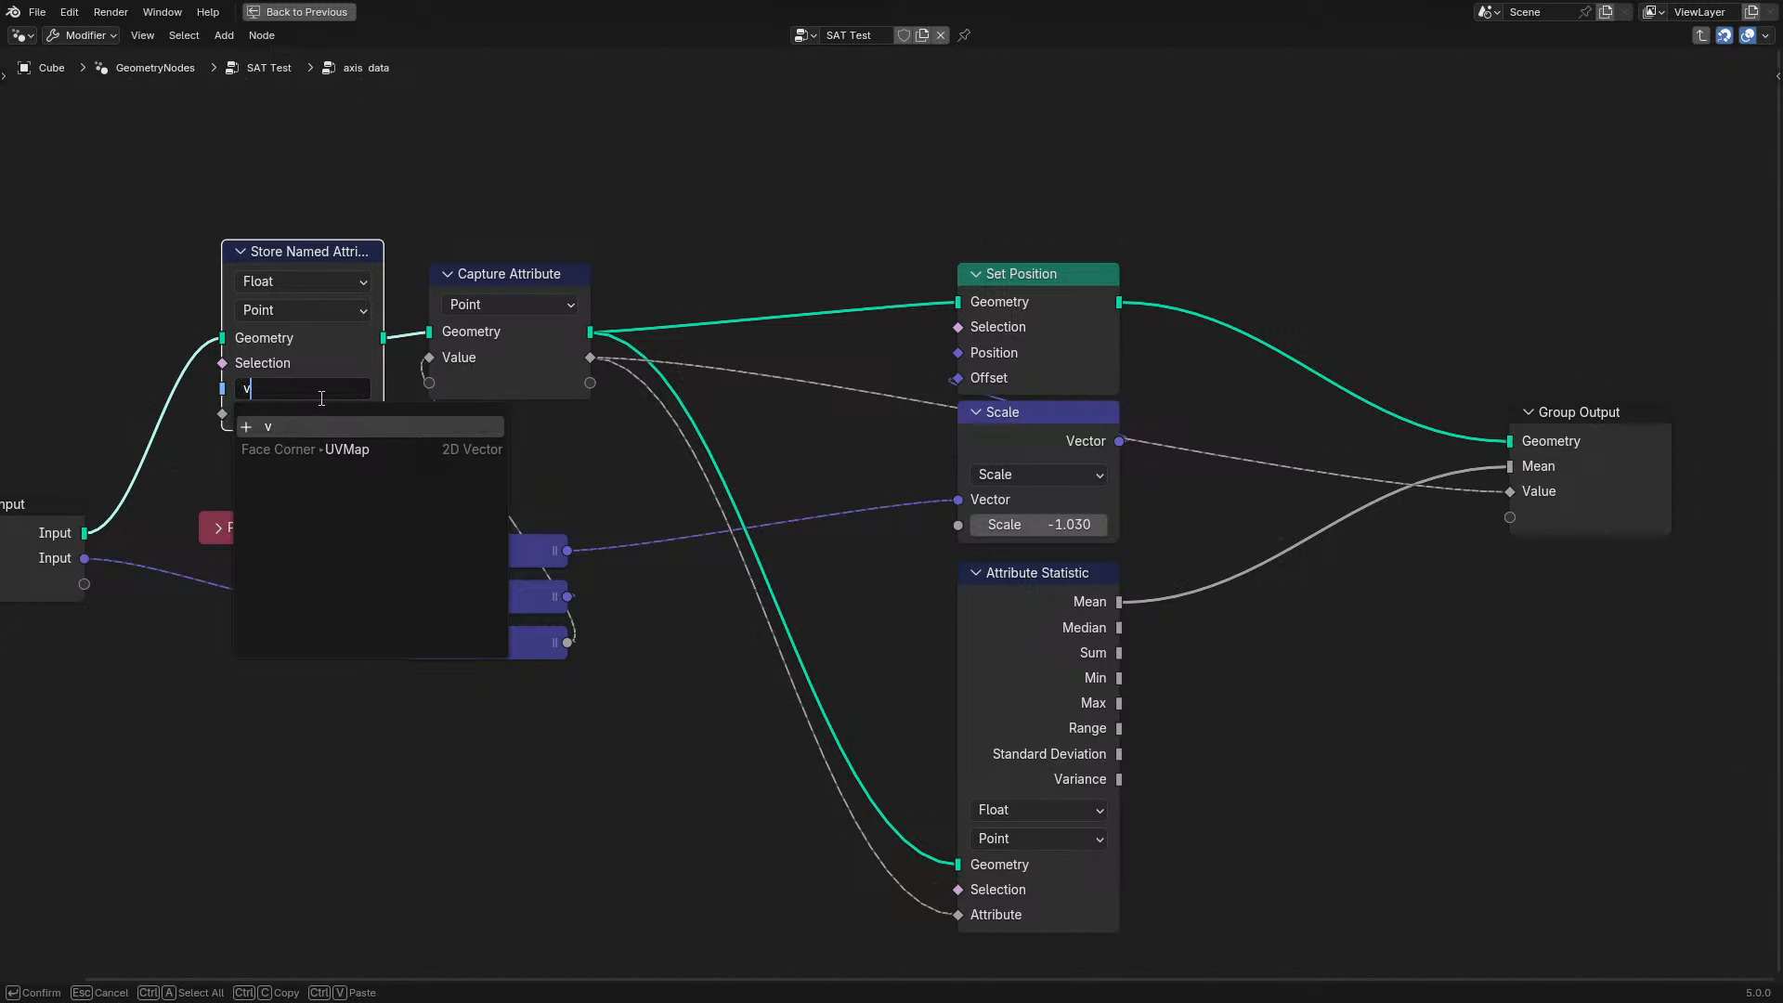
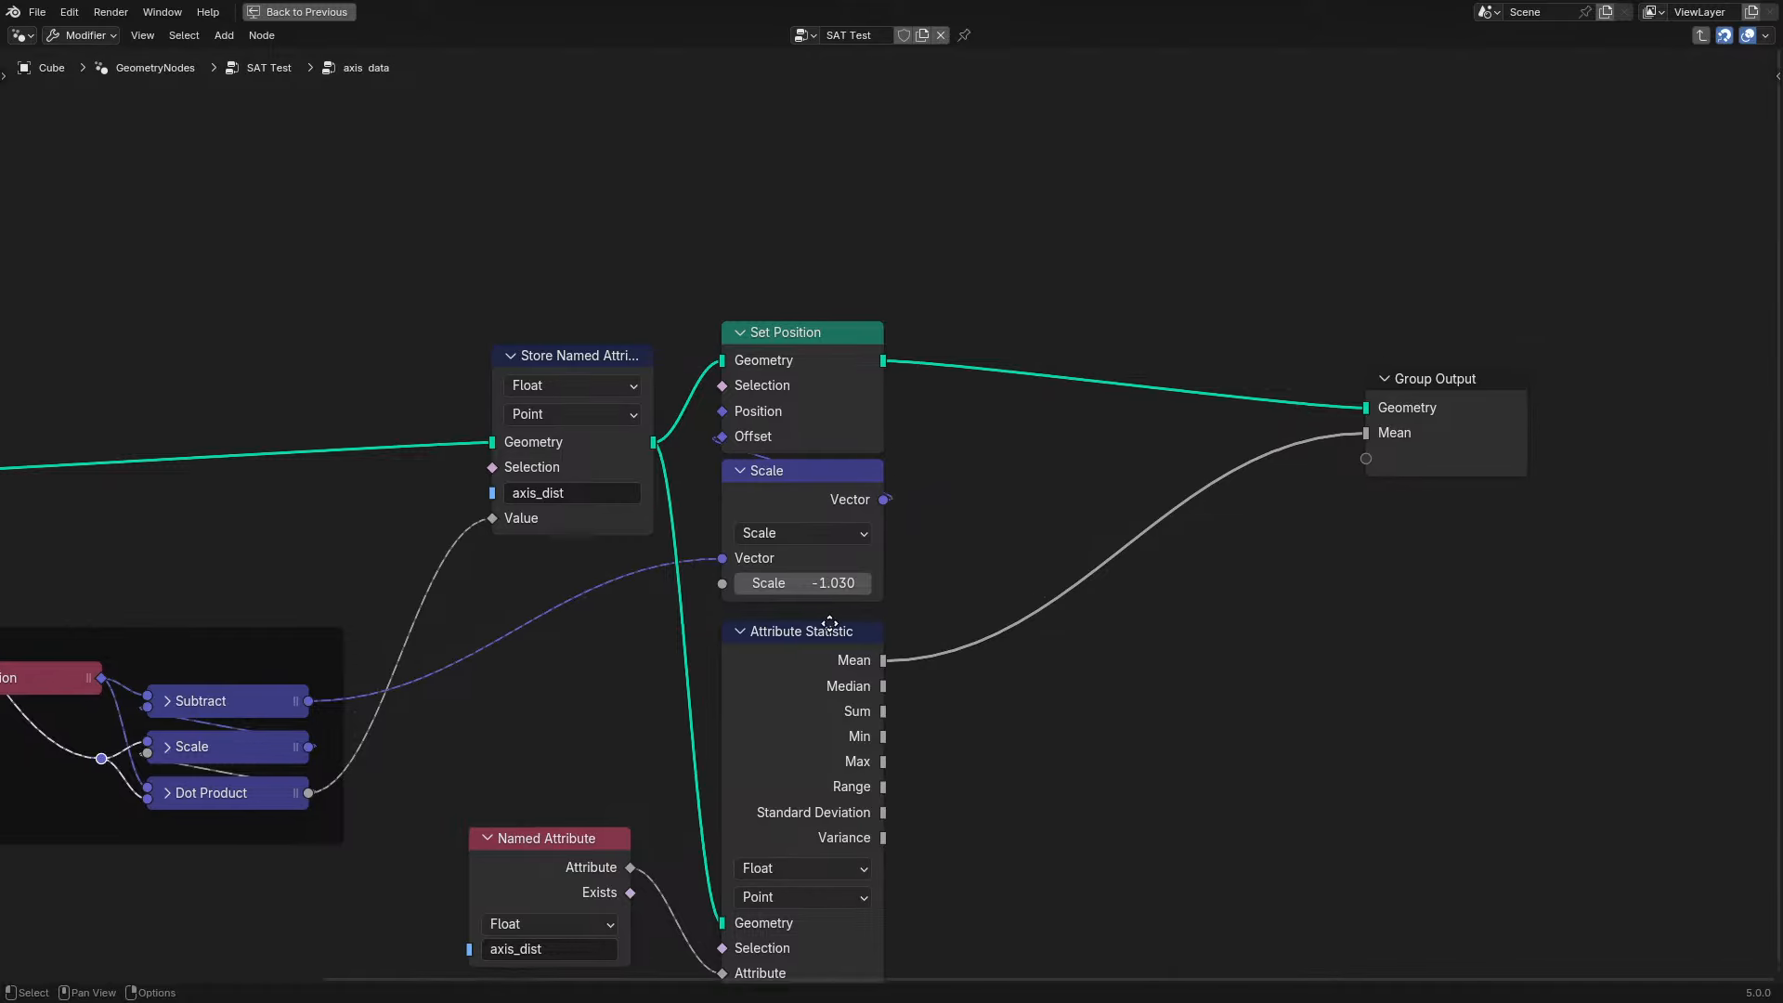
# Set the scale factor of the vector Scale node feeding Set Position's Offset to -1.02
pyautogui.scroll(2, 730, 599)
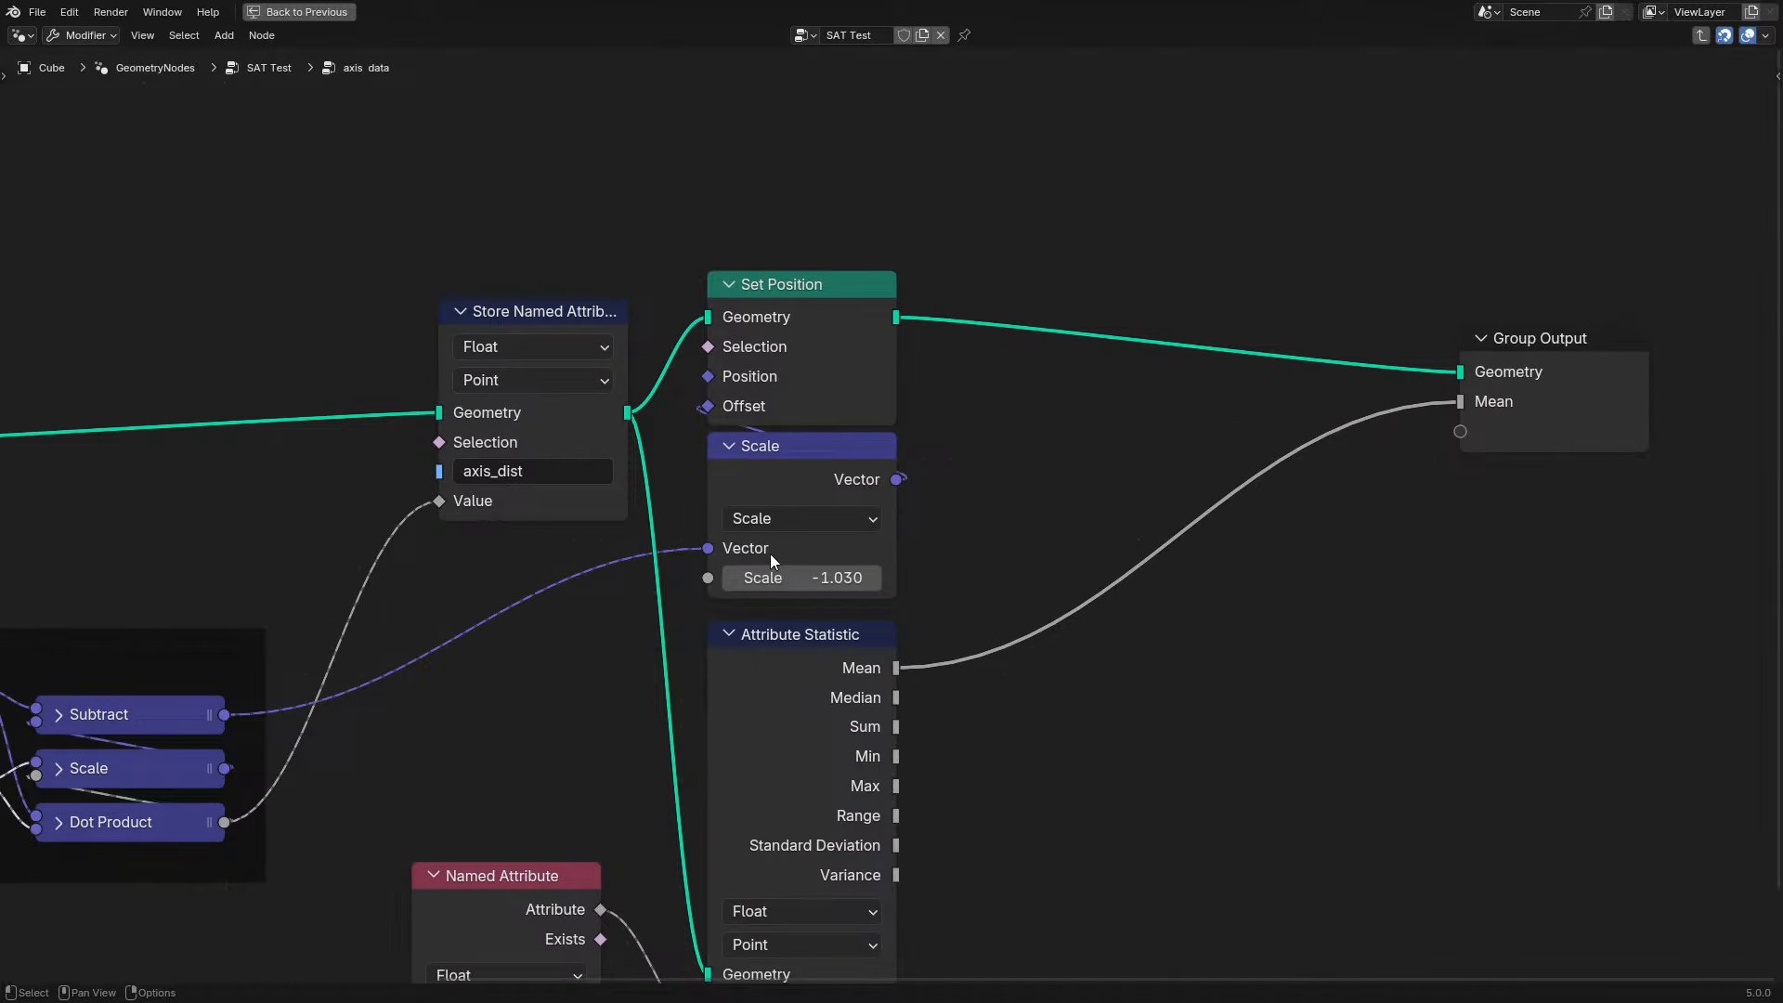
pyautogui.doubleClick(796, 580)
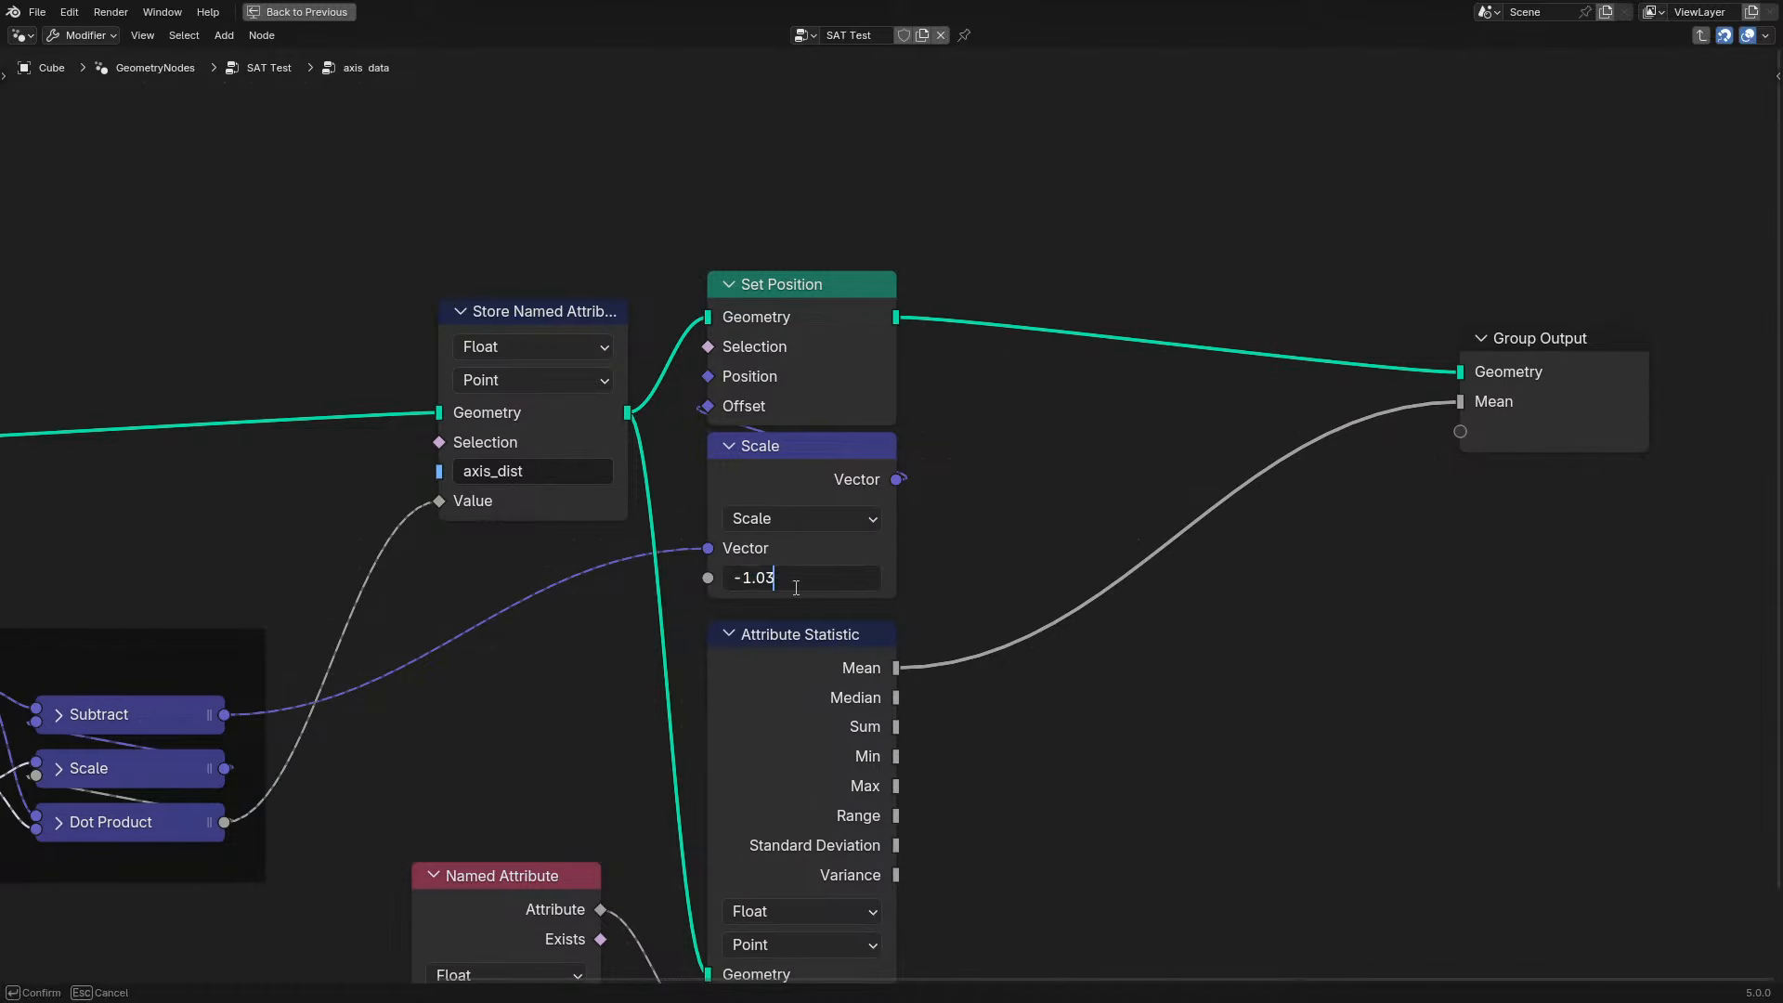
pyautogui.press('BackSpace')
pyautogui.write('2')
pyautogui.press('Return')
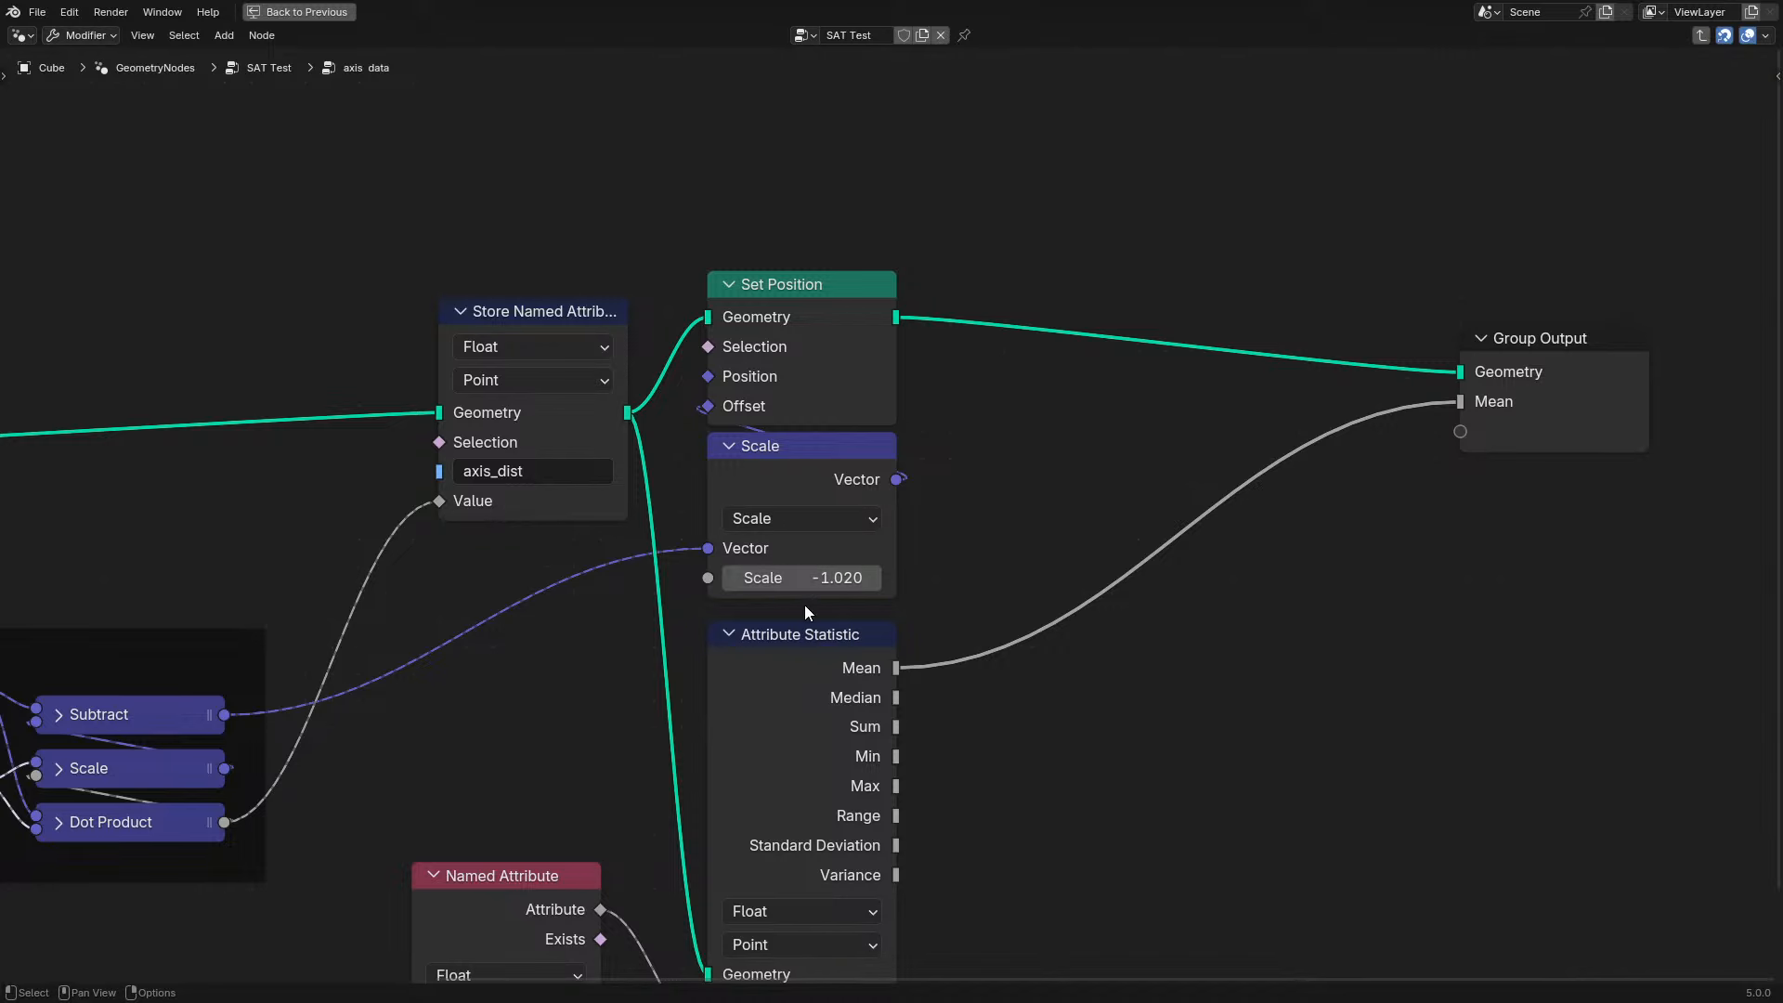
pyautogui.scroll(-1, 806, 612)
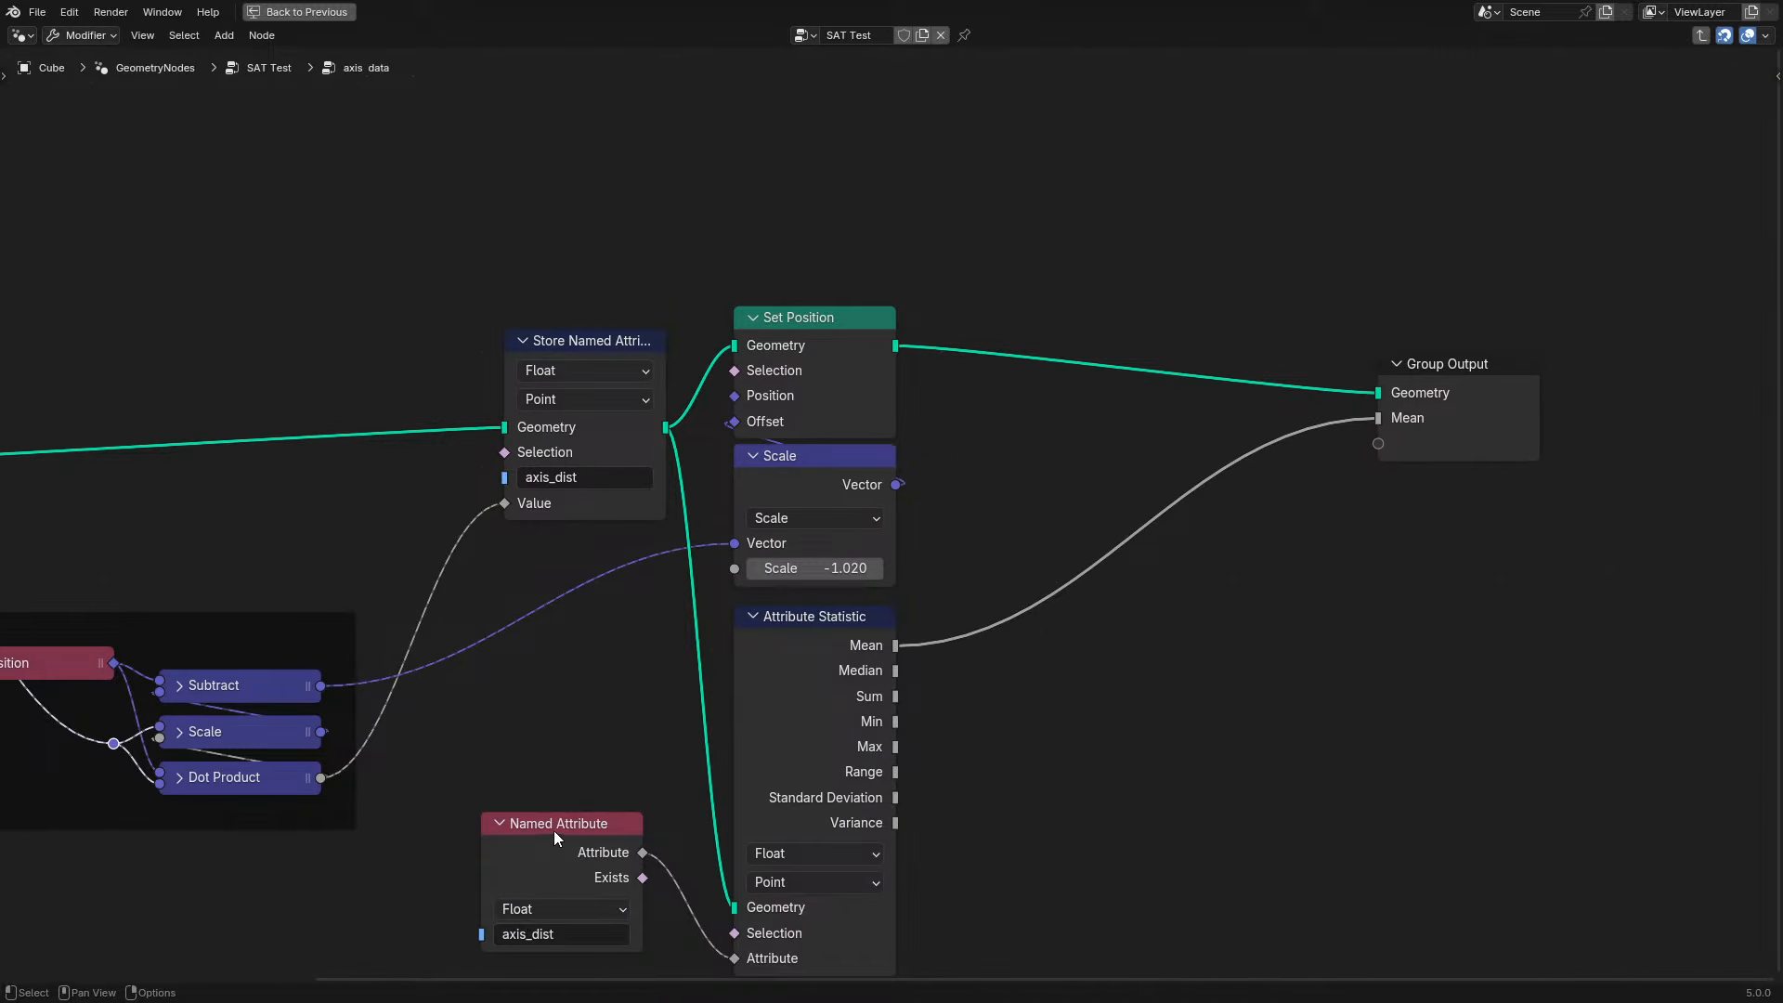
# Examine how the stored axis_dist attribute feeds Attribute Statistic and how its Mean reaches the Group Output
pyautogui.moveTo(572, 502)
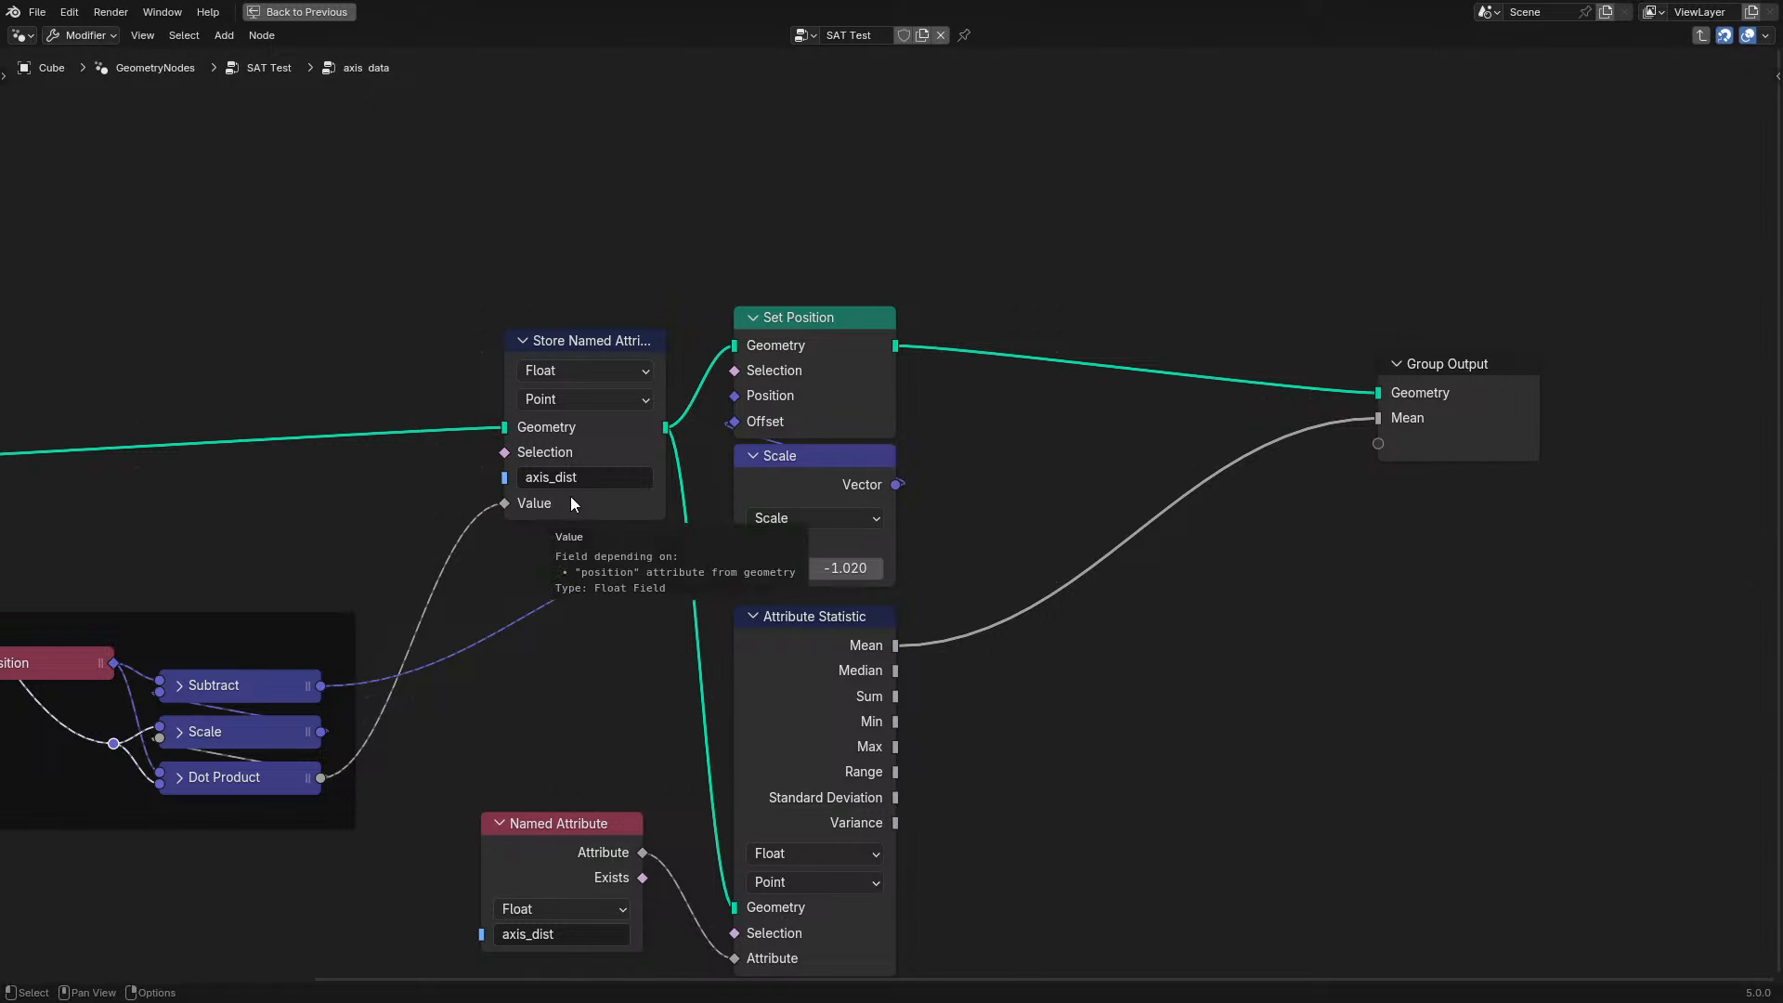
pyautogui.moveTo(851, 548); pyautogui.dragTo(1038, 427, button='middle')
pyautogui.moveTo(1024, 433)
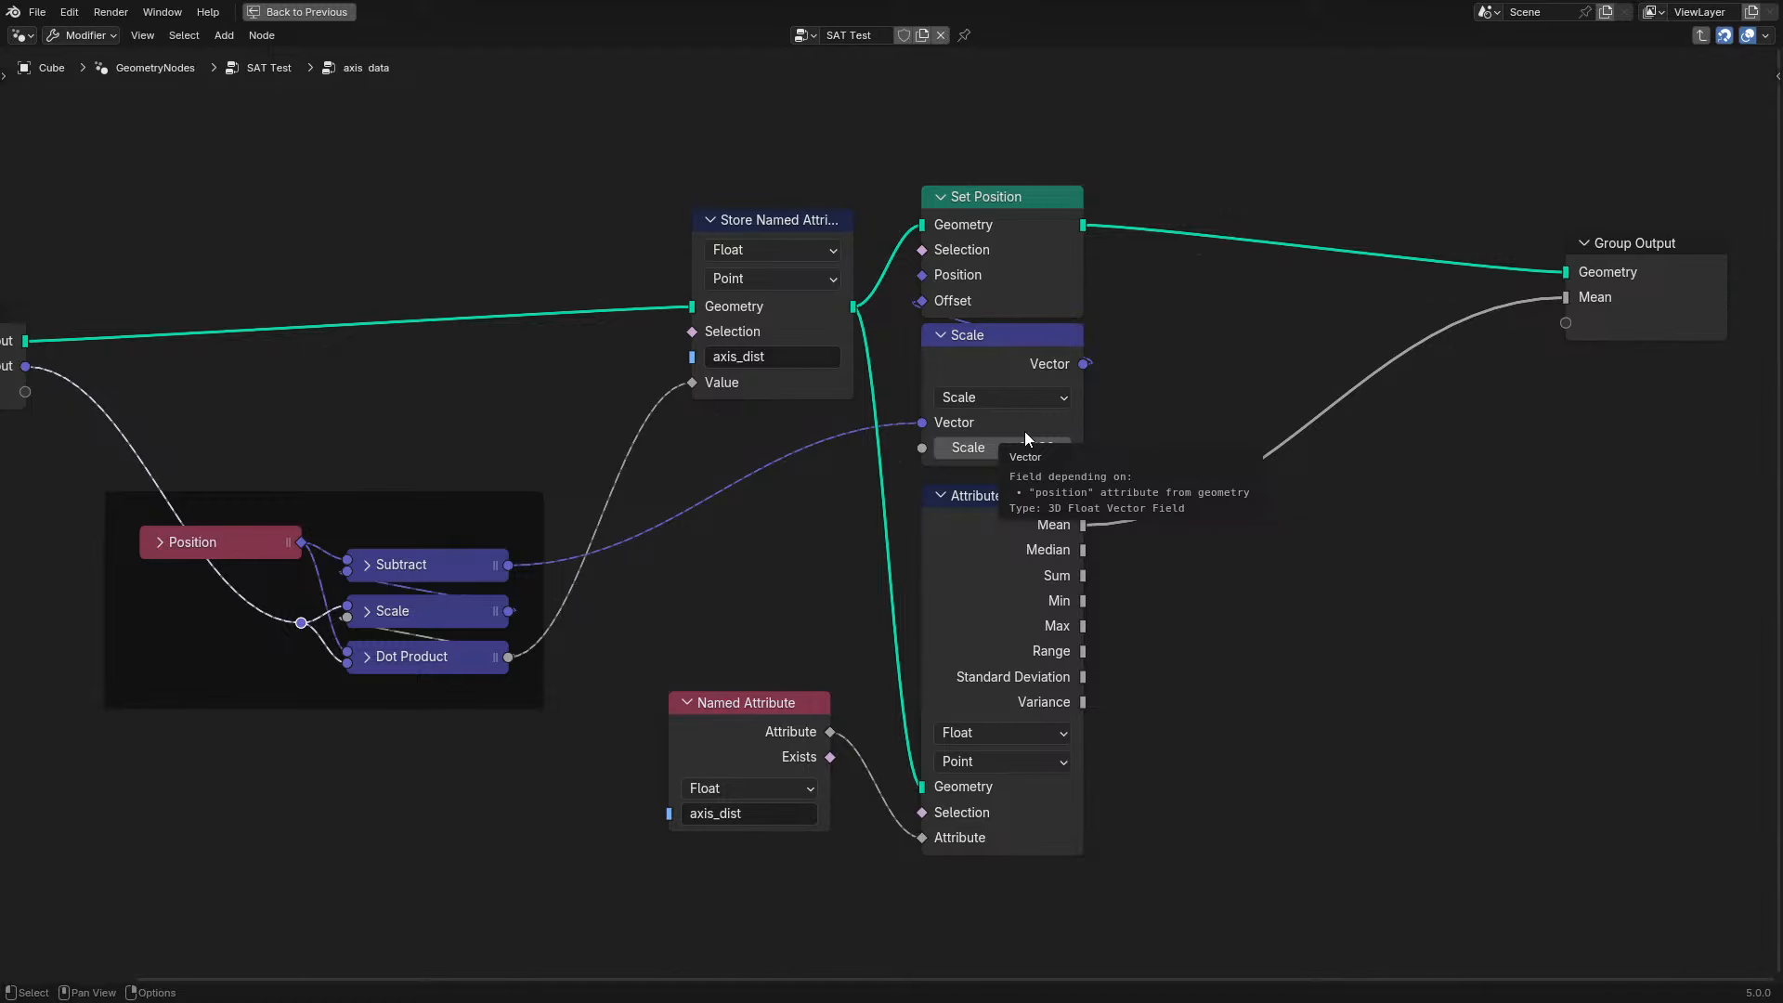
pyautogui.scroll(2, 884, 519)
pyautogui.moveTo(1043, 541); pyautogui.dragTo(694, 613, button='middle')
pyautogui.moveTo(728, 610)
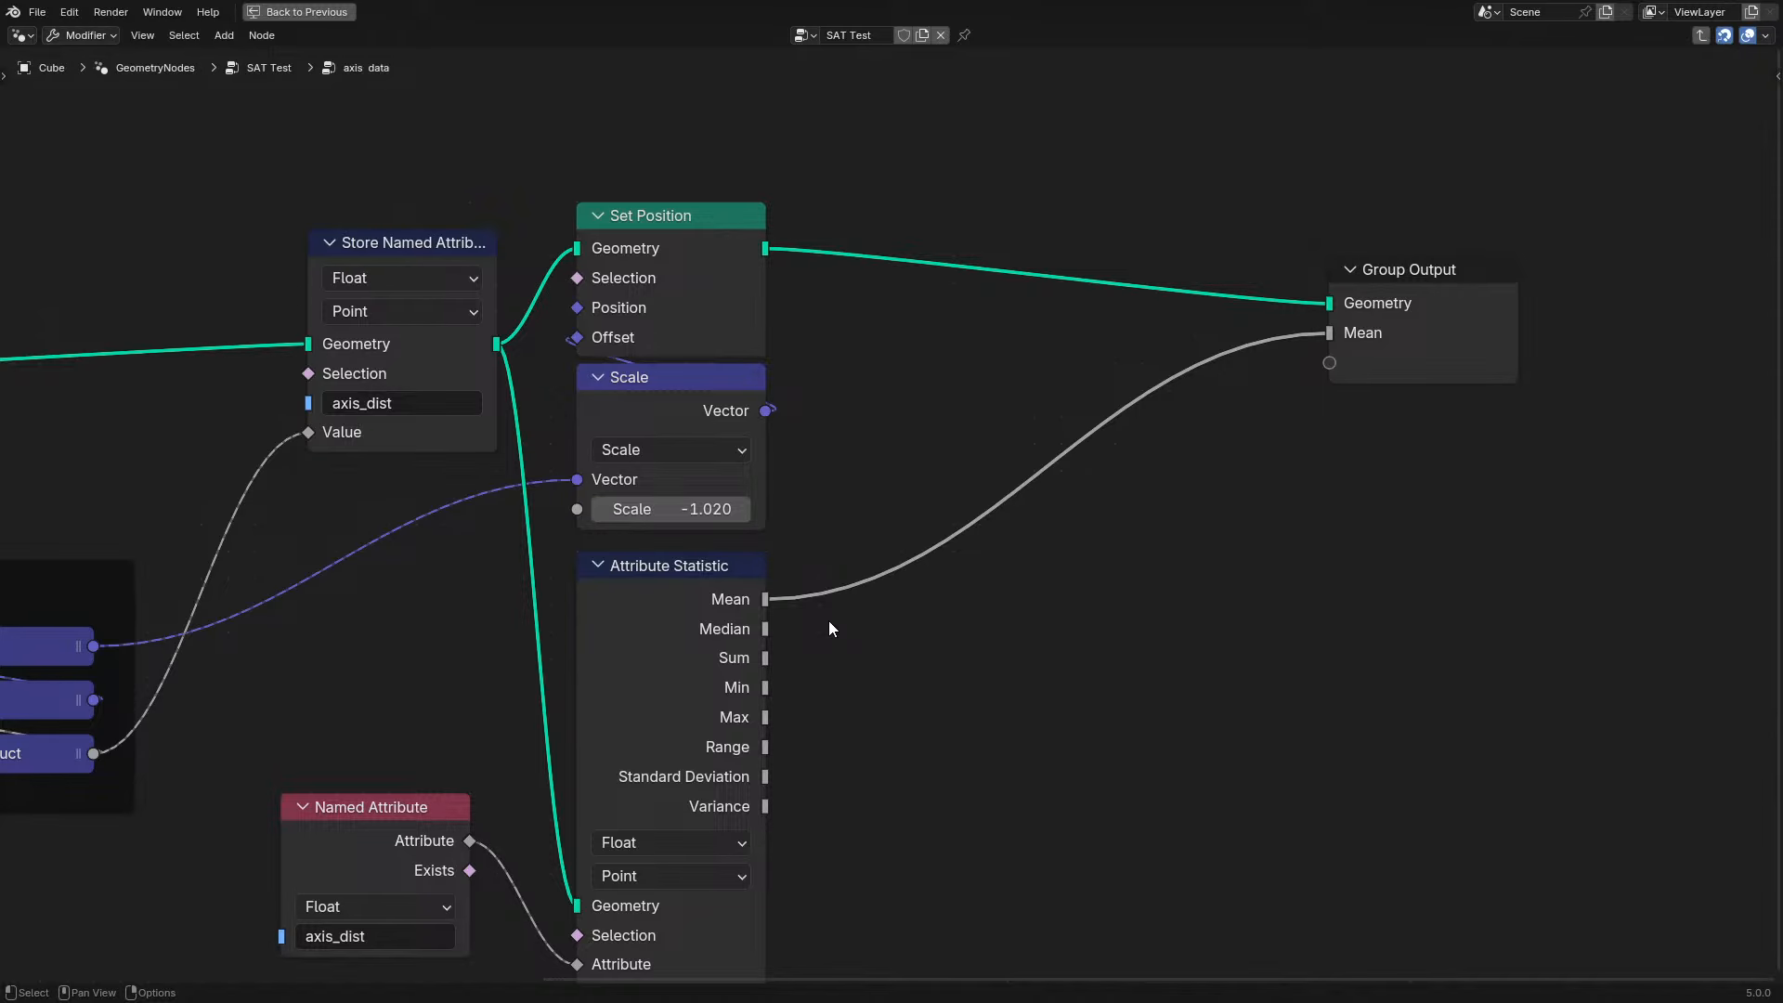
pyautogui.moveTo(327, 661); pyautogui.dragTo(733, 865)
pyautogui.scroll(-3, 799, 800)
pyautogui.moveTo(799, 800); pyautogui.dragTo(812, 708, button='middle')
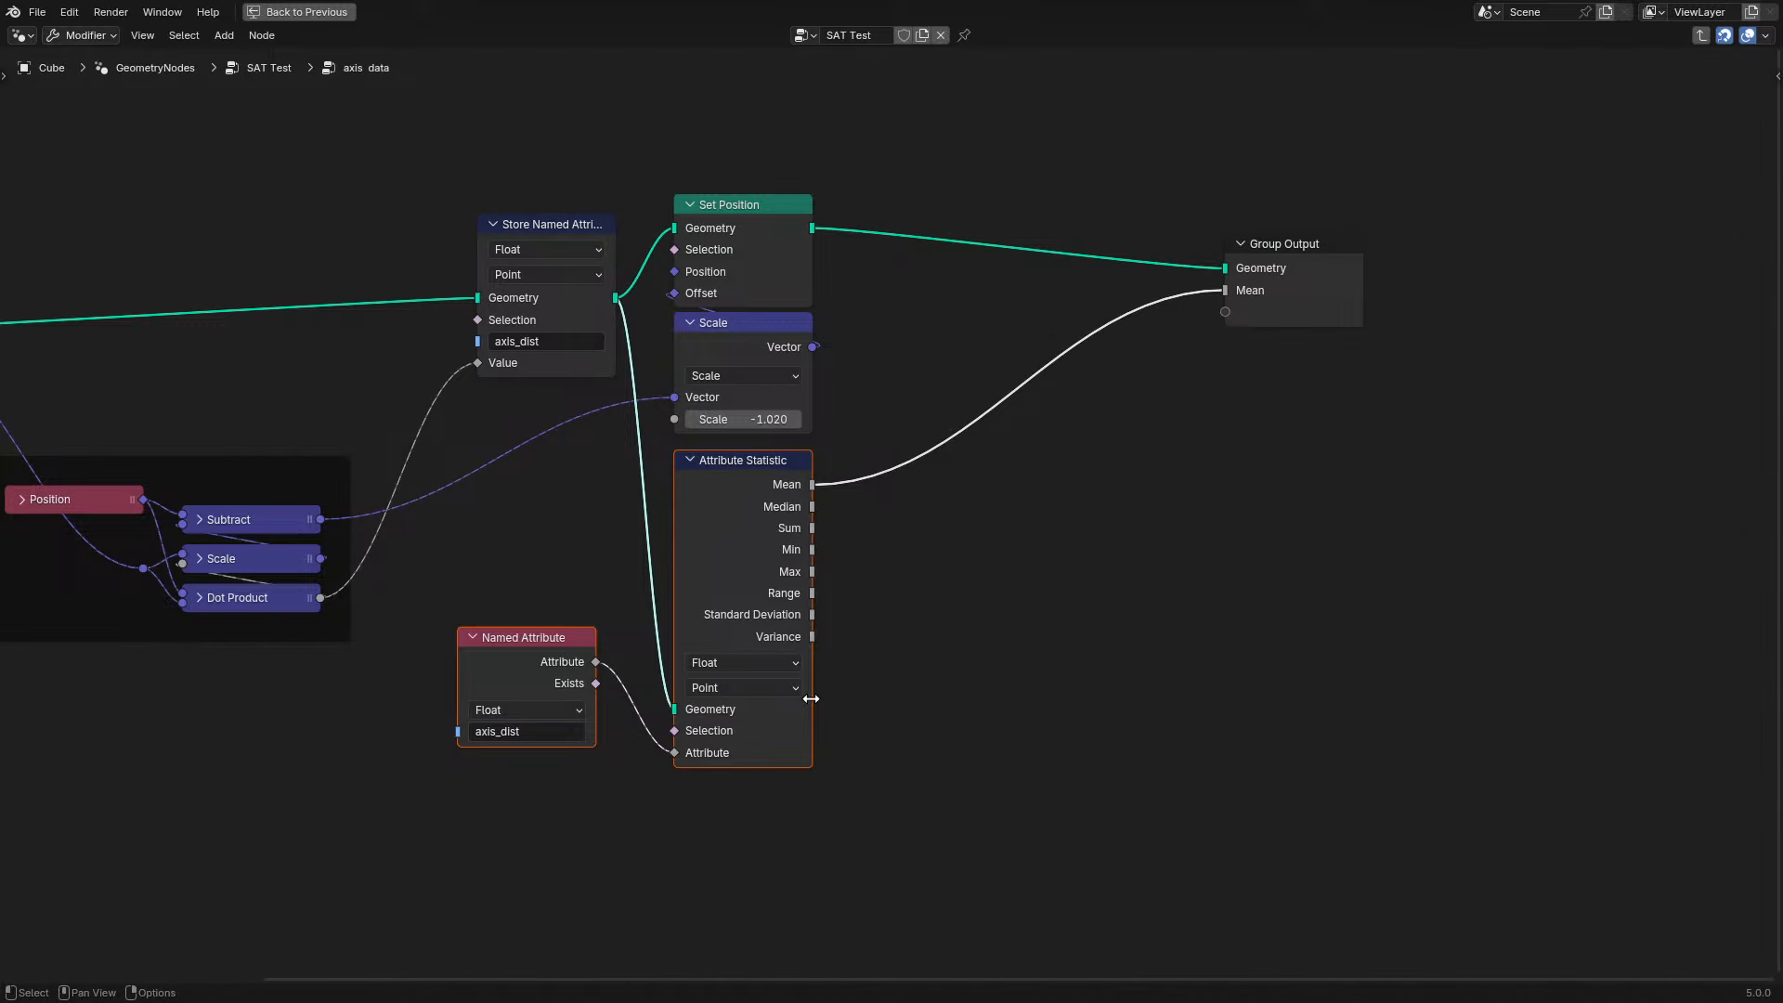
pyautogui.scroll(2, 811, 699)
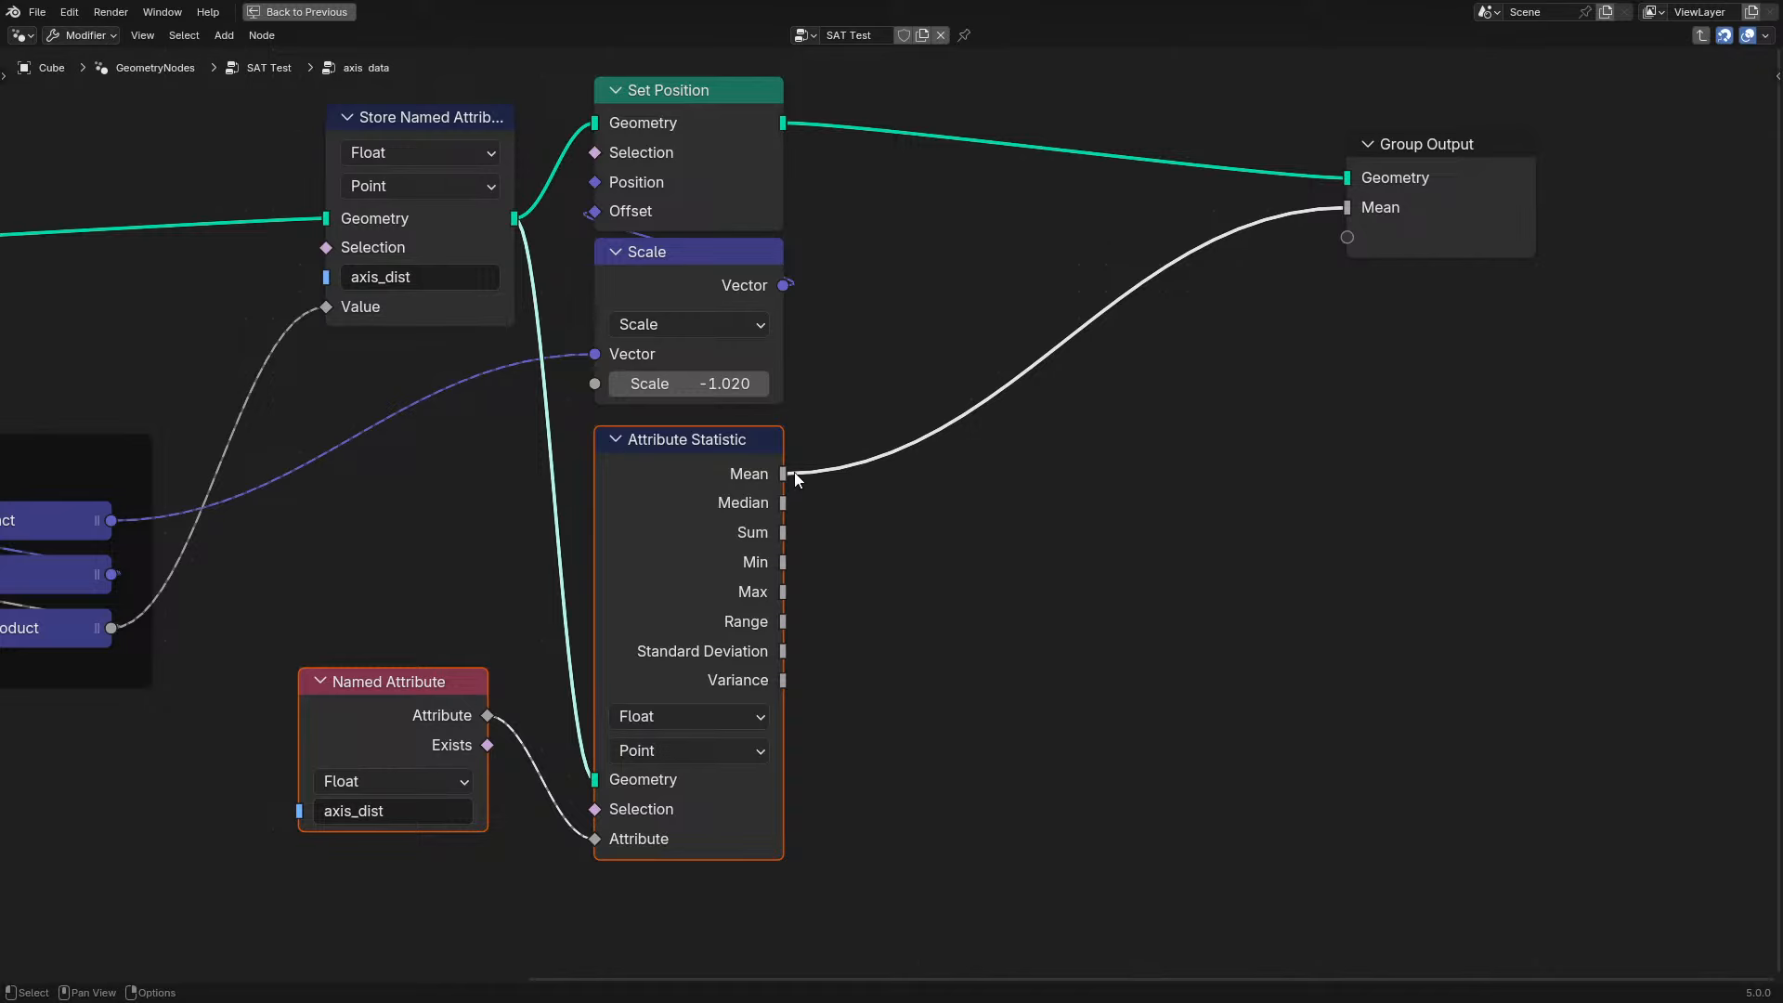
# Preview Set Position's geometry with a Viewer and add a Float Named Attribute node reading "axis_dist" beside Attribute Statistic
pyautogui.keyDown('ctrl'); pyautogui.keyDown('shift'); pyautogui.click(720, 137); pyautogui.keyUp('shift'); pyautogui.keyUp('ctrl')
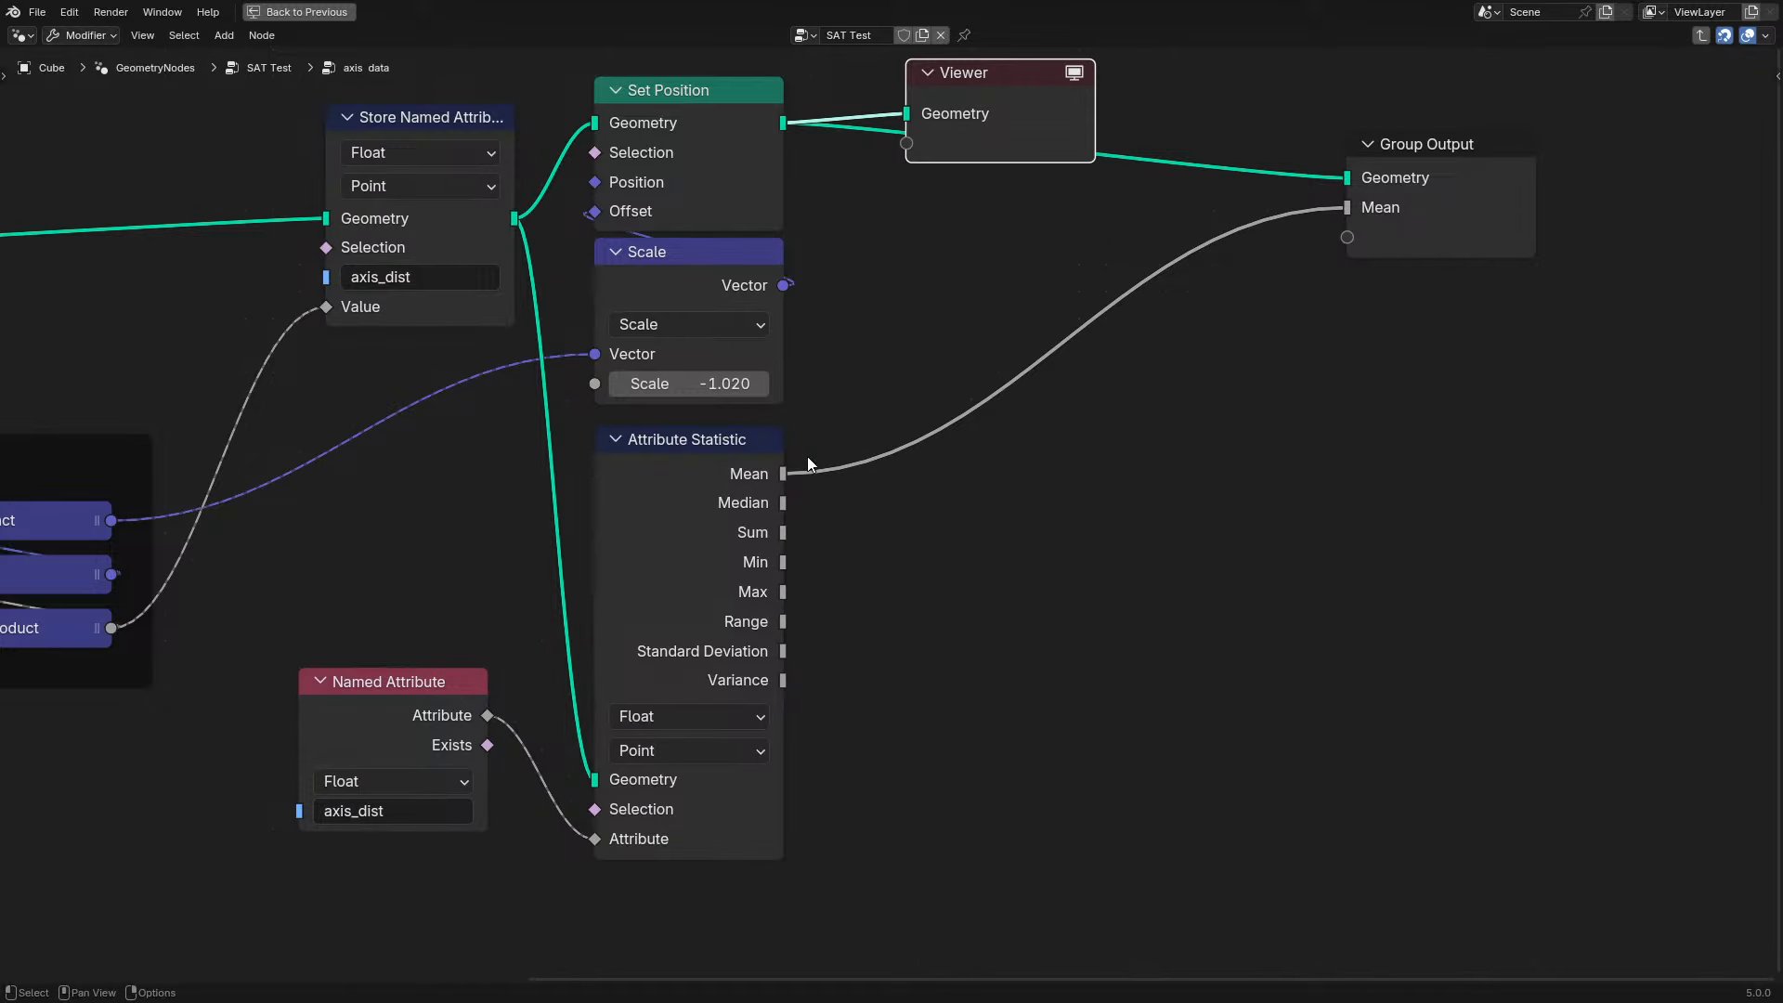
pyautogui.hotkey('shift', 'a')
pyautogui.write('na')
pyautogui.press('Return')
pyautogui.click(917, 534)
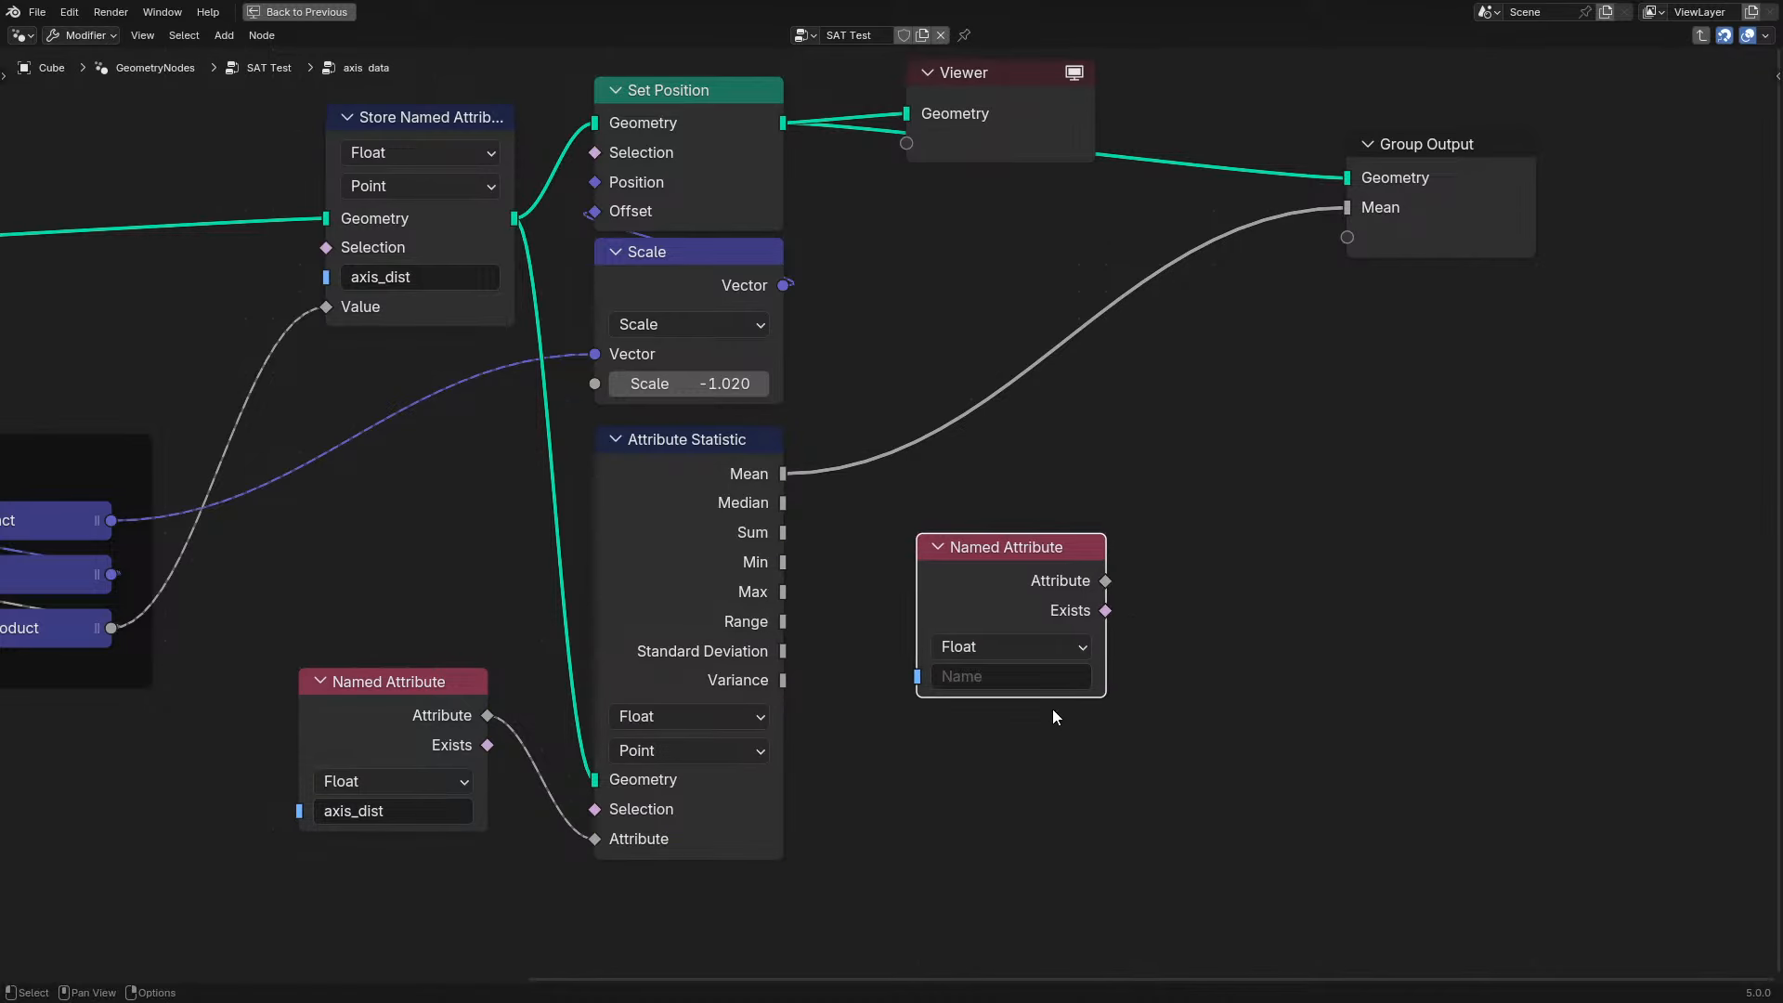
pyautogui.click(1020, 680)
pyautogui.click(1022, 720)
# Add a Greater Than node comparing the new axis_dist attribute as A with Attribute Statistic's Mean as B, and preview its result
pyautogui.hotkey('shift', 'a')
pyautogui.write('d')
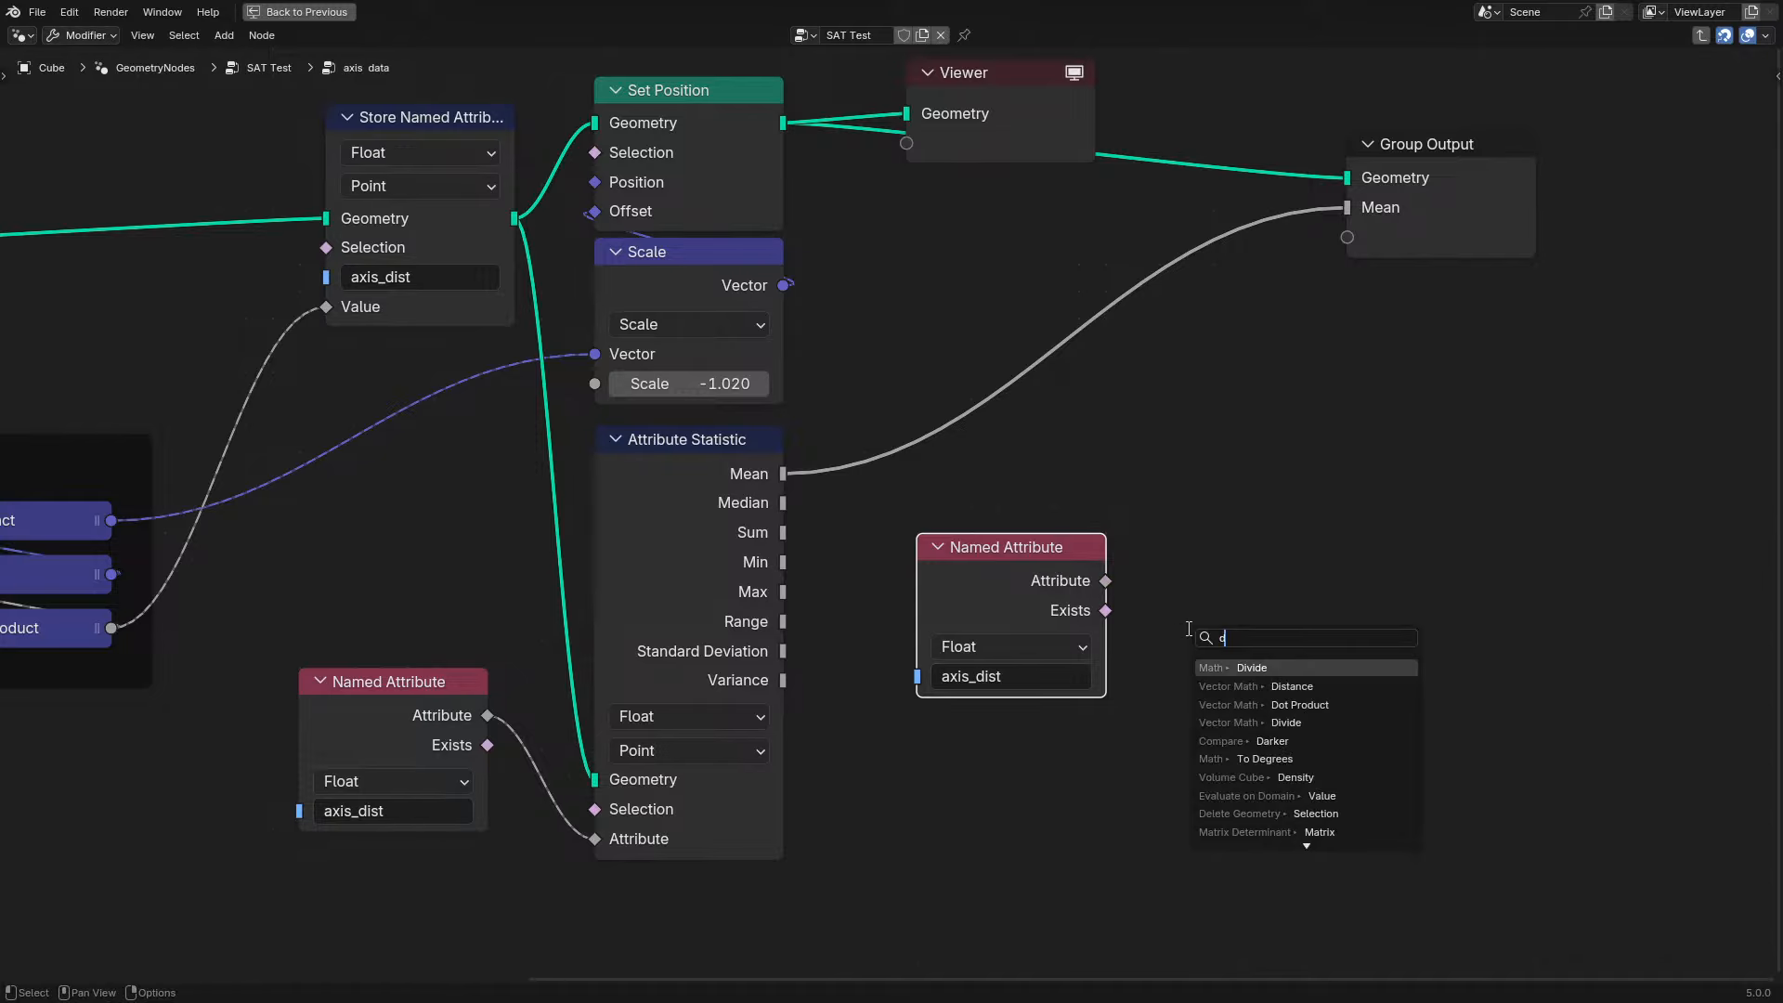
pyautogui.press('BackSpace')
pyautogui.write('grea')
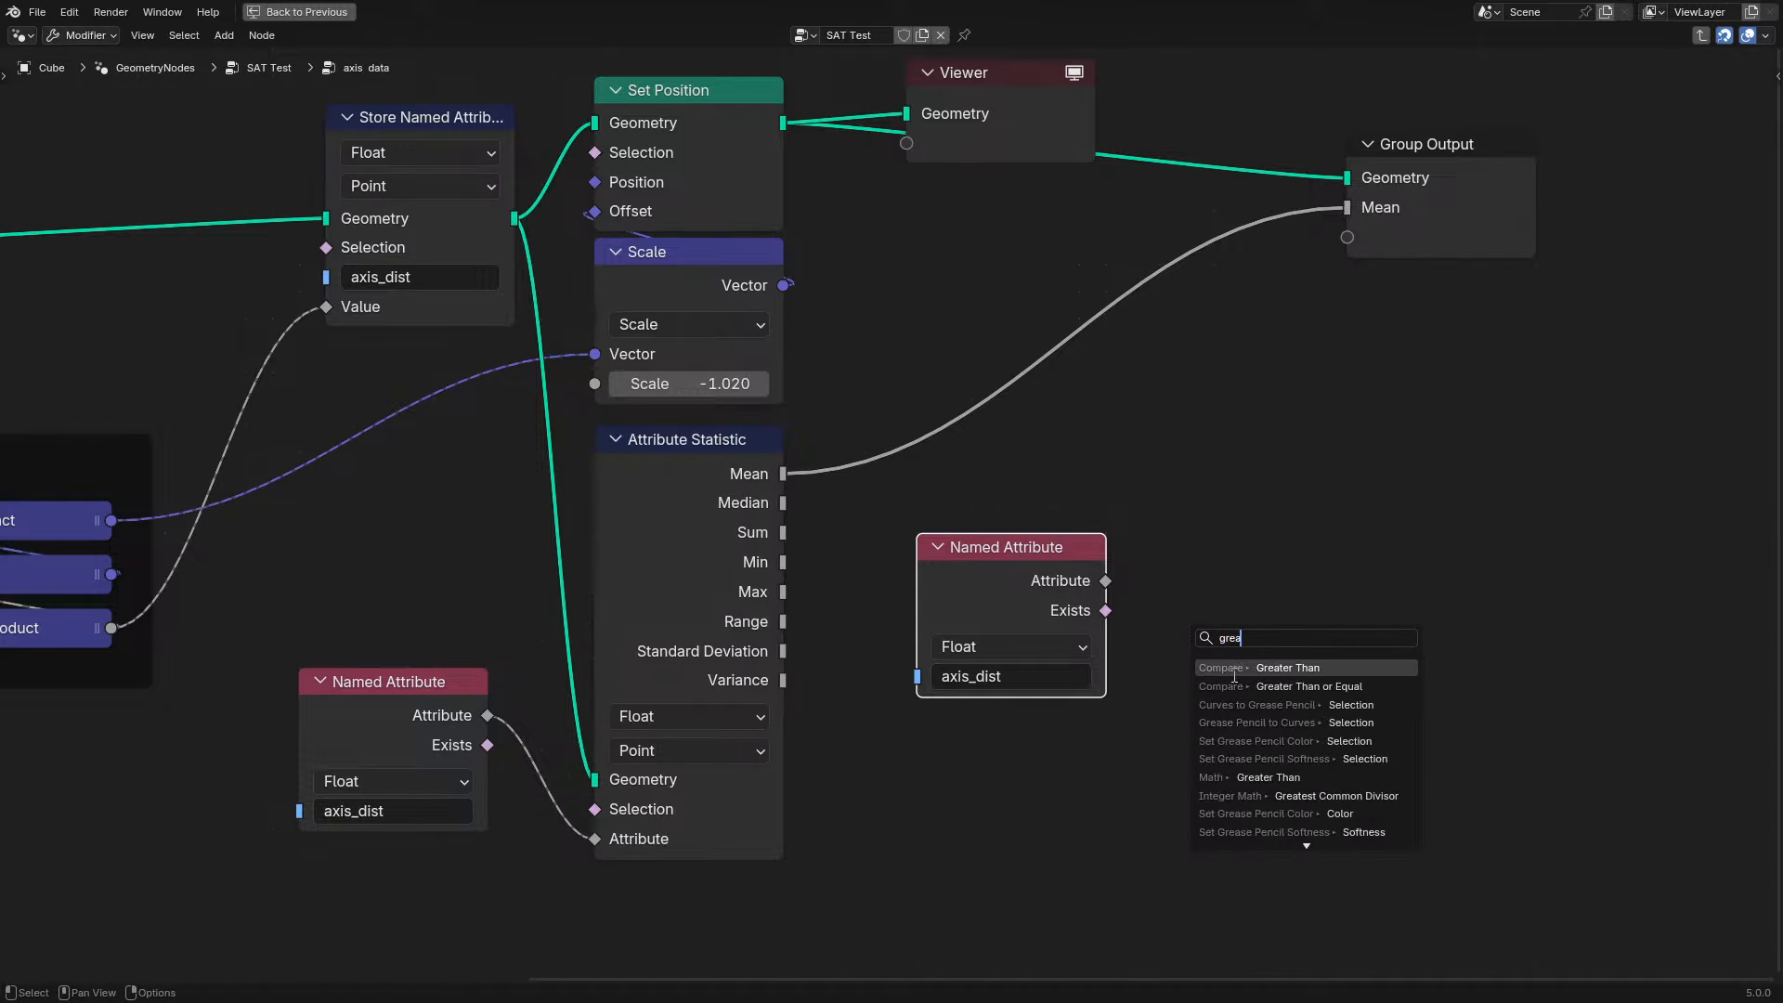
pyautogui.click(1234, 672)
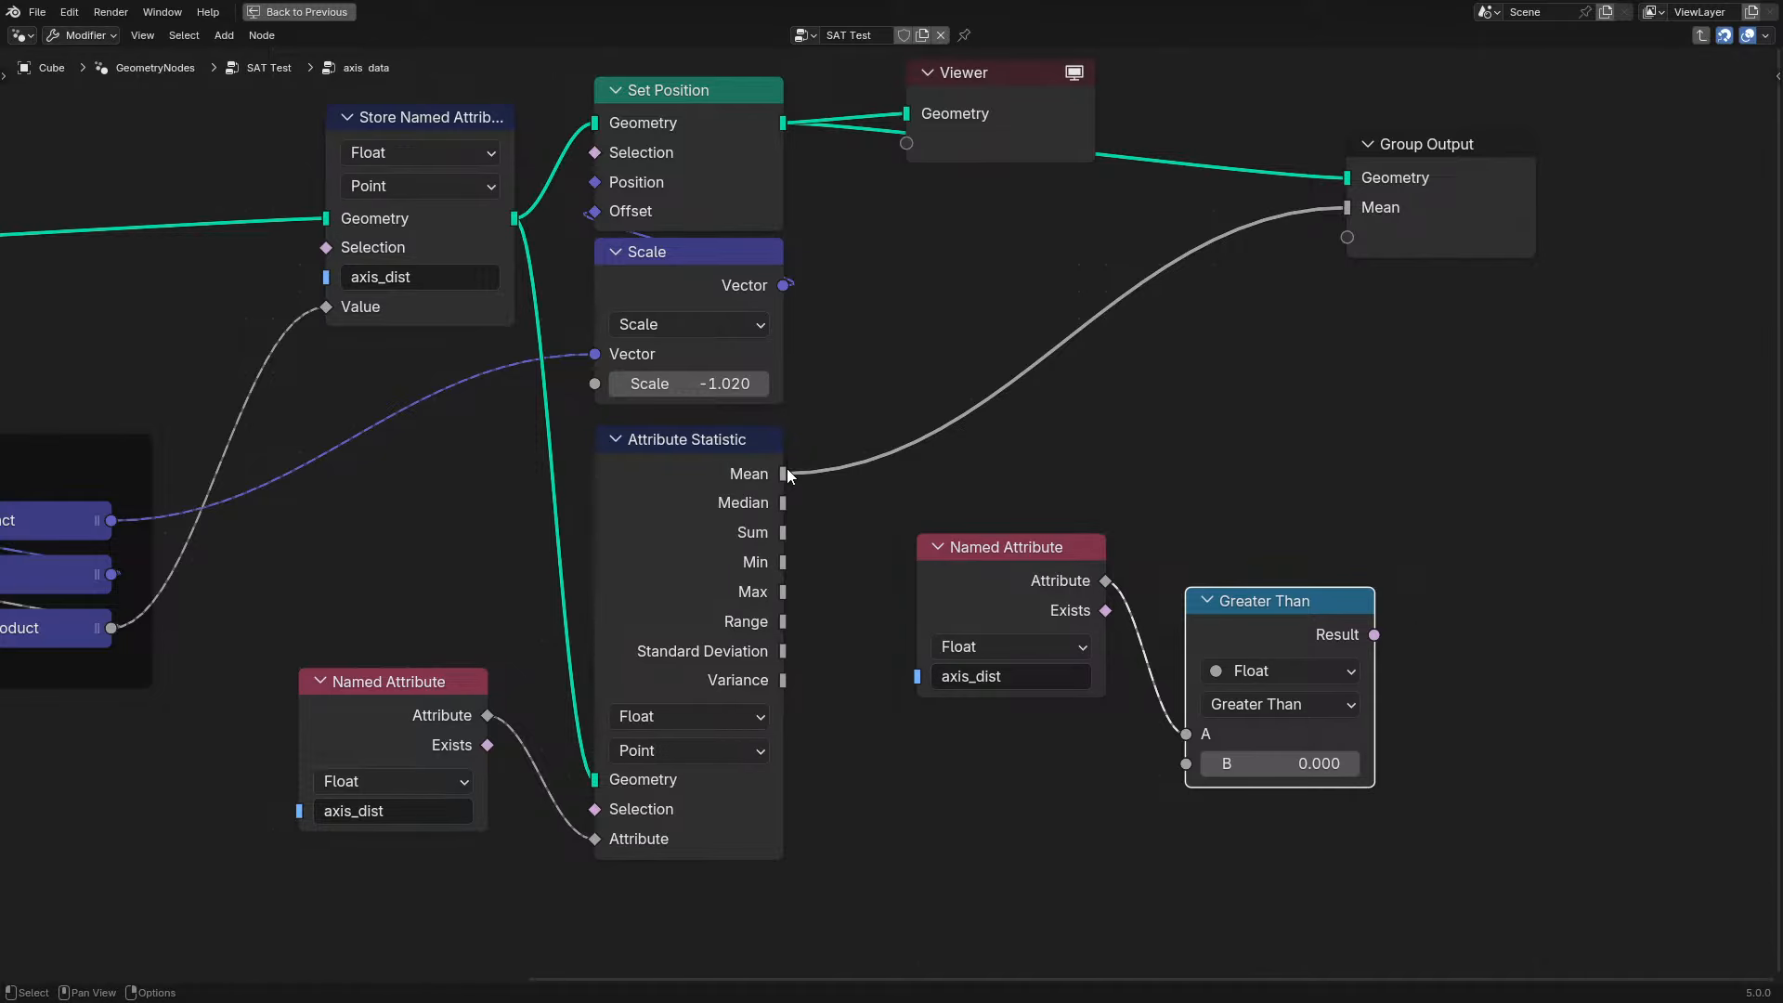
pyautogui.moveTo(785, 474); pyautogui.dragTo(1186, 763)
pyautogui.keyDown('ctrl'); pyautogui.keyDown('shift'); pyautogui.click(1261, 603); pyautogui.keyUp('shift'); pyautogui.keyUp('ctrl')
# Restore the split layout, enable the Viewer's Attribute Text overlay, and inspect the comparison values on the projected geometry
pyautogui.hotkey('ctrl', 'space')
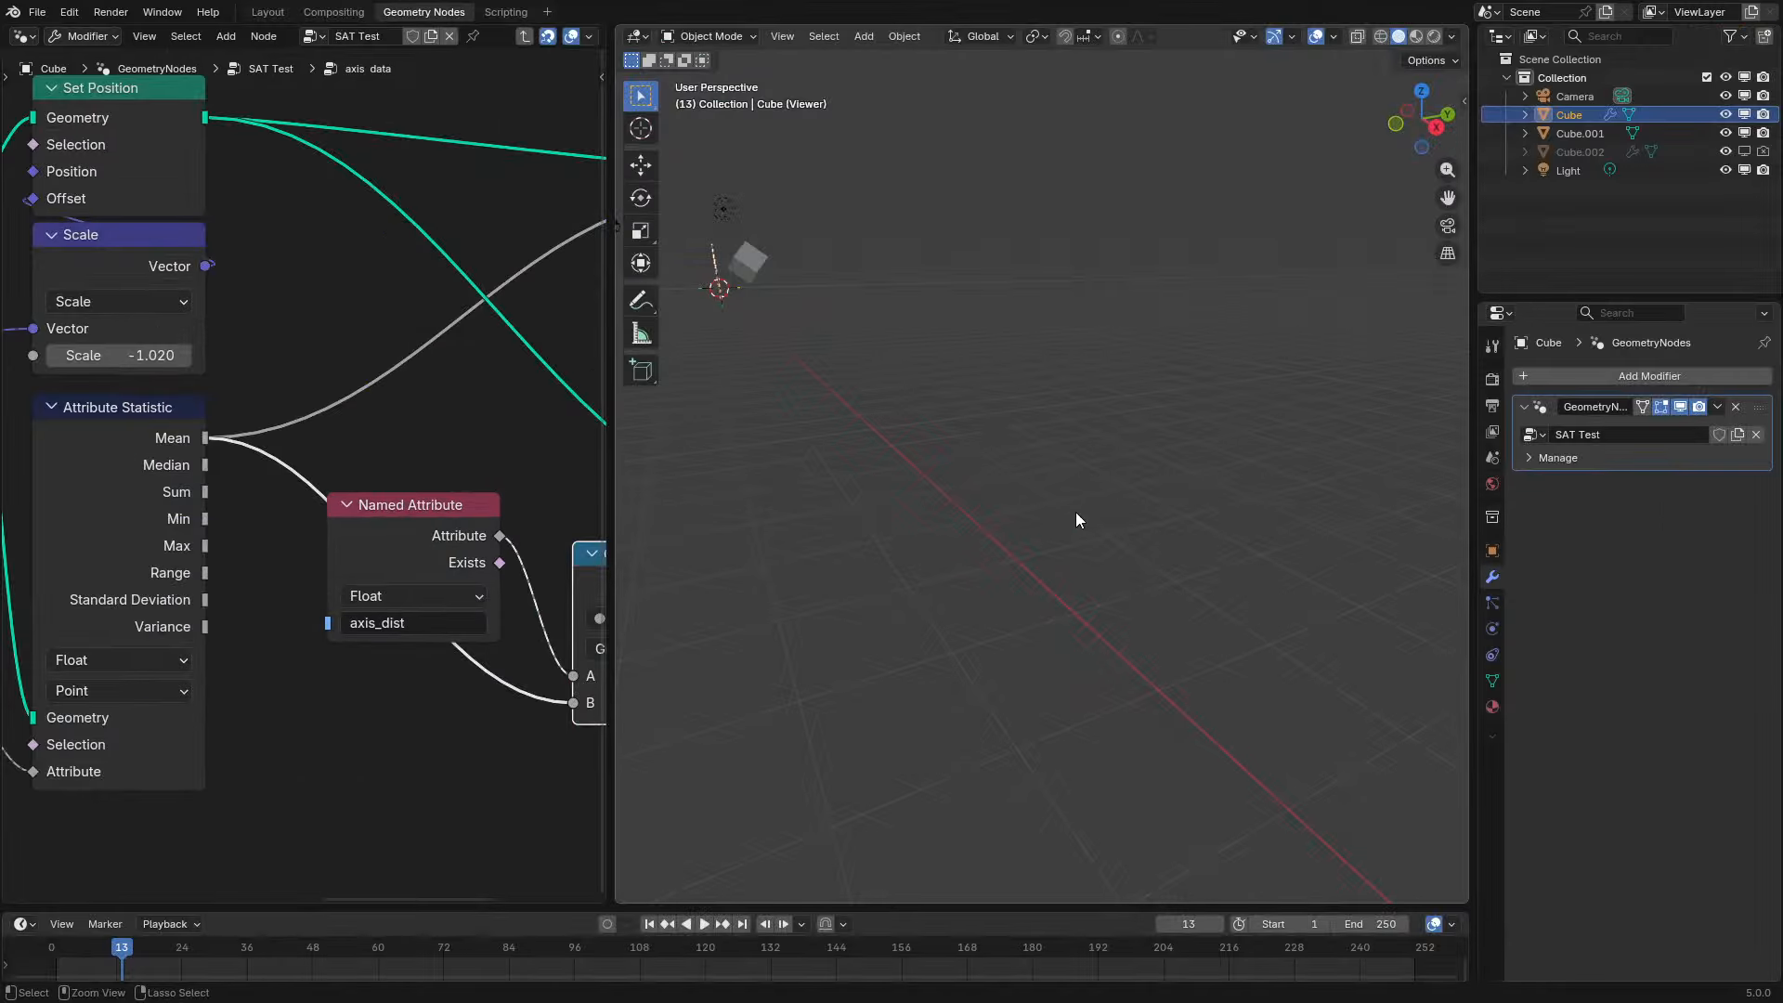
pyautogui.moveTo(1076, 514); pyautogui.dragTo(1172, 509, button='middle')
pyautogui.scroll(-2, 299, 589)
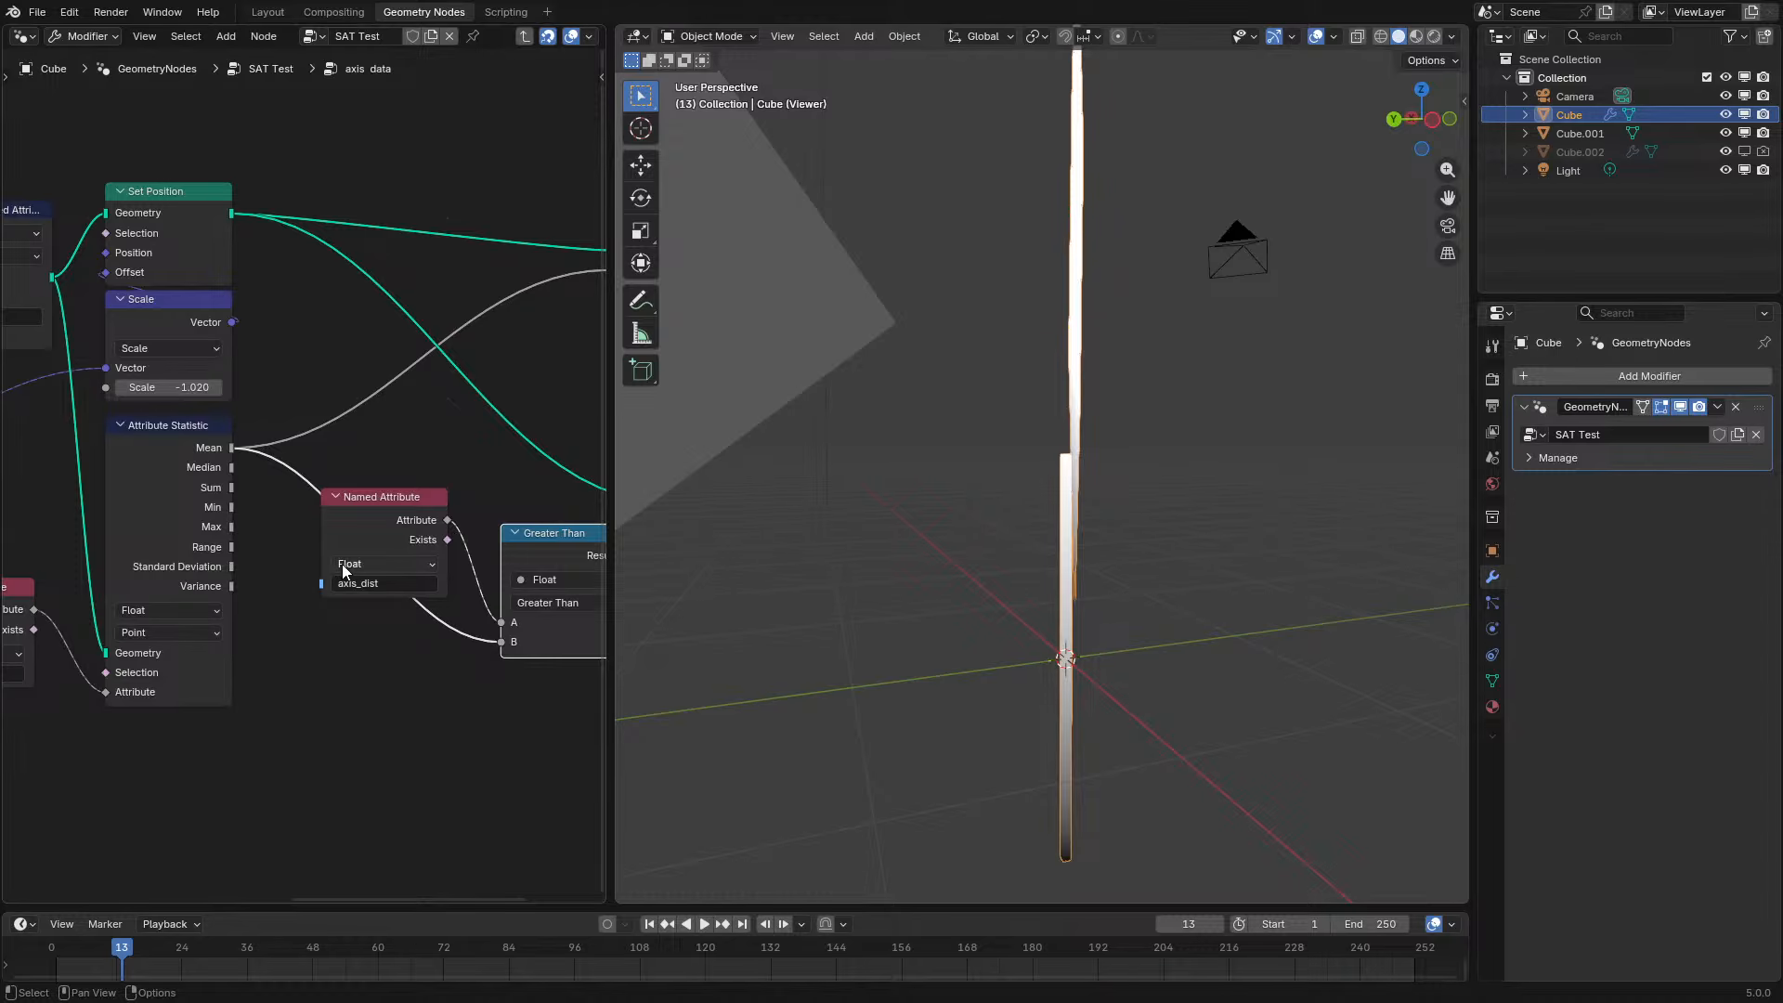
pyautogui.moveTo(427, 552); pyautogui.dragTo(426, 523, button='middle')
pyautogui.moveTo(1096, 613); pyautogui.dragTo(1250, 125, button='middle')
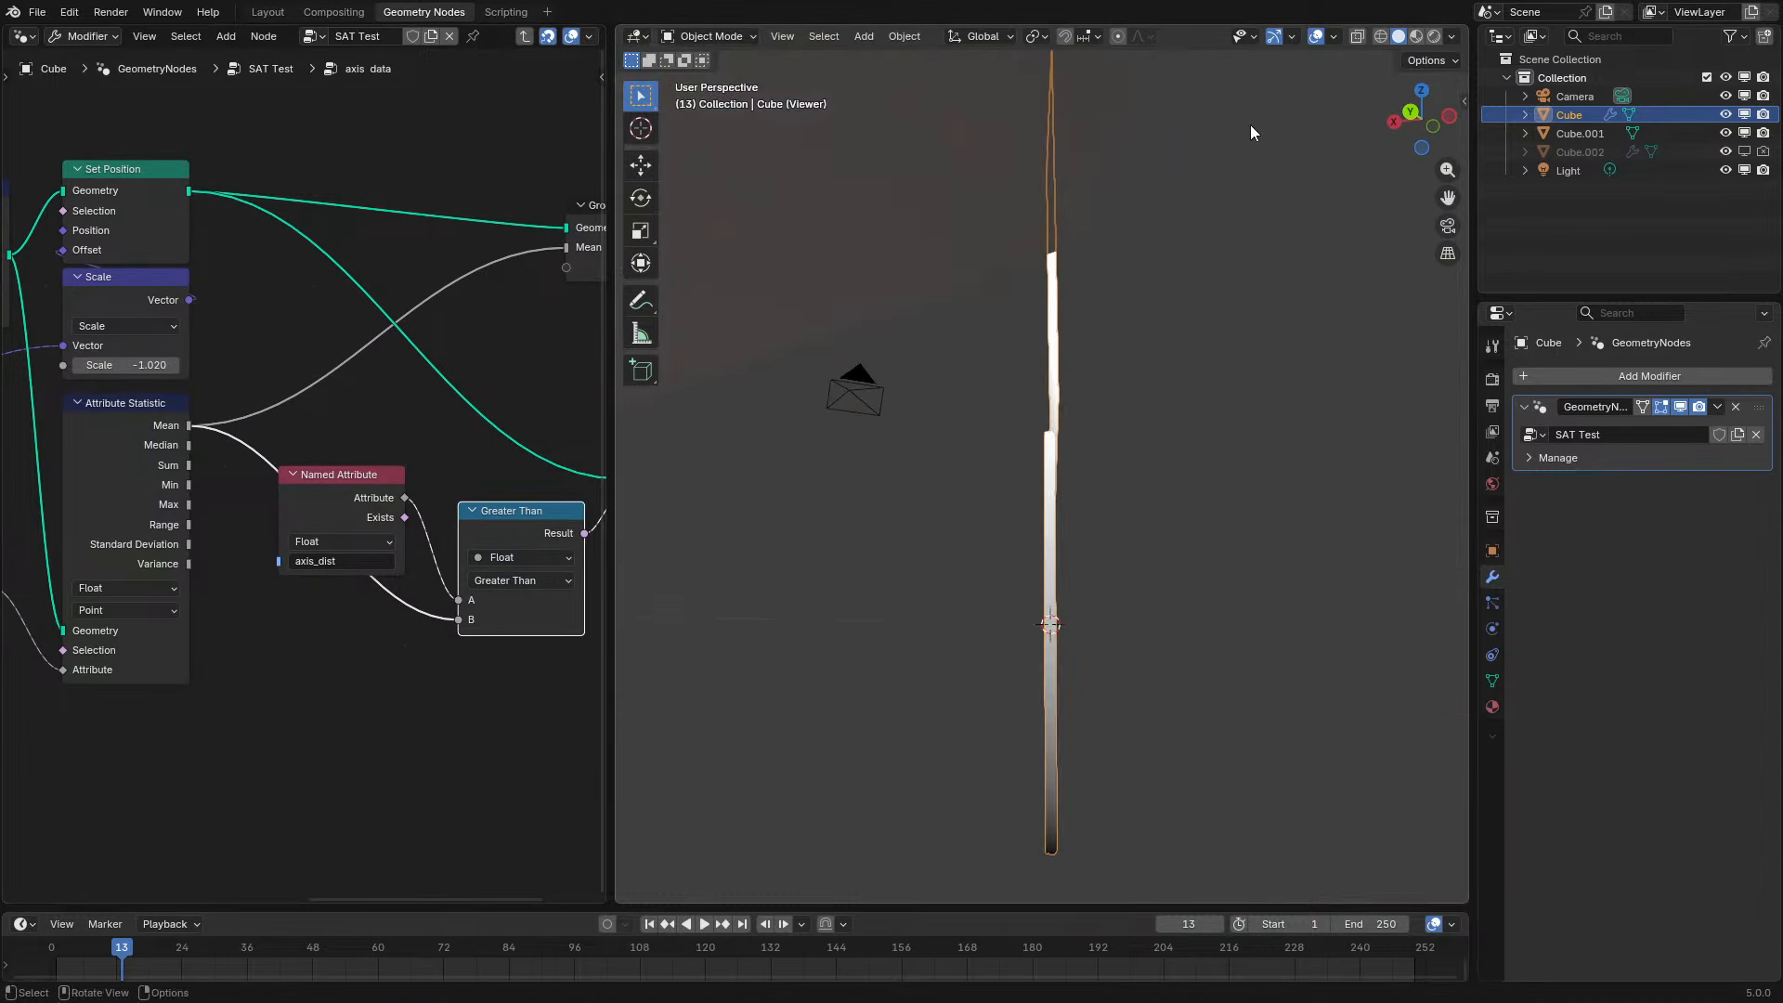
pyautogui.click(1335, 37)
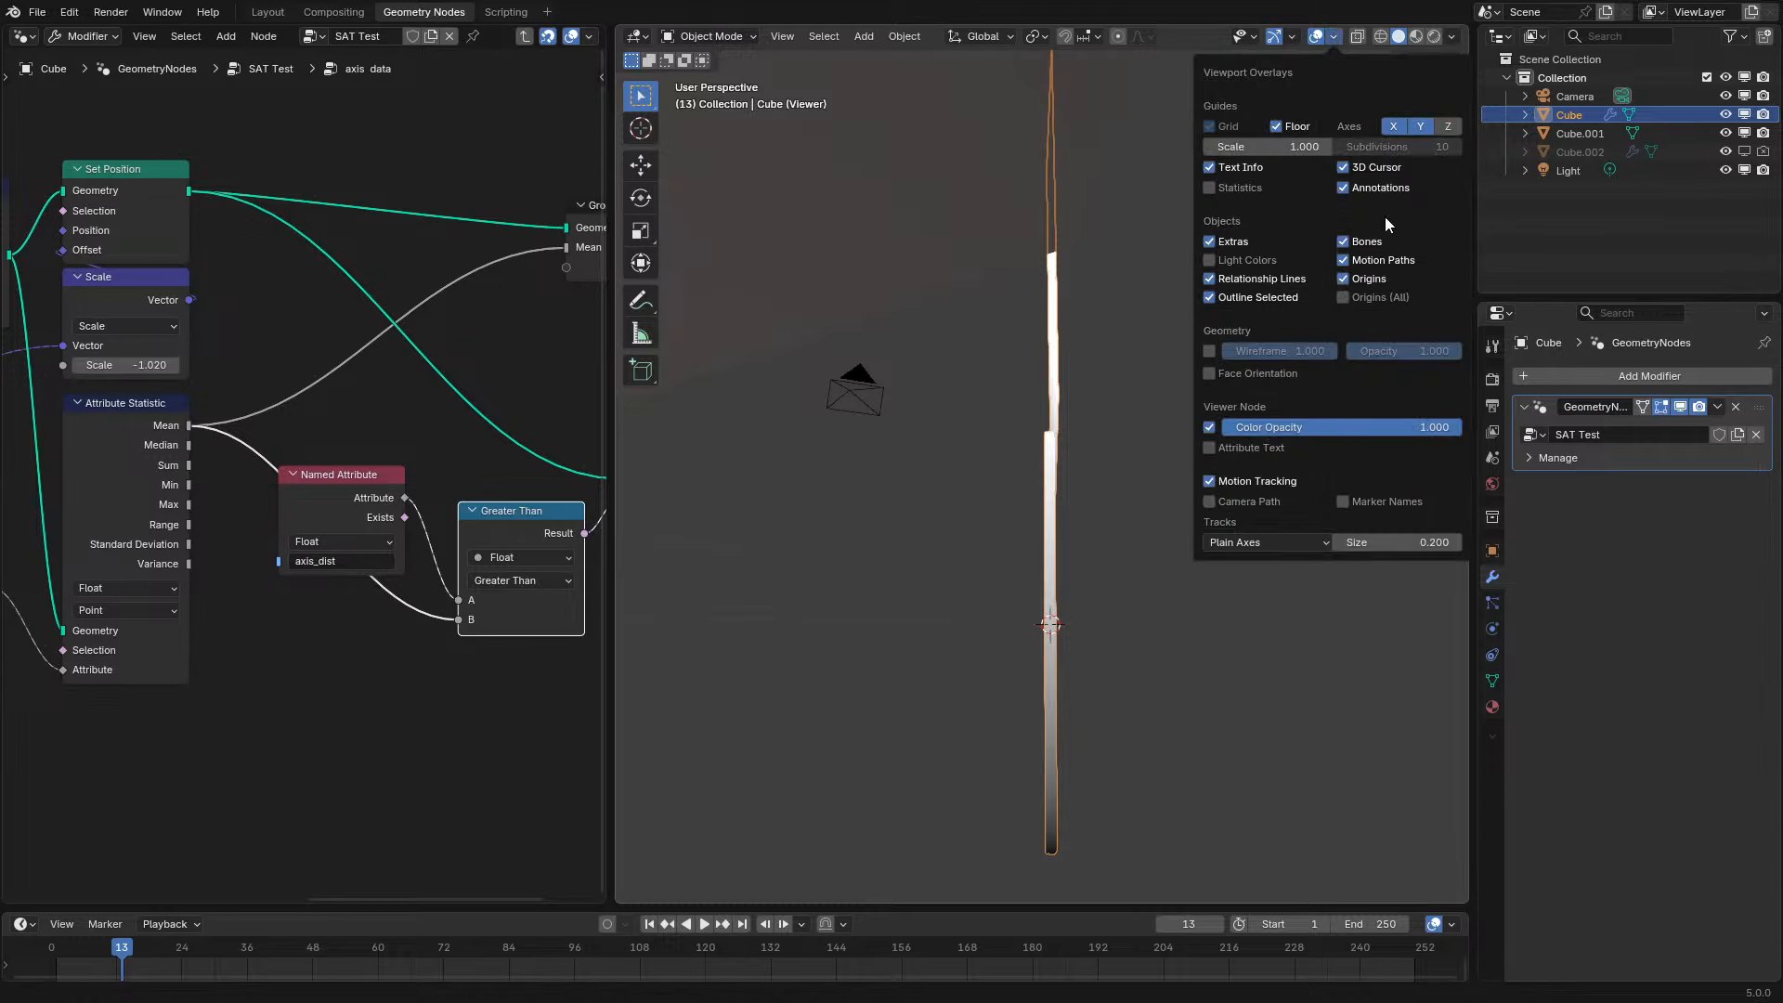
pyautogui.click(1335, 37)
pyautogui.click(1209, 448)
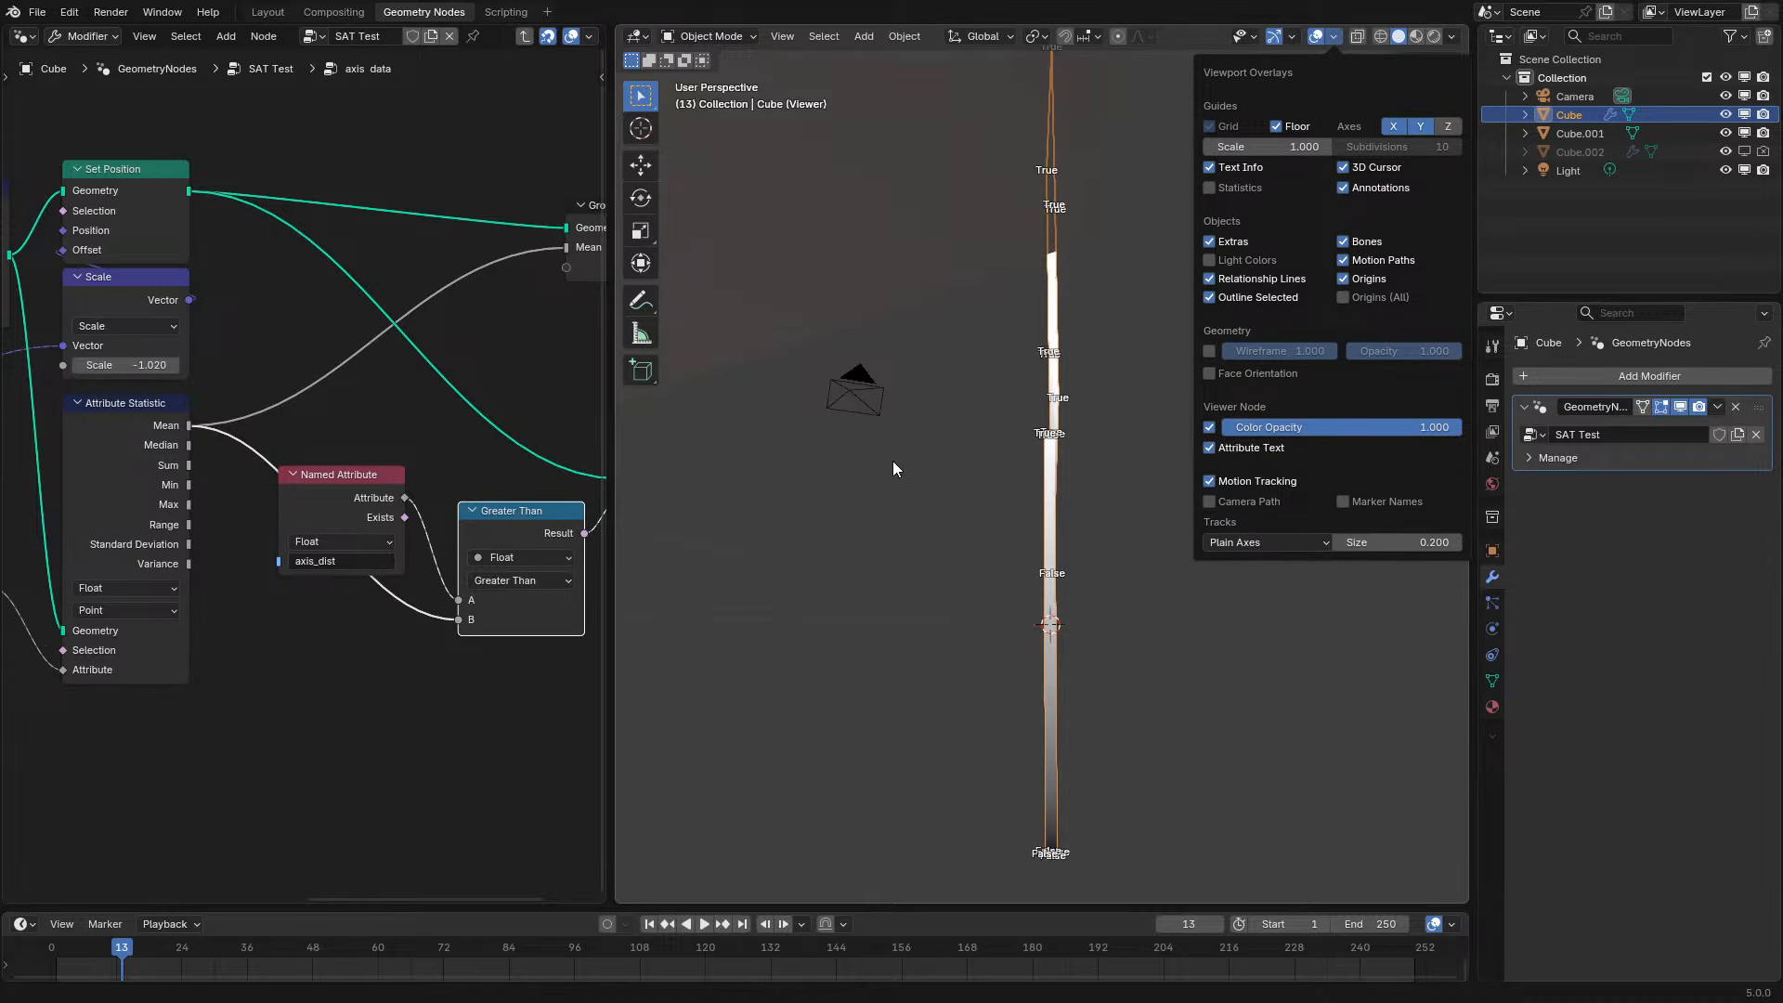
pyautogui.moveTo(823, 488); pyautogui.dragTo(968, 499, button='middle')
pyautogui.scroll(-2, 281, 381)
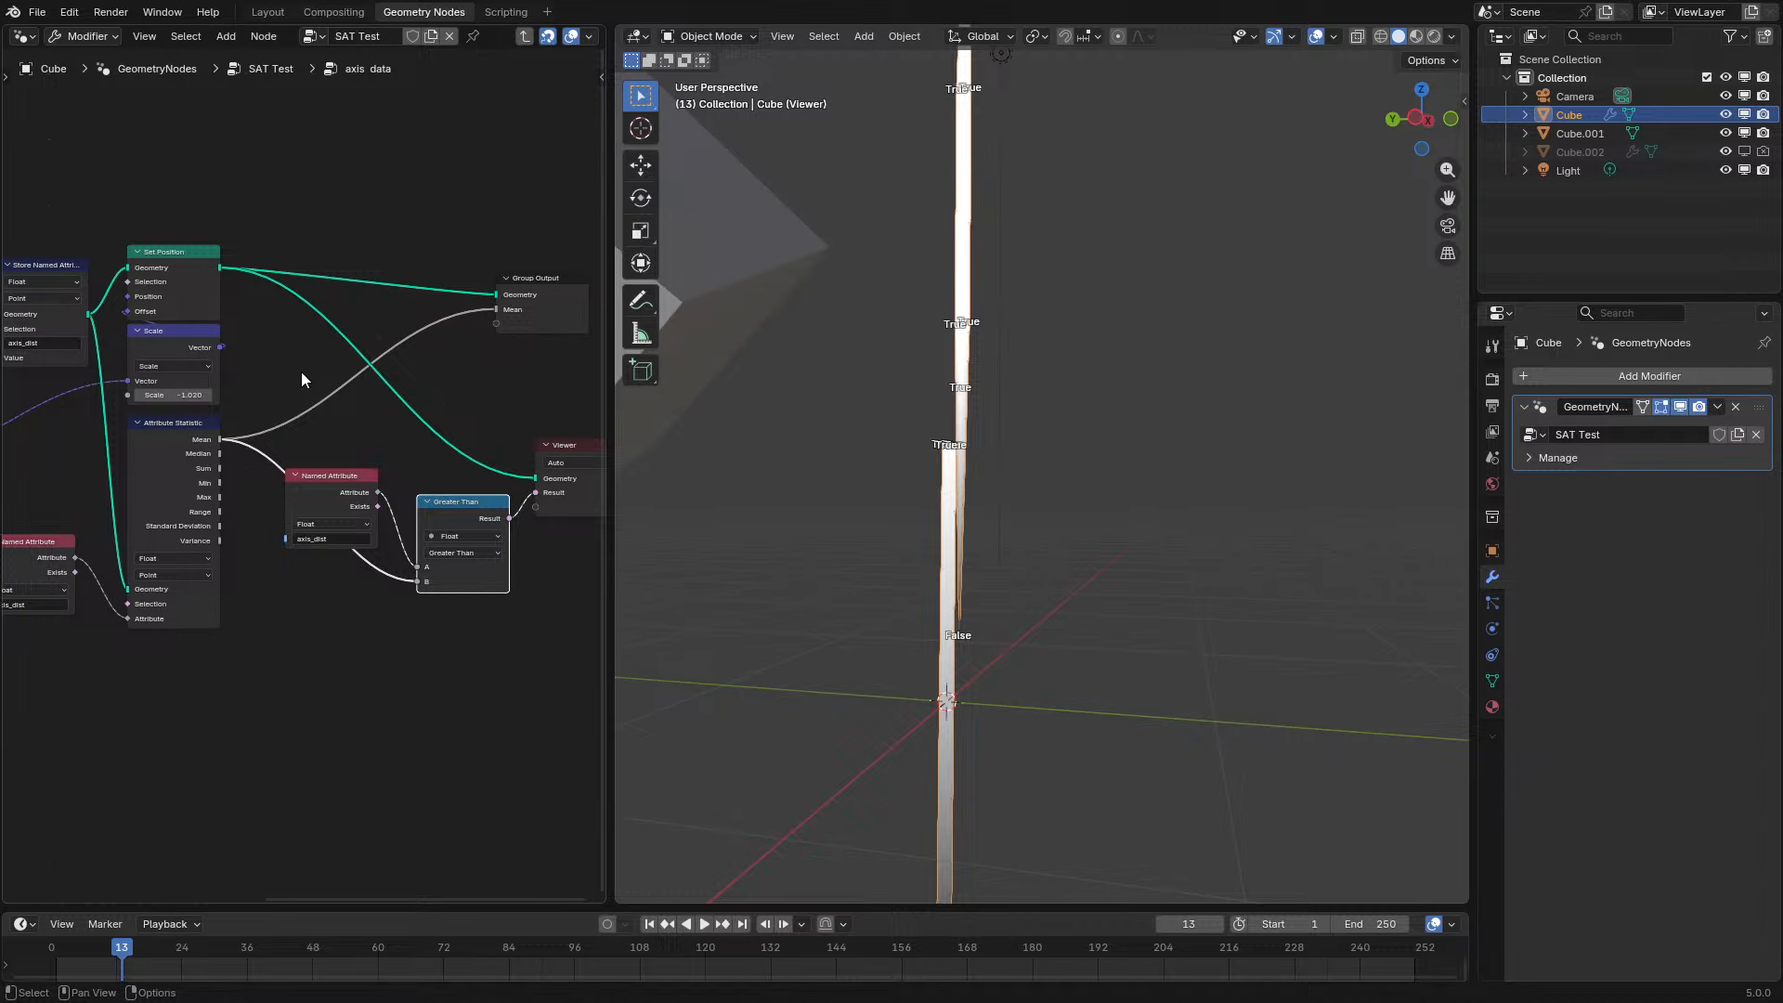
# Maximize the node editor and add a Curve Line node in Direction mode below Attribute Statistic
pyautogui.hotkey('ctrl', 'space')
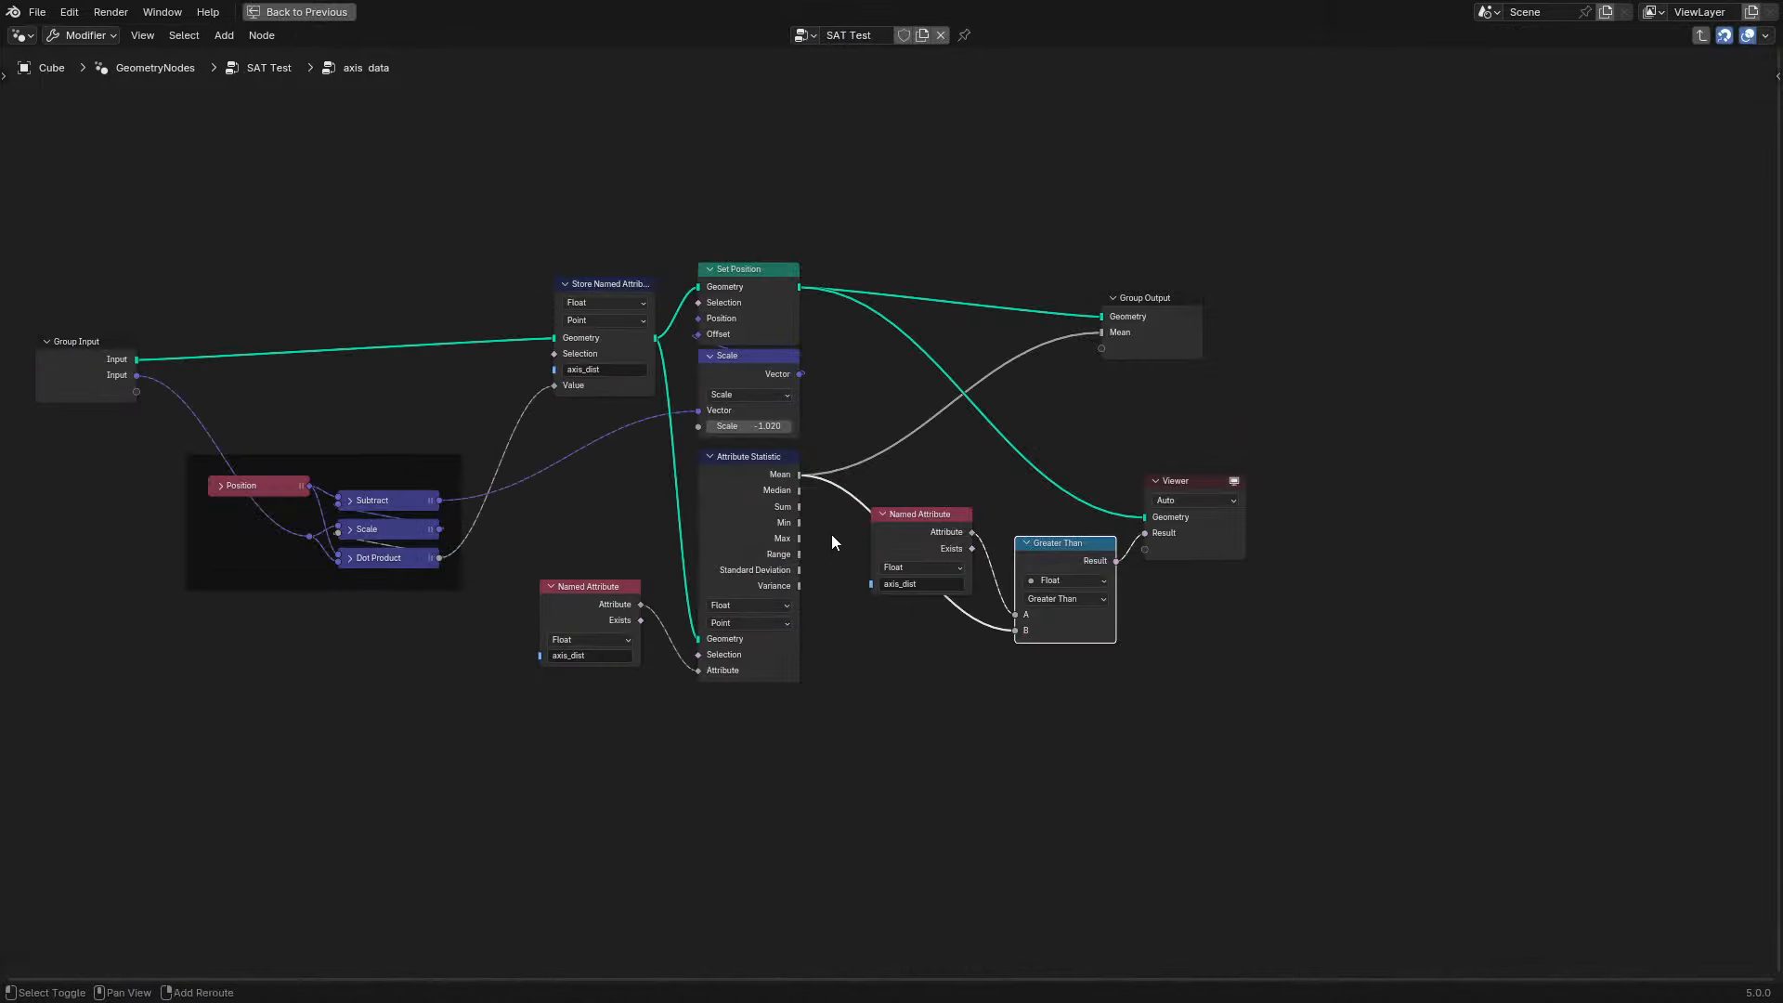
pyautogui.hotkey('shift', 'a')
pyautogui.click(832, 533)
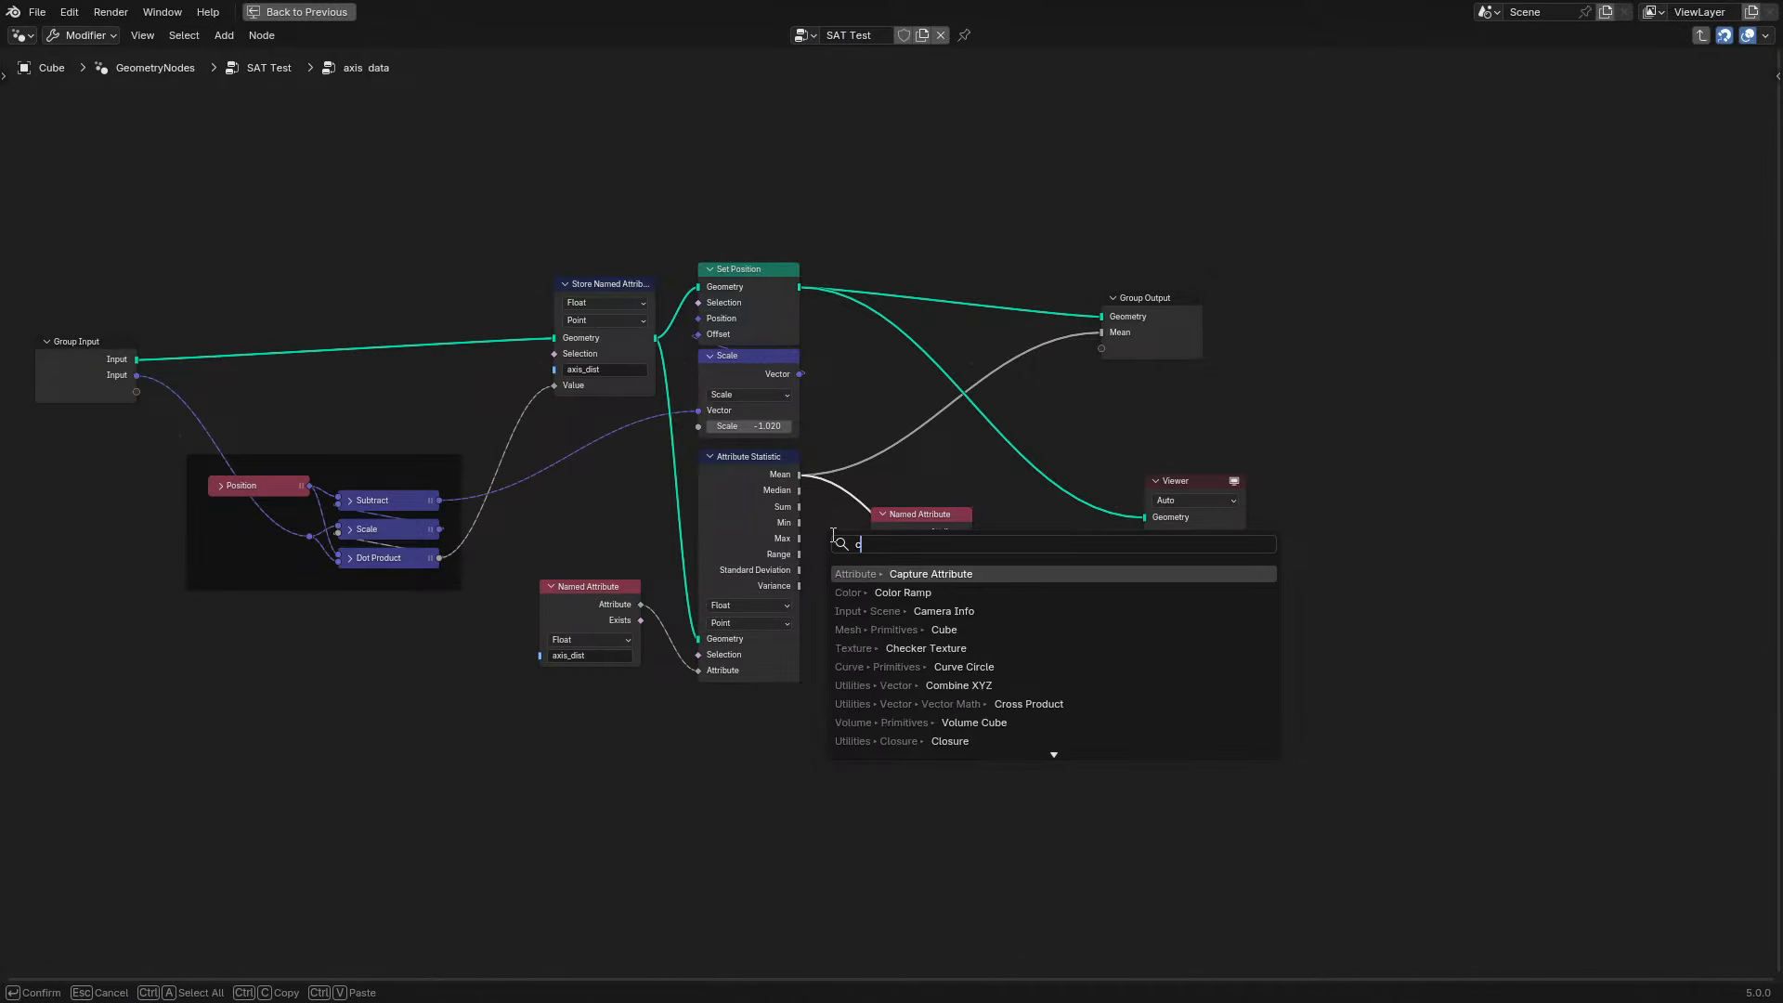
pyautogui.write('curve line')
pyautogui.press('Return')
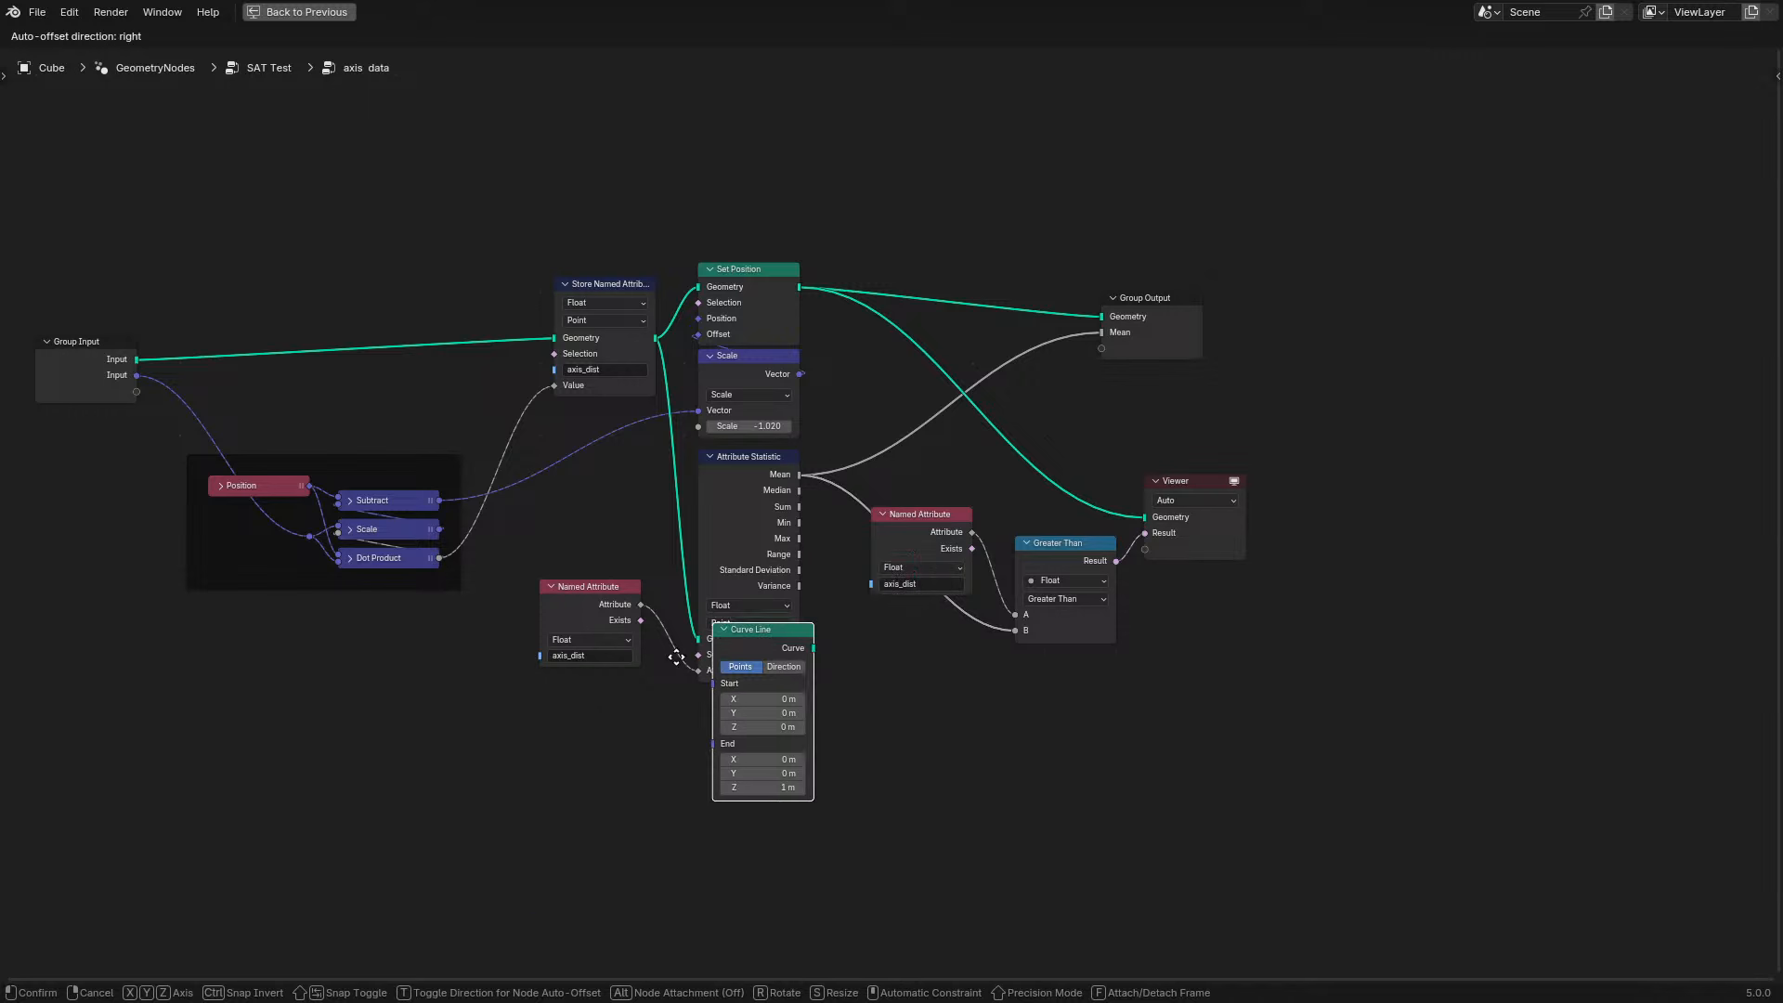
pyautogui.click(704, 708)
pyautogui.scroll(1, 775, 767)
pyautogui.click(749, 794)
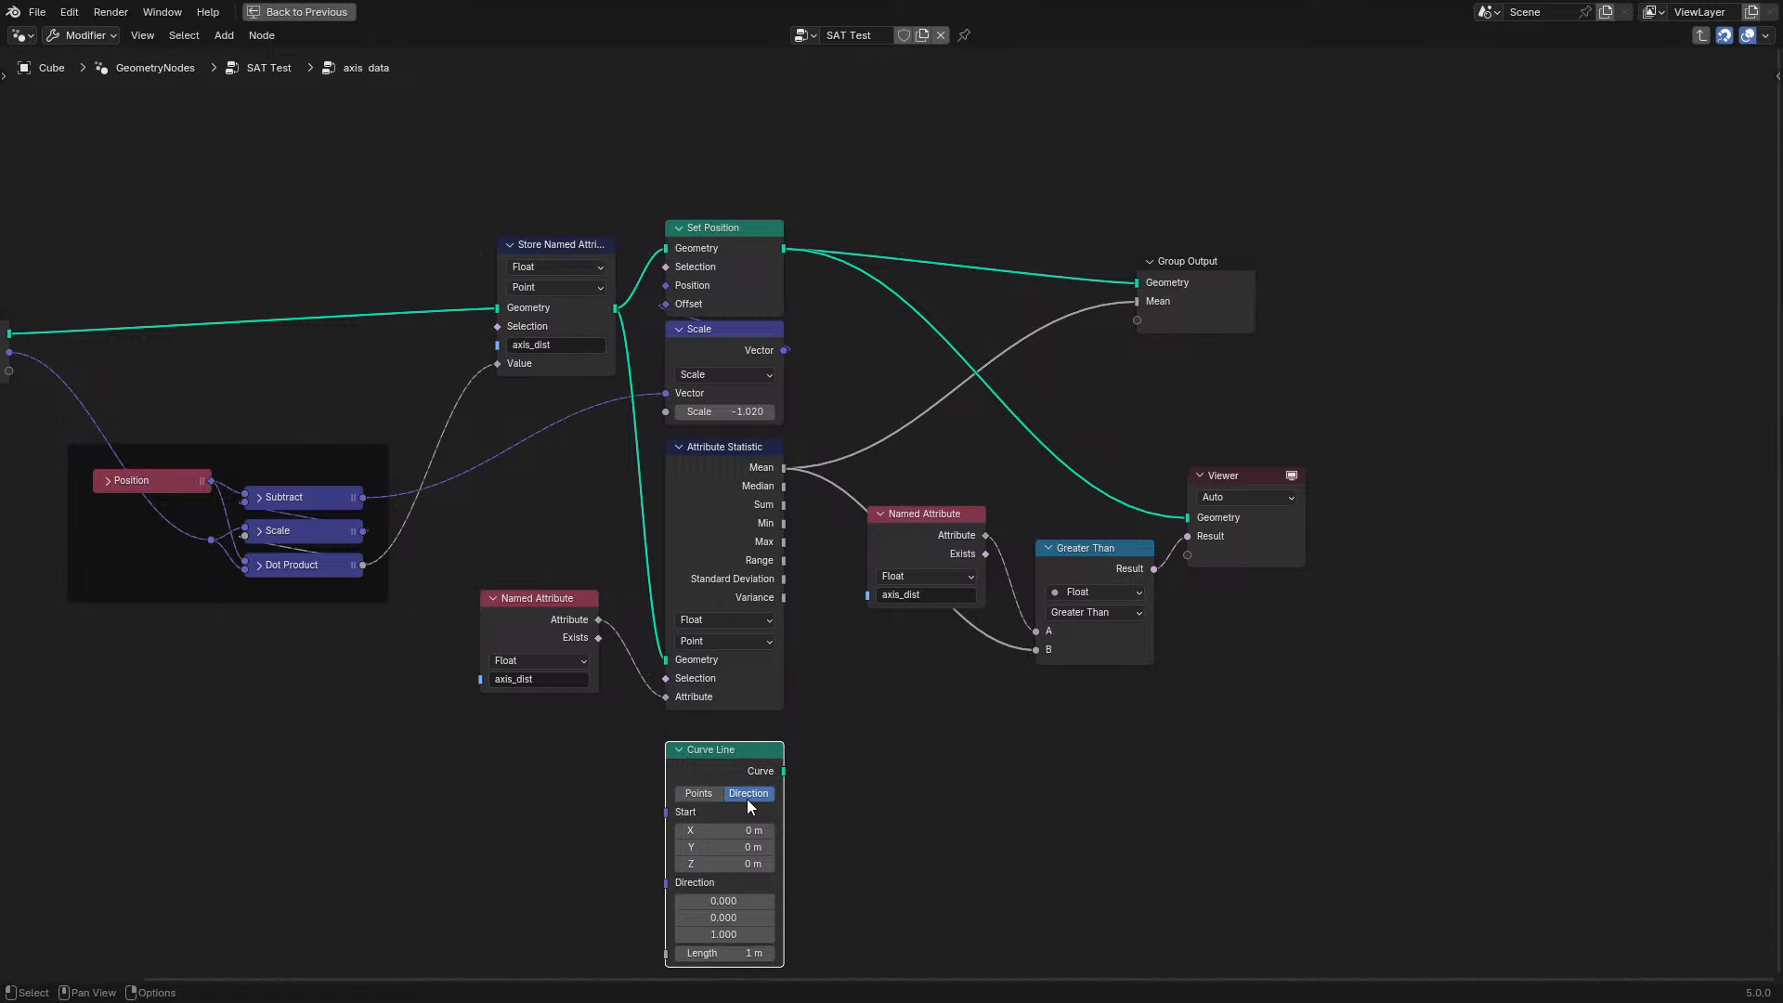
# Connect Attribute Statistic's Mean to the Curve Line's Length and the Group Input's vector to its Direction
pyautogui.moveTo(786, 469); pyautogui.dragTo(669, 914)
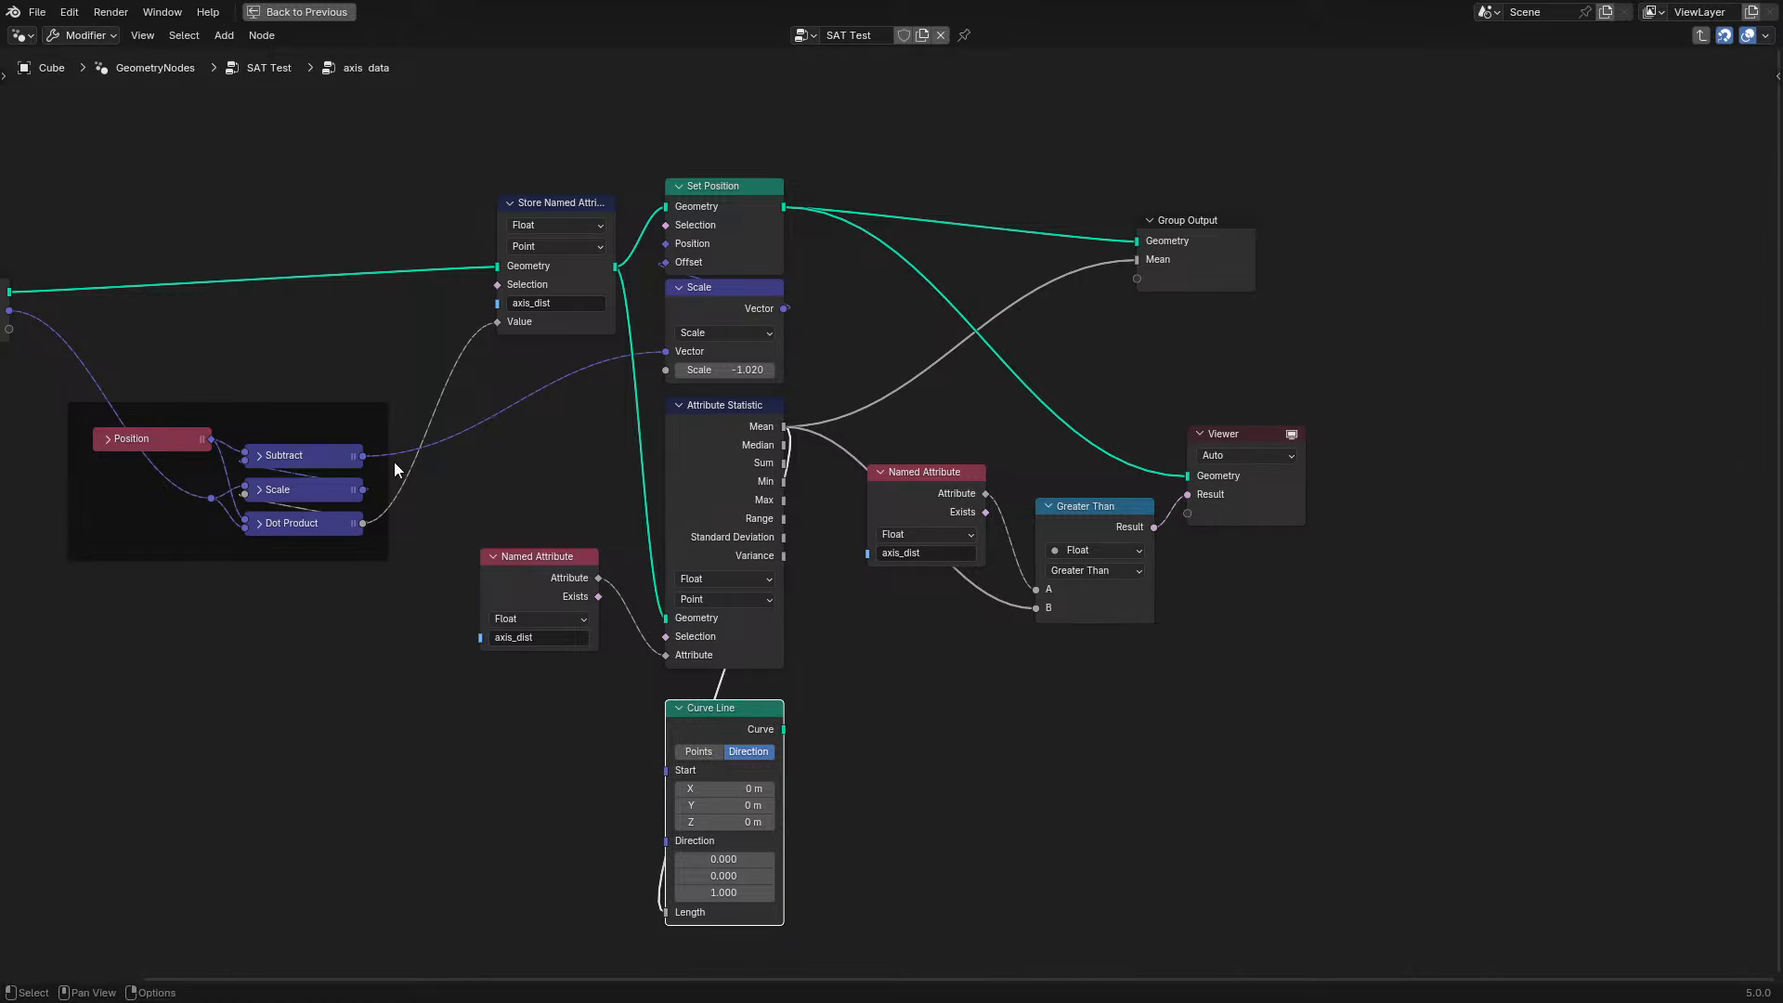
pyautogui.moveTo(372, 460); pyautogui.dragTo(609, 478, button='middle')
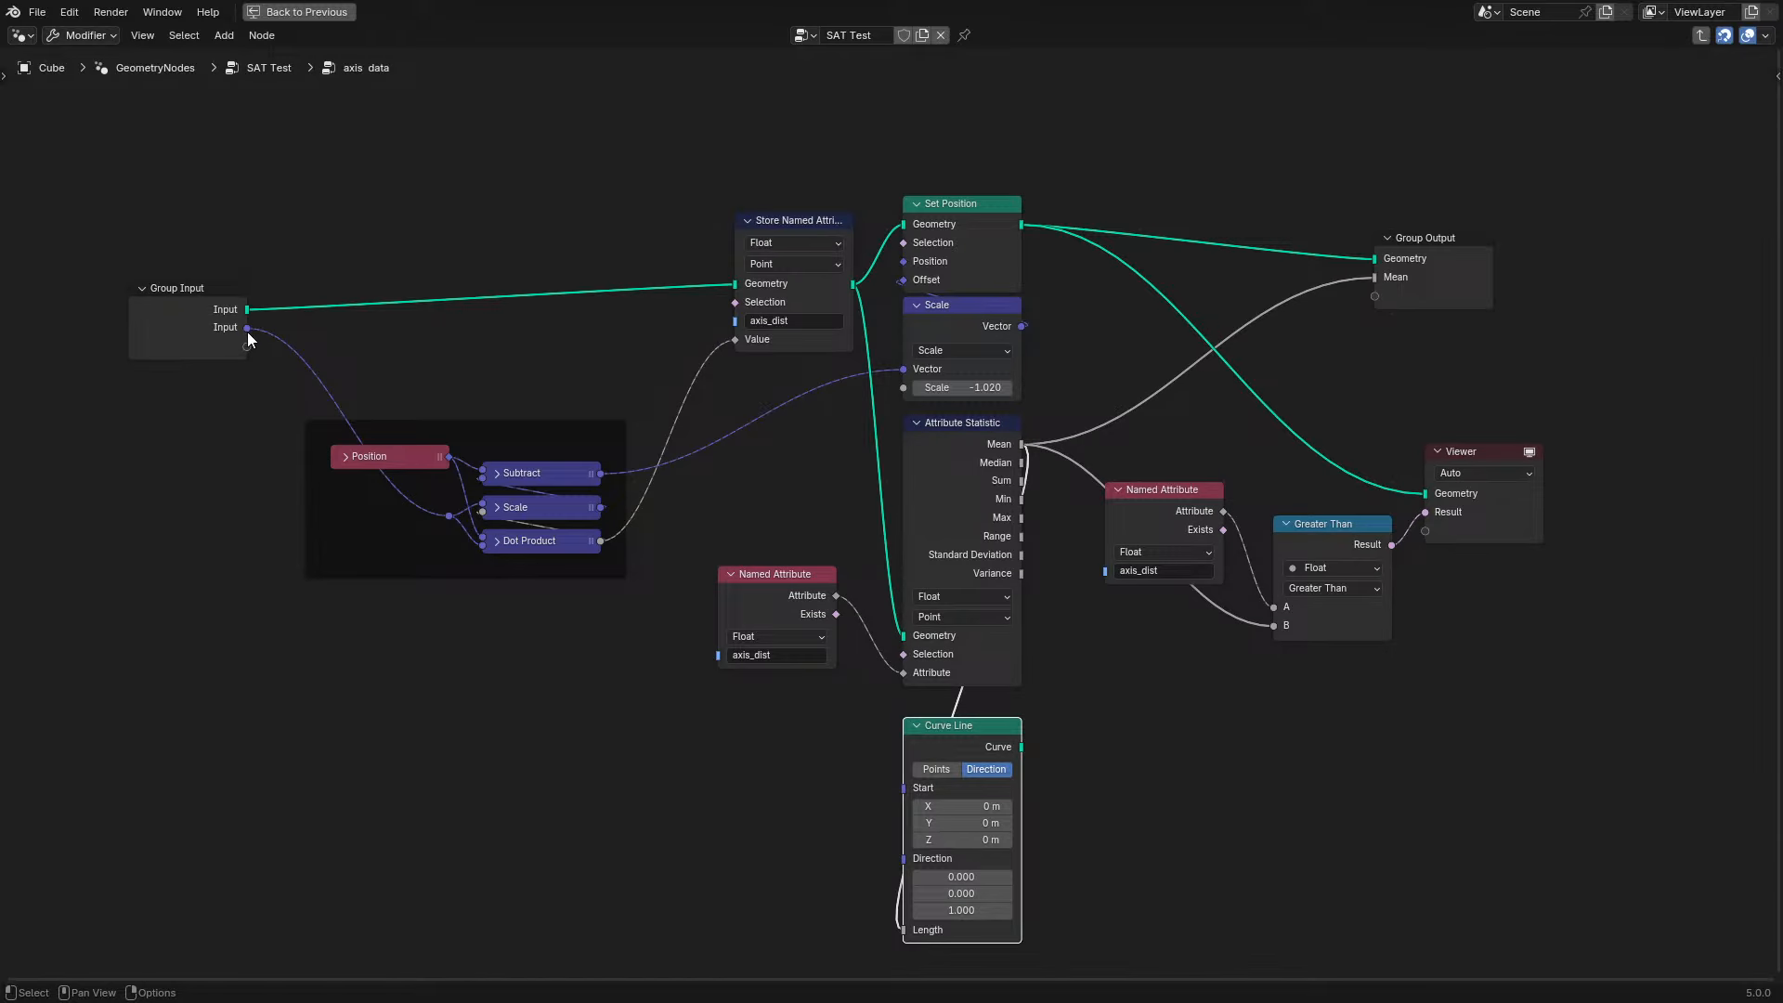
pyautogui.moveTo(247, 327); pyautogui.dragTo(779, 765)
pyautogui.press('Tab')
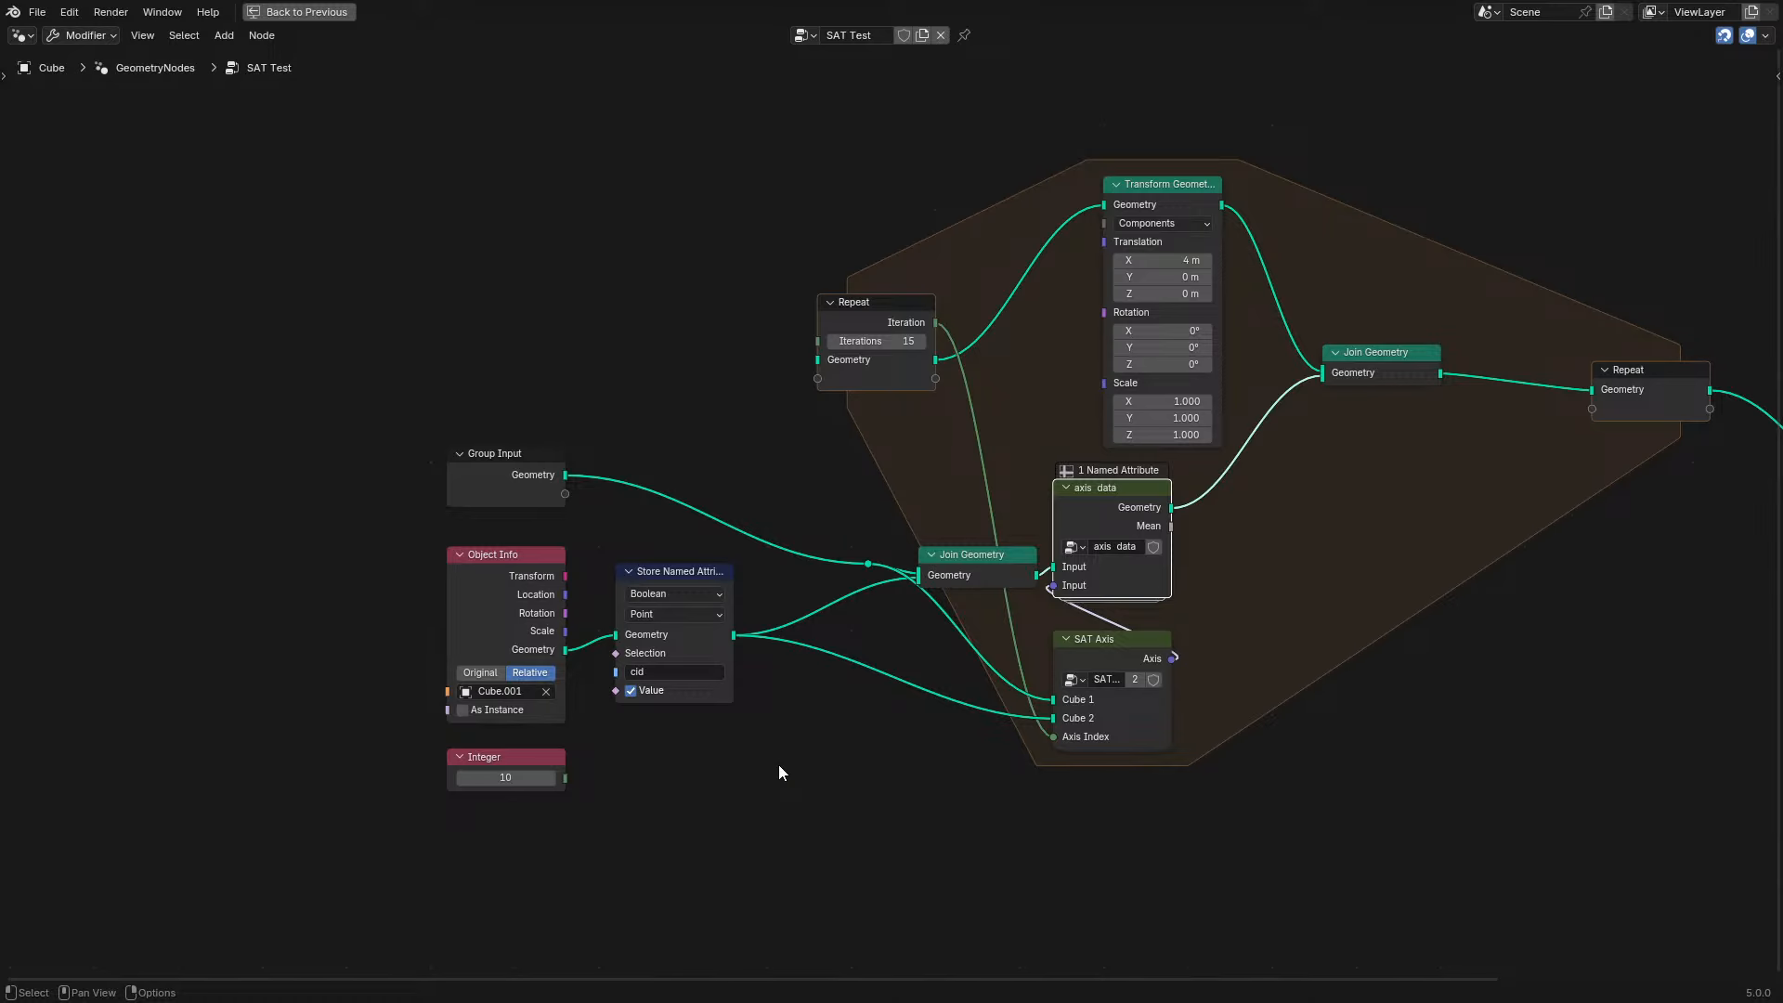
pyautogui.press('Tab')
pyautogui.moveTo(241, 327); pyautogui.dragTo(903, 858)
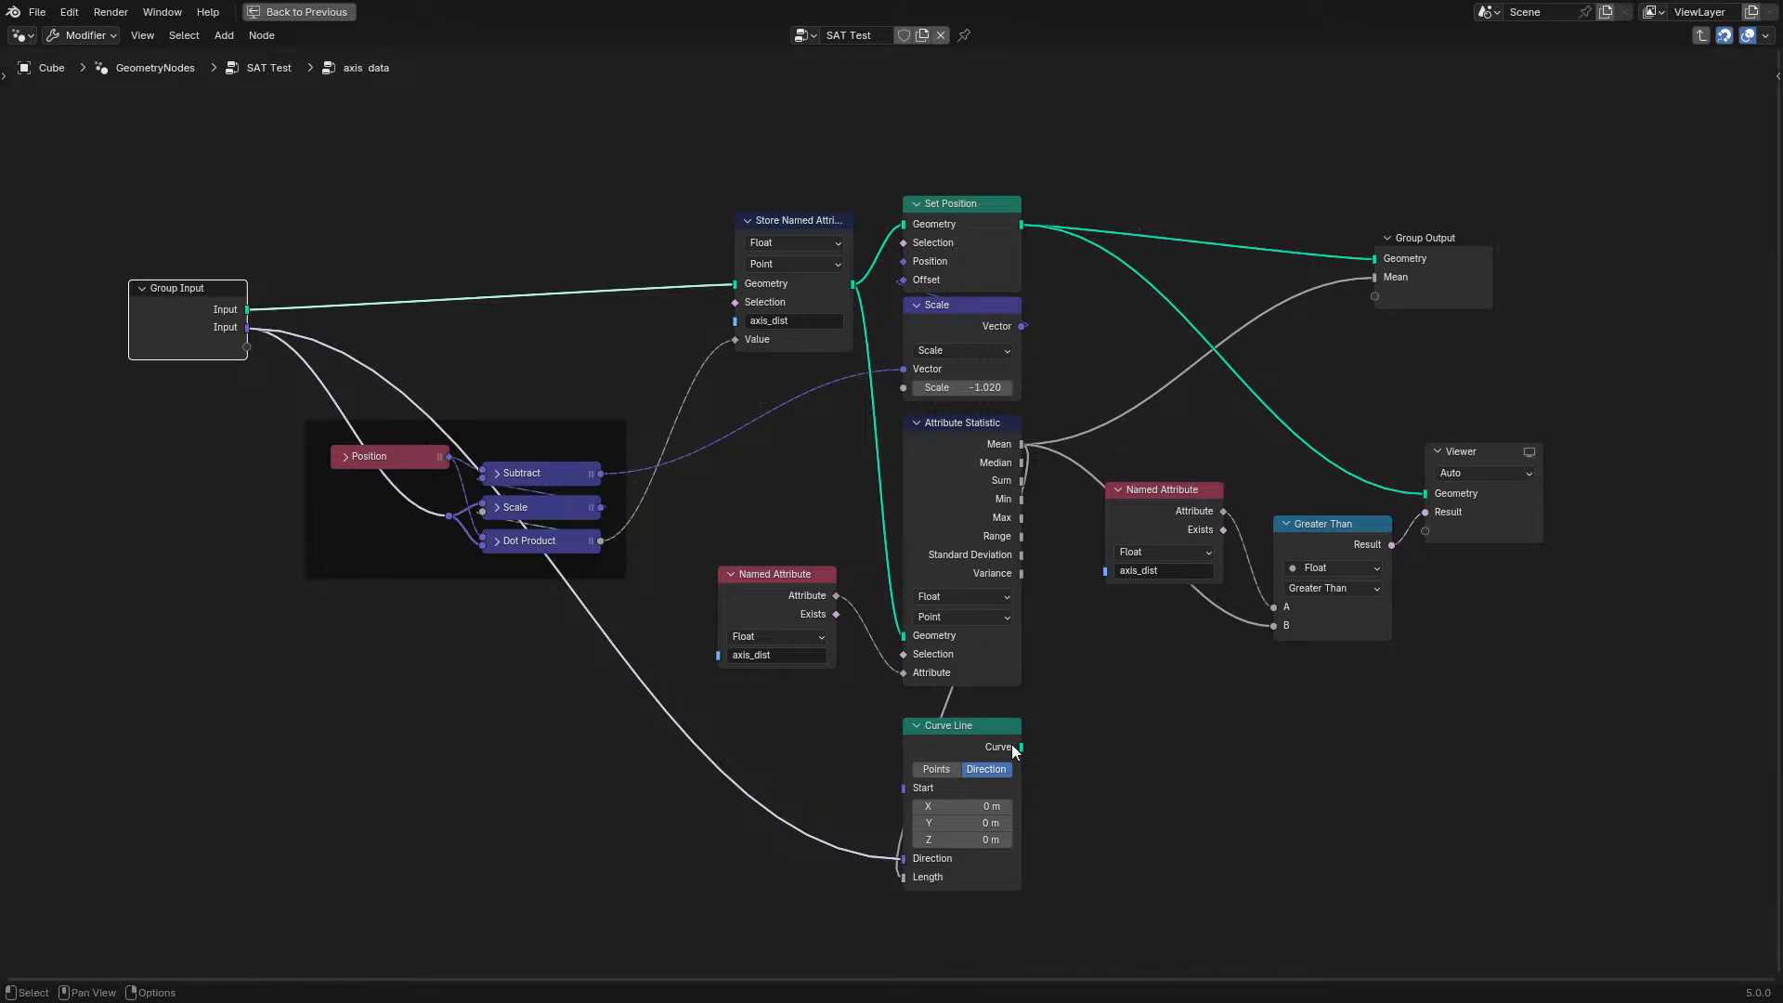
# Insert a Join Geometry node between Set Position and Group Output, and connect the Curve Line's Curve to it
pyautogui.moveTo(1020, 747); pyautogui.dragTo(747, 797, button='middle')
pyautogui.moveTo(748, 796); pyautogui.dragTo(895, 281)
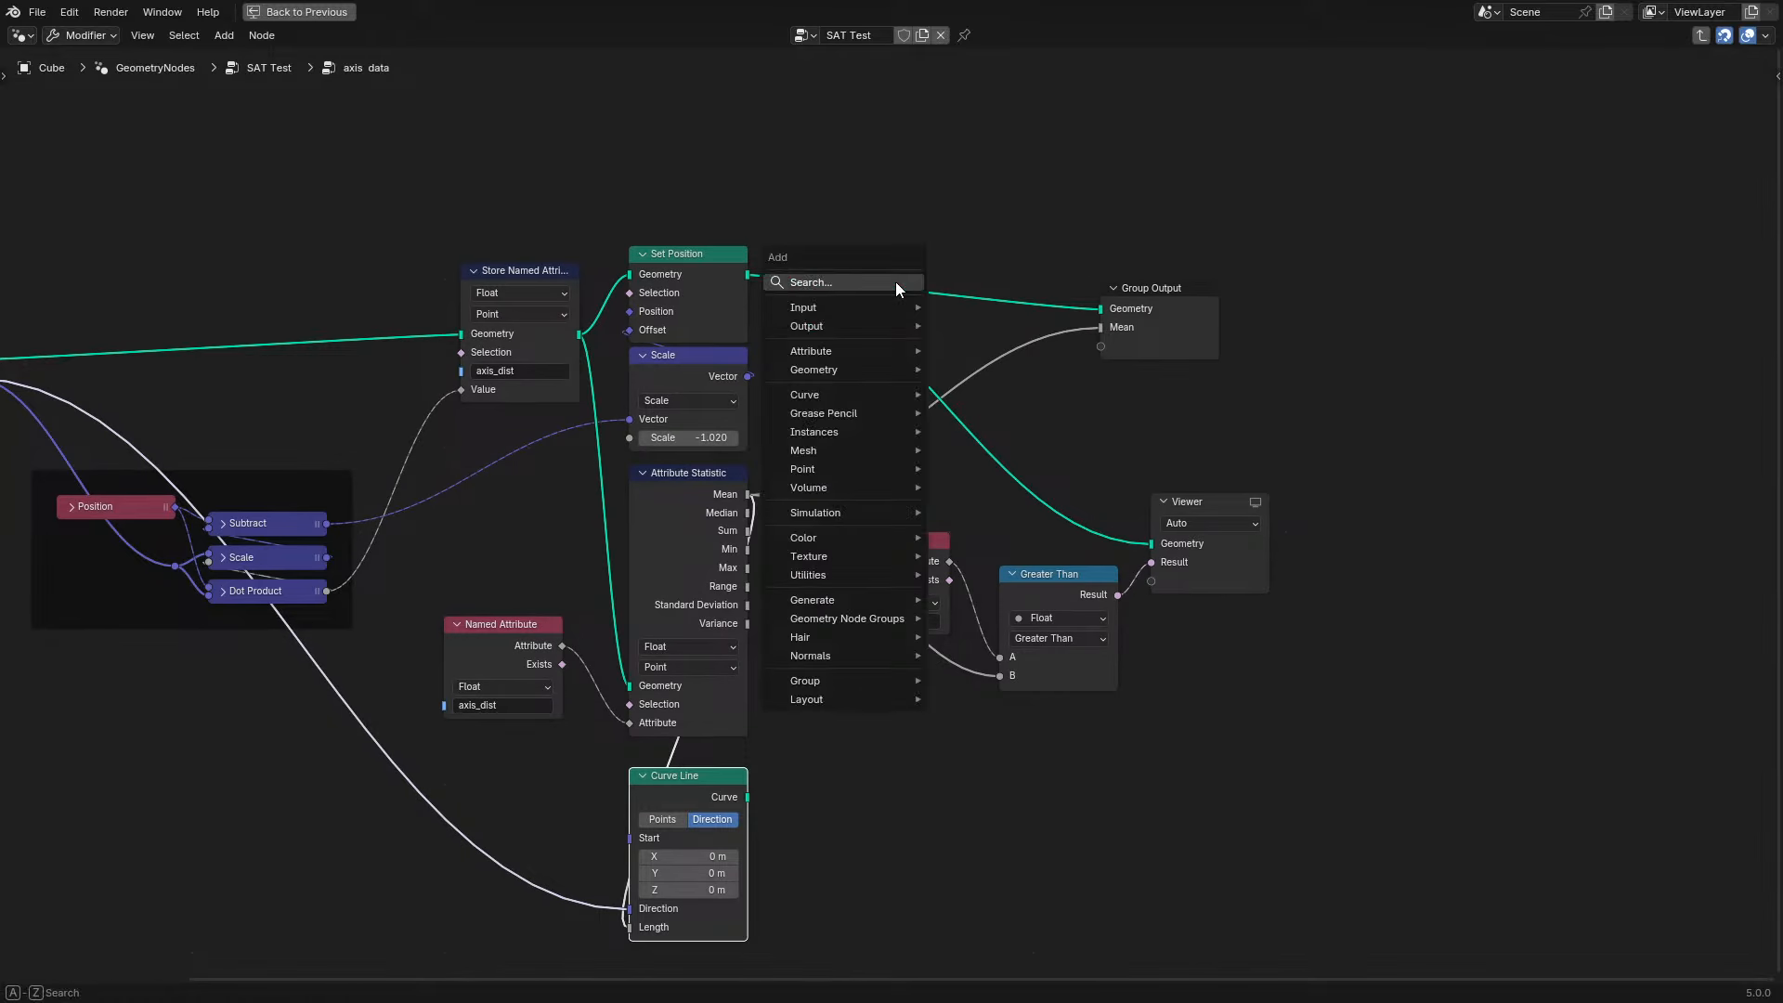
pyautogui.write('joi')
pyautogui.press('Return')
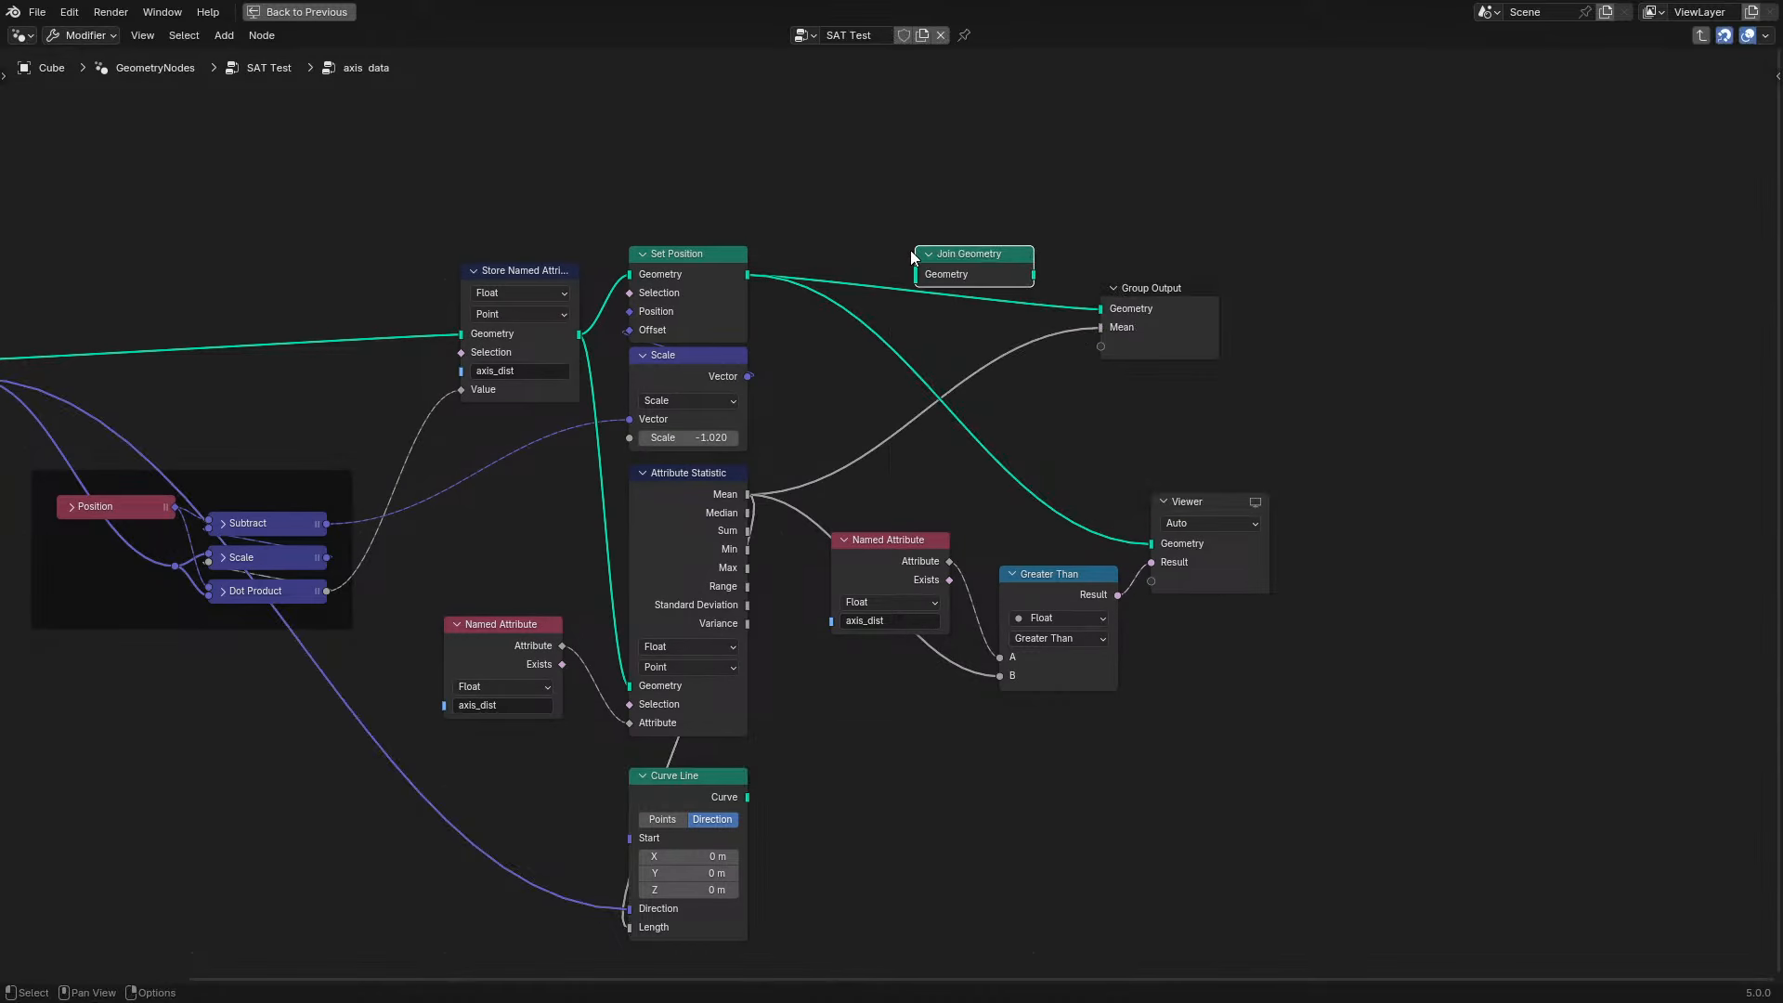
pyautogui.click(898, 270)
pyautogui.moveTo(749, 795); pyautogui.dragTo(910, 297)
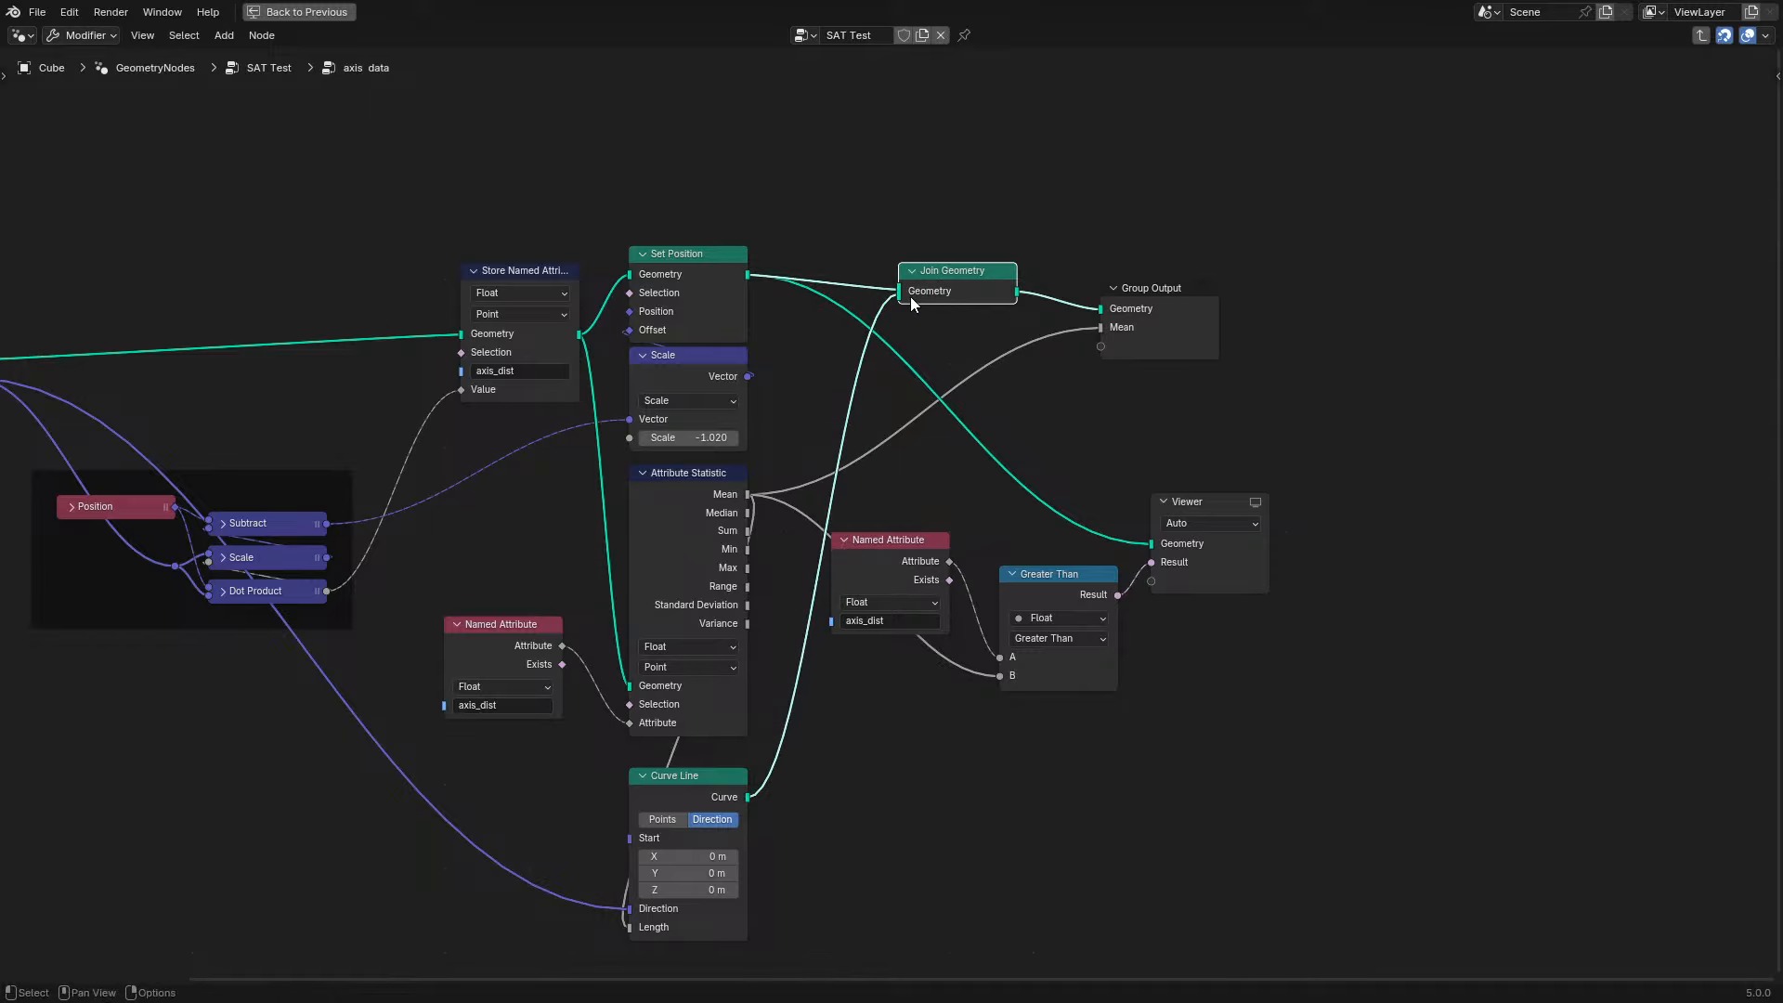
# Preview the joined geometry in the 3D viewport with wireframe shading and inspect the curve line's end against the projected cubes
pyautogui.hotkey('ctrl', 'space')
pyautogui.moveTo(1016, 433)
pyautogui.mouseDown(button='middle')
pyautogui.moveTo(1113, 431)
pyautogui.moveTo(1087, 491)
pyautogui.mouseUp(button='middle')
pyautogui.press('z')
pyautogui.click(970, 493)
pyautogui.moveTo(968, 492)
pyautogui.mouseDown(button='middle')
pyautogui.moveTo(1010, 516)
pyautogui.moveTo(910, 505)
pyautogui.mouseUp(button='middle')
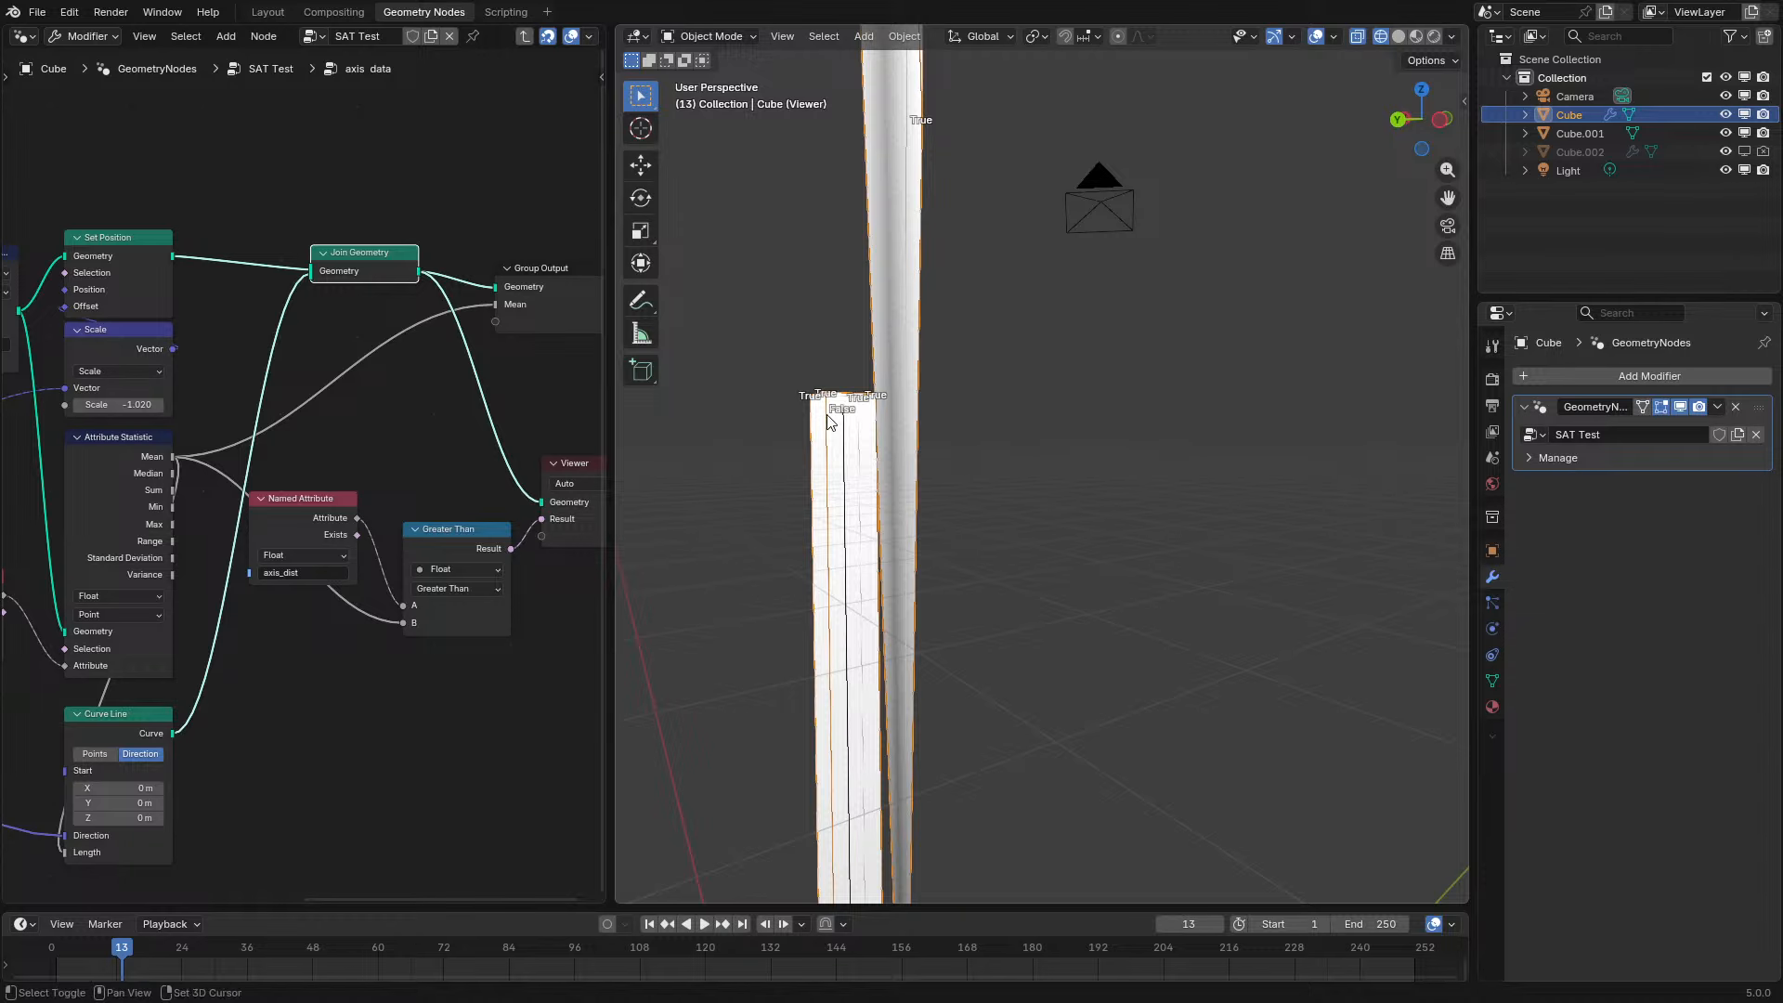
pyautogui.keyDown('shift'); pyautogui.moveTo(825, 419); pyautogui.dragTo(937, 444, button='middle'); pyautogui.keyUp('shift')
pyautogui.scroll(3, 761, 440)
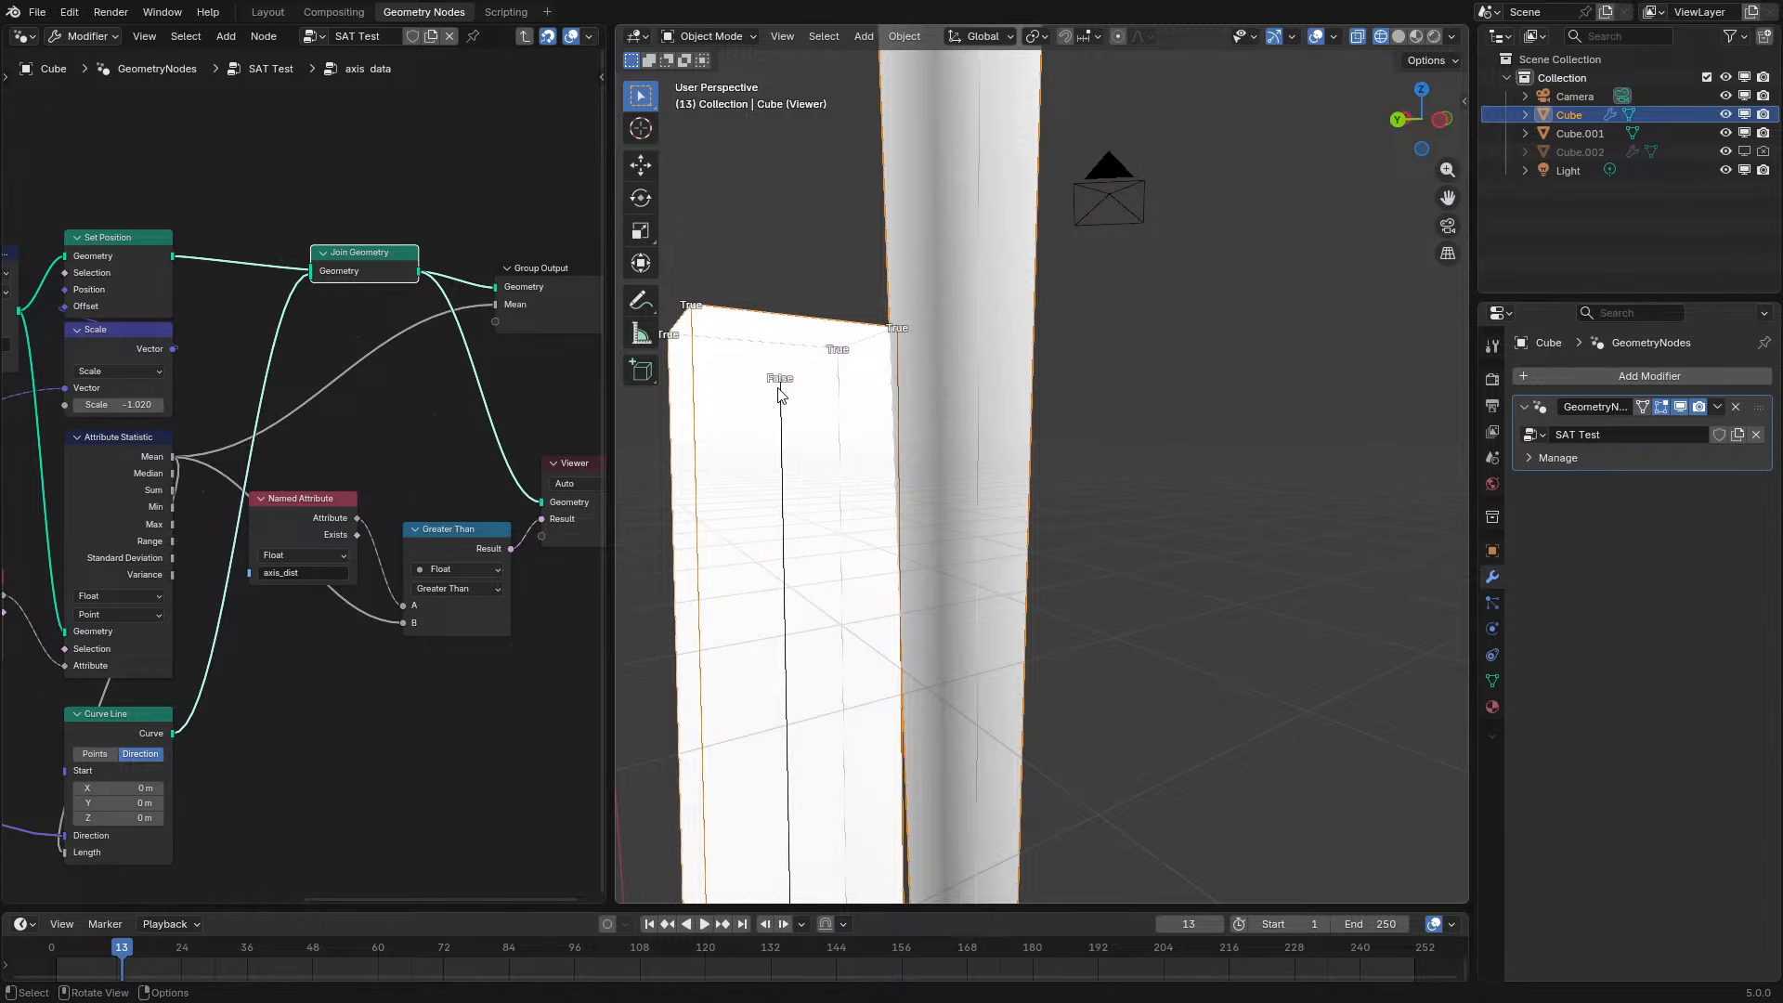
pyautogui.moveTo(762, 448); pyautogui.dragTo(949, 311, button='middle')
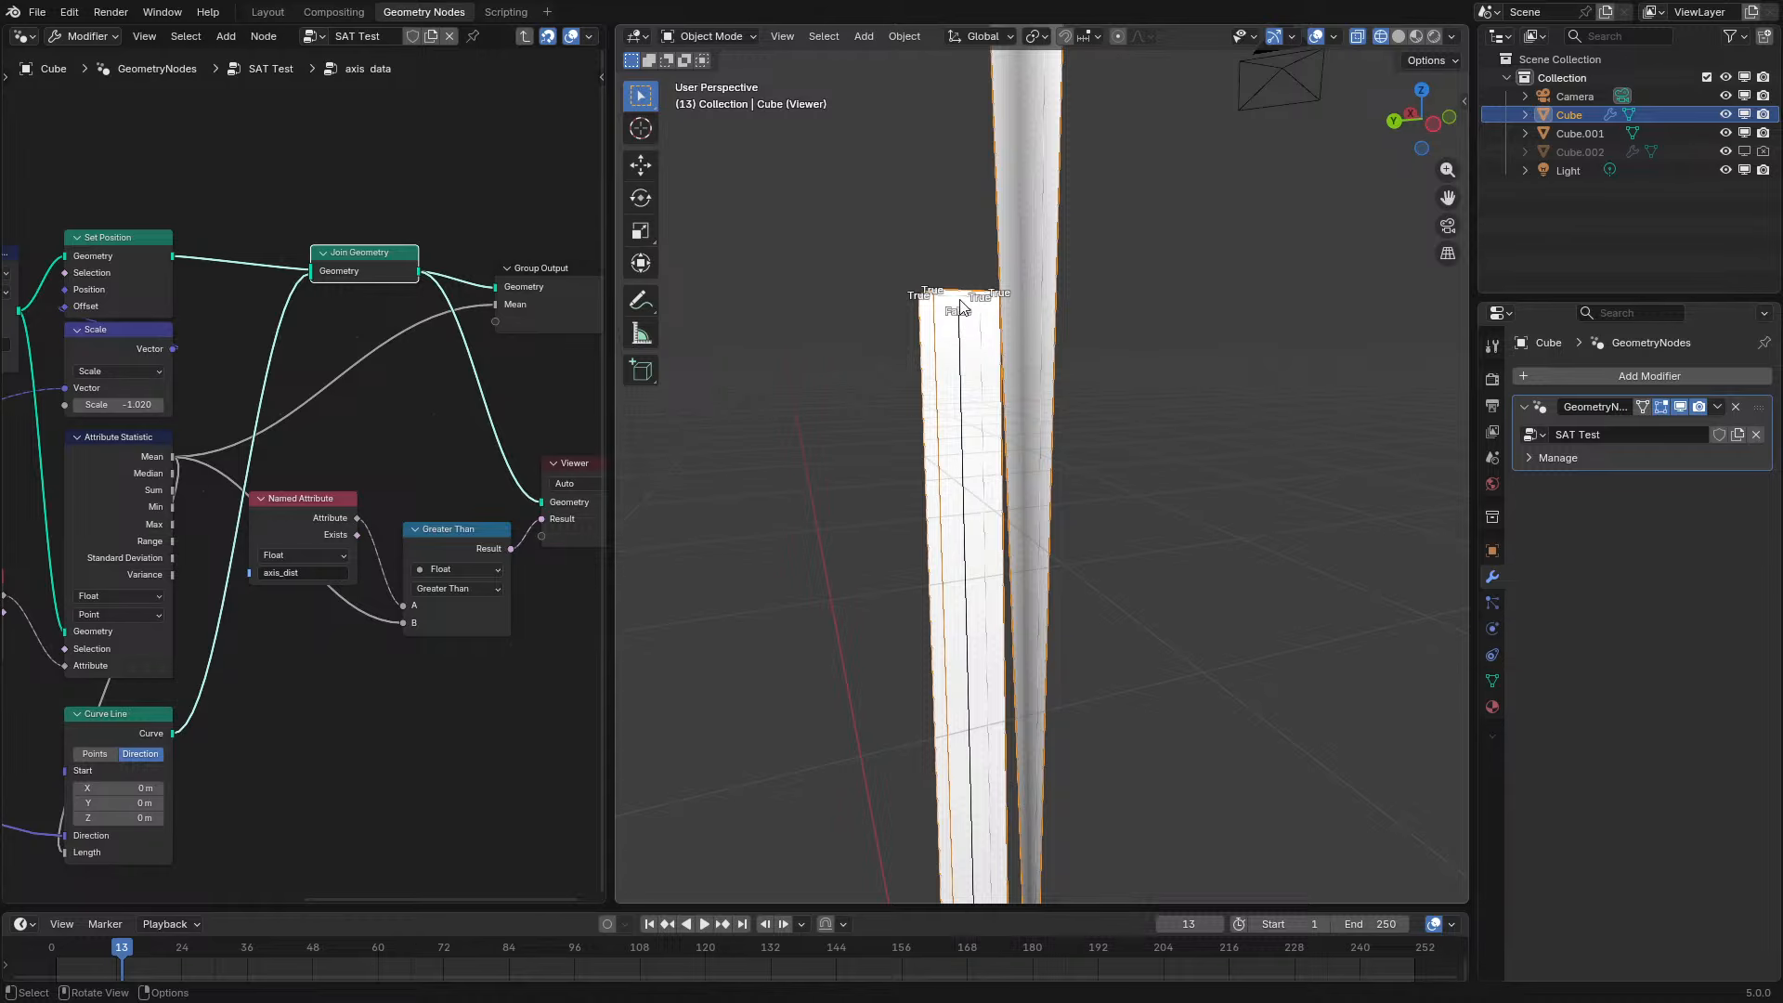
pyautogui.moveTo(962, 308); pyautogui.dragTo(1055, 409, button='middle')
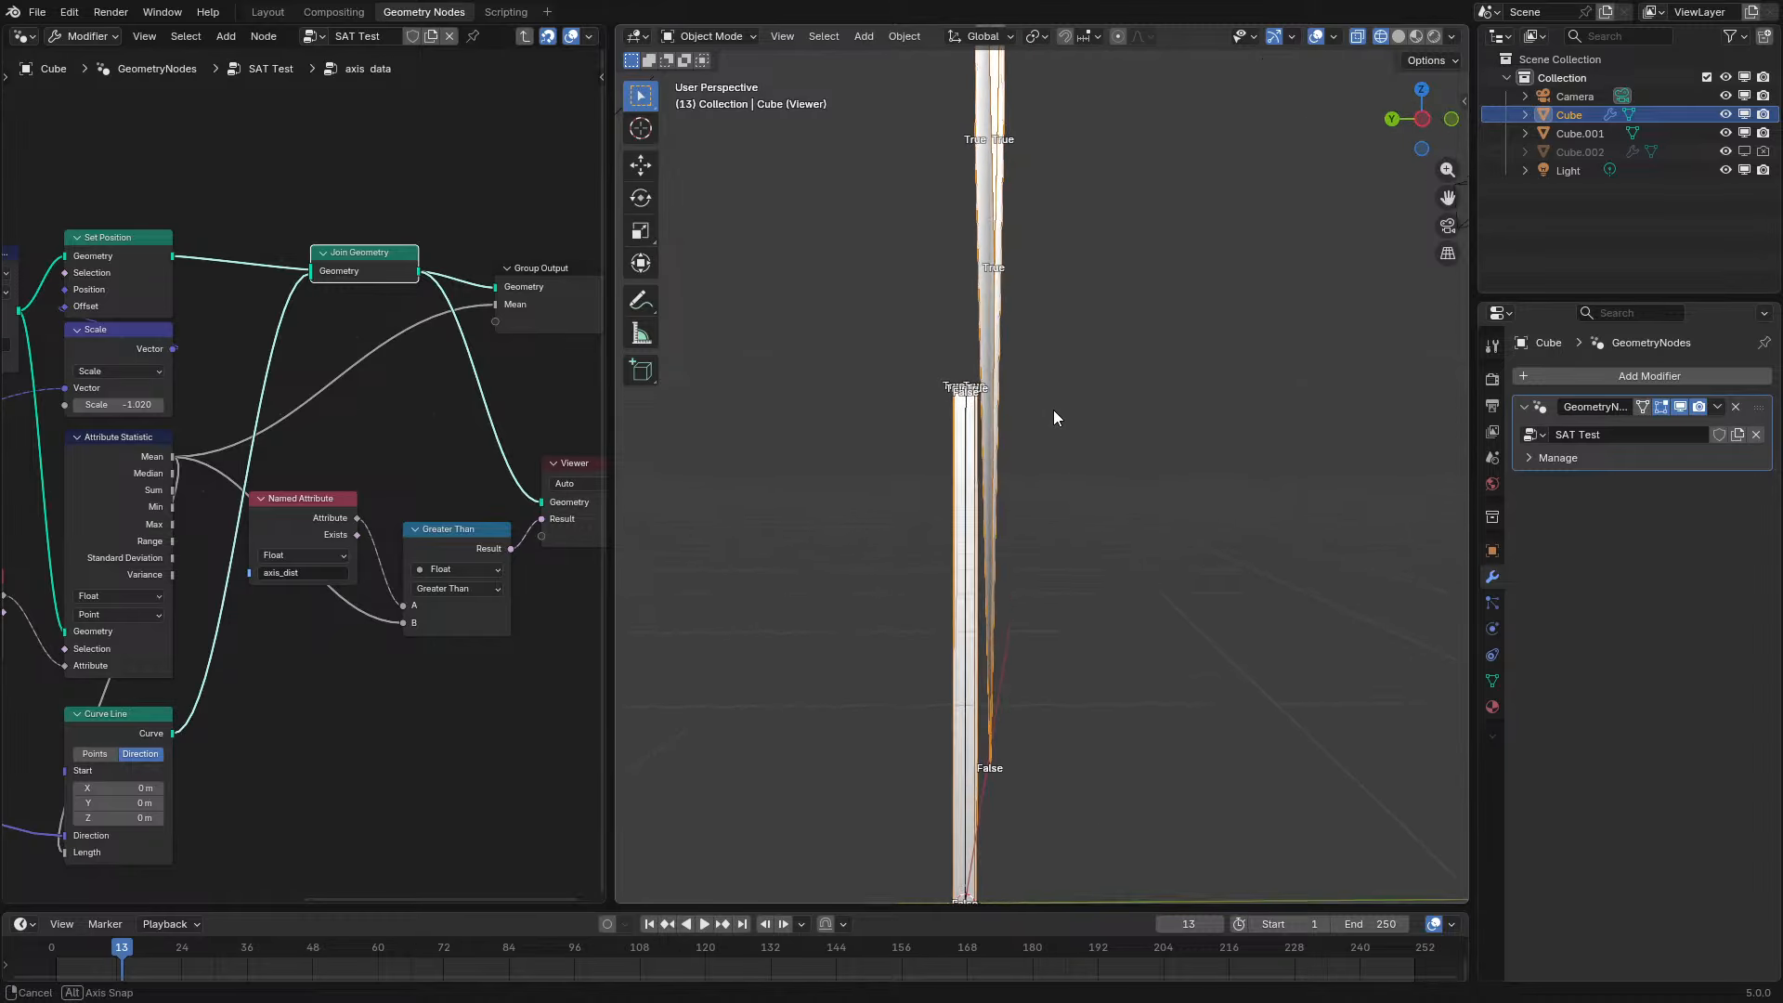
pyautogui.scroll(2, 924, 355)
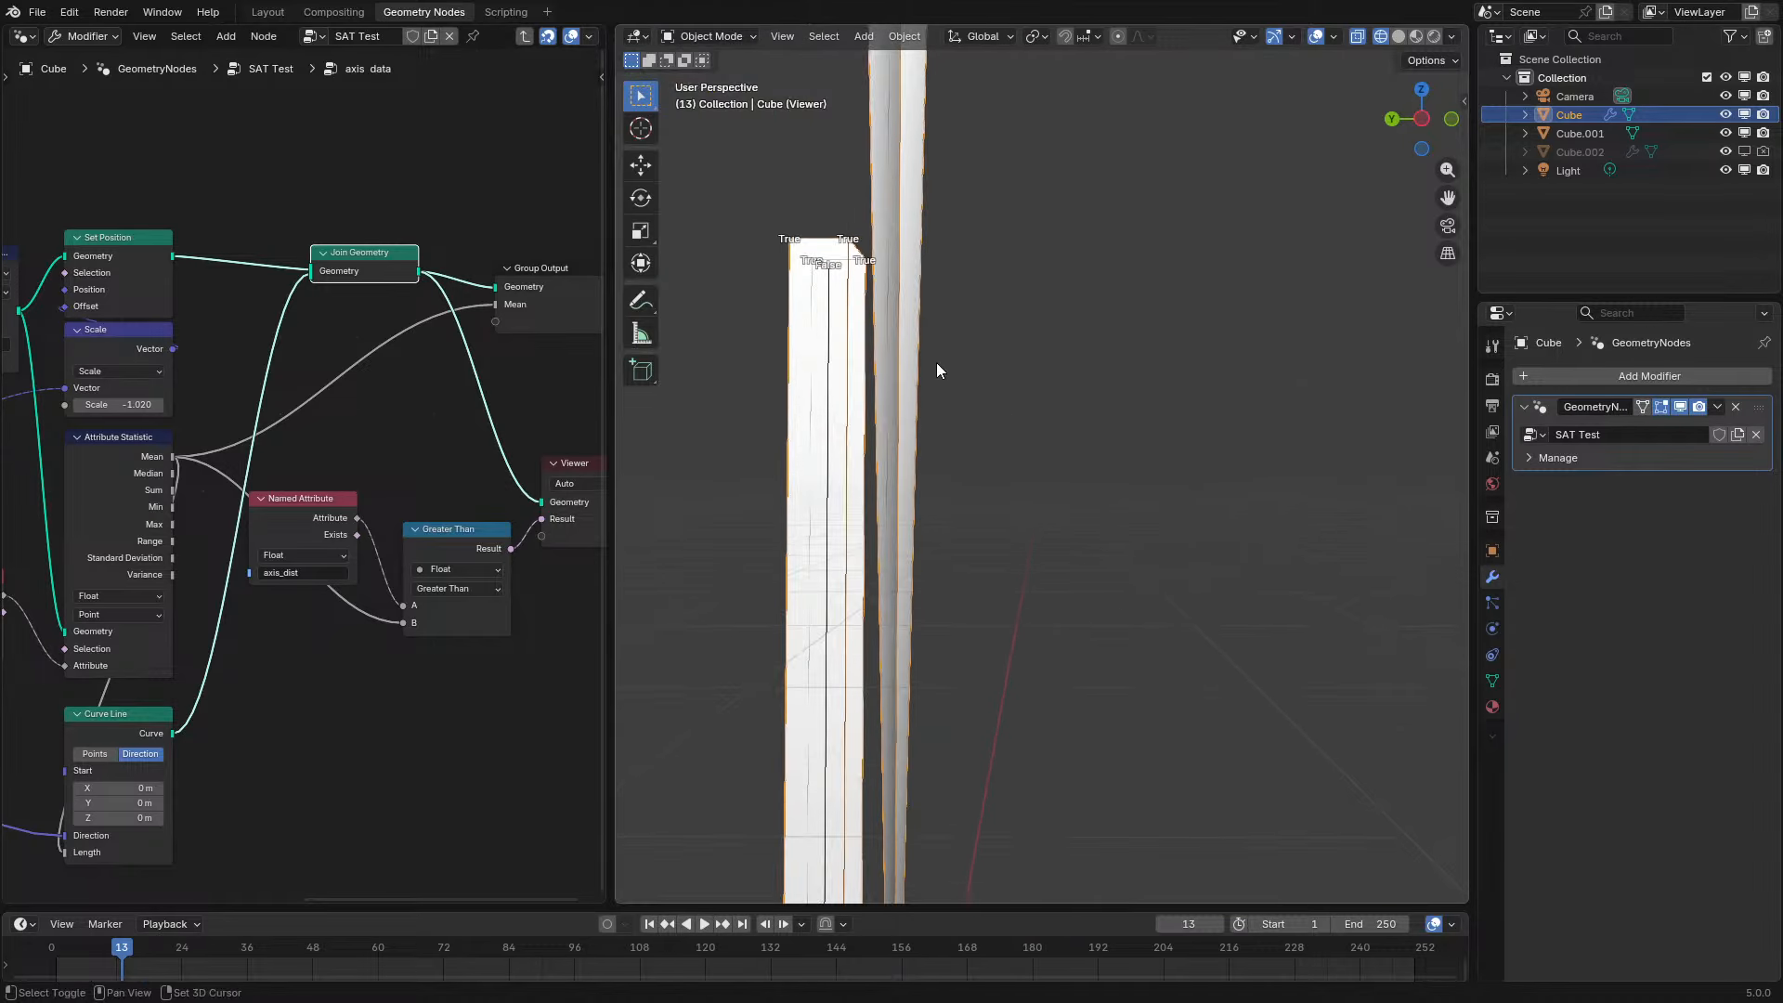
# Examine the projected cubes, their True/False vertex labels and the curve line from several distances and angles
pyautogui.keyDown('shift'); pyautogui.moveTo(936, 362); pyautogui.dragTo(1072, 464, button='middle'); pyautogui.keyUp('shift')
pyautogui.scroll(2, 997, 410)
pyautogui.scroll(1, 996, 410)
pyautogui.moveTo(1011, 359); pyautogui.dragTo(1024, 370, button='middle')
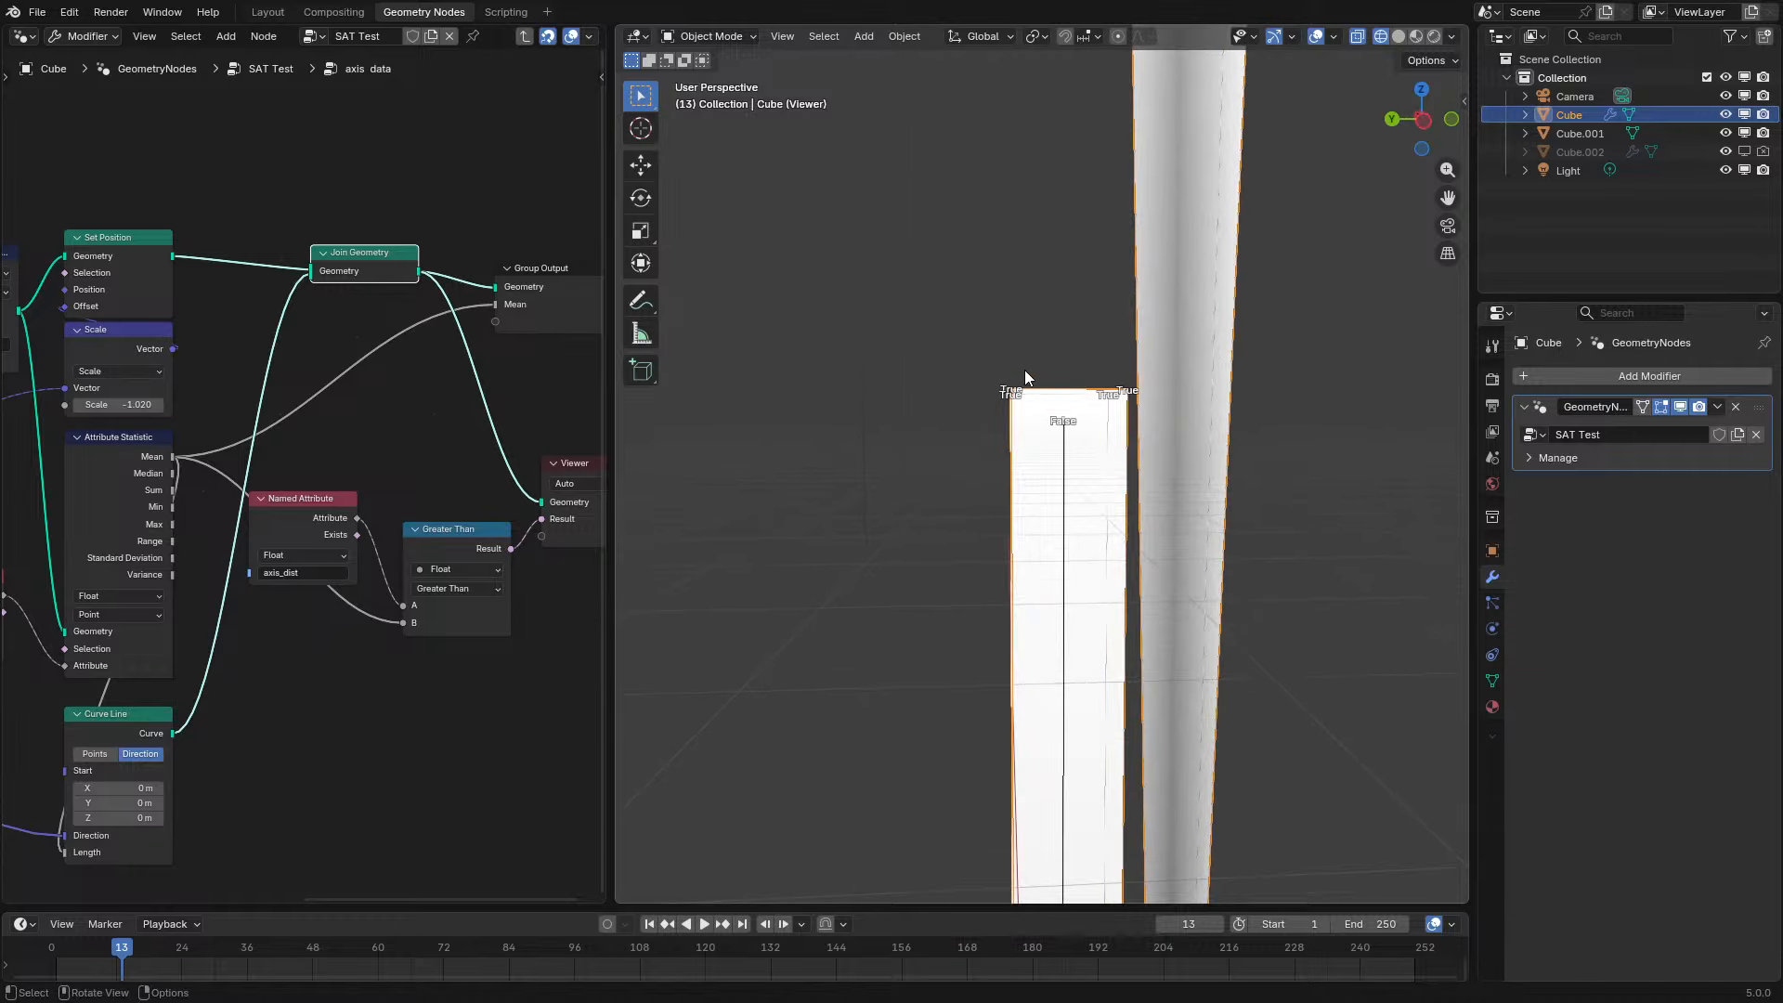
pyautogui.scroll(-4, 1101, 394)
pyautogui.scroll(-4, 1101, 394)
pyautogui.keyDown('shift'); pyautogui.moveTo(1098, 587); pyautogui.dragTo(1020, 465, button='middle'); pyautogui.keyUp('shift')
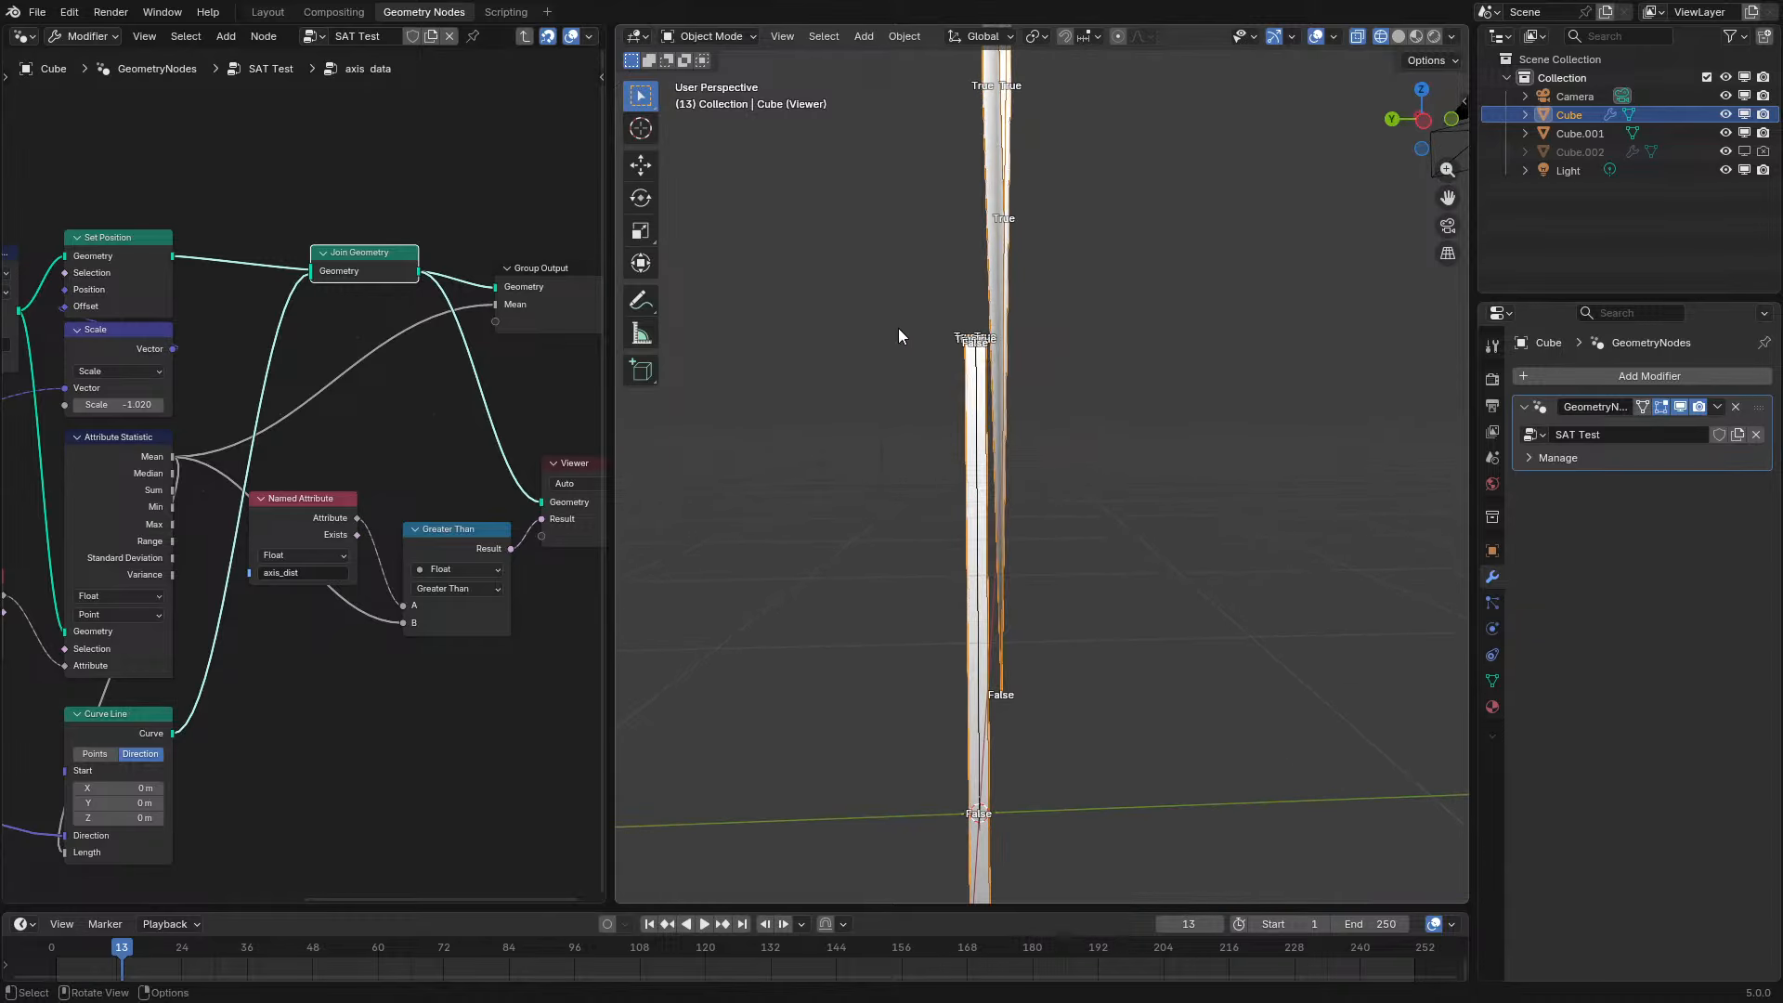
pyautogui.scroll(3, 899, 327)
pyautogui.moveTo(994, 832); pyautogui.dragTo(910, 661, button='middle')
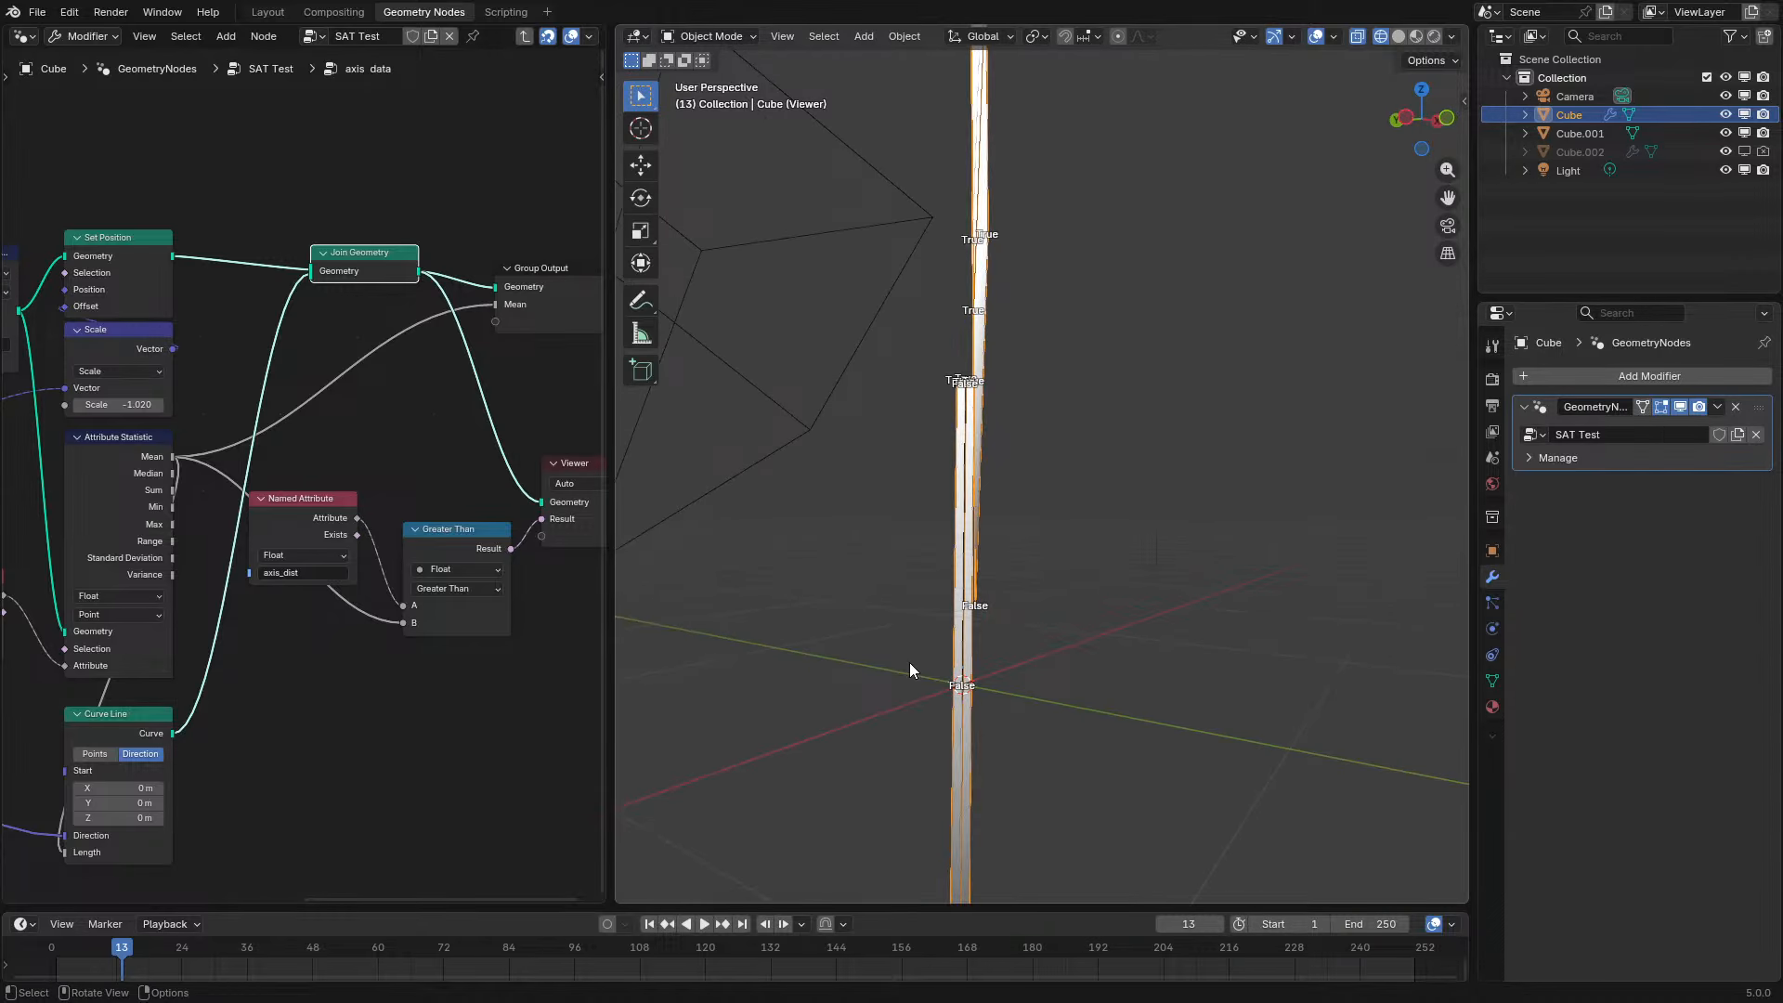
pyautogui.moveTo(910, 662); pyautogui.dragTo(1051, 605, button='middle')
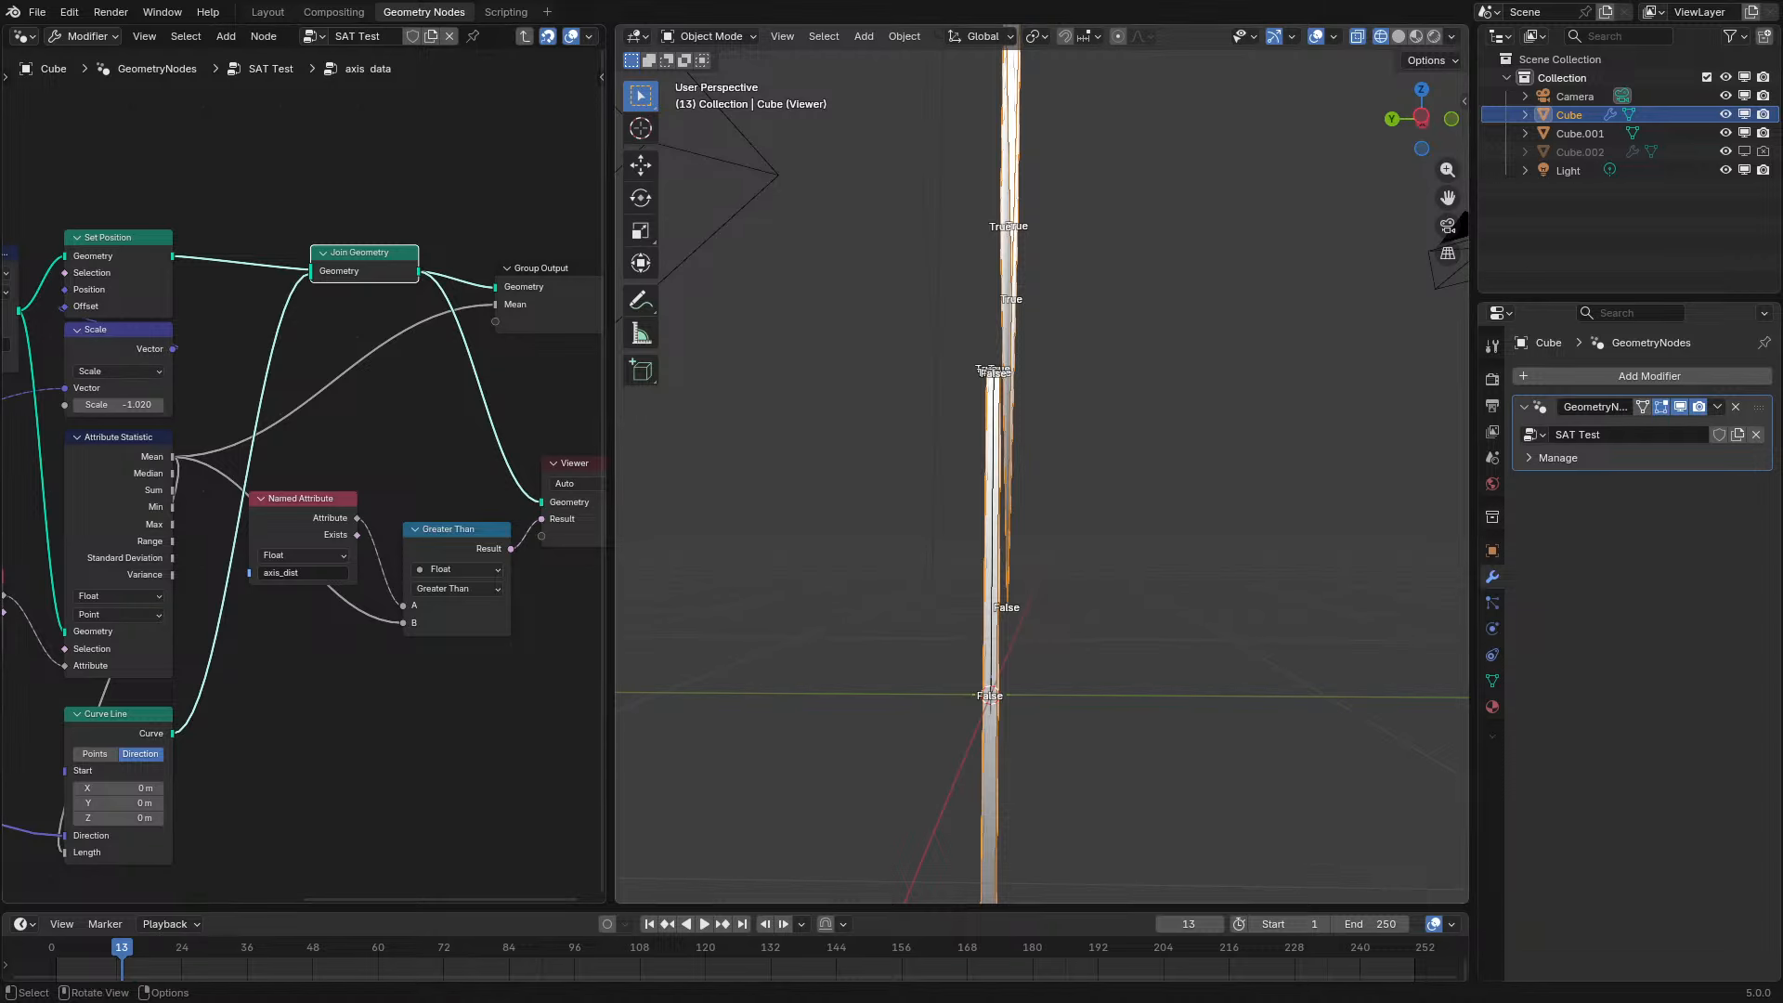
pyautogui.moveTo(1163, 516); pyautogui.dragTo(1105, 604, button='middle')
pyautogui.moveTo(1126, 617); pyautogui.dragTo(1161, 558, button='middle')
# Exit the axis data group to SAT Test and switch the 3D viewport to solid shading
pyautogui.press('Tab')
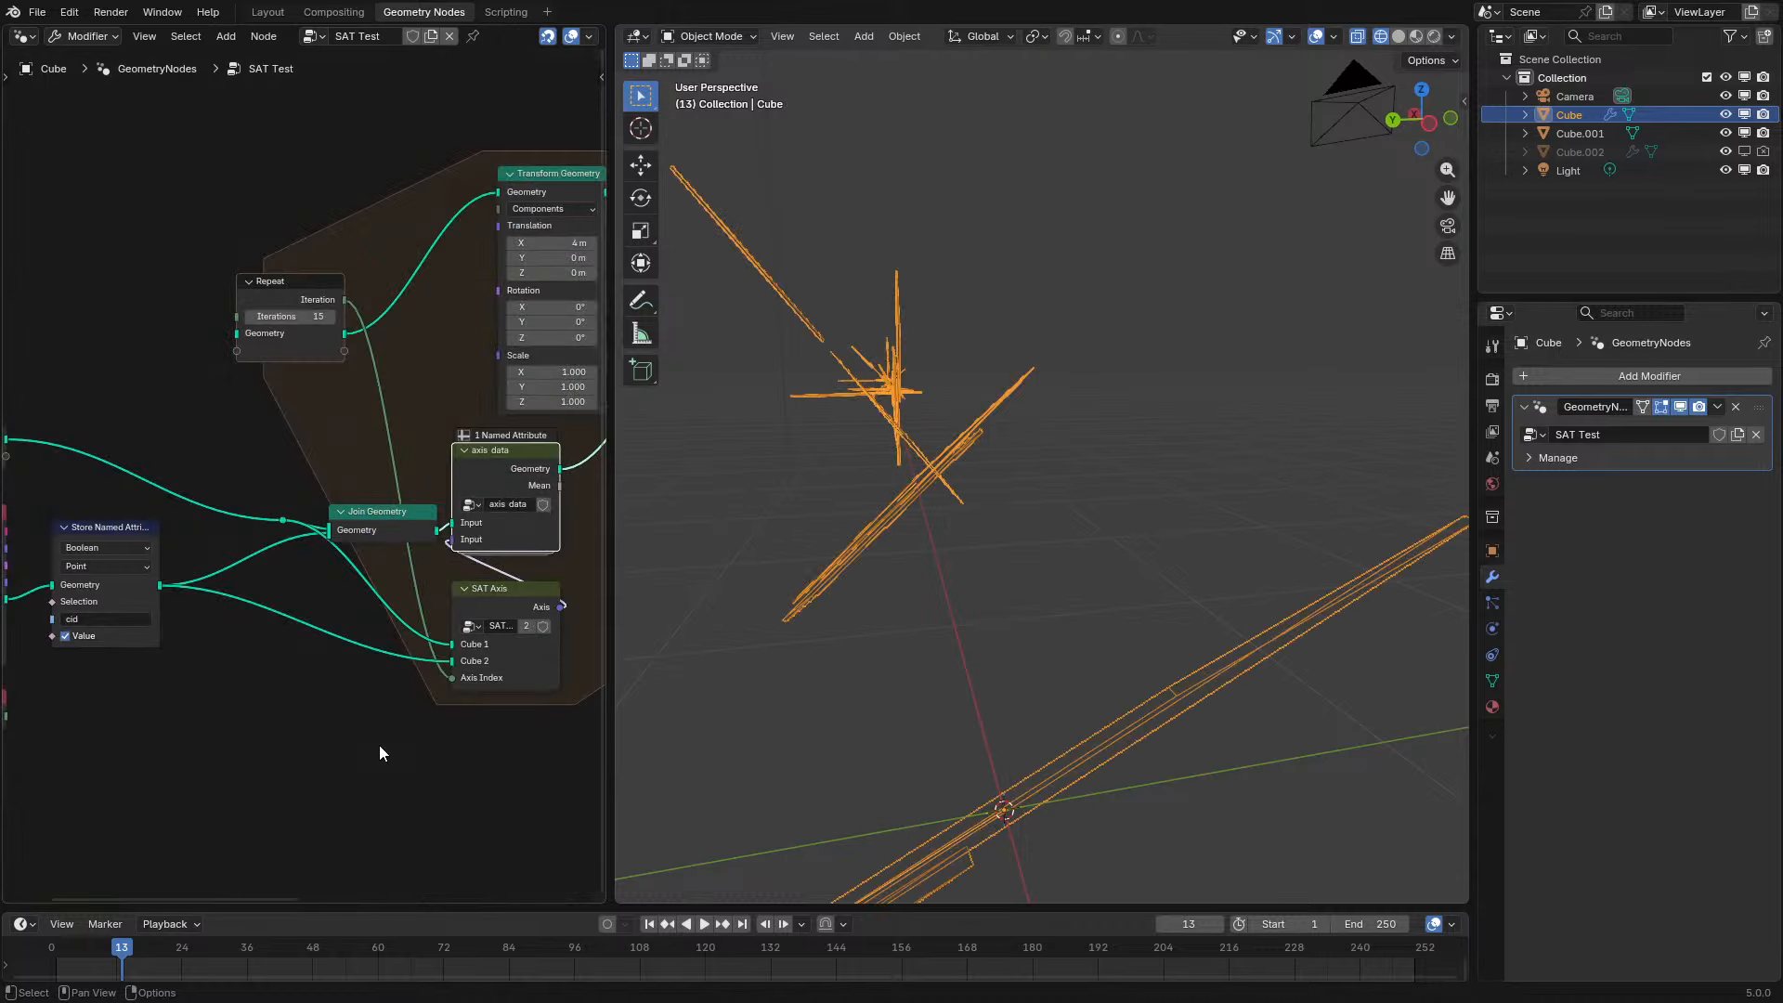
pyautogui.moveTo(1050, 538)
pyautogui.mouseDown(button='middle')
pyautogui.moveTo(982, 583)
pyautogui.moveTo(1094, 531)
pyautogui.moveTo(860, 394)
pyautogui.mouseUp(button='middle')
pyautogui.press('z')
pyautogui.click(860, 393)
# Duplicate Cube.001, place the copy beside it and rotate the copy
pyautogui.scroll(-5, 860, 392)
pyautogui.hotkey('shift', 'd')
pyautogui.click(860, 432)
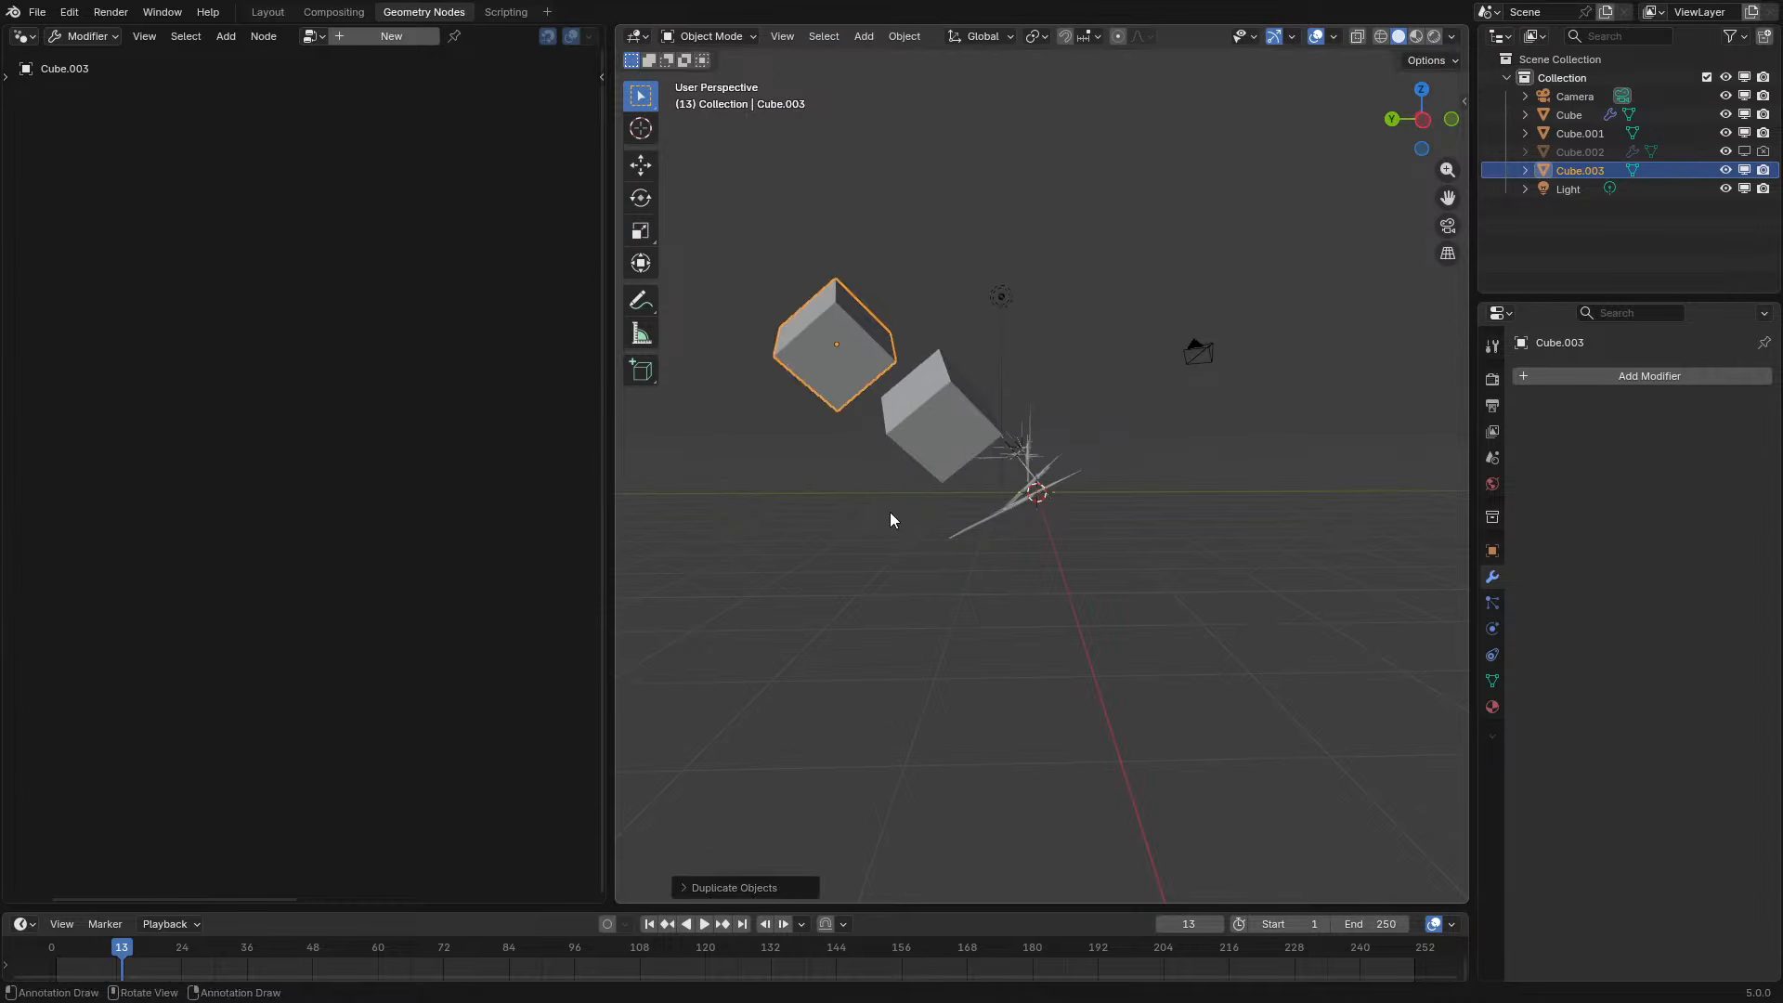
pyautogui.press('r')
pyautogui.click(954, 347)
# Rotate and move Cube.003 further so it sits at a different angle, apart from Cube.001
pyautogui.keyDown('shift'); pyautogui.moveTo(973, 410); pyautogui.dragTo(892, 641, button='middle'); pyautogui.keyUp('shift')
pyautogui.press('r')
pyautogui.click(1022, 538)
pyautogui.press('g')
pyautogui.click(1049, 537)
pyautogui.press('g')
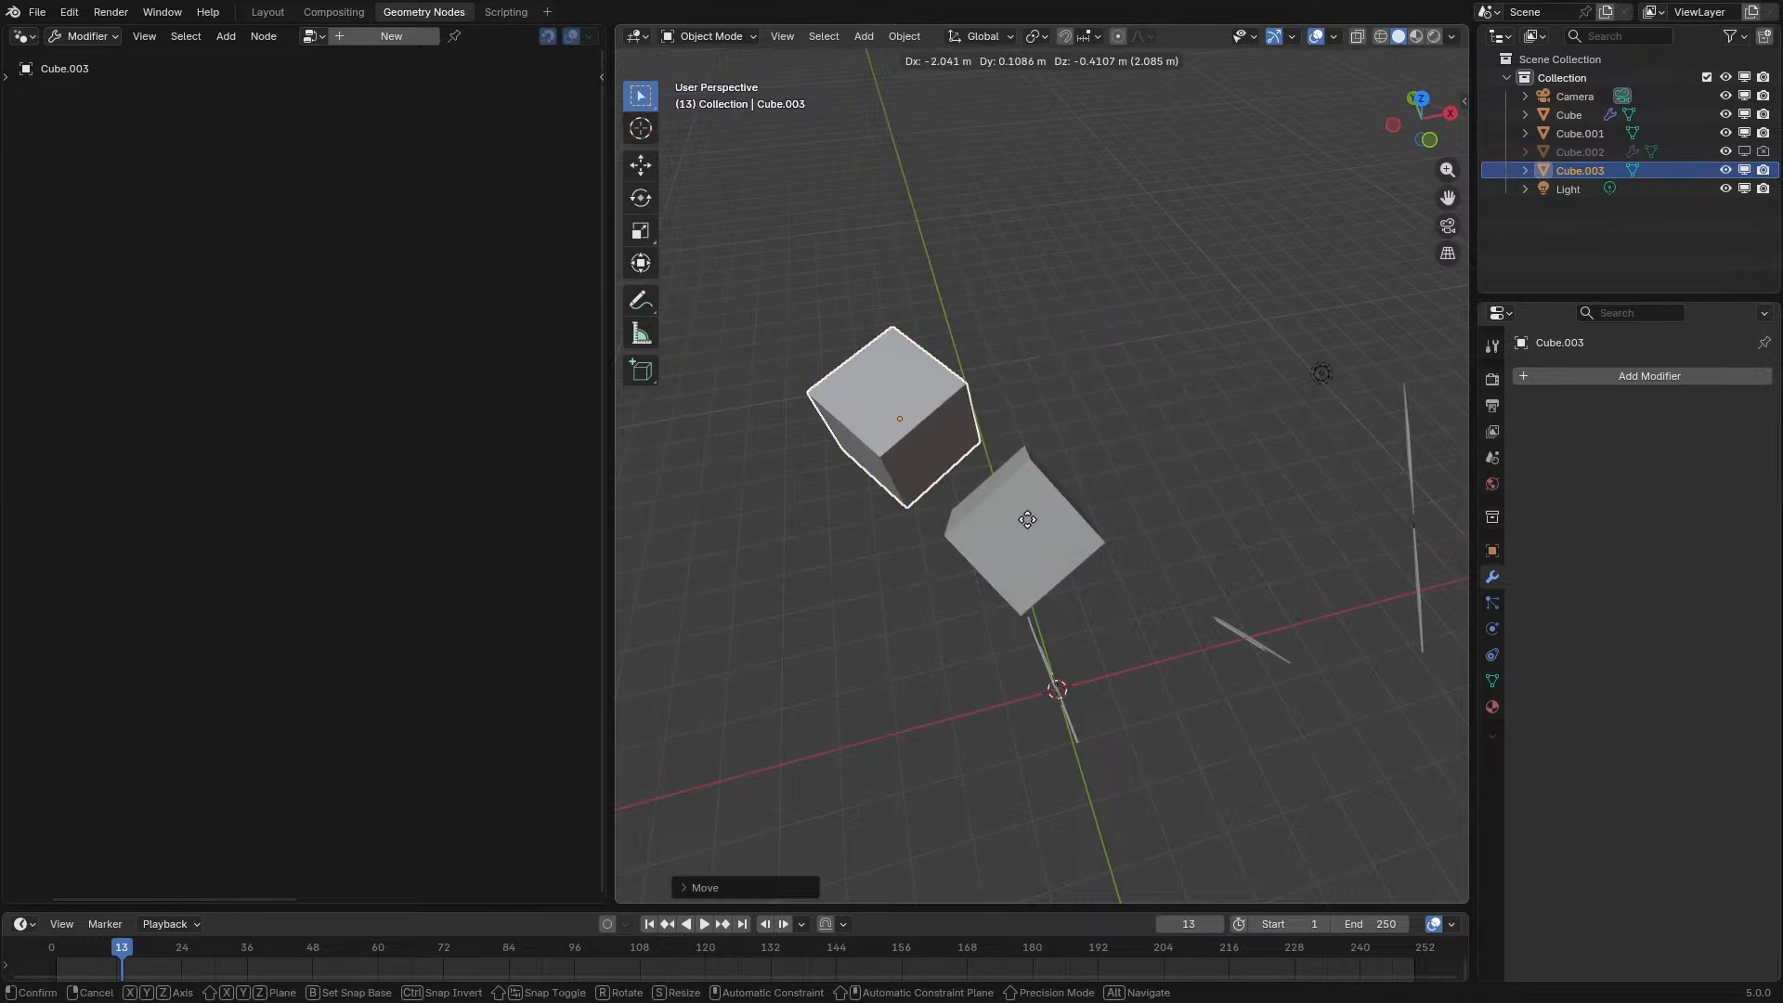
pyautogui.click(1025, 516)
pyautogui.press('r')
pyautogui.click(1053, 448)
pyautogui.scroll(2, 960, 520)
pyautogui.moveTo(960, 525); pyautogui.dragTo(1074, 400, button='middle')
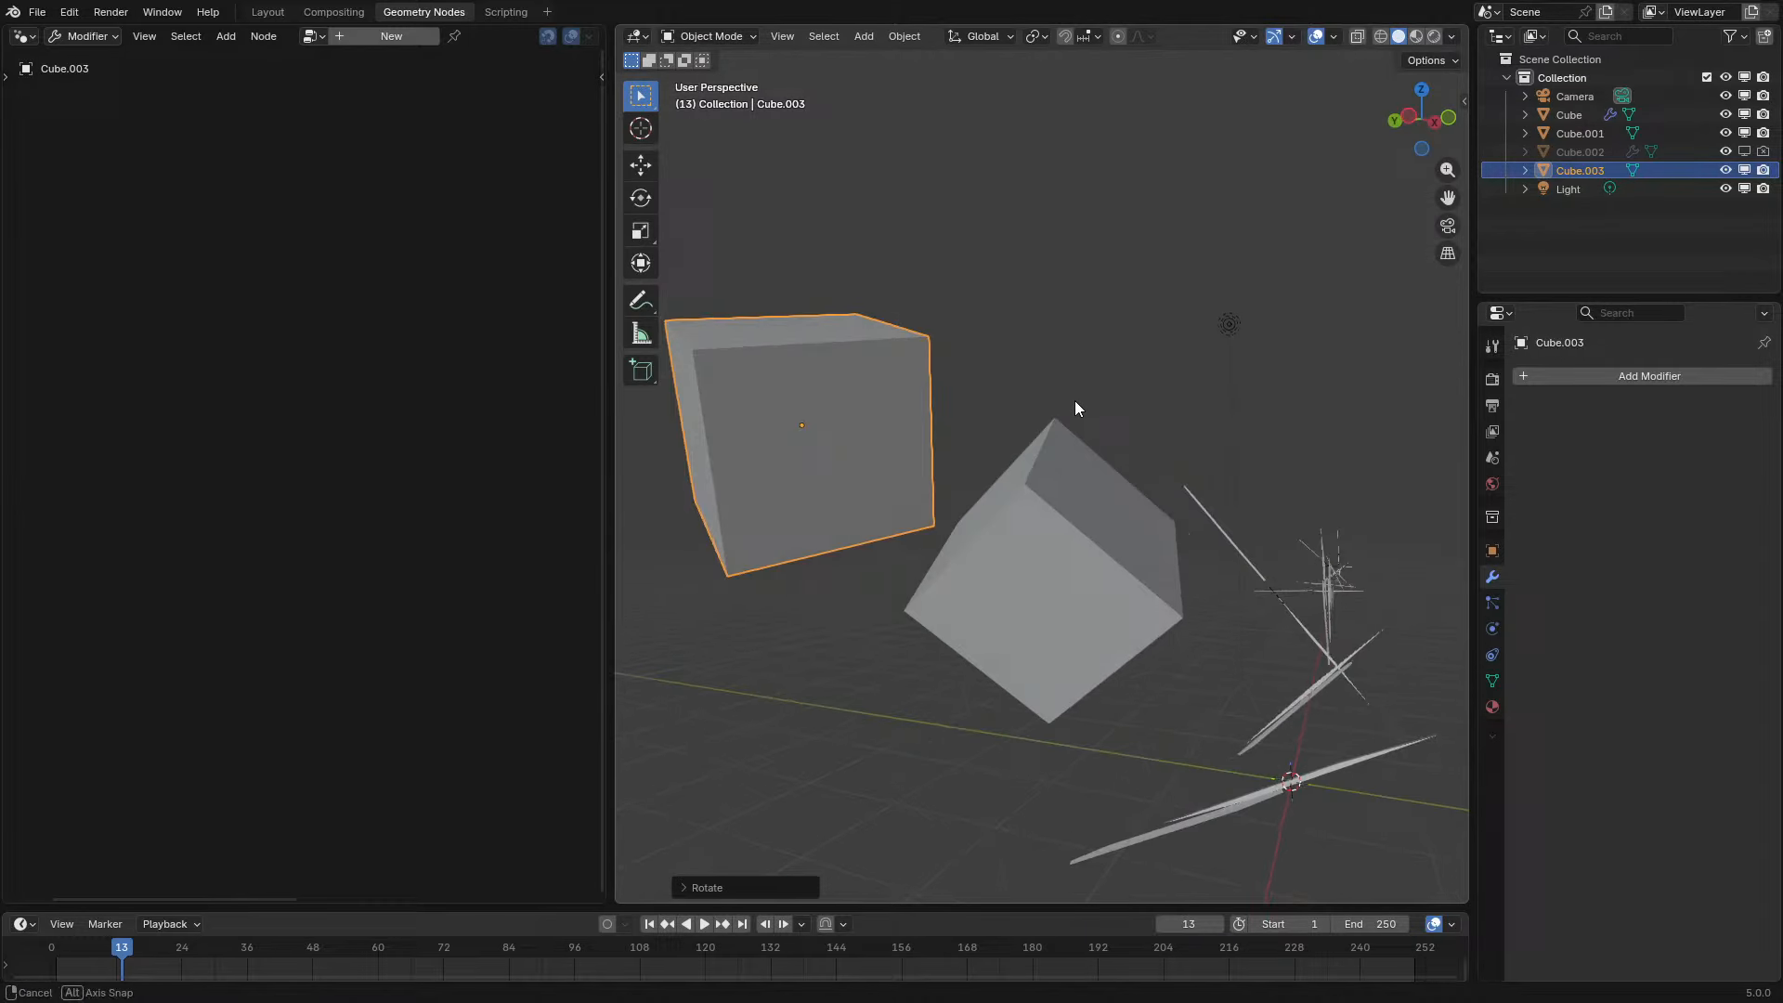
# Move Cube.003 closer to Cube.001
pyautogui.click(1096, 520)
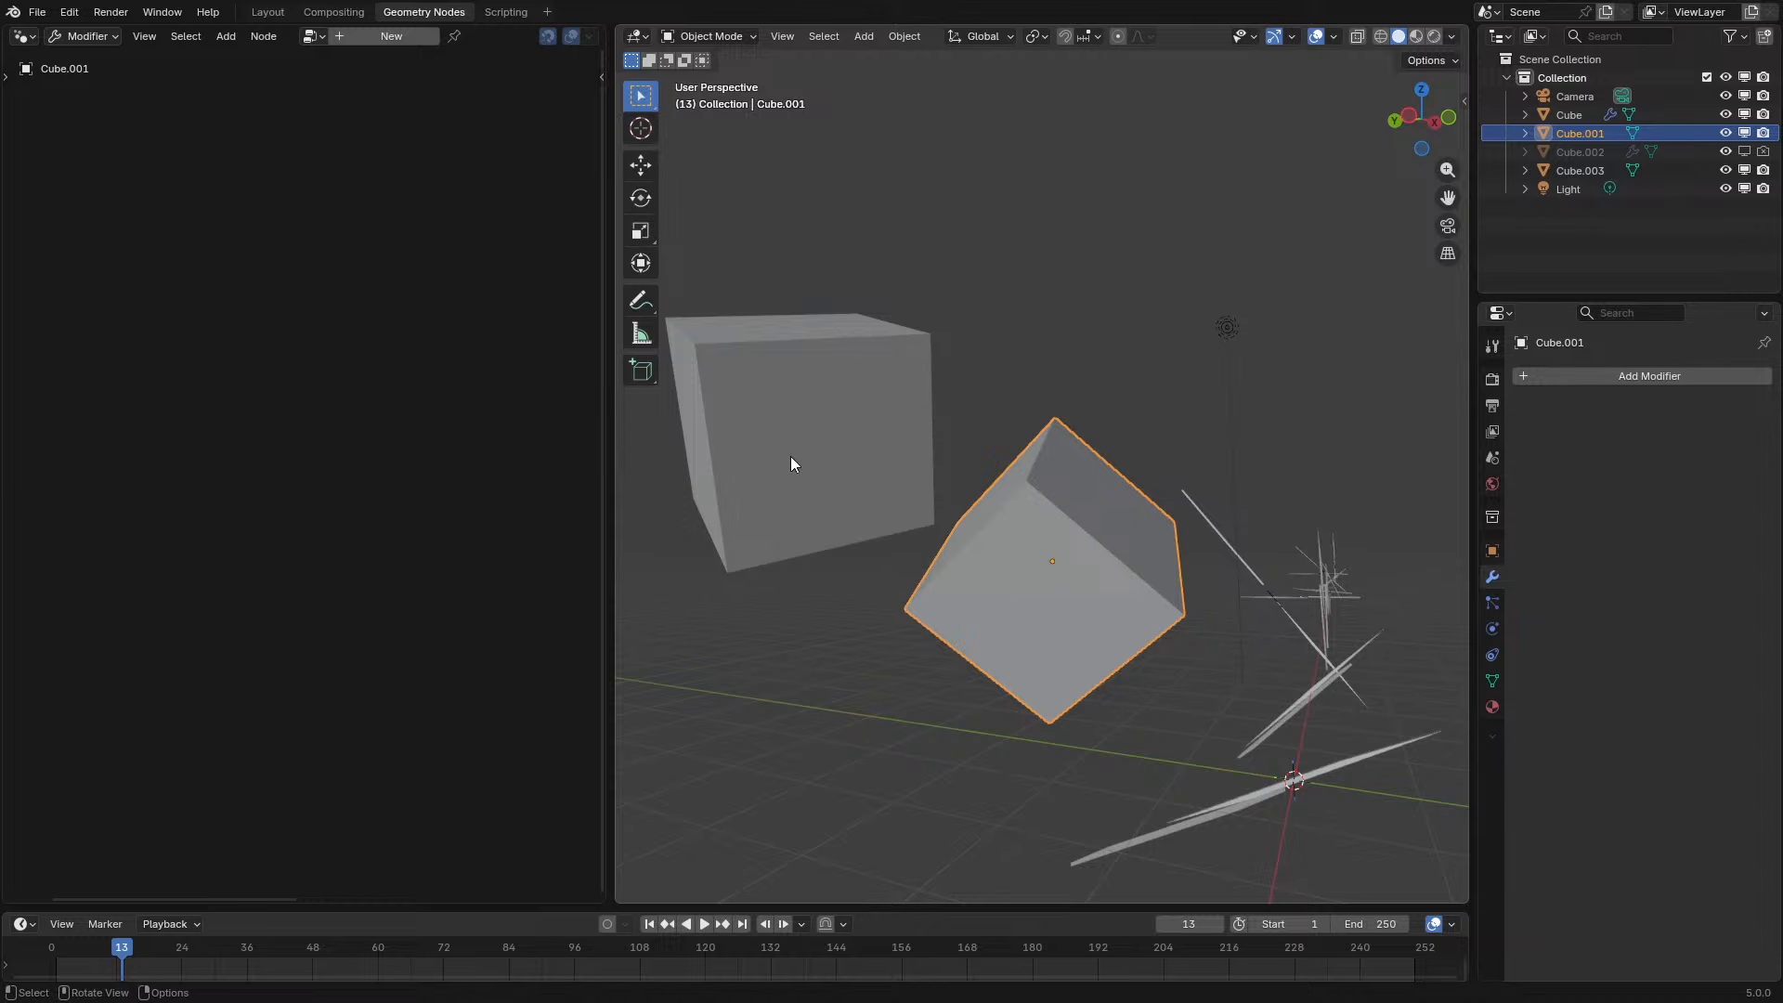
pyautogui.click(757, 502)
pyautogui.press('g')
pyautogui.click(897, 467)
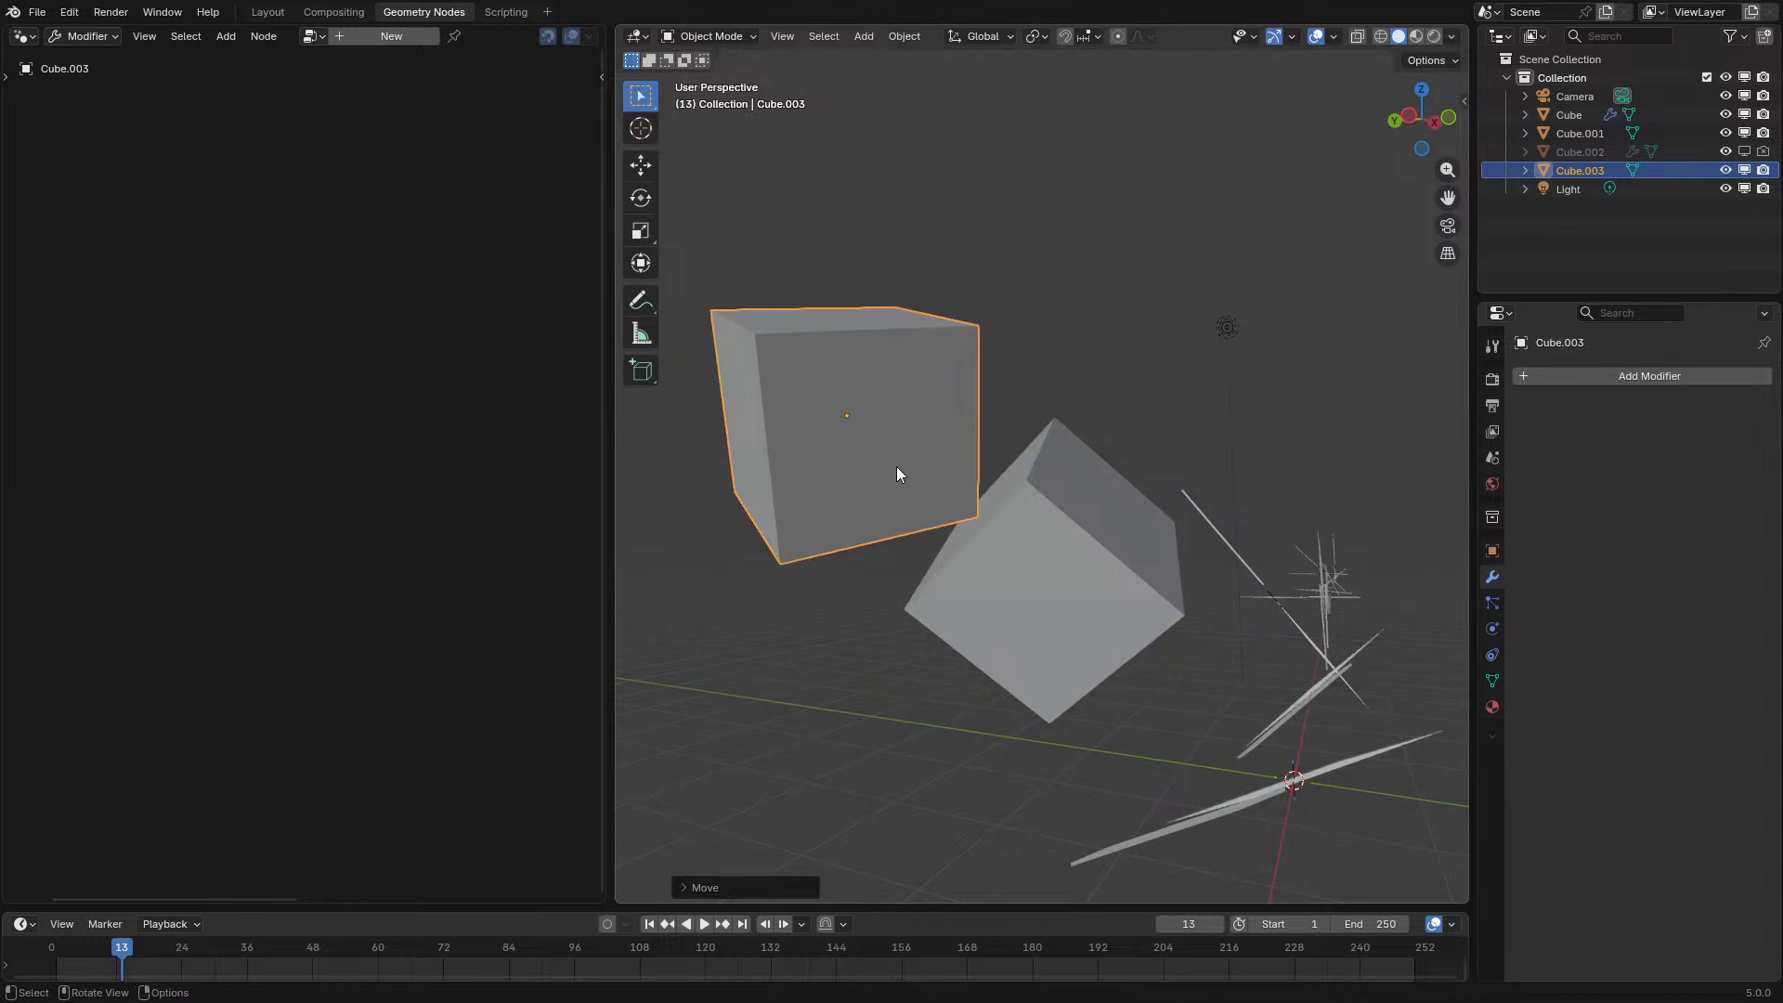
# Fine-tune Cube.003's position and rotation so that one of its corners pokes into Cube.001
pyautogui.moveTo(987, 564); pyautogui.dragTo(990, 652, button='middle')
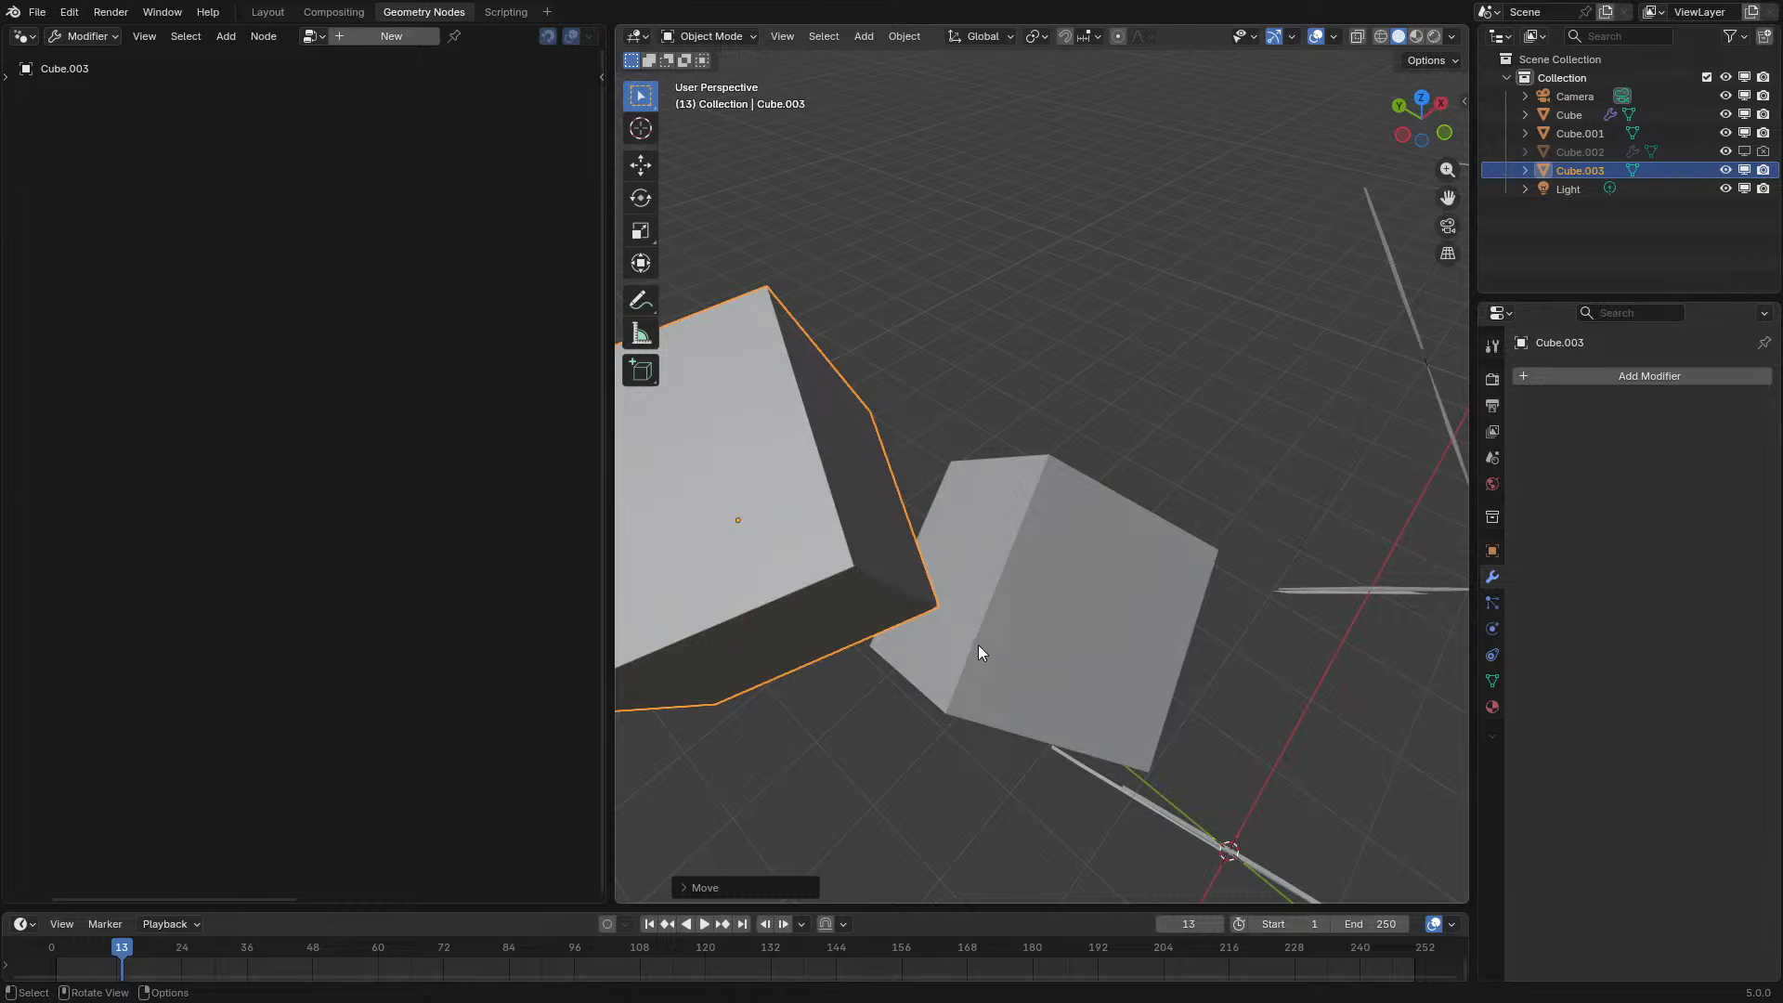
pyautogui.moveTo(978, 645); pyautogui.dragTo(1035, 510, button='middle')
pyautogui.press('g')
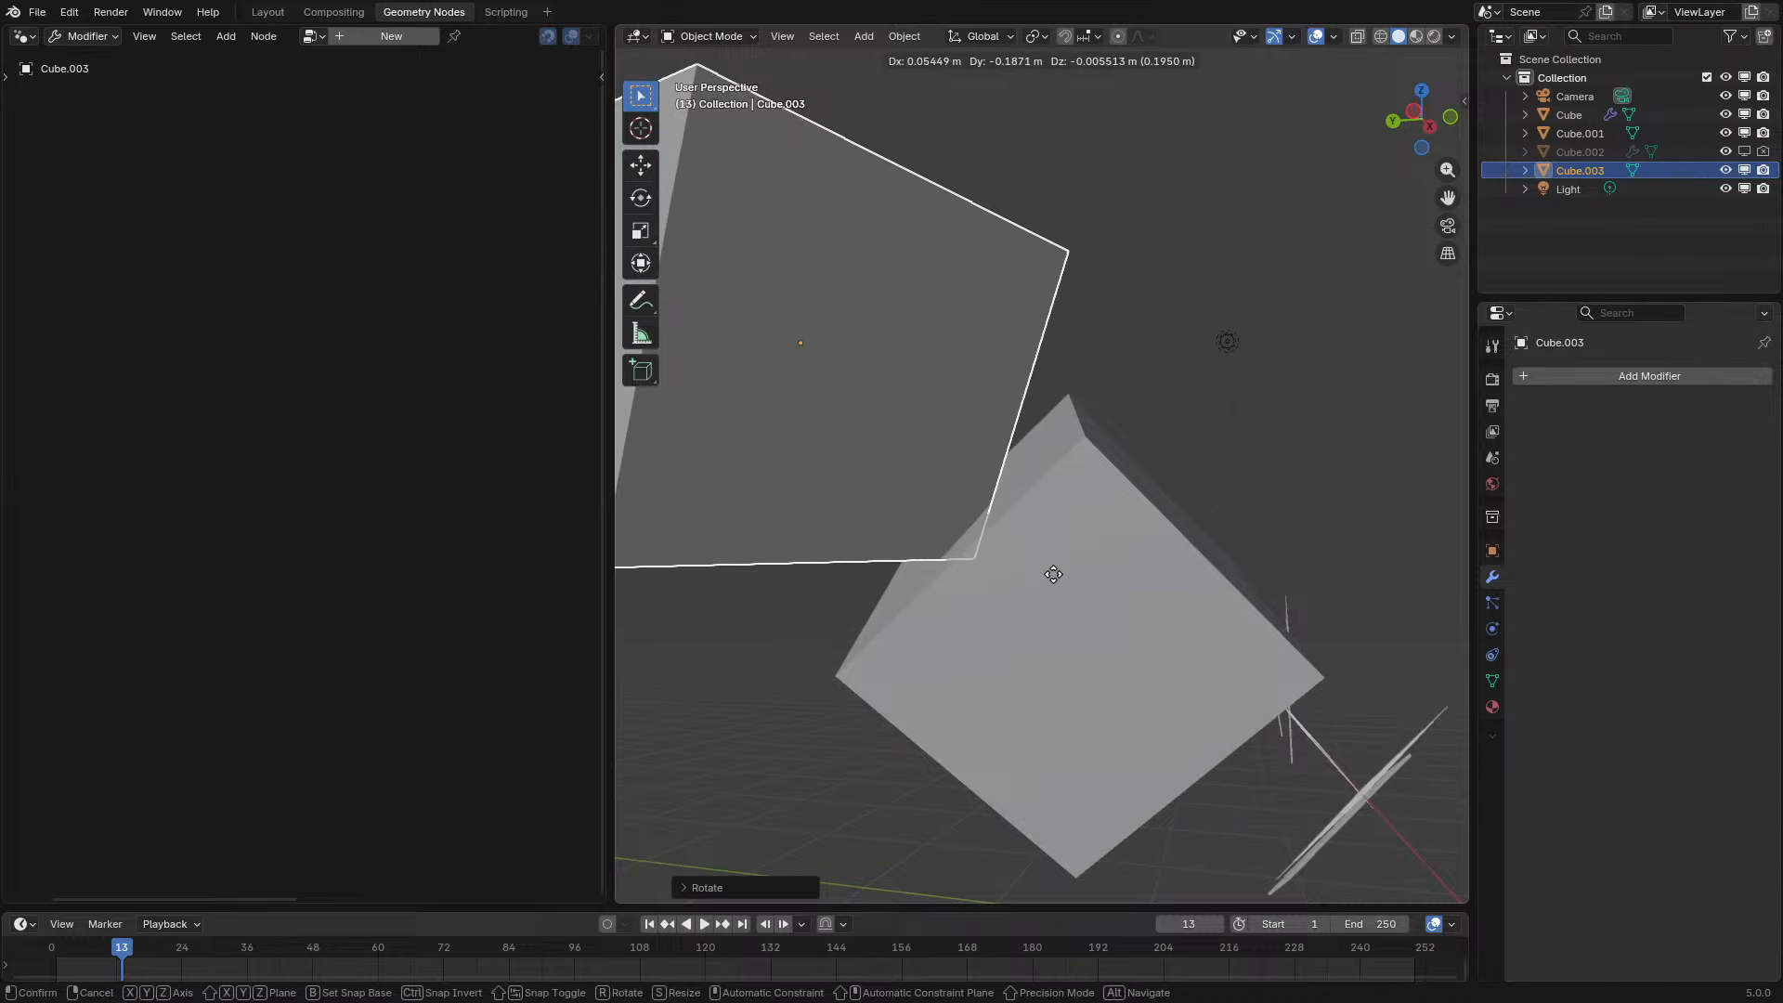
pyautogui.click(1048, 566)
pyautogui.press('r')
pyautogui.click(1048, 559)
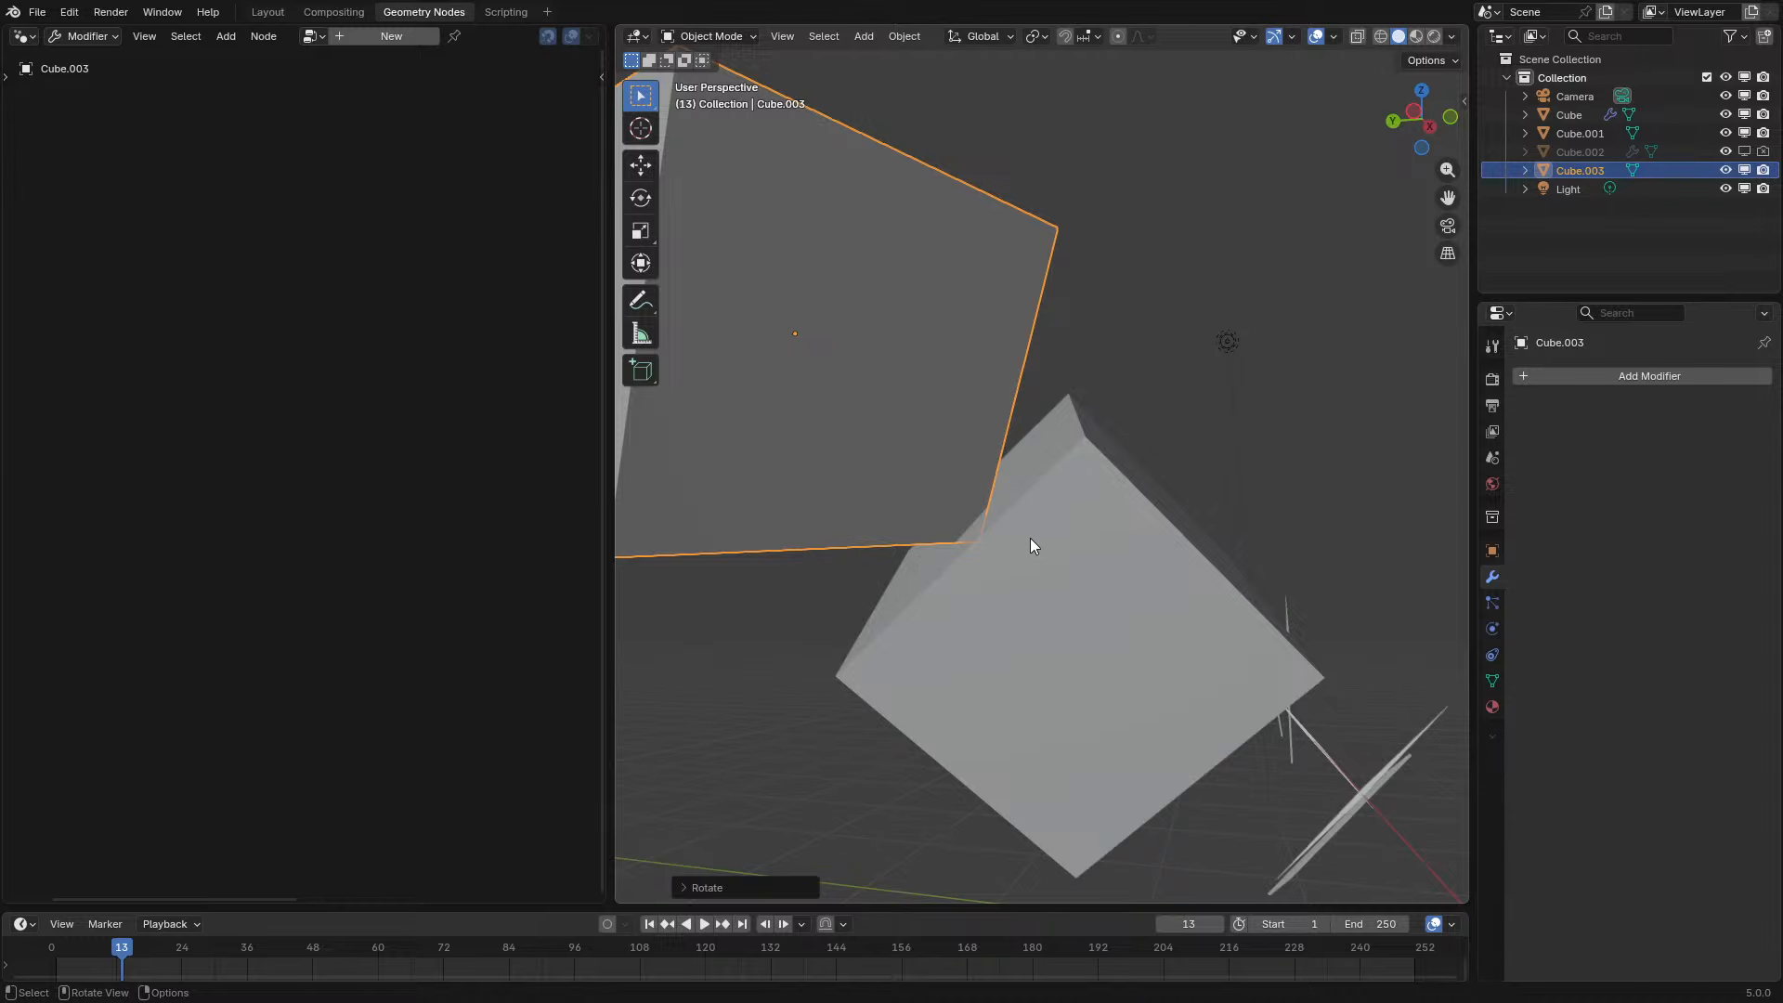
pyautogui.moveTo(1034, 537); pyautogui.dragTo(1044, 540, button='middle')
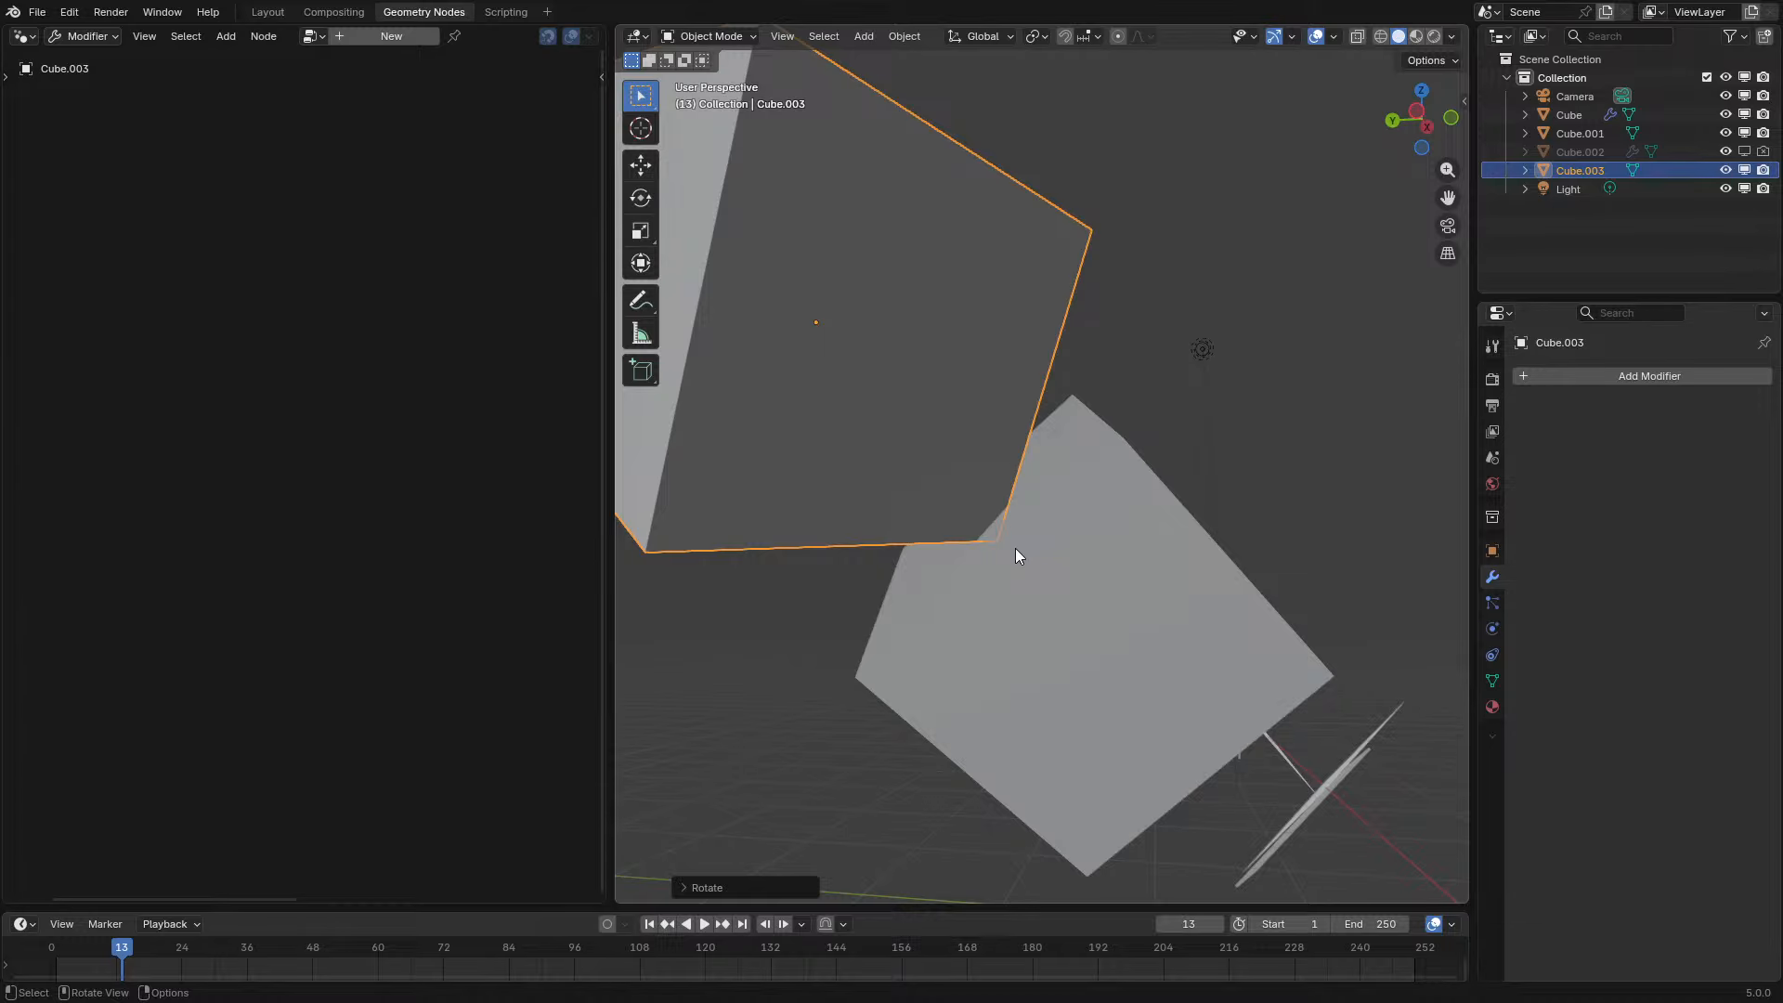
pyautogui.click(1015, 549)
pyautogui.click(954, 498)
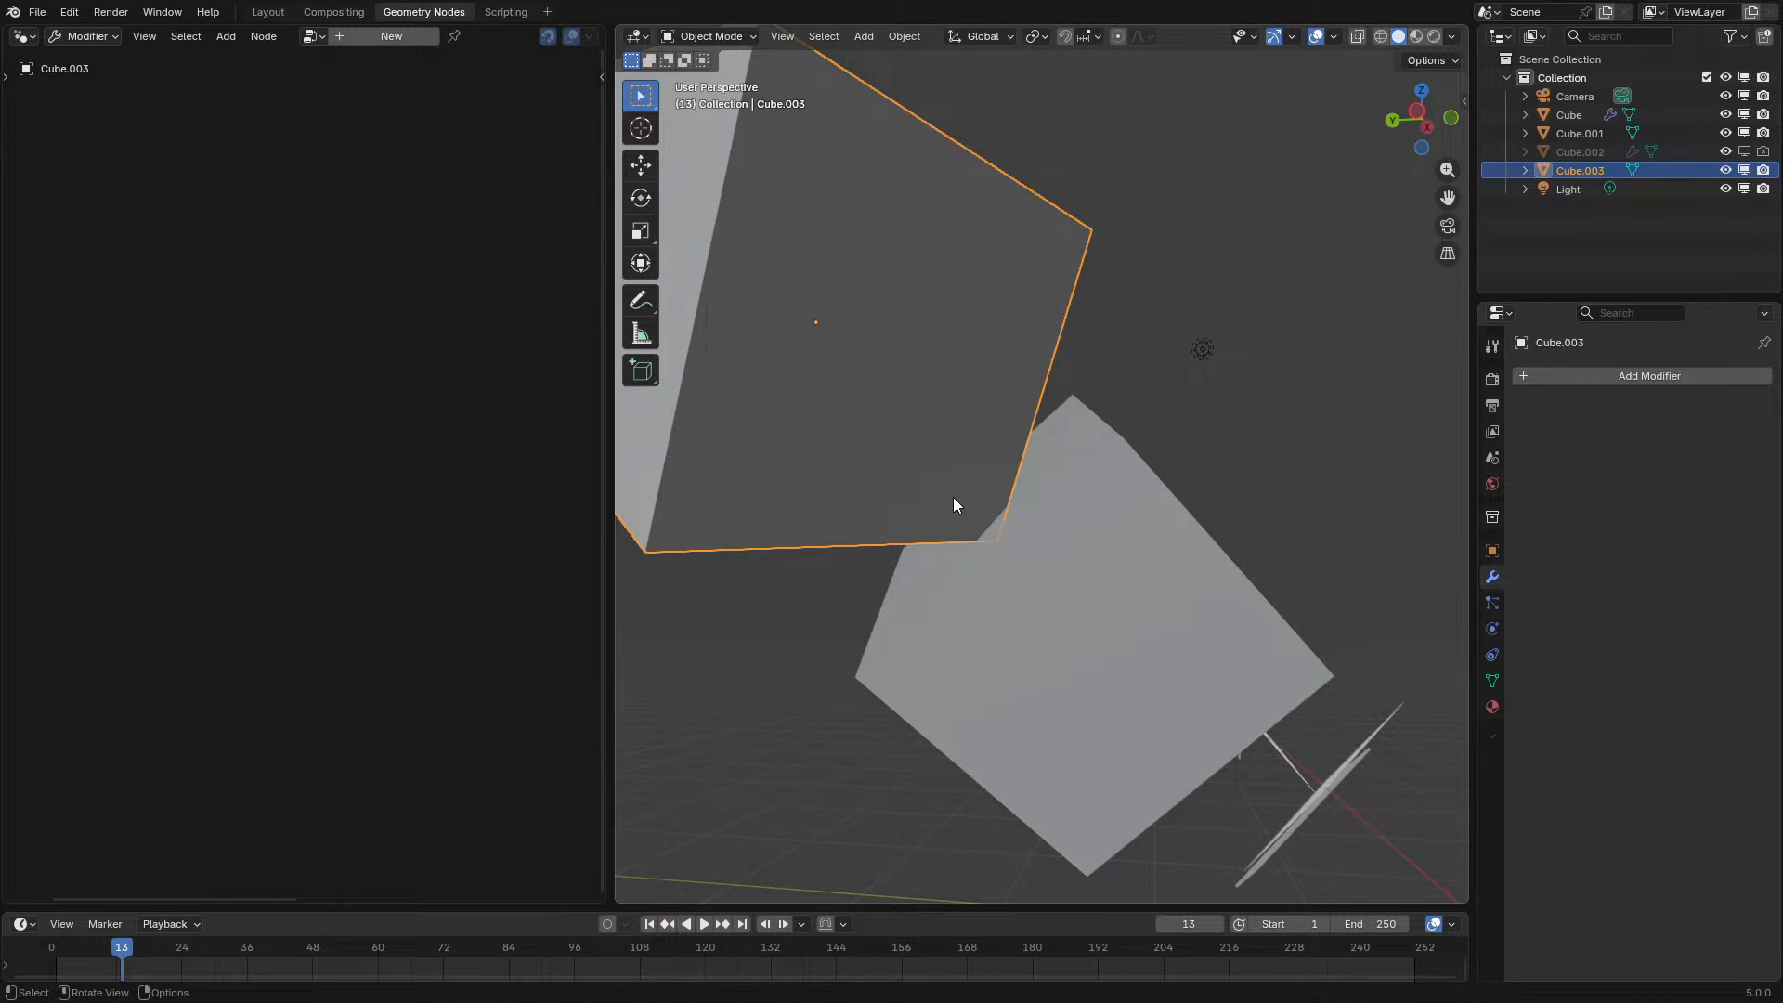
# Try enlarging and moving Cube.001 against the overlapping Cube.003
pyautogui.click(1112, 575)
pyautogui.scroll(-4, 1112, 575)
pyautogui.press('s')
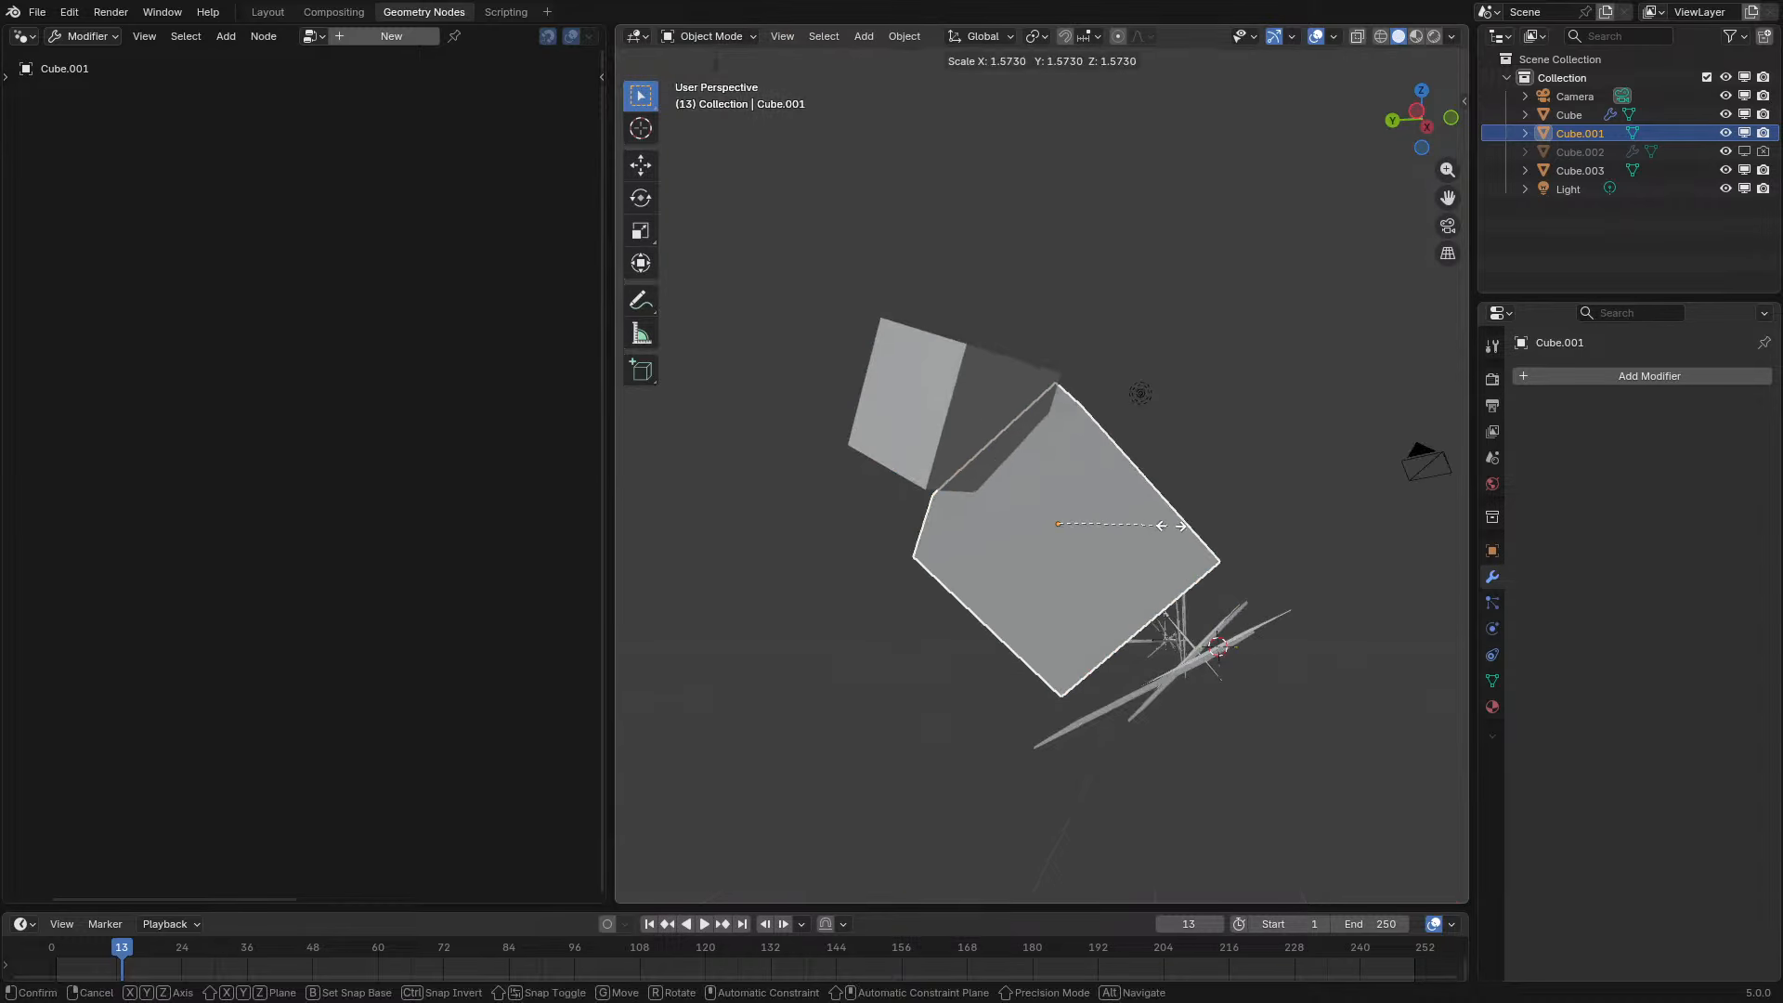
pyautogui.click(1281, 548)
pyautogui.press('g')
pyautogui.rightClick(1391, 661)
pyautogui.hotkey('ctrl', 'z')
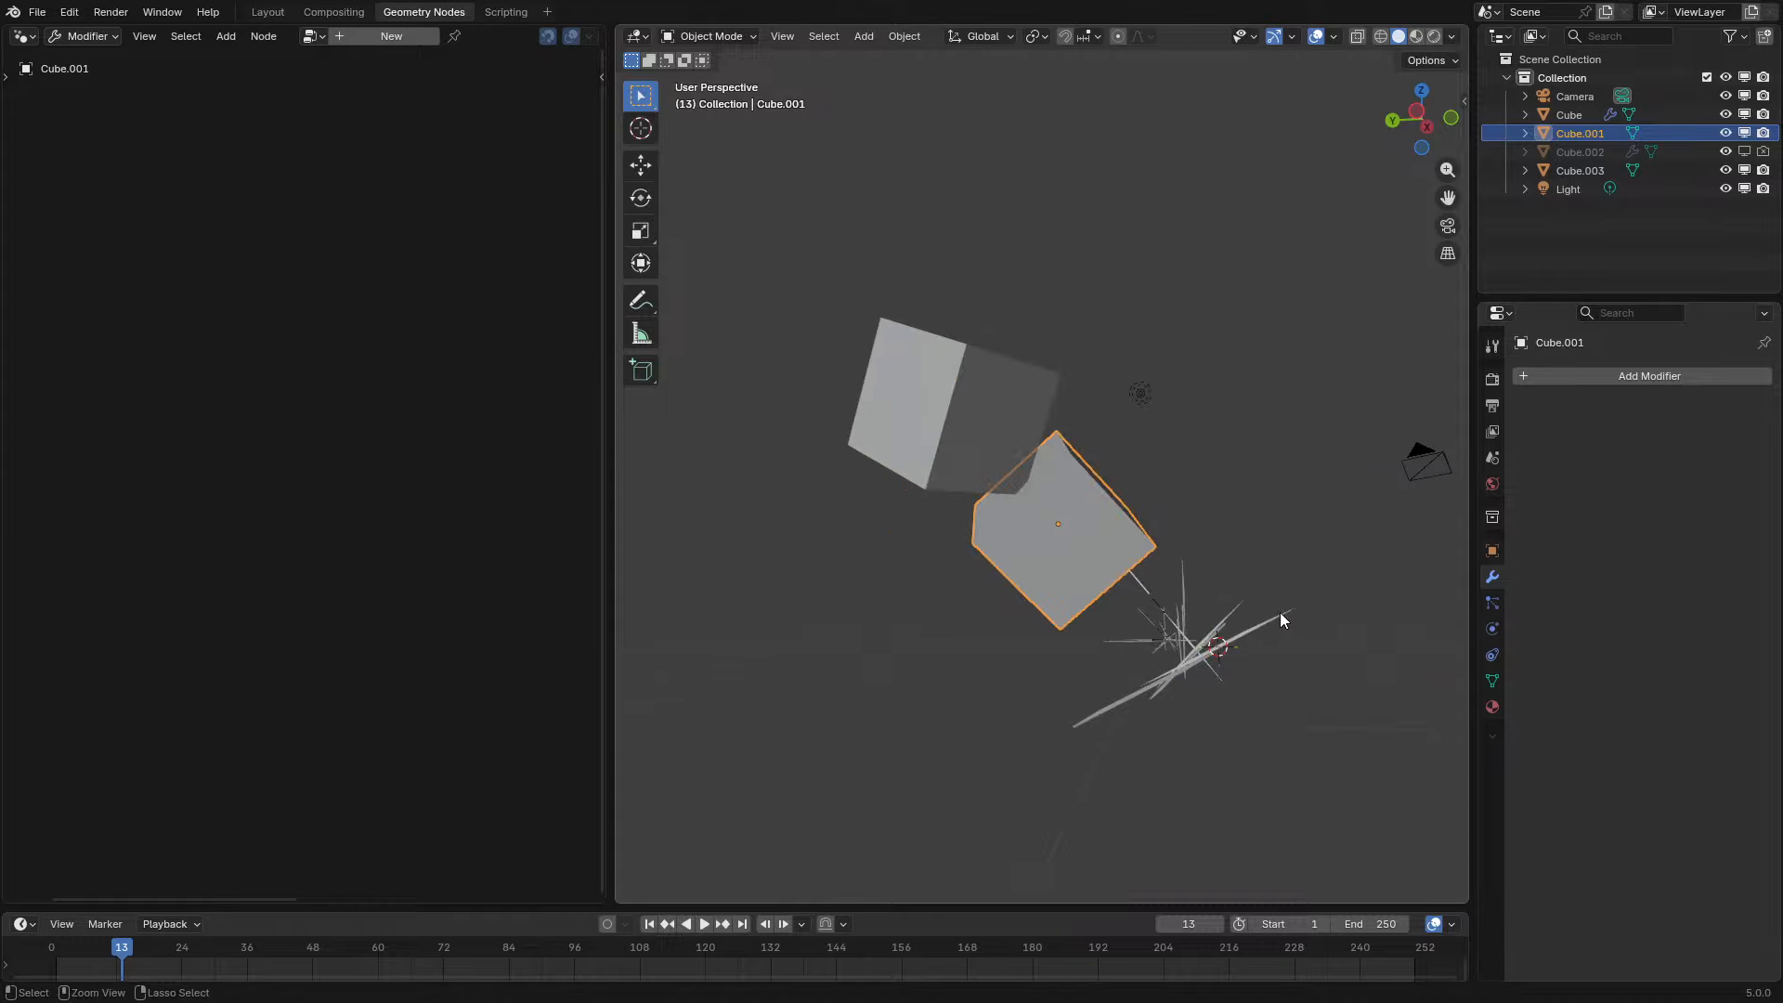
# Move Cube.003 away from Cube.001 to leave a clear gap between them
pyautogui.click(956, 422)
pyautogui.press('g')
pyautogui.click(821, 317)
pyautogui.scroll(-4, 873, 349)
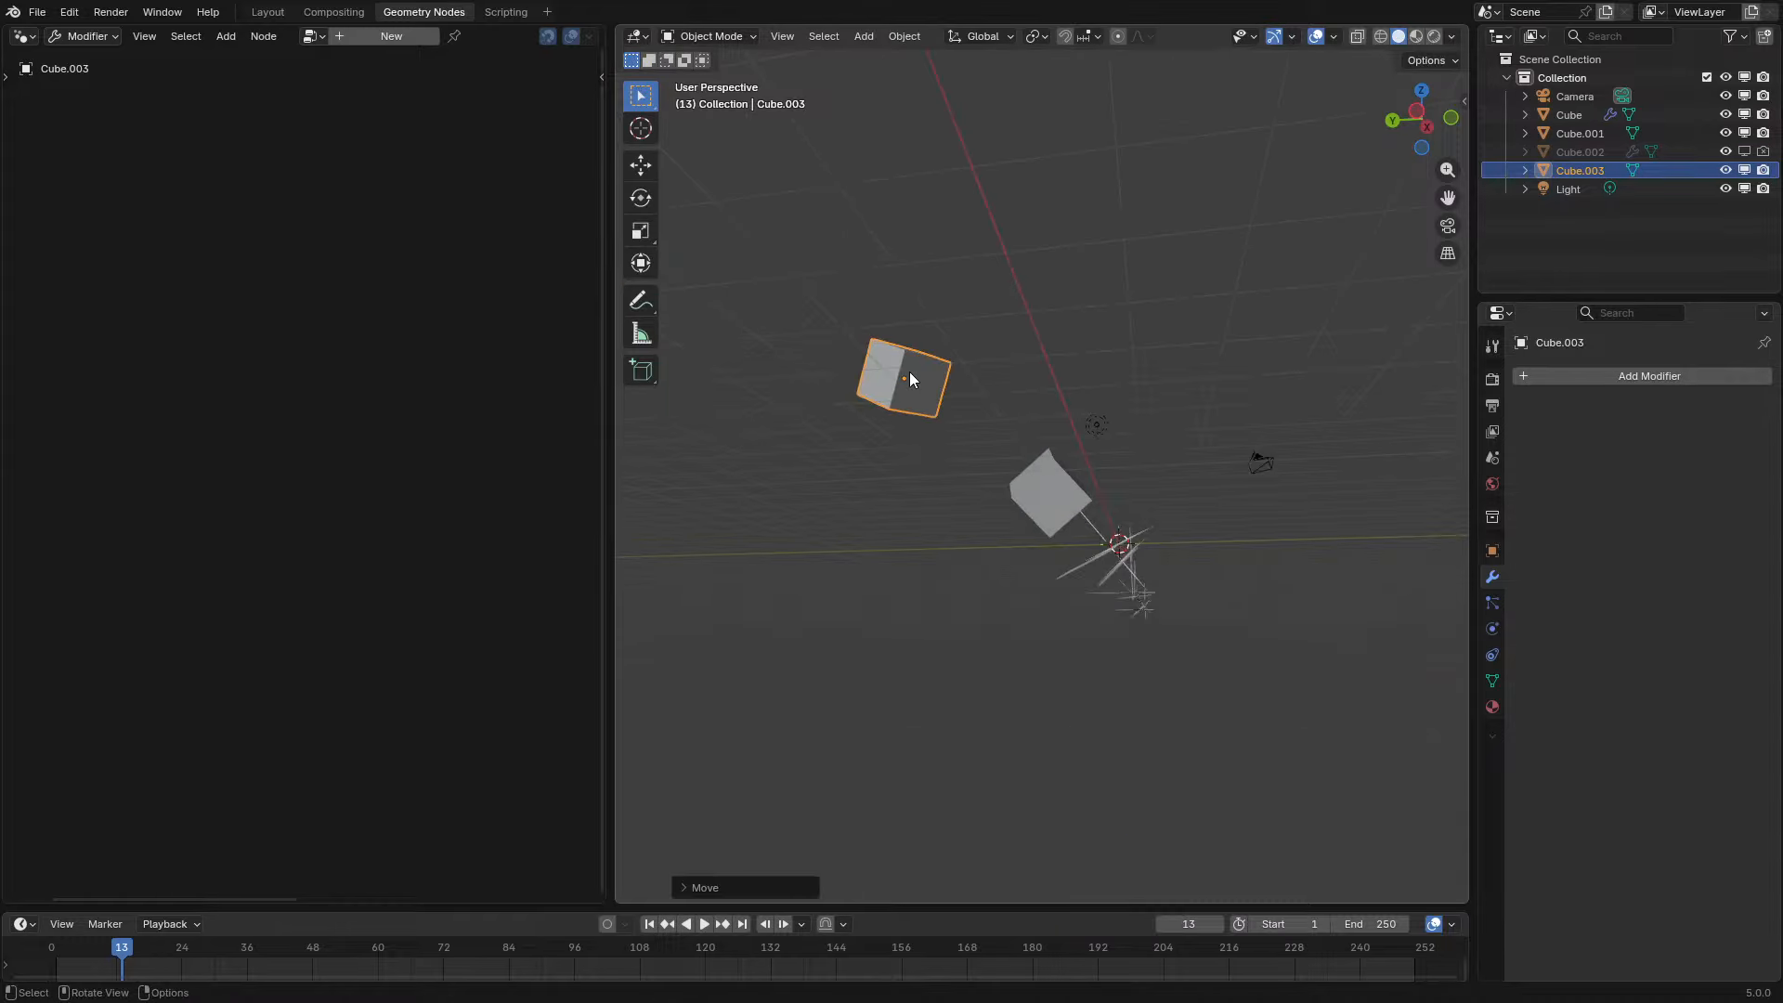
# Duplicate Cube.003, place the copy above it and rotate the copy
pyautogui.keyDown('shift'); pyautogui.moveTo(910, 373); pyautogui.dragTo(991, 488, button='middle'); pyautogui.keyUp('shift')
pyautogui.hotkey('shift', 'd')
pyautogui.click(1071, 479)
pyautogui.press('r')
pyautogui.click(1083, 437)
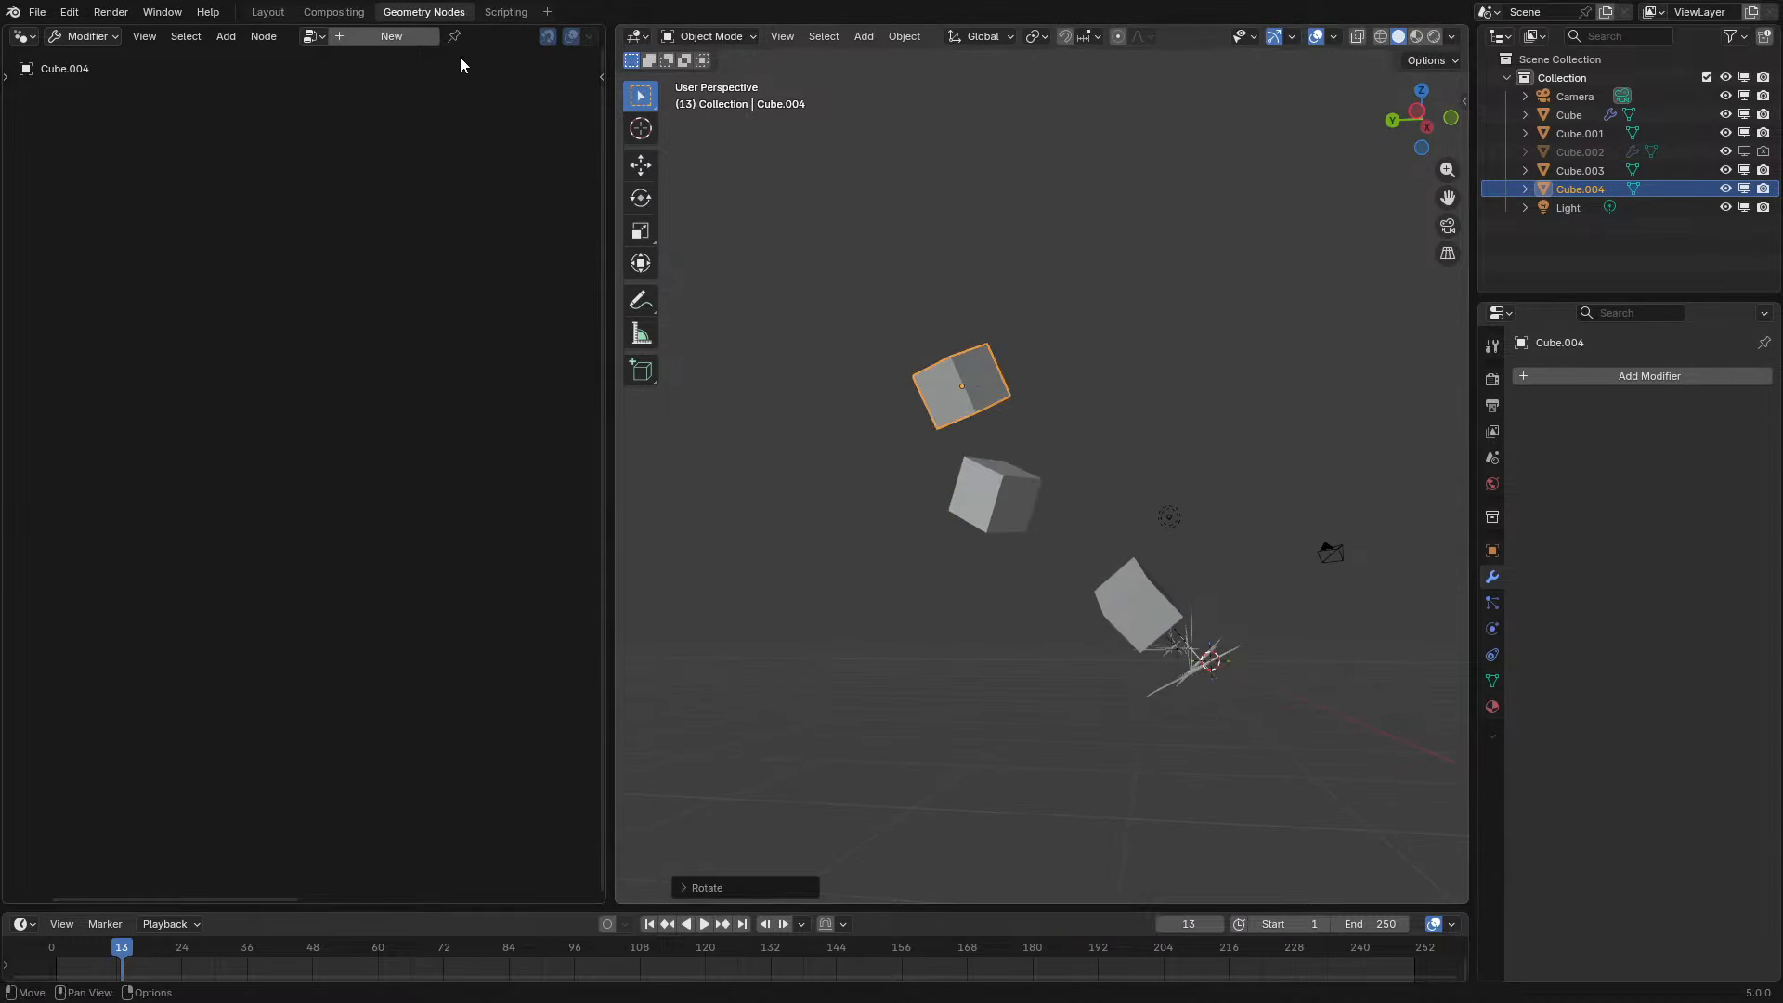
# Create a new geometry node tree on Cube.004 and add an Object Info node referencing Cube.003
pyautogui.click(393, 35)
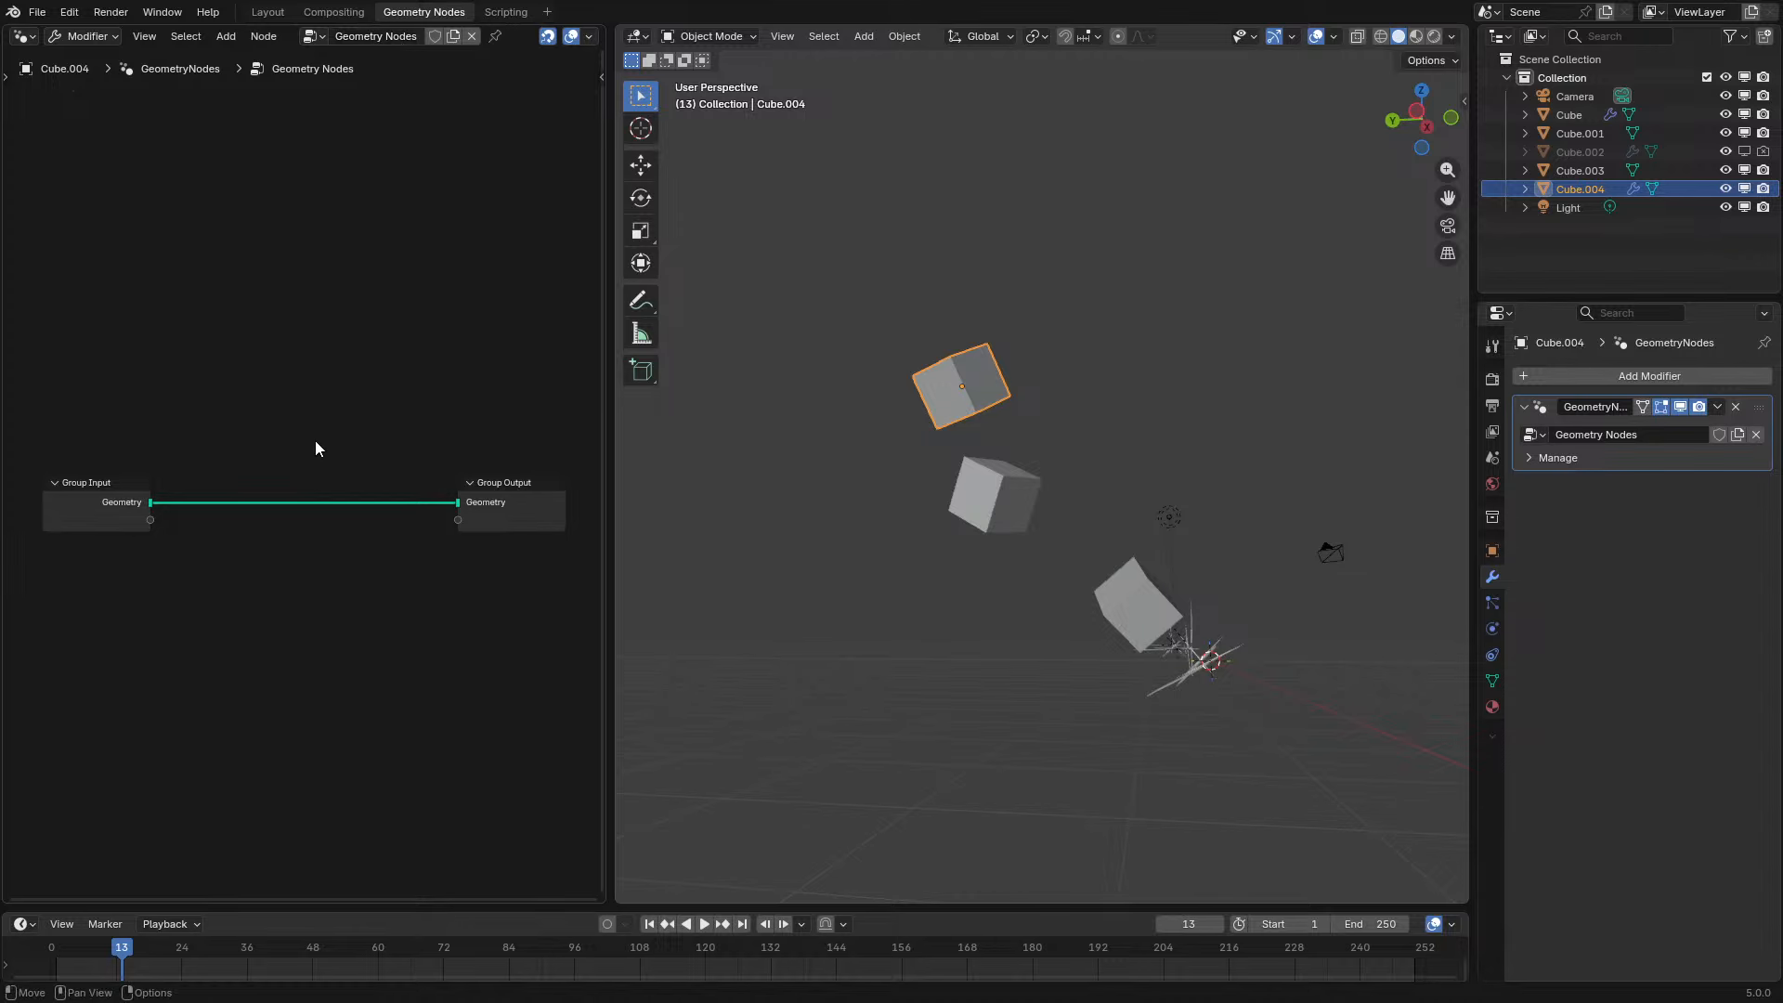
pyautogui.click(980, 498)
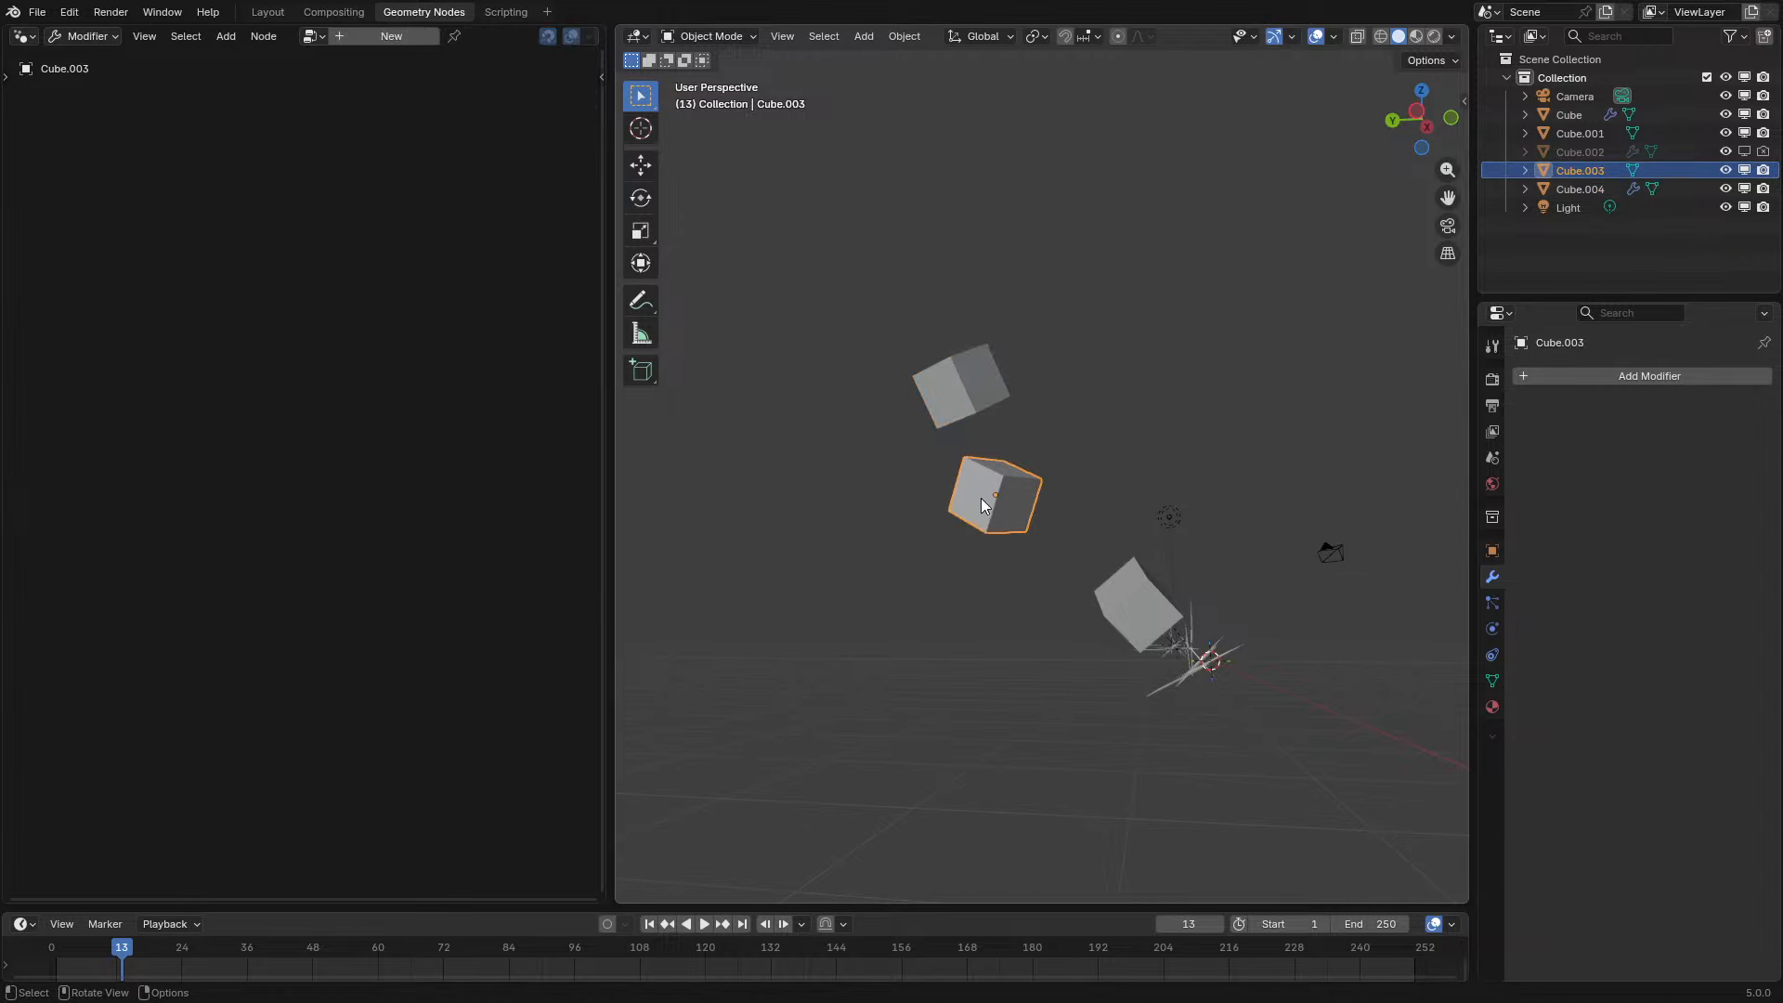
pyautogui.click(988, 395)
pyautogui.press('g')
pyautogui.rightClick(1297, 316)
pyautogui.click(1037, 456)
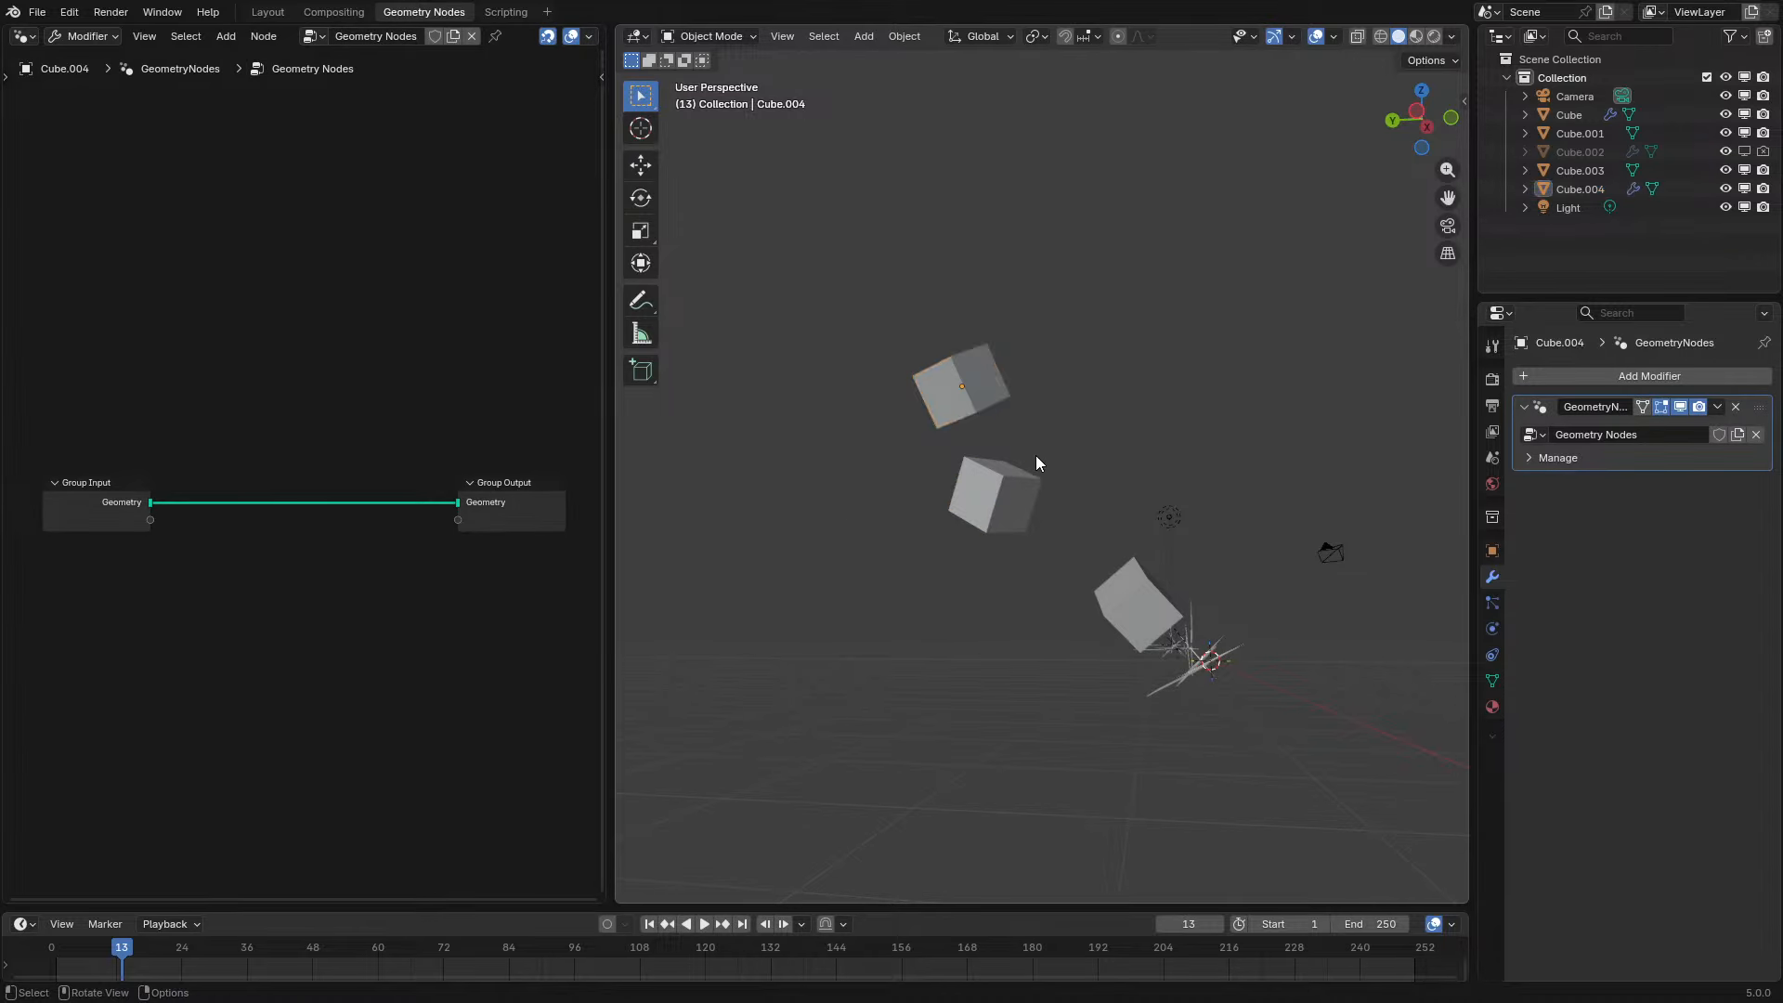
pyautogui.click(968, 491)
pyautogui.click(1580, 188)
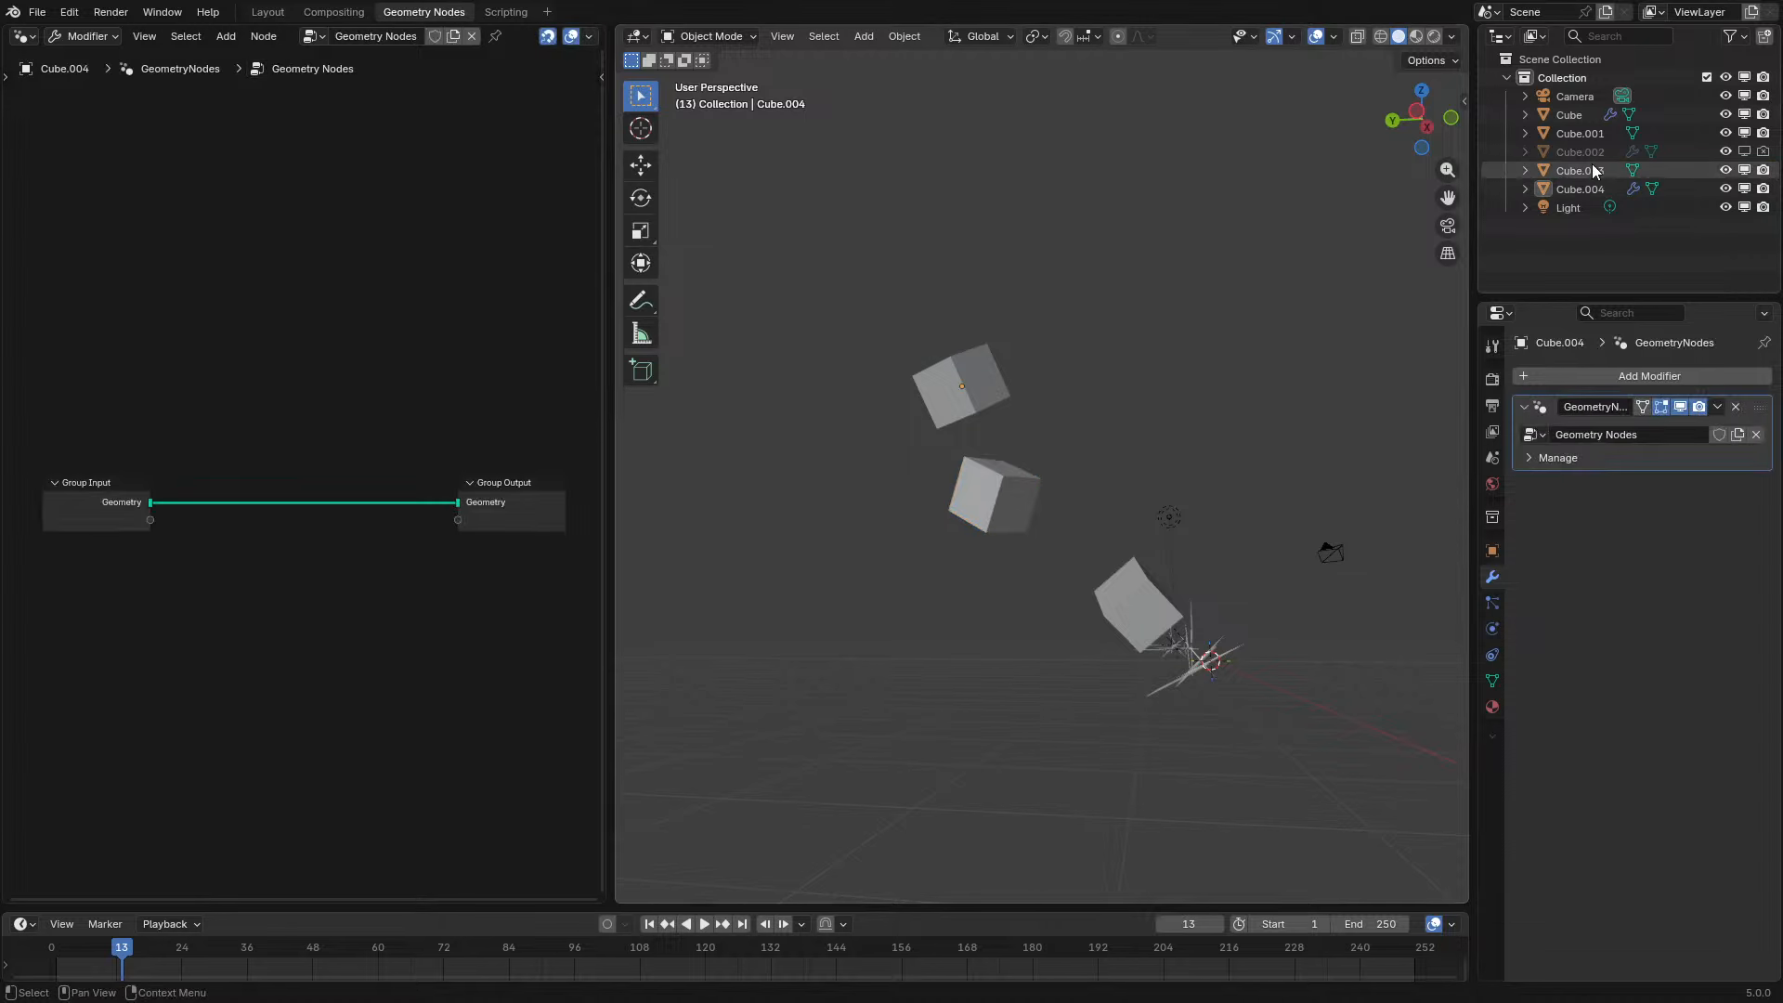
pyautogui.moveTo(1580, 170); pyautogui.dragTo(190, 680)
pyautogui.click(953, 388)
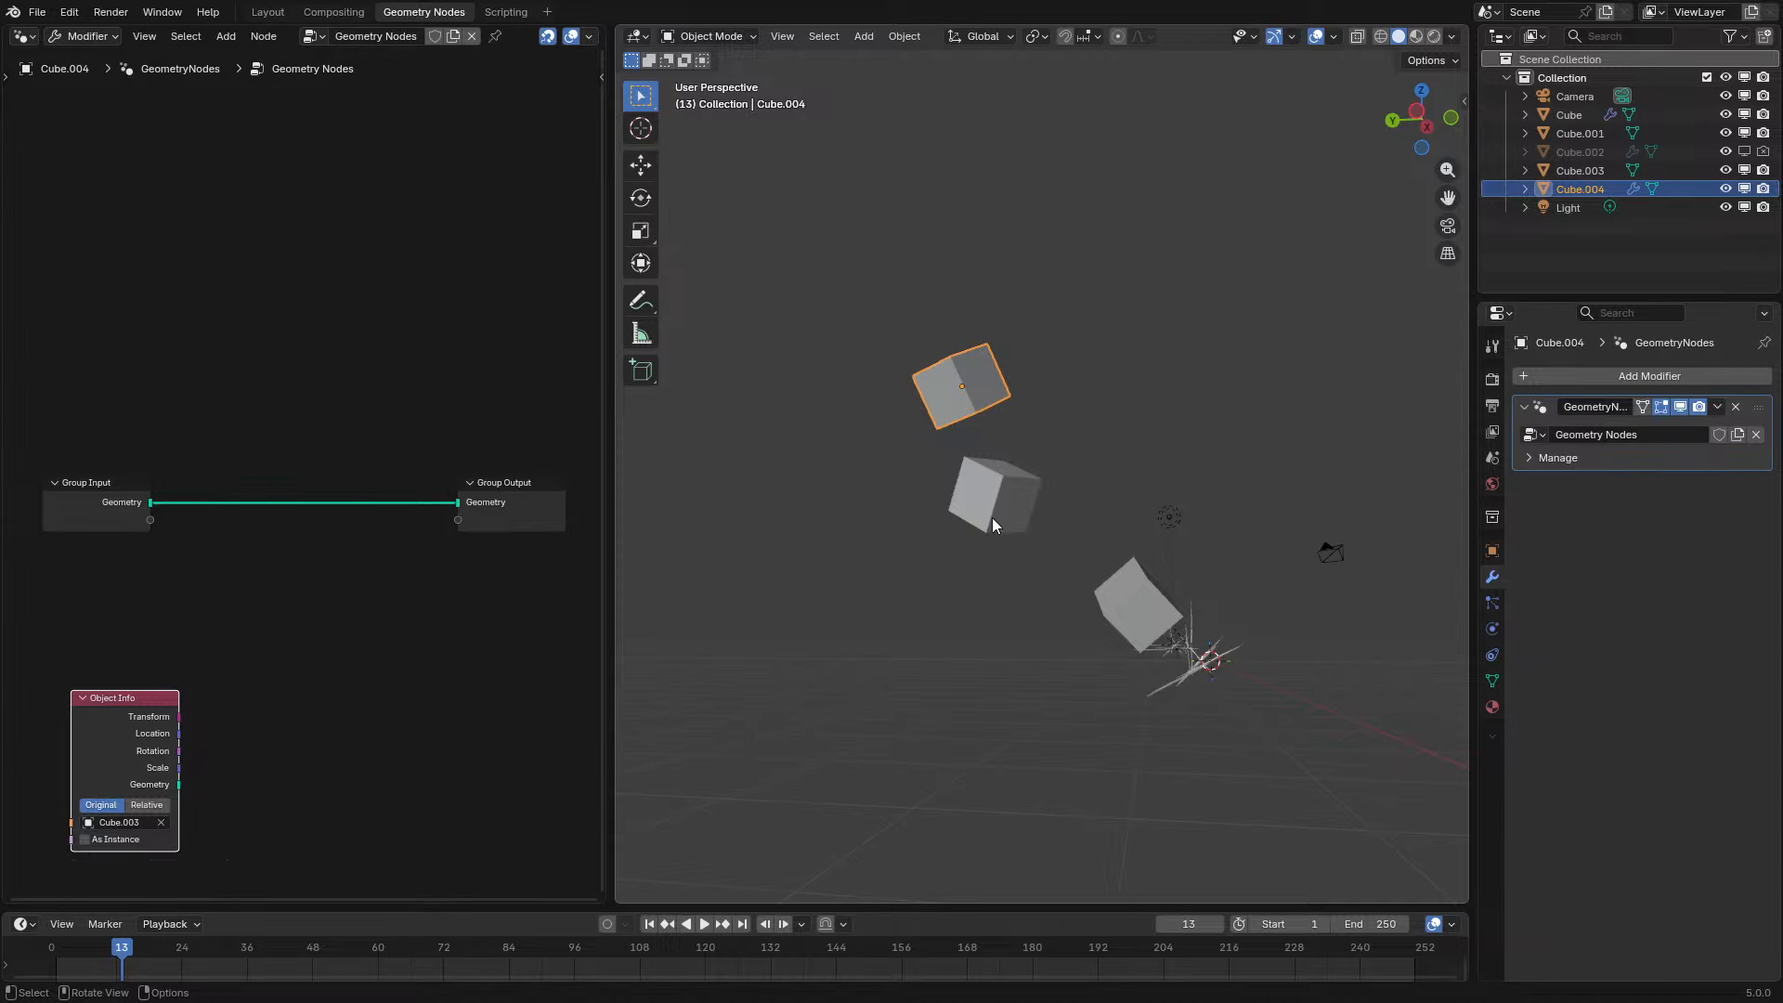
pyautogui.click(992, 516)
pyautogui.click(977, 379)
# Add an SDF Mesh group node beside Object Info in the maximized node editor and look through its internal nodes
pyautogui.moveTo(176, 767); pyautogui.dragTo(363, 600, button='middle')
pyautogui.scroll(1, 352, 663)
pyautogui.hotkey('ctrl', 'space')
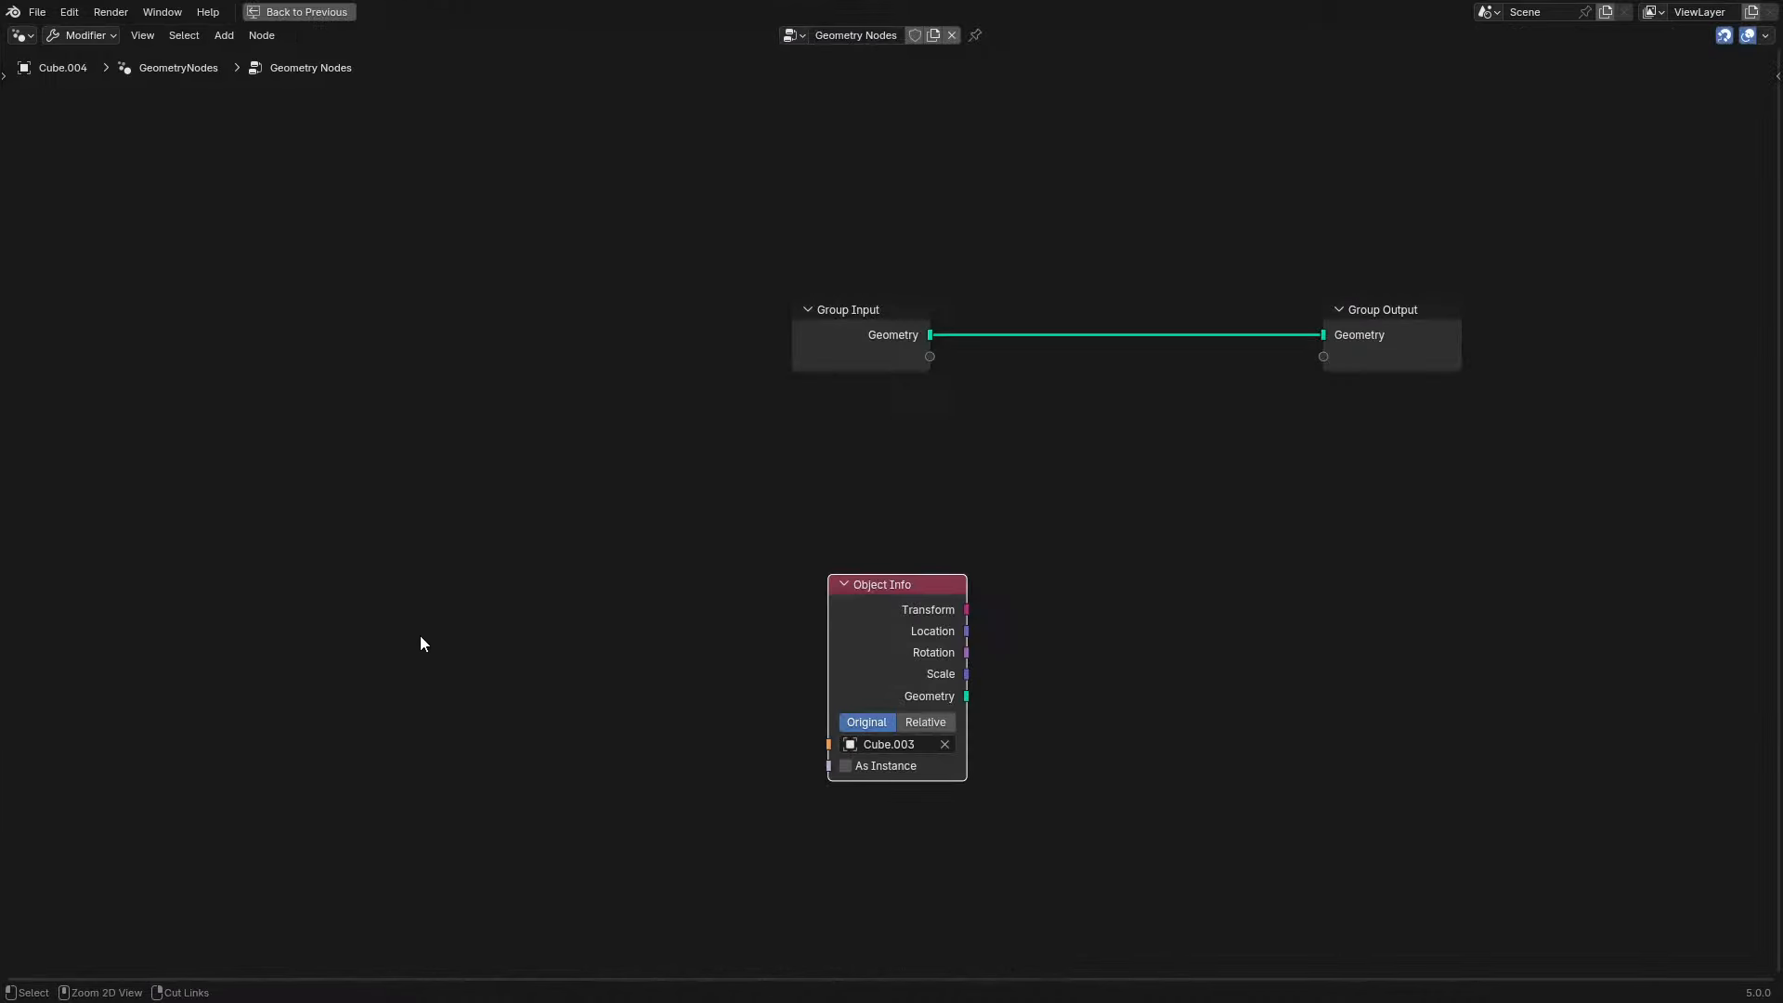
pyautogui.moveTo(907, 629); pyautogui.dragTo(477, 551)
pyautogui.hotkey('shift', 'a')
pyautogui.write('sdf')
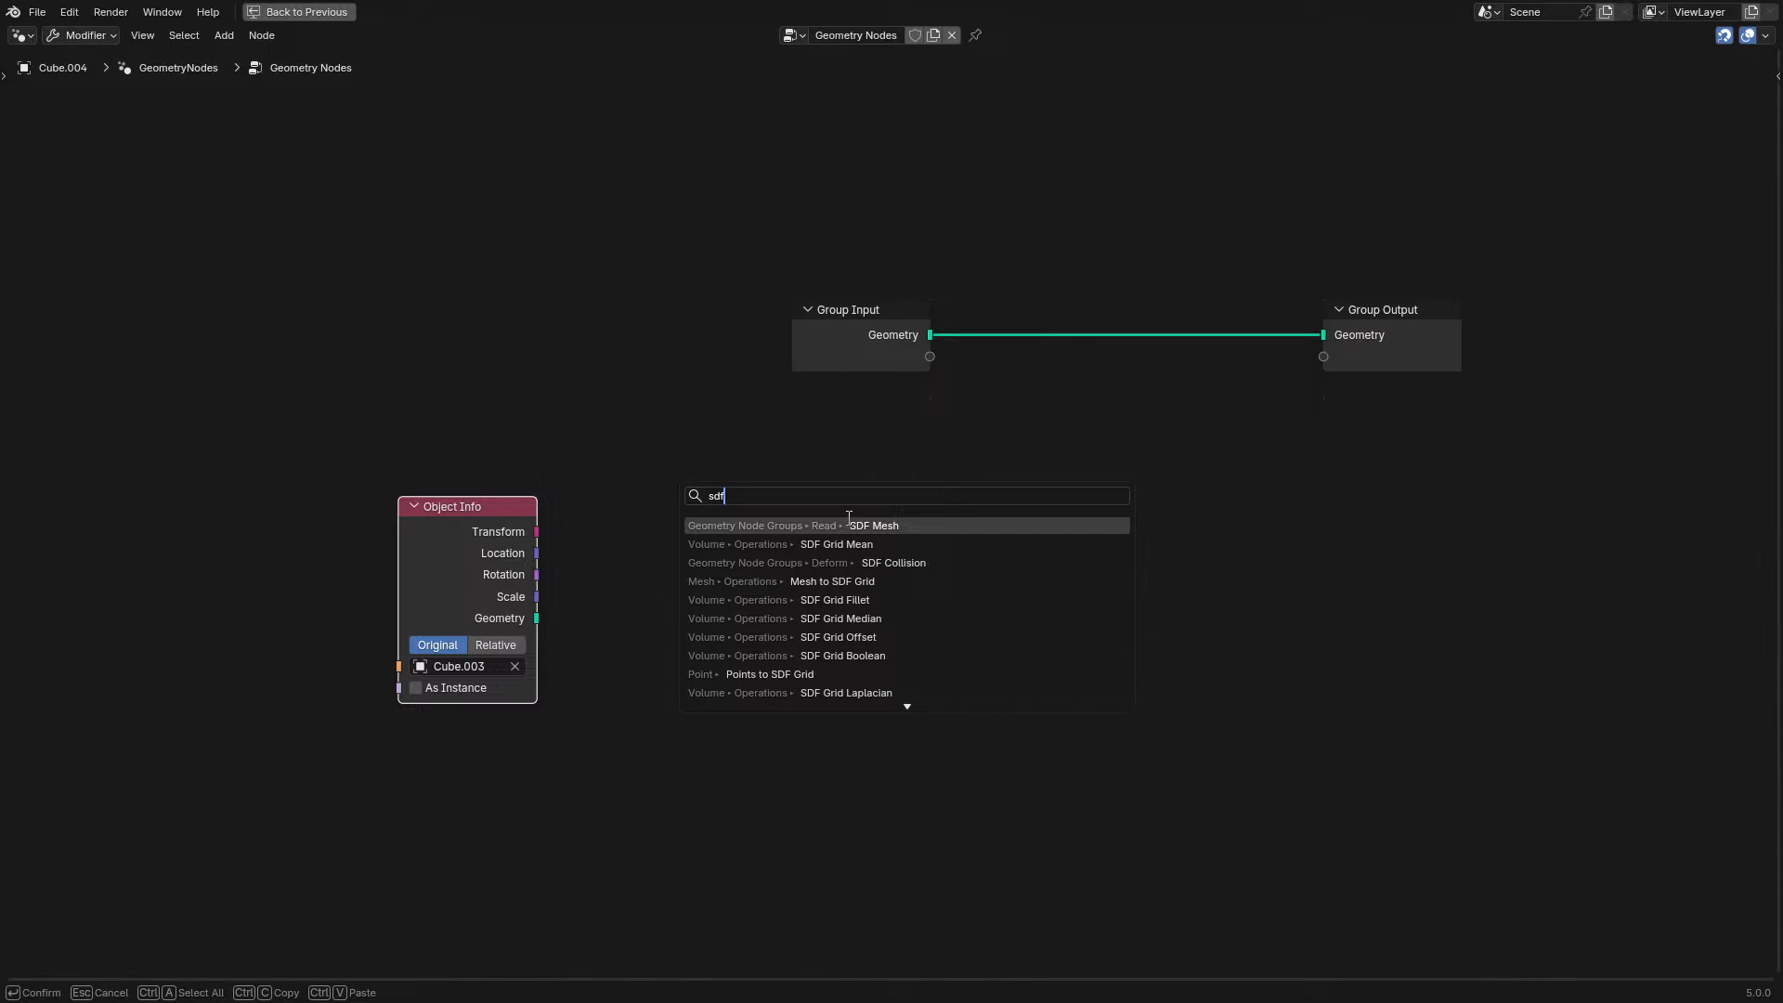
pyautogui.click(803, 526)
pyautogui.click(845, 467)
pyautogui.press('Tab')
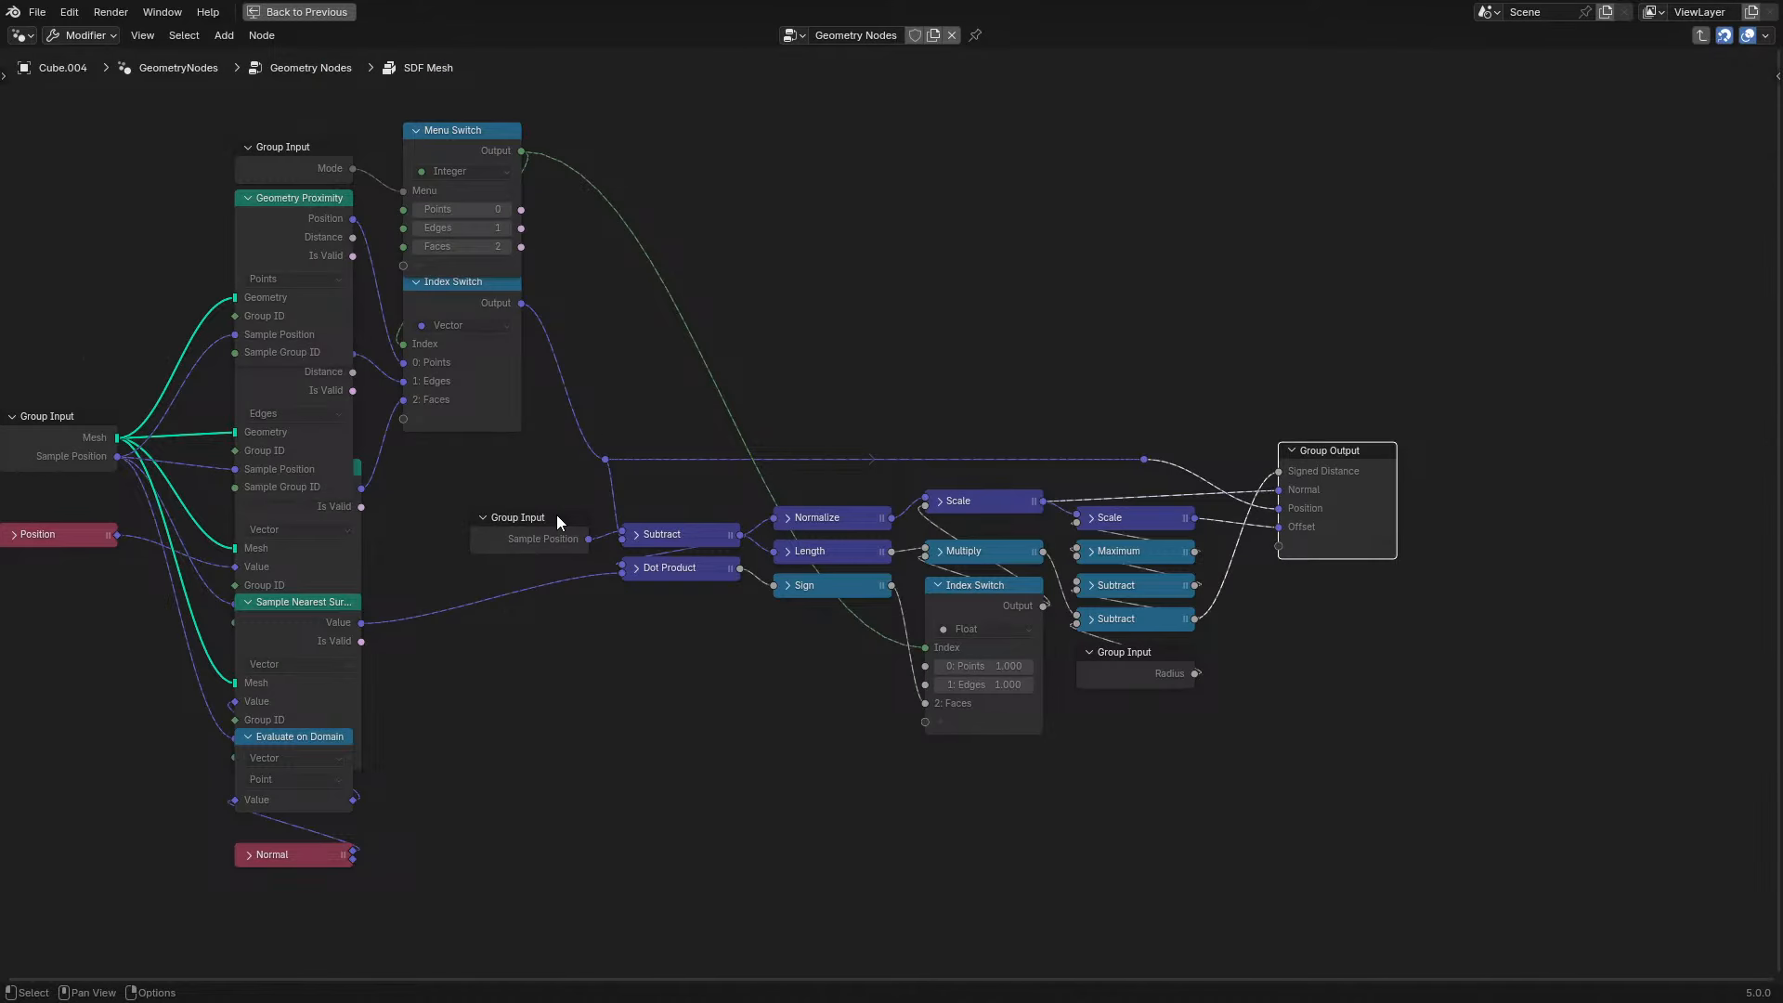
pyautogui.press('Tab')
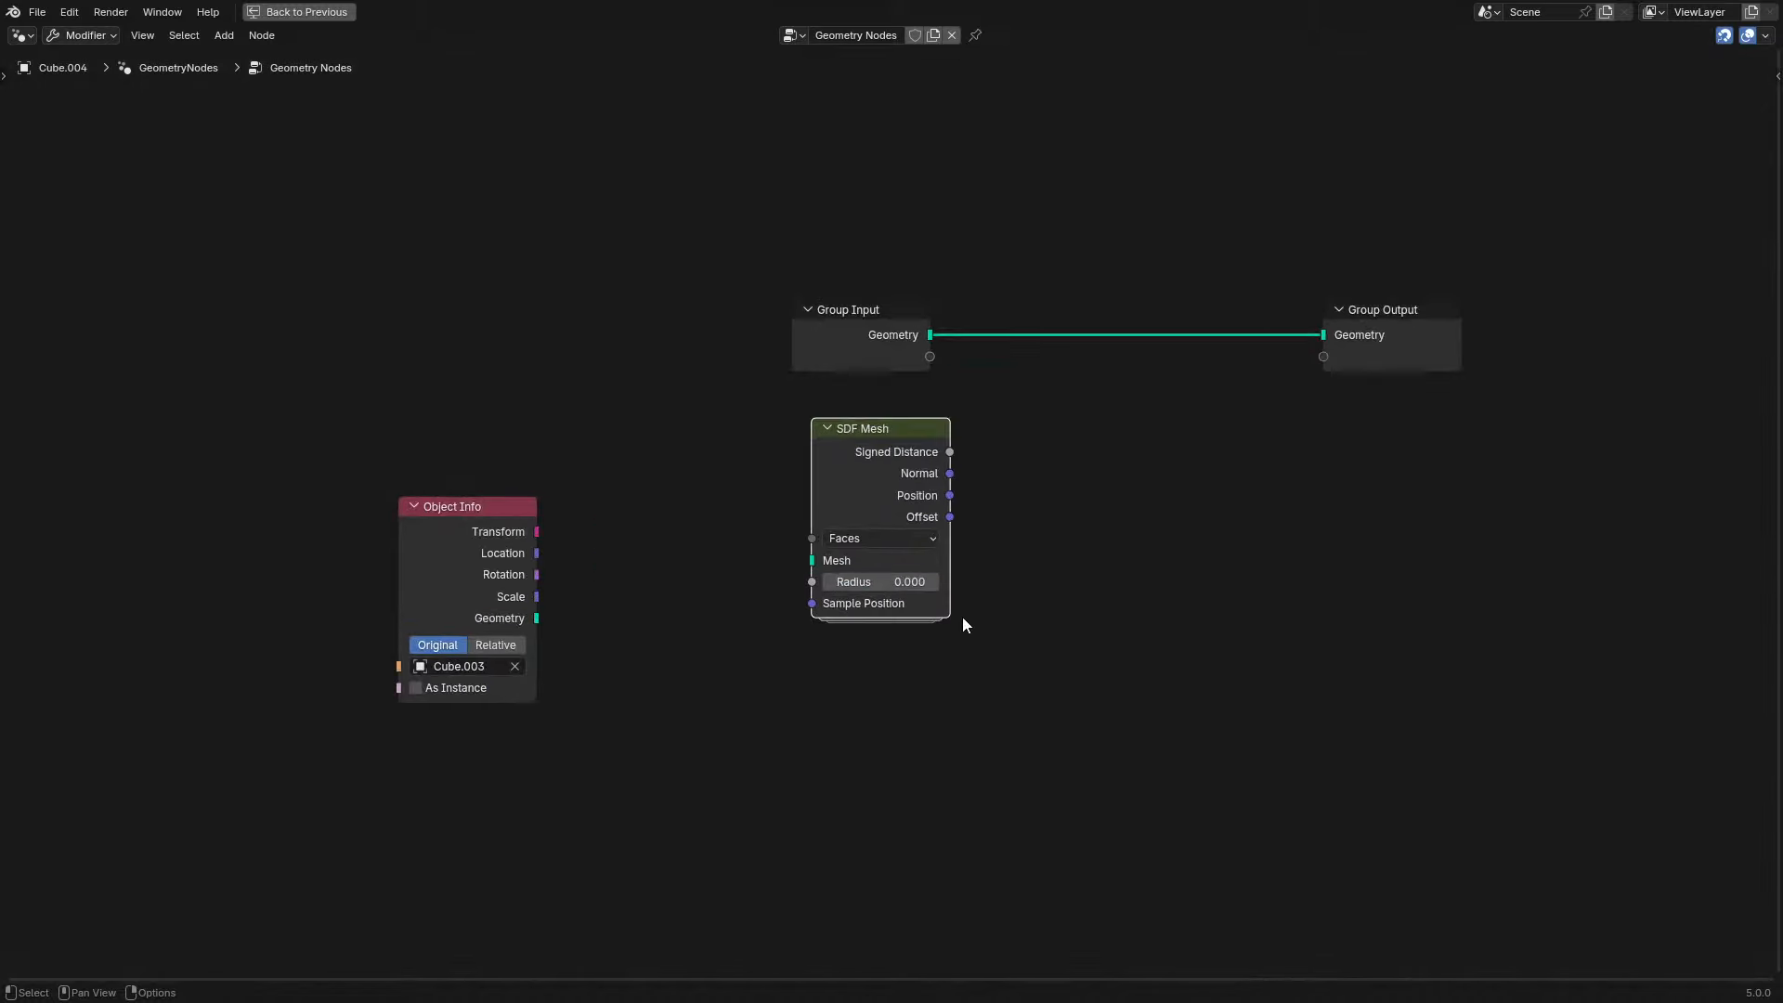
# Connect Object Info's Geometry to SDF Mesh's Mesh input and move Group Input further away from Group Output
pyautogui.press('Home')
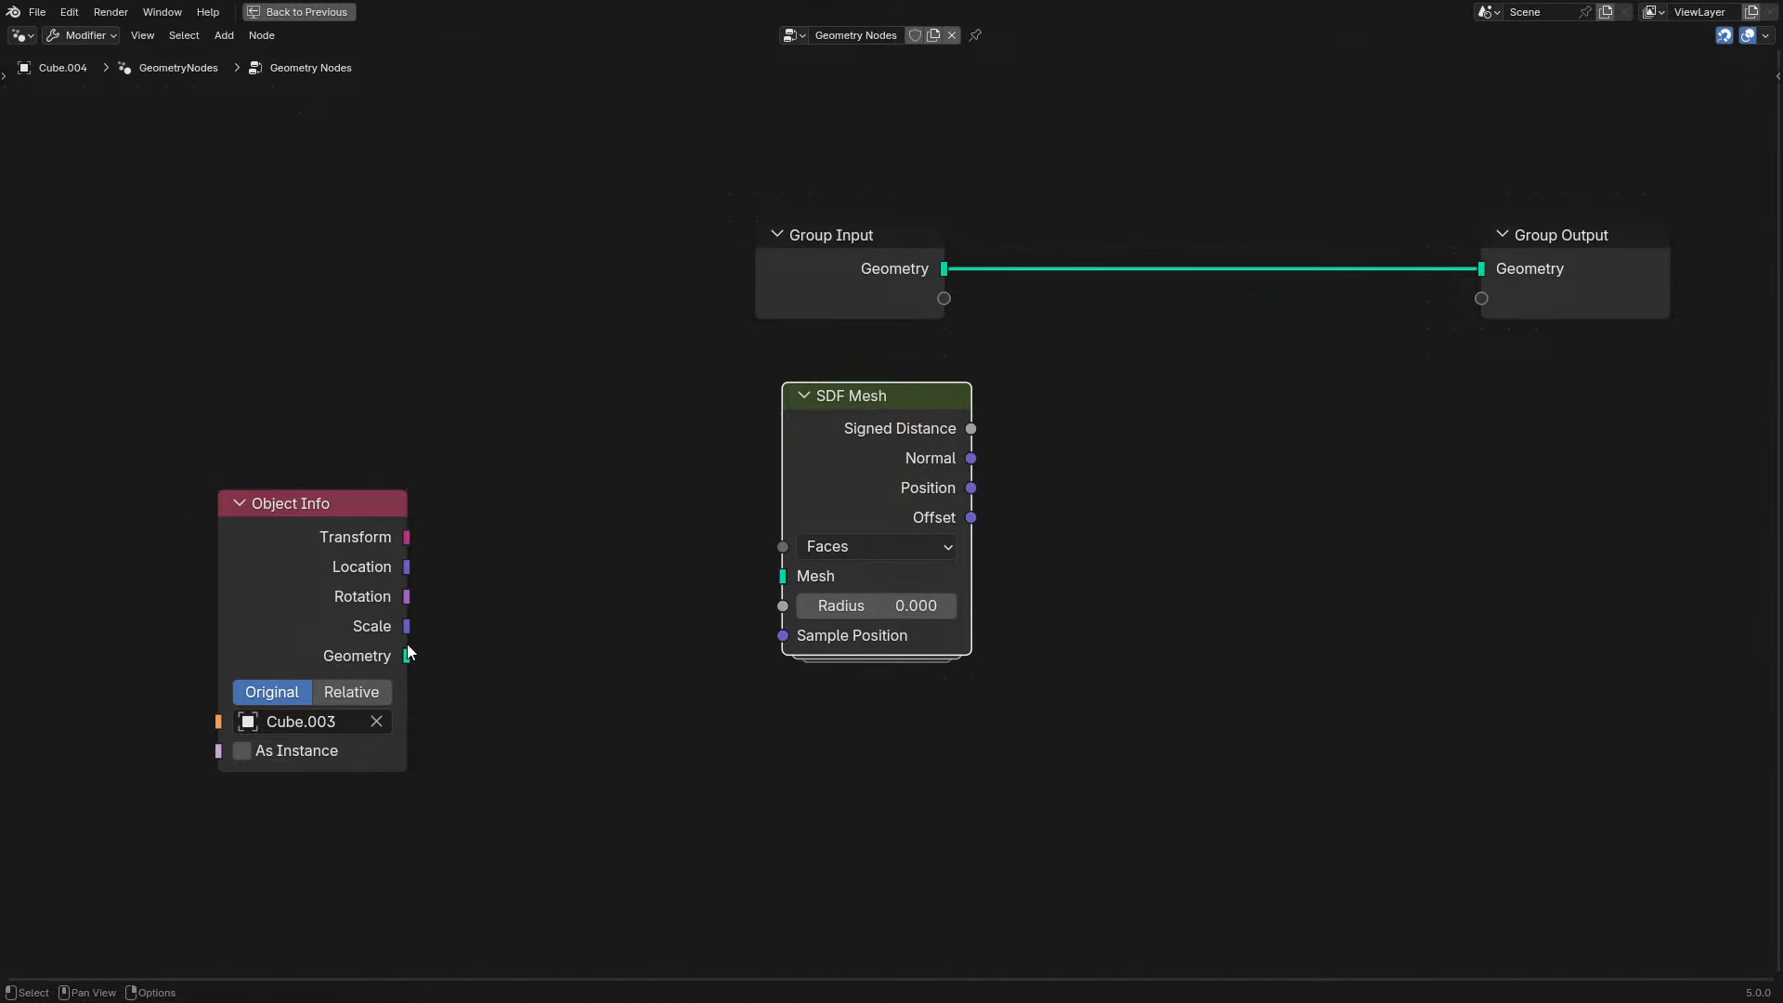
pyautogui.moveTo(407, 653); pyautogui.dragTo(788, 583)
pyautogui.moveTo(796, 299); pyautogui.dragTo(98, 299)
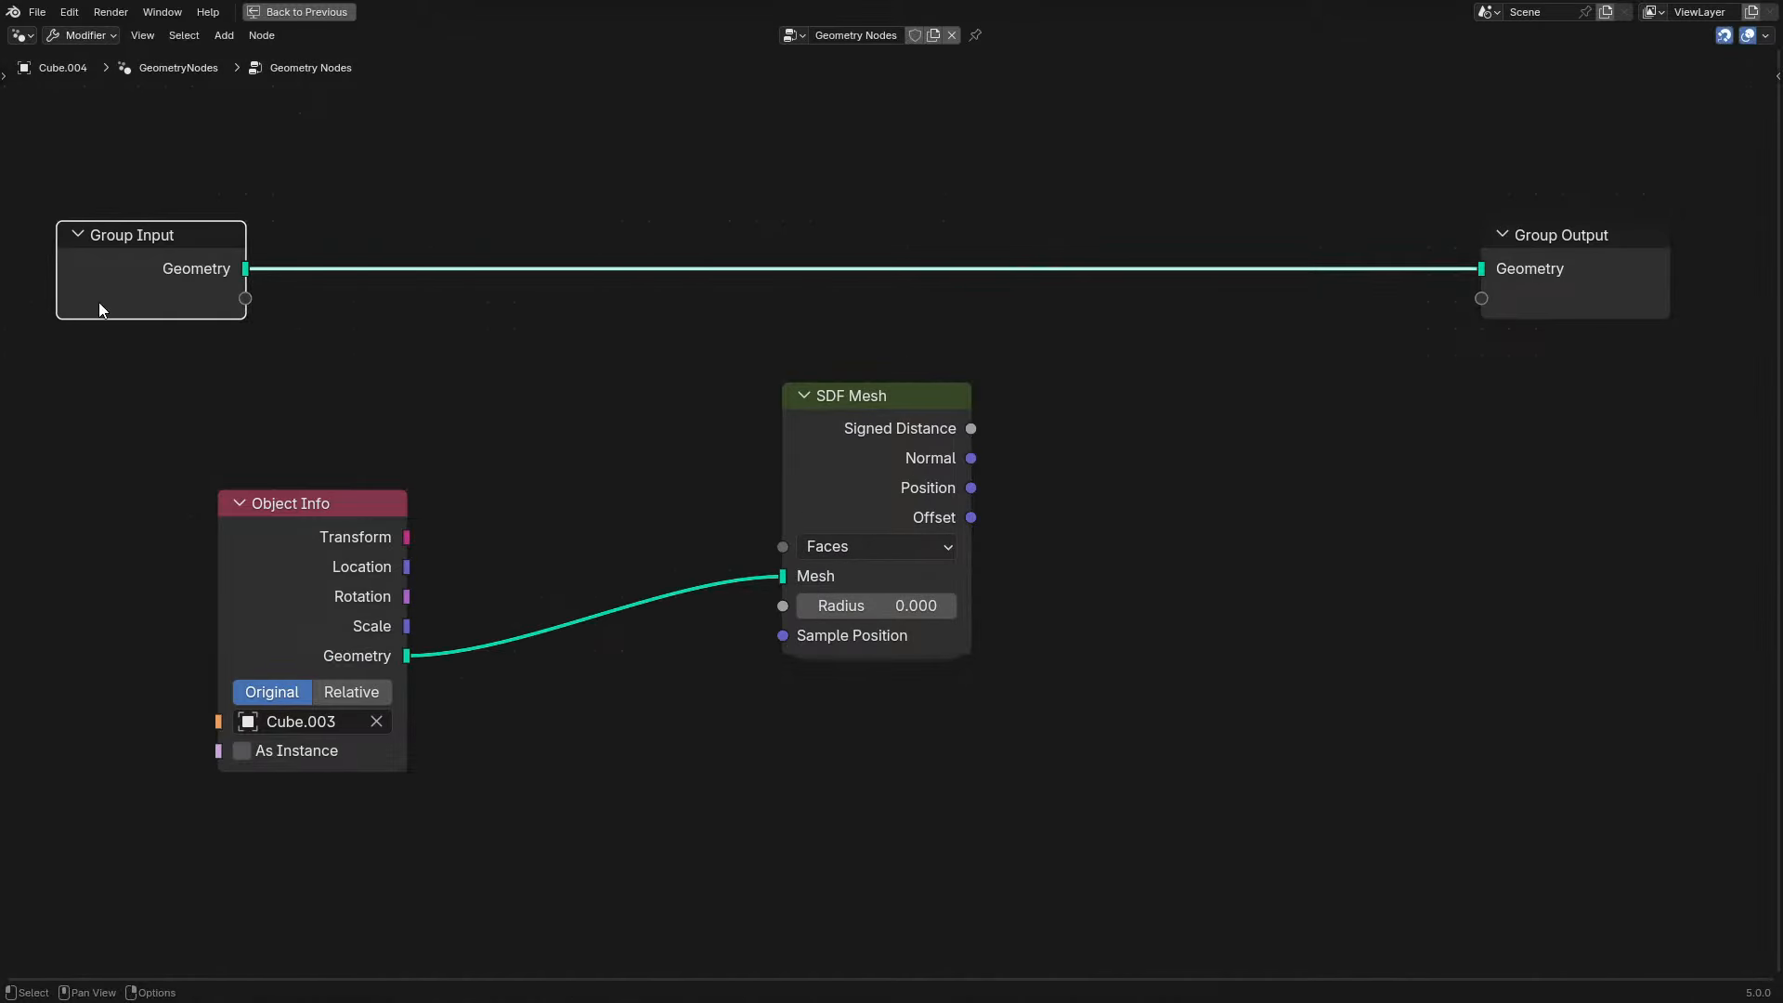
pyautogui.moveTo(926, 575); pyautogui.dragTo(414, 711)
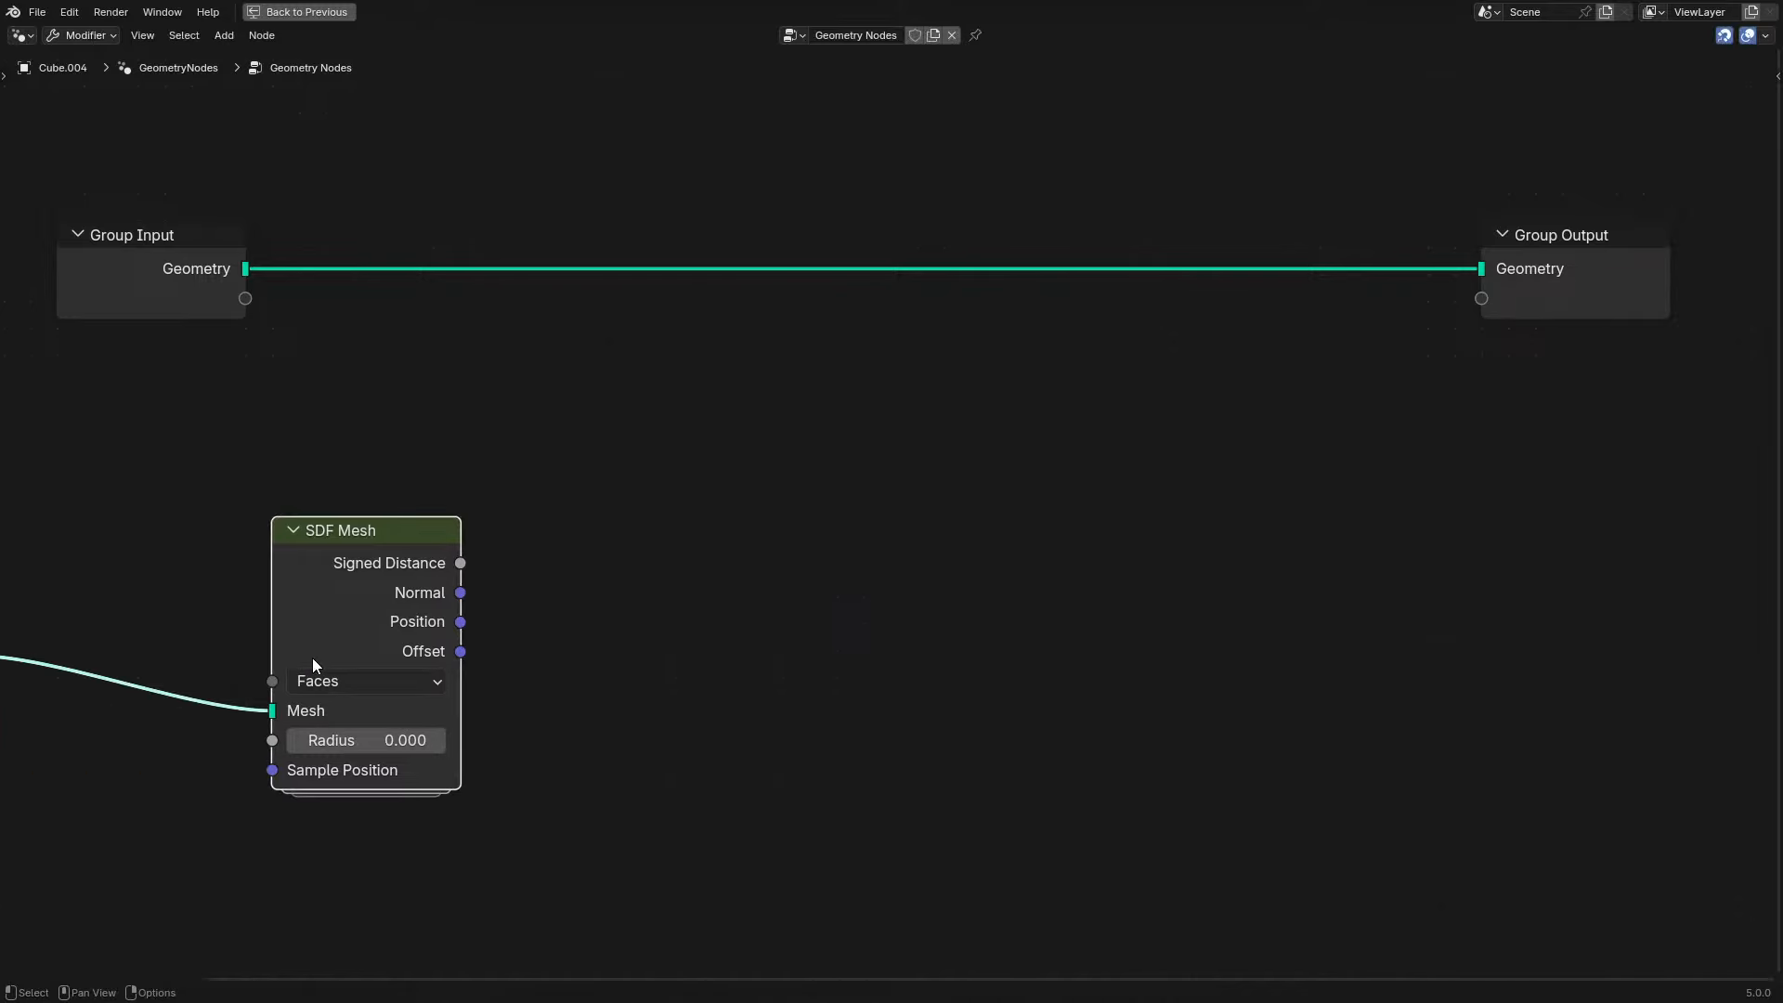
pyautogui.moveTo(312, 659); pyautogui.dragTo(677, 588, button='middle')
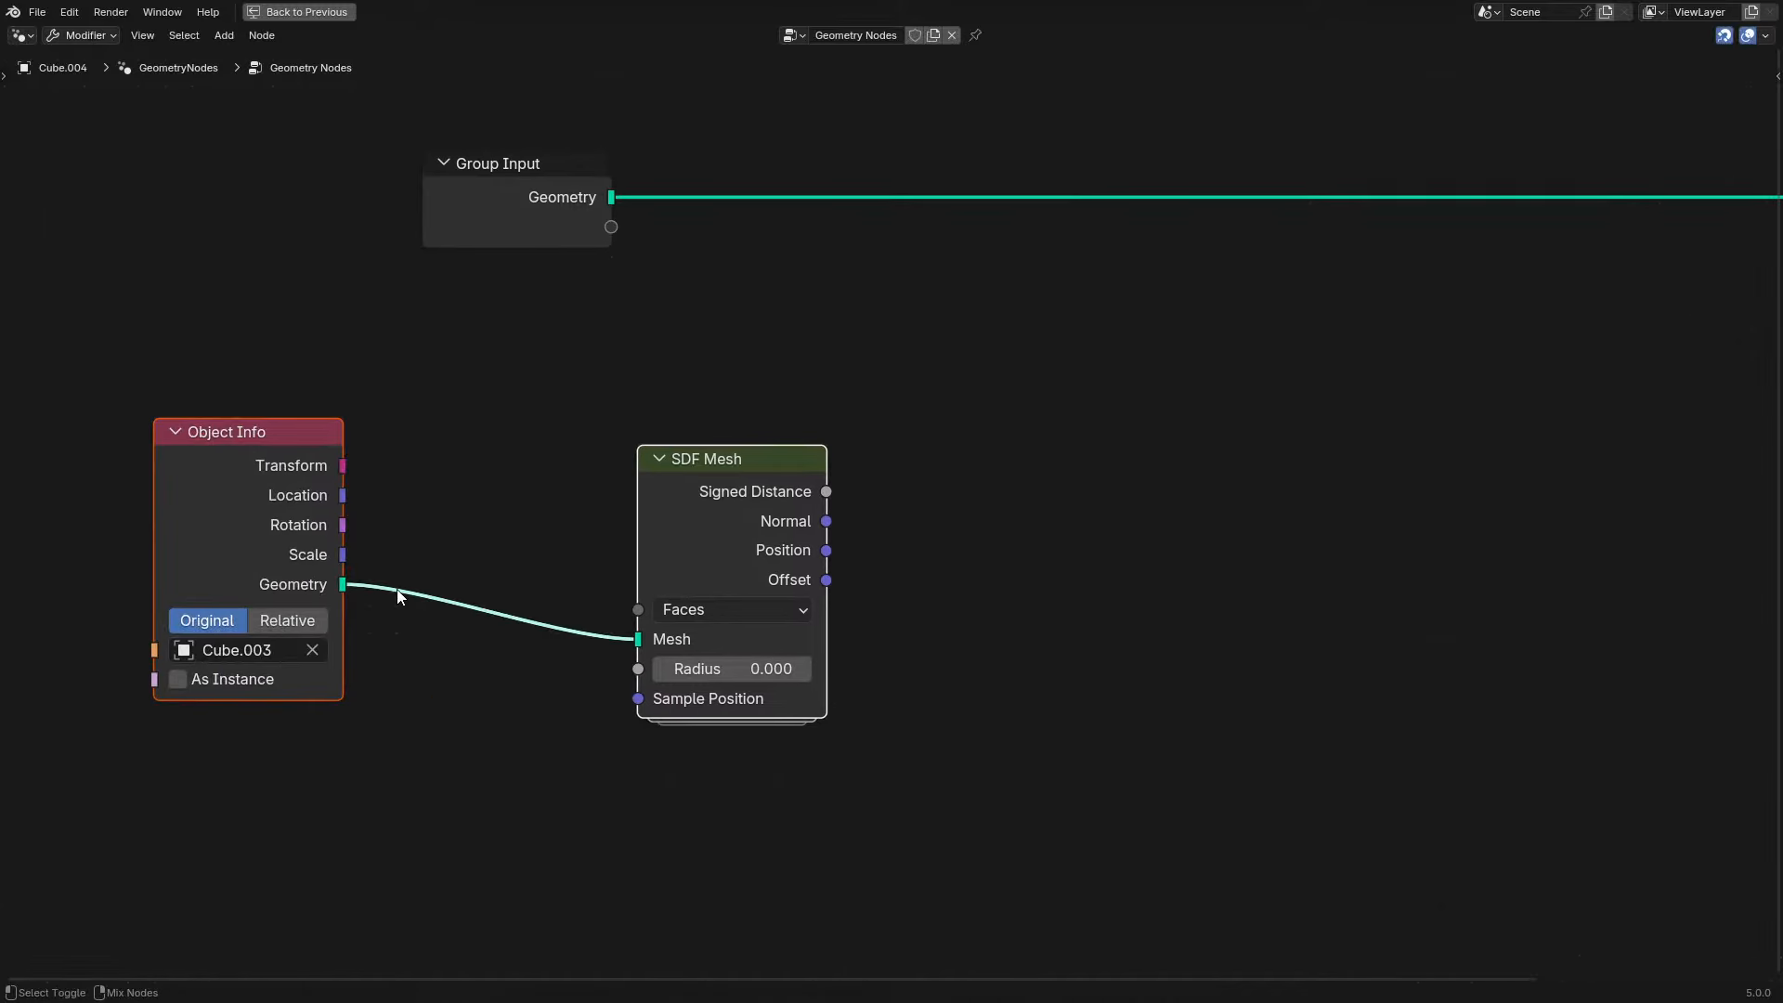
# Attach a Viewer to Group Input's Geometry and SDF Mesh's Signed Distance, and preview it on Cube.004 in the restored layout
pyautogui.keyDown('ctrl'); pyautogui.keyDown('shift'); pyautogui.click(528, 167); pyautogui.keyUp('shift'); pyautogui.keyUp('ctrl')
pyautogui.keyDown('ctrl'); pyautogui.keyDown('shift'); pyautogui.click(744, 487); pyautogui.keyUp('shift'); pyautogui.keyUp('ctrl')
pyautogui.hotkey('ctrl', 'space')
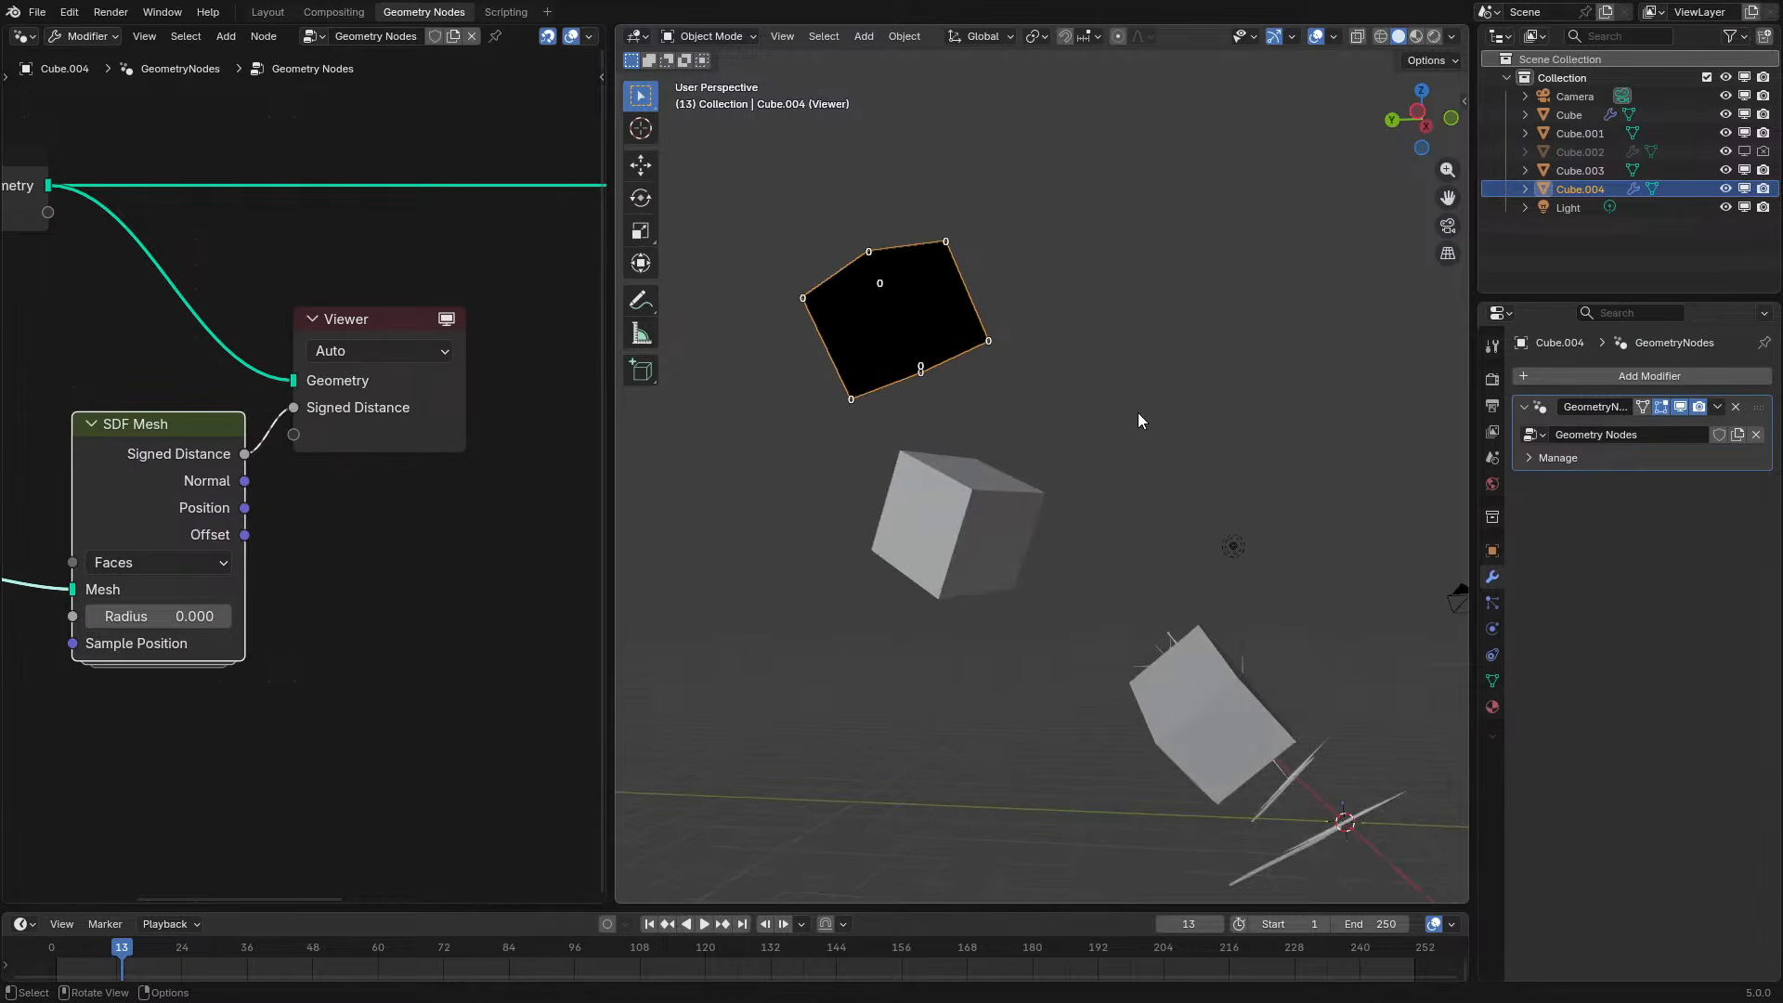
pyautogui.press('g')
pyautogui.rightClick(1120, 480)
# Switch the Object Info node referencing Cube.003 to the Relative transform space
pyautogui.moveTo(346, 474); pyautogui.dragTo(661, 479, button='middle')
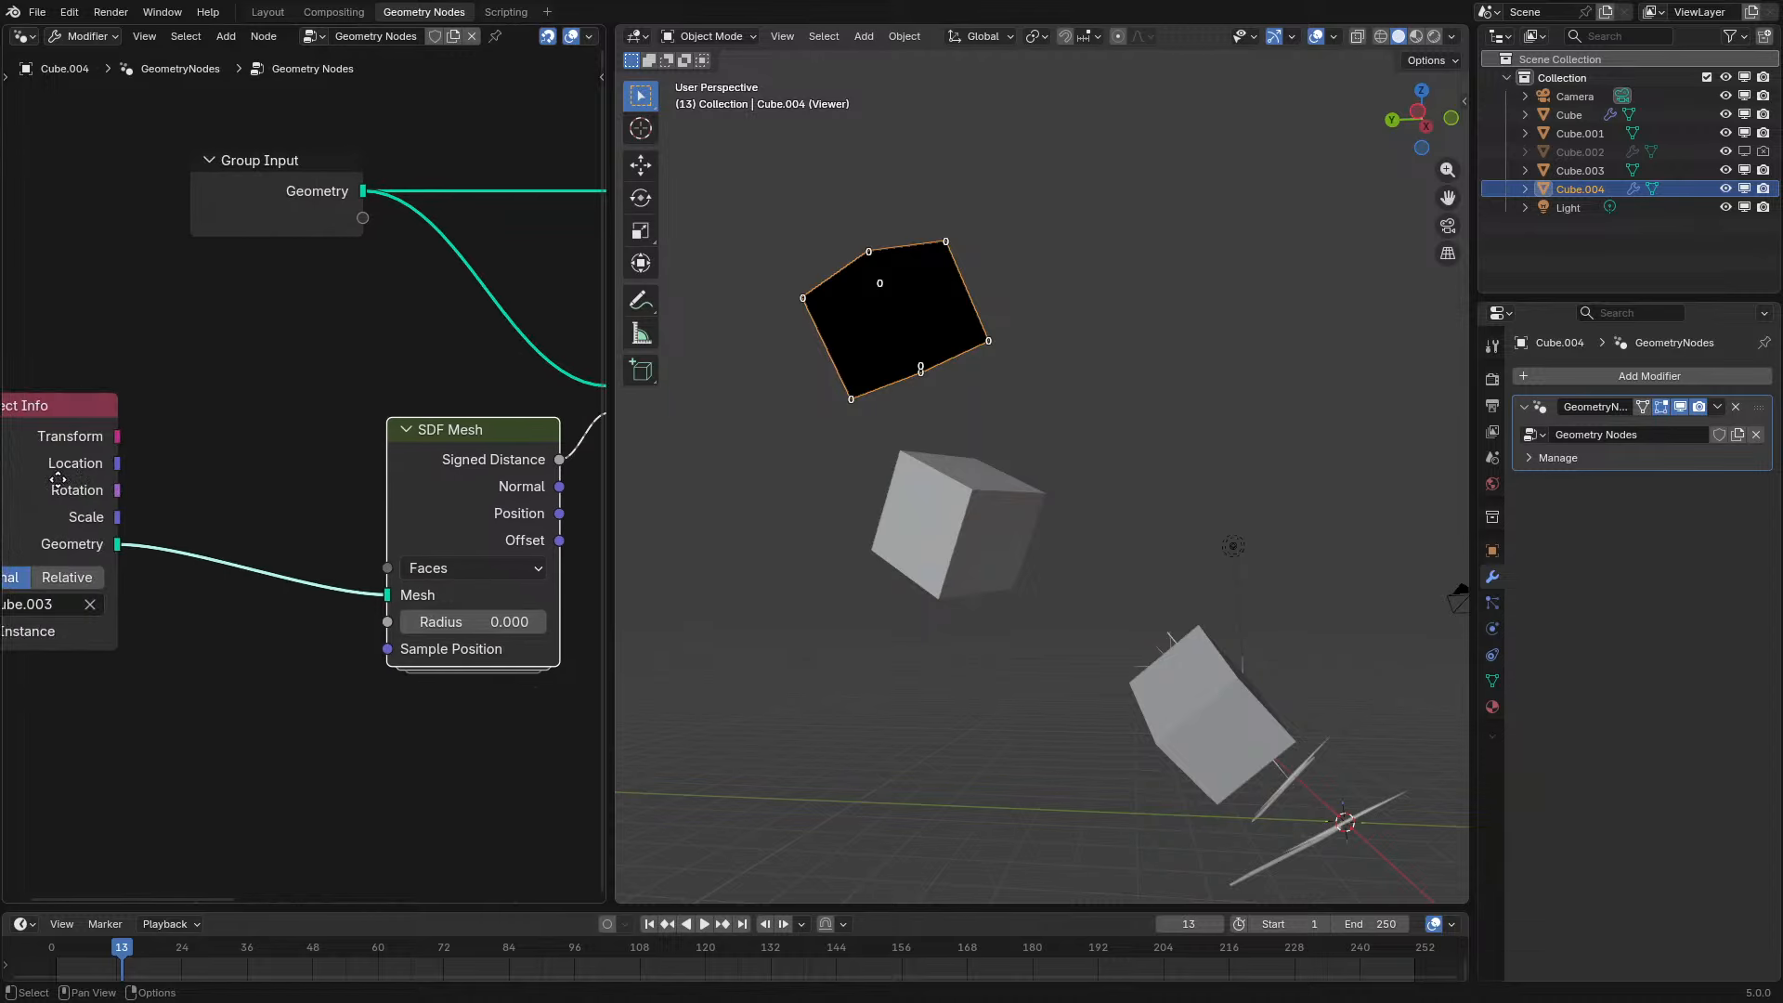
pyautogui.click(63, 539)
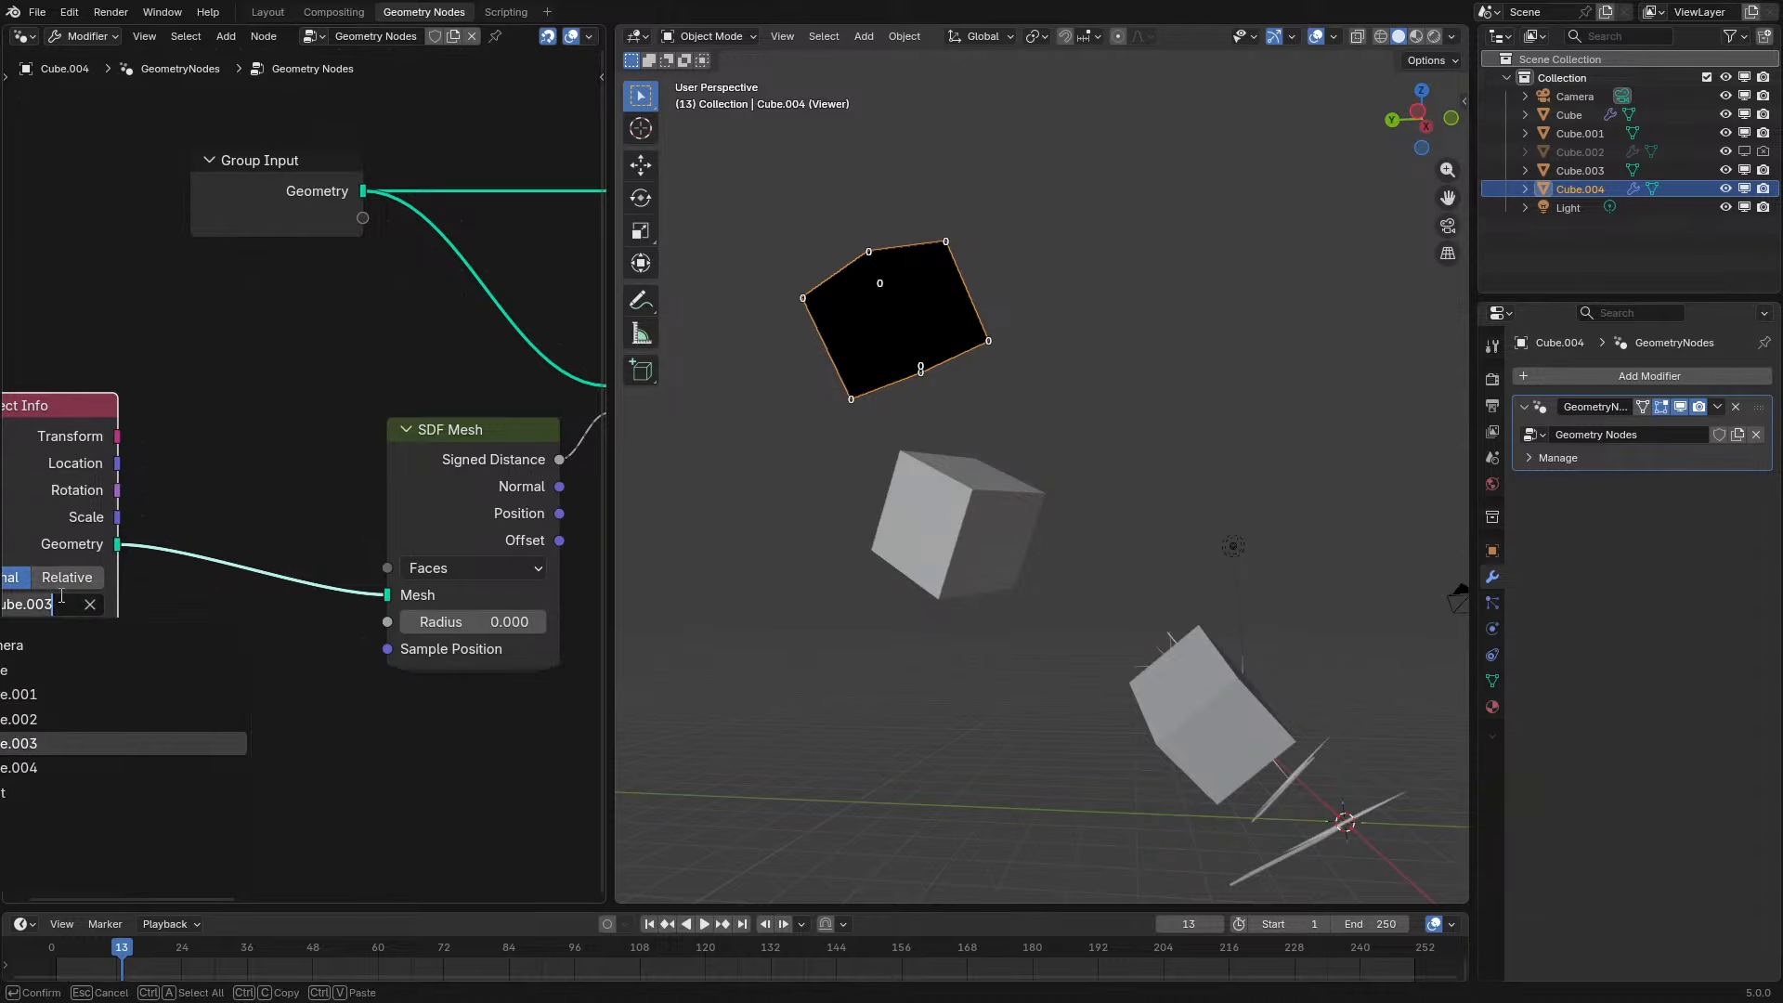
pyautogui.click(67, 577)
# Move Cube.004 so one corner pokes into Cube.003 and inspect the signed distance values around the overlap
pyautogui.press('g')
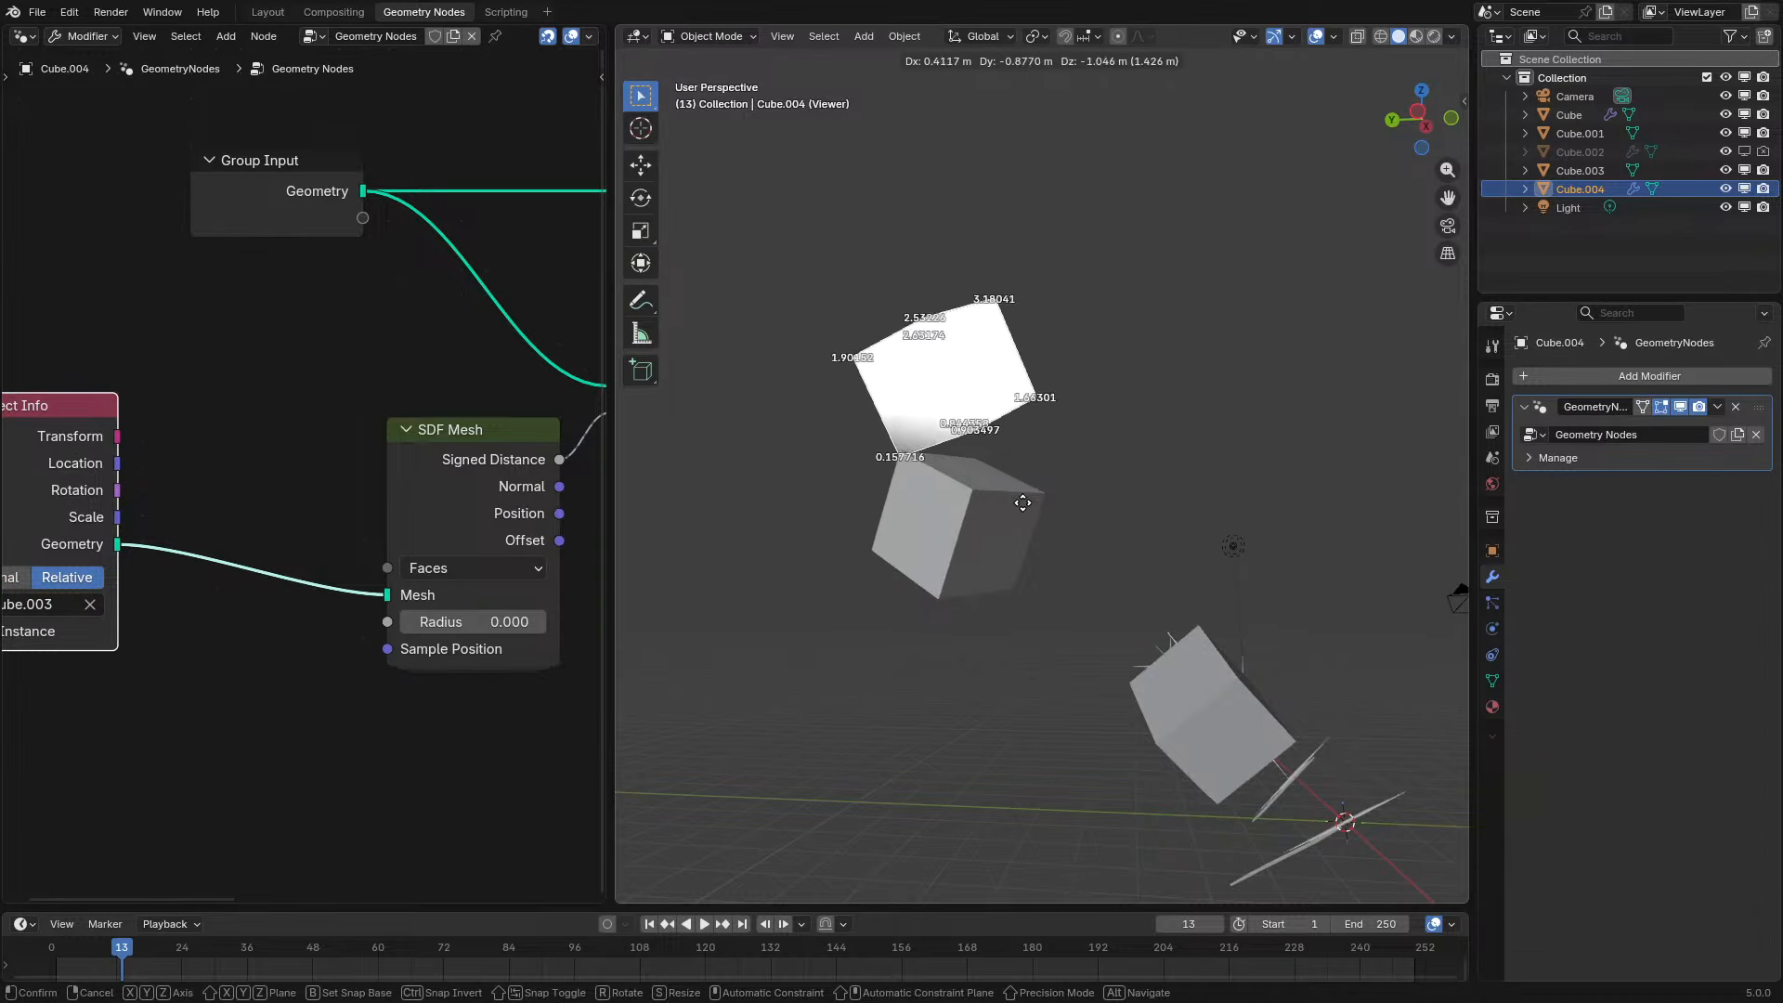
pyautogui.click(1067, 524)
pyautogui.scroll(4, 851, 514)
pyautogui.moveTo(851, 514)
pyautogui.mouseDown(button='middle')
pyautogui.moveTo(877, 514)
pyautogui.moveTo(856, 481)
pyautogui.mouseUp(button='middle')
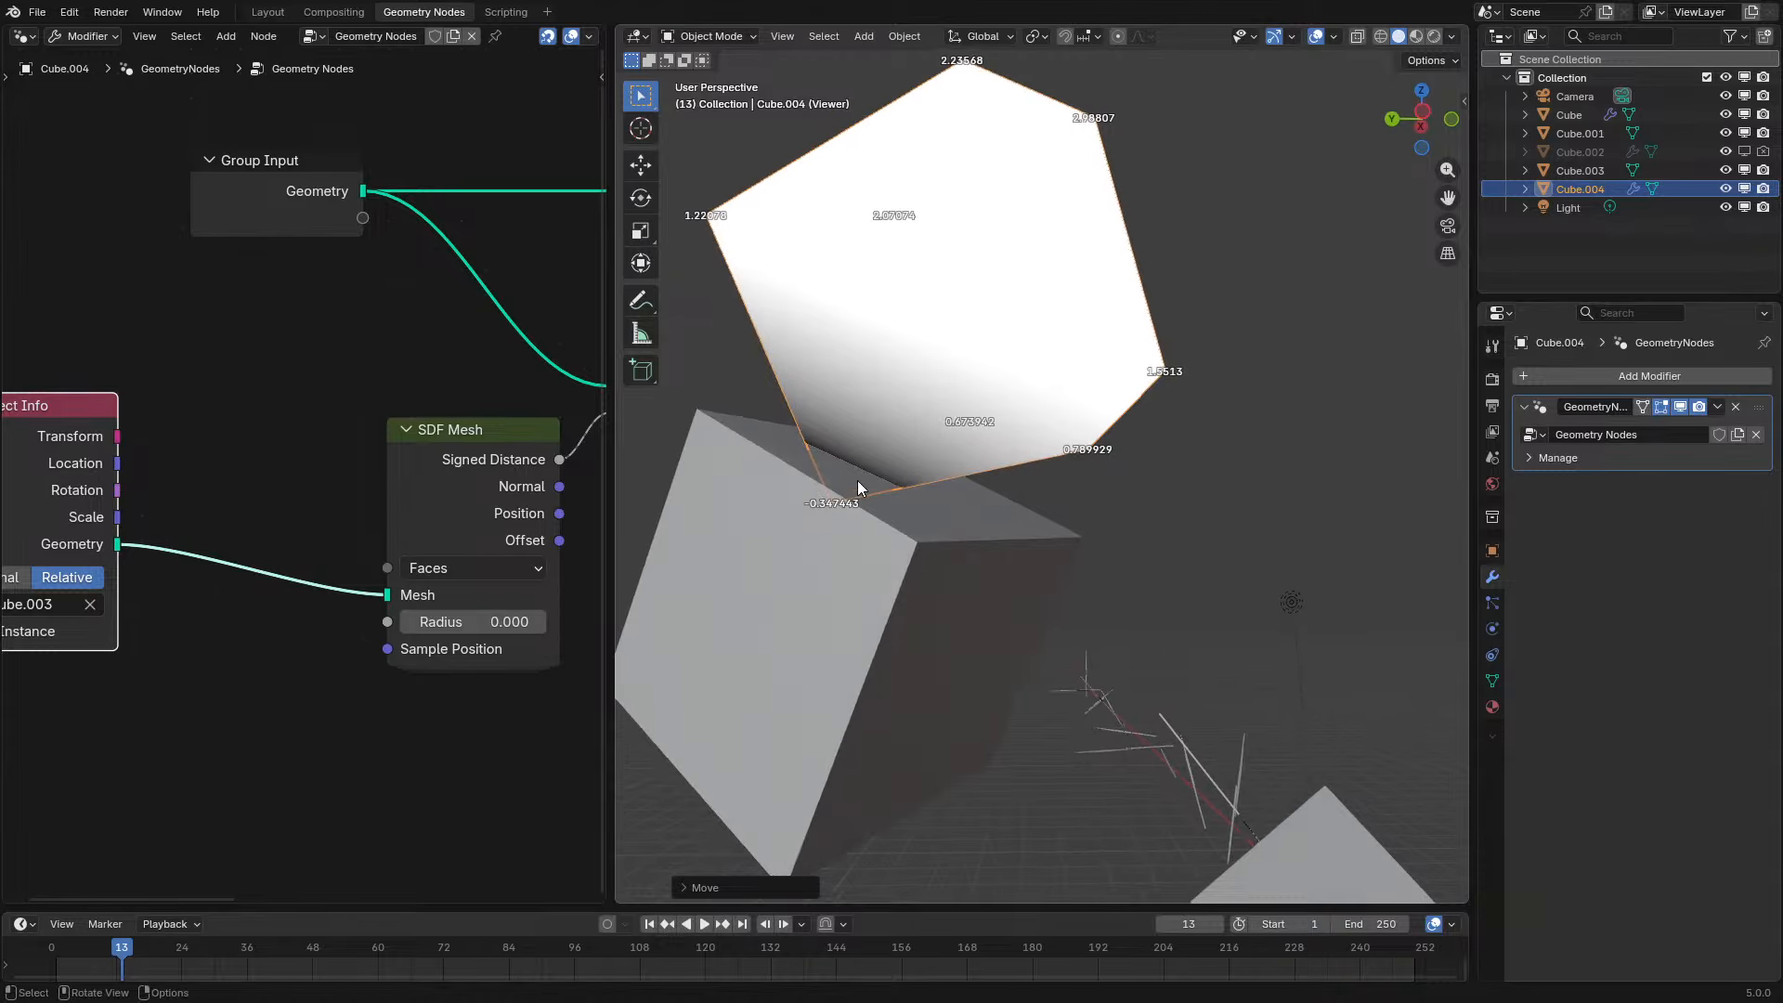
pyautogui.press('g')
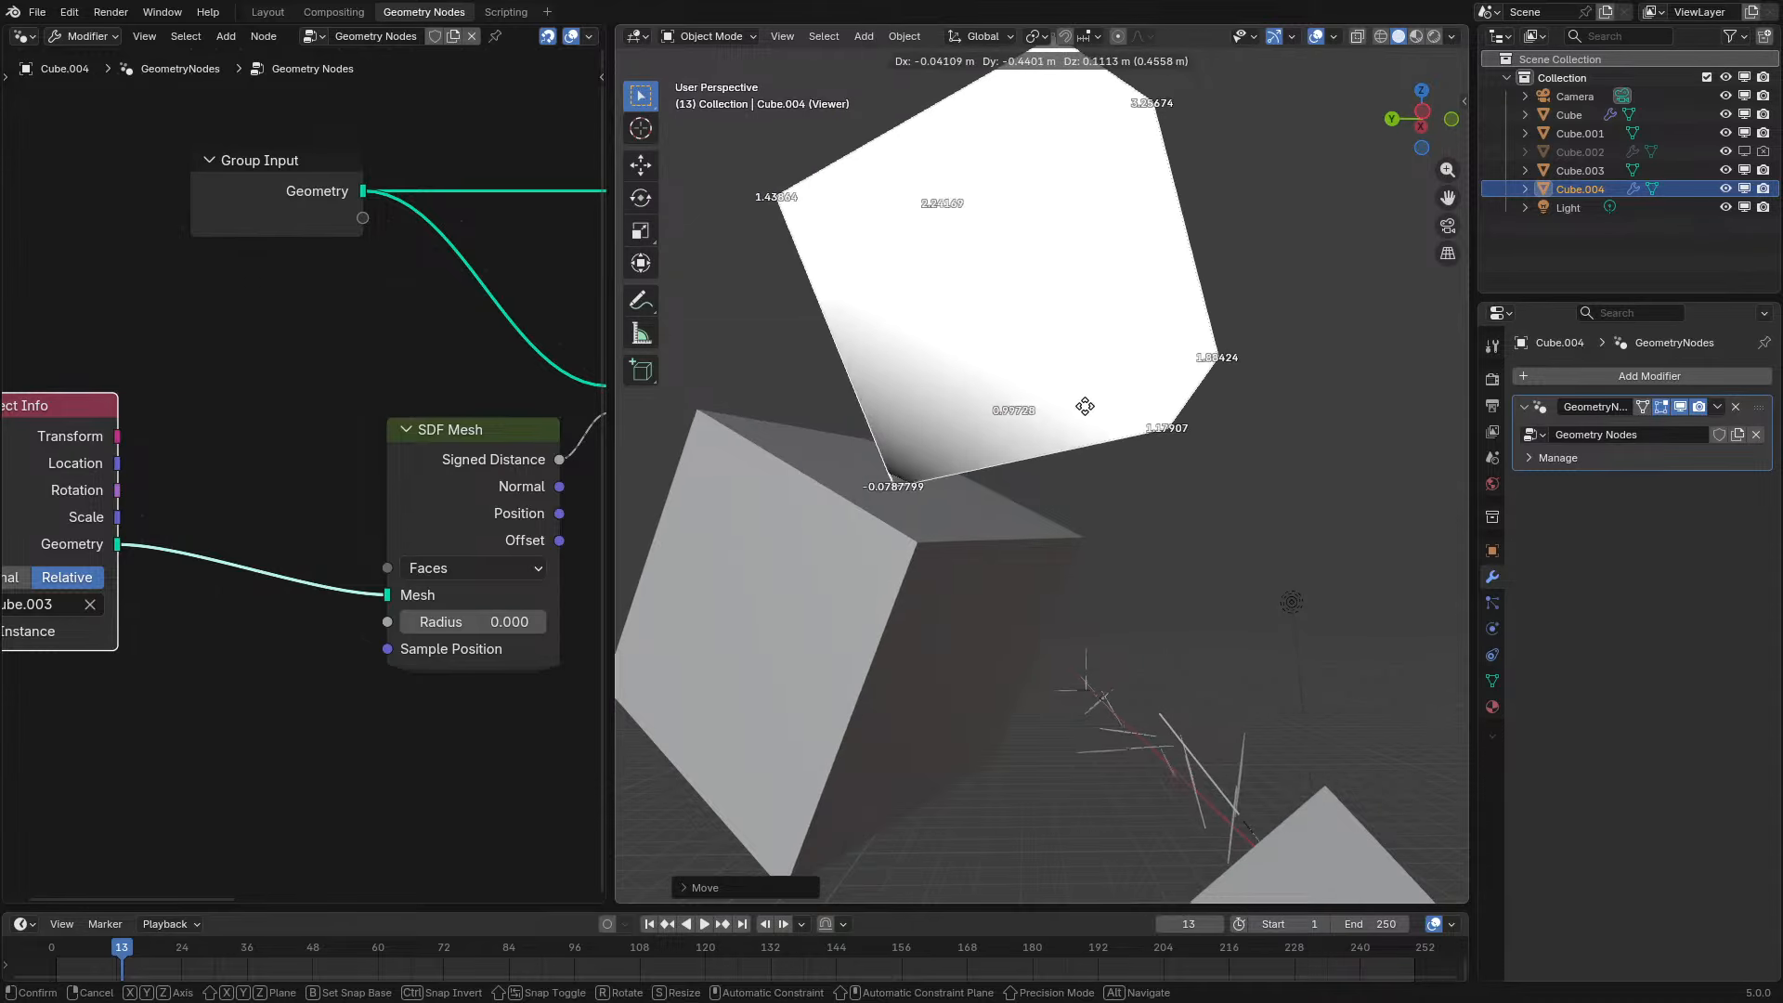
pyautogui.click(1078, 416)
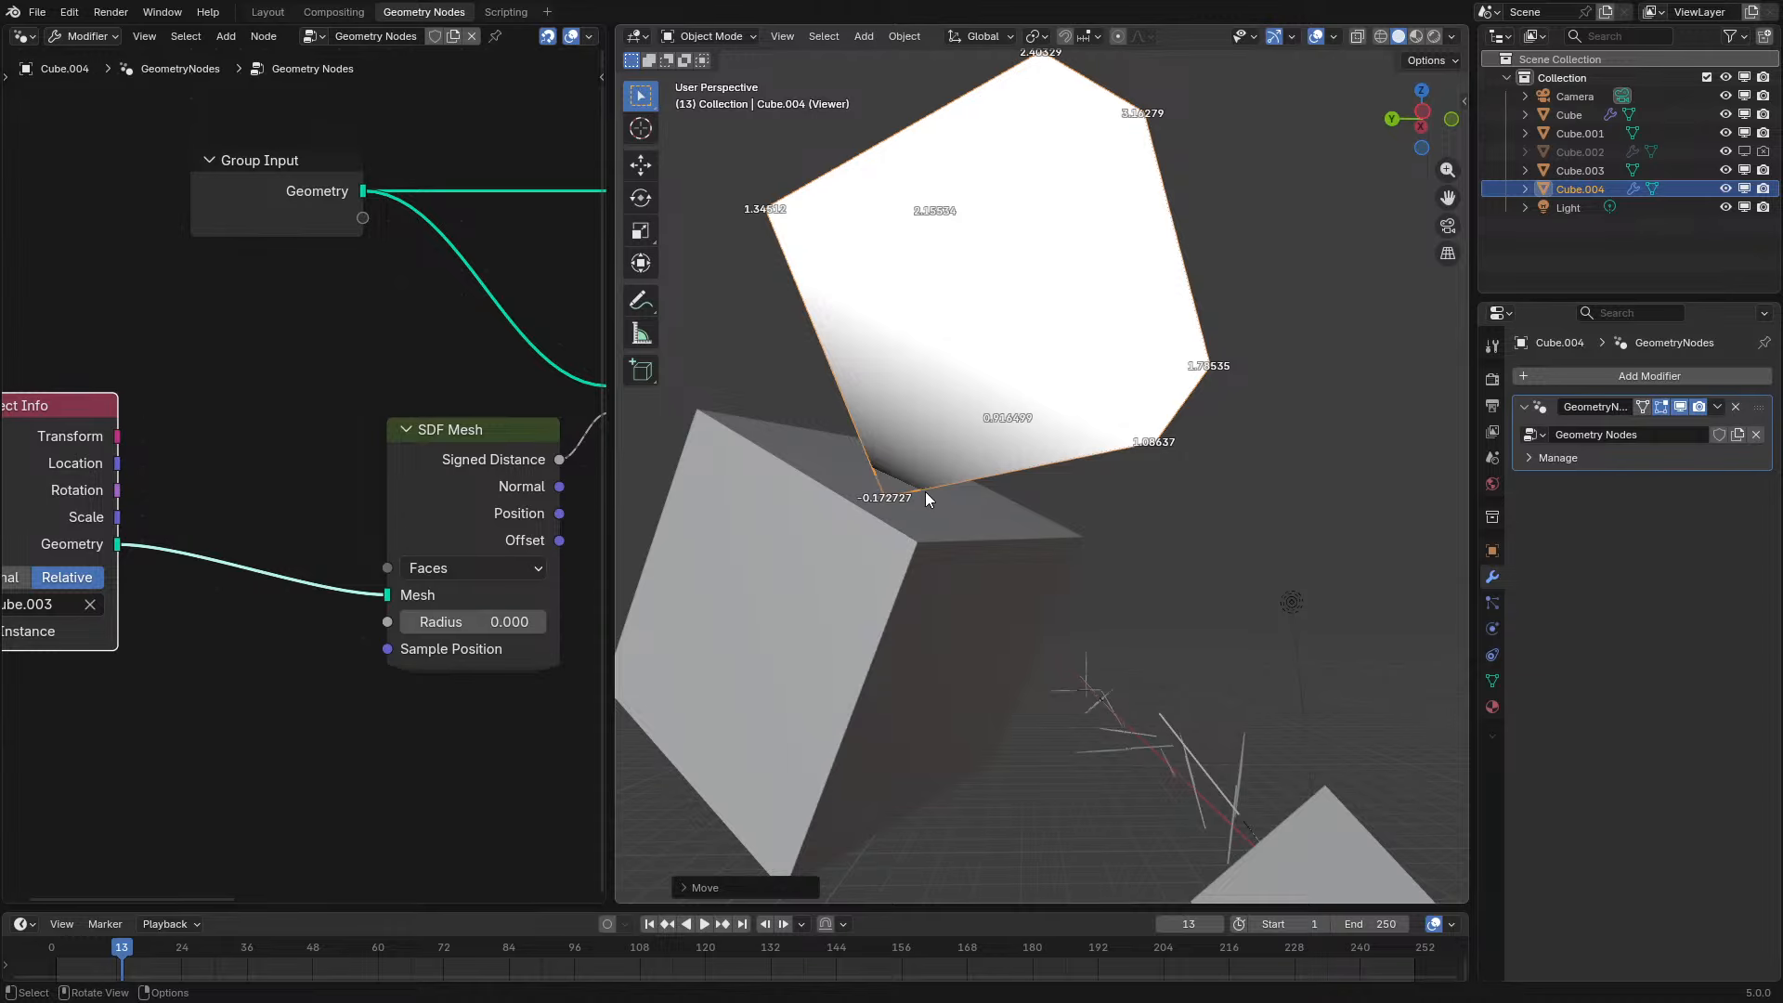
pyautogui.moveTo(1016, 470); pyautogui.dragTo(1063, 481, button='middle')
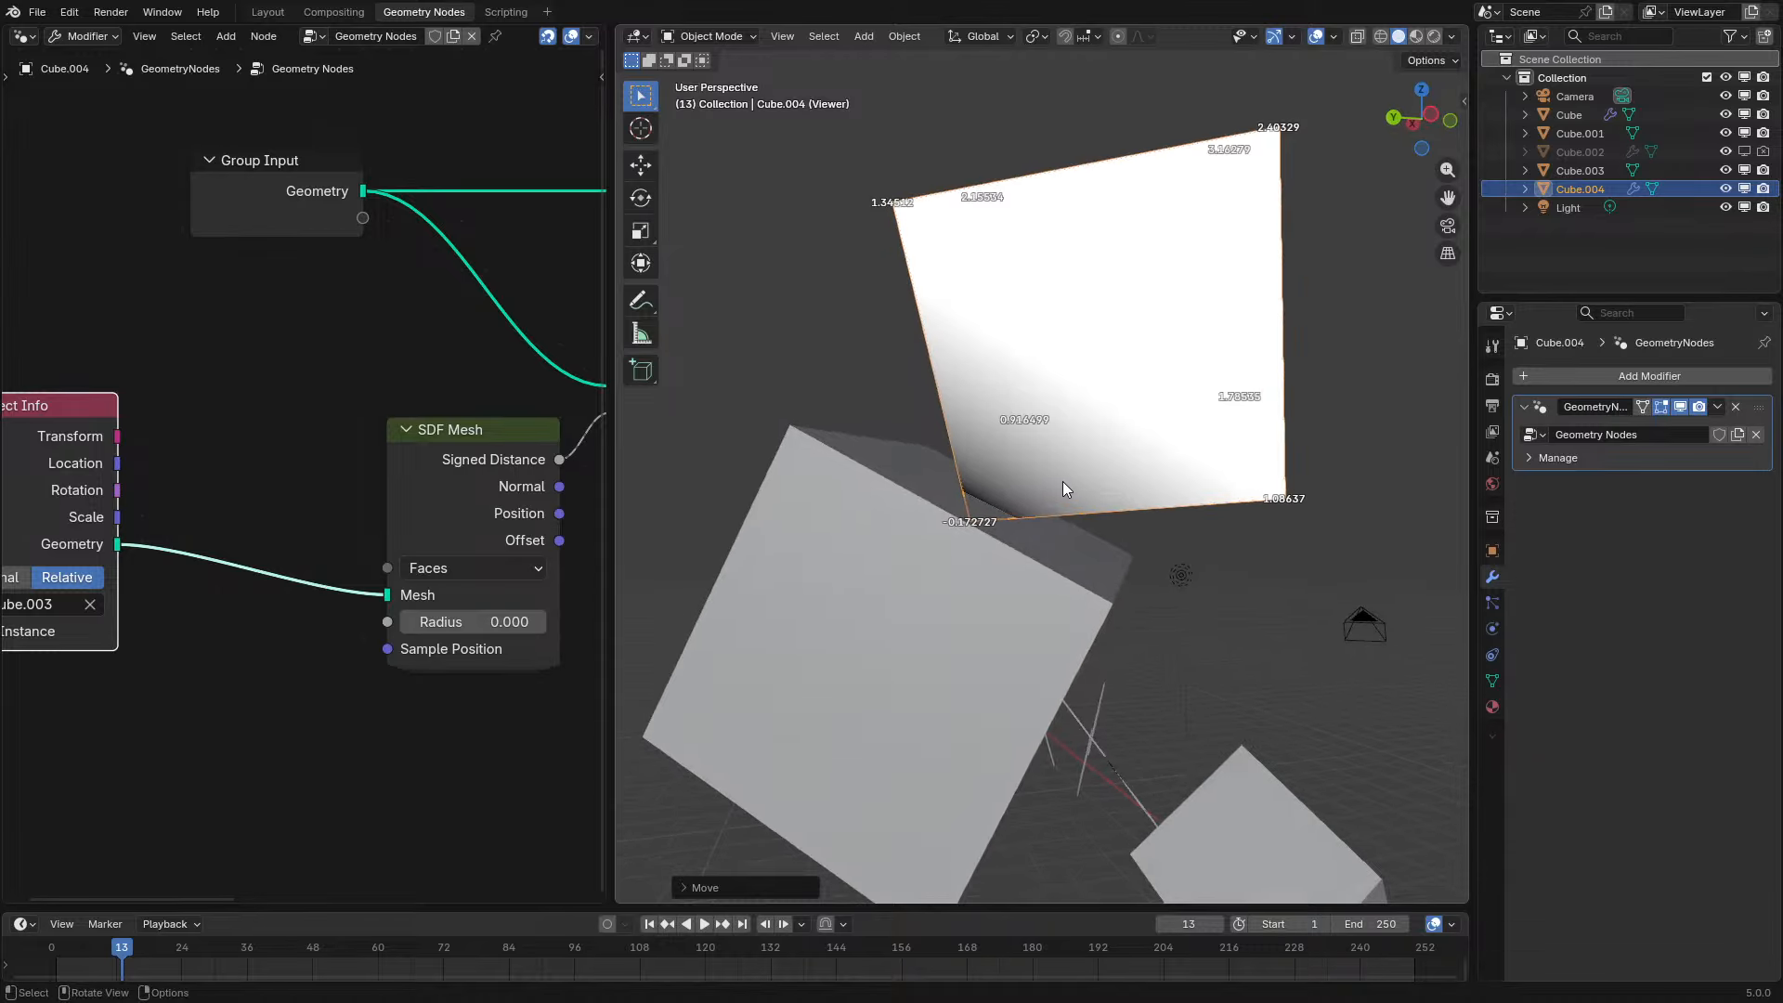
pyautogui.scroll(4, 1062, 481)
pyautogui.scroll(-6, 1062, 481)
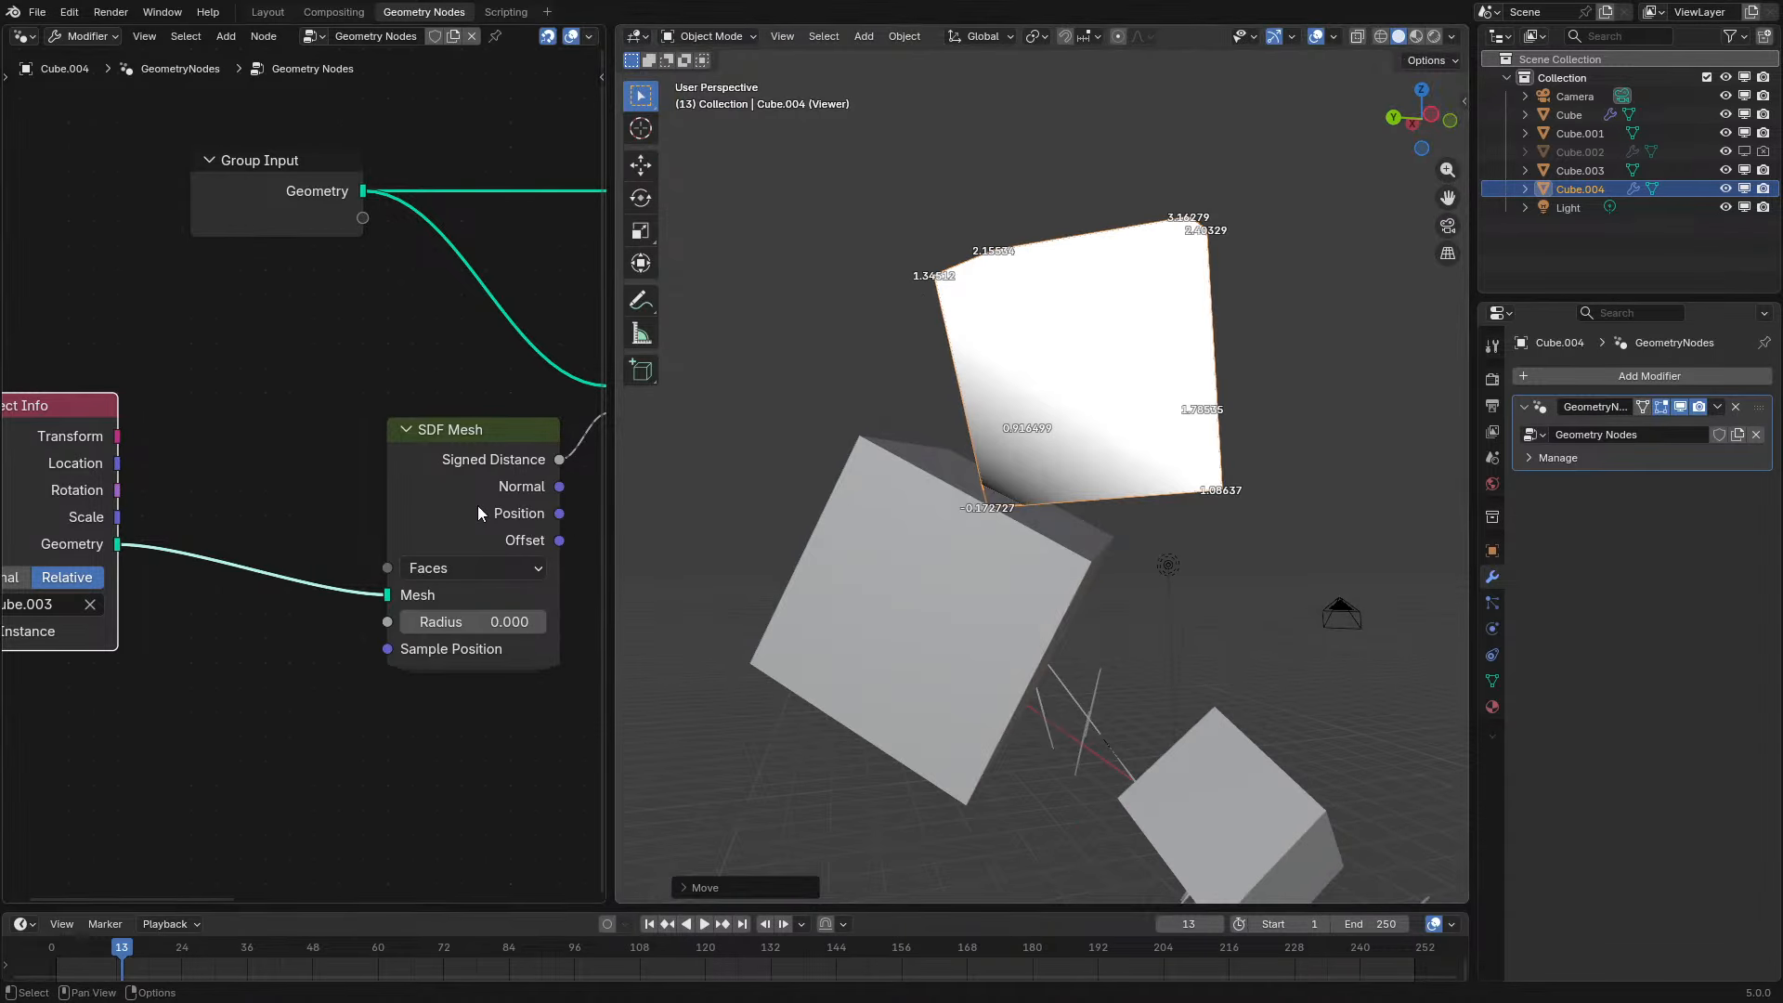
# Duplicate SDF Mesh with Group Input's Geometry as its Mesh, and stack the copy above the original node
pyautogui.scroll(-2, 445, 481)
pyautogui.moveTo(260, 265); pyautogui.dragTo(78, 265)
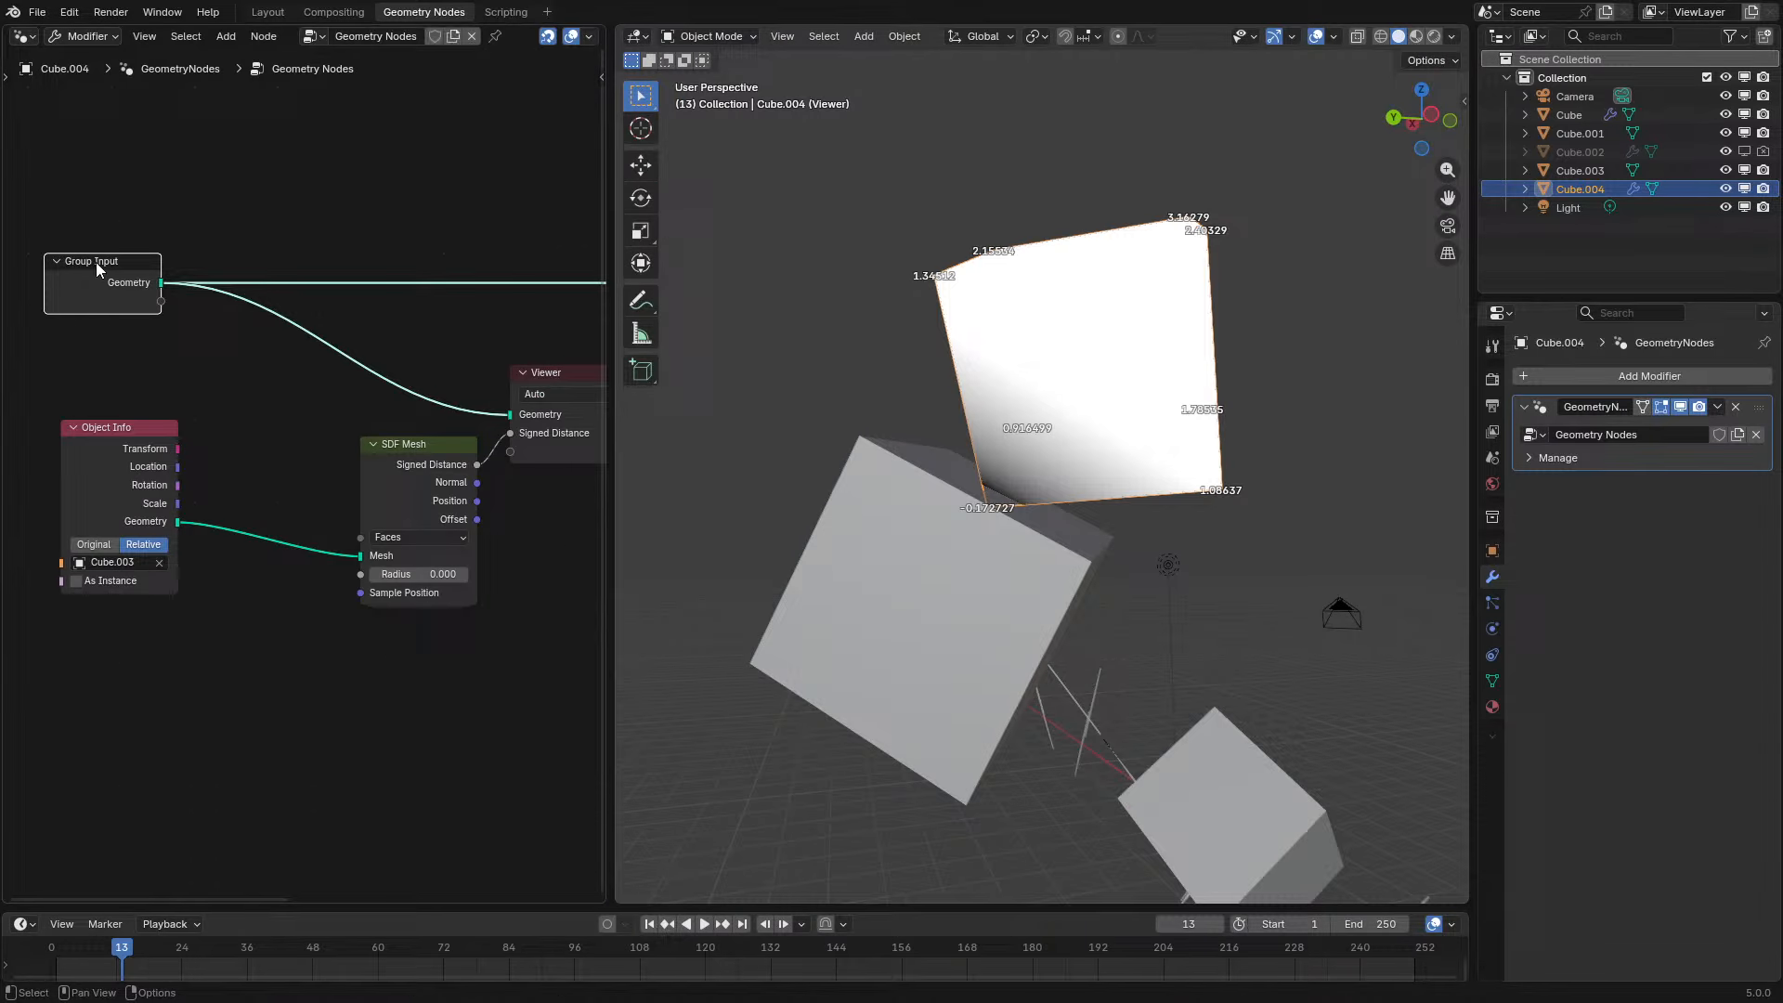
pyautogui.click(410, 493)
pyautogui.hotkey('shift', 'd')
pyautogui.click(281, 369)
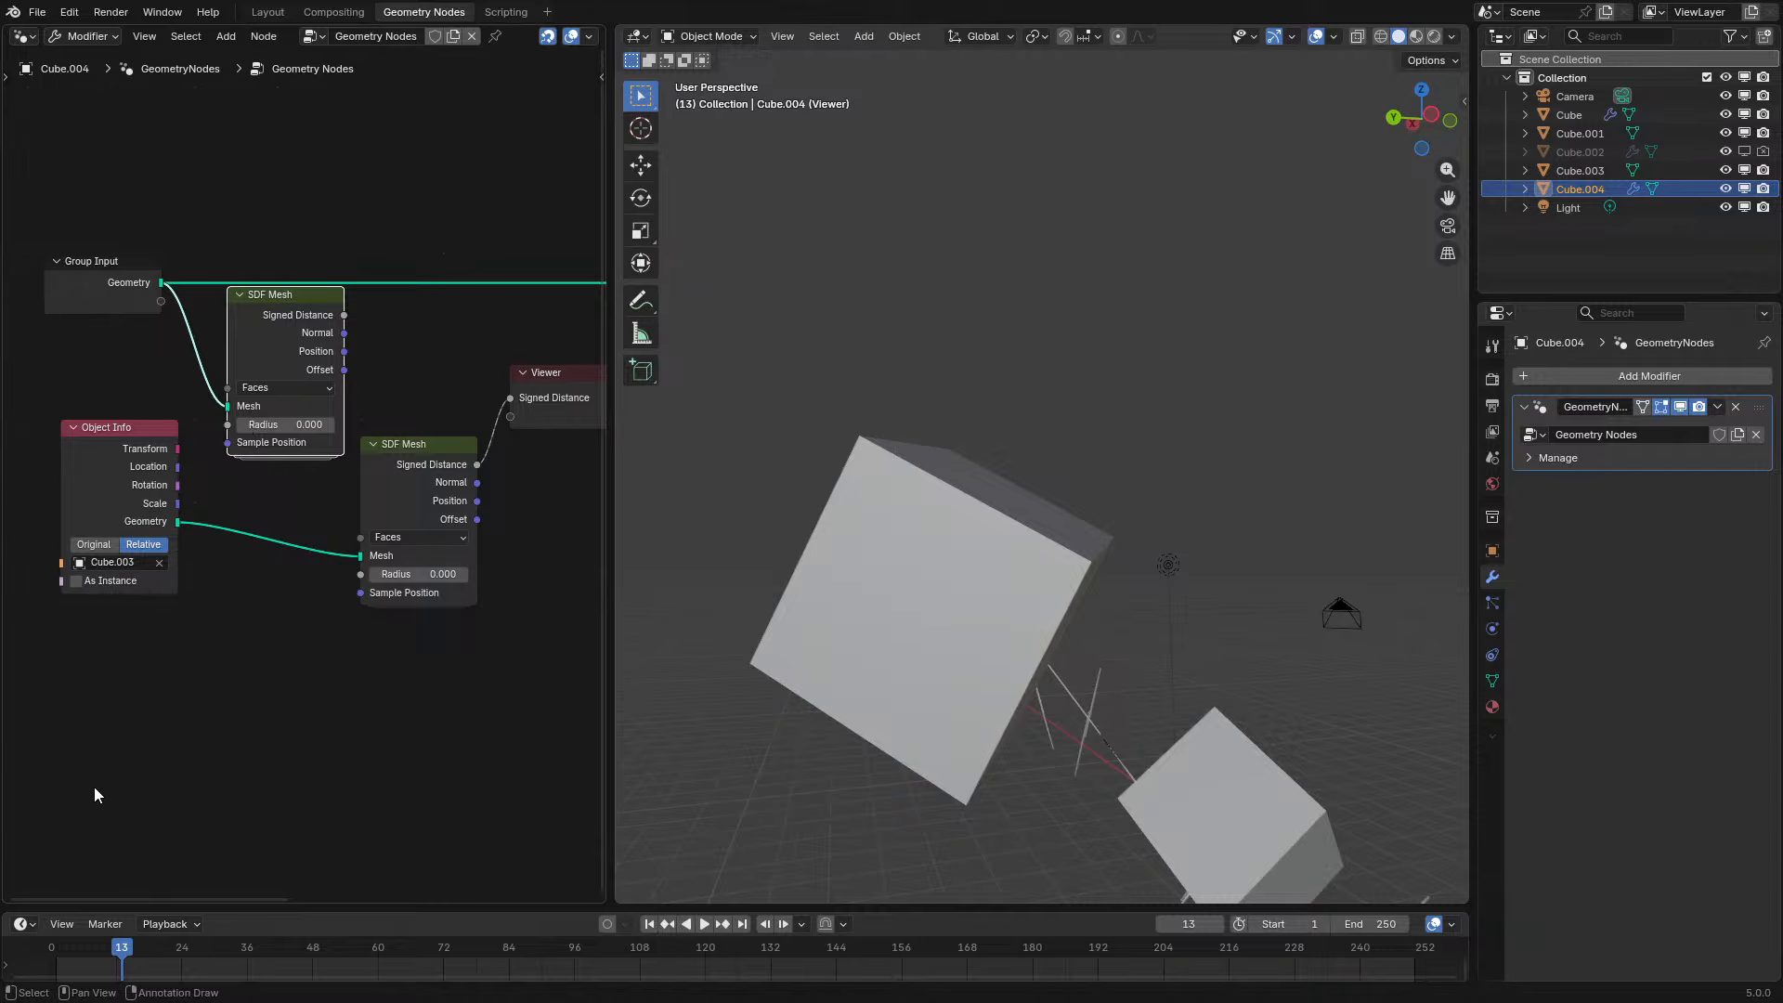
pyautogui.moveTo(92, 794); pyautogui.dragTo(294, 515)
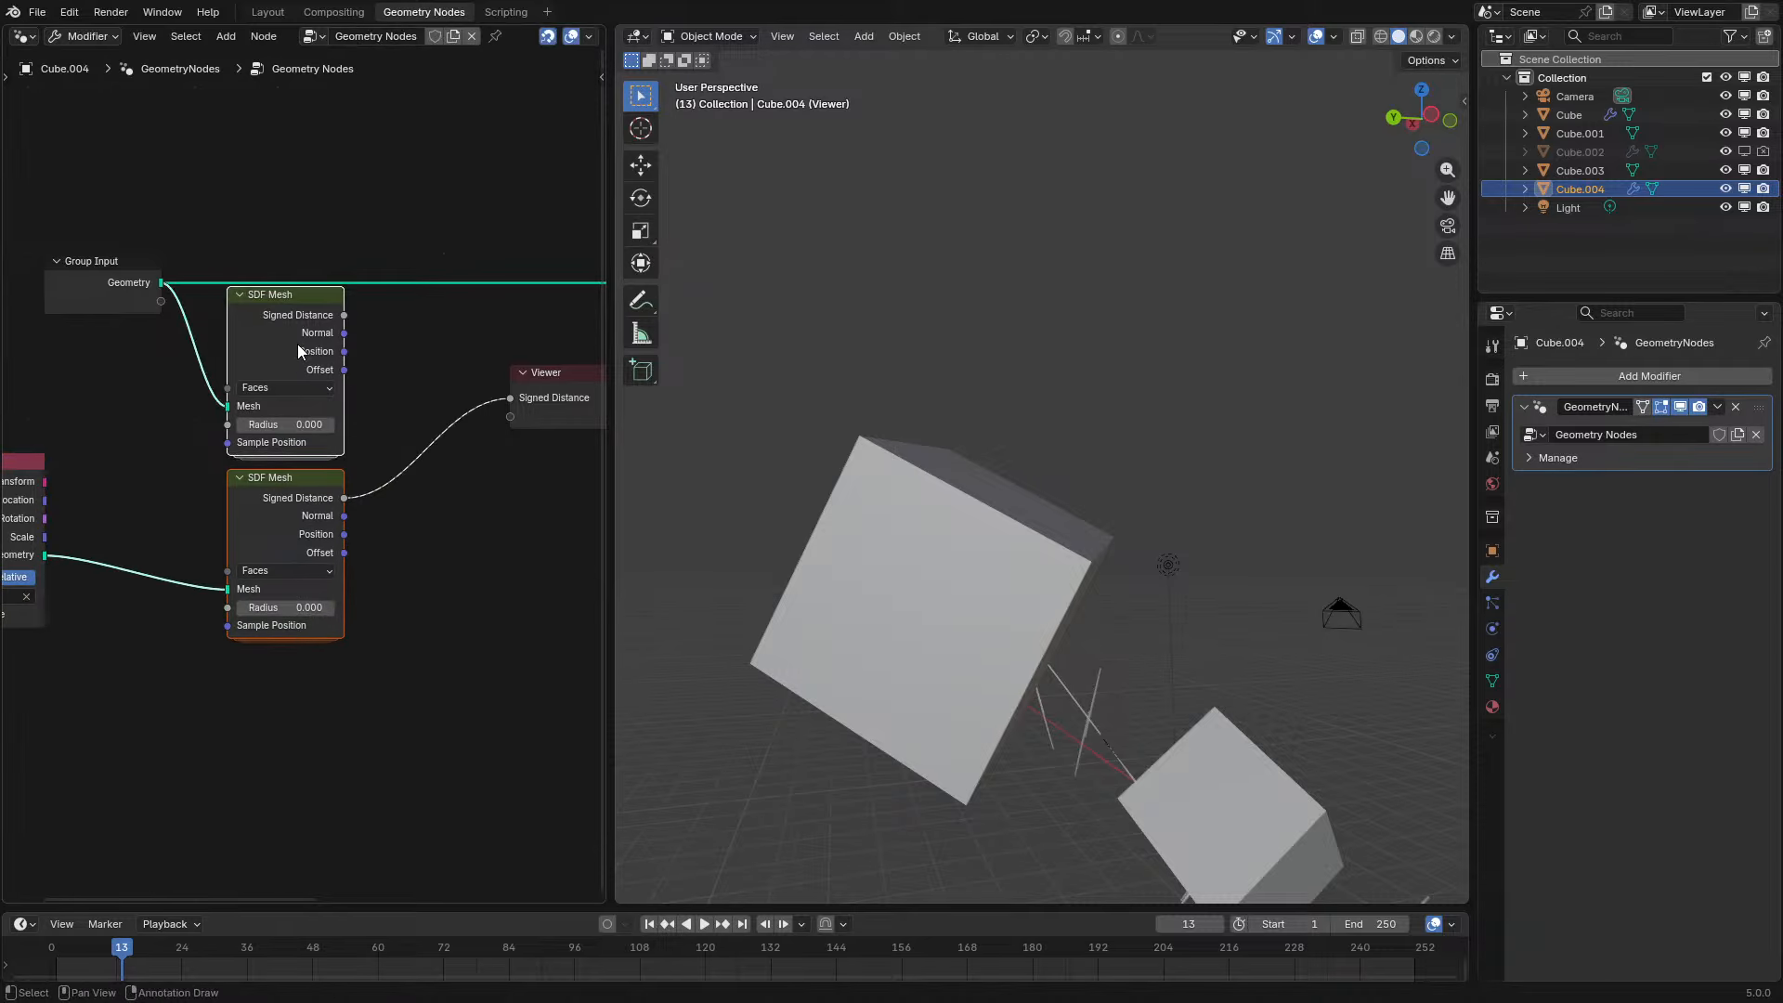
pyautogui.moveTo(297, 351); pyautogui.dragTo(314, 418)
# Add an Attribute Statistic node fed by Group Input's Geometry
pyautogui.moveTo(459, 511); pyautogui.dragTo(548, 604)
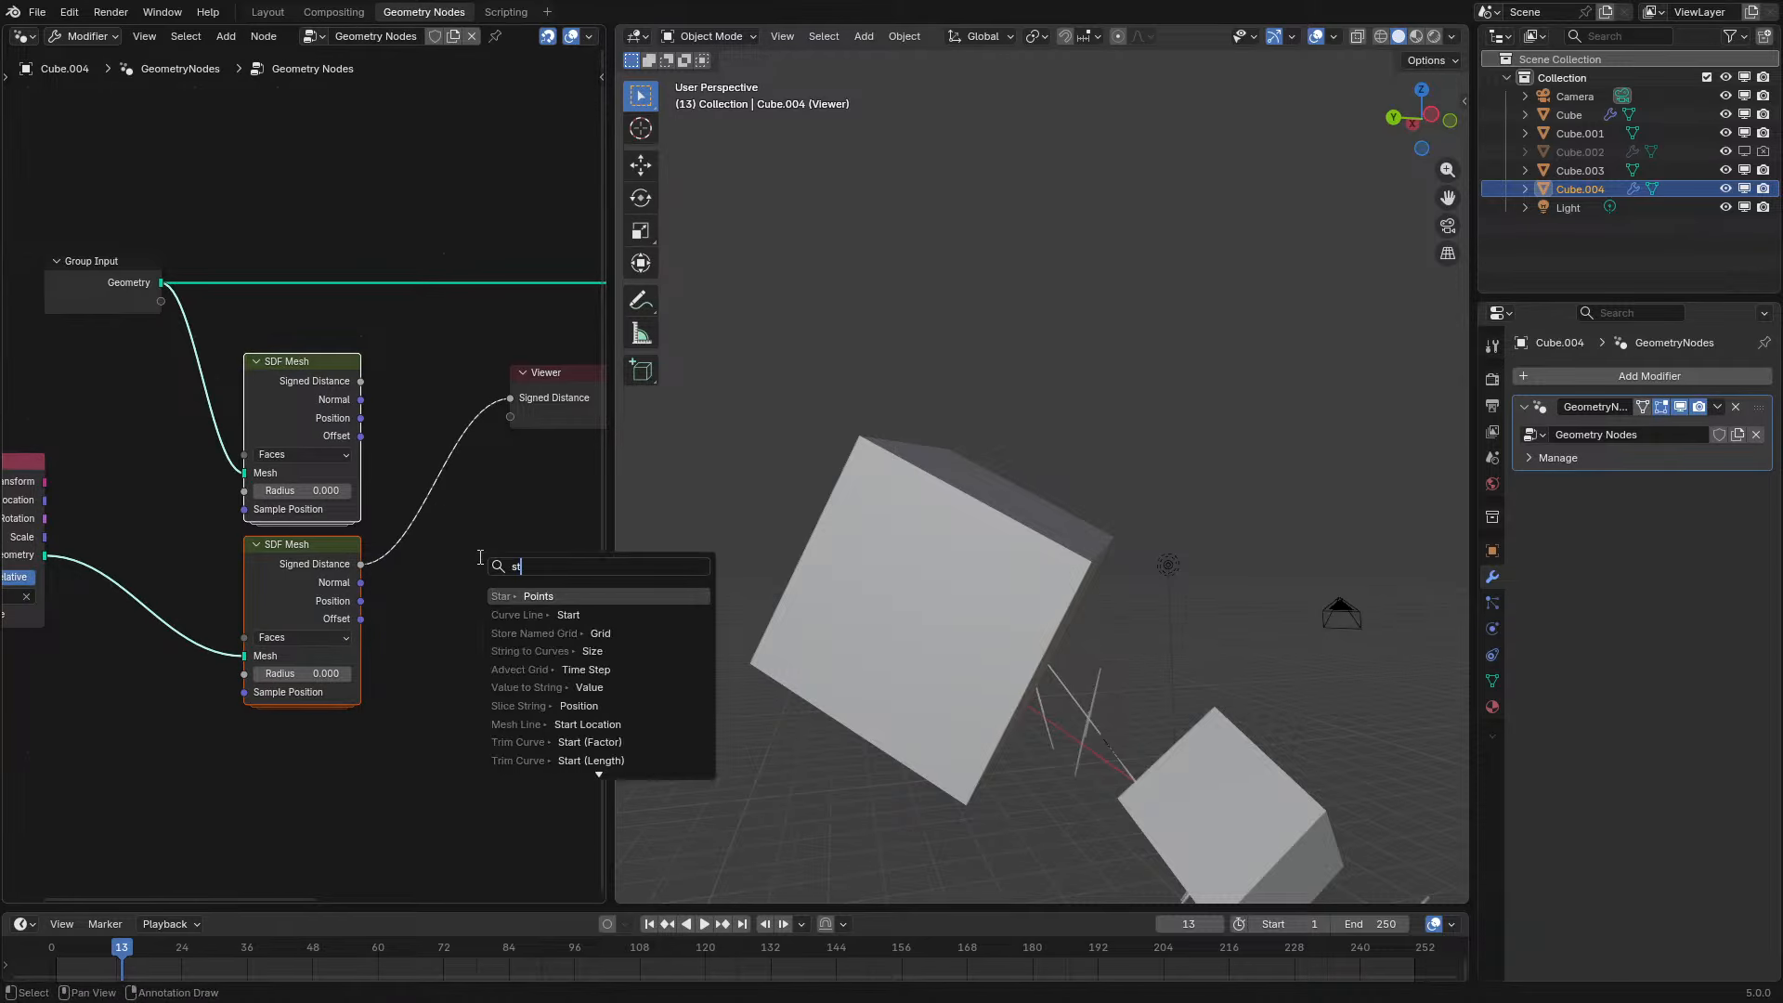
pyautogui.write('sta')
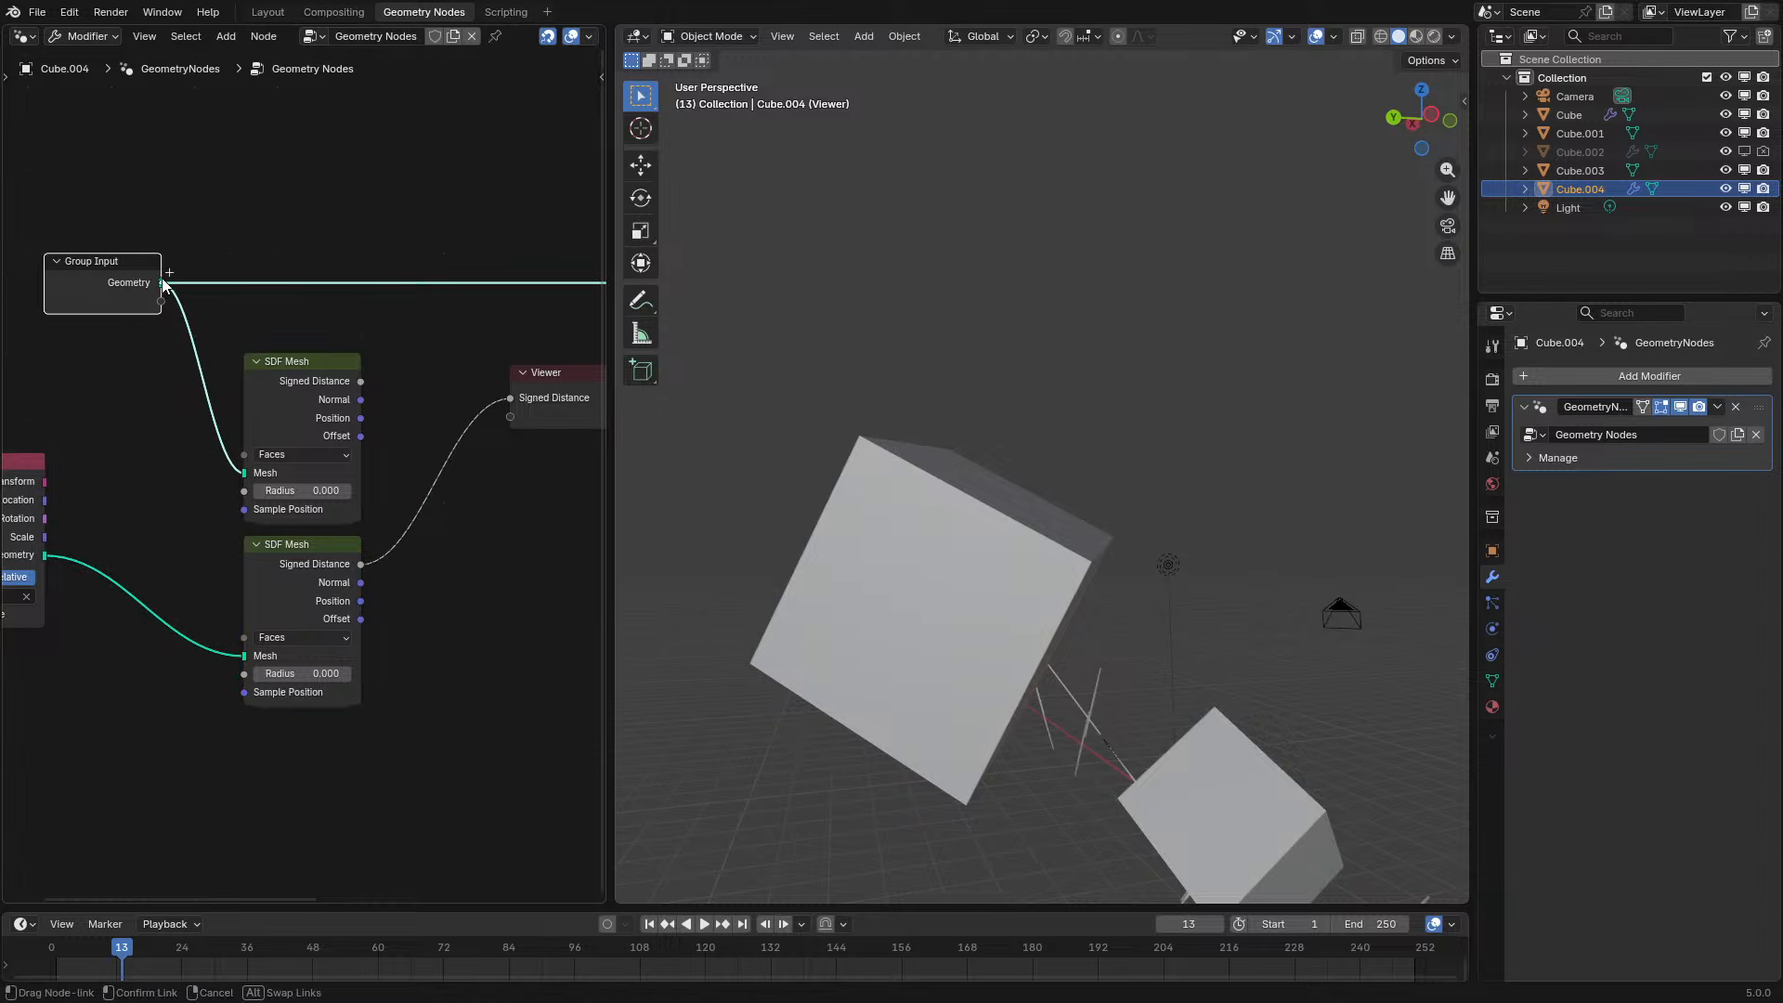
pyautogui.moveTo(162, 283); pyautogui.dragTo(546, 568)
pyautogui.write('sta')
pyautogui.click(546, 567)
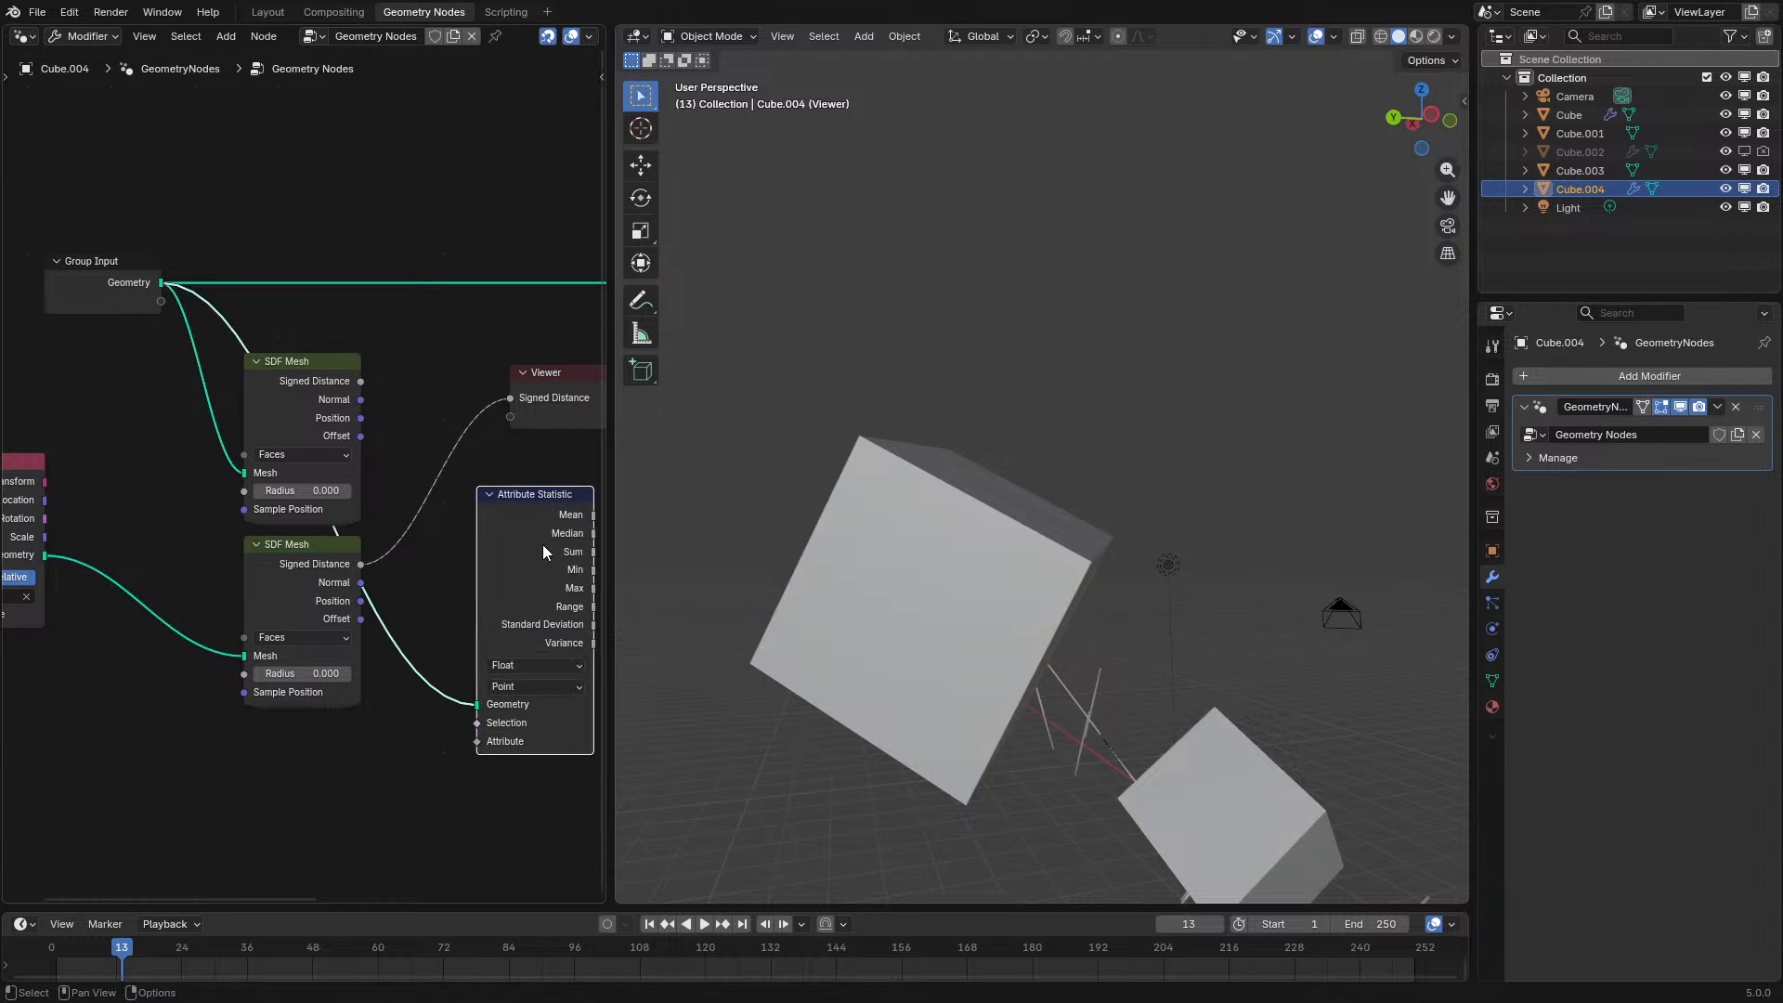
# Maximize the node editor, delete the Viewer and move Attribute Statistic up above the SDF Mesh nodes
pyautogui.hotkey('ctrl', 'space')
pyautogui.scroll(2, 1052, 594)
pyautogui.moveTo(1052, 594); pyautogui.dragTo(704, 602, button='middle')
pyautogui.click(909, 414)
pyautogui.press('x')
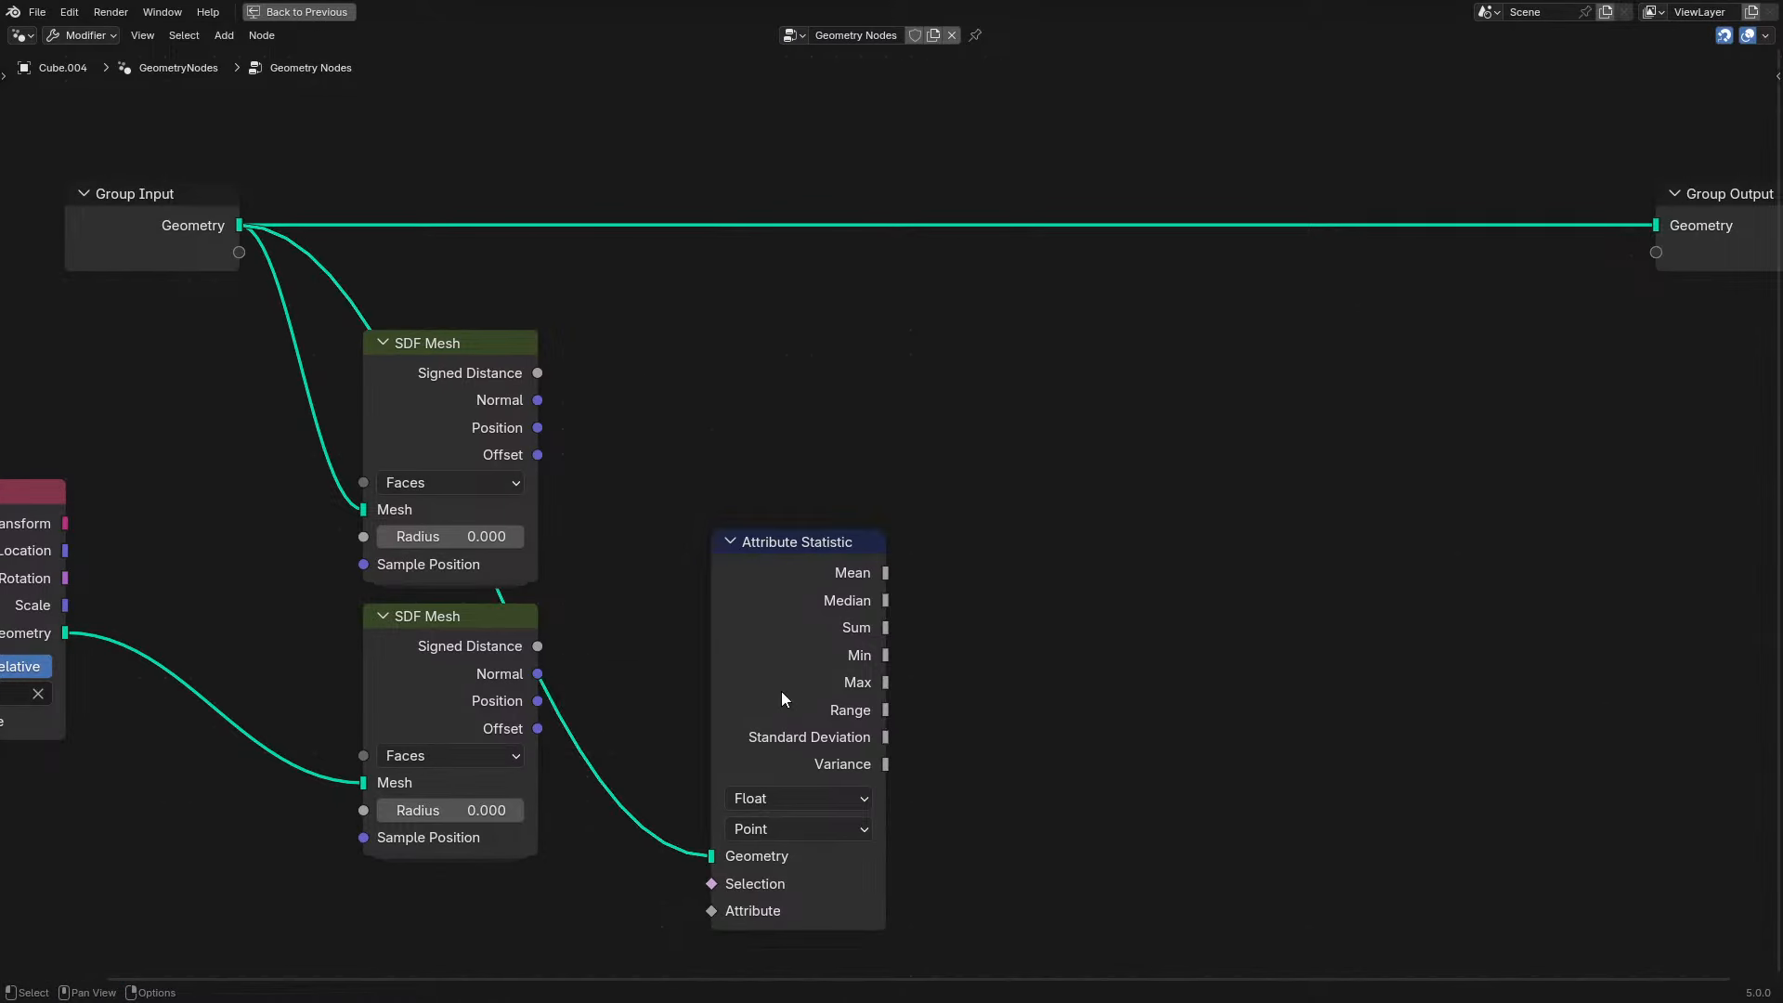
pyautogui.moveTo(782, 695); pyautogui.dragTo(790, 272)
# Insert a reroute below Group Input for its branching Geometry links and connect the upper SDF Mesh's Signed Distance to Attribute Statistic's Attribute
pyautogui.keyDown('shift'); pyautogui.moveTo(164, 421); pyautogui.dragTo(162, 421, button='right'); pyautogui.keyUp('shift')
pyautogui.press('g')
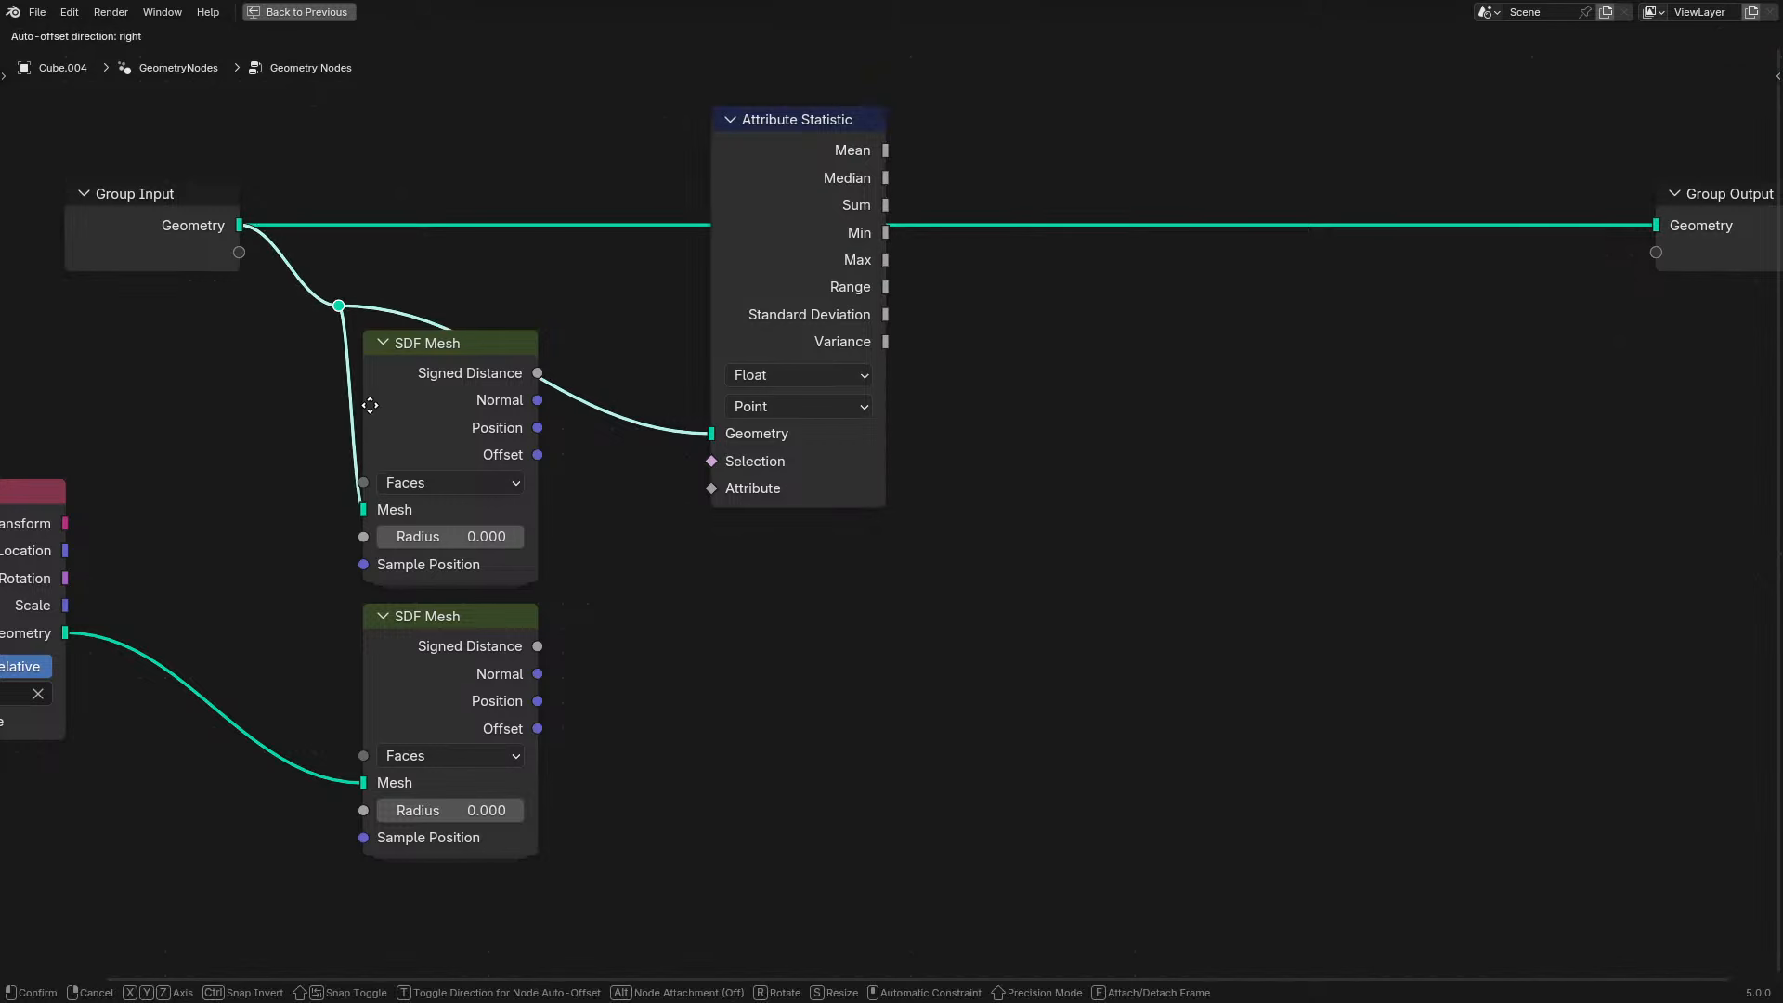
pyautogui.click(284, 479)
pyautogui.moveTo(535, 374); pyautogui.dragTo(701, 493)
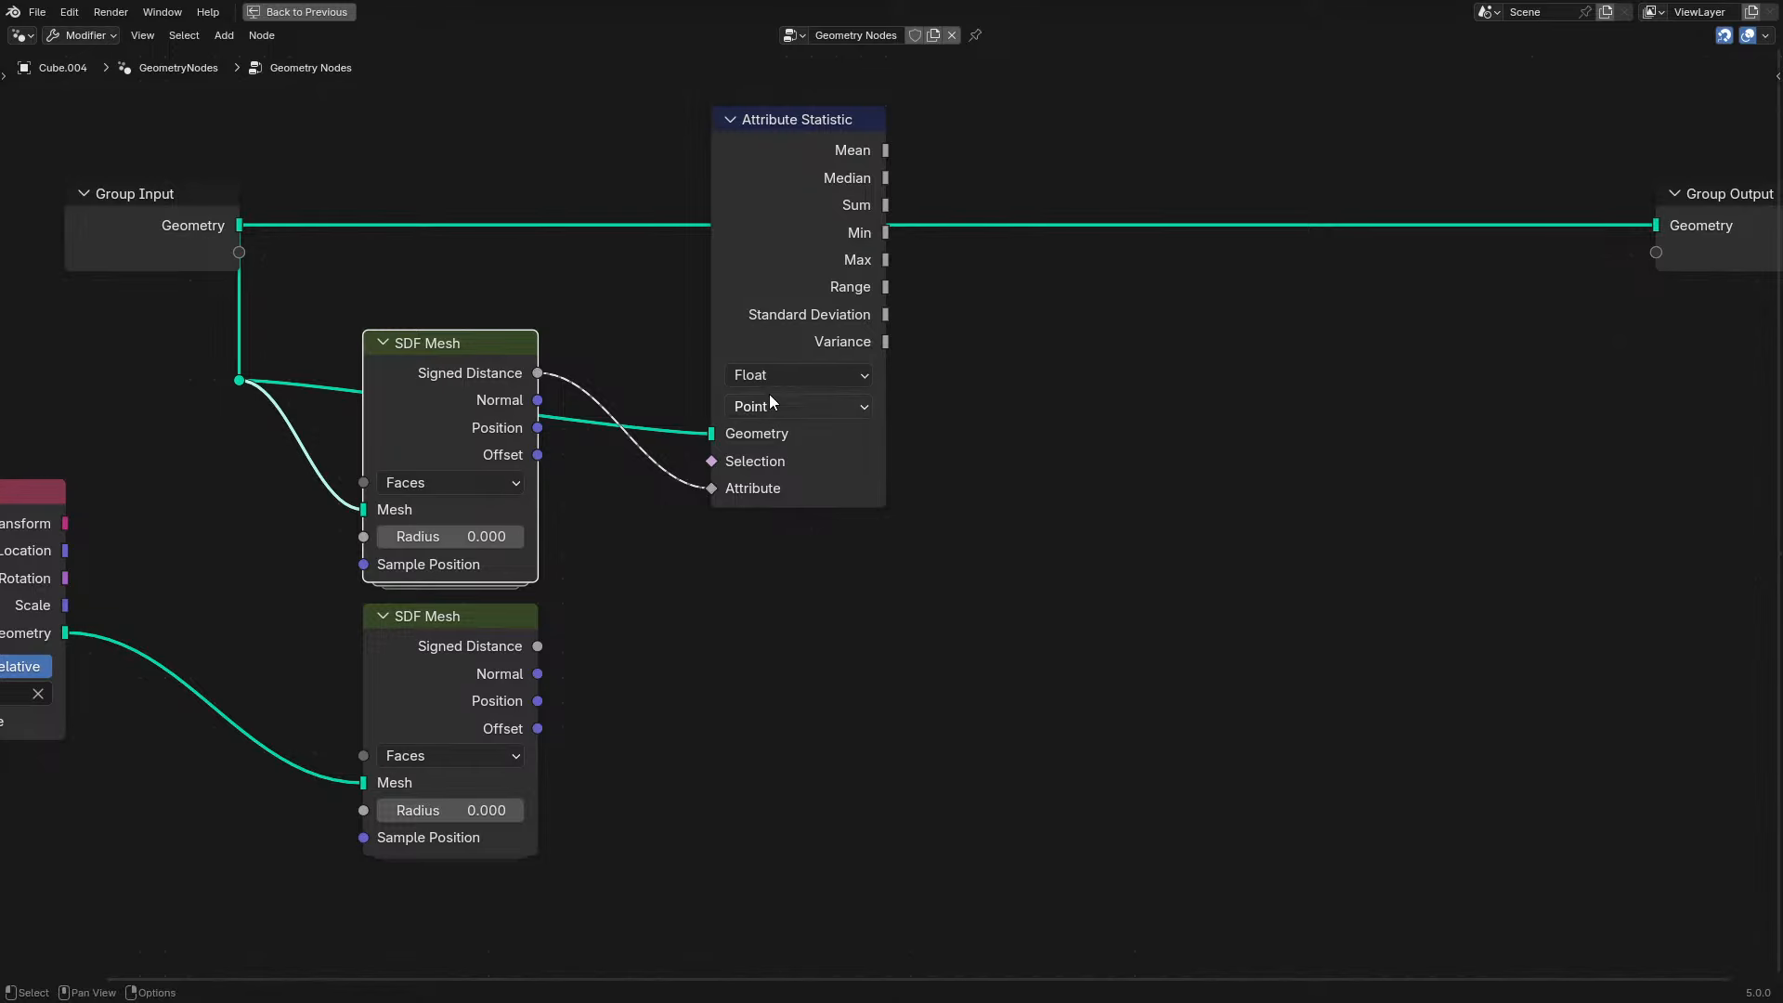
# Move both SDF Mesh nodes down clear of the Geometry link and shift Attribute Statistic closer to them
pyautogui.moveTo(292, 475); pyautogui.dragTo(528, 690)
pyautogui.press('g')
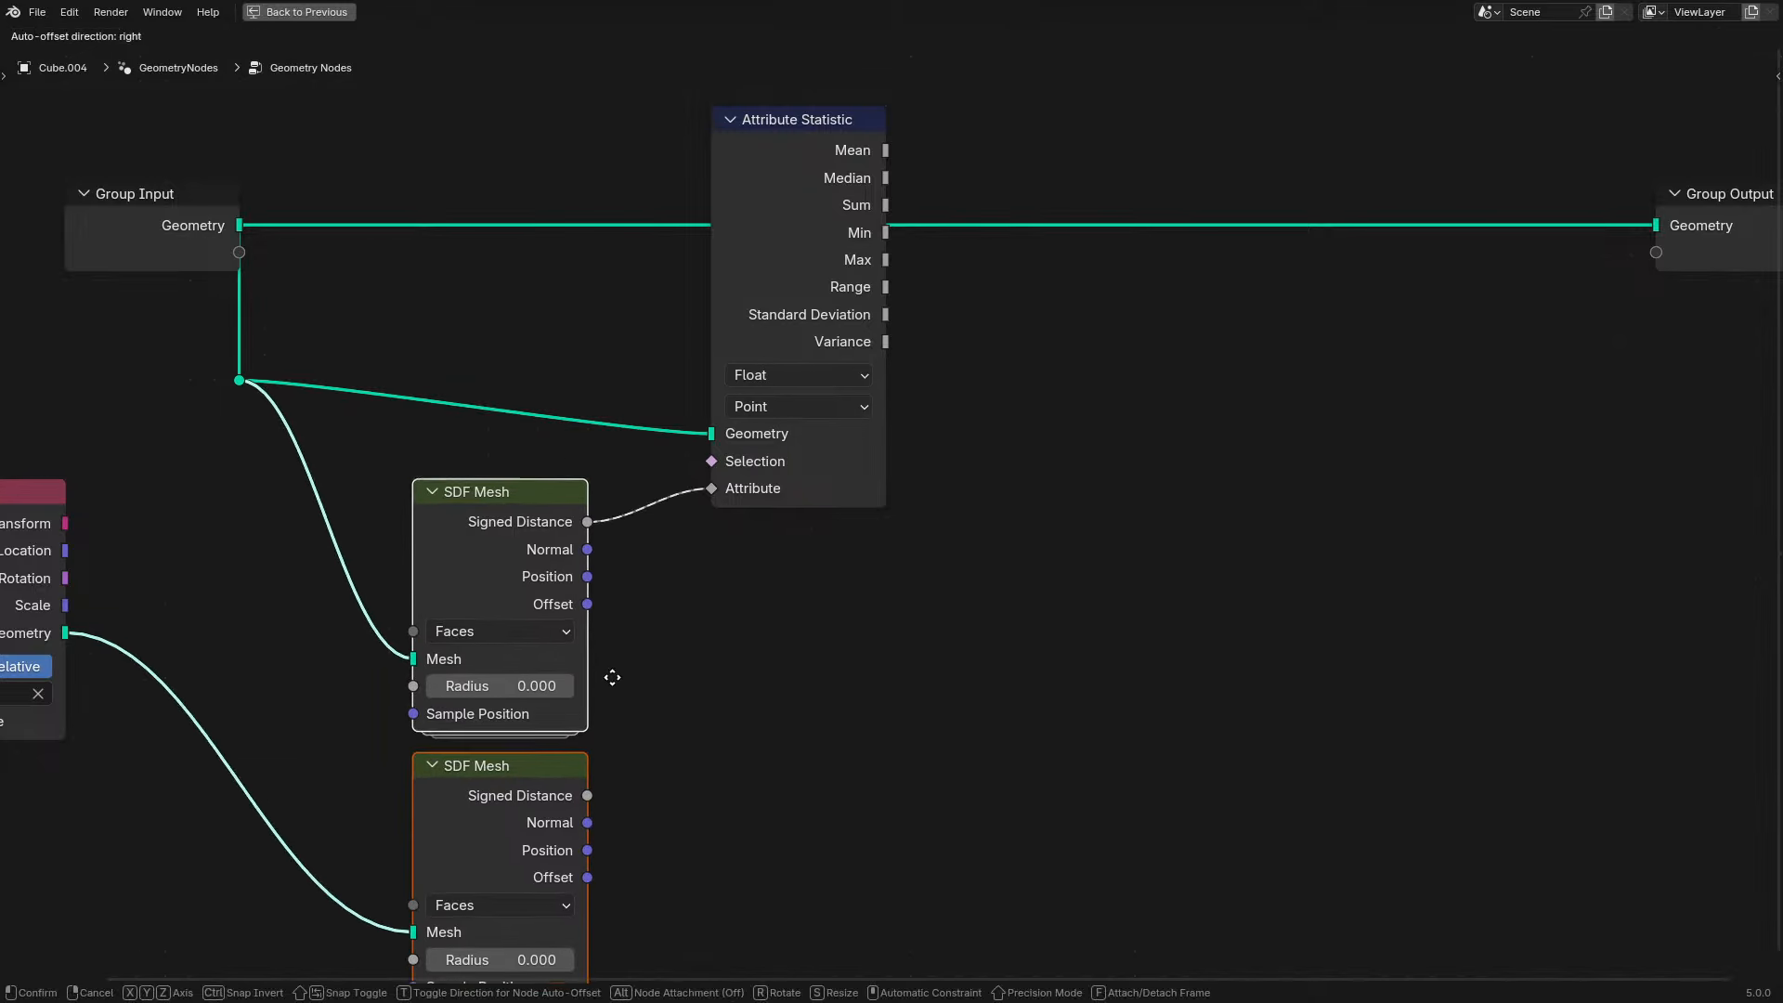
pyautogui.click(610, 701)
pyautogui.click(783, 313)
pyautogui.moveTo(782, 314); pyautogui.dragTo(728, 317)
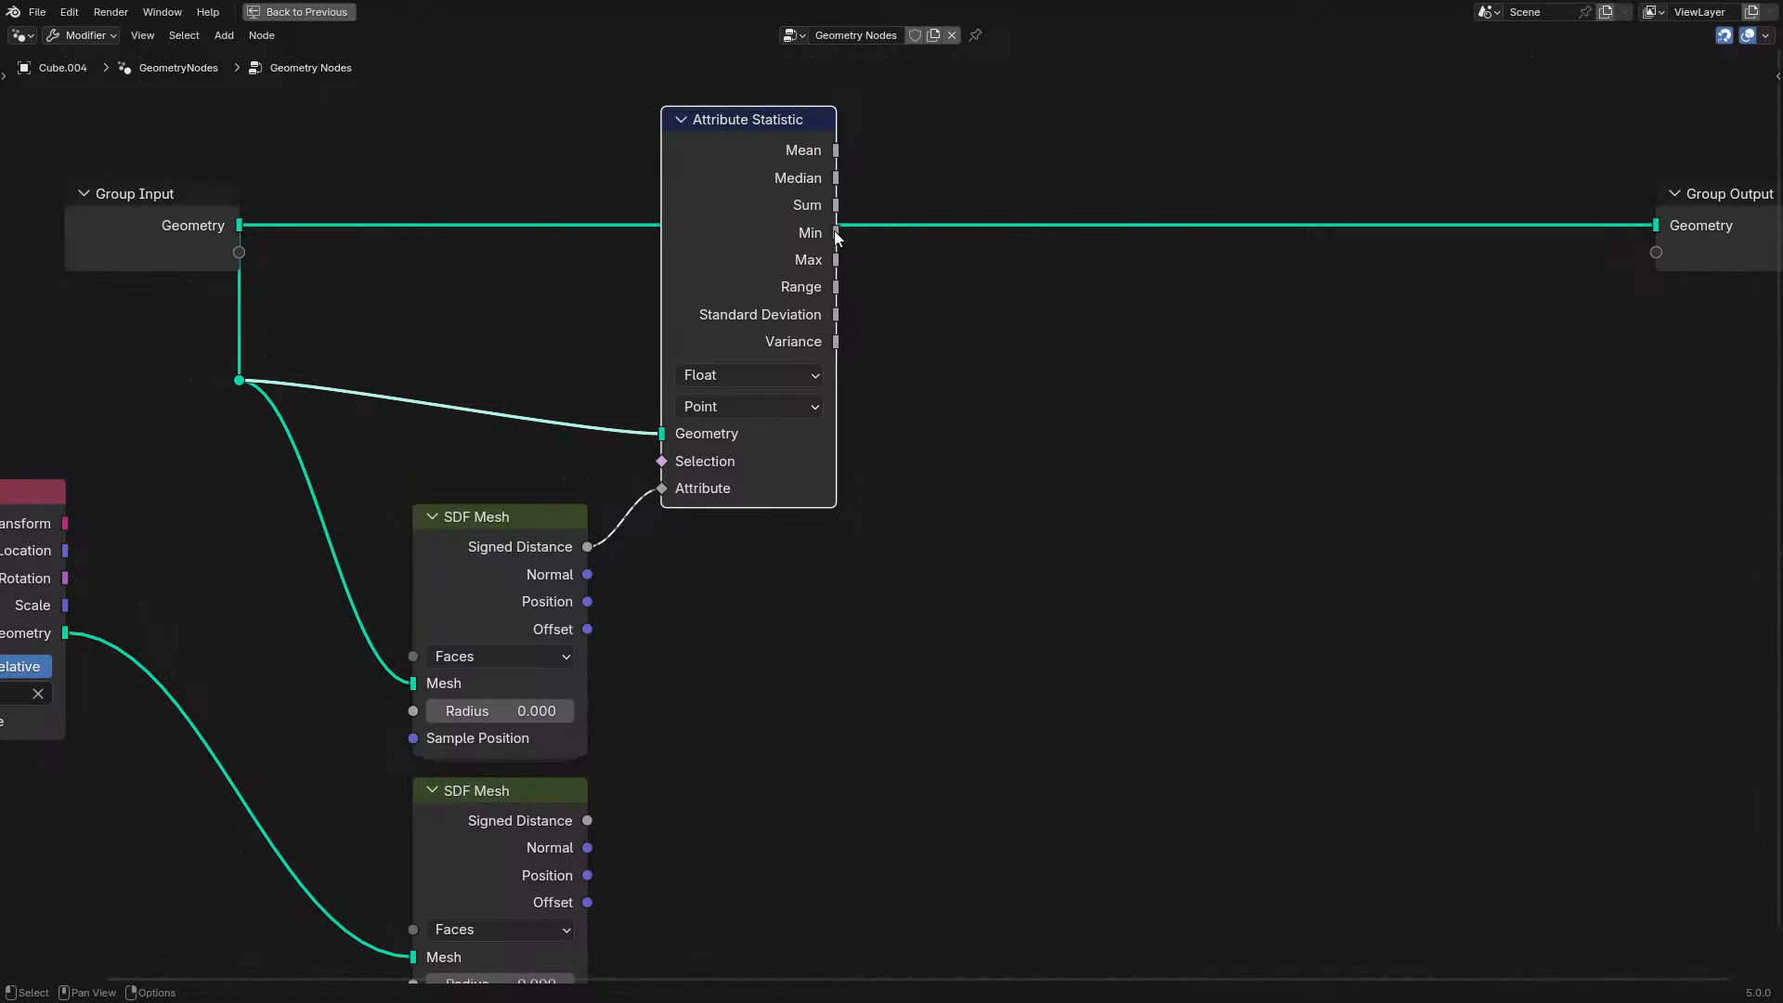
# Add a Less Than comparison on Attribute Statistic's Min output with B left at 0.000
pyautogui.moveTo(833, 232); pyautogui.dragTo(954, 352)
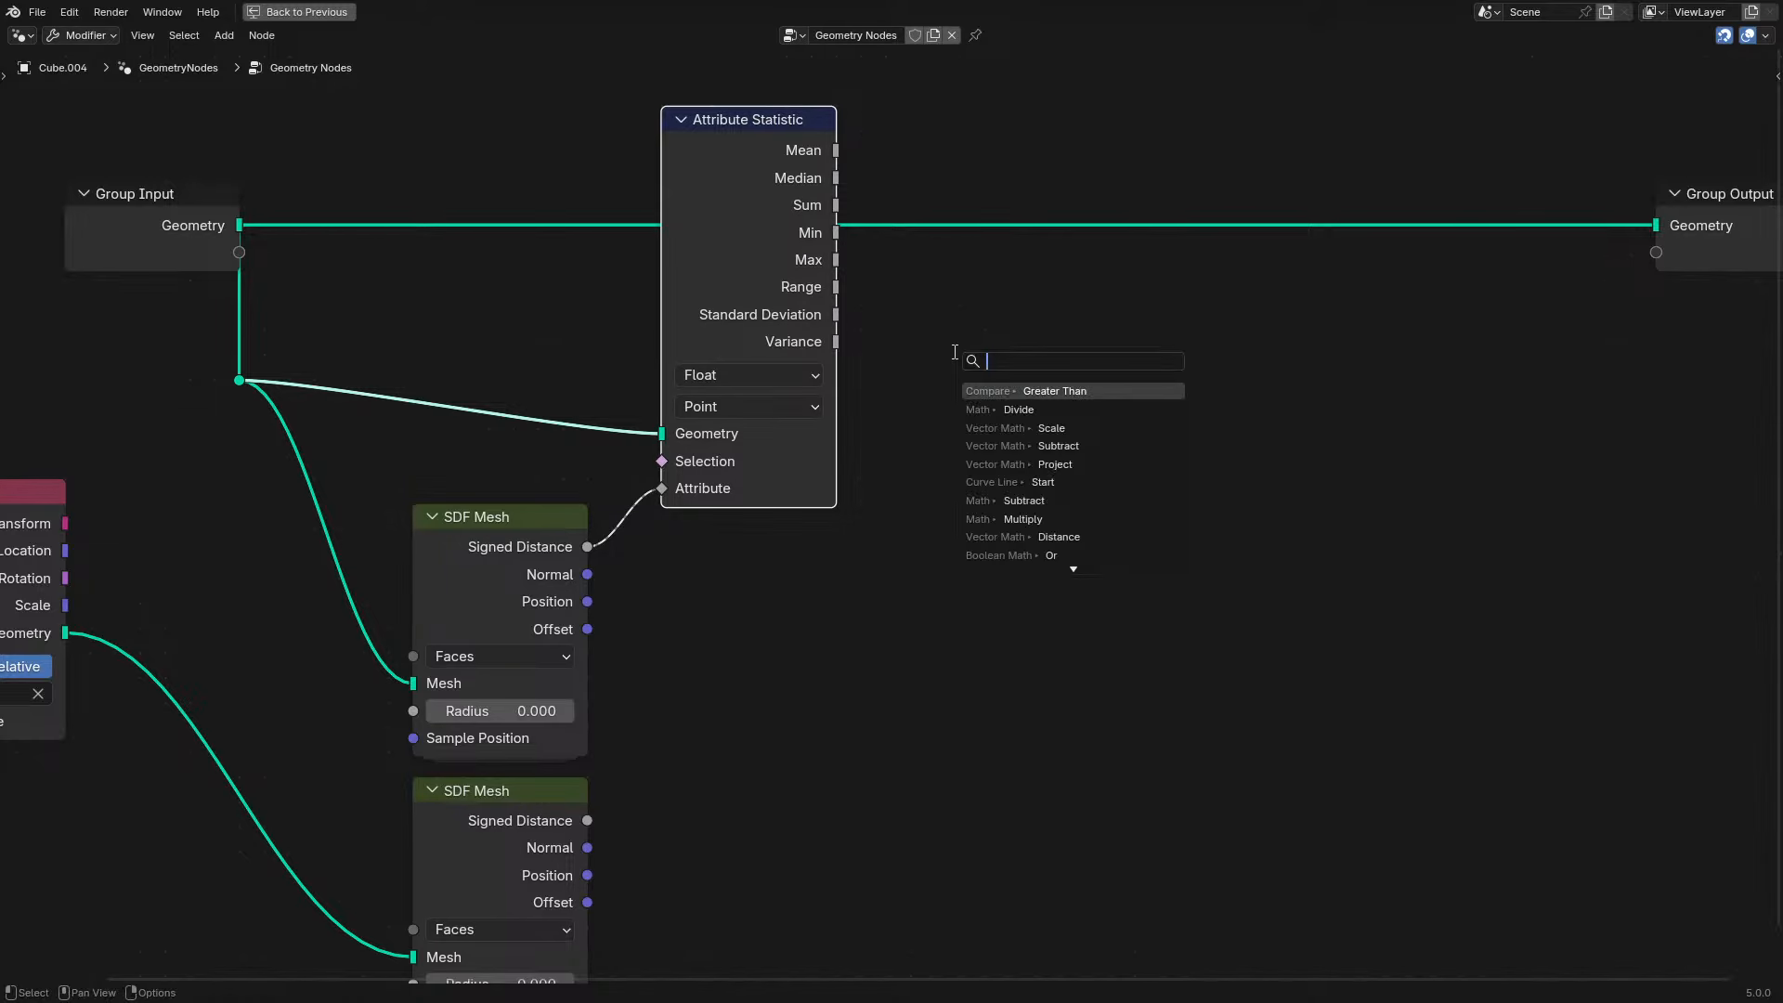
pyautogui.write('g')
pyautogui.press('BackSpace')
pyautogui.write('less')
pyautogui.press('Return')
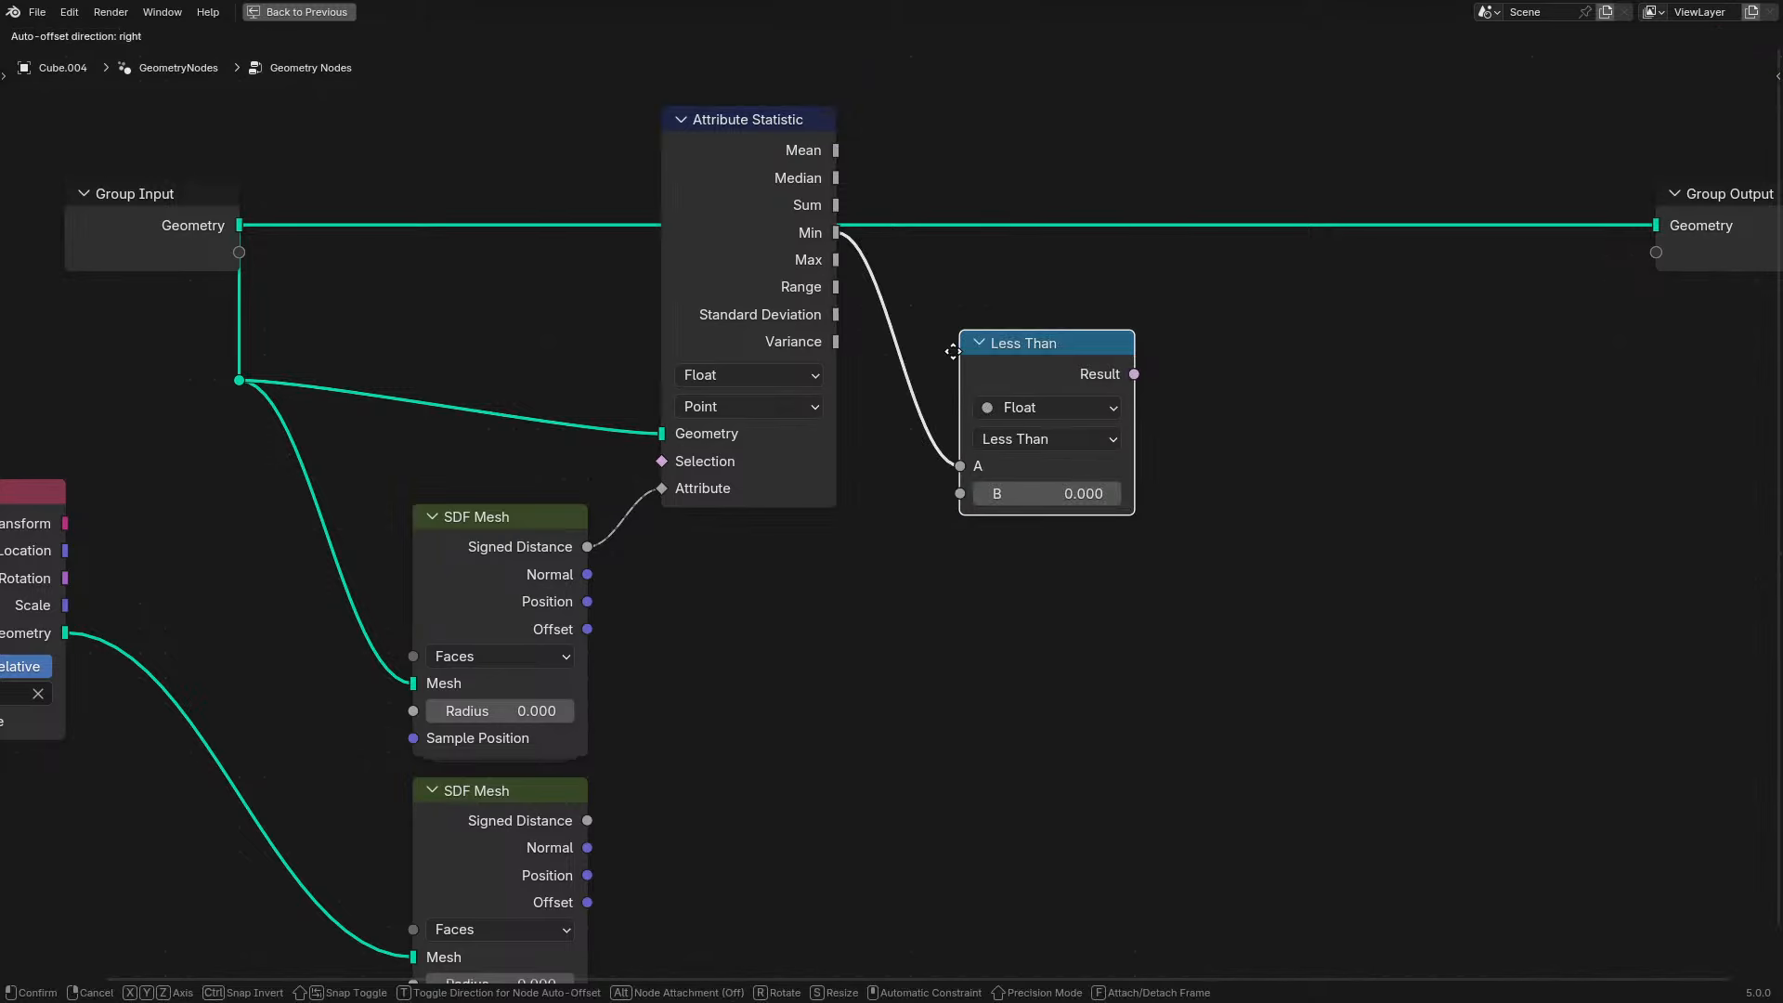
pyautogui.click(953, 351)
# Duplicate Attribute Statistic and feed the copy with Object Info's rerouted Geometry and the lower SDF Mesh's Signed Distance
pyautogui.click(782, 331)
pyautogui.hotkey('ctrl', 'shift', 'd')
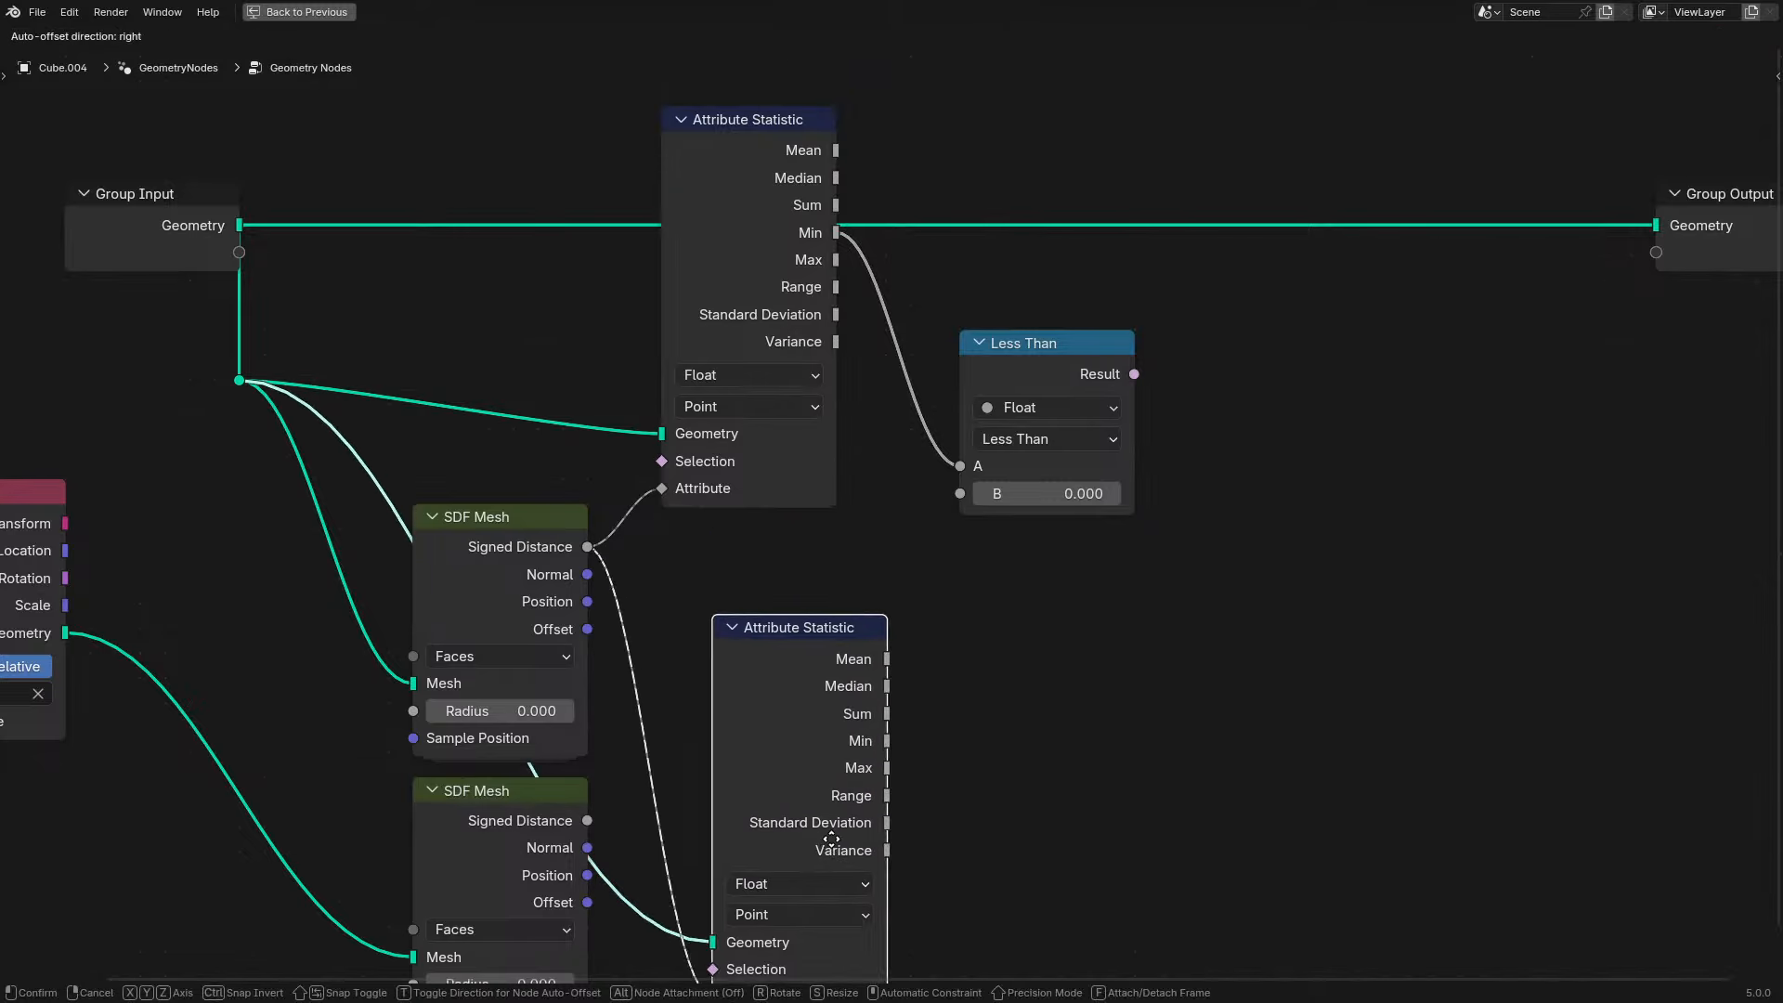
pyautogui.click(850, 821)
pyautogui.moveTo(298, 705); pyautogui.dragTo(470, 549, button='middle')
pyautogui.keyDown('shift'); pyautogui.moveTo(424, 743); pyautogui.dragTo(423, 745, button='right'); pyautogui.keyUp('shift')
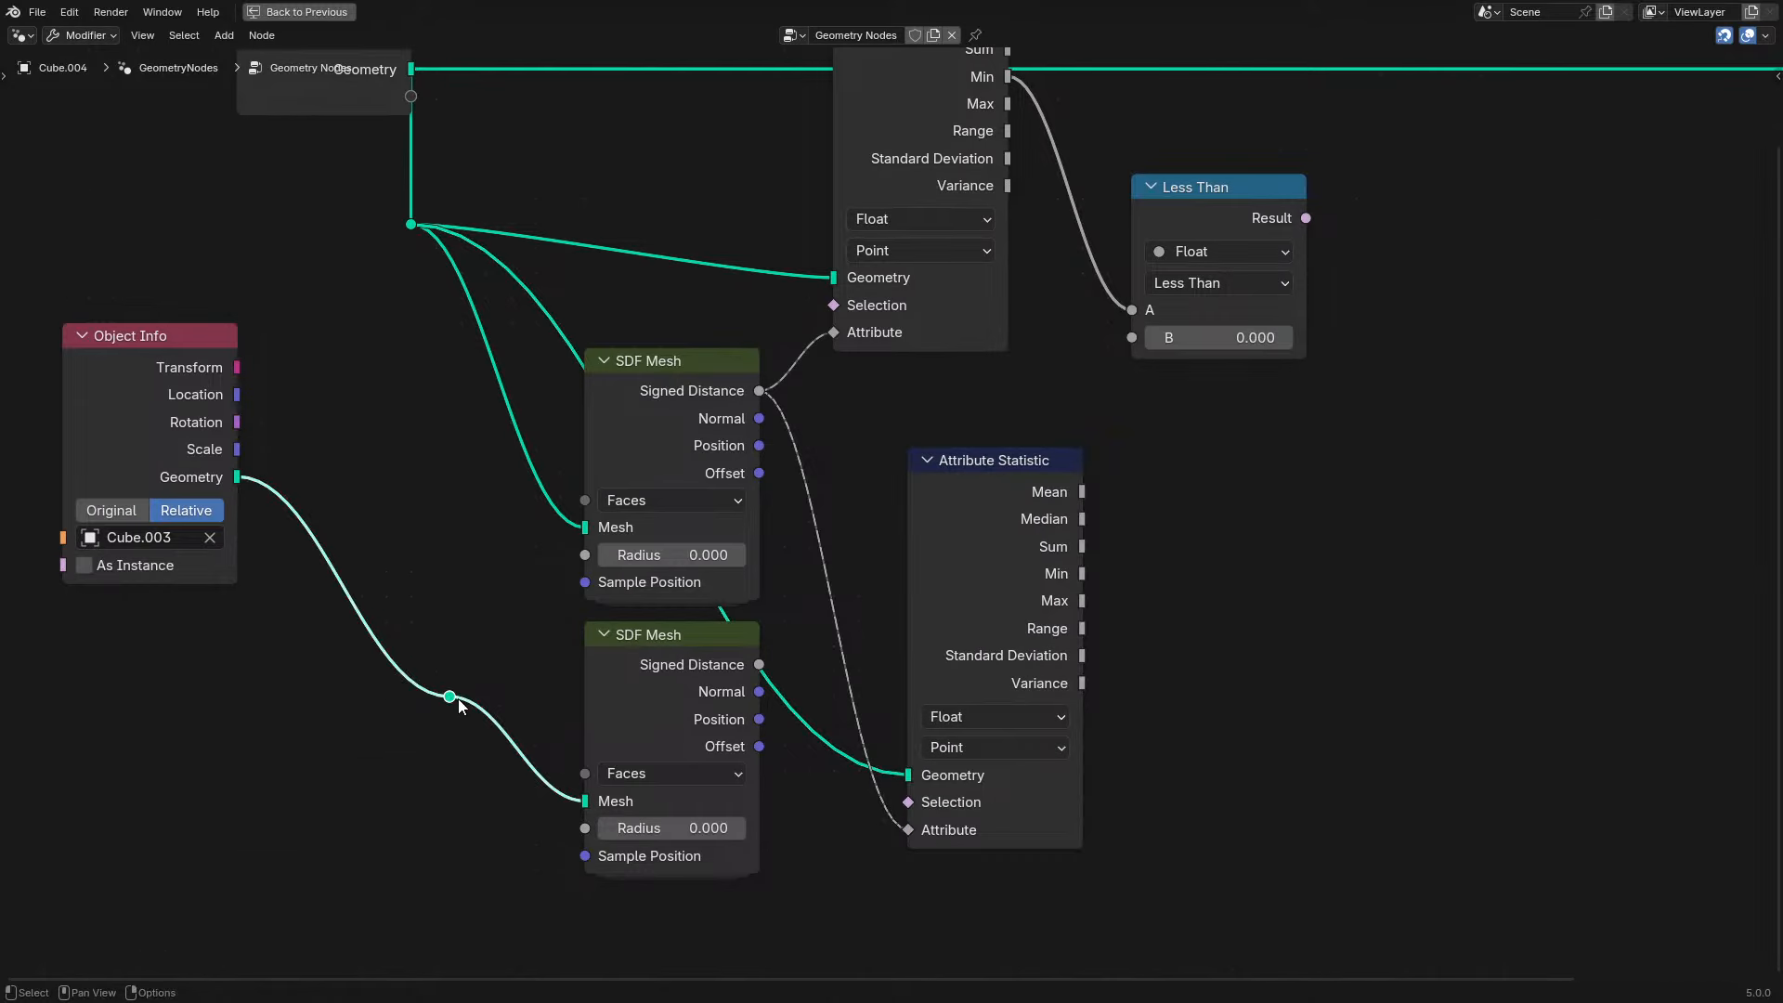
pyautogui.moveTo(452, 697); pyautogui.dragTo(933, 775)
pyautogui.moveTo(760, 665); pyautogui.dragTo(908, 830)
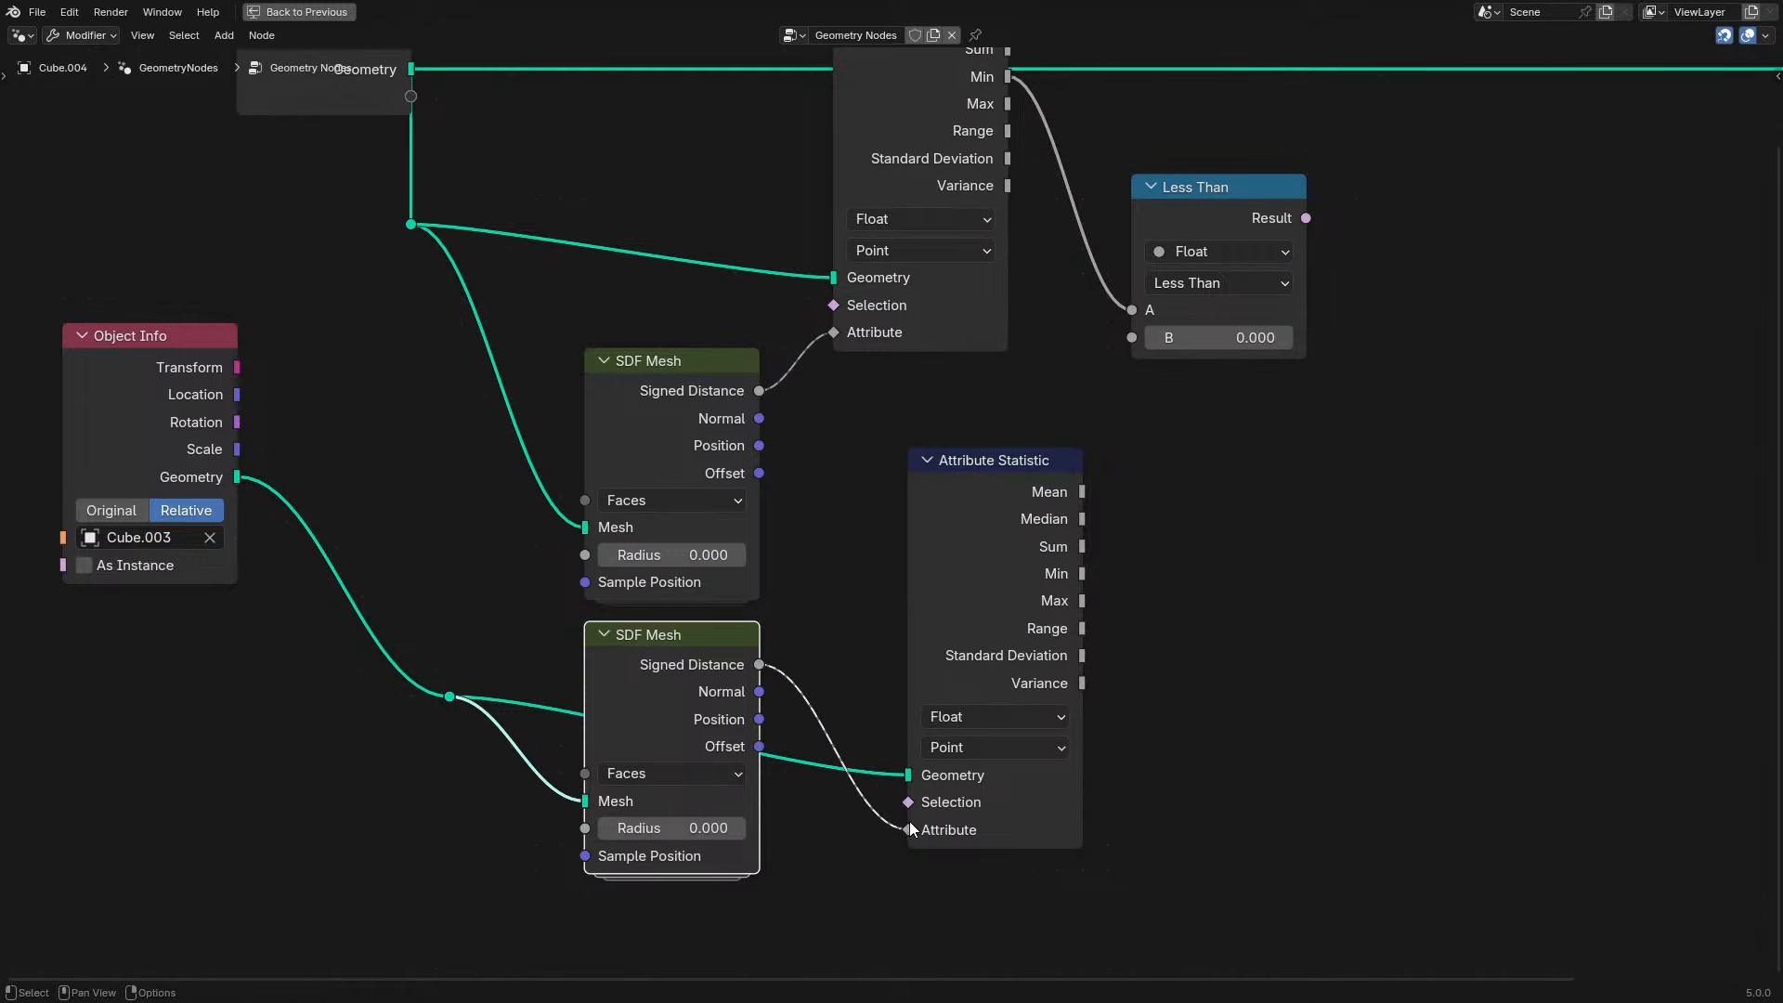
# Reposition the lower SDF Mesh and its reroute so the Object Info Geometry links run clear of the nodes
pyautogui.moveTo(650, 708); pyautogui.dragTo(551, 833)
pyautogui.moveTo(399, 693); pyautogui.dragTo(616, 812)
pyautogui.press('g')
pyautogui.click(447, 728)
pyautogui.moveTo(551, 762); pyautogui.dragTo(751, 838)
# Examine the SDF Mesh group's internal proximity, nearest surface and normal nodes, and return to the parent tree
pyautogui.press('Tab')
pyautogui.scroll(1, 338, 526)
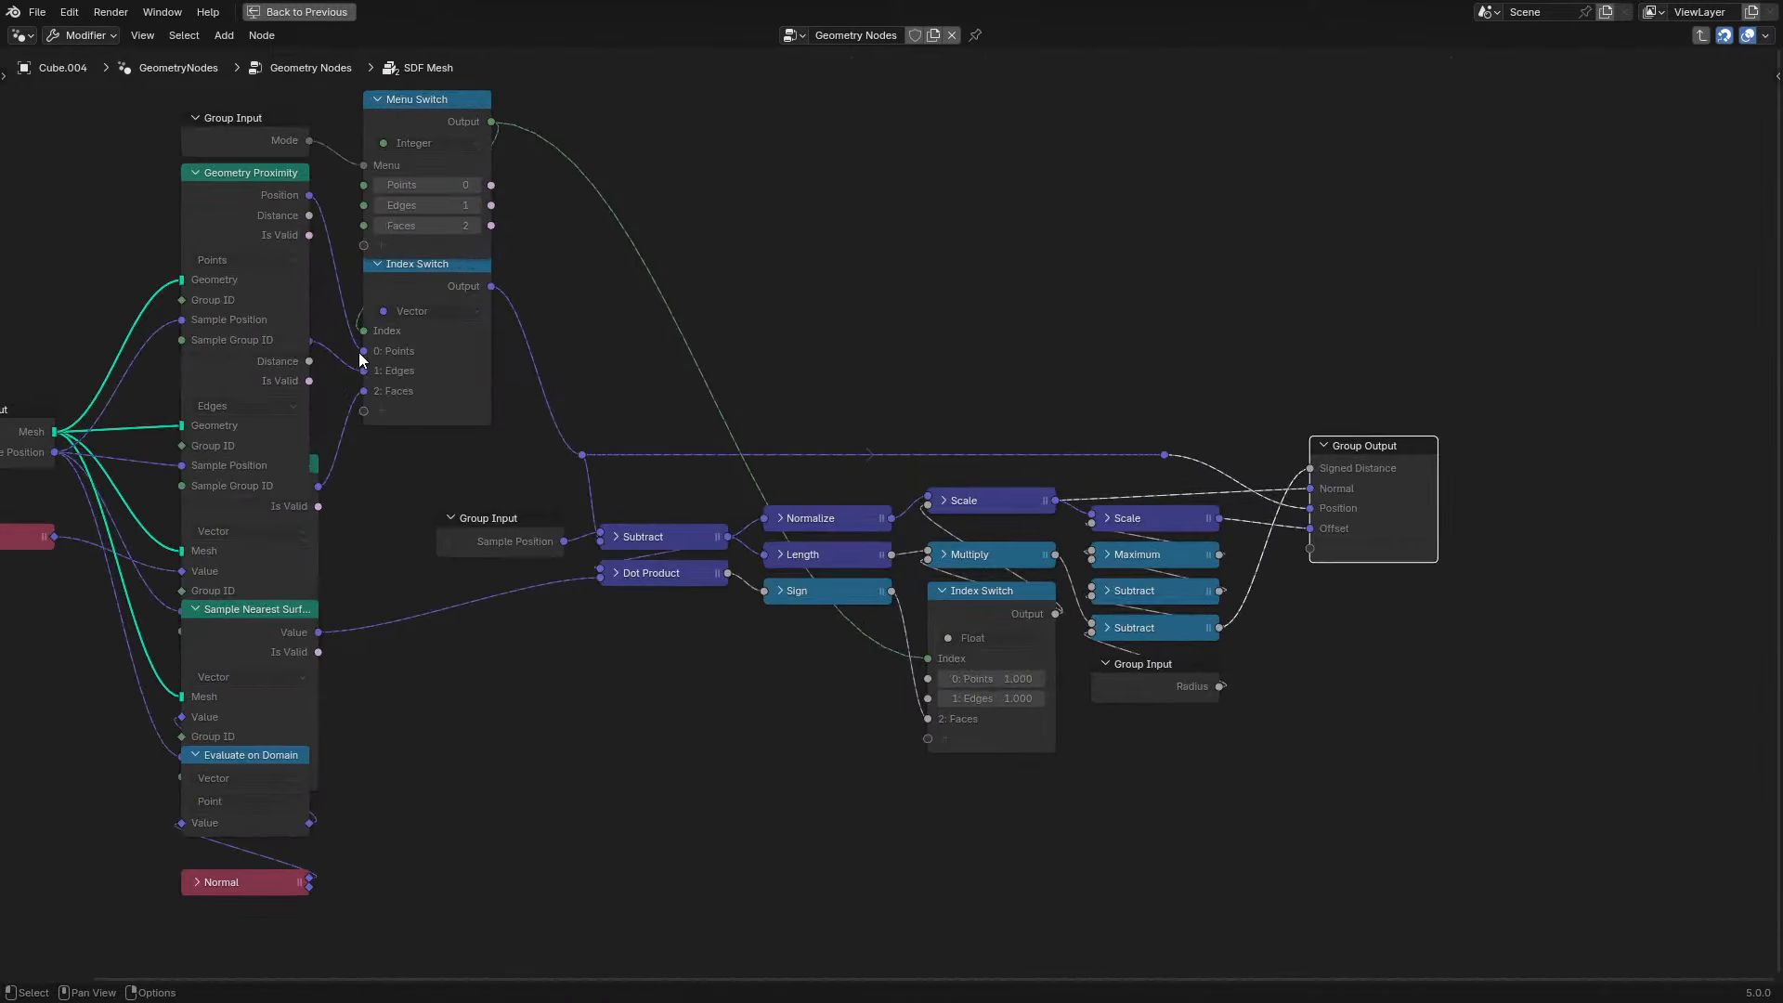
pyautogui.click(406, 313)
pyautogui.press('KP_Decimal')
pyautogui.moveTo(926, 689); pyautogui.dragTo(818, 494, button='middle')
pyautogui.click(814, 600)
pyautogui.scroll(-6, 819, 533)
pyautogui.moveTo(778, 797); pyautogui.dragTo(701, 564, button='middle')
pyautogui.scroll(2, 718, 815)
pyautogui.moveTo(862, 416); pyautogui.dragTo(852, 241, button='middle')
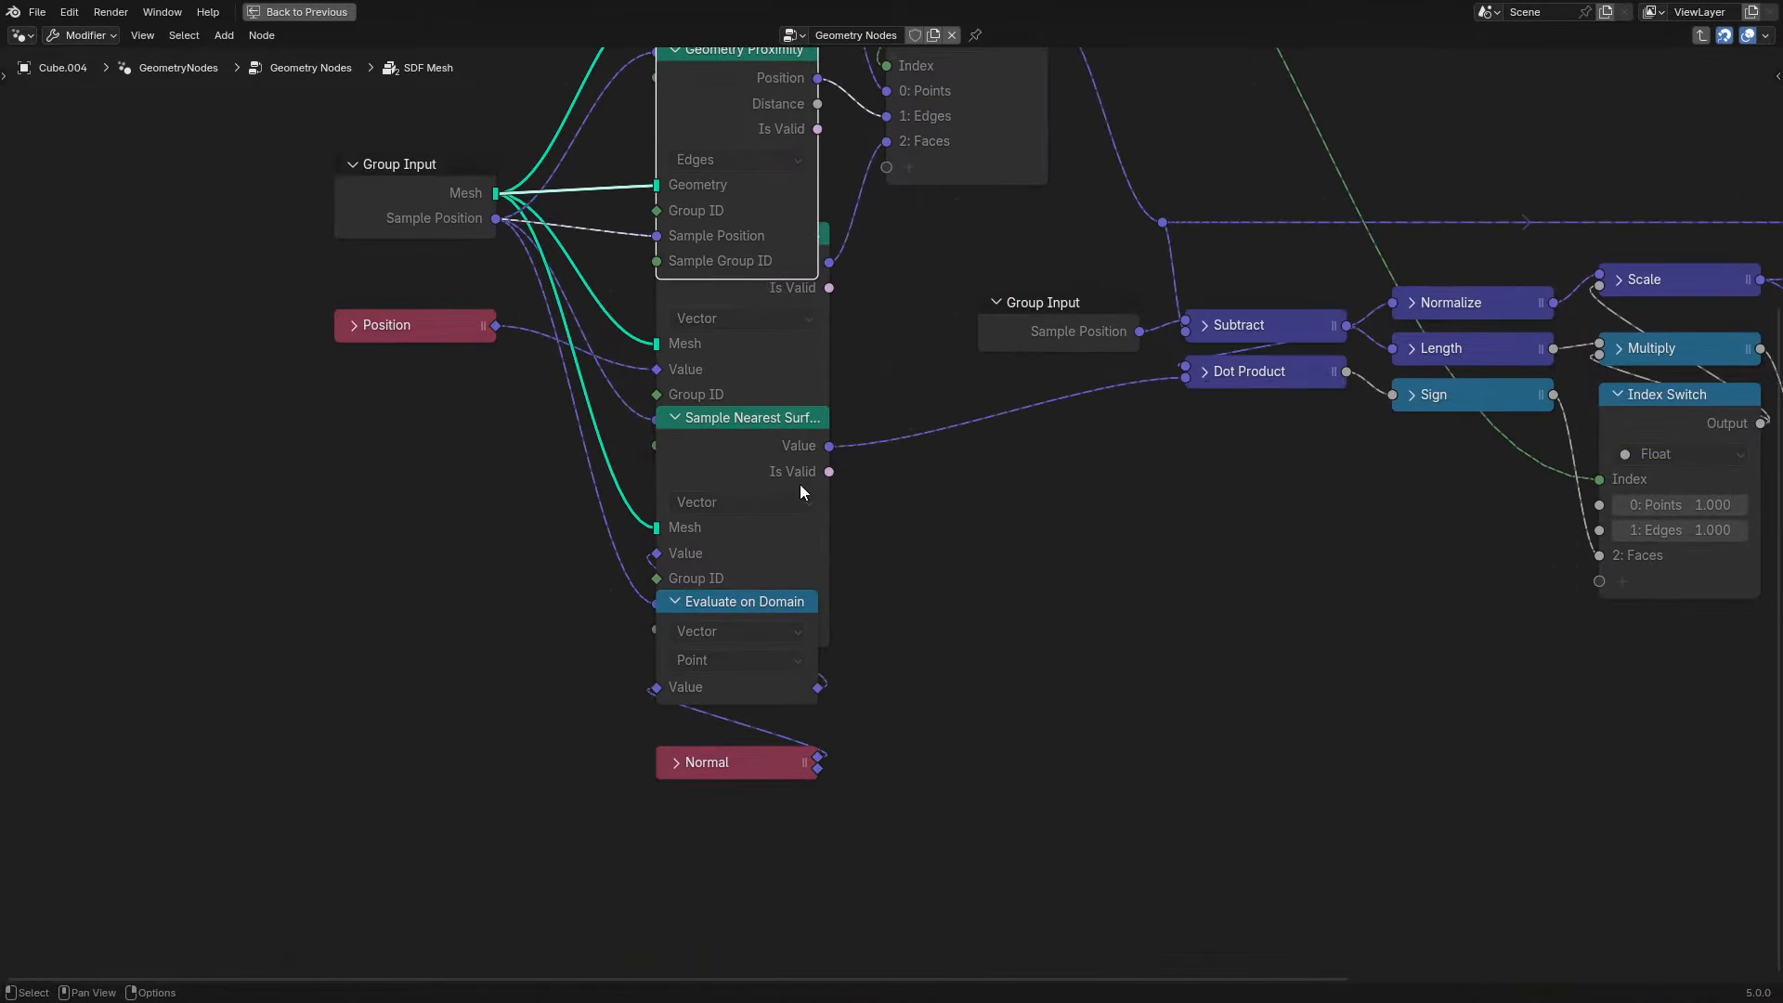
pyautogui.scroll(2, 802, 485)
pyautogui.moveTo(687, 719)
pyautogui.mouseDown()
pyautogui.moveTo(319, 764)
pyautogui.moveTo(687, 717)
pyautogui.mouseUp()
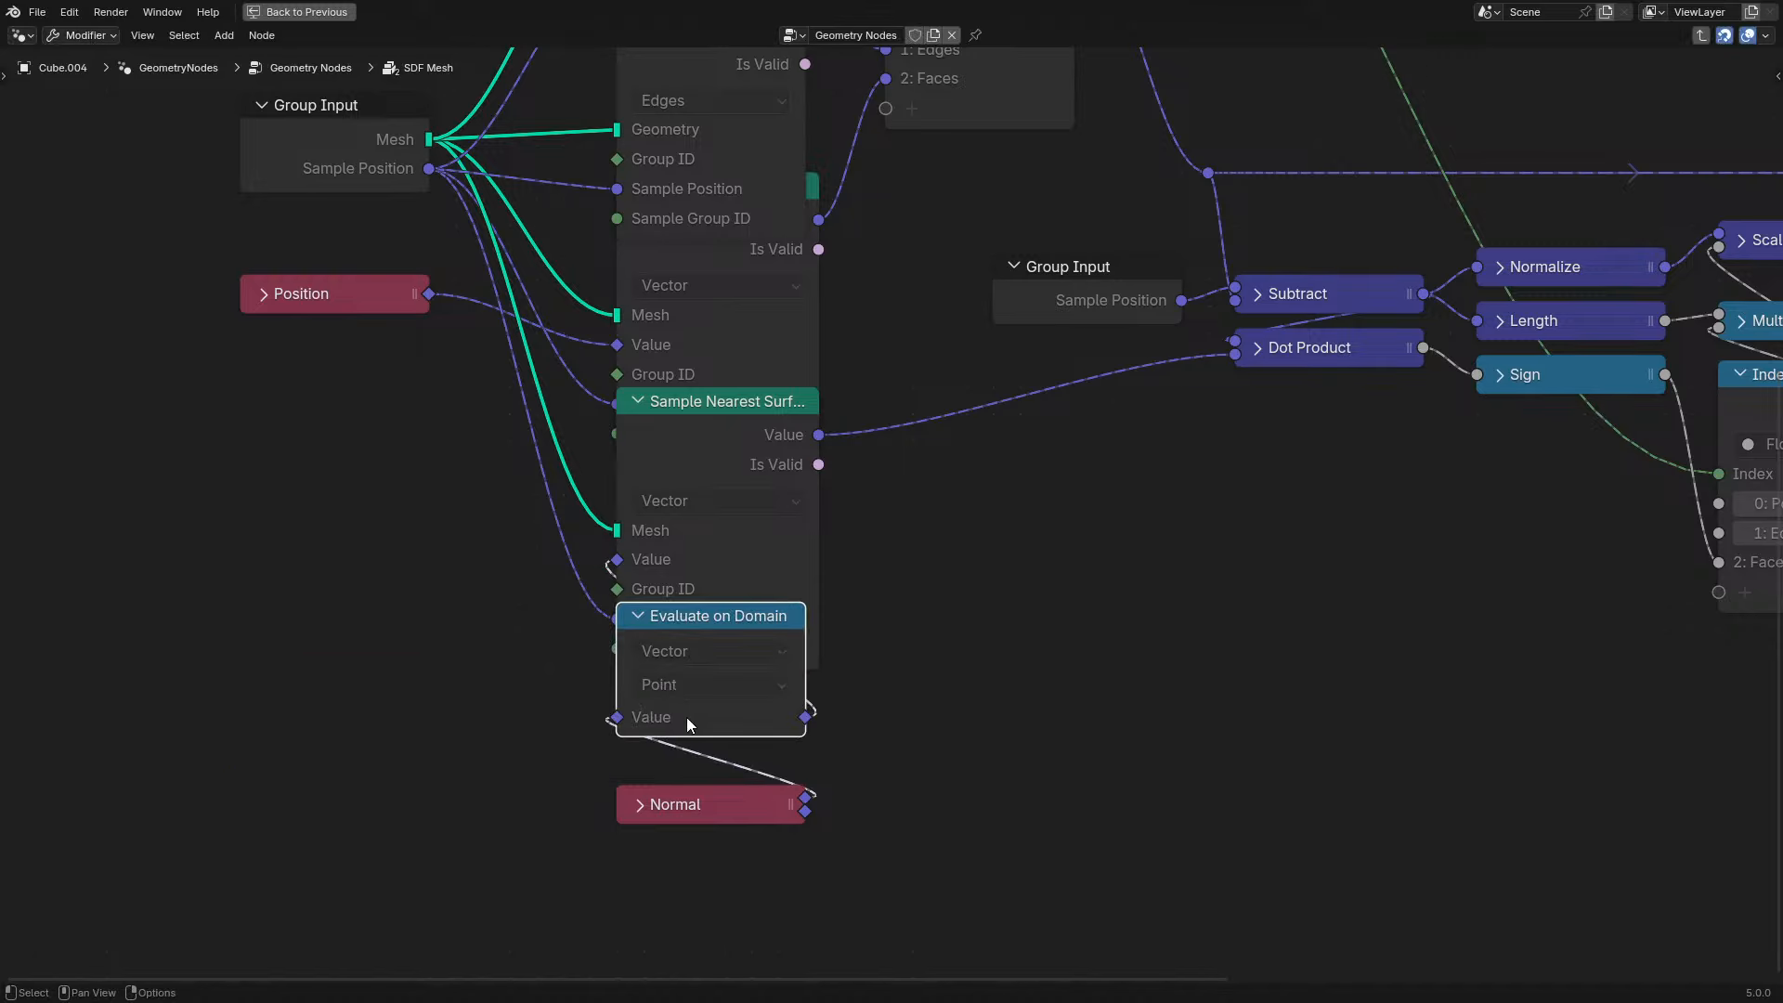
pyautogui.moveTo(780, 430); pyautogui.dragTo(668, 894, button='middle')
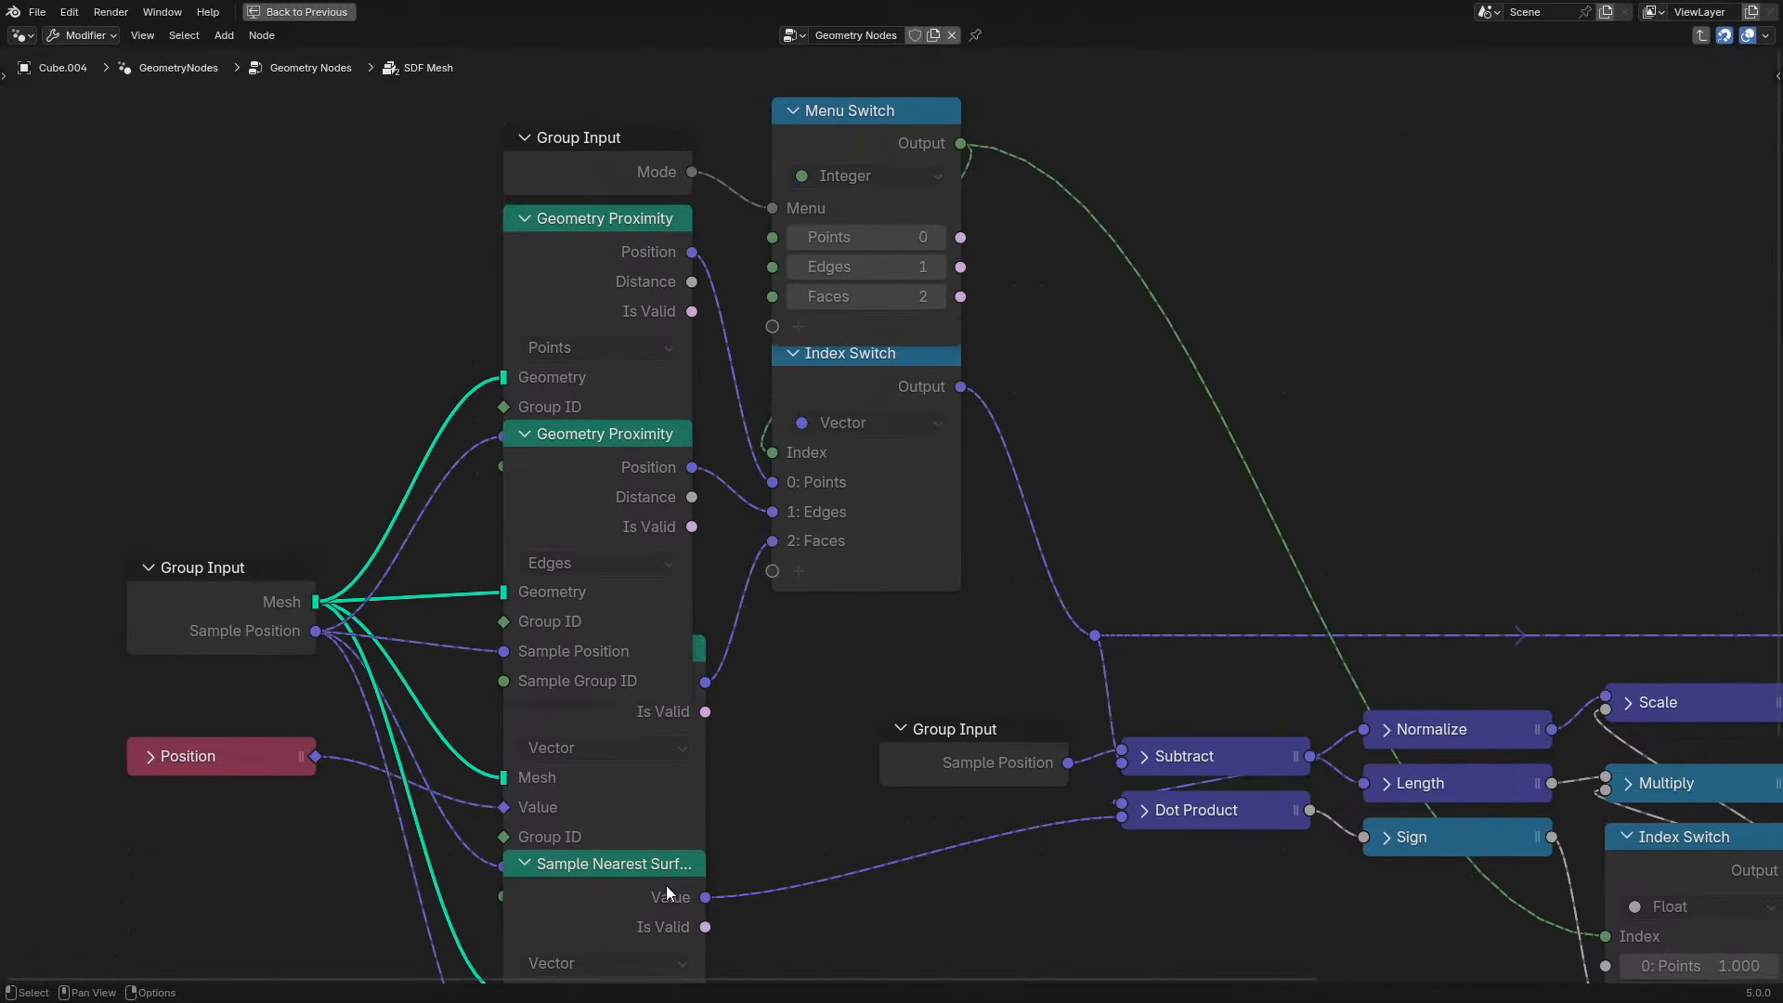
pyautogui.press('Tab')
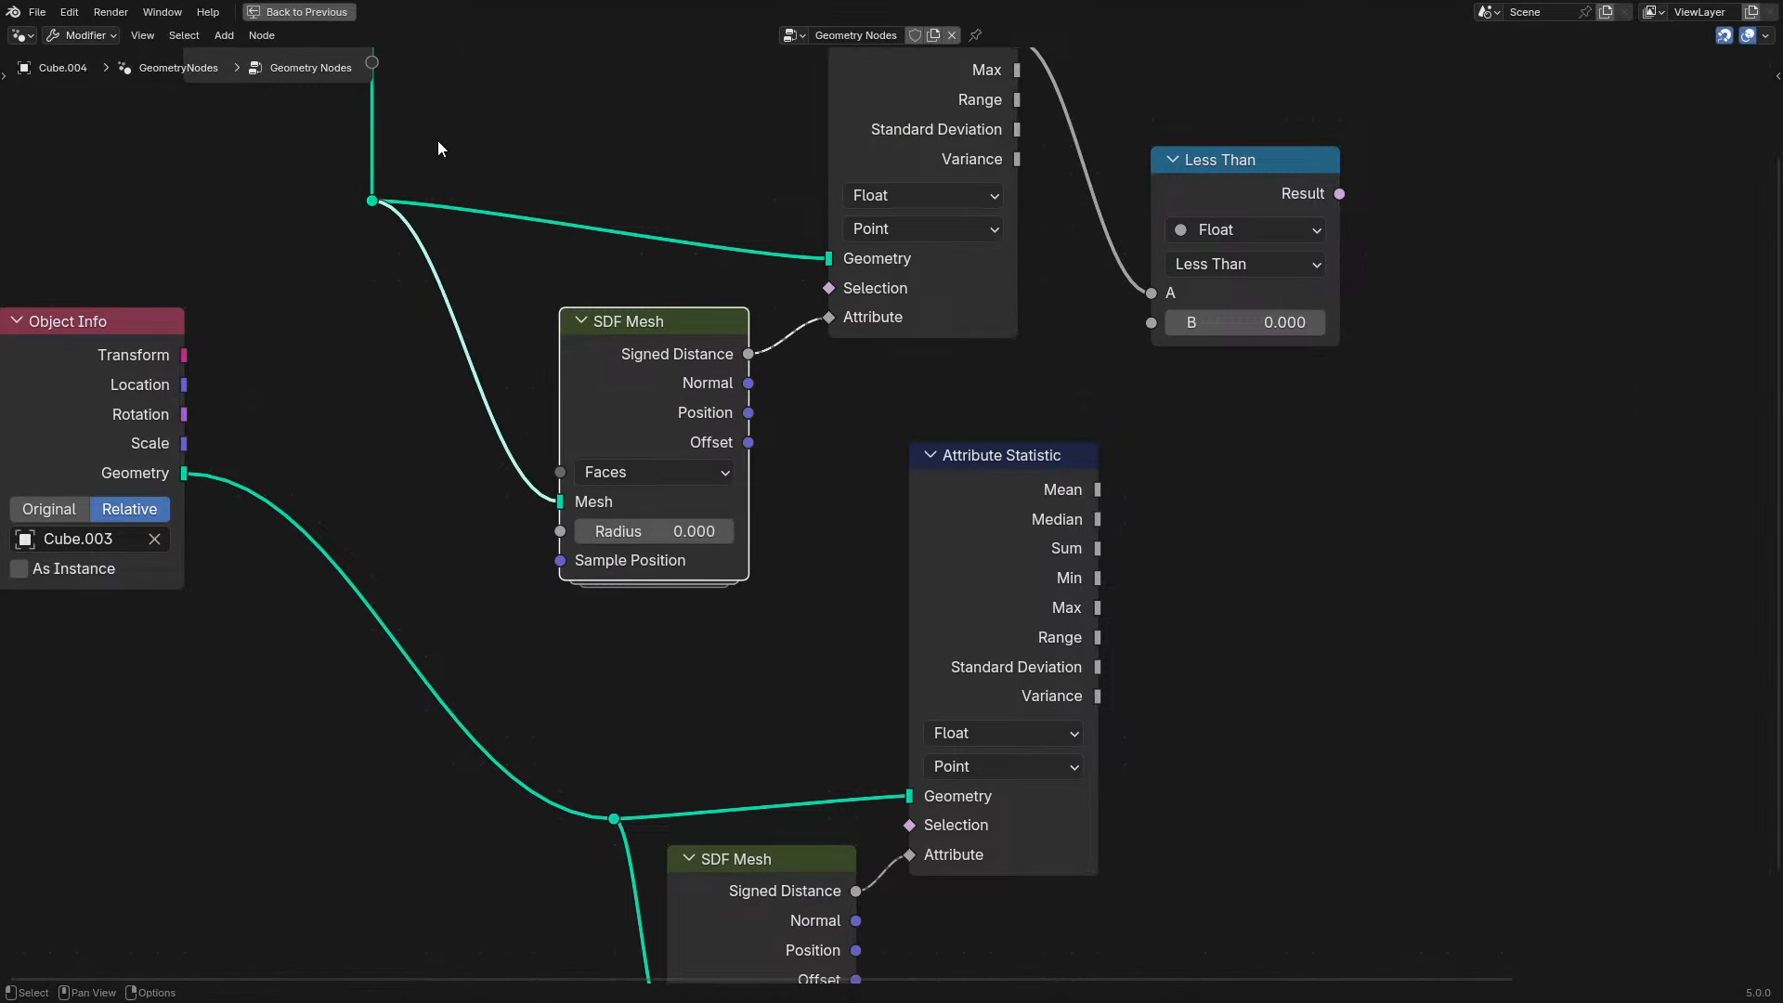
# Cut the Geometry link between Group Input and Group Output and align the lower SDF Mesh branch beneath the upper one
pyautogui.press('Home')
pyautogui.click(399, 152)
pyautogui.keyDown('ctrl'); pyautogui.moveTo(1198, 142); pyautogui.dragTo(1083, 367, button='right'); pyautogui.keyUp('ctrl')
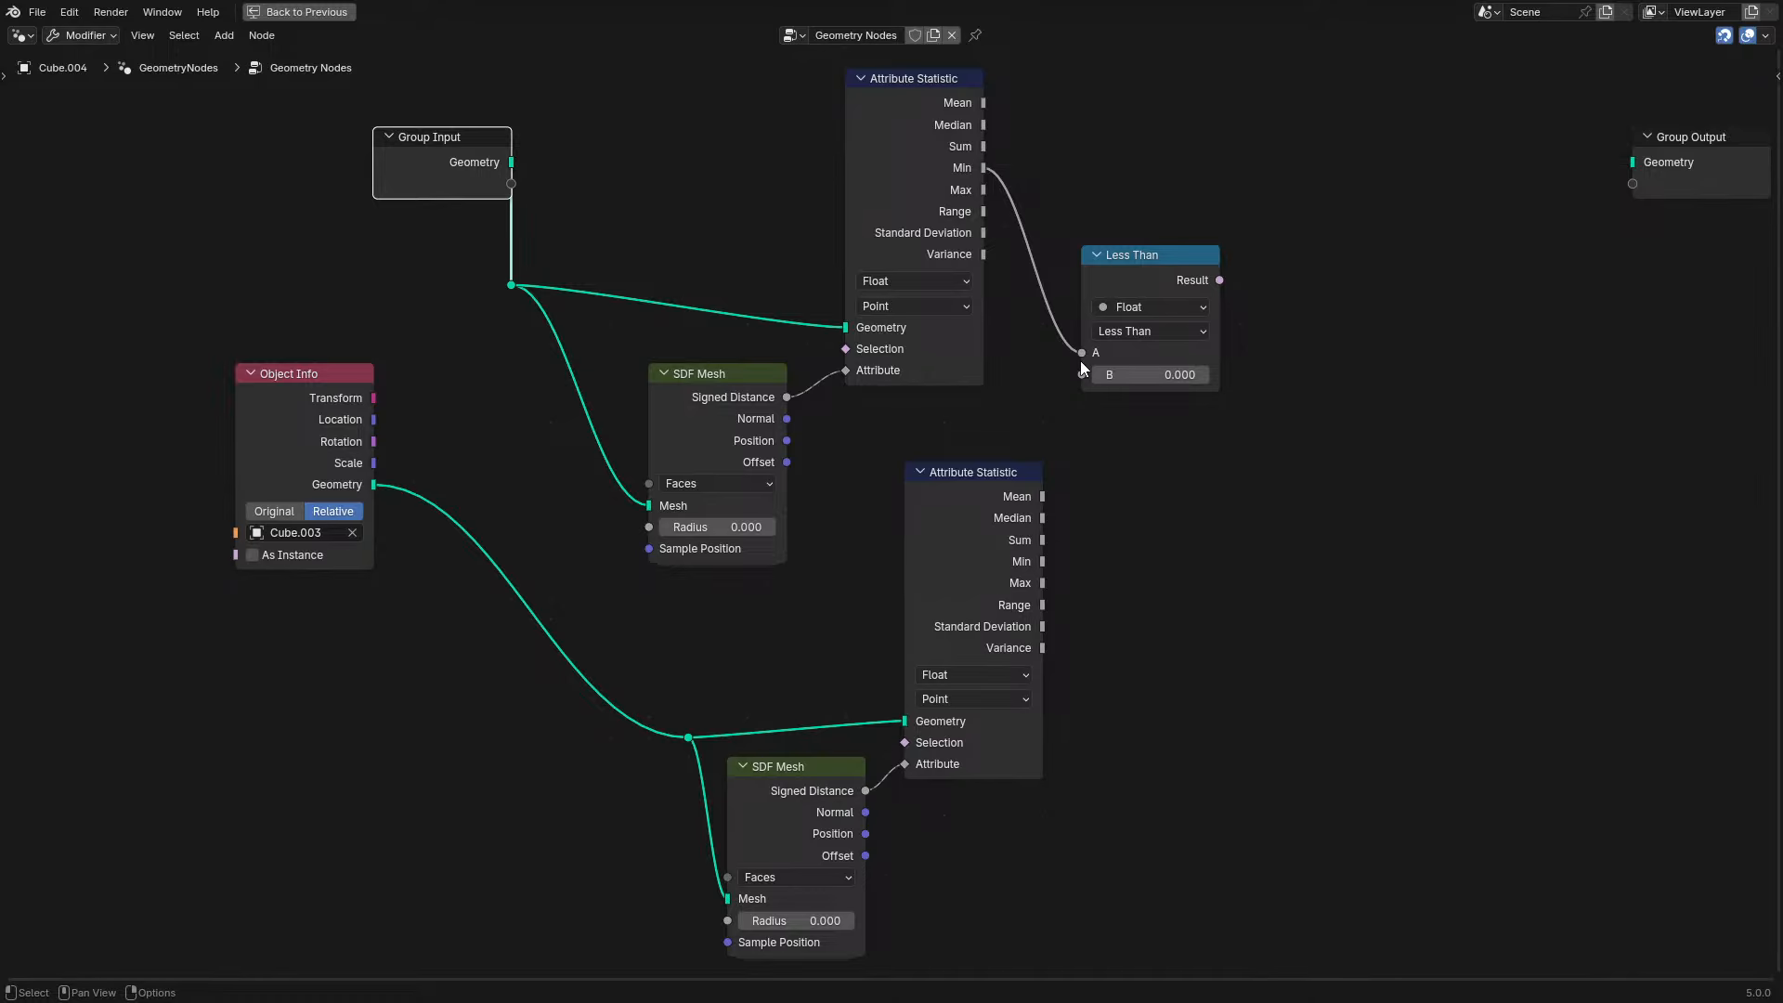
pyautogui.moveTo(511, 620); pyautogui.dragTo(1067, 827)
pyautogui.press('g')
pyautogui.click(979, 764)
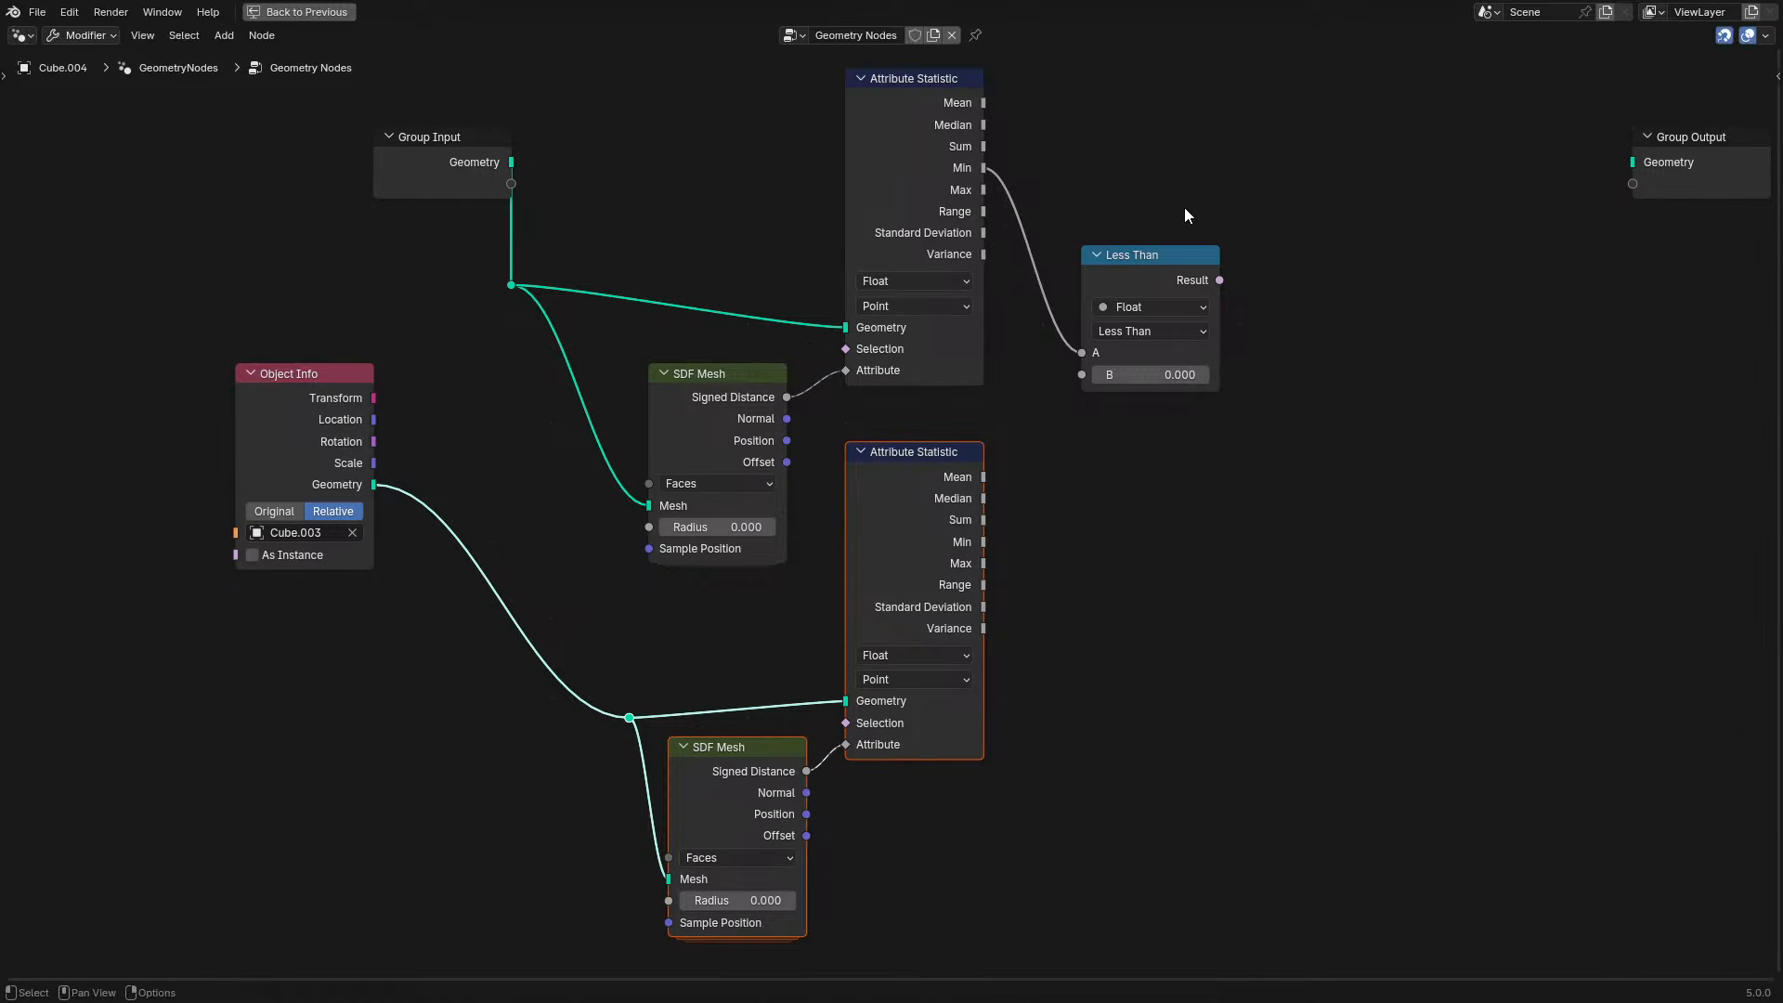
# Duplicate the Less Than node, connect the lower Attribute Statistic's Min to its A input and align it under the original
pyautogui.click(1186, 269)
pyautogui.hotkey('shift', 'd')
pyautogui.click(1166, 533)
pyautogui.moveTo(982, 541); pyautogui.dragTo(1060, 609)
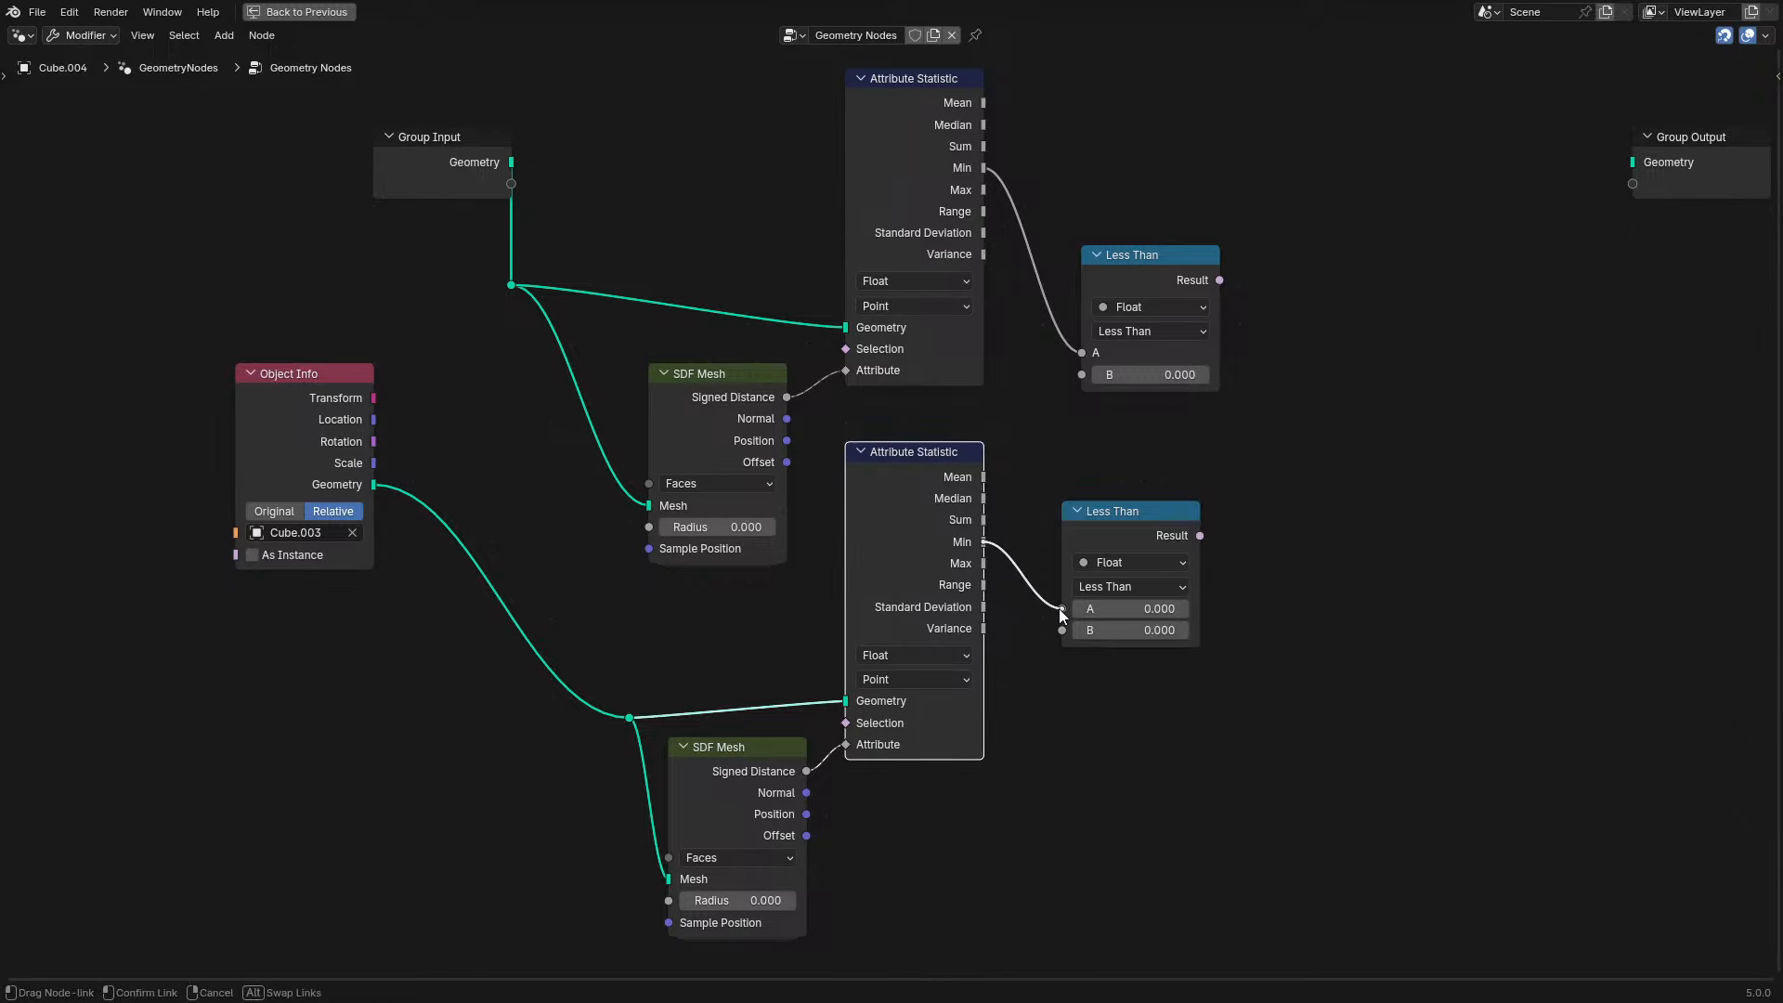
pyautogui.moveTo(1118, 499); pyautogui.dragTo(1138, 480)
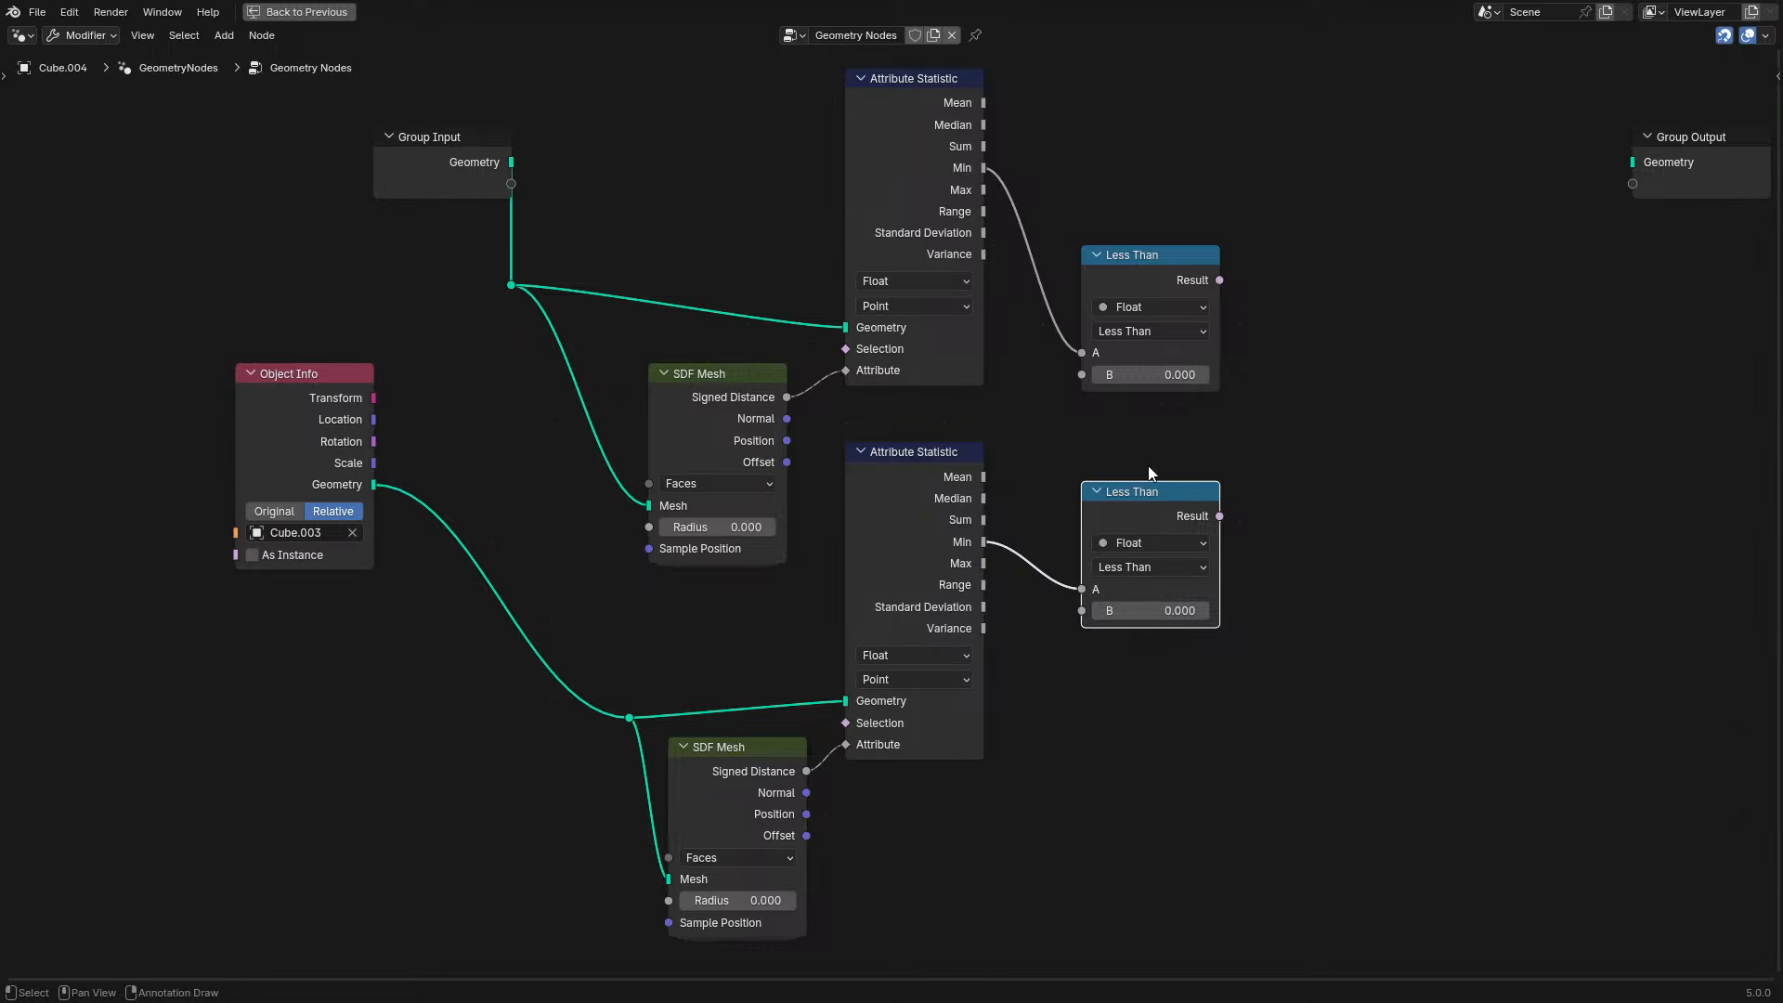
# Preview the upper Less Than result with a Viewer and reconnect Group Input's Geometry to Group Output
pyautogui.keyDown('ctrl'); pyautogui.keyDown('shift'); pyautogui.click(1140, 270); pyautogui.keyUp('shift'); pyautogui.keyUp('ctrl')
pyautogui.hotkey('ctrl', 'space')
pyautogui.scroll(-3, 1031, 499)
pyautogui.moveTo(1040, 544); pyautogui.dragTo(988, 521, button='middle')
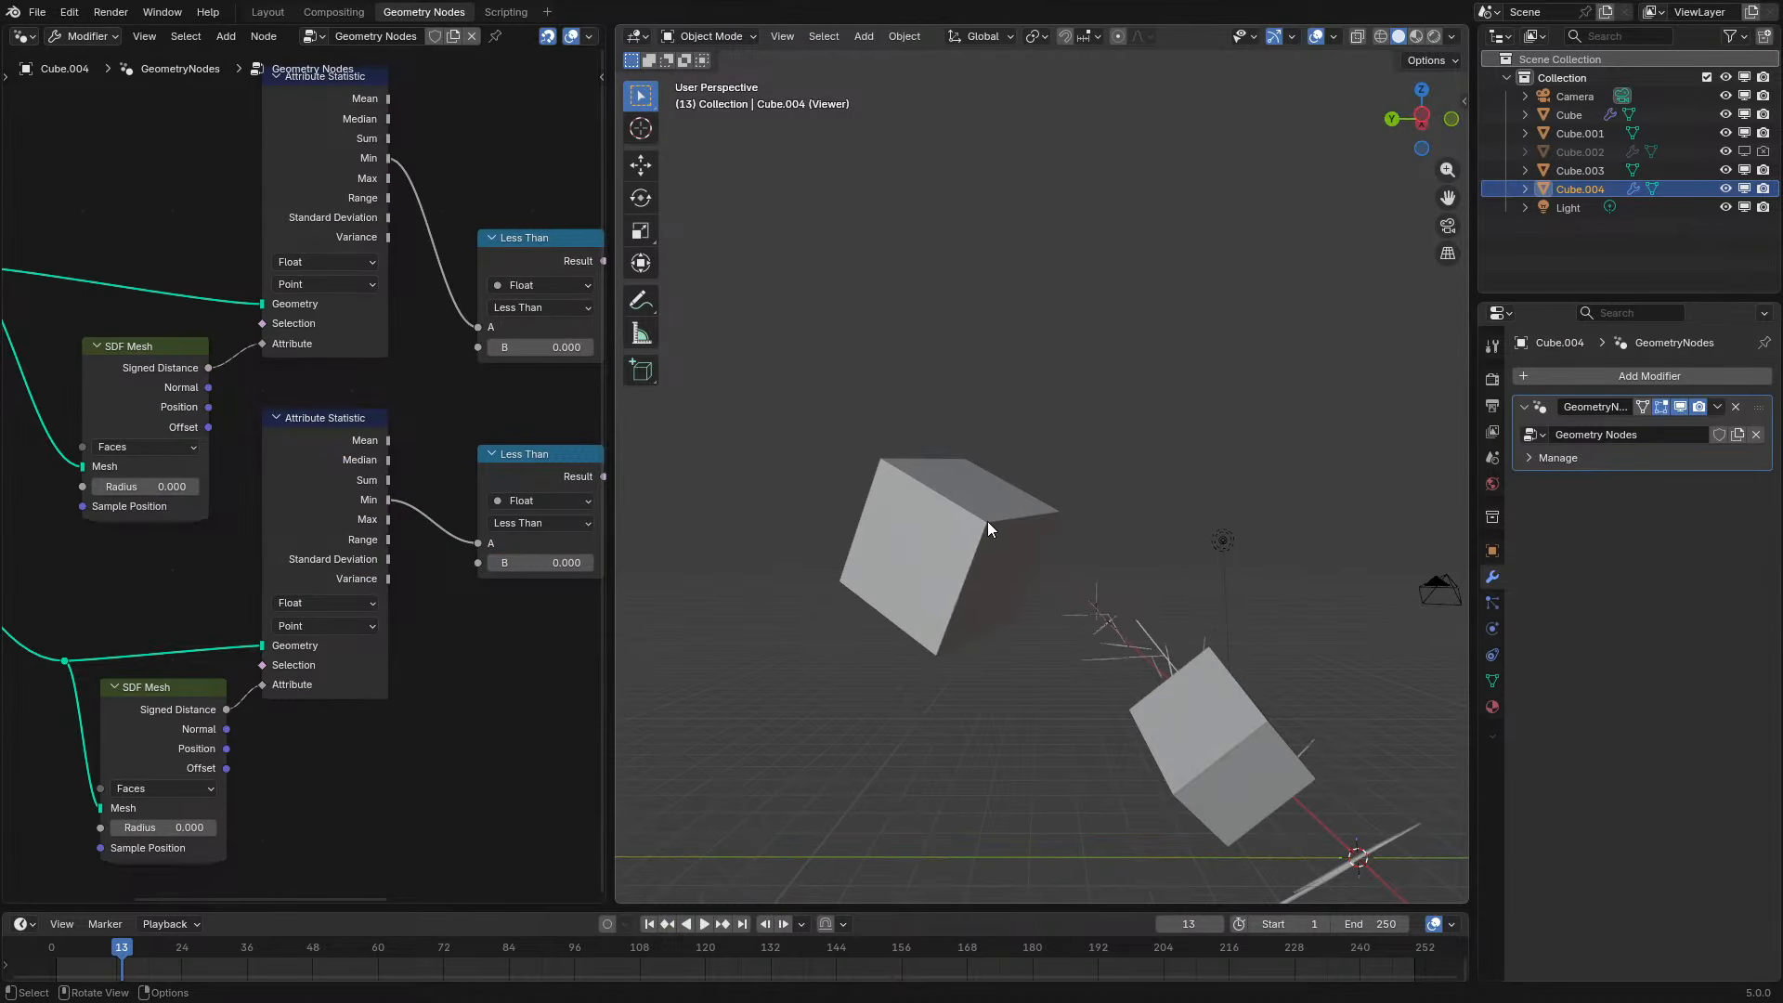
pyautogui.scroll(-2, 988, 521)
pyautogui.press('Home')
pyautogui.click(45, 348)
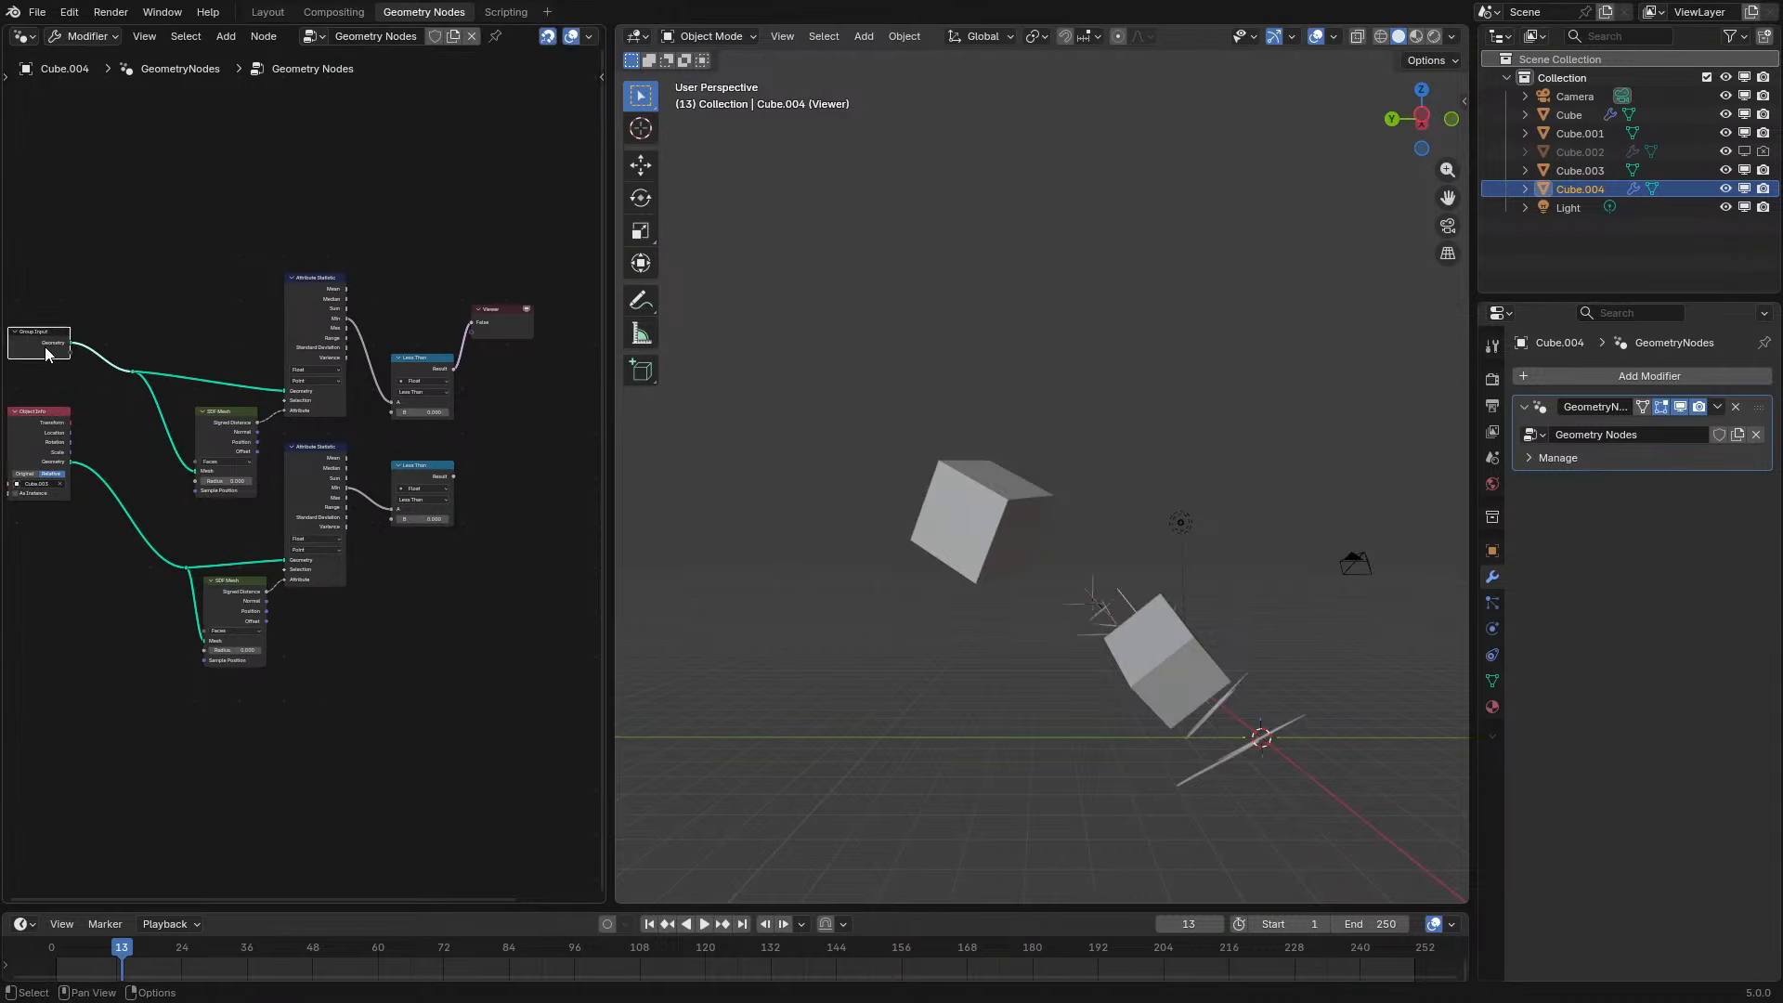
pyautogui.scroll(-3, 1244, 121)
pyautogui.scroll(2, 1151, 298)
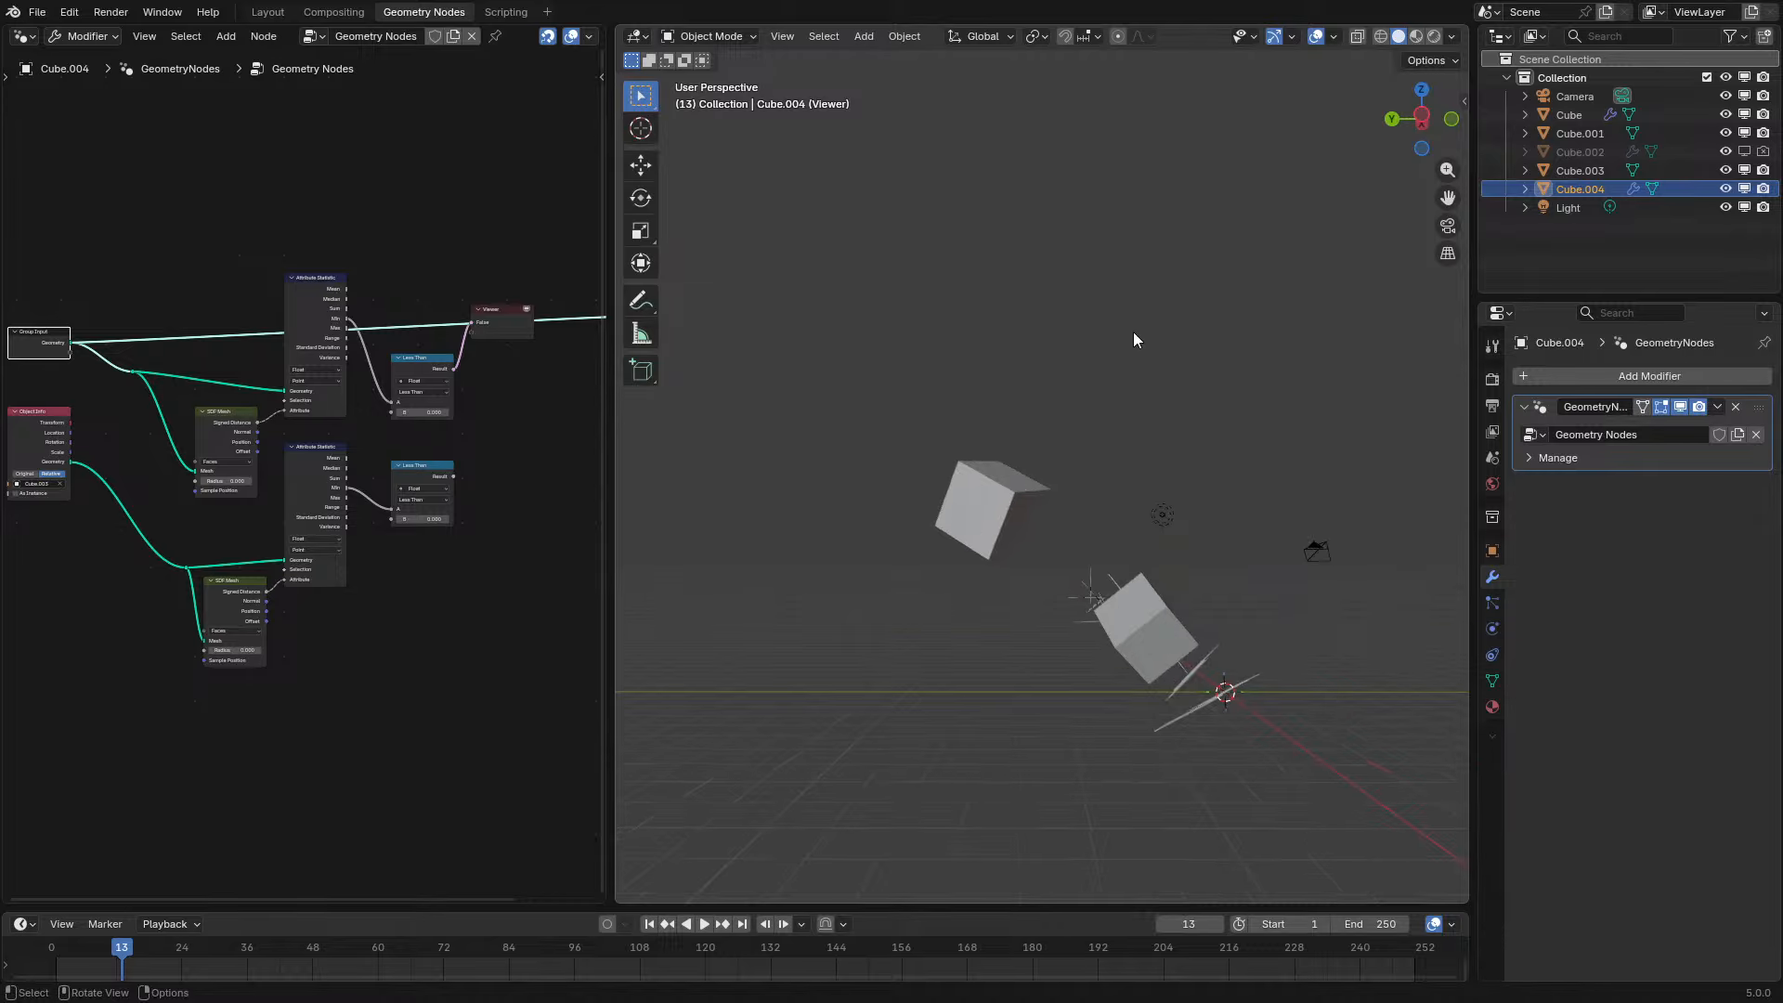
# Delete the Viewer node and try moving Cube.004 around the neighbouring cube
pyautogui.press('g')
pyautogui.rightClick(1059, 407)
pyautogui.moveTo(594, 387); pyautogui.dragTo(529, 437, button='middle')
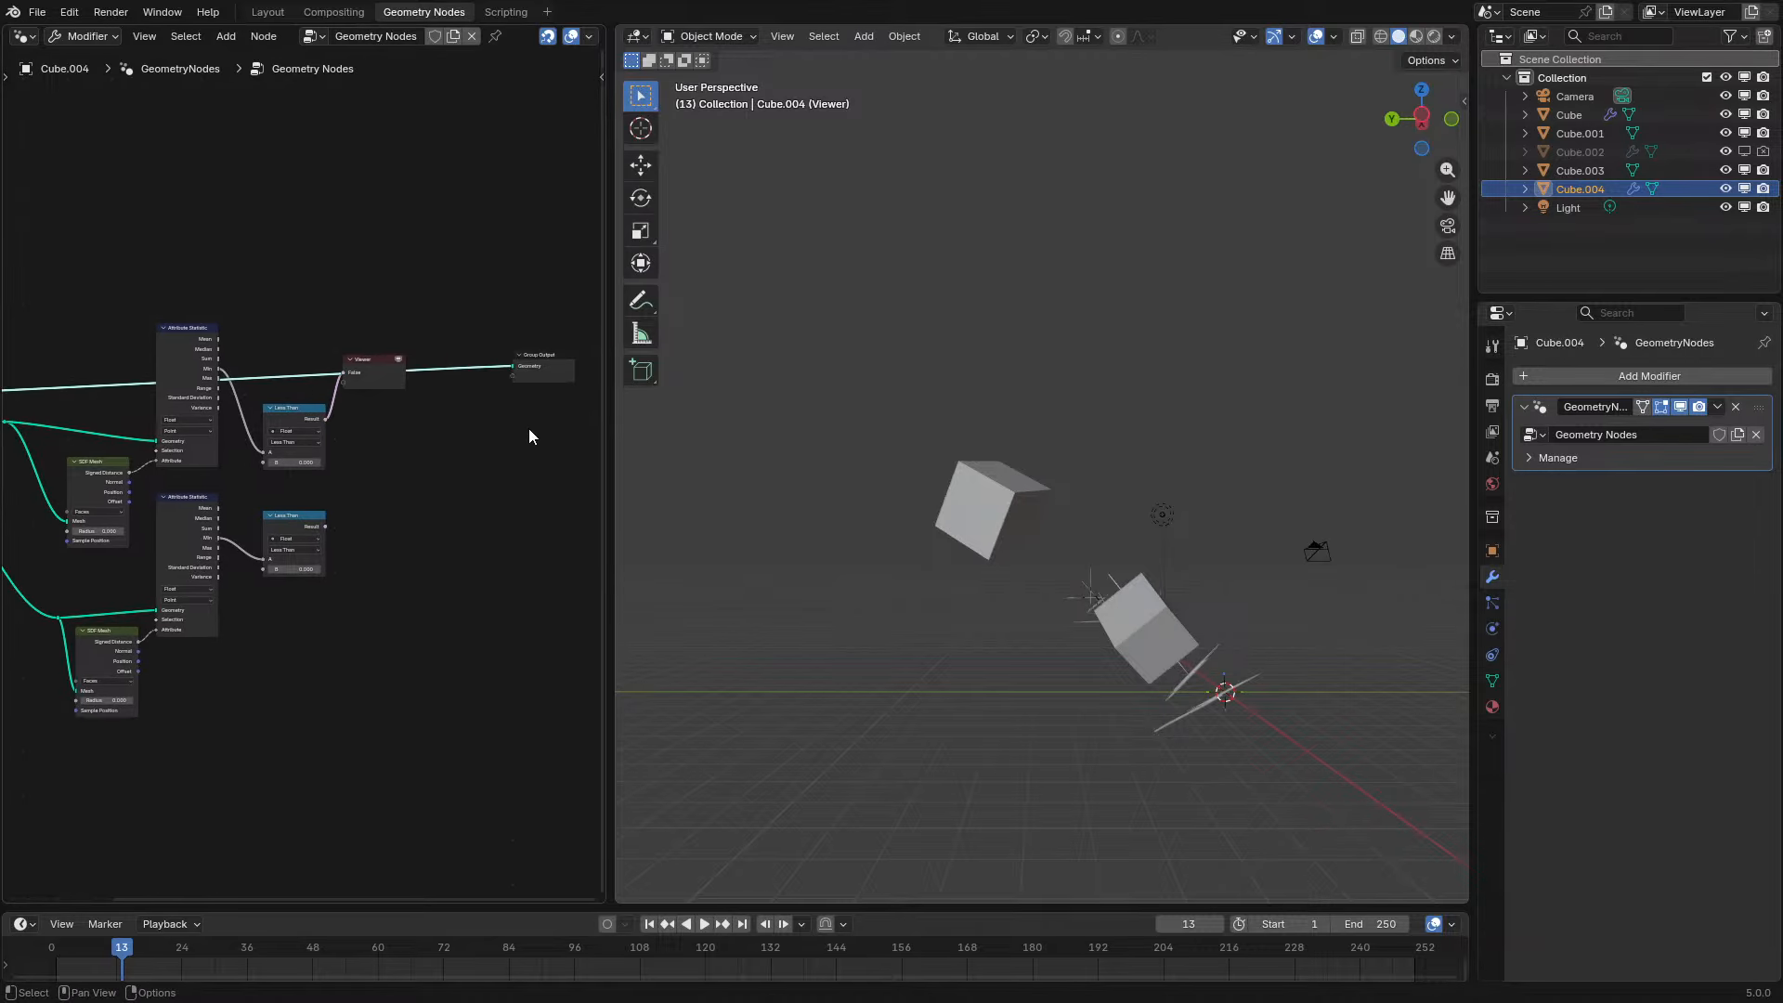
pyautogui.press('x')
pyautogui.scroll(4, 1040, 485)
pyautogui.press('g')
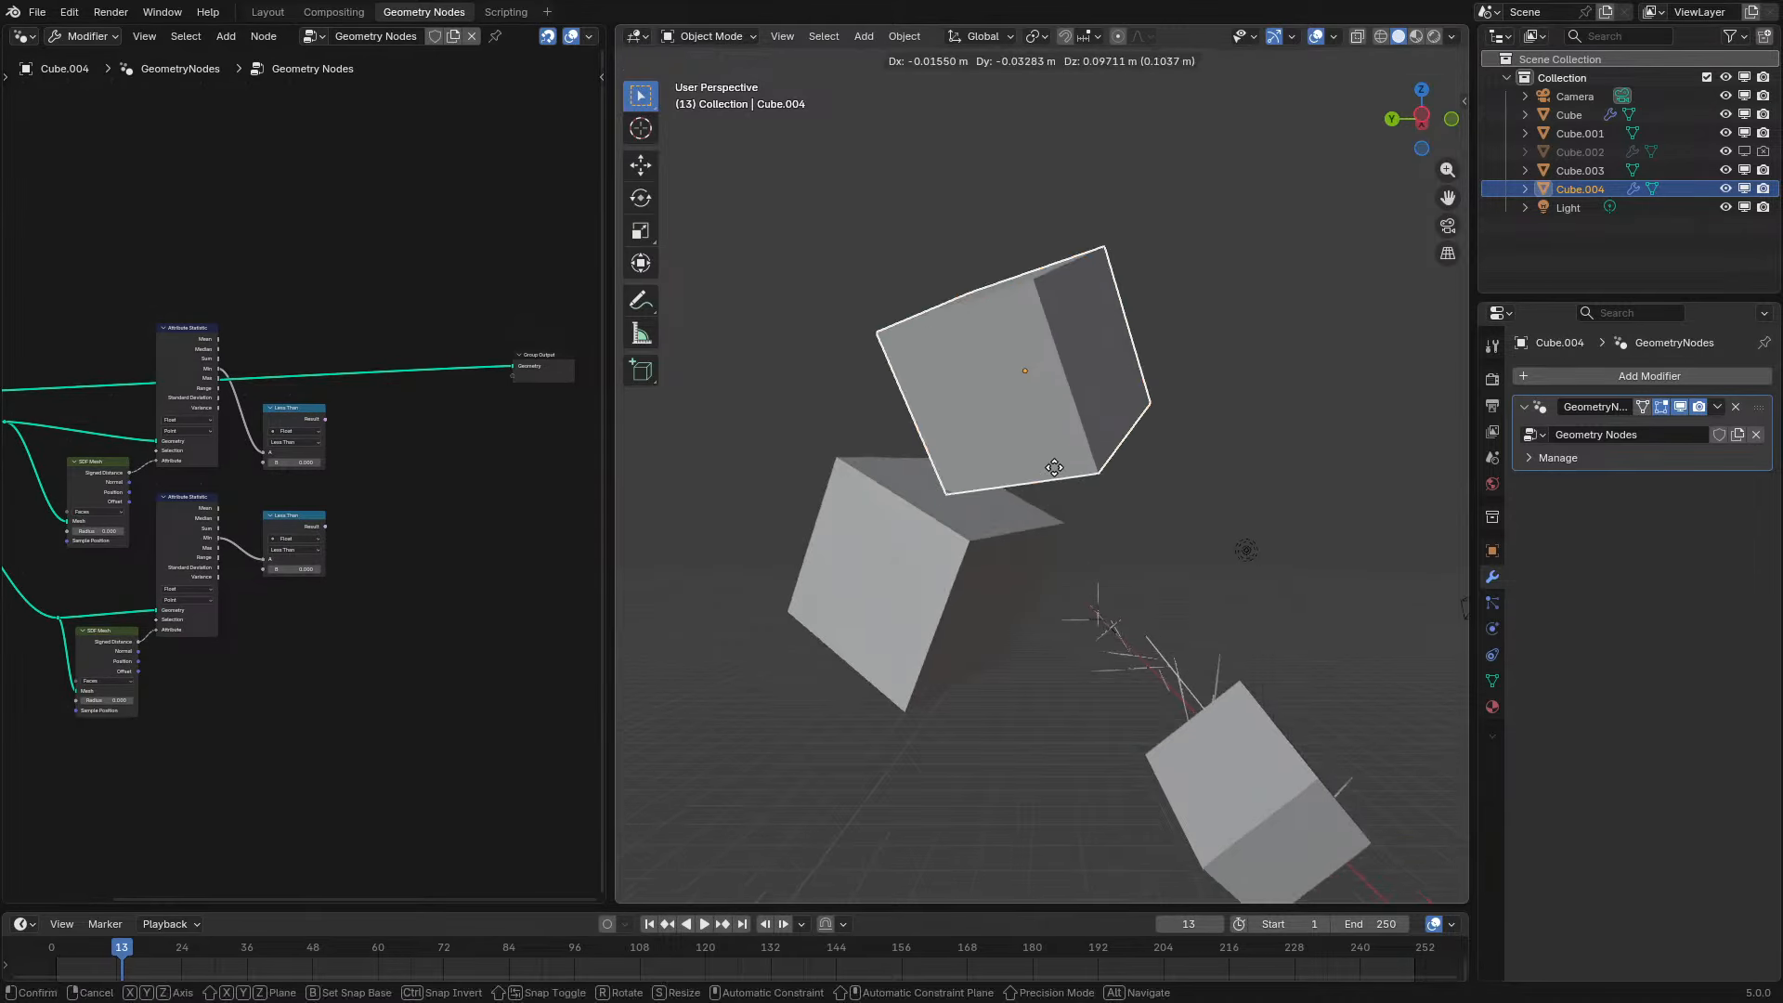
pyautogui.rightClick(1048, 461)
# Add an Ico Sphere node to the right of the upper Less Than node
pyautogui.hotkey('ctrl', 'space')
pyautogui.hotkey('shift', 'a')
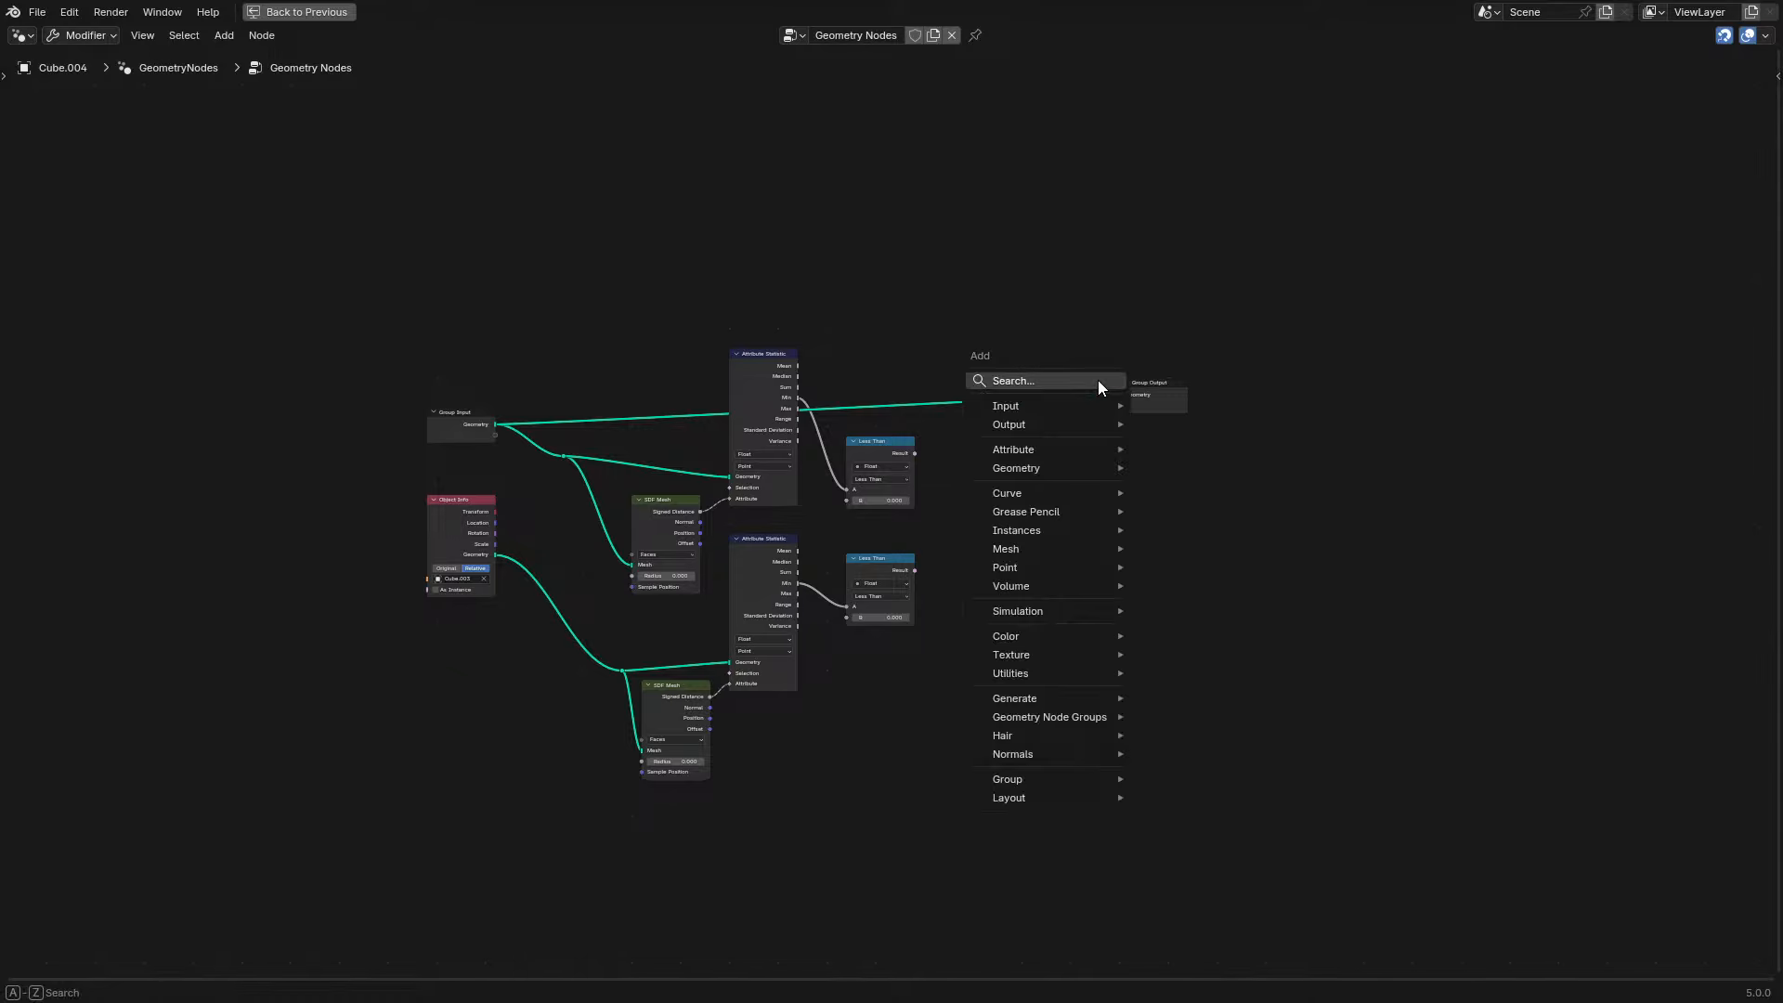
pyautogui.click(1097, 381)
pyautogui.write('ico')
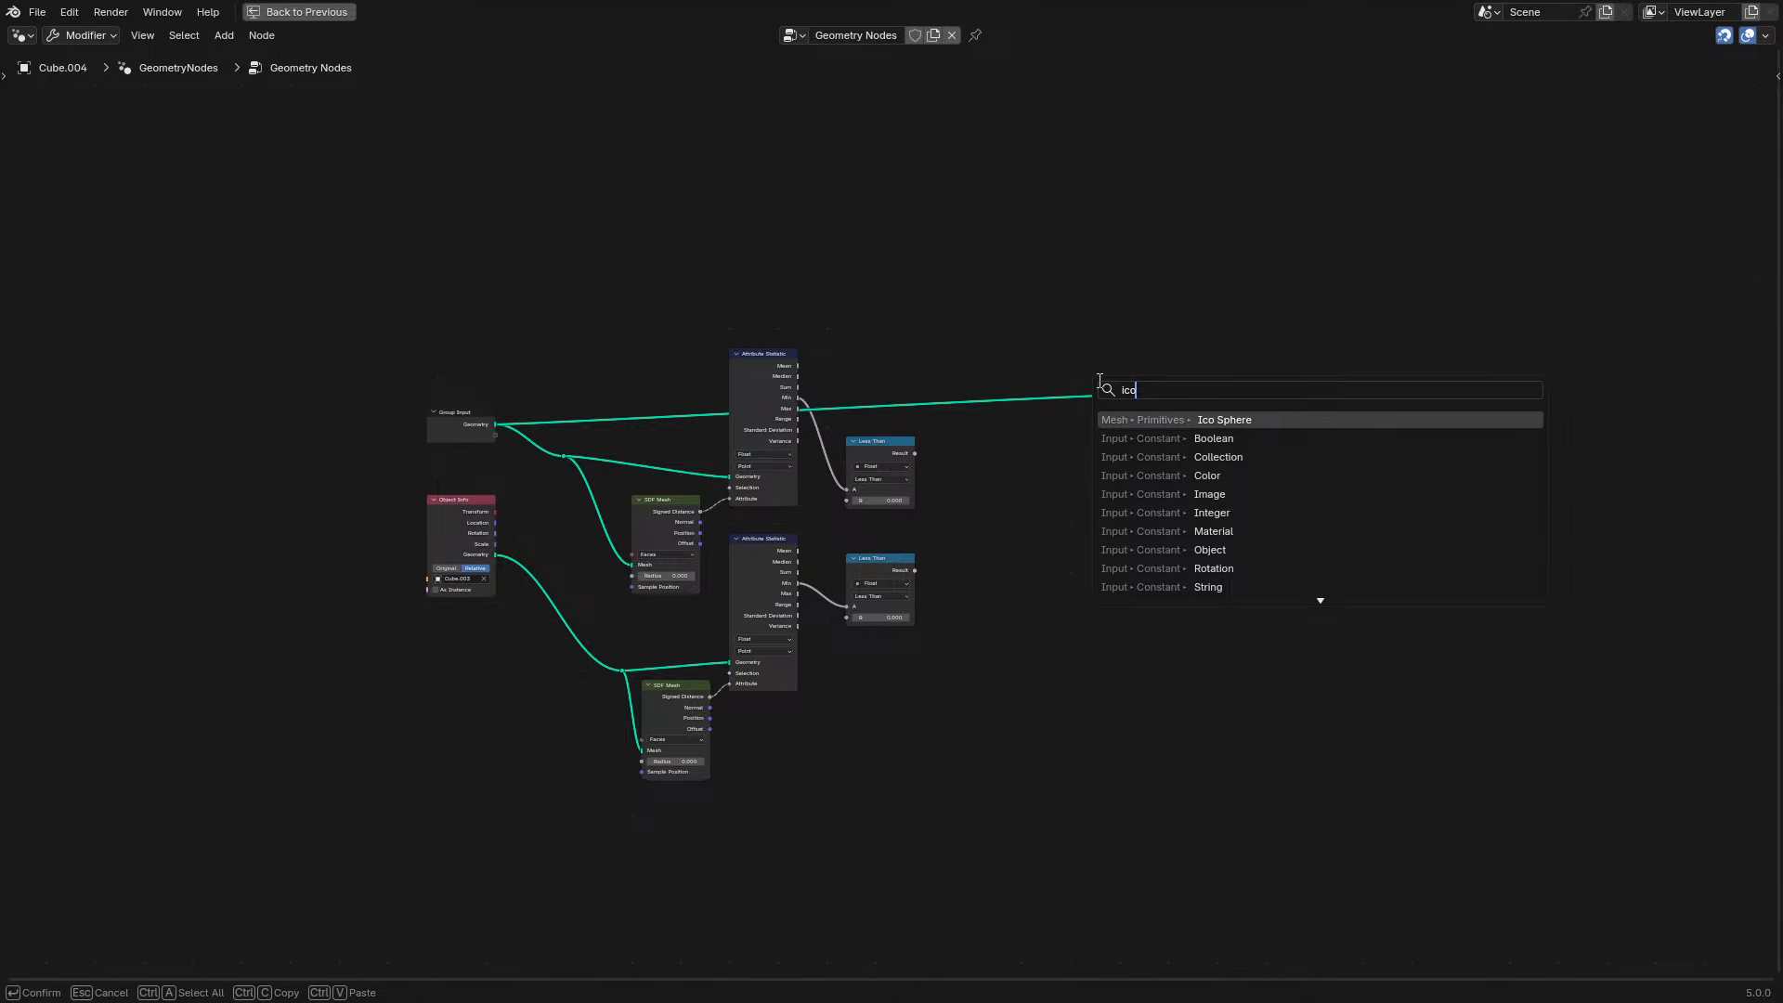
pyautogui.press('Return')
pyautogui.click(1019, 475)
# Add a Geometry Switch node beside the Ico Sphere, with the Ico Sphere's Mesh feeding its True input
pyautogui.hotkey('shift', 'a')
pyautogui.write('s')
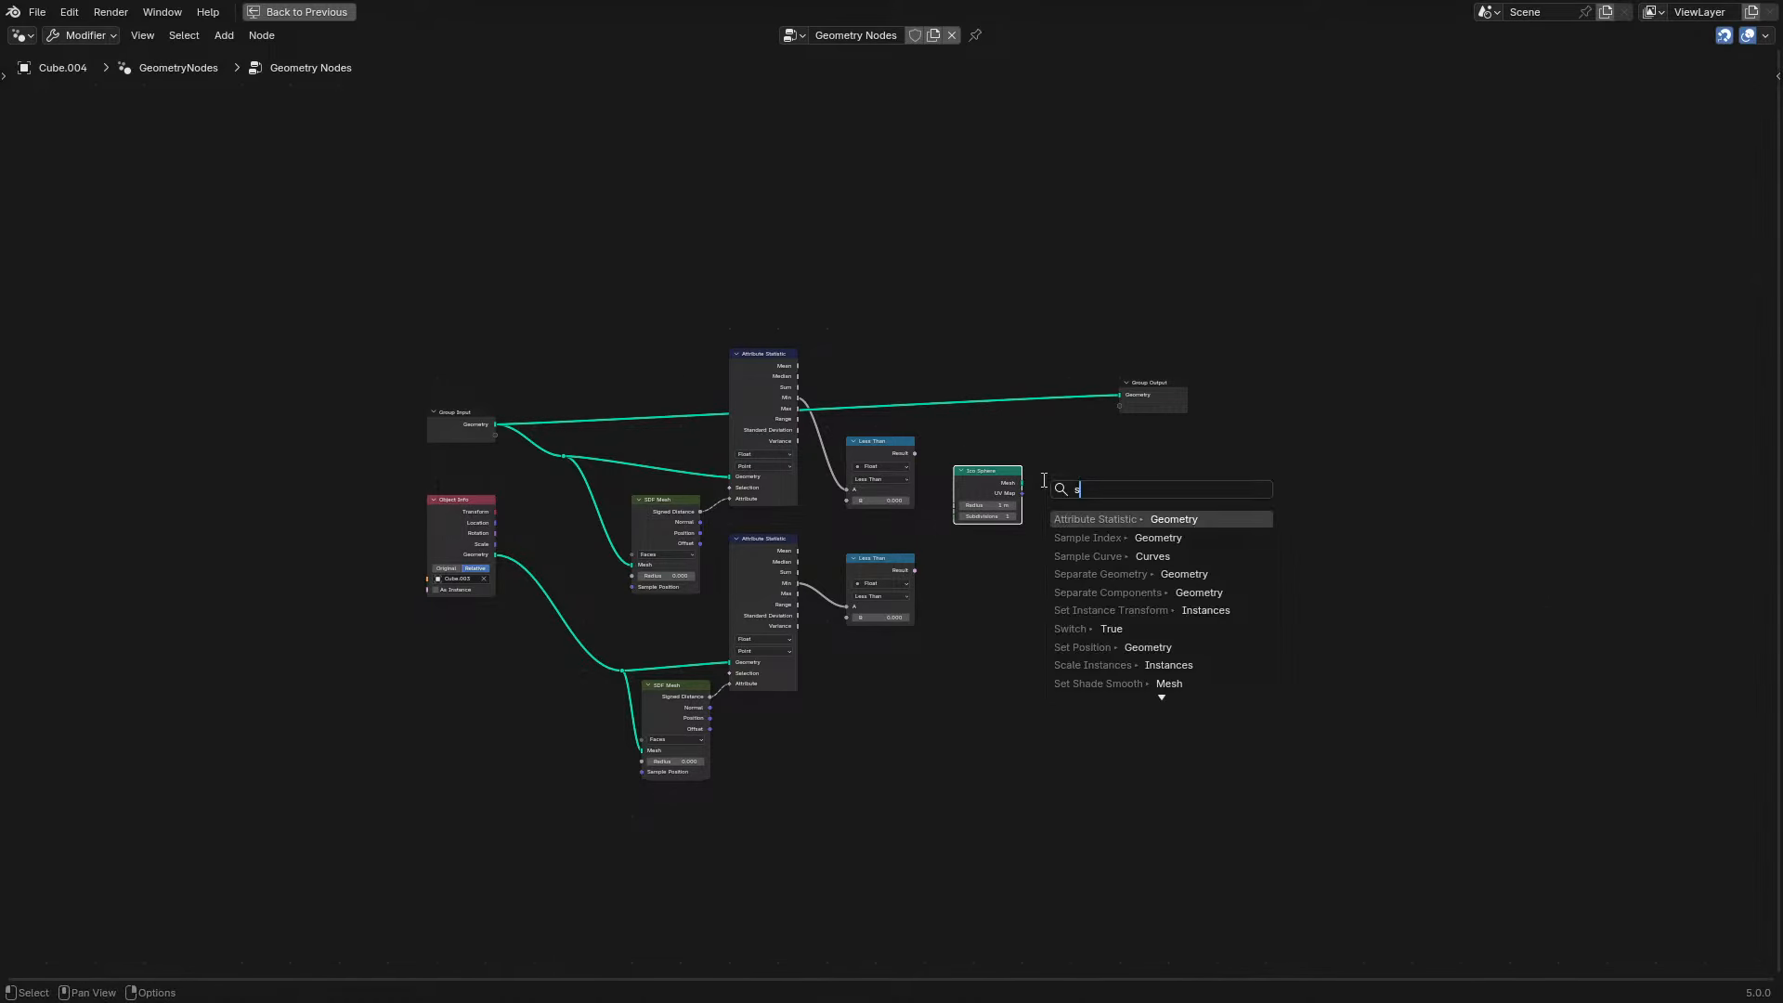
pyautogui.write('w')
pyautogui.press('Return')
pyautogui.click(1096, 510)
pyautogui.scroll(3, 984, 421)
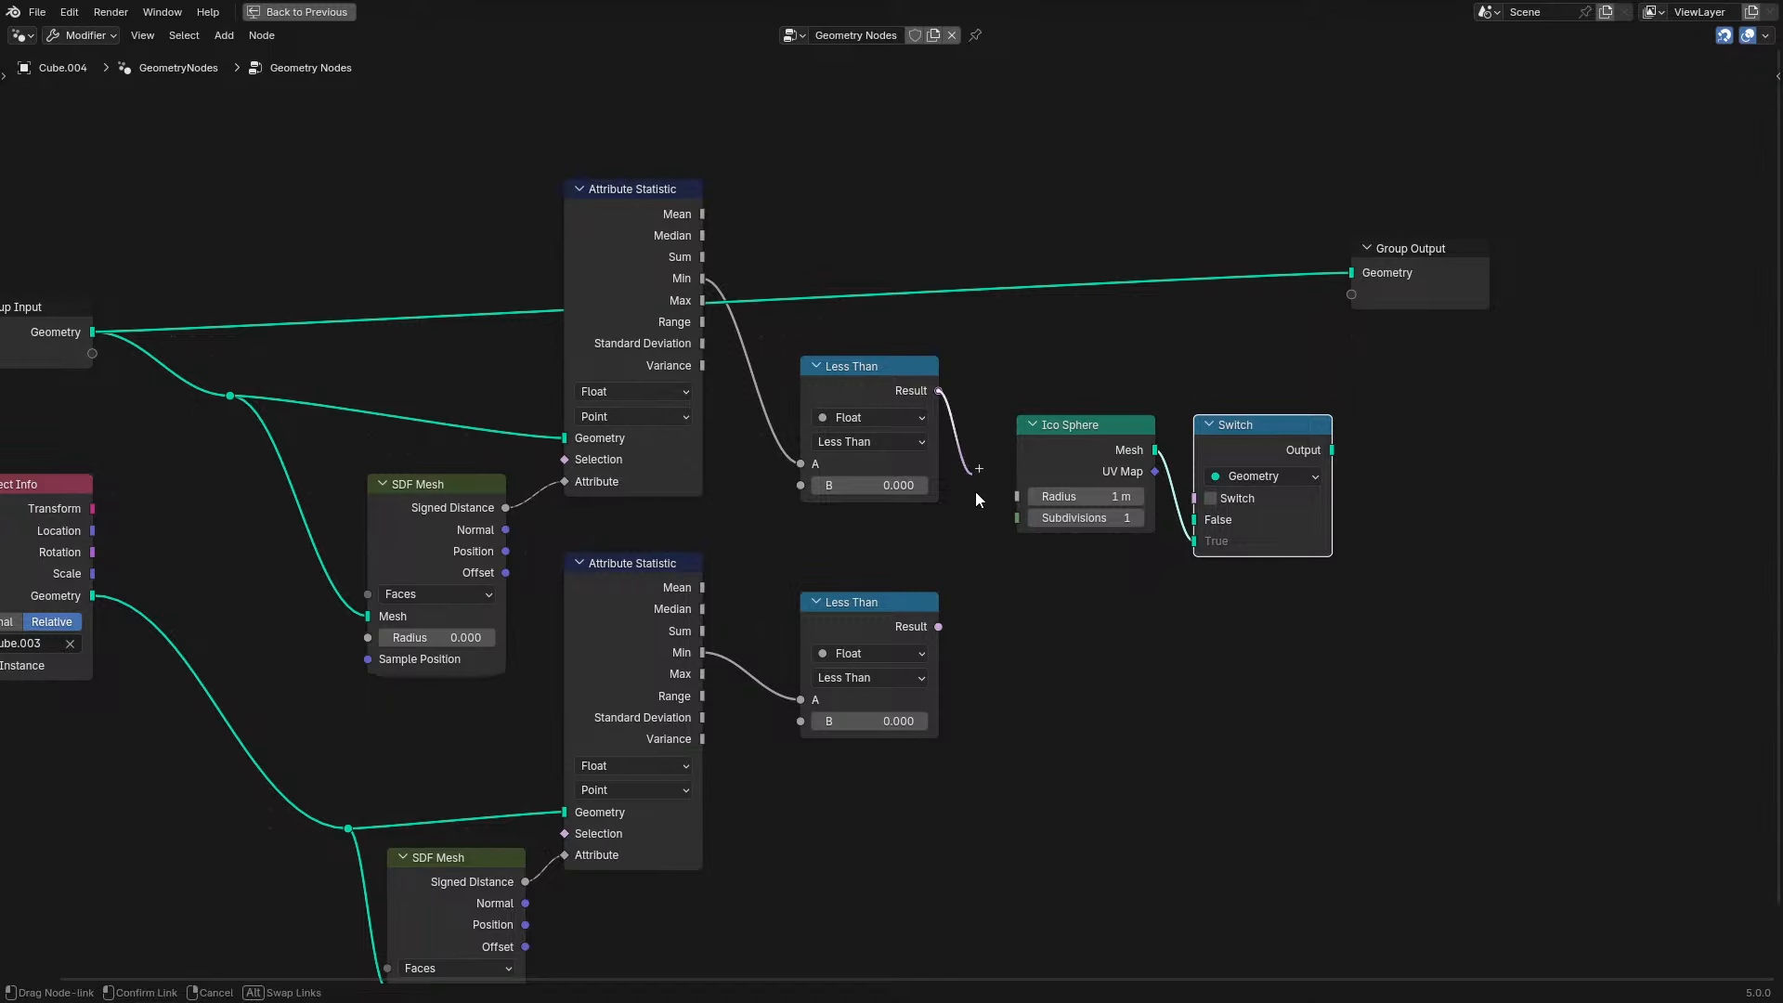
# Add an Or node combining both Less Than results to drive the Switch, and connect the Switch's Output to Group Output
pyautogui.moveTo(976, 494); pyautogui.dragTo(1066, 680)
pyautogui.write('or')
pyautogui.press('Return')
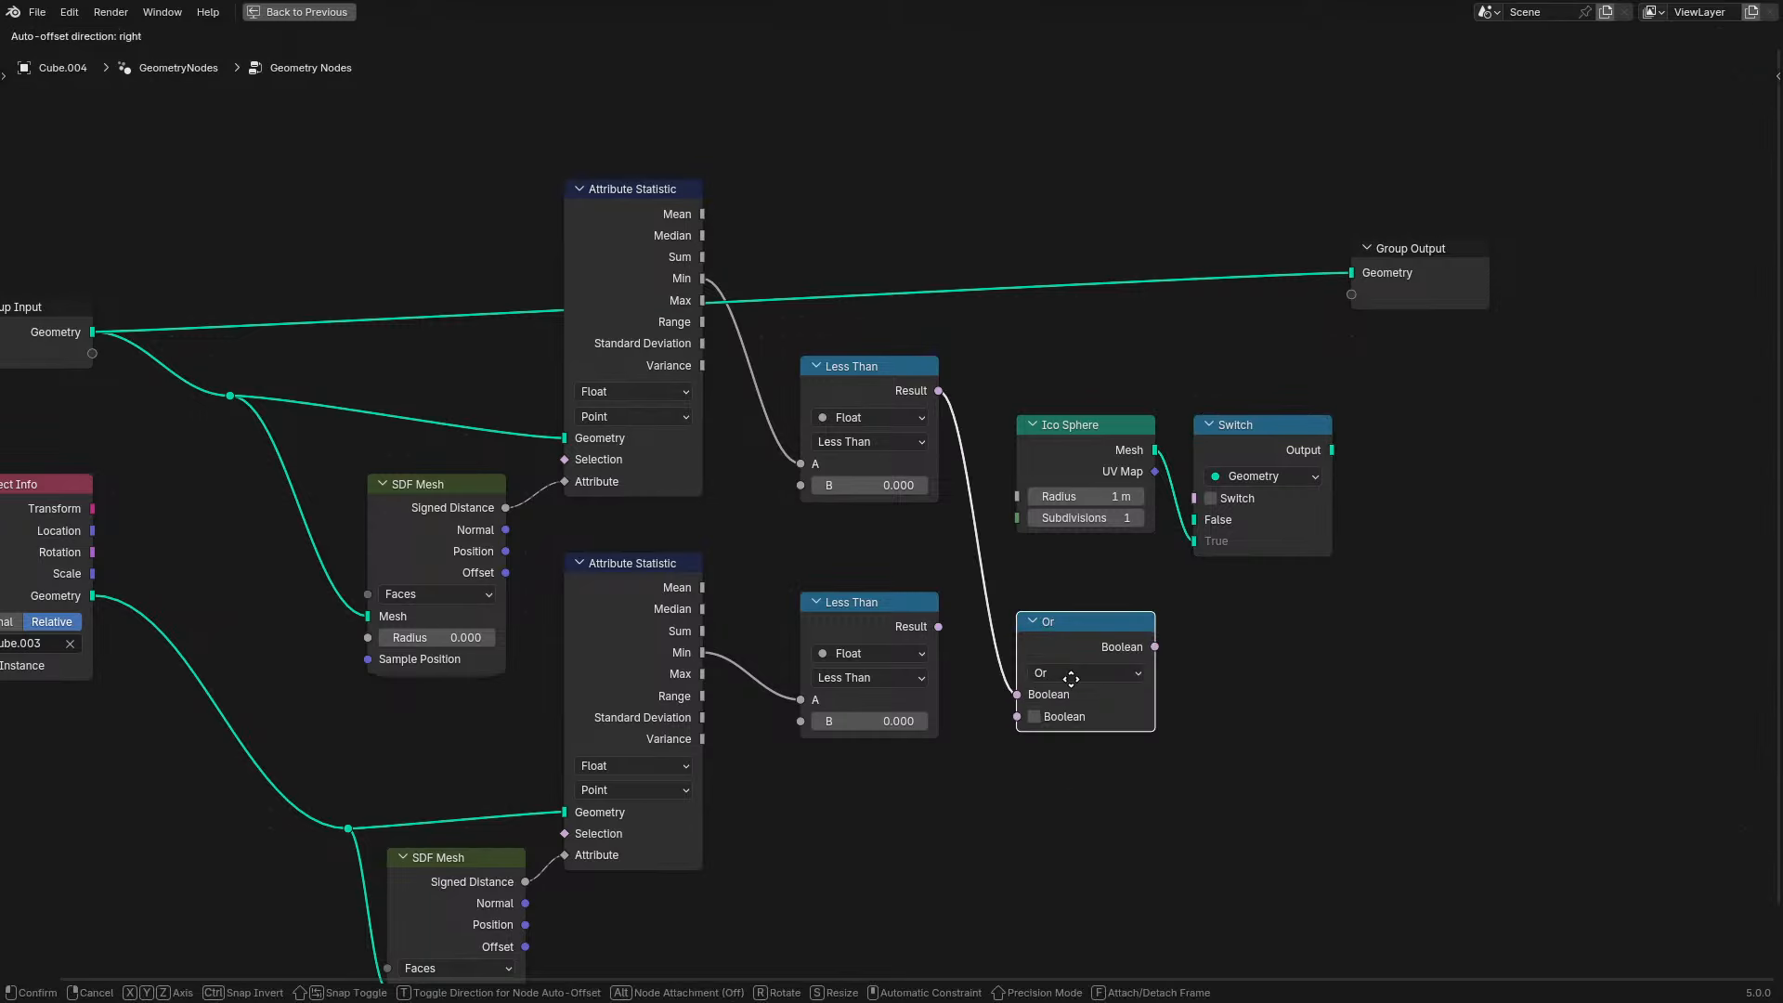
pyautogui.click(1070, 681)
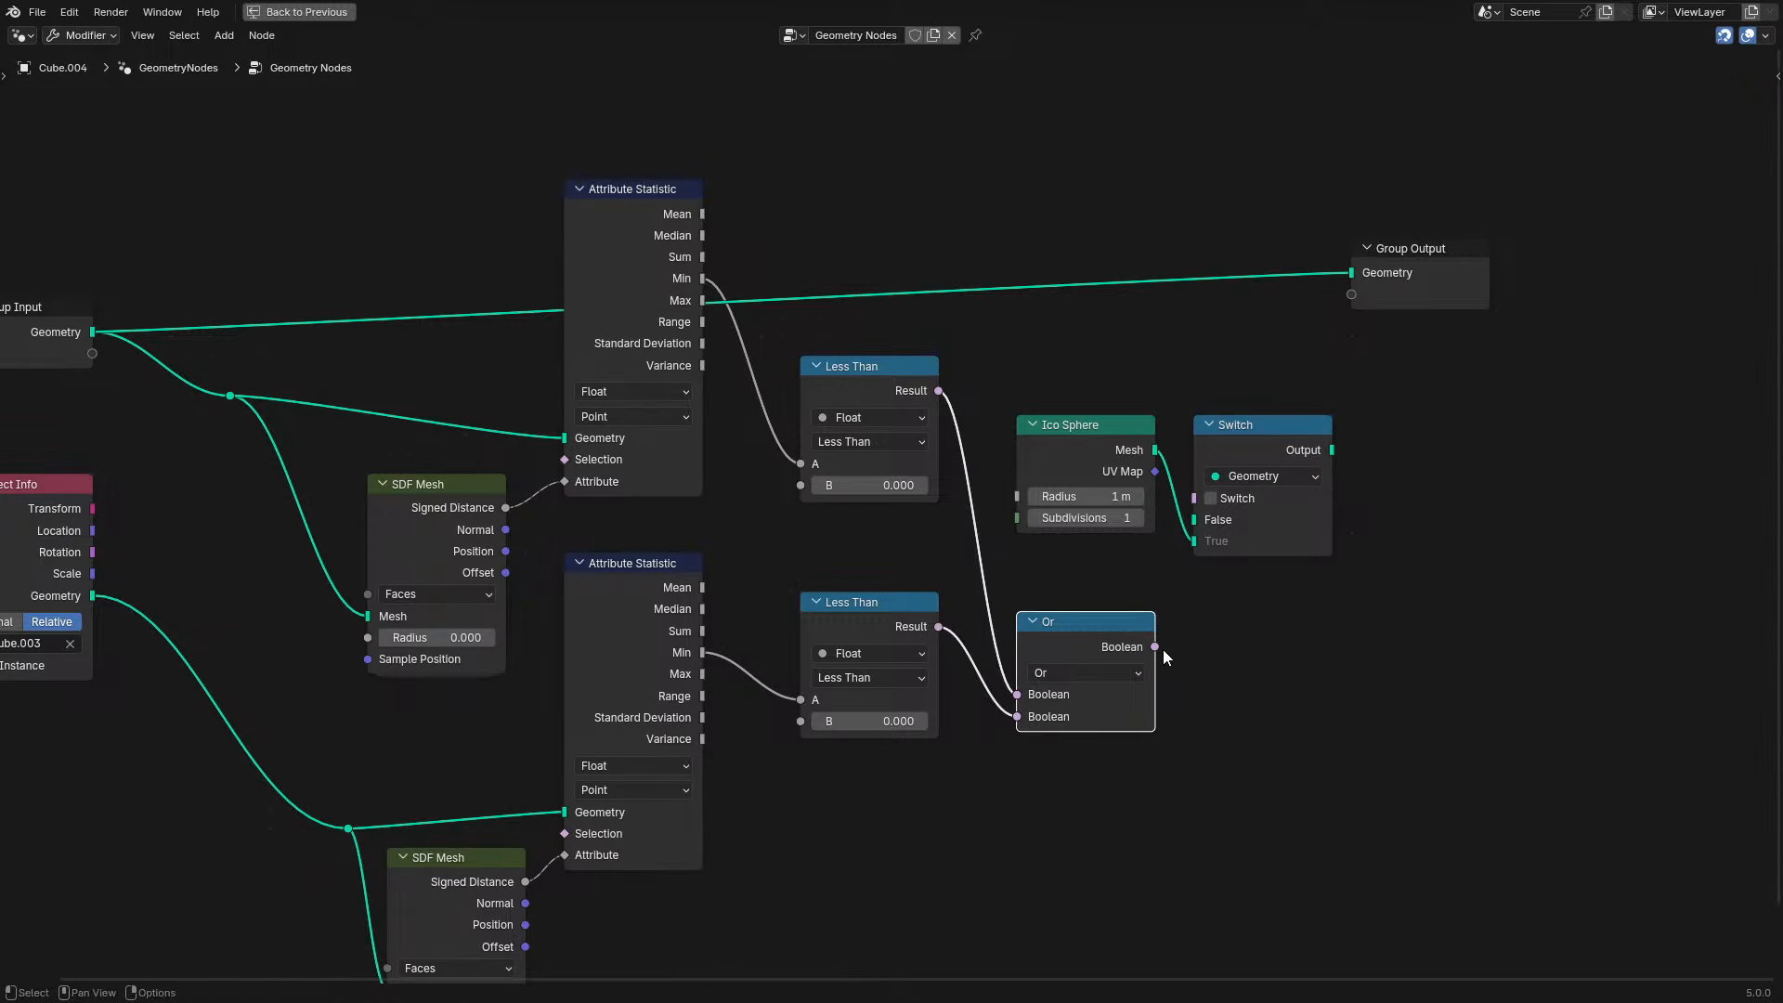
pyautogui.moveTo(1195, 510); pyautogui.dragTo(1197, 507)
pyautogui.keyDown('alt'); pyautogui.keyDown('shift'); pyautogui.click(1241, 452); pyautogui.keyUp('shift'); pyautogui.keyUp('alt')
# Move Cube.004 slightly against the neighbouring cube to test the collision switch
pyautogui.hotkey('ctrl', 'space')
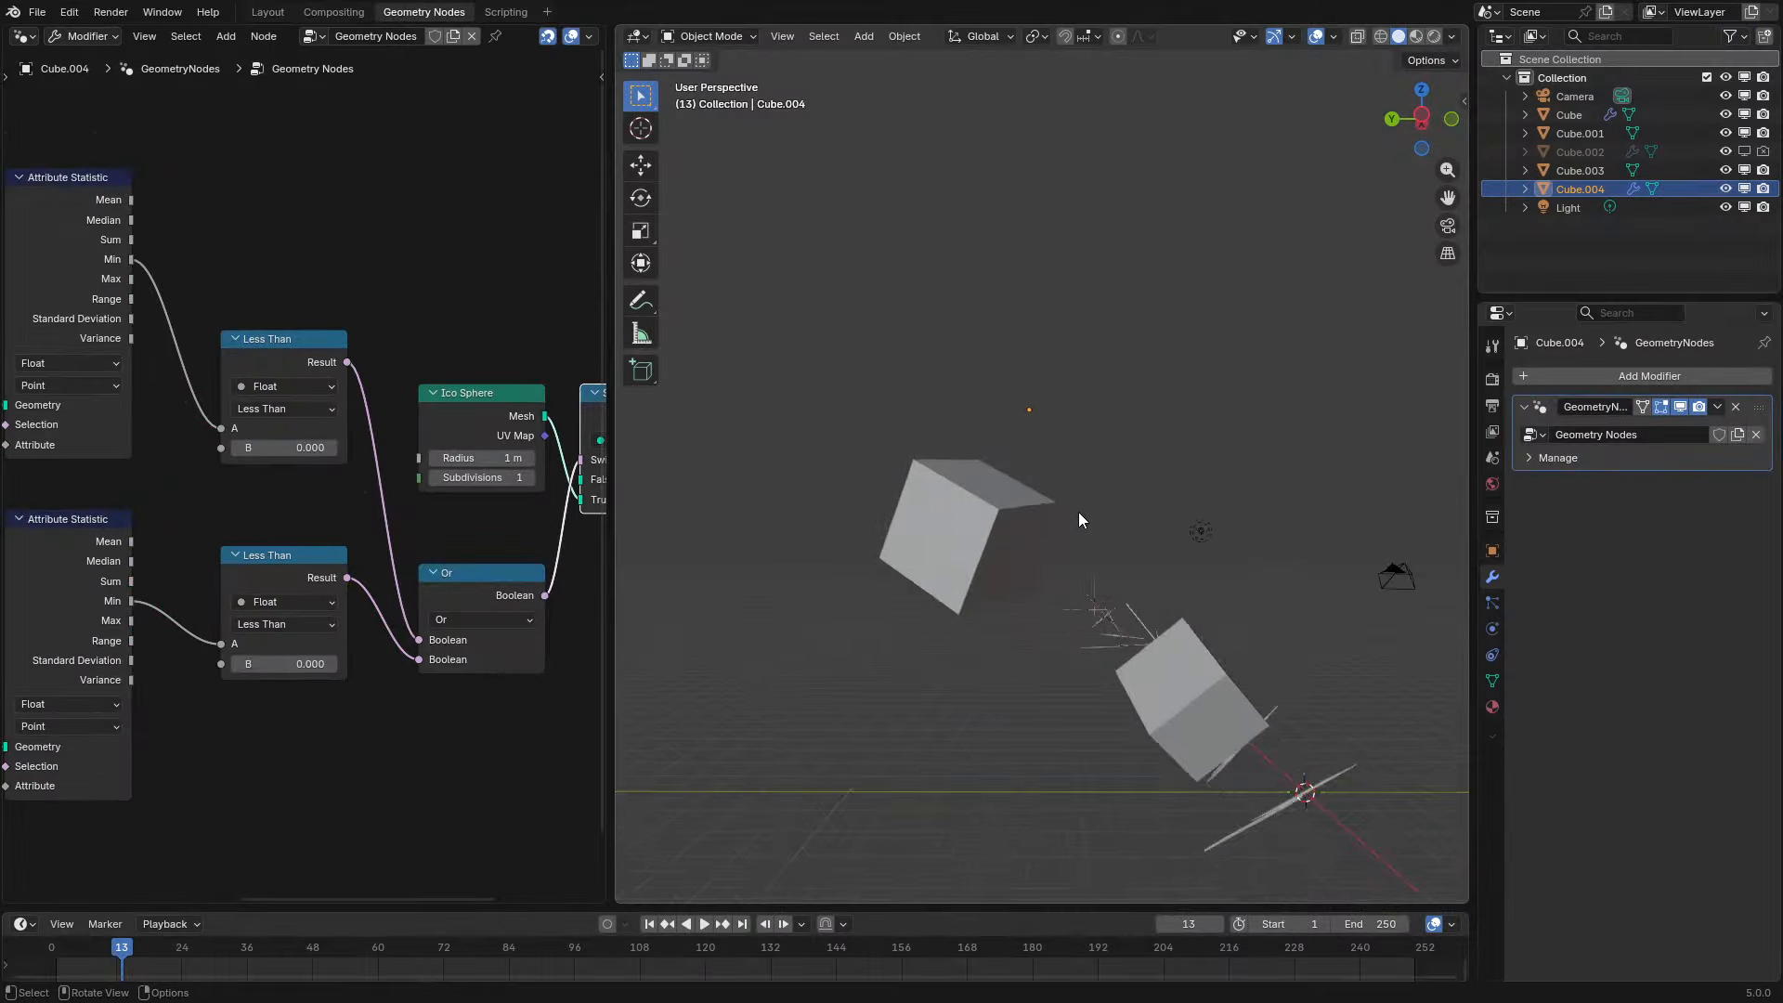
pyautogui.press('g')
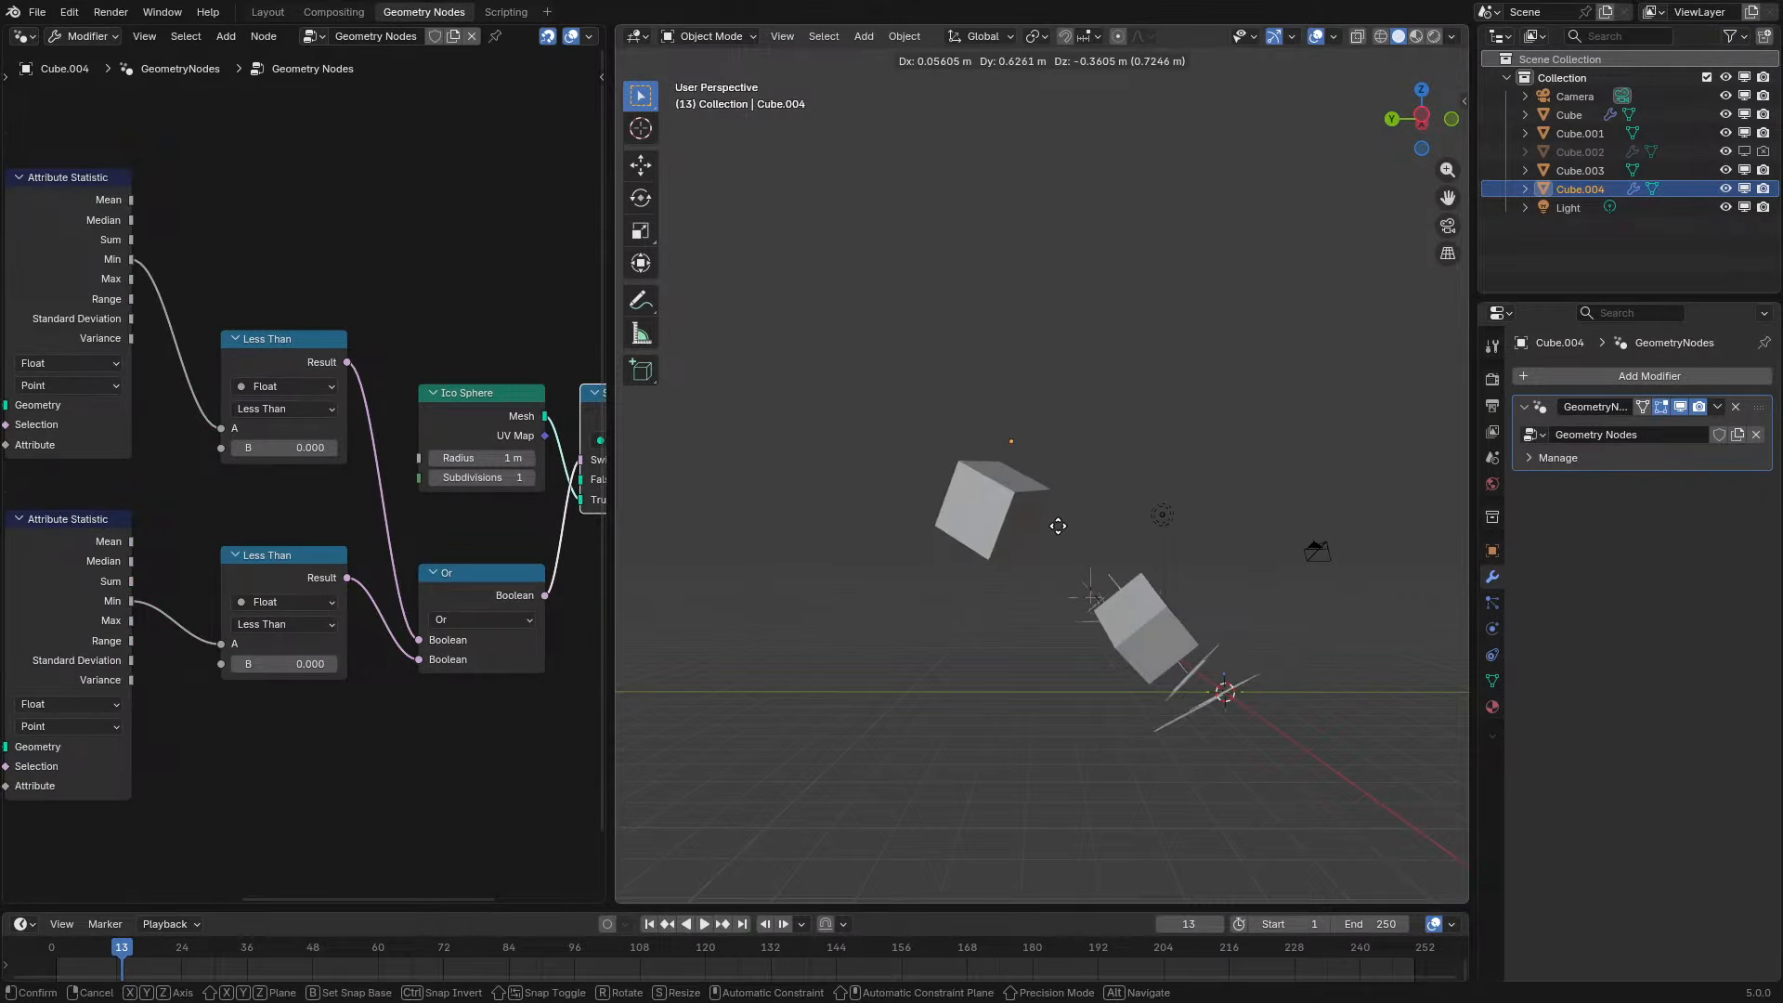
pyautogui.rightClick(1060, 499)
pyautogui.scroll(2, 219, 485)
pyautogui.moveTo(216, 485); pyautogui.dragTo(19, 536, button='middle')
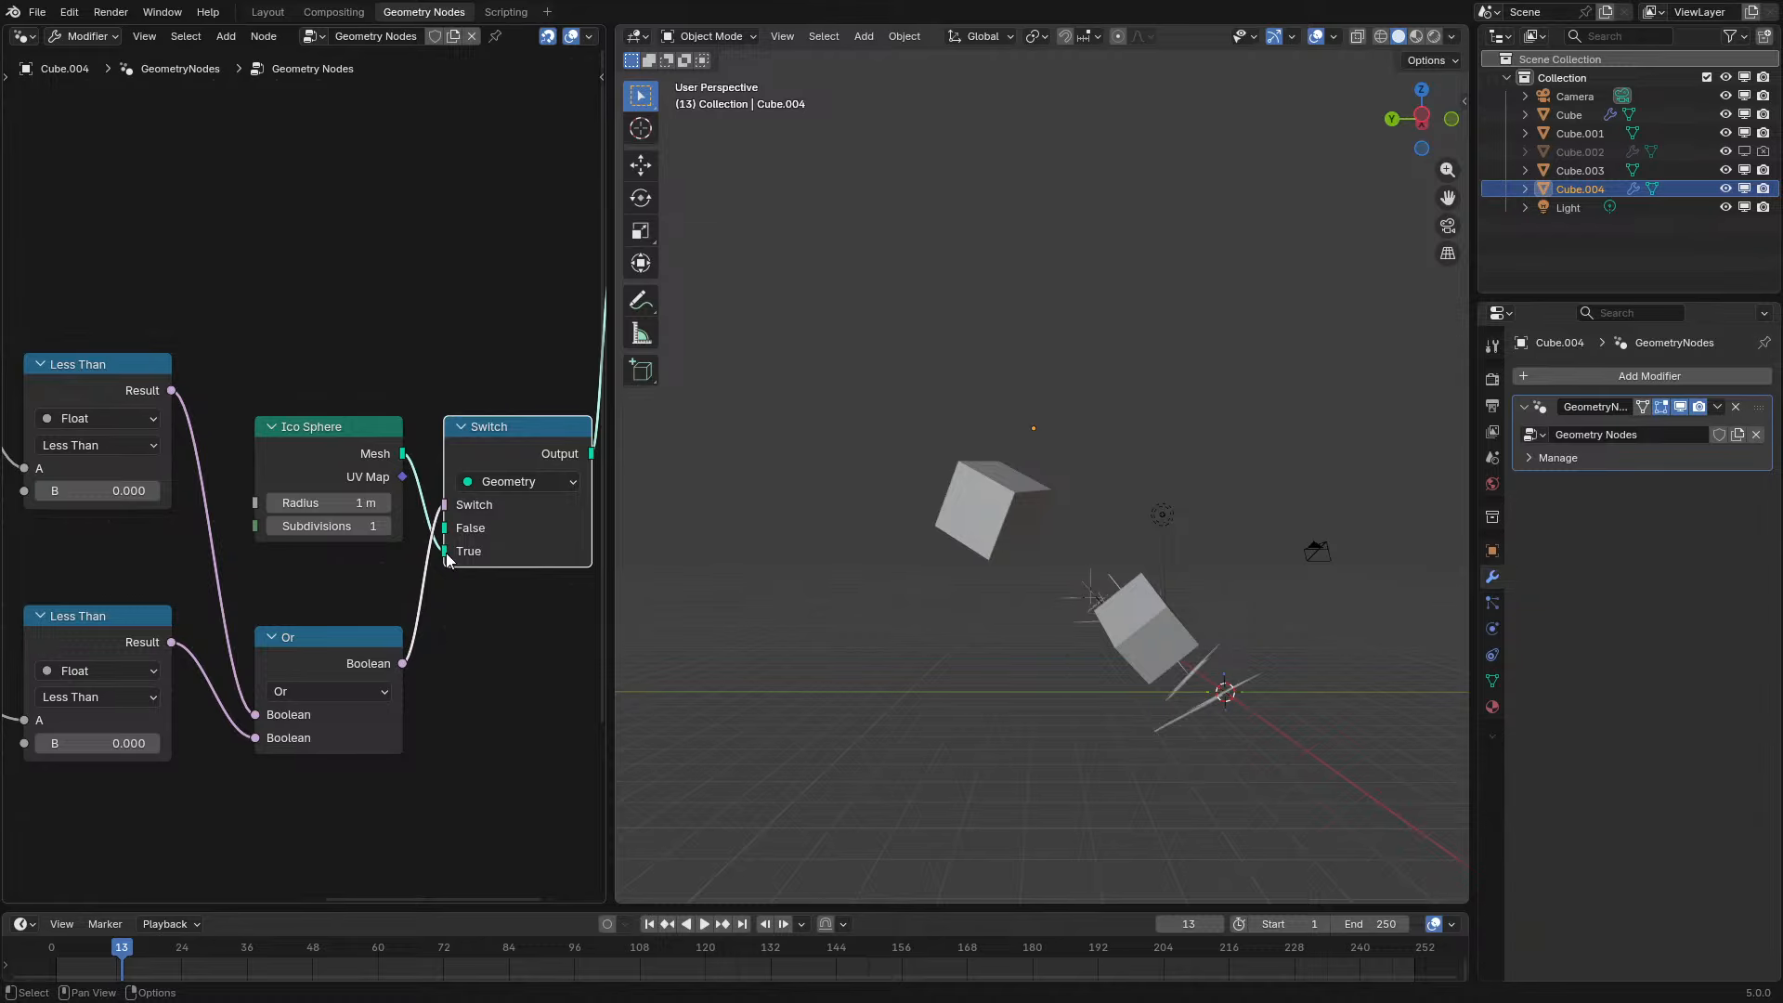
pyautogui.moveTo(449, 576); pyautogui.dragTo(450, 574)
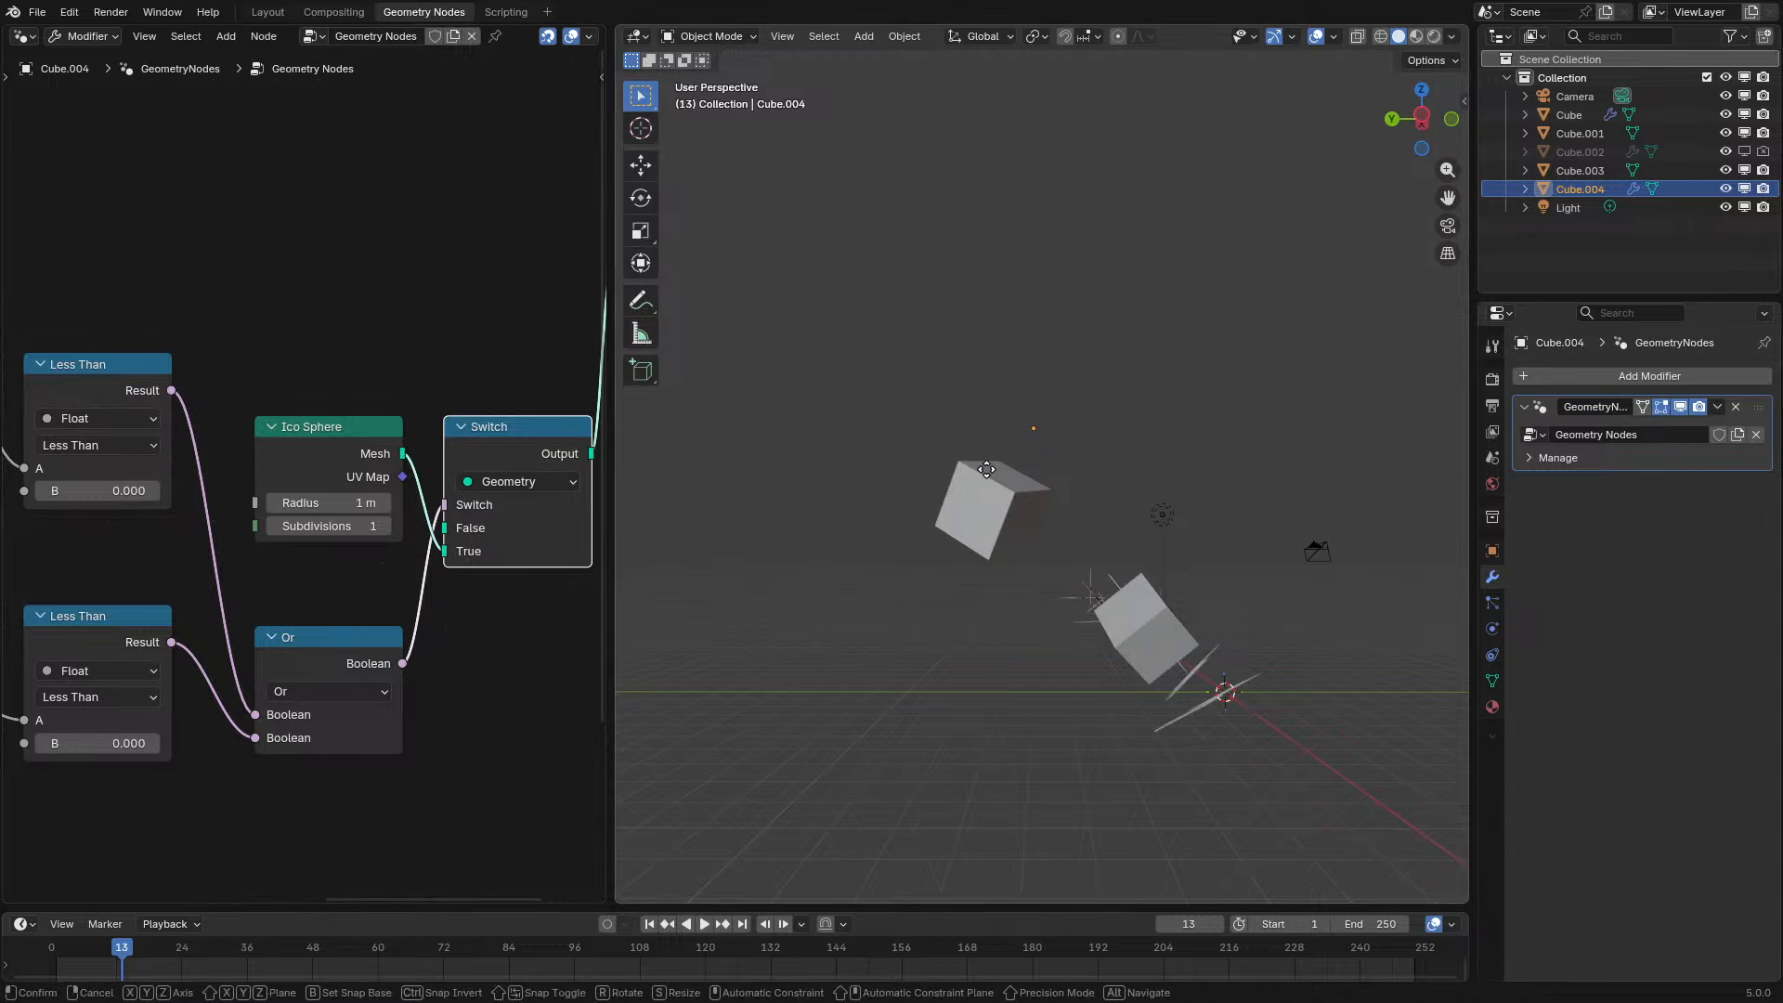
pyautogui.press('g')
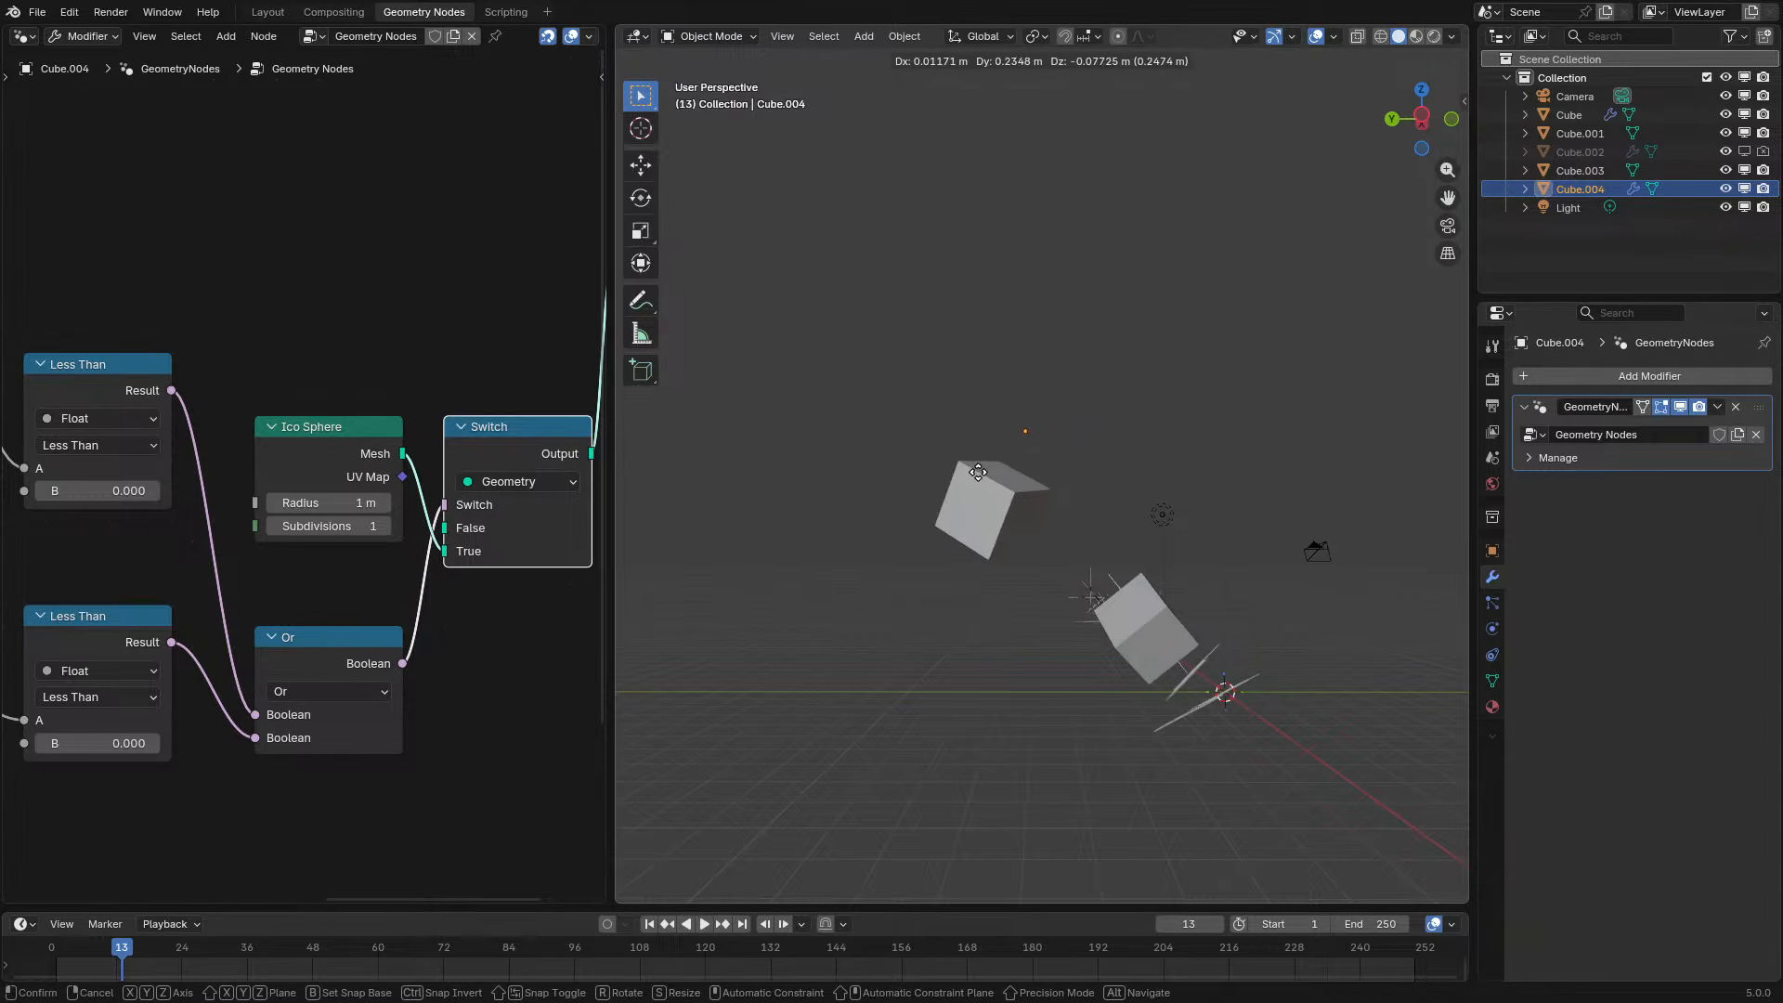
pyautogui.click(986, 469)
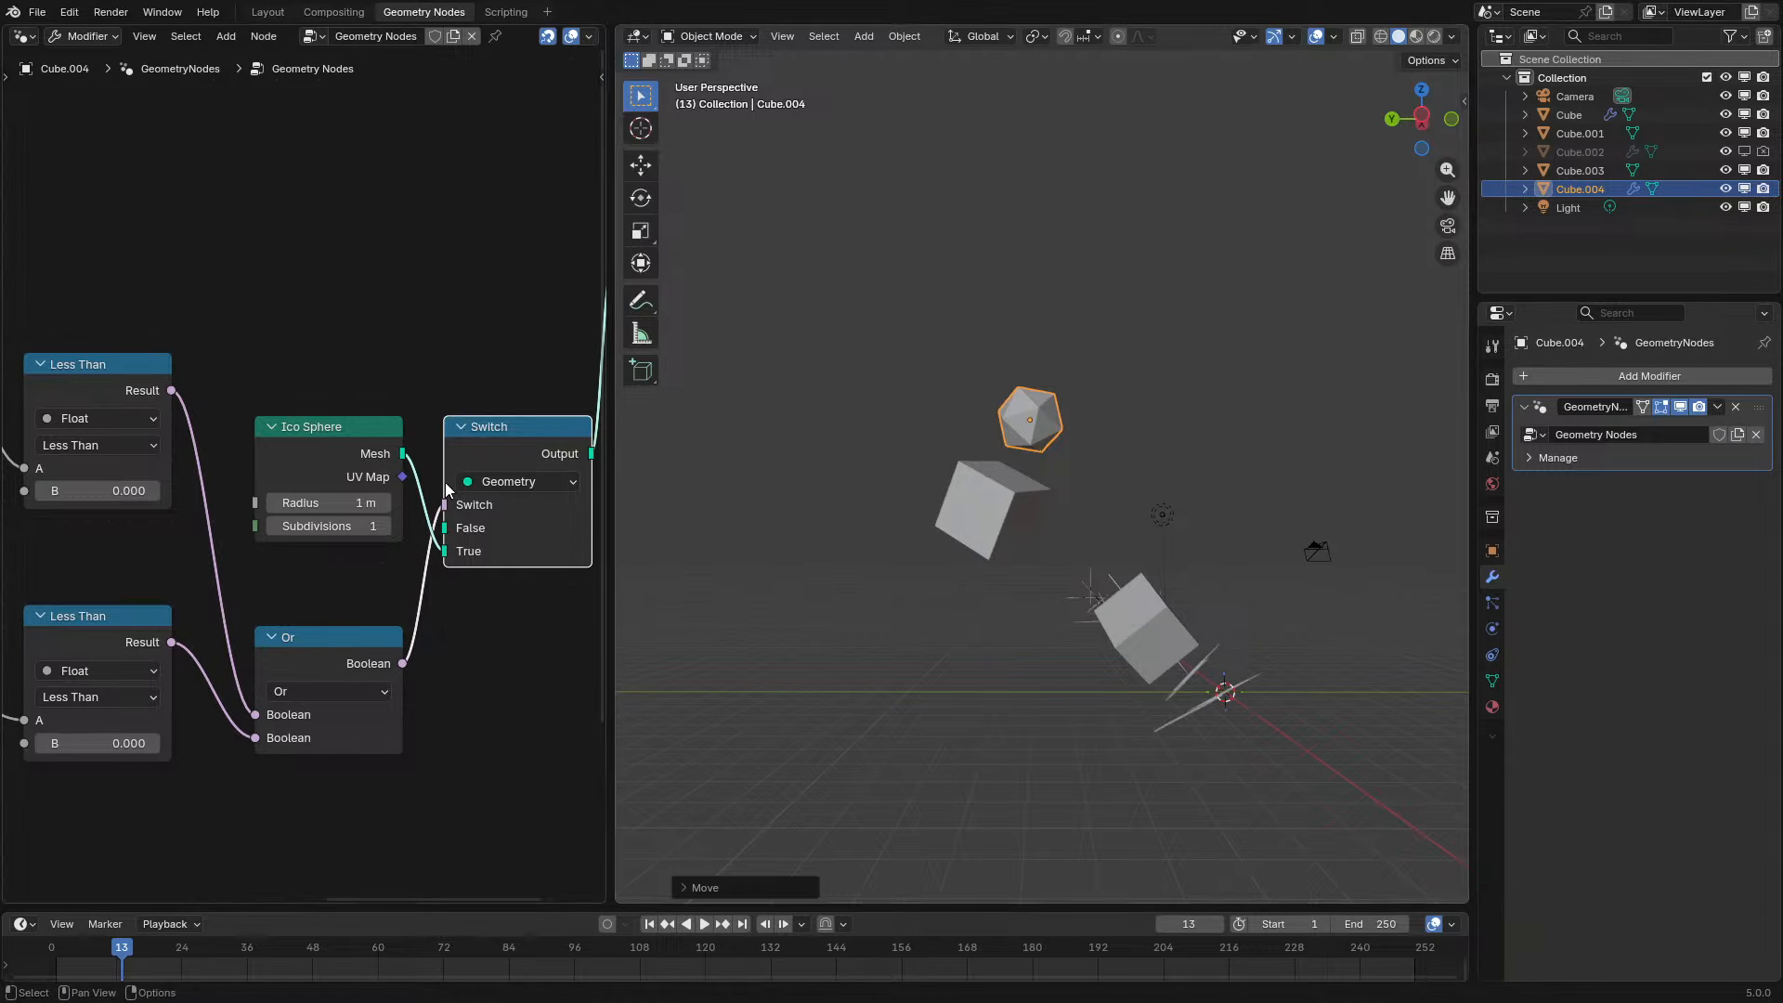
# Hide the unused sockets on both Attribute Statistic nodes
pyautogui.scroll(-2, 446, 490)
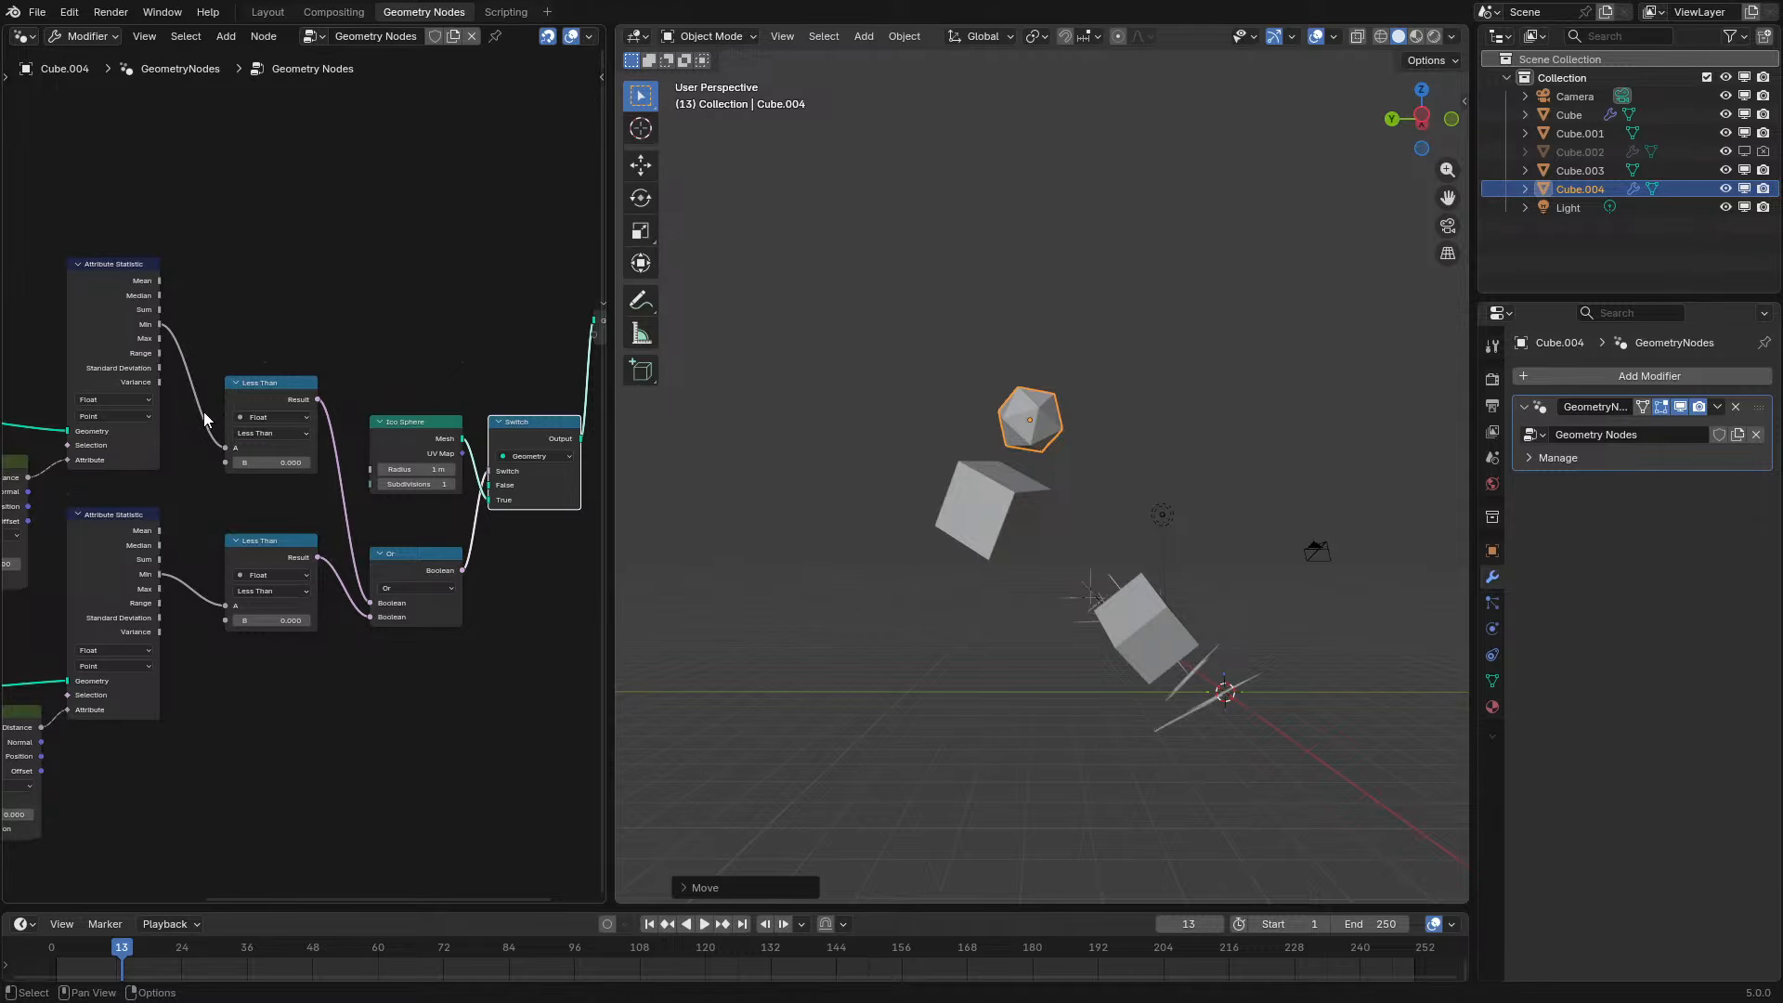
pyautogui.scroll(3, 205, 419)
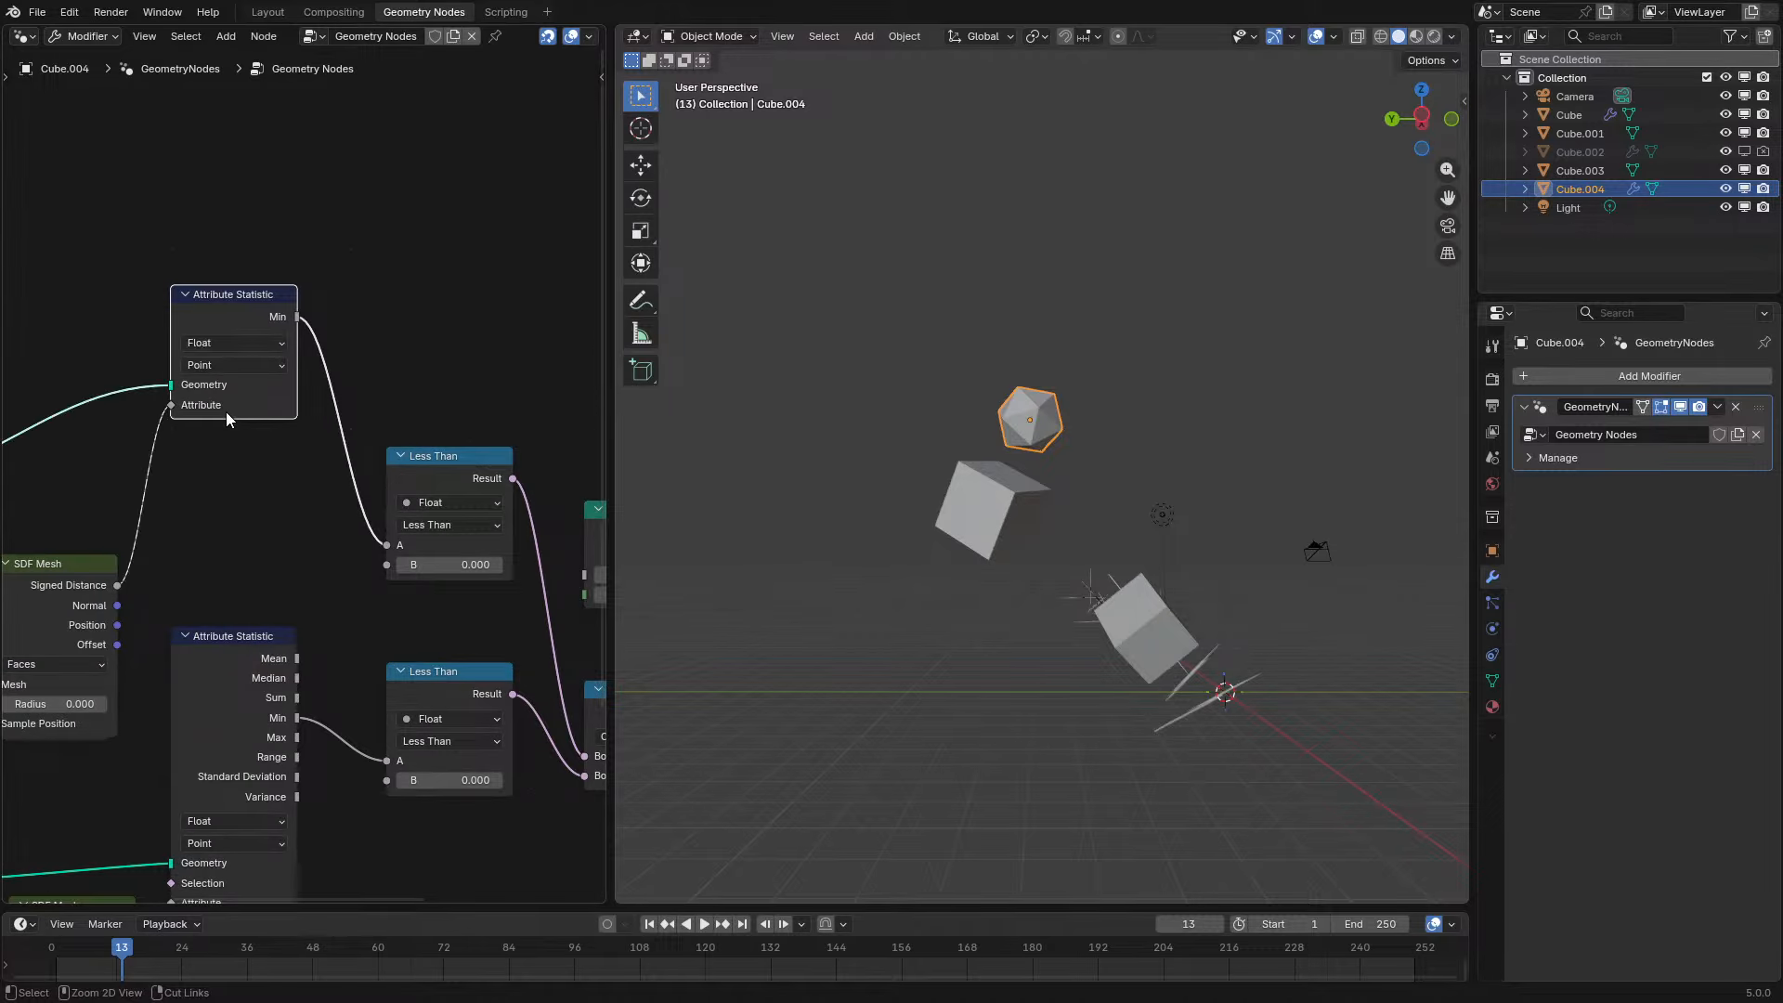
pyautogui.hotkey('ctrl', 'h')
pyautogui.click(230, 747)
pyautogui.hotkey('ctrl', 'h')
# Raise the lower Attribute Statistic beside its SDF Mesh and shift the lower Geometry reroute slightly right
pyautogui.moveTo(228, 727); pyautogui.dragTo(341, 468, button='middle')
pyautogui.moveTo(341, 468); pyautogui.dragTo(318, 627)
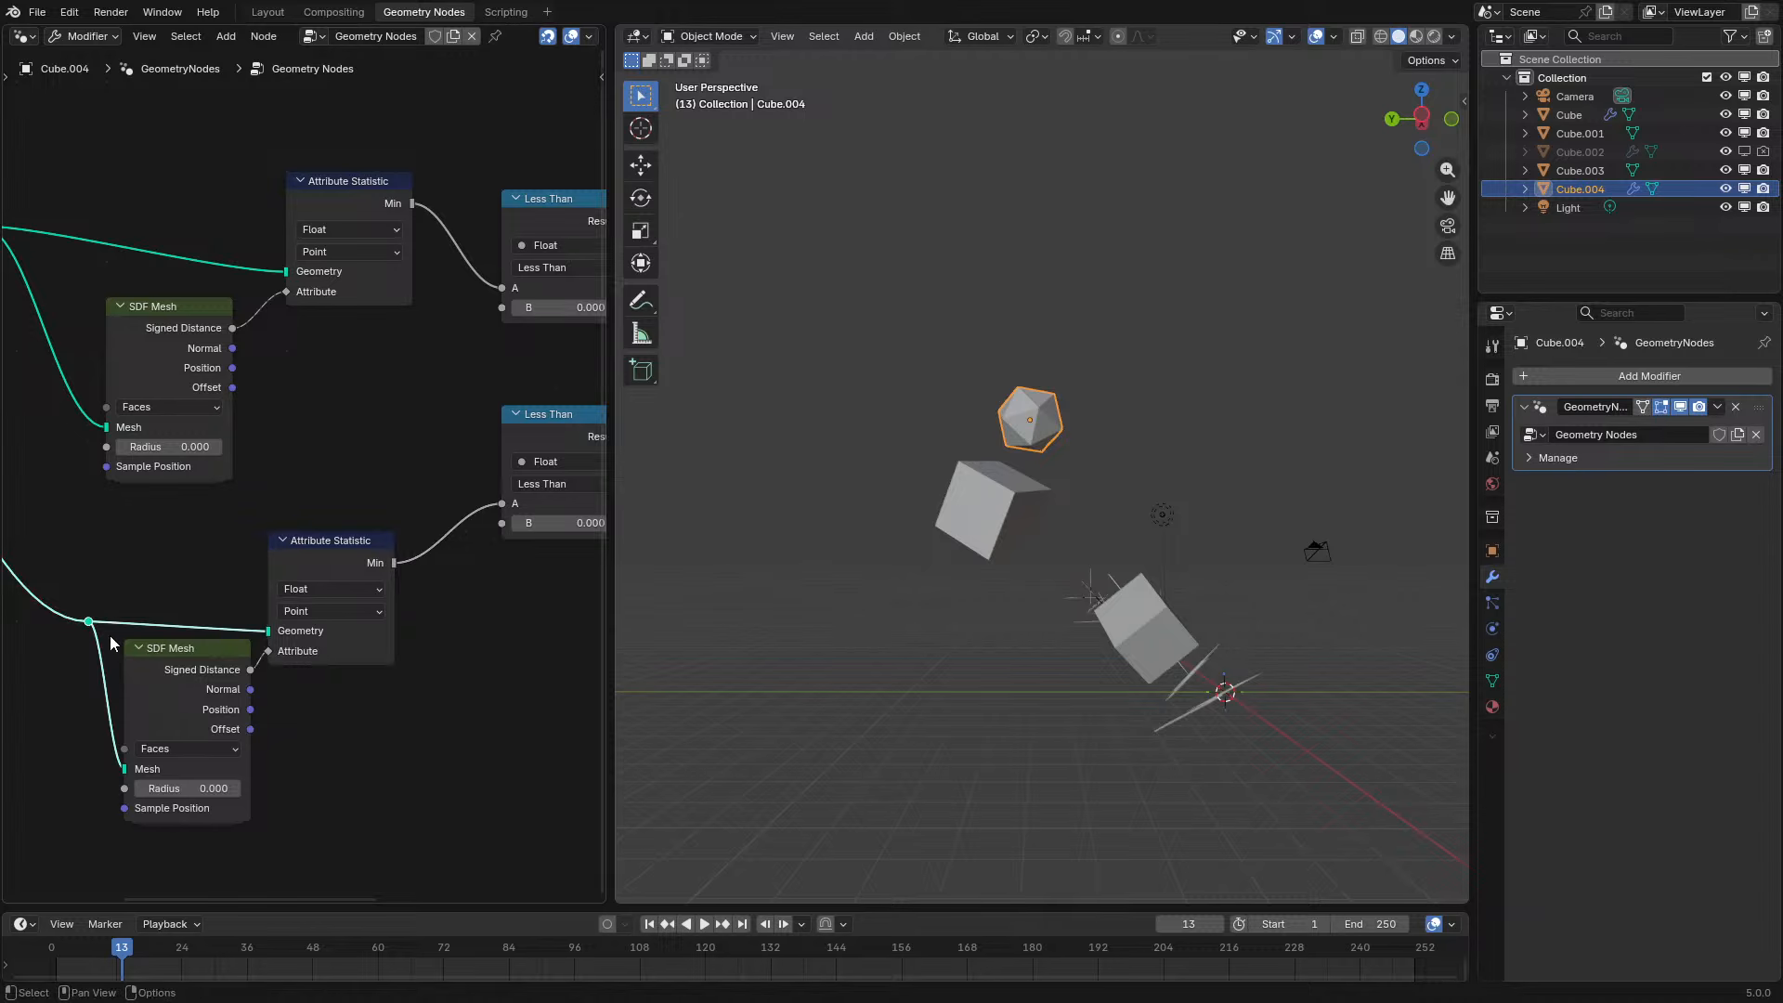
pyautogui.moveTo(88, 620); pyautogui.dragTo(108, 622)
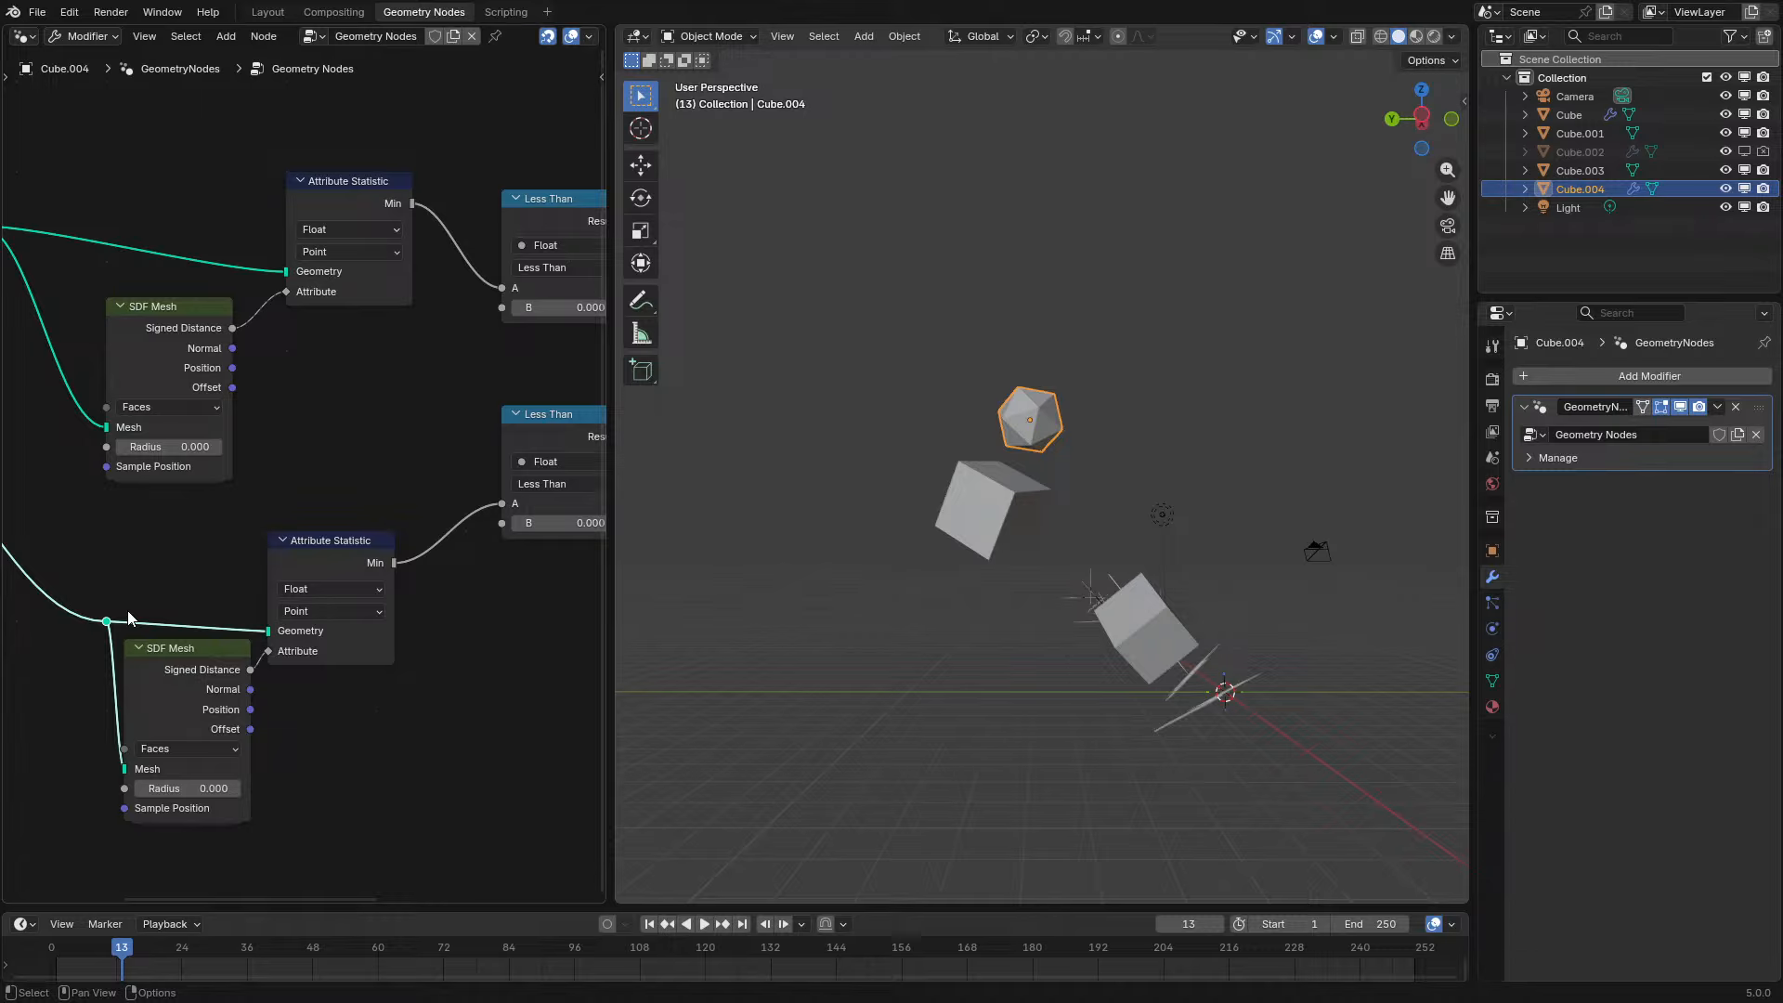
# Move Object Info and Group Input so their Geometry outputs run level with their reroutes
pyautogui.scroll(-1, 138, 580)
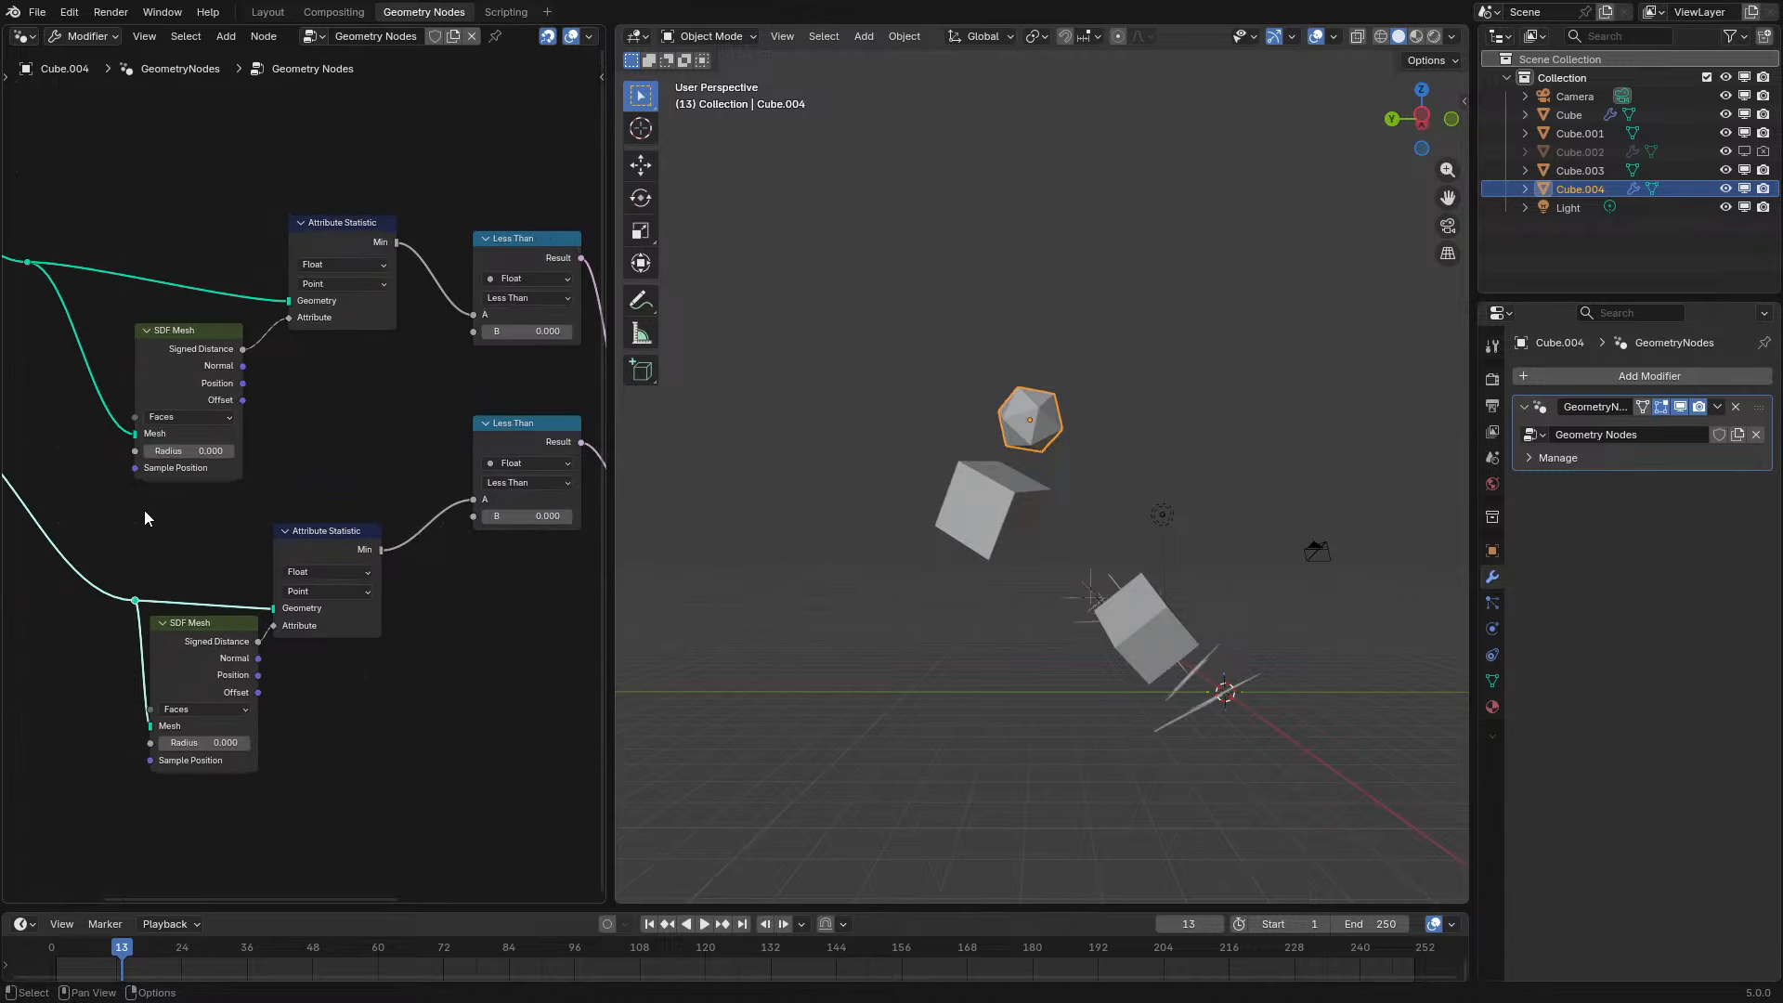
pyautogui.moveTo(146, 495); pyautogui.dragTo(314, 531, button='middle')
pyautogui.moveTo(30, 427); pyautogui.dragTo(163, 615)
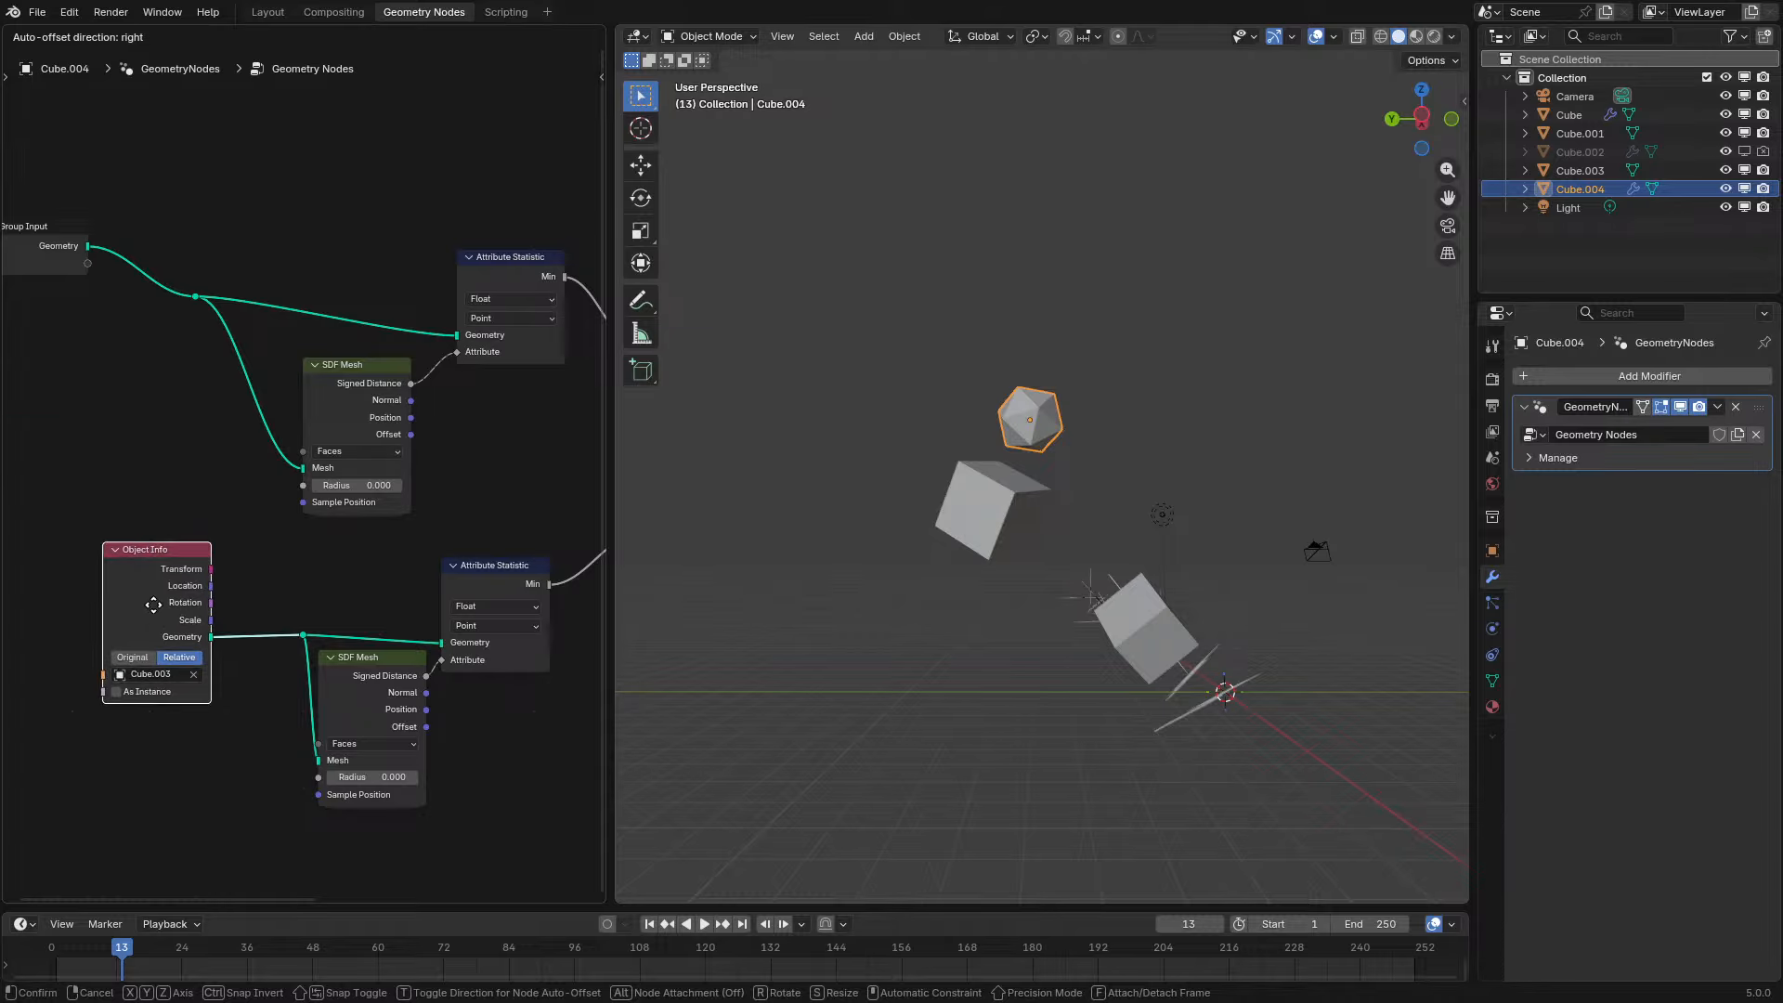
pyautogui.moveTo(37, 252); pyautogui.dragTo(160, 345)
# Align the lower Attribute Statistic directly beneath the upper one
pyautogui.hotkey('ctrl', 'space')
pyautogui.scroll(5, 1087, 655)
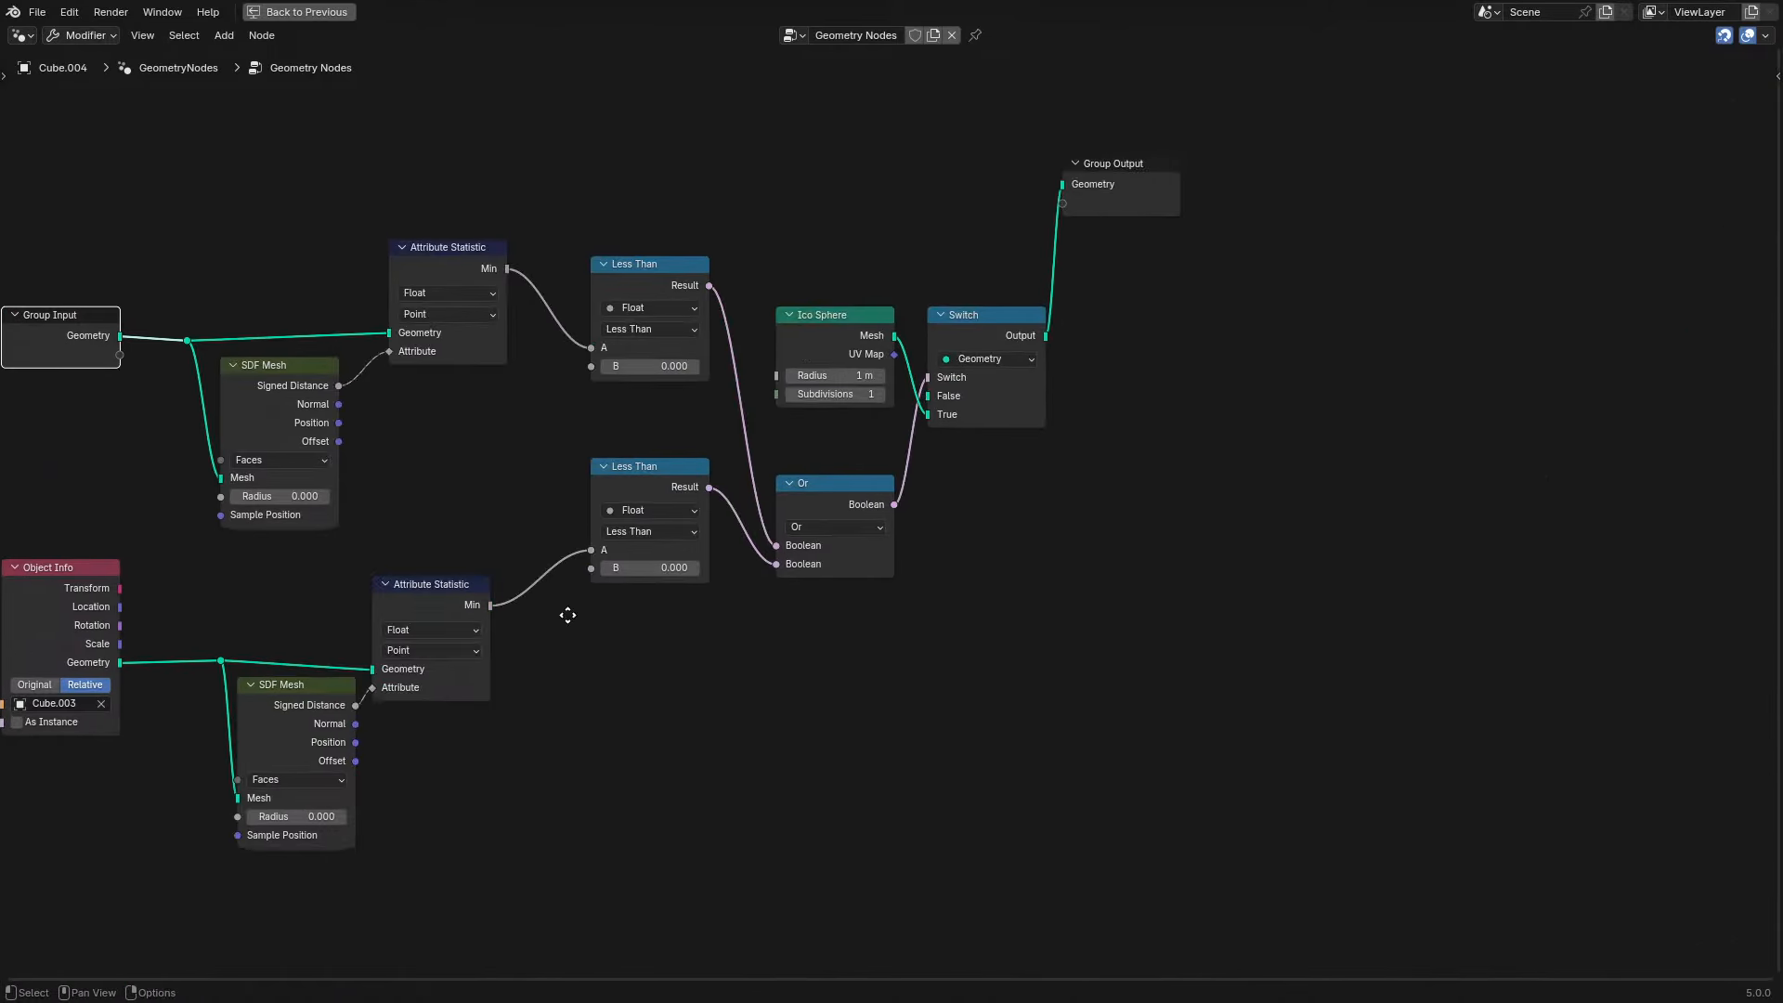
pyautogui.moveTo(557, 557); pyautogui.dragTo(579, 534)
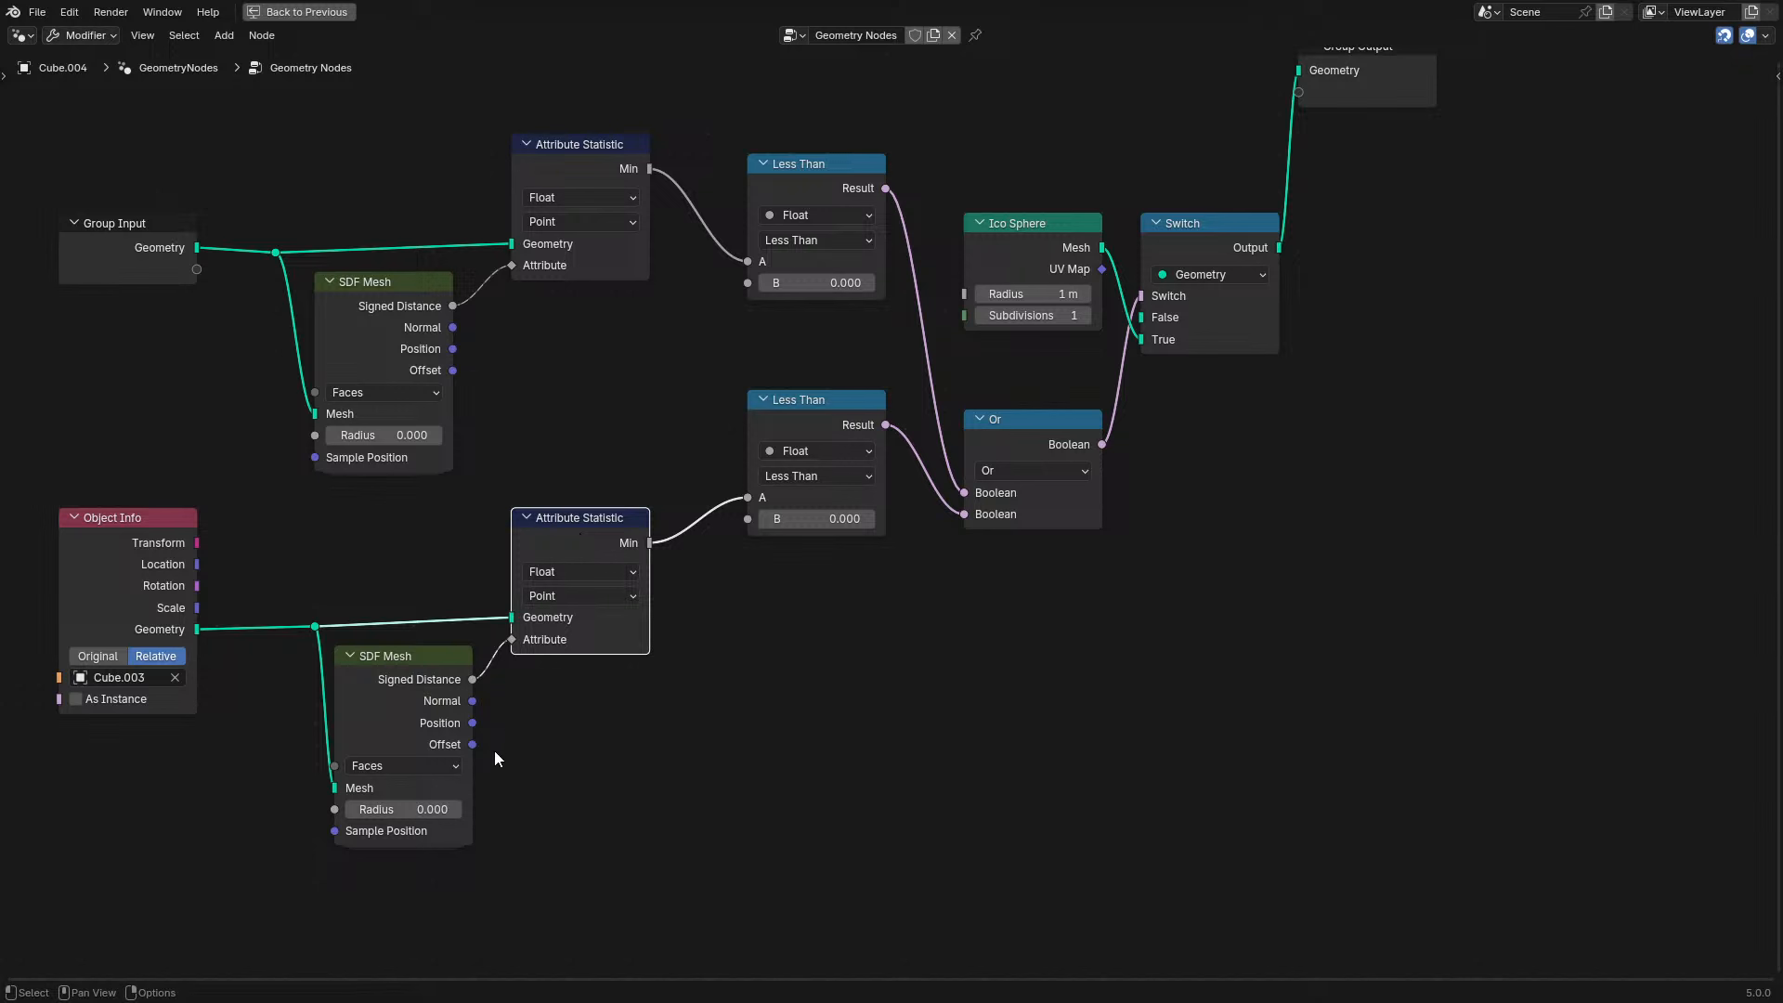
# Shift the upper branch, from Group Input to Attribute Statistic, slightly closer to its Less Than node
pyautogui.moveTo(647, 467); pyautogui.dragTo(521, 560, button='middle')
pyautogui.moveTo(272, 359); pyautogui.dragTo(446, 438, button='middle')
pyautogui.moveTo(210, 327); pyautogui.dragTo(649, 521)
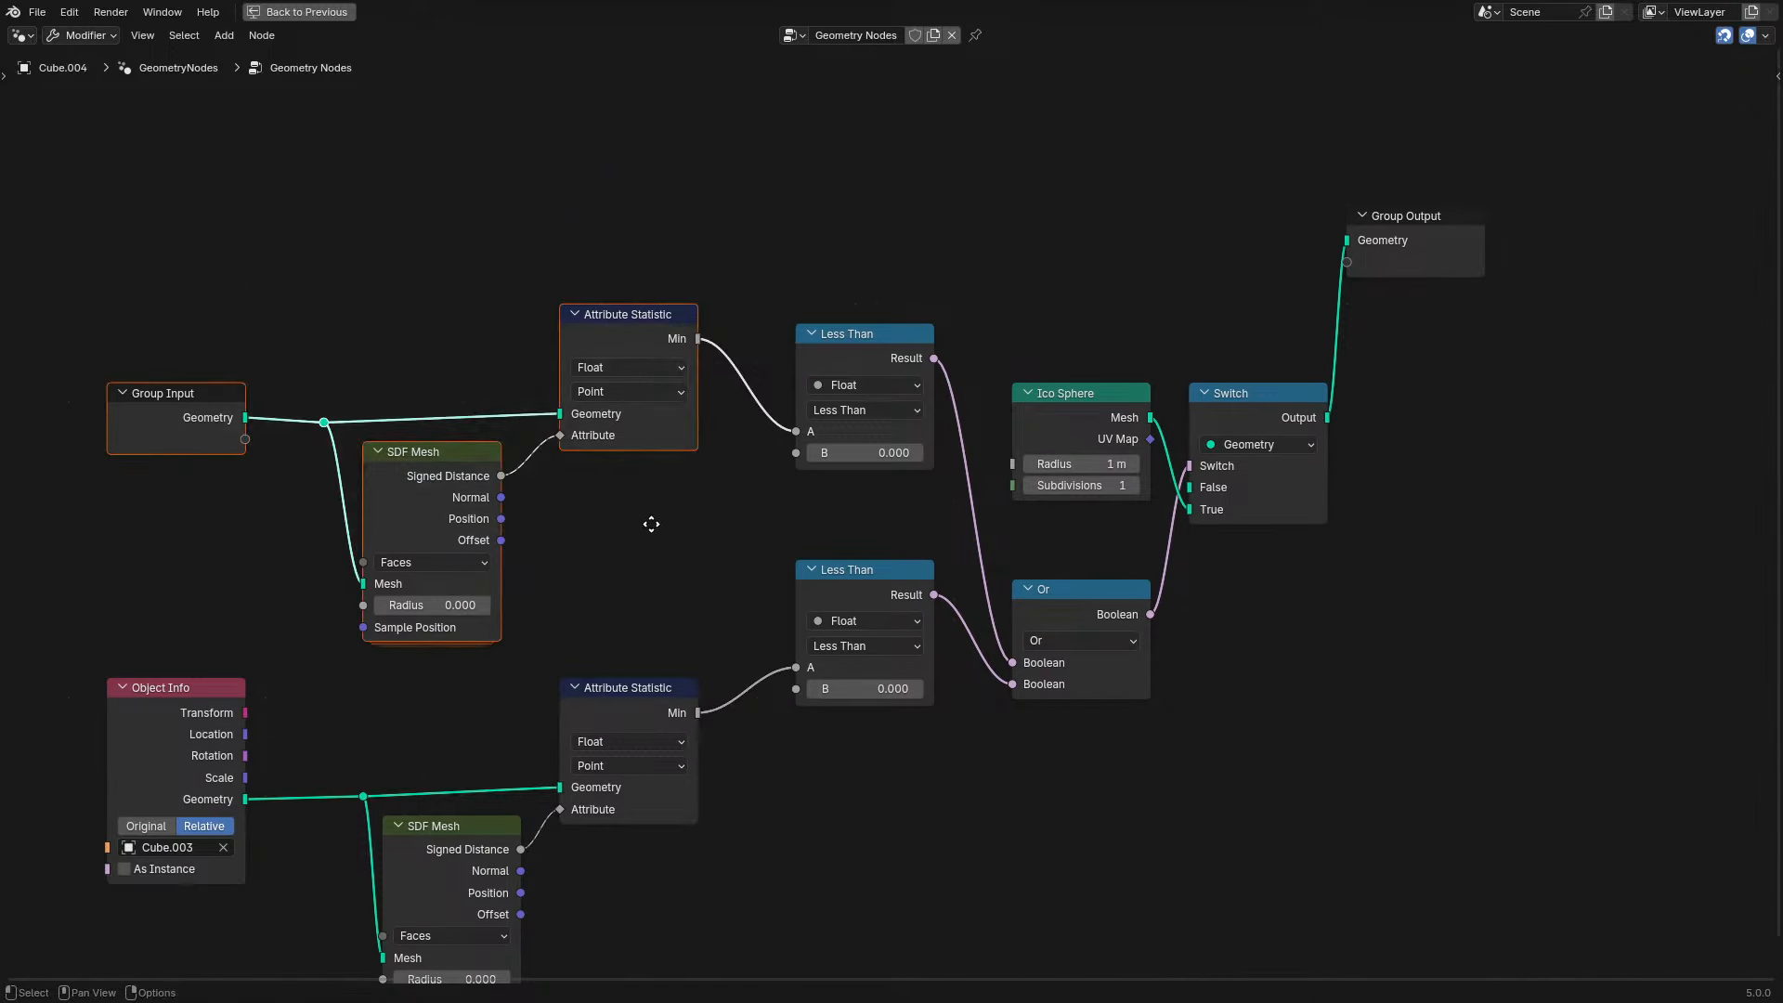
pyautogui.press('g')
pyautogui.click(669, 545)
pyautogui.moveTo(523, 617); pyautogui.dragTo(546, 476, button='middle')
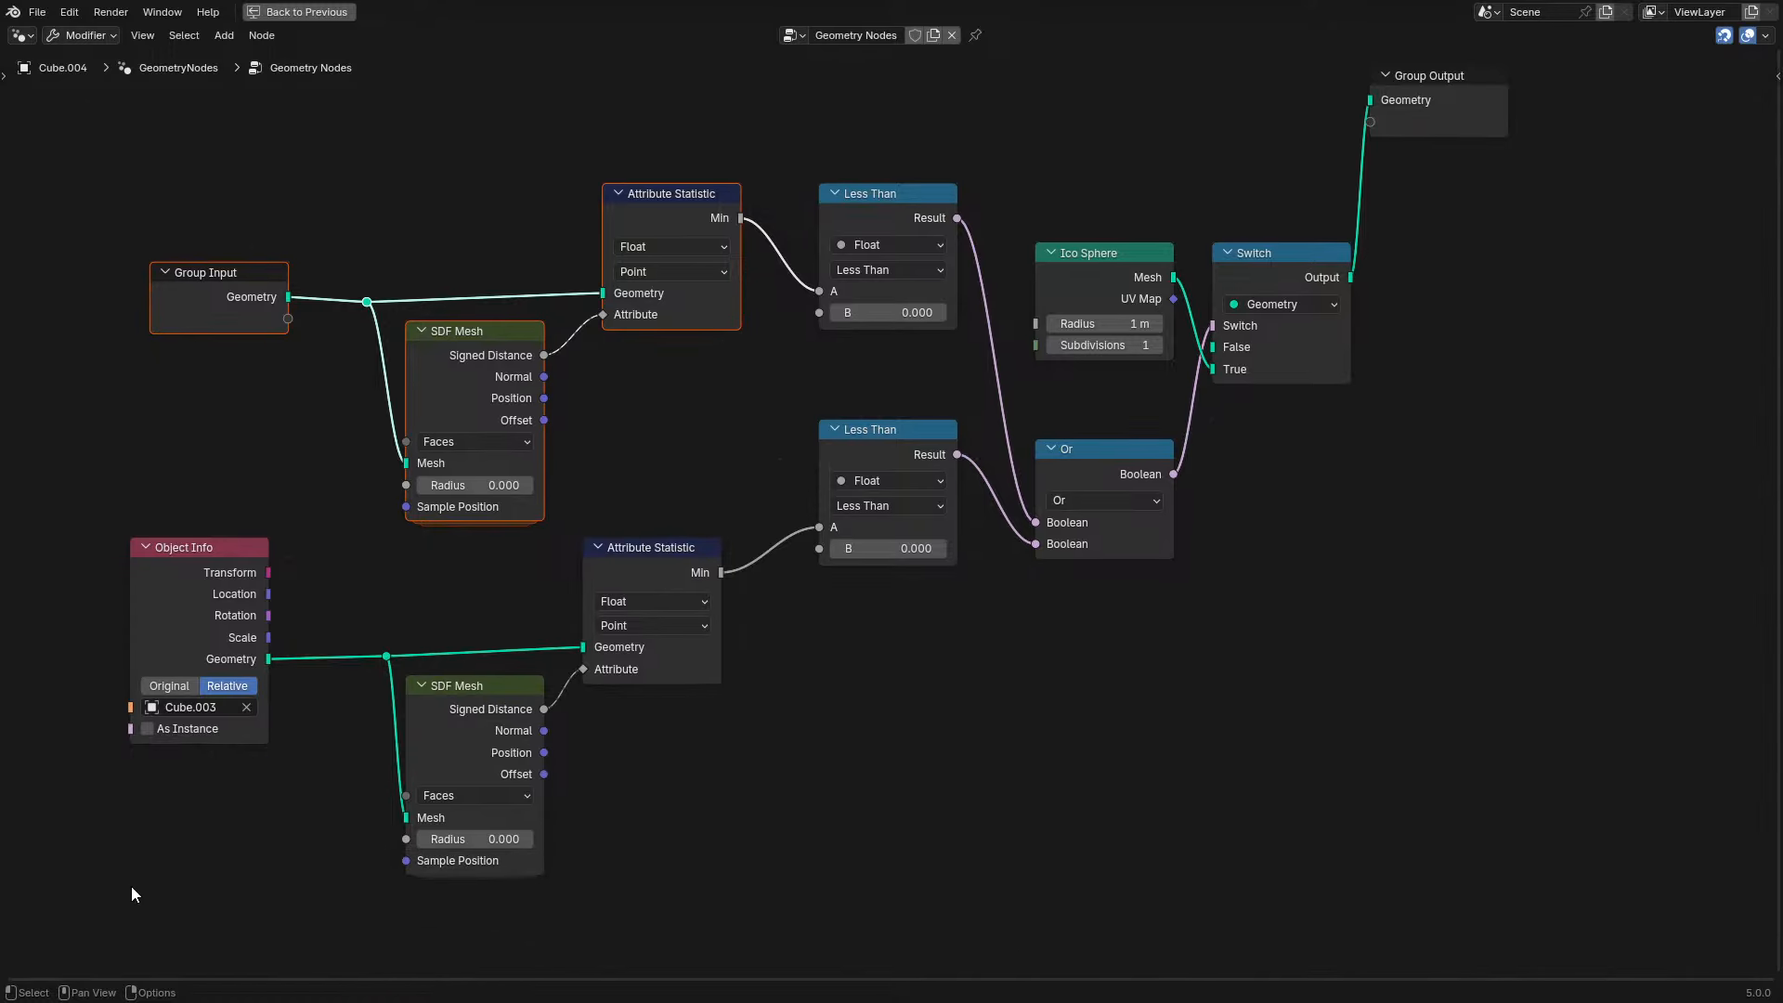
pyautogui.moveTo(192, 853); pyautogui.dragTo(684, 595)
pyautogui.moveTo(684, 589); pyautogui.dragTo(682, 641)
pyautogui.rightClick(681, 640)
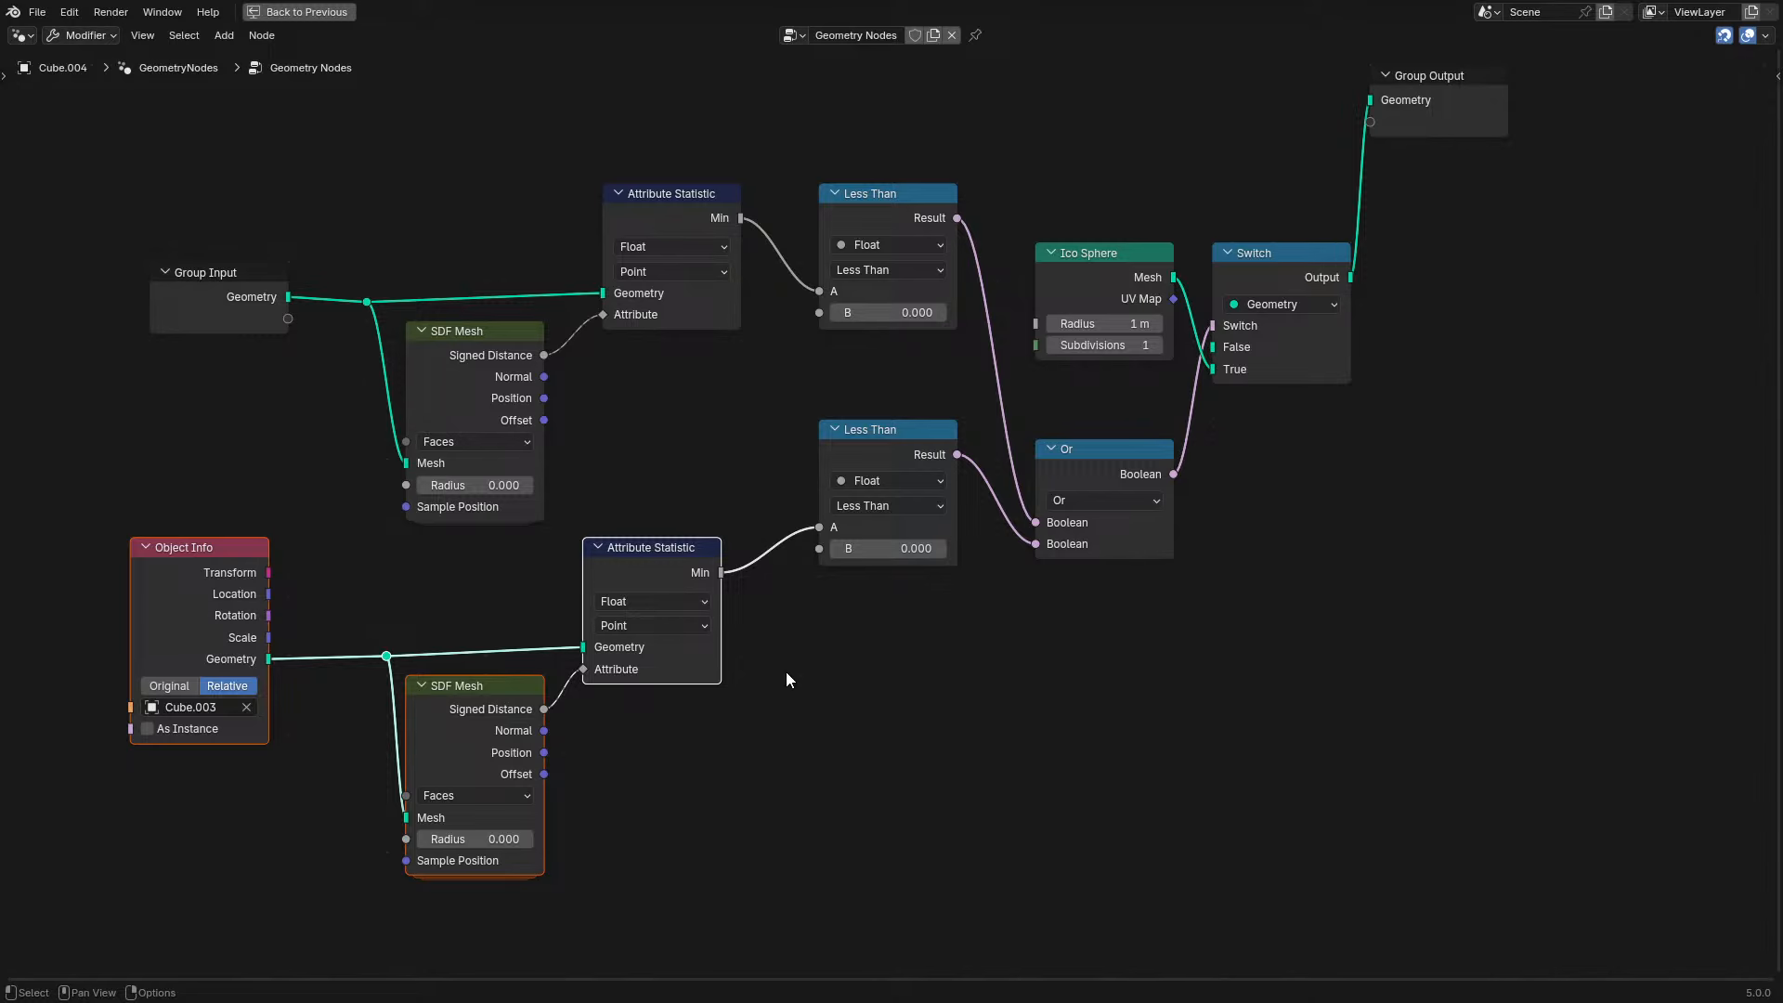
# Collapse the Or node and centre it vertically between the two Less Than nodes
pyautogui.moveTo(1012, 468); pyautogui.dragTo(794, 629, button='middle')
pyautogui.click(879, 647)
pyautogui.press('h')
pyautogui.moveTo(834, 609); pyautogui.dragTo(834, 548)
# Raise the Ico Sphere and Switch nodes together, and pull the Ico Sphere out below the Switch
pyautogui.moveTo(864, 342); pyautogui.dragTo(1124, 479)
pyautogui.moveTo(1096, 480); pyautogui.dragTo(1095, 440)
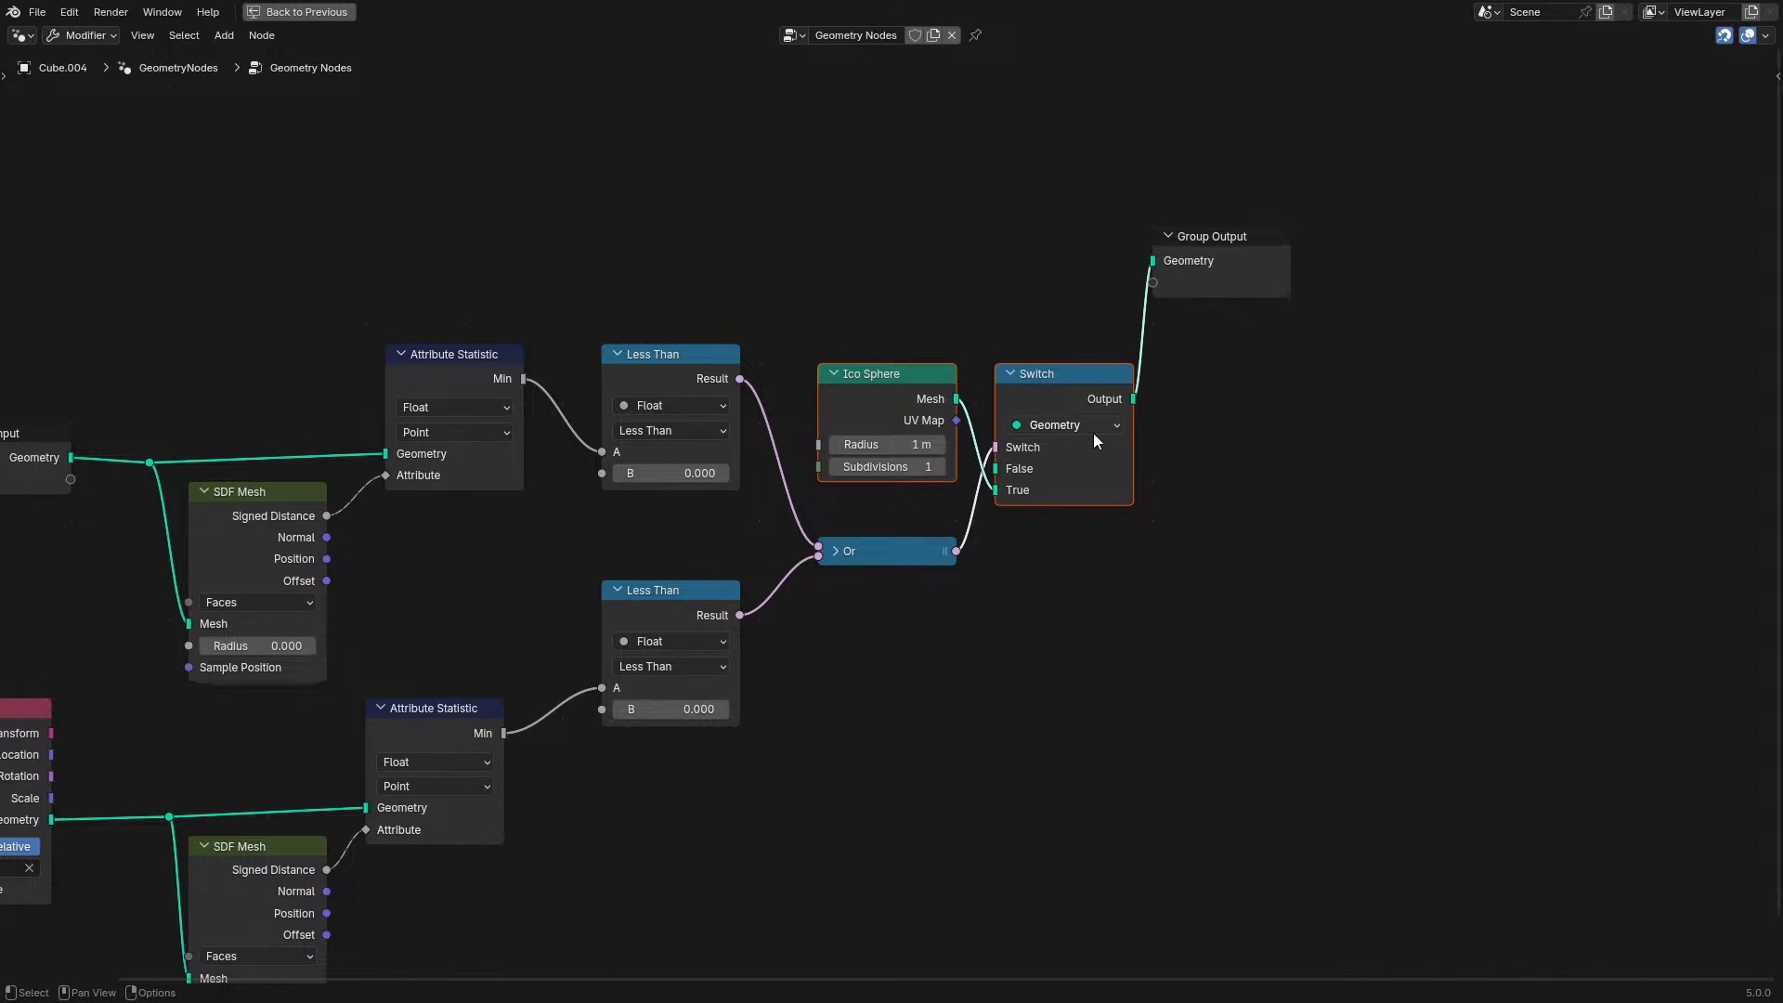
pyautogui.click(884, 372)
pyautogui.moveTo(884, 372); pyautogui.dragTo(1202, 642)
# Insert a Transform Geometry node between the Ico Sphere's Mesh and the Switch's True input, and move the Ico Sphere further left
pyautogui.hotkey('shift', 'a')
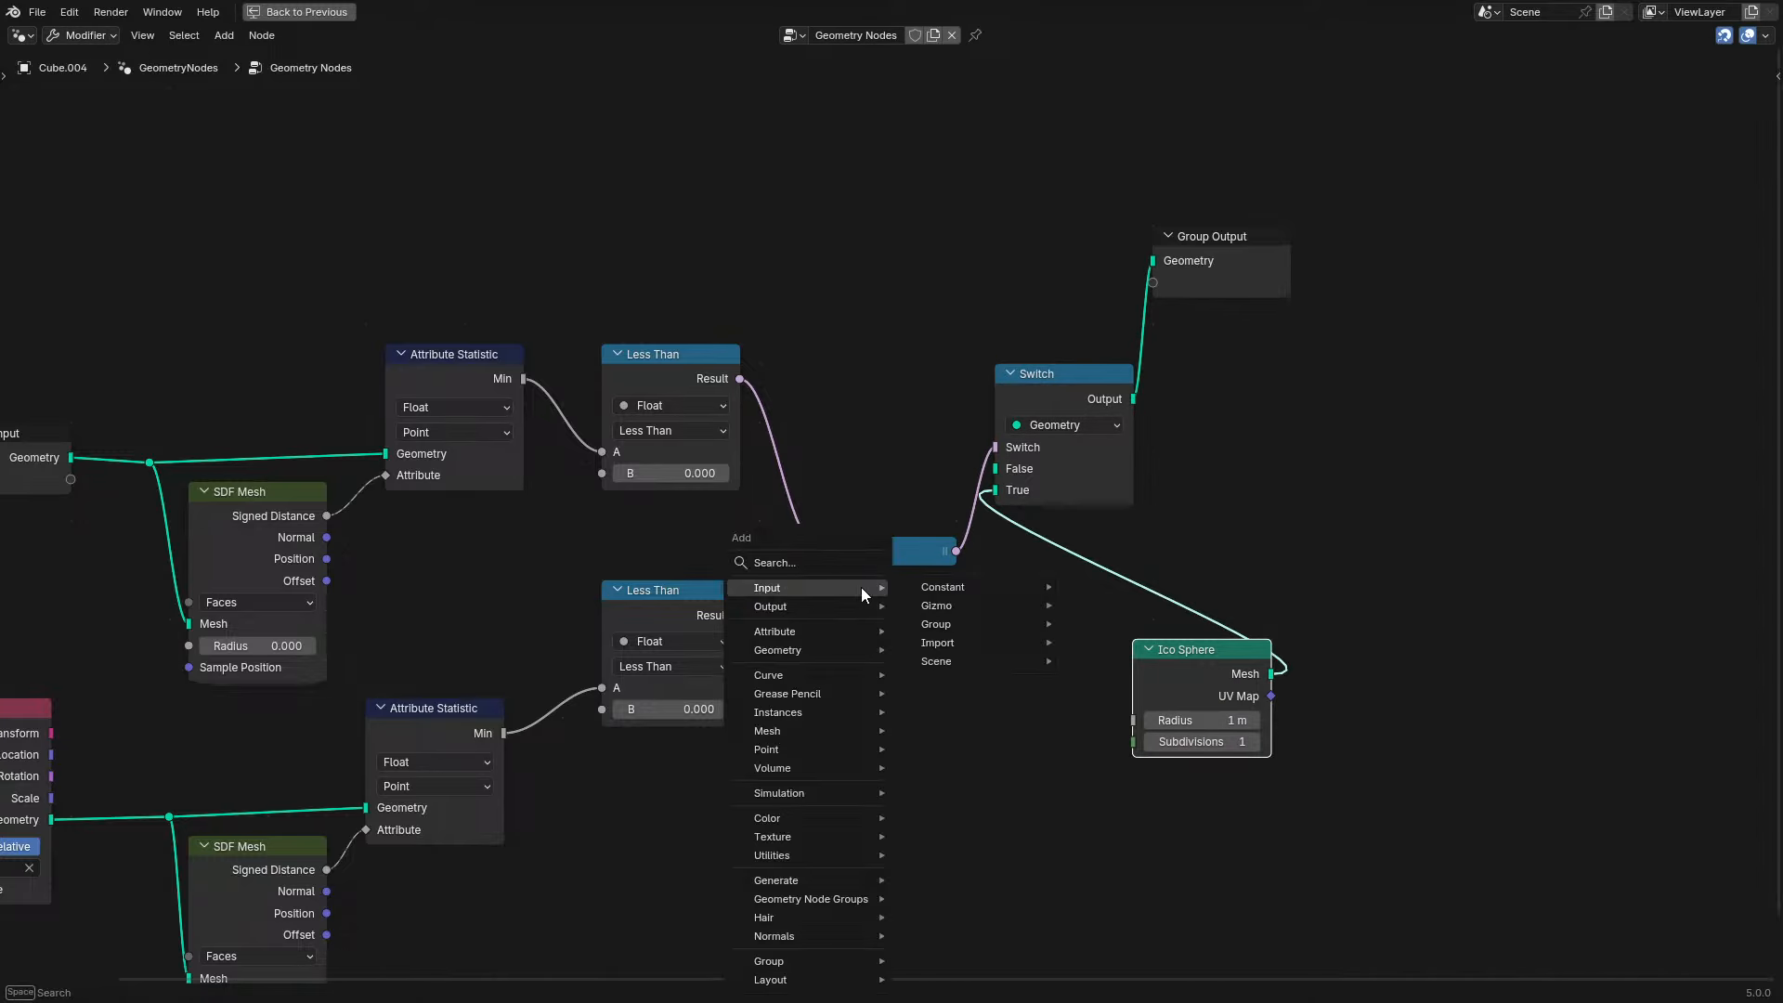
pyautogui.write('tra')
pyautogui.click(1081, 595)
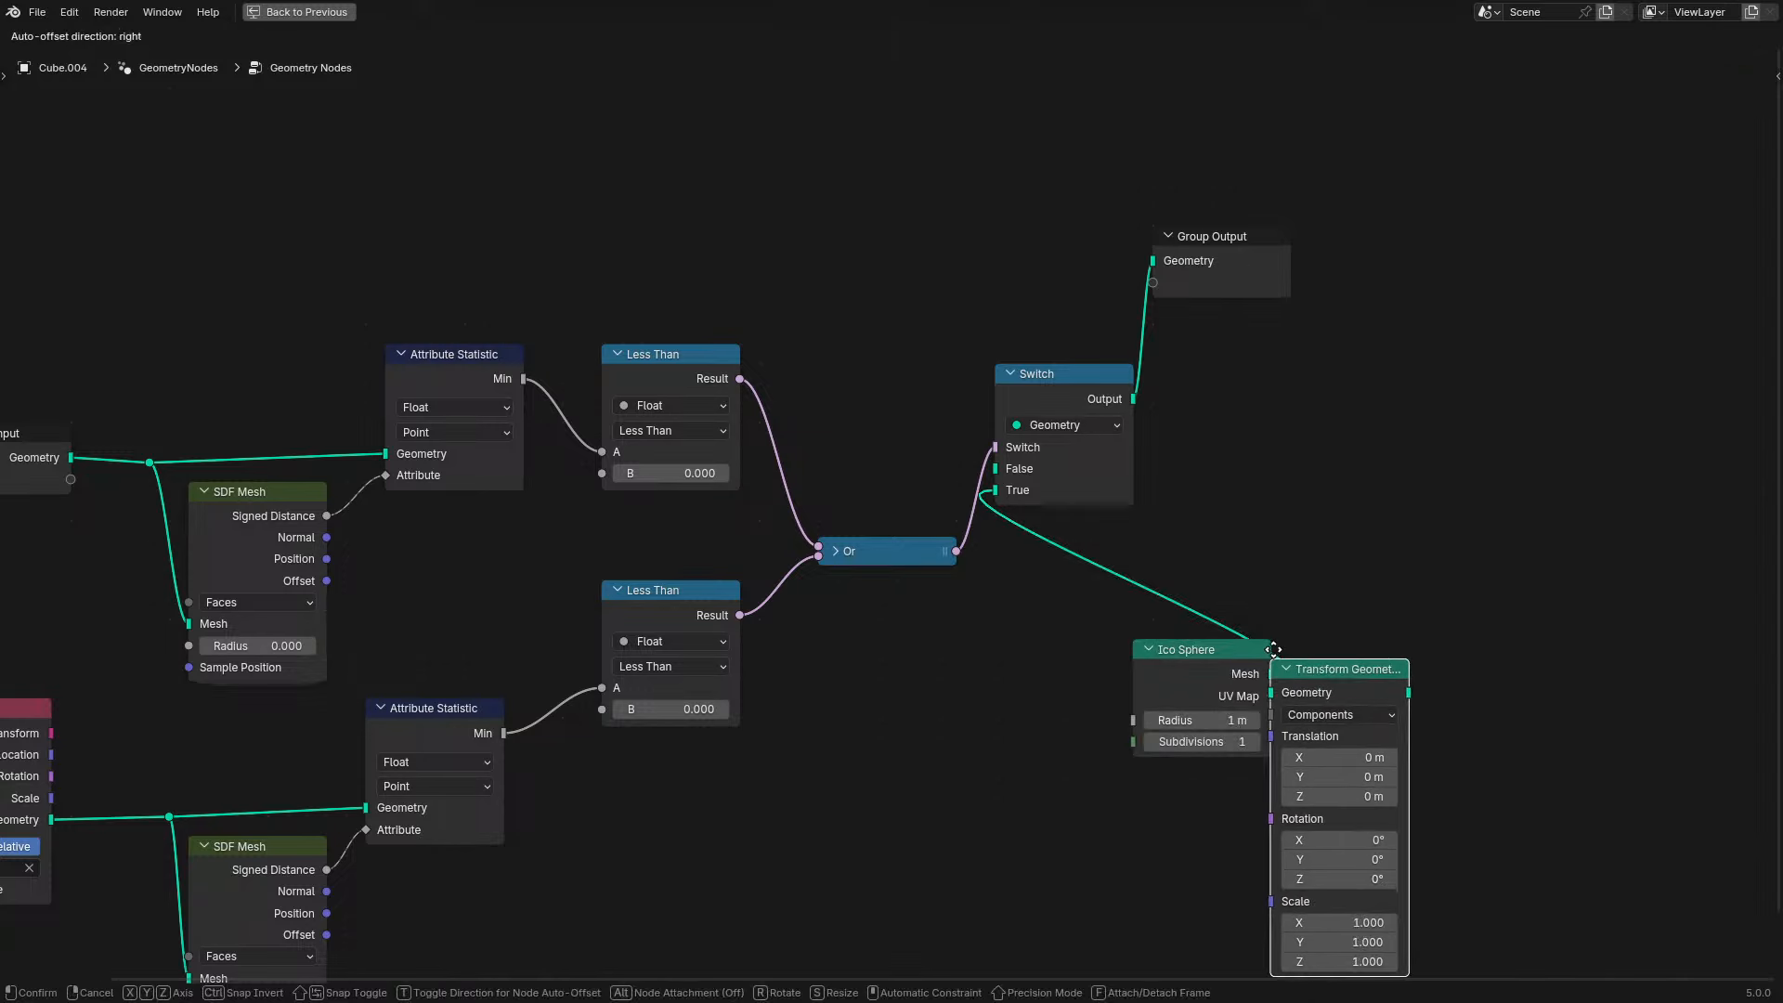
pyautogui.click(1275, 654)
pyautogui.moveTo(1184, 677); pyautogui.dragTo(1025, 736)
pyautogui.moveTo(1041, 617); pyautogui.dragTo(1341, 752)
pyautogui.click(1388, 681)
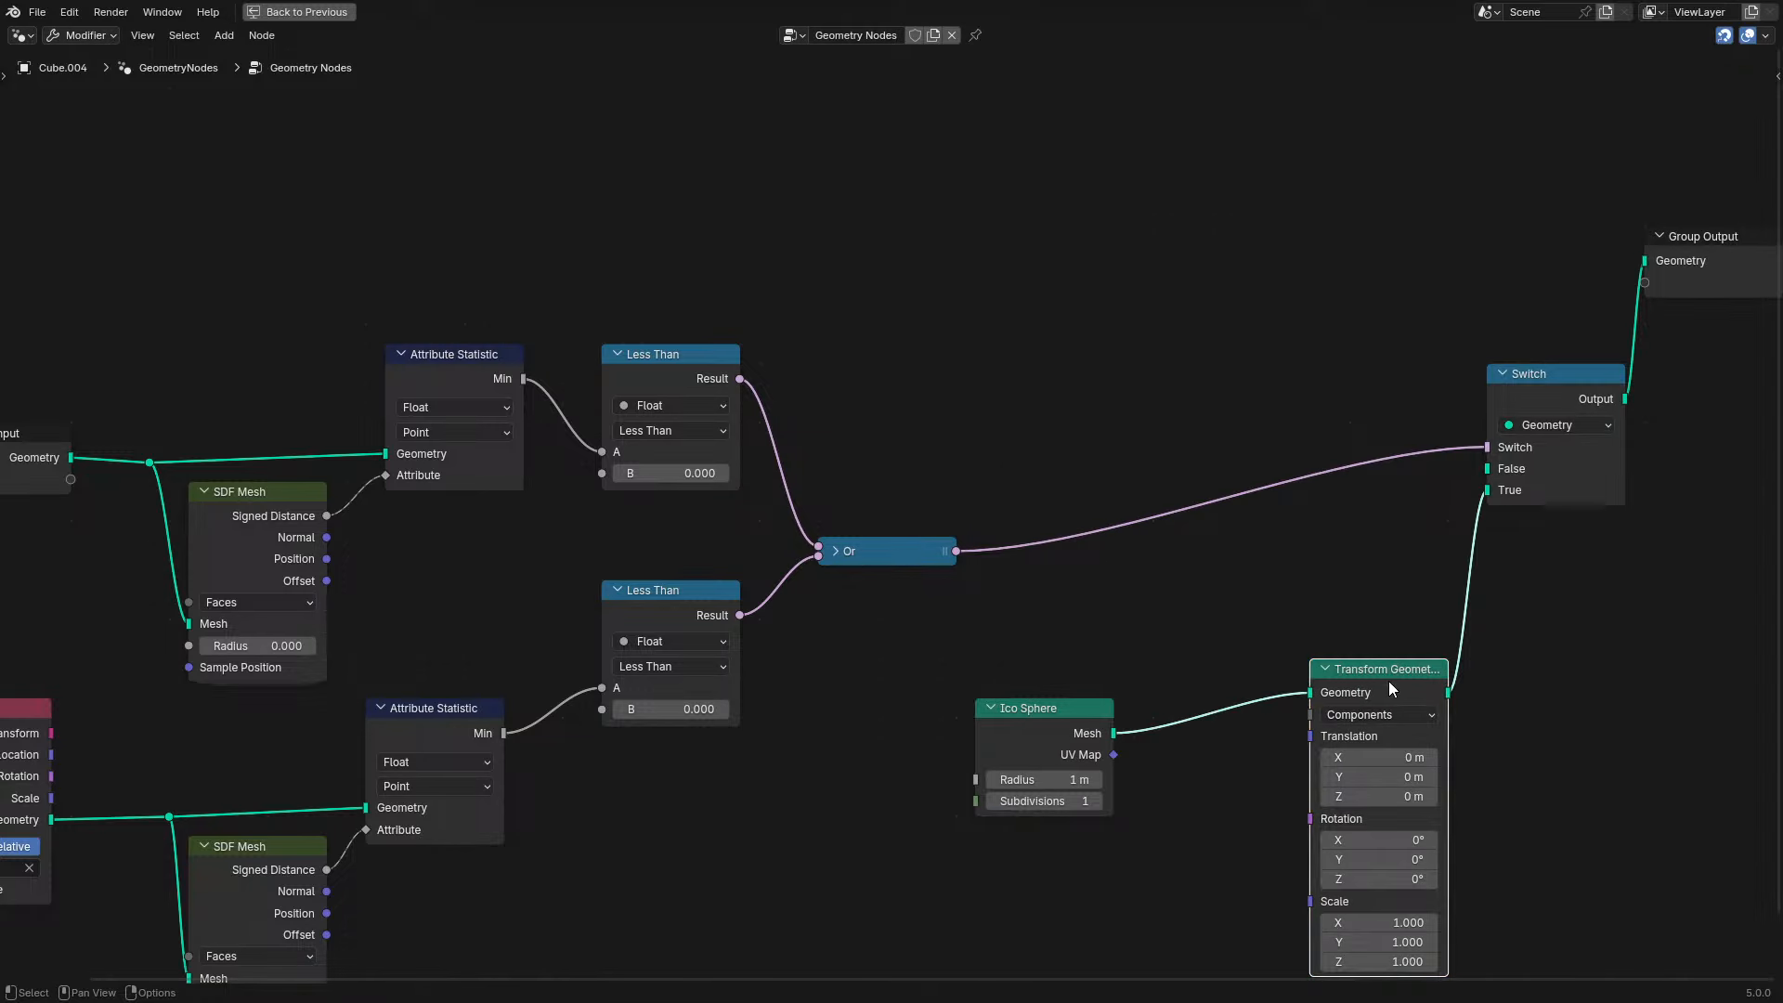
# Move Transform Geometry closer to the Ico Sphere and connect the Or node's Boolean to its Scale input
pyautogui.moveTo(1388, 681); pyautogui.dragTo(1250, 740)
pyautogui.keyDown('ctrl'); pyautogui.moveTo(1286, 617); pyautogui.dragTo(1496, 777, button='right'); pyautogui.keyUp('ctrl')
pyautogui.moveTo(956, 548); pyautogui.dragTo(1156, 844)
# Delete the Switch node and connect Transform Geometry's output to Group Output's Geometry
pyautogui.click(1525, 310)
pyautogui.press('x')
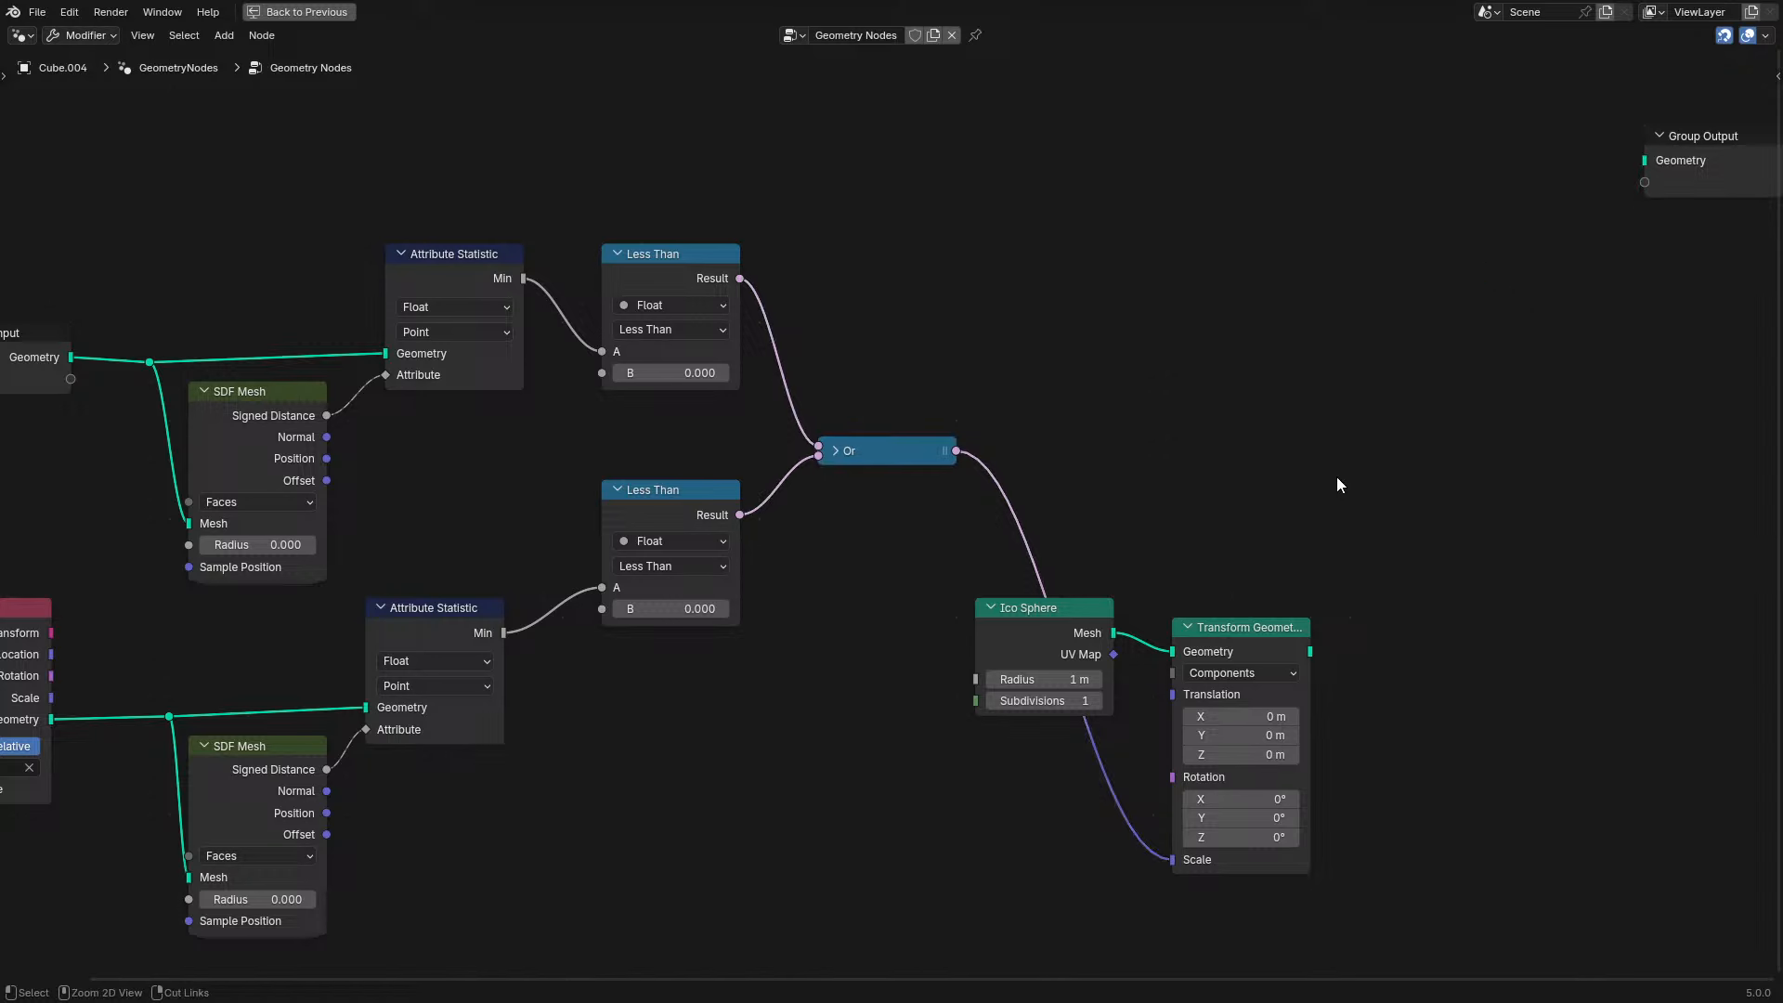
pyautogui.moveTo(1310, 651); pyautogui.dragTo(1621, 180)
# Shift the lower Object Info, reroute and SDF Mesh left together, and nudge the lower Attribute Statistic left
pyautogui.moveTo(676, 568); pyautogui.dragTo(789, 491, button='middle')
pyautogui.moveTo(482, 641); pyautogui.dragTo(736, 643, button='middle')
pyautogui.moveTo(159, 902); pyautogui.dragTo(655, 617)
pyautogui.press('g')
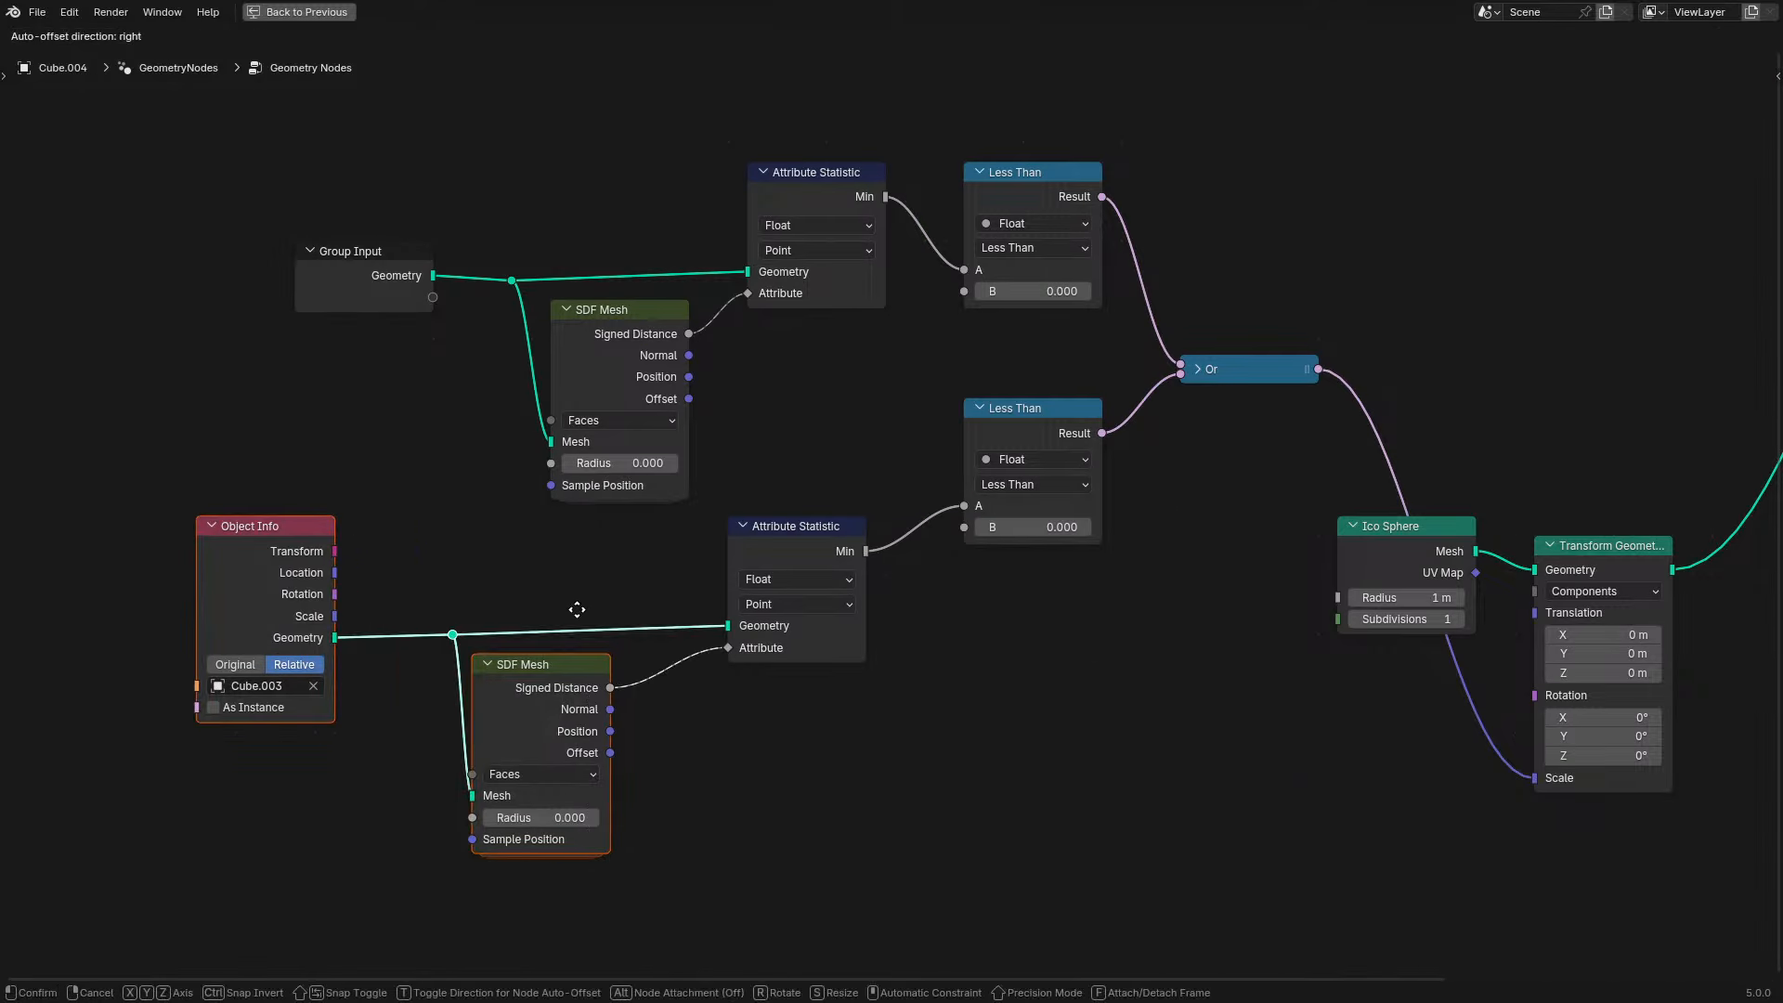
pyautogui.click(577, 609)
pyautogui.moveTo(761, 556); pyautogui.dragTo(737, 568)
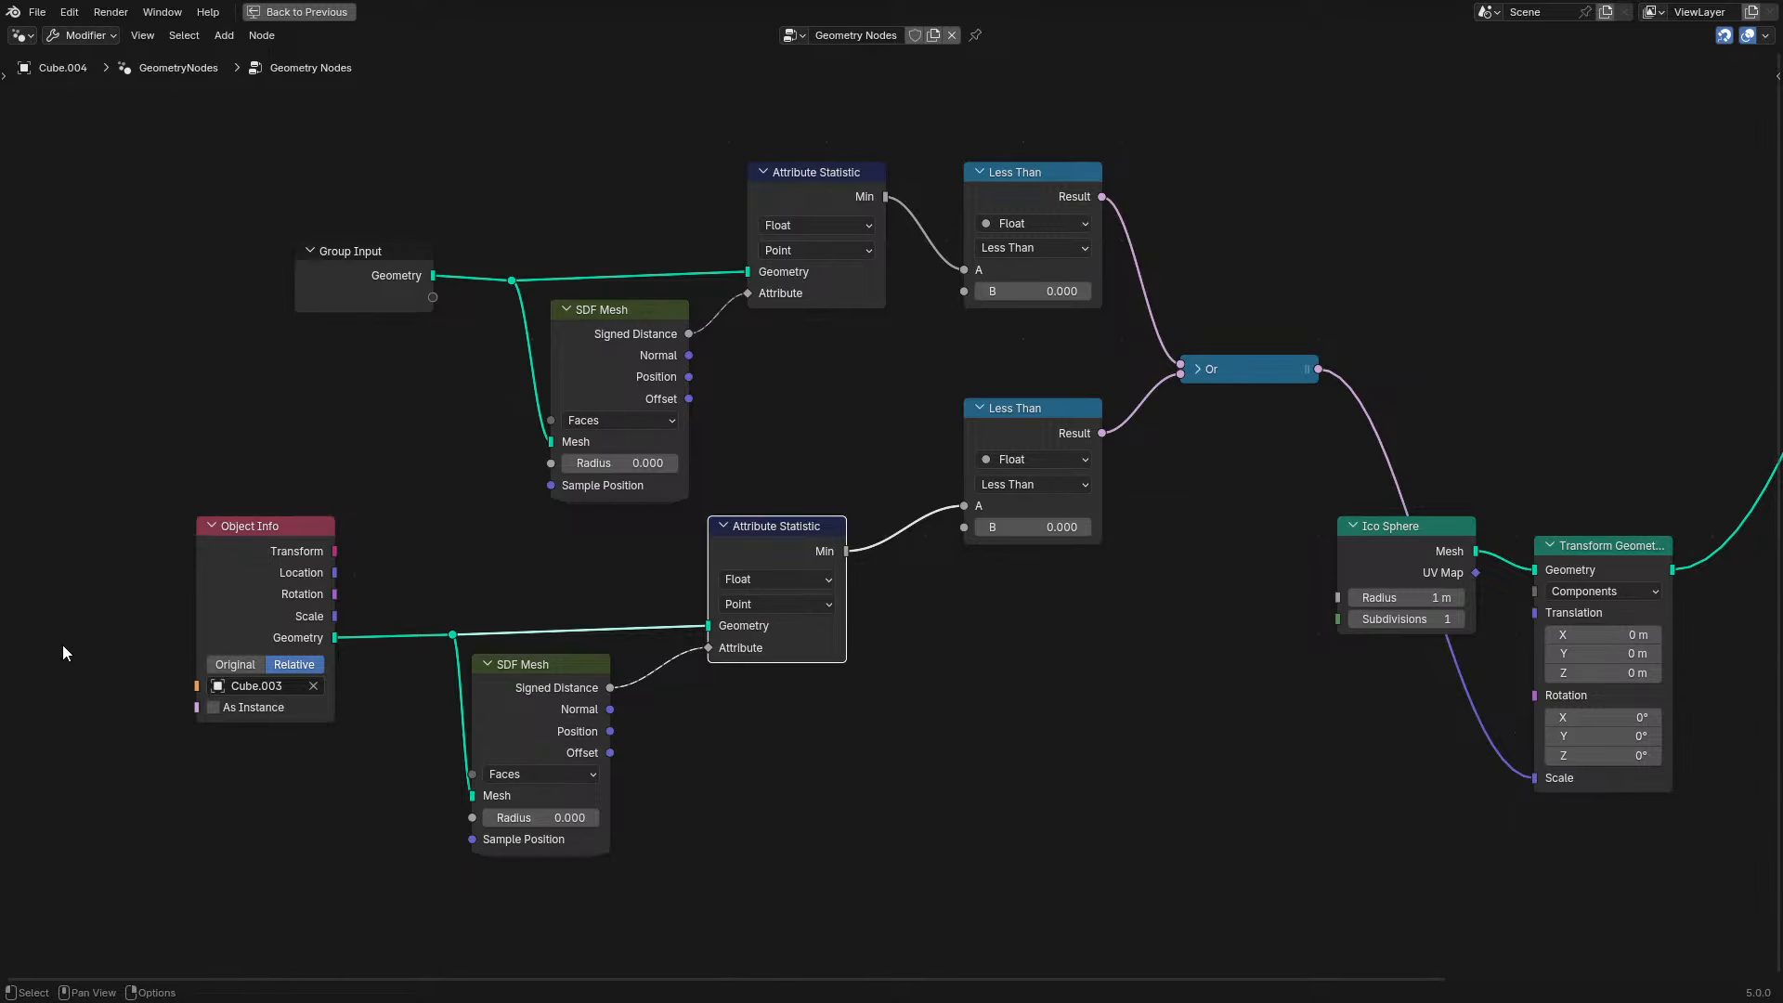
# Shift the lower Object Info, reroute, SDF Mesh and Attribute Statistic nodes right together
pyautogui.moveTo(62, 625); pyautogui.dragTo(805, 848)
pyautogui.press('g')
pyautogui.click(871, 854)
pyautogui.hotkey('ctrl', 'space')
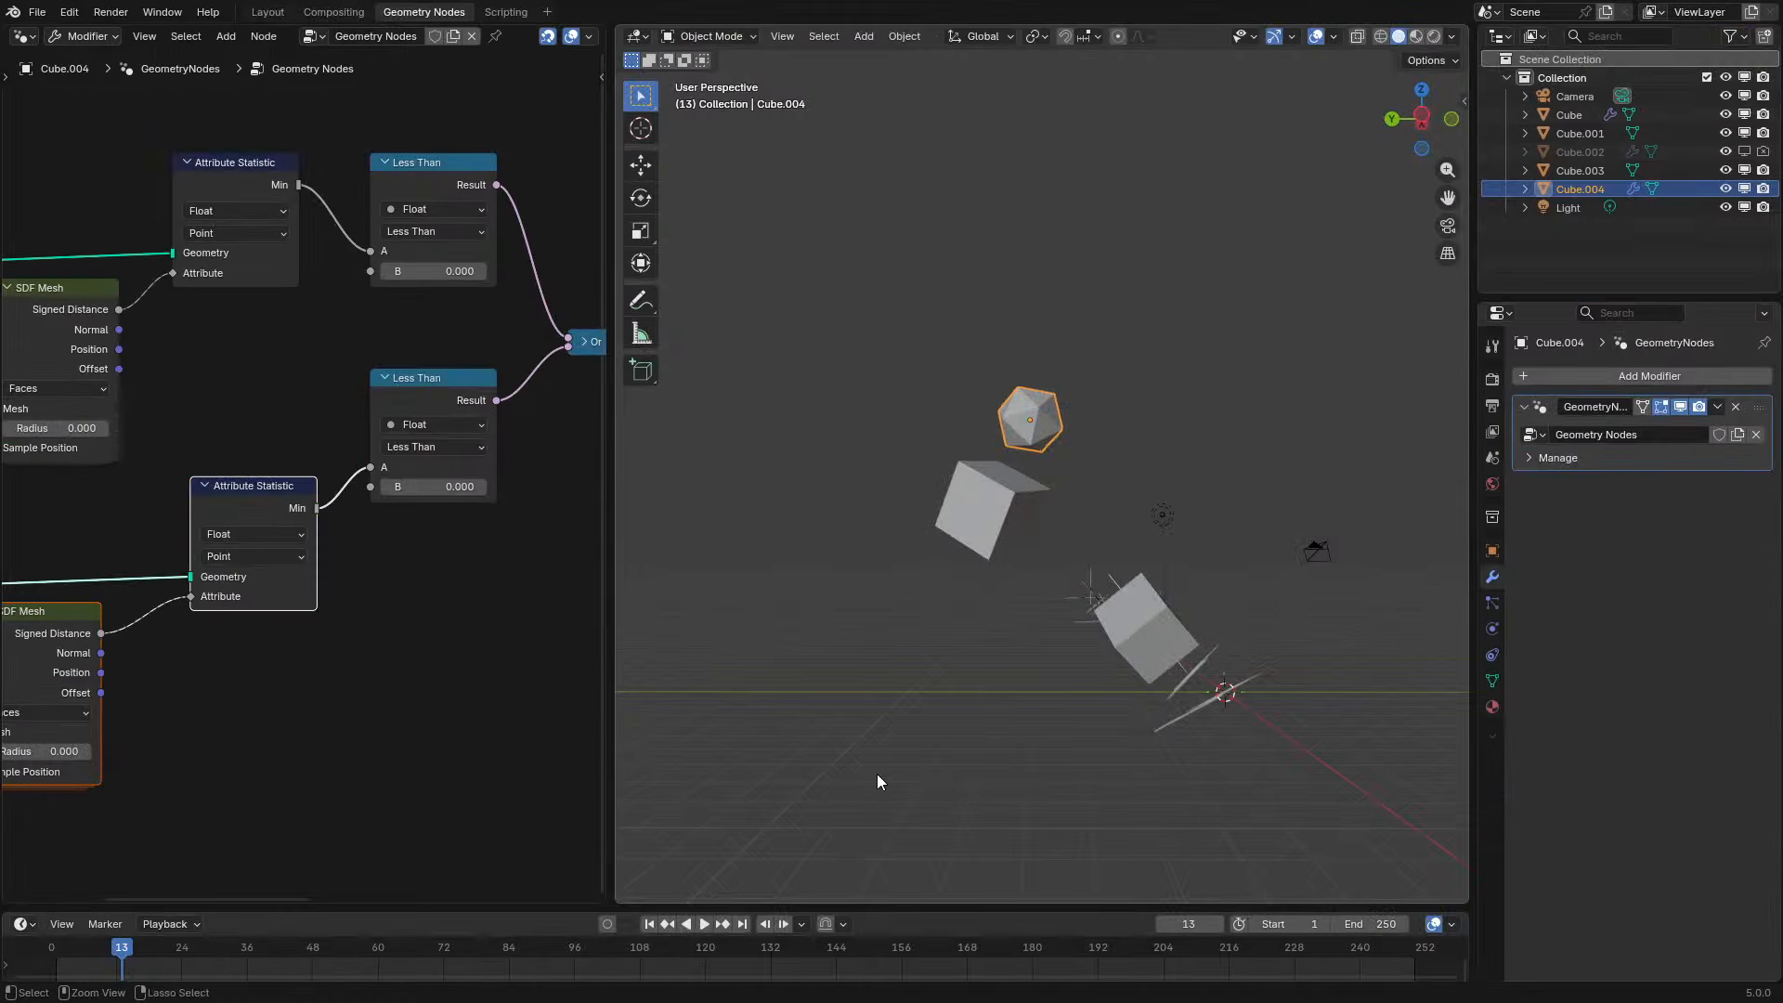
# Move Cube.004 slightly toward Cube.003 to test the combined Or collision check in the viewport
pyautogui.press('g')
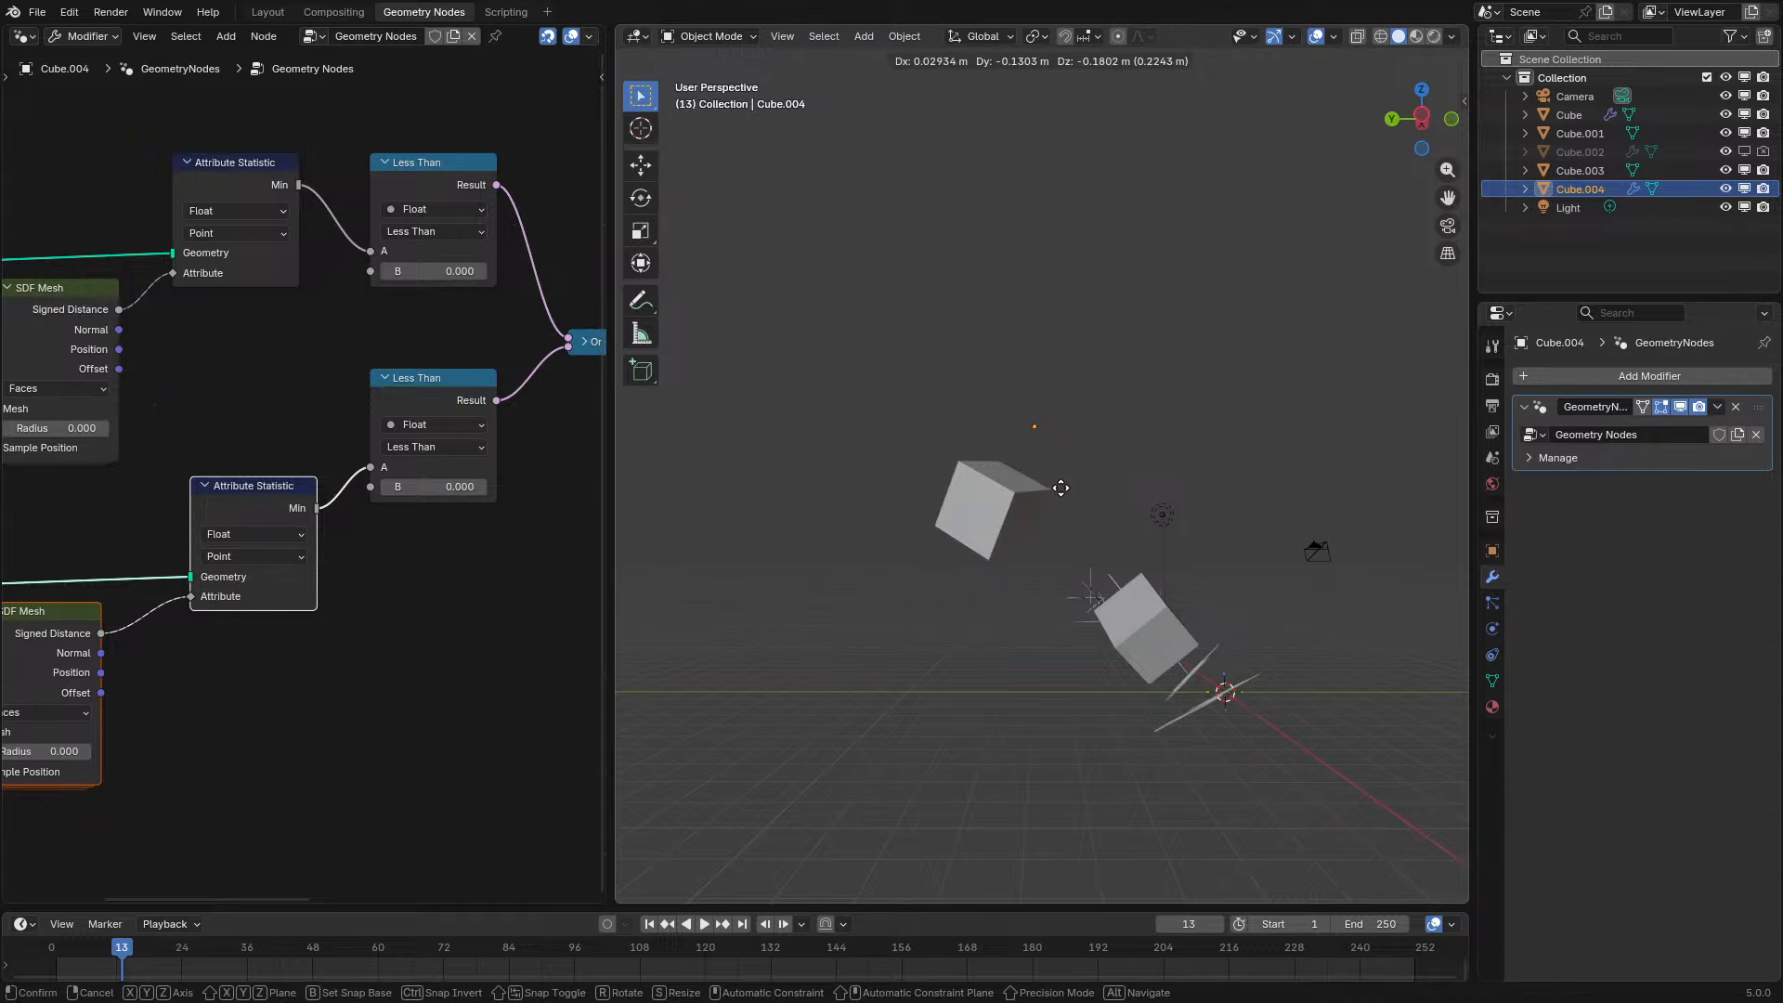
pyautogui.click(1061, 487)
pyautogui.click(455, 448)
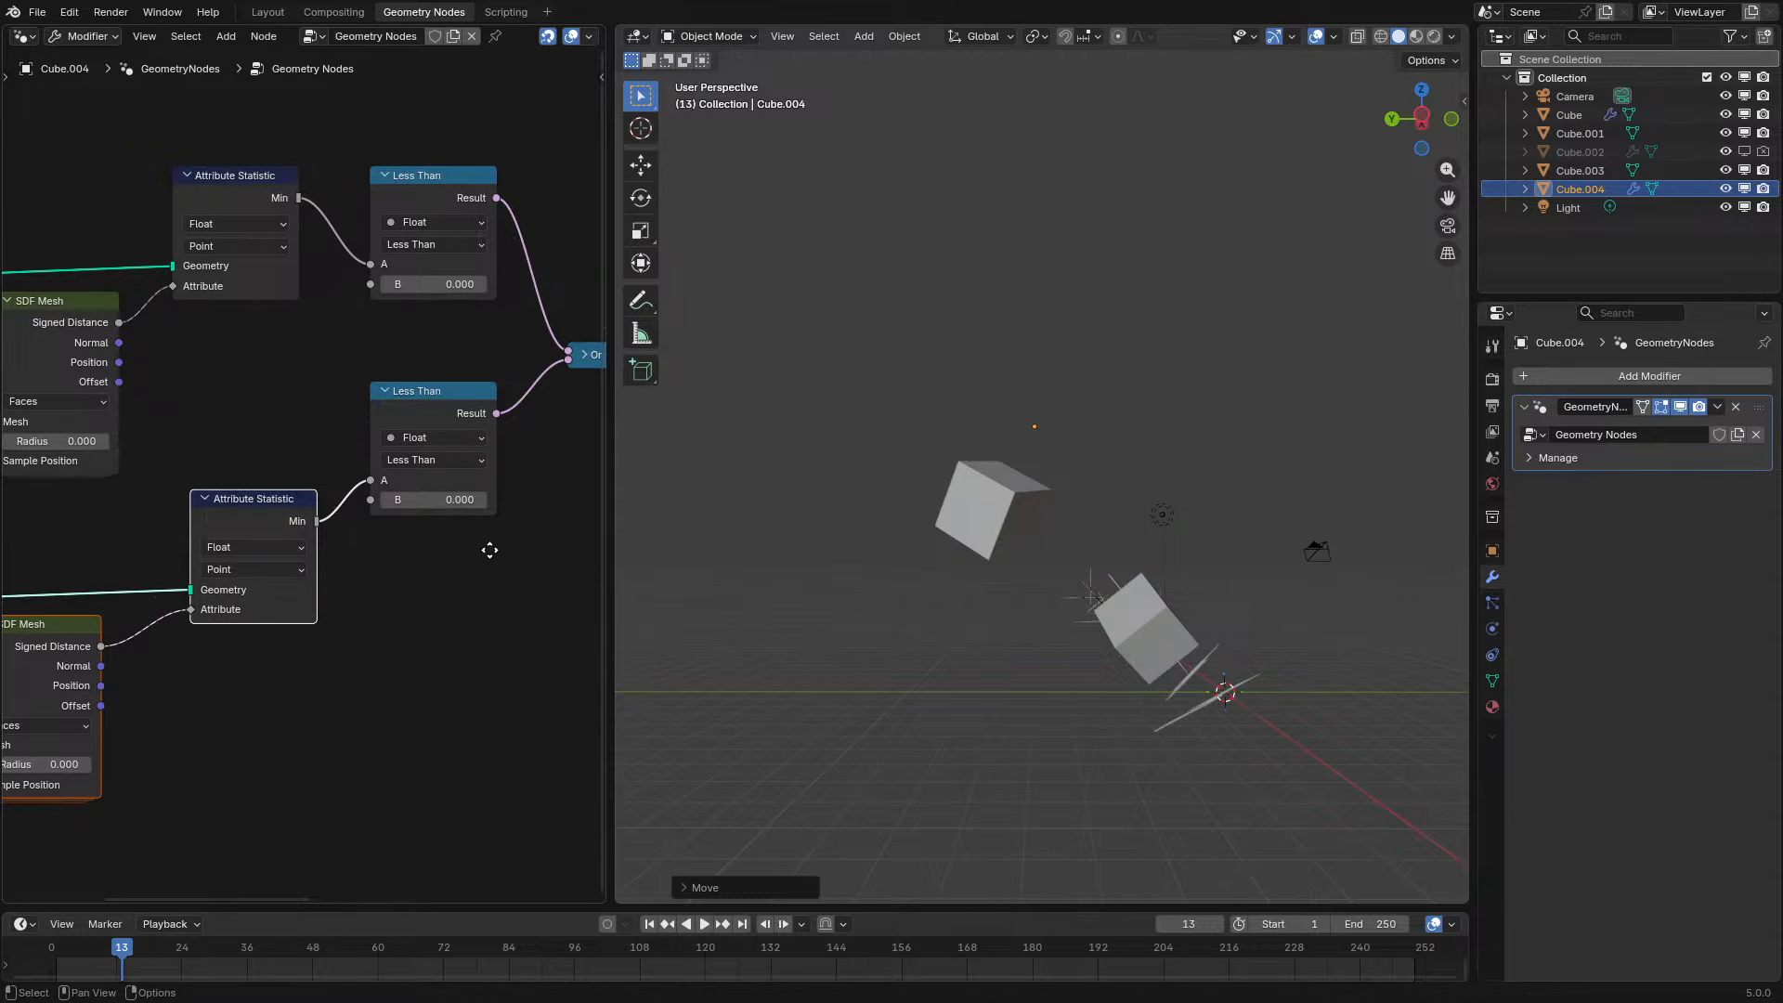
# Try the upper Less Than's Result as Transform Geometry's Scale and test it by moving Cube.004
pyautogui.moveTo(489, 550); pyautogui.dragTo(403, 706, button='middle')
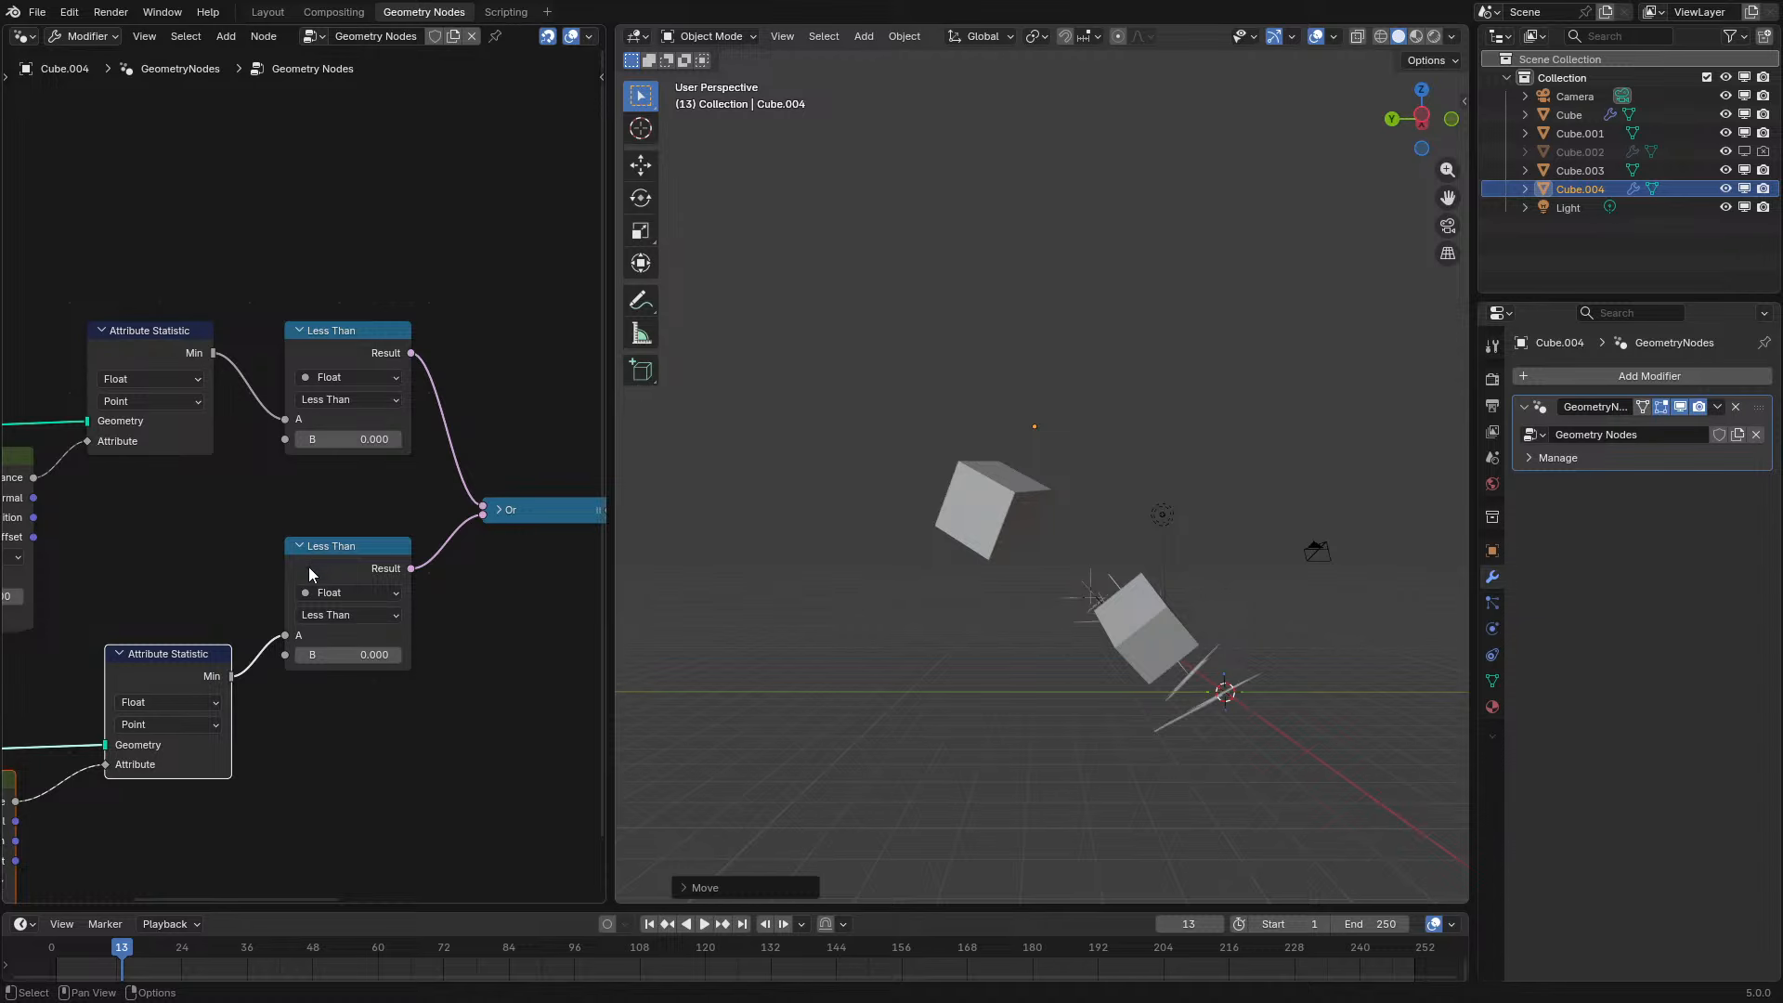
pyautogui.moveTo(308, 566); pyautogui.dragTo(401, 573, button='middle')
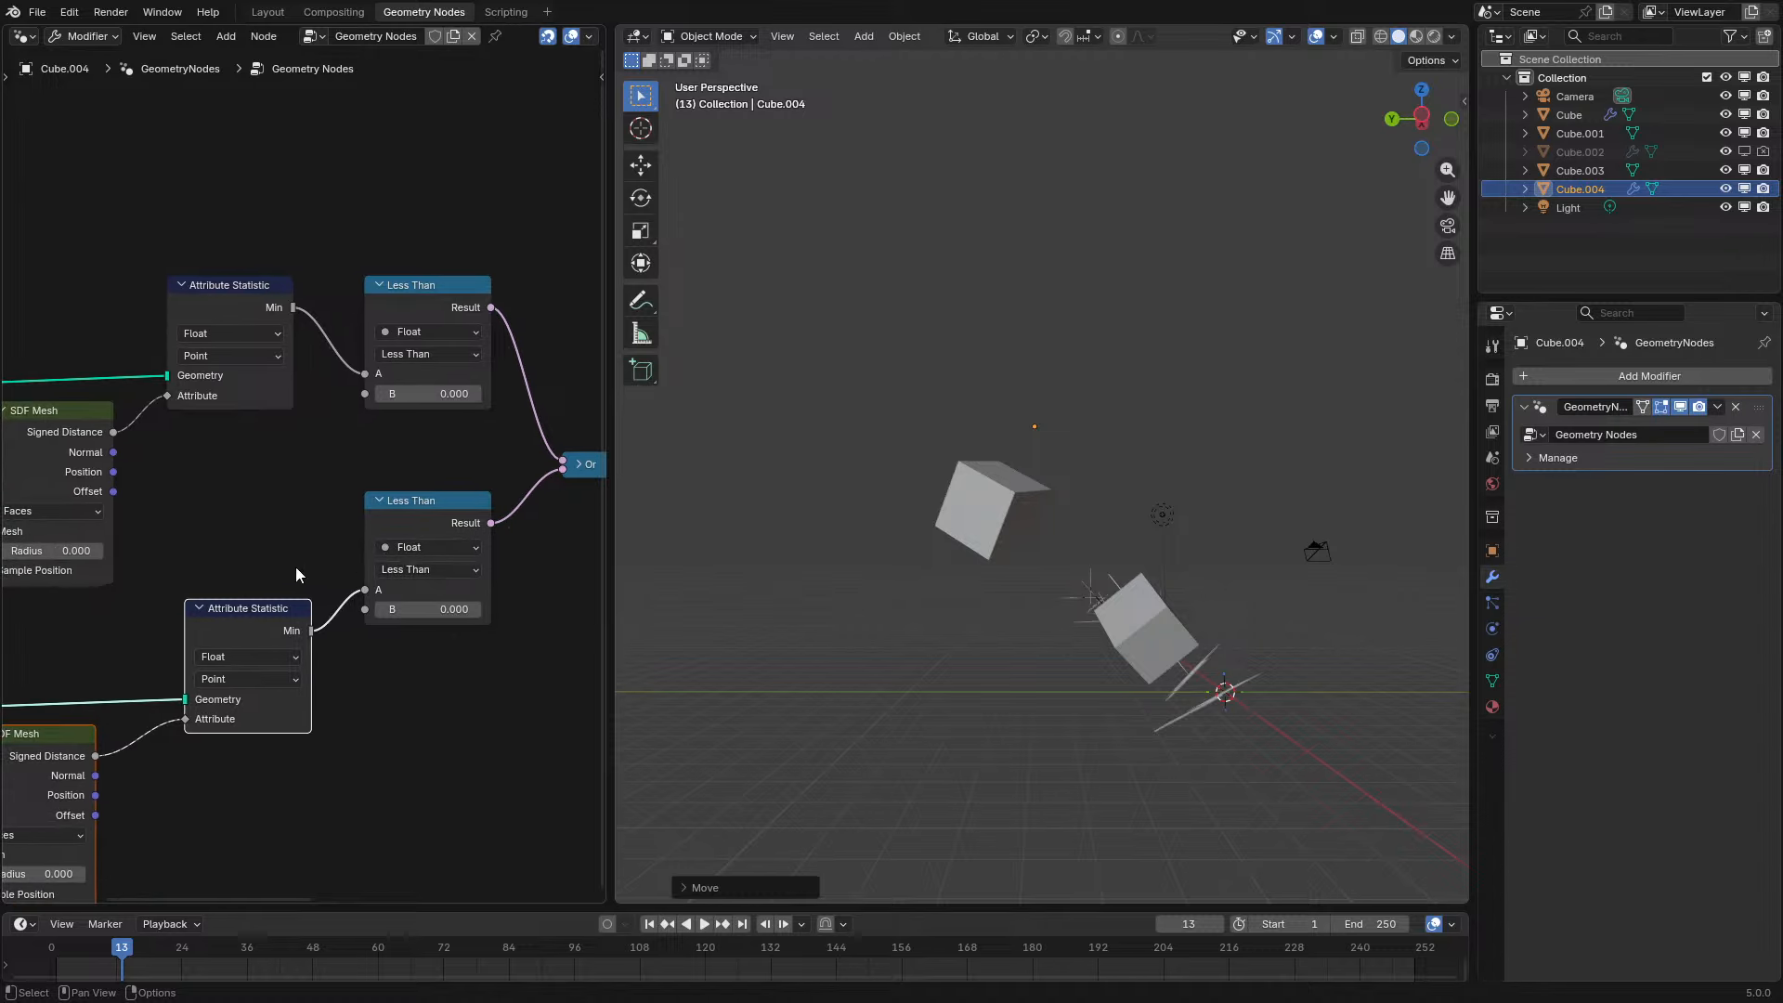
pyautogui.scroll(-4, 431, 488)
pyautogui.moveTo(432, 487); pyautogui.dragTo(145, 483, button='middle')
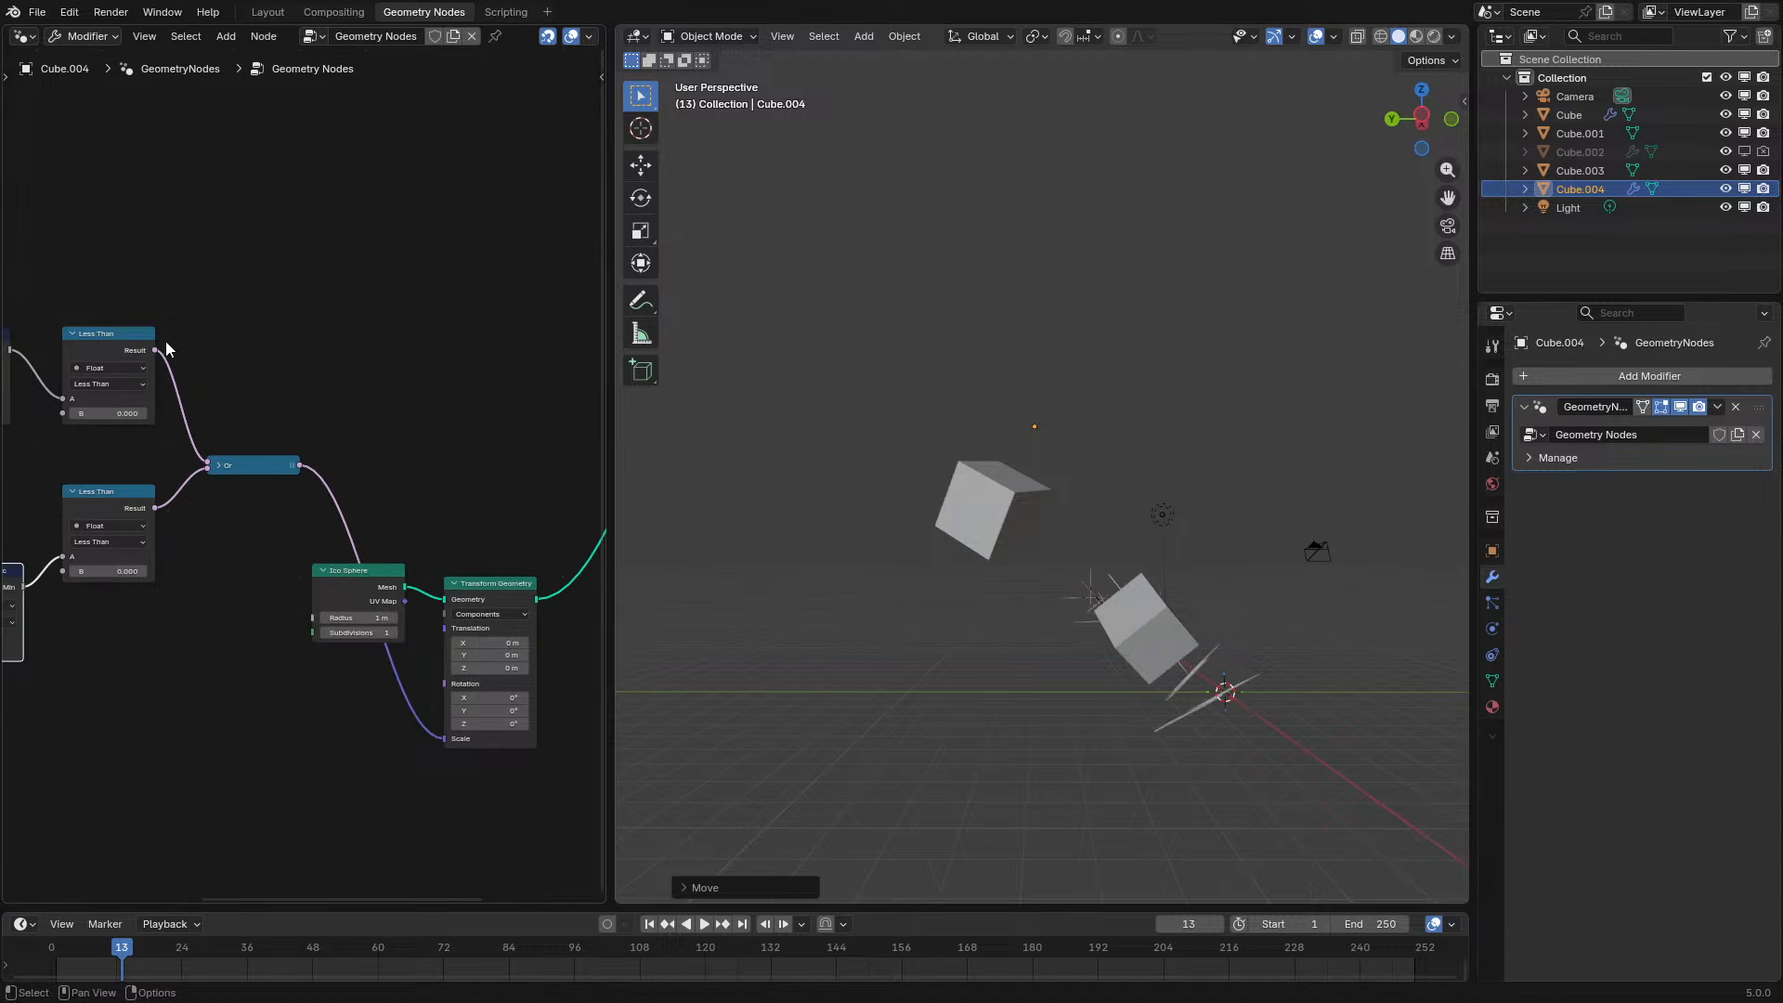
pyautogui.moveTo(157, 350); pyautogui.dragTo(443, 738)
pyautogui.scroll(2, 1031, 520)
pyautogui.press('g')
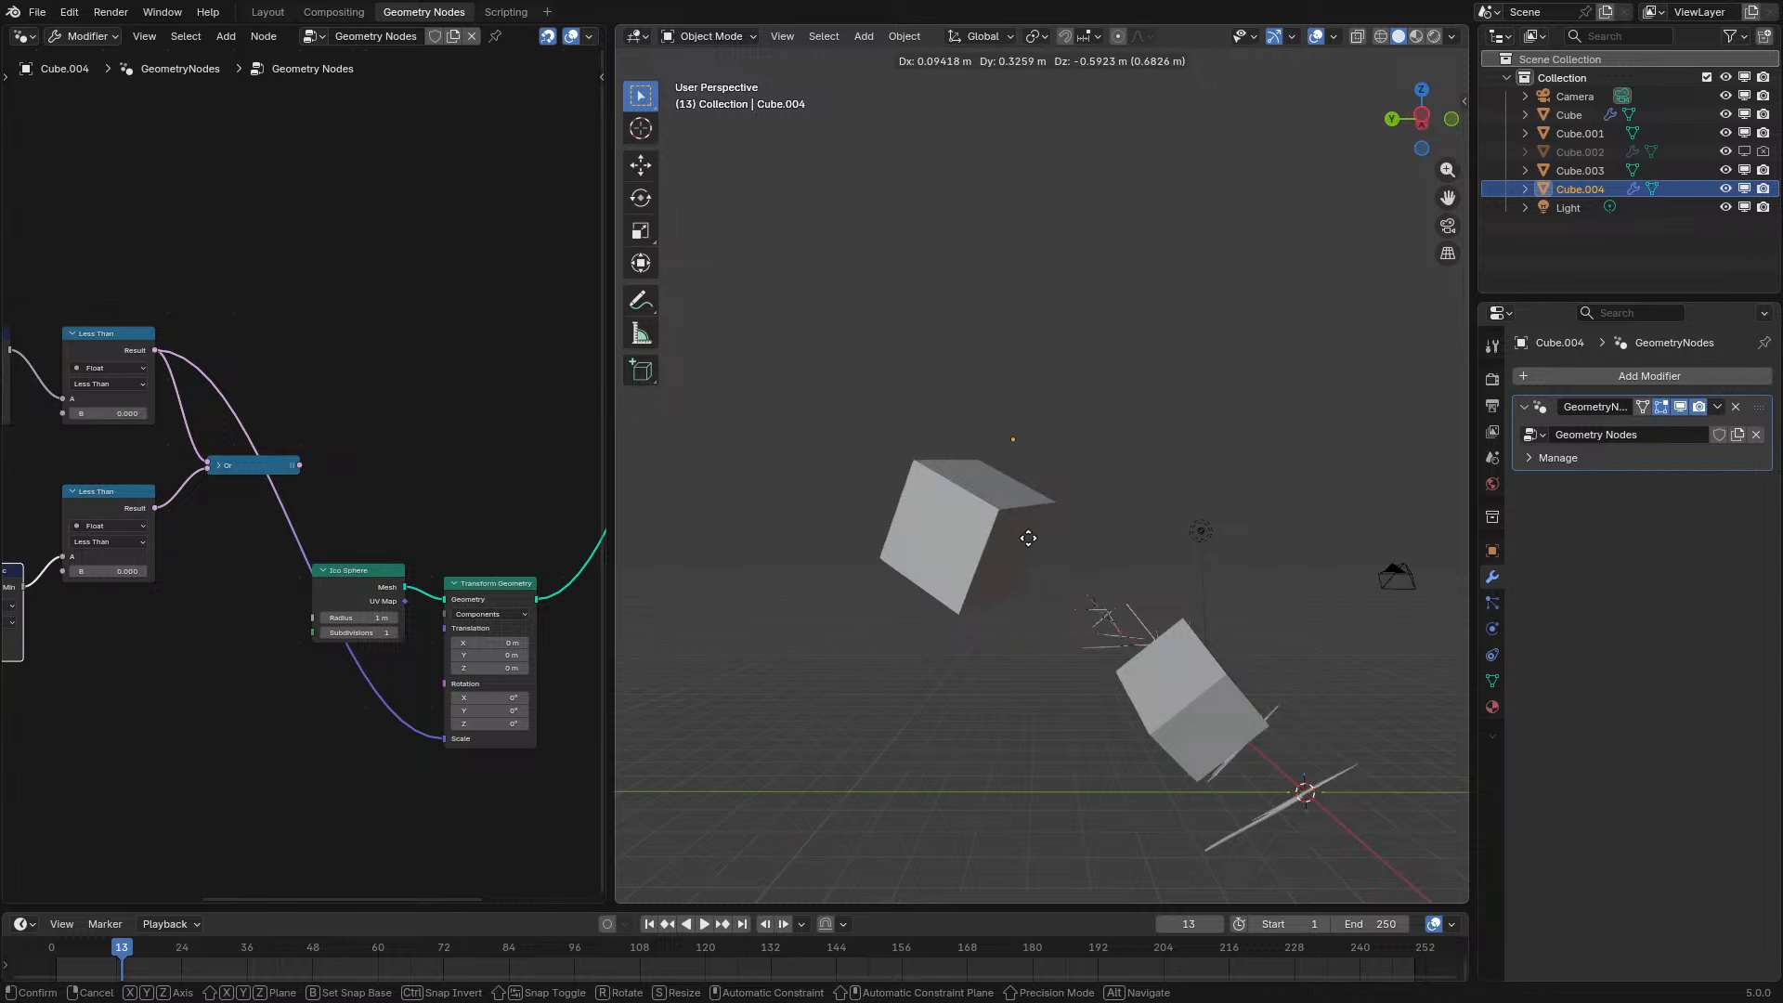
pyautogui.press('Escape')
# Connect the lower Less Than's Result to Transform Geometry's Scale and move Cube.004 above Cube.003 to test it
pyautogui.moveTo(155, 508); pyautogui.dragTo(440, 753)
pyautogui.press('g')
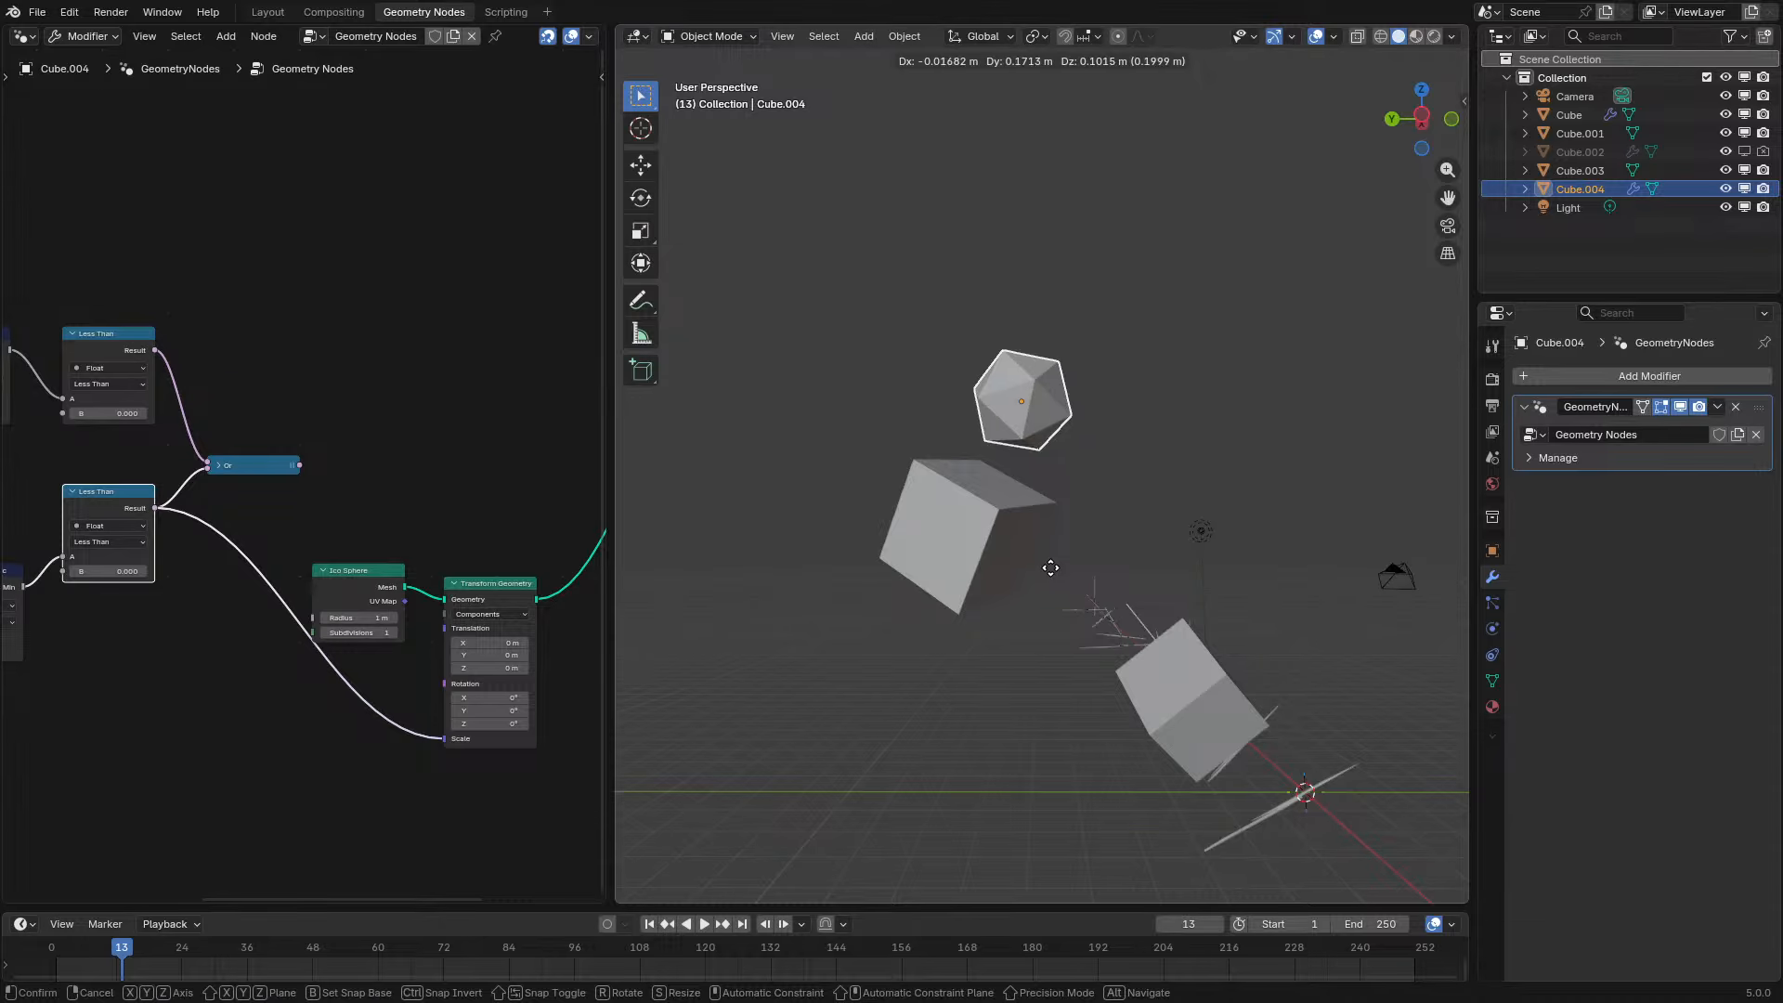
pyautogui.click(1050, 567)
pyautogui.moveTo(1218, 270); pyautogui.dragTo(1040, 366, button='middle')
pyautogui.scroll(3, 1105, 457)
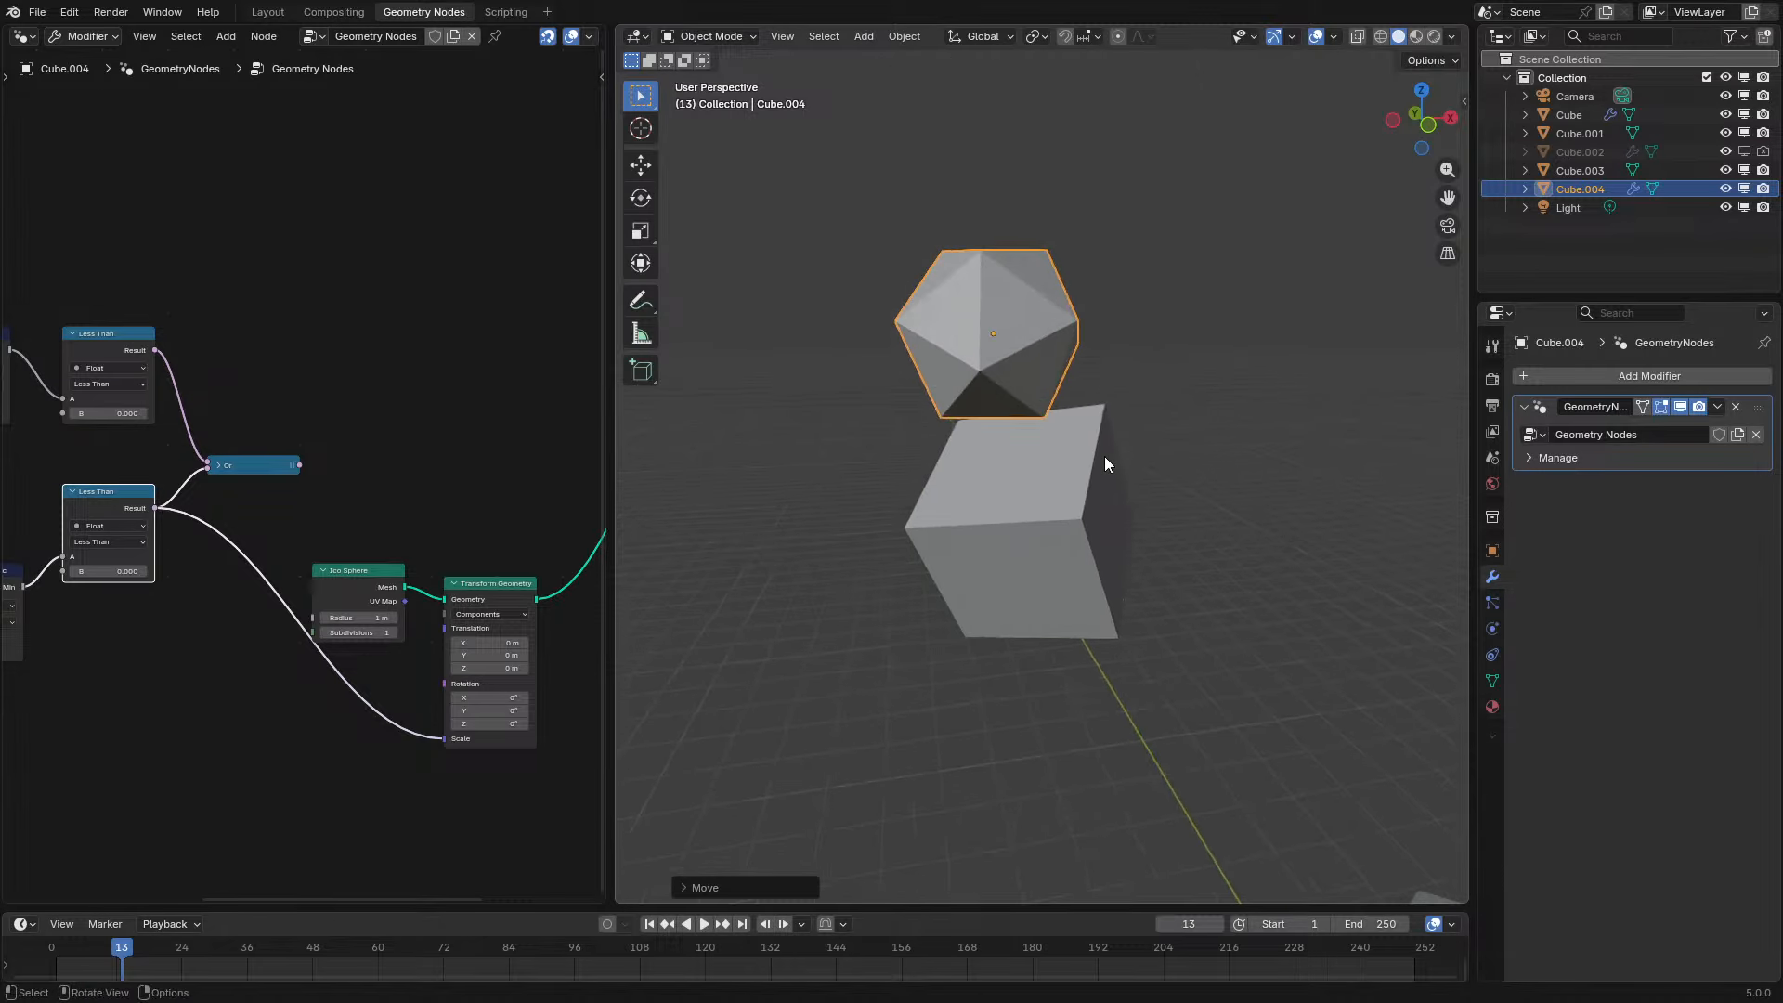
# Temporarily output Group Input's geometry to inspect the two cubes' contact, and restore Transform Geometry as the output
pyautogui.hotkey('ctrl', 'space')
pyautogui.moveTo(238, 436); pyautogui.dragTo(1390, 291)
pyautogui.hotkey('ctrl', 'space')
pyautogui.moveTo(1242, 432); pyautogui.dragTo(988, 452, button='middle')
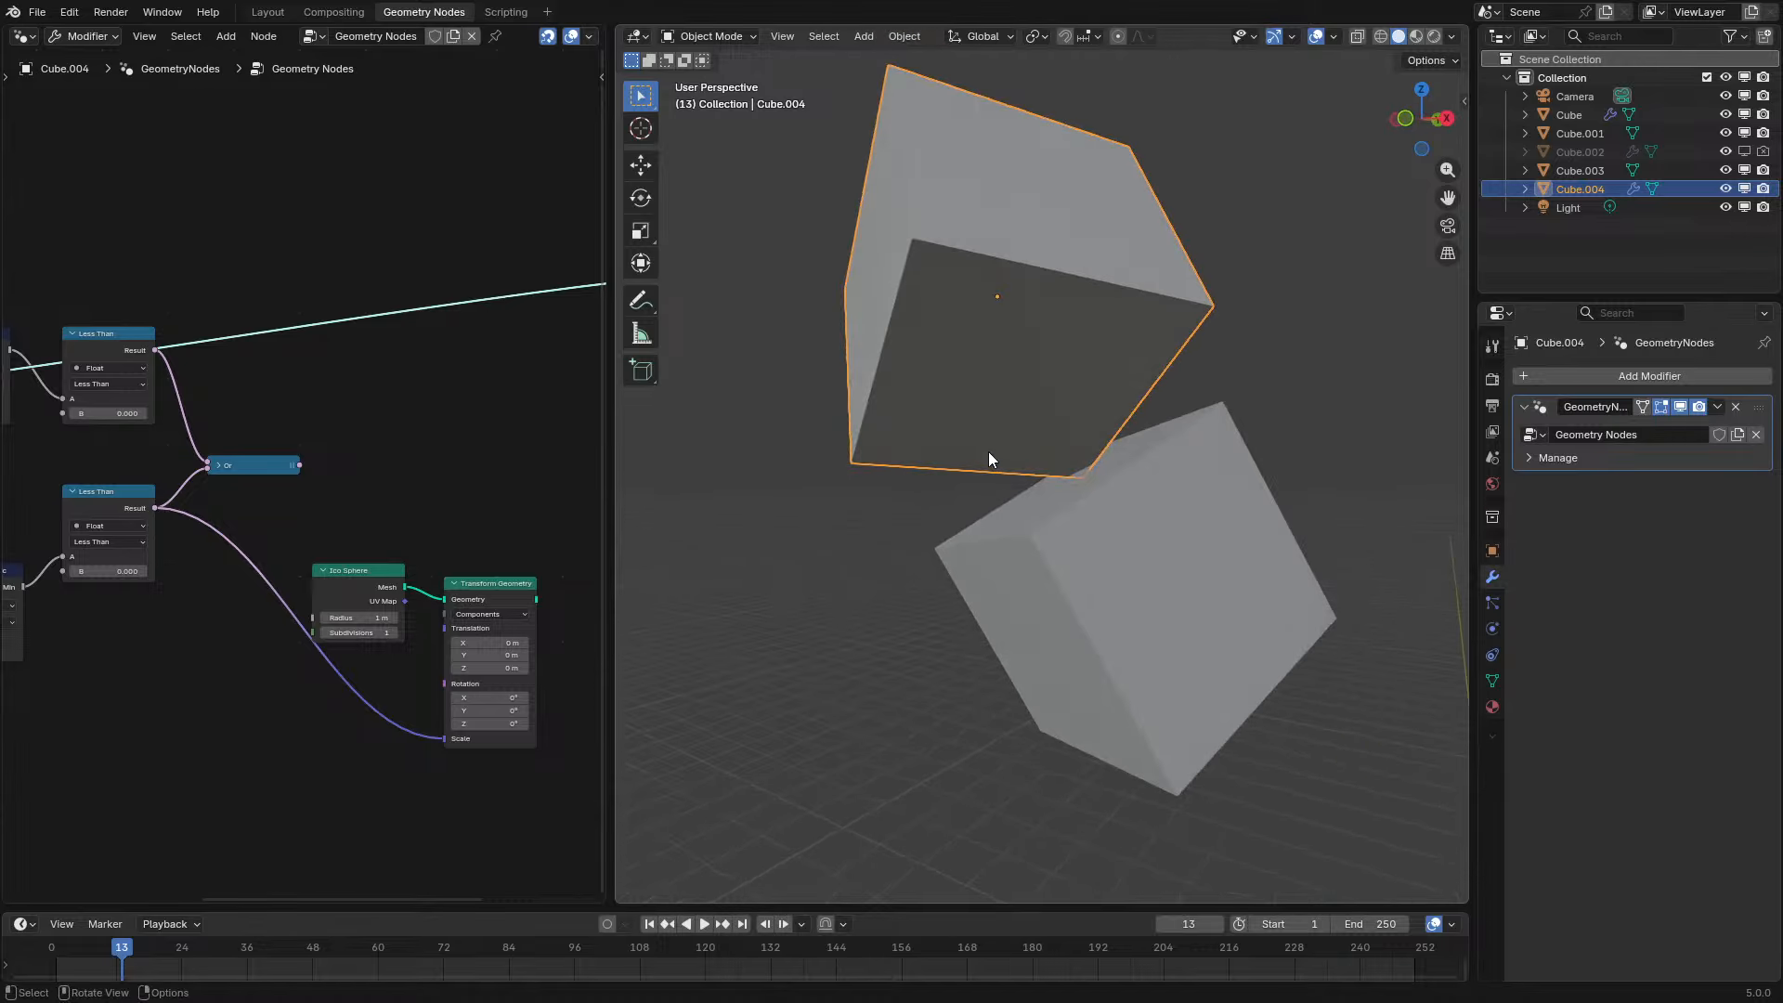
pyautogui.keyDown('alt'); pyautogui.keyDown('shift'); pyautogui.click(495, 584); pyautogui.keyUp('shift'); pyautogui.keyUp('alt')
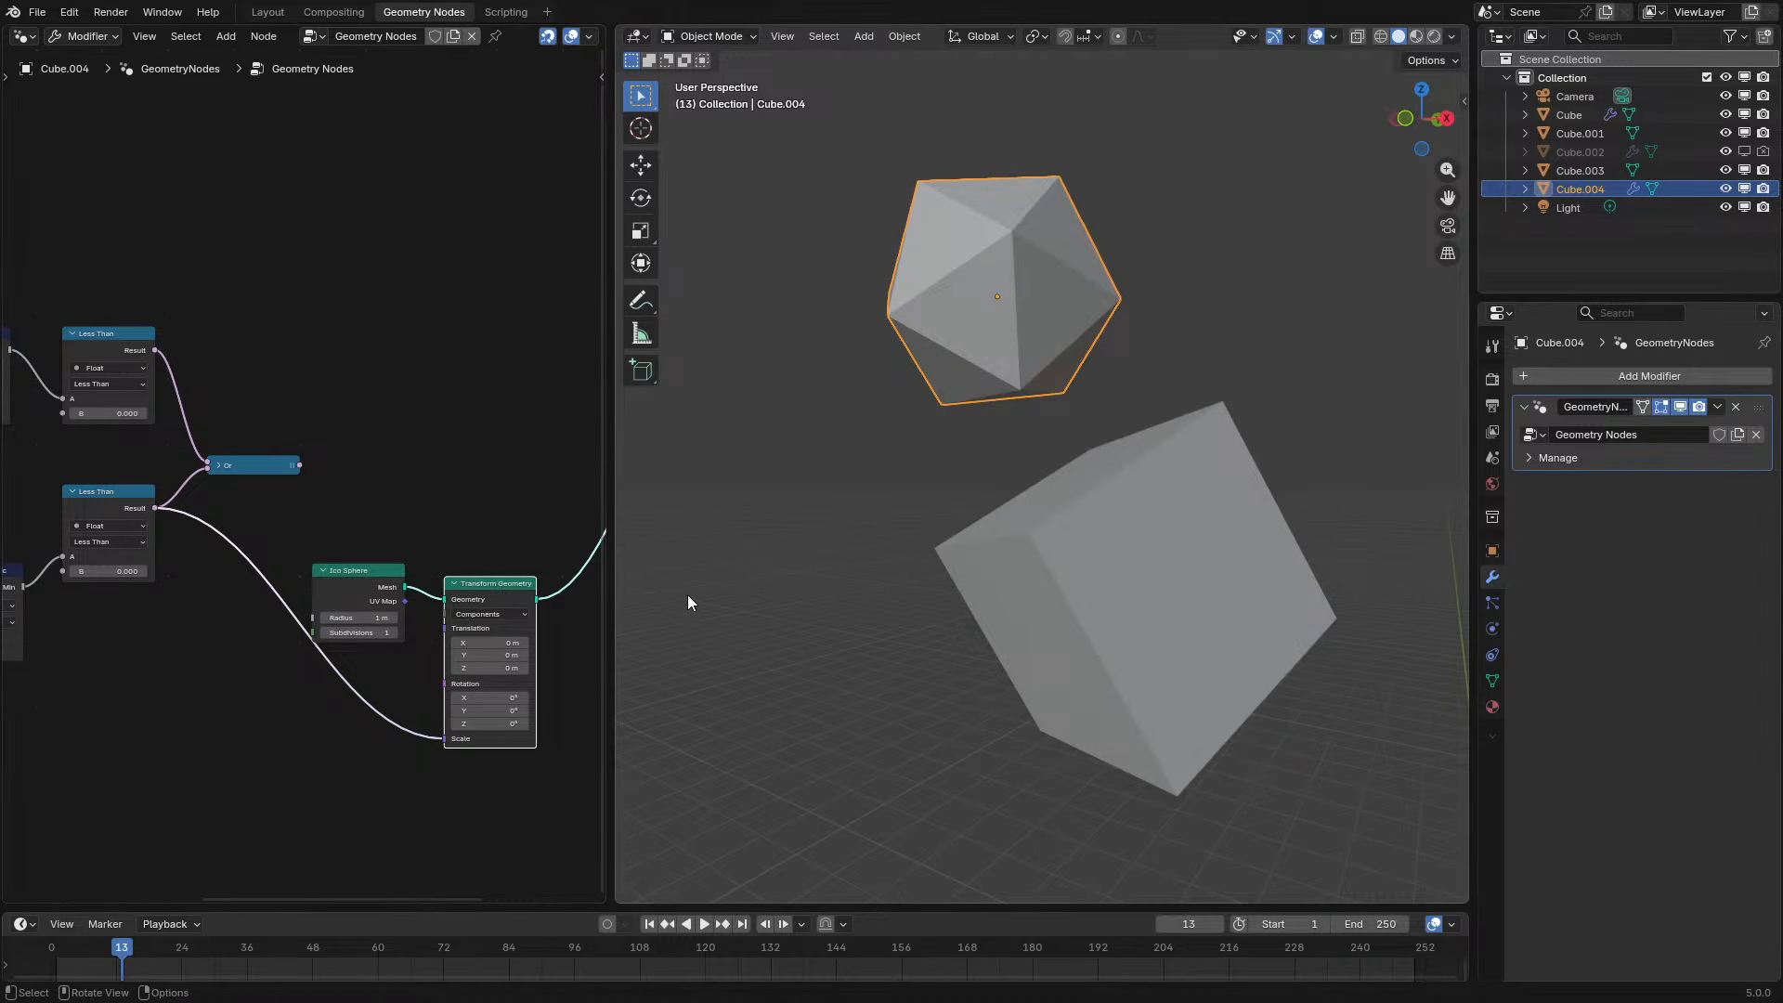
# Test the lower check by moving Cube.004, trying Greater Than as the lower Compare node's operation
pyautogui.press('g')
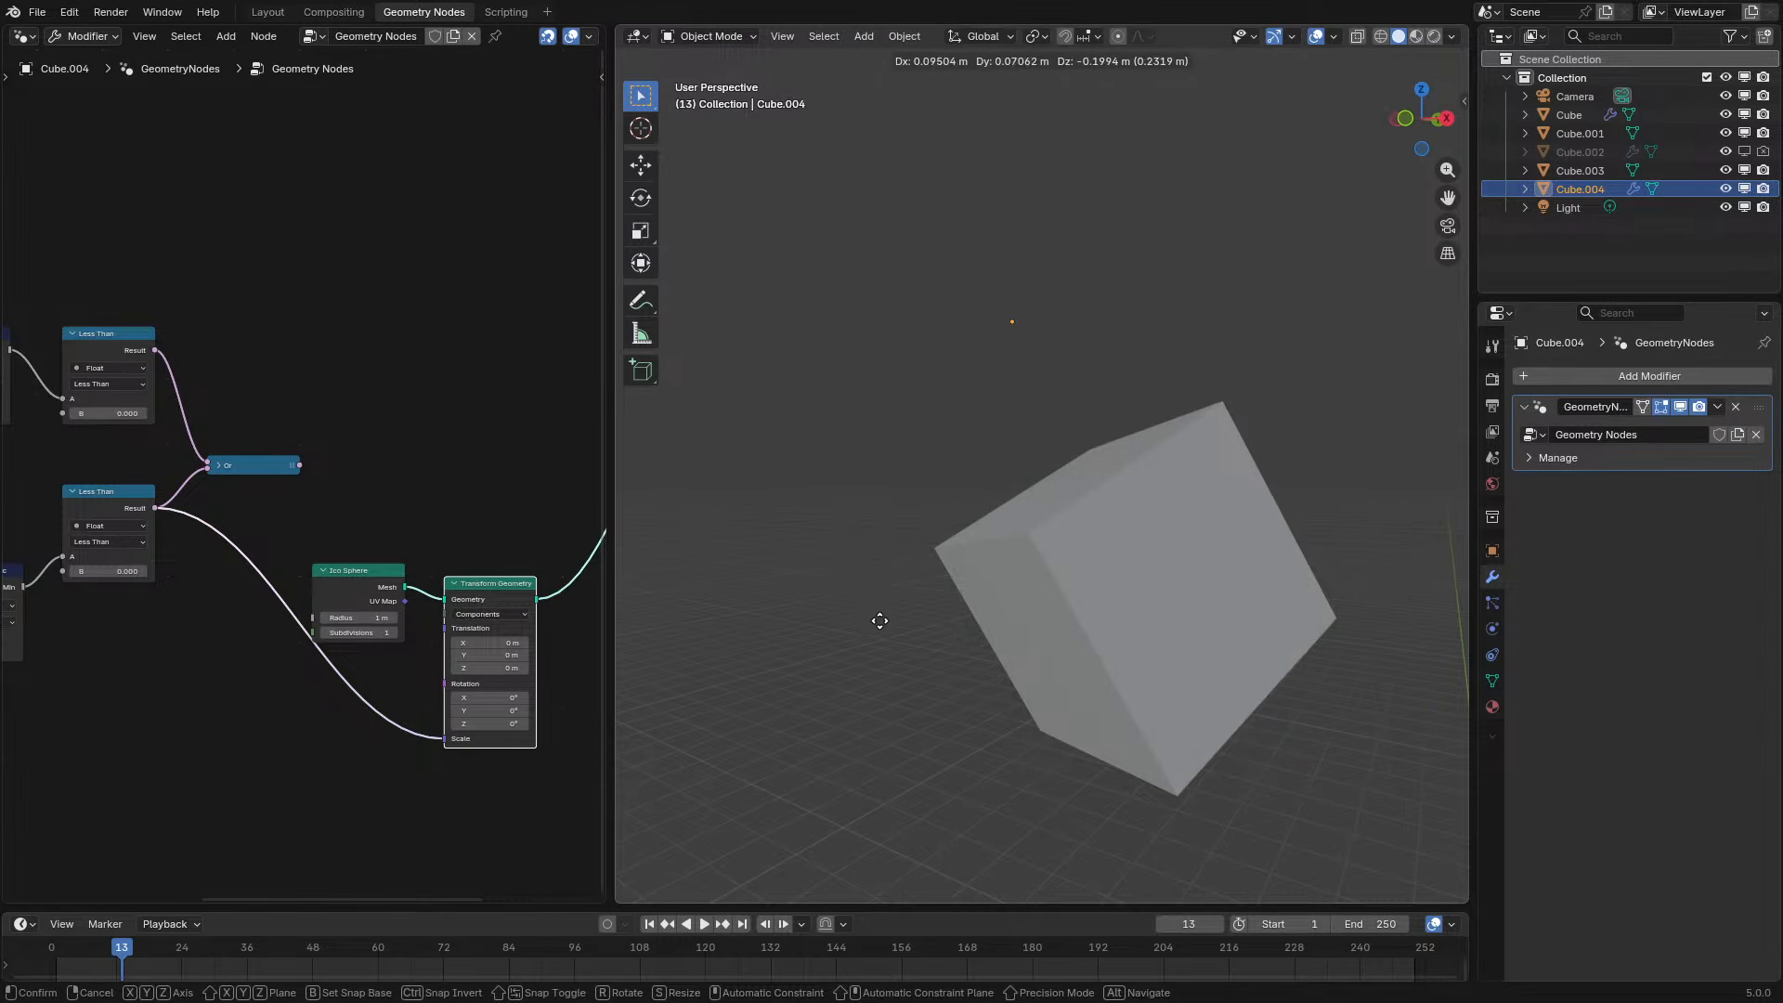
pyautogui.click(853, 613)
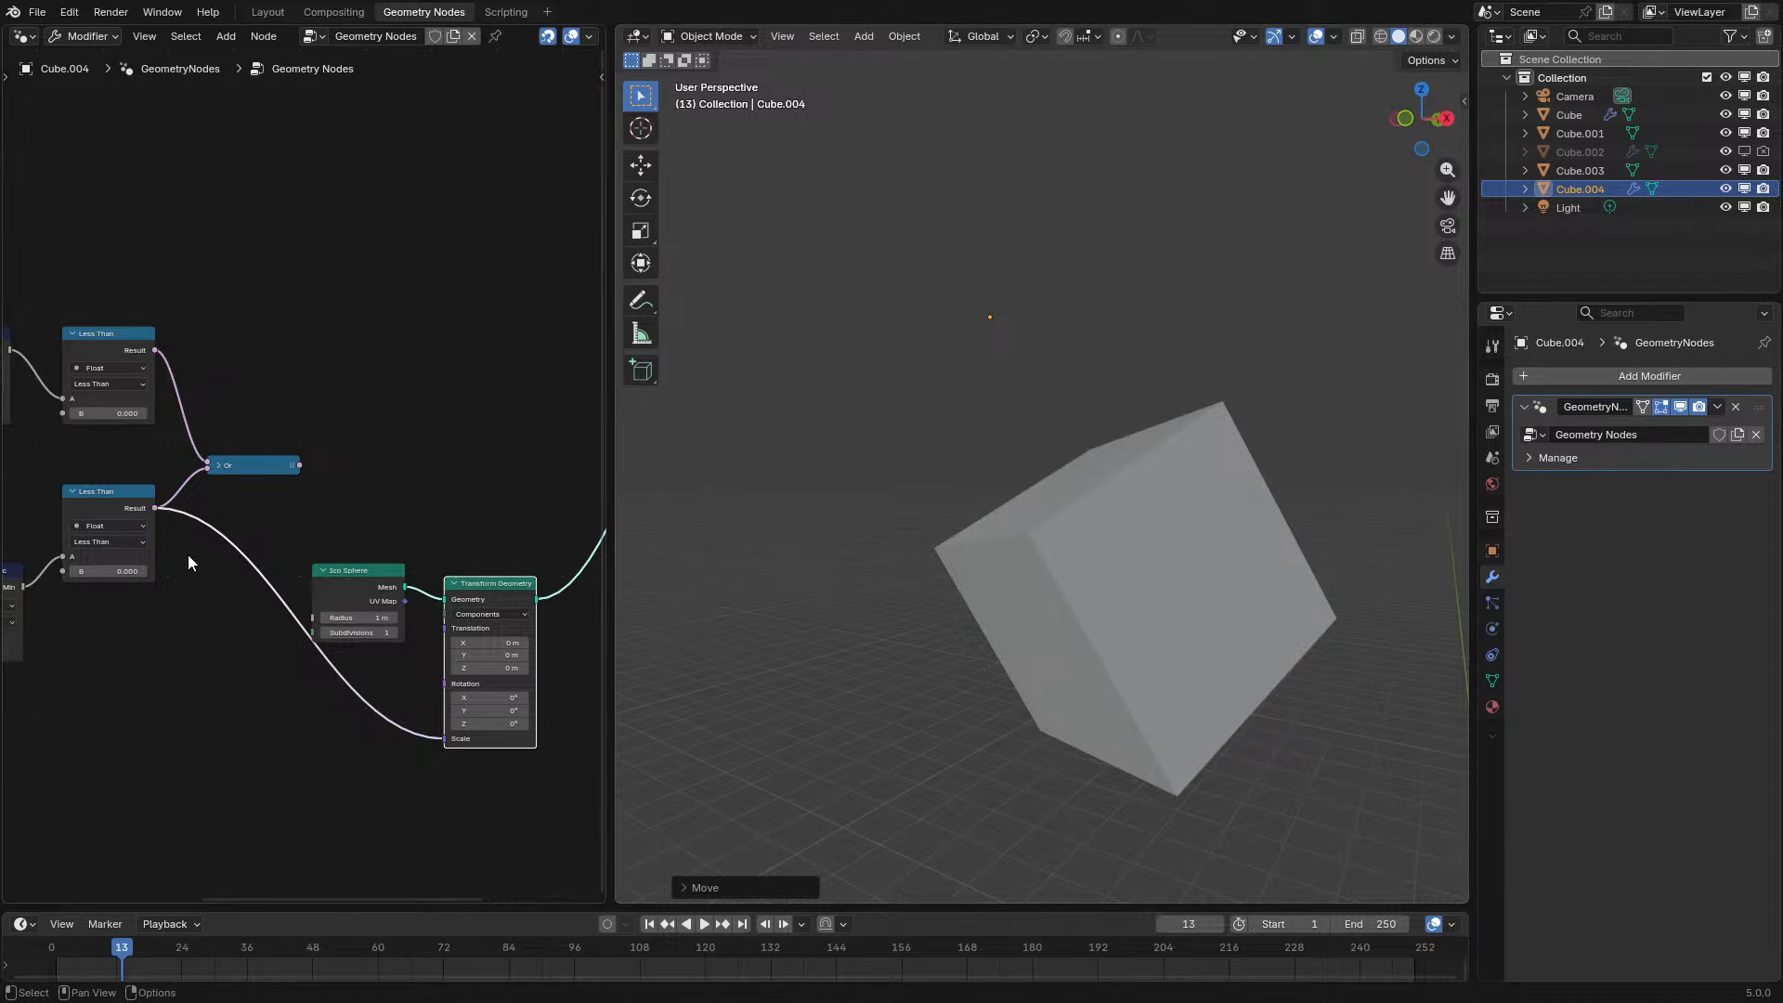
pyautogui.scroll(4, 188, 554)
pyautogui.click(301, 549)
pyautogui.click(324, 686)
pyautogui.moveTo(200, 625); pyautogui.dragTo(401, 546, button='middle')
pyautogui.scroll(-2, 260, 653)
pyautogui.moveTo(260, 654); pyautogui.dragTo(327, 571, button='middle')
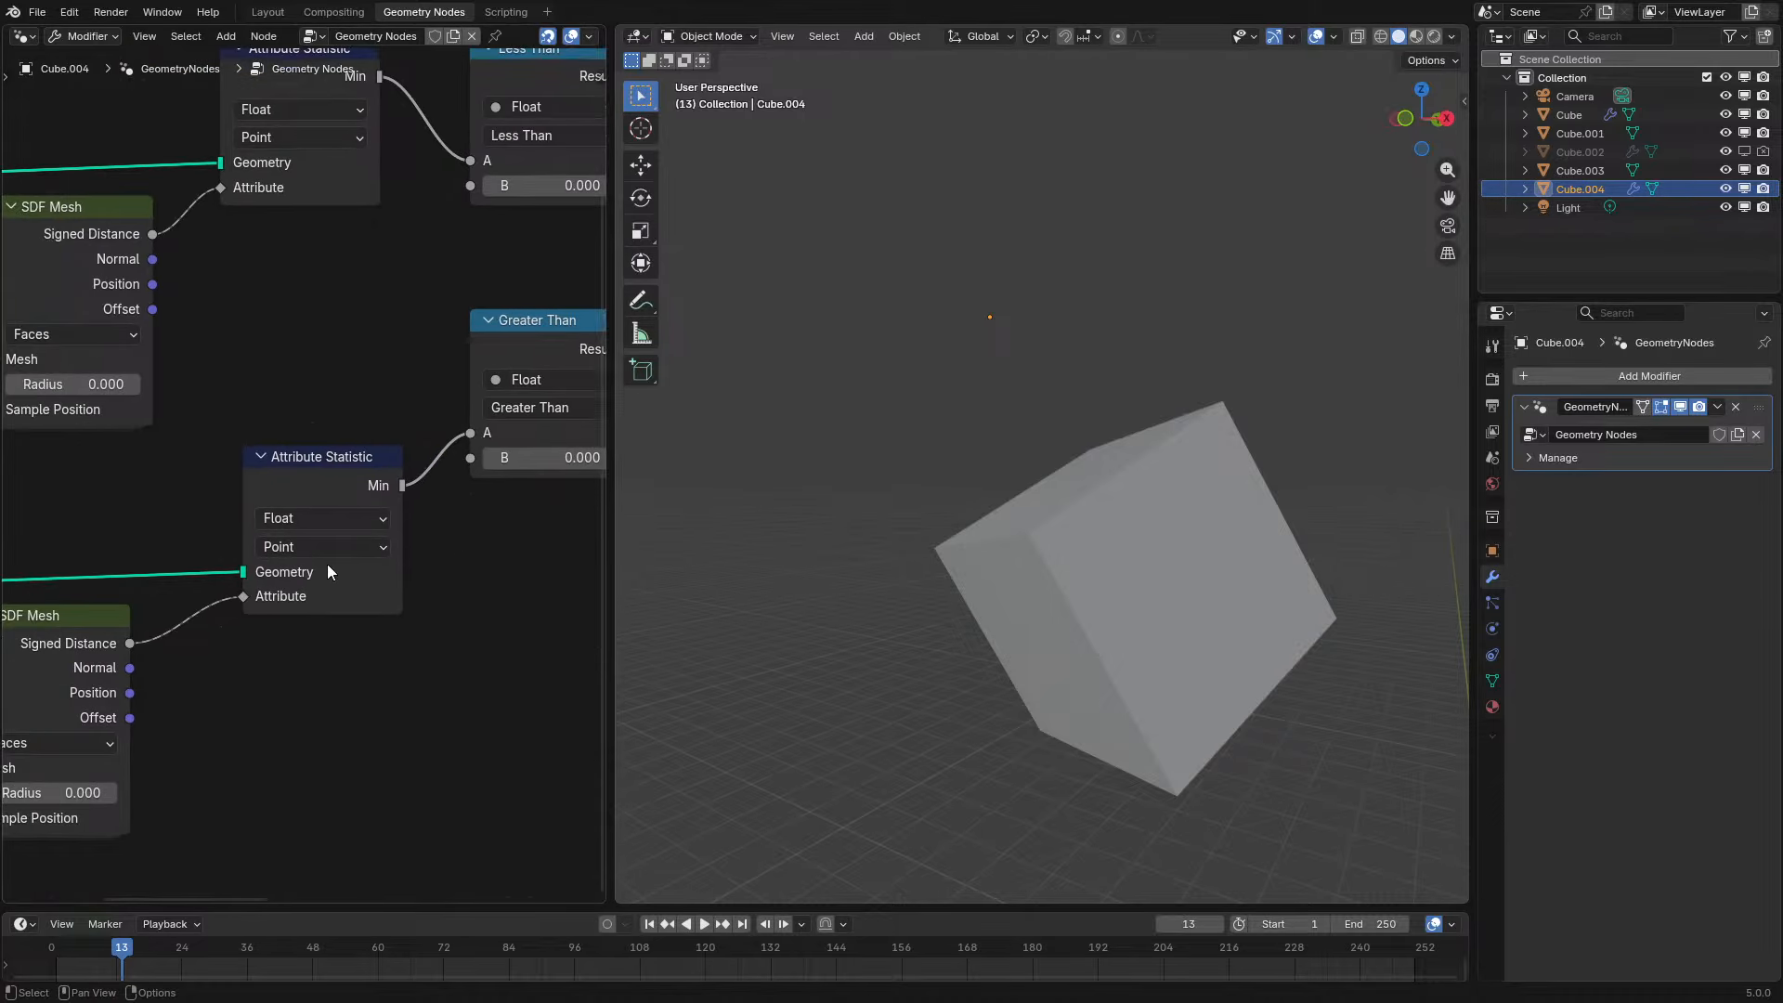
pyautogui.press('g')
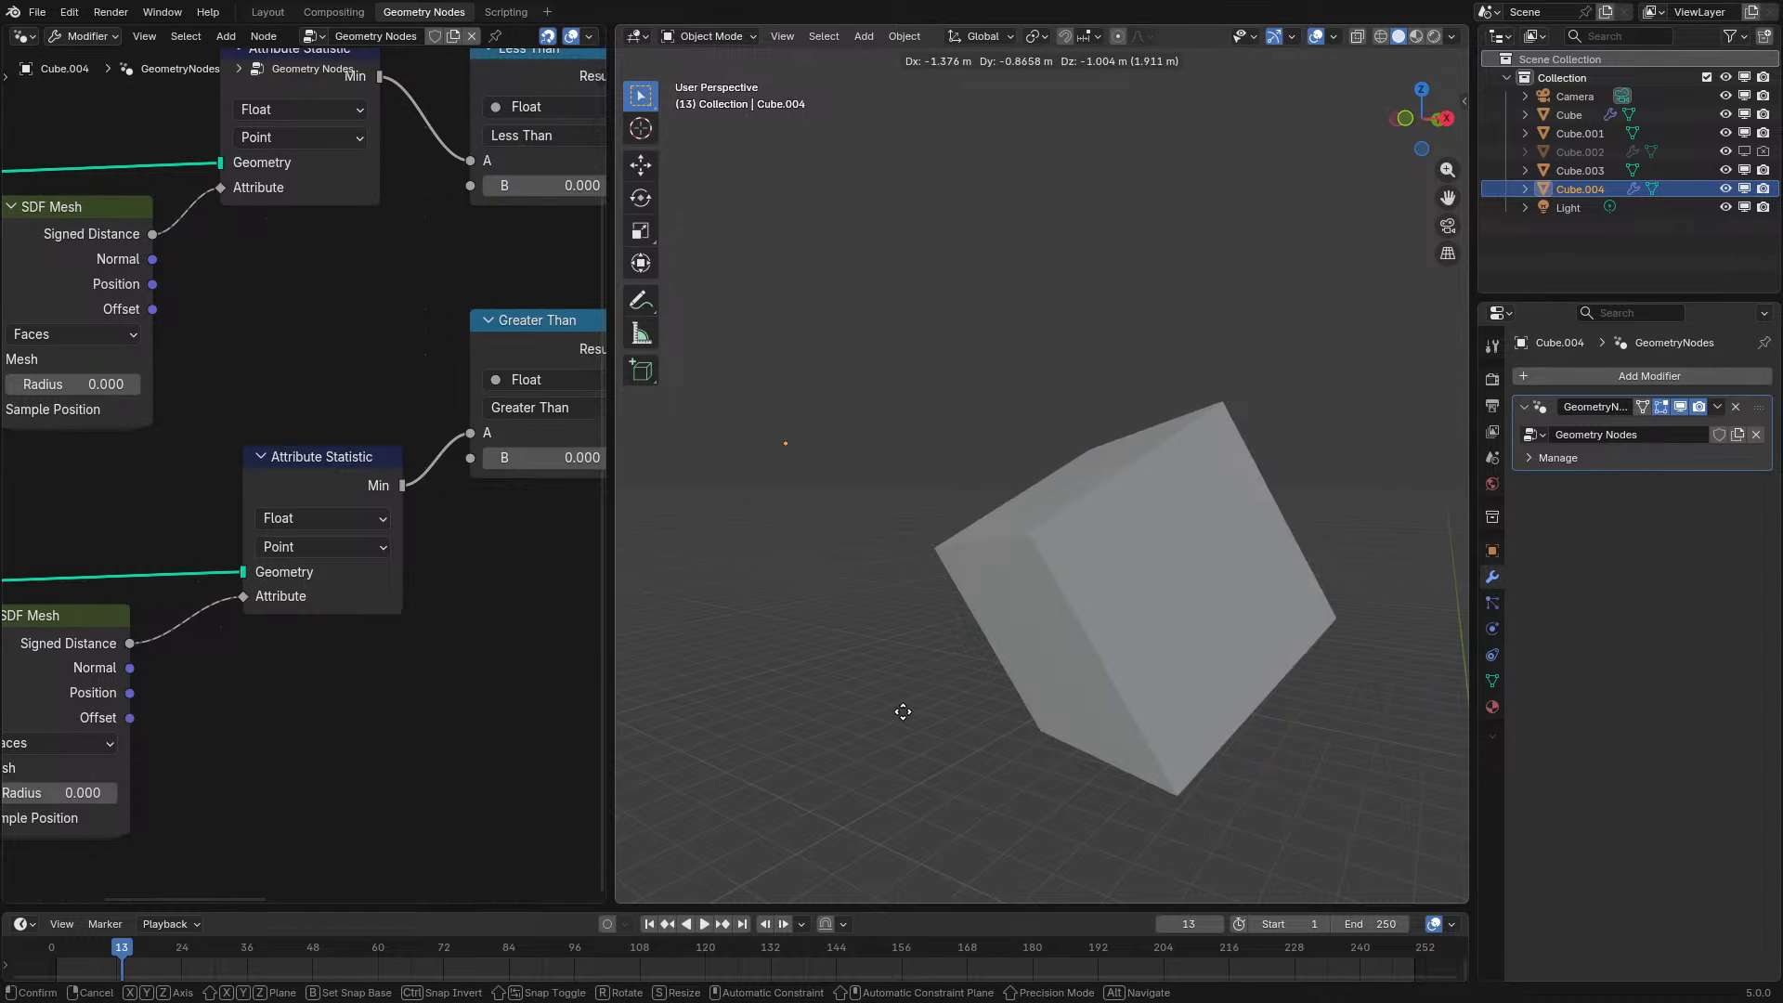
pyautogui.click(1146, 637)
# Preview the lower Attribute Statistic's Min in a Viewer node and move Cube.004 to check the value
pyautogui.hotkey('ctrl', 'space')
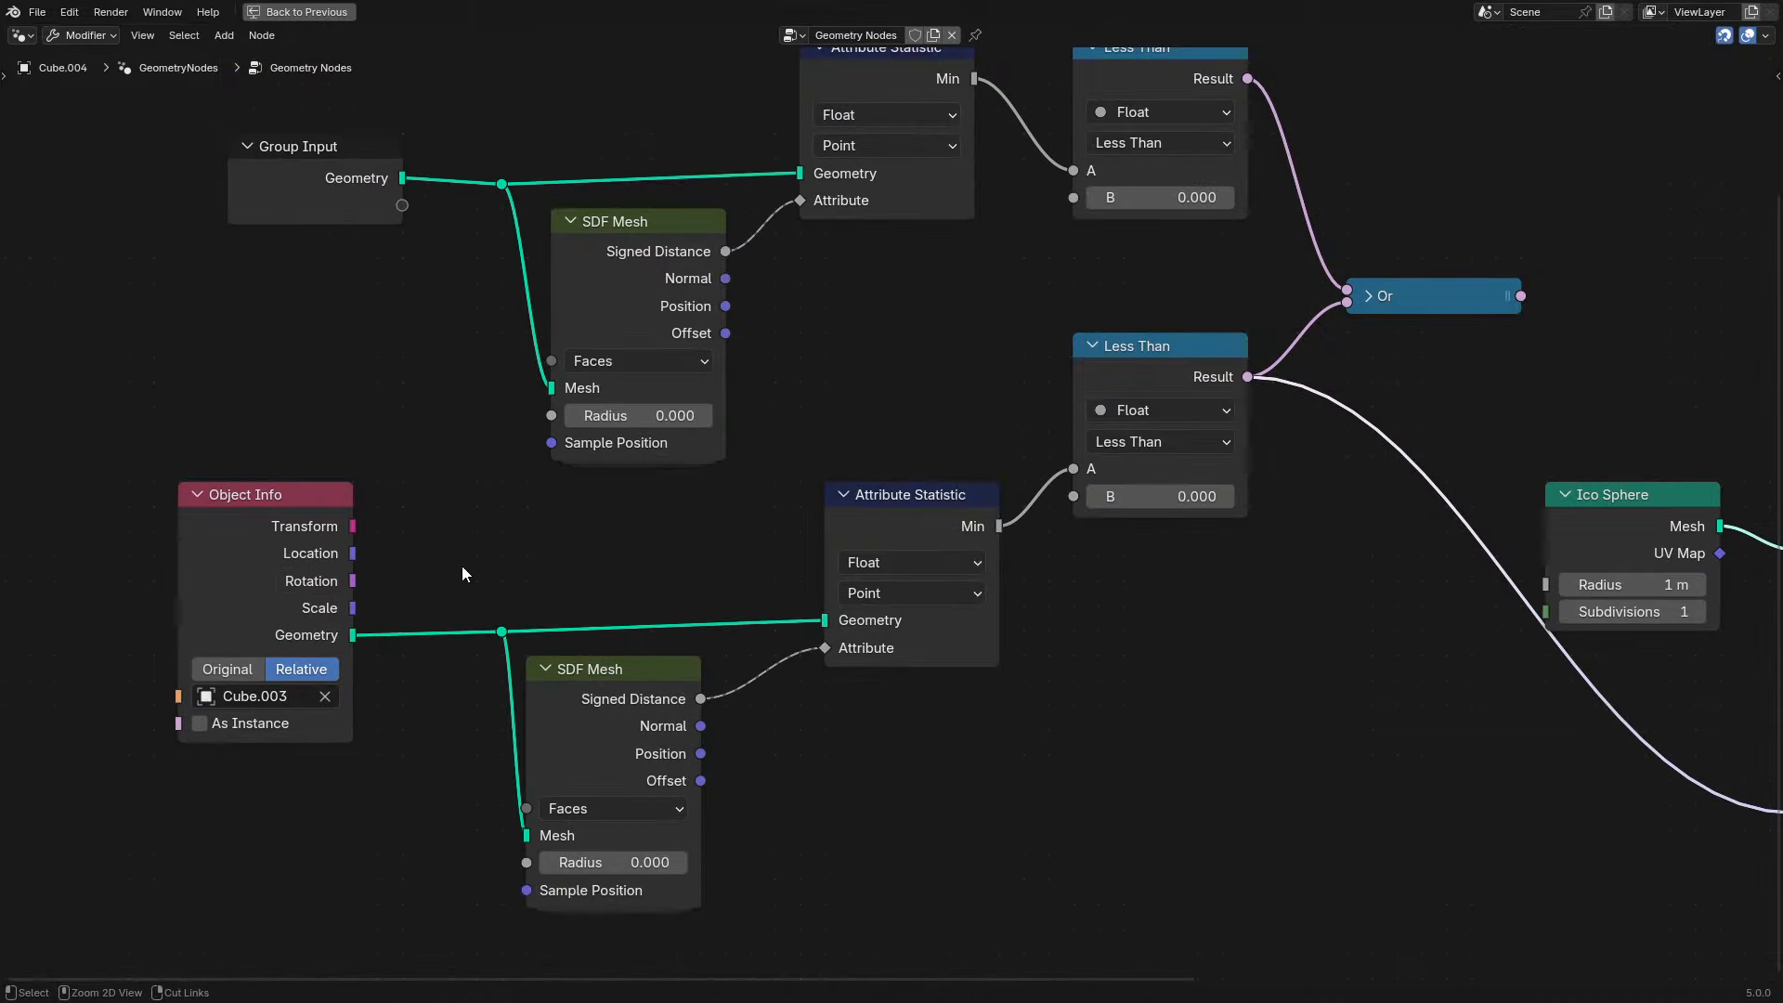
pyautogui.keyDown('ctrl'); pyautogui.keyDown('shift'); pyautogui.click(947, 532); pyautogui.keyUp('shift'); pyautogui.keyUp('ctrl')
pyautogui.hotkey('ctrl', 'space')
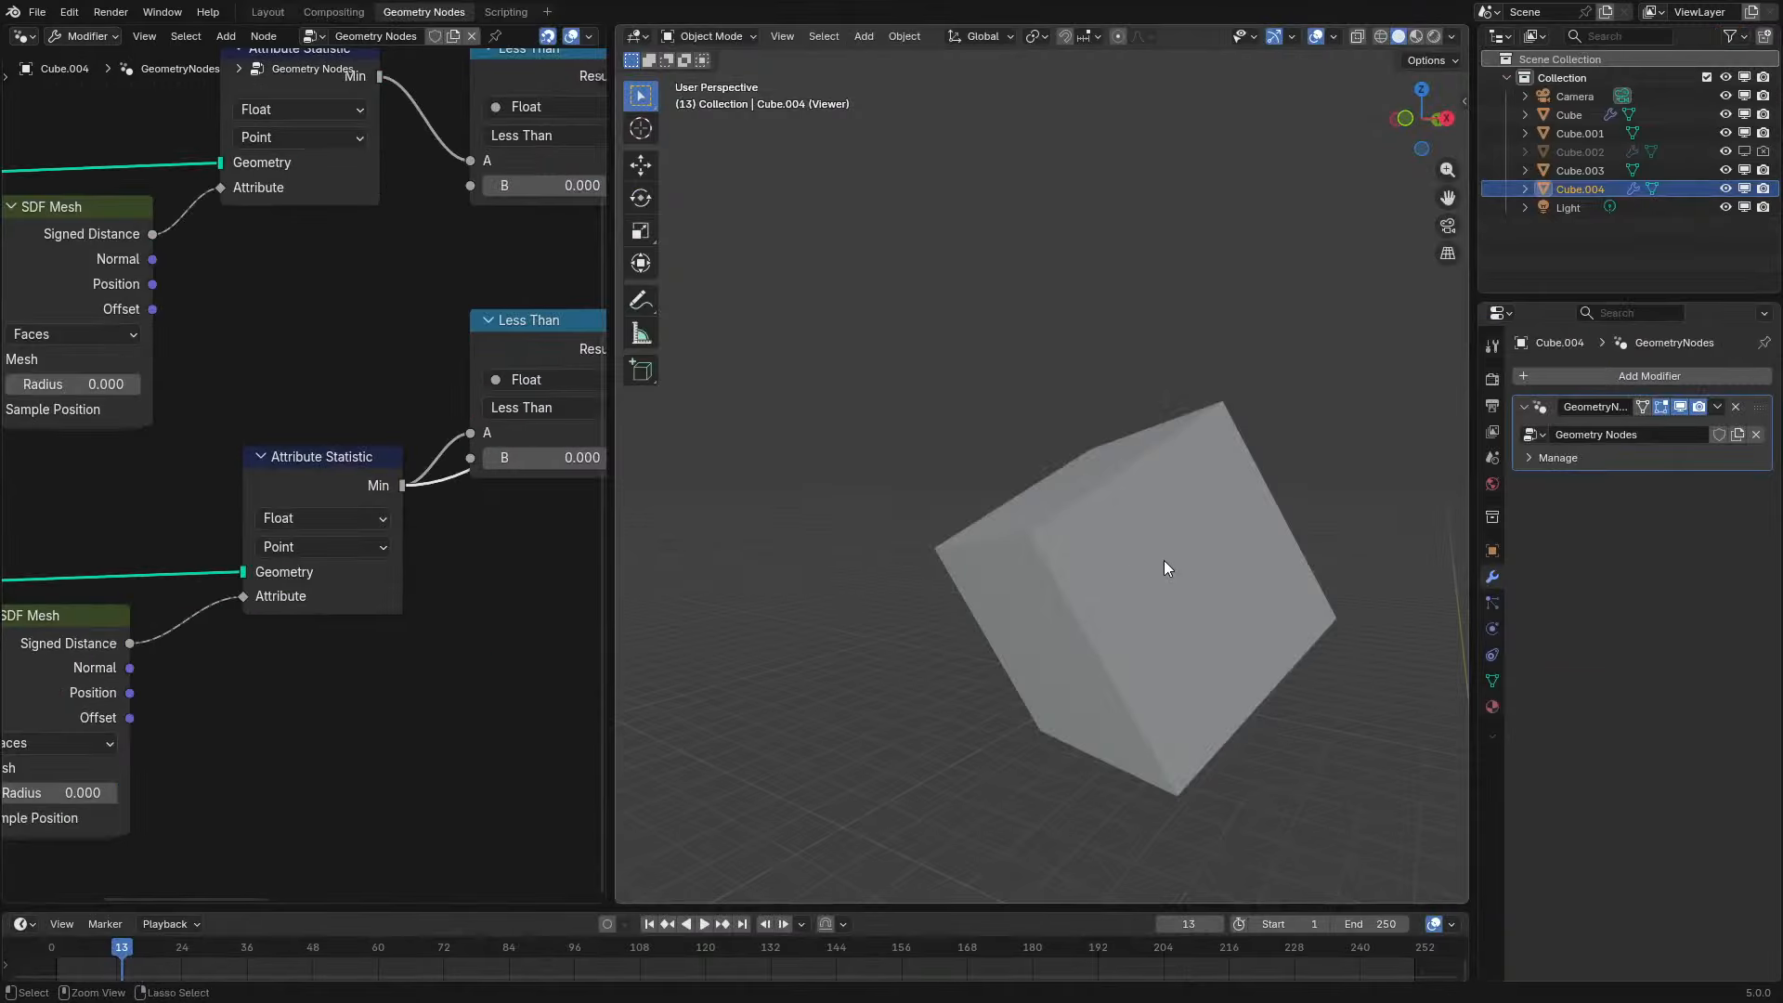
pyautogui.press('g')
pyautogui.click(880, 510)
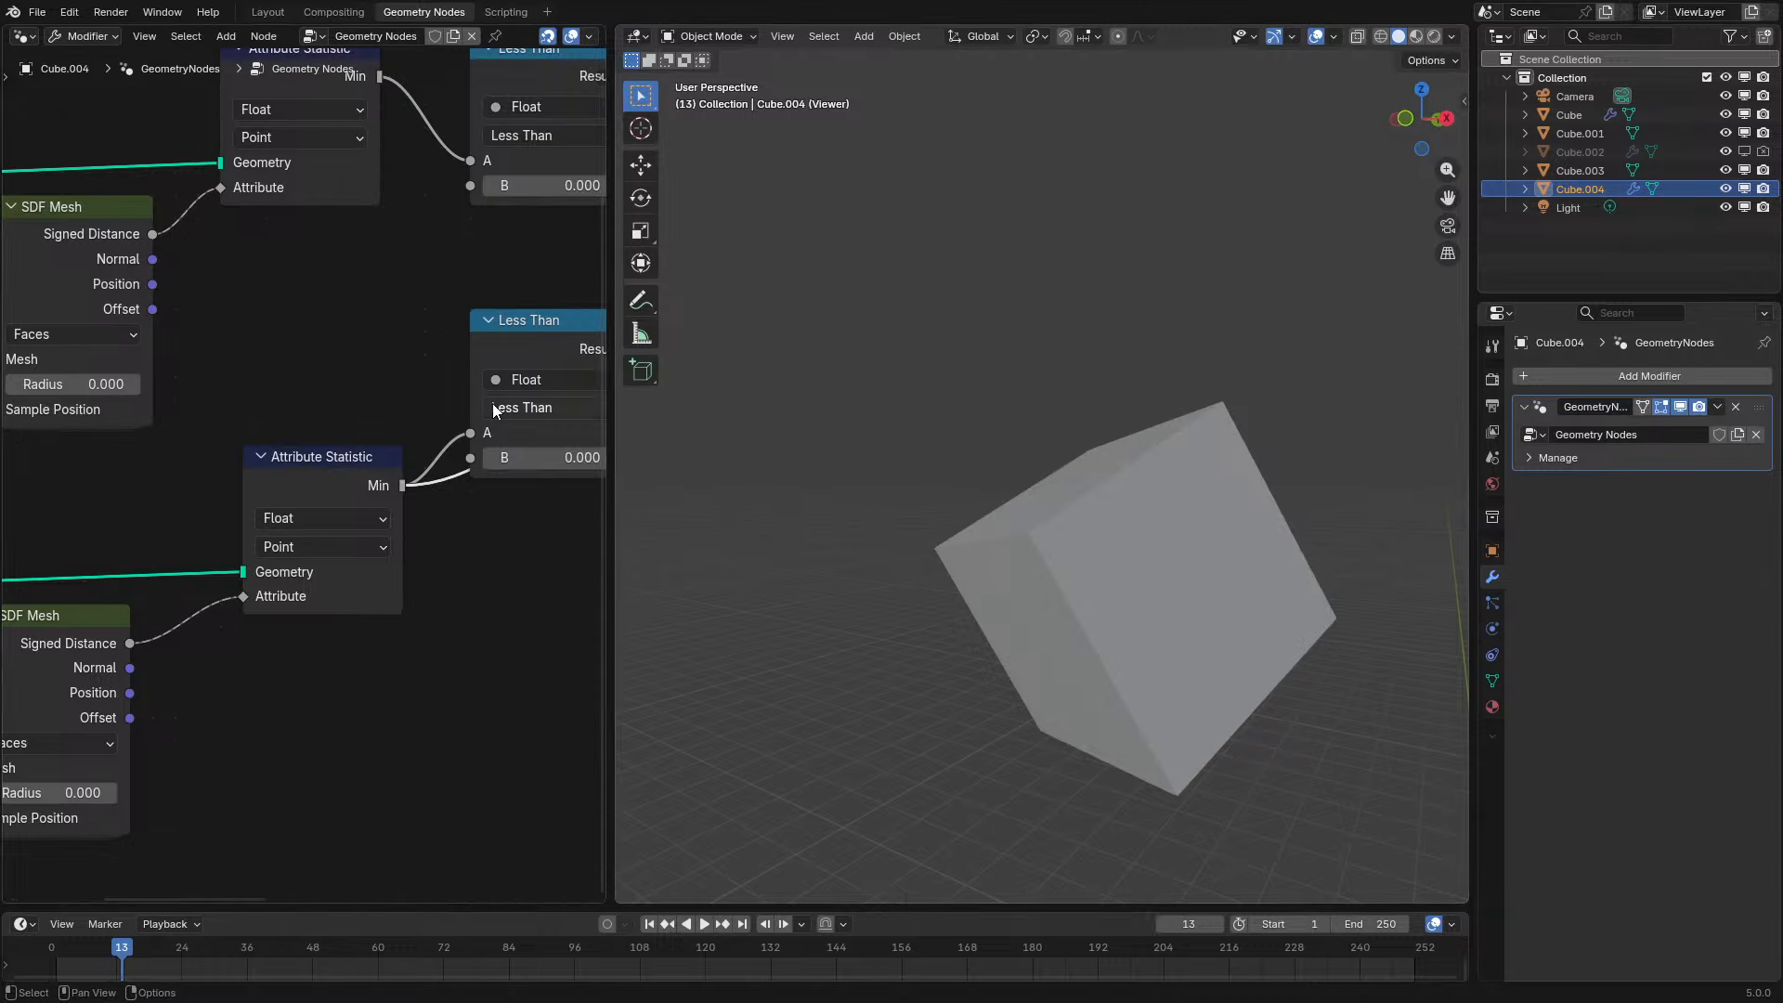
pyautogui.scroll(-11, 176, 532)
pyautogui.scroll(4, 311, 488)
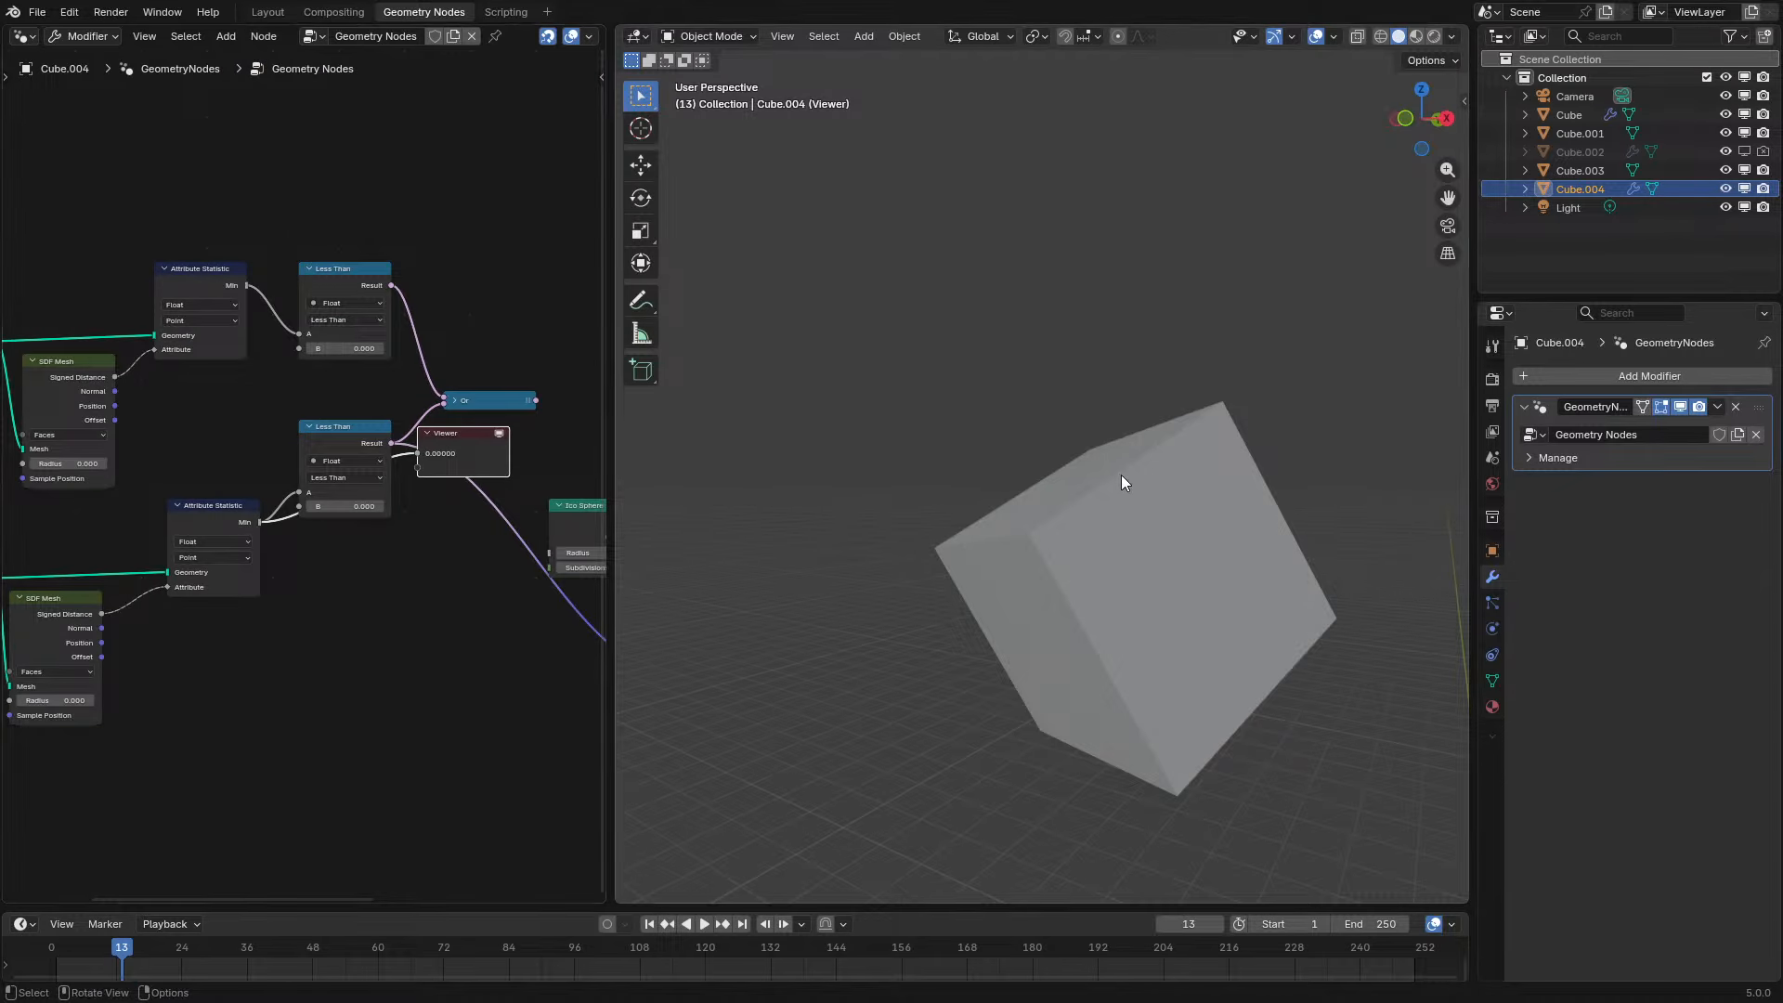
pyautogui.press('g')
pyautogui.click(1023, 566)
# Link Group Input's Geometry to the Viewer and move Cube.004 around Cube.003 to check the Min value
pyautogui.scroll(-2, 303, 476)
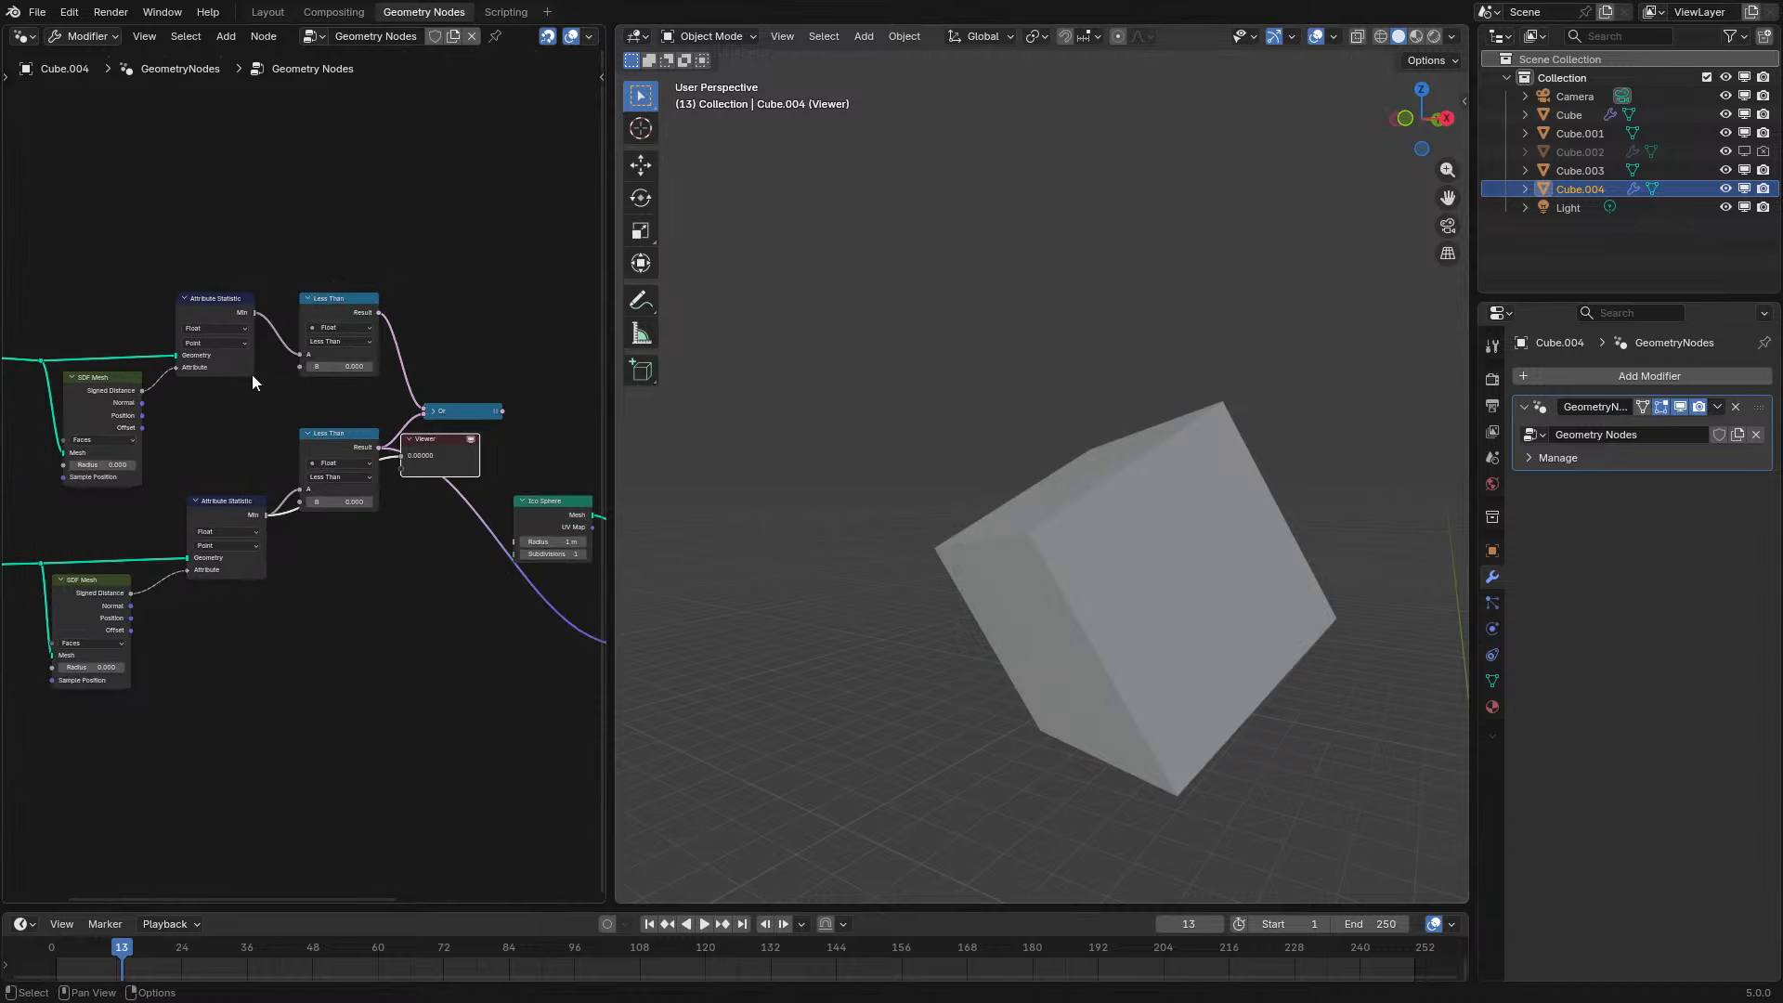
pyautogui.moveTo(380, 406); pyautogui.dragTo(430, 438, button='middle')
pyautogui.keyDown('ctrl'); pyautogui.keyDown('shift'); pyautogui.click(24, 382); pyautogui.keyUp('shift'); pyautogui.keyUp('ctrl')
pyautogui.press('g')
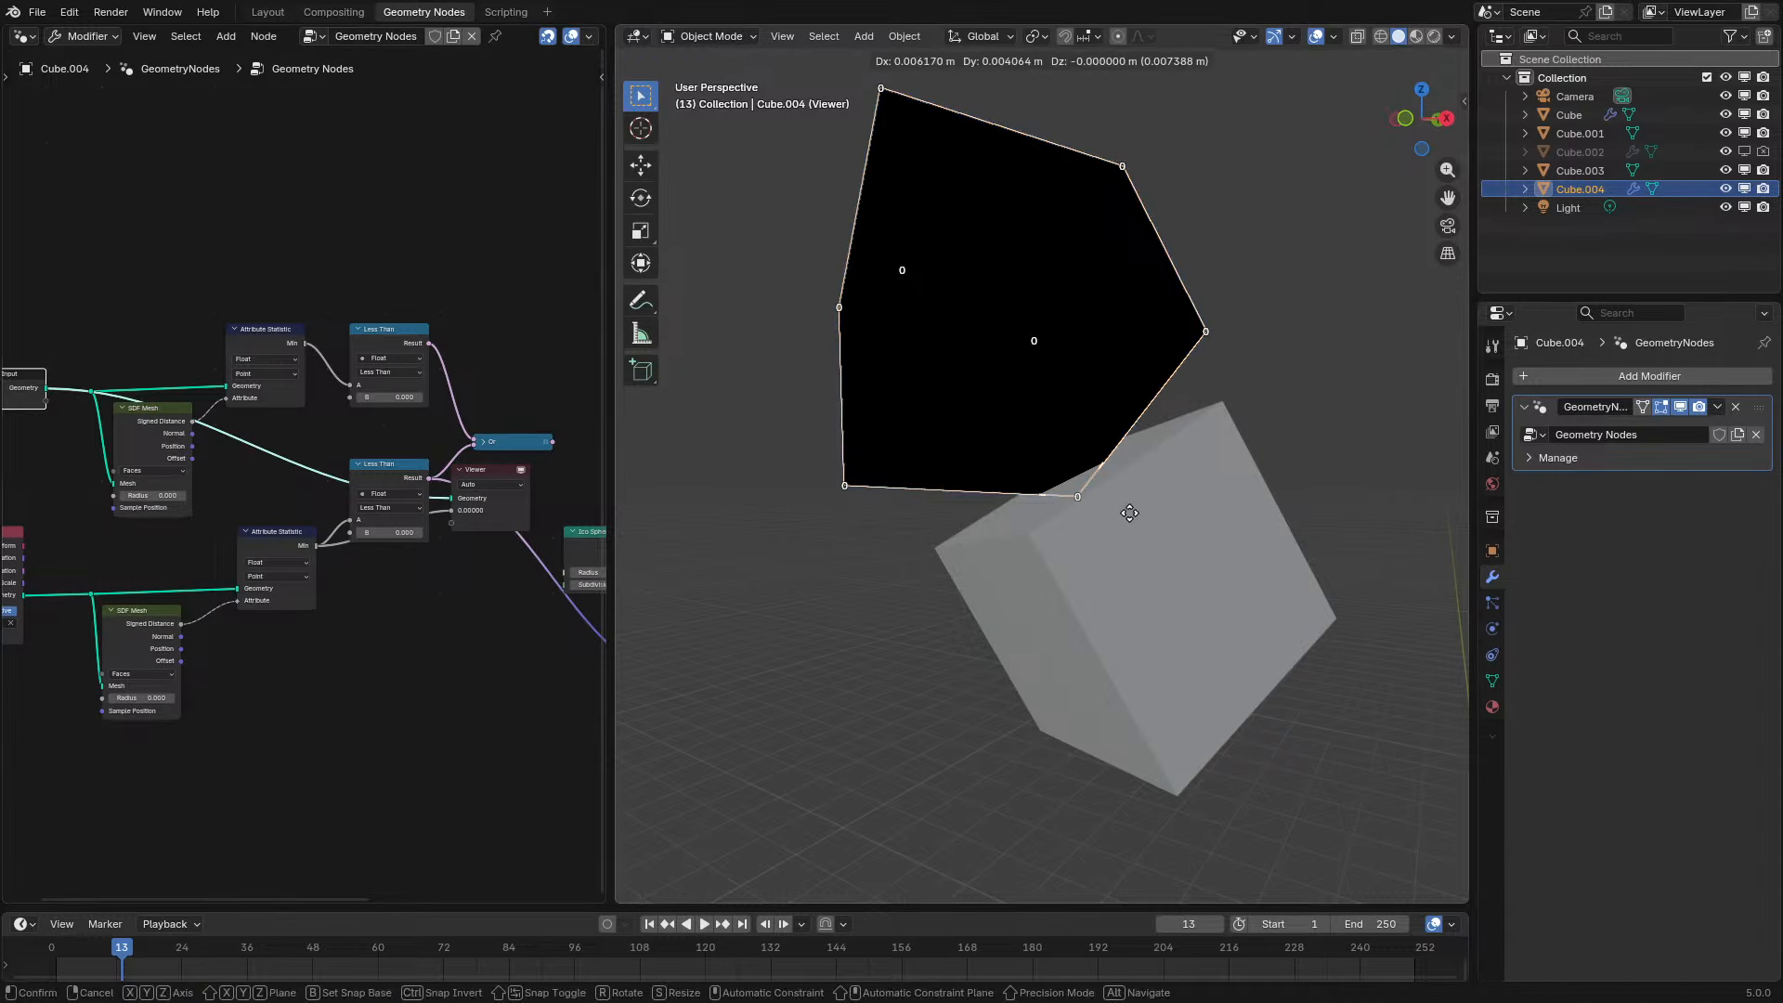
pyautogui.click(1122, 489)
pyautogui.moveTo(1122, 489); pyautogui.dragTo(1089, 550, button='middle')
pyautogui.press('g')
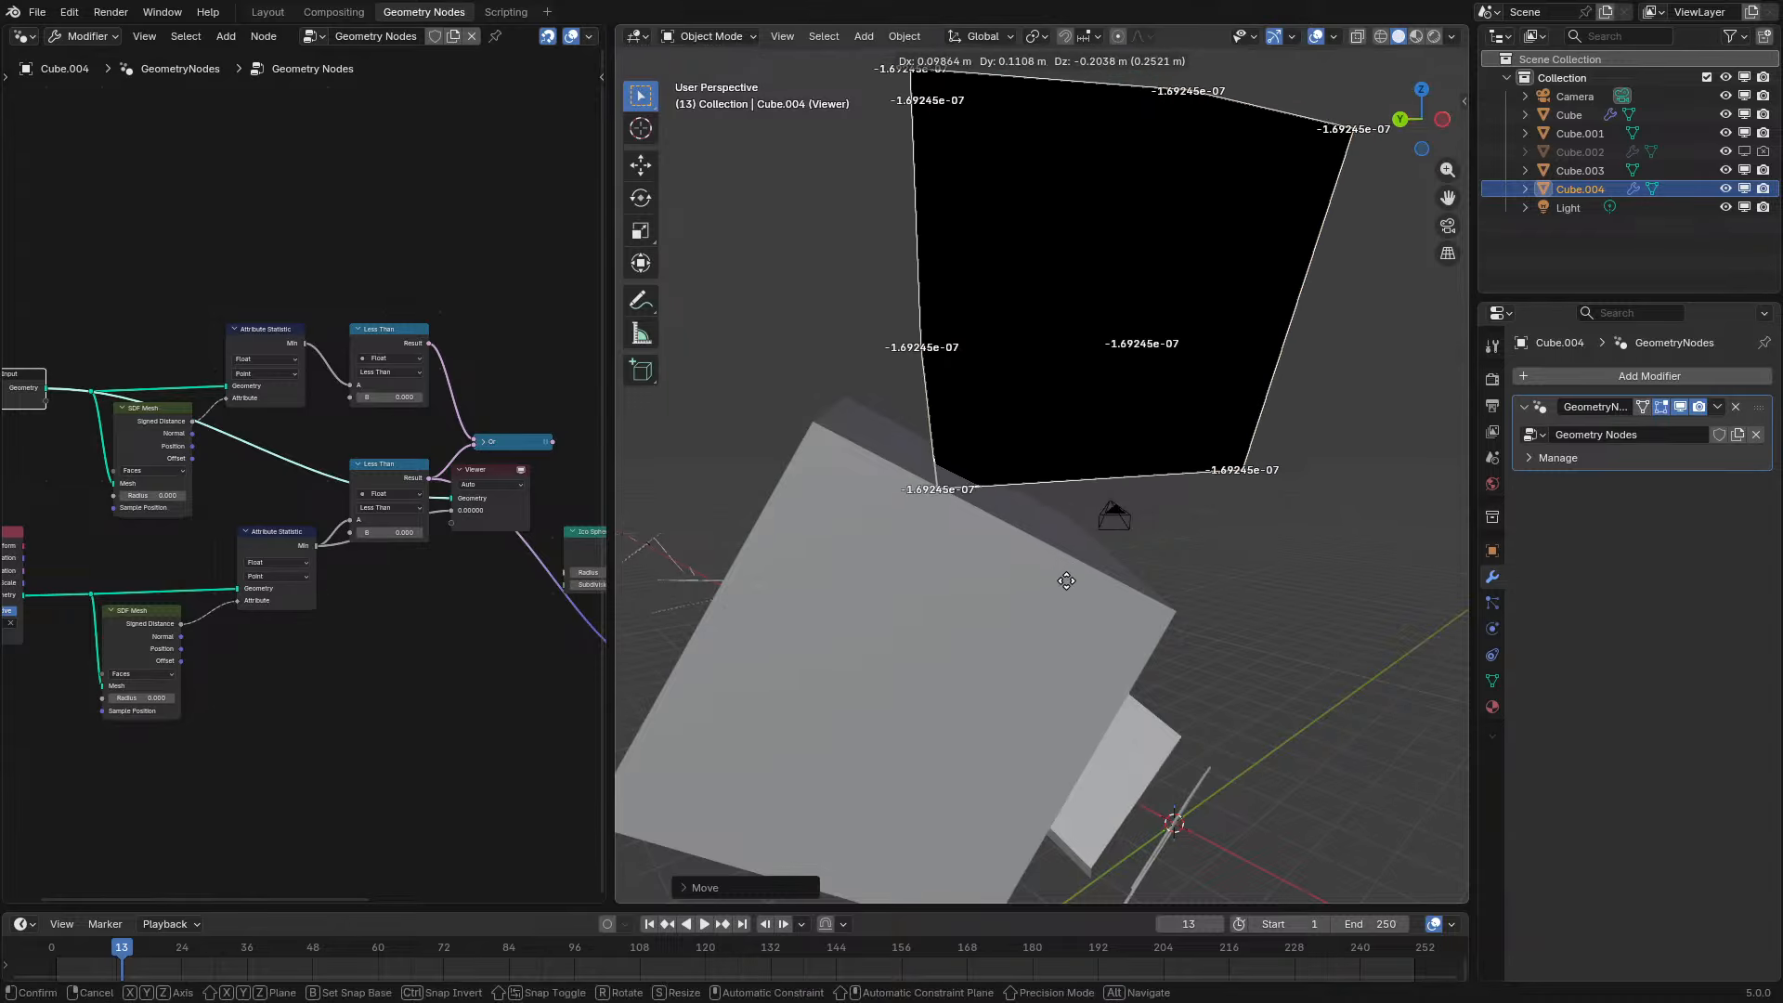
pyautogui.click(1152, 507)
# Rotate and reposition Cube.004 near Cube.003's upper edge to check how the previewed Min value responds
pyautogui.press('r')
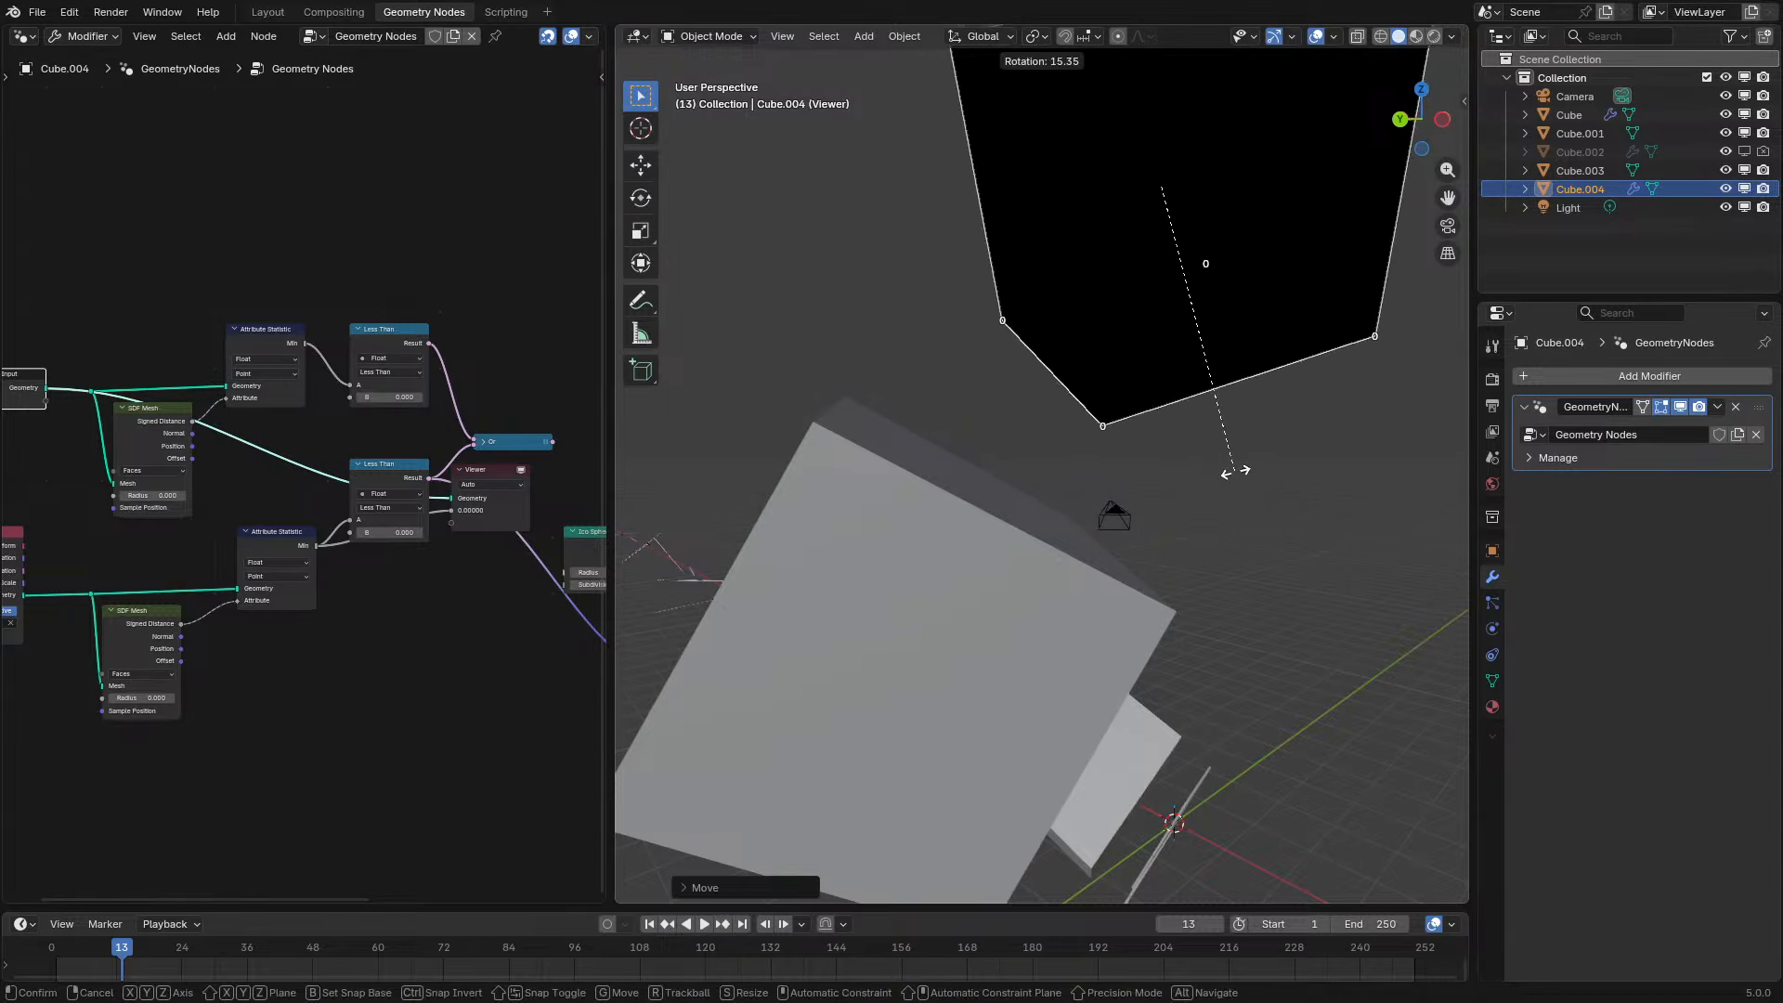
pyautogui.press('Escape')
pyautogui.press('r')
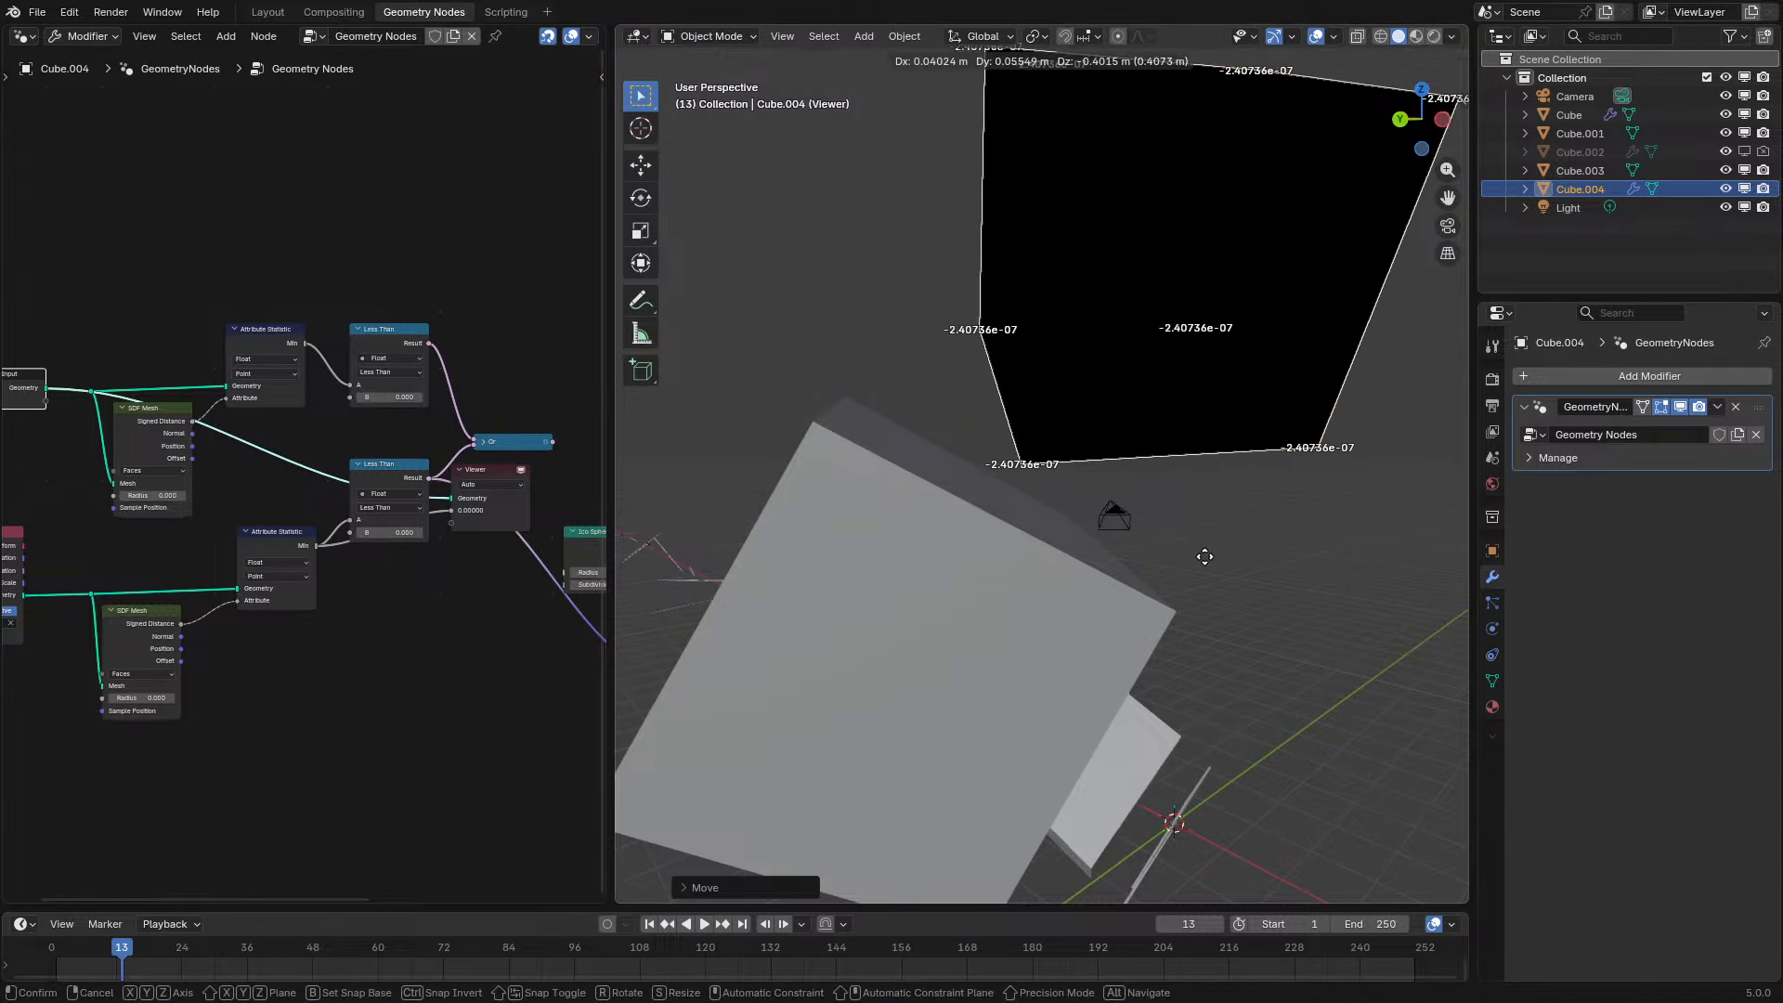
pyautogui.click(1178, 565)
# Show the hidden sockets of the lower Attribute Statistic node
pyautogui.scroll(3, 225, 635)
pyautogui.scroll(-2, 225, 634)
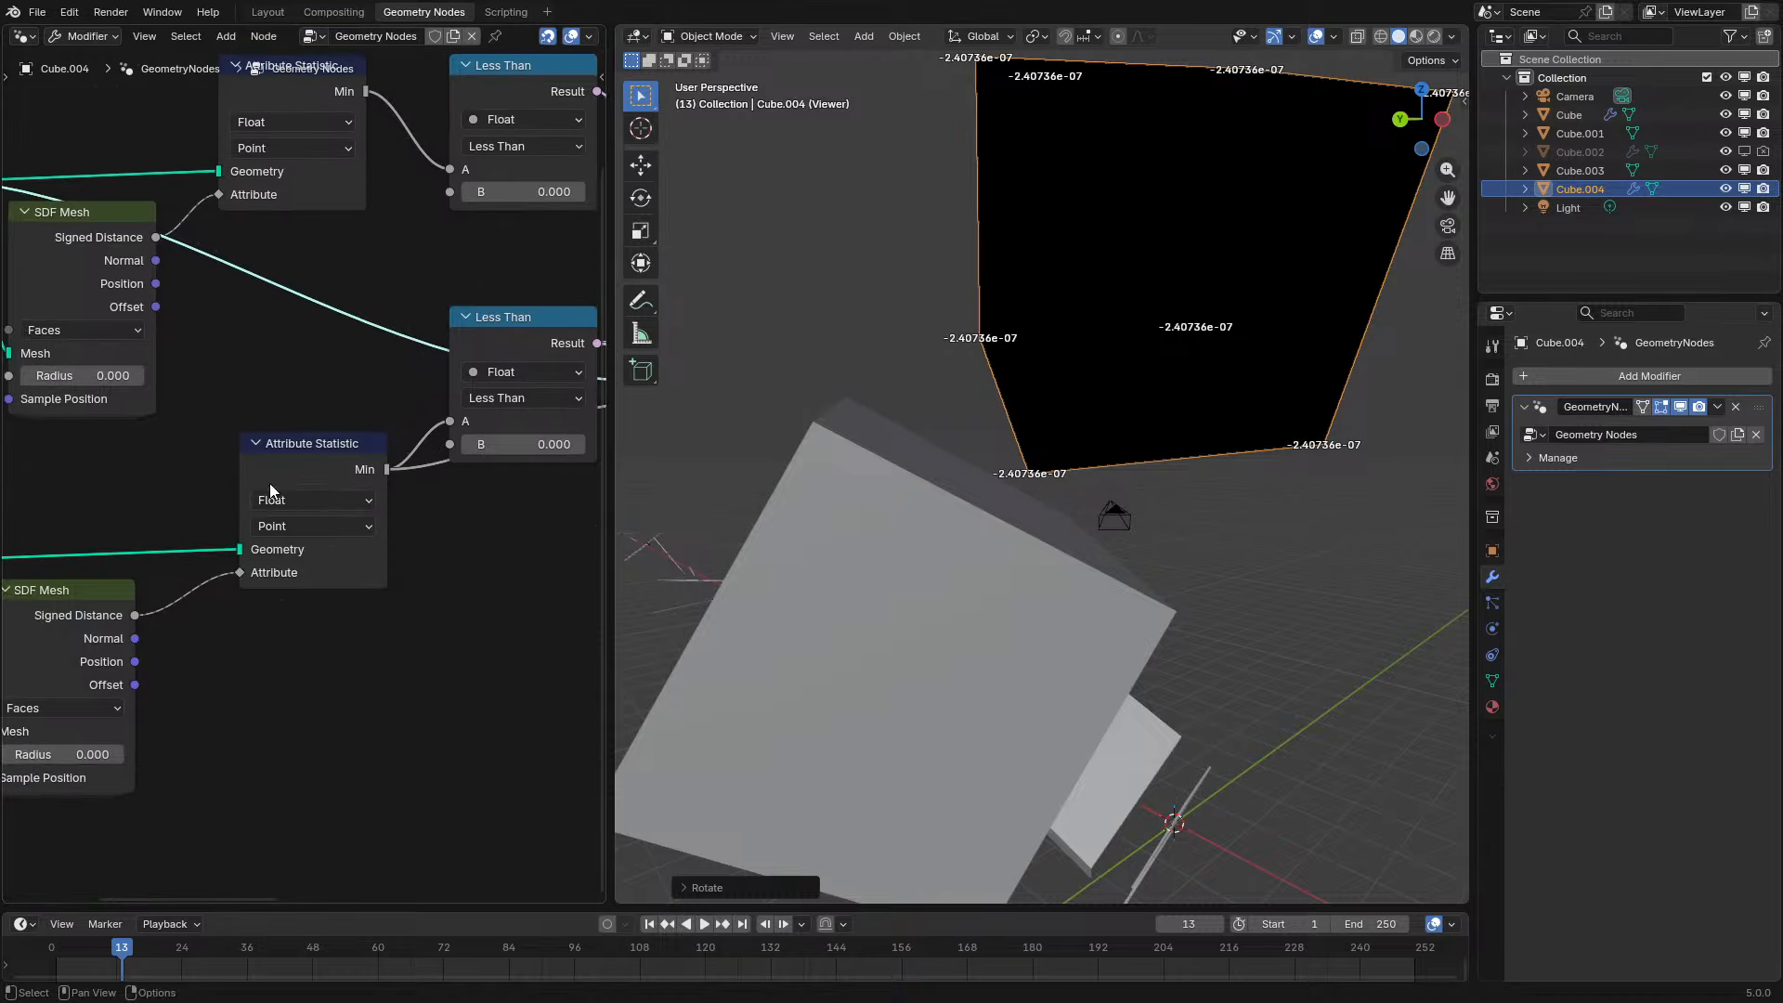
pyautogui.click(362, 509)
pyautogui.hotkey('ctrl', 'h')
pyautogui.keyDown('ctrl'); pyautogui.keyDown('shift'); pyautogui.click(373, 511); pyautogui.keyUp('shift'); pyautogui.keyUp('ctrl')
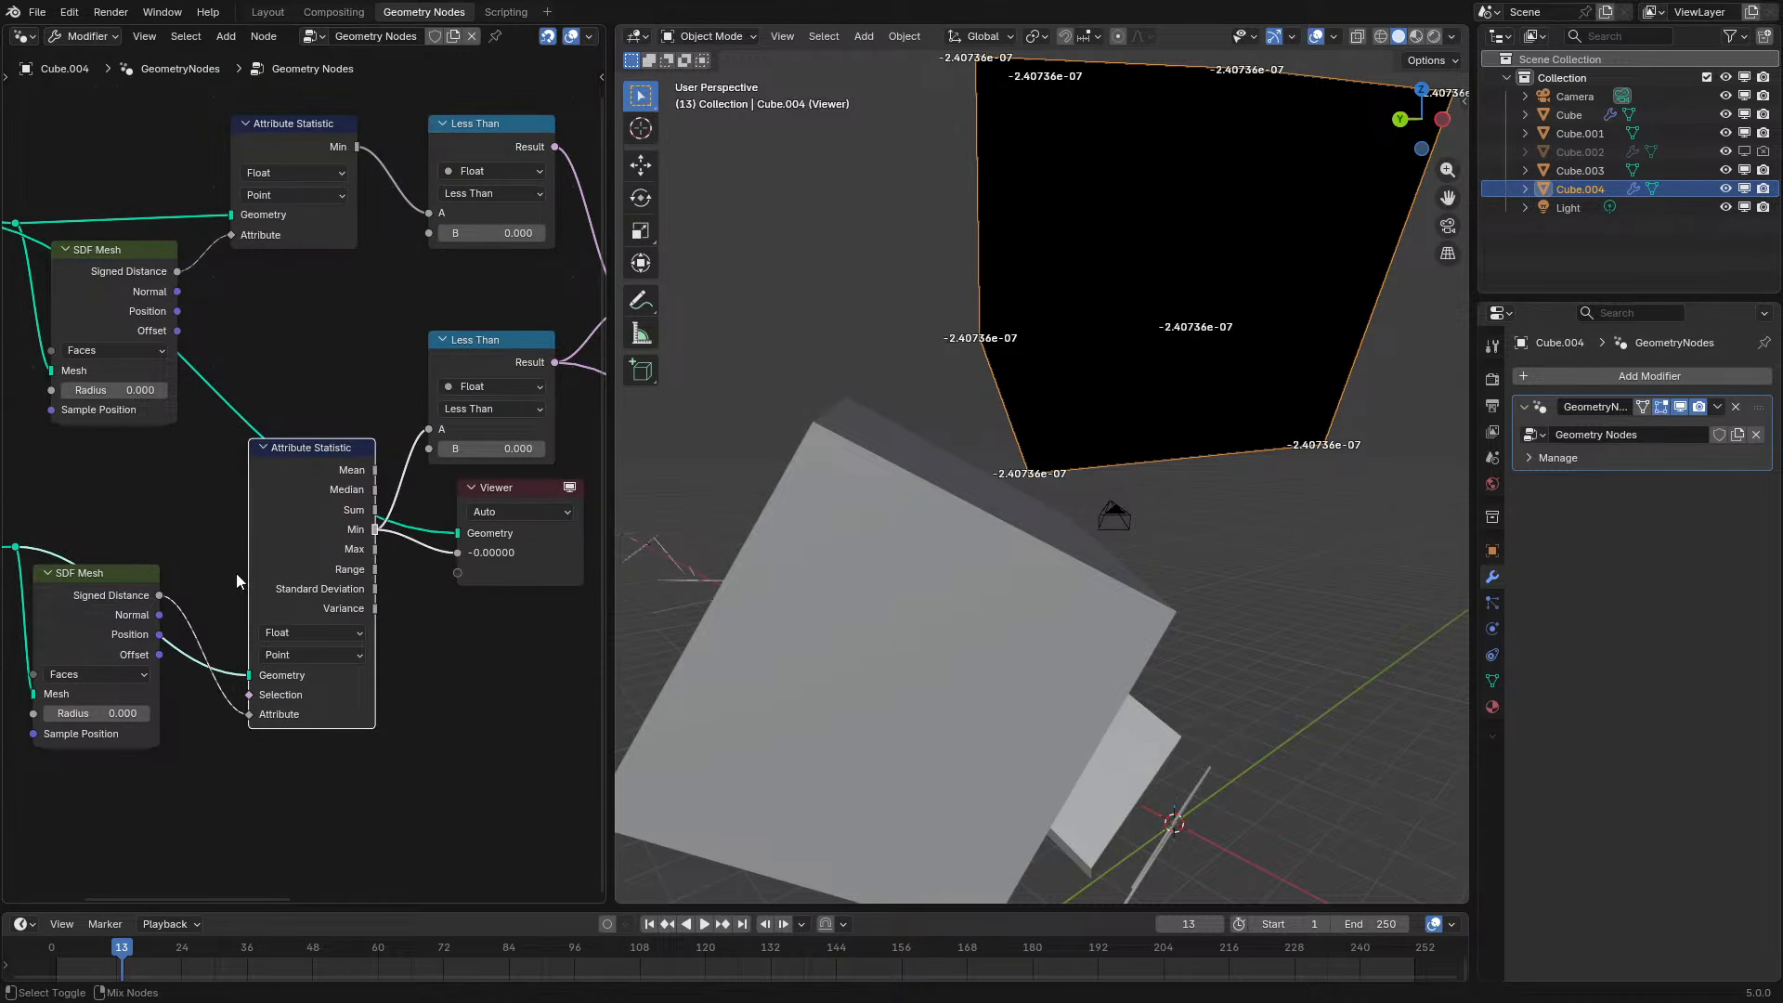
# Preview the lower SDF Mesh's Signed Distance in the Viewer
pyautogui.keyDown('ctrl'); pyautogui.keyDown('shift'); pyautogui.click(136, 595); pyautogui.keyUp('shift'); pyautogui.keyUp('ctrl')
pyautogui.scroll(-4, 112, 579)
pyautogui.moveTo(87, 577); pyautogui.dragTo(101, 575, button='middle')
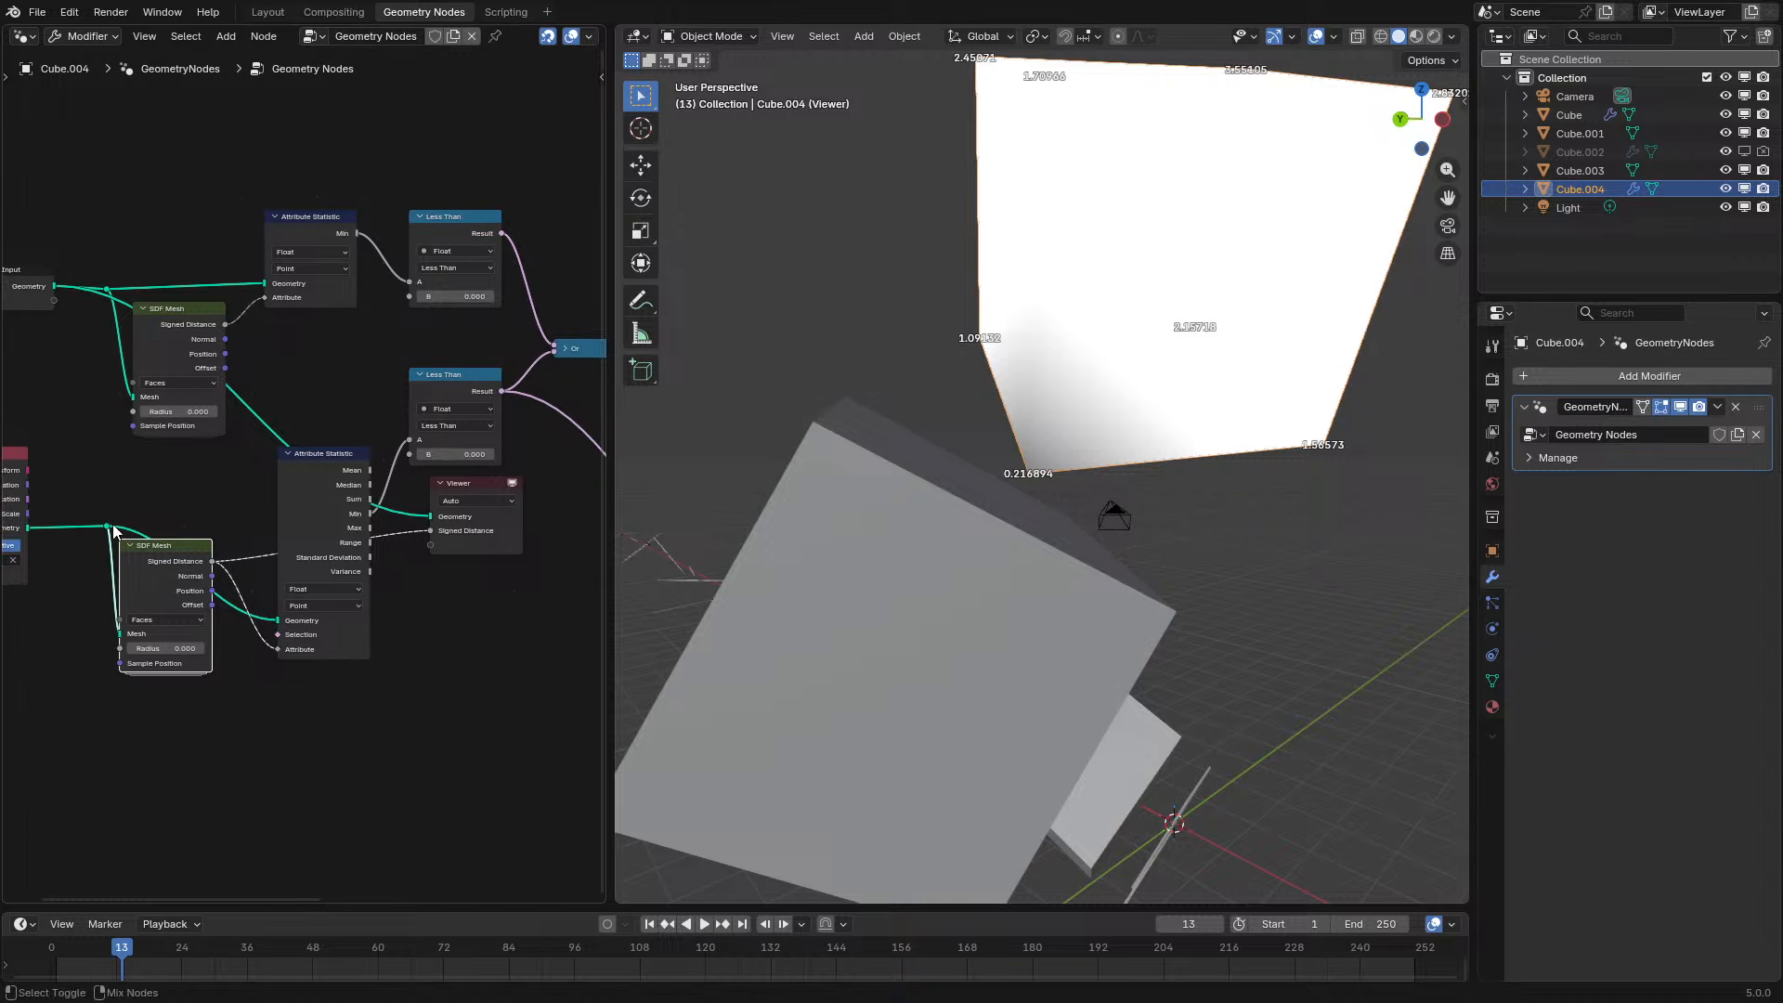
# View the Signed Distance on Object Info's geometry by linking the lower reroute to the Viewer
pyautogui.keyDown('ctrl'); pyautogui.keyDown('shift'); pyautogui.click(104, 524); pyautogui.keyUp('shift'); pyautogui.keyUp('ctrl')
pyautogui.press('g')
pyautogui.rightClick(919, 635)
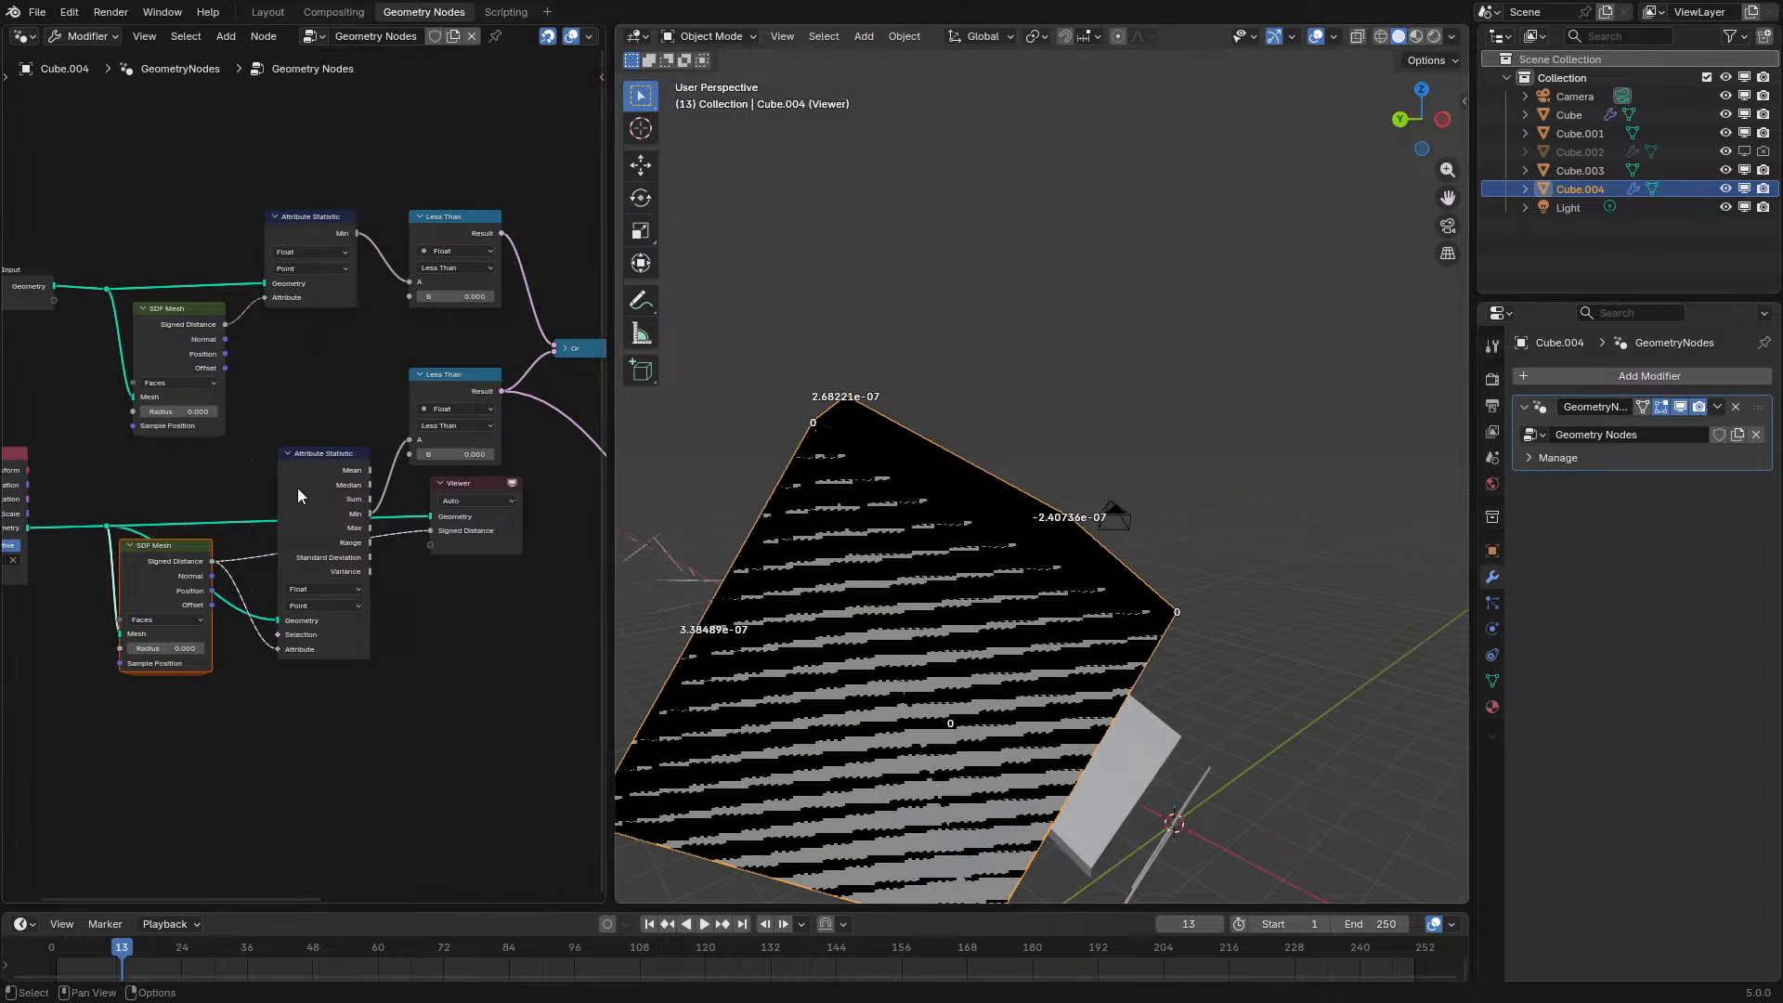
# Link the Group Input reroute back to the Viewer's Geometry and move Cube.004 so its corner overlaps Cube.003
pyautogui.keyDown('ctrl'); pyautogui.keyDown('shift'); pyautogui.click(104, 286); pyautogui.keyUp('shift'); pyautogui.keyUp('ctrl')
pyautogui.press('g')
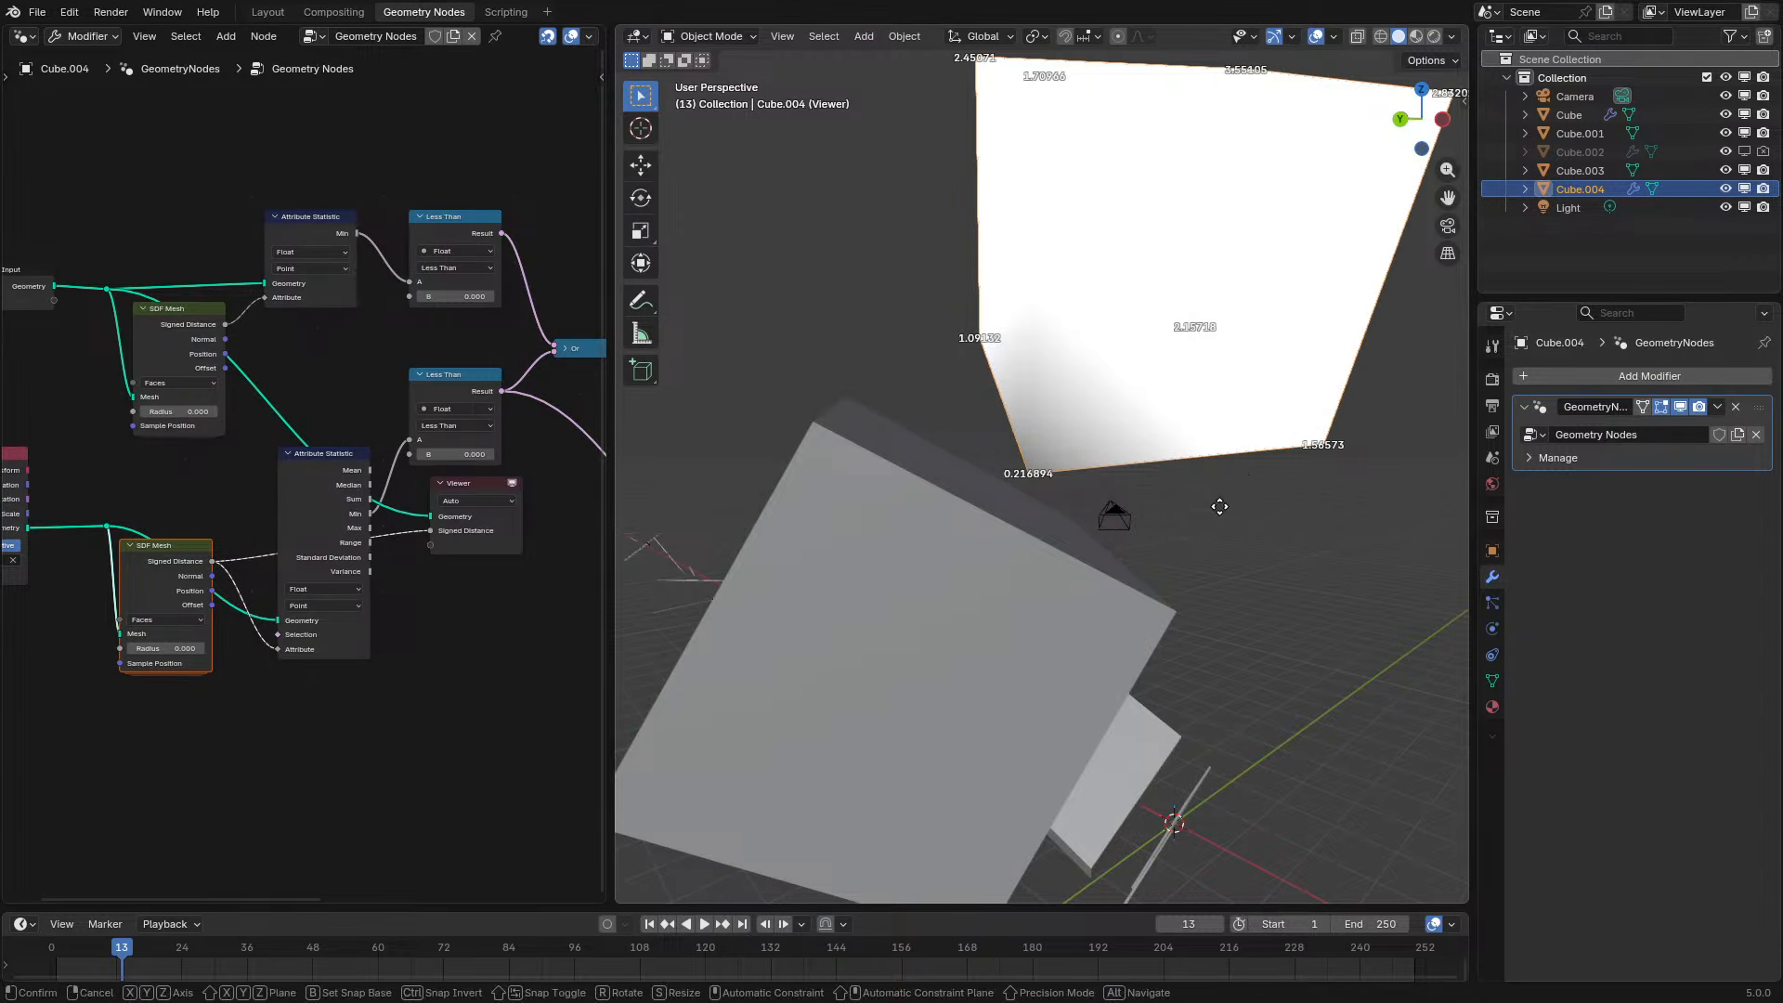
pyautogui.click(1056, 544)
pyautogui.scroll(2, 1056, 545)
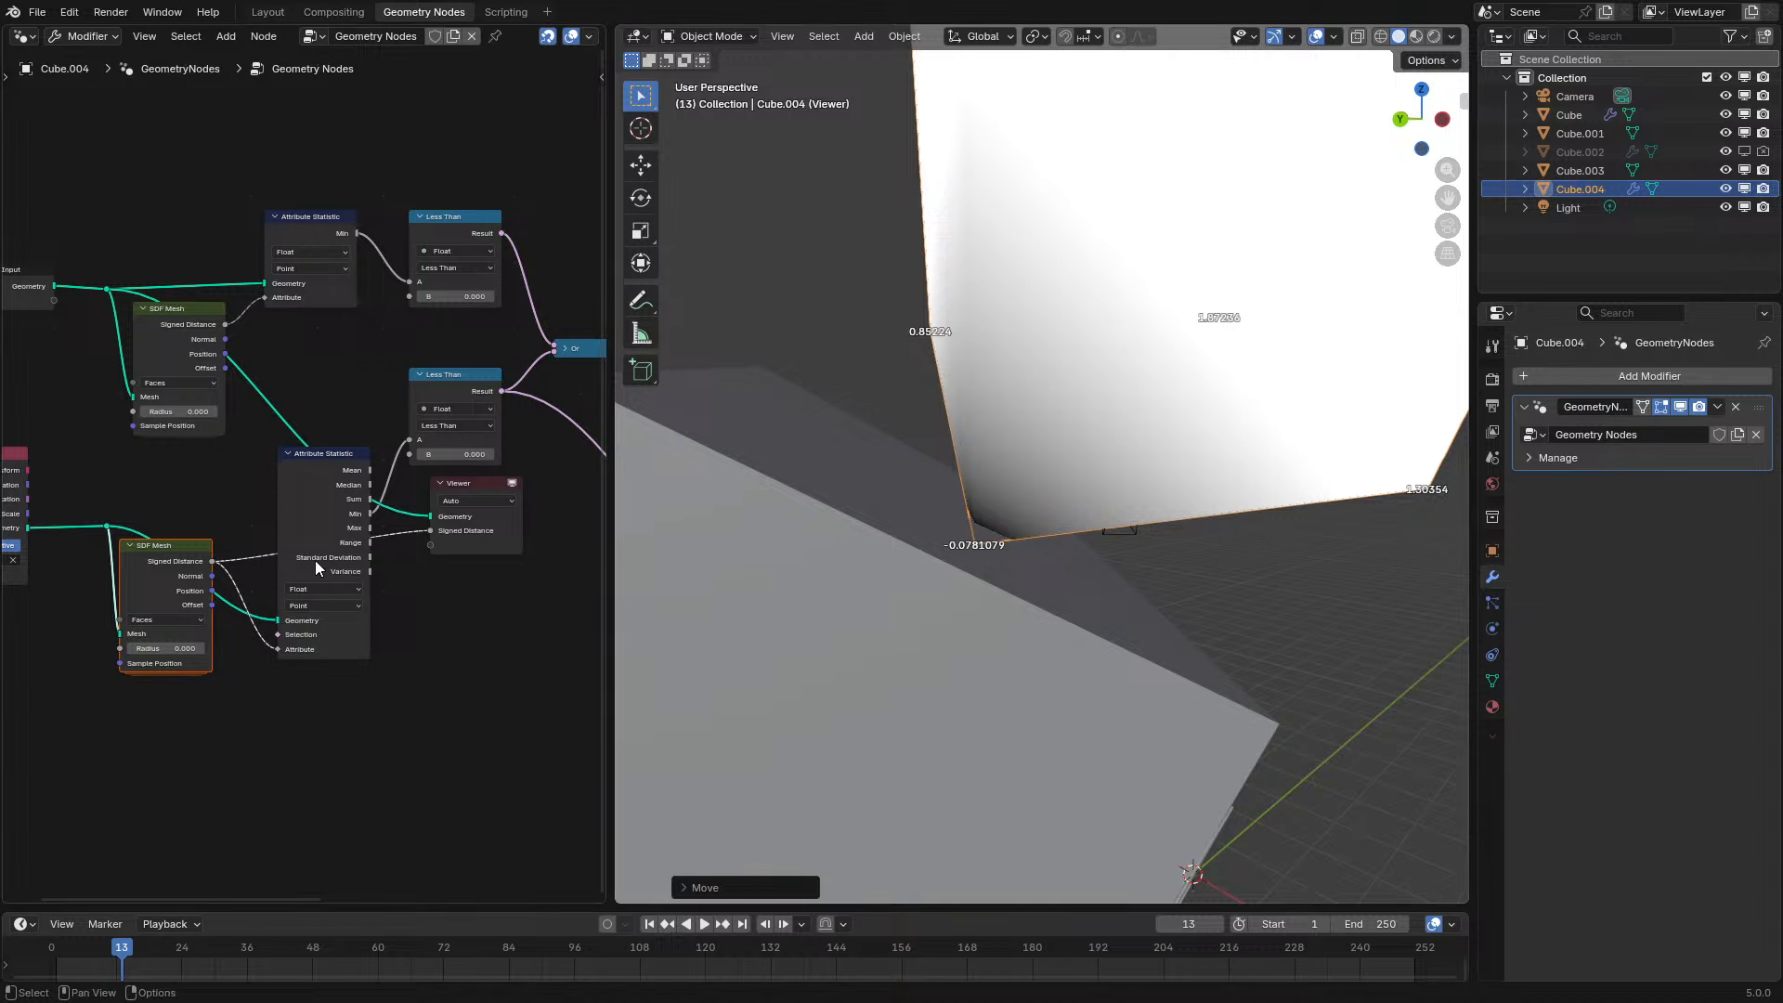
pyautogui.scroll(1, 314, 560)
# Connect the Group Input reroute to the lower Attribute Statistic's Geometry and hide that node's unused sockets
pyautogui.hotkey('ctrl', 'space')
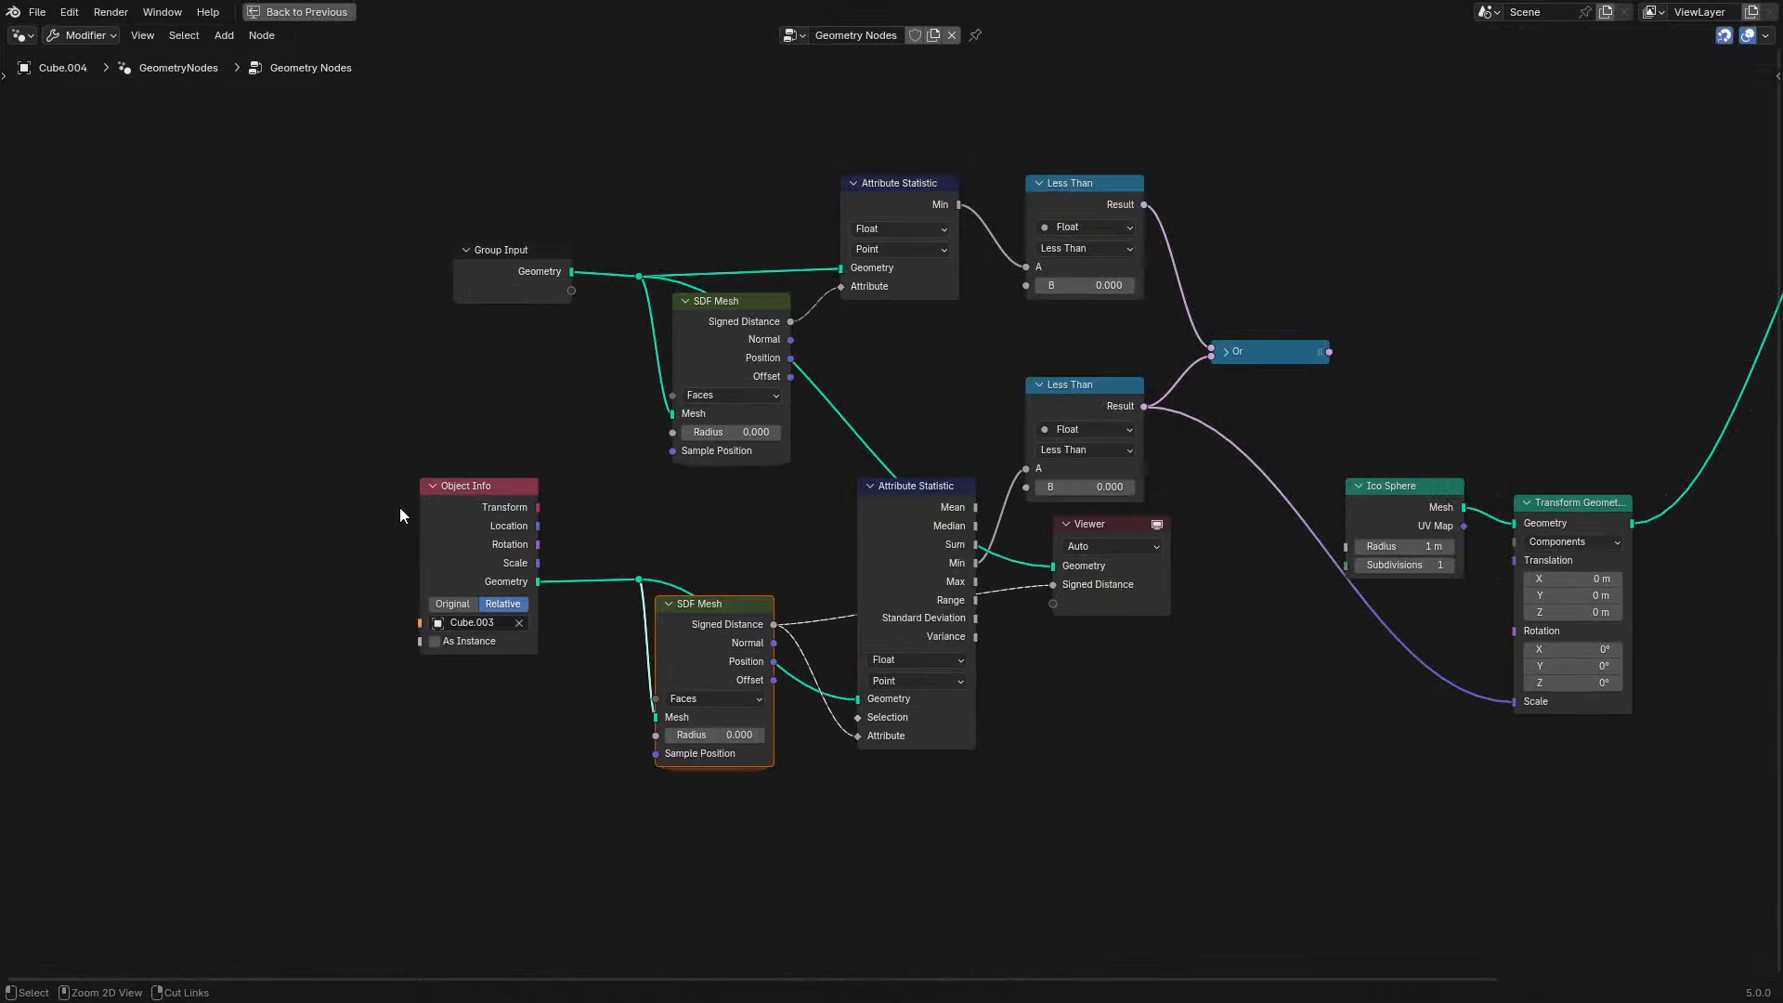
pyautogui.scroll(2, 691, 262)
pyautogui.moveTo(601, 241); pyautogui.dragTo(852, 730)
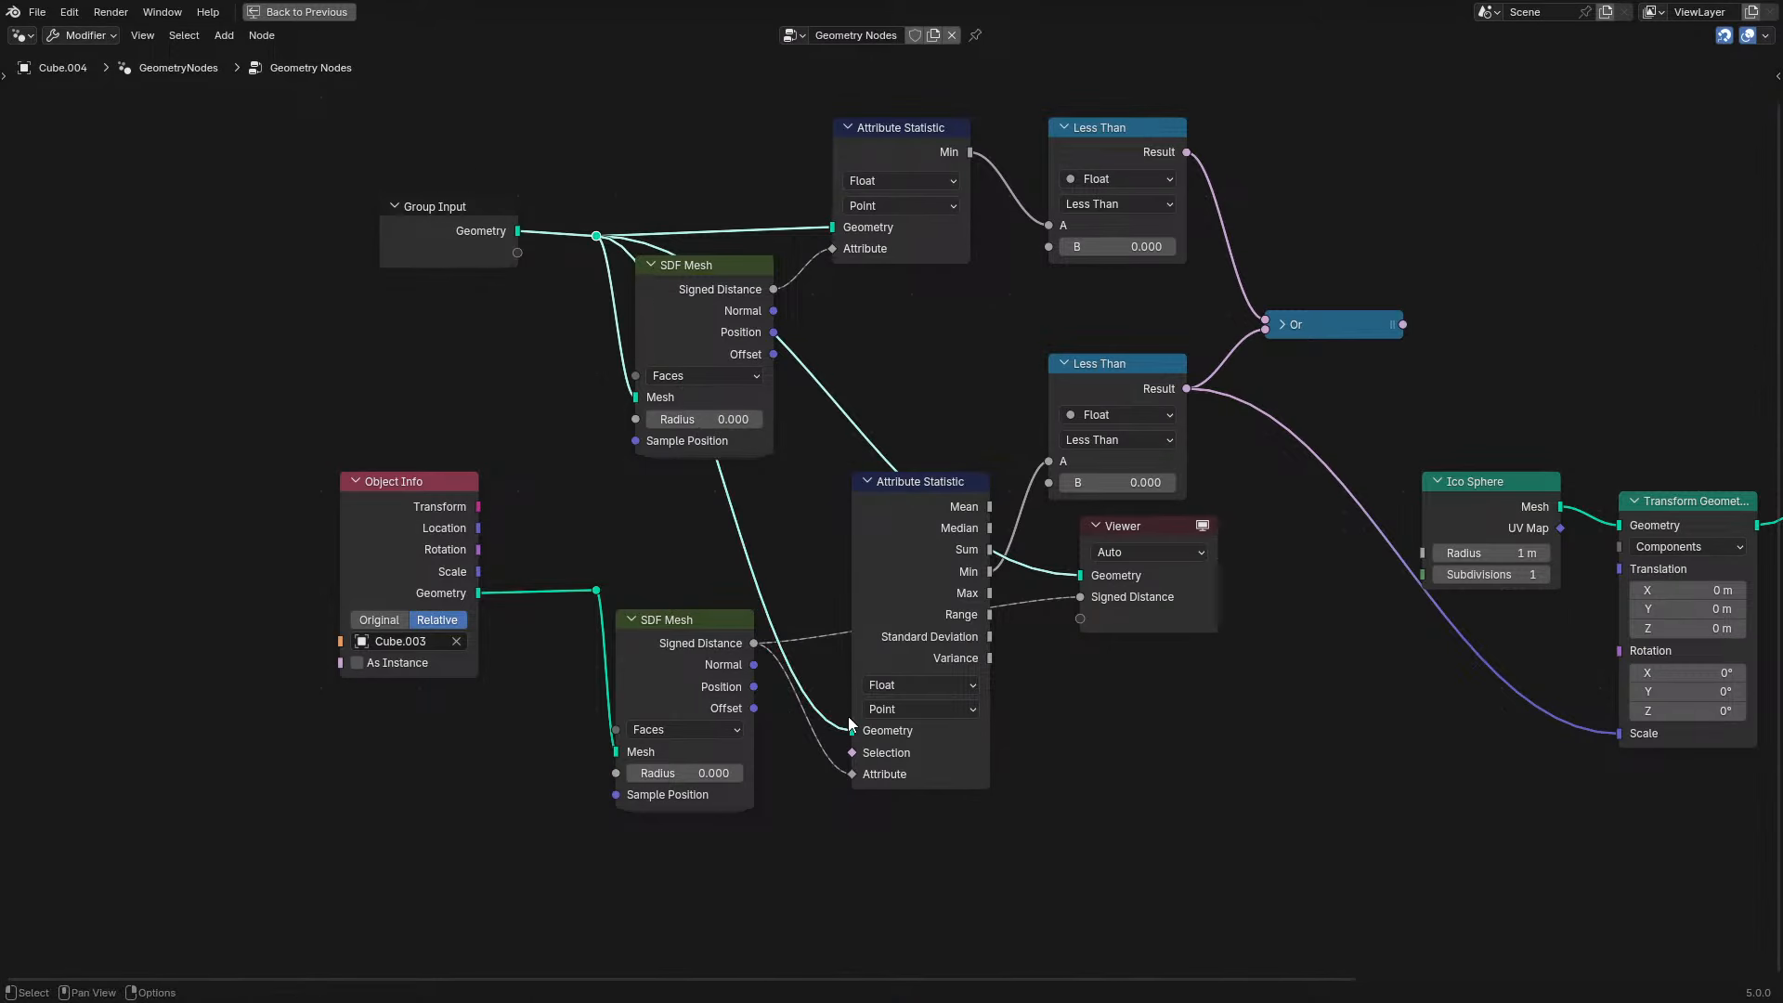
pyautogui.moveTo(897, 641)
pyautogui.mouseDown()
pyautogui.moveTo(874, 485)
pyautogui.moveTo(888, 463)
pyautogui.moveTo(938, 605)
pyautogui.moveTo(938, 365)
pyautogui.moveTo(877, 619)
pyautogui.mouseUp()
pyautogui.hotkey('ctrl', 'h')
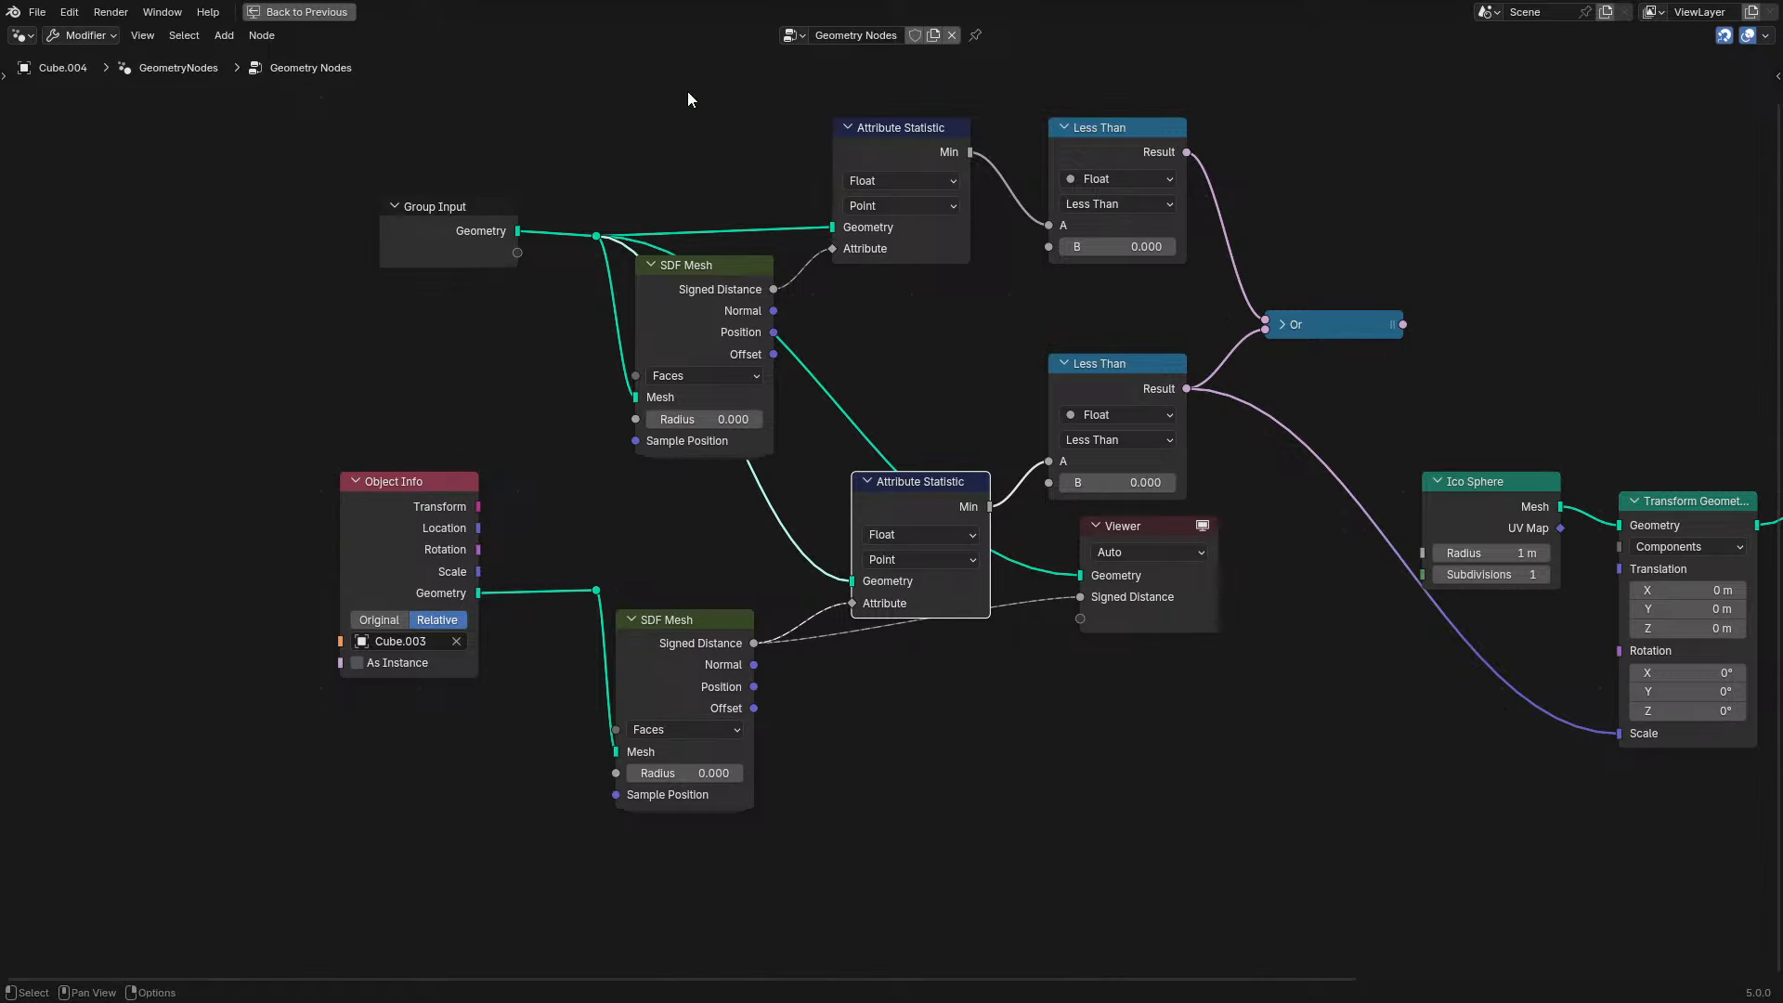
# Connect the Object Info reroute to the upper Attribute Statistic's Geometry input
pyautogui.moveTo(286, 153); pyautogui.dragTo(694, 292)
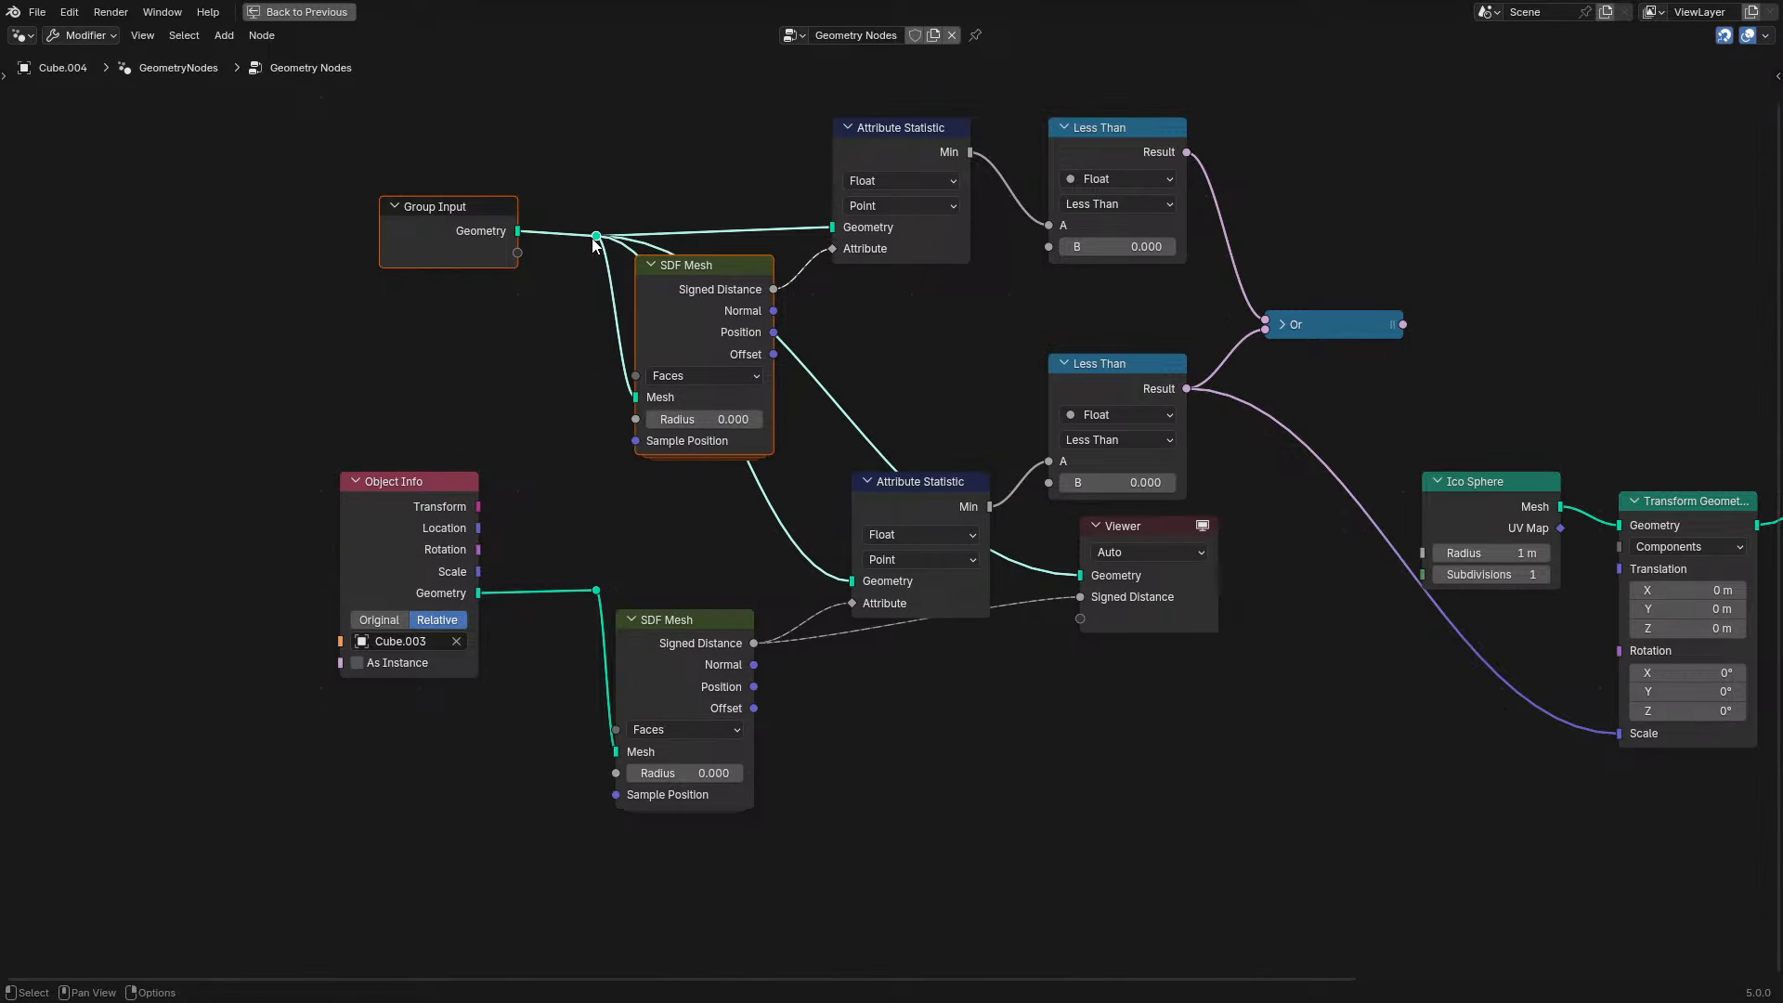
pyautogui.moveTo(573, 543); pyautogui.dragTo(841, 238)
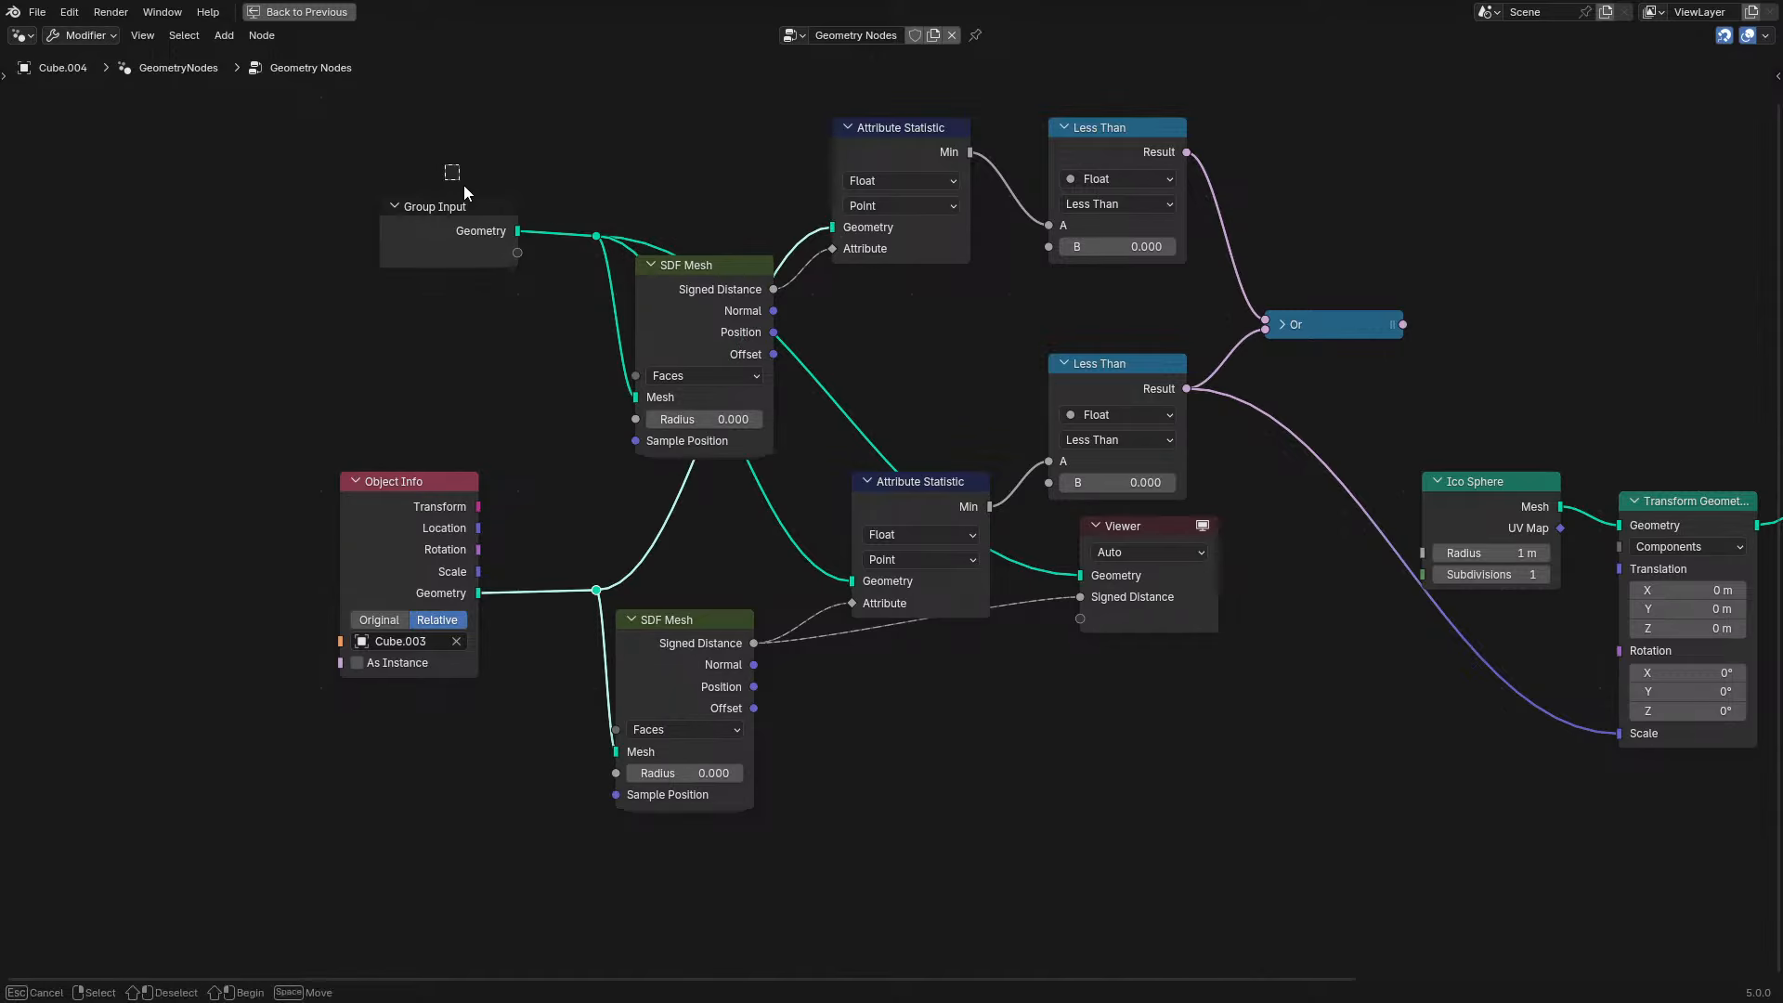
# Place Group Input above Object Info and stack each Attribute Statistic node directly above its SDF Mesh node
pyautogui.moveTo(454, 171); pyautogui.dragTo(621, 292)
pyautogui.press('g')
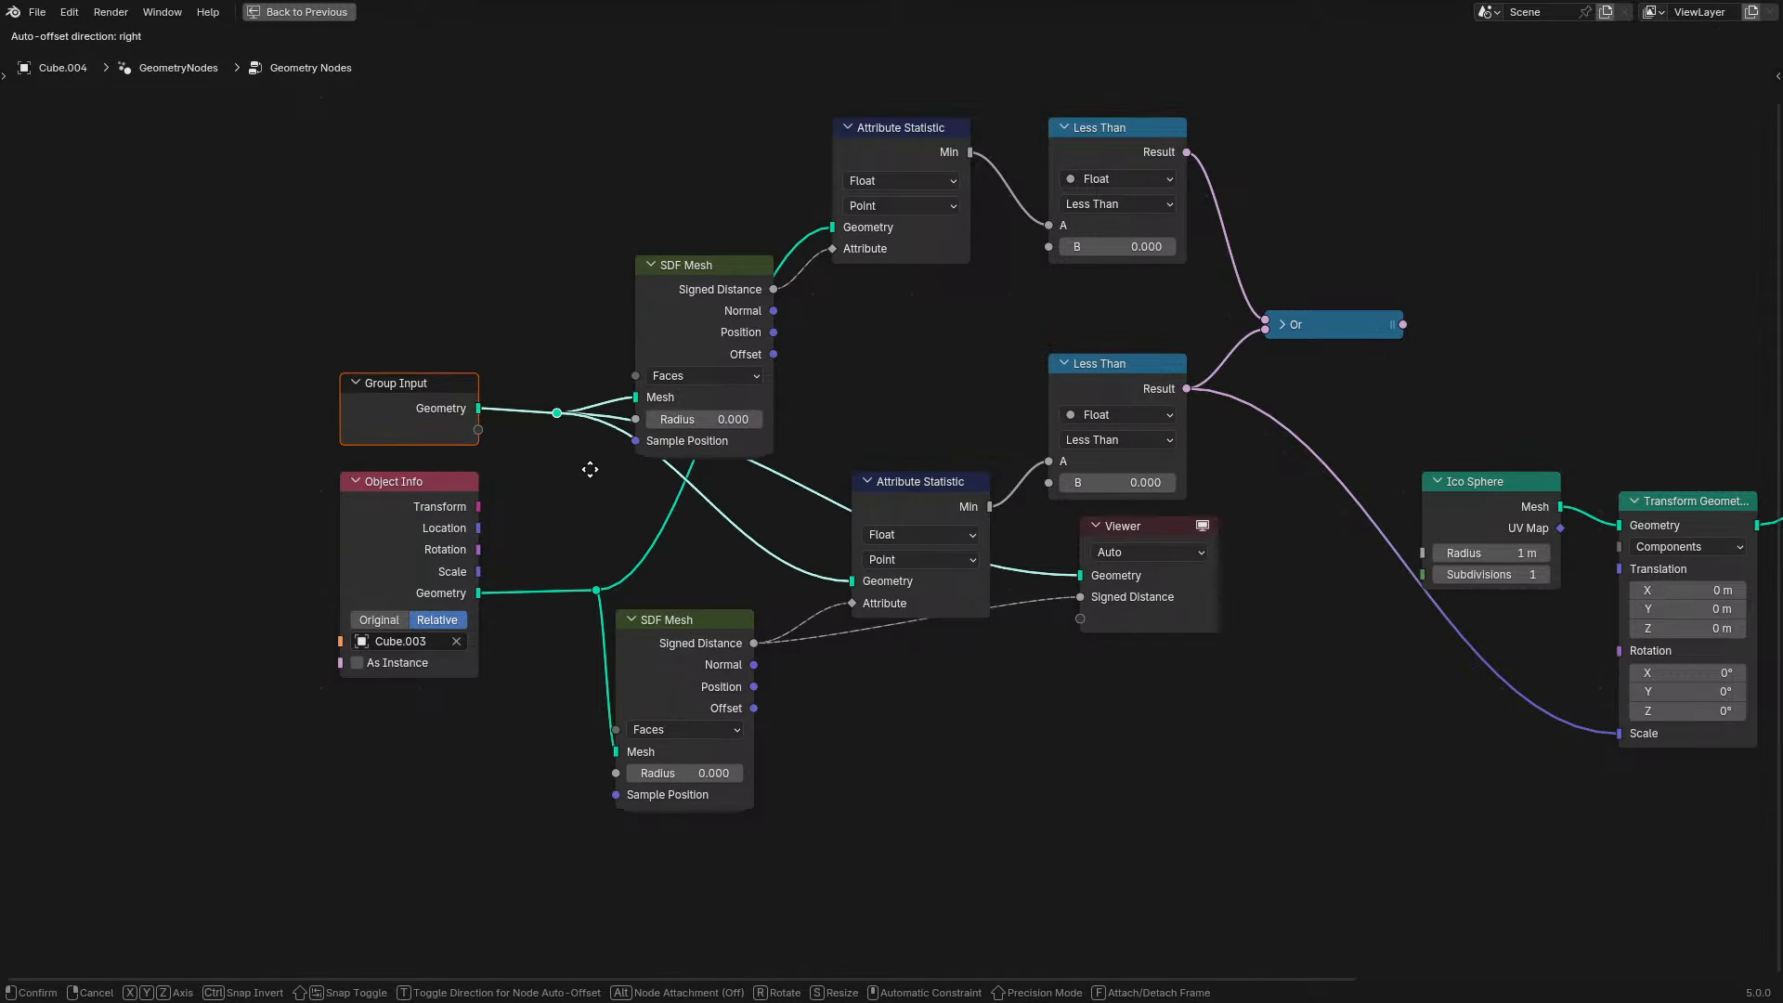
pyautogui.click(590, 477)
pyautogui.moveTo(652, 643); pyautogui.dragTo(895, 663)
pyautogui.moveTo(702, 548); pyautogui.dragTo(1075, 732)
pyautogui.press('g')
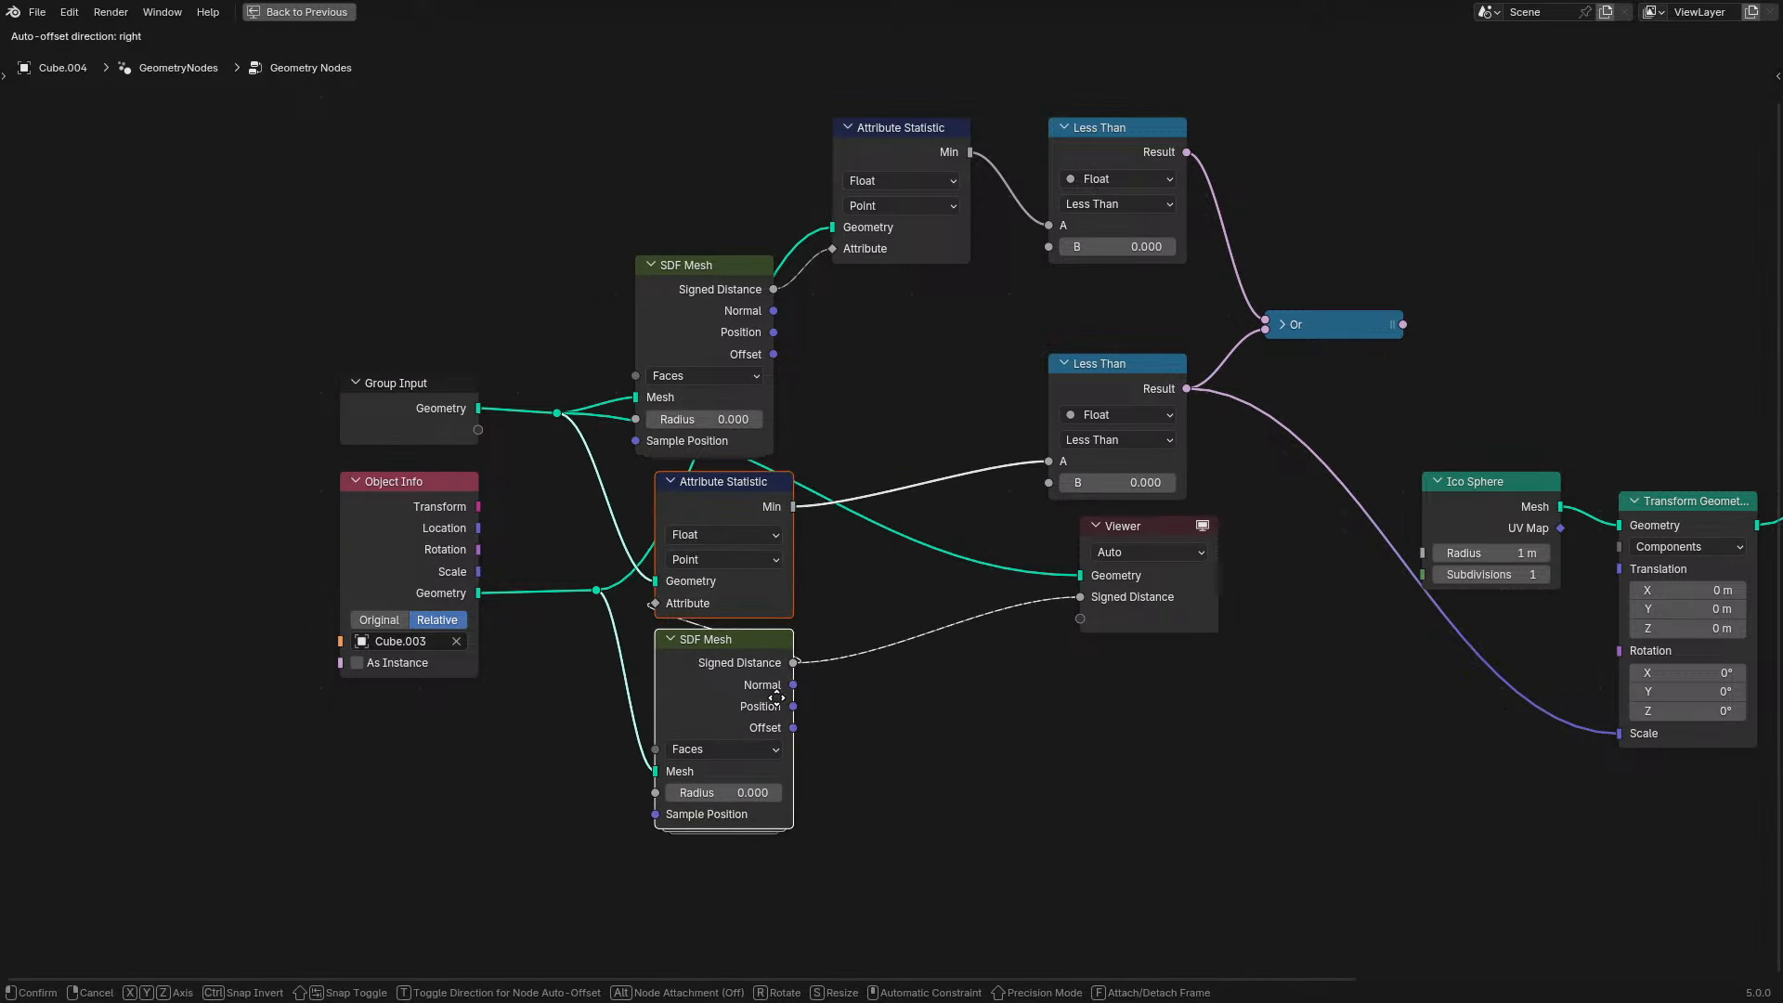
pyautogui.click(767, 706)
pyautogui.moveTo(934, 141); pyautogui.dragTo(736, 122)
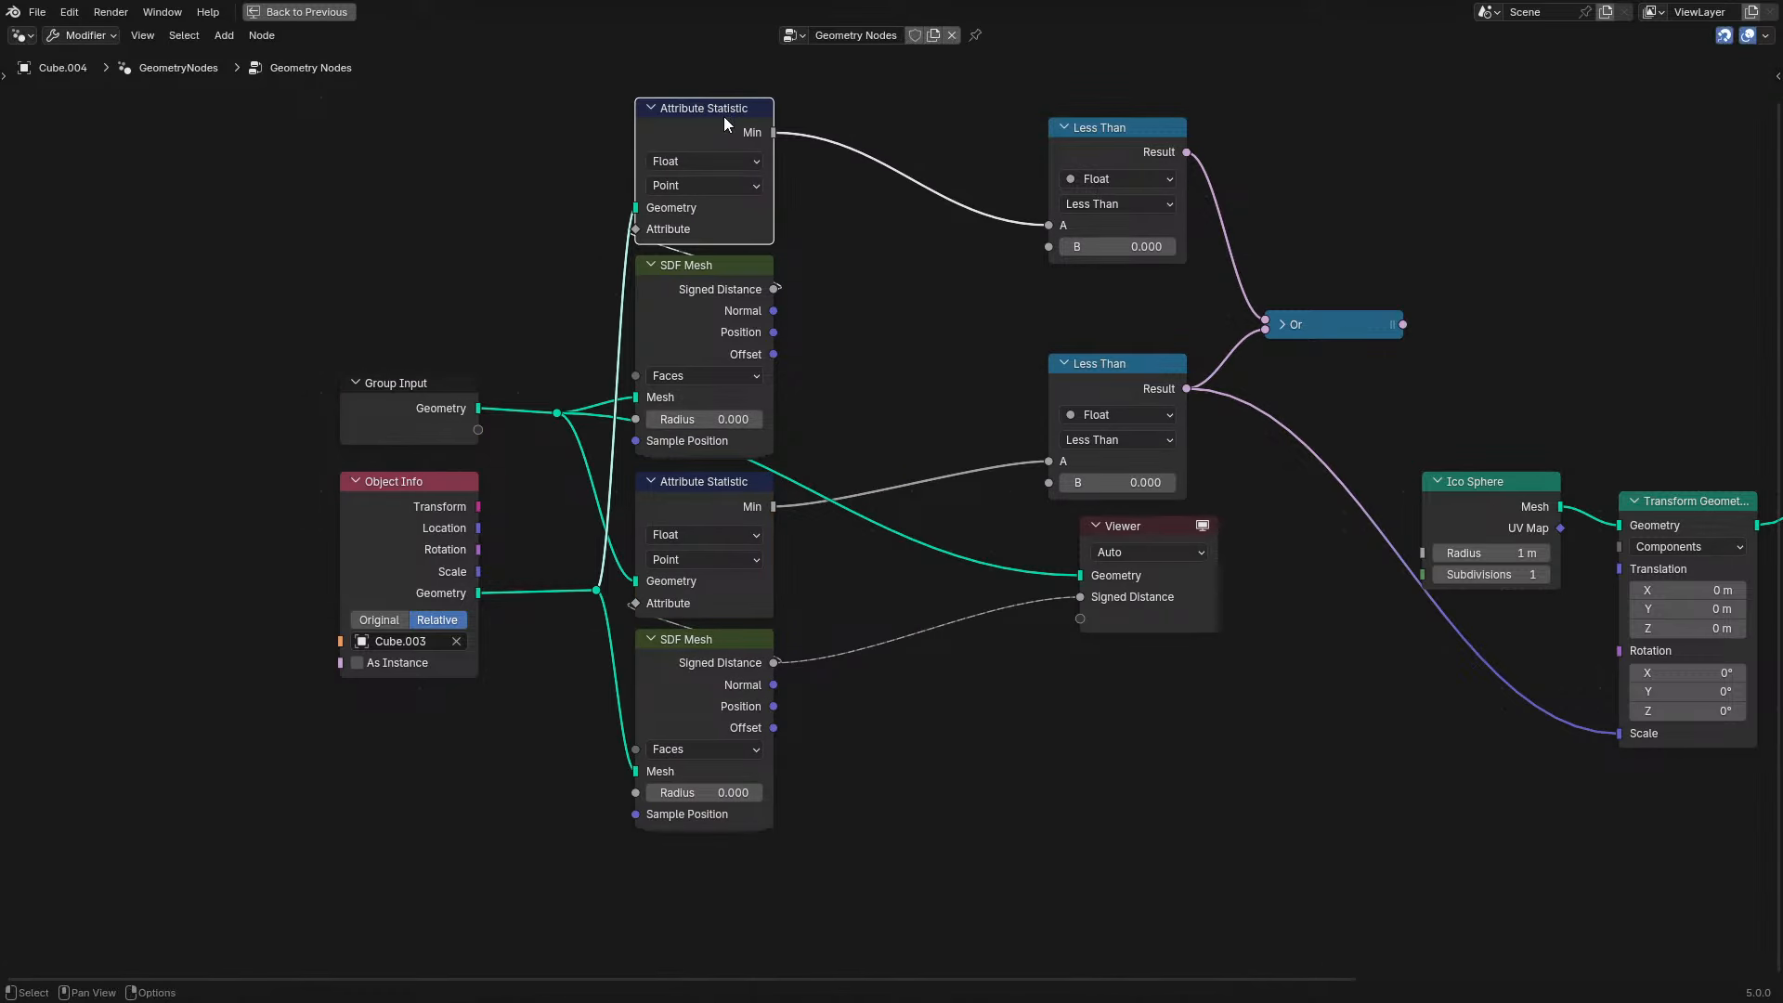
# Delete the Viewer node and connect the Or result to Transform Geometry's Scale
pyautogui.click(1131, 536)
pyautogui.press('x')
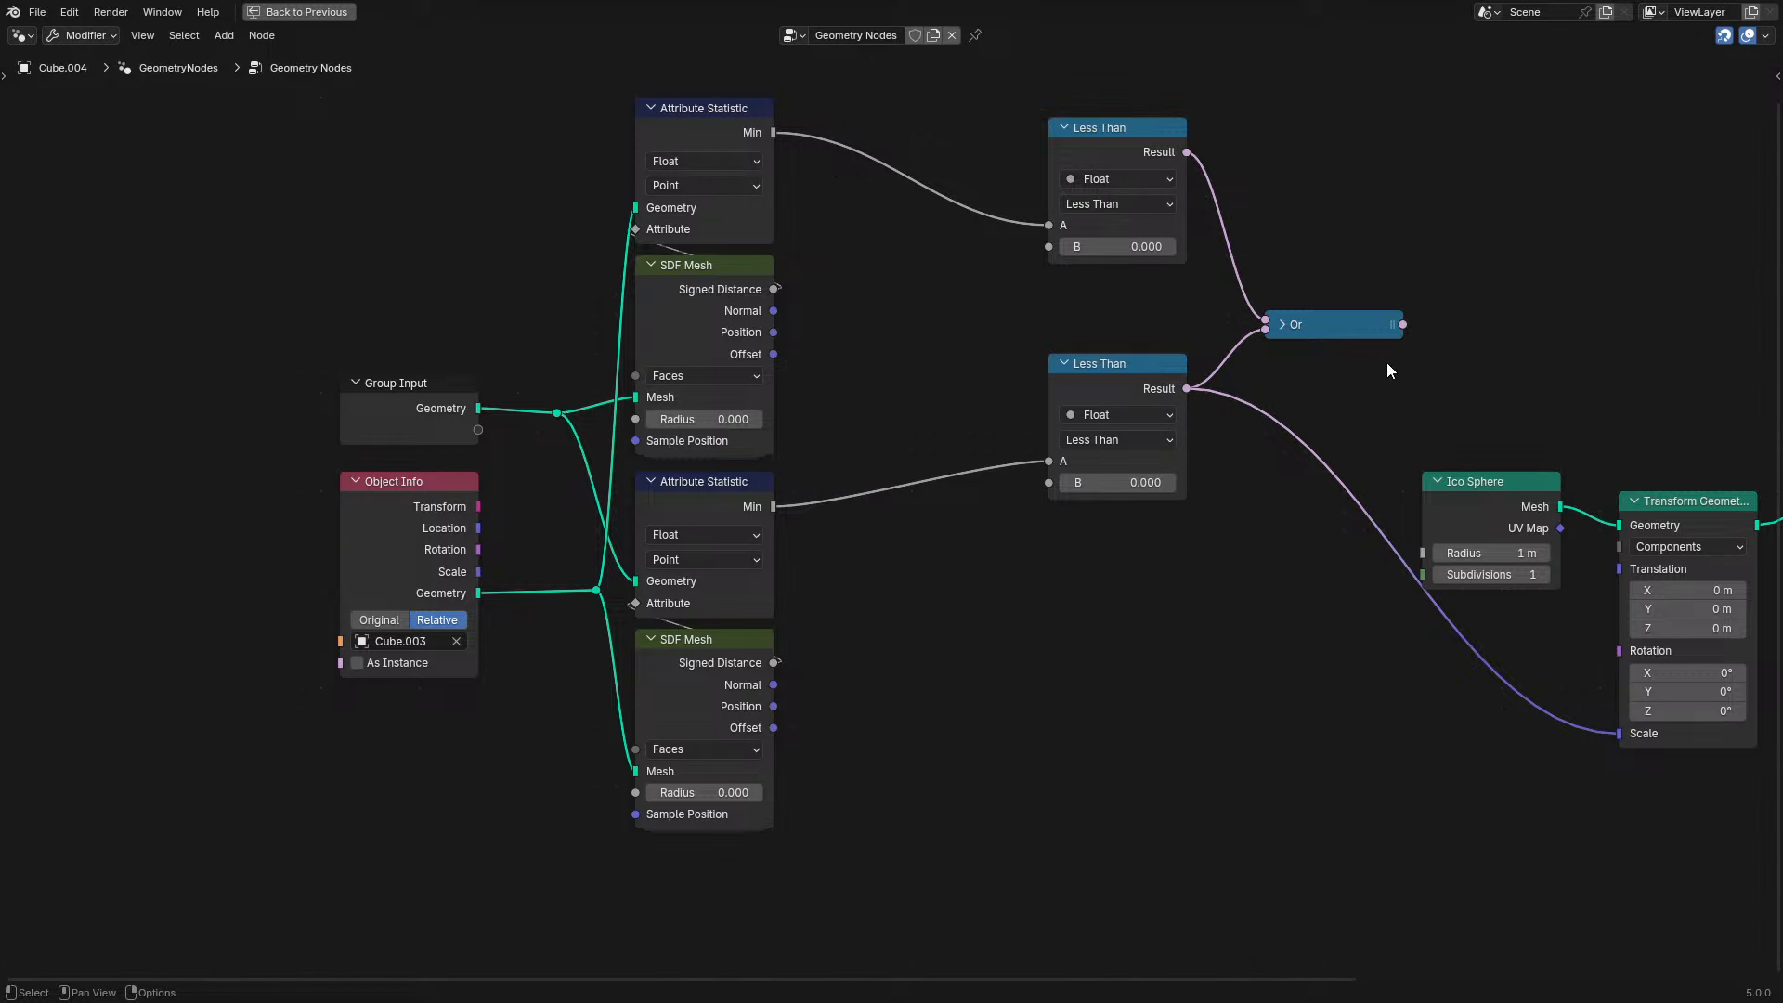
pyautogui.moveTo(1403, 324); pyautogui.dragTo(1619, 732)
pyautogui.scroll(2, 620, 505)
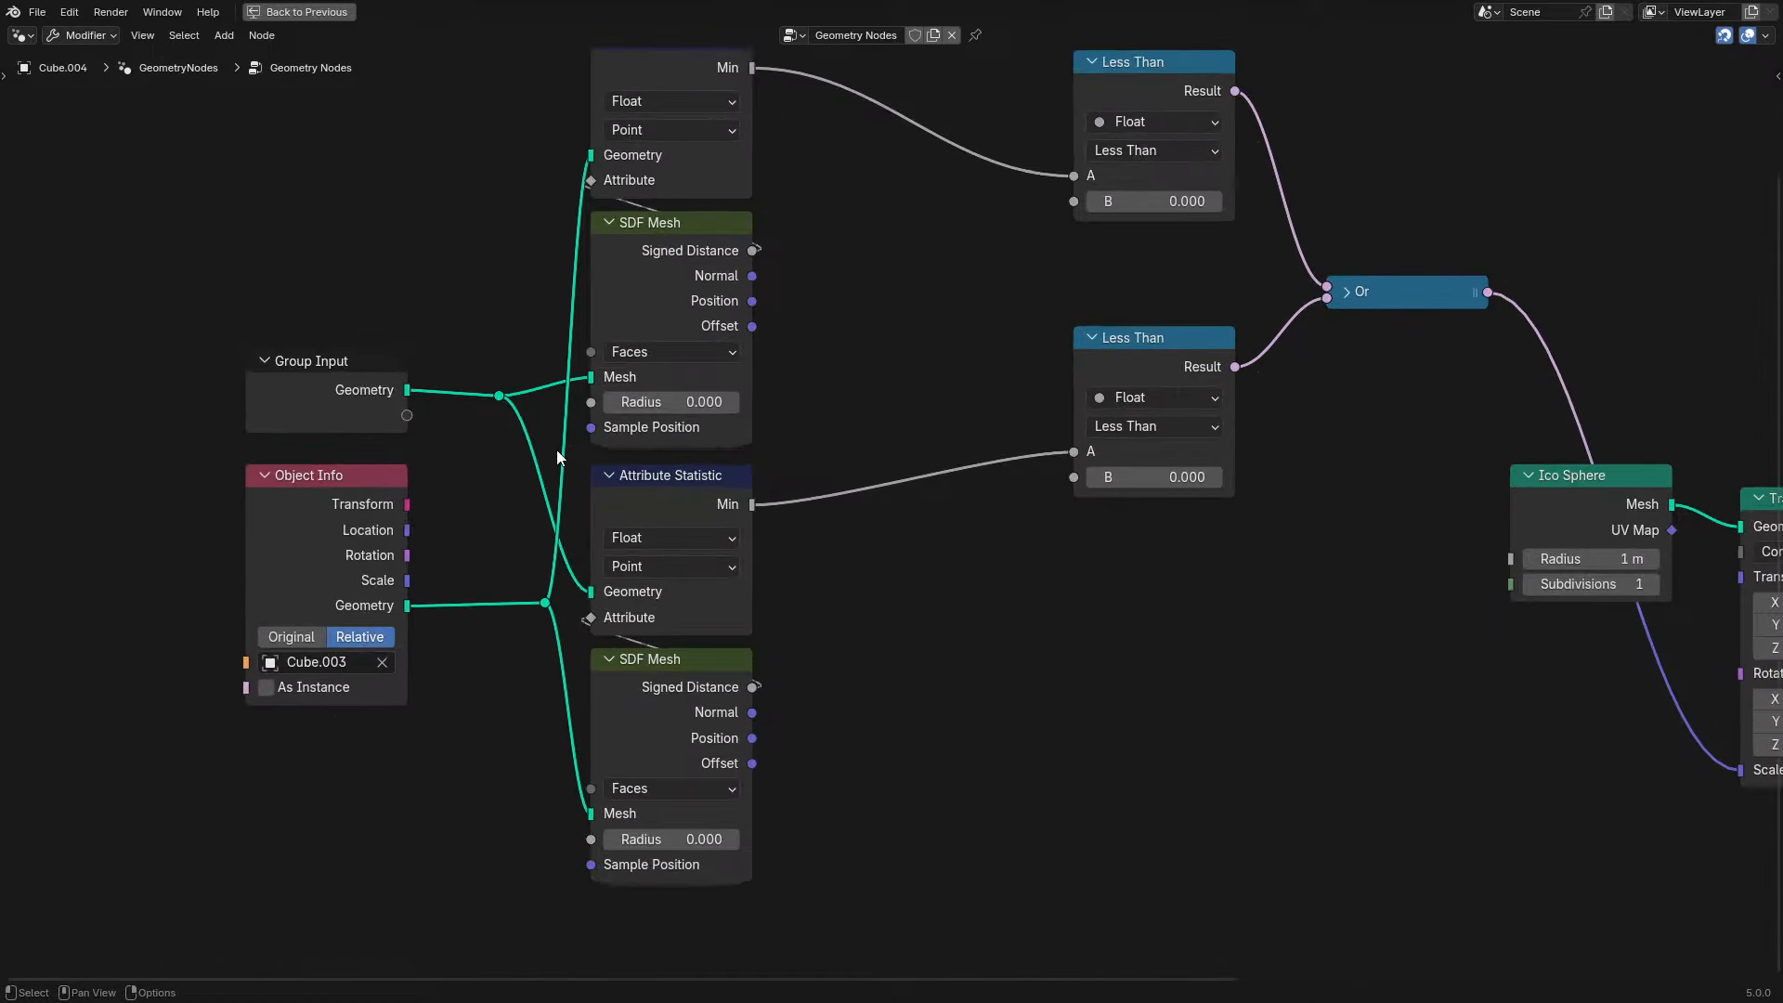
pyautogui.click(695, 321)
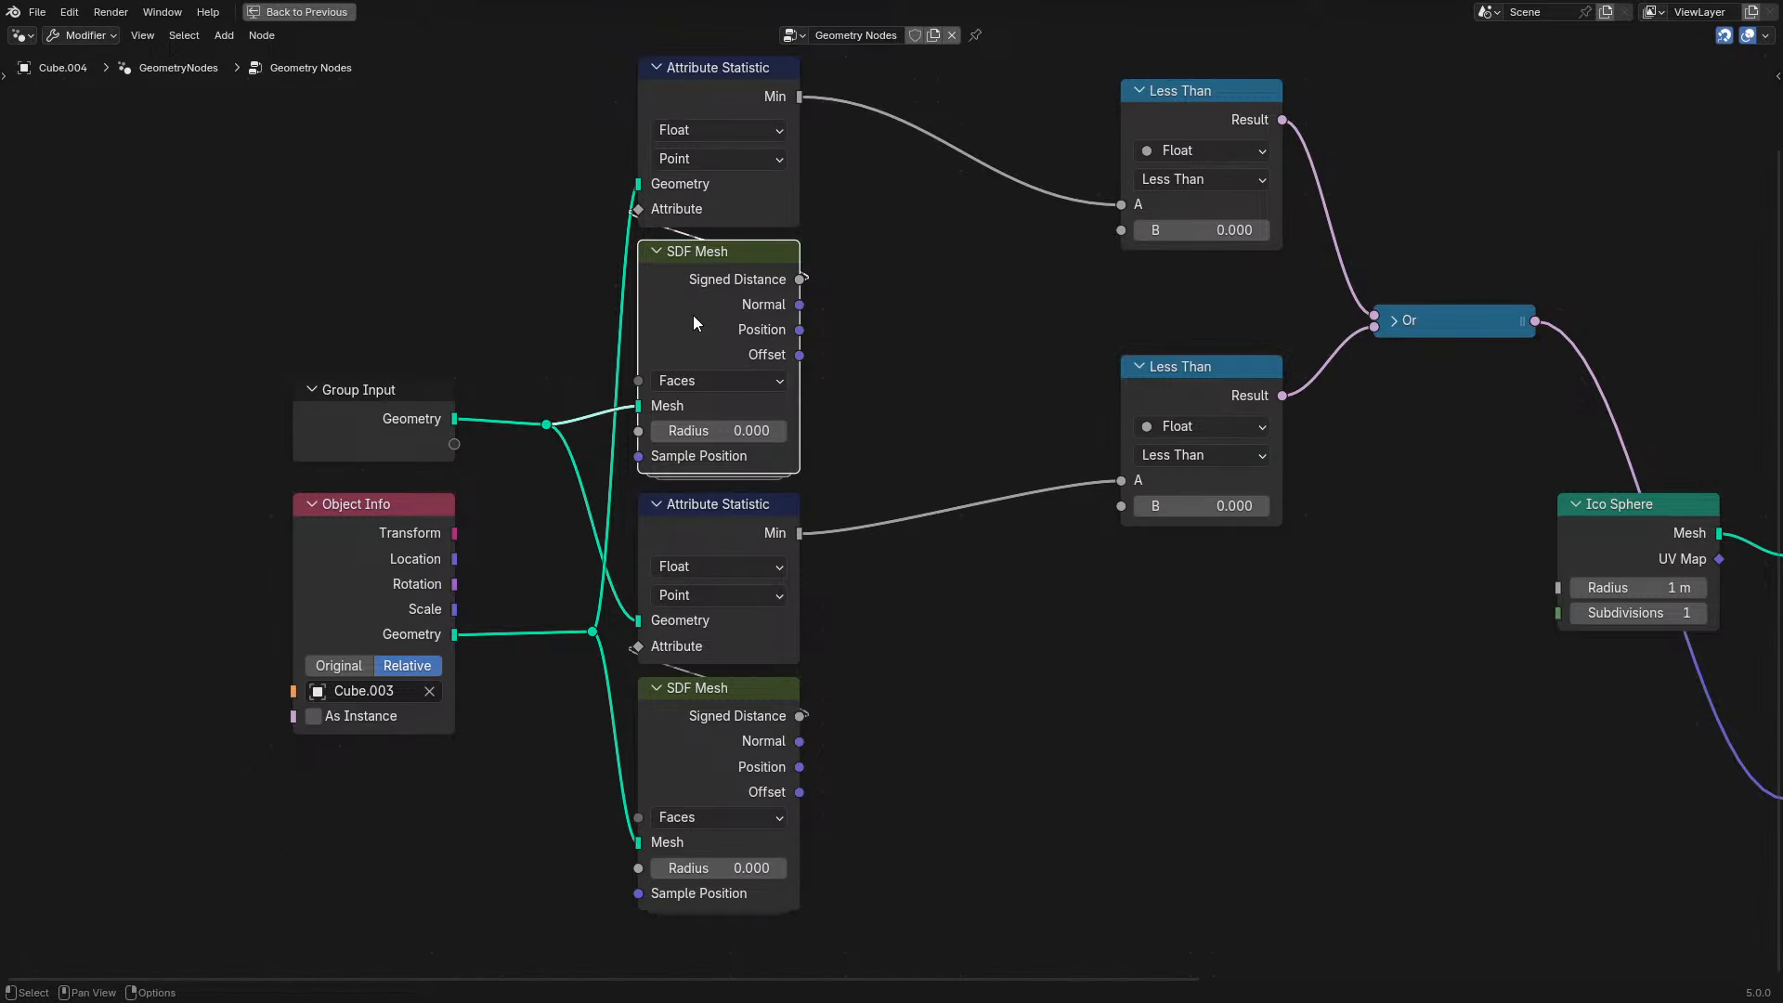
# Test the collision switch by moving and rotating Cube.004 against Cube.003 in the 3D view
pyautogui.hotkey('ctrl', 'space')
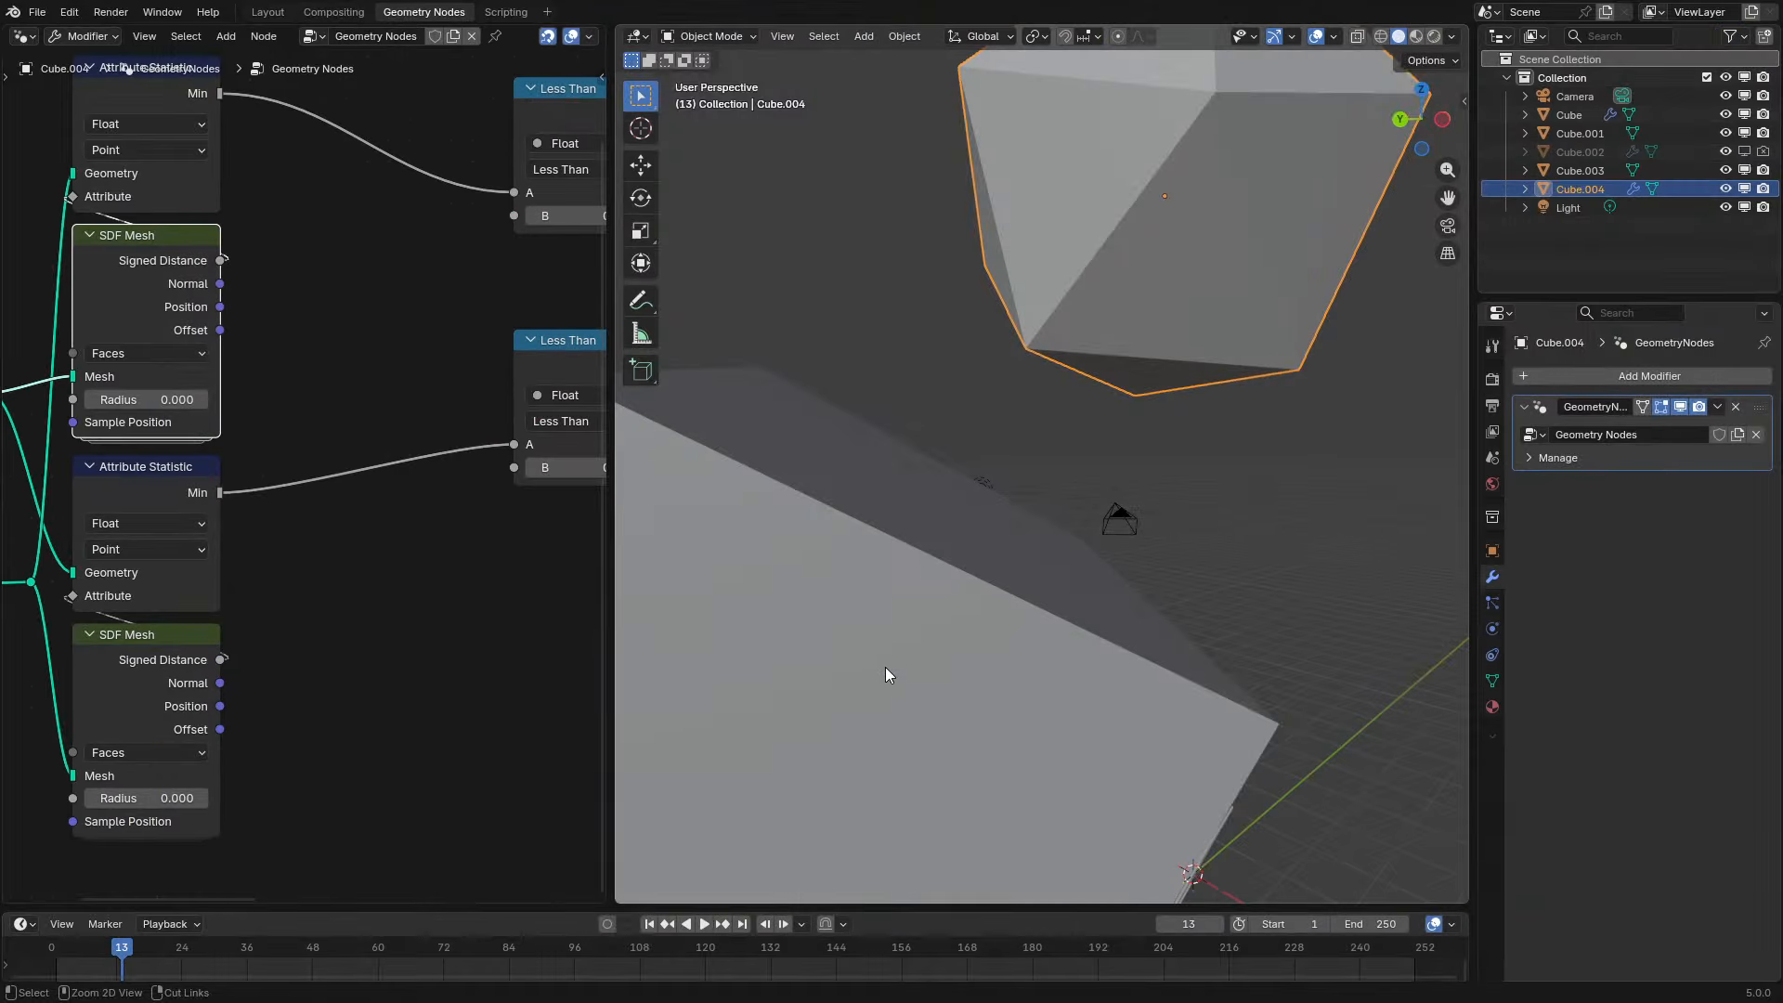
pyautogui.scroll(-5, 973, 509)
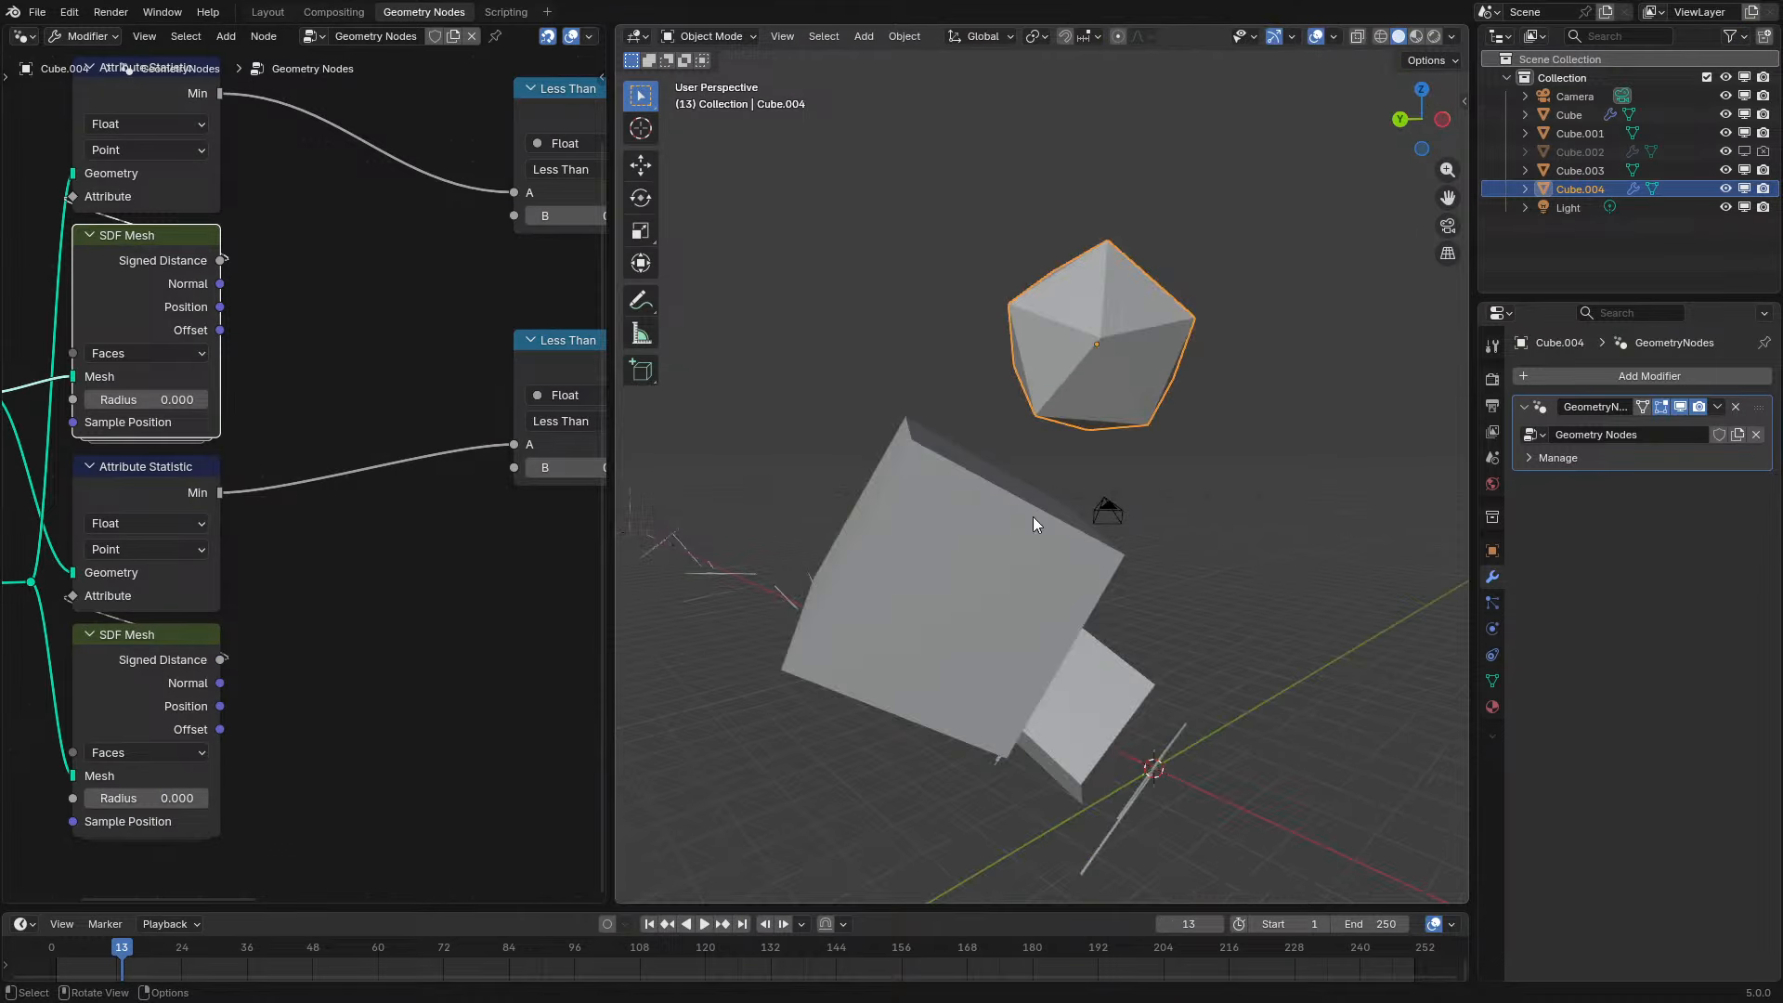
pyautogui.press('g')
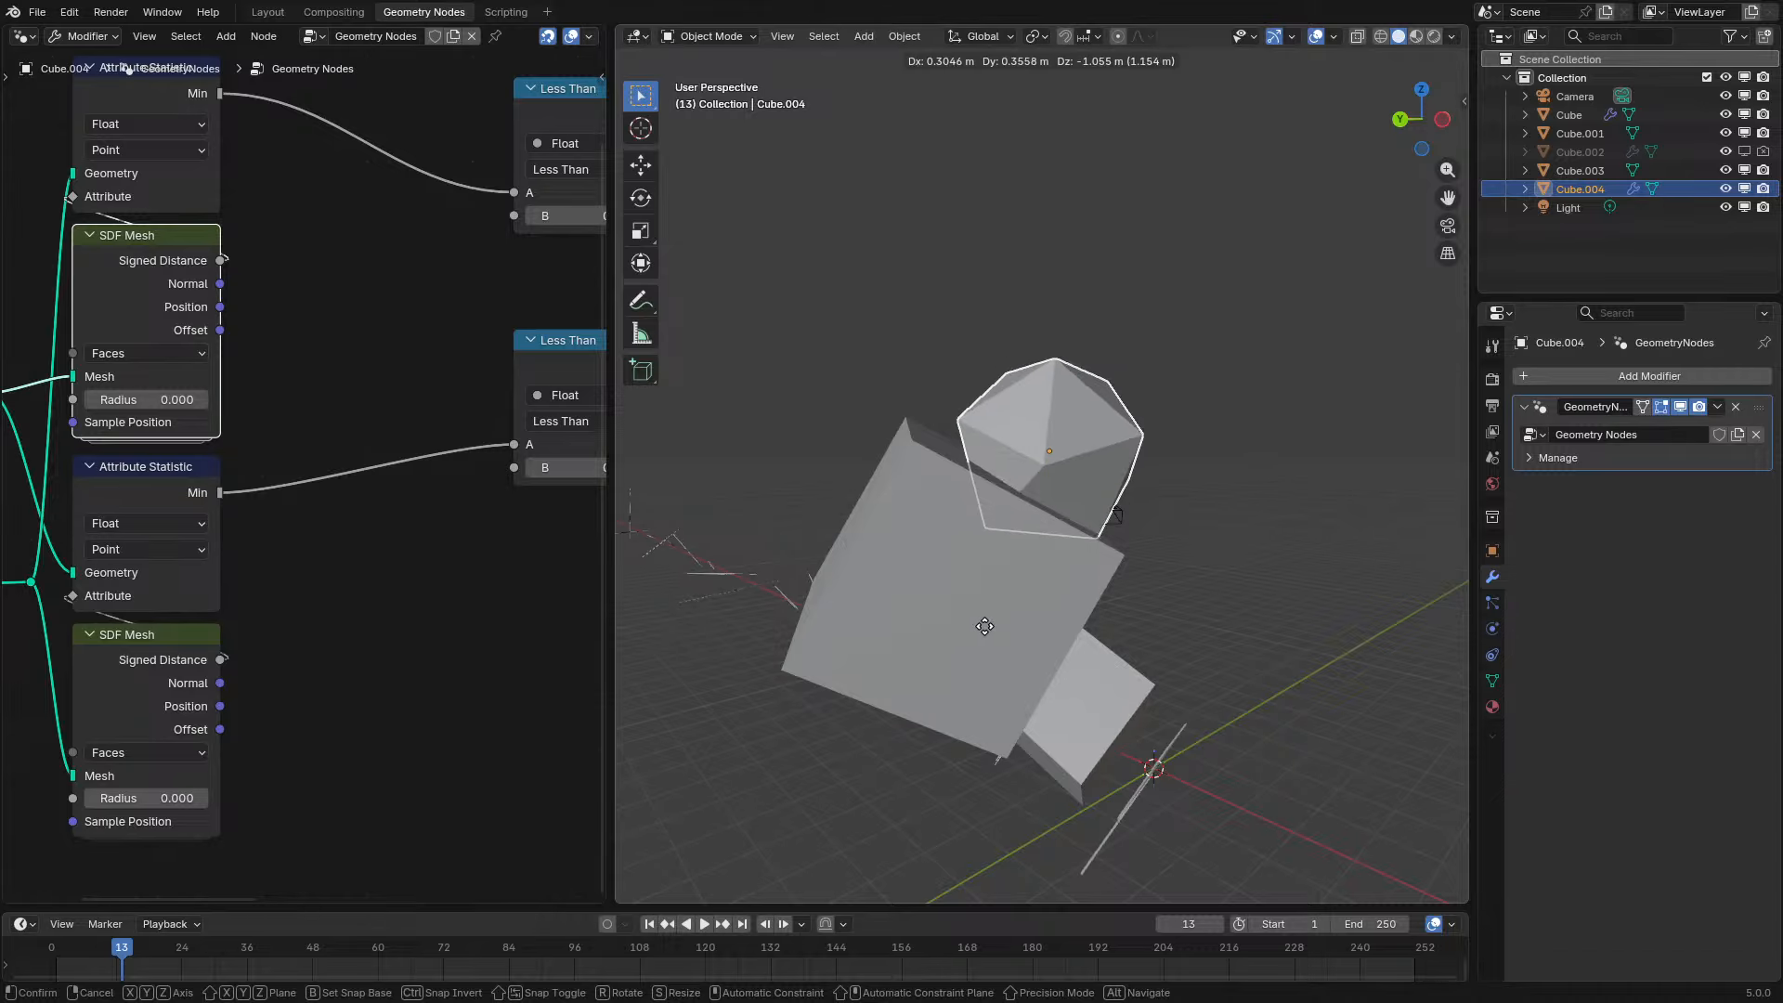
pyautogui.click(1035, 513)
pyautogui.press('r')
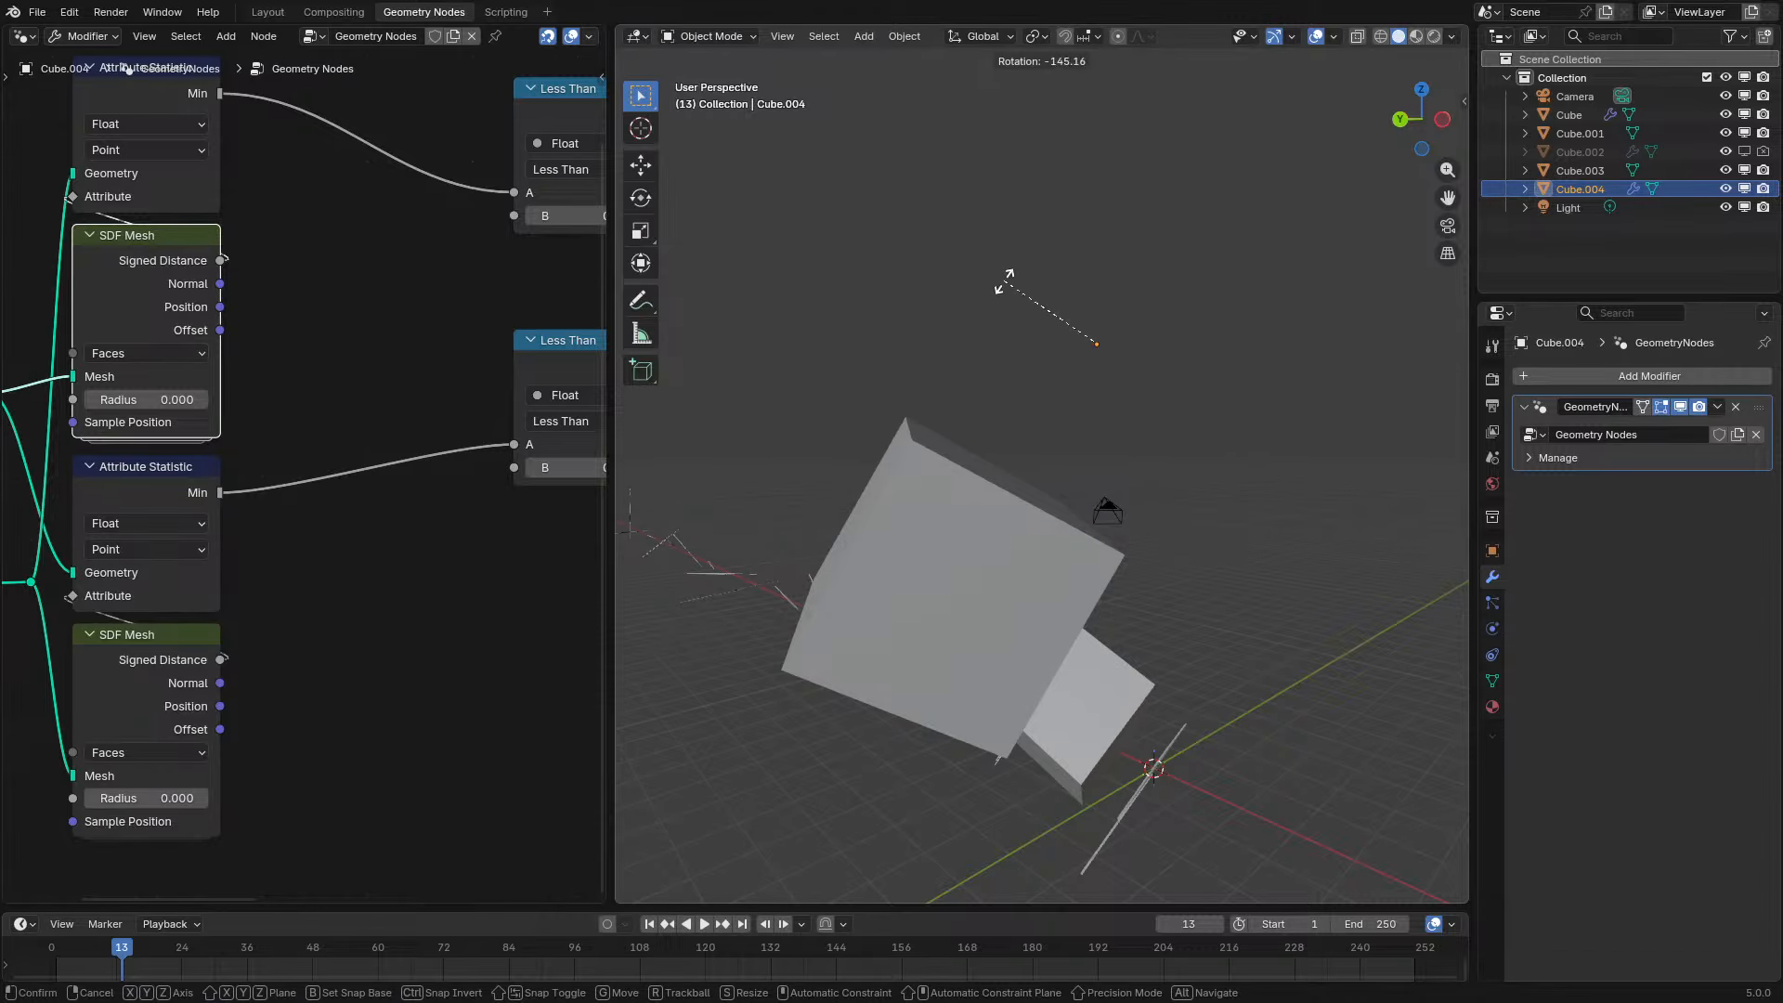
pyautogui.click(1326, 367)
pyautogui.press('g')
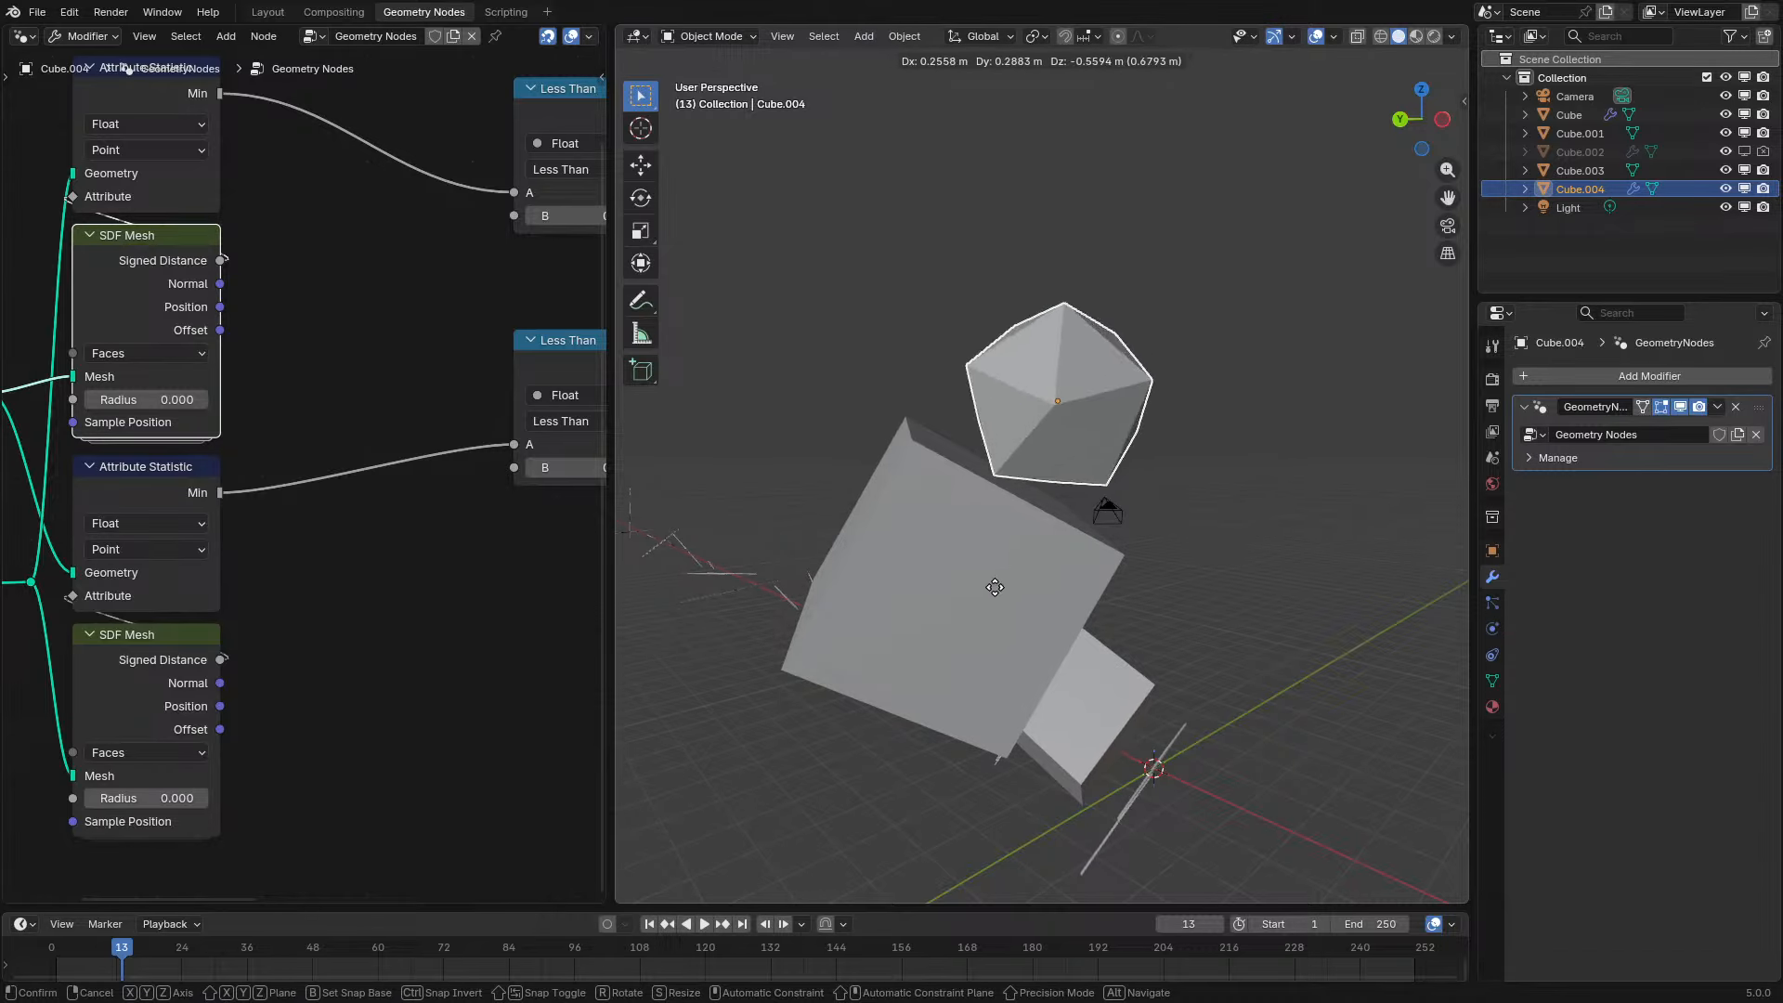
pyautogui.rightClick(907, 521)
# Add a Cube mesh node, link it to Transform Geometry's Geometry input, and delete the Ico Sphere node
pyautogui.hotkey('ctrl', 'space')
pyautogui.scroll(2, 964, 432)
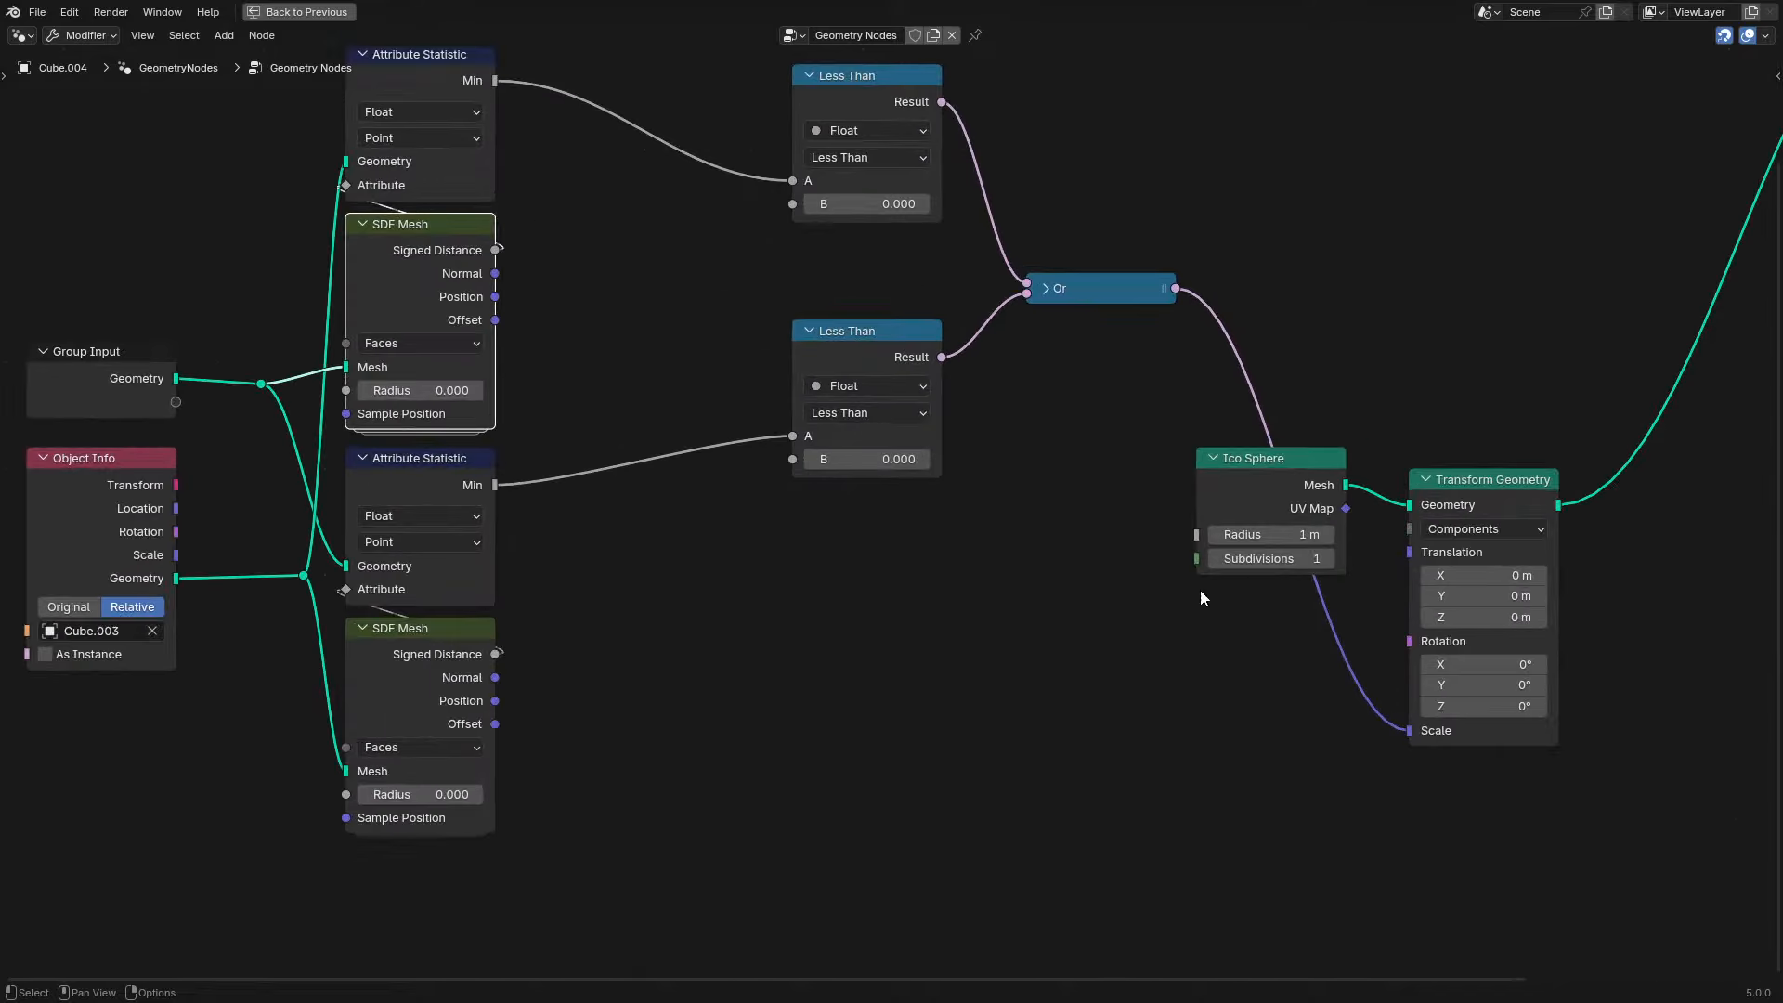
pyautogui.hotkey('shift', 'a')
pyautogui.write('cube')
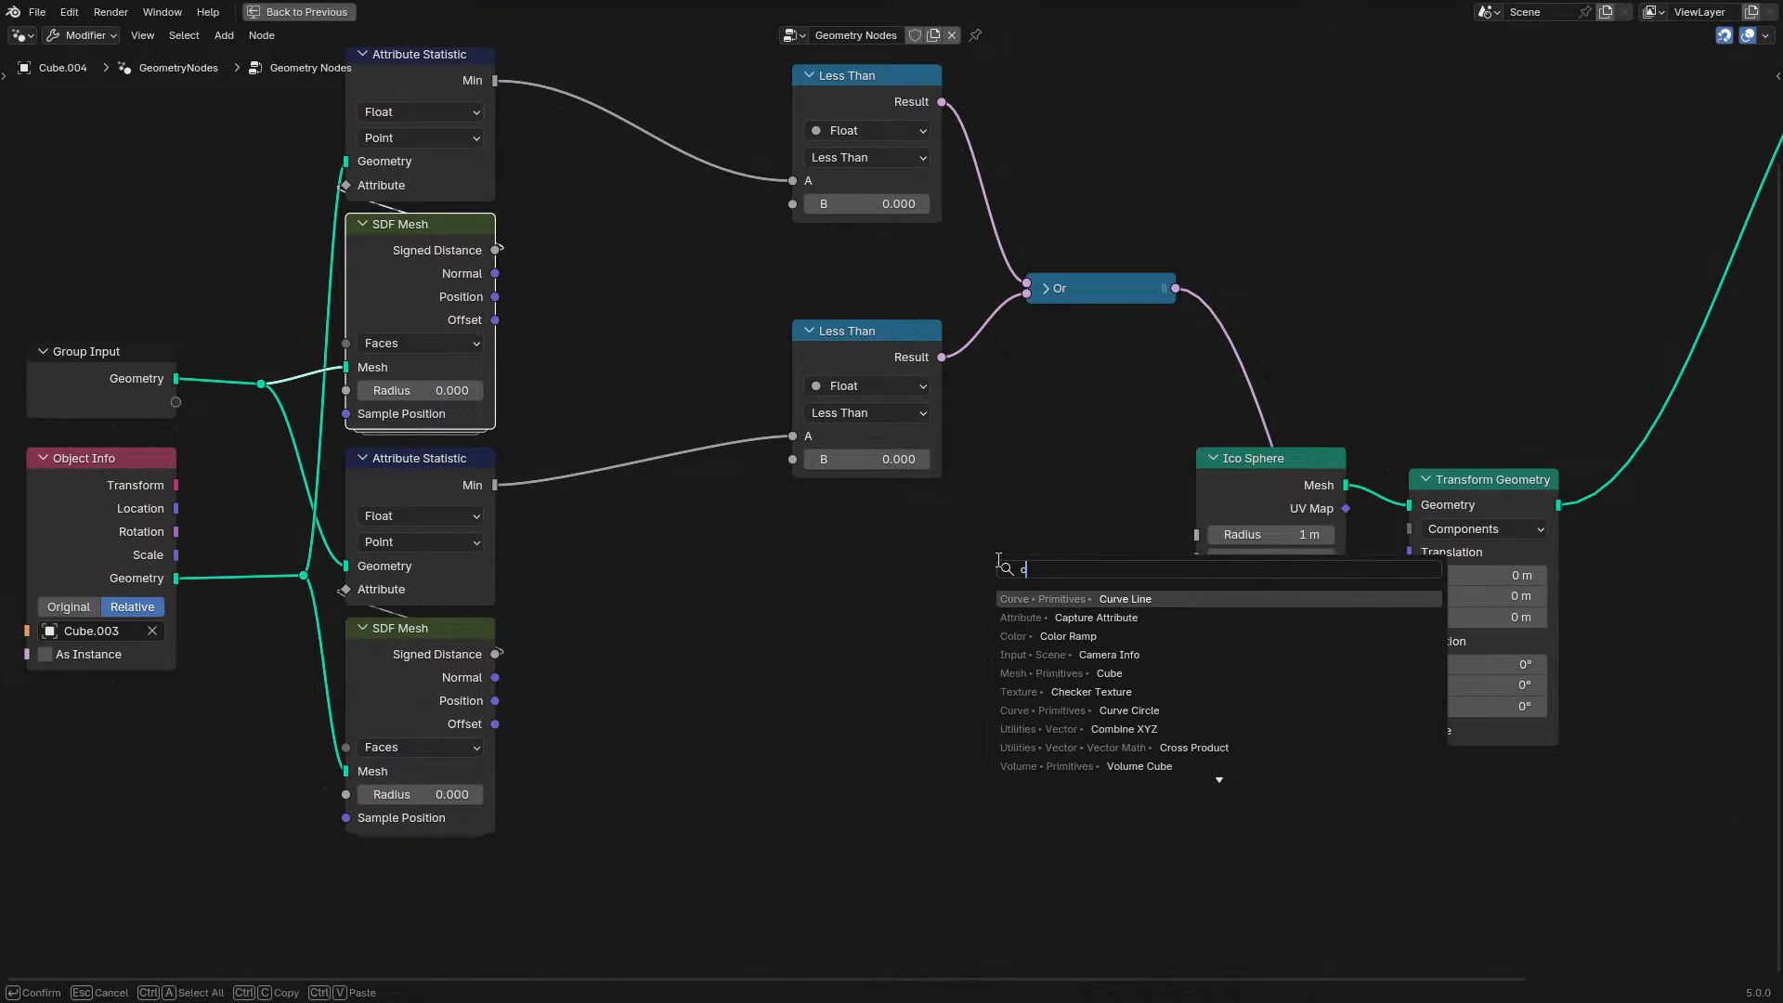
pyautogui.press('Return')
pyautogui.click(1195, 715)
pyautogui.moveTo(1154, 698); pyautogui.dragTo(1409, 504)
pyautogui.click(1282, 499)
pyautogui.press('x')
# Set the Cube node's X, Y and Z size to 2 m
pyautogui.hotkey('ctrl', 'space')
pyautogui.moveTo(501, 709); pyautogui.dragTo(502, 748)
pyautogui.write('2')
pyautogui.press('Return')
# Move Cube.004 slightly so its lower corner meets Cube.003, and try rotating it there
pyautogui.press('g')
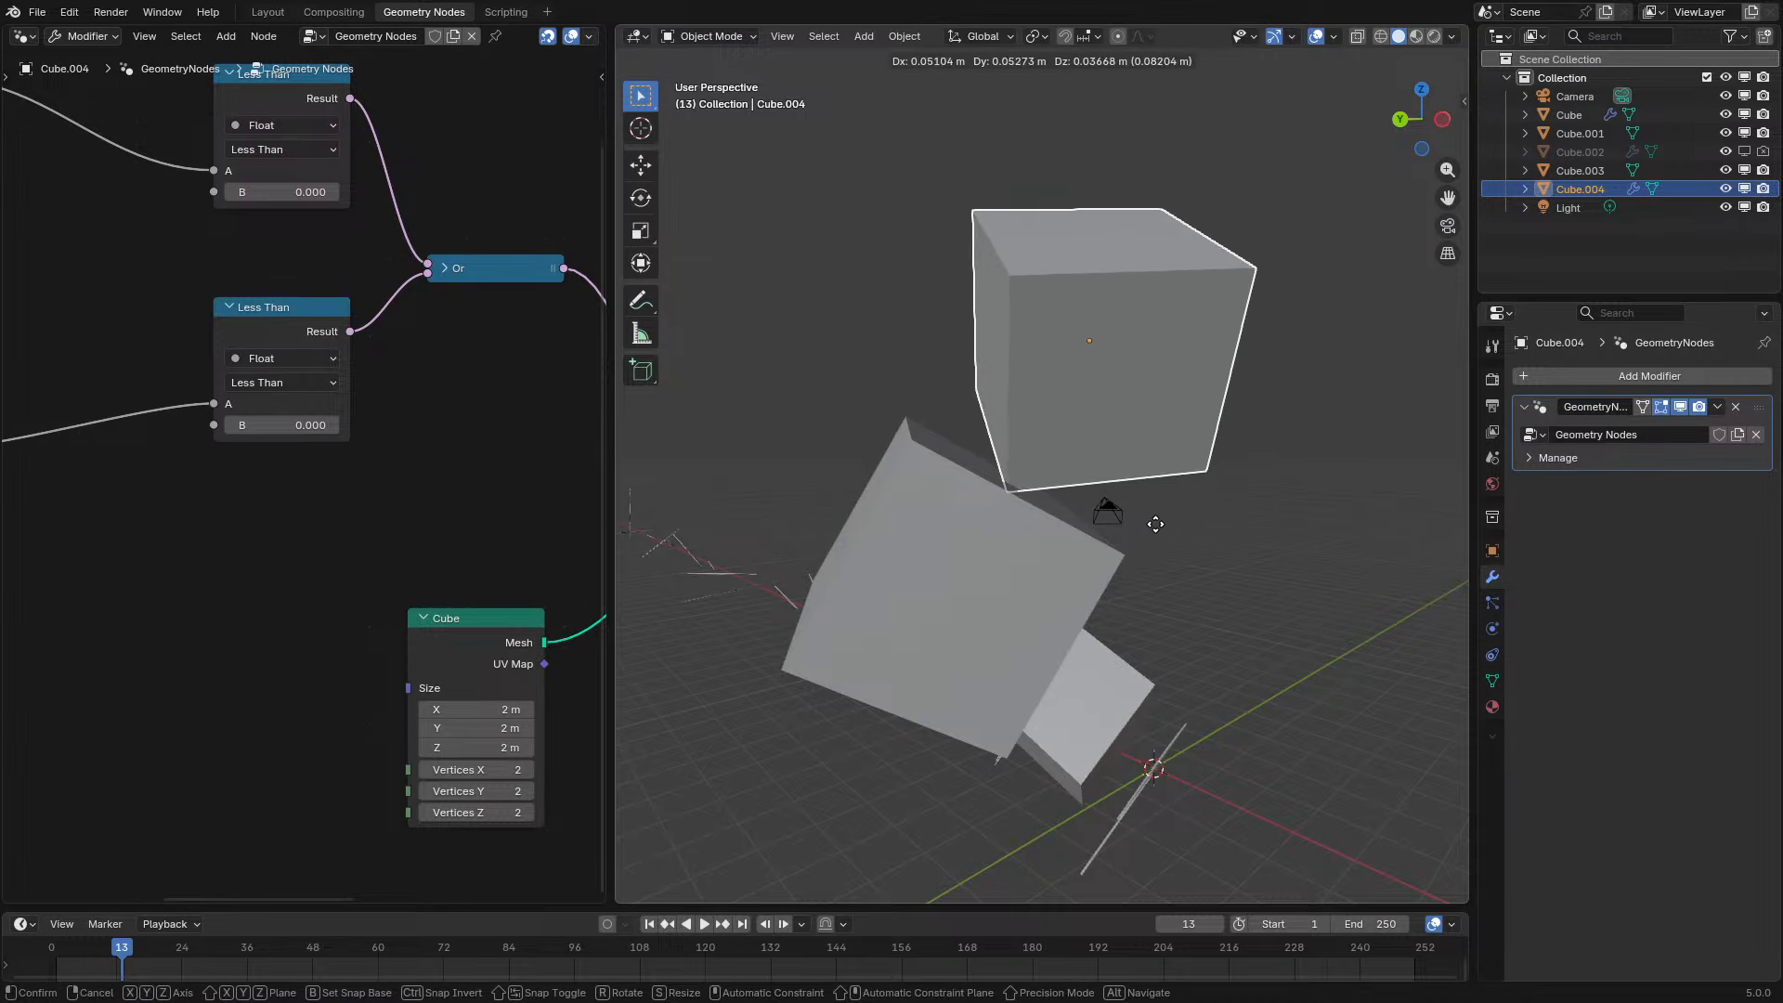
pyautogui.click(1146, 538)
pyautogui.press('r')
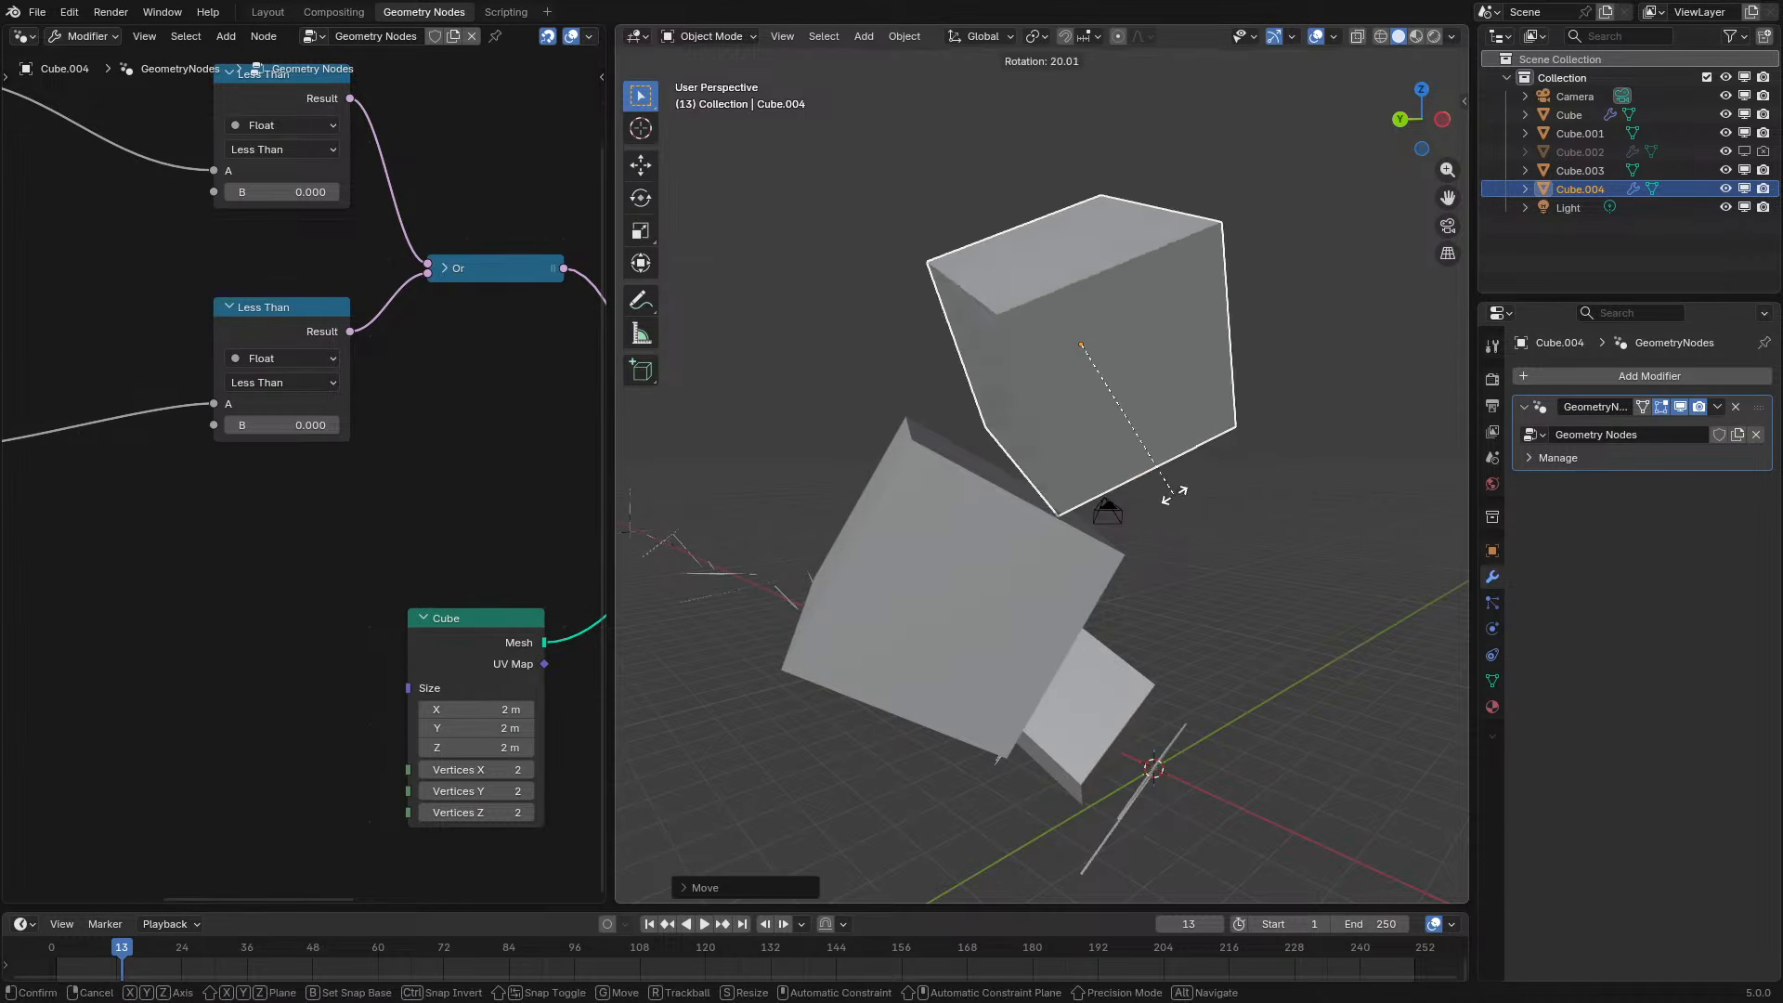
pyautogui.press('Escape')
# Try moving and rotating Cube.003 against Cube.004
pyautogui.click(1066, 557)
pyautogui.press('r')
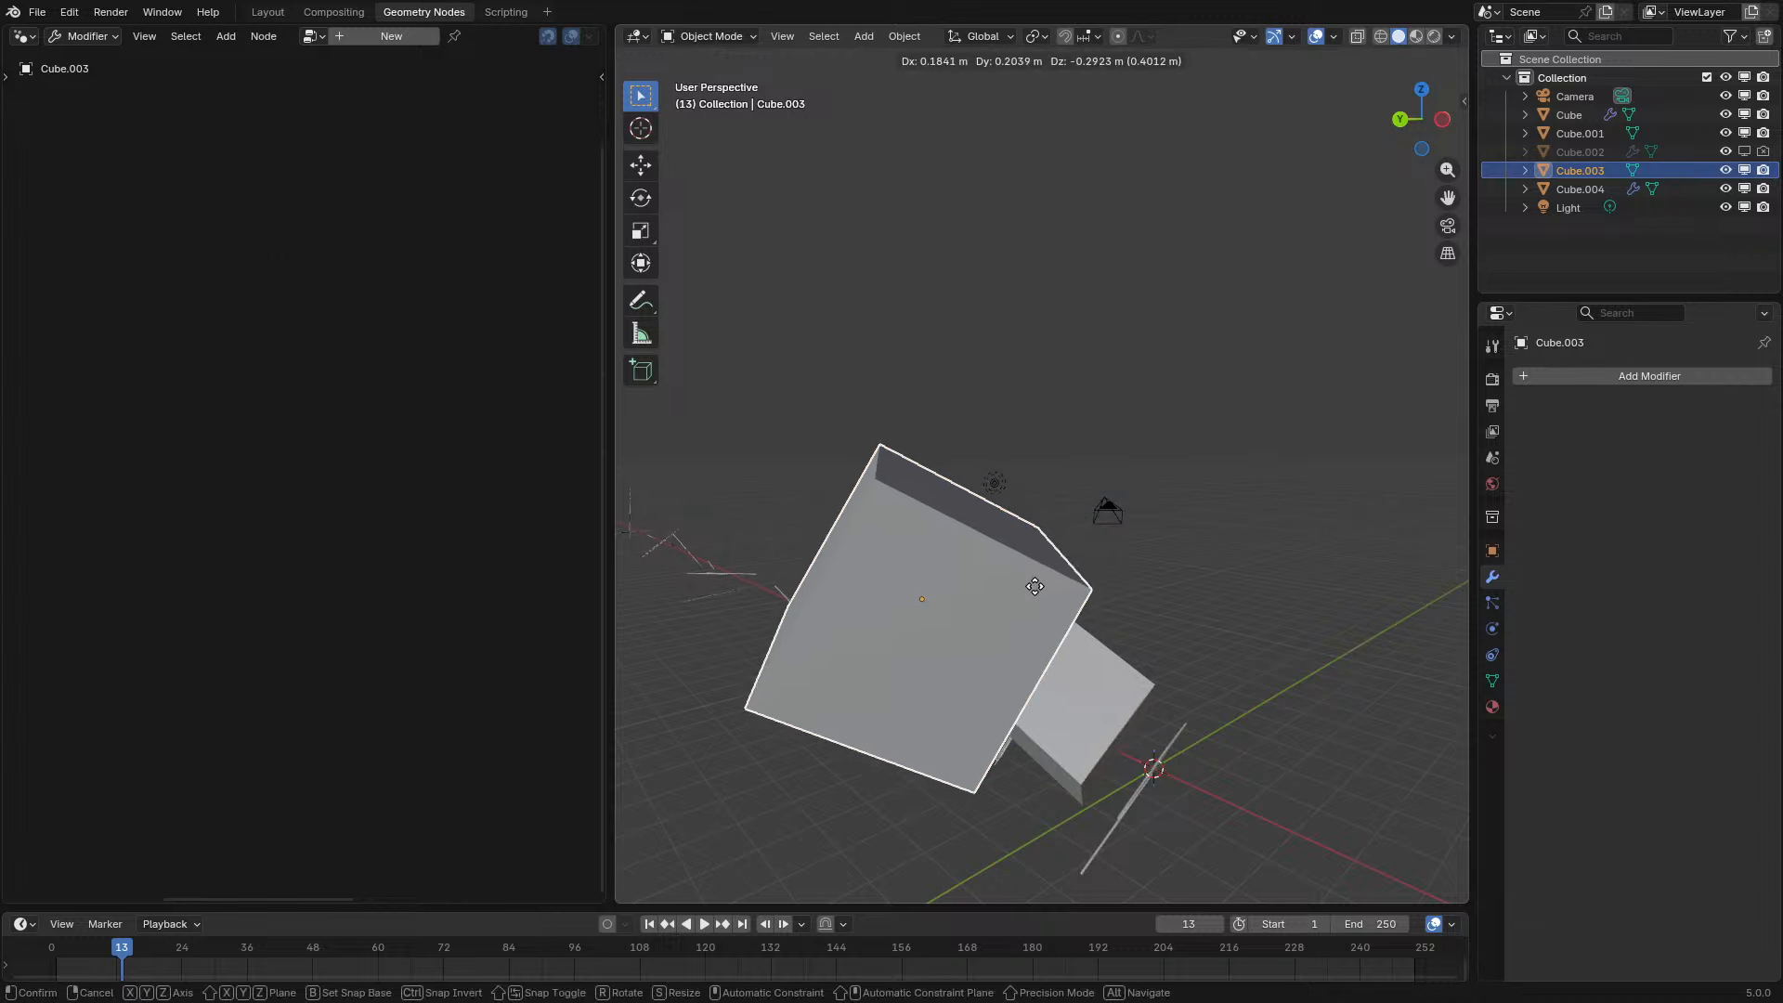
pyautogui.press('Escape')
pyautogui.press('r')
pyautogui.press('Escape')
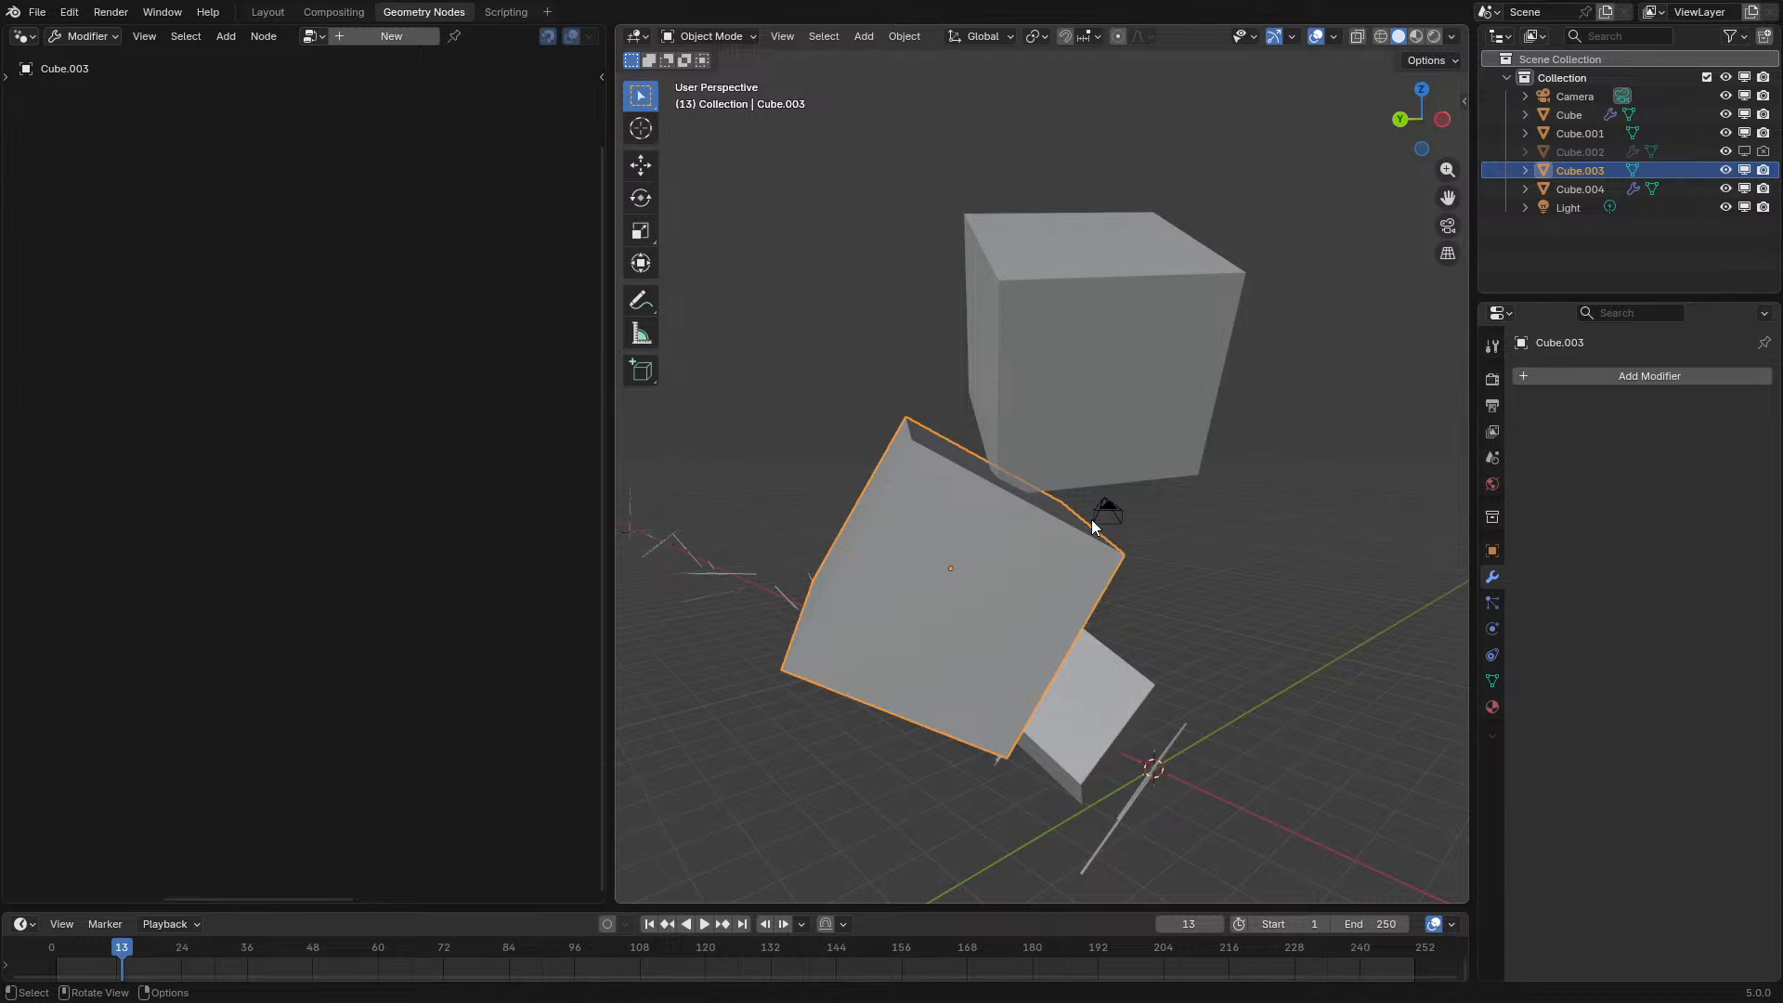
# Try enlarging Cube.004 and rotating it freely over Cube.003, and undo both changes
pyautogui.click(1114, 415)
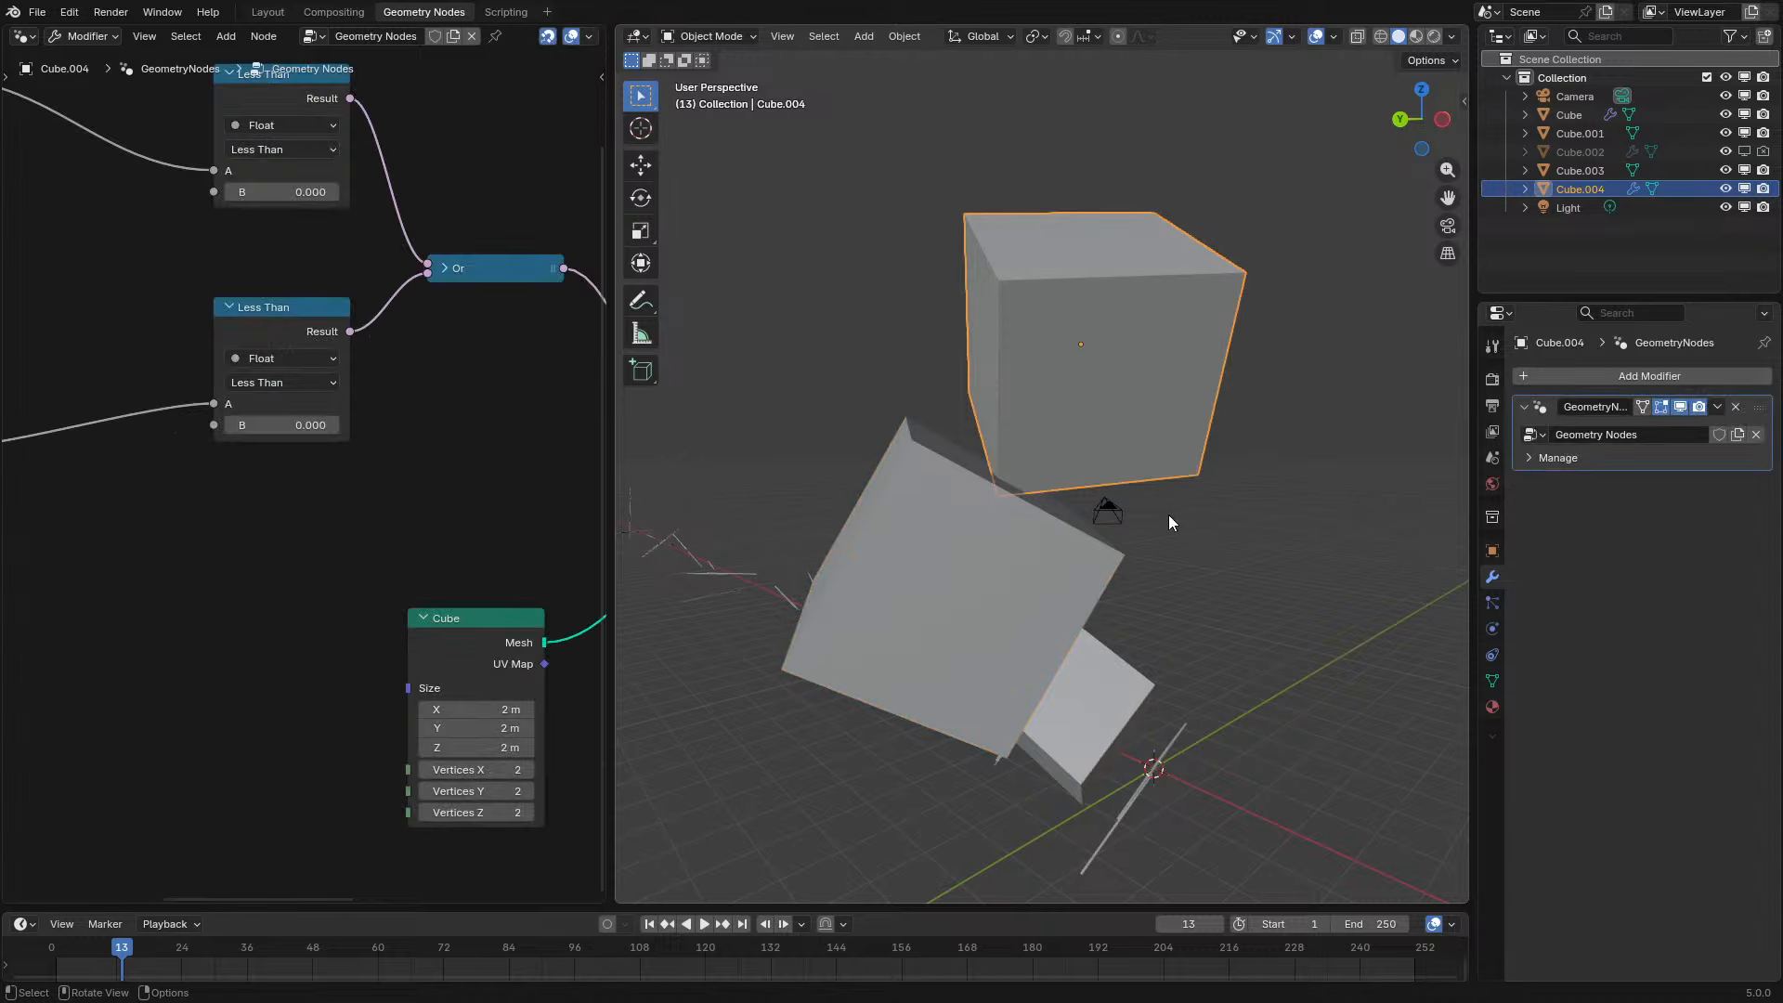
pyautogui.press('s')
pyautogui.click(791, 696)
pyautogui.press('r')
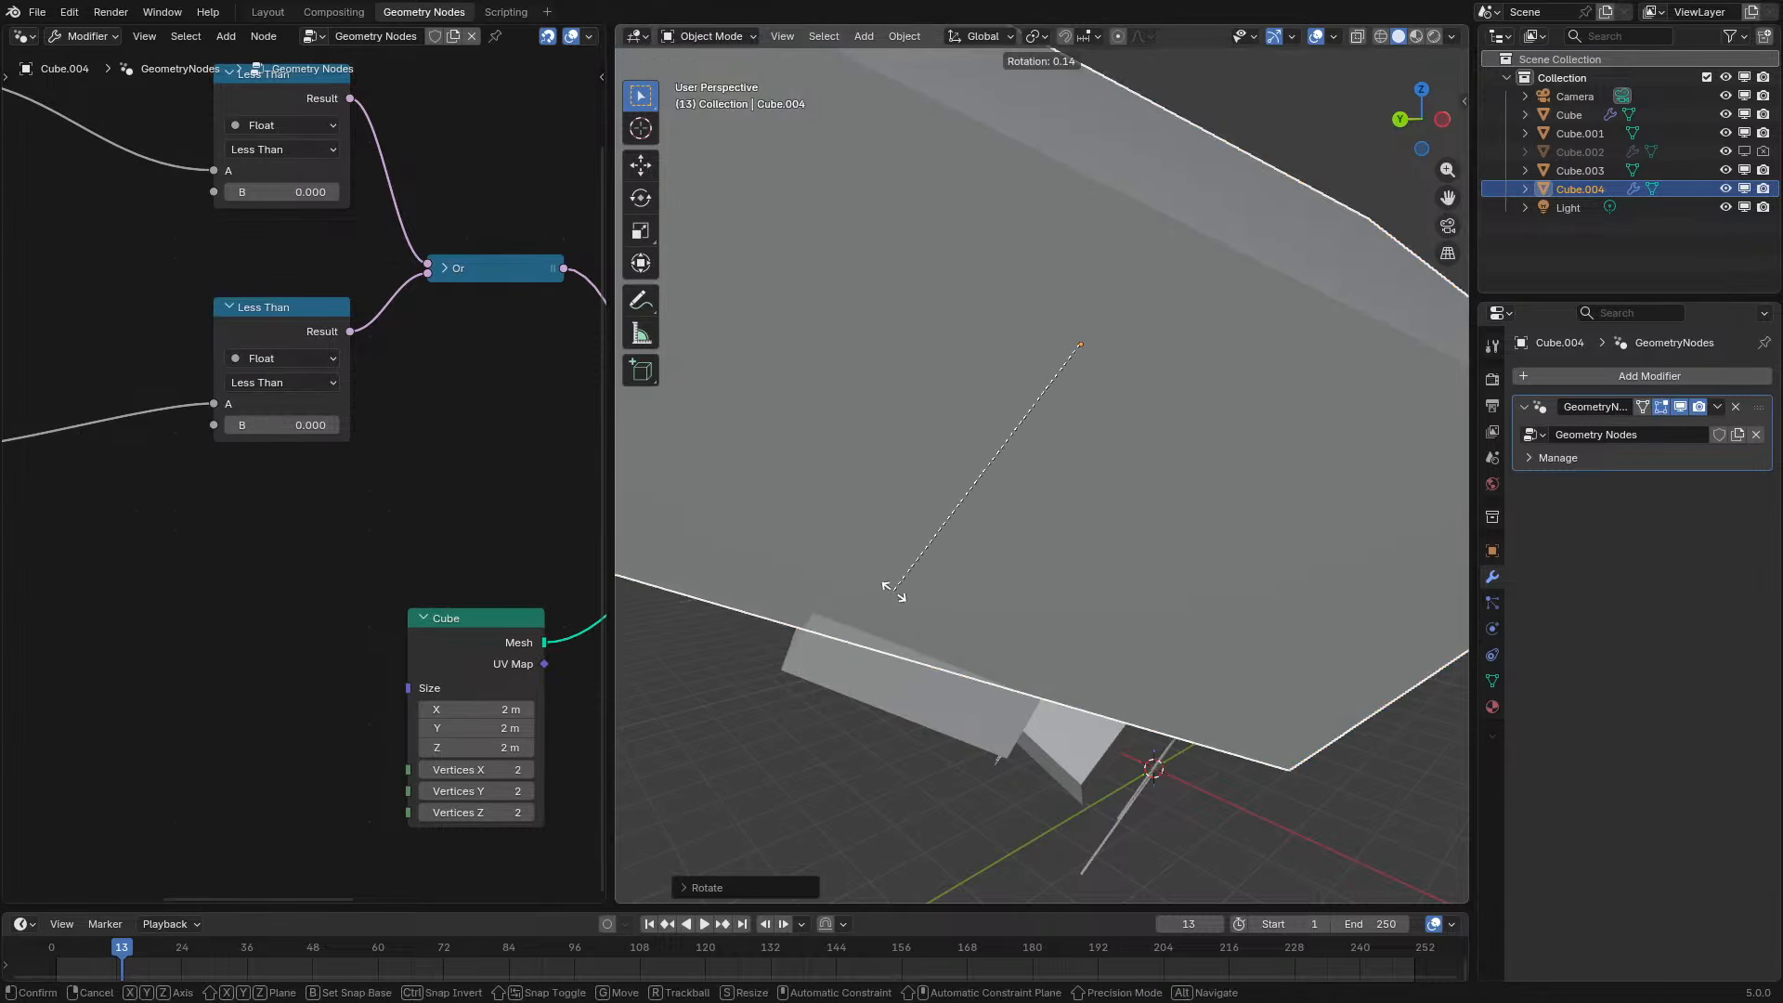
pyautogui.press('r')
pyautogui.click(944, 604)
pyautogui.scroll(-1, 944, 605)
pyautogui.press('s')
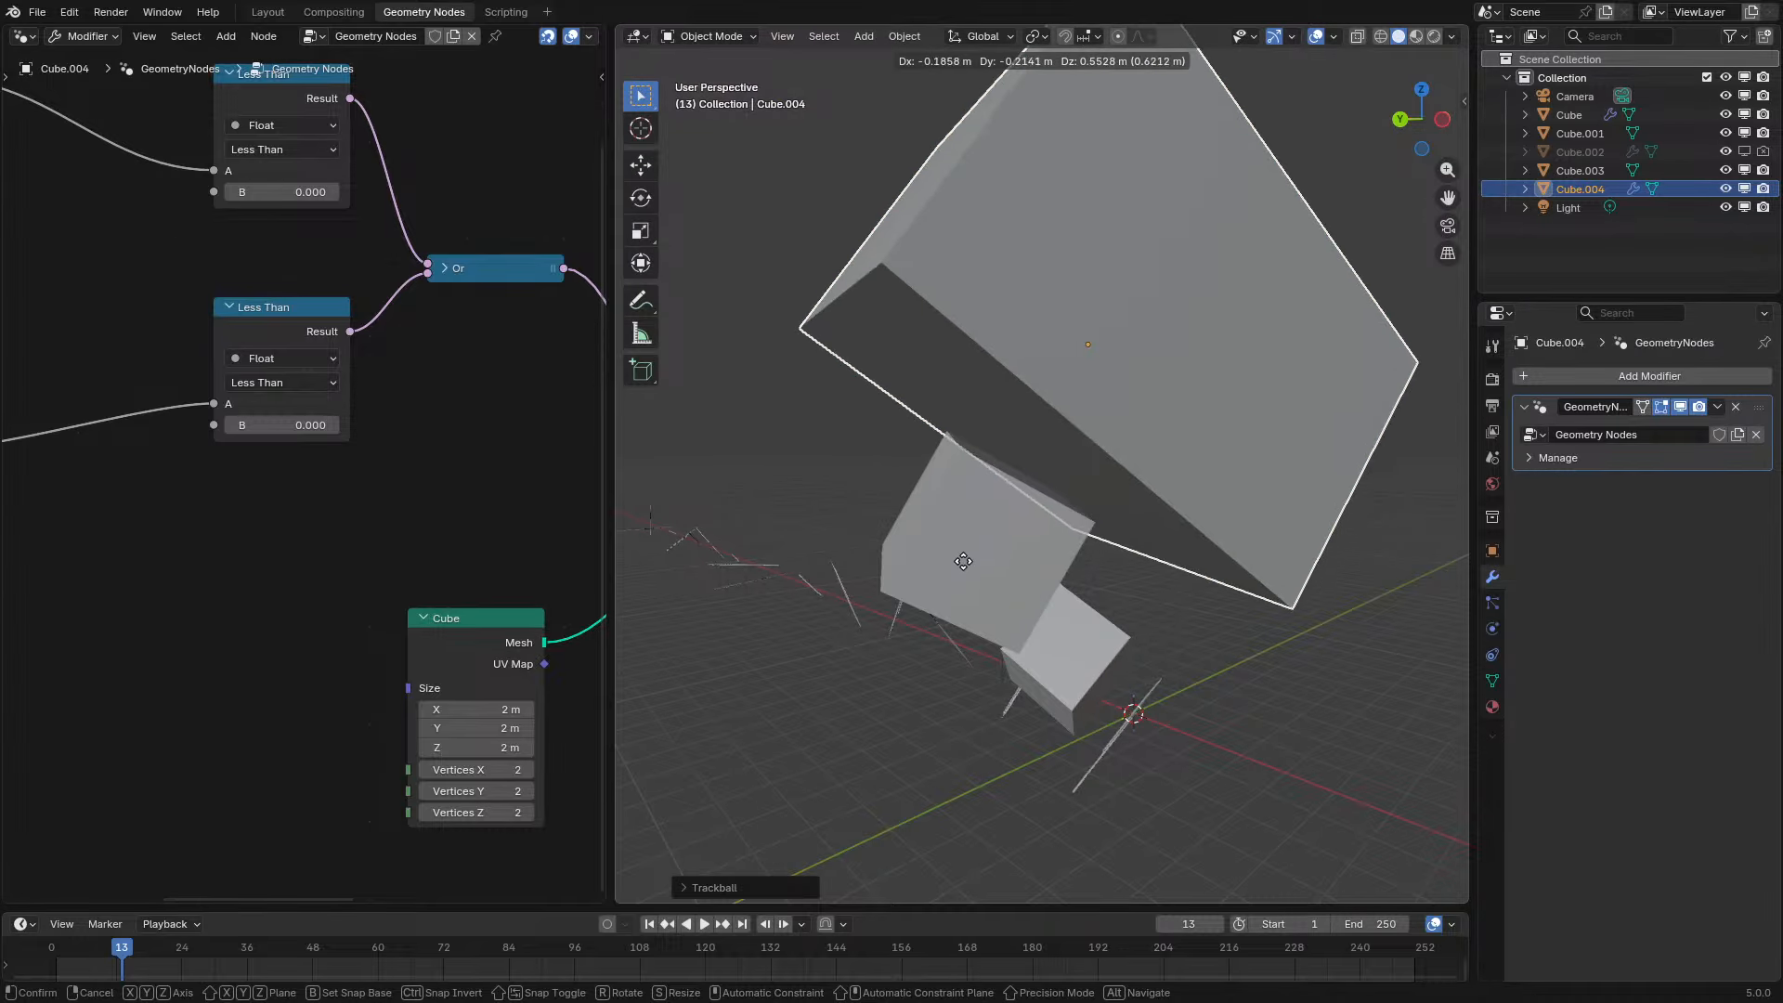
pyautogui.press('Escape')
pyautogui.hotkey('ctrl', 'z')
pyautogui.hotkey('ctrl', 'z')
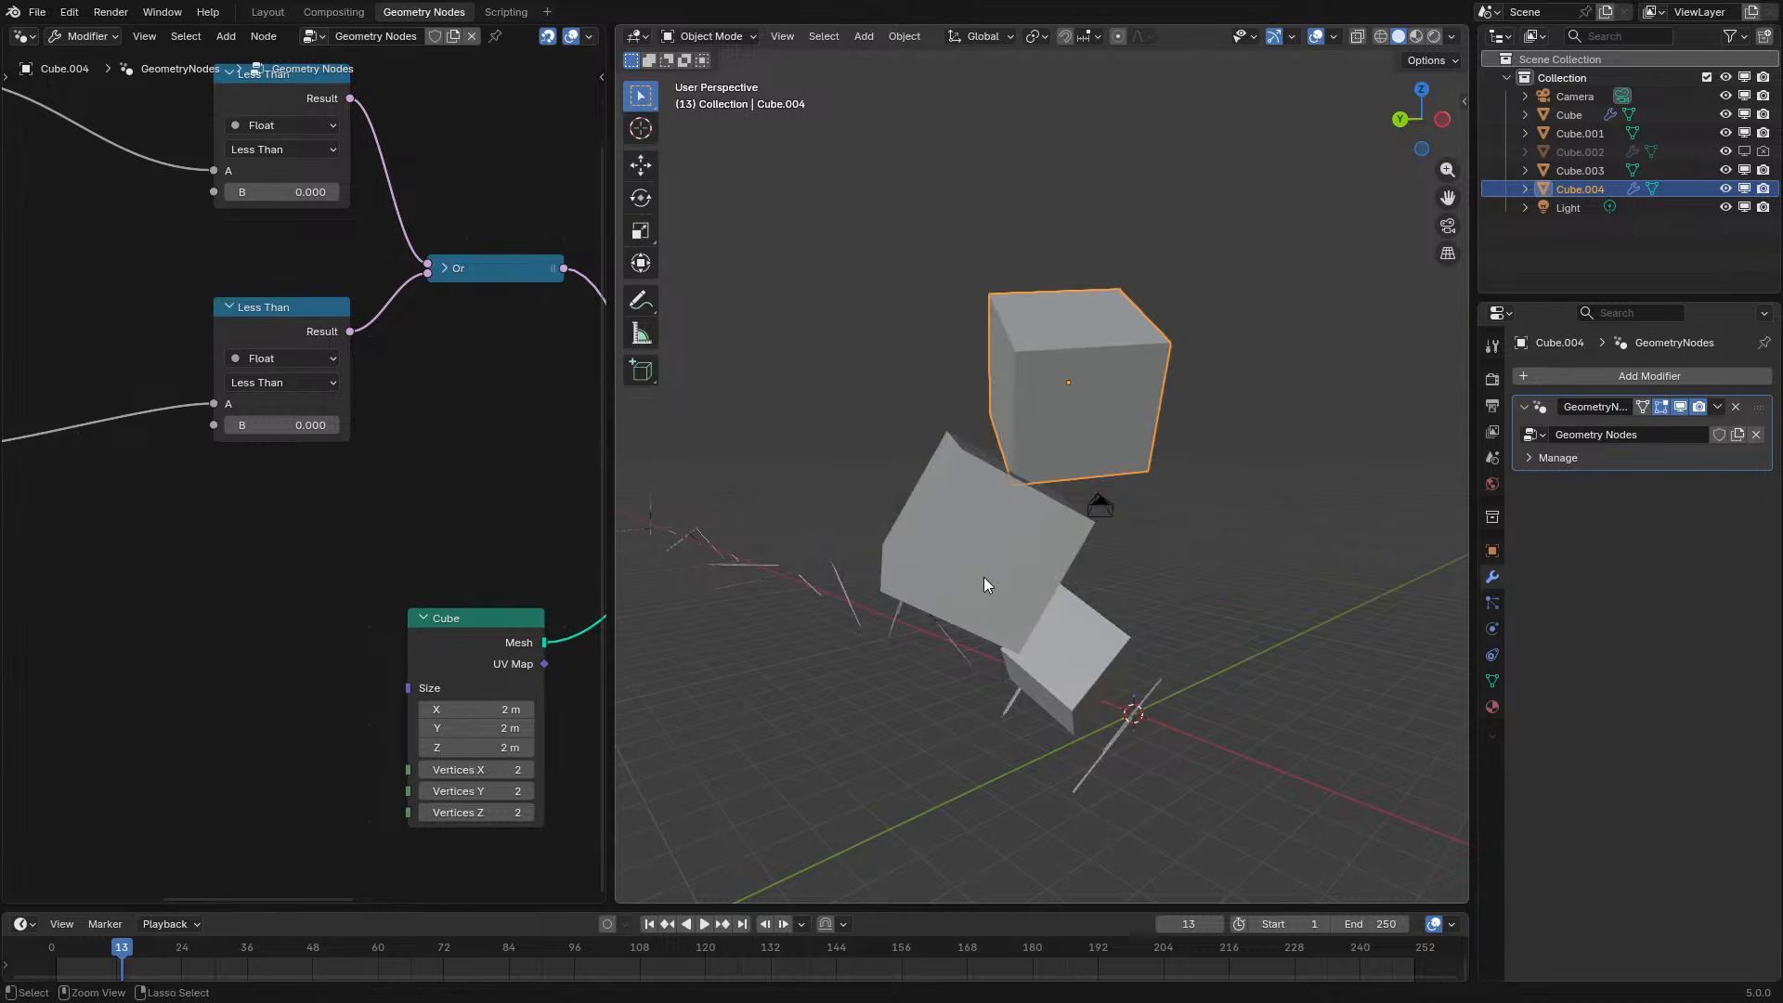
# Move both Less Than nodes and the Or node of Cube.004's node tree closer to the Attribute Statistic nodes
pyautogui.click(984, 577)
pyautogui.scroll(5, 1118, 488)
pyautogui.click(1073, 416)
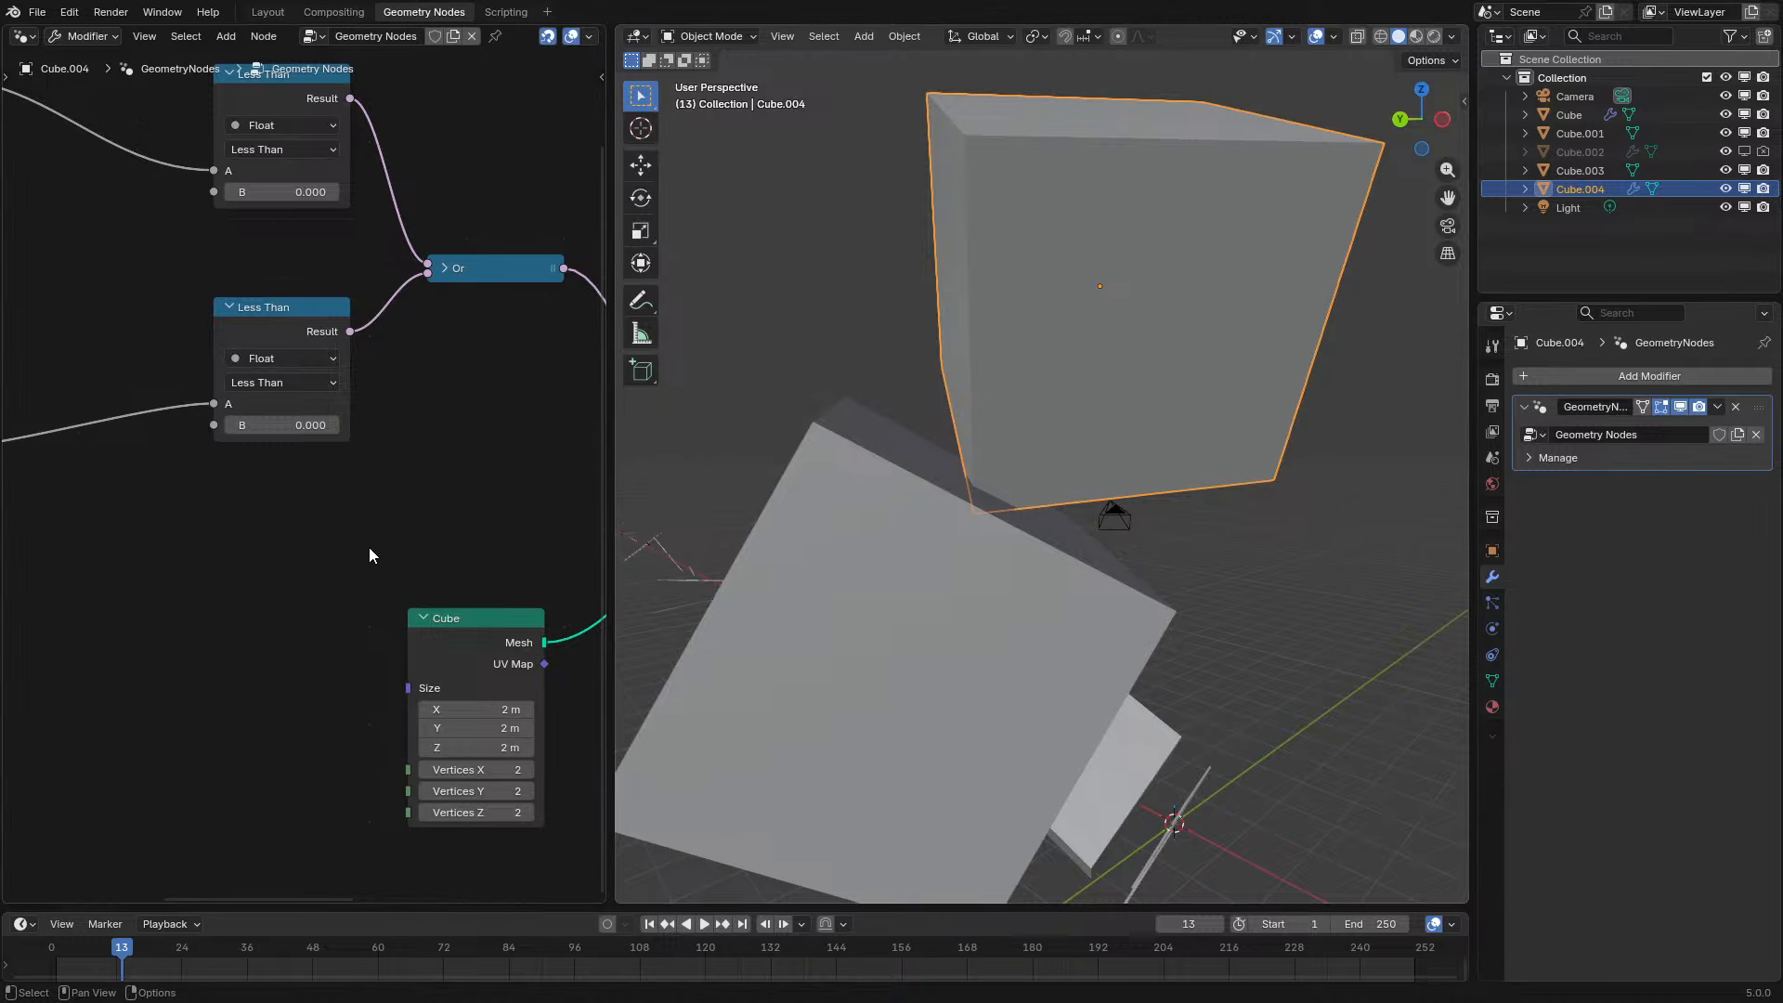
pyautogui.hotkey('ctrl', 'space')
pyautogui.moveTo(487, 562)
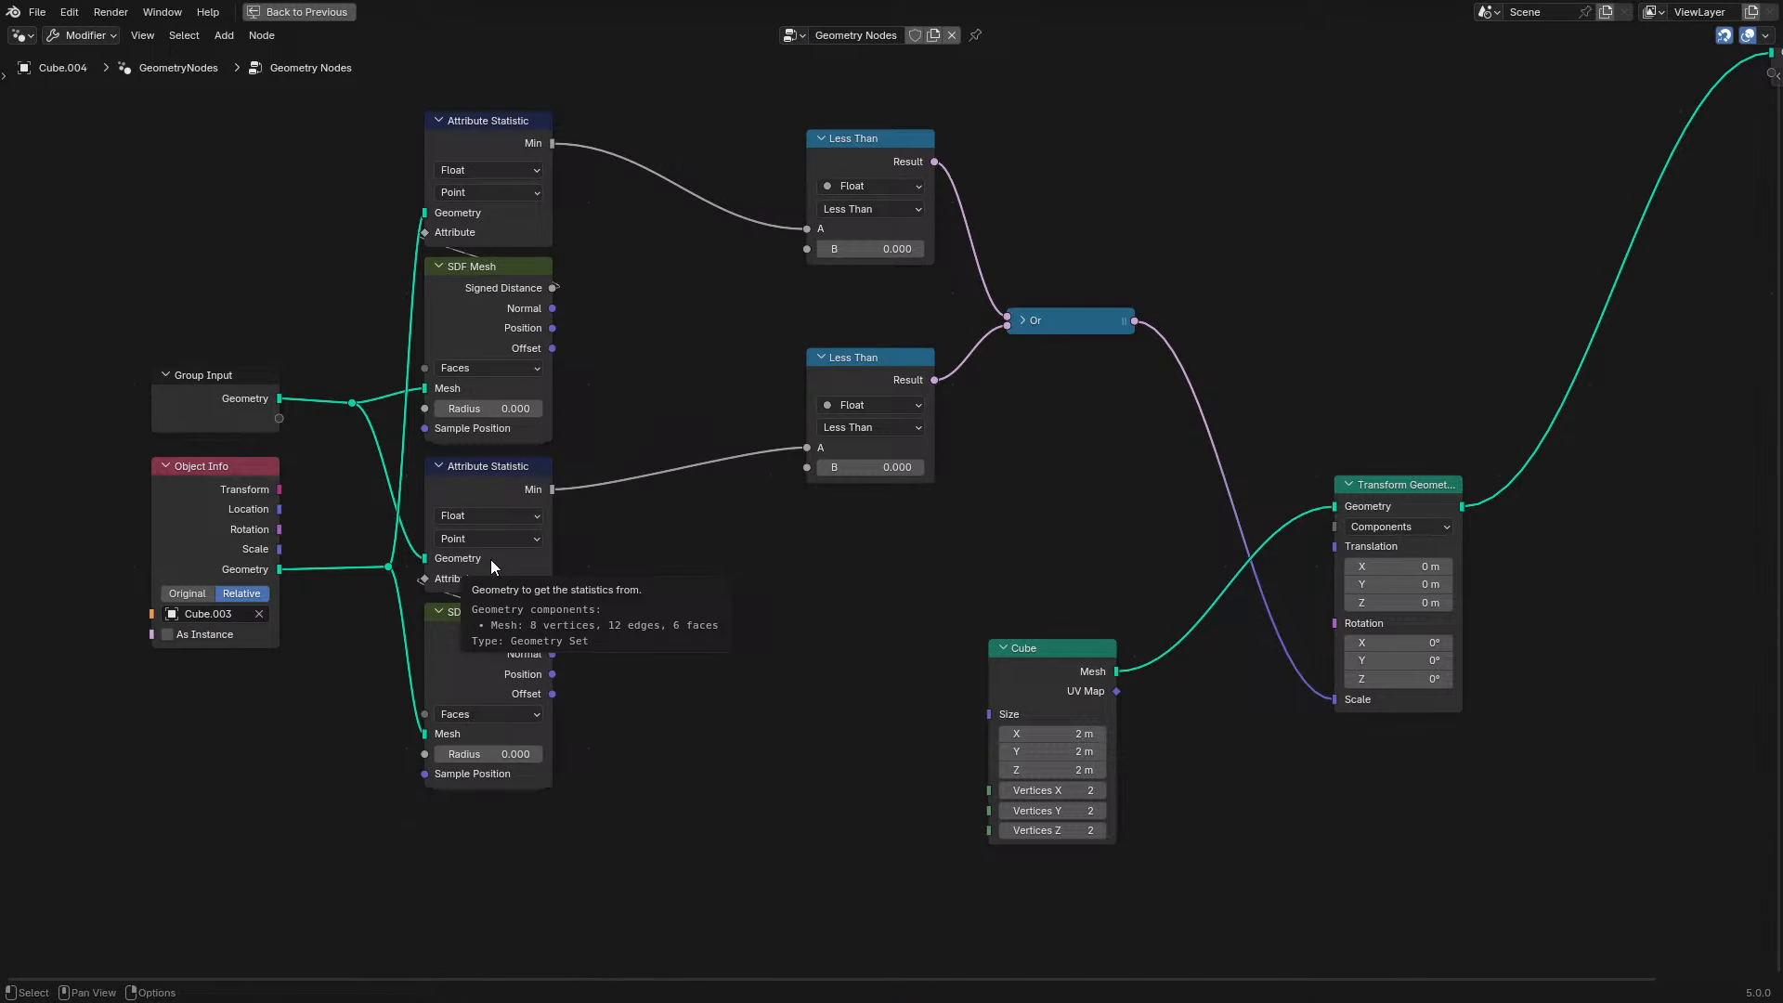
pyautogui.moveTo(696, 124); pyautogui.dragTo(1179, 483)
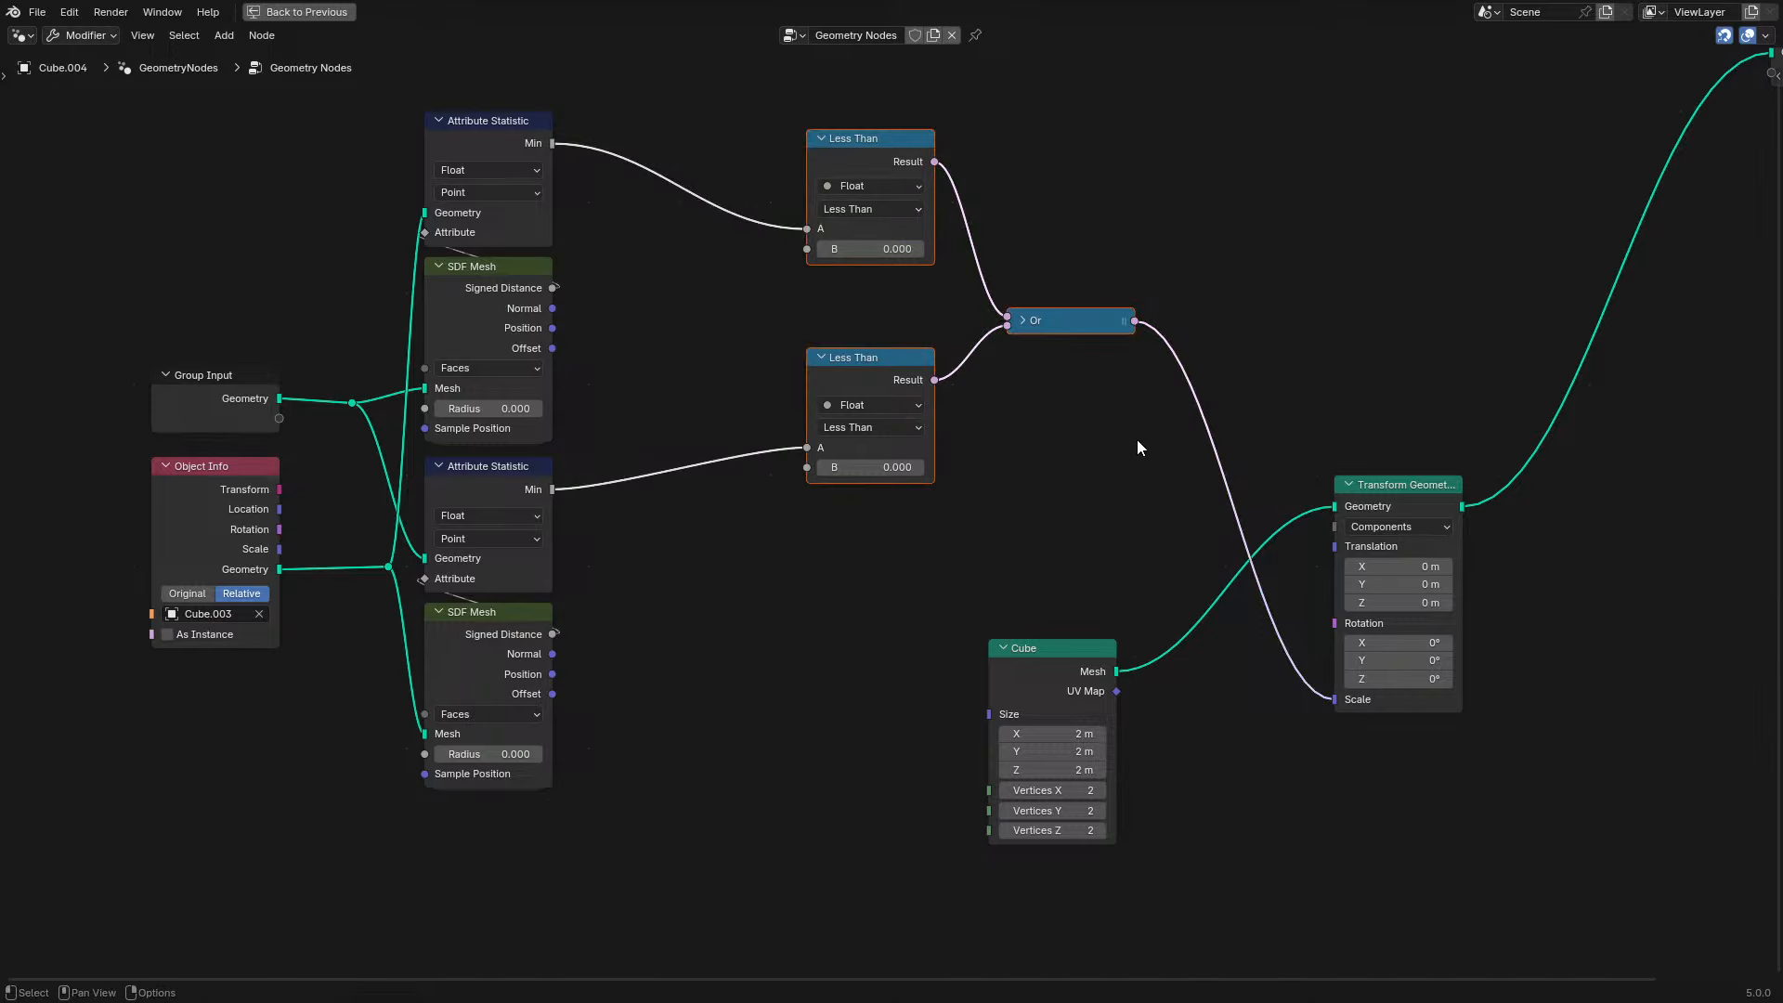
pyautogui.press('g')
pyautogui.click(918, 457)
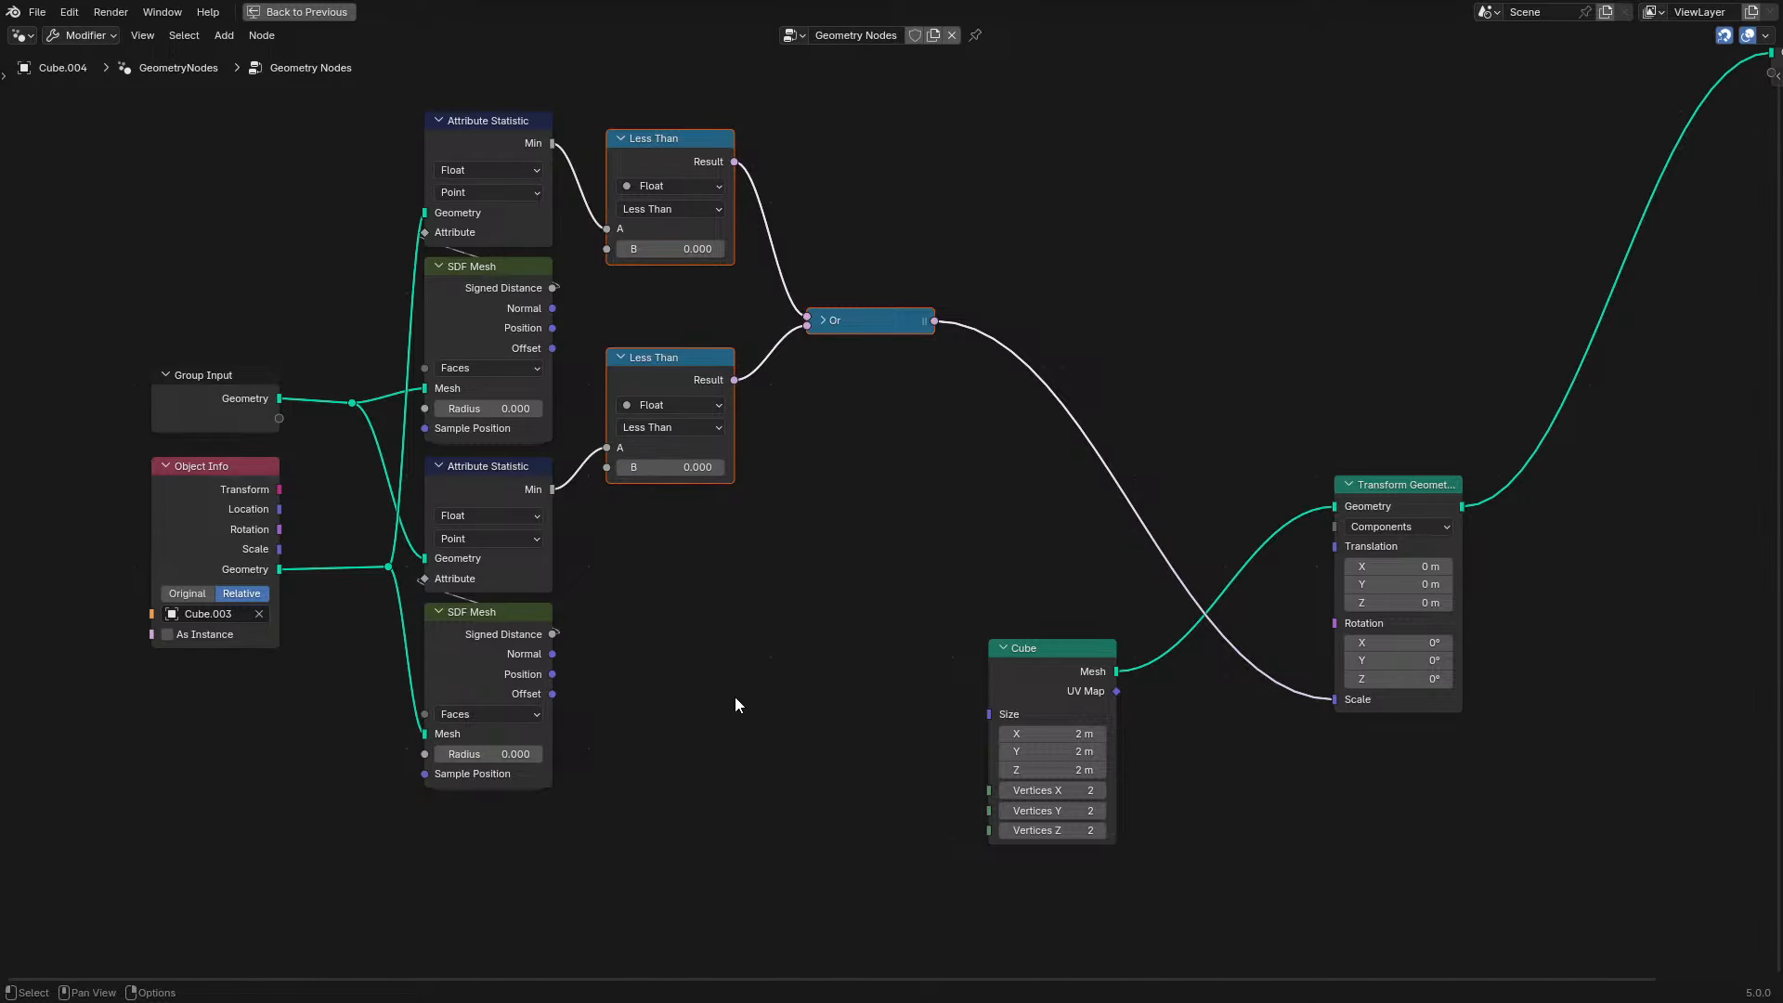
# Examine up close where Cube.004's corner meets Cube.003, alongside the SDF Mesh nodes
pyautogui.hotkey('ctrl', 'space')
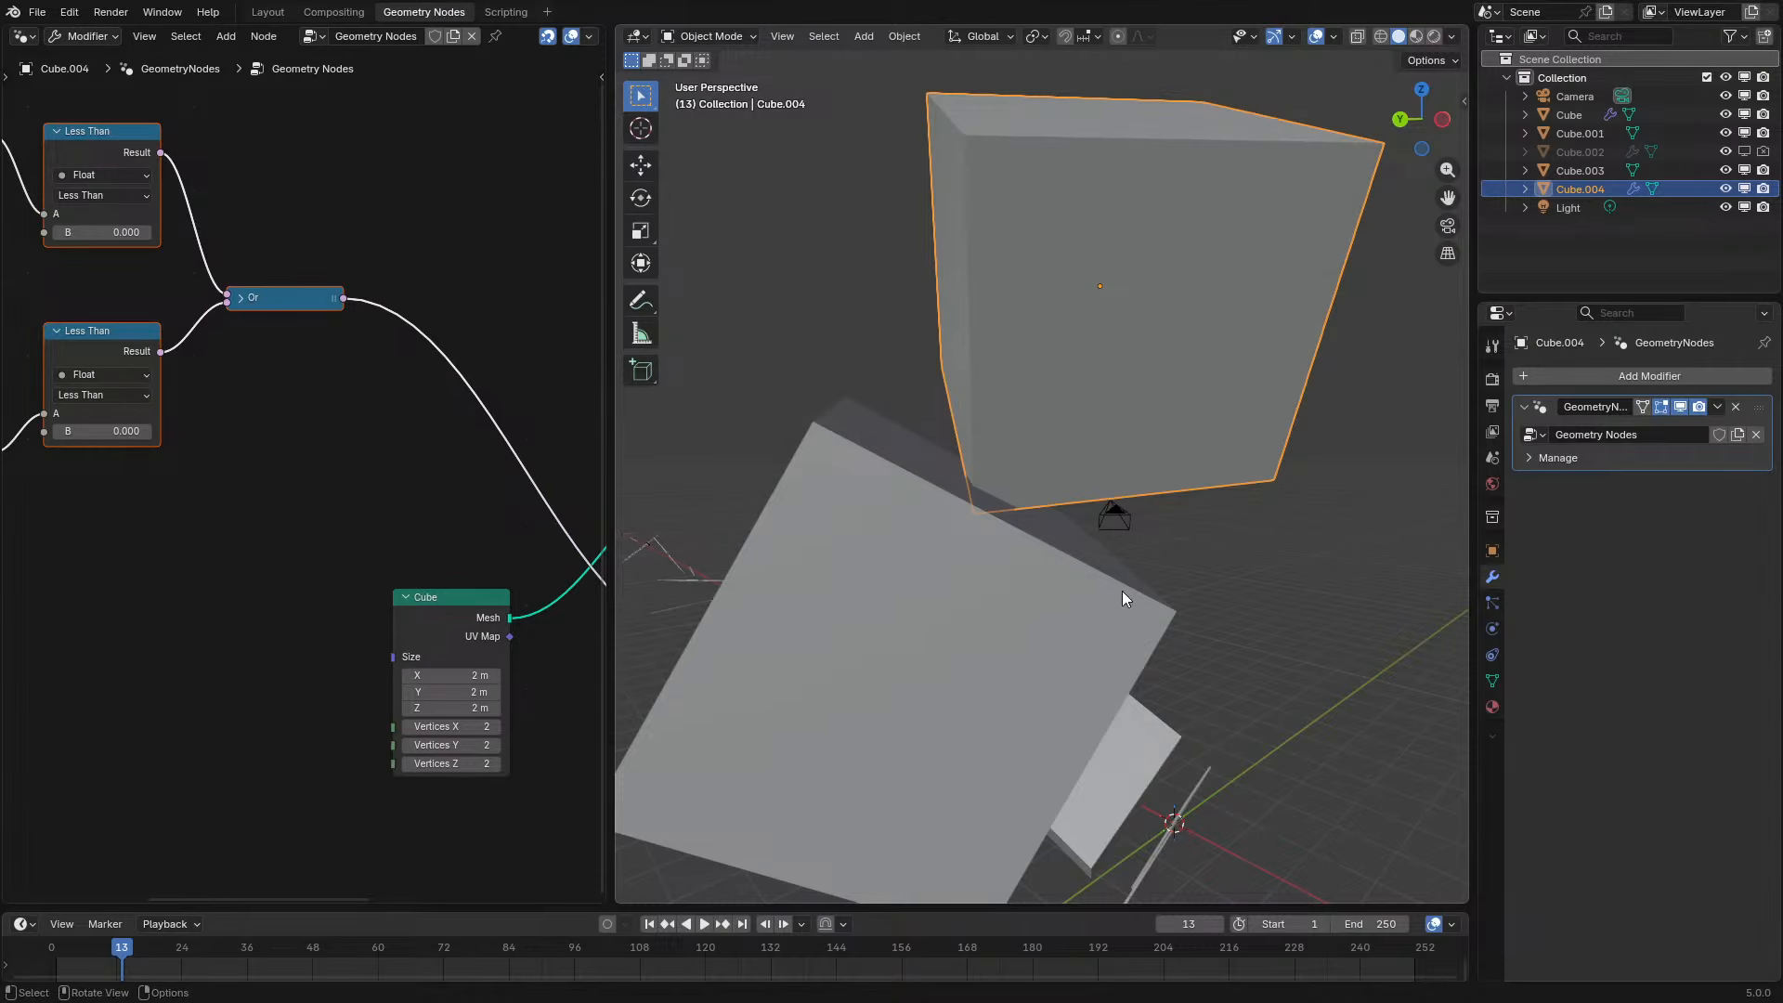
pyautogui.moveTo(1003, 543)
pyautogui.mouseDown(button='middle')
pyautogui.moveTo(1058, 530)
pyautogui.moveTo(1031, 565)
pyautogui.moveTo(1062, 561)
pyautogui.moveTo(1017, 536)
pyautogui.mouseUp(button='middle')
pyautogui.scroll(2, 1009, 541)
pyautogui.scroll(-4, 286, 513)
pyautogui.moveTo(286, 512); pyautogui.dragTo(462, 623, button='middle')
pyautogui.scroll(4, 419, 581)
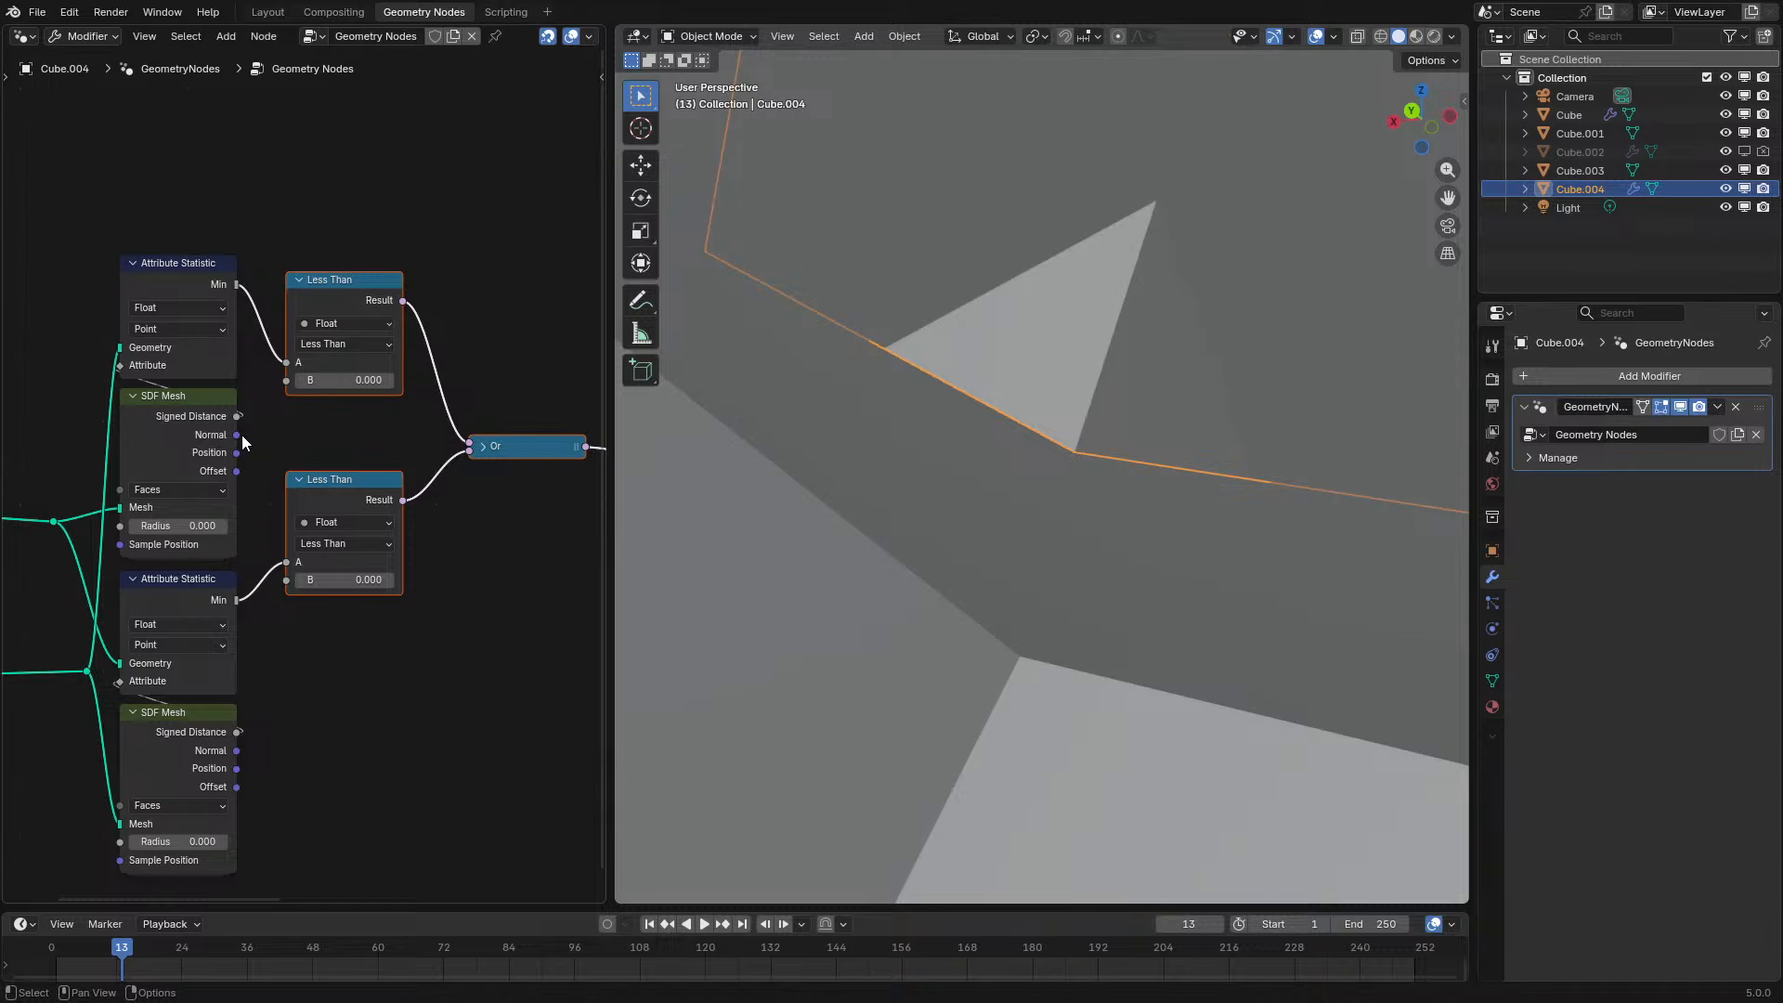
pyautogui.scroll(-1, 1135, 548)
pyautogui.moveTo(1134, 548); pyautogui.dragTo(1031, 509, button='middle')
pyautogui.moveTo(246, 562); pyautogui.dragTo(286, 566, button='middle')
# Shift the input, SDF Mesh and Attribute Statistic nodes away from the Less Than nodes to free space between them
pyautogui.hotkey('ctrl', 'space')
pyautogui.moveTo(384, 456); pyautogui.dragTo(895, 872)
pyautogui.moveTo(849, 828); pyautogui.dragTo(448, 774)
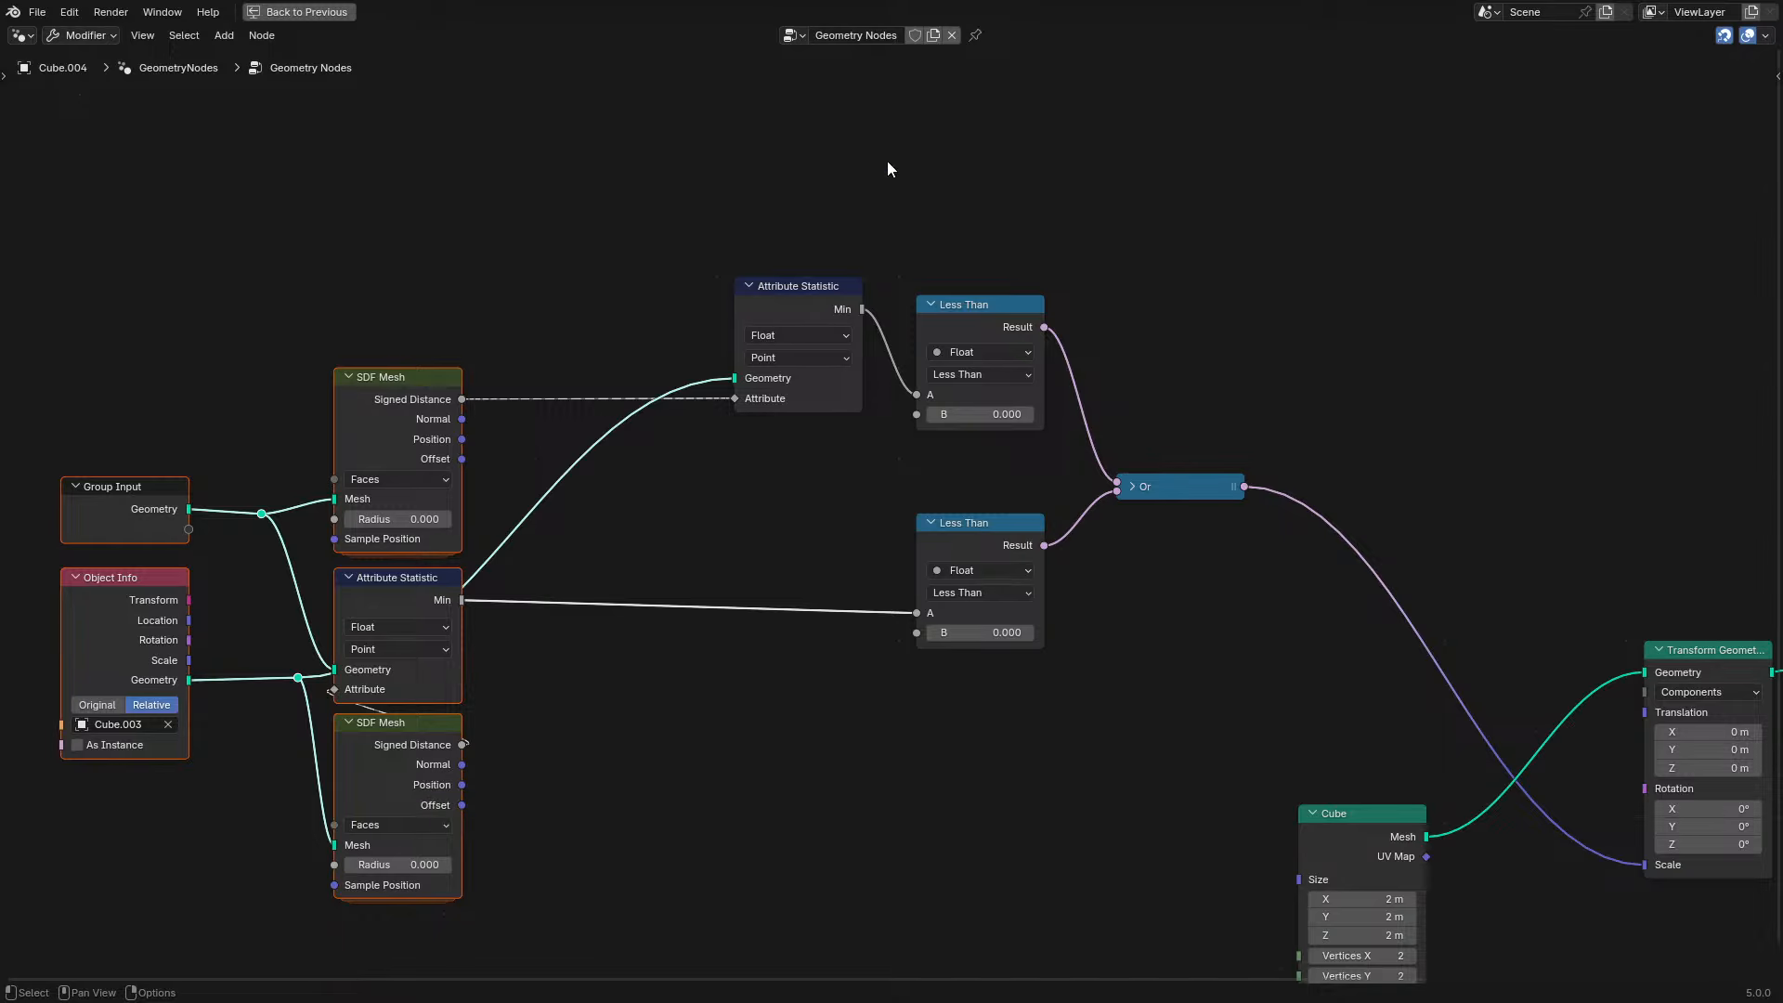
pyautogui.moveTo(763, 296); pyautogui.dragTo(310, 234)
pyautogui.moveTo(667, 531); pyautogui.dragTo(837, 504, button='middle')
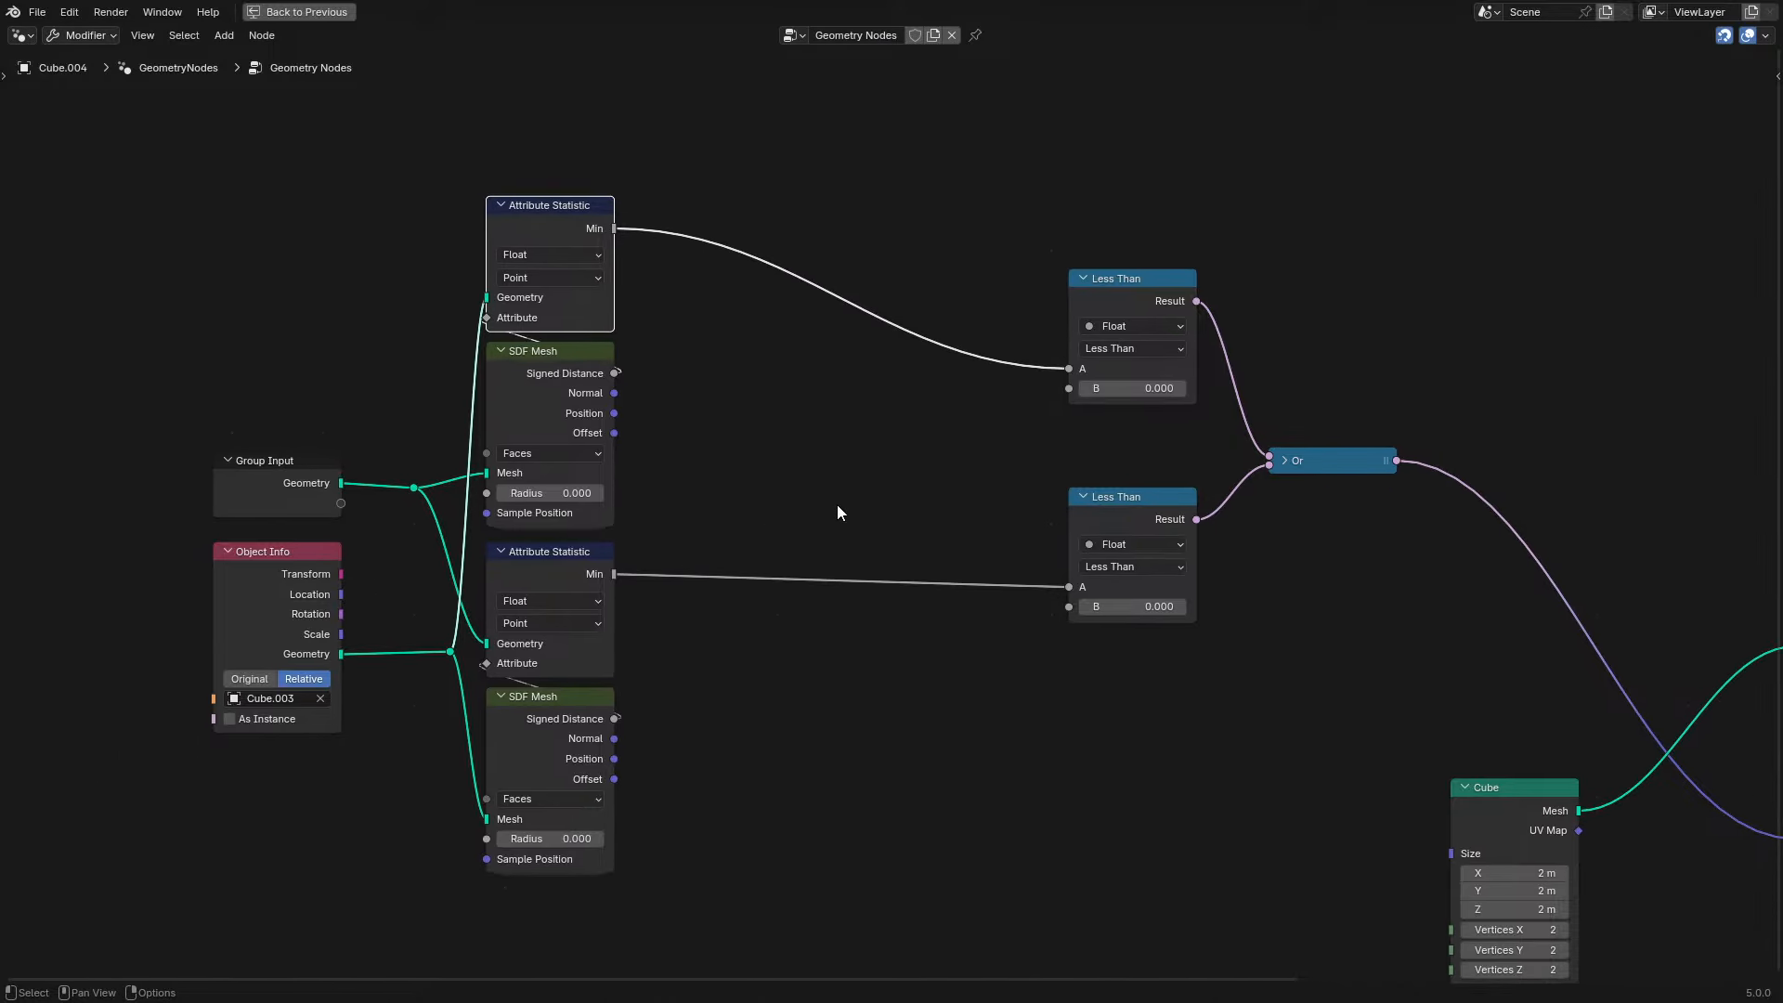
pyautogui.scroll(1, 734, 509)
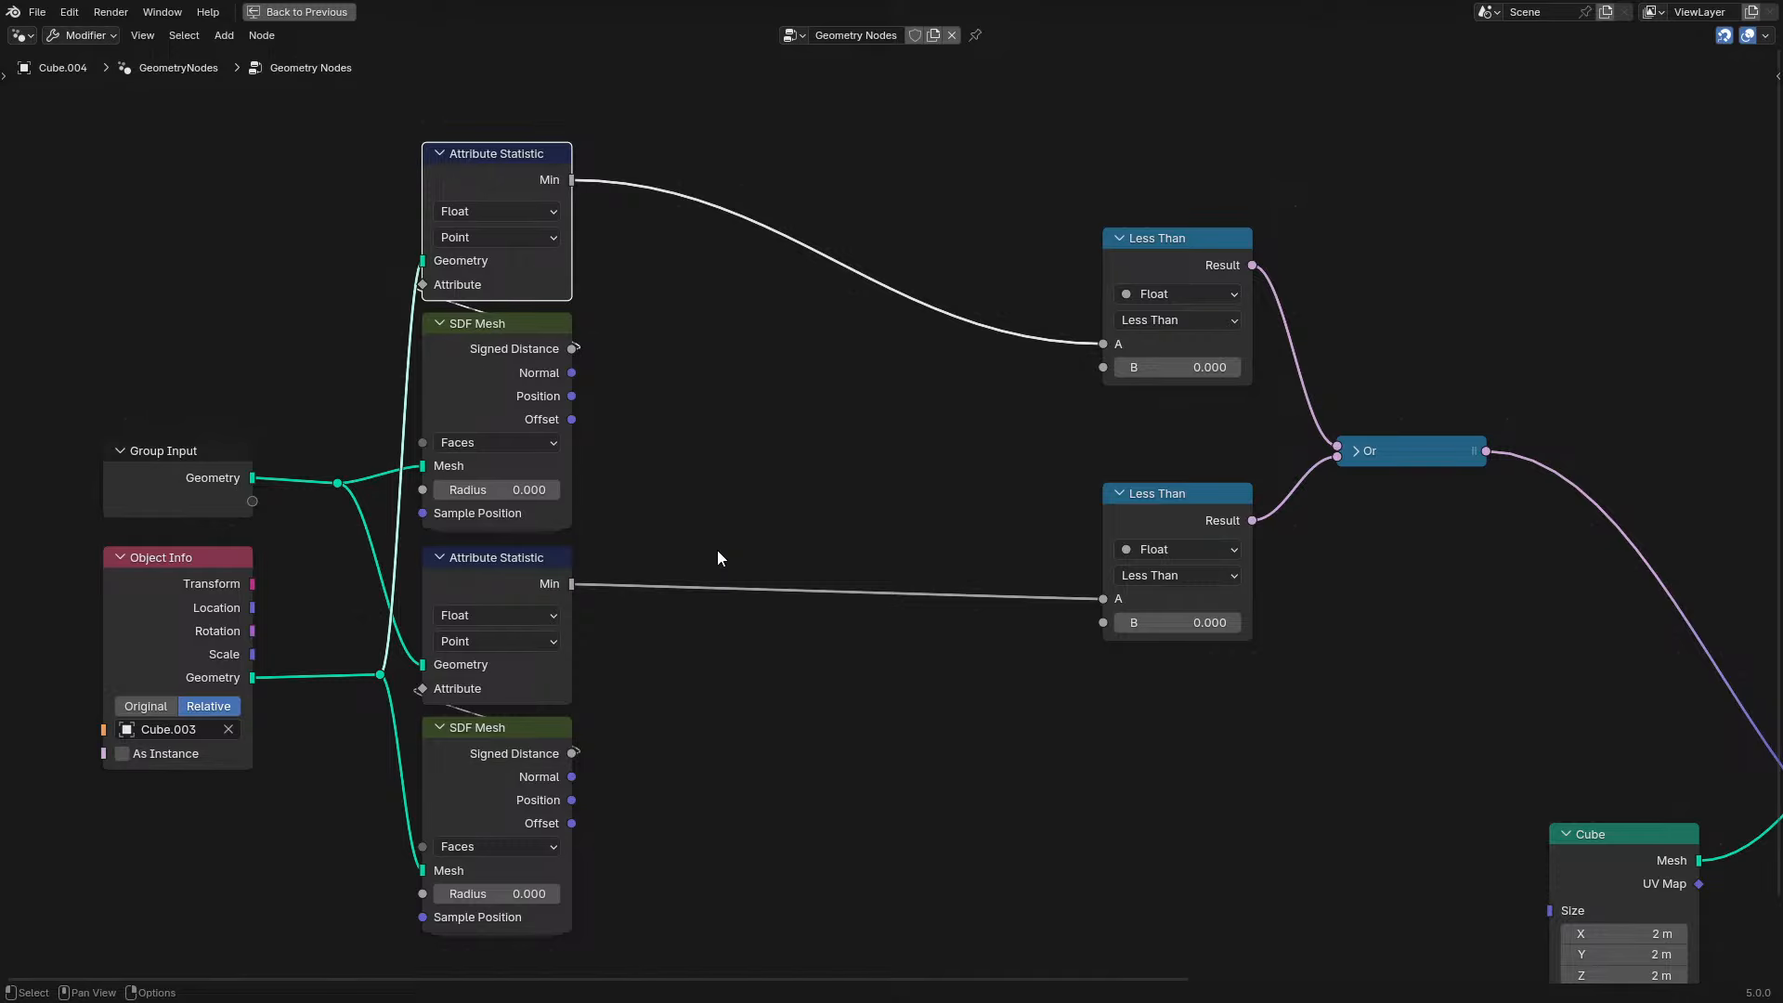
pyautogui.scroll(1, 827, 371)
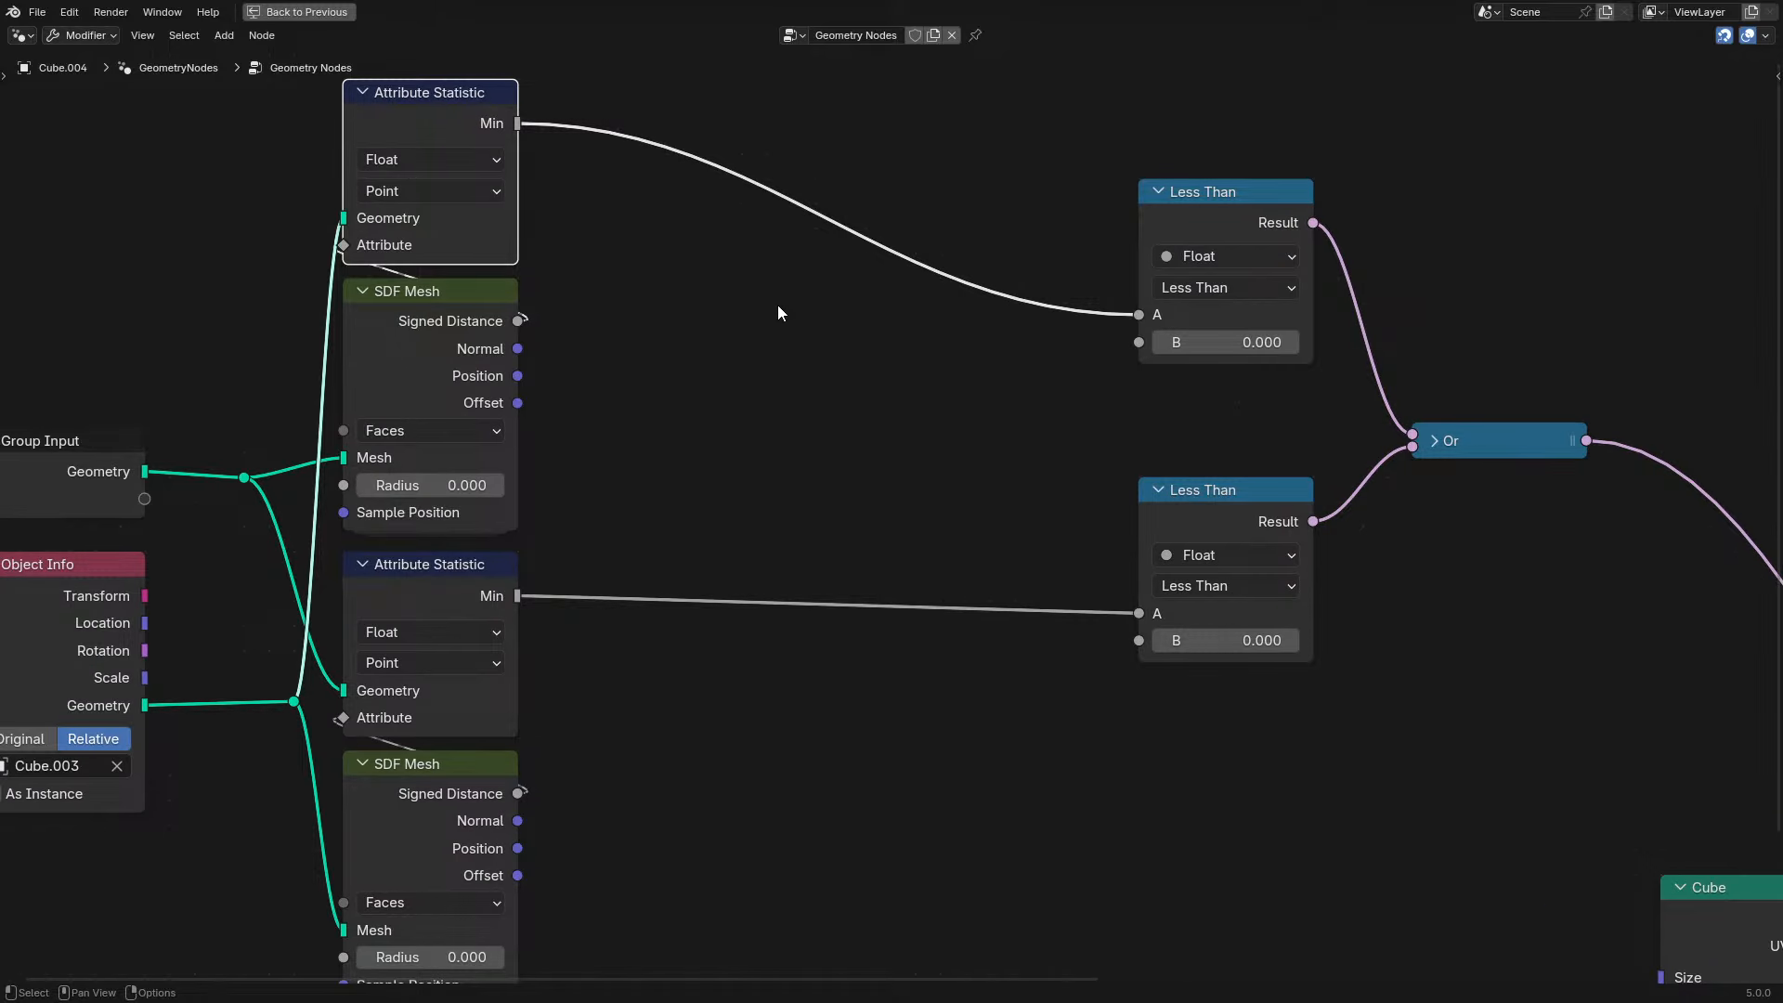
# Add a Less Than compare node fed by the upper SDF Mesh's Signed Distance and place it beside that node
pyautogui.moveTo(531, 333); pyautogui.dragTo(648, 395)
pyautogui.write('less')
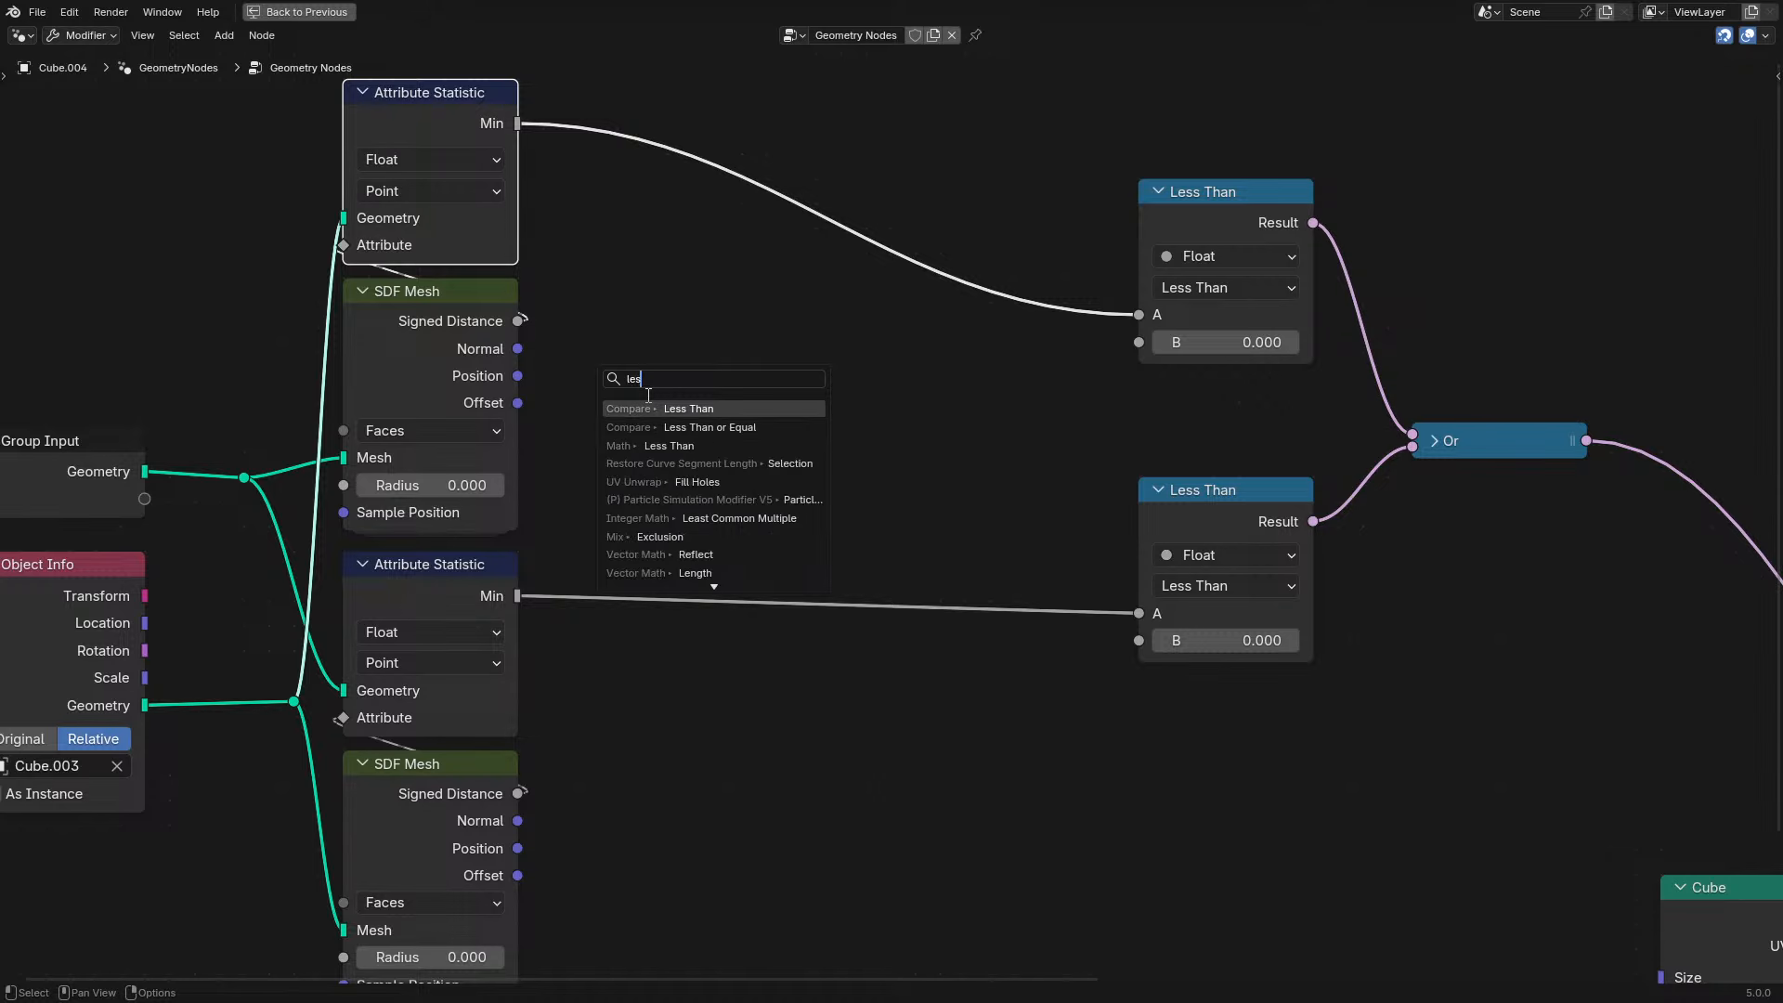
pyautogui.press('Return')
pyautogui.click(722, 330)
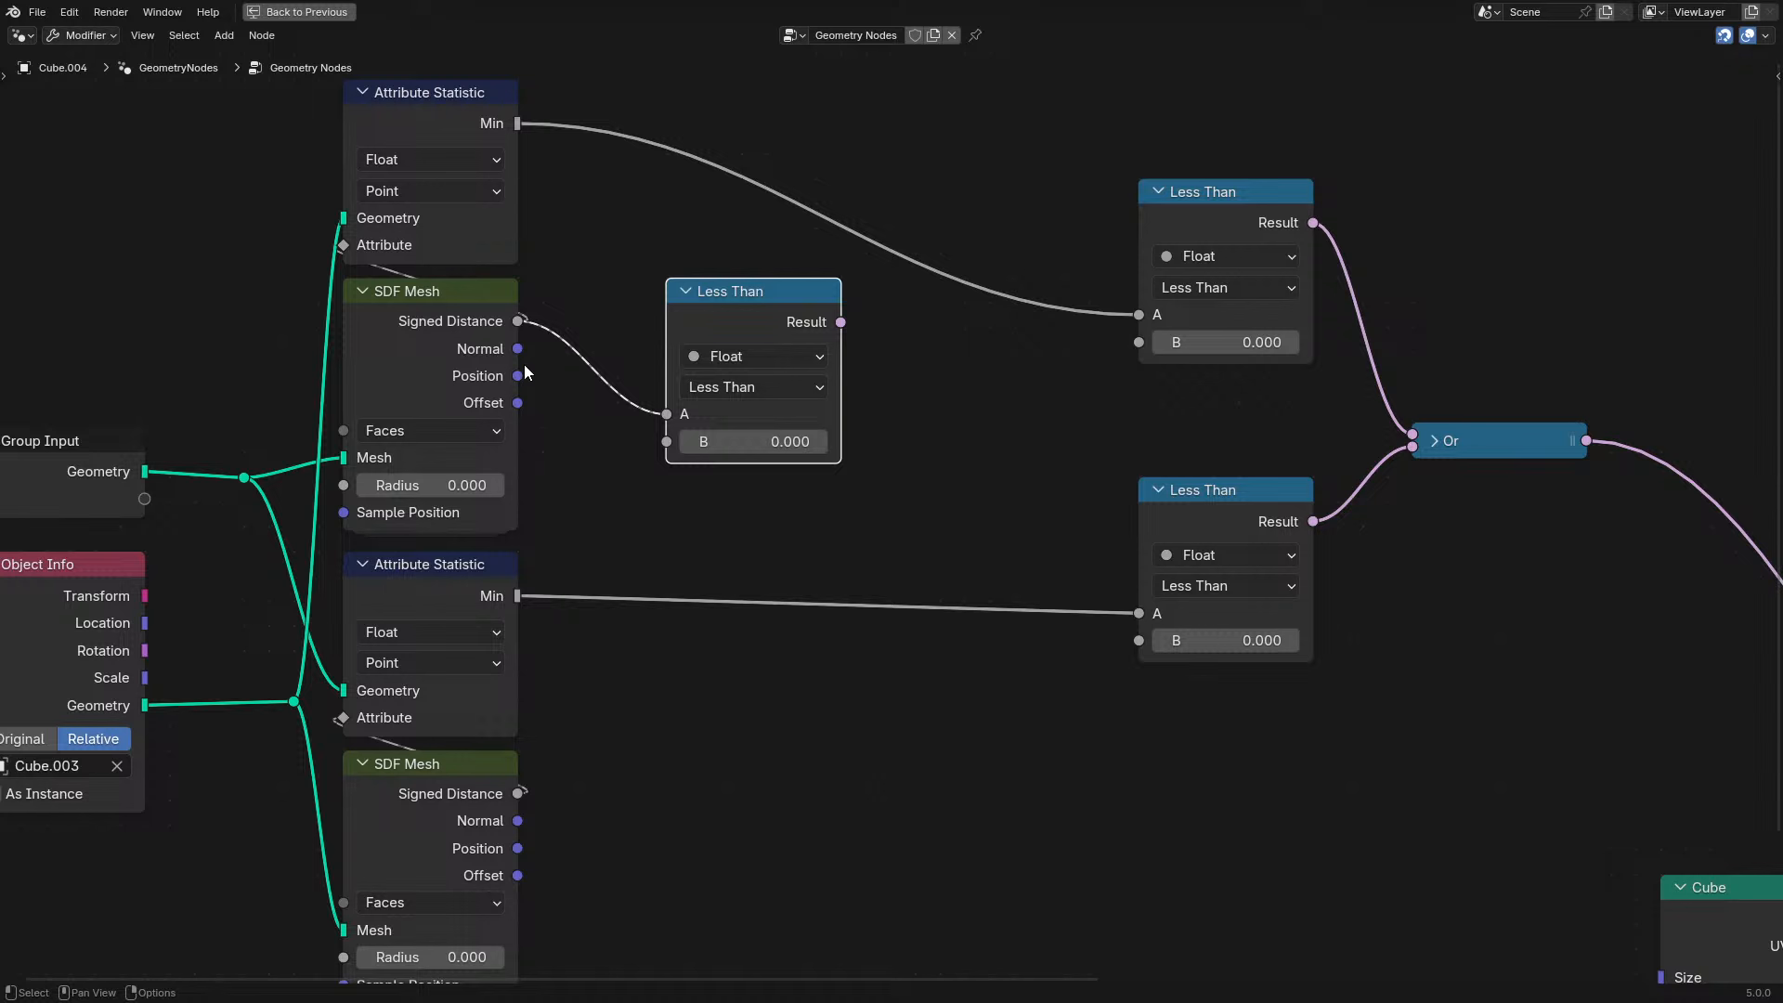
pyautogui.moveTo(518, 349); pyautogui.dragTo(598, 505)
pyautogui.rightClick(598, 504)
pyautogui.moveTo(518, 404); pyautogui.dragTo(709, 526)
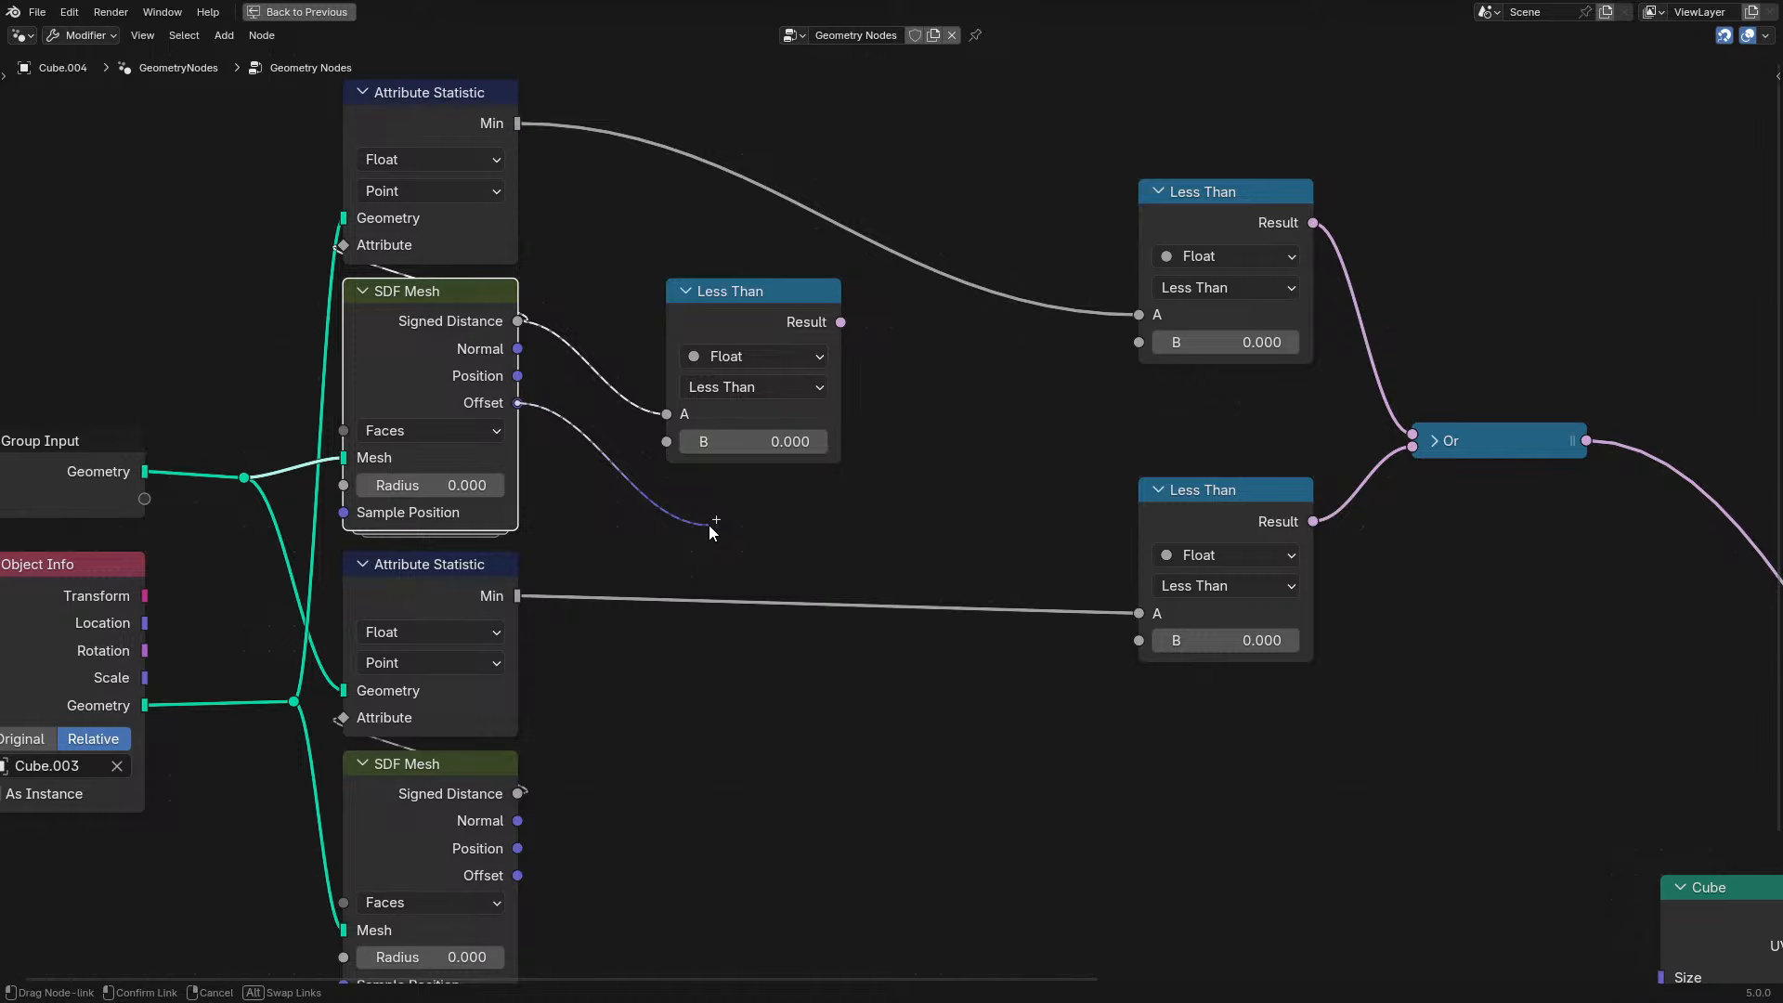
pyautogui.rightClick(710, 526)
pyautogui.moveTo(520, 352); pyautogui.dragTo(663, 500)
pyautogui.rightClick(663, 500)
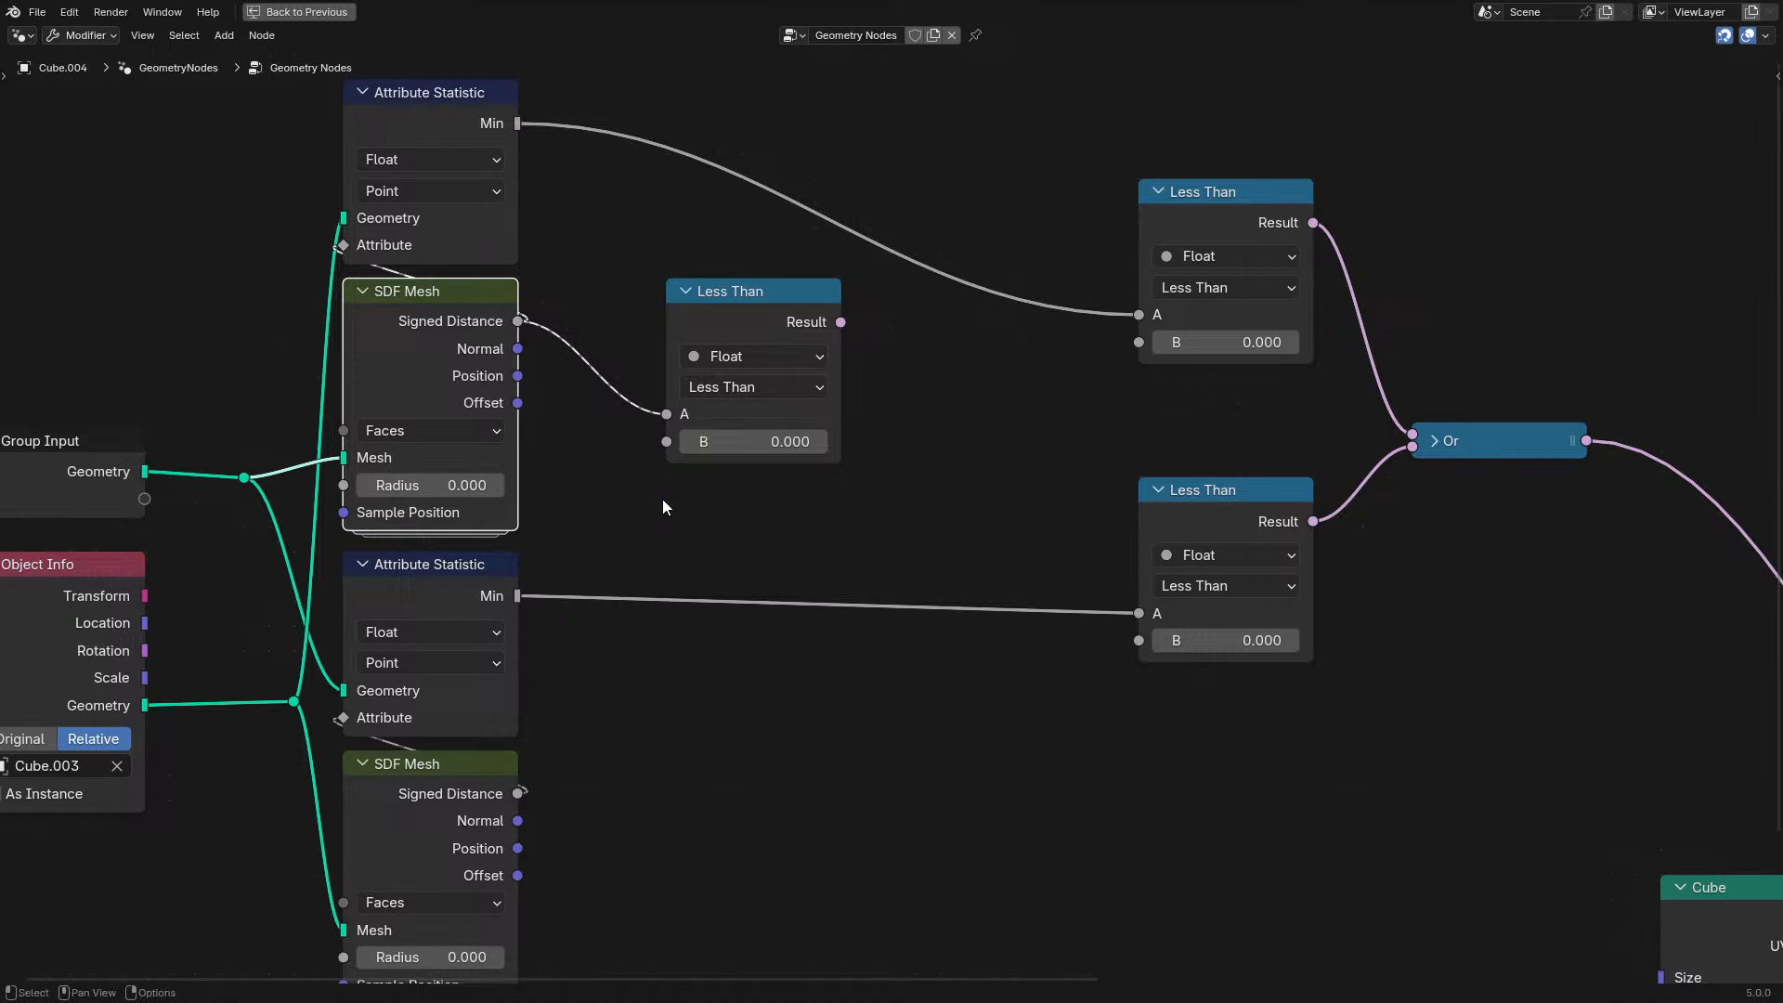
# Delete the extra Less Than node beside the upper SDF Mesh and place the upper Attribute Statistic node directly above that SDF Mesh
pyautogui.moveTo(457, 94); pyautogui.dragTo(814, 123)
pyautogui.moveTo(758, 483); pyautogui.dragTo(734, 371)
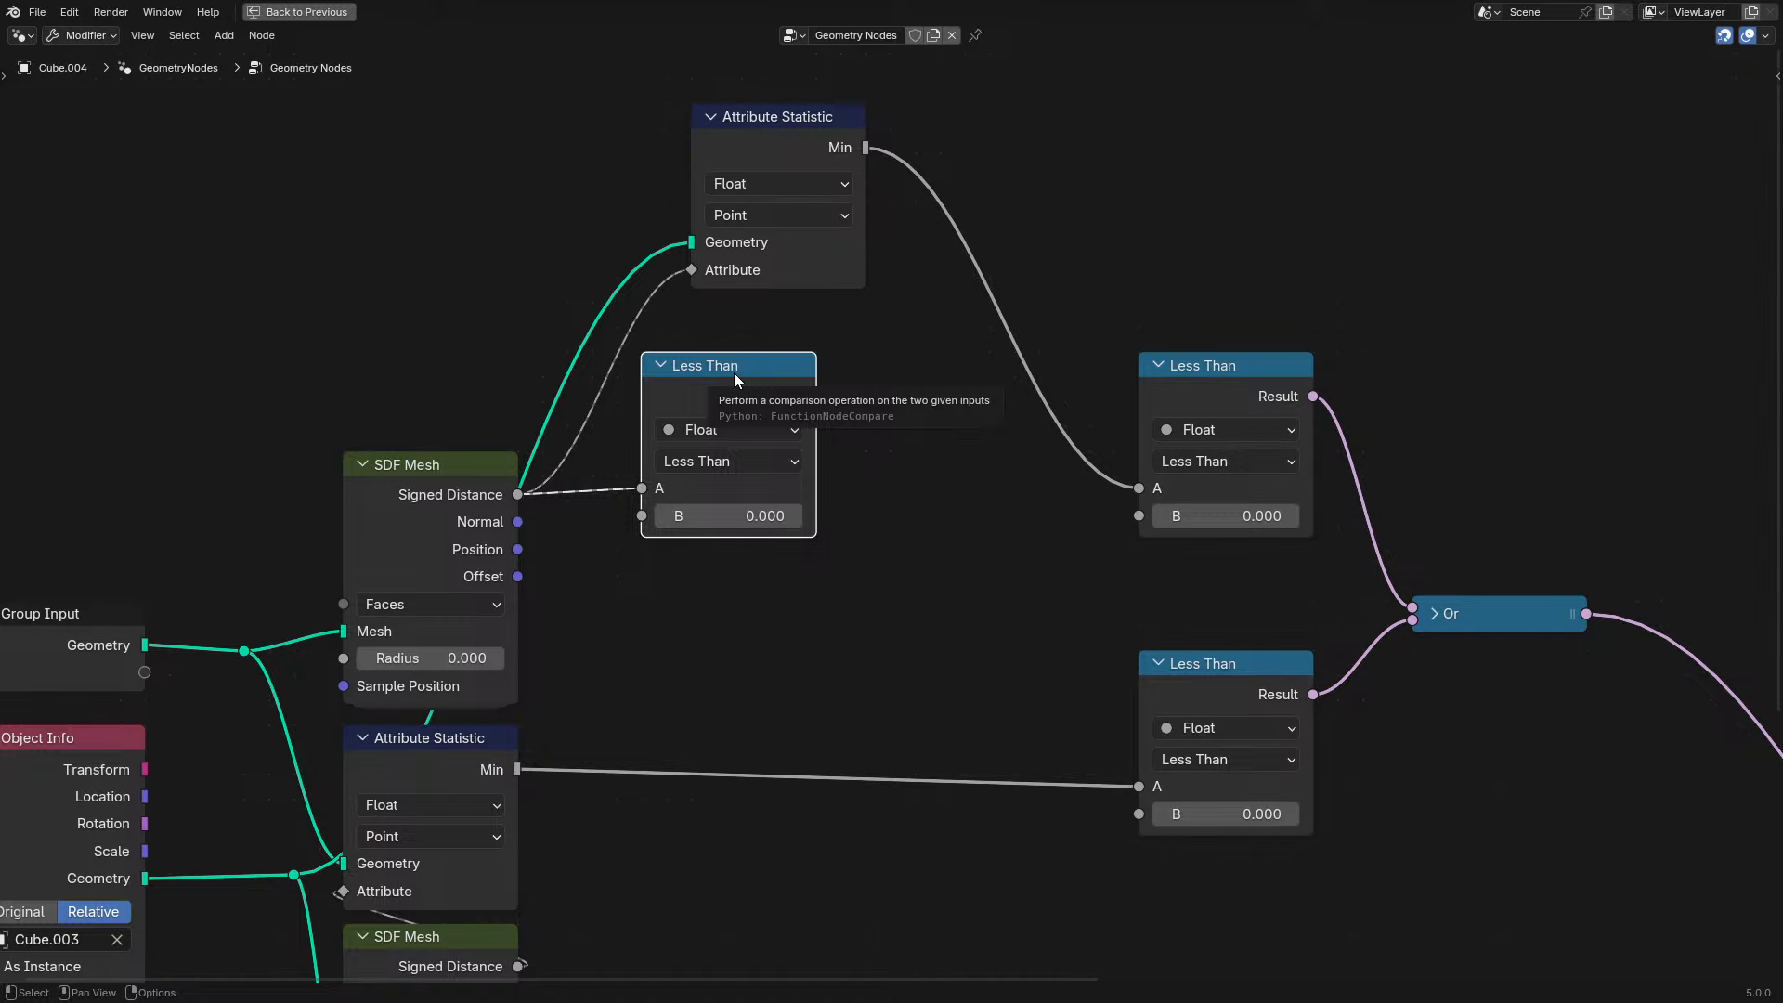
pyautogui.press('x')
pyautogui.moveTo(772, 153); pyautogui.dragTo(435, 248)
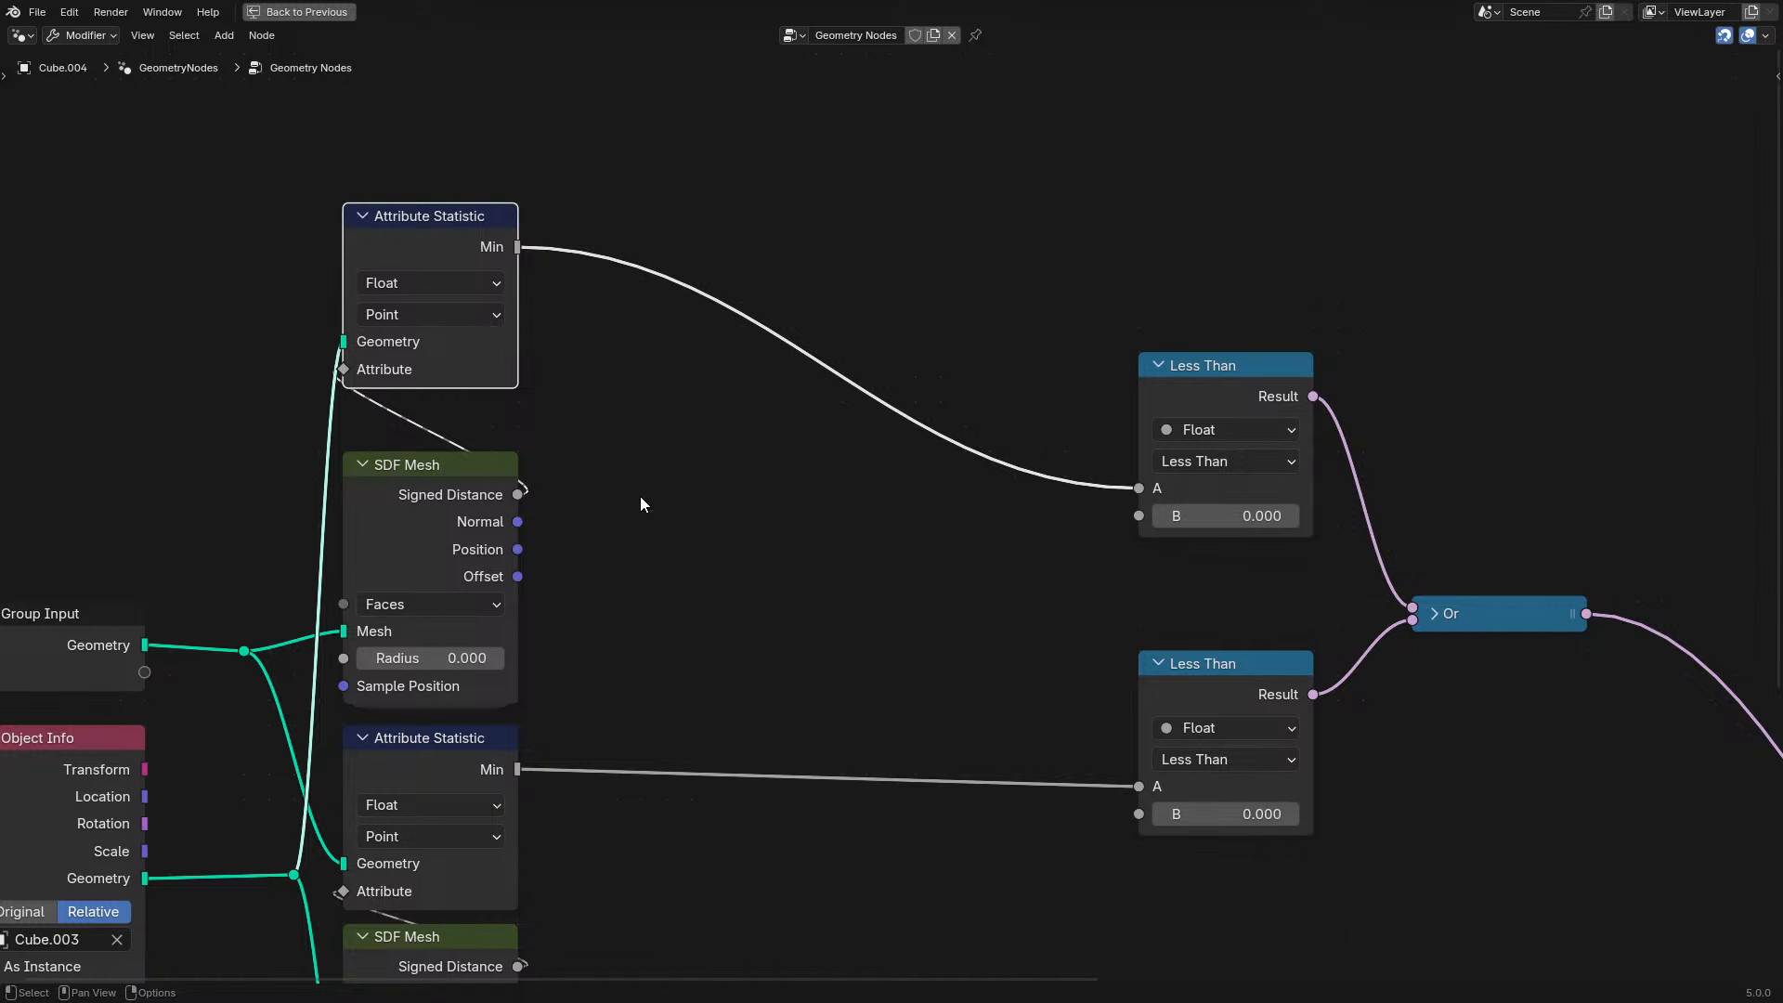
pyautogui.moveTo(645, 499); pyautogui.dragTo(709, 423, button='middle')
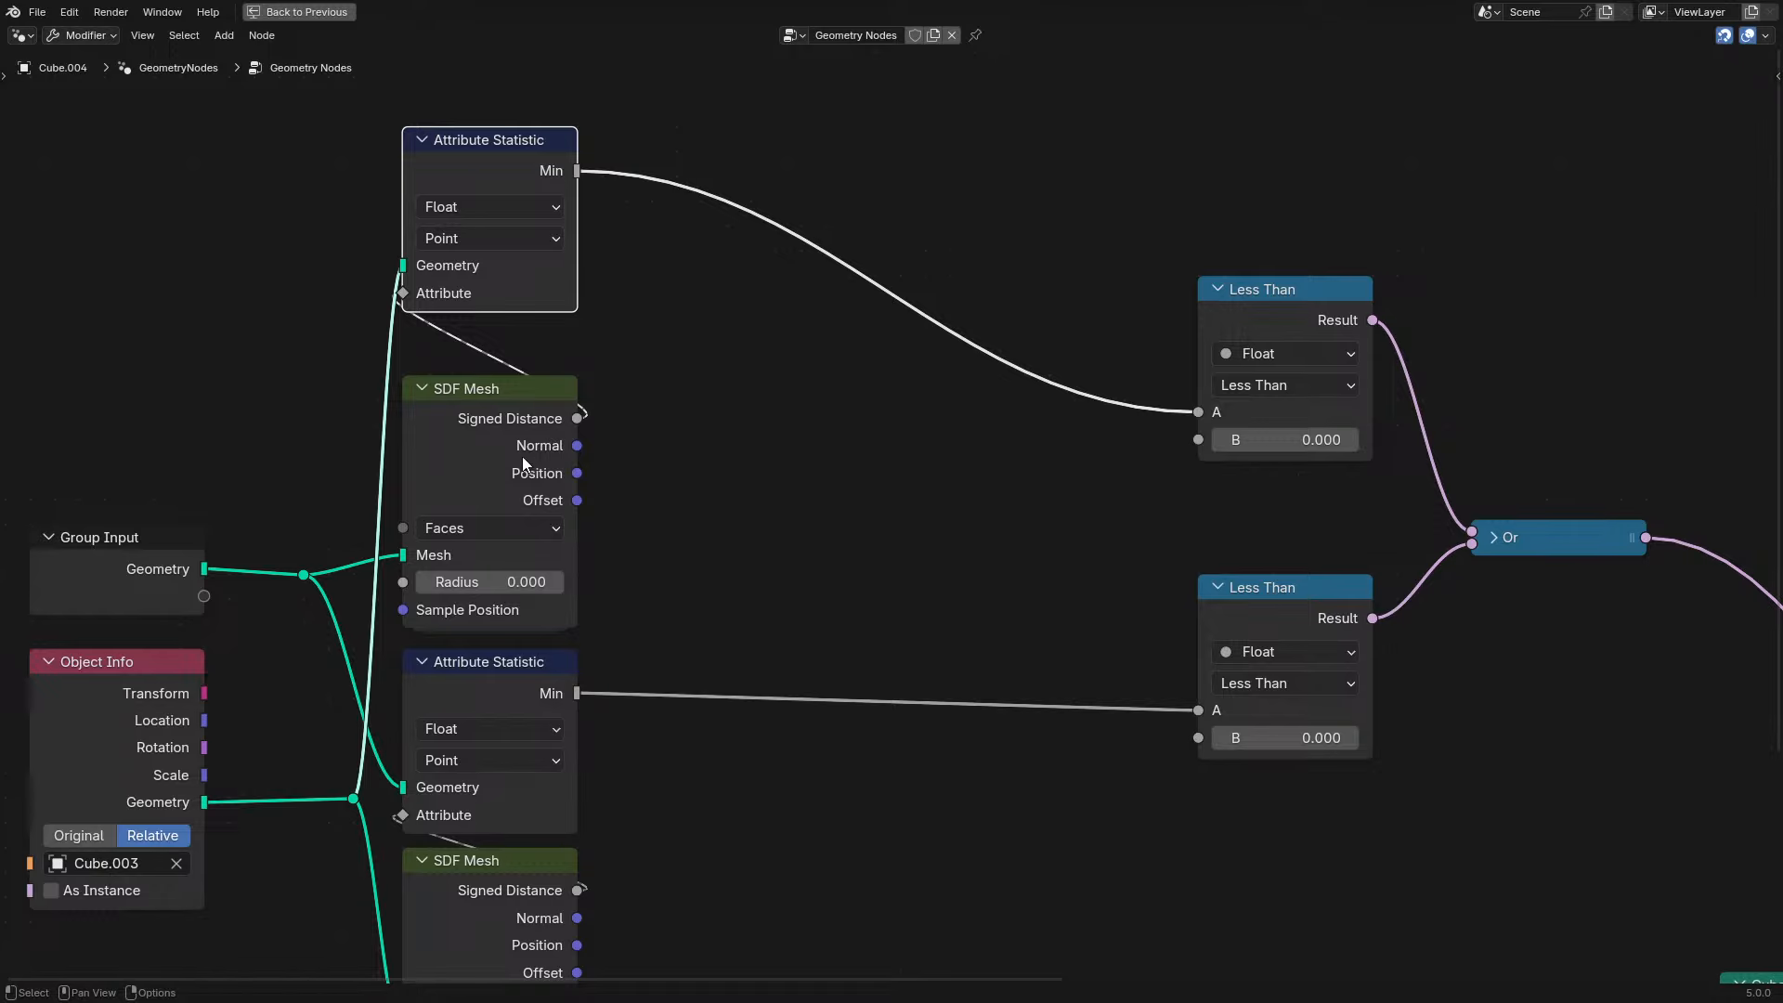
pyautogui.moveTo(498, 158); pyautogui.dragTo(490, 208)
pyautogui.click(487, 467)
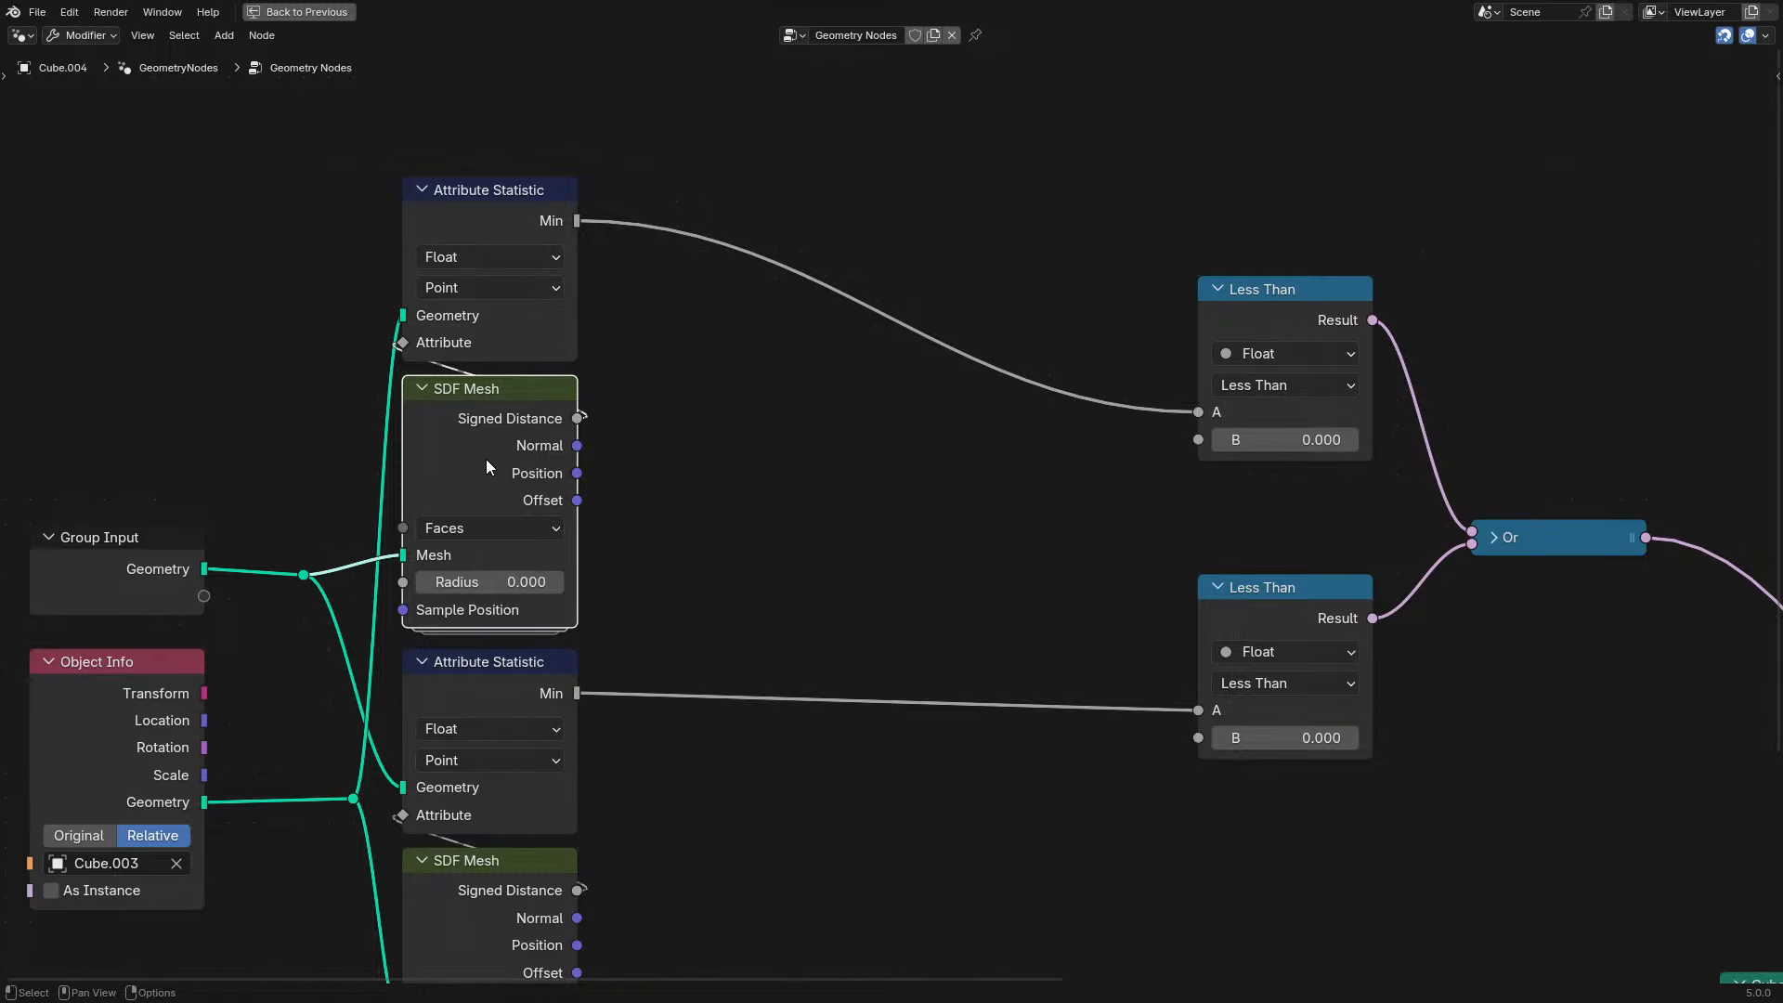
# Preview the upper SDF Mesh's Signed Distance in a Viewer node on Cube.004's own geometry, with the cubes in view
pyautogui.hotkey('ctrl', 'space')
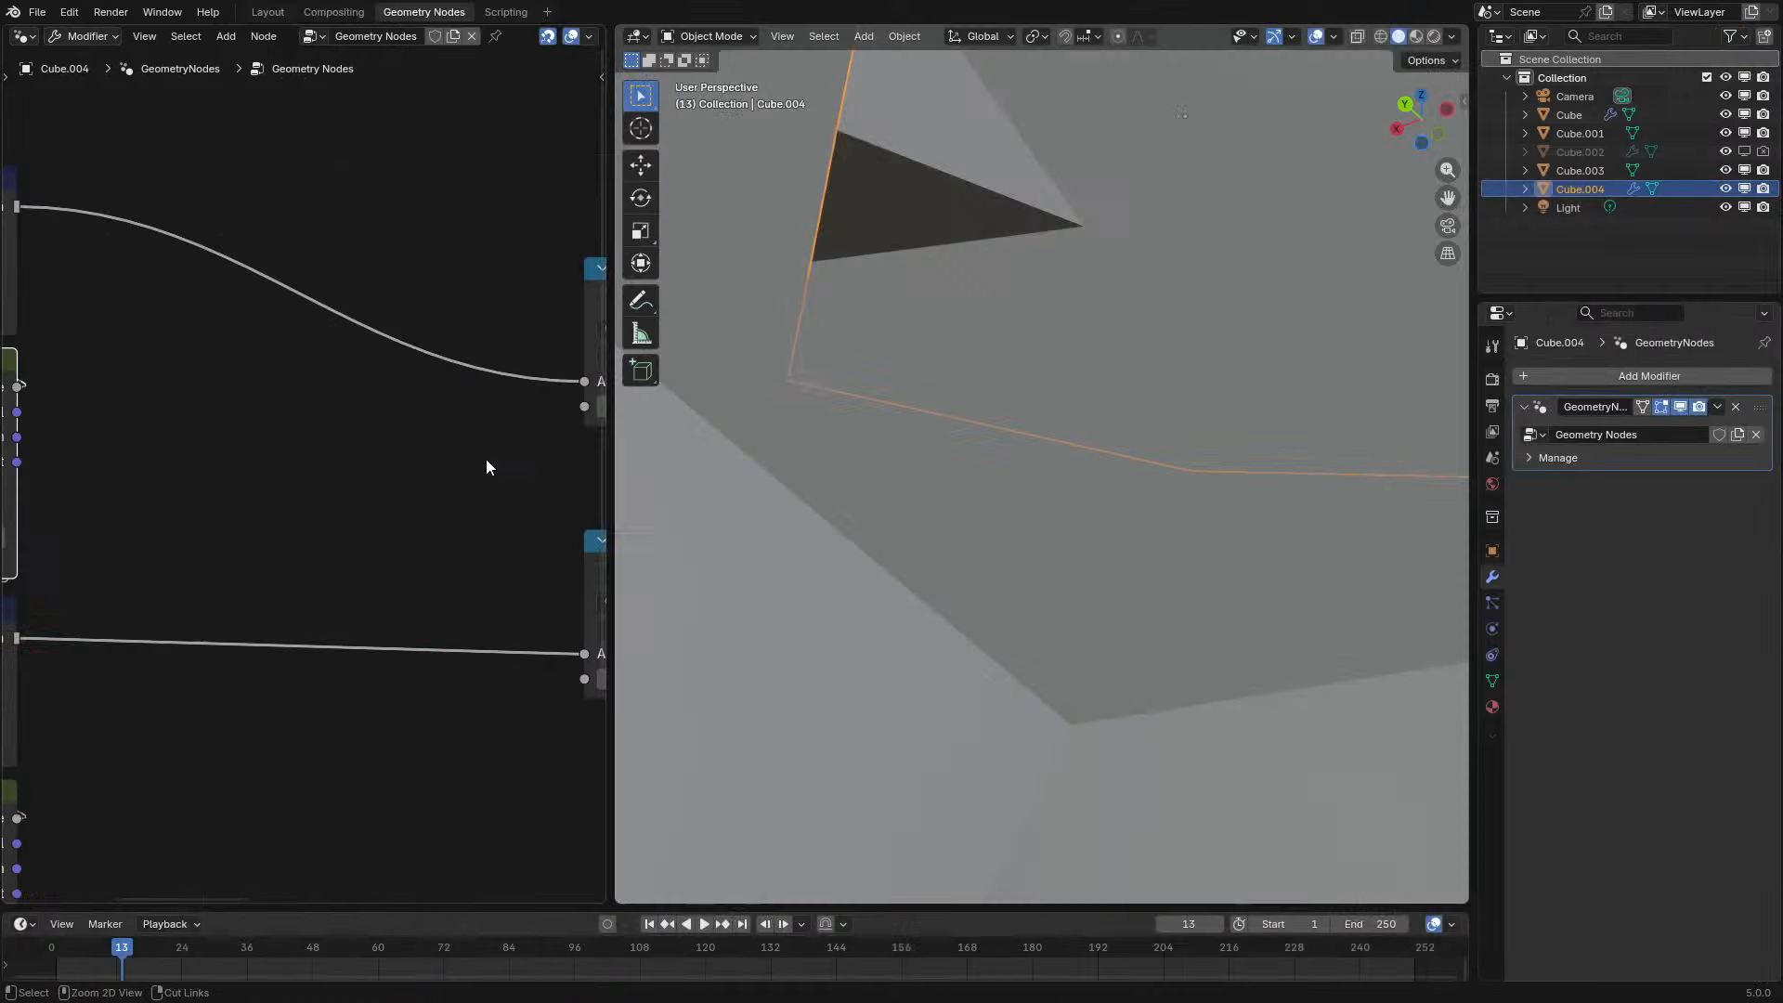
pyautogui.moveTo(660, 461); pyautogui.dragTo(910, 409, button='middle')
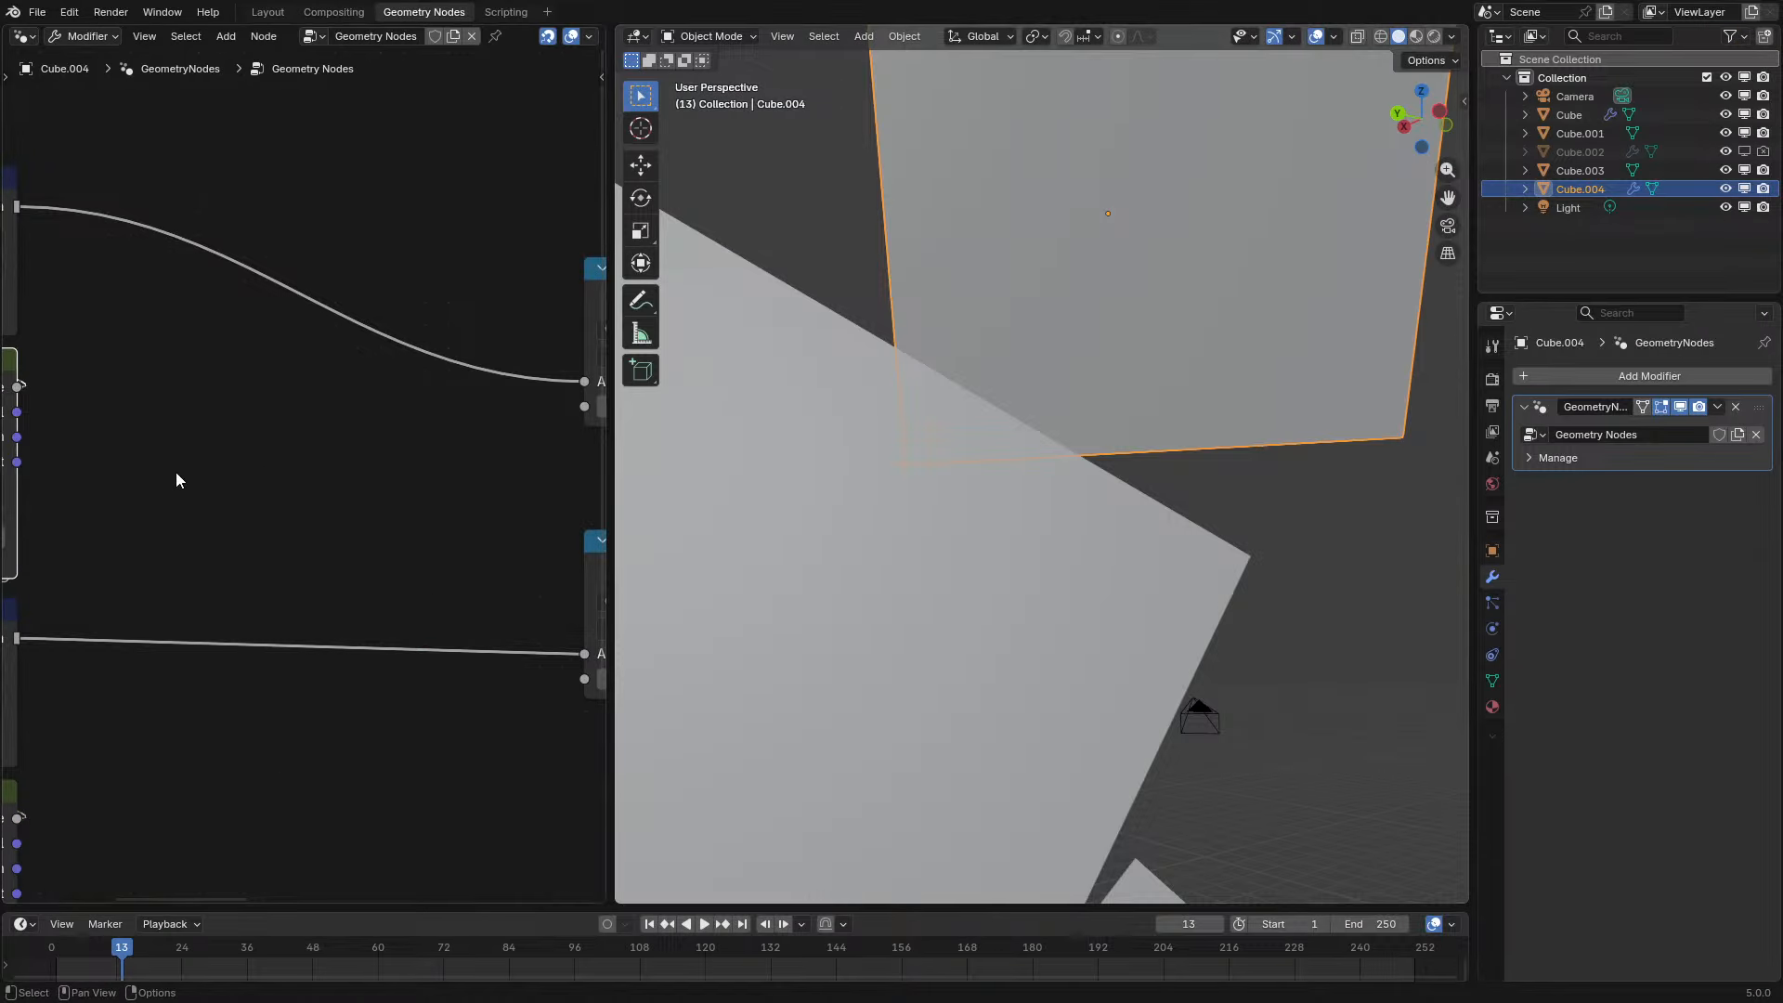
pyautogui.moveTo(360, 454); pyautogui.dragTo(92, 451, button='middle')
pyautogui.scroll(-4, 1213, 345)
pyautogui.moveTo(1212, 345); pyautogui.dragTo(1064, 460, button='middle')
pyautogui.scroll(5, 995, 494)
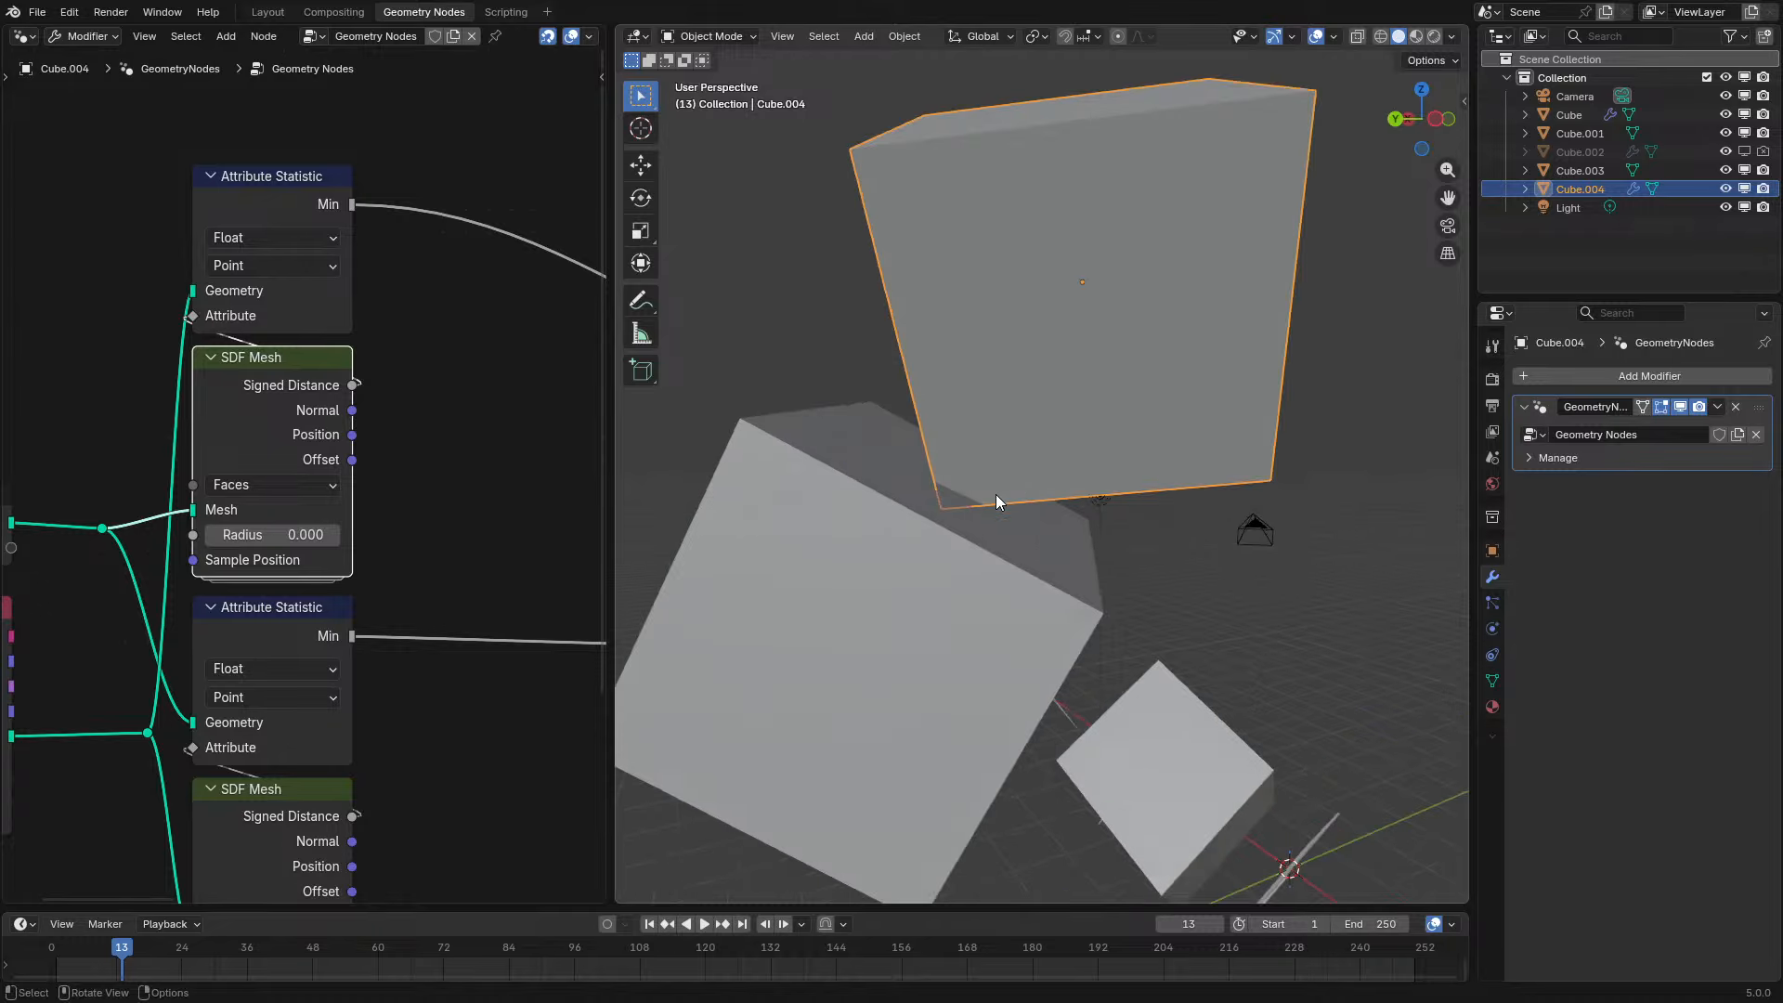
pyautogui.keyDown('ctrl'); pyautogui.keyDown('shift'); pyautogui.click(293, 408); pyautogui.keyUp('shift'); pyautogui.keyUp('ctrl')
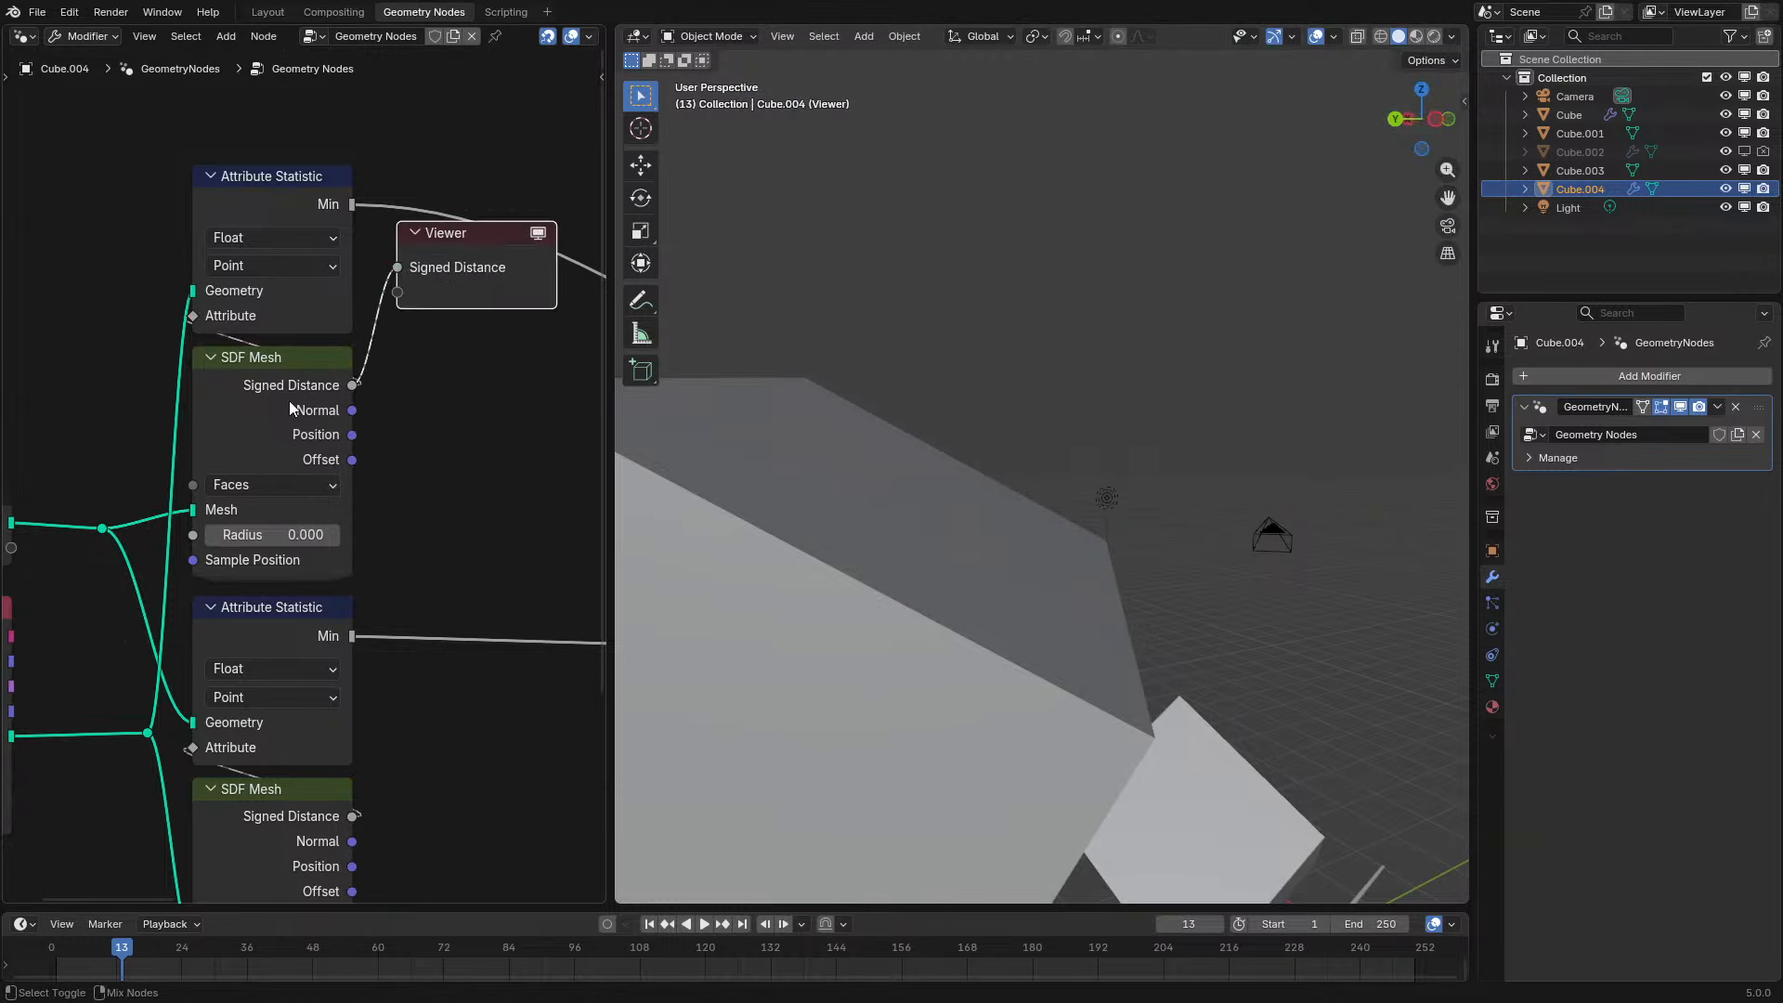
pyautogui.scroll(-3, 678, 453)
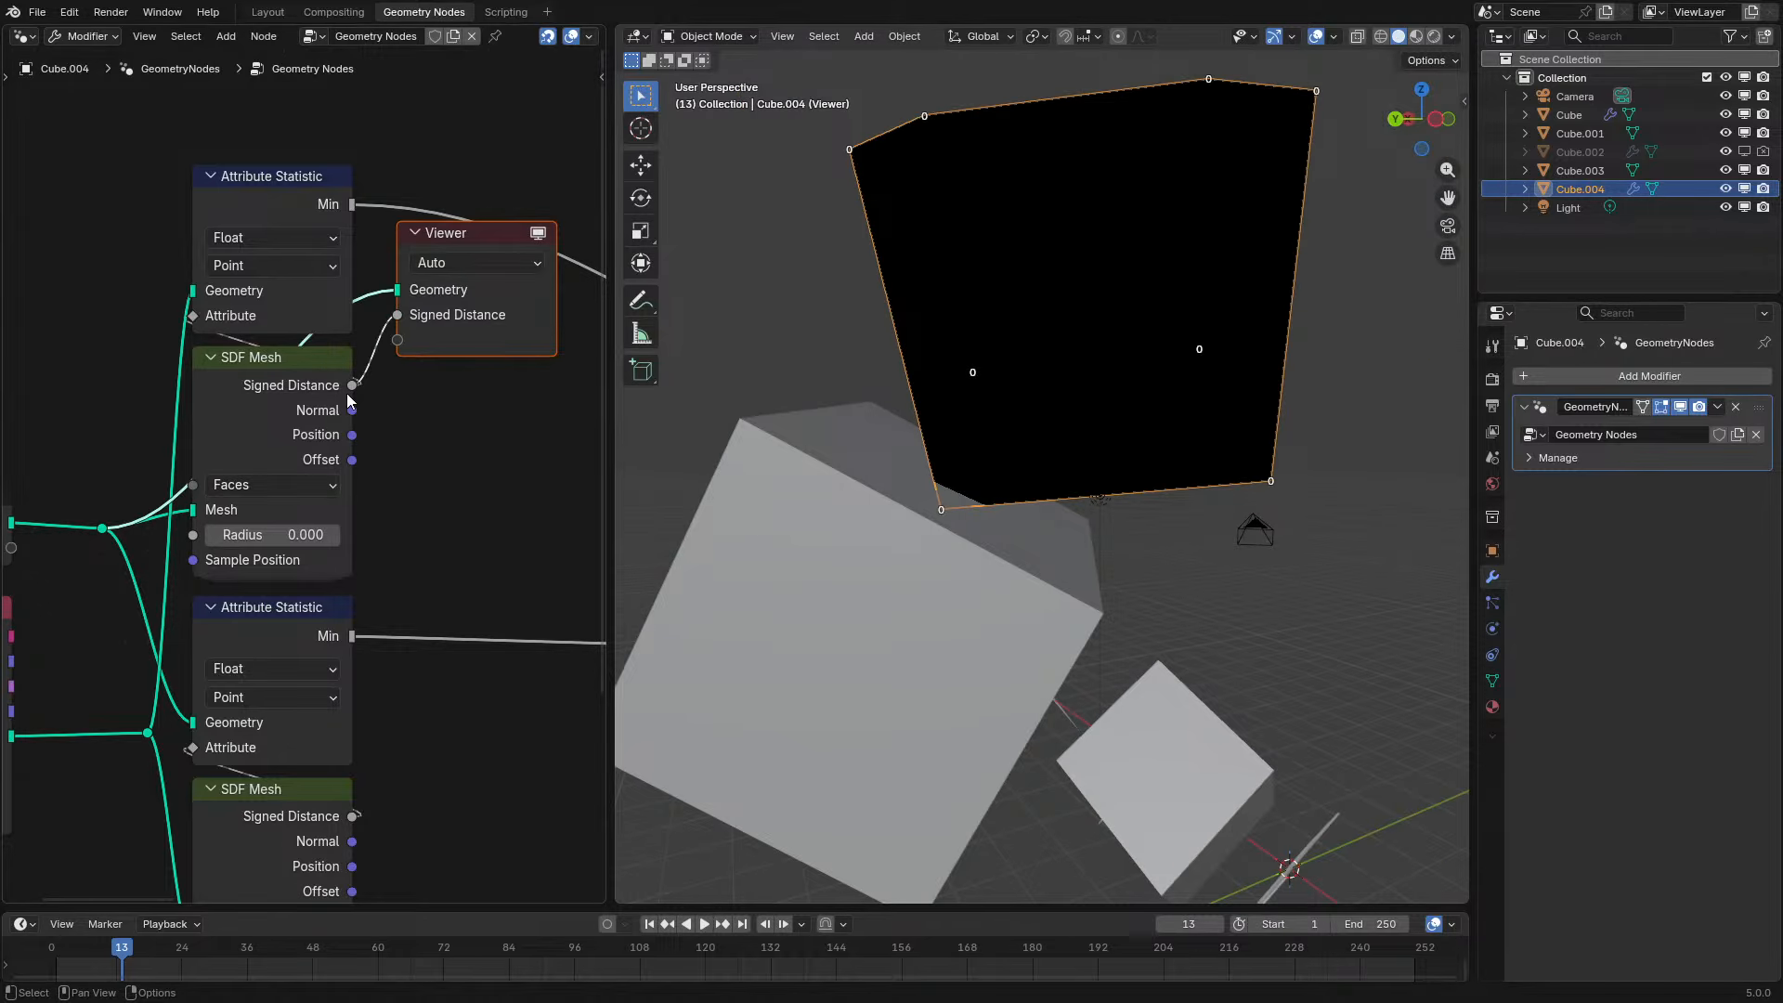
# Switch the Viewer's geometry to Cube.003 and examine the upper SDF Mesh's signed distances at its corners
pyautogui.keyDown('ctrl'); pyautogui.keyDown('shift'); pyautogui.click(149, 733); pyautogui.keyUp('shift'); pyautogui.keyUp('ctrl')
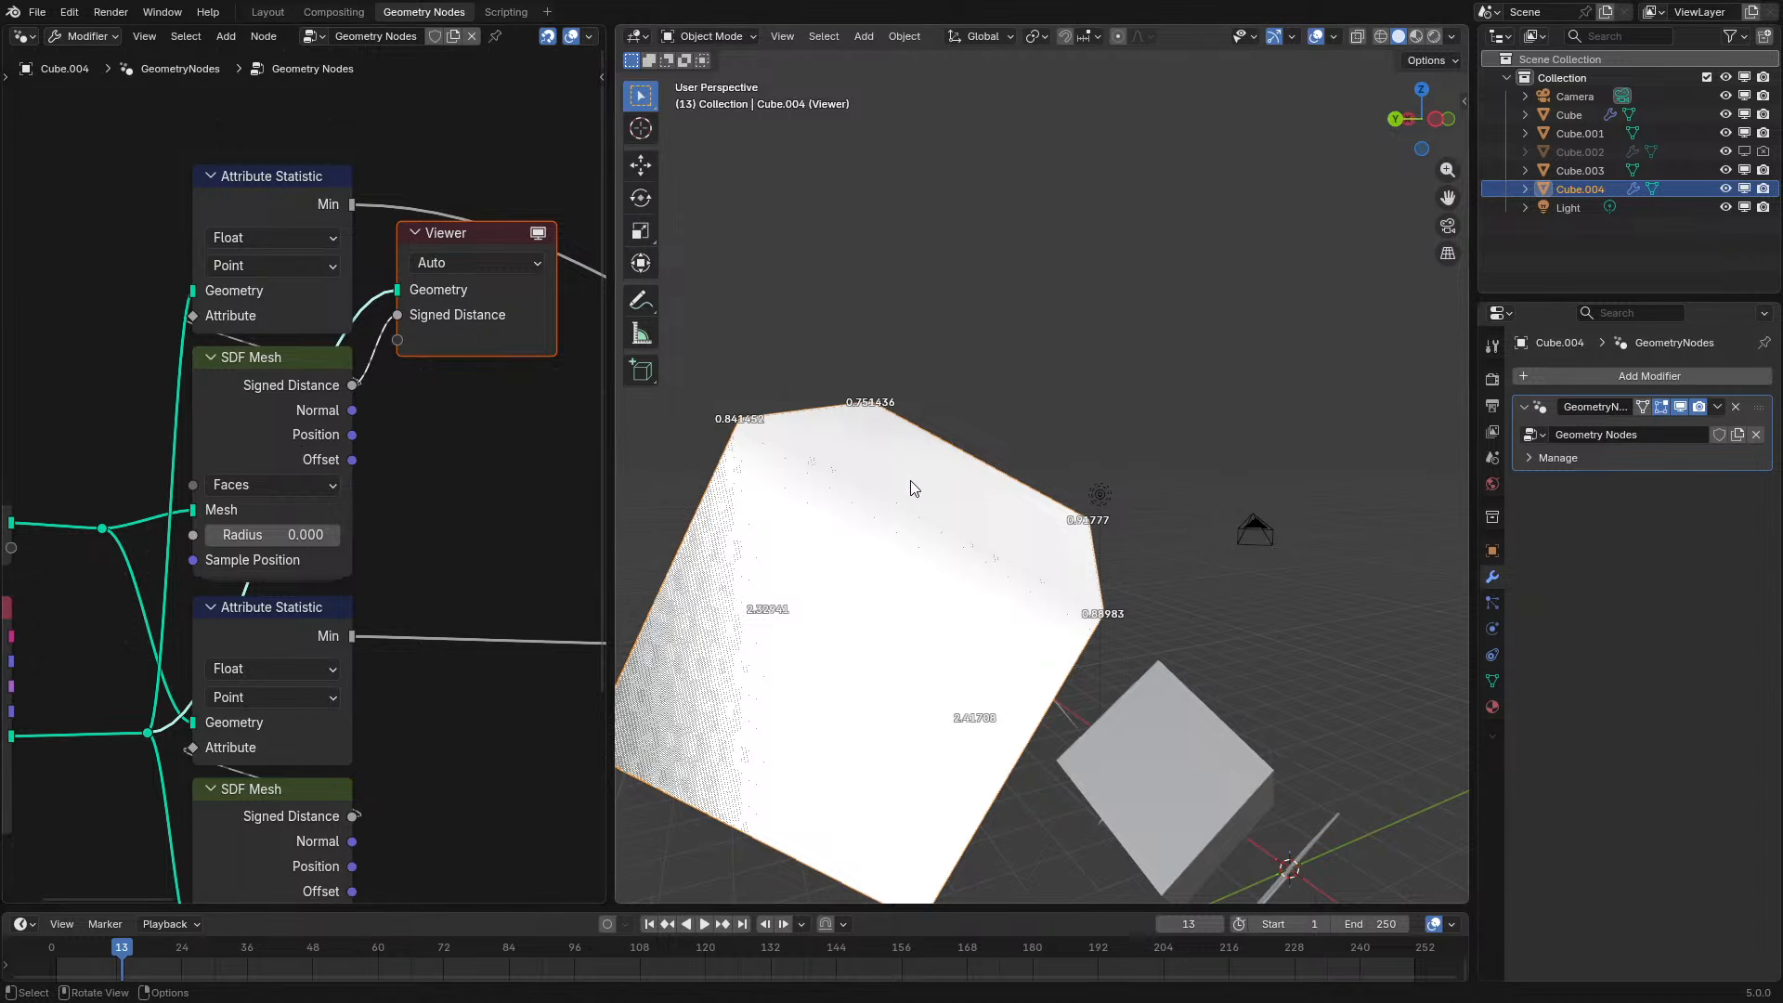
pyautogui.moveTo(910, 481); pyautogui.dragTo(966, 492, button='middle')
pyautogui.scroll(-1, 257, 790)
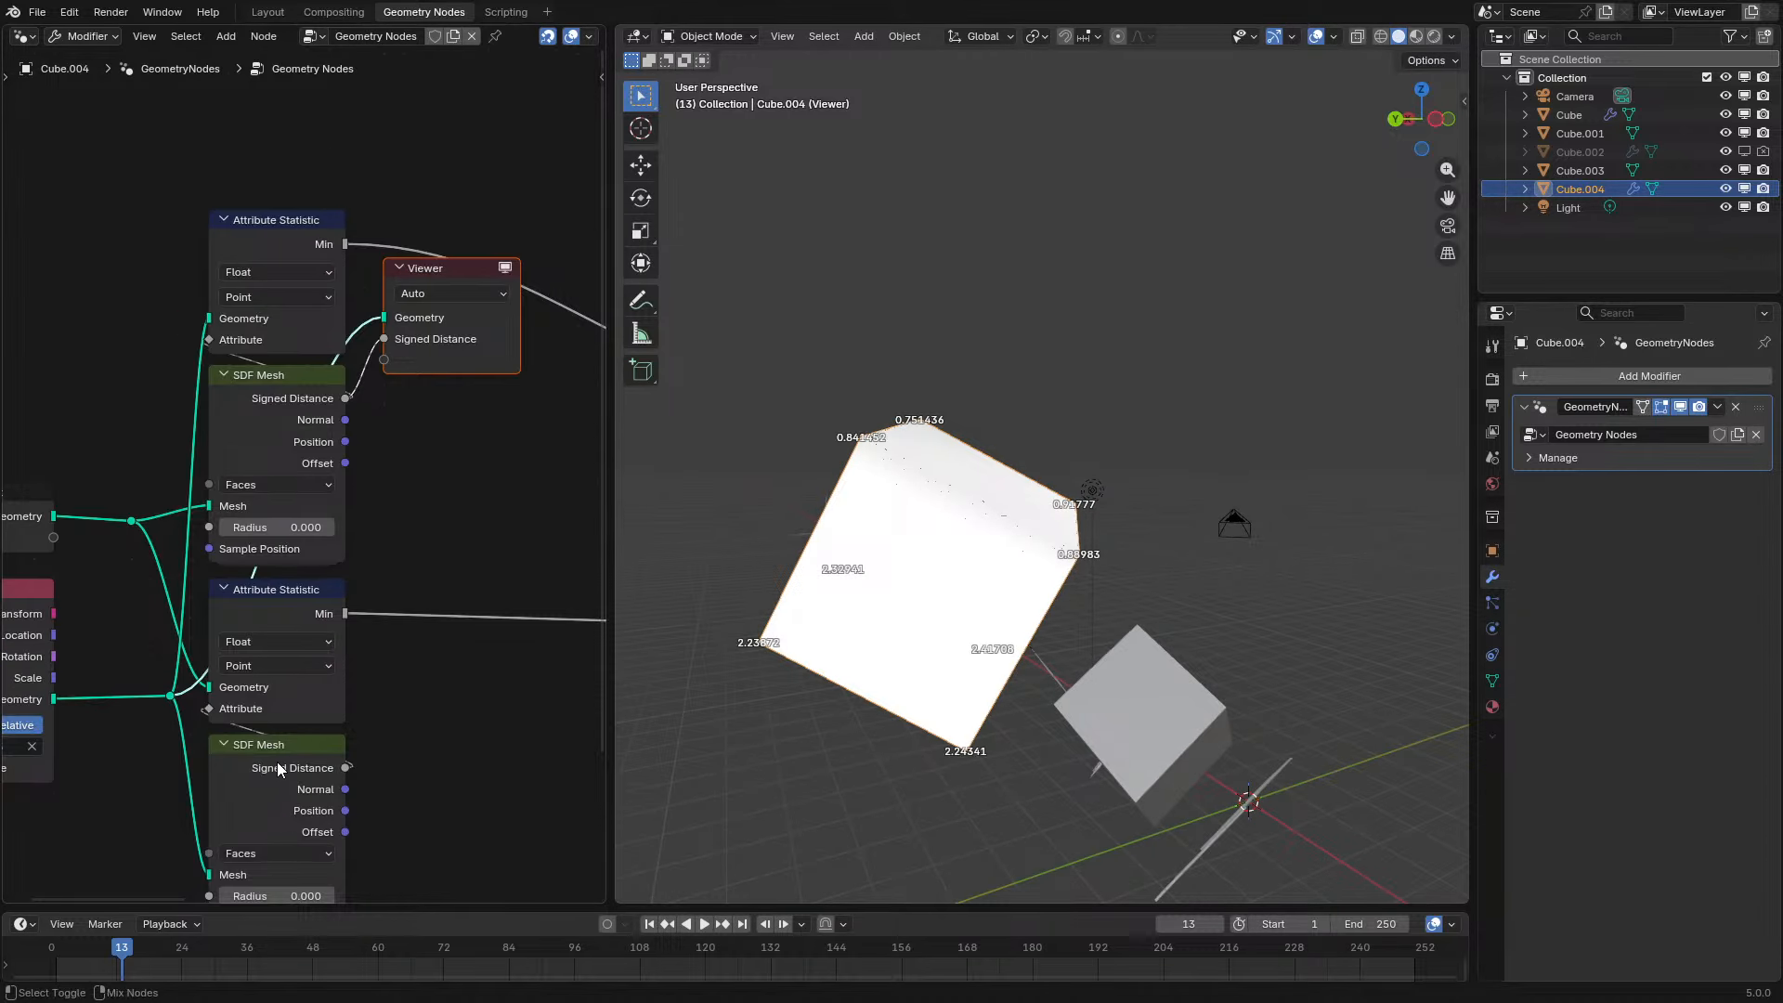
# Preview the lower SDF Mesh's Signed Distance on the Group Input geometry and move Cube.004 clear of Cube.003
pyautogui.keyDown('ctrl'); pyautogui.keyDown('shift'); pyautogui.click(257, 788); pyautogui.keyUp('shift'); pyautogui.keyUp('ctrl')
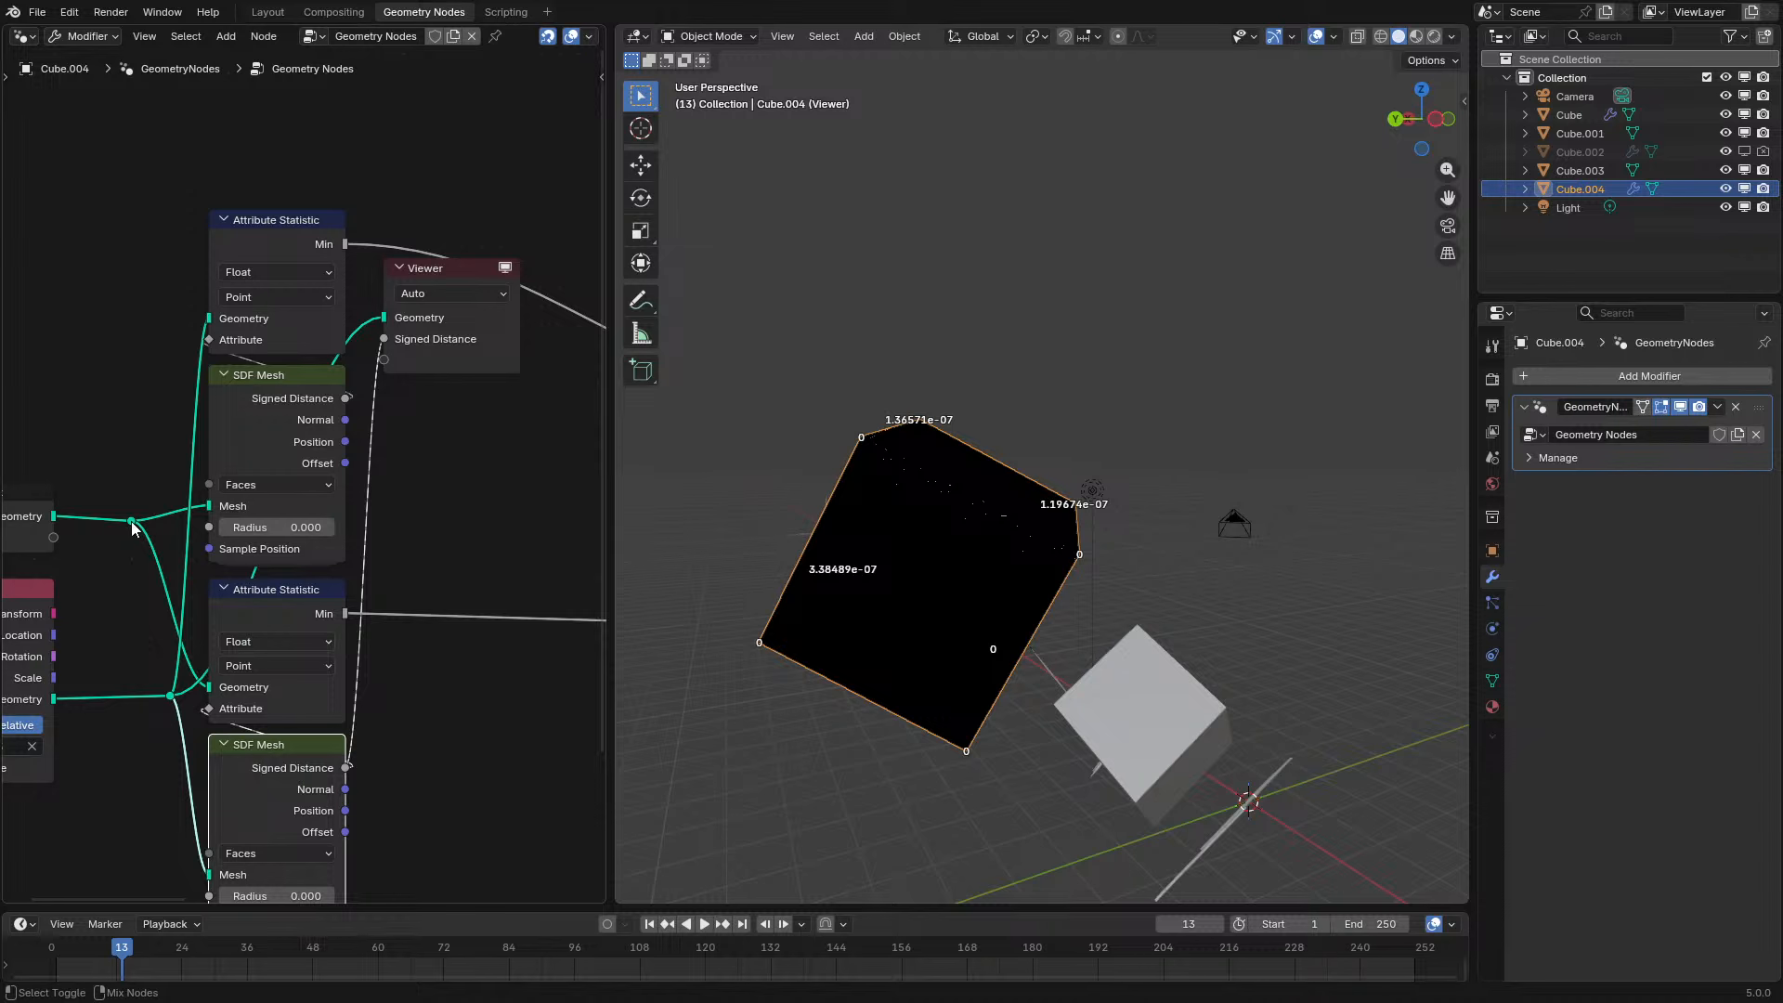
pyautogui.press('g')
pyautogui.click(1061, 418)
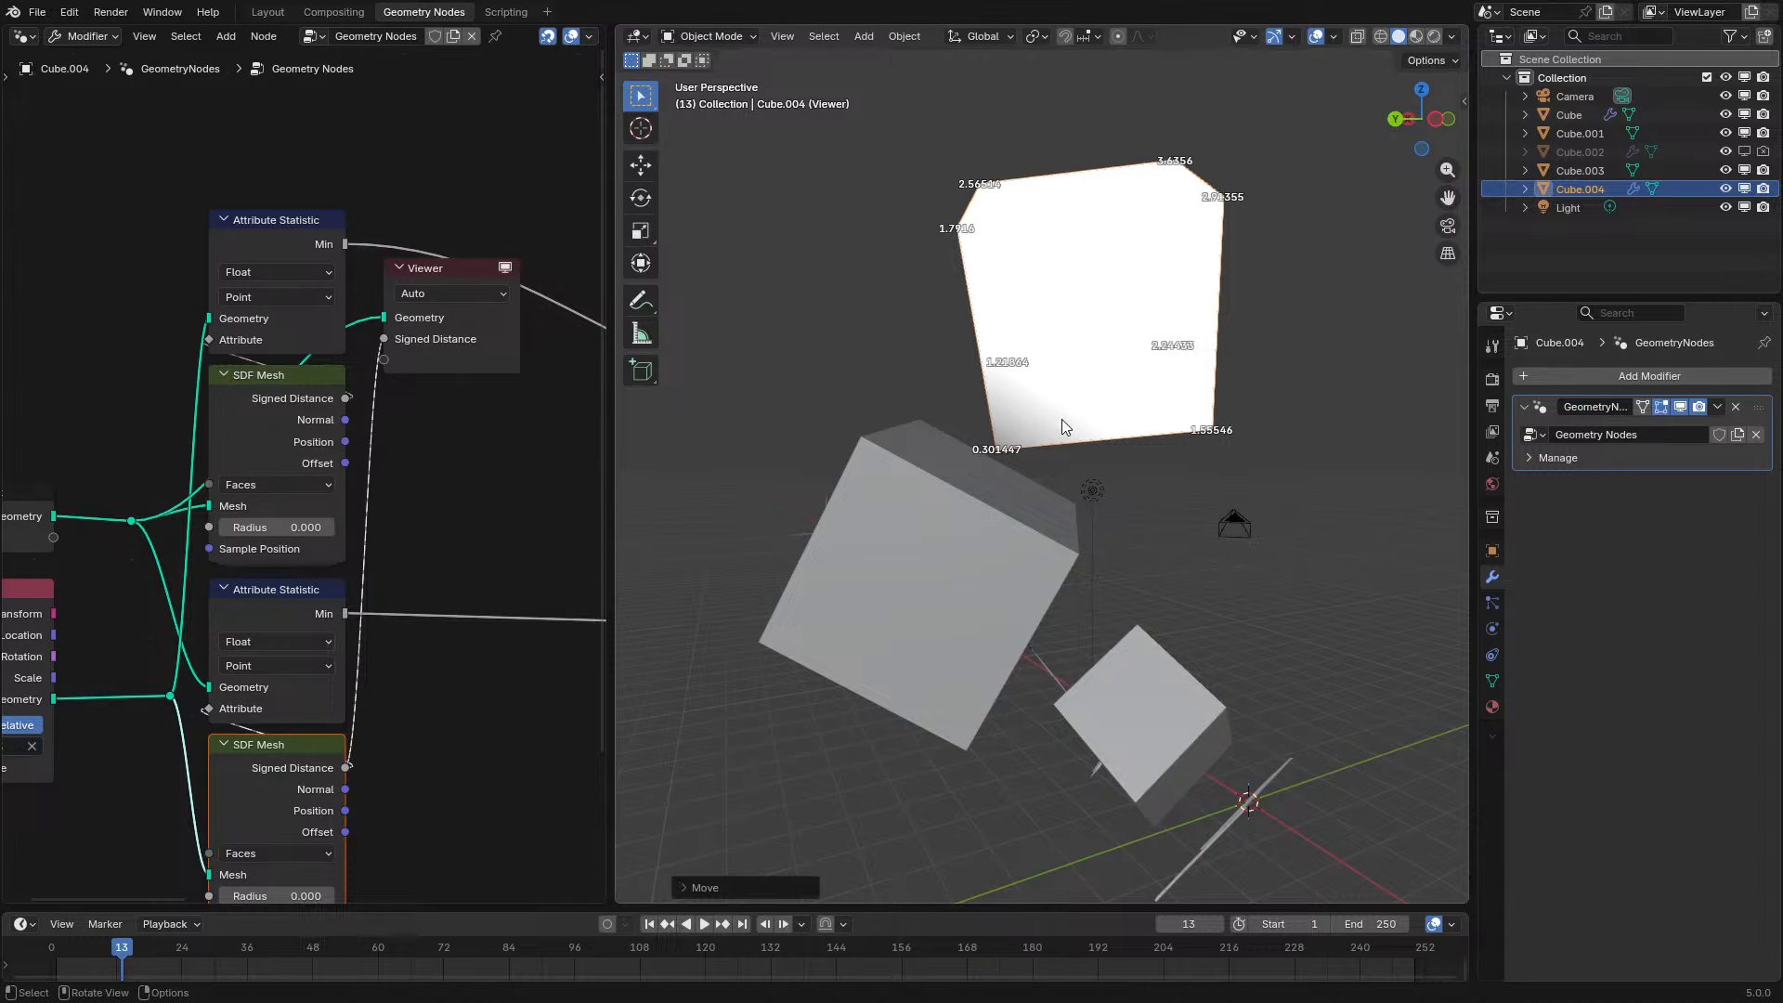
# Move Cube.004 so its lowest corner sinks into Cube.003 and examine the signed distance at that corner
pyautogui.scroll(3, 1064, 483)
pyautogui.press('g')
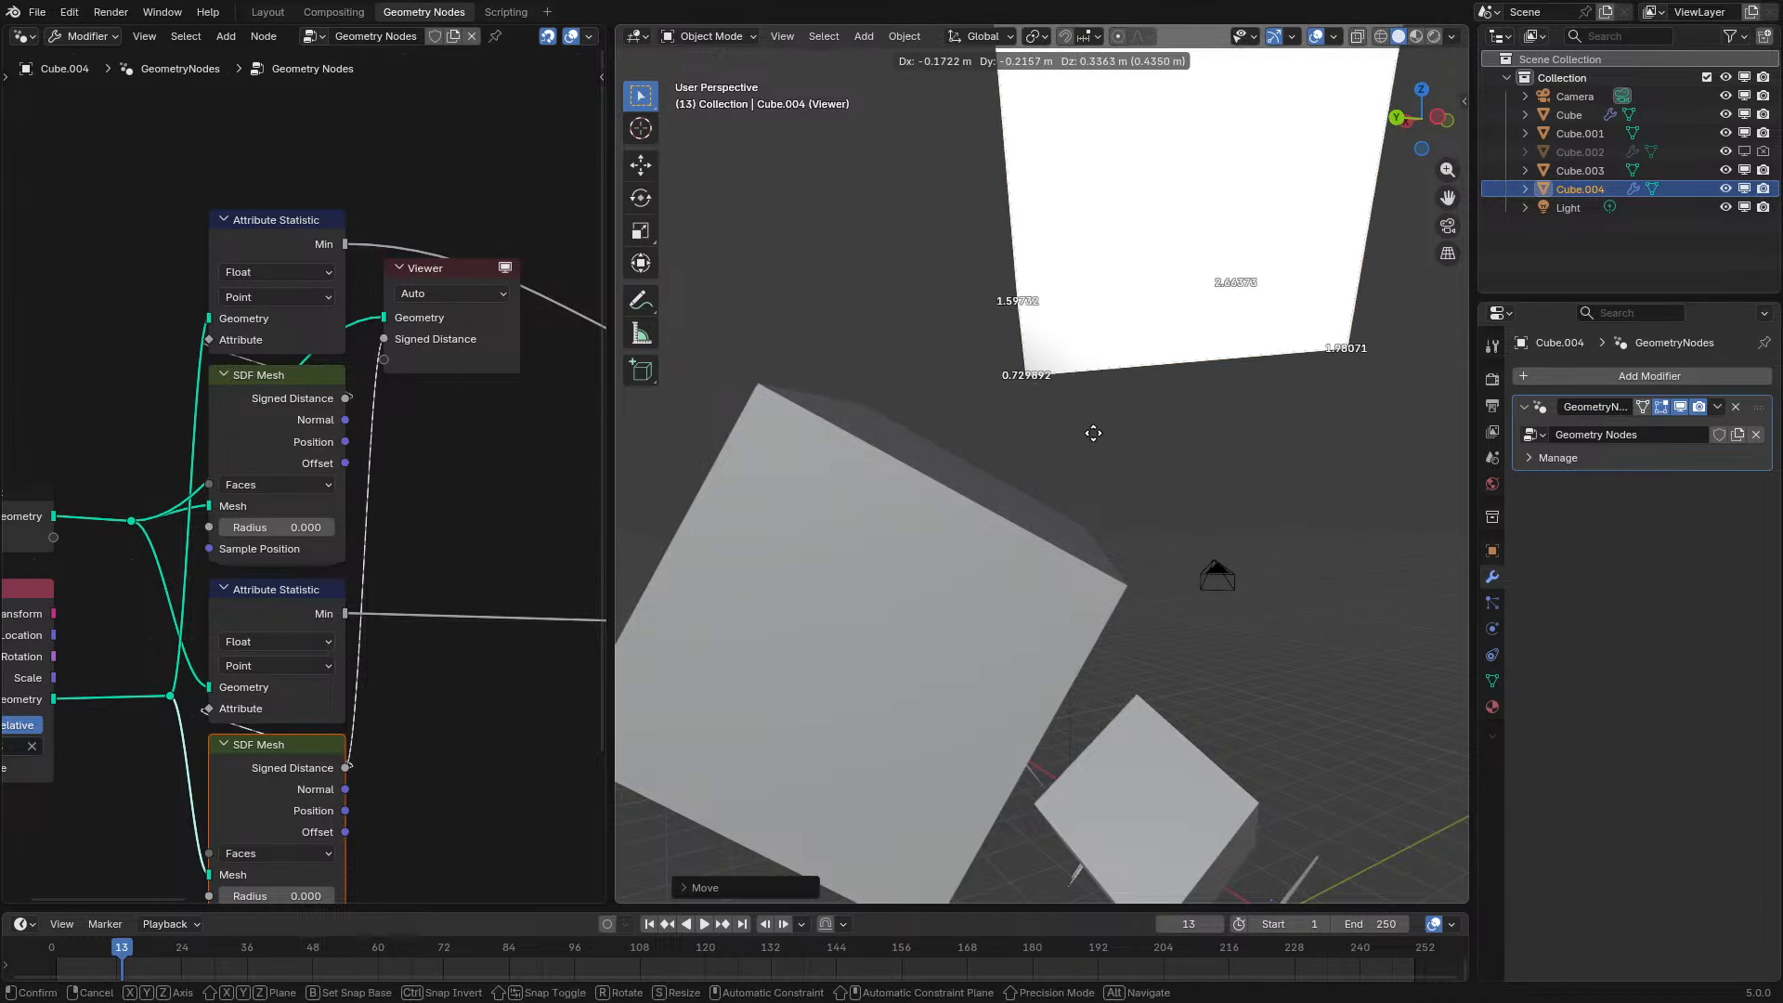
pyautogui.click(946, 599)
pyautogui.scroll(3, 839, 561)
pyautogui.keyDown('shift'); pyautogui.moveTo(890, 554); pyautogui.dragTo(719, 576, button='middle'); pyautogui.keyUp('shift')
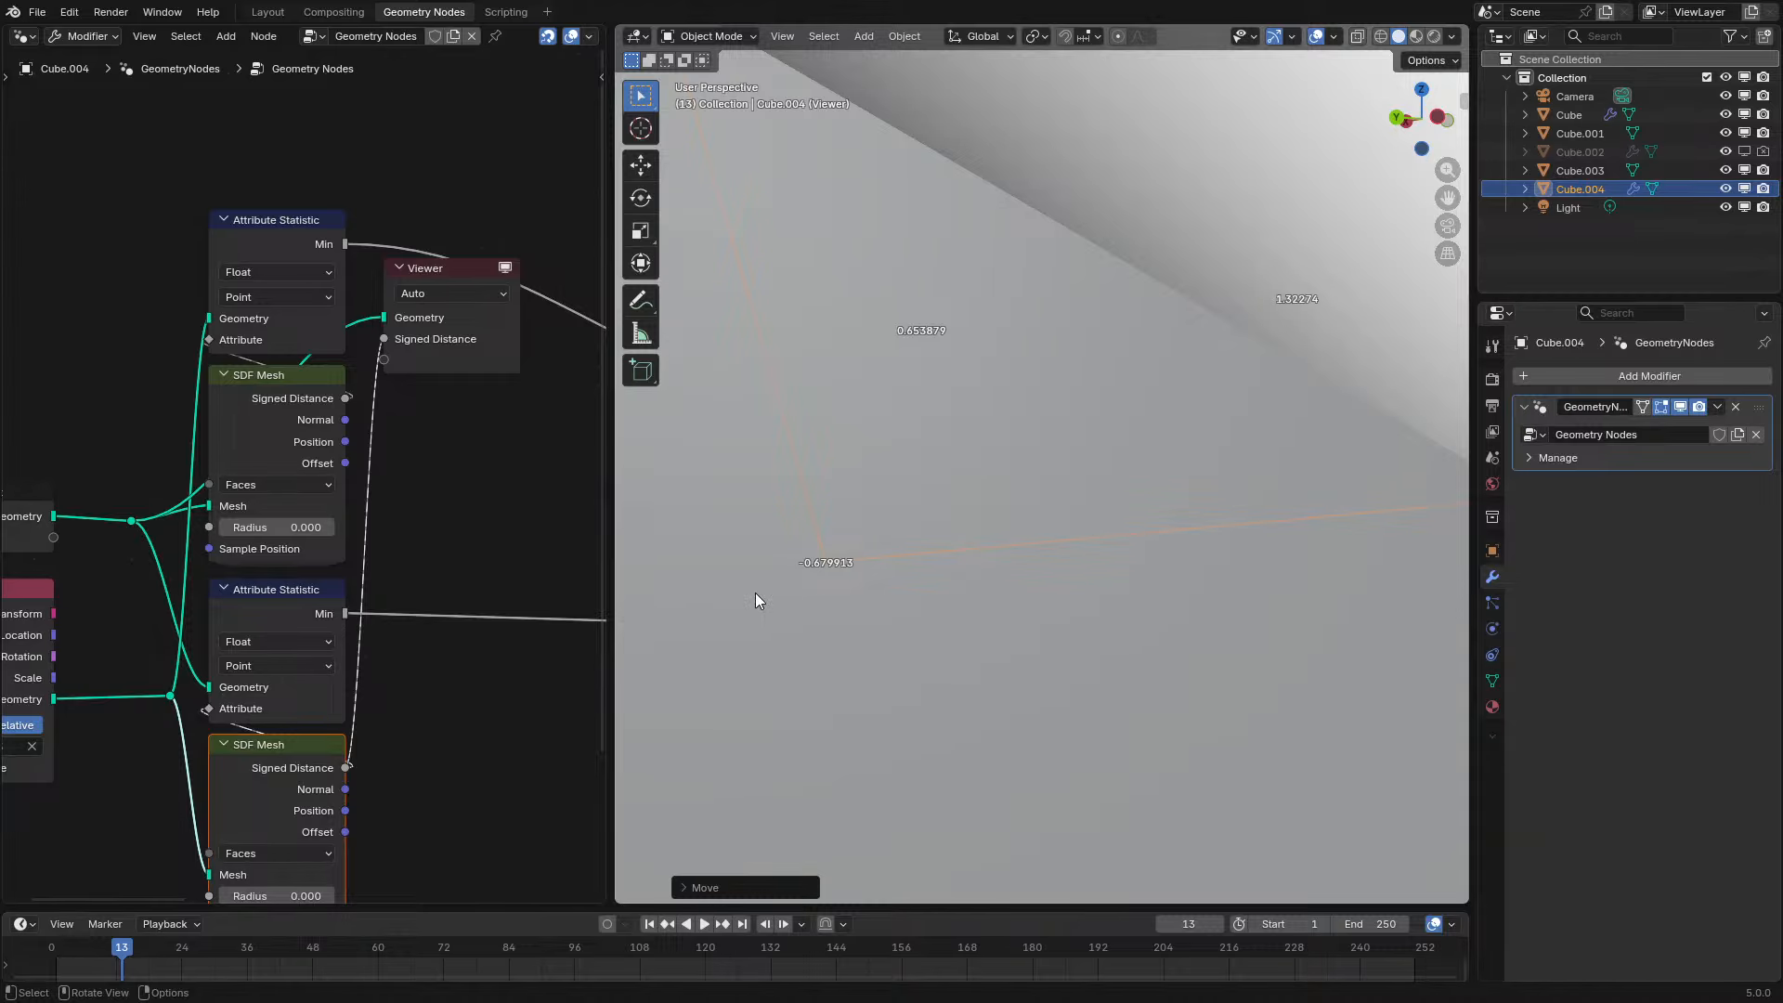
pyautogui.scroll(-2, 755, 592)
pyautogui.press('g')
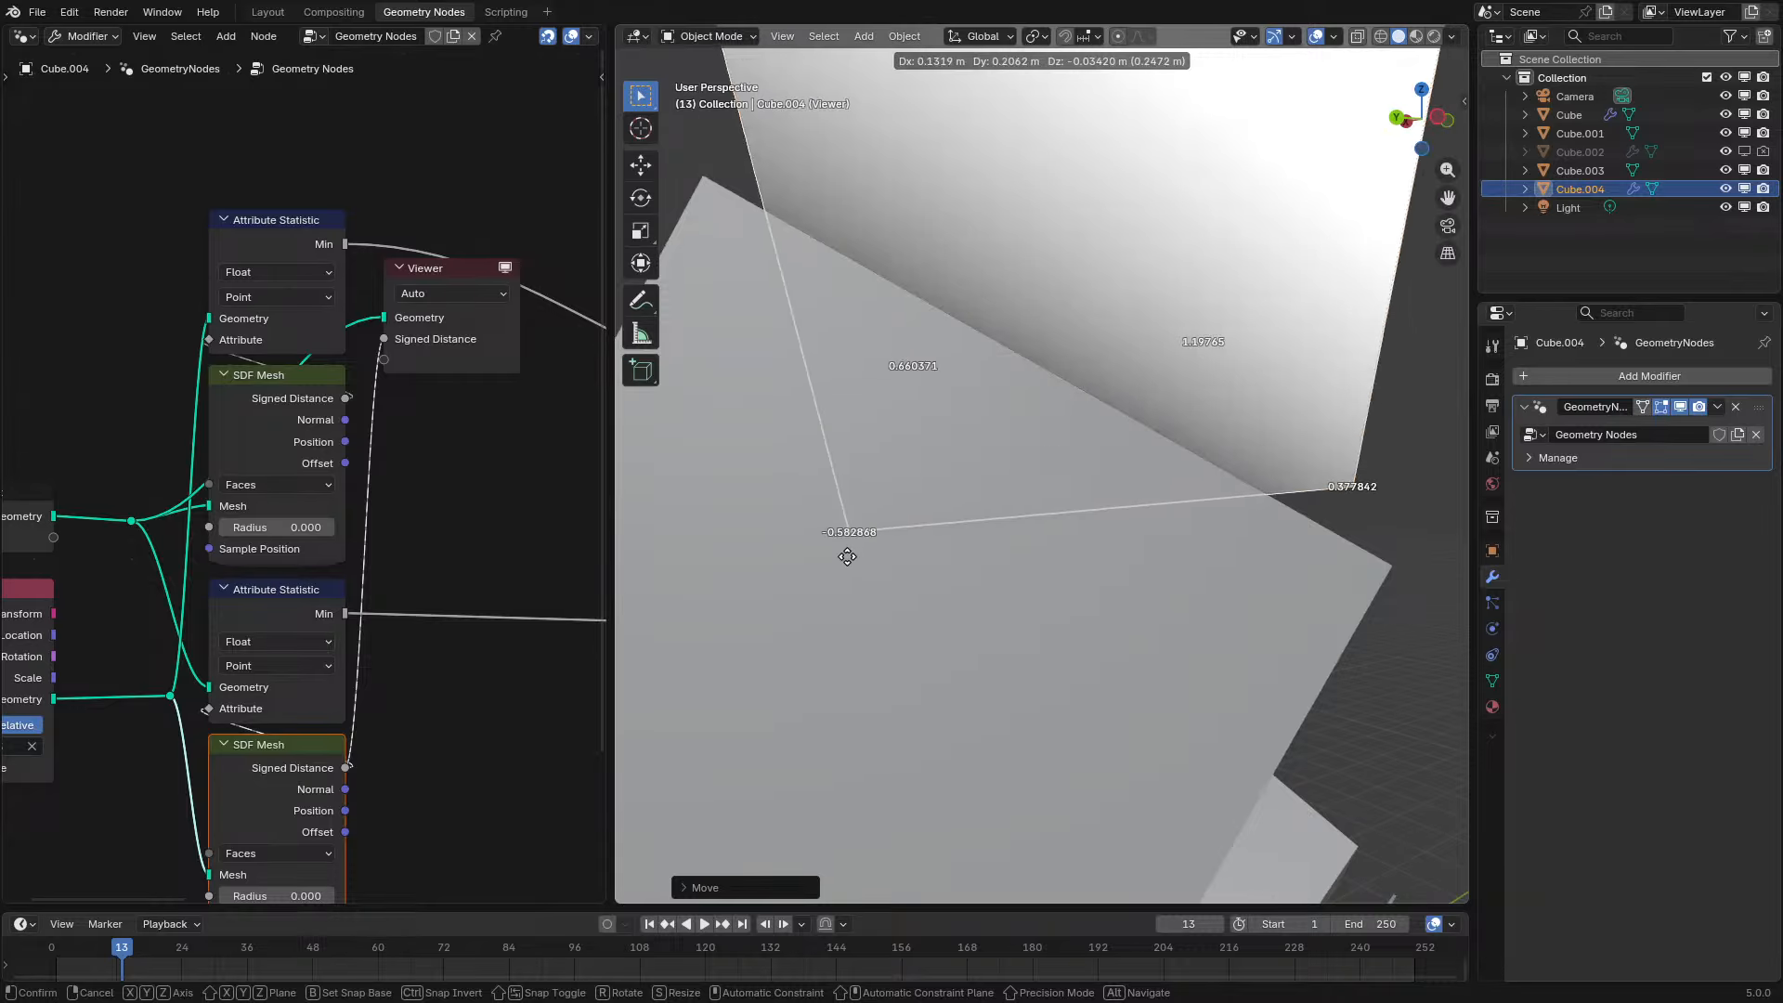
pyautogui.click(844, 557)
# Reposition Cube.004 against Cube.003 once more, then move it up and away from Cube.003
pyautogui.scroll(-5, 891, 532)
pyautogui.moveTo(966, 491); pyautogui.dragTo(966, 486, button='middle')
pyautogui.press('g')
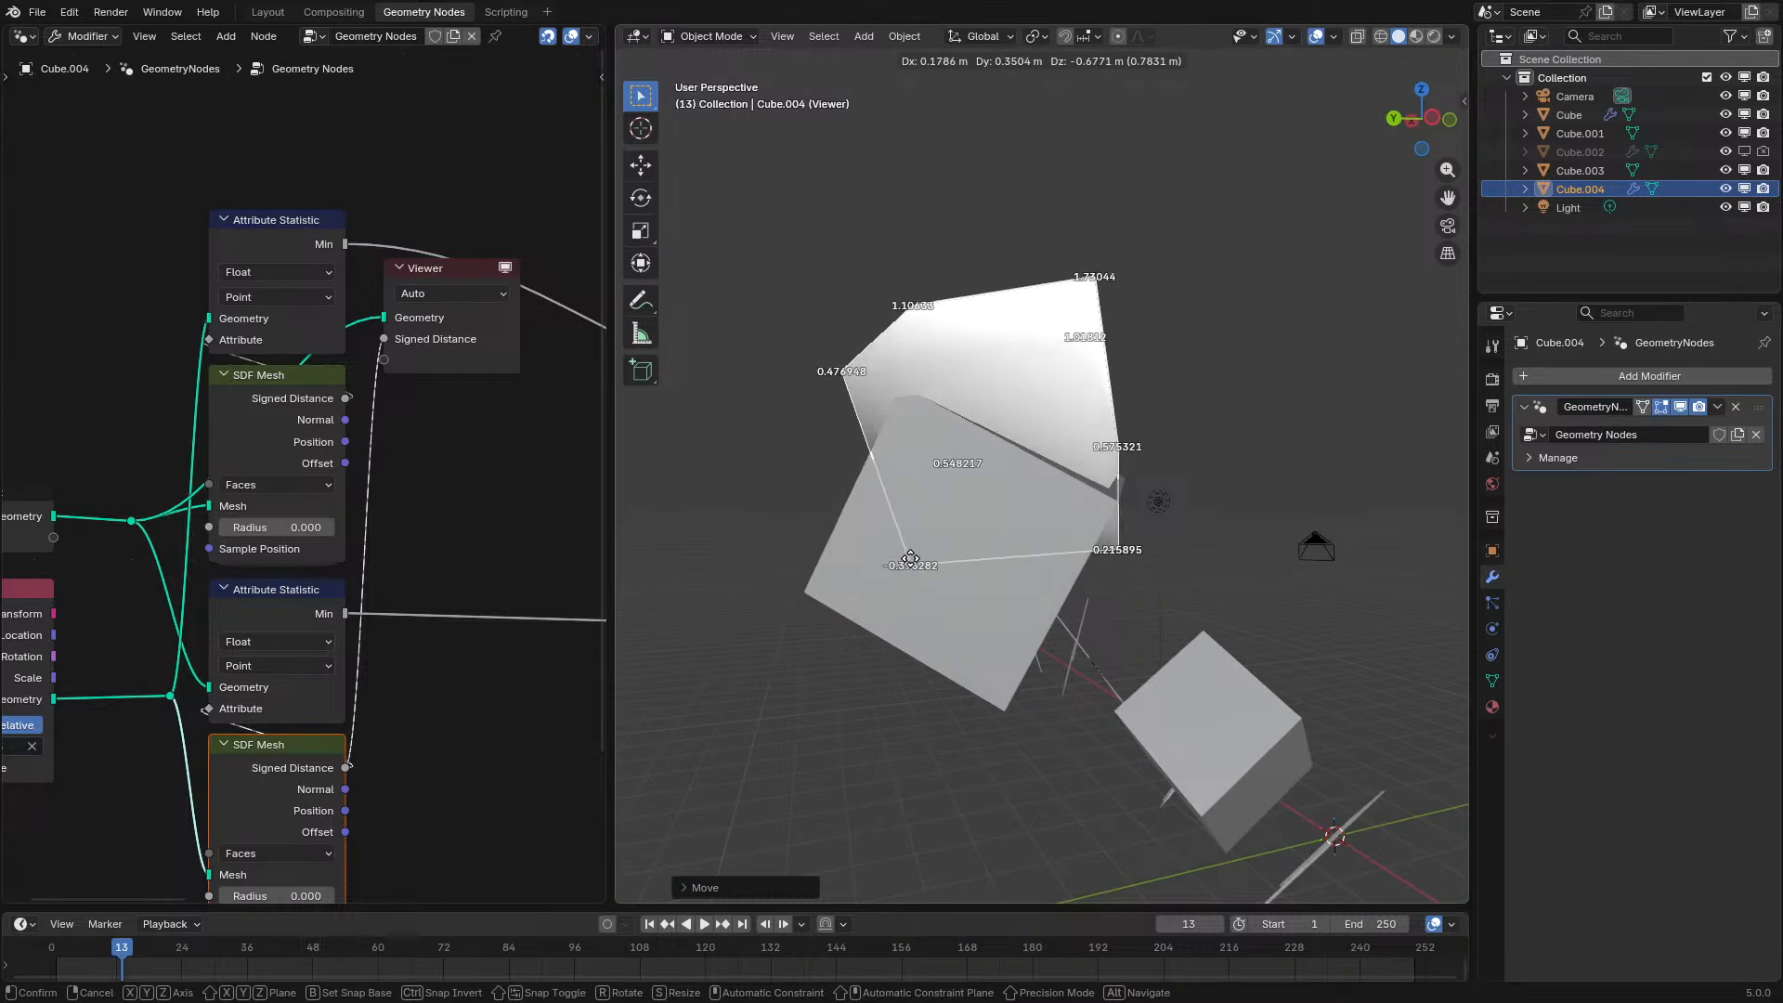
pyautogui.click(957, 494)
pyautogui.press('g')
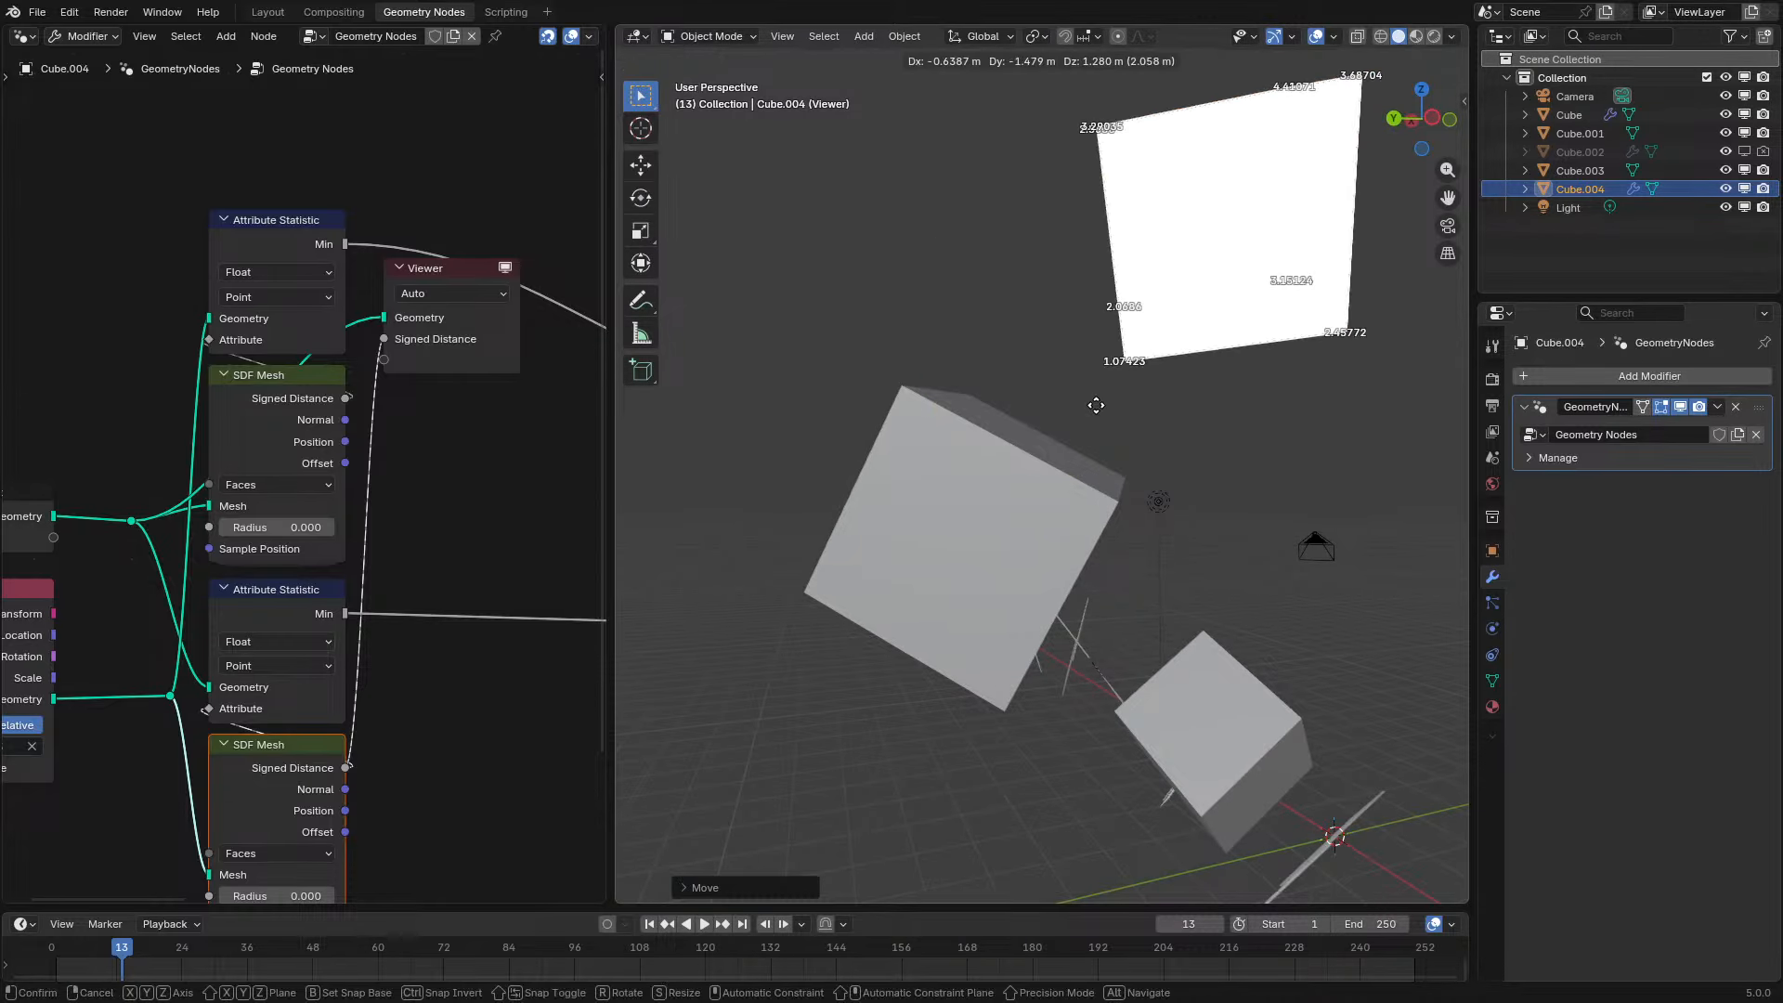
pyautogui.click(1099, 402)
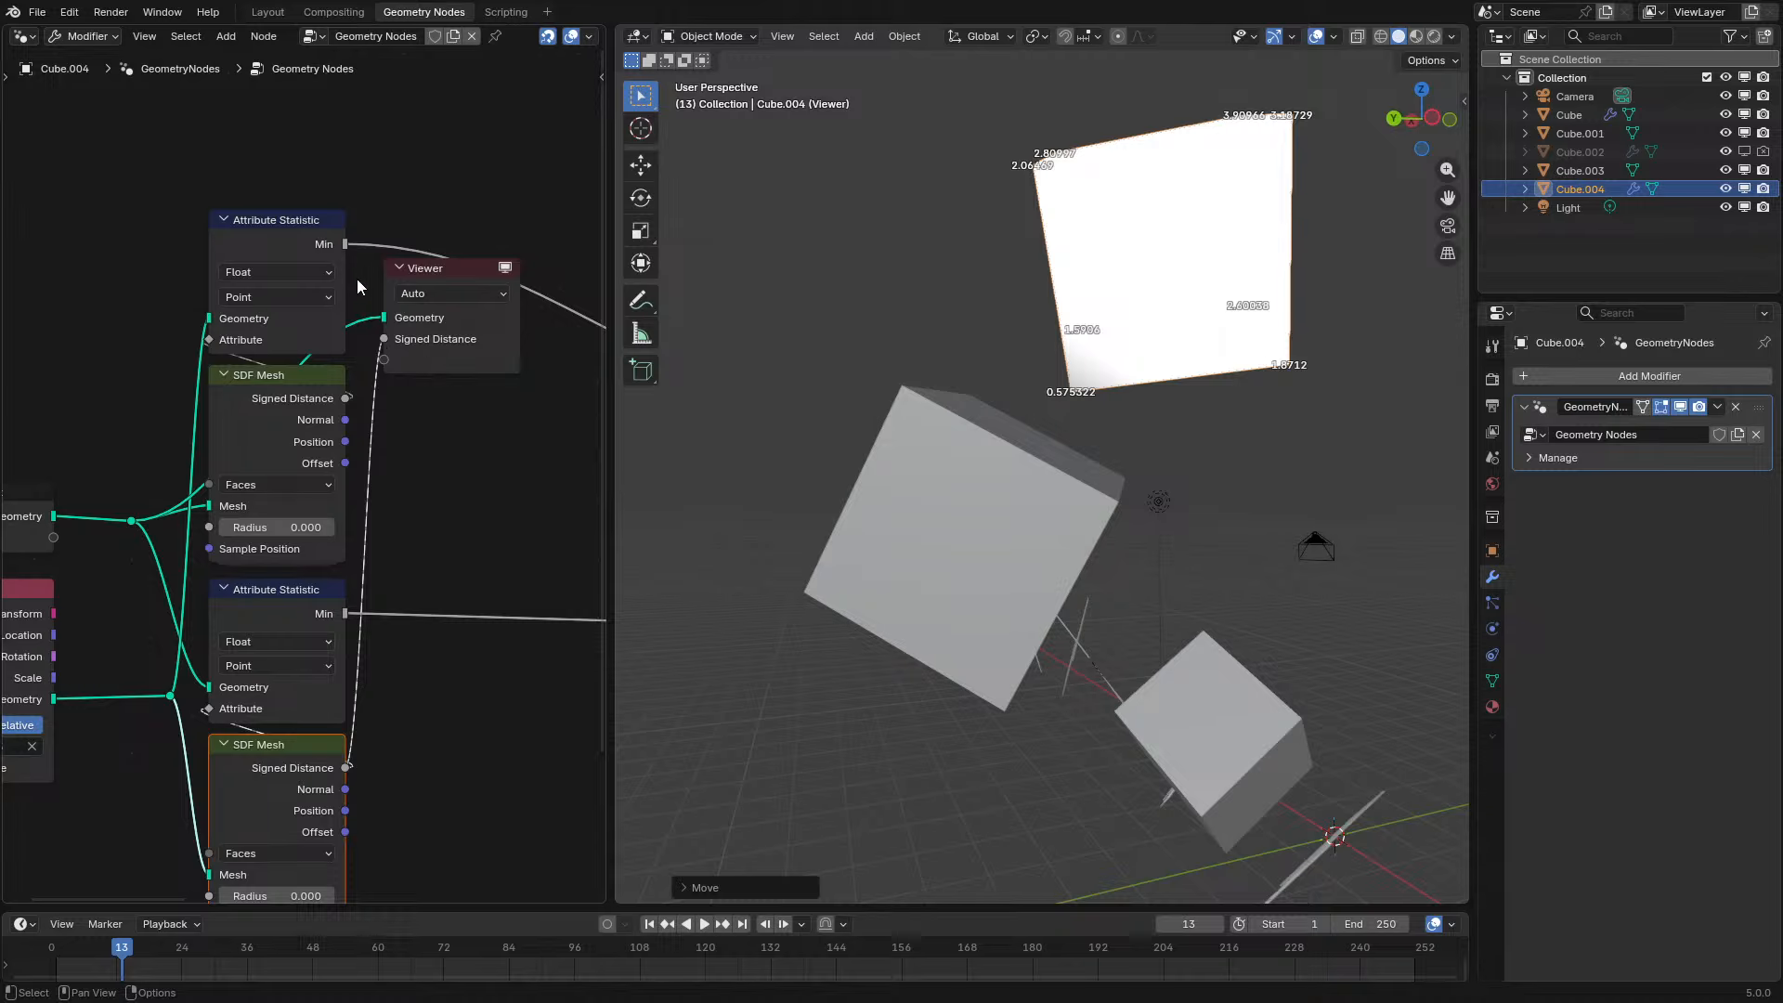
# Add an Equal compare node between the upper Attribute Statistic's Min and the upper SDF Mesh's Signed Distance
pyautogui.moveTo(344, 244); pyautogui.dragTo(418, 498)
pyautogui.write('eq')
pyautogui.click(450, 438)
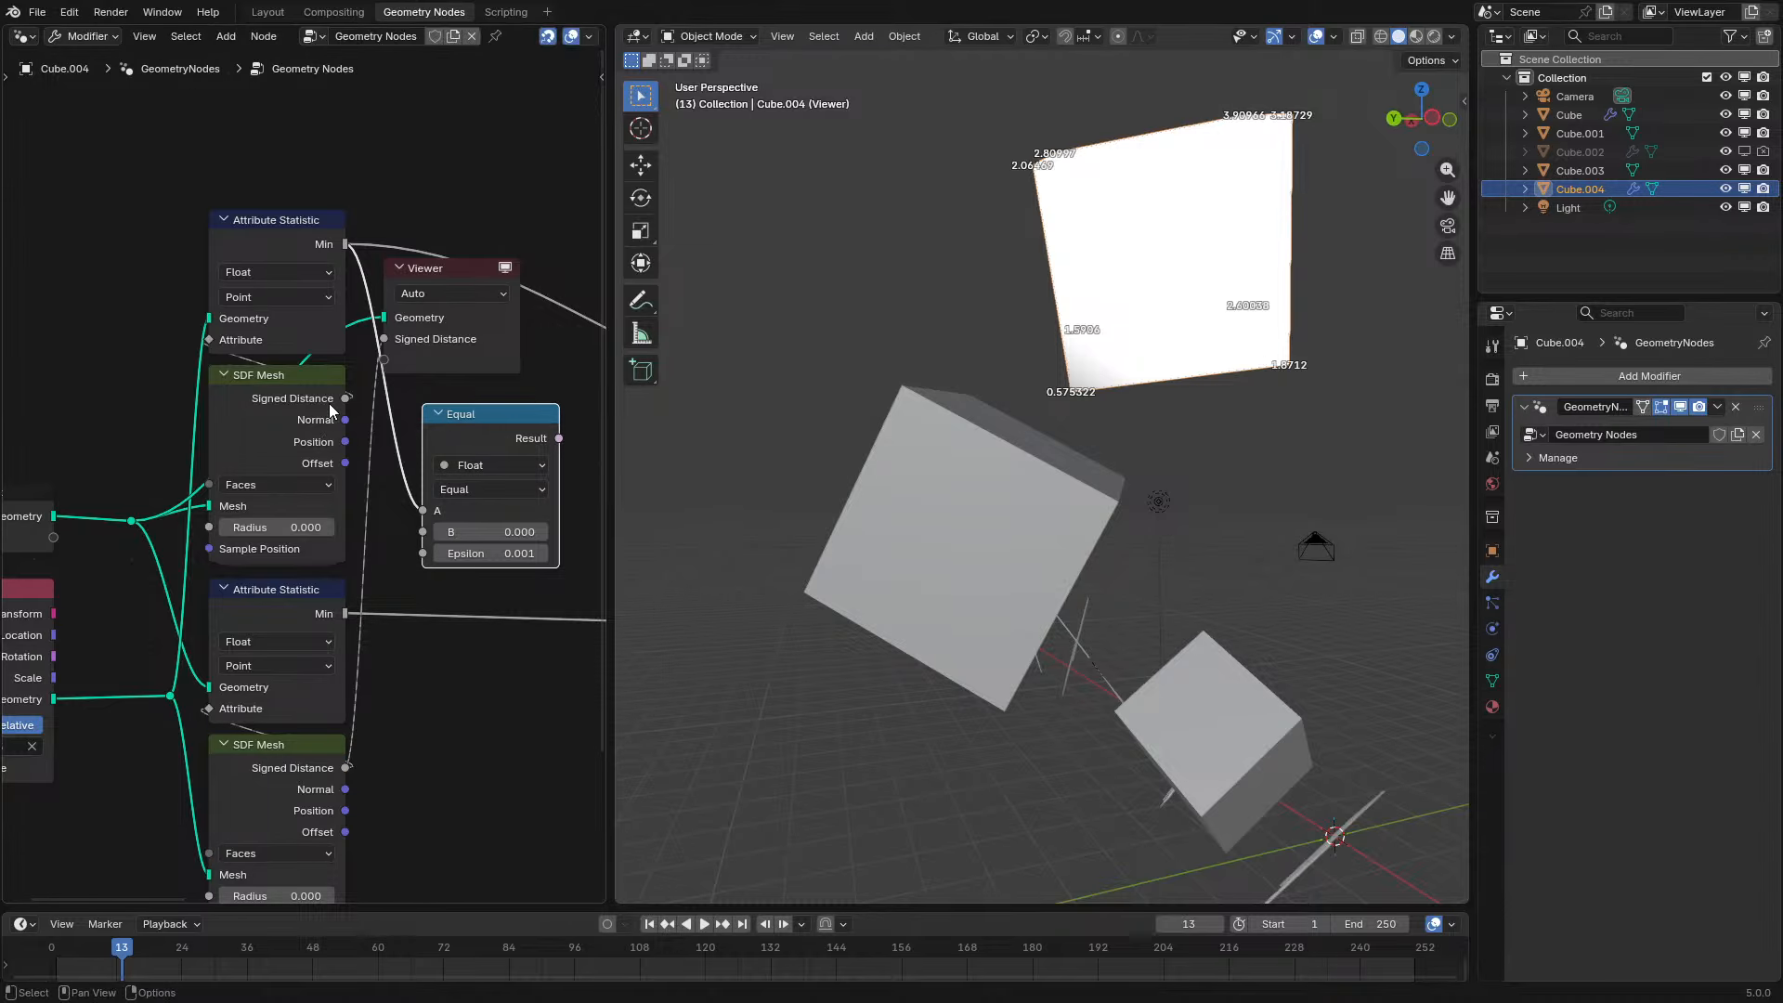
pyautogui.moveTo(340, 400); pyautogui.dragTo(432, 532)
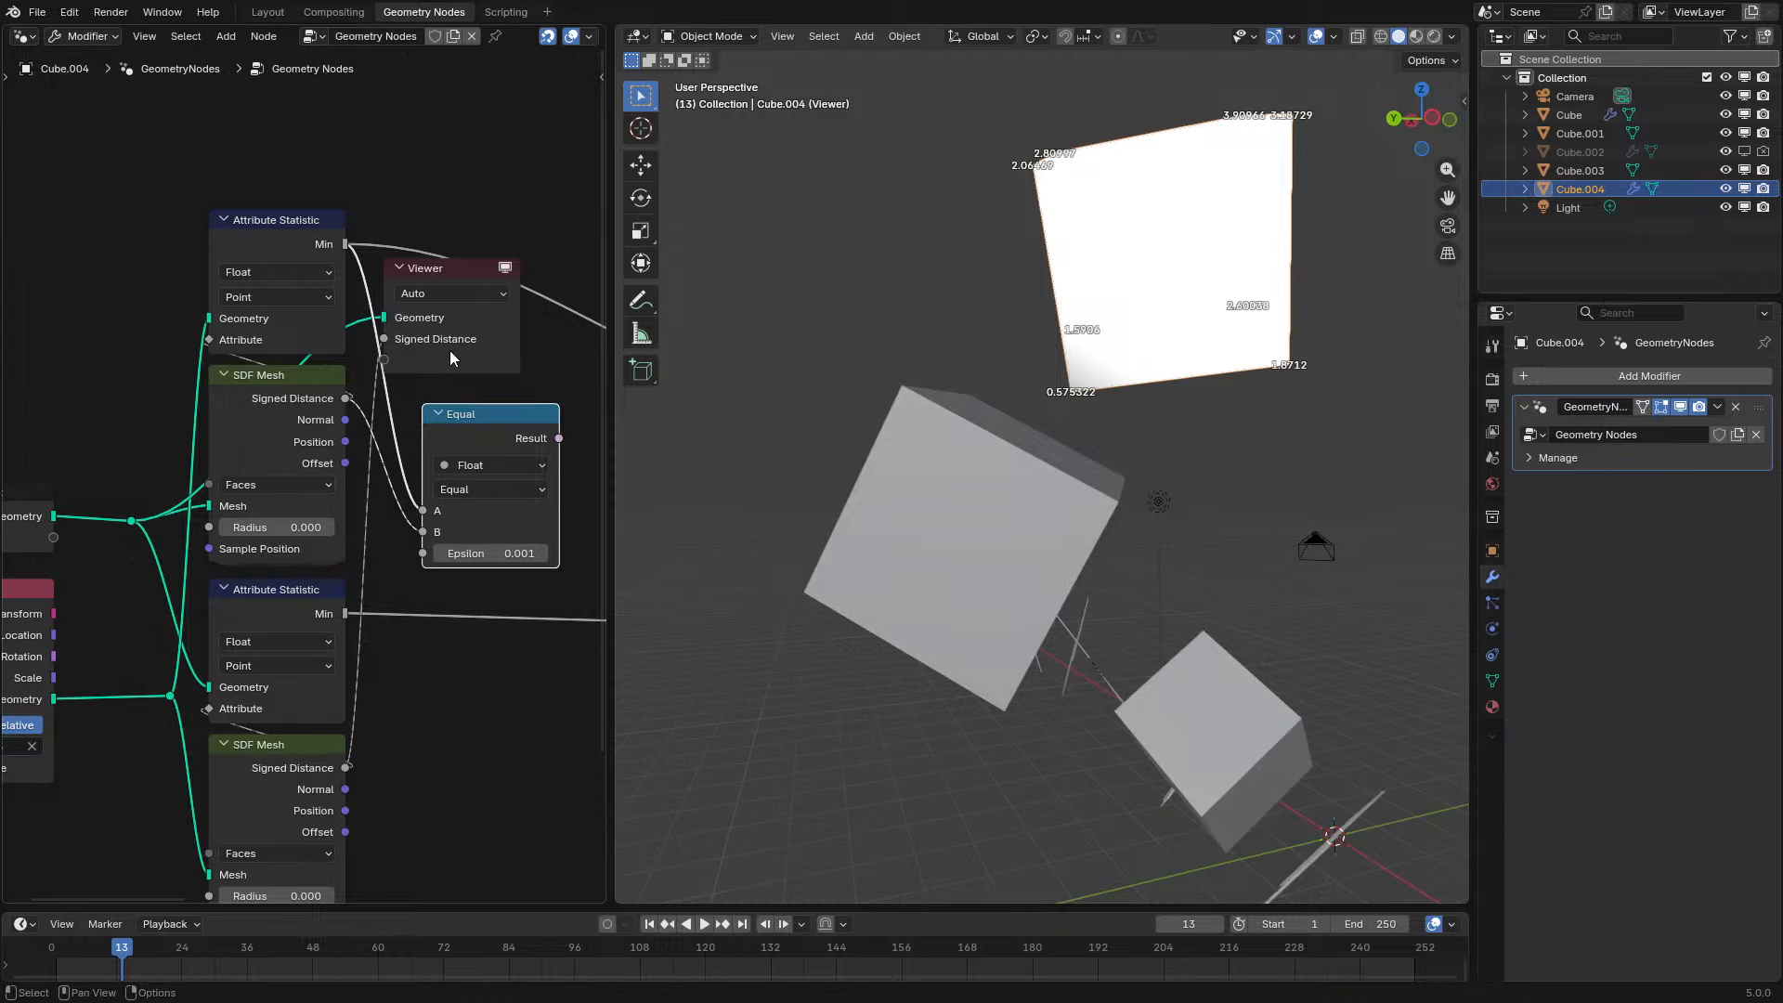
# Delete the Viewer node and place the Equal node close beside the upper Attribute Statistic and SDF Mesh nodes
pyautogui.moveTo(449, 349); pyautogui.dragTo(565, 320)
pyautogui.moveTo(496, 427); pyautogui.dragTo(475, 388)
pyautogui.hotkey('ctrl', 'space')
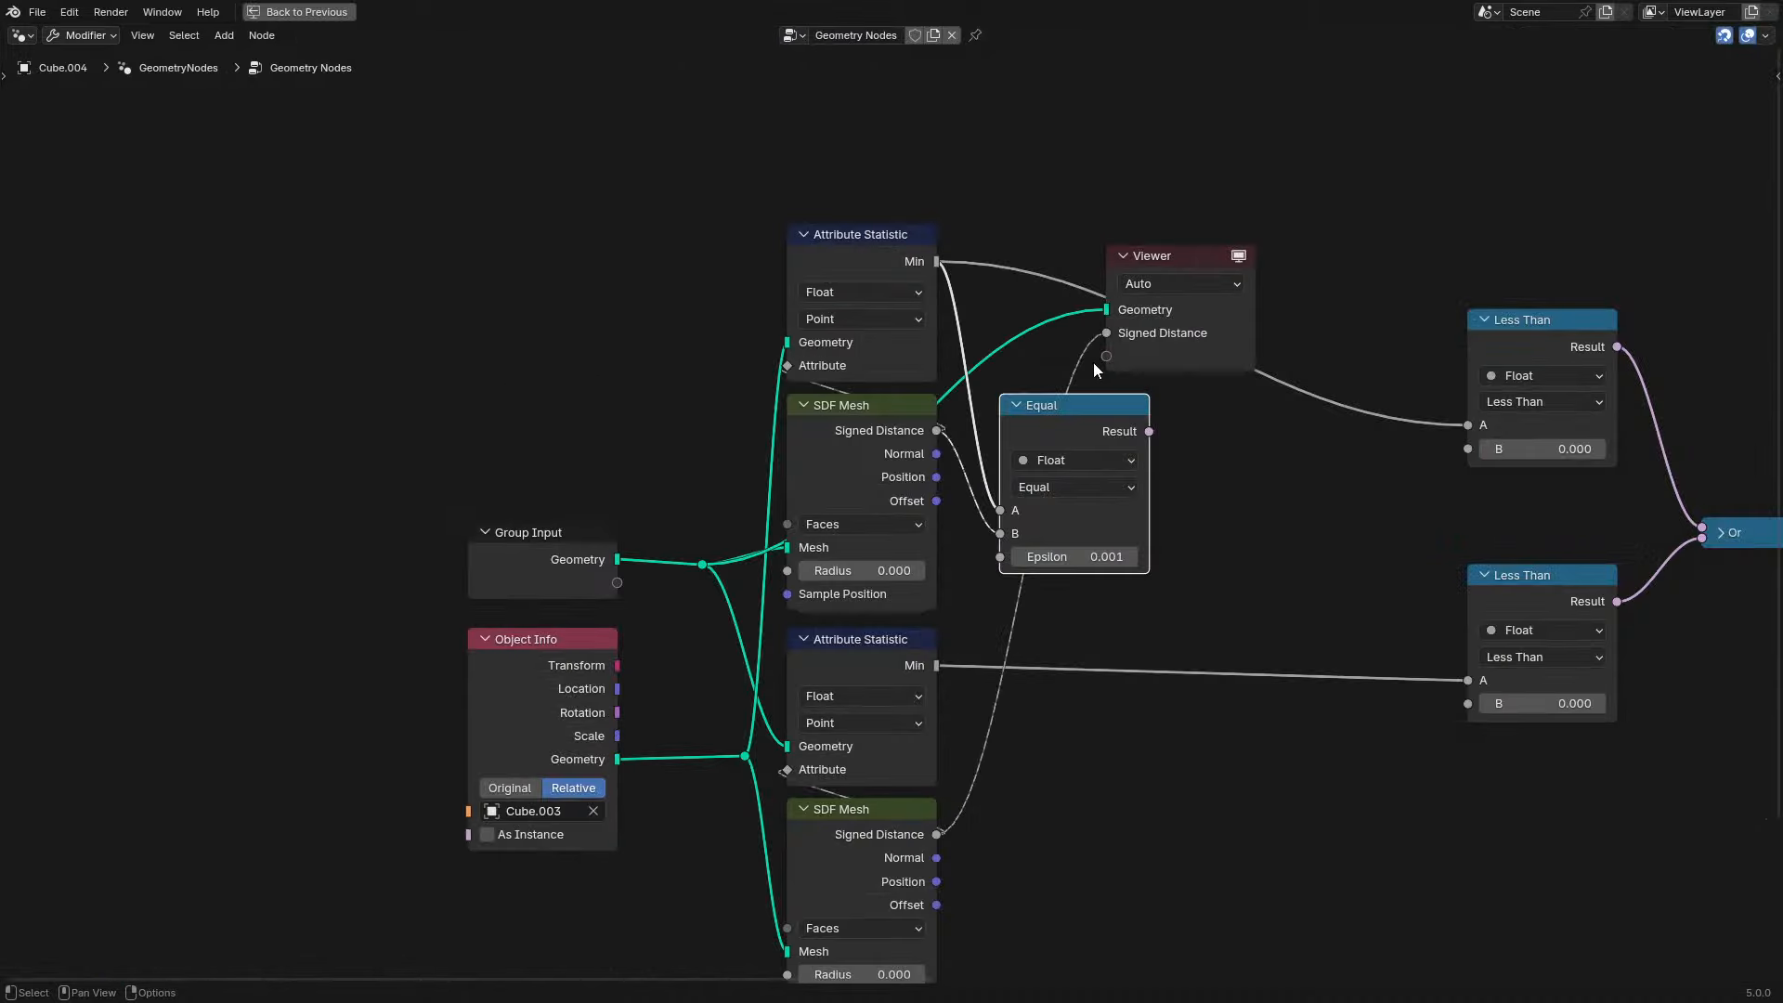
pyautogui.hscroll(5, 469, 376)
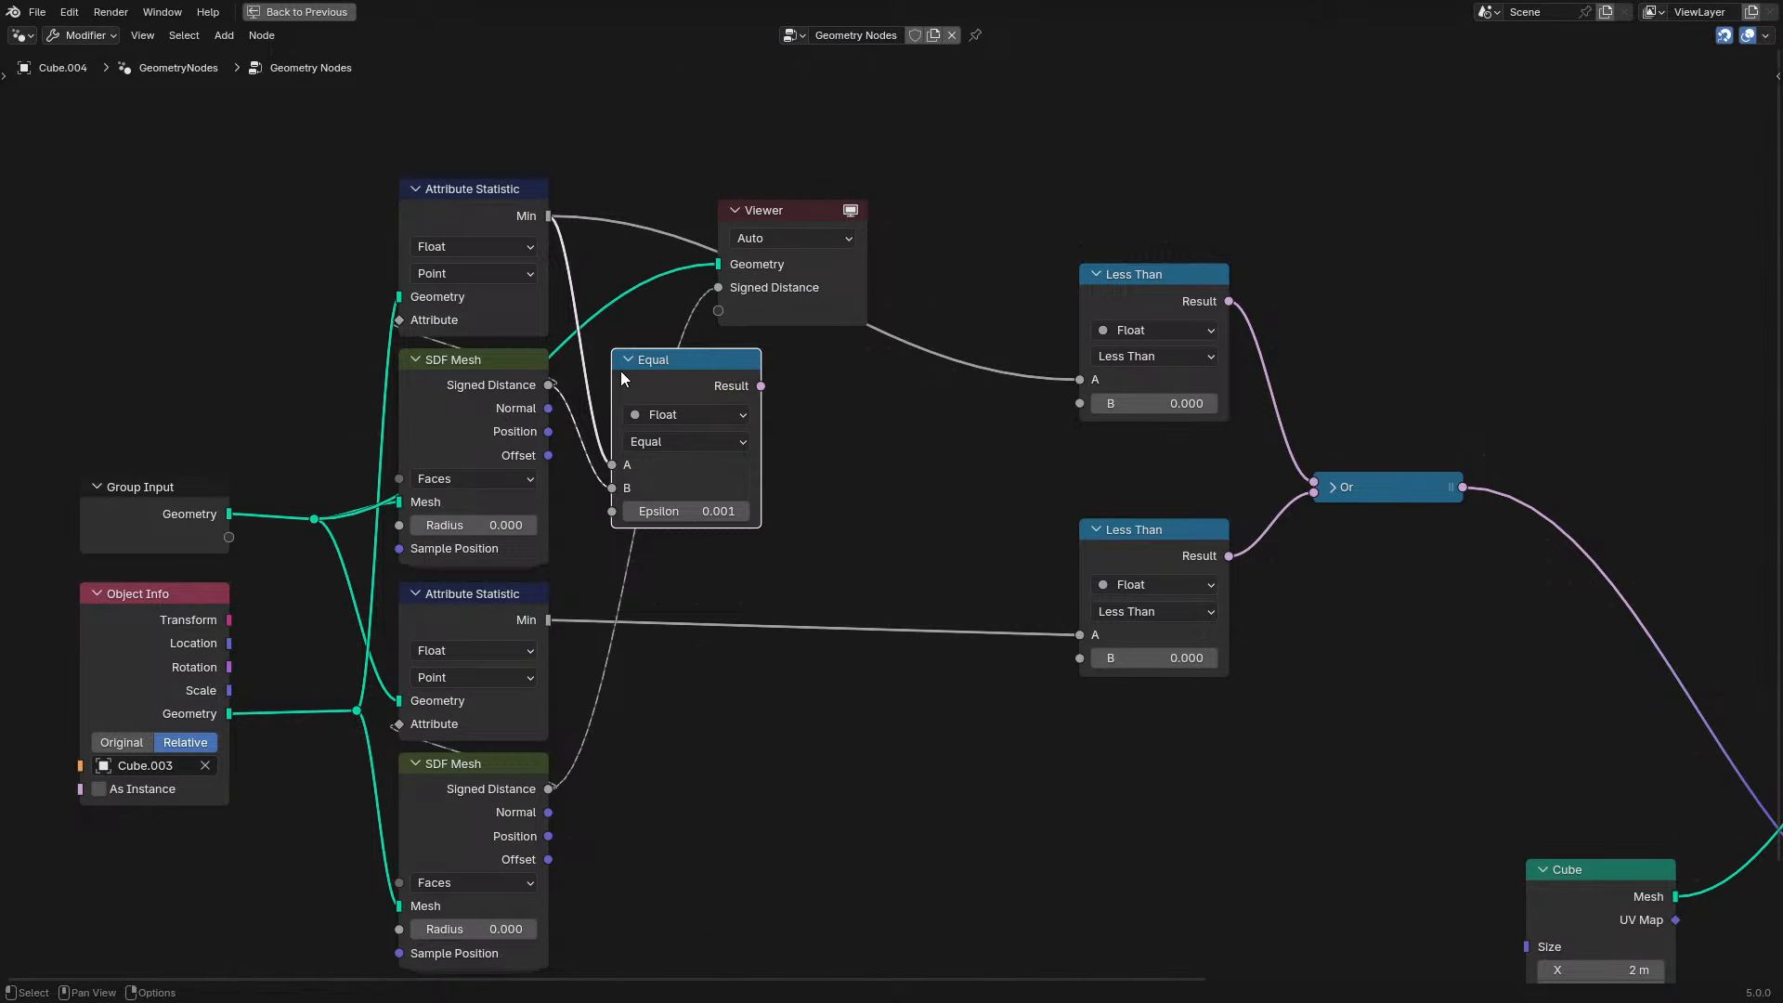
pyautogui.click(806, 239)
pyautogui.click(775, 208)
pyautogui.click(775, 208)
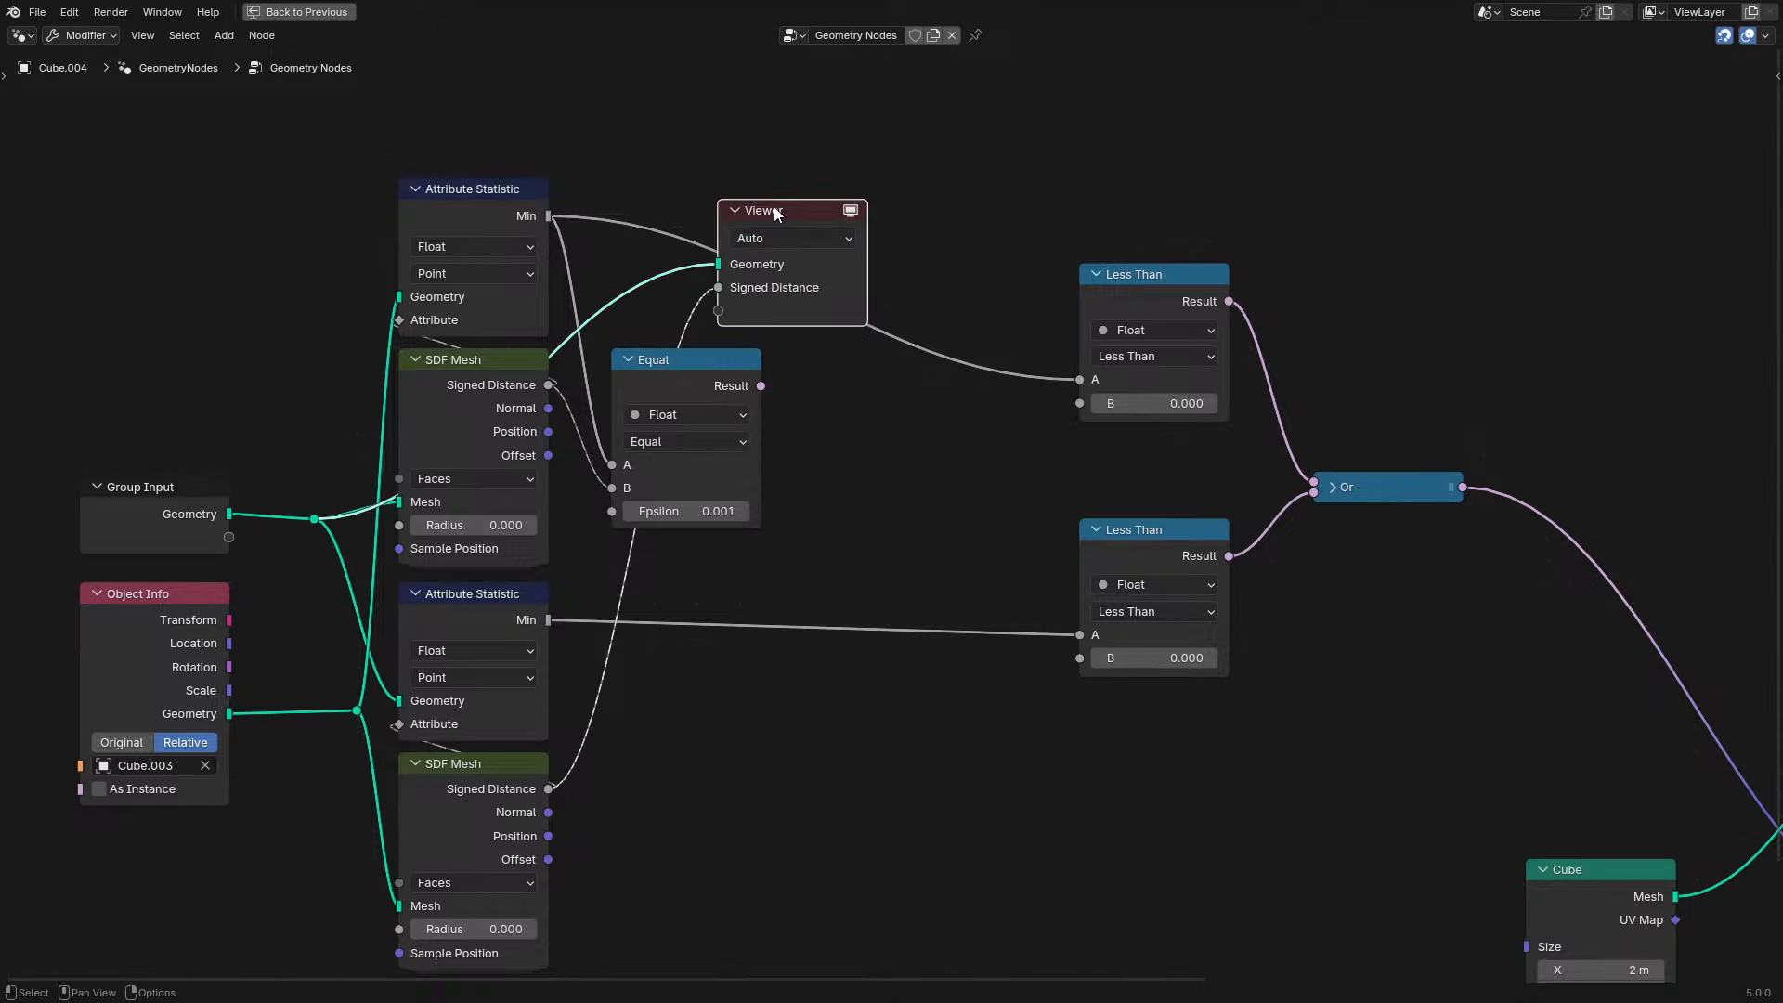
pyautogui.press('x')
pyautogui.moveTo(690, 351); pyautogui.dragTo(669, 311)
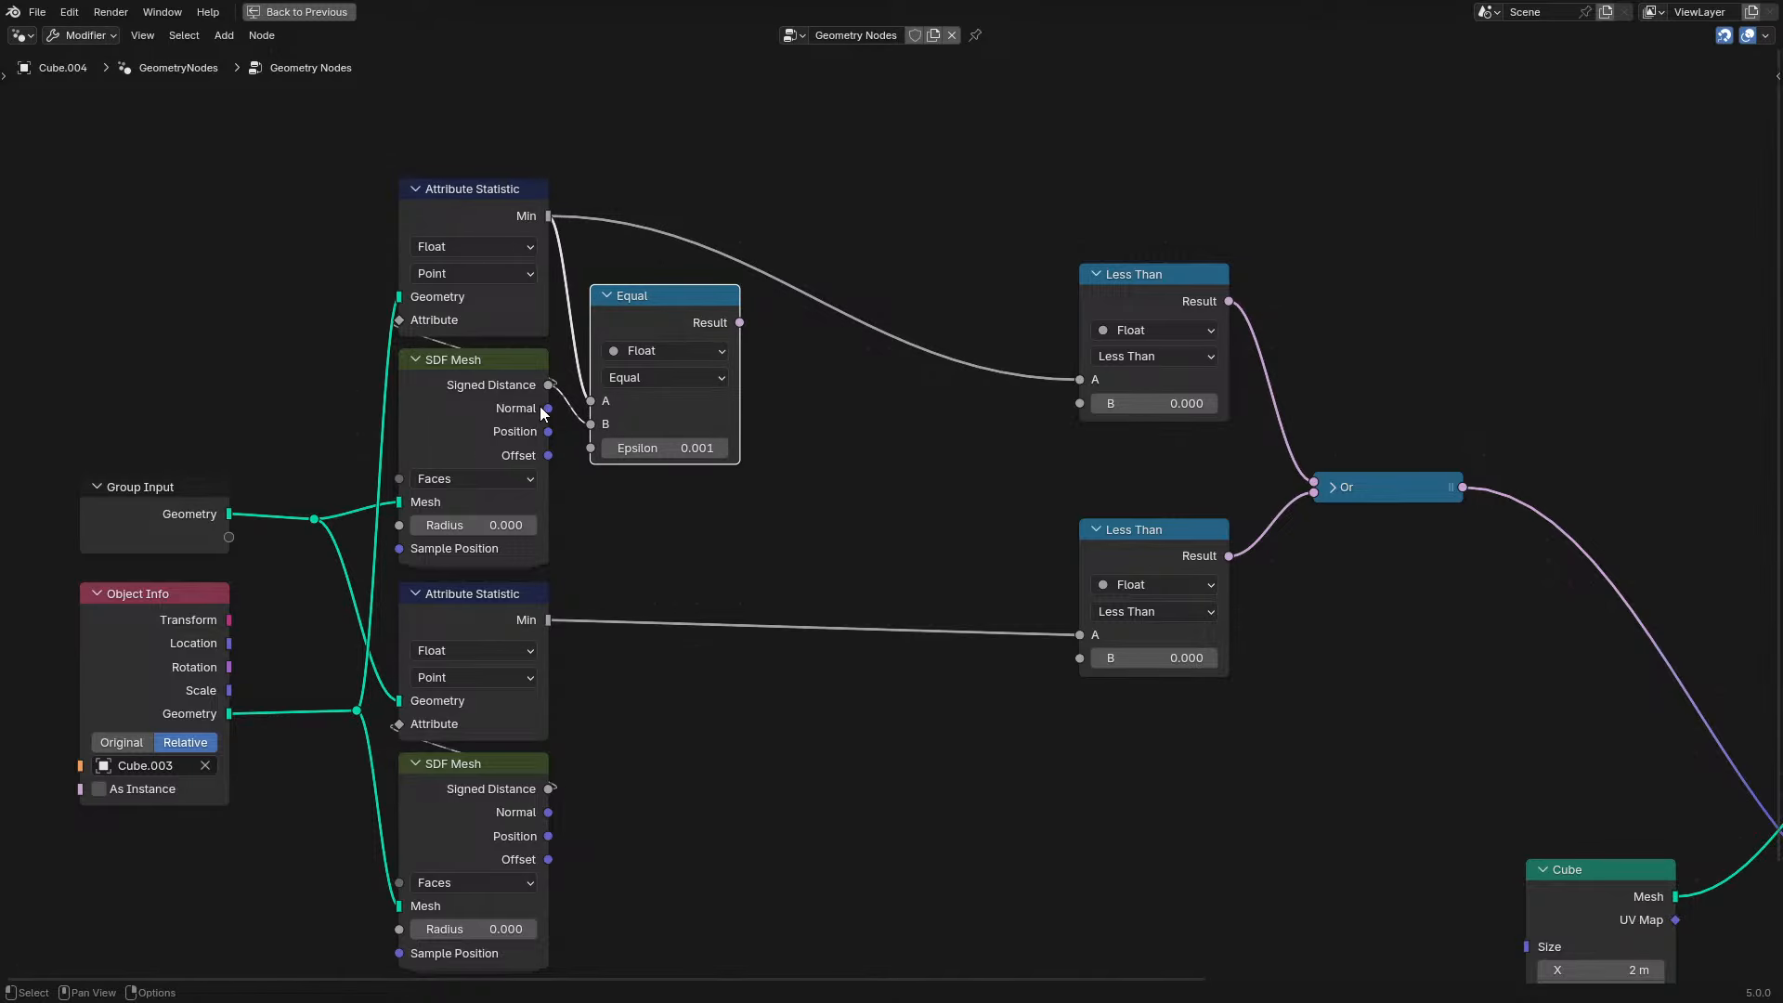
# Add a vector Scale node fed by the upper SDF Mesh's Normal and scaled by the Equal node's Result
pyautogui.moveTo(549, 408); pyautogui.dragTo(622, 492)
pyautogui.write('sc')
pyautogui.press('Return')
pyautogui.click(681, 495)
pyautogui.moveTo(741, 323); pyautogui.dragTo(609, 569)
# Create a linked copy of the upper Attribute Statistic node with all its sockets shown, placed beyond the Scale node
pyautogui.click(455, 186)
pyautogui.hotkey('ctrl', 'g')
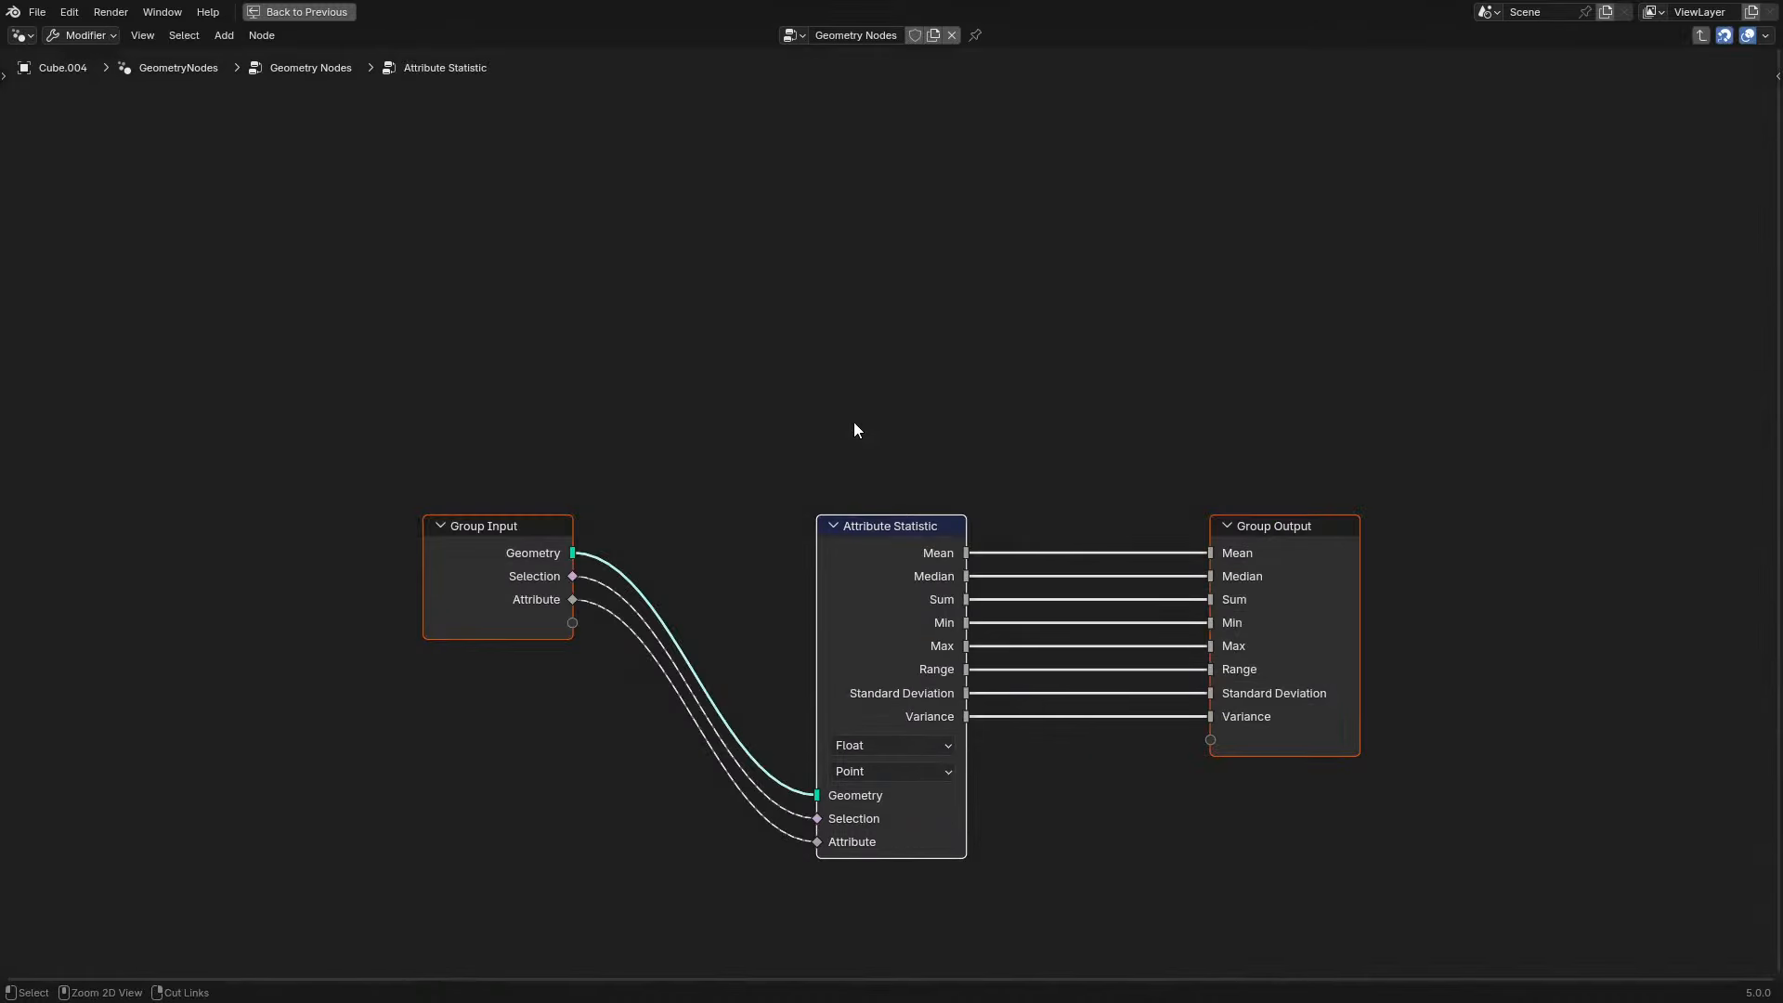
pyautogui.press('Tab')
pyautogui.scroll(-11, 860, 509)
pyautogui.moveTo(815, 671); pyautogui.dragTo(1069, 486, button='middle')
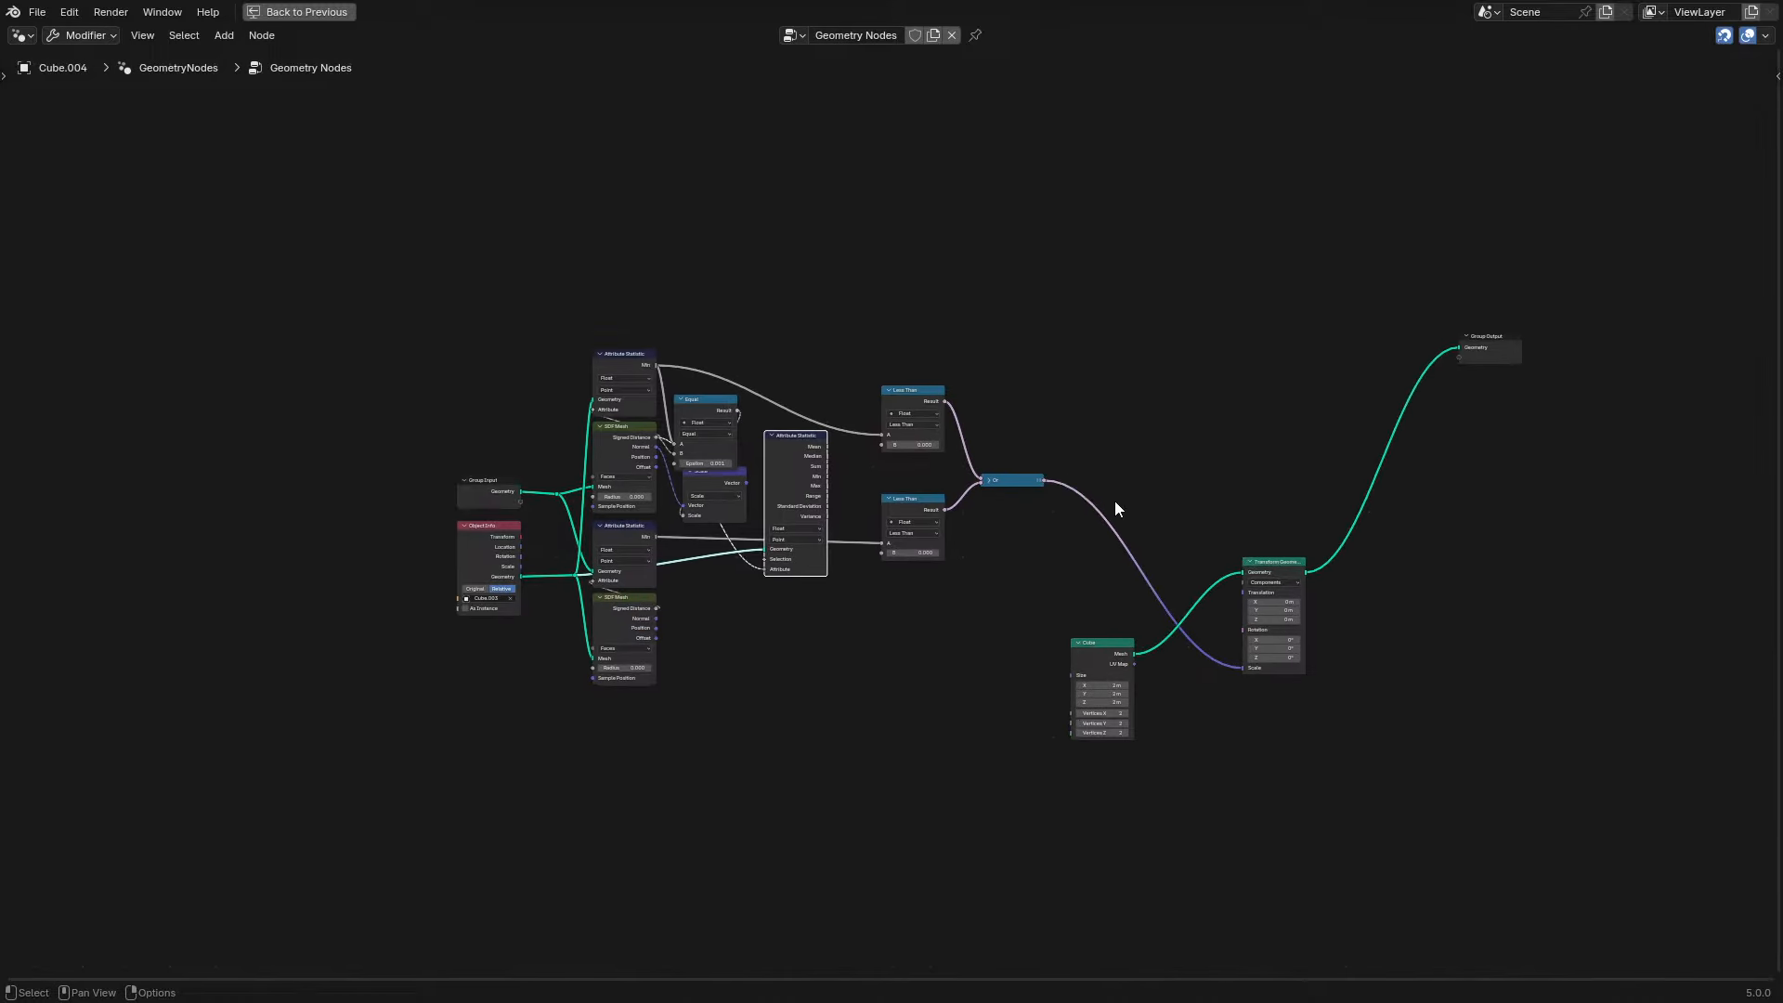
# Set the new Attribute Statistic to Vector and feed its Attribute input from the Scale node's Vector output
pyautogui.scroll(13, 1114, 499)
pyautogui.click(605, 552)
pyautogui.click(594, 639)
pyautogui.moveTo(493, 427); pyautogui.dragTo(540, 665)
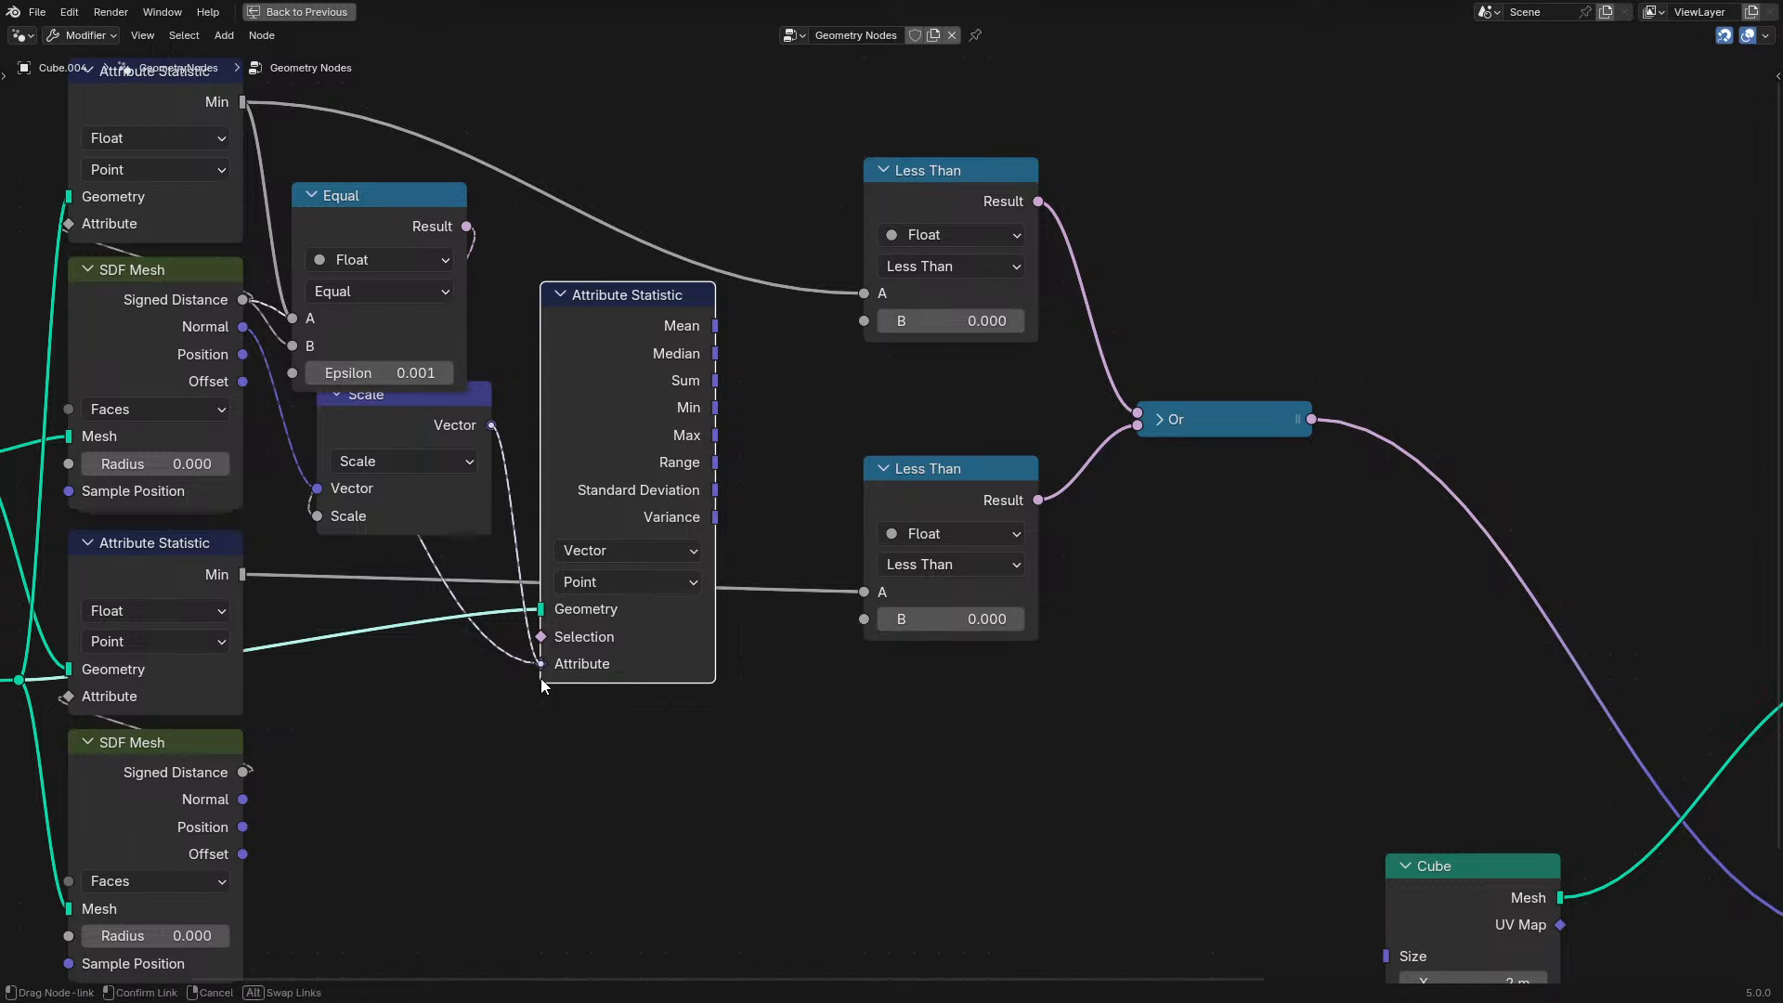
# Collapse the Scale node beneath the Equal node and lower the new Attribute Statistic node slightly
pyautogui.click(433, 421)
pyautogui.press('h')
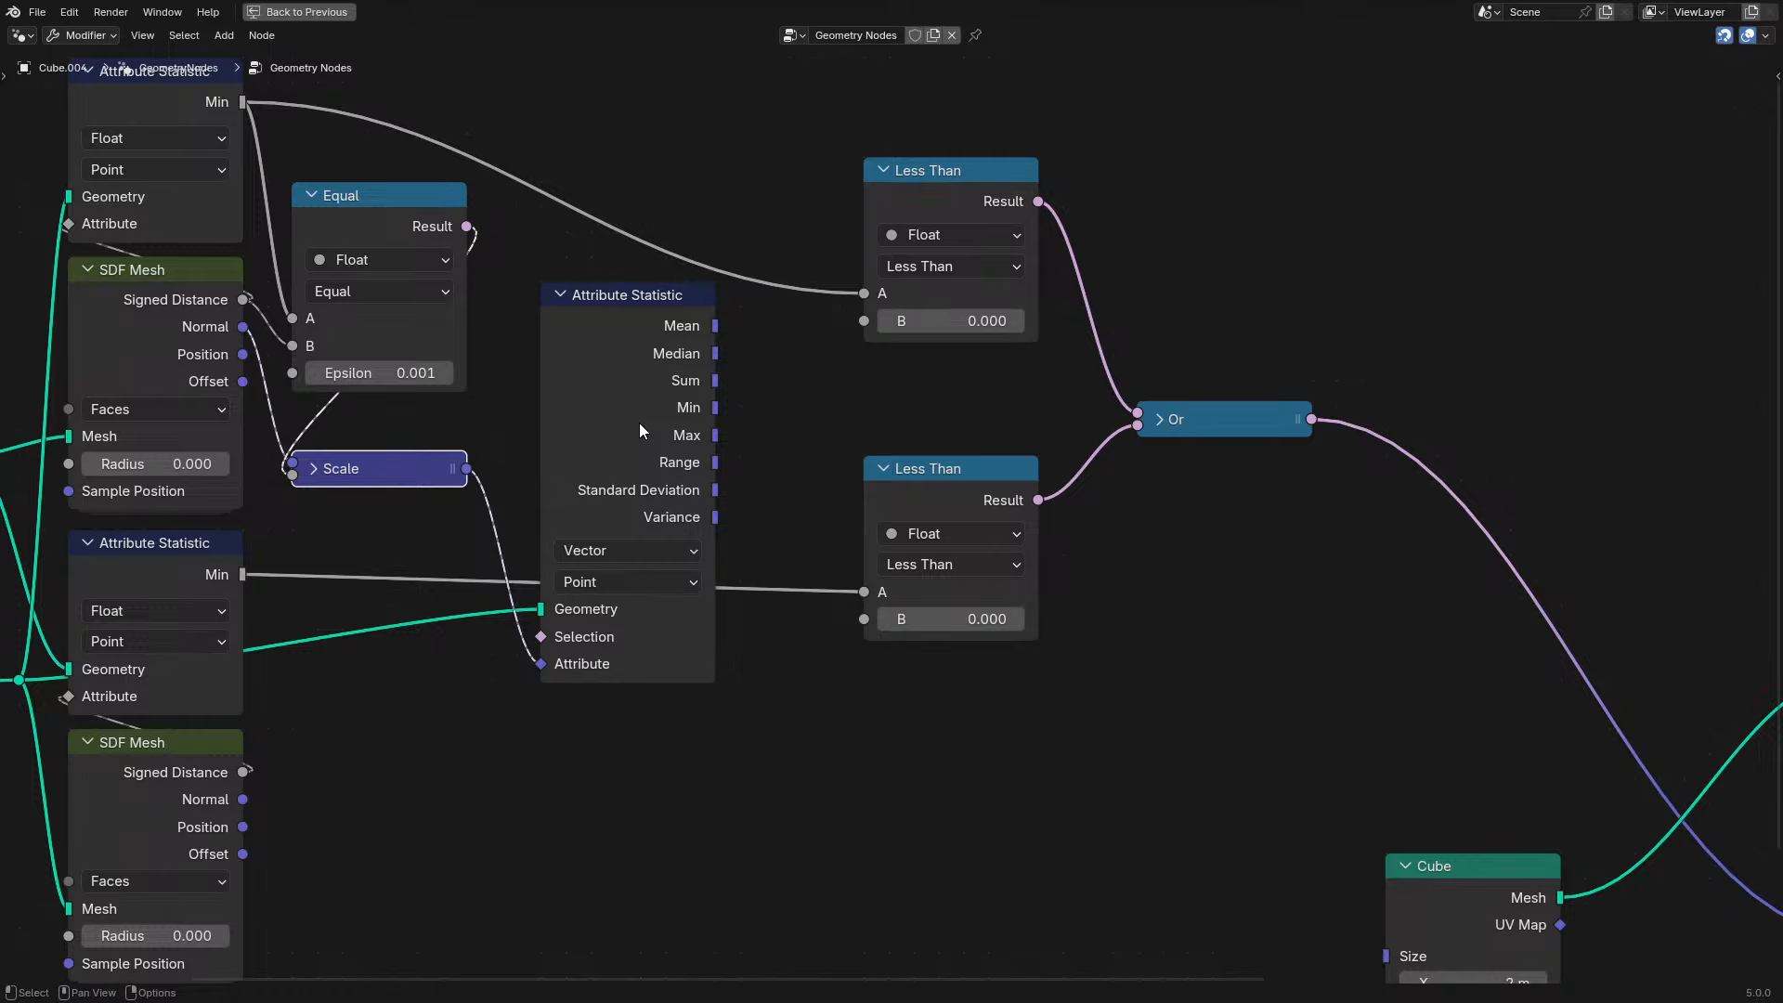
pyautogui.moveTo(639, 422); pyautogui.dragTo(641, 502)
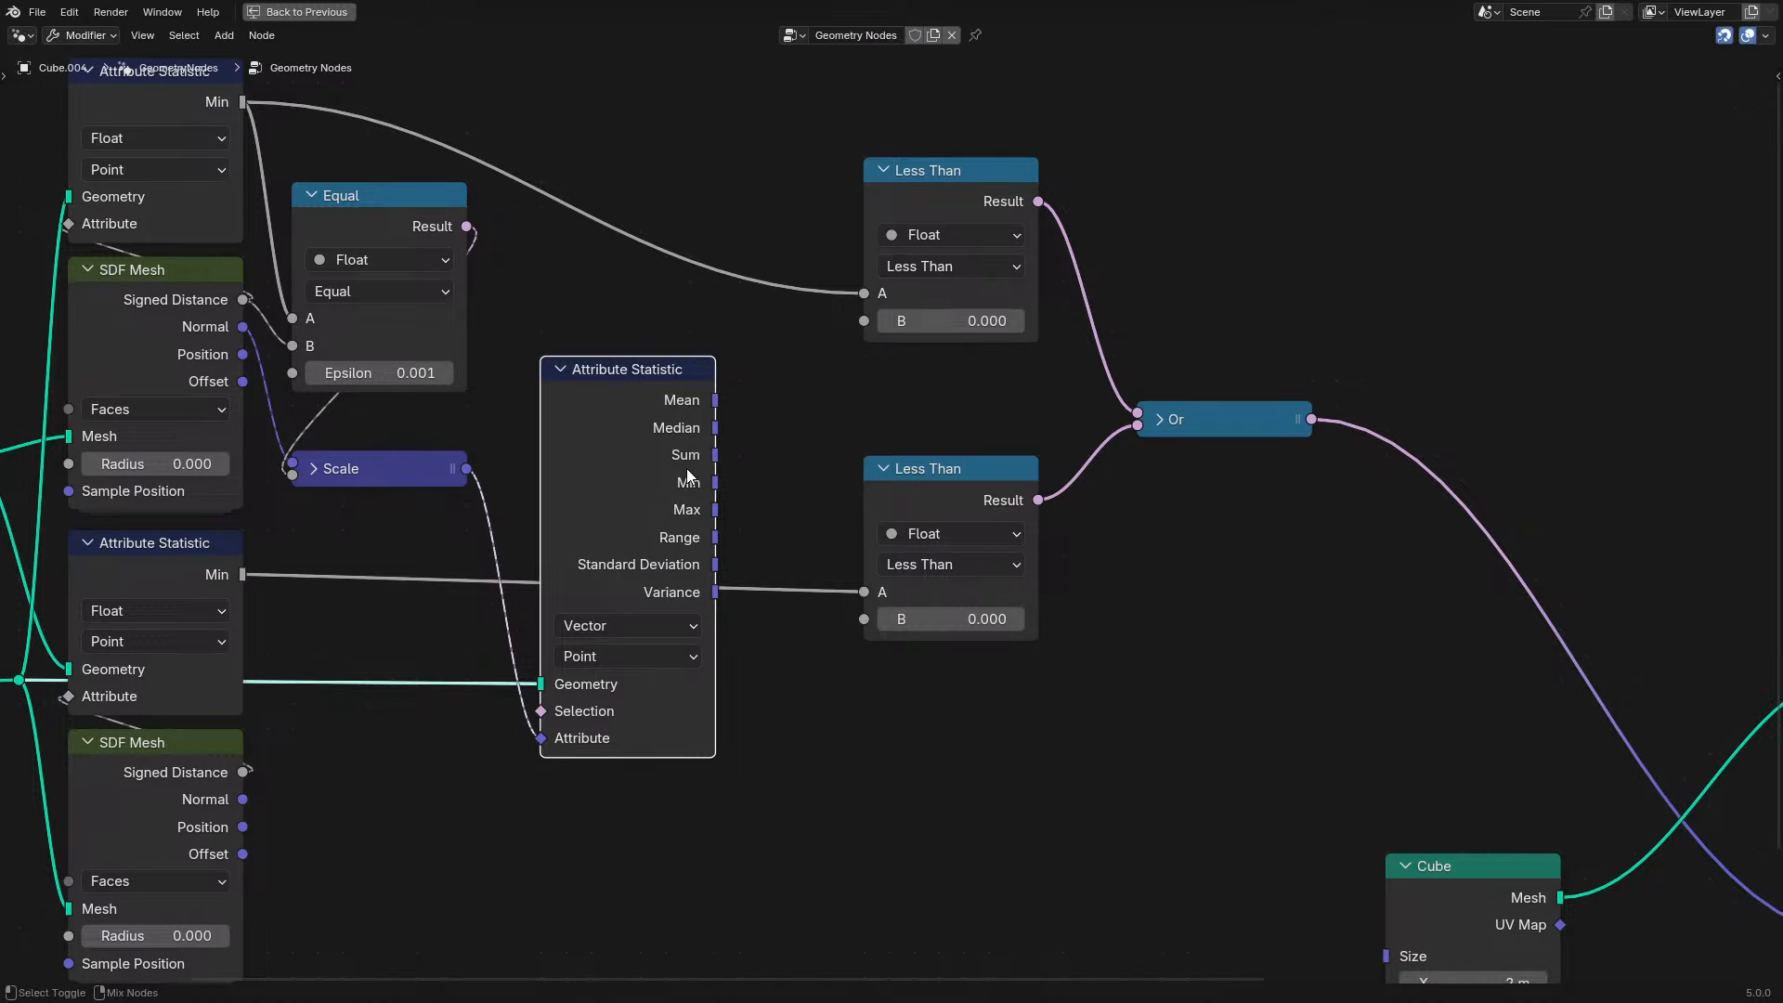
# Preview the Sum output of the new vector Attribute Statistic in a Viewer node
pyautogui.moveTo(717, 457)
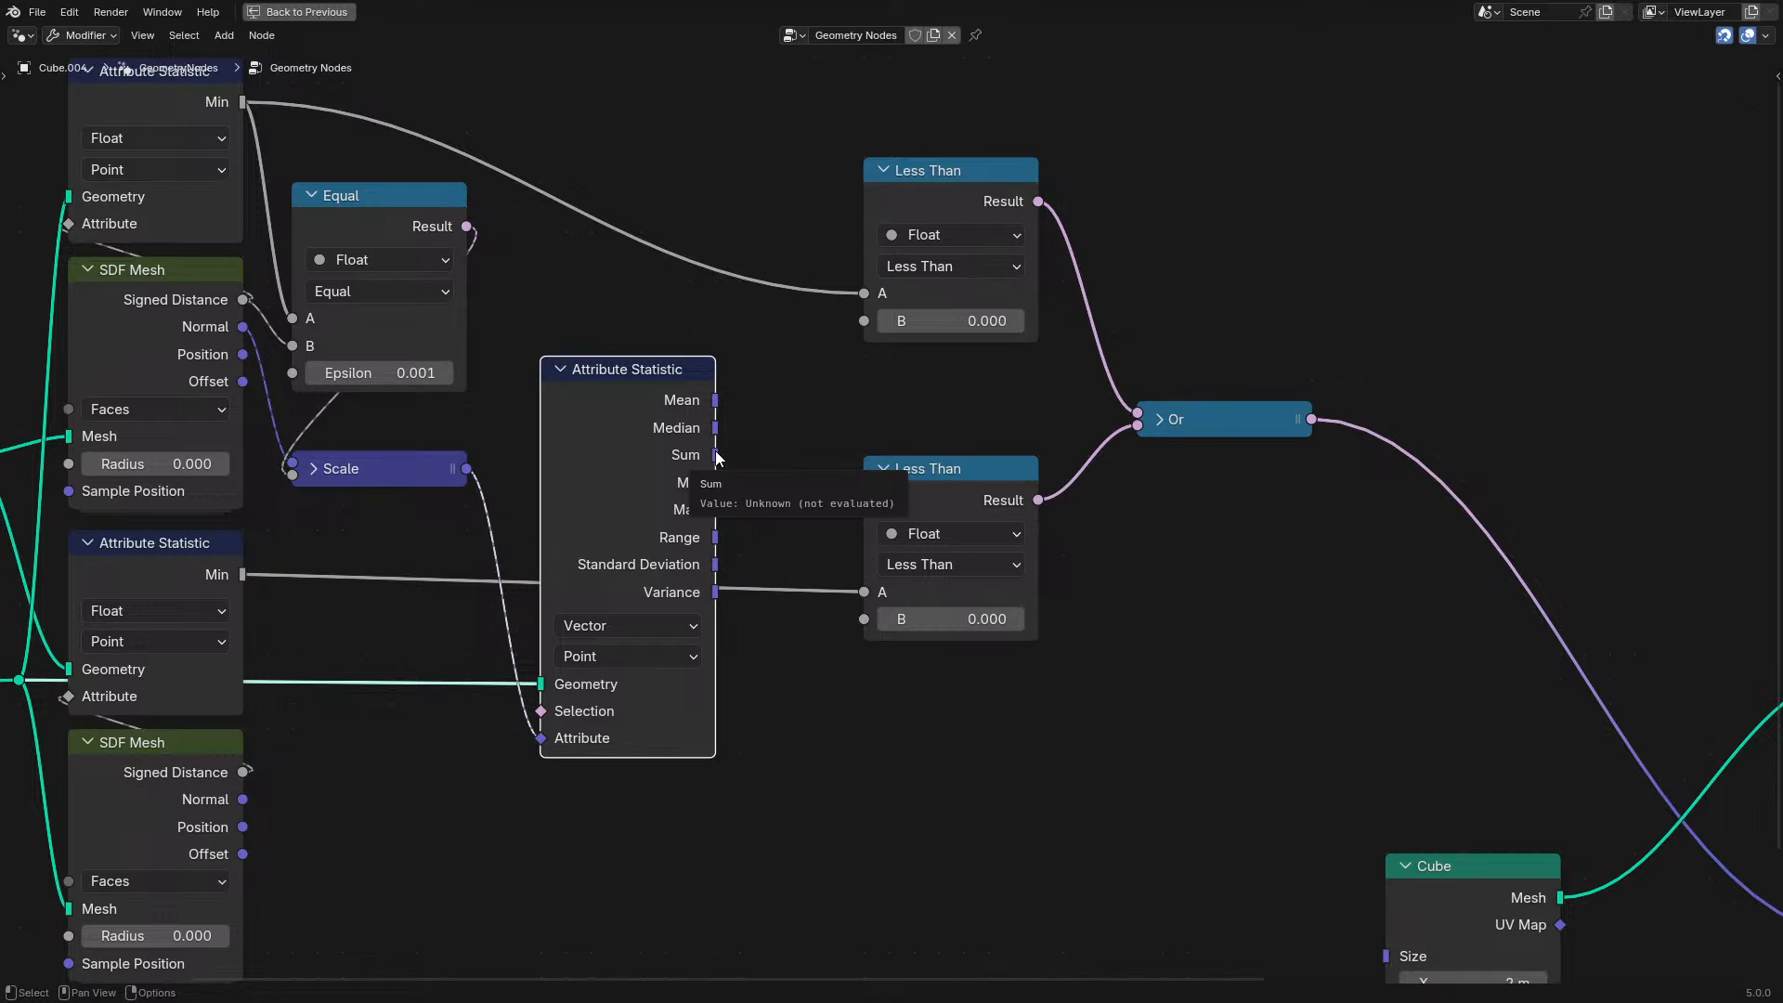
pyautogui.moveTo(510, 427); pyautogui.dragTo(767, 364, button='middle')
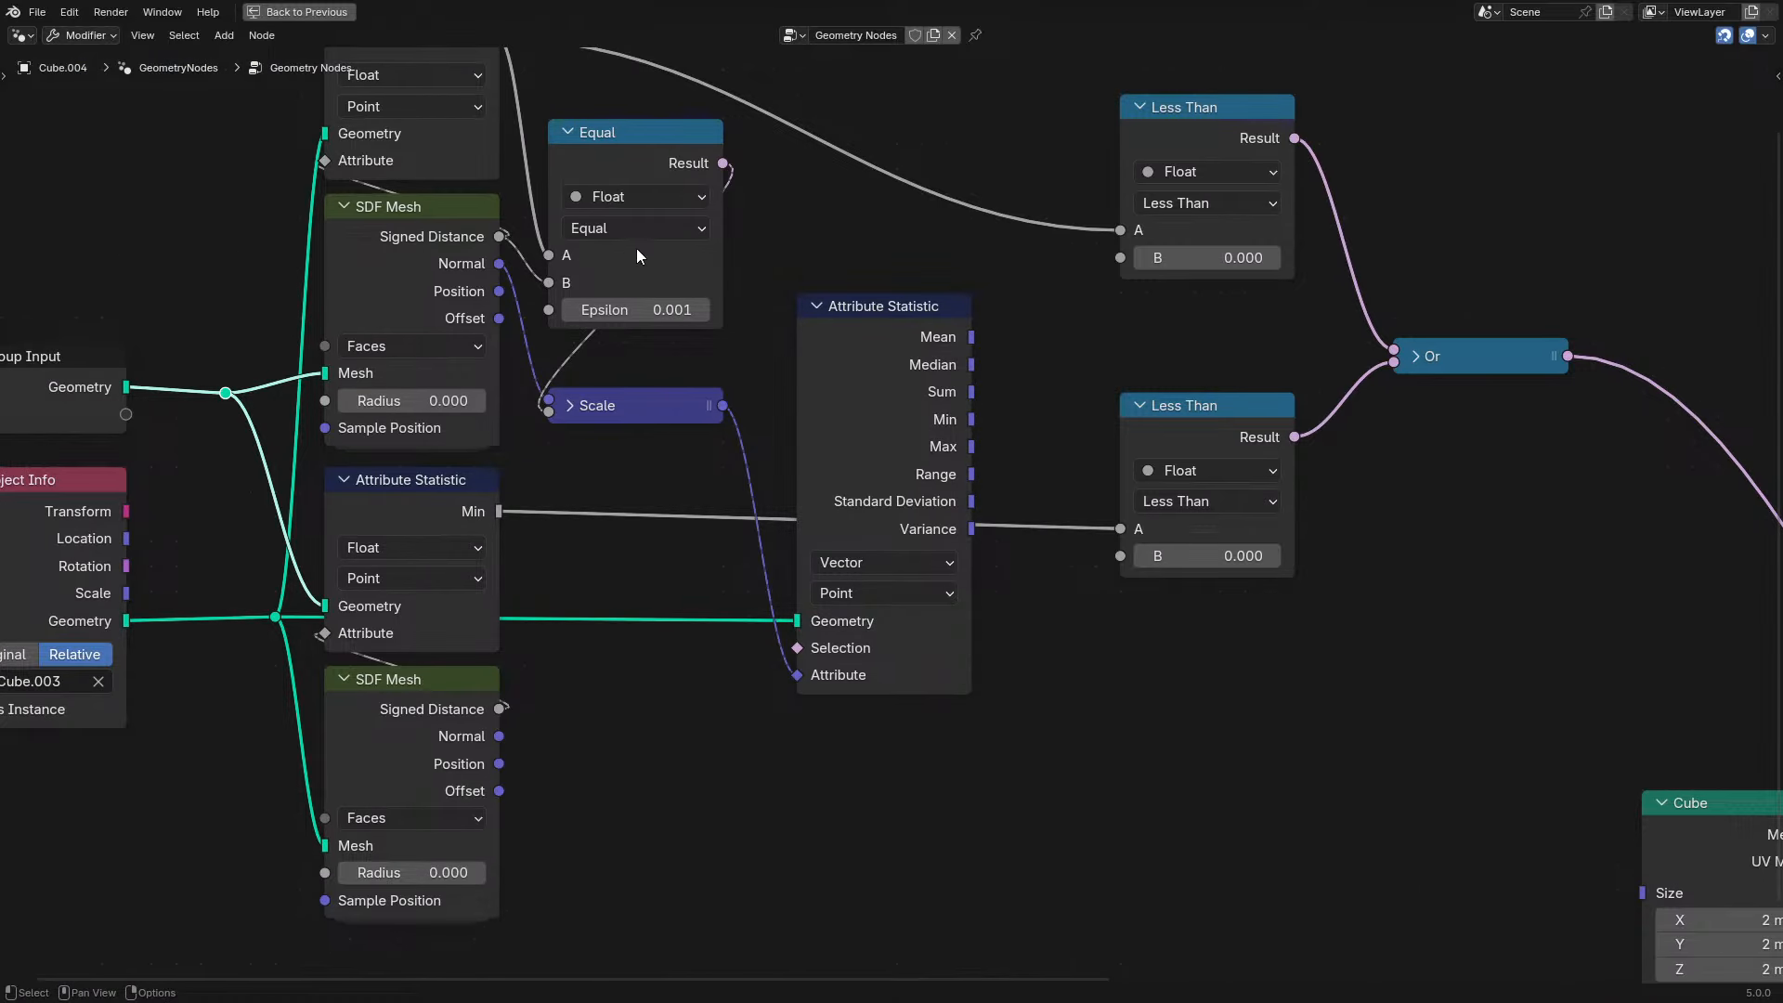
pyautogui.moveTo(636, 250); pyautogui.dragTo(150, 414, button='middle')
pyautogui.scroll(-2, 674, 504)
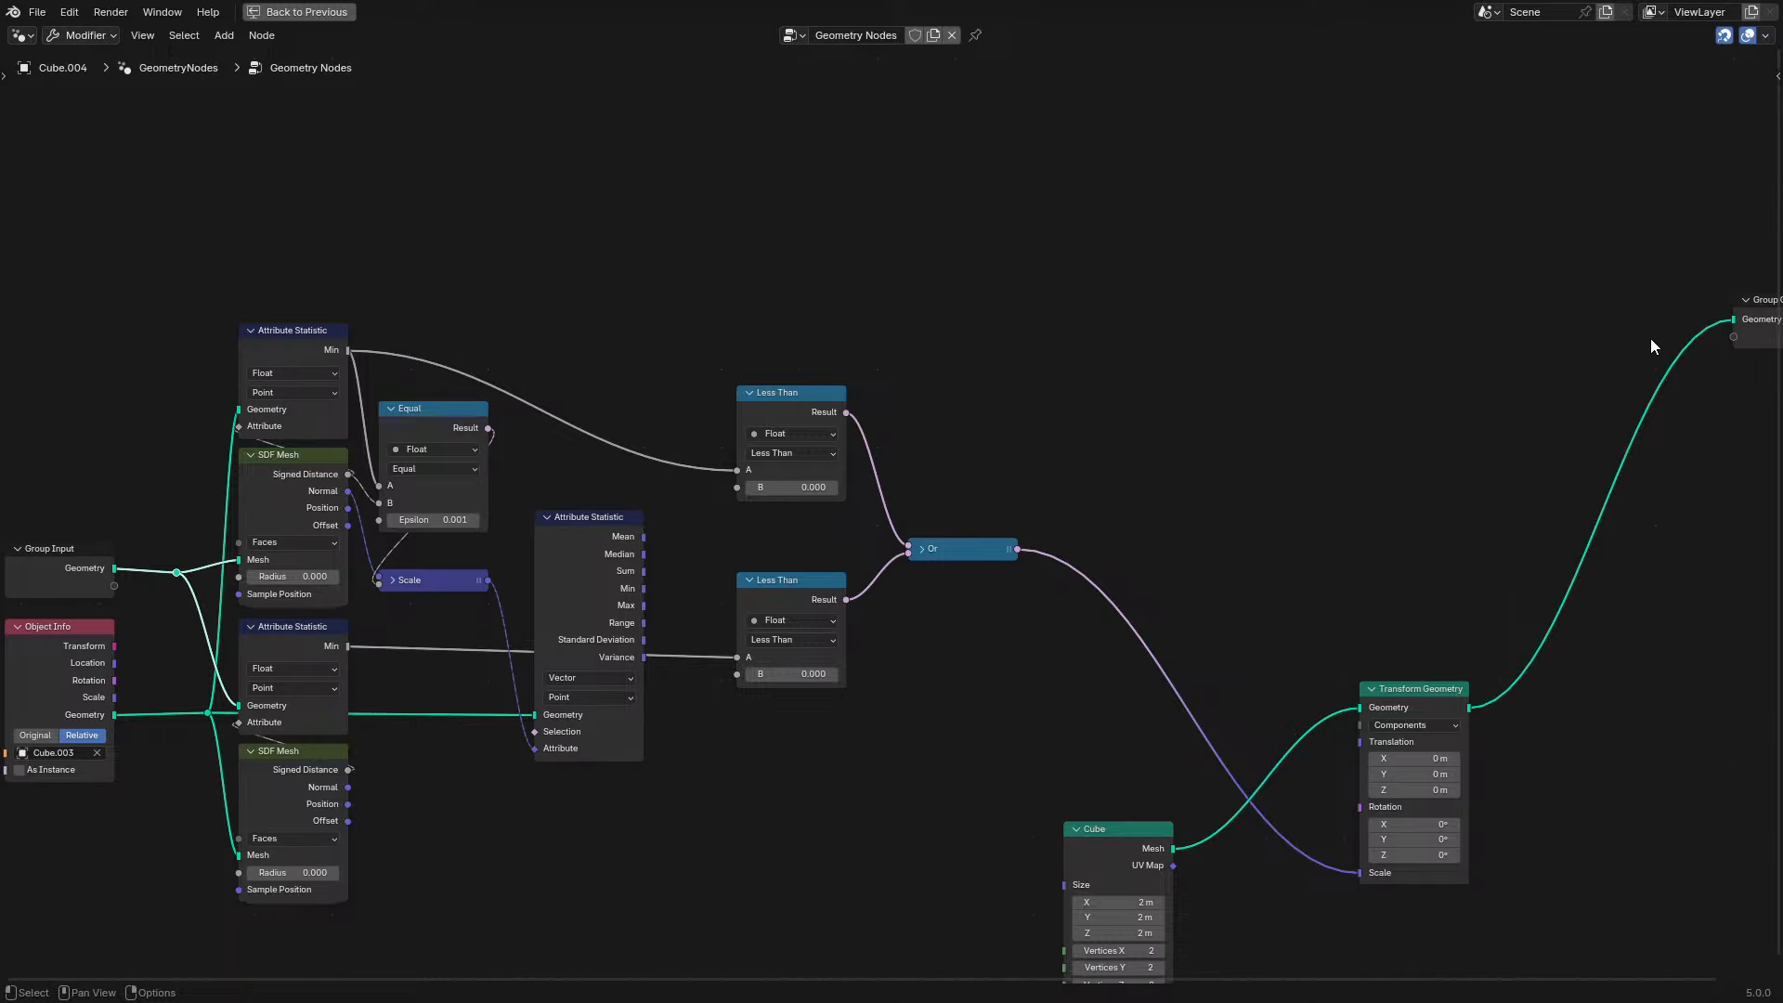
pyautogui.moveTo(671, 566); pyautogui.dragTo(884, 527, button='middle')
pyautogui.scroll(2, 884, 526)
pyautogui.moveTo(399, 271); pyautogui.dragTo(695, 609)
pyautogui.click(683, 559)
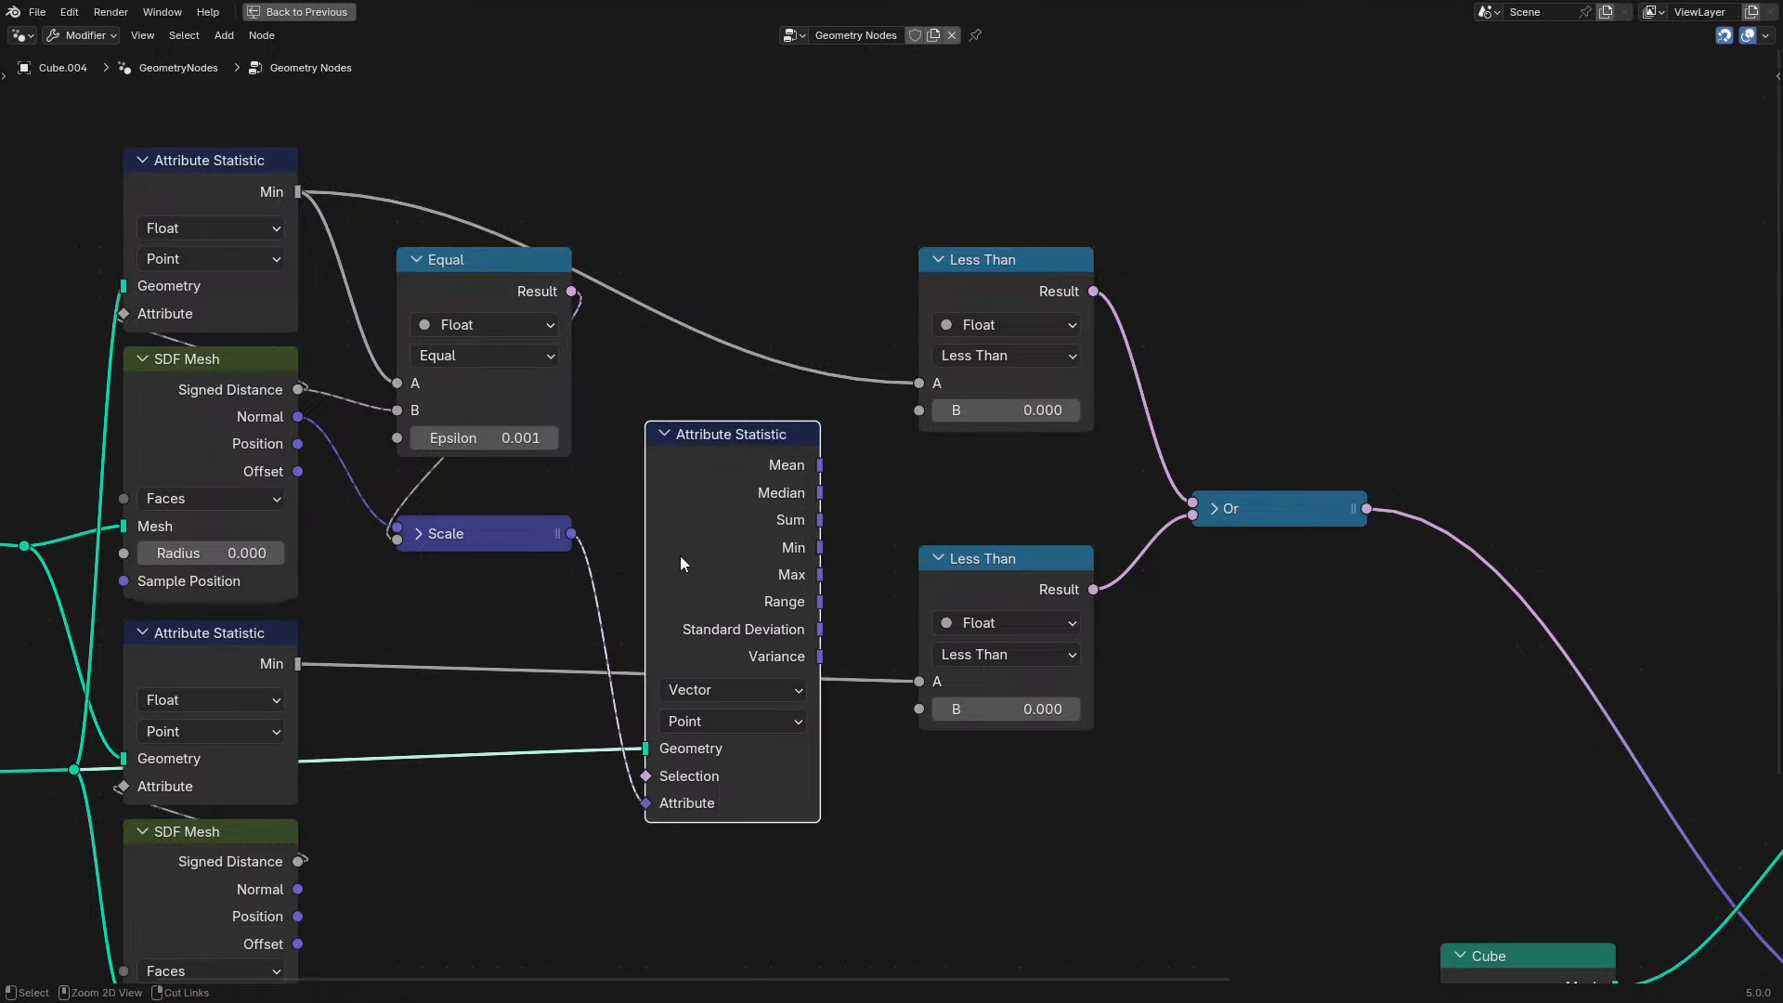
pyautogui.keyDown('ctrl'); pyautogui.keyDown('shift'); pyautogui.click(826, 517); pyautogui.keyUp('shift'); pyautogui.keyUp('ctrl')
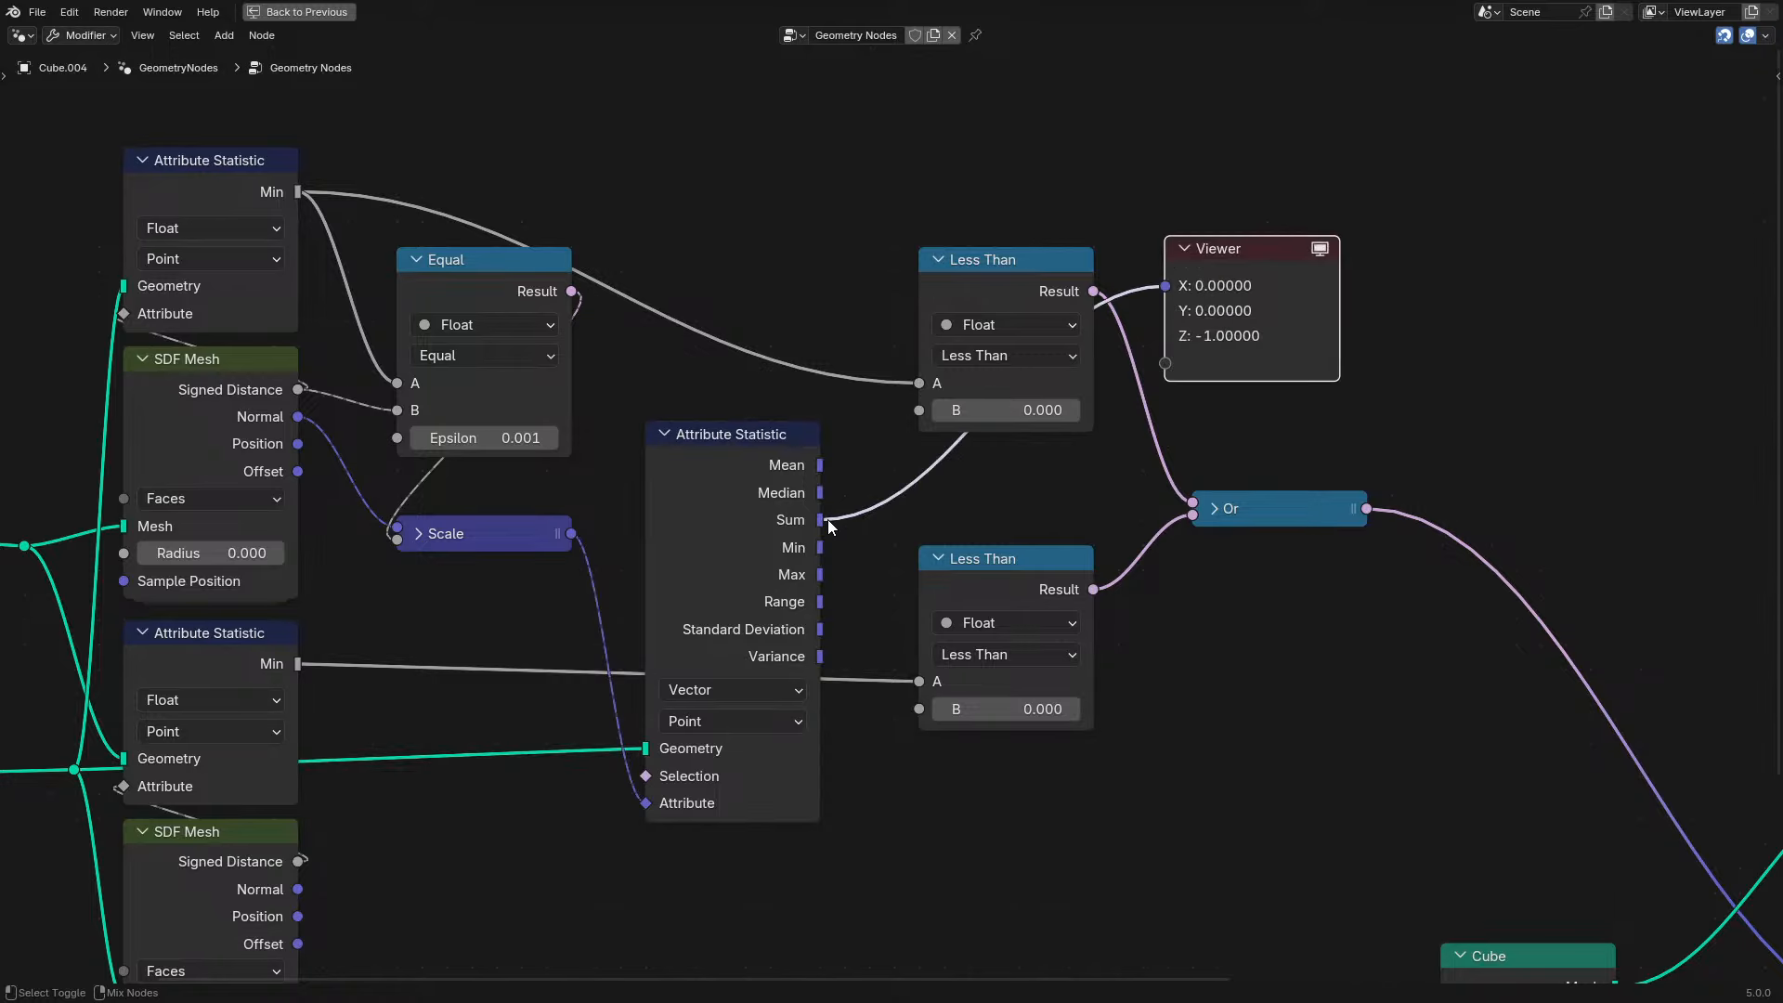
# Feed the vector Attribute Statistic's Sum output into the Translation input of the Transform Geometry node
pyautogui.press('Home')
pyautogui.scroll(1, 693, 465)
pyautogui.moveTo(664, 457); pyautogui.dragTo(1467, 675)
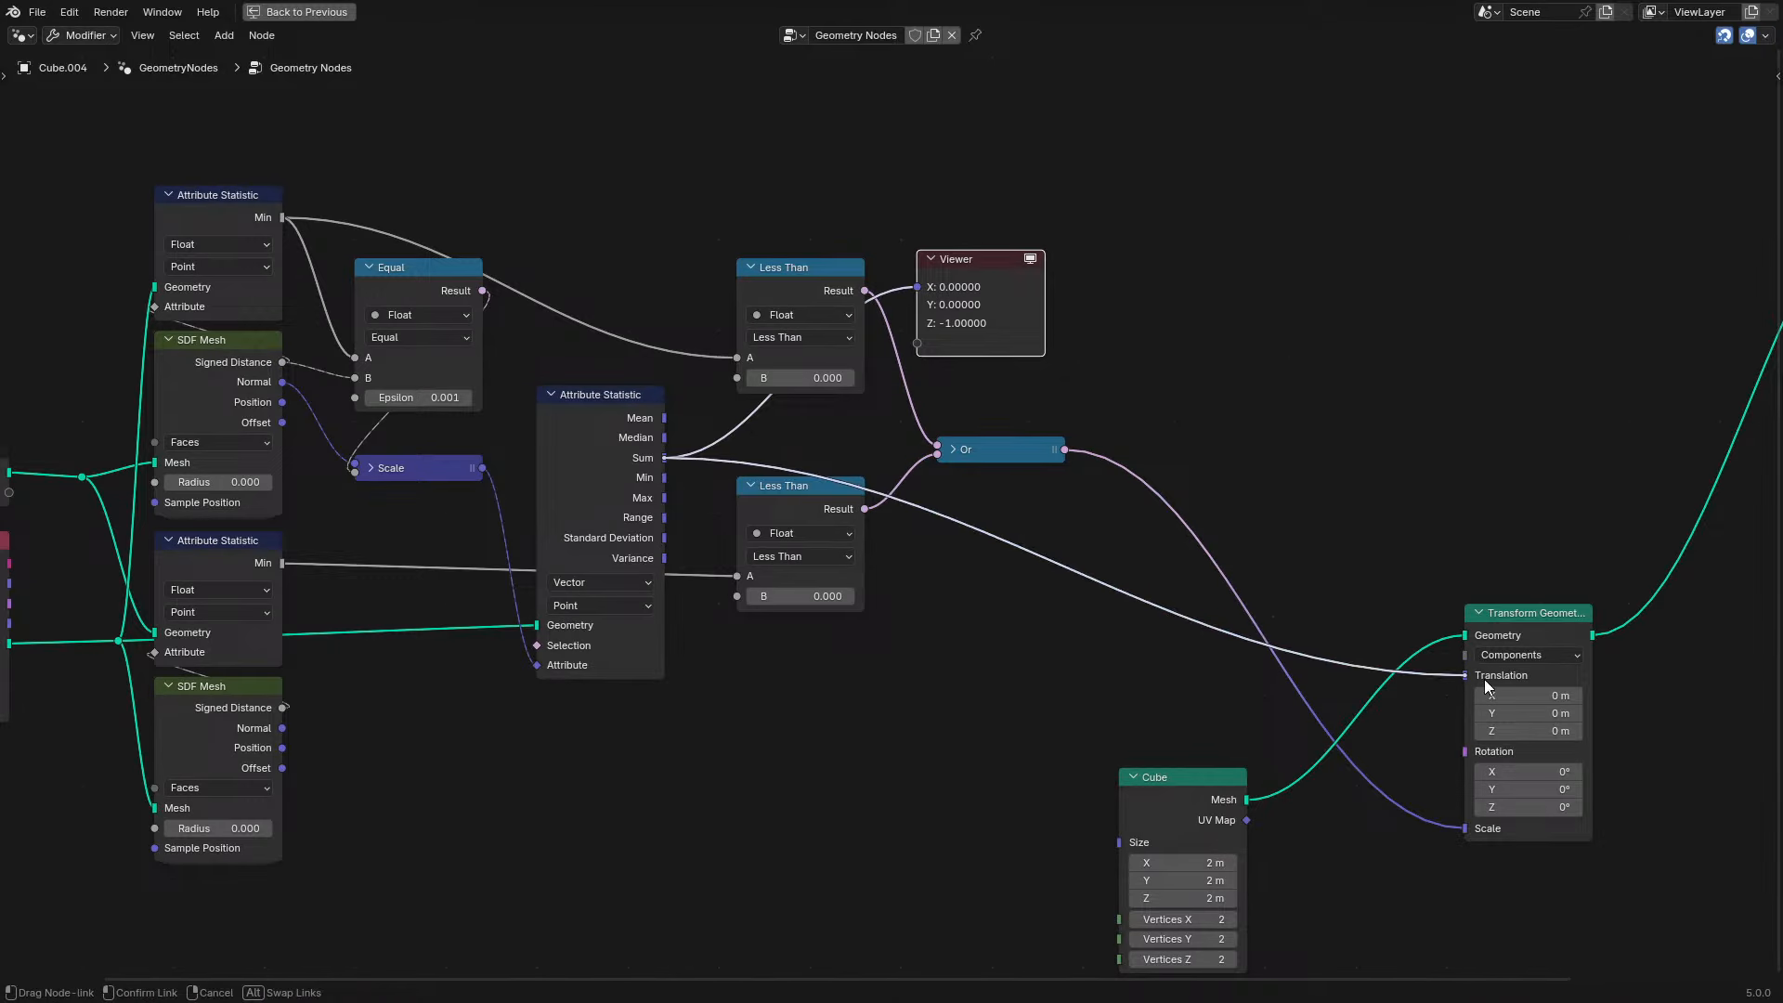
# Examine the cubes and the translated indicator in the 3D viewport, and return to the maximized node editor
pyautogui.hotkey('ctrl', 'space')
pyautogui.scroll(-2, 1133, 616)
pyautogui.moveTo(1133, 616); pyautogui.dragTo(1102, 611, button='middle')
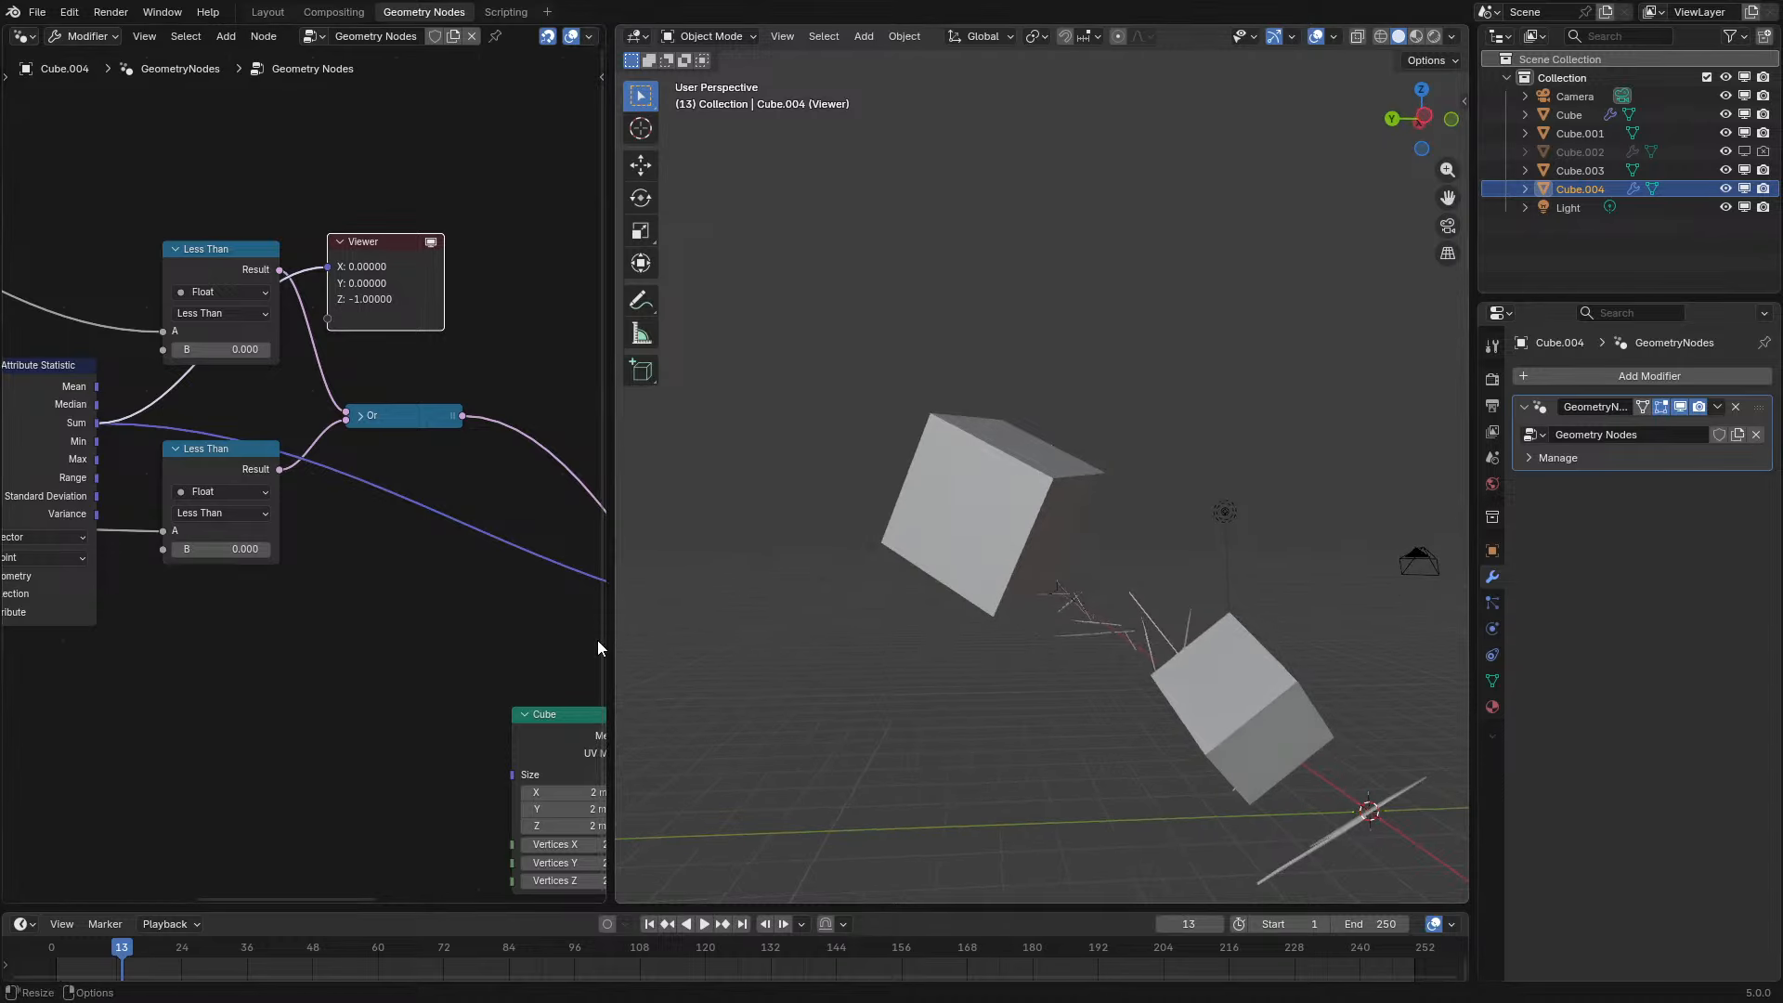
pyautogui.moveTo(386, 677); pyautogui.dragTo(280, 583, button='middle')
pyautogui.moveTo(448, 698); pyautogui.dragTo(418, 731)
pyautogui.press('Escape')
pyautogui.hotkey('ctrl', 'space')
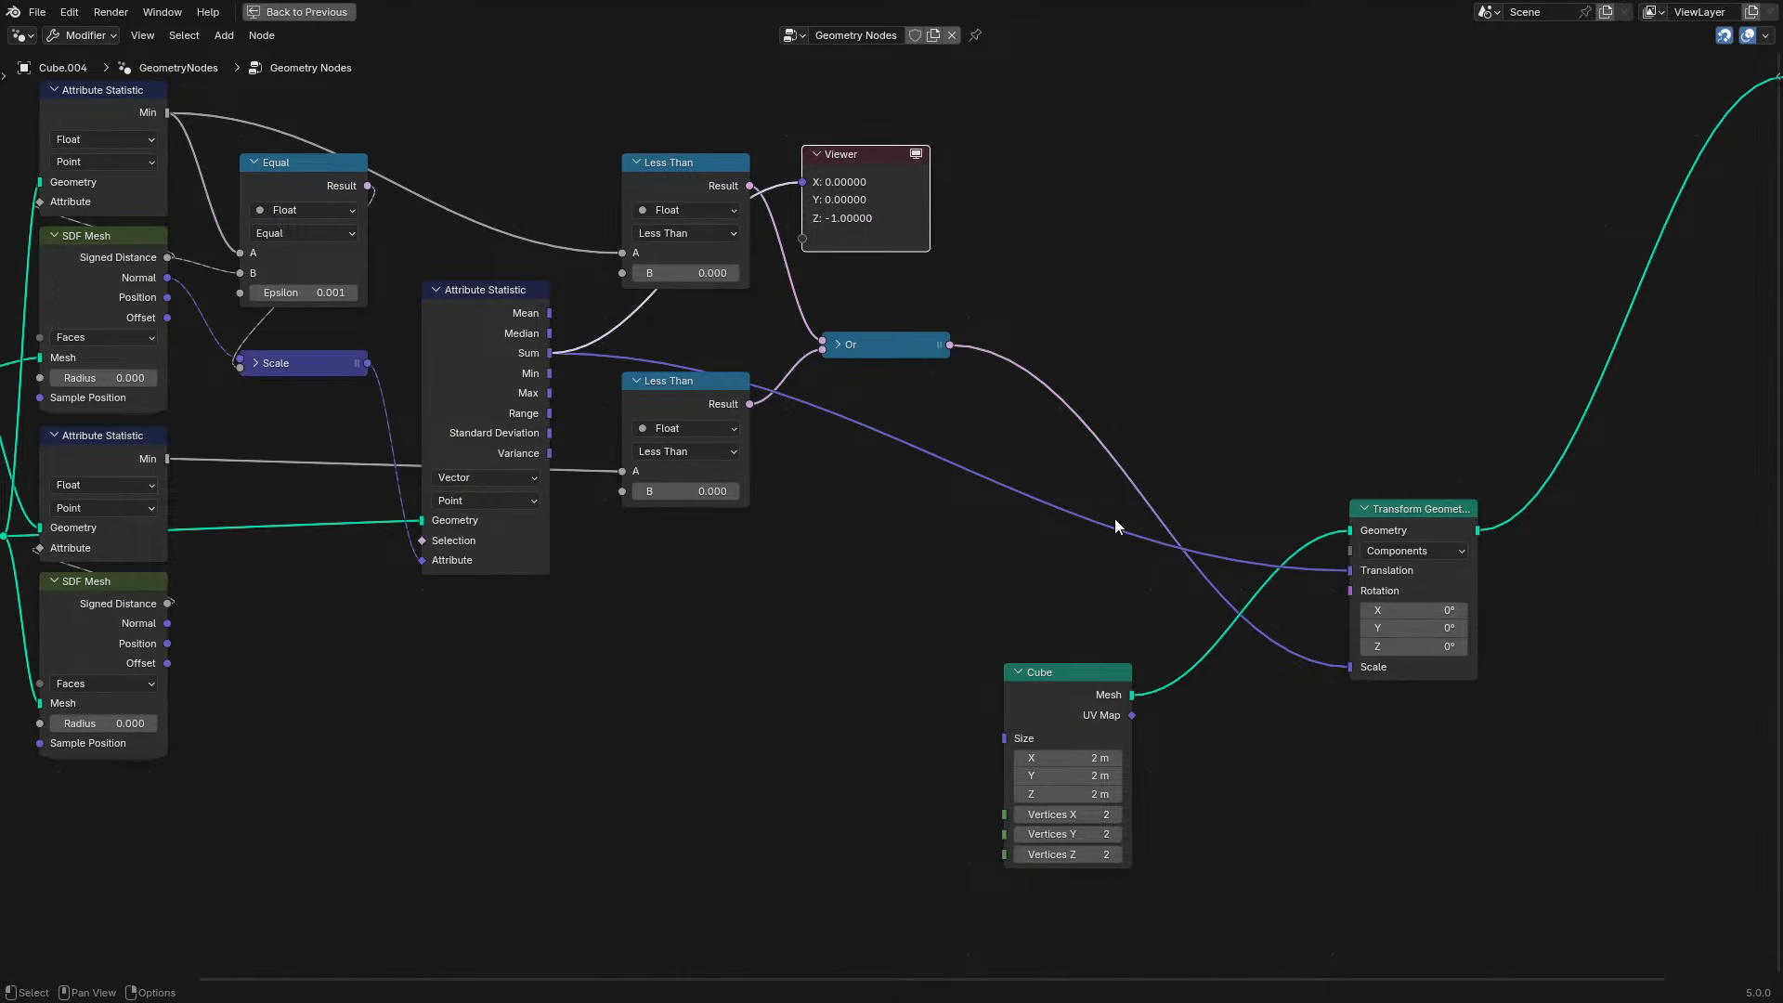
# Delete the Equal, Scale, vector Attribute Statistic, both Less Than, Or and Viewer nodes
pyautogui.moveTo(560, 603); pyautogui.dragTo(977, 653, button='middle')
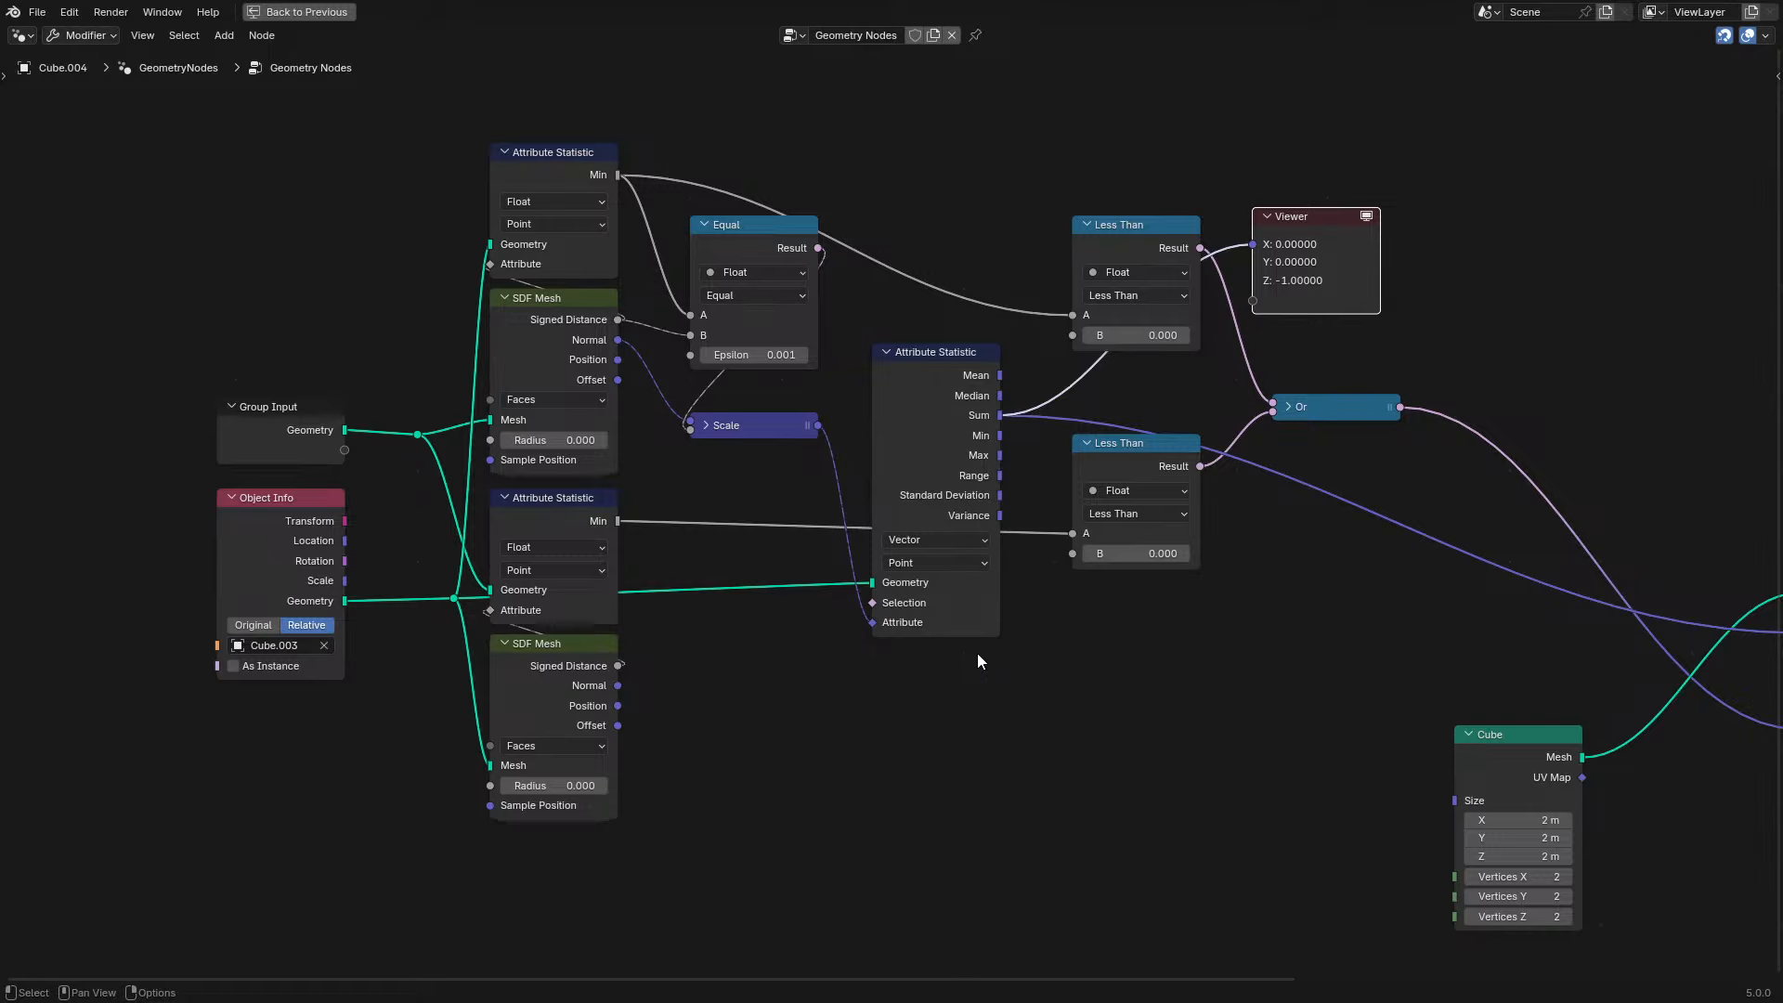
pyautogui.moveTo(696, 98); pyautogui.dragTo(1471, 598)
pyautogui.press('x')
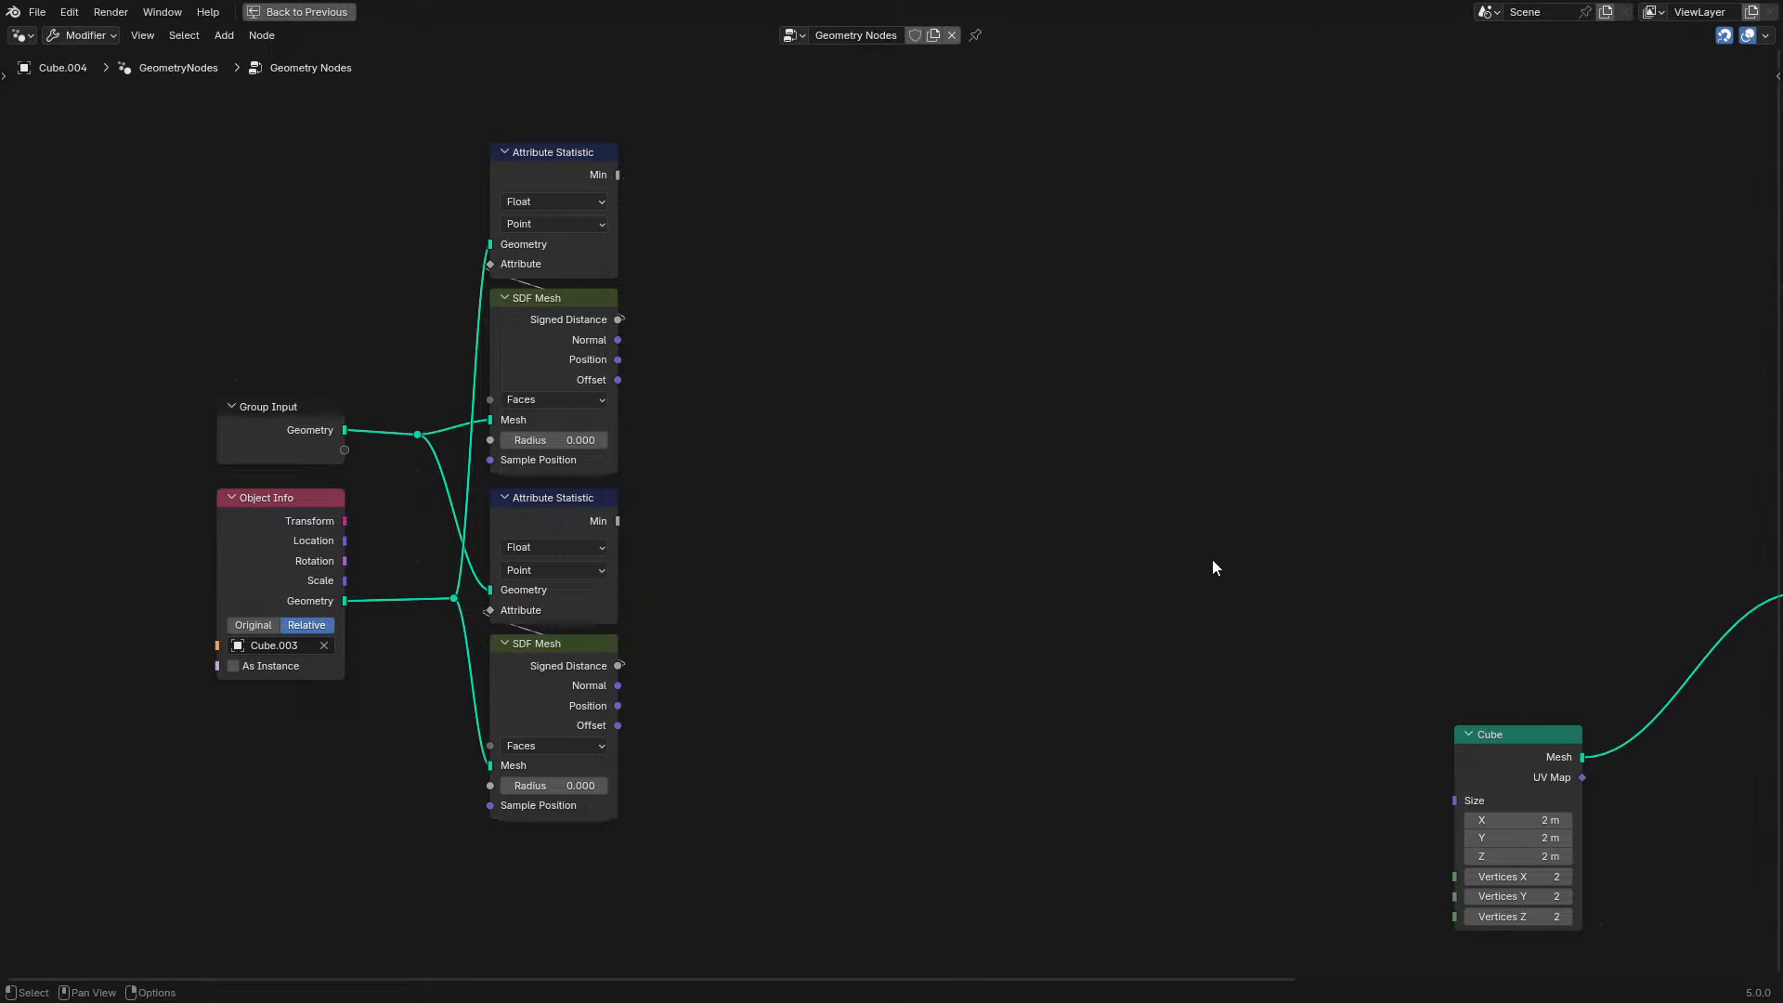
pyautogui.moveTo(539, 158); pyautogui.dragTo(981, 268)
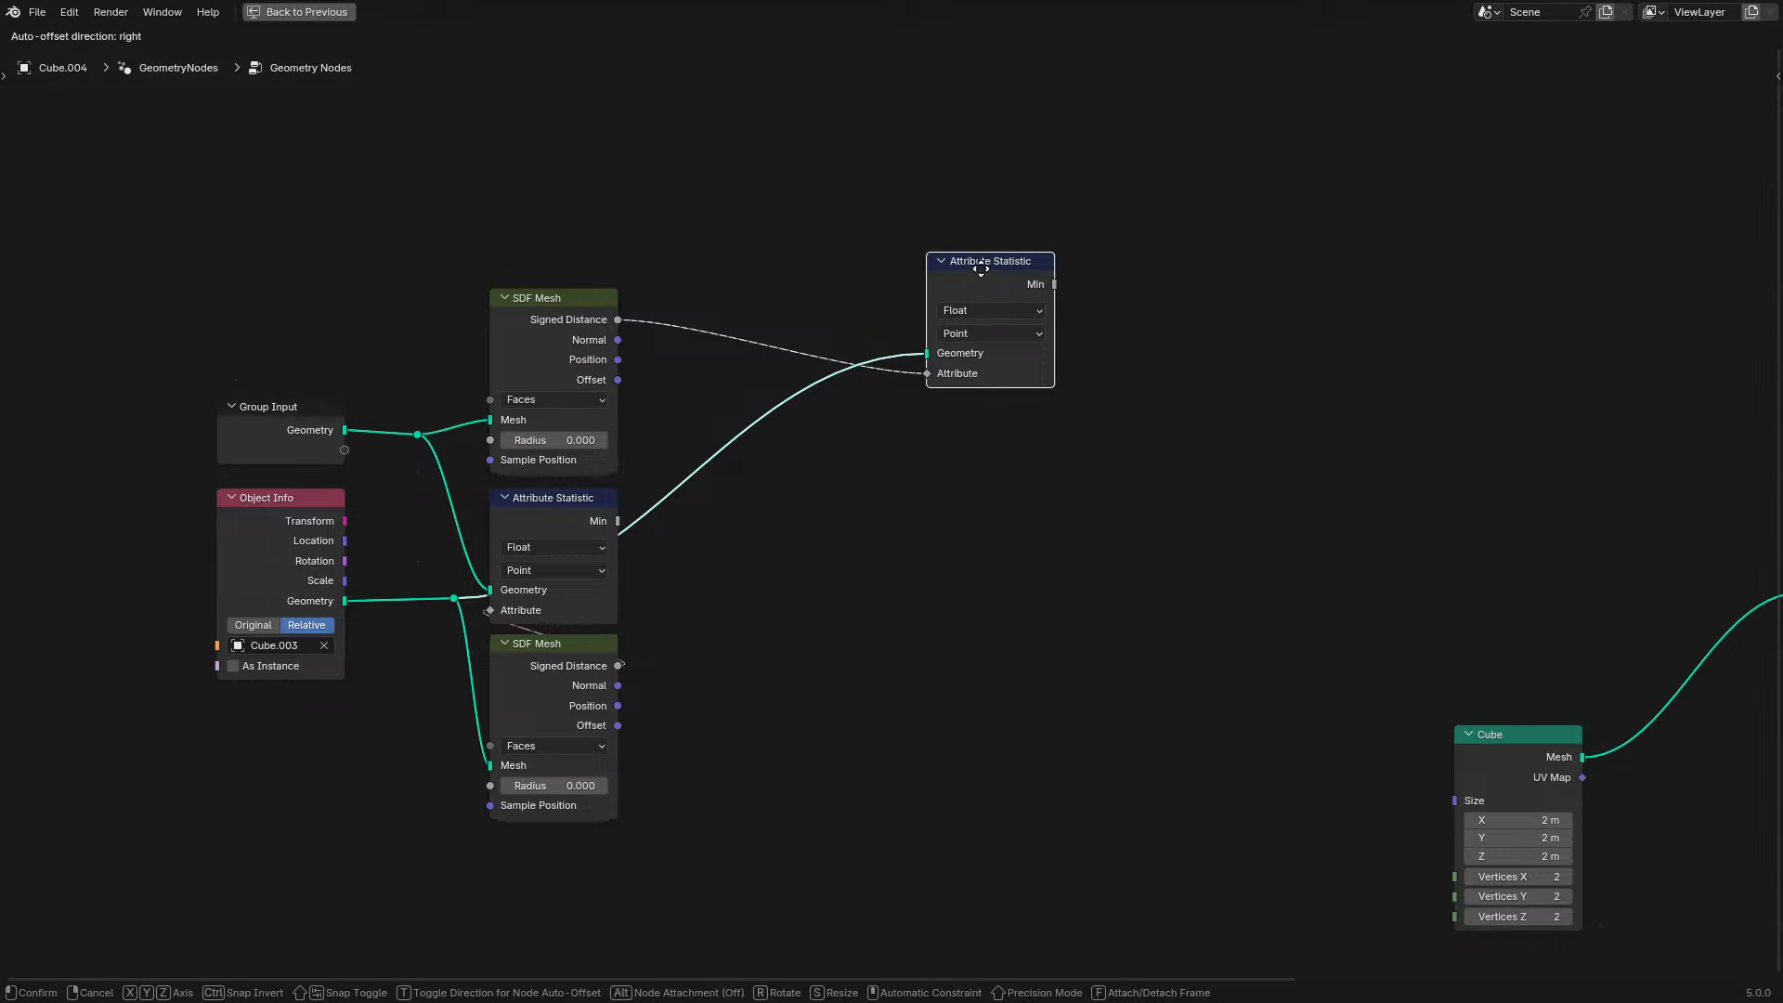
pyautogui.rightClick(980, 269)
pyautogui.scroll(4, 650, 364)
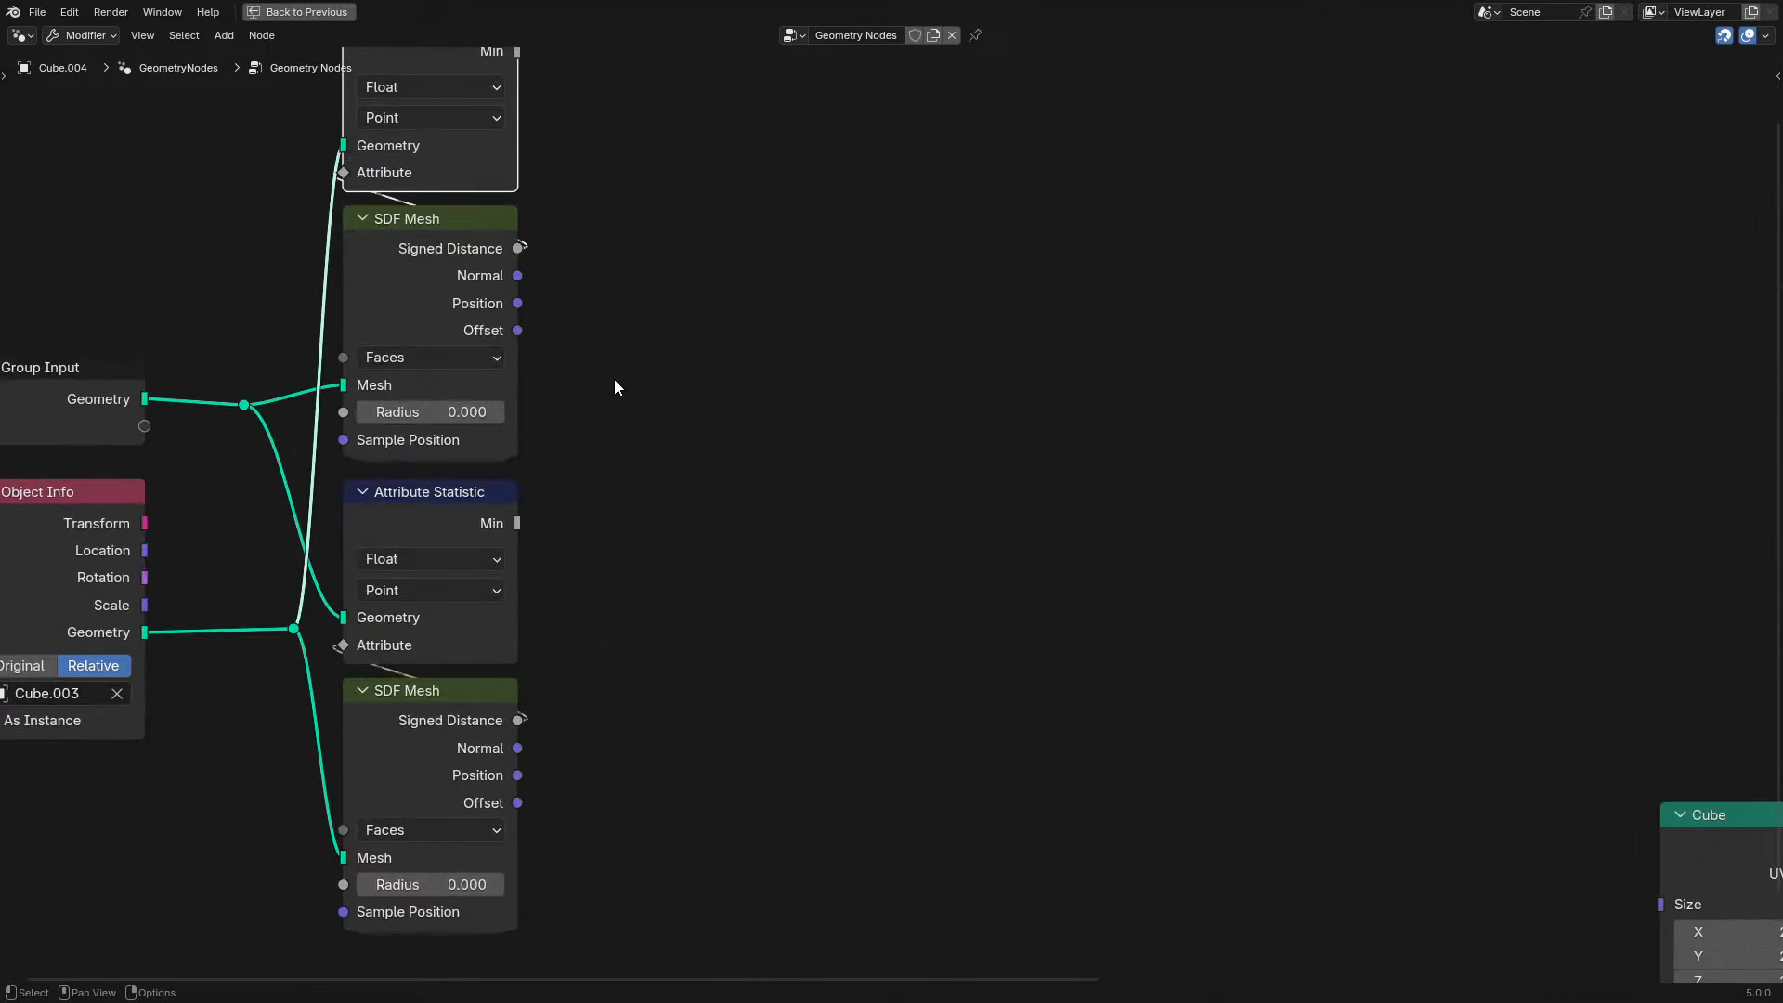
pyautogui.moveTo(614, 379); pyautogui.dragTo(648, 409, button='middle')
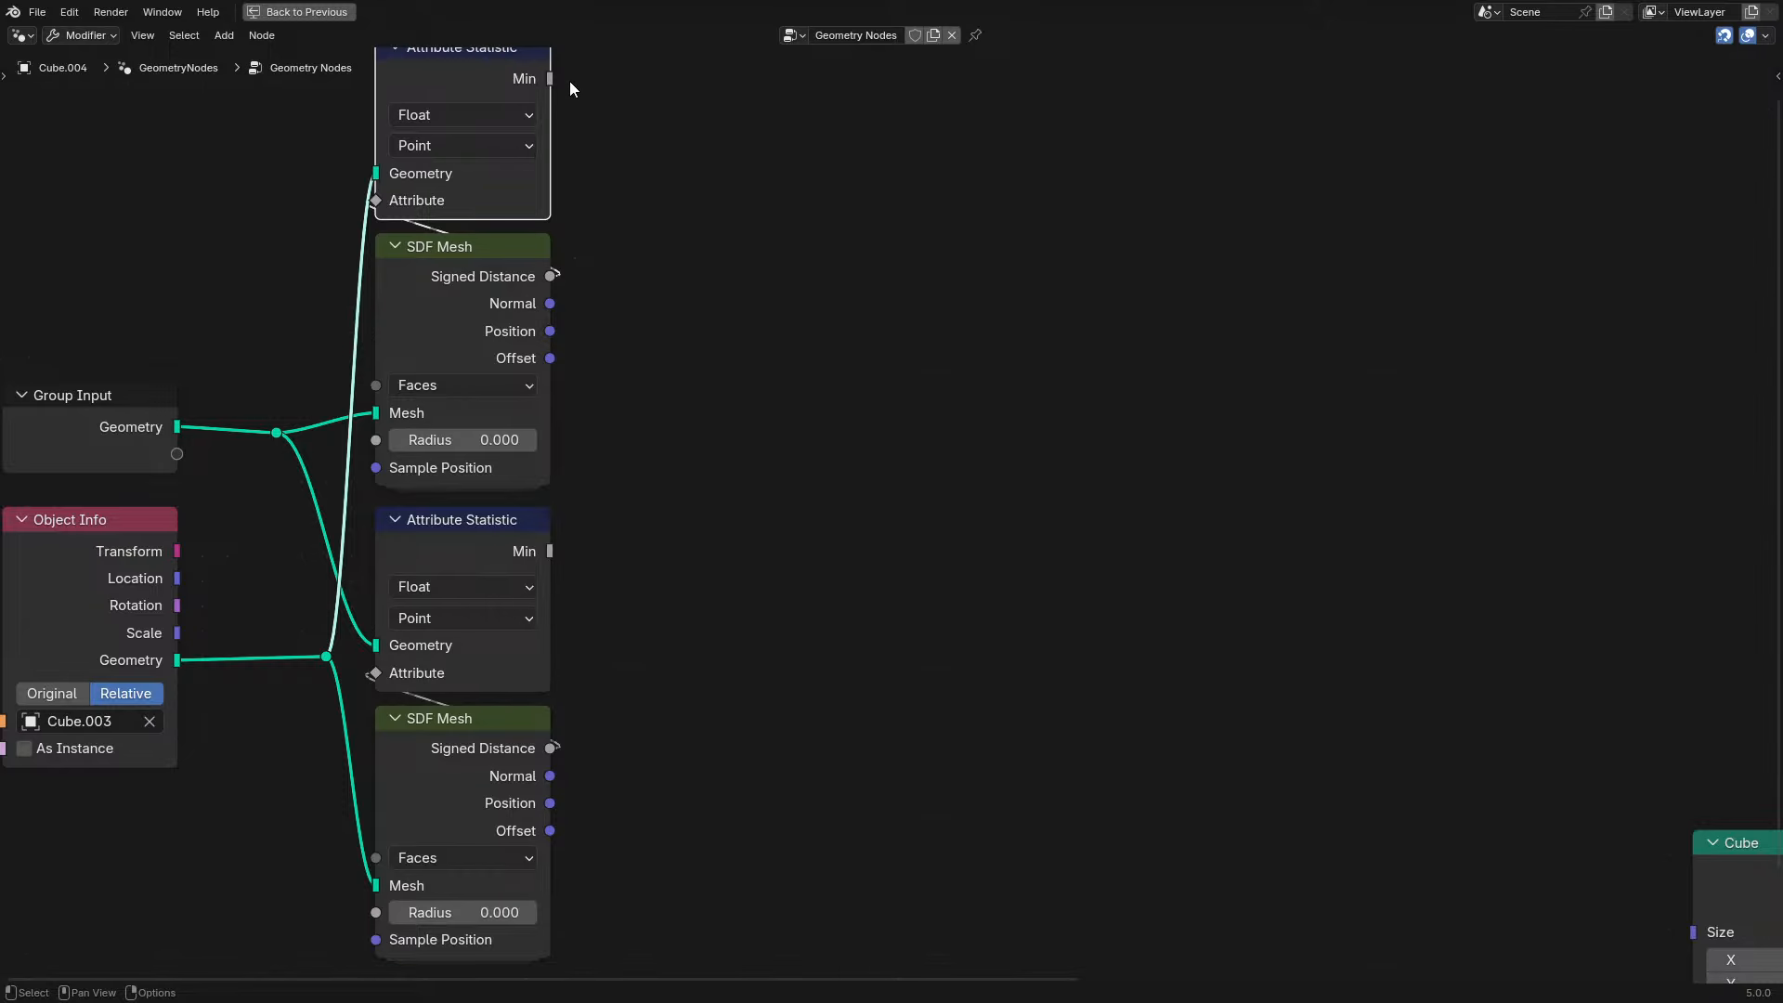
# Add a Greater Than comparison with the upper Attribute Statistic's Min as A and the lower one's Min as B
pyautogui.moveTo(553, 80); pyautogui.dragTo(771, 273)
pyautogui.write('gre')
pyautogui.click(822, 310)
pyautogui.click(804, 404)
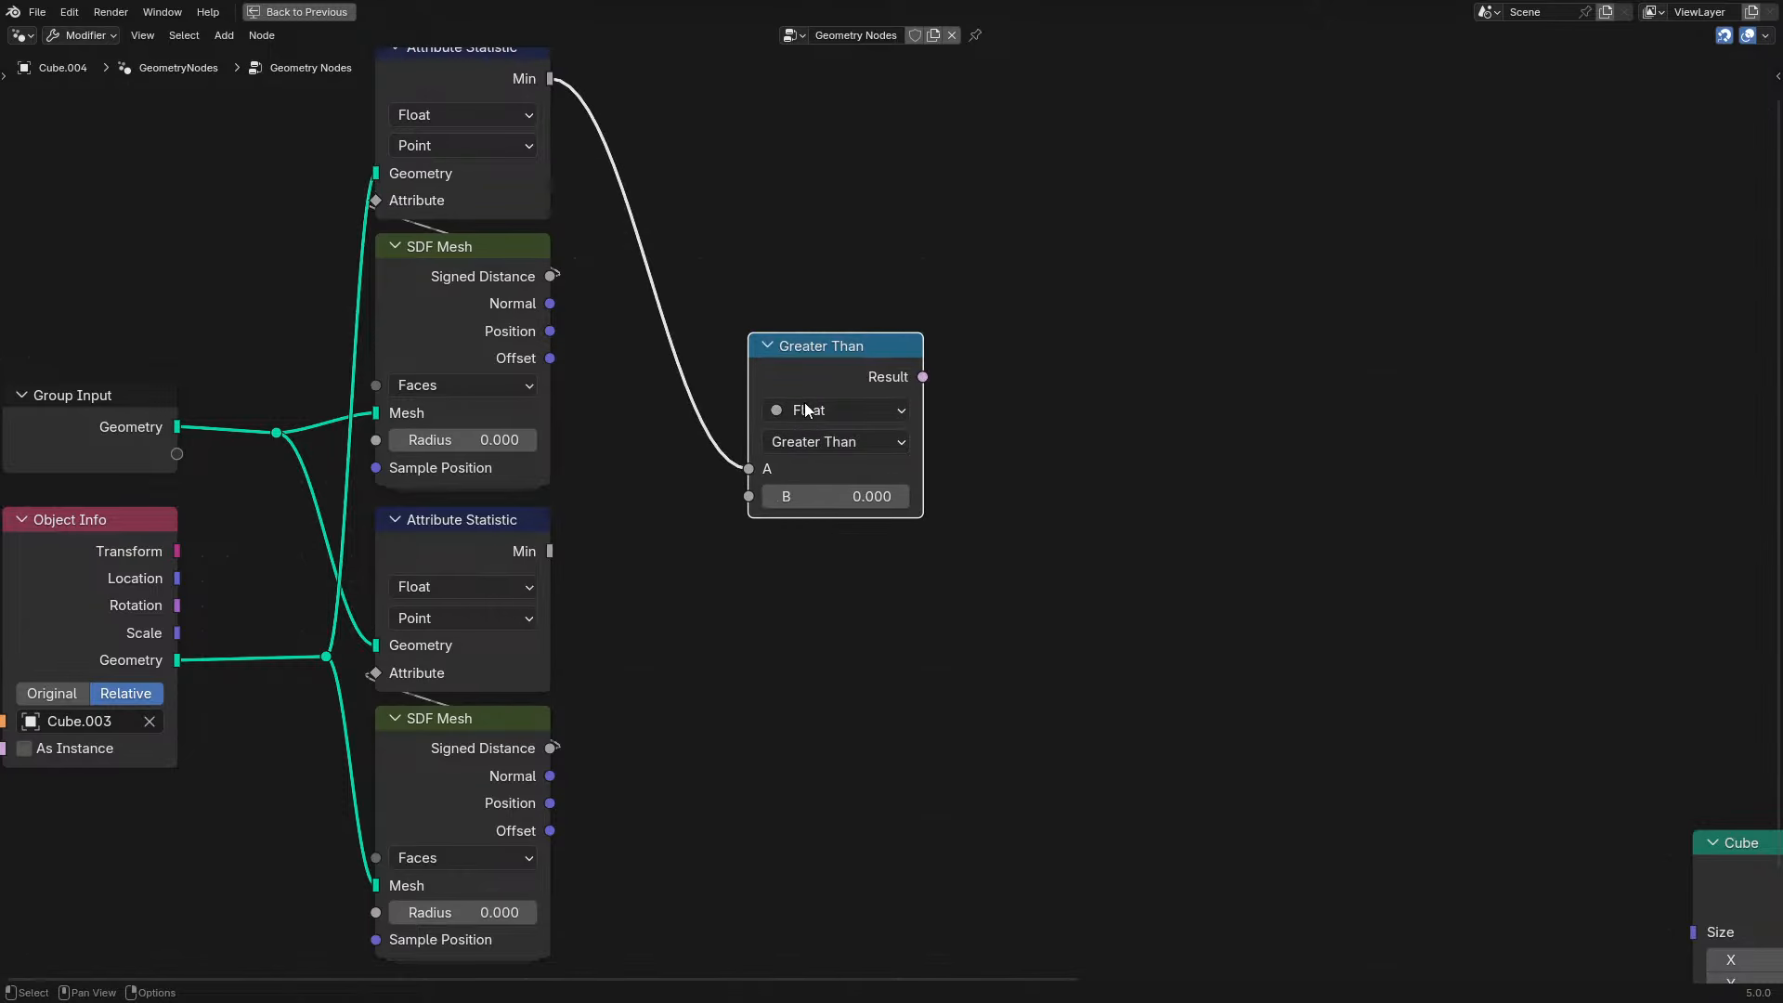
pyautogui.moveTo(551, 551); pyautogui.dragTo(765, 510)
pyautogui.moveTo(827, 377); pyautogui.dragTo(766, 325)
pyautogui.scroll(-1, 761, 334)
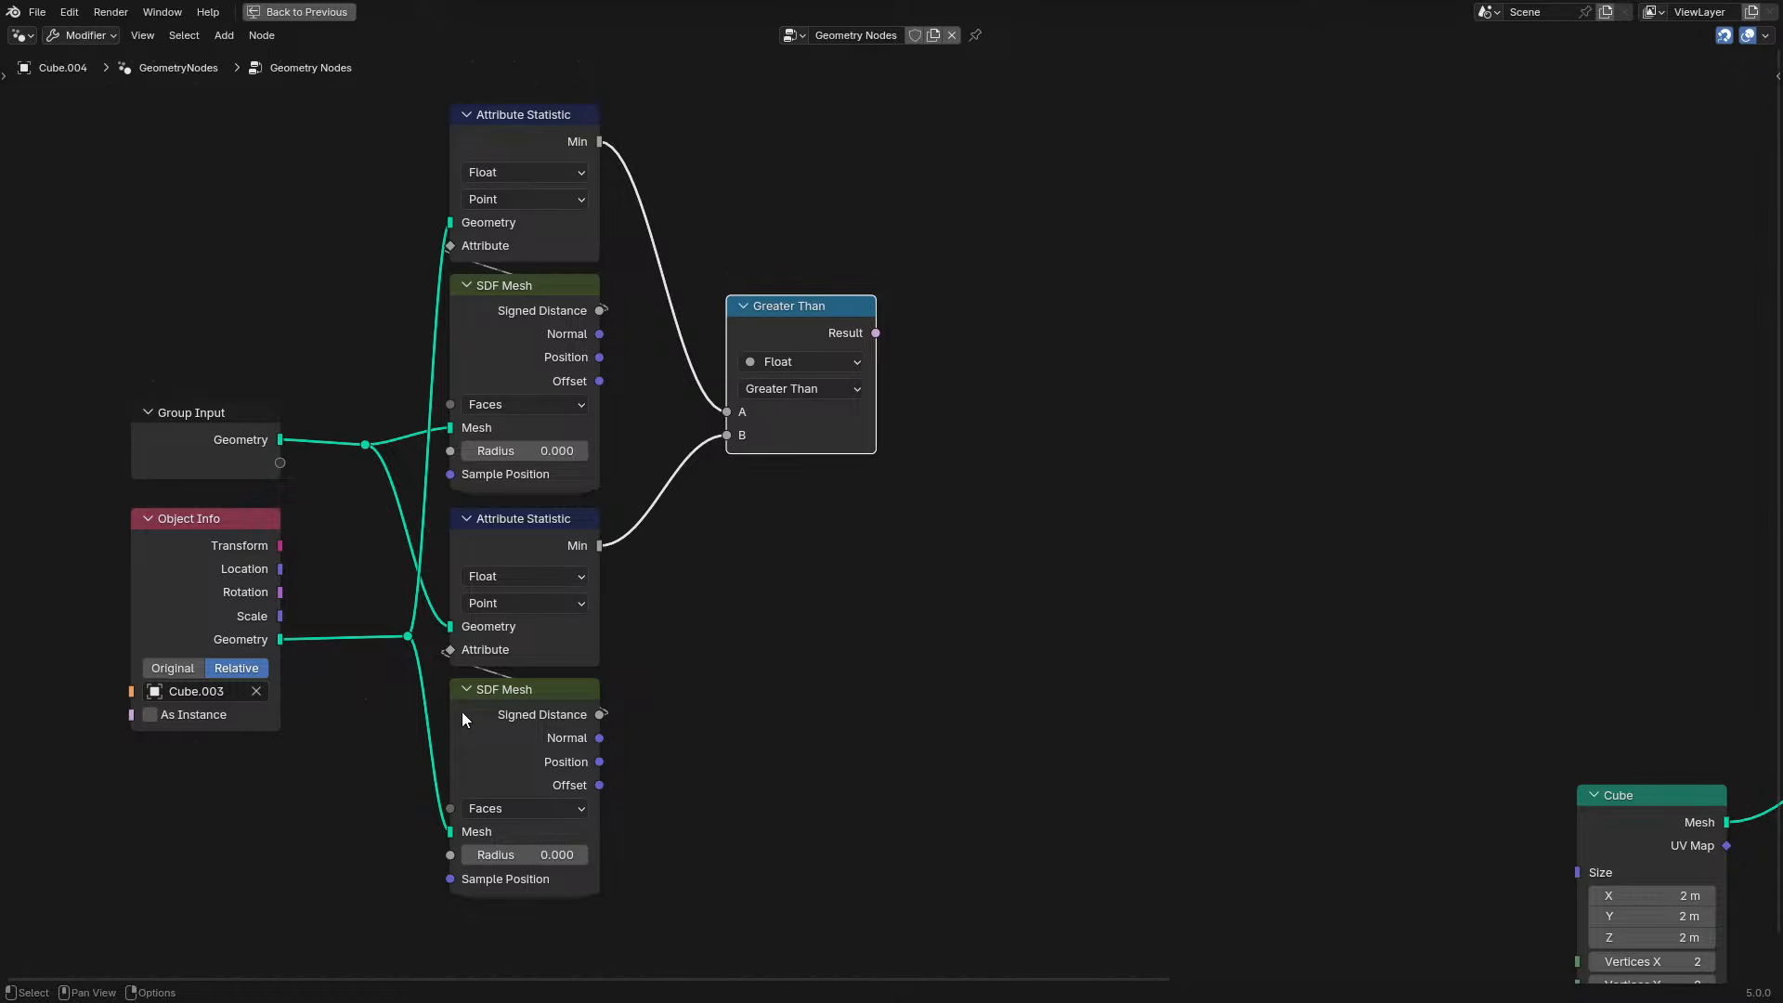
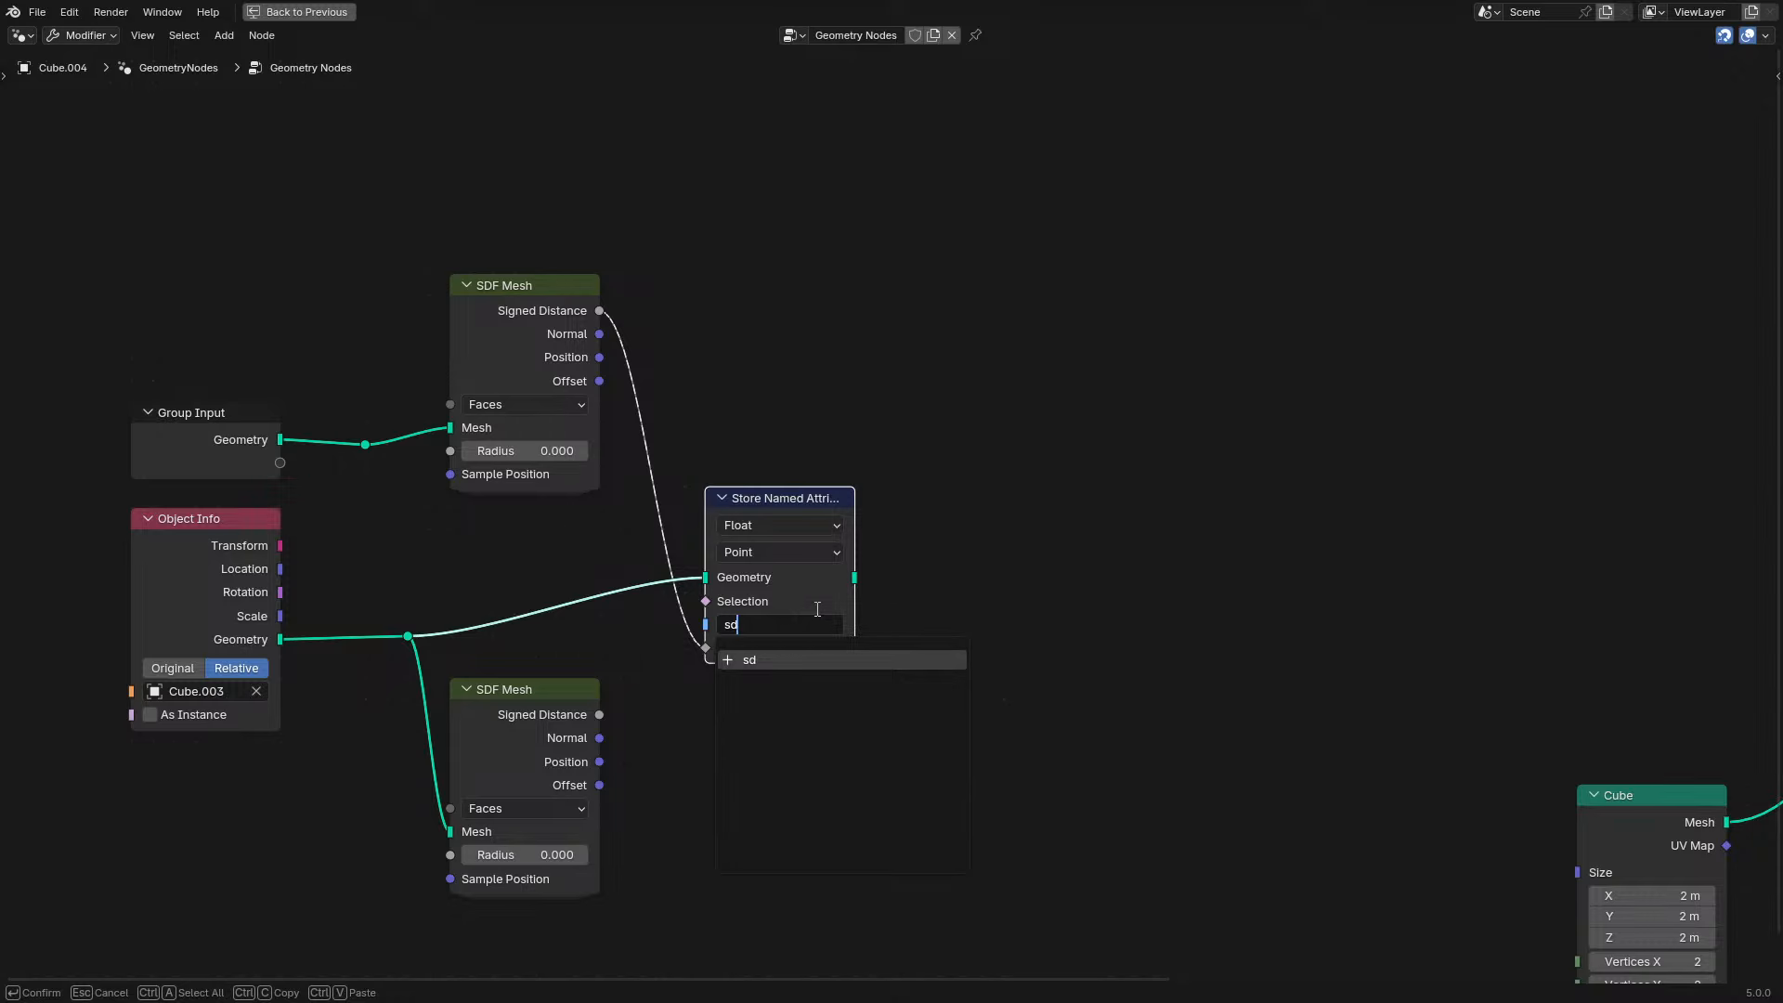
# Name the stored attribute sd and chain a duplicate Store Named Attribute node after it, without its Value link
pyautogui.press('Return')
pyautogui.moveTo(815, 499); pyautogui.dragTo(825, 383)
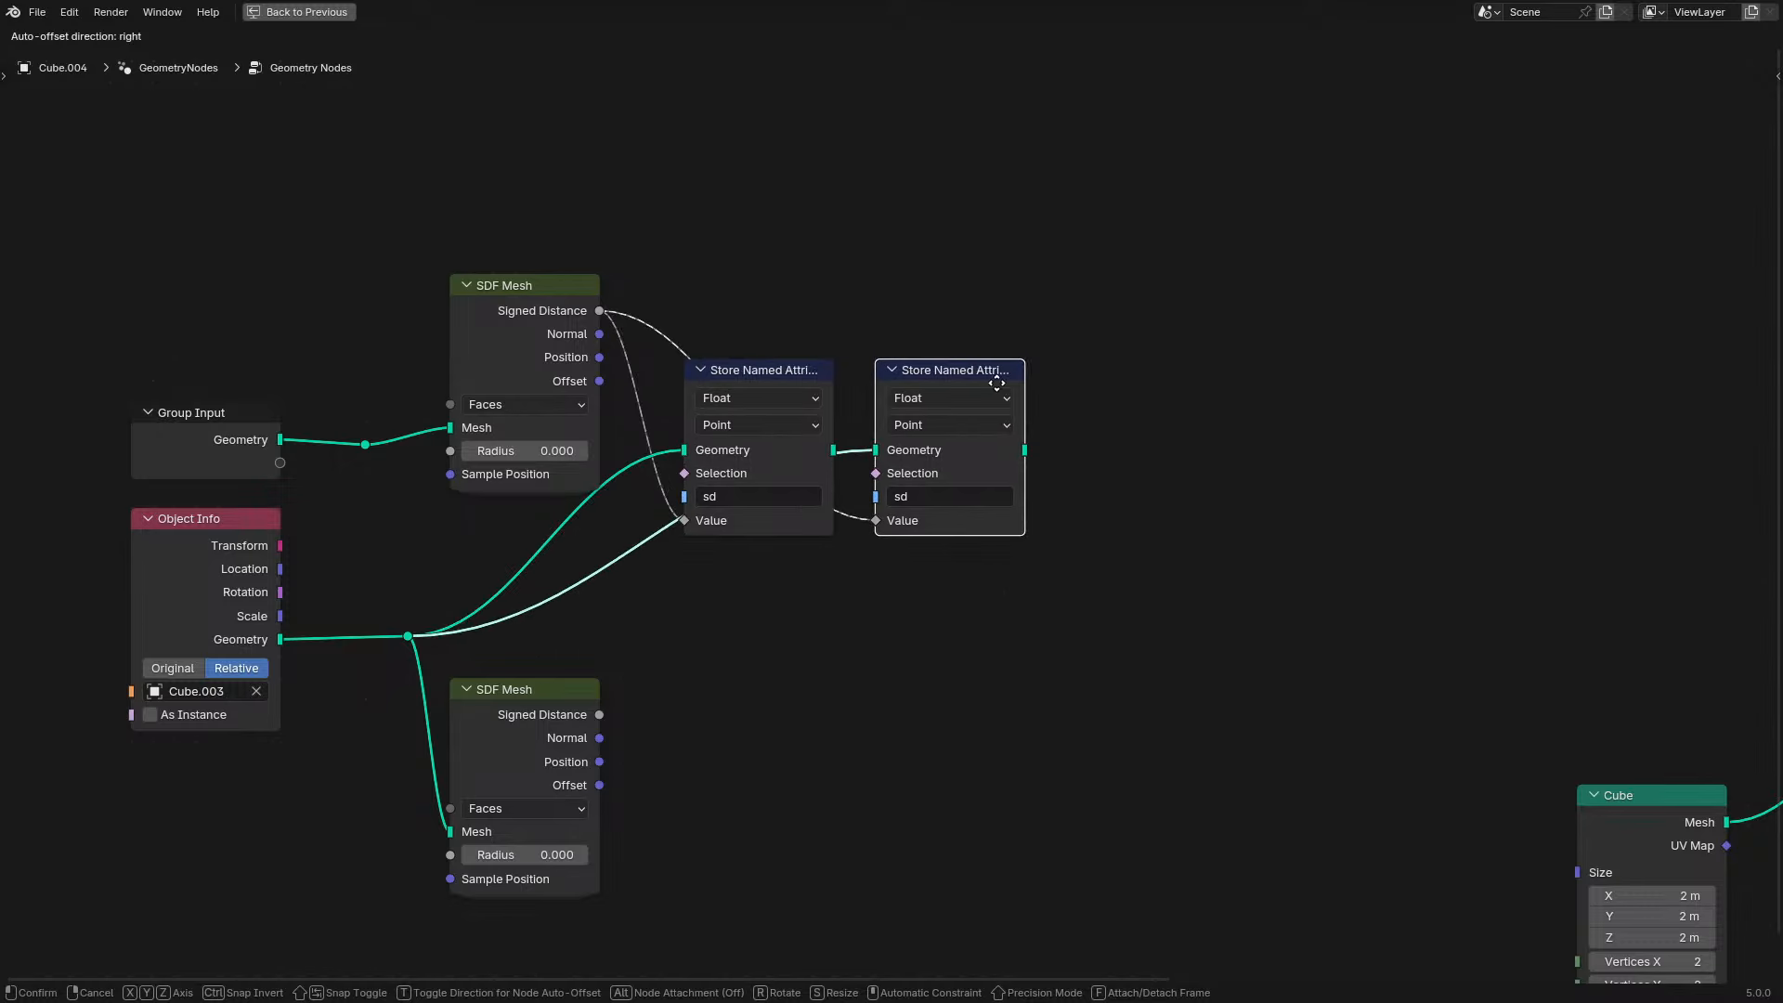
pyautogui.click(997, 382)
pyautogui.moveTo(834, 451); pyautogui.dragTo(878, 450)
pyautogui.keyDown('ctrl'); pyautogui.moveTo(861, 502); pyautogui.dragTo(845, 555, button='right'); pyautogui.keyUp('ctrl')
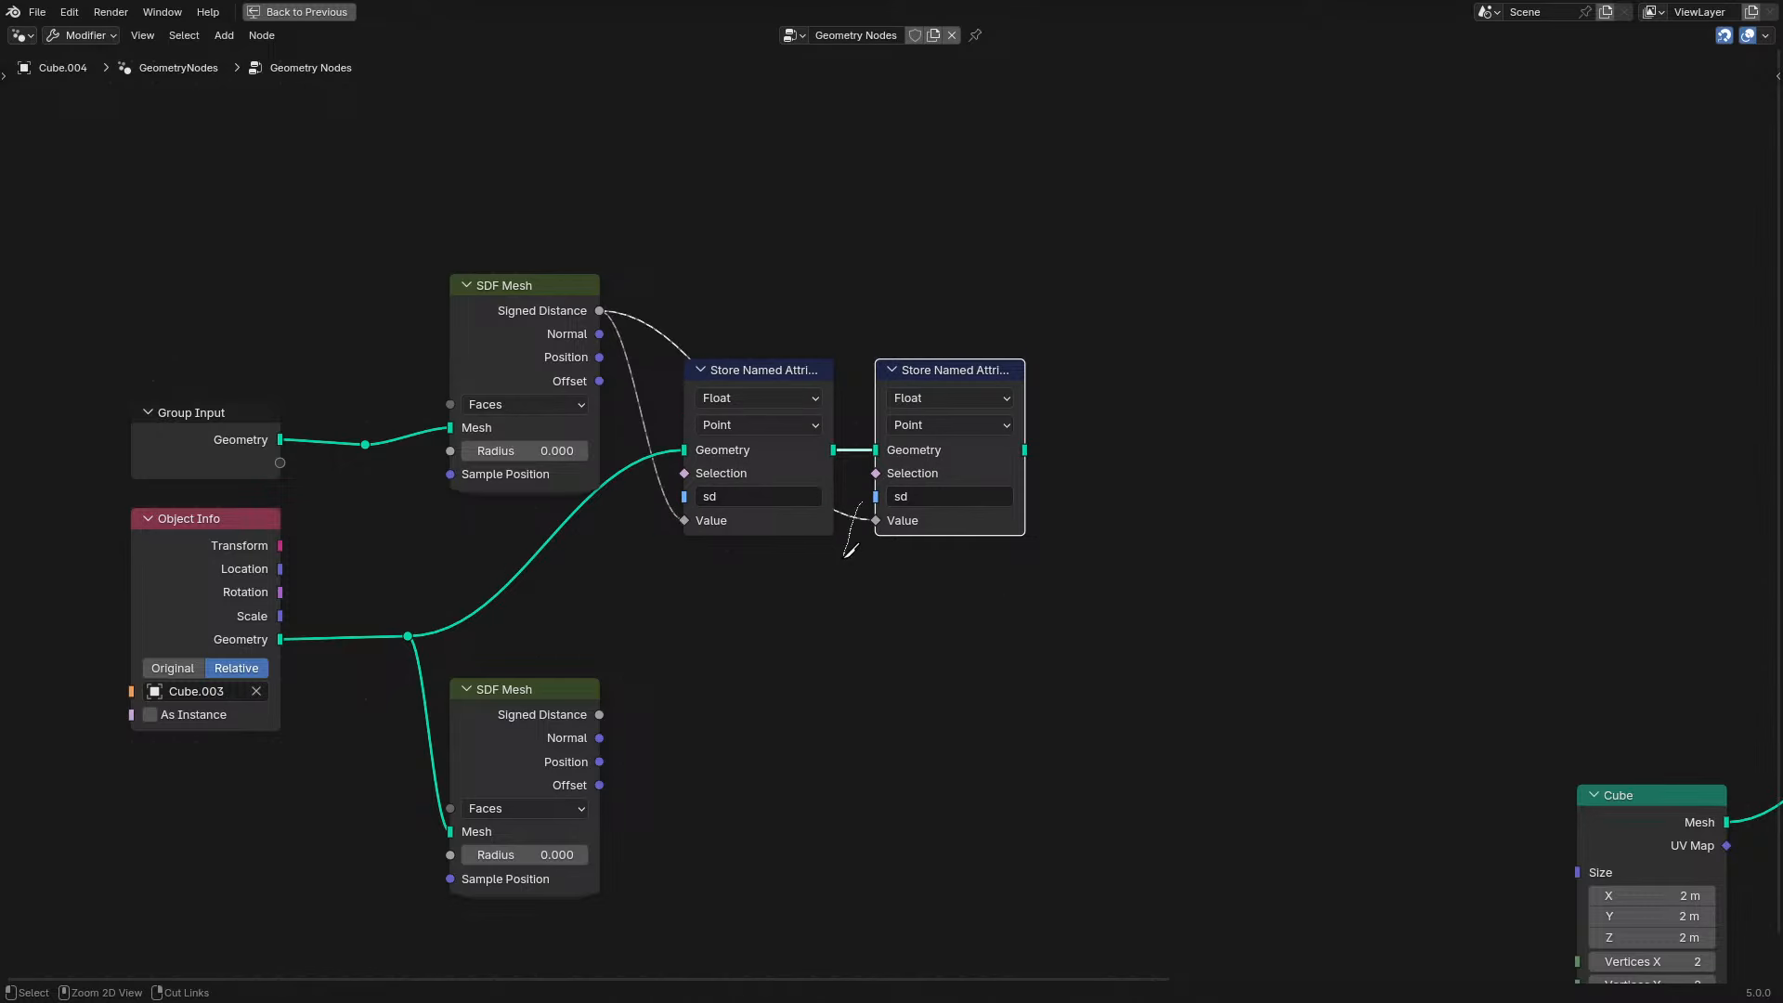
pyautogui.click(586, 336)
pyautogui.click(943, 399)
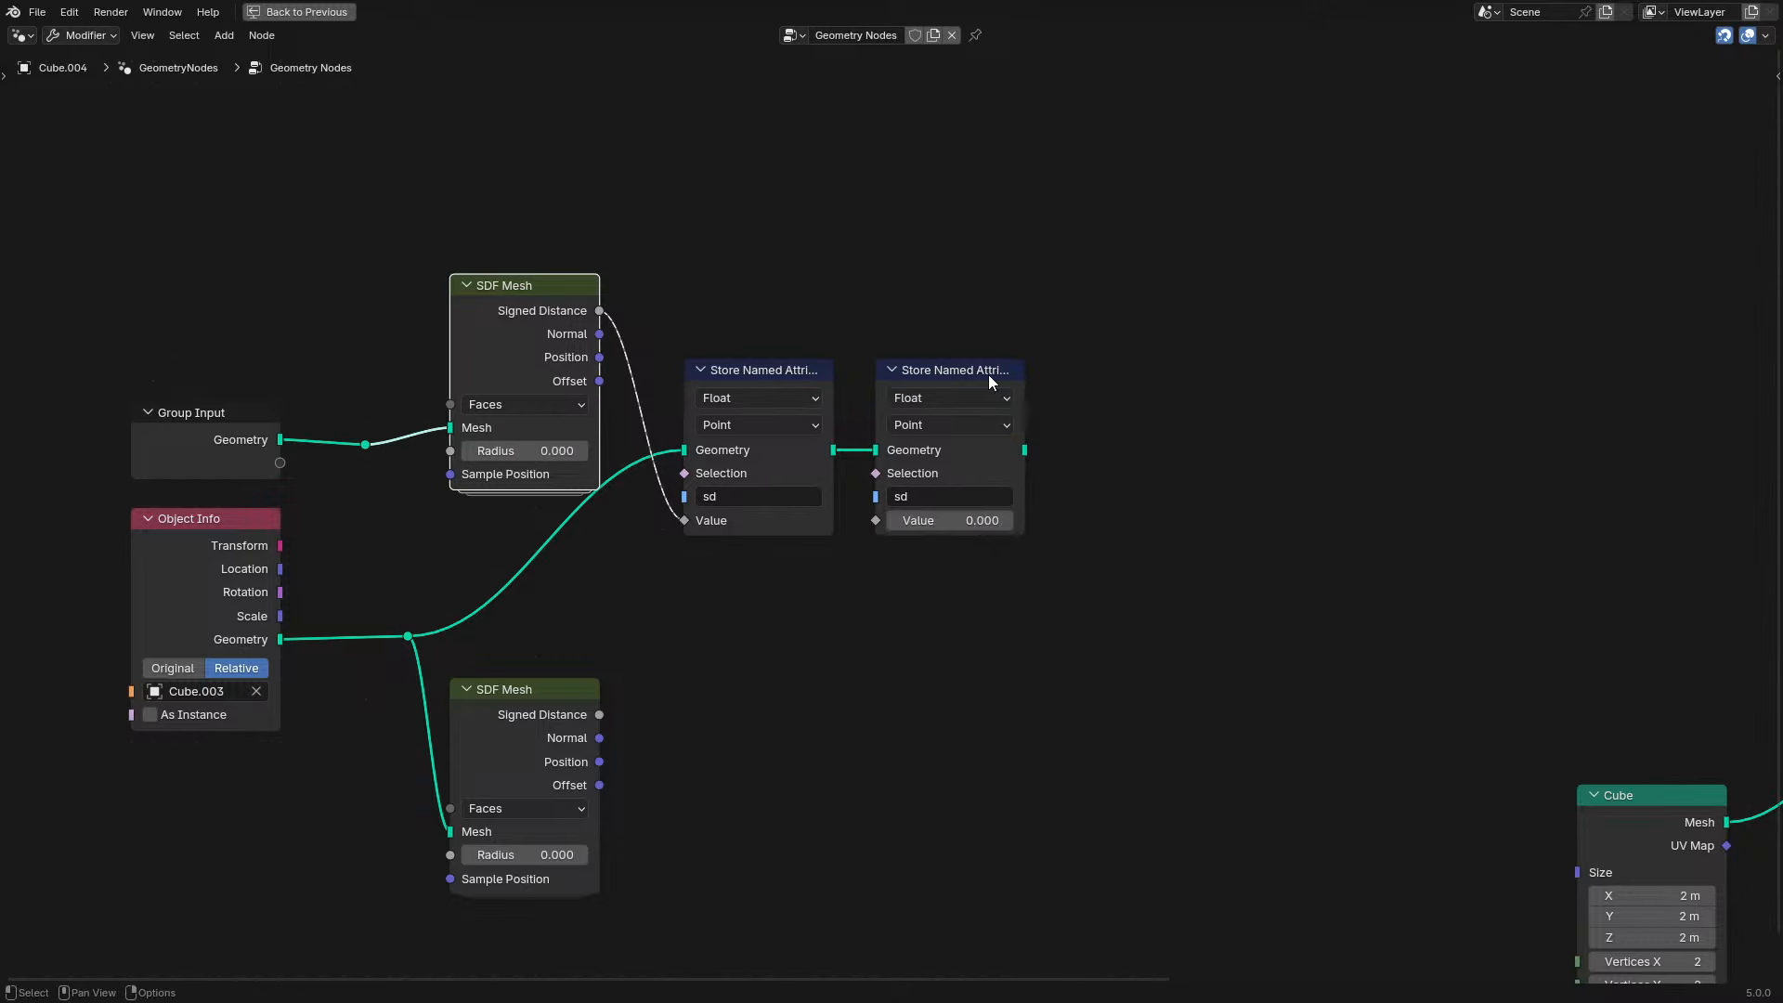
# Delete both Store Named Attribute nodes
pyautogui.moveTo(661, 320); pyautogui.dragTo(1173, 668)
pyautogui.press('x')
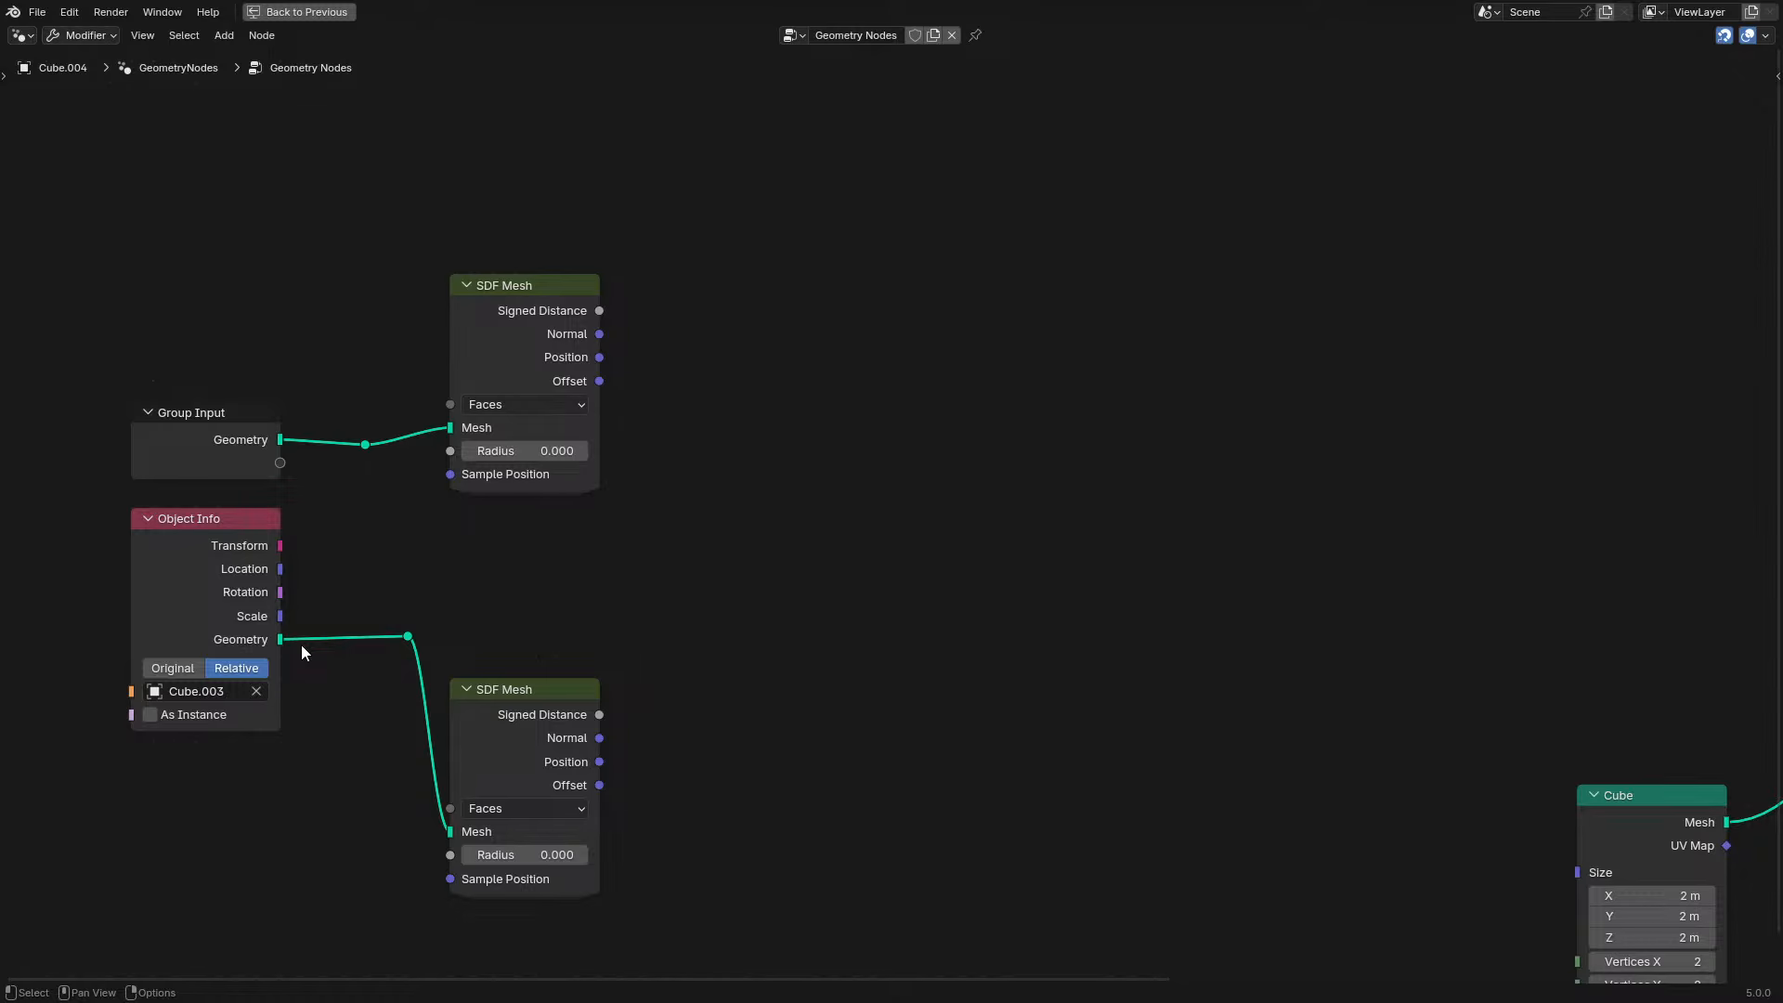
# Restore the full workspace layout and select the Cube object that carries the SAT Test node tree
pyautogui.hotkey('ctrl', 'space')
pyautogui.scroll(-2, 1207, 592)
pyautogui.moveTo(1206, 592); pyautogui.dragTo(1105, 609, button='middle')
pyautogui.keyDown('shift'); pyautogui.moveTo(1105, 608); pyautogui.dragTo(897, 548, button='middle'); pyautogui.keyUp('shift')
pyautogui.click(1042, 621)
# Examine the SAT Test node tree's Repeat zone and the flattened geometry in the 3D viewport
pyautogui.hotkey('ctrl', 'space')
pyautogui.moveTo(1041, 621); pyautogui.dragTo(909, 598, button='middle')
pyautogui.scroll(3, 1029, 527)
pyautogui.hotkey('ctrl', 'space')
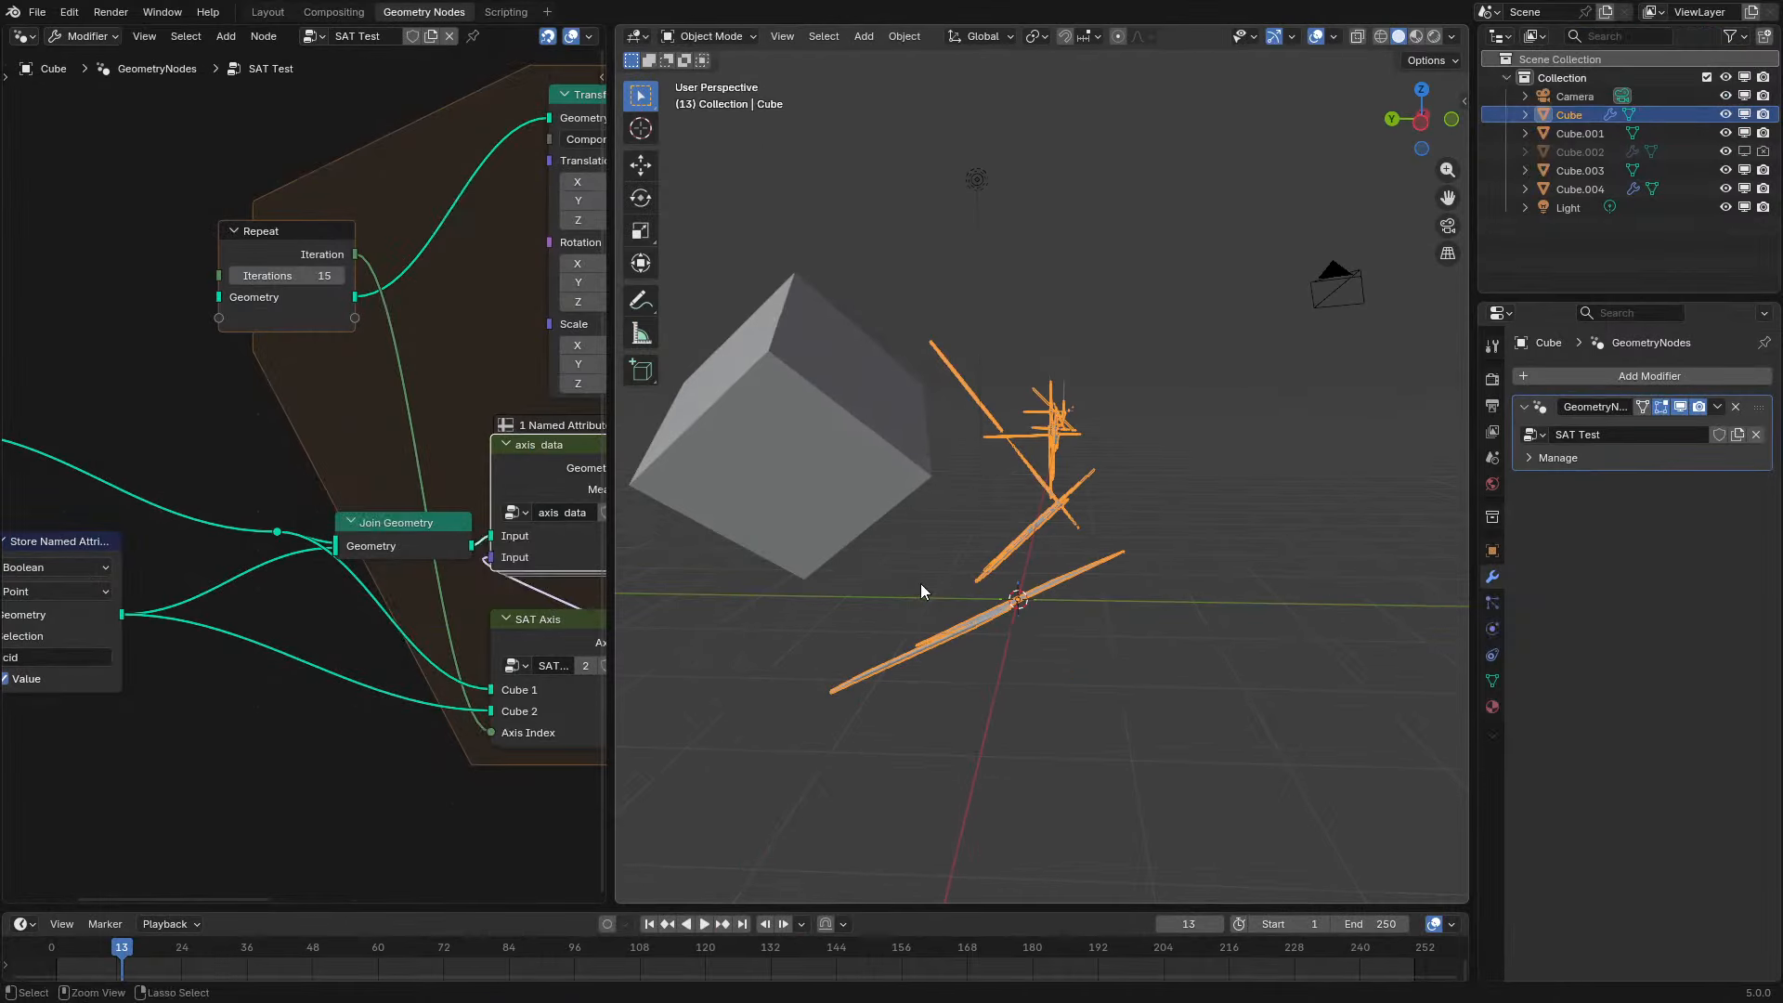
pyautogui.scroll(-3, 266, 591)
pyautogui.hotkey('ctrl', 'space')
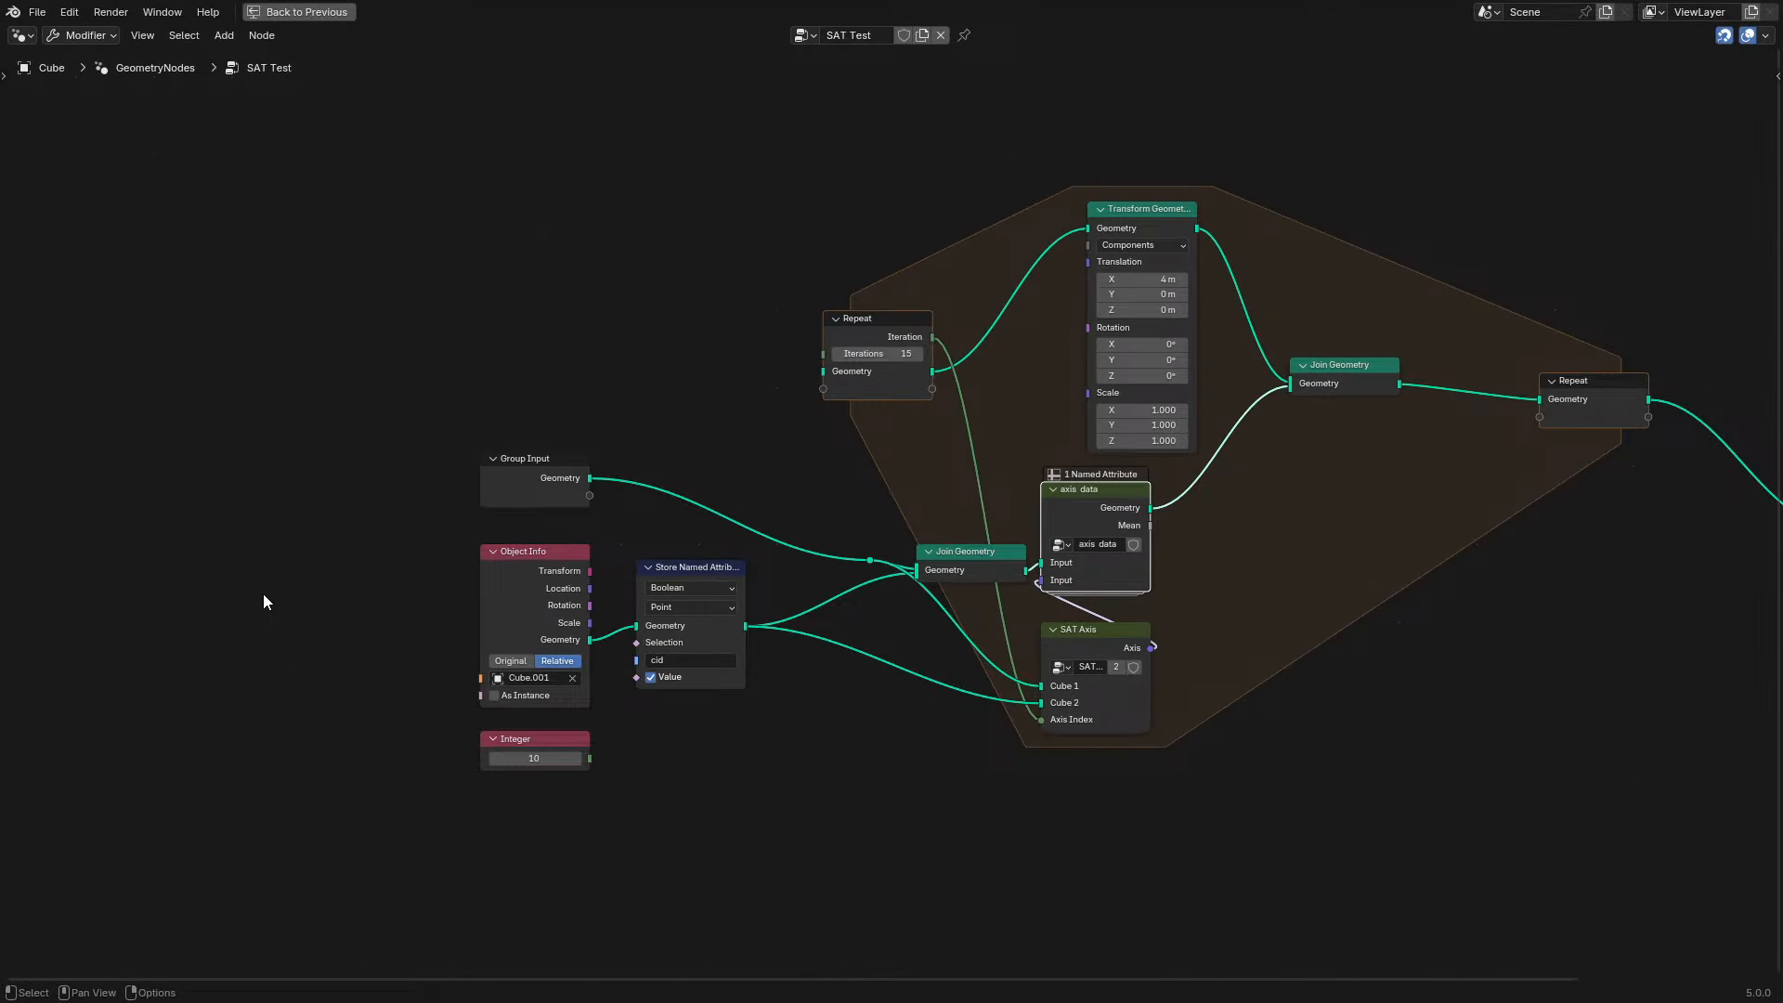
pyautogui.moveTo(1050, 606); pyautogui.dragTo(765, 559, button='middle')
pyautogui.scroll(6, 765, 559)
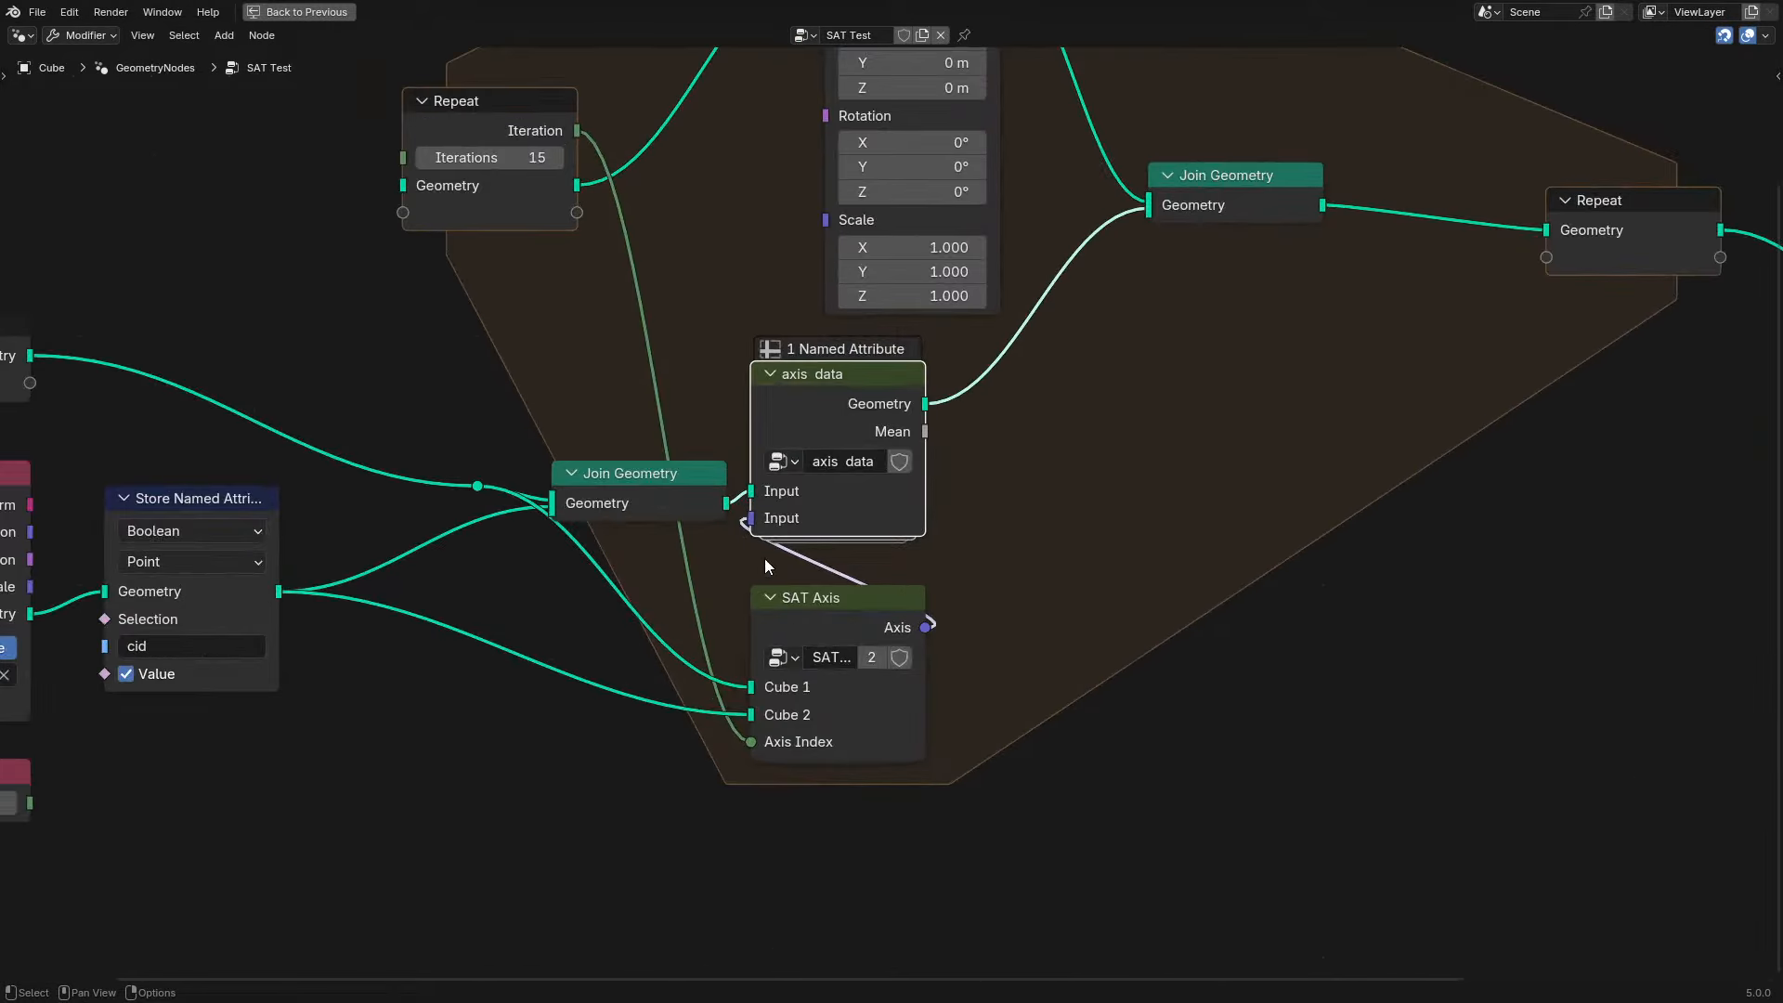
pyautogui.moveTo(787, 622); pyautogui.dragTo(784, 583)
pyautogui.hotkey('ctrl', 'space')
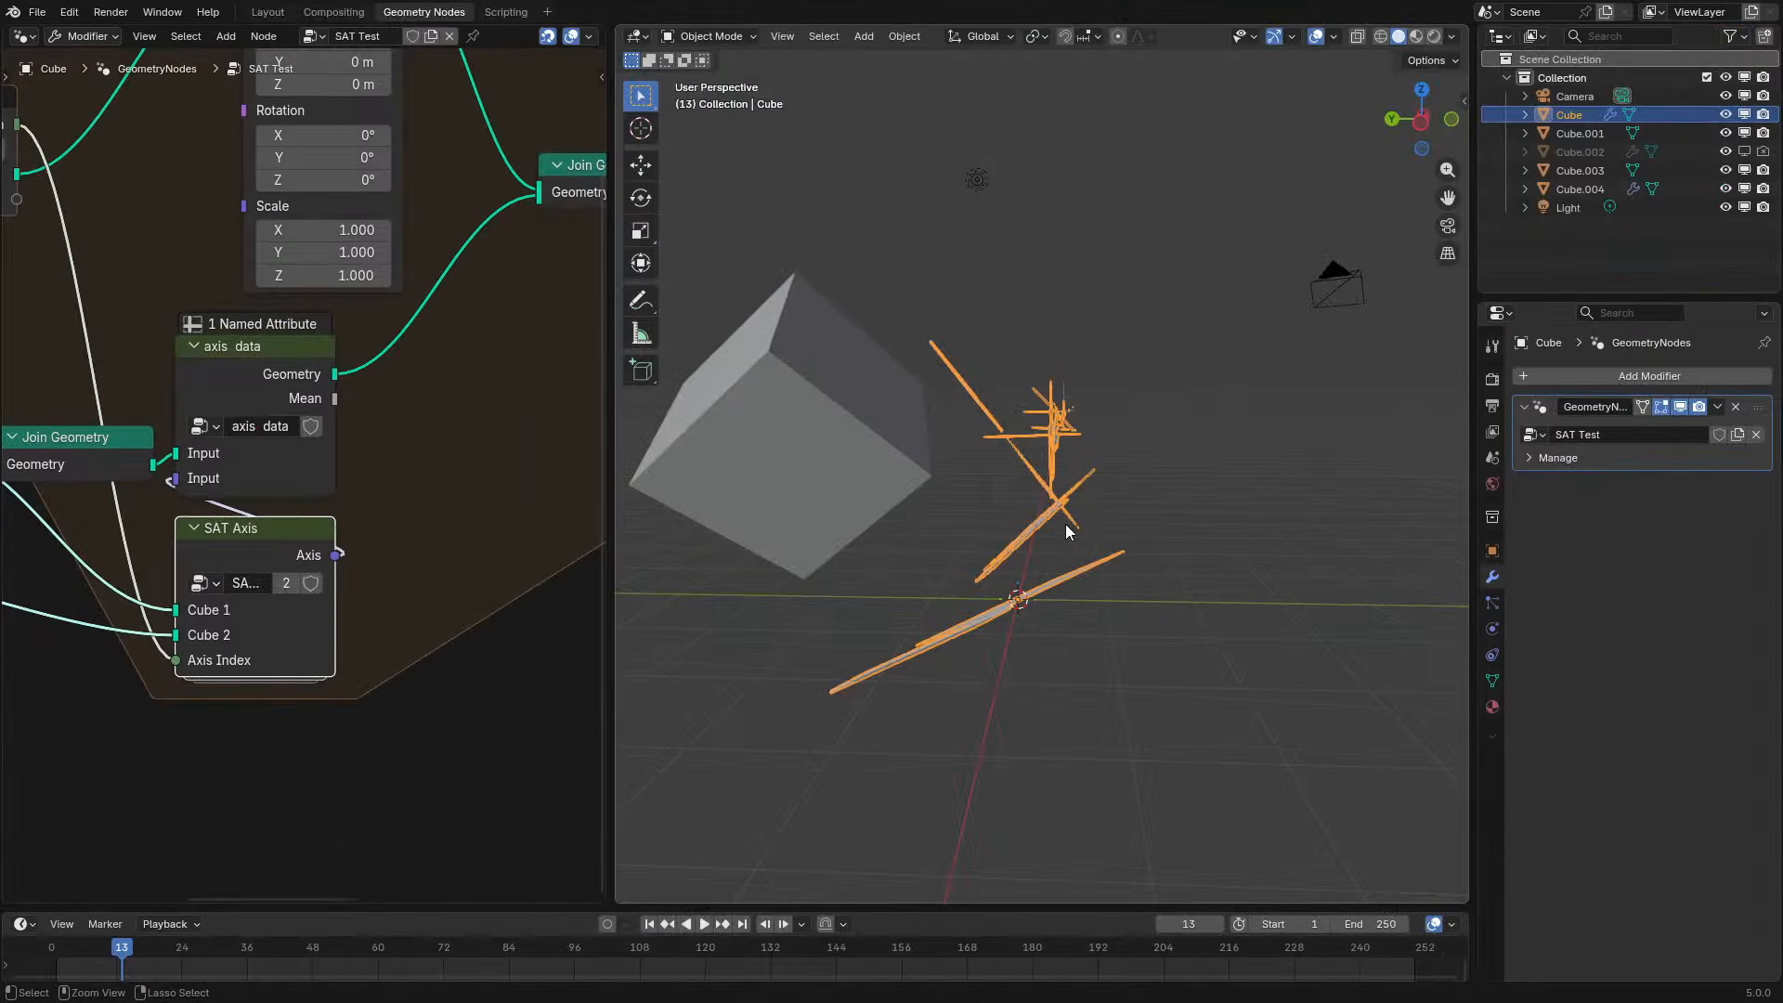
pyautogui.moveTo(1083, 559); pyautogui.dragTo(1050, 460, button='middle')
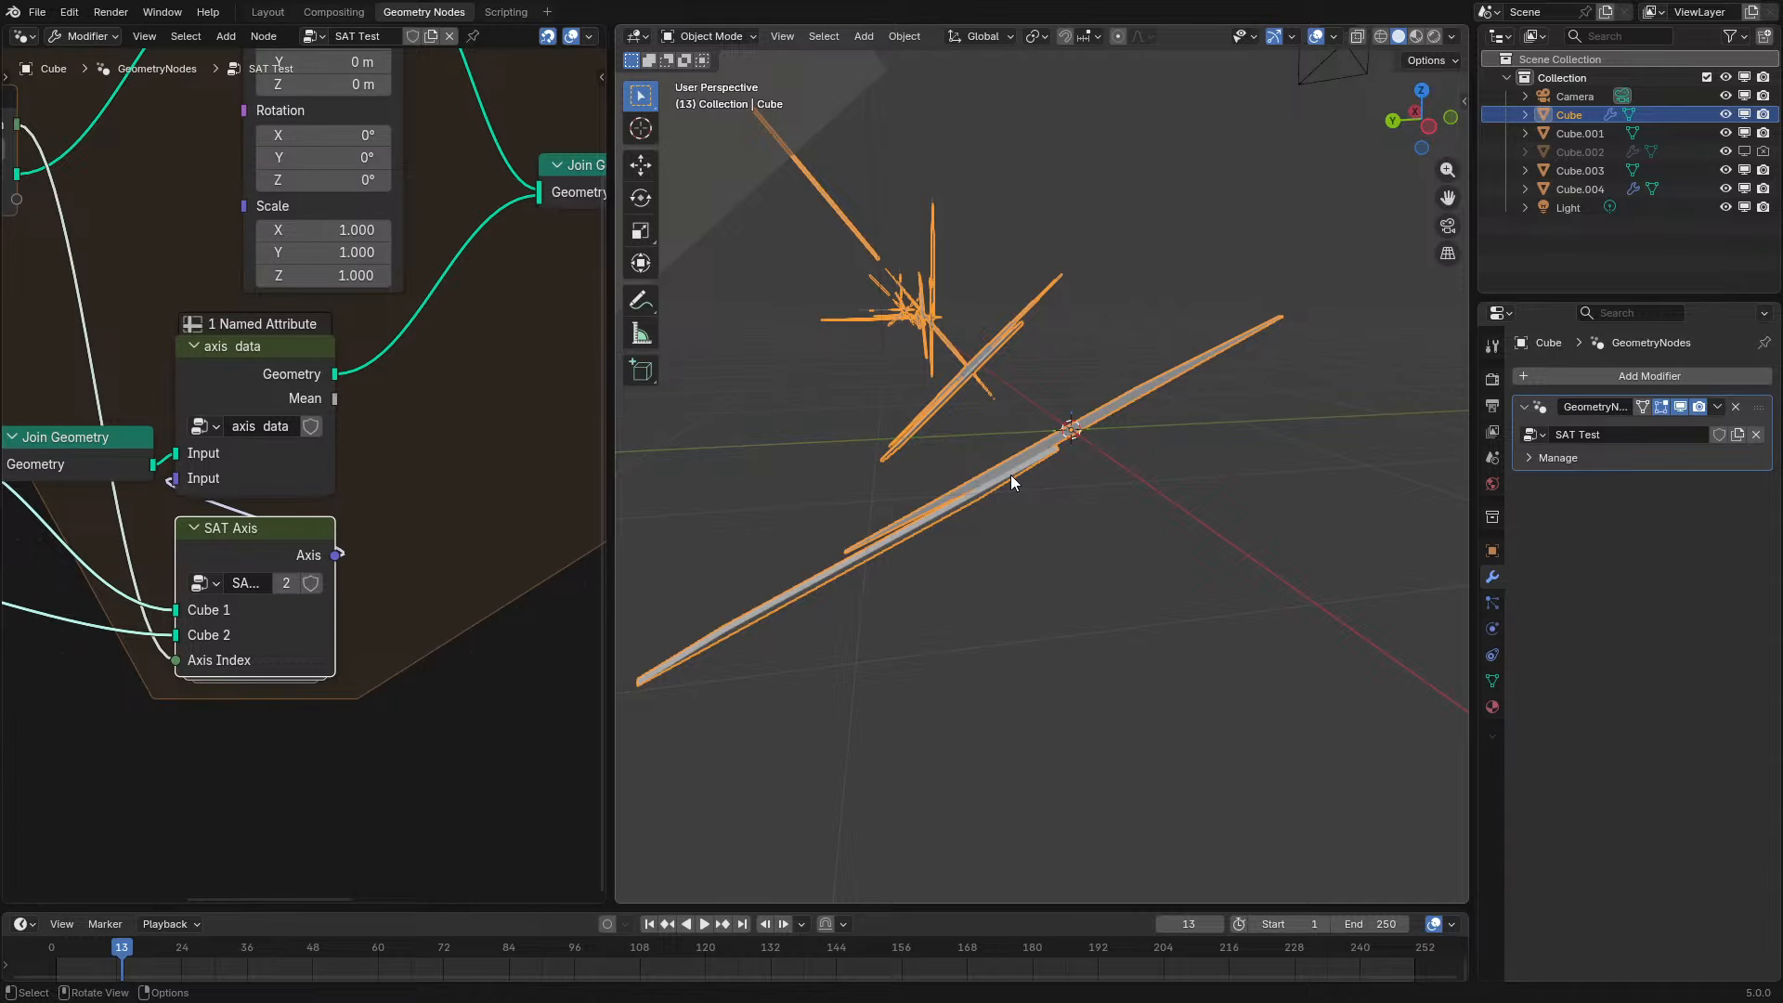
pyautogui.moveTo(1010, 475)
pyautogui.mouseDown(button='middle')
pyautogui.moveTo(1023, 541)
pyautogui.moveTo(975, 616)
pyautogui.moveTo(957, 613)
pyautogui.moveTo(951, 454)
pyautogui.moveTo(986, 465)
pyautogui.moveTo(990, 496)
pyautogui.mouseUp(button='middle')
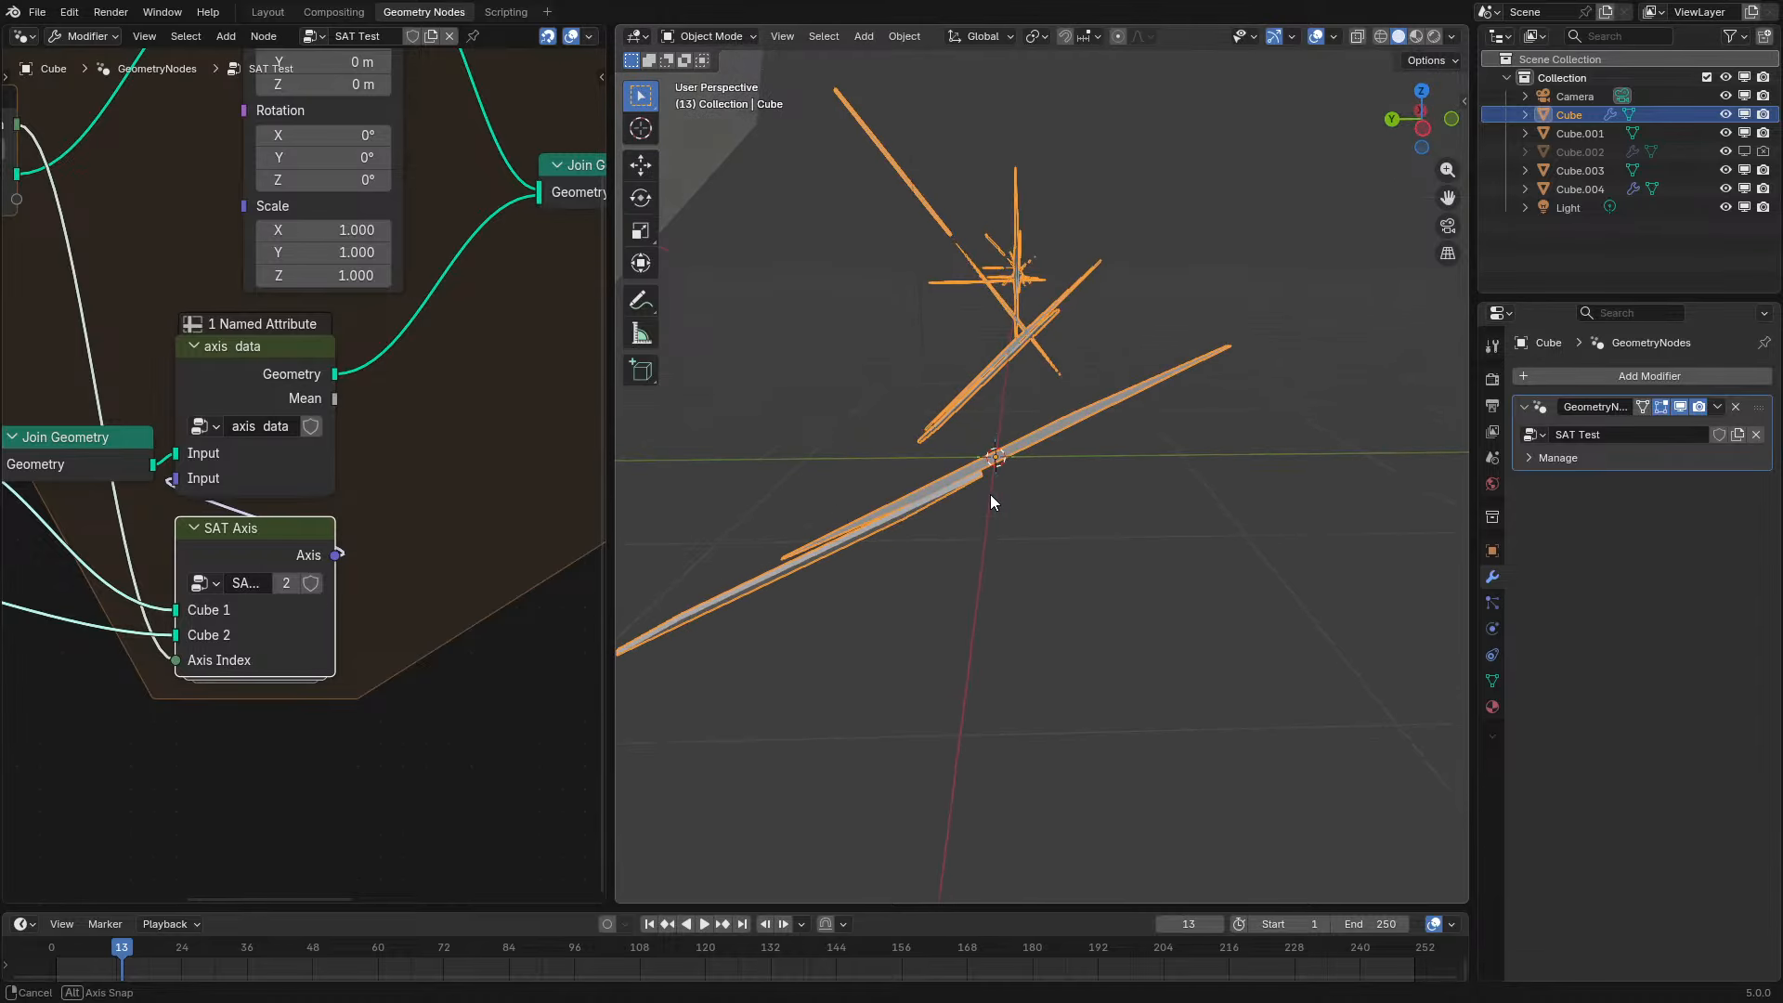
pyautogui.scroll(-4, 315, 469)
# Open the axis data node group inside the Repeat zone
pyautogui.moveTo(331, 442); pyautogui.dragTo(442, 442, button='middle')
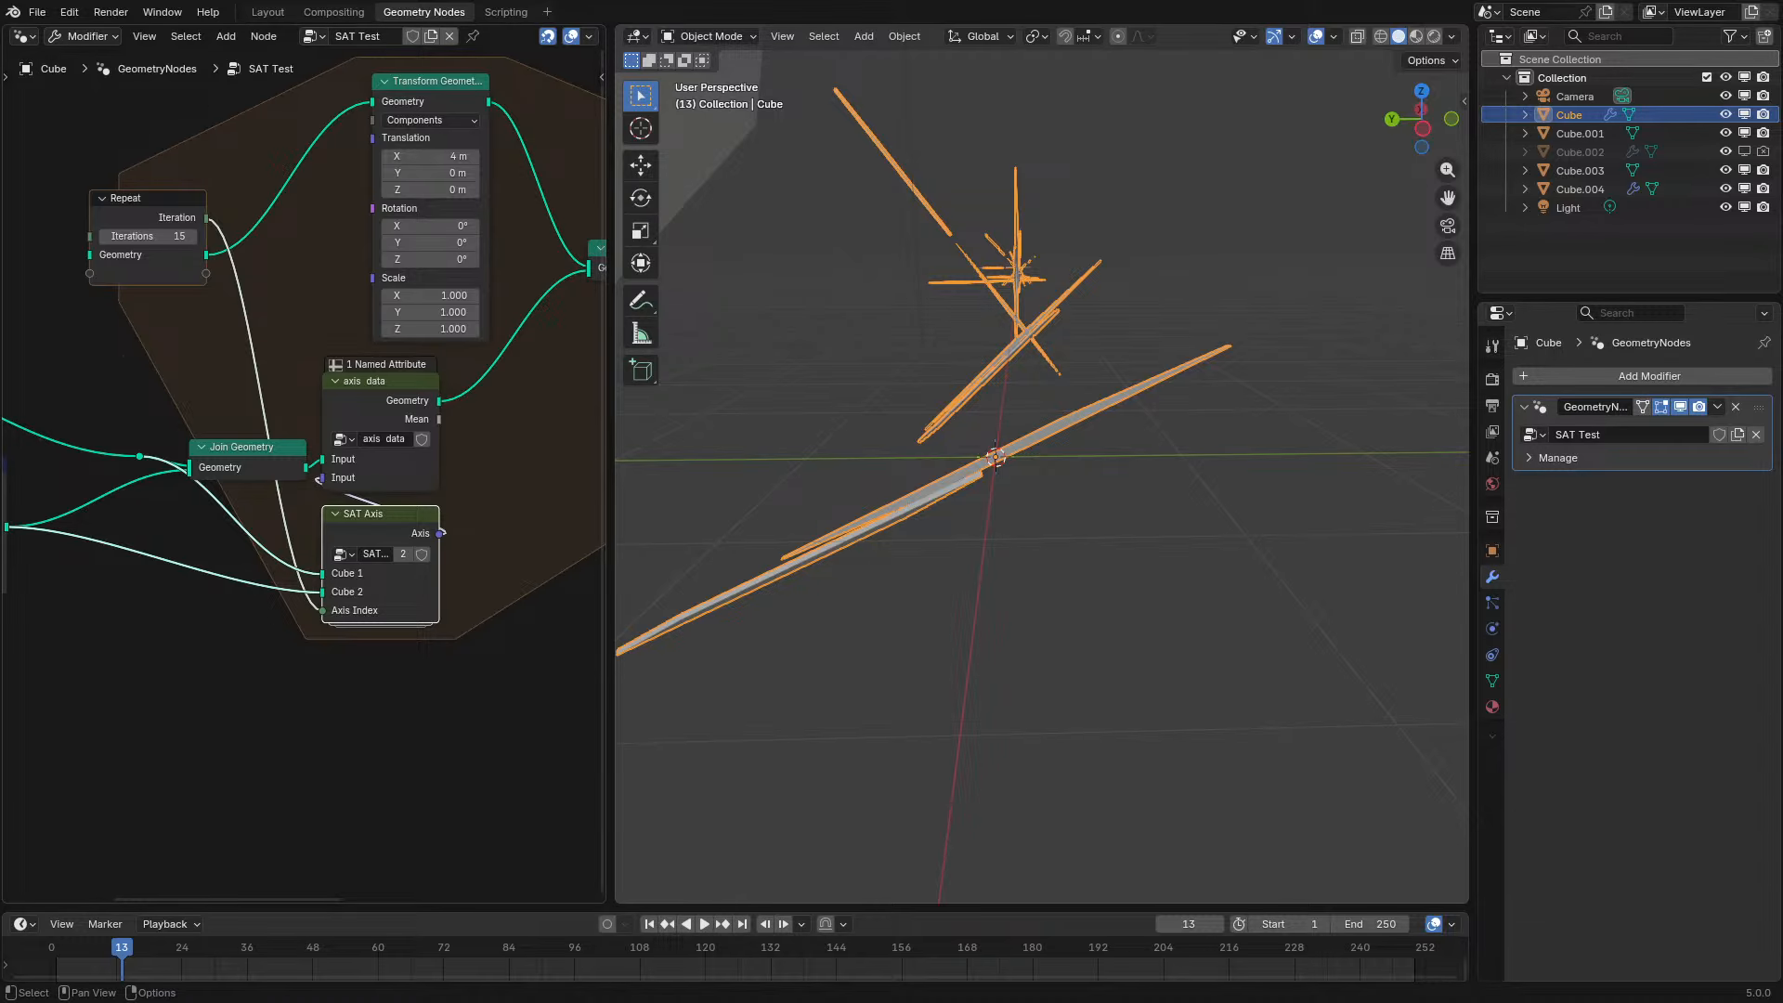
pyautogui.scroll(-1, 307, 572)
pyautogui.moveTo(308, 572); pyautogui.dragTo(352, 594, button='middle')
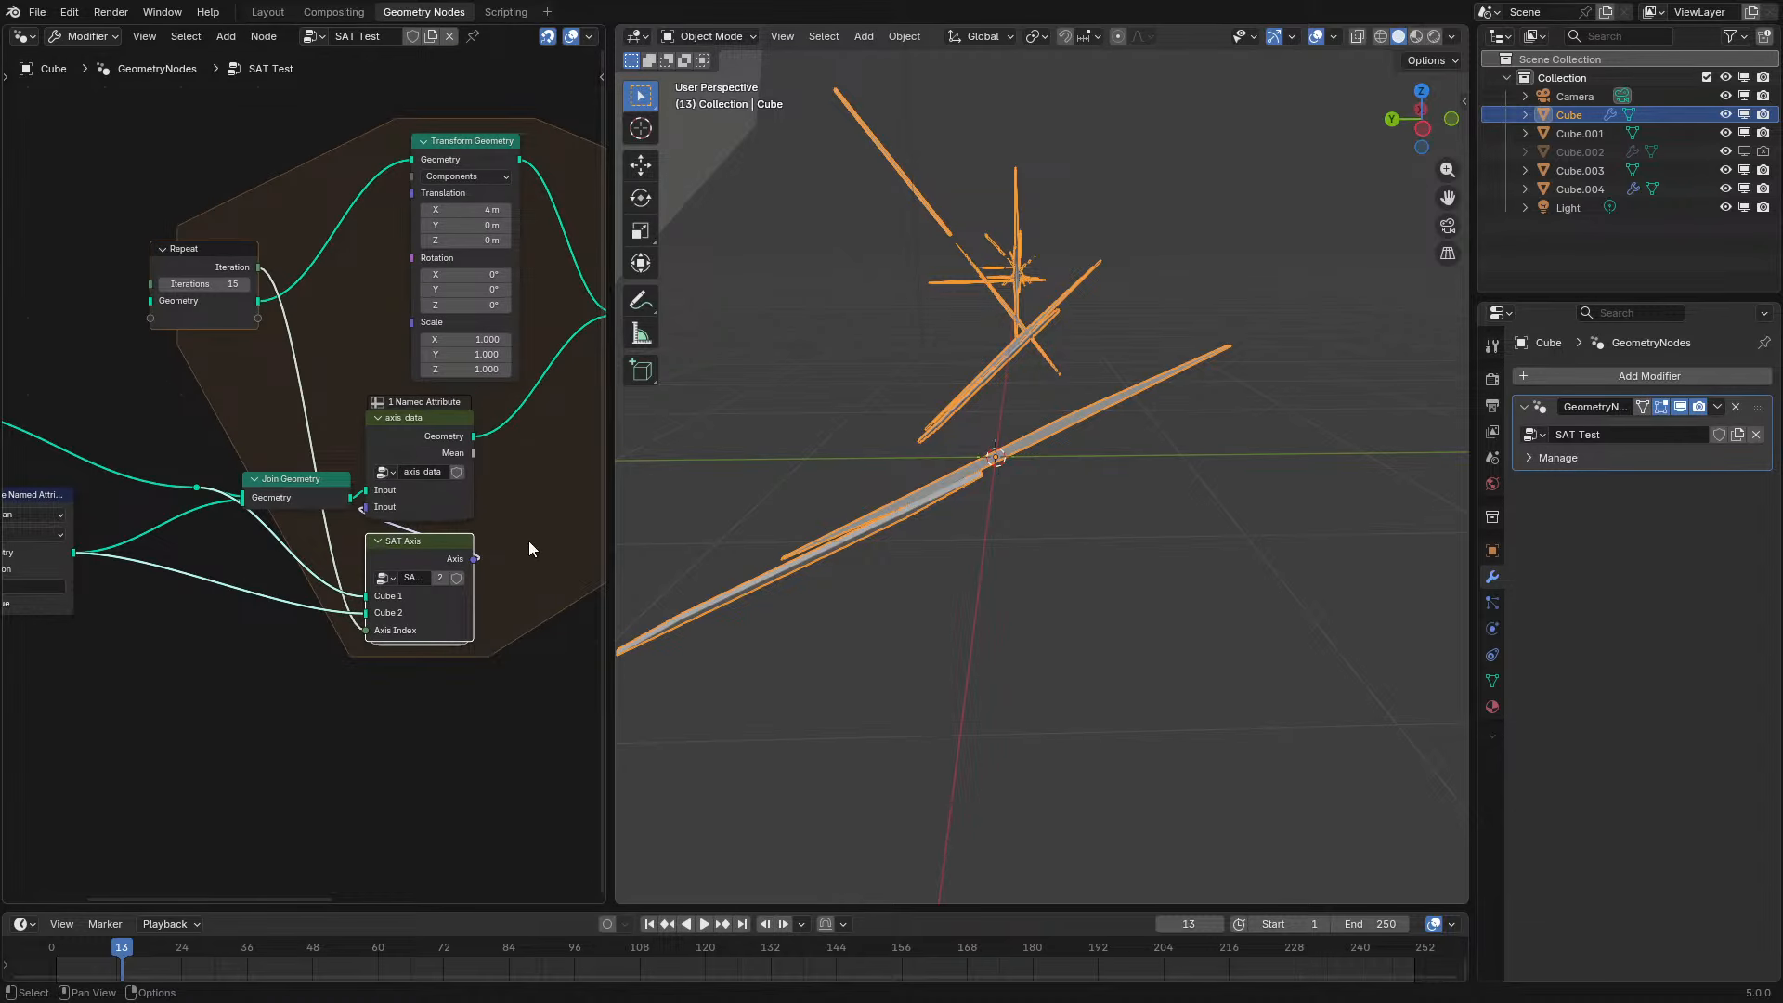
pyautogui.press('Tab')
pyautogui.press('Tab')
pyautogui.click(400, 458)
pyautogui.press('Tab')
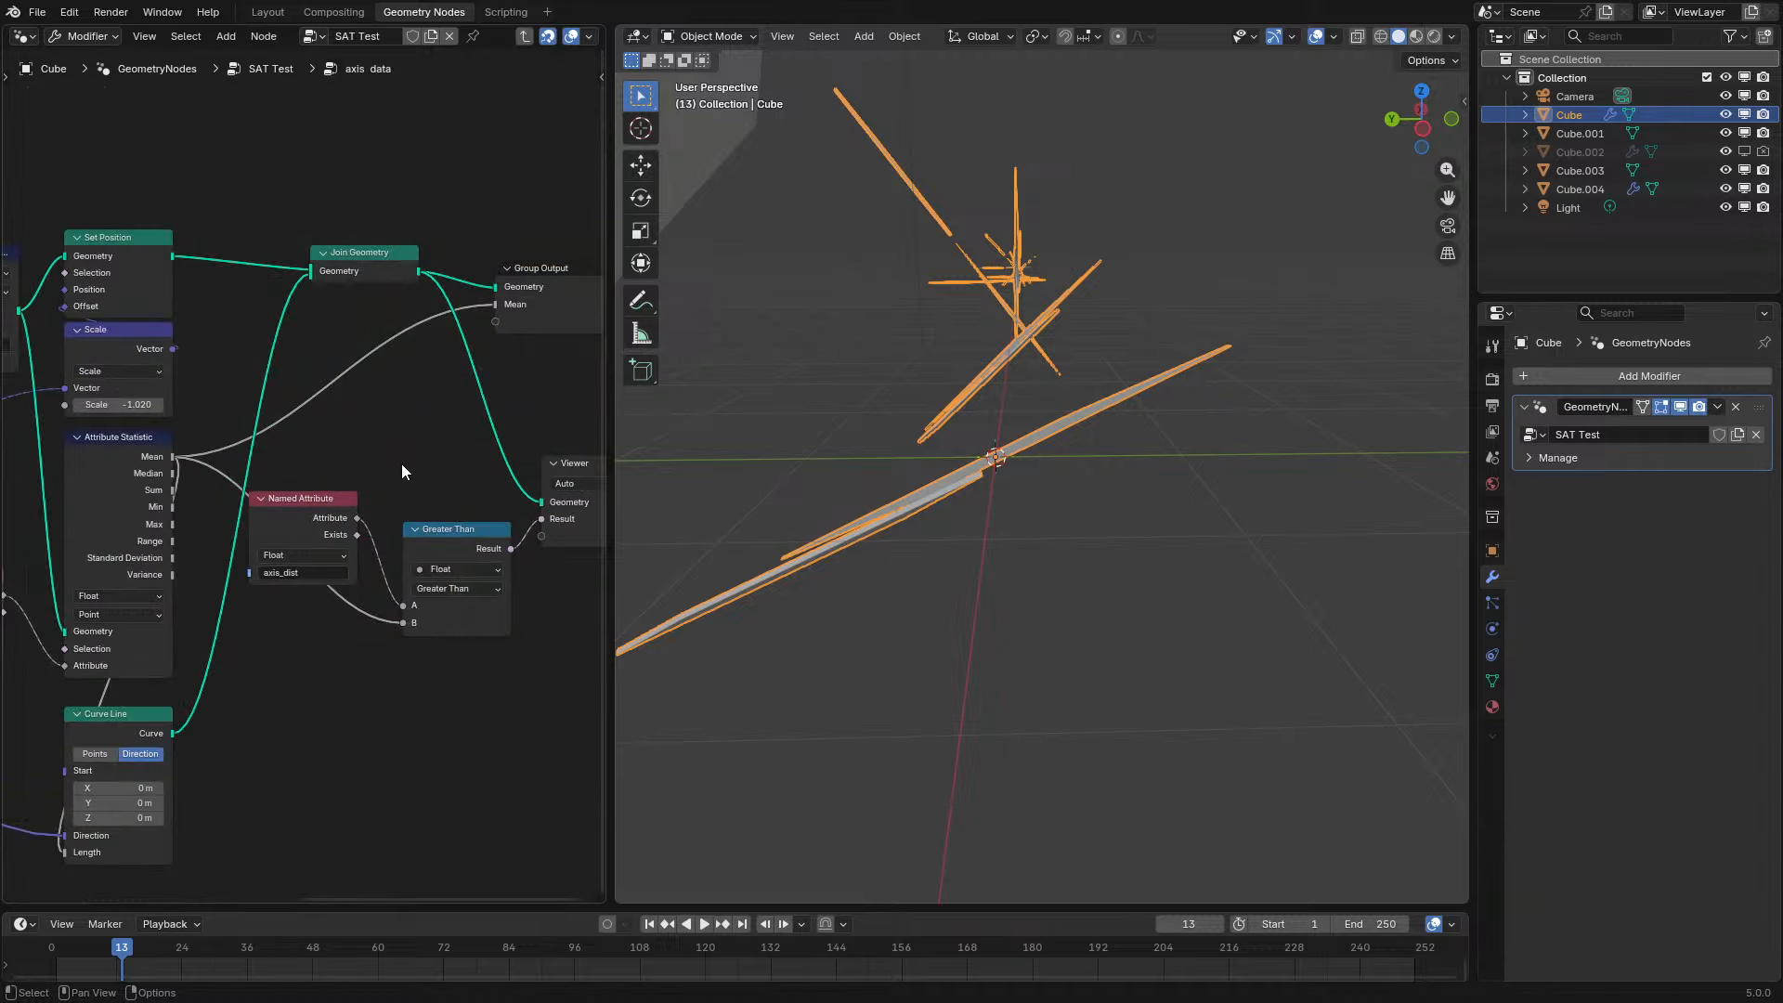
# Set the Scale value of the vector Scale node to 0
pyautogui.scroll(-1, 385, 594)
pyautogui.moveTo(327, 612); pyautogui.dragTo(587, 671, button='middle')
pyautogui.scroll(2, 627, 632)
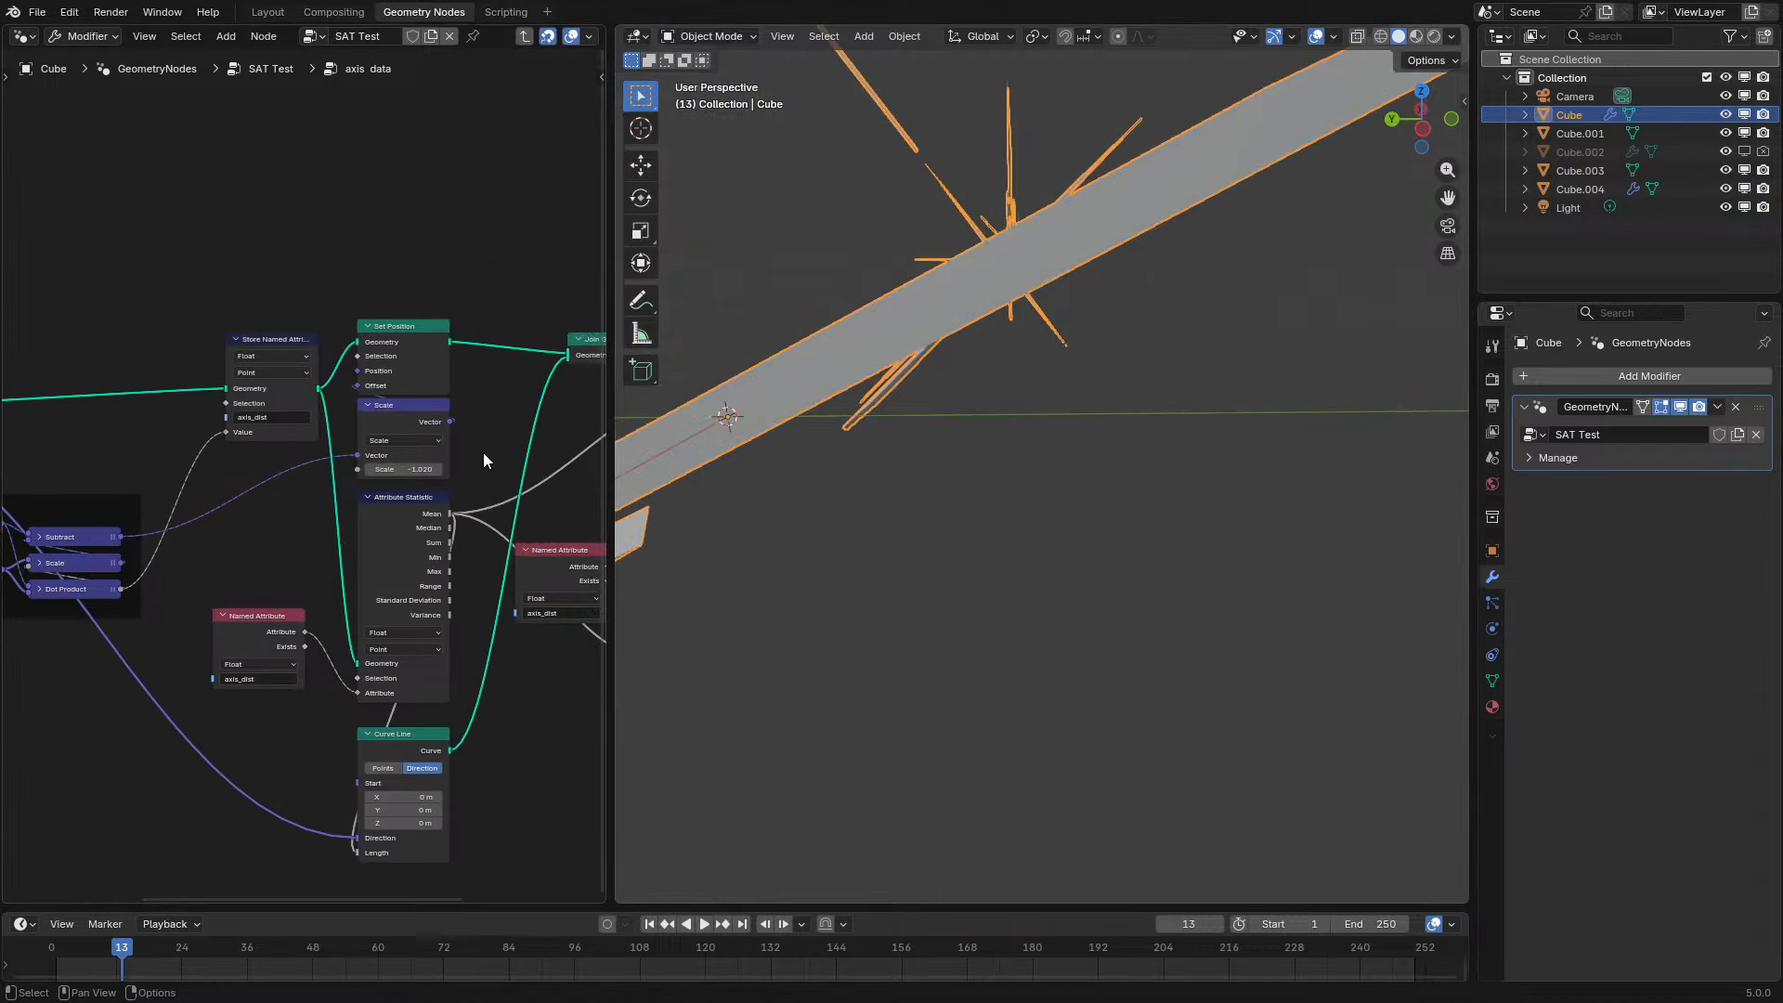
pyautogui.moveTo(436, 469); pyautogui.dragTo(413, 469)
pyautogui.scroll(-1, 350, 464)
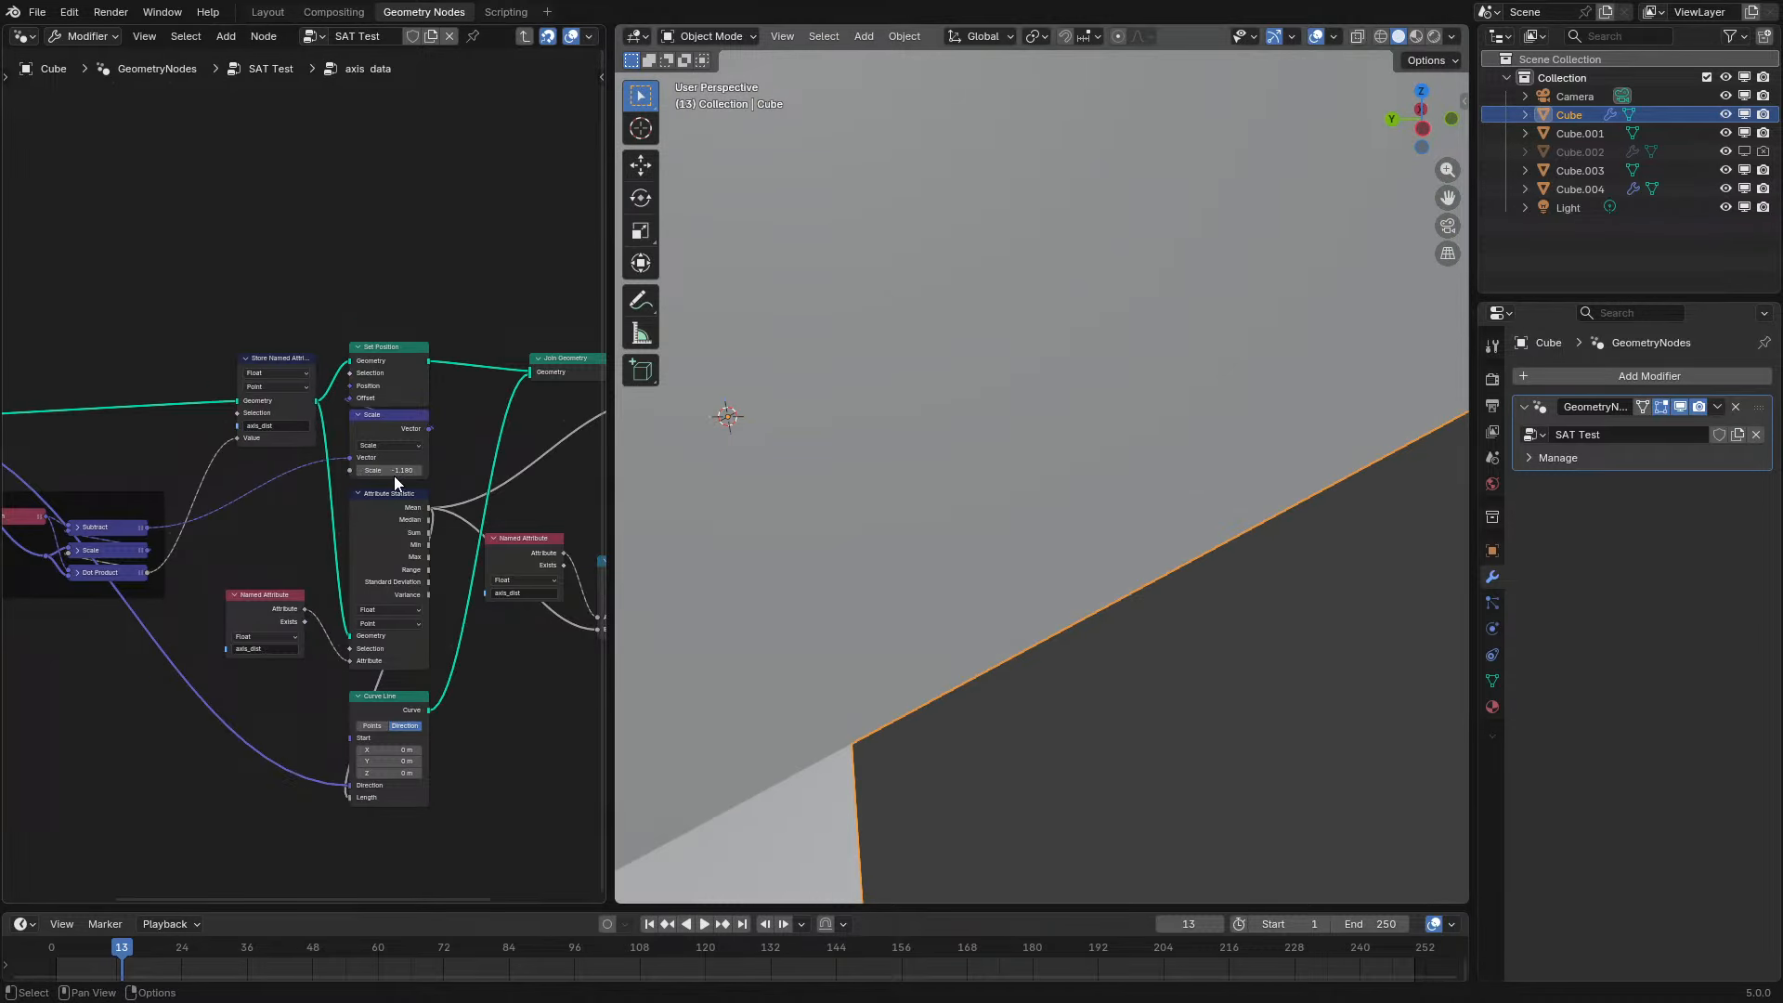
pyautogui.click(396, 473)
pyautogui.write('0')
pyautogui.press('Return')
pyautogui.scroll(-10, 1195, 632)
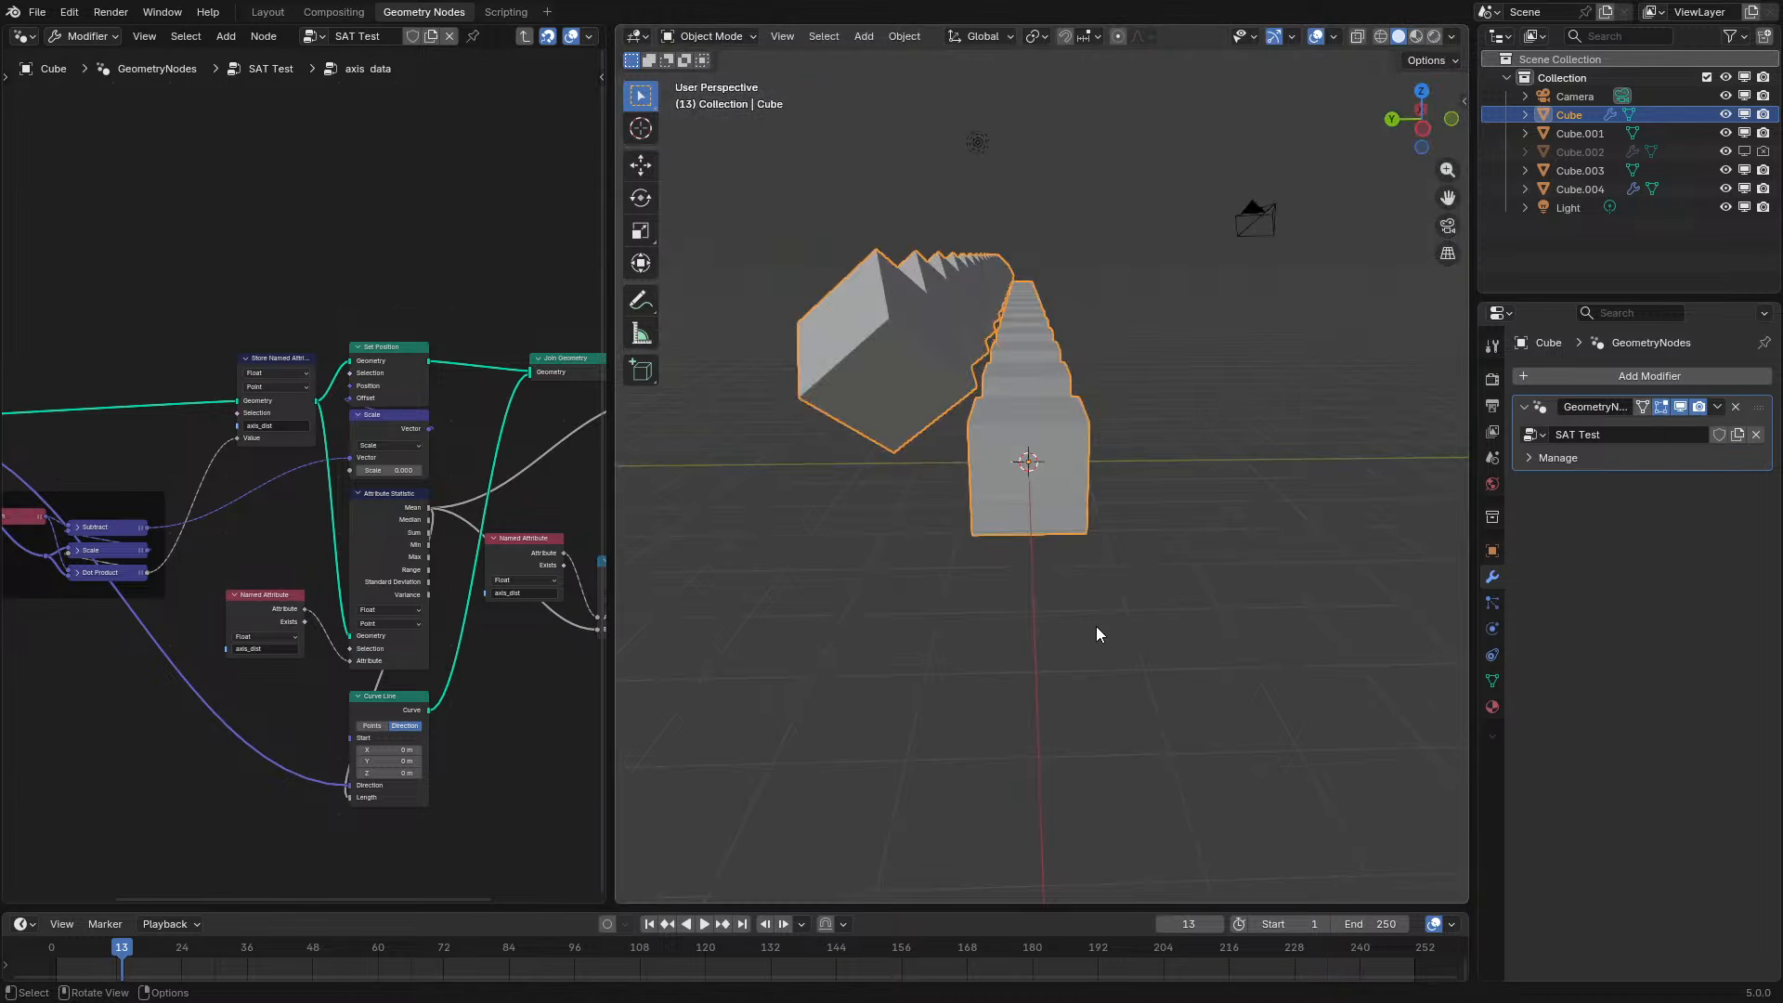
# Try a negative Scale on the vector Scale node, cancel it, and view the rows of unflattened cubes
pyautogui.moveTo(1095, 626); pyautogui.dragTo(1088, 645, button='middle')
pyautogui.scroll(6, 956, 590)
pyautogui.scroll(-2, 808, 552)
pyautogui.moveTo(390, 470); pyautogui.dragTo(279, 470)
pyautogui.press('Escape')
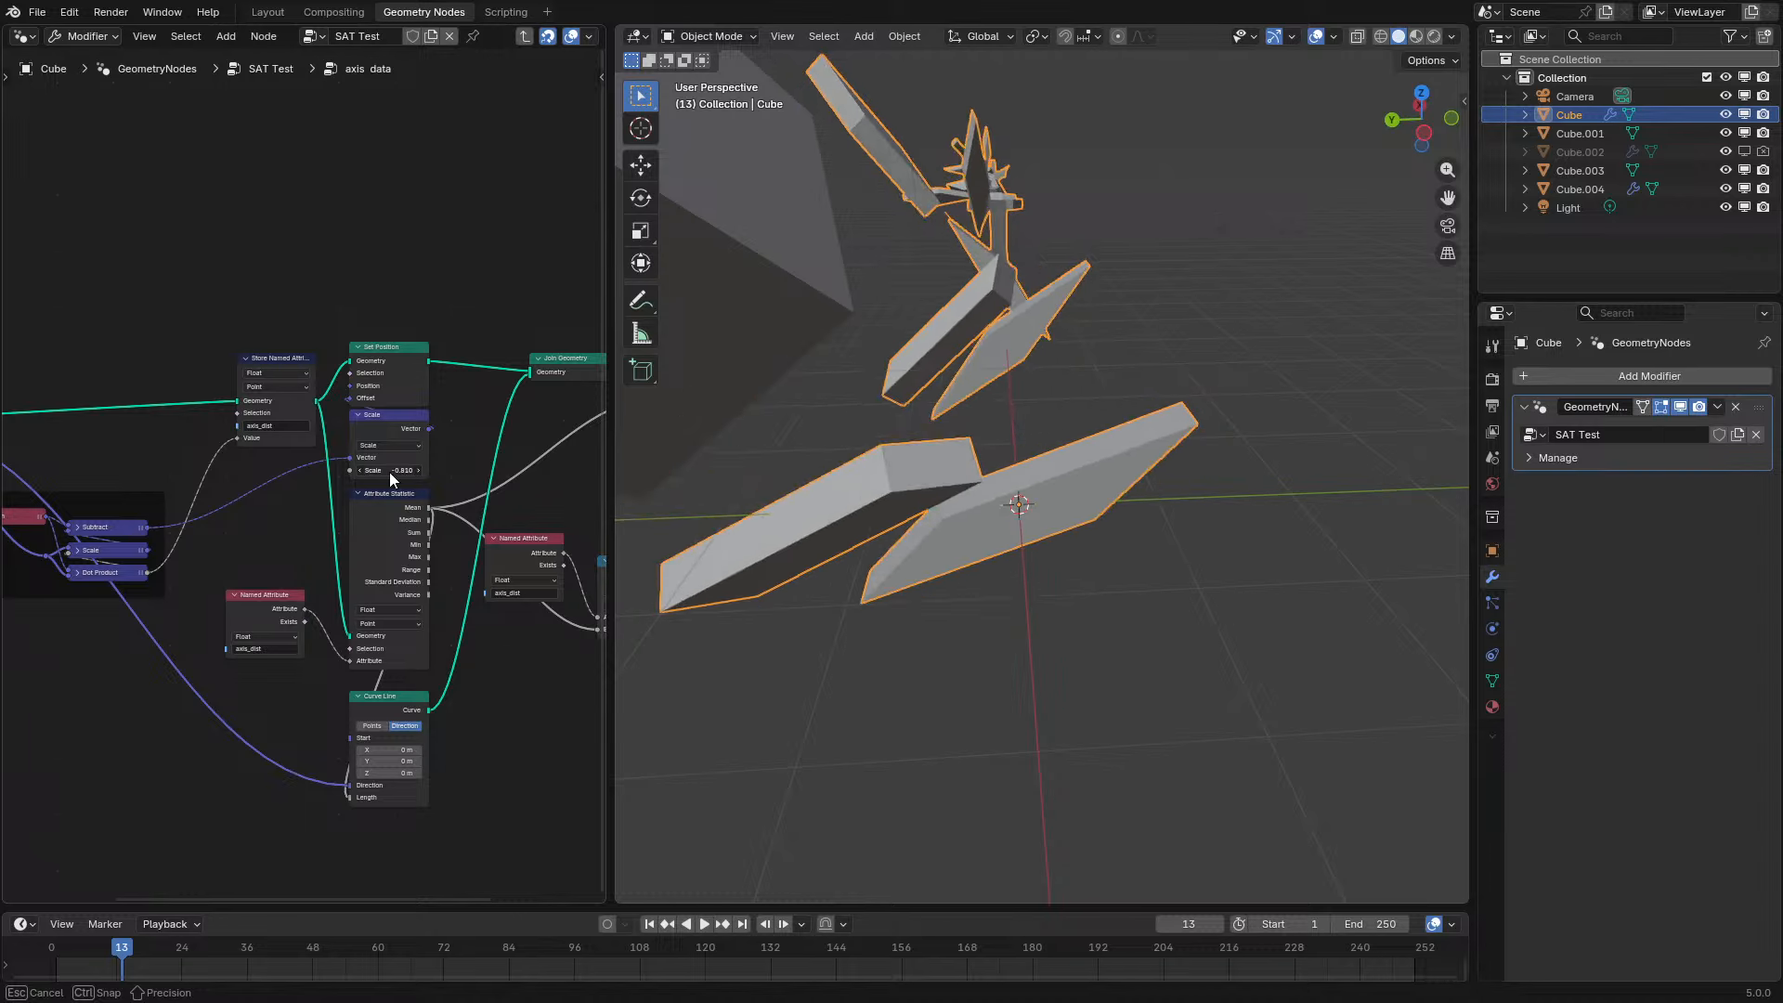
pyautogui.scroll(-8, 1173, 396)
pyautogui.moveTo(1173, 396); pyautogui.dragTo(752, 247, button='middle')
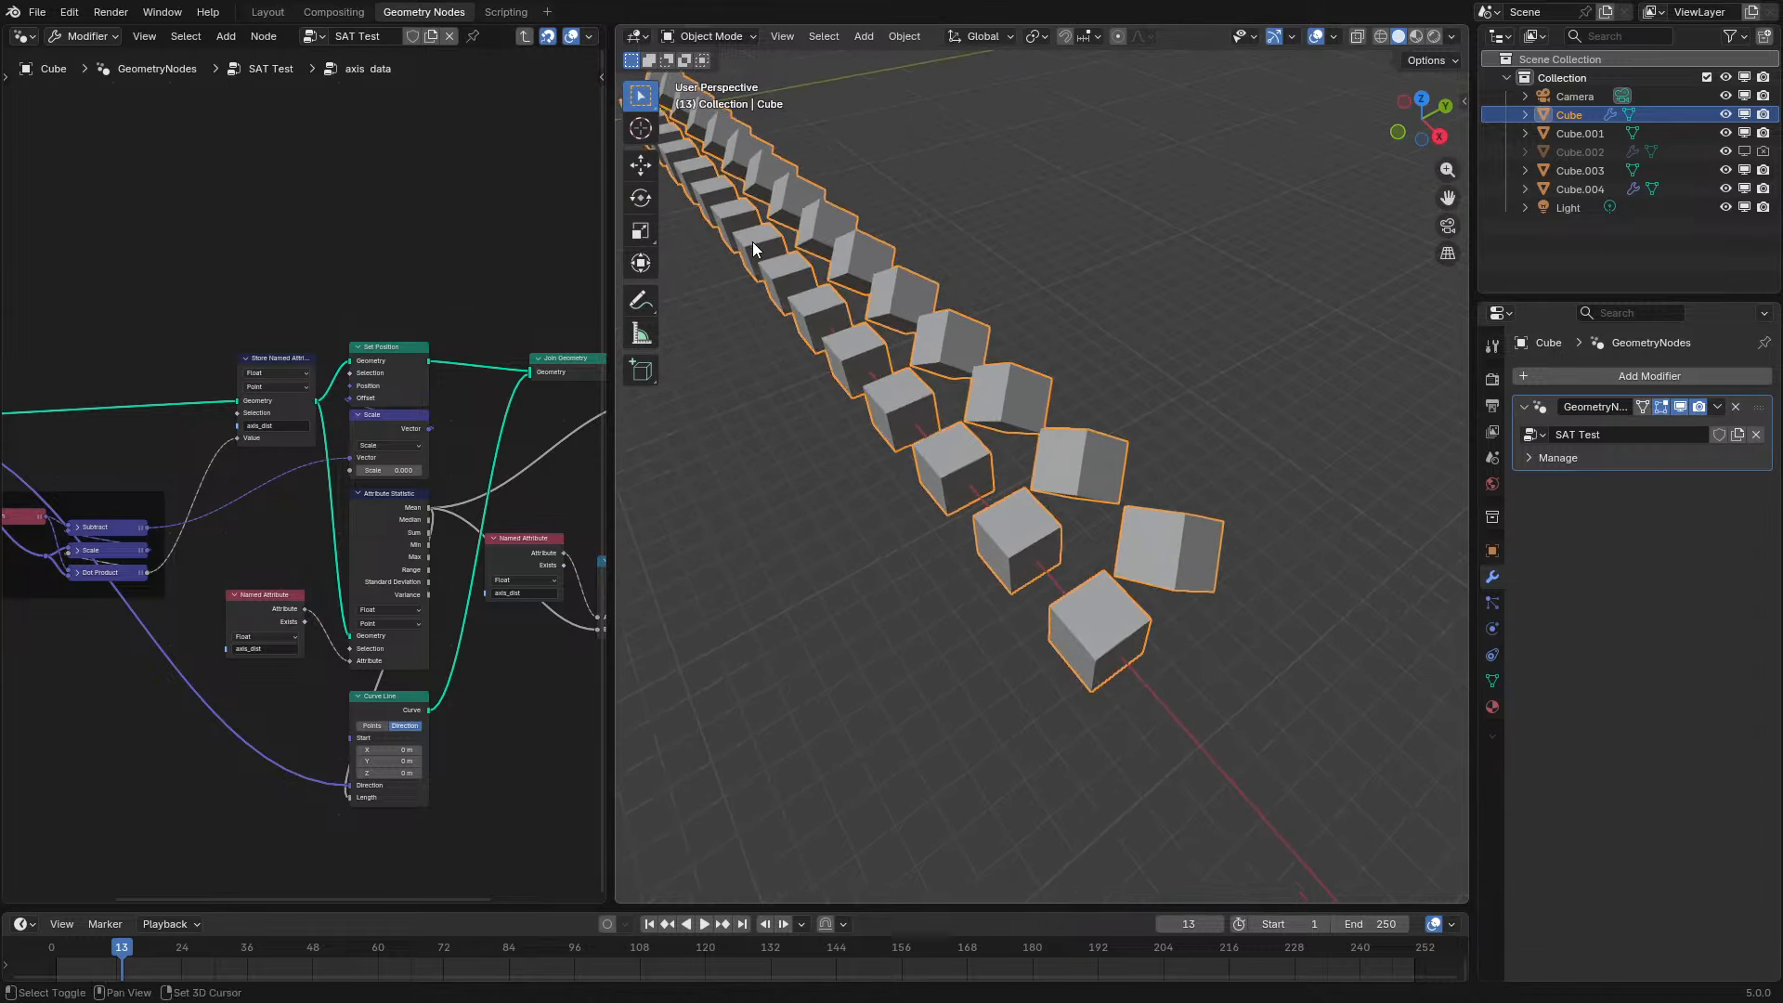
# Lower the vector Scale node's Scale to -0.990 to flatten each cube pair onto its axis
pyautogui.moveTo(394, 471); pyautogui.dragTo(339, 470)
pyautogui.keyDown('shift'); pyautogui.moveTo(1014, 864); pyautogui.dragTo(1007, 571, button='middle'); pyautogui.keyUp('shift')
pyautogui.scroll(5, 1057, 563)
pyautogui.keyDown('shift'); pyautogui.moveTo(1082, 507); pyautogui.dragTo(1042, 538, button='middle'); pyautogui.keyUp('shift')
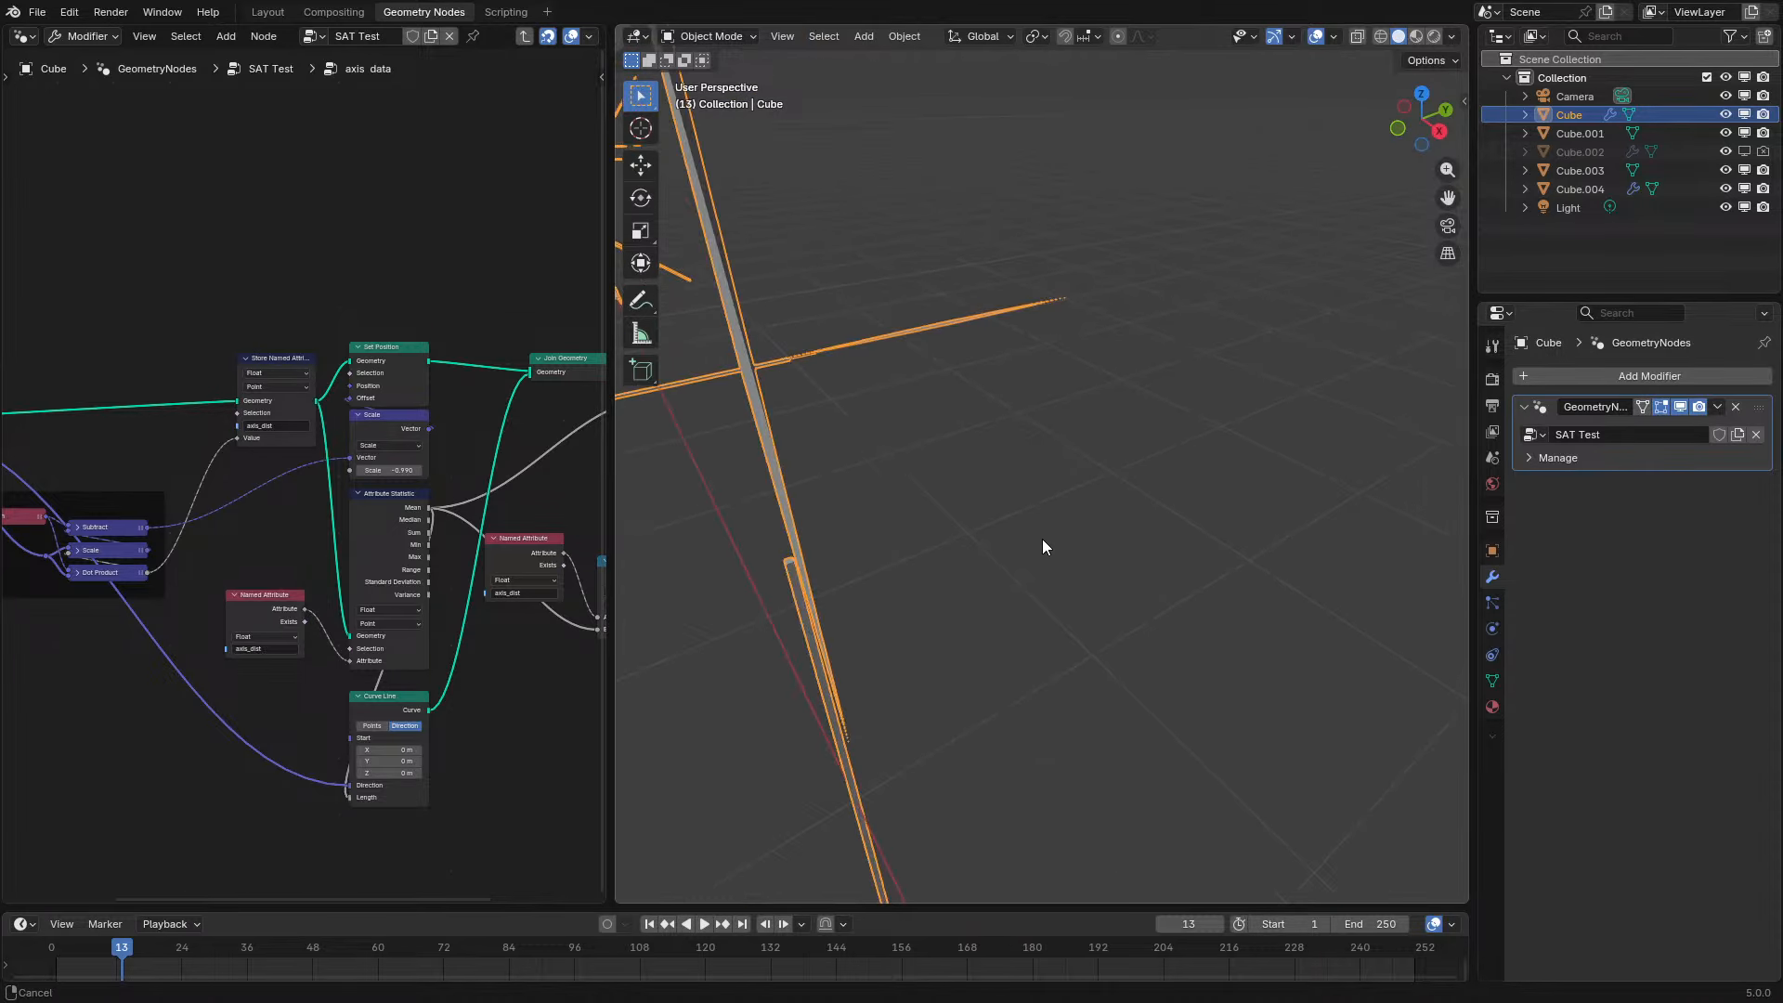
pyautogui.moveTo(369, 470)
pyautogui.mouseDown()
pyautogui.moveTo(469, 469)
pyautogui.moveTo(374, 470)
pyautogui.mouseUp()
pyautogui.scroll(1, 932, 505)
pyautogui.moveTo(916, 516)
pyautogui.keyDown('shift'); pyautogui.mouseDown(button='middle')
pyautogui.moveTo(932, 505)
pyautogui.moveTo(900, 520)
pyautogui.mouseUp(button='middle'); pyautogui.keyUp('shift')
pyautogui.scroll(-1, 919, 511)
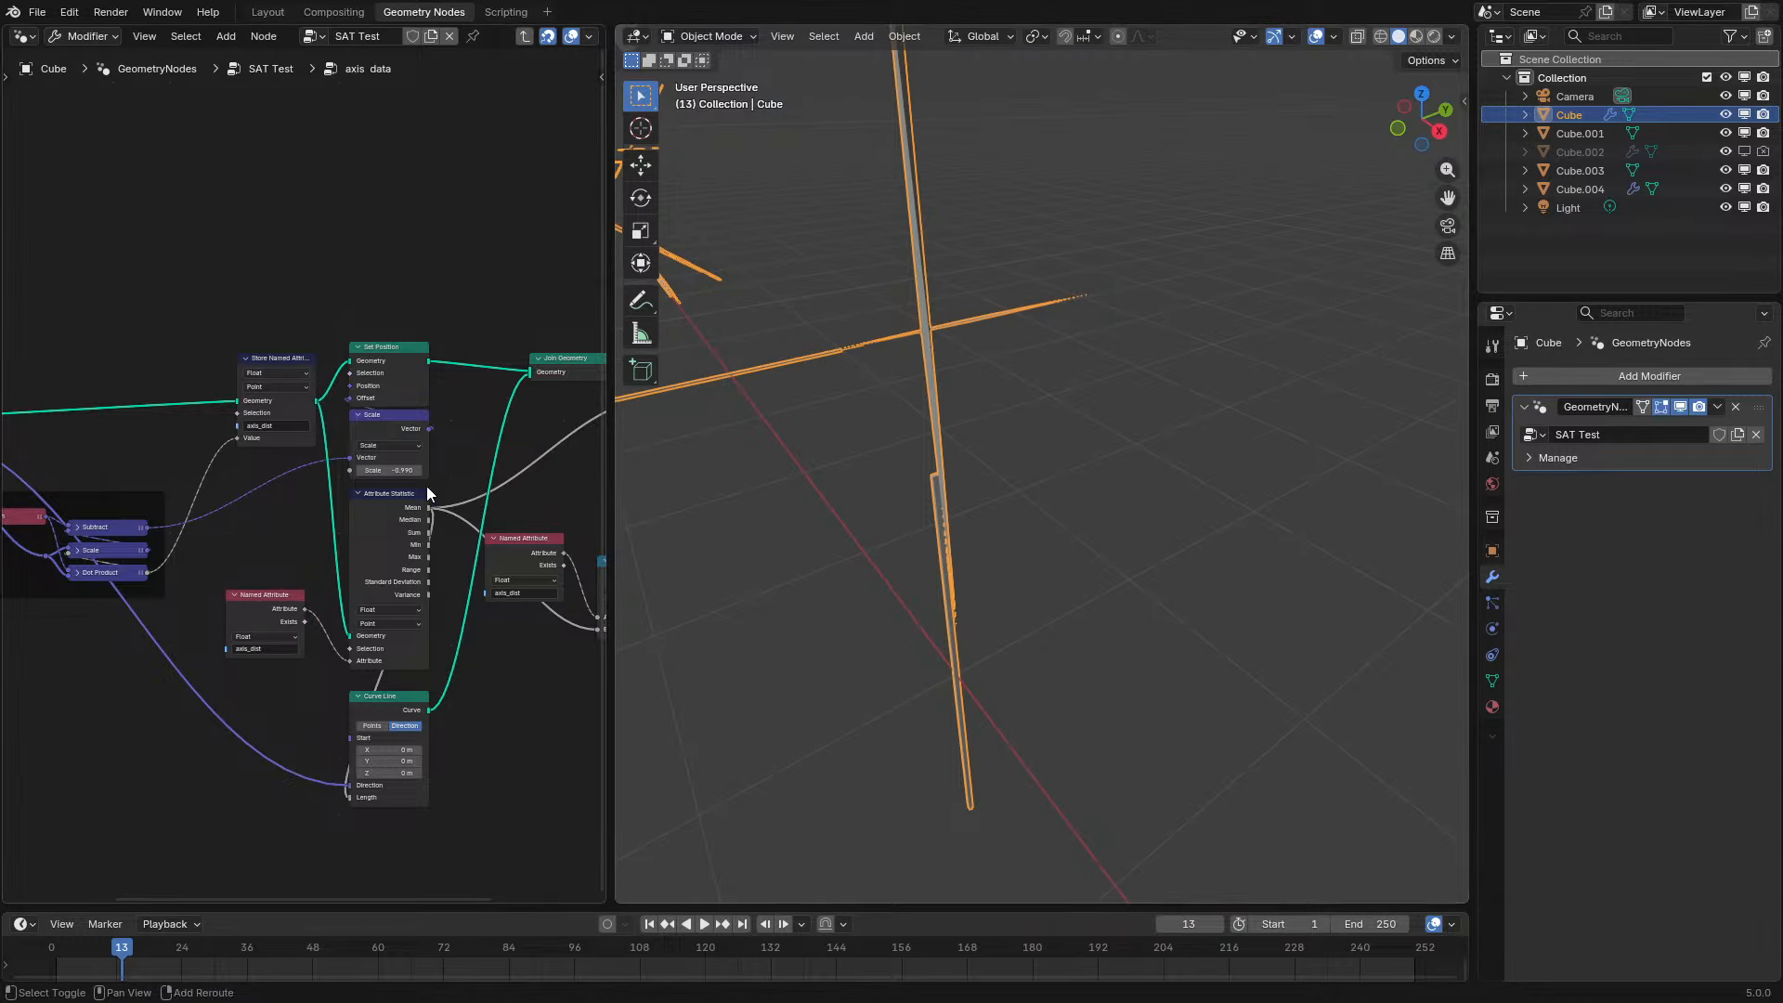
# Examine the cube pairs' flattened projections on the individual axes for gaps and overlaps
pyautogui.moveTo(395, 470); pyautogui.dragTo(395, 470)
pyautogui.scroll(-6, 933, 516)
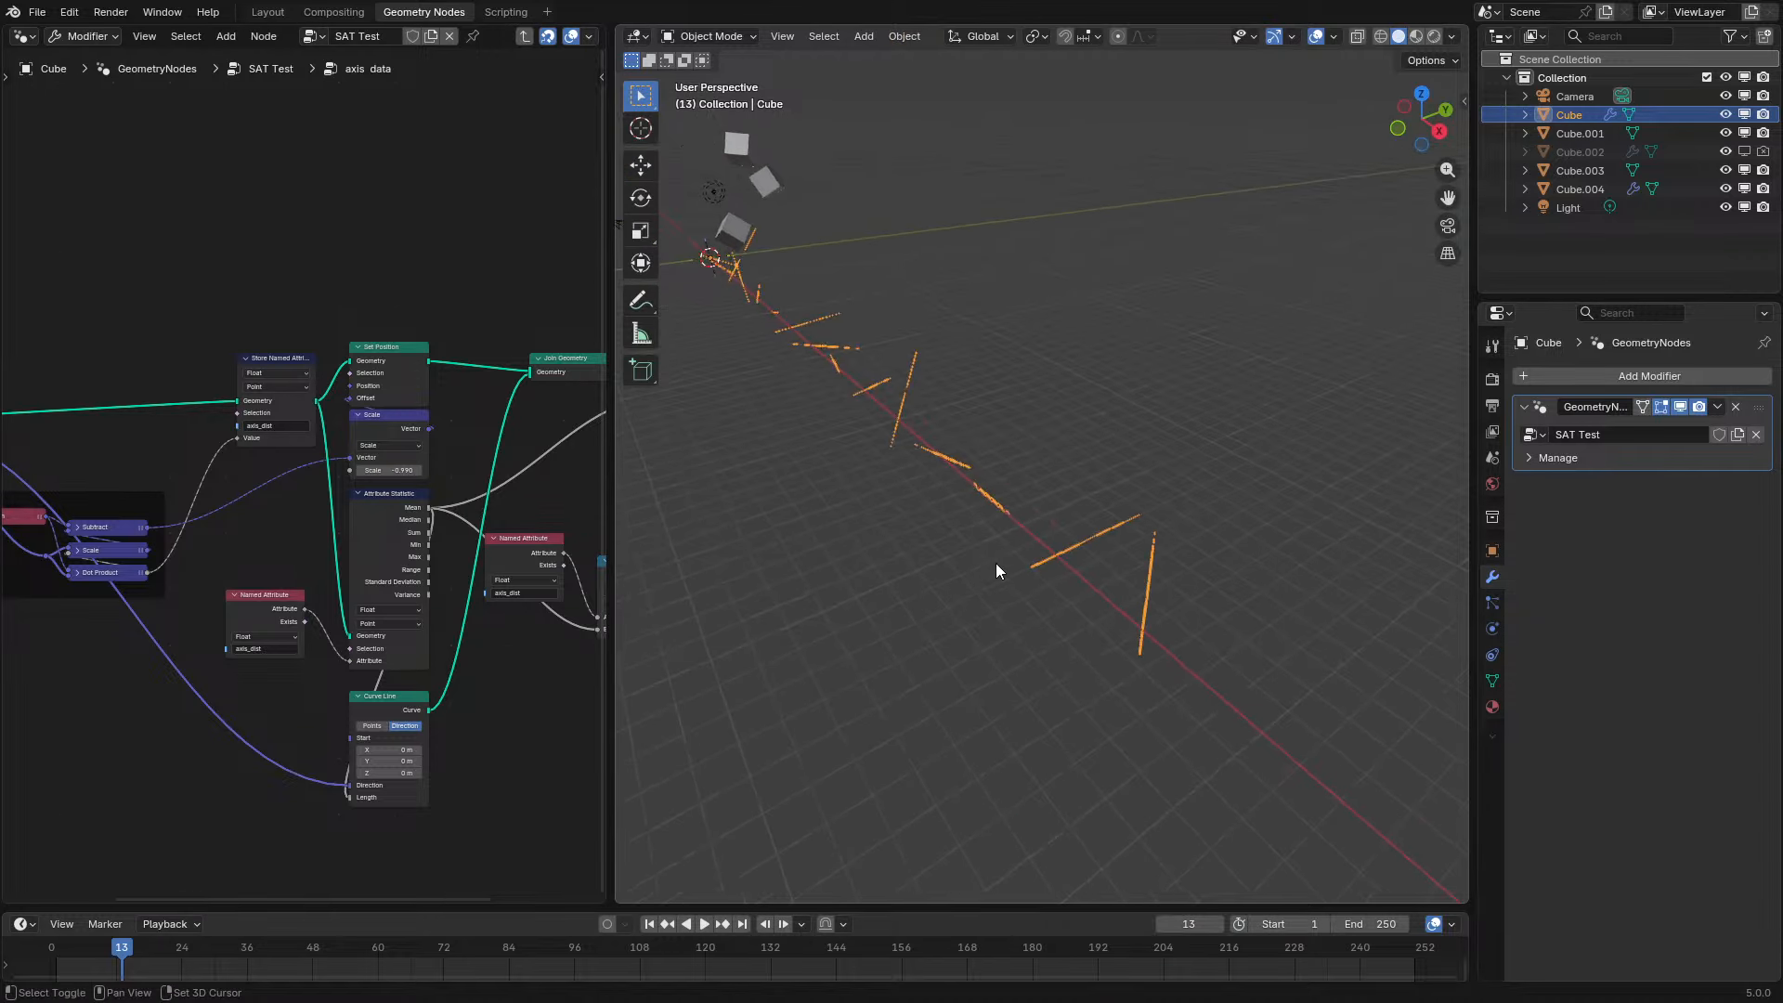
pyautogui.scroll(5, 1001, 537)
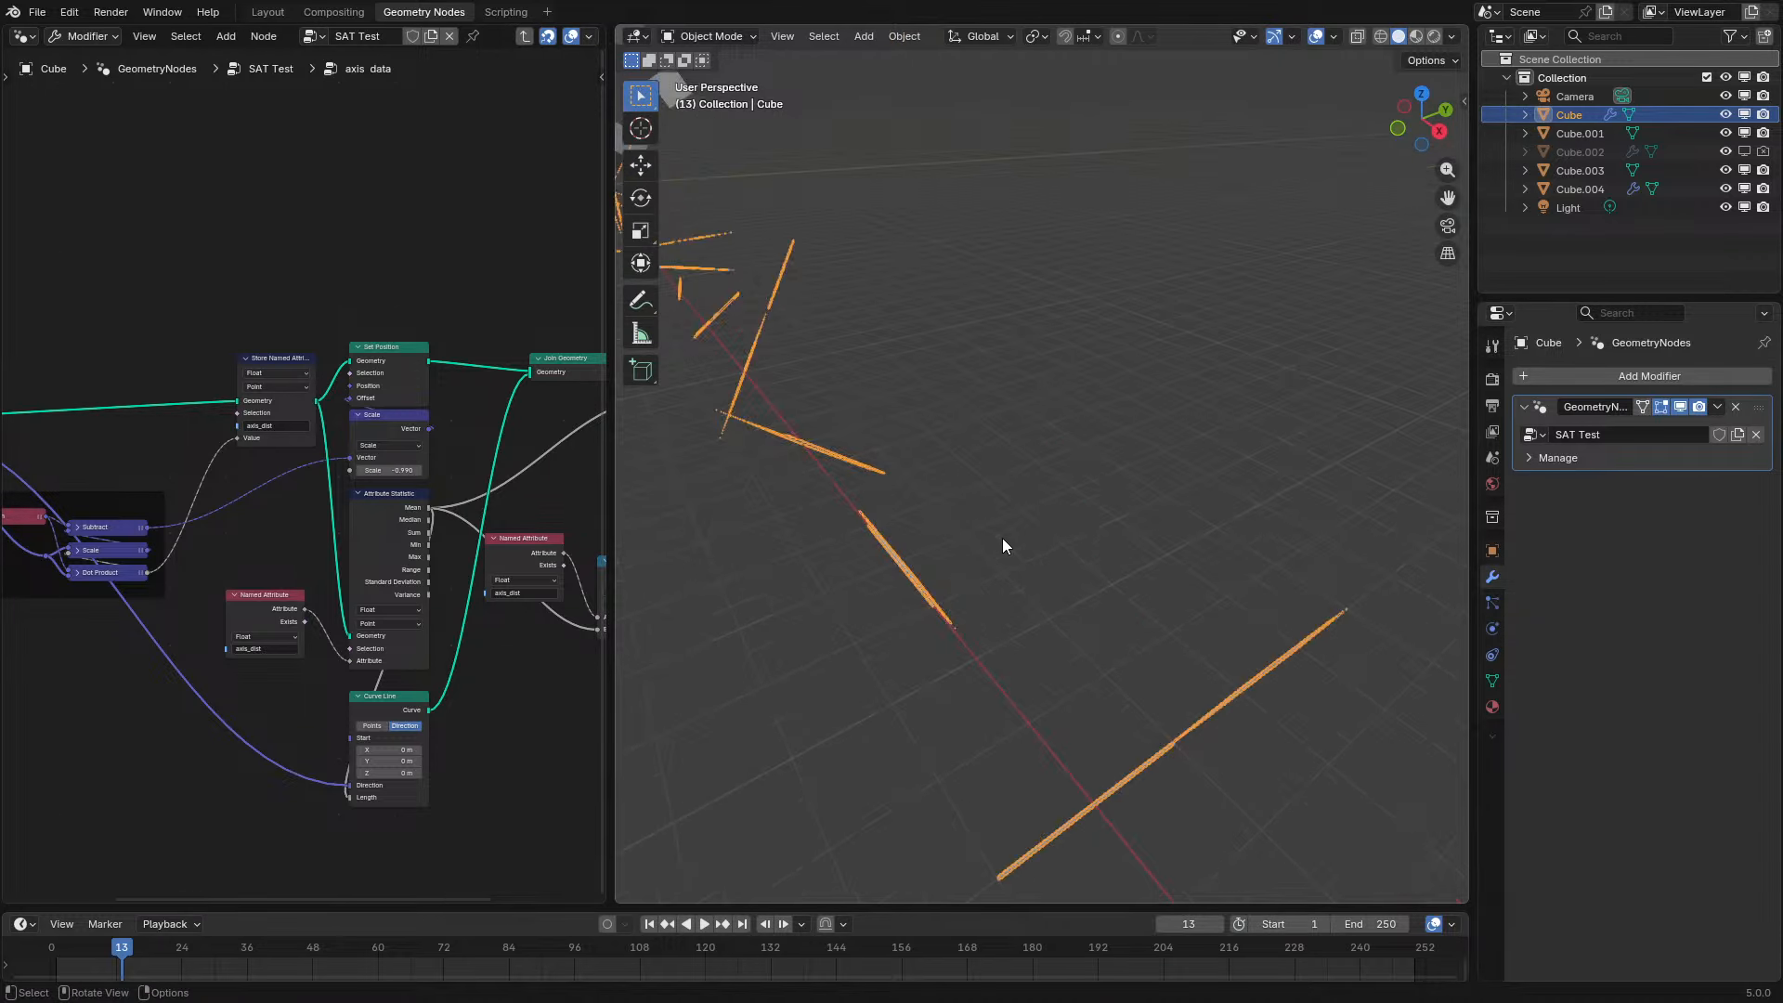
pyautogui.moveTo(928, 563); pyautogui.dragTo(1036, 589, button='middle')
pyautogui.scroll(6, 1023, 520)
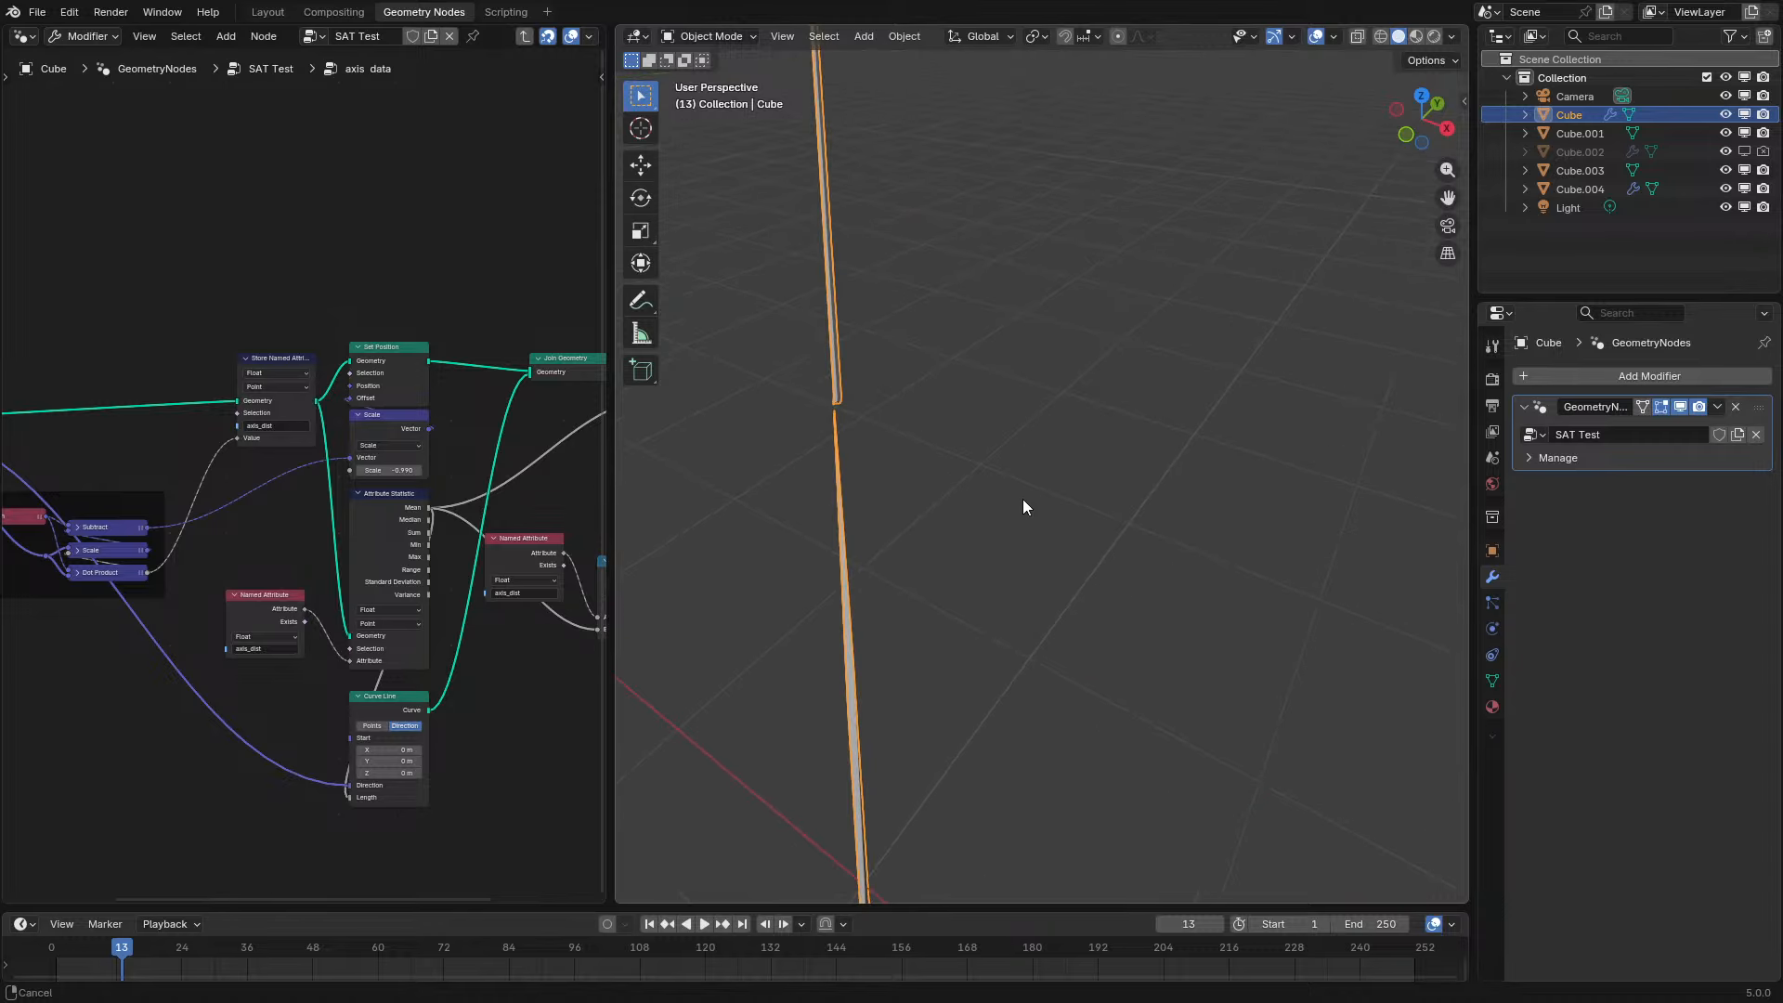
pyautogui.moveTo(1022, 498); pyautogui.dragTo(1067, 530, button='middle')
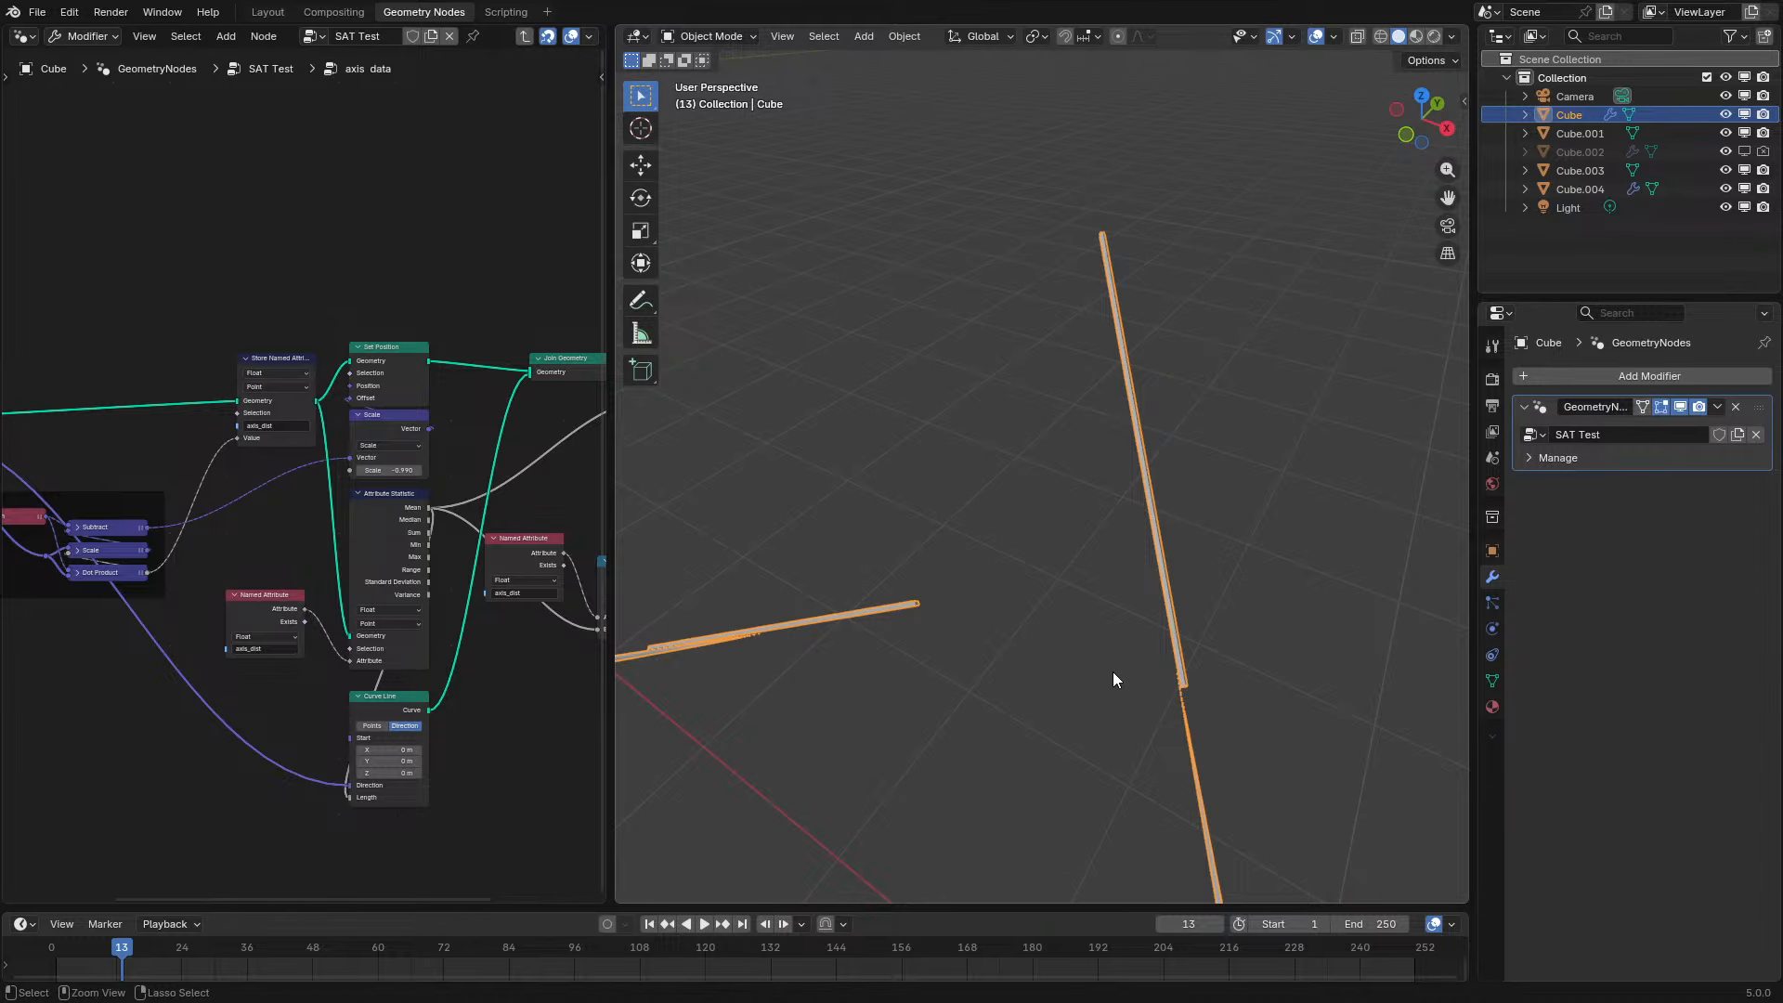
pyautogui.hotkey('ctrl', 'space')
pyautogui.hotkey('ctrl', 'space')
pyautogui.scroll(-8, 1114, 619)
pyautogui.keyDown('shift'); pyautogui.moveTo(1133, 626); pyautogui.dragTo(1078, 557, button='middle'); pyautogui.keyUp('shift')
pyautogui.scroll(6, 1001, 516)
pyautogui.scroll(2, 1056, 534)
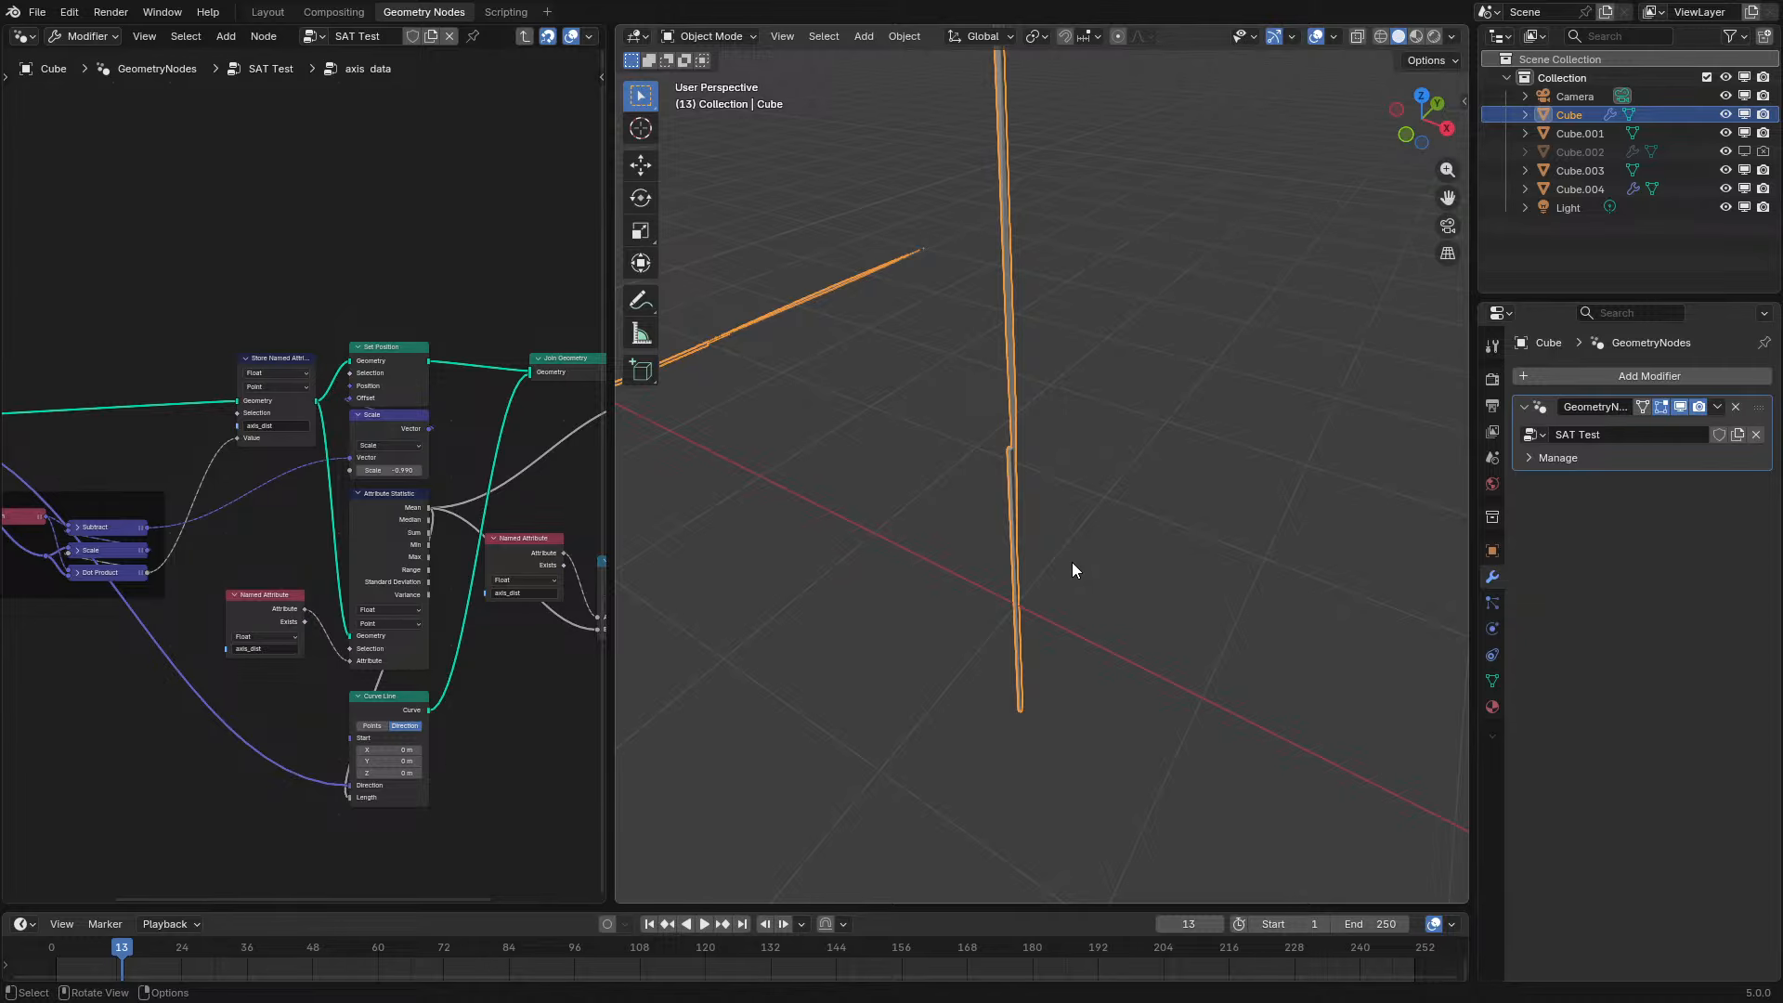
pyautogui.scroll(-2, 333, 427)
# Leave and reopen the axis data group and examine its nodes from Group Input to Group Output
pyautogui.press('Tab')
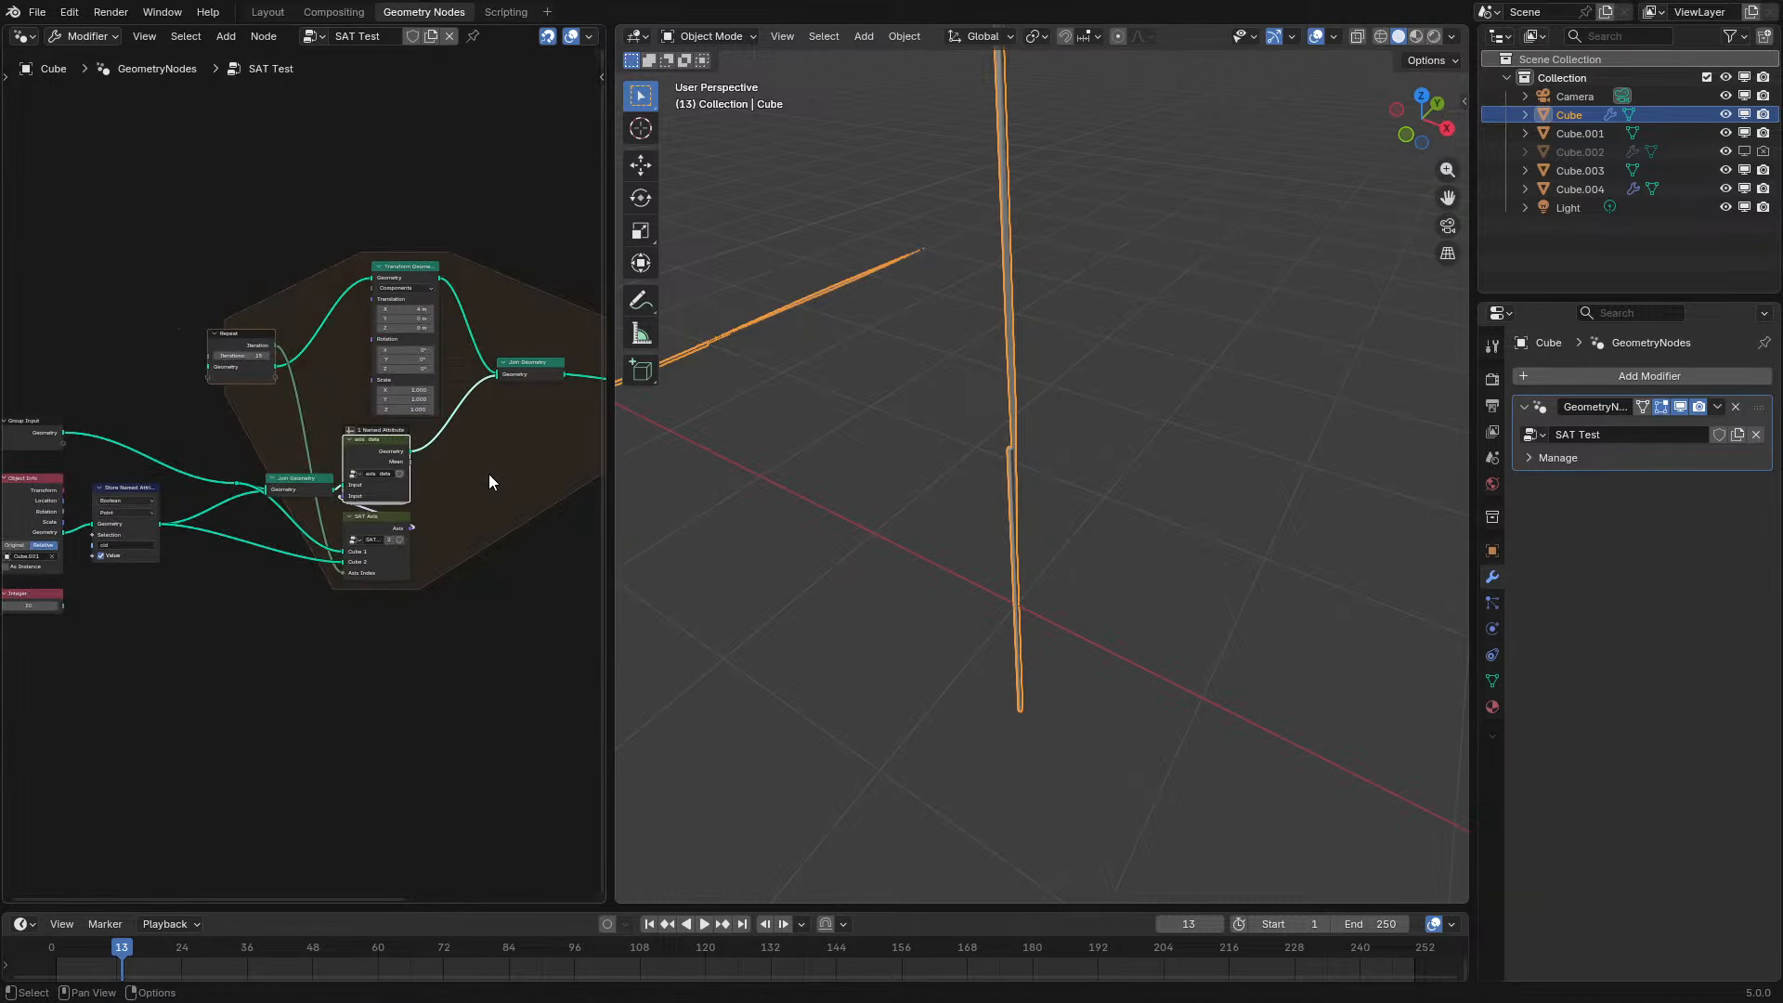
pyautogui.press('Tab')
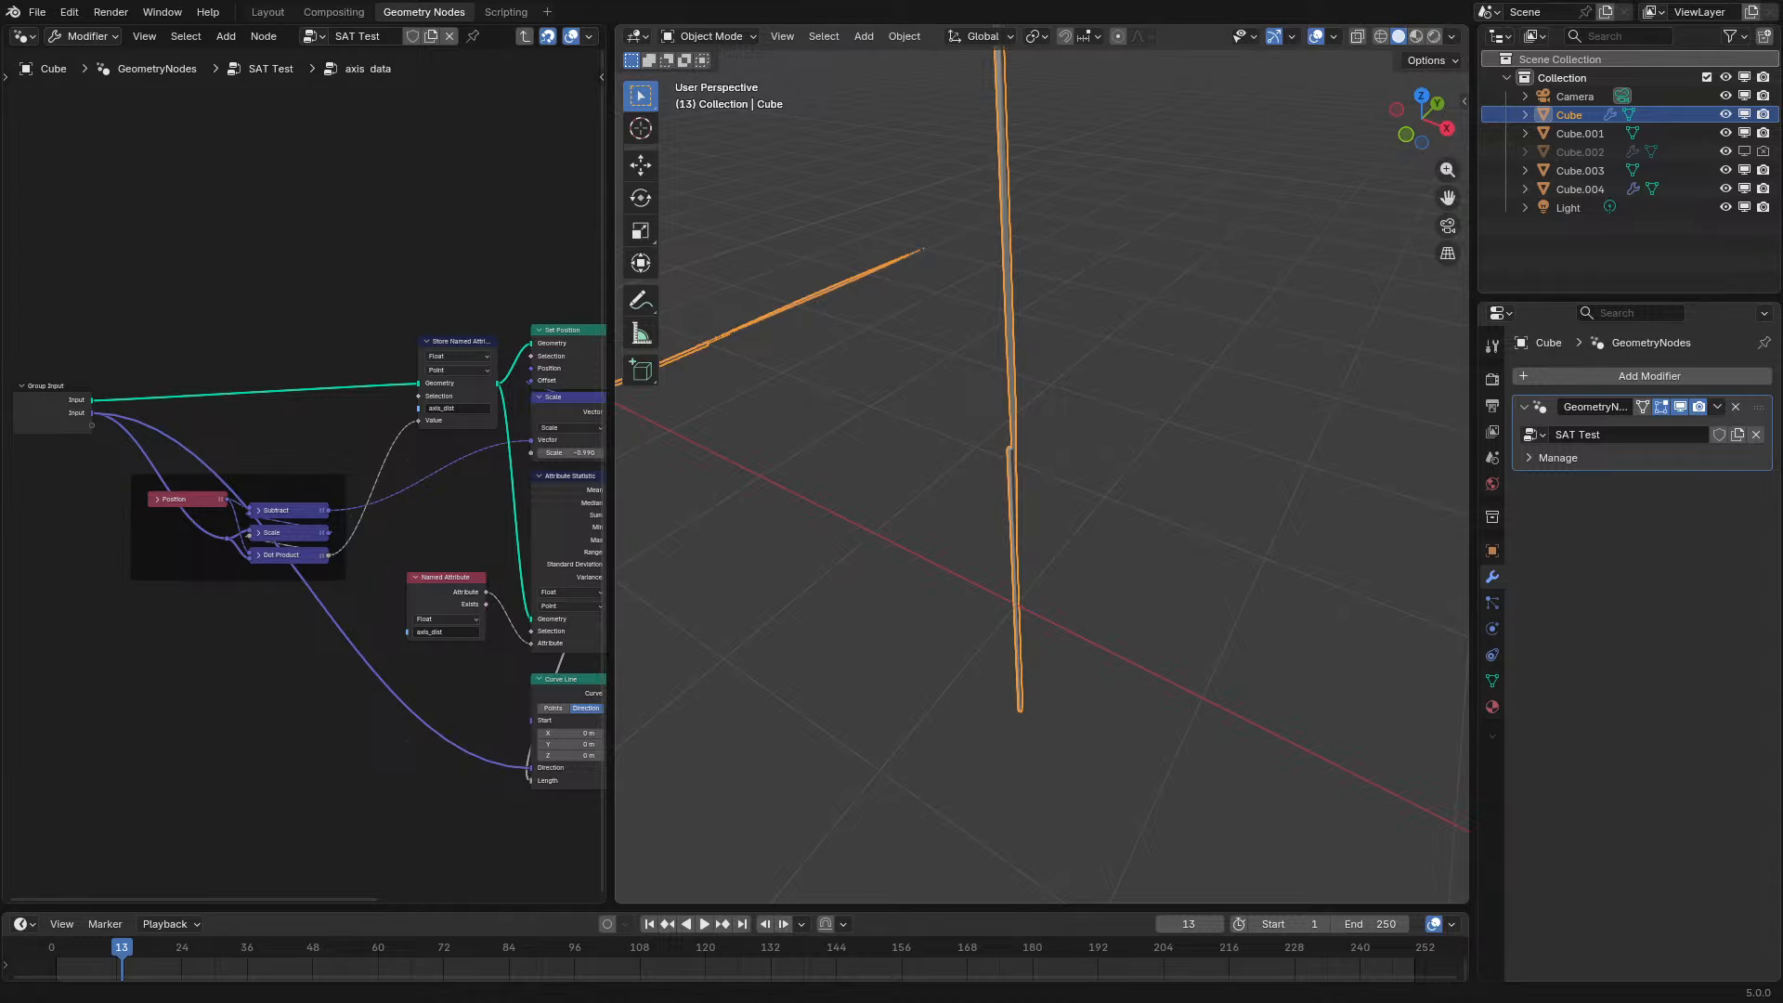
pyautogui.moveTo(455, 558); pyautogui.dragTo(249, 545, button='middle')
pyautogui.moveTo(939, 592); pyautogui.dragTo(258, 626, button='middle')
pyautogui.hotkey('ctrl', 'space')
pyautogui.hotkey('ctrl', 'space')
pyautogui.scroll(4, 180, 464)
# Reset the vector Scale node's Scale to 0 and inspect the nearest cube pair up close
pyautogui.moveTo(157, 456); pyautogui.dragTo(107, 455)
pyautogui.click(156, 456)
pyautogui.write('0')
pyautogui.press('Return')
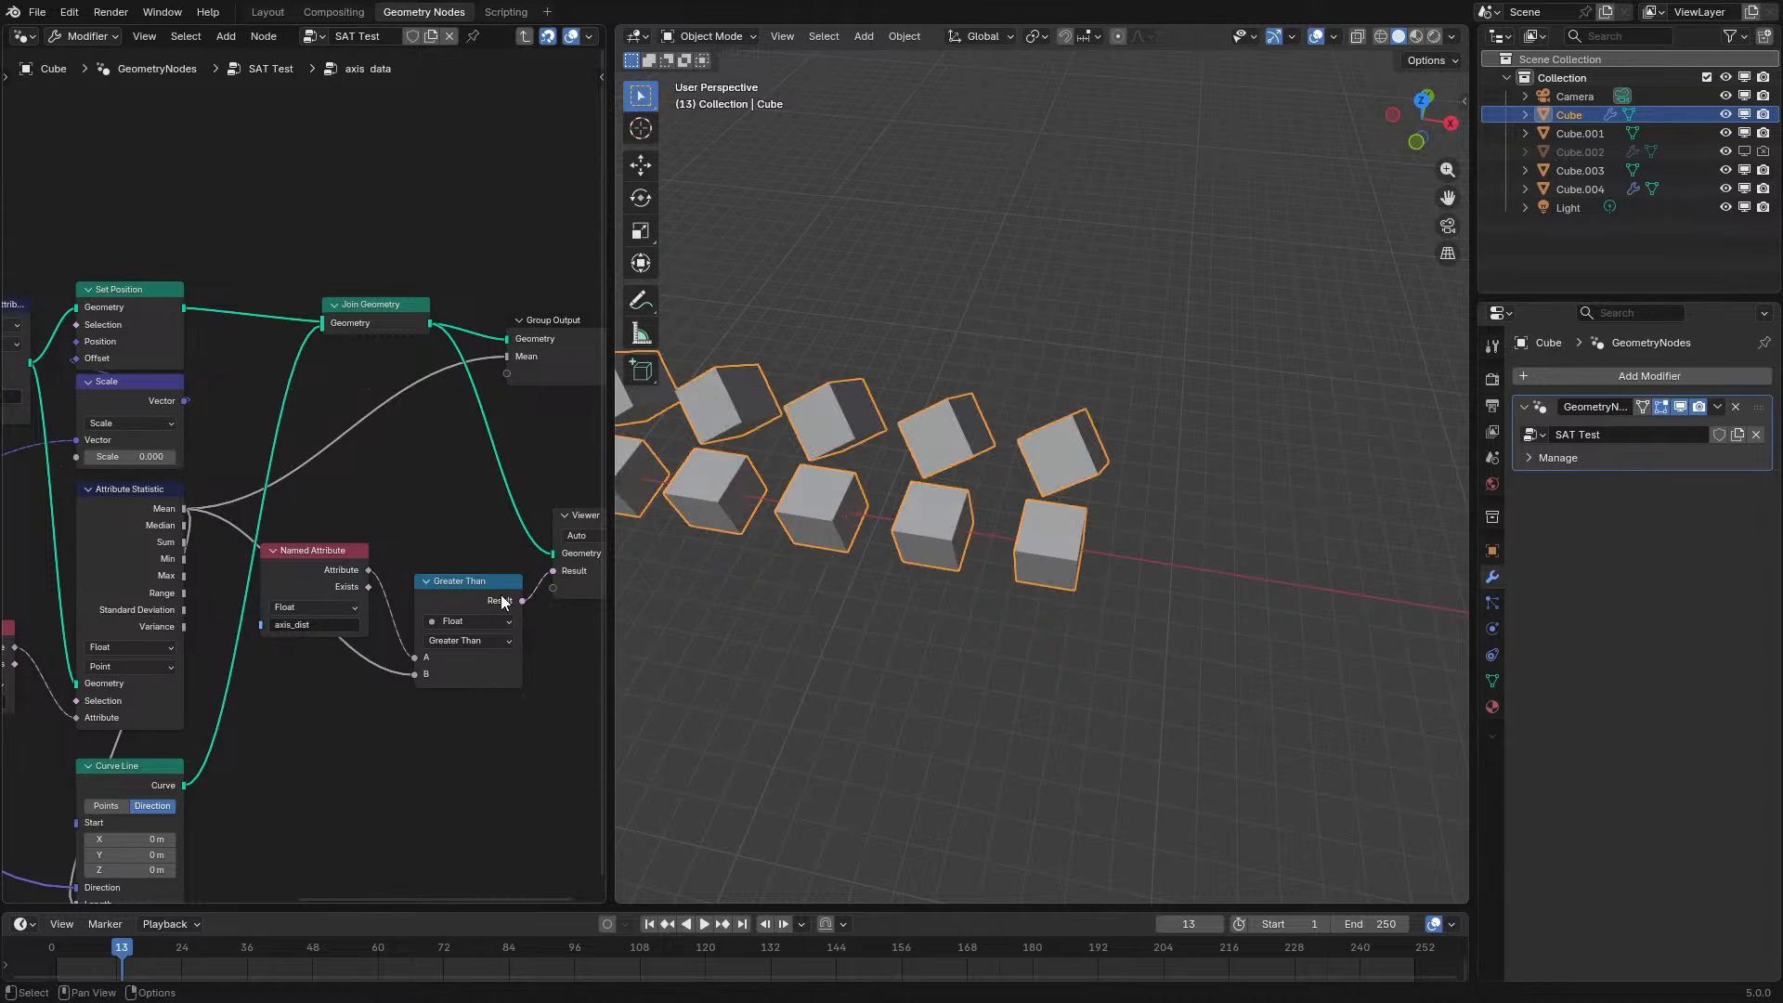
pyautogui.scroll(5, 1134, 602)
pyautogui.moveTo(1134, 601)
pyautogui.mouseDown(button='middle')
pyautogui.moveTo(1001, 569)
pyautogui.moveTo(1107, 591)
pyautogui.mouseUp(button='middle')
pyautogui.hotkey('ctrl', 'space')
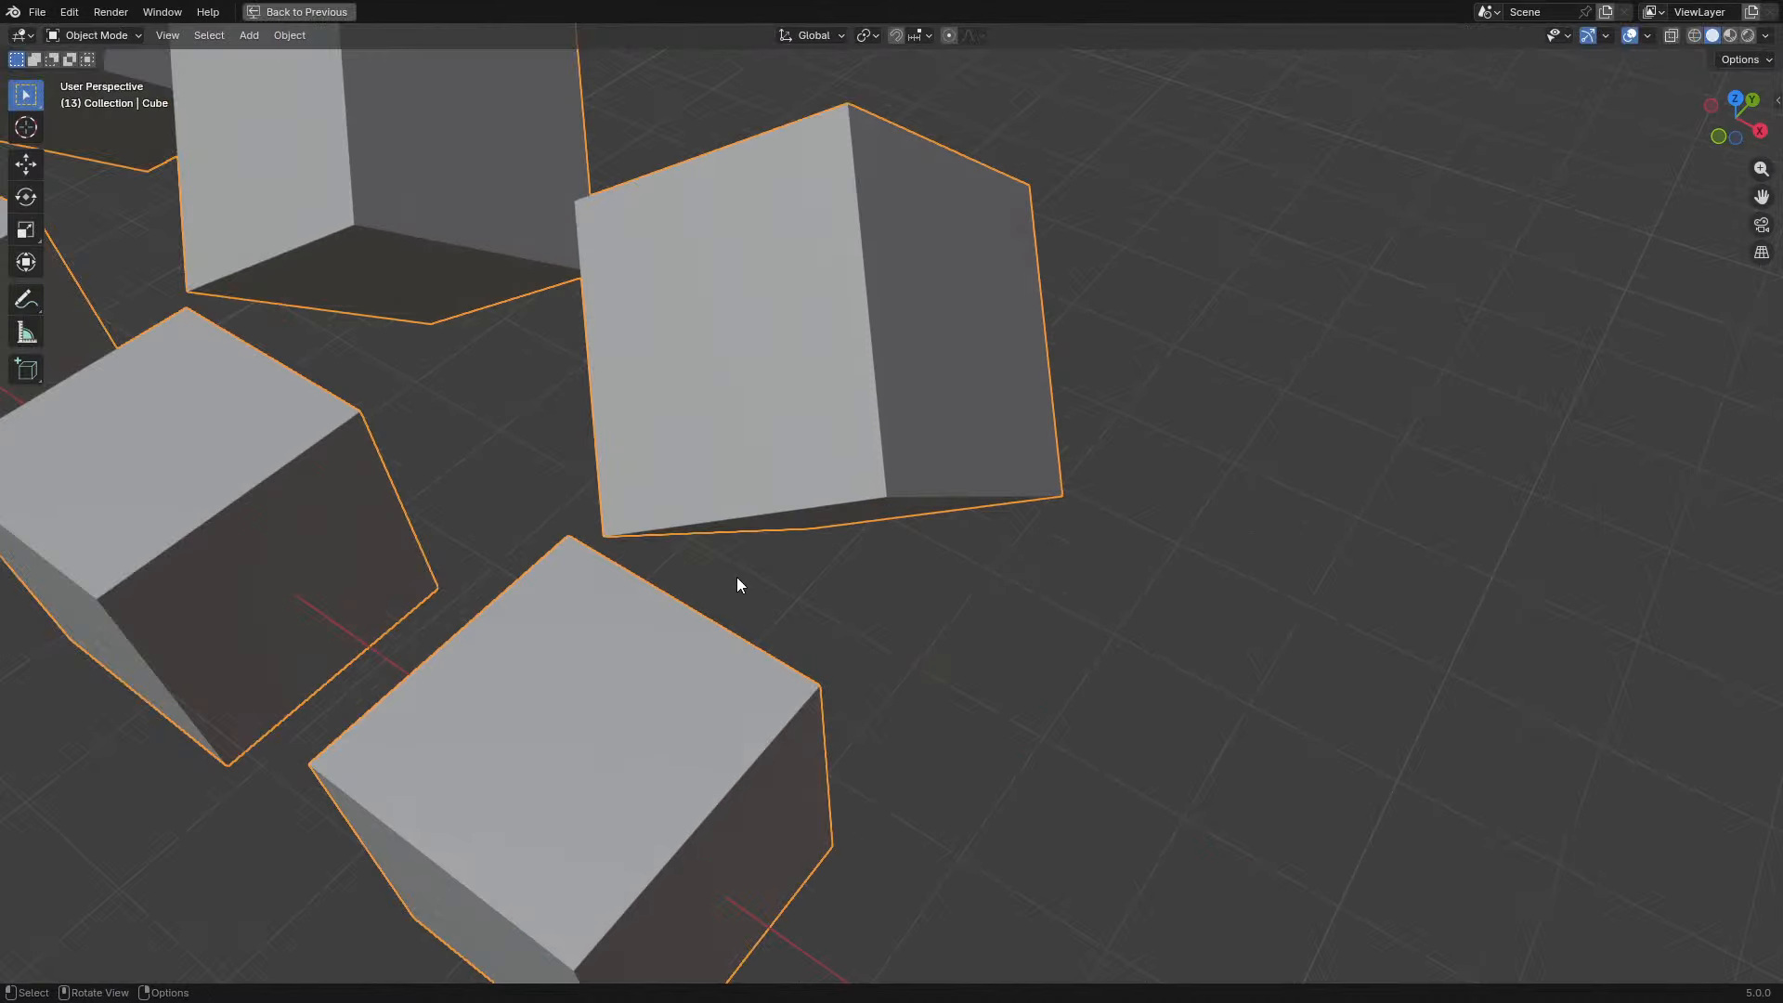
pyautogui.keyDown('shift'); pyautogui.moveTo(740, 578); pyautogui.dragTo(814, 607, button='middle'); pyautogui.keyUp('shift')
pyautogui.hotkey('ctrl', 'space')
# Set the vector Scale node's Scale to -0.990 and inspect the nearest flattened cube pair
pyautogui.moveTo(135, 456); pyautogui.dragTo(62, 456)
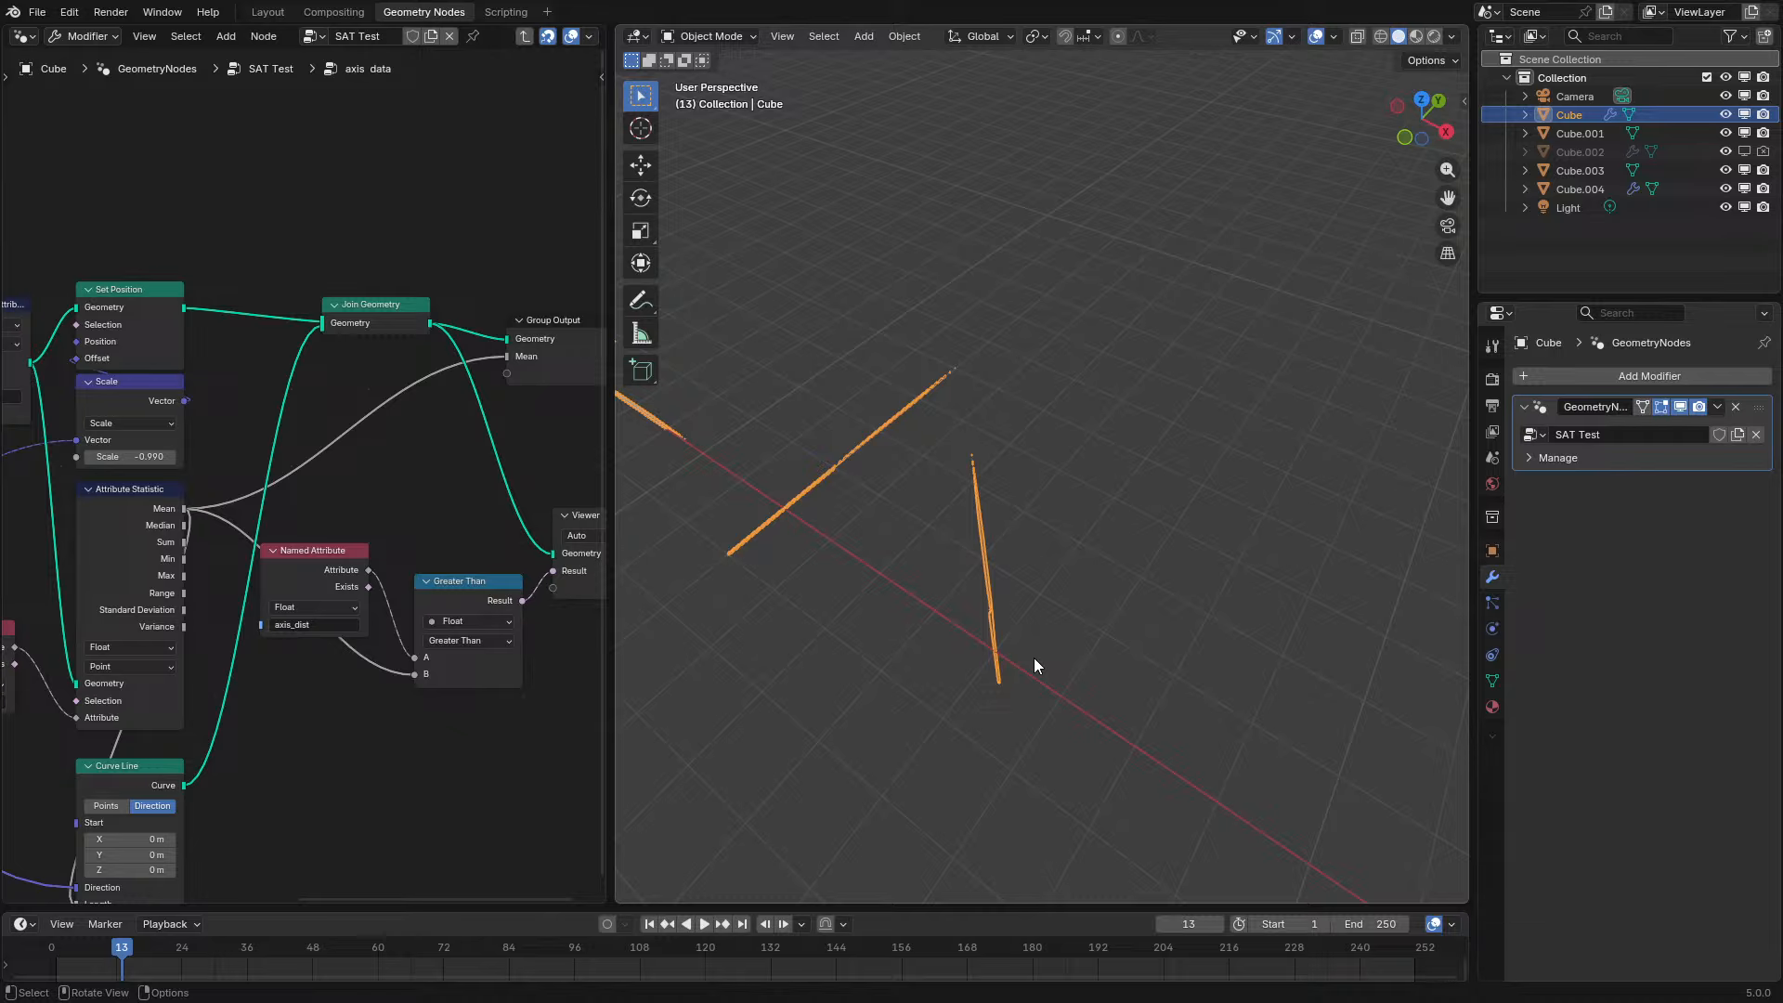
pyautogui.moveTo(1034, 666); pyautogui.dragTo(986, 681, button='middle')
pyautogui.moveTo(231, 555); pyautogui.dragTo(301, 466, button='middle')
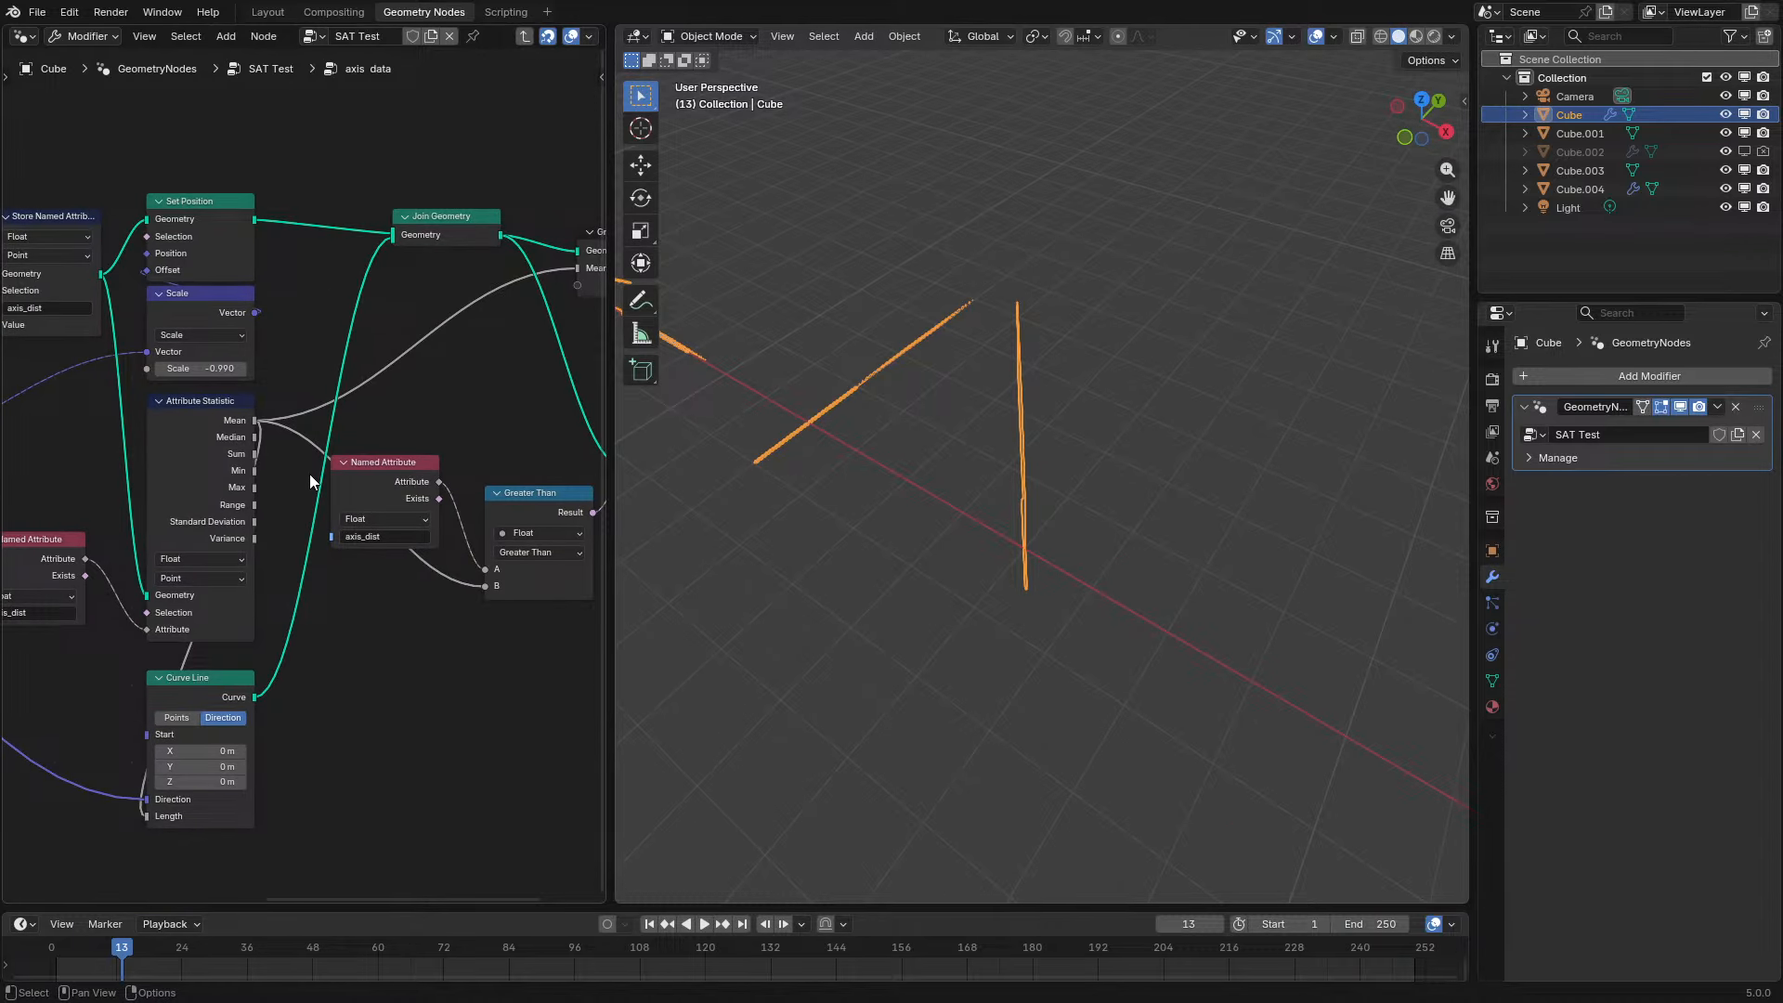
pyautogui.moveTo(268, 595); pyautogui.dragTo(594, 565, button='middle')
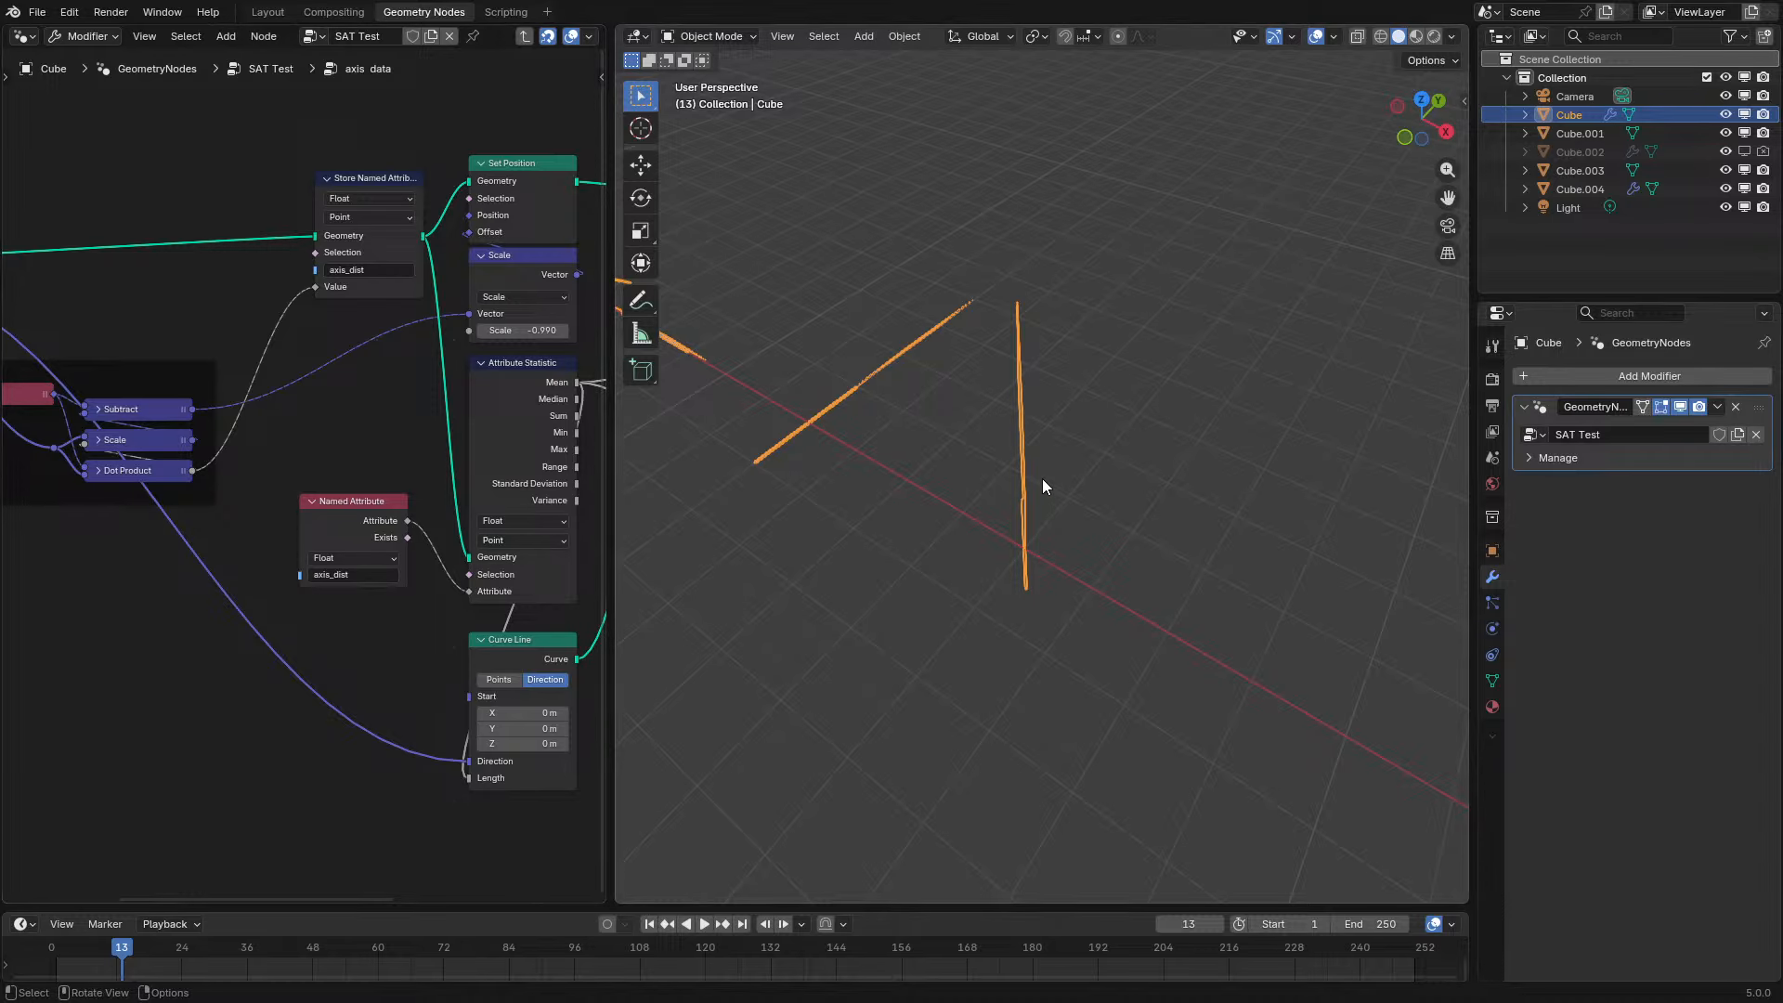
pyautogui.keyDown('ctrl'); pyautogui.moveTo(1022, 661); pyautogui.dragTo(1038, 588, button='middle'); pyautogui.keyUp('ctrl')
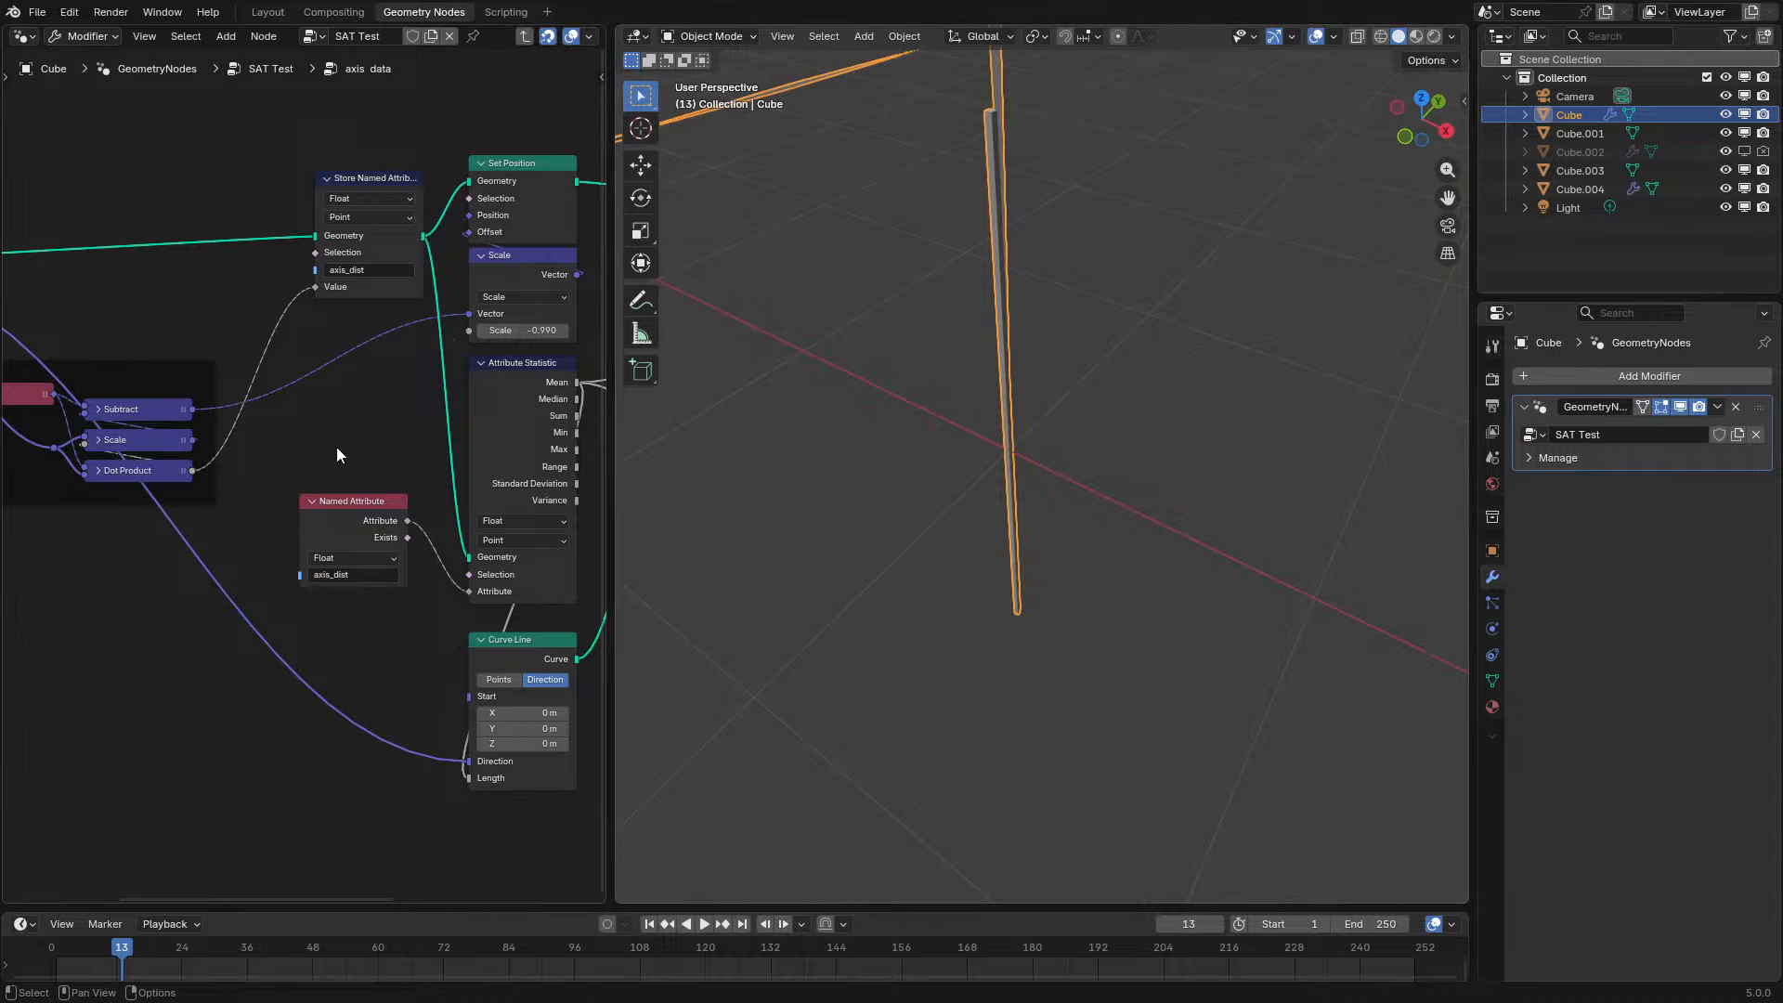
# Maximize the node editor with the whole axis data group in view
pyautogui.moveTo(490, 457); pyautogui.dragTo(432, 471, button='middle')
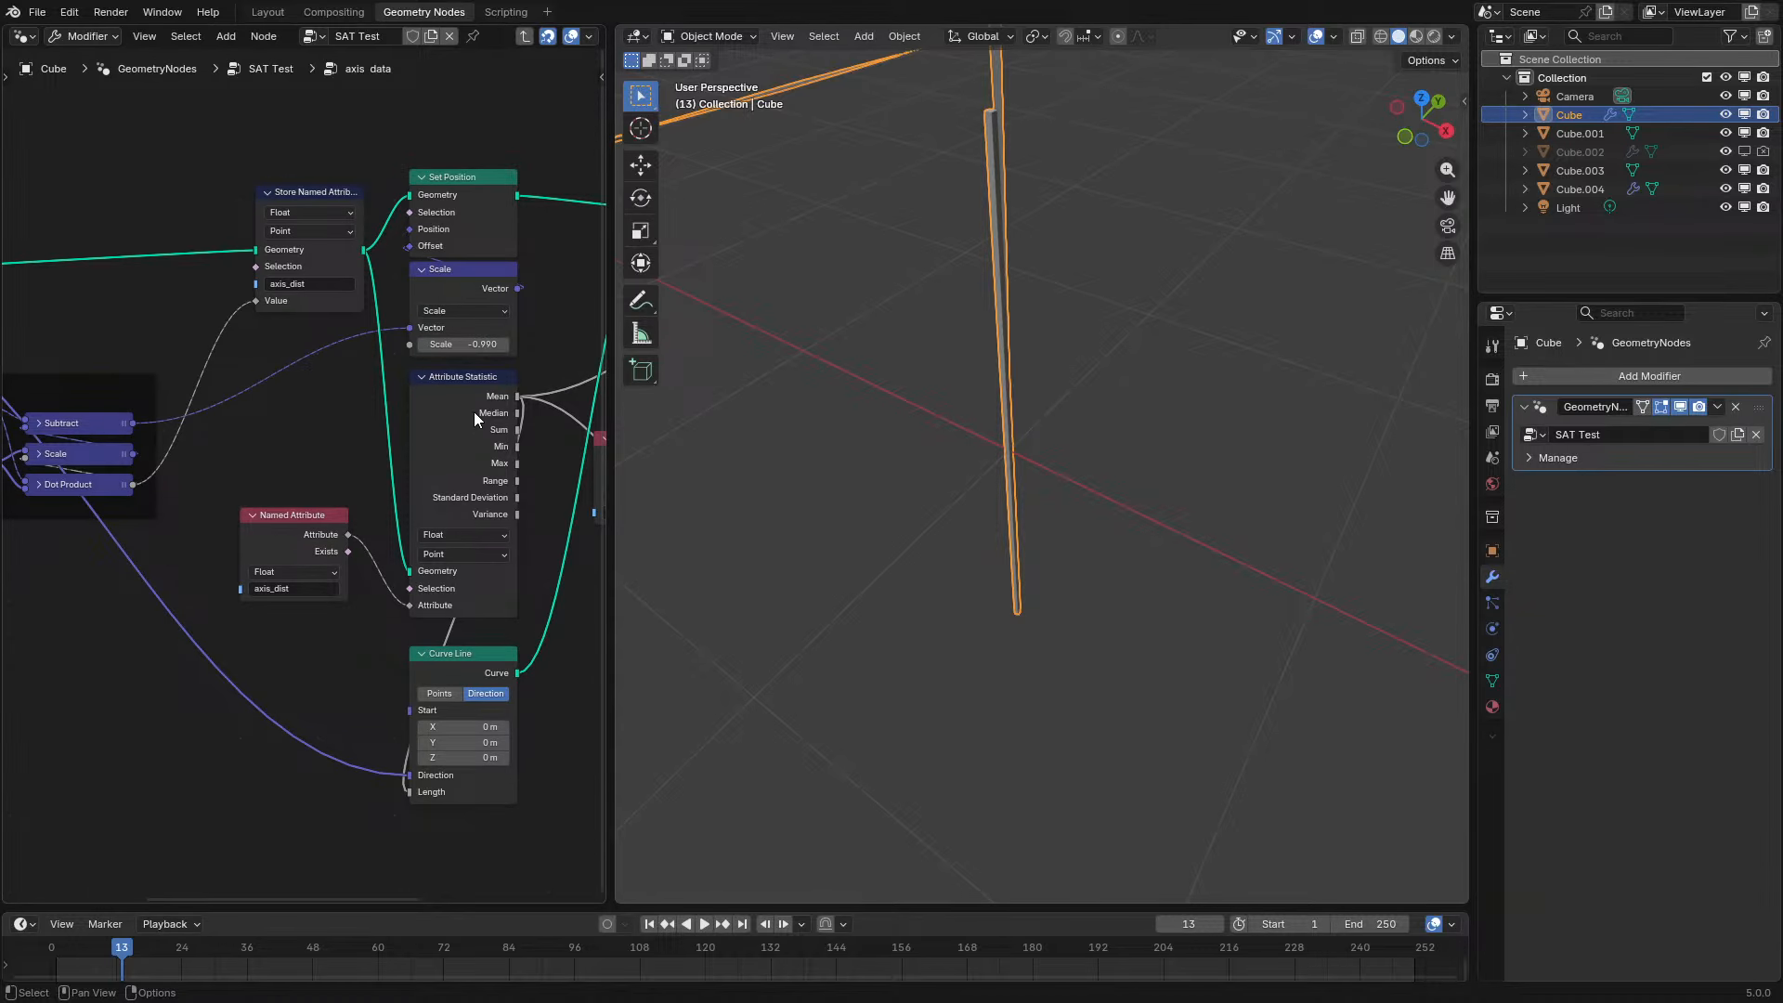
pyautogui.moveTo(170, 431); pyautogui.dragTo(226, 430, button='middle')
pyautogui.hotkey('ctrl', 'space')
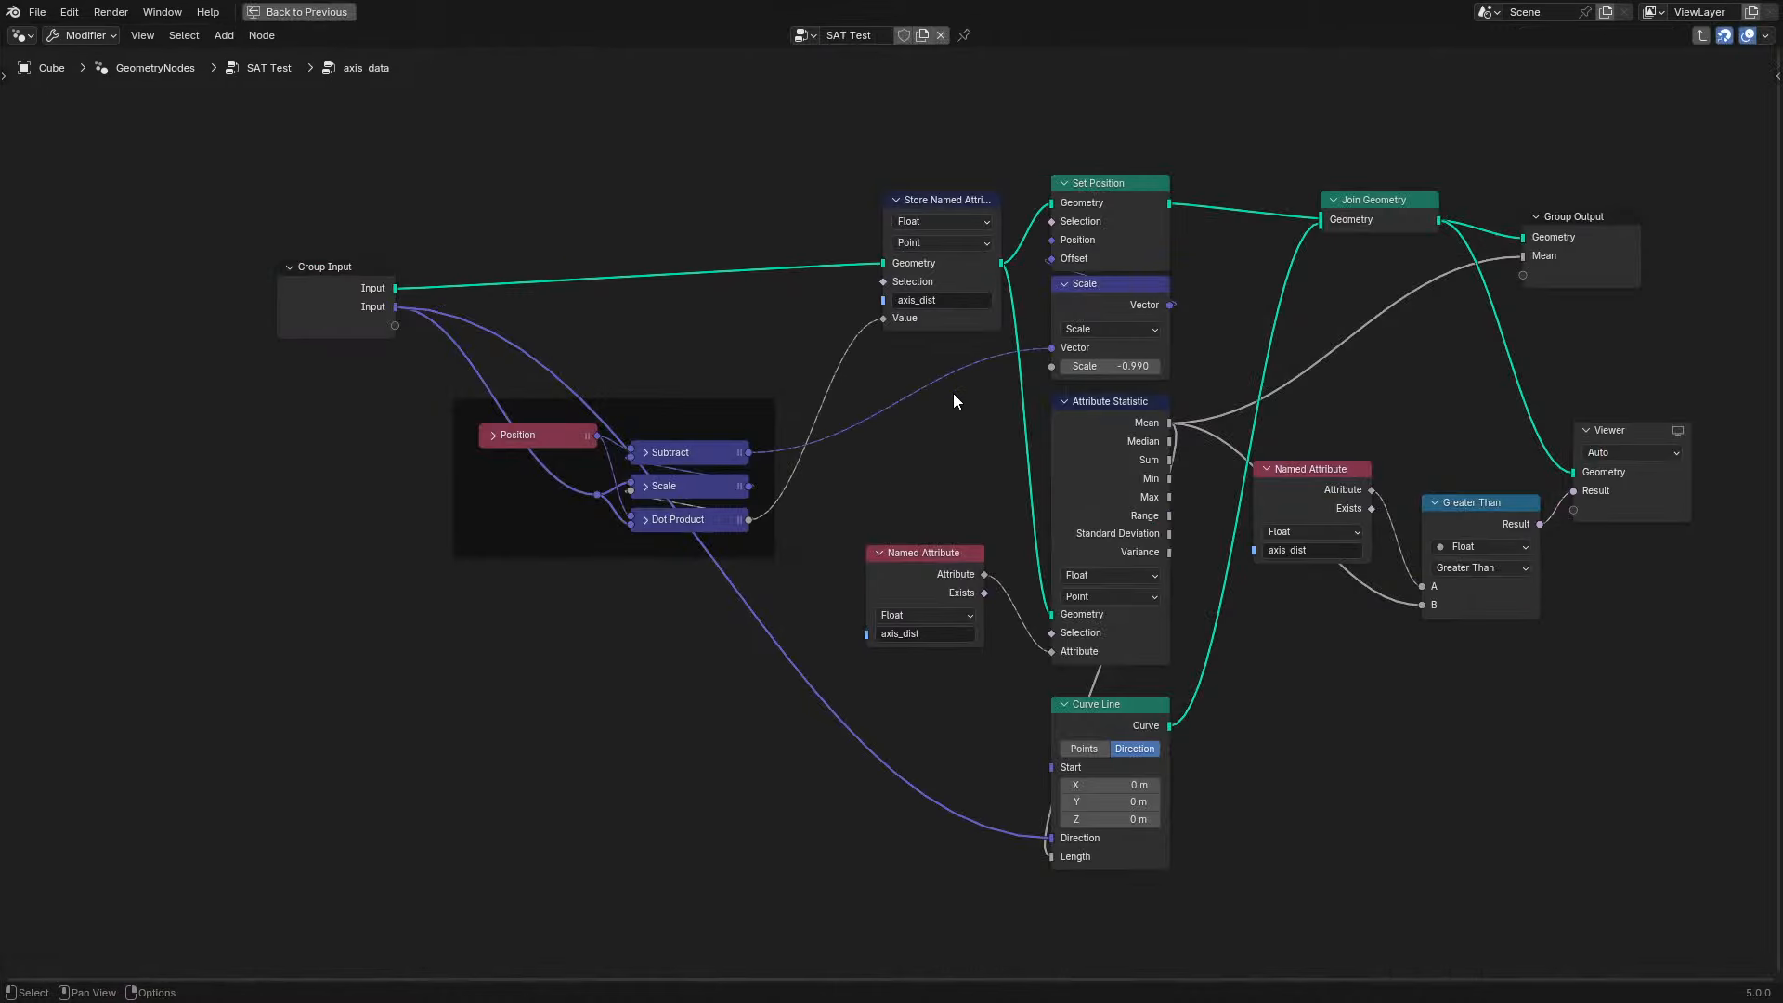
pyautogui.moveTo(945, 472); pyautogui.dragTo(1120, 589)
pyautogui.press('g')
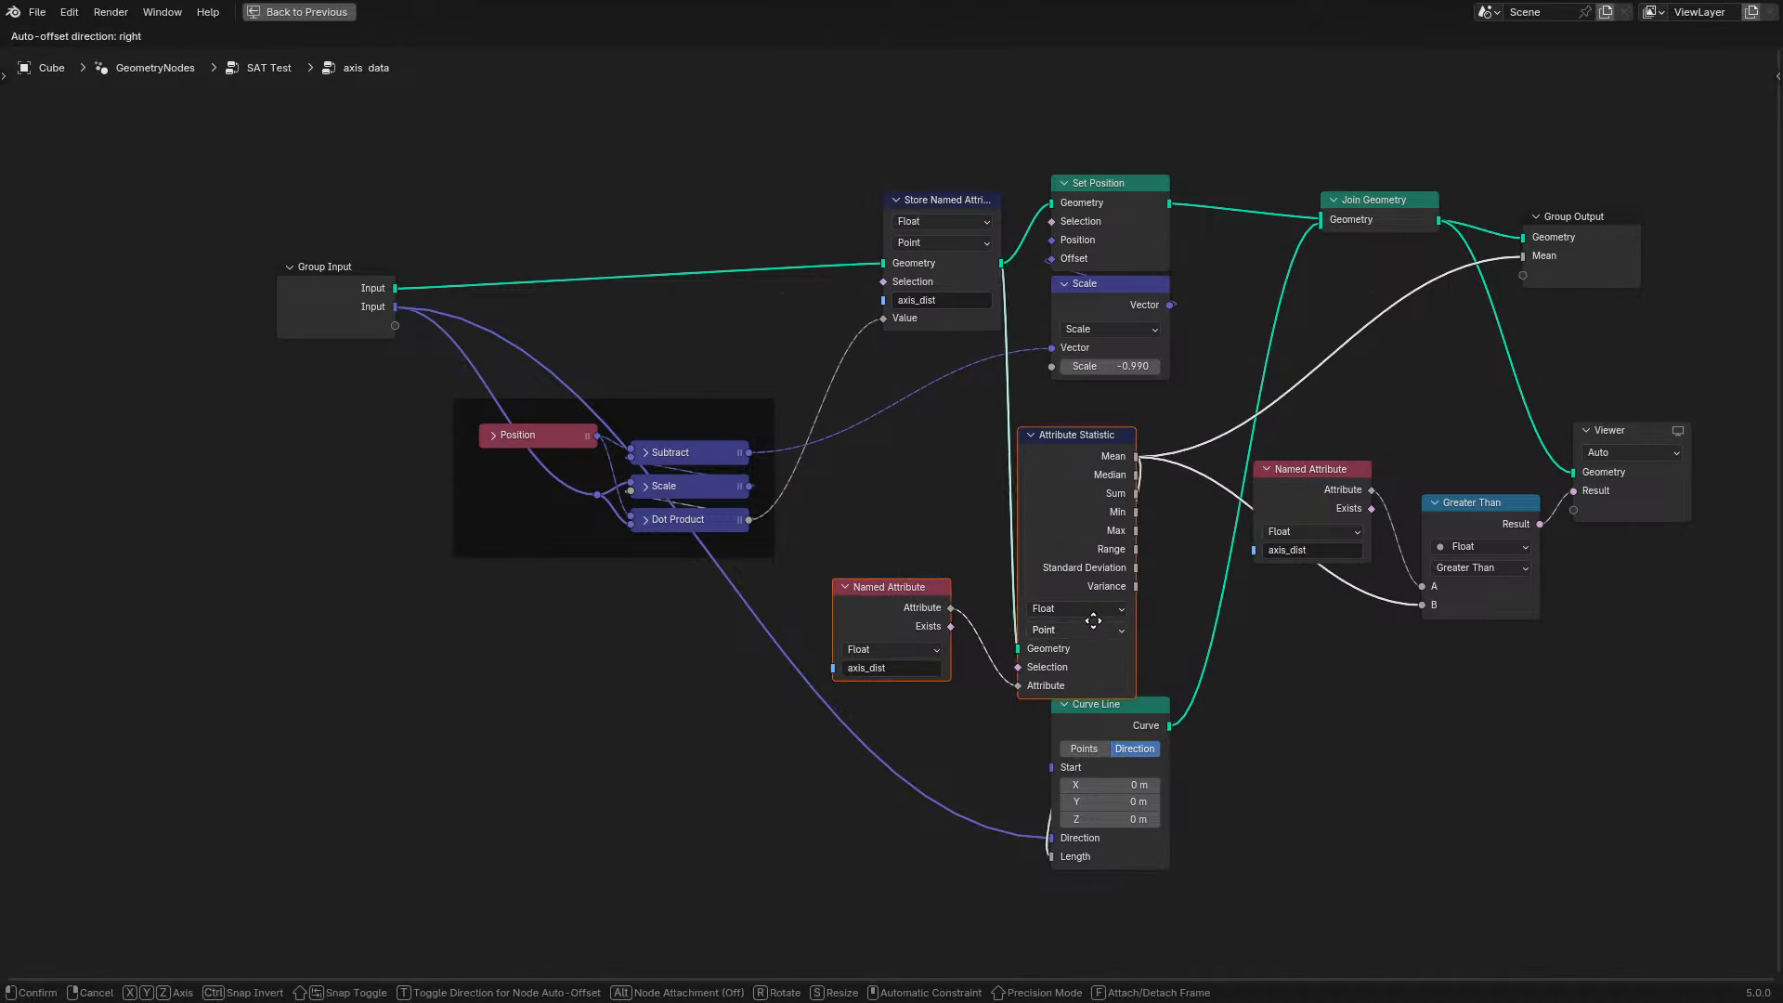
pyautogui.press('Escape')
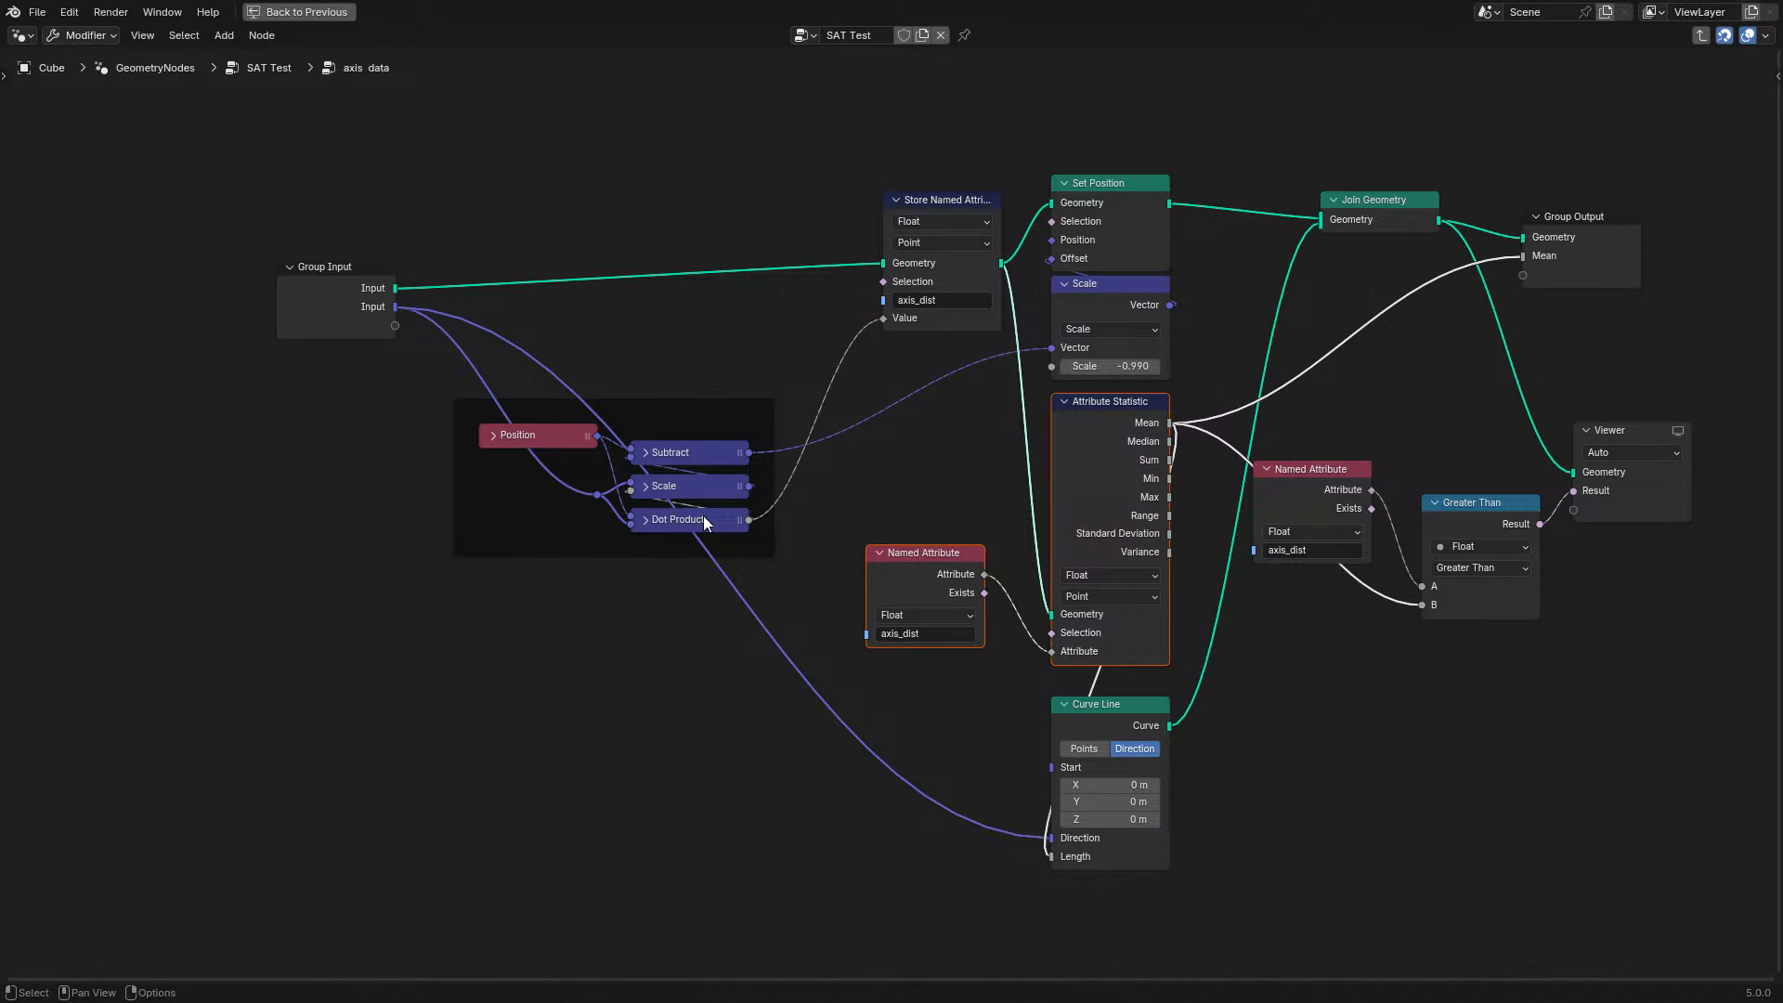
# Duplicate the framed Position, Subtract and Scale nodes and place the copies below the frame
pyautogui.moveTo(676, 483)
pyautogui.mouseDown()
pyautogui.moveTo(801, 483)
pyautogui.moveTo(683, 497)
pyautogui.moveTo(677, 479)
pyautogui.mouseUp()
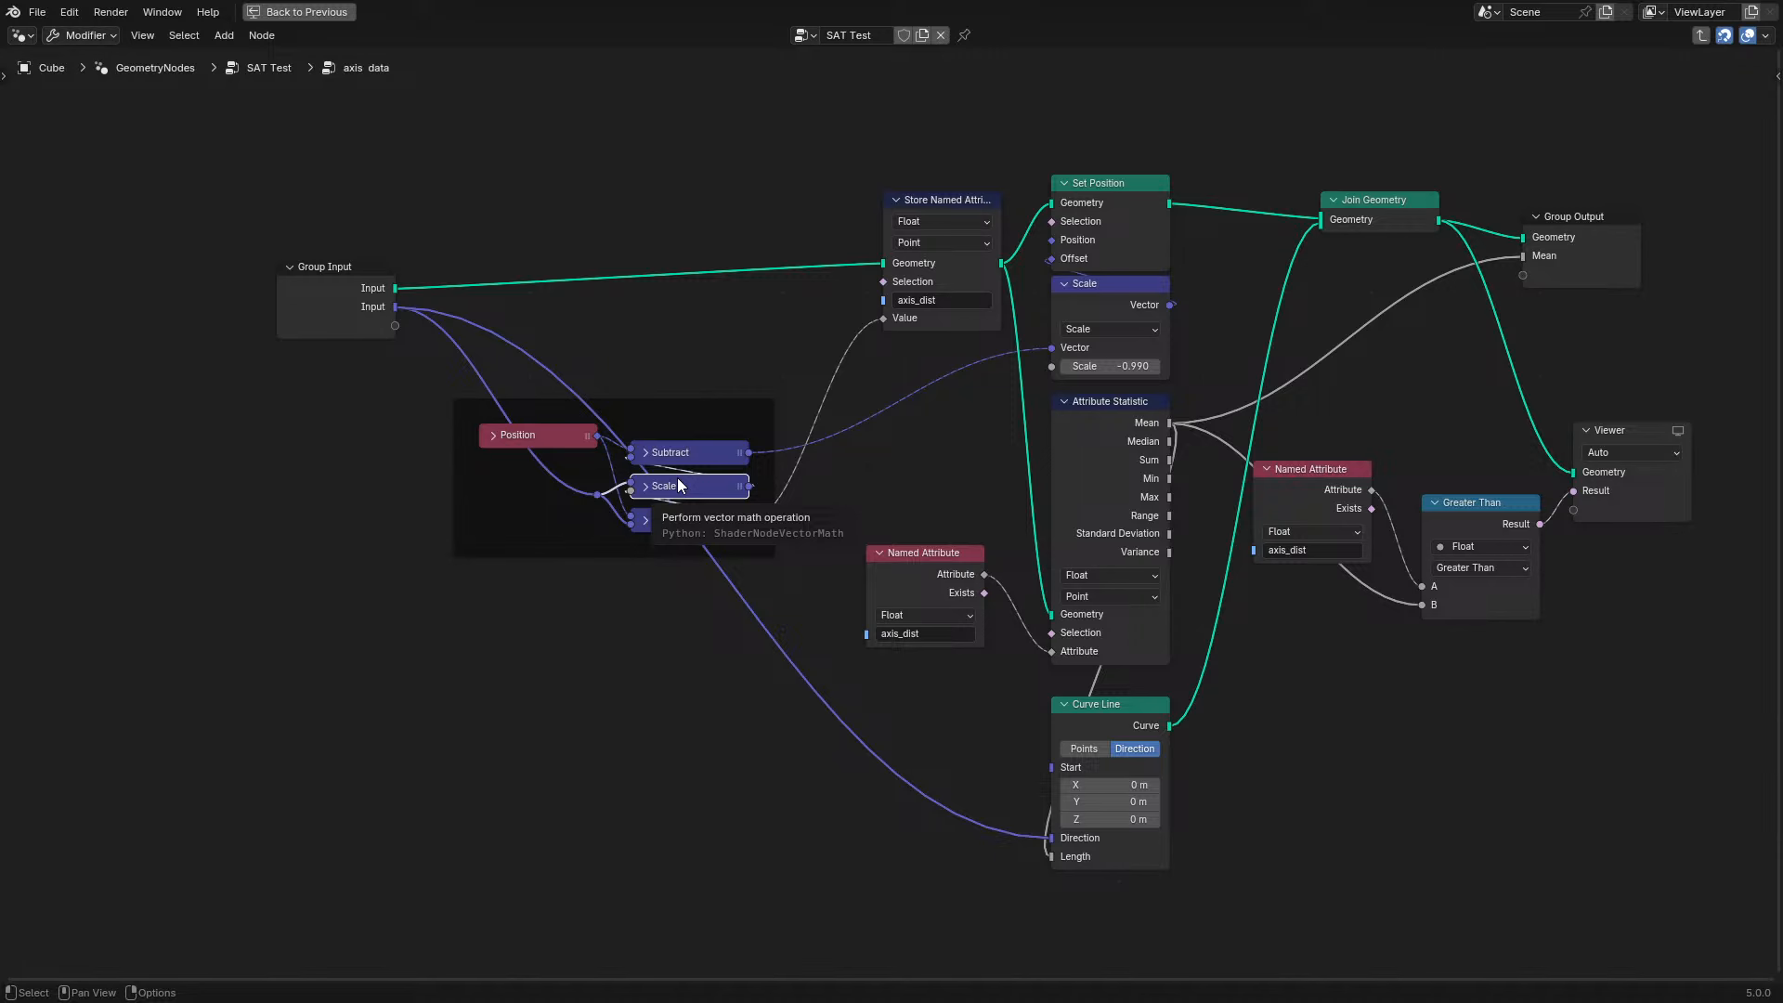
pyautogui.keyDown('shift'); pyautogui.click(713, 459); pyautogui.keyUp('shift')
pyautogui.keyDown('shift'); pyautogui.click(577, 446); pyautogui.keyUp('shift')
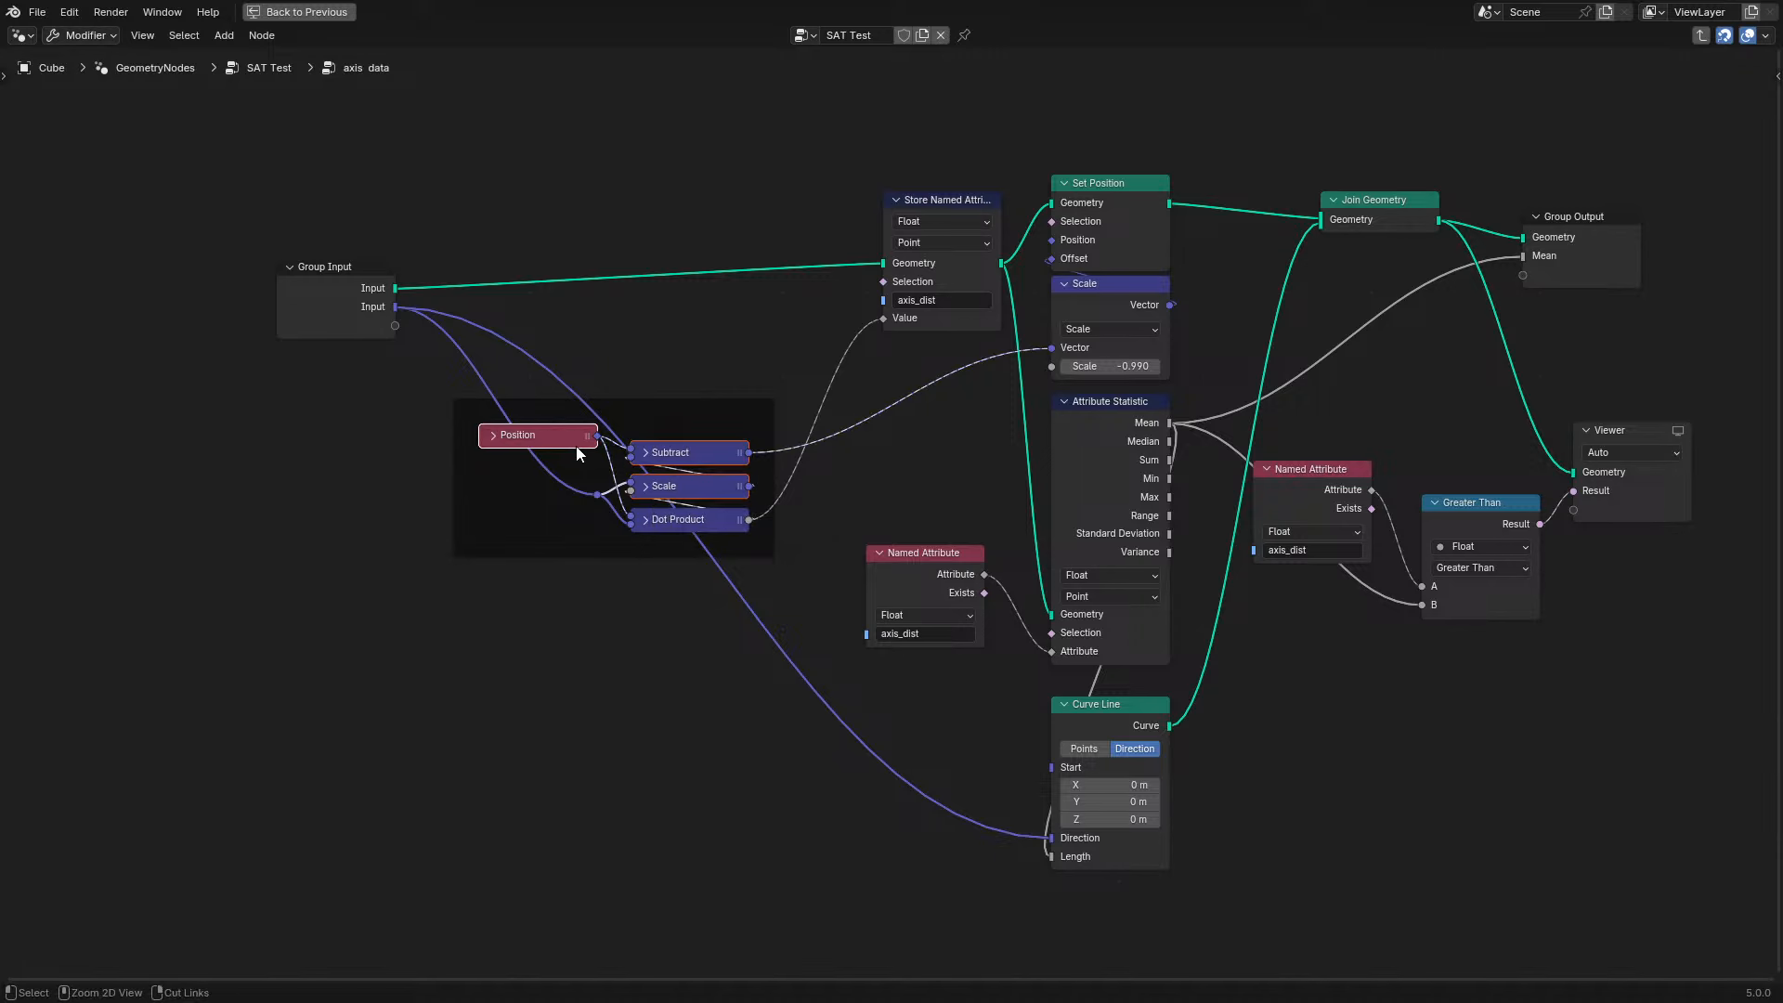
pyautogui.hotkey('shift', 'd')
pyautogui.click(491, 682)
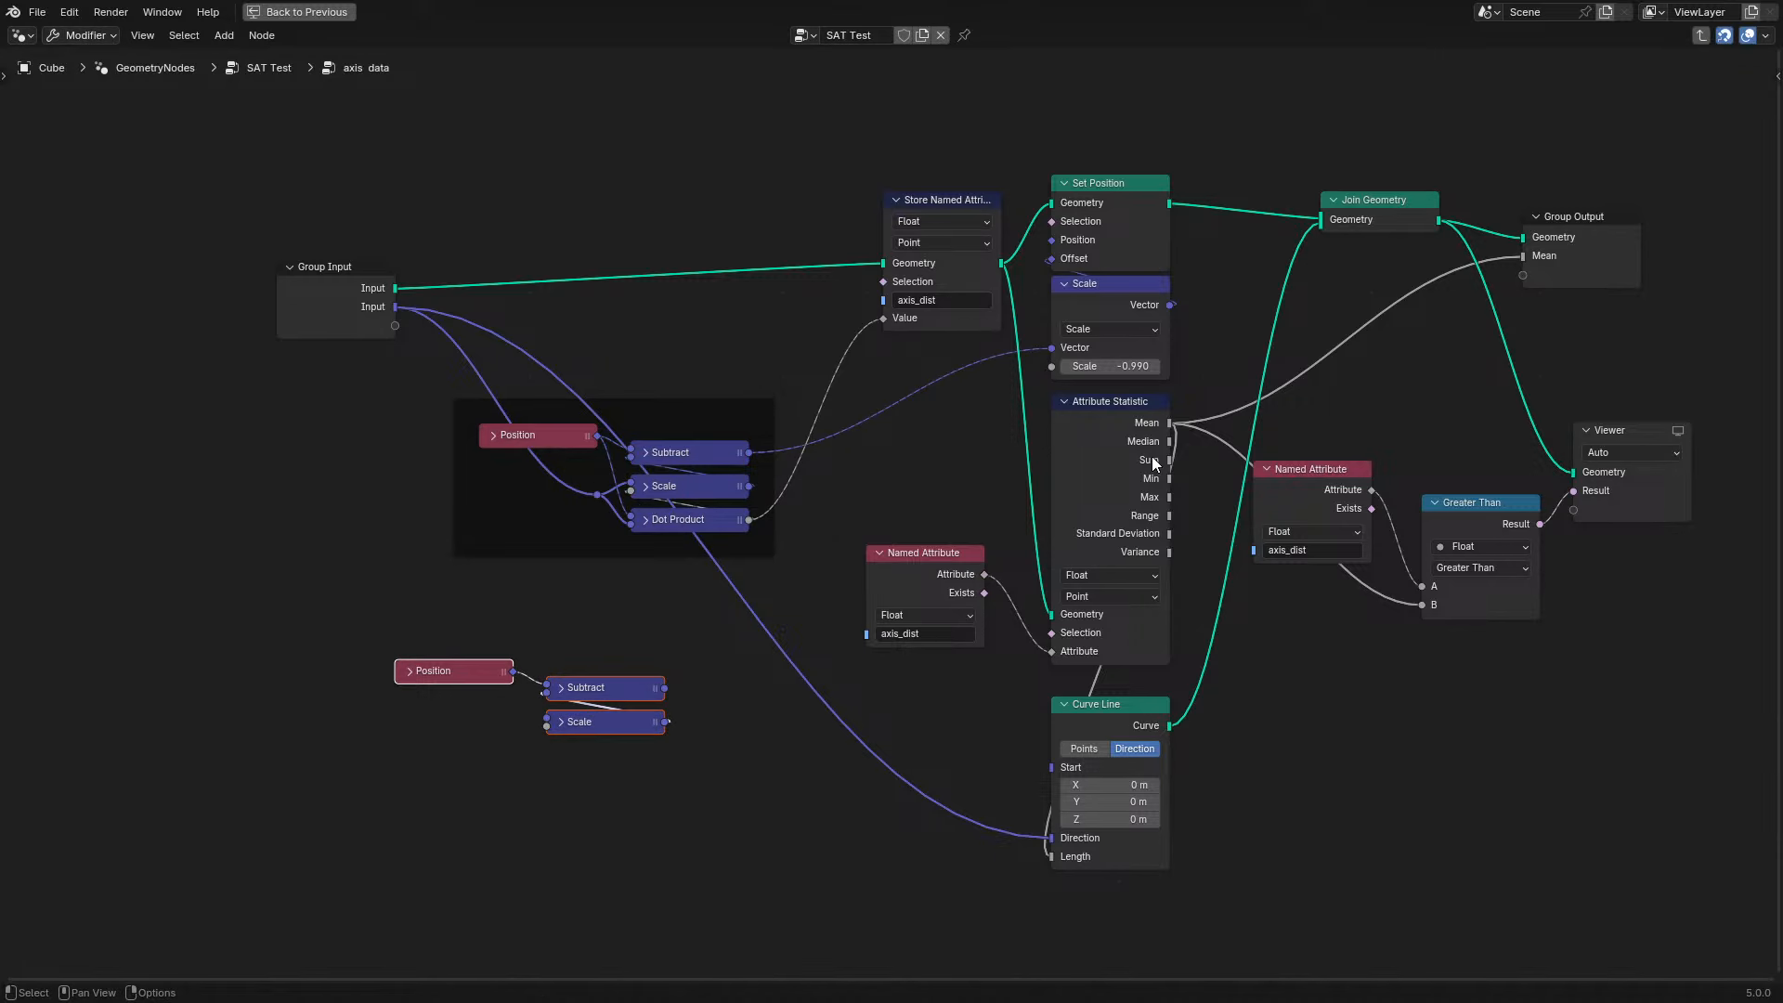
# Add a Subtract math node that subtracts the Attribute Statistic's Mean from the axis_dist attribute
pyautogui.moveTo(1174, 423); pyautogui.dragTo(679, 849)
pyautogui.write('subtr')
pyautogui.press('Return')
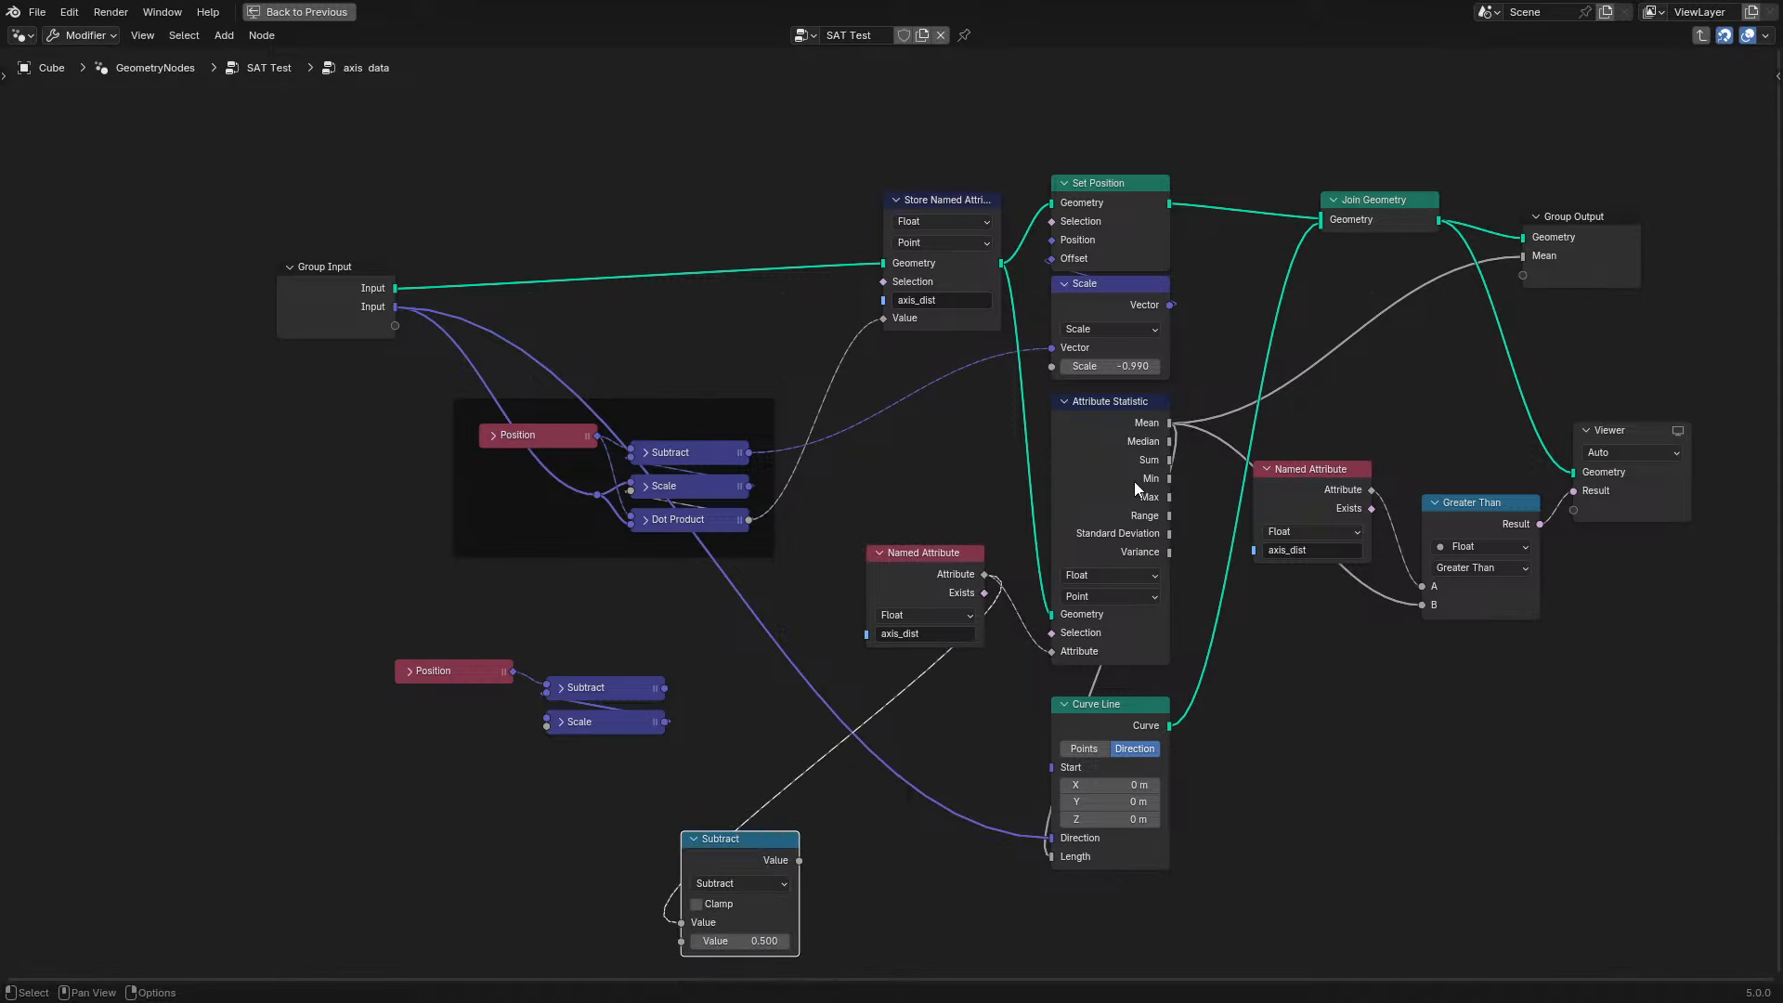
pyautogui.moveTo(1177, 423); pyautogui.dragTo(681, 941)
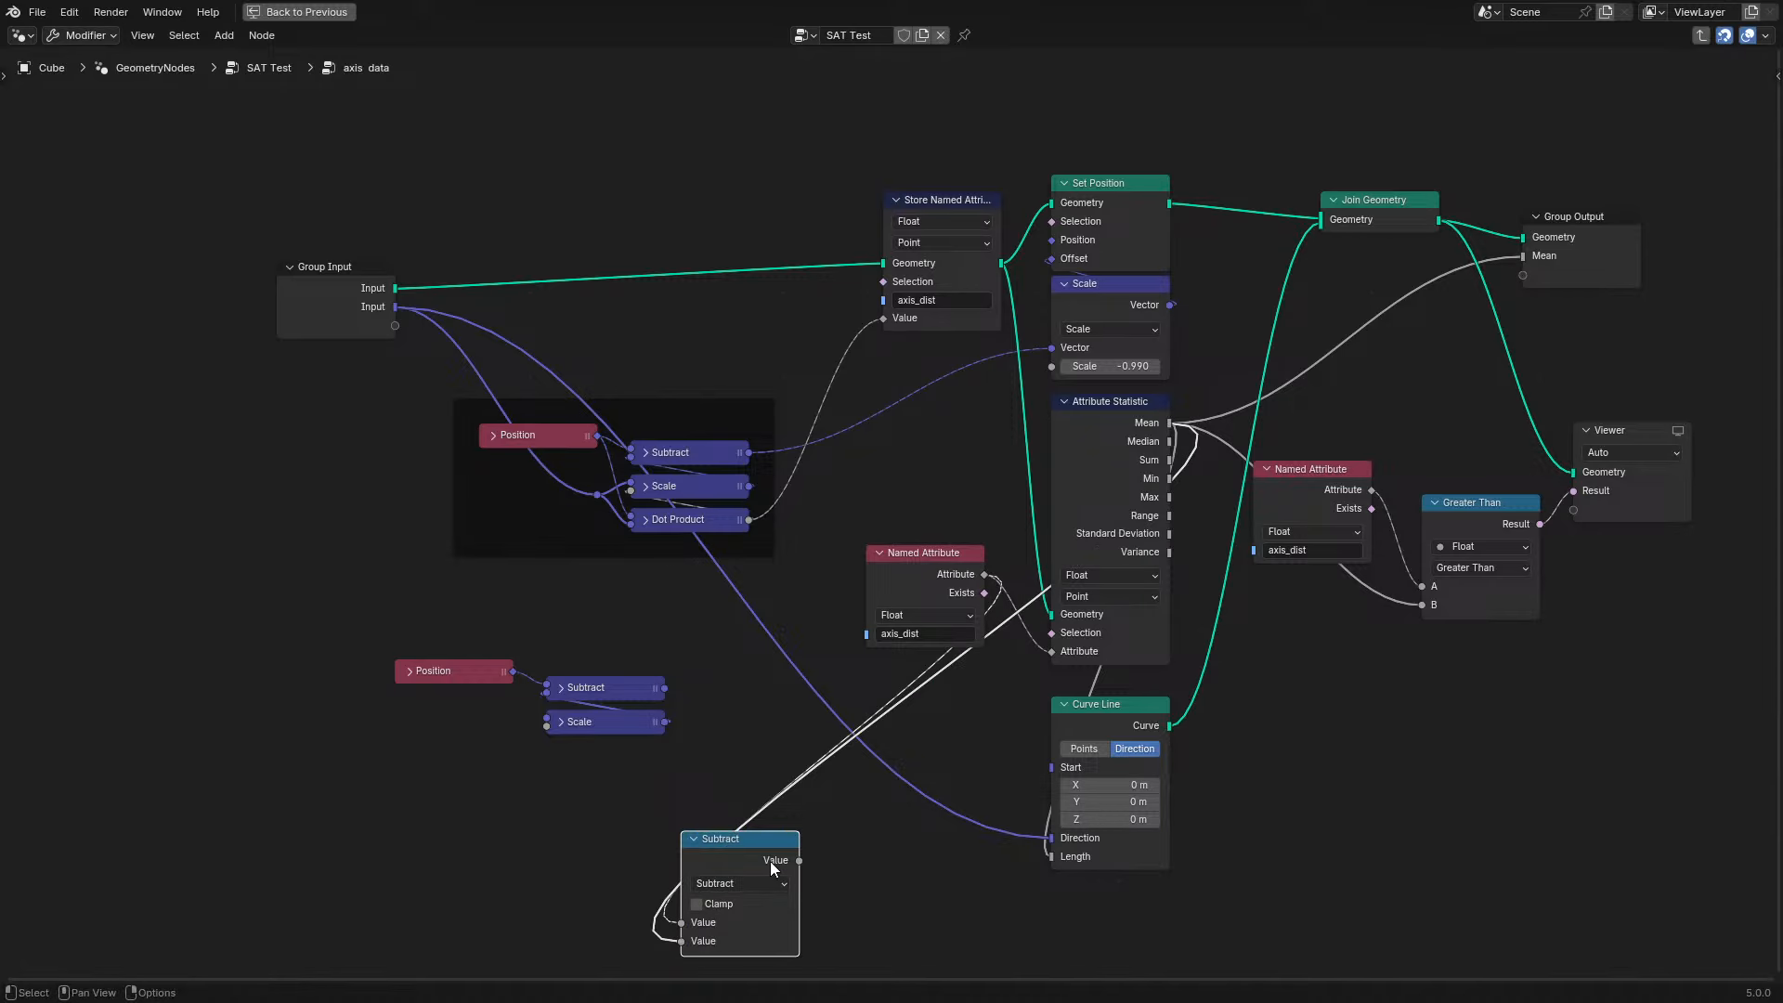
# Feed the math result and the group's axis input into the copied Scale node, and the copied Subtract into the vector Scale node
pyautogui.moveTo(799, 860); pyautogui.dragTo(558, 731)
pyautogui.moveTo(396, 315); pyautogui.dragTo(559, 710)
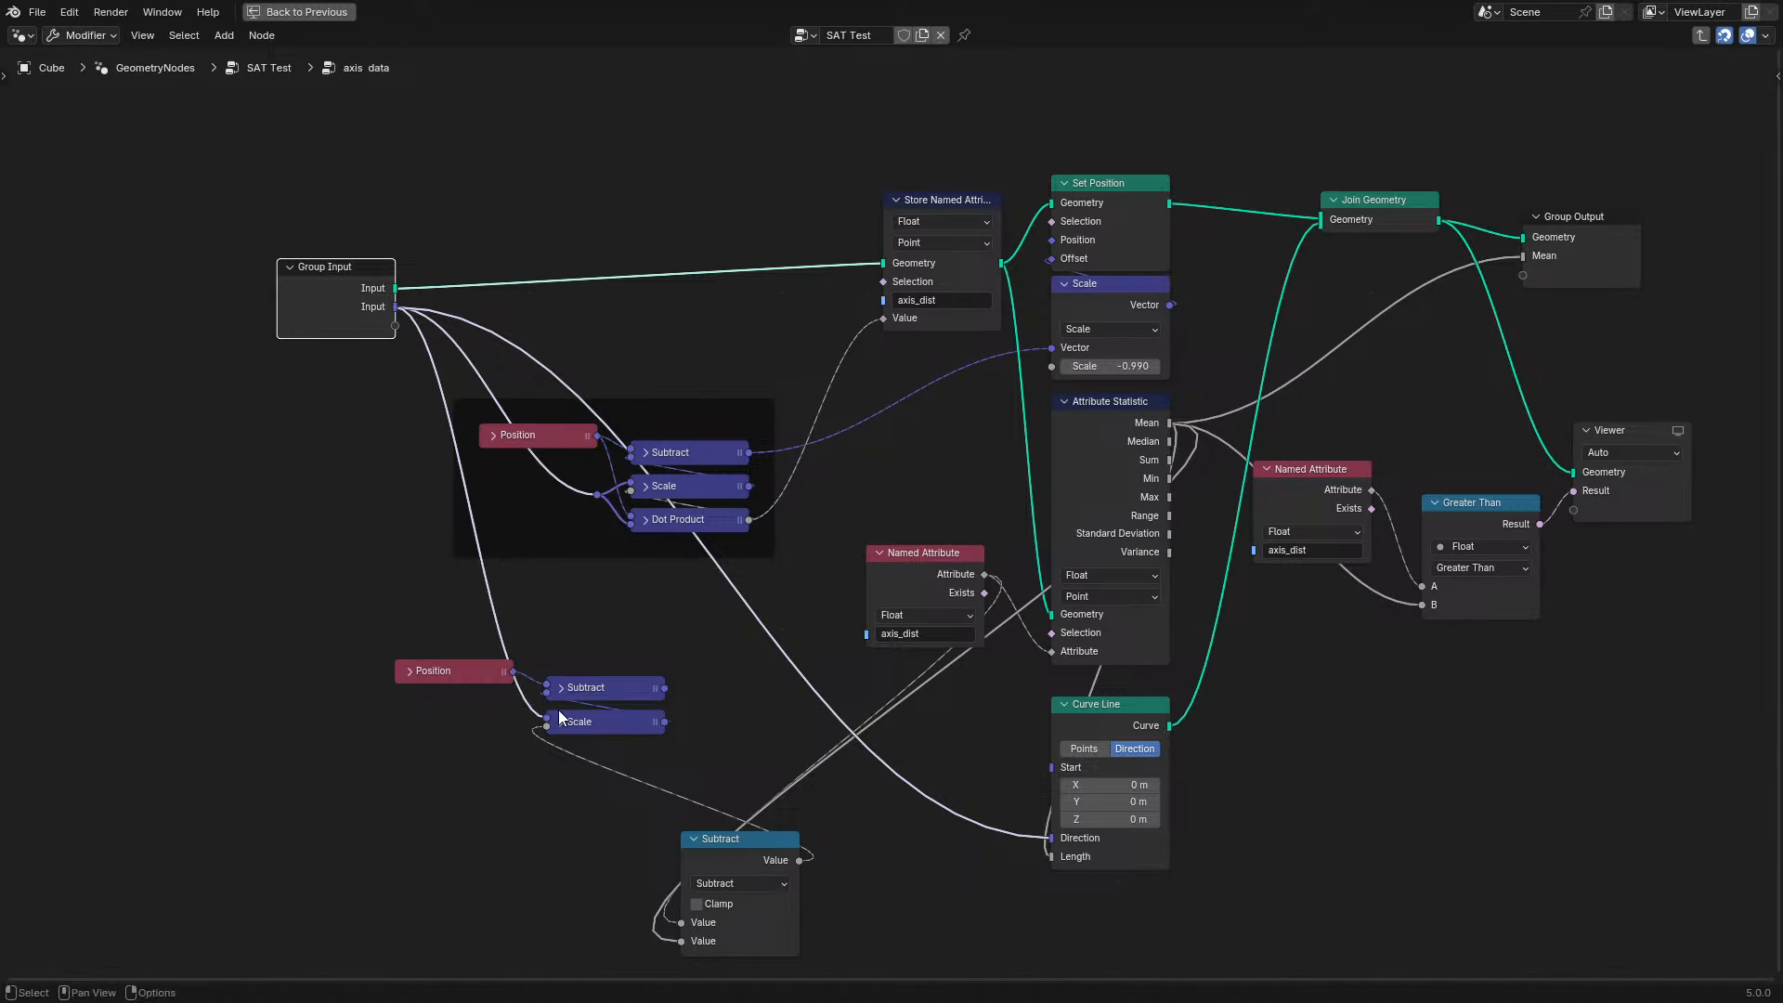
pyautogui.moveTo(665, 688); pyautogui.dragTo(1044, 349)
# Inspect the flattened cube pairs along their axis lines in the maximized 3D viewport
pyautogui.hotkey('ctrl', 'space')
pyautogui.moveTo(1028, 475); pyautogui.dragTo(1130, 510, button='middle')
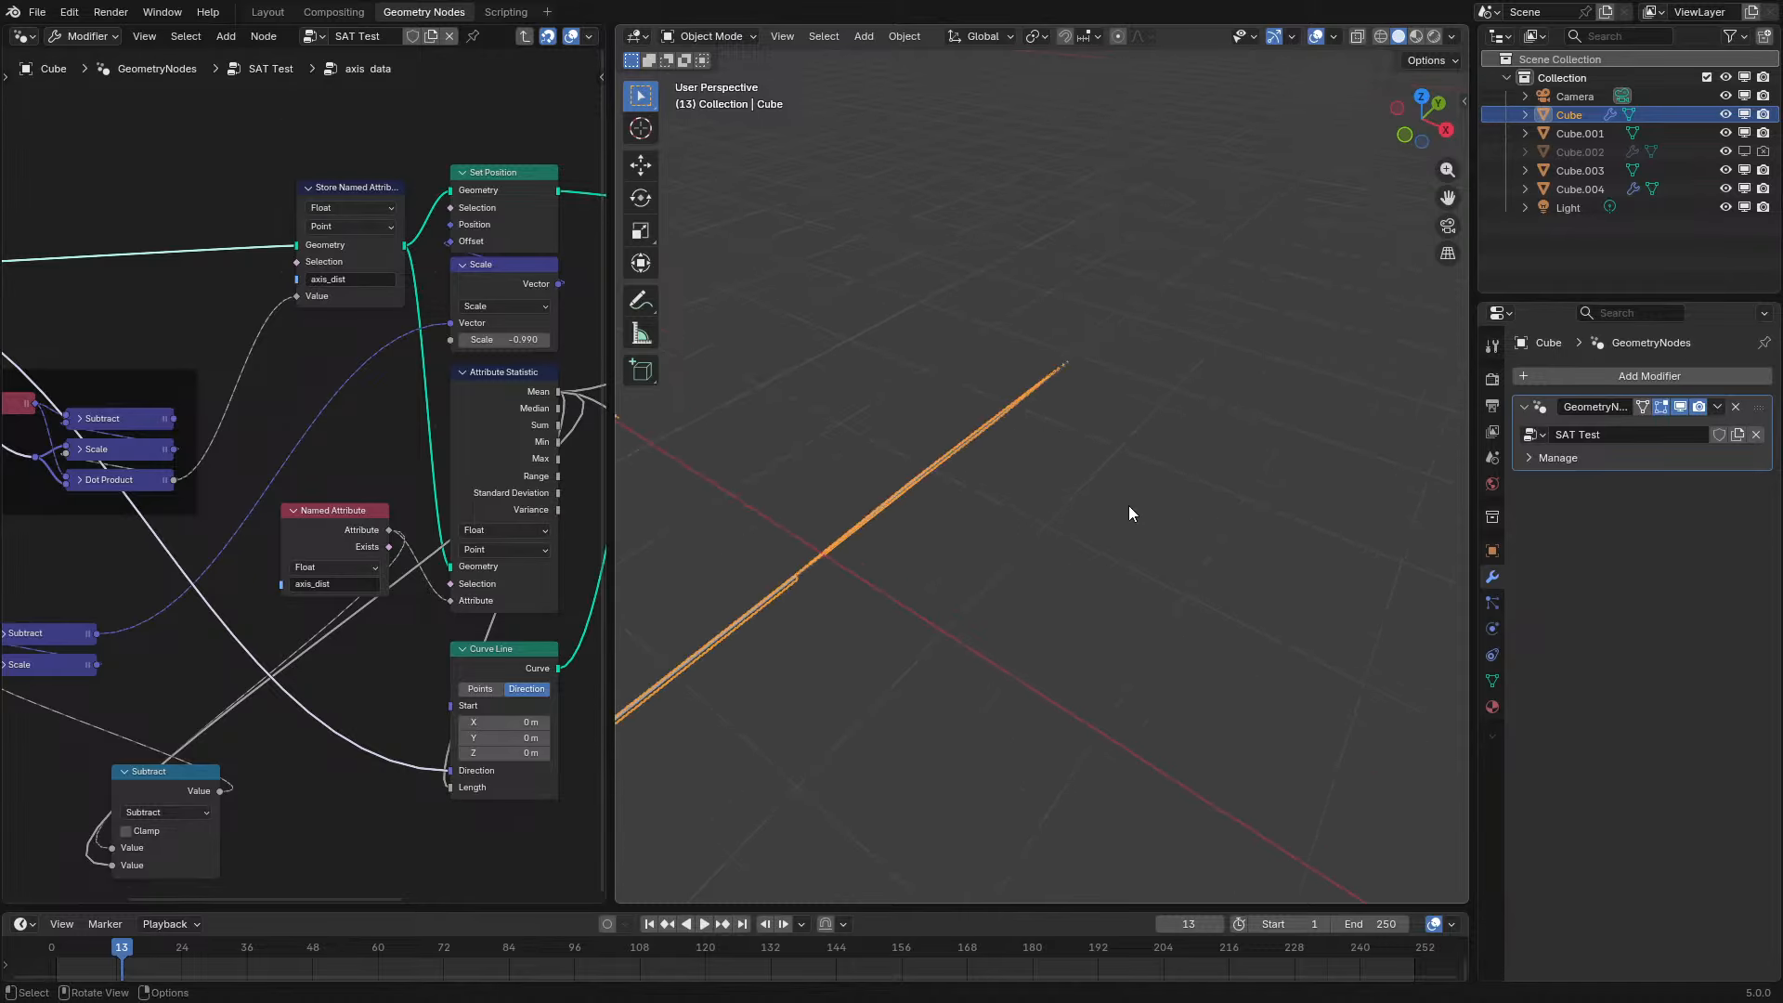
pyautogui.scroll(-3, 1099, 545)
pyautogui.hotkey('ctrl', 'space')
pyautogui.keyDown('shift'); pyautogui.moveTo(585, 438); pyautogui.dragTo(980, 535, button='middle'); pyautogui.keyUp('shift')
pyautogui.keyDown('shift'); pyautogui.moveTo(868, 519); pyautogui.dragTo(998, 613, button='middle'); pyautogui.keyUp('shift')
pyautogui.scroll(2, 994, 611)
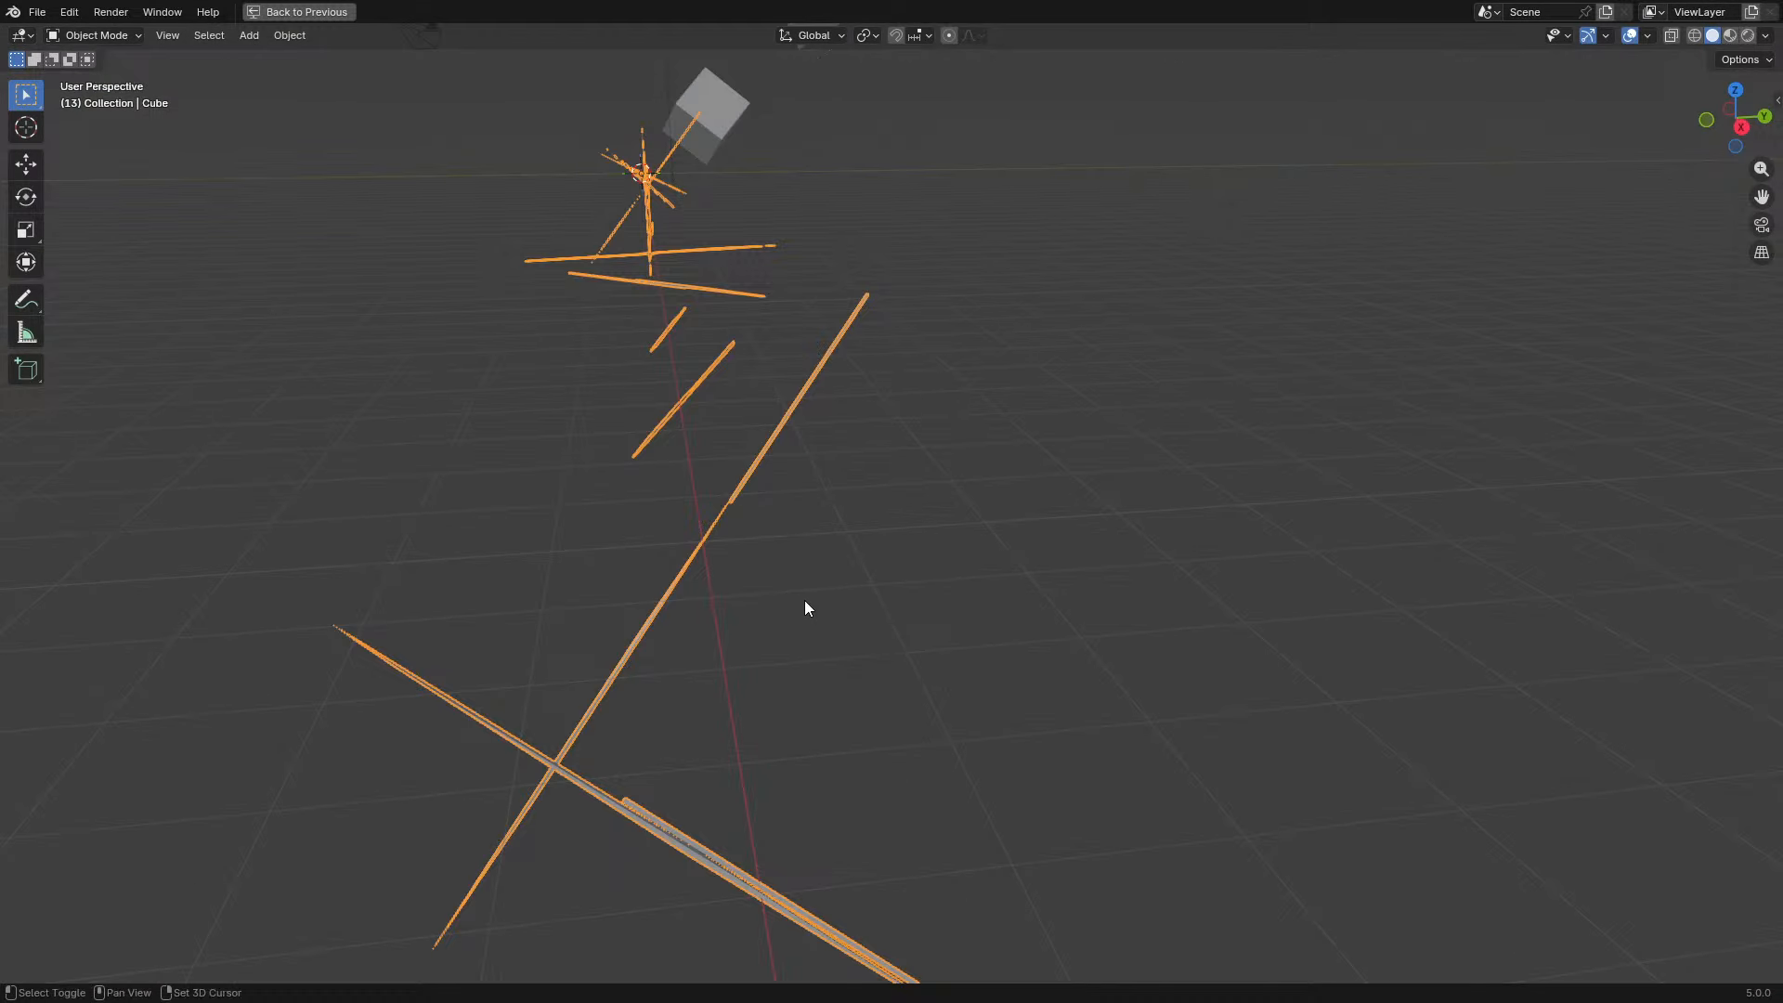
pyautogui.keyDown('shift'); pyautogui.moveTo(803, 600); pyautogui.dragTo(898, 550, button='middle'); pyautogui.keyUp('shift')
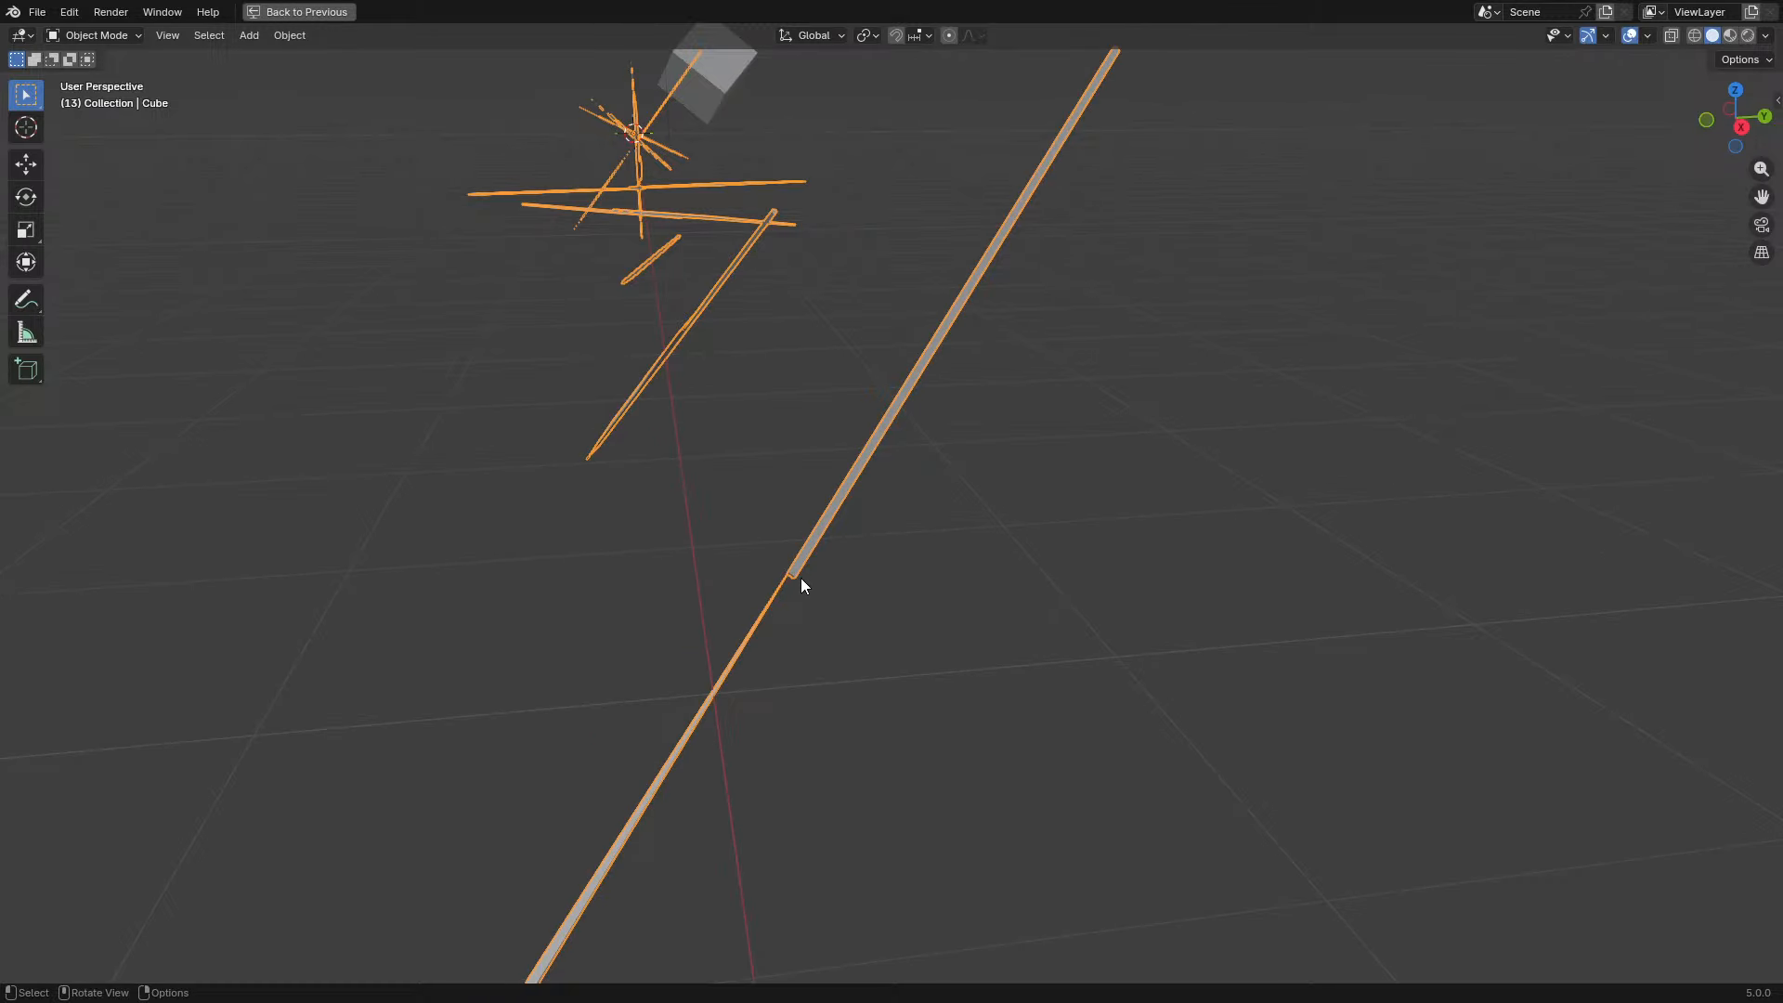
# Switch the viewport to wireframe shading and compare the flattened cube pairs for overlaps and gaps
pyautogui.hotkey('shift', 'z')
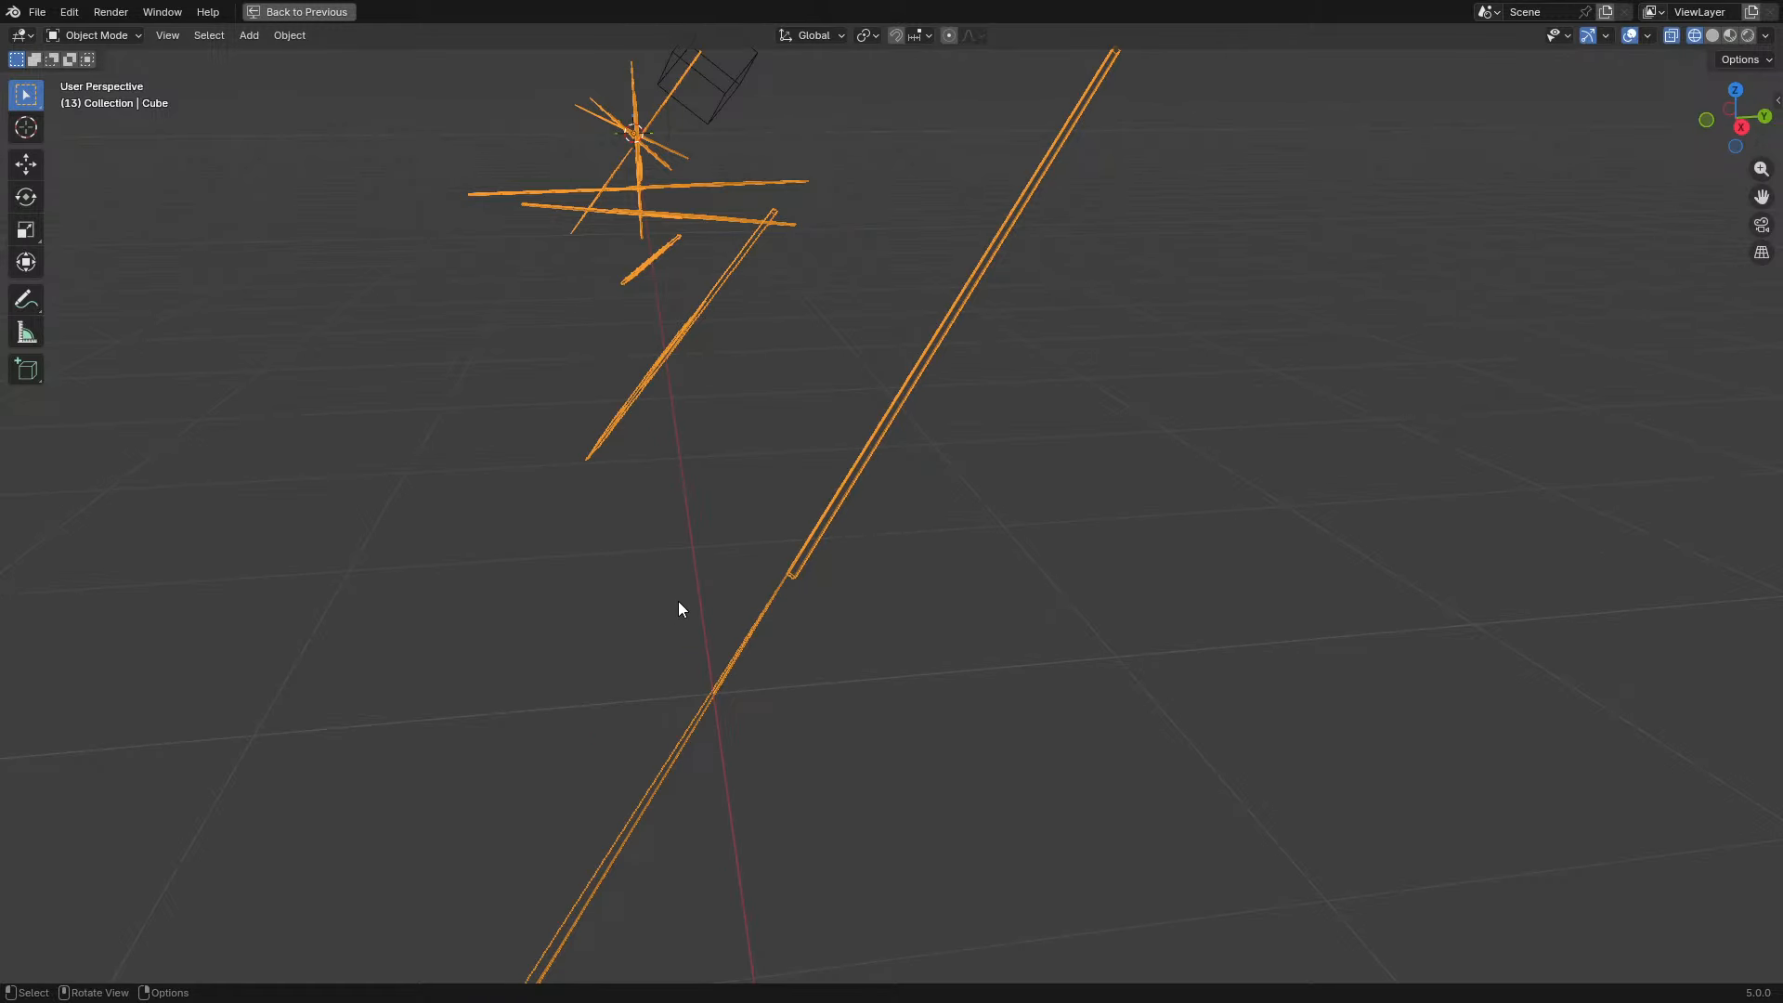
pyautogui.scroll(-1, 800, 546)
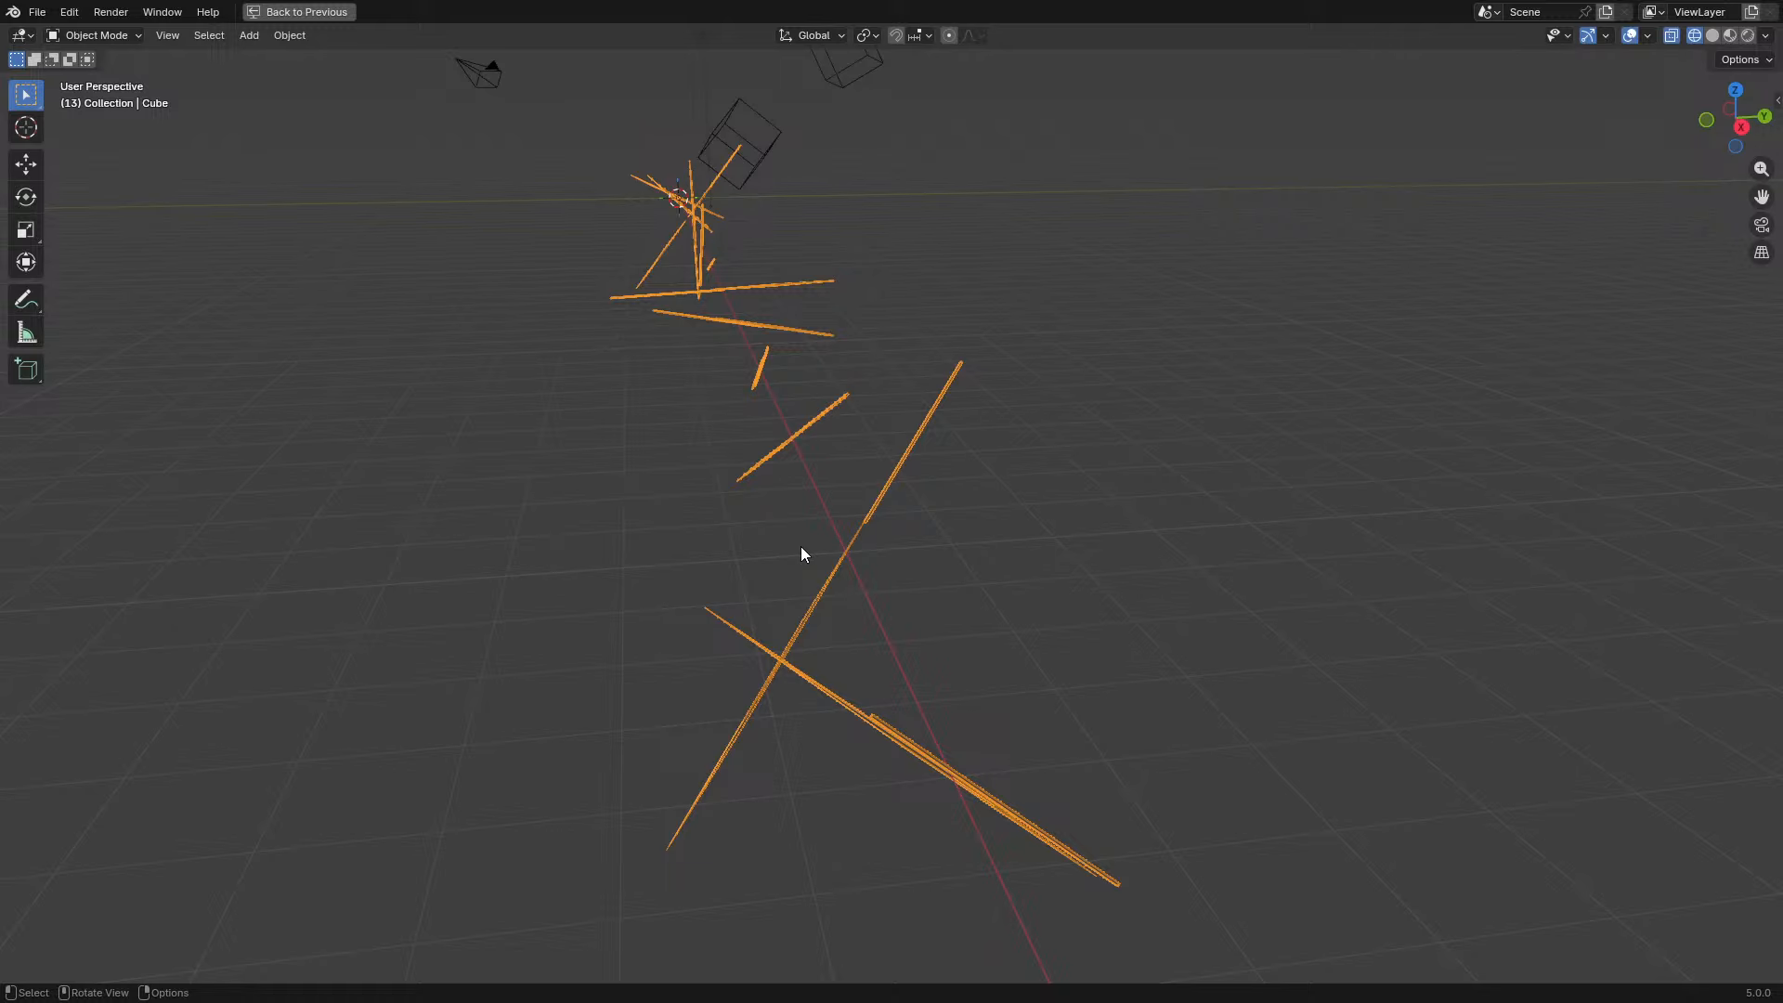
pyautogui.moveTo(776, 537); pyautogui.dragTo(1170, 554, button='middle')
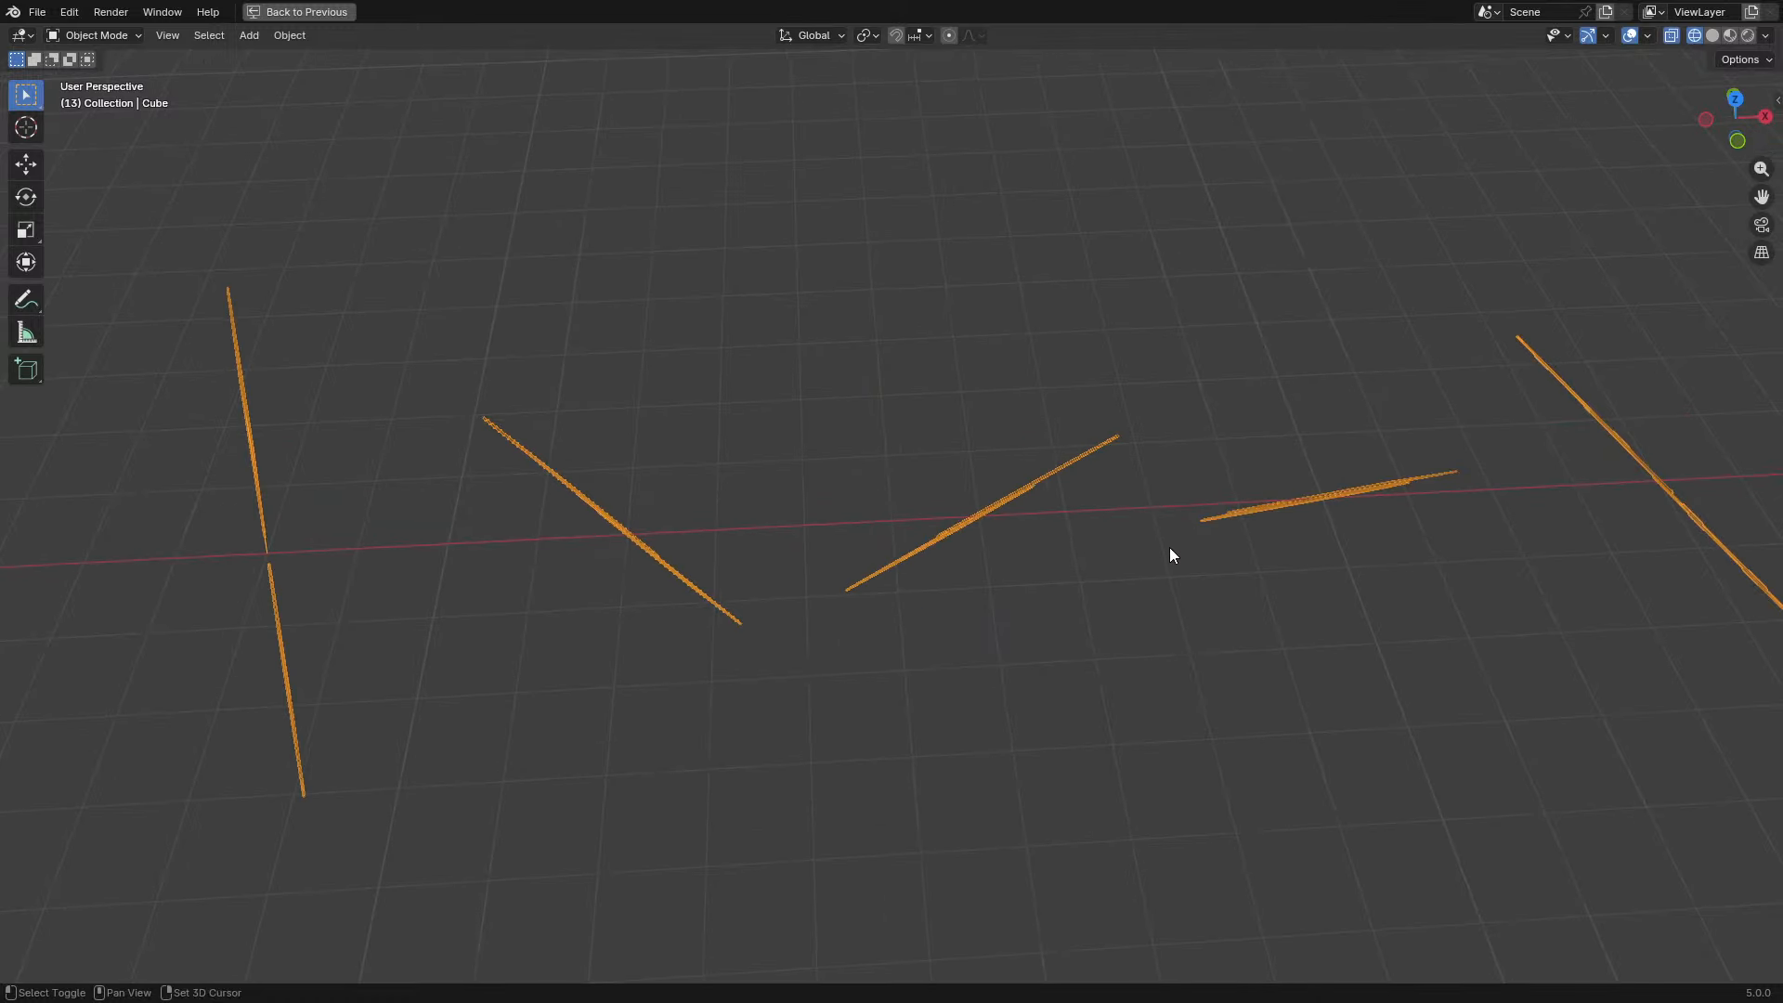
pyautogui.moveTo(621, 529); pyautogui.dragTo(855, 532, button='middle')
# Delete the Curve Line node from the axis data group and inspect the gap between the nearest flattened pair
pyautogui.hotkey('ctrl', 'space')
pyautogui.scroll(-2, 408, 585)
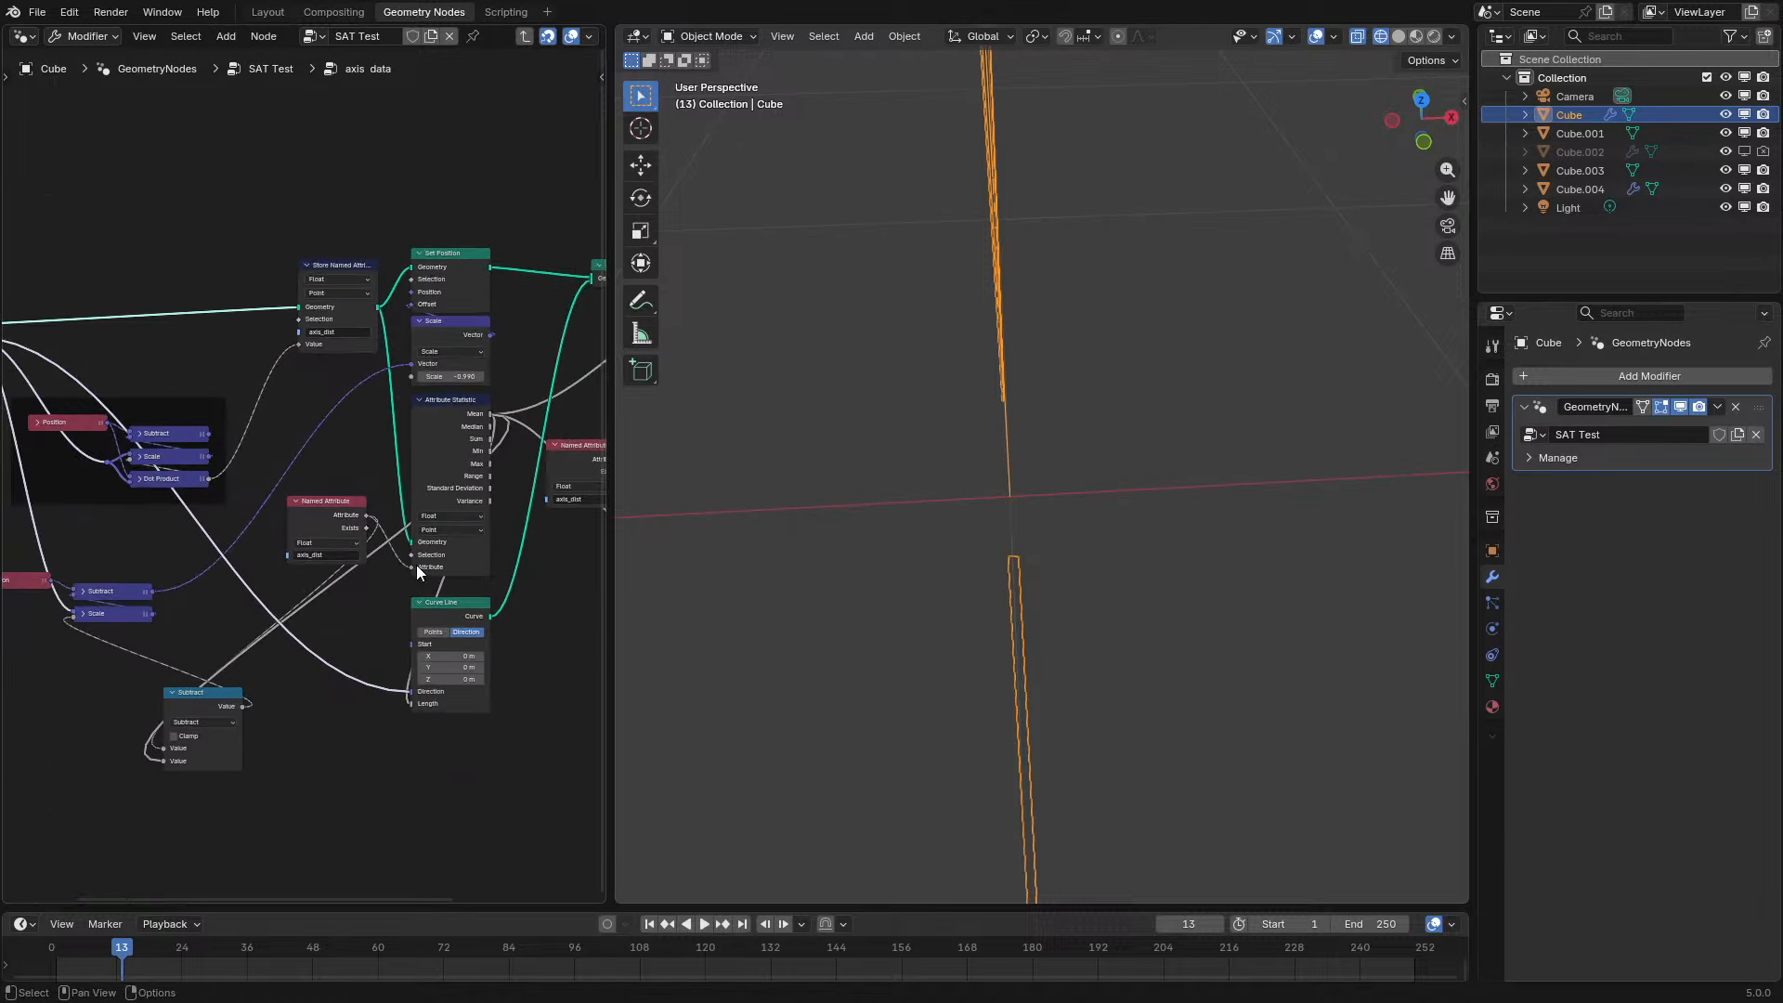
pyautogui.moveTo(476, 415); pyautogui.dragTo(187, 462, button='middle')
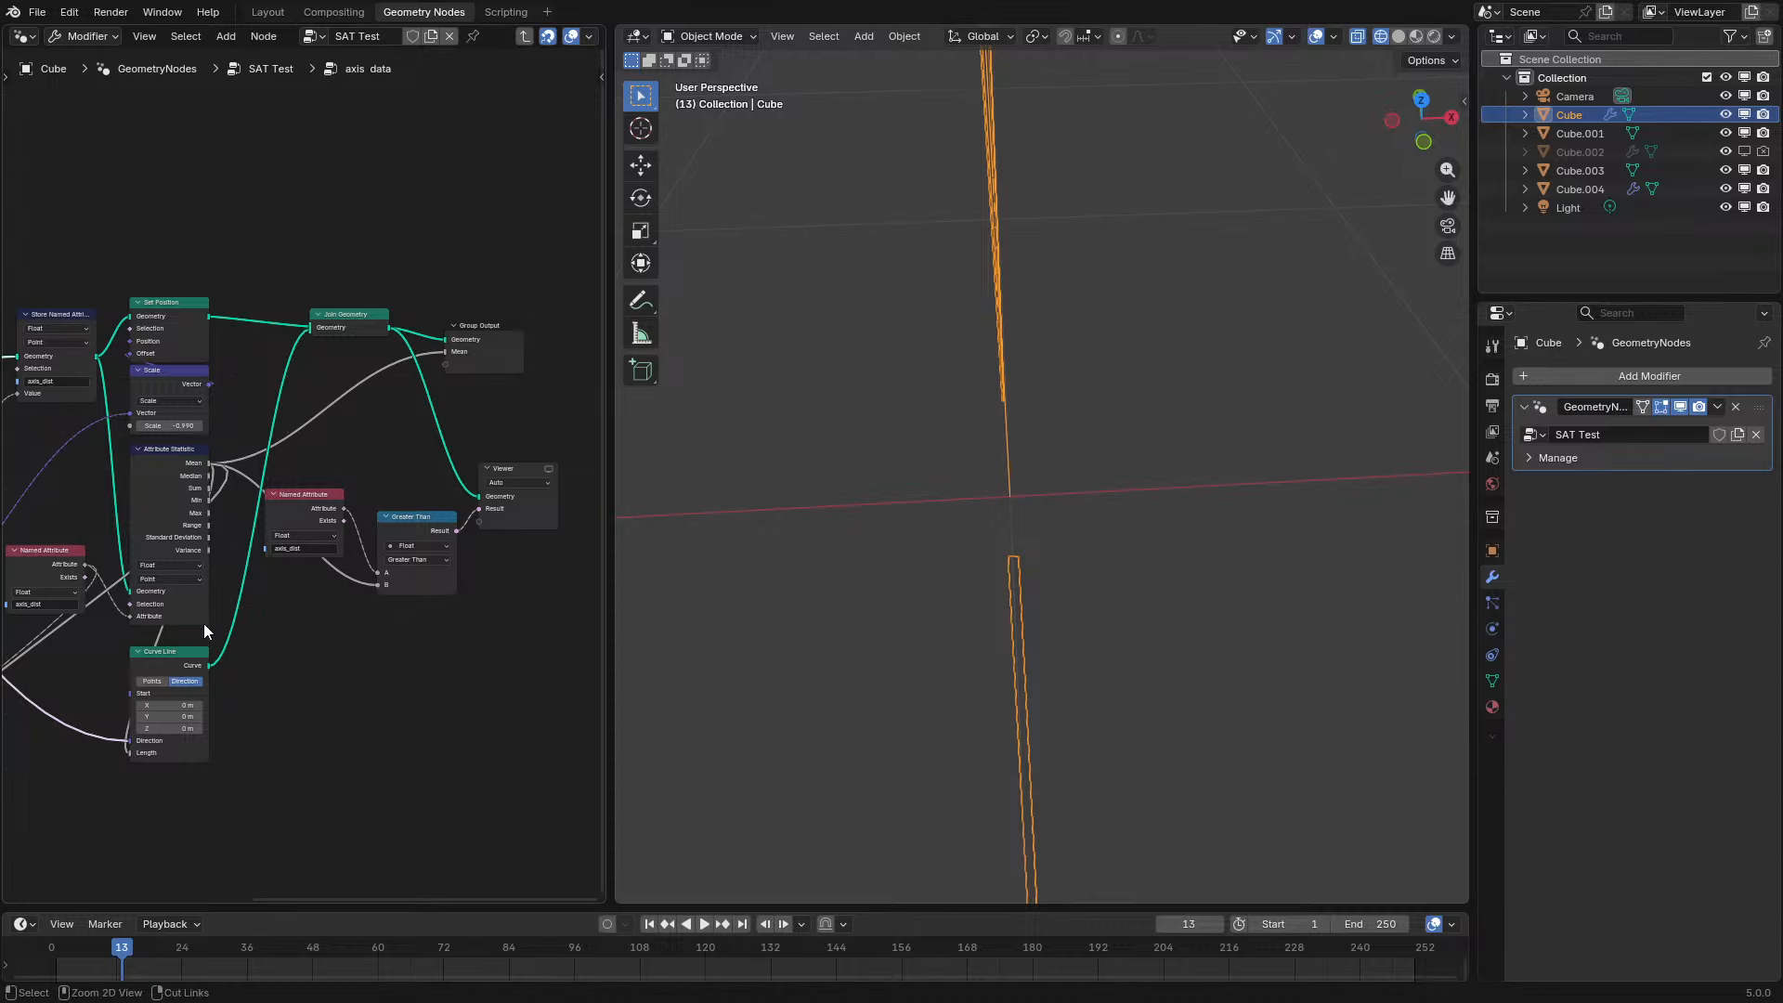
pyautogui.click(203, 656)
pyautogui.press('x')
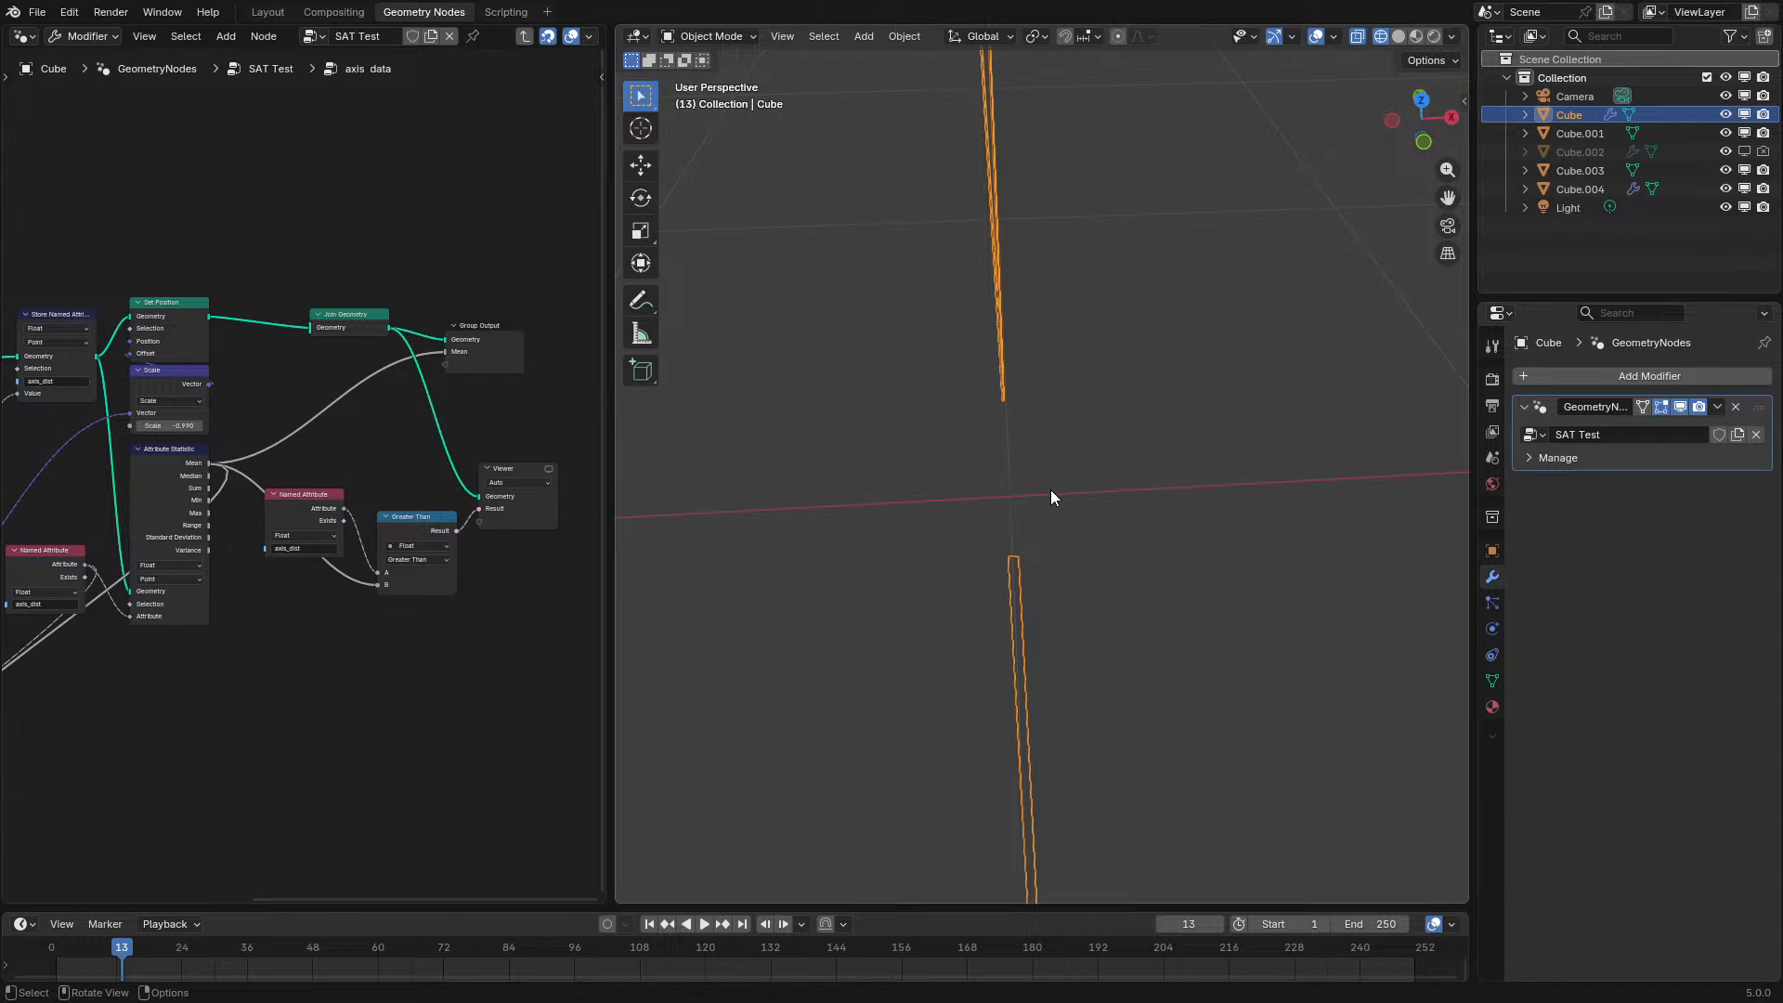
pyautogui.moveTo(936, 517); pyautogui.dragTo(1036, 522, button='middle')
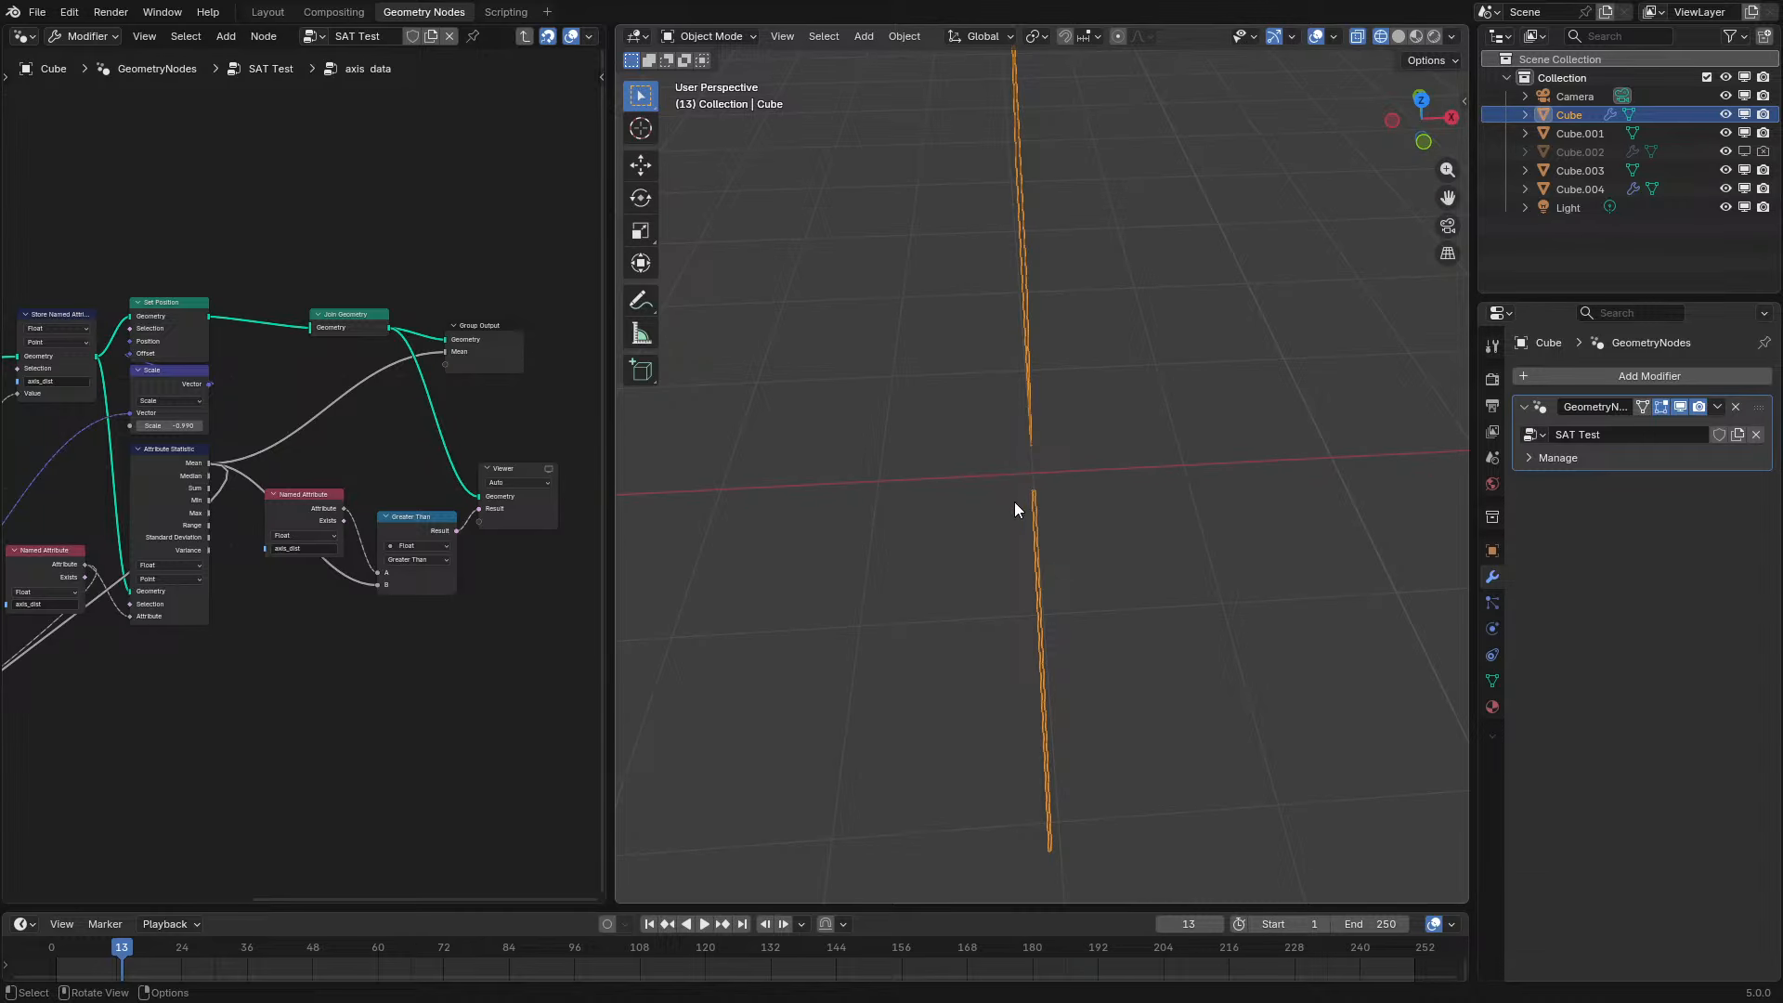
pyautogui.scroll(3, 991, 479)
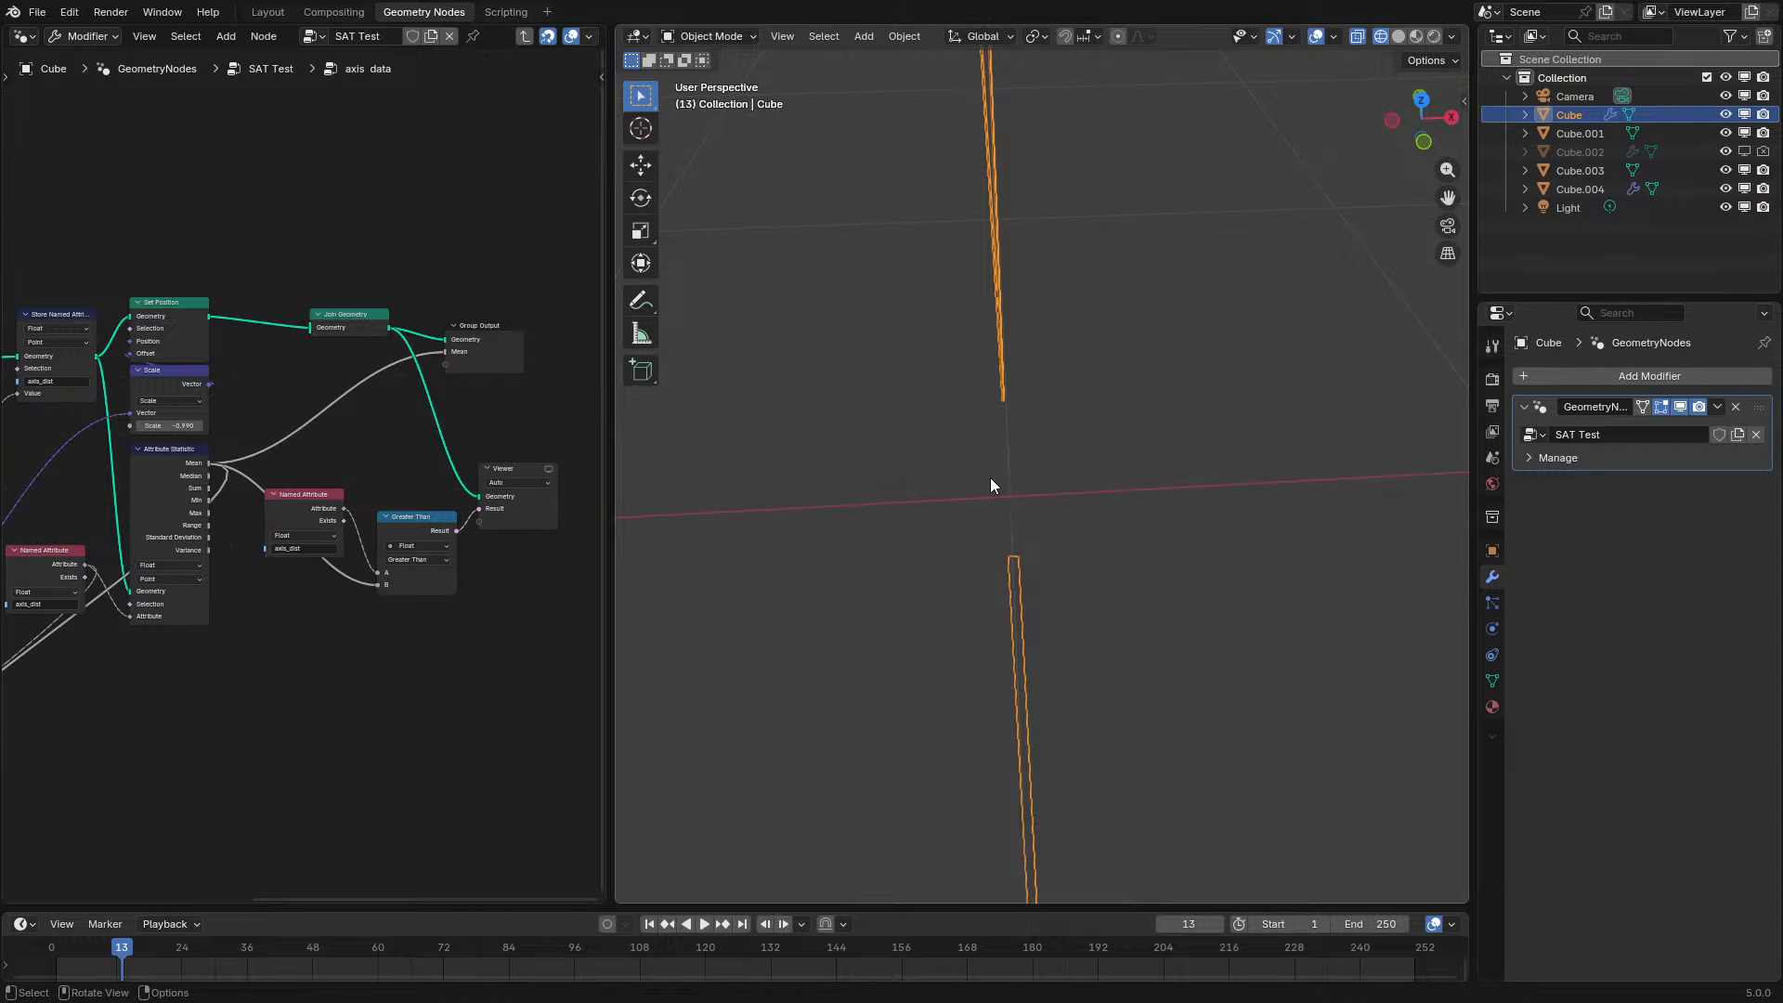
# Move the Subtract math node below the Attribute Statistic node and check the separated pair again
pyautogui.moveTo(225, 669); pyautogui.dragTo(568, 556, button='middle')
pyautogui.moveTo(231, 647); pyautogui.dragTo(501, 624)
pyautogui.moveTo(502, 624); pyautogui.dragTo(320, 596, button='middle')
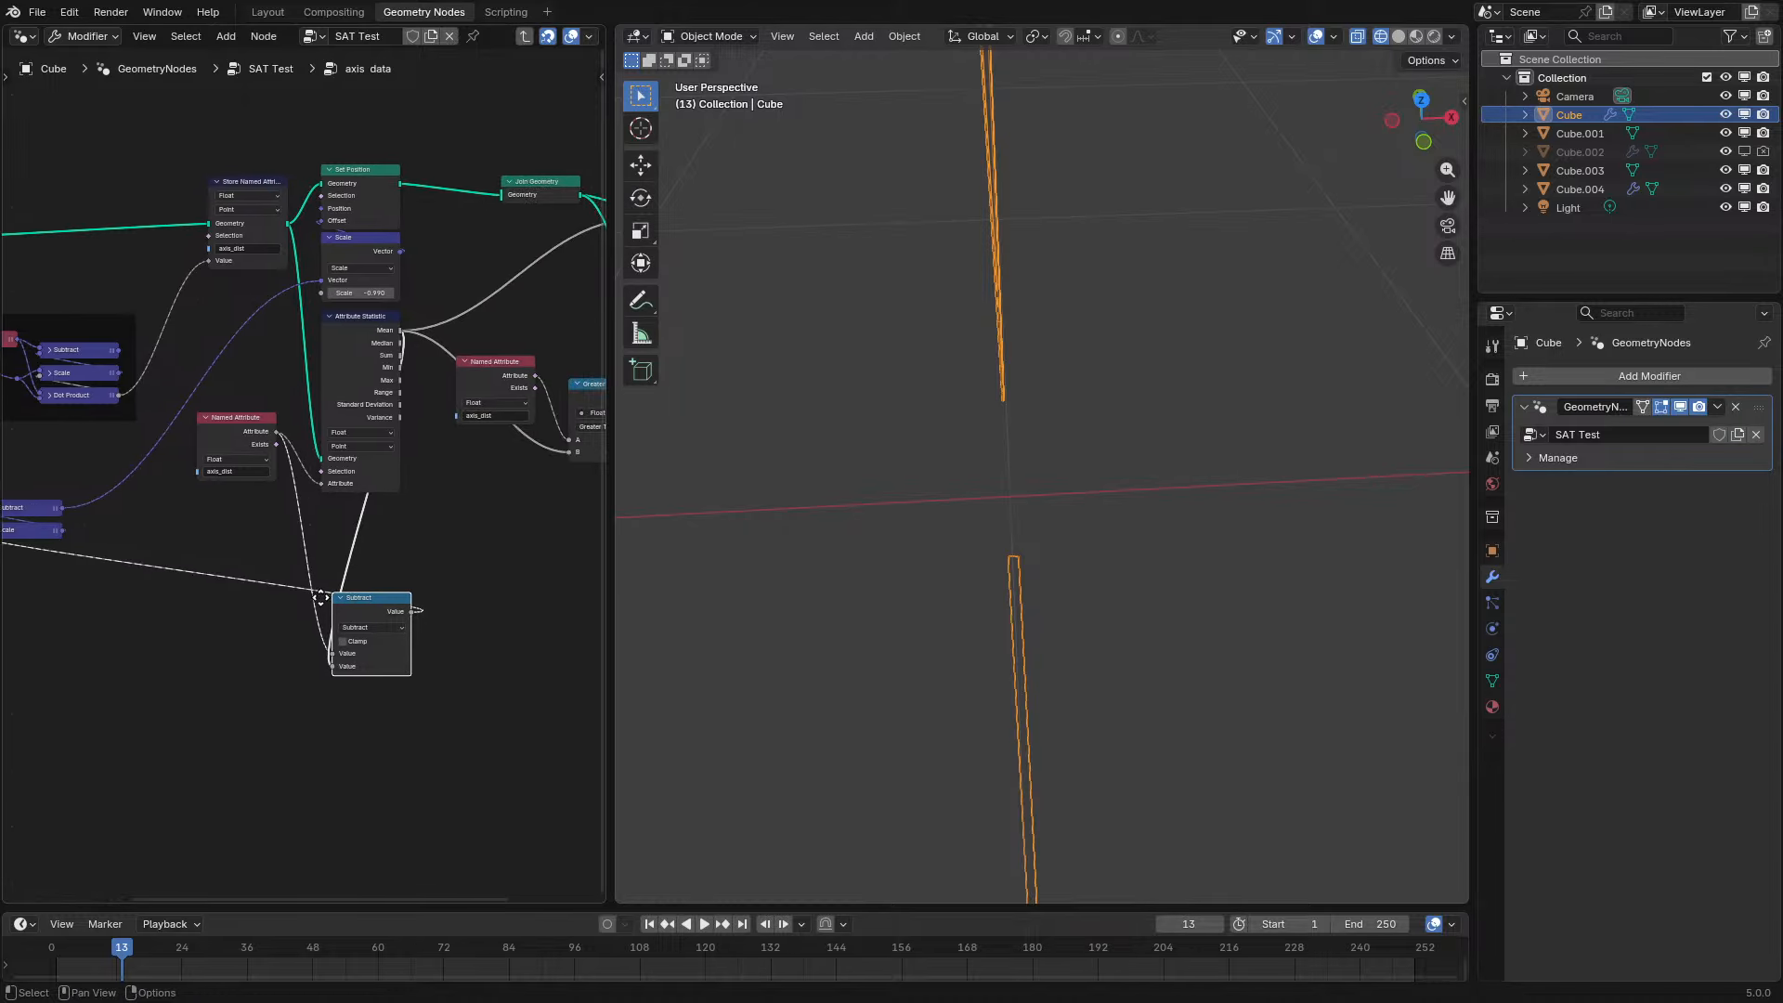
pyautogui.scroll(1, 320, 596)
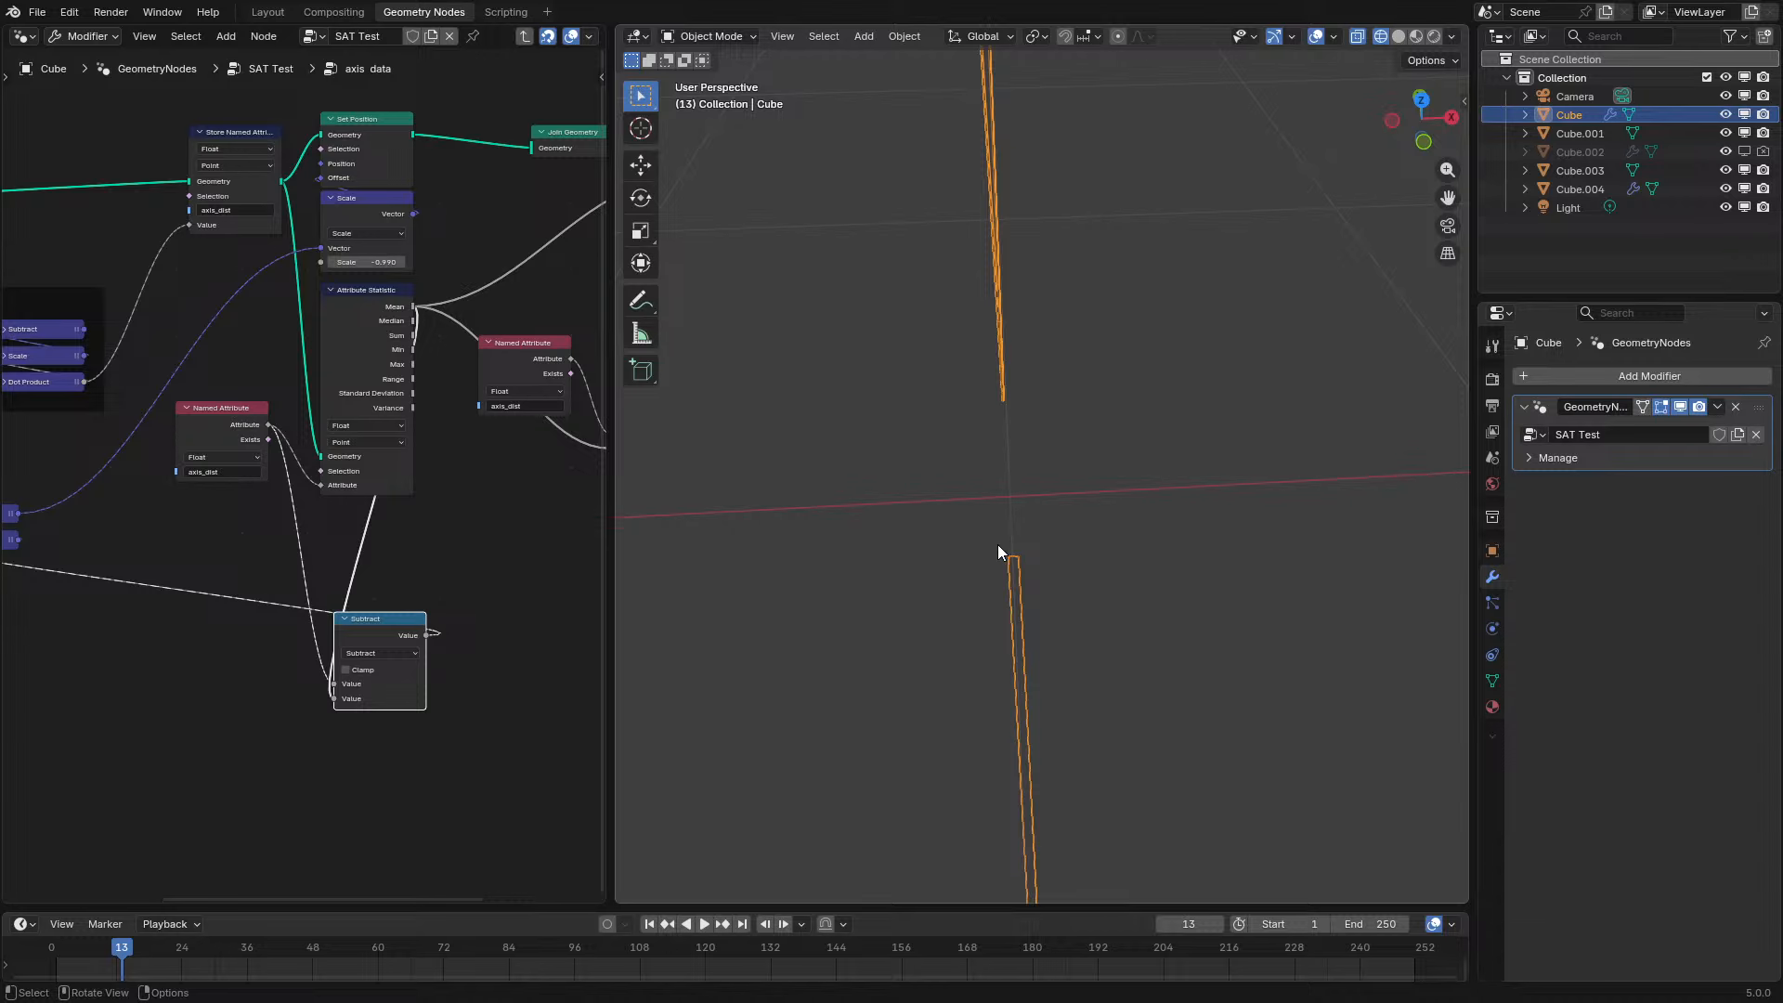
pyautogui.scroll(-2, 997, 544)
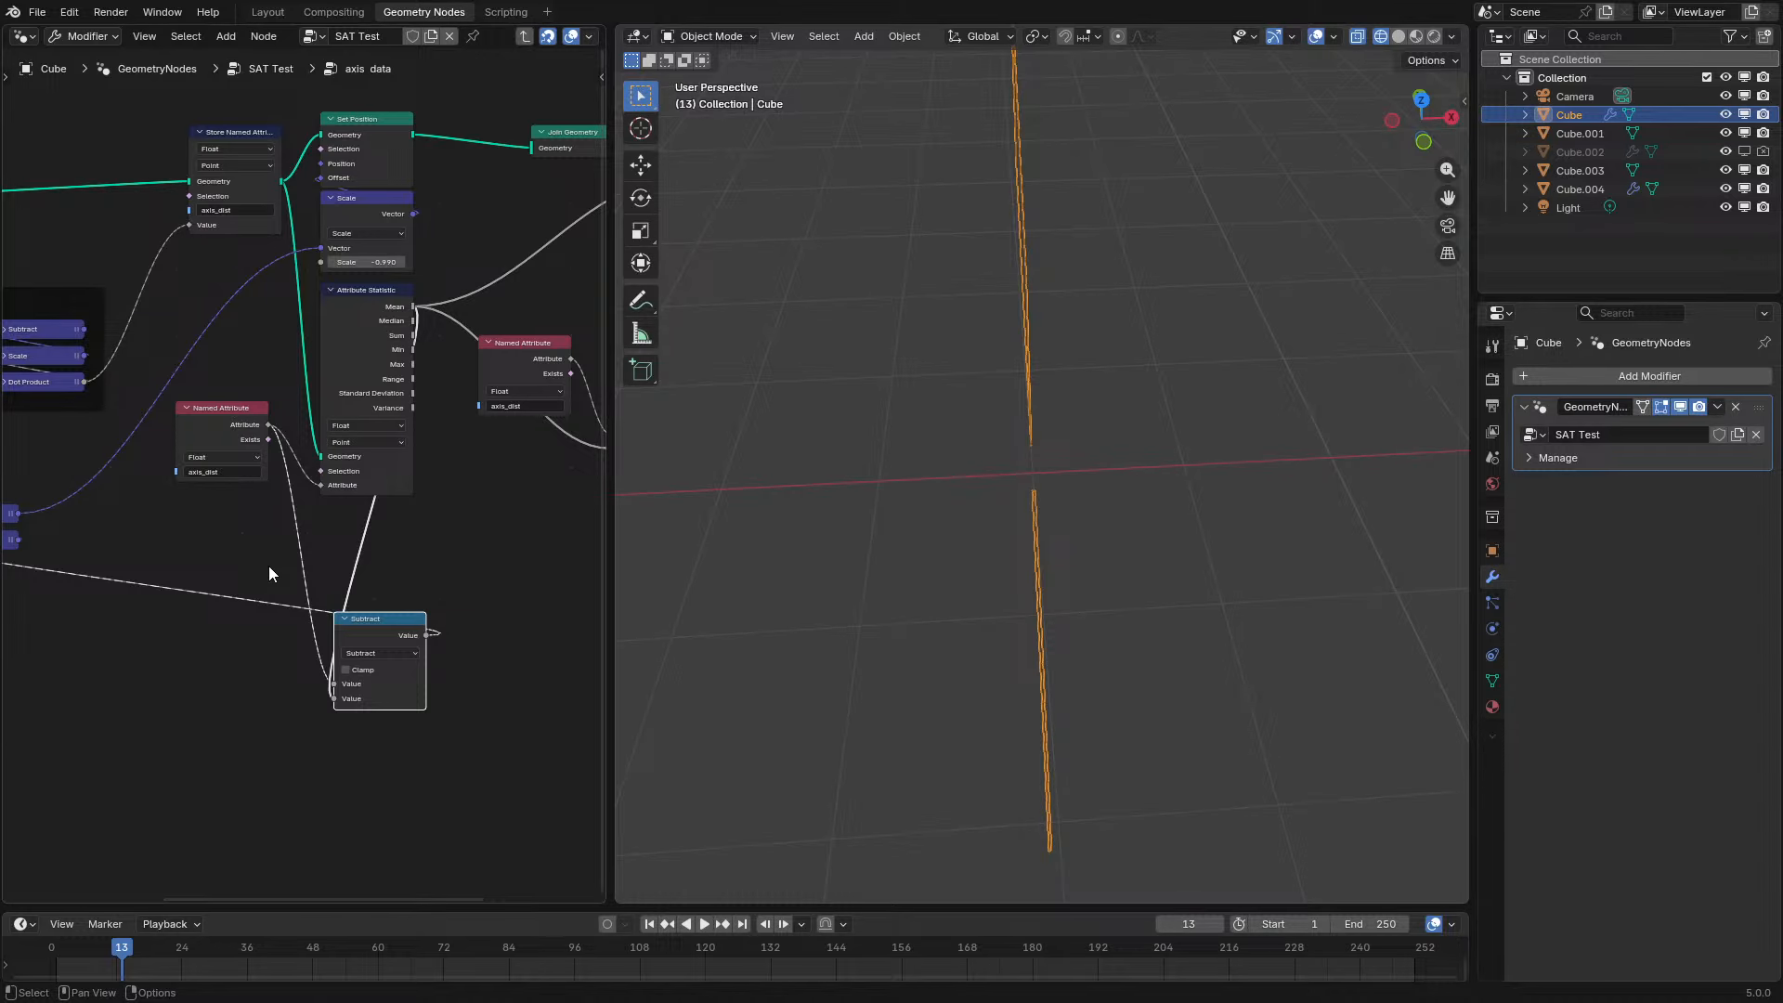
# Delete the copied Position, Subtract and Scale nodes and connect the framed Subtract to the vector Scale node's Vector input
pyautogui.hotkey('ctrl', 'space')
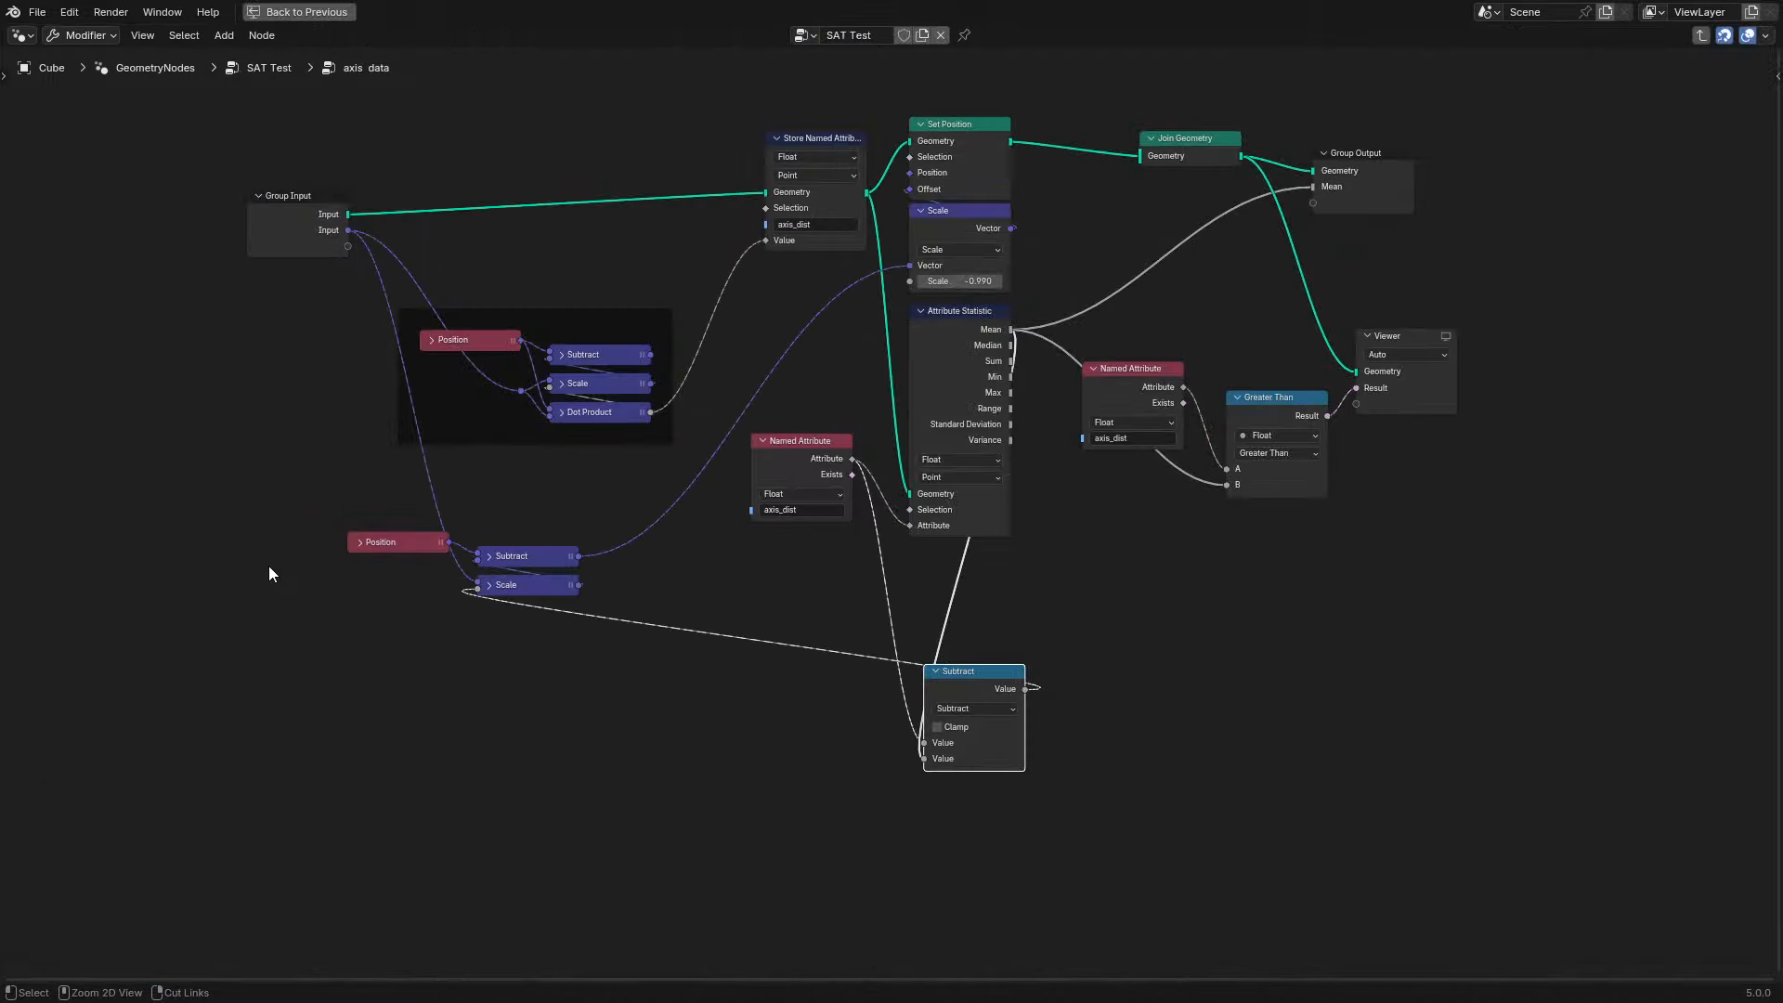
pyautogui.moveTo(350, 483); pyautogui.dragTo(635, 679)
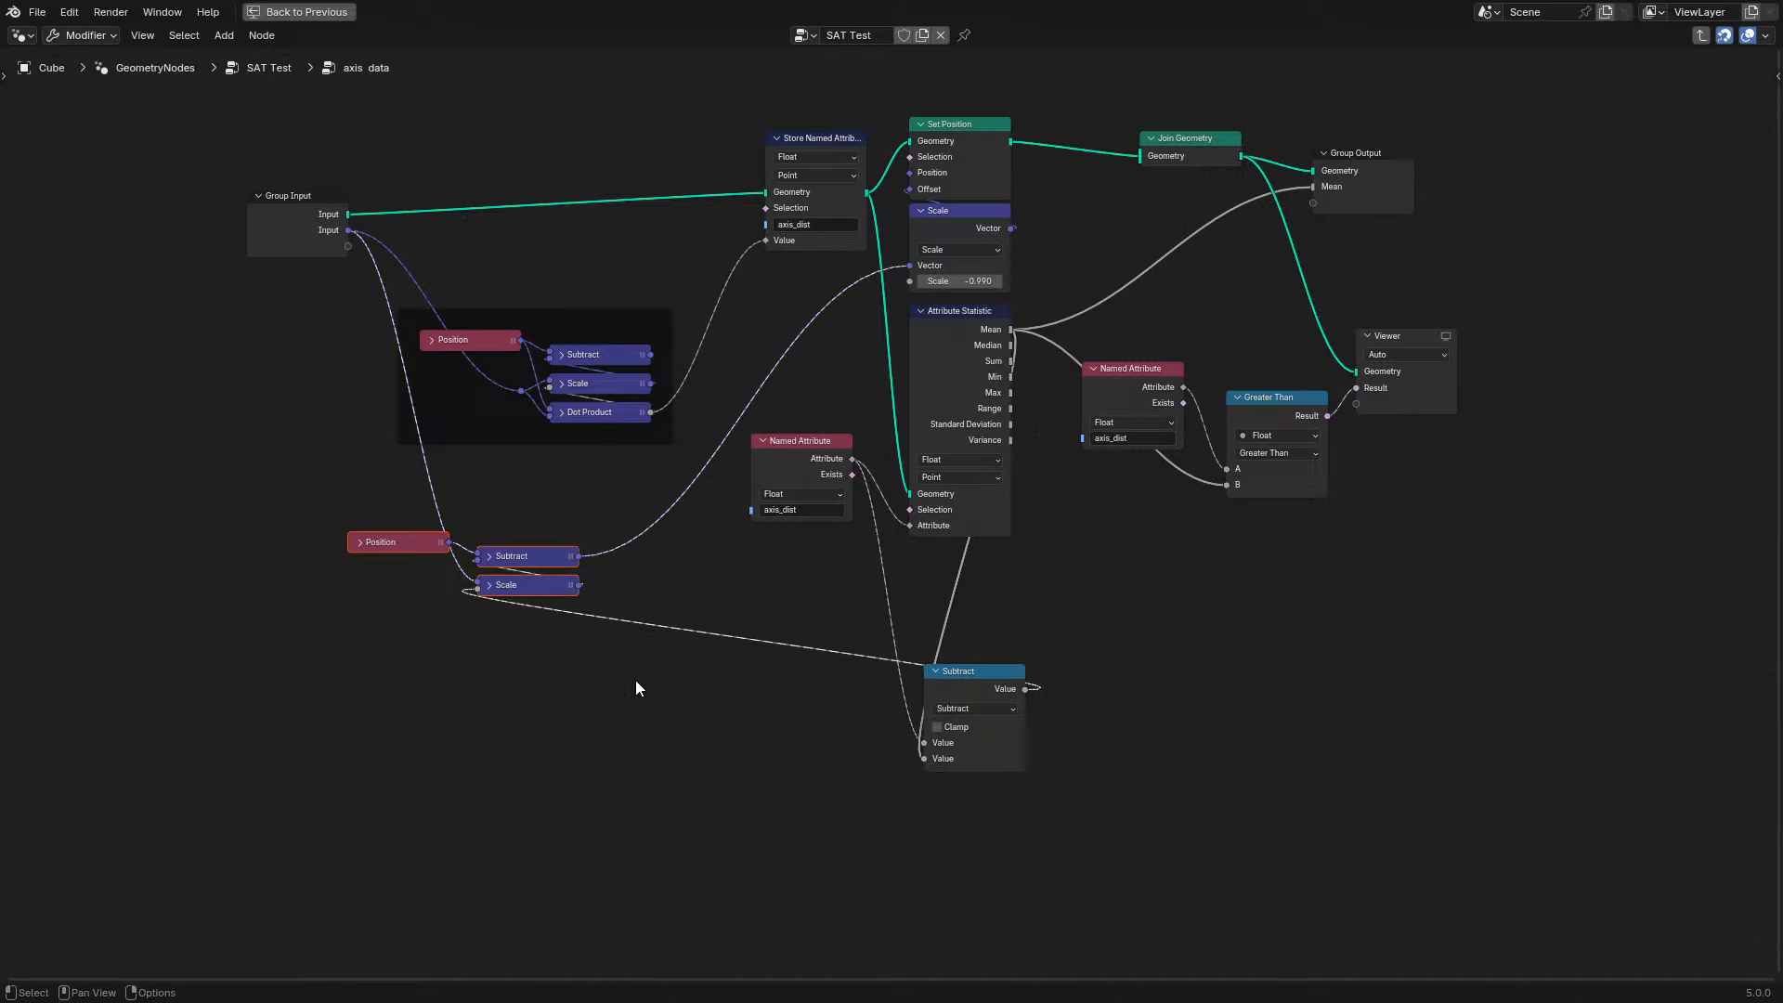
pyautogui.press('x')
pyautogui.moveTo(651, 355); pyautogui.dragTo(908, 265)
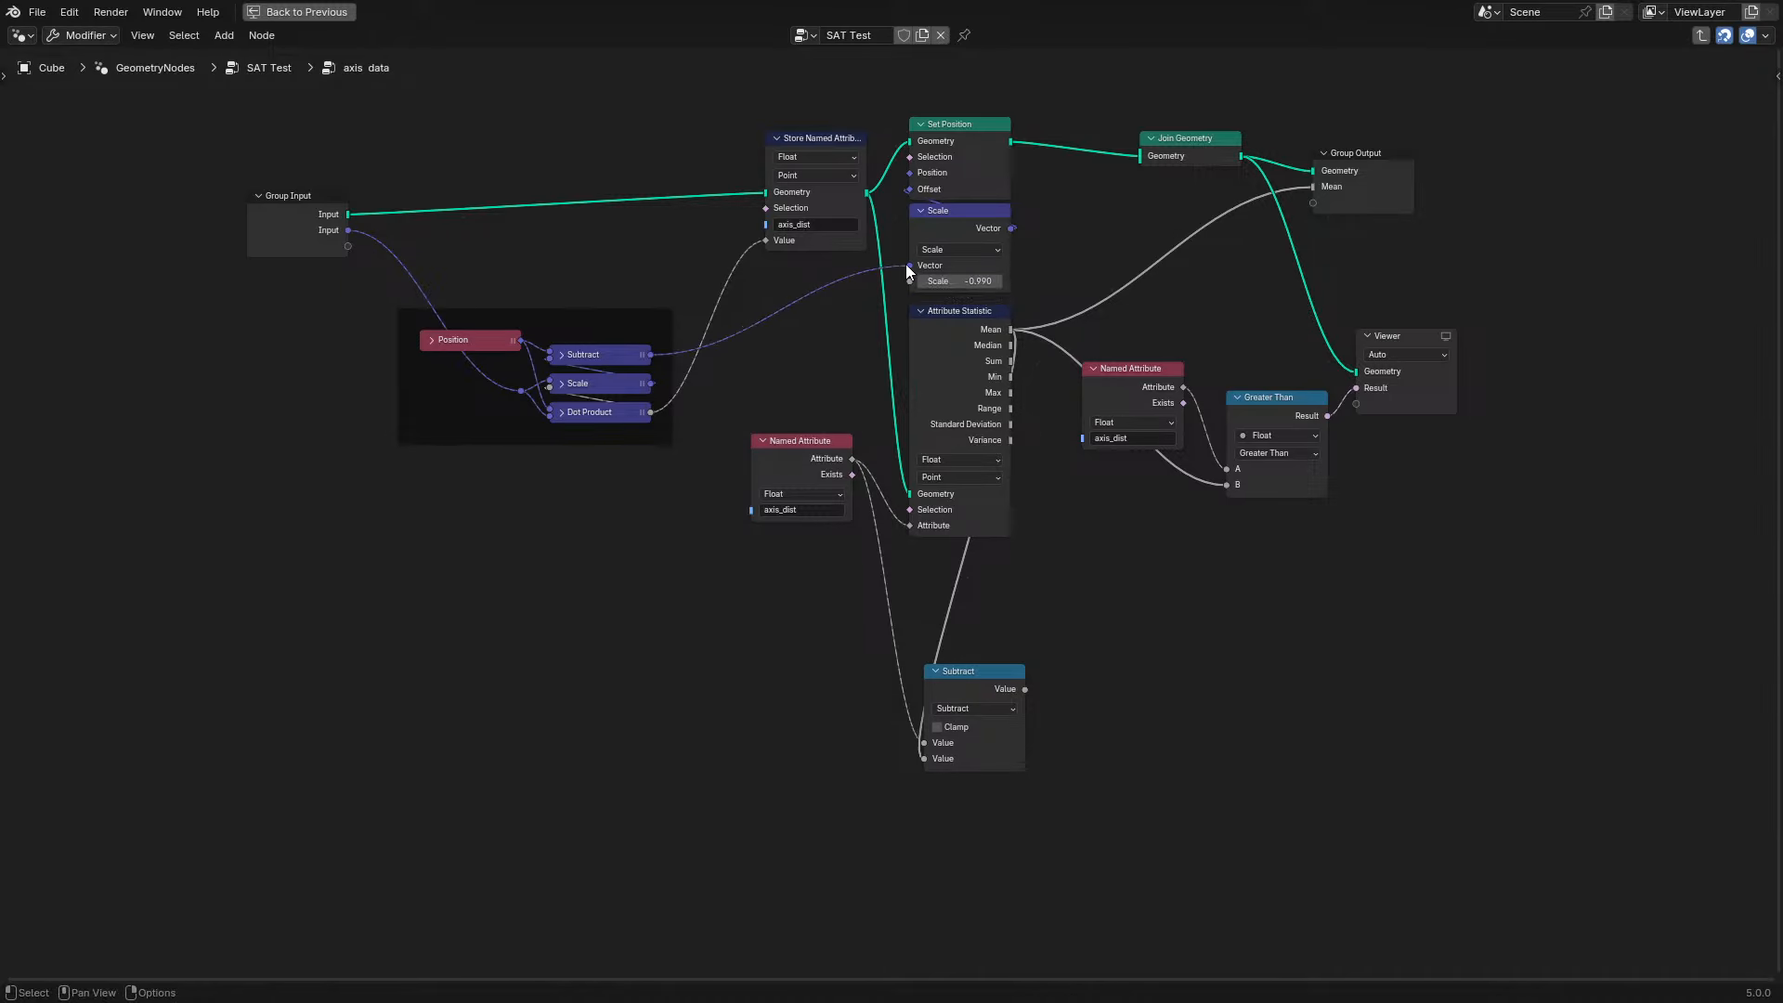
# Collapse the Subtract math node and place it directly under the Attribute Statistic node
pyautogui.scroll(2, 1064, 750)
pyautogui.moveTo(1033, 750); pyautogui.dragTo(1008, 656)
pyautogui.press('h')
# Duplicate the Attribute Statistic node with its Geometry and Attribute links and place it below the original
pyautogui.click(1009, 365)
pyautogui.hotkey('shift', 'd')
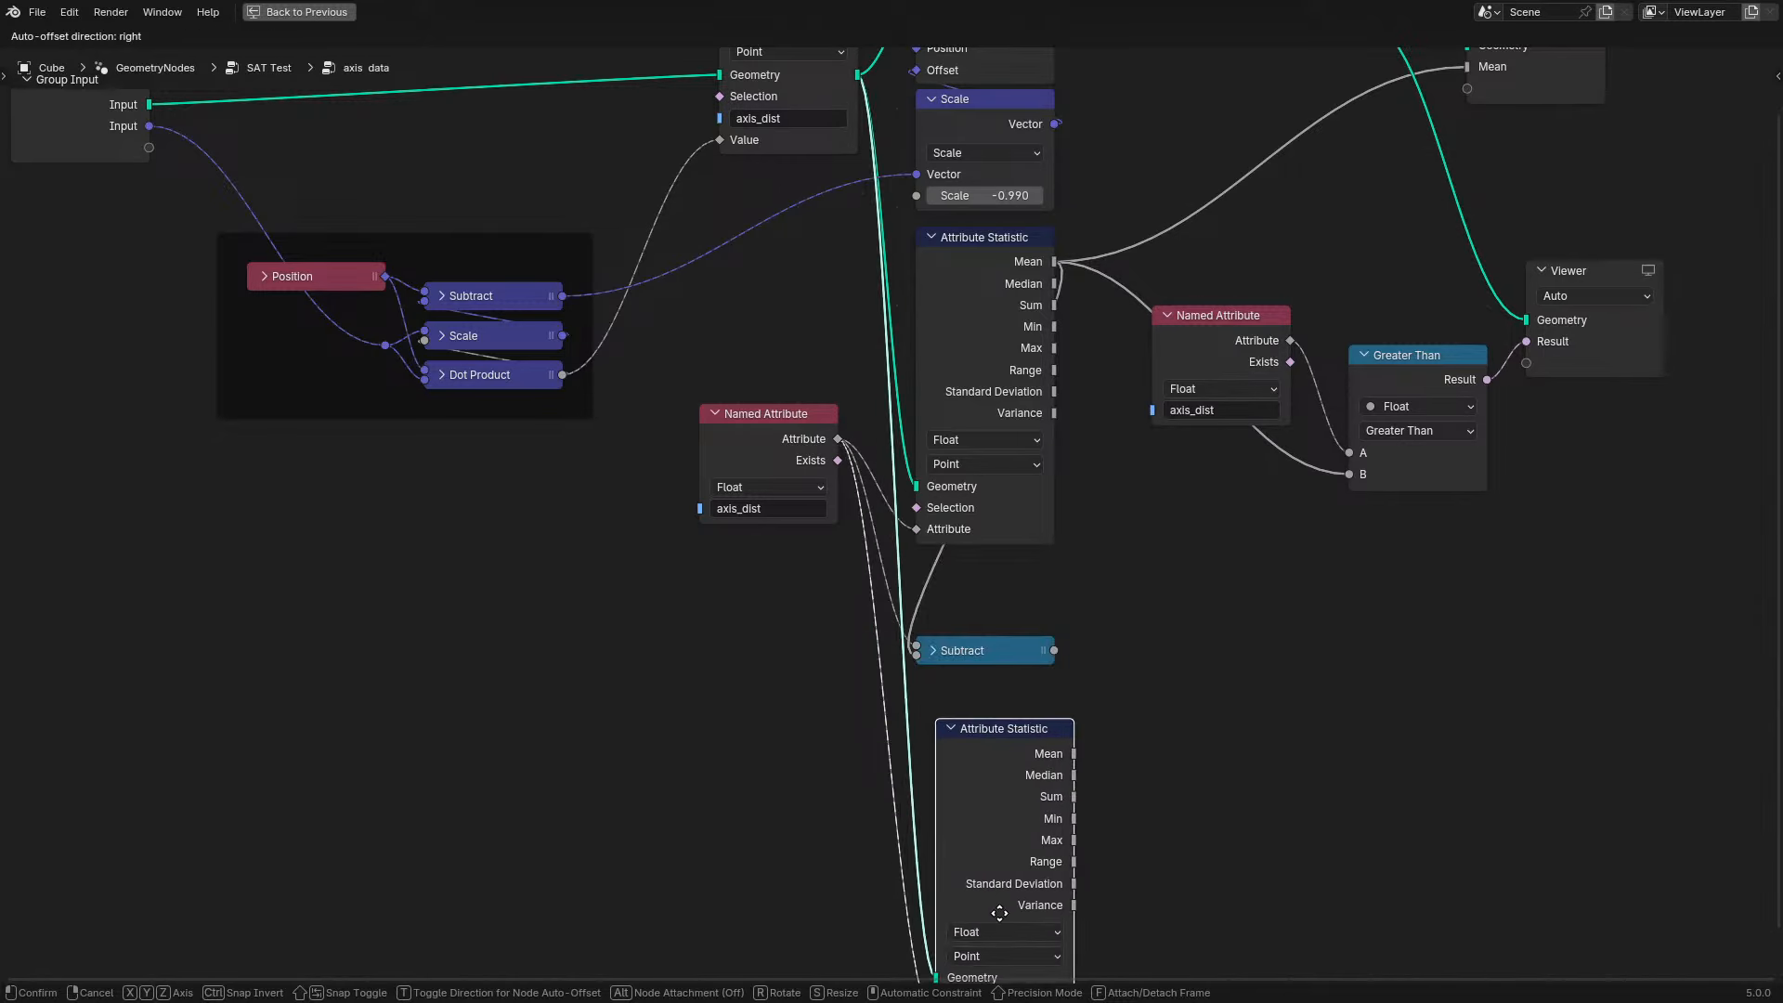
pyautogui.click(989, 692)
# Add a Boolean Named Attribute node named cid and connect it to the second Attribute Statistic's Selection input
pyautogui.press('q')
pyautogui.click(626, 688)
pyautogui.click(568, 692)
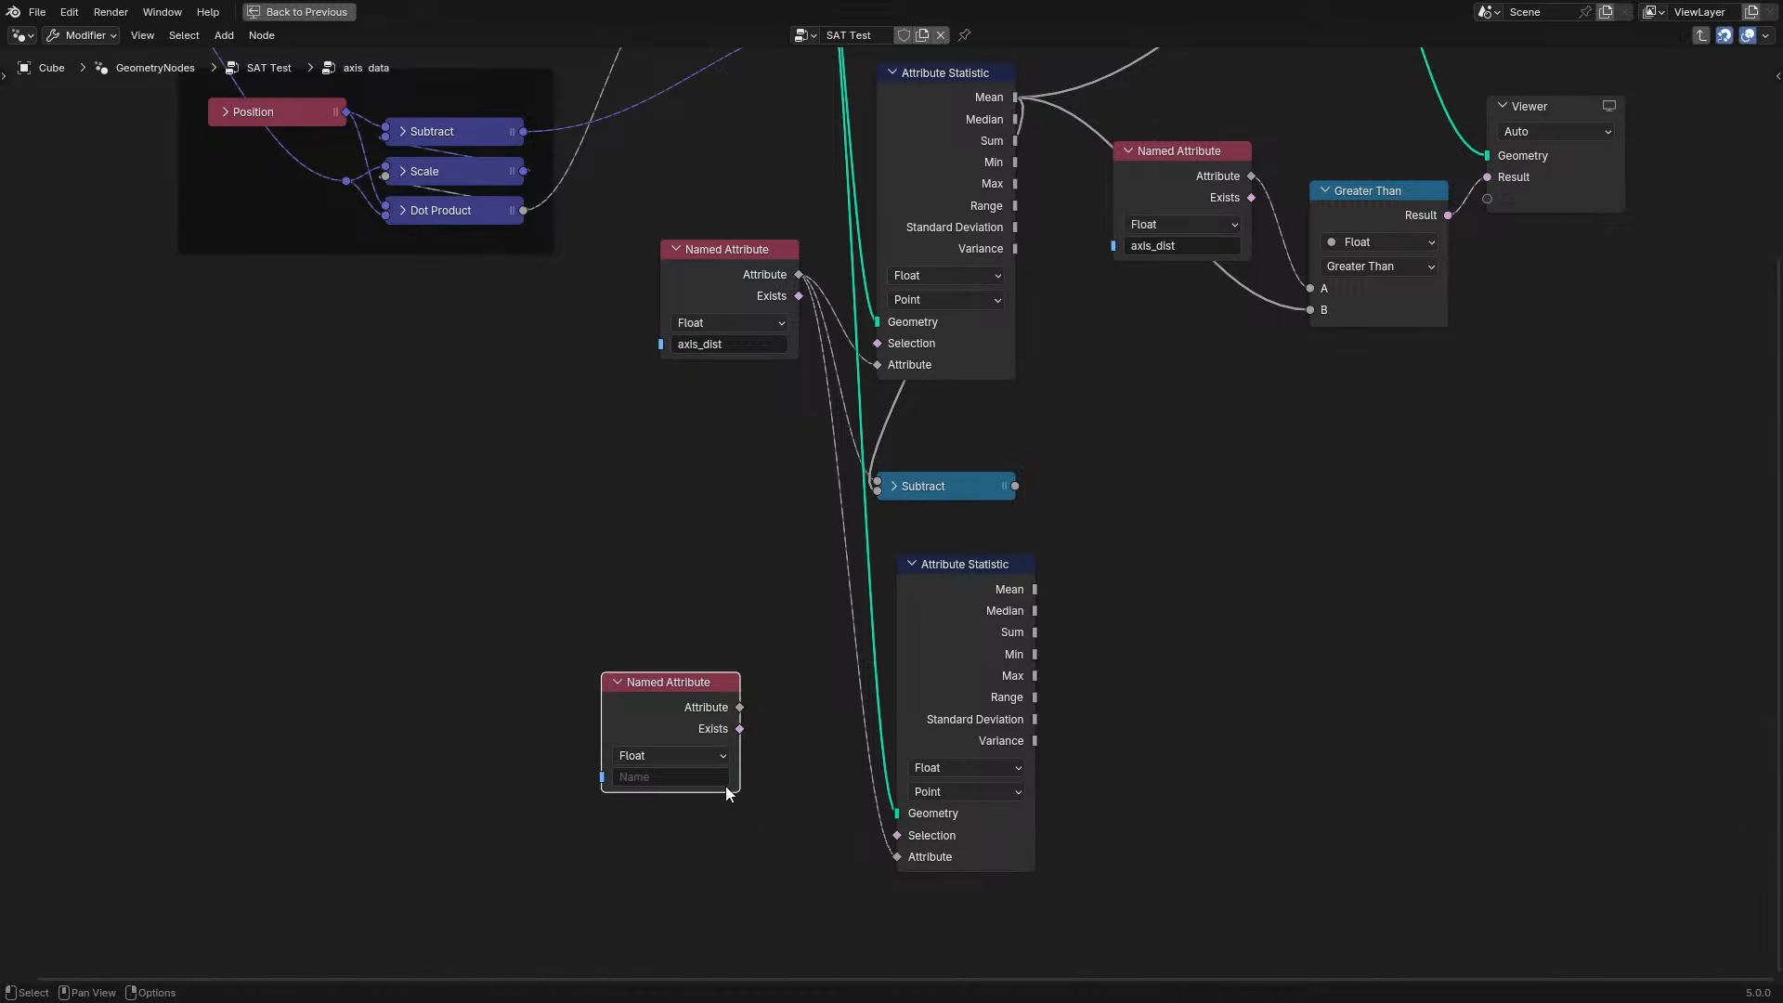
pyautogui.click(669, 777)
pyautogui.click(678, 599)
pyautogui.moveTo(740, 707); pyautogui.dragTo(897, 835)
pyautogui.moveTo(669, 703); pyautogui.dragTo(708, 821)
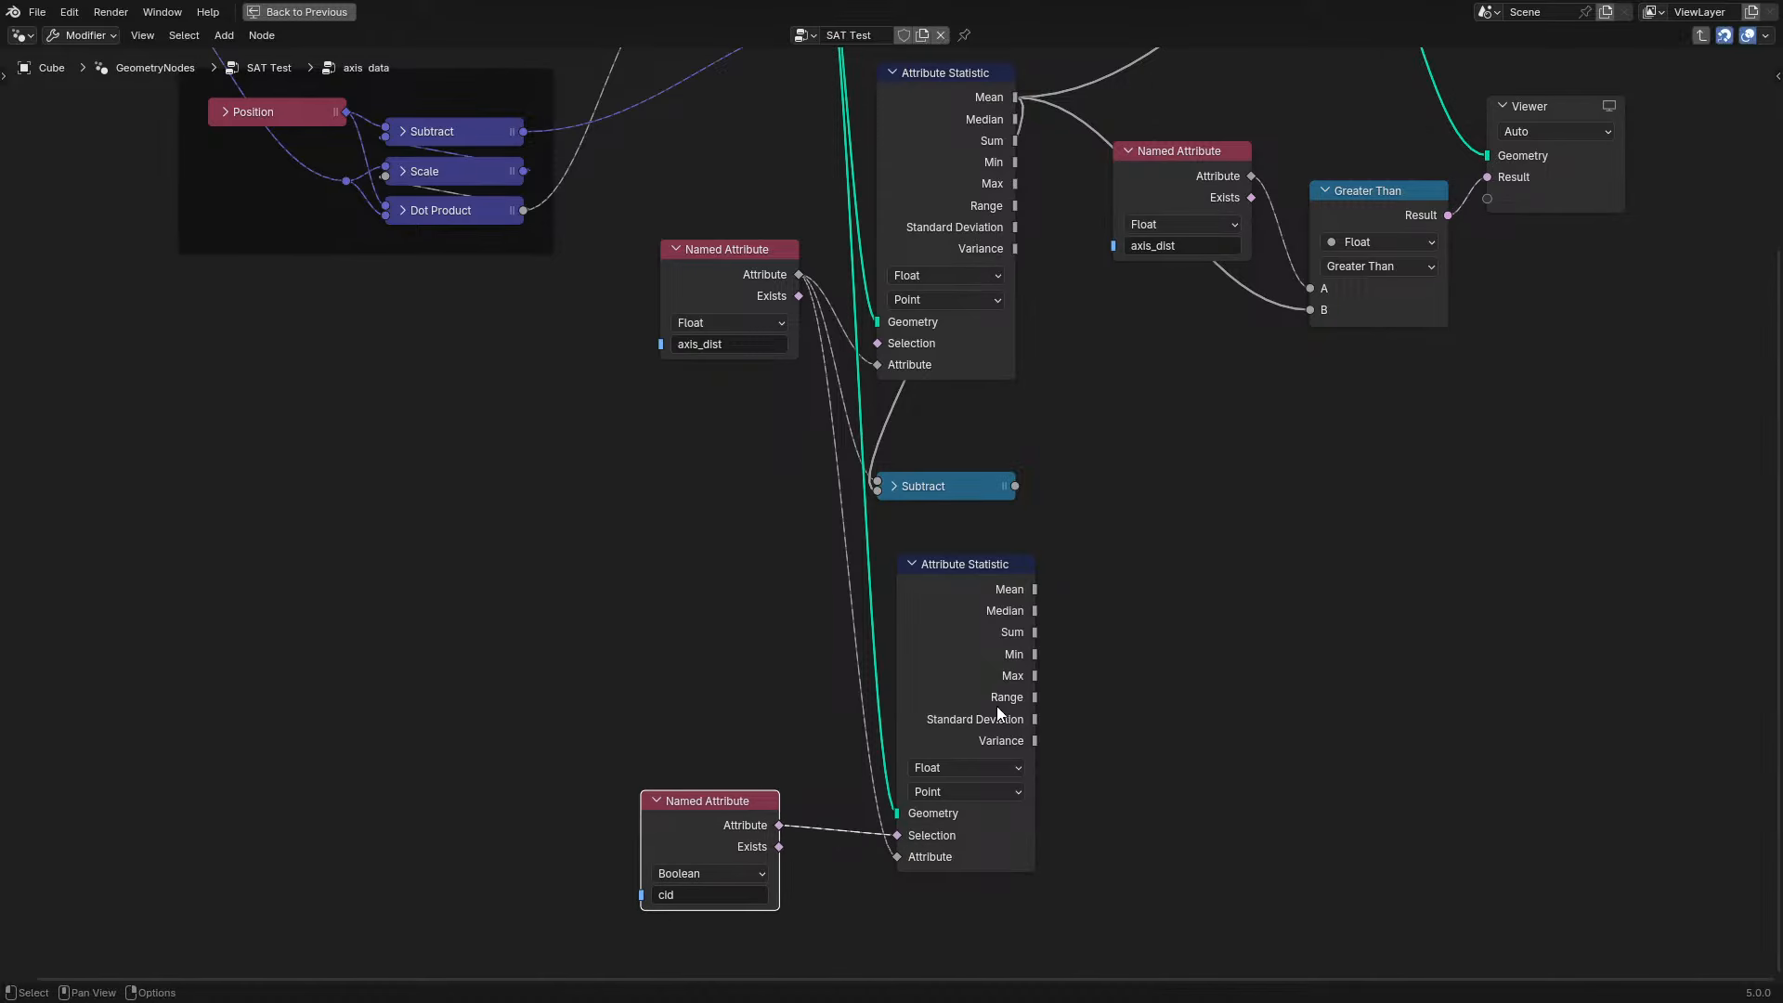
# Align the second Attribute Statistic under the first and delete the collapsed Subtract math node
pyautogui.moveTo(1014, 599); pyautogui.dragTo(840, 587, button='middle')
pyautogui.moveTo(774, 595)
pyautogui.mouseDown()
pyautogui.moveTo(737, 619)
pyautogui.moveTo(784, 595)
pyautogui.mouseUp()
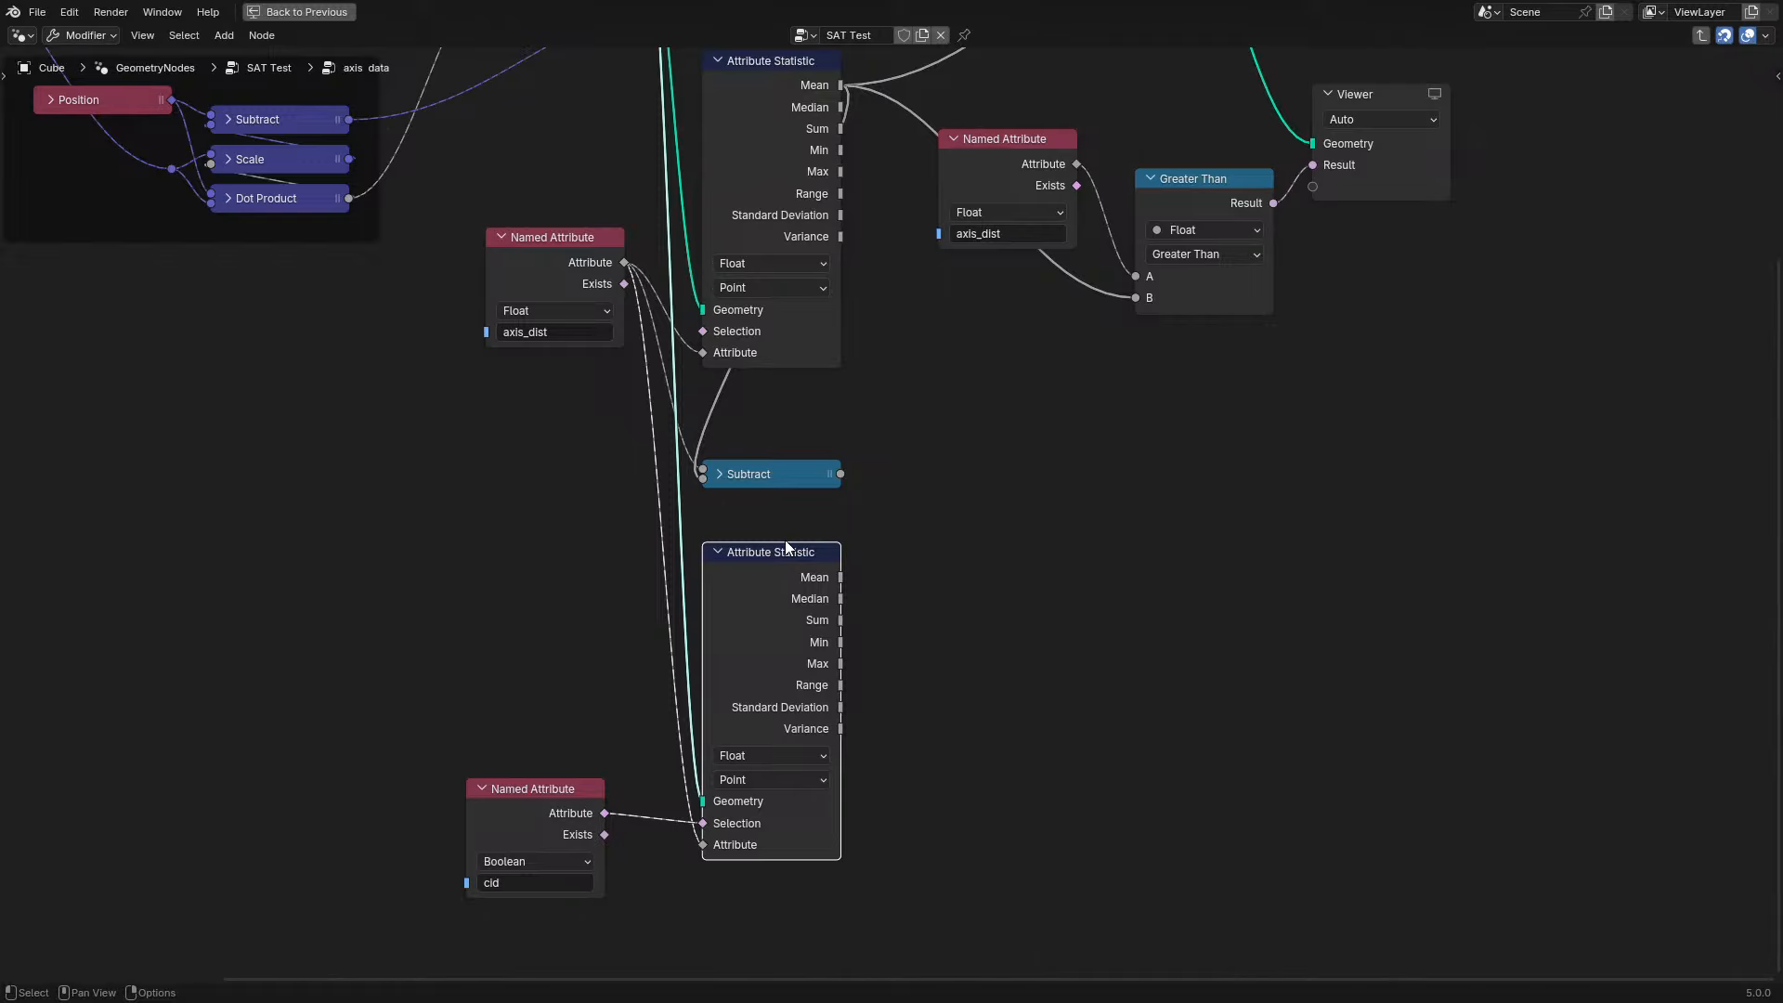
pyautogui.click(803, 478)
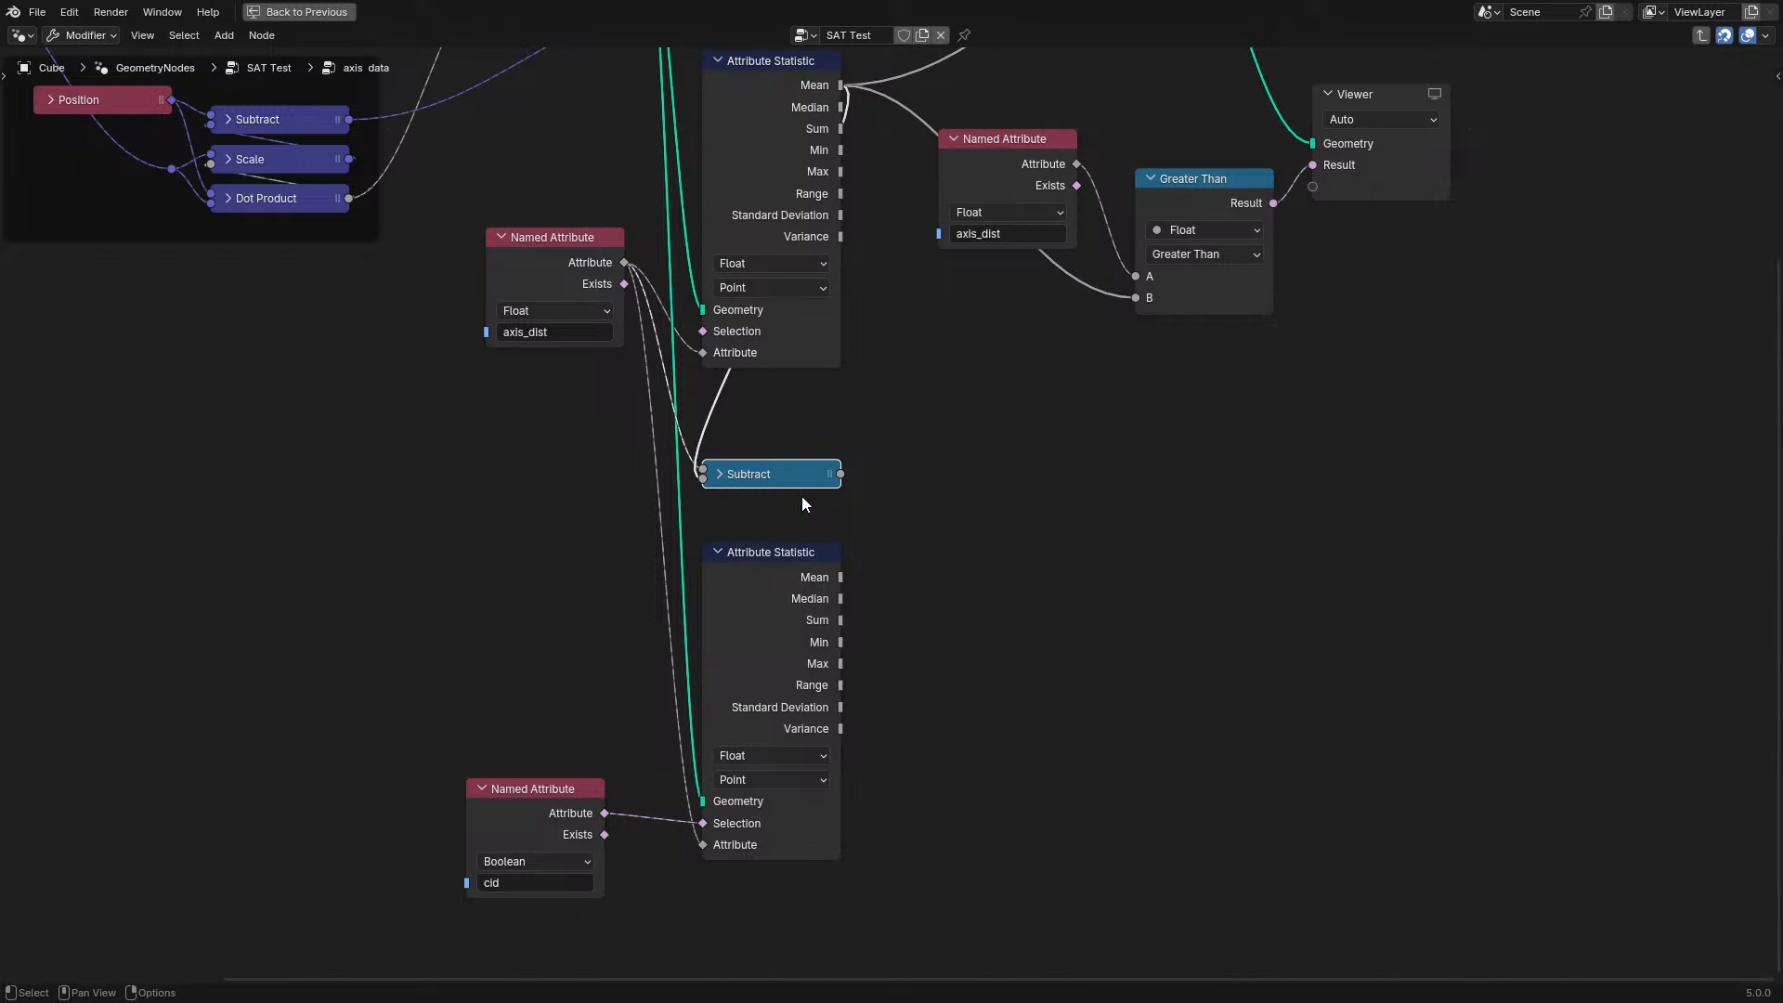
pyautogui.press('Delete')
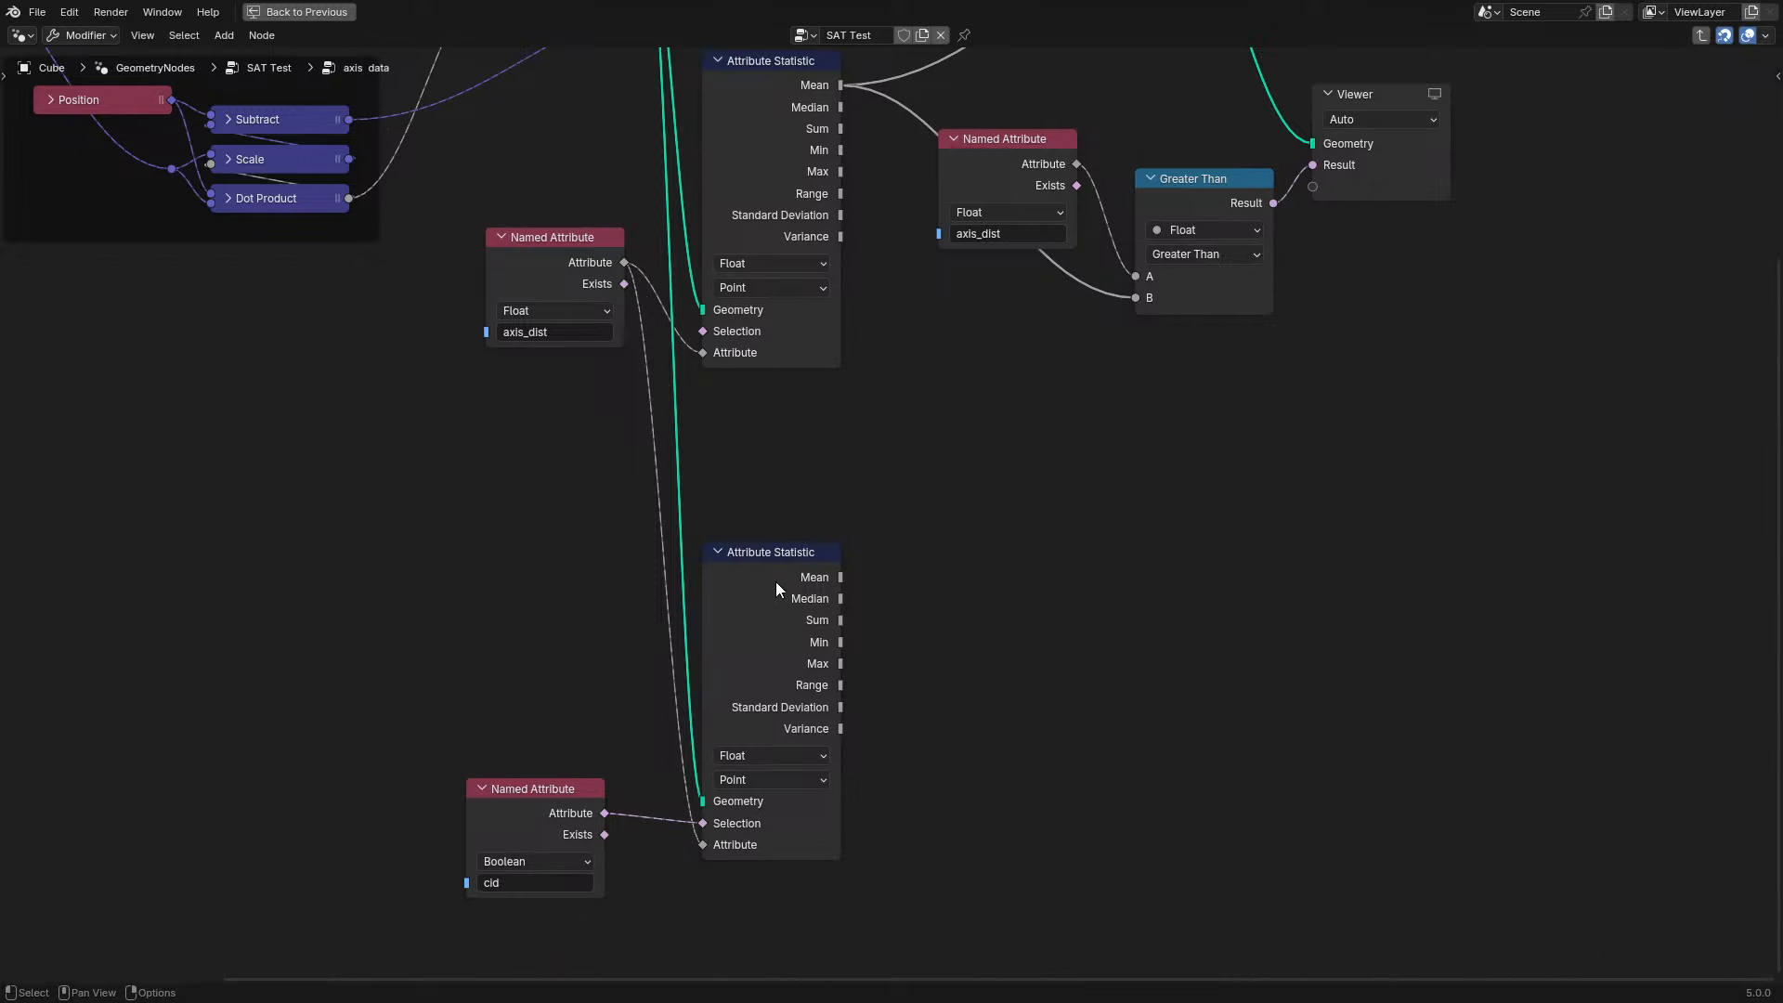
# Move the second Attribute Statistic and the cid node up, and place a linked duplicate of the statistic node below them
pyautogui.moveTo(777, 581); pyautogui.dragTo(797, 463)
pyautogui.moveTo(518, 813); pyautogui.dragTo(400, 676)
pyautogui.click(755, 531)
pyautogui.hotkey('ctrl', 'shift', 'd')
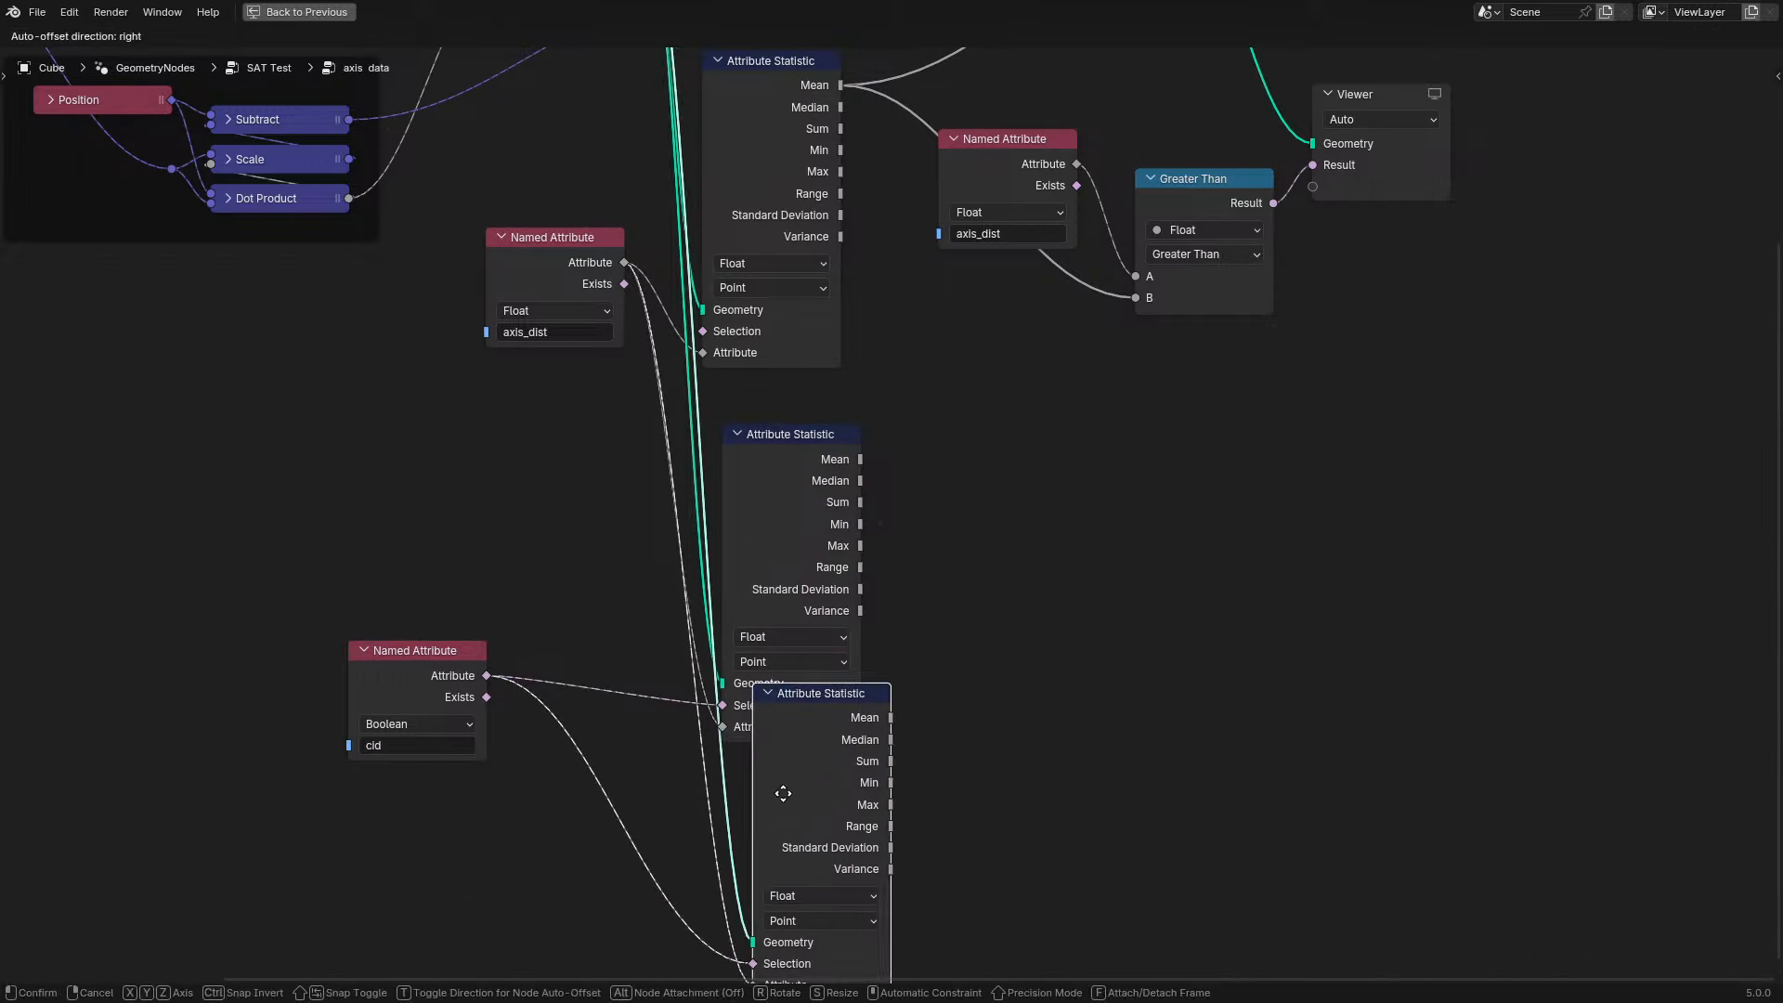
pyautogui.click(761, 871)
# Insert a Boolean Math Not node between cid and the third Attribute Statistic's Selection, and collapse it
pyautogui.hotkey('shift', 'a')
pyautogui.write('not')
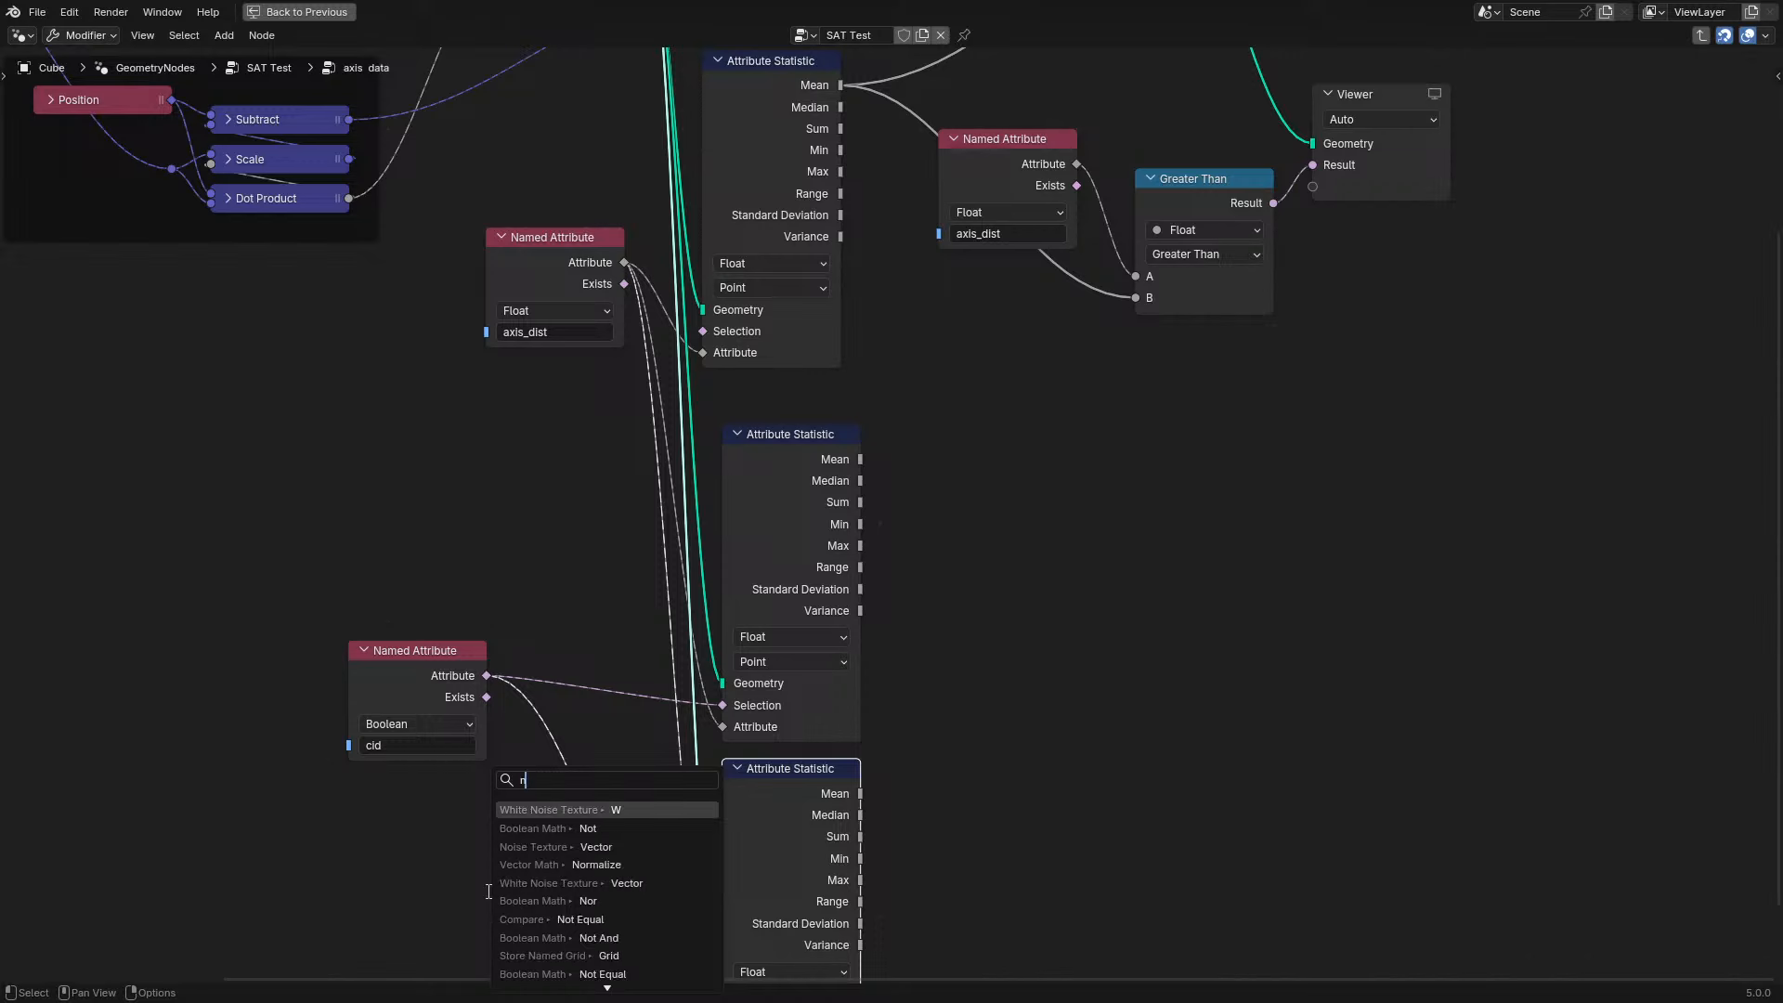
pyautogui.press('Return')
pyautogui.click(488, 891)
pyautogui.press('h')
# Move the Not node down so it sits level with the third Attribute Statistic's Selection input
pyautogui.moveTo(861, 812); pyautogui.dragTo(795, 682, button='middle')
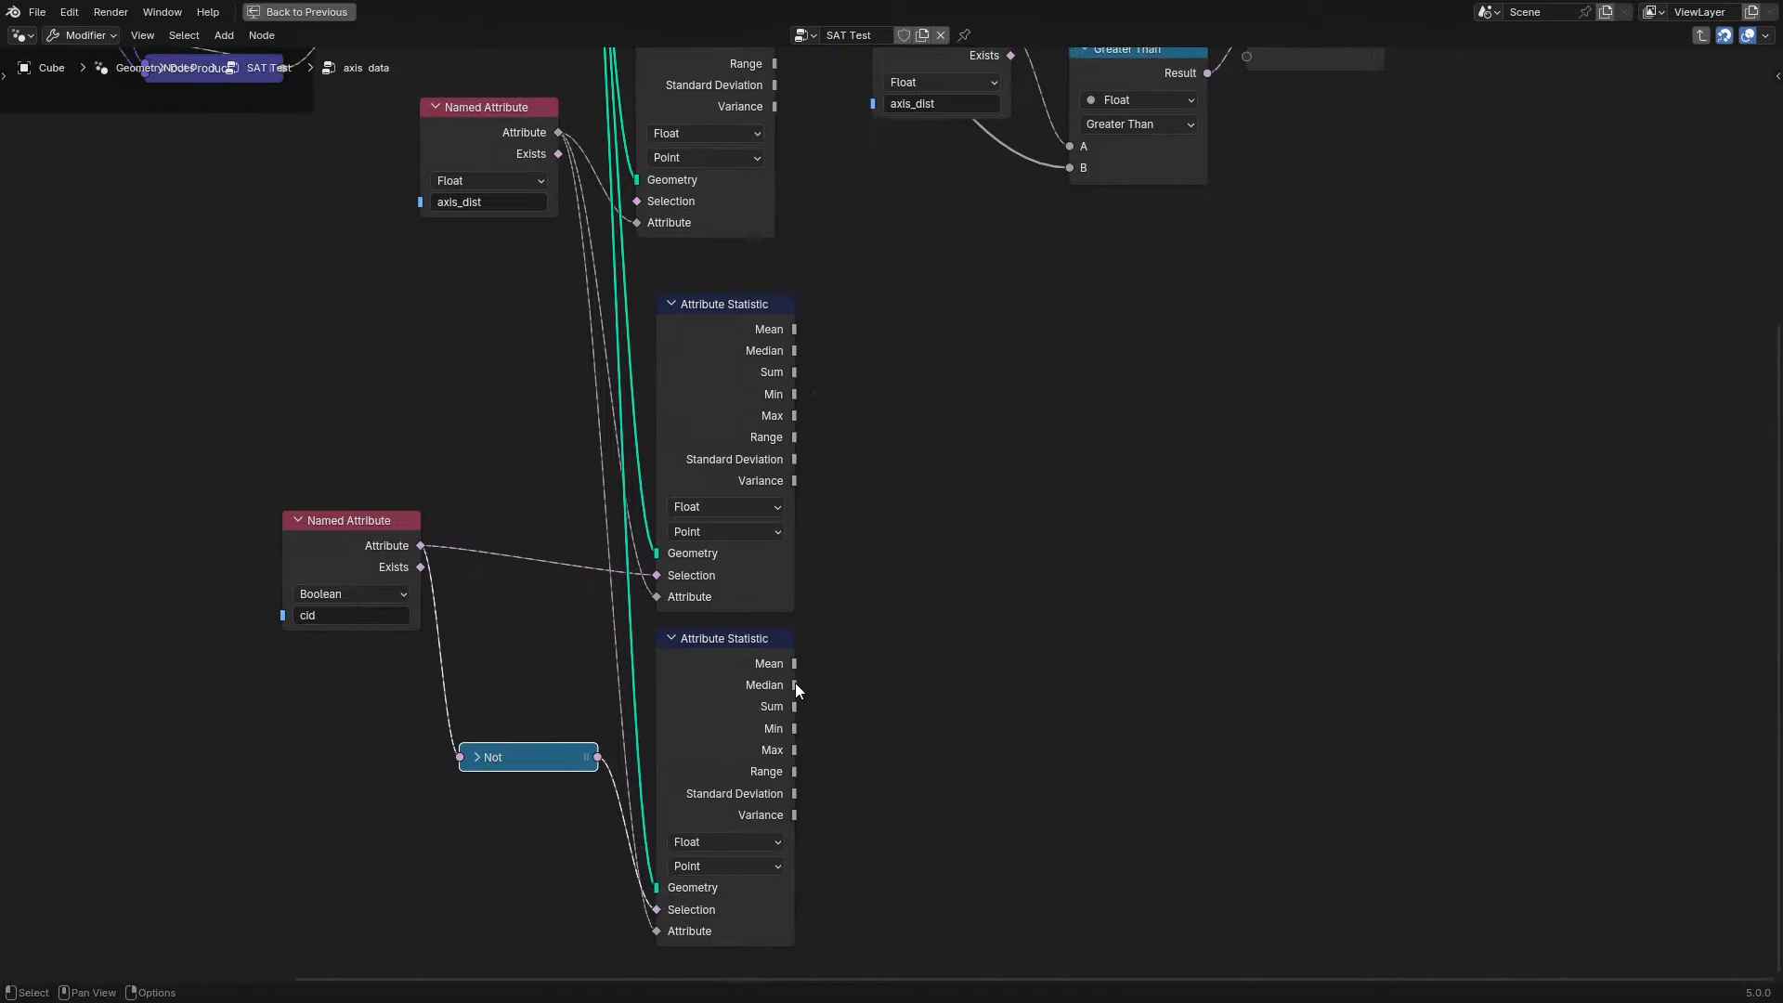
pyautogui.press('g')
pyautogui.click(776, 747)
pyautogui.press('g')
pyautogui.click(790, 846)
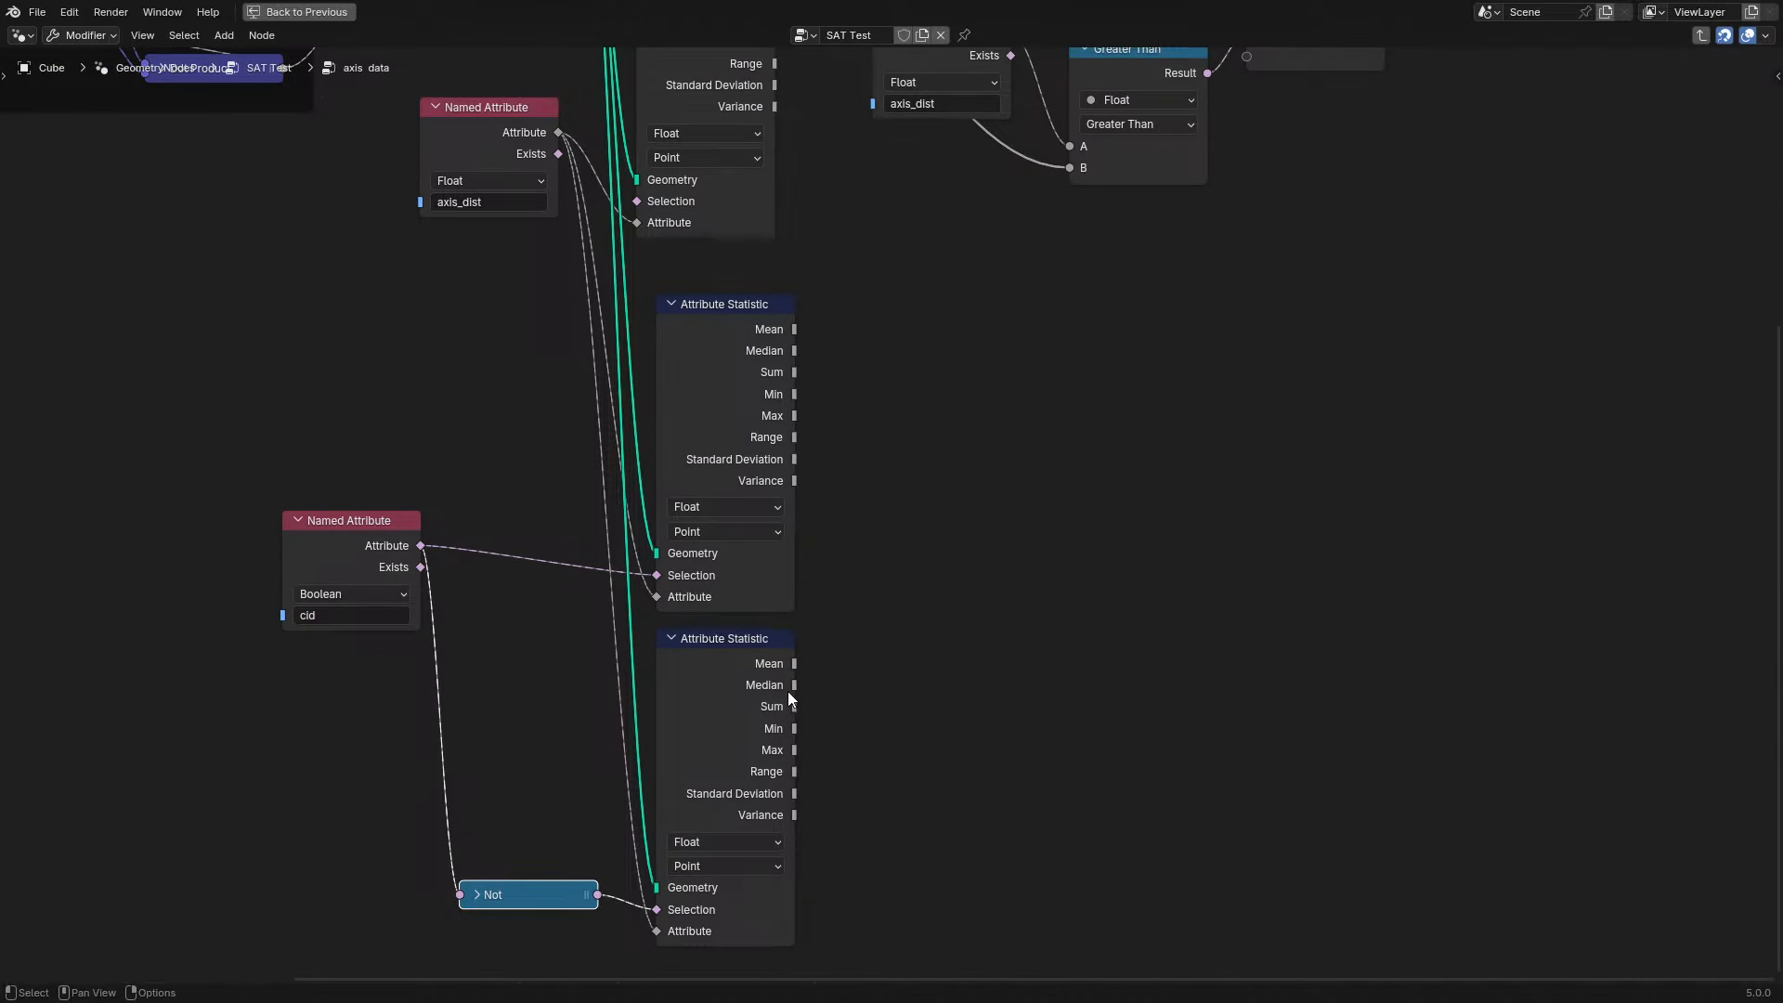
# Add a Greater Than compare node taking the second Attribute Statistic's Median as A and the third one's Median as B
pyautogui.moveTo(788, 687); pyautogui.dragTo(983, 672)
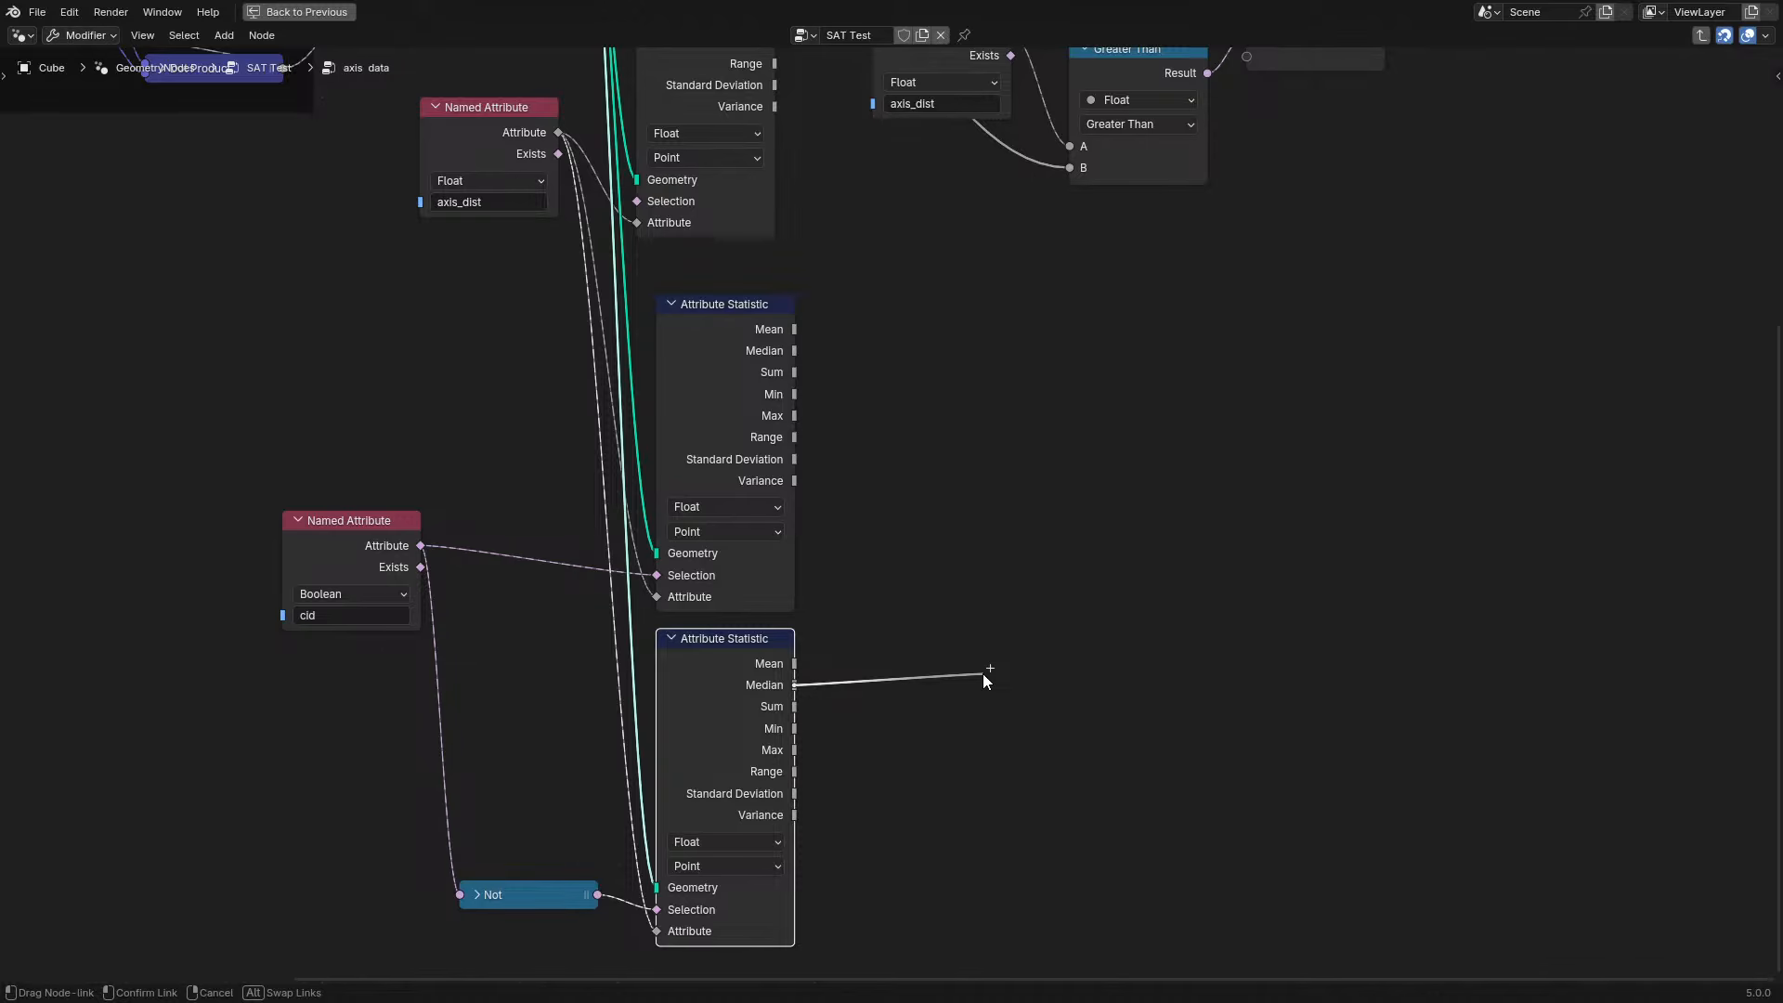
pyautogui.rightClick(983, 672)
pyautogui.moveTo(795, 350); pyautogui.dragTo(992, 594)
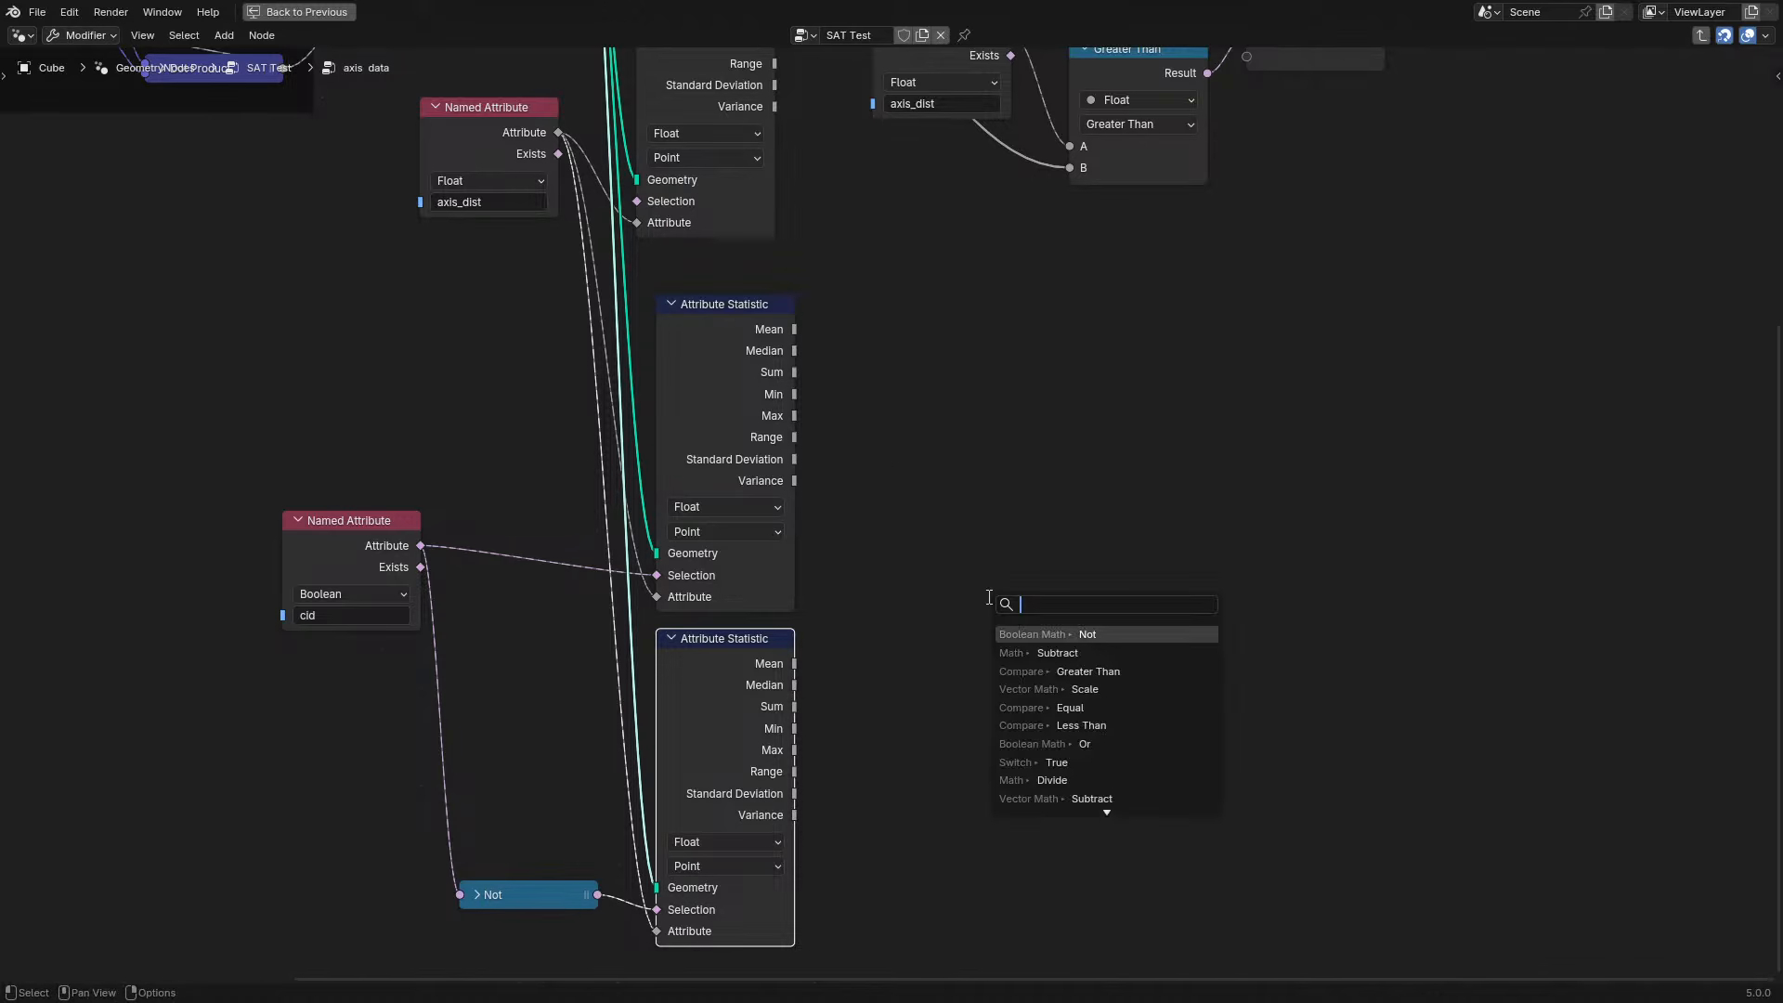
pyautogui.write('gre')
pyautogui.press('Return')
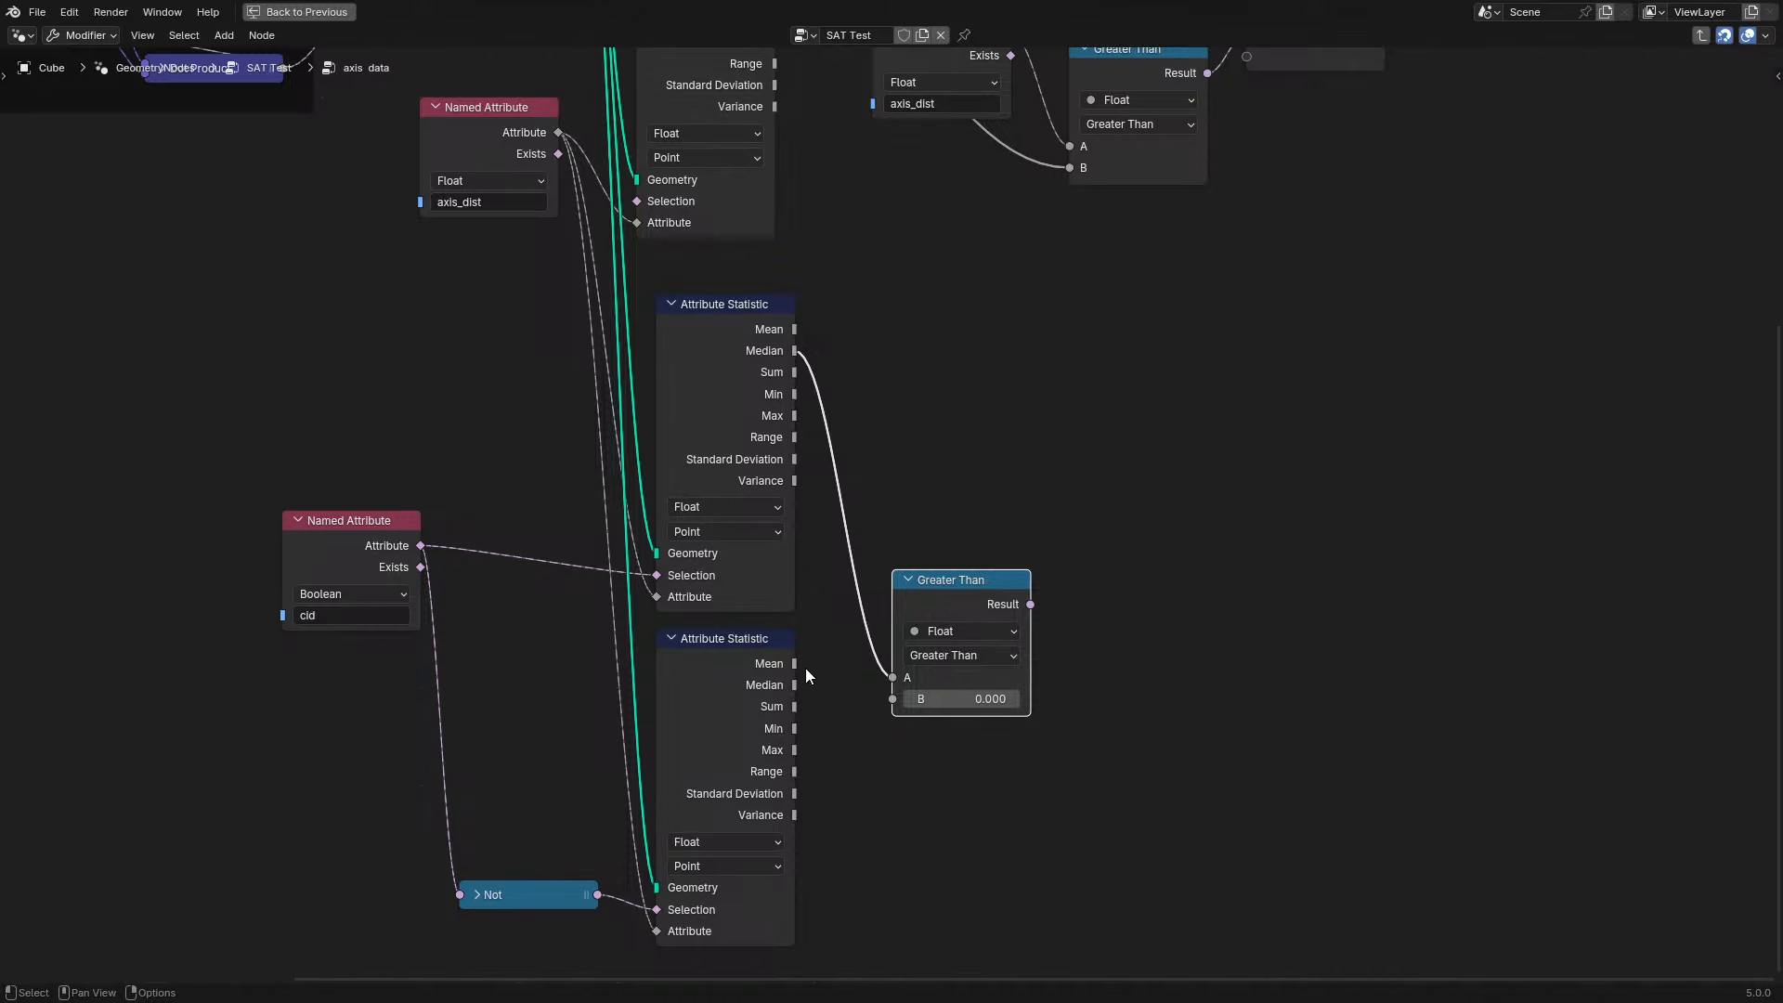
pyautogui.moveTo(795, 685); pyautogui.dragTo(881, 706)
# Link the first Attribute Statistic's Mean to input A of another Greater Than compare node placed above the median comparison
pyautogui.moveTo(884, 473); pyautogui.dragTo(699, 718, button='middle')
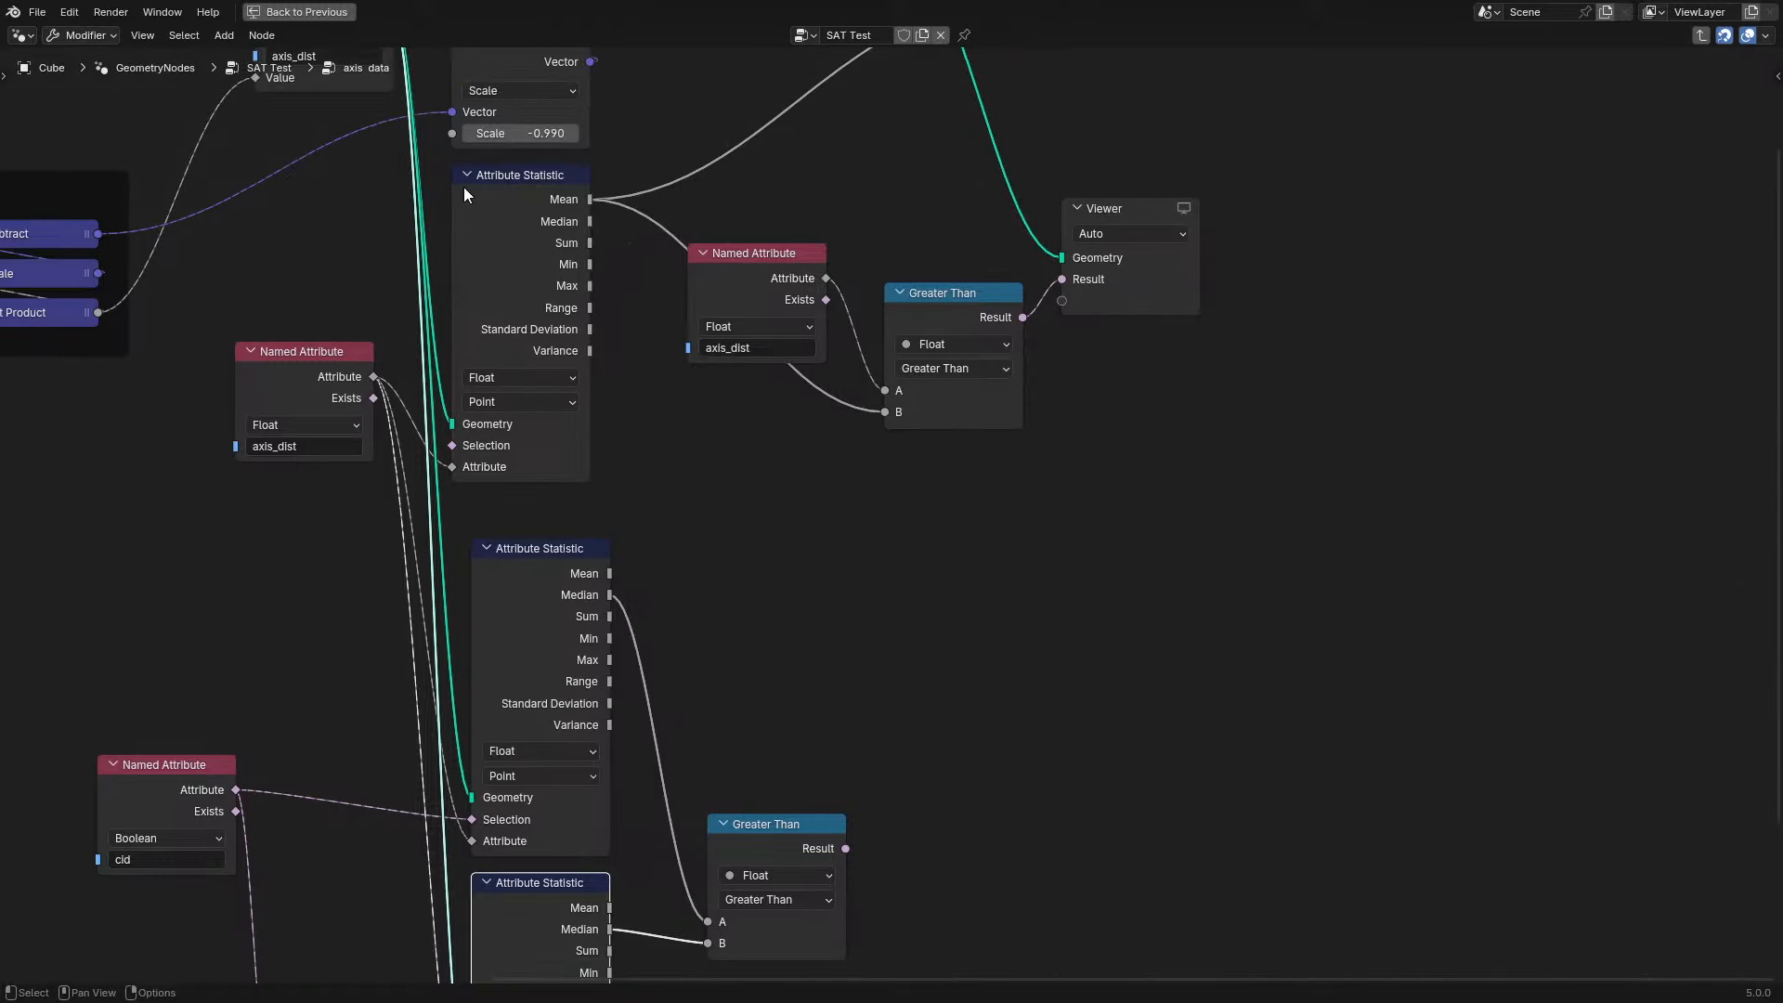
pyautogui.moveTo(590, 199); pyautogui.dragTo(858, 627)
pyautogui.write('gre')
pyautogui.press('Return')
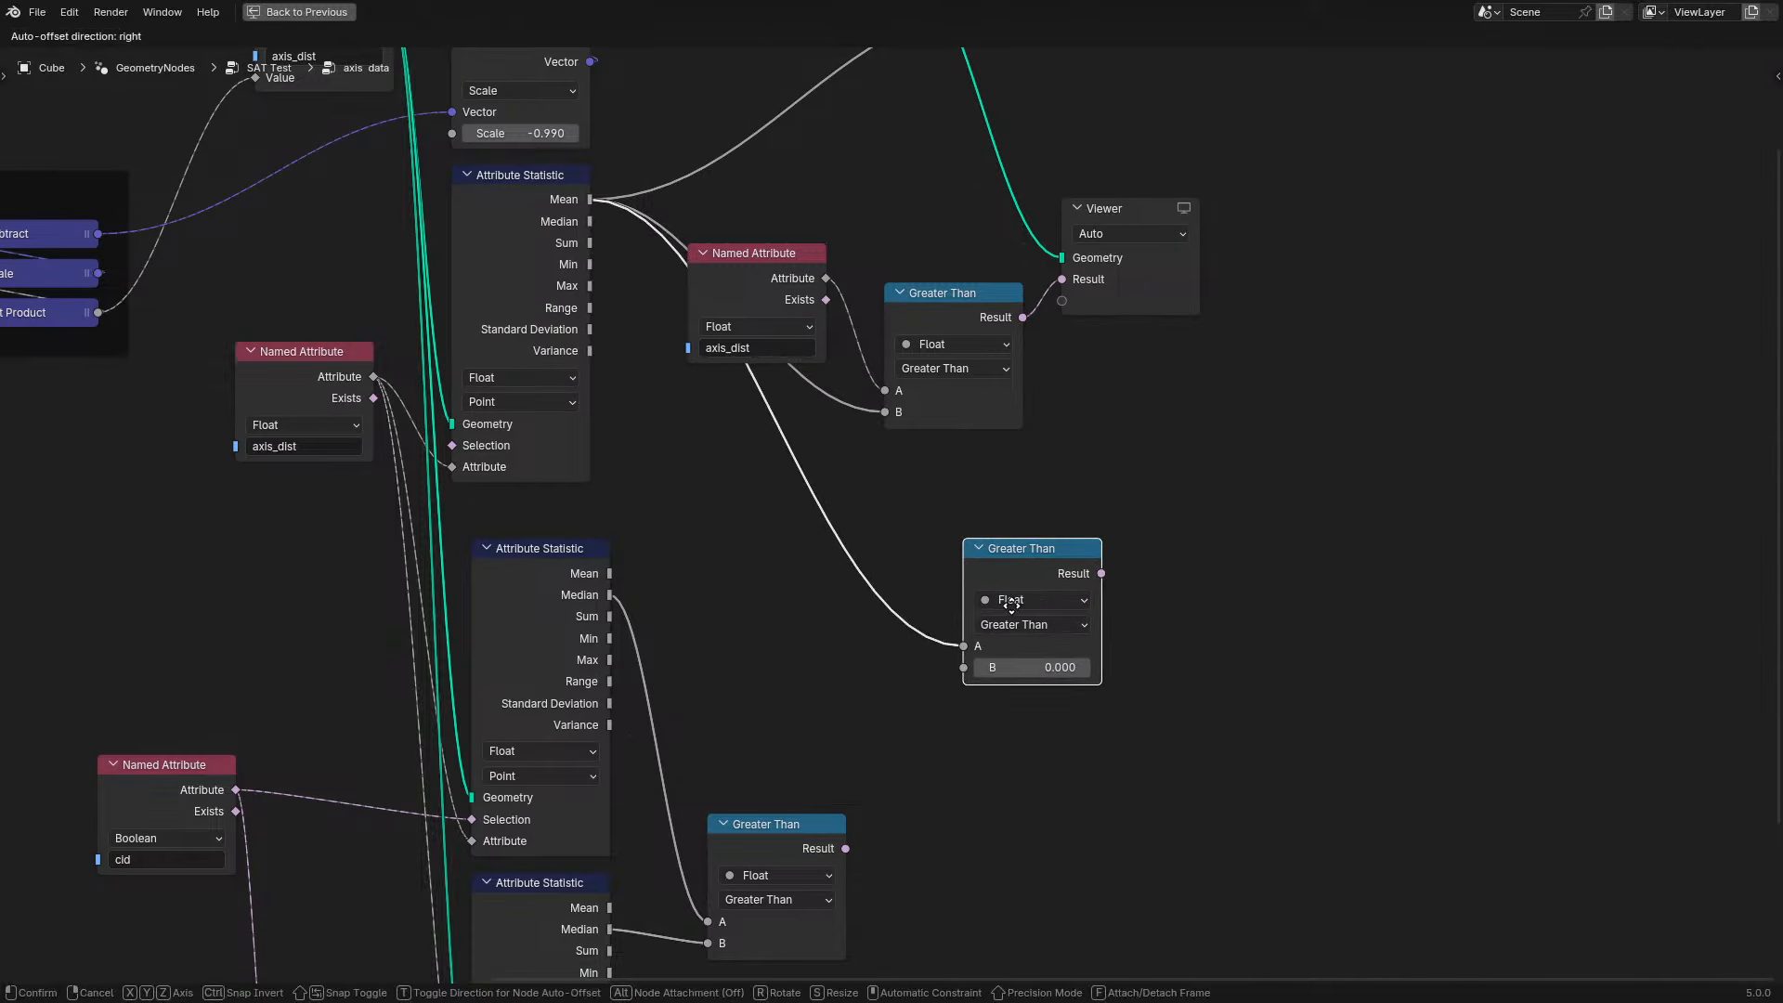
pyautogui.click(1011, 602)
pyautogui.click(1084, 534)
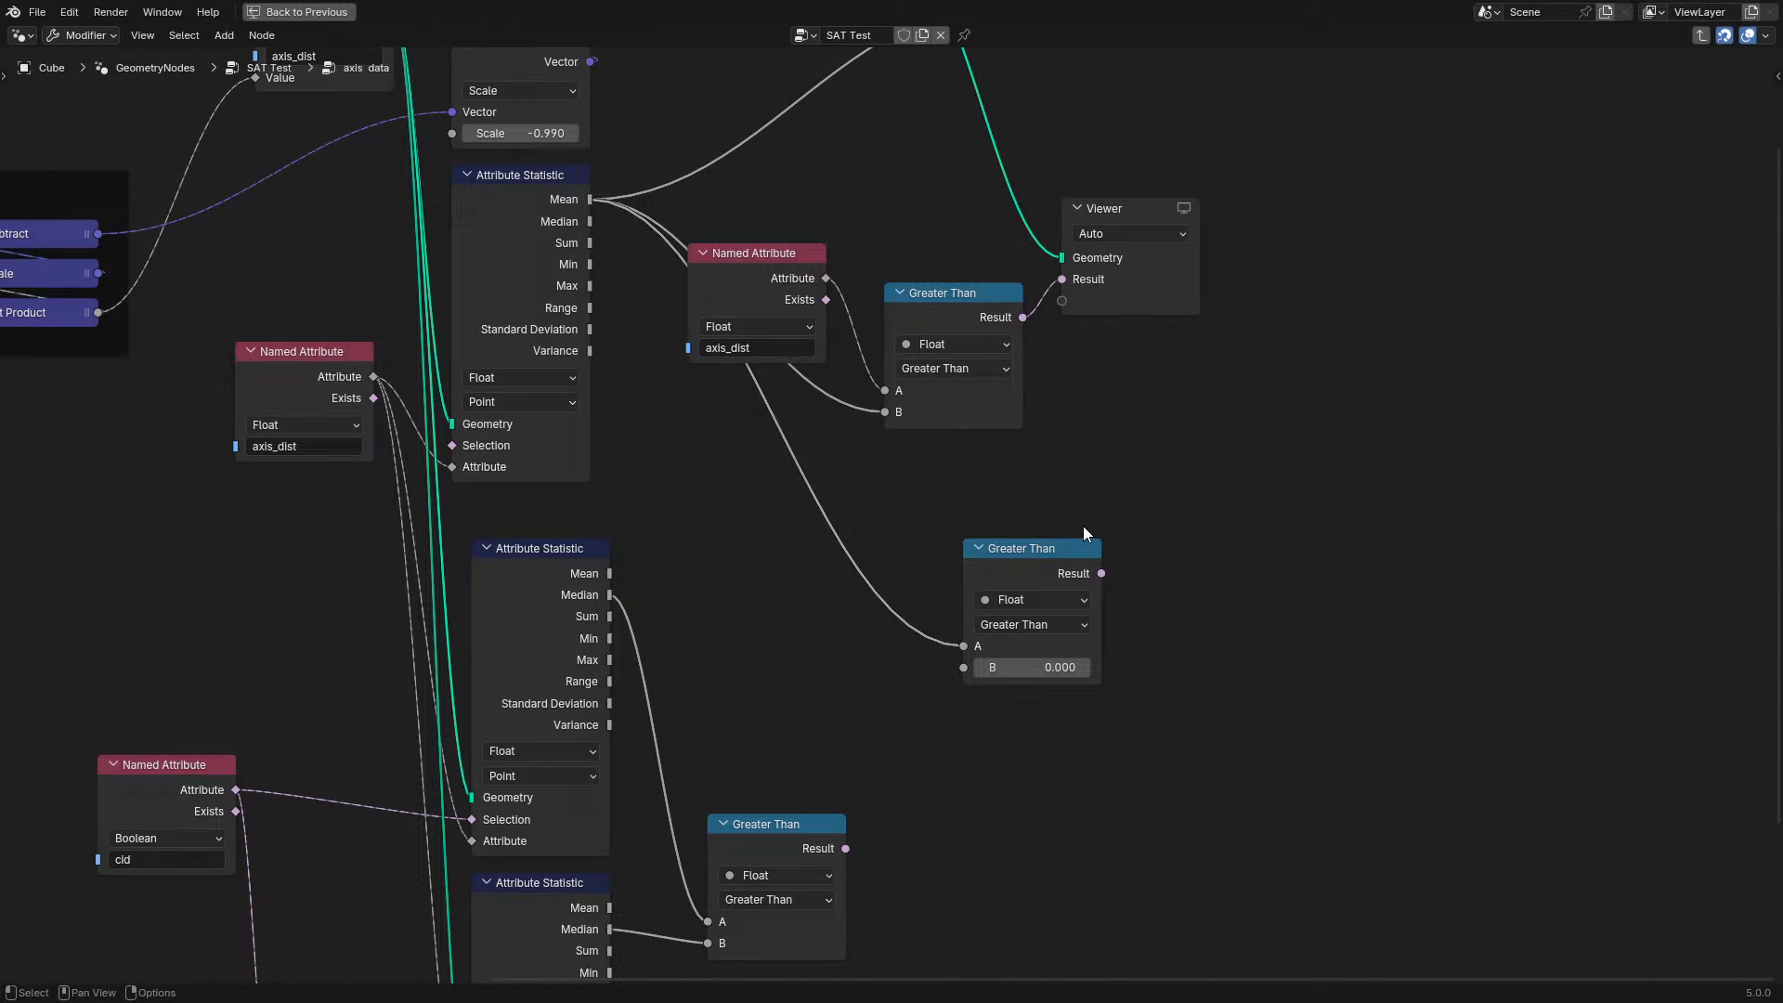
# Place a linked duplicate of the new compare node below it set to Less Than, and merge their A links with a reroute
pyautogui.click(1077, 548)
pyautogui.hotkey('ctrl', 'shift', 'd')
pyautogui.click(1077, 706)
pyautogui.click(1031, 781)
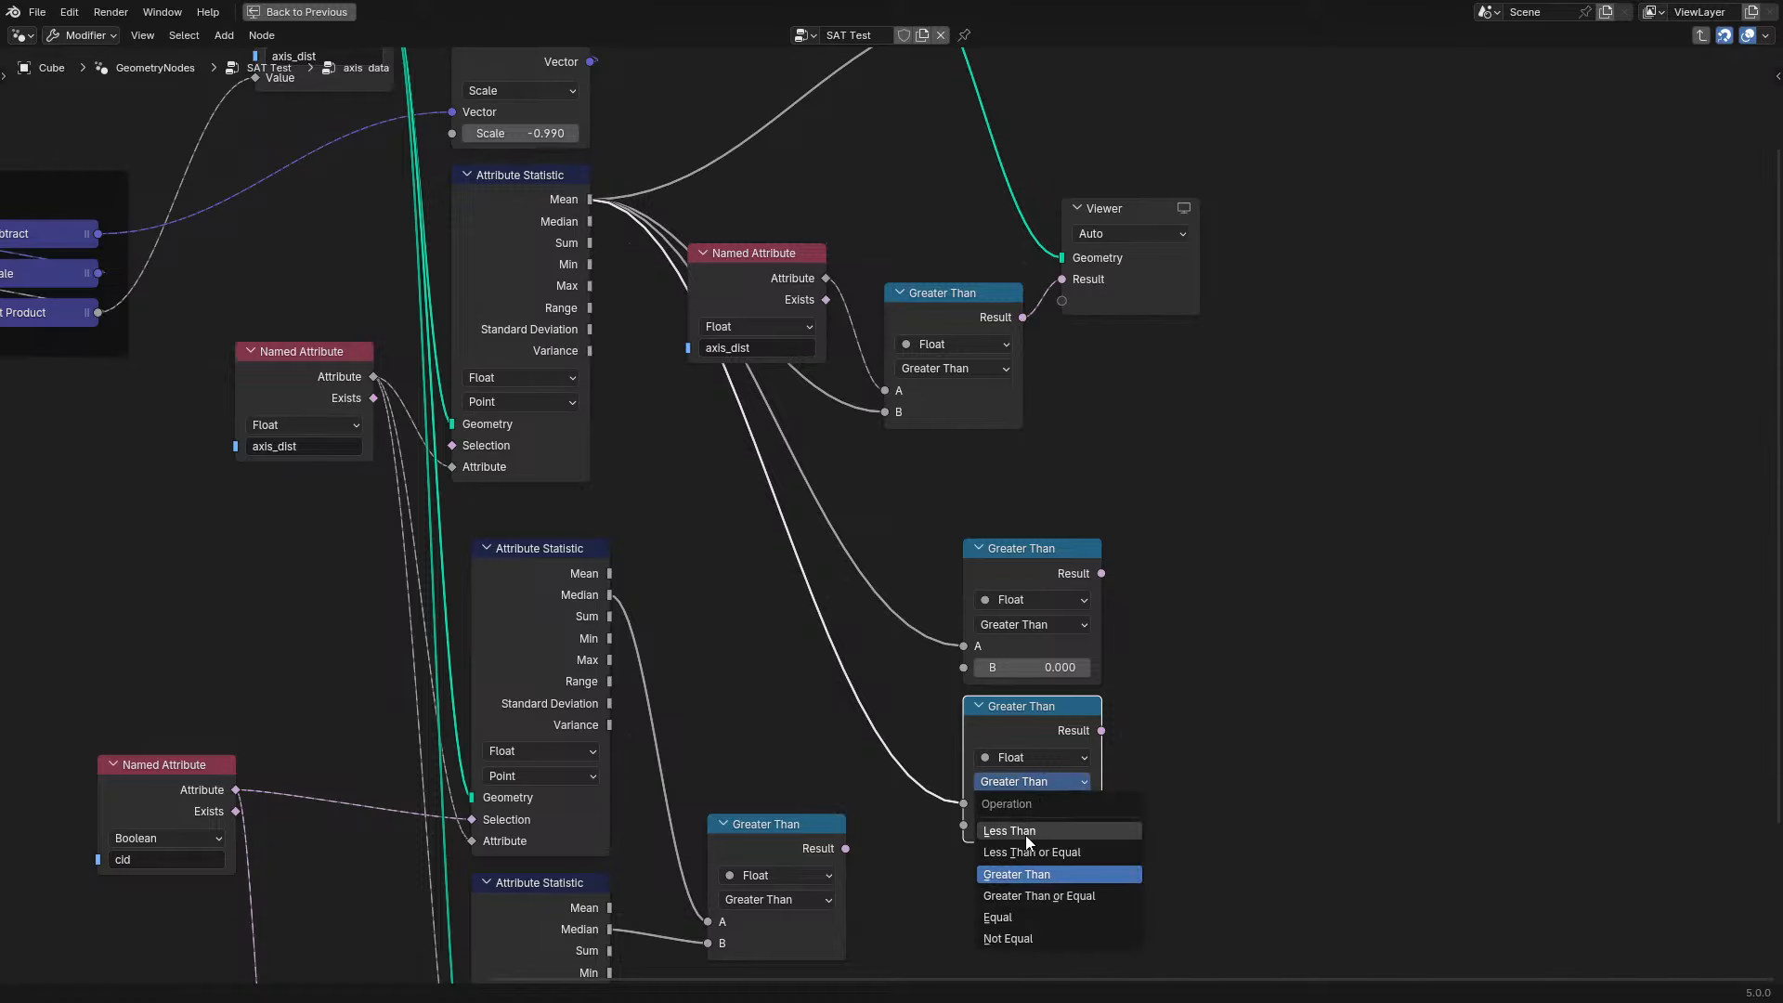
pyautogui.click(1025, 831)
pyautogui.keyDown('shift'); pyautogui.moveTo(883, 555); pyautogui.dragTo(884, 761, button='right'); pyautogui.keyUp('shift')
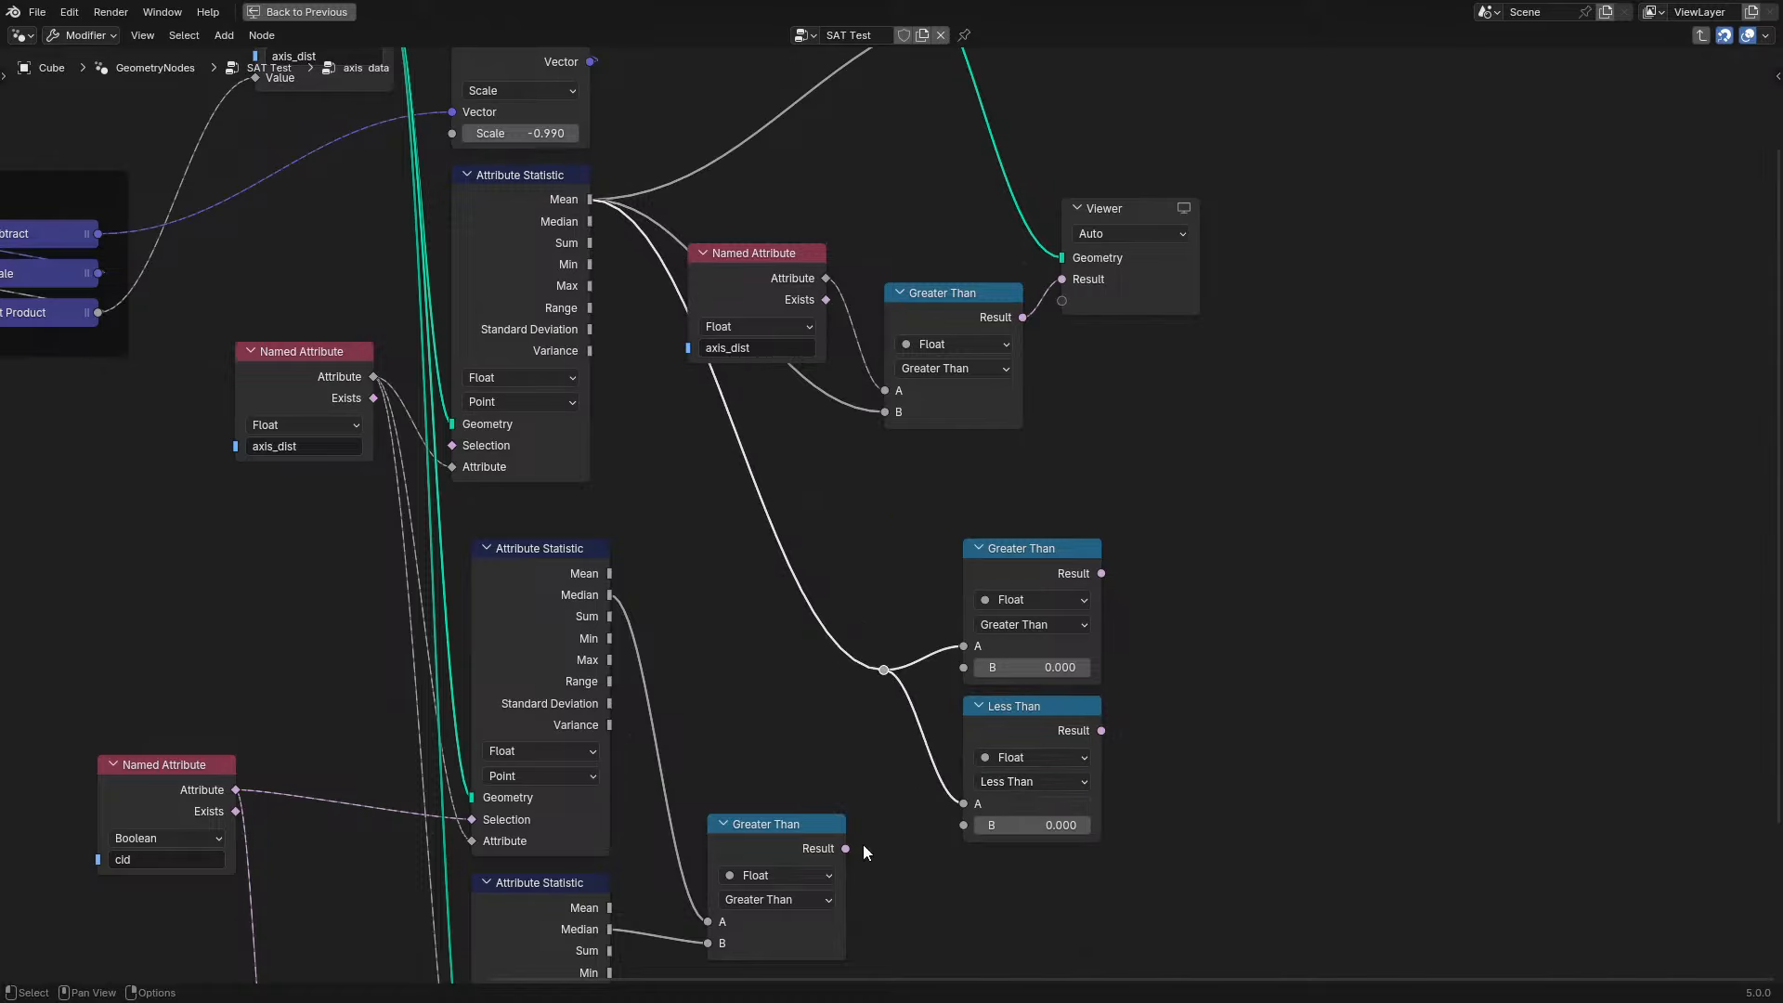
# Add a Switch node beside the compare pair and drive its Switch input with the median Greater Than result
pyautogui.moveTo(1105, 573); pyautogui.dragTo(1161, 608)
pyautogui.write('switch')
pyautogui.press('Return')
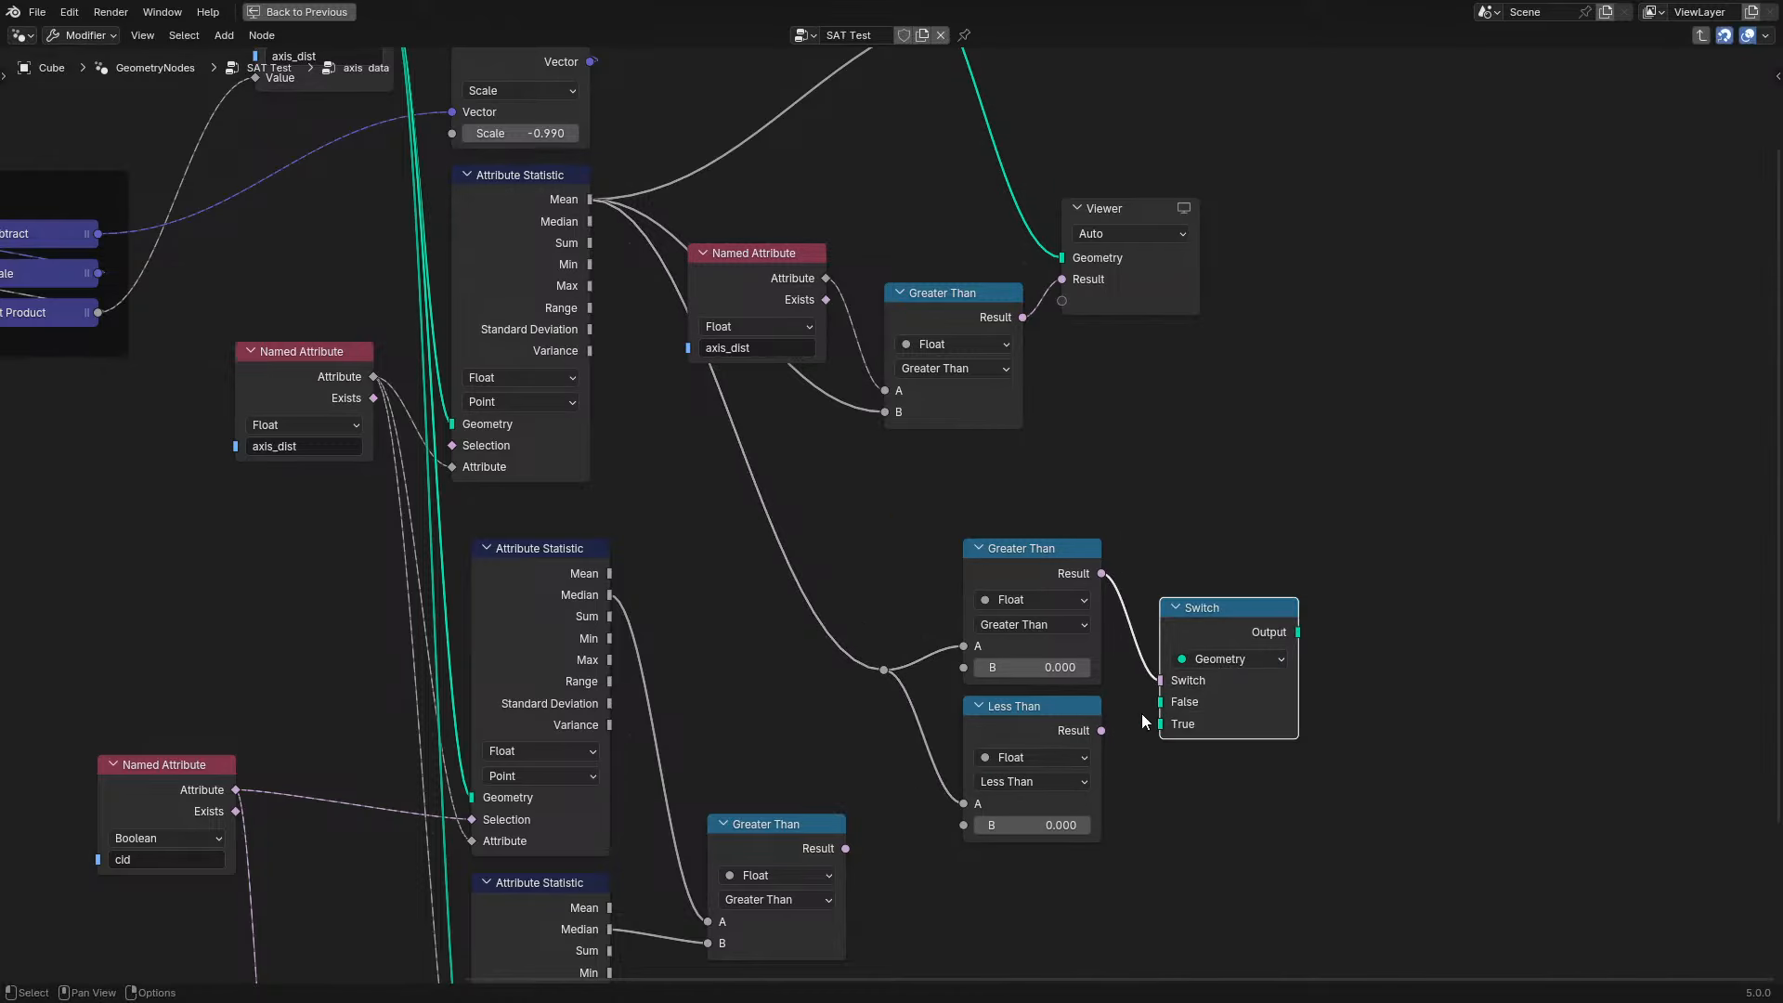
pyautogui.click(1219, 659)
pyautogui.press('f')
pyautogui.moveTo(845, 848); pyautogui.dragTo(1151, 689)
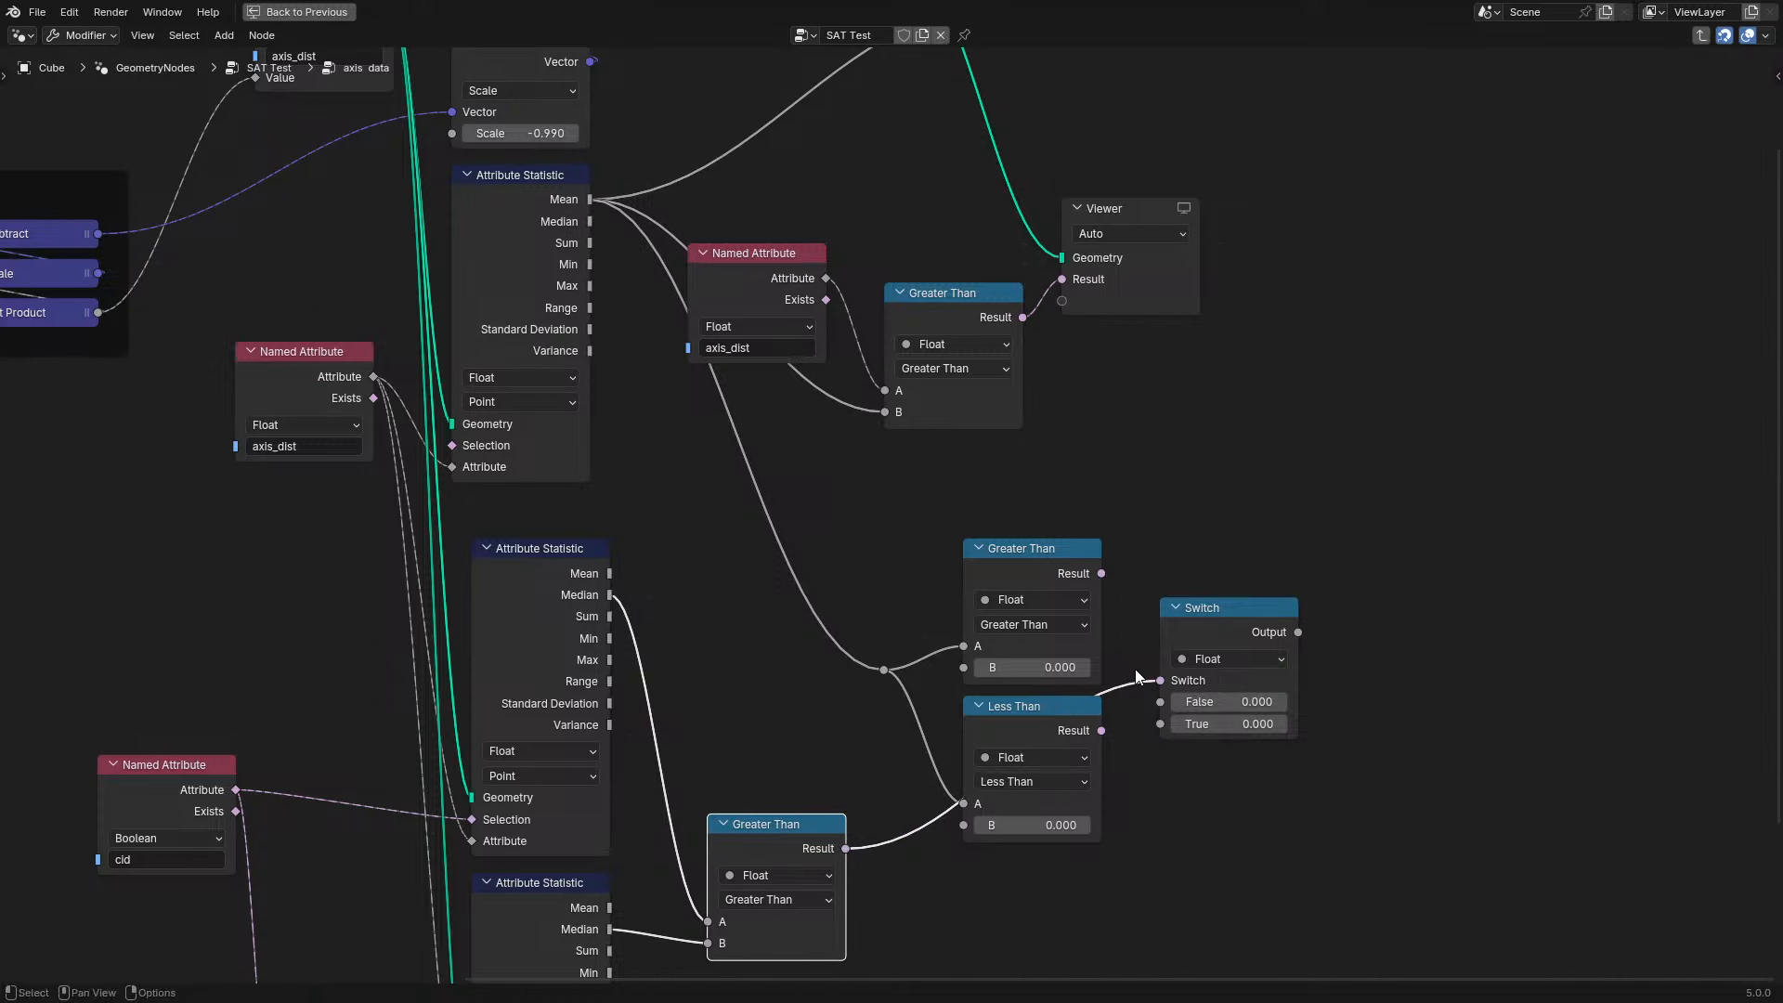
# Set the Switch to Boolean with the upper Greater Than result as False and Less Than as True, and move it up
pyautogui.moveTo(1102, 574); pyautogui.dragTo(1157, 710)
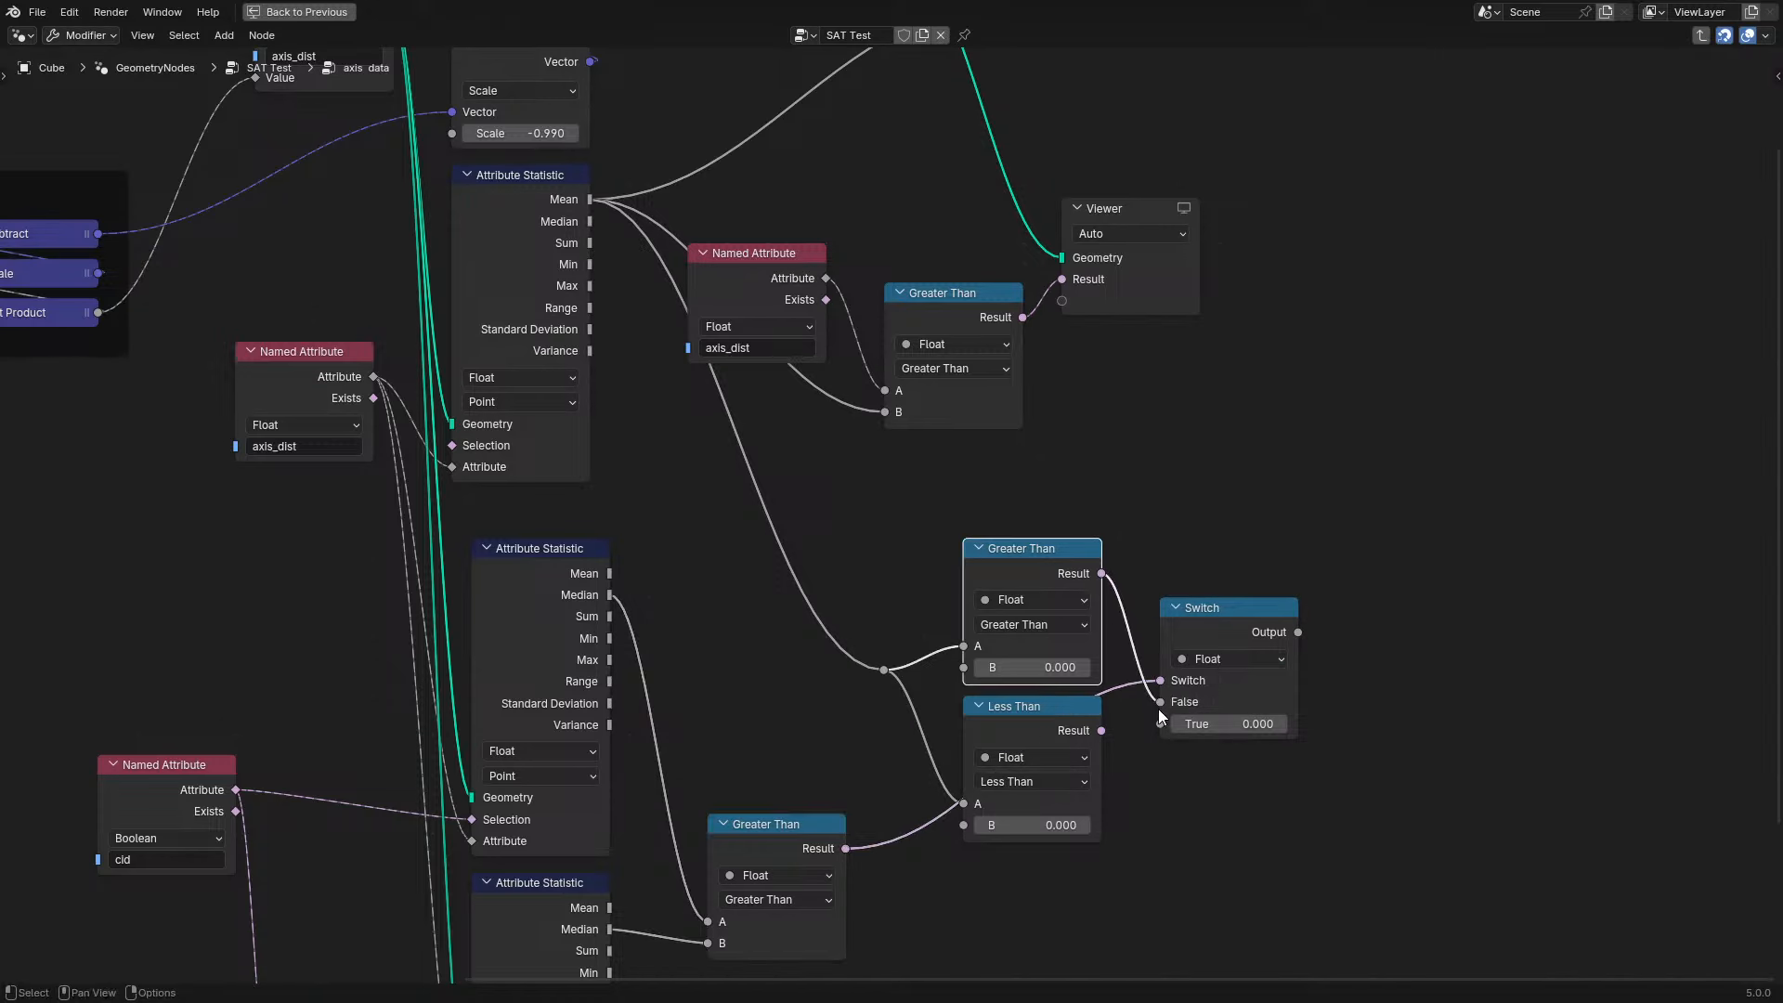
pyautogui.click(1207, 659)
pyautogui.press('b')
pyautogui.moveTo(1102, 730); pyautogui.dragTo(1160, 723)
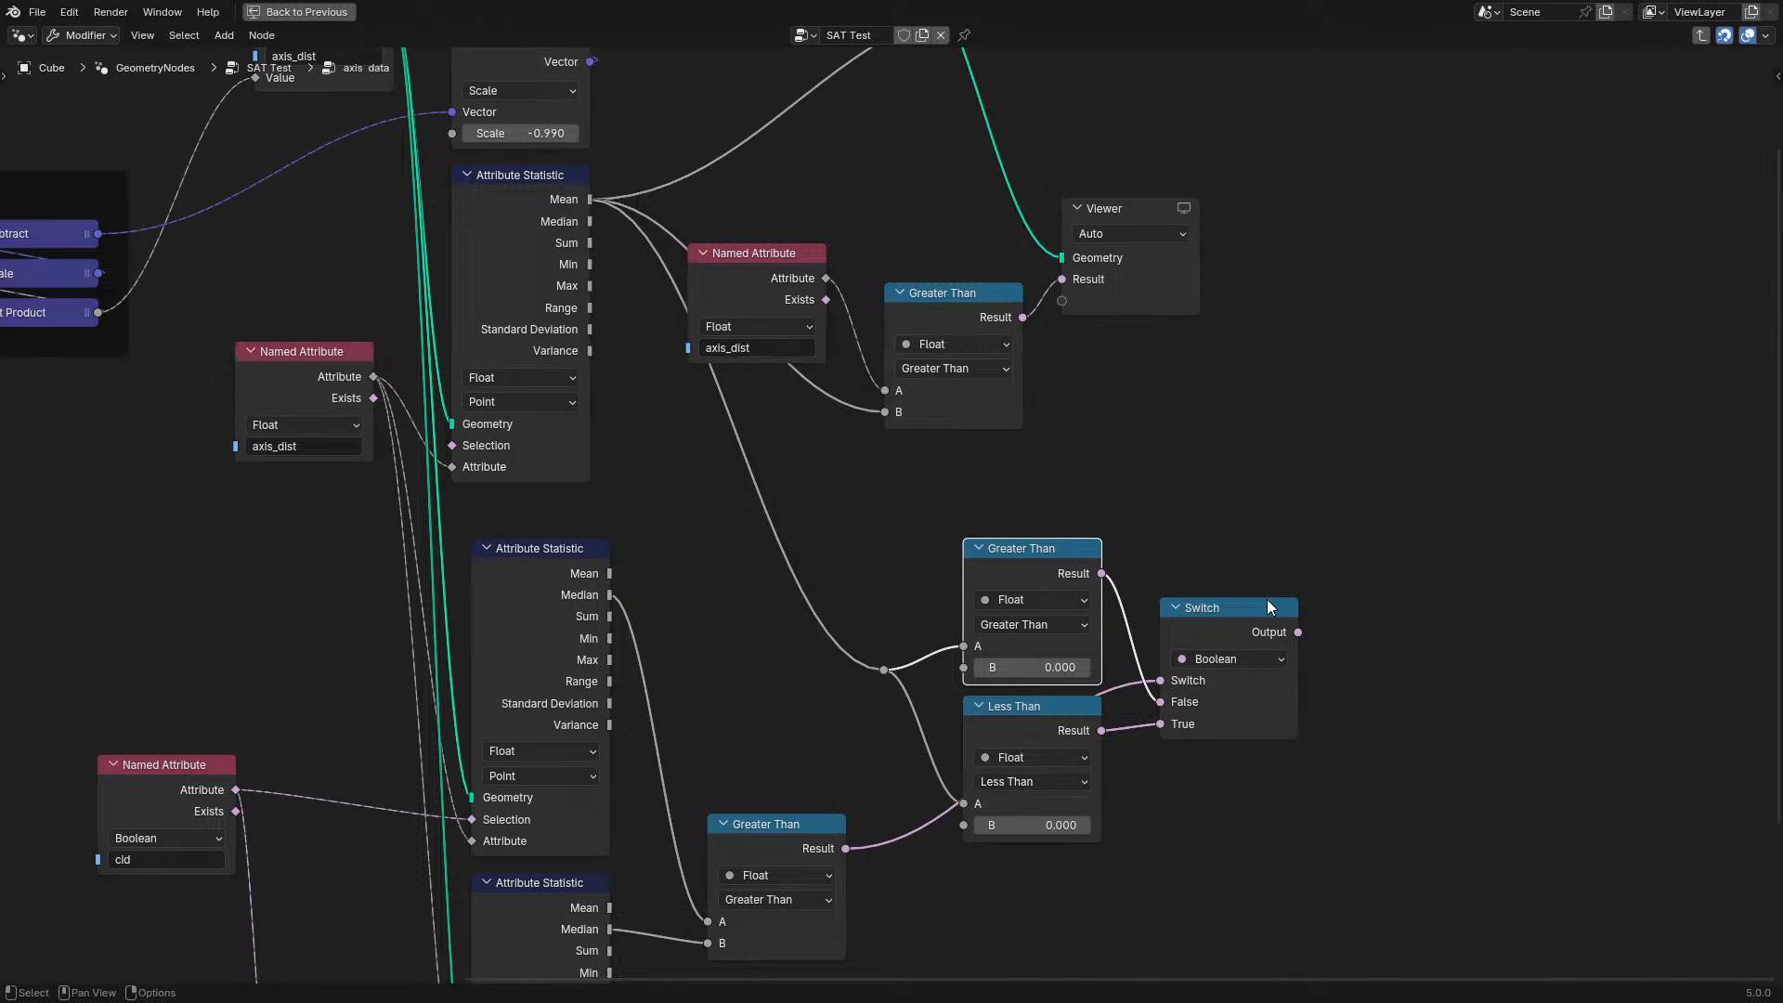
pyautogui.moveTo(1257, 615); pyautogui.dragTo(1256, 514)
# Duplicate the axis_dist Named Attribute and connect its Attribute to input B of the paired Greater Than and Less Than nodes
pyautogui.scroll(-1, 1122, 492)
pyautogui.moveTo(1123, 493); pyautogui.dragTo(1141, 464, button='middle')
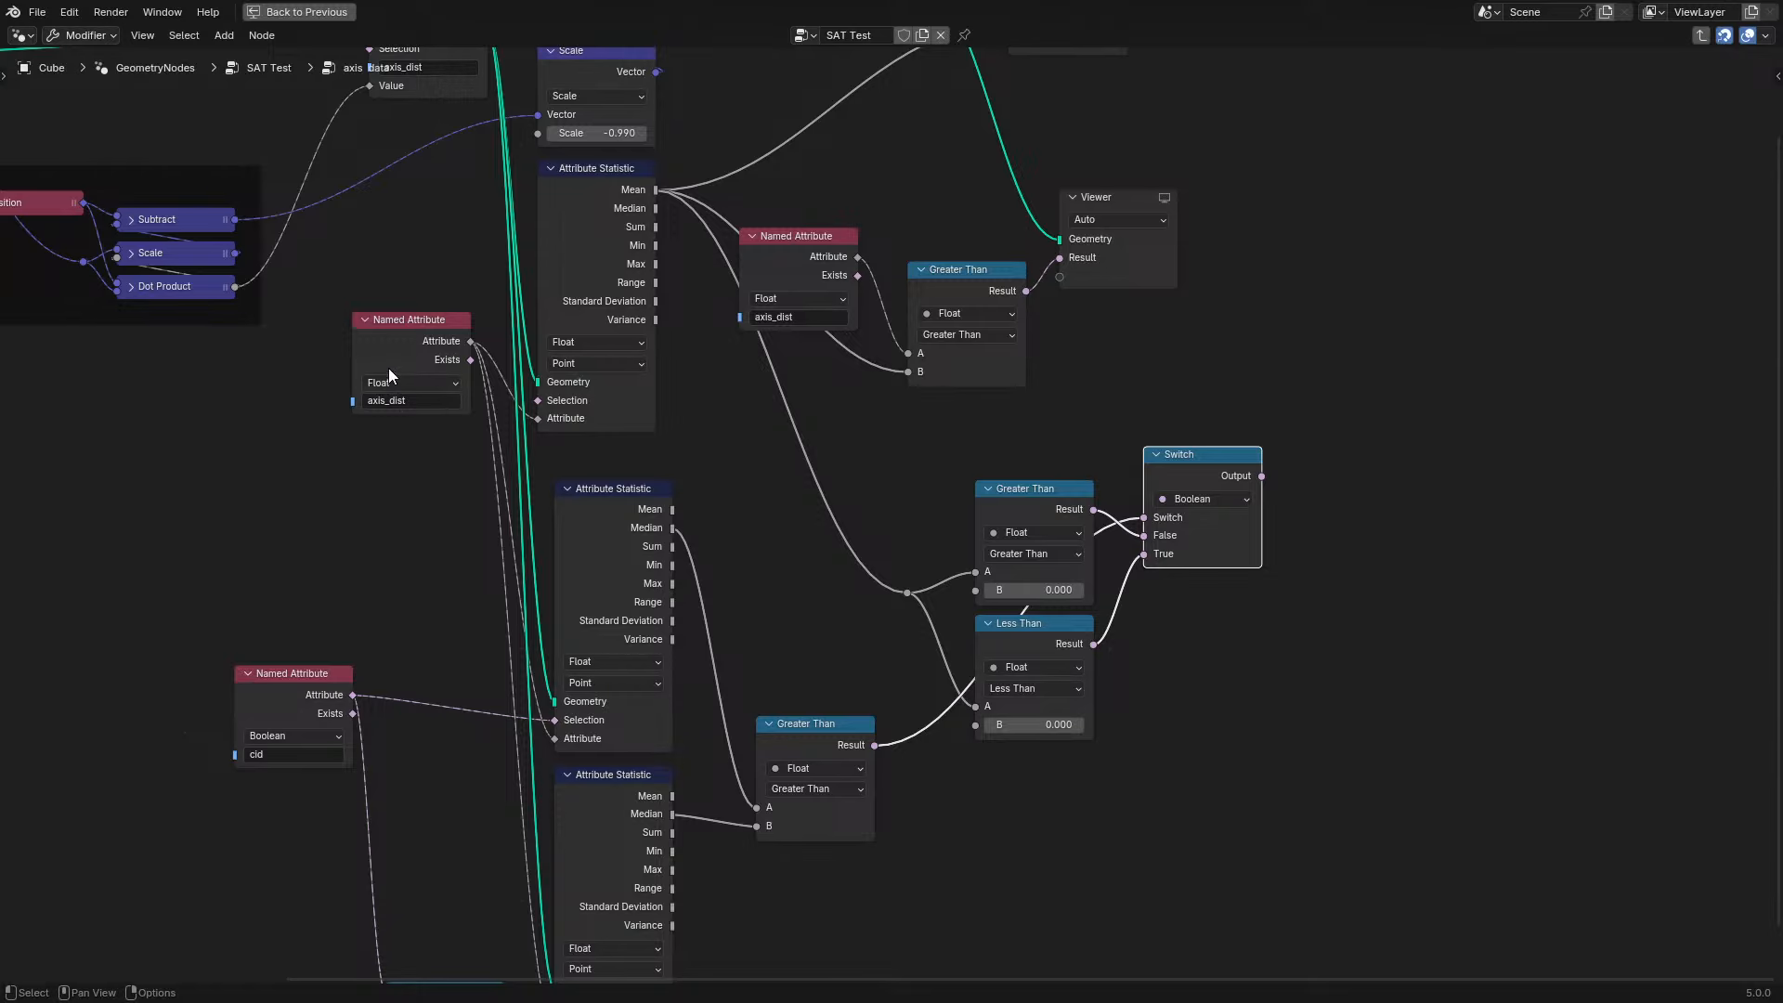
pyautogui.hotkey('shift', 'd')
pyautogui.click(792, 644)
pyautogui.moveTo(874, 610); pyautogui.dragTo(975, 724)
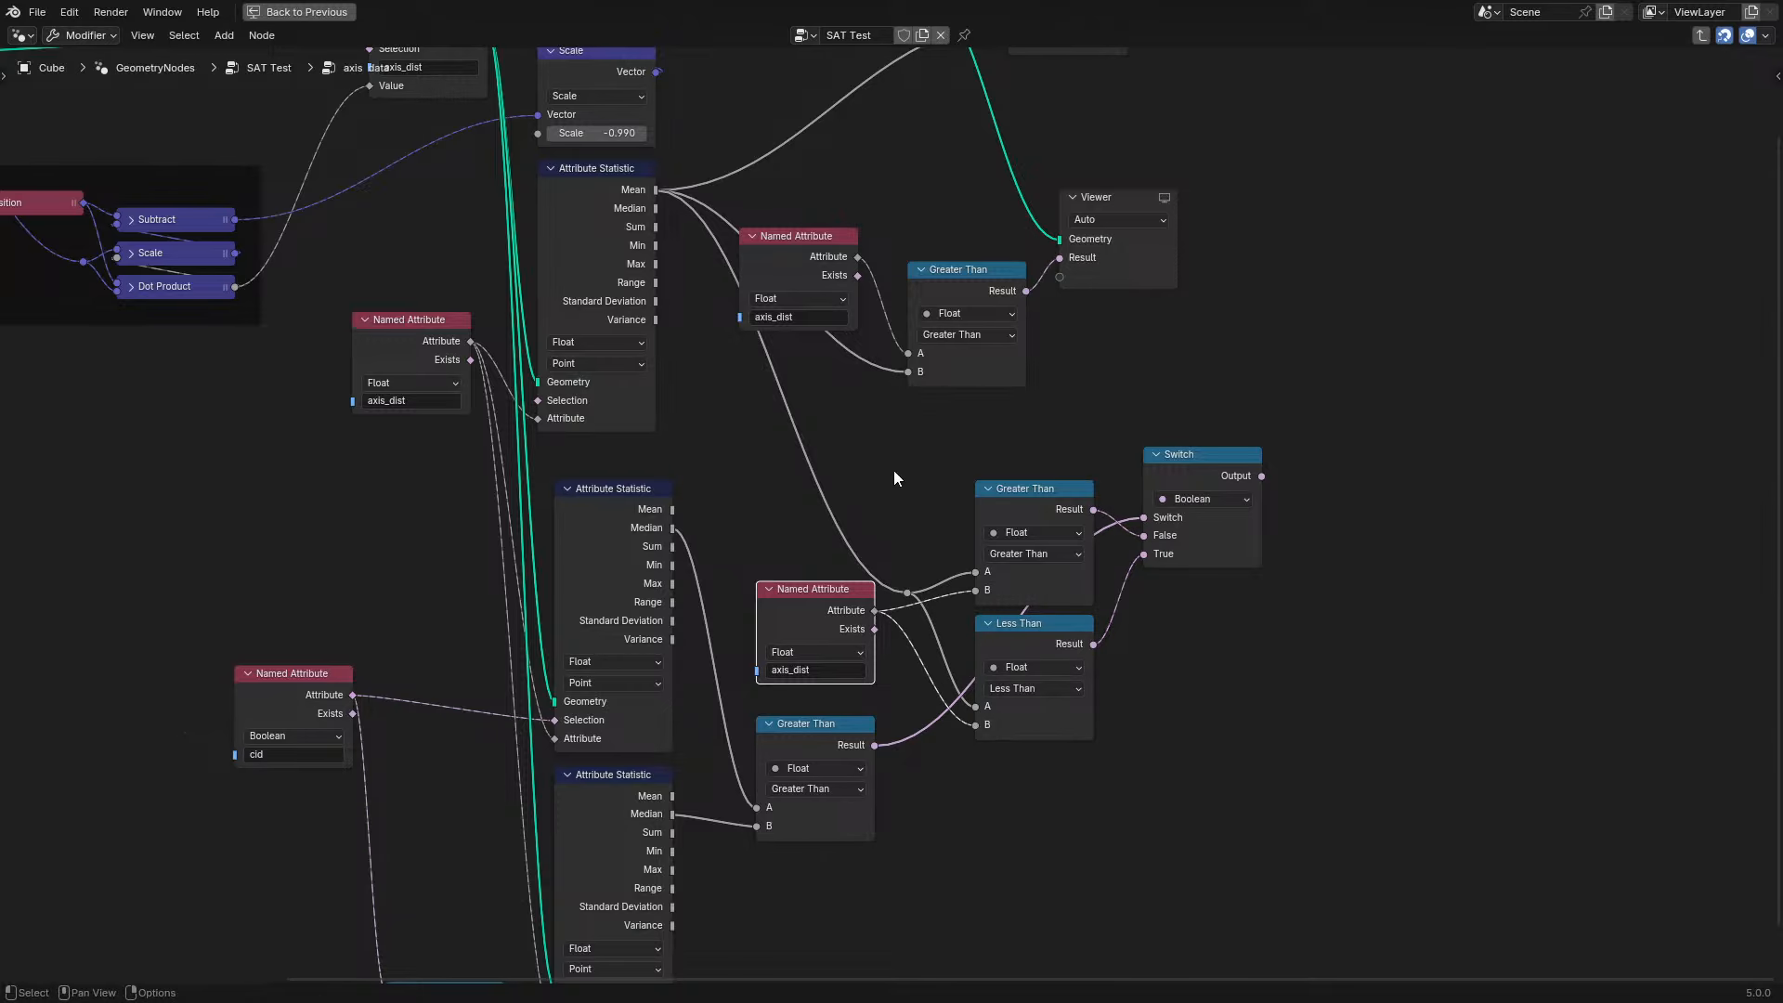
# Preview the Switch output on the Set Position geometry and inspect the True/False labels along the axis in the viewport
pyautogui.moveTo(894, 470); pyautogui.dragTo(824, 670, button='middle')
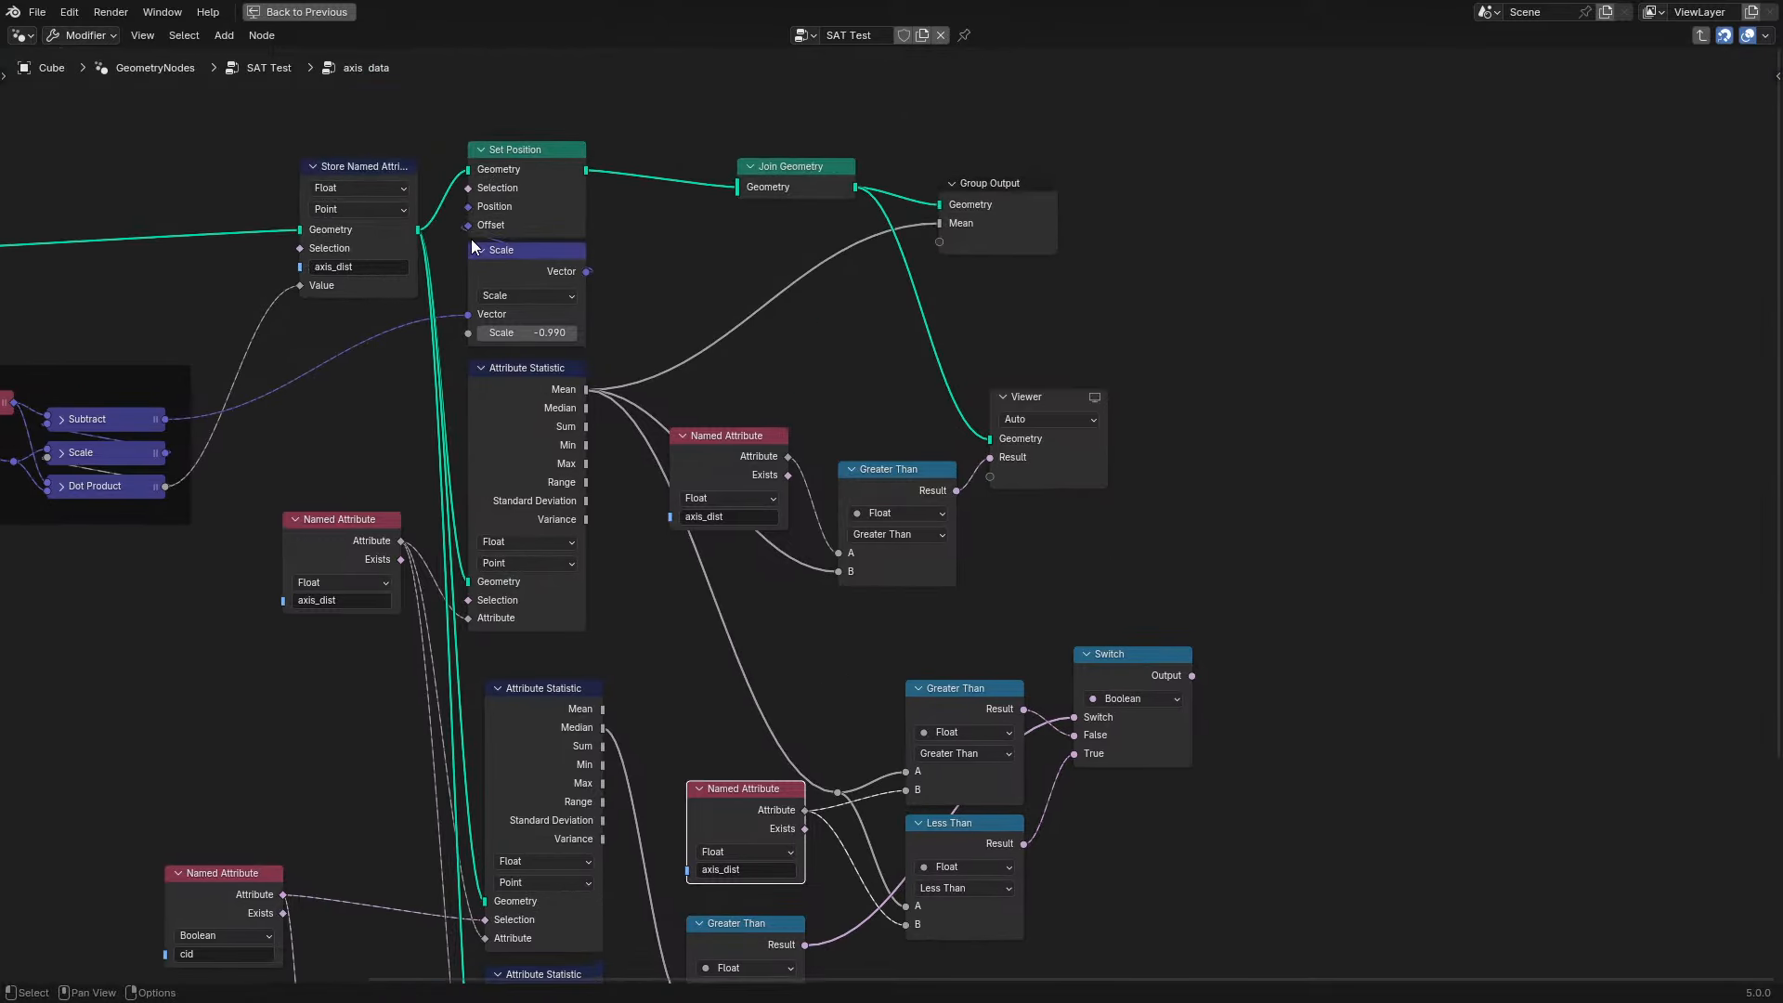
pyautogui.keyDown('ctrl'); pyautogui.keyDown('shift'); pyautogui.click(548, 176); pyautogui.keyUp('shift'); pyautogui.keyUp('ctrl')
pyautogui.keyDown('ctrl'); pyautogui.keyDown('shift'); pyautogui.click(1131, 665); pyautogui.keyUp('shift'); pyautogui.keyUp('ctrl')
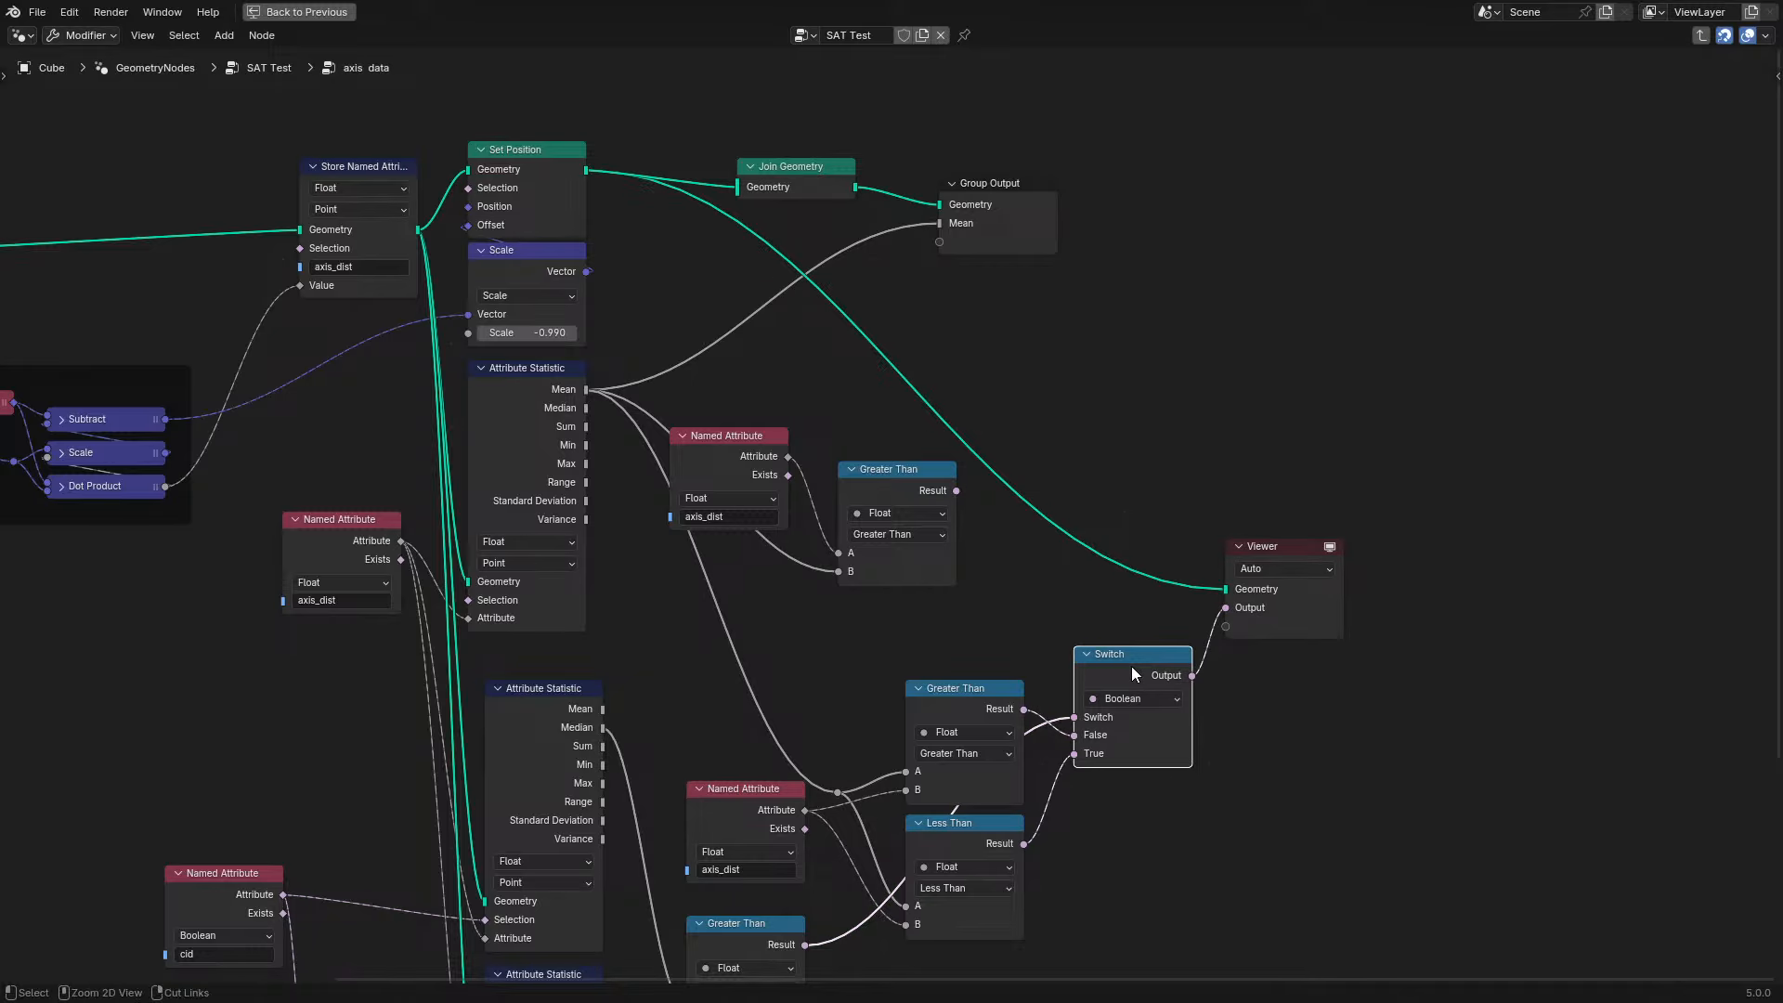
pyautogui.hotkey('ctrl', 'space')
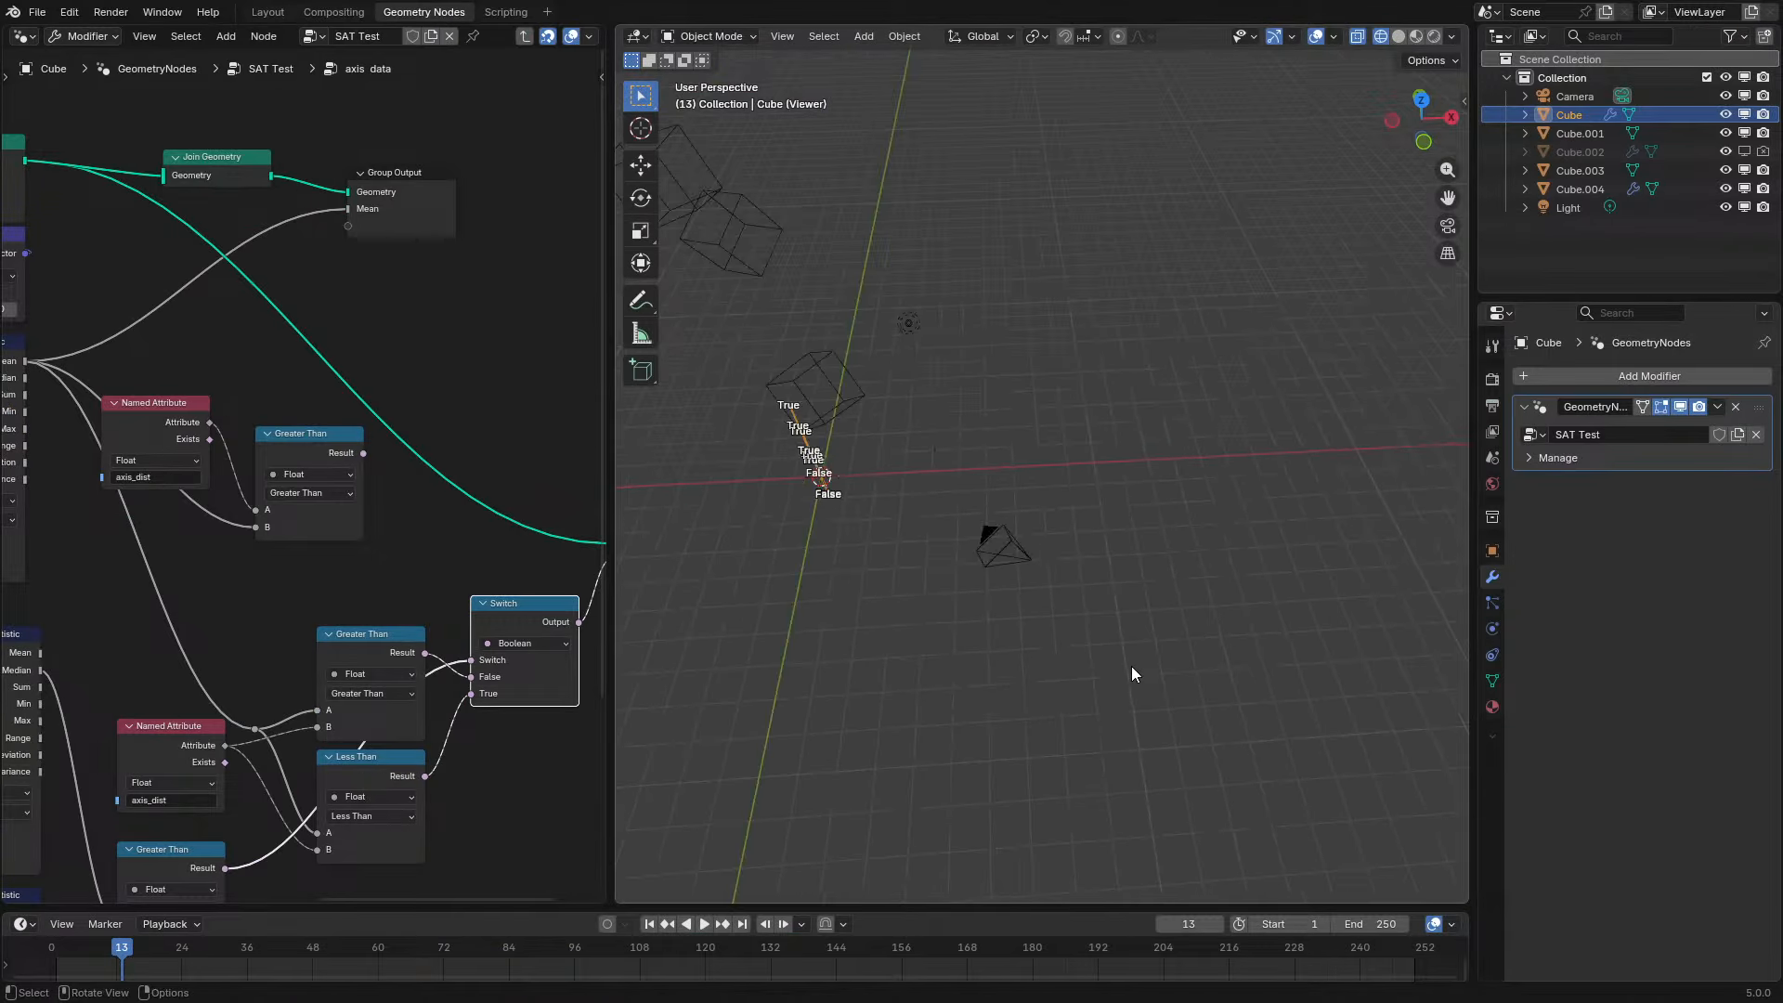
pyautogui.moveTo(1018, 596); pyautogui.dragTo(1133, 524, button='middle')
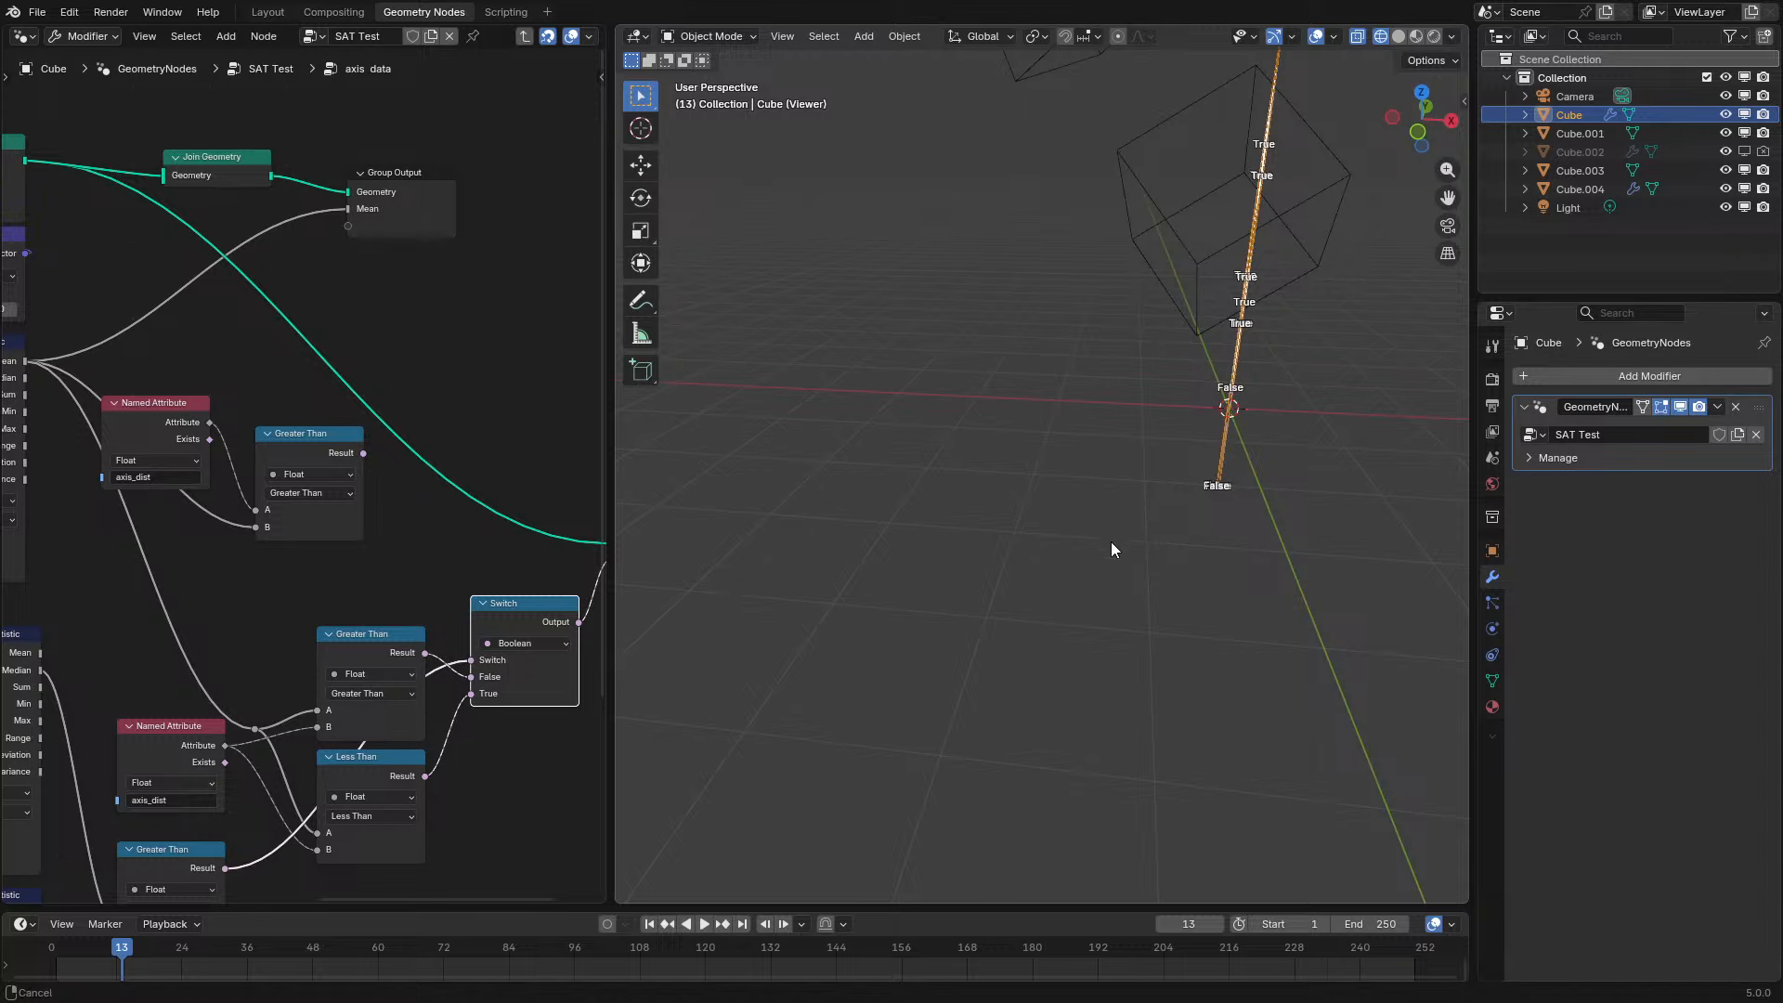
pyautogui.scroll(3, 1029, 613)
pyautogui.scroll(-4, 1030, 608)
pyautogui.hotkey('ctrl', 'space')
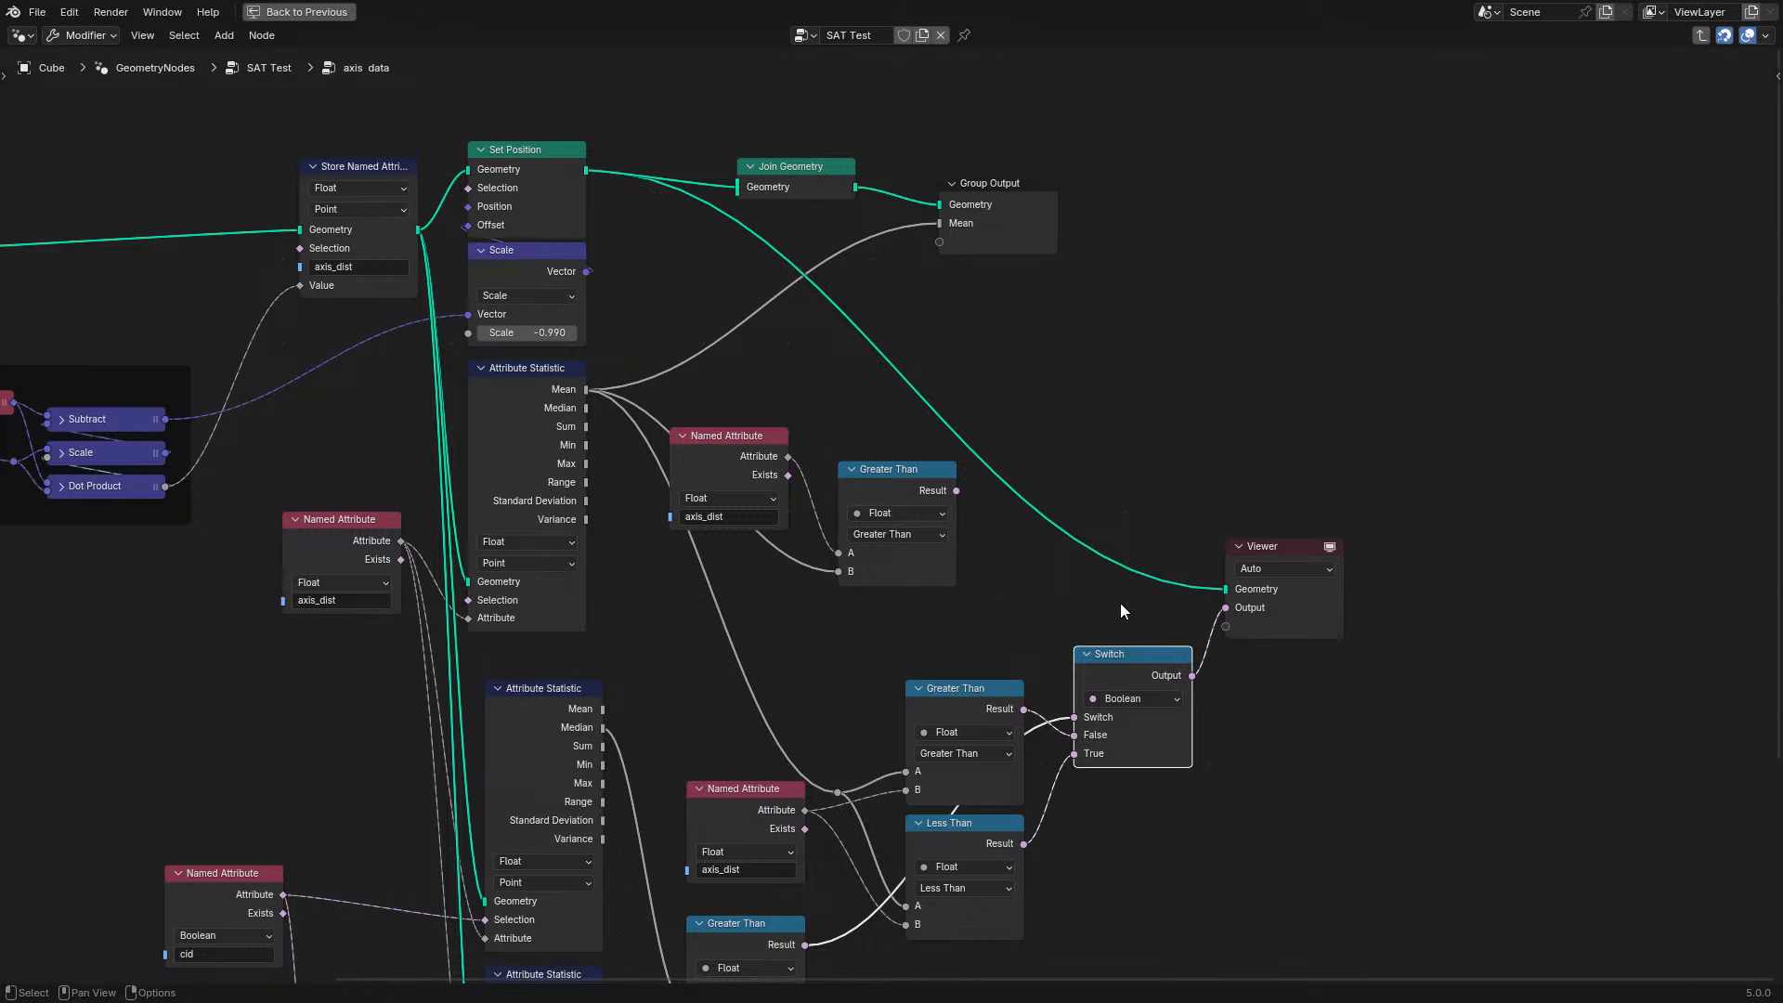
# Replace the Viewer with a linked duplicate of the first Attribute Statistic above the Switch, with the Switch output feeding its Attribute
pyautogui.click(505, 399)
pyautogui.hotkey('ctrl', 'shift', 'd')
pyautogui.click(1424, 493)
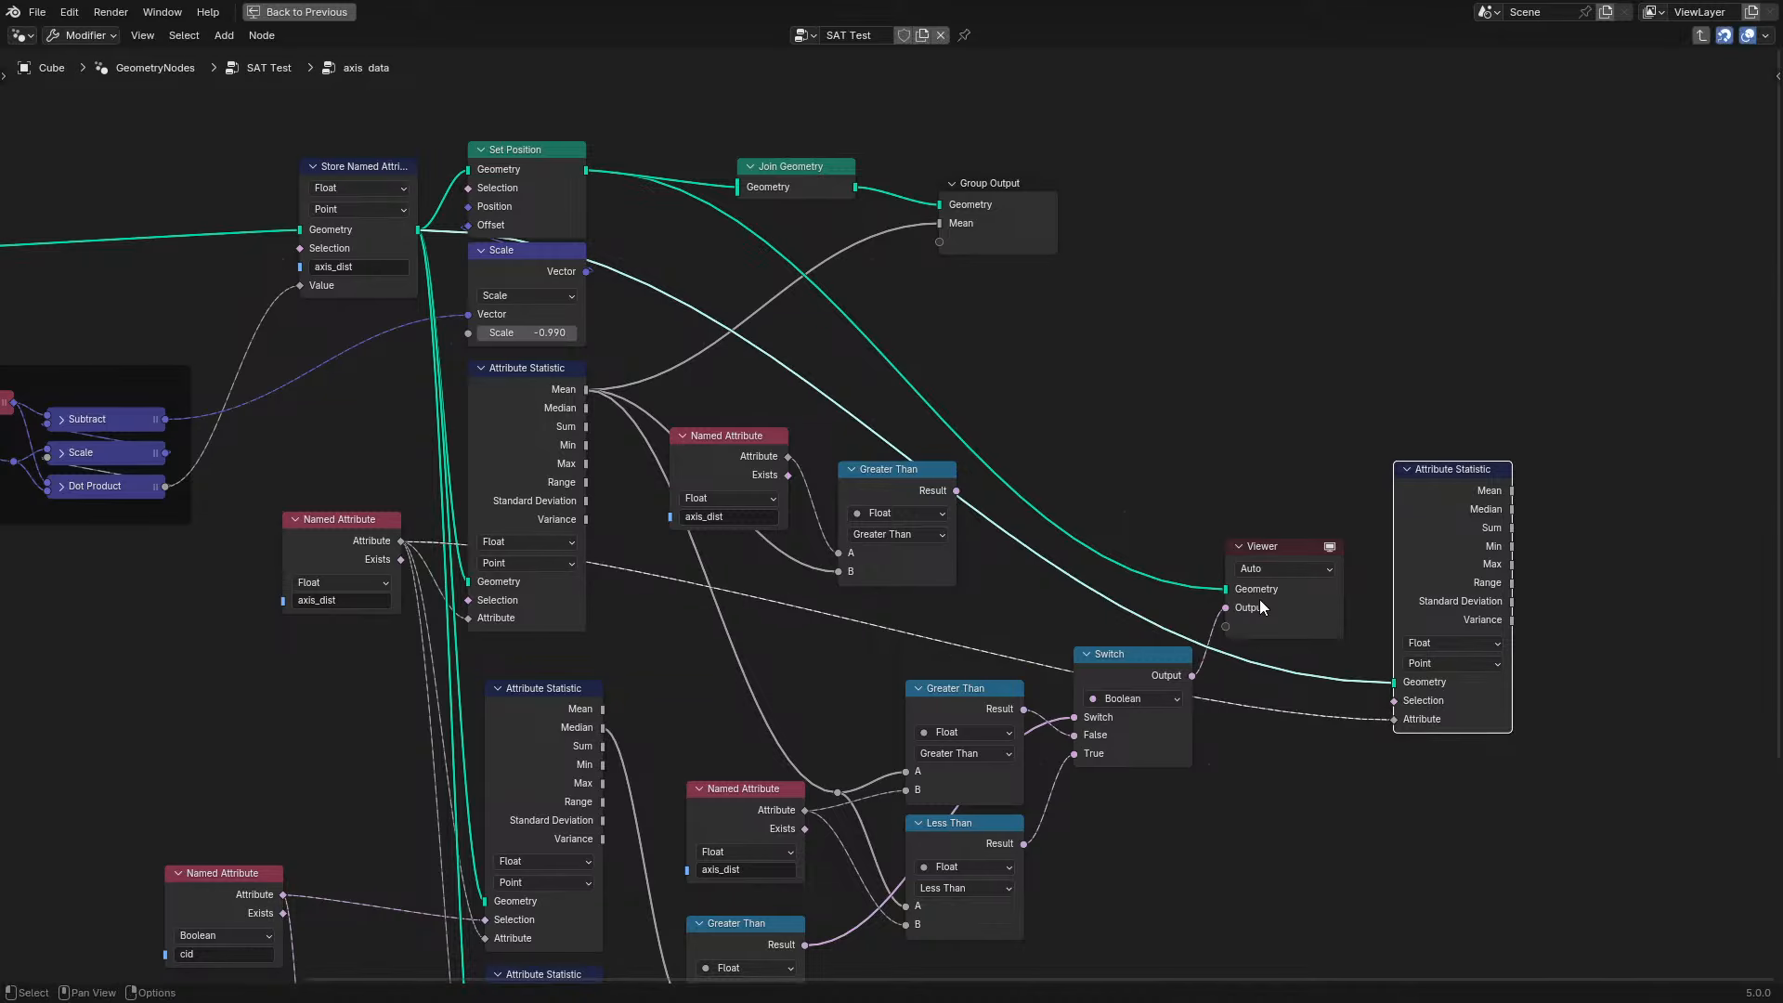
pyautogui.click(1287, 546)
pyautogui.press('x')
pyautogui.moveTo(1172, 672); pyautogui.dragTo(1395, 720)
pyautogui.moveTo(1434, 583); pyautogui.dragTo(1385, 433)
# Add an Ico Sphere node beside the new Attribute Statistic
pyautogui.hotkey('shift', 'a')
pyautogui.write('sc')
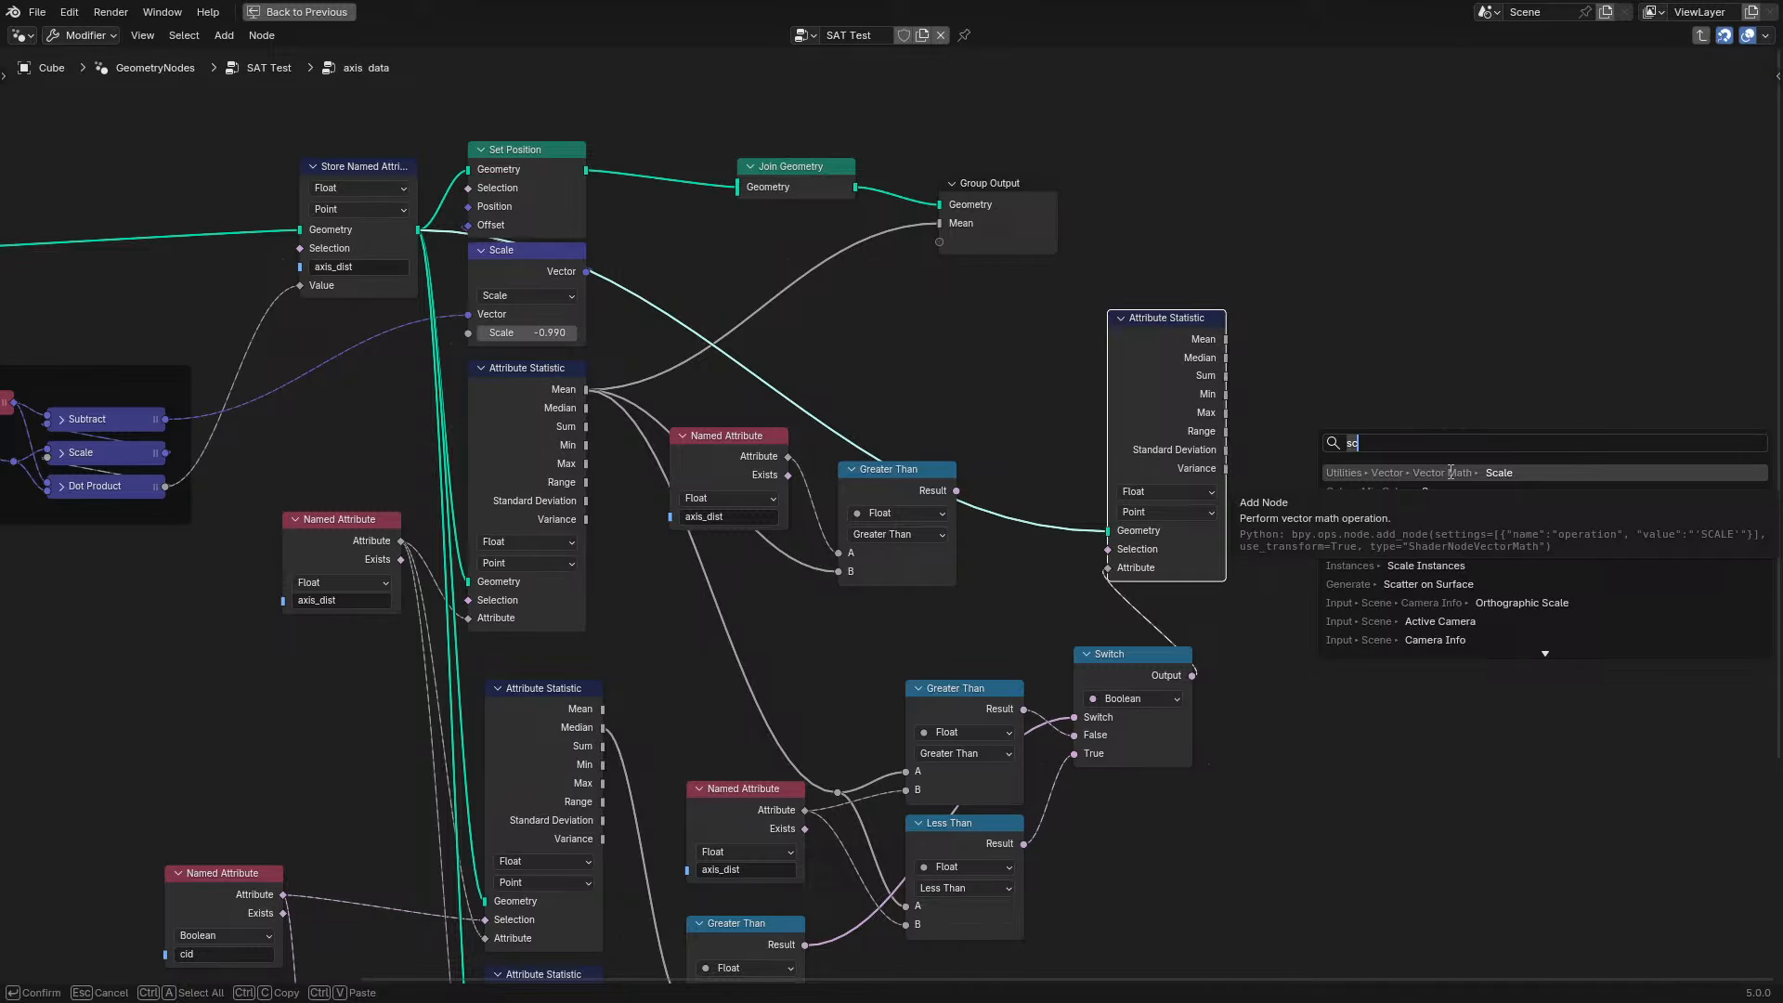
pyautogui.press('BackSpace')
pyautogui.press('BackSpace')
pyautogui.write('ico')
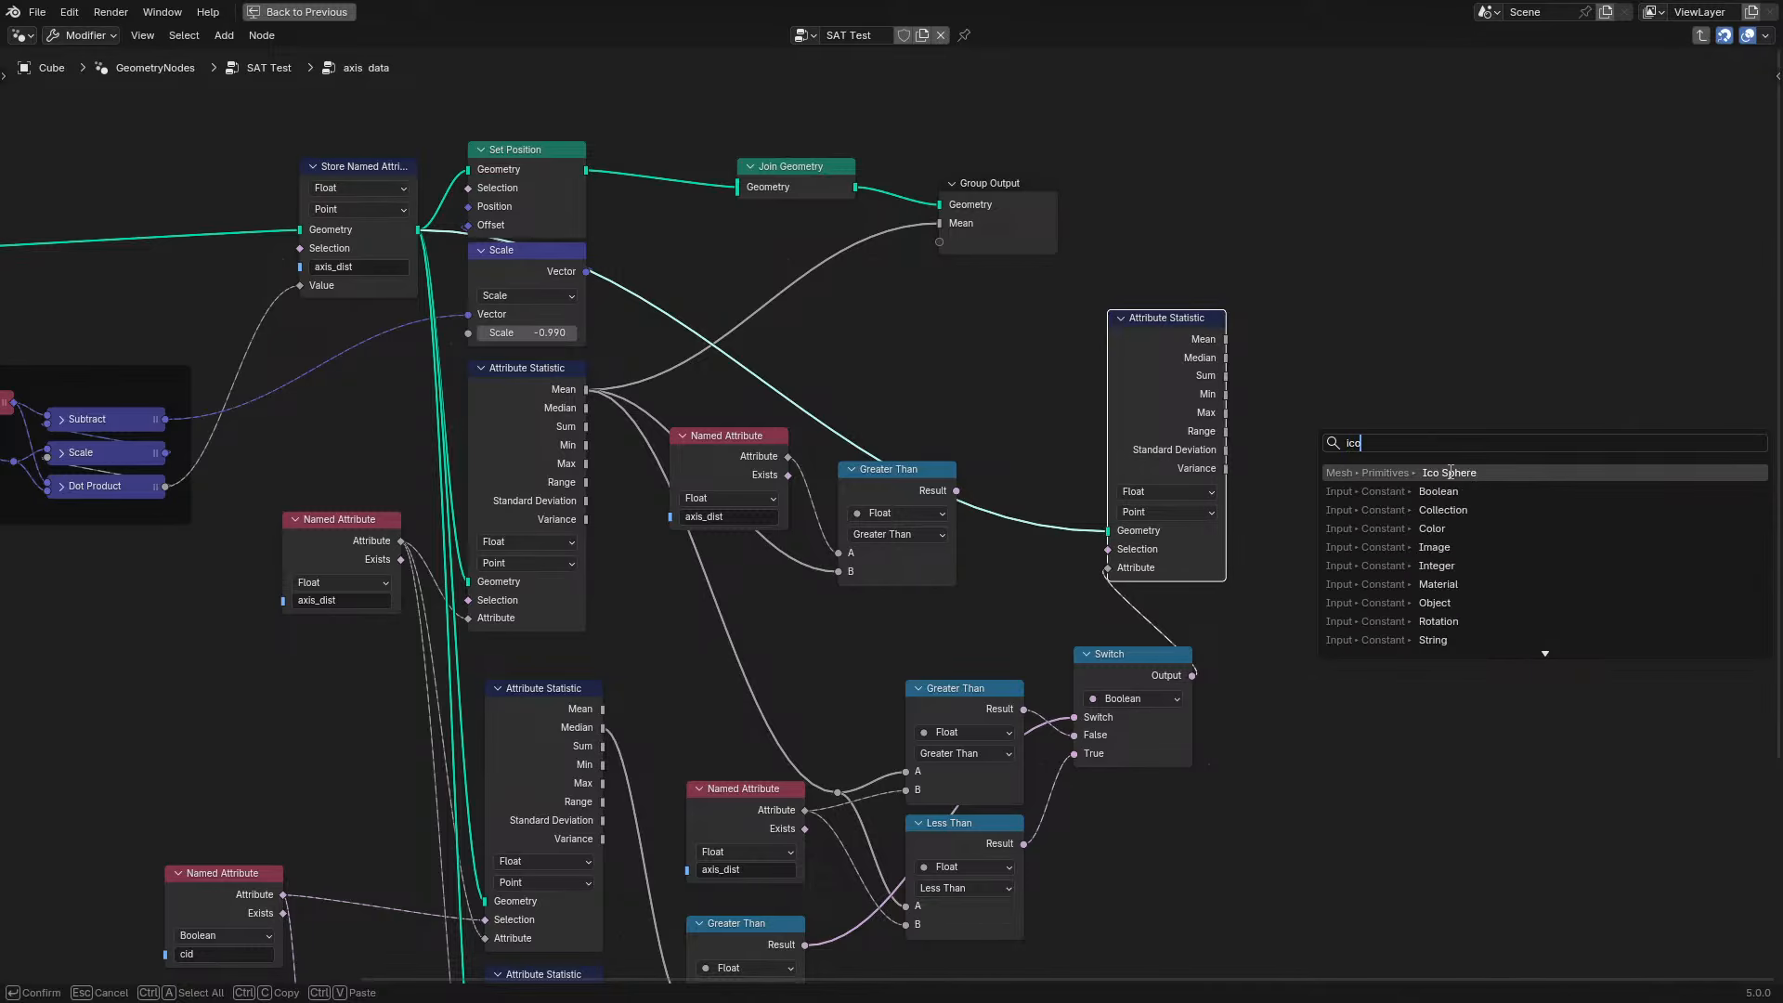
pyautogui.press('Return')
pyautogui.click(1323, 407)
# Connect the new Attribute Statistic's Sum to the Ico Sphere's Radius and the sphere's Mesh to the Group Output's Mean
pyautogui.moveTo(1225, 339); pyautogui.dragTo(1307, 482)
pyautogui.rightClick(1306, 477)
pyautogui.moveTo(1226, 374); pyautogui.dragTo(1309, 479)
pyautogui.moveTo(1427, 439); pyautogui.dragTo(938, 225)
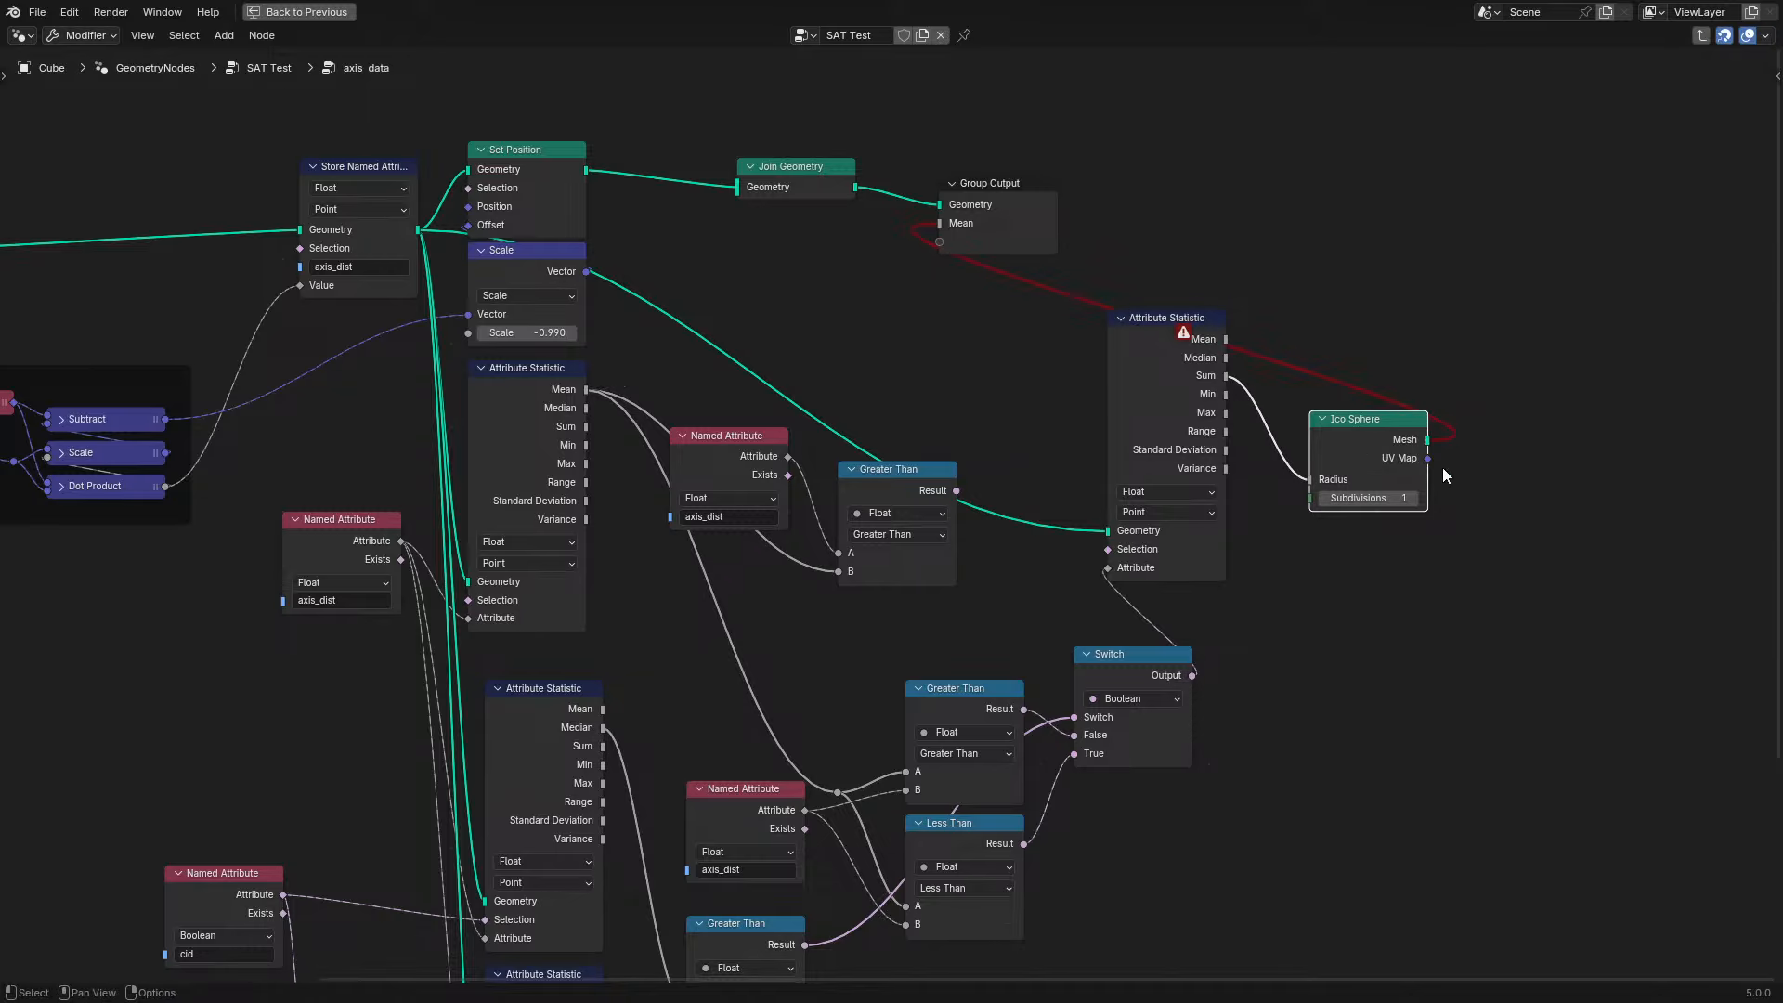
# Add a Less Than compare node fed by the Attribute Statistic's Sum and connect its Result to the Ico Sphere's Radius
pyautogui.moveTo(1220, 370); pyautogui.dragTo(1343, 660)
pyautogui.write('gre')
pyautogui.press('Return')
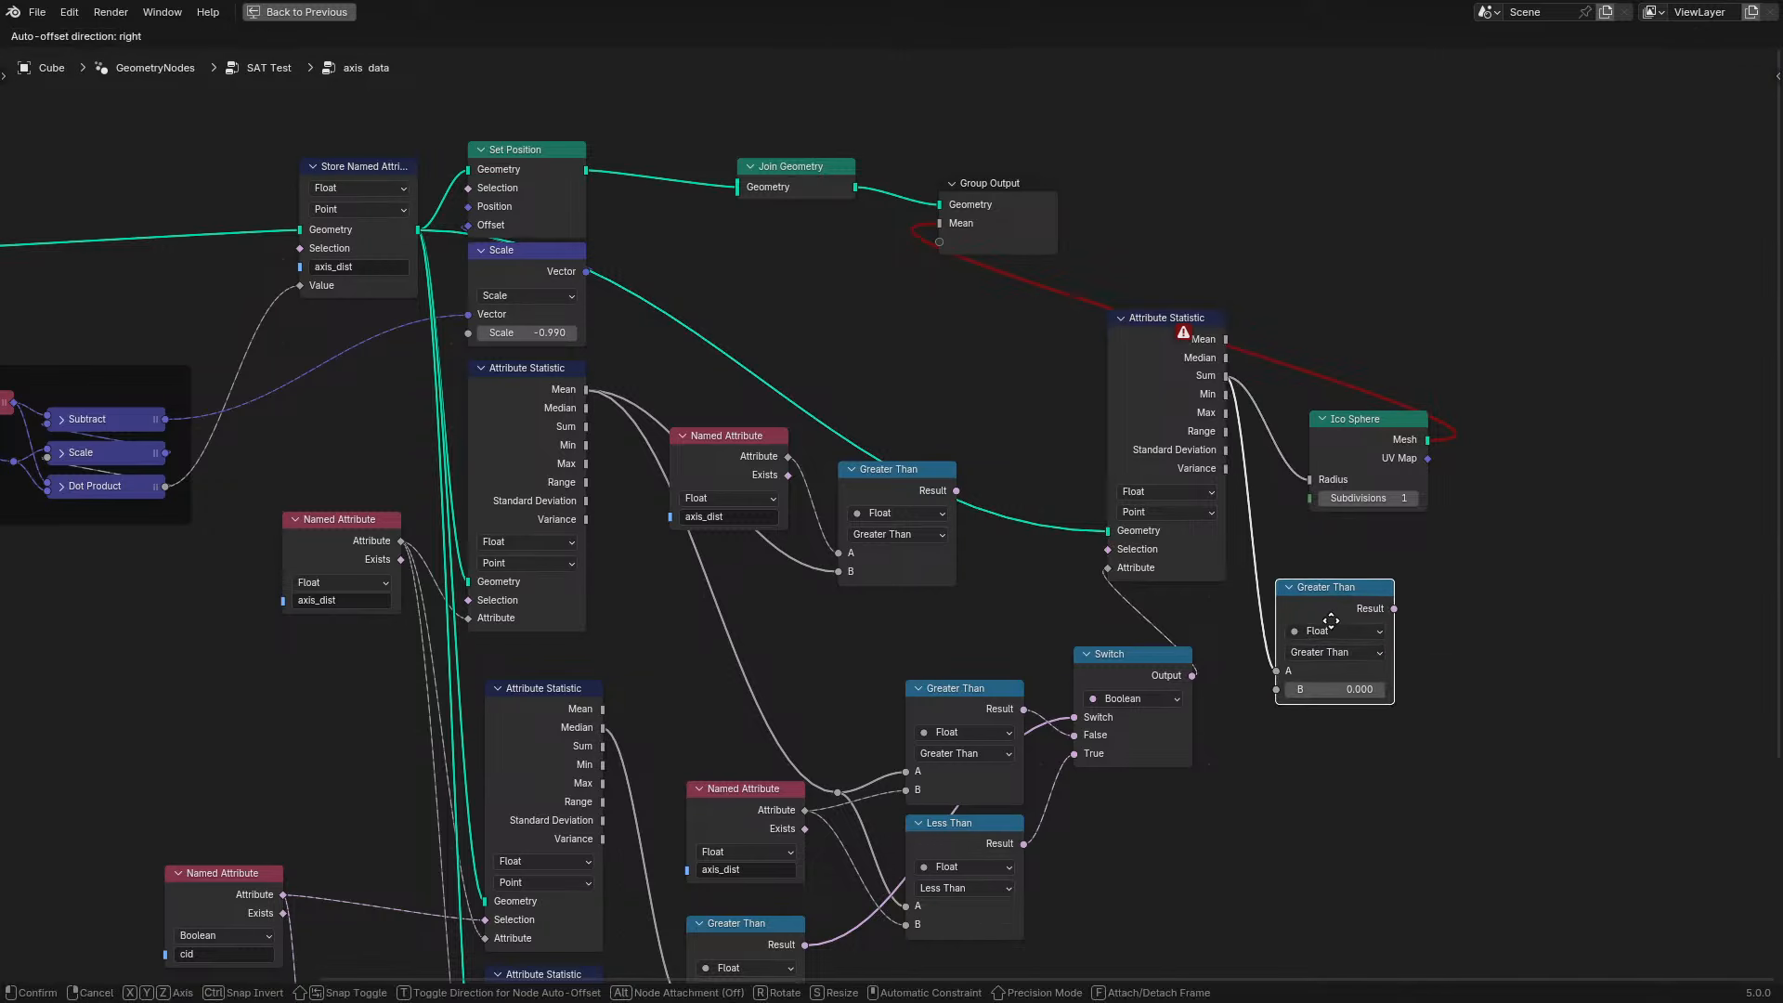
pyautogui.click(1368, 622)
pyautogui.click(1367, 620)
pyautogui.click(1337, 661)
pyautogui.moveTo(1411, 574); pyautogui.dragTo(1310, 481)
pyautogui.moveTo(1327, 569); pyautogui.dragTo(1345, 552)
# Align the new Attribute Statistic above the Switch and place the Less Than node between it and the Ico Sphere
pyautogui.moveTo(1221, 321); pyautogui.dragTo(1168, 353)
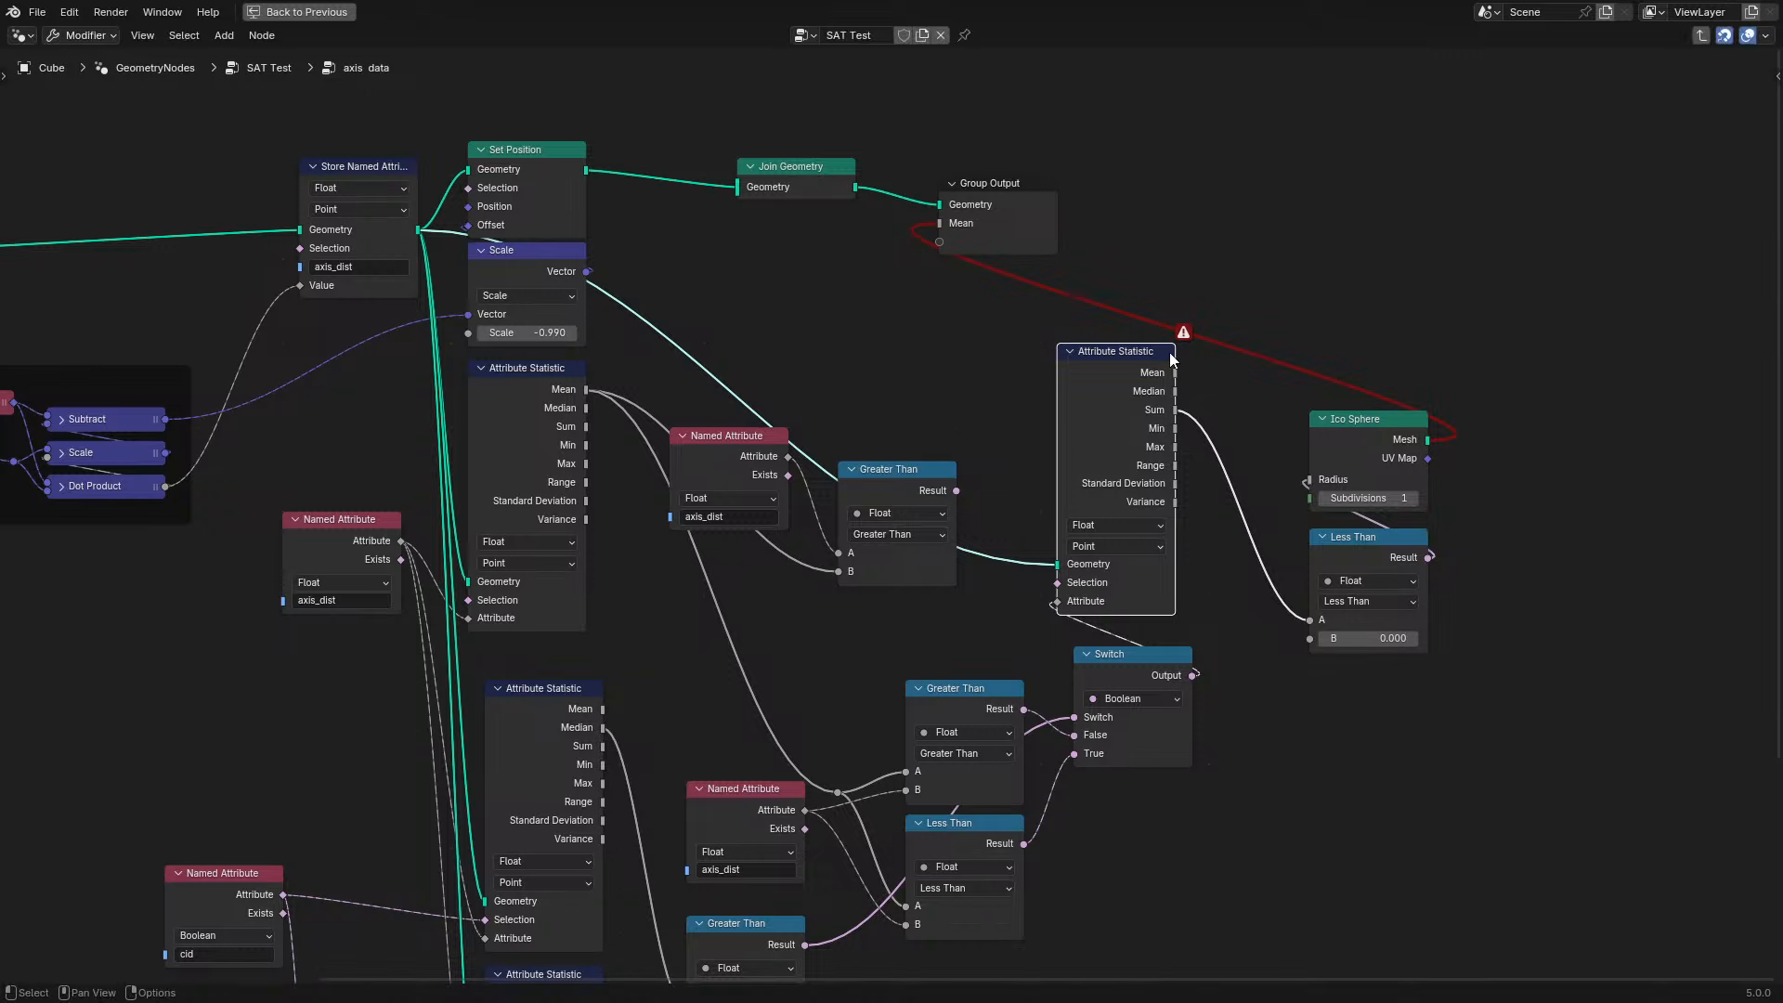
pyautogui.moveTo(1184, 336)
pyautogui.moveTo(1099, 426); pyautogui.dragTo(1117, 421)
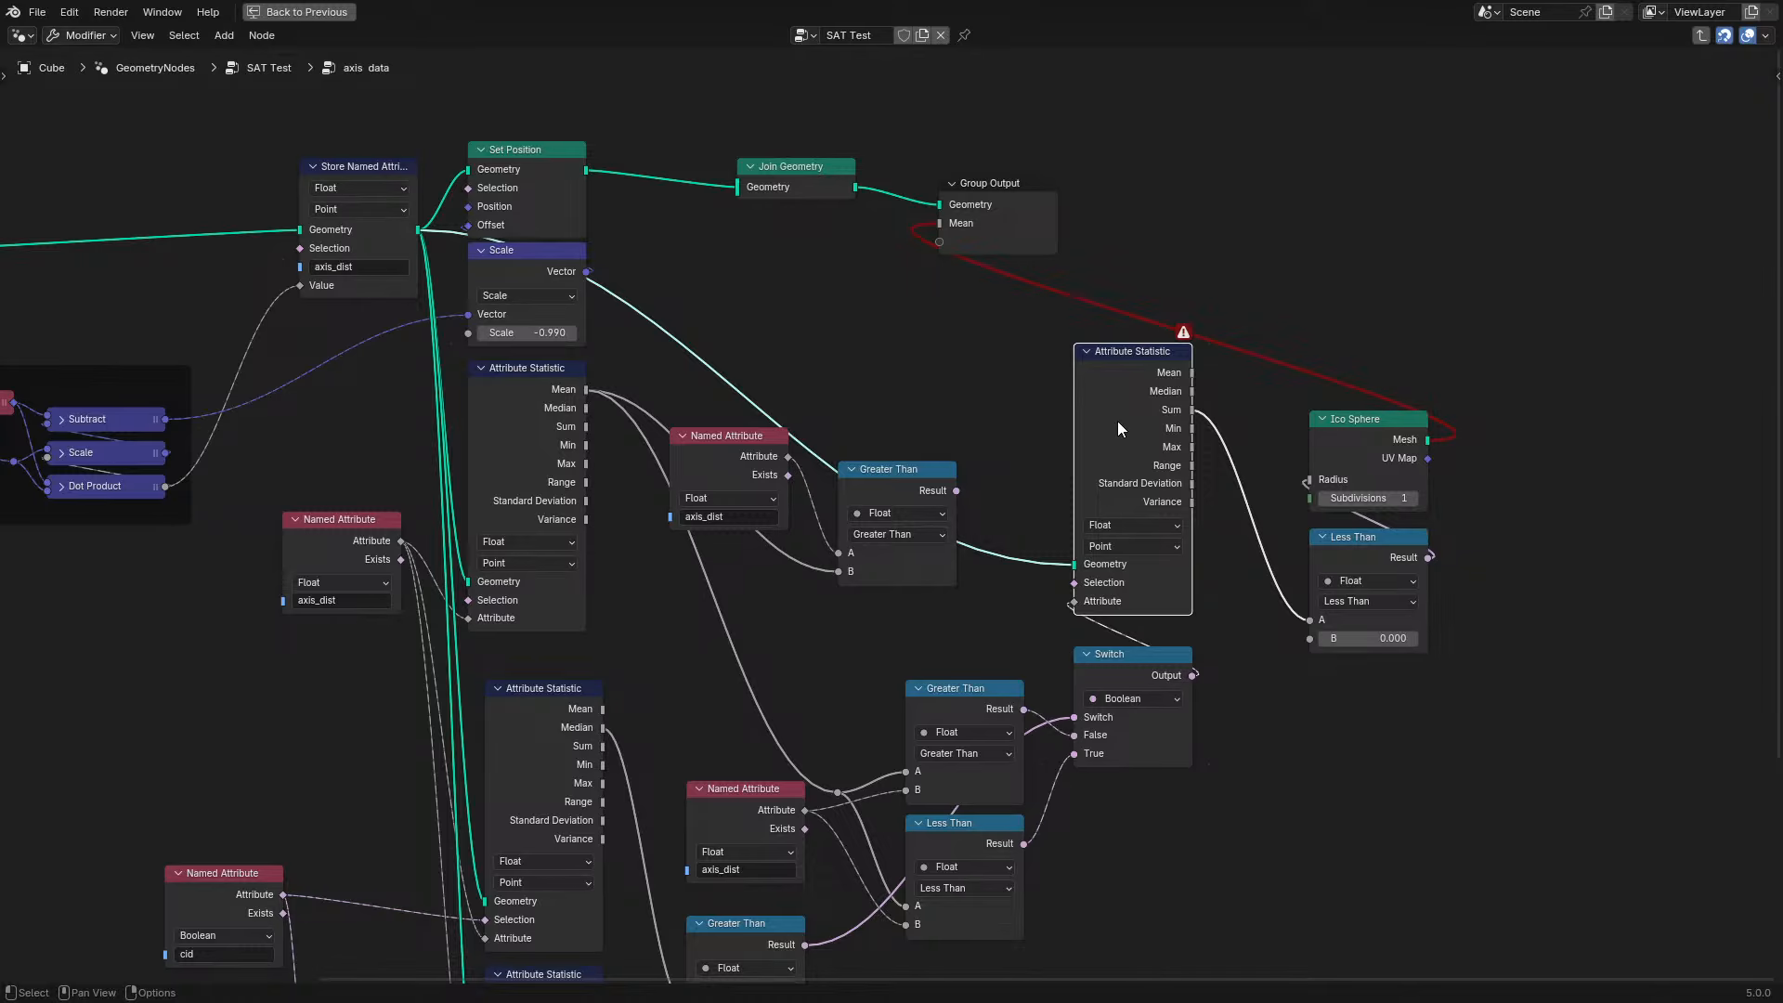
pyautogui.moveTo(1379, 431); pyautogui.dragTo(1480, 437)
pyautogui.moveTo(1346, 540); pyautogui.dragTo(1262, 439)
# Remove the invalid link into the Group Output's Mean and connect the Ico Sphere's Mesh to Join Geometry instead
pyautogui.scroll(2, 1212, 518)
pyautogui.moveTo(1213, 519); pyautogui.dragTo(889, 424, button='middle')
pyautogui.scroll(2, 889, 425)
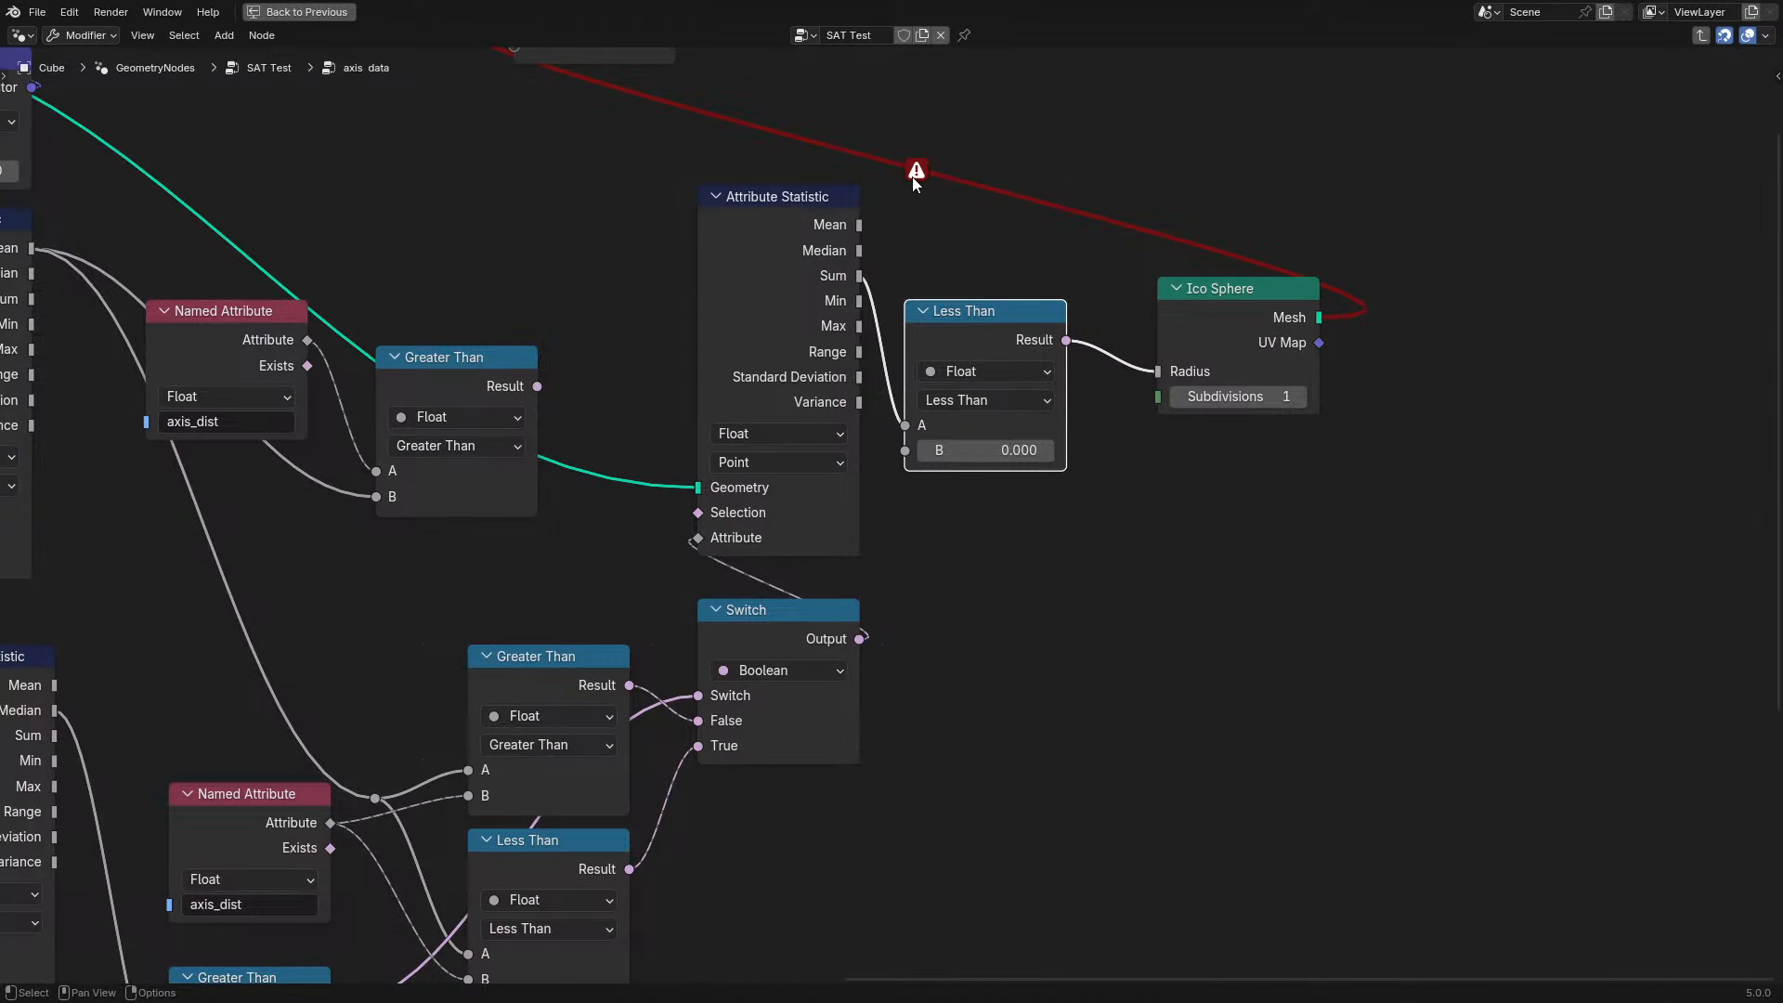
pyautogui.scroll(-2, 912, 177)
pyautogui.moveTo(912, 177); pyautogui.dragTo(991, 408, button='middle')
pyautogui.scroll(2, 966, 432)
pyautogui.keyDown('ctrl'); pyautogui.moveTo(1105, 394); pyautogui.dragTo(1145, 502, button='right'); pyautogui.keyUp('ctrl')
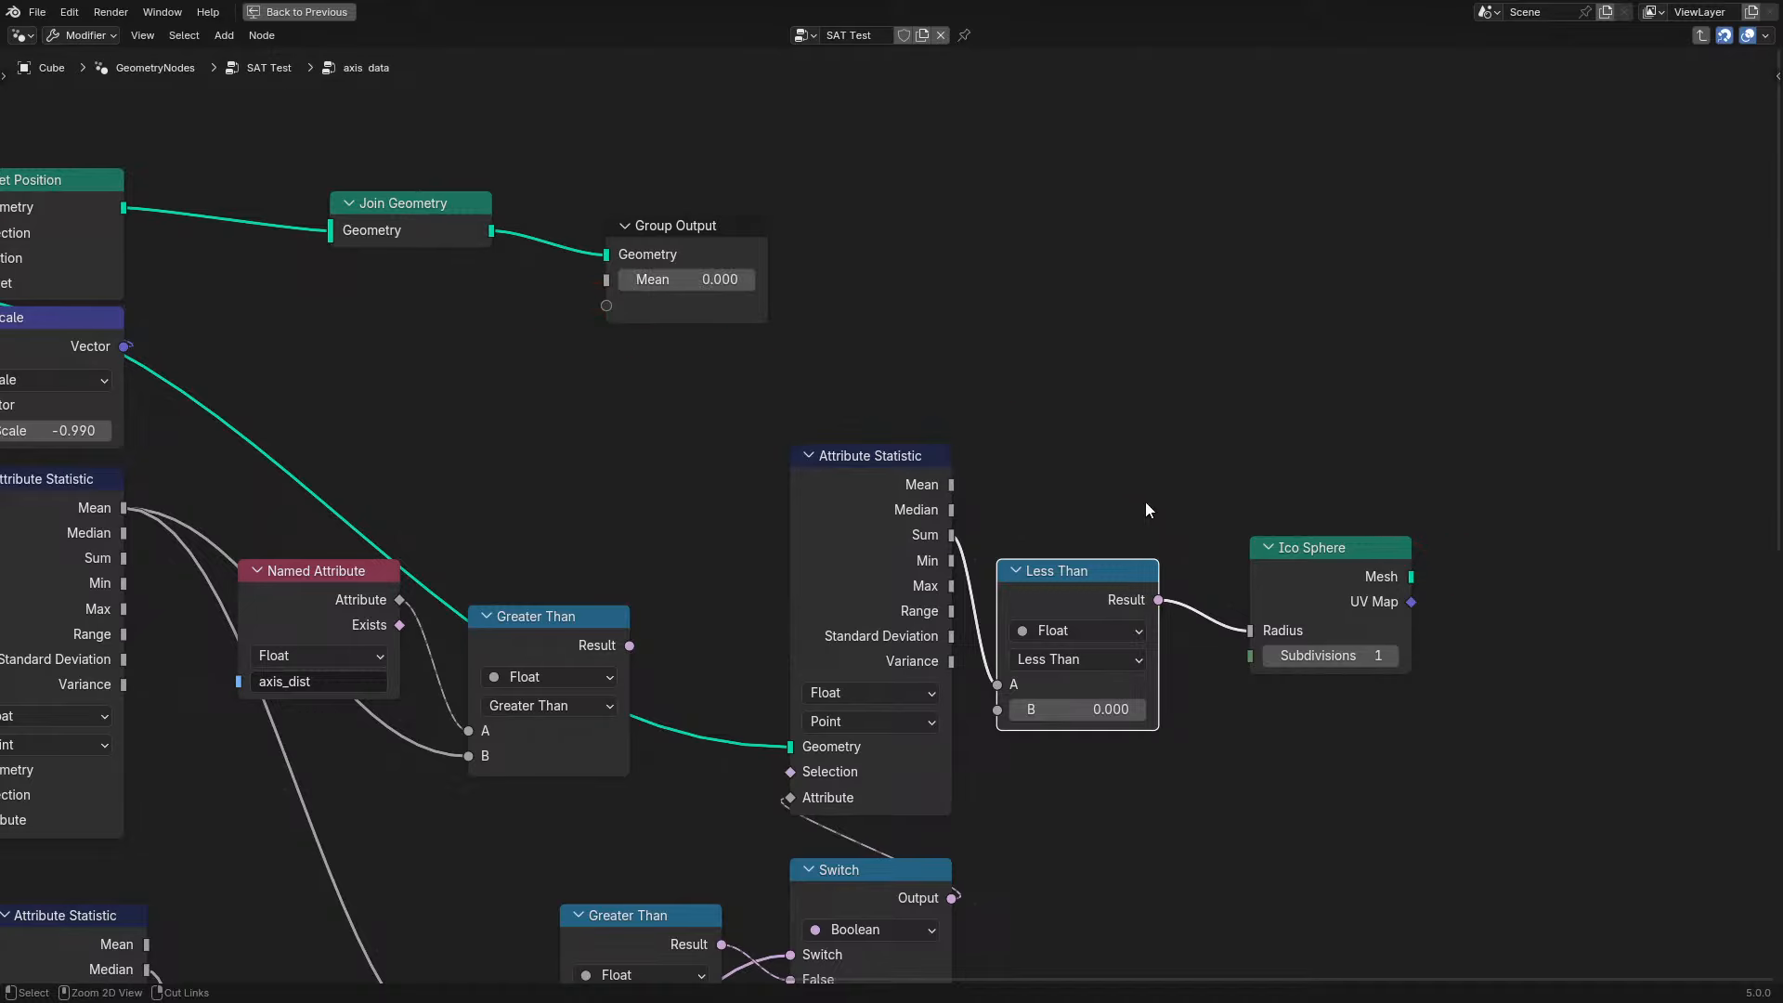
pyautogui.moveTo(1411, 577); pyautogui.dragTo(357, 237)
# Return to the SAT Test node tree and inspect the generated axis lines in the viewport with solid shading
pyautogui.press('Tab')
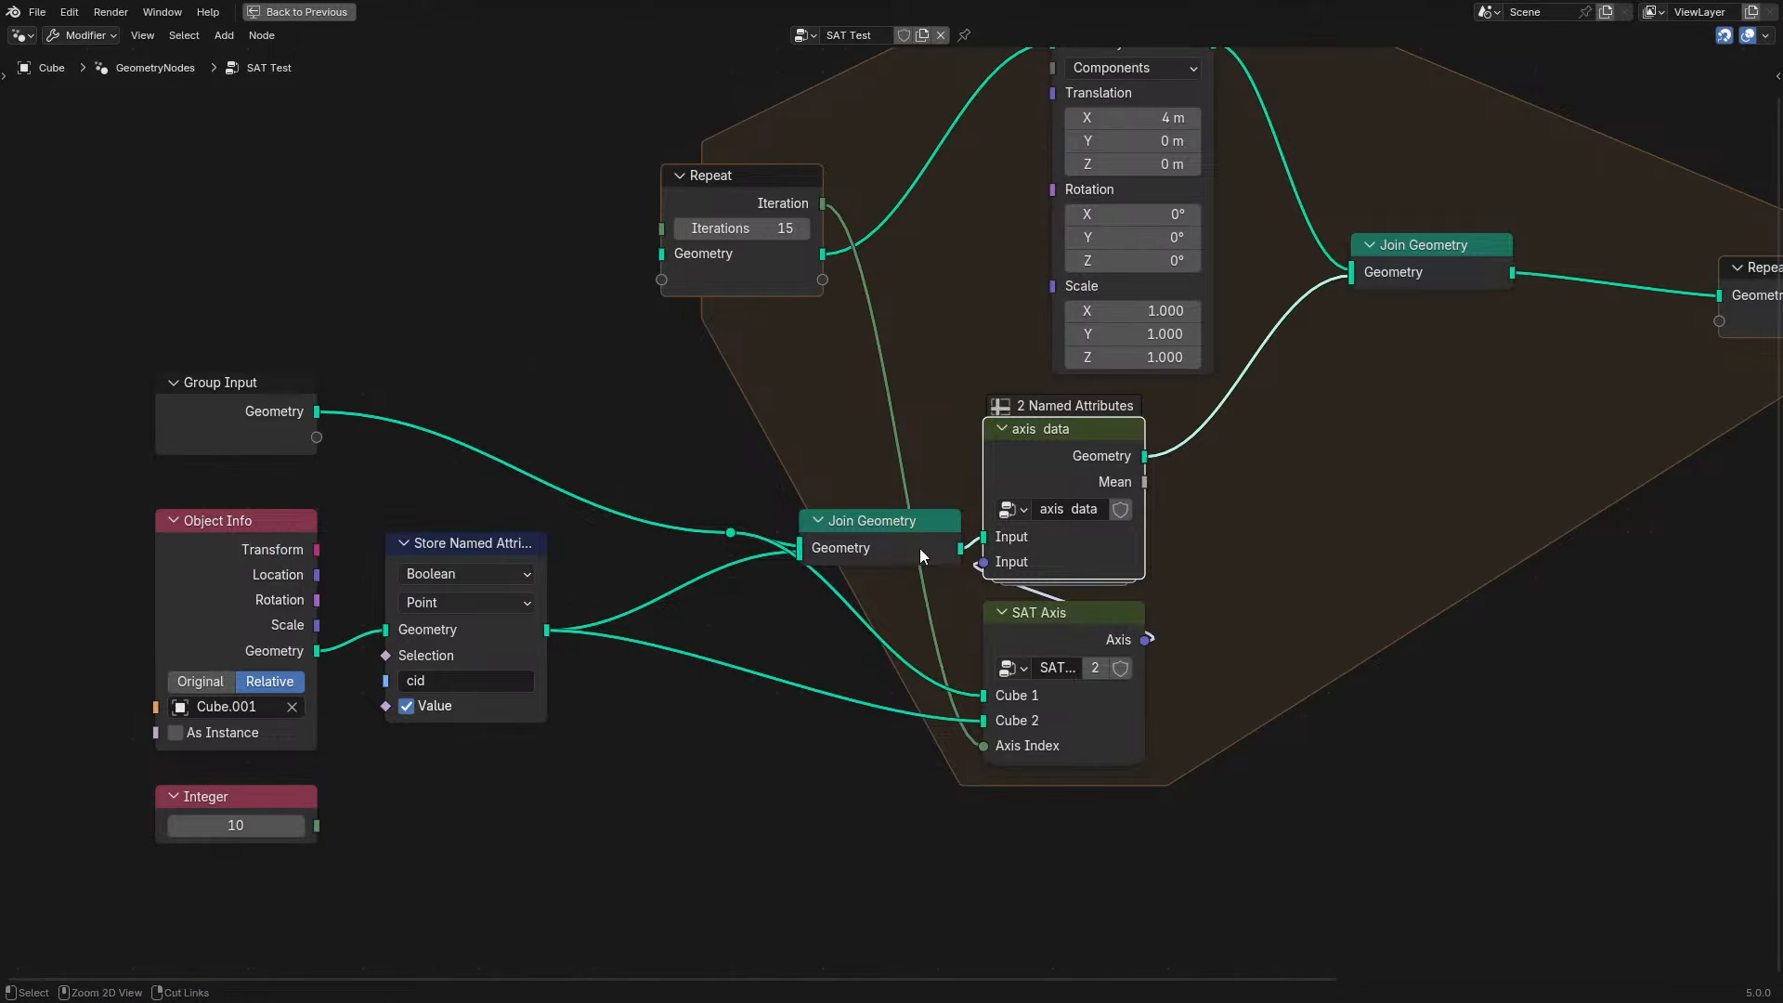
pyautogui.hotkey('ctrl', 'space')
pyautogui.scroll(-5, 1049, 543)
pyautogui.moveTo(1107, 557); pyautogui.dragTo(1013, 561, button='middle')
pyautogui.press('z')
pyautogui.keyDown('shift'); pyautogui.moveTo(1383, 566); pyautogui.dragTo(965, 543, button='middle'); pyautogui.keyUp('shift')
pyautogui.click(463, 598)
pyautogui.press('Tab')
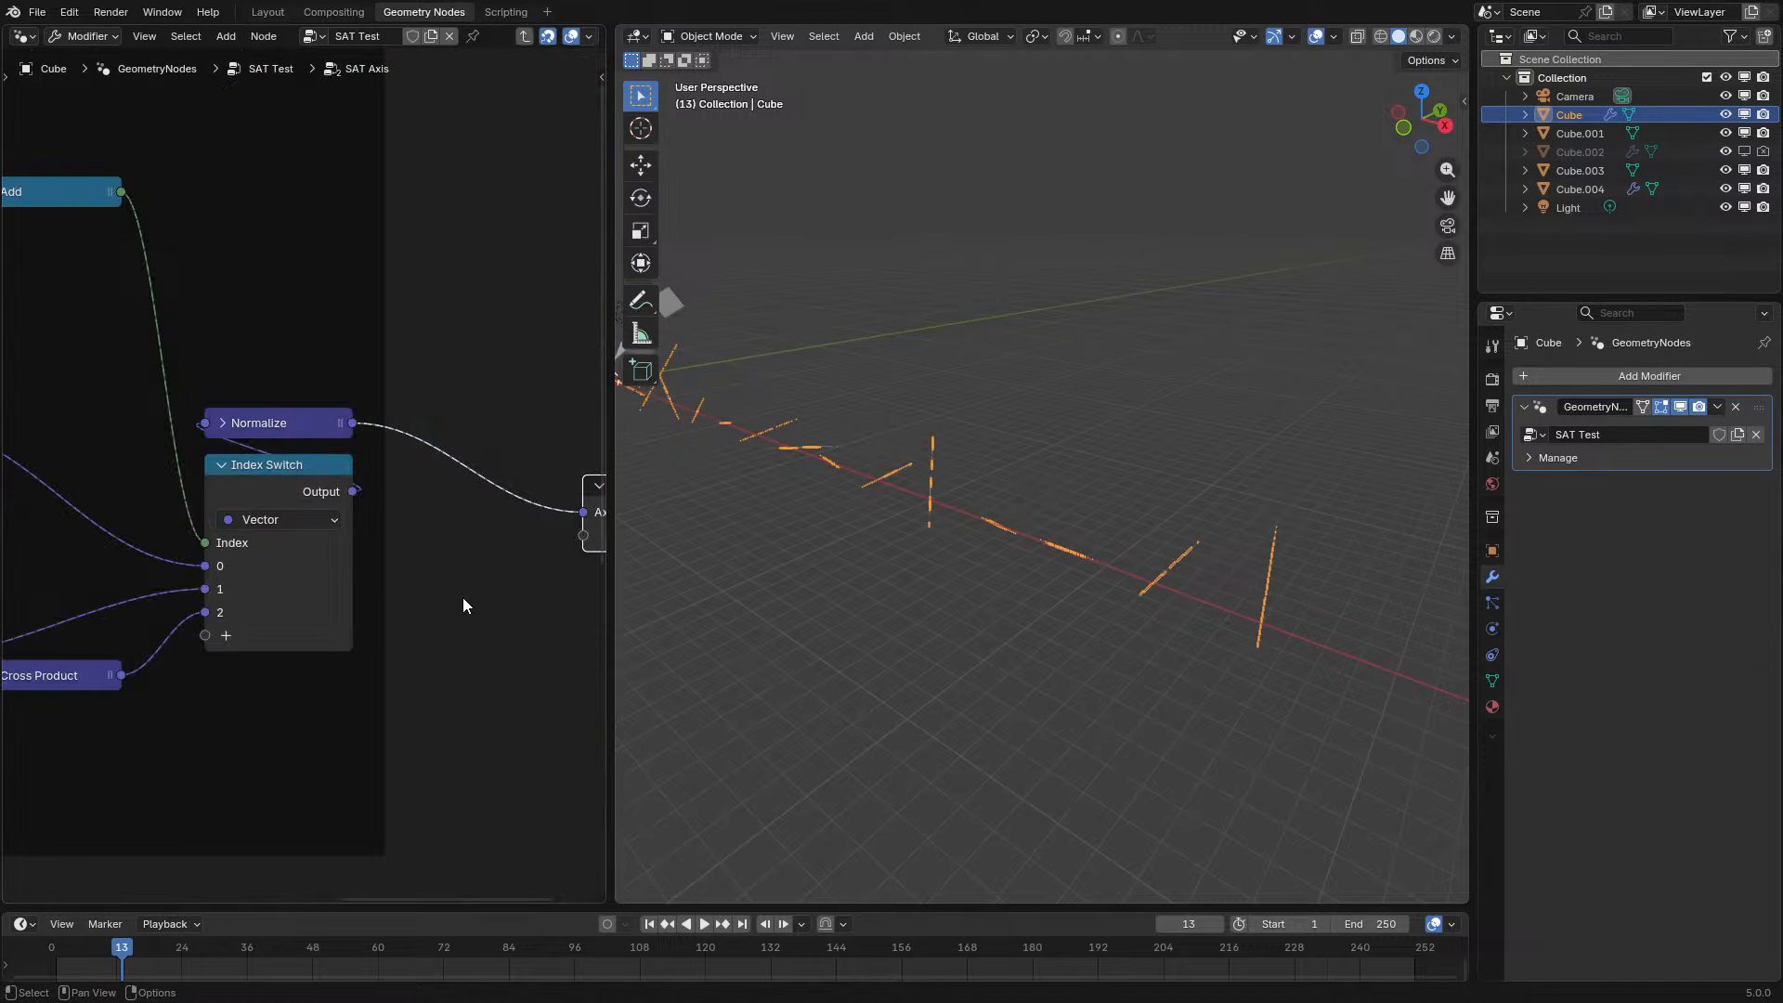
pyautogui.scroll(-8, 462, 598)
pyautogui.press('Tab')
# Open the axis data group and set the compare node between the two Medians to Less Than
pyautogui.click(349, 448)
pyautogui.press('Tab')
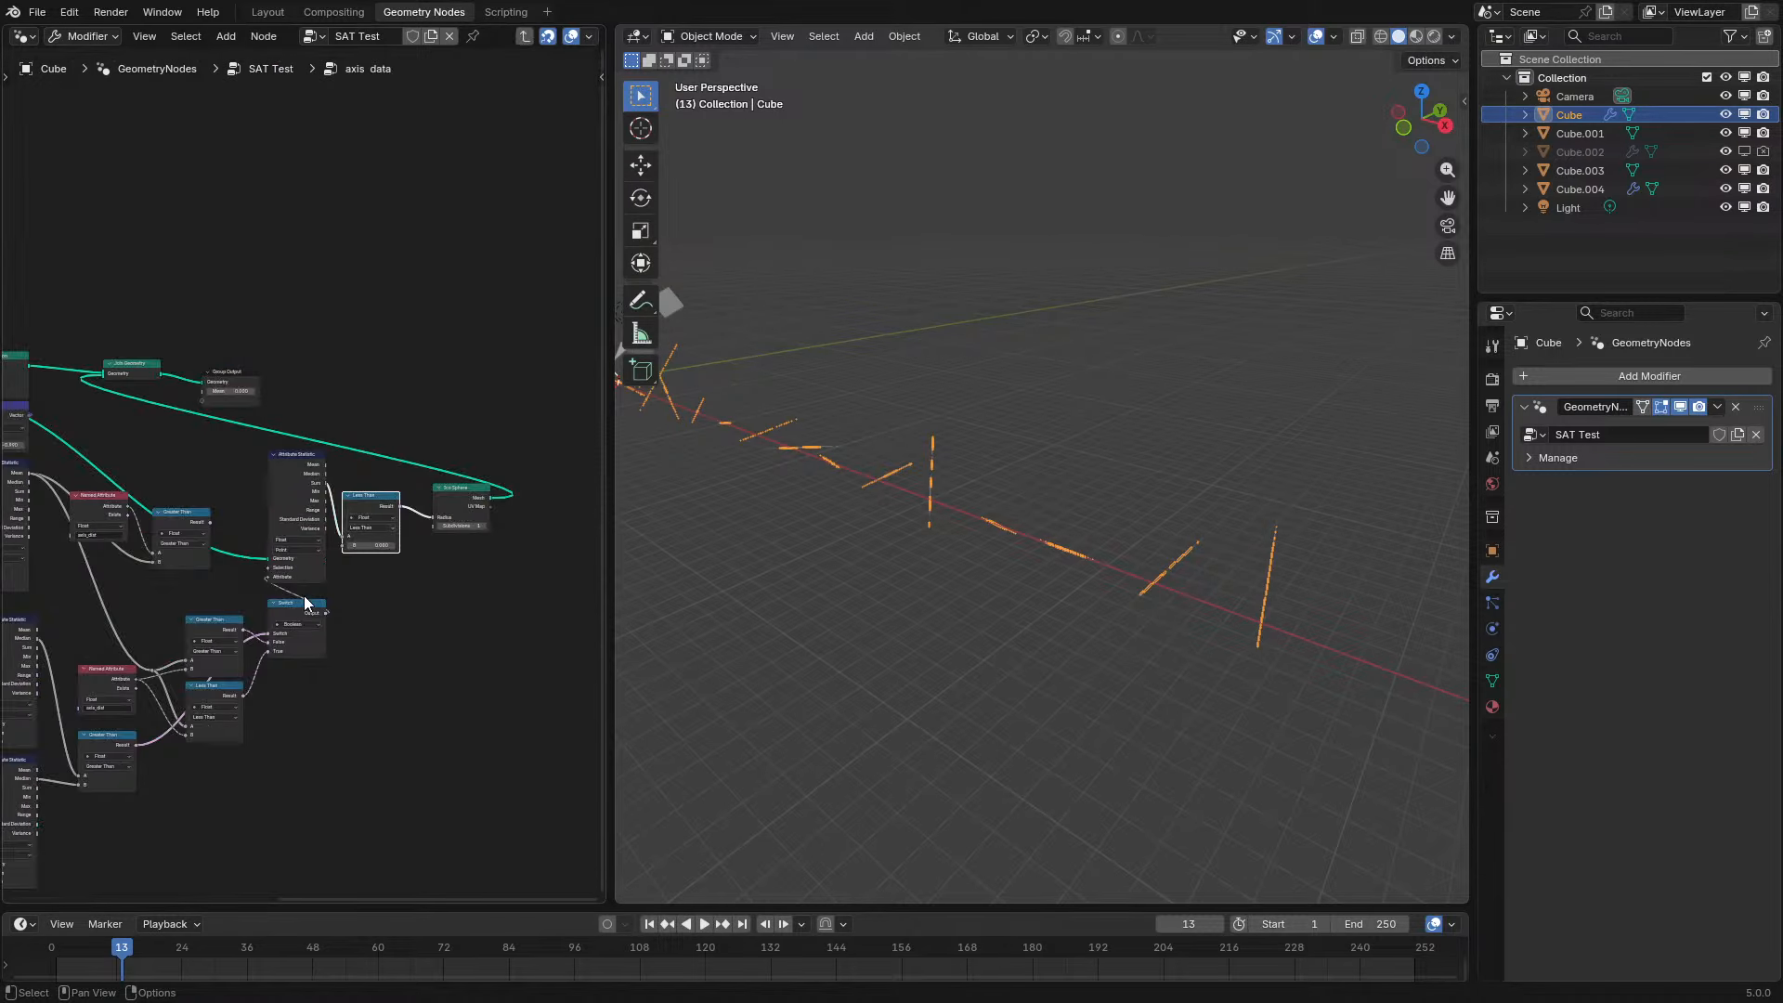
pyautogui.scroll(6, 307, 603)
pyautogui.moveTo(308, 604); pyautogui.dragTo(401, 522, button='middle')
pyautogui.scroll(2, 299, 615)
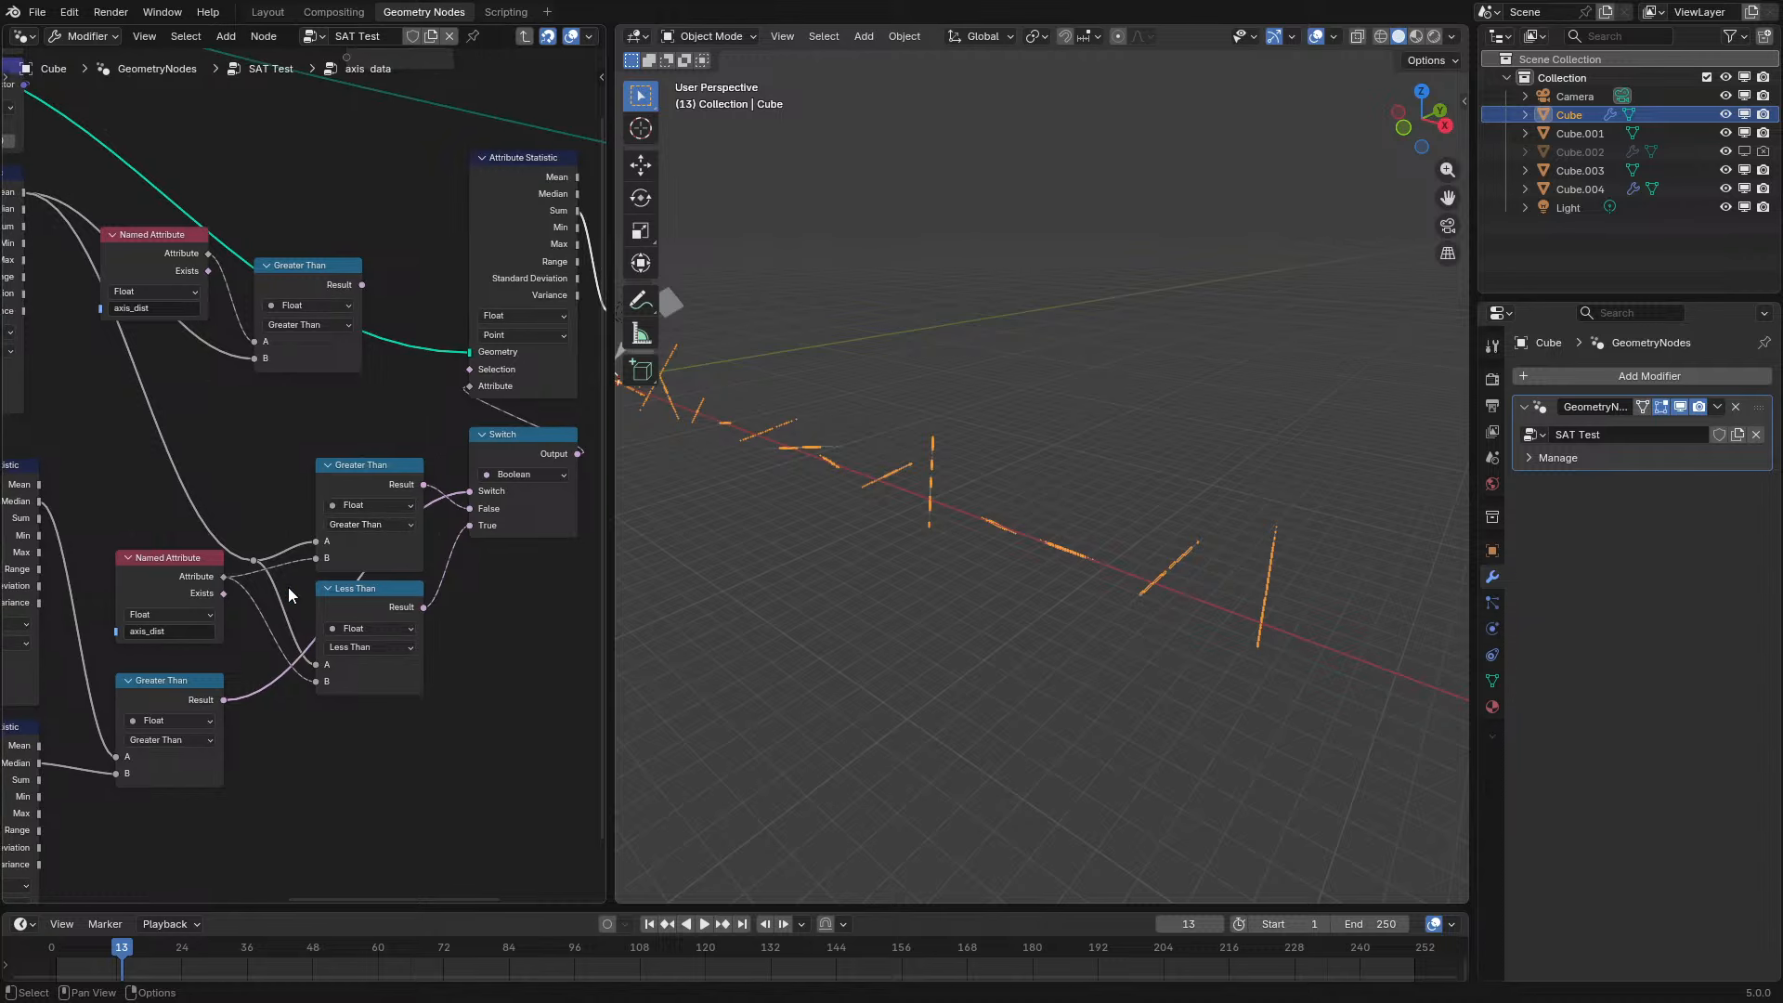
pyautogui.click(169, 740)
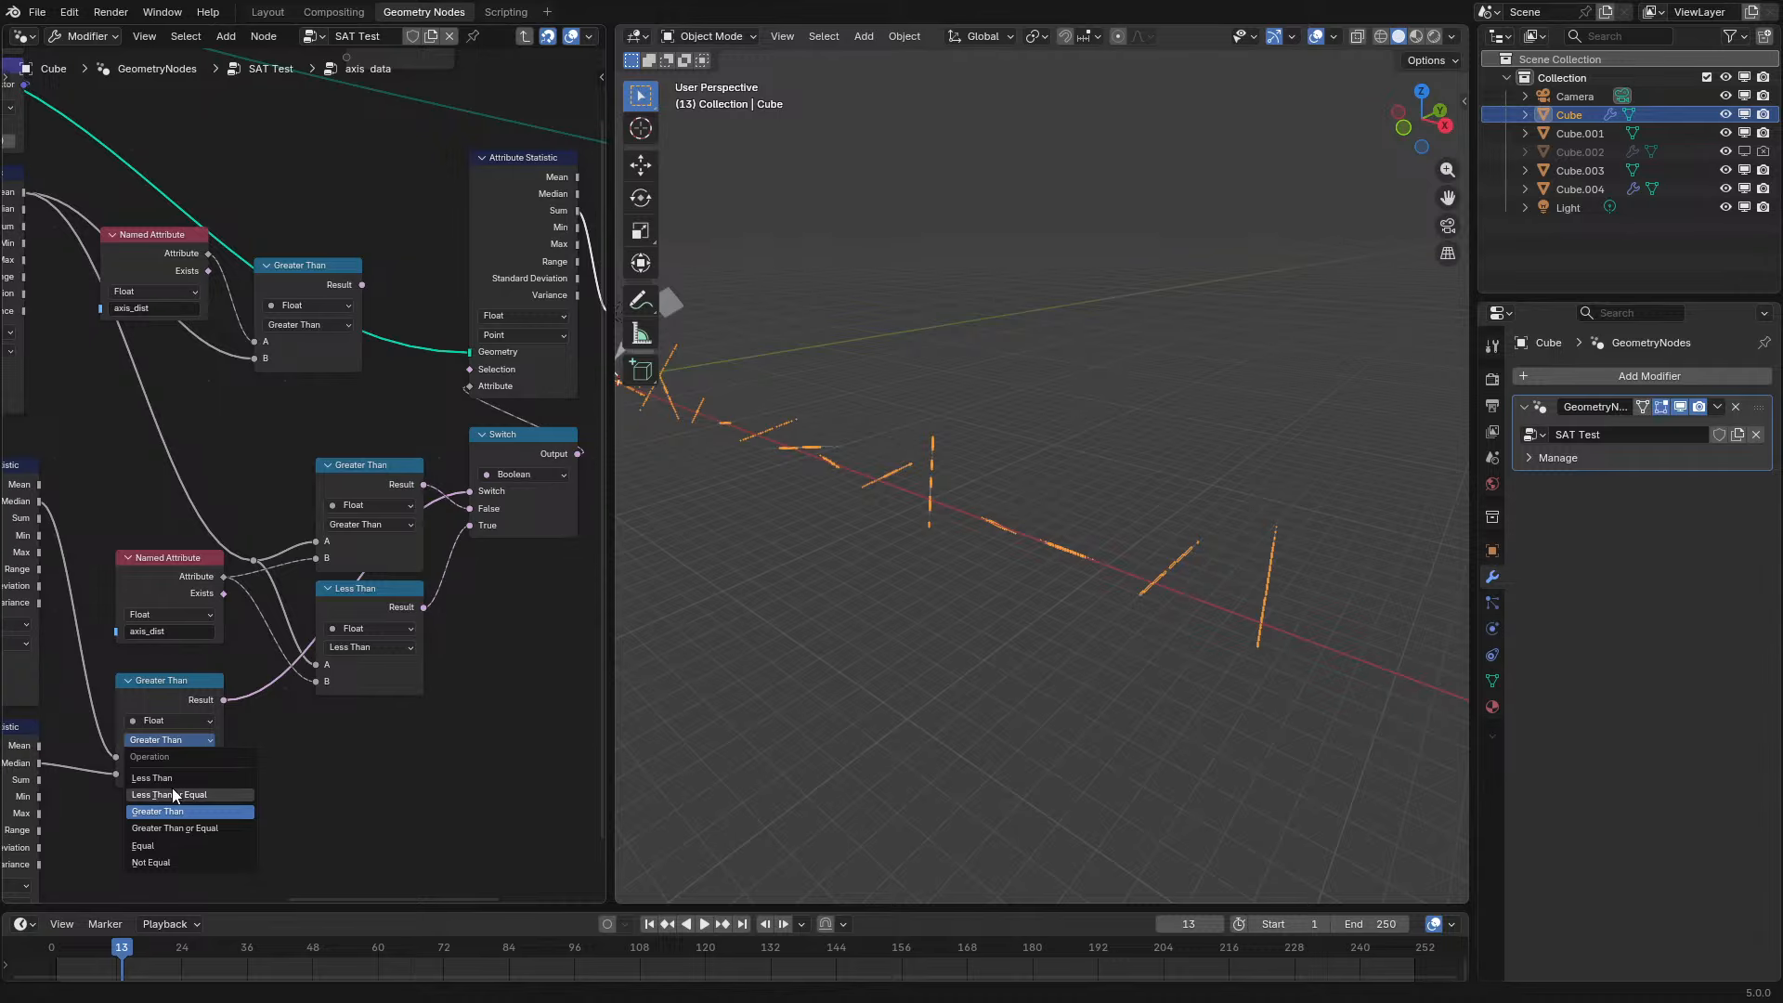
pyautogui.click(177, 777)
# Move the Not node up slightly and return to the SAT Test node tree
pyautogui.moveTo(177, 776); pyautogui.dragTo(486, 627, button='middle')
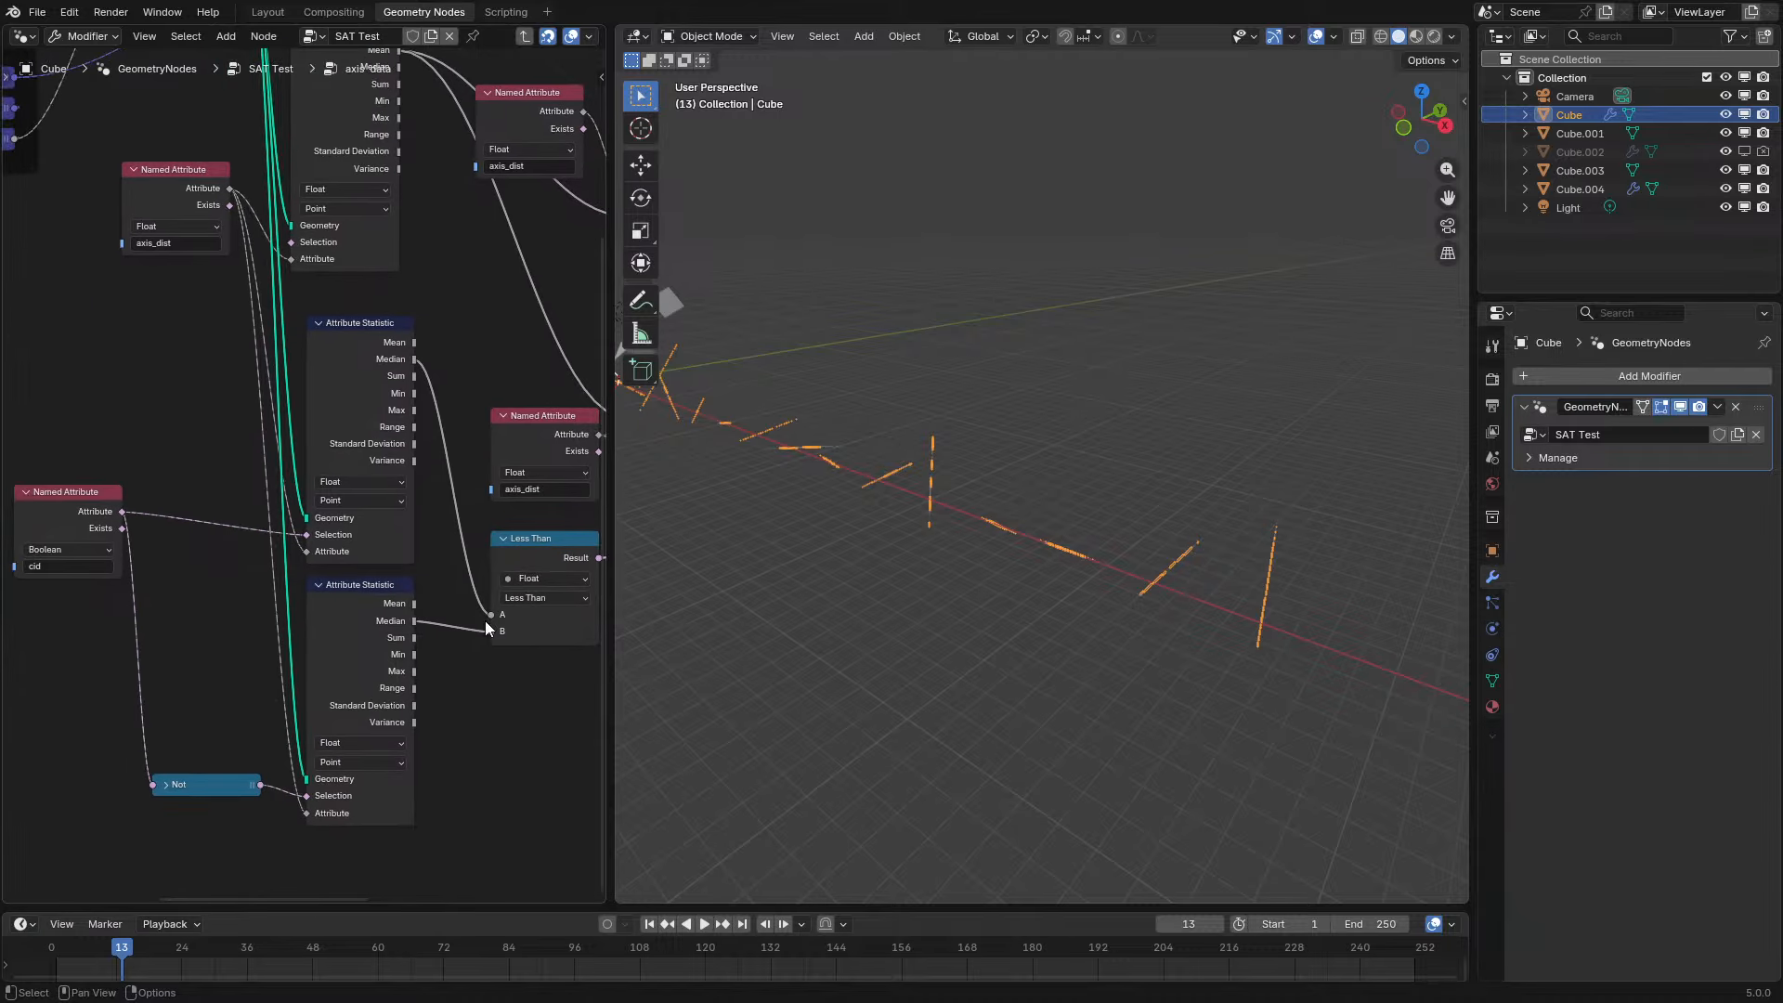
pyautogui.moveTo(194, 782); pyautogui.dragTo(194, 734)
pyautogui.scroll(-1, 204, 608)
pyautogui.moveTo(206, 585); pyautogui.dragTo(23, 772, button='middle')
pyautogui.press('Tab')
pyautogui.moveTo(259, 474); pyautogui.dragTo(312, 525, button='middle')
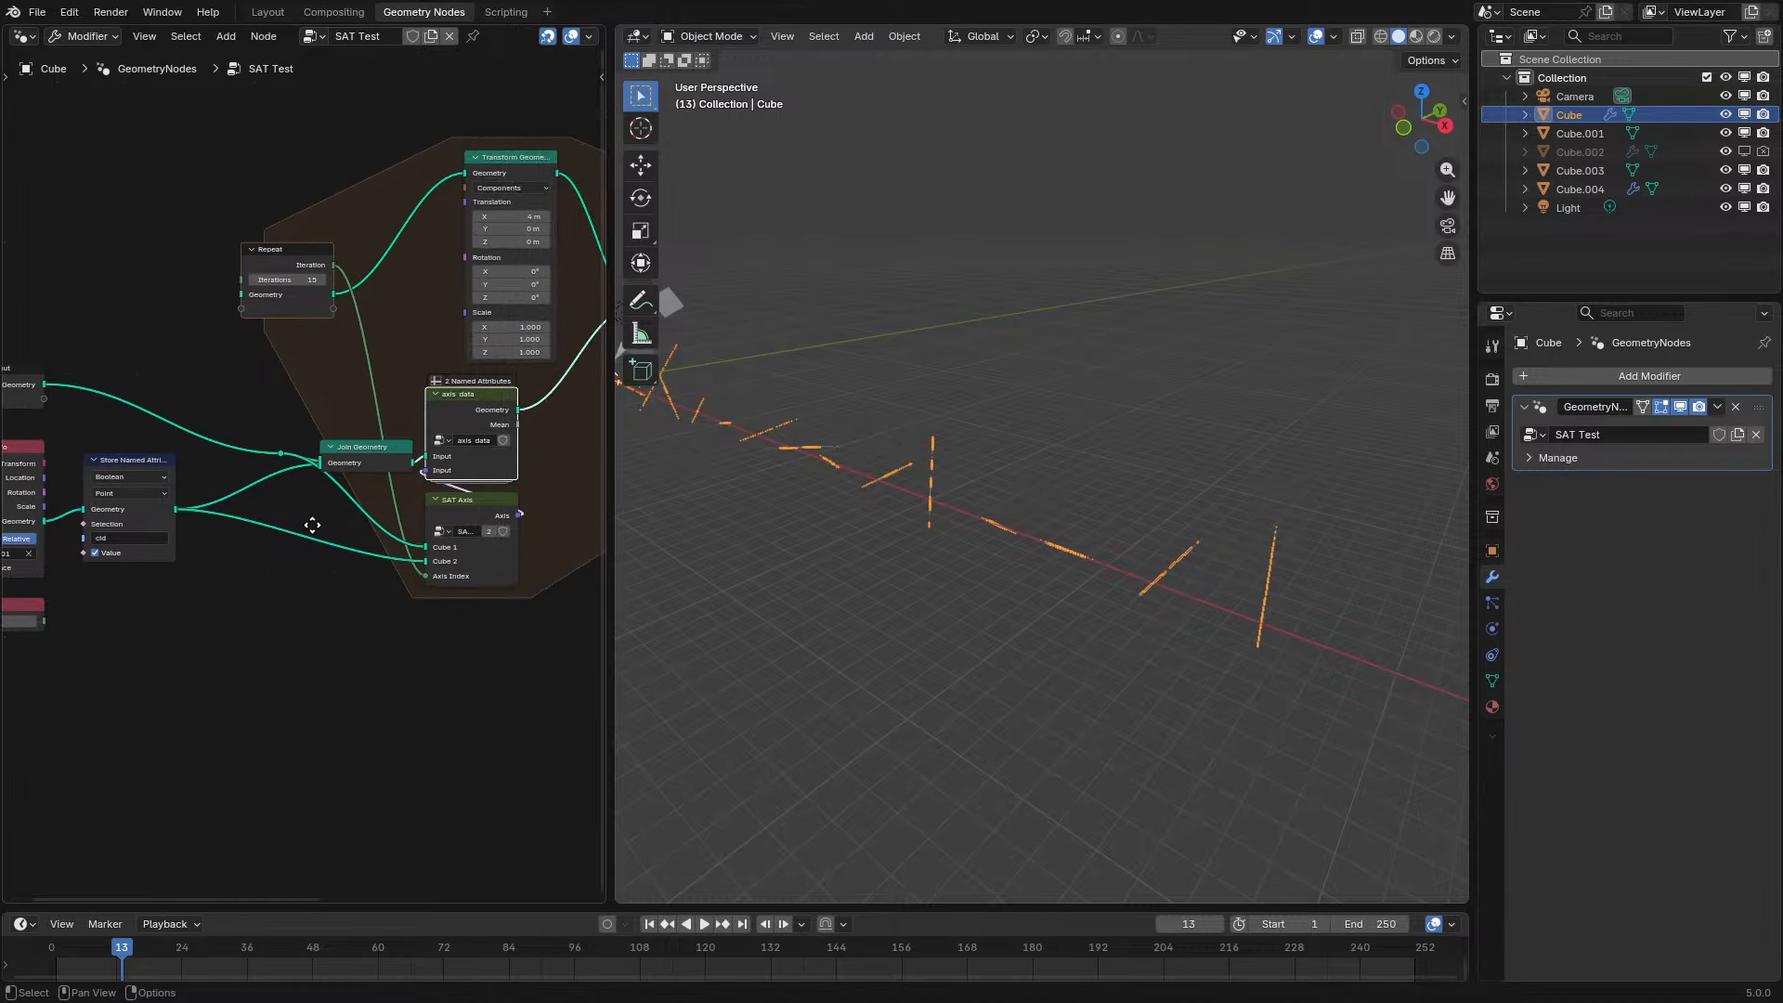
# Open the axis data group and remove the Mean output from its group sockets
pyautogui.click(470, 512)
pyautogui.click(455, 408)
pyautogui.press('Tab')
pyautogui.hotkey('ctrl', 'space')
pyautogui.moveTo(1137, 537); pyautogui.dragTo(43, 625, button='middle')
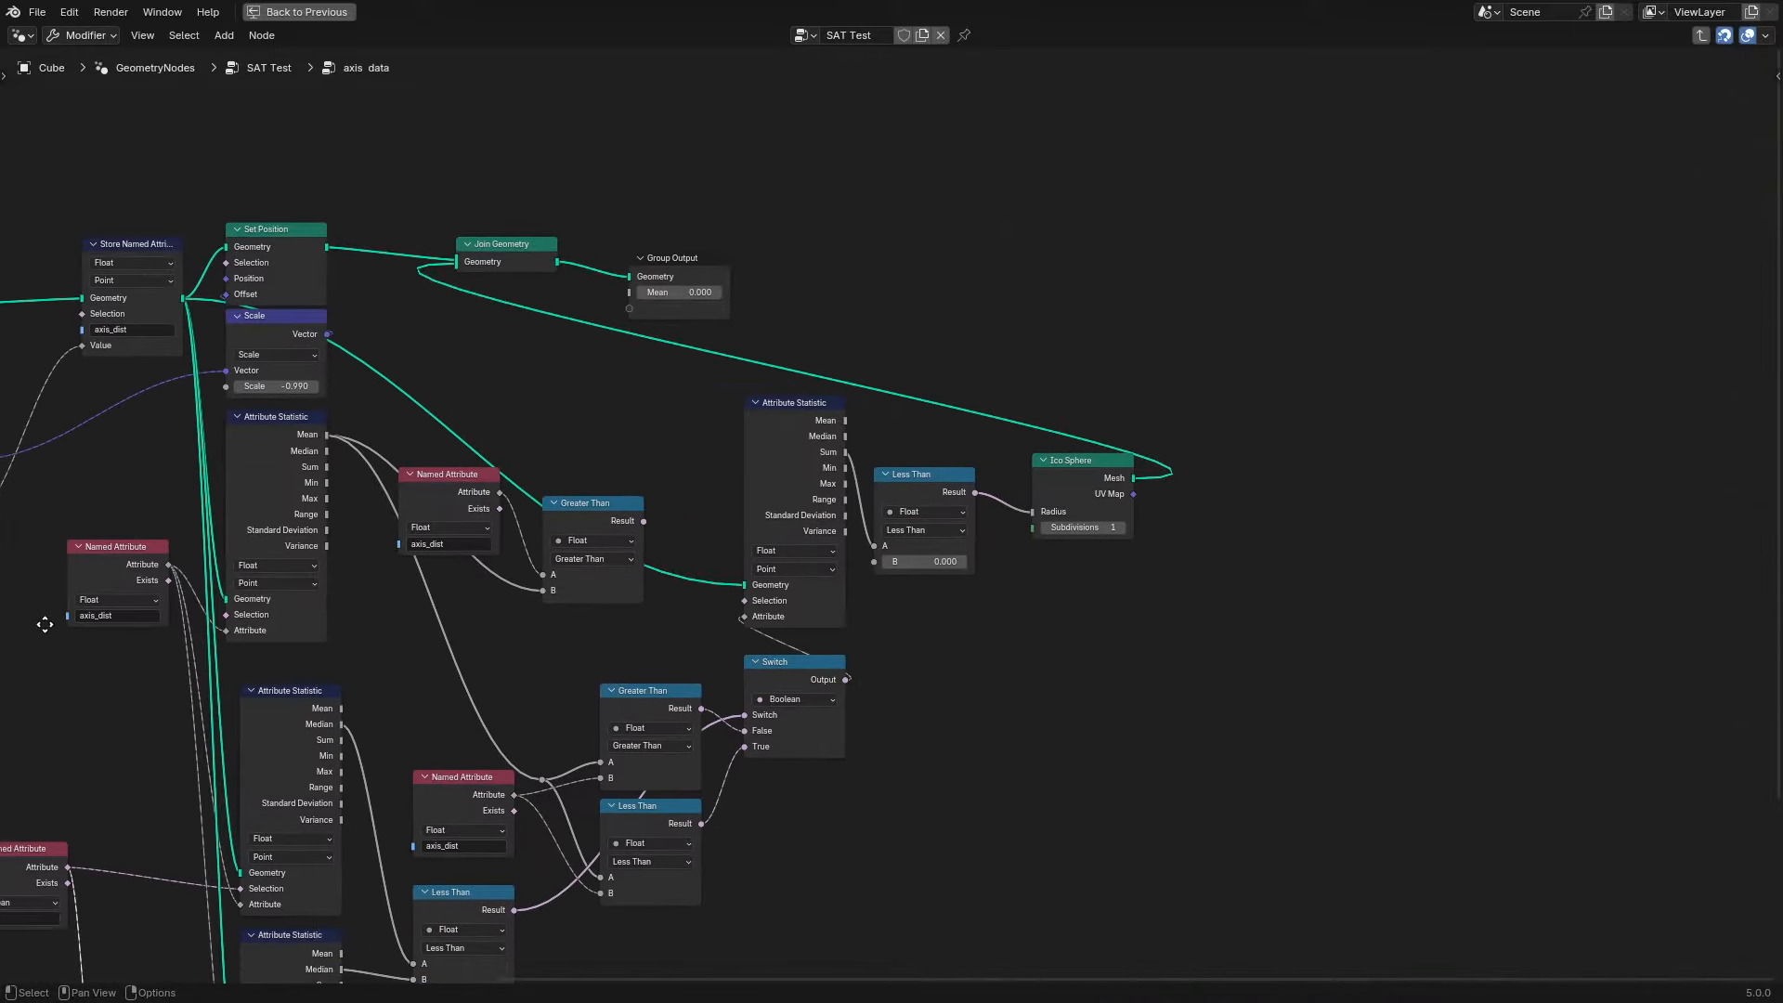
pyautogui.press('b')
pyautogui.press('Escape')
pyautogui.press('n')
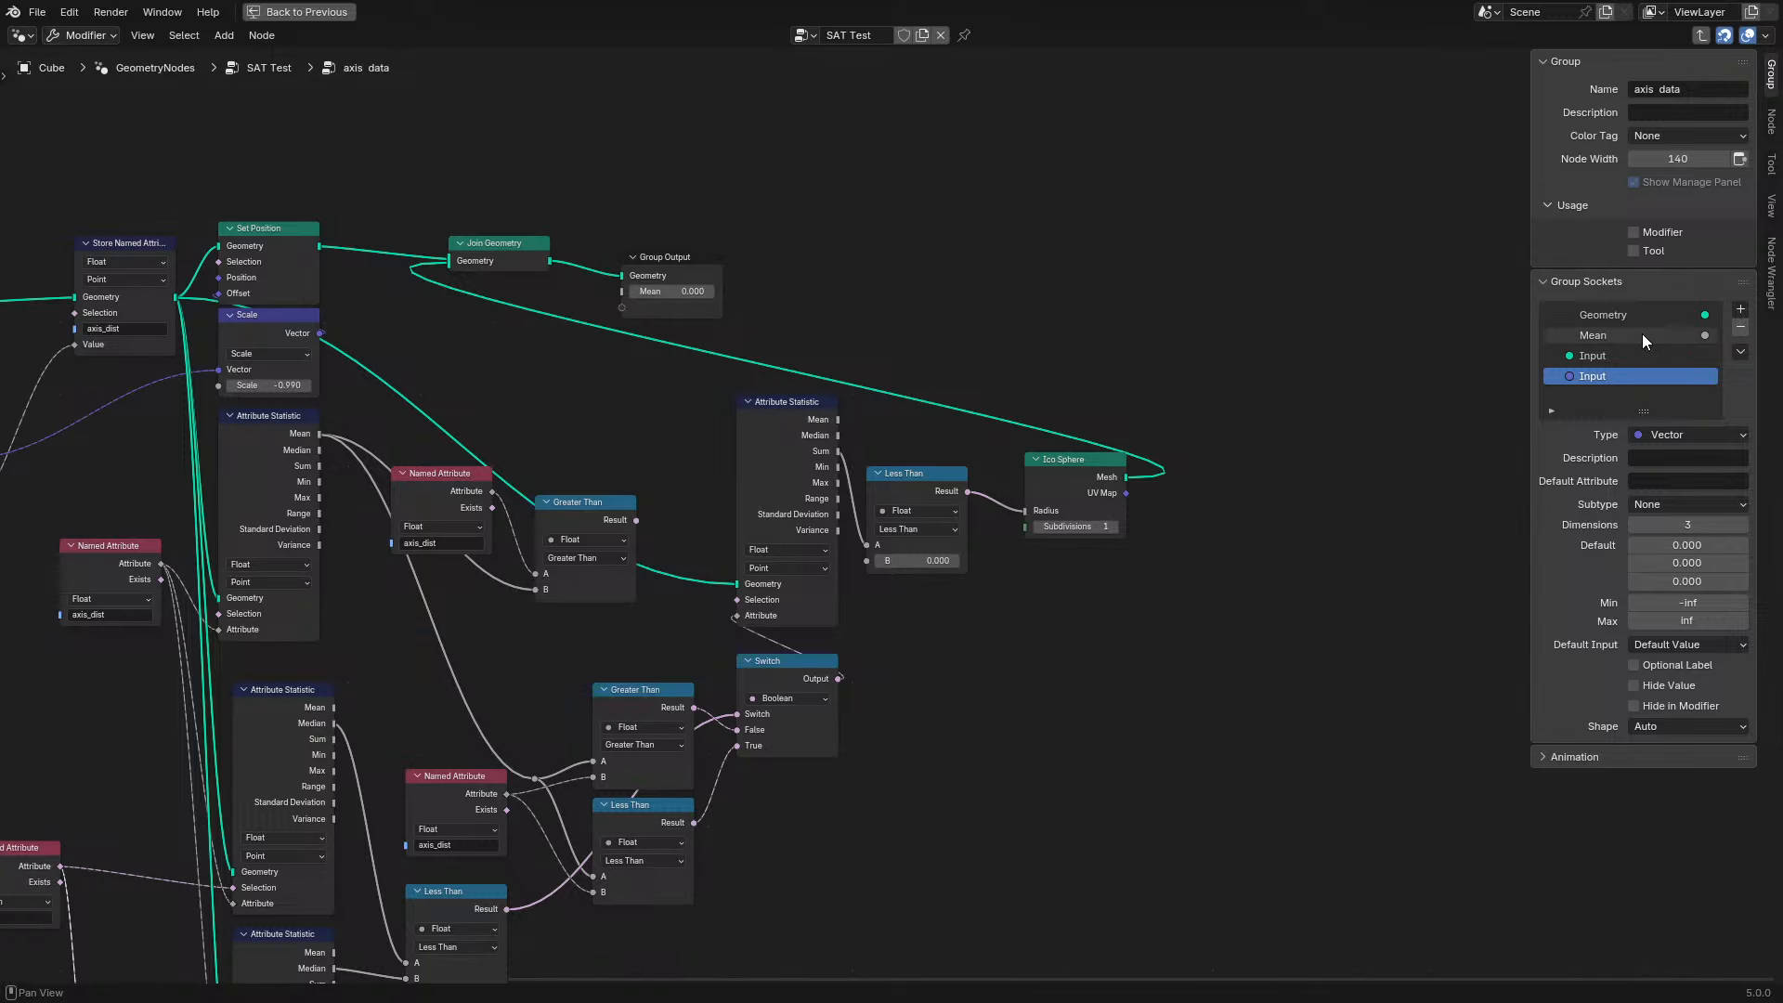
pyautogui.click(1642, 334)
pyautogui.click(1746, 330)
pyautogui.press('n')
# Delete the unused axis_dist Named Attribute and Greater Than pair whose result is not connected
pyautogui.scroll(2, 803, 520)
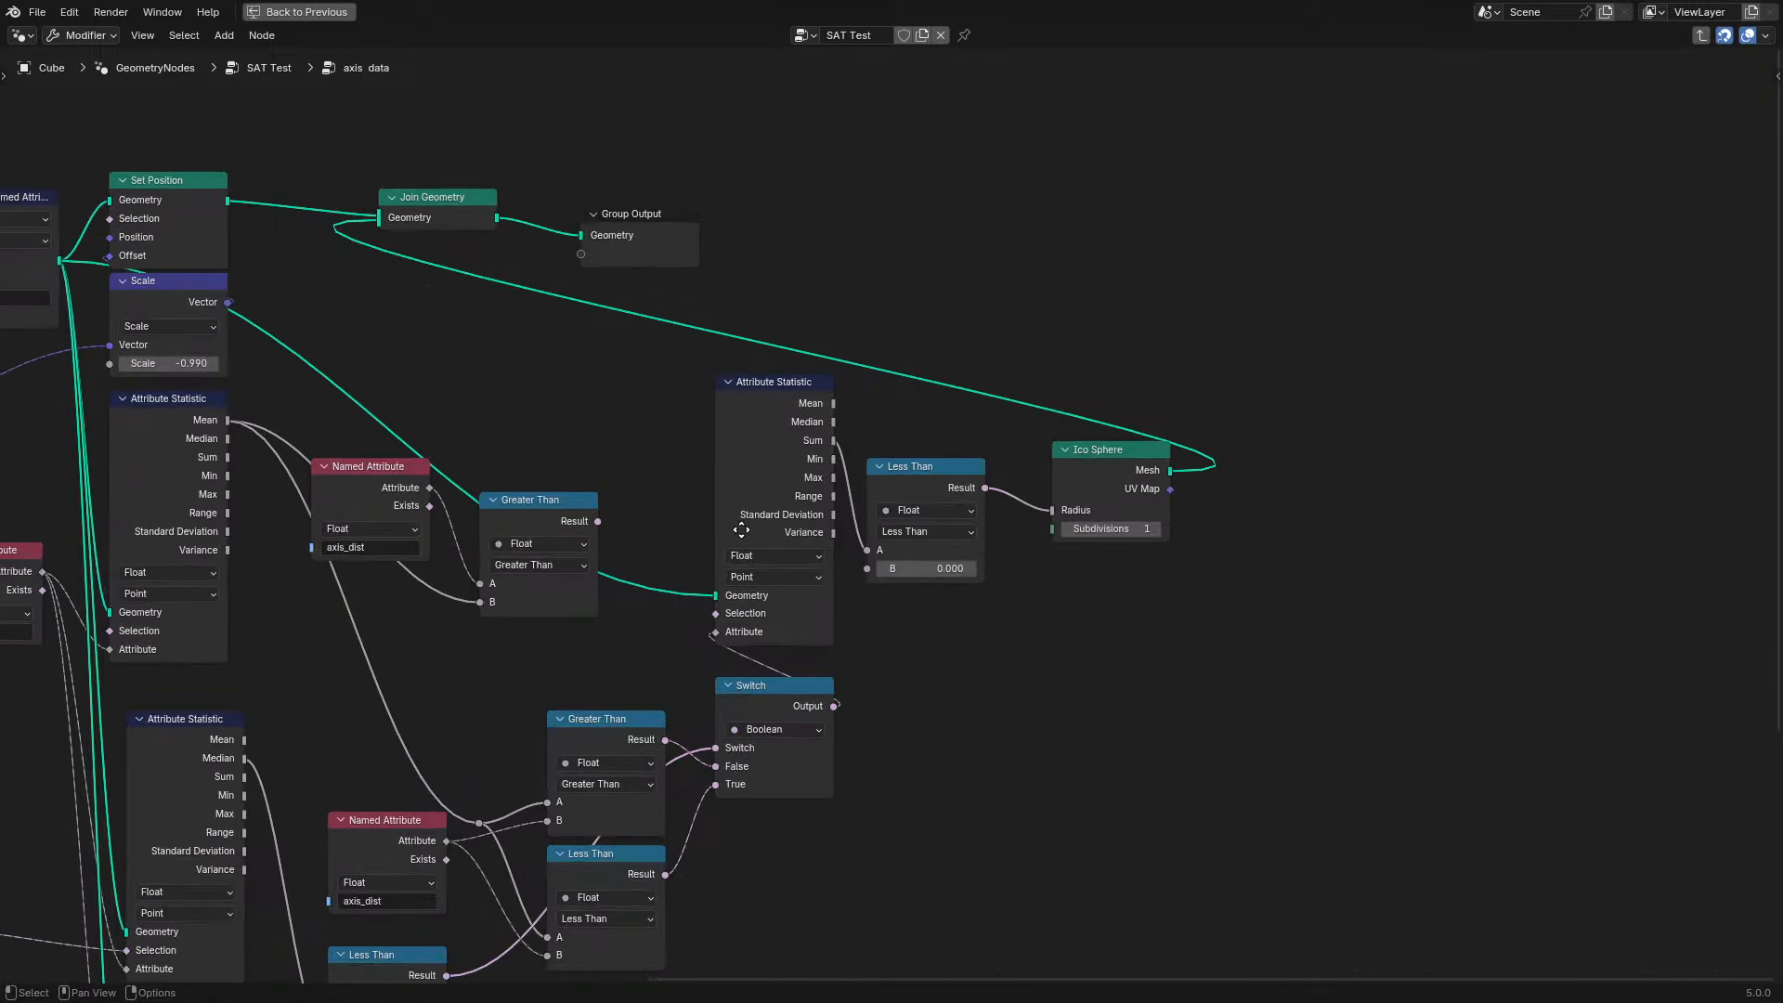
pyautogui.moveTo(740, 529); pyautogui.dragTo(885, 423, button='middle')
pyautogui.moveTo(518, 303); pyautogui.dragTo(721, 488)
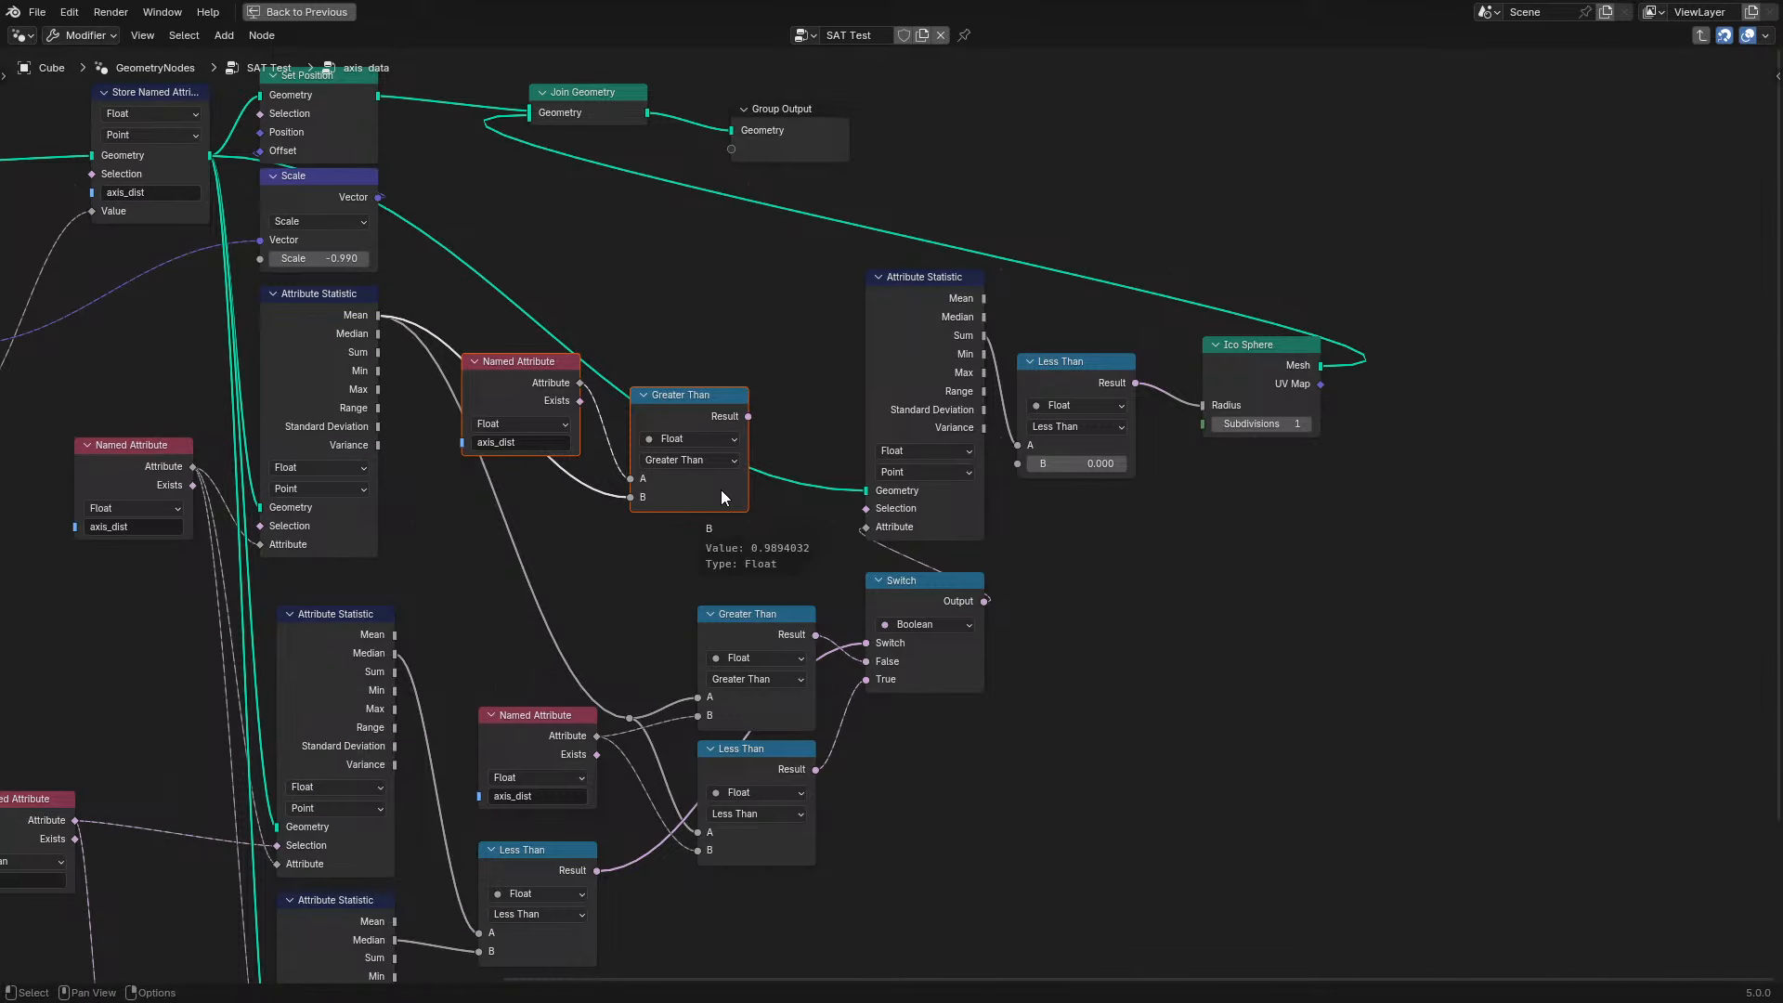
pyautogui.press('x')
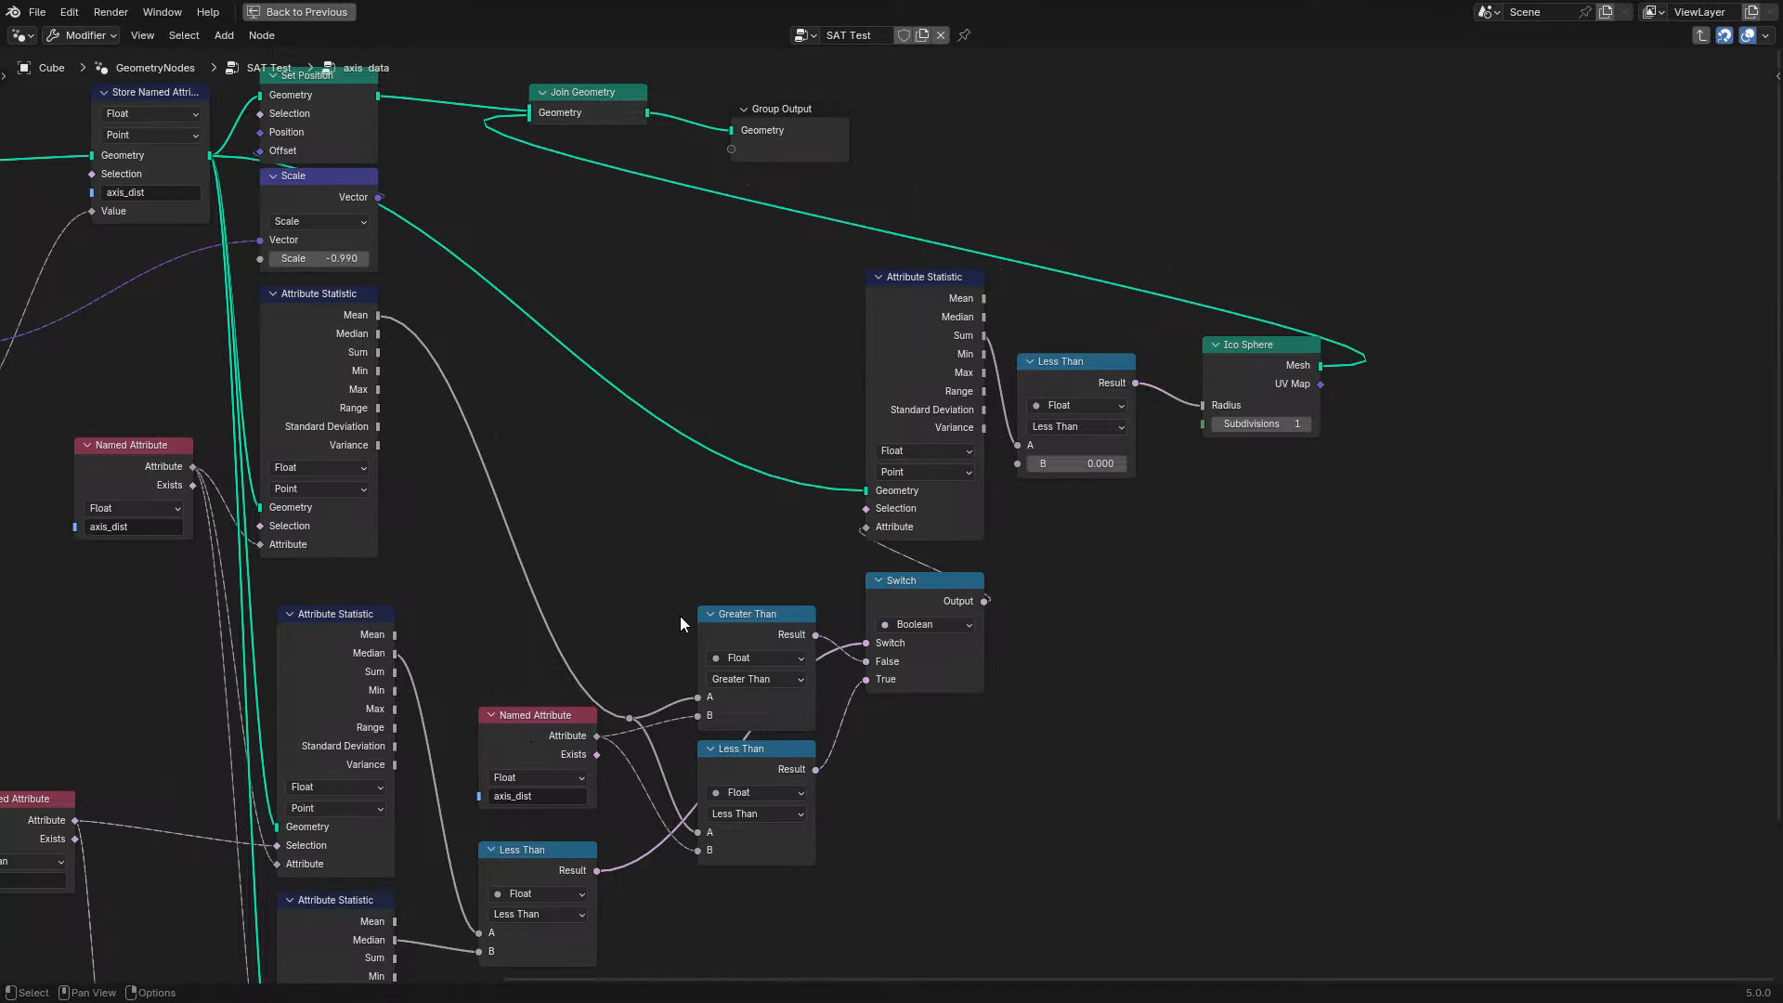
# Collapse the remaining Greater Than and its paired Less Than, and group them with their reroute and Named Attribute beside the mean Attribute Statistic
pyautogui.moveTo(680, 616); pyautogui.dragTo(776, 786)
pyautogui.press('h')
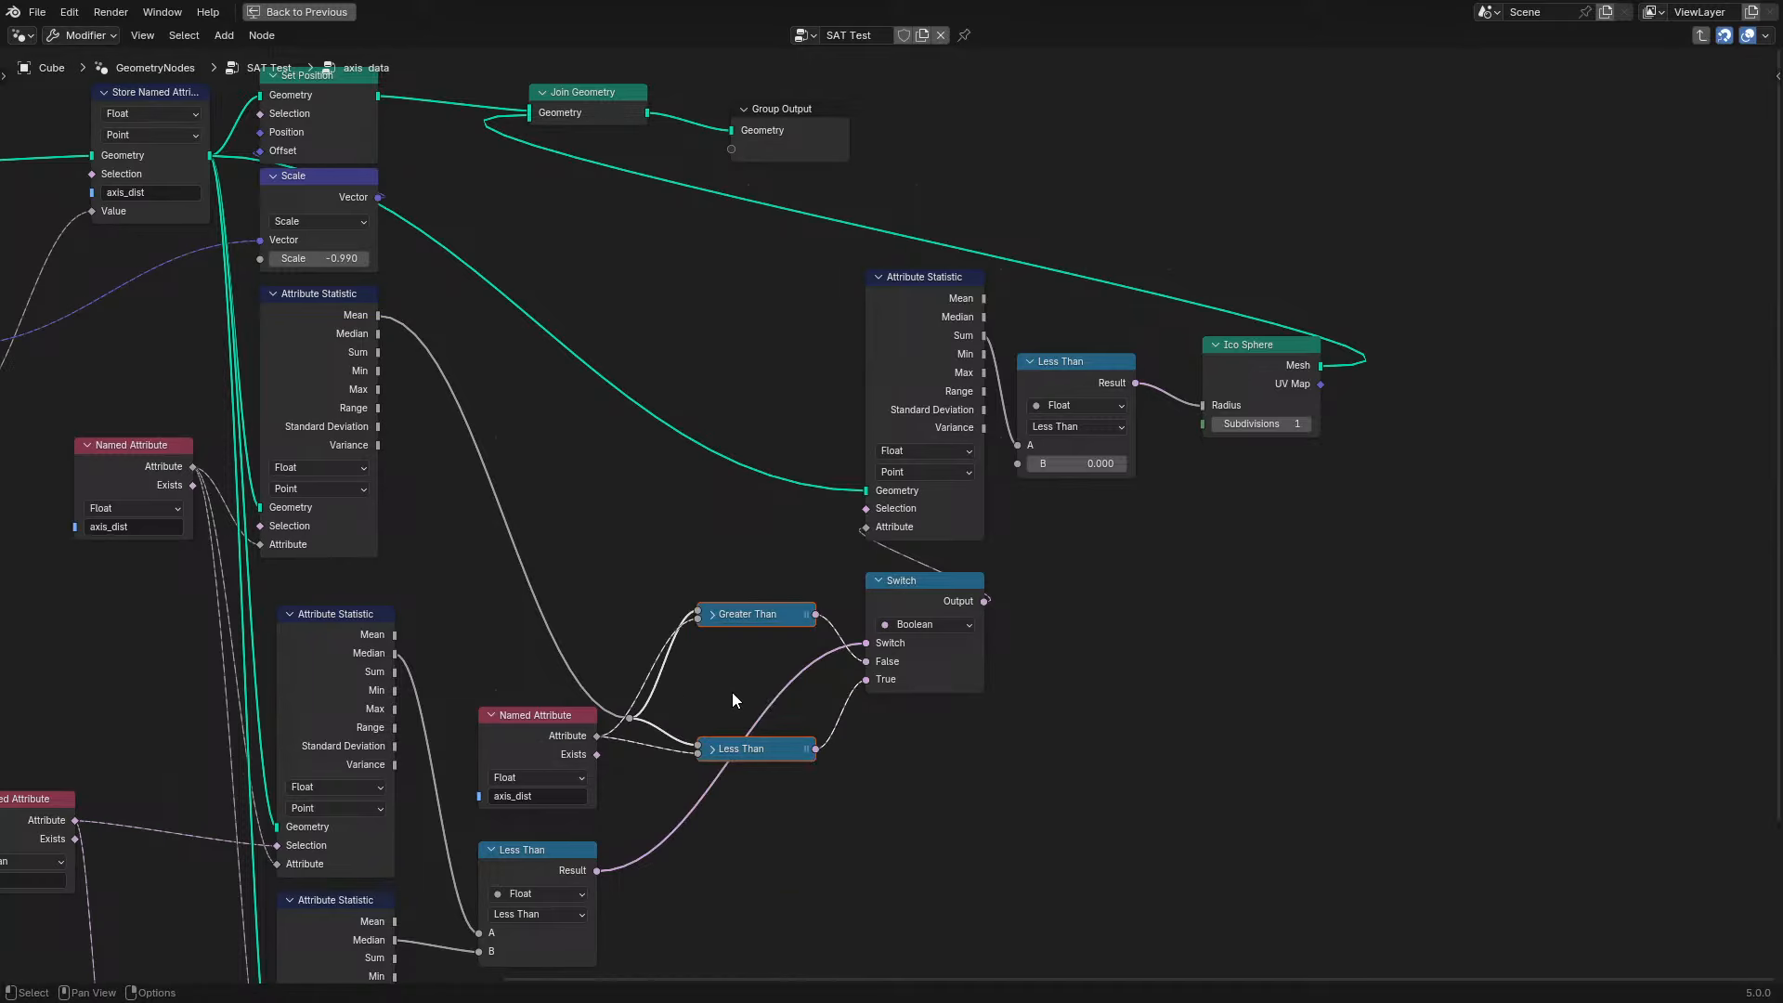
pyautogui.moveTo(631, 718); pyautogui.dragTo(633, 589)
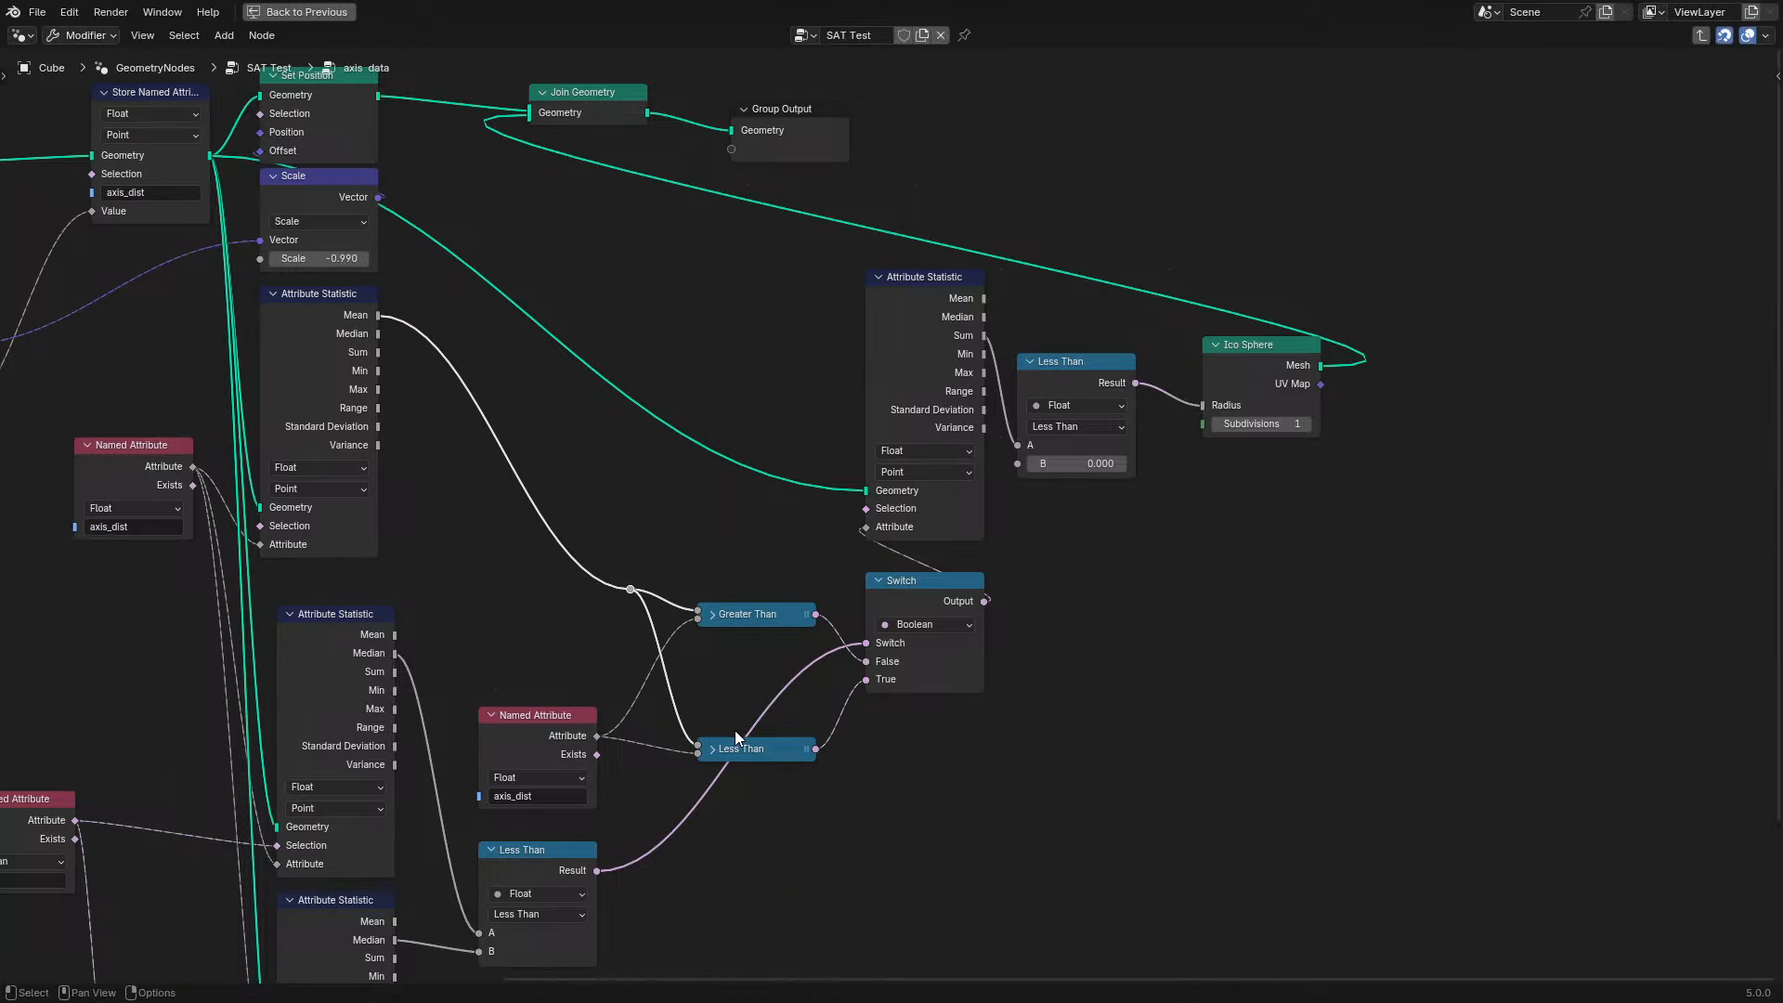
pyautogui.moveTo(763, 751); pyautogui.dragTo(761, 654)
pyautogui.moveTo(535, 715); pyautogui.dragTo(647, 606)
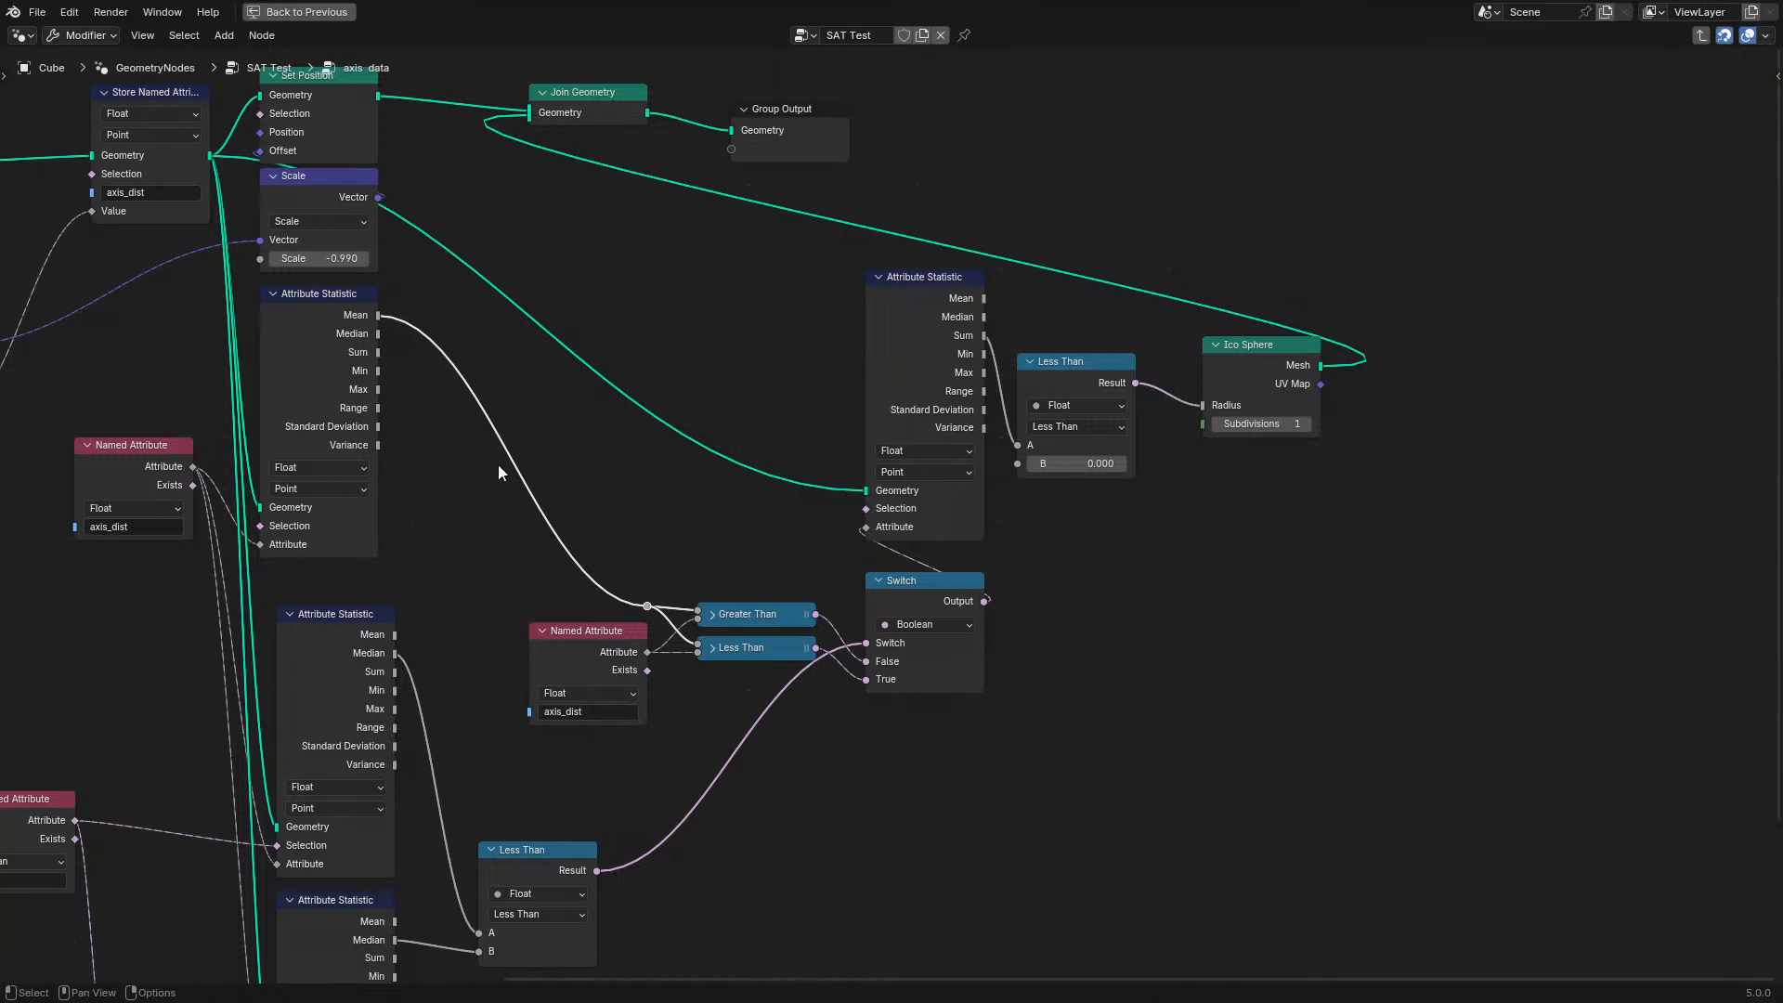
pyautogui.moveTo(498, 463); pyautogui.dragTo(758, 662)
pyautogui.press('g')
pyautogui.click(674, 459)
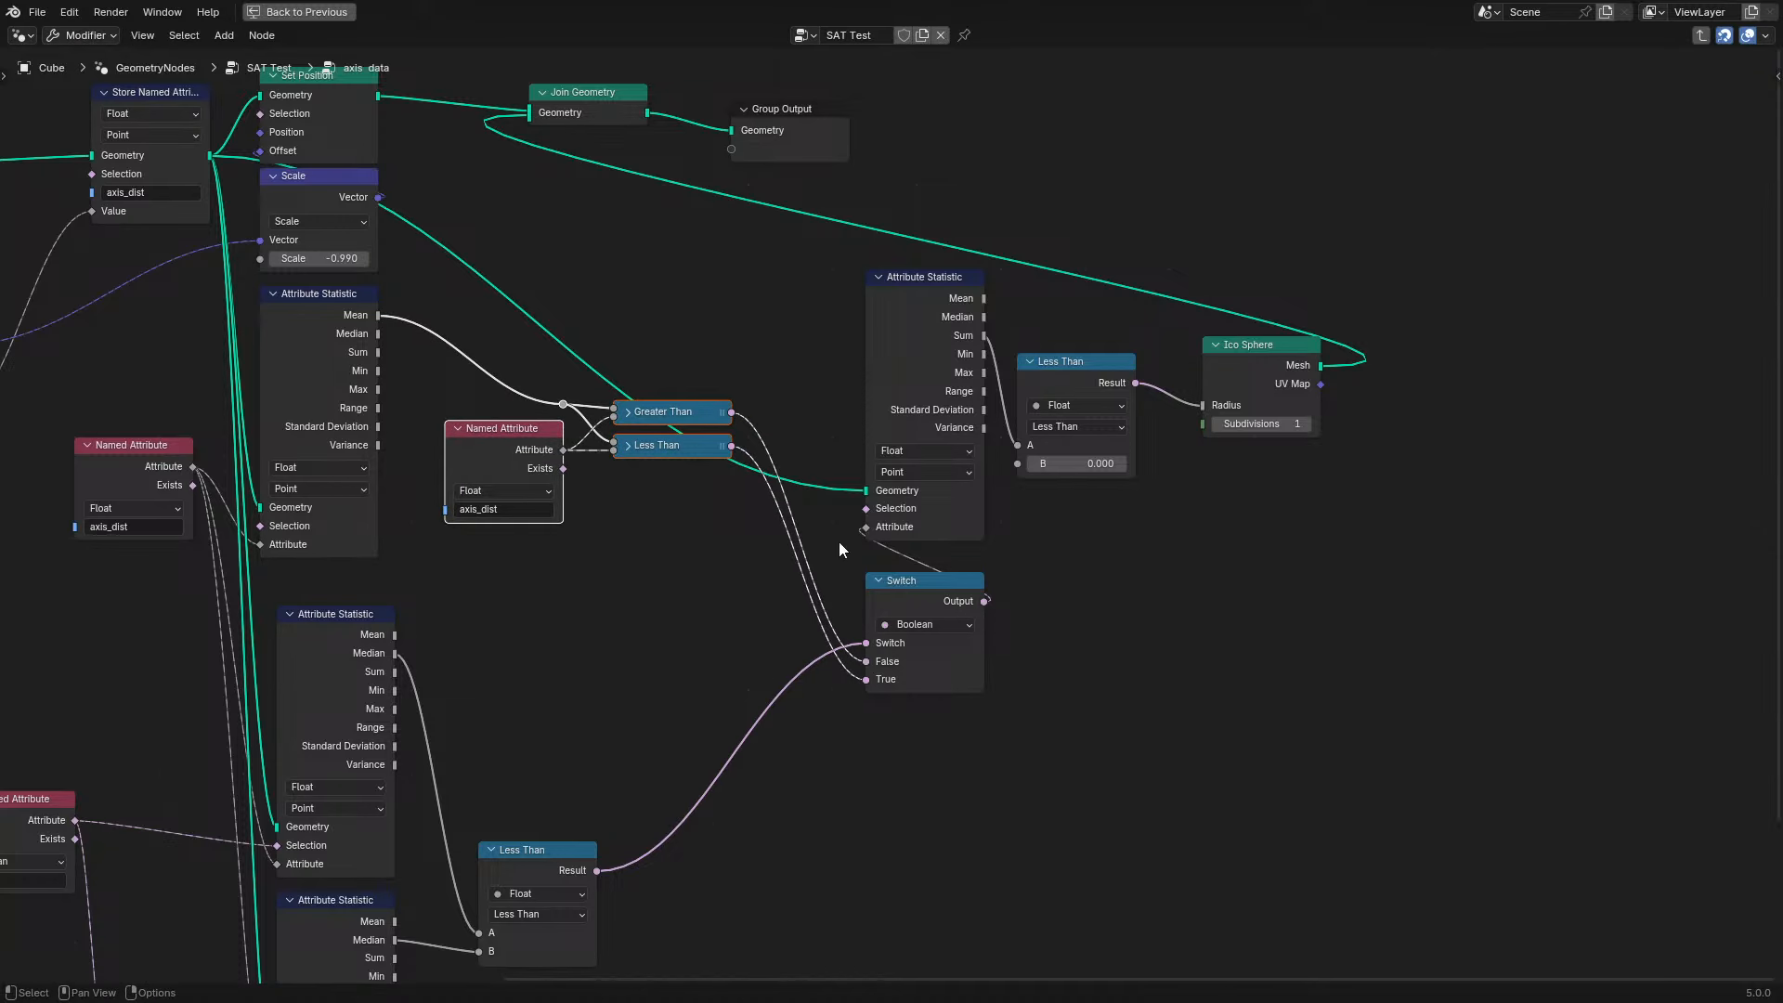
# Collapse the Switch node and stack it directly beneath the collapsed Less Than
pyautogui.moveTo(928, 591); pyautogui.dragTo(702, 502)
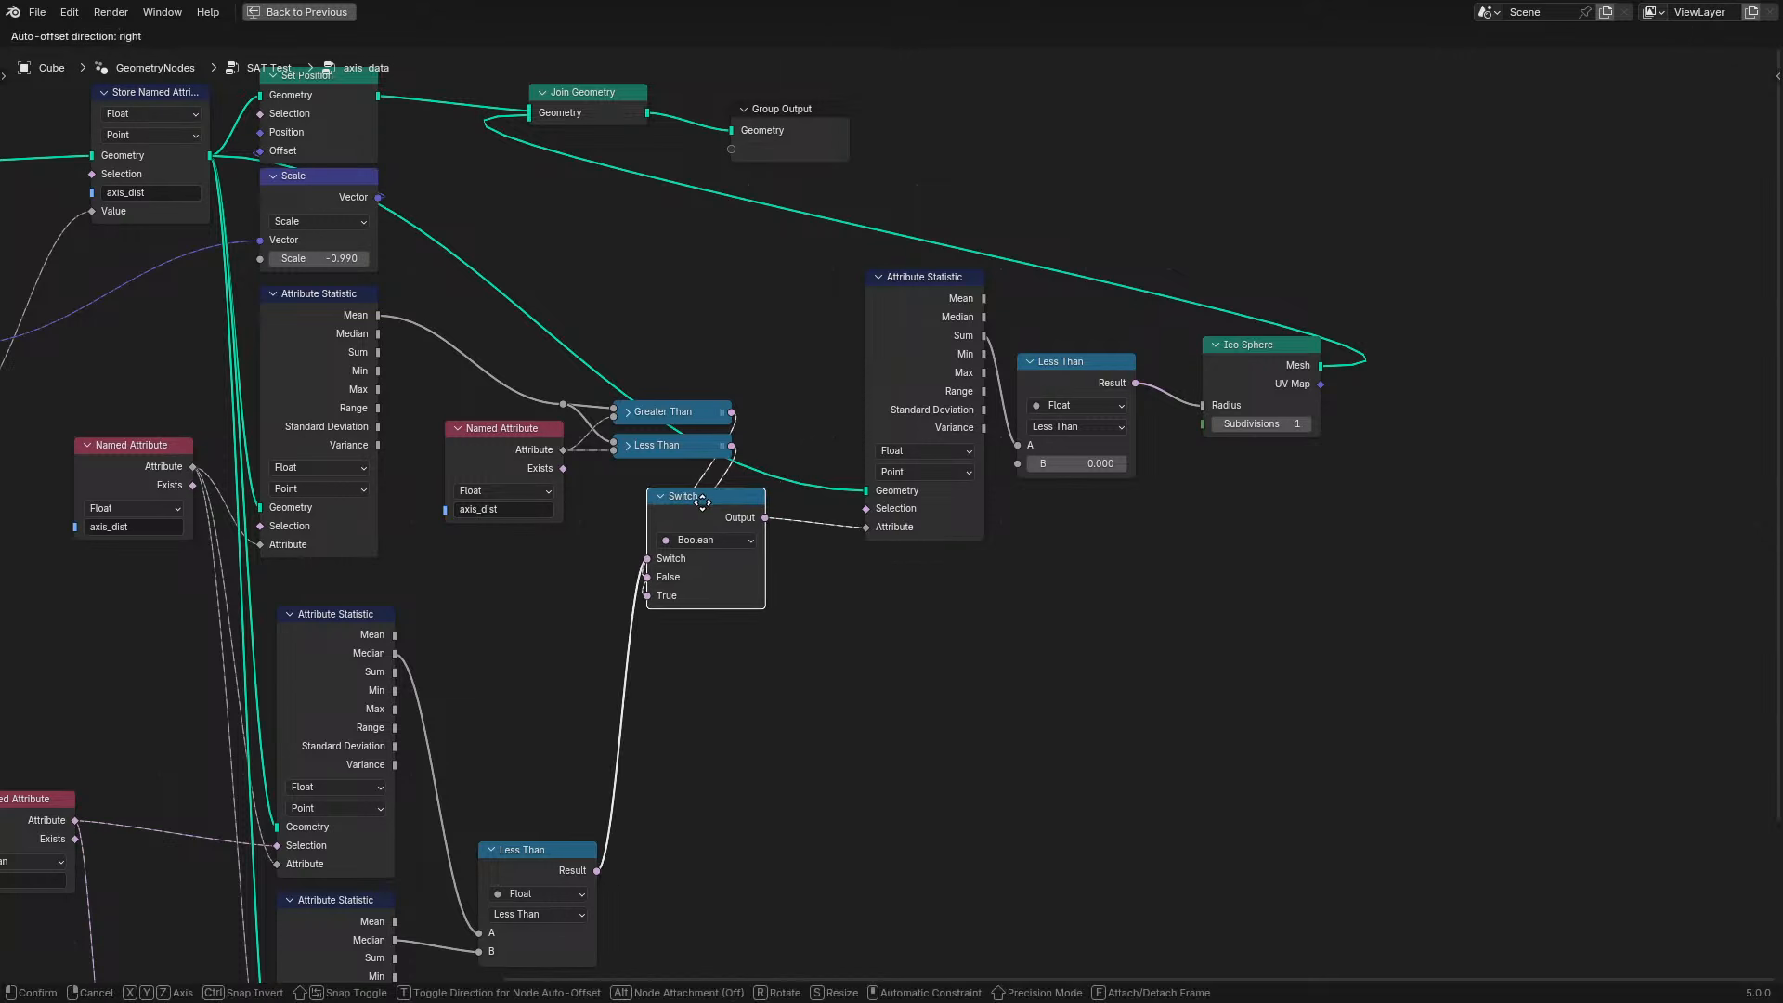
pyautogui.press('h')
pyautogui.press('g')
pyautogui.click(666, 507)
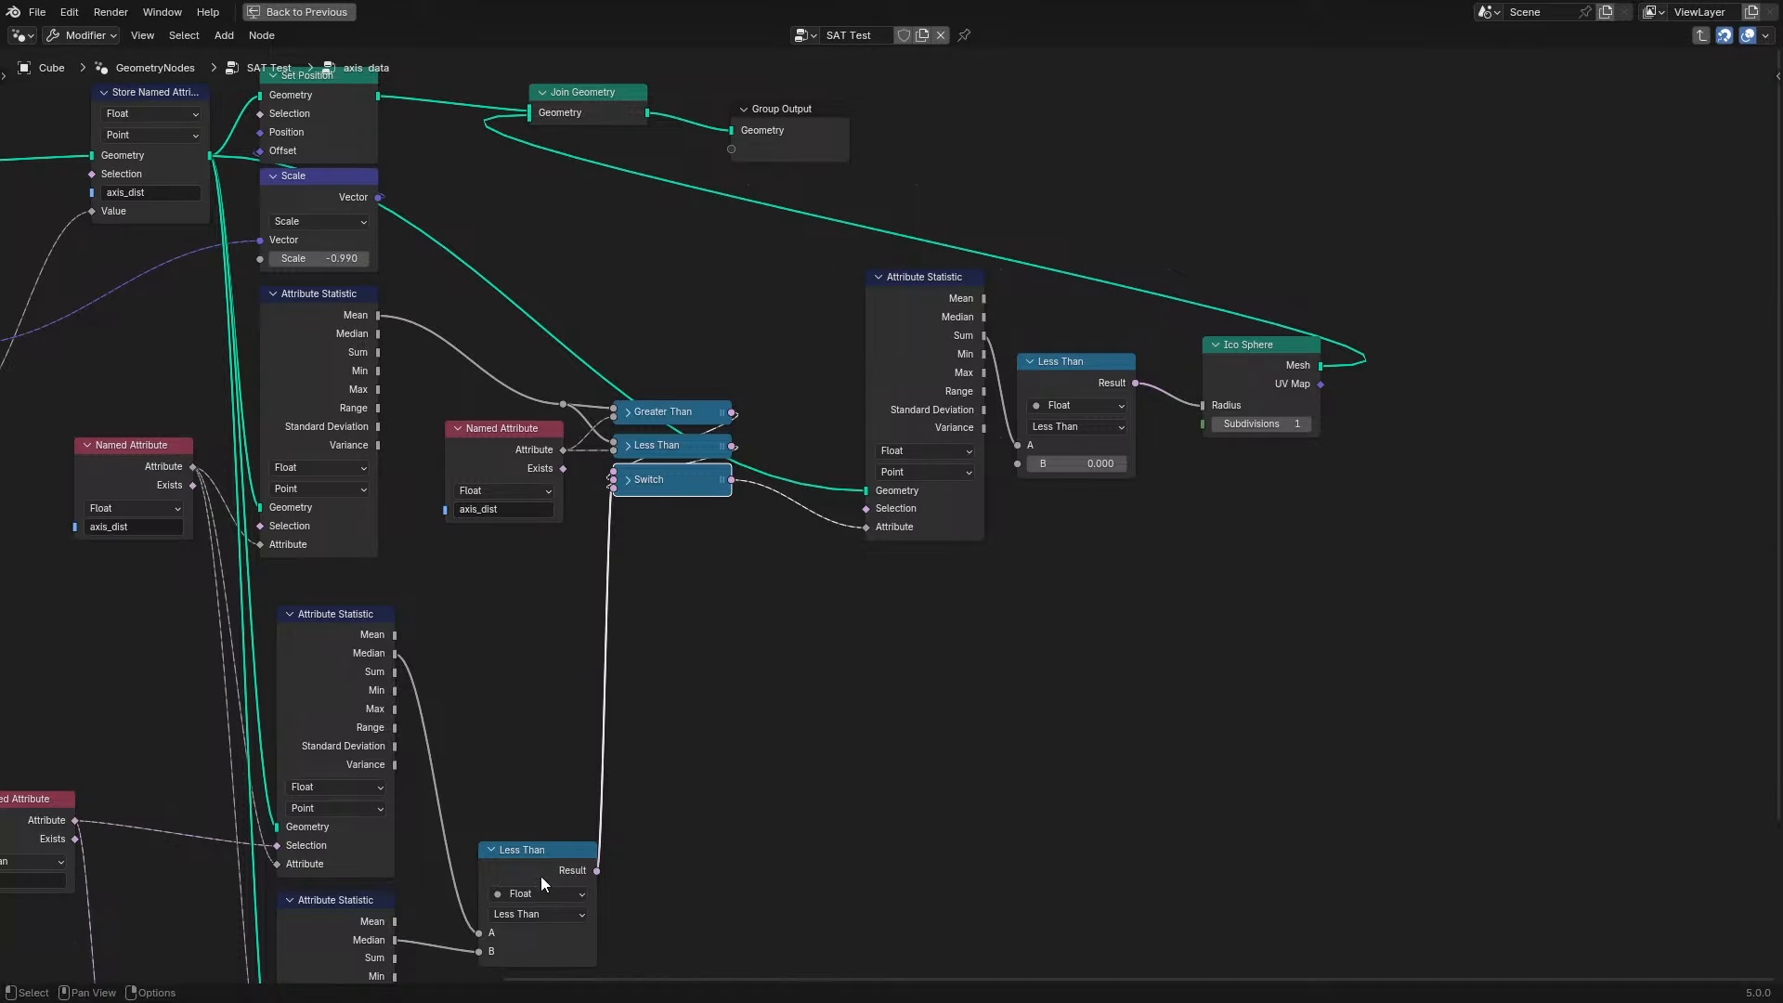
# Stack the two median Attribute Statistic nodes under the mean one with their Less Than alongside, and tuck Not beneath the cid attribute
pyautogui.moveTo(545, 882); pyautogui.dragTo(512, 629)
pyautogui.moveTo(257, 739); pyautogui.dragTo(567, 550, button='middle')
pyautogui.moveTo(491, 575); pyautogui.dragTo(632, 774)
pyautogui.press('g')
pyautogui.click(603, 738)
pyautogui.press('g')
pyautogui.click(626, 732)
pyautogui.moveTo(389, 823); pyautogui.dragTo(436, 891)
pyautogui.press('g')
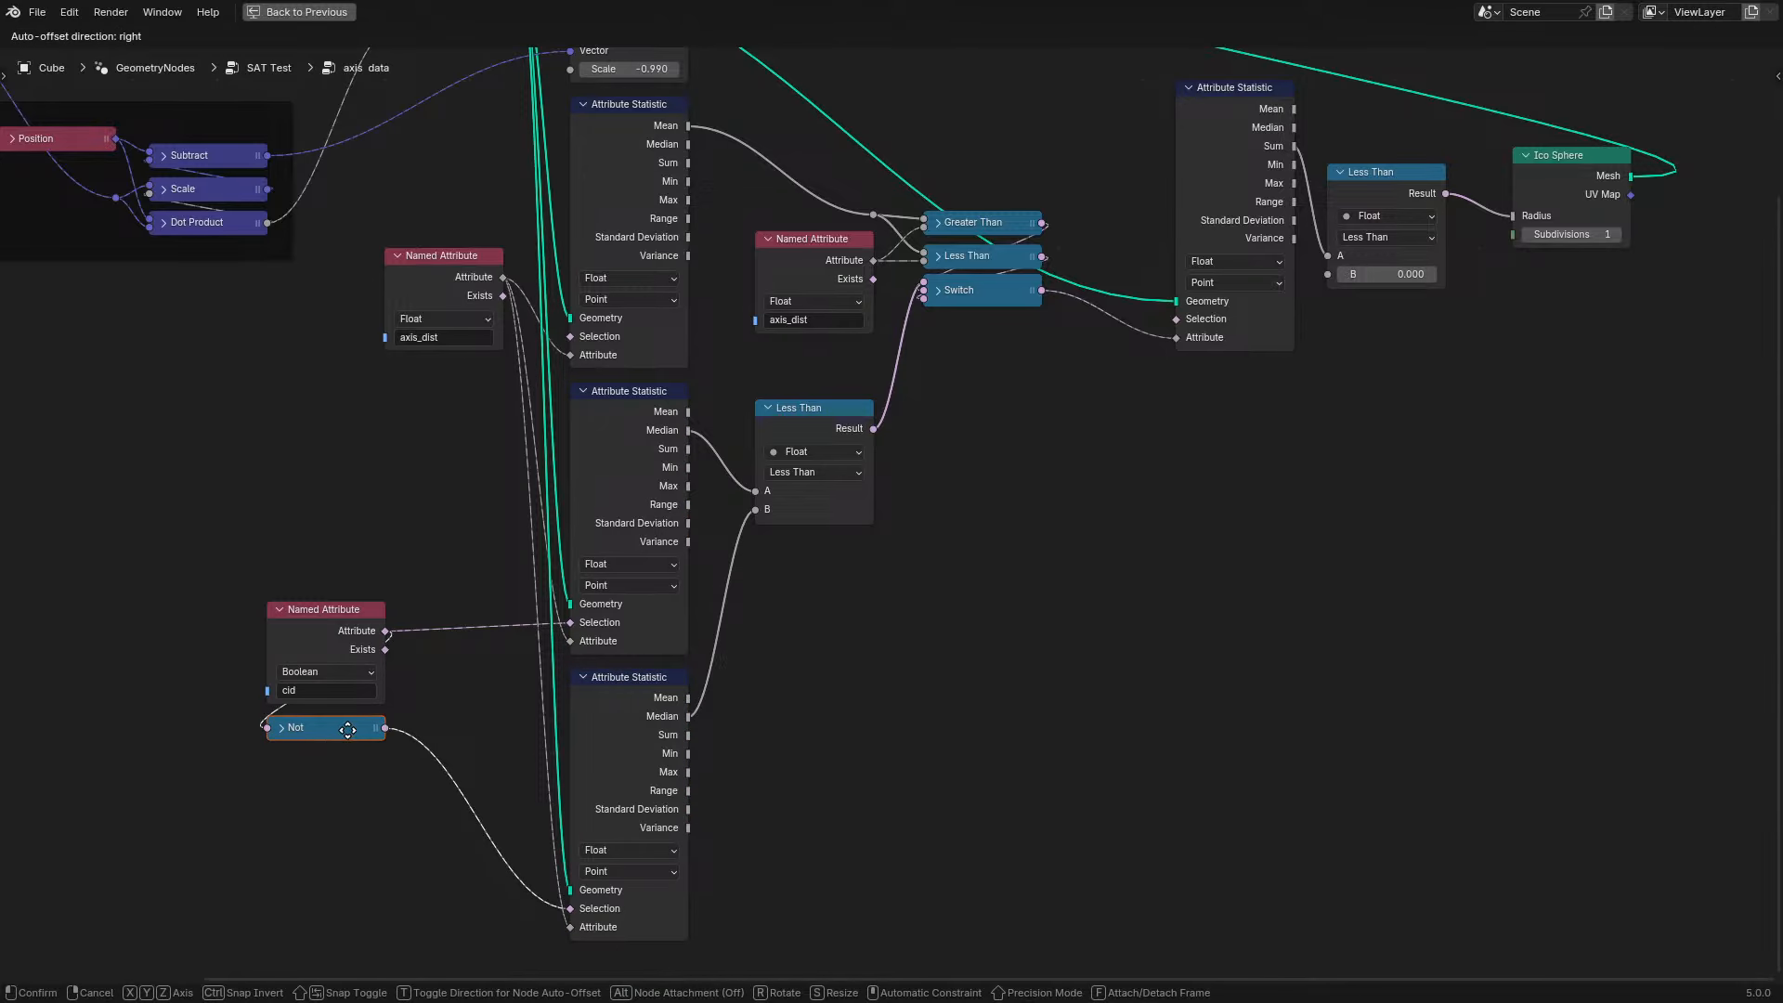
pyautogui.click(347, 729)
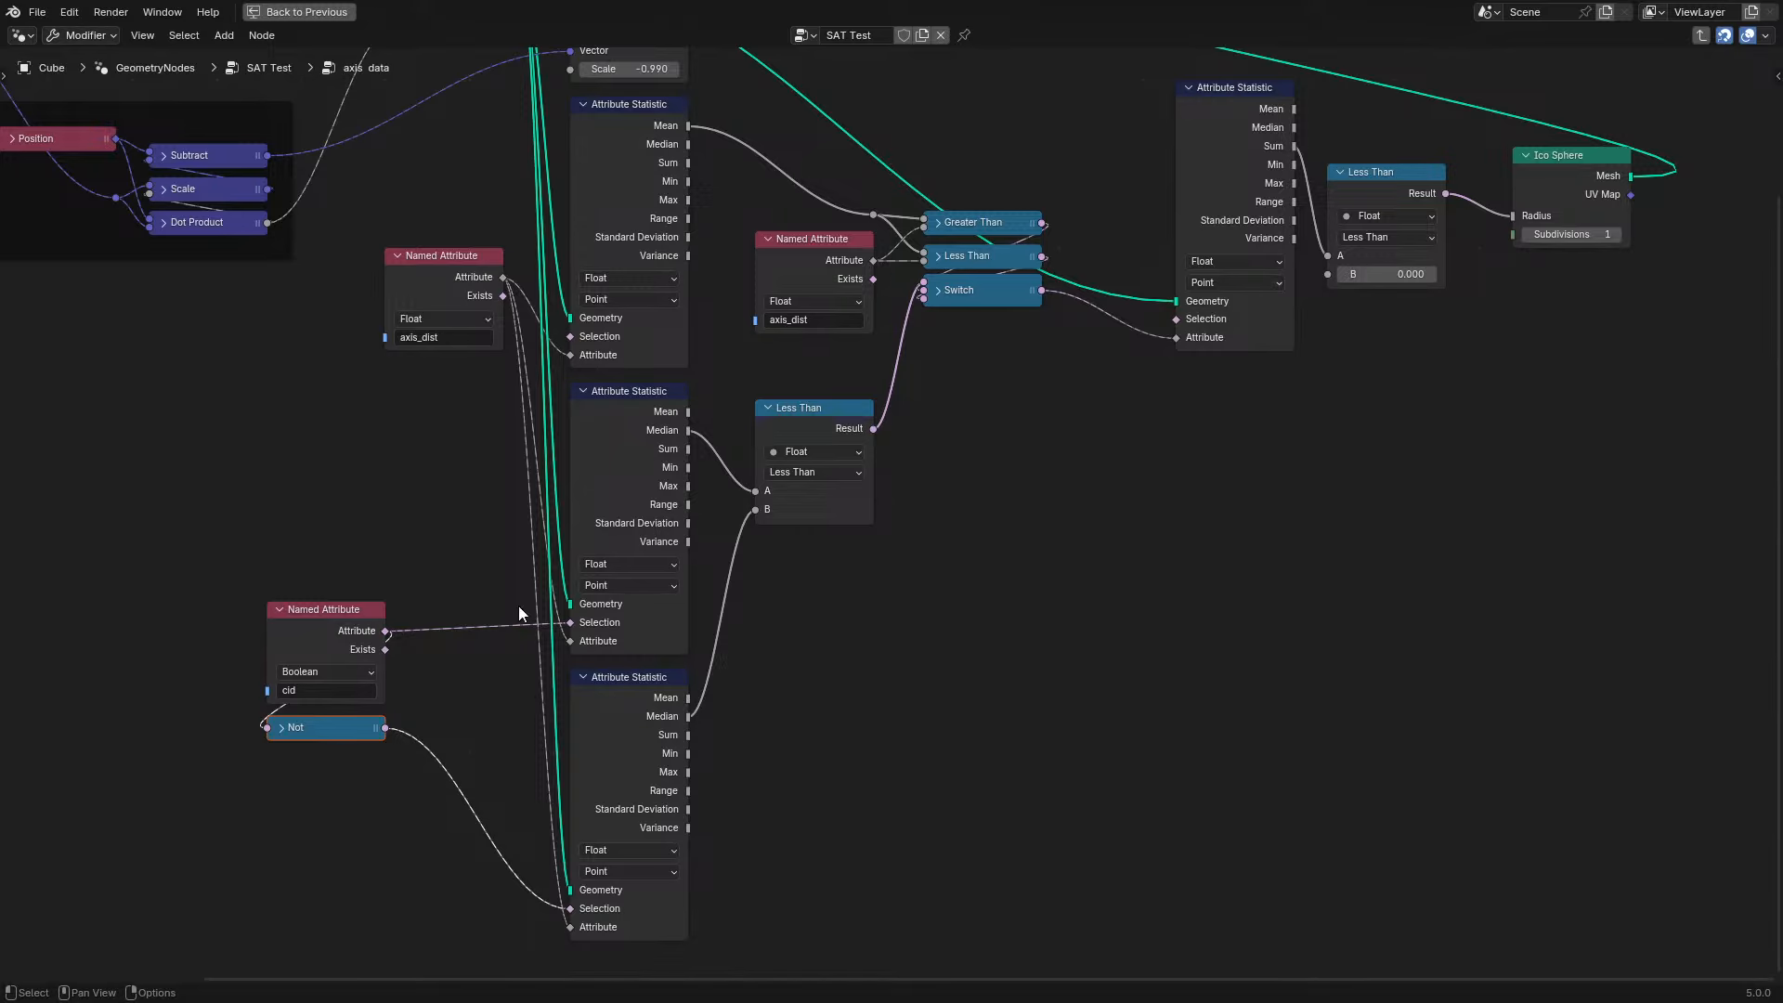
# Tidy the axis_dist and geometry links to the three statistics with reroutes, and shift the Sum Attribute Statistic closer to the Switch
pyautogui.moveTo(449, 282); pyautogui.dragTo(342, 427)
pyautogui.moveTo(579, 225)
pyautogui.keyDown('shift'); pyautogui.mouseDown(button='right')
pyautogui.moveTo(486, 324)
pyautogui.moveTo(398, 499)
pyautogui.mouseUp(button='right'); pyautogui.keyUp('shift')
pyautogui.press('g')
pyautogui.click(473, 390)
pyautogui.press('g')
pyautogui.click(413, 572)
pyautogui.moveTo(1145, 329); pyautogui.dragTo(919, 599, button='middle')
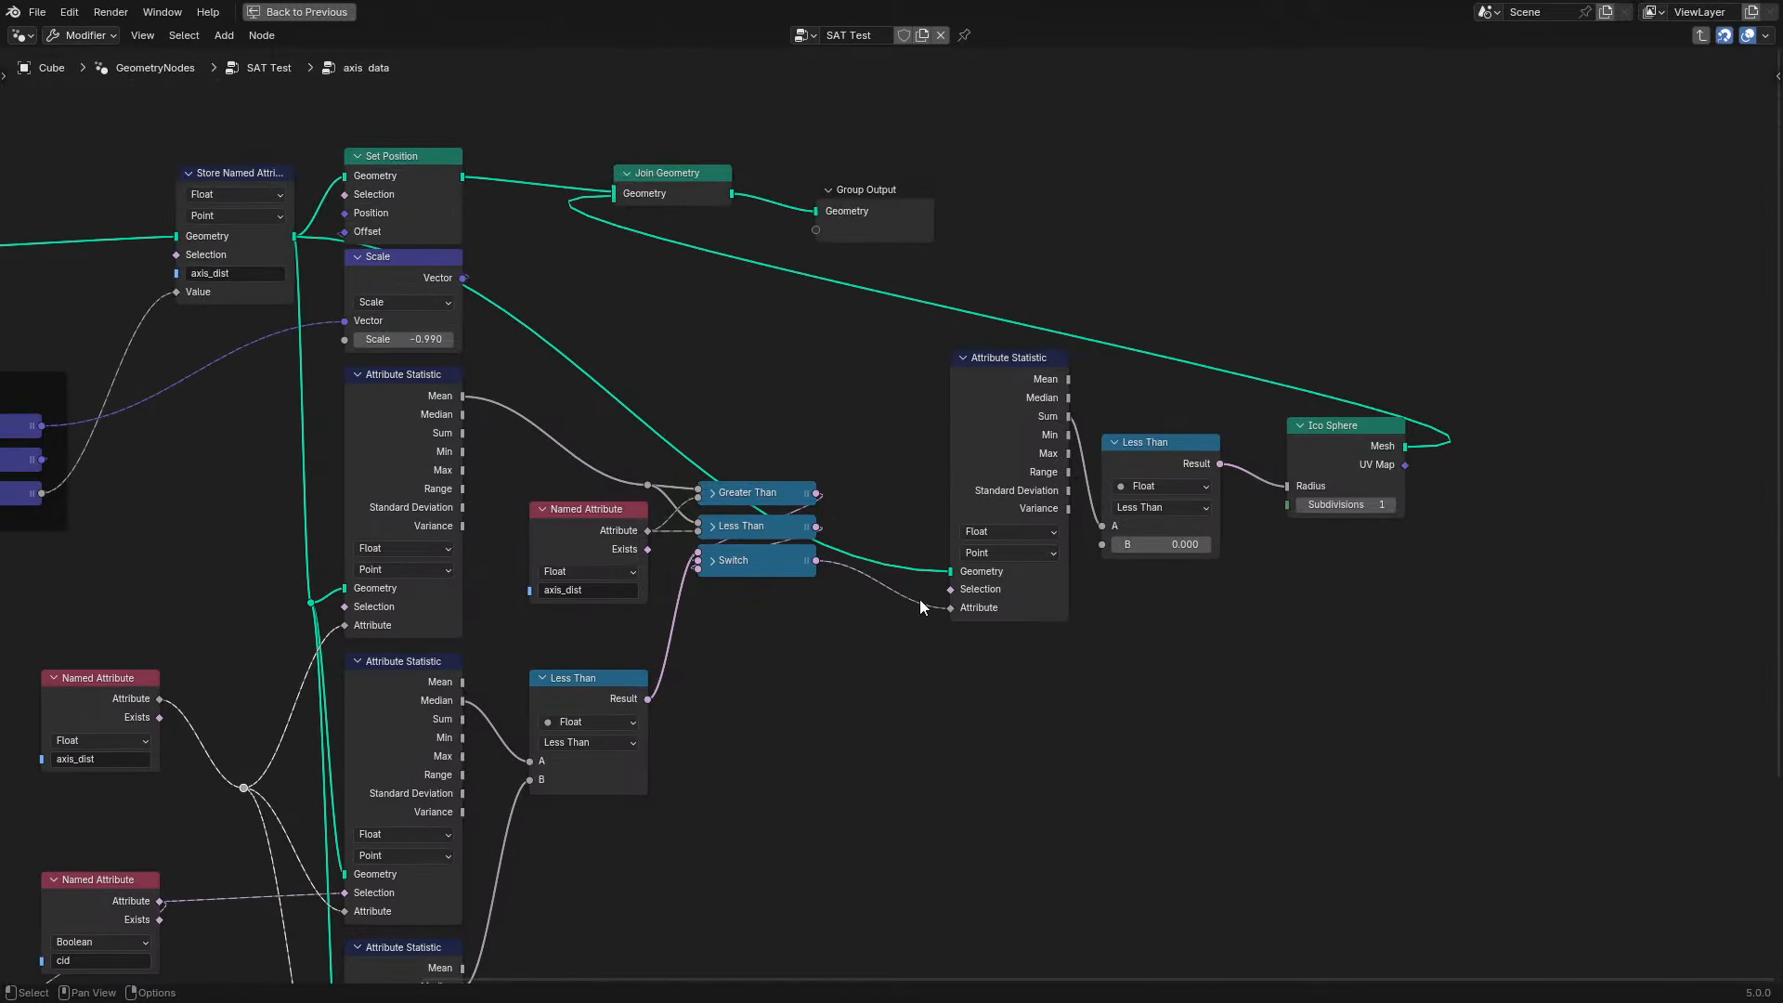
pyautogui.moveTo(955, 401); pyautogui.dragTo(921, 434)
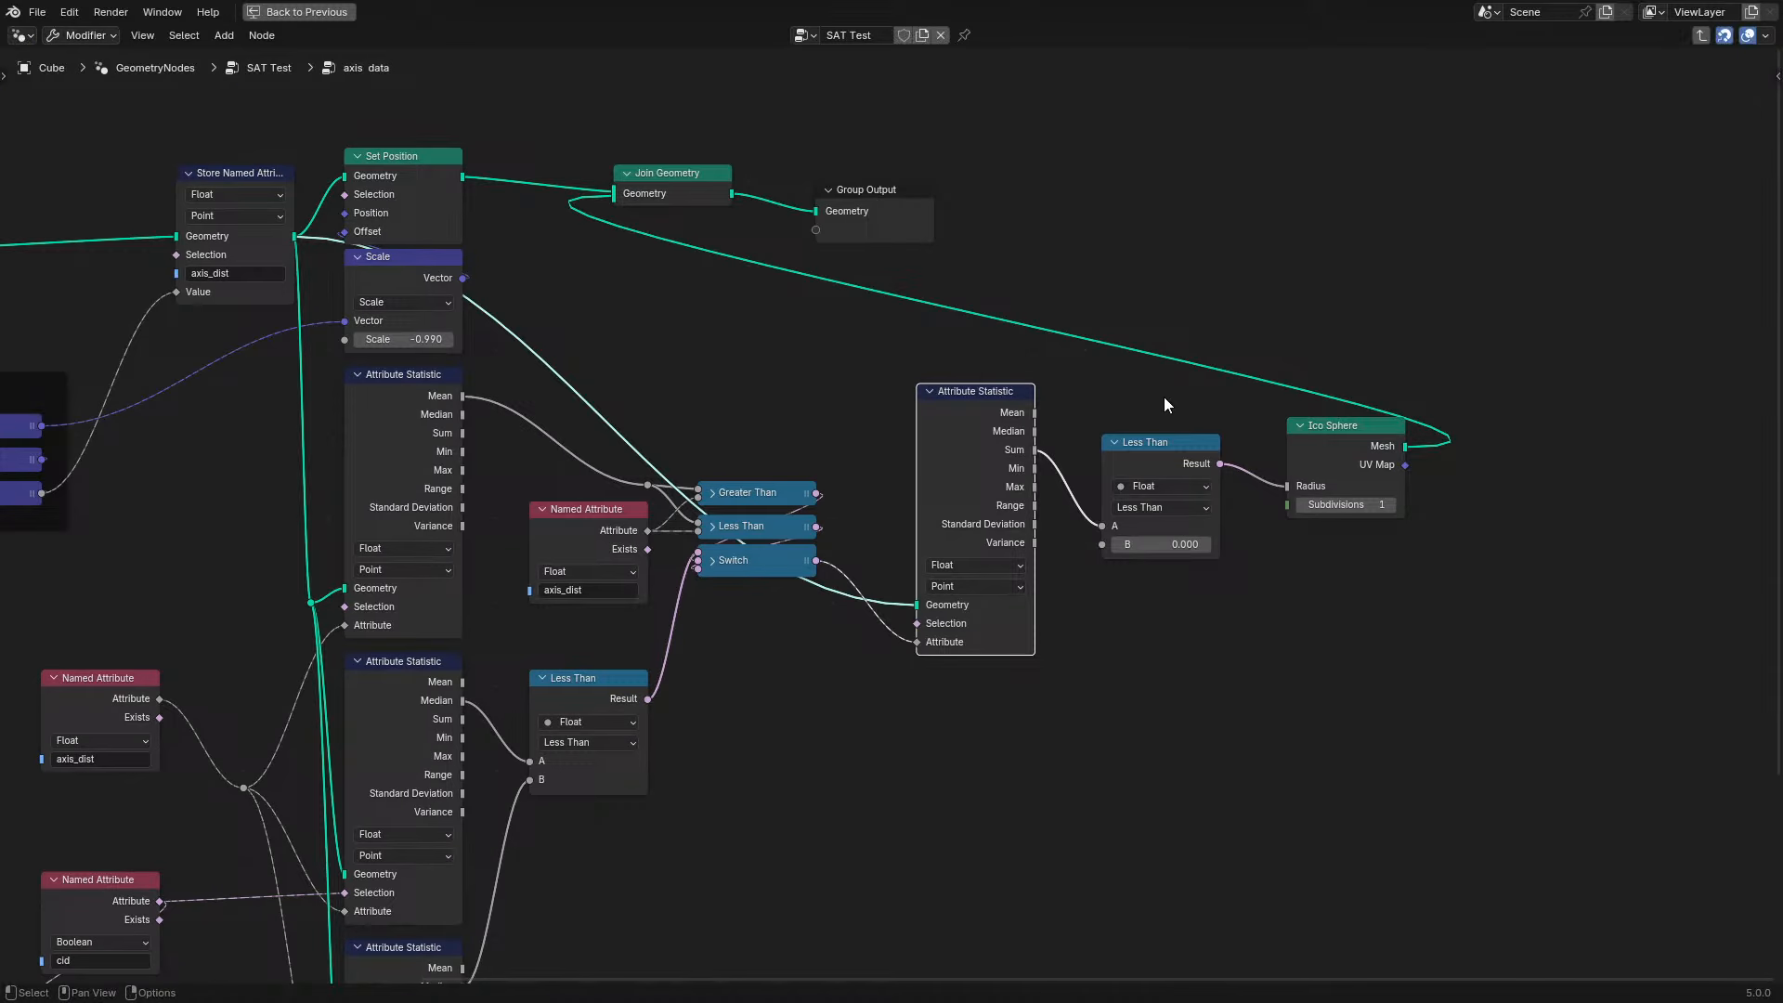
pyautogui.moveTo(1163, 397); pyautogui.dragTo(1020, 469, button='middle')
# Set B to 0.5 on the Less Than after the Sum and inspect the axis lines in the viewport
pyautogui.hotkey('ctrl', 'space')
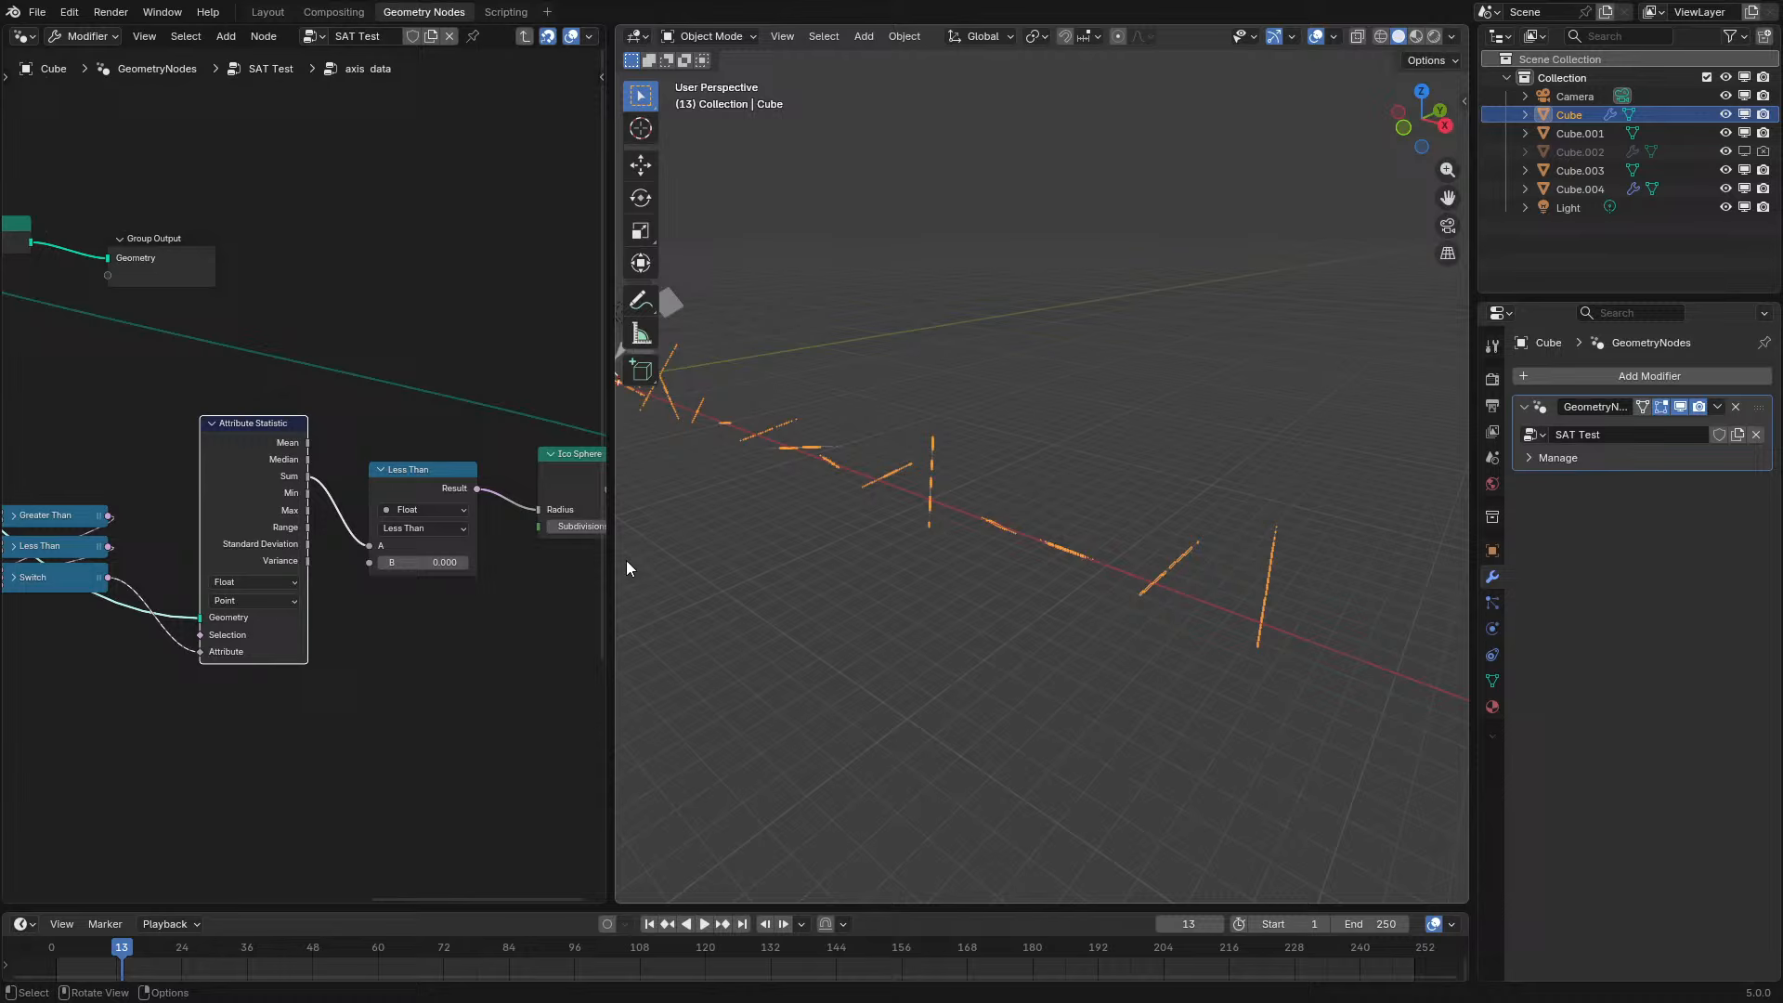
pyautogui.moveTo(422, 562); pyautogui.dragTo(437, 562)
pyautogui.click(436, 561)
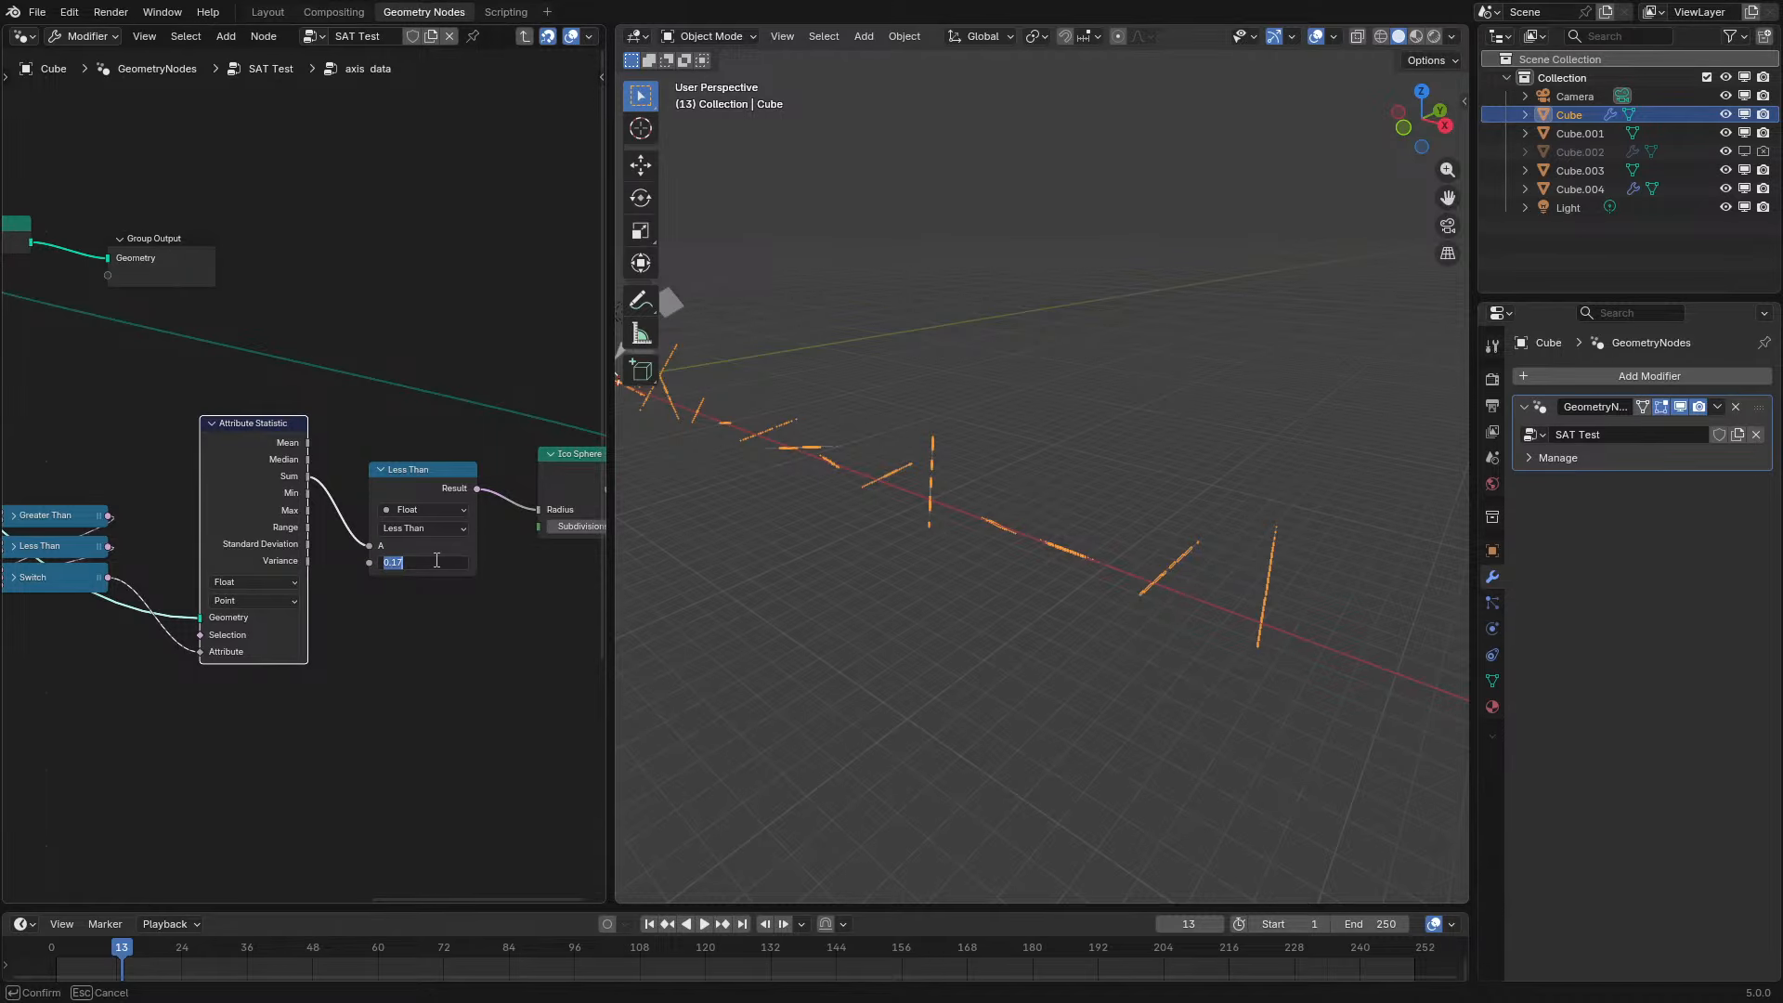
pyautogui.write('0.5')
pyautogui.press('Return')
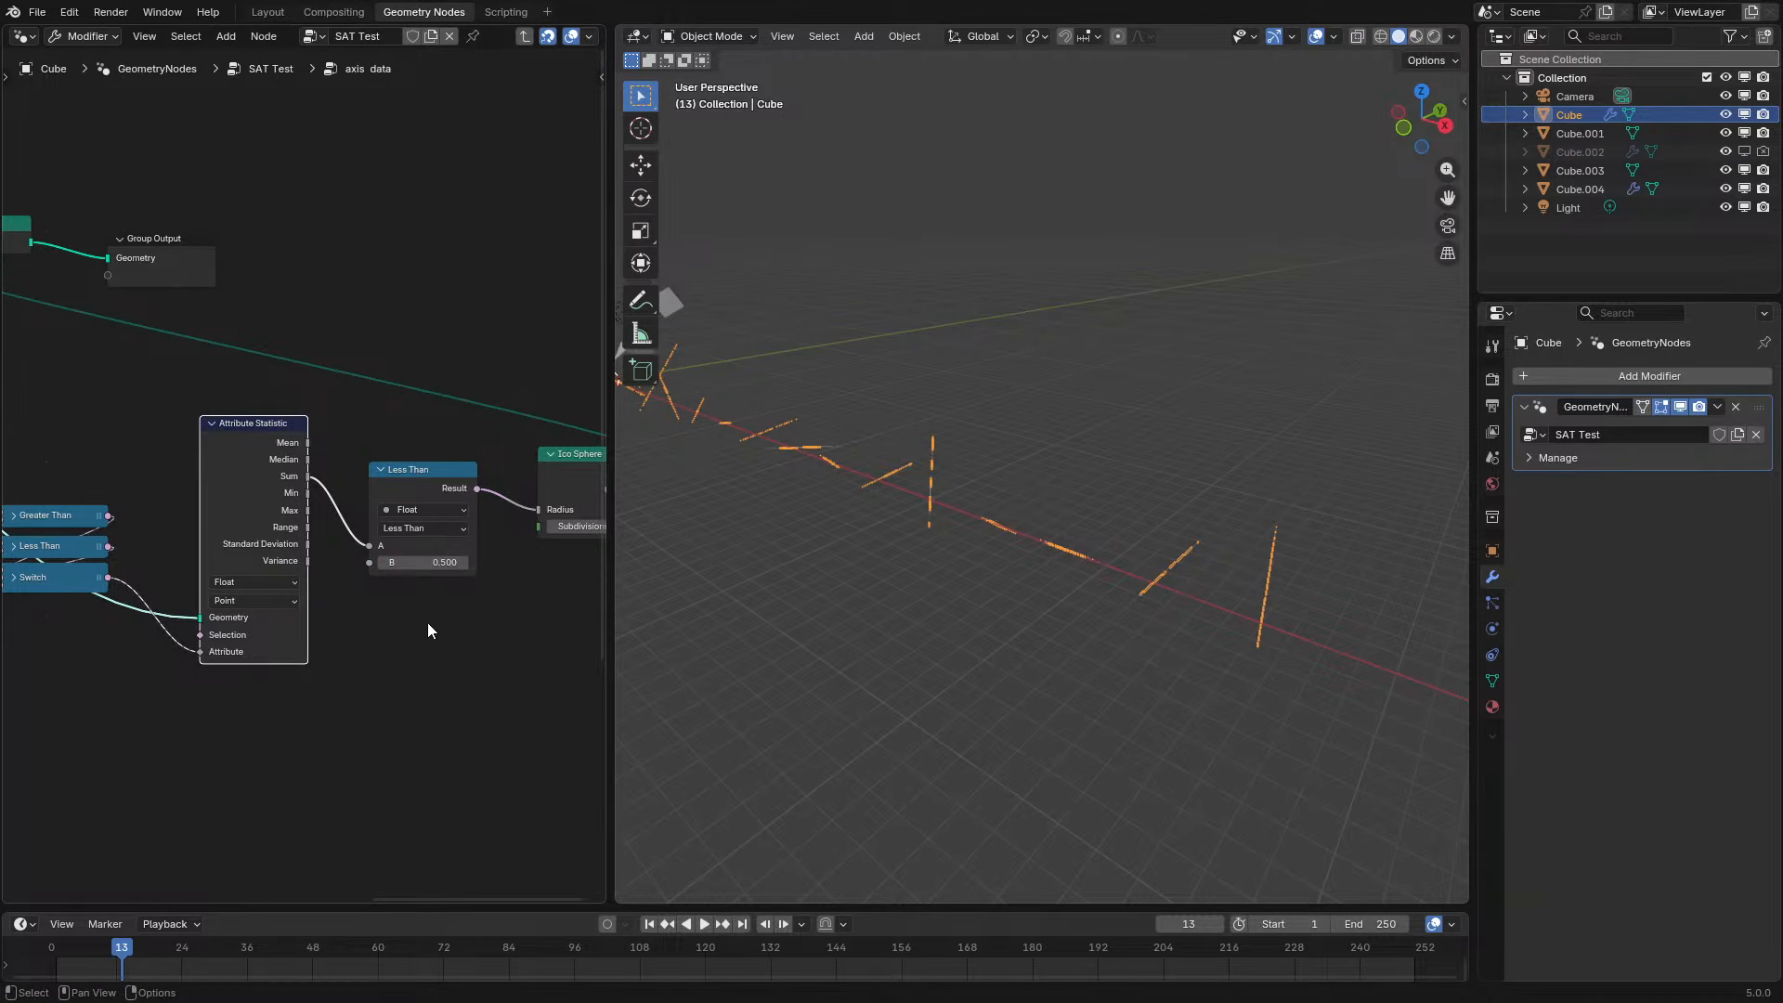
pyautogui.moveTo(892, 534); pyautogui.dragTo(1222, 433, button='middle')
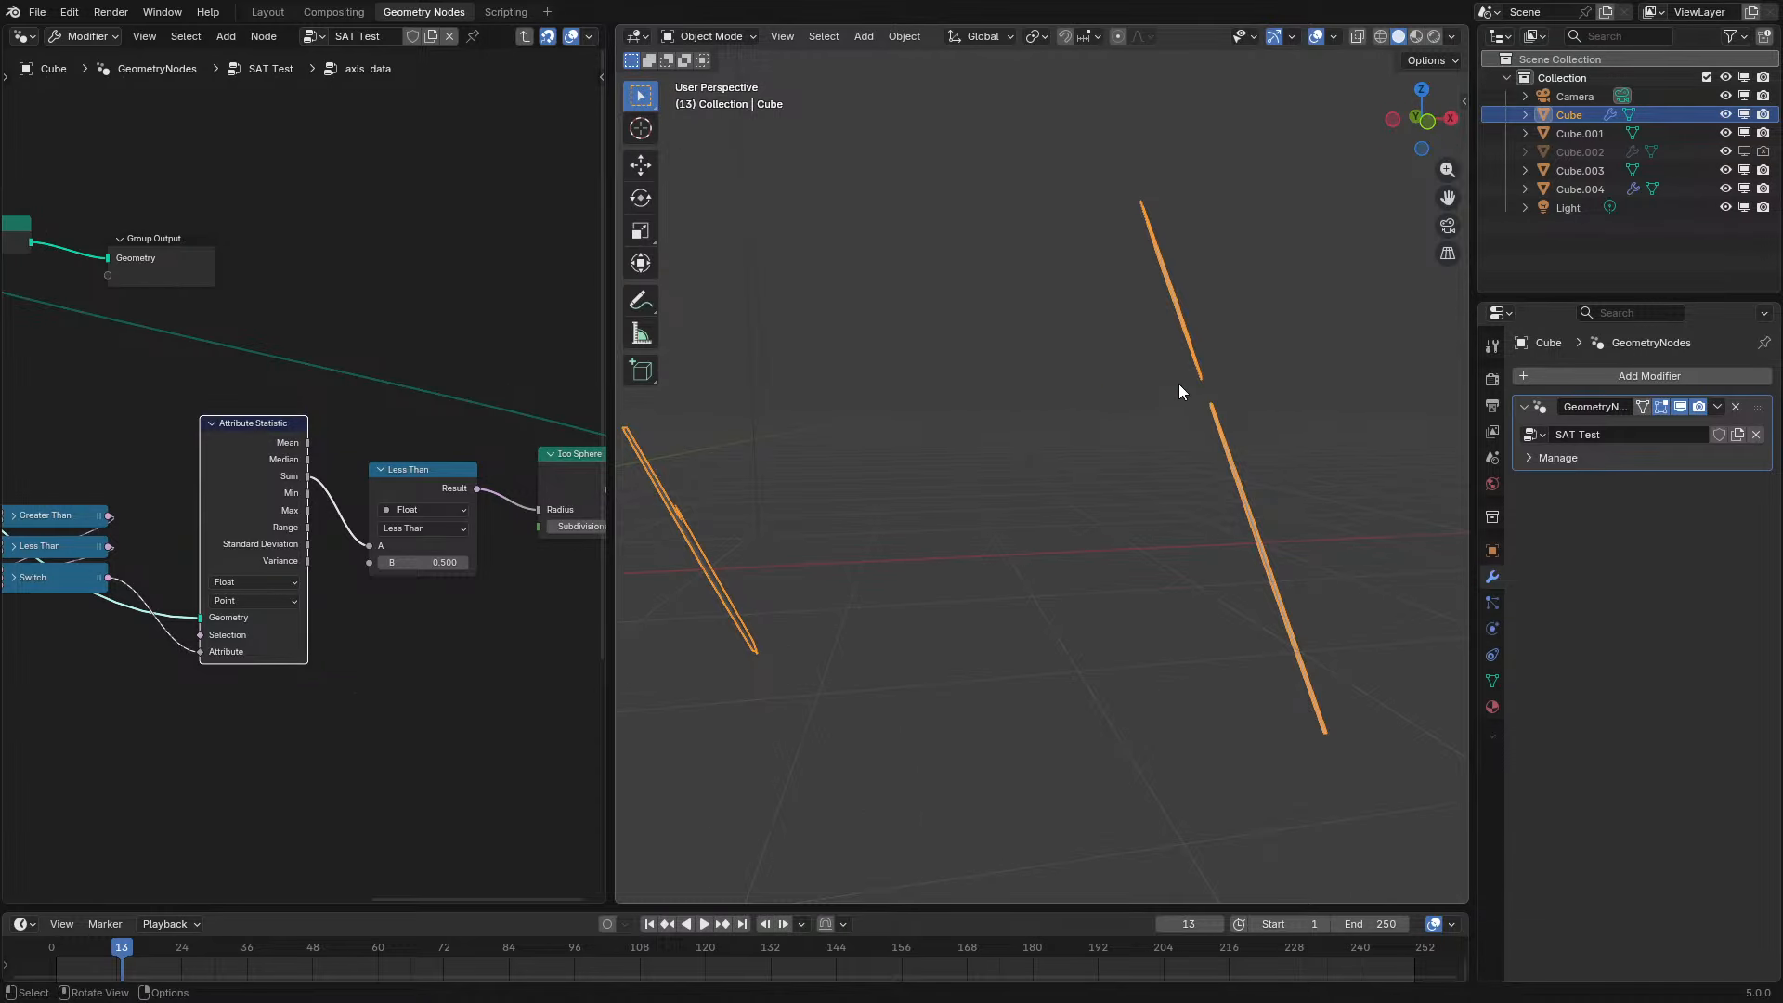
pyautogui.scroll(-8, 785, 472)
pyautogui.scroll(3, 787, 472)
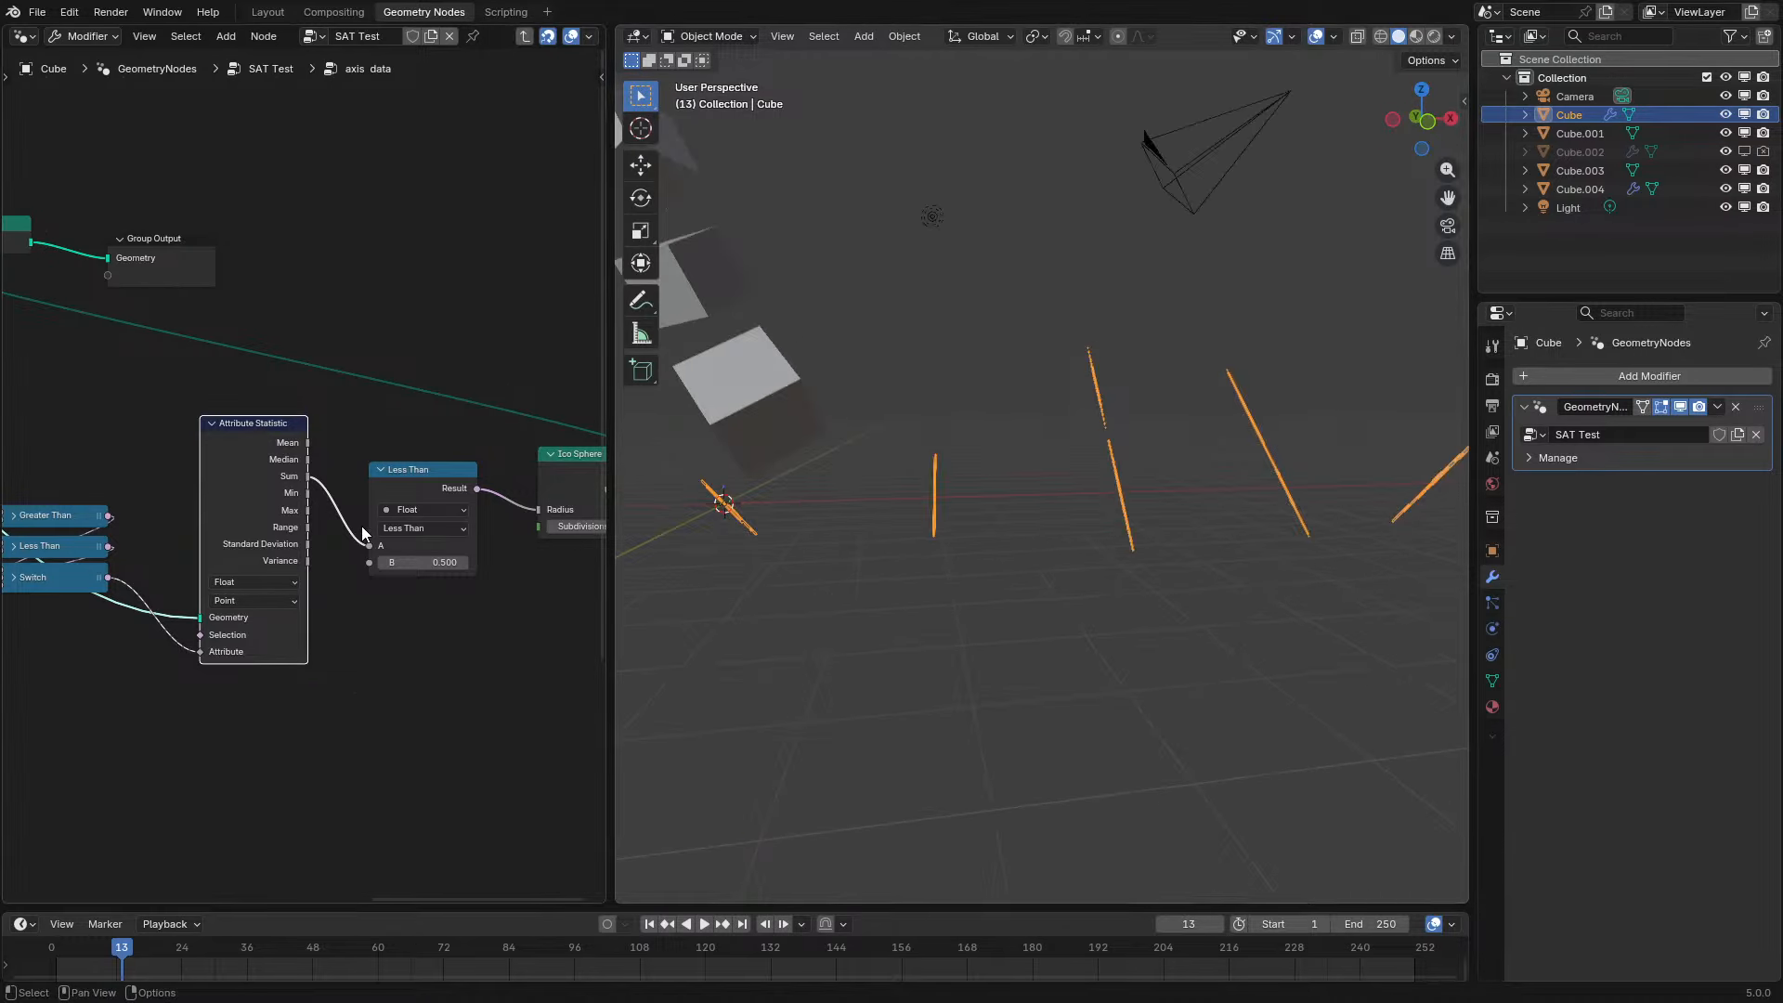
# Disconnect the Less Than result from the Ico Sphere's Radius to view the full-size markers, and reconnect it
pyautogui.moveTo(289, 559)
pyautogui.mouseDown(button='middle')
pyautogui.moveTo(513, 592)
pyautogui.moveTo(290, 592)
pyautogui.mouseUp(button='middle')
pyautogui.moveTo(546, 571); pyautogui.dragTo(451, 585, button='middle')
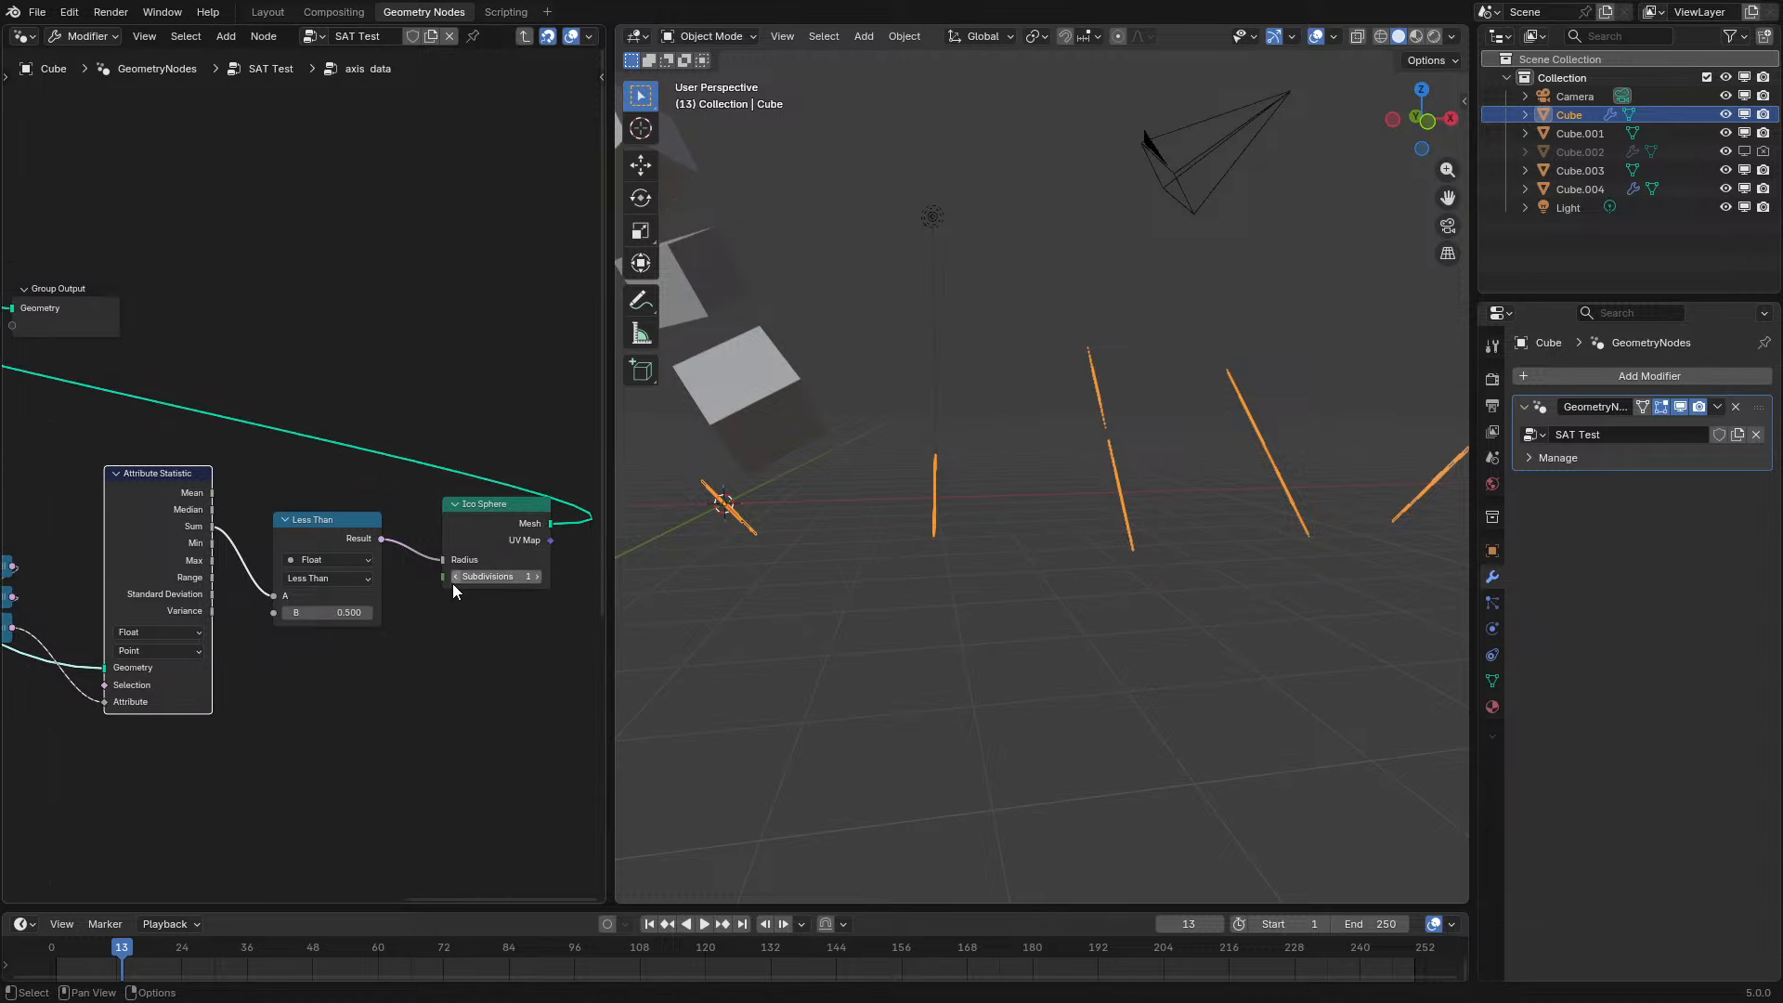
pyautogui.moveTo(325, 613)
pyautogui.mouseDown()
pyautogui.moveTo(308, 613)
pyautogui.moveTo(325, 613)
pyautogui.mouseUp()
pyautogui.keyDown('ctrl'); pyautogui.moveTo(434, 544); pyautogui.dragTo(430, 575, button='right'); pyautogui.keyUp('ctrl')
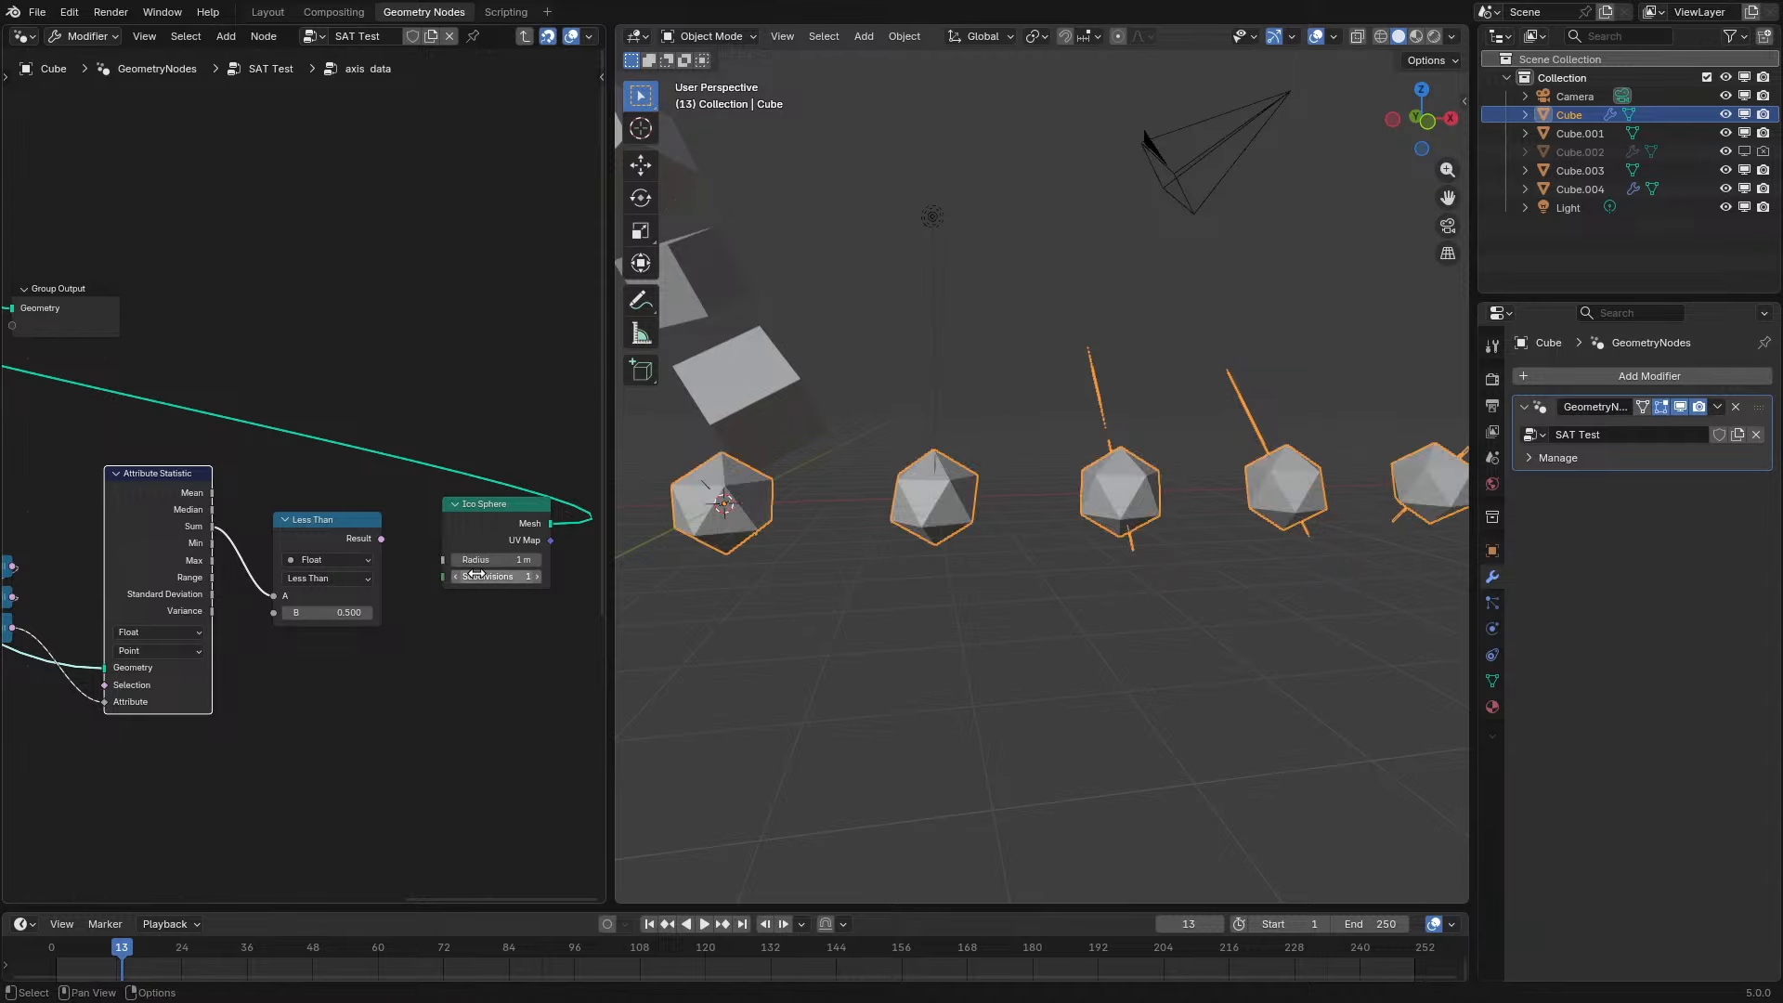
pyautogui.moveTo(475, 573)
pyautogui.mouseDown()
pyautogui.moveTo(445, 573)
pyautogui.moveTo(475, 573)
pyautogui.mouseUp()
pyautogui.hotkey('ctrl', 'space')
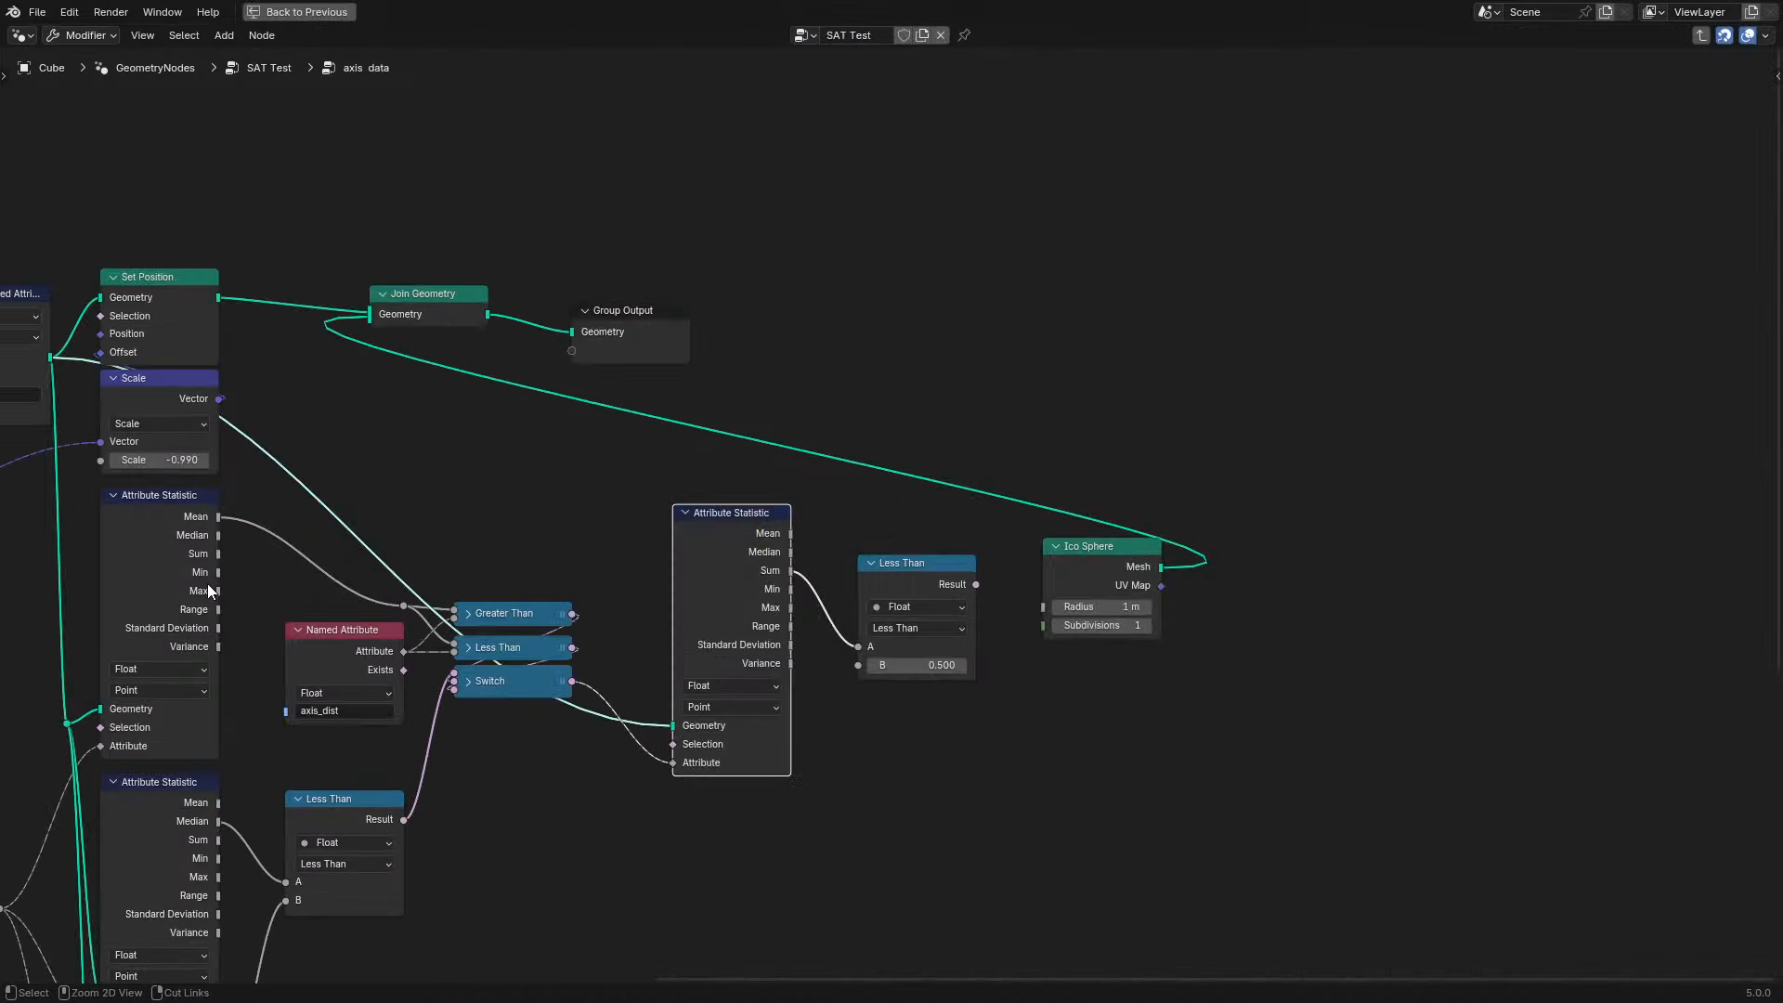
pyautogui.moveTo(544, 548); pyautogui.dragTo(688, 498, button='middle')
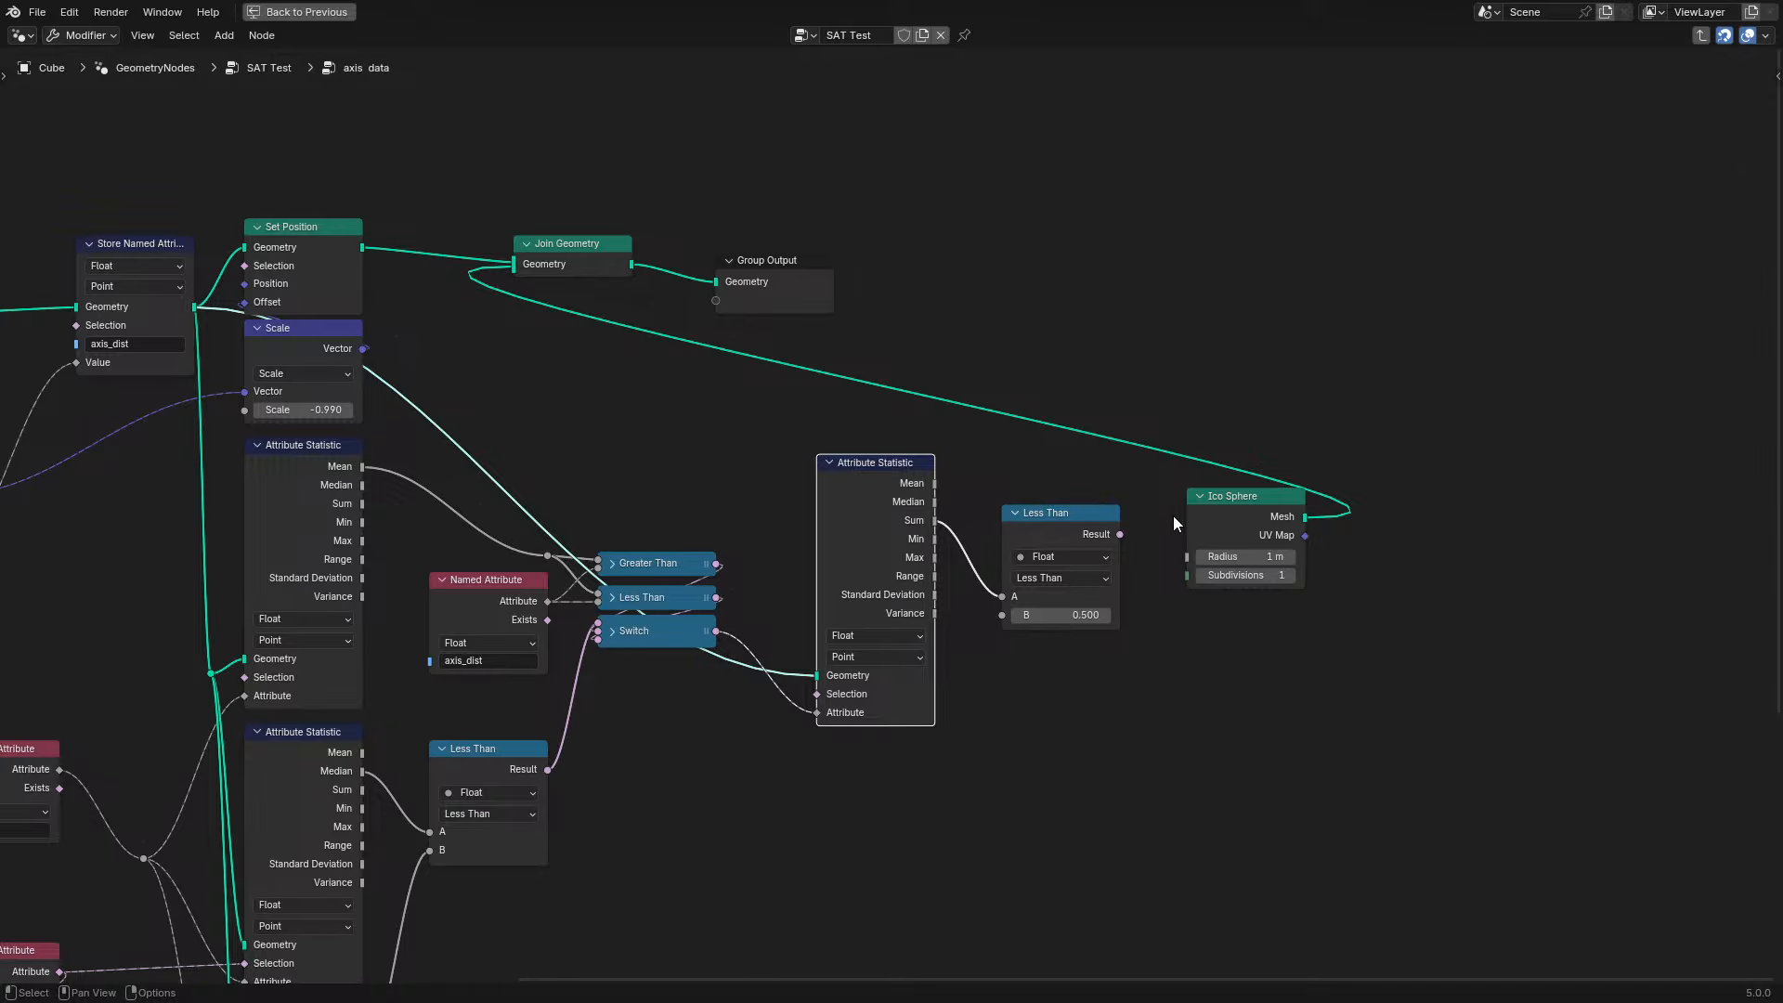
pyautogui.moveTo(1122, 535); pyautogui.dragTo(1196, 558)
# Move the Sum Attribute Statistic up beside the Greater Than, Less Than and Switch stack
pyautogui.moveTo(650, 566); pyautogui.dragTo(809, 484, button='middle')
pyautogui.scroll(2, 914, 497)
pyautogui.moveTo(1038, 477); pyautogui.dragTo(986, 325)
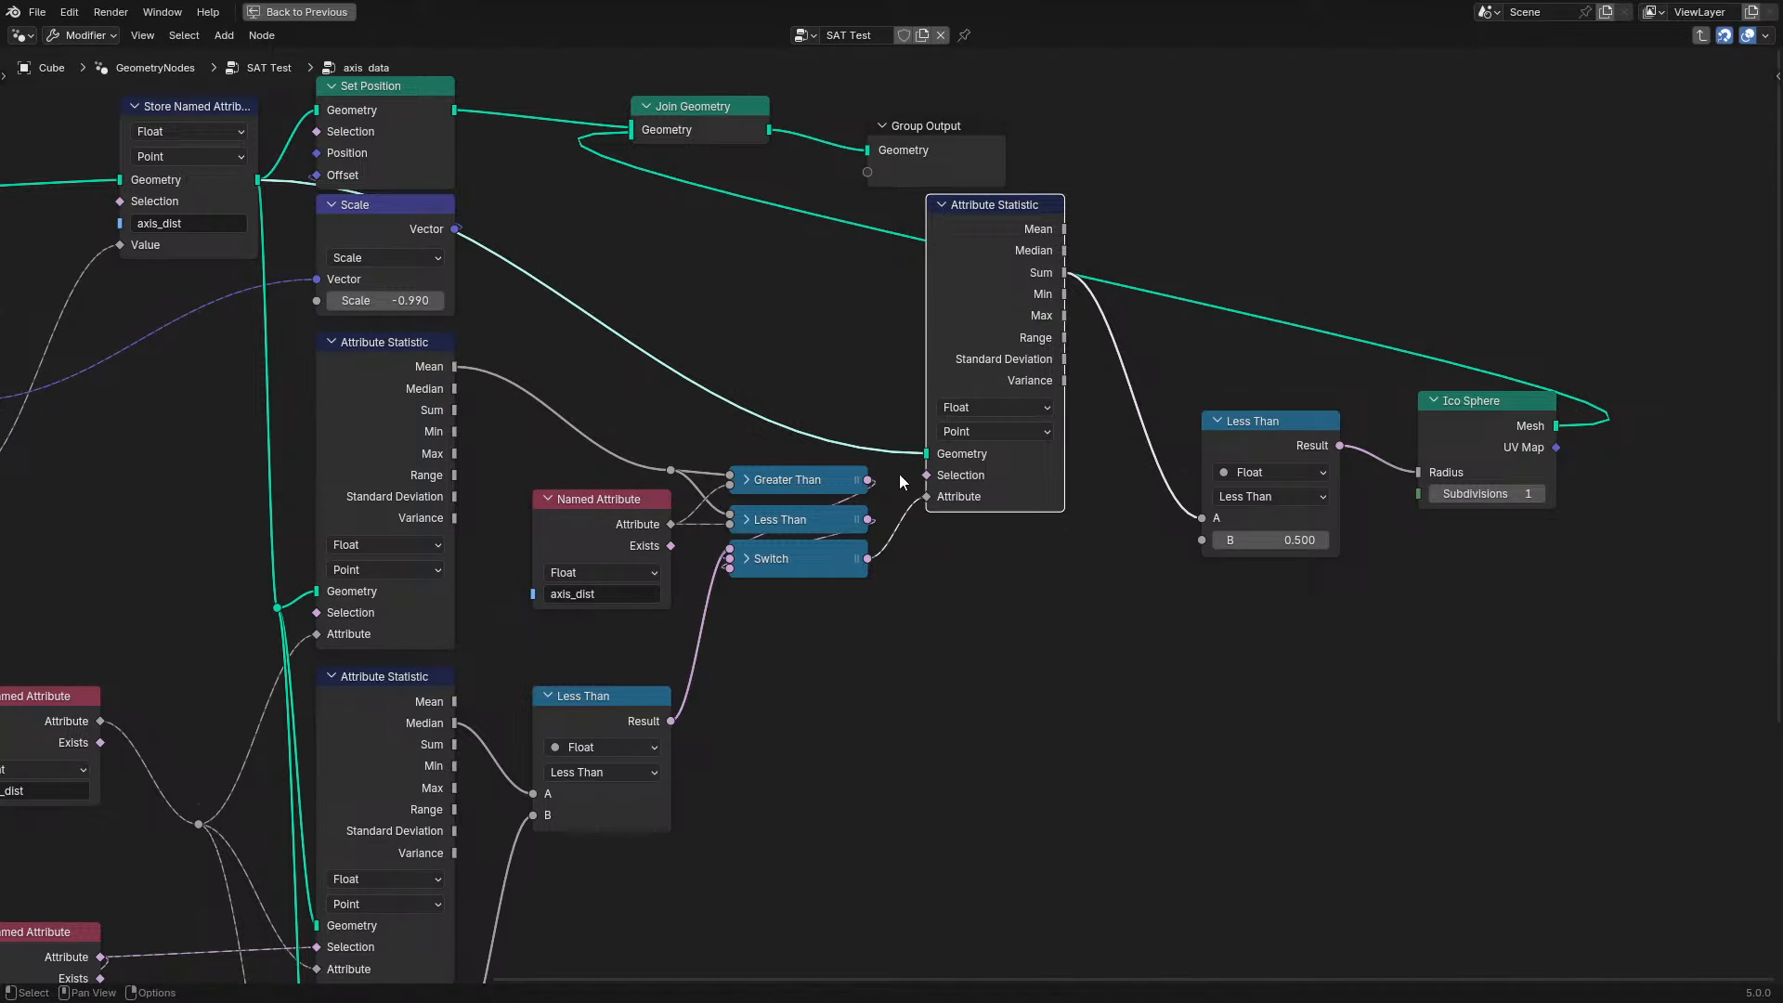
# Examine how the median comparison drives the Switch and how axis_dist is stored for the statistics
pyautogui.click(777, 561)
pyautogui.moveTo(654, 644); pyautogui.dragTo(756, 477, button='middle')
pyautogui.scroll(-2, 759, 717)
pyautogui.scroll(2, 725, 501)
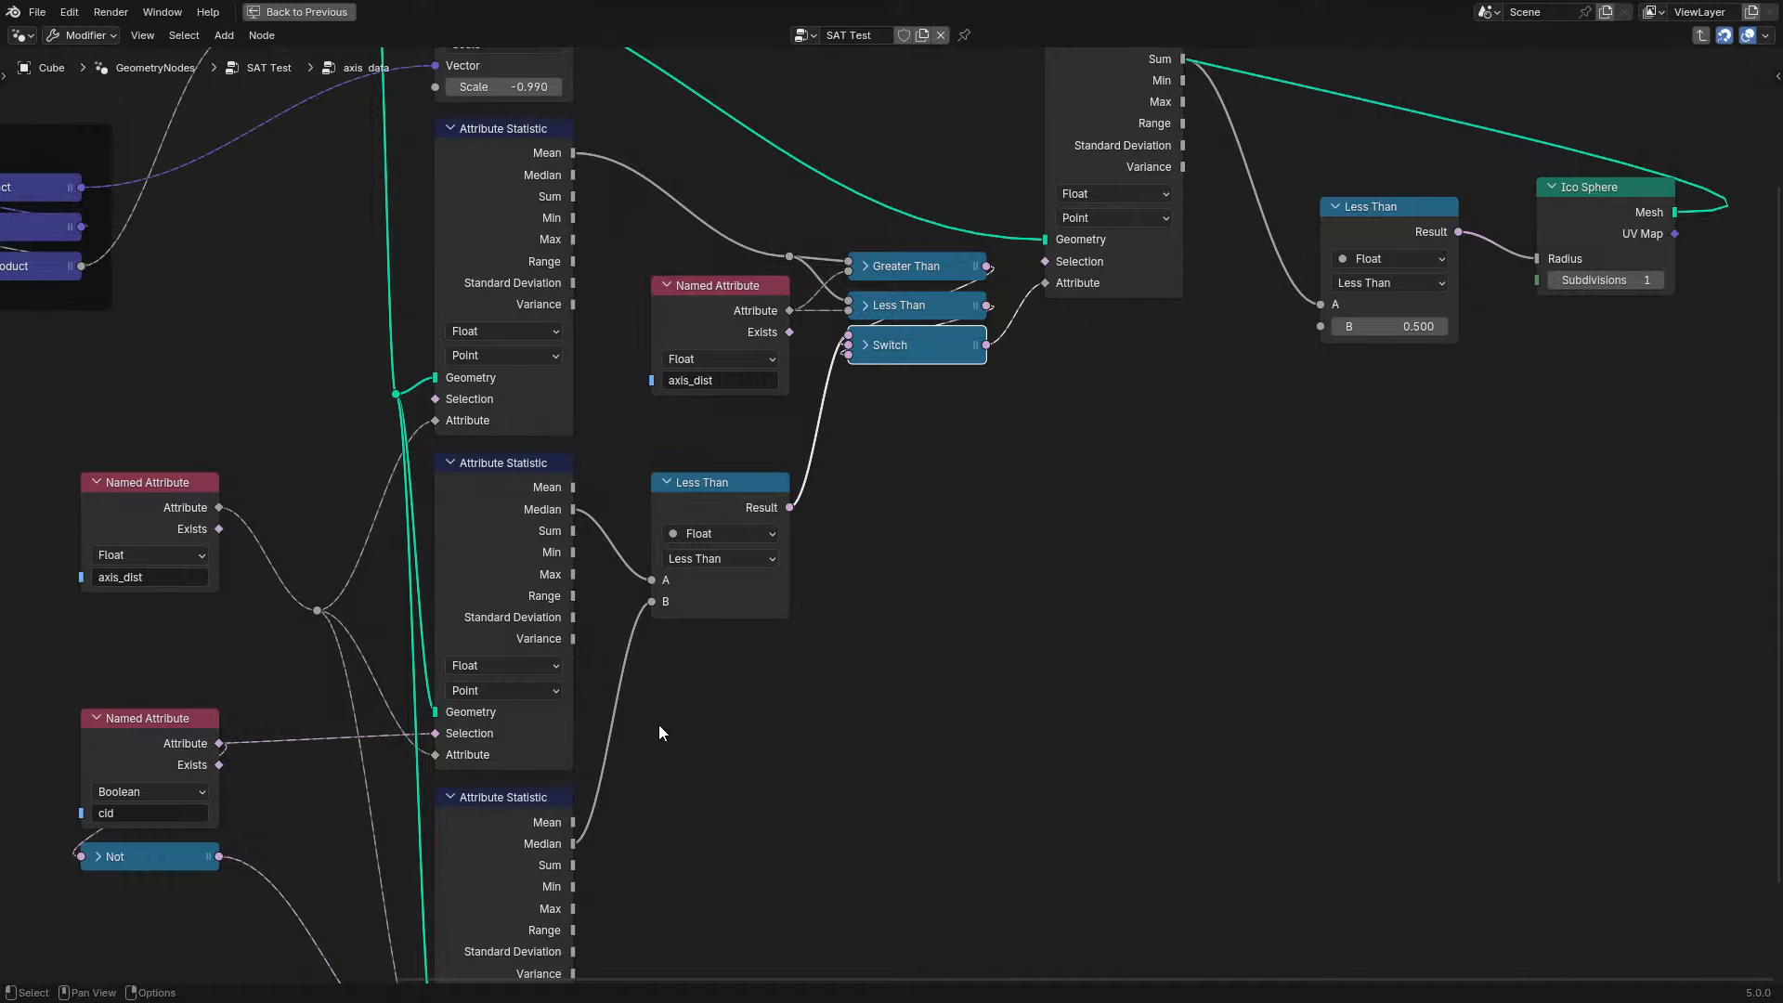
pyautogui.moveTo(660, 726); pyautogui.dragTo(660, 715, button='middle')
pyautogui.moveTo(747, 474); pyautogui.dragTo(674, 661, button='middle')
pyautogui.moveTo(832, 461); pyautogui.dragTo(840, 613, button='middle')
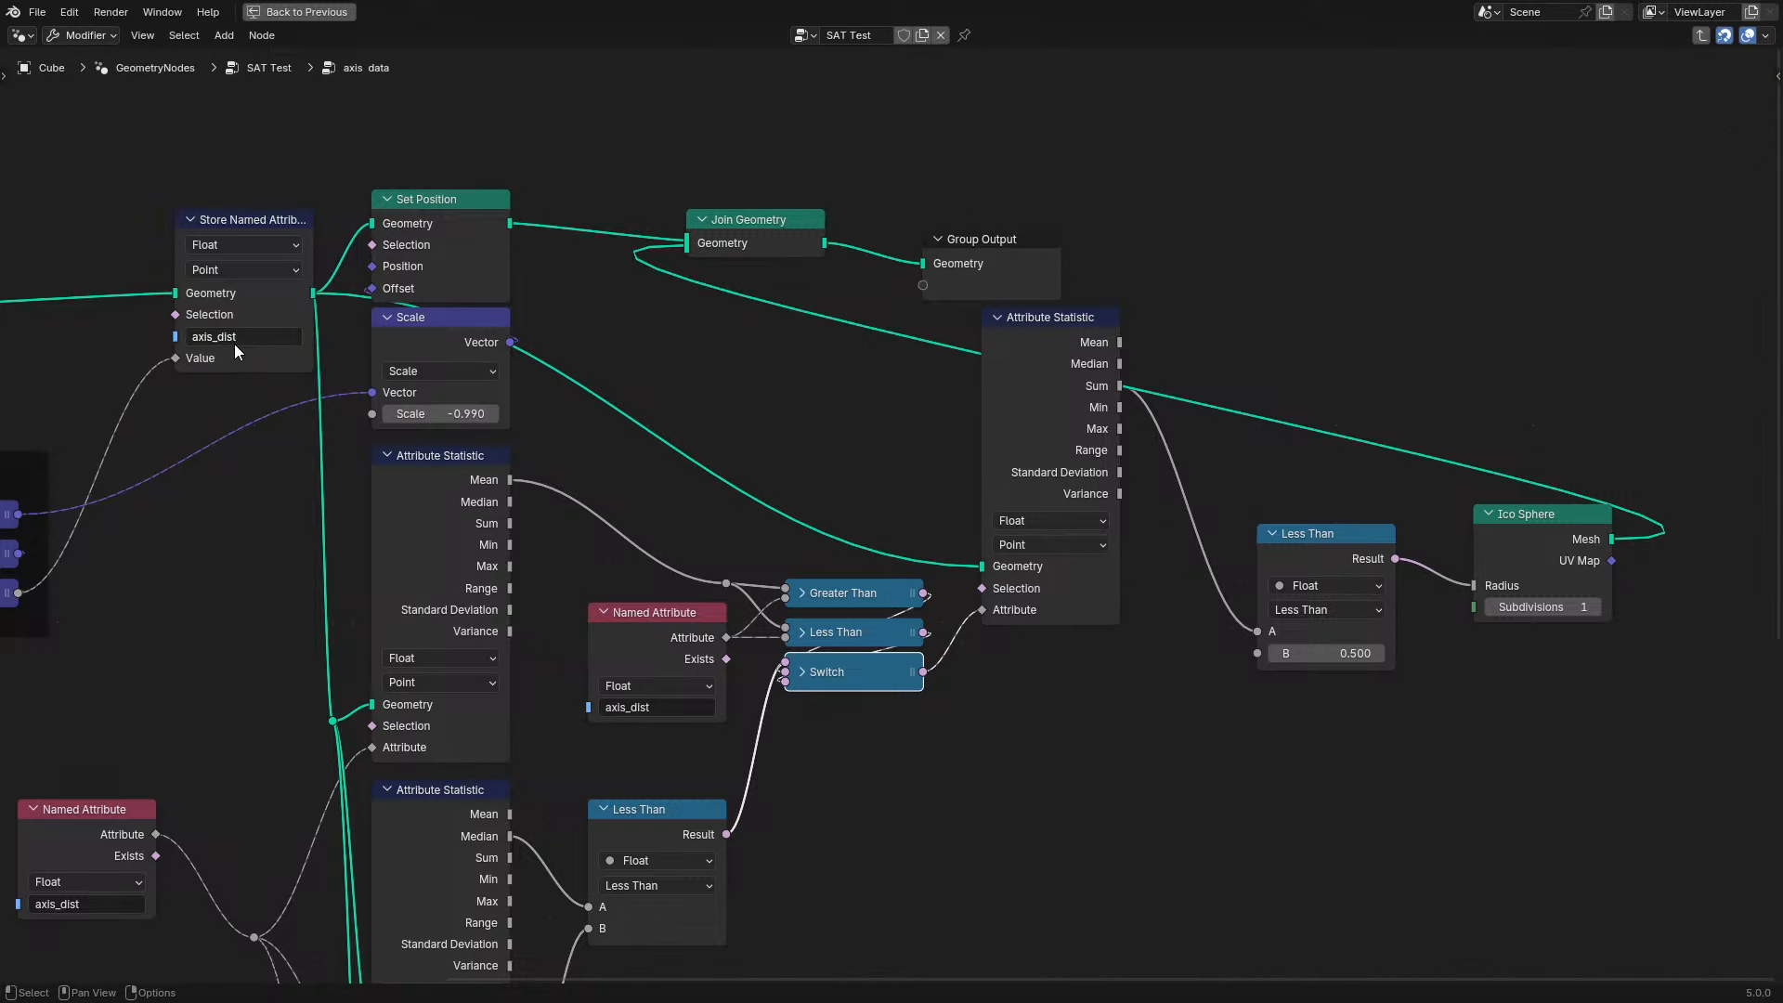
pyautogui.moveTo(335, 408); pyautogui.dragTo(599, 372, button='middle')
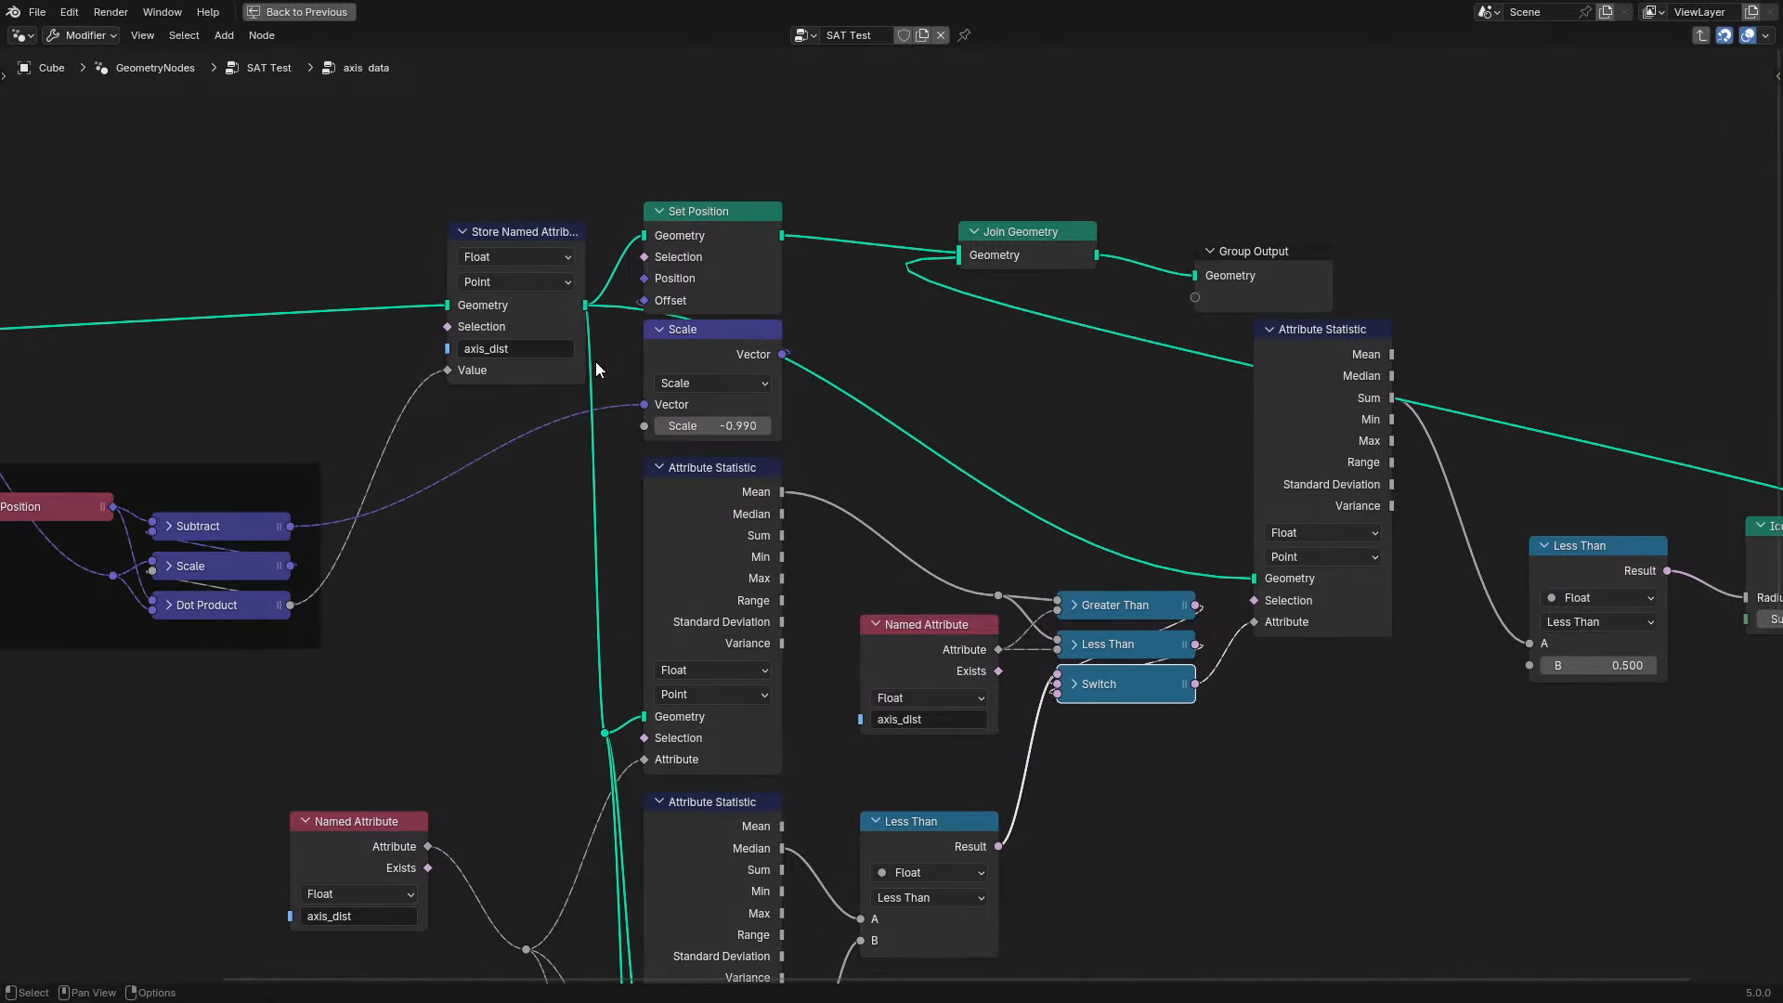
pyautogui.click(259, 221)
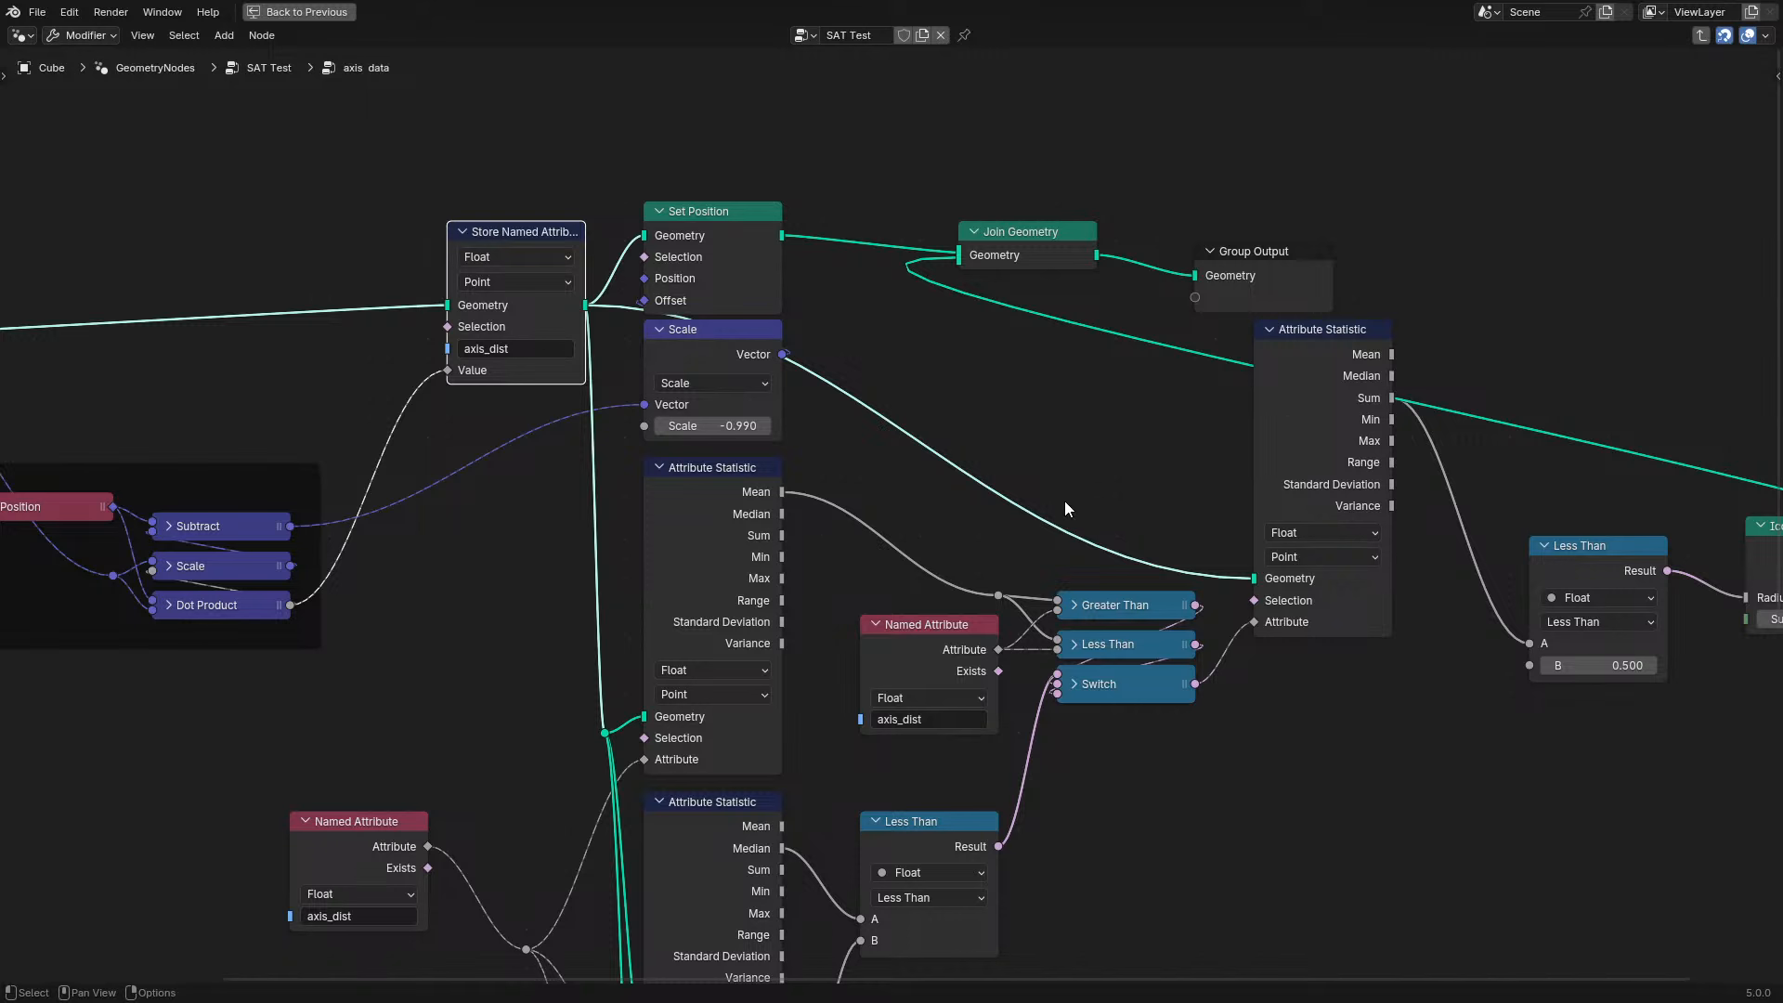
# Connect the Greater Than result directly to the Sum Attribute Statistic's Attribute input, bypassing the Switch
pyautogui.moveTo(1064, 509); pyautogui.dragTo(834, 449, button='middle')
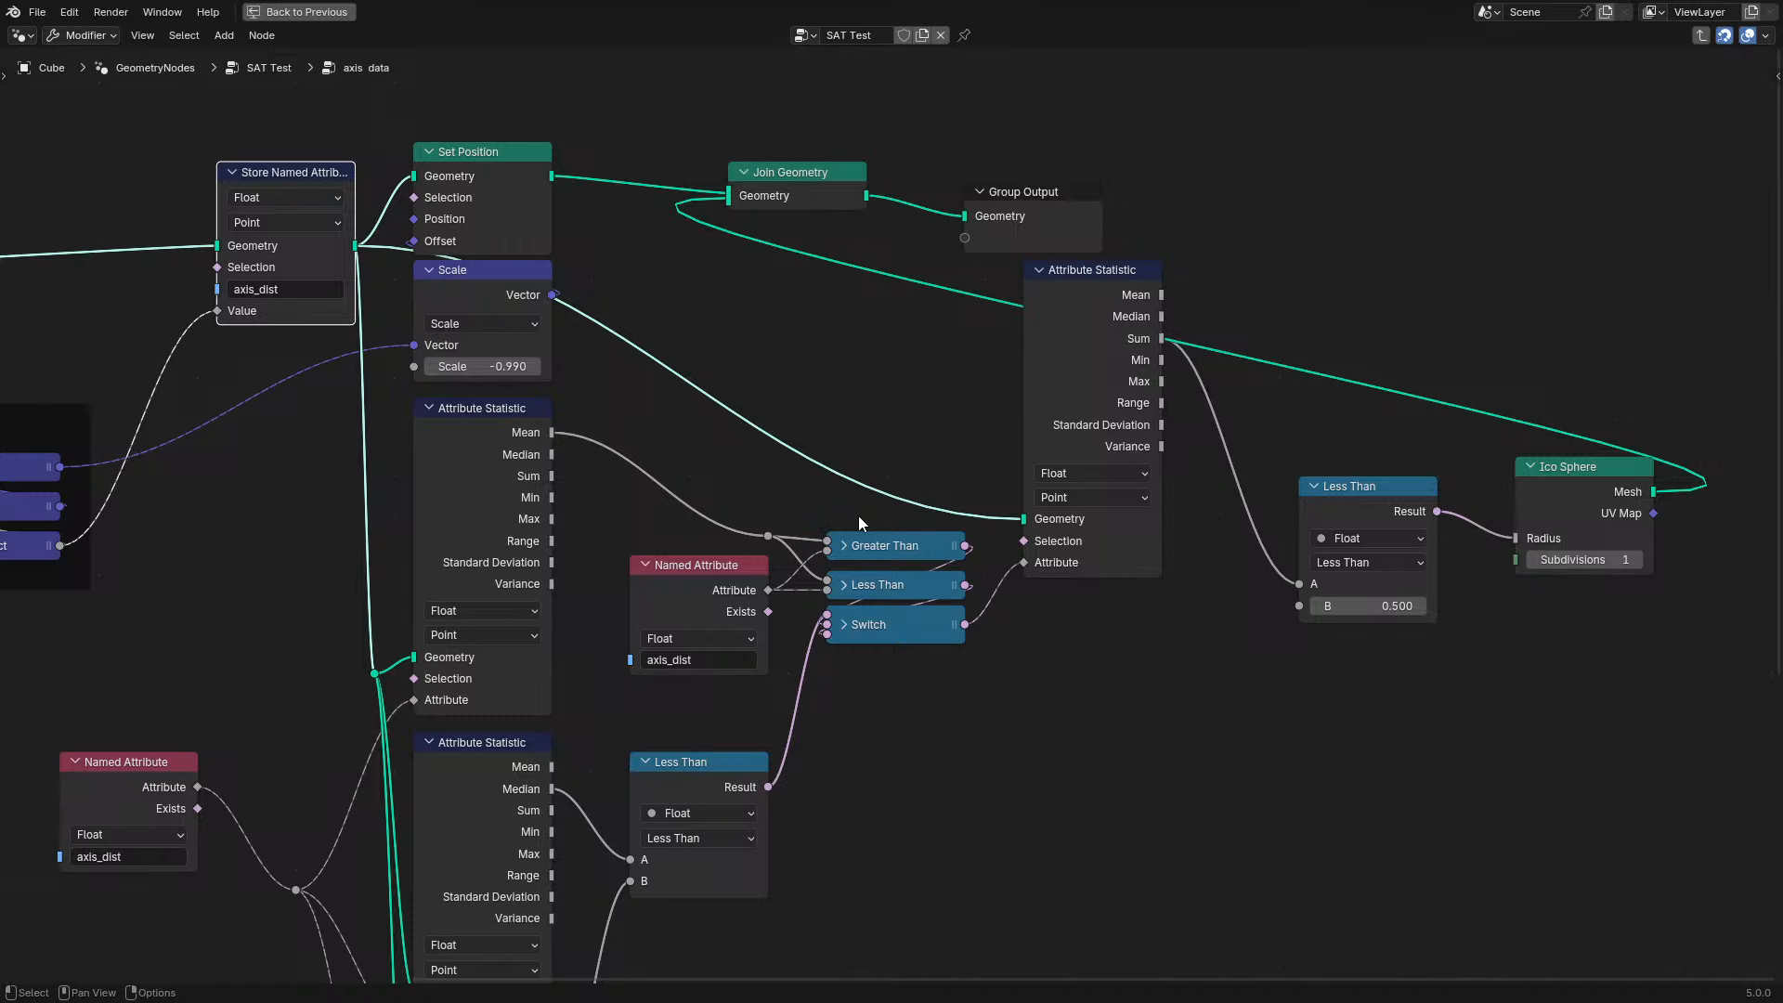
pyautogui.moveTo(965, 545); pyautogui.dragTo(1018, 570)
pyautogui.hotkey('ctrl', 'space')
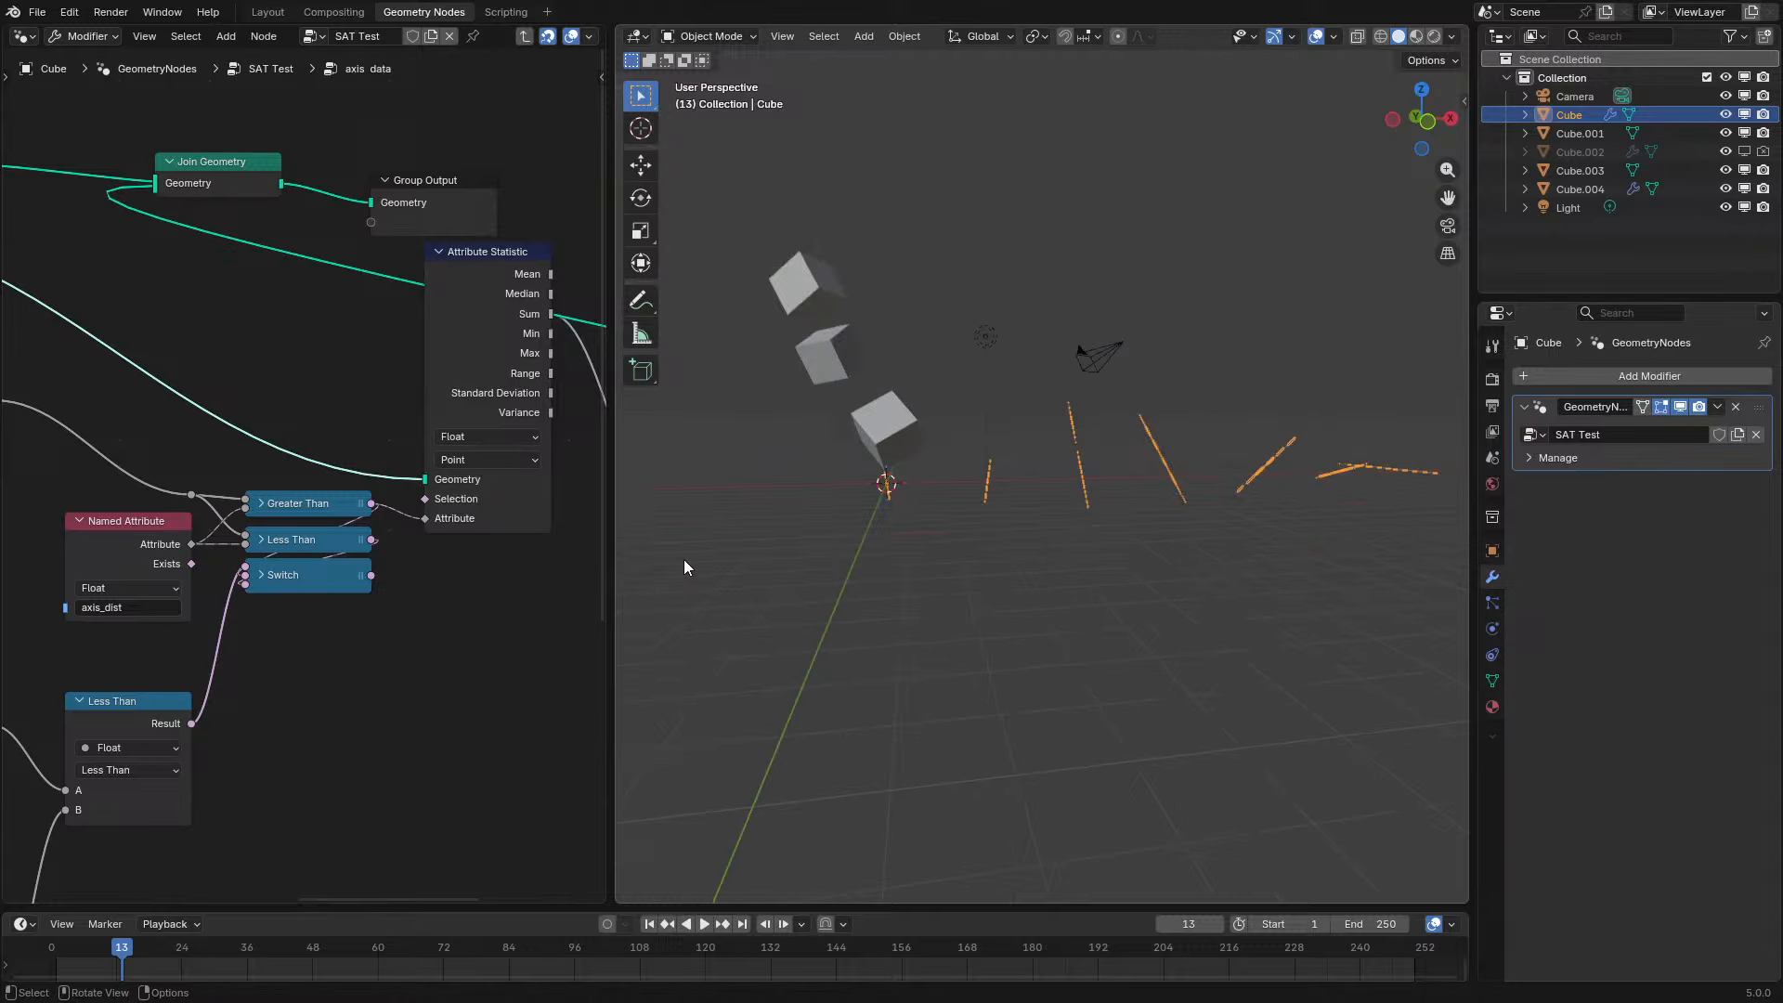
pyautogui.scroll(-1, 353, 460)
# Preview the Set Position geometry with a Viewer and compare the Greater Than and Less Than values along the axis line
pyautogui.keyDown('ctrl'); pyautogui.keyDown('shift'); pyautogui.click(7, 225); pyautogui.keyUp('shift'); pyautogui.keyUp('ctrl')
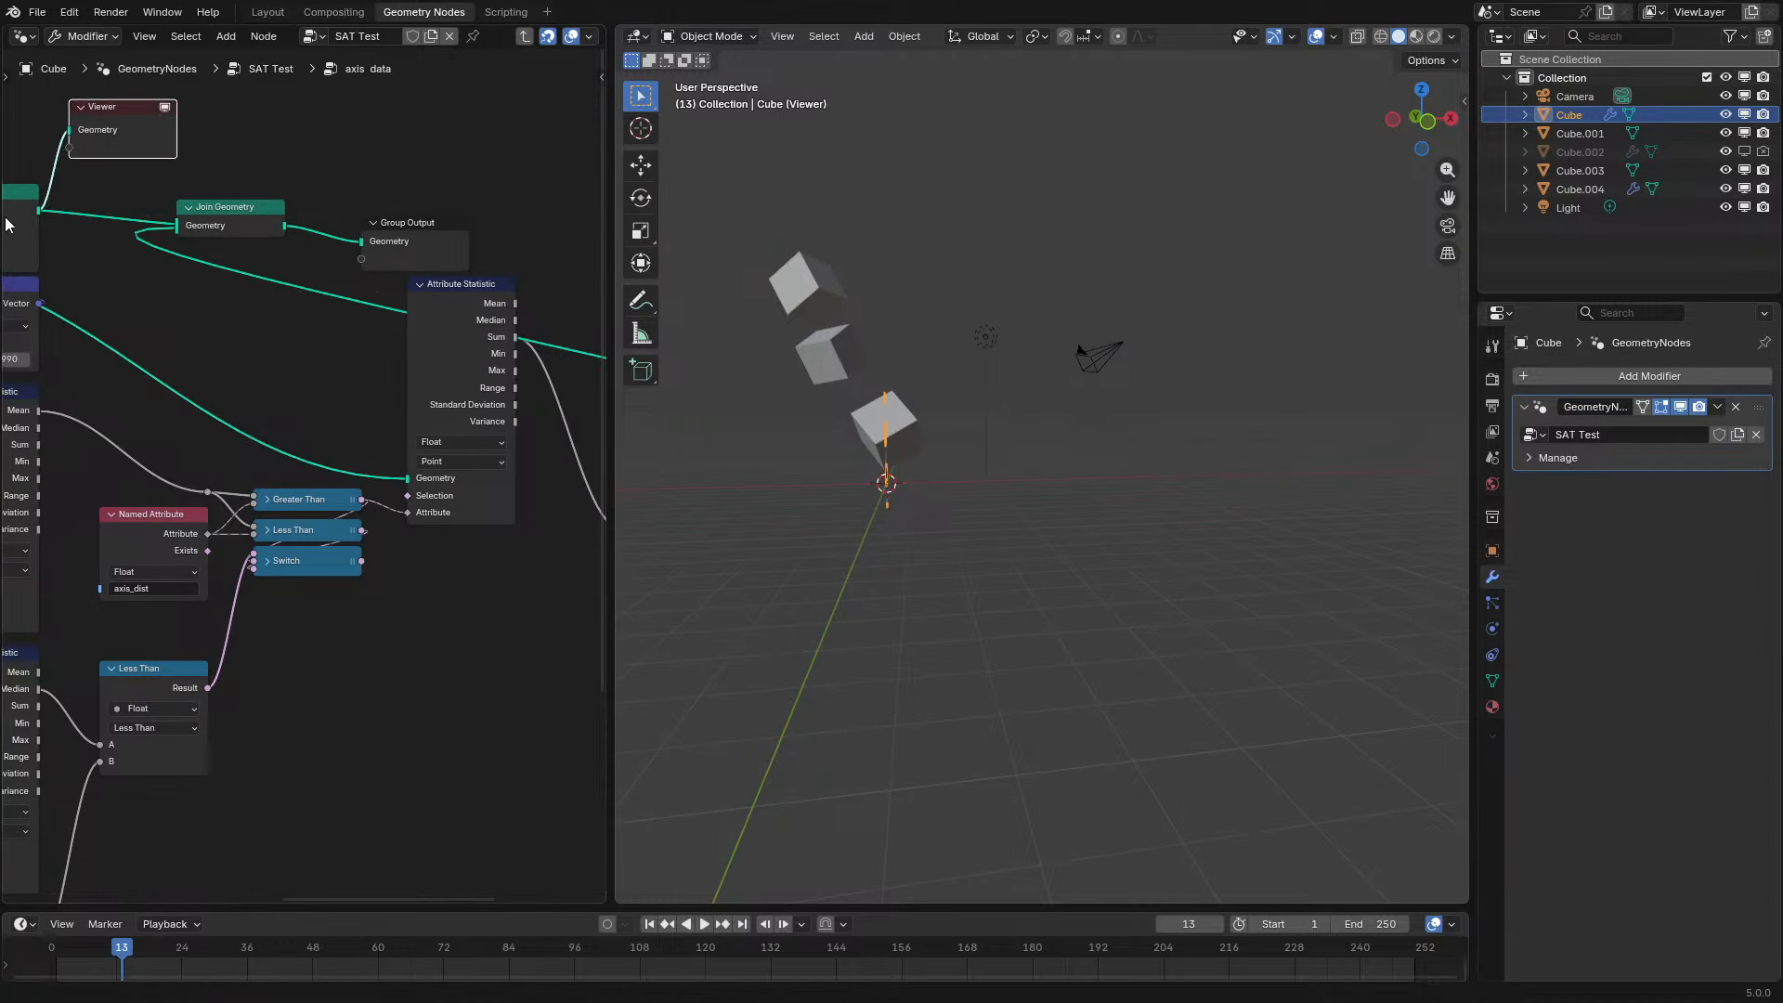
pyautogui.keyDown('ctrl'); pyautogui.keyDown('shift'); pyautogui.click(316, 501); pyautogui.keyUp('shift'); pyautogui.keyUp('ctrl')
pyautogui.moveTo(706, 506); pyautogui.dragTo(1040, 492, button='middle')
pyautogui.scroll(4, 1179, 520)
pyautogui.scroll(6, 1028, 487)
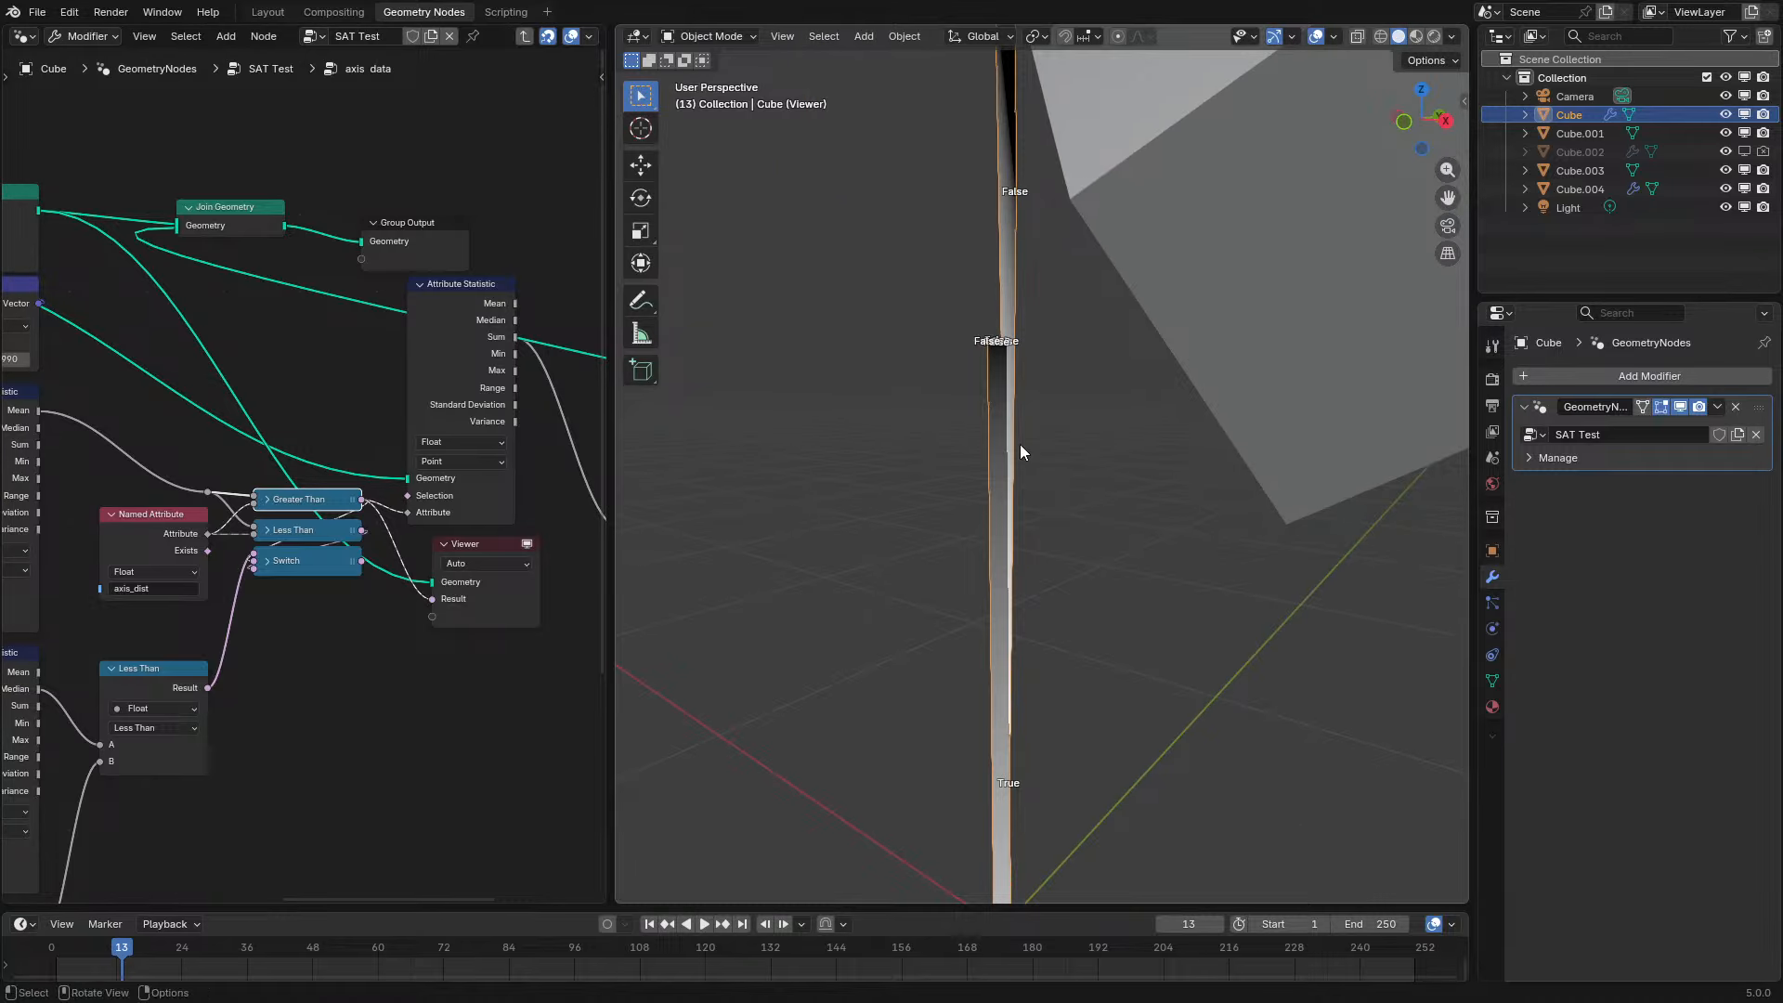
pyautogui.keyDown('ctrl'); pyautogui.keyDown('shift'); pyautogui.click(298, 529); pyautogui.keyUp('shift'); pyautogui.keyUp('ctrl')
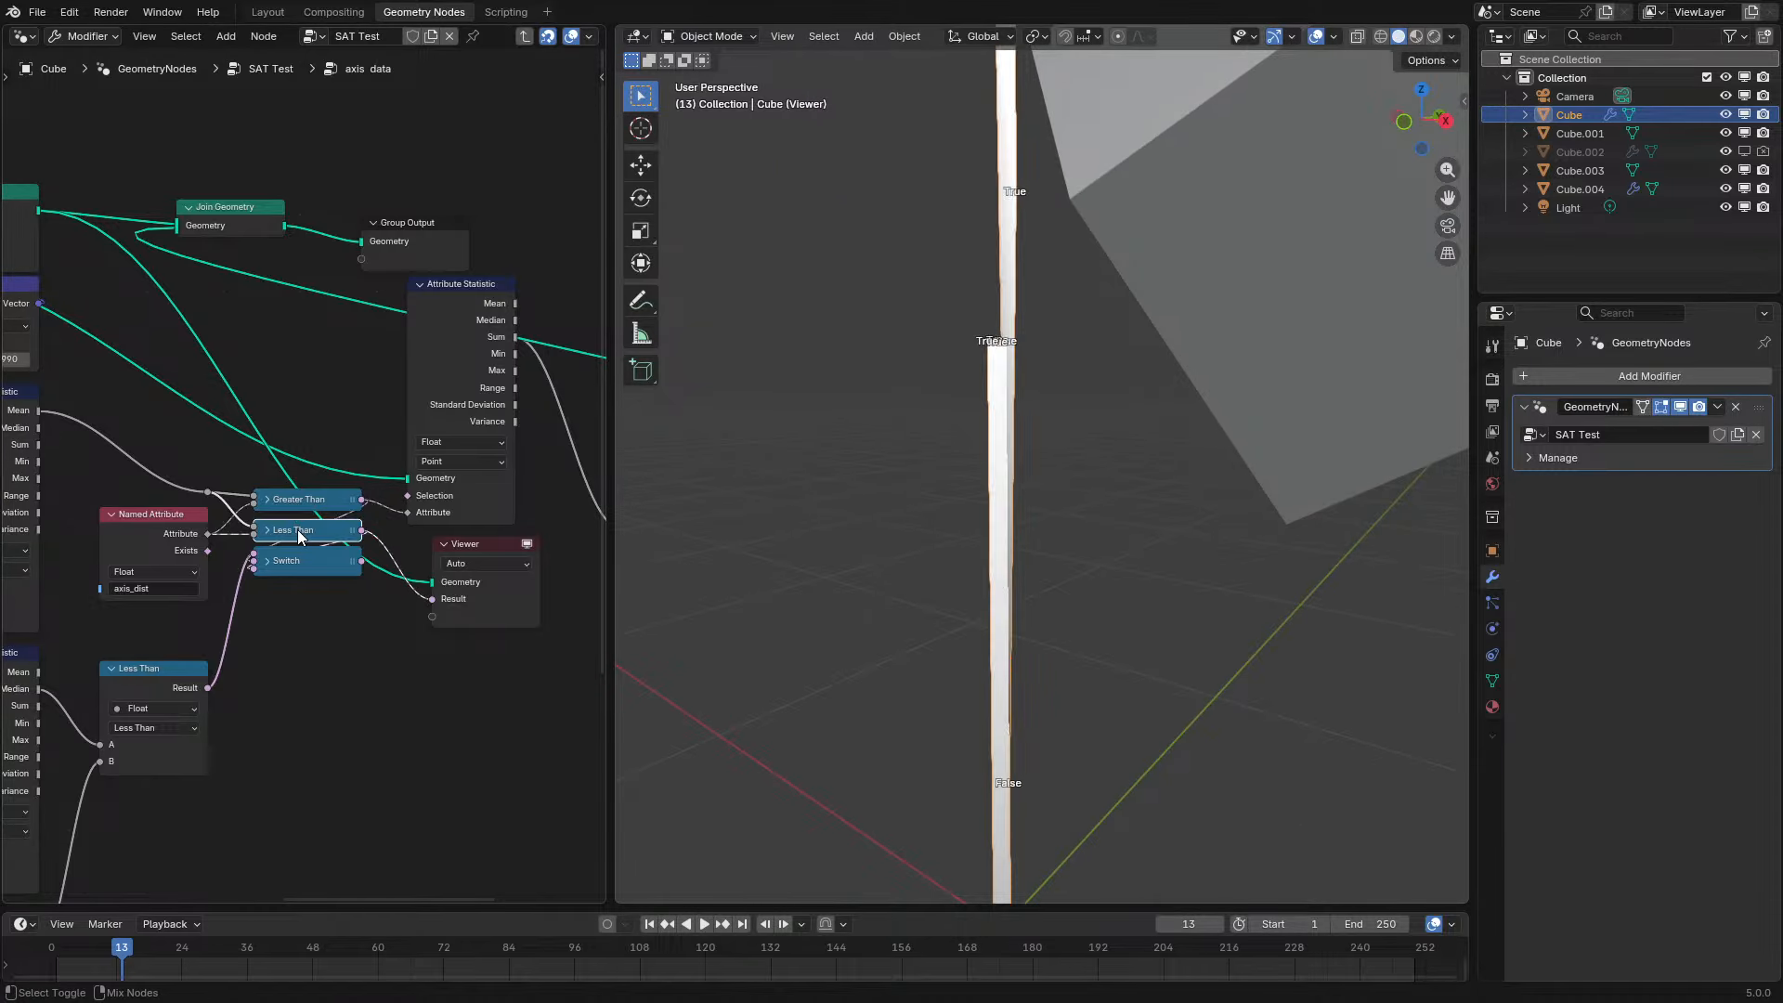
pyautogui.moveTo(922, 493); pyautogui.dragTo(928, 576, button='middle')
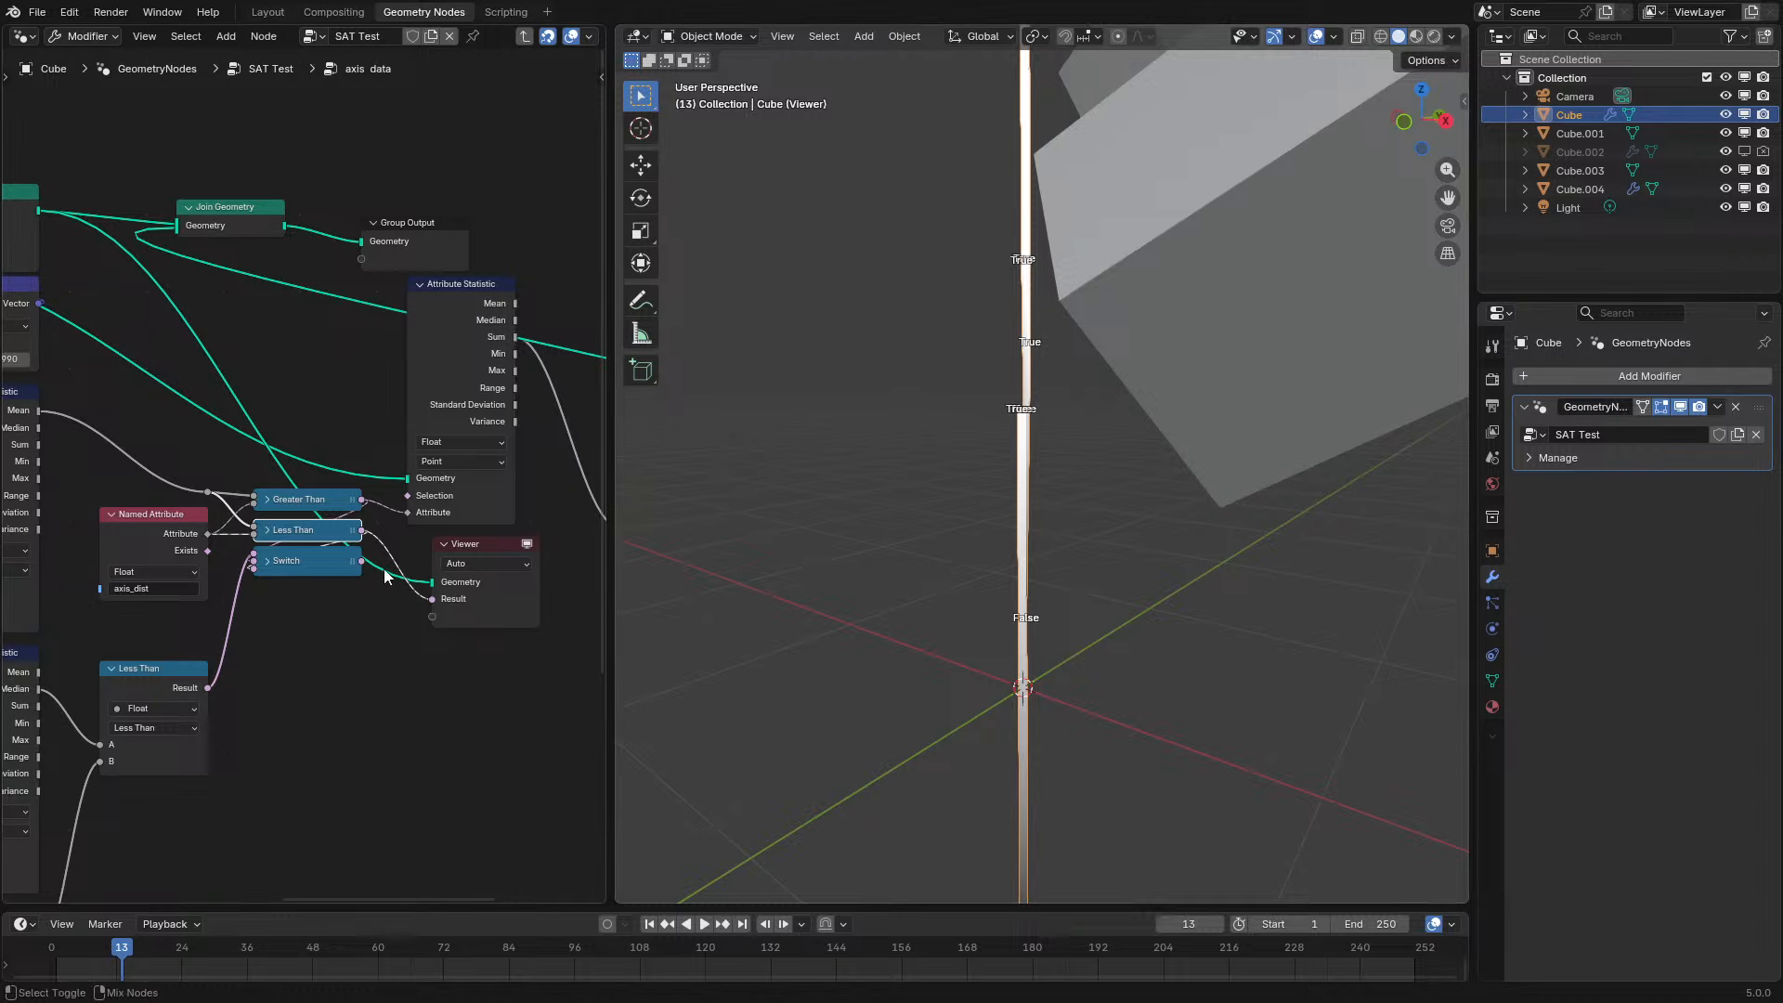
# Preview the Switch output in the Viewer and examine its values along the axis line against the upstream comparison nodes
pyautogui.keyDown('ctrl'); pyautogui.keyDown('shift'); pyautogui.click(318, 562); pyautogui.keyUp('shift'); pyautogui.keyUp('ctrl')
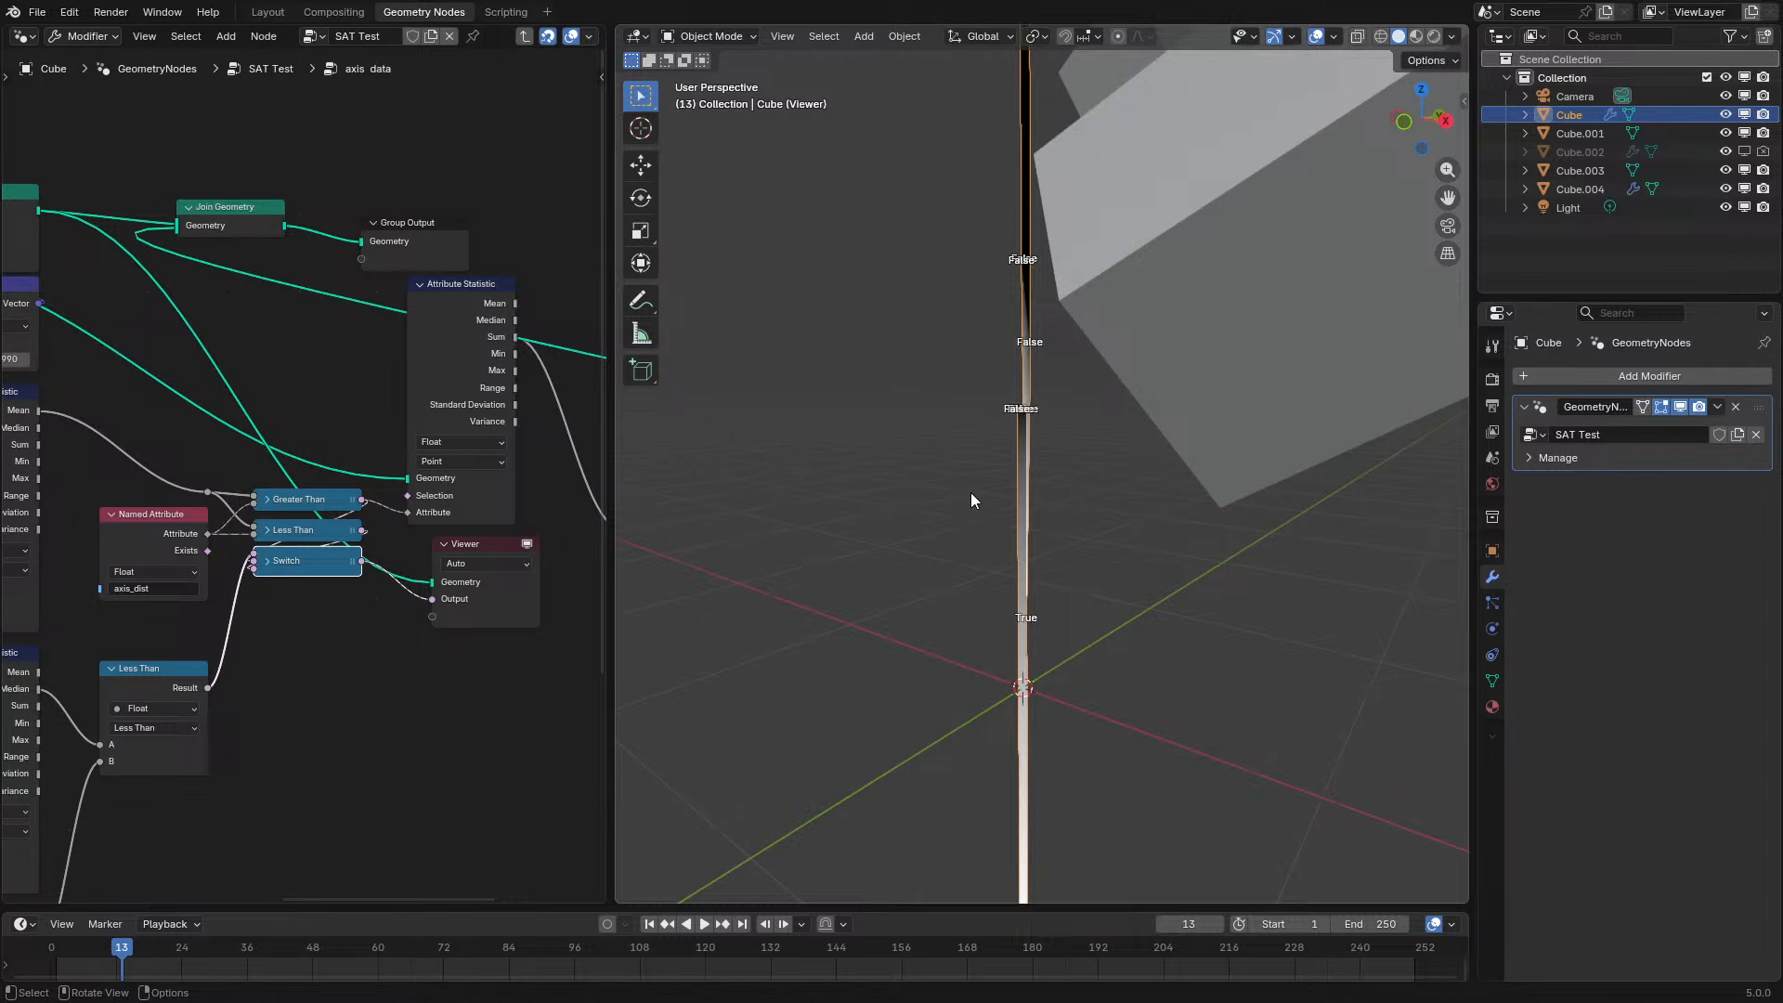
pyautogui.moveTo(971, 501); pyautogui.dragTo(964, 482, button='middle')
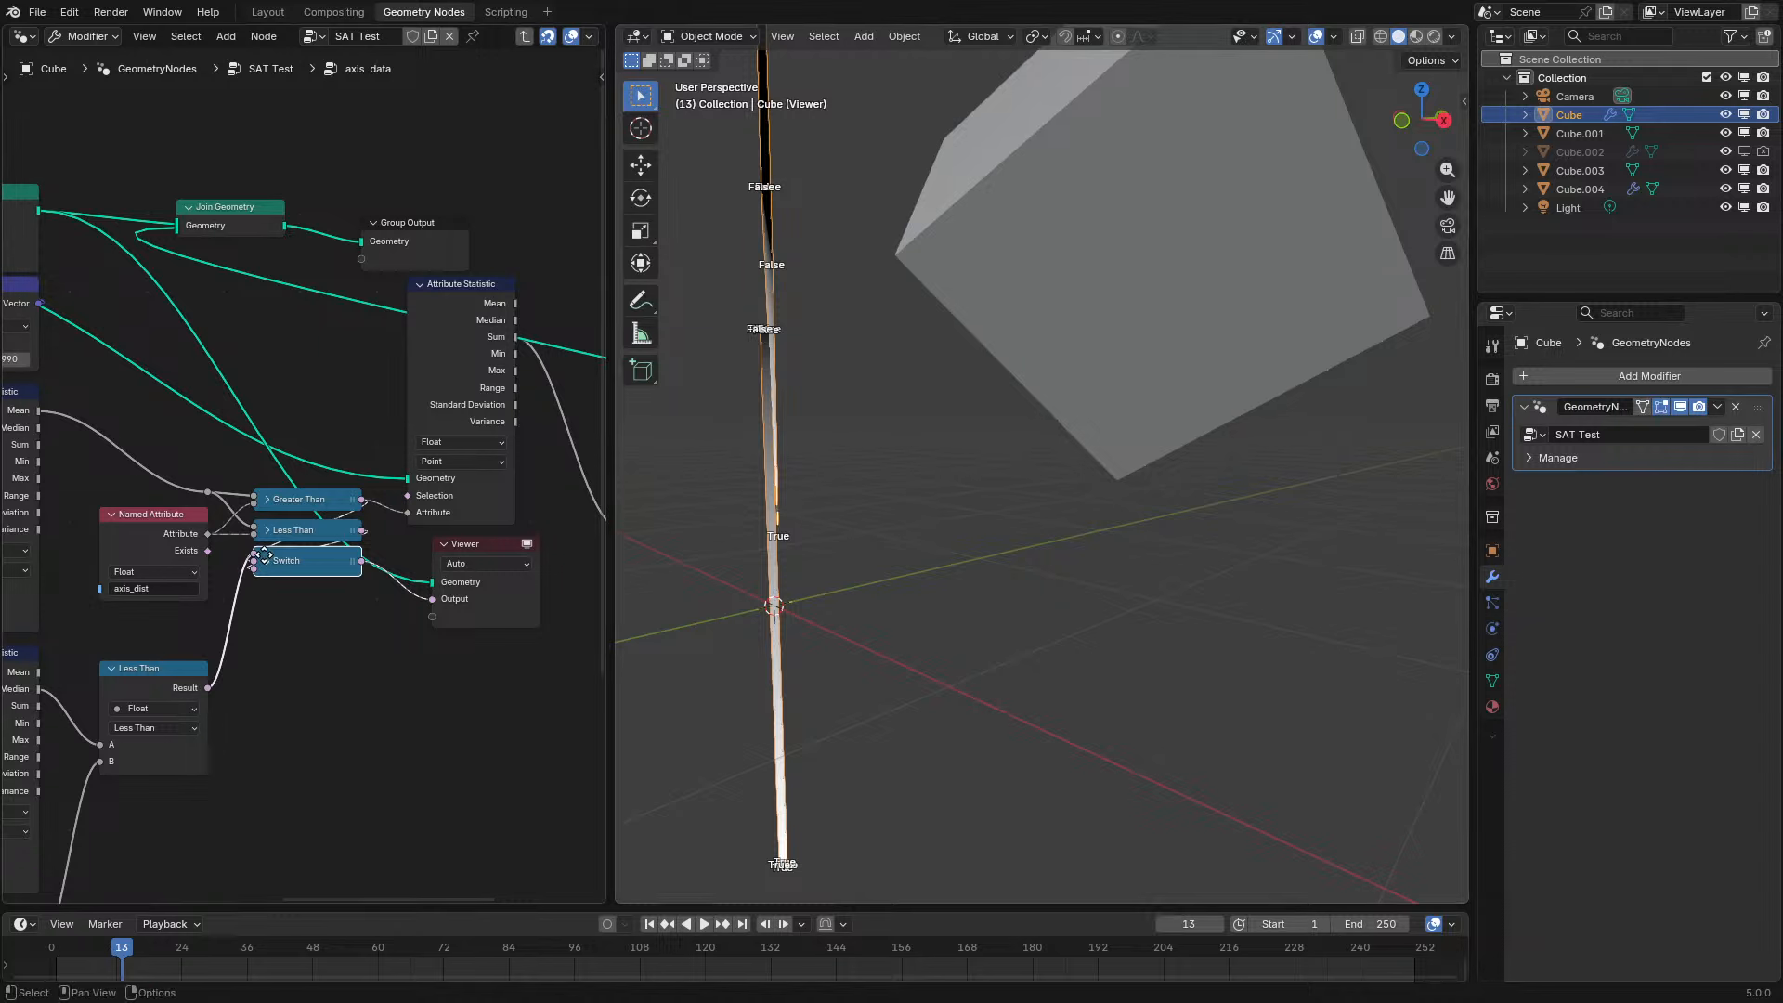
pyautogui.moveTo(265, 558); pyautogui.dragTo(387, 505, button='middle')
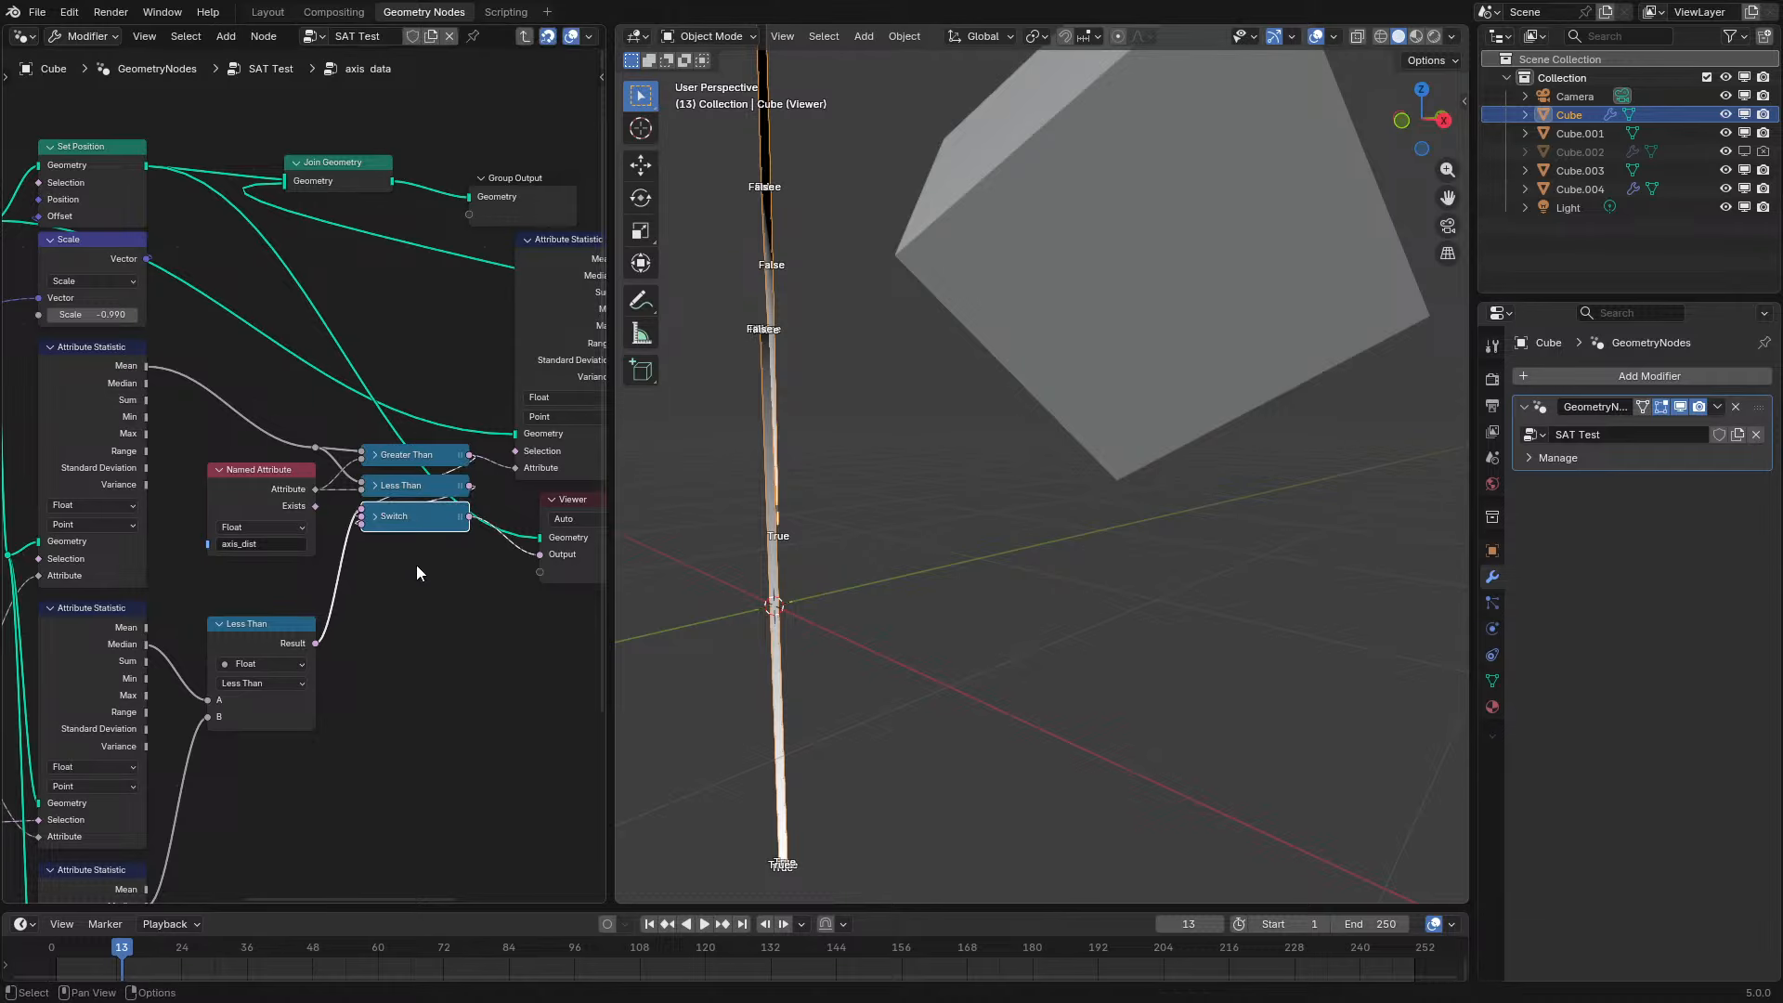
pyautogui.scroll(-2, 416, 564)
pyautogui.moveTo(204, 585); pyautogui.dragTo(321, 476, button='middle')
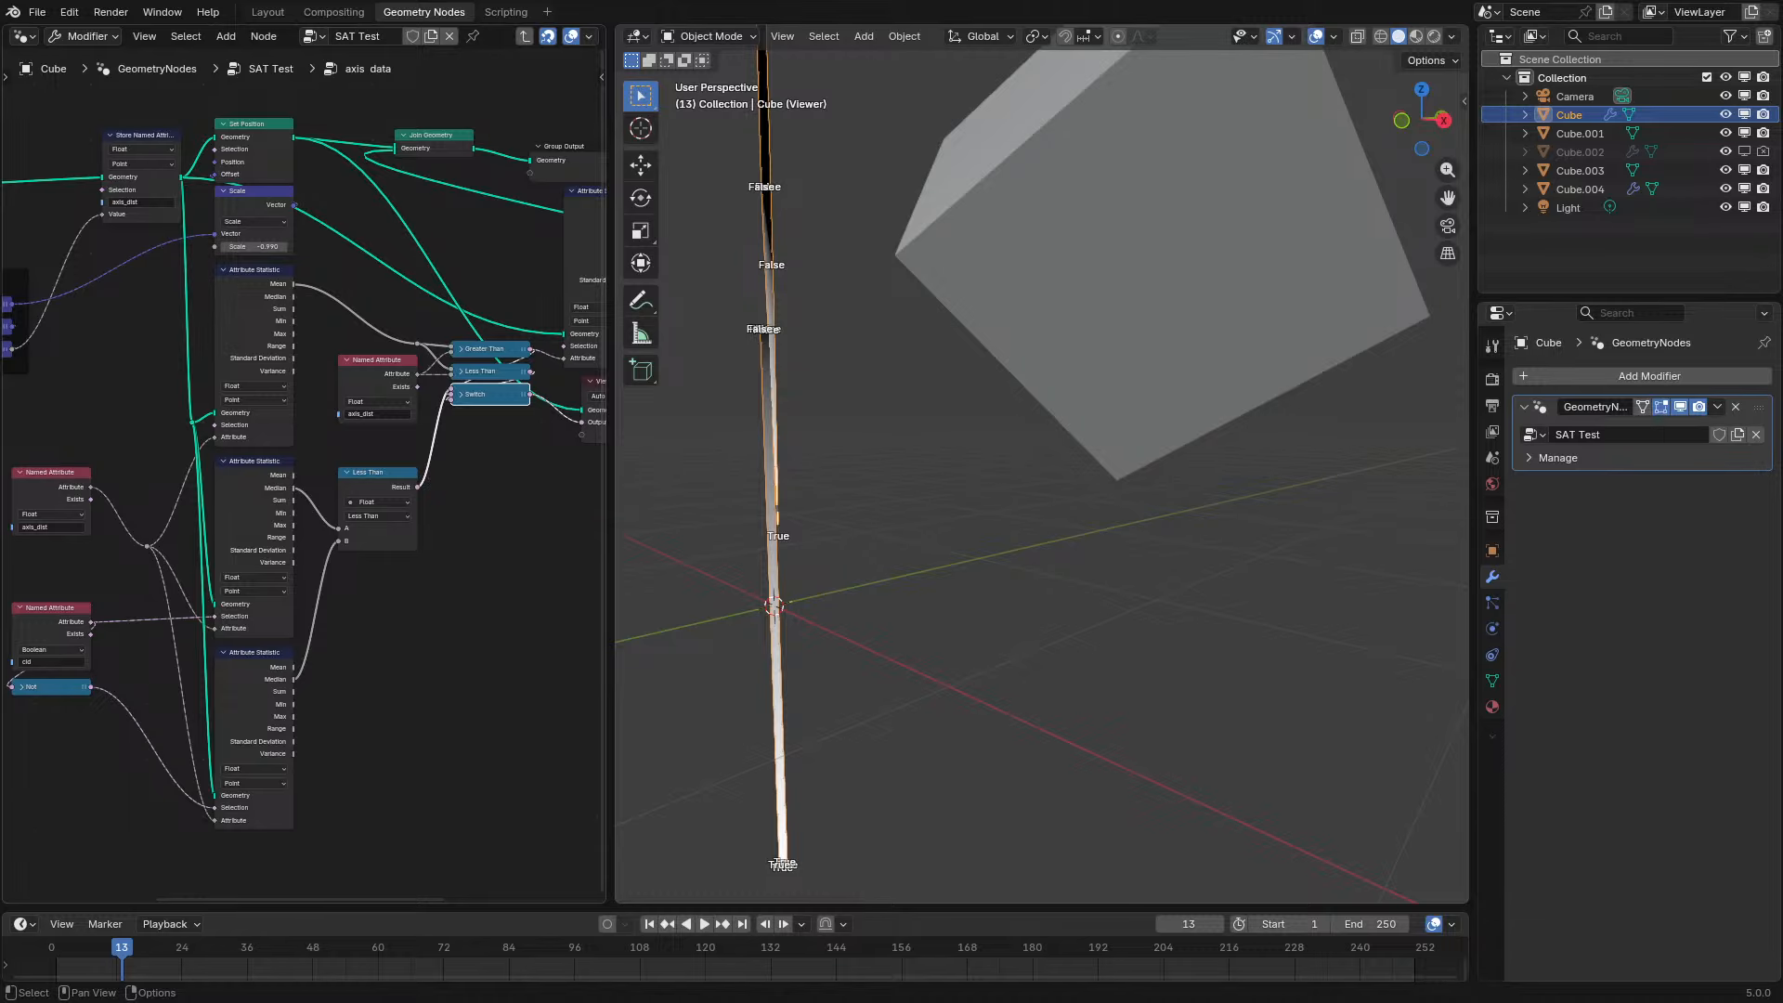
pyautogui.scroll(2, 302, 474)
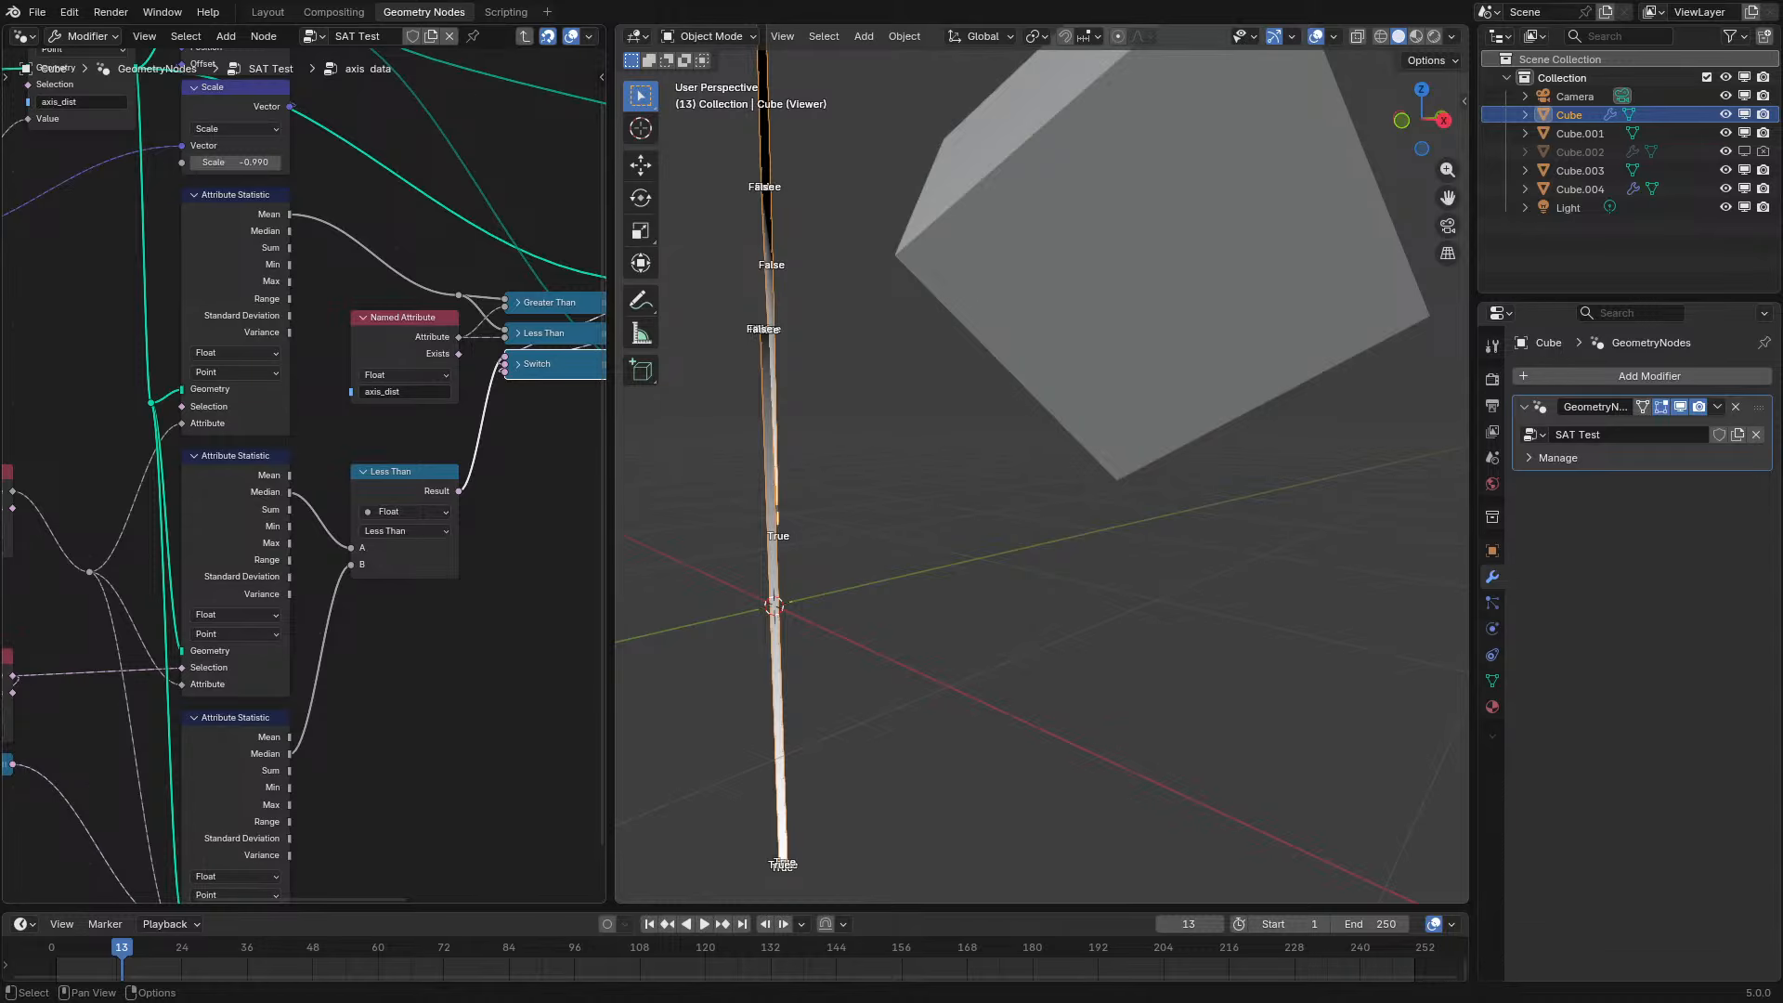
# Move the median Less Than node slightly down and the comparison stack's axis_dist Named Attribute closer to the Attribute Statistics
pyautogui.moveTo(382, 514); pyautogui.dragTo(366, 575)
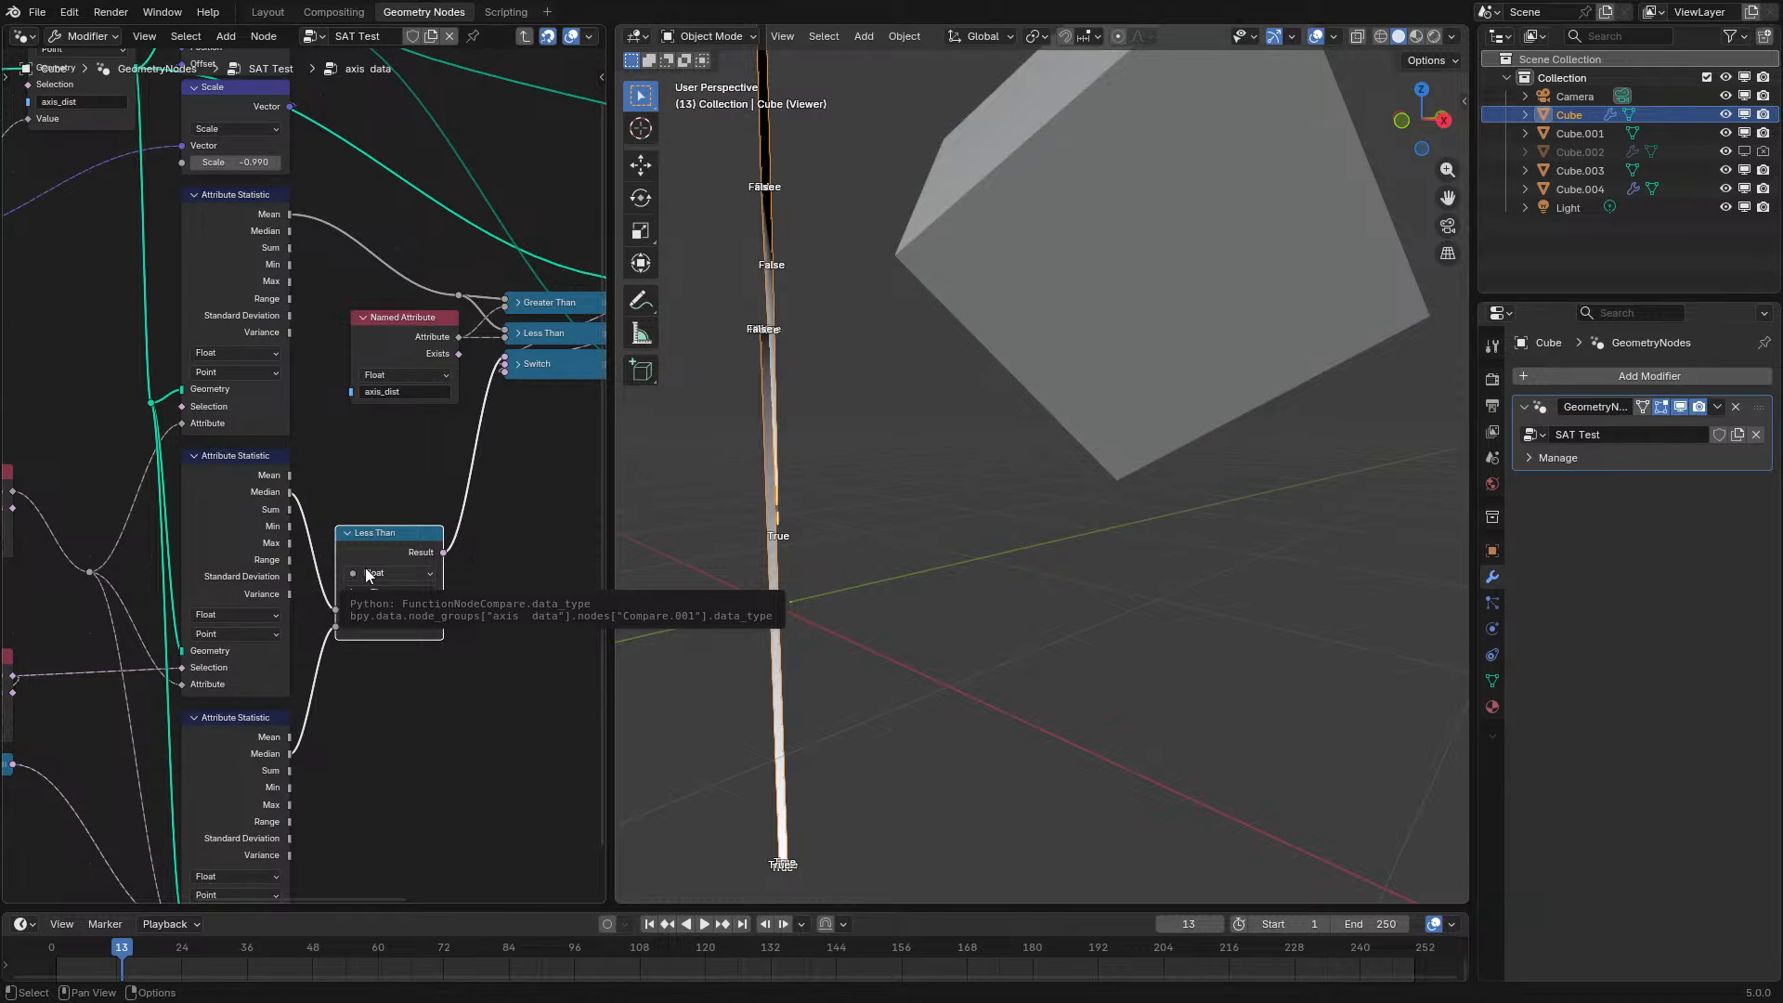
pyautogui.scroll(-1, 302, 483)
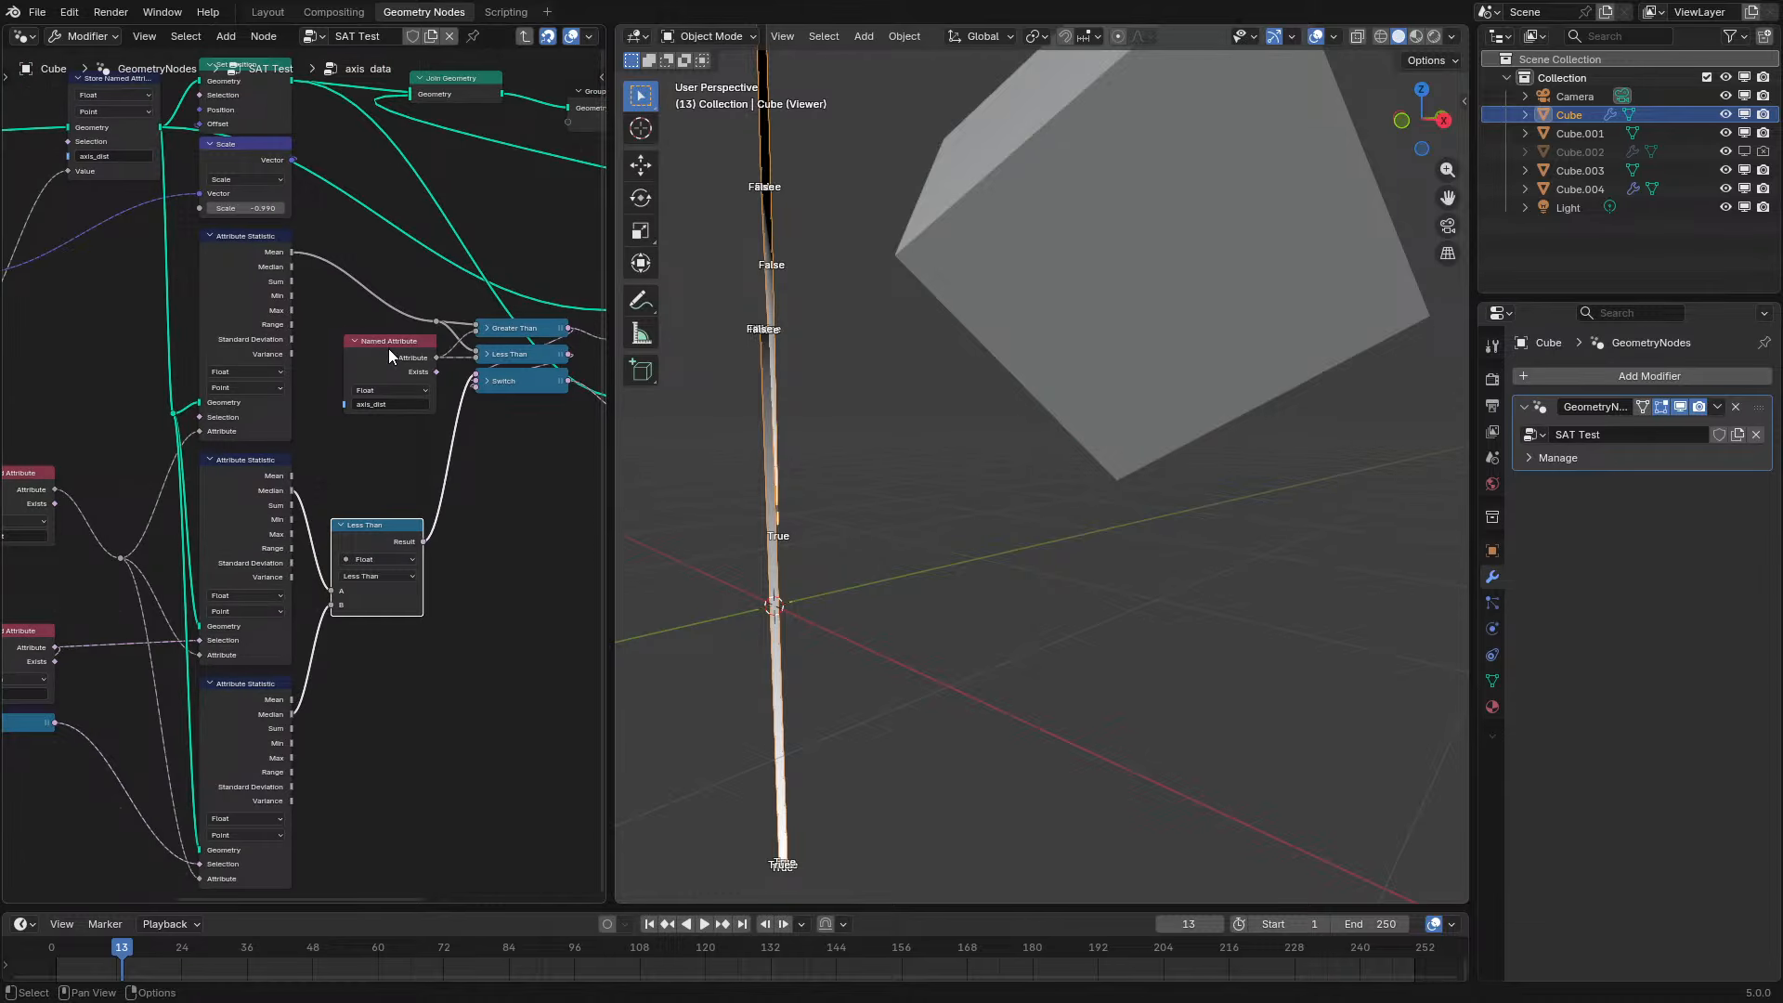
pyautogui.moveTo(390, 356); pyautogui.dragTo(312, 368)
pyautogui.rightClick(312, 367)
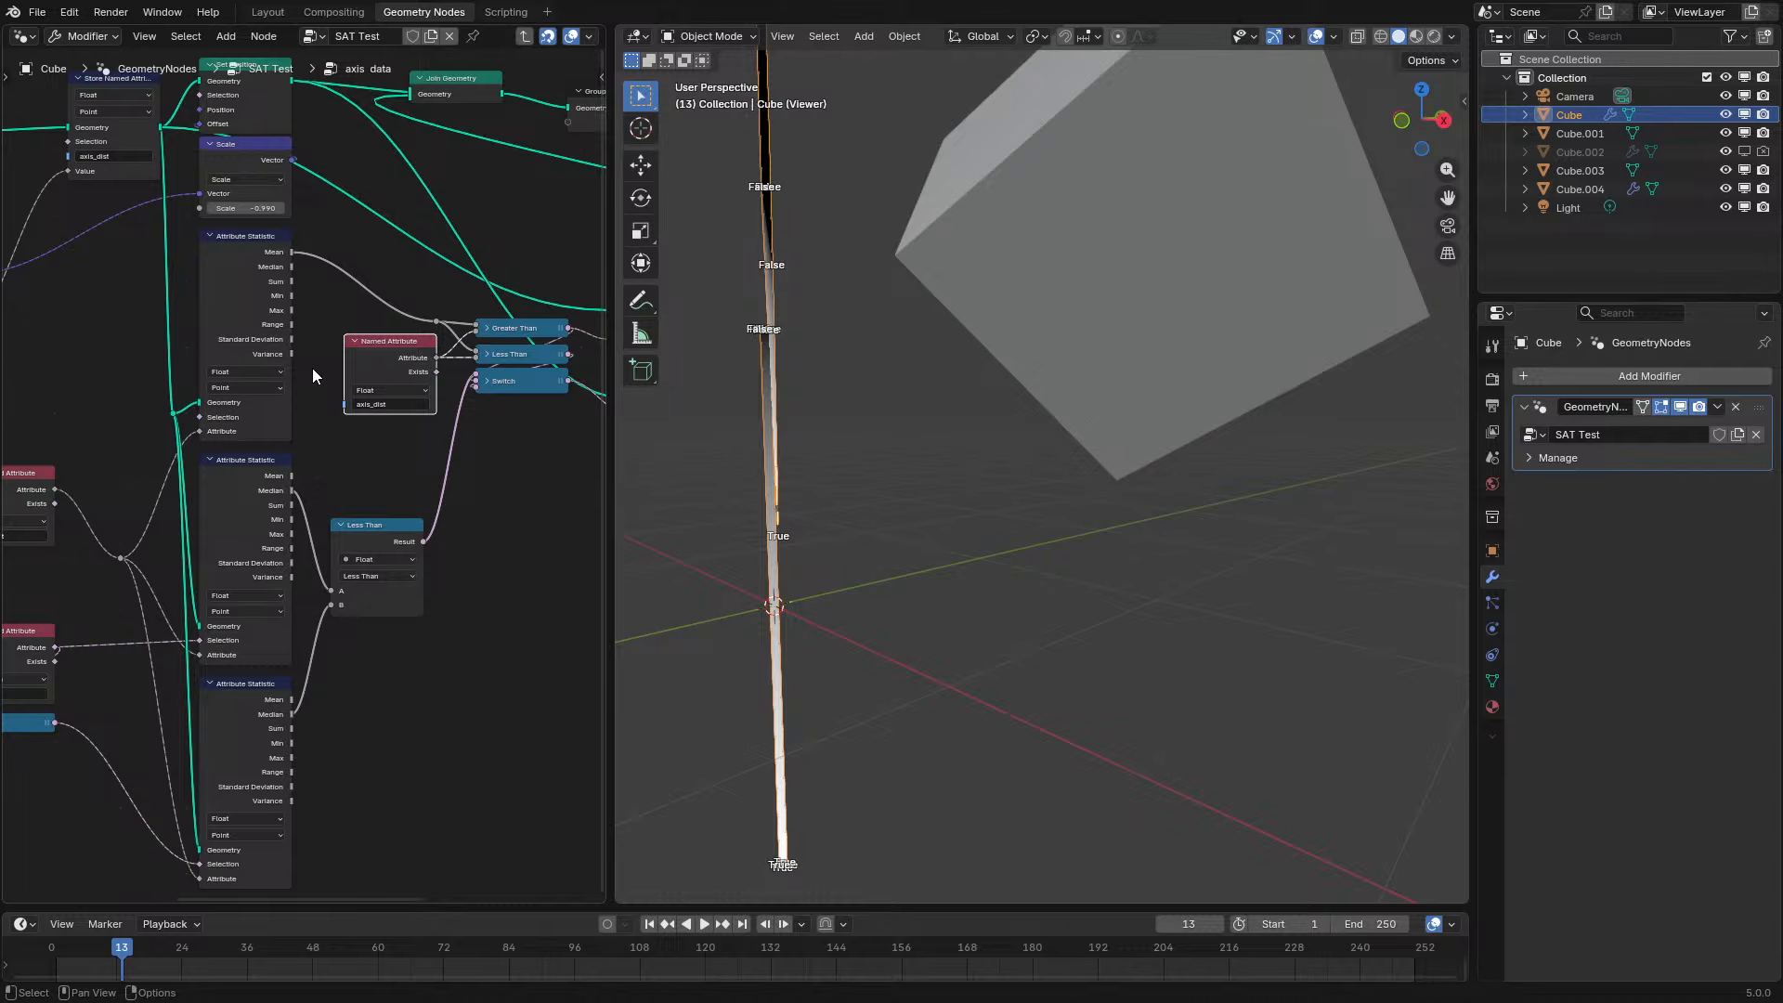
pyautogui.moveTo(386, 370); pyautogui.dragTo(315, 364)
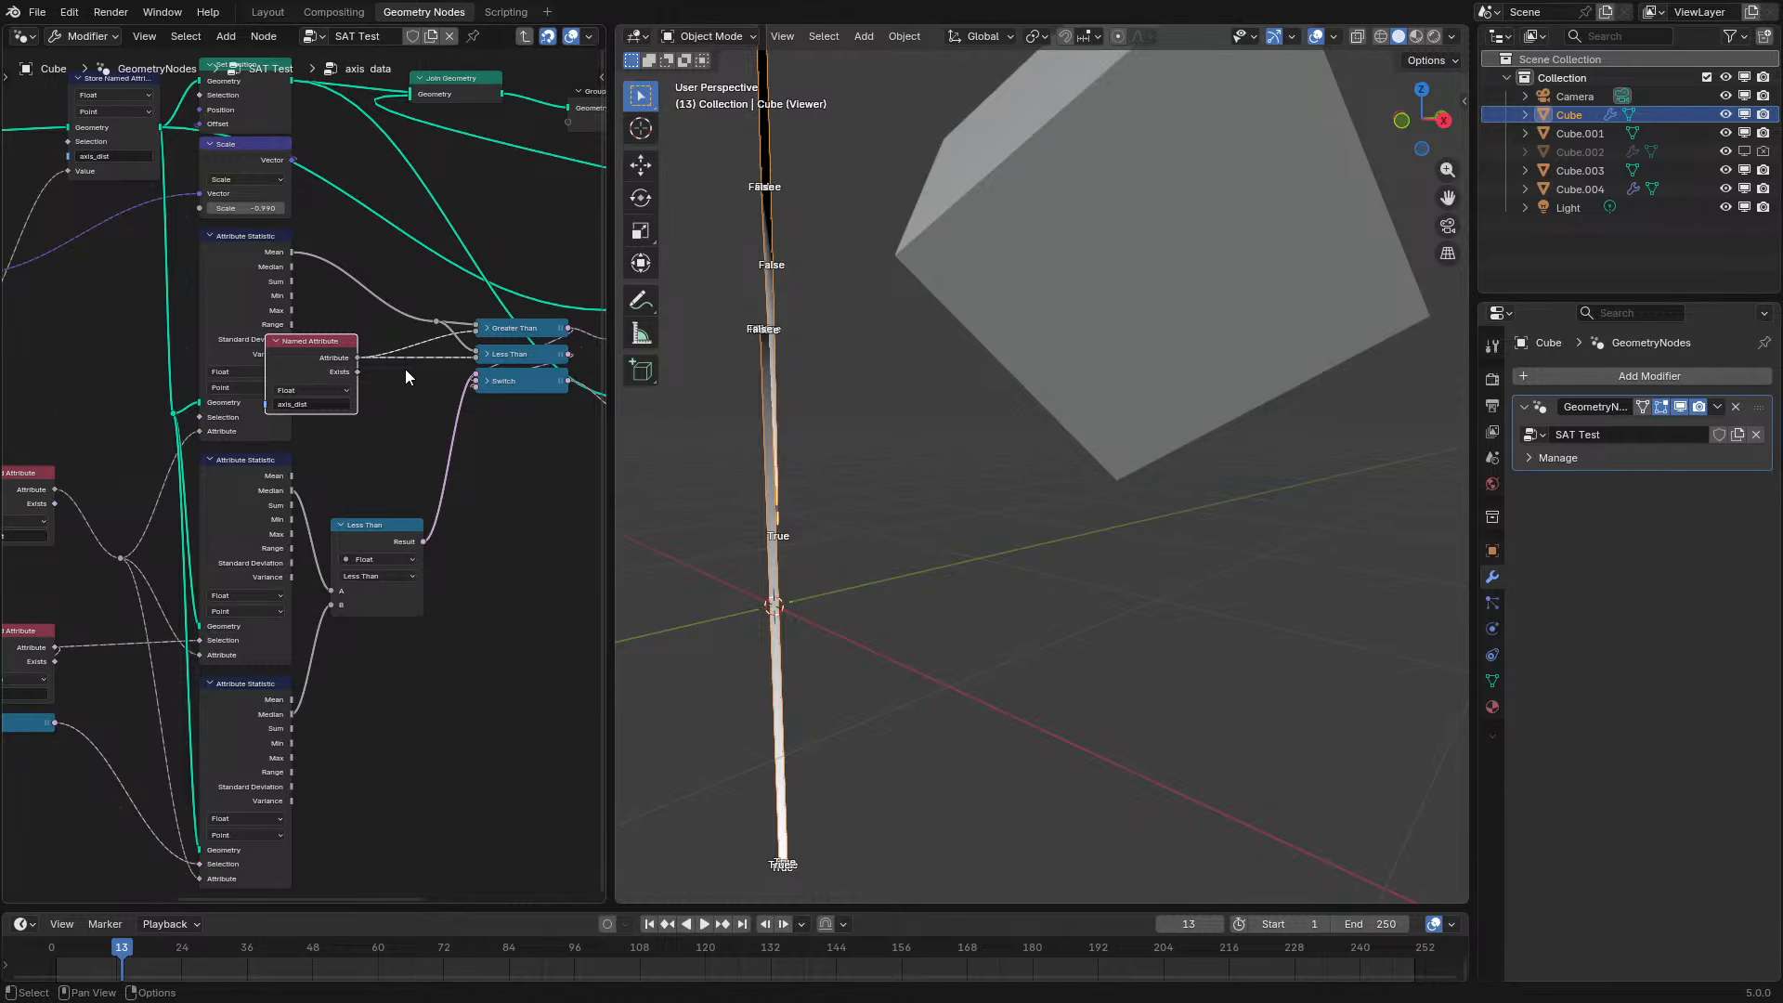
# Maximize the node editor and insert a reroute on the links from axis_dist to the Greater Than and Less Than nodes
pyautogui.scroll(1, 405, 364)
pyautogui.hotkey('ctrl', 'space')
pyautogui.scroll(2, 1101, 370)
pyautogui.moveTo(1059, 346); pyautogui.dragTo(771, 399, button='middle')
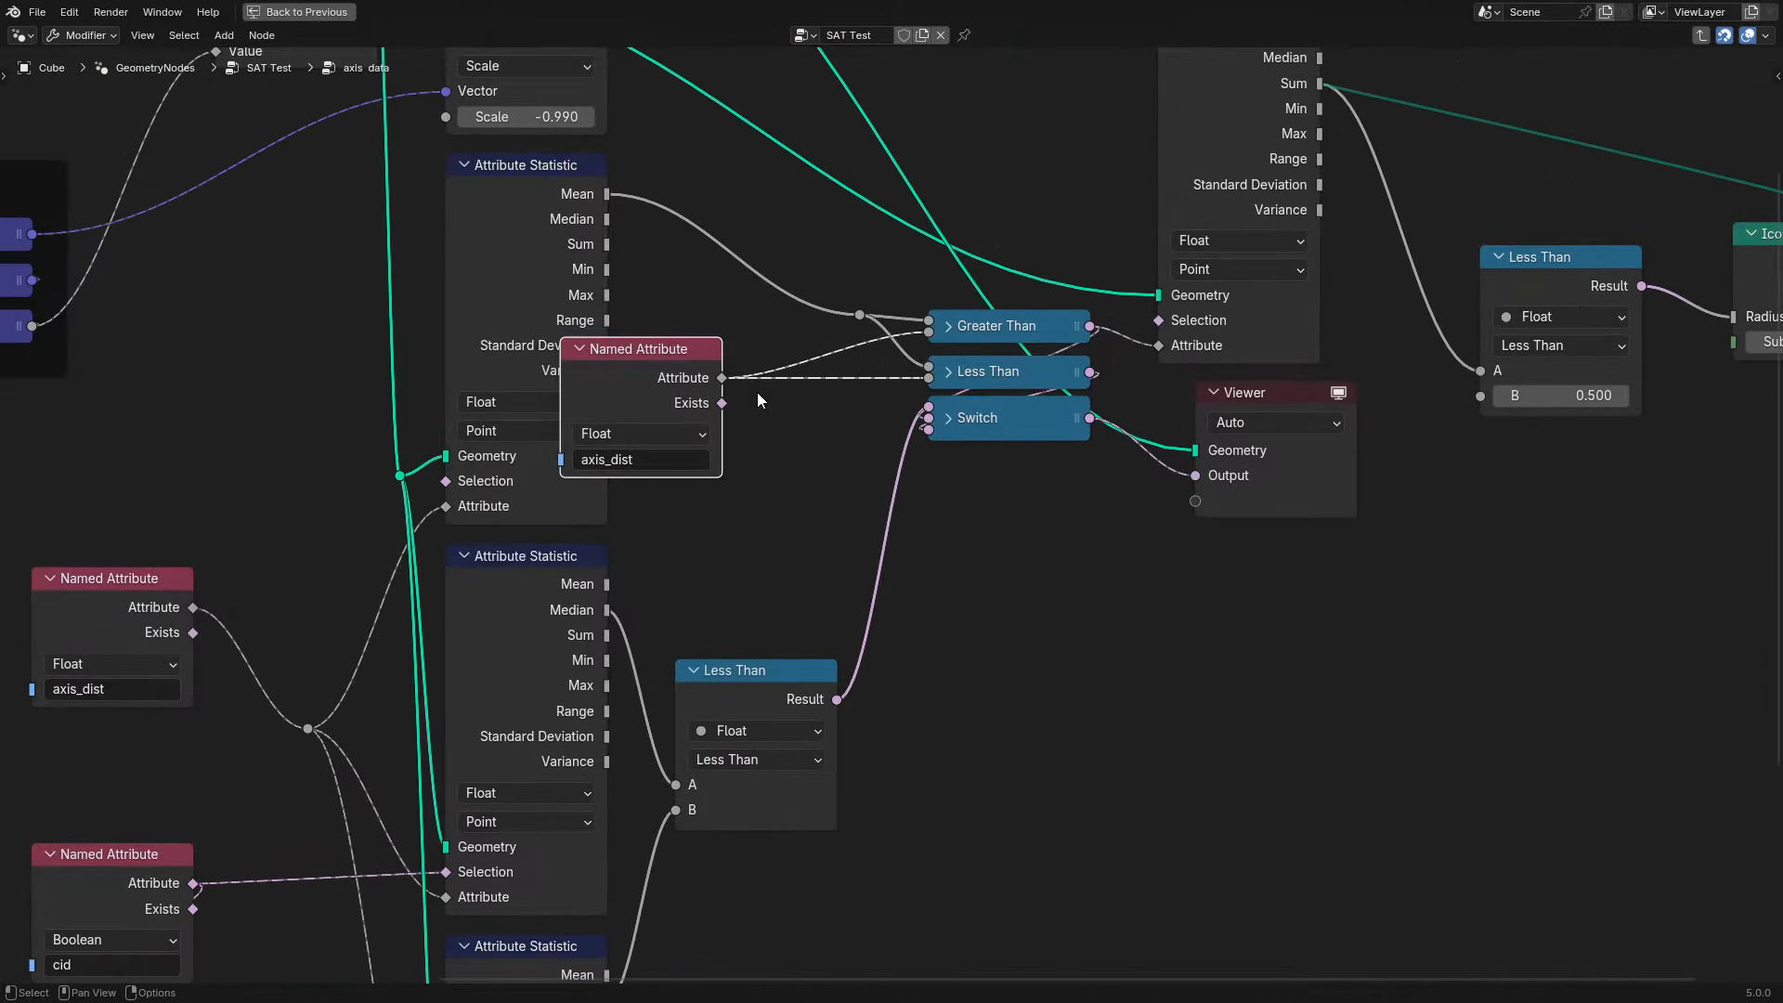
pyautogui.keyDown('shift'); pyautogui.moveTo(780, 397); pyautogui.dragTo(799, 349, button='right'); pyautogui.keyUp('shift')
# Try a Subtract node that takes the overall Mean away from the axis_dist attribute, collapsed below the Named Attribute
pyautogui.moveTo(722, 379); pyautogui.dragTo(794, 476)
pyautogui.write('sub')
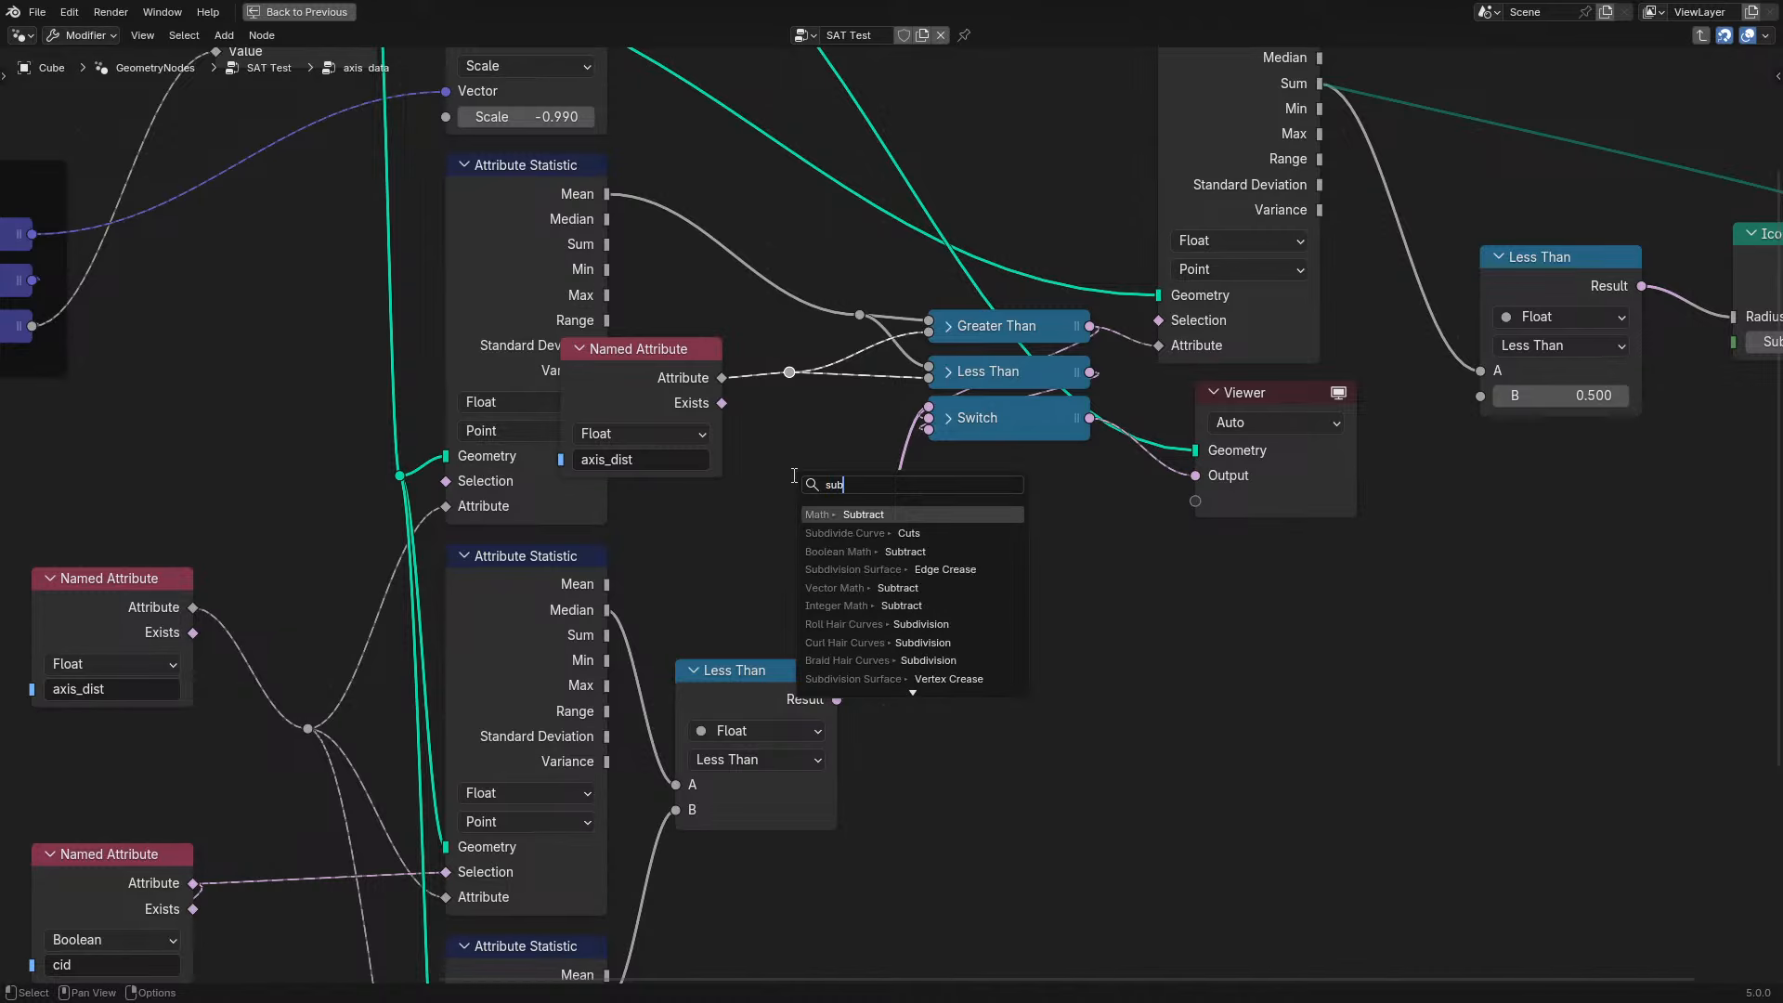
pyautogui.write('tr')
pyautogui.press('Return')
pyautogui.click(751, 494)
pyautogui.moveTo(607, 194); pyautogui.dragTo(688, 595)
pyautogui.press('h')
pyautogui.press('g')
pyautogui.click(812, 538)
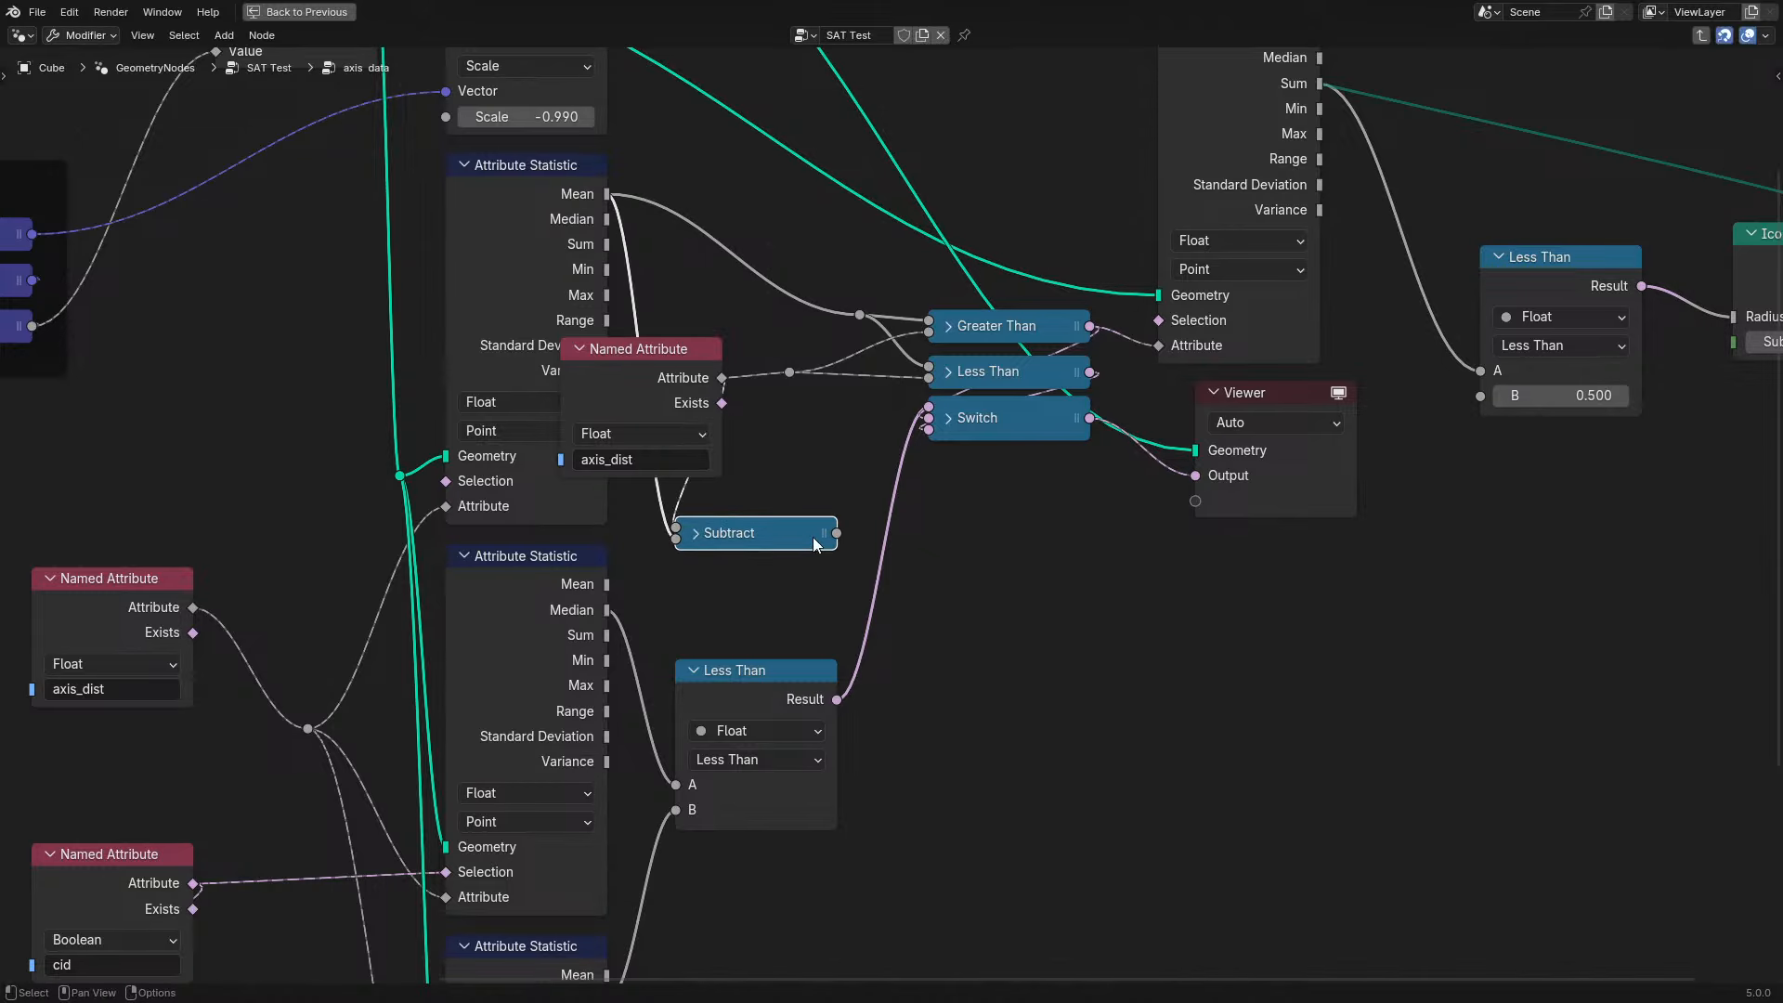
# Try feeding the Subtract result into a new Multiply math node and compare it with the cid selection statistics
pyautogui.moveTo(837, 533); pyautogui.dragTo(1010, 665)
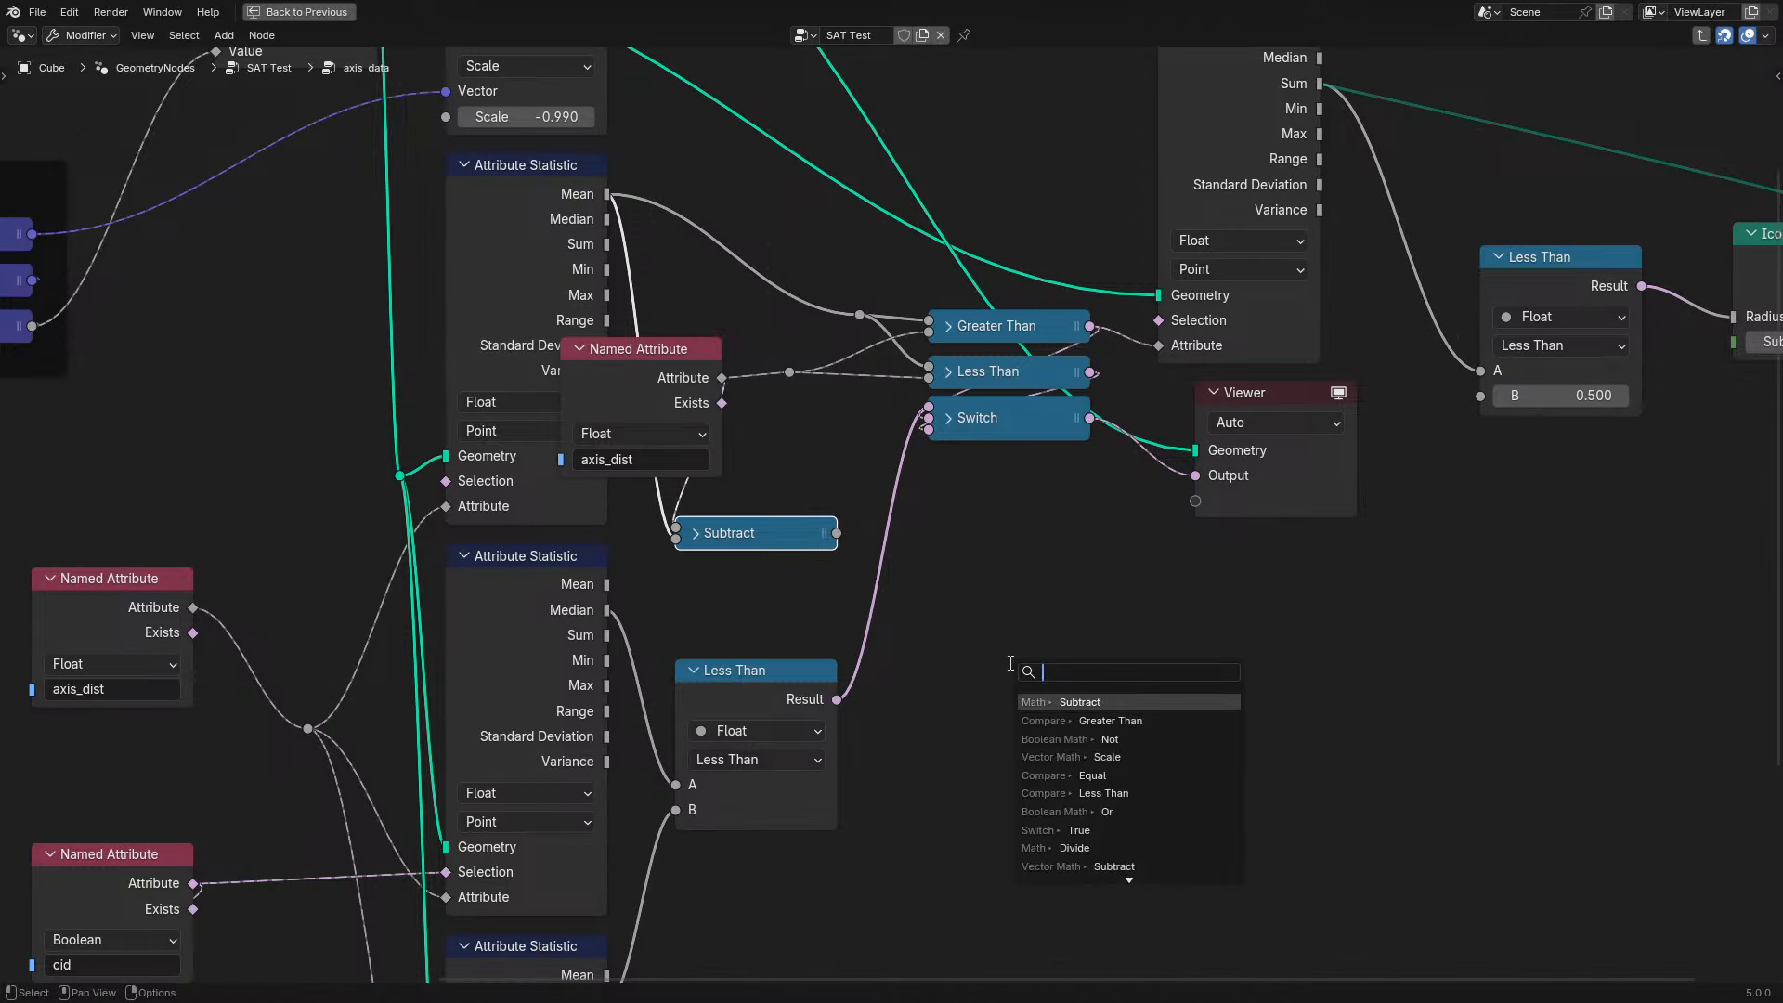
pyautogui.write('mul')
pyautogui.press('Return')
pyautogui.click(1133, 698)
pyautogui.scroll(2, 630, 815)
pyautogui.moveTo(630, 815); pyautogui.dragTo(708, 611, button='middle')
pyautogui.scroll(-4, 707, 611)
pyautogui.moveTo(334, 772); pyautogui.dragTo(313, 691, button='middle')
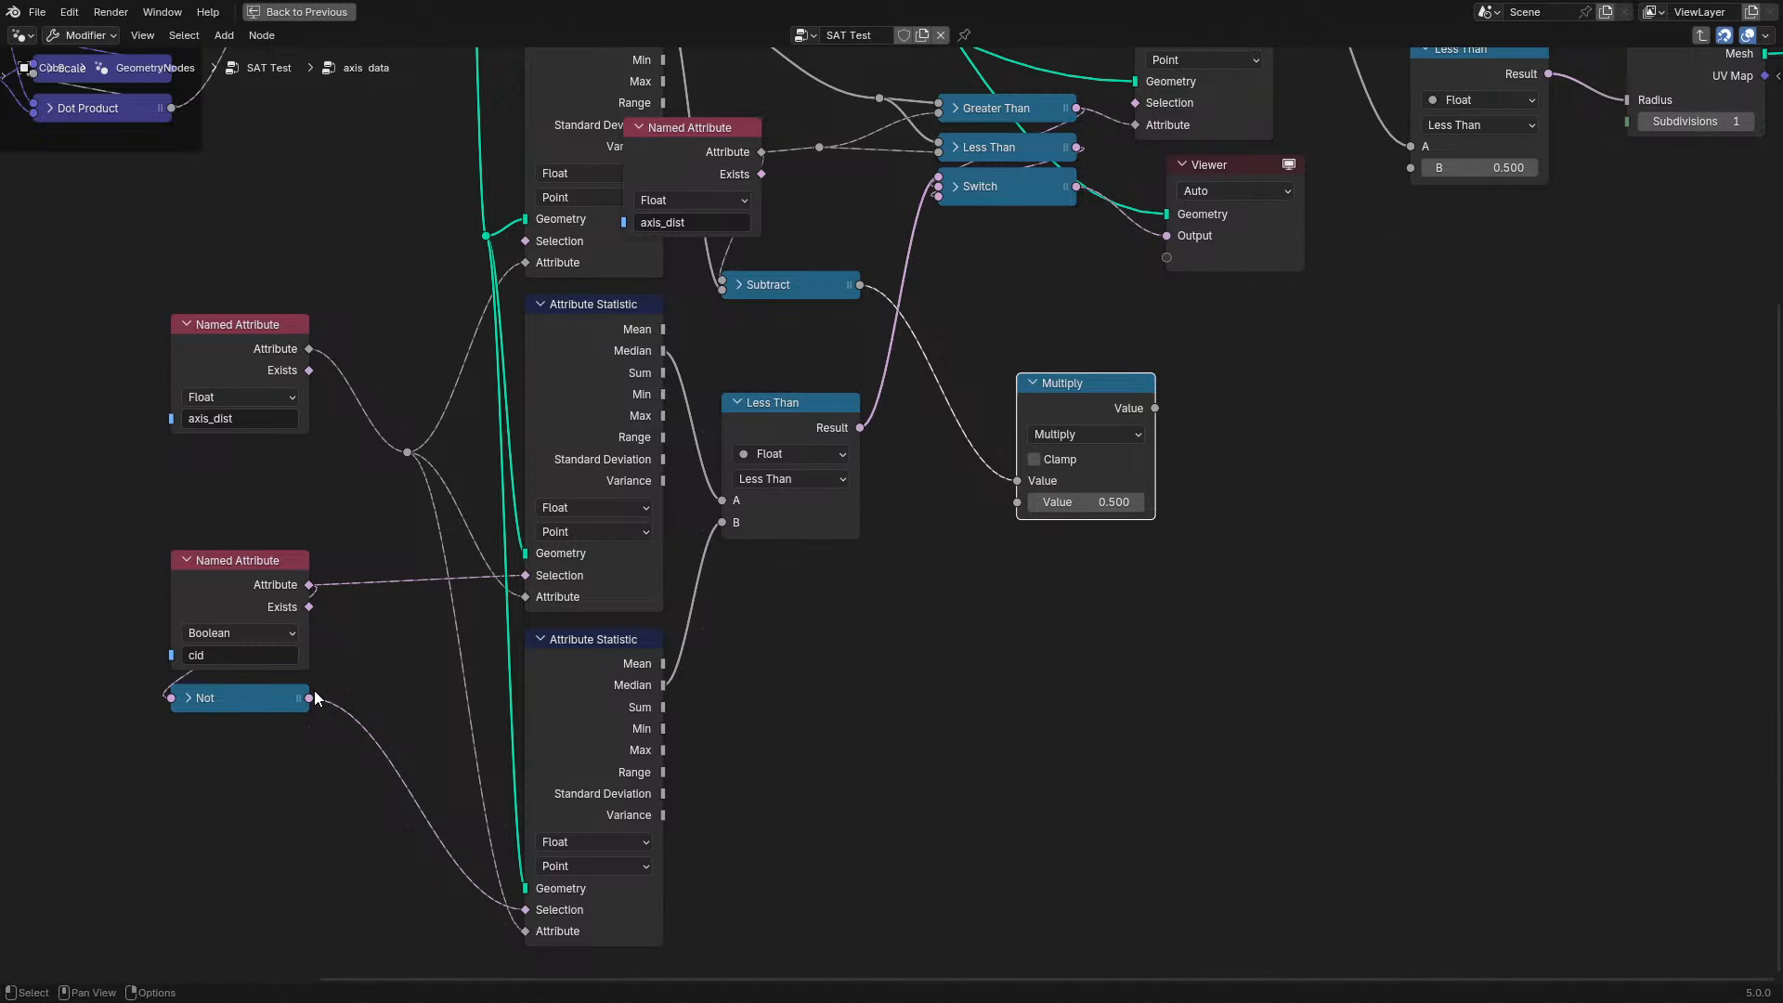
pyautogui.moveTo(989, 199); pyautogui.dragTo(960, 452, button='middle')
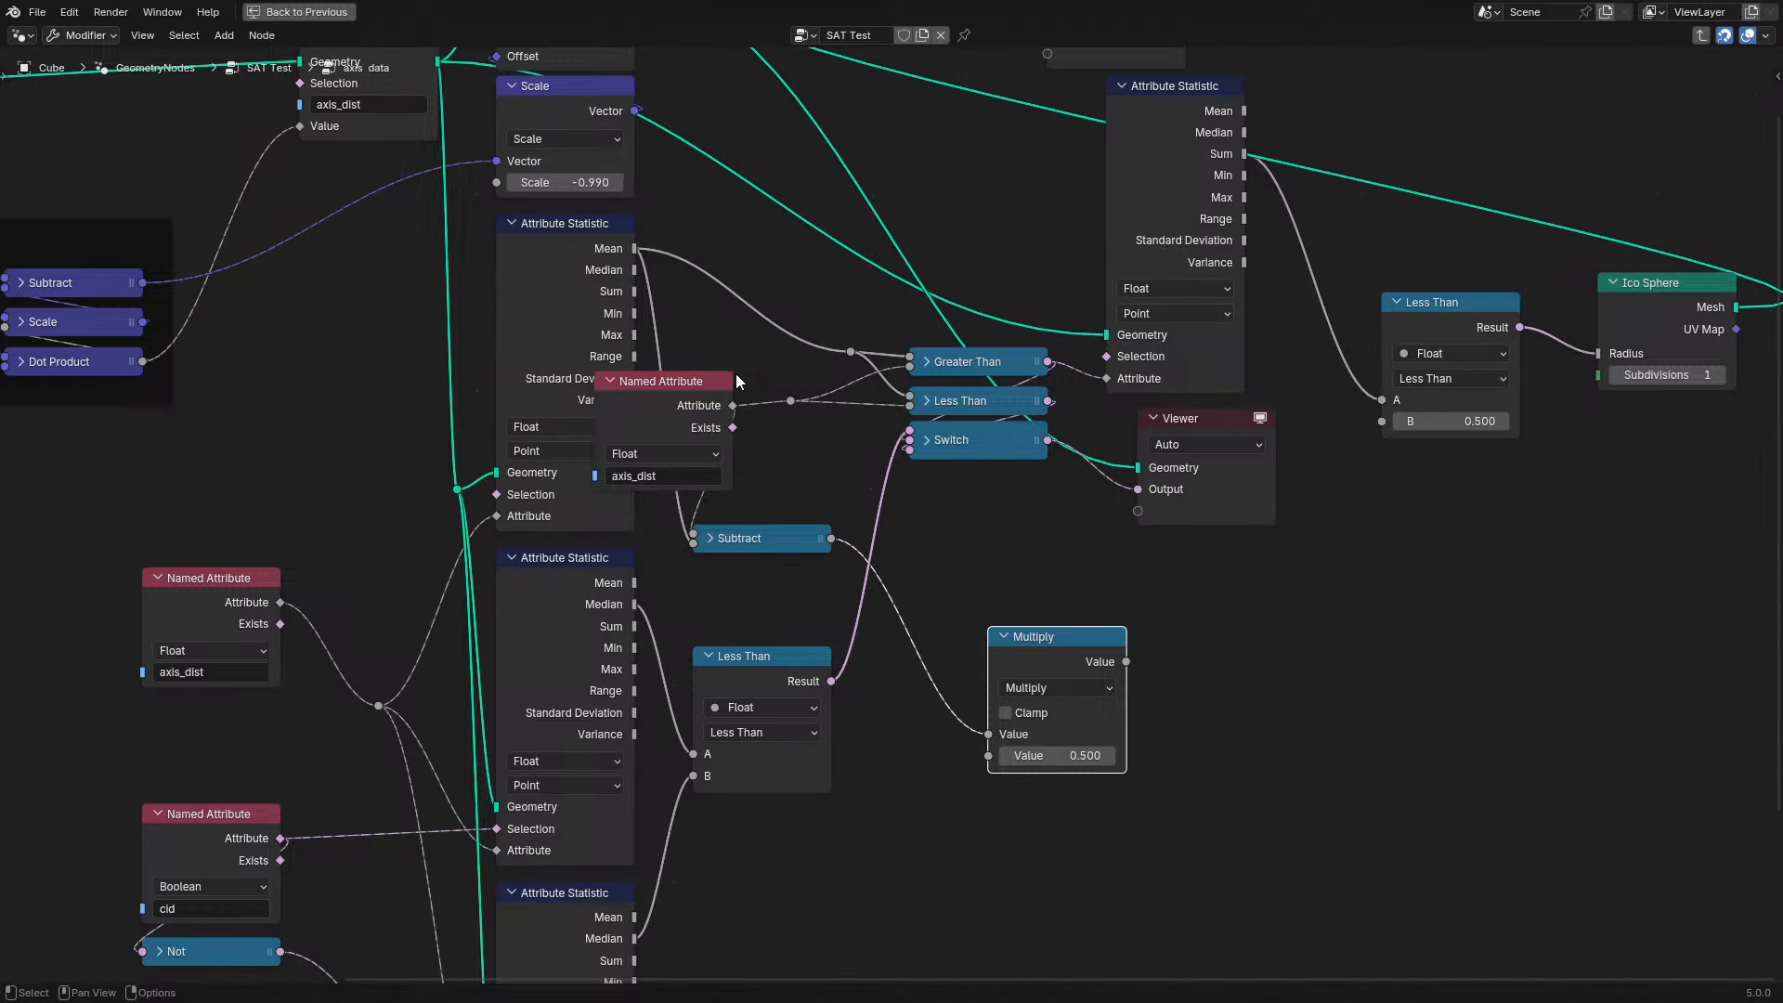
# Delete the trial Multiply and Subtract nodes
pyautogui.press('x')
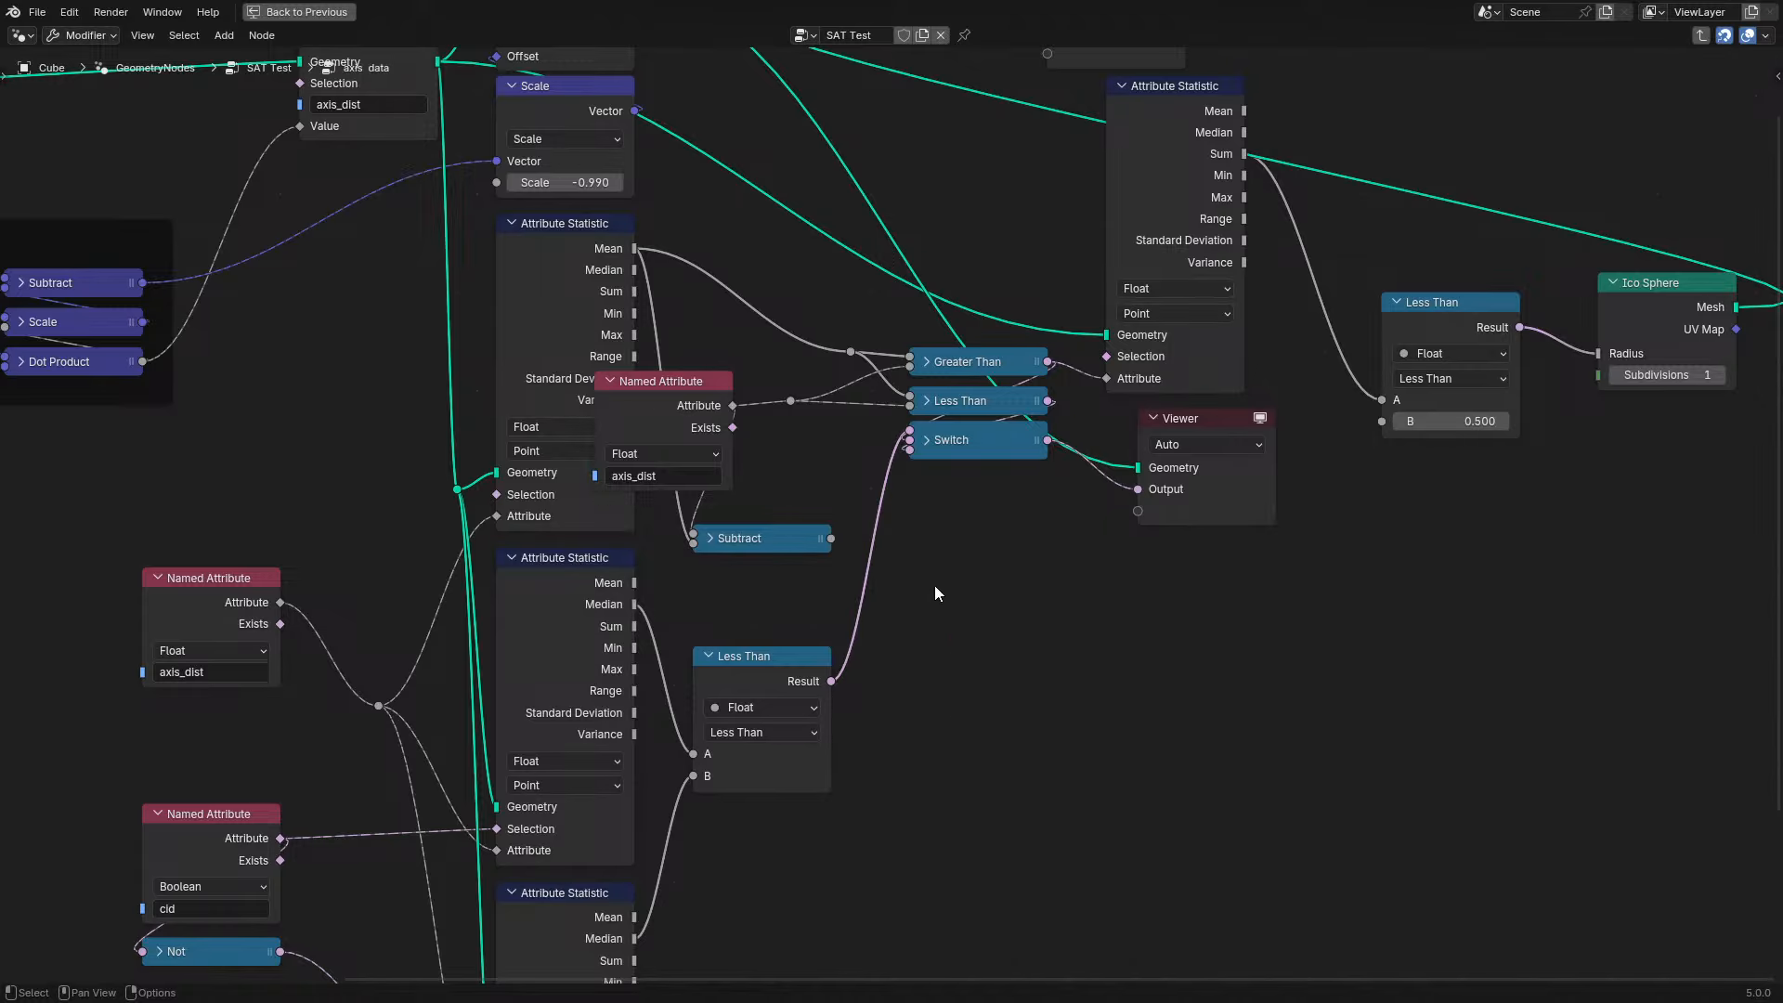
pyautogui.click(777, 540)
pyautogui.press('x')
# Move the axis_dist Named Attribute and its reroute together, close beside the Greater Than, Less Than and Switch stack
pyautogui.moveTo(715, 351); pyautogui.dragTo(794, 437)
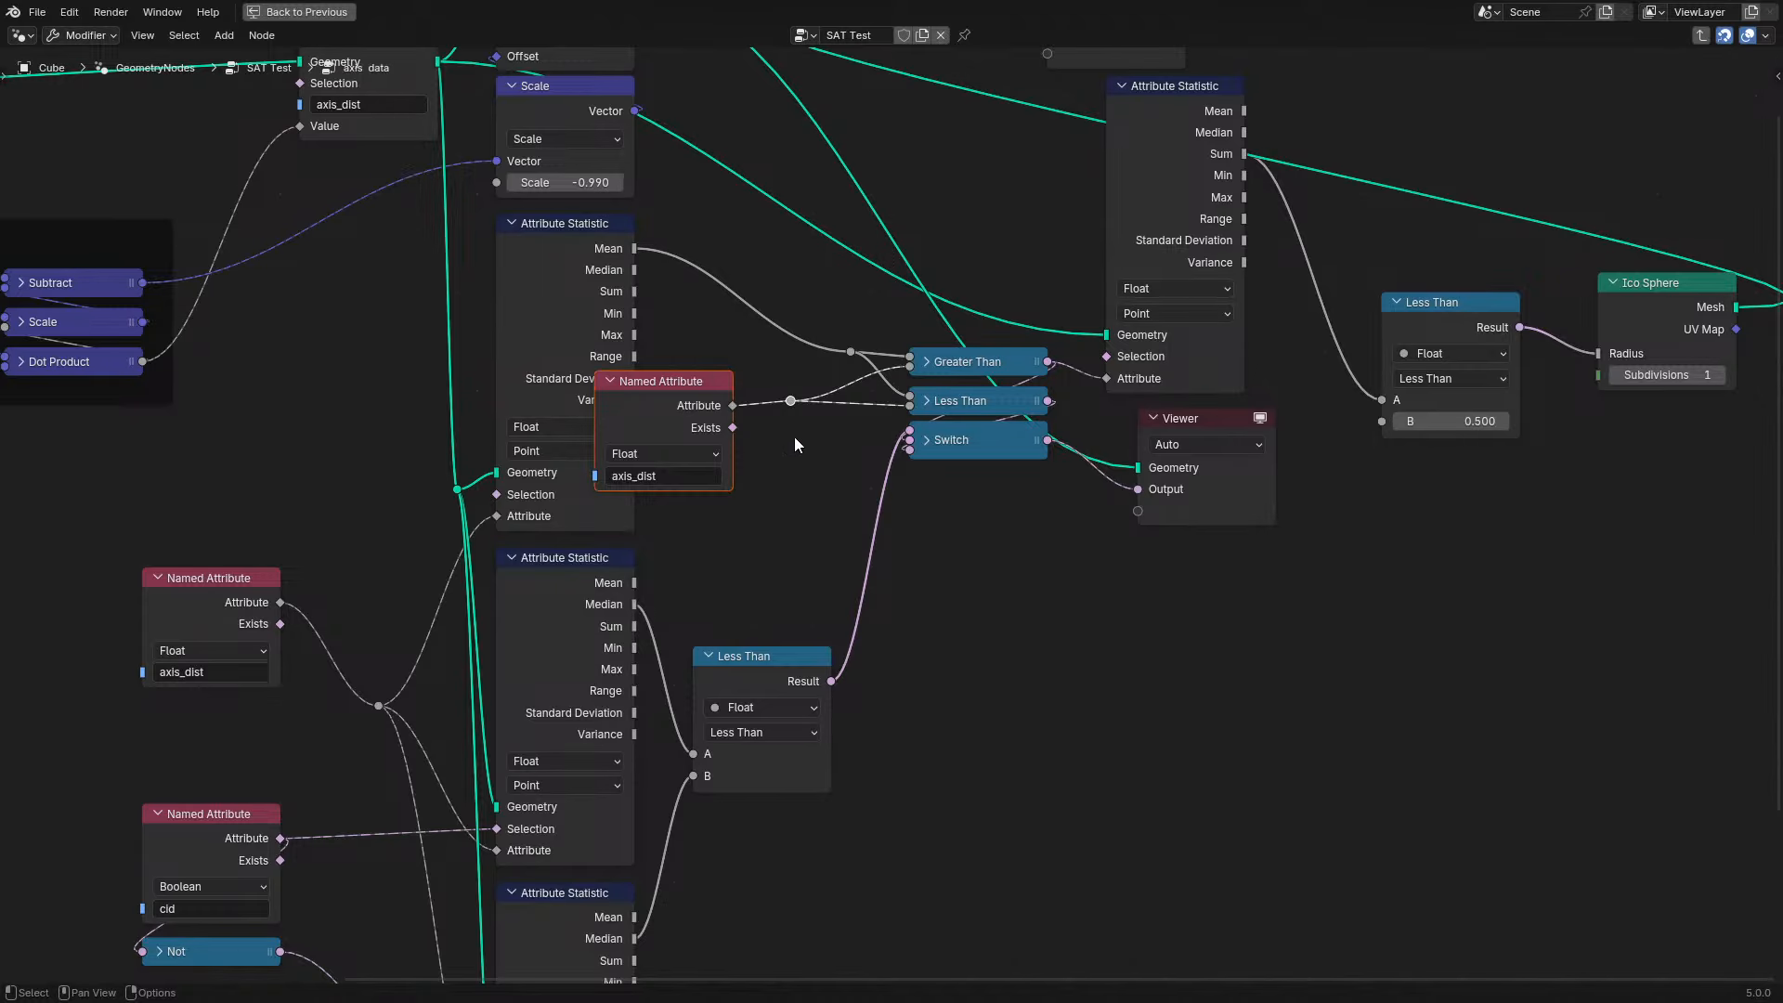
pyautogui.press('g')
pyautogui.click(847, 478)
pyautogui.scroll(-5, 840, 475)
pyautogui.moveTo(743, 437); pyautogui.dragTo(769, 464, button='middle')
pyautogui.scroll(2, 768, 464)
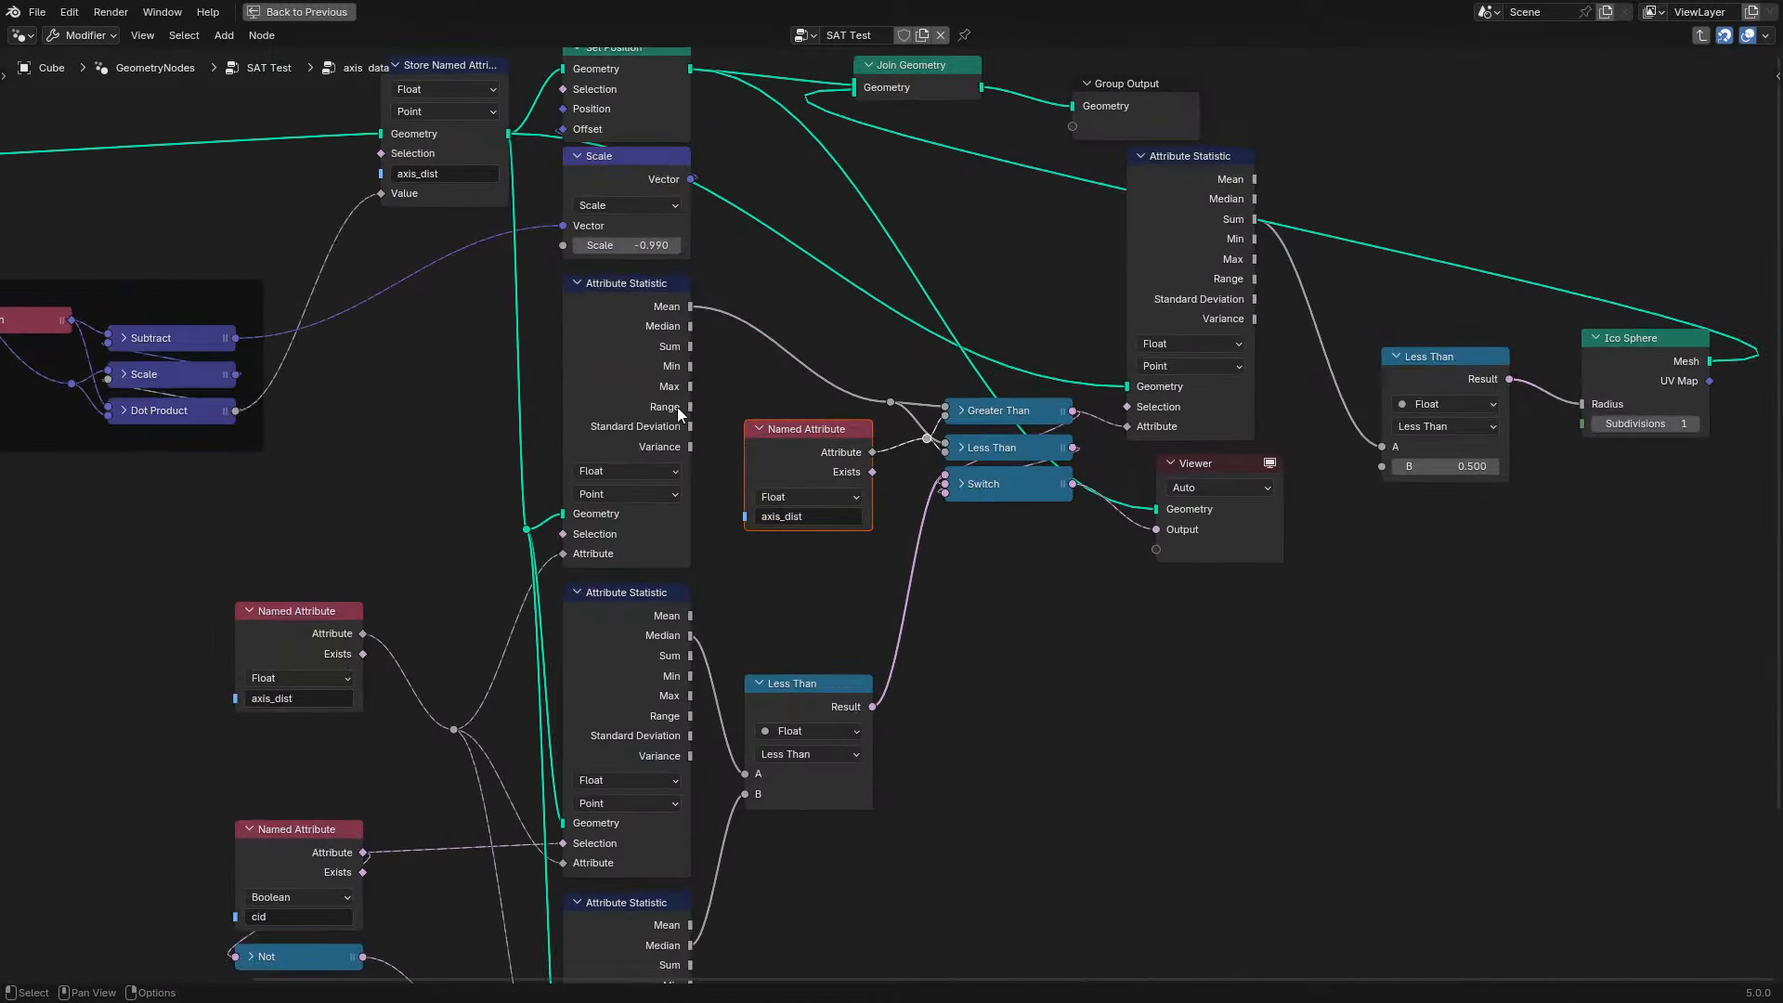
# Hide the overall Attribute Statistic's unused sockets and feed Less Than's A and B from the two selection statistics' Mean outputs
pyautogui.click(677, 407)
pyautogui.hotkey('ctrl', 'h')
pyautogui.click(627, 658)
pyautogui.moveTo(690, 616); pyautogui.dragTo(754, 775)
pyautogui.moveTo(690, 925); pyautogui.dragTo(758, 794)
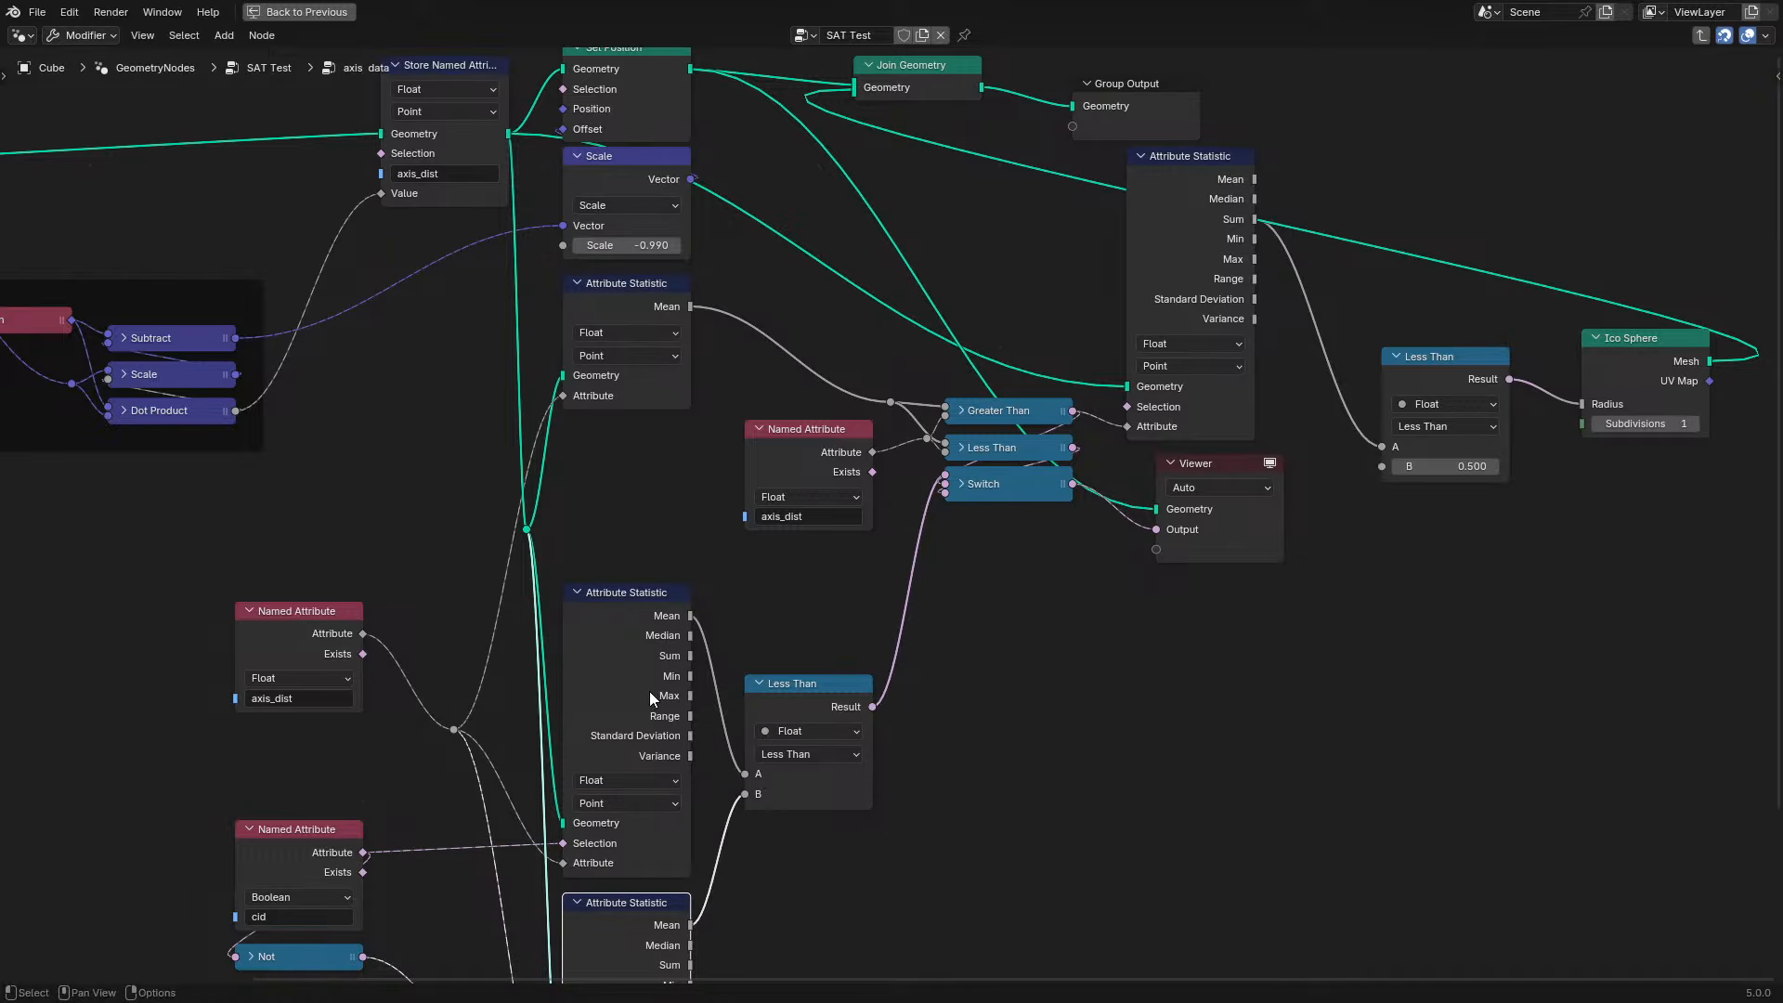
# Hide the unused sockets of both cid selection statistics, stack them closely and place the Not node beside their Selection inputs
pyautogui.click(660, 694)
pyautogui.press('Escape')
pyautogui.hotkey('ctrl', 'h')
pyautogui.moveTo(660, 786); pyautogui.dragTo(697, 599, button='middle')
pyautogui.click(640, 739)
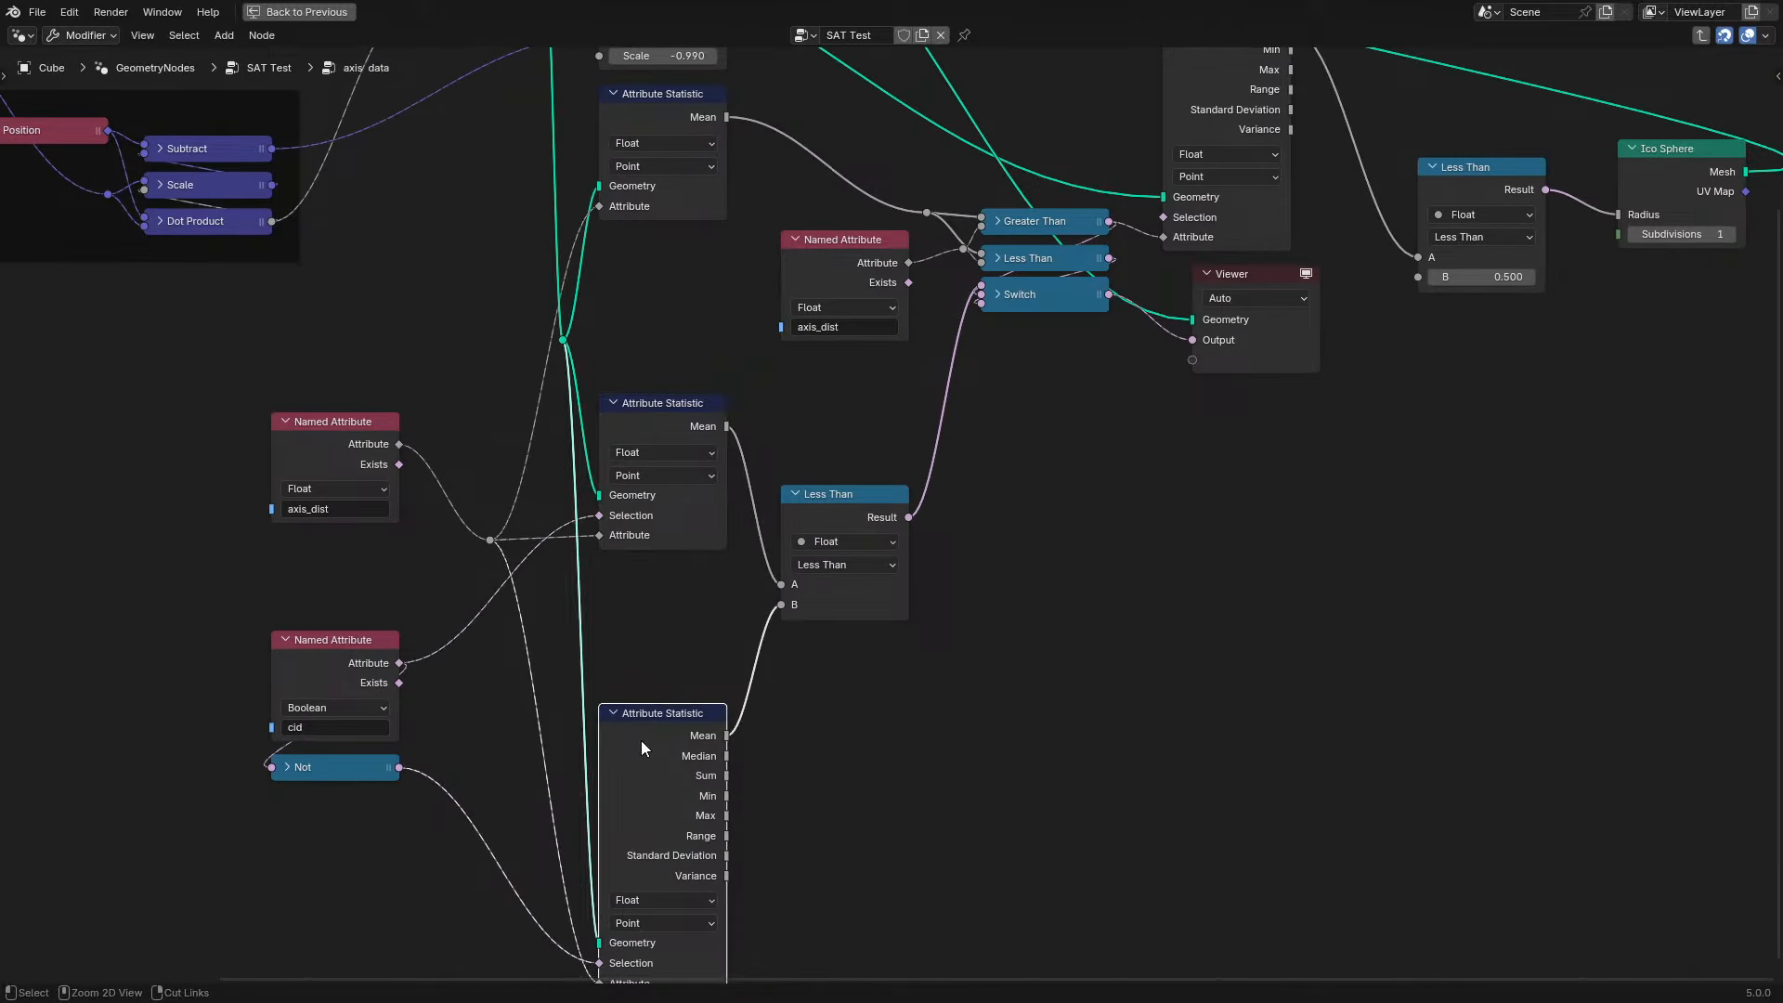
pyautogui.hotkey('ctrl', 'h')
pyautogui.press('g')
pyautogui.click(478, 664)
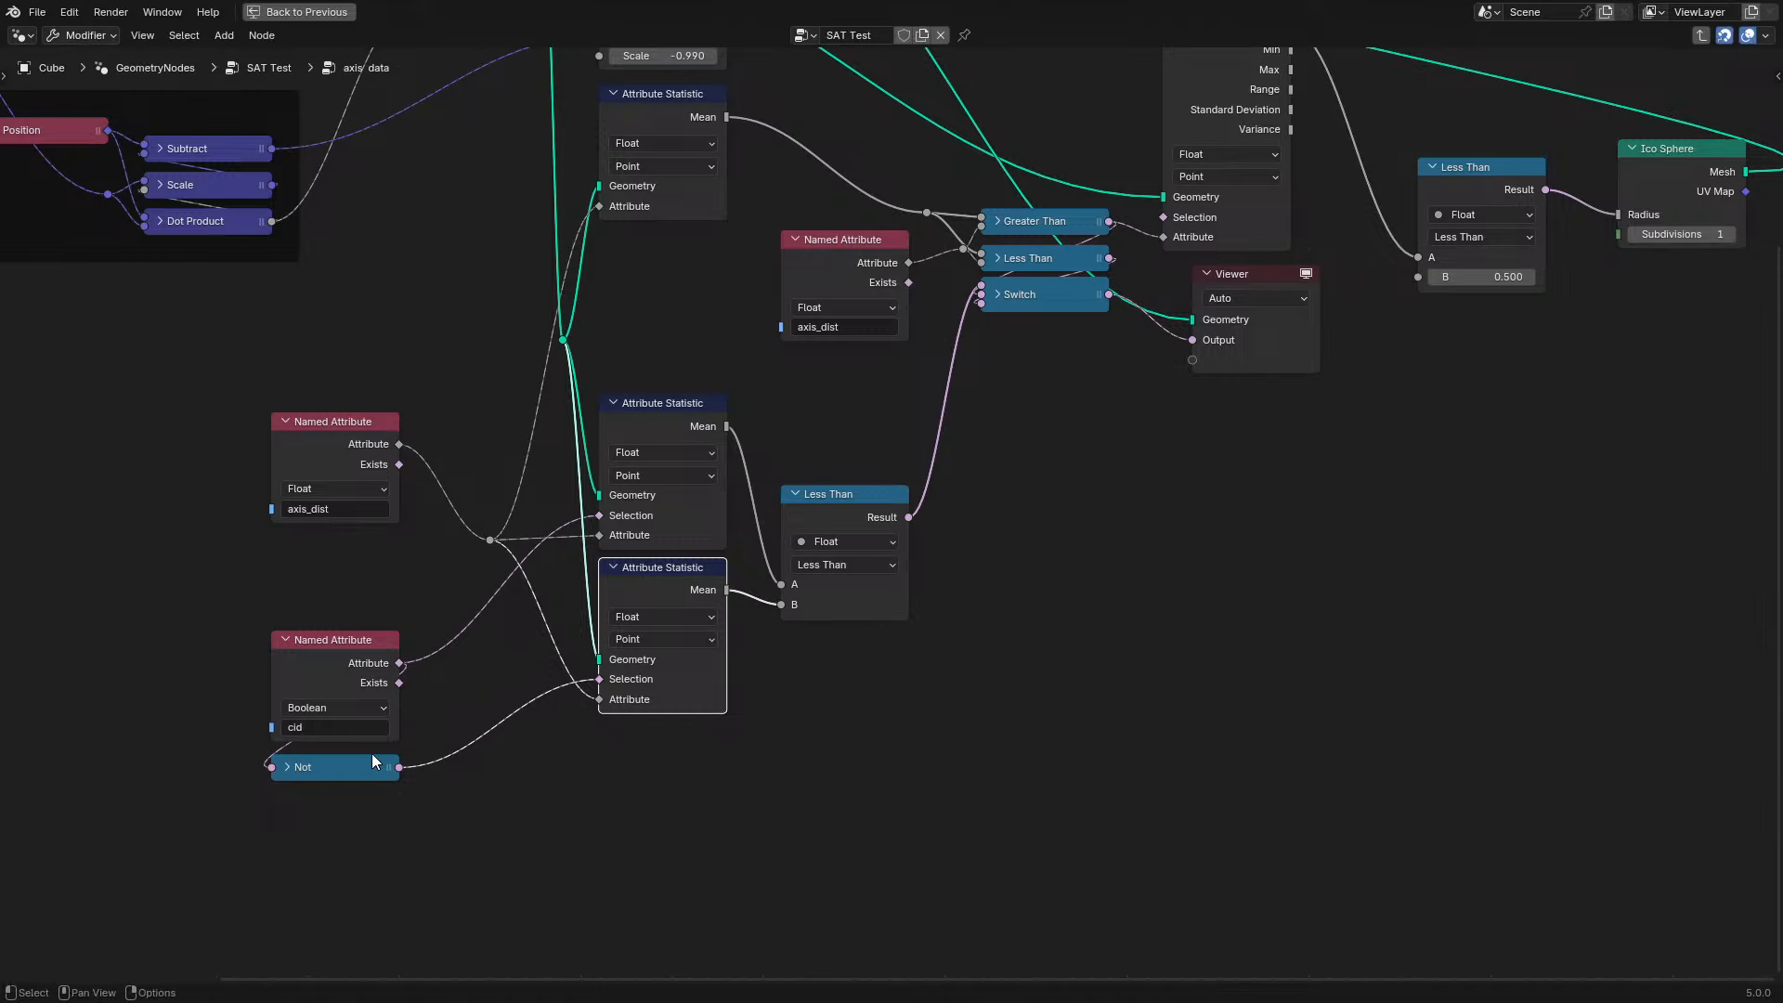
pyautogui.moveTo(375, 762); pyautogui.dragTo(545, 660)
# Restore the split layout, delete the Viewer and connect the Switch output to the Sum Attribute Statistic's Attribute input
pyautogui.hotkey('ctrl', 'space')
pyautogui.scroll(-10, 959, 526)
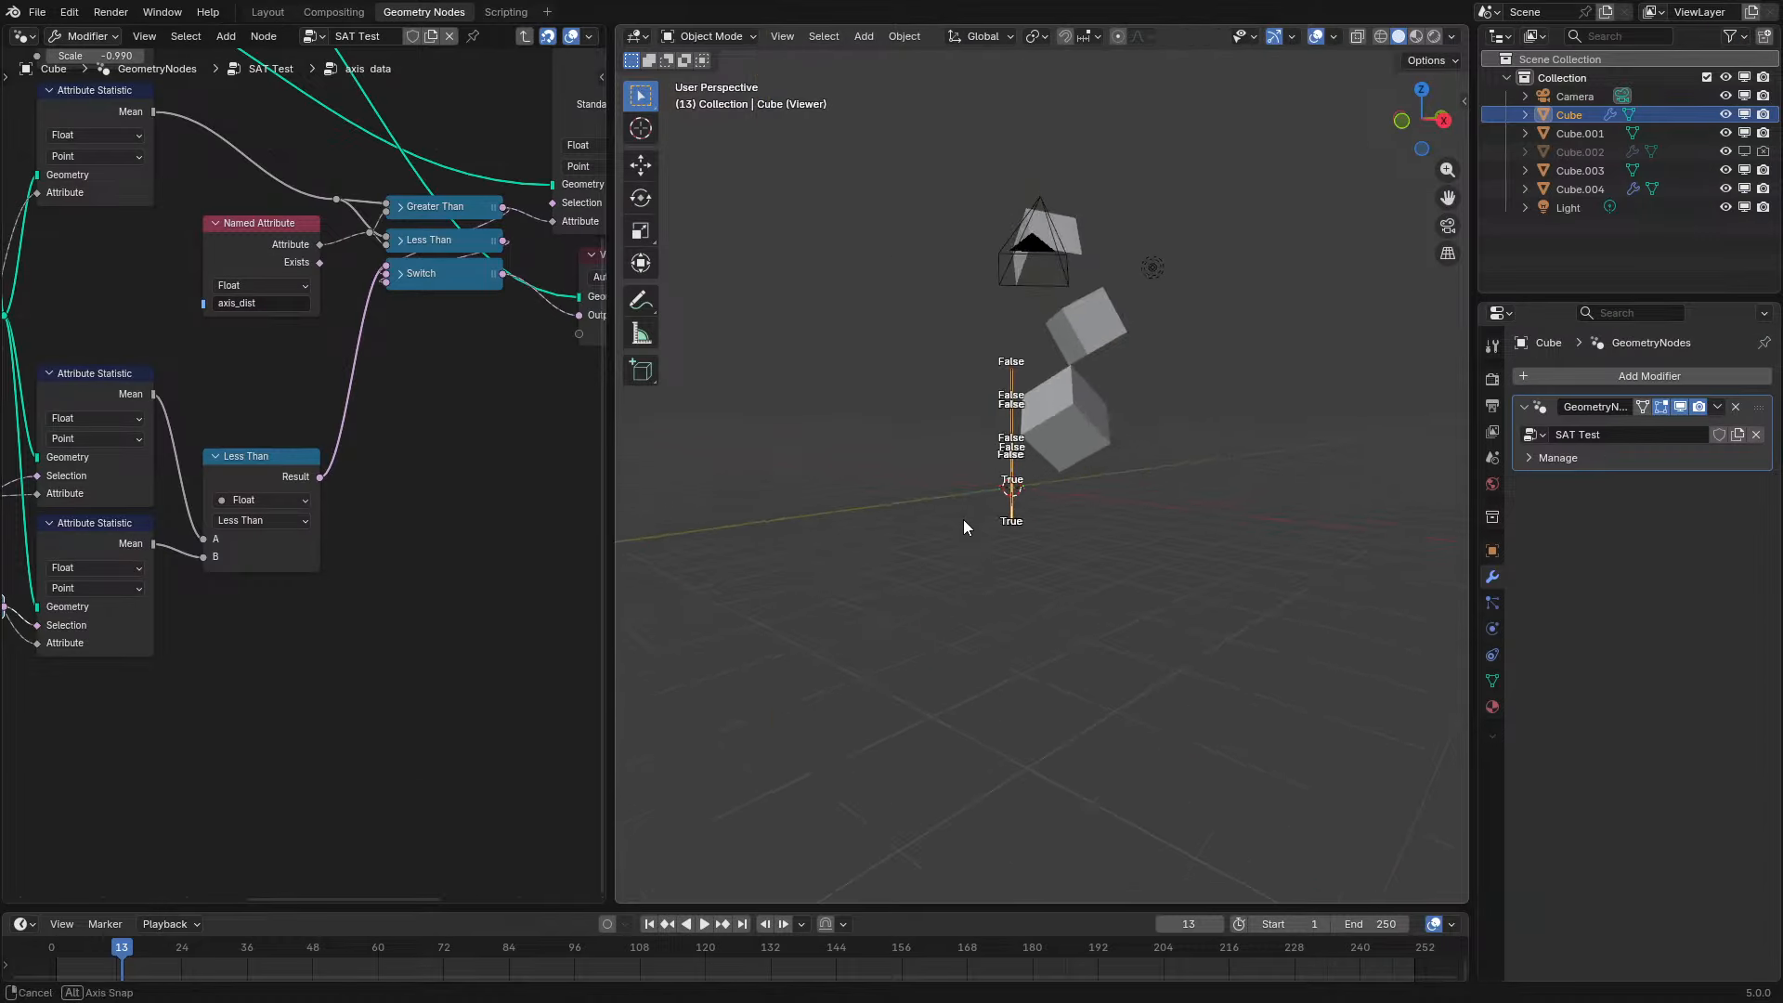
pyautogui.moveTo(962, 520); pyautogui.dragTo(986, 537, button='middle')
pyautogui.scroll(4, 986, 537)
pyautogui.moveTo(411, 287); pyautogui.dragTo(302, 489, button='middle')
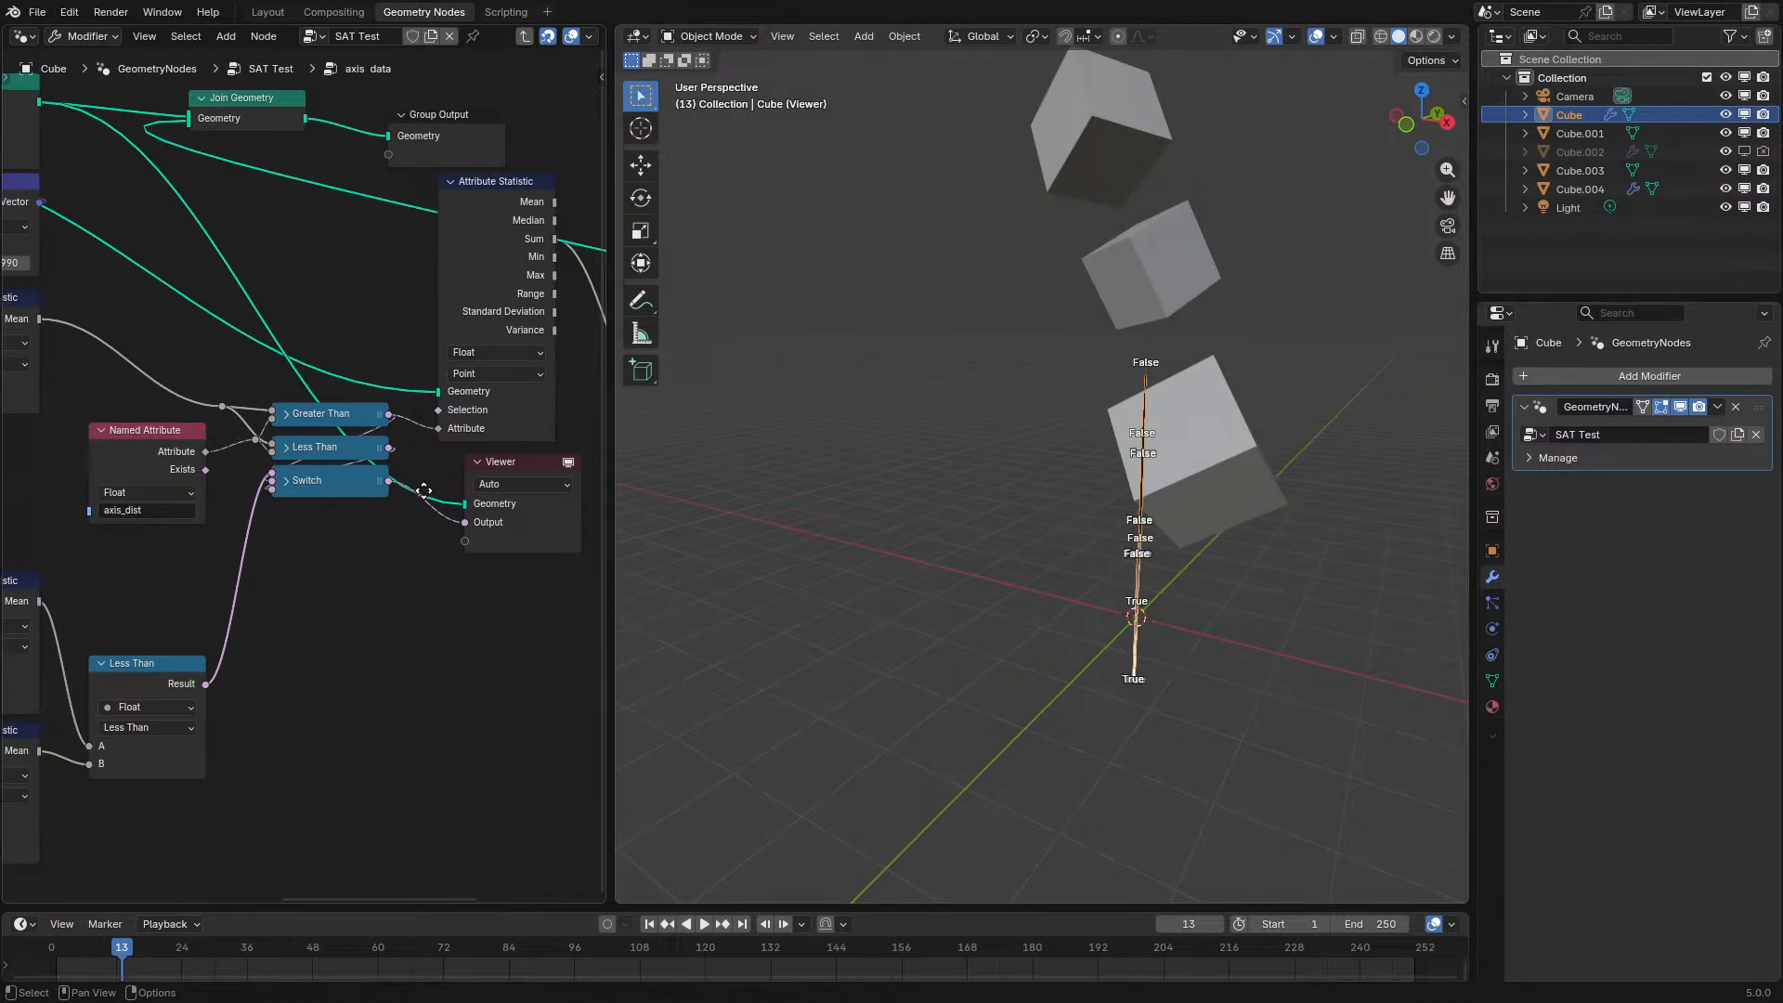
pyautogui.moveTo(464, 460); pyautogui.dragTo(366, 550, button='middle')
pyautogui.click(405, 548)
pyautogui.press('x')
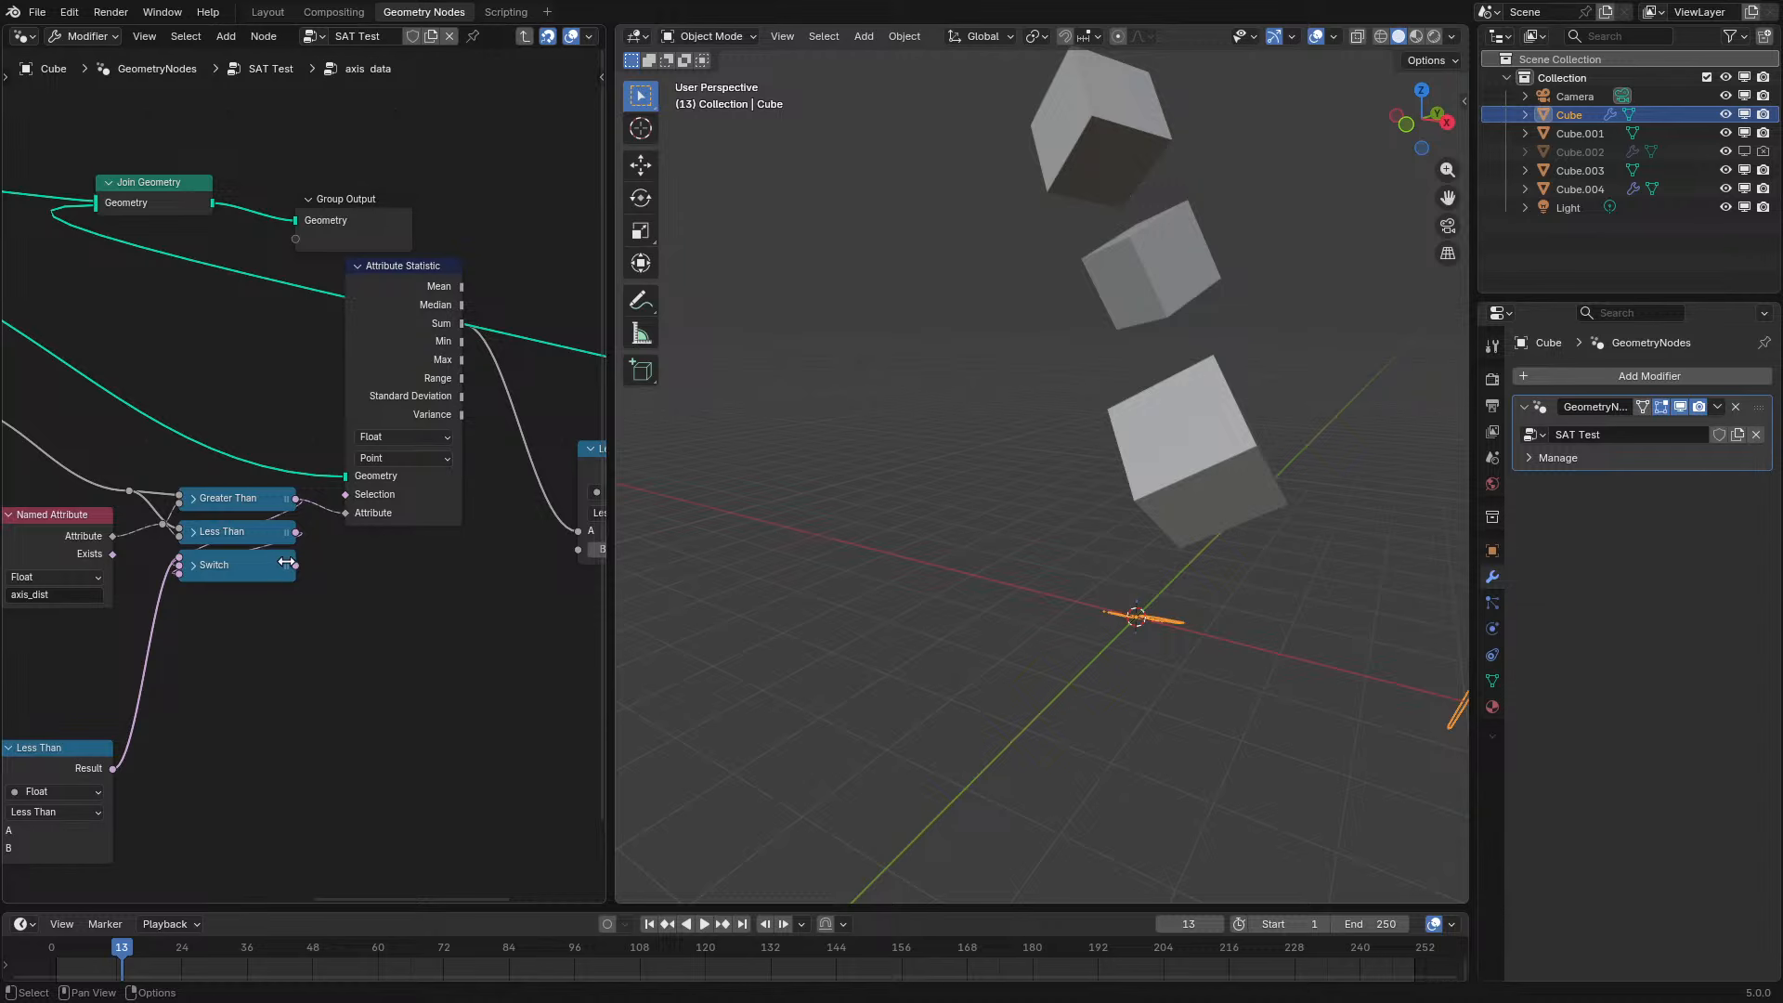
pyautogui.moveTo(295, 564); pyautogui.dragTo(350, 509)
# Look over the axis lines and try connecting the Sum output directly to the Ico Sphere's Radius, bypassing Less Than
pyautogui.scroll(-9, 1094, 560)
pyautogui.scroll(3, 1143, 561)
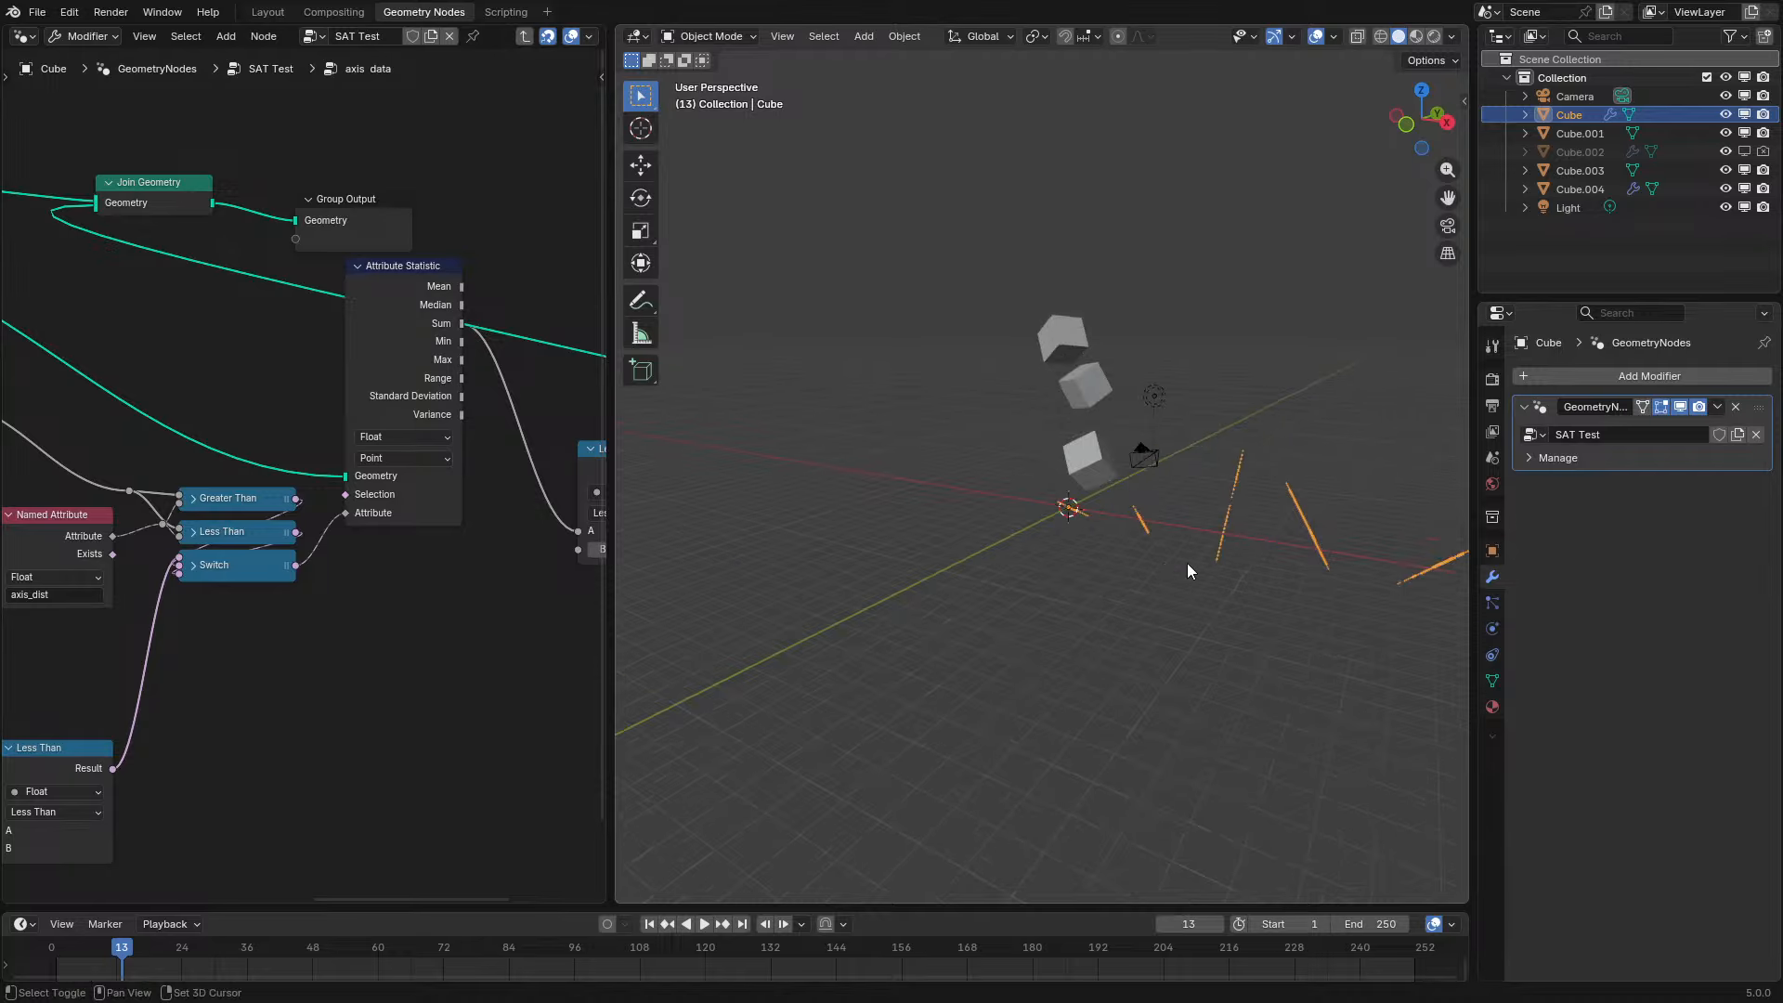
pyautogui.keyDown('shift'); pyautogui.moveTo(1187, 563); pyautogui.dragTo(621, 561, button='middle'); pyautogui.keyUp('shift')
pyautogui.scroll(-7, 860, 553)
pyautogui.keyDown('shift'); pyautogui.moveTo(955, 559); pyautogui.dragTo(818, 562, button='middle'); pyautogui.keyUp('shift')
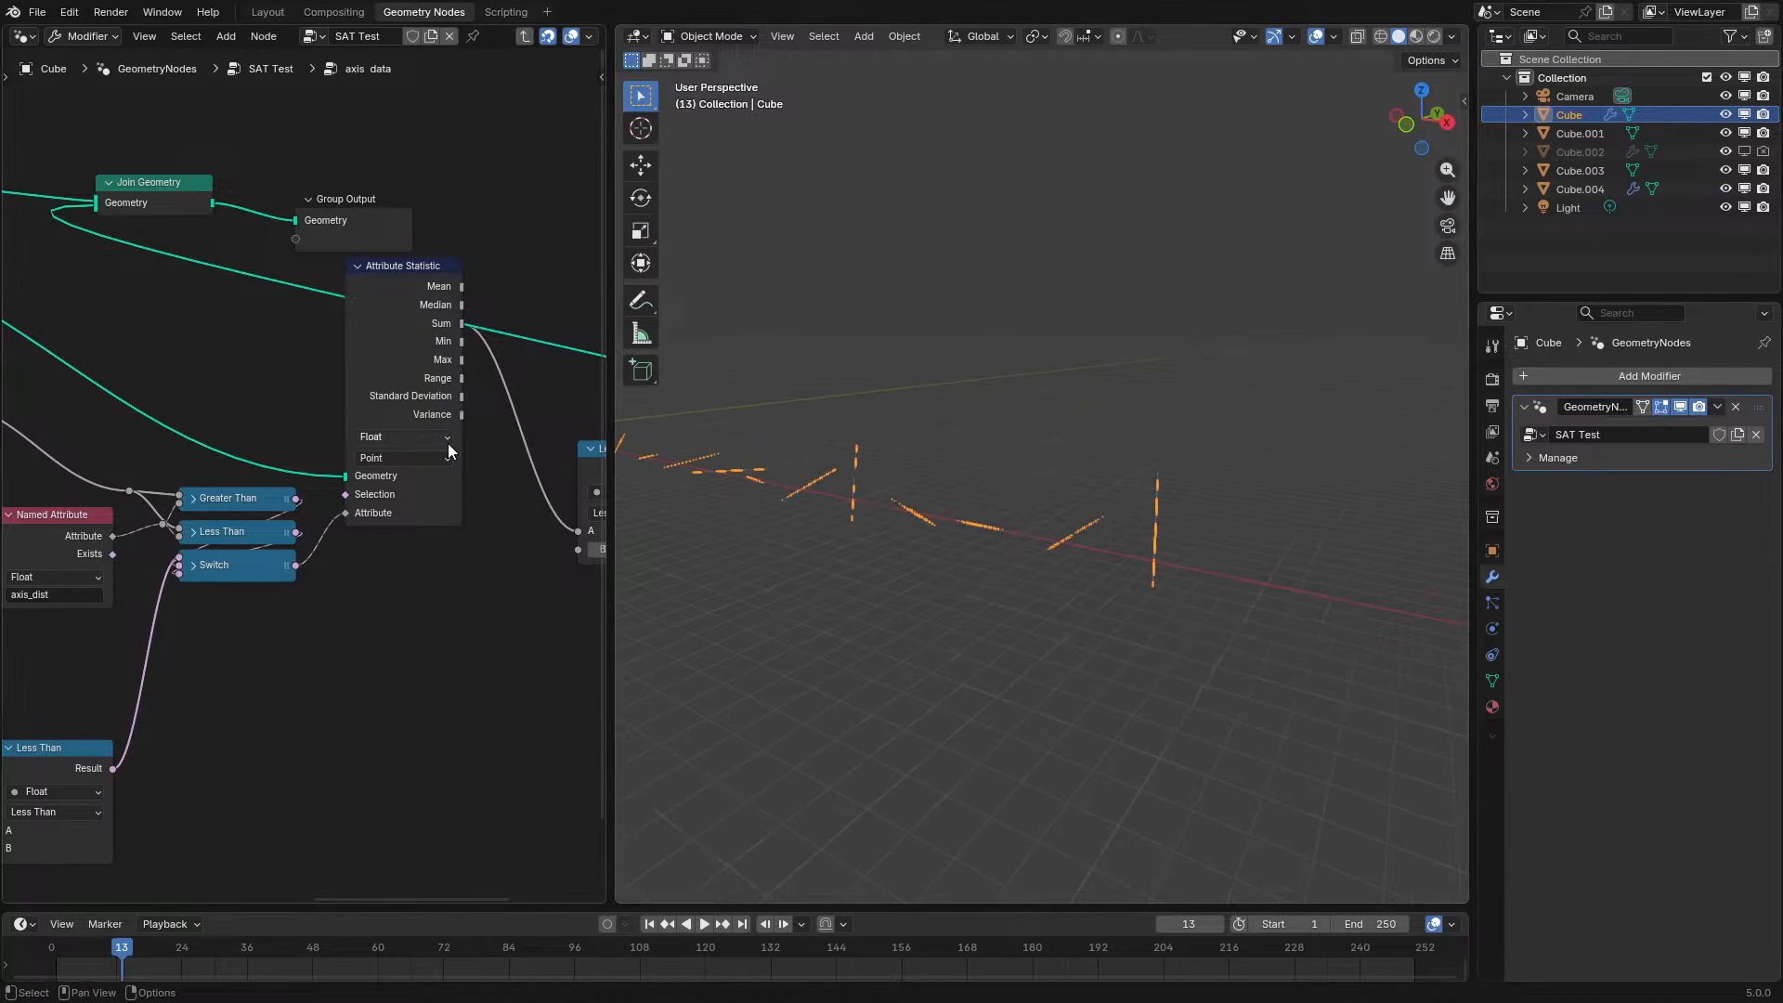
pyautogui.click(399, 404)
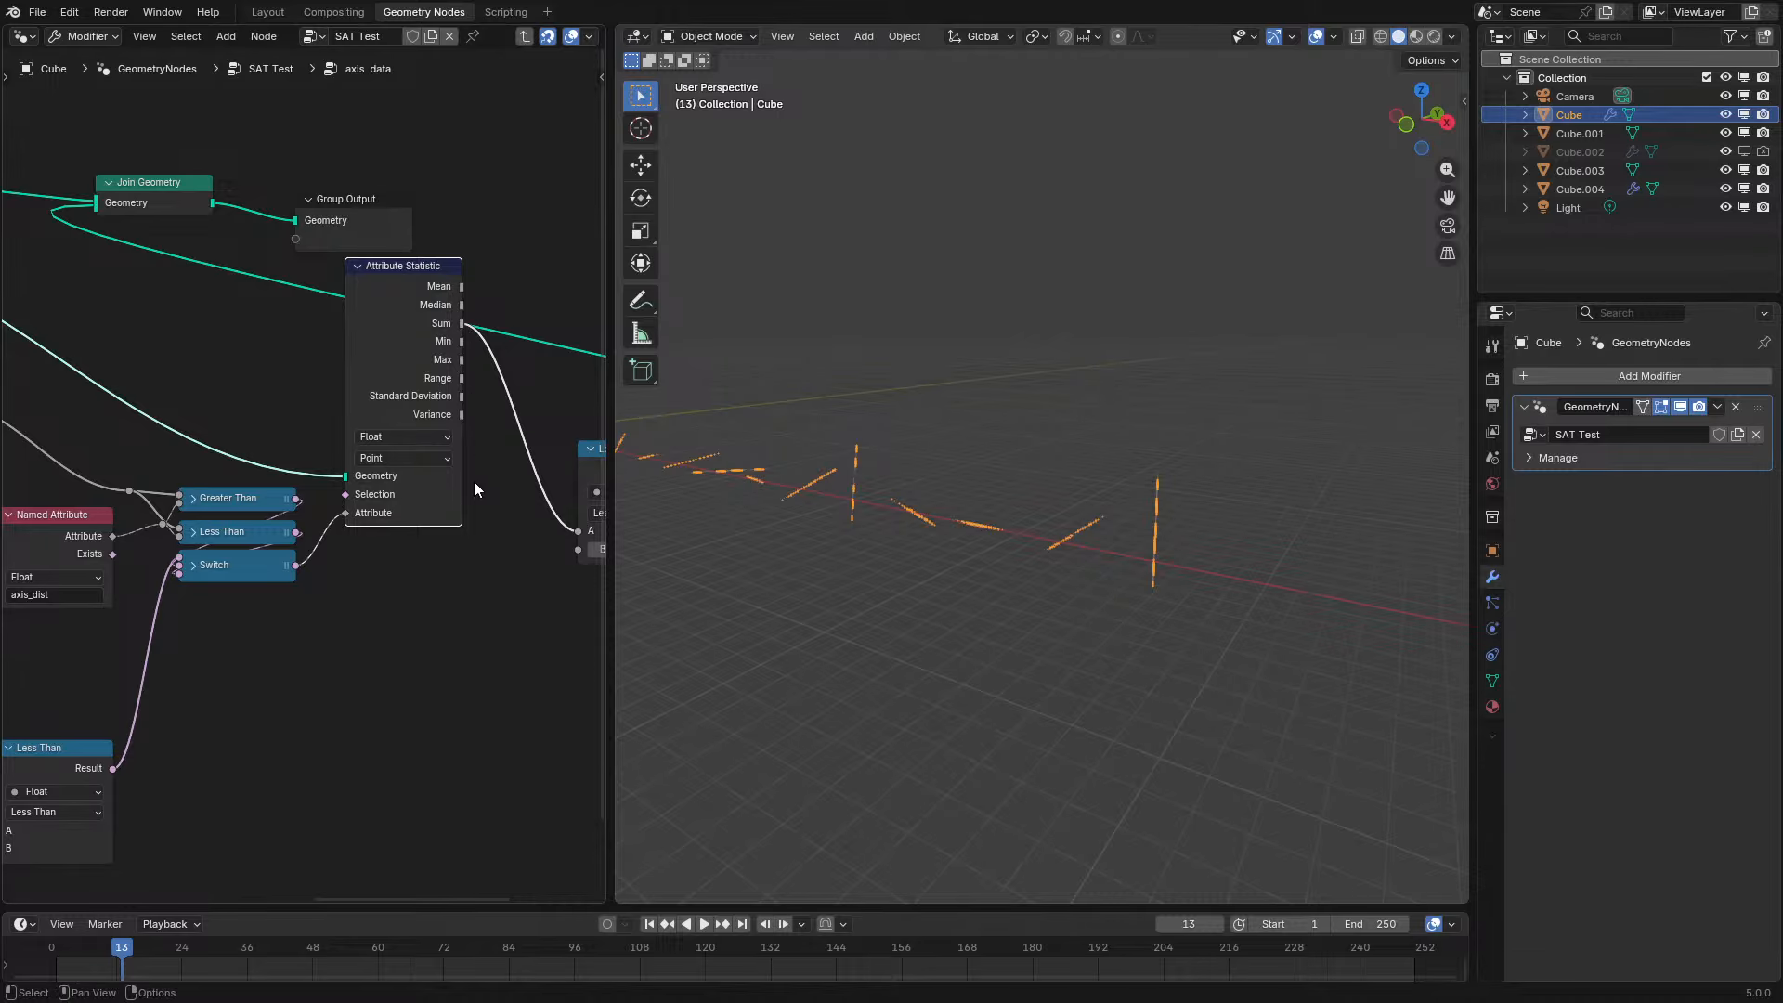
pyautogui.moveTo(469, 426); pyautogui.dragTo(221, 503, button='middle')
pyautogui.moveTo(217, 401); pyautogui.dragTo(513, 587)
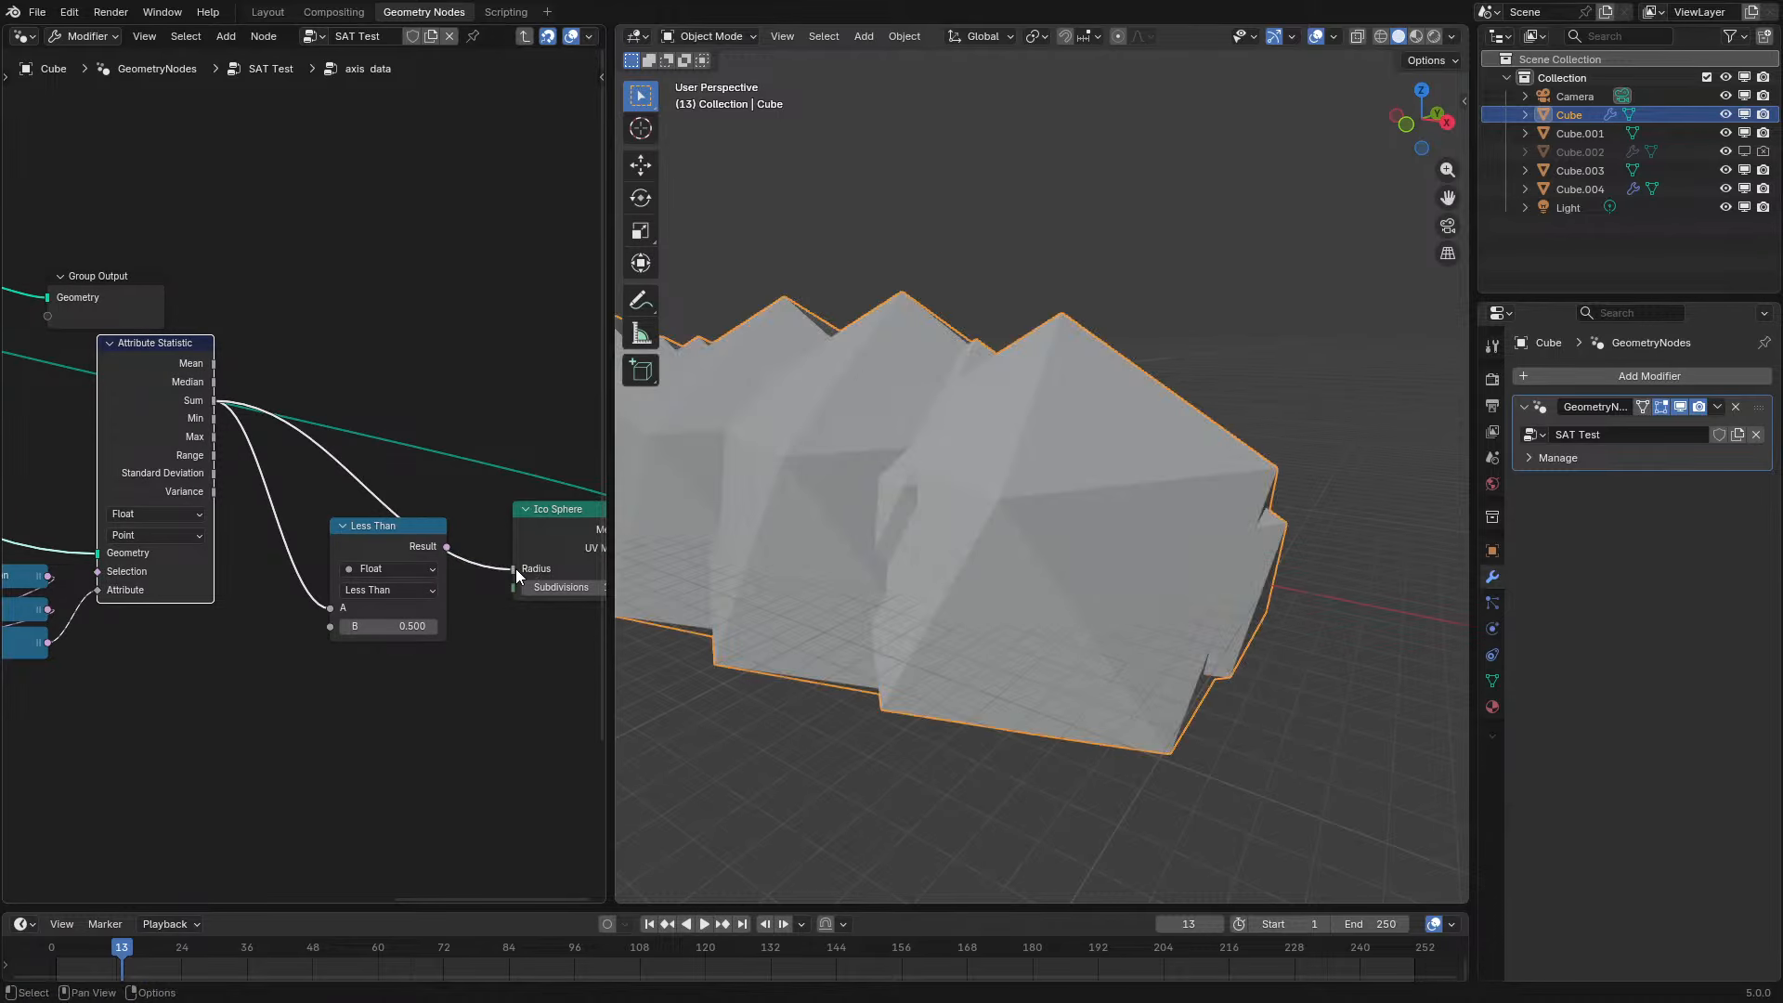
# Switch the viewport to wireframe shading, inspect the ico spheres on each axis, and undo the direct Sum-to-Radius link
pyautogui.press('z')
pyautogui.click(853, 530)
pyautogui.moveTo(848, 529)
pyautogui.mouseDown(button='middle')
pyautogui.moveTo(943, 533)
pyautogui.moveTo(771, 548)
pyautogui.mouseUp(button='middle')
pyautogui.scroll(6, 944, 533)
pyautogui.scroll(-5, 1166, 541)
pyautogui.moveTo(1166, 540); pyautogui.dragTo(1088, 555, button='middle')
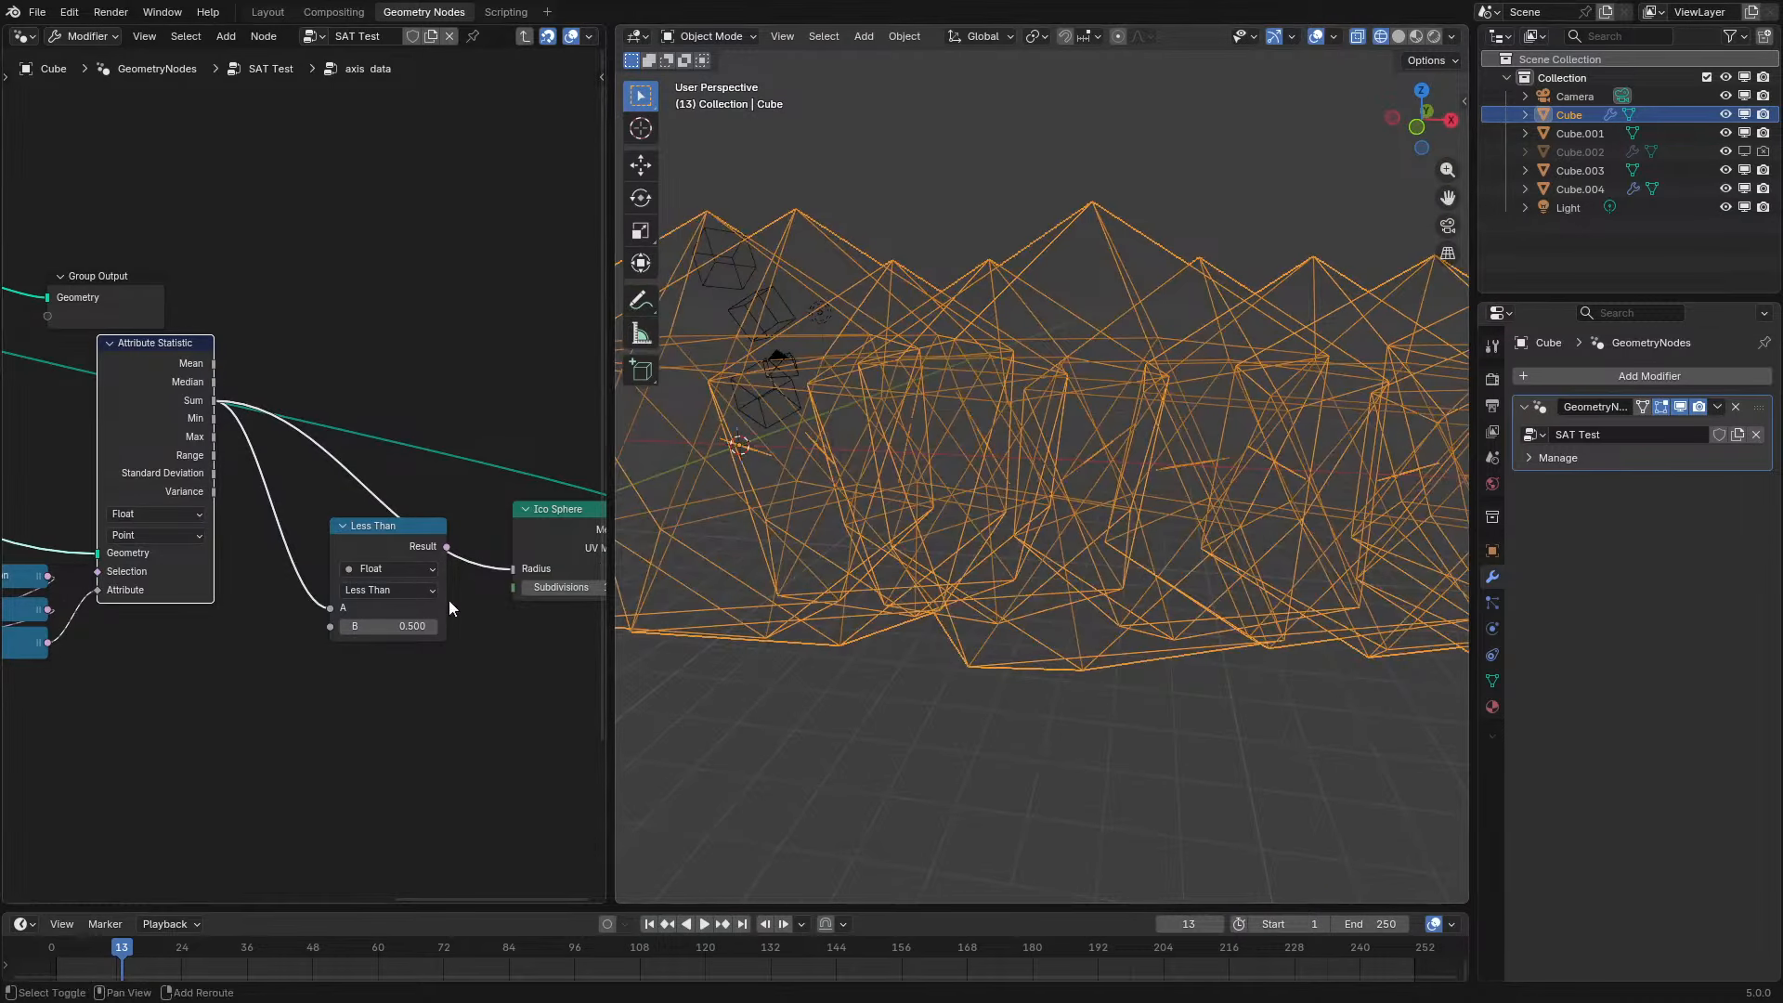
pyautogui.hotkey('ctrl', 'z')
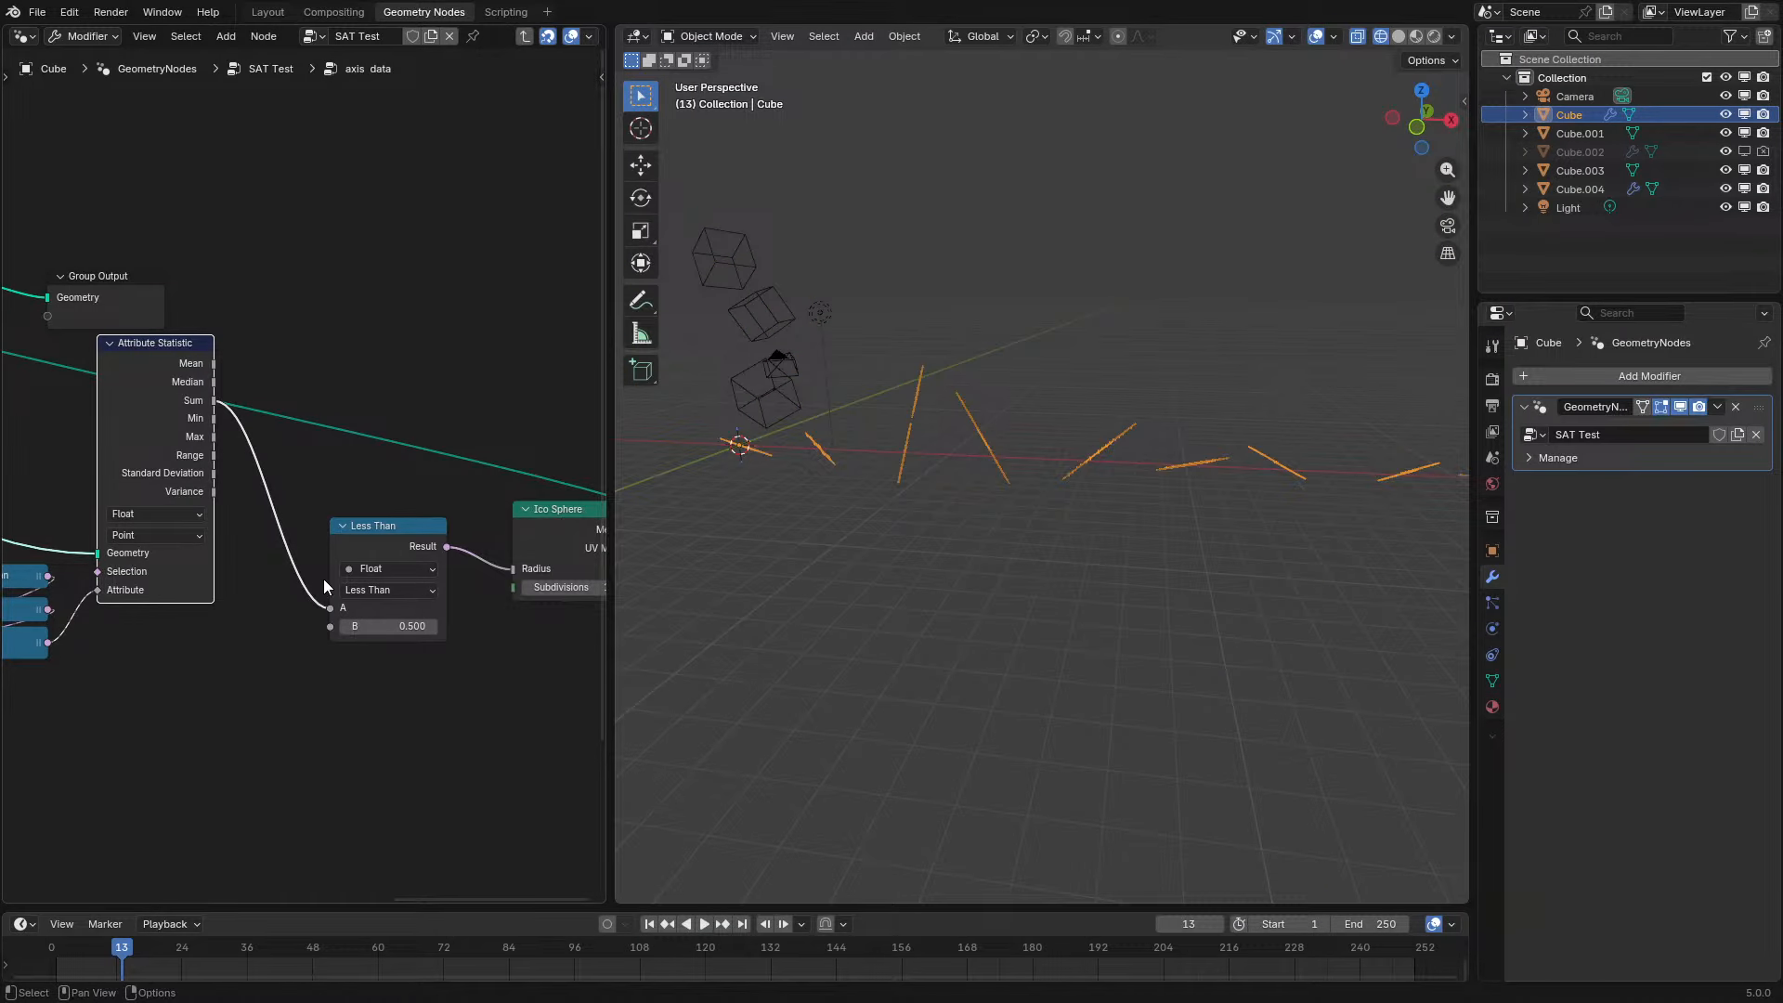
# Move the overall mean Attribute Statistic down, closer to the two cid selection statistics
pyautogui.moveTo(264, 594); pyautogui.dragTo(64, 535, button='middle')
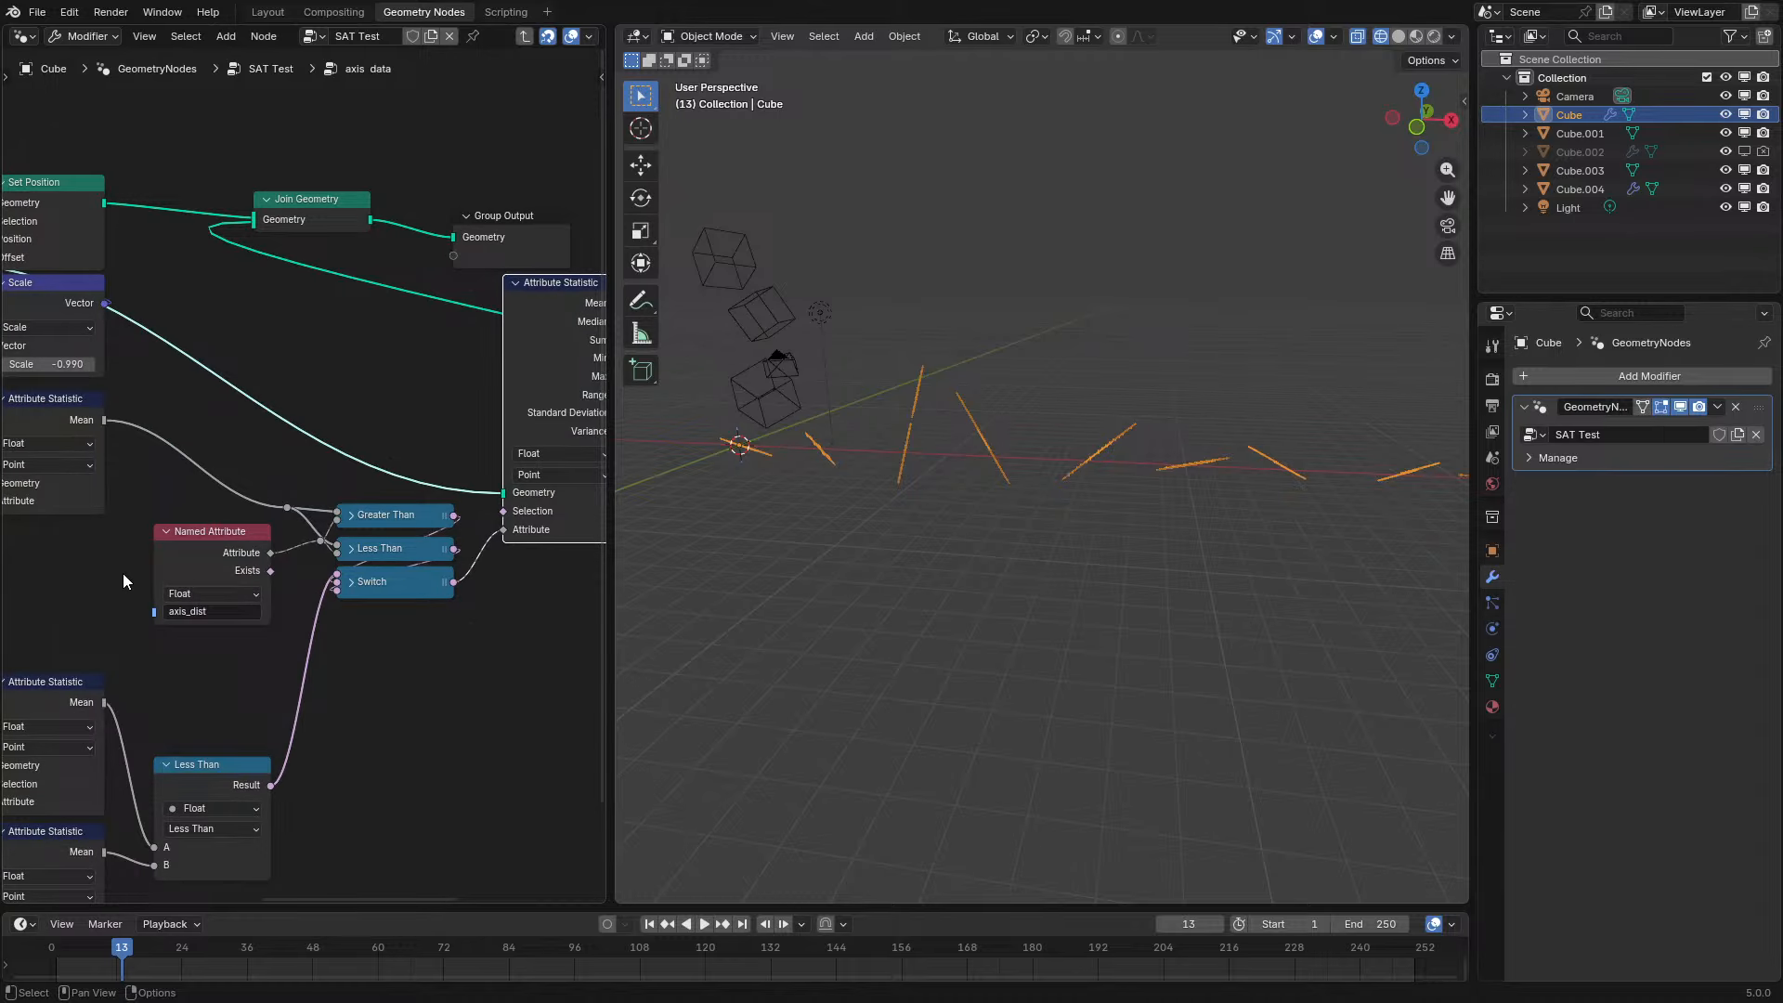
pyautogui.scroll(-4, 123, 573)
pyautogui.moveTo(100, 622); pyautogui.dragTo(306, 562, button='middle')
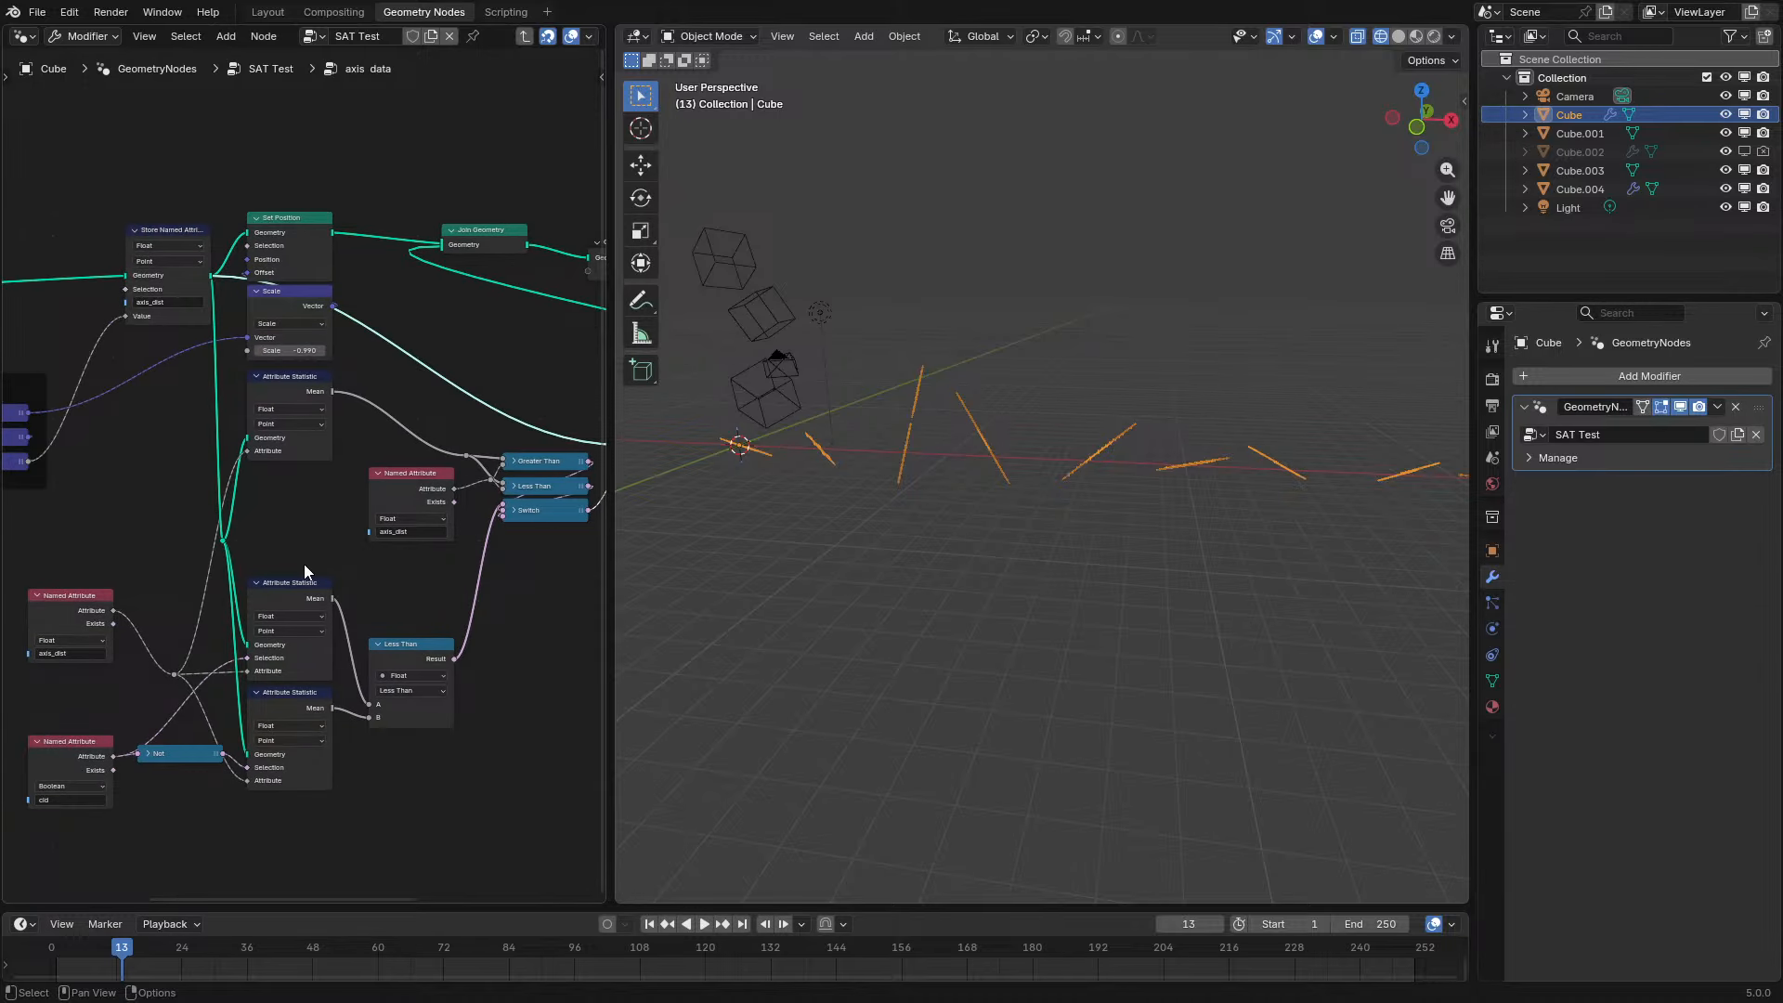
pyautogui.moveTo(269, 471); pyautogui.dragTo(309, 516, button='middle')
pyautogui.scroll(2, 331, 433)
pyautogui.moveTo(331, 433); pyautogui.dragTo(331, 504)
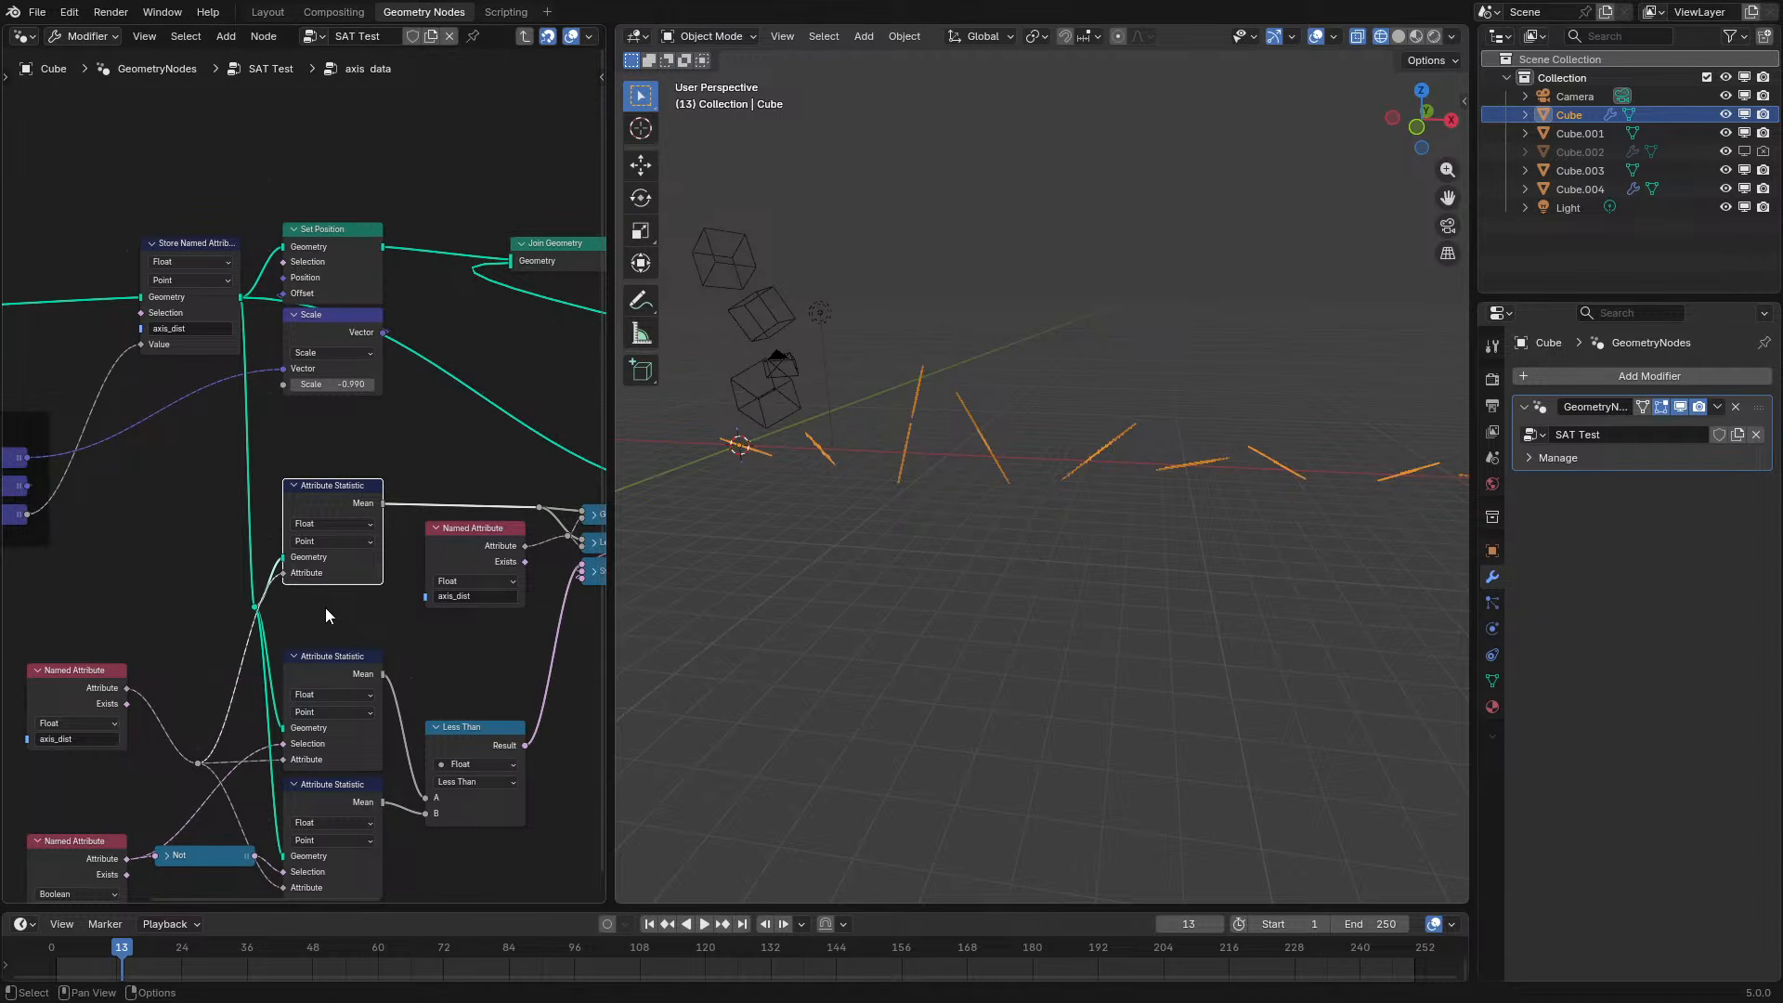
pyautogui.moveTo(325, 607); pyautogui.dragTo(348, 500, button='middle')
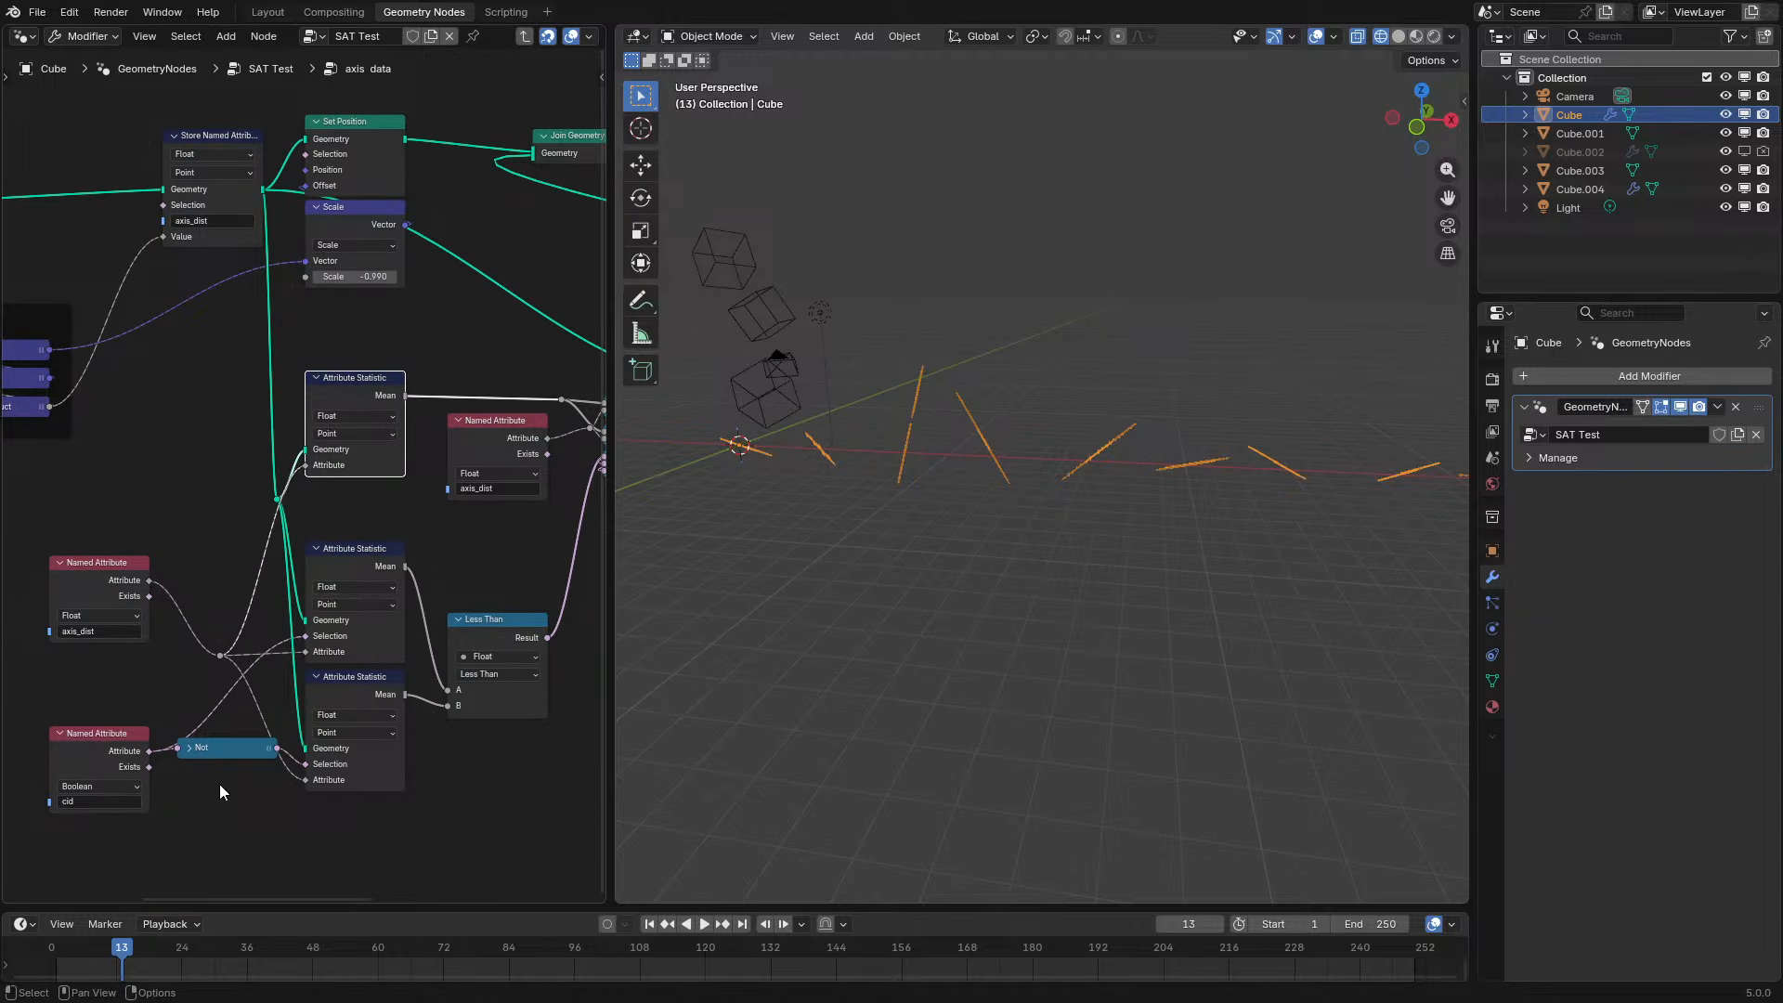
pyautogui.moveTo(241, 751); pyautogui.dragTo(369, 819)
pyautogui.moveTo(101, 750); pyautogui.dragTo(157, 778)
pyautogui.moveTo(137, 543); pyautogui.dragTo(487, 628, button='middle')
pyautogui.moveTo(501, 548); pyautogui.dragTo(42, 623, button='middle')
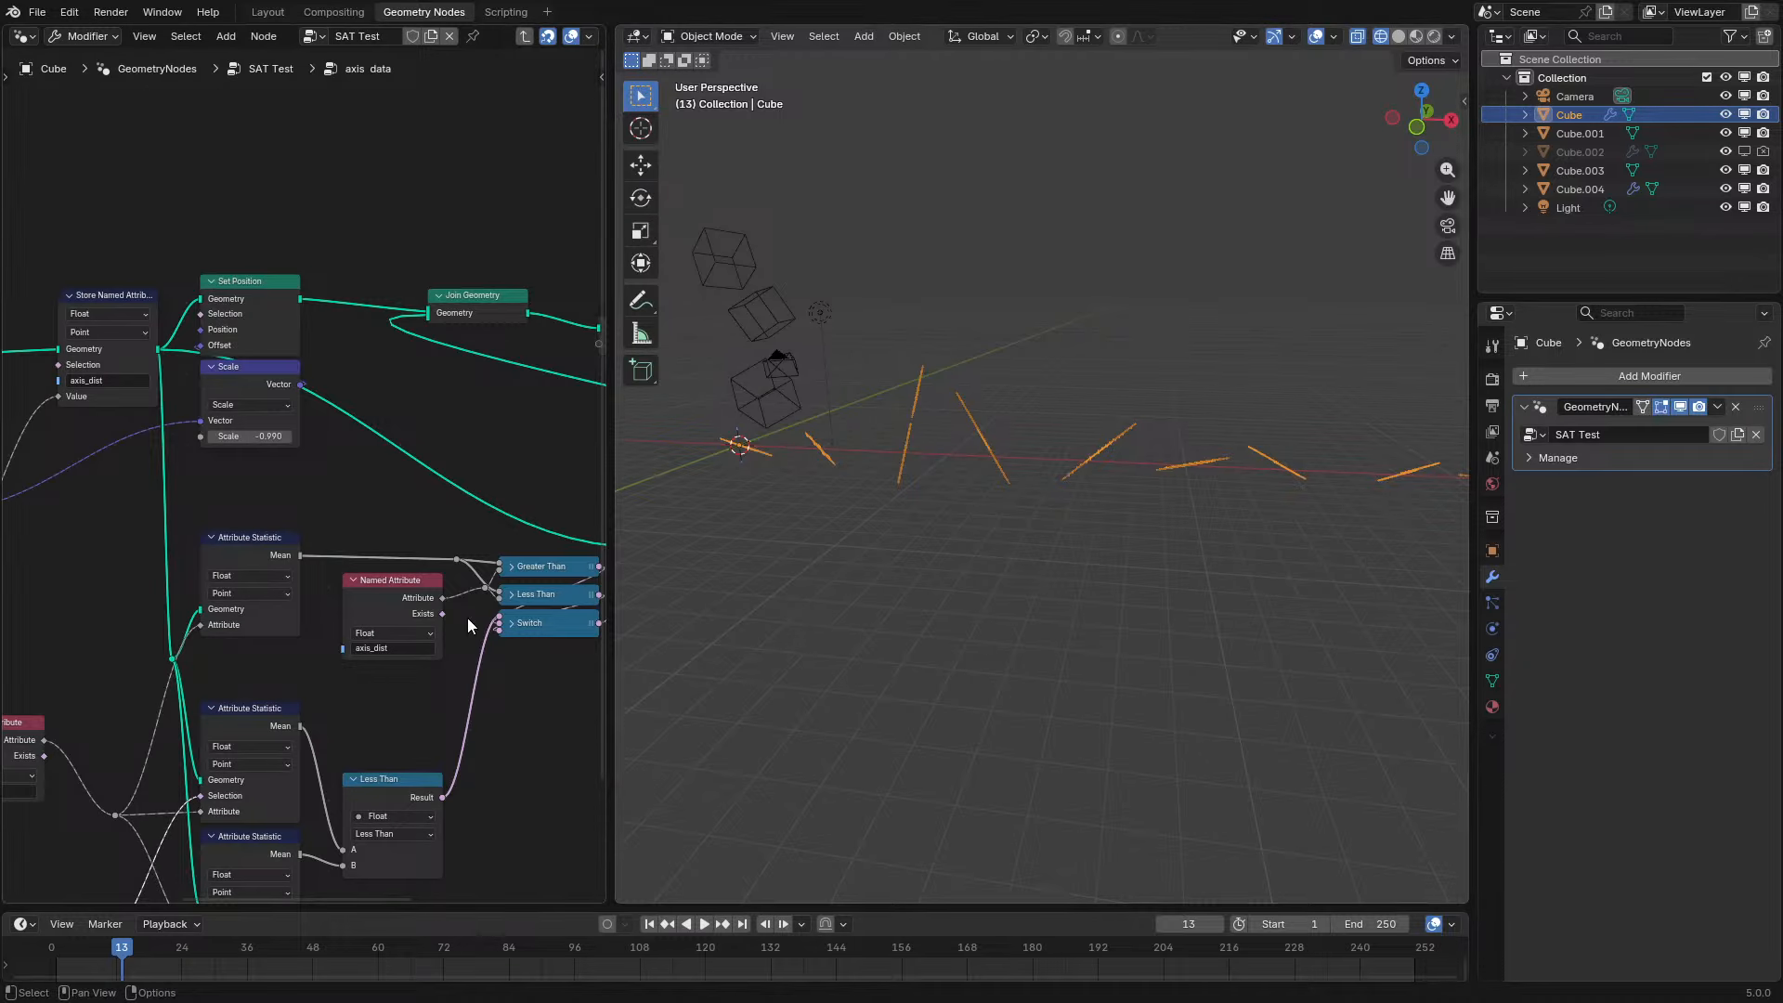
pyautogui.moveTo(442, 626); pyautogui.dragTo(275, 585, button='middle')
pyautogui.moveTo(286, 609); pyautogui.dragTo(443, 597)
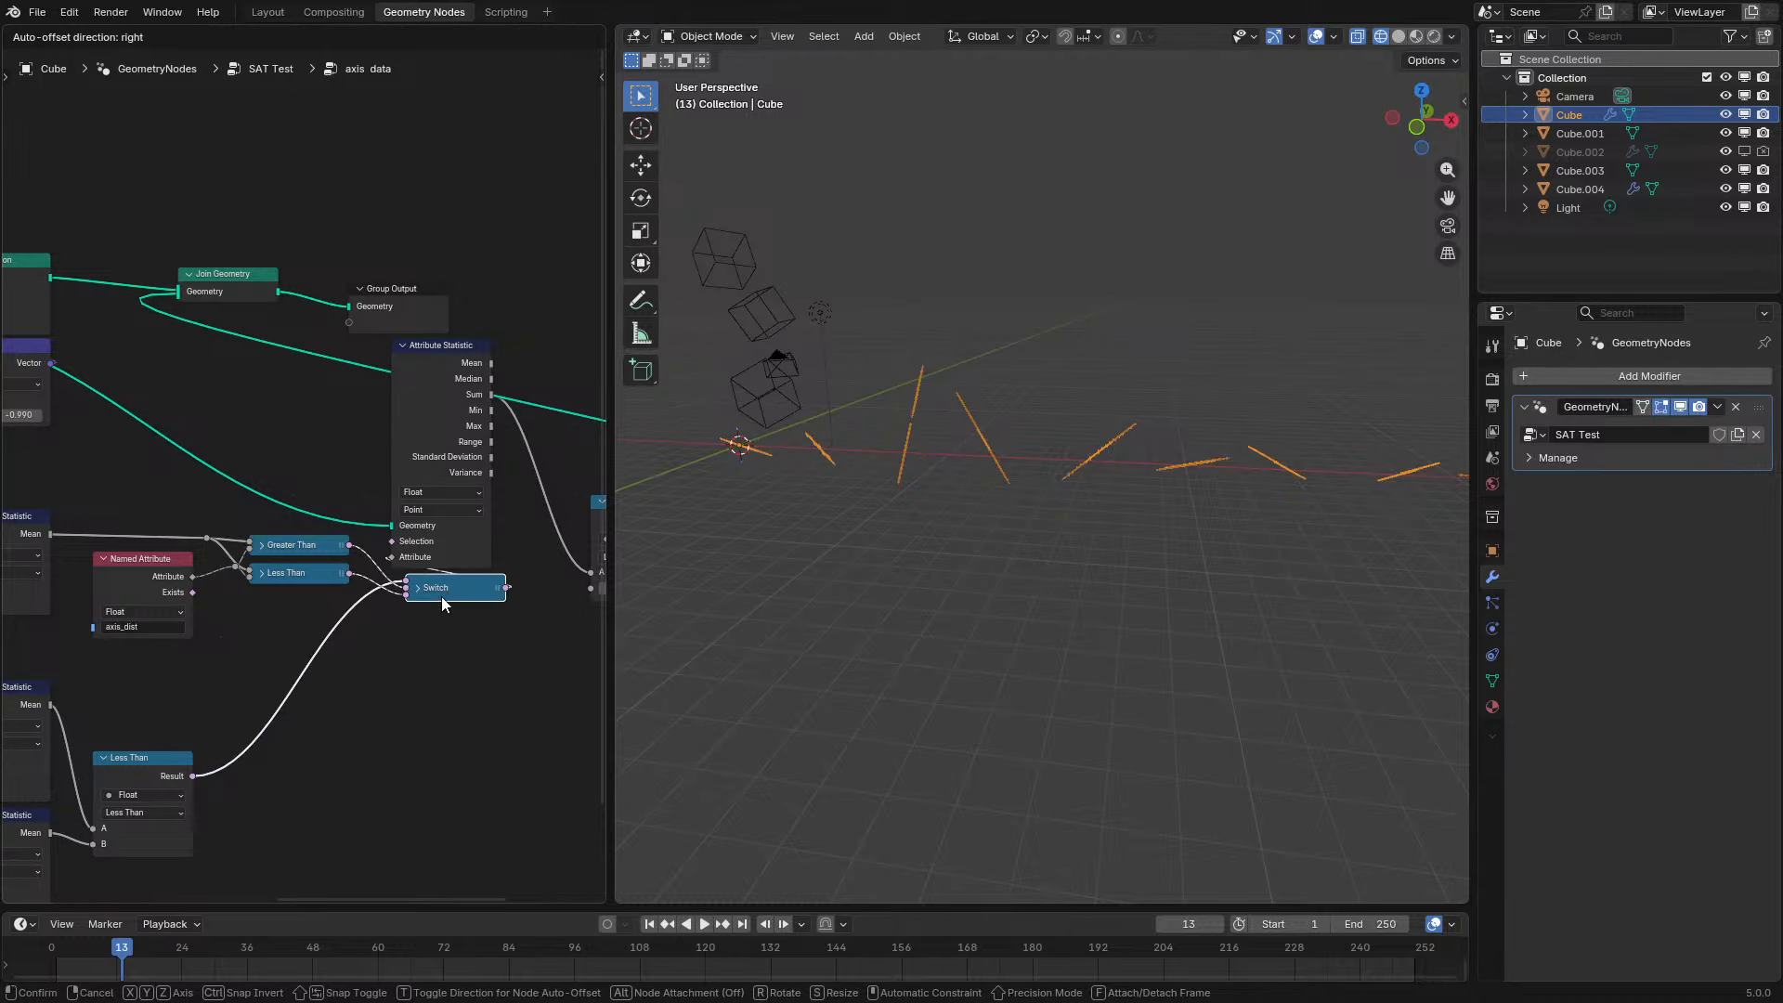
pyautogui.rightClick(442, 596)
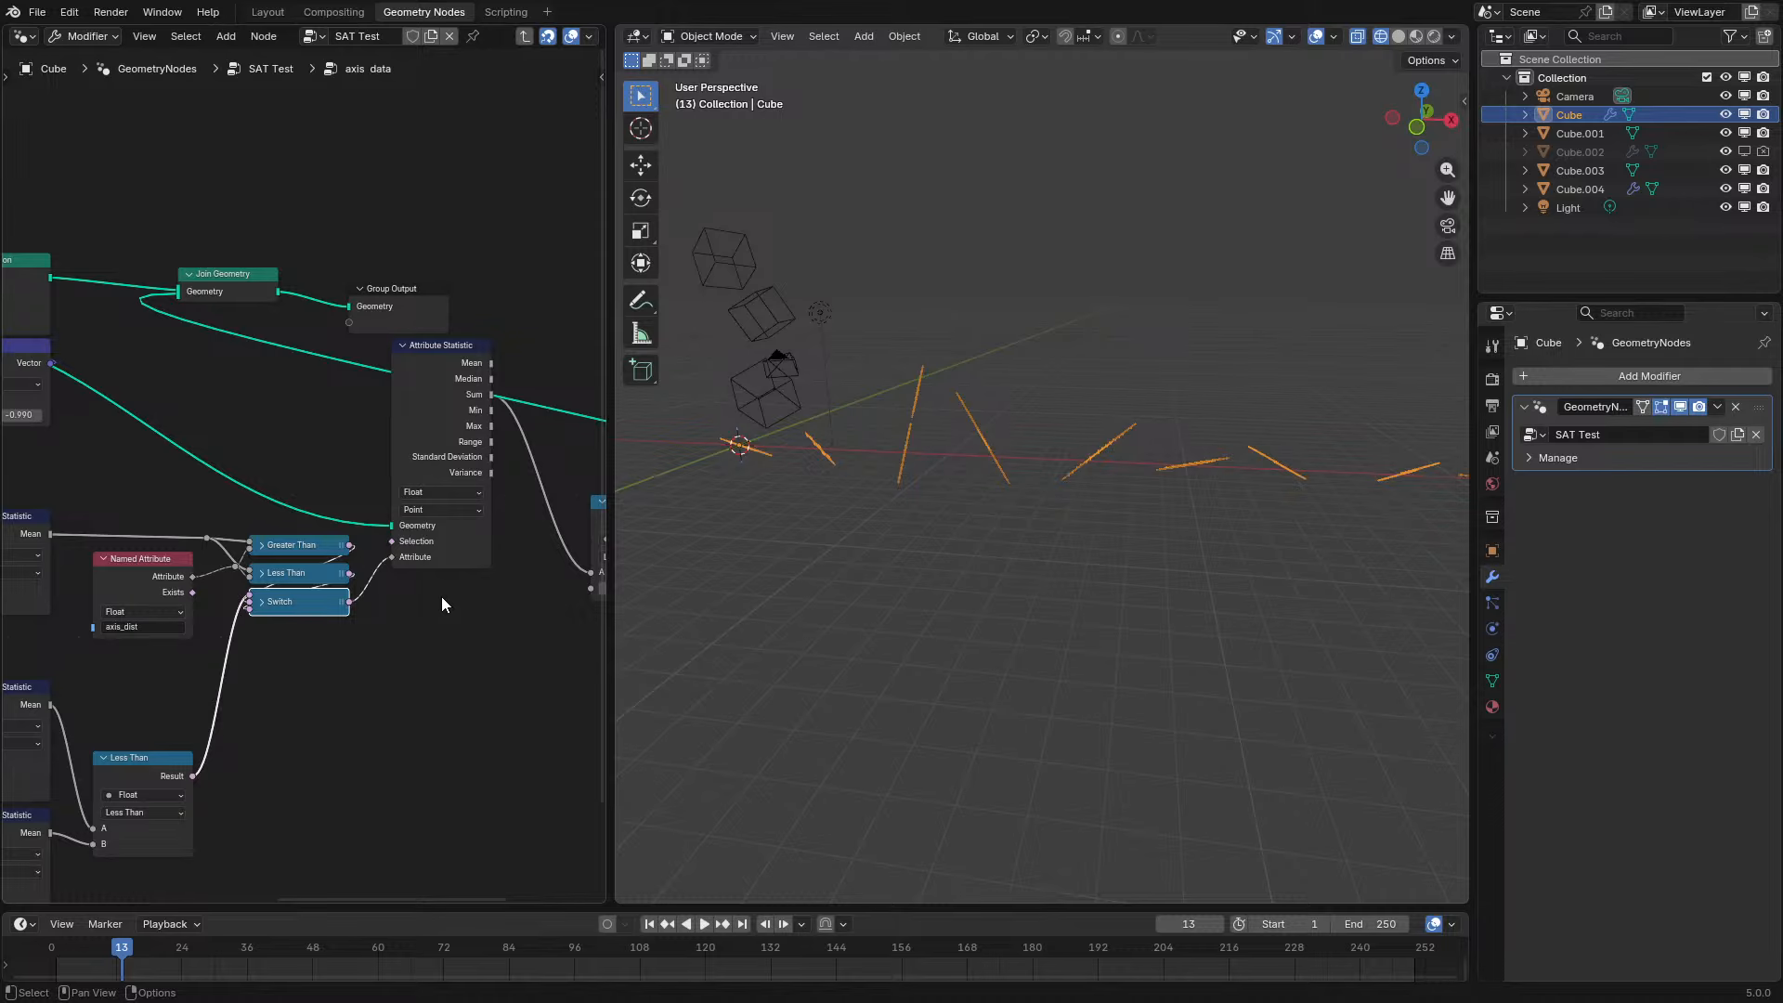
# Hide the unused sockets of the Attribute Statistic node that outputs the Sum
pyautogui.scroll(-2, 442, 596)
pyautogui.moveTo(442, 596); pyautogui.dragTo(207, 539, button='middle')
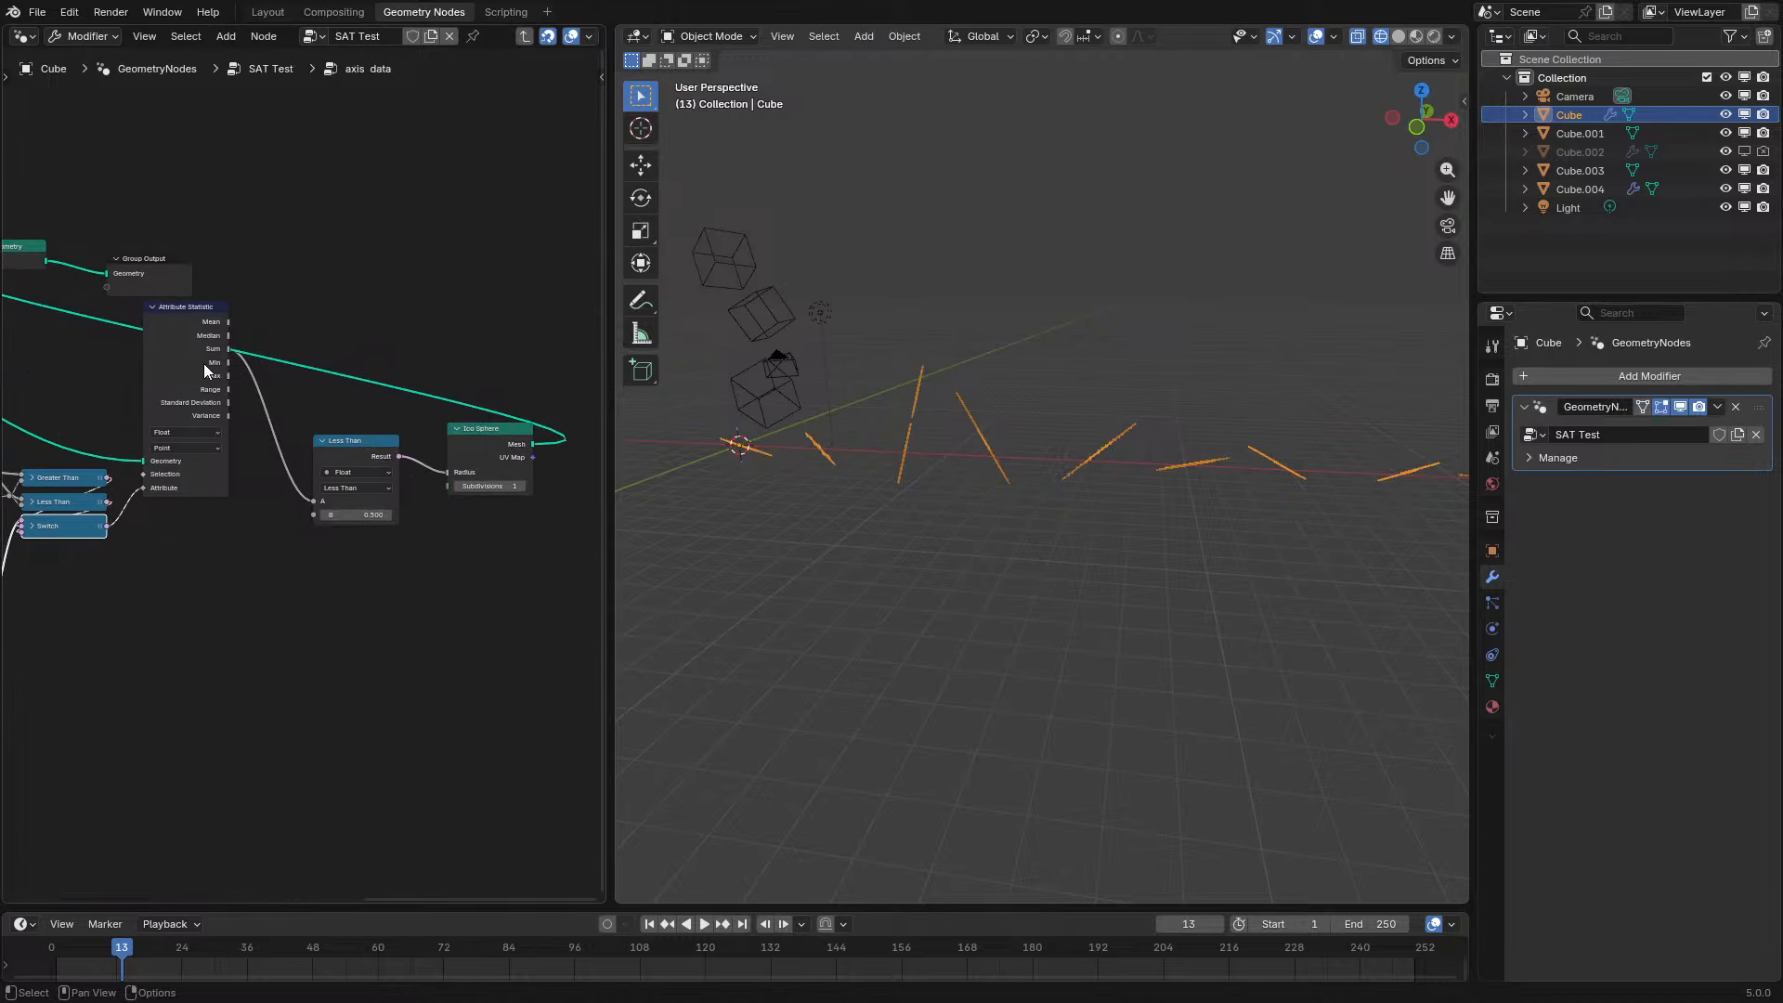
pyautogui.scroll(4, 276, 537)
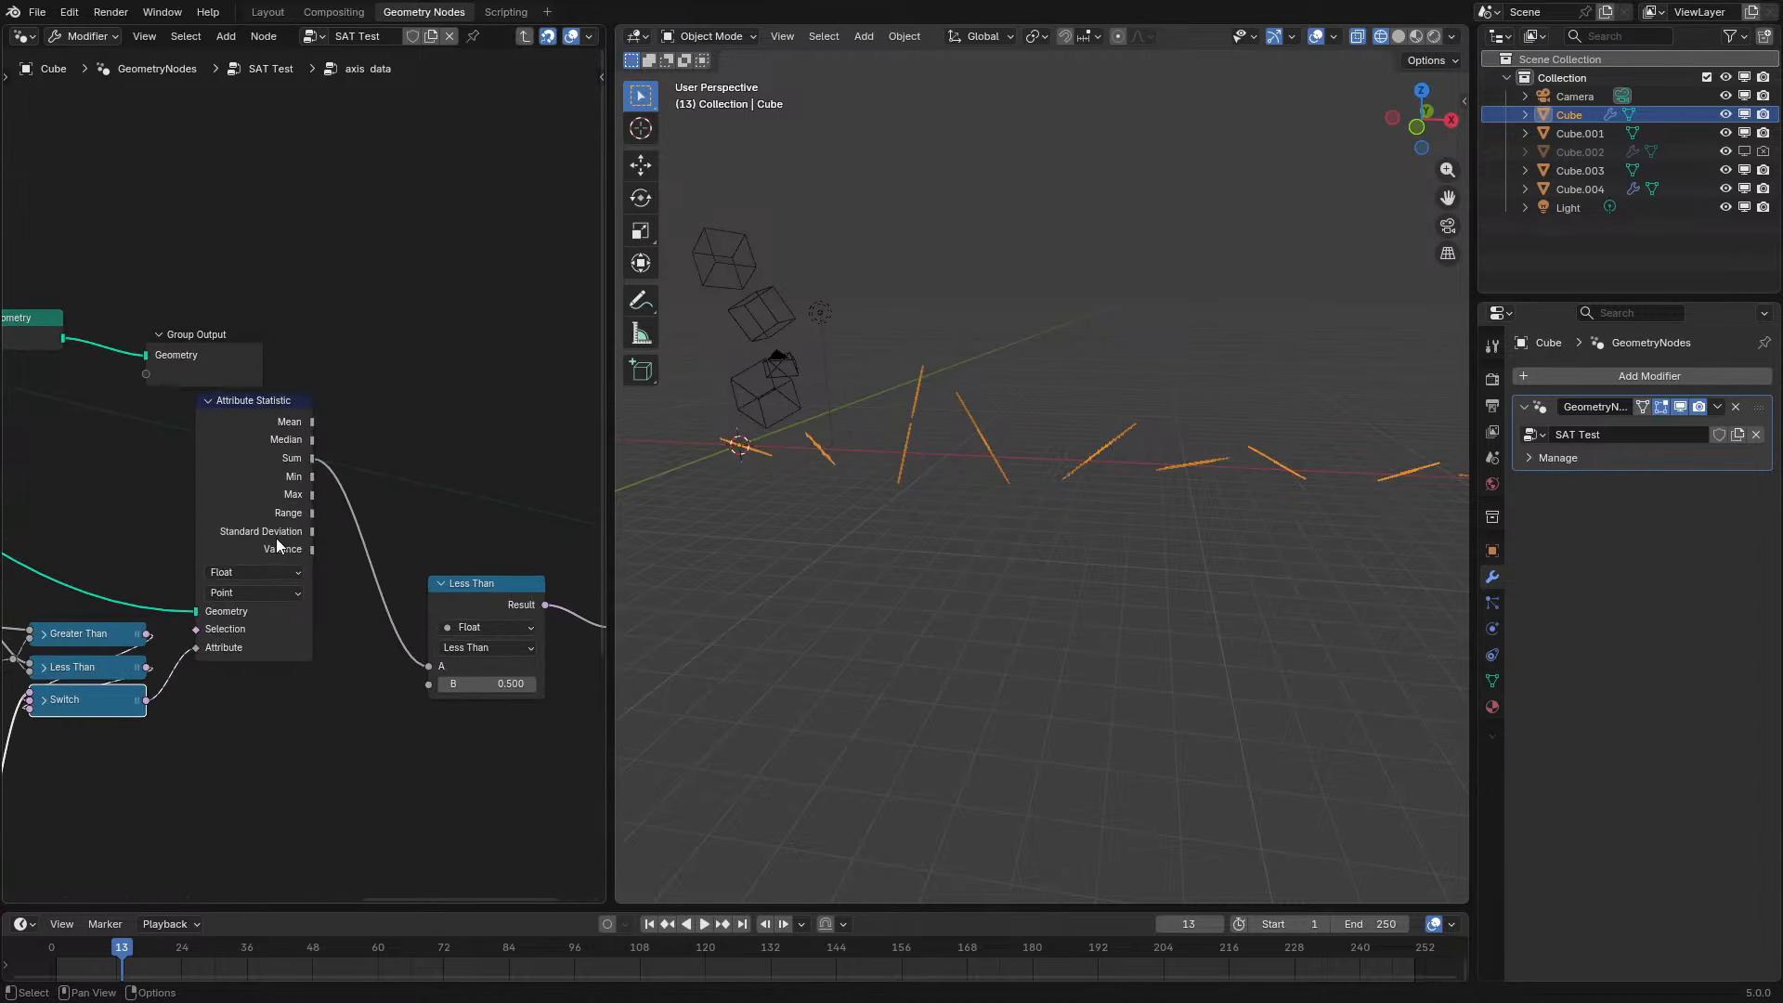
pyautogui.press('Tab')
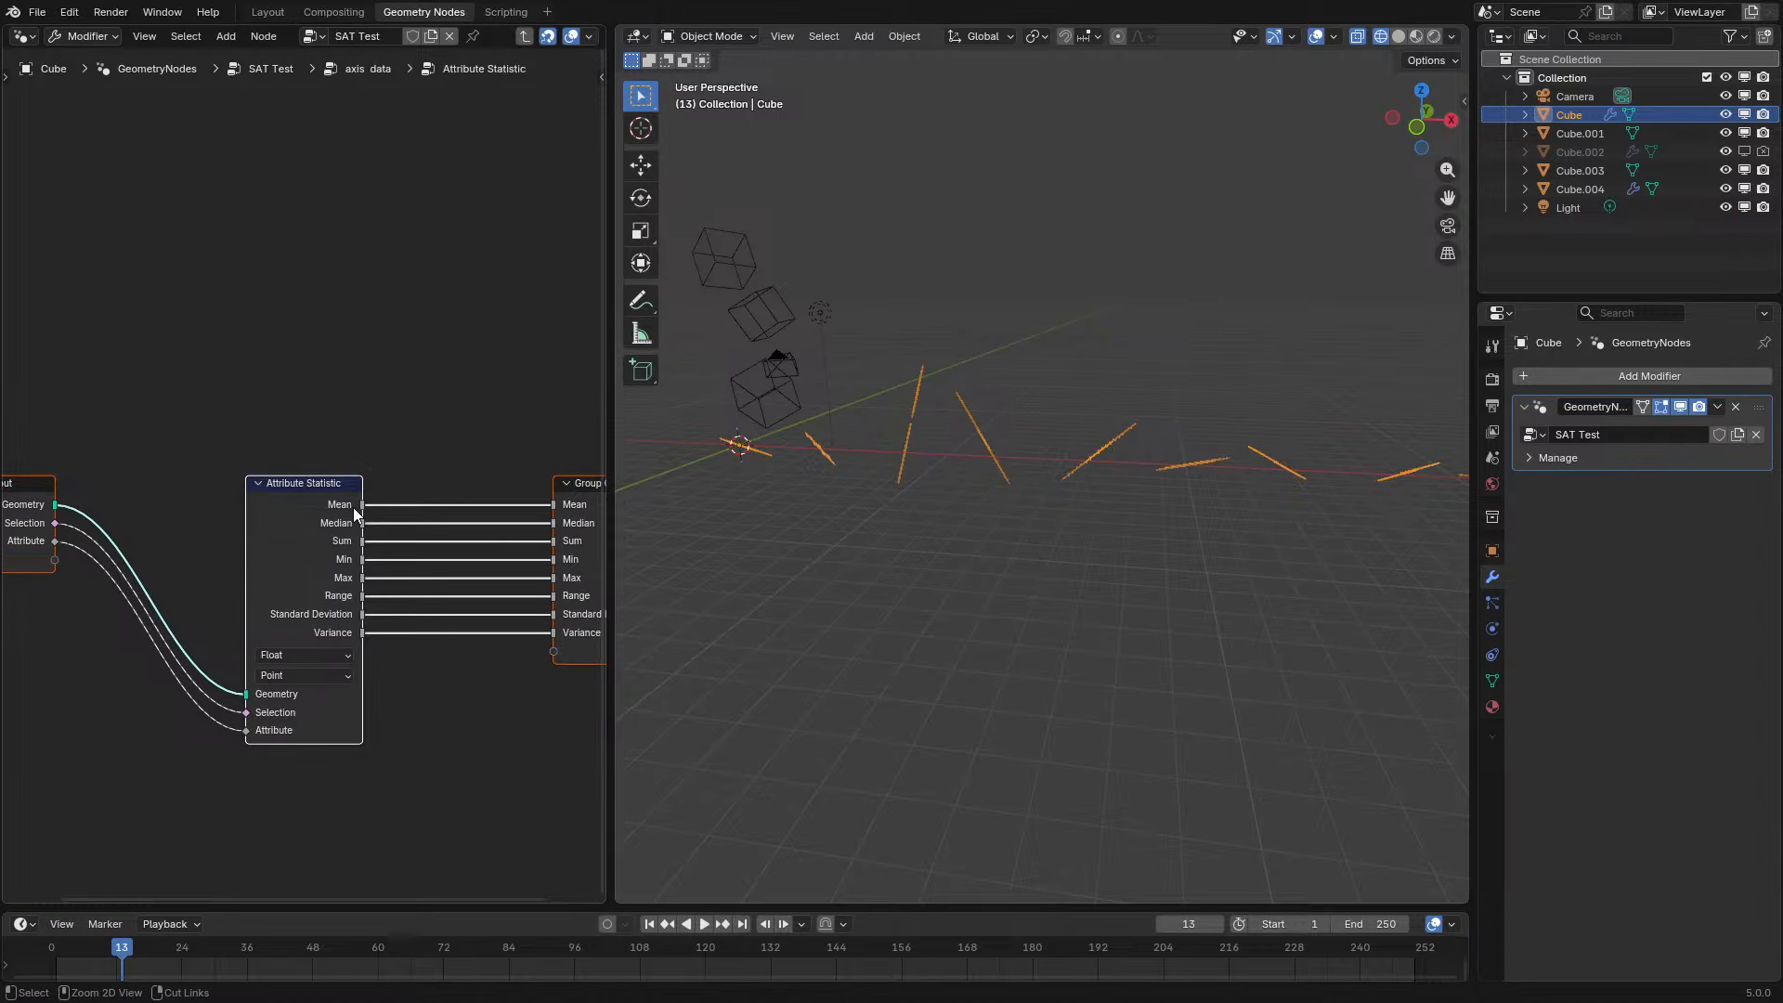
pyautogui.press('Tab')
pyautogui.moveTo(353, 514); pyautogui.dragTo(15, 564, button='middle')
pyautogui.hotkey('ctrl', 'h')
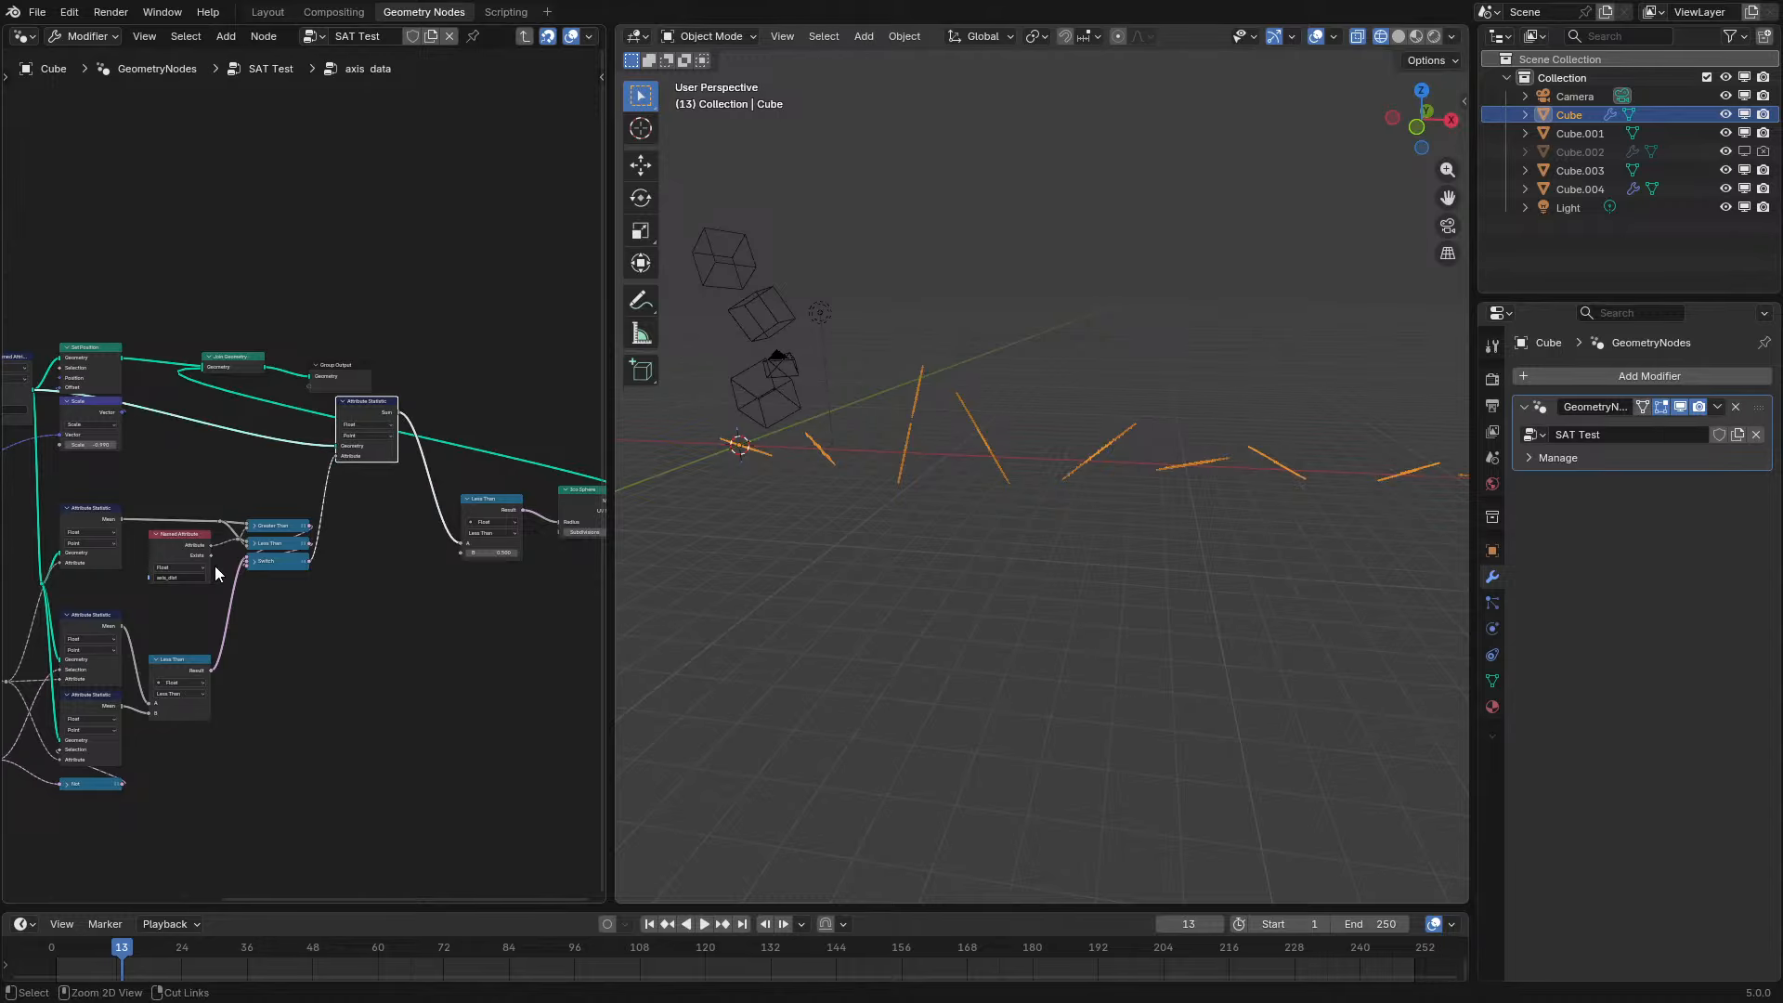
# Maximize the node editor and move the Sum Attribute Statistic directly above the Greater Than node
pyautogui.hotkey('ctrl', 'space')
pyautogui.scroll(5, 966, 491)
pyautogui.moveTo(971, 482); pyautogui.dragTo(818, 562)
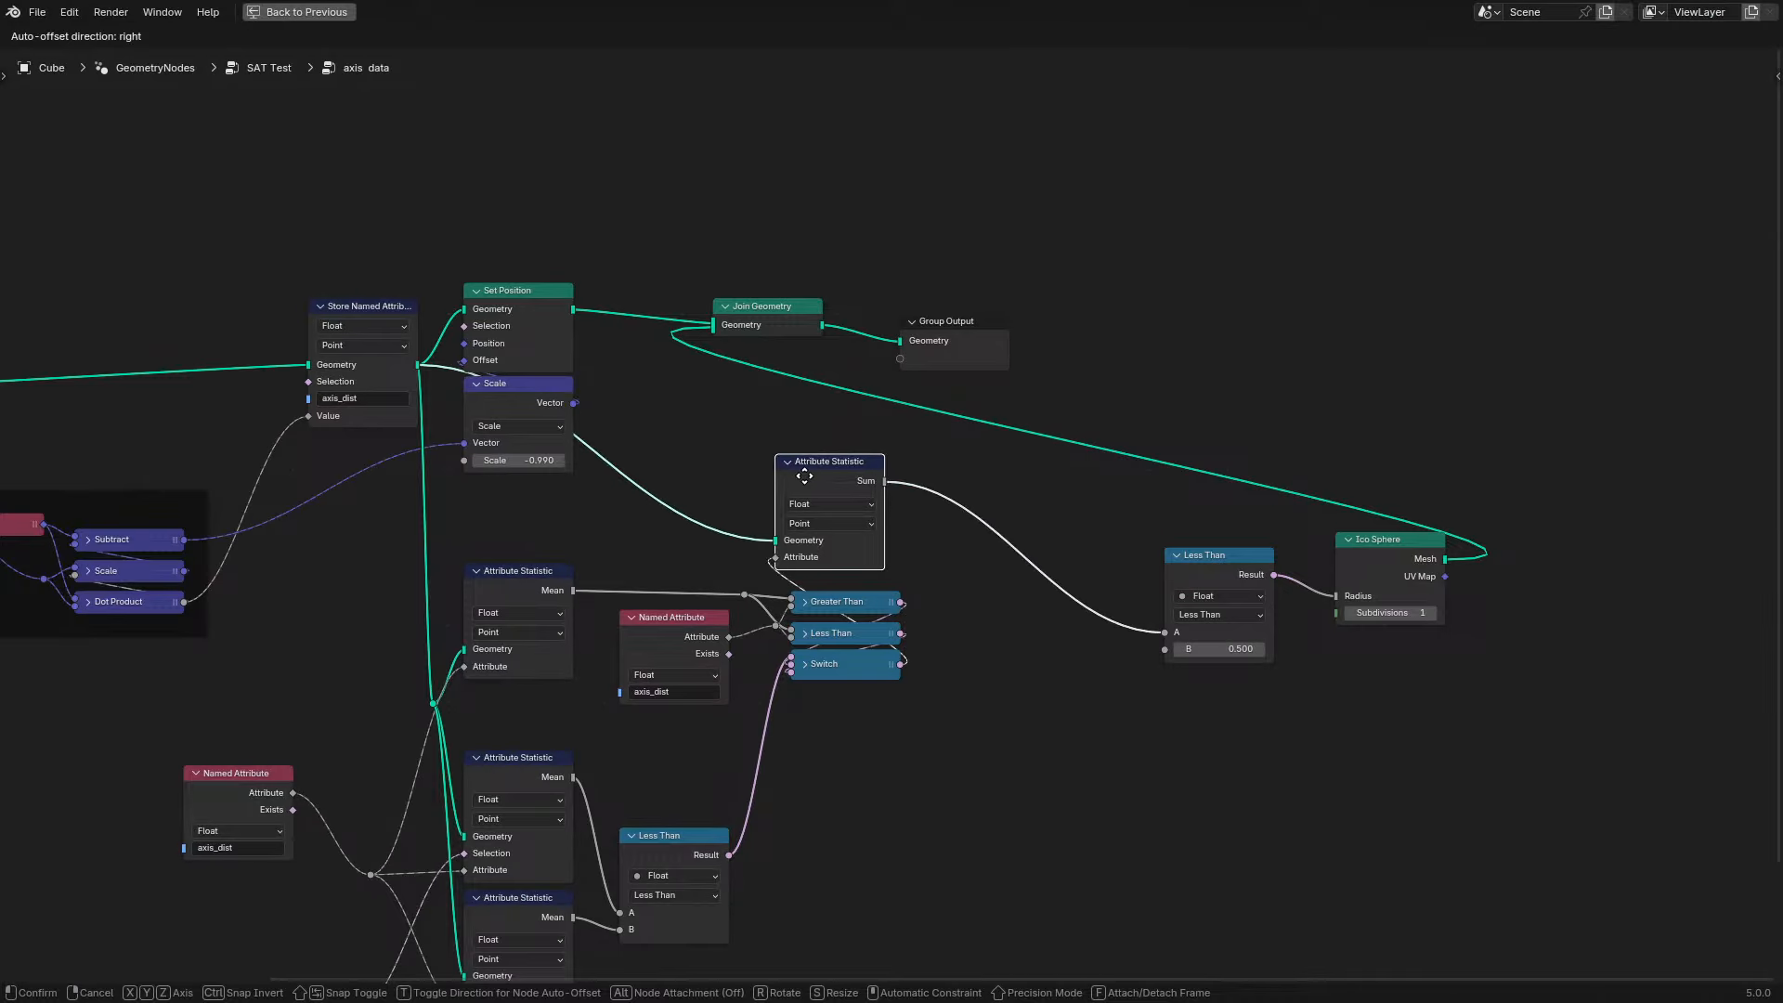
# Move the overall mean Attribute Statistic down so it sits just above the two cid selection statistics
pyautogui.moveTo(499, 366); pyautogui.dragTo(659, 332, button='middle')
pyautogui.moveTo(491, 270); pyautogui.dragTo(340, 323)
pyautogui.moveTo(342, 421); pyautogui.dragTo(553, 484, button='middle')
pyautogui.moveTo(555, 485); pyautogui.dragTo(639, 442)
pyautogui.moveTo(870, 584); pyautogui.dragTo(664, 494, button='middle')
pyautogui.scroll(2, 664, 495)
pyautogui.moveTo(722, 581); pyautogui.dragTo(722, 532, button='middle')
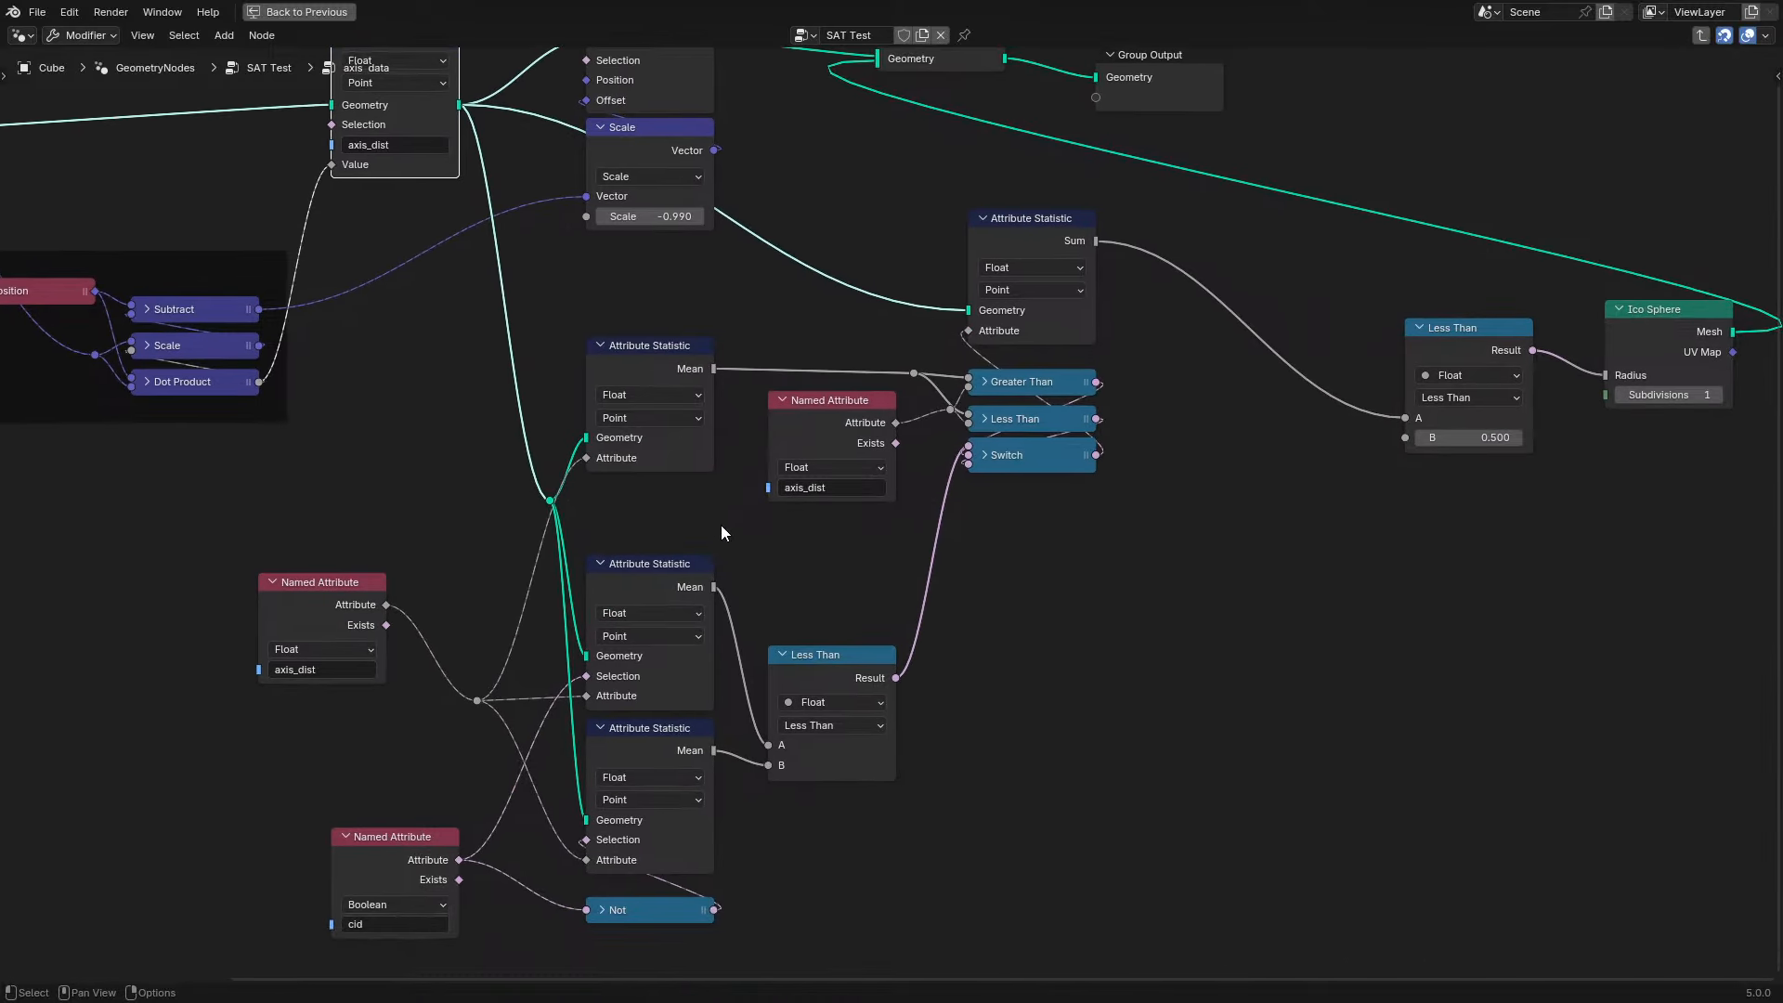
pyautogui.moveTo(655, 351); pyautogui.dragTo(665, 435)
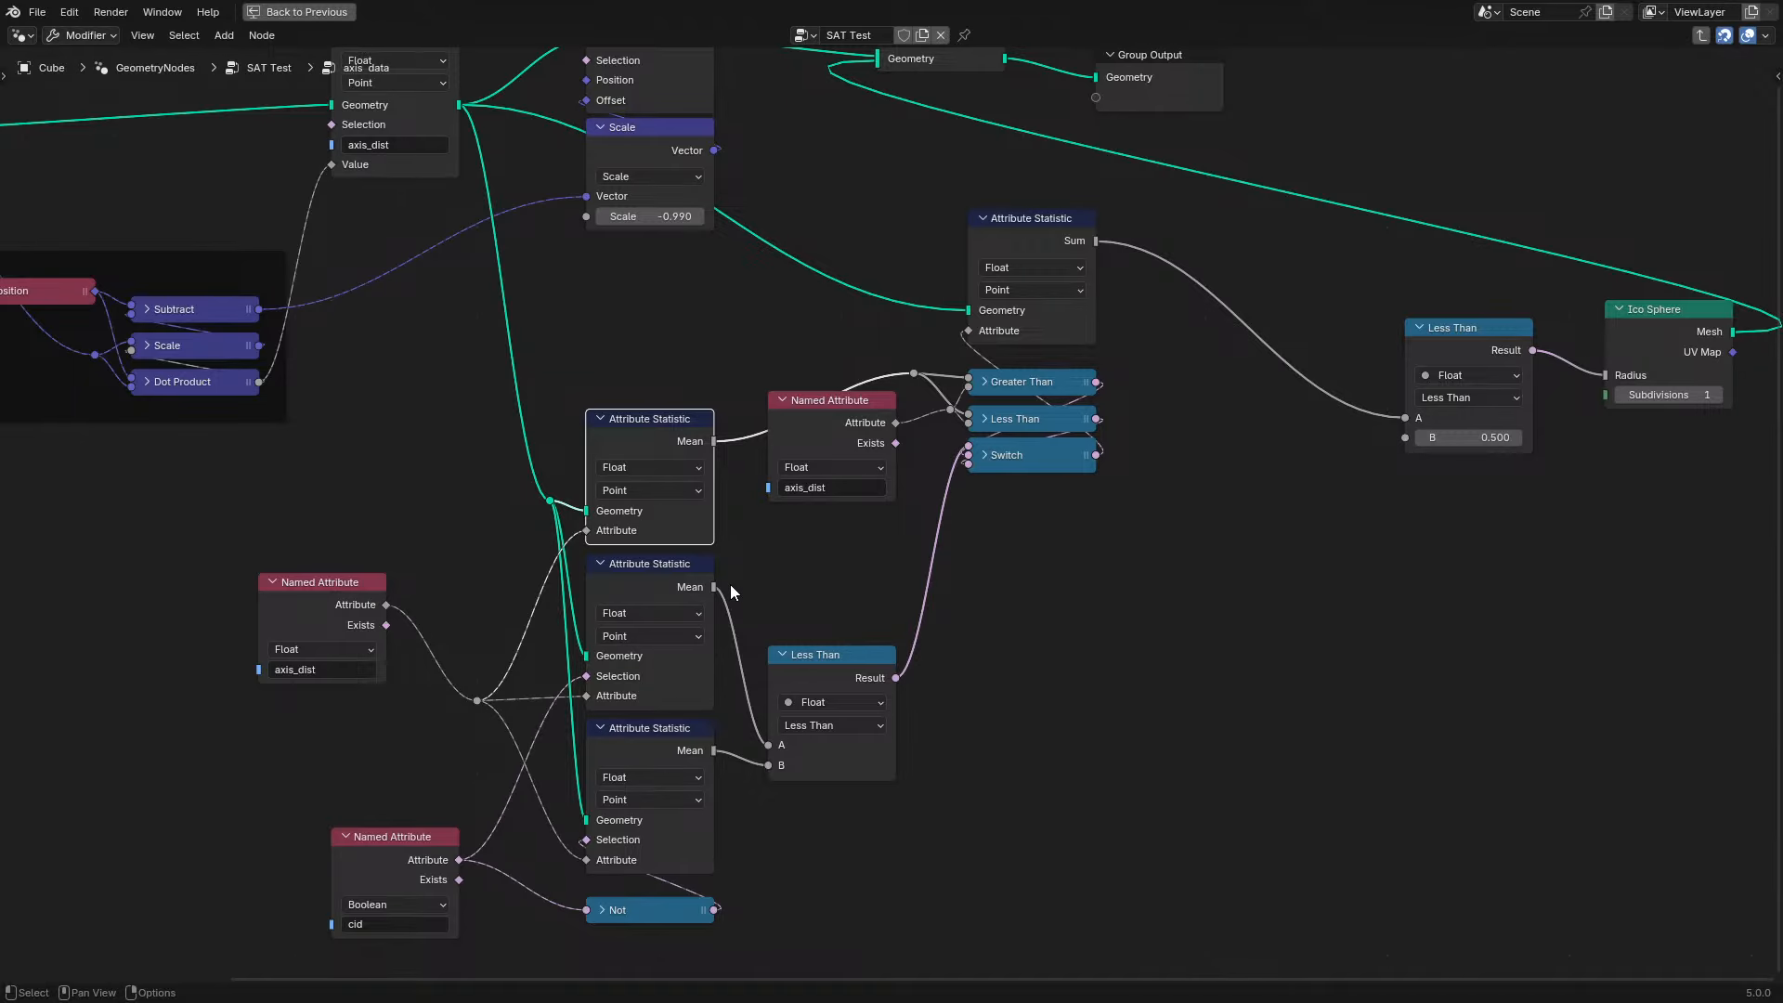
# Move the Switch node to the right of the collapsed Greater Than and Less Than nodes
pyautogui.moveTo(956, 462); pyautogui.dragTo(777, 535, button='middle')
pyautogui.scroll(6, 699, 554)
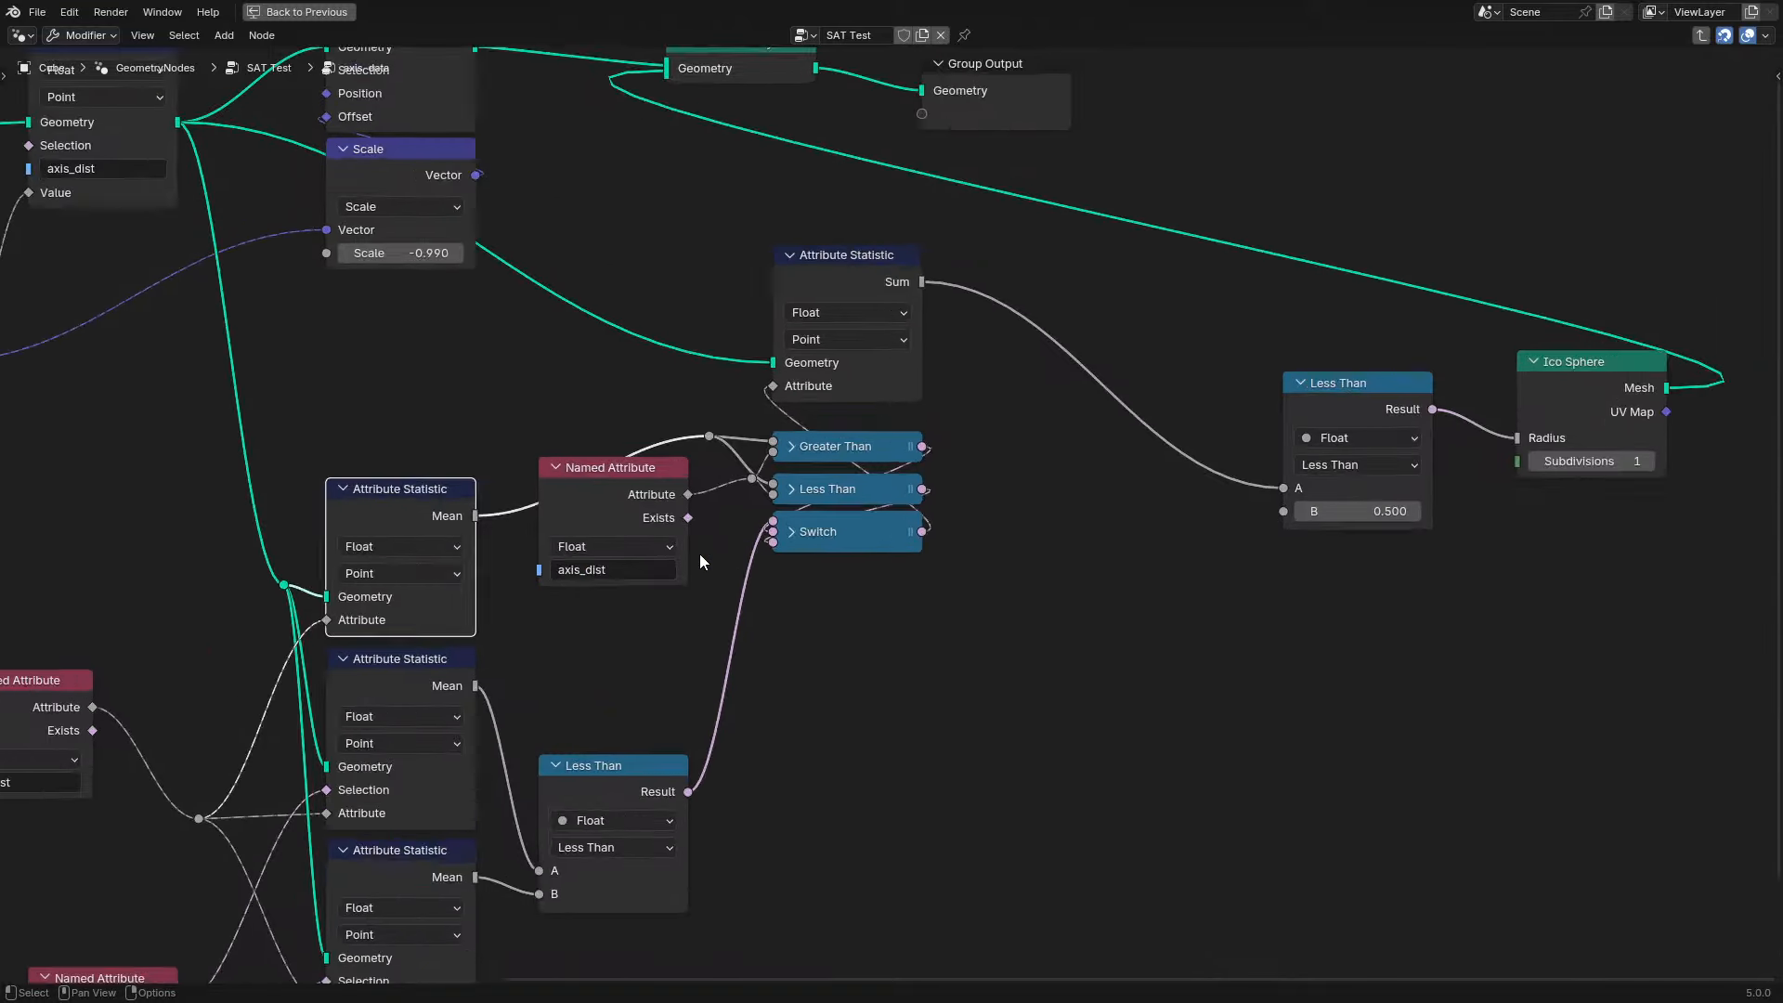
pyautogui.moveTo(819, 547); pyautogui.dragTo(1089, 461)
# Duplicate the Boolean cid Named Attribute and connect its Attribute output to the Switch condition, replacing the Less Than result
pyautogui.click(556, 479)
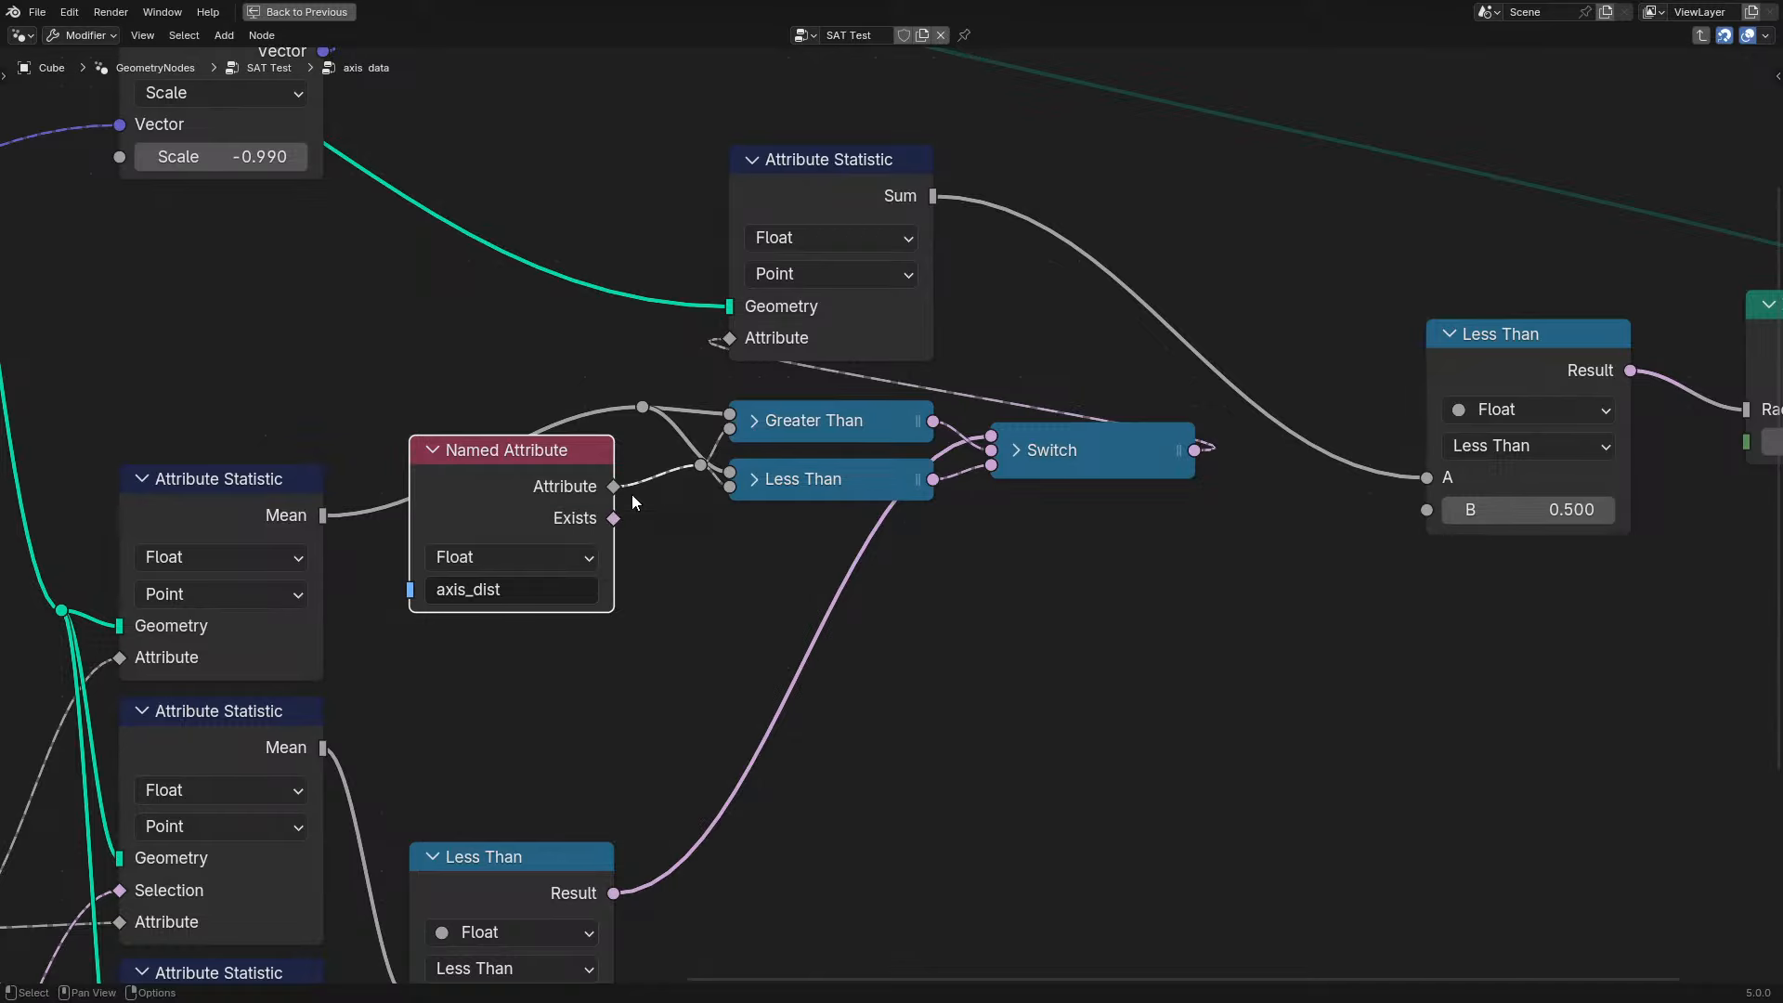
pyautogui.scroll(-4, 864, 595)
pyautogui.moveTo(745, 665); pyautogui.dragTo(806, 466, button='middle')
pyautogui.click(126, 851)
pyautogui.hotkey('shift', 'd')
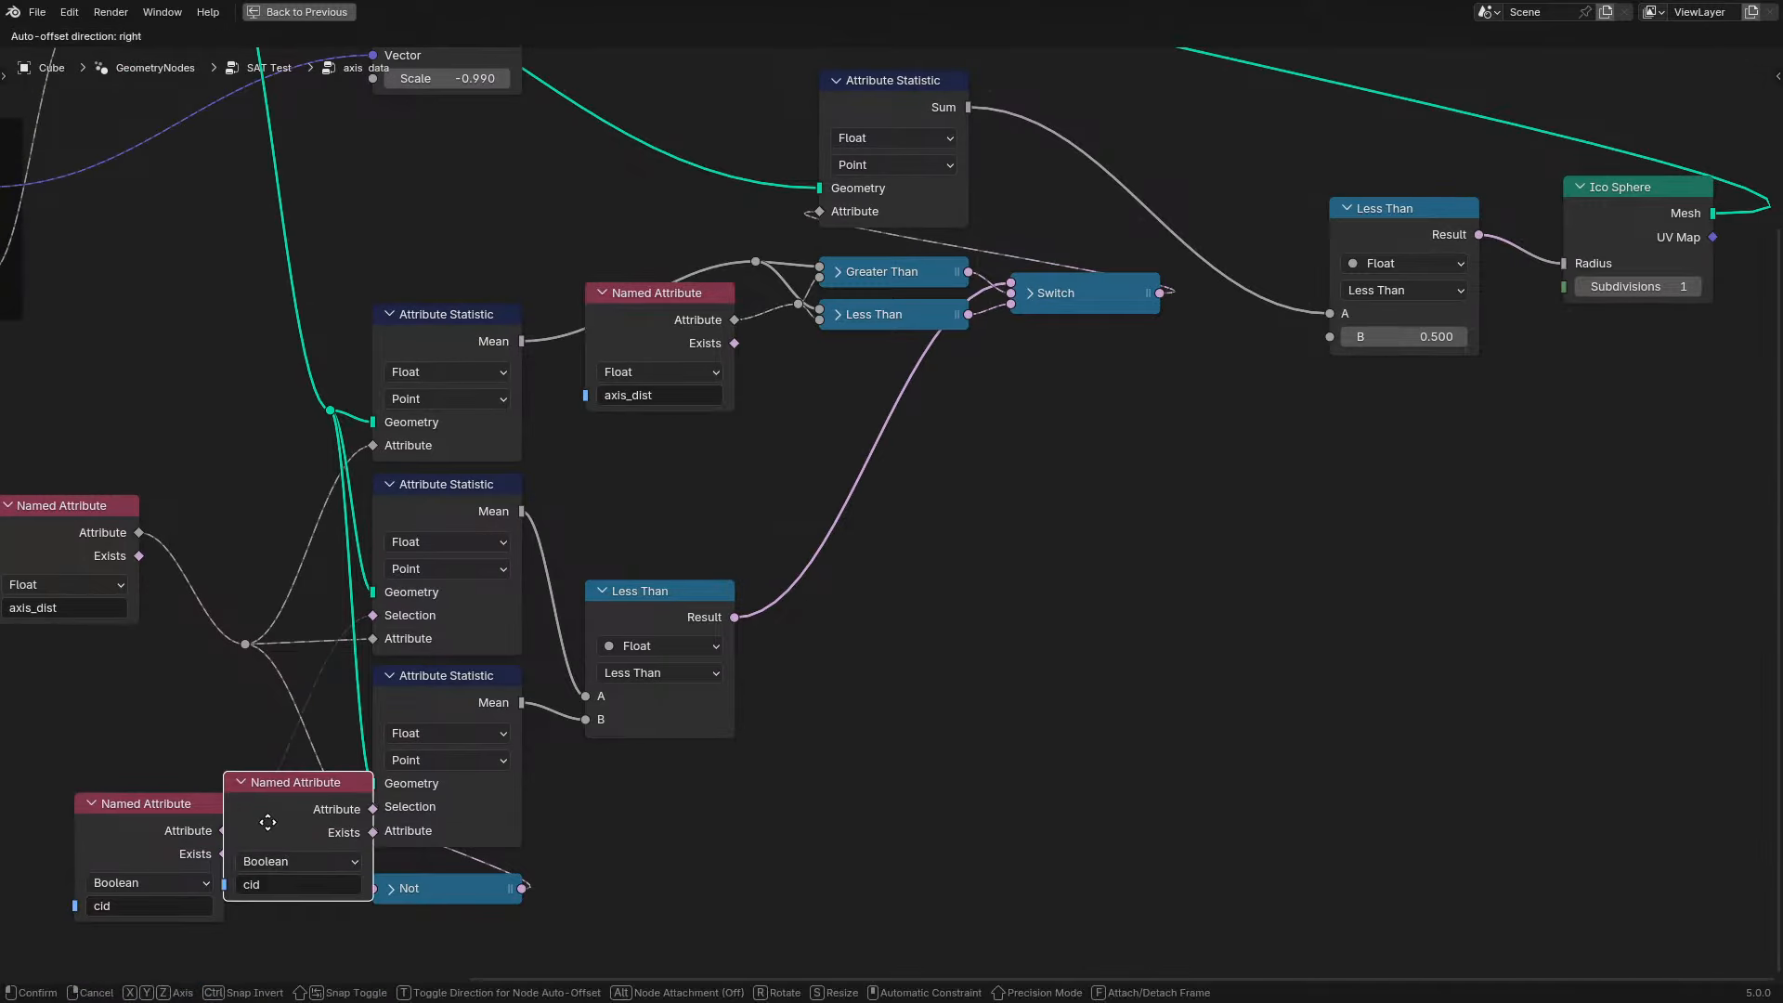
pyautogui.click(924, 652)
pyautogui.moveTo(1010, 638); pyautogui.dragTo(1010, 282)
pyautogui.click(1122, 313)
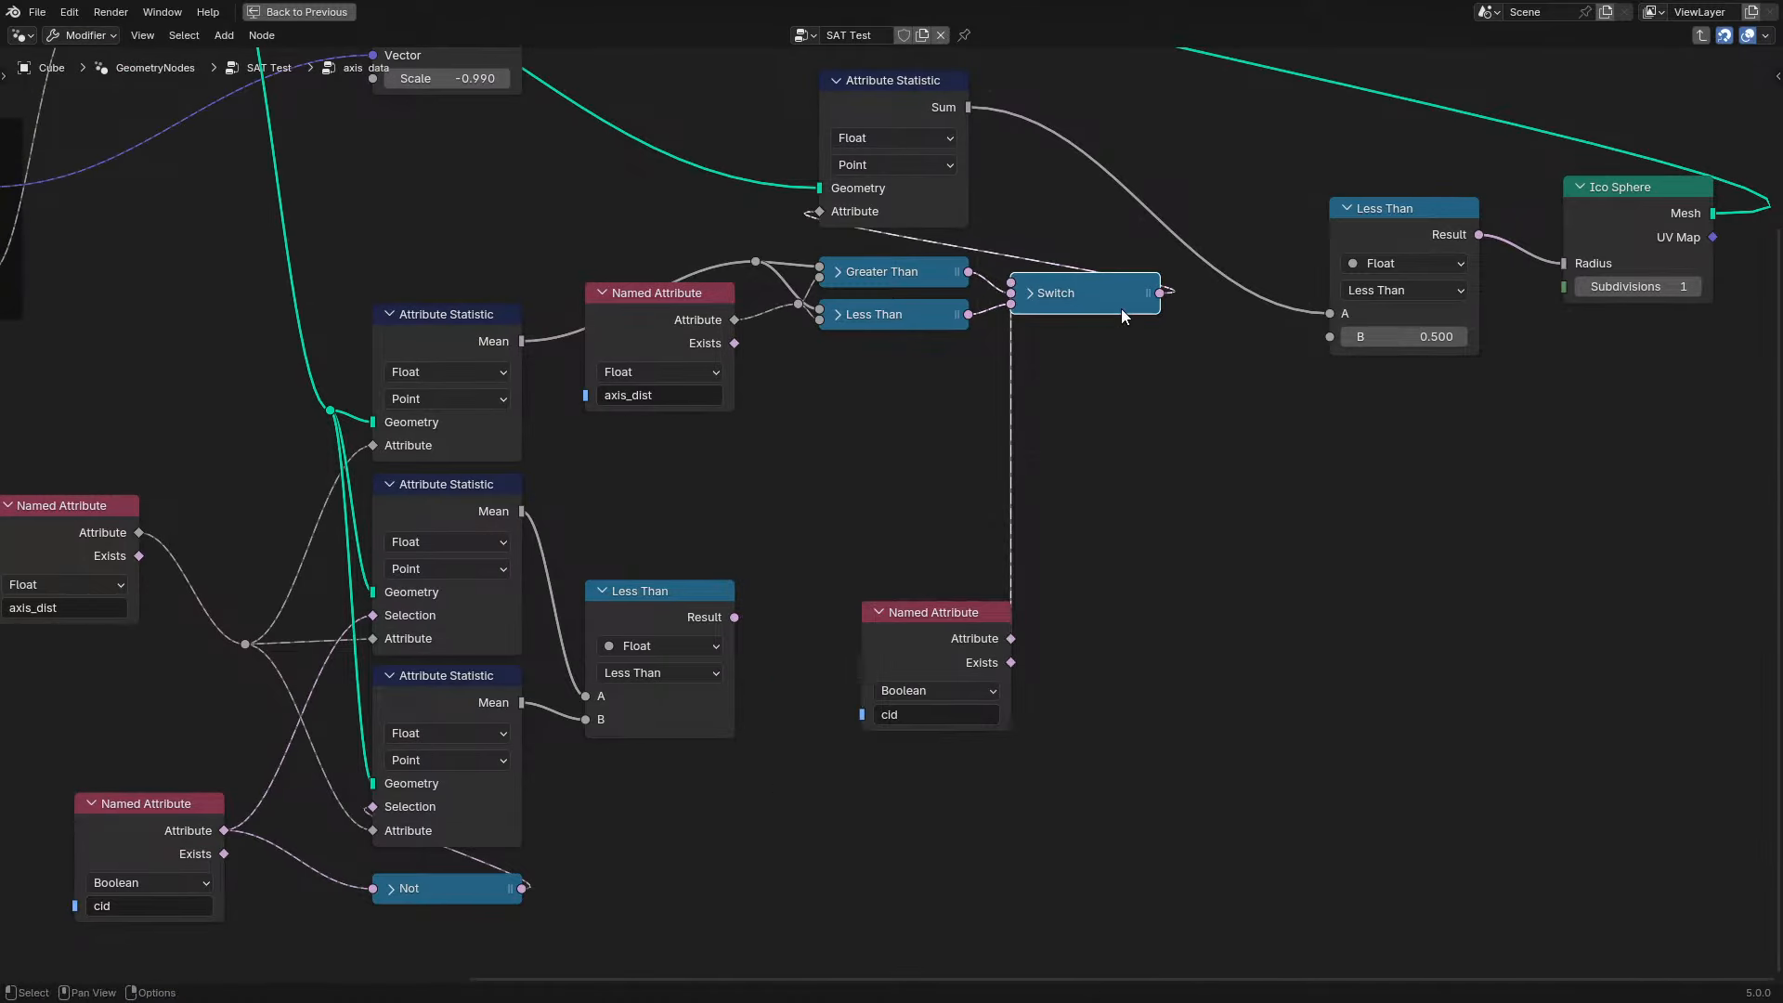
# Place the duplicated cid Named Attribute below the Switch and restore the split layout with the 3D viewport
pyautogui.press('h')
pyautogui.press('h')
pyautogui.moveTo(898, 641); pyautogui.dragTo(831, 450)
pyautogui.hotkey('ctrl', 'space')
pyautogui.moveTo(938, 488); pyautogui.dragTo(711, 627, button='middle')
pyautogui.scroll(4, 1027, 522)
pyautogui.moveTo(875, 532); pyautogui.dragTo(920, 563, button='middle')
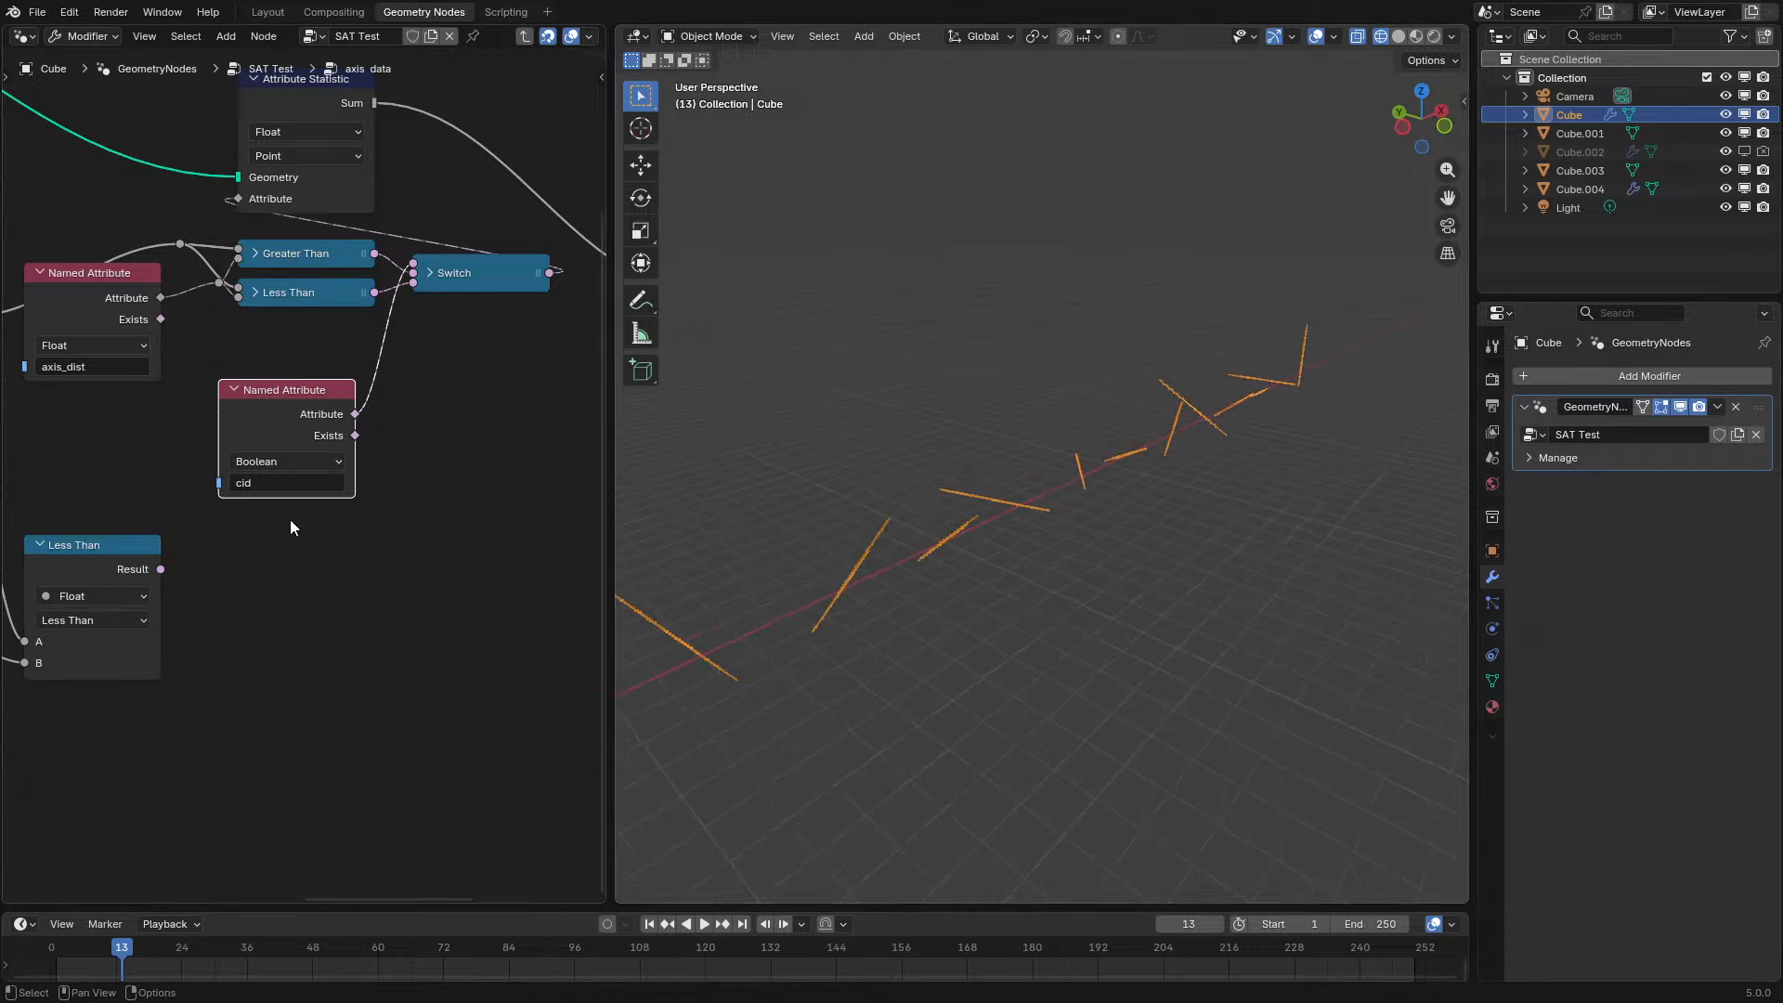
pyautogui.moveTo(142, 570); pyautogui.dragTo(224, 709, button='middle')
pyautogui.moveTo(349, 554); pyautogui.dragTo(432, 573)
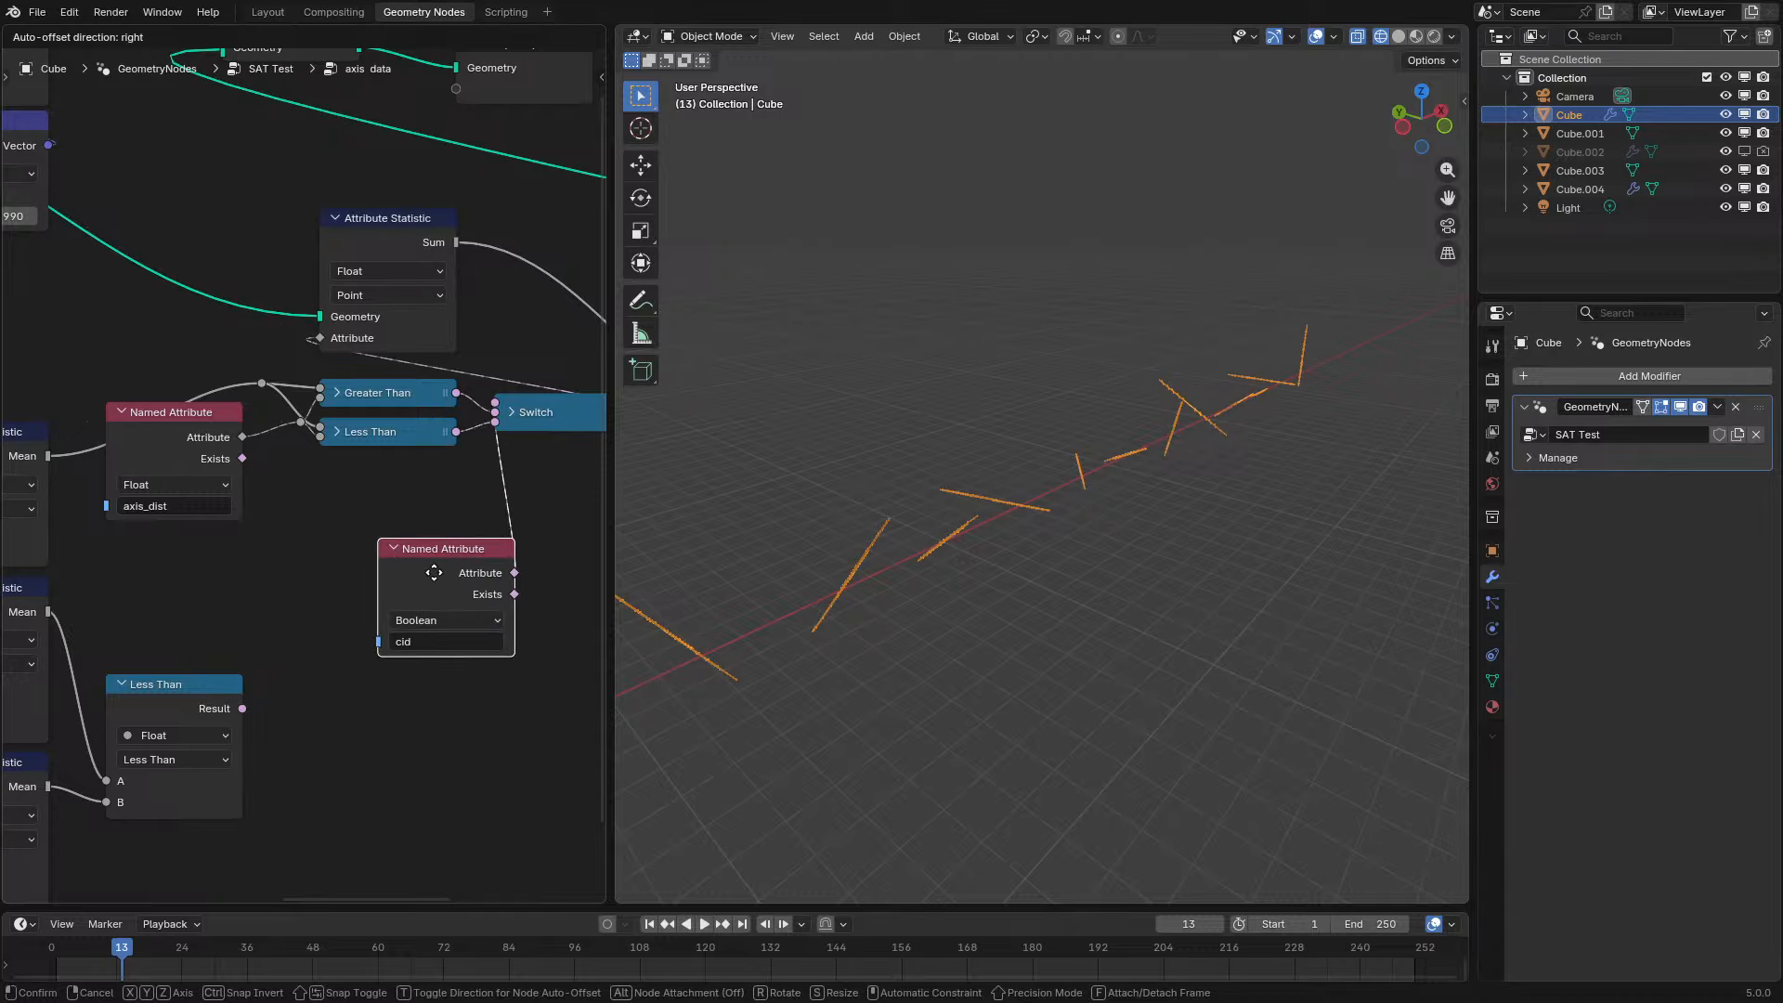
# Move the Sum Attribute Statistic right so it sits beyond the comparison nodes, above the Switch
pyautogui.moveTo(447, 434); pyautogui.dragTo(354, 541, button='middle')
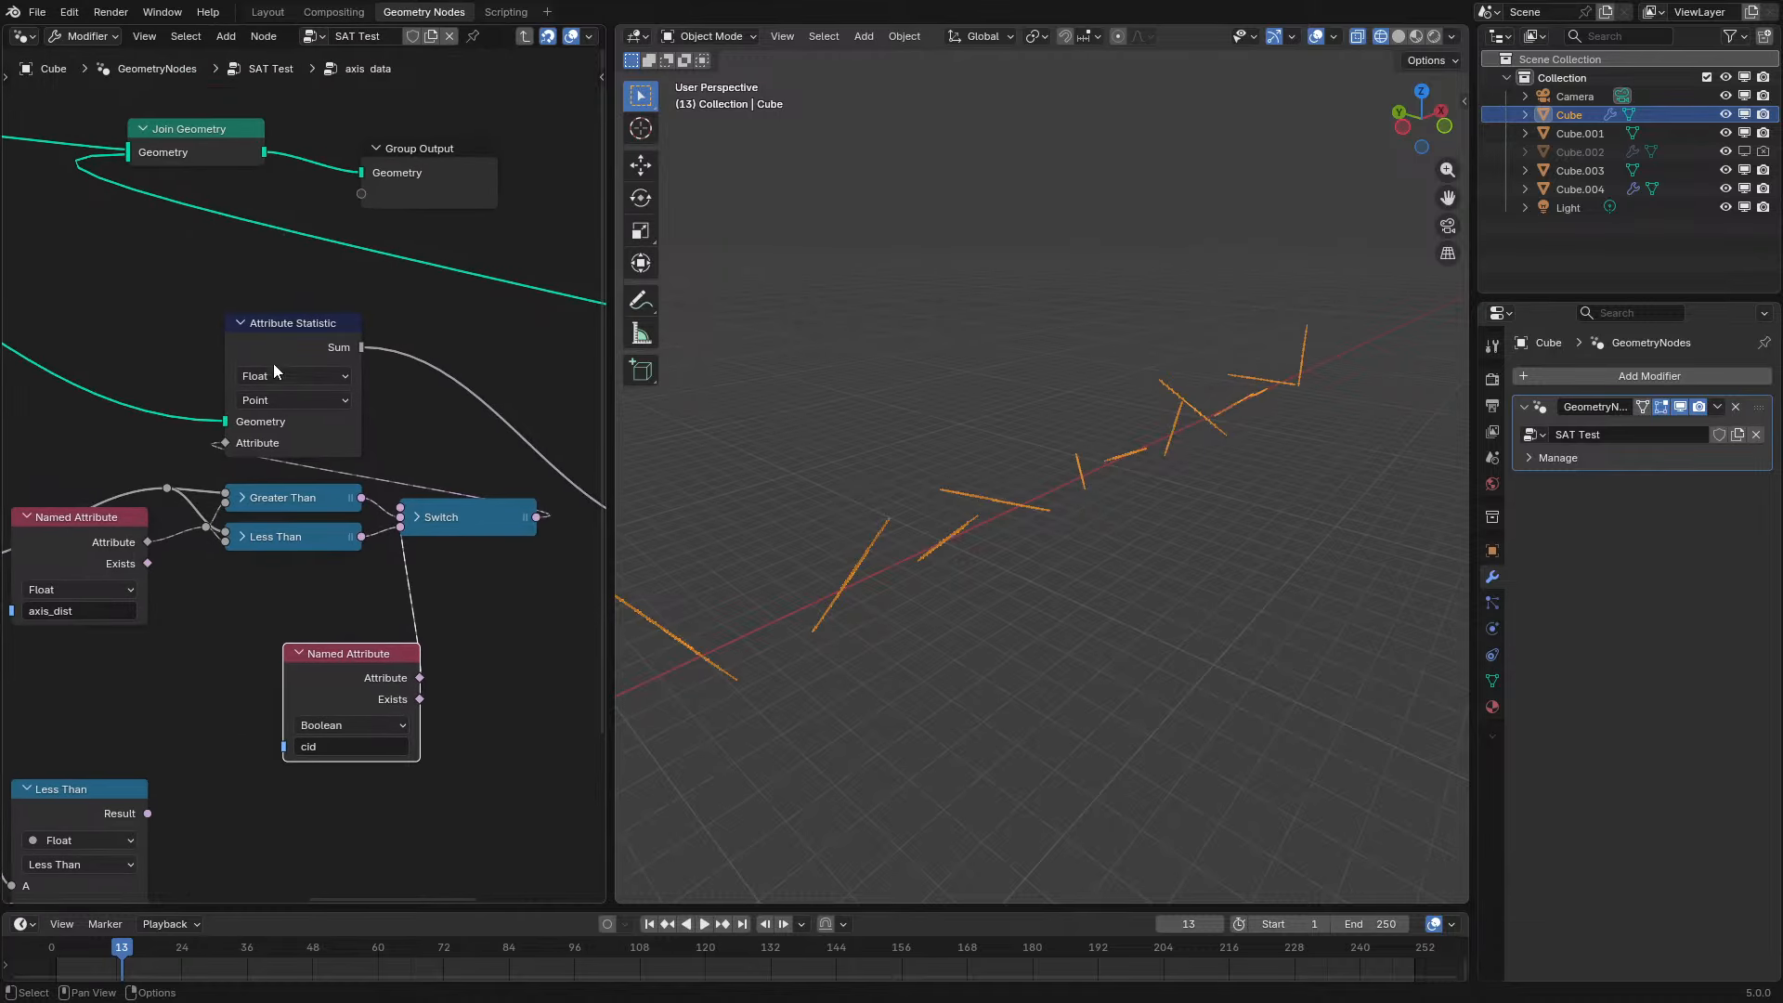
pyautogui.moveTo(279, 332); pyautogui.dragTo(491, 340)
pyautogui.moveTo(486, 429); pyautogui.dragTo(118, 526, button='middle')
# Mute the Less Than node before the Ico Sphere, and try linking Sum directly to its Radius, undoing that link
pyautogui.click(392, 536)
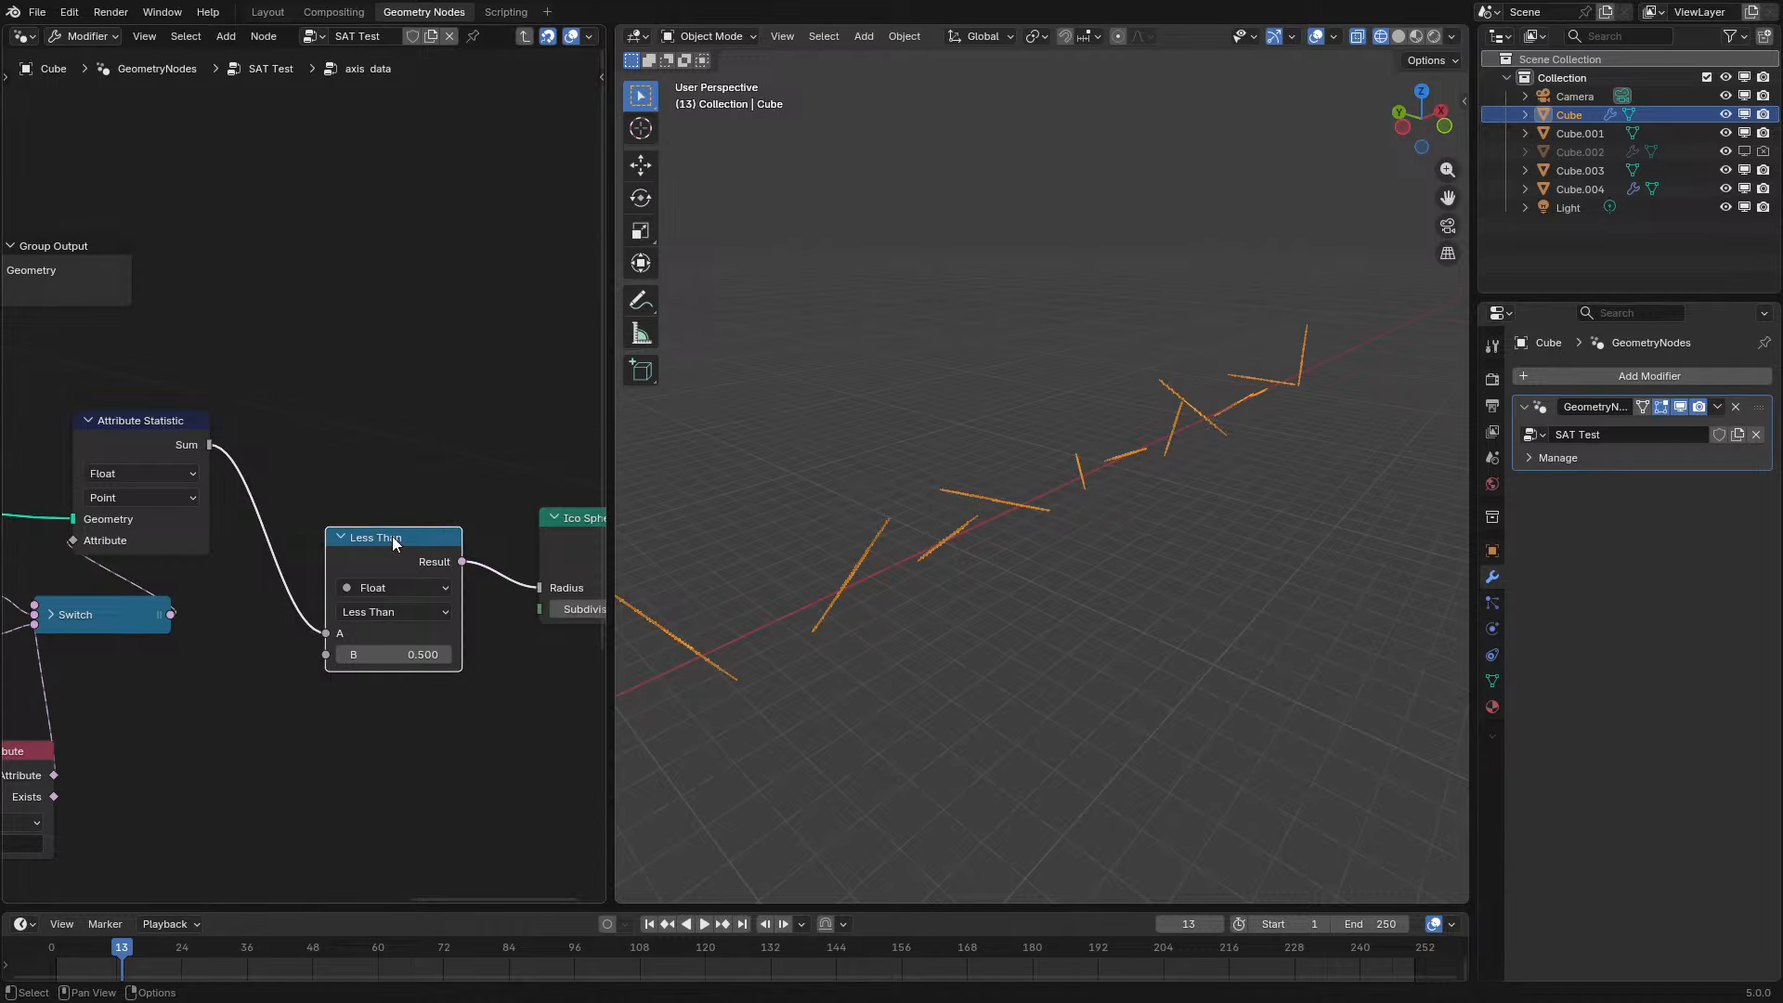
pyautogui.press('m')
pyautogui.press('n')
pyautogui.press('n')
pyautogui.moveTo(981, 567); pyautogui.dragTo(1077, 525, button='middle')
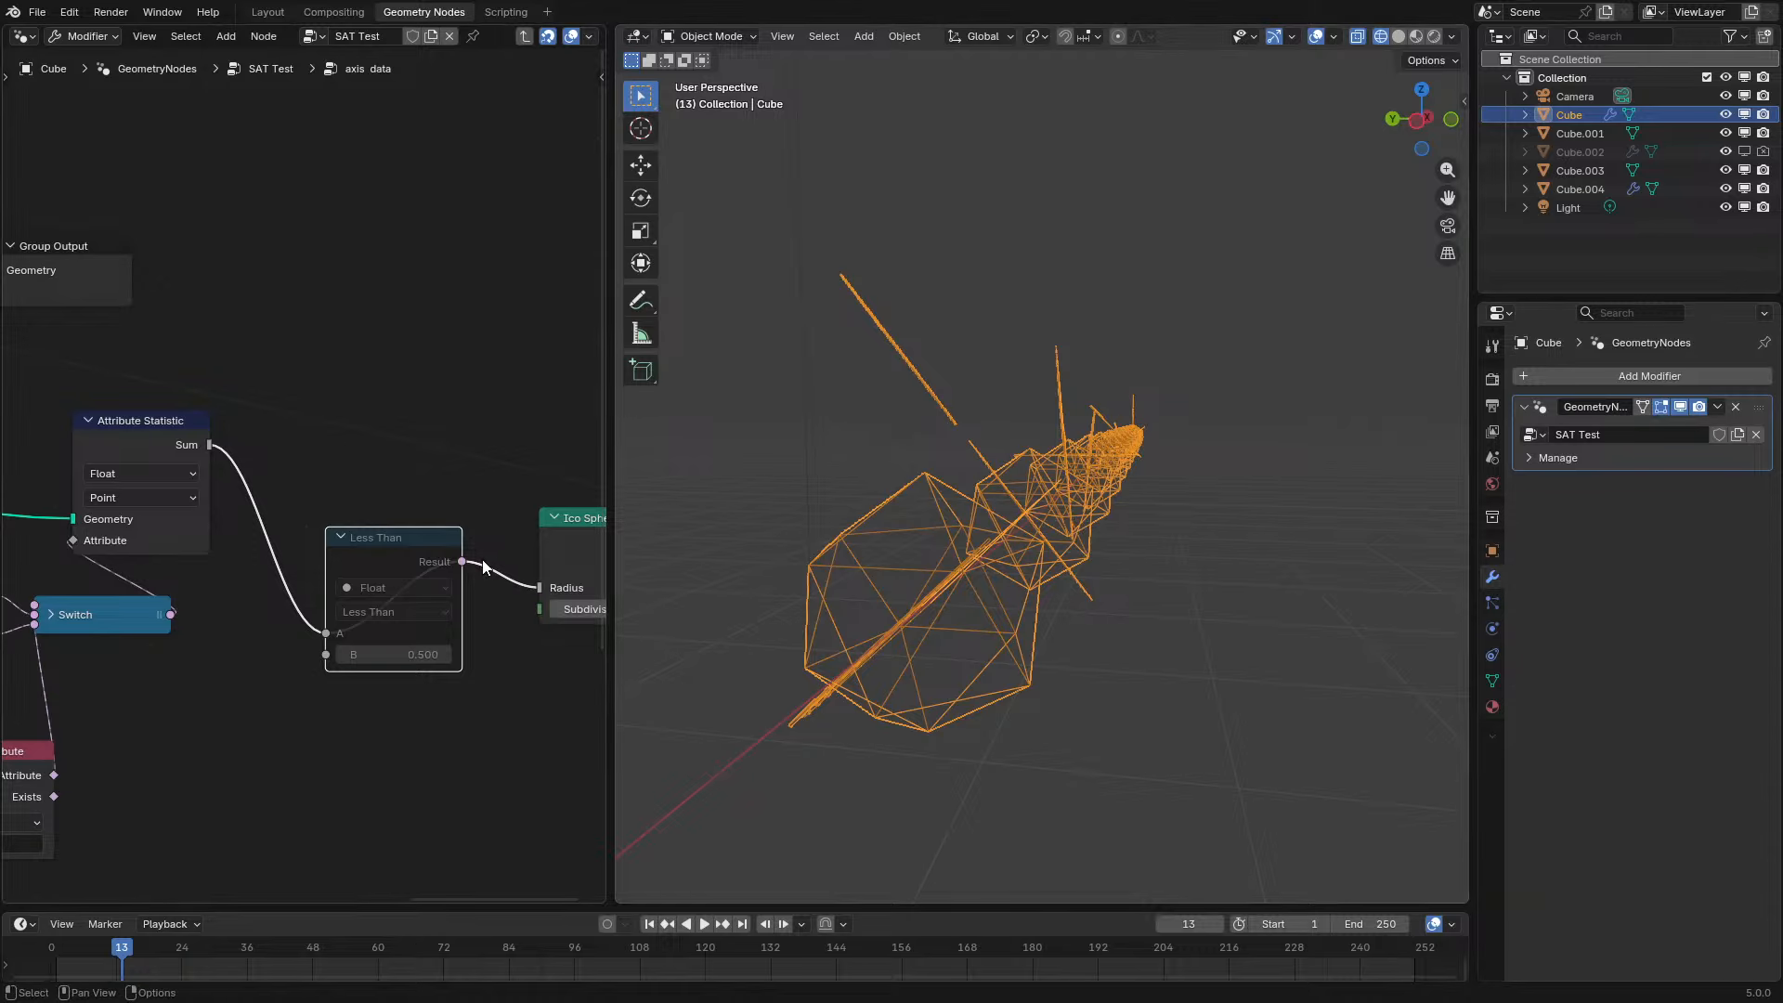
pyautogui.moveTo(209, 445); pyautogui.dragTo(539, 587)
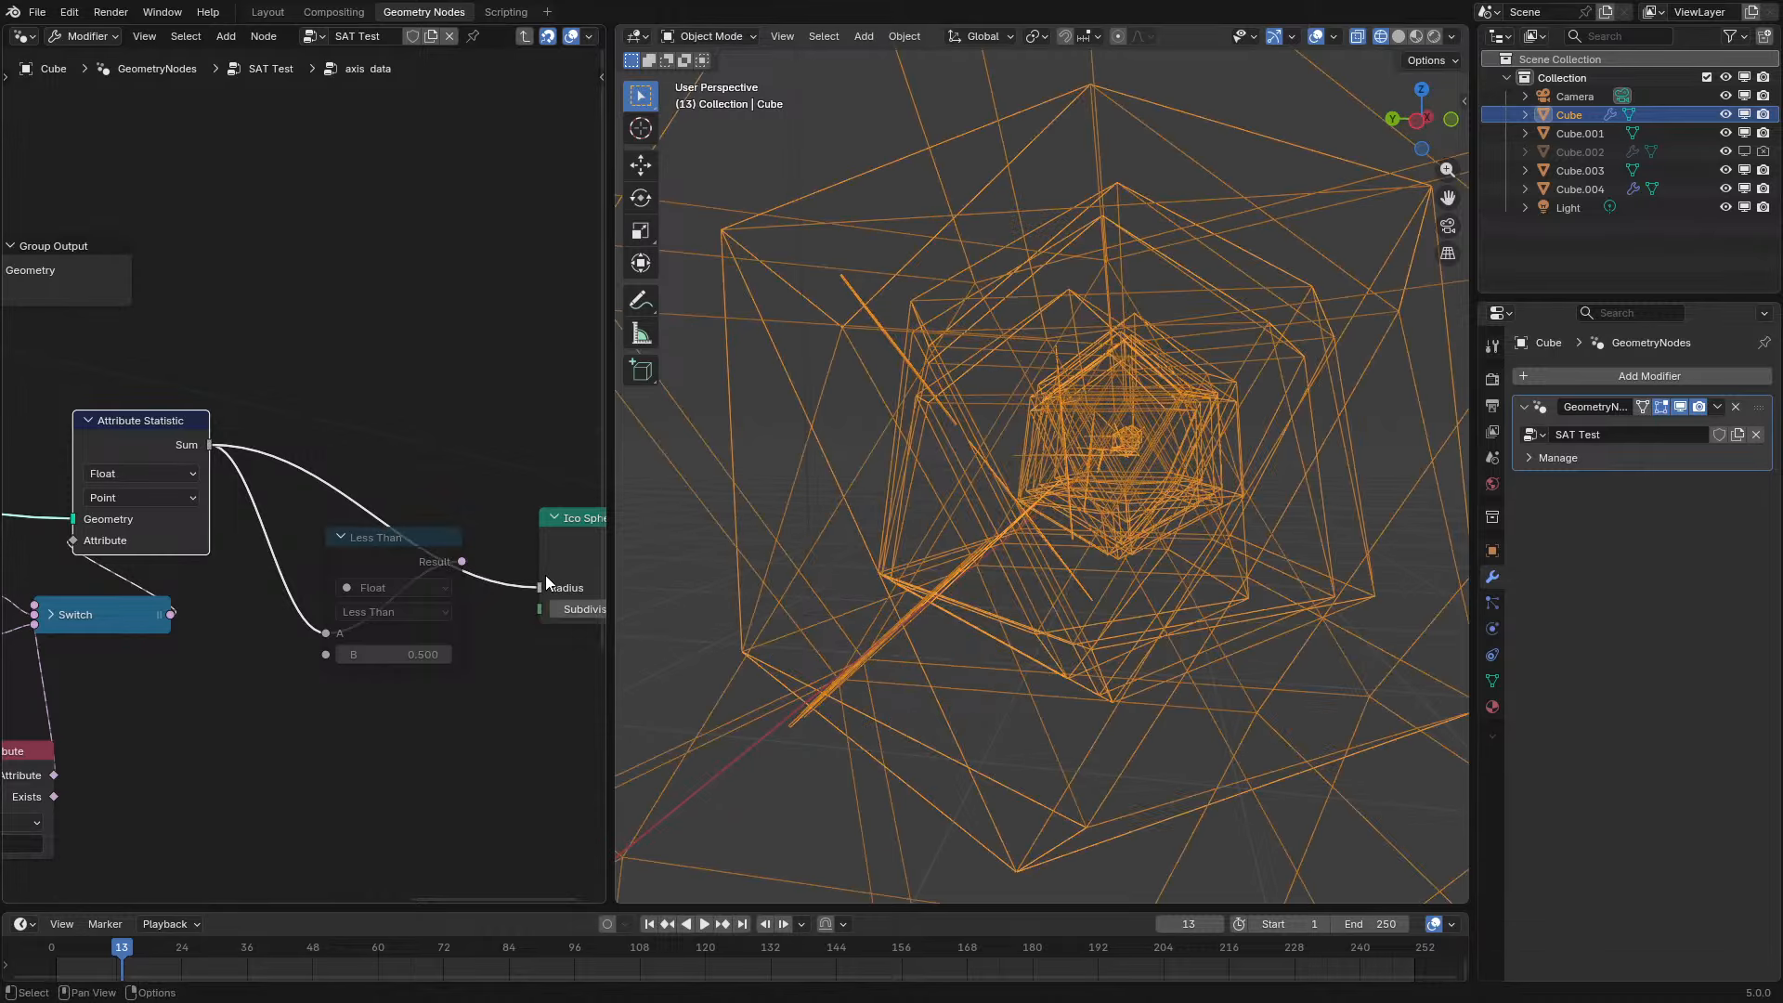
pyautogui.hotkey('ctrl', 'z')
# Toggle the muting of the final Less Than node to compare the sphere markers, leaving it unmuted
pyautogui.click(381, 569)
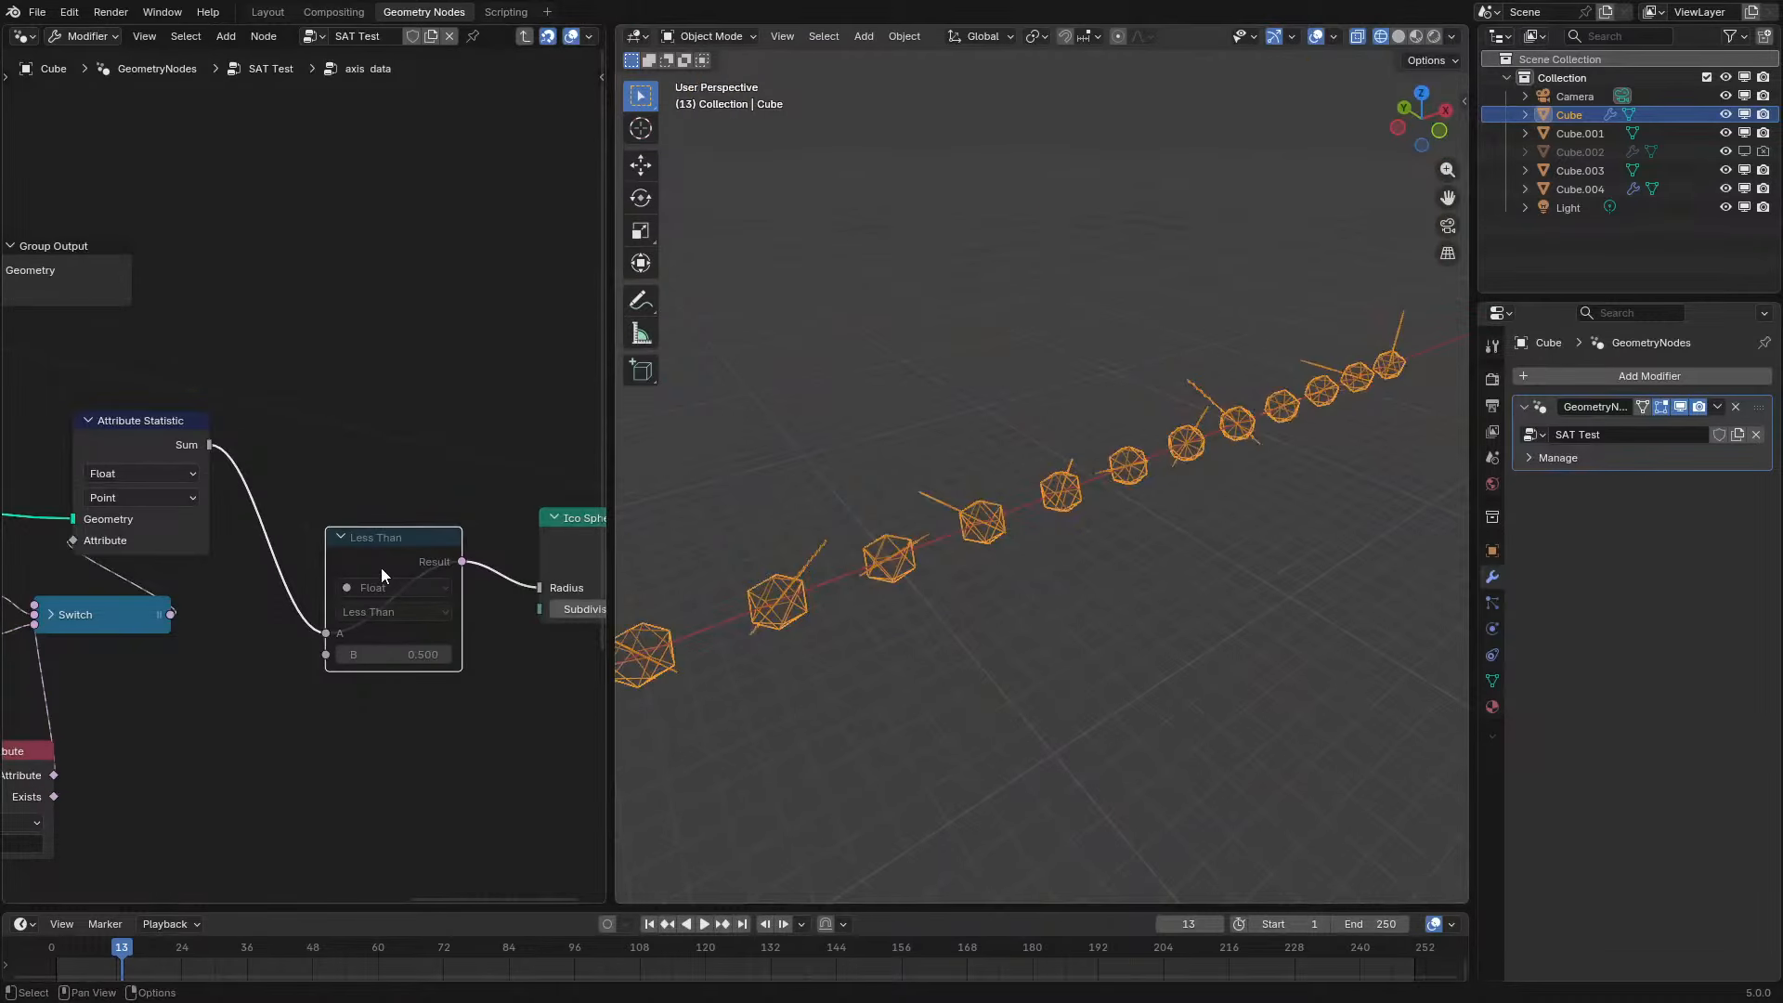
pyautogui.press('n')
pyautogui.press('n')
pyautogui.press('m')
pyautogui.press('m')
pyautogui.press('m')
pyautogui.press('m')
pyautogui.press('m')
pyautogui.press('m')
pyautogui.press('m')
# Connect the Attribute Statistic's Sum output directly to the Ico Sphere's Radius, bypassing Less Than
pyautogui.moveTo(201, 444); pyautogui.dragTo(532, 554)
pyautogui.rightClick(520, 553)
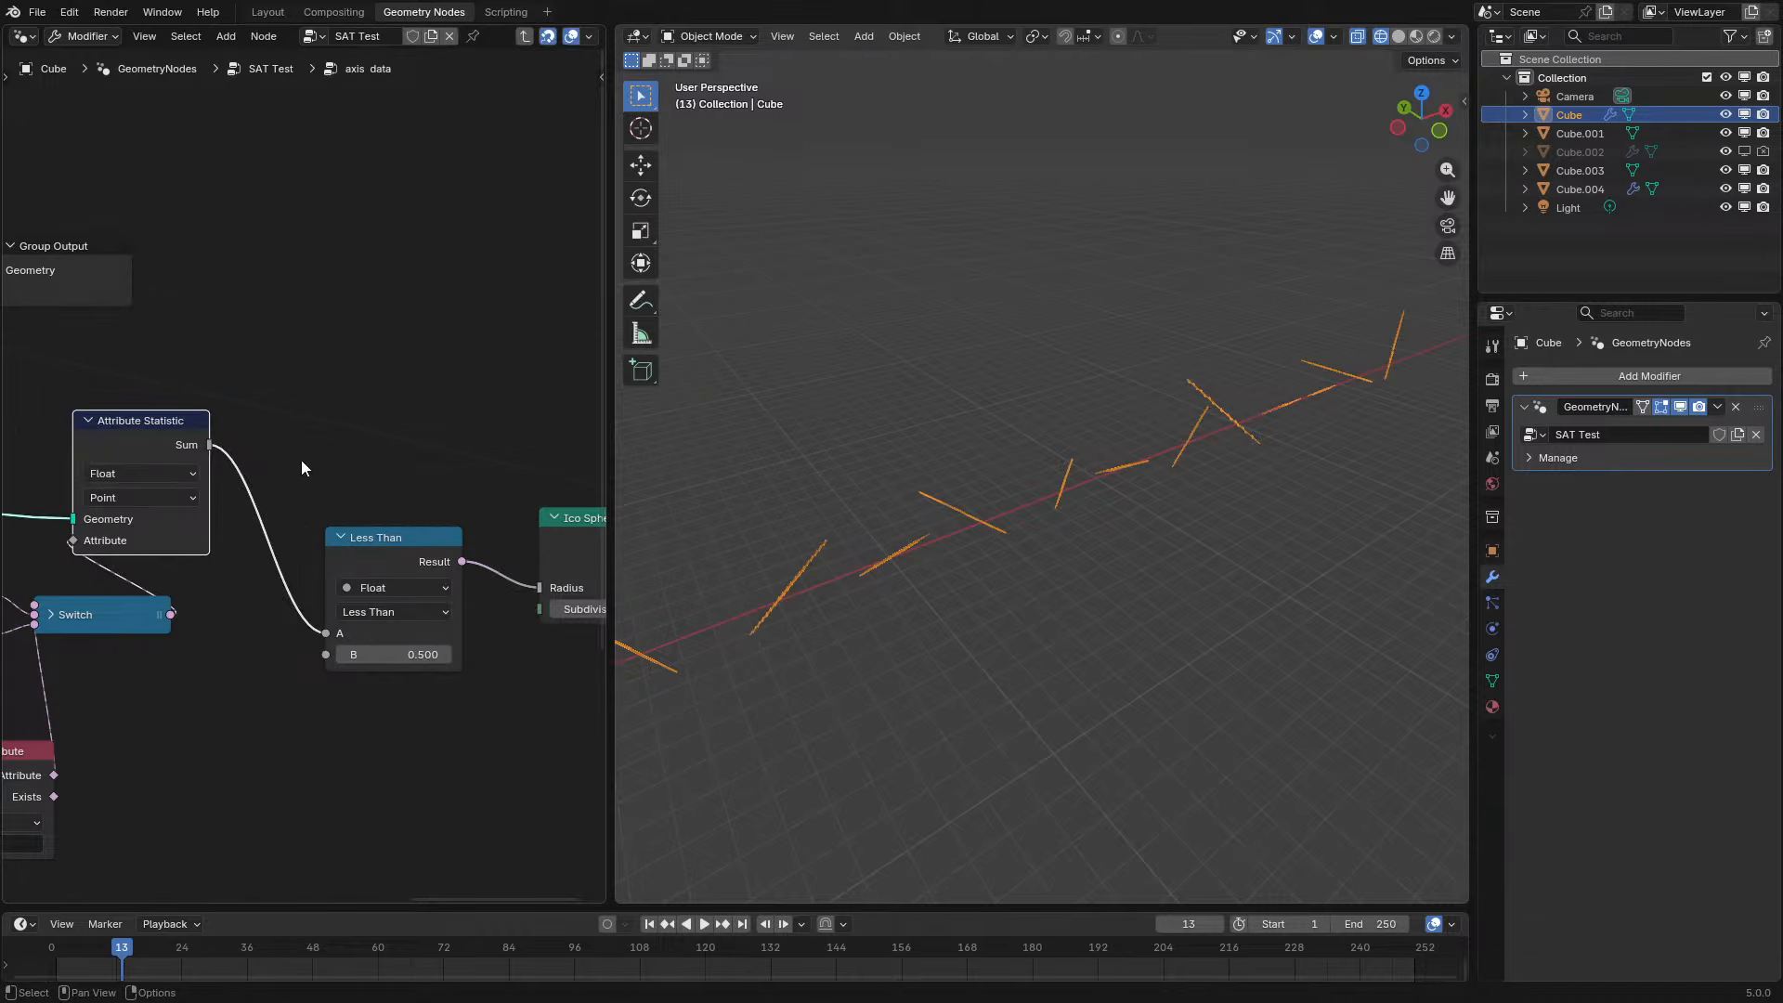
pyautogui.moveTo(208, 444); pyautogui.dragTo(531, 588)
pyautogui.moveTo(962, 583); pyautogui.dragTo(981, 551, button='middle')
# Move the duplicated cid Named Attribute up beneath the collapsed Less Than comparison
pyautogui.moveTo(276, 593); pyautogui.dragTo(83, 565, button='middle')
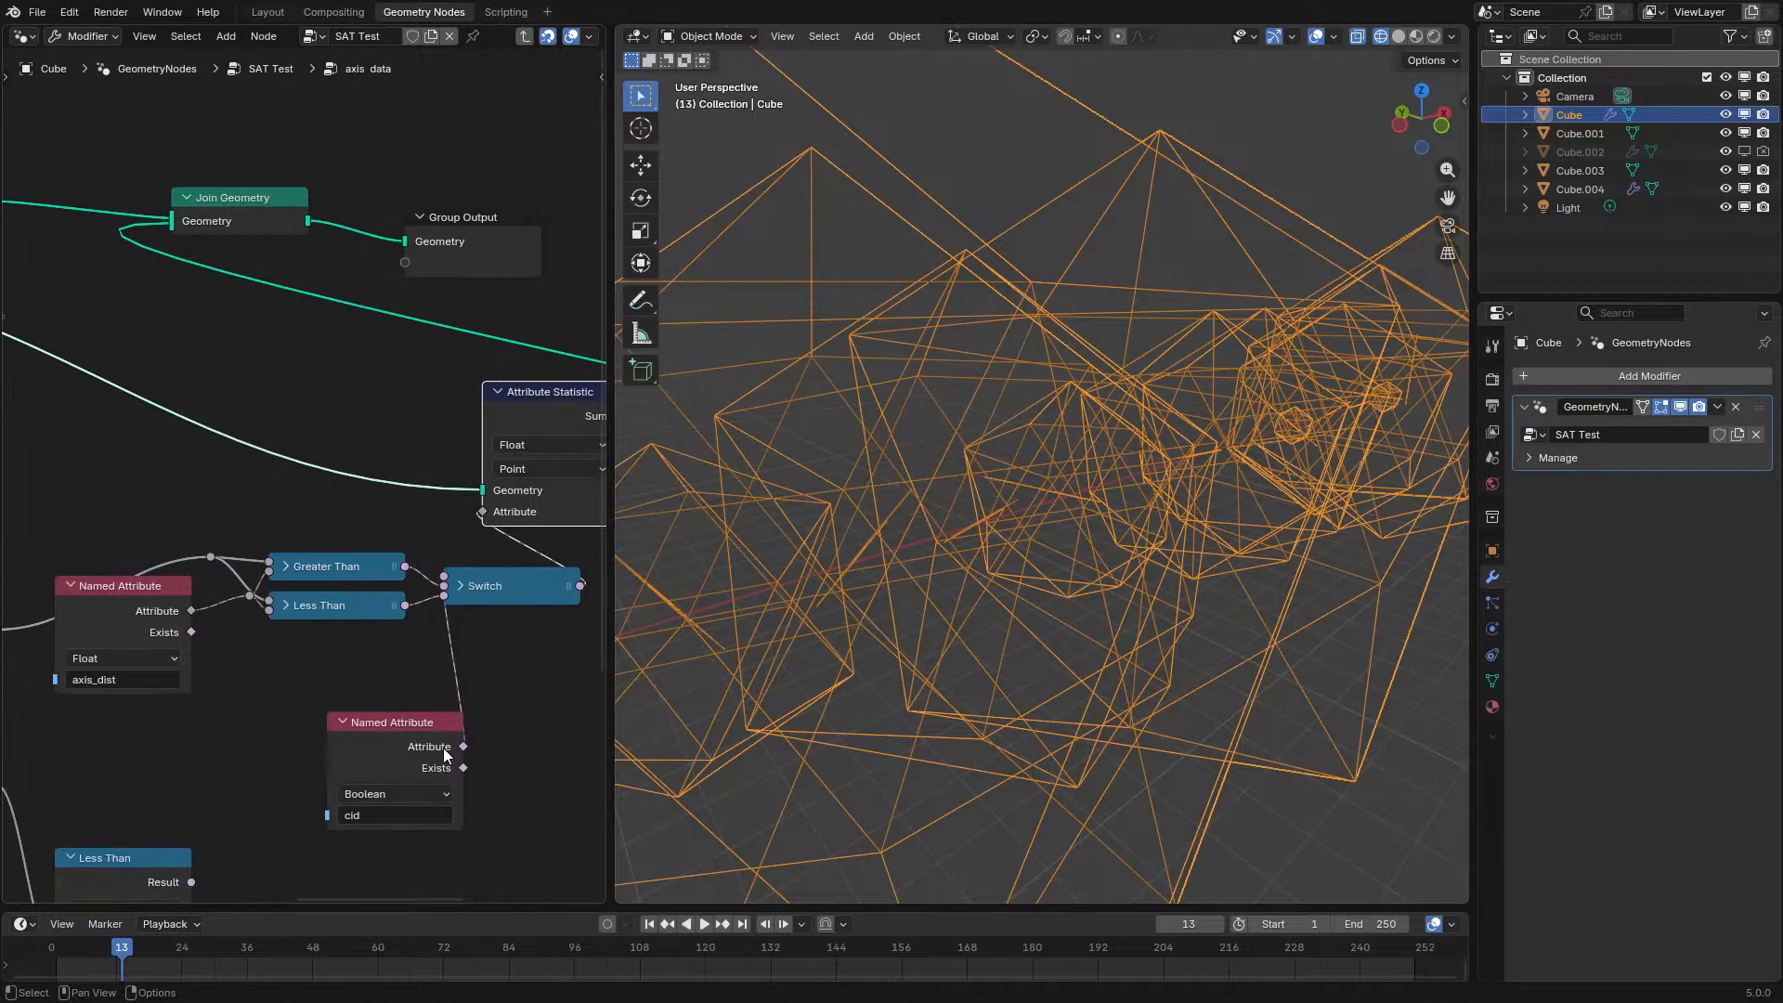
pyautogui.moveTo(443, 743); pyautogui.dragTo(383, 684)
pyautogui.scroll(-3, 354, 604)
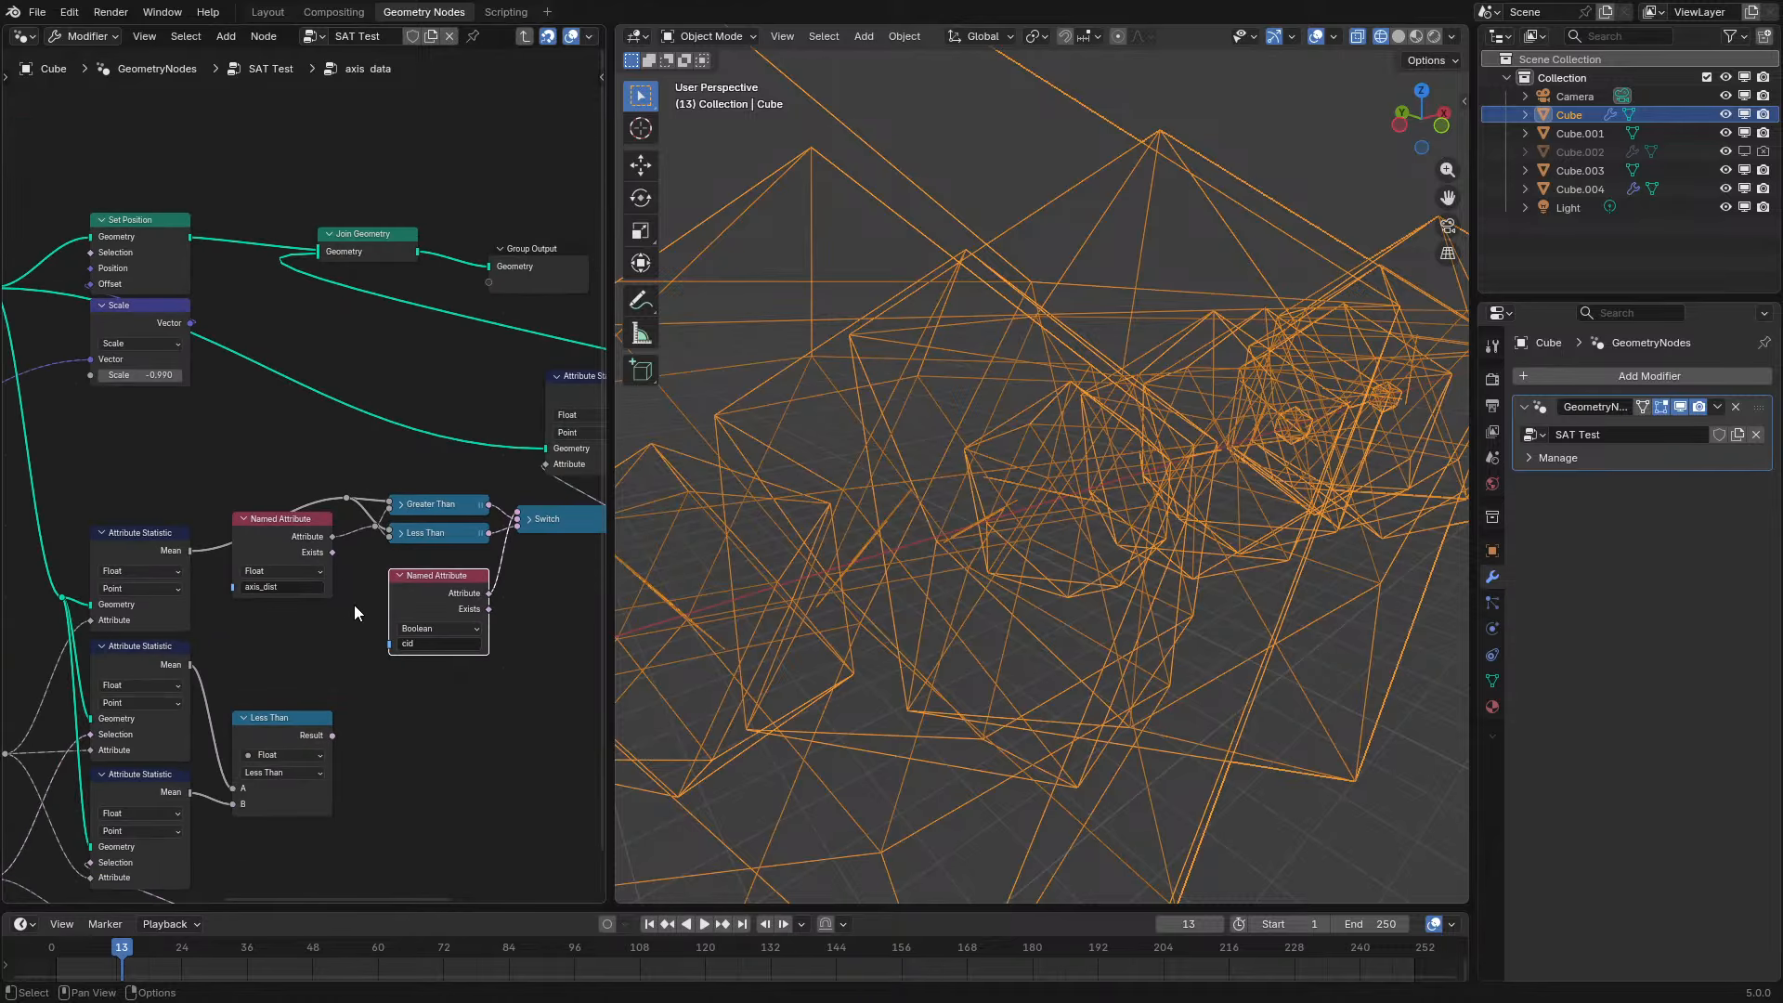
# Preview the Set Position geometry with the Switch output in a Viewer and examine the Boolean labels along an axis
pyautogui.keyDown('ctrl'); pyautogui.keyDown('shift'); pyautogui.click(154, 217); pyautogui.keyUp('shift'); pyautogui.keyUp('ctrl')
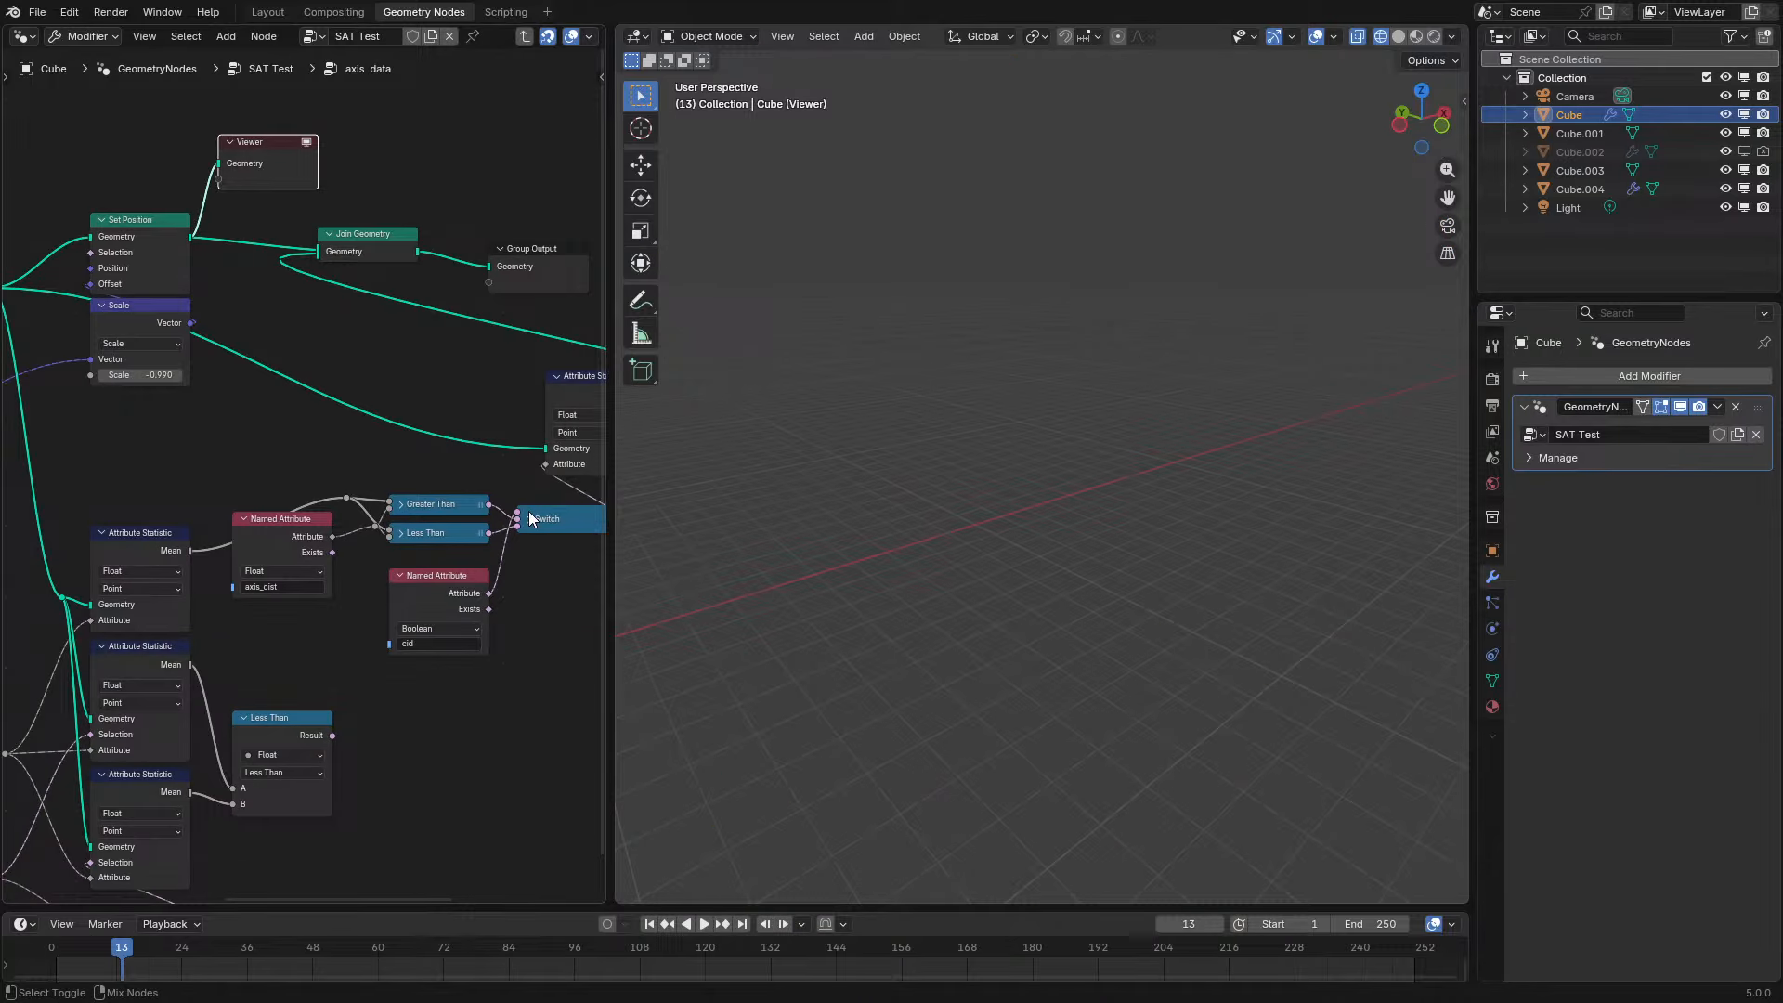
pyautogui.keyDown('ctrl'); pyautogui.keyDown('shift'); pyautogui.click(581, 528); pyautogui.keyUp('shift'); pyautogui.keyUp('ctrl')
pyautogui.moveTo(954, 538)
pyautogui.mouseDown(button='middle')
pyautogui.moveTo(931, 530)
pyautogui.moveTo(1283, 526)
pyautogui.moveTo(1209, 555)
pyautogui.moveTo(1140, 516)
pyautogui.moveTo(722, 568)
pyautogui.moveTo(924, 522)
pyautogui.mouseUp(button='middle')
pyautogui.keyDown('ctrl'); pyautogui.moveTo(1071, 560); pyautogui.dragTo(1090, 492, button='middle'); pyautogui.keyUp('ctrl')
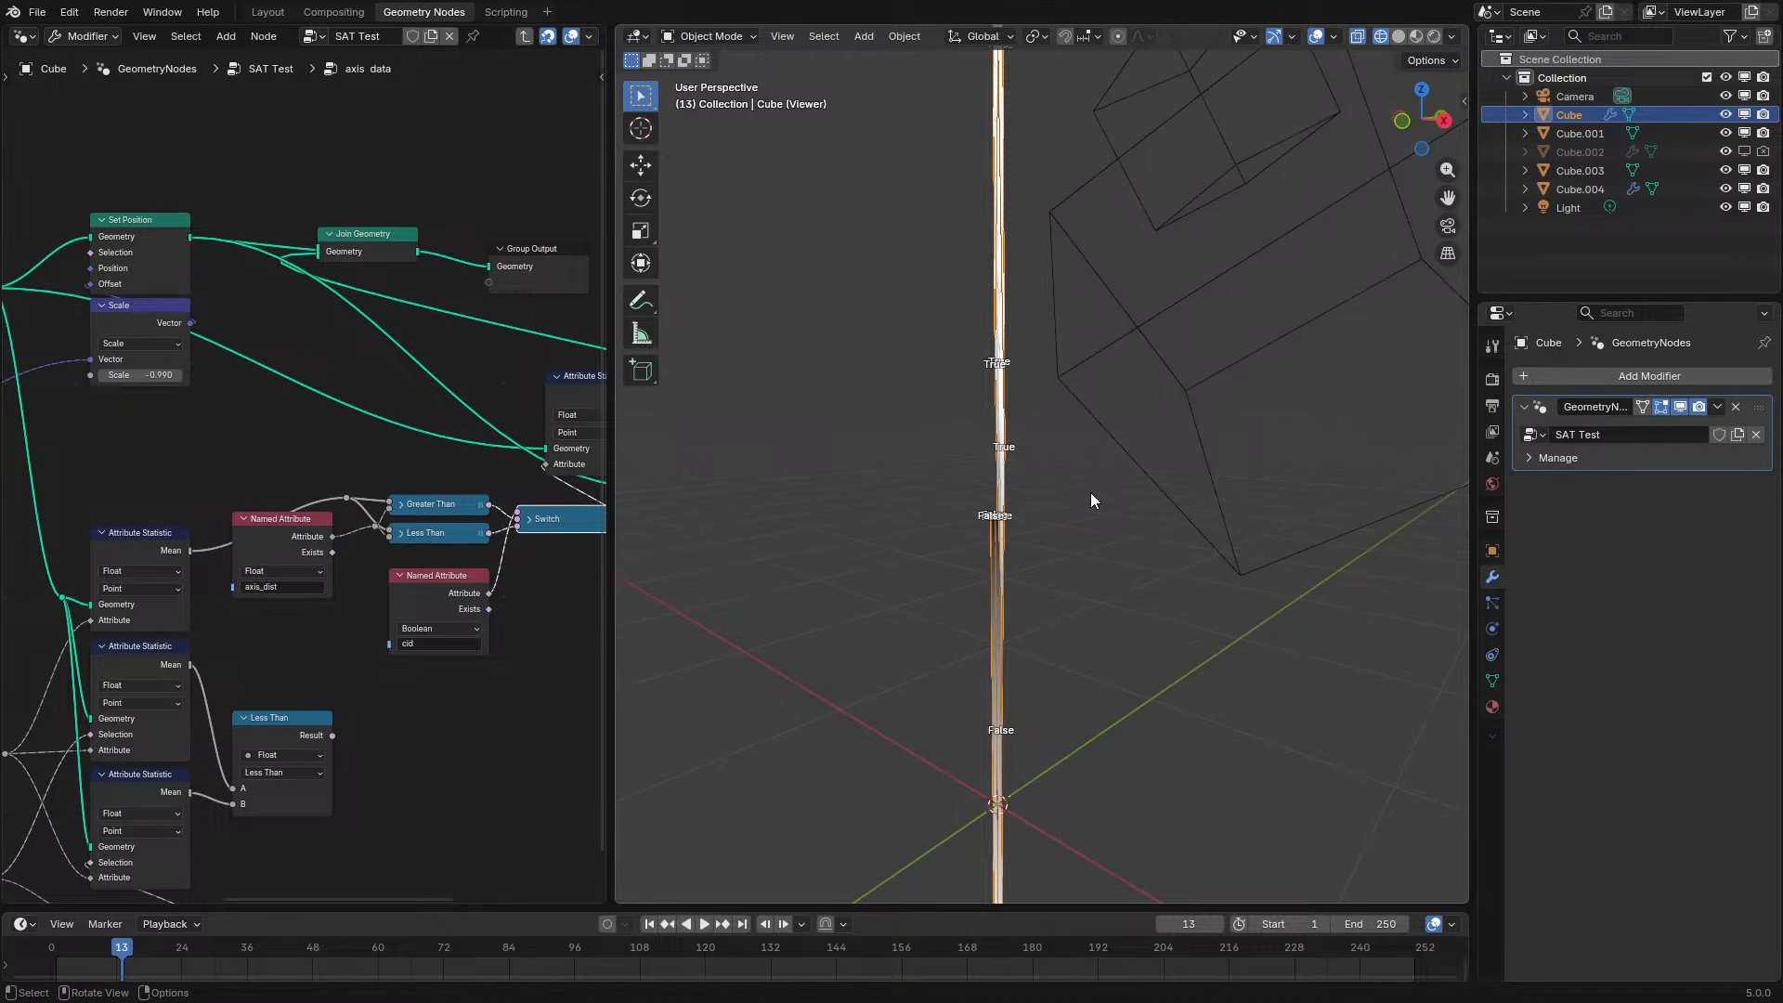
# Swap the two axis_dist comparisons feeding the Switch, setting the upper one to Less Than and the lower one to Greater Than
pyautogui.scroll(3, 400, 526)
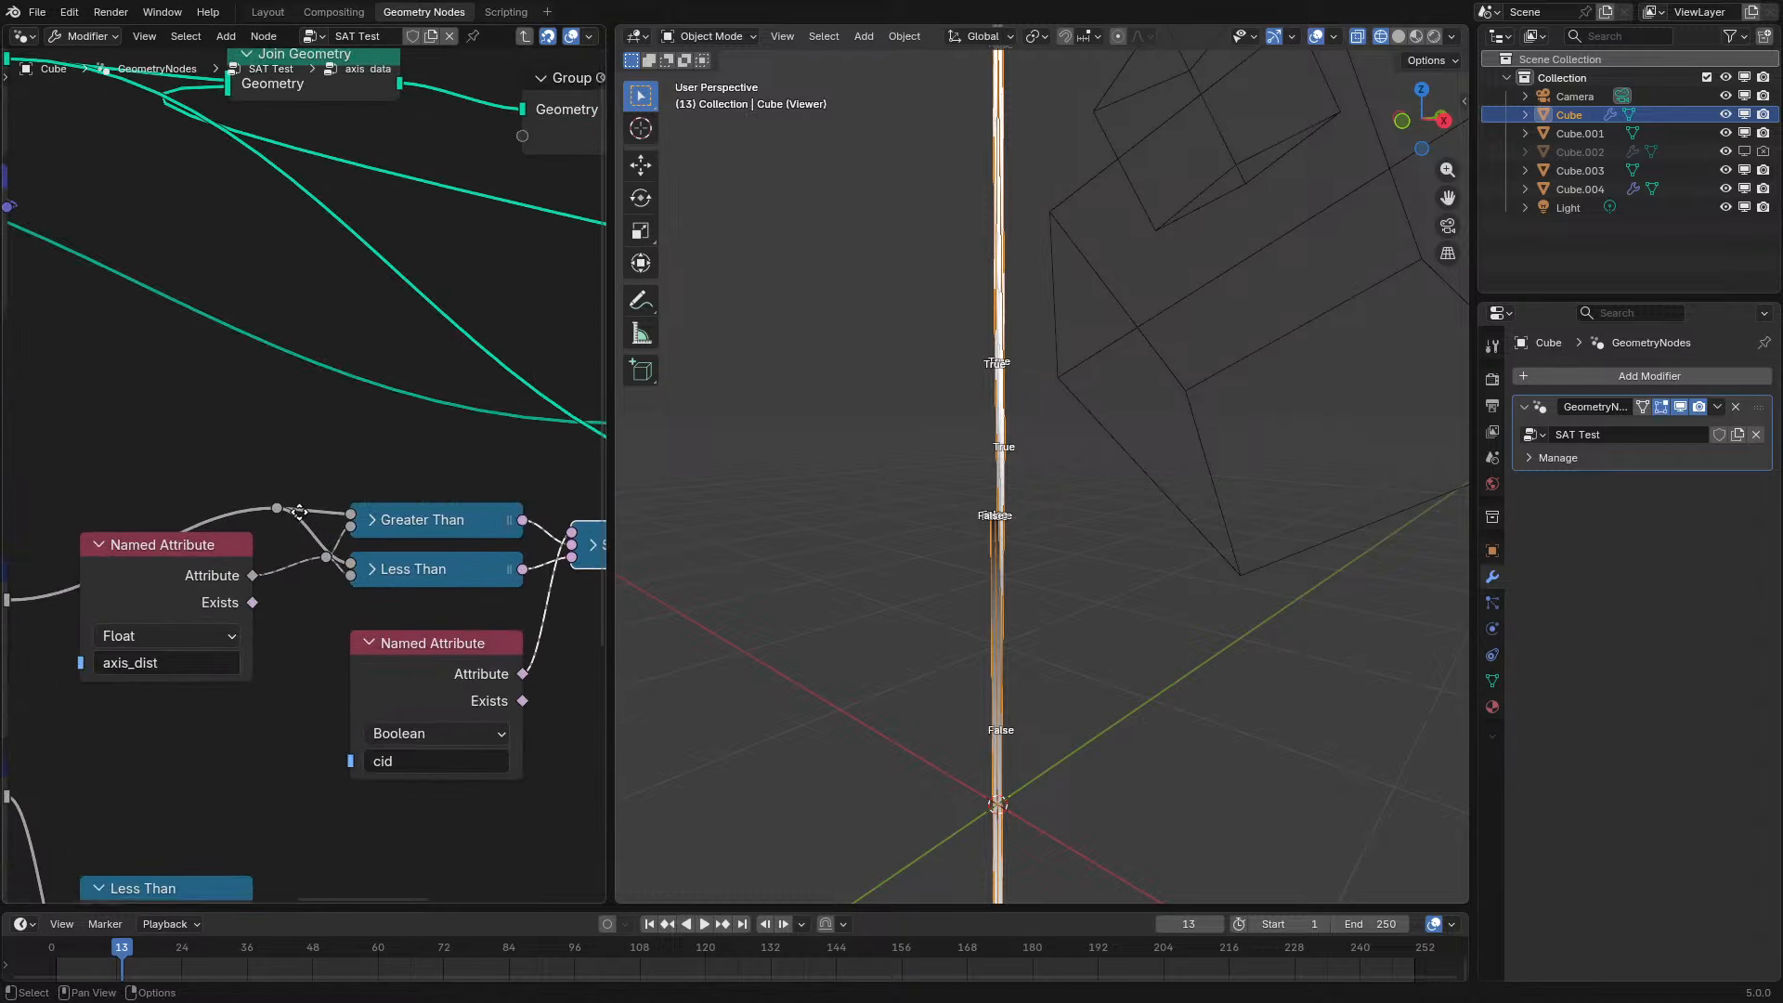
pyautogui.click(326, 508)
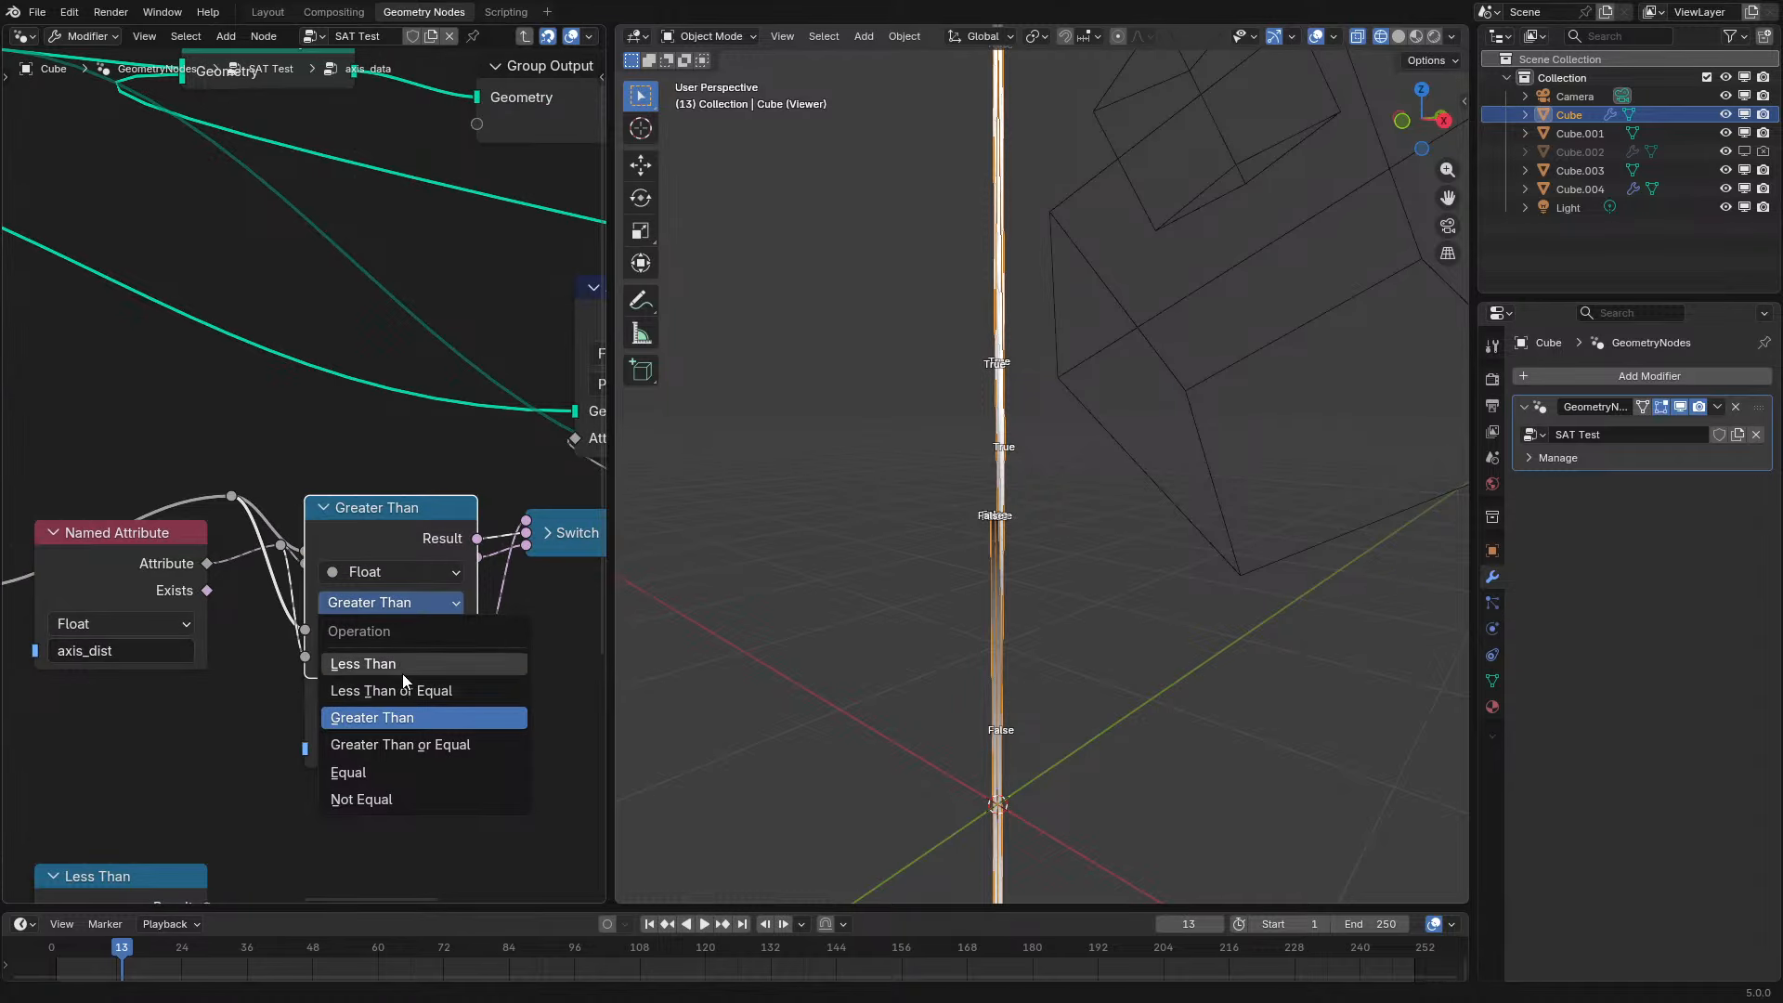
pyautogui.click(403, 671)
pyautogui.press('h')
pyautogui.click(343, 576)
pyautogui.click(353, 563)
pyautogui.press('h')
pyautogui.click(381, 651)
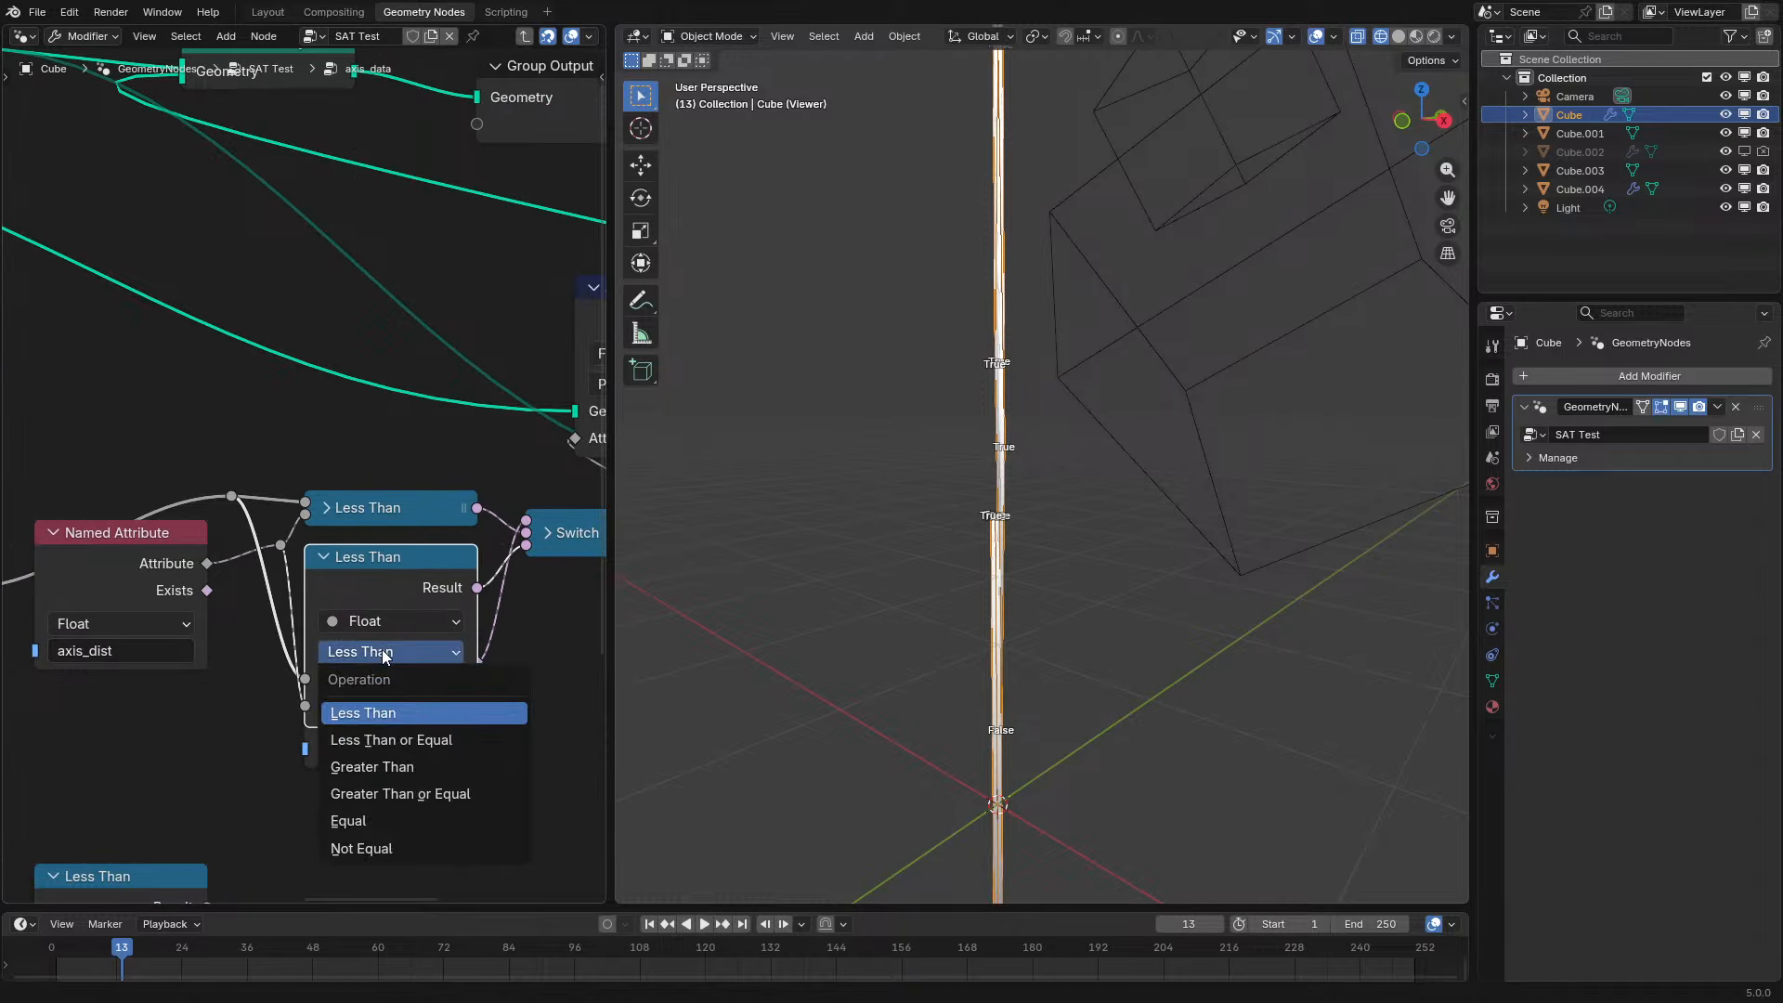
pyautogui.click(387, 762)
pyautogui.press('h')
# Check the updated Boolean labels along the axis, and delete the Viewer node
pyautogui.scroll(-5, 985, 578)
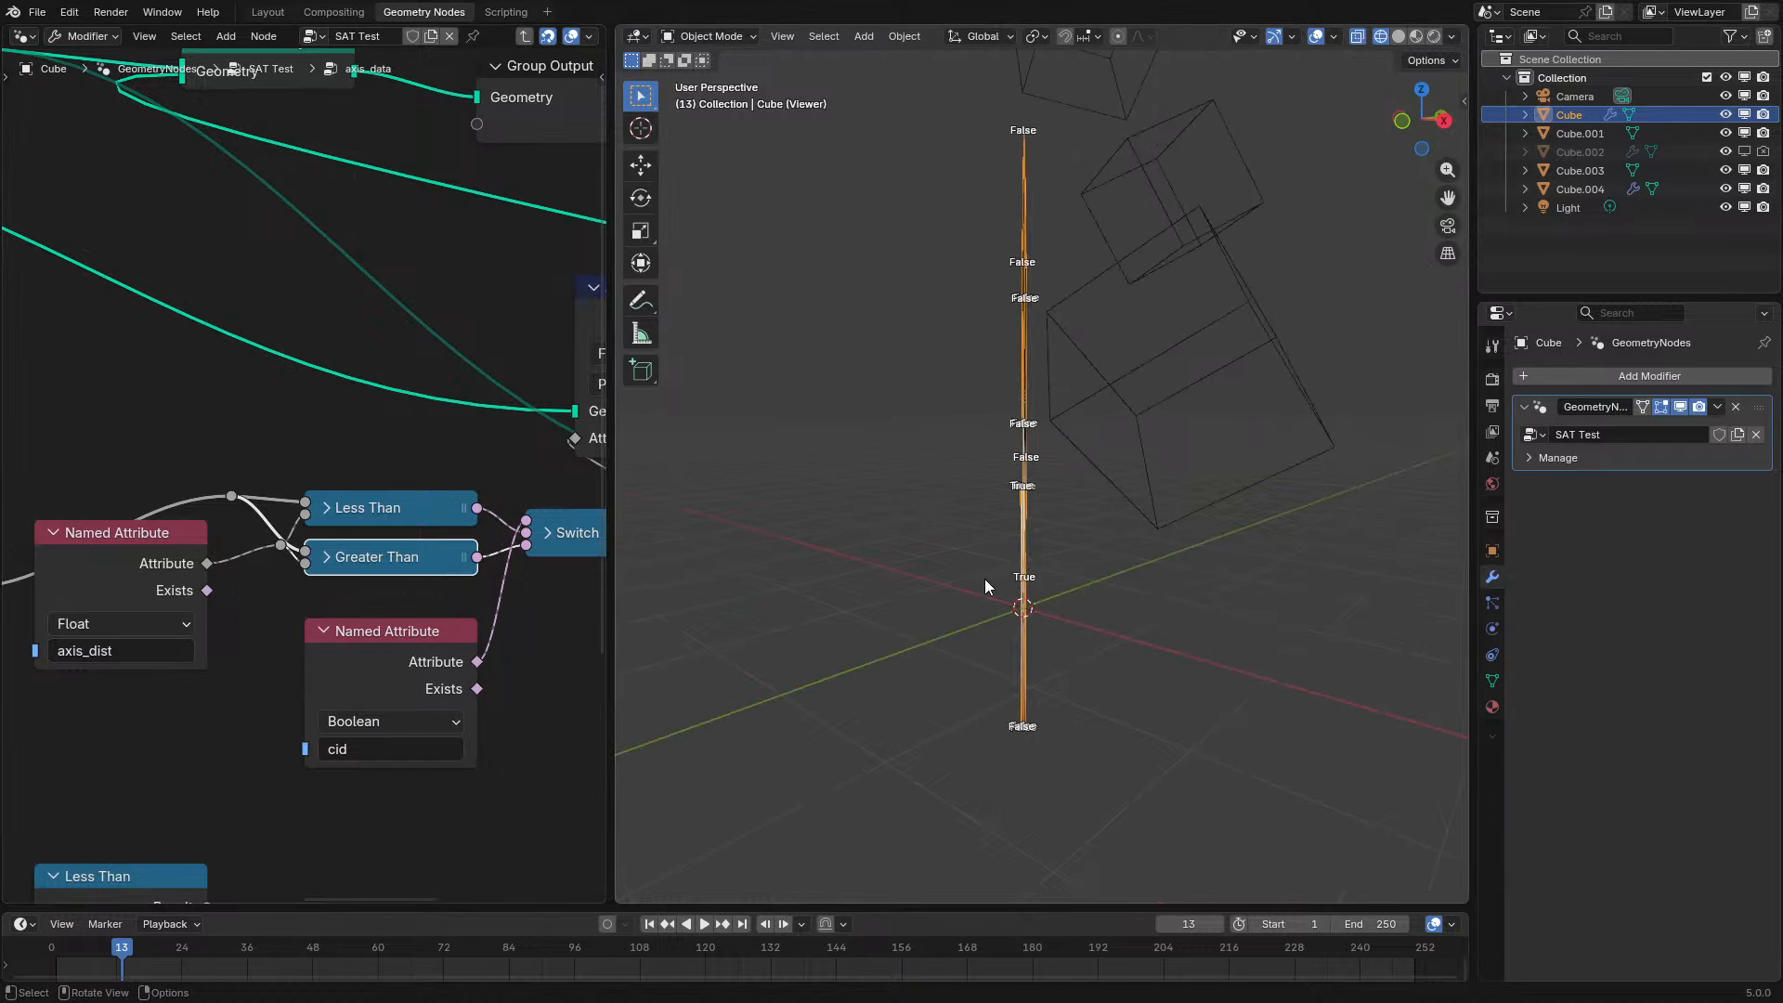
pyautogui.scroll(-8, 503, 550)
pyautogui.moveTo(531, 487); pyautogui.dragTo(436, 557, button='middle')
pyautogui.click(444, 565)
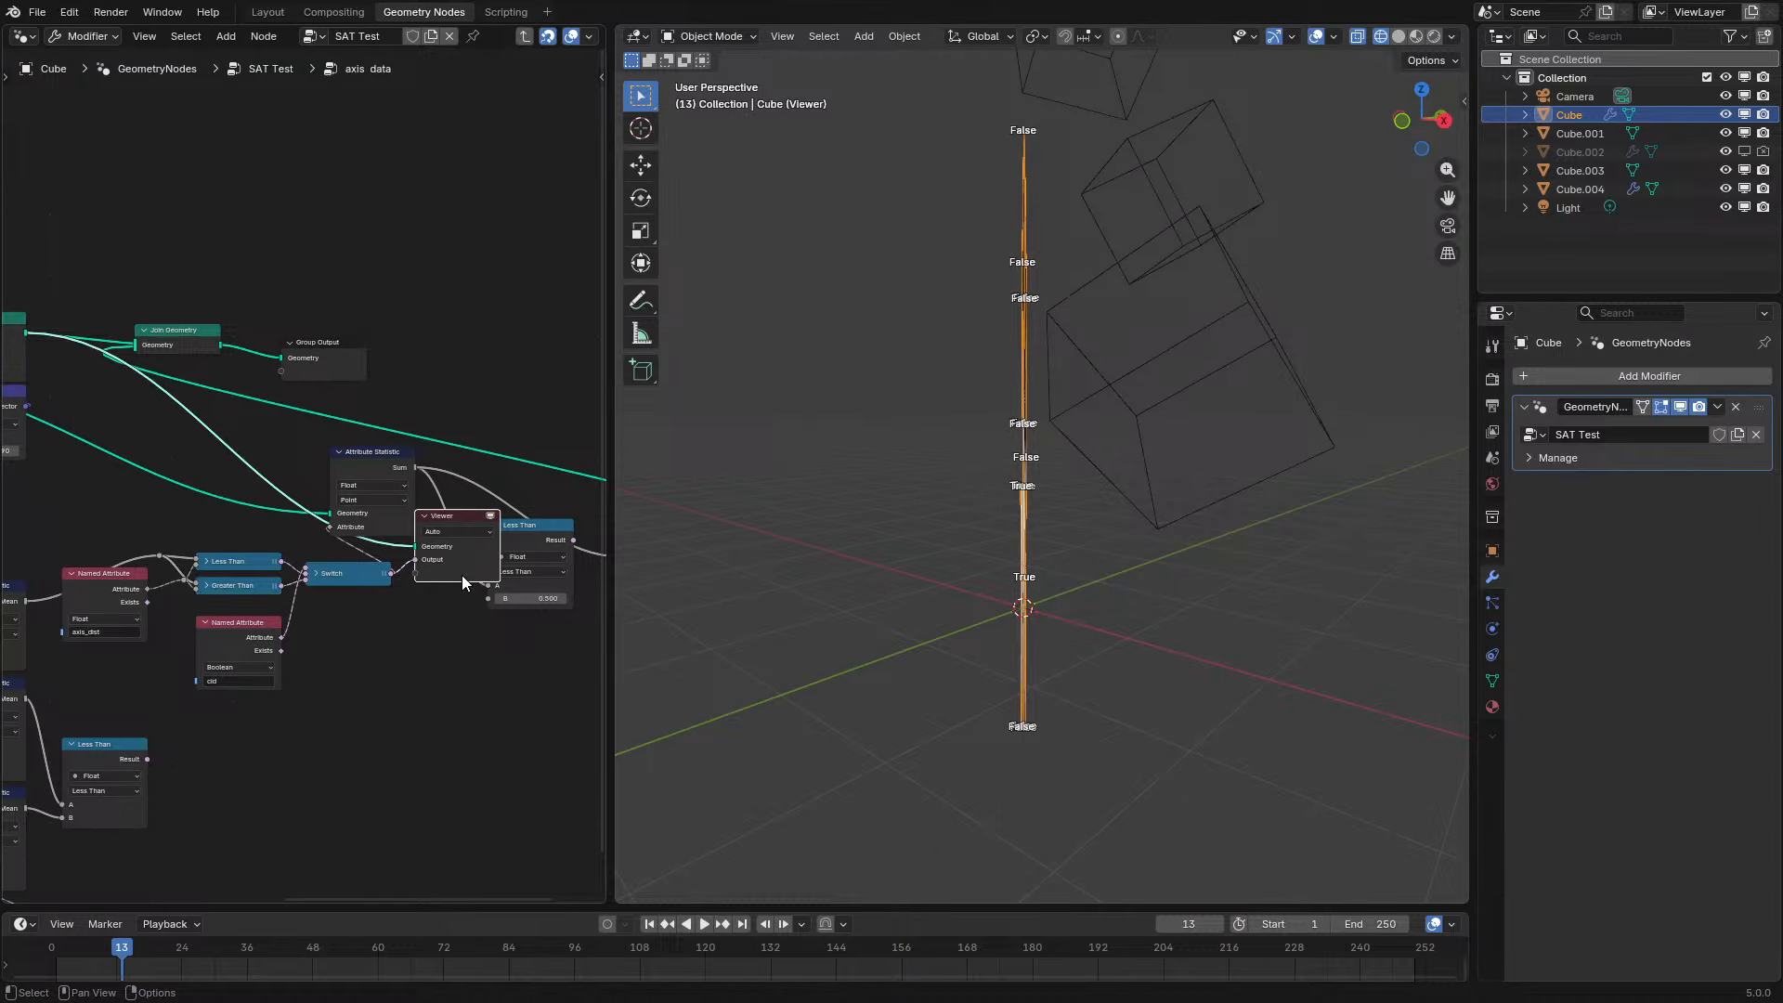
pyautogui.press('x')
pyautogui.moveTo(934, 572); pyautogui.dragTo(971, 698, button='middle')
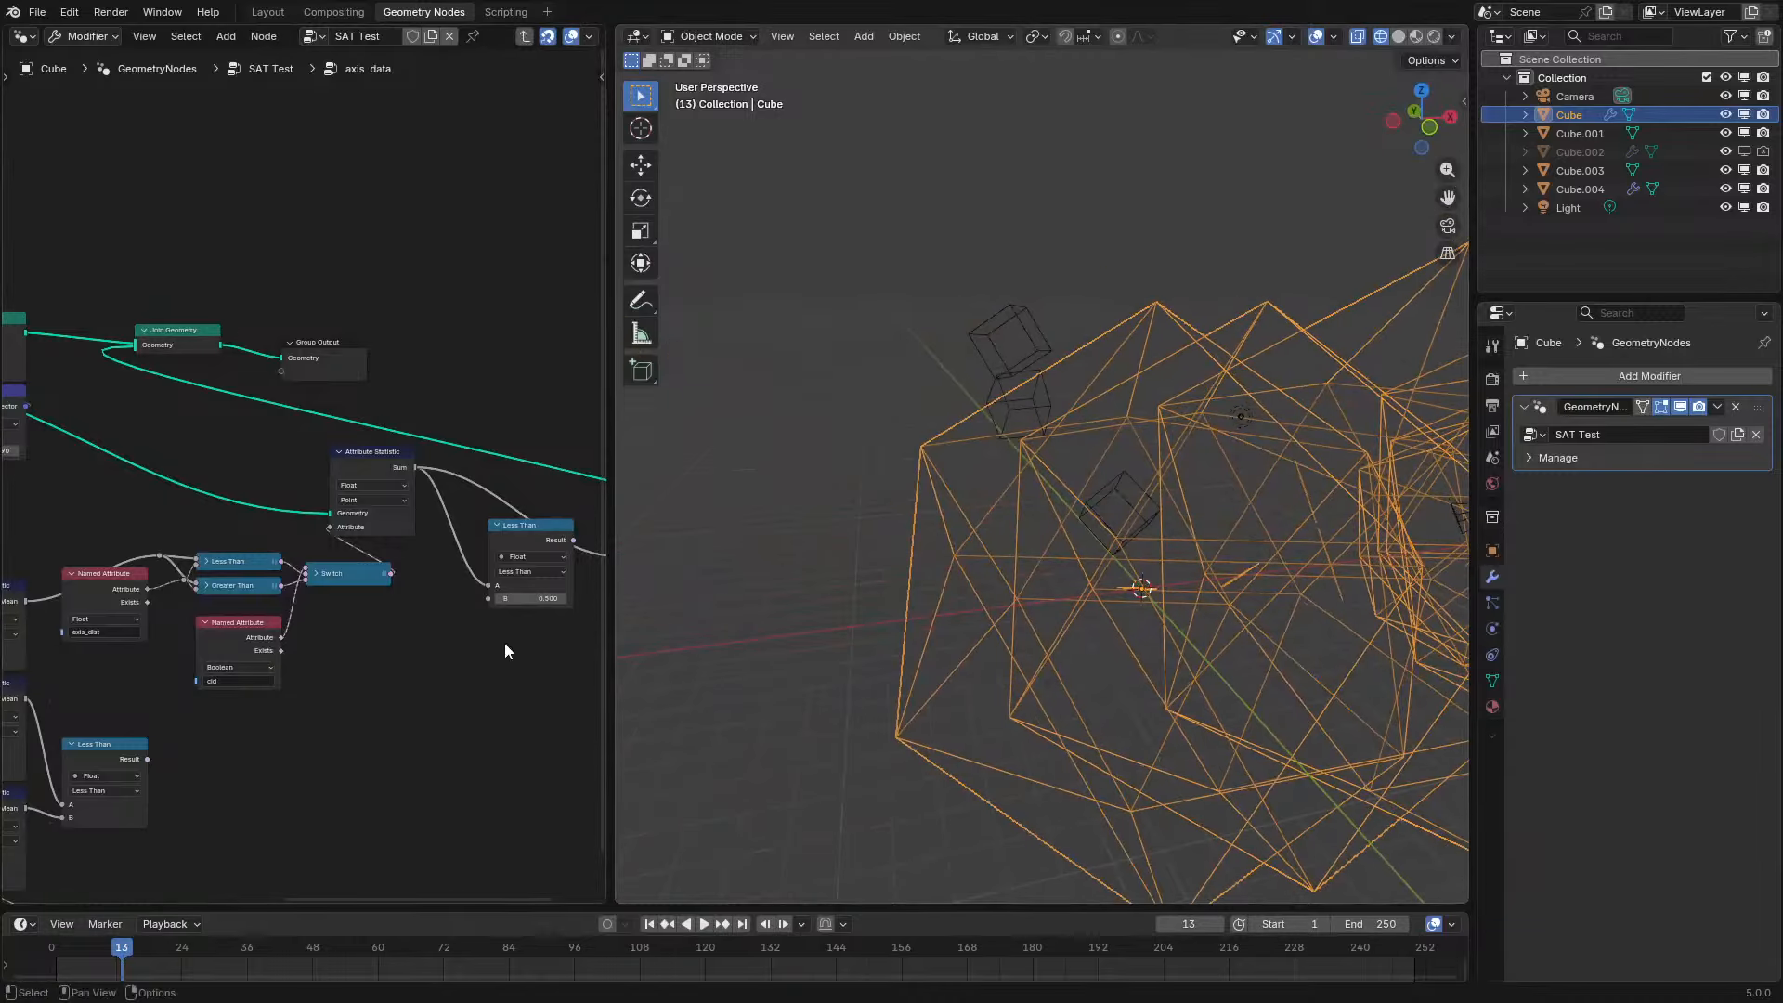
# Look over the parent SAT Test tree, reopen the axis data group and disconnect the Ico Sphere from Join Geometry
pyautogui.scroll(-2, 445, 650)
pyautogui.moveTo(320, 691); pyautogui.dragTo(405, 728, button='middle')
pyautogui.scroll(2, 381, 636)
pyautogui.moveTo(378, 632); pyautogui.dragTo(414, 688, button='middle')
pyautogui.press('Tab')
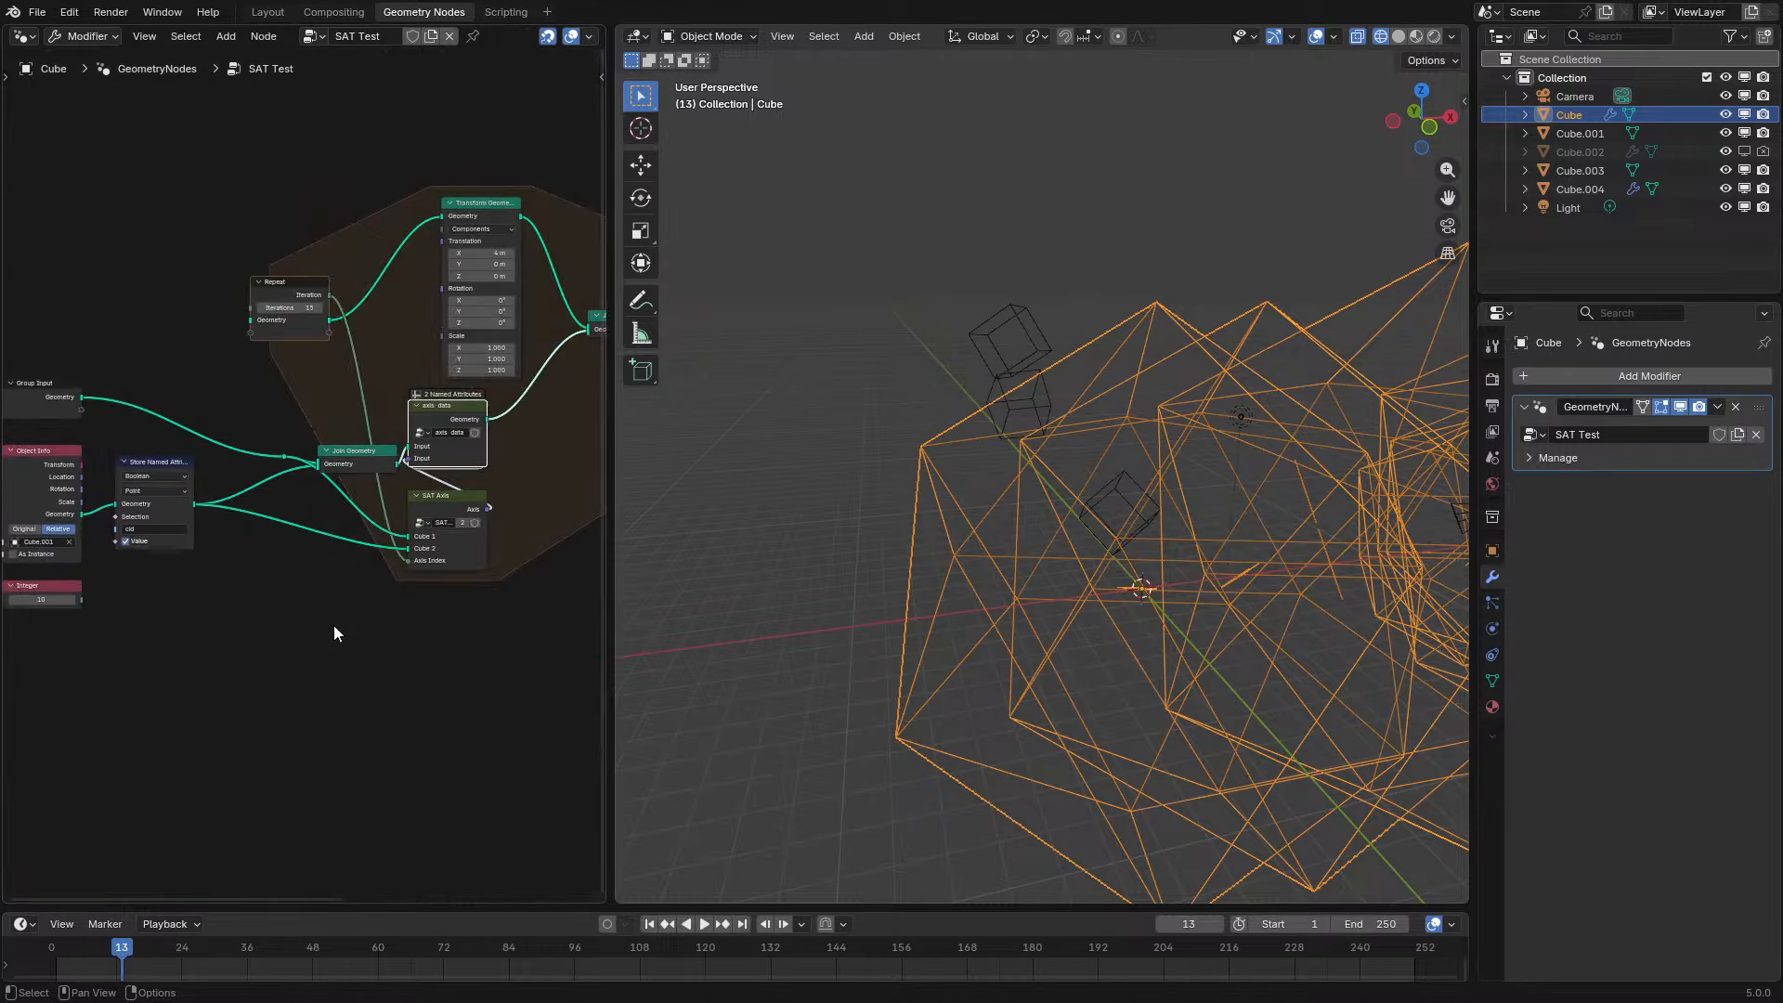
pyautogui.moveTo(449, 472); pyautogui.dragTo(374, 529, button='middle')
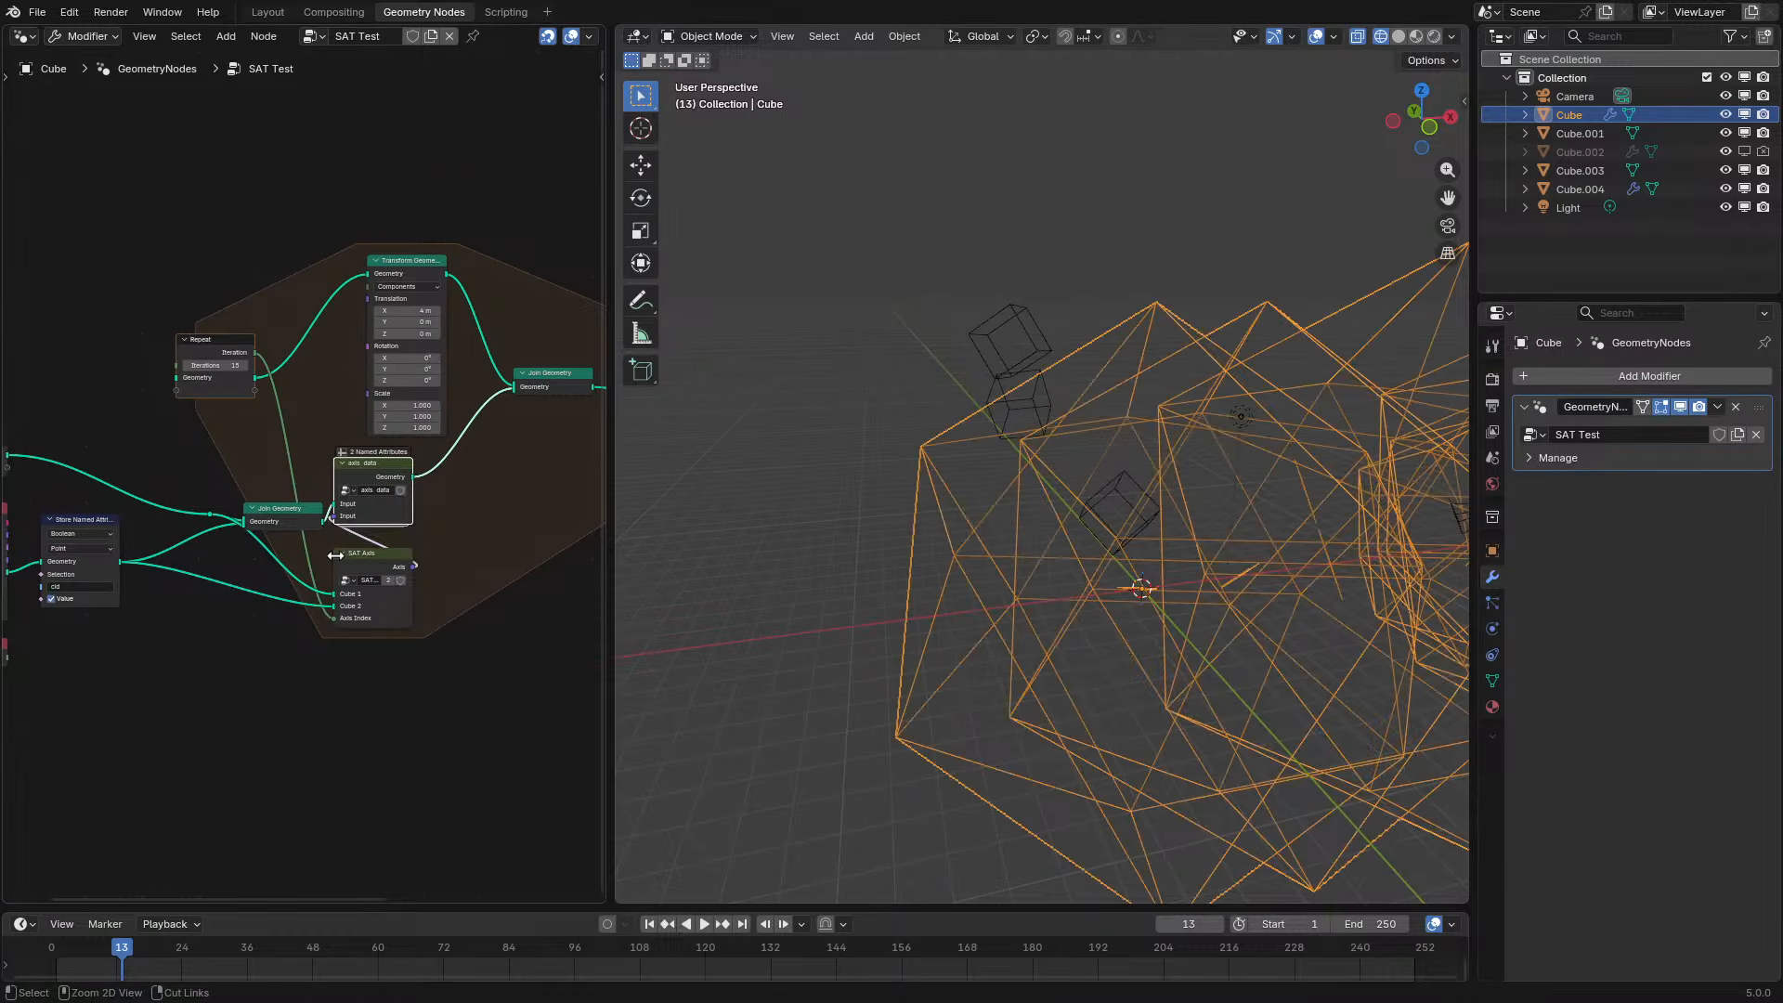
pyautogui.press('Tab')
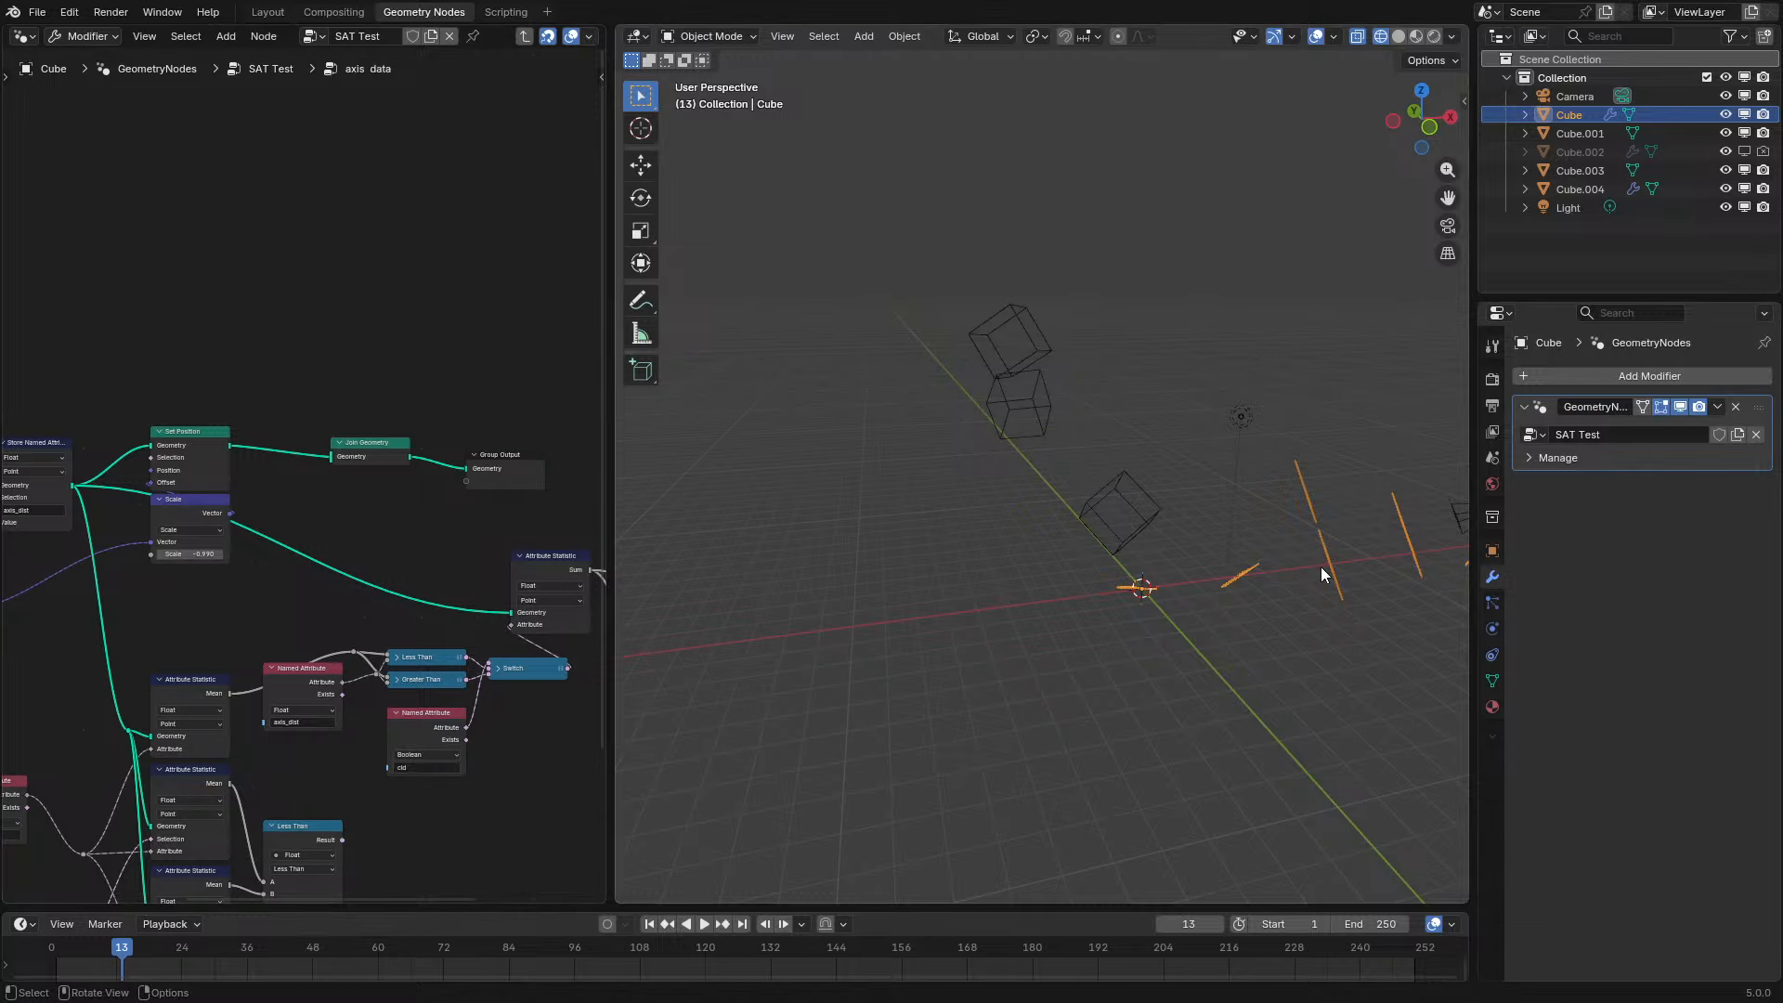
# Switch the viewport to solid shading and examine the projected segments on the axis lines up close
pyautogui.hotkey('shift', 'z')
pyautogui.keyDown('shift'); pyautogui.moveTo(1263, 628); pyautogui.dragTo(975, 602, button='middle'); pyautogui.keyUp('shift')
pyautogui.moveTo(975, 602); pyautogui.dragTo(1071, 615, button='middle')
pyautogui.scroll(3, 923, 598)
pyautogui.scroll(4, 1036, 605)
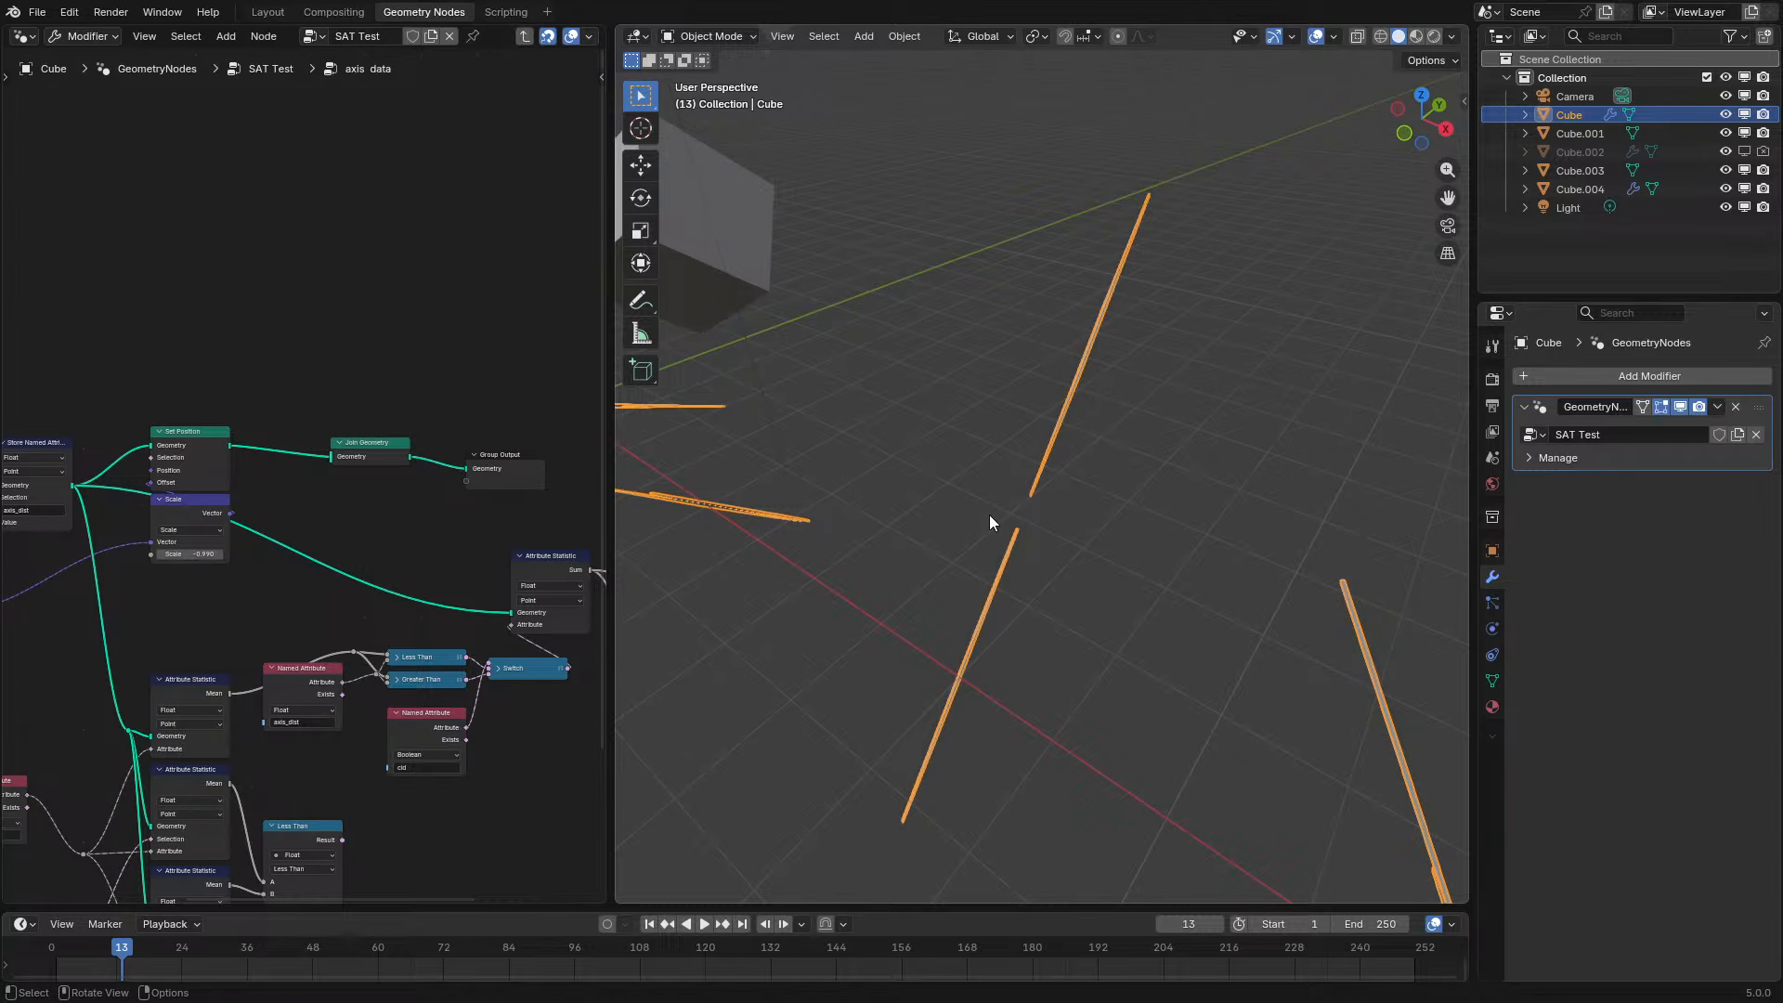
# Delete the mean-based comparison nodes: the axis_dist Named Attribute, both Less Than nodes, the Greater Than and the Switch
pyautogui.scroll(3, 997, 508)
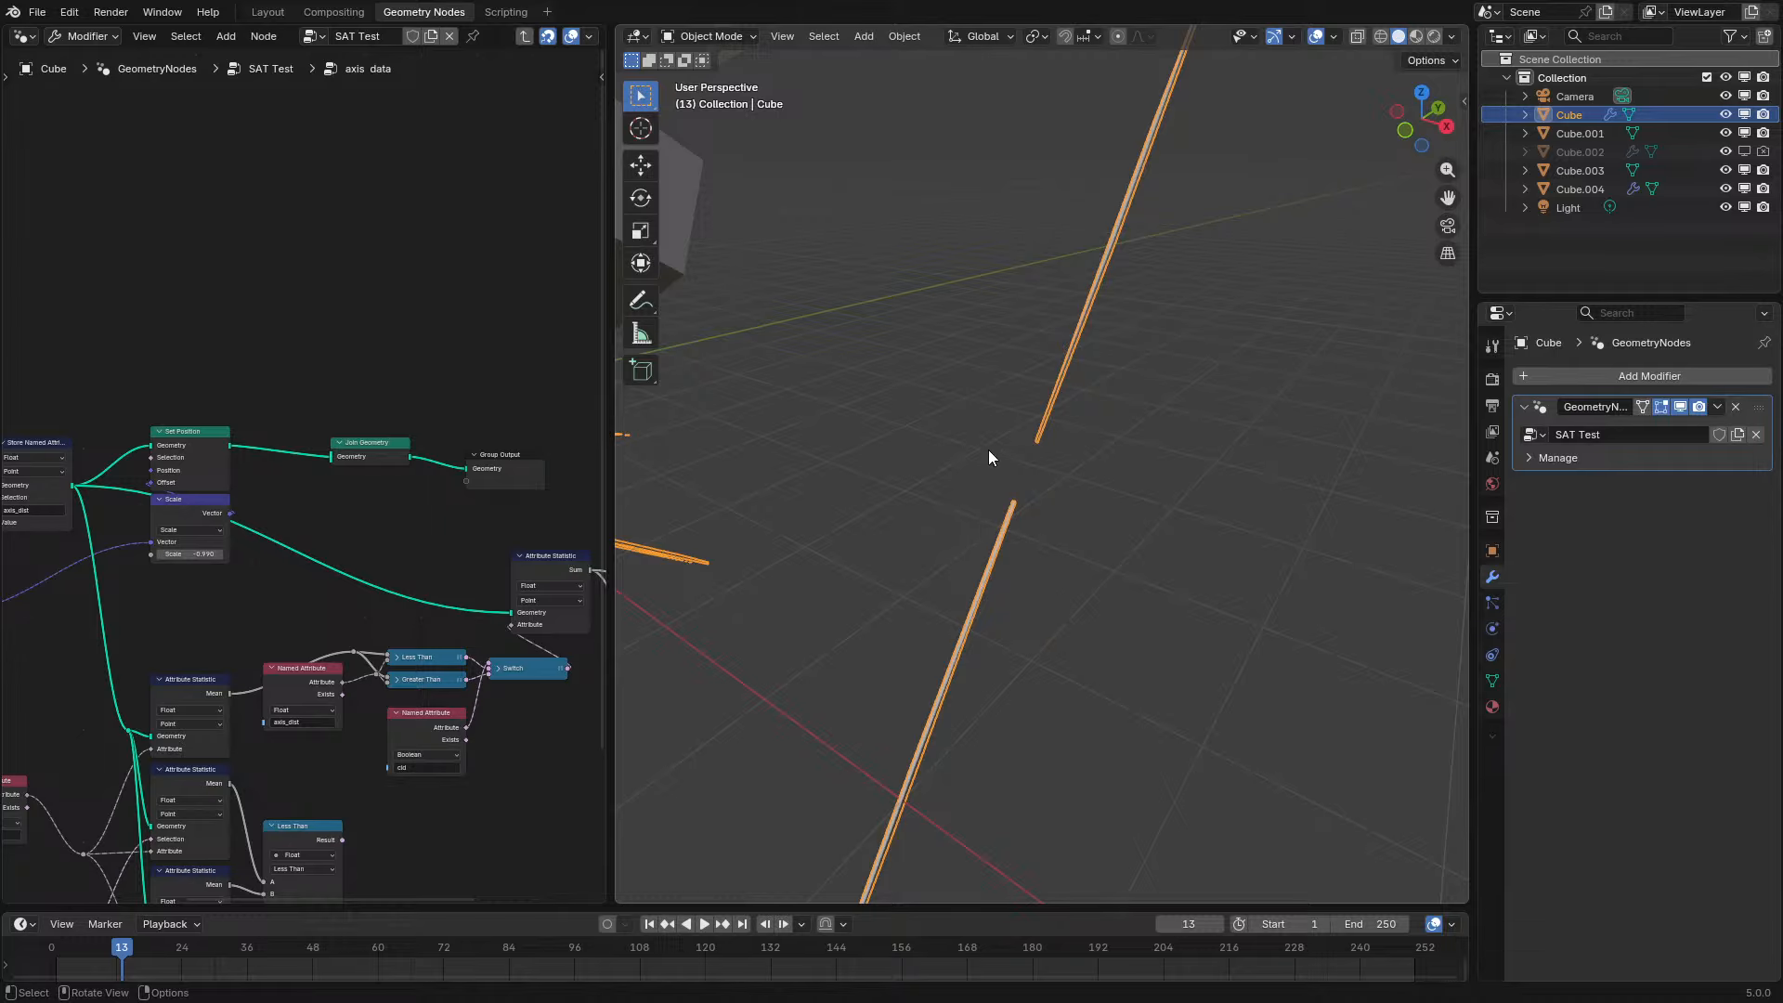
pyautogui.moveTo(176, 750); pyautogui.dragTo(221, 588, button='middle')
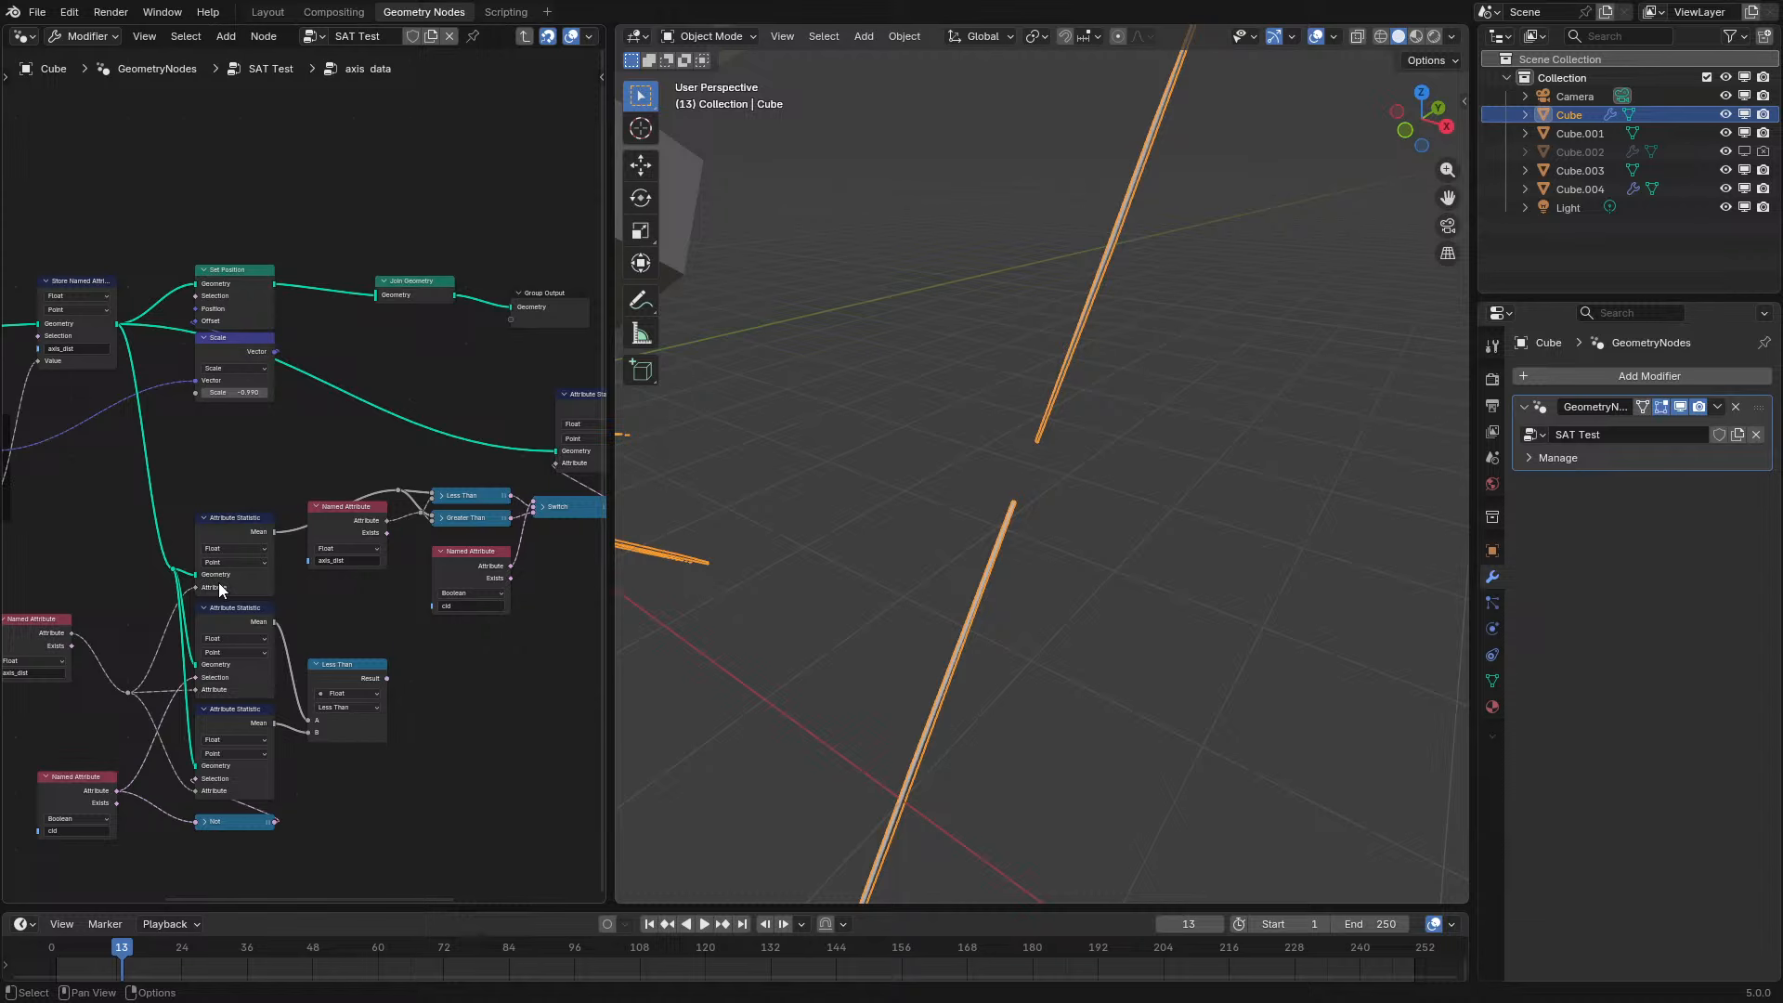
pyautogui.keyDown('ctrl'); pyautogui.scroll(-3, 260, 542); pyautogui.keyUp('ctrl')
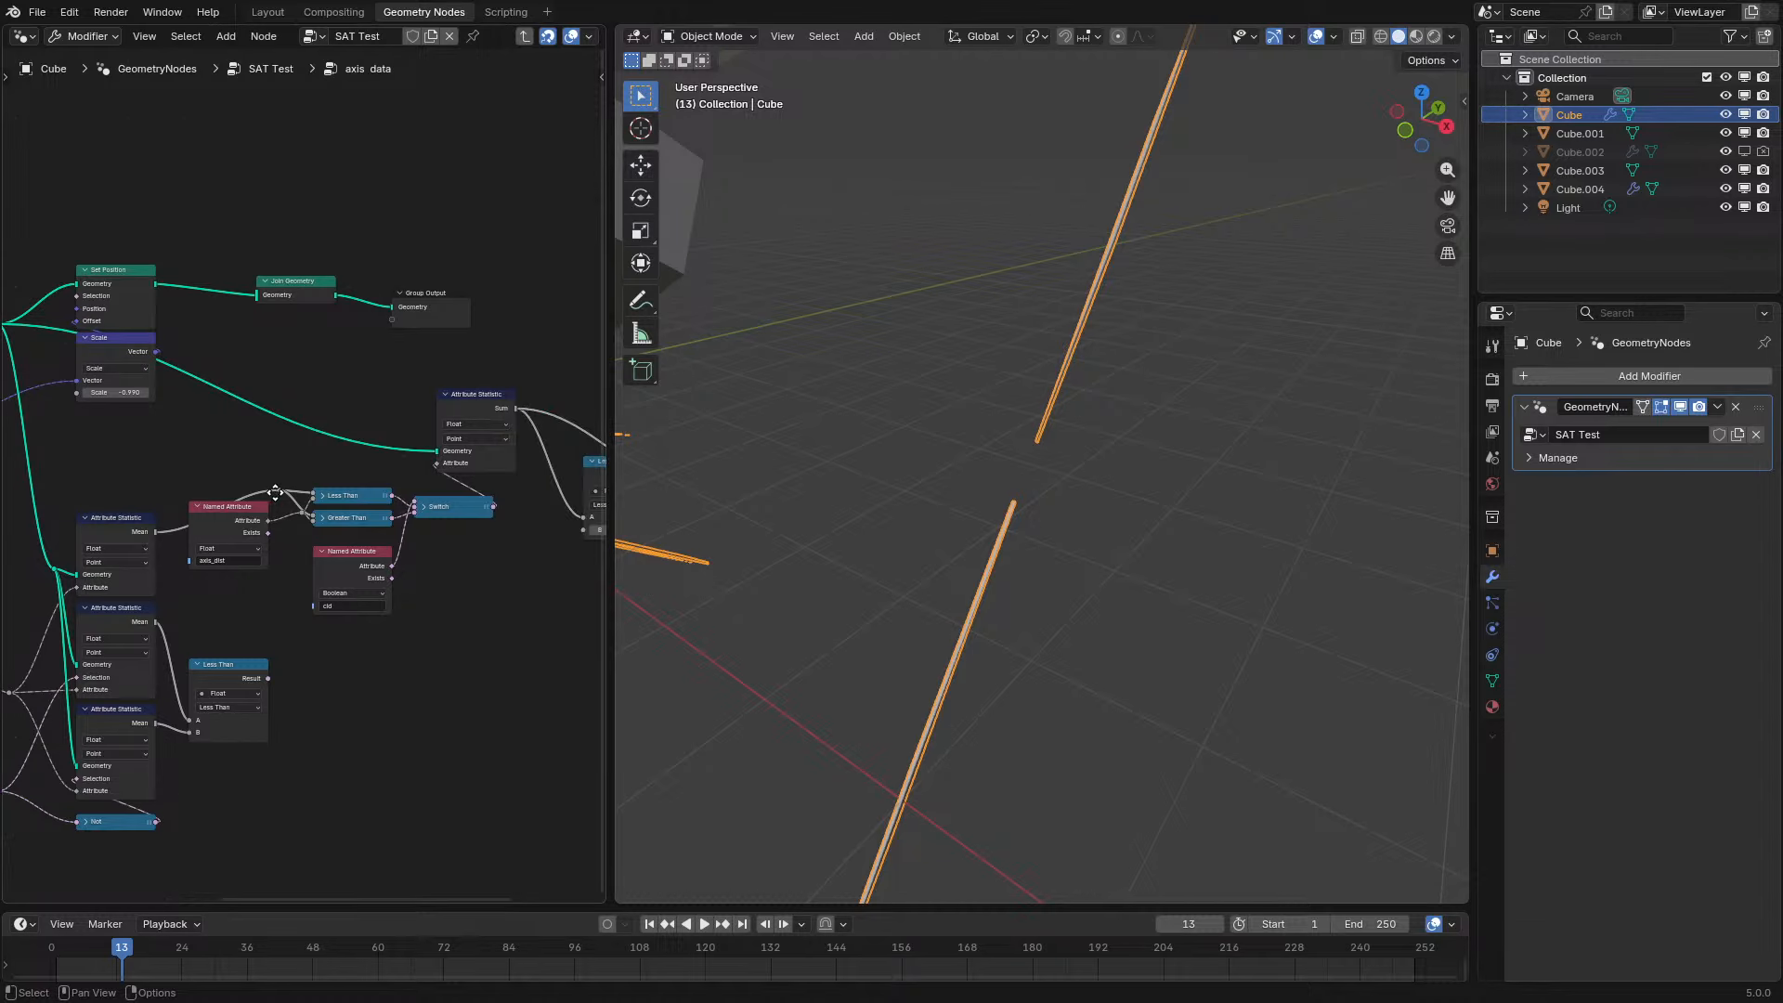
pyautogui.moveTo(233, 580); pyautogui.dragTo(420, 522)
pyautogui.press('x')
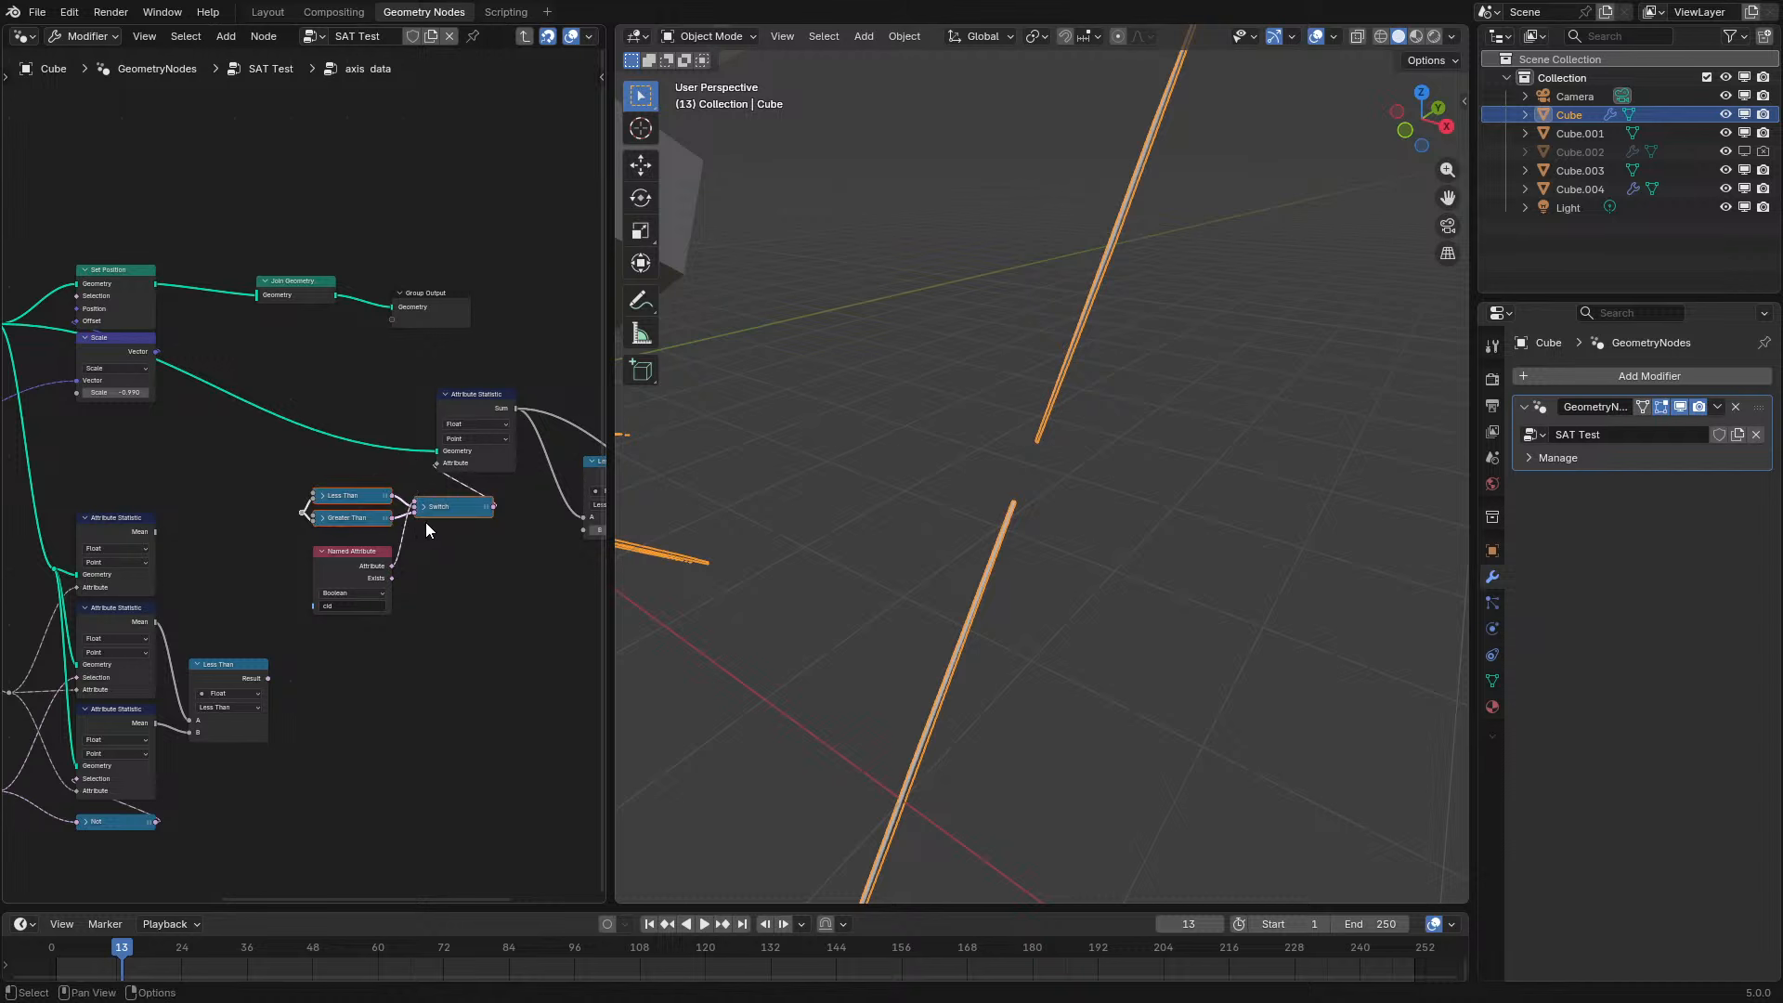
pyautogui.press('x')
pyautogui.moveTo(290, 575); pyautogui.dragTo(393, 493, button='middle')
pyautogui.scroll(4, 392, 493)
pyautogui.moveTo(271, 672); pyautogui.dragTo(378, 567, button='middle')
pyautogui.click(421, 533)
pyautogui.press('x')
# Move the lowest Attribute Statistic and its Not node down, and reveal all hidden outputs of the middle Attribute Statistic
pyautogui.moveTo(242, 784); pyautogui.dragTo(333, 649)
pyautogui.press('g')
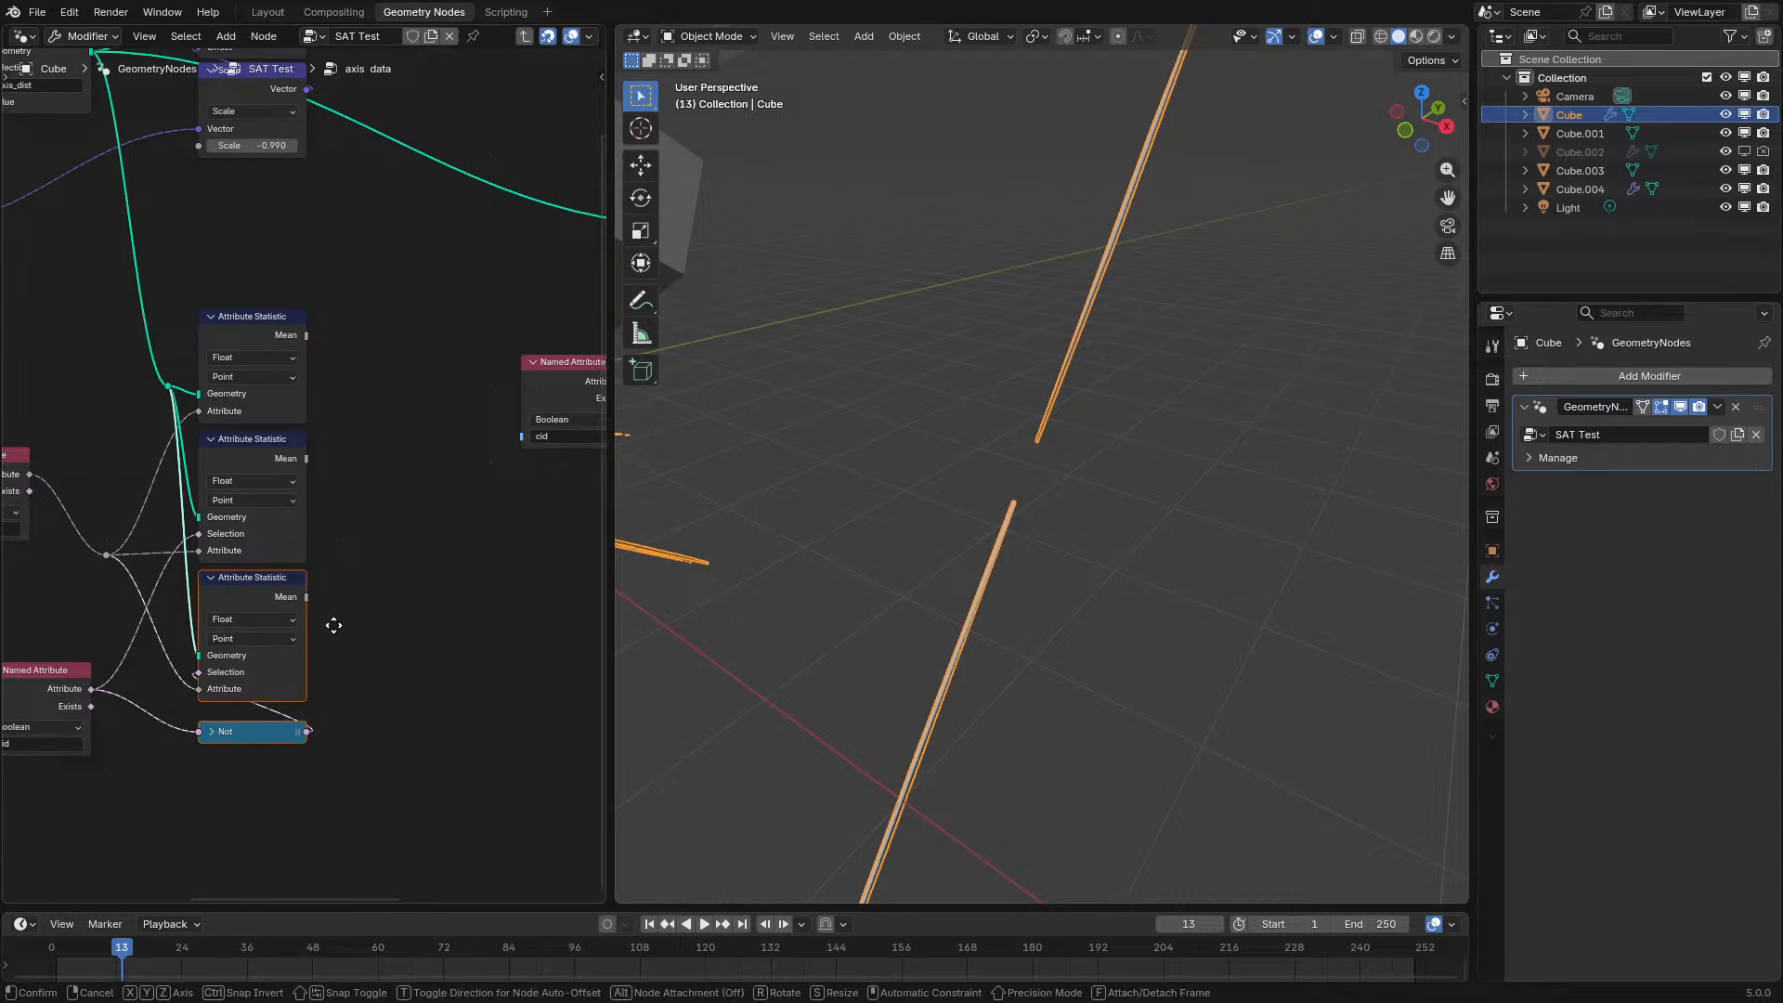
pyautogui.click(319, 749)
pyautogui.click(238, 460)
pyautogui.hotkey('ctrl', 'h')
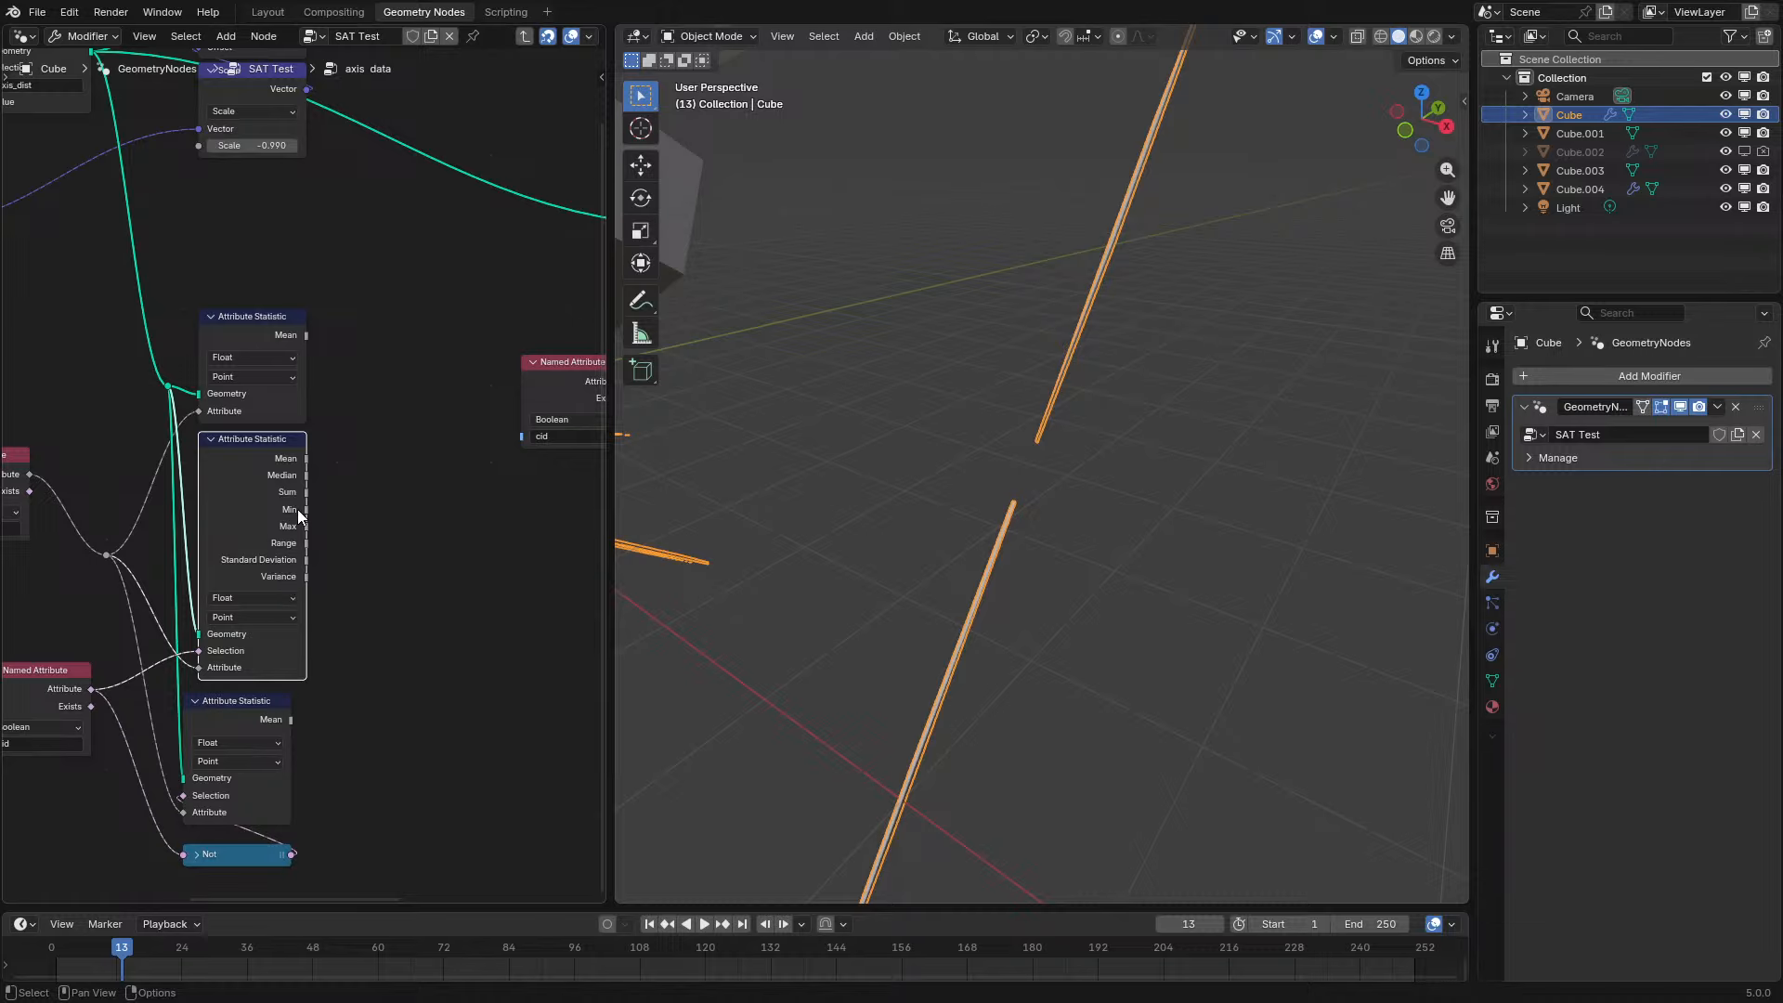
# Add a Greater Than node comparing the Min of the cid-selected Attribute Statistic with the Max of the inverted-selection one
pyautogui.hotkey('shift', 'a')
pyautogui.write('gre')
pyautogui.press('Return')
pyautogui.click(405, 605)
pyautogui.click(270, 723)
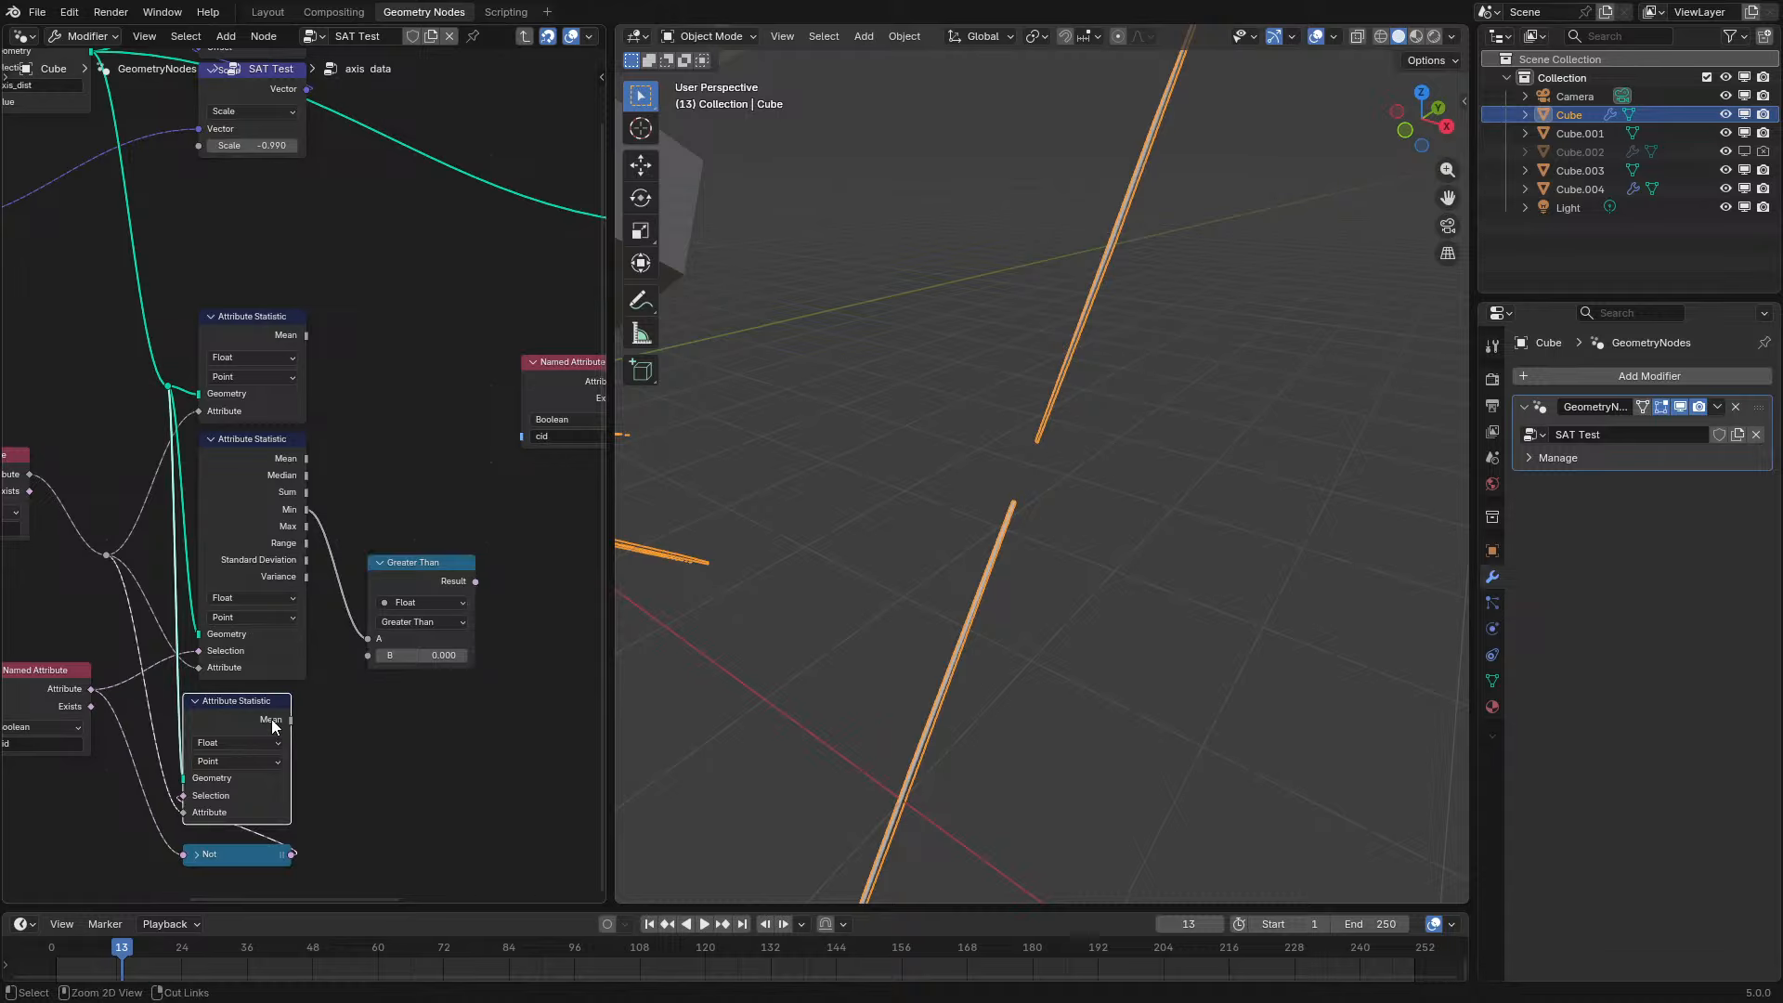
pyautogui.hotkey('ctrl', 'h')
pyautogui.moveTo(295, 785); pyautogui.dragTo(382, 662)
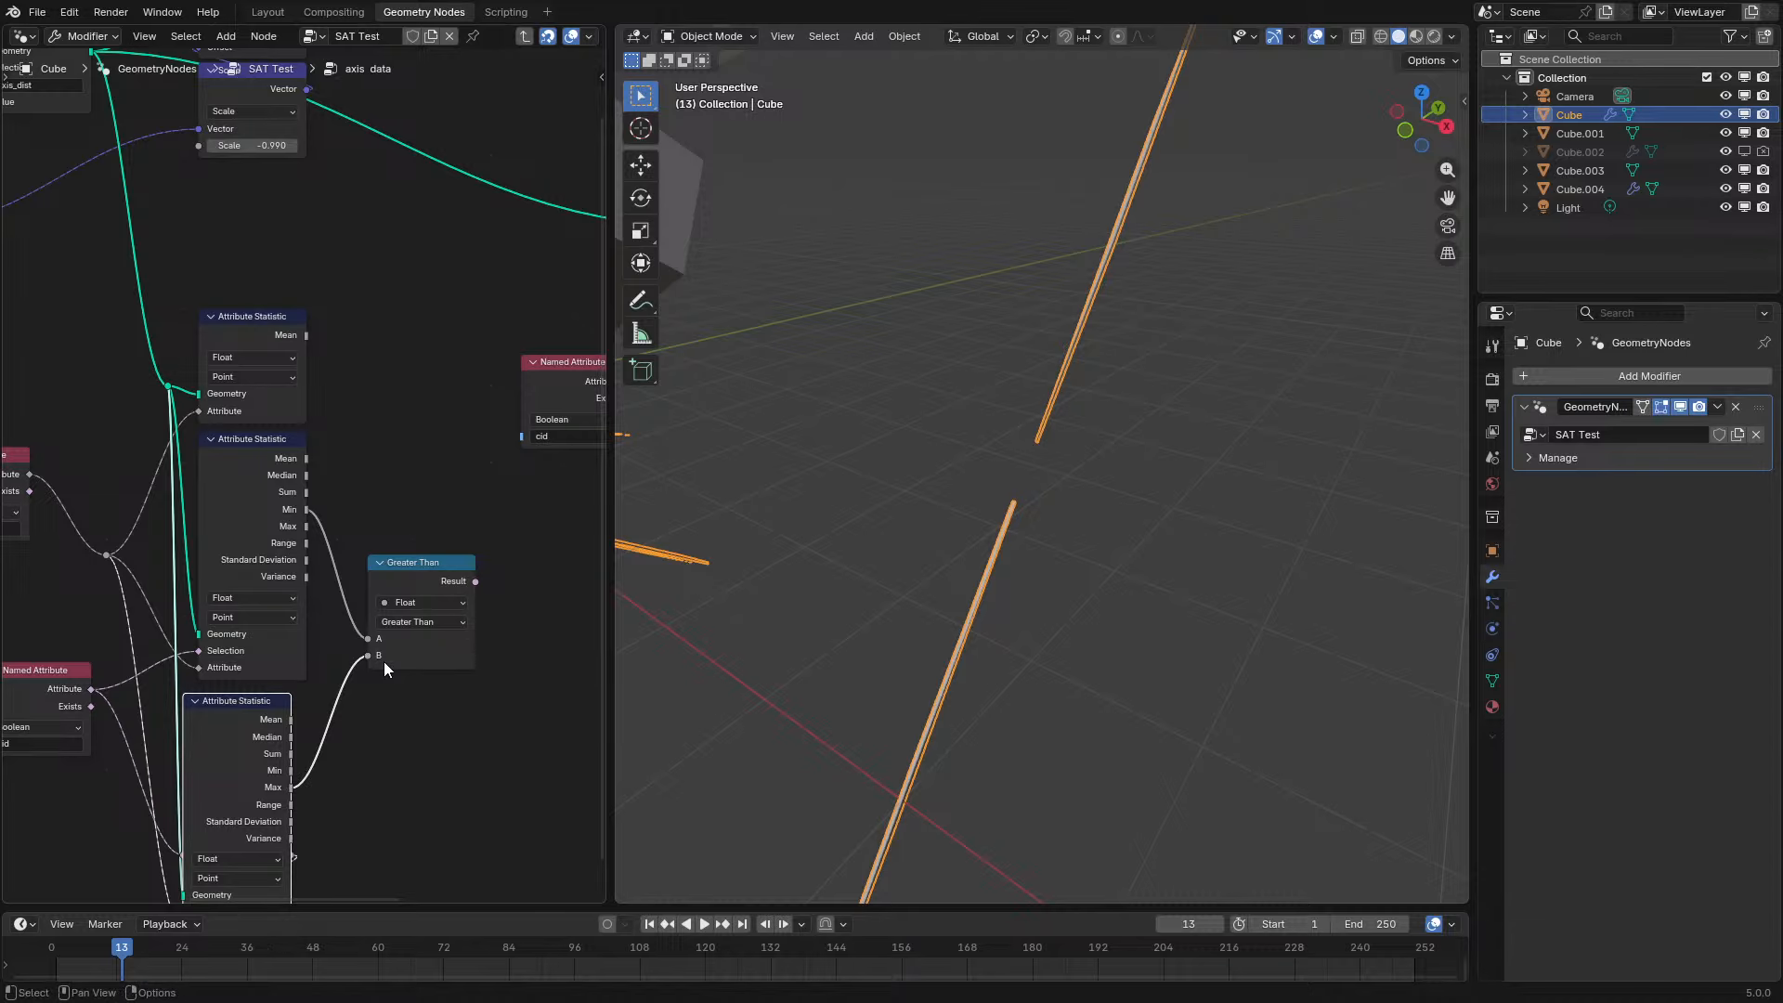
# Duplicate the Greater Than with its links and rewire it to compare the lower statistic's Min with the upper statistic's Max
pyautogui.click(424, 570)
pyautogui.hotkey('ctrl', 'shift', 'd')
pyautogui.click(424, 695)
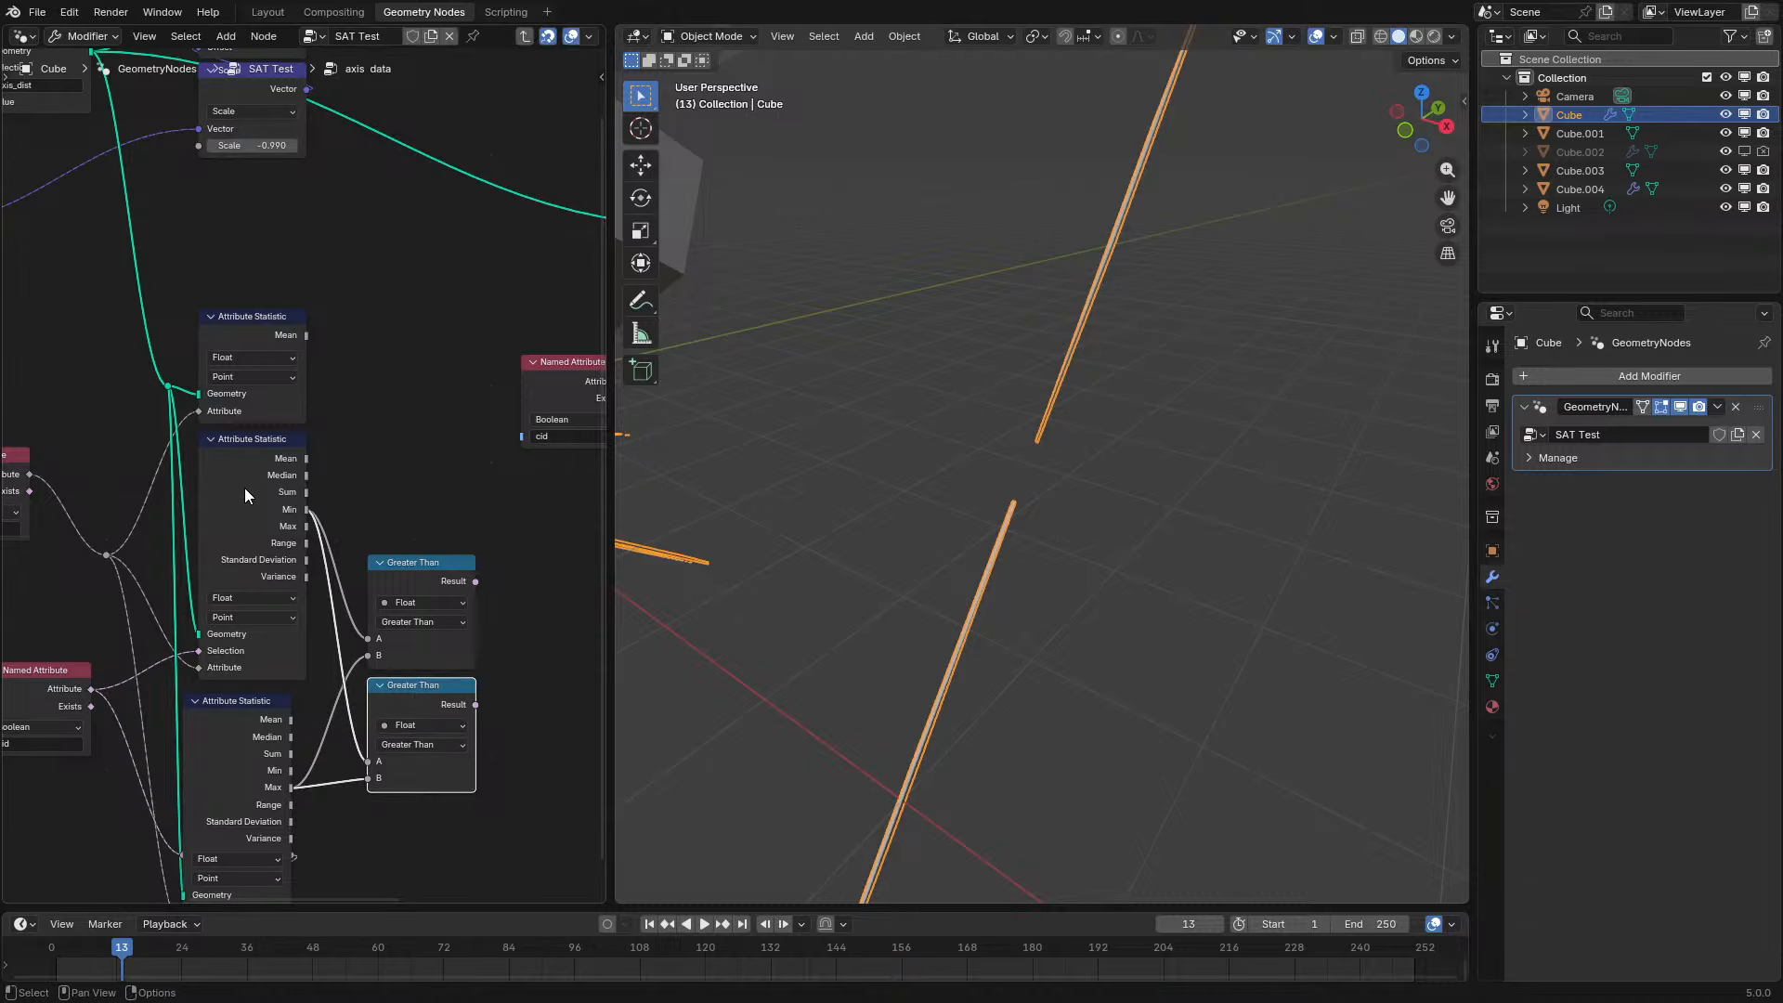
pyautogui.moveTo(306, 526); pyautogui.dragTo(368, 761)
# Combine both Greater Than results in a Boolean Math node set to Or
pyautogui.moveTo(448, 571); pyautogui.dragTo(269, 669, button='middle')
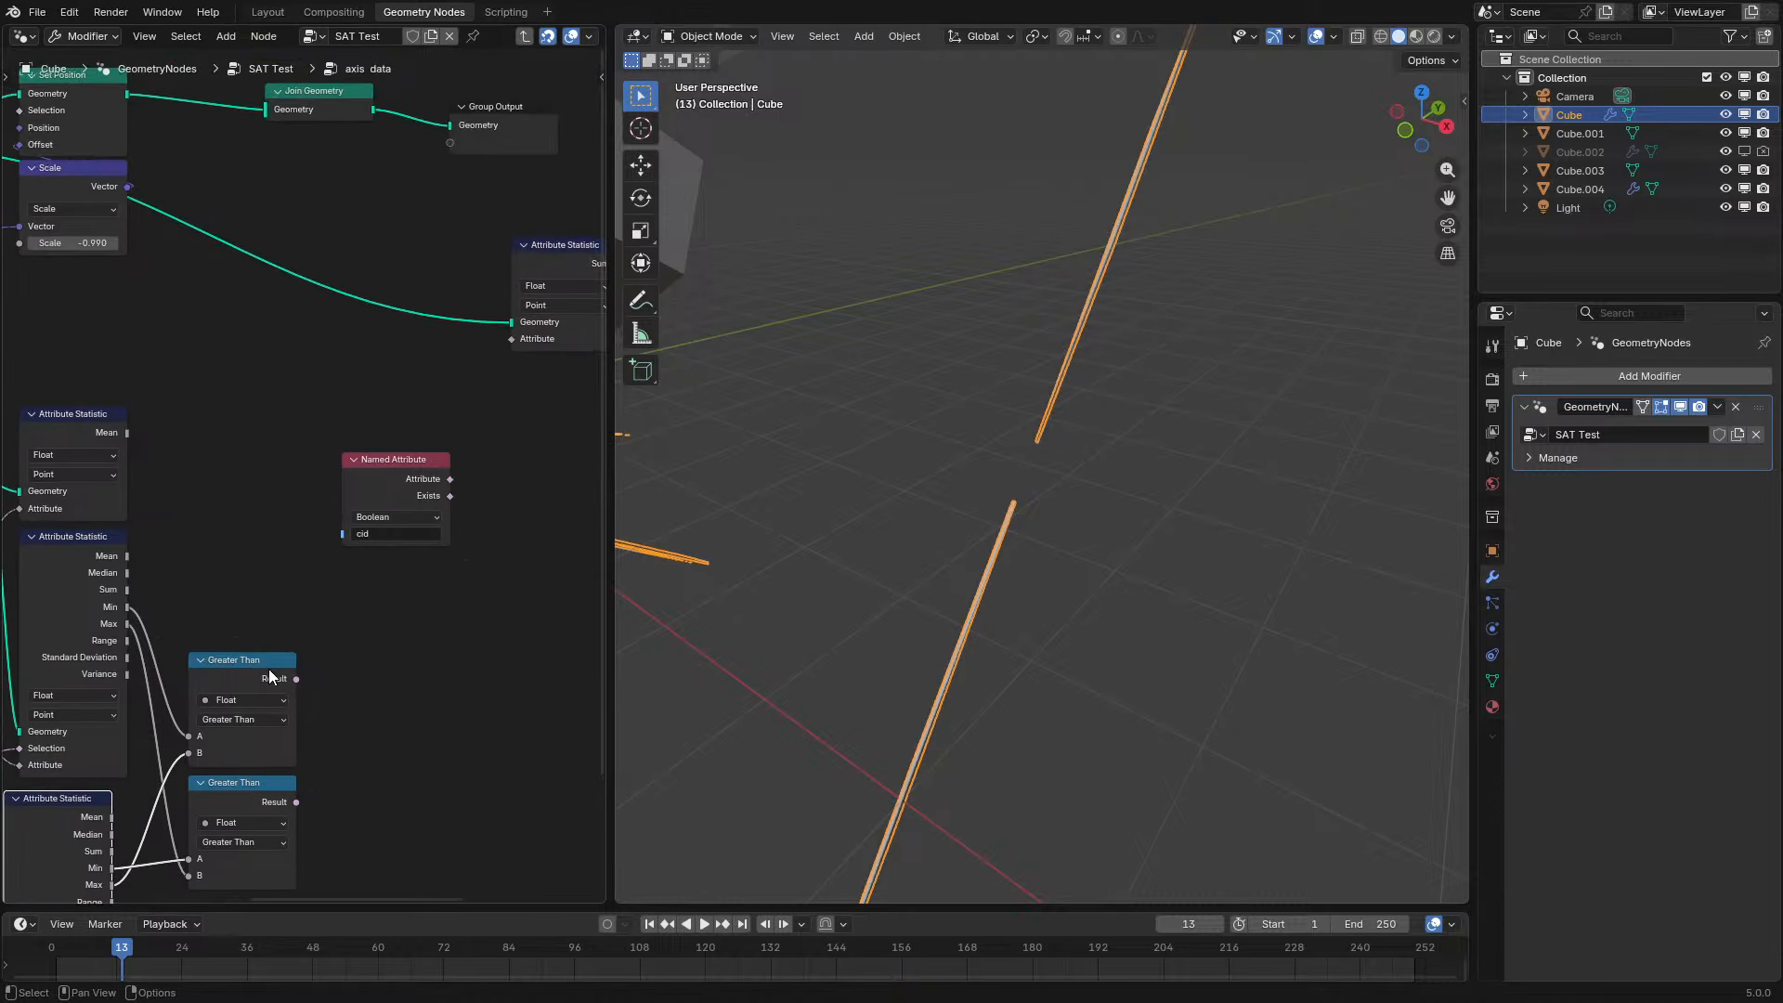
pyautogui.moveTo(296, 679); pyautogui.dragTo(352, 696)
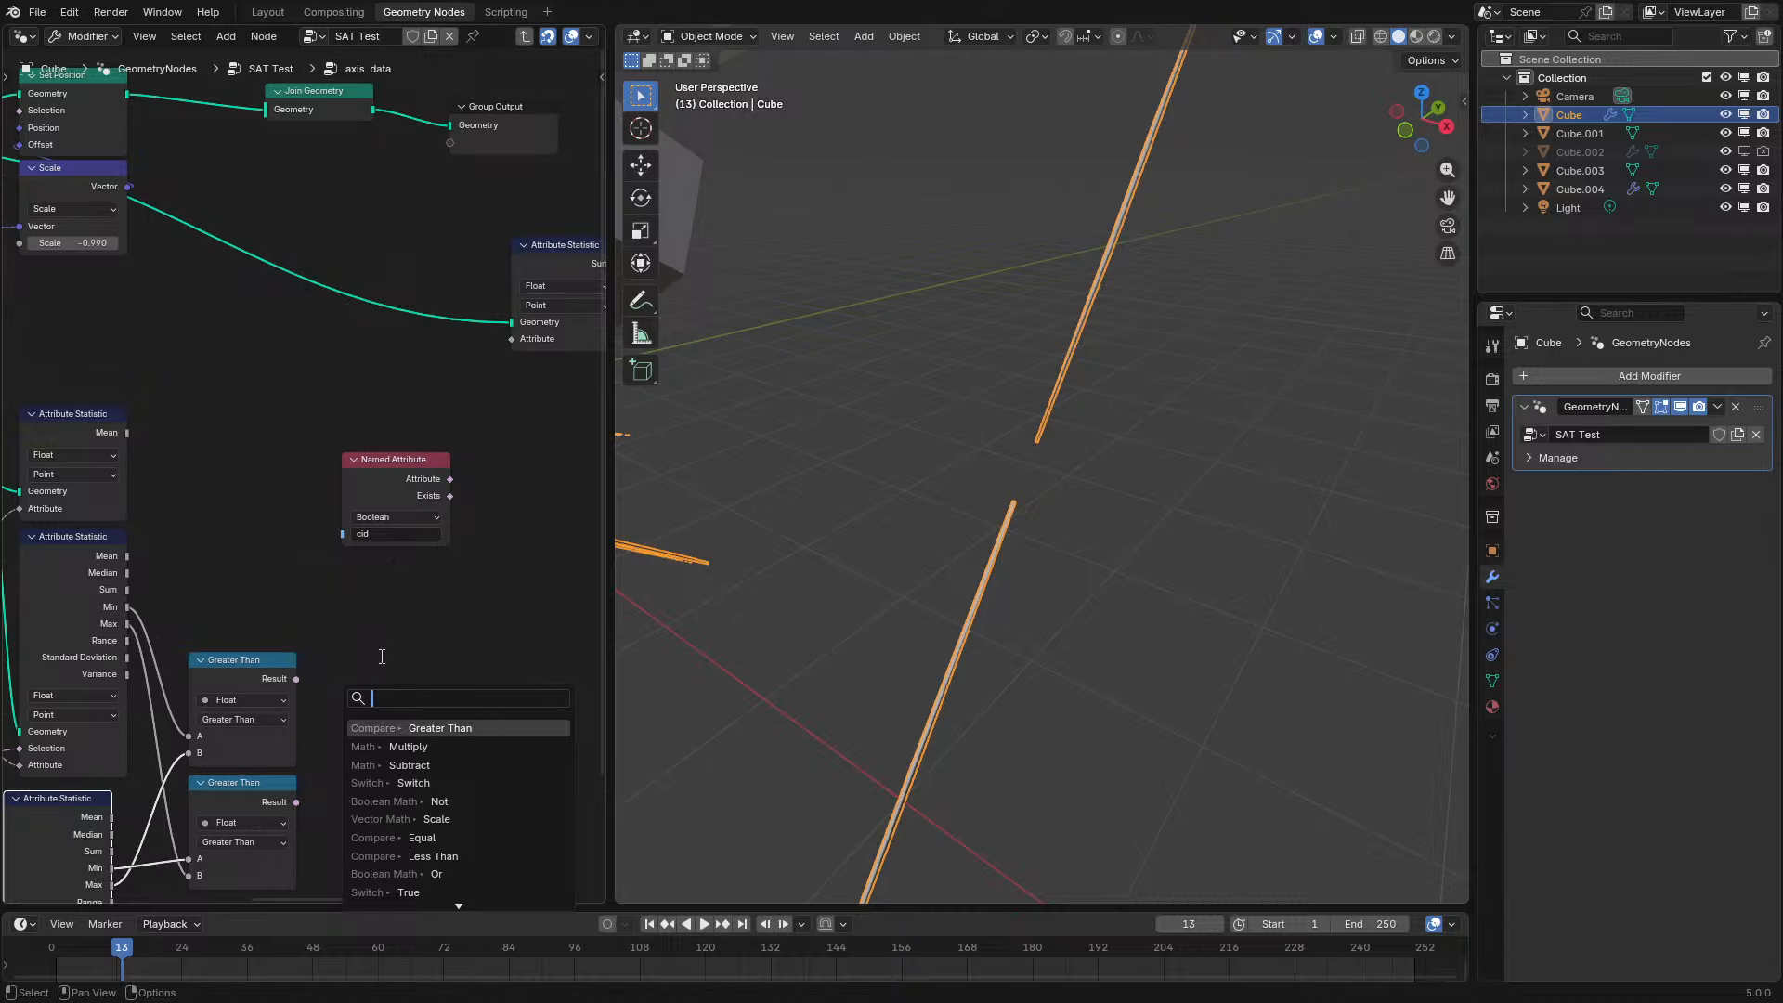
pyautogui.write('or')
pyautogui.press('Return')
pyautogui.click(382, 656)
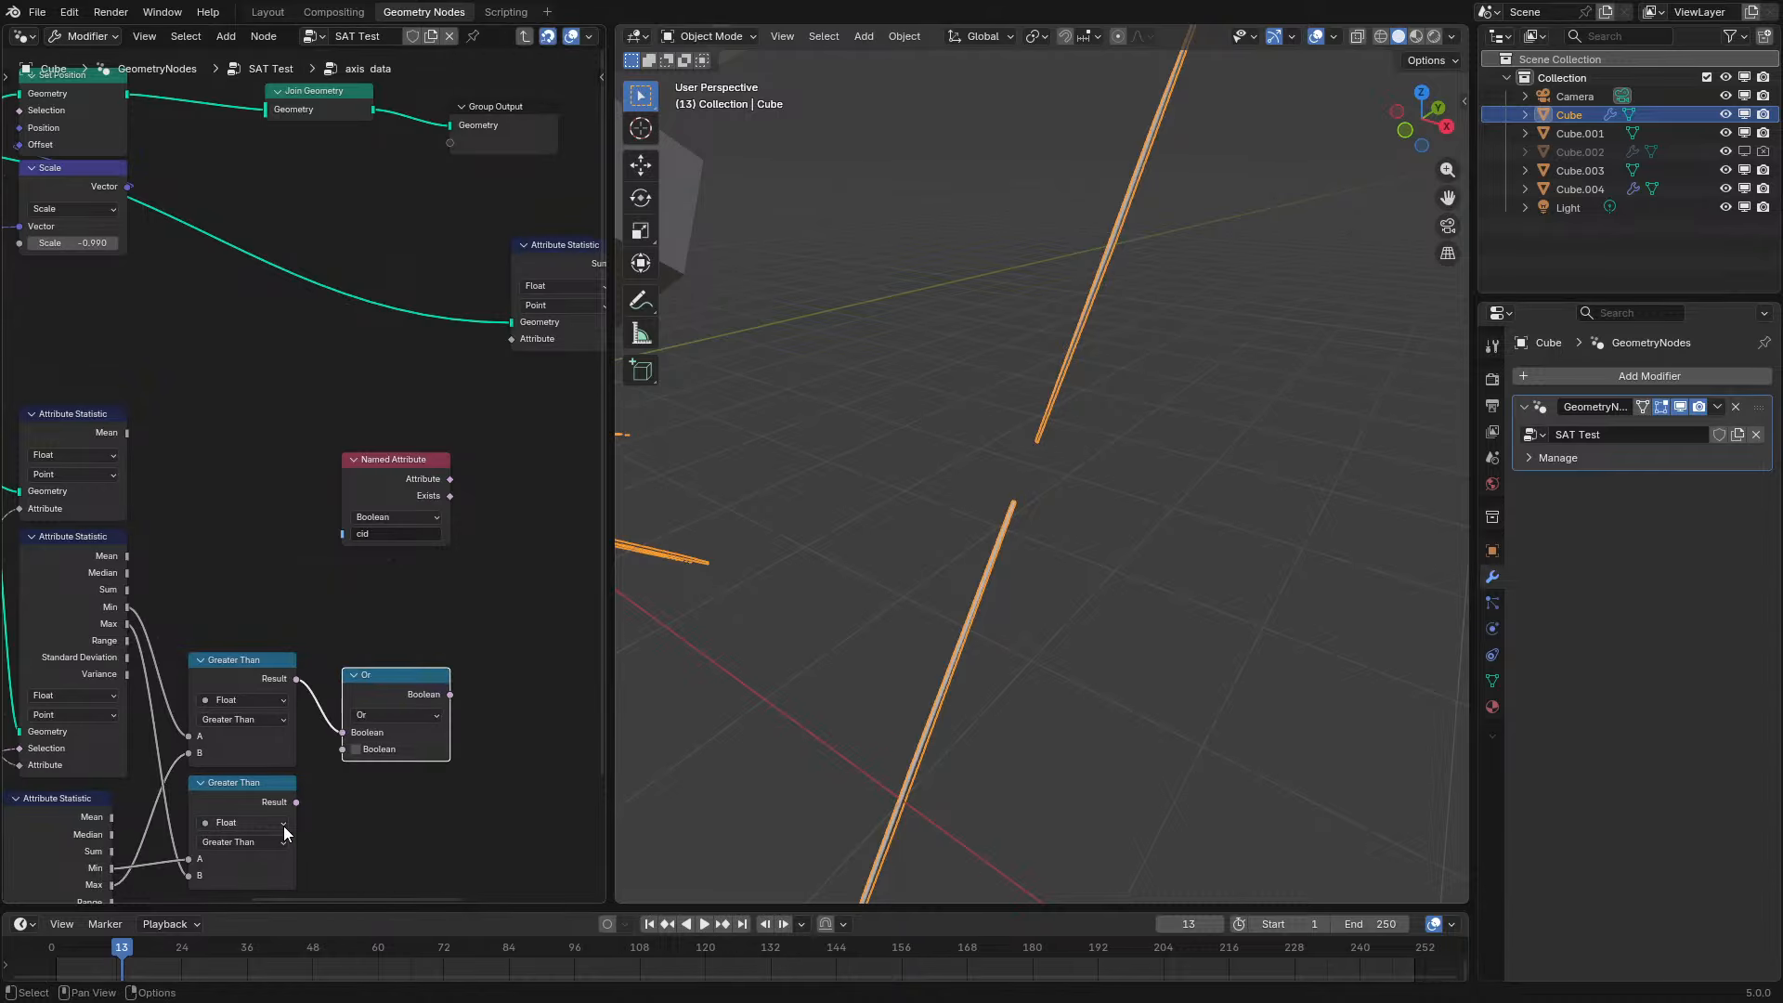
pyautogui.moveTo(294, 804); pyautogui.dragTo(347, 743)
# Connect the Or result to the Ico Sphere's Radius and link the sphere's Mesh back into Join Geometry
pyautogui.scroll(-4, 455, 696)
pyautogui.moveTo(455, 696); pyautogui.dragTo(345, 760, button='middle')
pyautogui.moveTo(345, 760); pyautogui.dragTo(52, 338)
# Examine the projected segments along the axis lines in a maximized viewport to see where an ico sphere marks separation
pyautogui.scroll(-5, 988, 571)
pyautogui.moveTo(989, 571); pyautogui.dragTo(765, 603, button='middle')
pyautogui.hotkey('ctrl', 'space')
pyautogui.scroll(-8, 1151, 604)
pyautogui.moveTo(1182, 645); pyautogui.dragTo(1263, 681, button='middle')
pyautogui.scroll(7, 1172, 649)
pyautogui.moveTo(1172, 650); pyautogui.dragTo(1067, 664, button='middle')
pyautogui.scroll(4, 1067, 665)
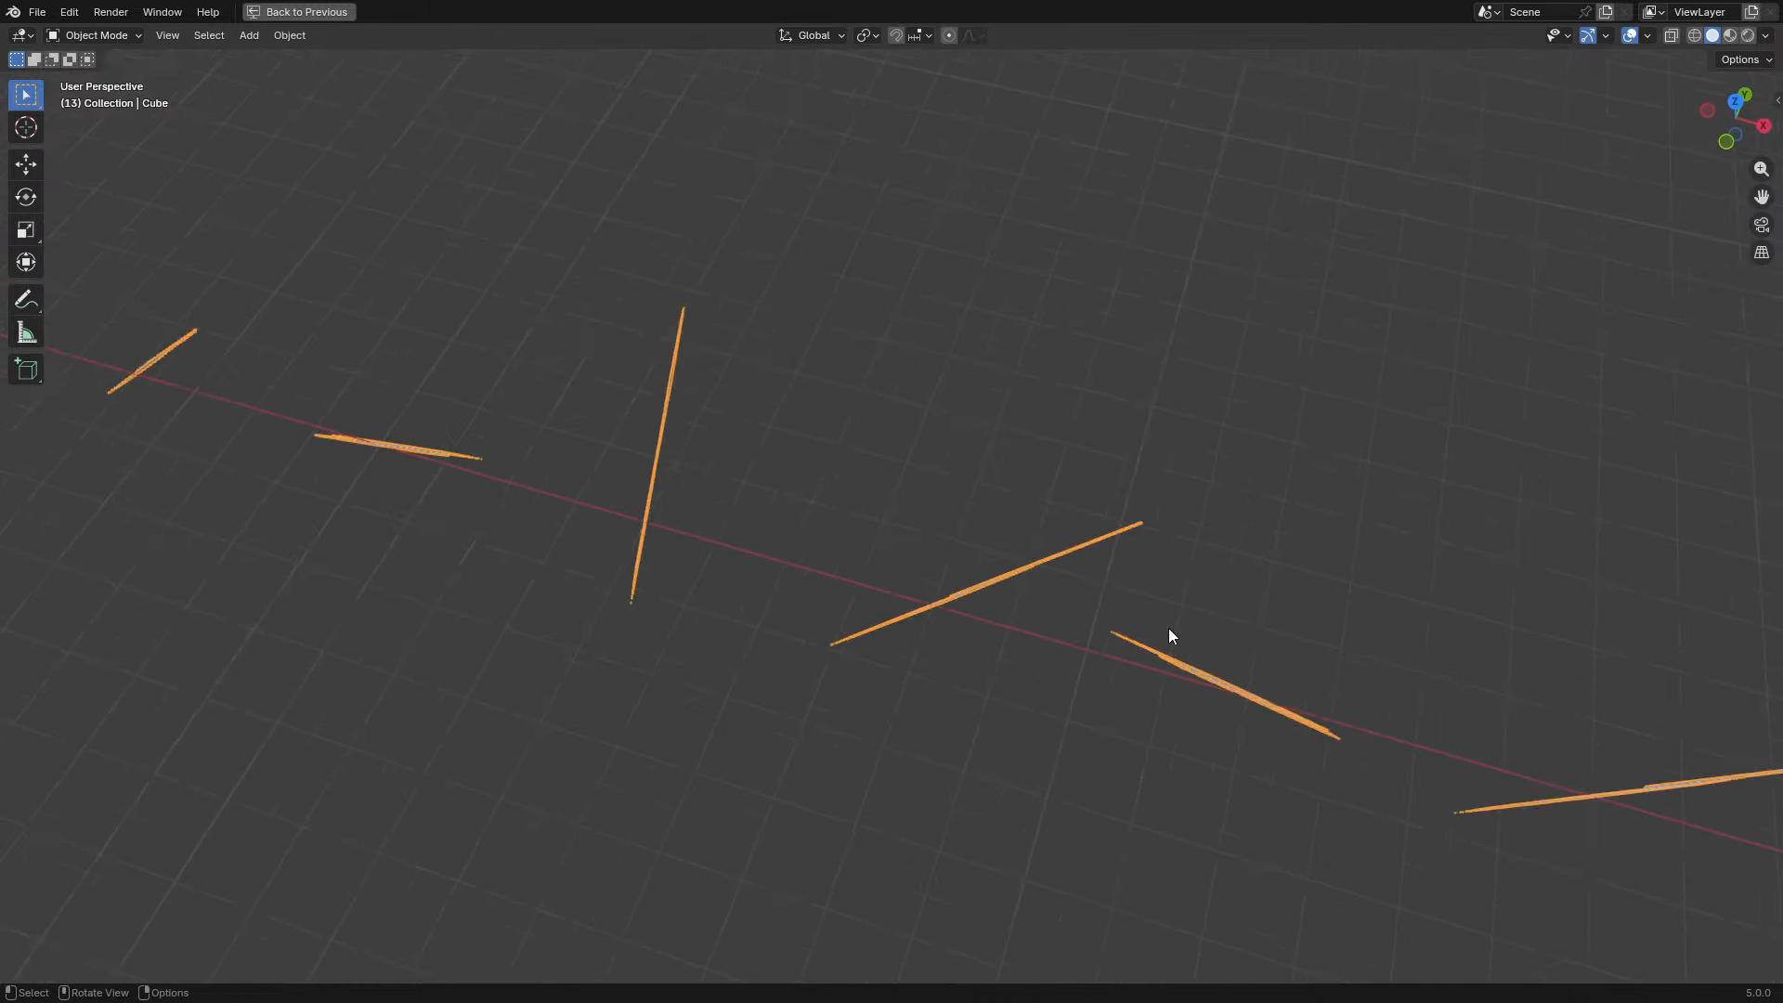
pyautogui.scroll(-4, 1168, 636)
pyautogui.moveTo(740, 518); pyautogui.dragTo(1541, 548, button='middle')
pyautogui.hotkey('ctrl', 'space')
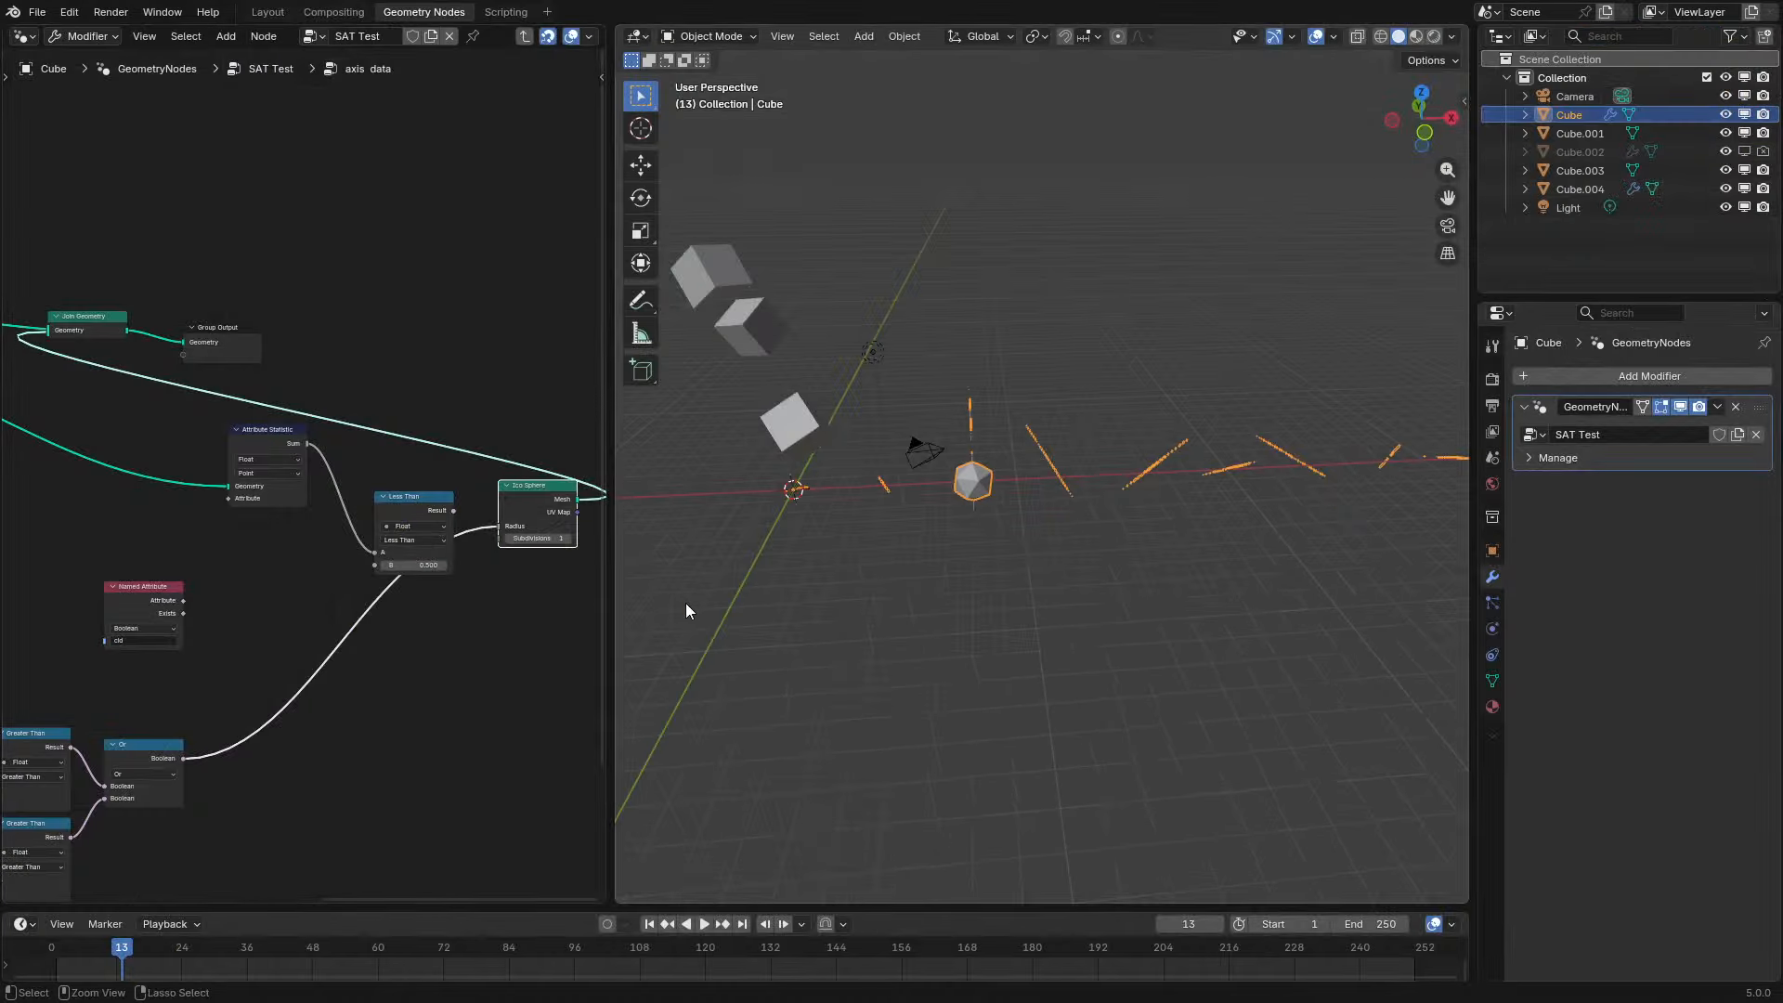
# Hide the unused outputs on both linked Attribute Statistic nodes, keeping Min and Max, and move the upper one down
pyautogui.hotkey('ctrl', 'space')
pyautogui.moveTo(544, 729); pyautogui.dragTo(851, 464, button='middle')
pyautogui.scroll(2, 852, 467)
pyautogui.click(721, 687)
pyautogui.hotkey('ctrl', 'h')
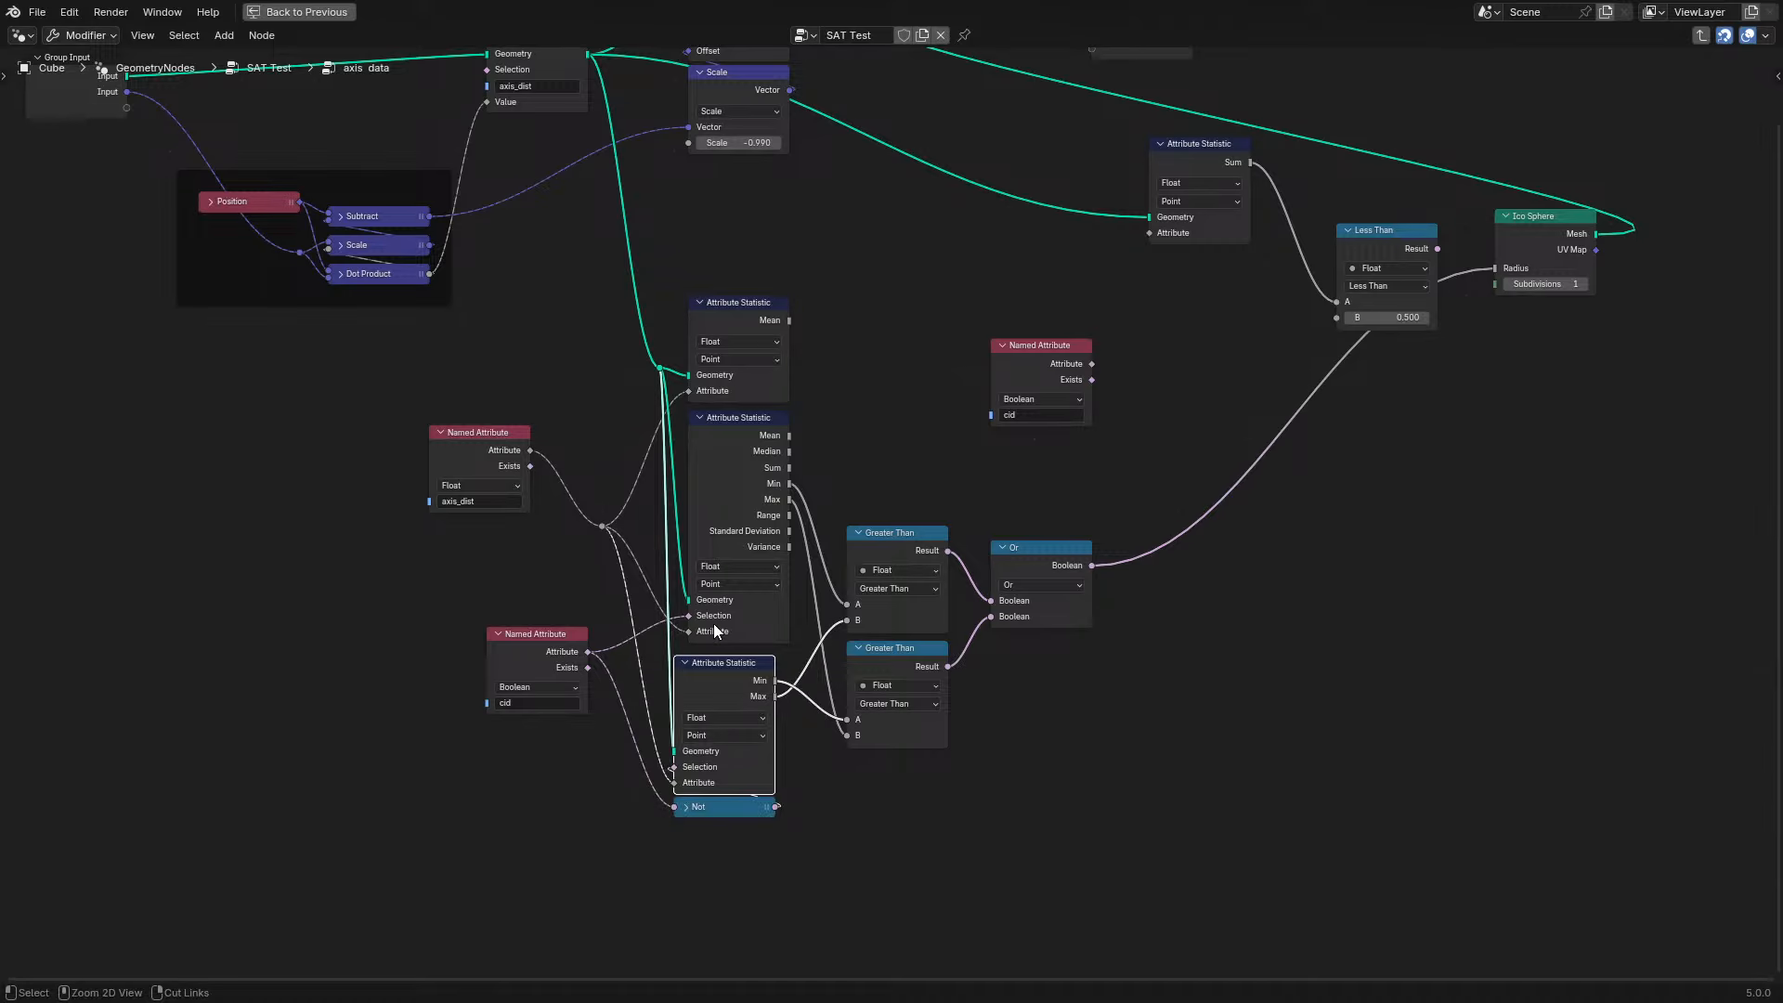
pyautogui.click(732, 446)
pyautogui.hotkey('ctrl', 'h')
pyautogui.moveTo(732, 446); pyautogui.dragTo(728, 543)
# Remove the unused Mean and Sum Attribute Statistics, the geometry reroute, the stray cid Named Attribute and the 0.500 Less Than
pyautogui.moveTo(669, 278); pyautogui.dragTo(847, 383)
pyautogui.press('x')
pyautogui.moveTo(607, 299); pyautogui.dragTo(706, 408)
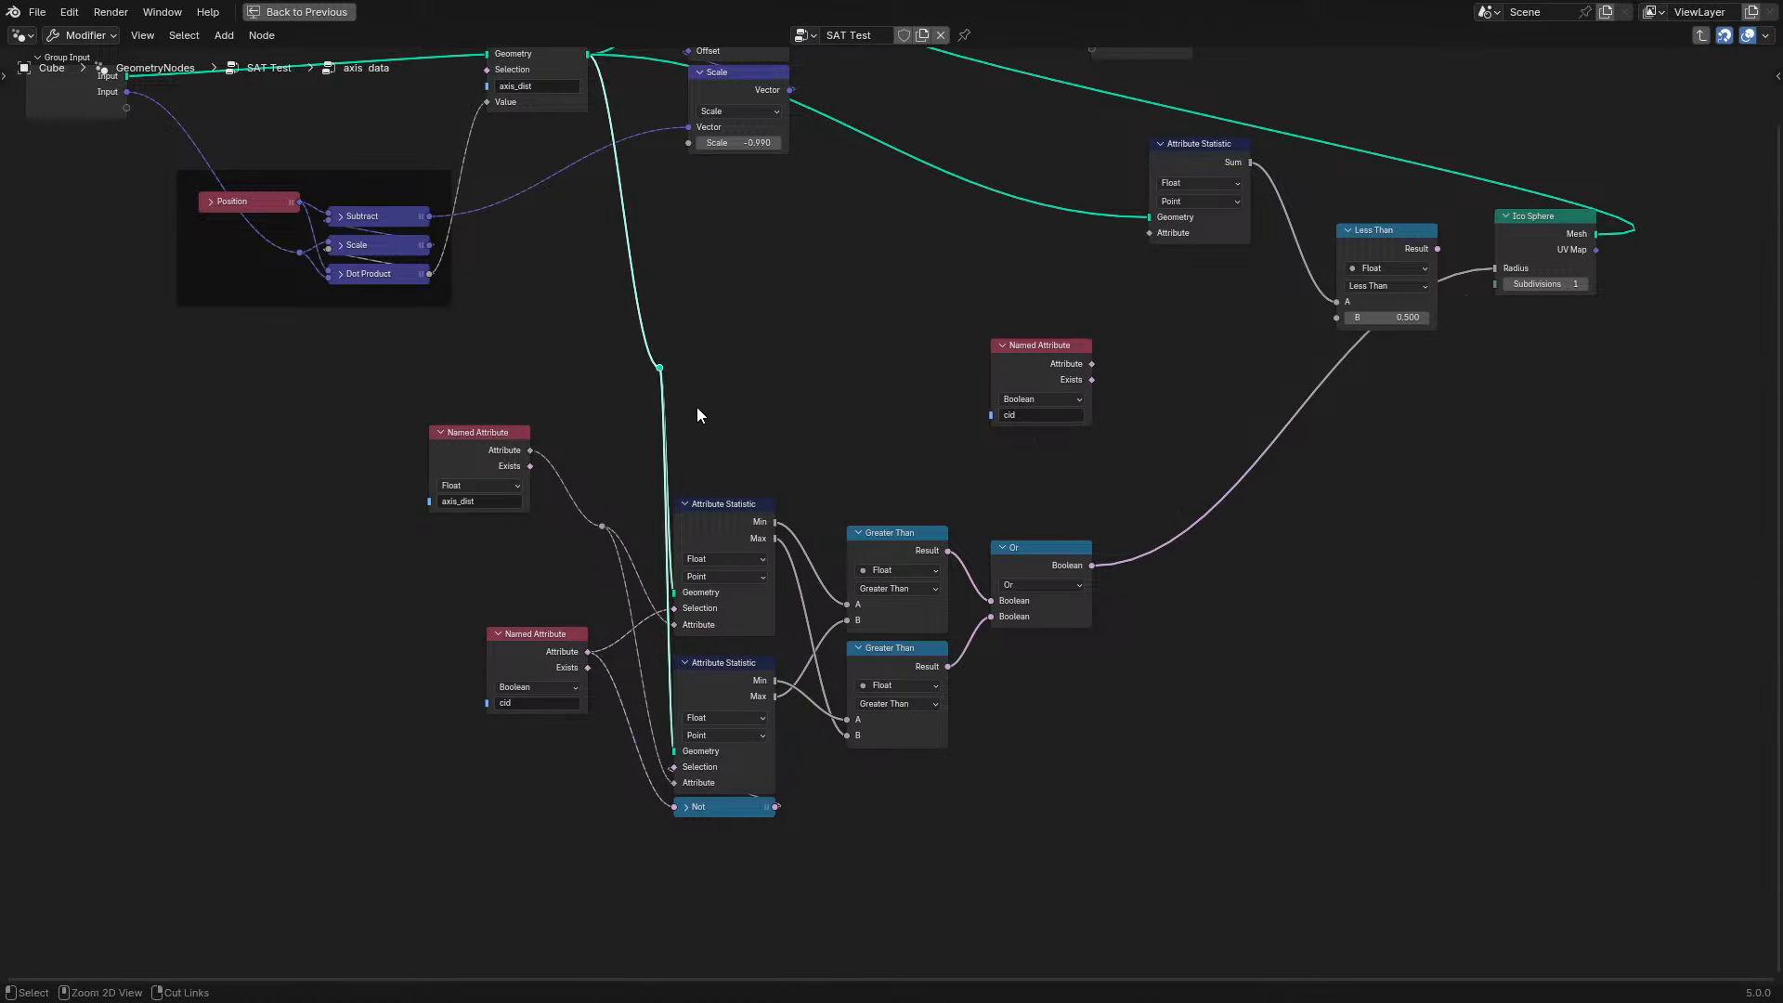
pyautogui.hotkey('ctrl', 'x')
pyautogui.moveTo(999, 318); pyautogui.dragTo(777, 488, button='middle')
pyautogui.moveTo(813, 335); pyautogui.dragTo(1207, 483)
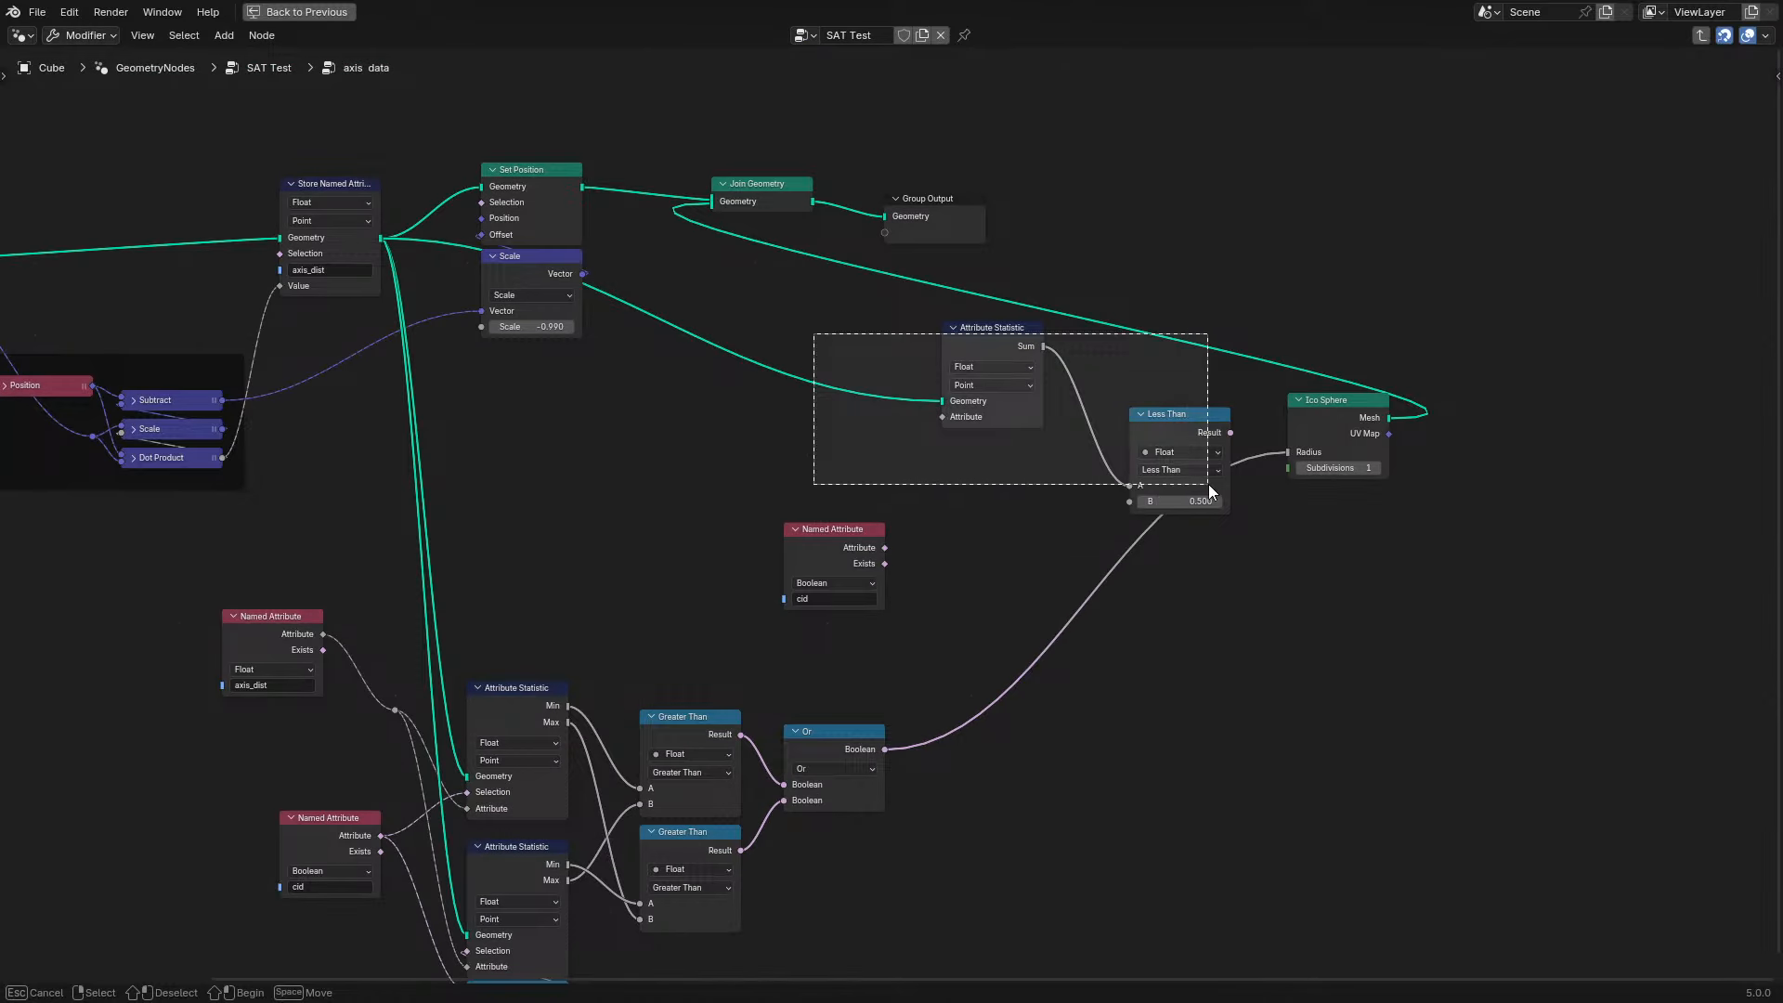
pyautogui.hotkey('ctrl', 'x')
pyautogui.moveTo(631, 603); pyautogui.dragTo(743, 485, button='middle')
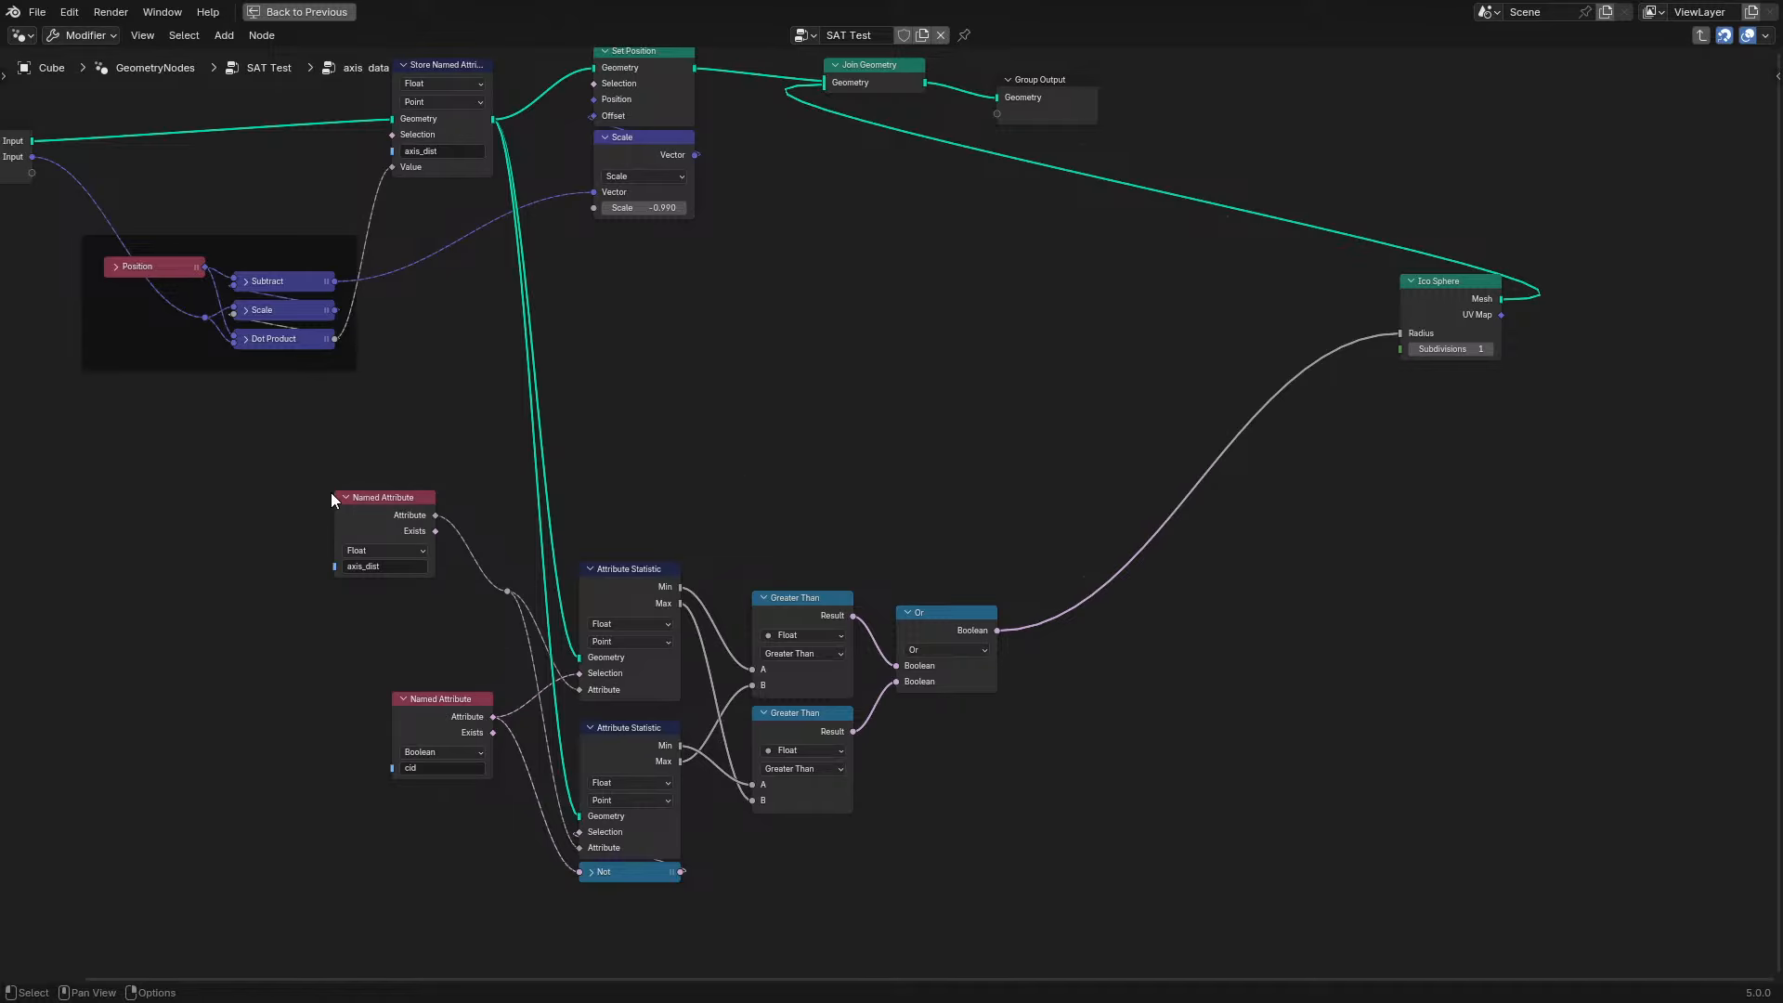
# Place the axis_dist Named Attribute and its reroute beside the statistics, and move the whole overlap-test cluster up under Scale
pyautogui.moveTo(331, 492); pyautogui.dragTo(390, 594)
pyautogui.press('g')
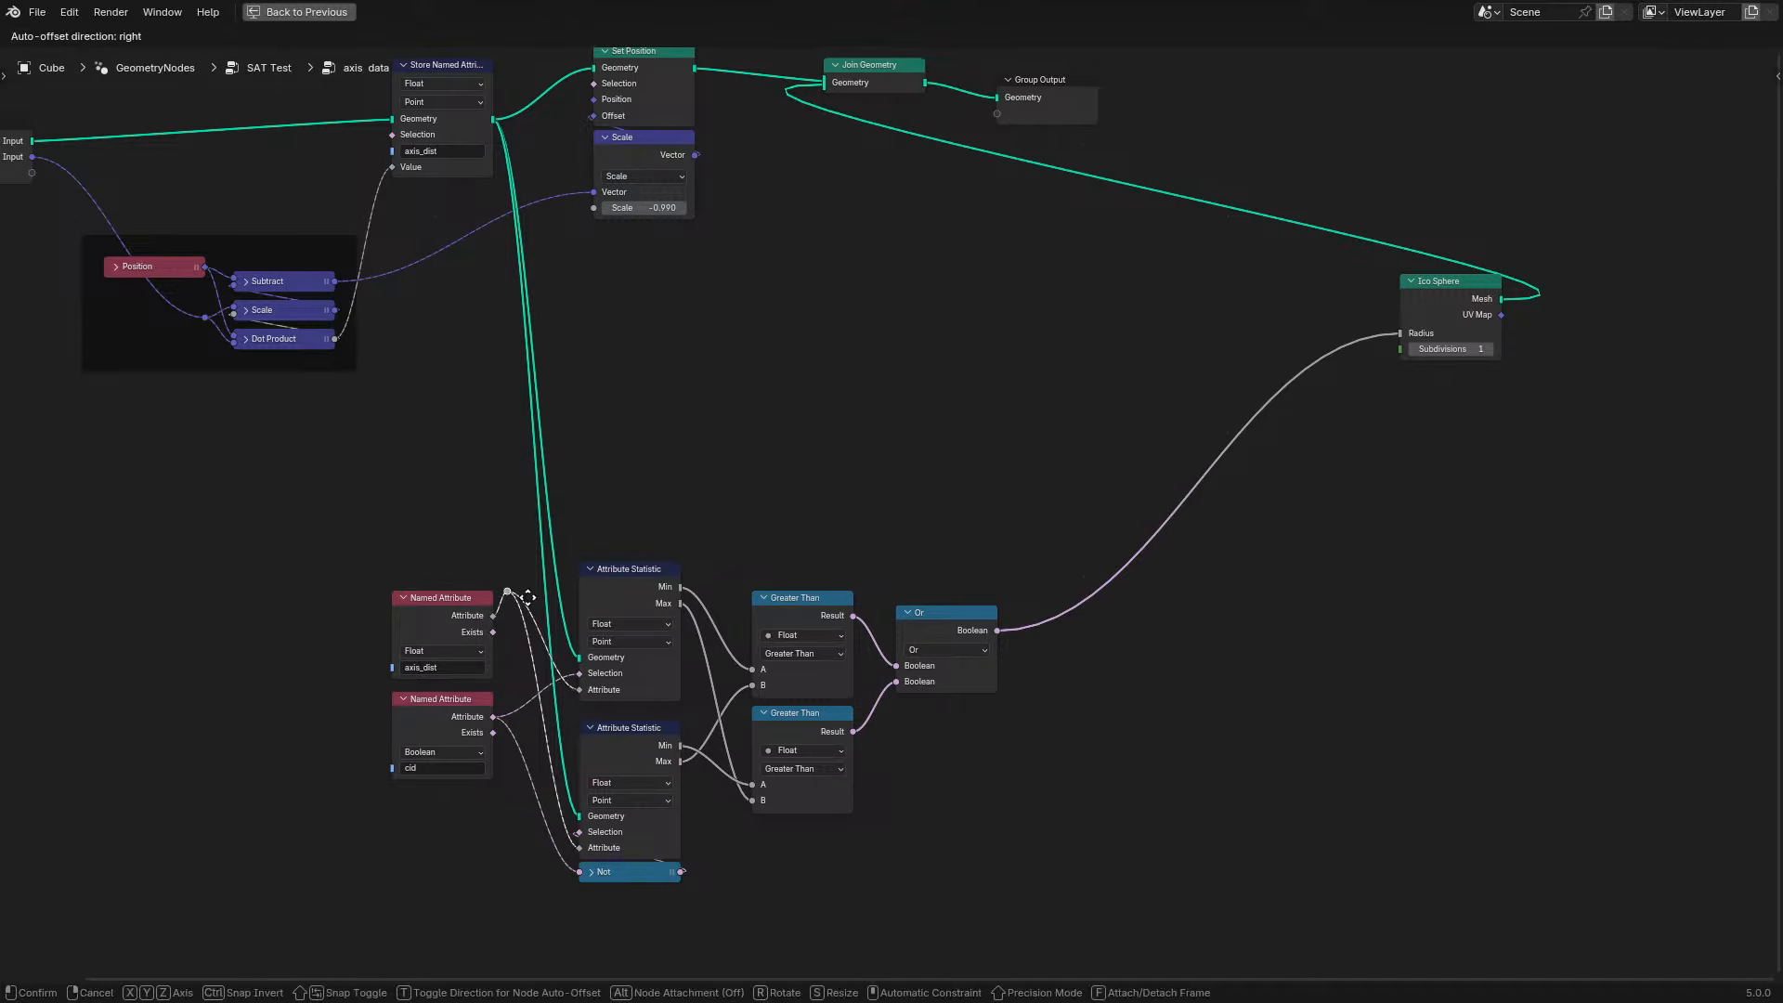
pyautogui.click(540, 653)
pyautogui.moveTo(401, 507); pyautogui.dragTo(957, 854)
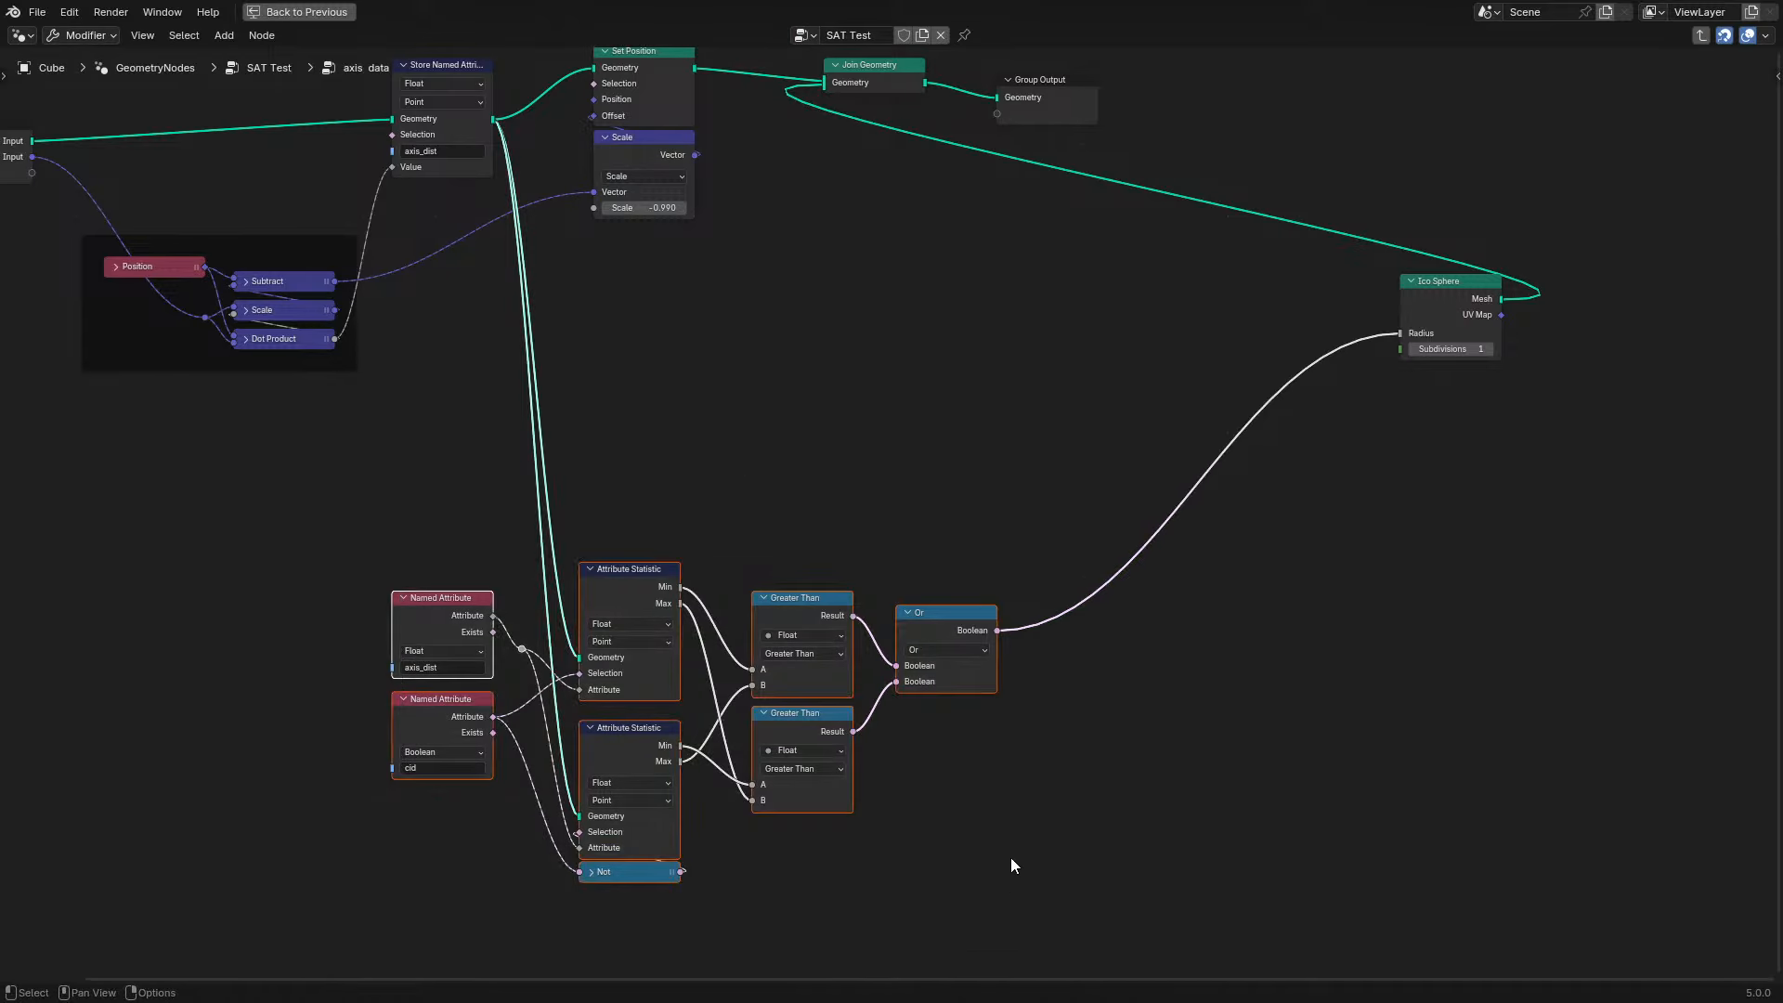
pyautogui.press('g')
pyautogui.click(961, 526)
# Move the two Greater Than nodes and the Or node closer to the Attribute Statistics
pyautogui.scroll(3, 799, 561)
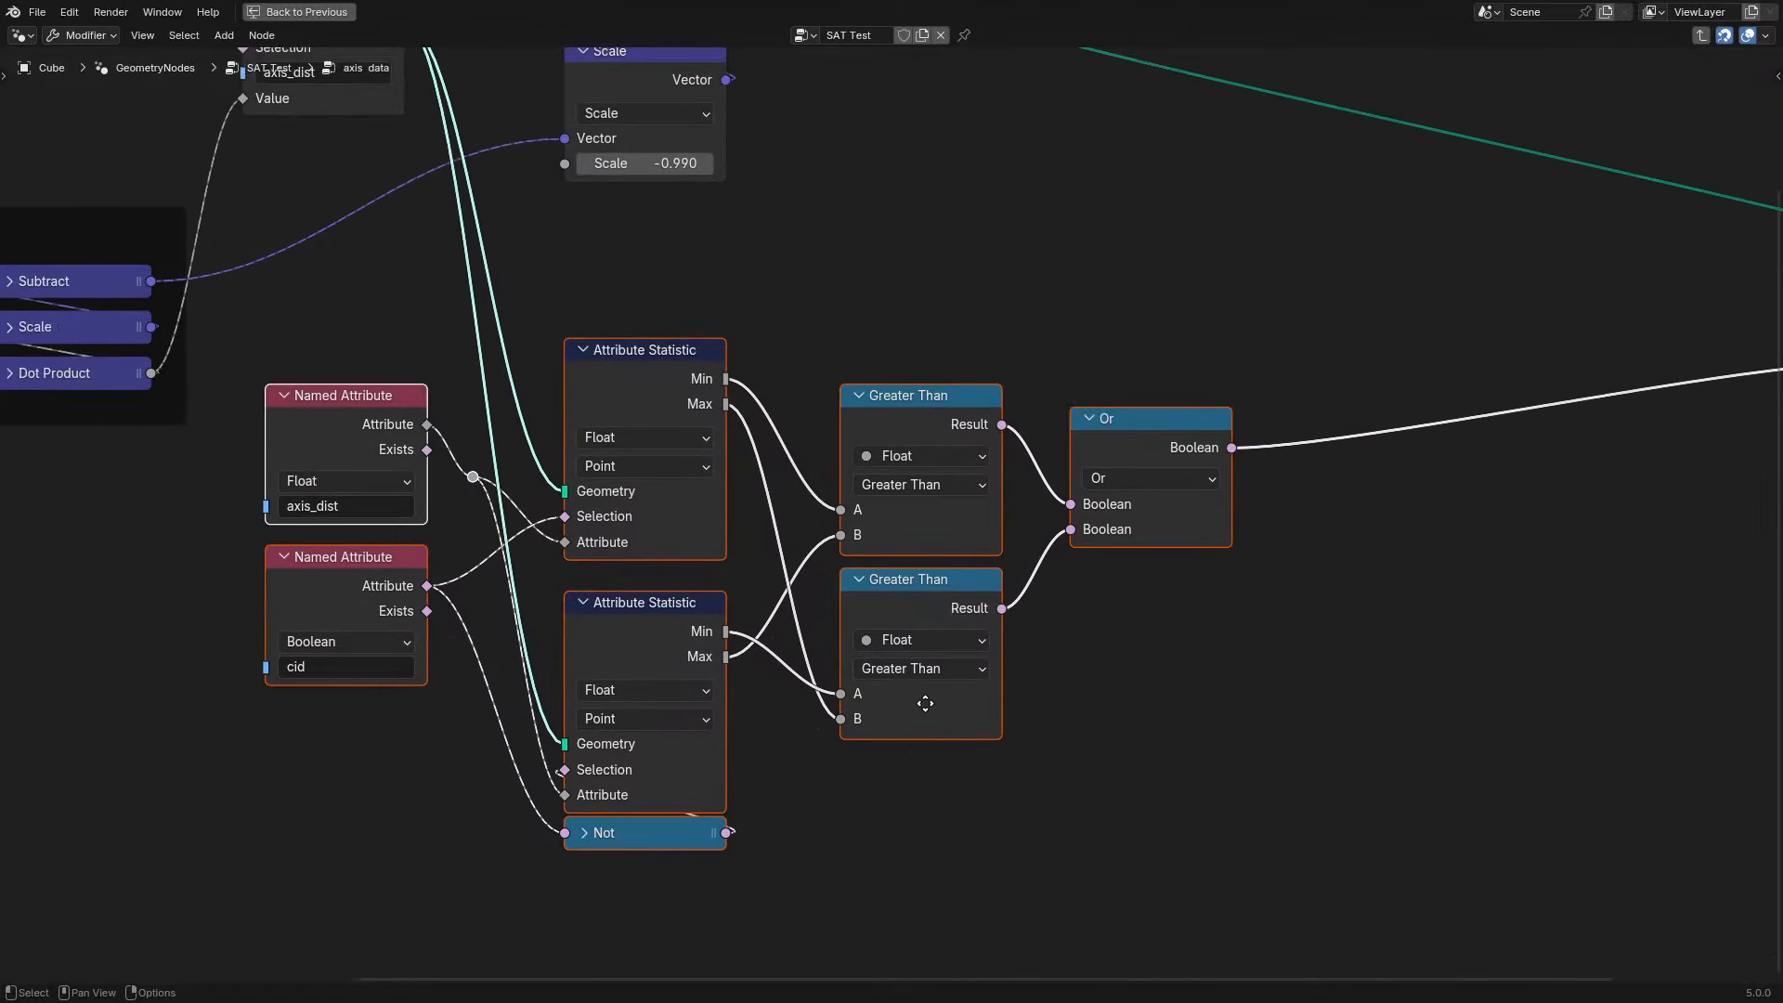
pyautogui.moveTo(925, 704); pyautogui.dragTo(931, 708, button='middle')
pyautogui.click(648, 845)
pyautogui.click(821, 805)
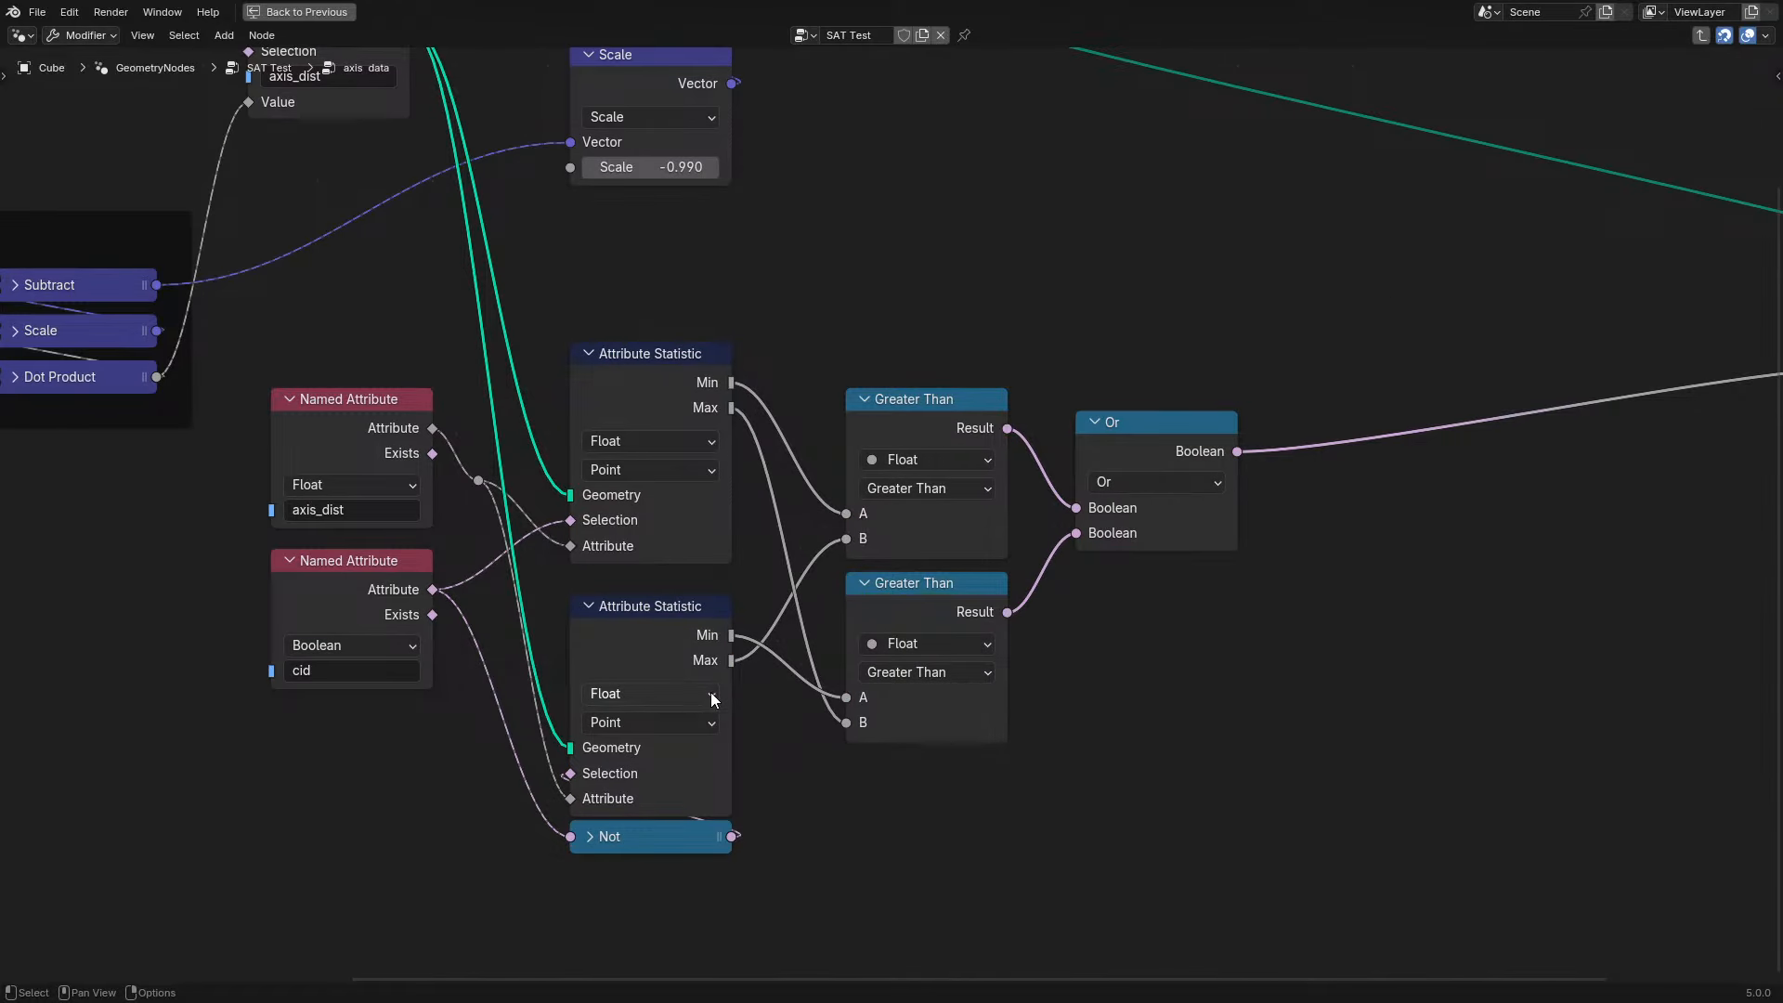
pyautogui.moveTo(909, 313); pyautogui.dragTo(1196, 682)
pyautogui.press('g')
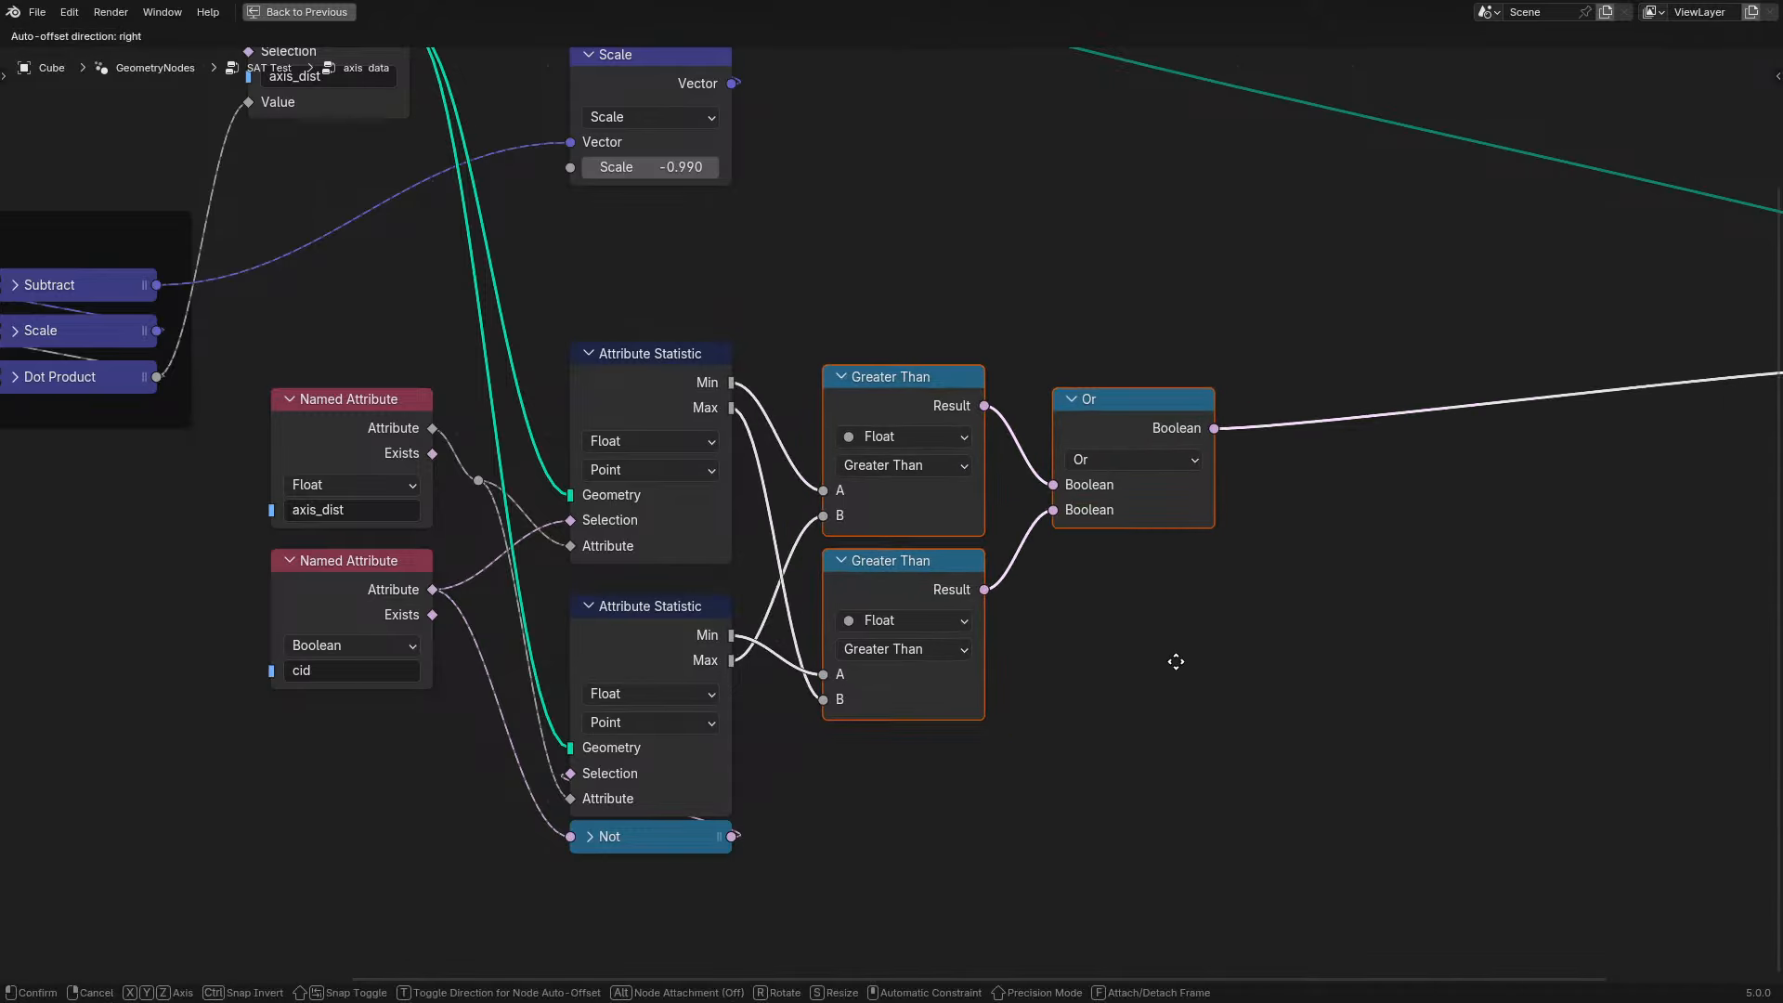
pyautogui.scroll(-2, 1022, 631)
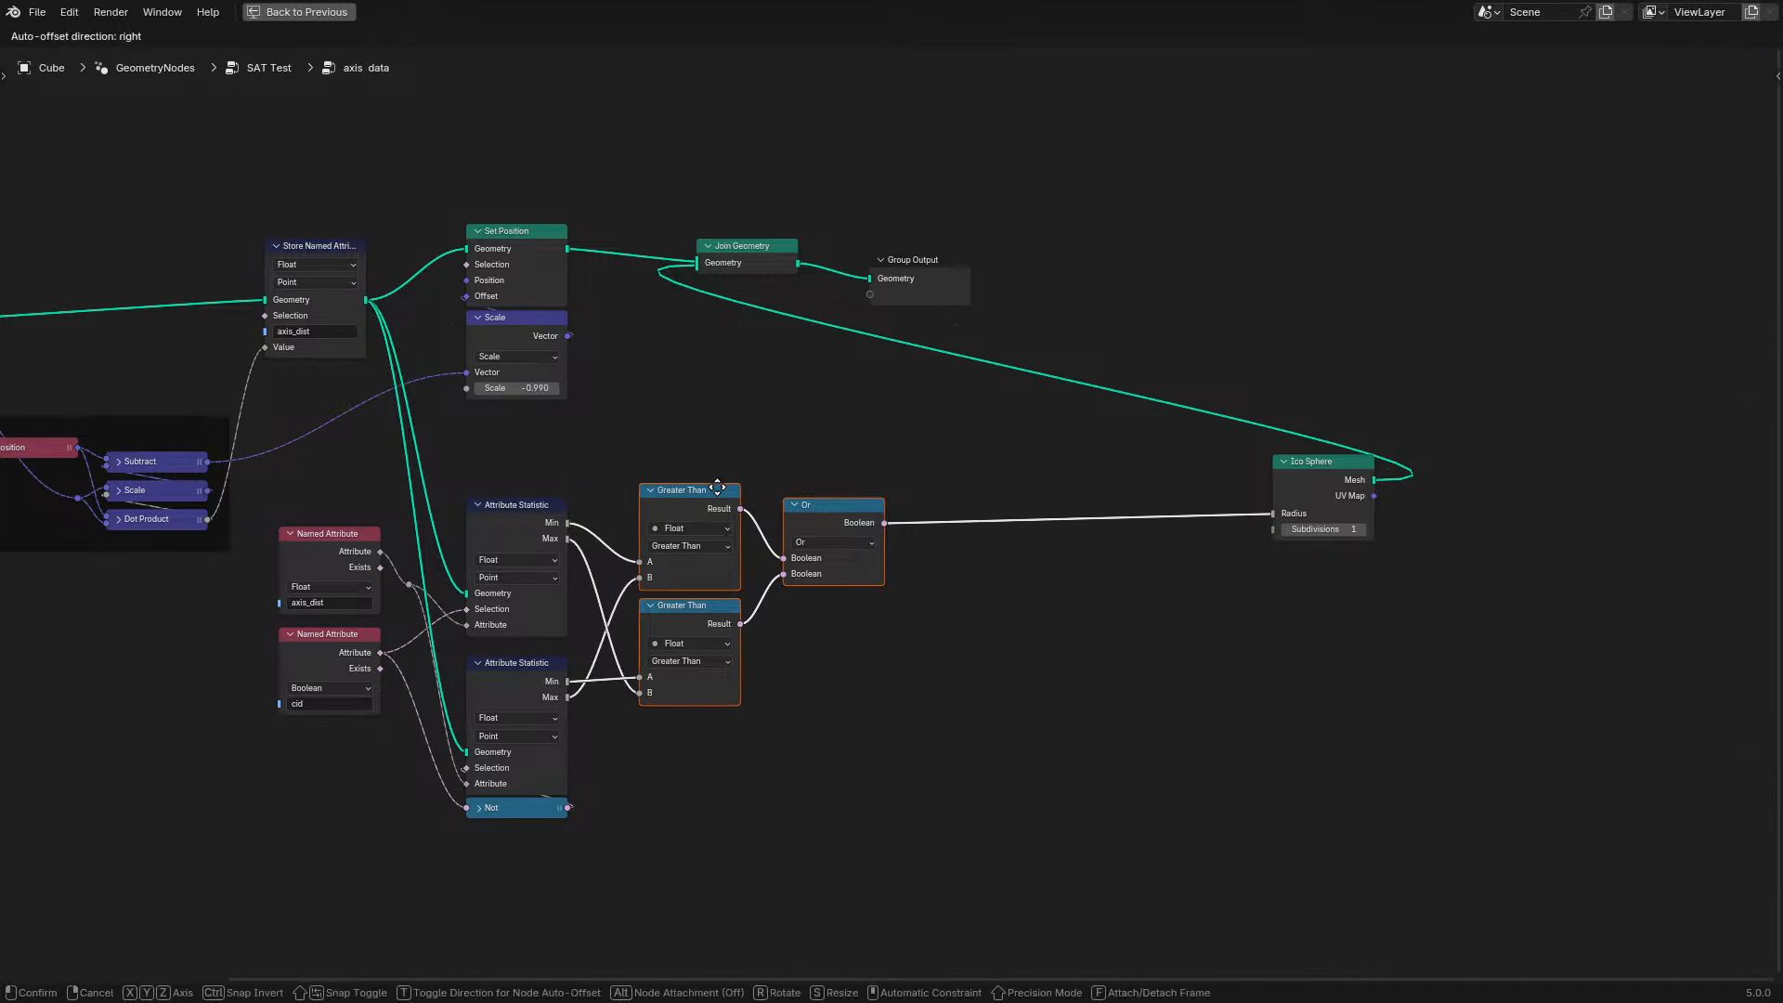
pyautogui.click(705, 487)
# Collapse the Greater Than and Or nodes and stack the two Greater Thans directly above each other
pyautogui.press('h')
pyautogui.scroll(4, 729, 500)
pyautogui.press('g')
pyautogui.click(697, 568)
pyautogui.click(581, 546)
pyautogui.press('g')
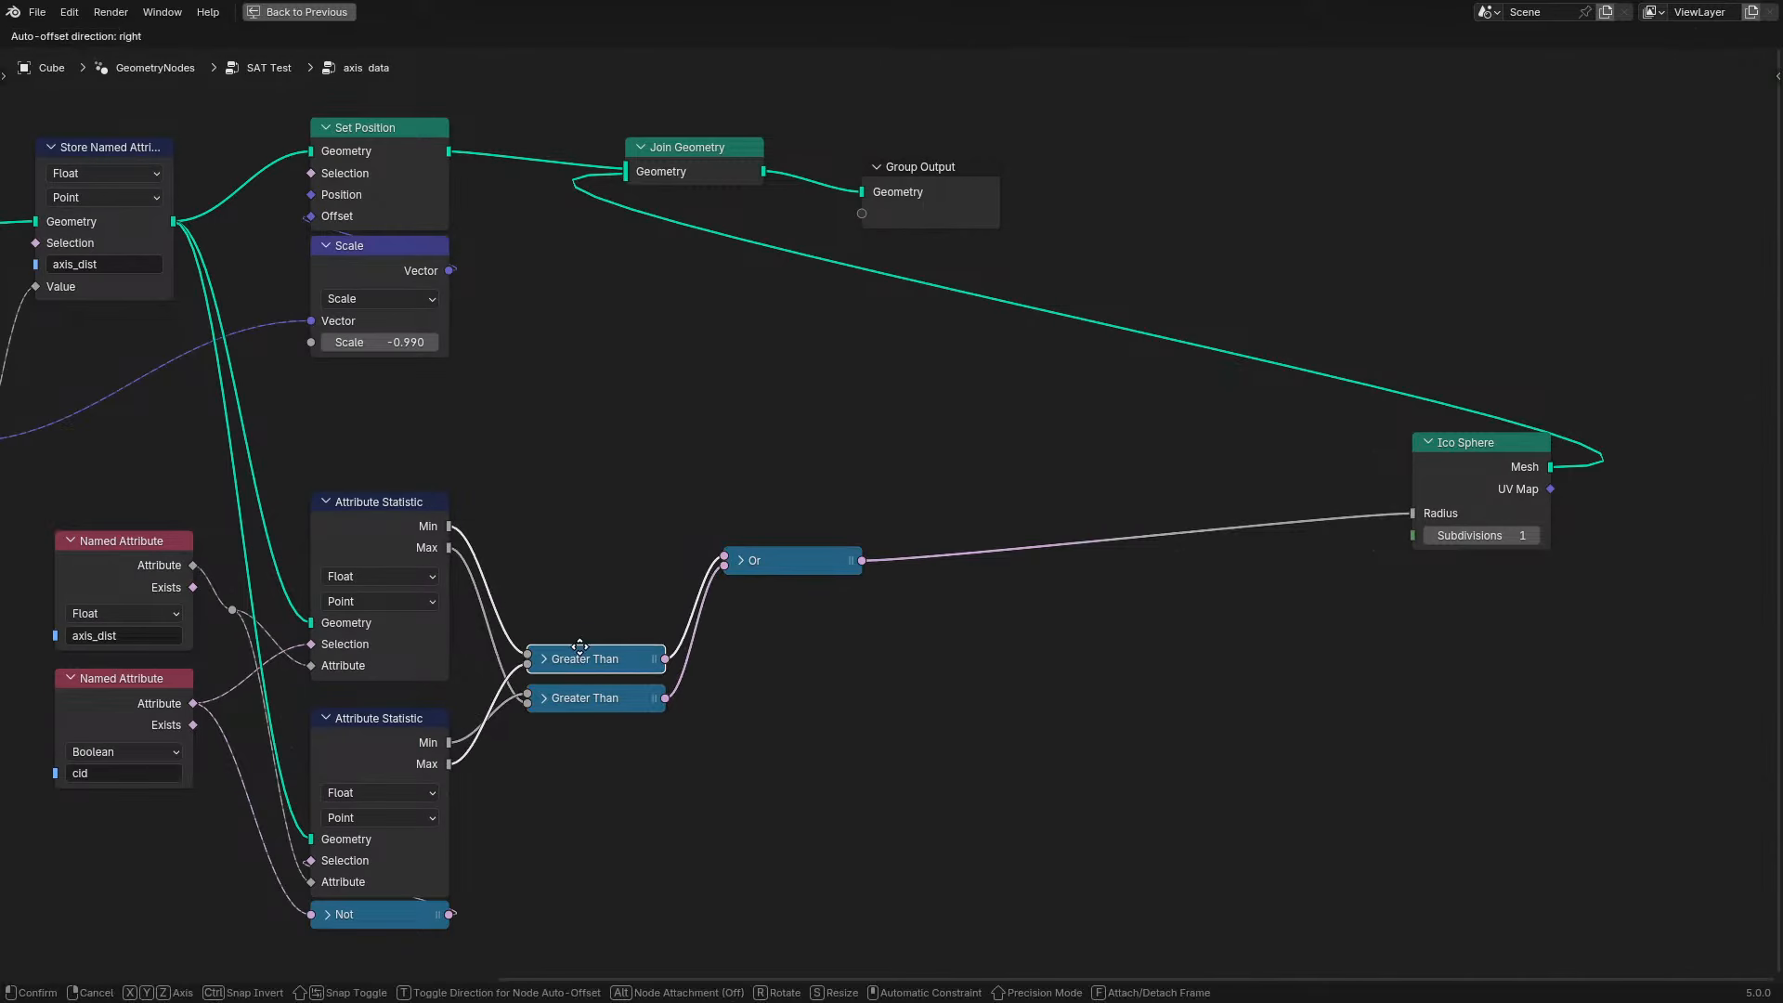
pyautogui.click(580, 648)
# Align the collapsed Or with the Greater Than nodes, shift them nearer the statistics, and place the Ico Sphere beside Or
pyautogui.moveTo(822, 567); pyautogui.dragTo(795, 682)
pyautogui.moveTo(601, 572); pyautogui.dragTo(824, 806)
pyautogui.press('g')
pyautogui.click(821, 803)
pyautogui.moveTo(1492, 490); pyautogui.dragTo(920, 629)
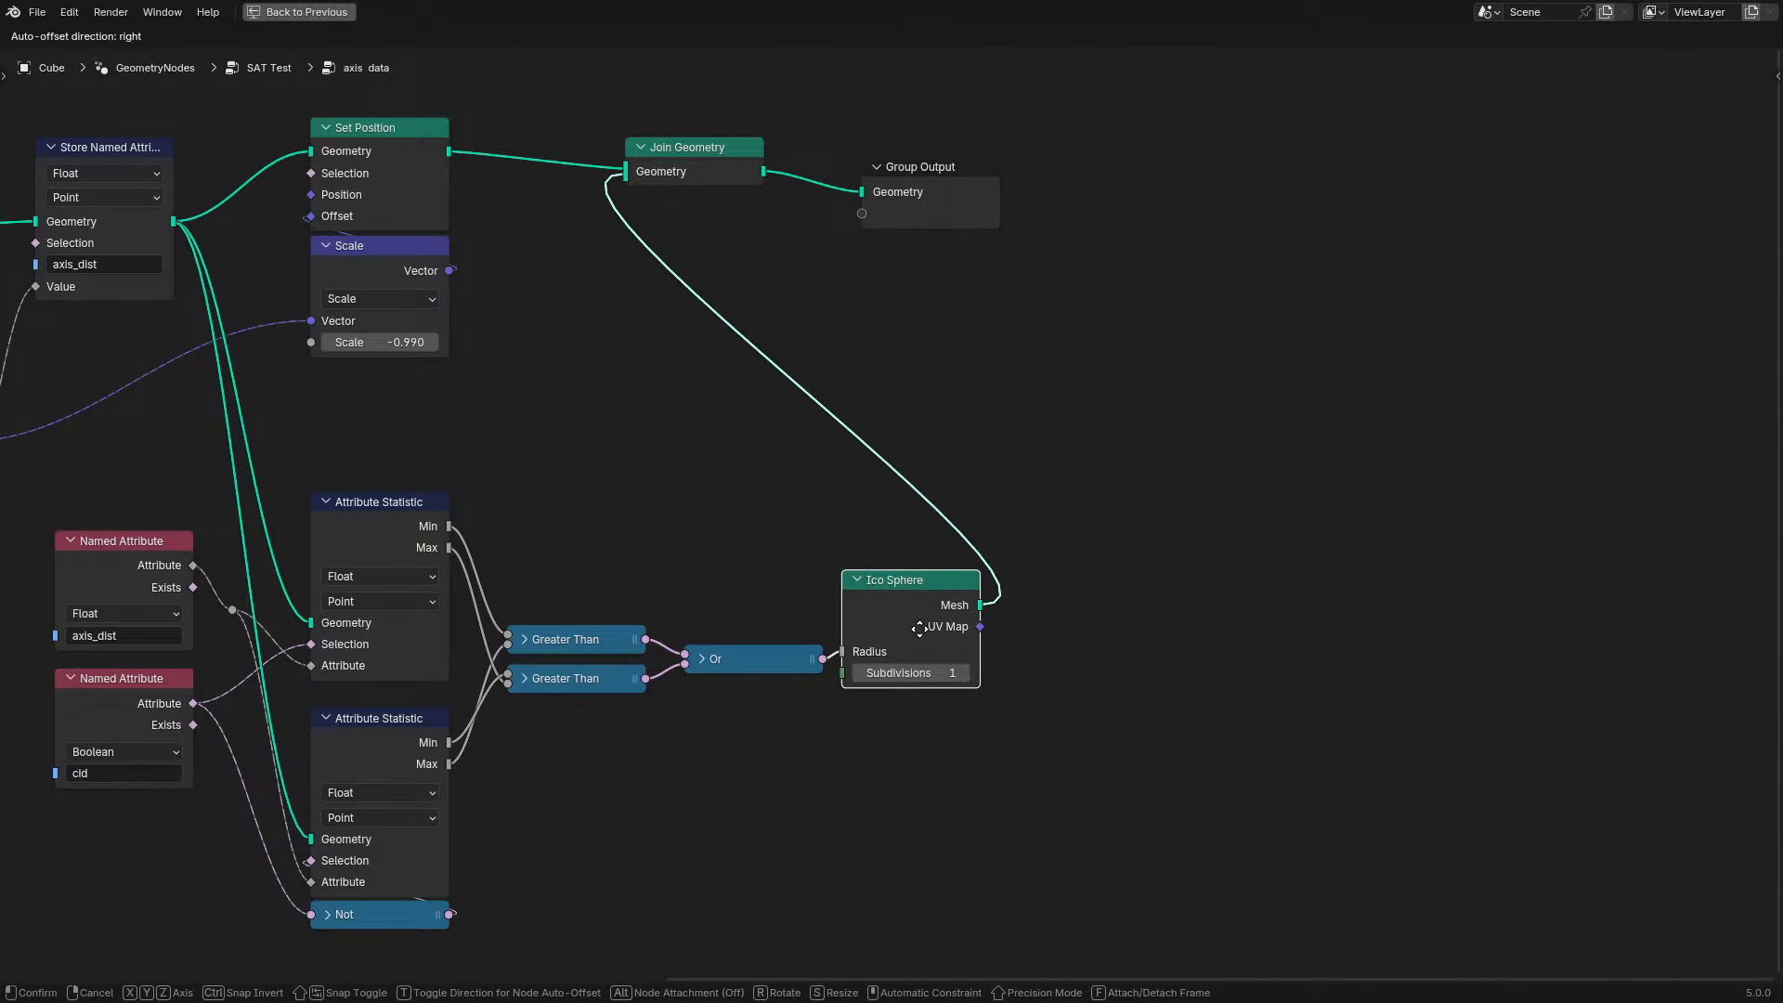
# Set the factor of the Scale node feeding the Set Position offset to 0
pyautogui.moveTo(804, 537); pyautogui.dragTo(1303, 561, button='middle')
pyautogui.scroll(2, 893, 437)
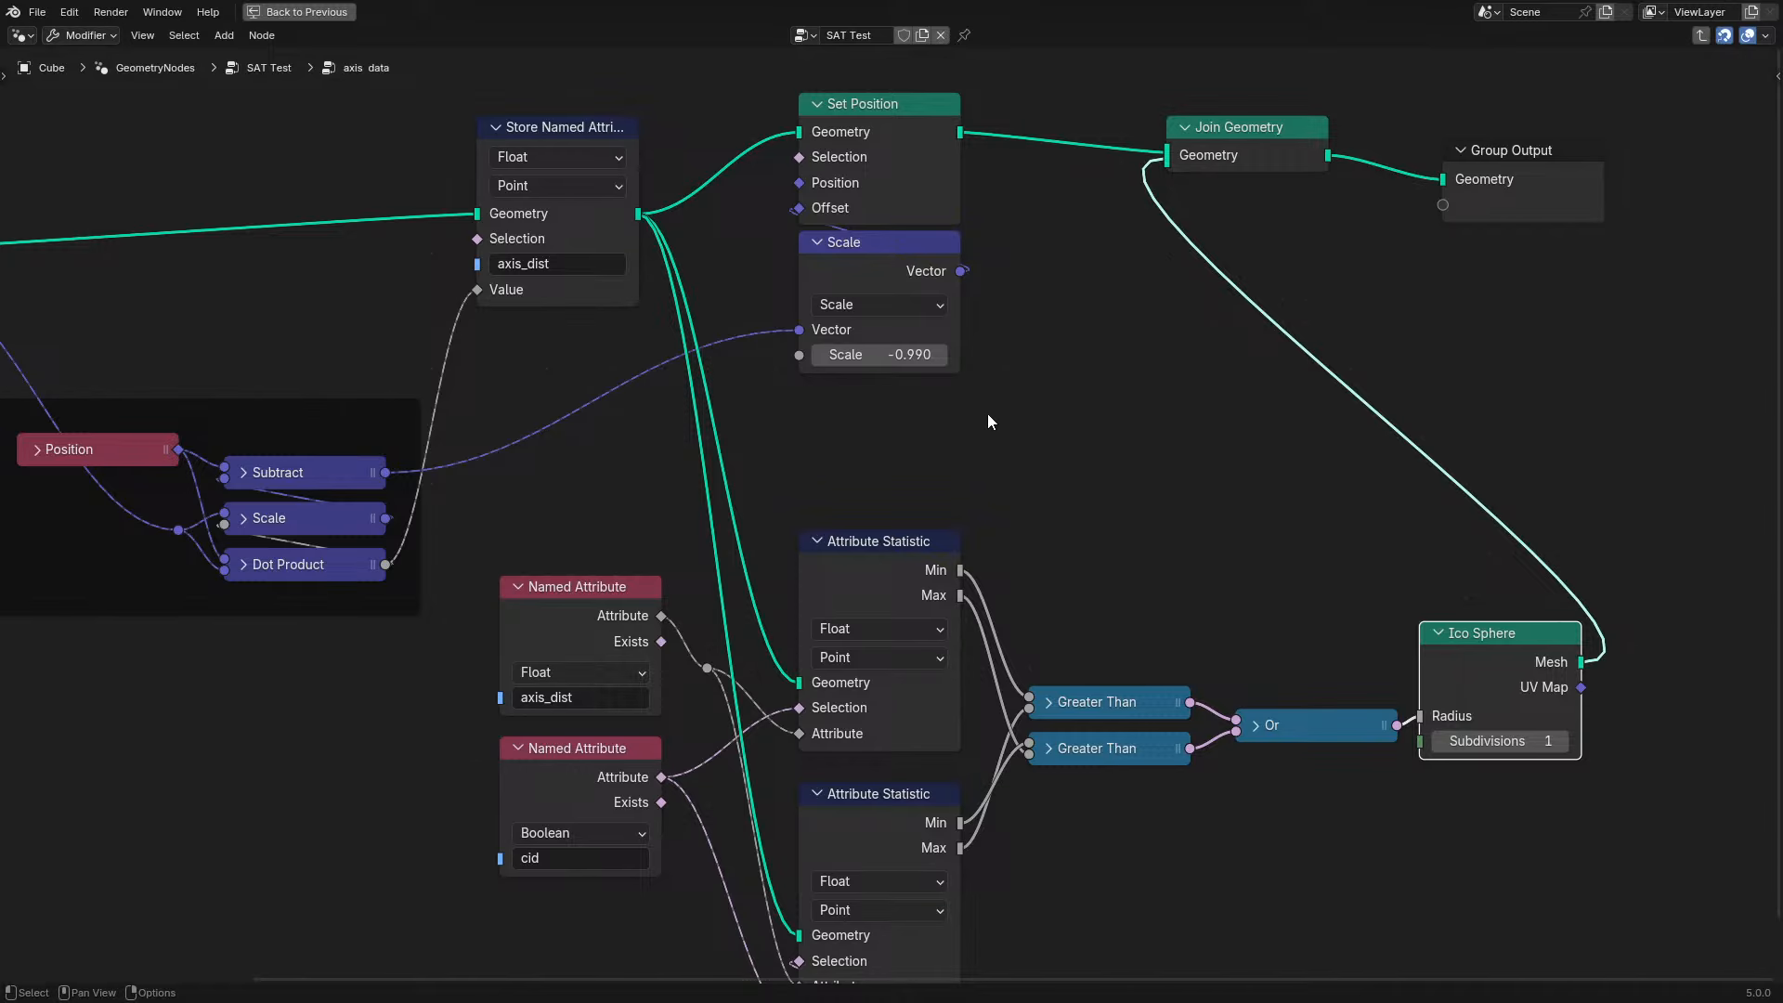
pyautogui.hotkey('ctrl', 'space')
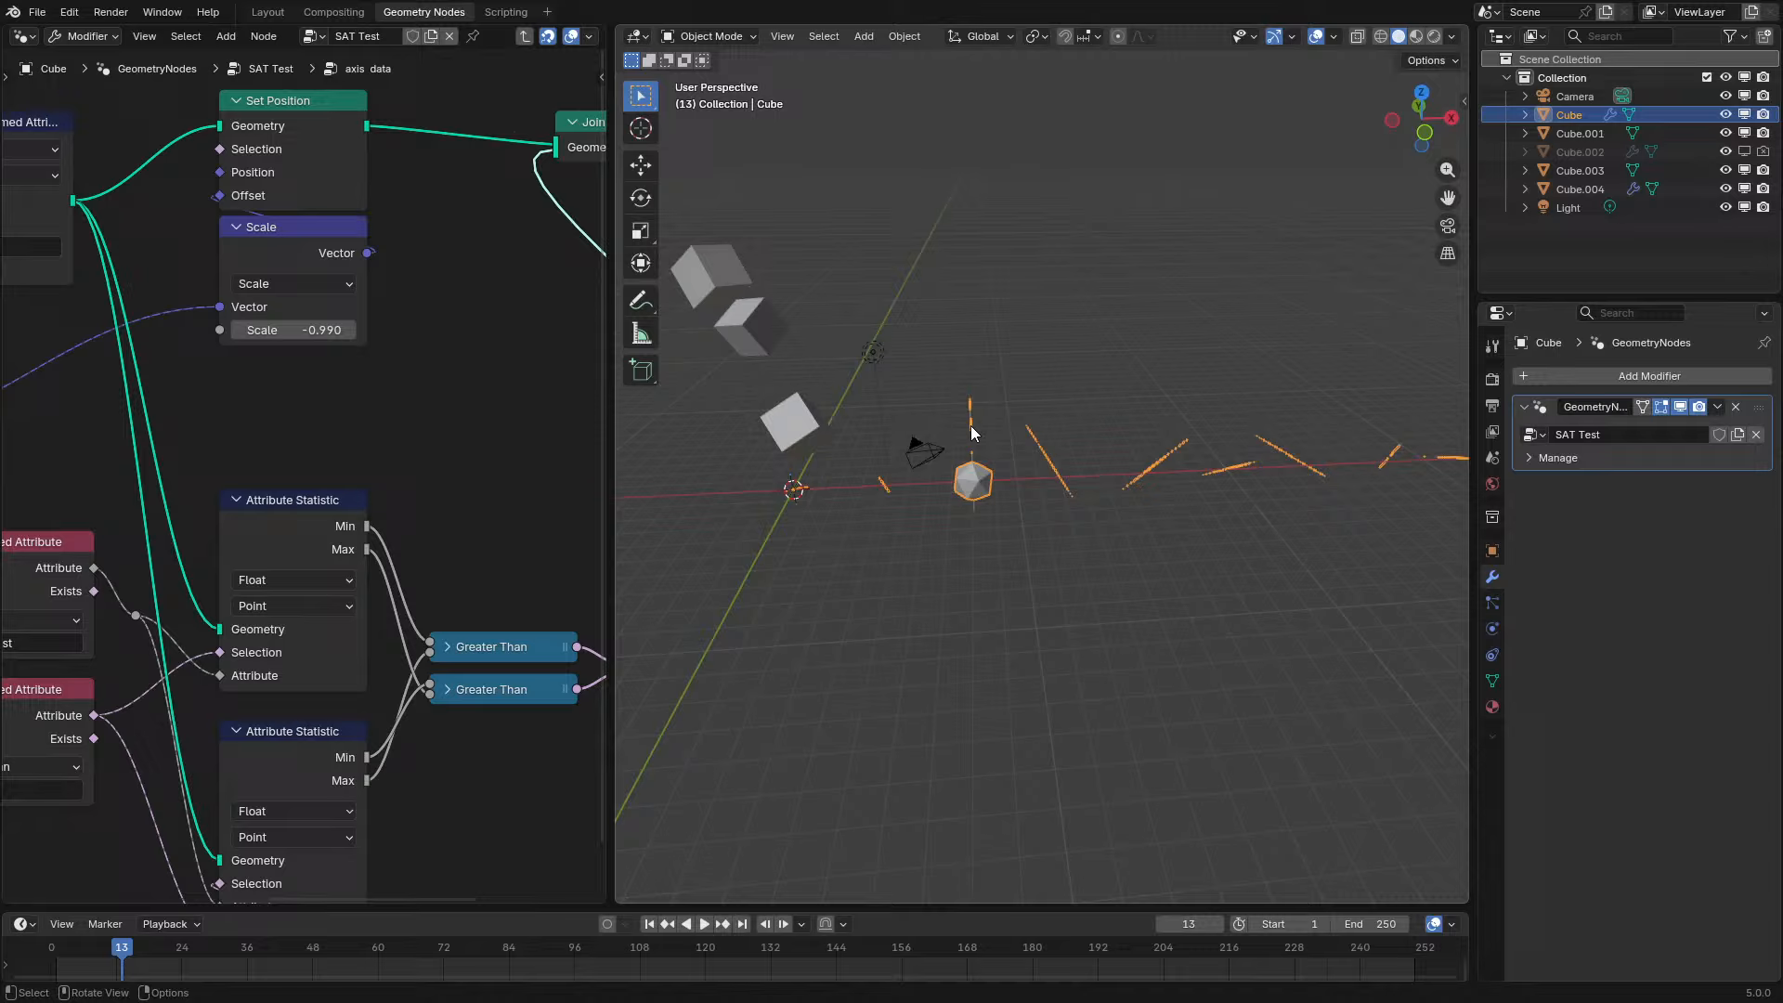
pyautogui.moveTo(344, 332); pyautogui.dragTo(344, 331)
pyautogui.click(344, 332)
pyautogui.write('0')
pyautogui.press('Return')
# Examine the unprojected cube pairs and the ico sphere marker in wireframe and solid shading
pyautogui.scroll(4, 942, 442)
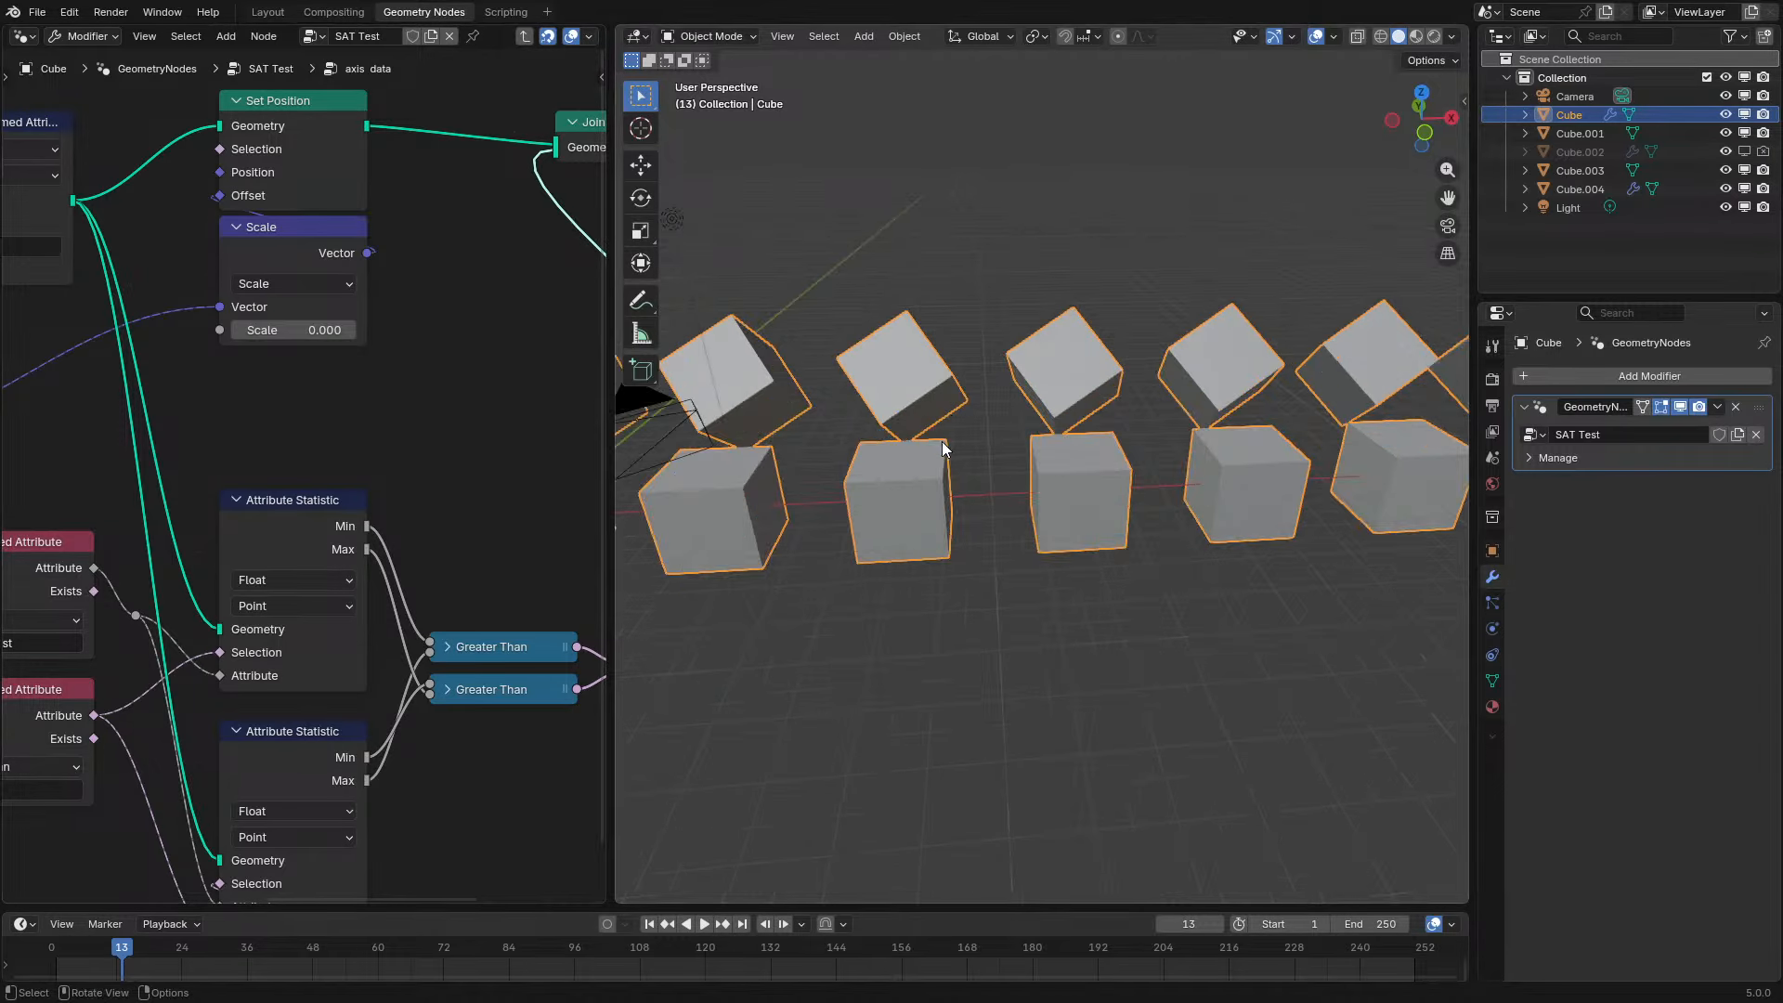
pyautogui.moveTo(941, 443)
pyautogui.mouseDown(button='middle')
pyautogui.moveTo(1088, 437)
pyautogui.moveTo(985, 407)
pyautogui.moveTo(1020, 442)
pyautogui.mouseUp(button='middle')
pyautogui.hotkey('shift', 'z')
pyautogui.scroll(4, 1079, 429)
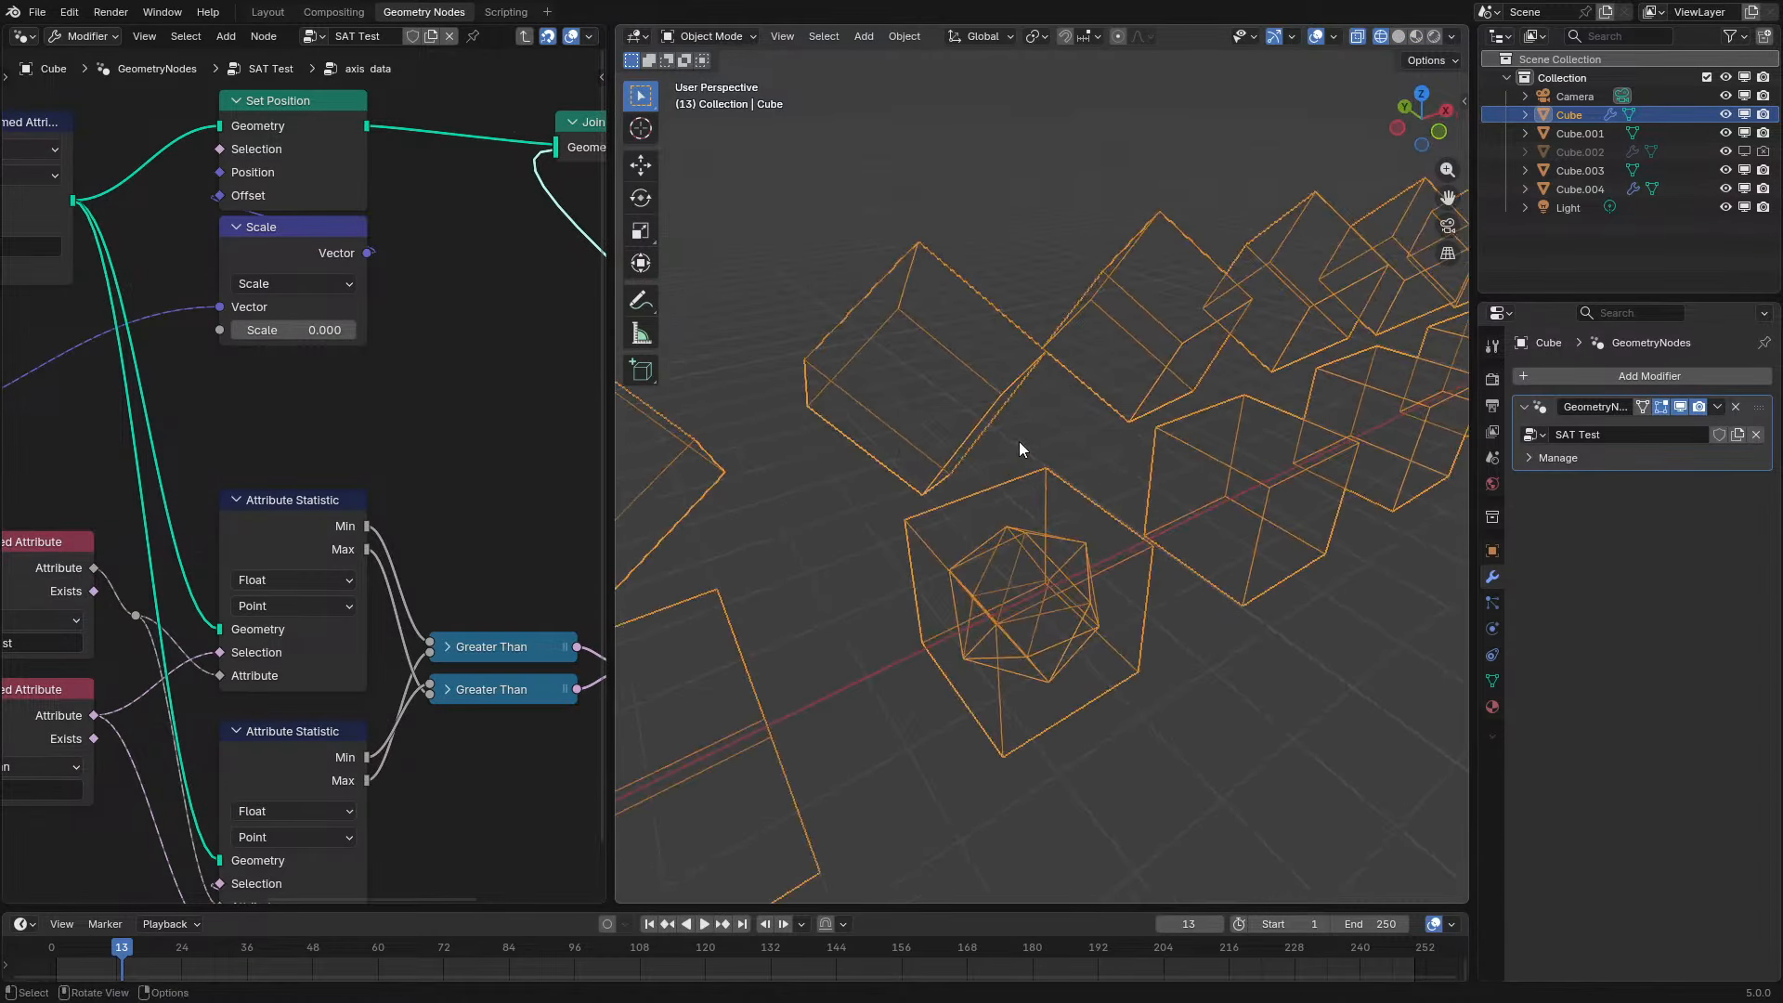
pyautogui.hotkey('shift', 'z')
pyautogui.scroll(-2, 1079, 442)
# Set the offset's Scale factor to -0.980 and check the projected segments around the ico sphere in the viewport
pyautogui.moveTo(297, 330); pyautogui.dragTo(251, 331)
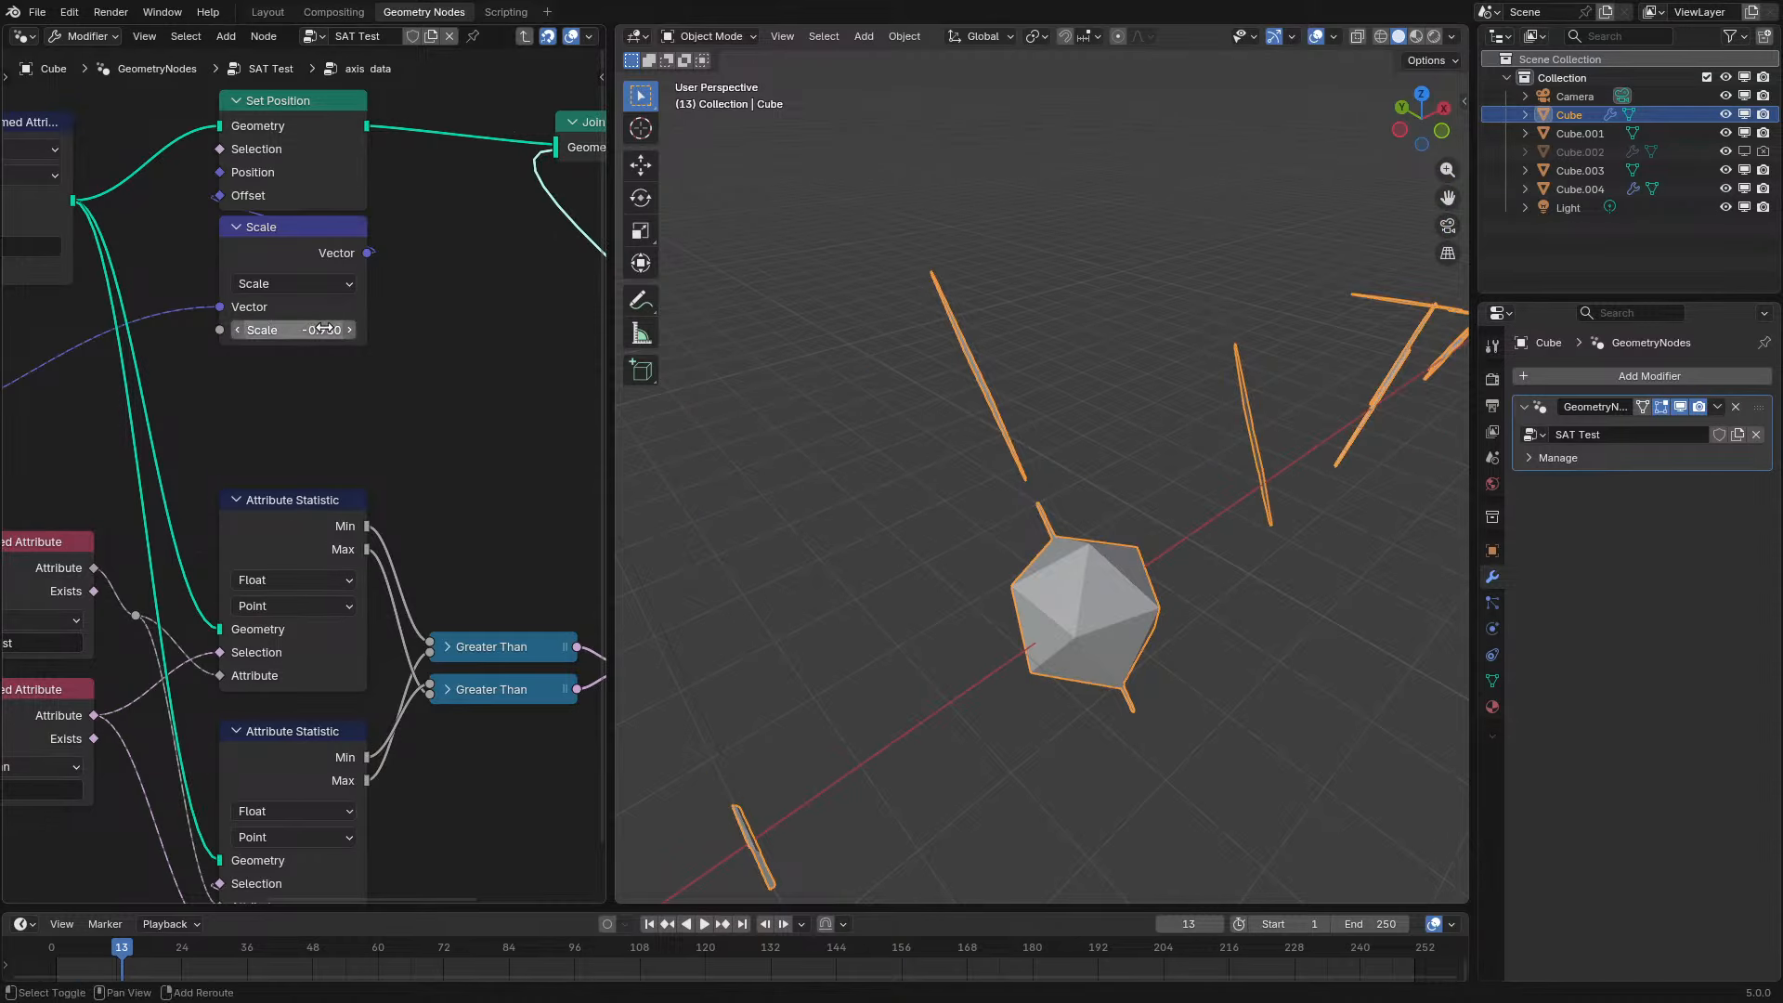
pyautogui.moveTo(919, 557); pyautogui.dragTo(872, 578, button='middle')
pyautogui.hotkey('ctrl', 'space')
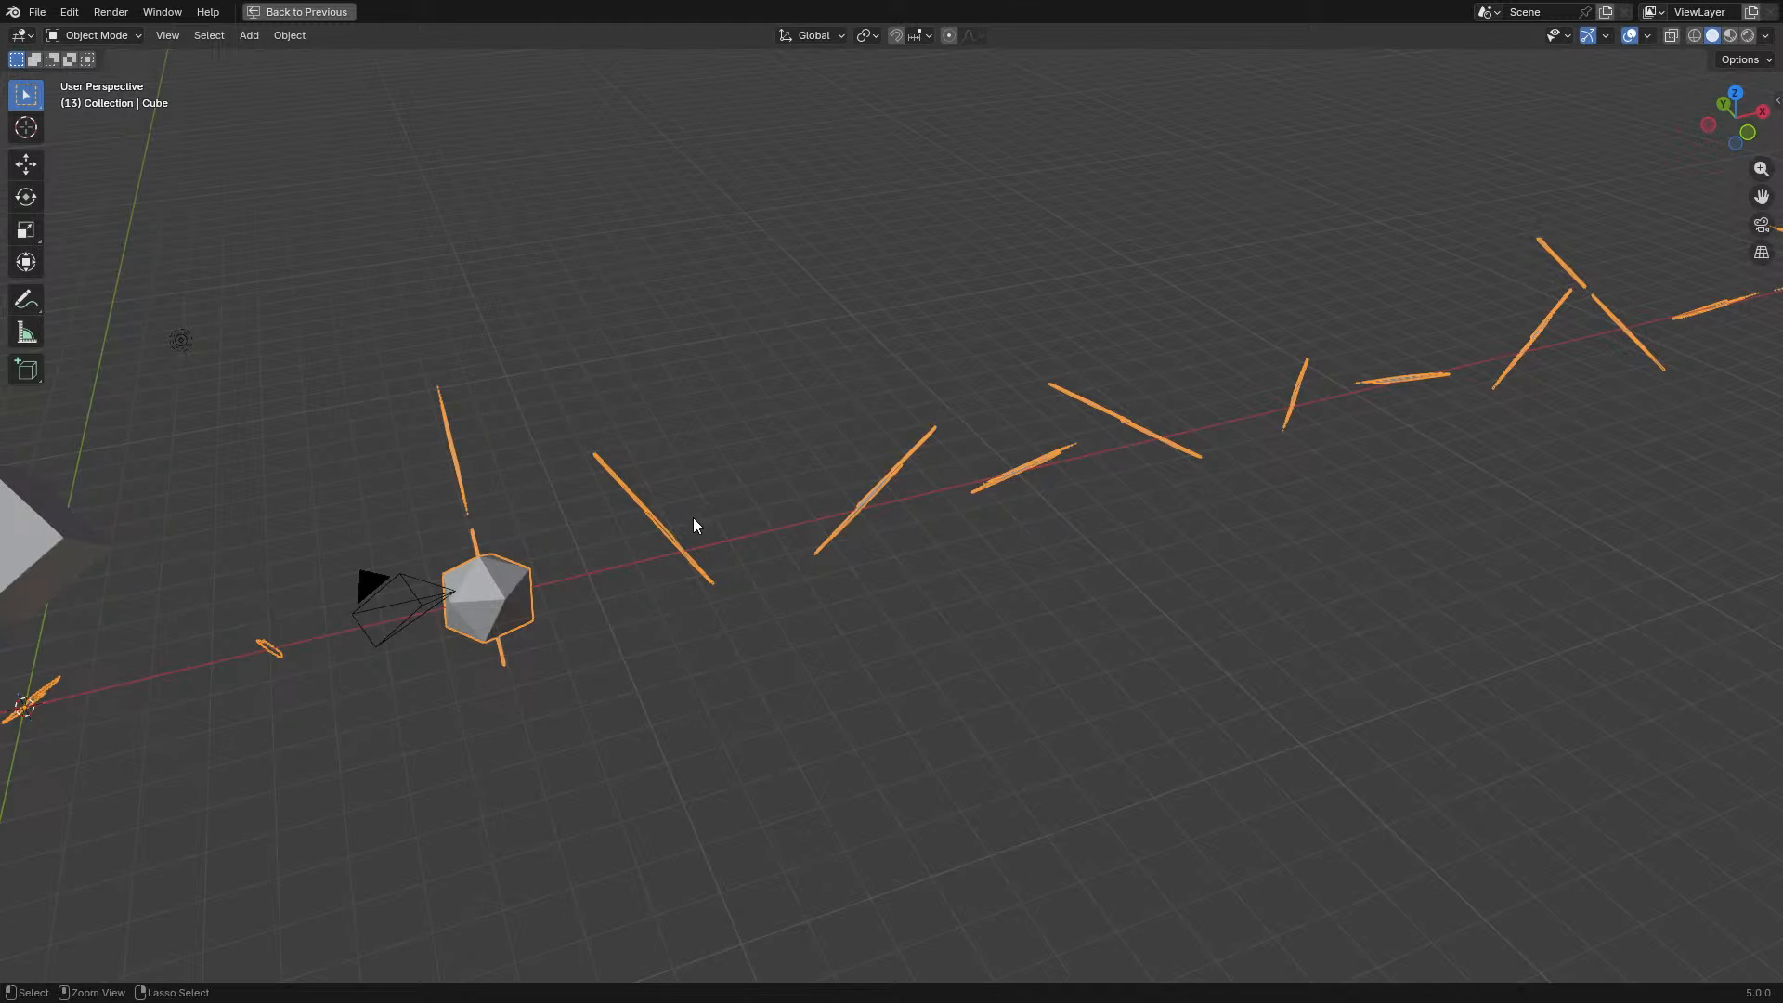
pyautogui.hotkey('ctrl', 'space')
pyautogui.hotkey('ctrl', 'space')
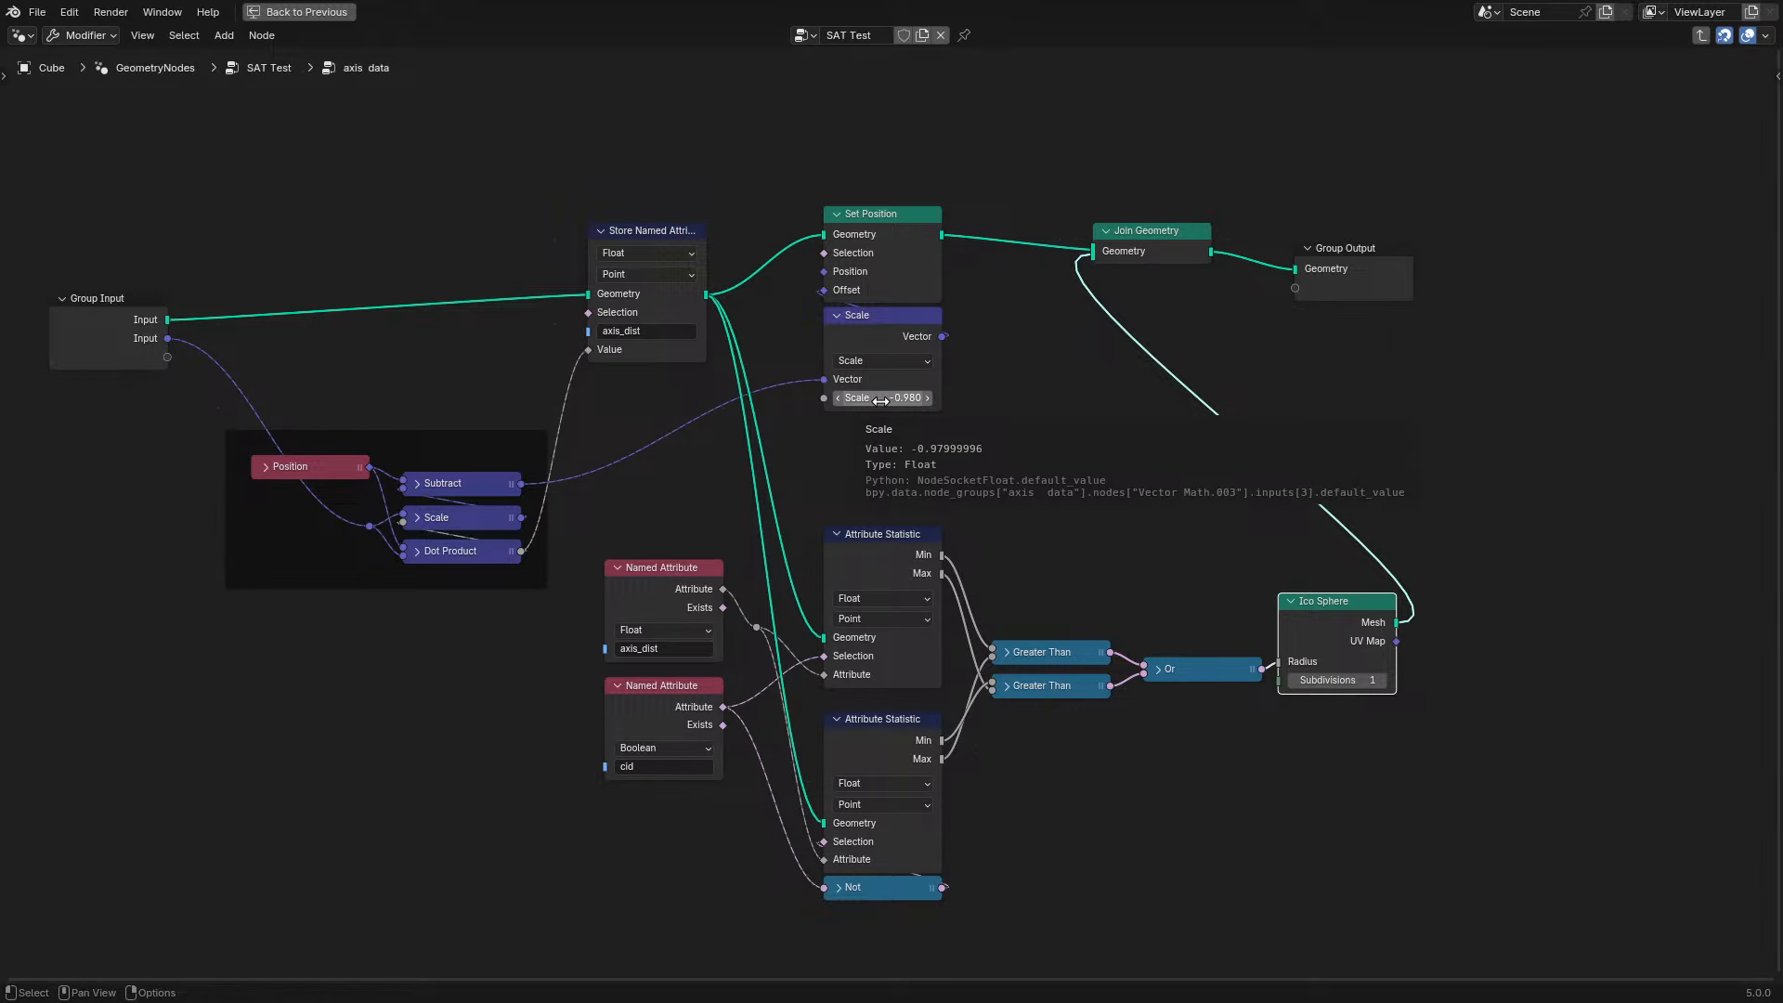
# Connect the Or result to a new output socket on the axis data group's Group Output
pyautogui.moveTo(1346, 625); pyautogui.dragTo(1380, 642)
pyautogui.moveTo(1254, 591); pyautogui.dragTo(1194, 654, button='middle')
pyautogui.press('Tab')
pyautogui.scroll(2, 1008, 574)
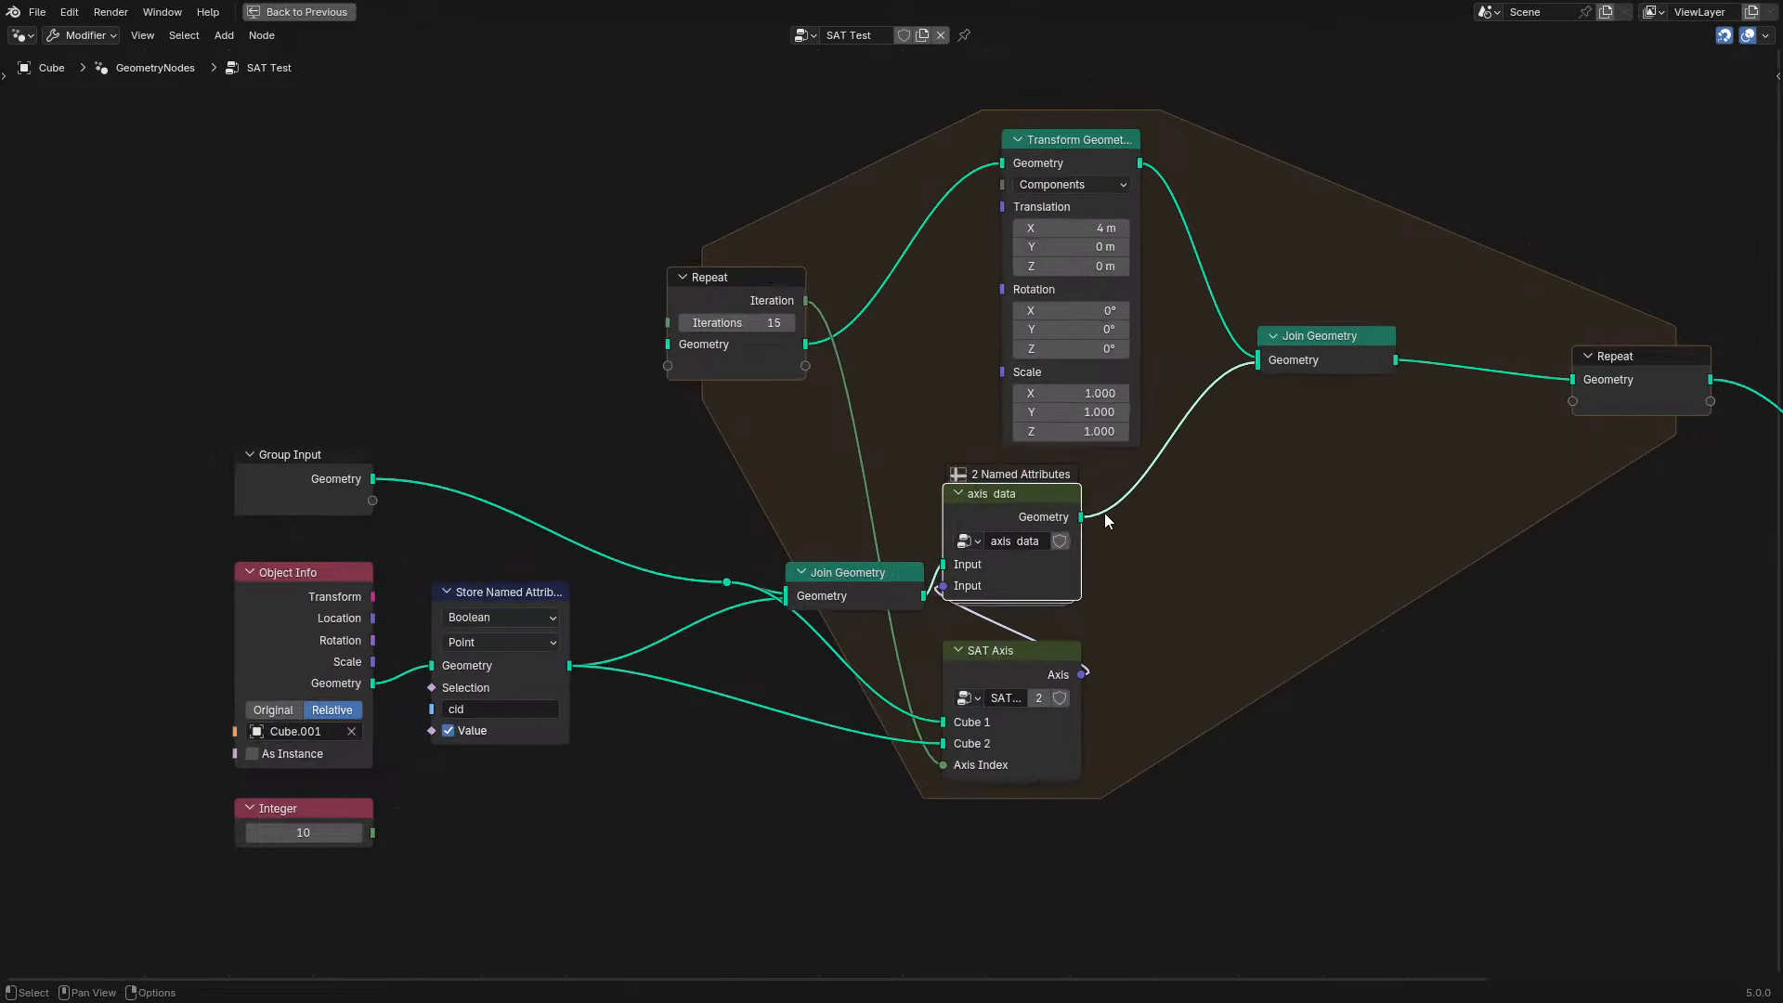
pyautogui.press('Tab')
pyautogui.moveTo(1260, 765); pyautogui.dragTo(1334, 325)
# Rename the new Boolean output socket to "Not Colliding" and return to the parent SAT Test tree
pyautogui.press('n')
pyautogui.doubleClick(1640, 337)
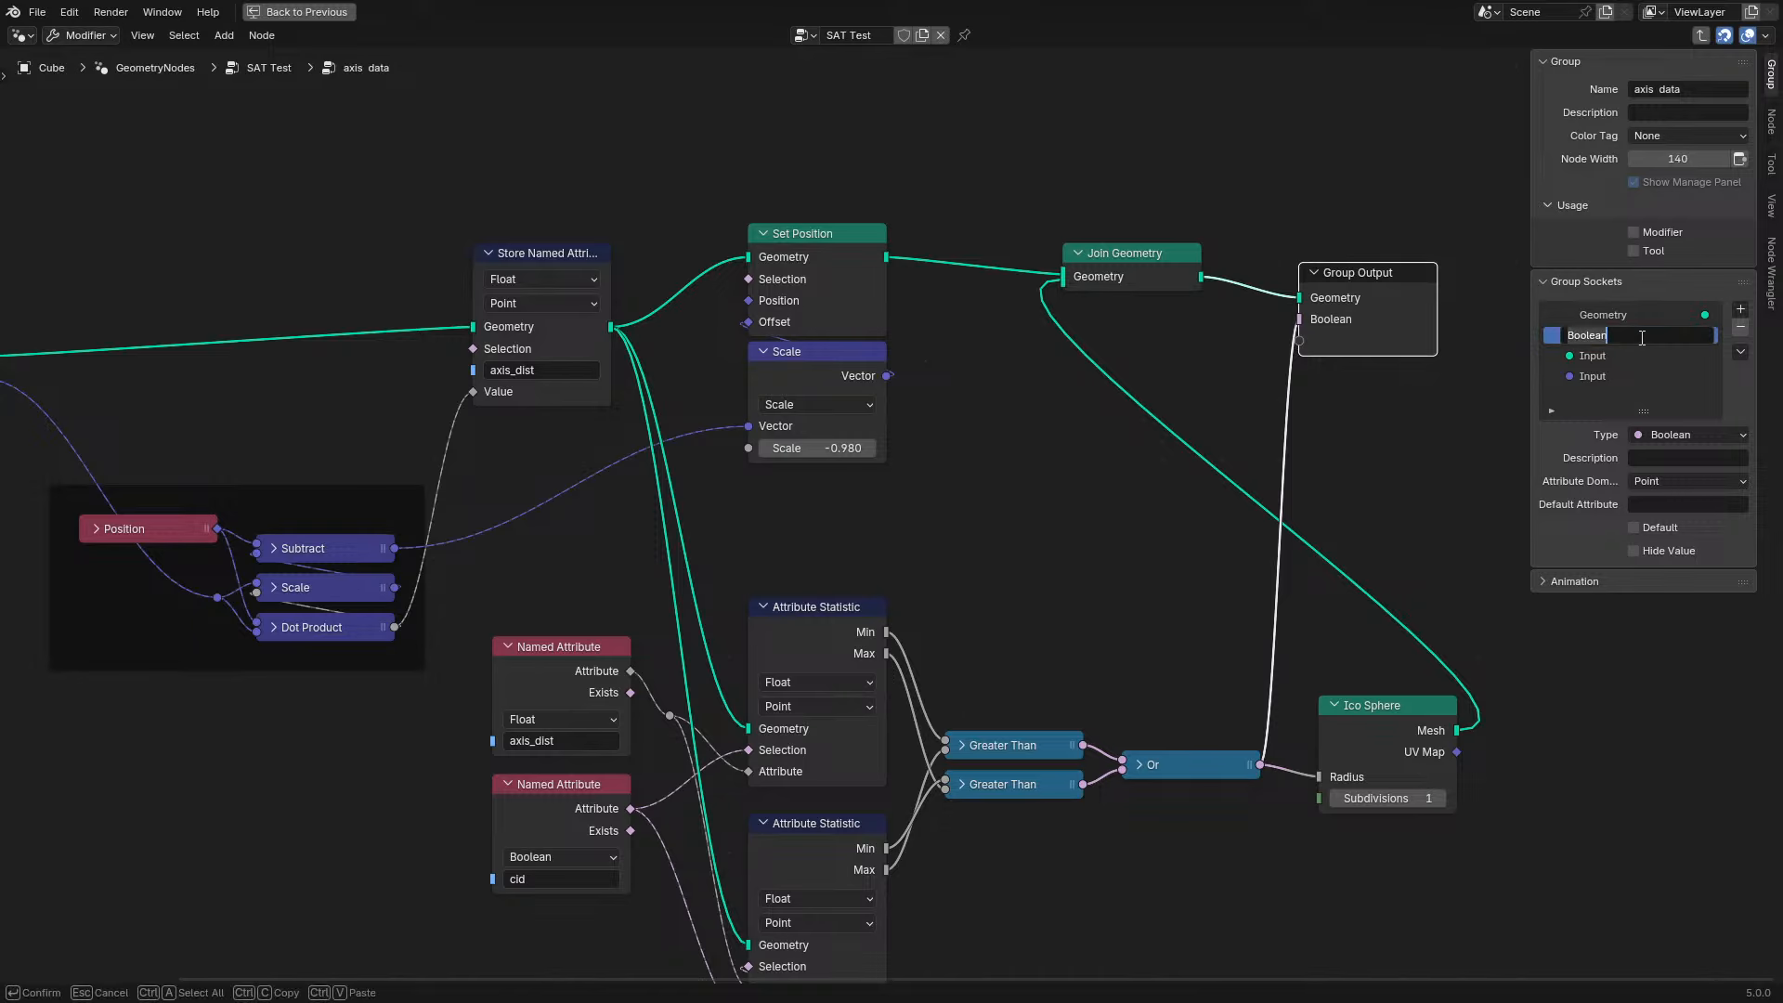
pyautogui.write('NOt O')
pyautogui.write('Ollid')
pyautogui.hotkey('ctrl', 'a')
pyautogui.press('BackSpace')
pyautogui.write('Not Colliding')
pyautogui.press('Return')
pyautogui.press('n')
pyautogui.press('Tab')
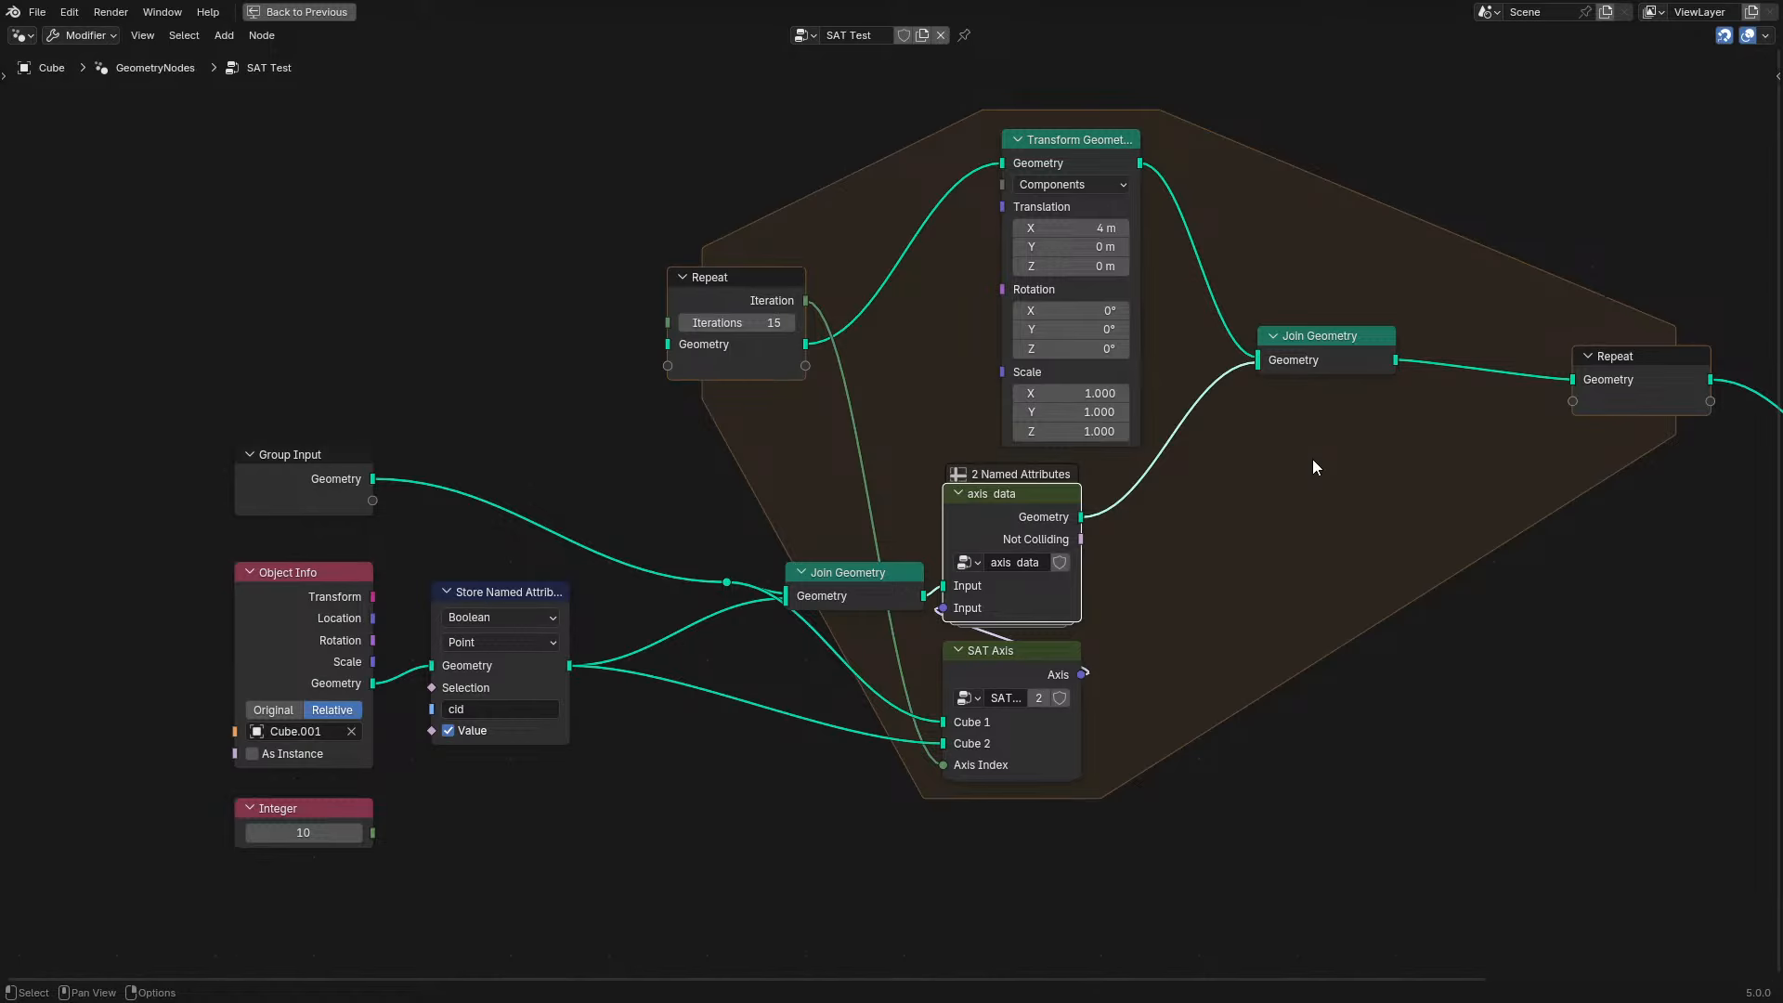
# Carry axis data's Not Colliding value through the repeat zone and add an Or node fed by the zone's Not Colliding state
pyautogui.hotkey('ctrl', 'space')
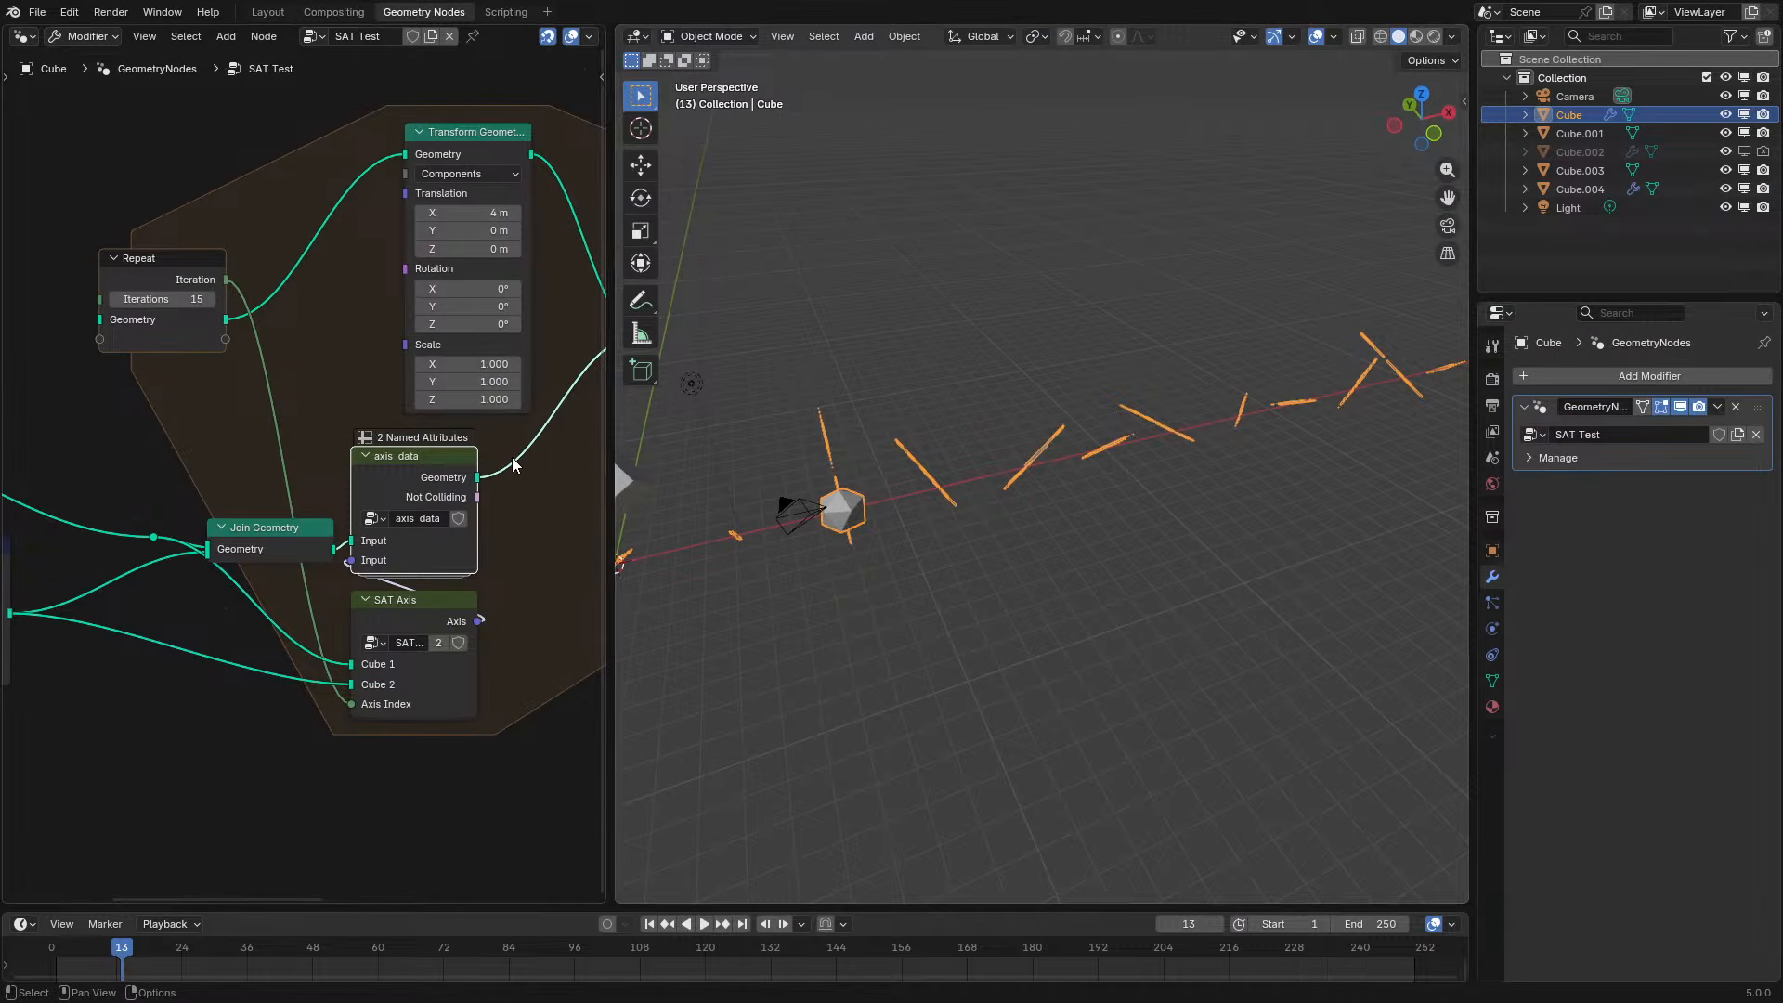
pyautogui.moveTo(513, 465); pyautogui.dragTo(336, 559, button='middle')
pyautogui.hotkey('ctrl', 'space')
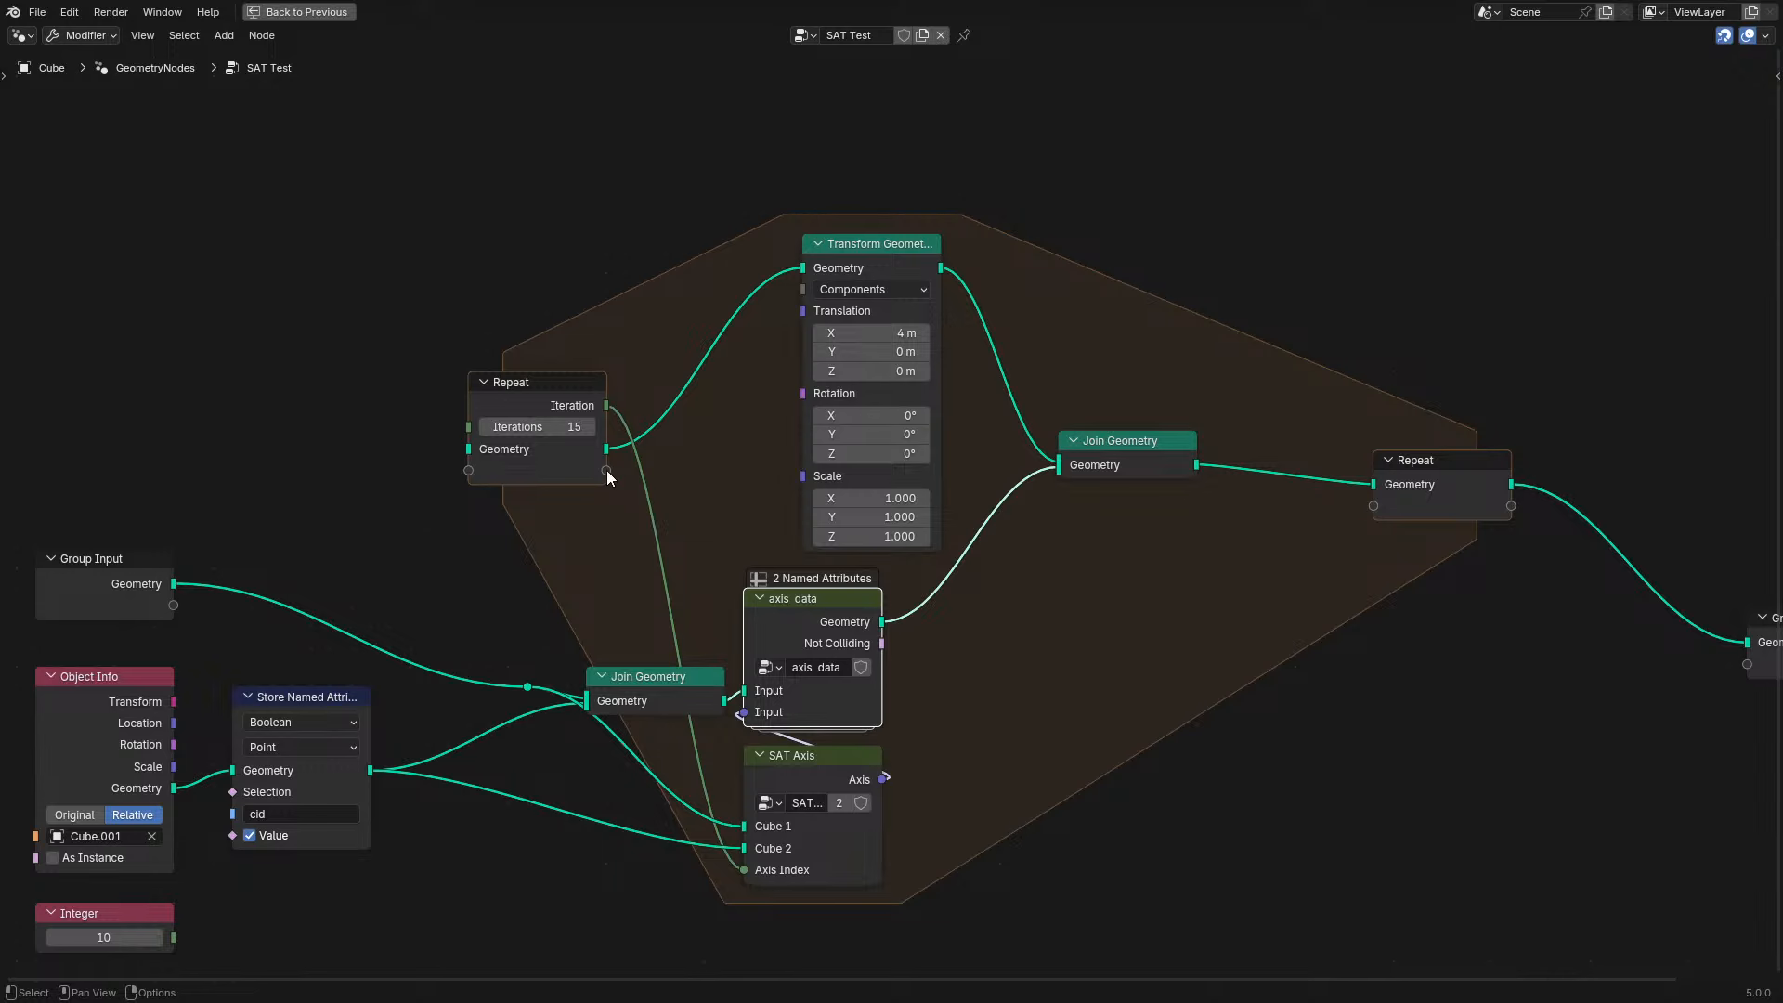
pyautogui.moveTo(606, 470); pyautogui.dragTo(1174, 653)
pyautogui.write('a')
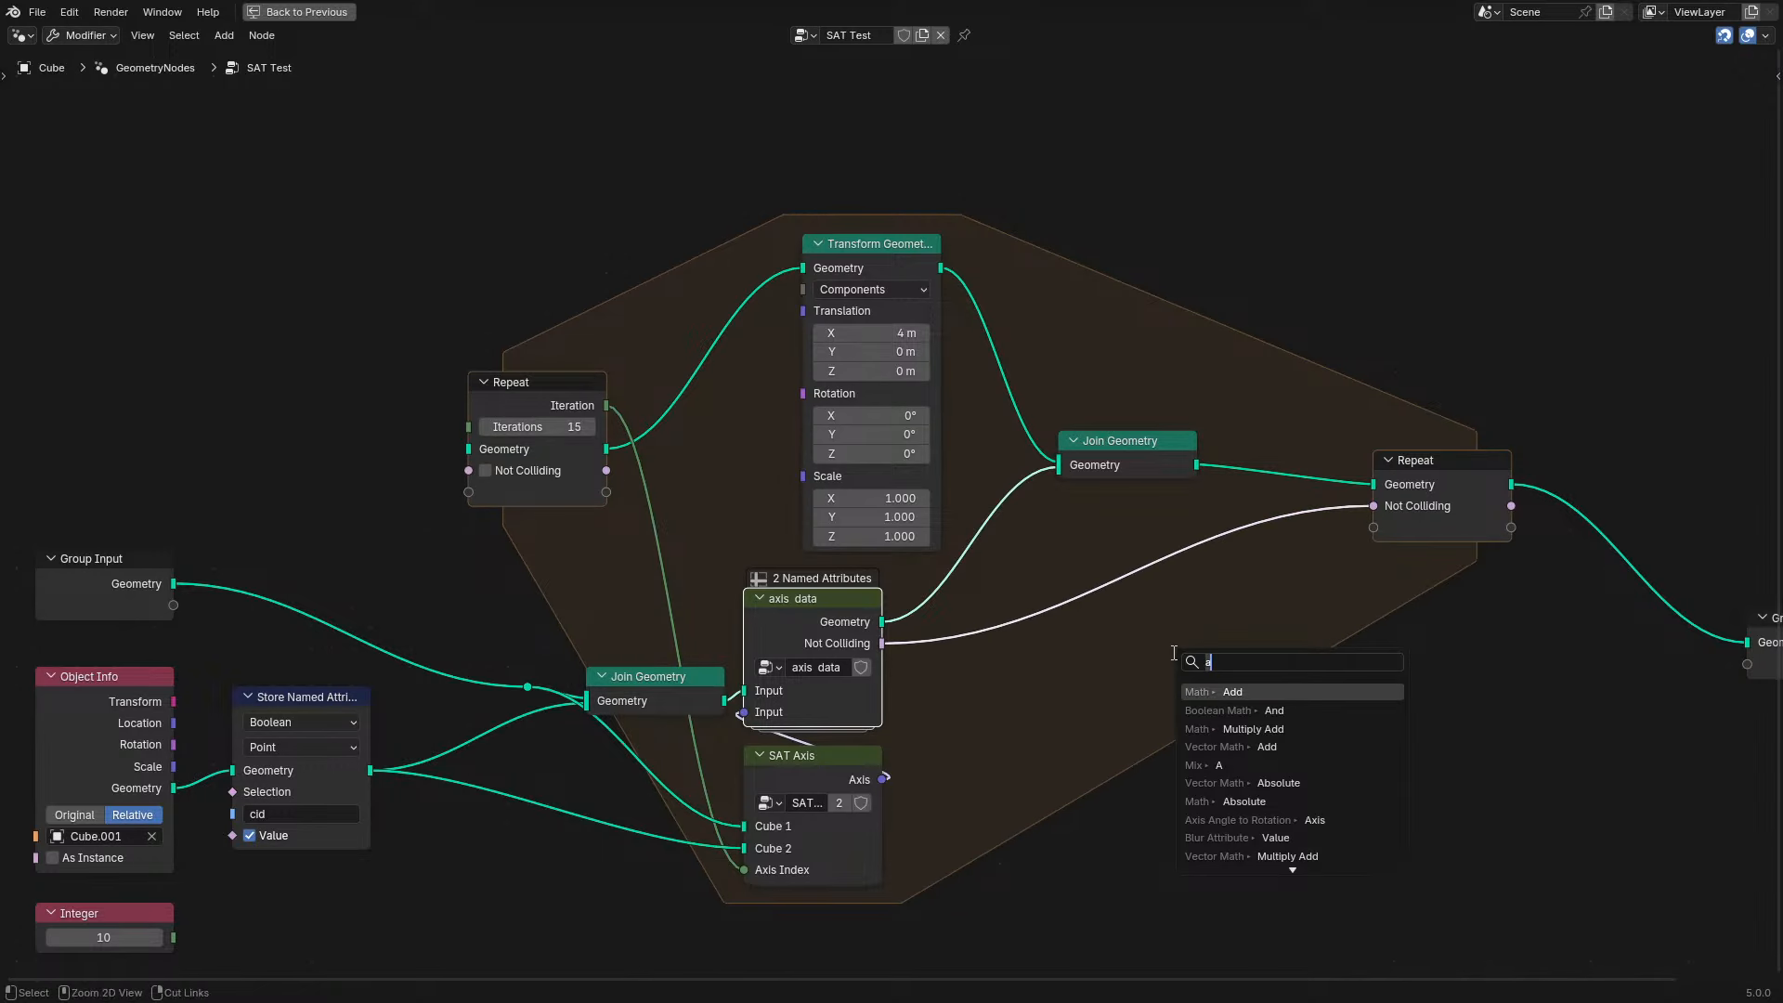
pyautogui.write('or')
pyautogui.press('Return')
# Collapse and place the Or node, feed axis data's Not Colliding into it, and link its result to the repeat zone's Not Colliding
pyautogui.click(1134, 533)
pyautogui.press('h')
pyautogui.press('g')
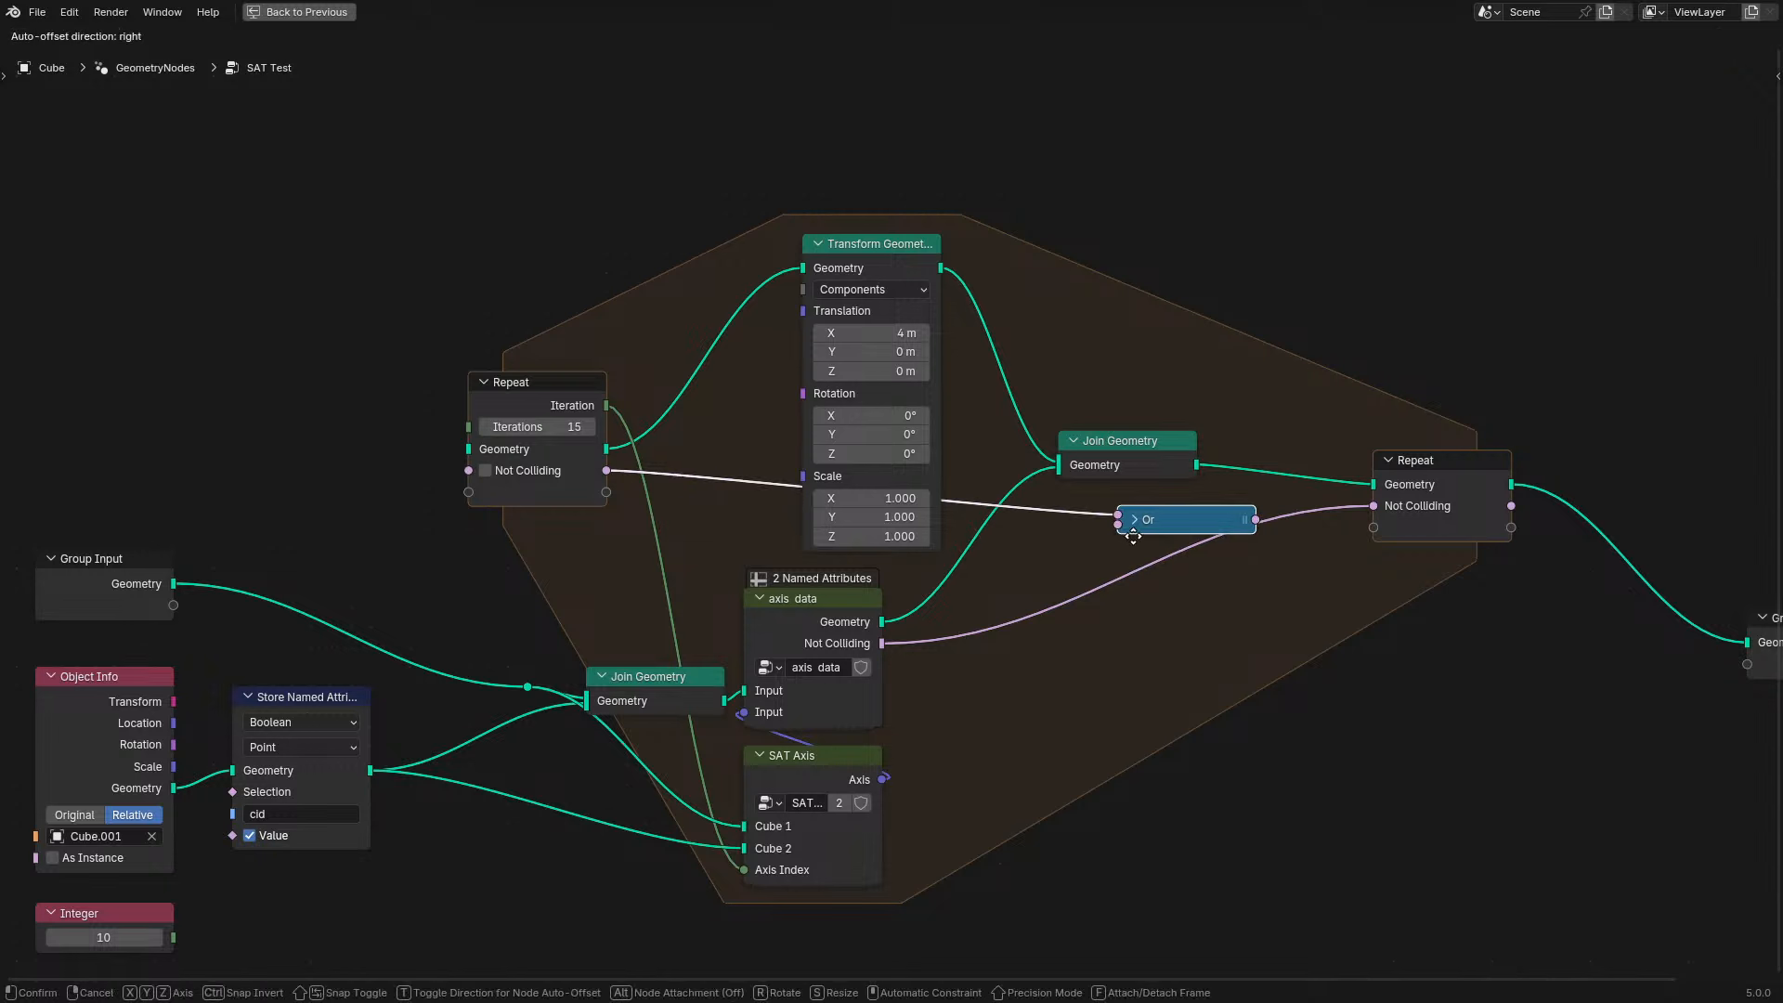
pyautogui.click(1079, 538)
pyautogui.moveTo(884, 645); pyautogui.dragTo(1077, 524)
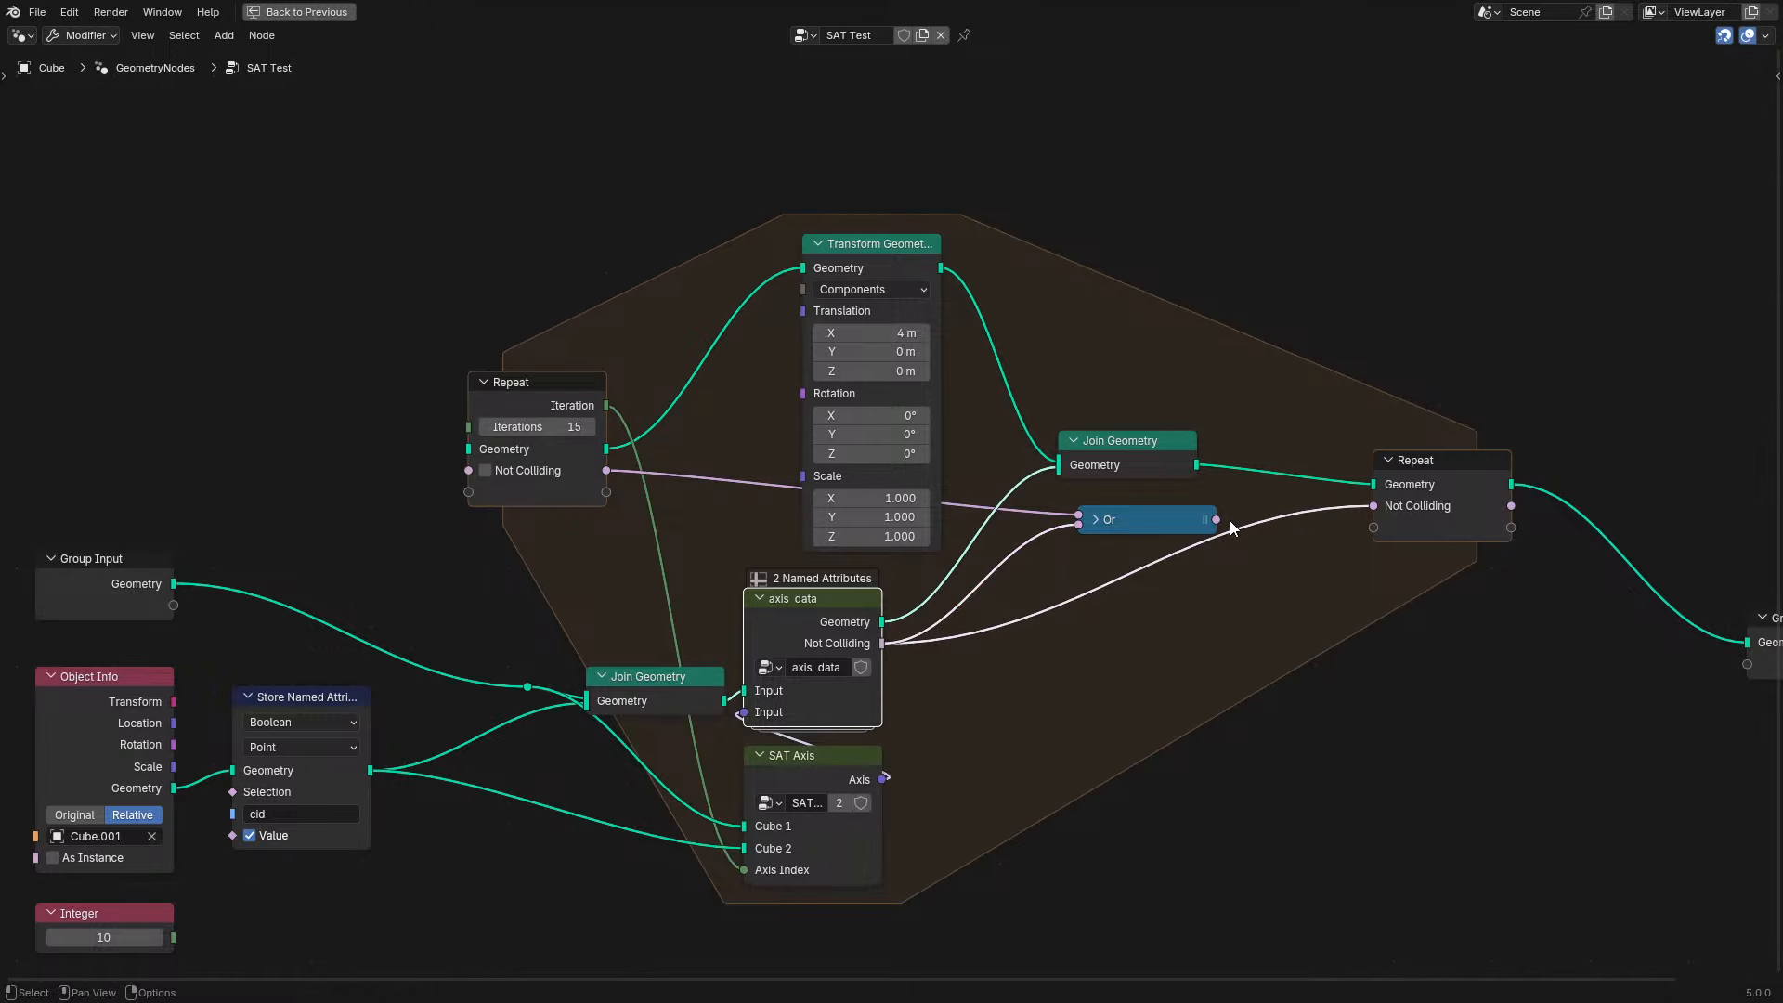
pyautogui.moveTo(1216, 519); pyautogui.dragTo(1325, 507)
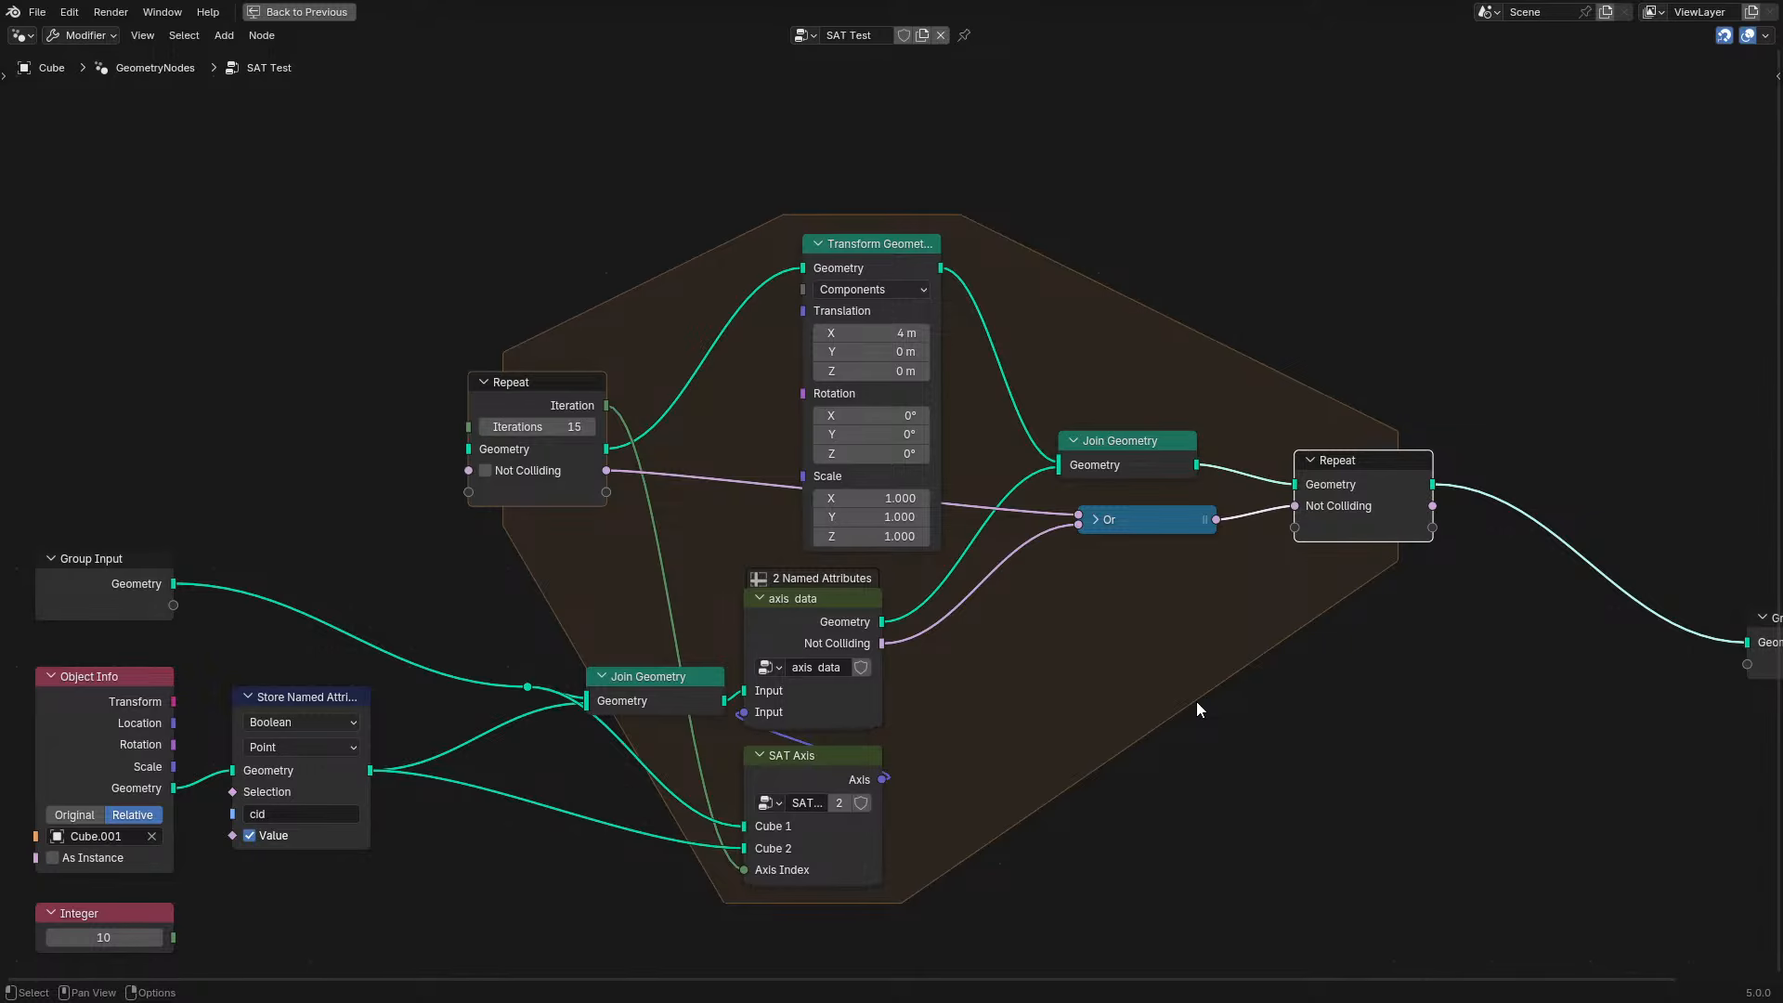
# Lower the repeat zone's input node to line it up with the zone's output node
pyautogui.hotkey('ctrl', 'space')
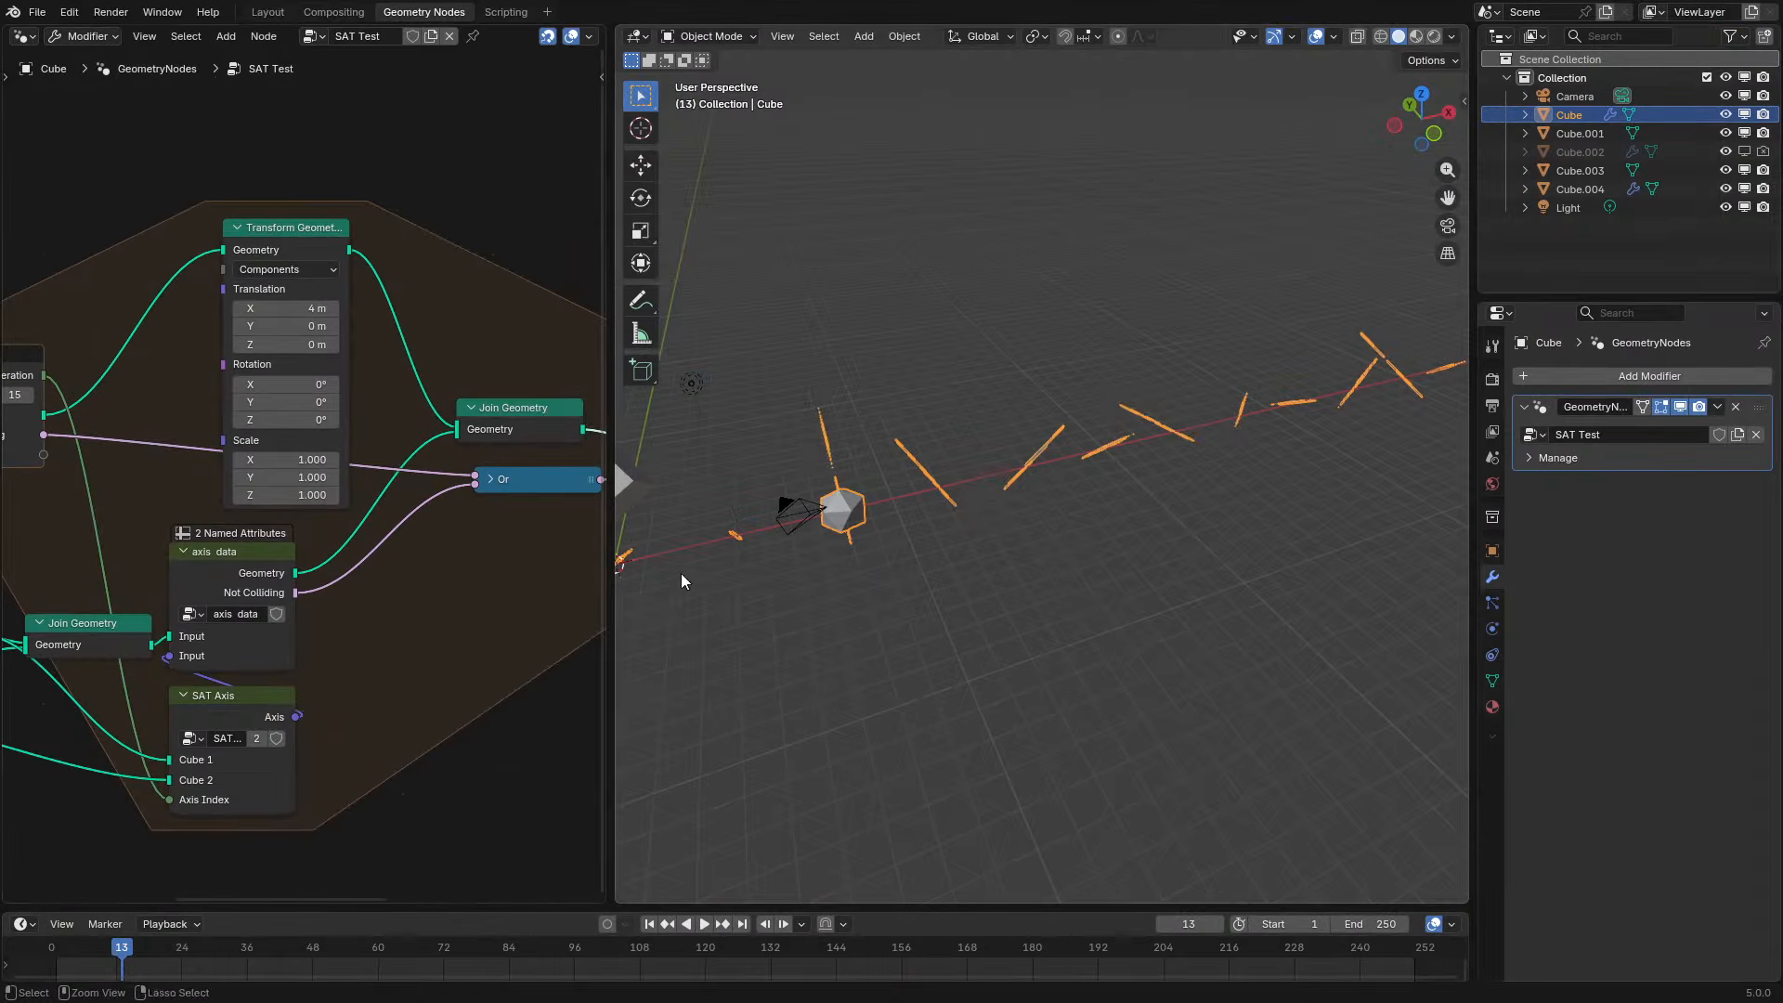
pyautogui.hotkey('ctrl', 'space')
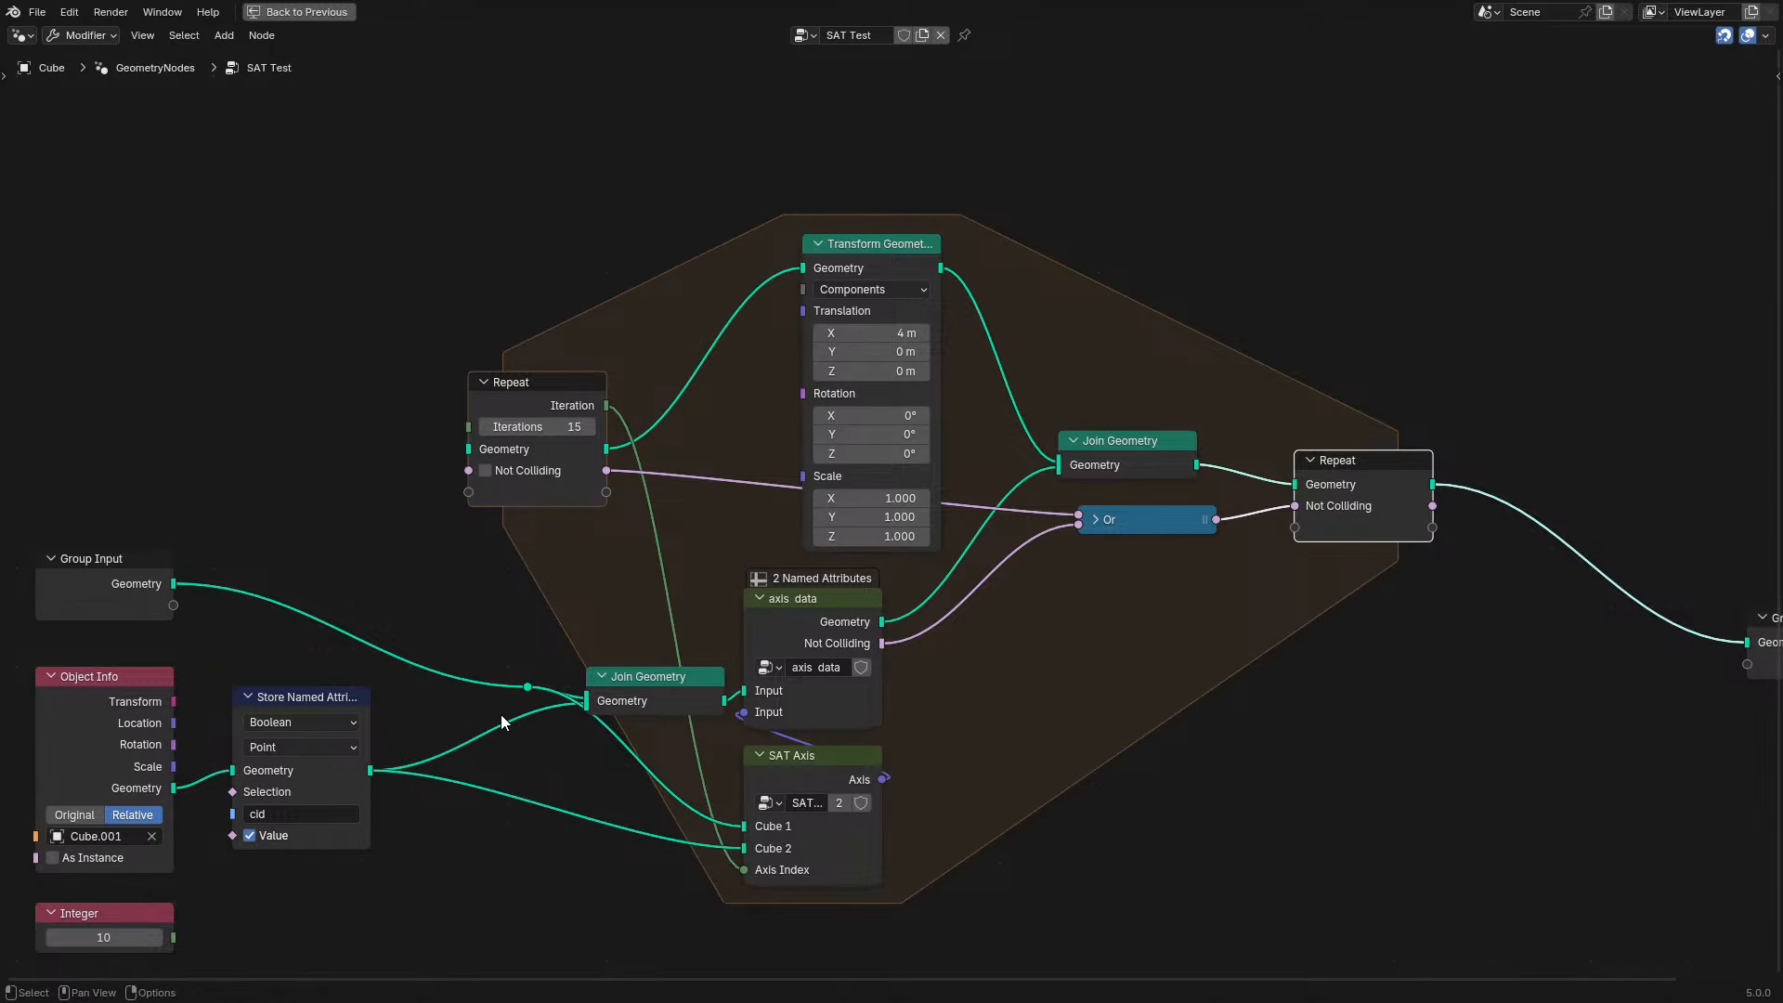
pyautogui.moveTo(576, 390); pyautogui.dragTo(556, 469)
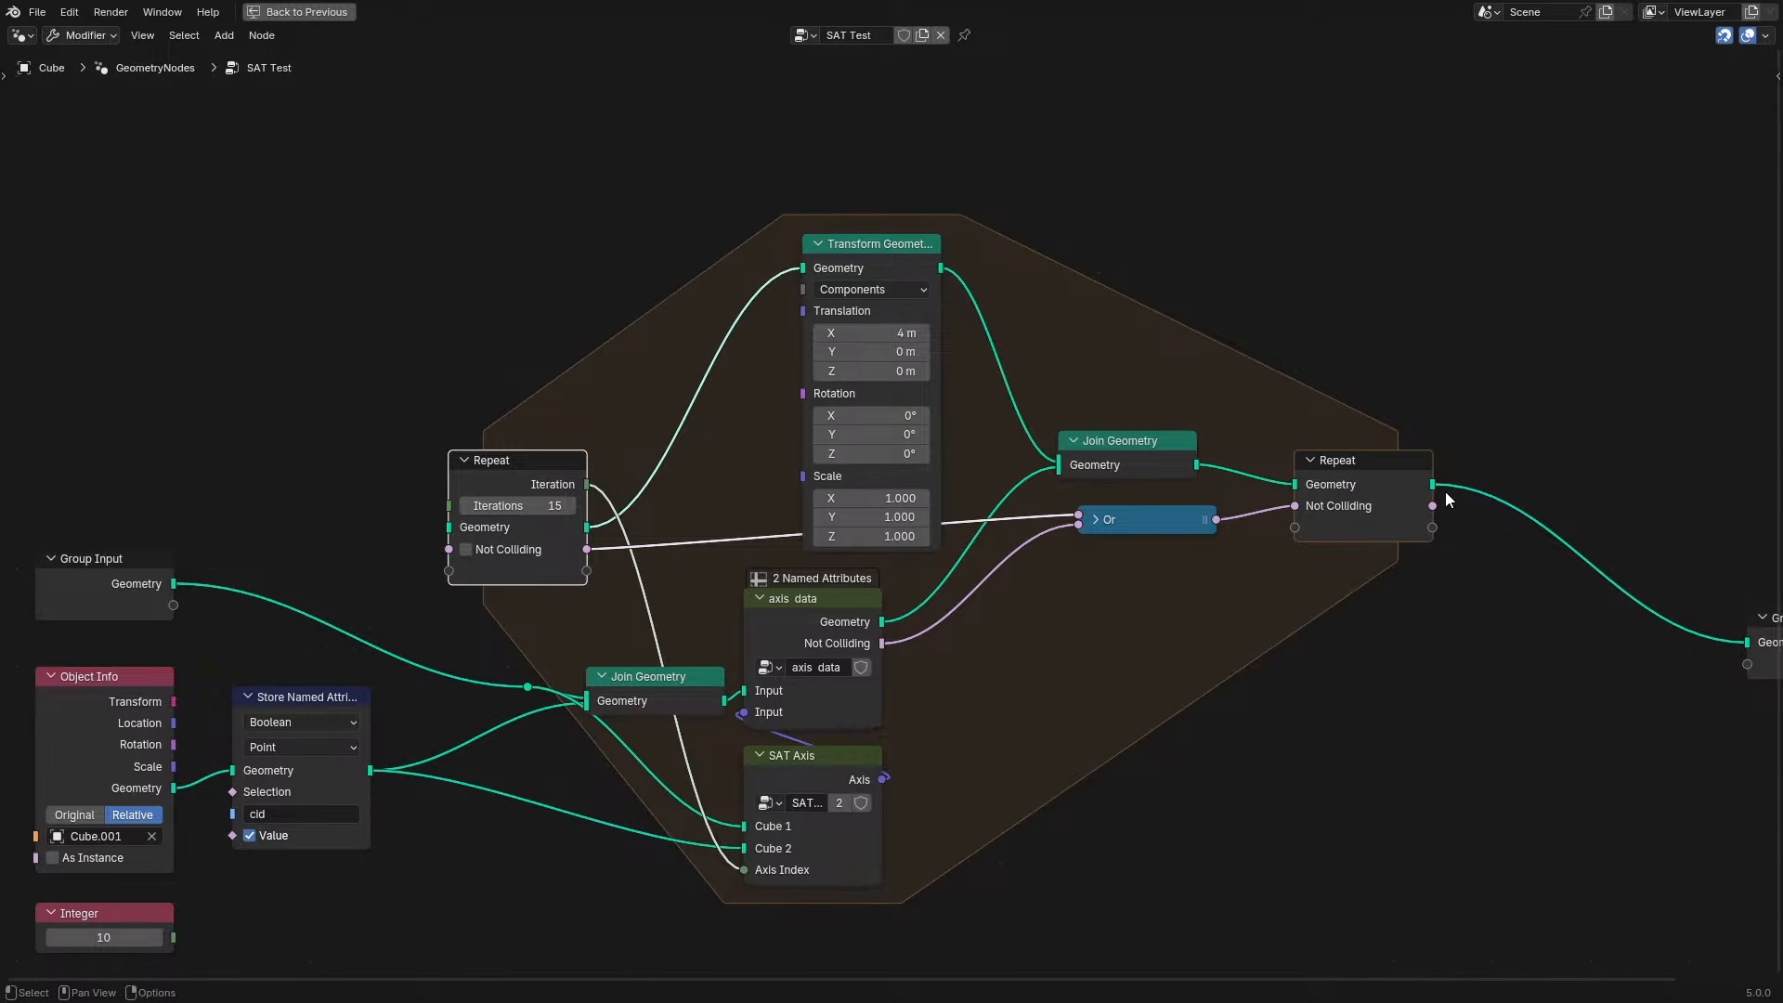
# Copy the Ico Sphere node from the axis data group into the parent SAT Test tree
pyautogui.moveTo(1434, 504); pyautogui.dragTo(1144, 355, button='middle')
pyautogui.click(526, 436)
pyautogui.press('Tab')
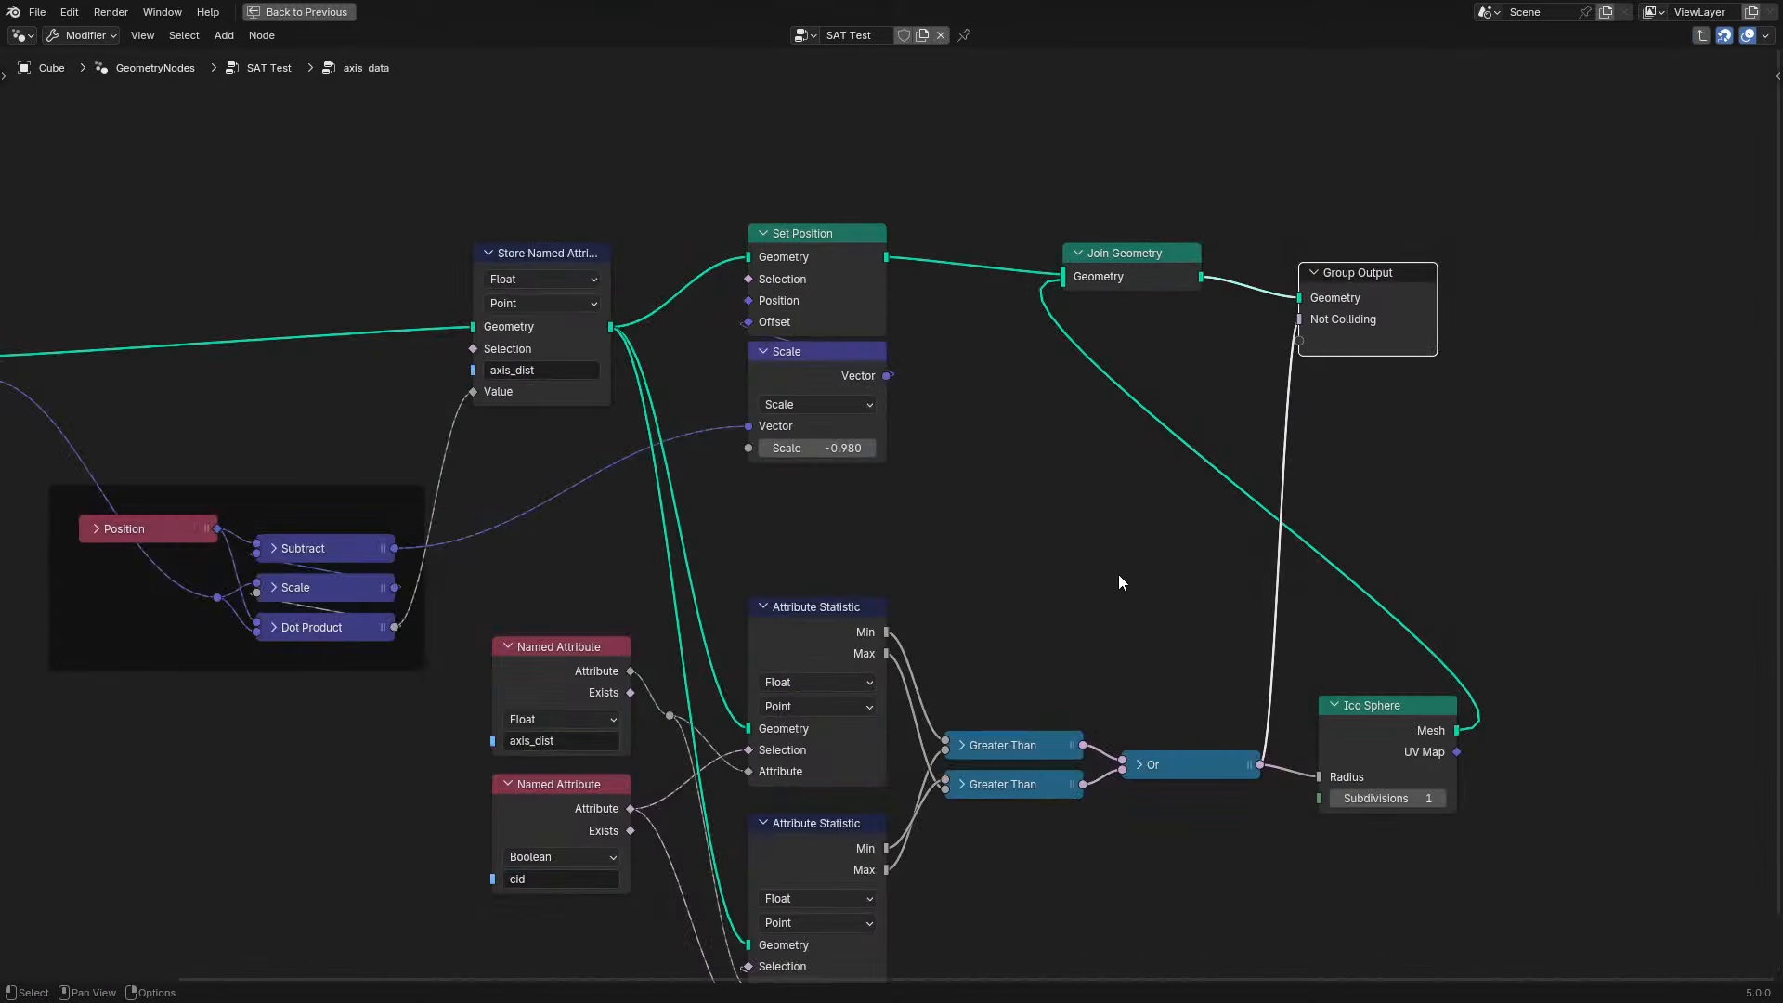
pyautogui.click(1335, 724)
pyautogui.press('Tab')
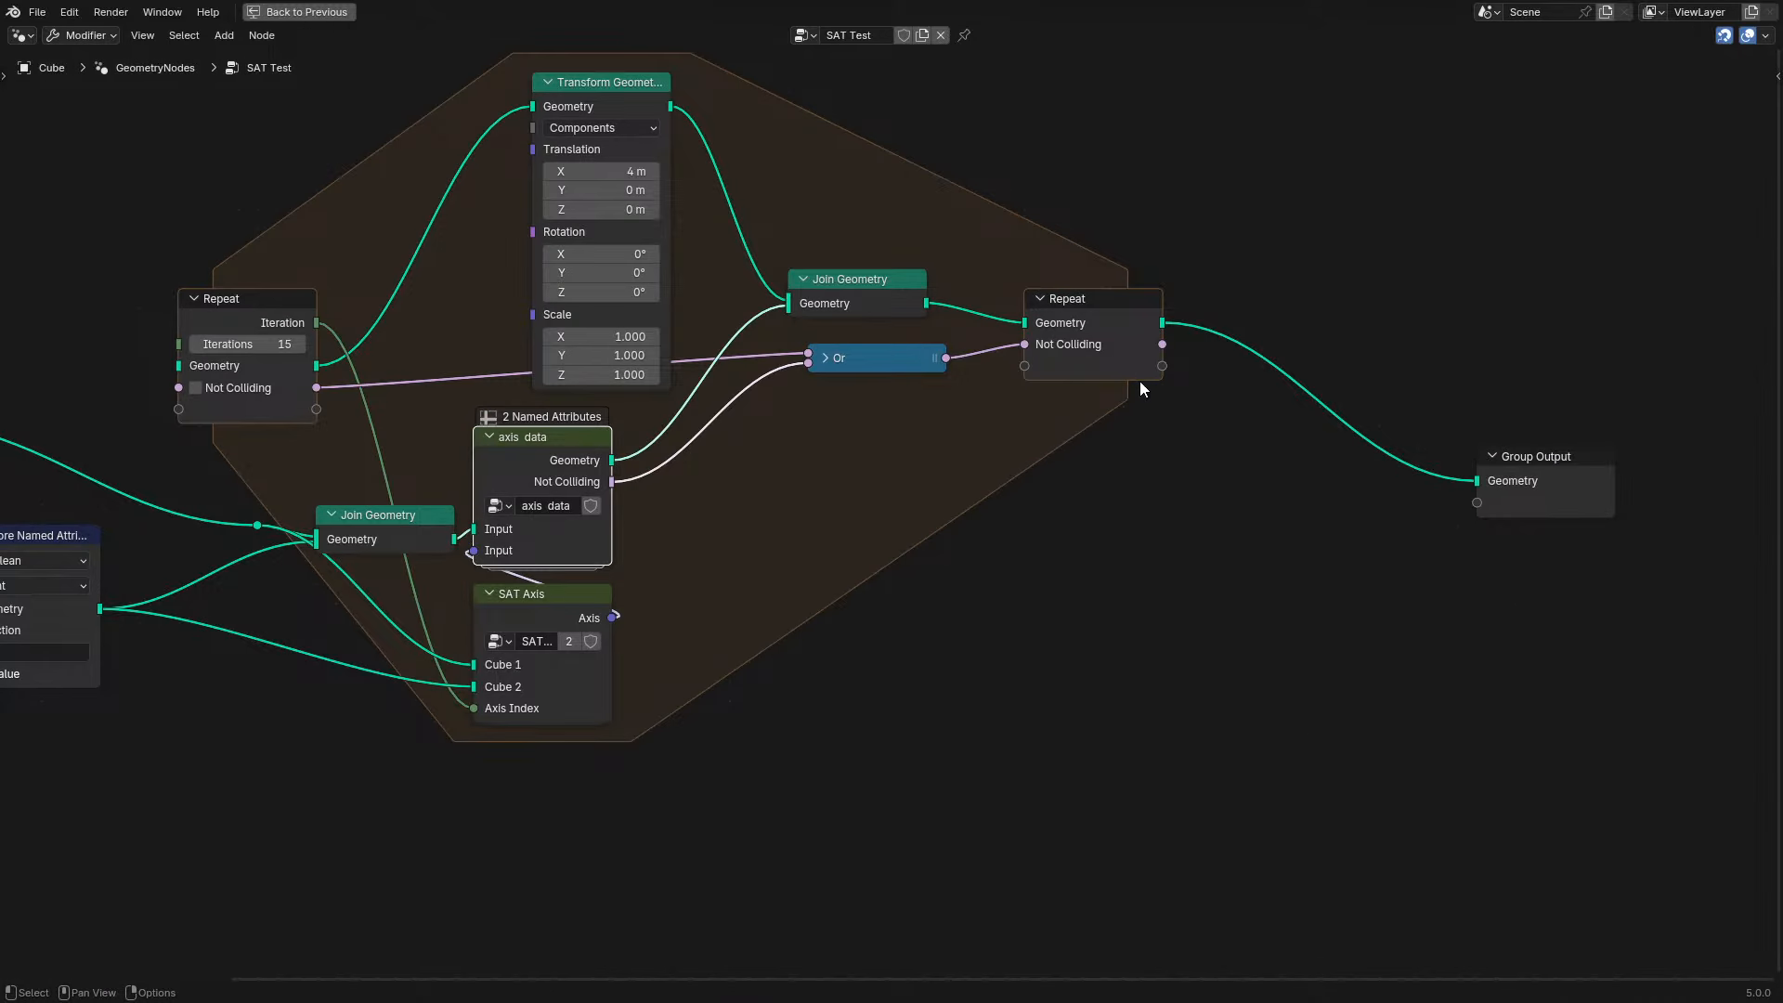
pyautogui.hotkey('ctrl', 'v')
# Add a second material slot with a new material to the Cube and save the file
pyautogui.hotkey('ctrl', 'space')
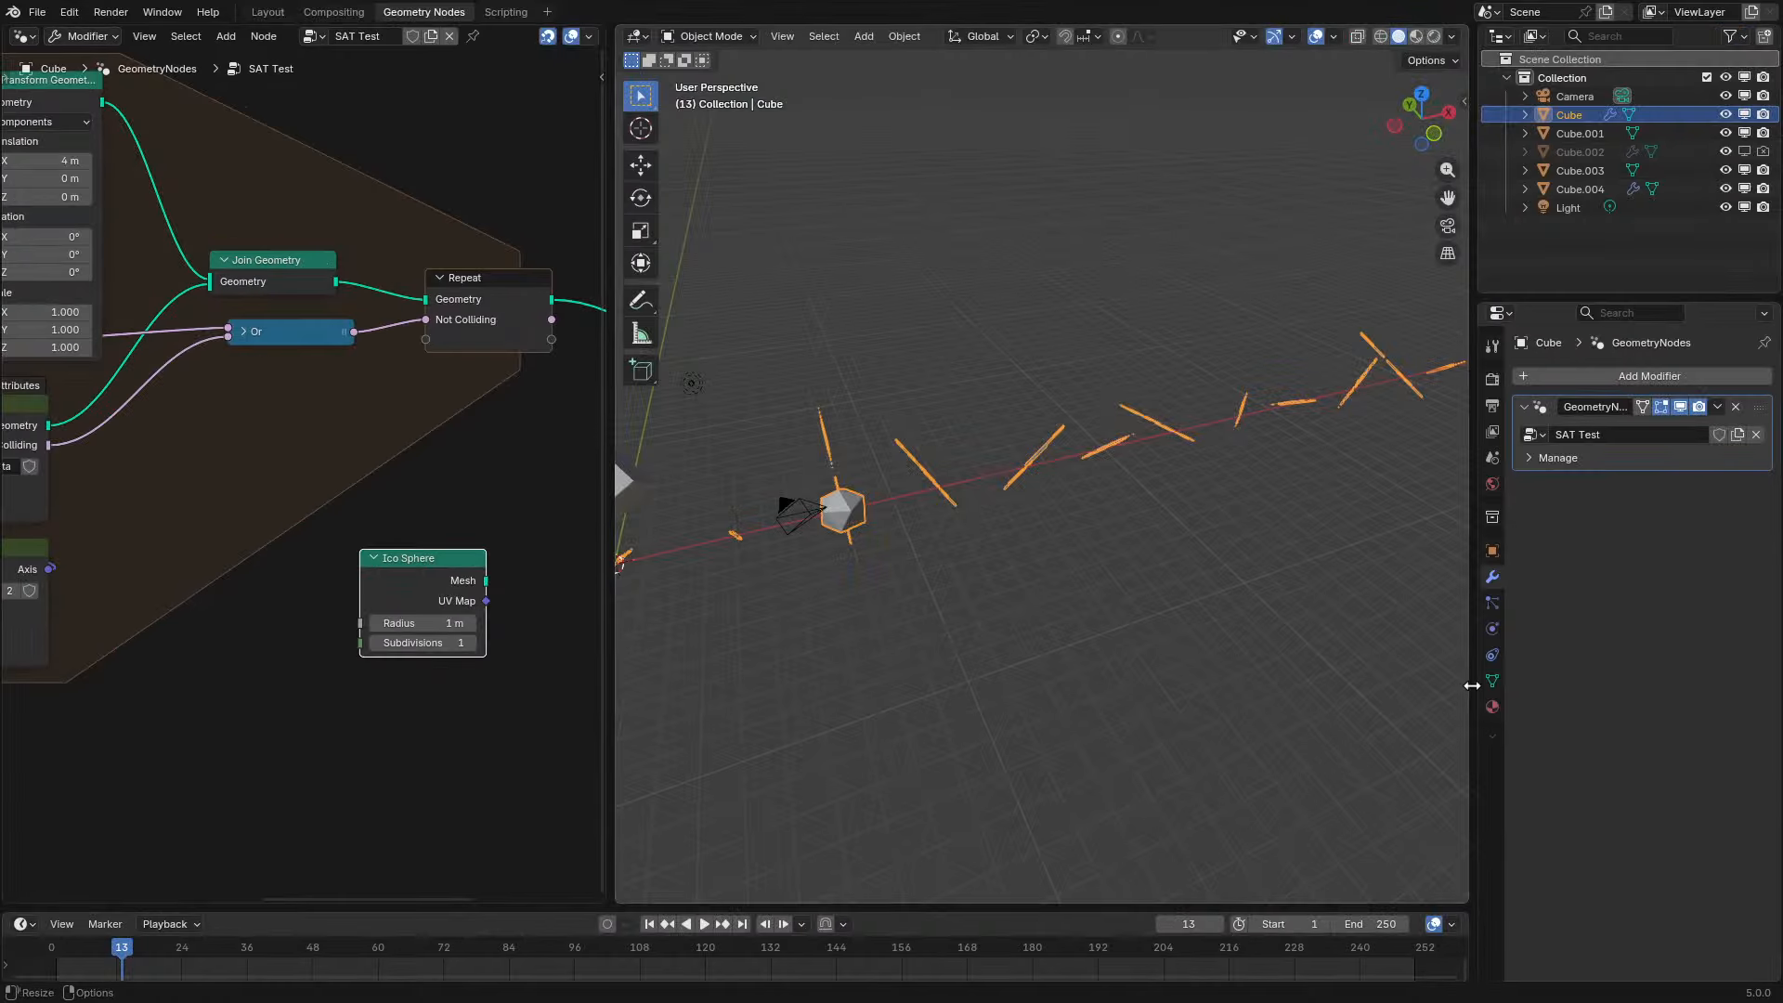
pyautogui.click(1491, 684)
pyautogui.click(1492, 707)
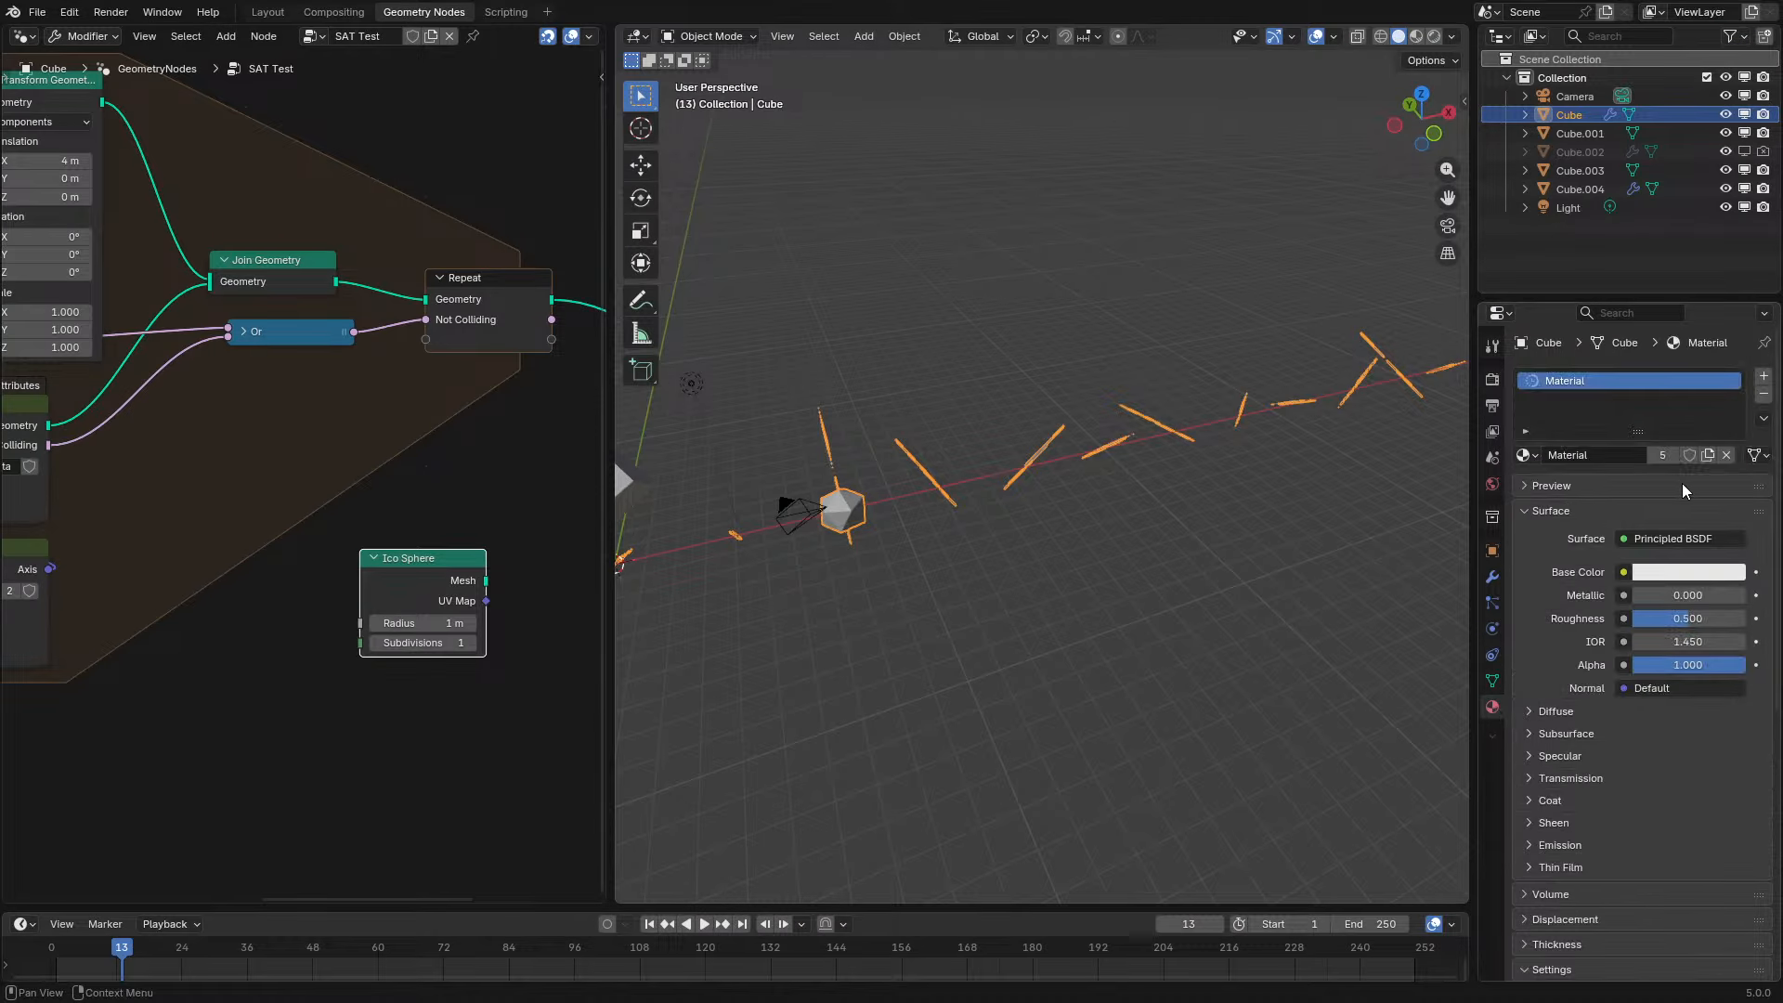
pyautogui.click(1764, 379)
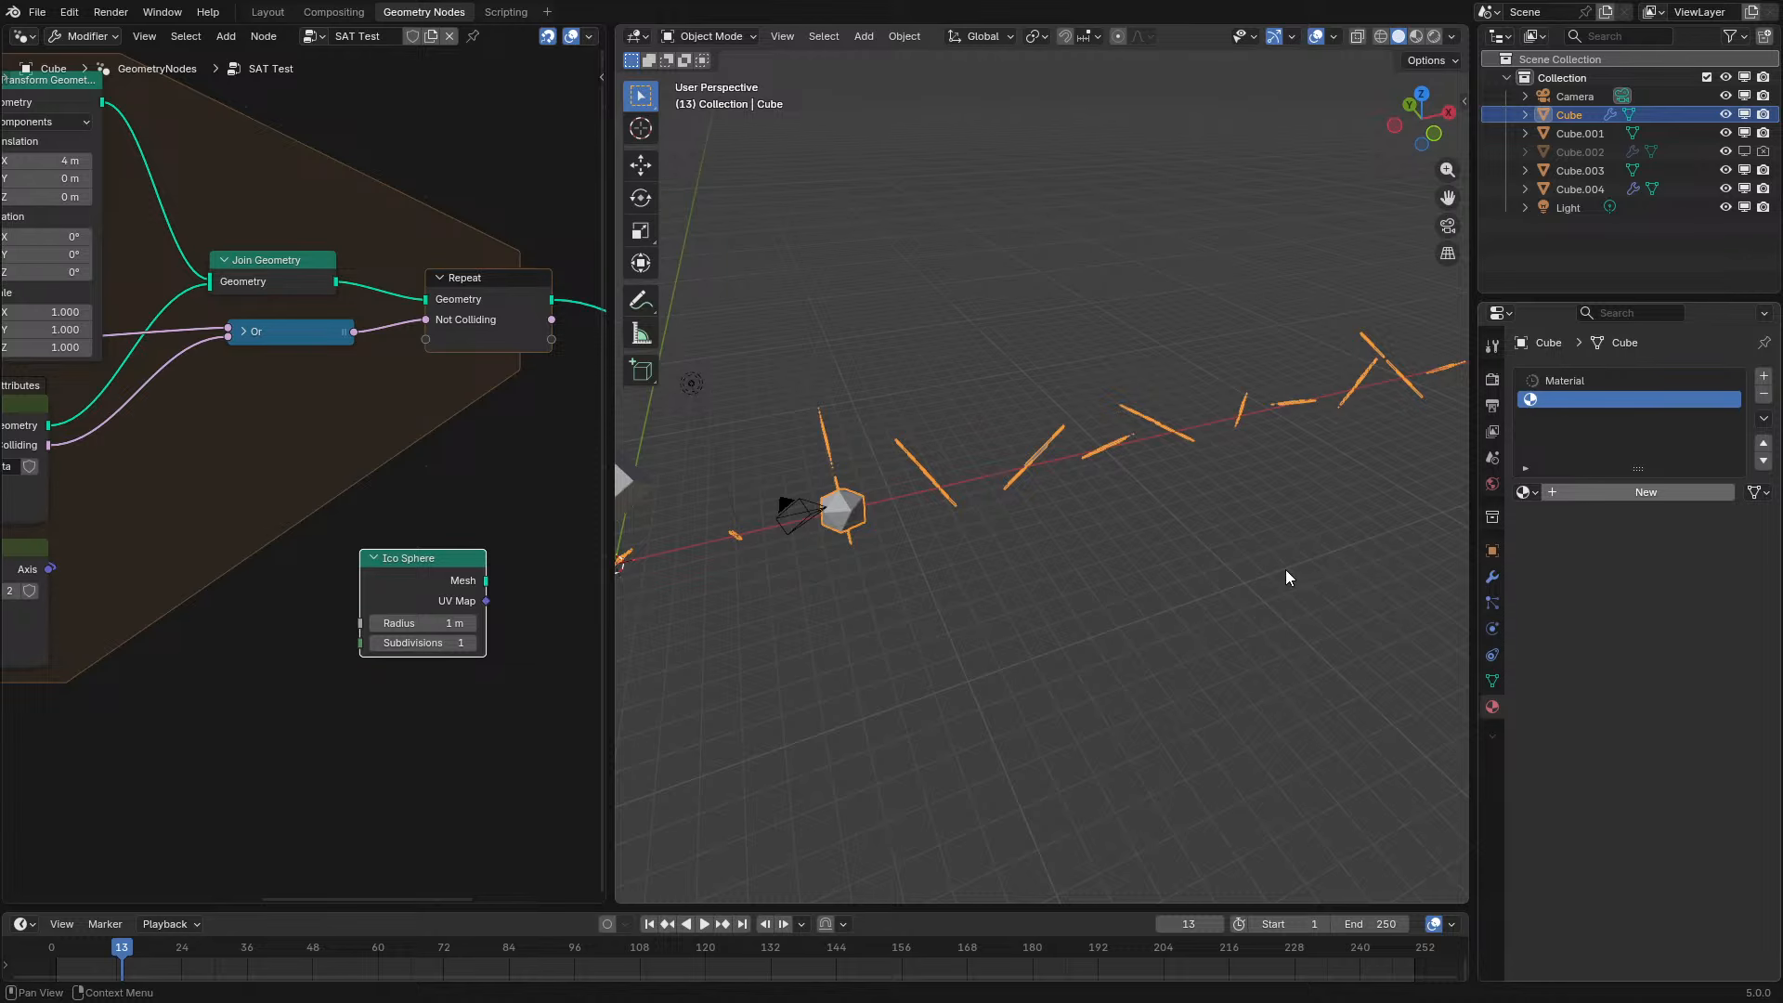
pyautogui.click(1646, 492)
pyautogui.hotkey('ctrl', 's')
# Set the new material's base color to red #E71200FF and copy the red into its viewport display color
pyautogui.click(1688, 535)
pyautogui.moveTo(1650, 353); pyautogui.dragTo(1637, 359)
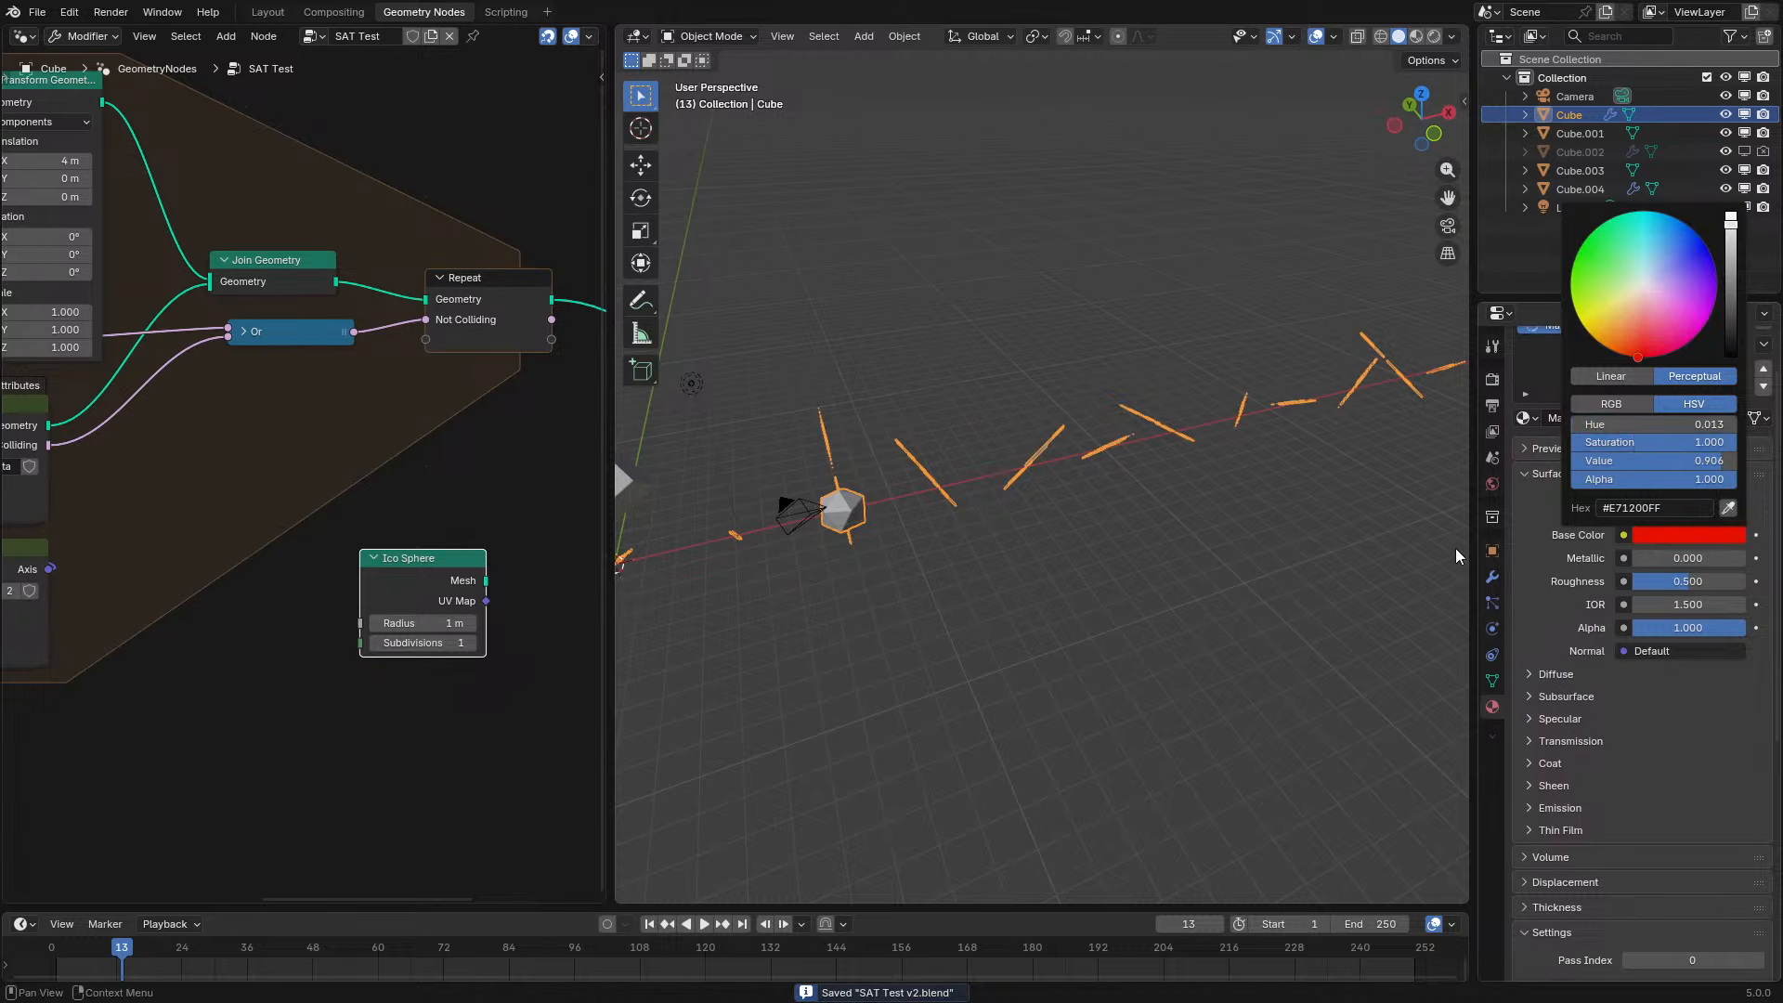
pyautogui.scroll(-10, 1647, 812)
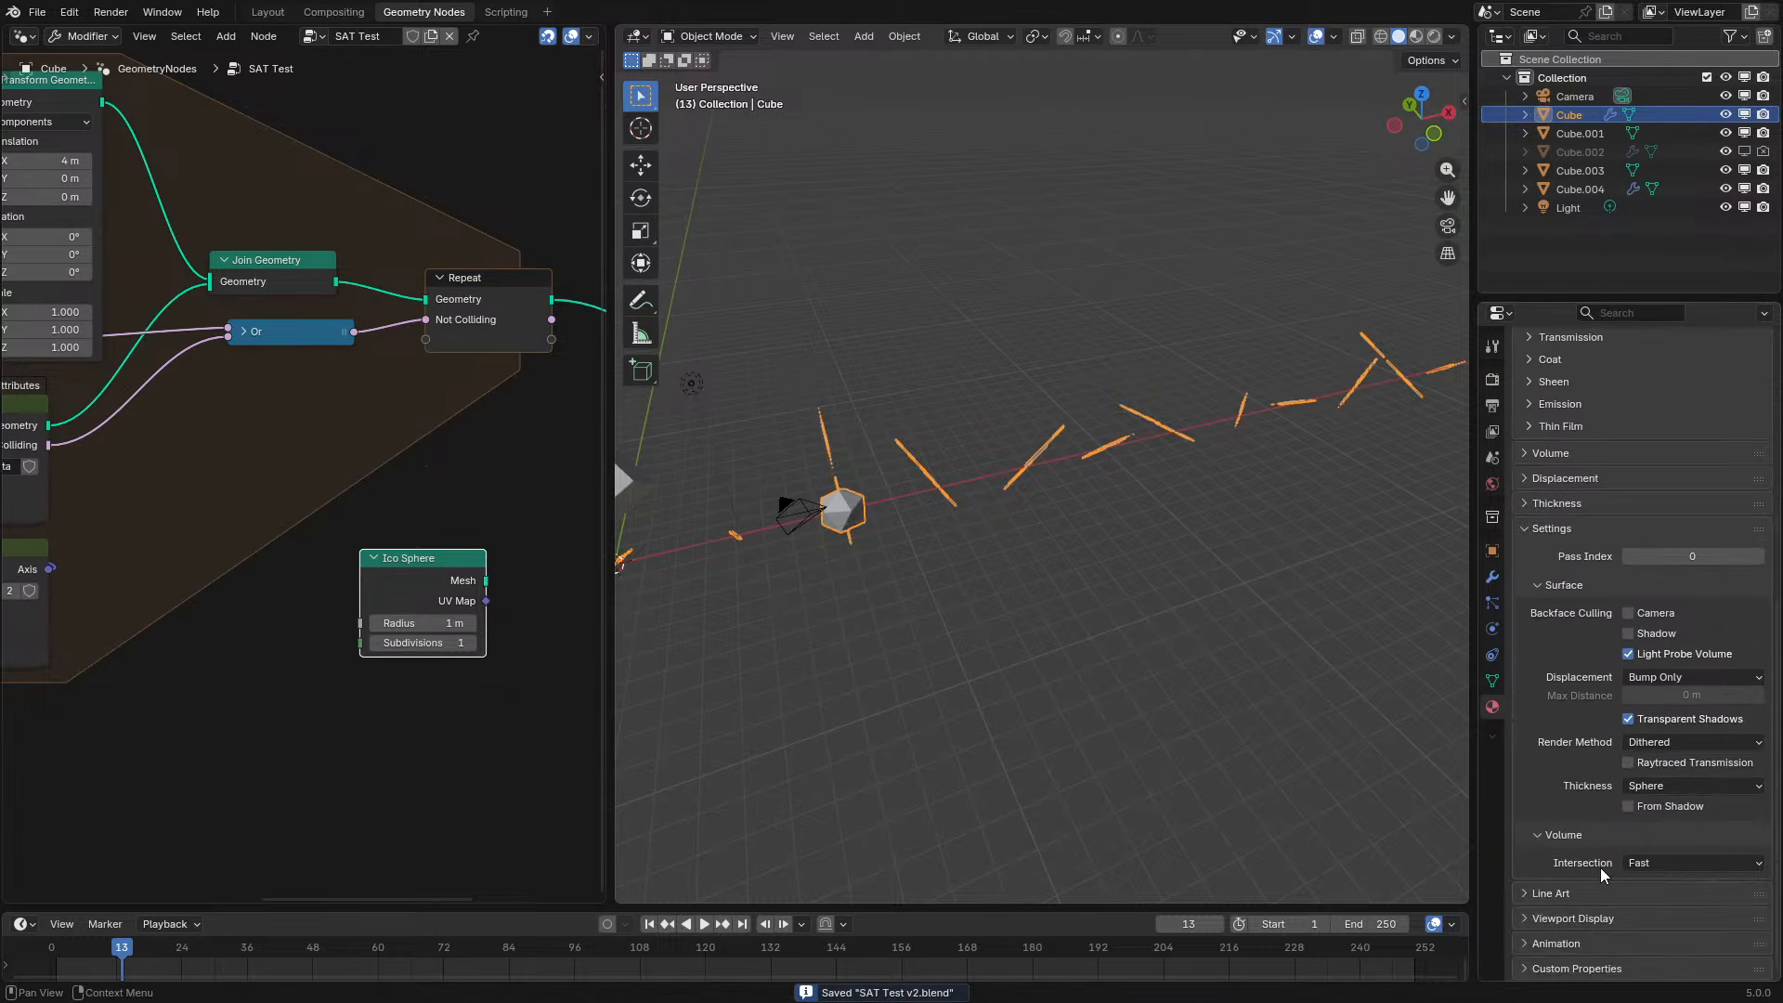
pyautogui.click(1593, 919)
pyautogui.scroll(-2, 1689, 868)
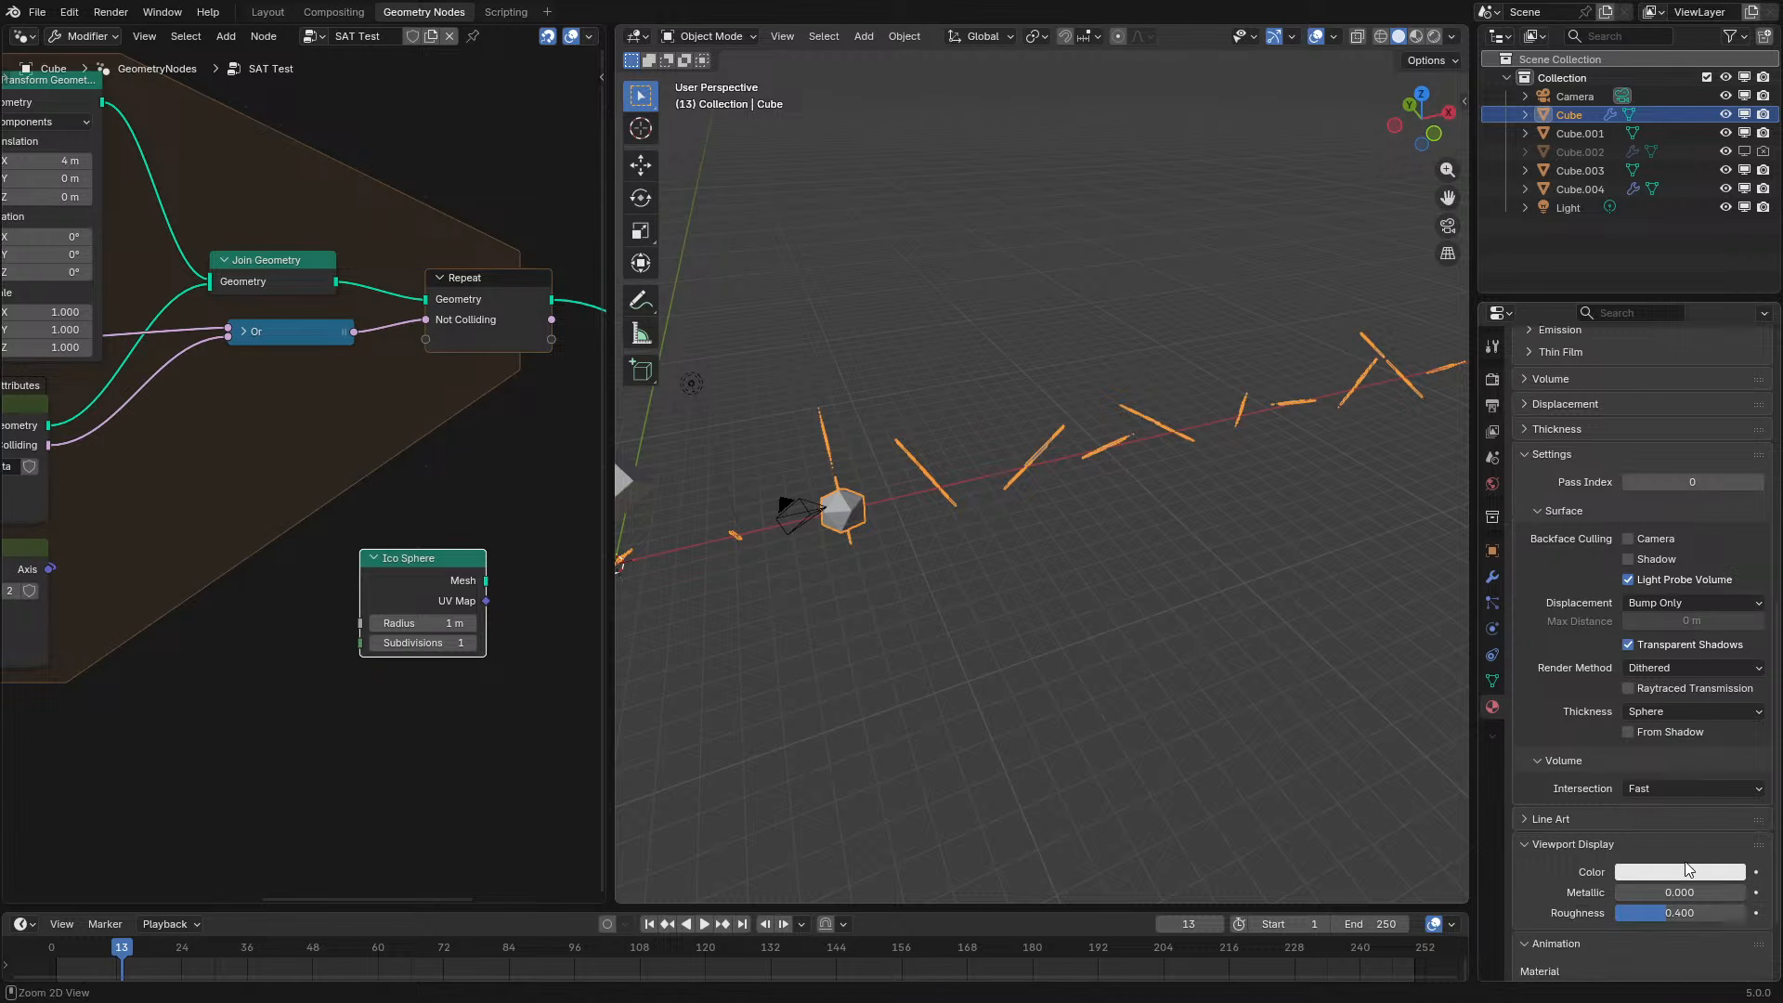
pyautogui.hotkey('ctrl', 'v')
# Add a geometry Switch node outside the repeat zone, with the joined cube geometry feeding its True input
pyautogui.hotkey('ctrl', 'space')
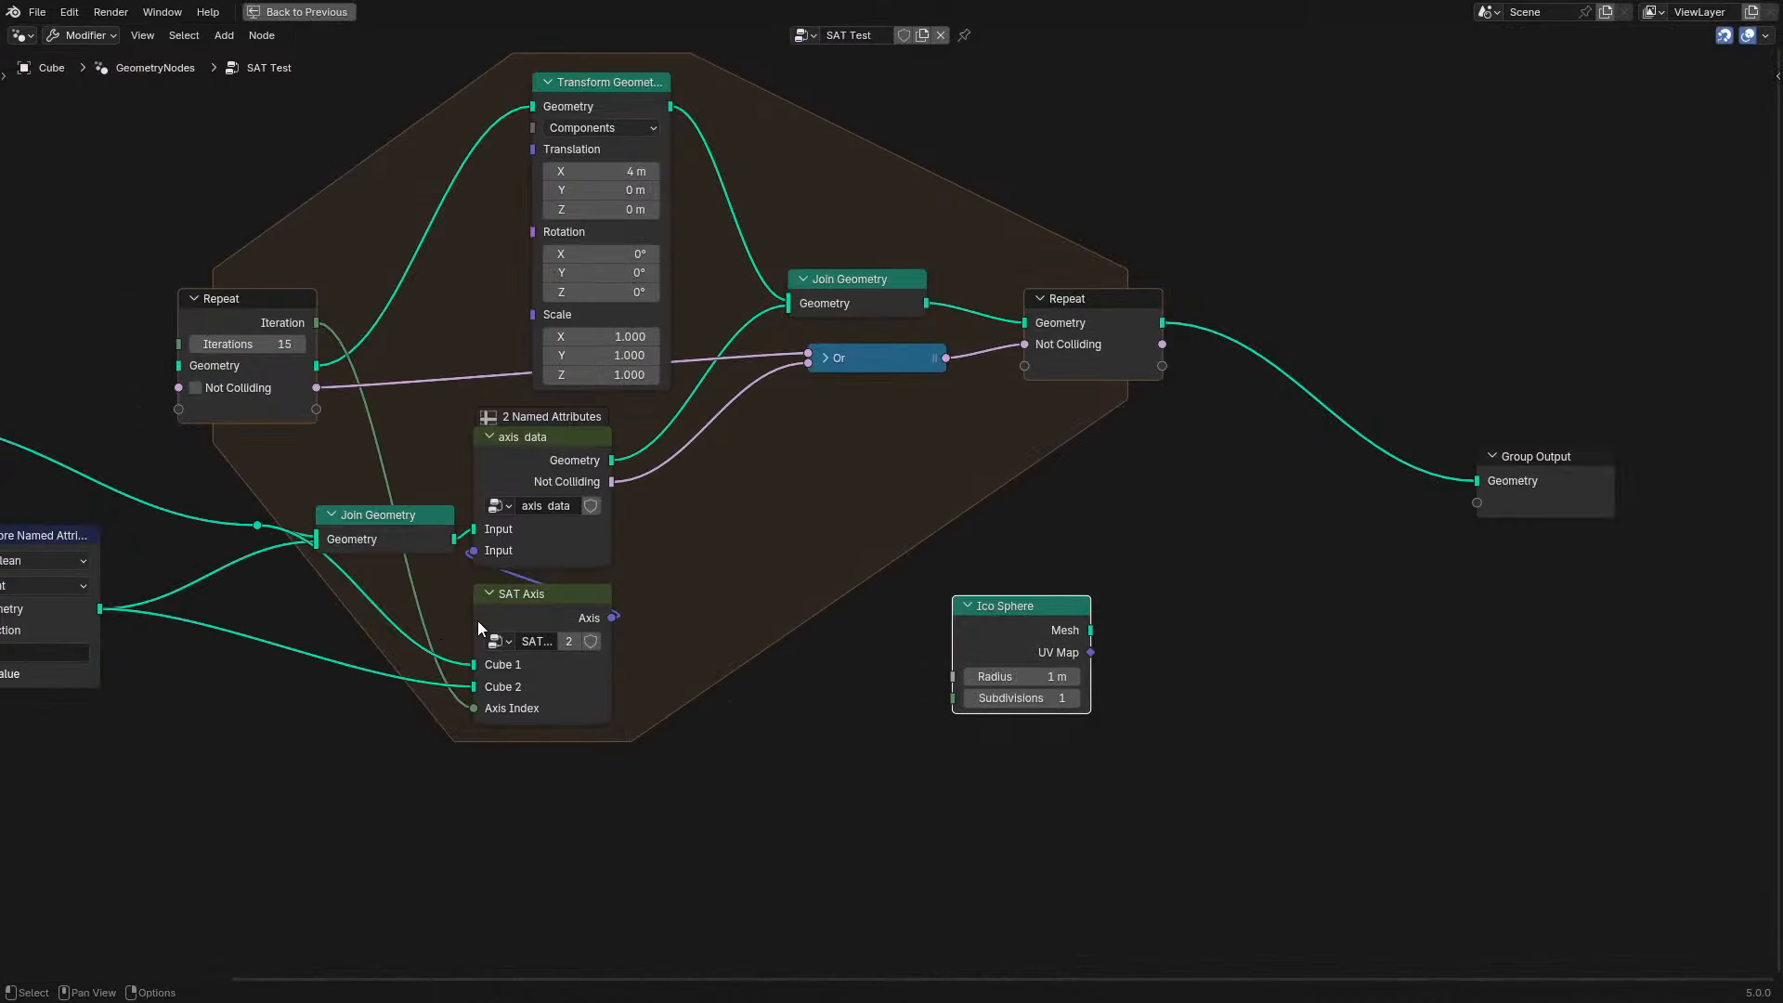
pyautogui.scroll(-2, 459, 518)
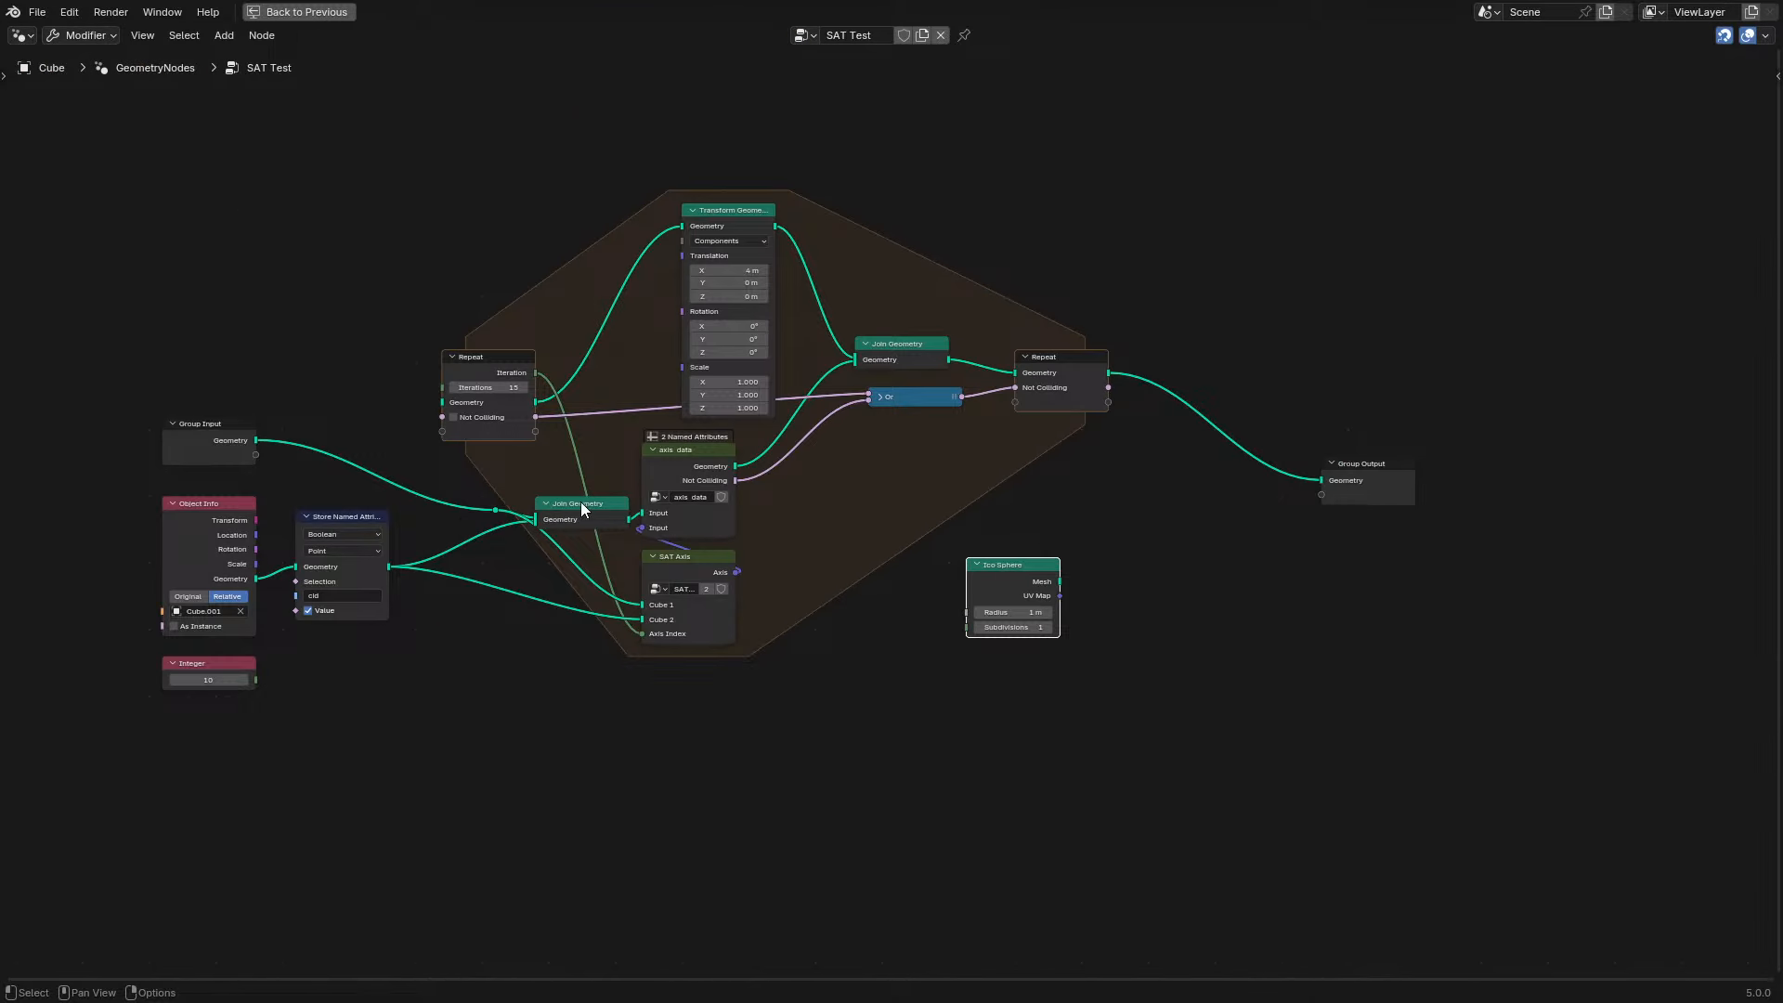
pyautogui.moveTo(628, 520); pyautogui.dragTo(1125, 641)
pyautogui.write('sw')
pyautogui.press('Return')
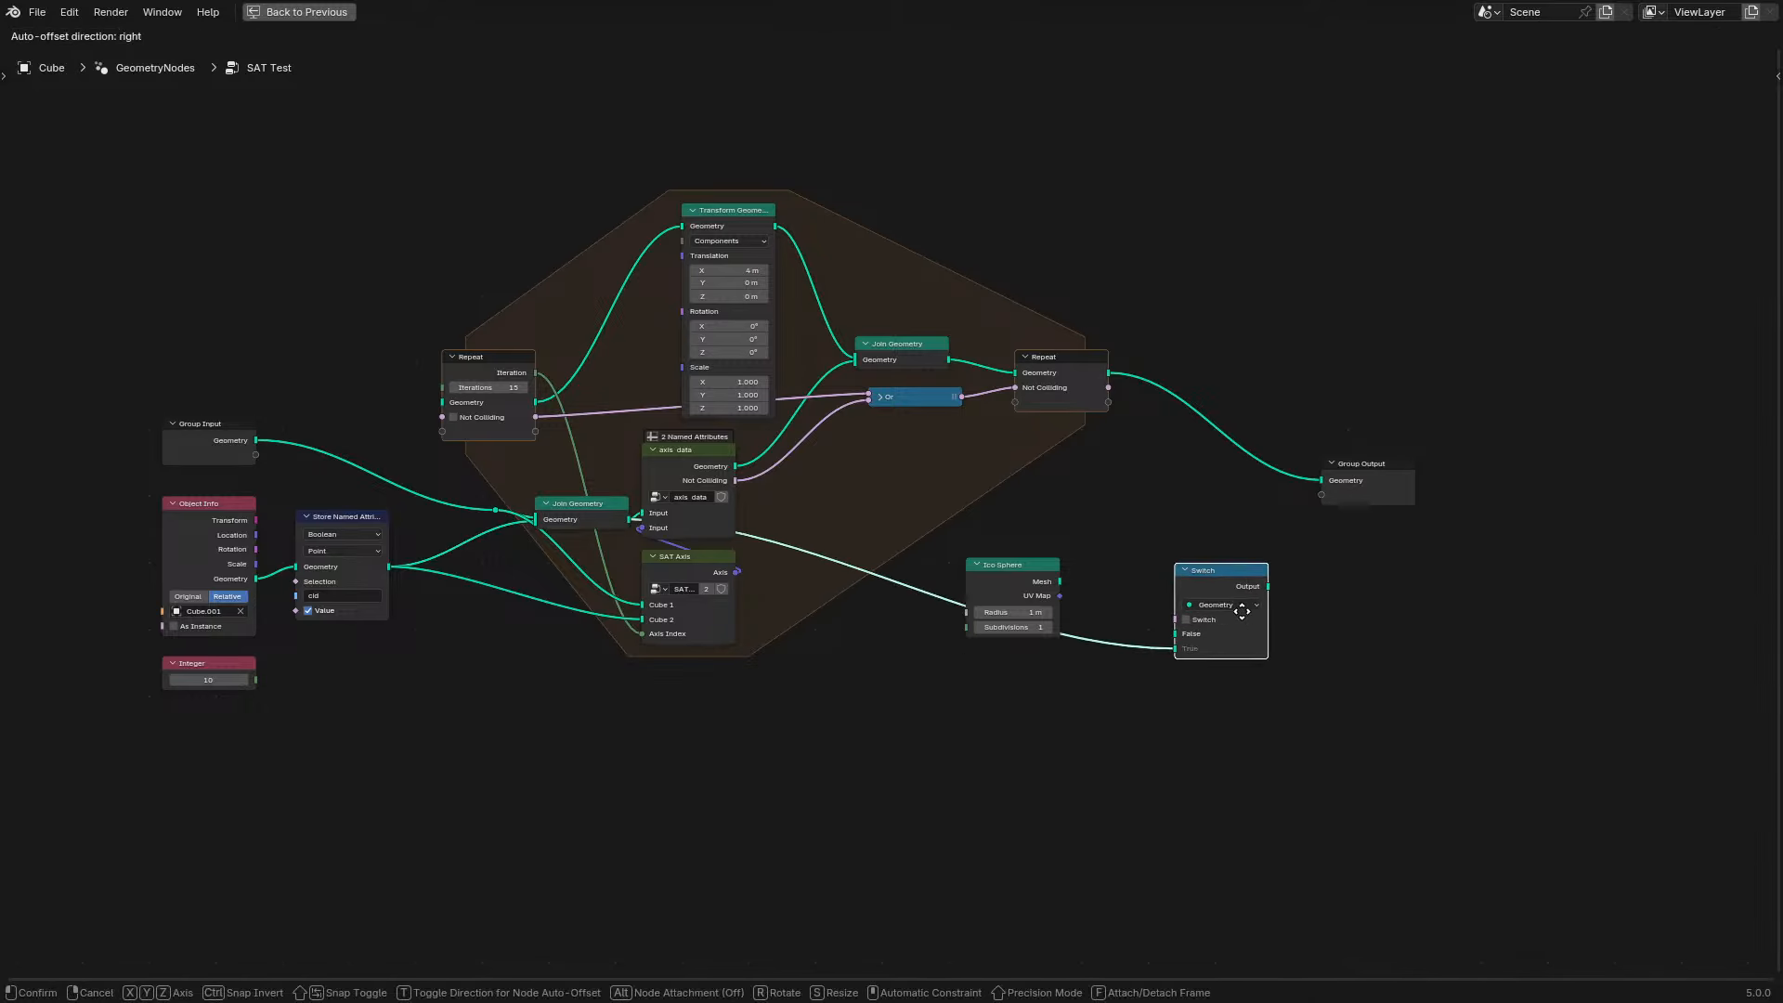
pyautogui.click(1240, 604)
# Delete the unused Ico Sphere node and connect the repeat zone's Not Colliding output to the Switch condition
pyautogui.scroll(6, 1134, 592)
pyautogui.press('x')
pyautogui.moveTo(1238, 311); pyautogui.dragTo(1347, 661)
pyautogui.press('q')
pyautogui.click(977, 676)
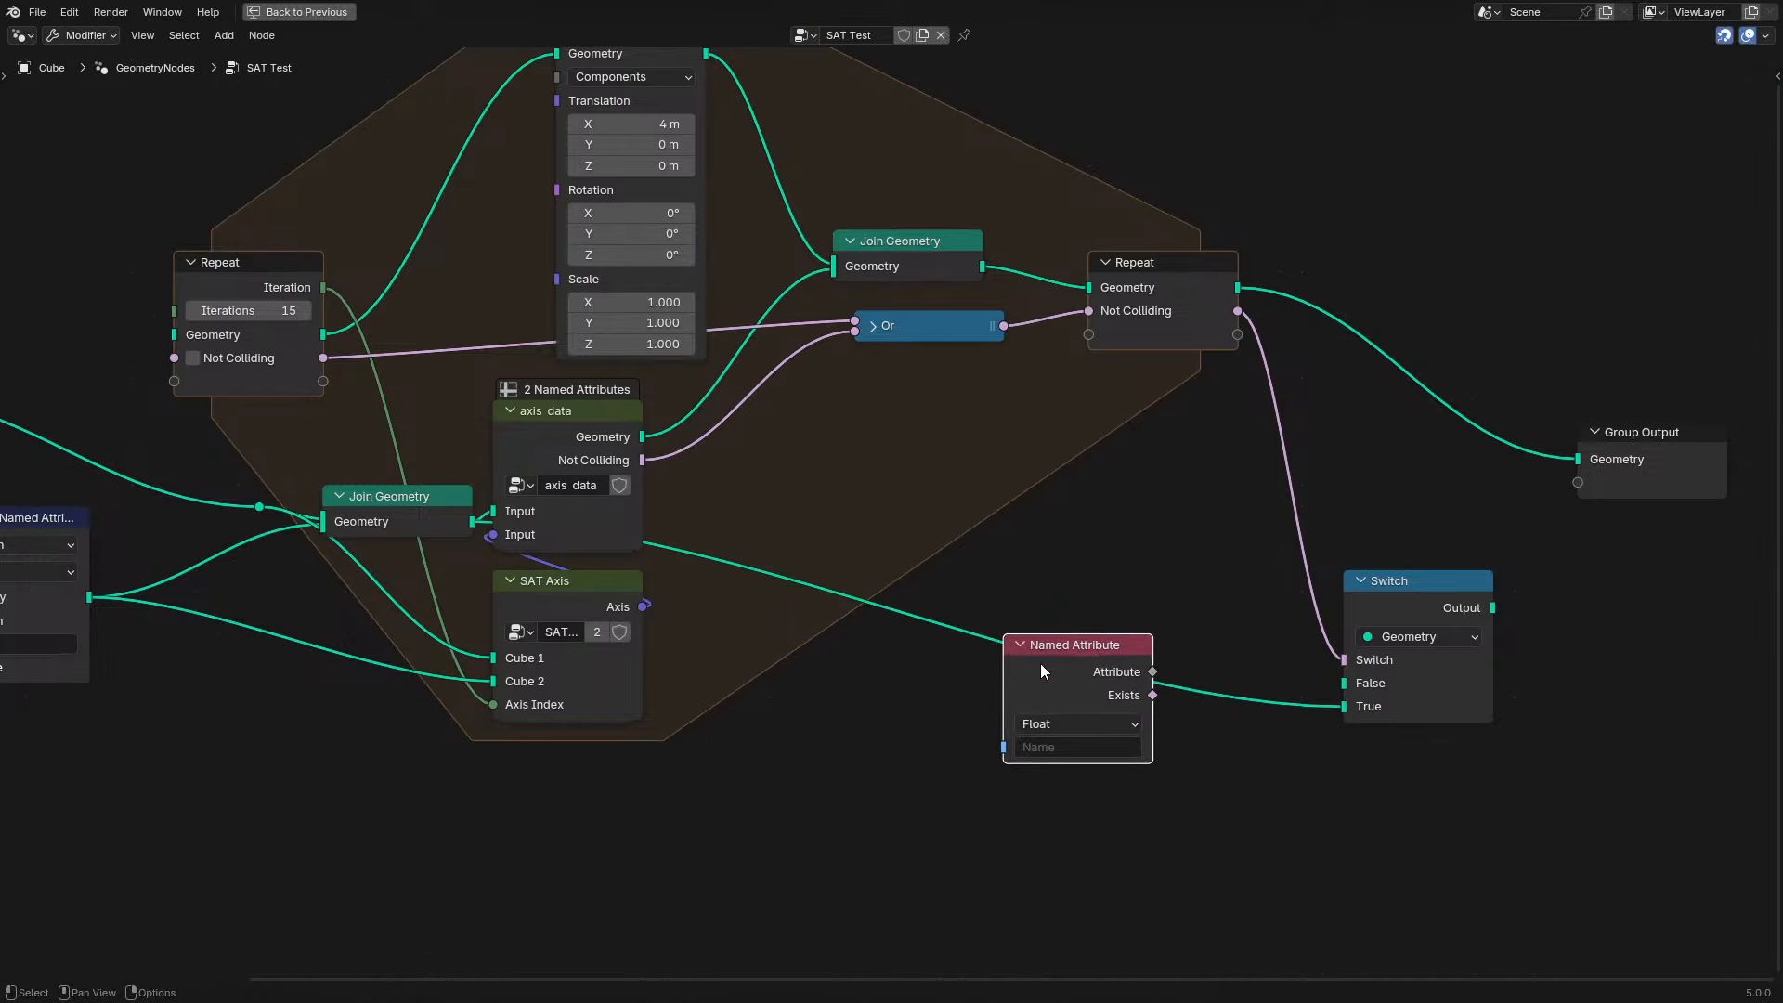
pyautogui.click(1020, 716)
pyautogui.press('x')
# Insert a Set Material node on the joined geometry link before the Switch's True input
pyautogui.hotkey('shift', 'a')
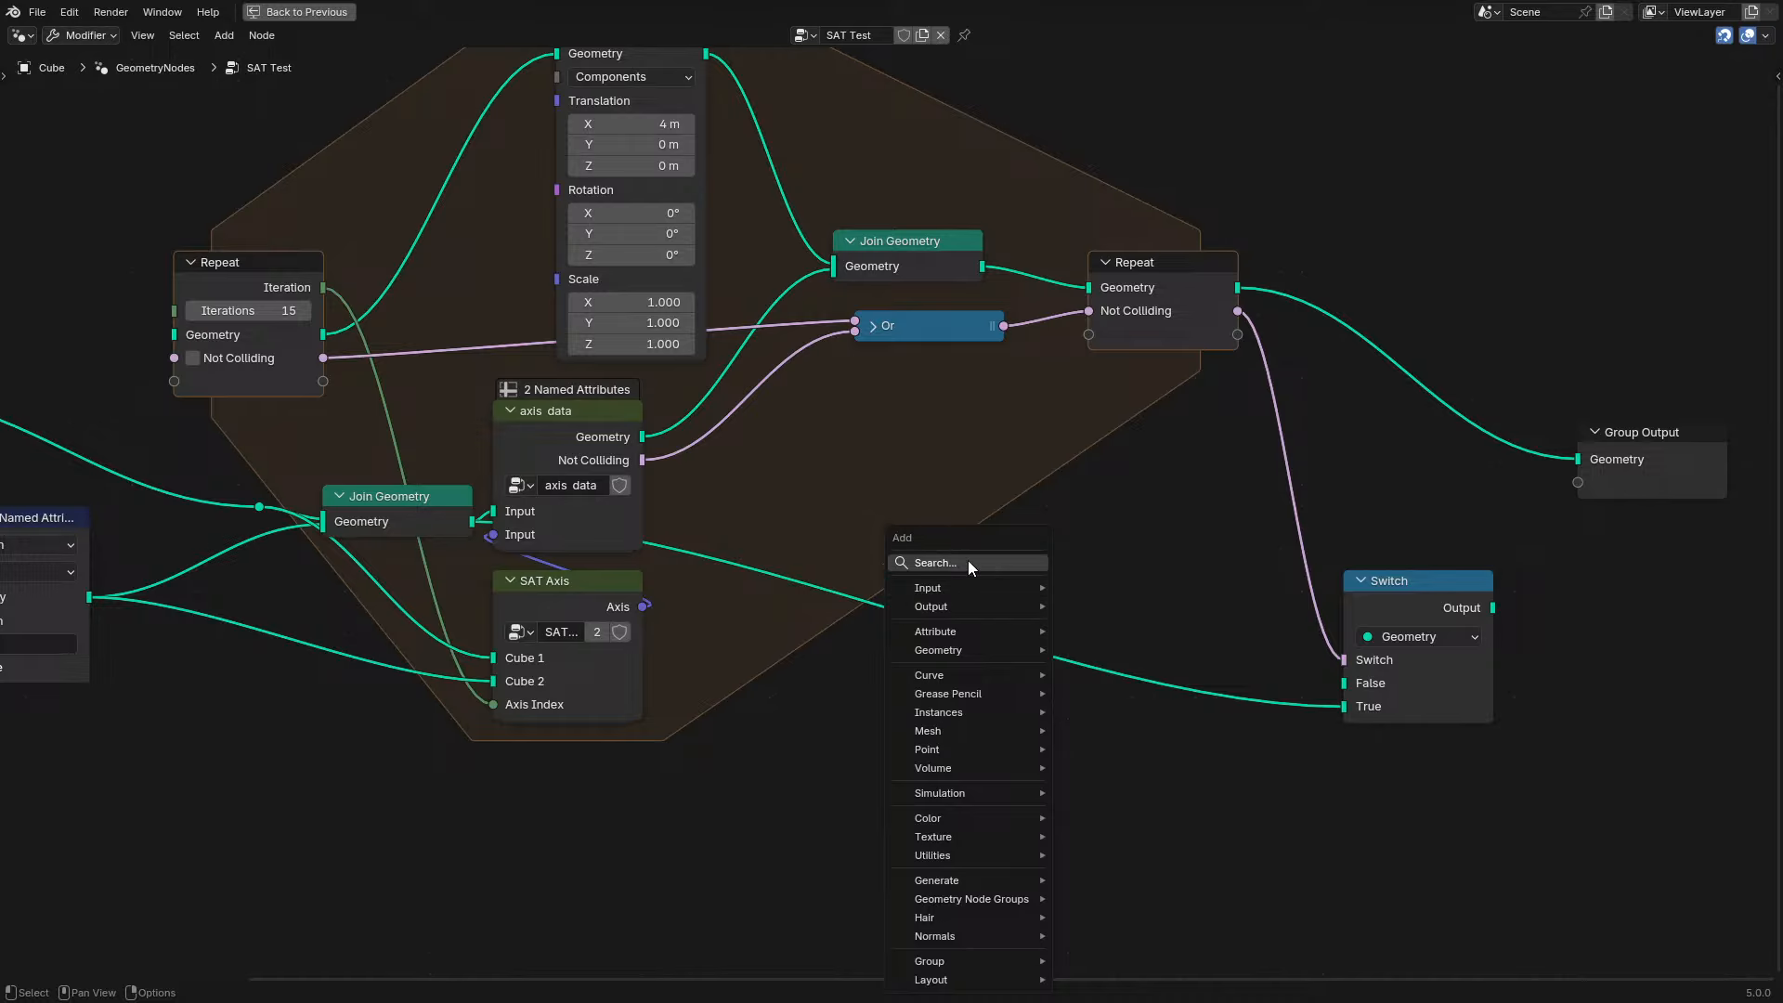
pyautogui.write('set m')
pyautogui.click(1072, 602)
pyautogui.click(1099, 687)
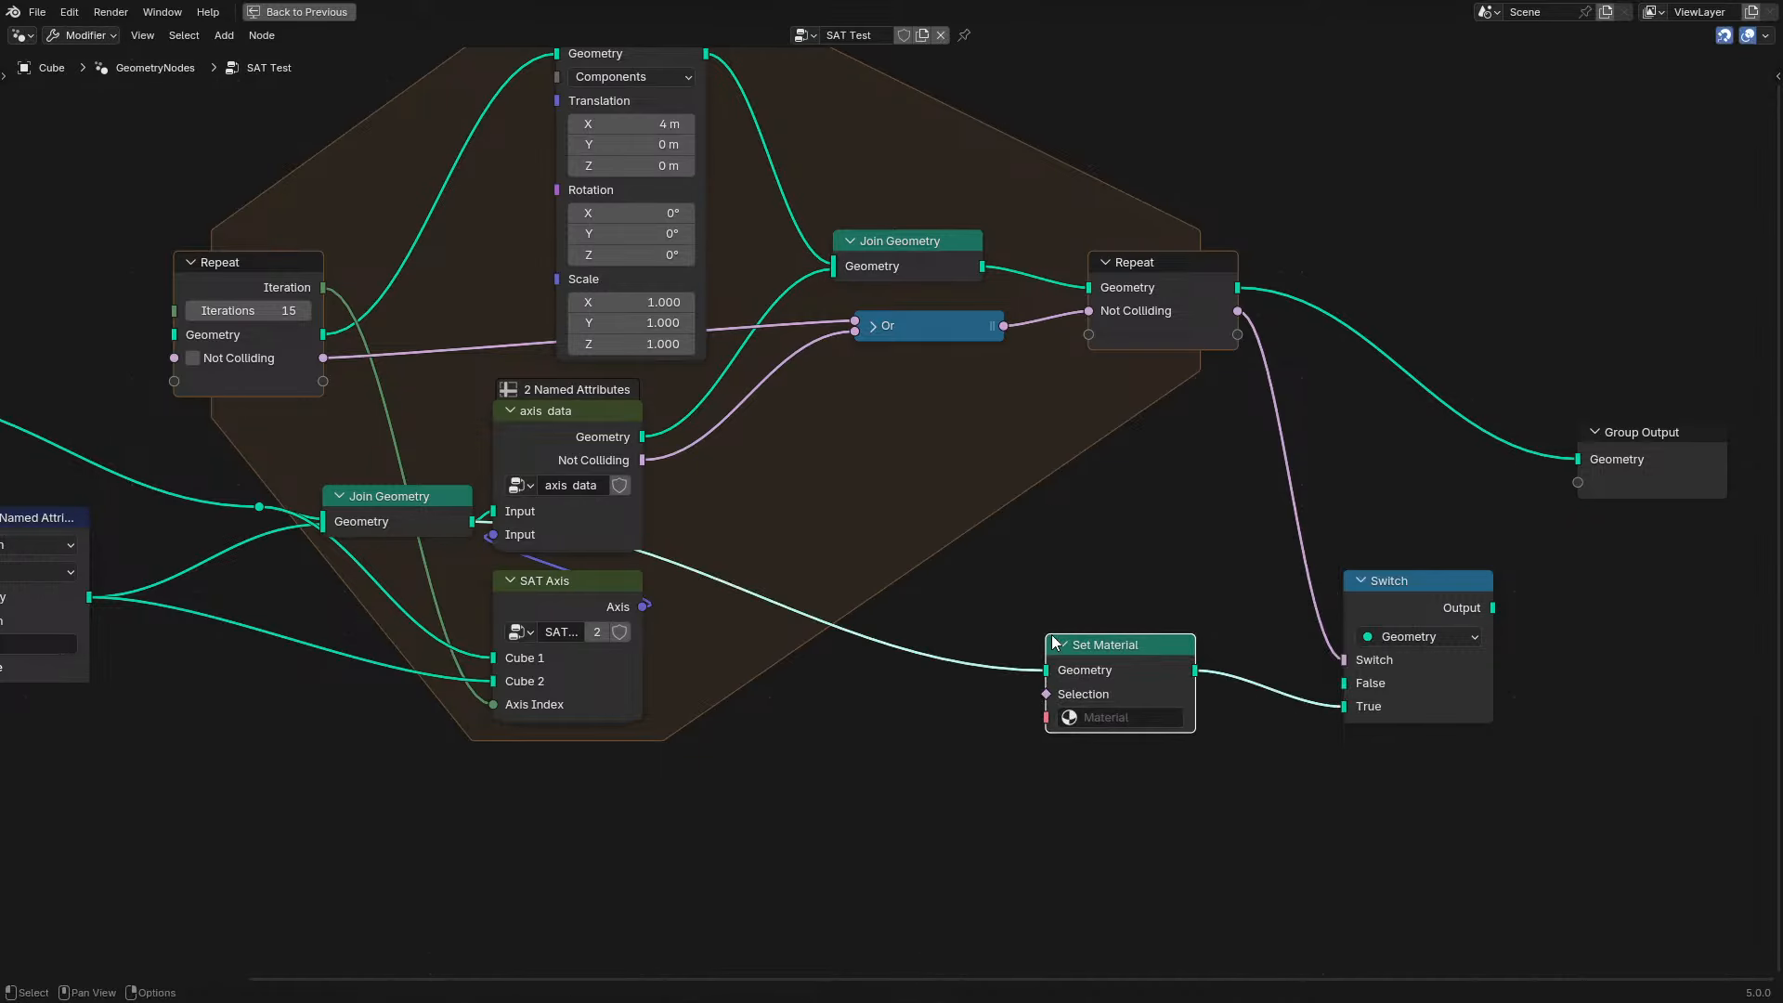
# Duplicate the Set Material node above the original, assigning Material.001 to the original and Material to the copy
pyautogui.hotkey('shift', 'd')
pyautogui.click(1098, 560)
pyautogui.click(1124, 717)
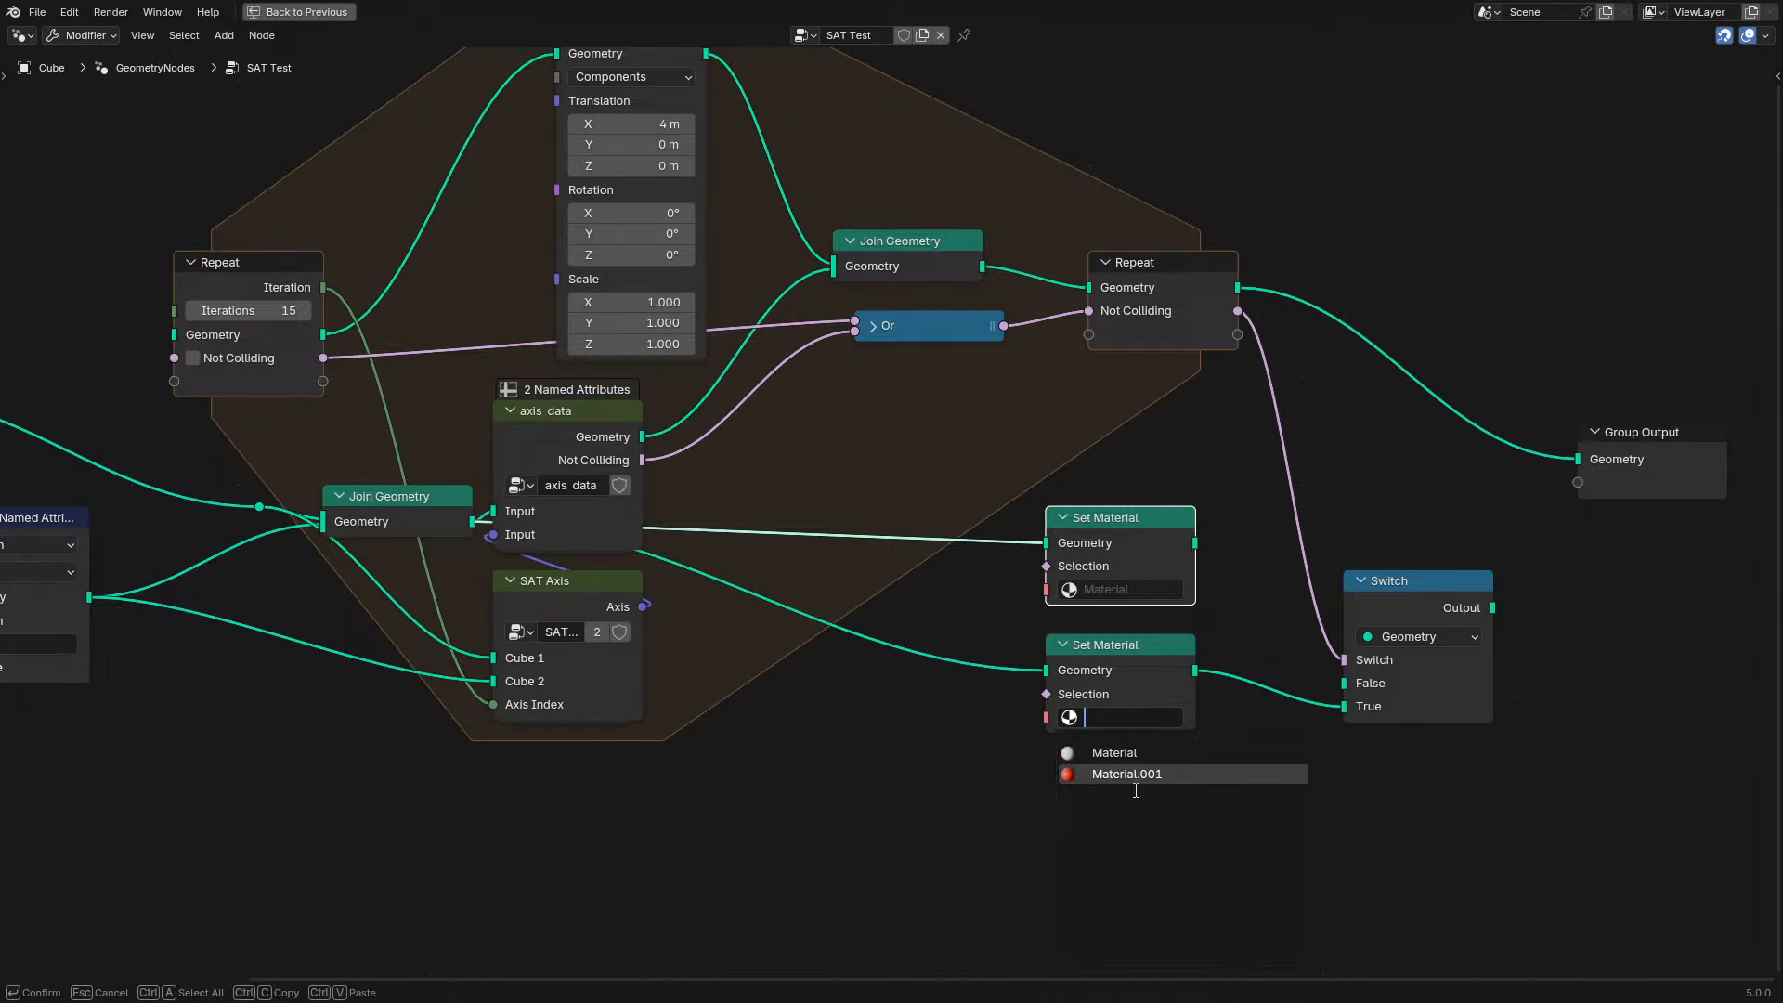
pyautogui.click(1137, 784)
pyautogui.click(1123, 589)
pyautogui.click(1142, 624)
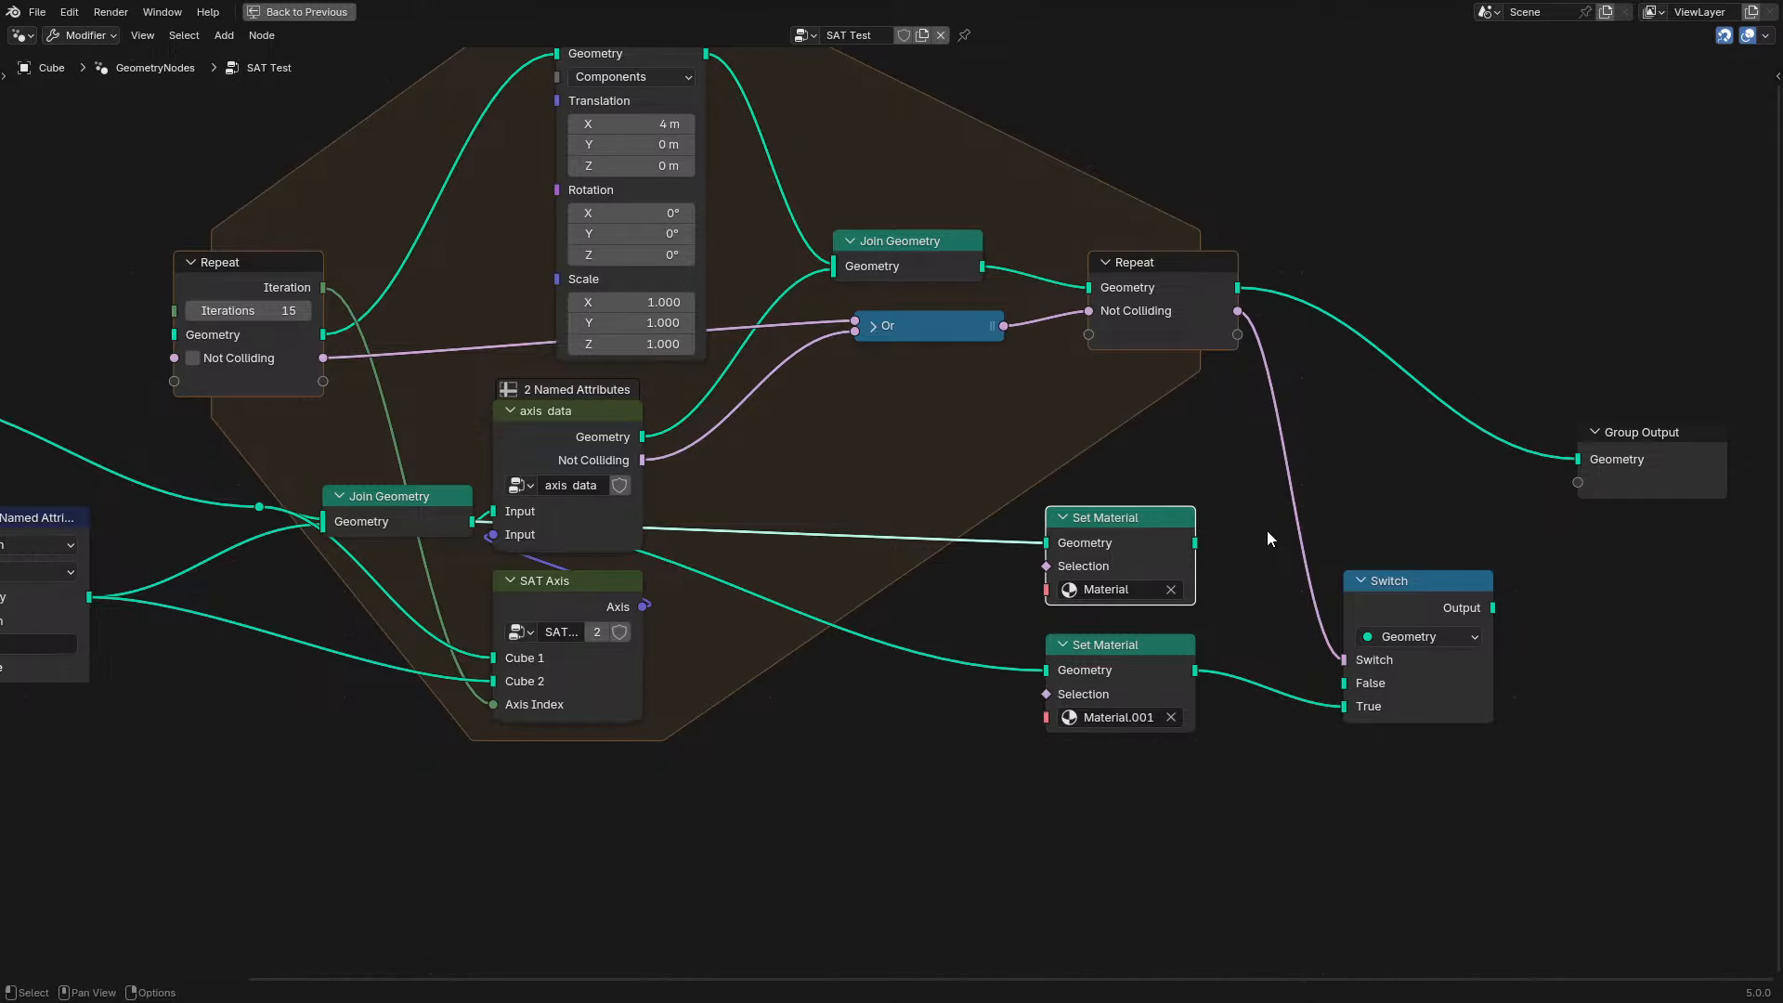
# Wire the copied Set Material into the Switch's False input with a shared geometry reroute, and display the Switch result on the cubes
pyautogui.moveTo(1195, 542); pyautogui.dragTo(1323, 661)
pyautogui.keyDown('shift'); pyautogui.moveTo(954, 514); pyautogui.dragTo(942, 650, button='right'); pyautogui.keyUp('shift')
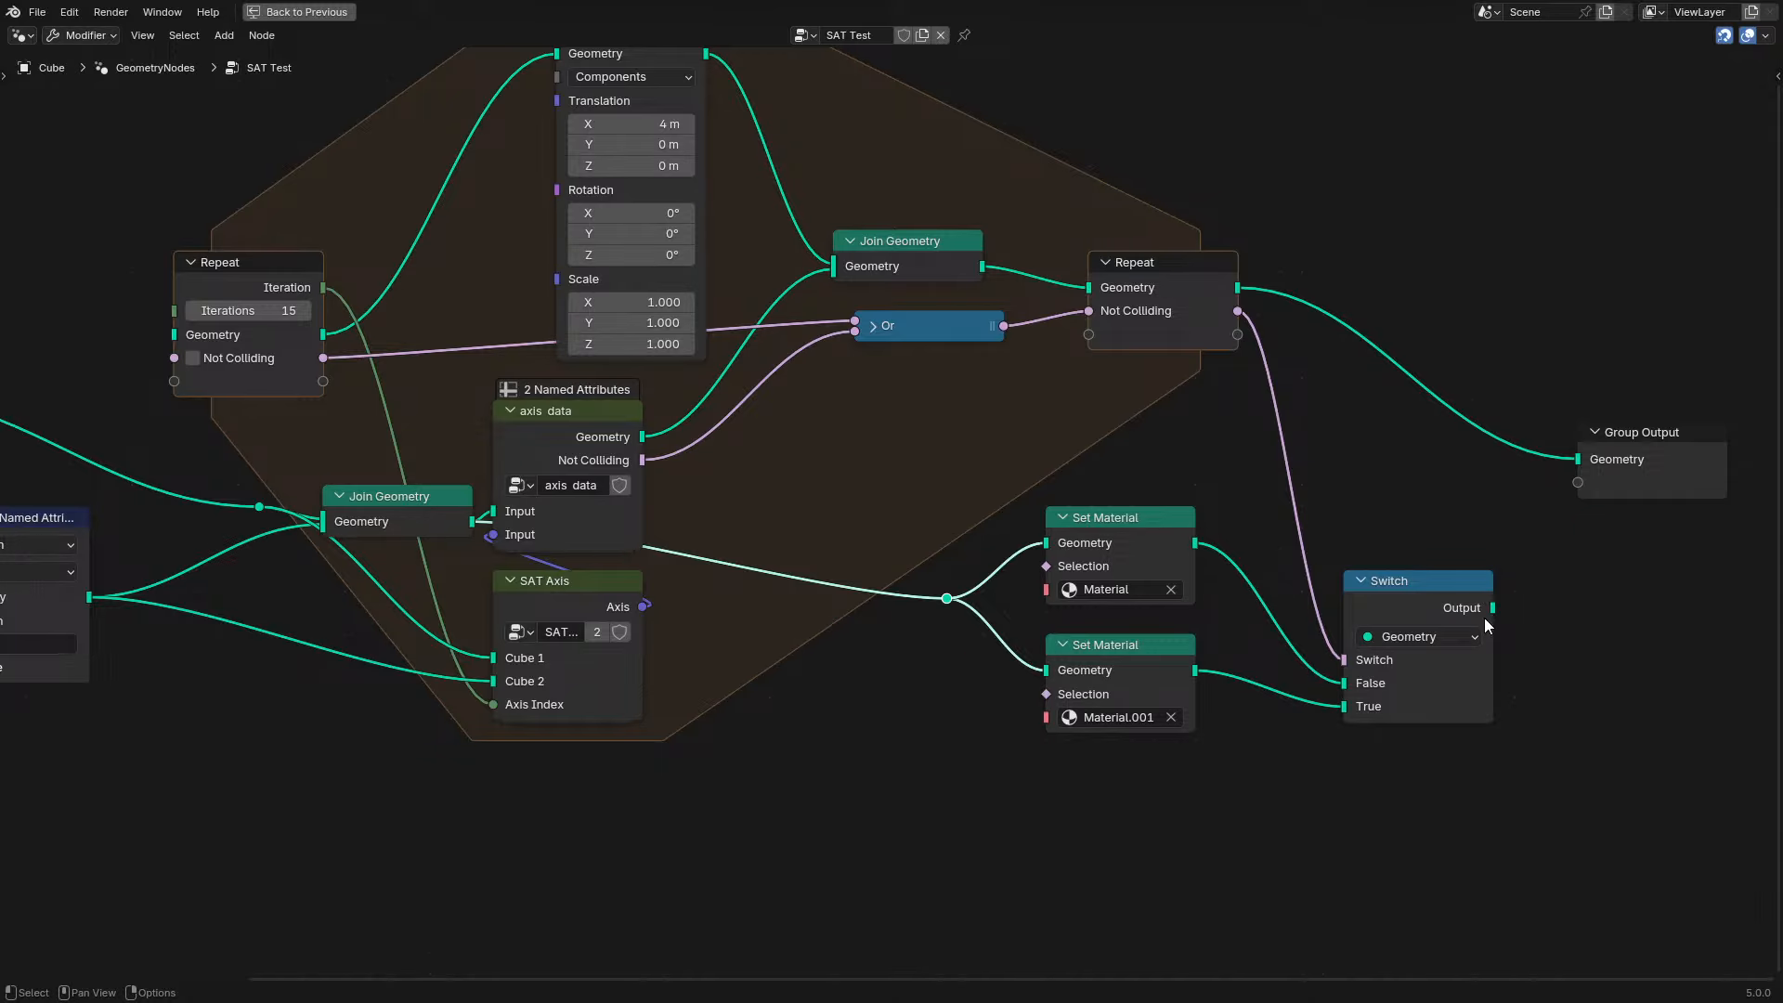
pyautogui.hotkey('ctrl', 'space')
pyautogui.keyDown('shift'); pyautogui.moveTo(979, 516); pyautogui.dragTo(1181, 526, button='middle'); pyautogui.keyUp('shift')
pyautogui.scroll(2, 1046, 544)
pyautogui.moveTo(1042, 544); pyautogui.dragTo(1133, 528, button='middle')
# Swap the two branch materials, using Material for the True branch and Material.001 for the False branch
pyautogui.click(509, 545)
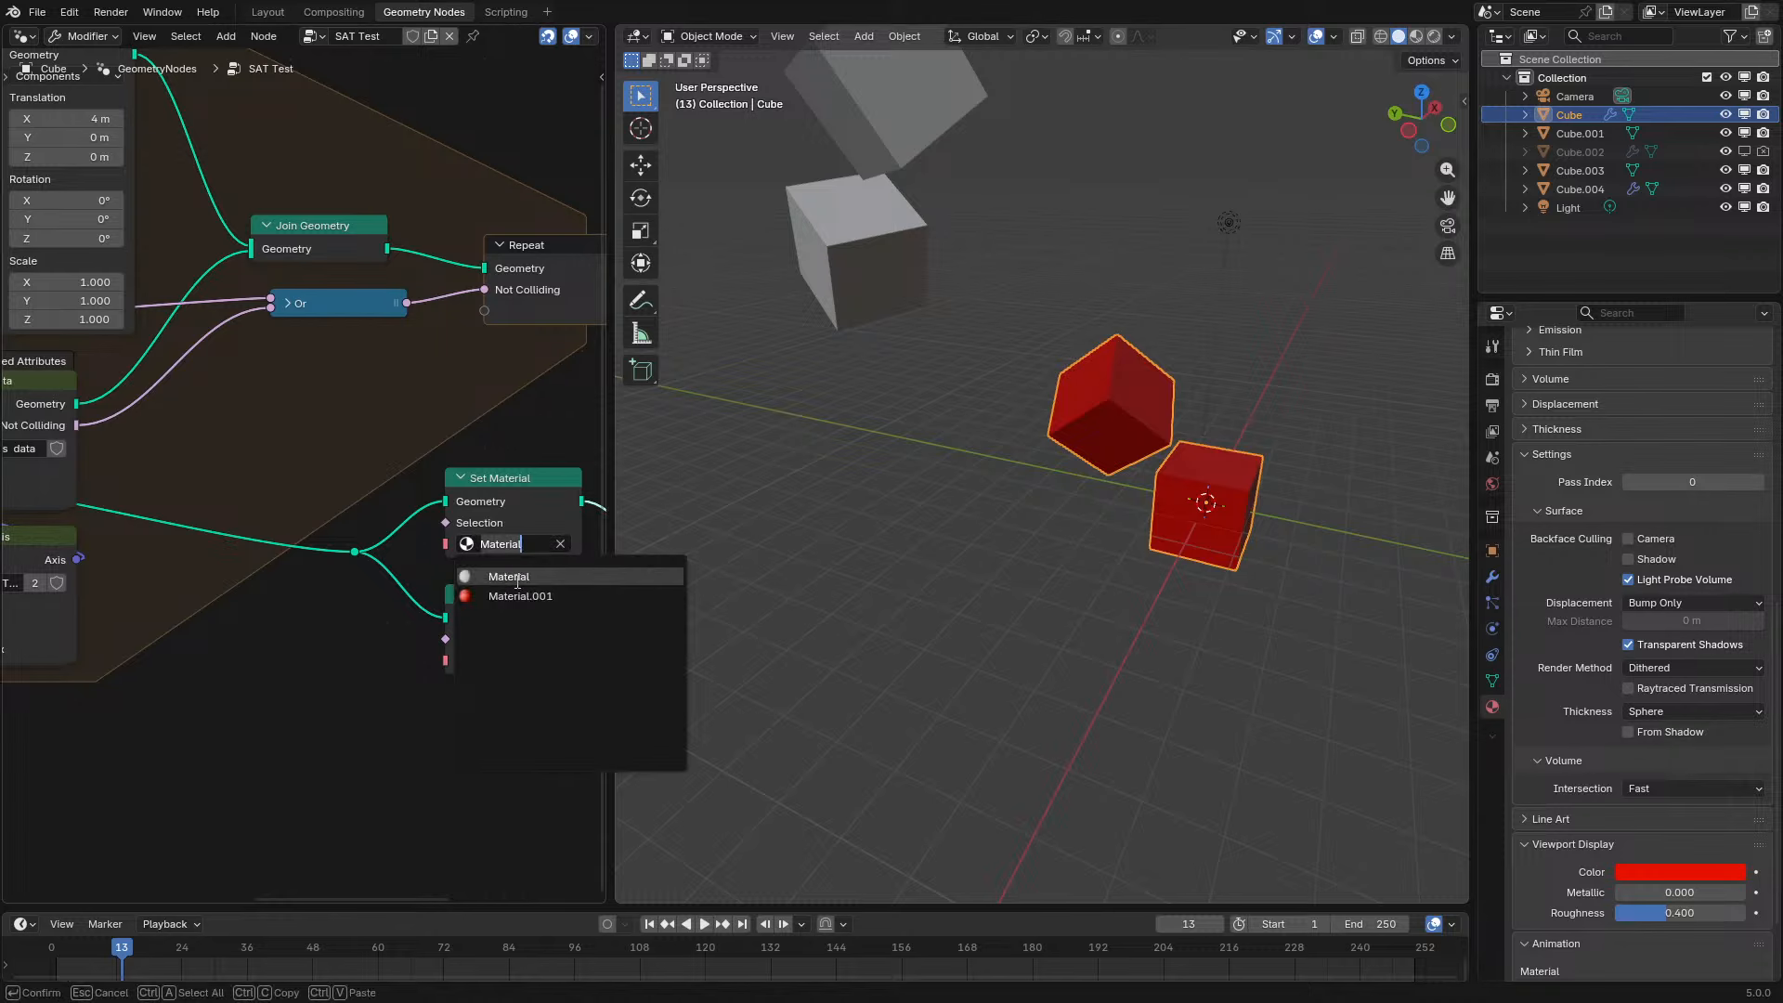
pyautogui.click(518, 578)
pyautogui.click(506, 656)
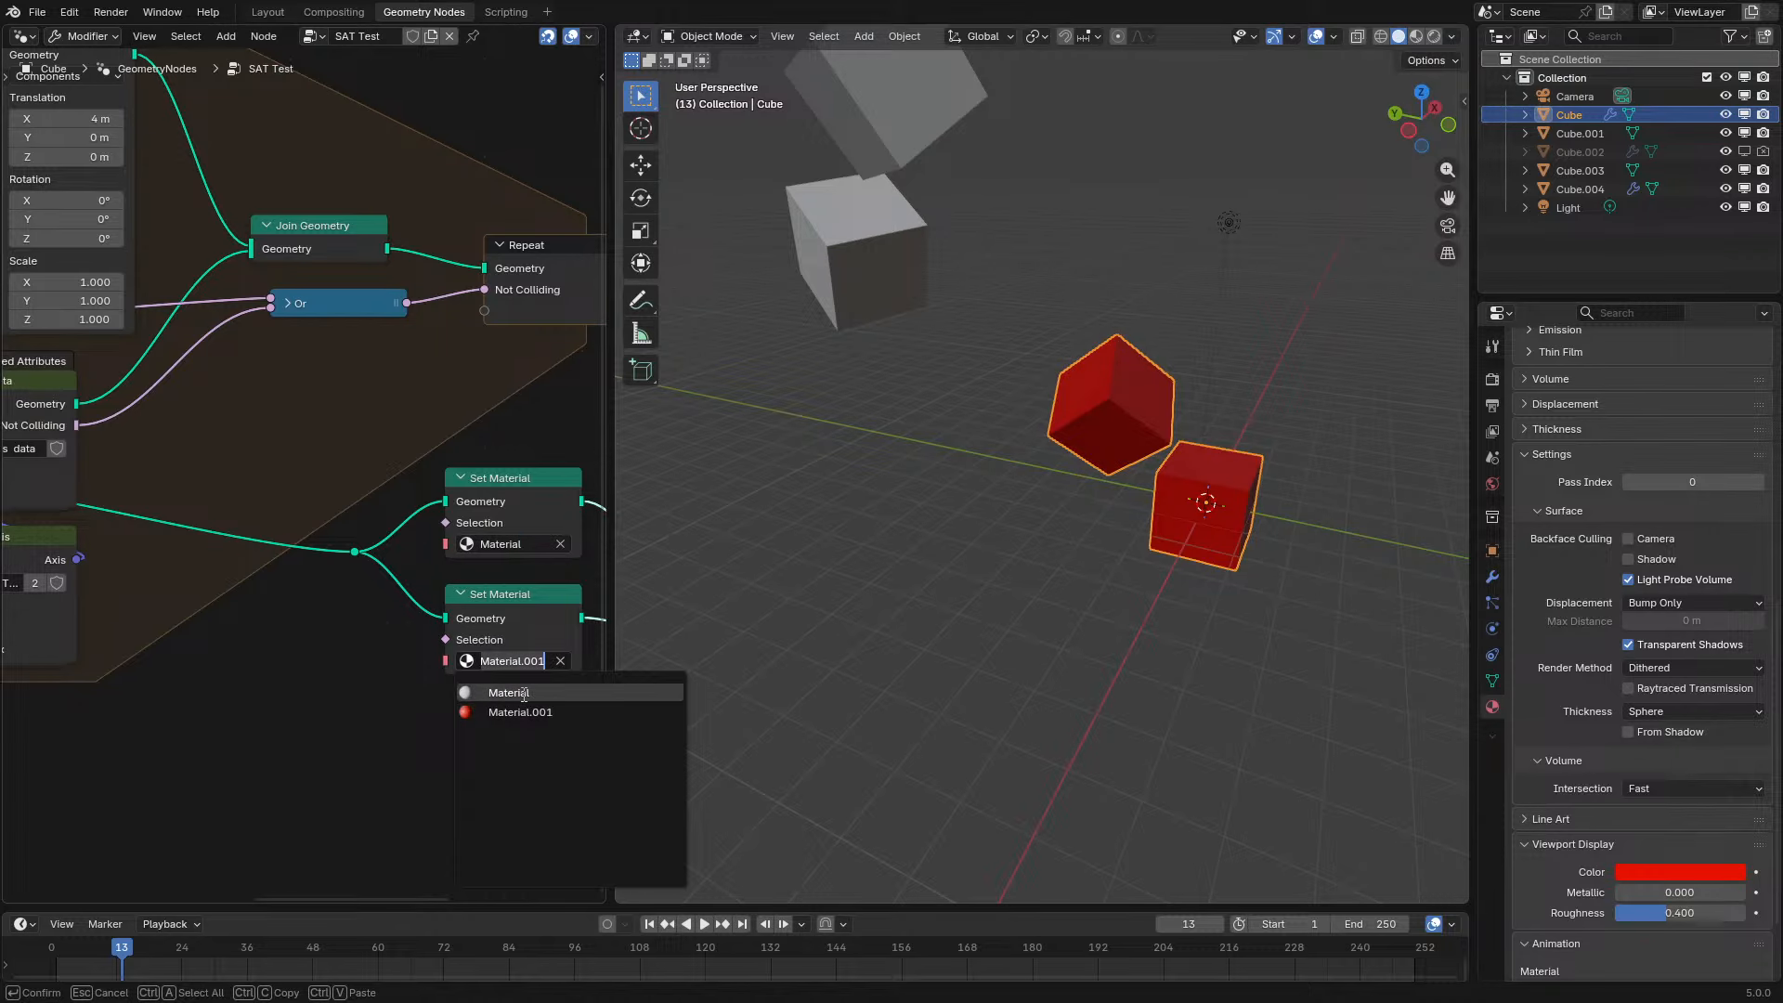
pyautogui.click(510, 693)
pyautogui.click(510, 546)
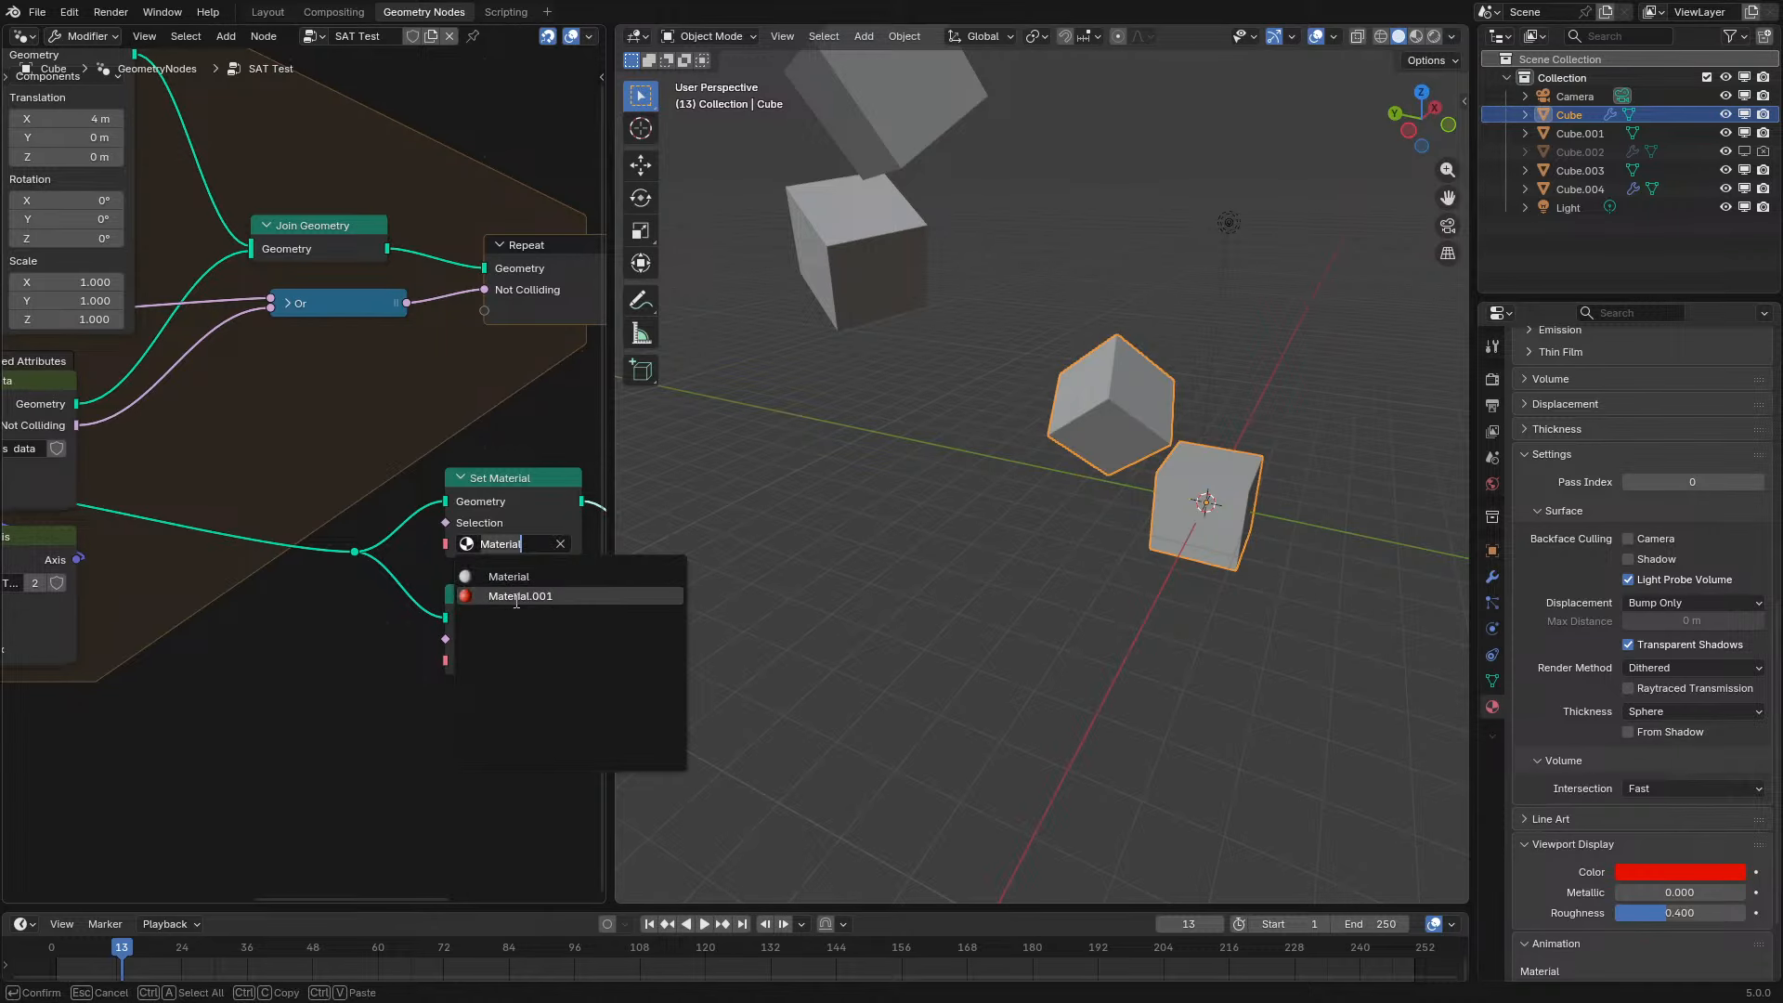
pyautogui.click(514, 598)
# Move Cube.001 against the upper edge of the Cube to test the collision coloring at close contact
pyautogui.click(1099, 459)
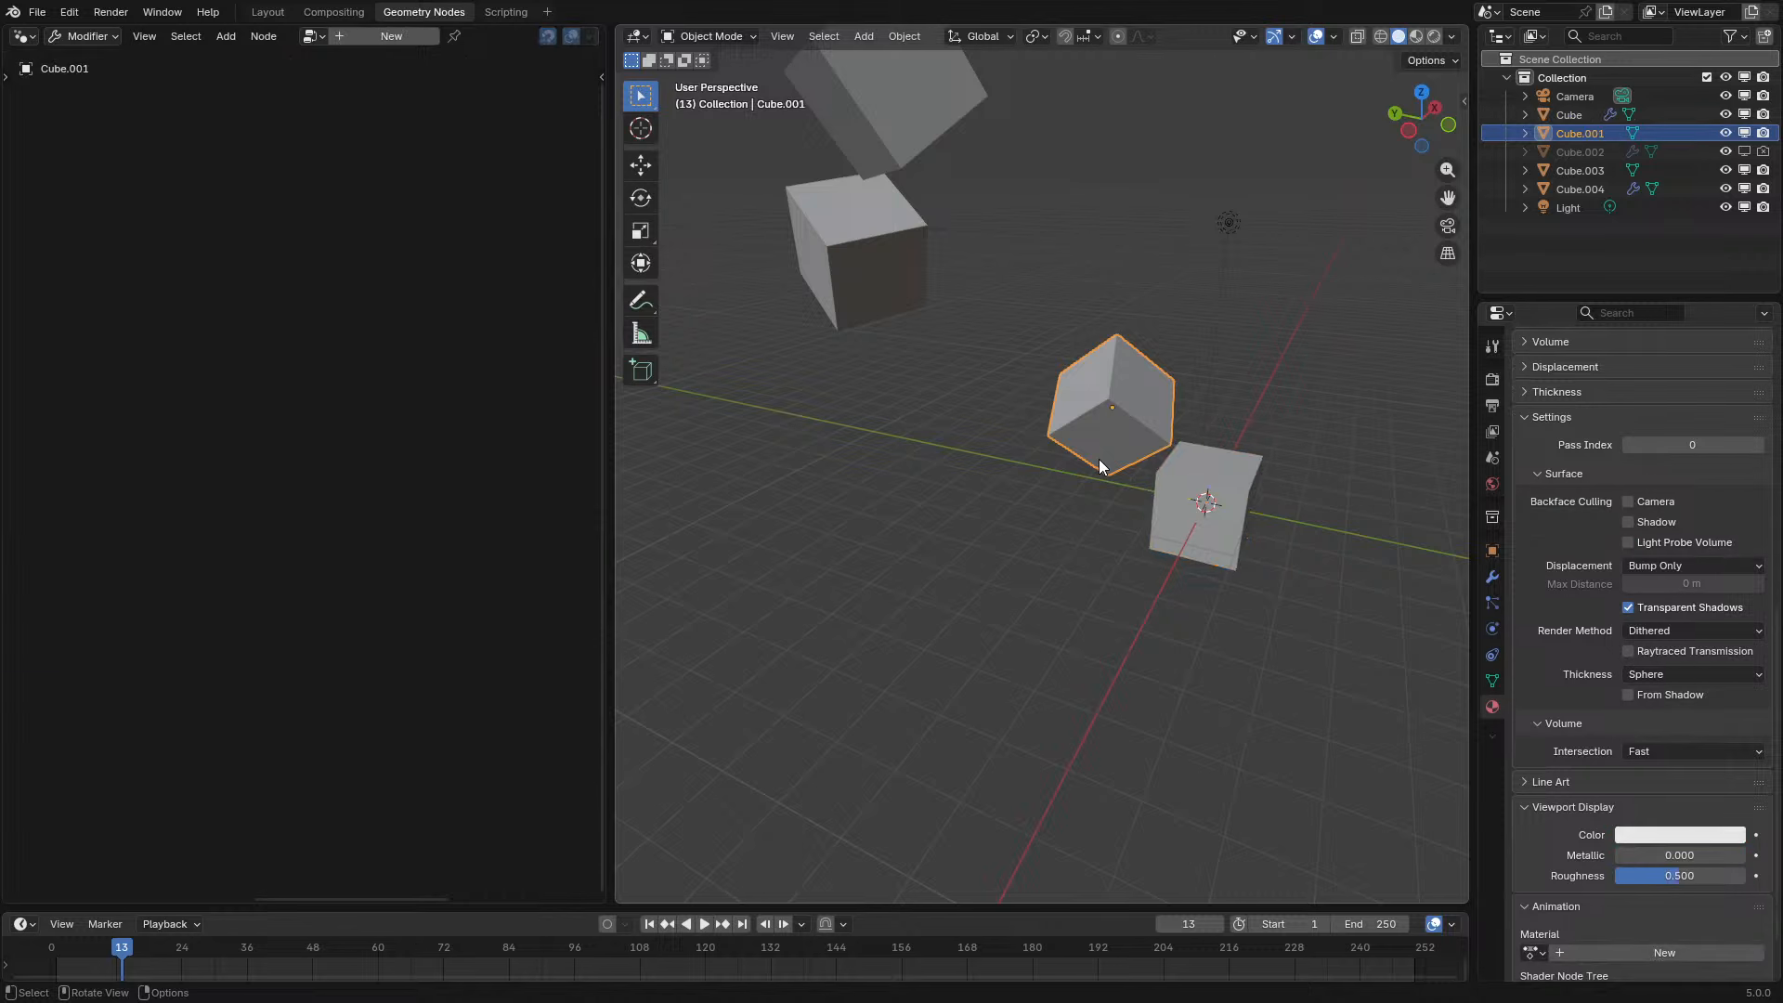
pyautogui.press('g')
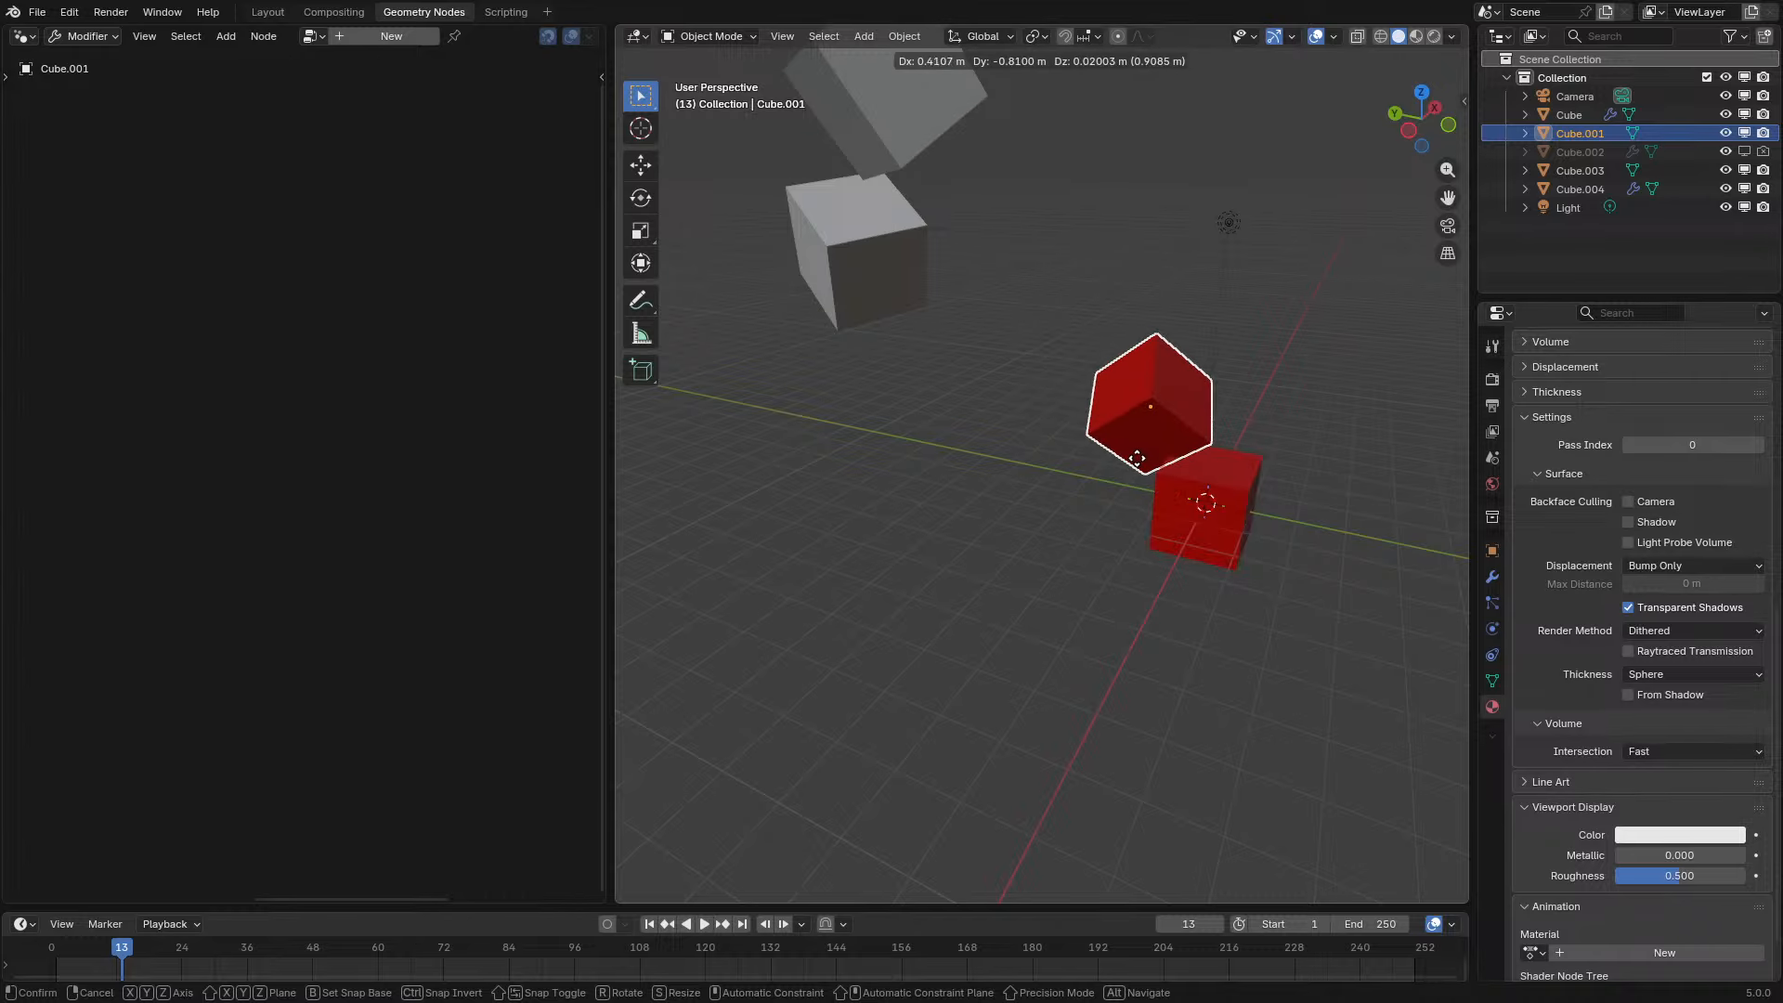
pyautogui.click(1136, 459)
pyautogui.scroll(3, 1233, 521)
pyautogui.moveTo(1161, 581); pyautogui.dragTo(1116, 561, button='middle')
pyautogui.scroll(2, 1075, 618)
pyautogui.press('g')
pyautogui.click(1068, 602)
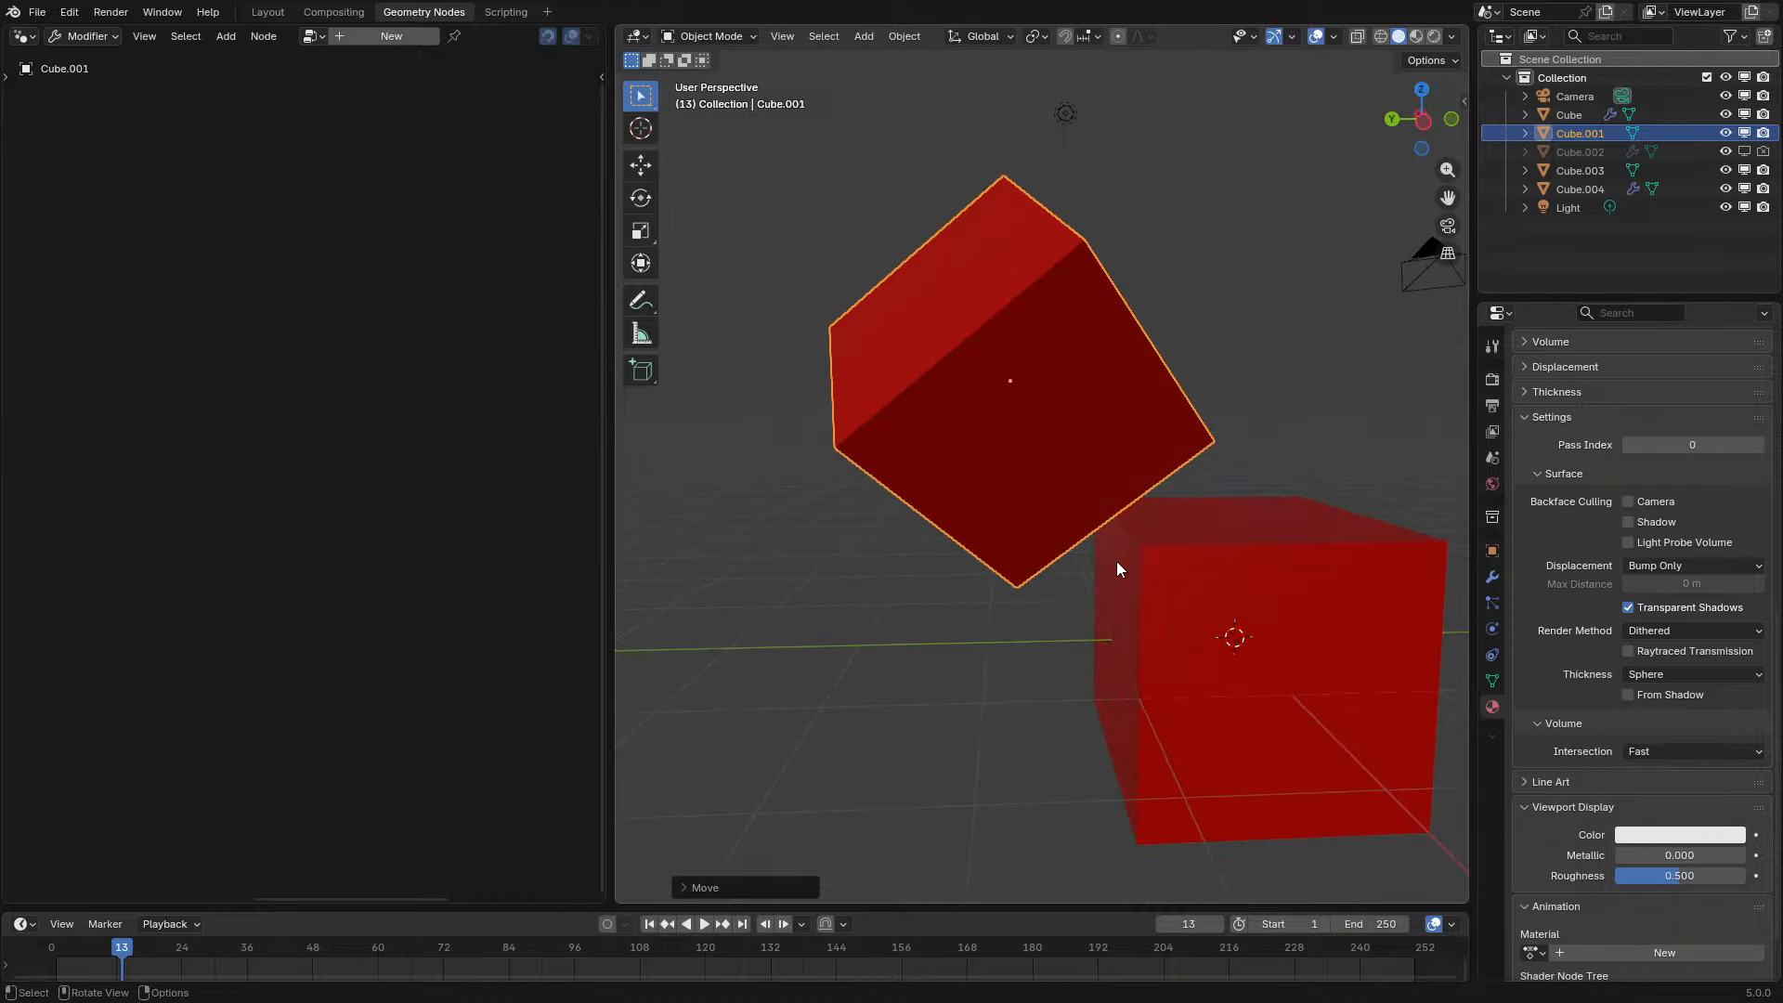
# Rotate Cube.001 slightly in the current view and reposition it along the Cube's upper edge
pyautogui.press('r')
pyautogui.click(1151, 559)
pyautogui.scroll(-5, 1154, 559)
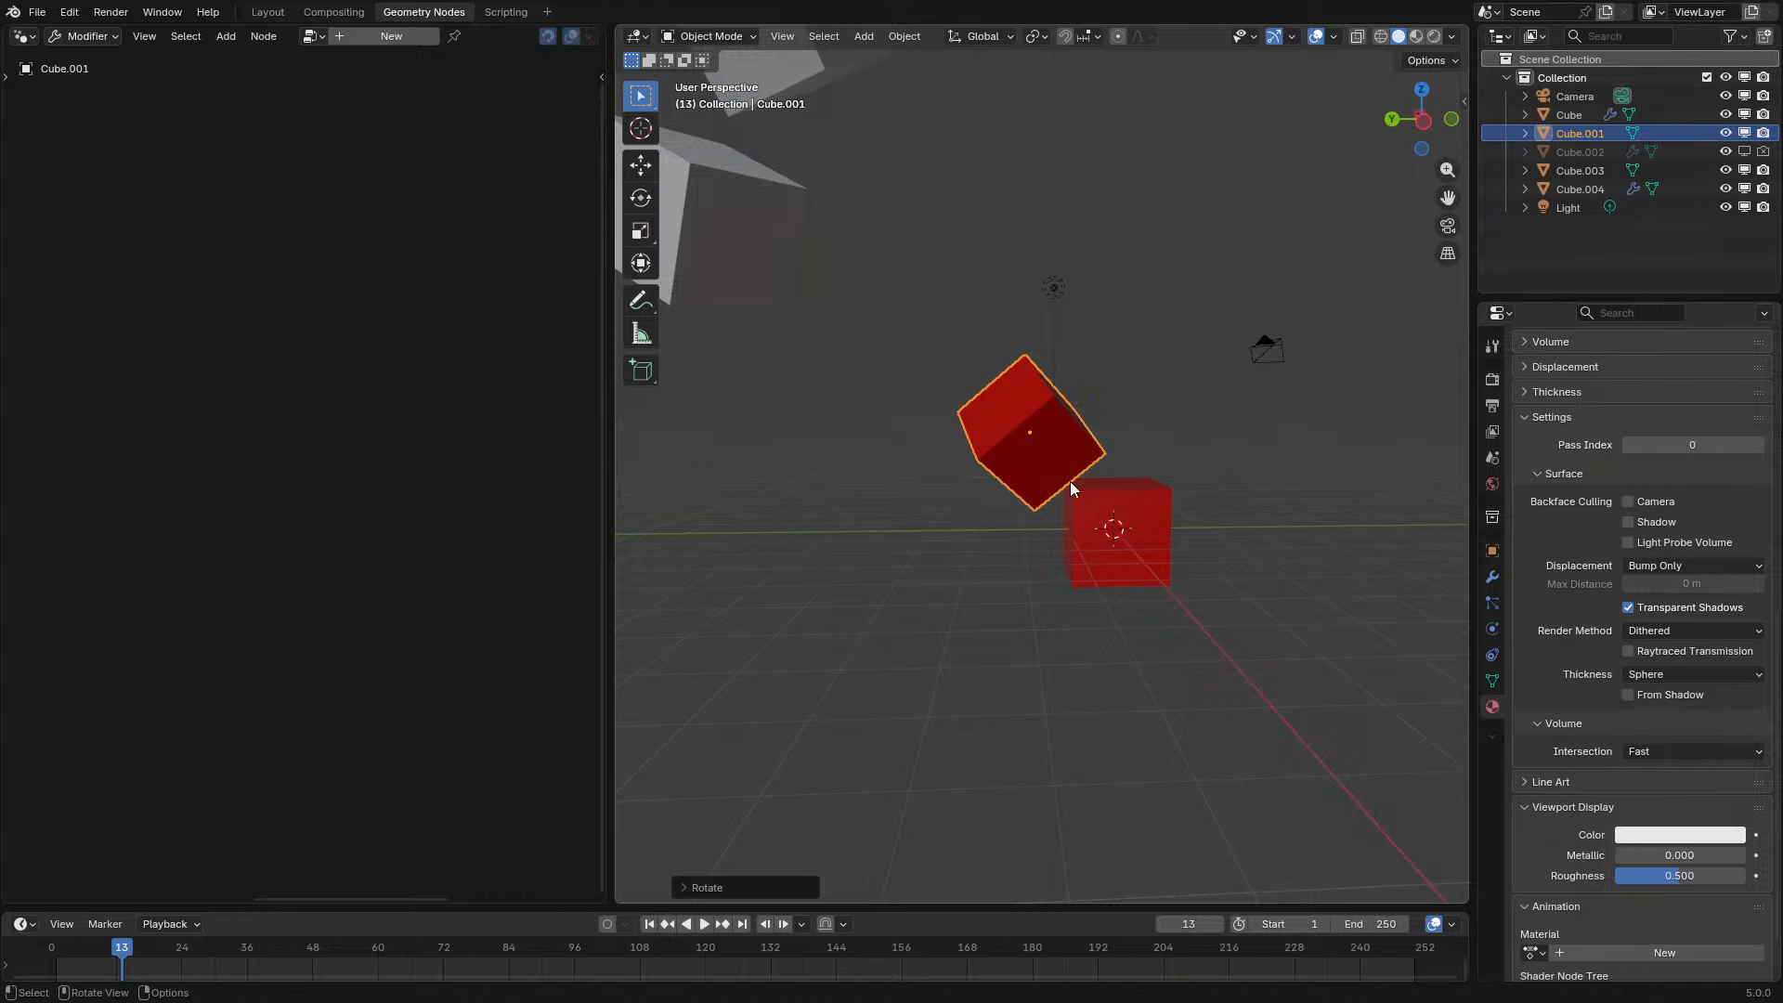
pyautogui.scroll(2, 1070, 487)
pyautogui.press('g')
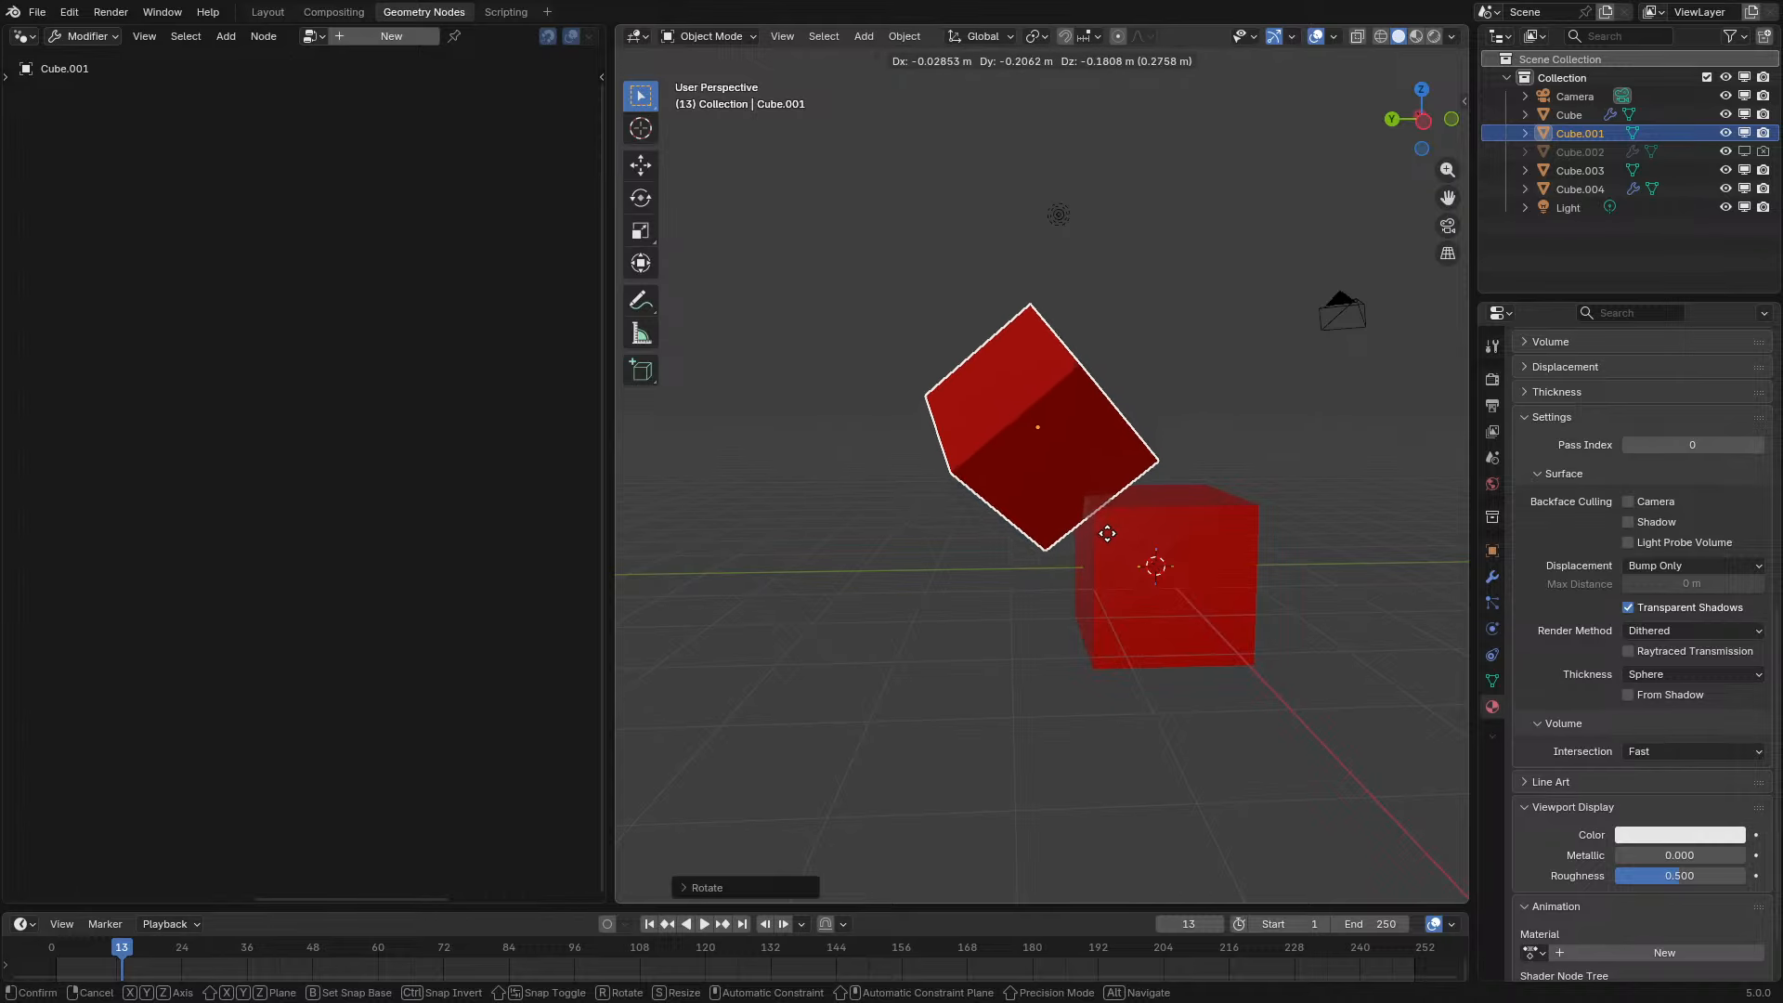
pyautogui.click(1094, 525)
# Try another tilt of Cube.001, and move it away from and back toward the Cube's edge to test the collision coloring
pyautogui.press('r')
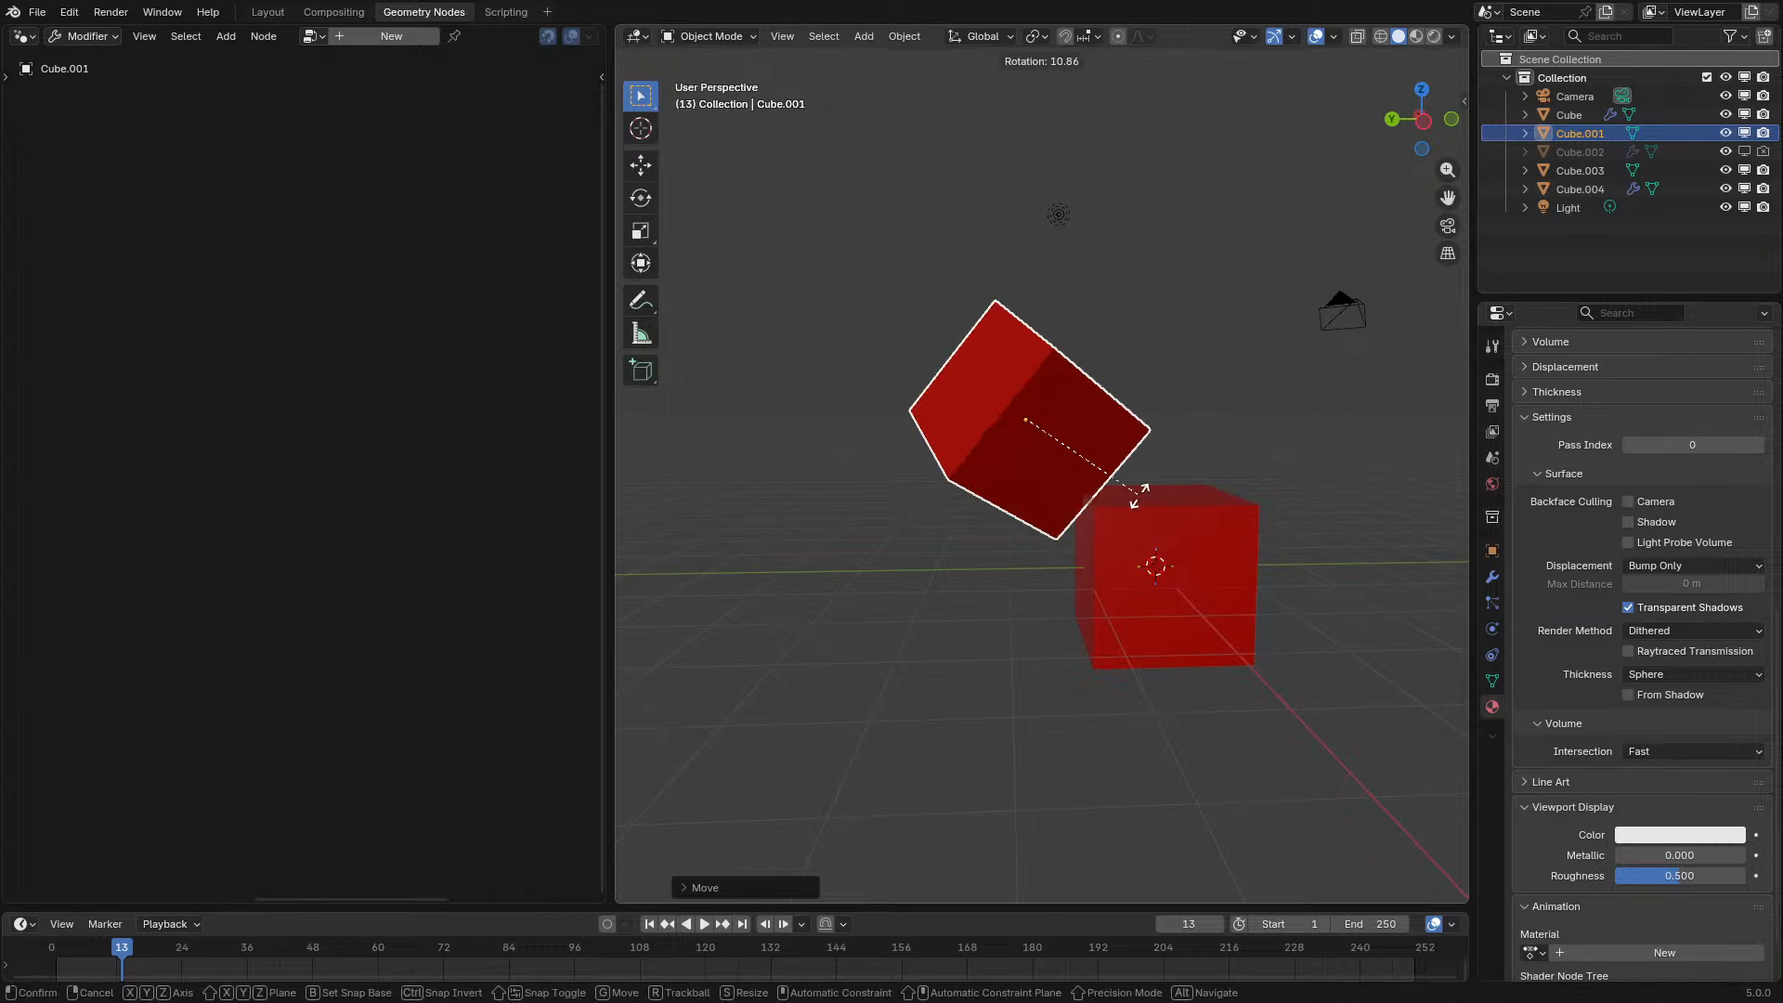
pyautogui.press('g')
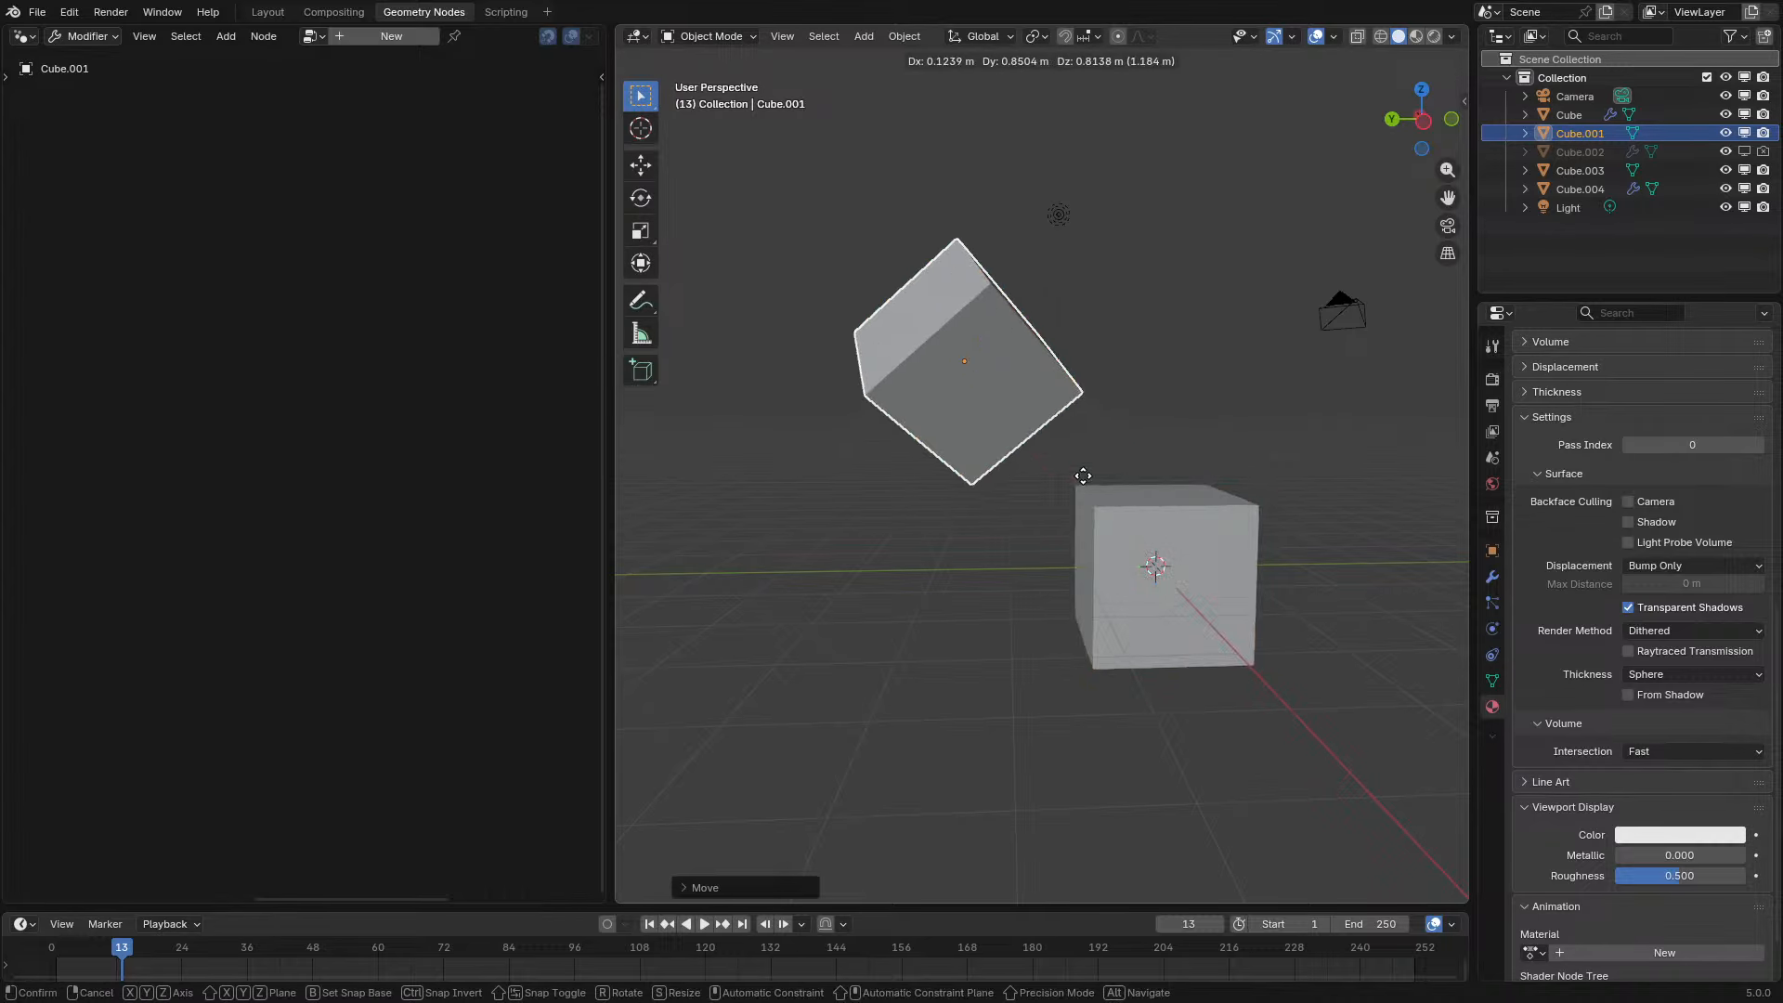
pyautogui.click(1146, 526)
pyautogui.moveTo(1146, 526); pyautogui.dragTo(1106, 533, button='middle')
pyautogui.scroll(3, 1110, 537)
pyautogui.press('g')
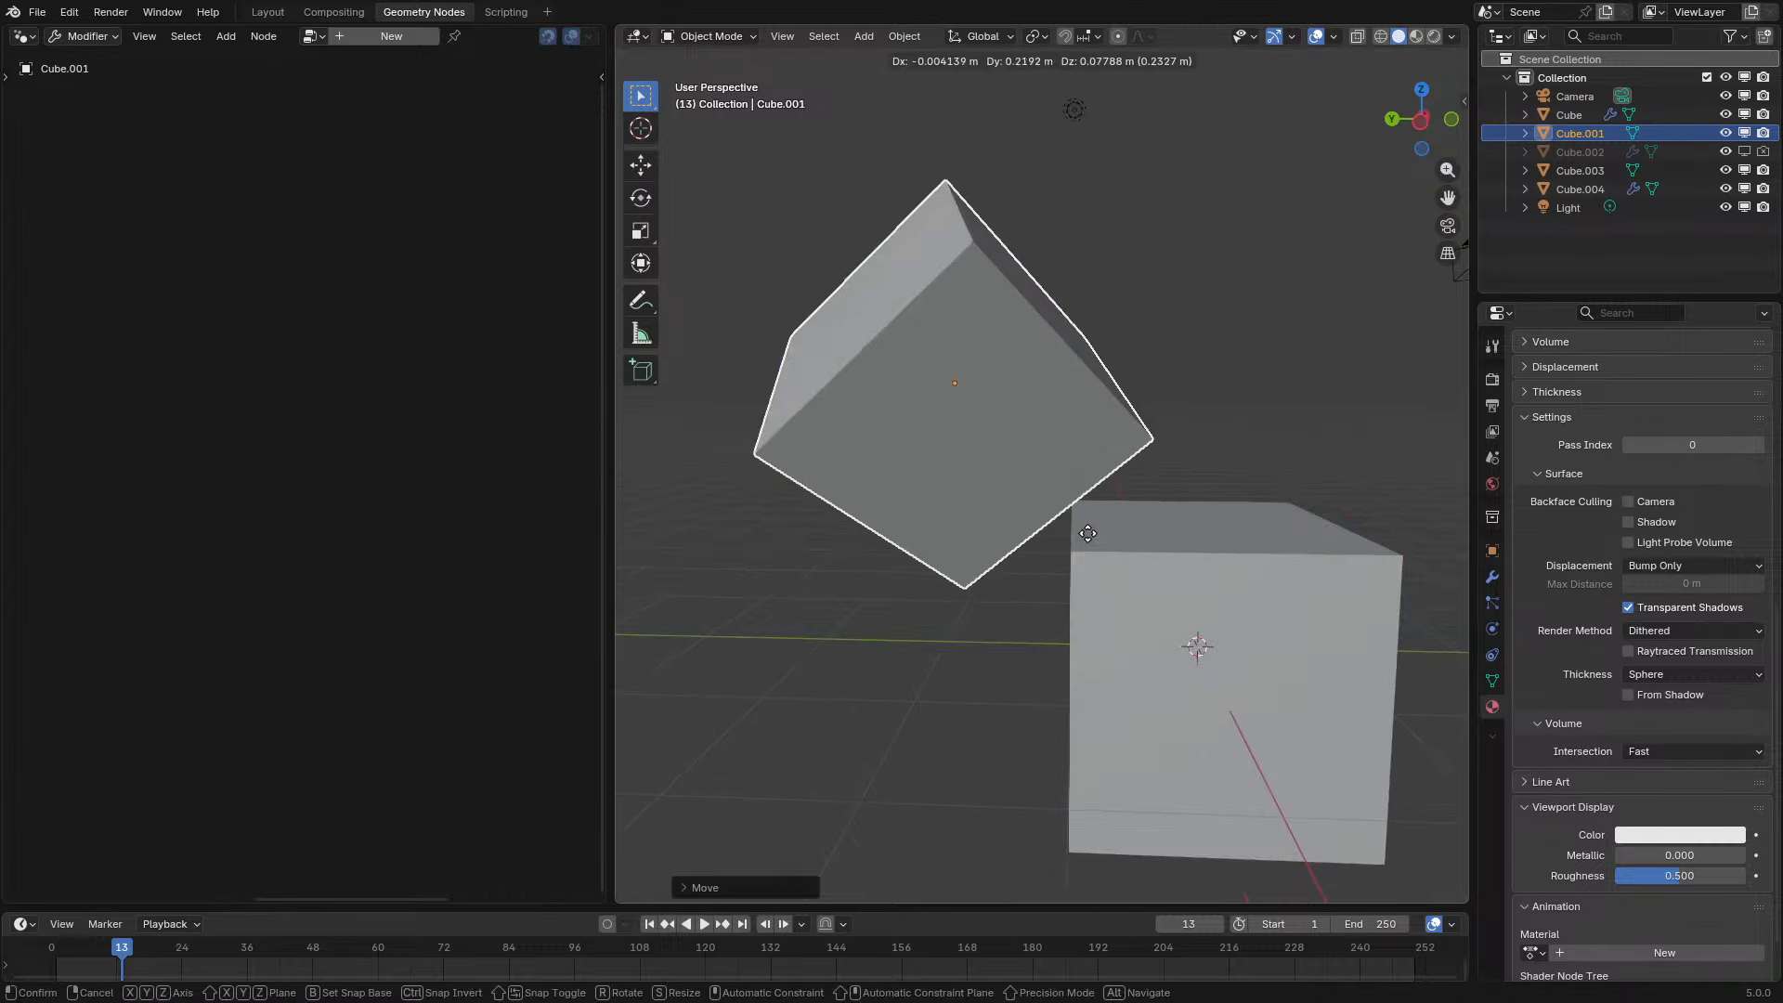
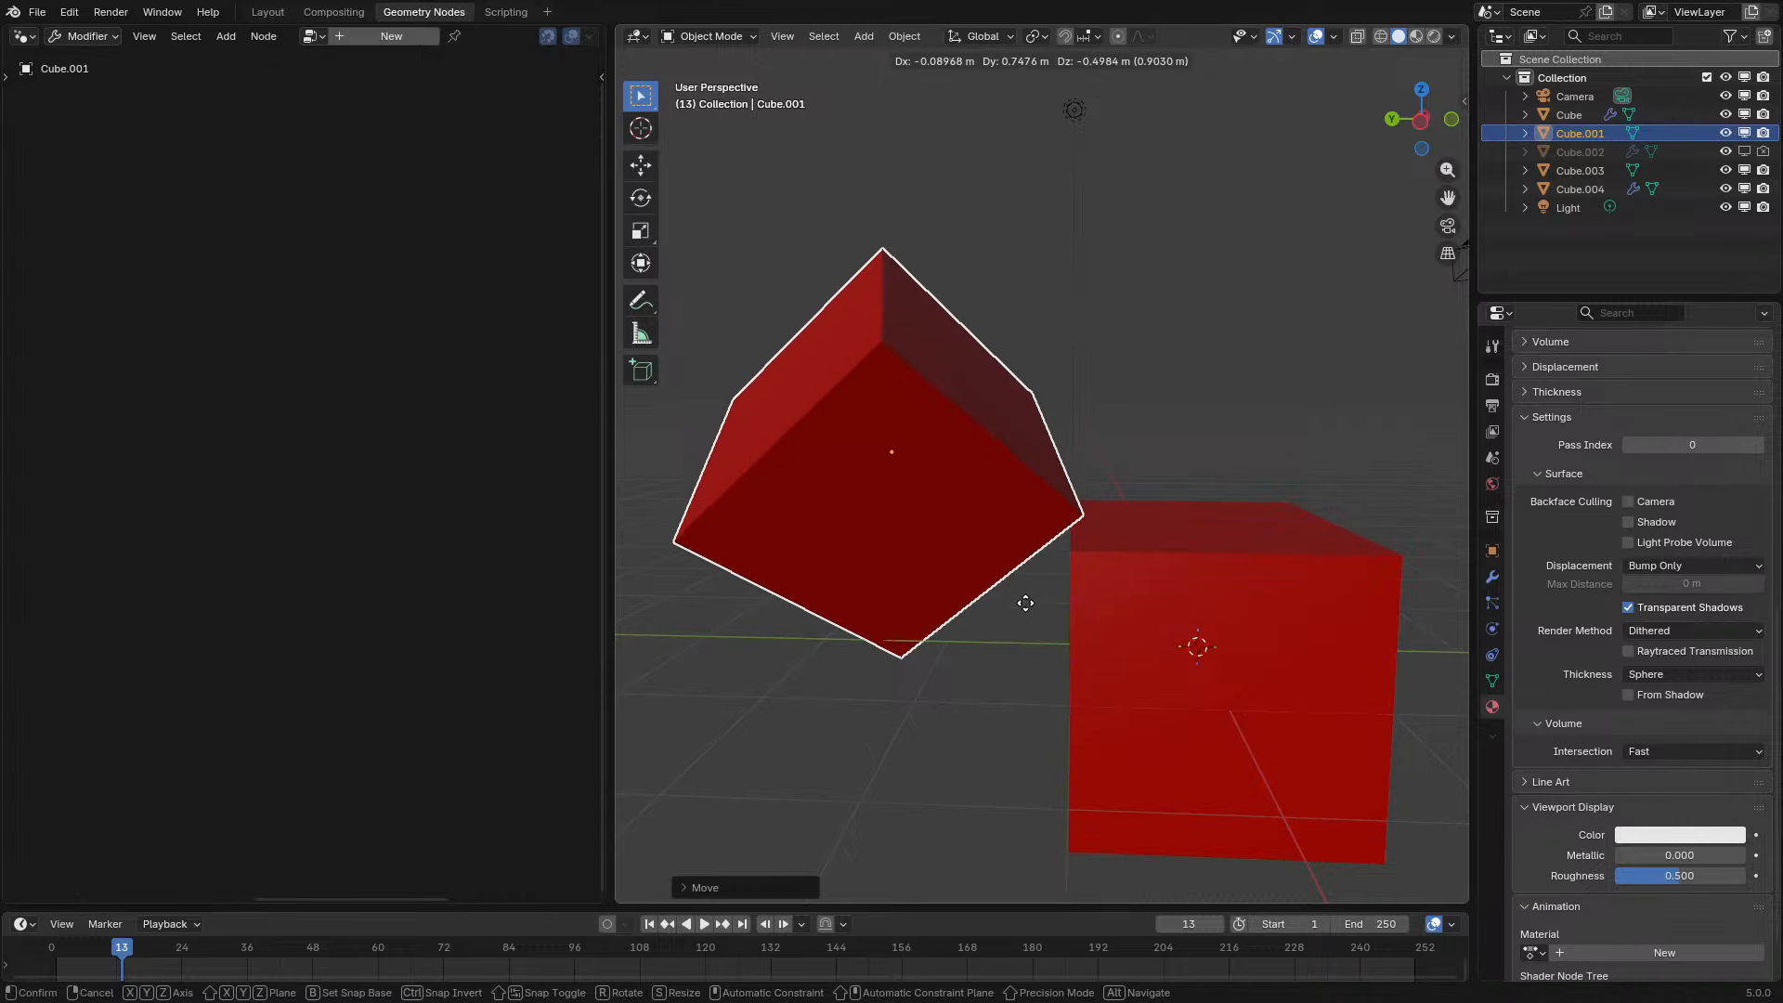
# Reposition Cube.001 so its lower corner sits right beside the upper edge of Cube
pyautogui.click(1049, 582)
pyautogui.moveTo(1049, 582); pyautogui.dragTo(892, 492, button='middle')
pyautogui.scroll(3, 1066, 553)
pyautogui.press('g')
pyautogui.click(1061, 535)
pyautogui.scroll(-8, 1061, 533)
pyautogui.keyDown('shift'); pyautogui.moveTo(891, 492); pyautogui.dragTo(1185, 577, button='middle'); pyautogui.keyUp('shift')
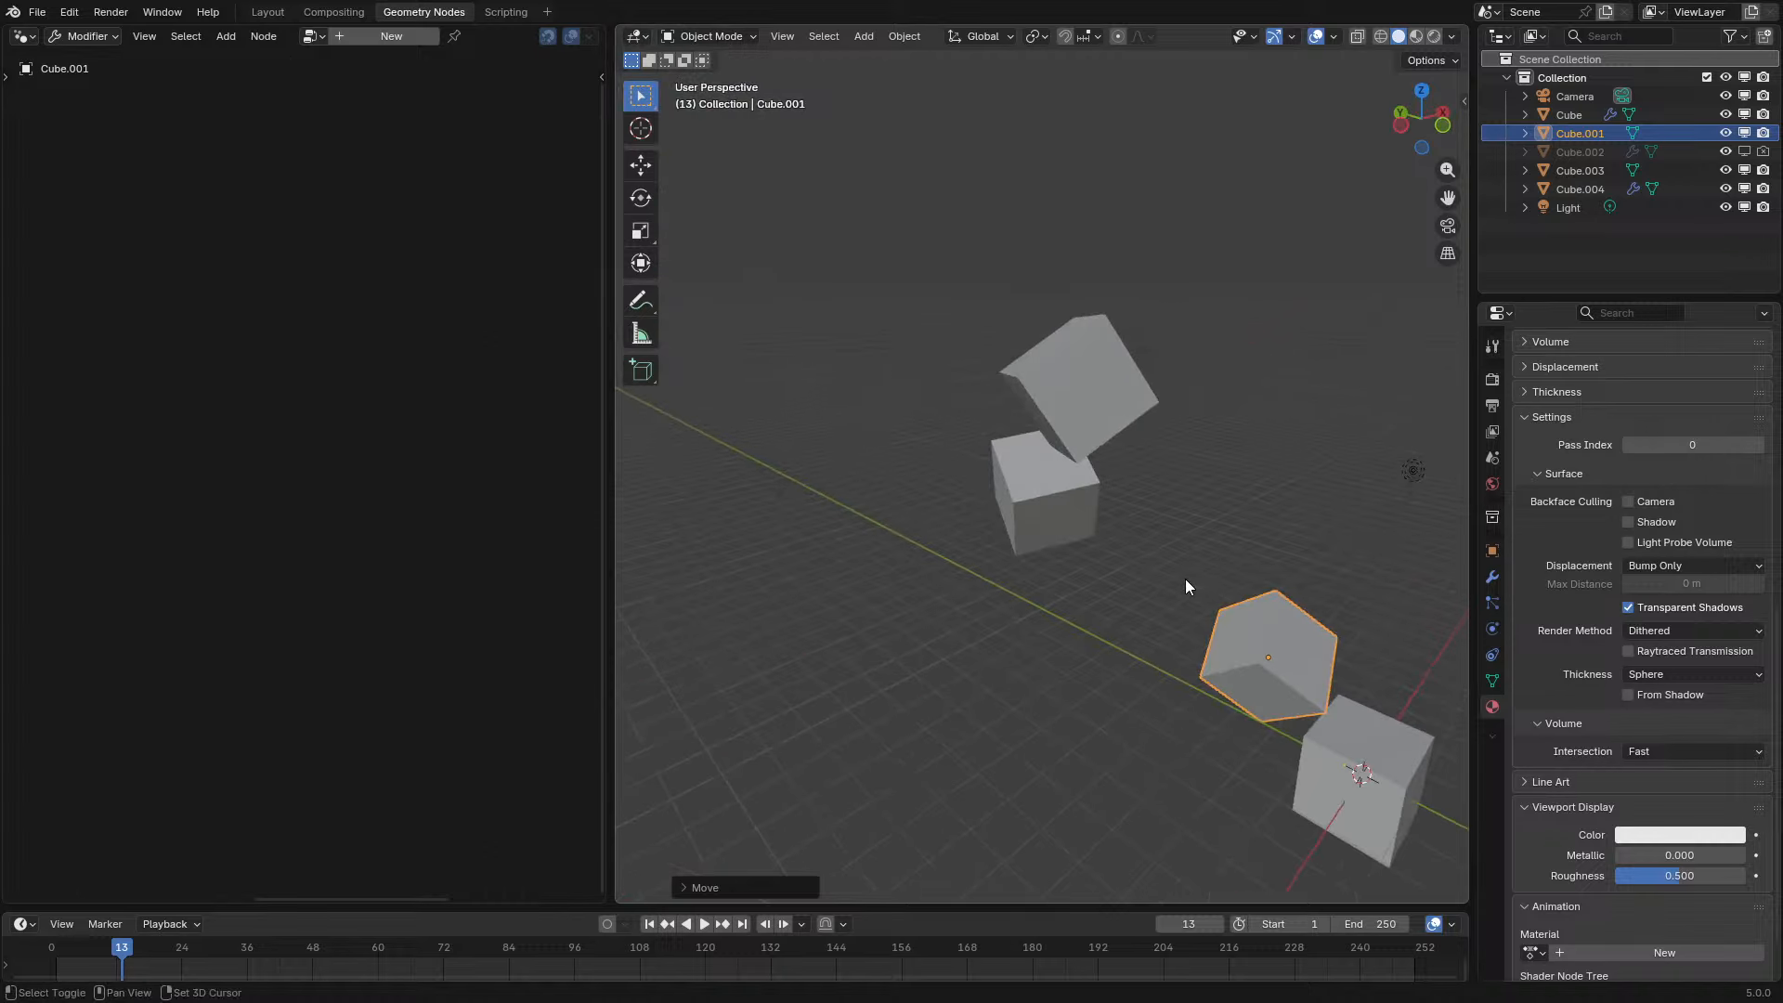
# Rotate Cube.004 freely and move it down close to the upper corner of Cube.003
pyautogui.click(1051, 475)
pyautogui.moveTo(1051, 476); pyautogui.dragTo(1133, 479, button='middle')
pyautogui.press('r')
pyautogui.press('r')
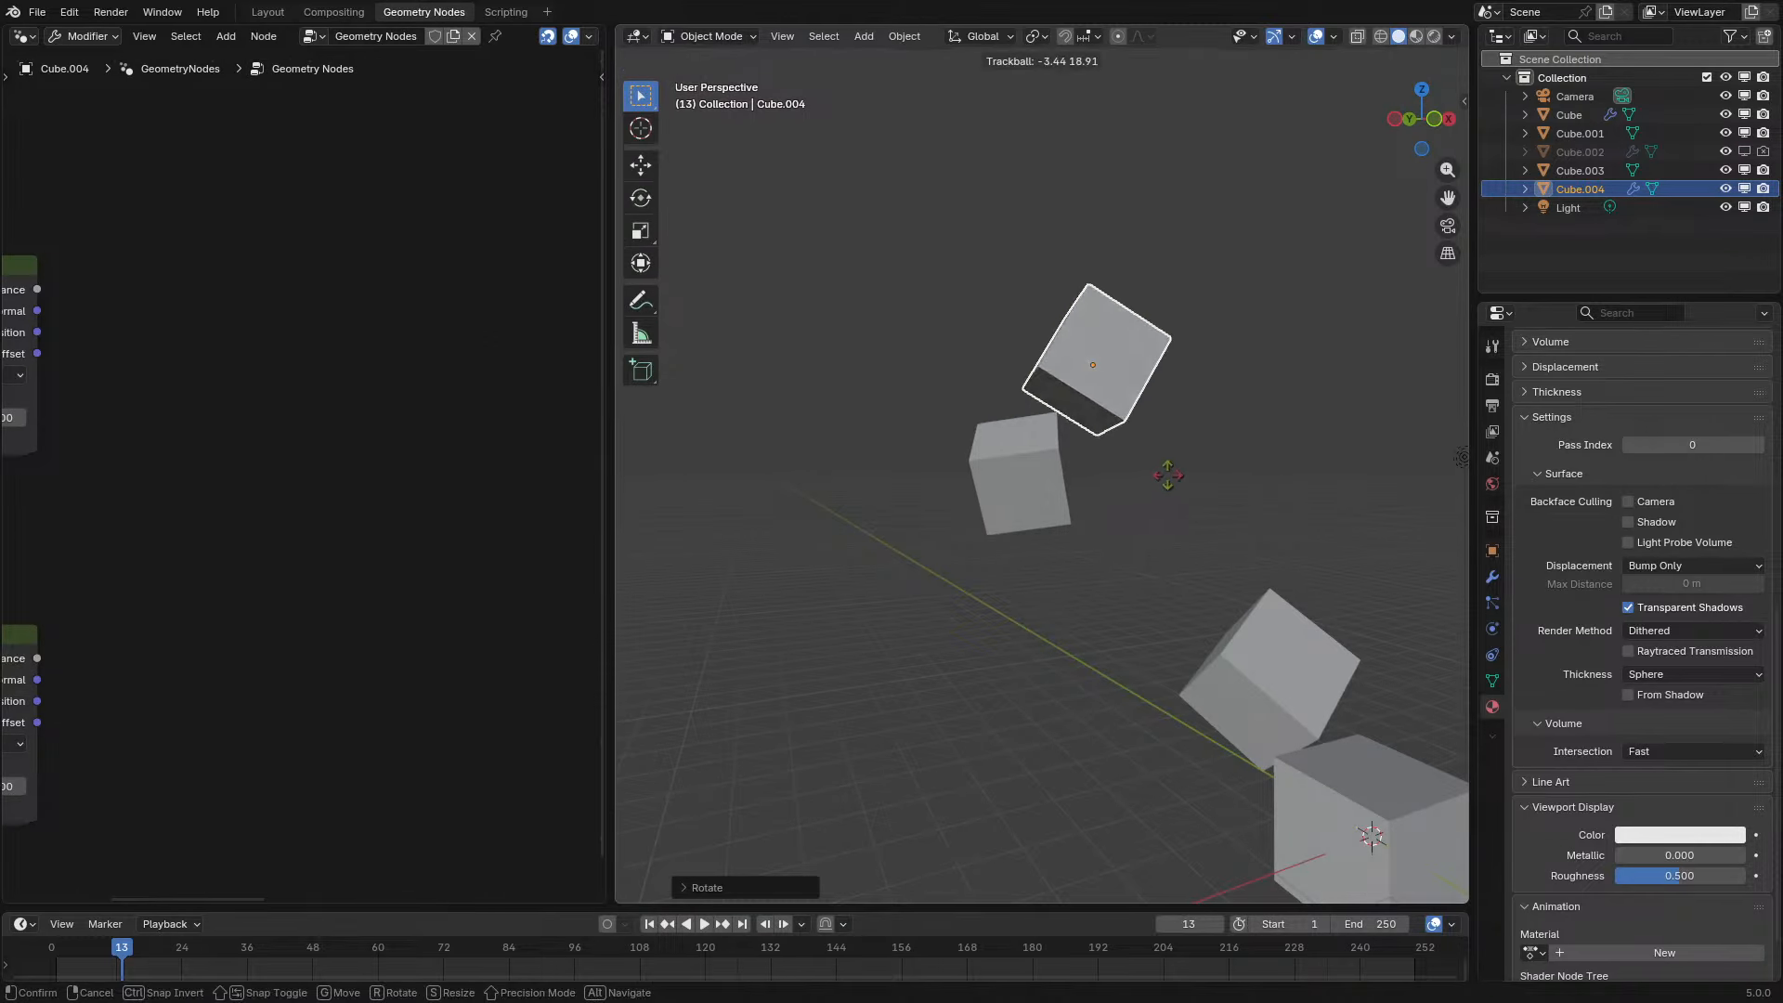
pyautogui.click(1204, 468)
pyautogui.scroll(2, 1179, 460)
pyautogui.press('g')
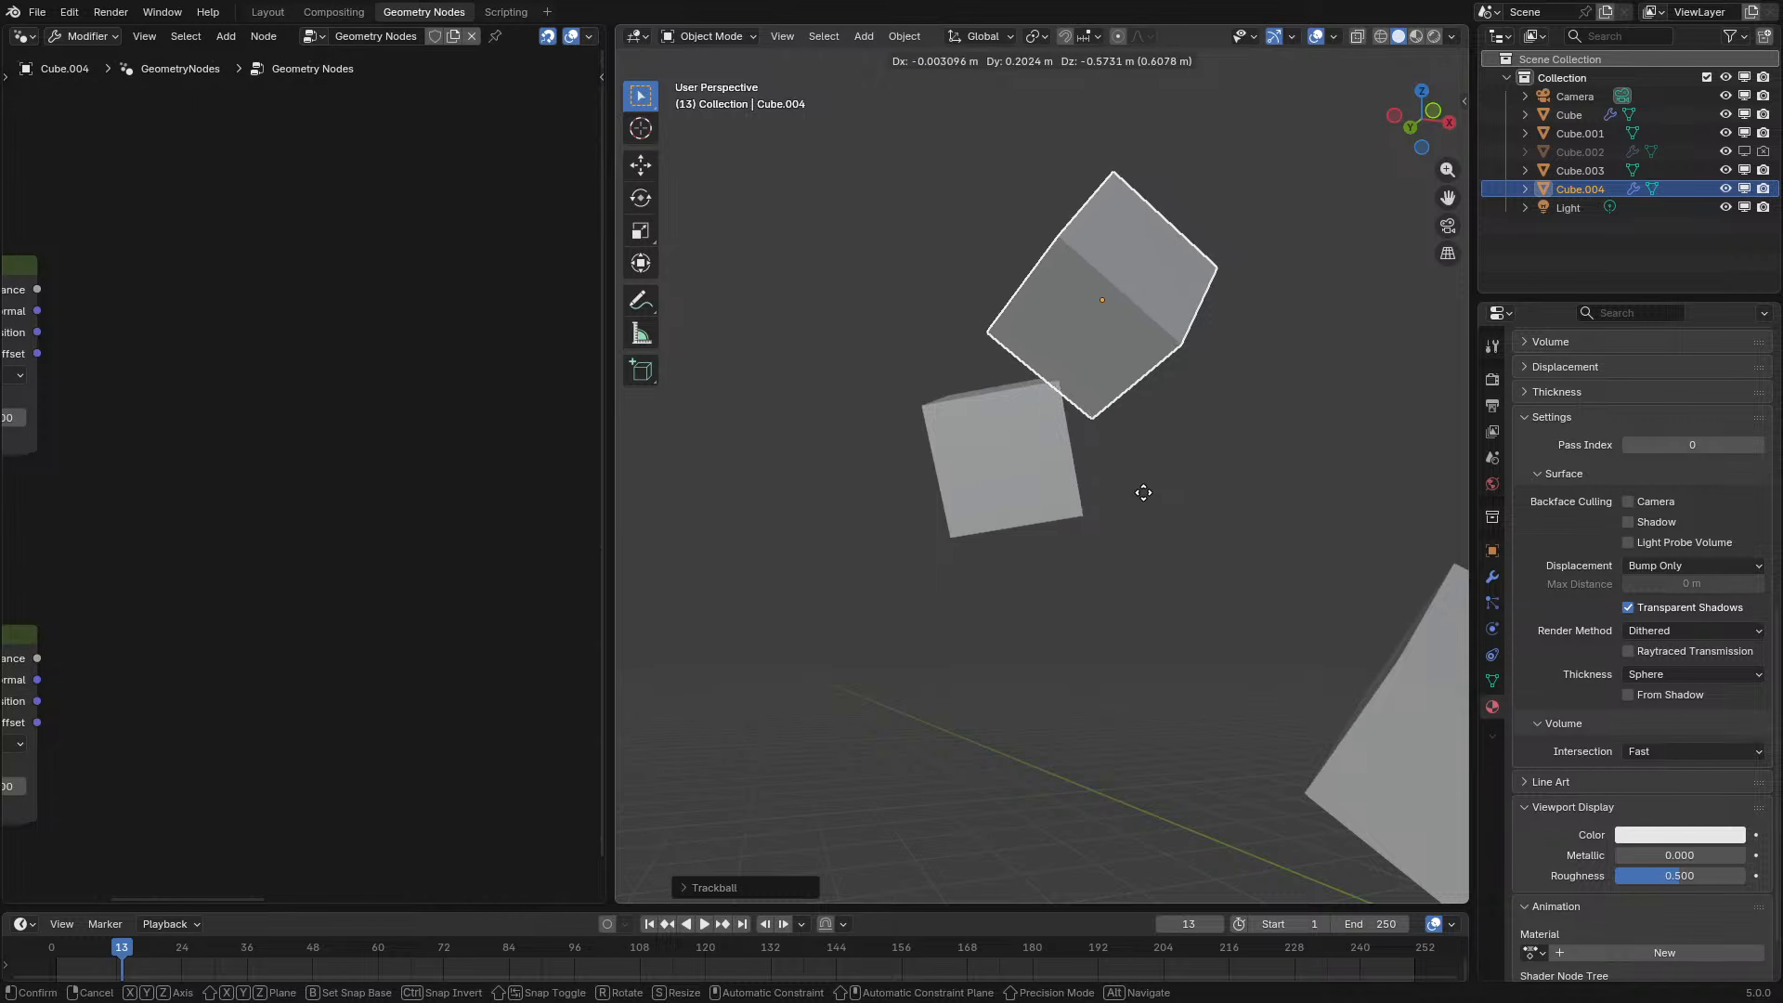
pyautogui.click(1142, 496)
pyautogui.press('g')
pyautogui.click(1146, 513)
# Delete the second test pair, Cube.003 and Cube.004
pyautogui.moveTo(1144, 506); pyautogui.dragTo(1042, 529, button='middle')
pyautogui.keyDown('shift'); pyautogui.click(1066, 498); pyautogui.keyUp('shift')
pyautogui.press('Delete')
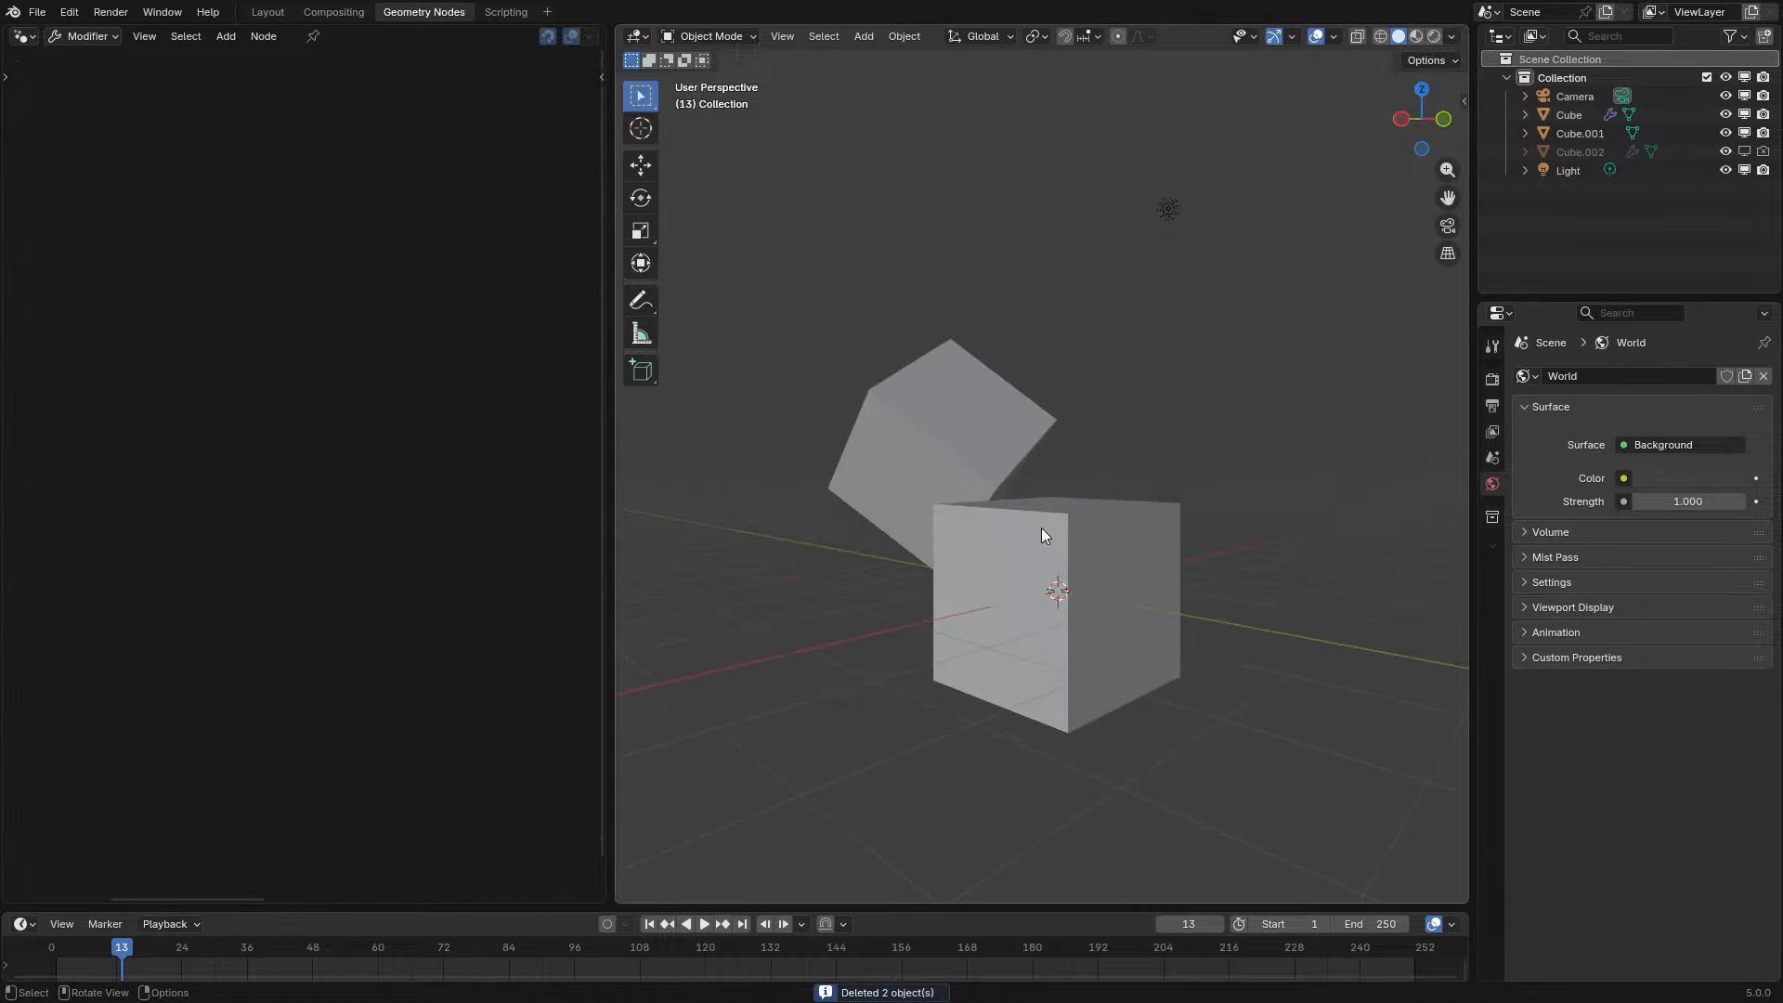
# Select Cube, save the file and look over its SAT Test node tree
pyautogui.click(869, 527)
pyautogui.hotkey('ctrl', 's')
pyautogui.hotkey('ctrl', 'space')
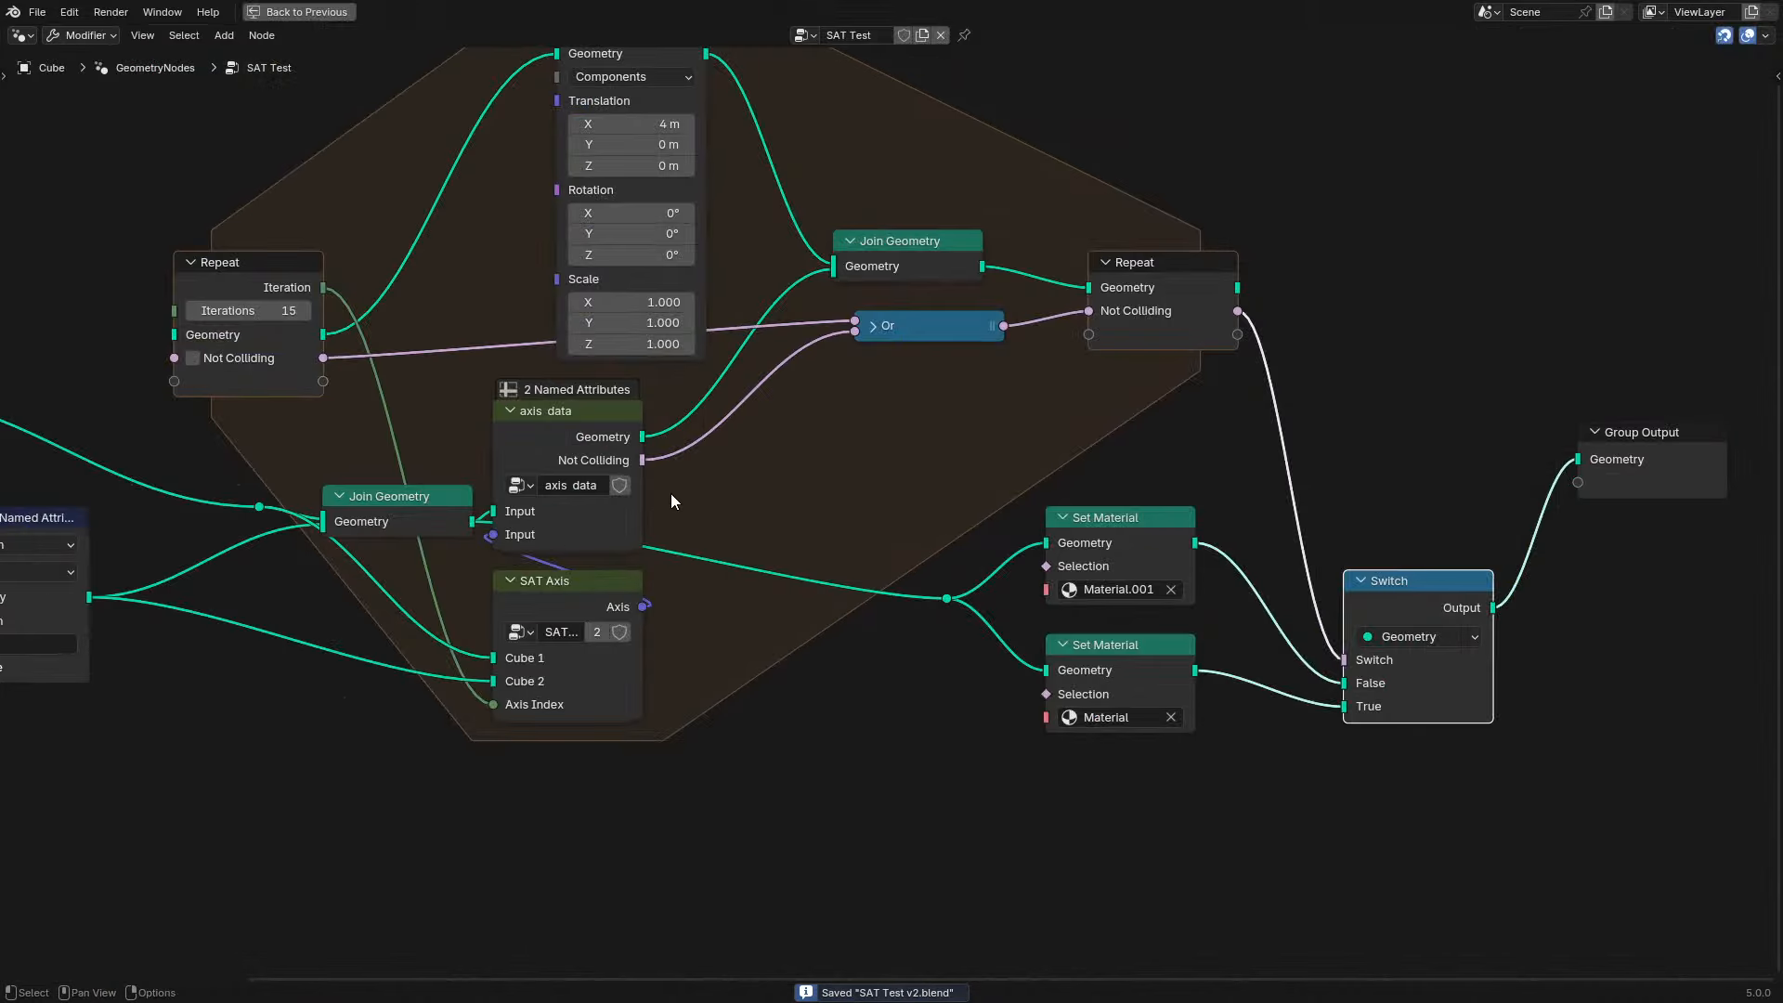
pyautogui.moveTo(740, 482); pyautogui.dragTo(1090, 517, button='middle')
pyautogui.hotkey('ctrl', 'space')
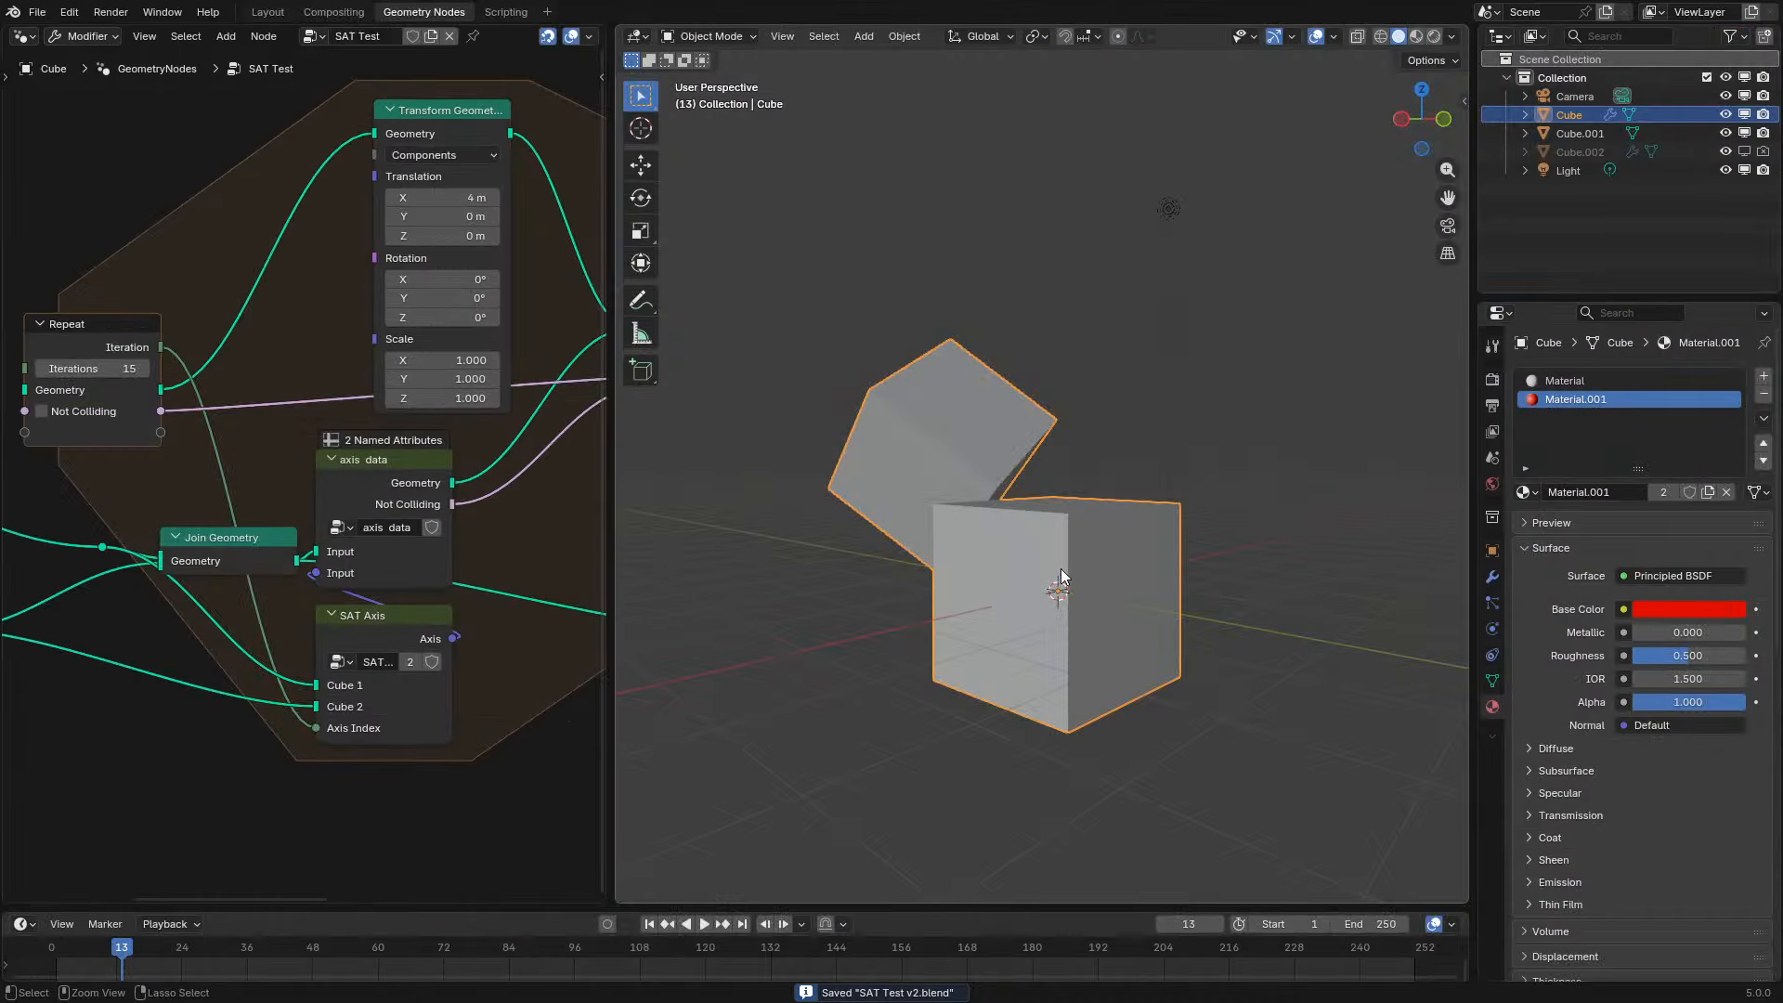
# Duplicate Cube in place, give the copy its own SAT Test node group, and disable it in the viewport and renders
pyautogui.hotkey('shift', 'd')
pyautogui.rightClick(1126, 564)
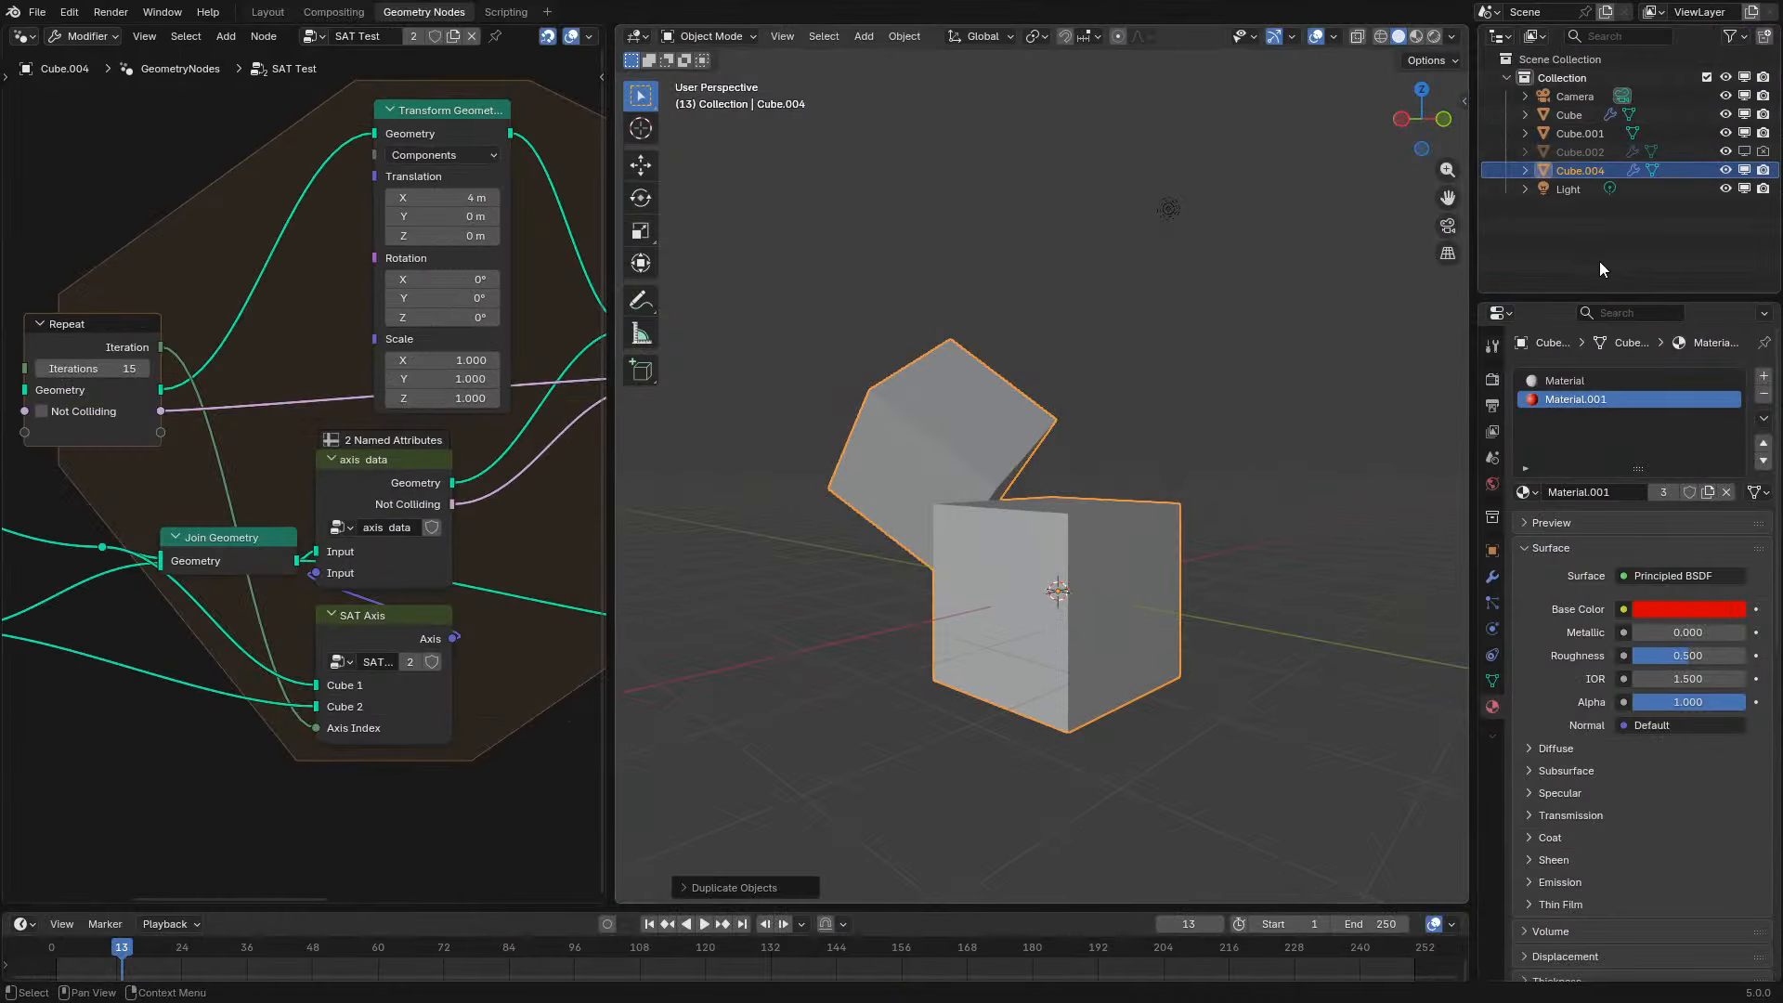
pyautogui.click(451, 41)
pyautogui.moveTo(1744, 171); pyautogui.dragTo(1763, 171)
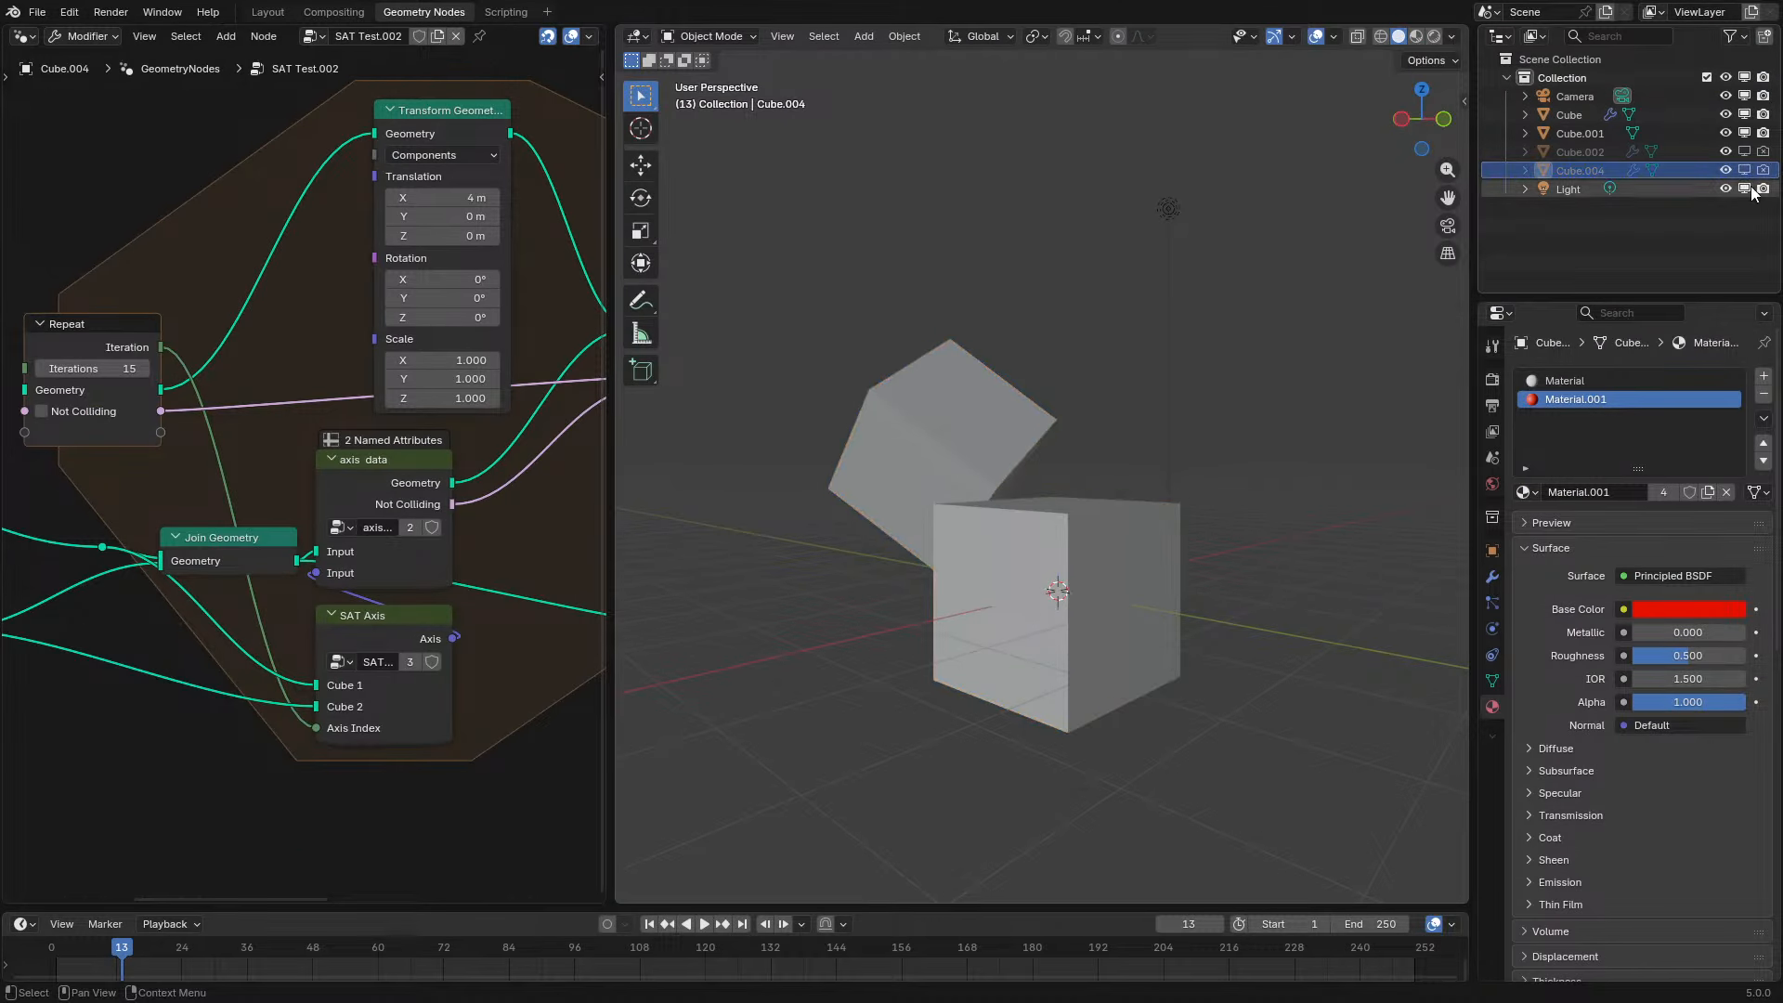
# Delete the Transform Geometry and Join Geometry nodes inside the repeat zone of the original Cube's node tree
pyautogui.click(940, 398)
pyautogui.hotkey('ctrl', 'space')
pyautogui.moveTo(827, 83); pyautogui.dragTo(1516, 496)
pyautogui.press('x')
# Remove the Geometry item from the repeat zone
pyautogui.press('n')
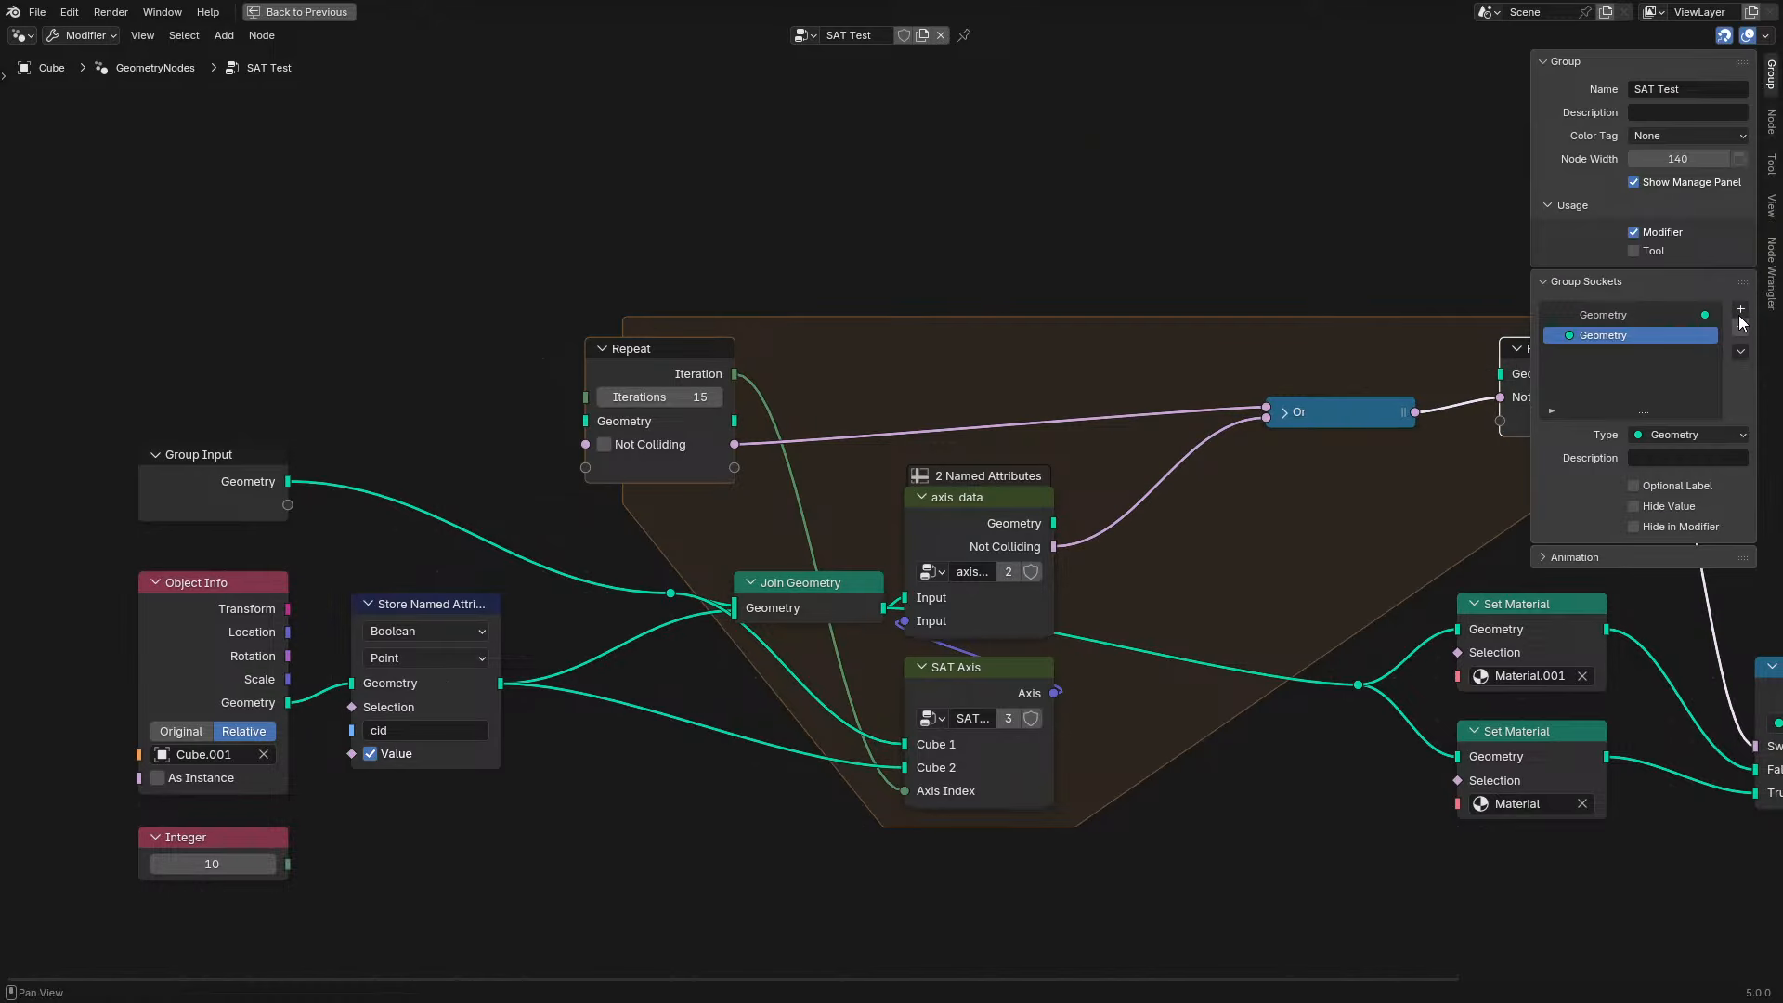
pyautogui.click(1656, 315)
pyautogui.click(1769, 137)
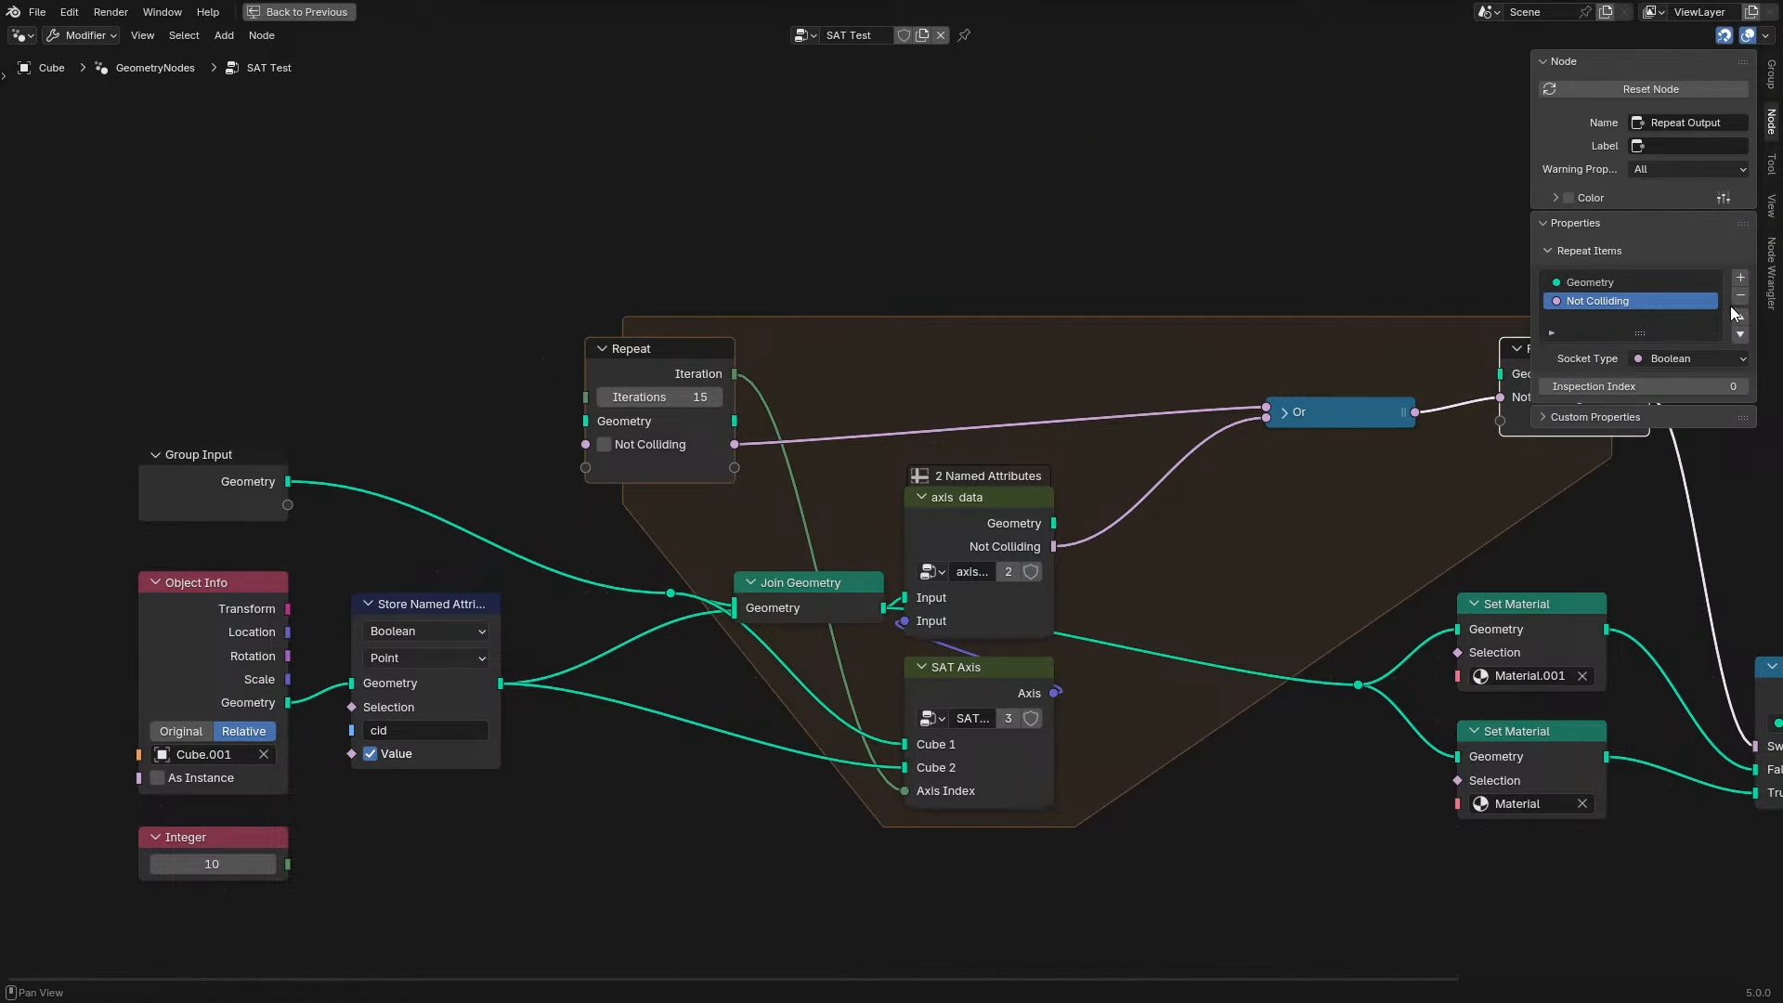
pyautogui.click(1707, 284)
pyautogui.click(1742, 298)
pyautogui.press('n')
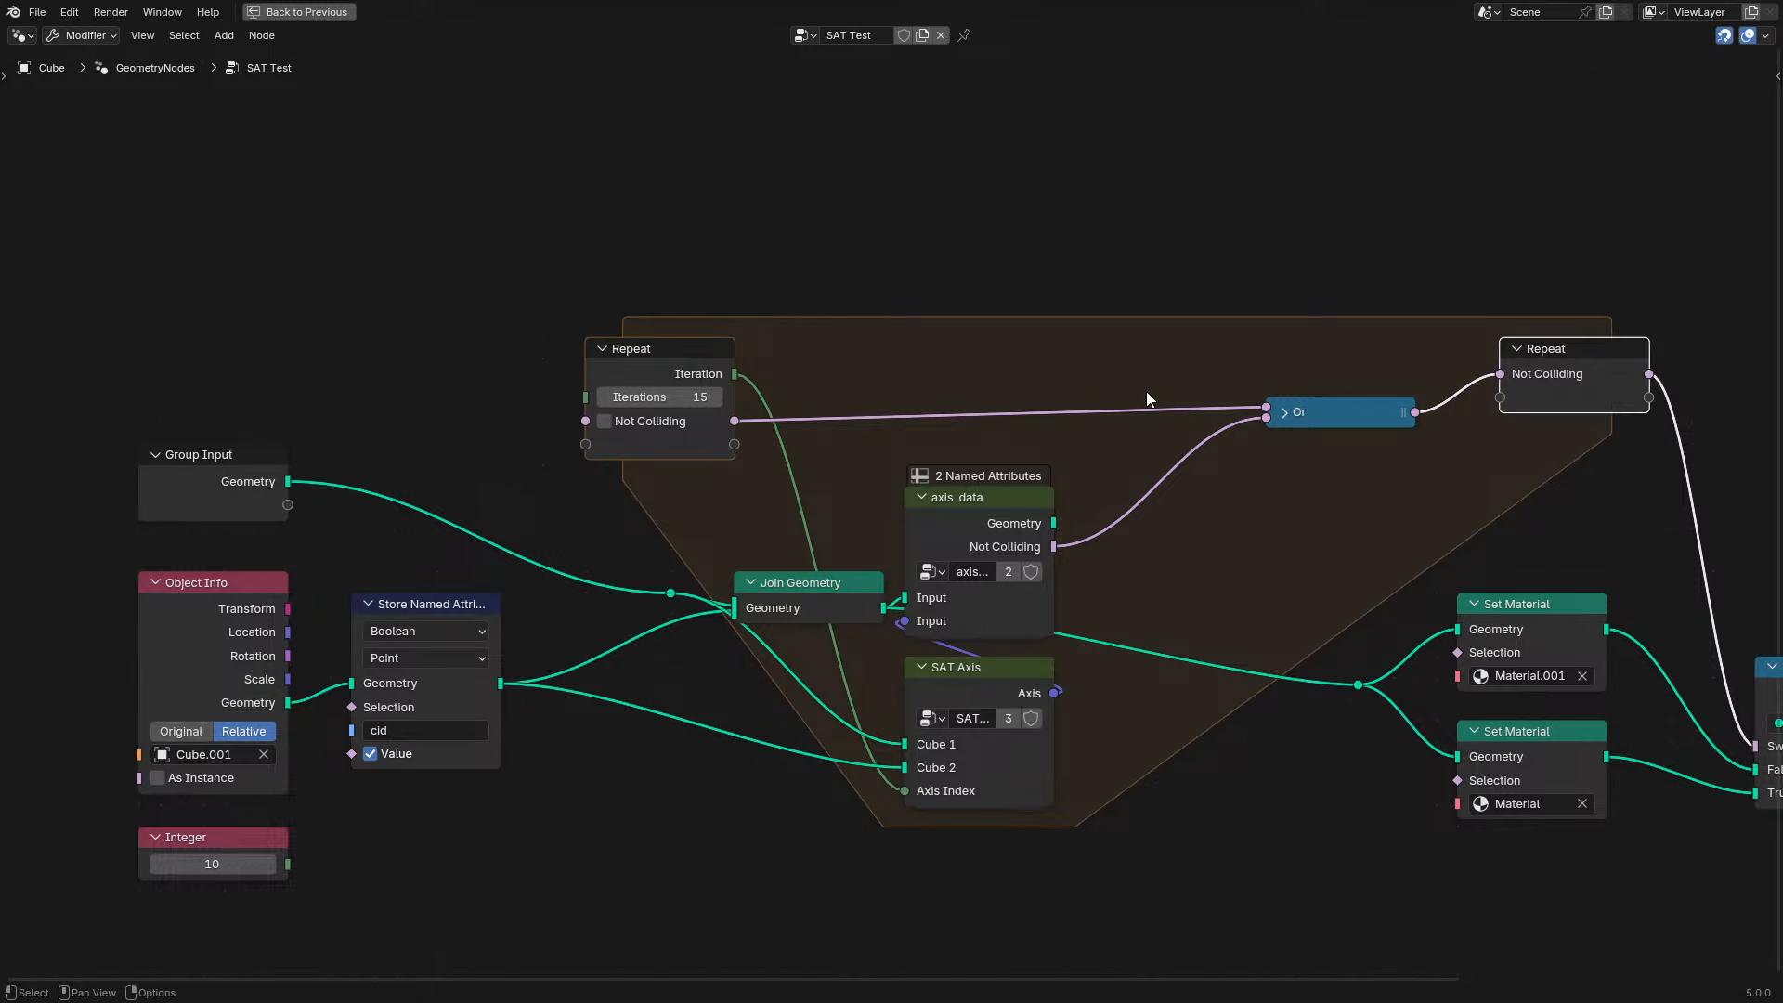
# Compact the repeat zone by placing the Repeat Input, Or and Repeat Output nodes side by side above axis data
pyautogui.moveTo(686, 372); pyautogui.dragTo(854, 352)
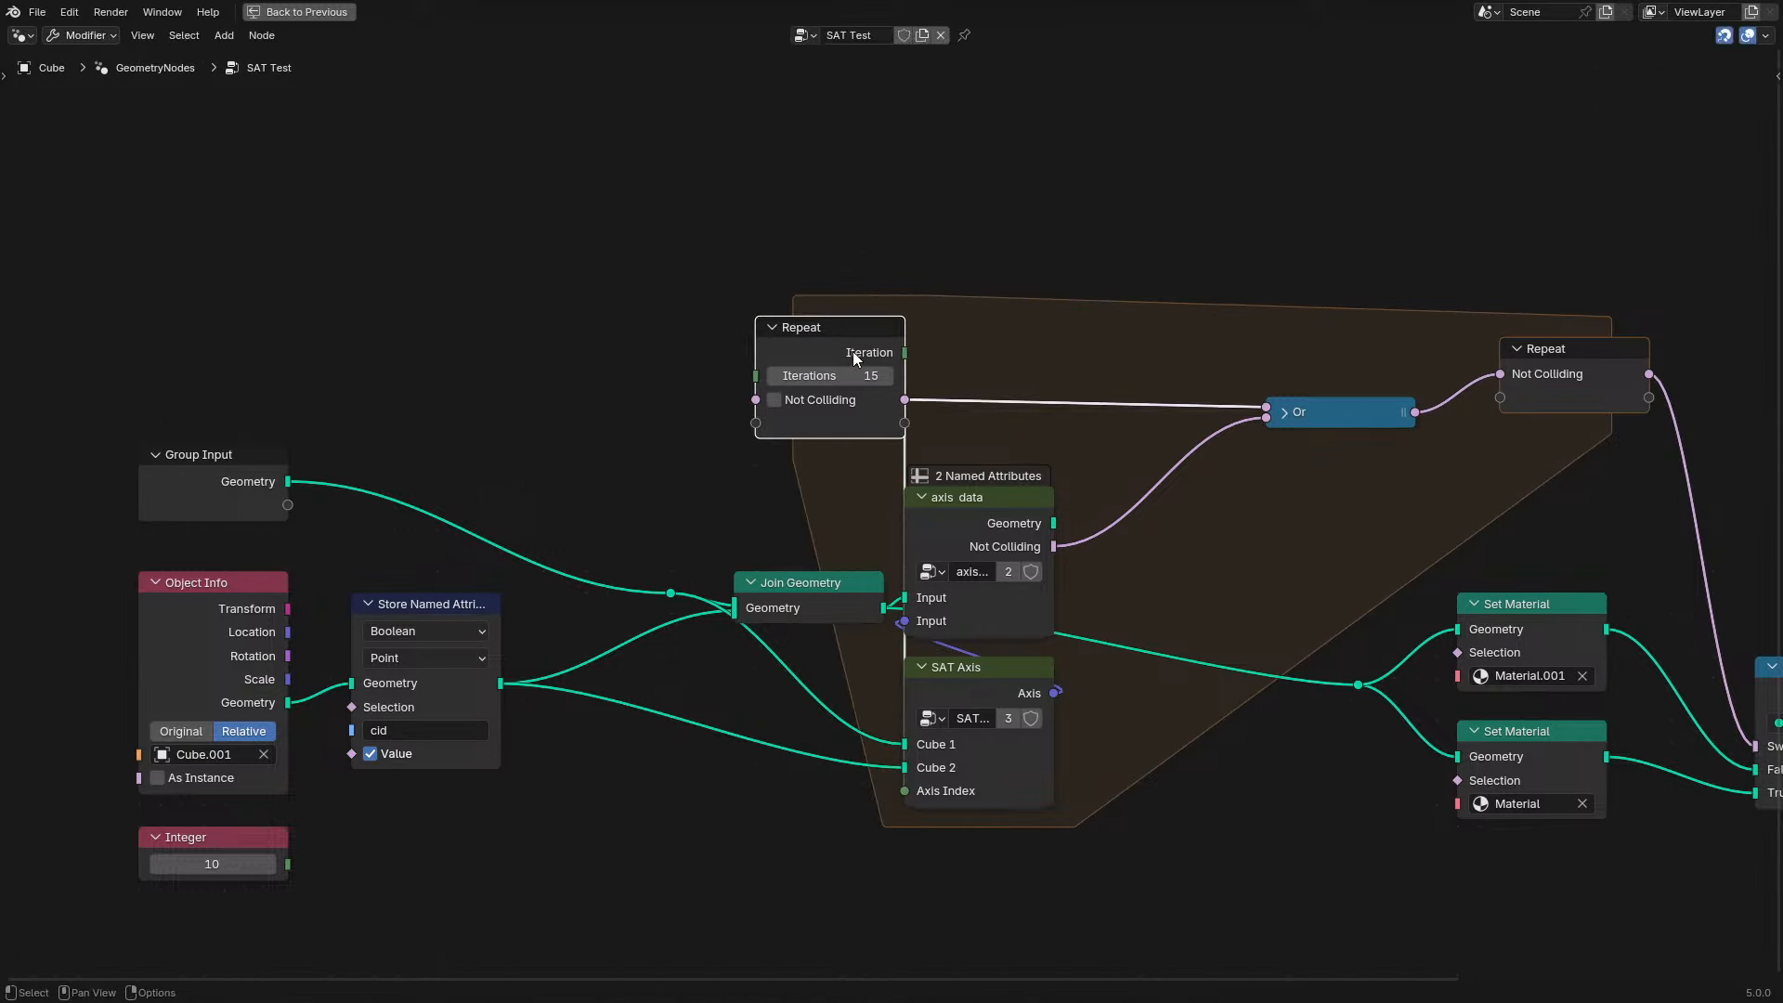
pyautogui.press('g')
pyautogui.click(812, 420)
pyautogui.moveTo(1360, 344); pyautogui.dragTo(1583, 410)
pyautogui.press('g')
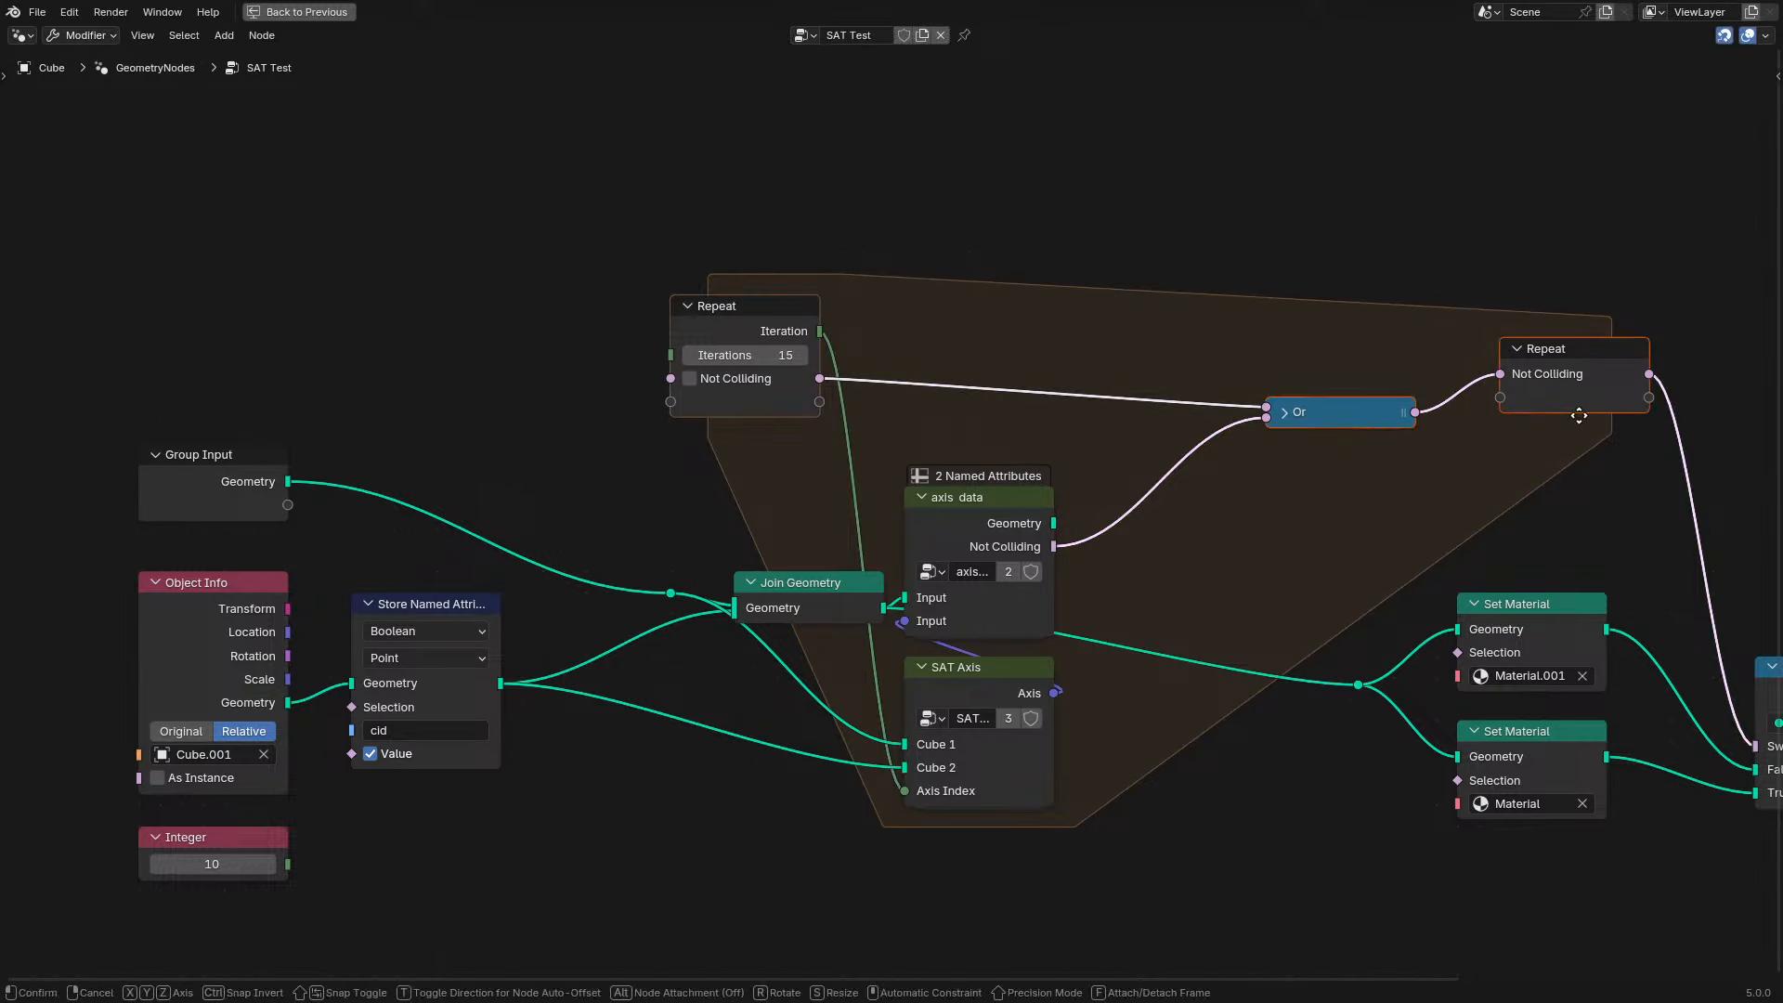
pyautogui.click(1197, 366)
pyautogui.click(1189, 349)
pyautogui.press('g')
pyautogui.click(1068, 408)
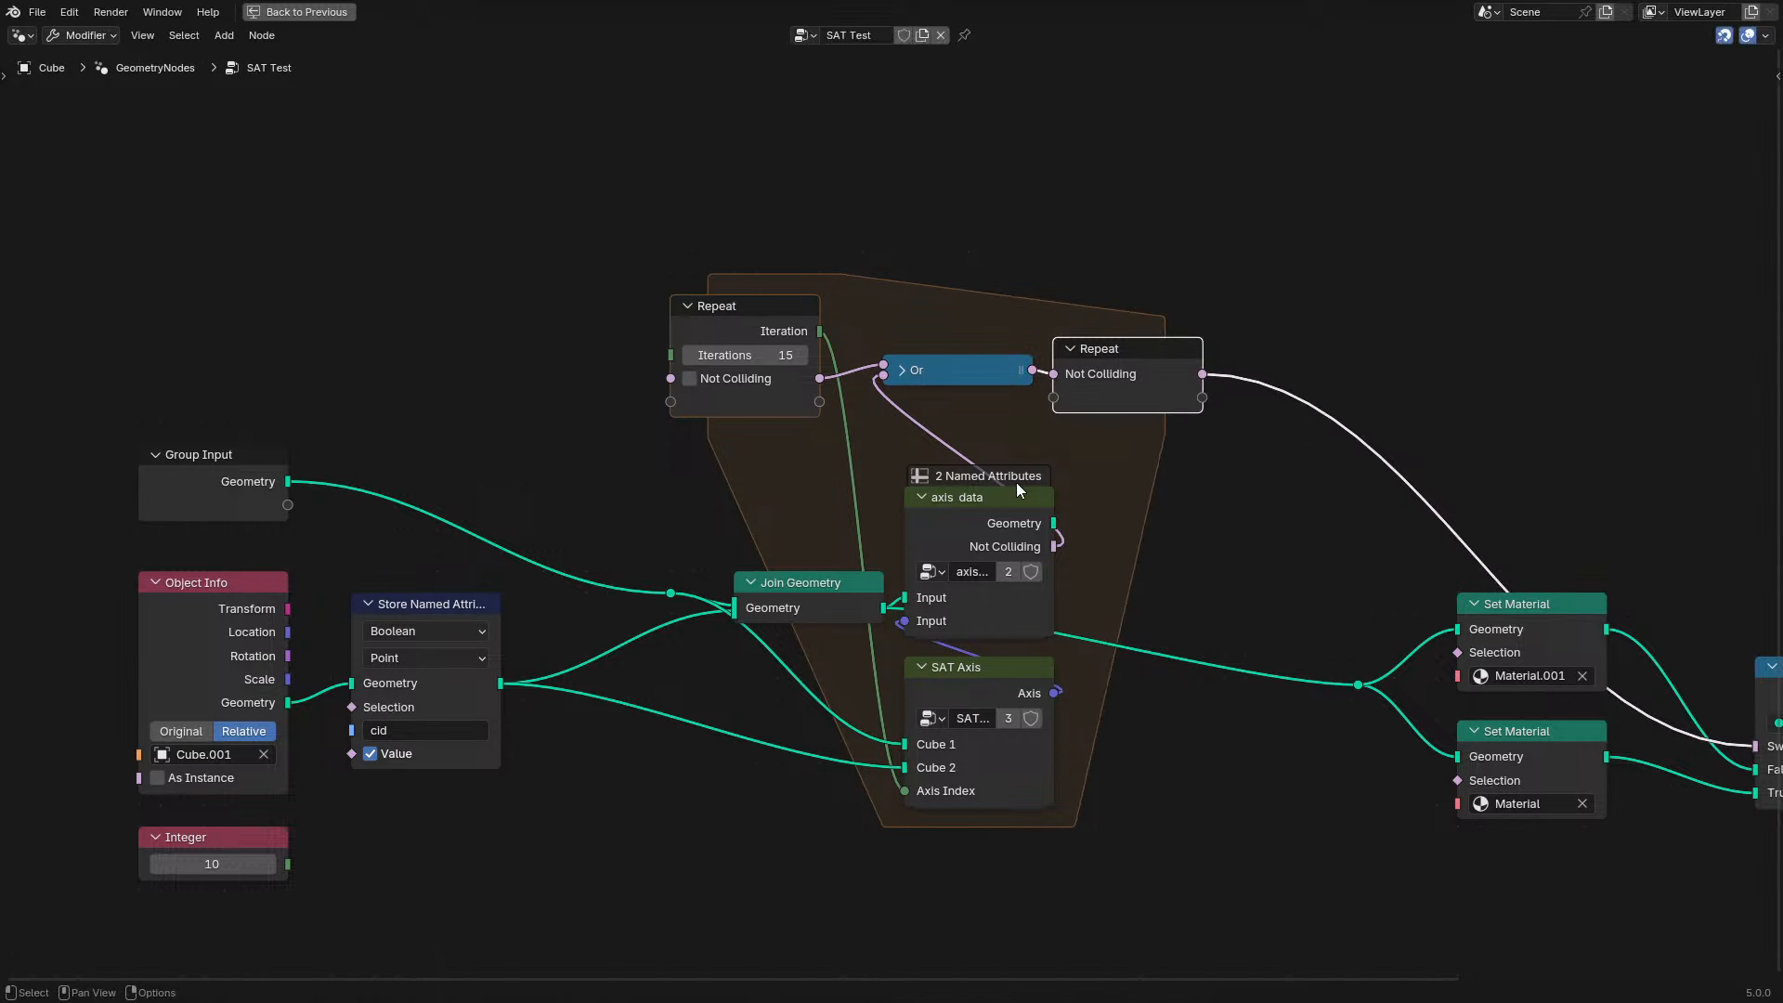
# Make the axis data and SAT Axis node groups single-user and open axis data for editing
pyautogui.click(978, 533)
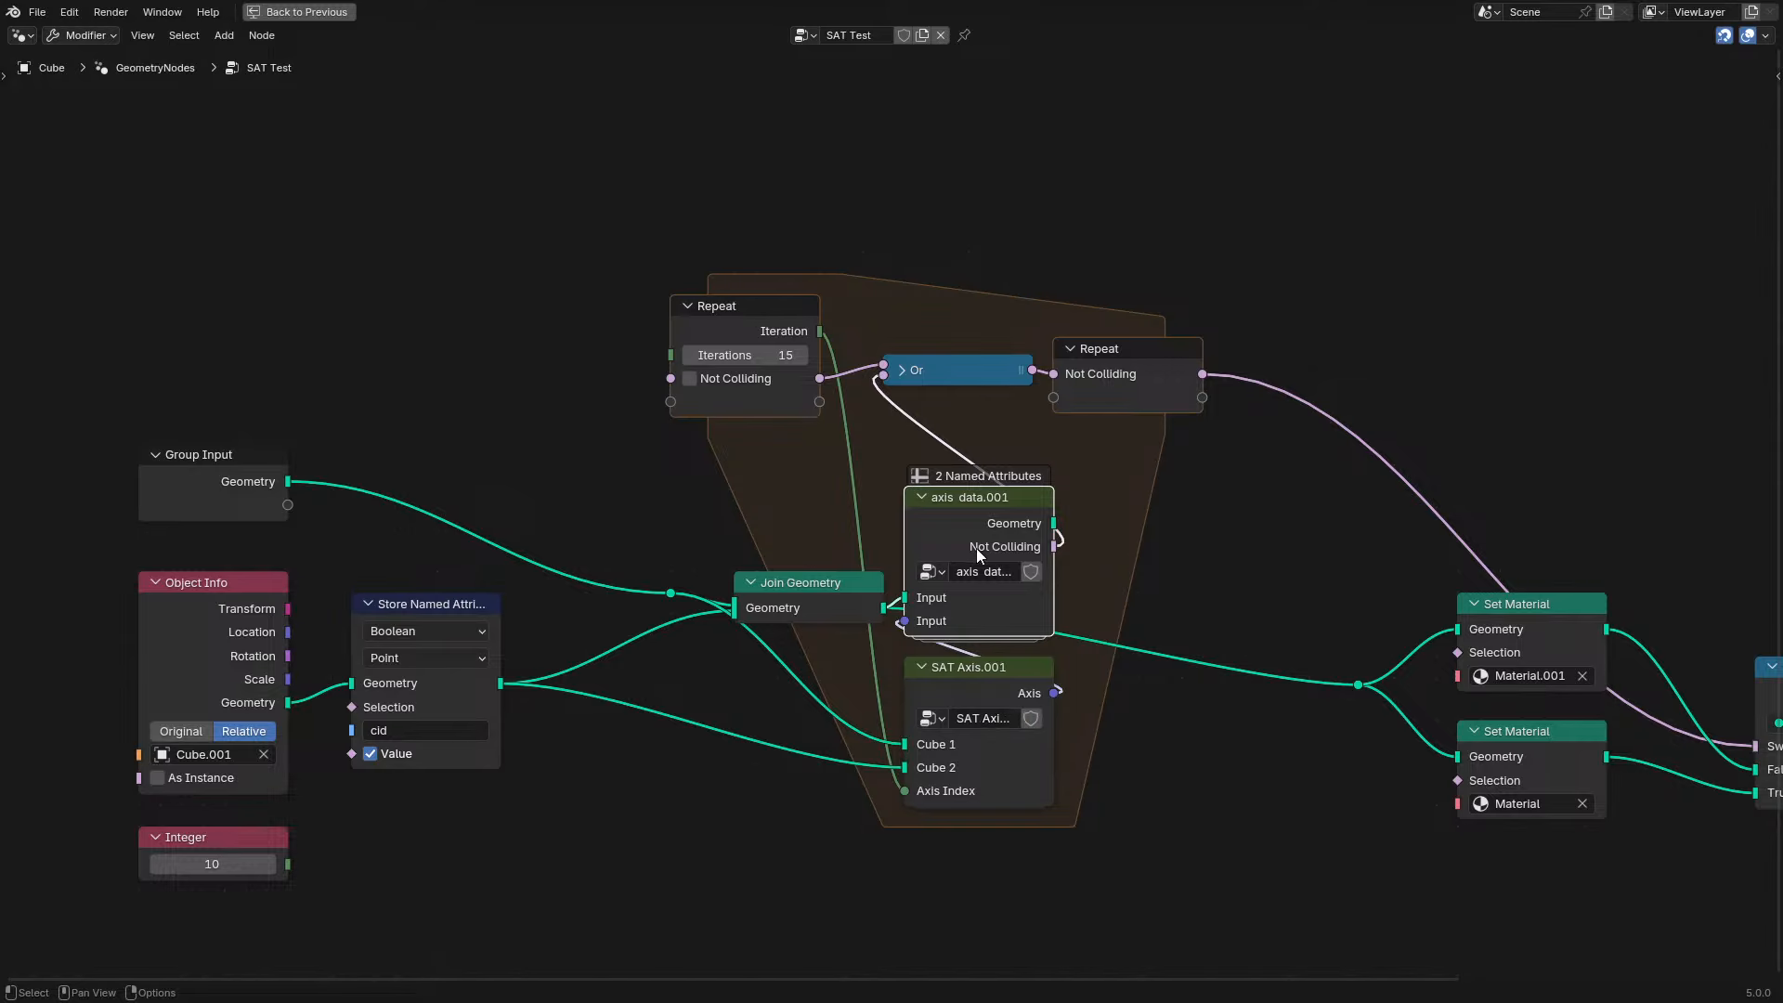
pyautogui.press('Tab')
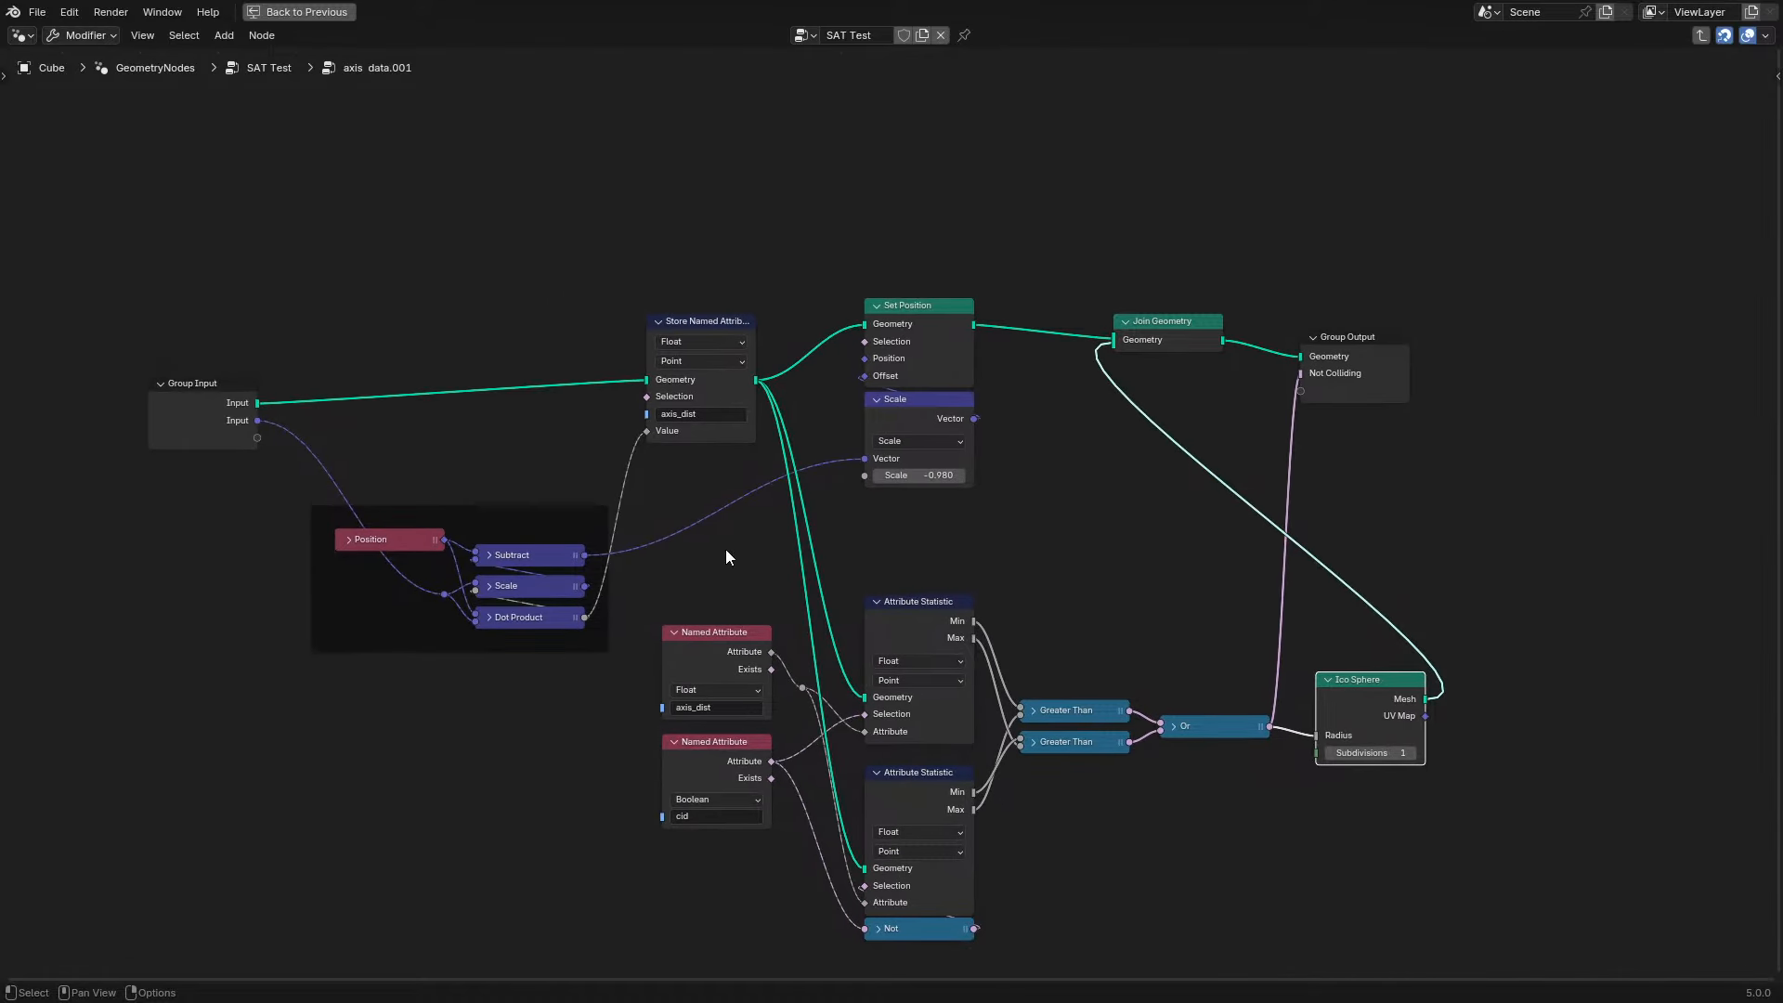
# Dissolve the Set Position, Subtract and both Scale nodes plus the framed reroute, keeping the remaining nodes linked
pyautogui.moveTo(830, 205); pyautogui.dragTo(981, 472)
pyautogui.hotkey('ctrl', 'x')
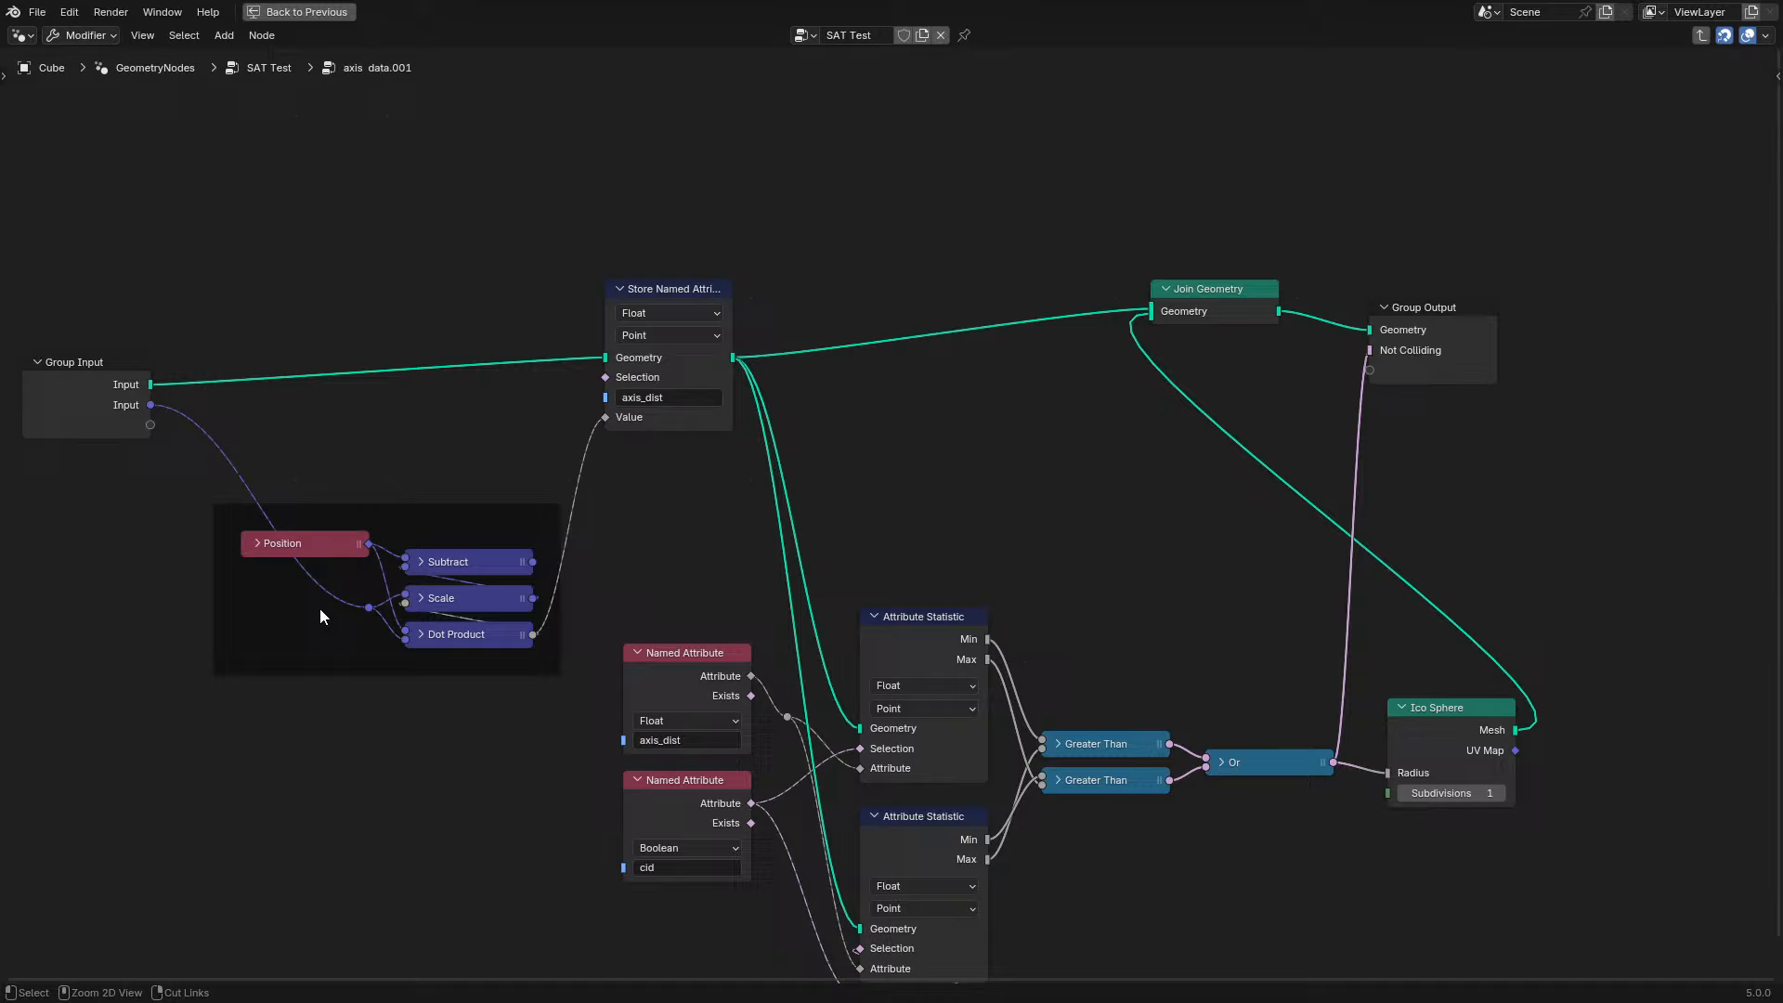
pyautogui.click(476, 559)
pyautogui.hotkey('ctrl', 'x')
pyautogui.click(468, 599)
pyautogui.hotkey('ctrl', 'x')
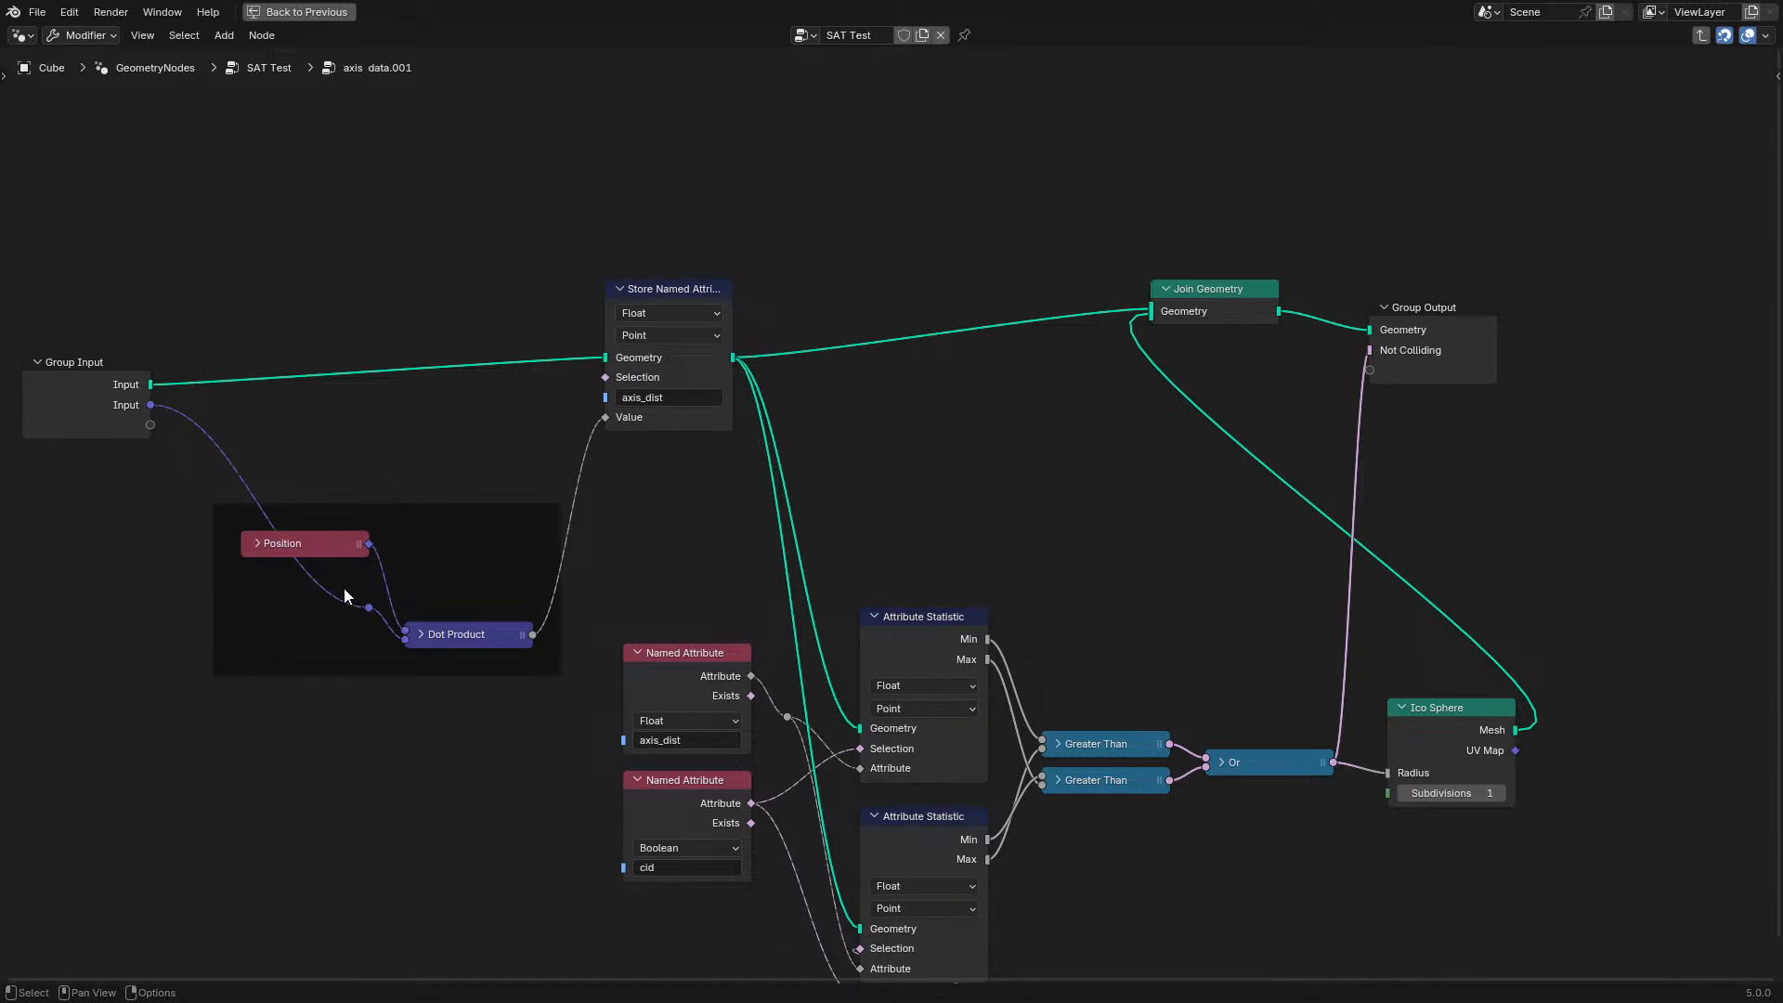
pyautogui.click(369, 607)
pyautogui.hotkey('ctrl', 'x')
# Stack Dot Product and Position beneath Store Named Attribute and bring that node into their frame
pyautogui.moveTo(494, 641); pyautogui.dragTo(338, 506)
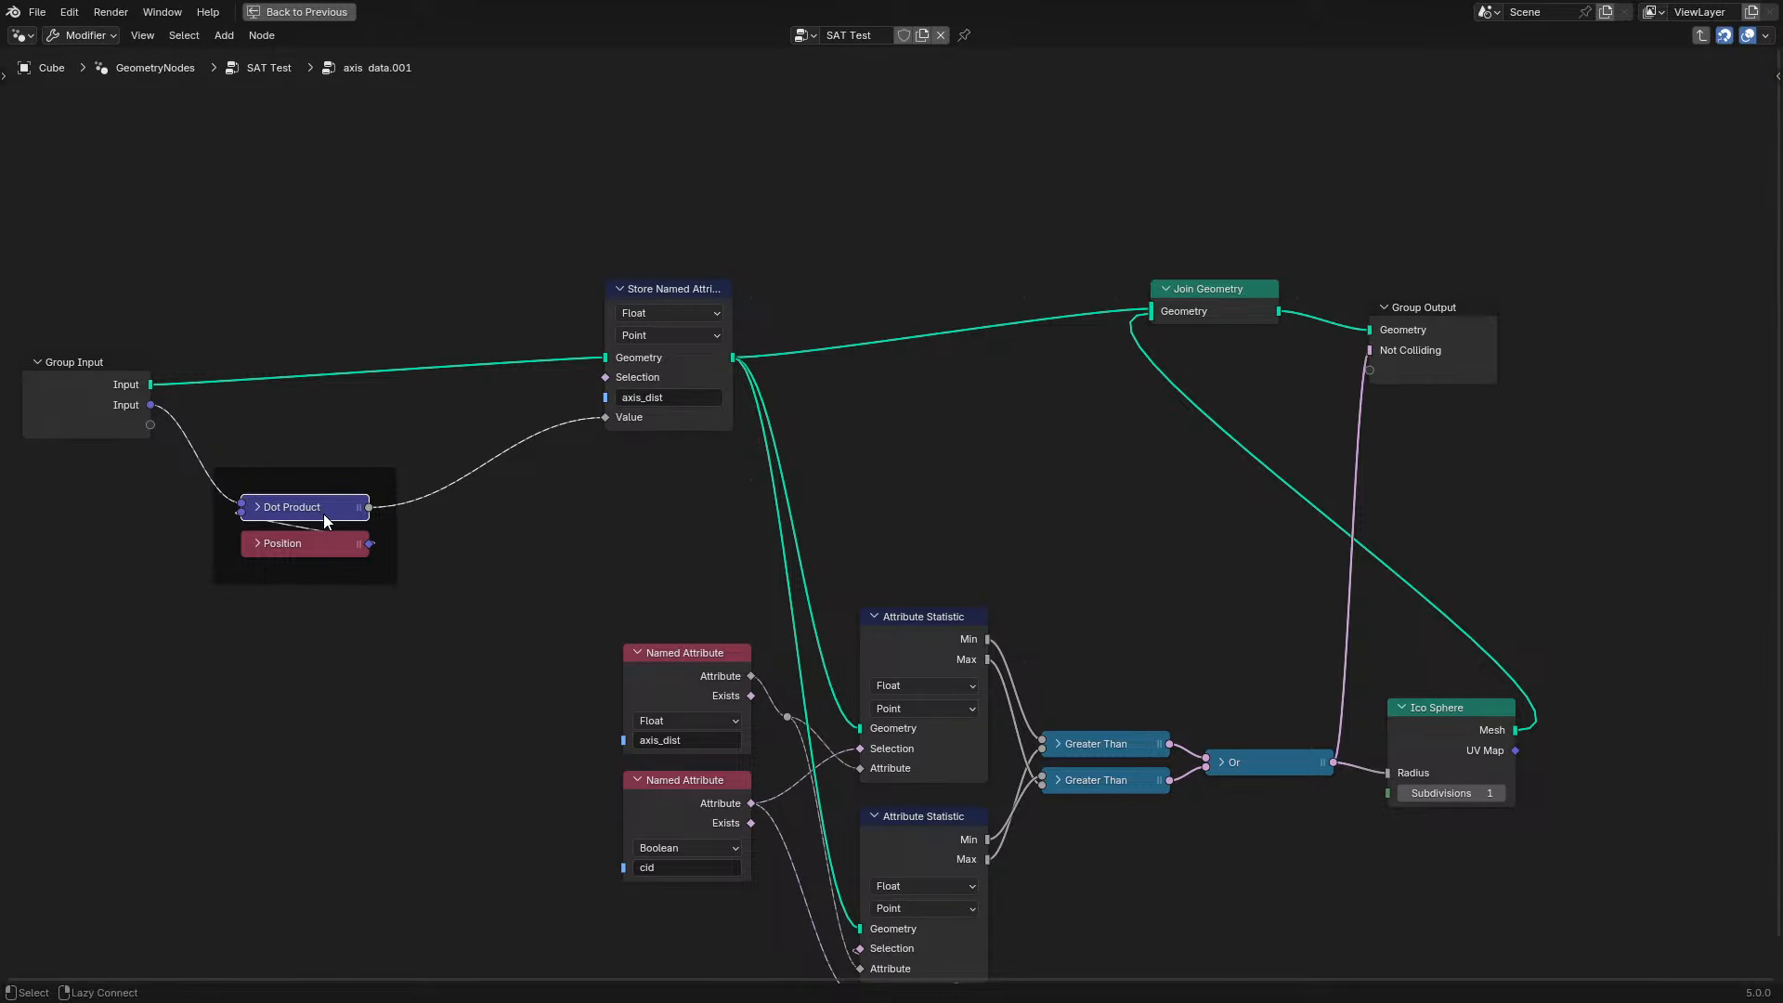
pyautogui.moveTo(276, 448); pyautogui.dragTo(346, 599)
pyautogui.press('g')
pyautogui.click(713, 549)
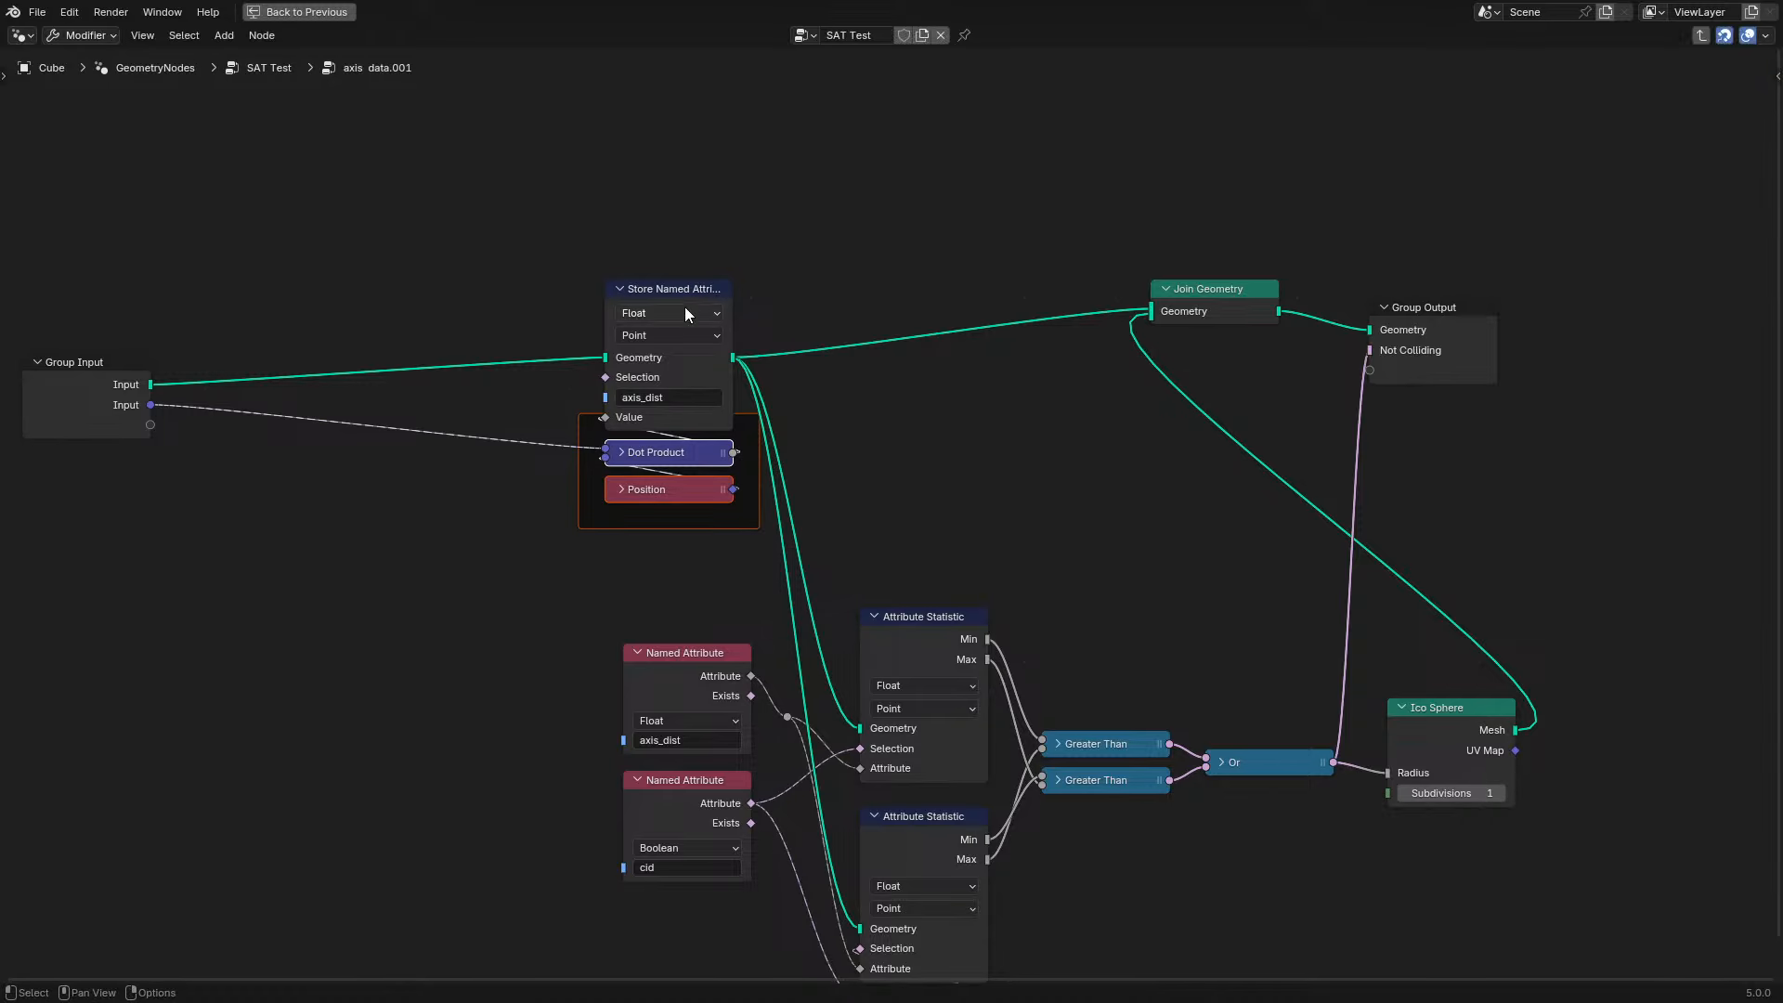
pyautogui.click(685, 308)
pyautogui.click(650, 294)
pyautogui.press('g')
pyautogui.click(698, 468)
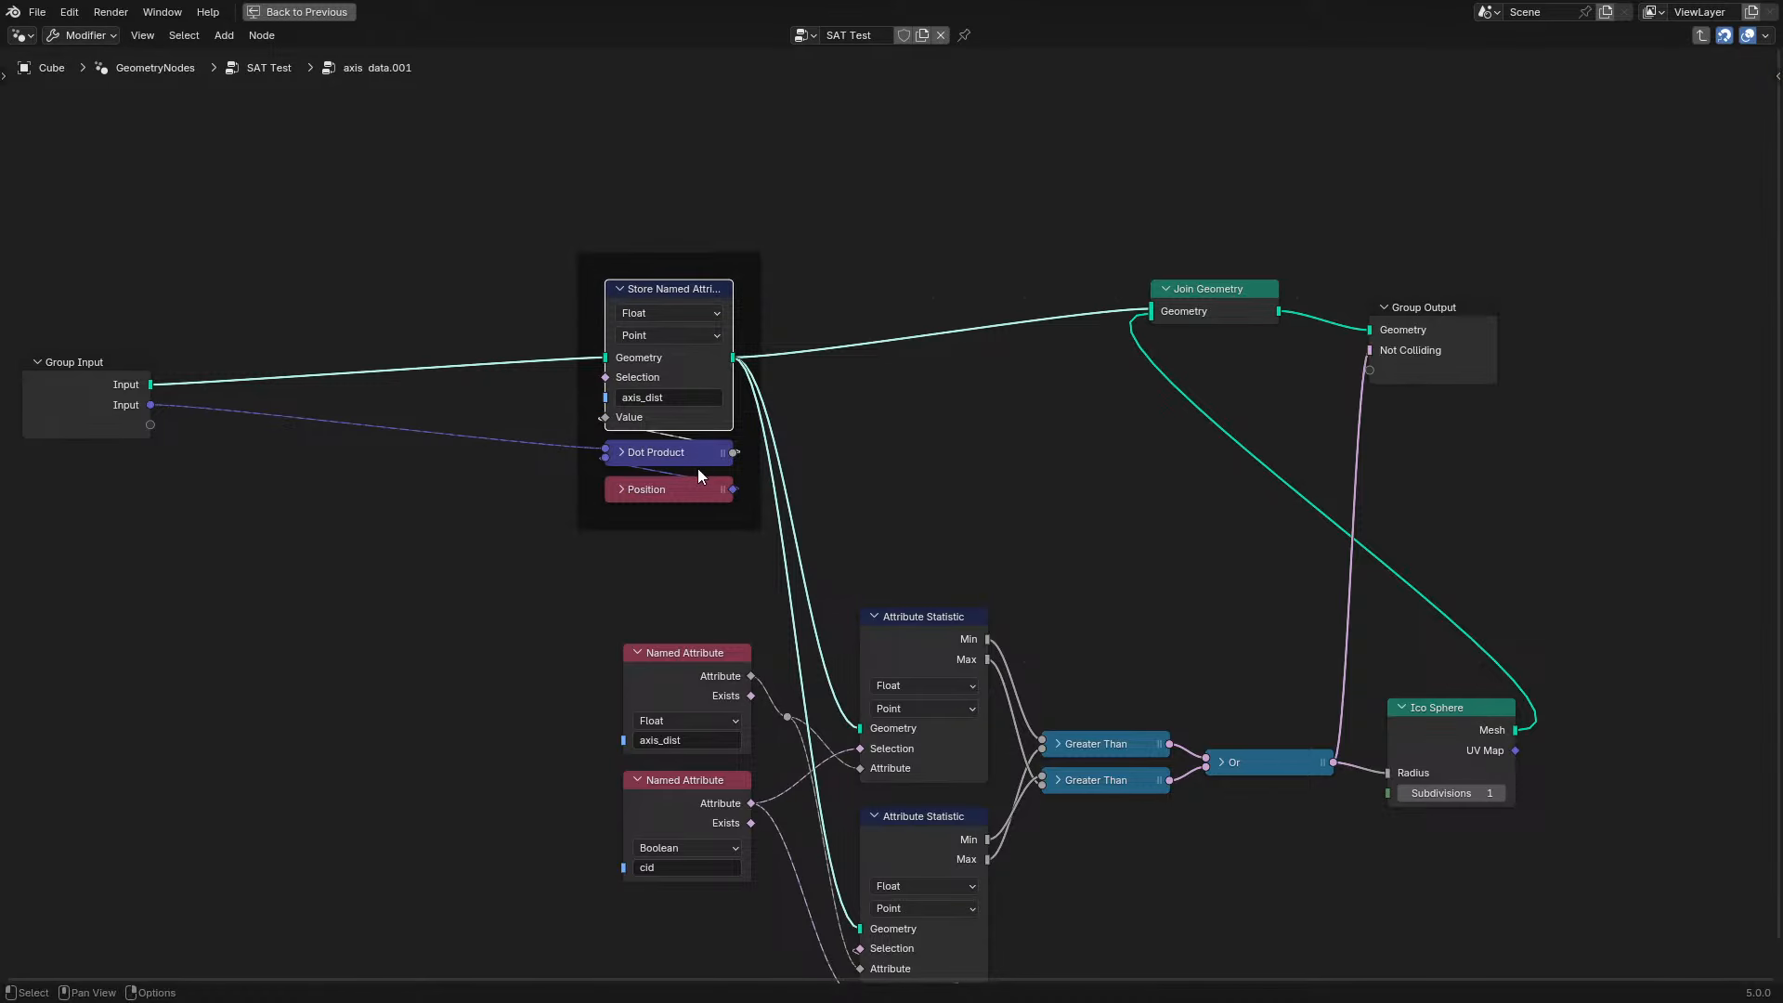
# Move the Group Input node close to the Store Named Attribute frame
pyautogui.scroll(-1, 337, 436)
pyautogui.click(230, 426)
pyautogui.press('g')
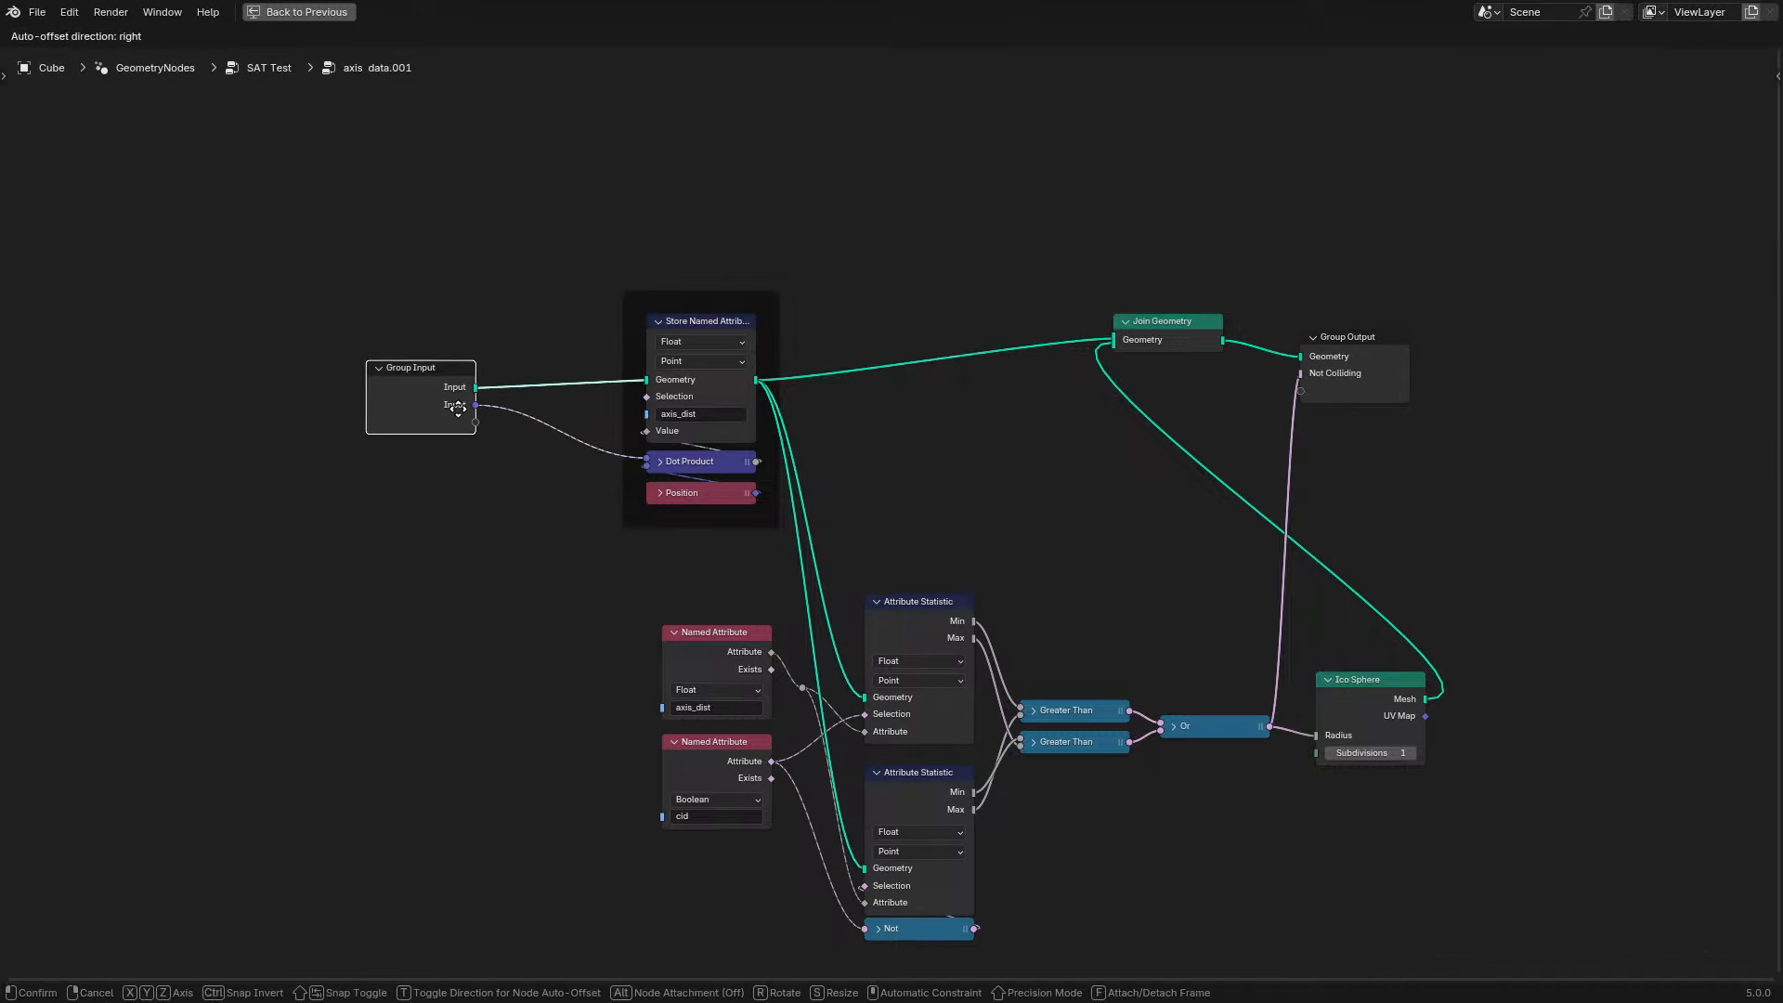
pyautogui.click(551, 413)
pyautogui.moveTo(949, 559); pyautogui.dragTo(784, 473, button='middle')
pyautogui.scroll(1, 756, 500)
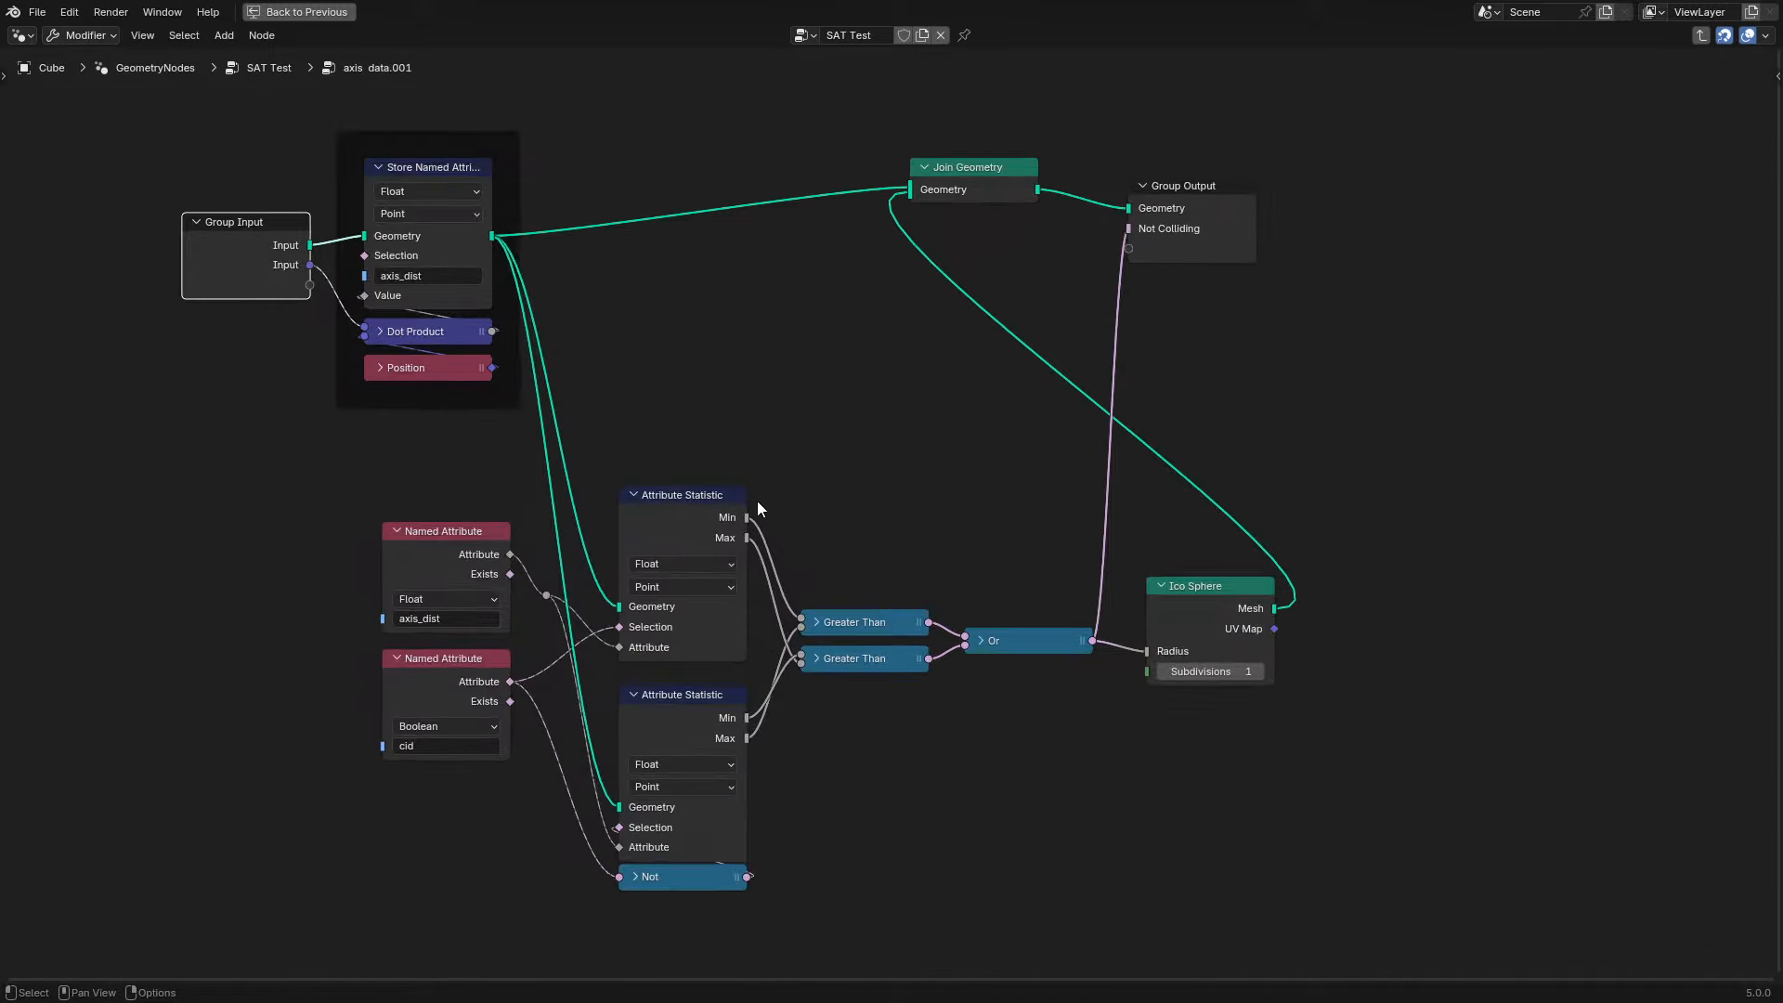
# Tuck the second Attribute Statistic and Not nodes up under the first, and lower the two Named Attribute nodes beside them
pyautogui.scroll(1, 744, 537)
pyautogui.click(660, 782)
pyautogui.press('g')
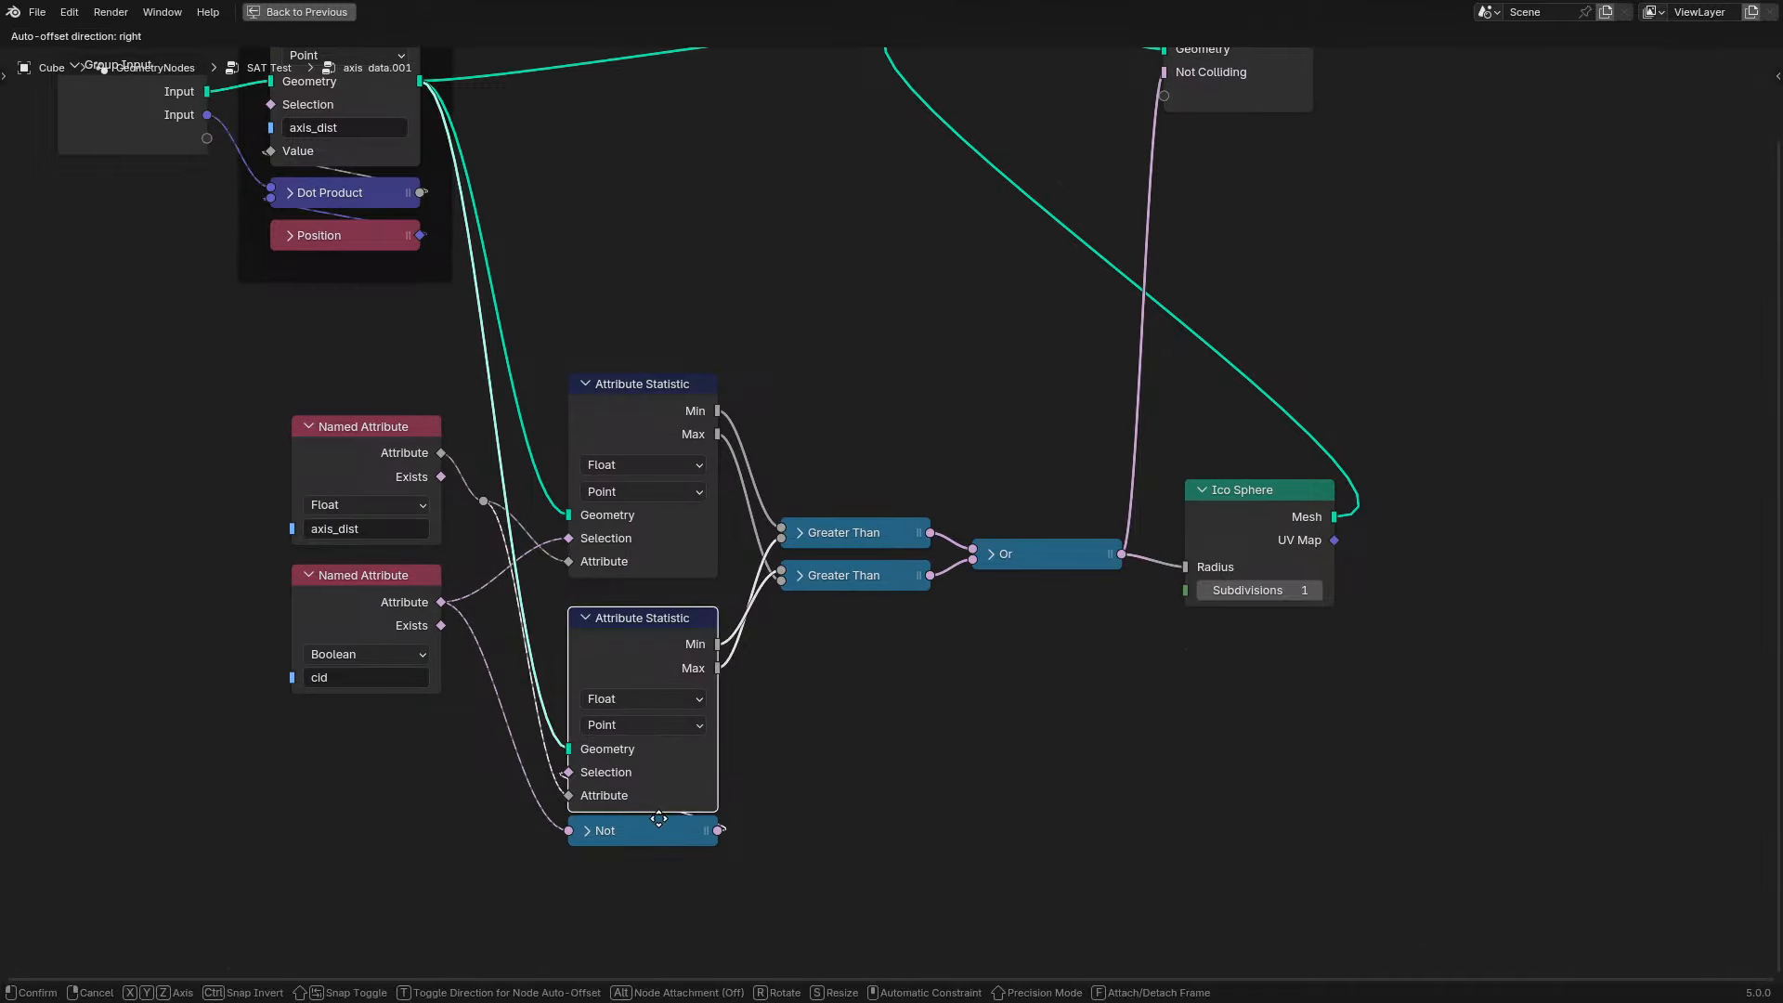
pyautogui.click(660, 782)
pyautogui.moveTo(662, 837); pyautogui.dragTo(664, 818)
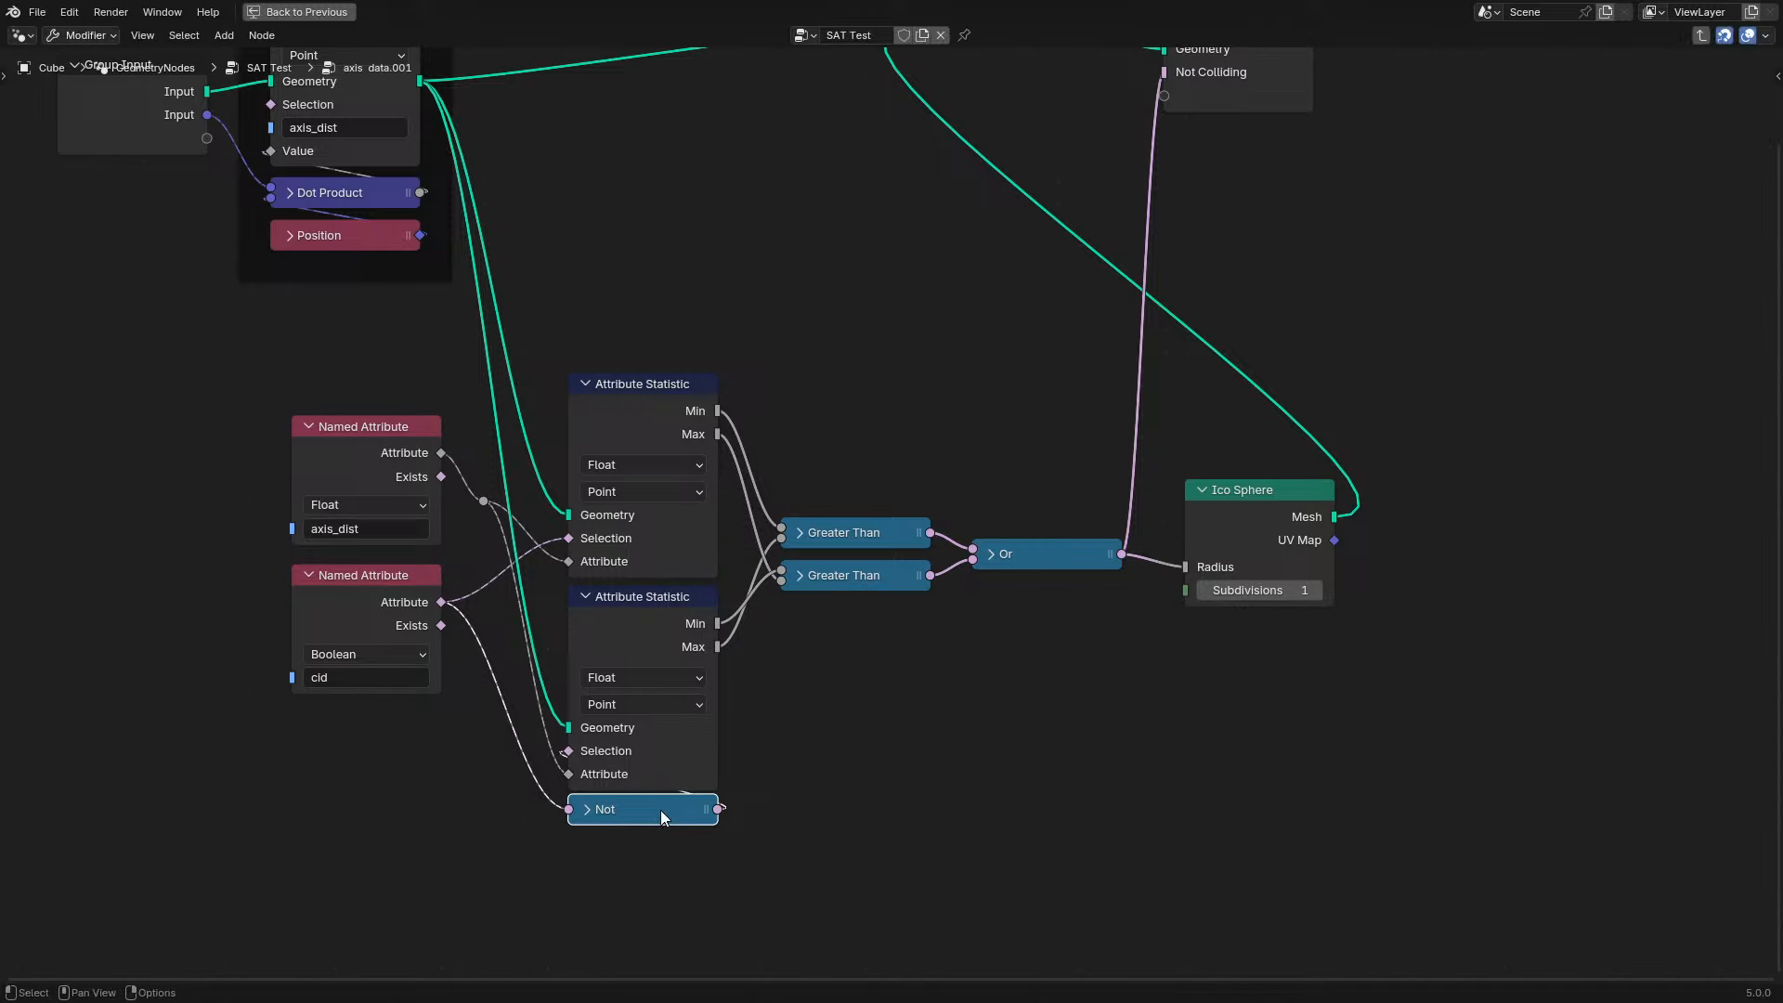
pyautogui.moveTo(235, 386); pyautogui.dragTo(481, 660)
pyautogui.press('g')
pyautogui.click(481, 745)
# Delete the Ico Sphere node and dissolve Join Geometry, keeping the geometry link to Group Output
pyautogui.moveTo(353, 366); pyautogui.dragTo(457, 544, button='middle')
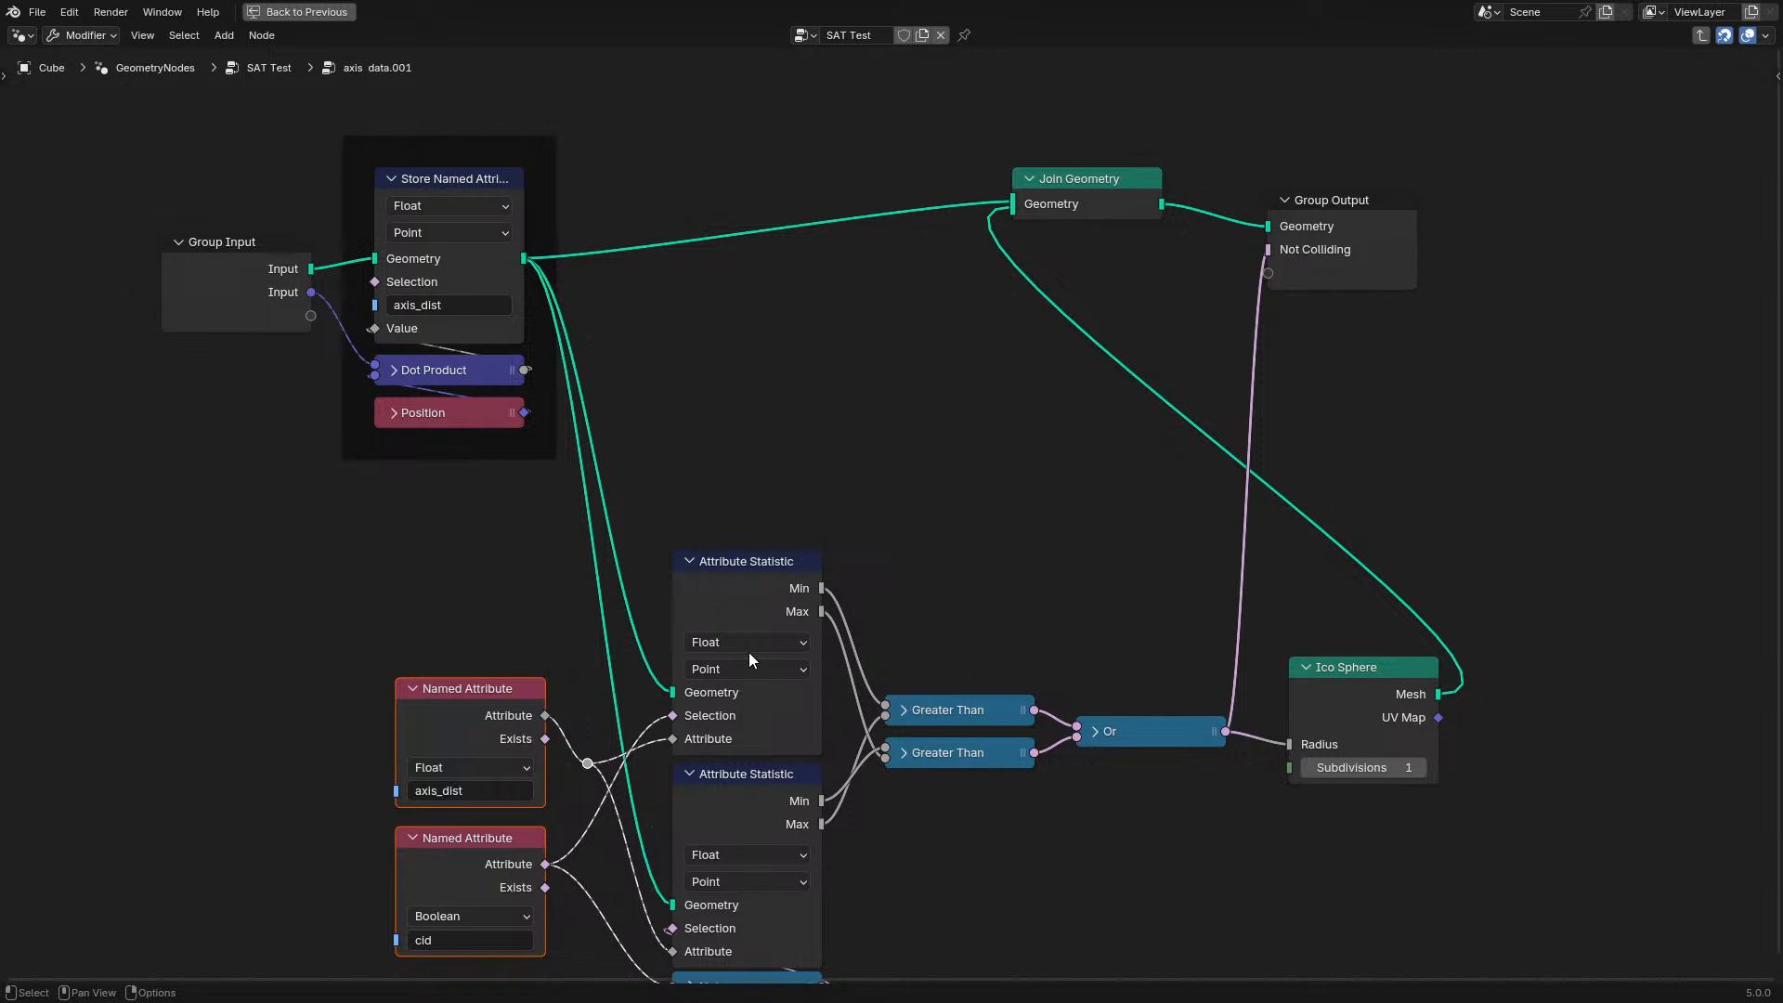
pyautogui.moveTo(752, 659); pyautogui.dragTo(699, 604, button='middle')
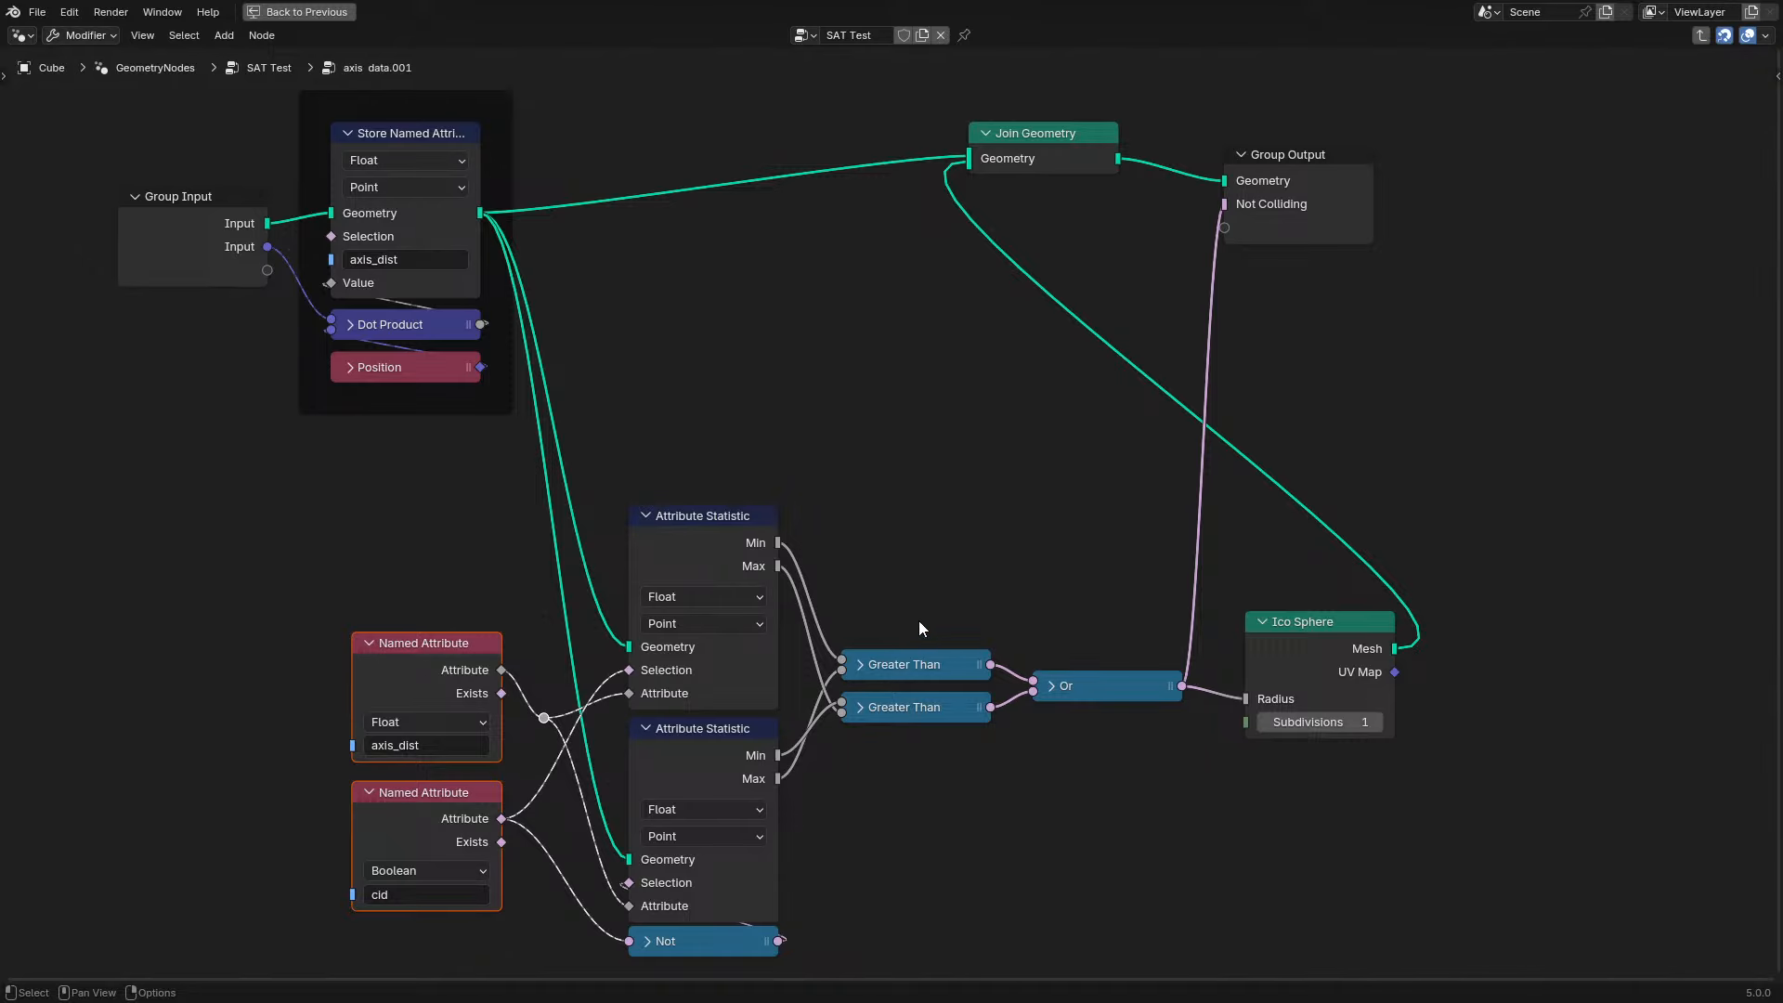
pyautogui.moveTo(967, 687); pyautogui.dragTo(835, 644, button='middle')
pyautogui.click(1229, 583)
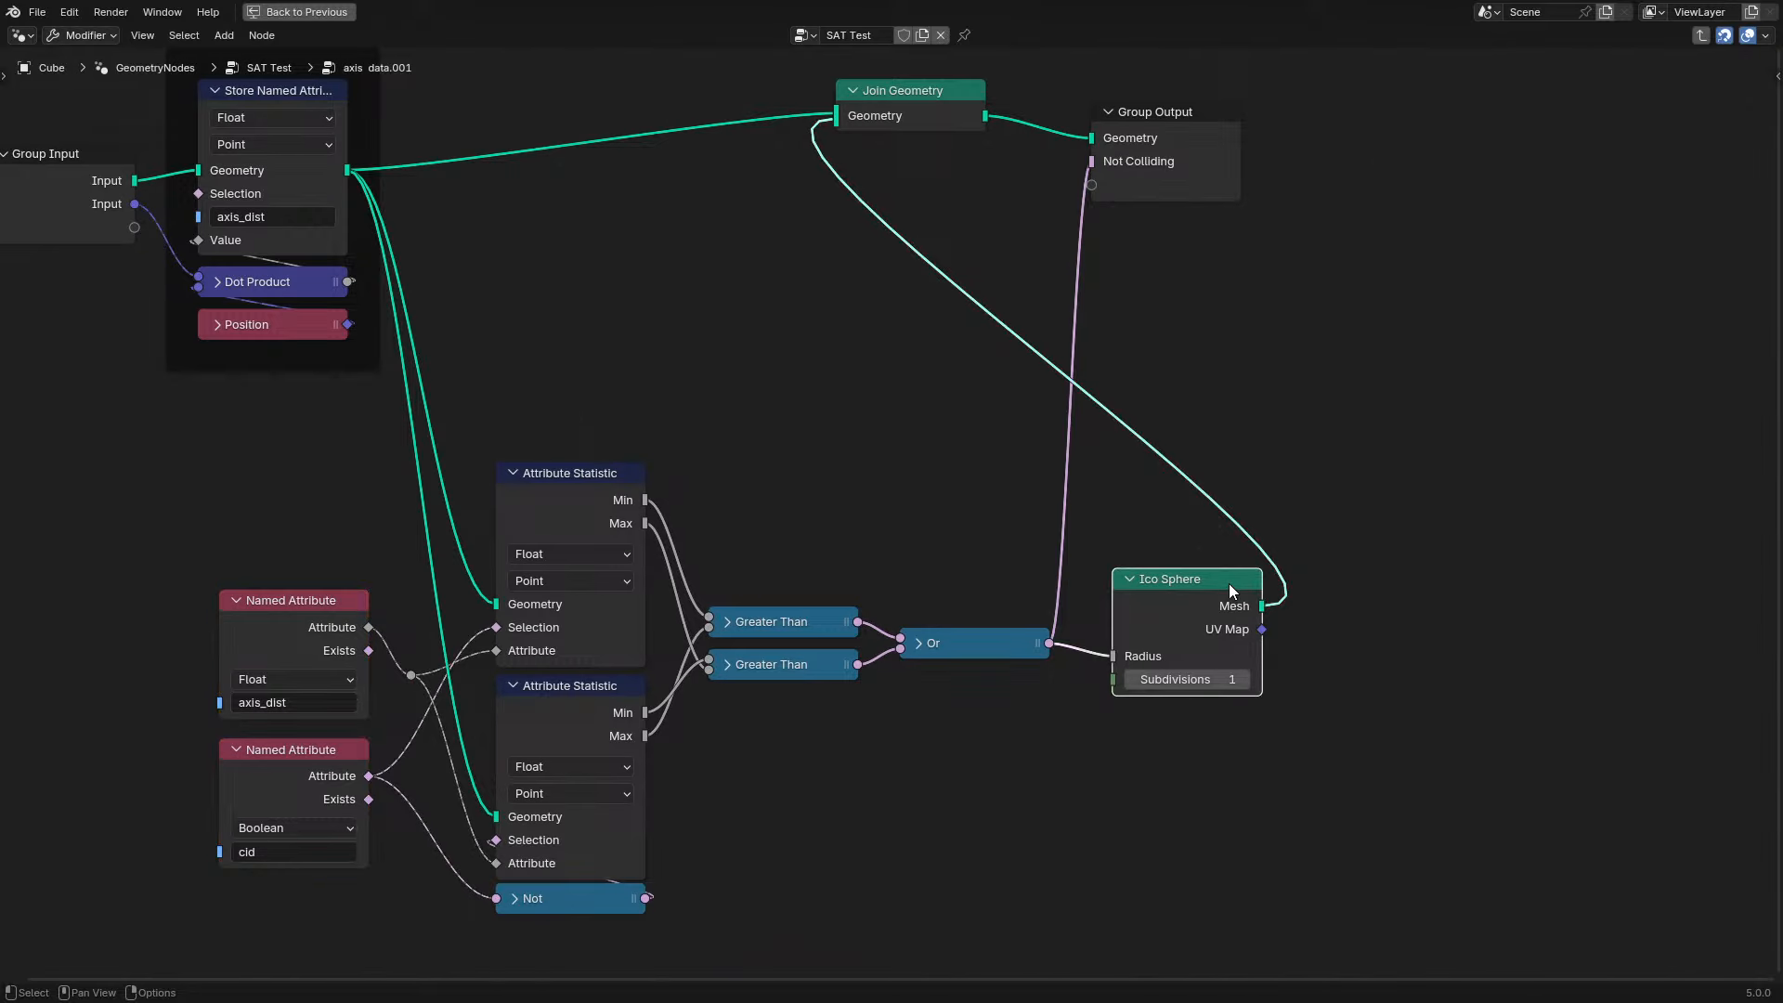
pyautogui.press('Delete')
pyautogui.click(948, 103)
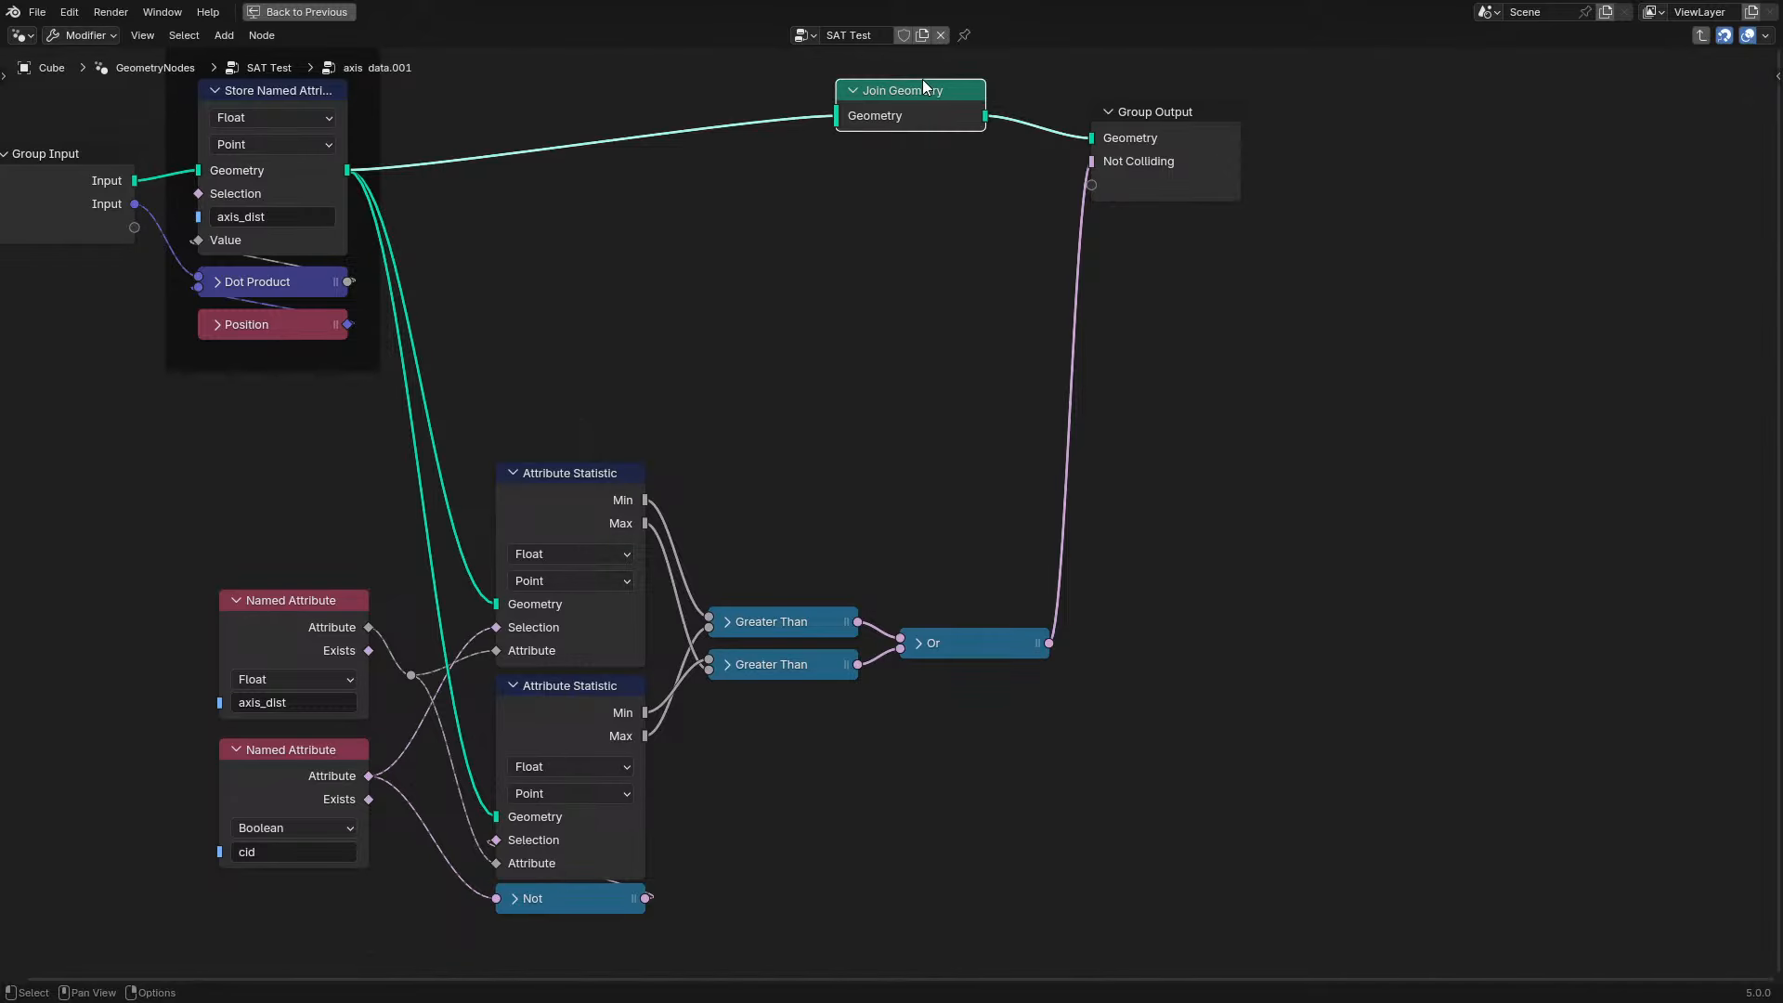
pyautogui.hotkey('ctrl', 'x')
# Link Dot Product directly to the statistics' attribute reroute, then remove the Store Named Attribute and axis_dist Named Attribute nodes
pyautogui.moveTo(342, 401); pyautogui.dragTo(482, 350, button='middle')
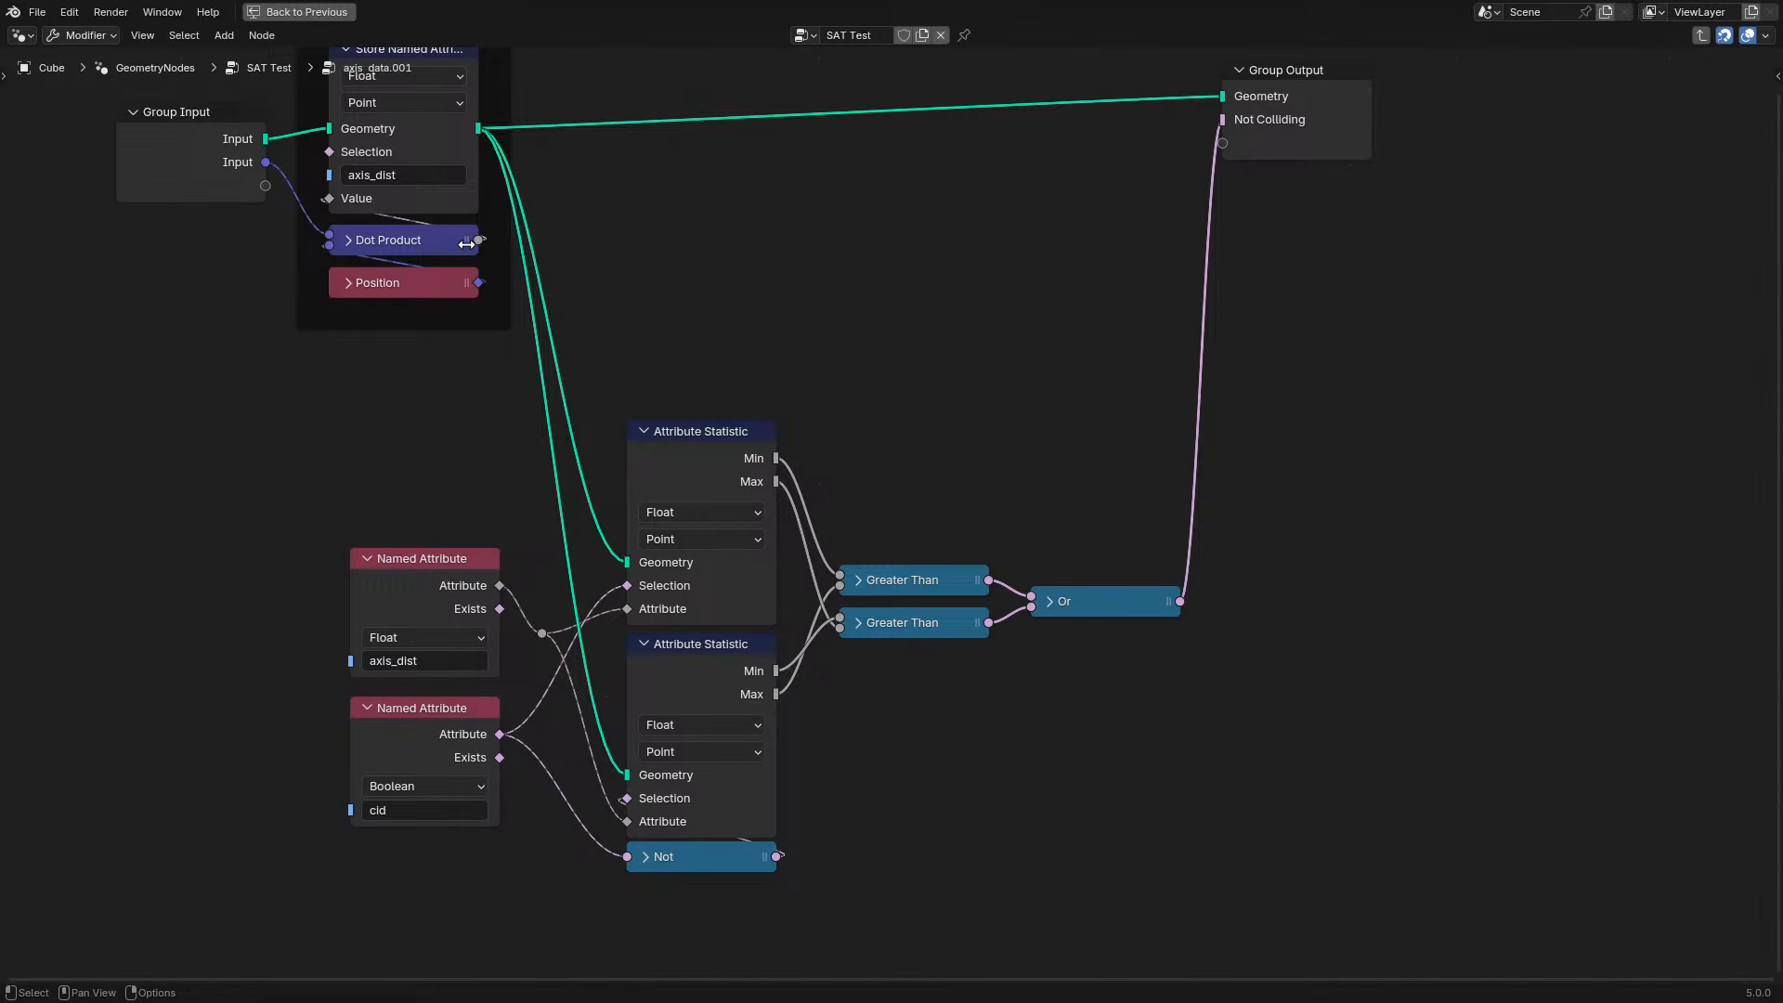
pyautogui.moveTo(546, 622); pyautogui.dragTo(544, 628)
pyautogui.click(433, 54)
pyautogui.hotkey('ctrl', 'x')
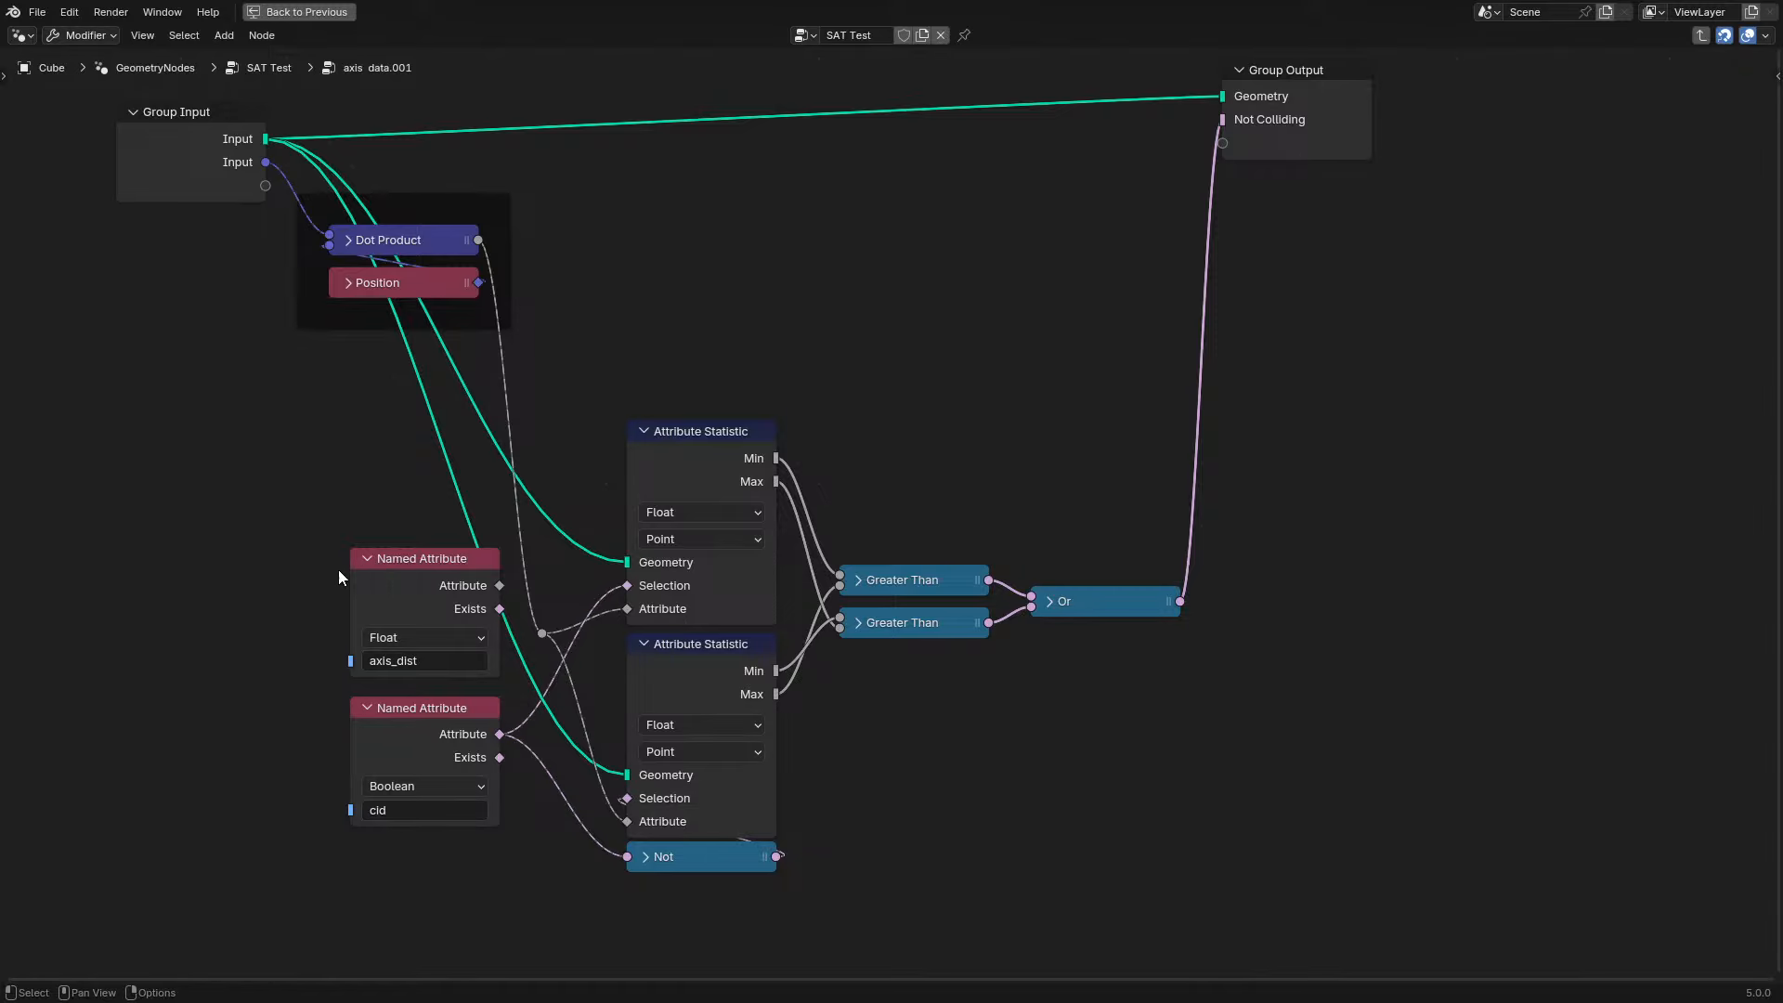
pyautogui.moveTo(338, 577); pyautogui.dragTo(476, 689)
pyautogui.press('x')
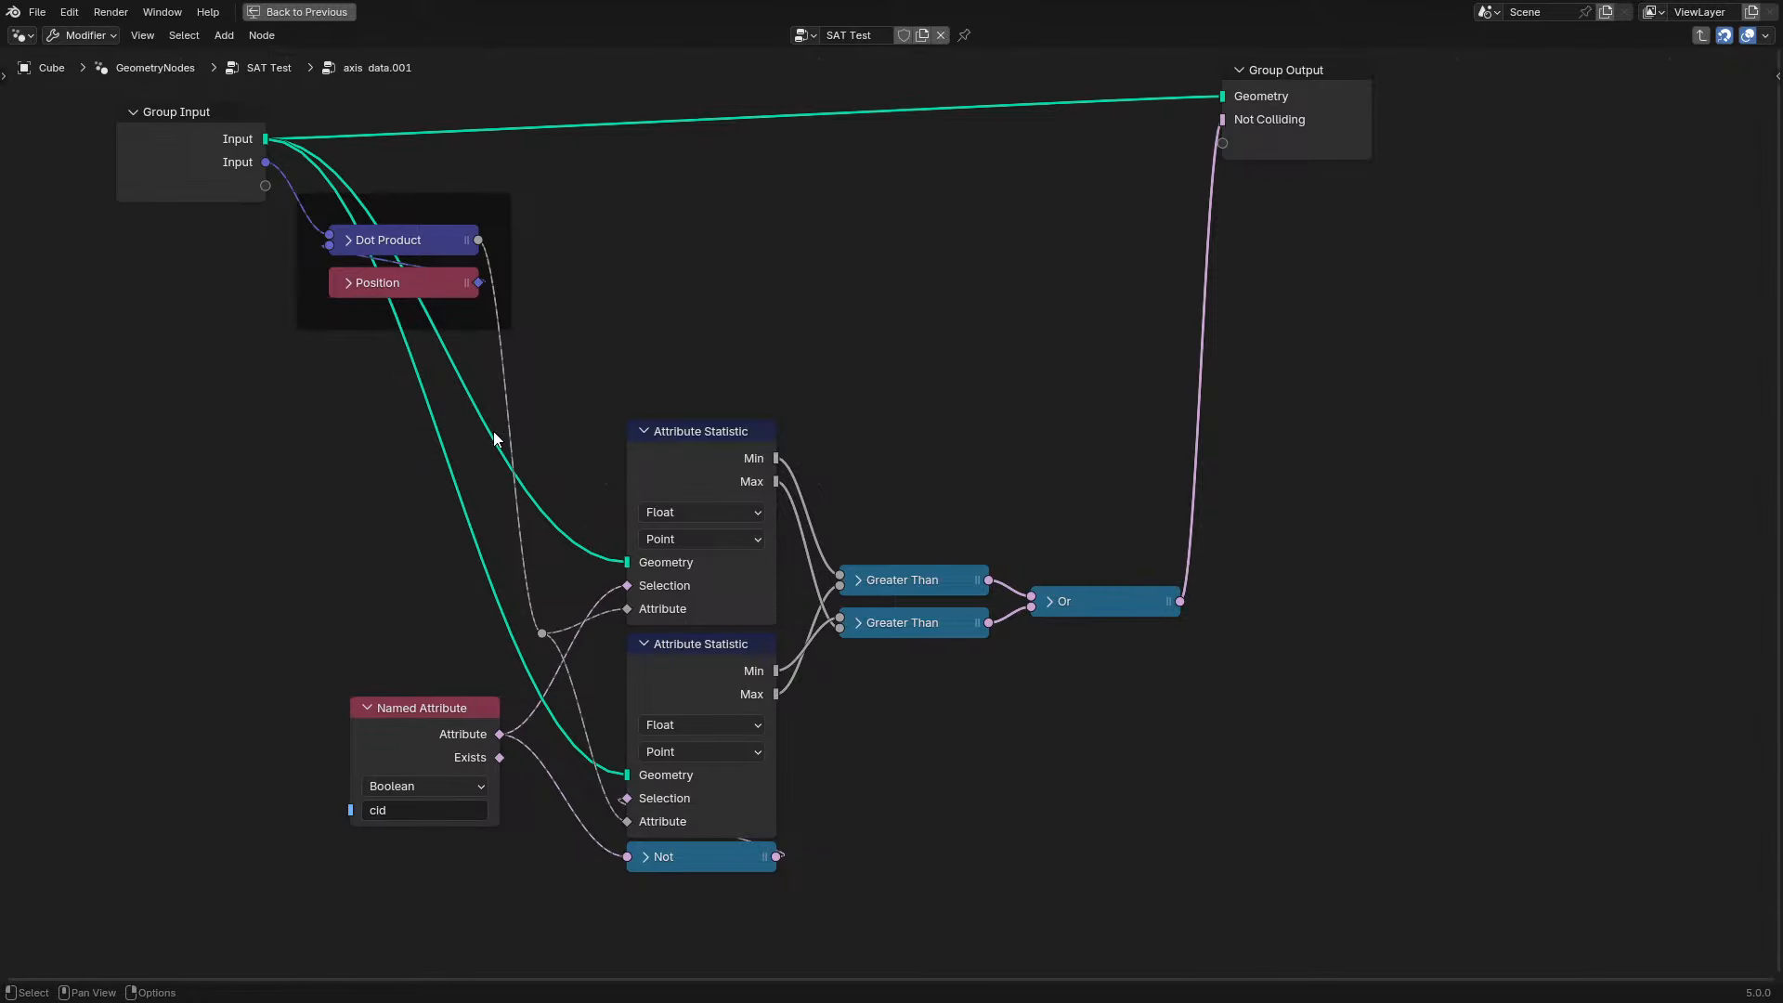
# Move the cid Named Attribute, Attribute Statistic, Not, Greater Than and Or nodes up closer to the framed nodes
pyautogui.moveTo(340, 477); pyautogui.dragTo(1208, 929)
pyautogui.press('g')
pyautogui.click(1067, 792)
pyautogui.press('g')
pyautogui.click(1251, 191)
# Remove the Geometry output socket from the axis data group, leaving Not Colliding as its output
pyautogui.click(1329, 115)
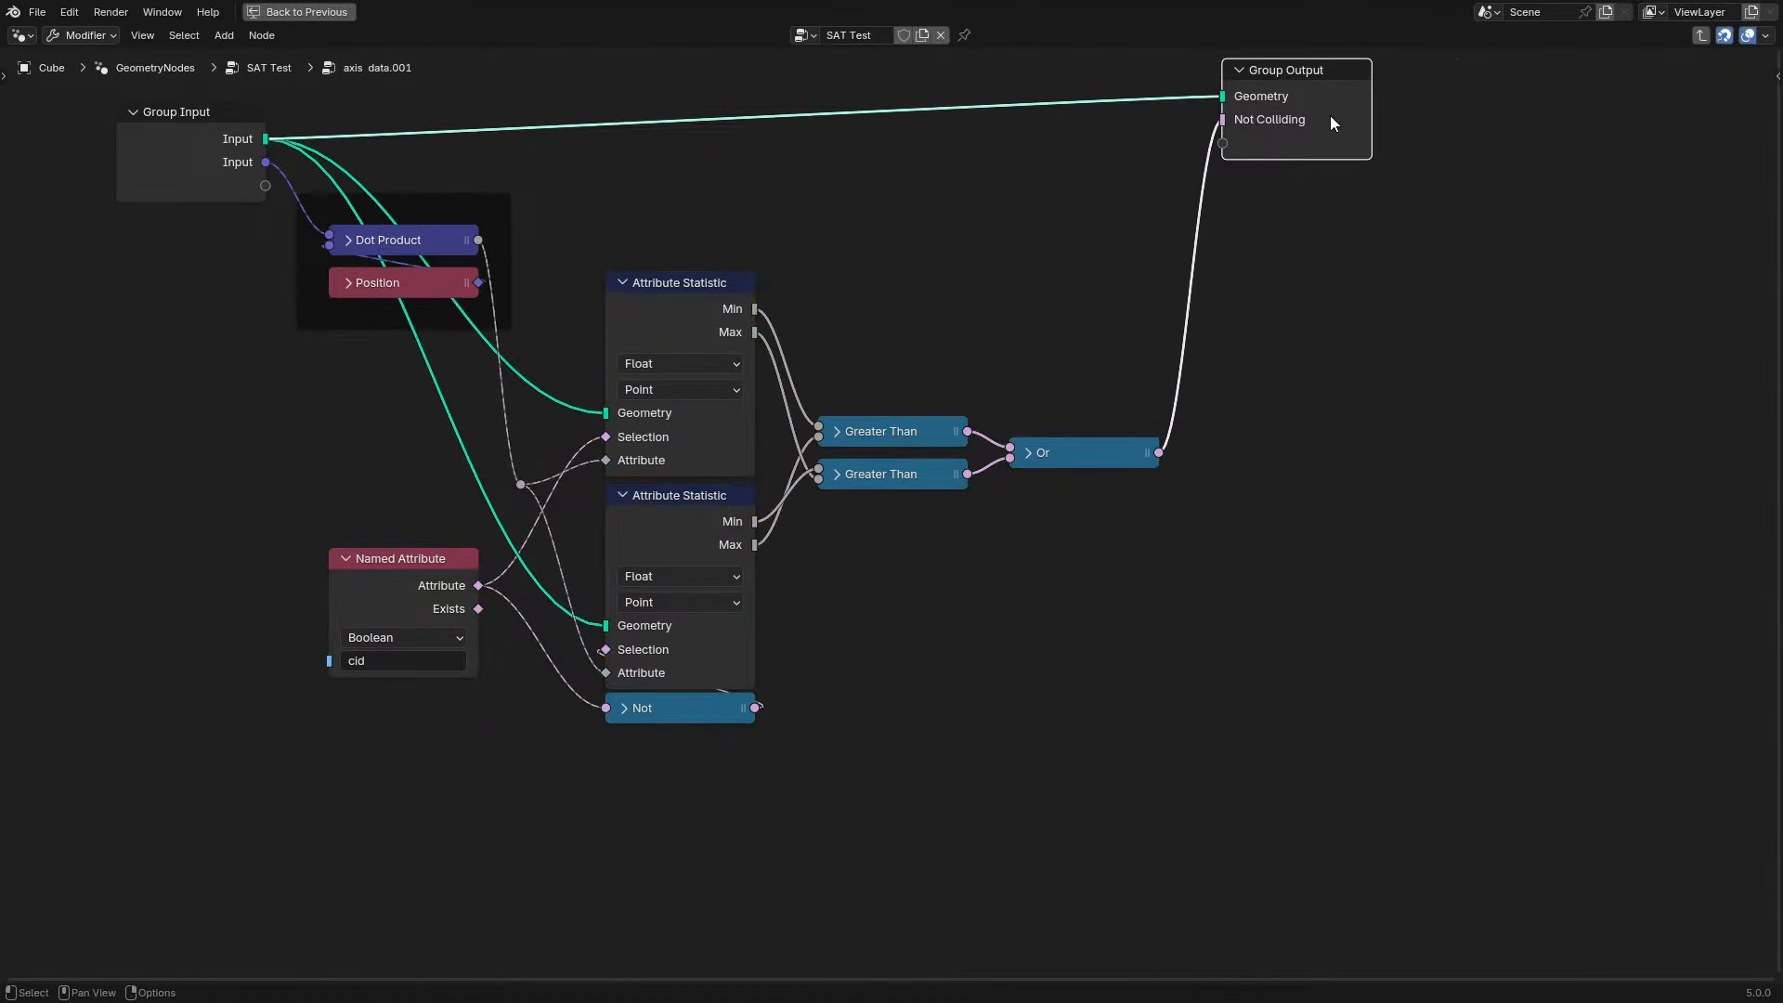
pyautogui.press('n')
pyautogui.click(1696, 257)
pyautogui.click(1740, 269)
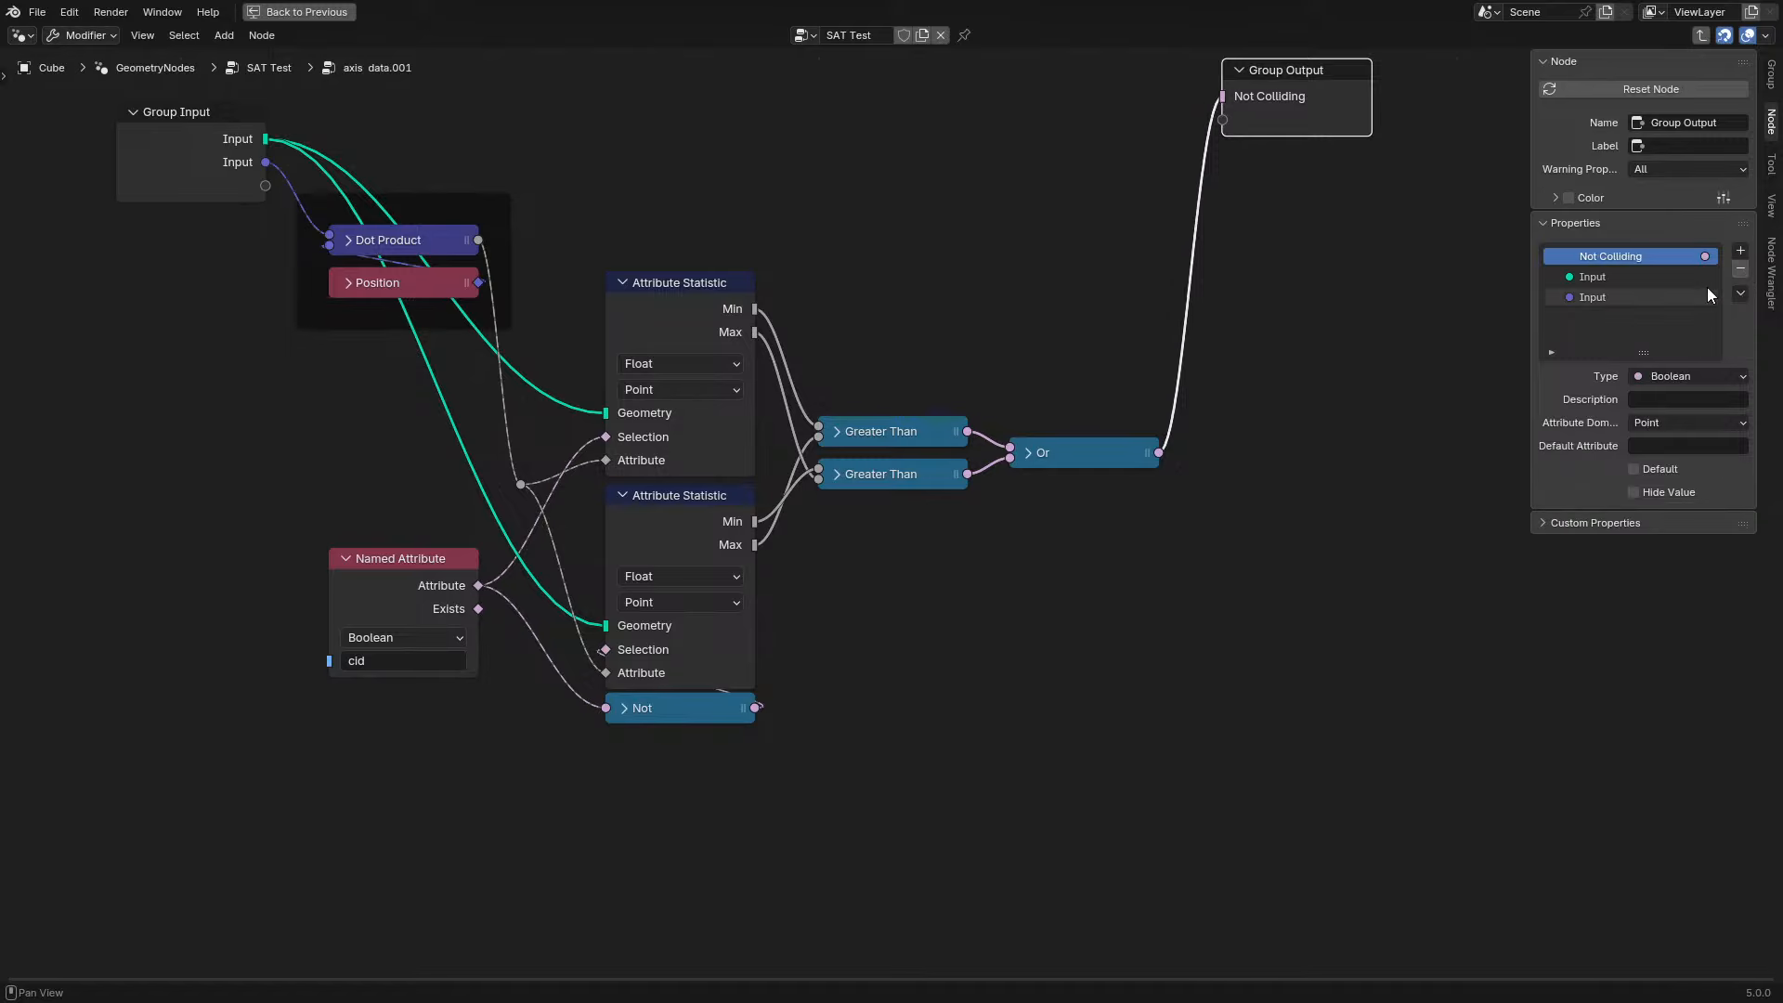
pyautogui.press('n')
pyautogui.moveTo(658, 350); pyautogui.dragTo(672, 494, button='middle')
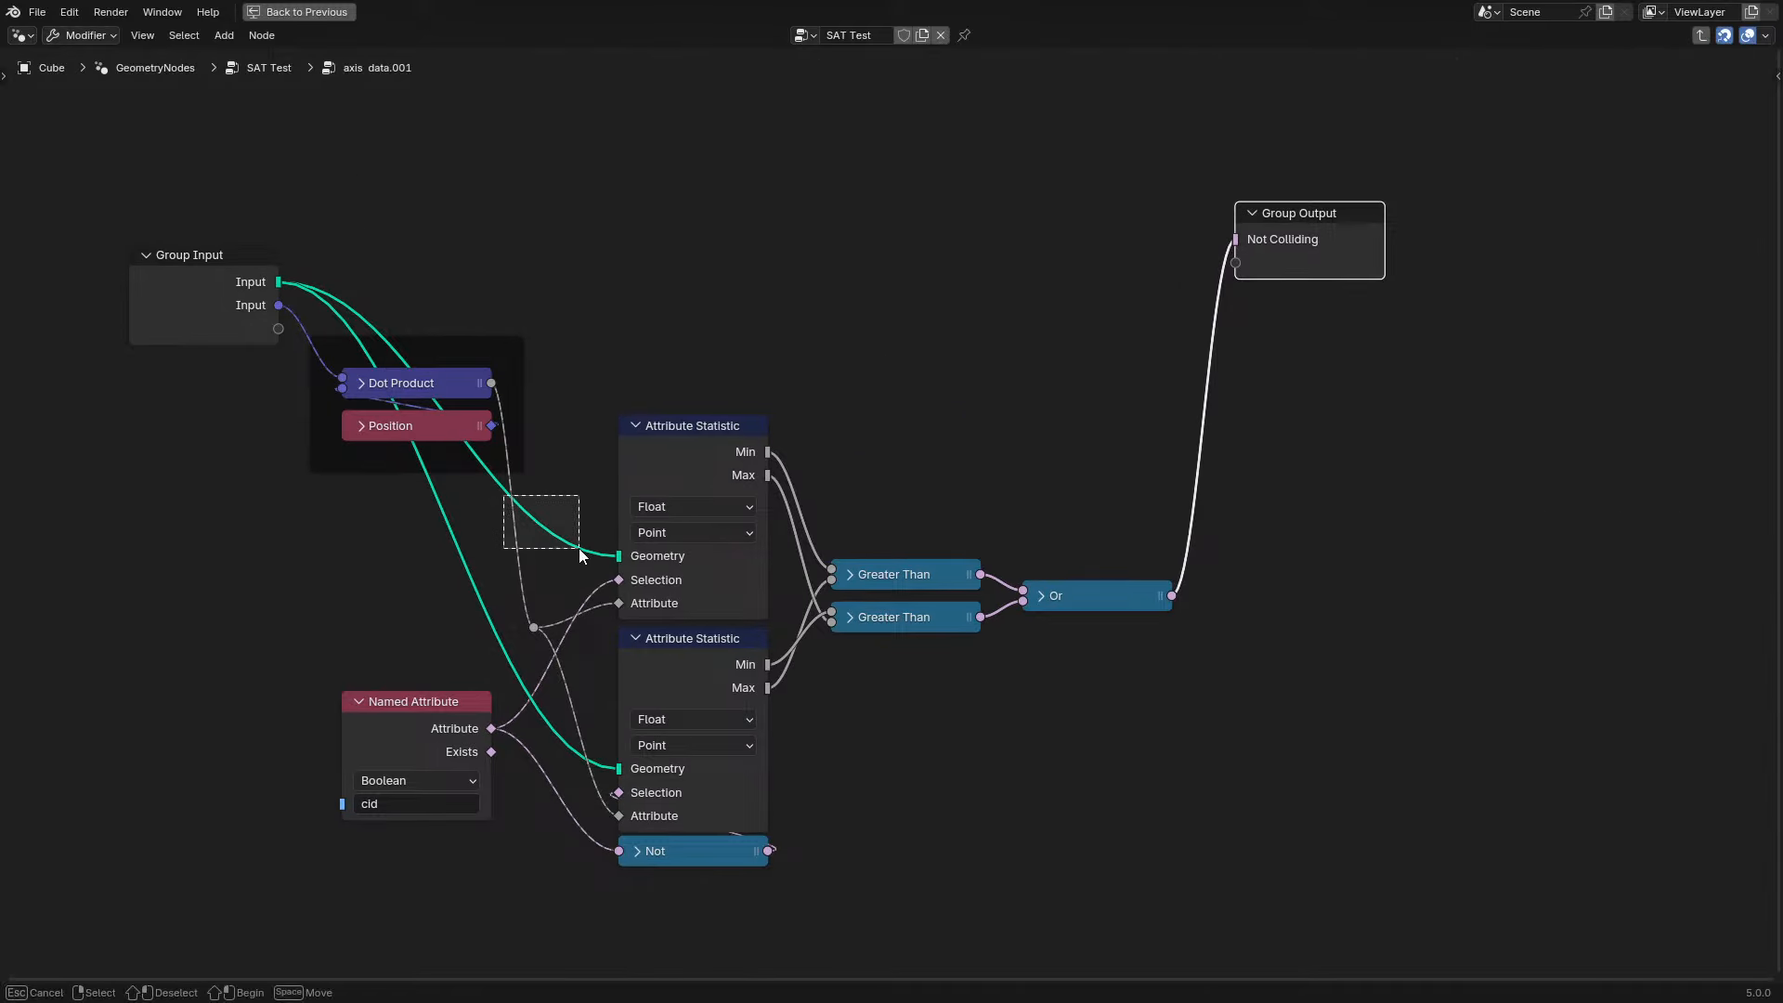
# Move the Attribute Statistic, Not, Greater Than and Or nodes up between Group Input and Group Output, and bring the cid Named Attribute up
pyautogui.moveTo(579, 549)
pyautogui.mouseDown()
pyautogui.moveTo(989, 678)
pyautogui.moveTo(989, 654)
pyautogui.mouseUp()
pyautogui.press('Escape')
pyautogui.press('a')
pyautogui.press('a')
pyautogui.press('c')
pyautogui.scroll(-12, 603, 609)
pyautogui.click(584, 605)
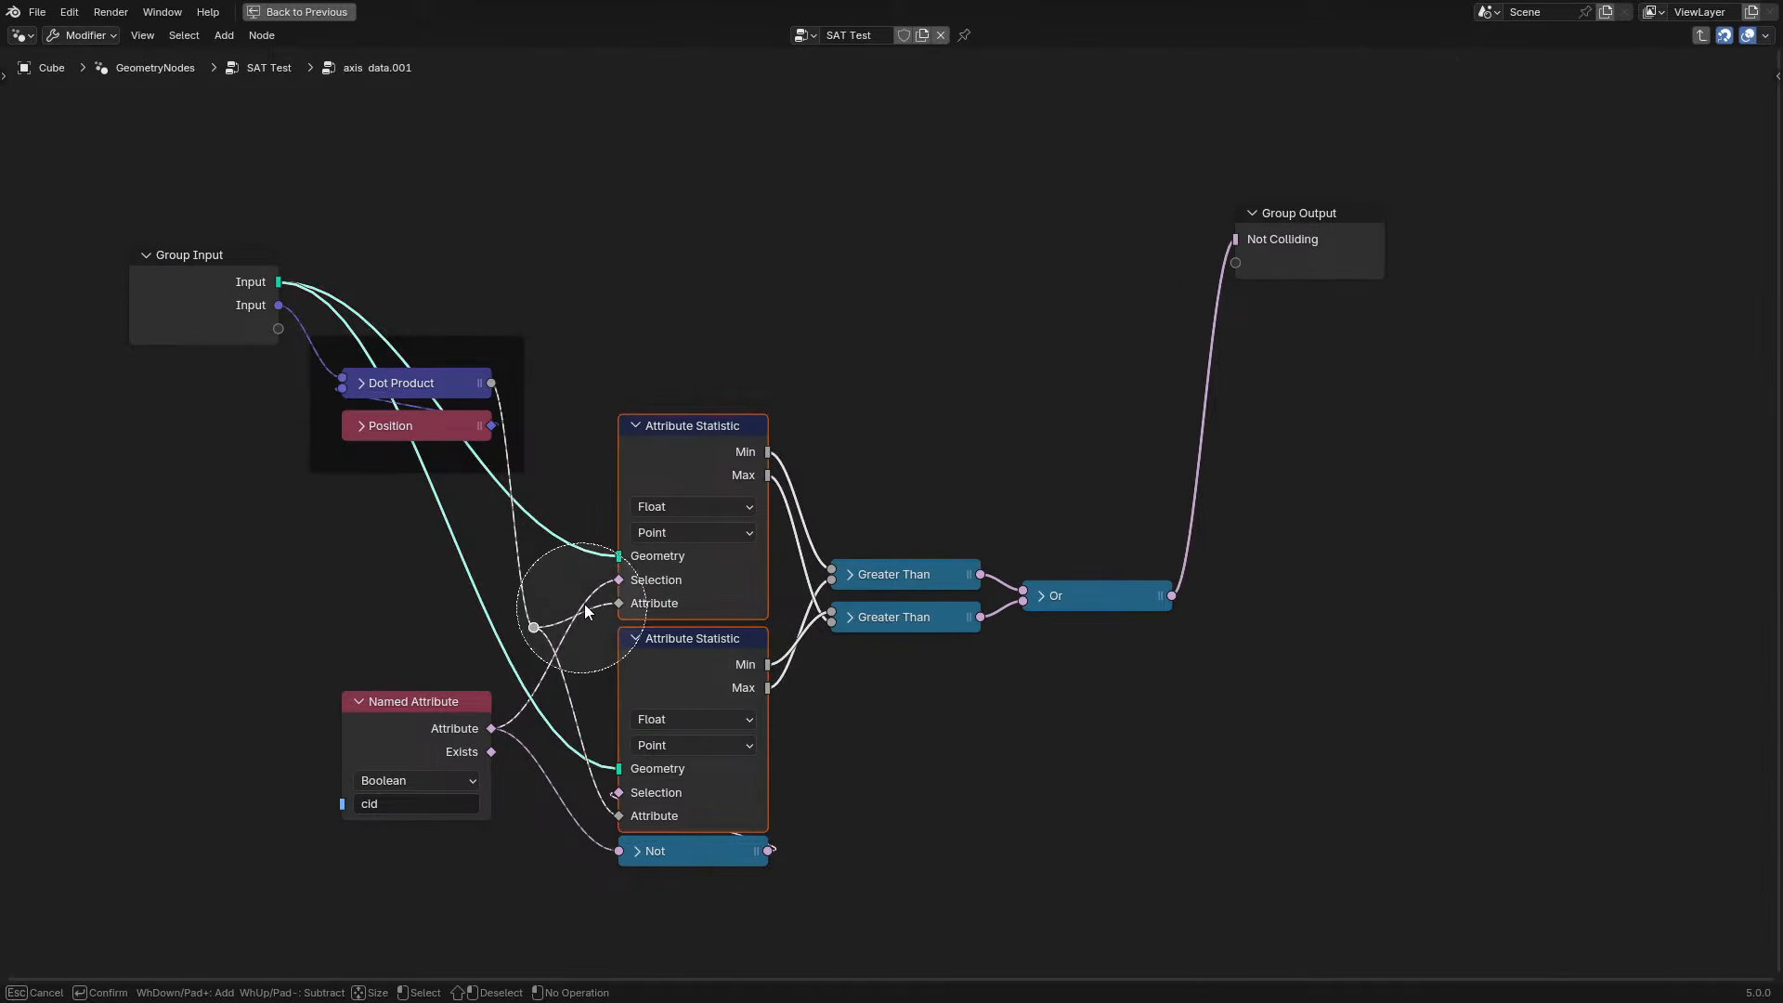
pyautogui.moveTo(739, 822)
pyautogui.mouseDown()
pyautogui.moveTo(708, 812)
pyautogui.moveTo(1045, 733)
pyautogui.mouseUp()
pyautogui.press('Escape')
pyautogui.press('g')
pyautogui.click(935, 359)
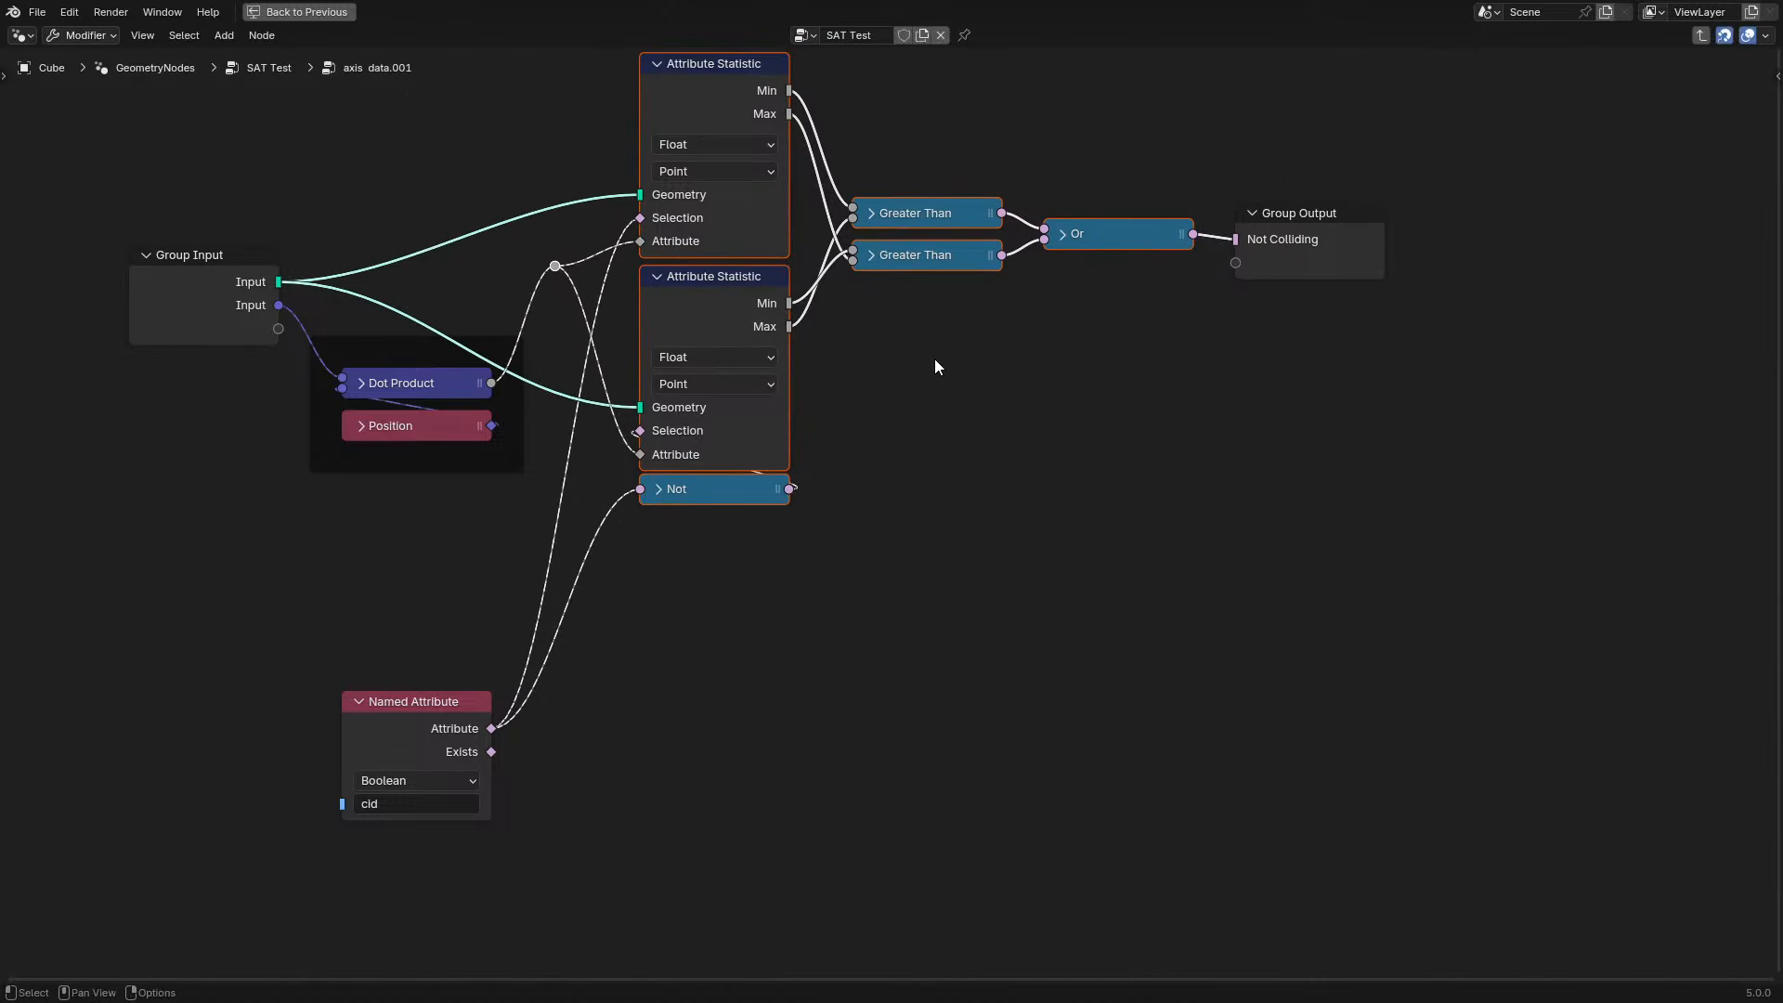
pyautogui.press('Home')
pyautogui.moveTo(576, 822); pyautogui.dragTo(555, 652)
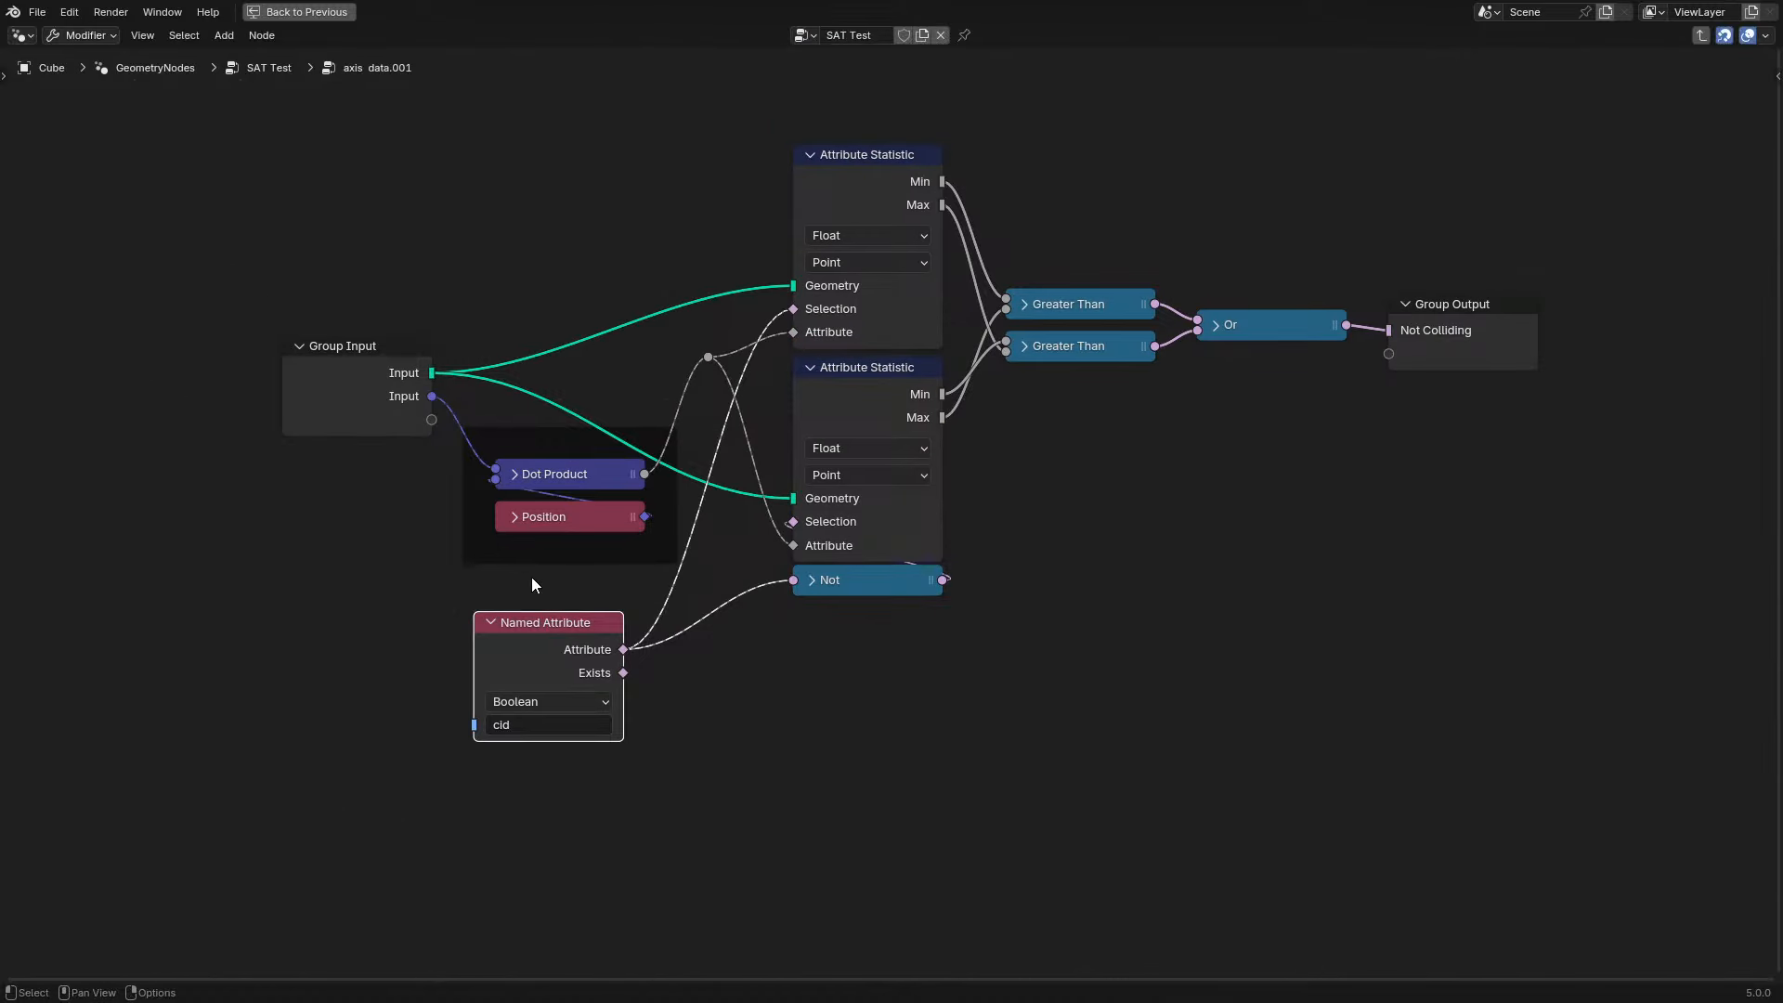
# Move the Group Input node aside and rename its geometry input socket to Cube 1
pyautogui.scroll(3, 532, 576)
pyautogui.moveTo(408, 594); pyautogui.dragTo(291, 591)
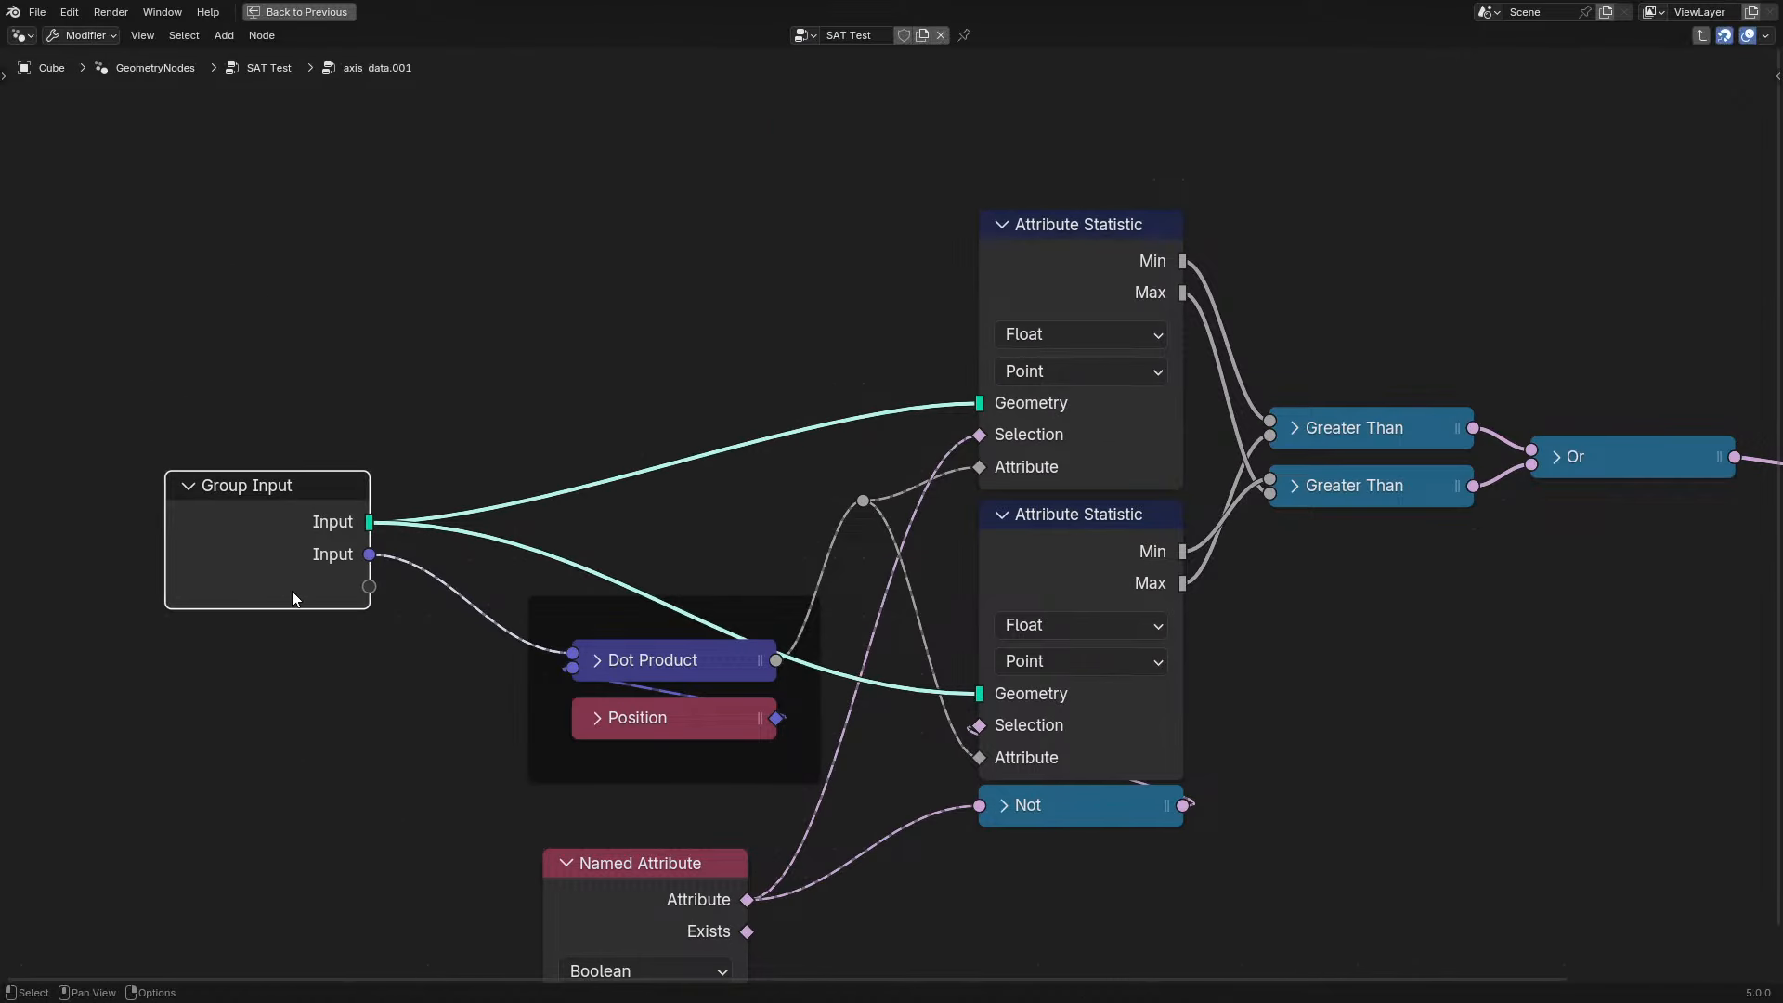
pyautogui.press('n')
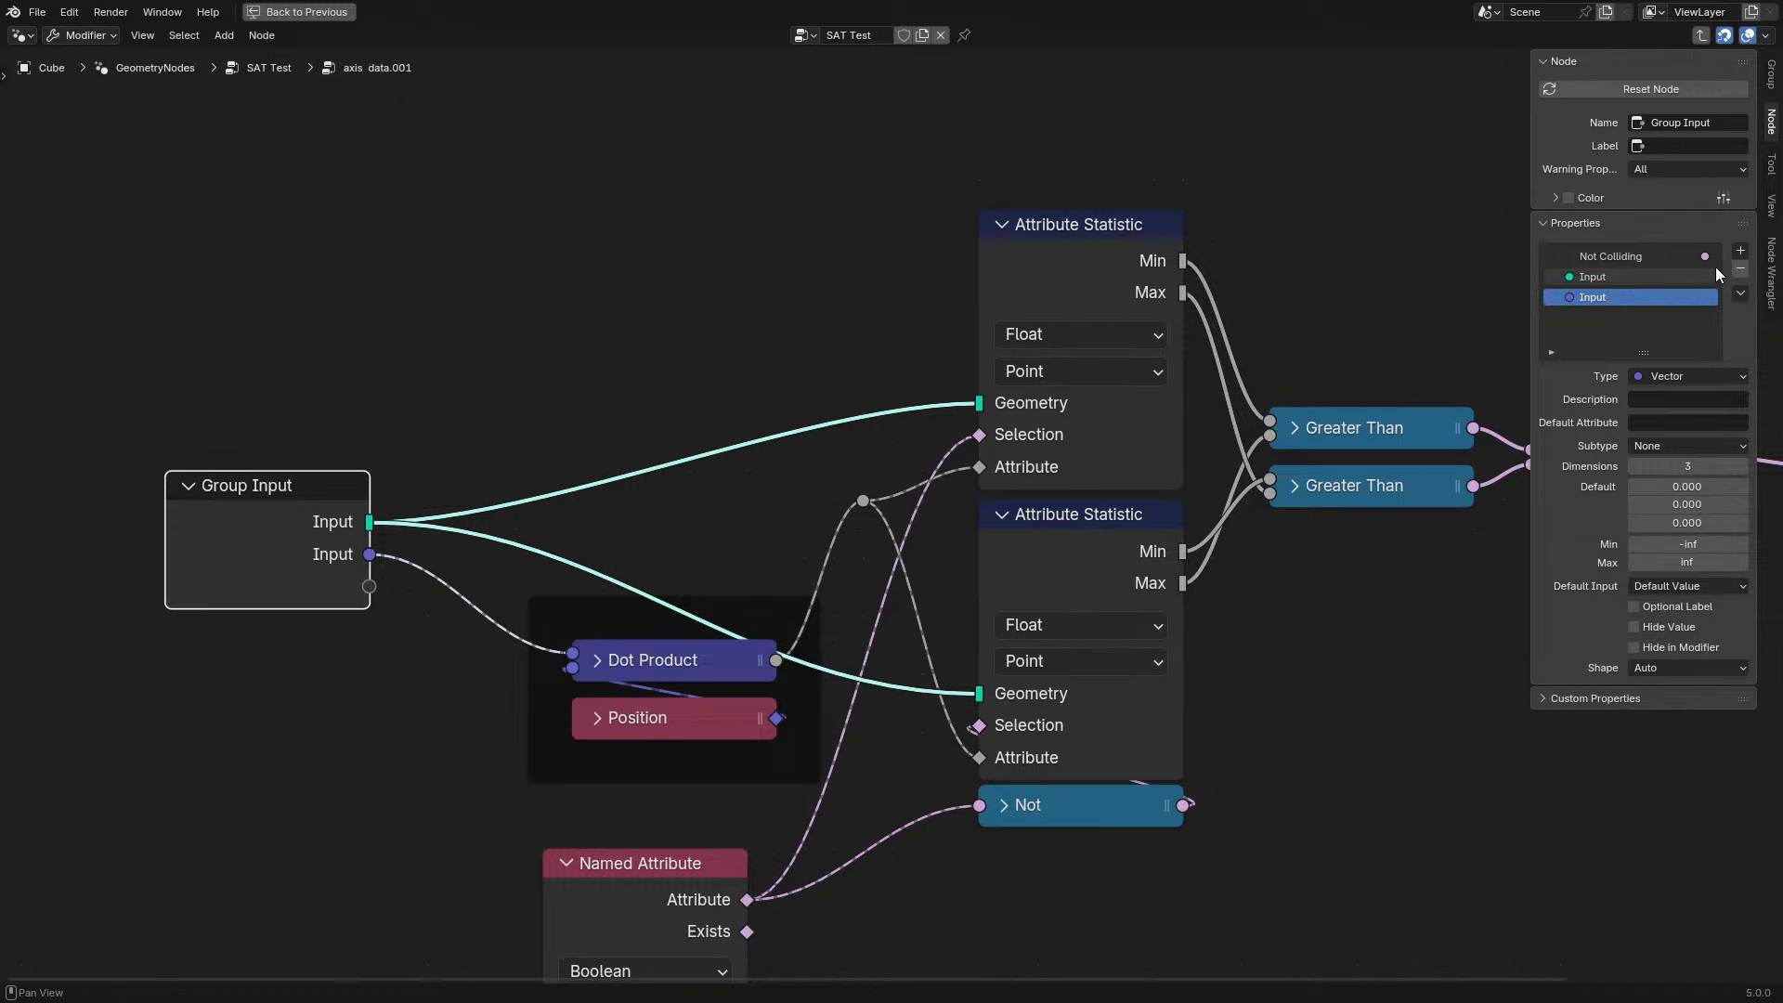
pyautogui.click(1623, 277)
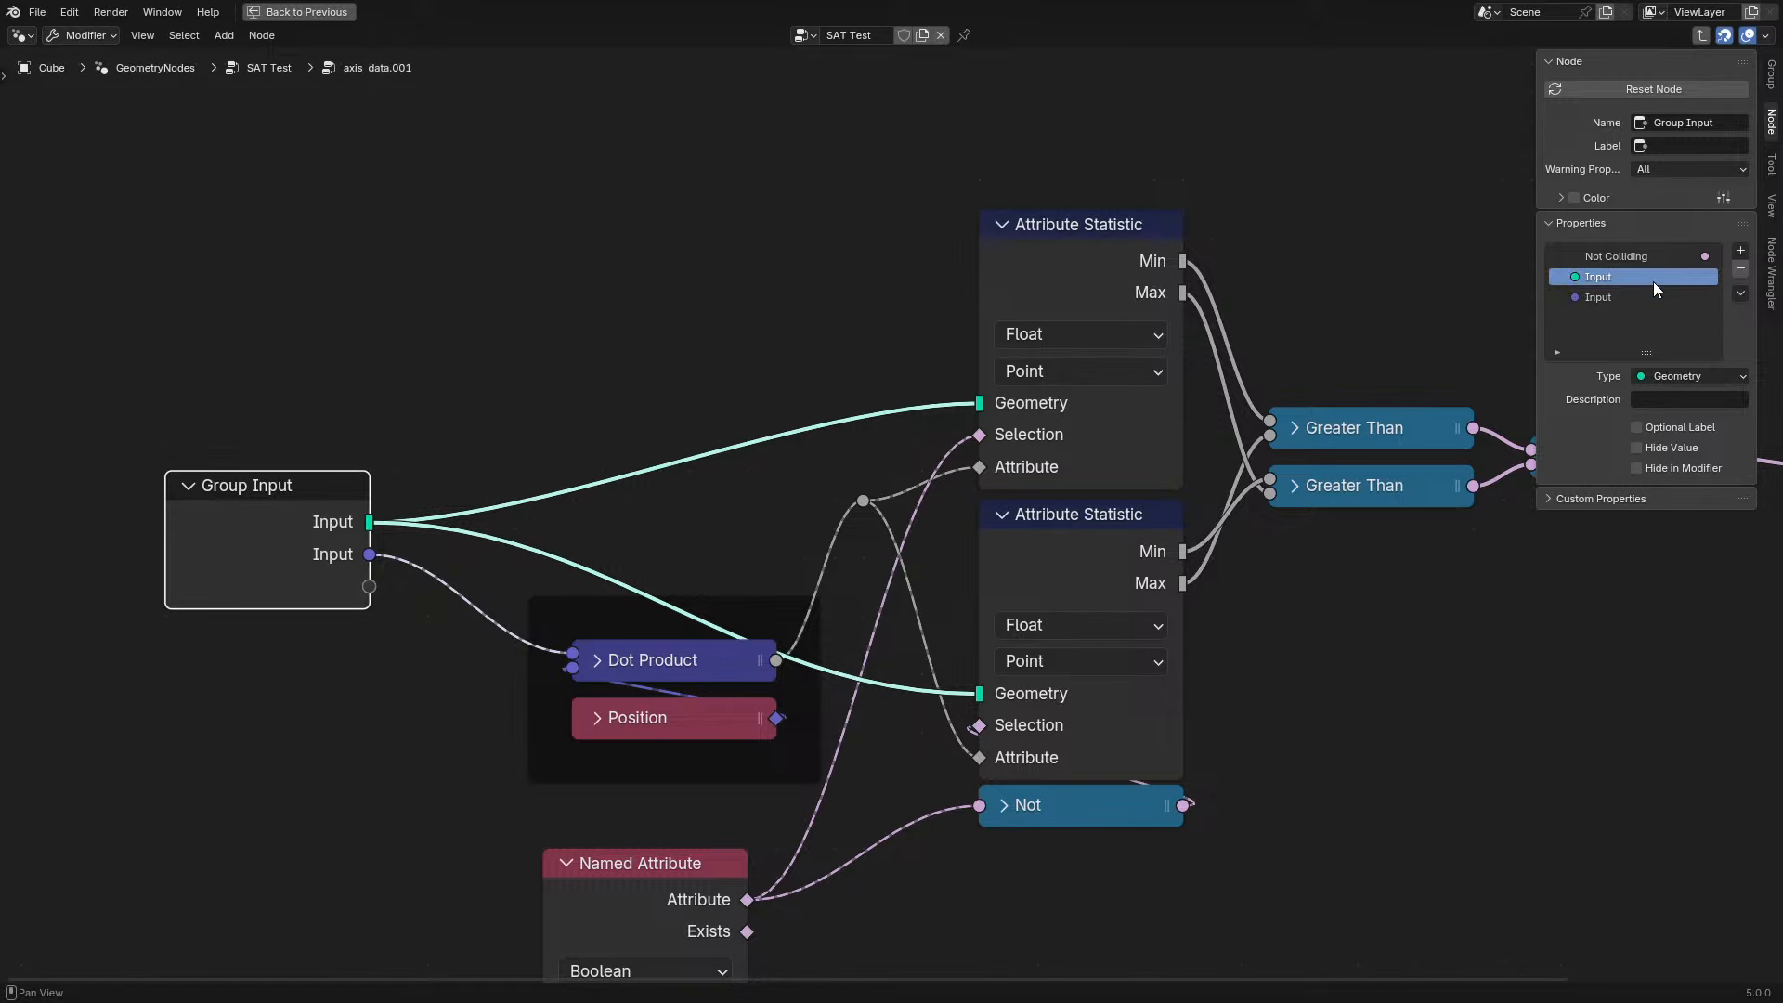
pyautogui.doubleClick(1653, 278)
pyautogui.write('Cube 1')
pyautogui.press('Return')
# Add a Geometry input socket named Cube 2 directly below Cube 1 in the group's interface
pyautogui.click(1743, 250)
pyautogui.click(1698, 273)
pyautogui.doubleClick(1671, 294)
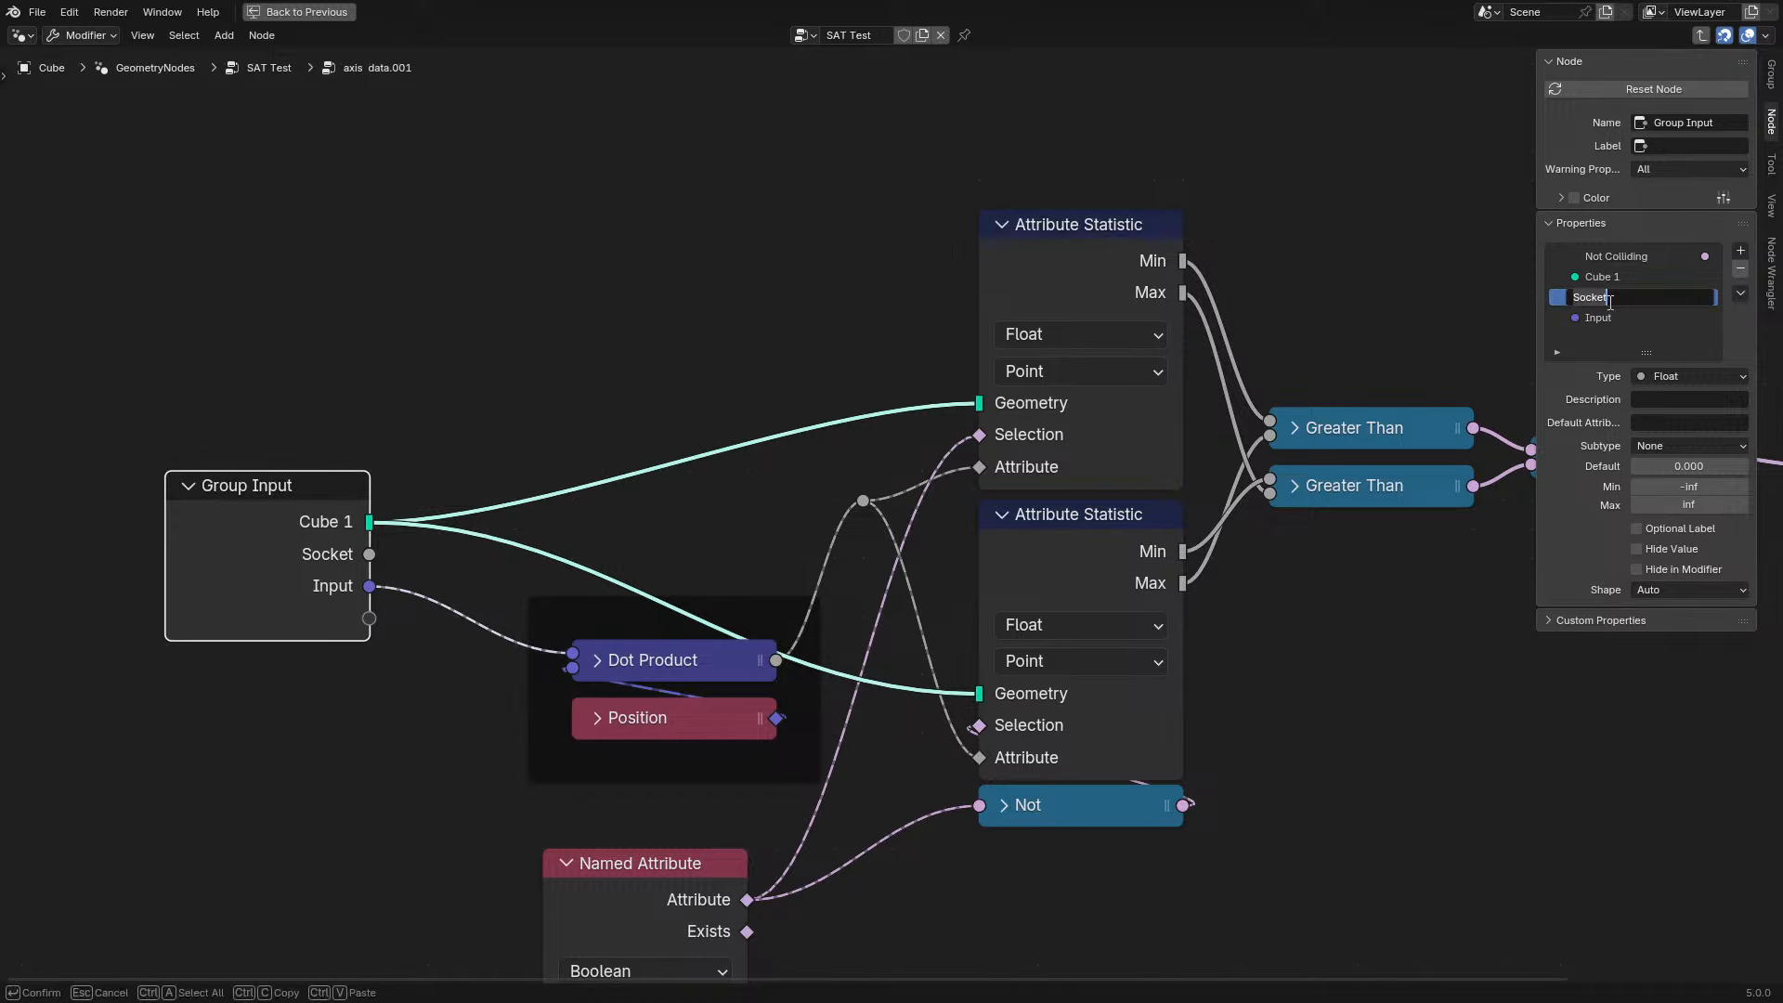
pyautogui.click(1621, 427)
pyautogui.click(1672, 376)
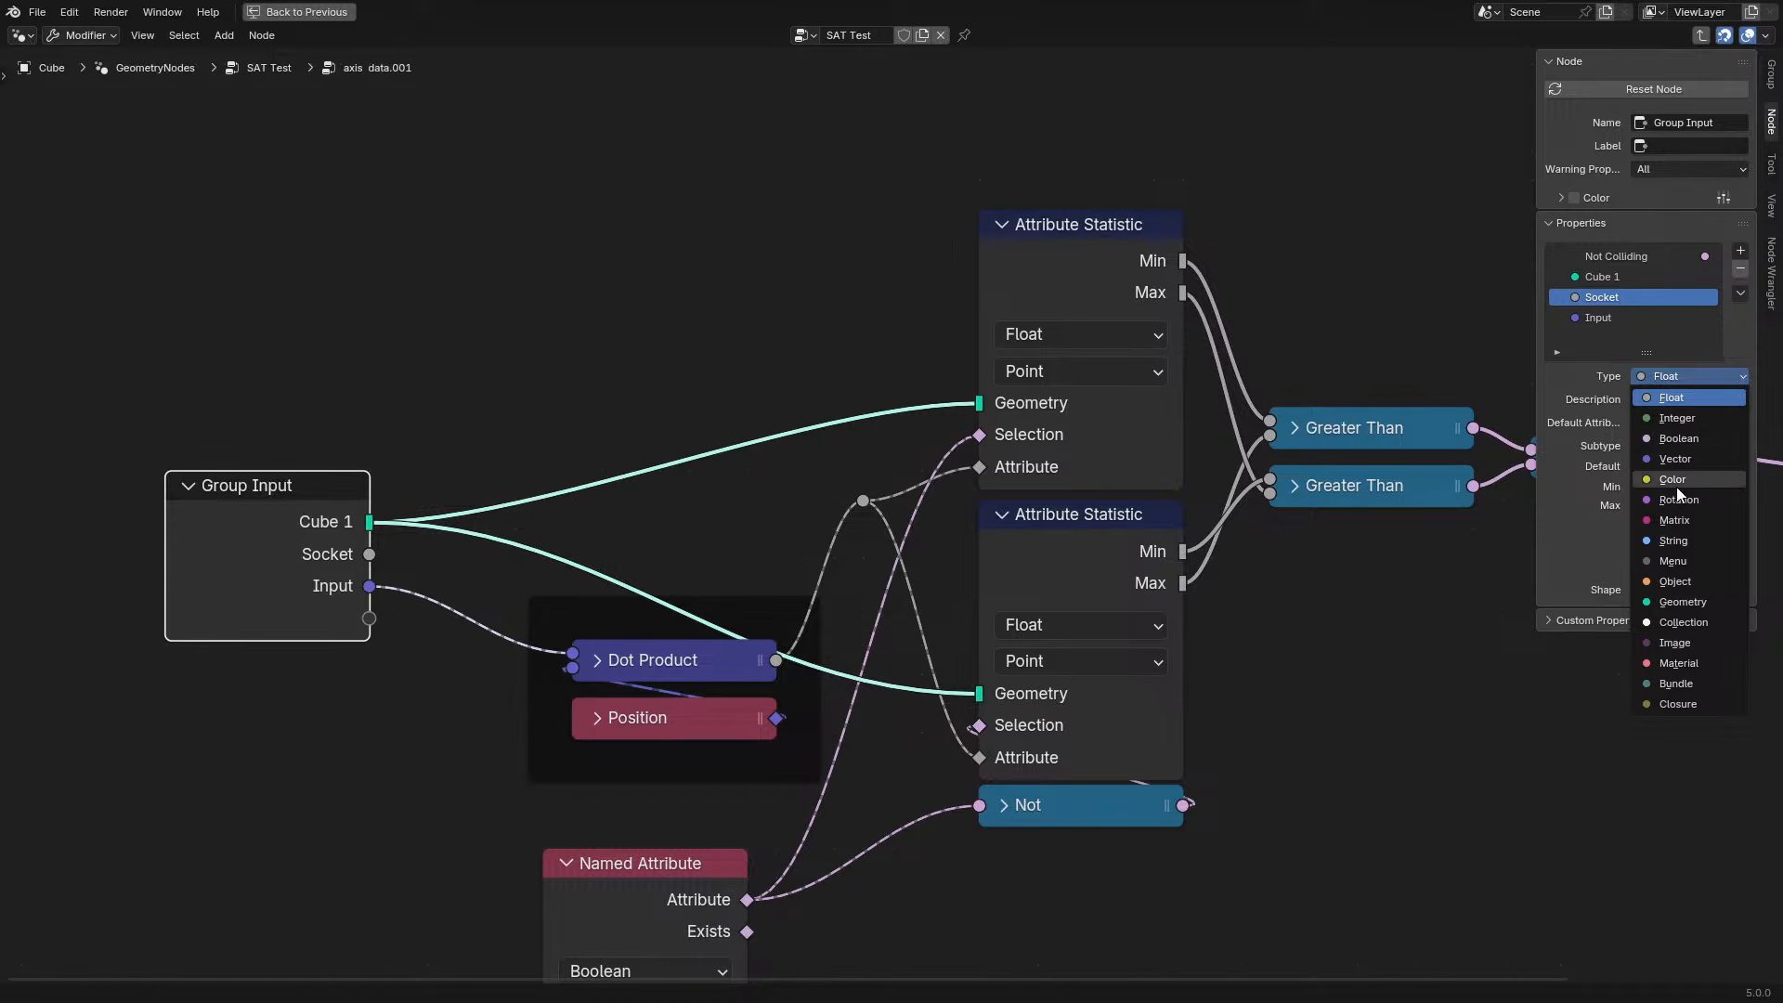
pyautogui.click(1684, 603)
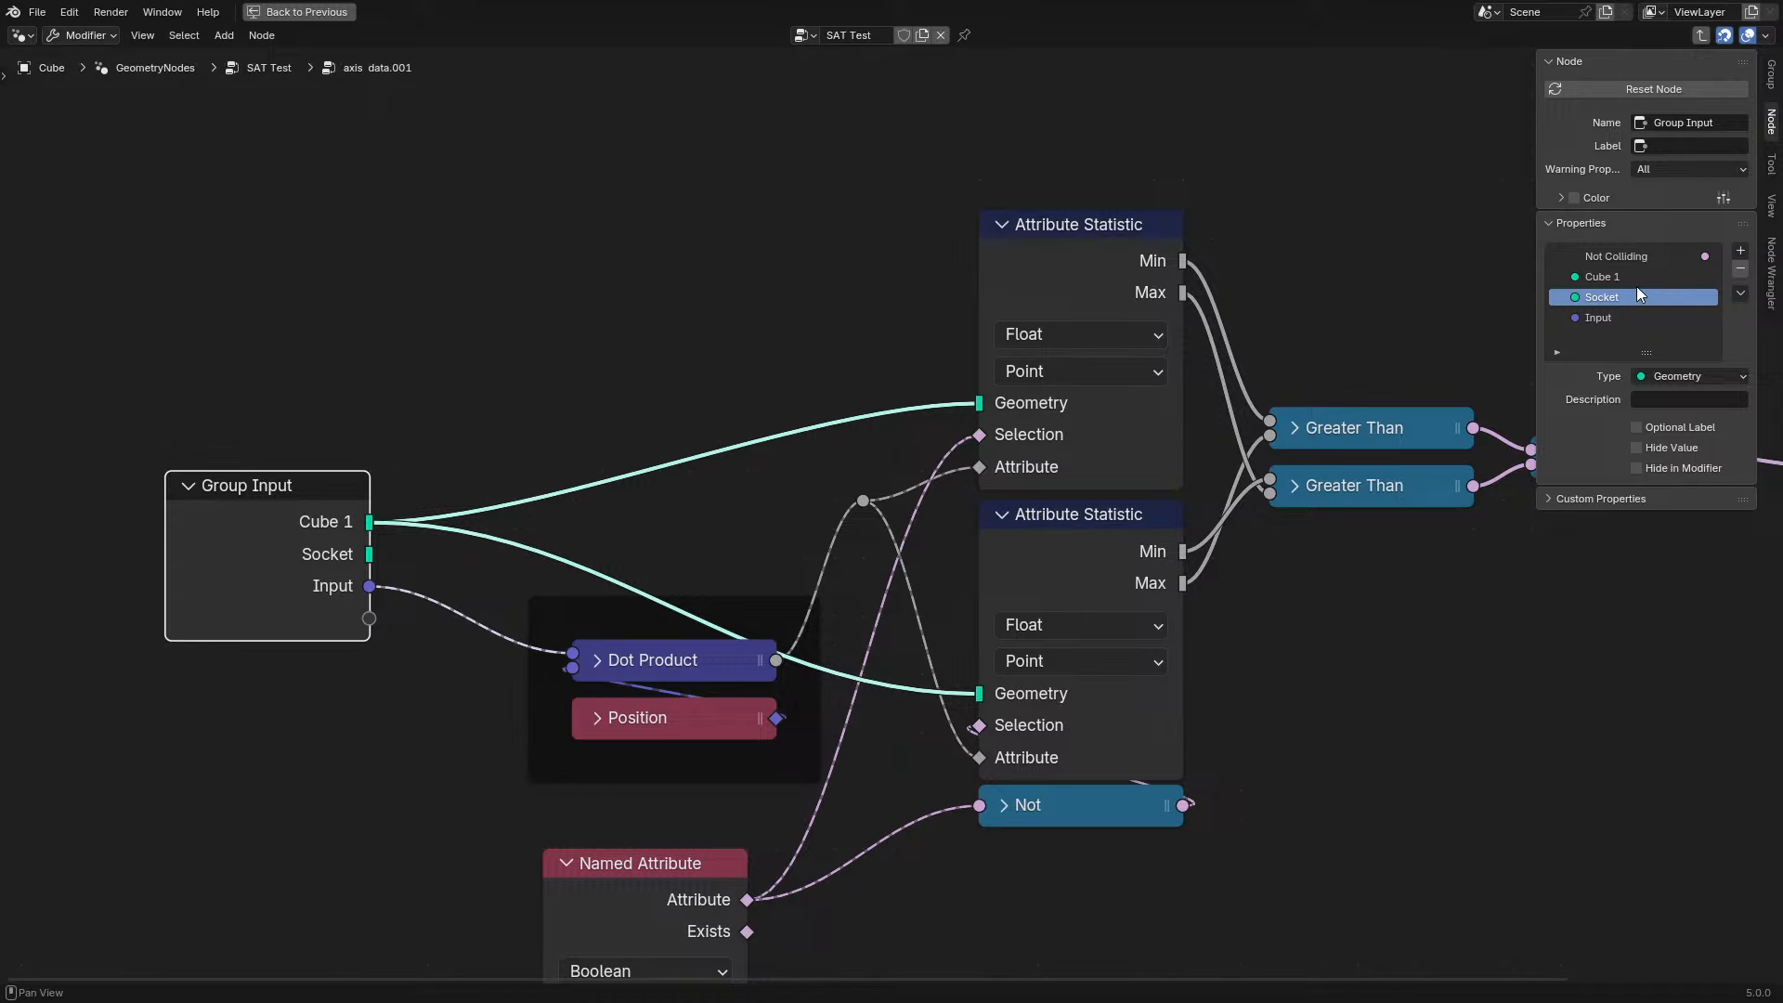
pyautogui.doubleClick(1630, 278)
pyautogui.press('Return')
pyautogui.doubleClick(1607, 295)
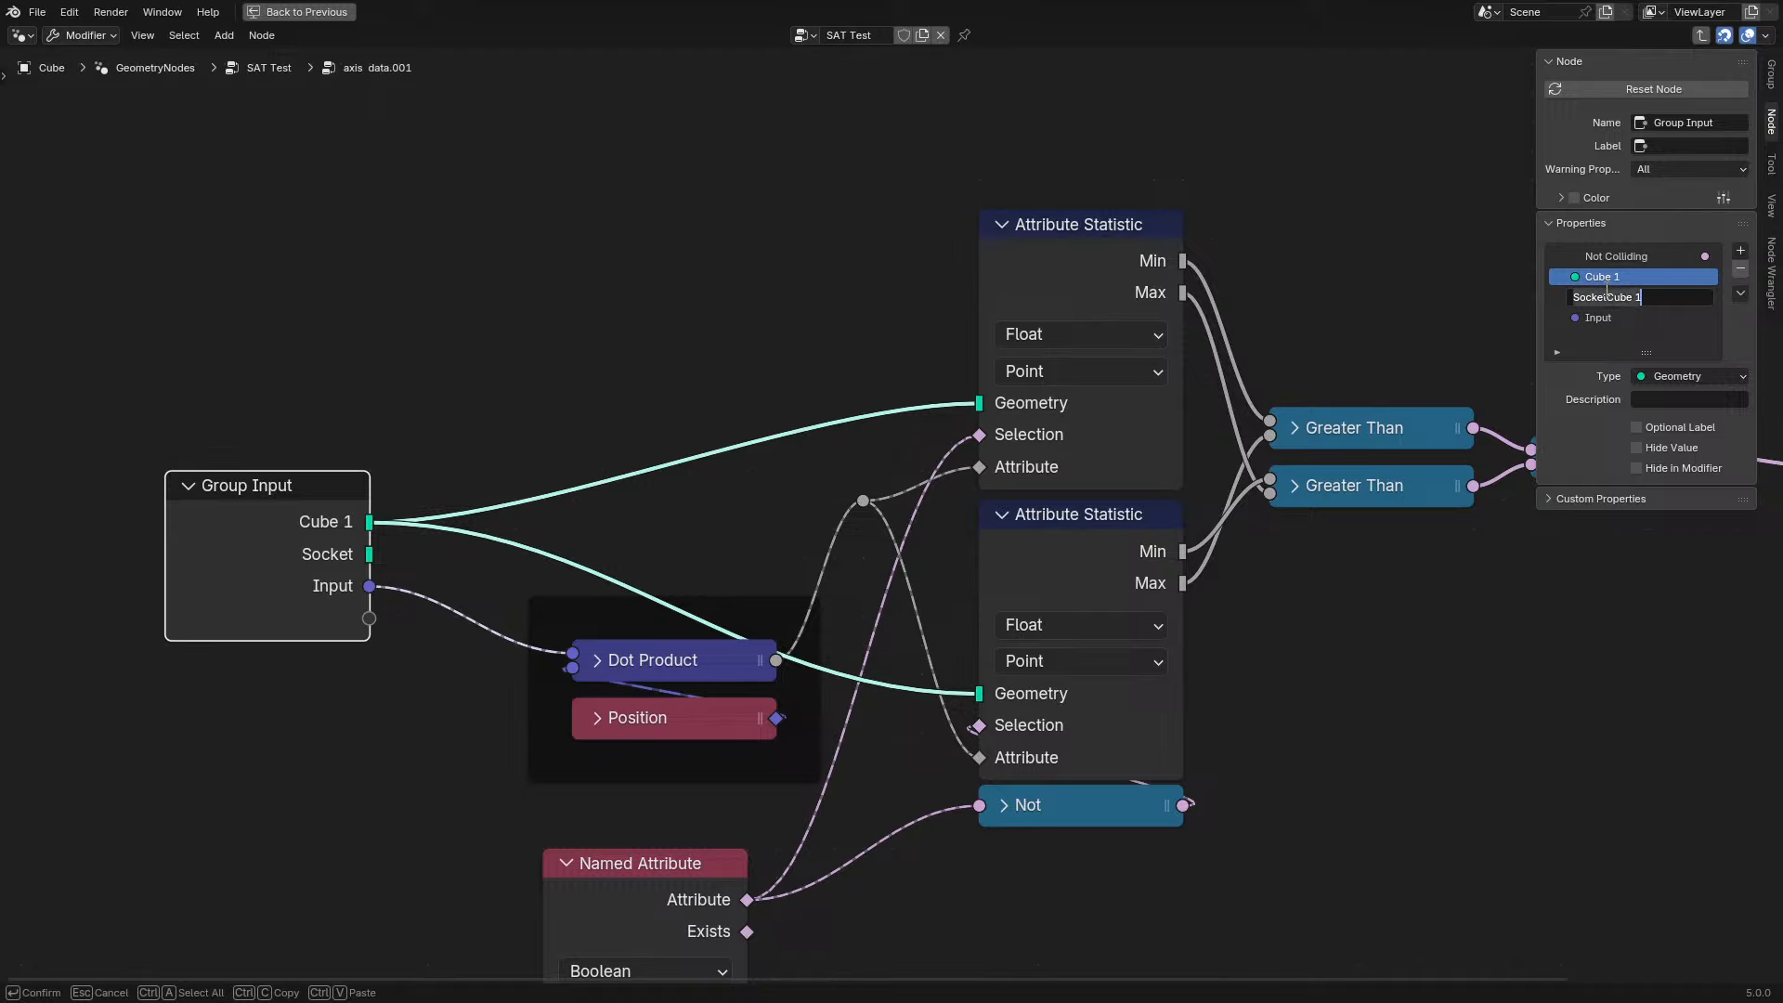
pyautogui.write('Cube 2')
pyautogui.press('Return')
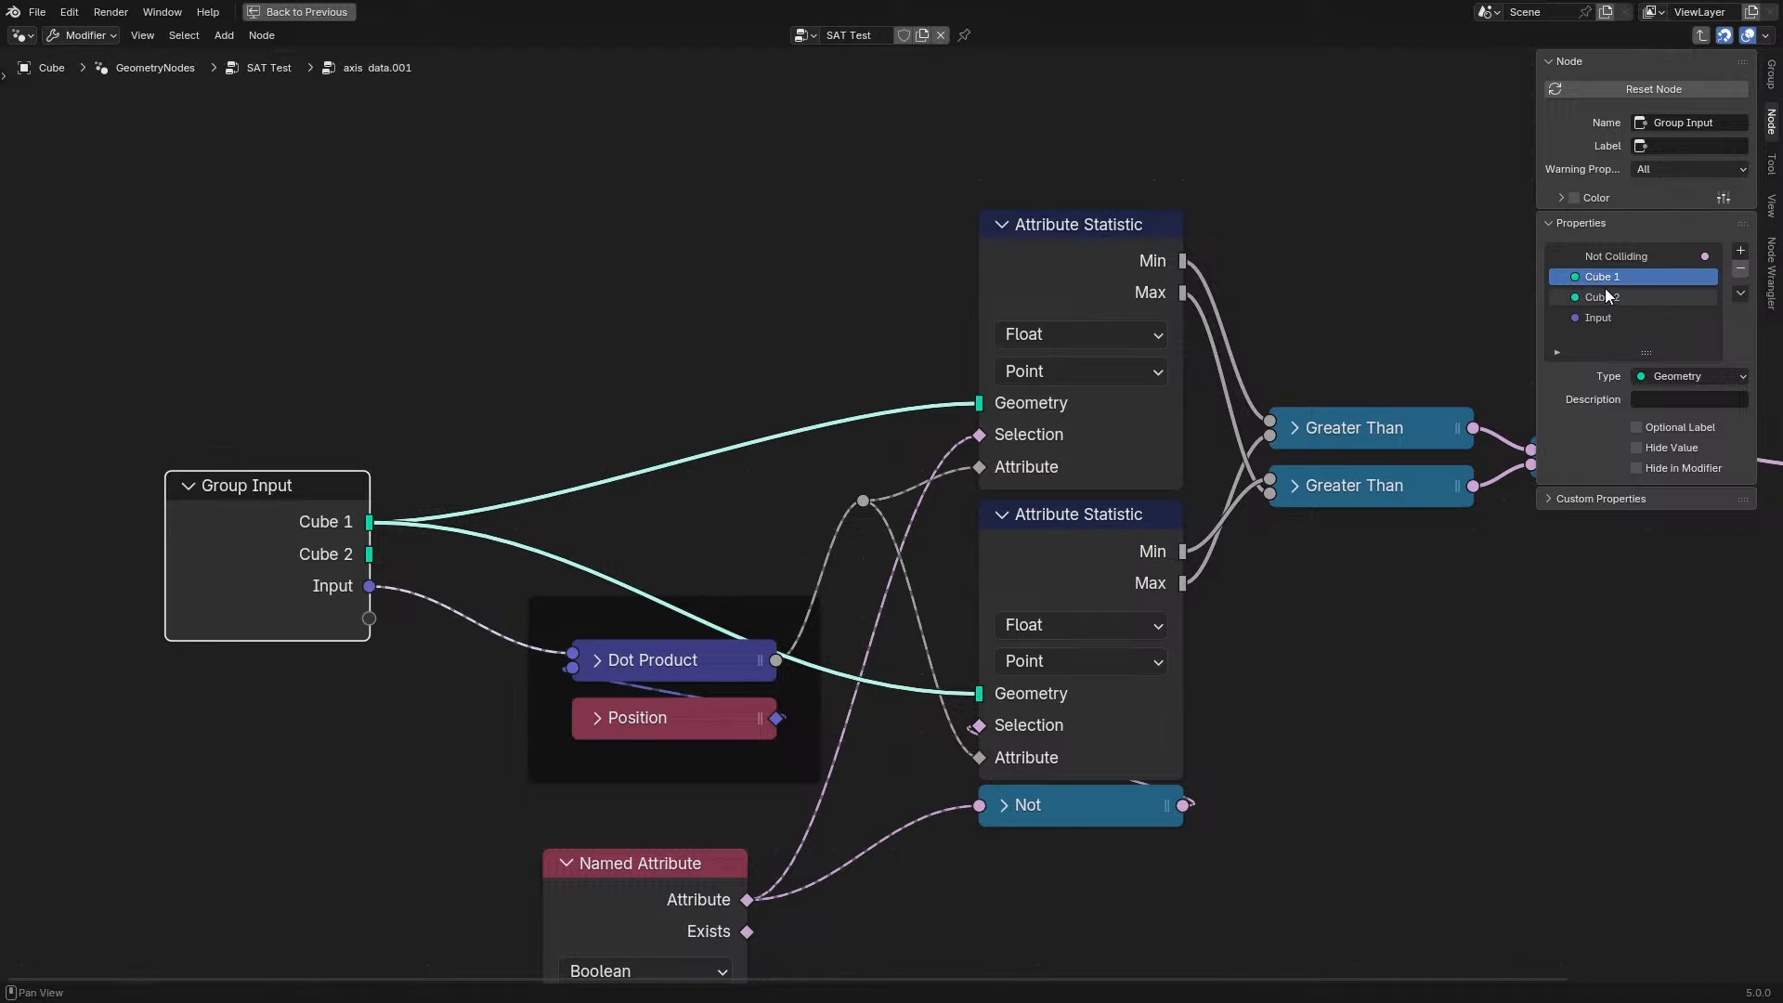
pyautogui.press('n')
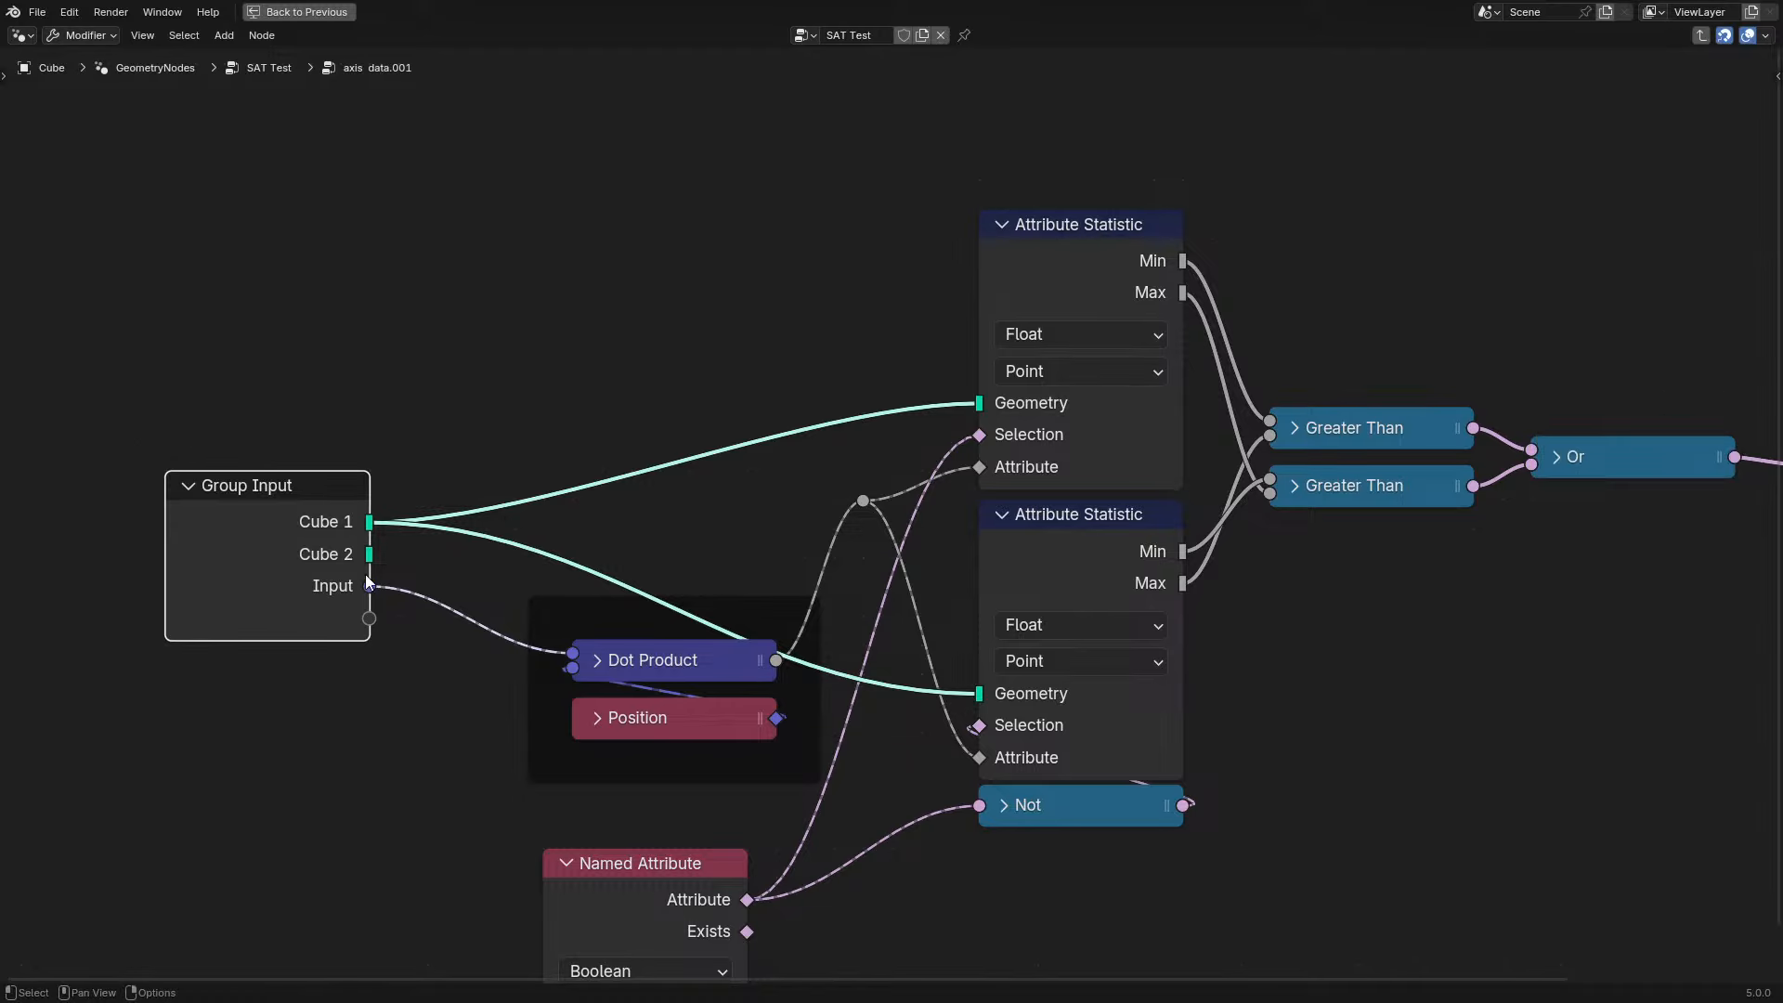
# Link Cube 2 to the lower Attribute Statistic's Geometry, and remove the cid Named Attribute and Not nodes
pyautogui.moveTo(368, 554); pyautogui.dragTo(979, 693)
pyautogui.click(717, 856)
pyautogui.hotkey('ctrl', 'x')
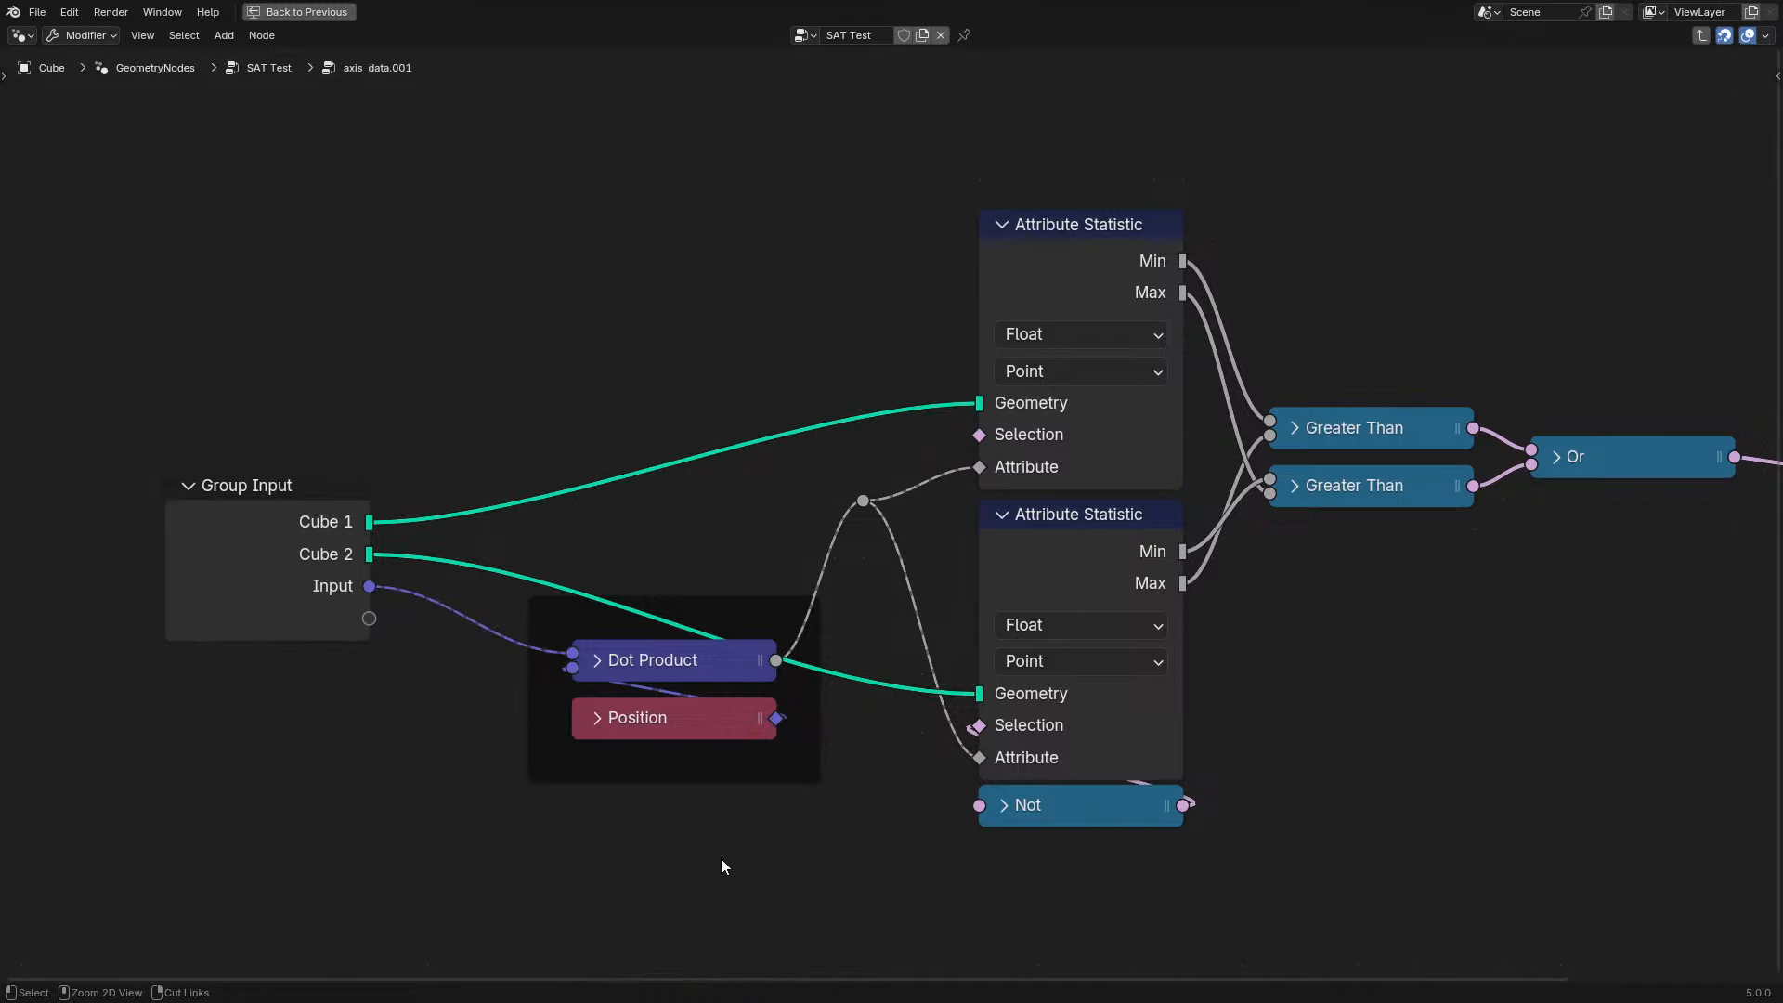
pyautogui.click(1066, 804)
pyautogui.hotkey('ctrl', 'x')
# Hide the unused sockets on both Attribute Statistic nodes
pyautogui.click(1083, 270)
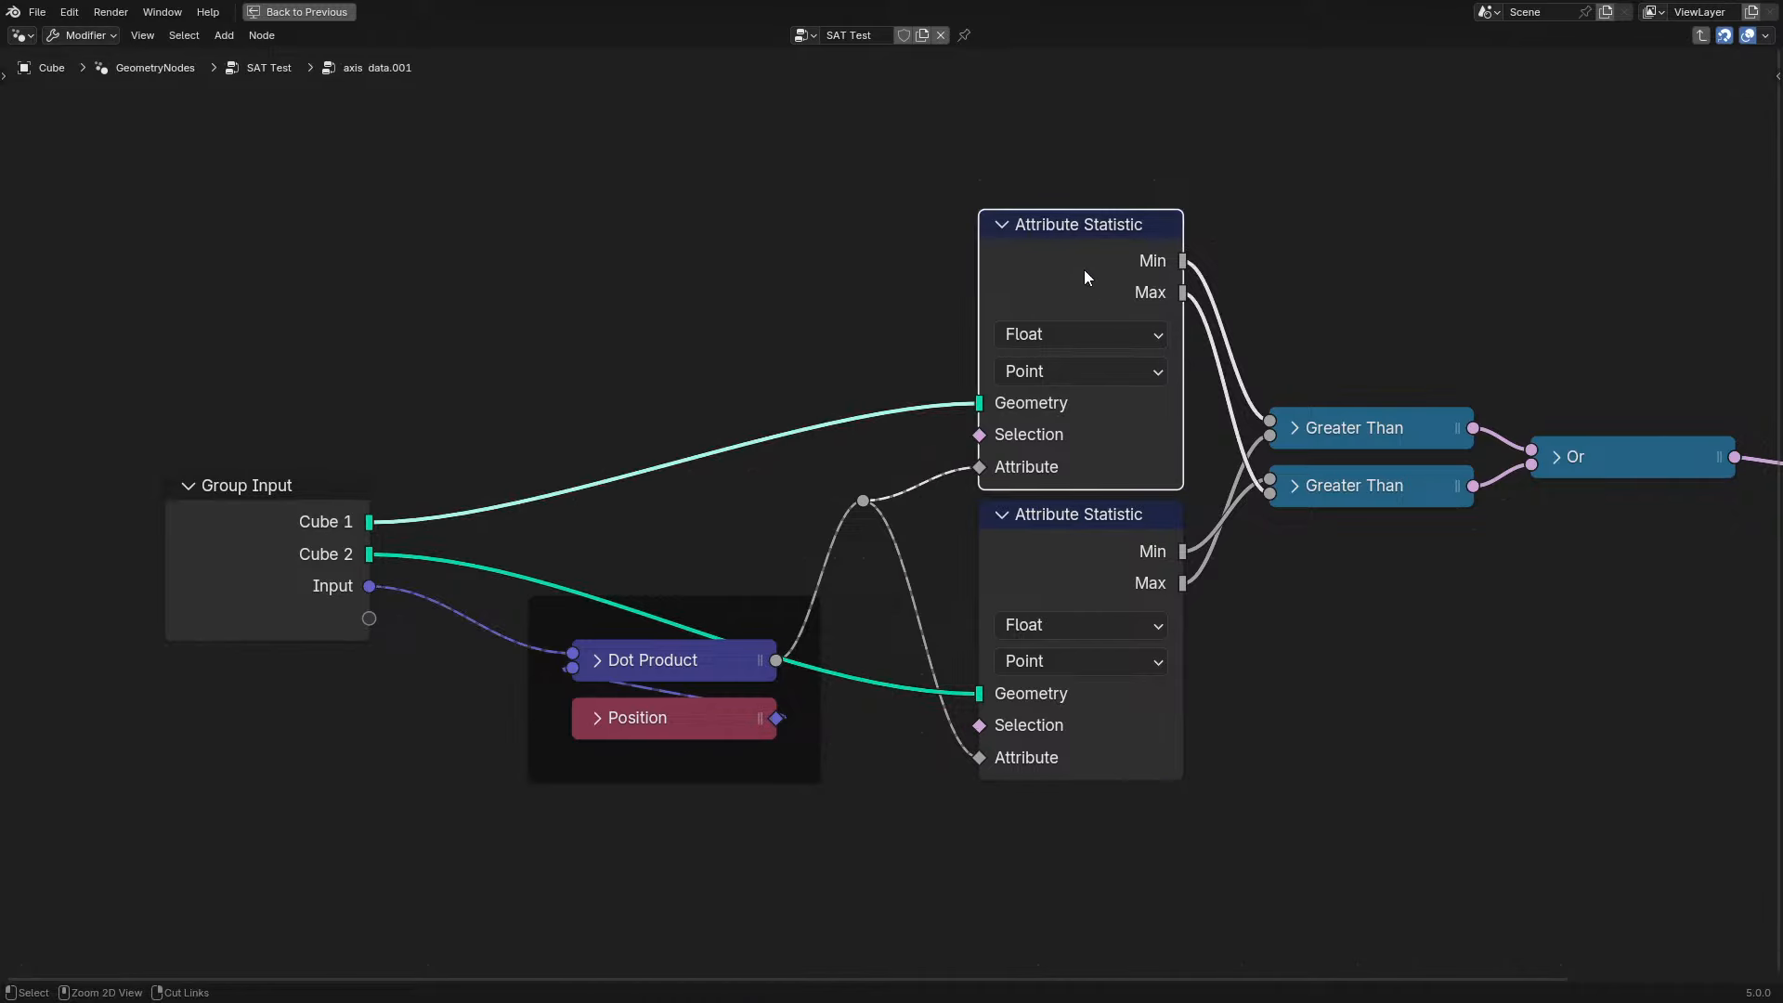
pyautogui.hotkey('ctrl', 'h')
pyautogui.click(1077, 542)
pyautogui.hotkey('ctrl', 'h')
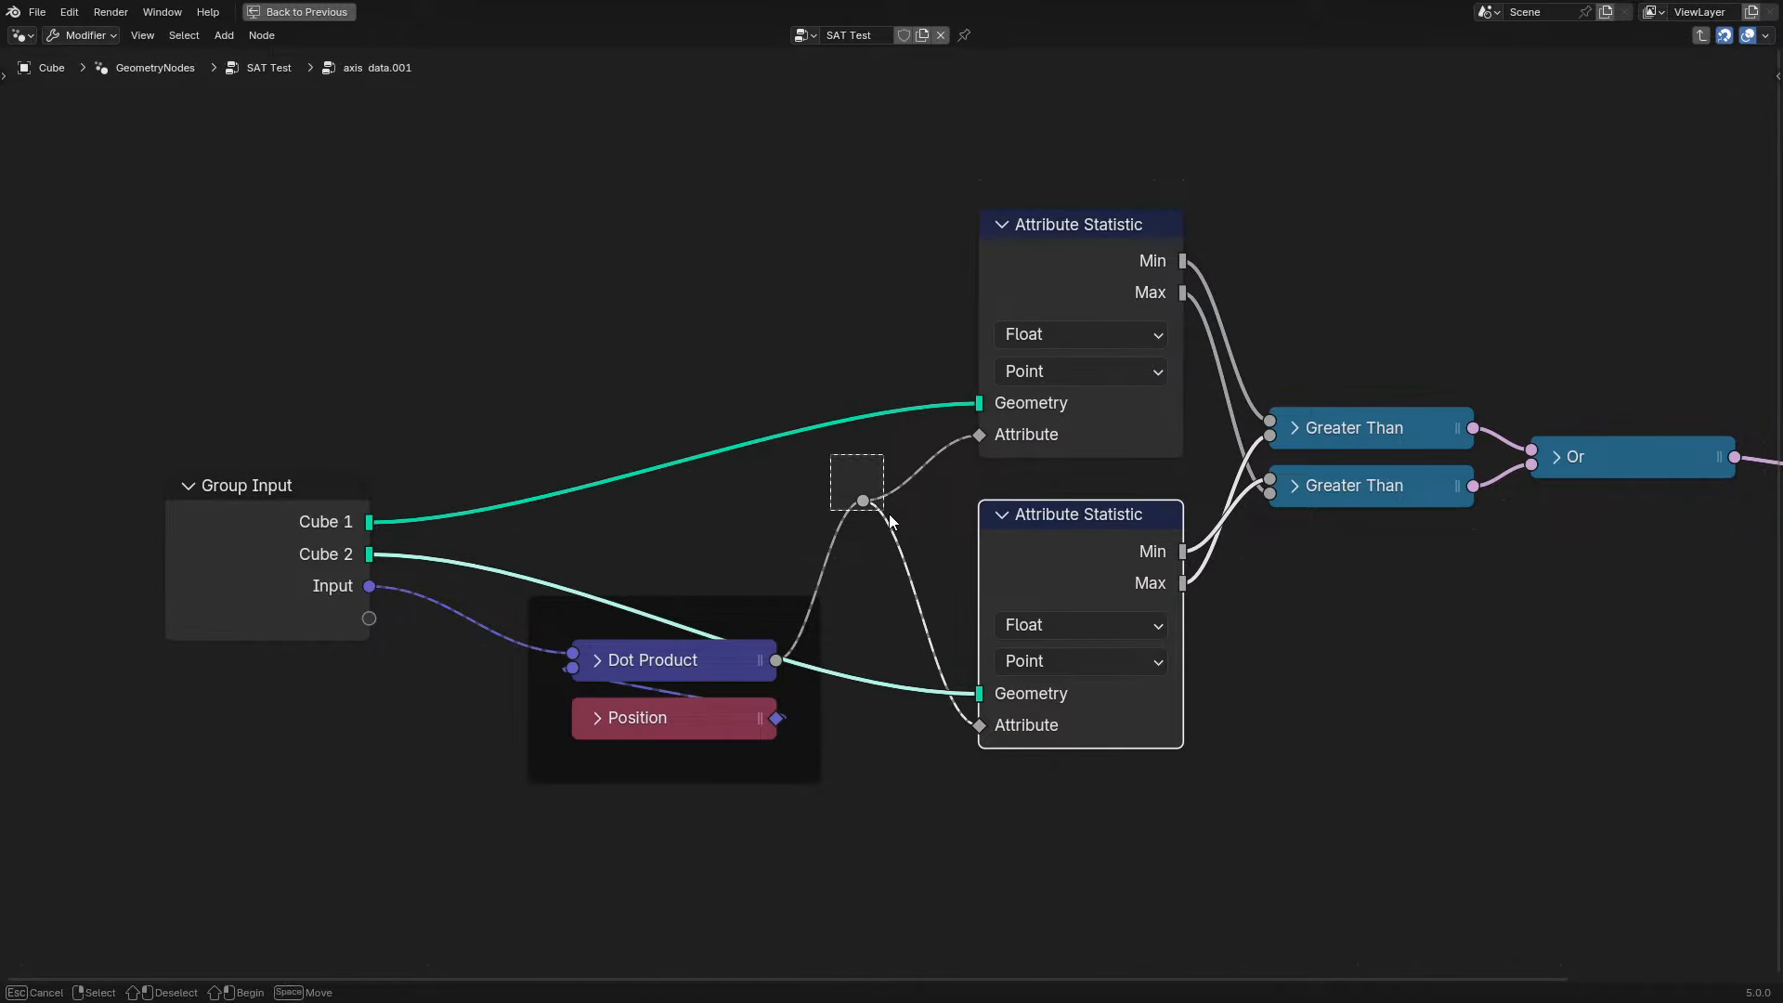
# Tidy the group by moving the attribute reroute, the framed Dot Product and Position nodes, and Group Input closer to the statistics
pyautogui.moveTo(888, 514); pyautogui.dragTo(910, 542)
pyautogui.press('g')
pyautogui.click(973, 611)
pyautogui.moveTo(604, 548); pyautogui.dragTo(693, 794)
pyautogui.press('g')
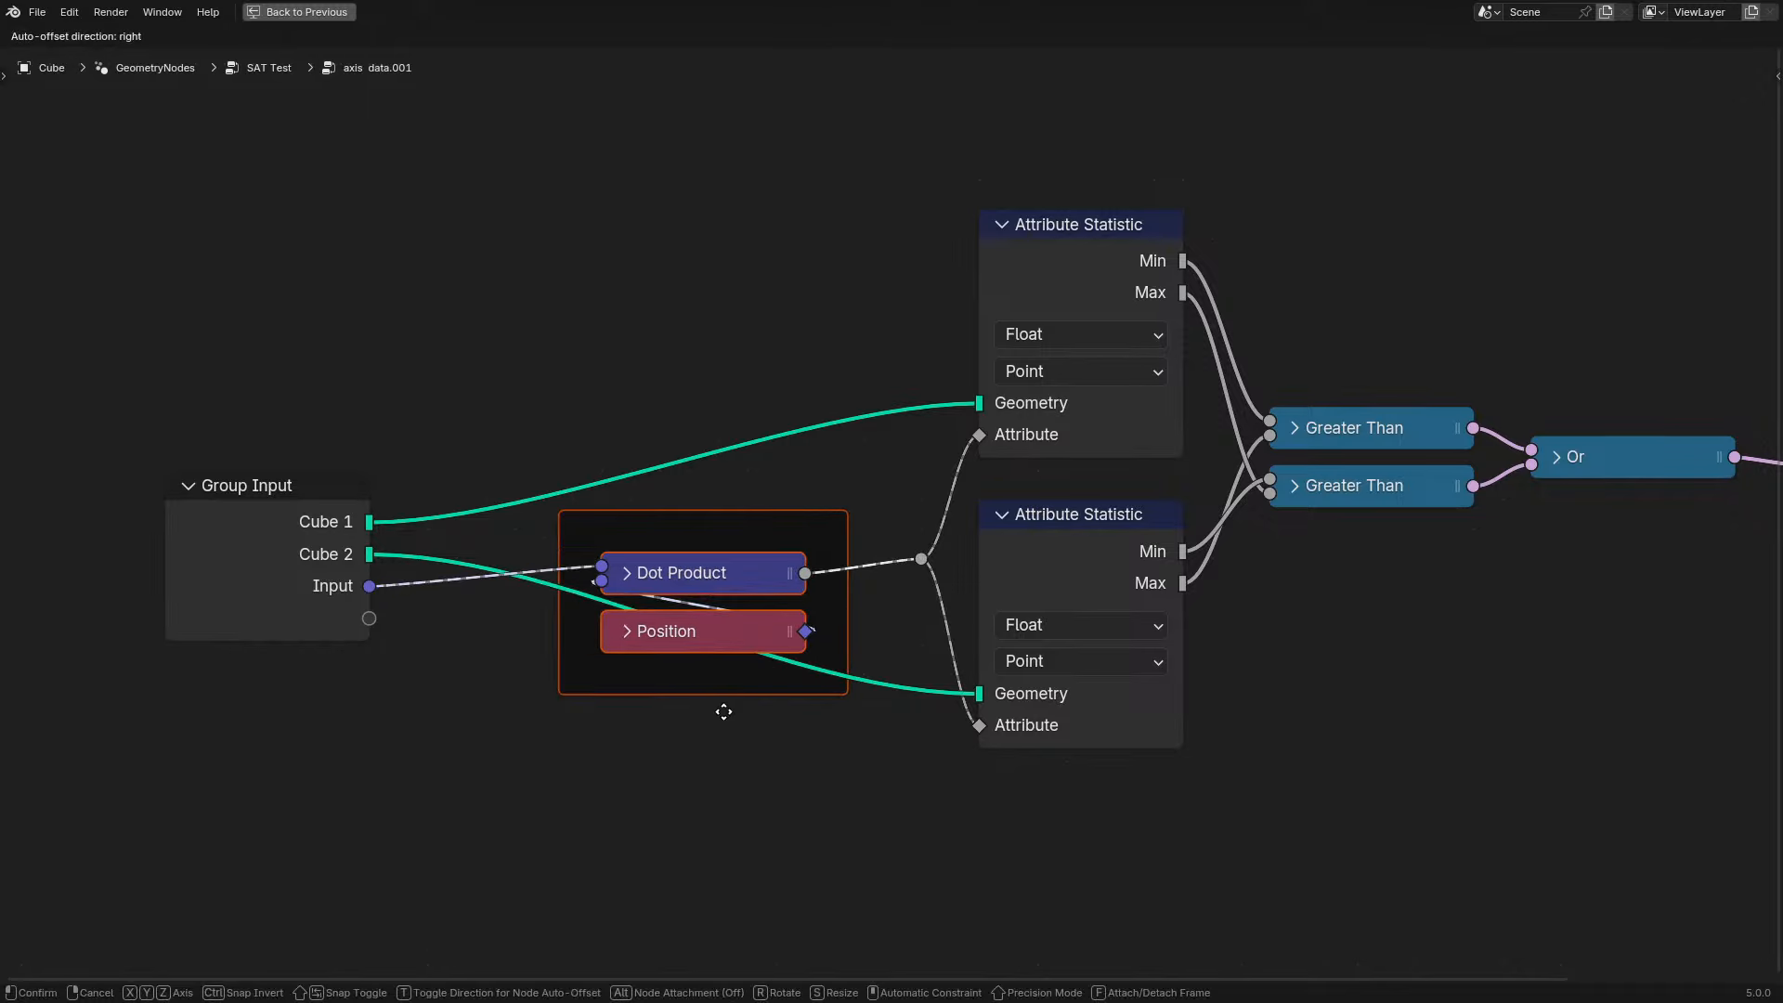
pyautogui.click(723, 711)
pyautogui.moveTo(256, 524); pyautogui.dragTo(389, 436)
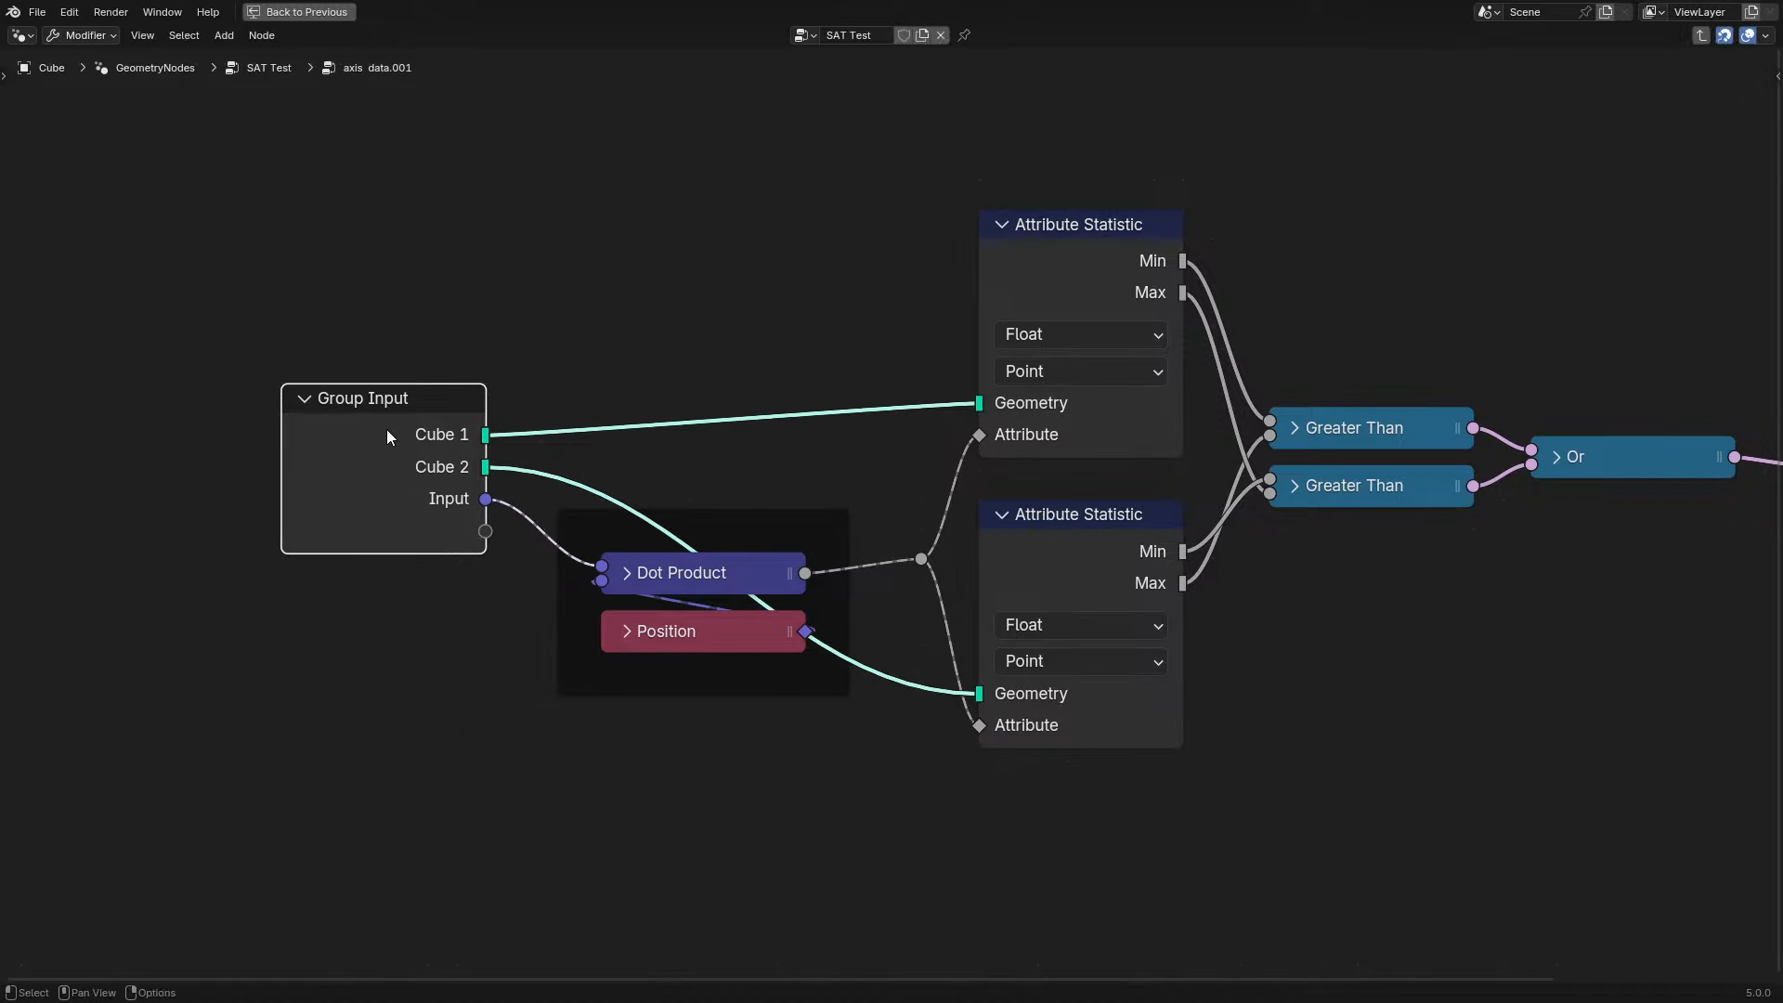
# Exit the axis data group and move the Set Material nodes, their reroute and Switch down below the repeat zone
pyautogui.press('Tab')
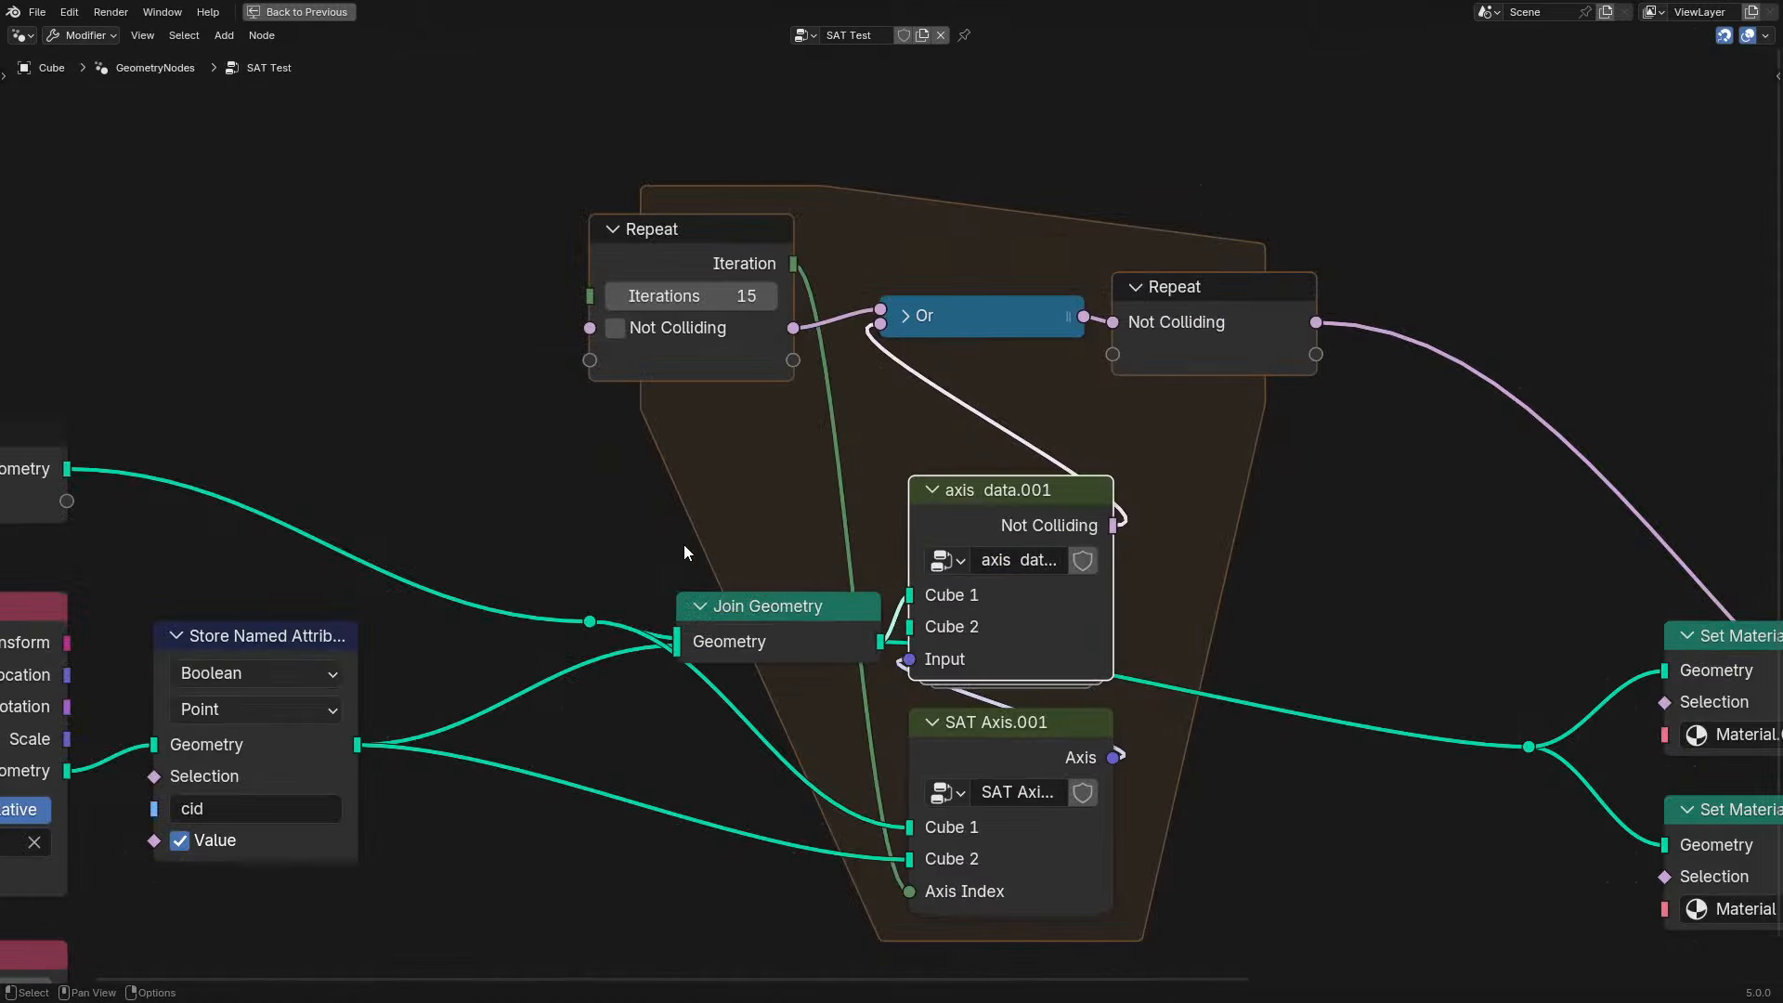
pyautogui.moveTo(1034, 638); pyautogui.dragTo(689, 557, button='middle')
pyautogui.scroll(-2, 591, 504)
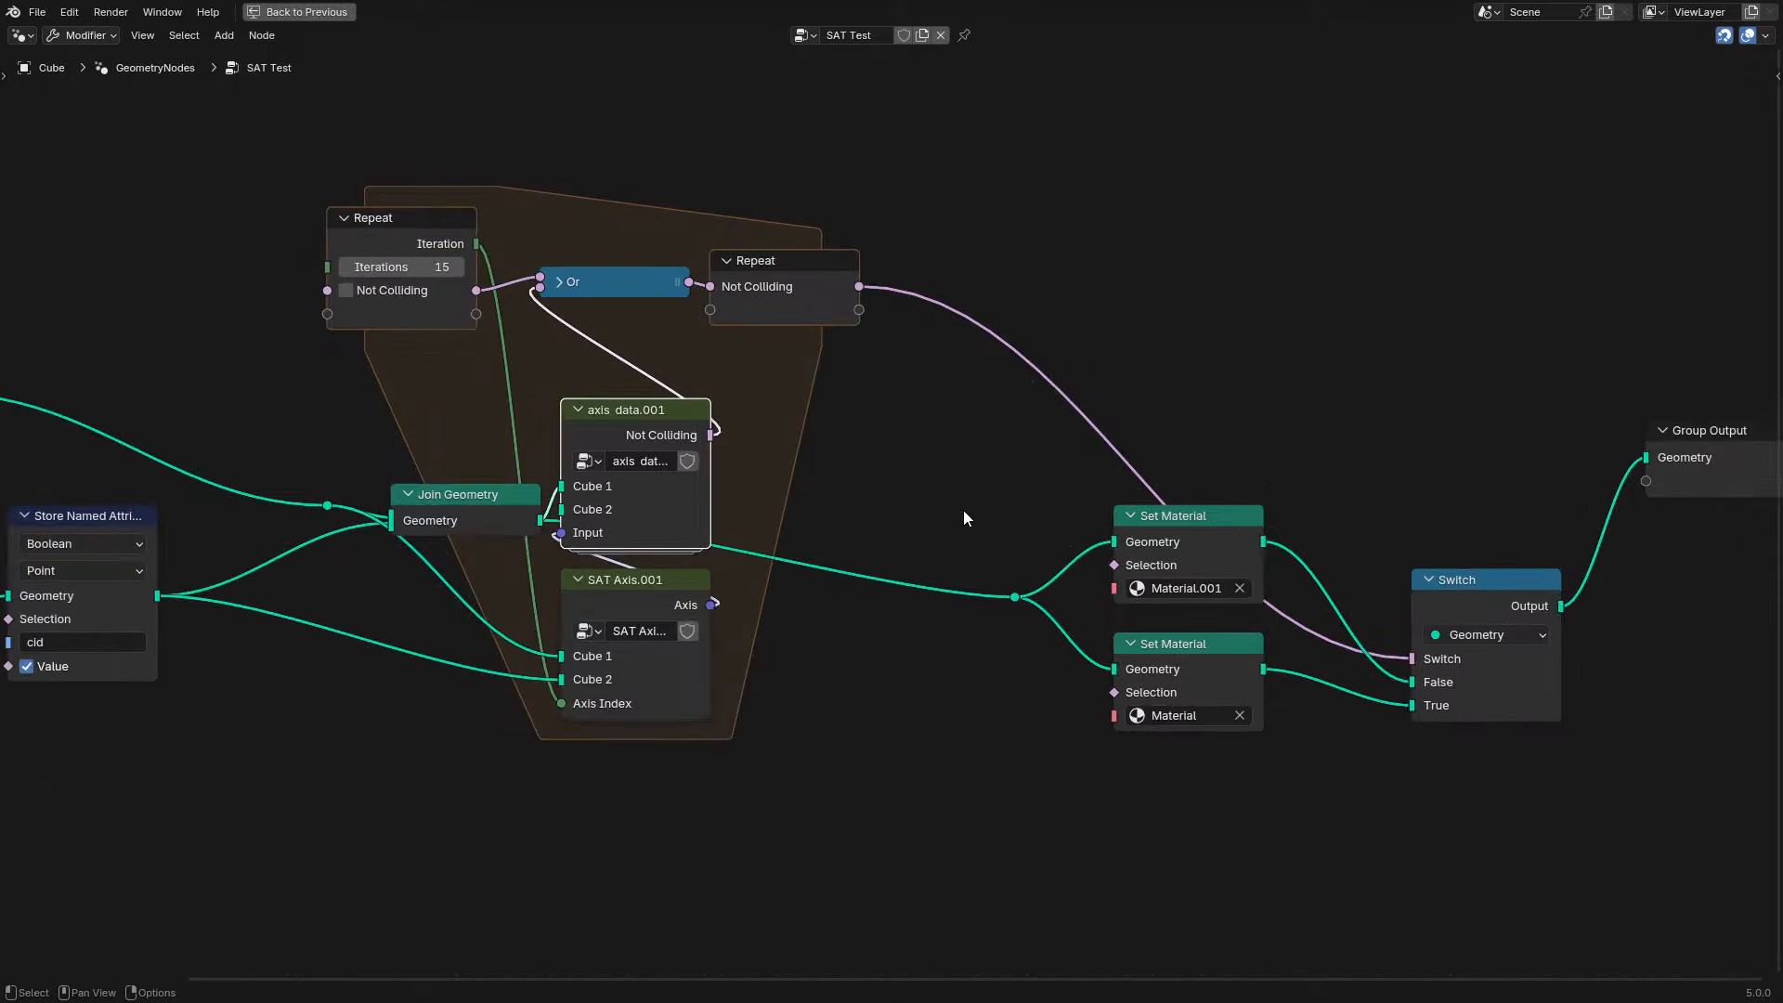
pyautogui.moveTo(988, 502); pyautogui.dragTo(1419, 742)
pyautogui.press('g')
pyautogui.click(1149, 946)
# Dissolve the Join Geometry node and link Store Named Attribute's Geometry to Cube 2 of axis data.001
pyautogui.click(497, 484)
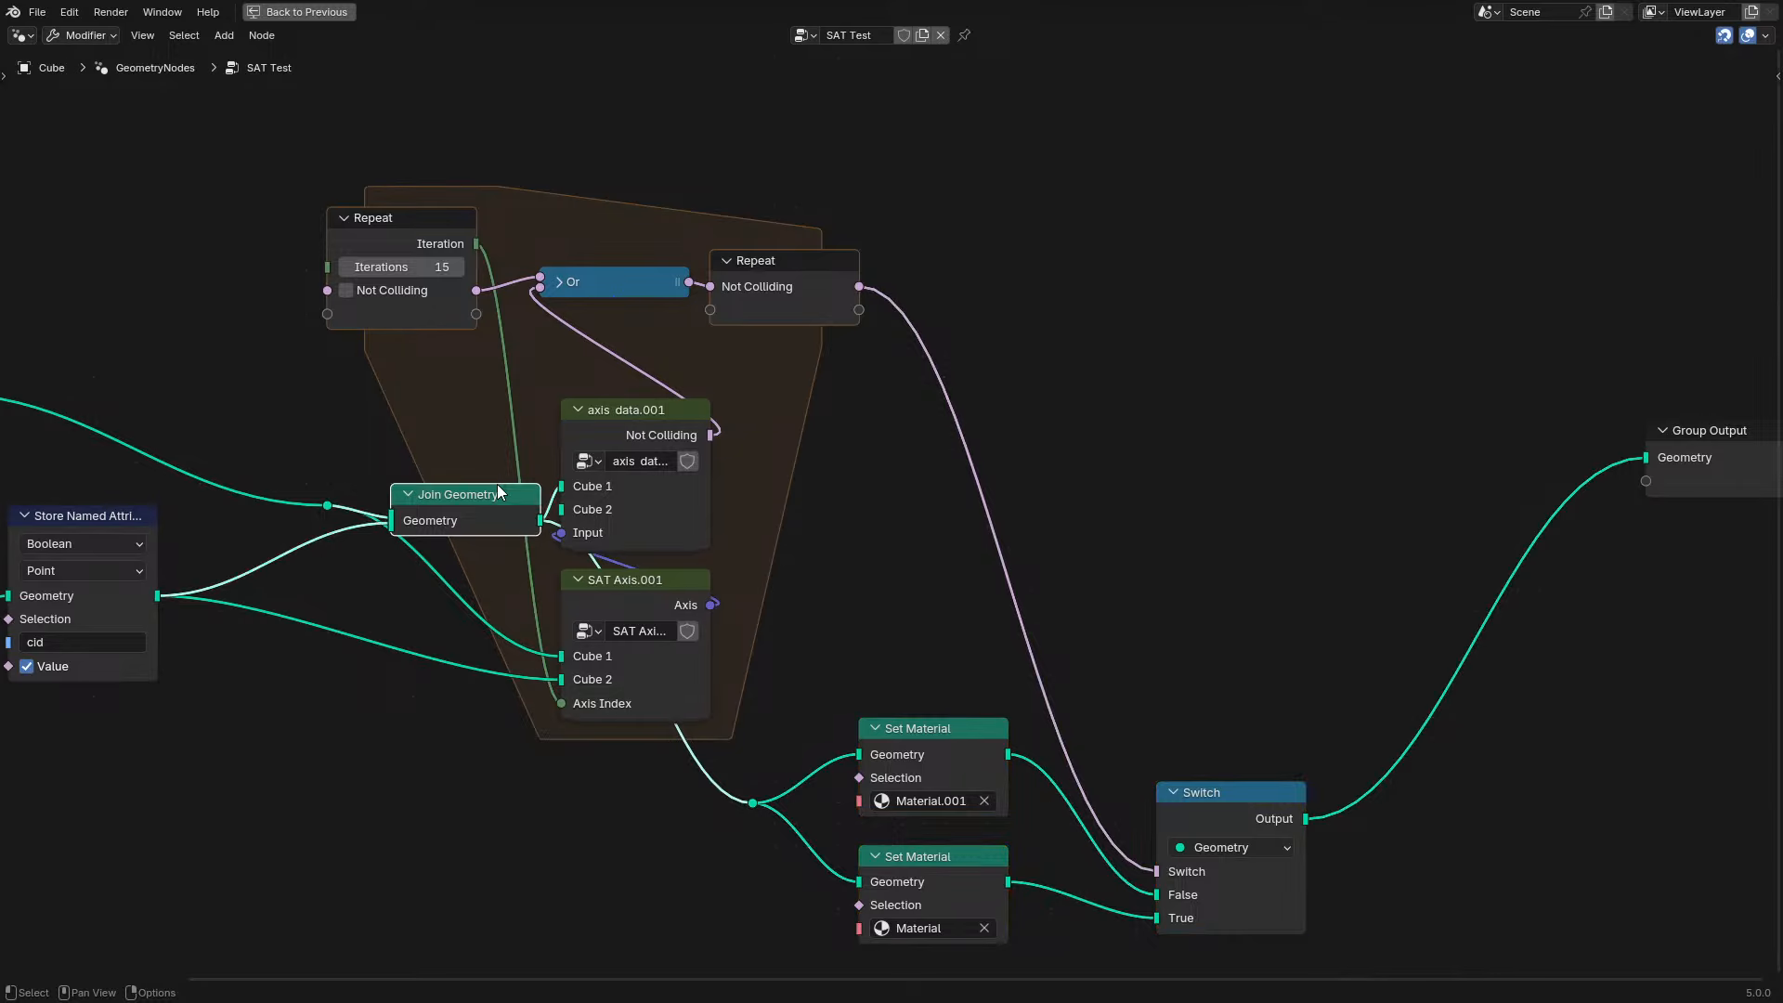
pyautogui.hotkey('ctrl', 'x')
pyautogui.moveTo(158, 595); pyautogui.dragTo(559, 508)
# Dissolve the reroute on the Group Input geometry link and the cid Store Named Attribute node, keeping their connections
pyautogui.moveTo(216, 444); pyautogui.dragTo(351, 511)
pyautogui.hotkey('ctrl', 'x')
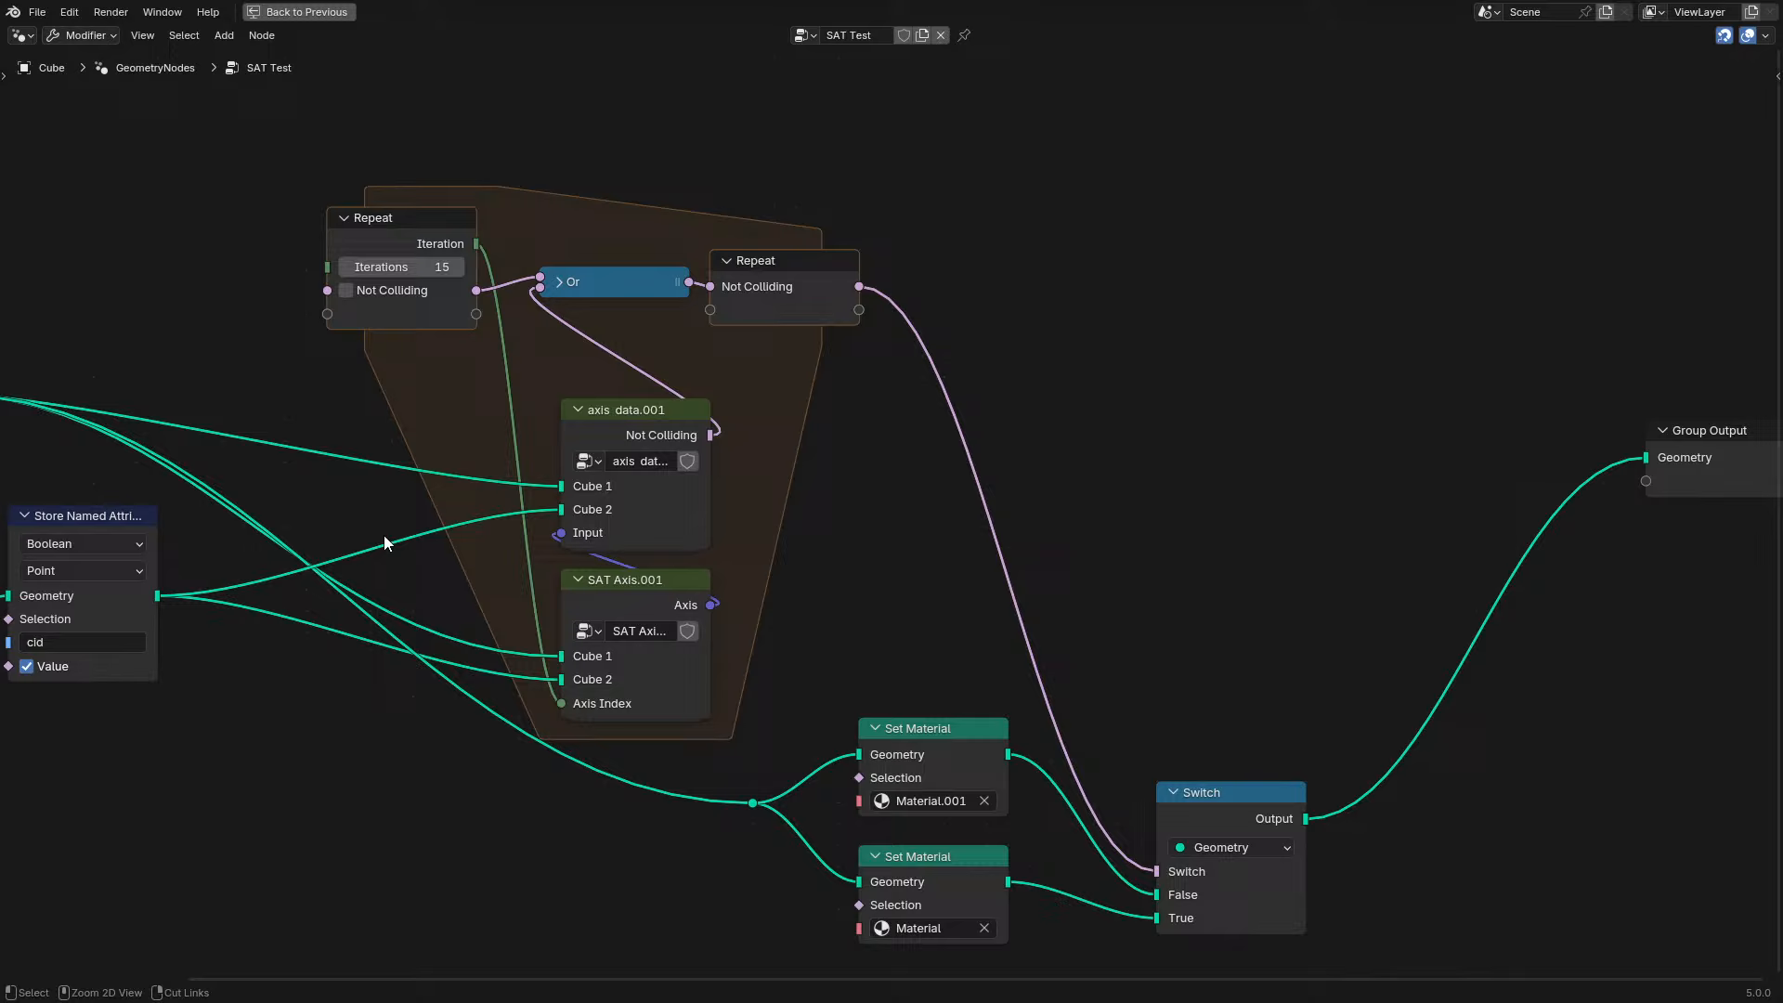
pyautogui.moveTo(382, 535); pyautogui.dragTo(788, 494, button='middle')
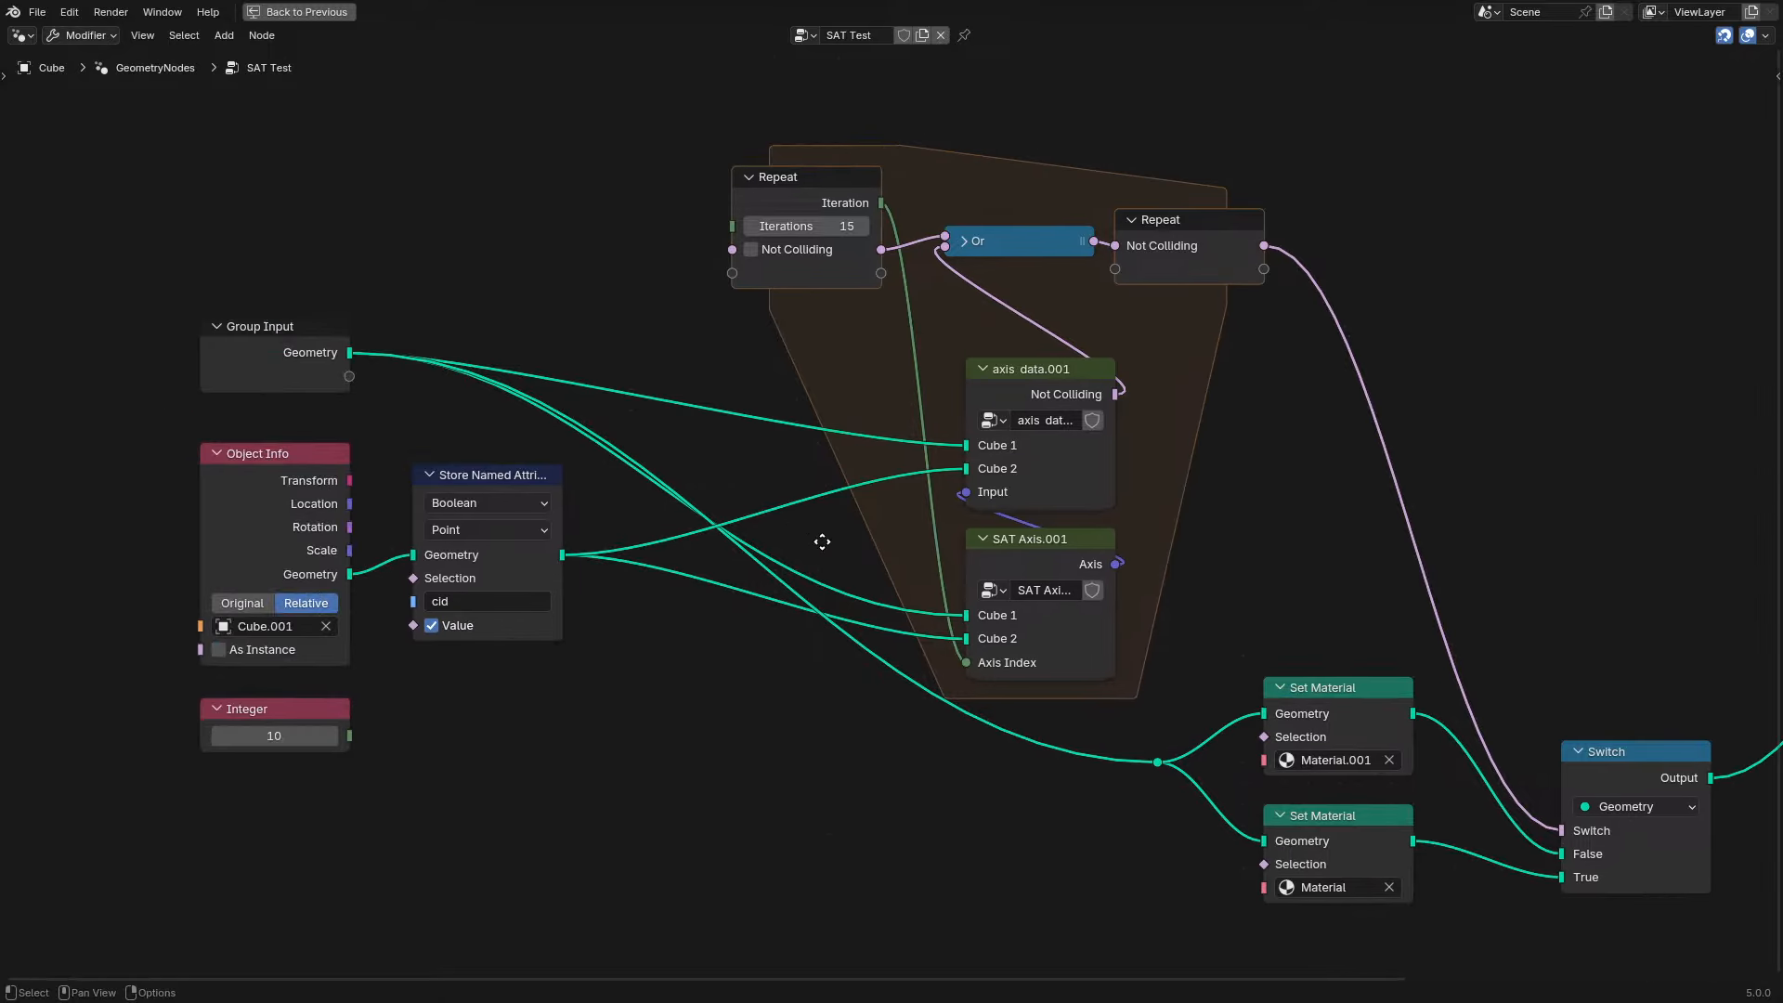
pyautogui.click(505, 476)
pyautogui.hotkey('ctrl', 'x')
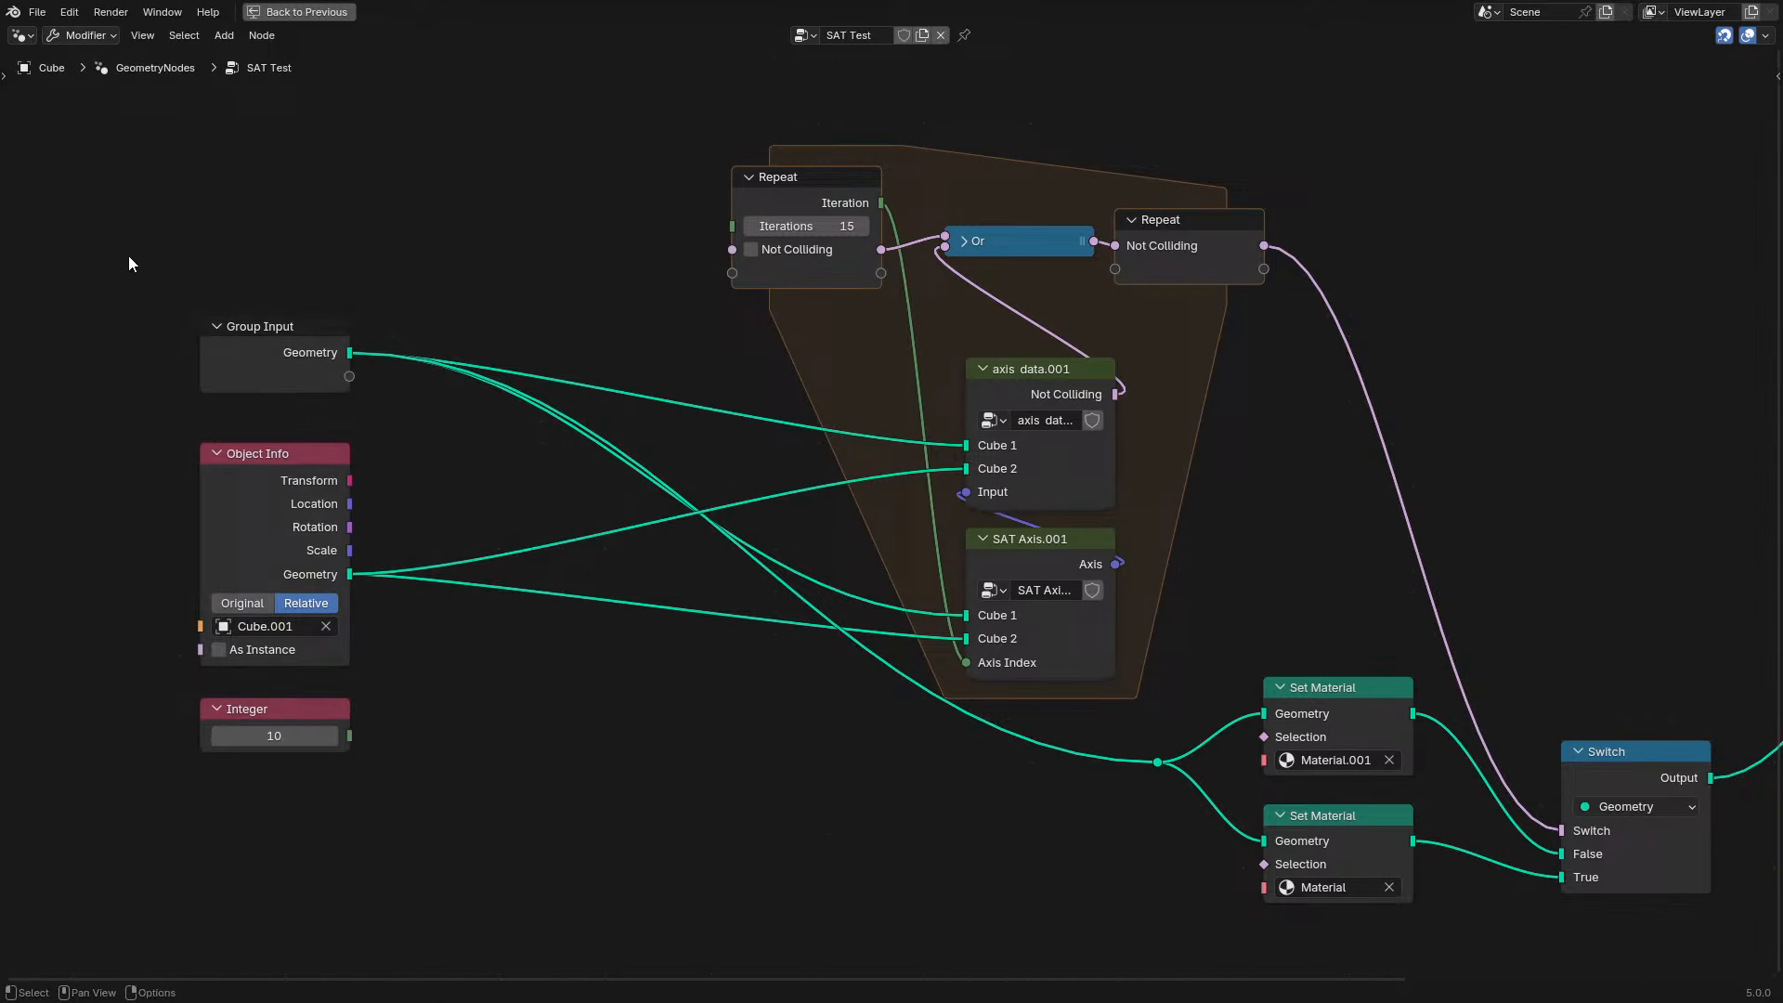
# Move the Group Input, Object Info and Integer nodes closer to the repeat zone
pyautogui.moveTo(129, 264); pyautogui.dragTo(694, 903)
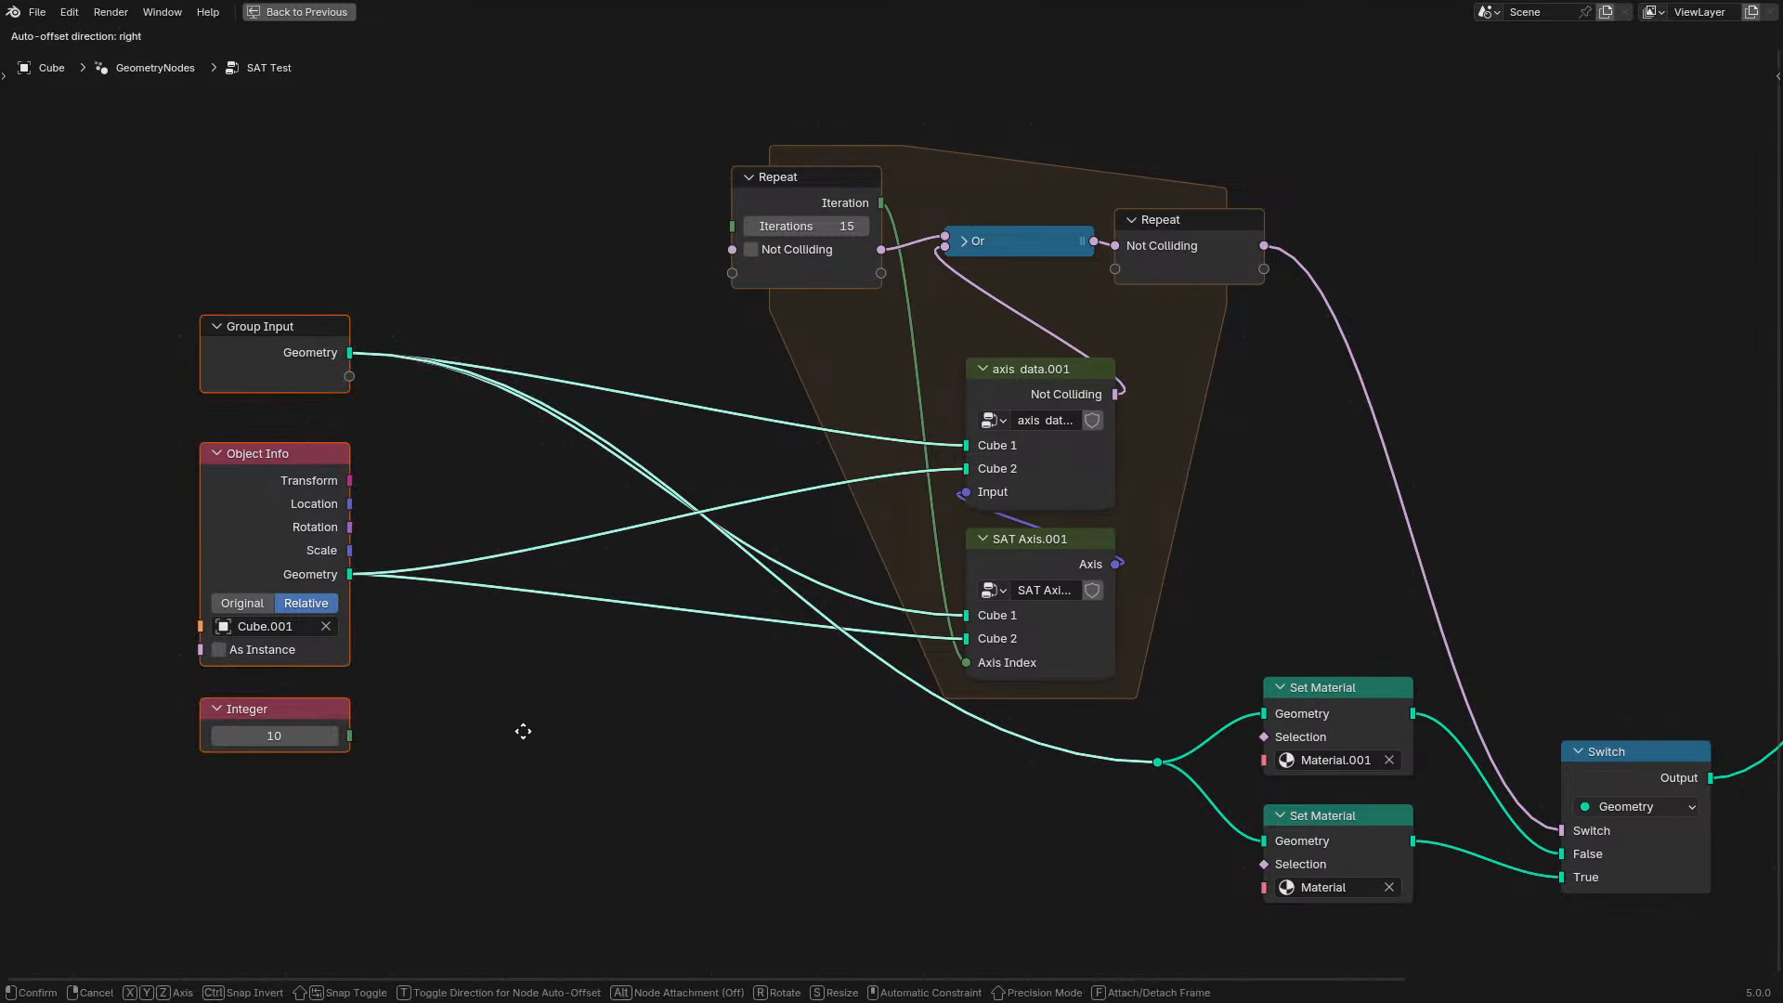
pyautogui.press('g')
pyautogui.click(911, 804)
pyautogui.moveTo(738, 770); pyautogui.dragTo(635, 718, button='middle')
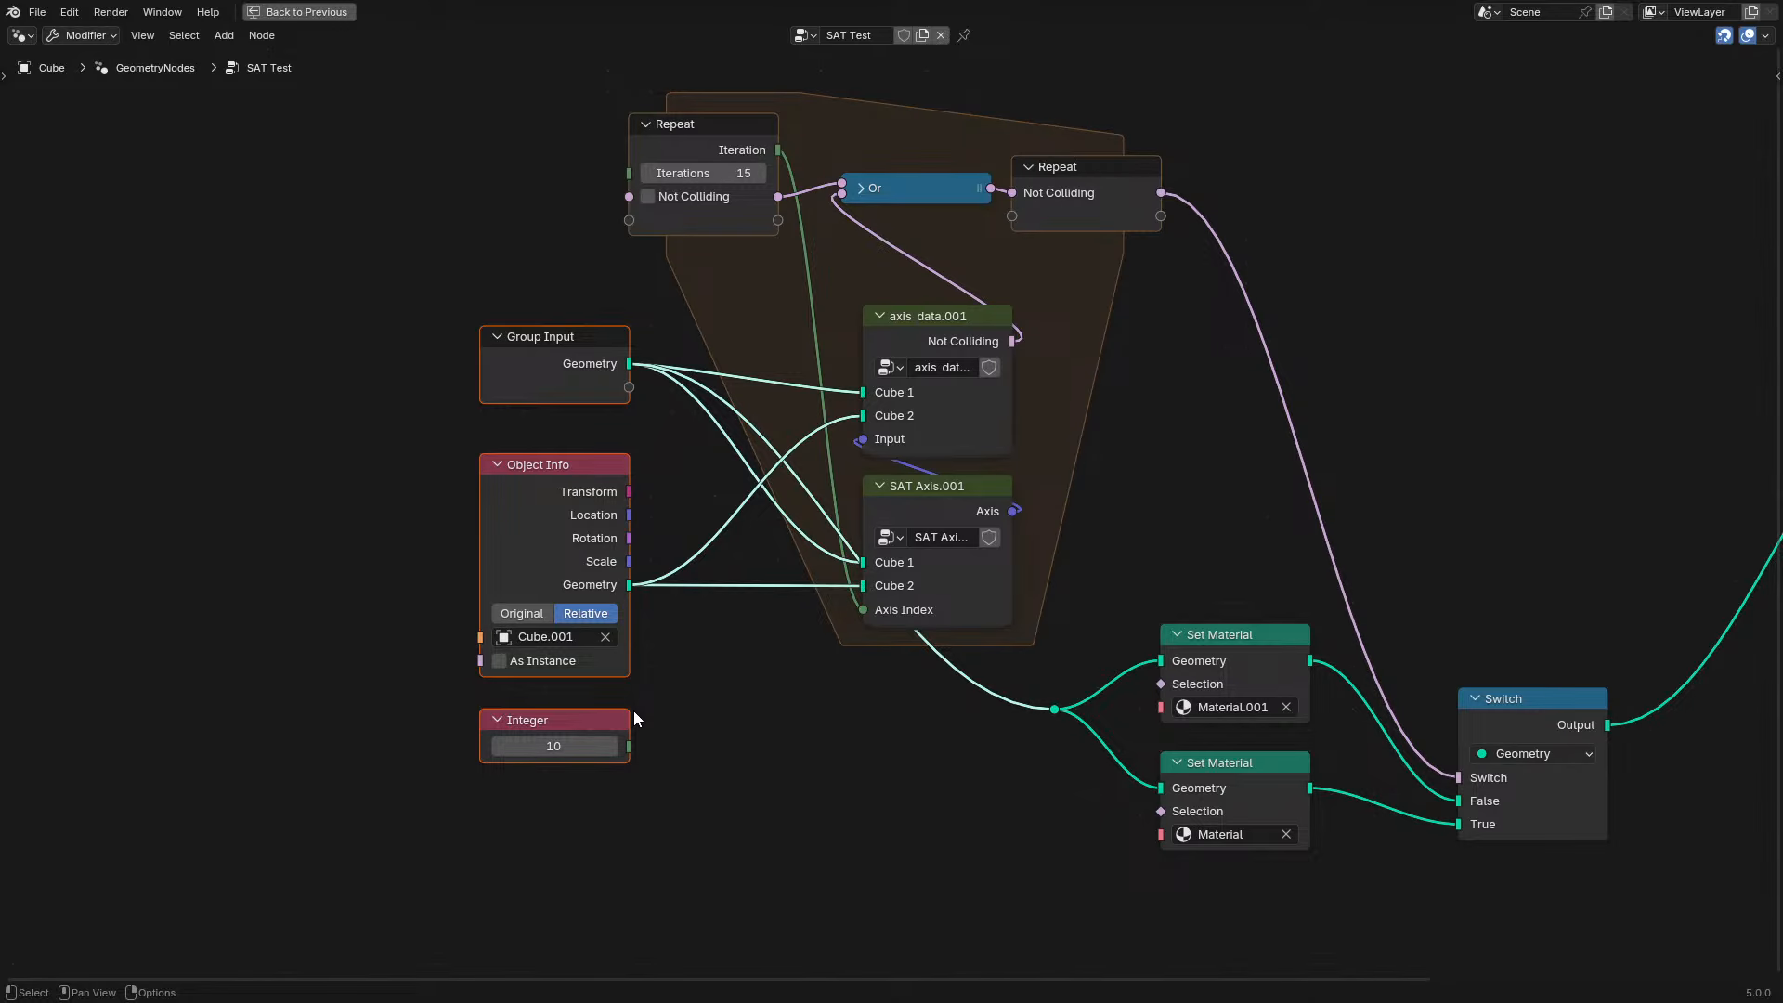
# Place the geometry reroute closer to the Set Material nodes and move the Switch node up beside them
pyautogui.moveTo(1108, 549); pyautogui.dragTo(871, 539, button='middle')
pyautogui.moveTo(817, 698); pyautogui.dragTo(880, 720)
pyautogui.moveTo(1249, 706); pyautogui.dragTo(1187, 512)
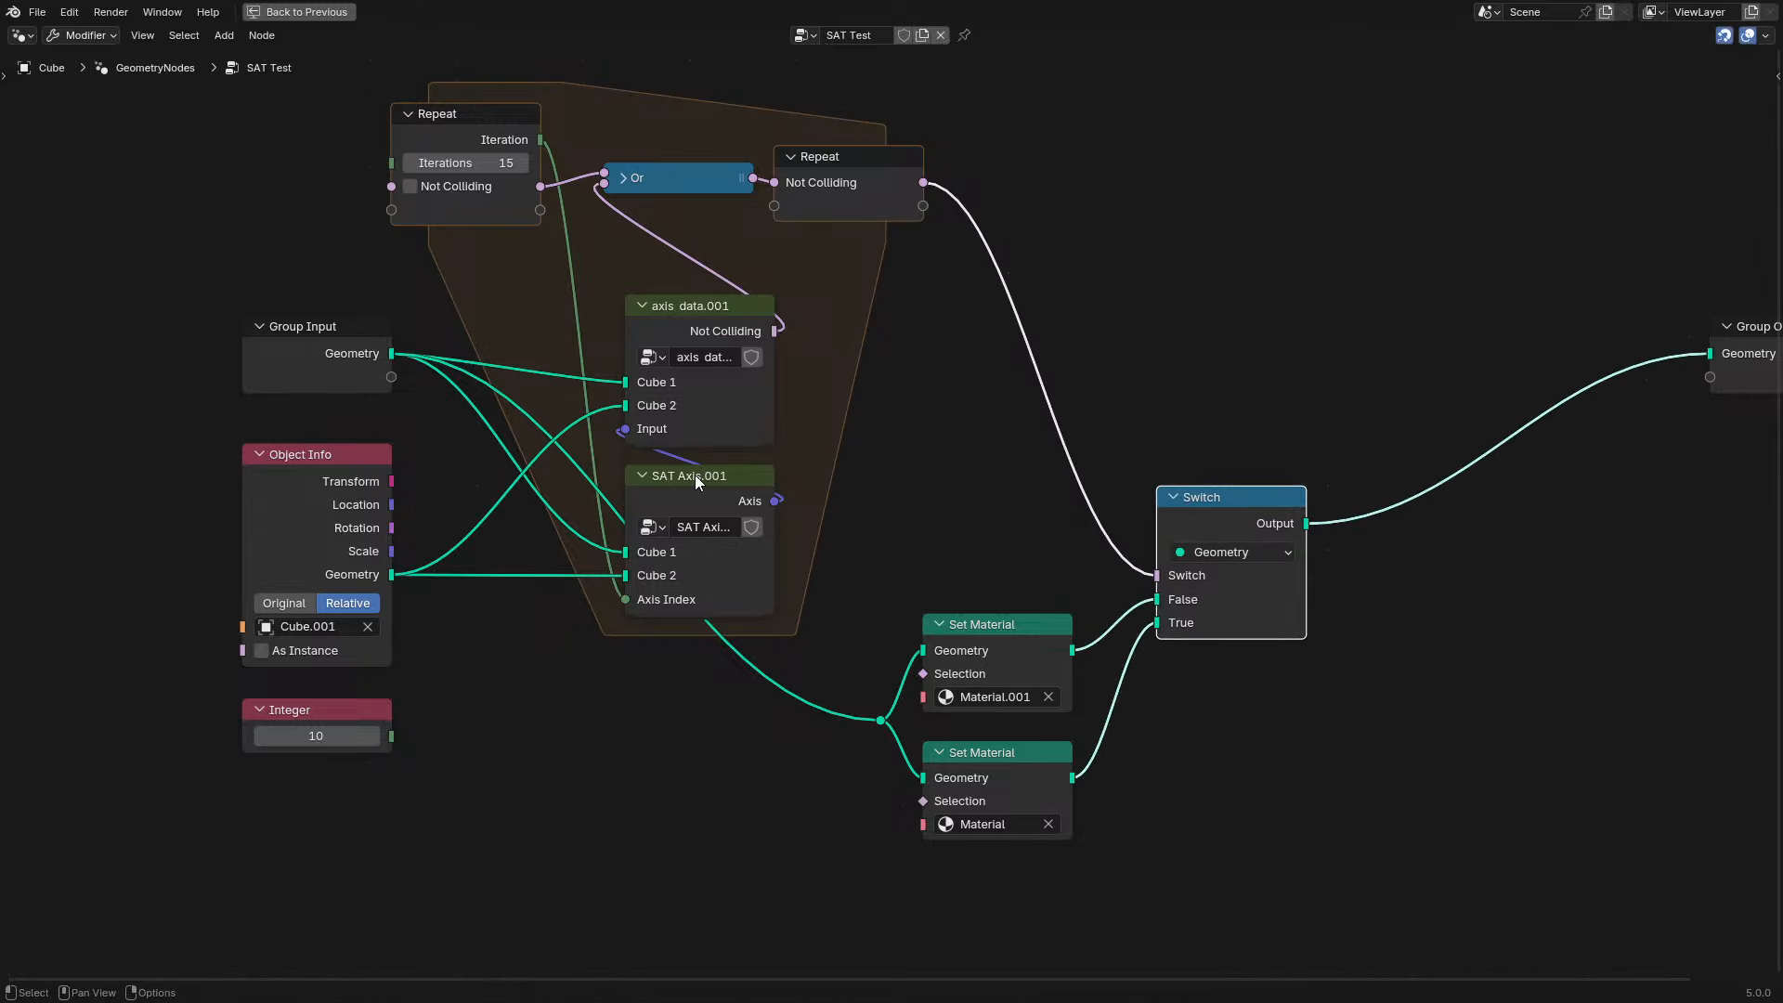
# Enable the Timings overlay in the node editor to show each node's execution time
pyautogui.moveTo(605, 443); pyautogui.dragTo(727, 559, button='middle')
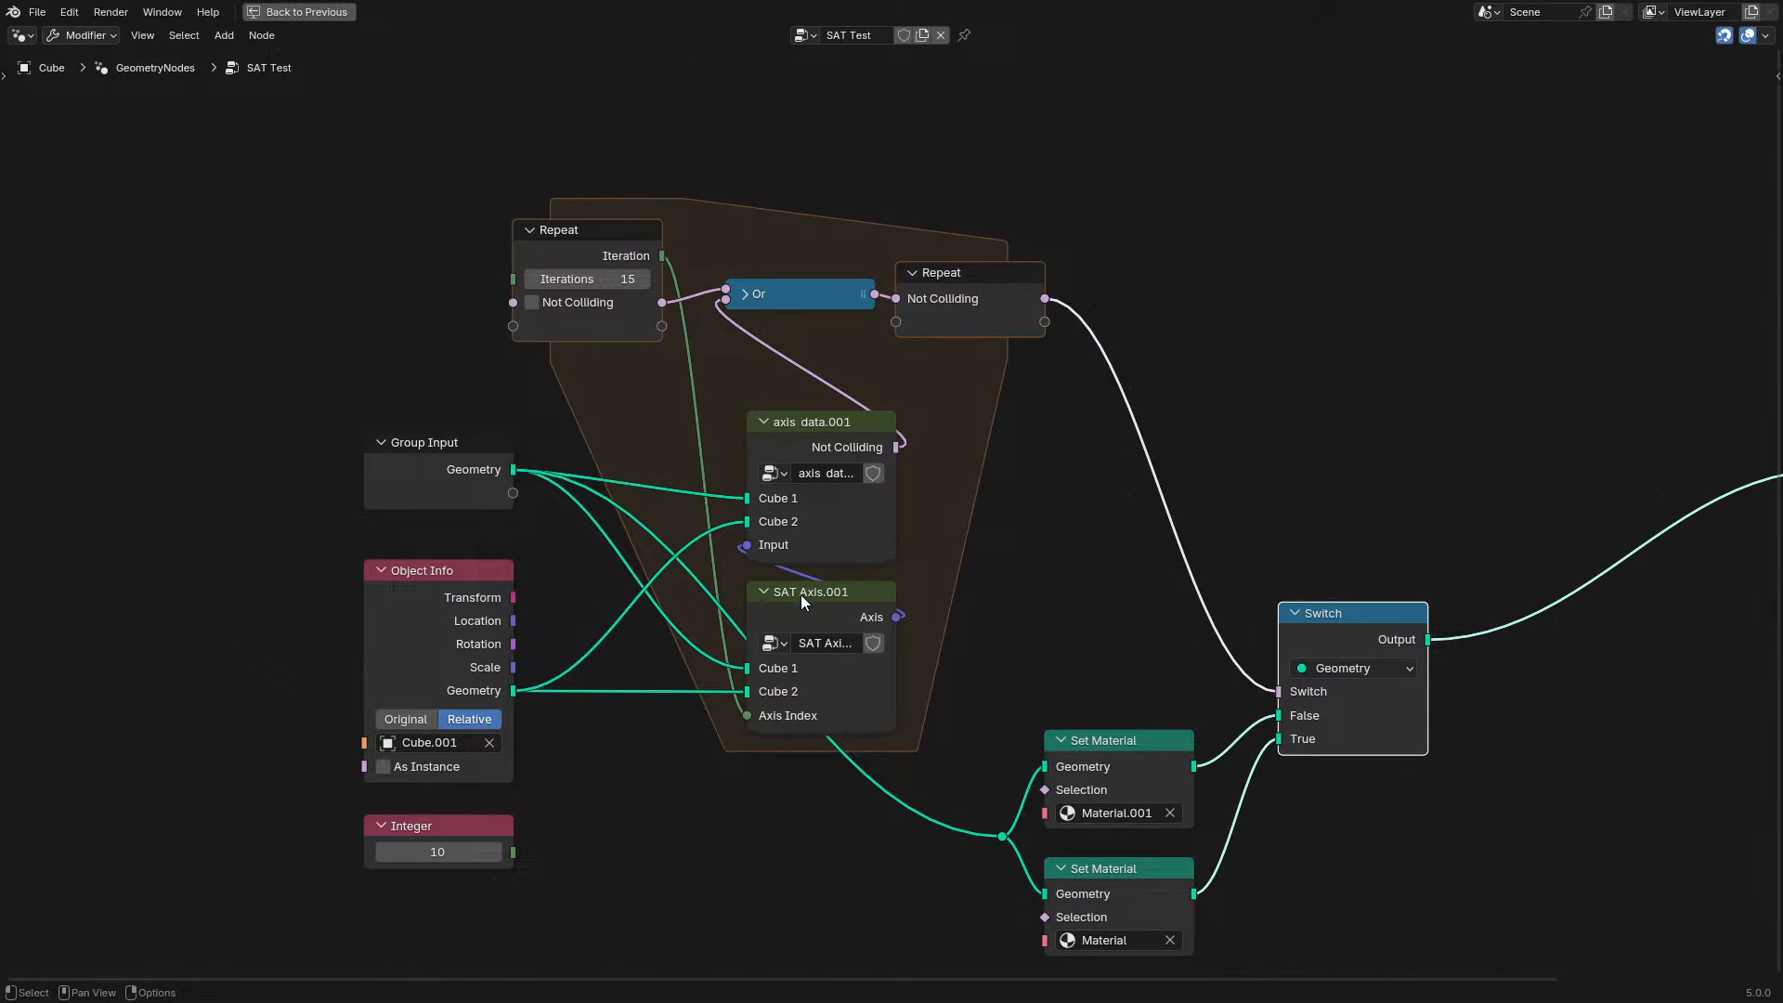
pyautogui.click(1764, 35)
pyautogui.click(1644, 202)
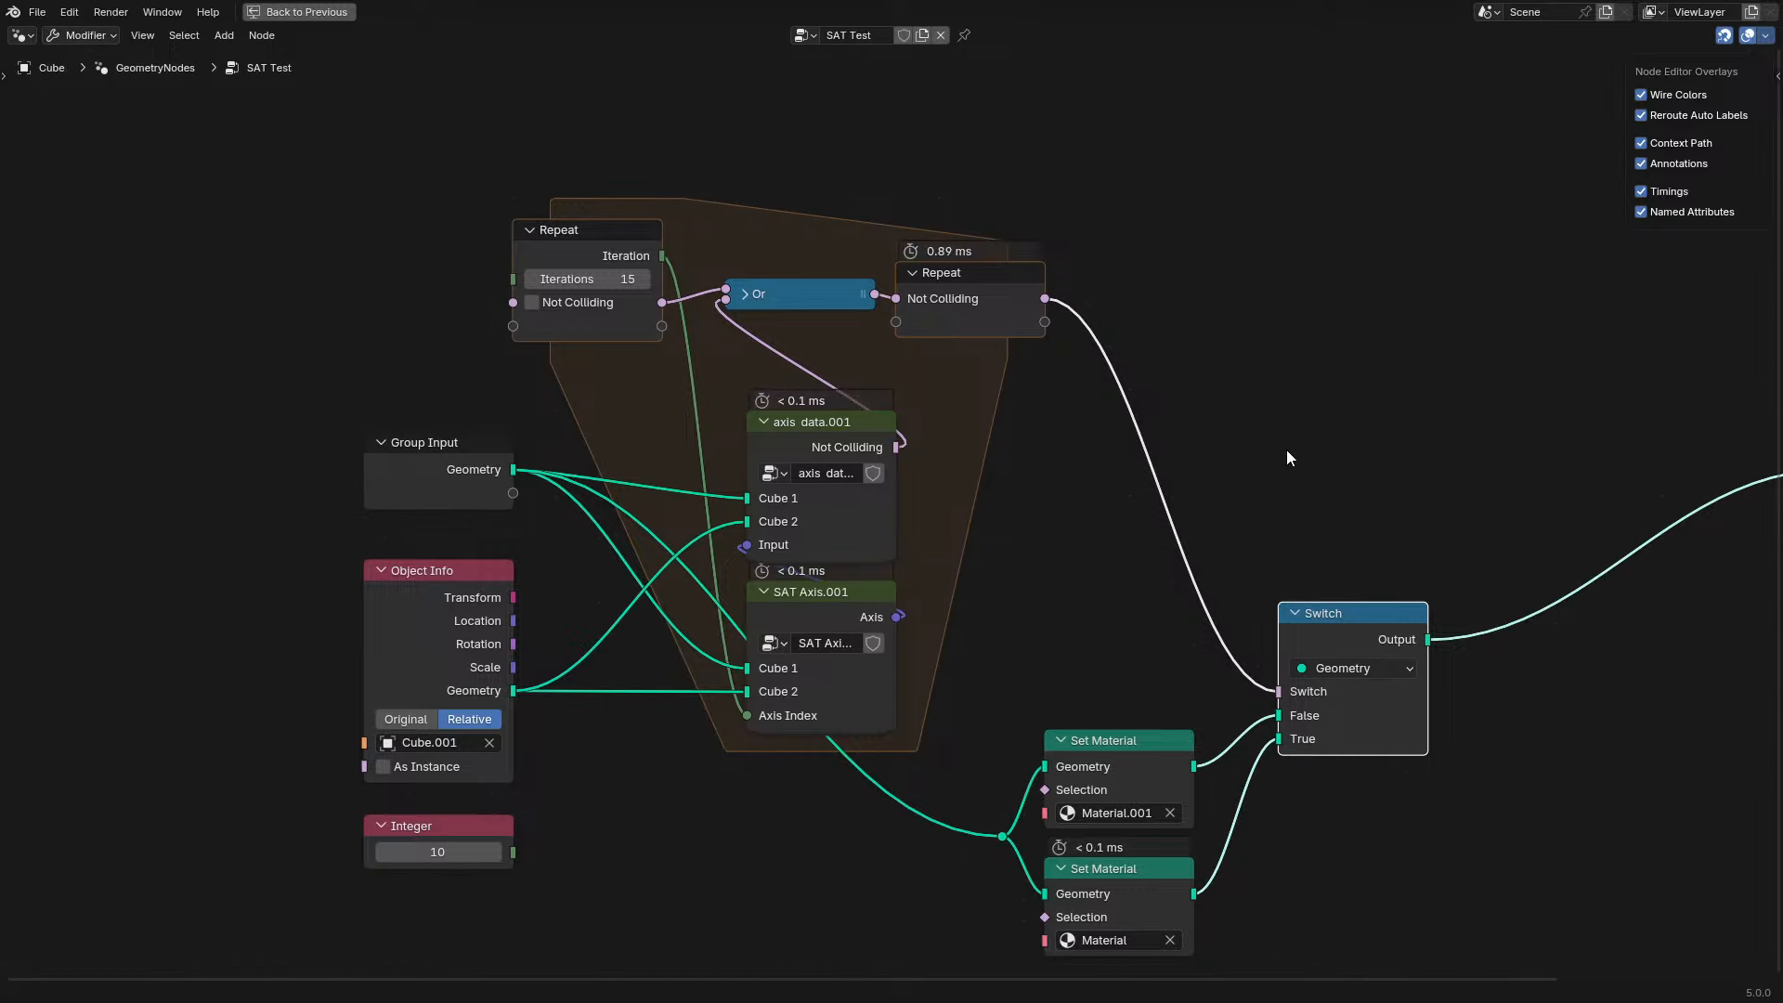
pyautogui.moveTo(810, 555); pyautogui.dragTo(1006, 454, button='middle')
# Return to the full workspace layout and move the Cube against the tilted cube to test the collision colouring
pyautogui.hotkey('ctrl', 'space')
pyautogui.press('g')
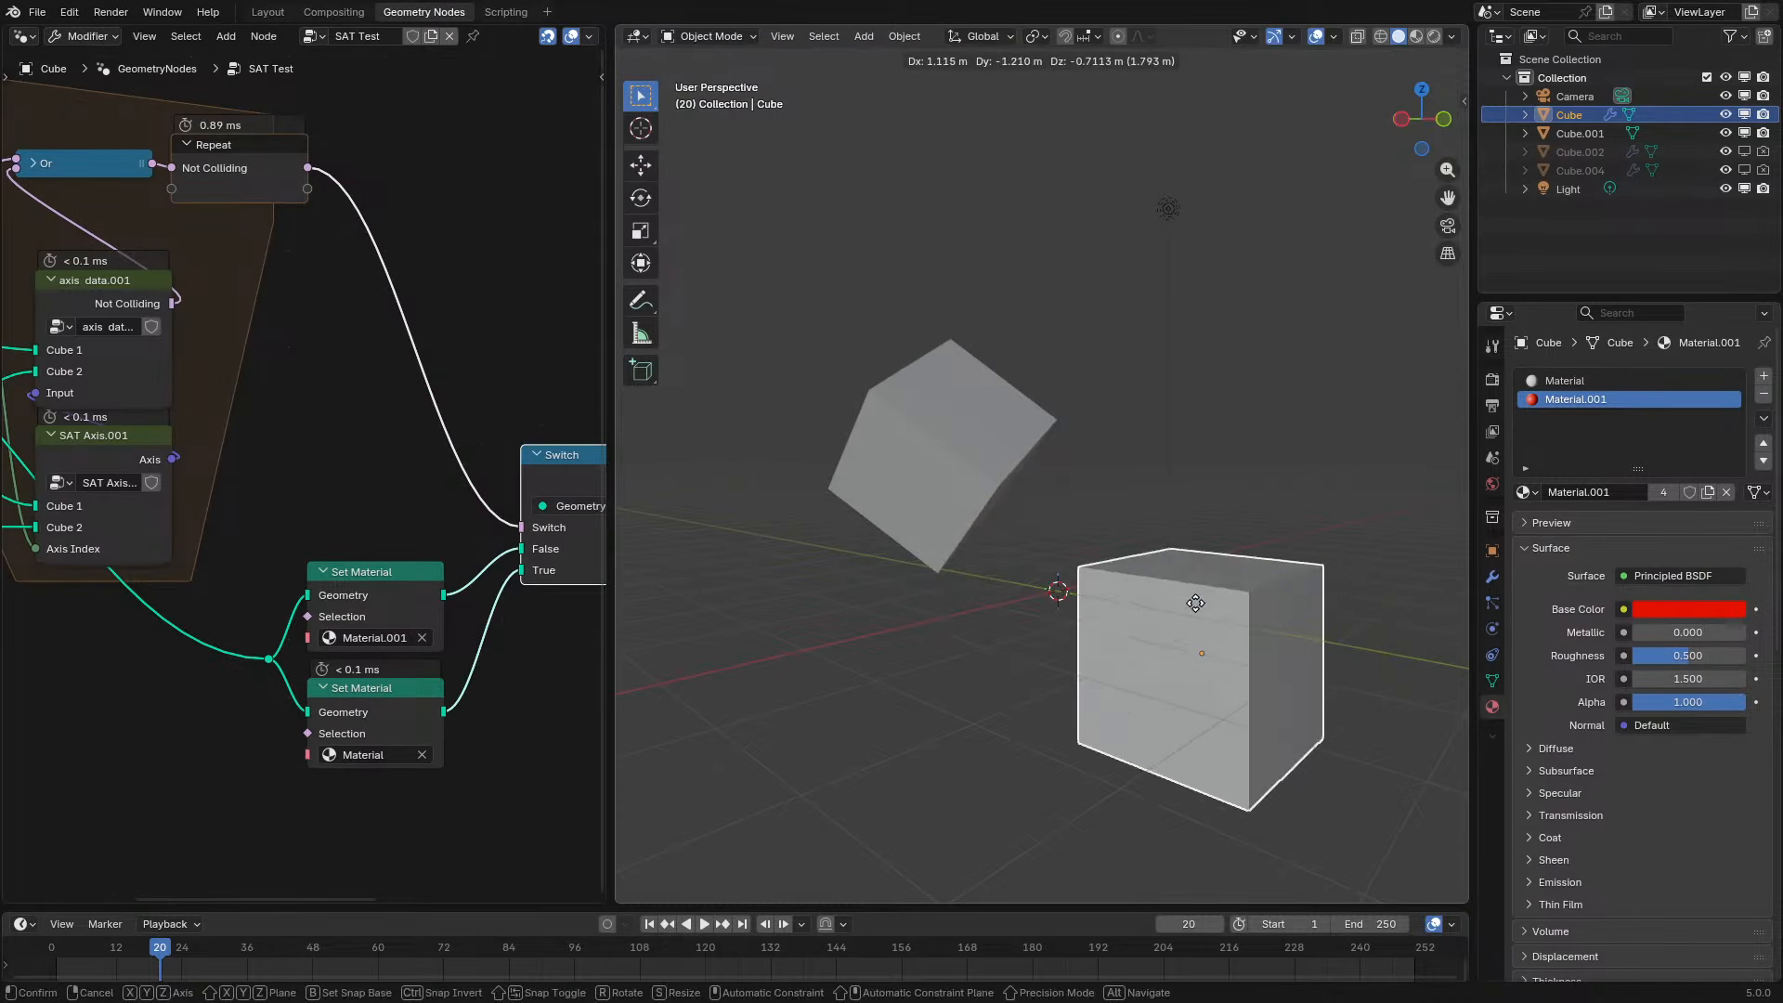
pyautogui.moveTo(1057, 551); pyautogui.dragTo(1198, 606, button='middle')
pyautogui.press('g')
pyautogui.click(1220, 635)
# Try scaling the Cube with global Z locked, and undo its last move
pyautogui.press('s')
pyautogui.hotkey('shift', 'z')
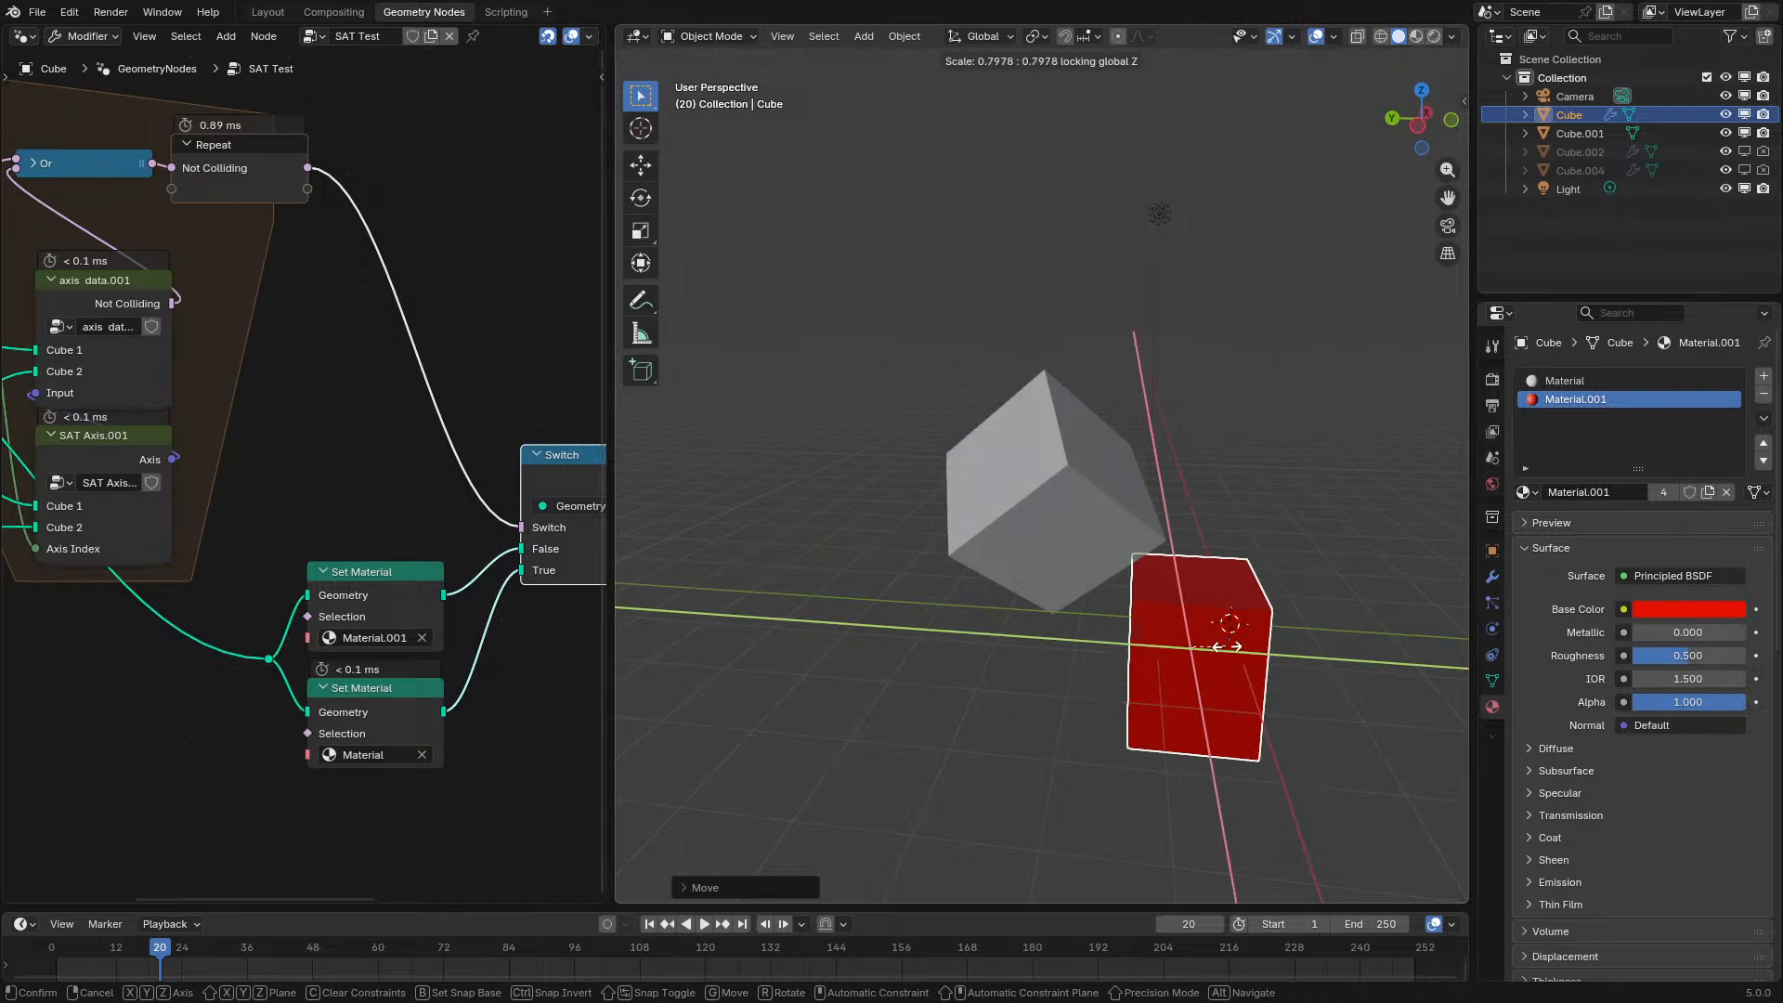
pyautogui.rightClick(1444, 680)
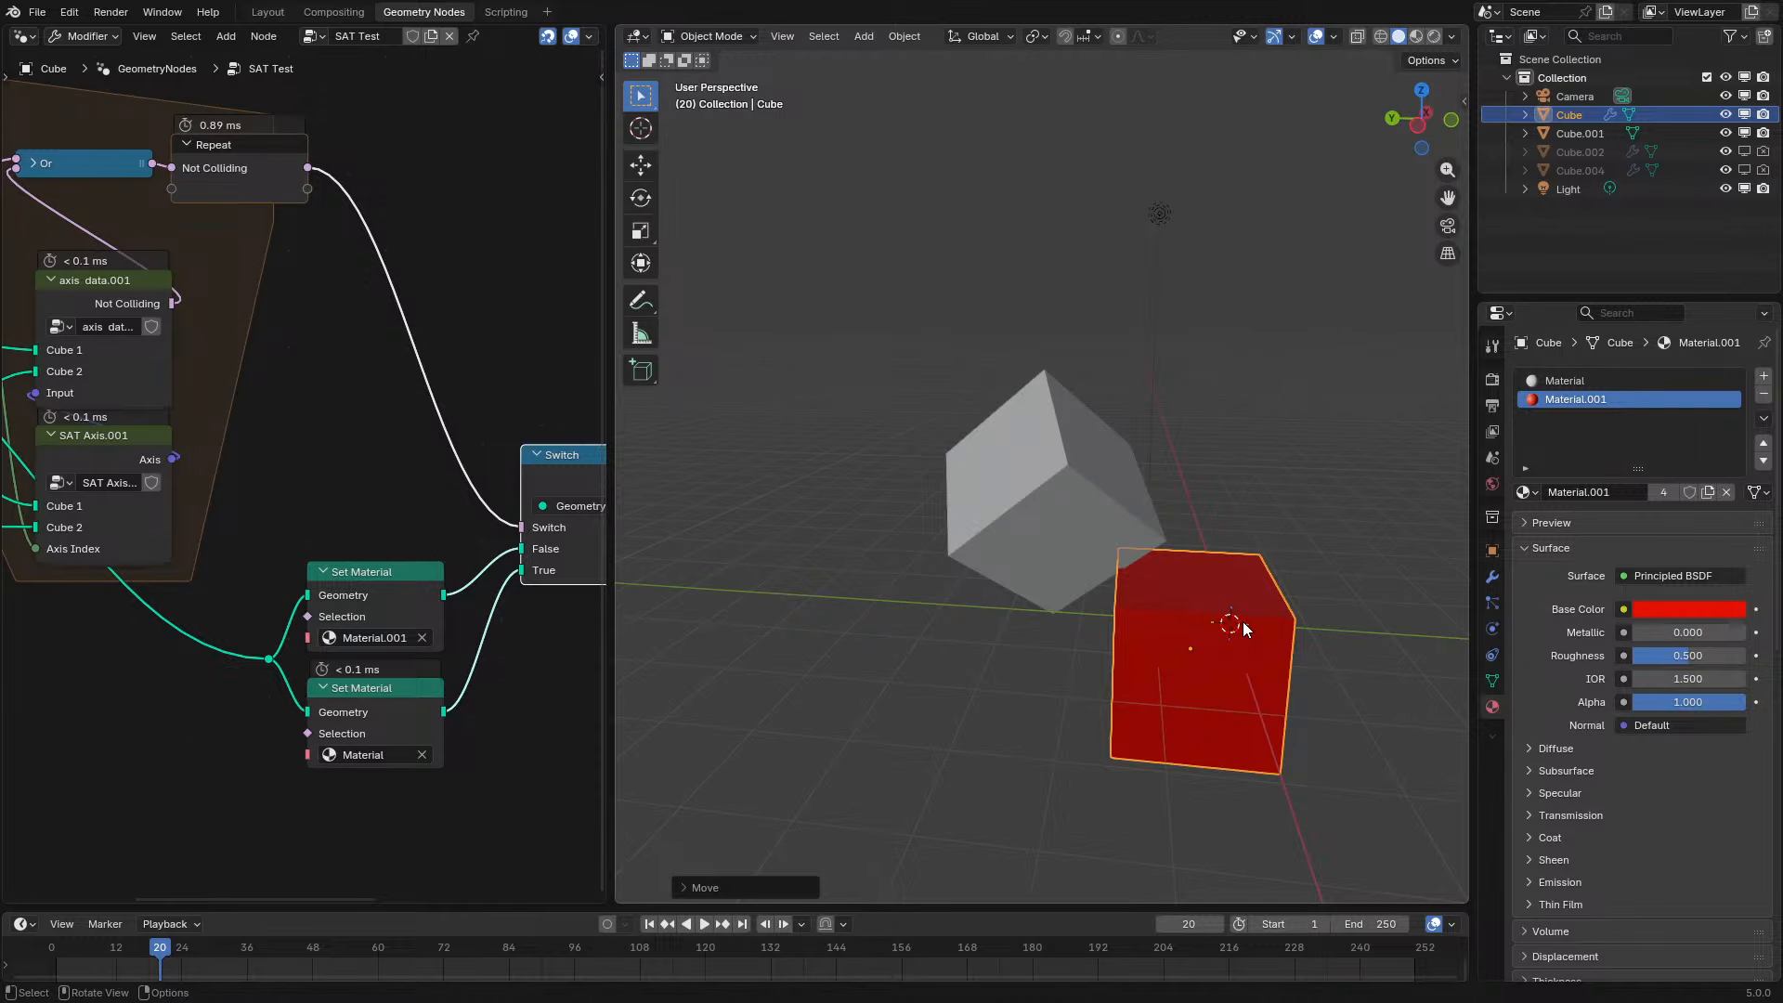
pyautogui.hotkey('ctrl', 'z')
# Move the Cube slightly near the tilted cube's lower corner to recheck the collision test
pyautogui.moveTo(148, 526); pyautogui.dragTo(496, 491, button='middle')
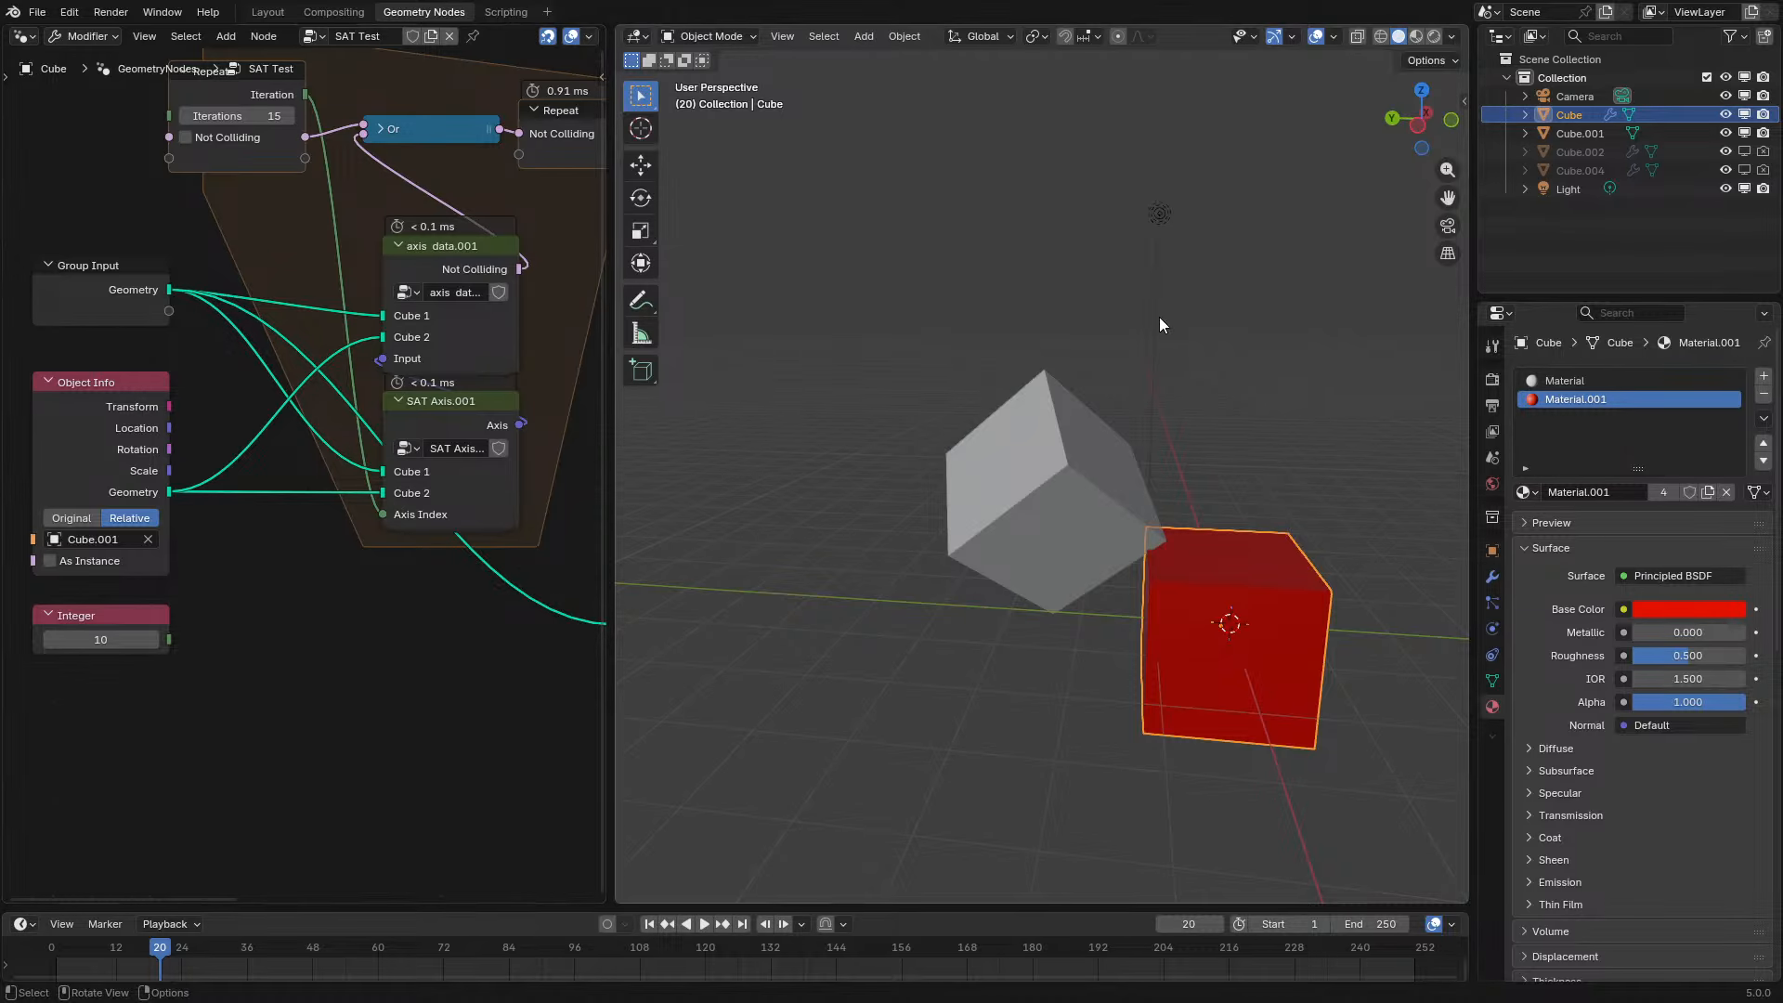
pyautogui.press('g')
pyautogui.click(1173, 505)
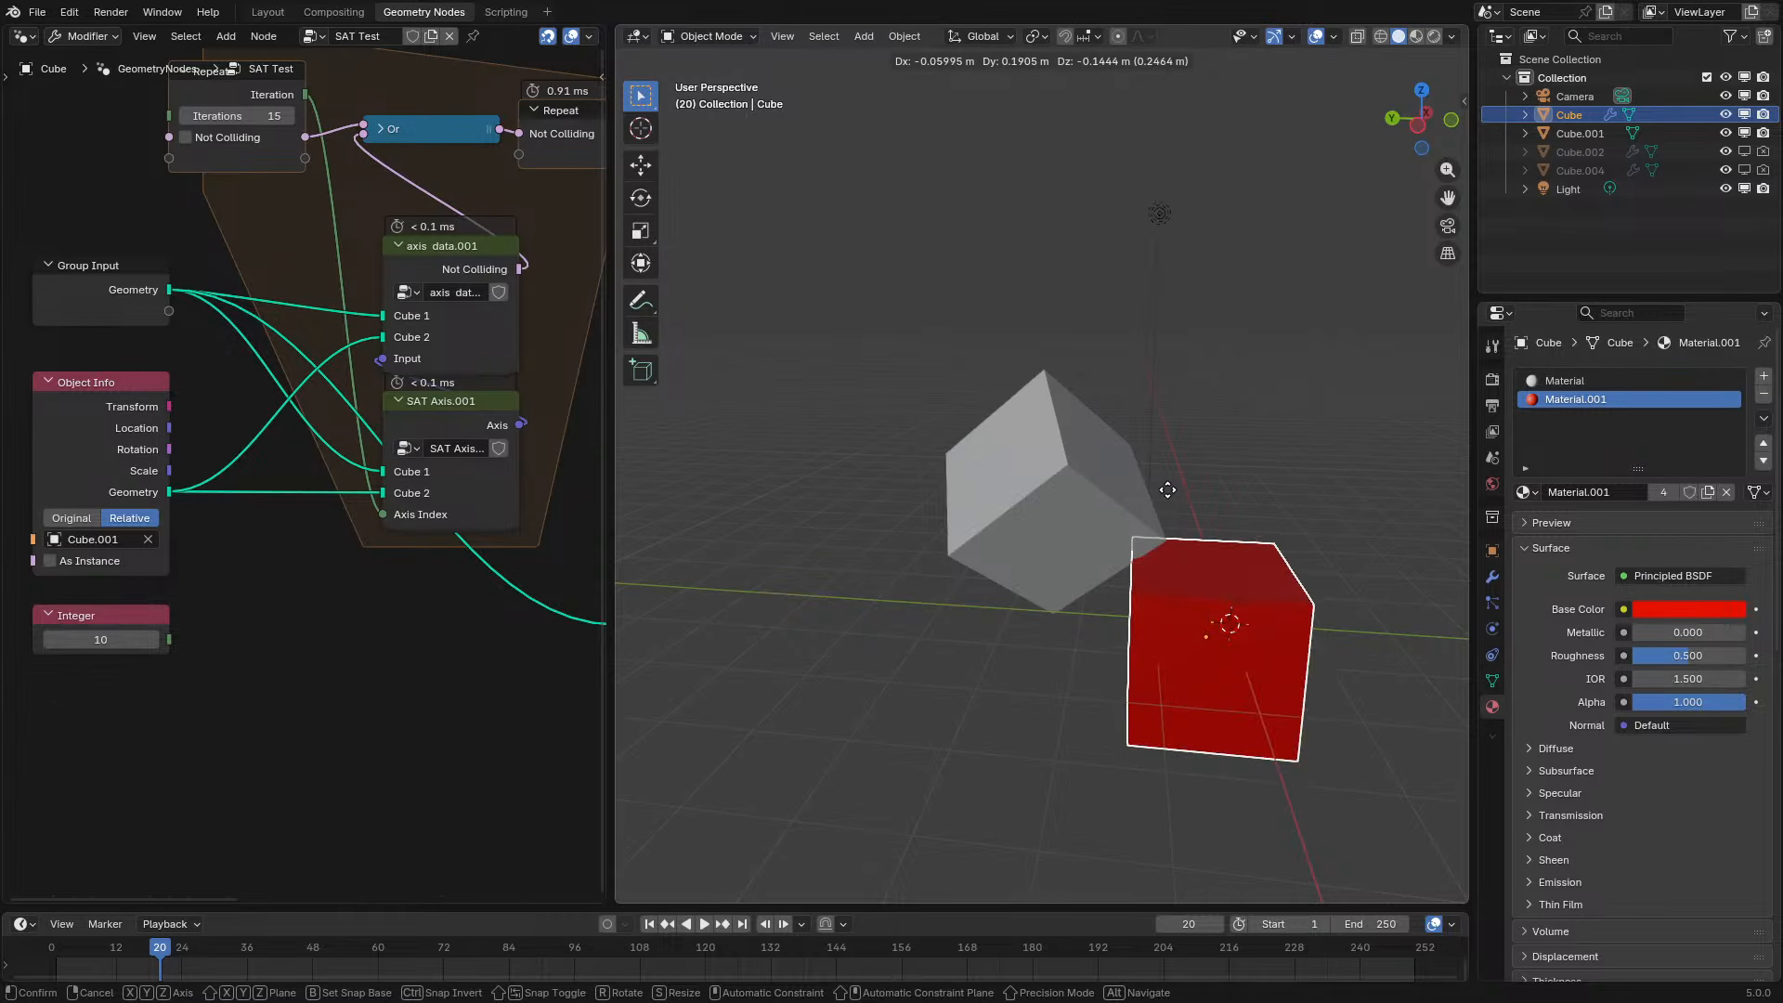
# Maximize the node editor and shift Group Input, Object Info and Integer nearer to the axis data and SAT Axis nodes
pyautogui.hotkey('ctrl', 'space')
pyautogui.moveTo(462, 259); pyautogui.dragTo(809, 713)
pyautogui.press('g')
pyautogui.click(893, 768)
pyautogui.moveTo(939, 561); pyautogui.dragTo(713, 582, button='middle')
pyautogui.scroll(4, 716, 582)
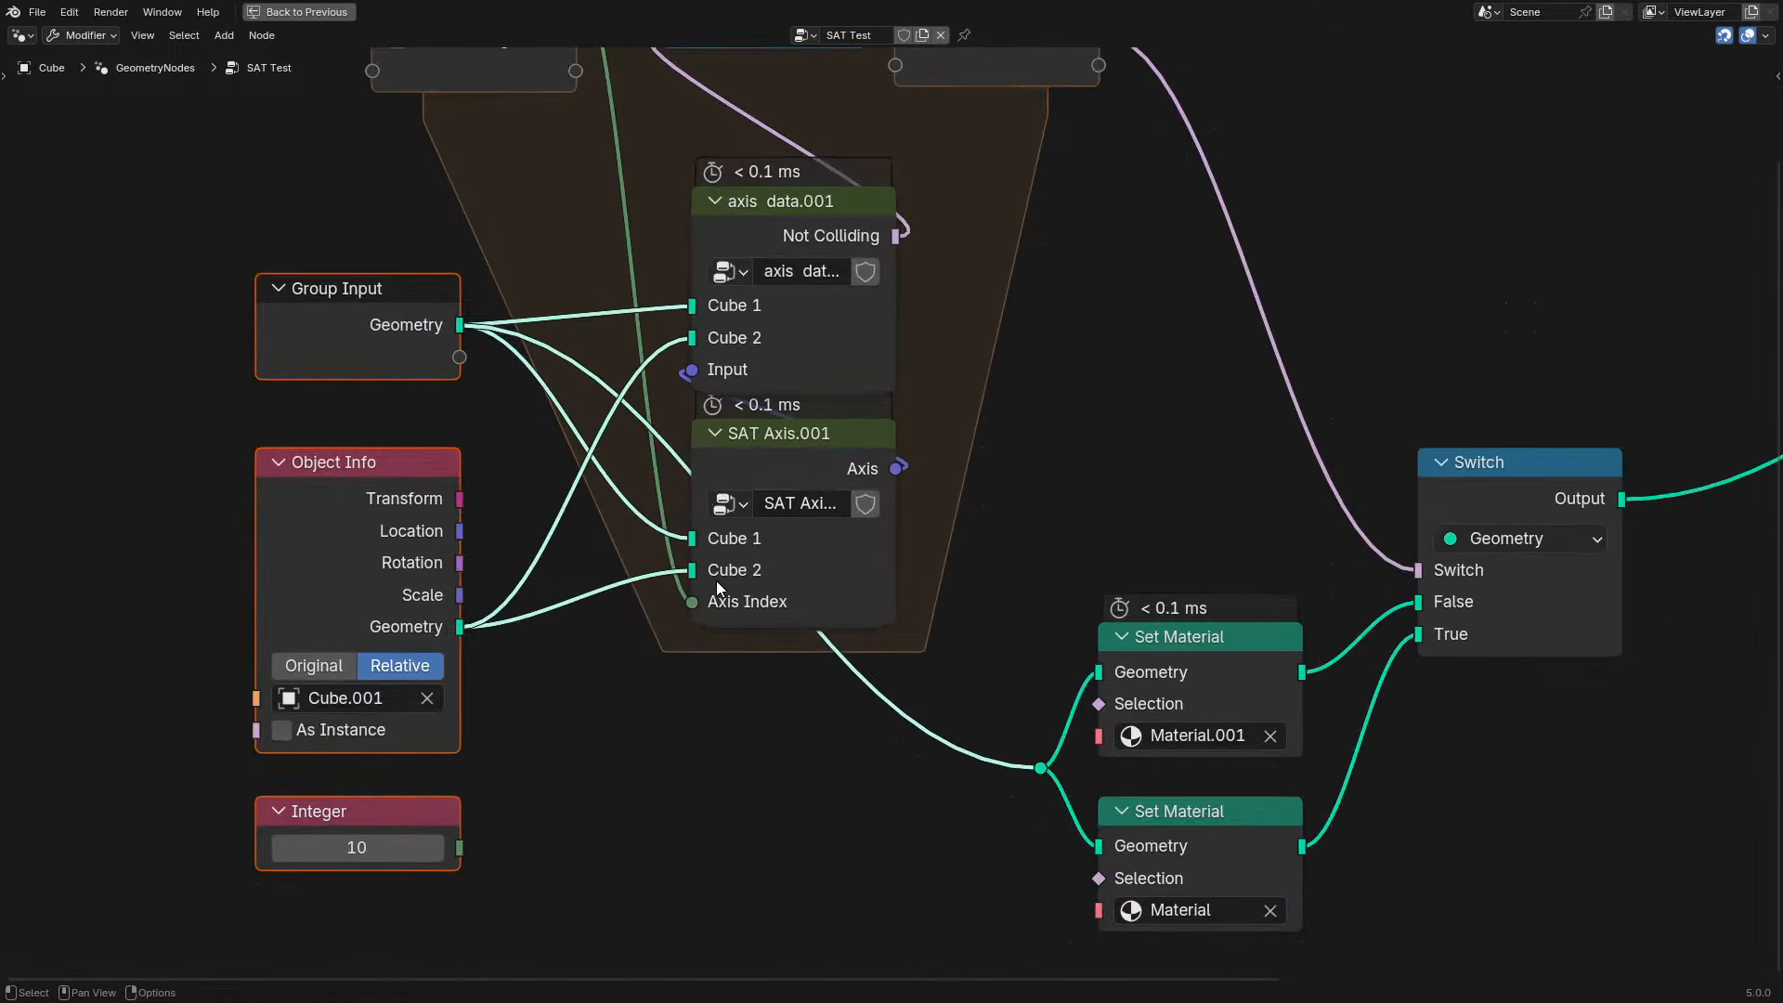
pyautogui.click(557, 460)
# Move both Set Material nodes and their reroute beneath the SAT Axis.001 node, and raise the Switch node toward the repeat output
pyautogui.scroll(-2, 956, 656)
pyautogui.moveTo(959, 653); pyautogui.dragTo(1313, 940)
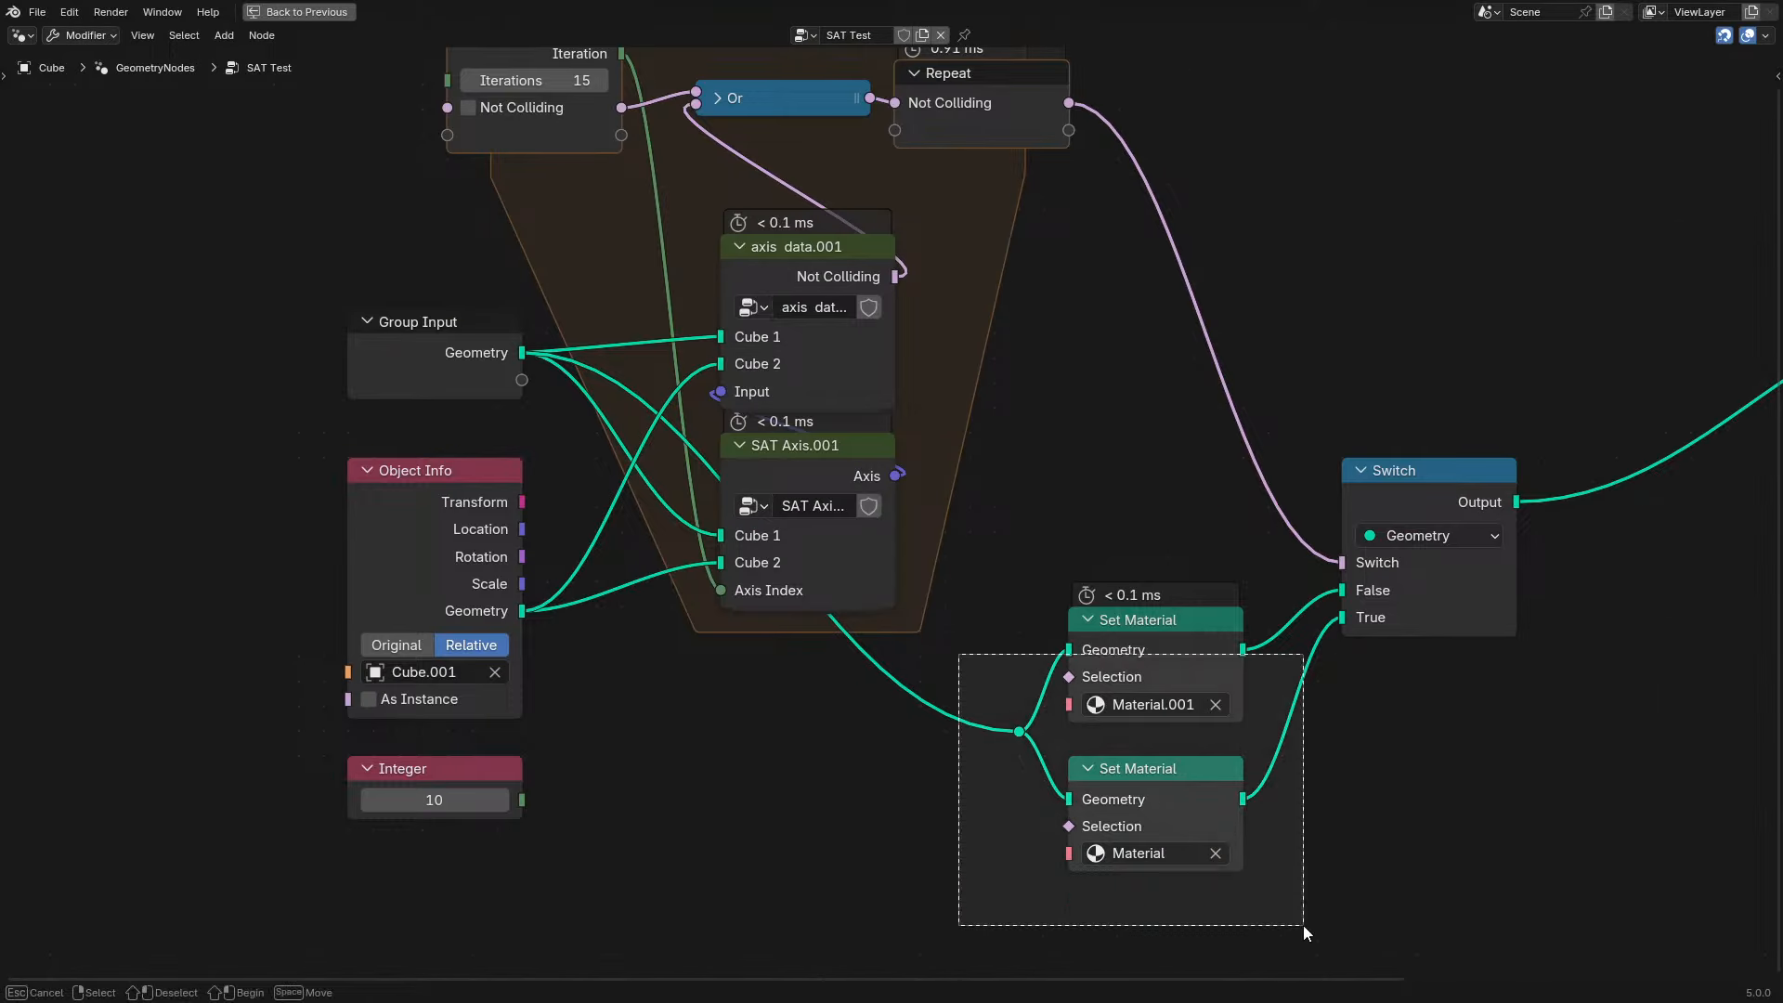
pyautogui.press('g')
pyautogui.click(884, 728)
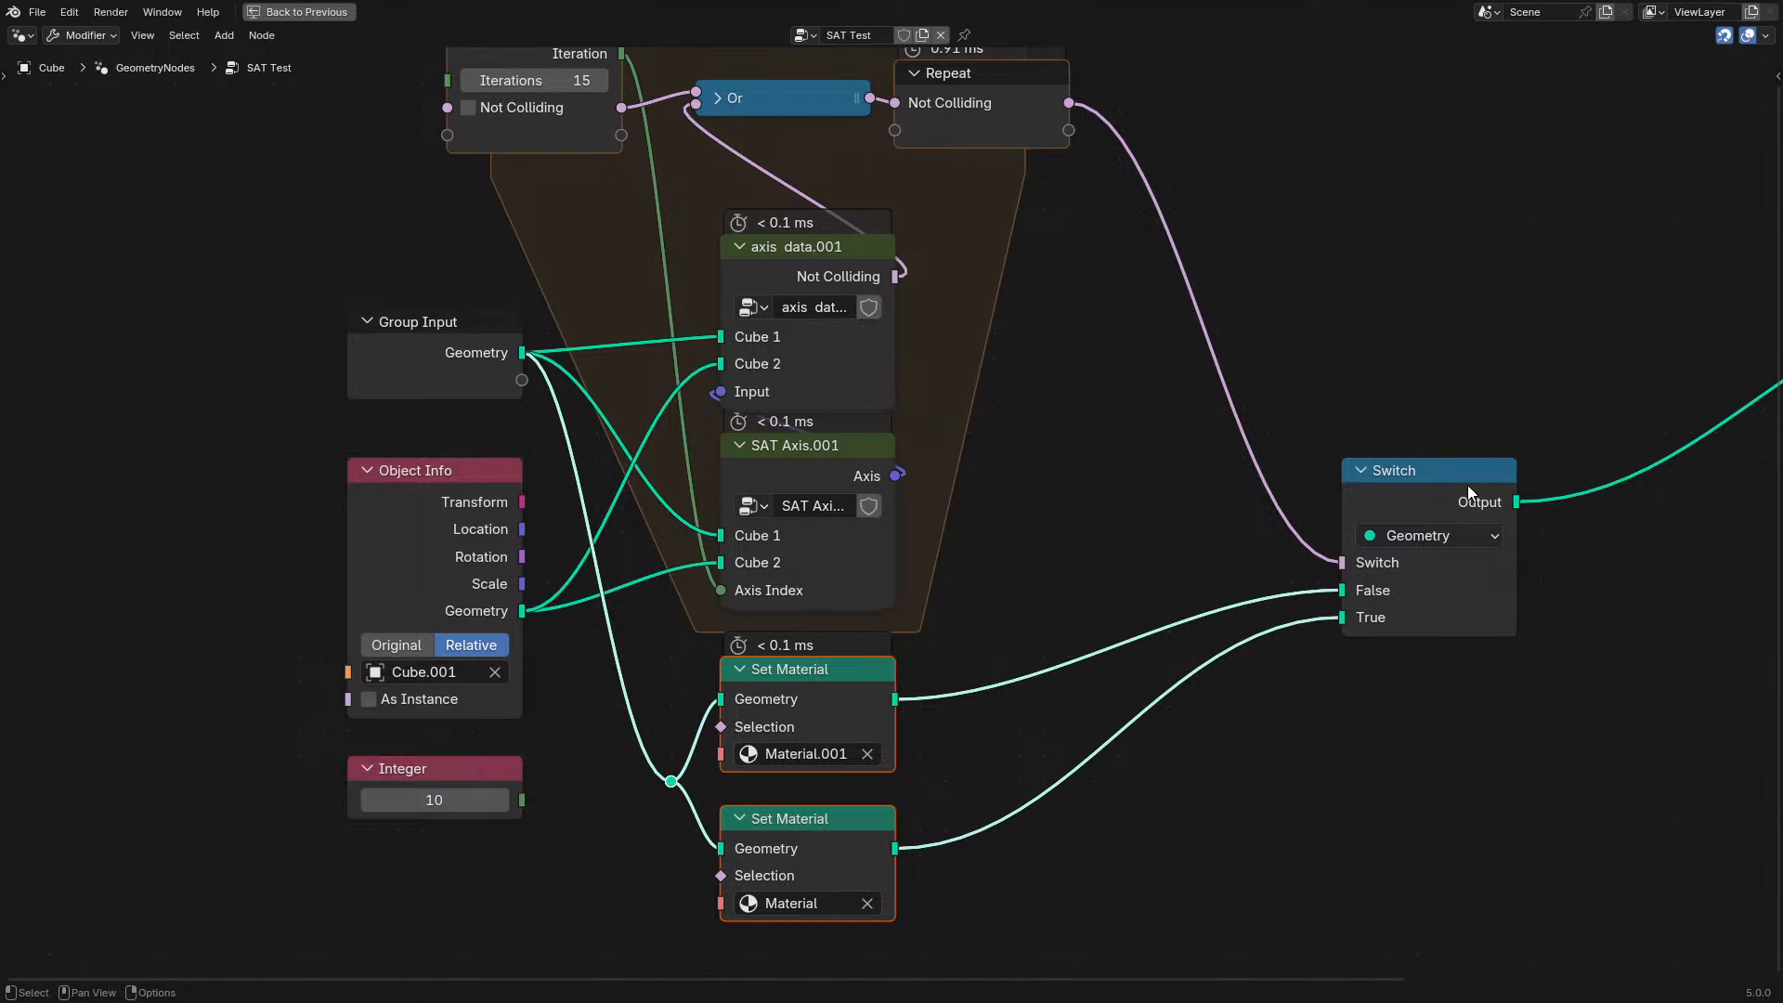
pyautogui.moveTo(1423, 488); pyautogui.dragTo(1424, 216)
# Delete the unused Integer node below the Object Info node
pyautogui.scroll(-3, 938, 486)
pyautogui.click(559, 700)
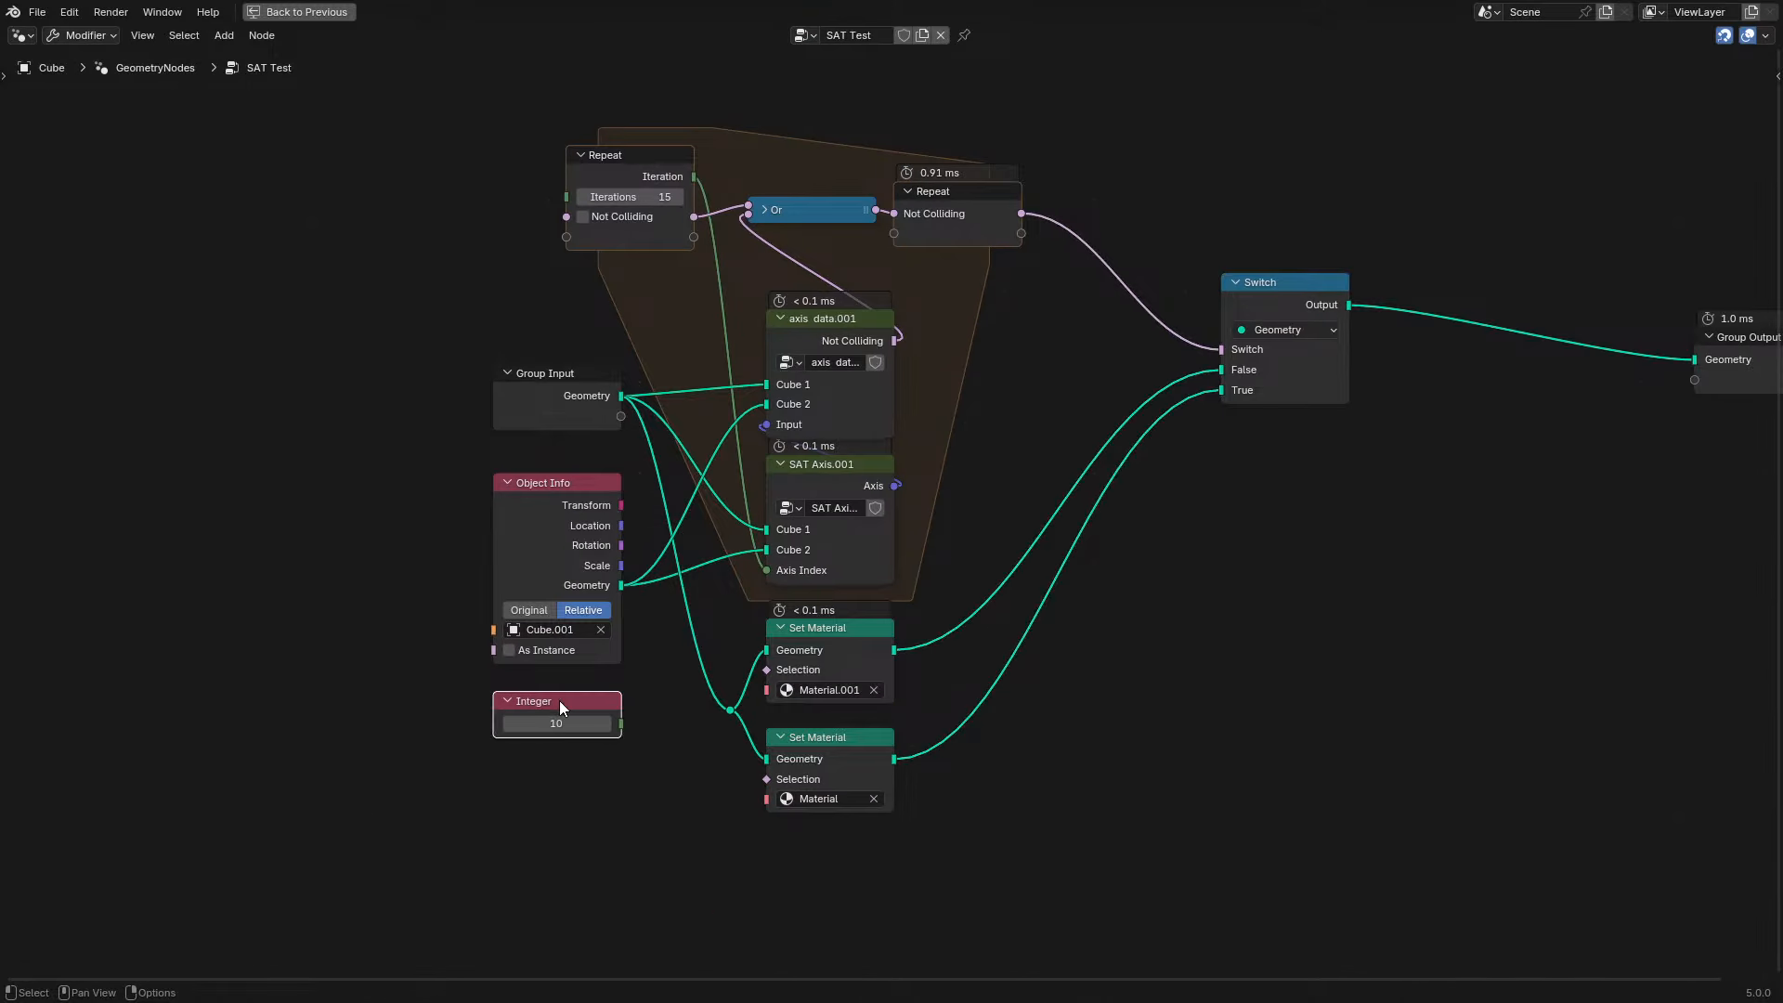
pyautogui.press('x')
# Add shared reroutes to the Group Input and Object Info geometry links feeding the axis data and SAT Axis nodes
pyautogui.scroll(2, 604, 657)
pyautogui.scroll(2, 535, 366)
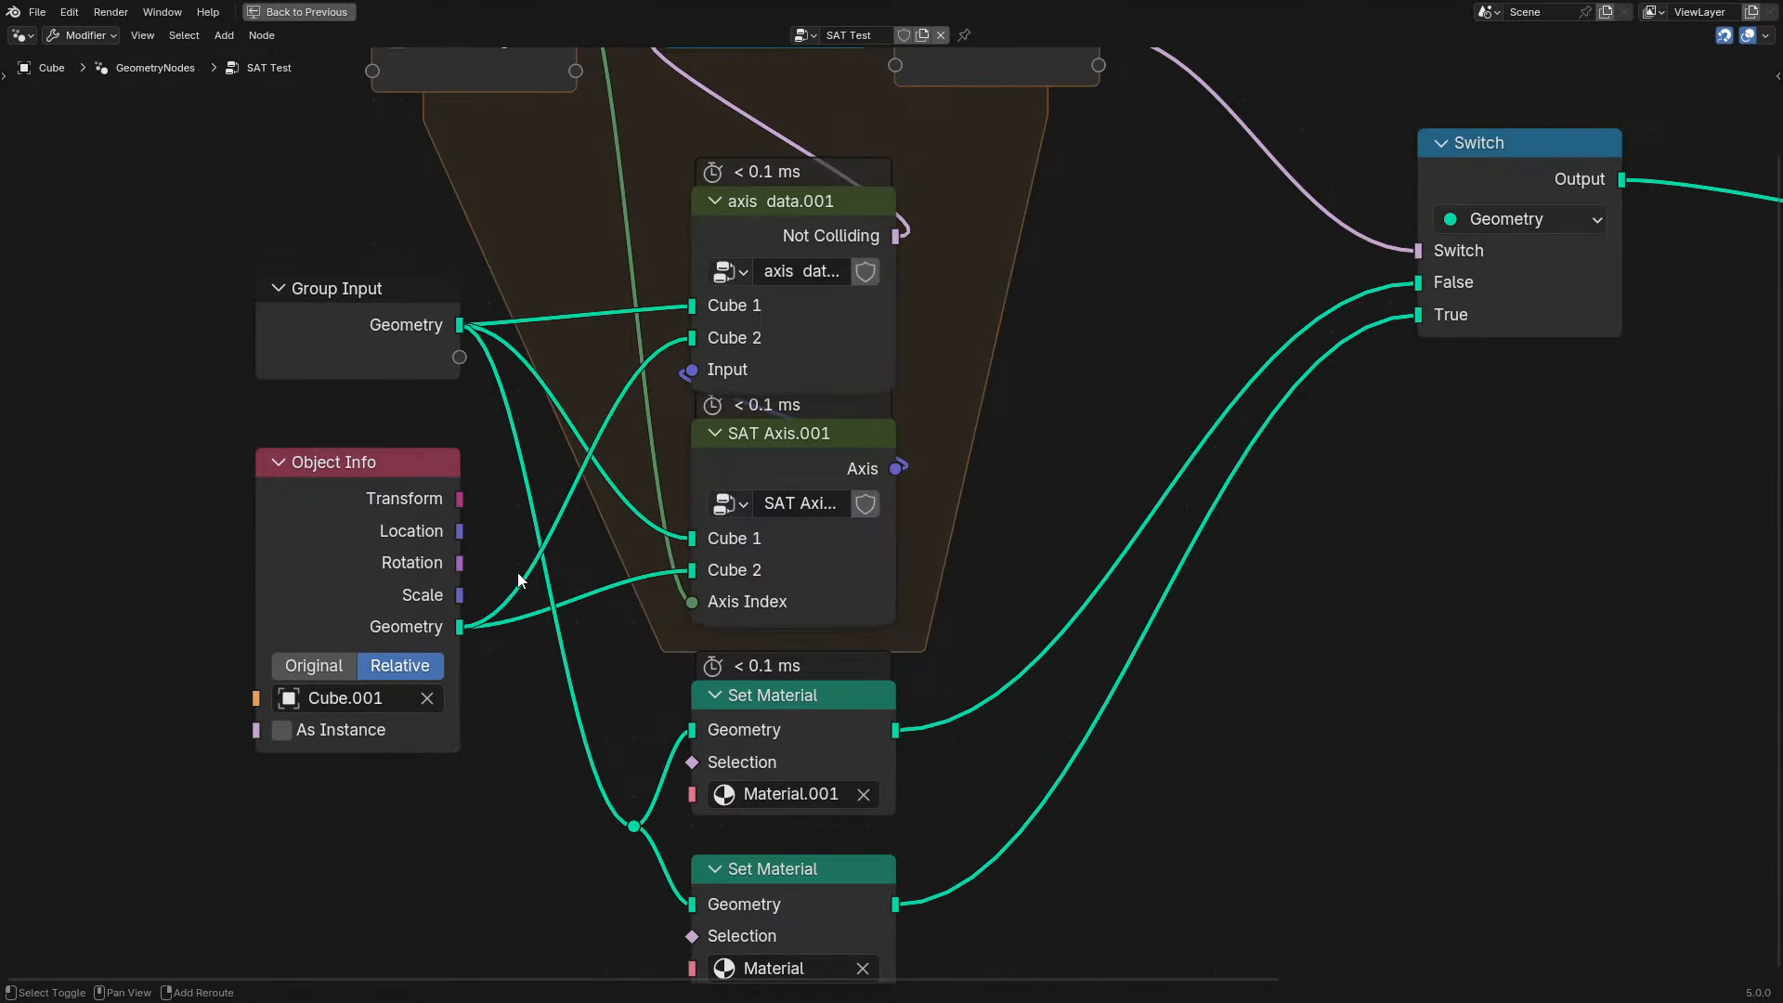
pyautogui.keyDown('shift'); pyautogui.moveTo(517, 572); pyautogui.dragTo(530, 644, button='right'); pyautogui.keyUp('shift')
pyautogui.keyDown('shift'); pyautogui.moveTo(589, 259); pyautogui.dragTo(455, 496, button='right'); pyautogui.keyUp('shift')
pyautogui.press('g')
pyautogui.click(532, 516)
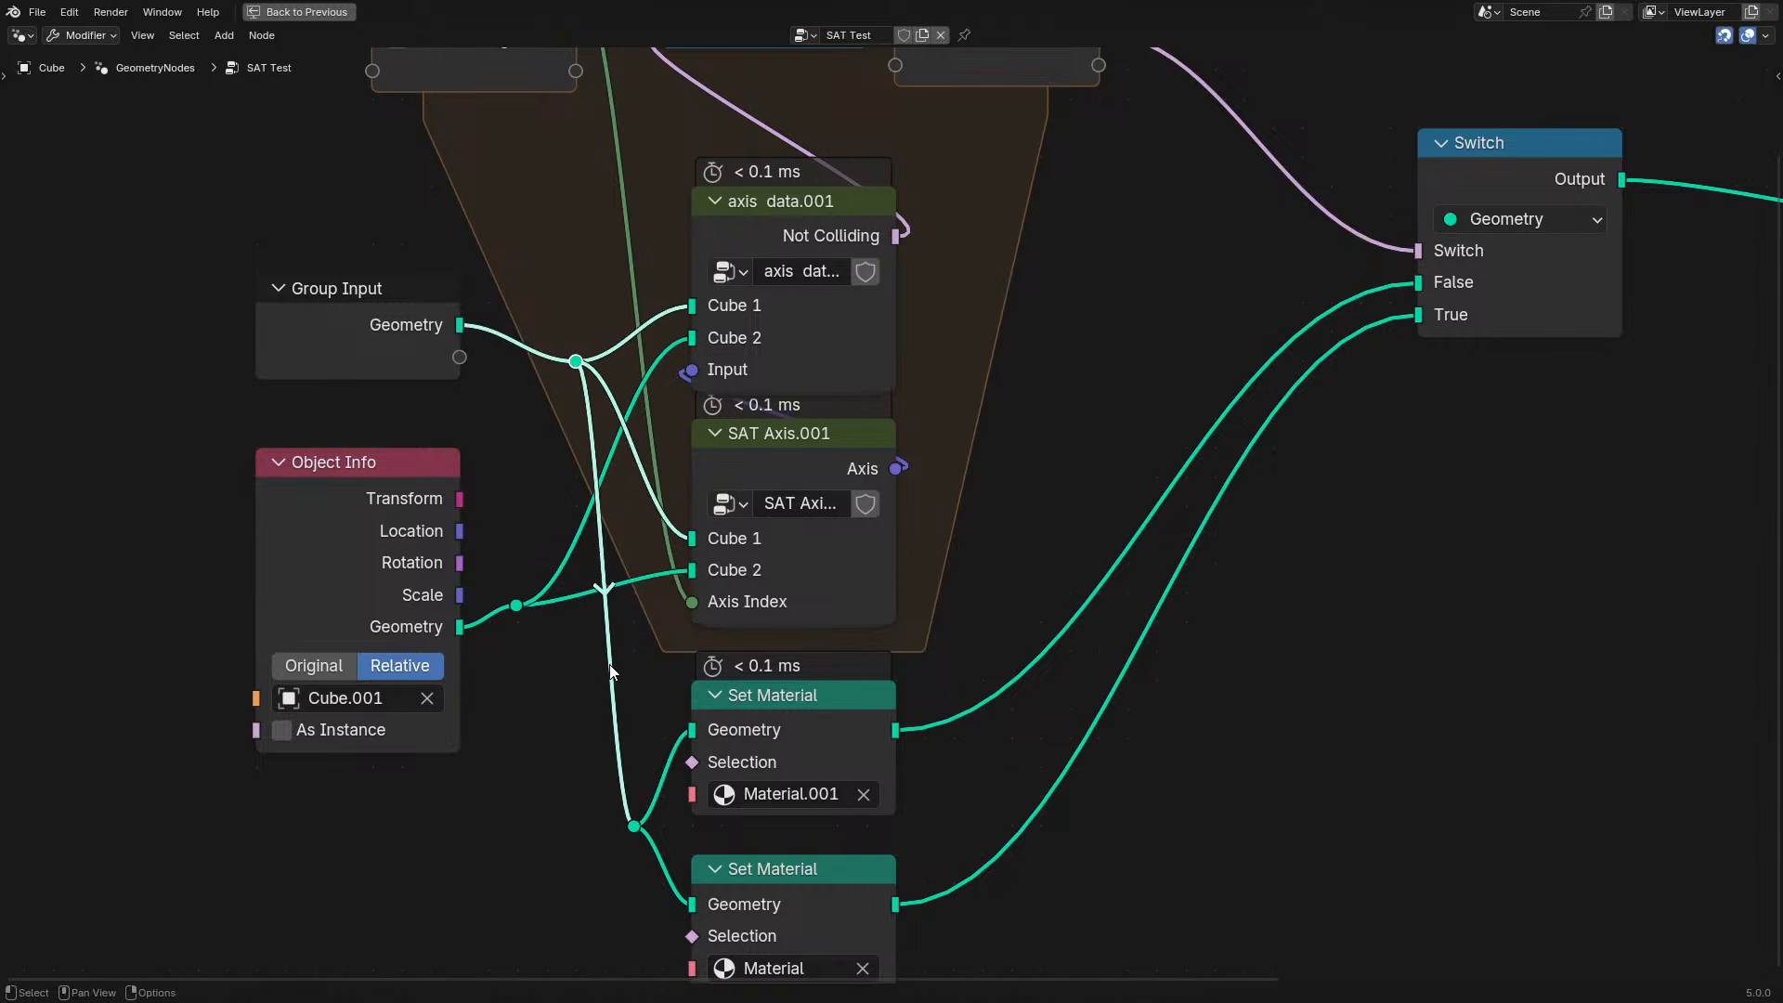
pyautogui.moveTo(560, 771); pyautogui.dragTo(751, 861)
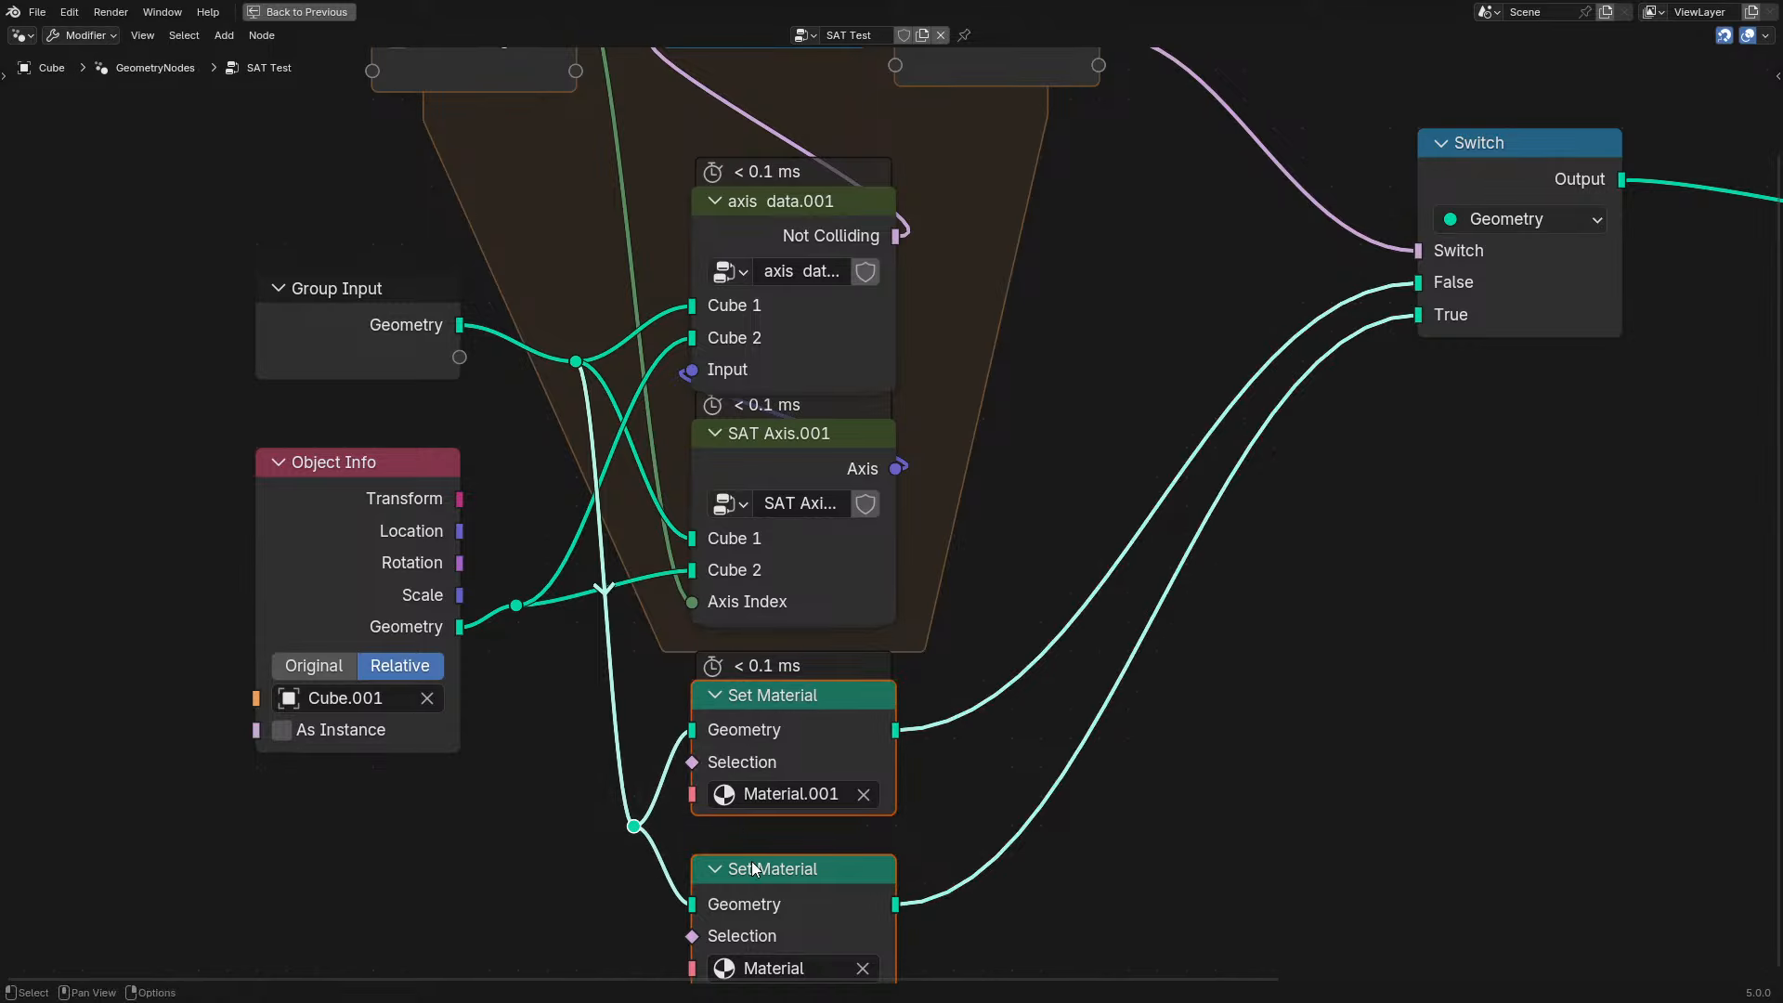
pyautogui.hotkey('ctrl', 'space')
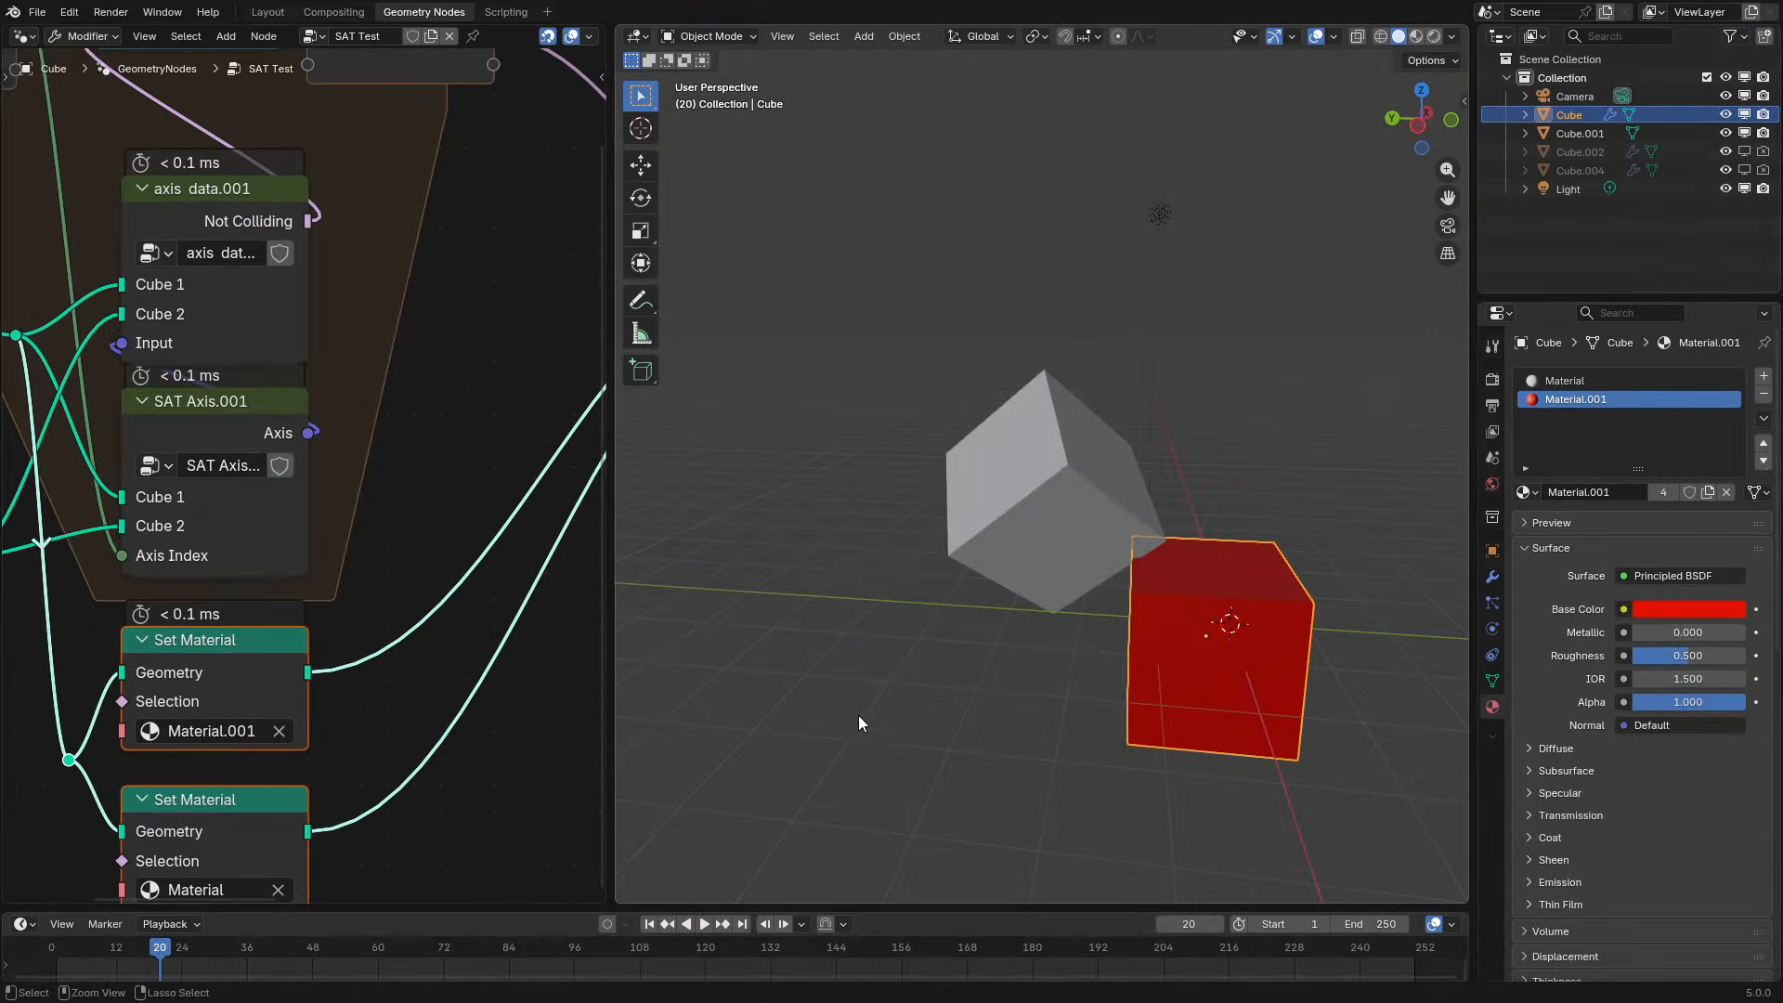
pyautogui.press('g')
pyautogui.rightClick(836, 692)
pyautogui.hotkey('ctrl', 'space')
# Duplicate the Group Input node beside the Set Material nodes and connect its Geometry output to their shared reroute
pyautogui.click(430, 321)
pyautogui.hotkey('shift', 'd')
pyautogui.click(637, 856)
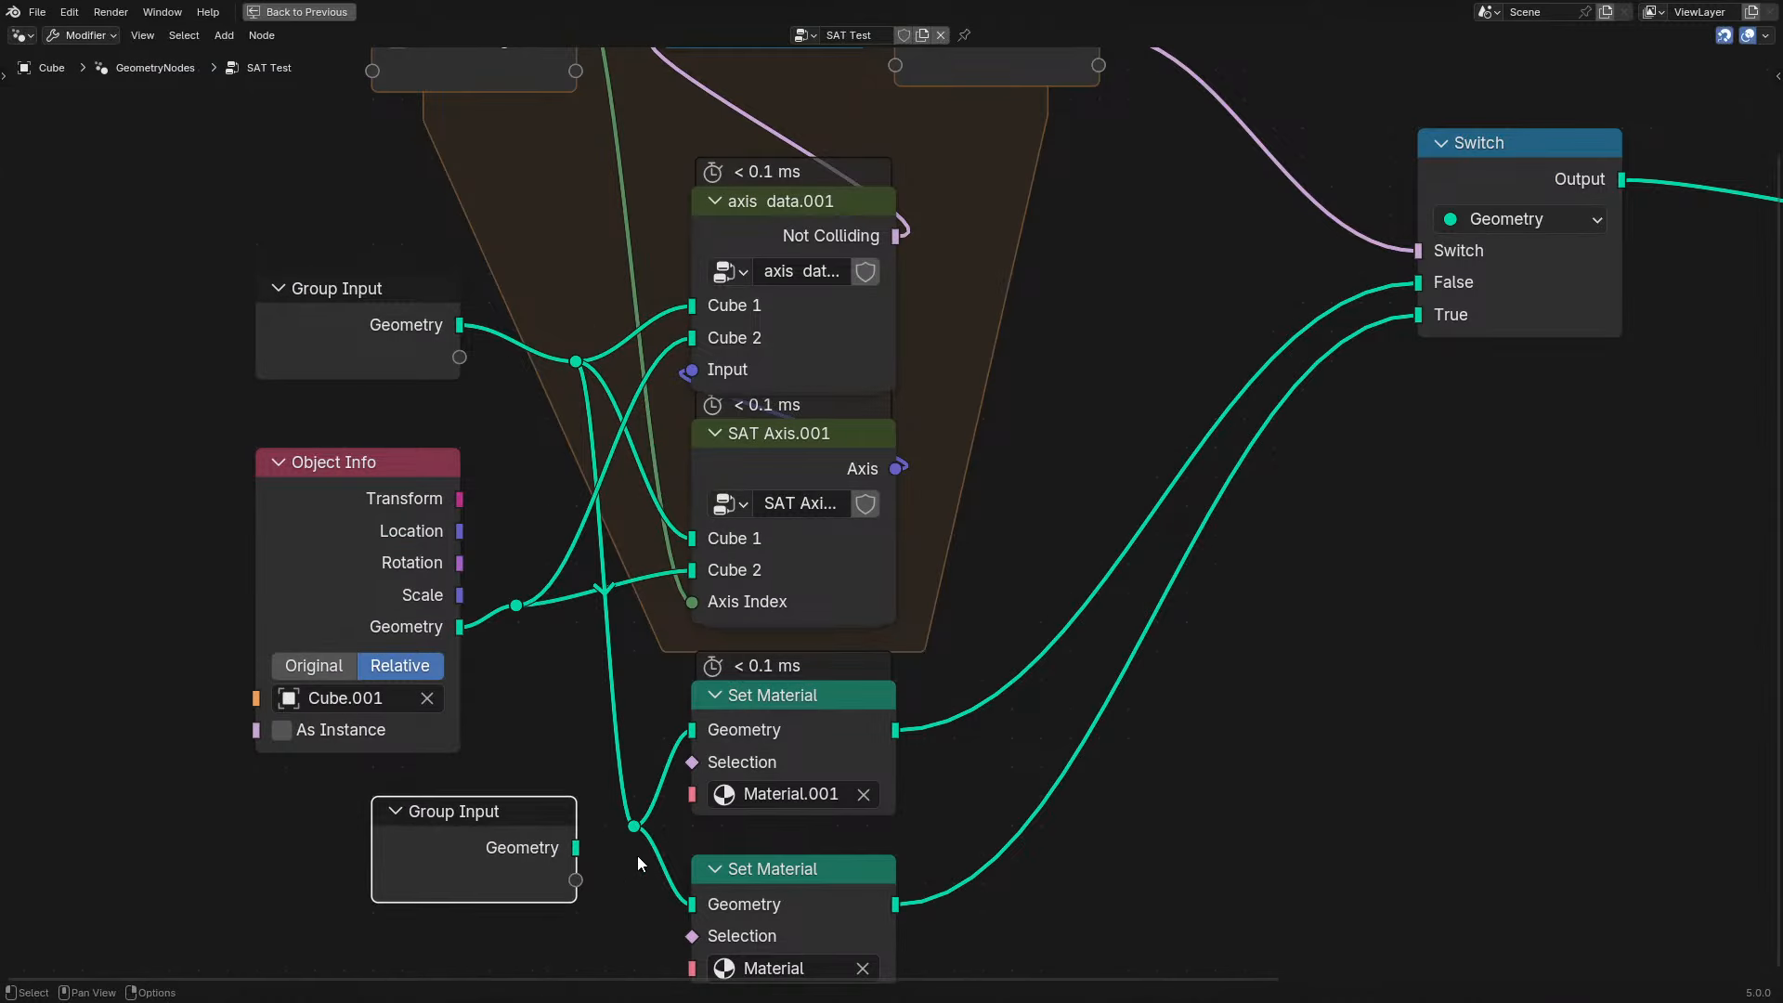
pyautogui.moveTo(576, 847); pyautogui.dragTo(634, 826)
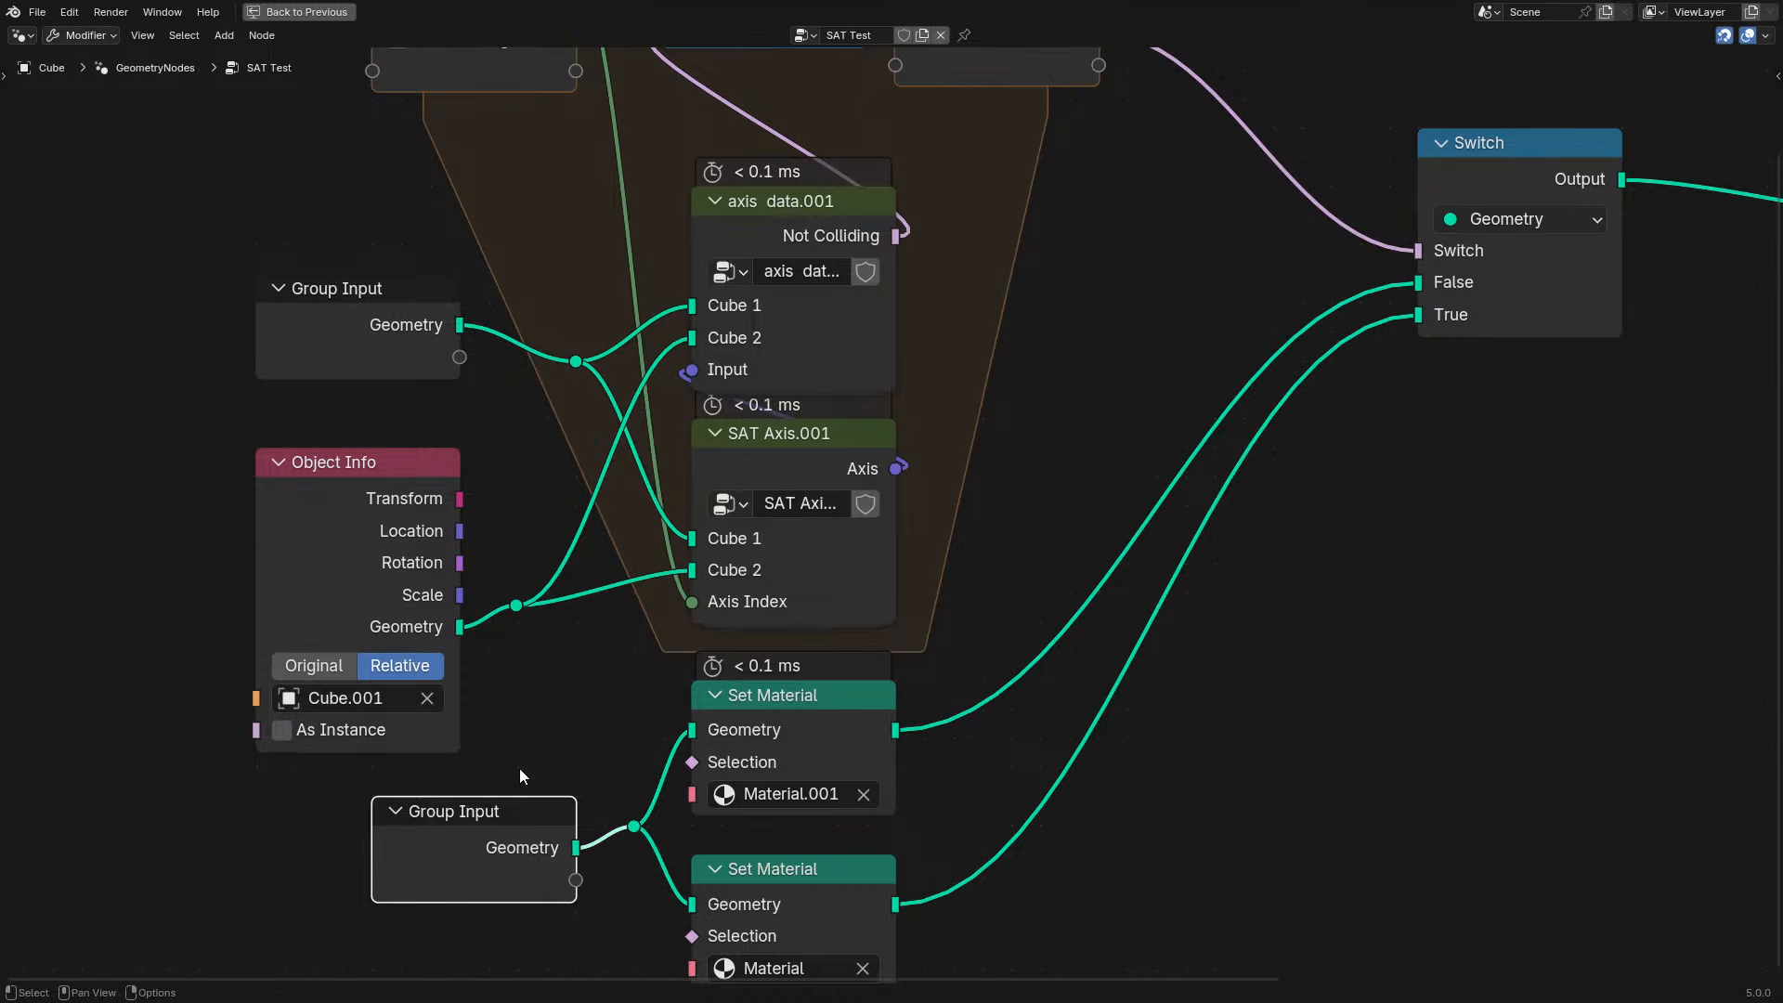
# Move the duplicated Group Input, its reroute and both Set Material nodes next to the Switch node, away from the repeat zone
pyautogui.moveTo(520, 768); pyautogui.dragTo(885, 915)
pyautogui.scroll(-6, 859, 710)
pyautogui.moveTo(817, 650); pyautogui.dragTo(519, 844, button='middle')
pyautogui.moveTo(499, 828); pyautogui.dragTo(937, 646)
pyautogui.moveTo(980, 498); pyautogui.dragTo(1236, 526)
pyautogui.moveTo(798, 618); pyautogui.dragTo(1030, 859)
pyautogui.press('g')
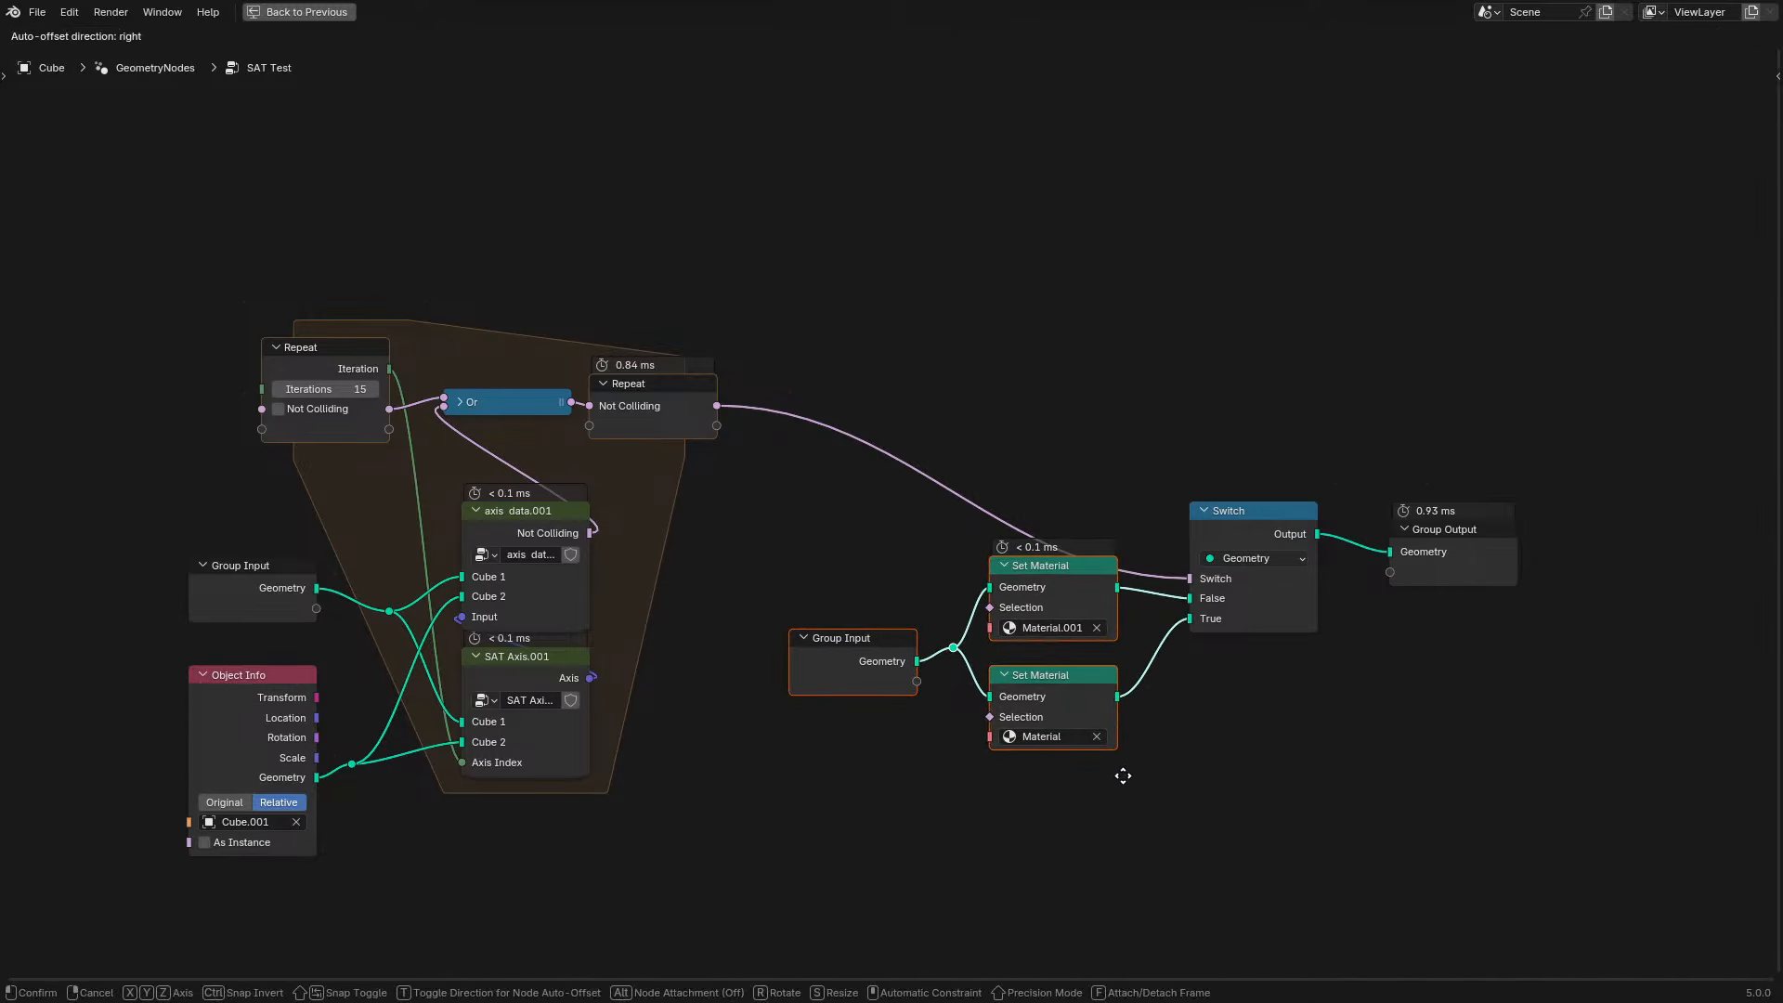
pyautogui.click(1138, 756)
# Collapse the Switch node and place it between the Set Material nodes and the Group Output
pyautogui.click(1282, 509)
pyautogui.press('h')
pyautogui.press('g')
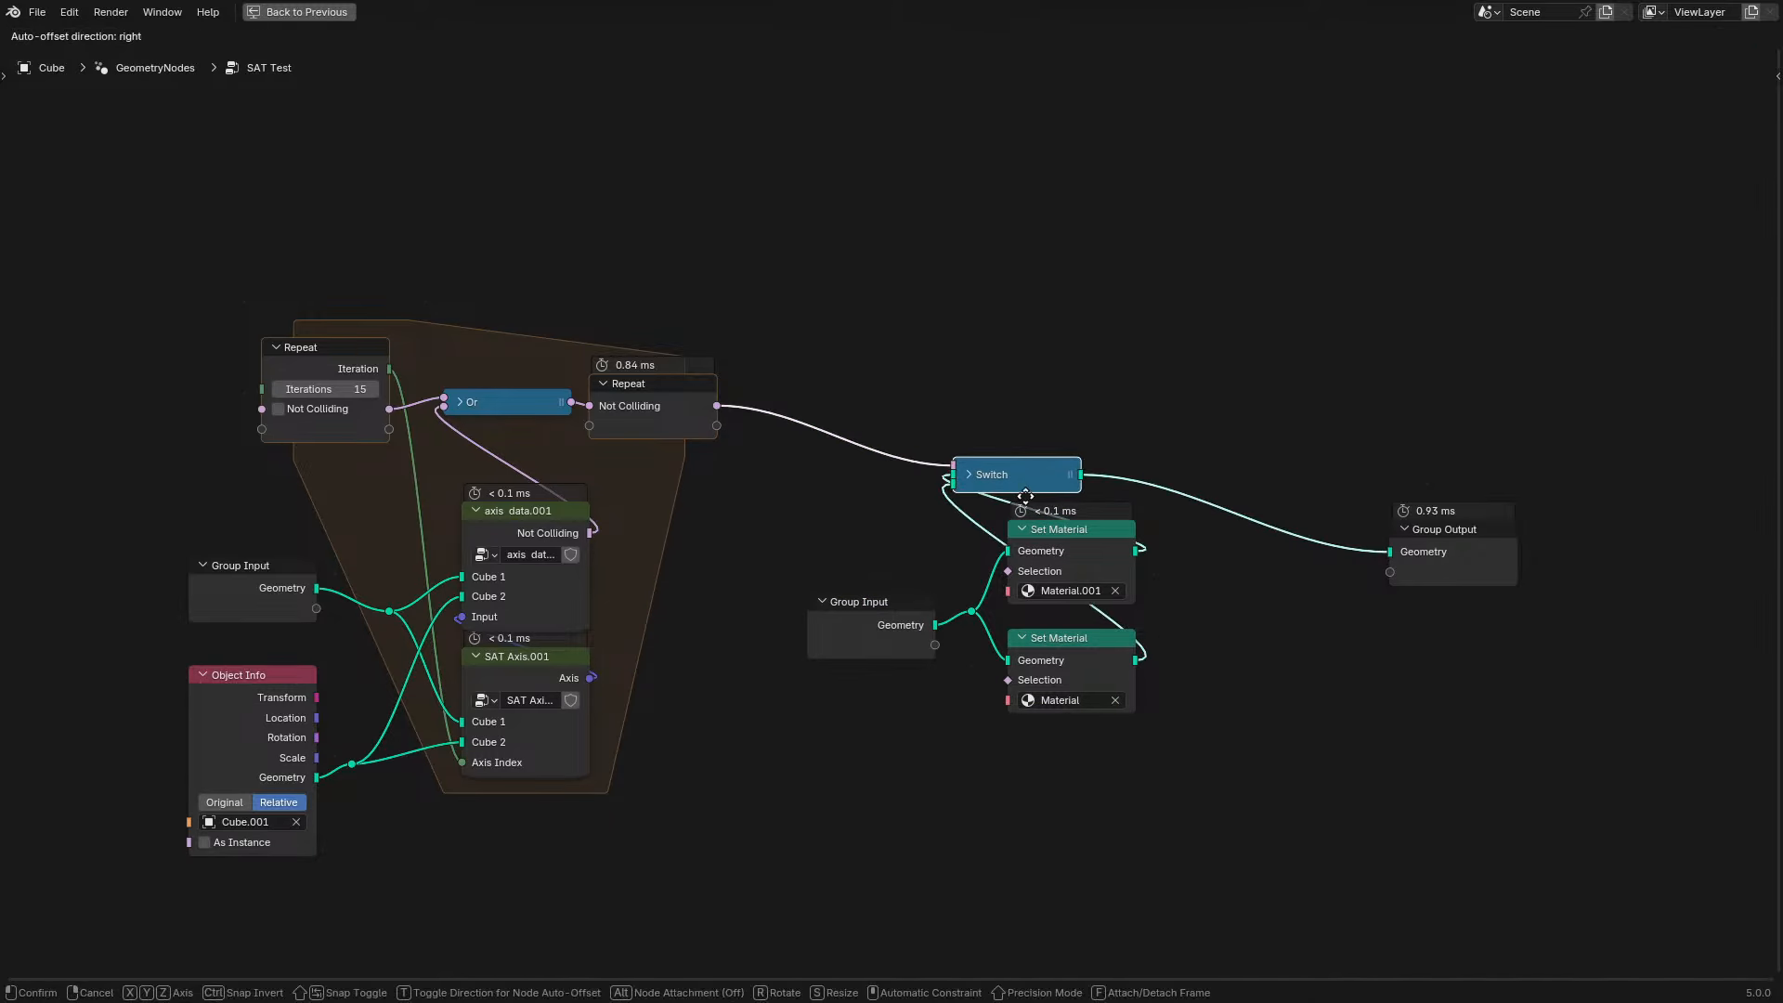
pyautogui.click(1263, 531)
pyautogui.press('g')
pyautogui.click(1291, 628)
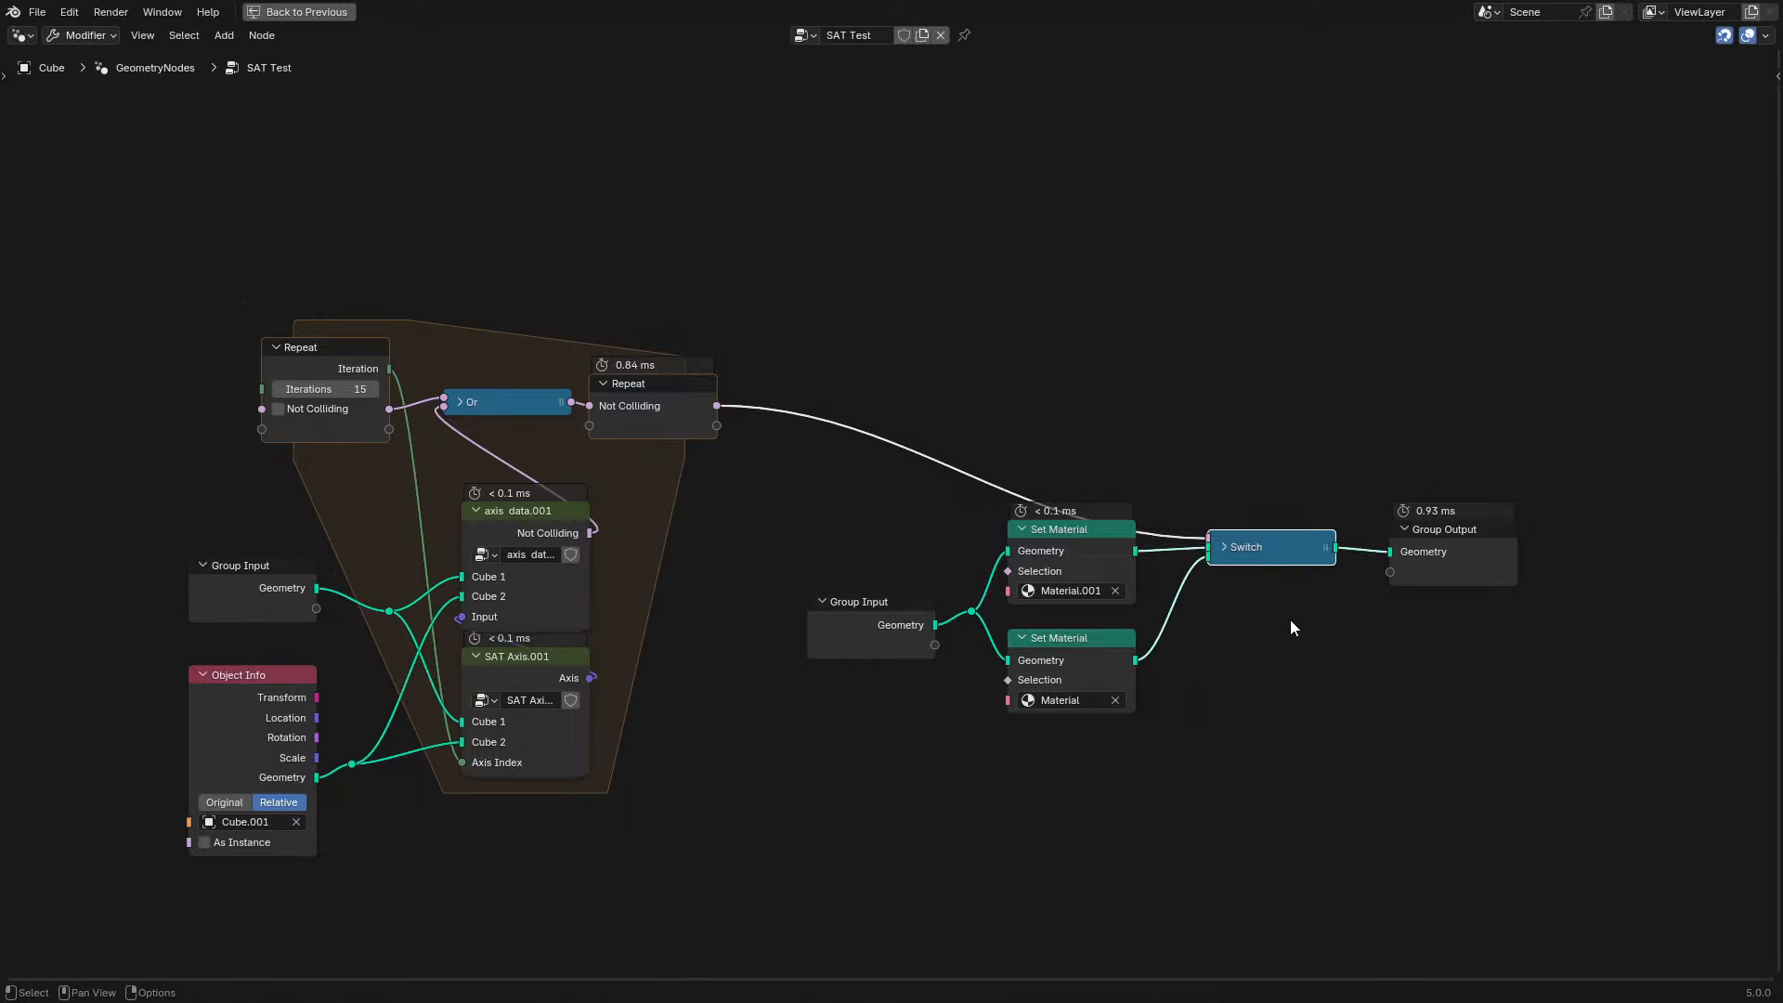
# Lower the Set Material nodes and their reroute below the Switch's incoming link, and align the duplicated Group Input with them
pyautogui.moveTo(769, 472); pyautogui.dragTo(1084, 727)
pyautogui.press('g')
pyautogui.click(892, 713)
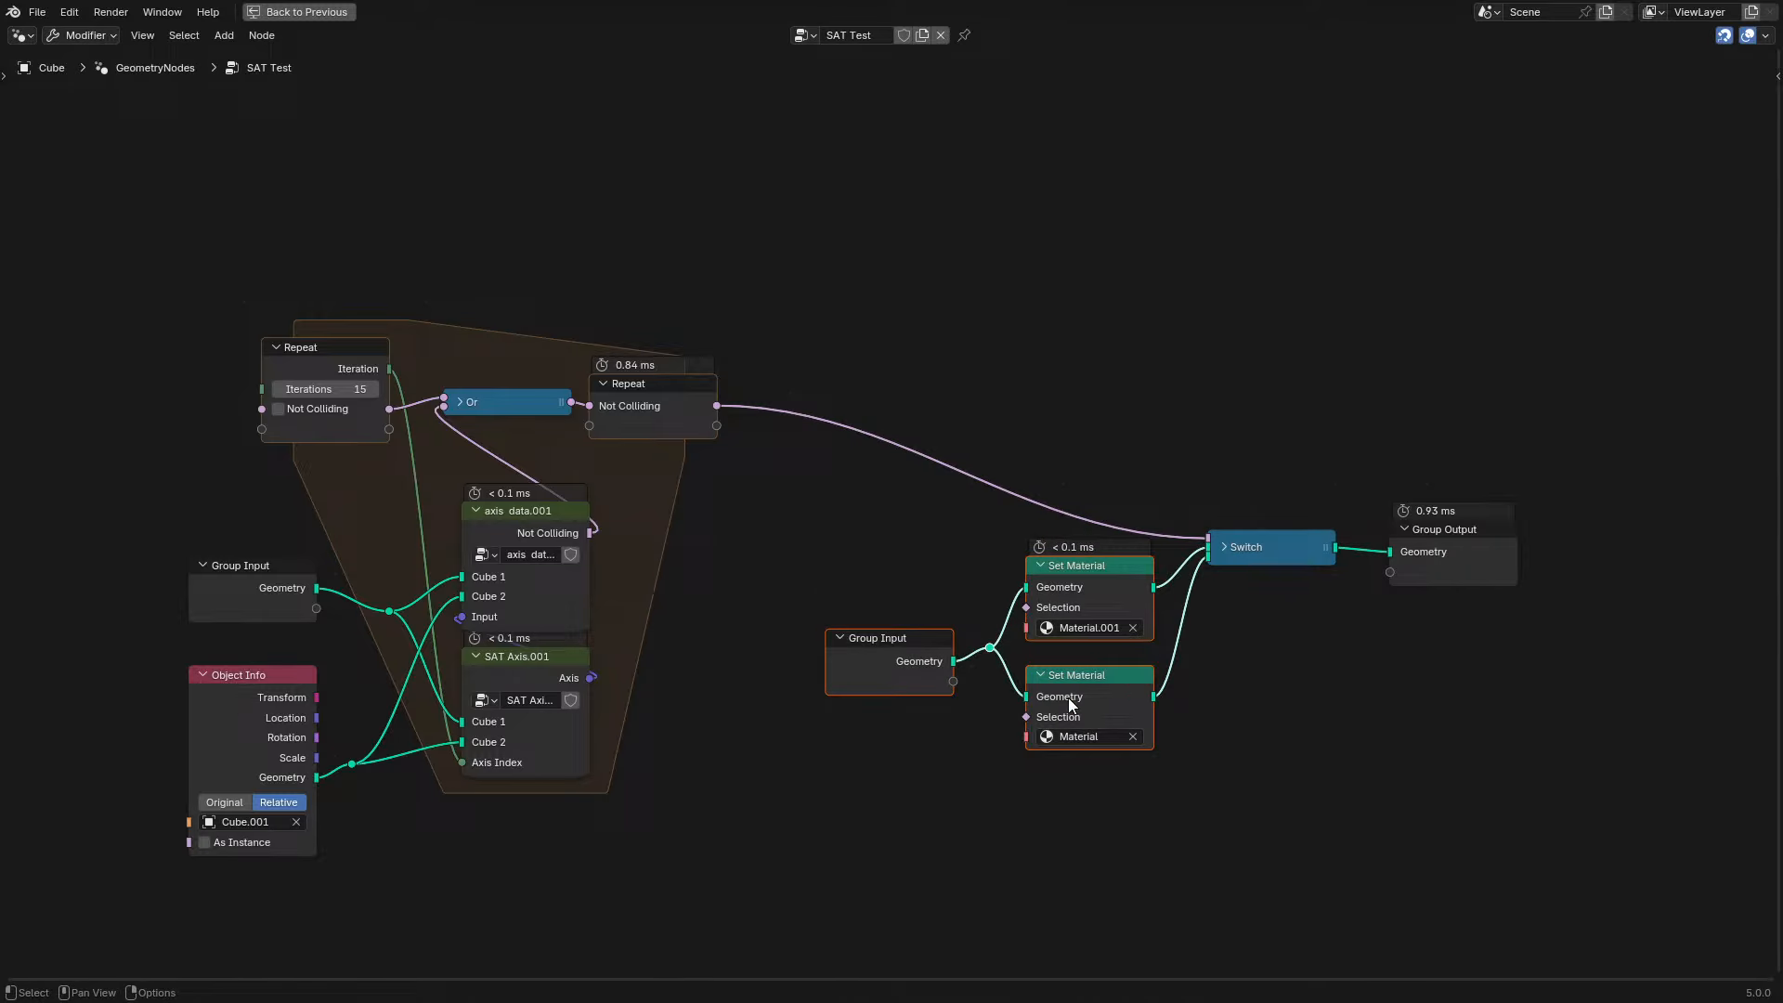
pyautogui.press('g')
pyautogui.click(911, 696)
# Move the whole repeat zone with its Group Input and Object Info nodes closer to the material nodes
pyautogui.moveTo(134, 306); pyautogui.dragTo(670, 782)
pyautogui.press('g')
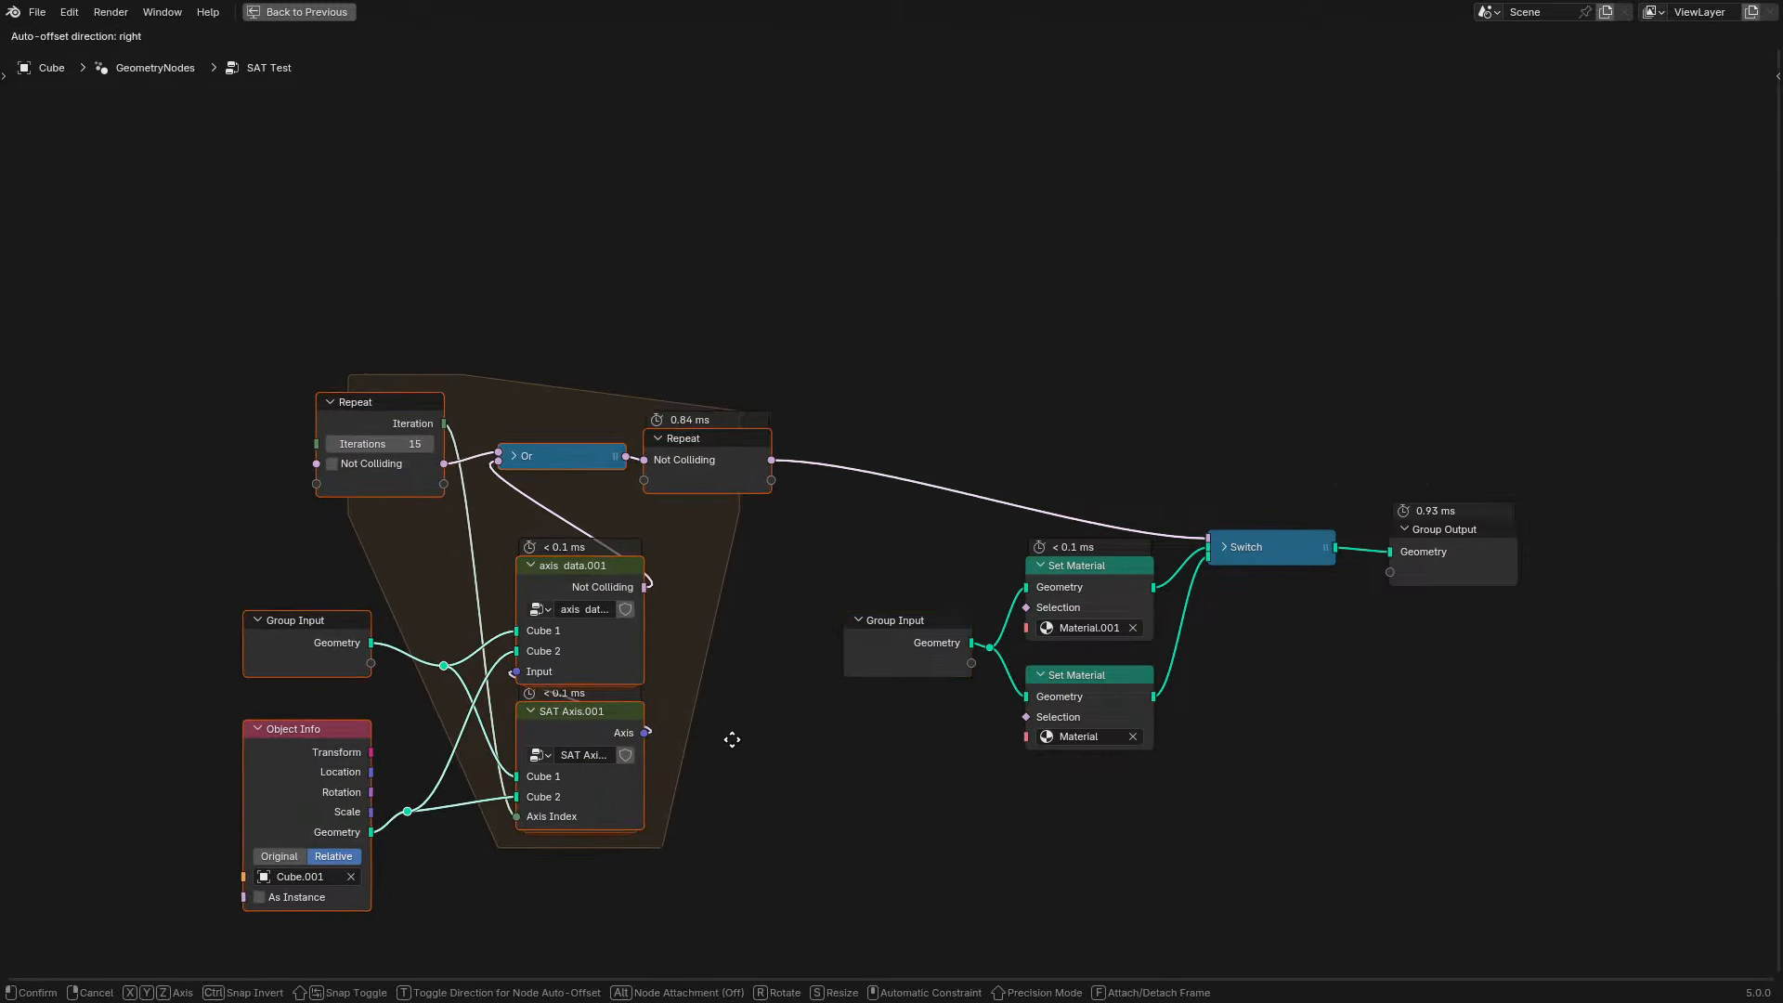
pyautogui.click(763, 804)
pyautogui.moveTo(764, 804); pyautogui.dragTo(1000, 637, button='middle')
# Raise the axis data.001 and SAT Axis.001 nodes with their input nodes so they stack directly beneath the Or node
pyautogui.scroll(1, 1000, 637)
pyautogui.moveTo(212, 462); pyautogui.dragTo(551, 698)
pyautogui.press('g')
pyautogui.click(791, 763)
pyautogui.click(907, 806)
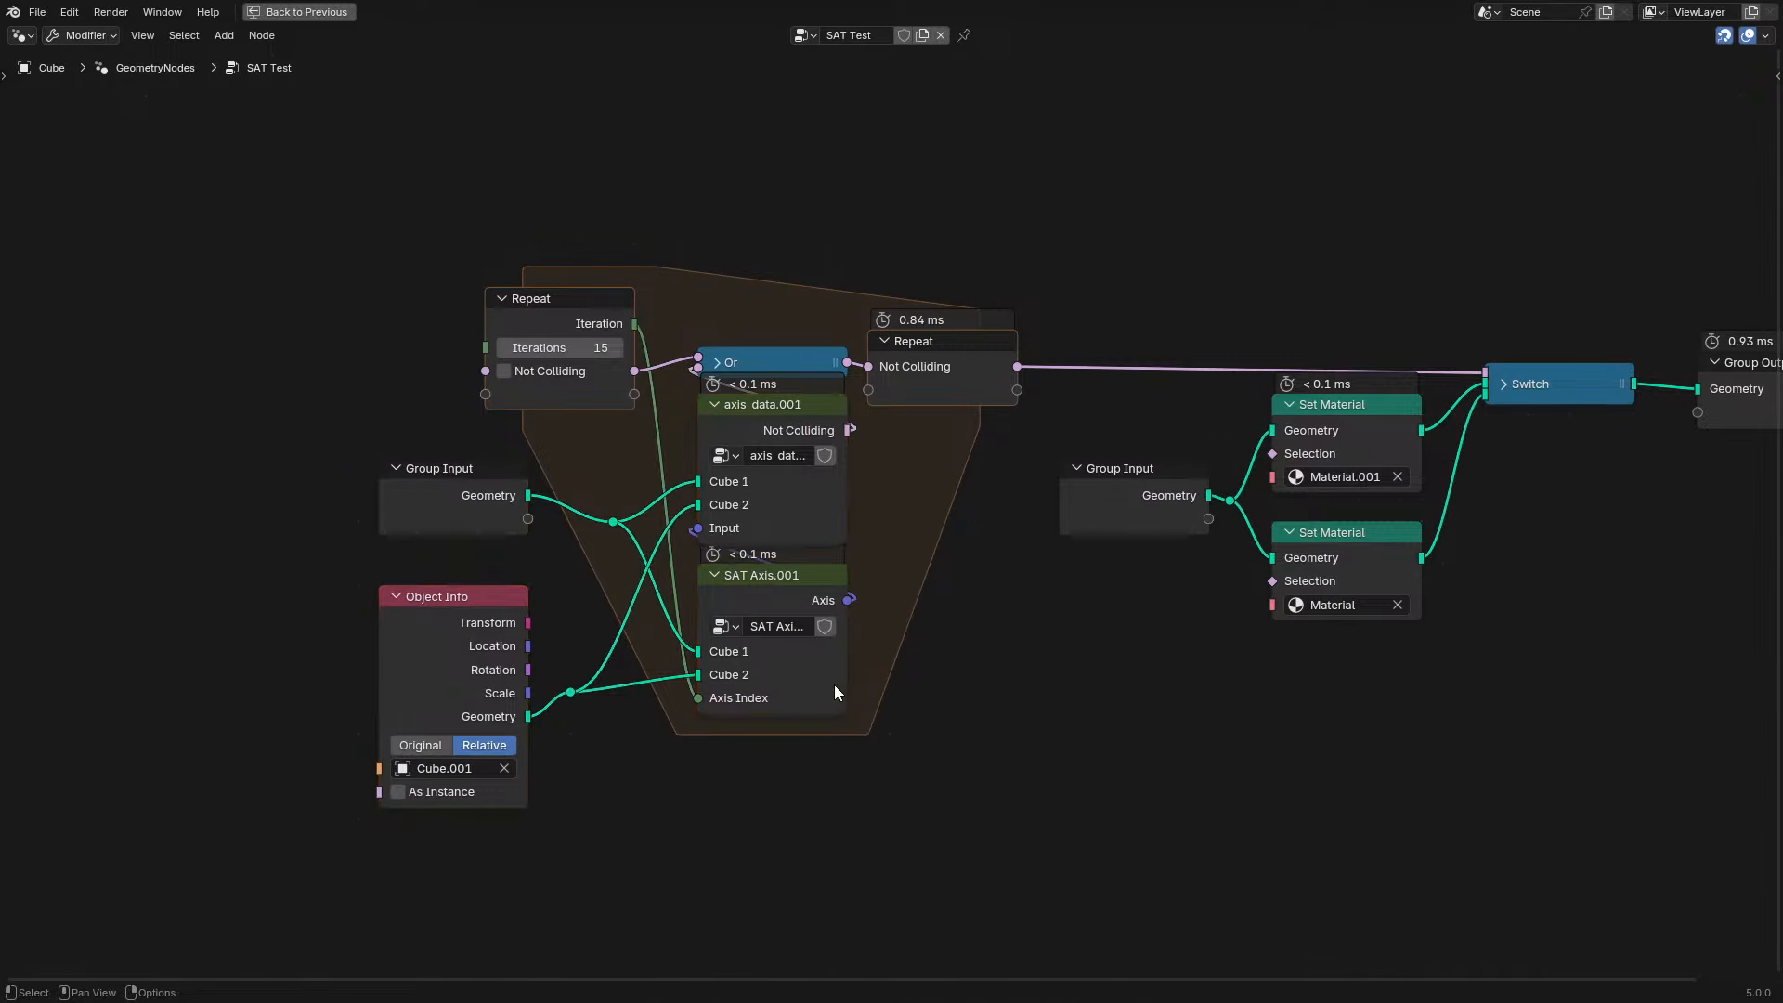
# Examine the 15 Axis and Axis index frames inside the SAT Axis.001 group, and return to the SAT Test group
pyautogui.scroll(2, 944, 693)
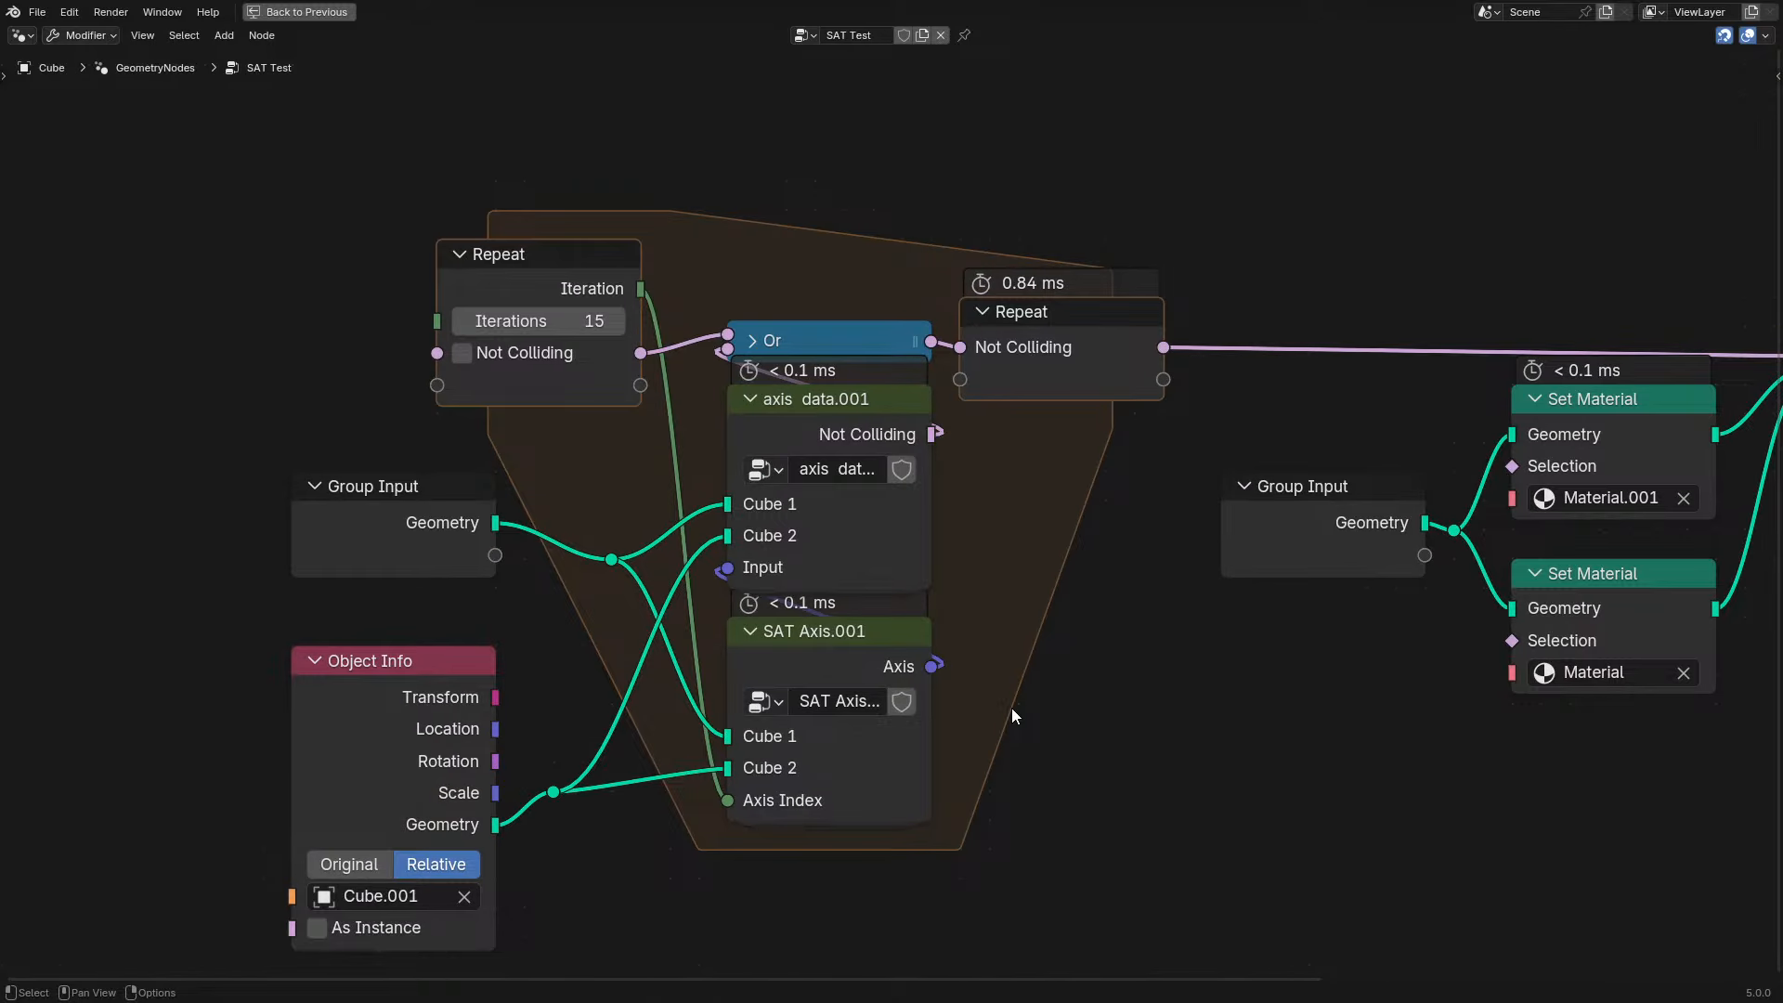
pyautogui.click(855, 652)
pyautogui.press('Tab')
pyautogui.press('Home')
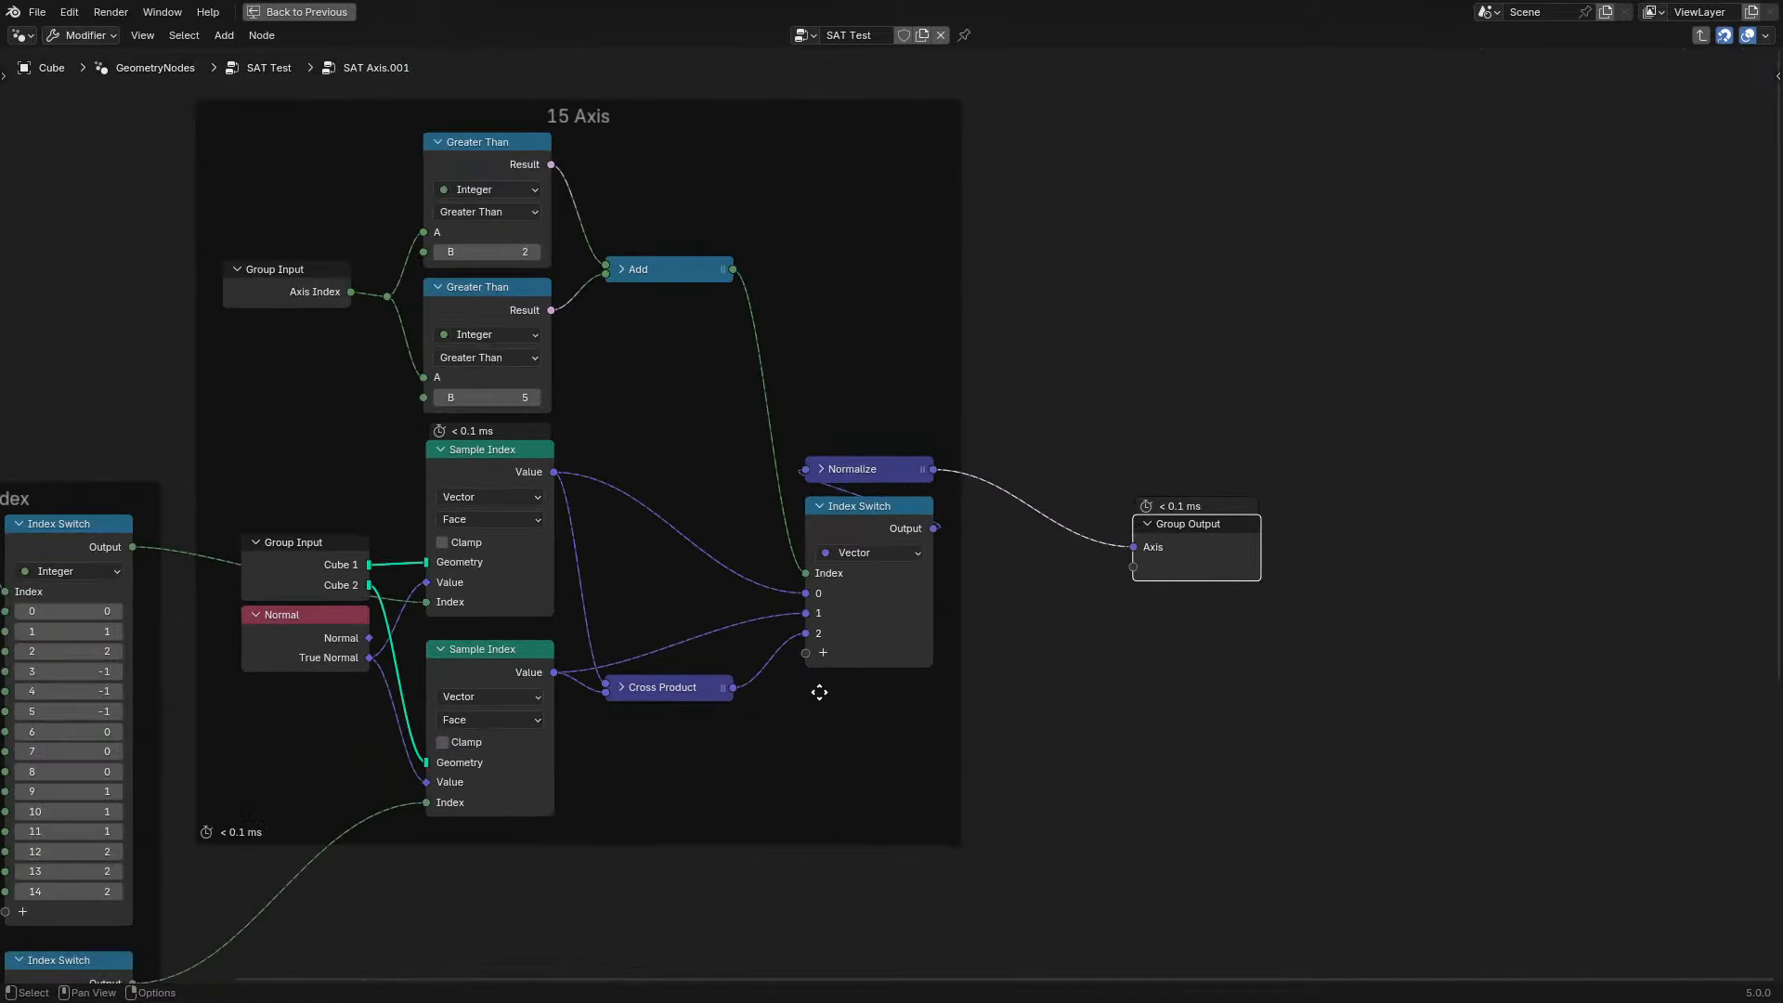
pyautogui.scroll(-1, 962, 665)
pyautogui.moveTo(548, 722)
pyautogui.mouseDown(button='middle')
pyautogui.moveTo(697, 553)
pyautogui.moveTo(577, 712)
pyautogui.mouseUp(button='middle')
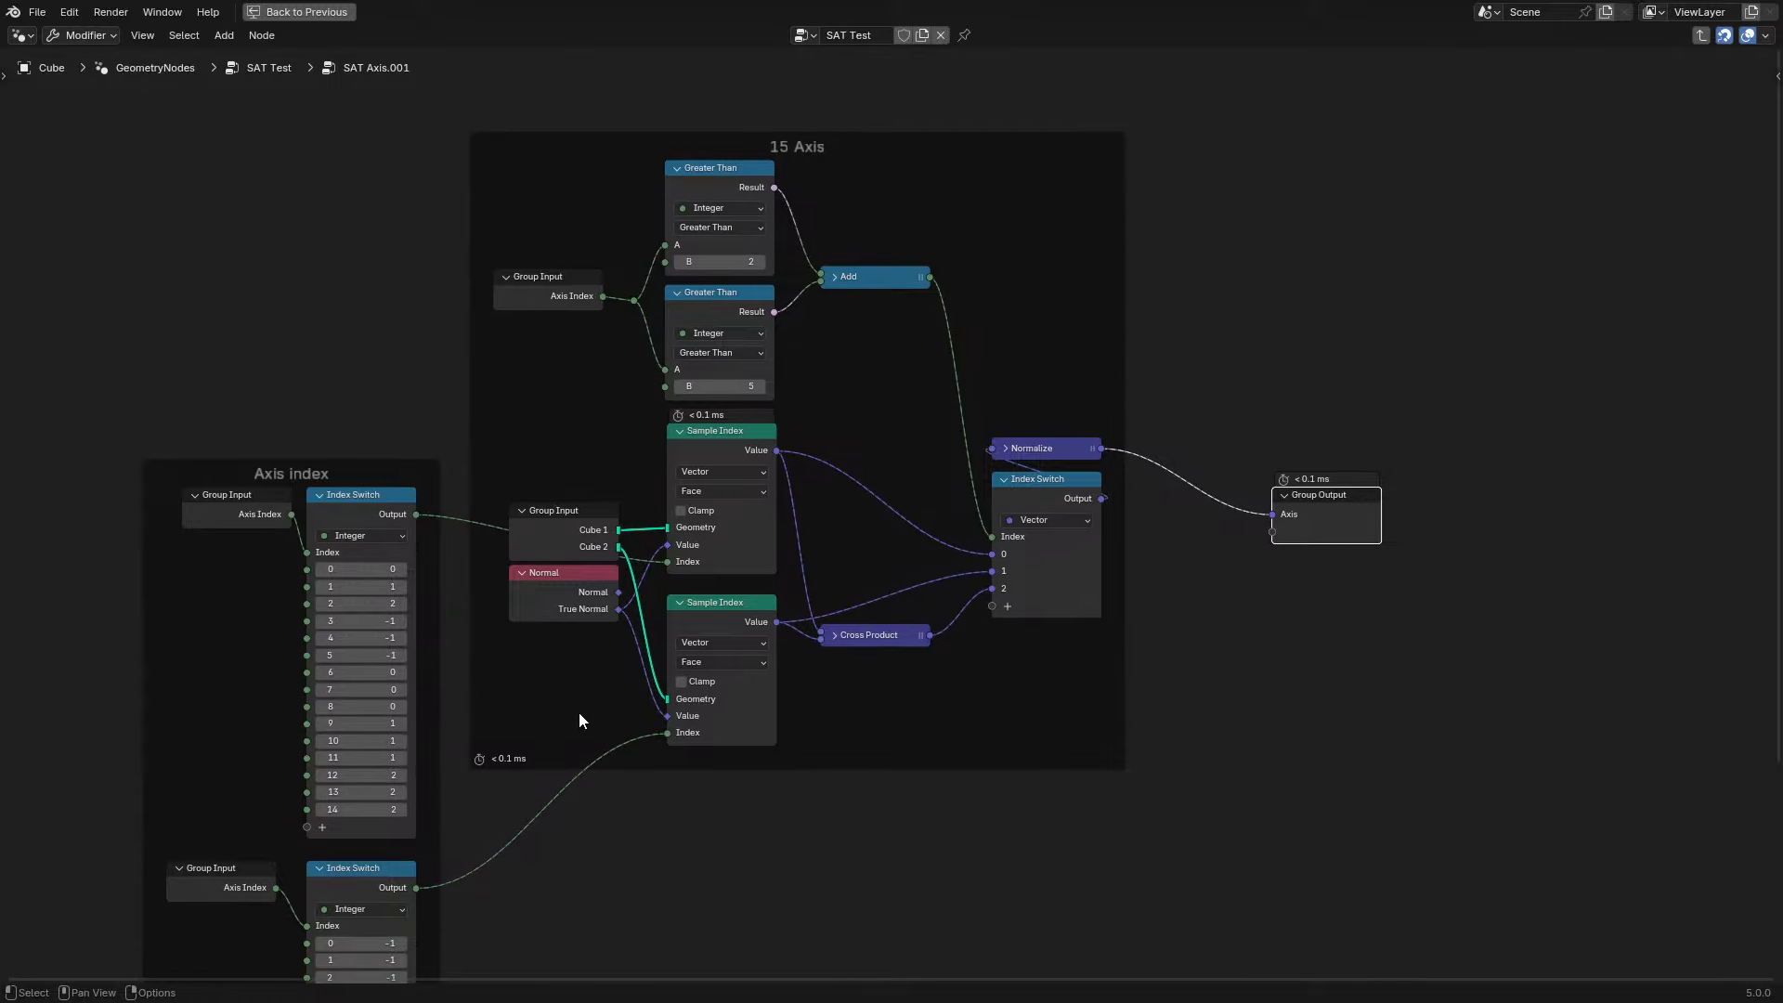
pyautogui.scroll(2, 578, 713)
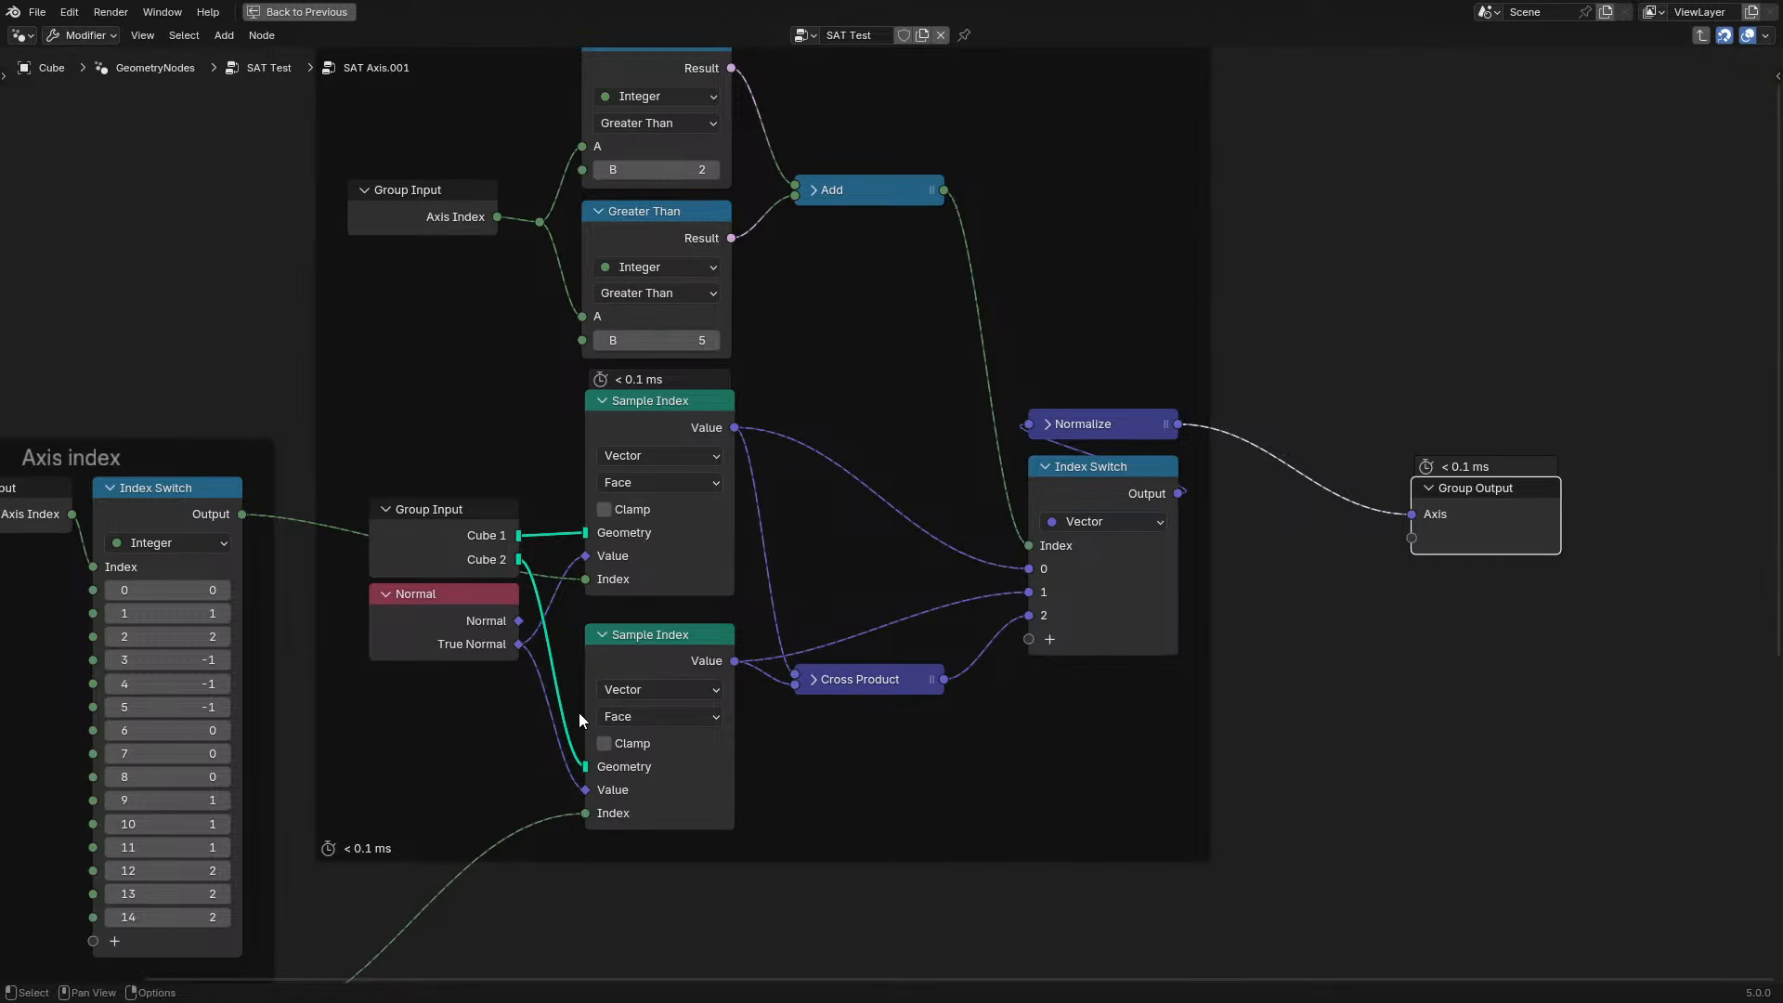
pyautogui.press('Tab')
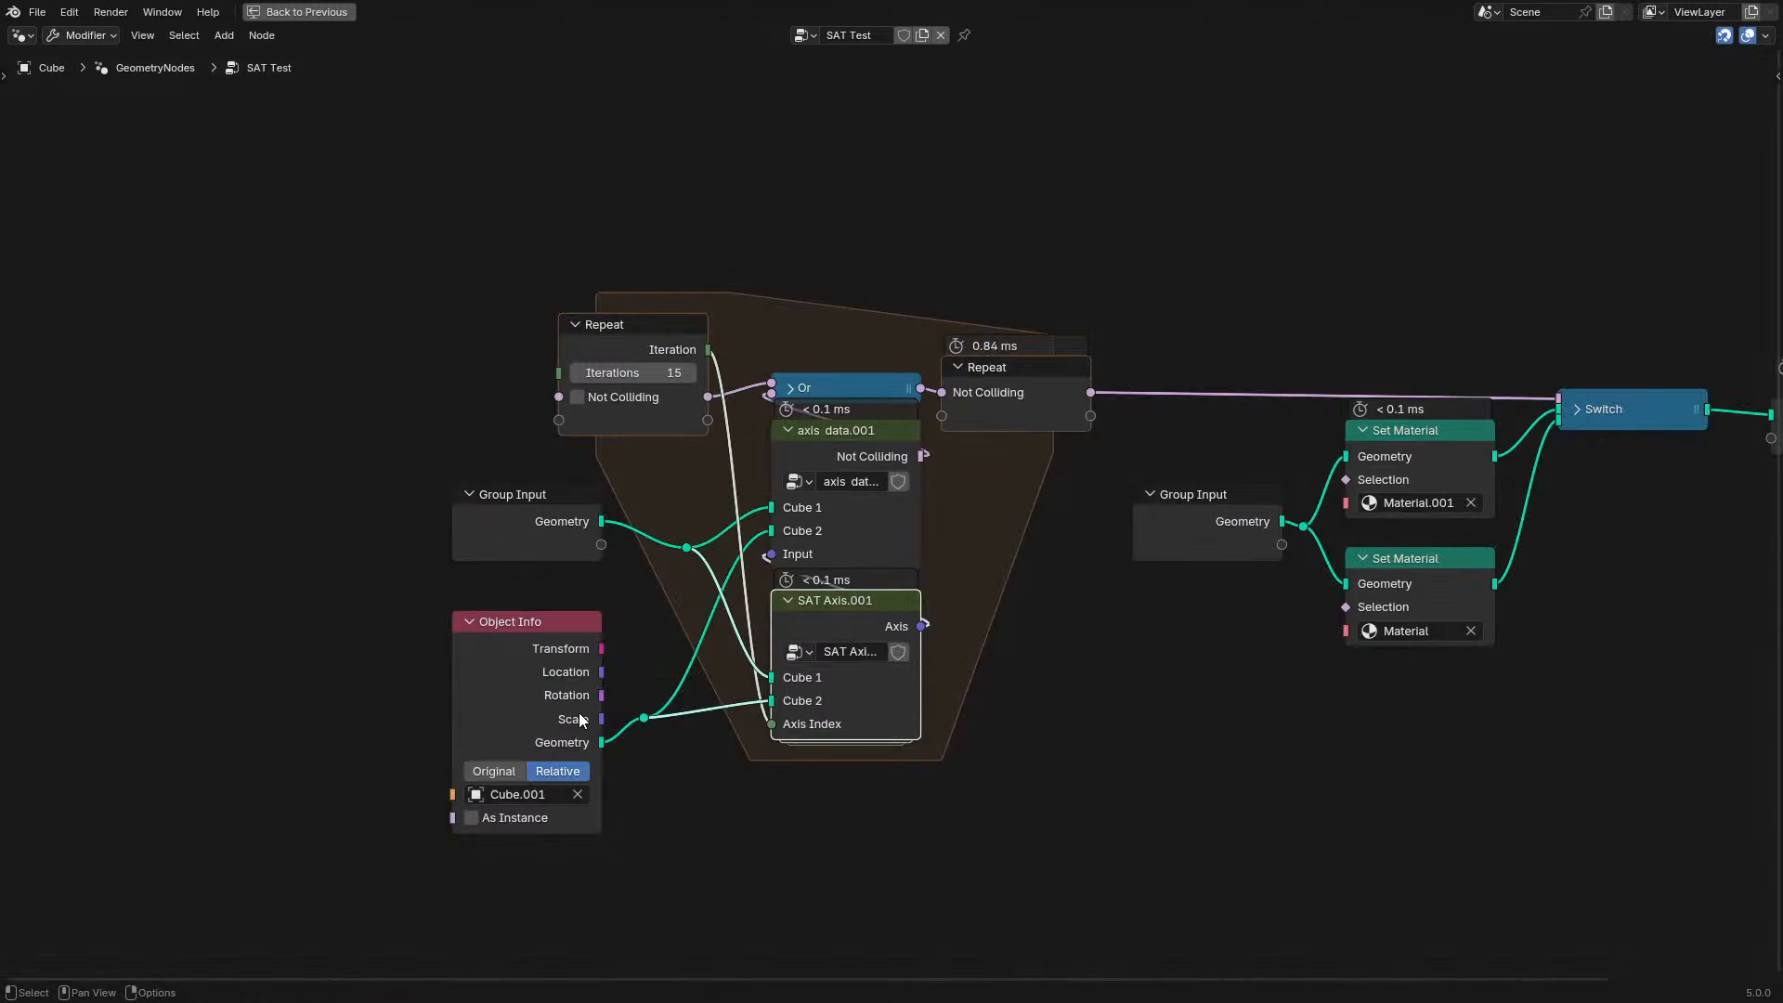
# Restore the split layout and nudge the Cube toward the tilted cube's lower corner
pyautogui.hotkey('ctrl', 'space')
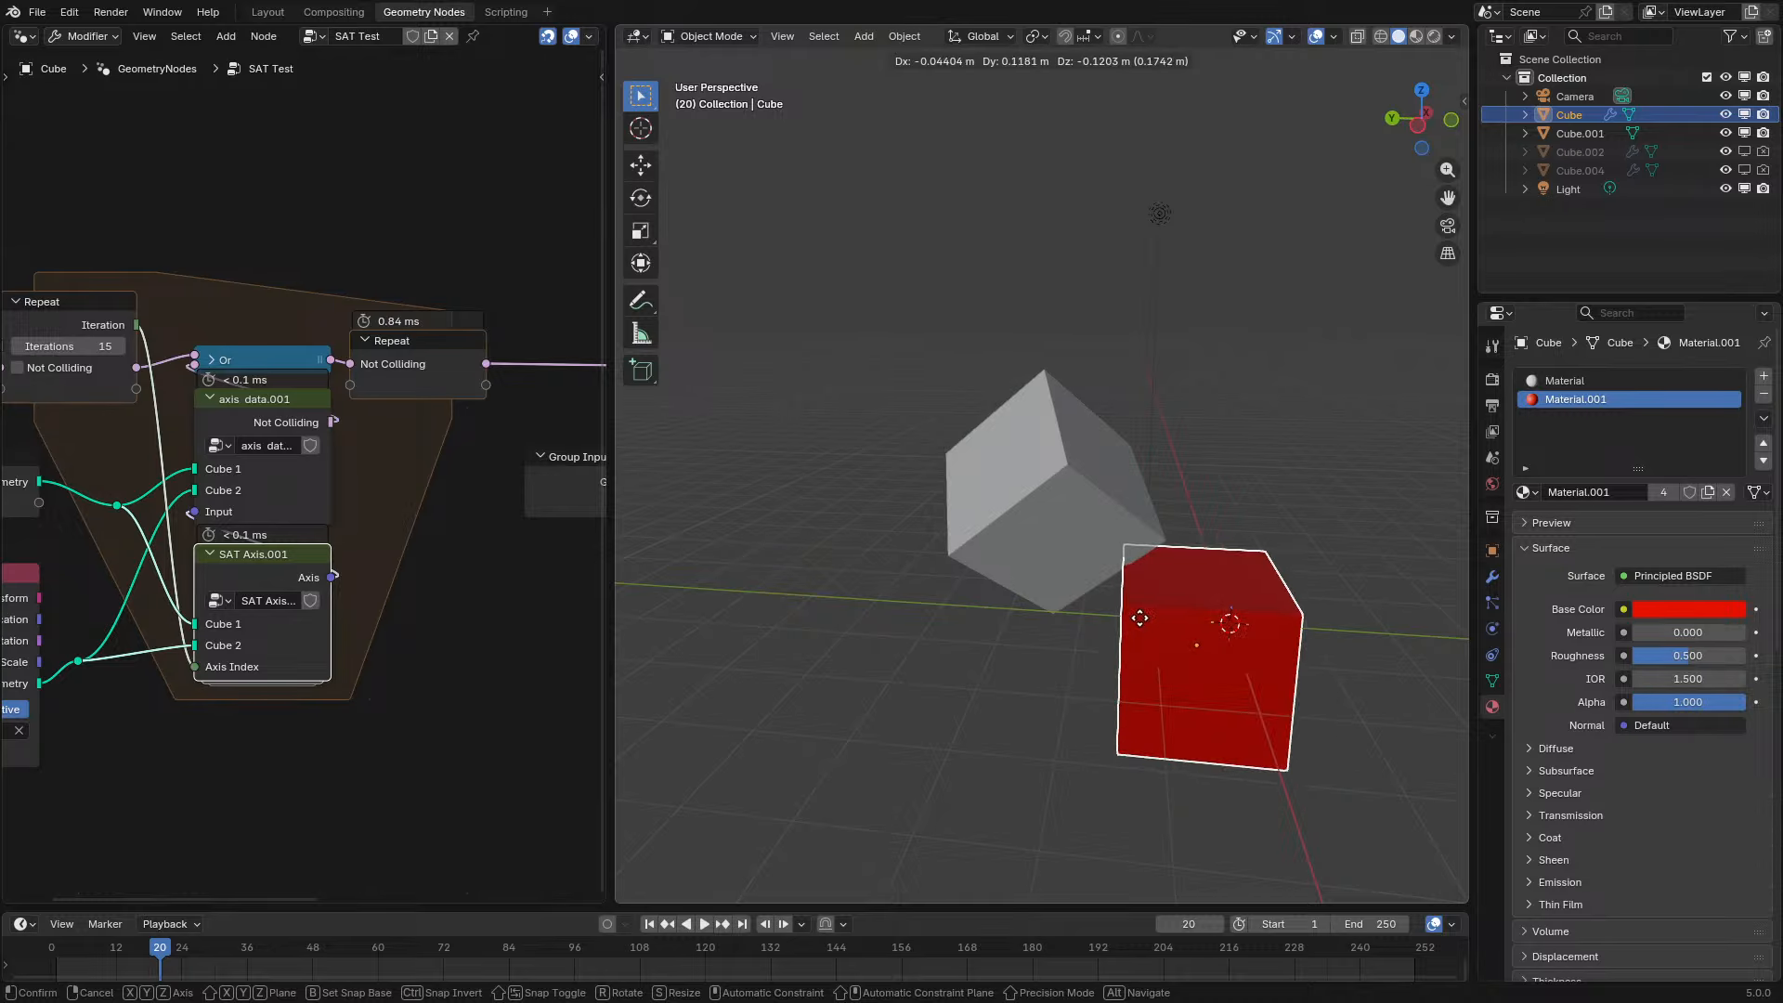
pyautogui.click(1109, 521)
# Enlarge Cube.001's mesh in Edit Mode with the Z axis locked, and move the object so its corner meets the Cube
pyautogui.press('Tab')
pyautogui.press('s')
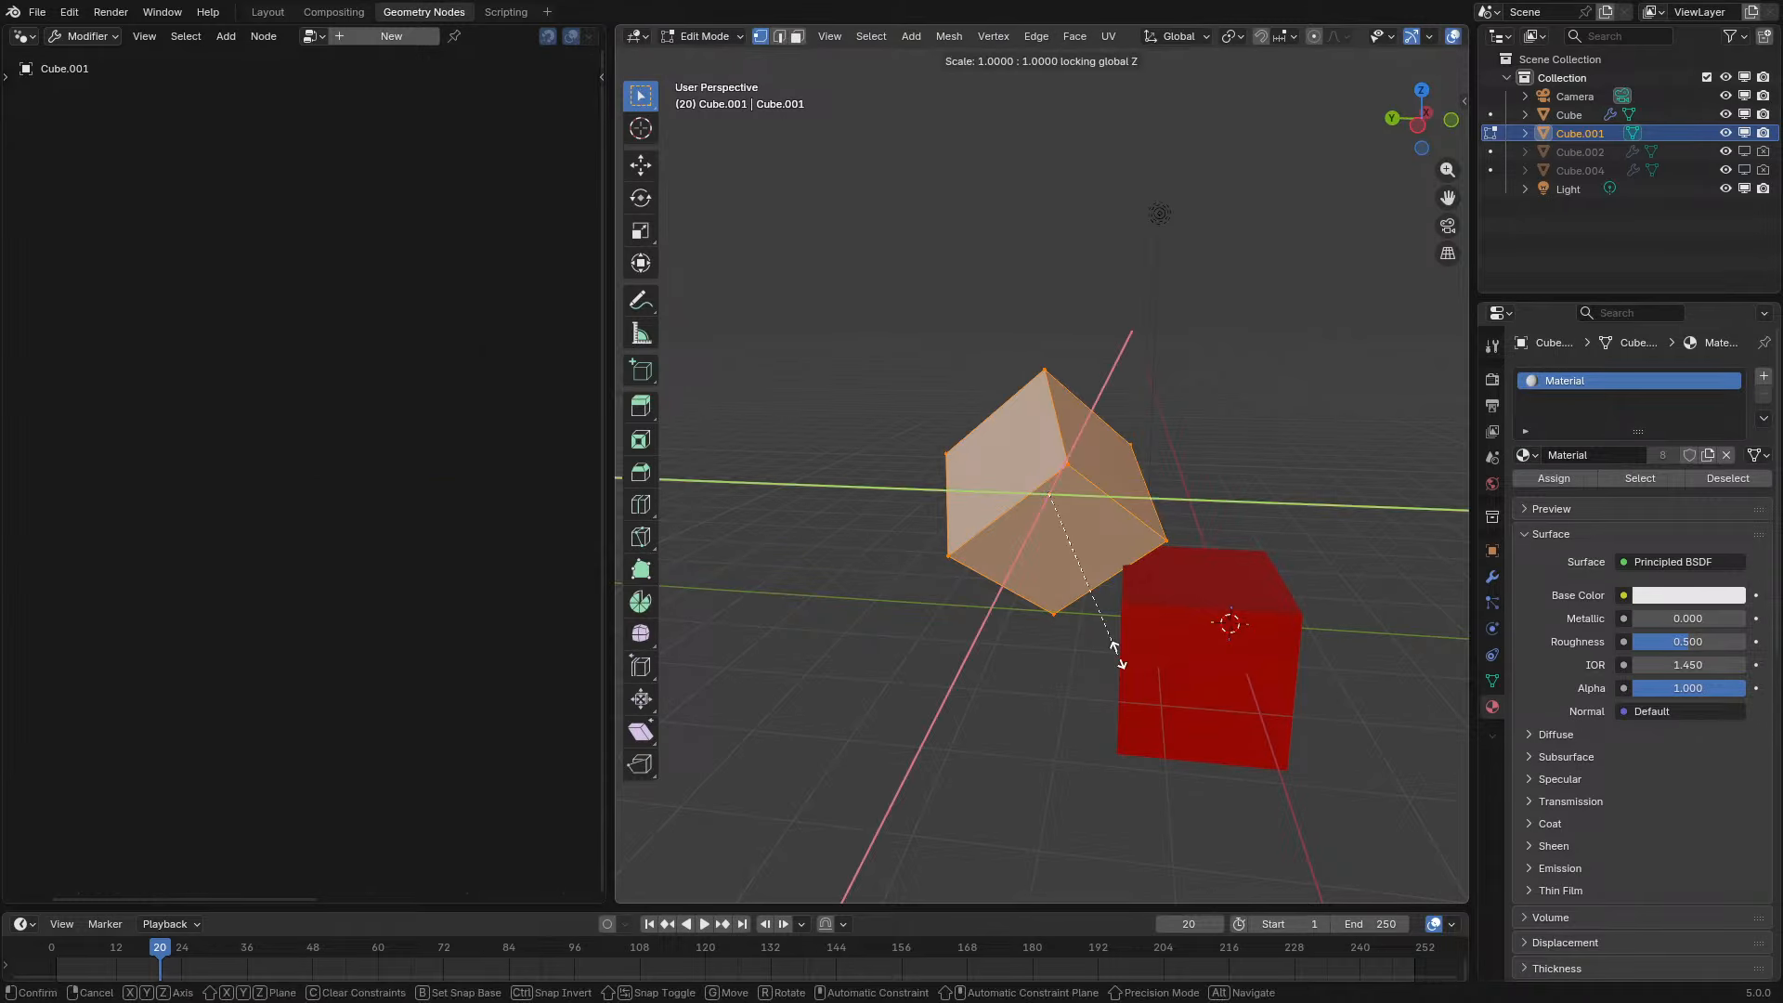
pyautogui.hotkey('shift', 'z')
pyautogui.hotkey('shift', 'z')
pyautogui.click(803, 93)
pyautogui.press('Tab')
pyautogui.press('g')
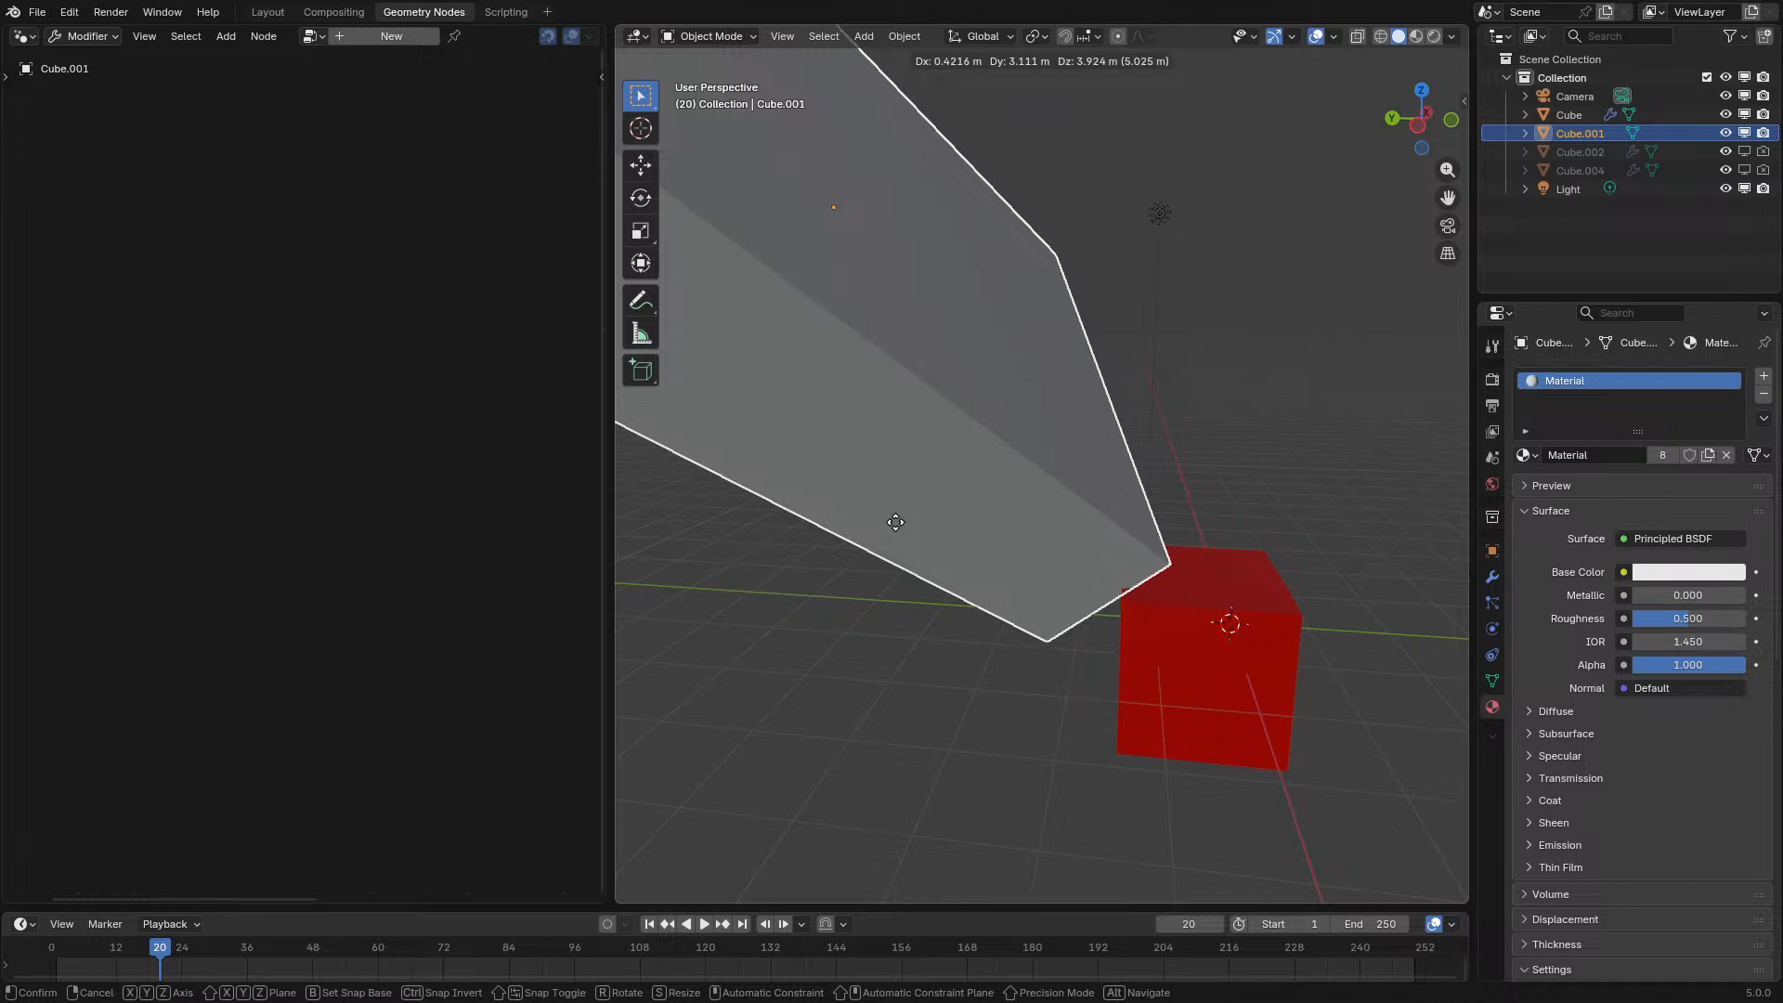
pyautogui.click(1202, 640)
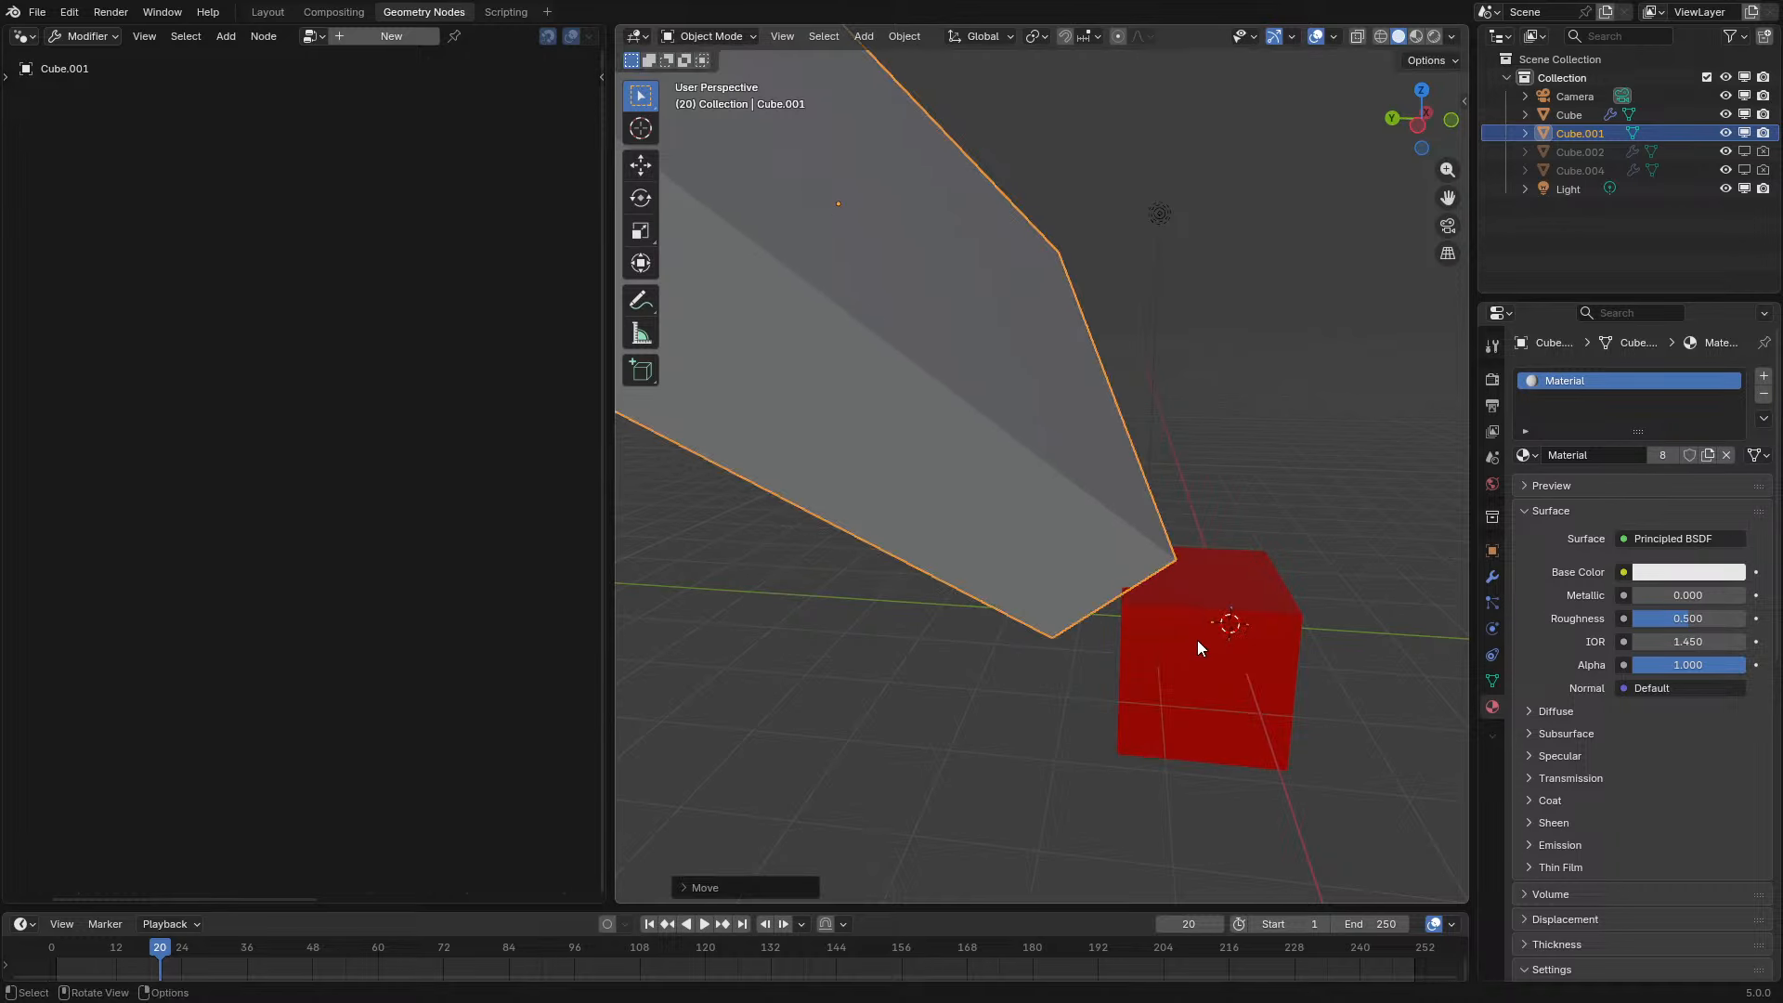
# Undo the enlargement and move of Cube.001
pyautogui.moveTo(1201, 641)
pyautogui.mouseDown(button='middle')
pyautogui.moveTo(1074, 624)
pyautogui.moveTo(1201, 629)
pyautogui.mouseUp(button='middle')
pyautogui.hotkey('ctrl', 'z')
pyautogui.hotkey('ctrl', 'z')
pyautogui.hotkey('ctrl', 'z')
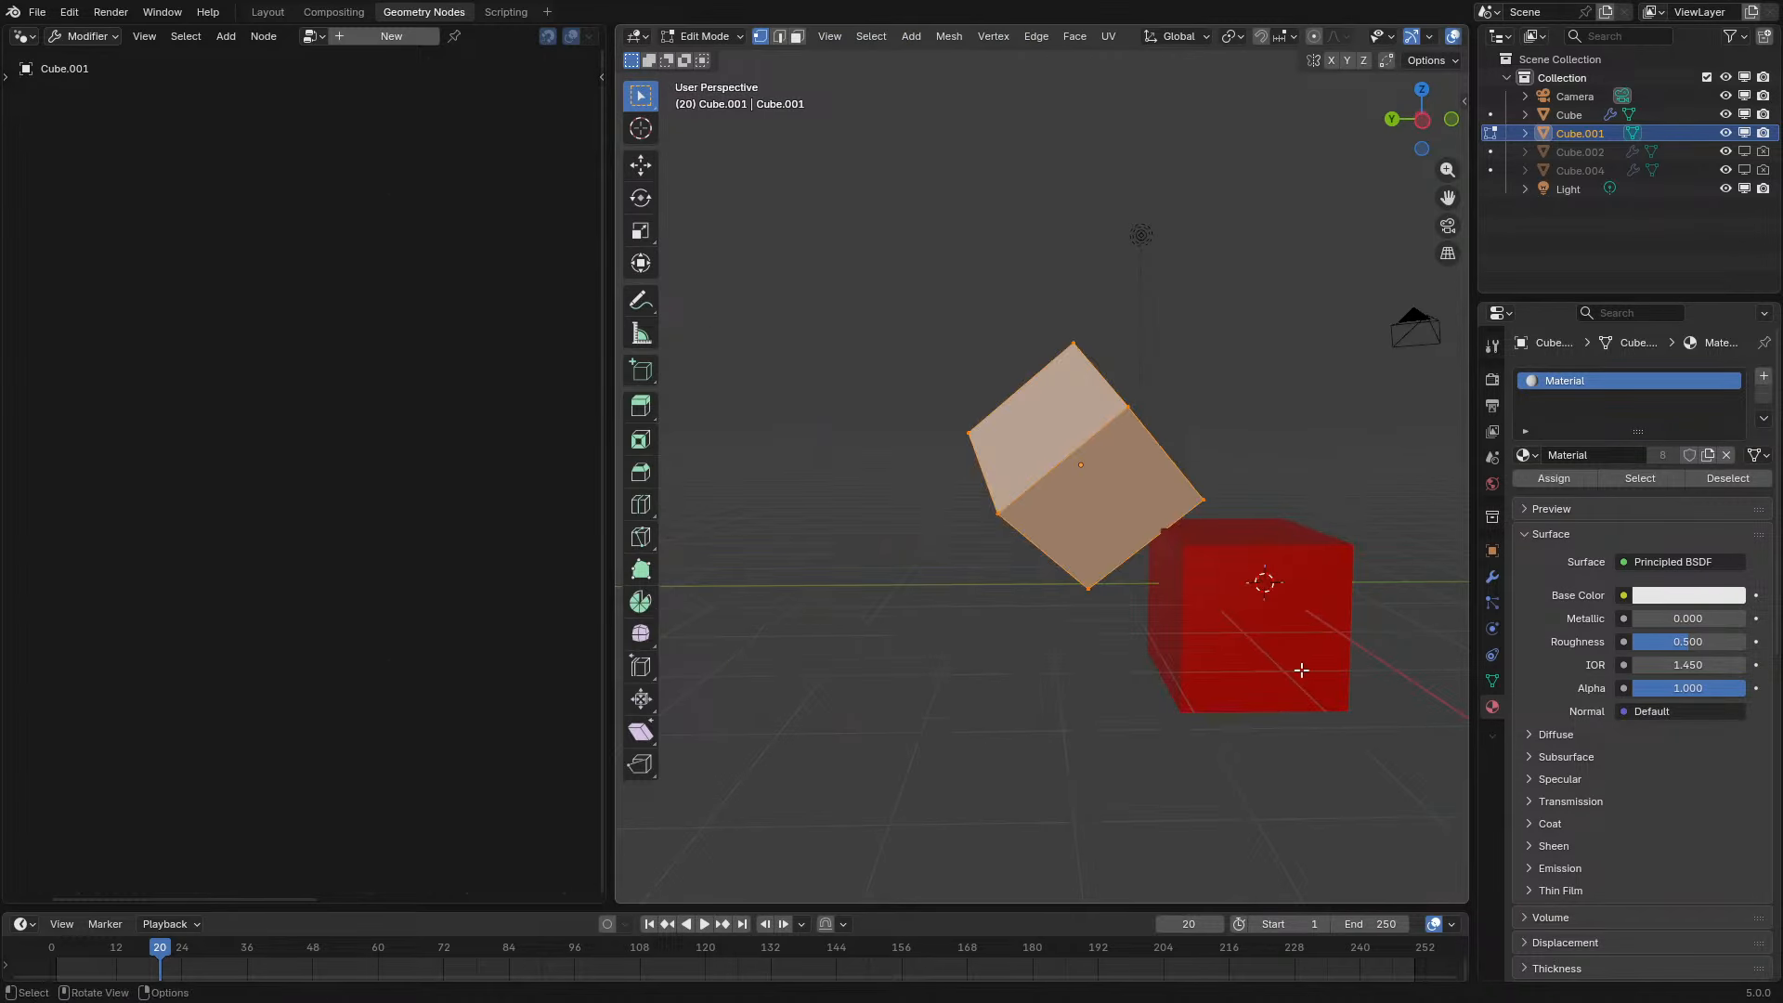
# Select the Cube to show its node tree, and inspect the axis data.001 node's Not Colliding output
pyautogui.click(1227, 576)
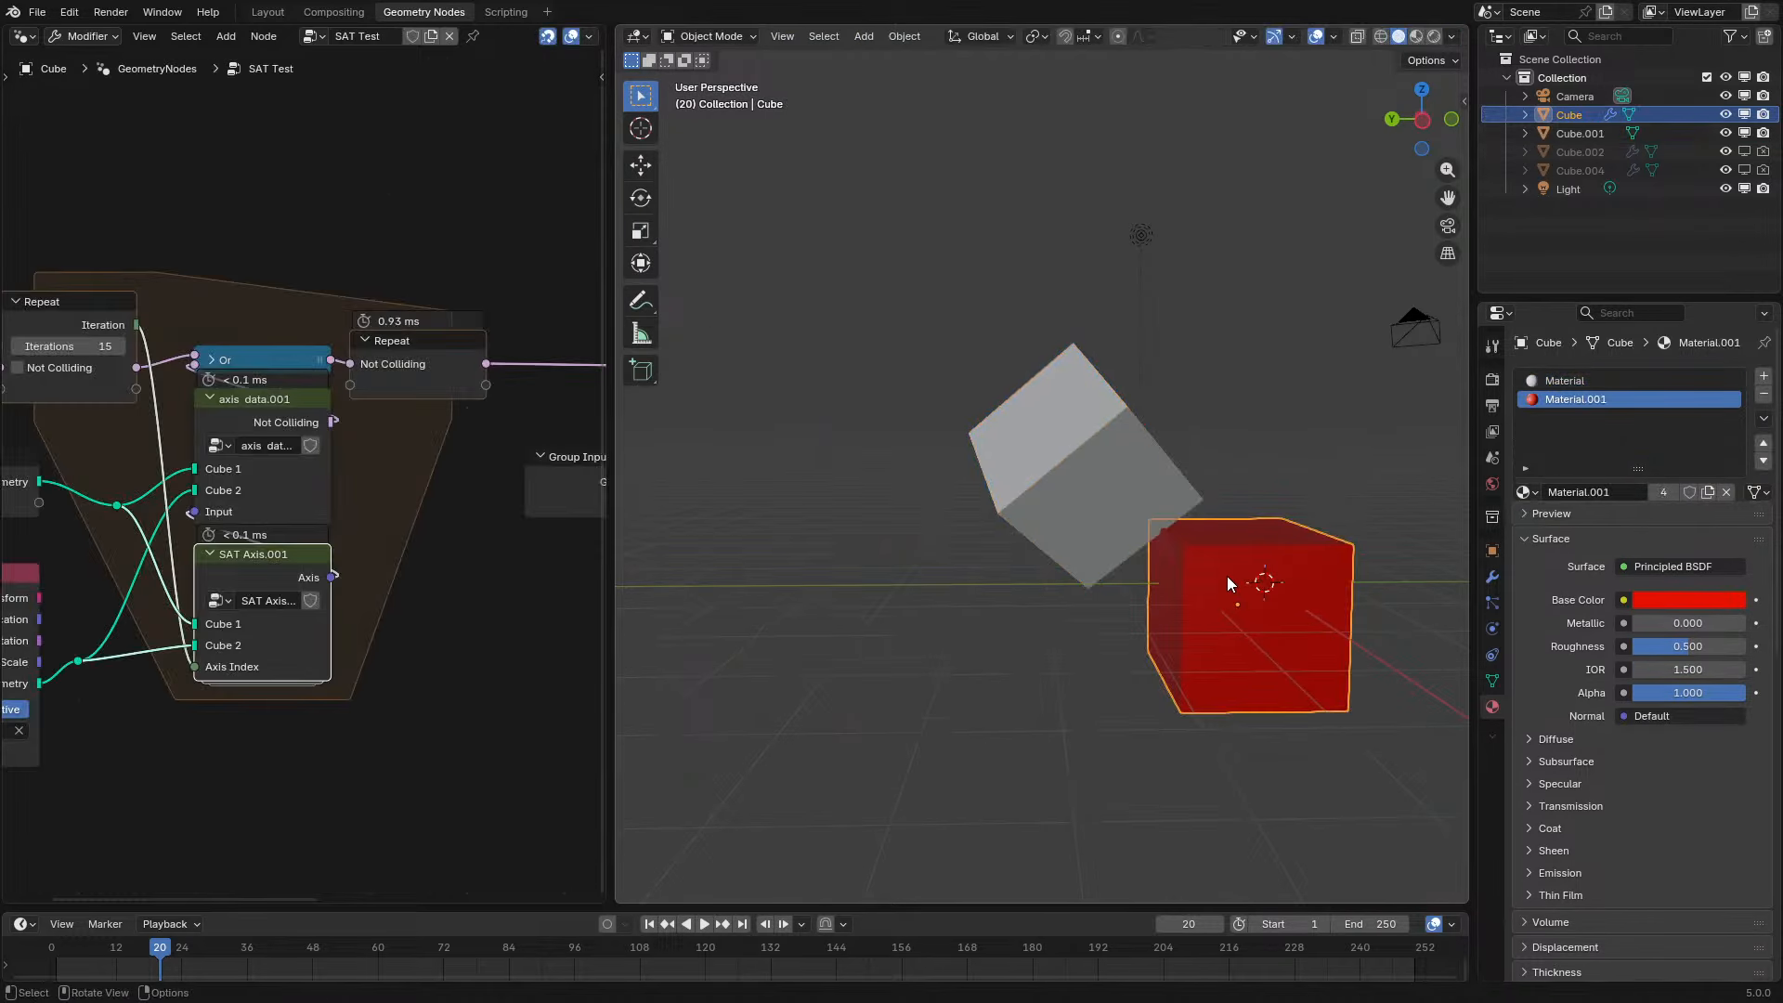
pyautogui.click(277, 427)
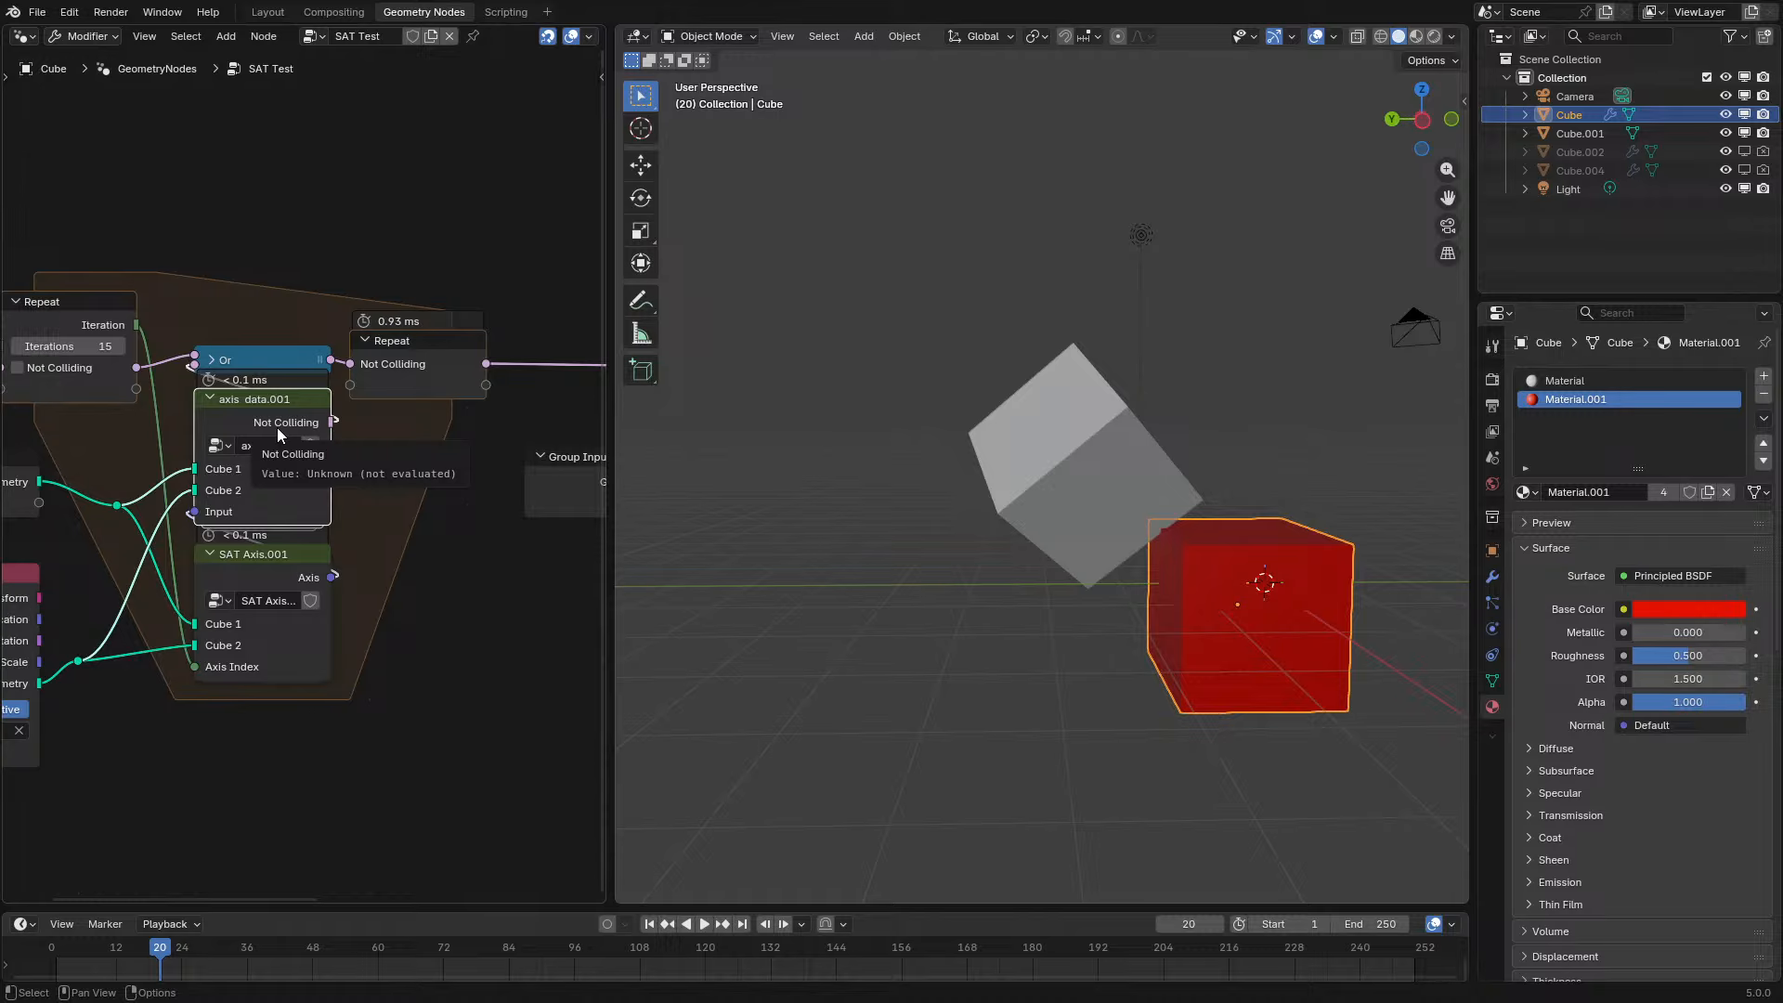
# Scale Cube.001 down to a small cube and move it against the Cube's side face
pyautogui.click(1105, 483)
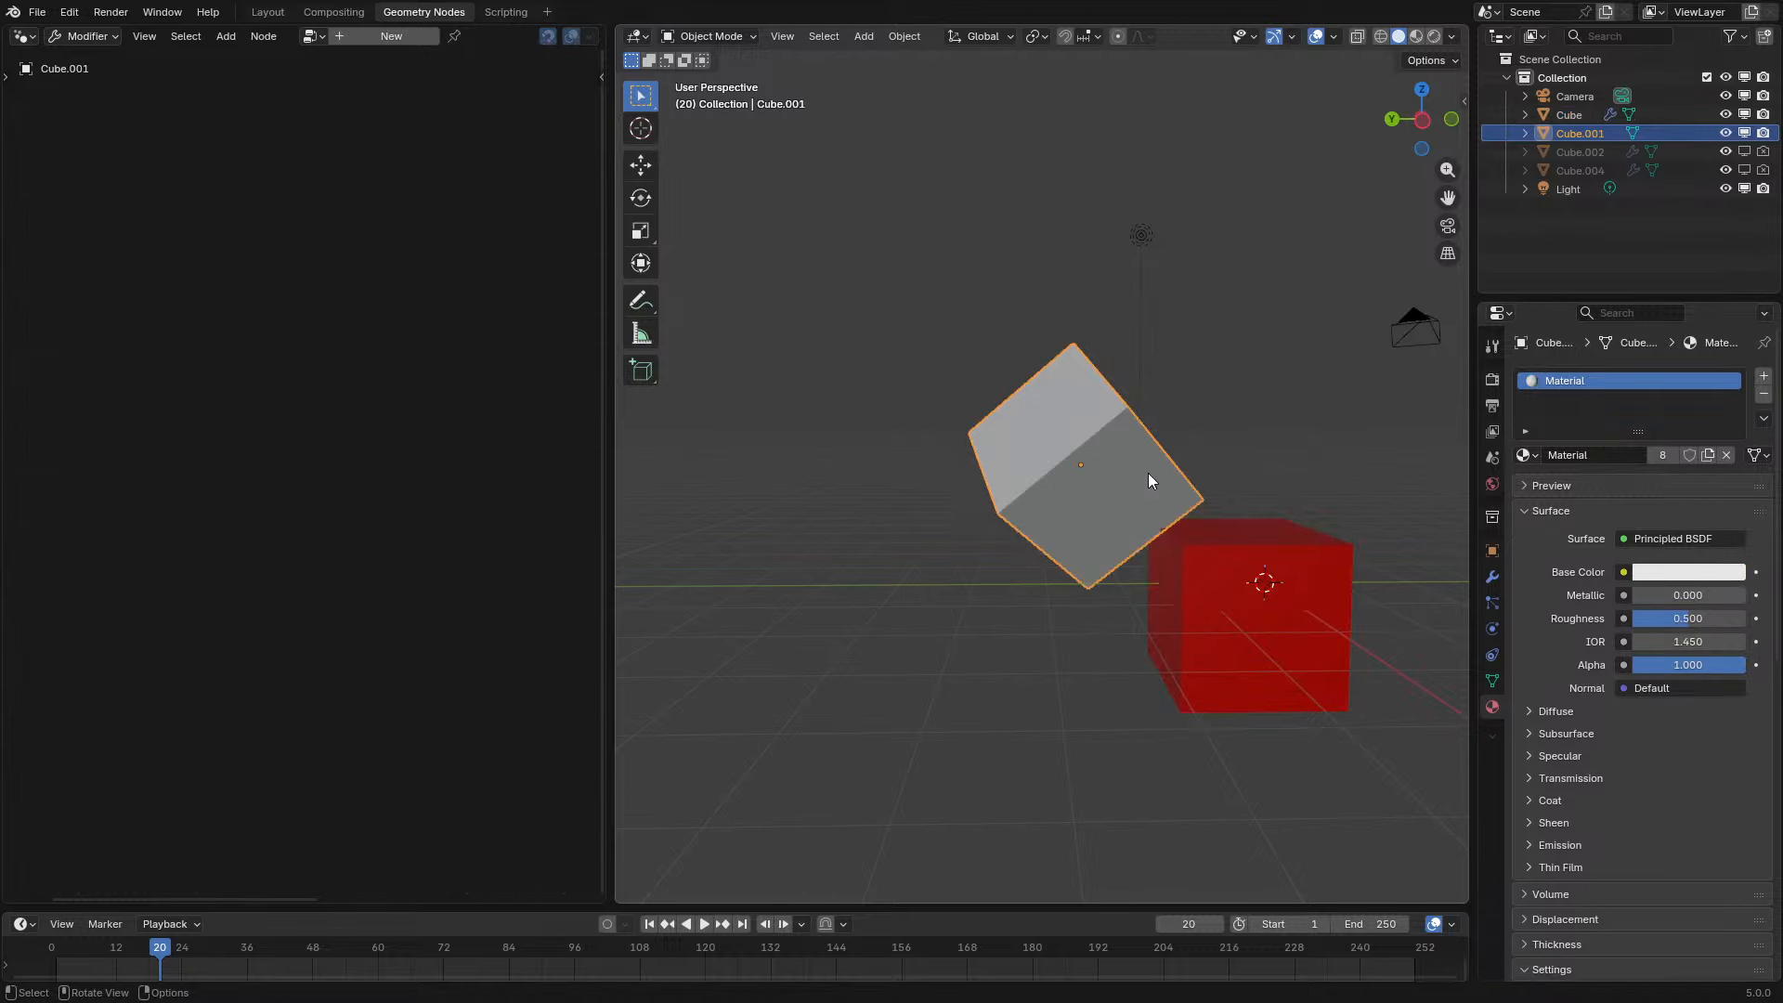
pyautogui.click(1203, 561)
pyautogui.click(1150, 515)
pyautogui.press('s')
pyautogui.click(1140, 518)
pyautogui.press('g')
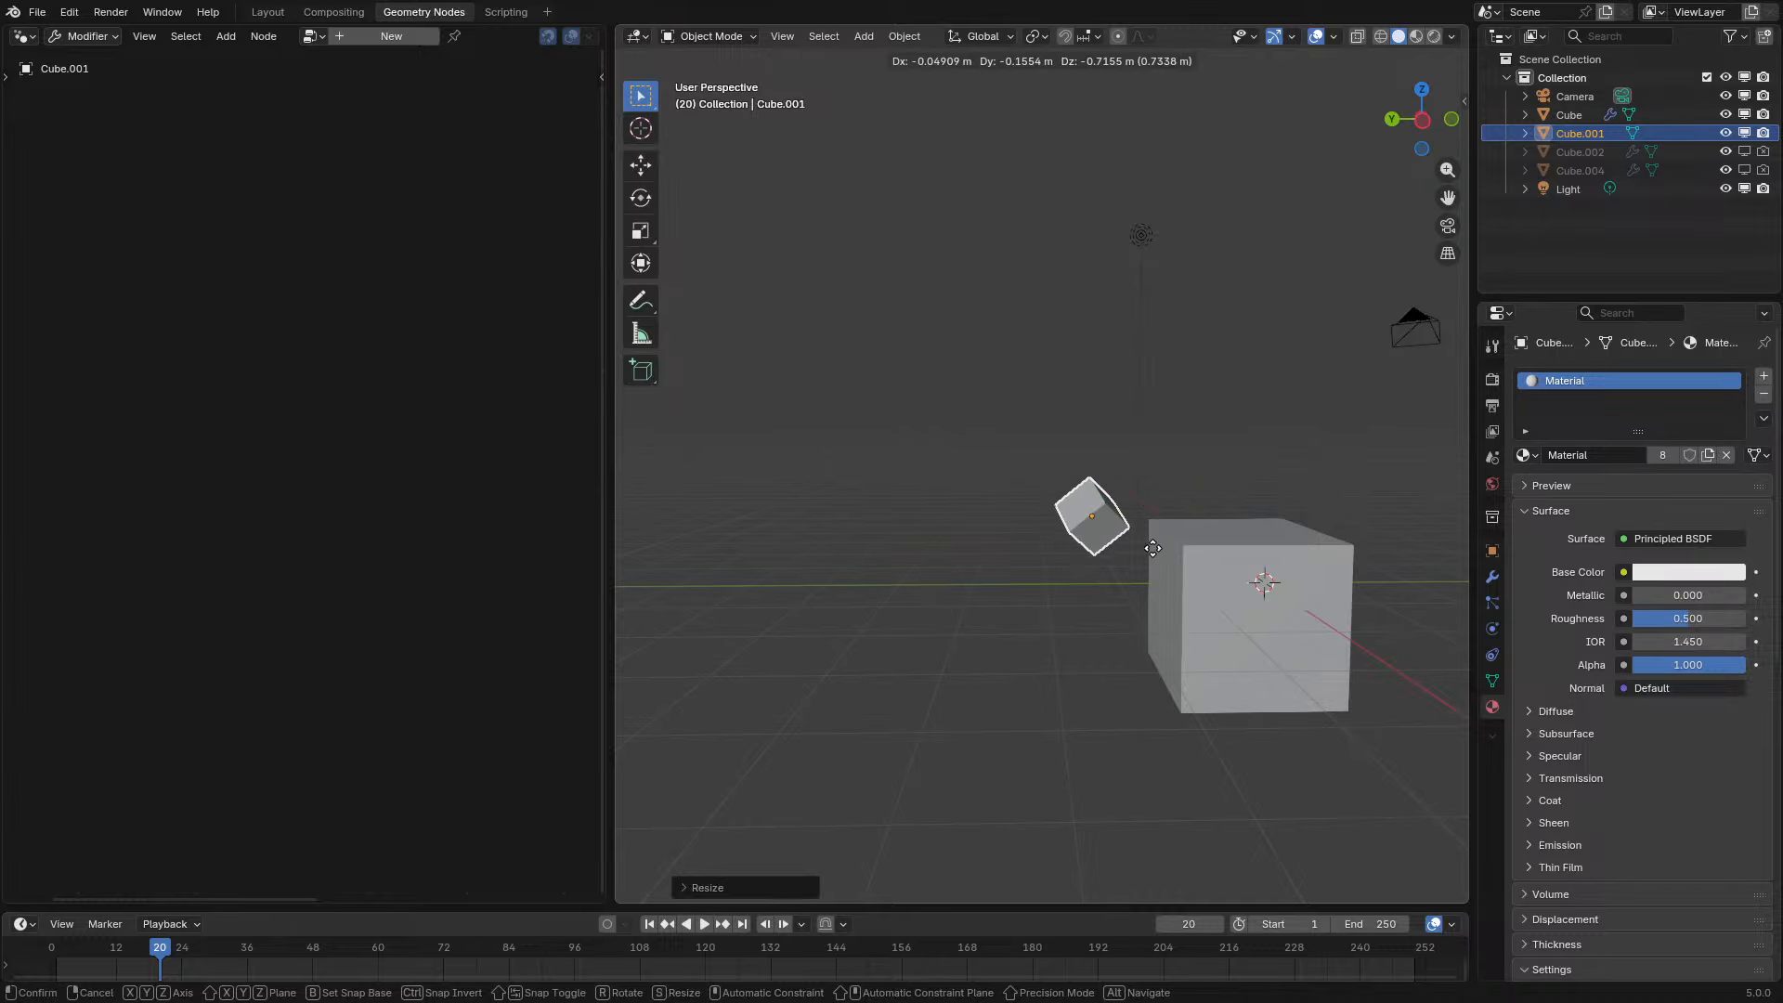
pyautogui.click(1150, 612)
# Rotate the small Cube.001 and shift it so it slightly intersects the Cube's side
pyautogui.press('r')
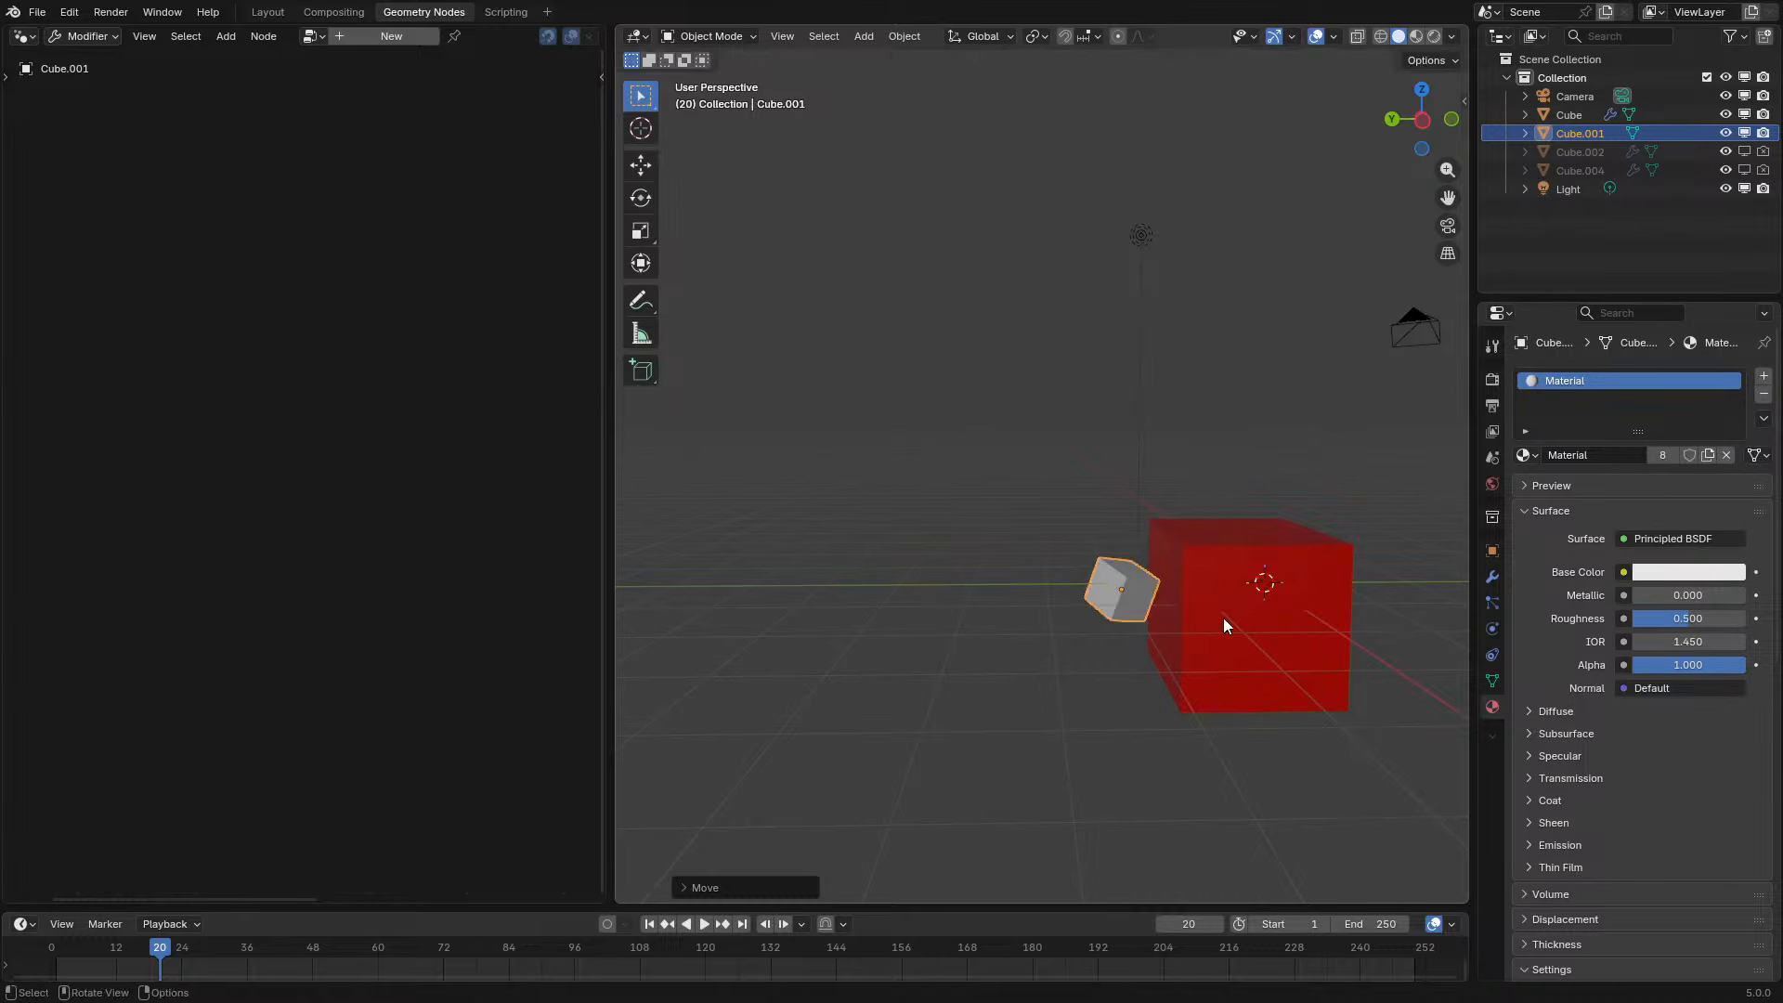
pyautogui.click(1229, 613)
pyautogui.press('g')
pyautogui.click(1265, 615)
# Rotate Cube.001 further, including a free trackball rotation, so it meets the Cube's face at an arbitrary angle
pyautogui.scroll(6, 1179, 585)
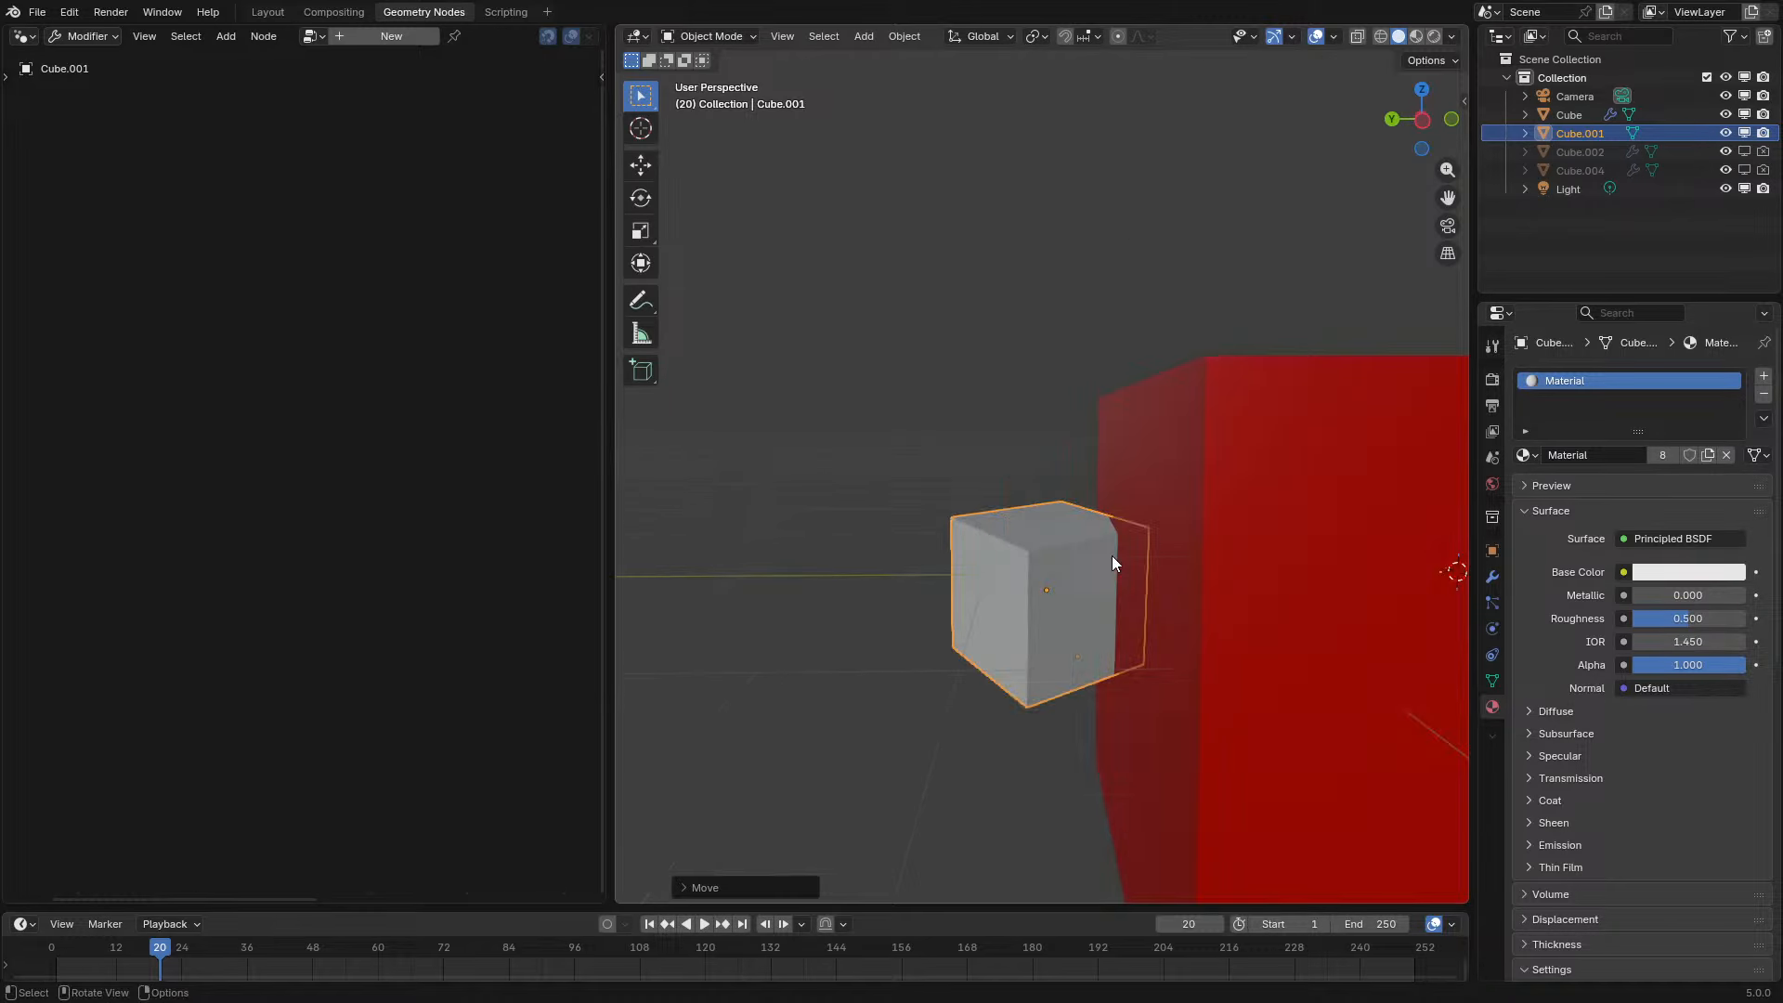
pyautogui.moveTo(1112, 559); pyautogui.dragTo(1082, 618, button='middle')
pyautogui.press('r')
pyautogui.click(1115, 668)
pyautogui.press('r')
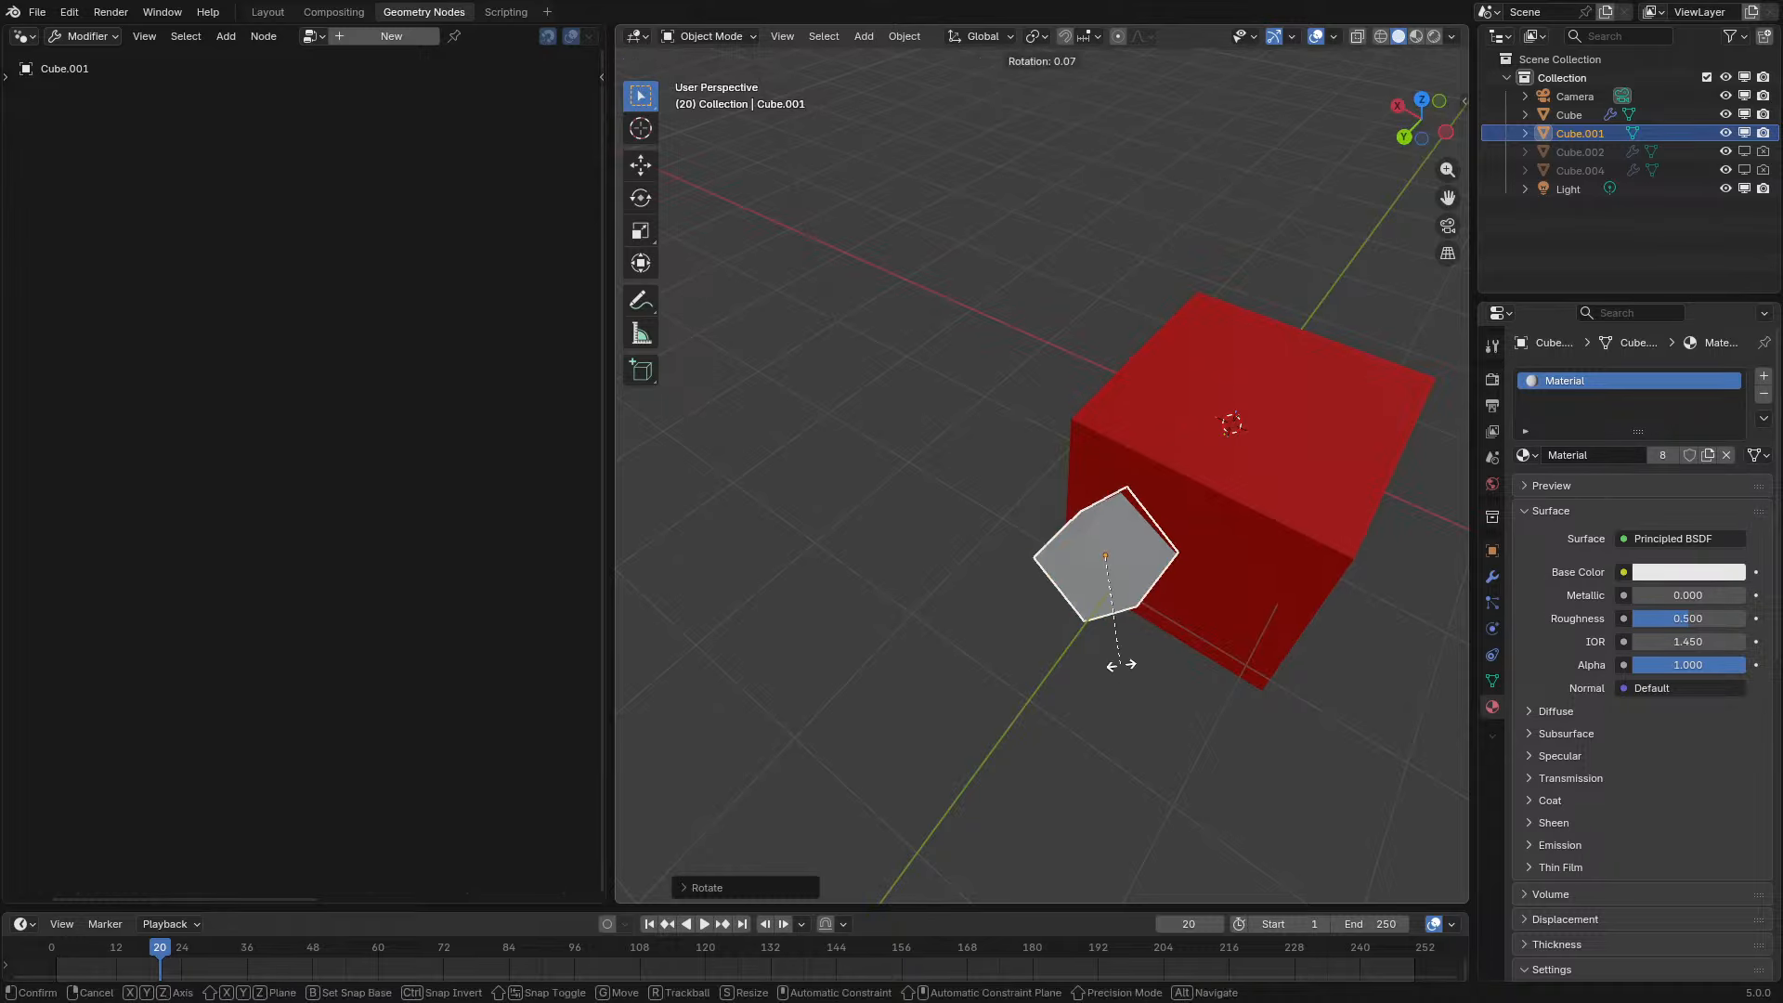
pyautogui.press('r')
pyautogui.click(1093, 642)
# Scale Cube.001 up well beyond the Cube's size and move it so one corner overlaps the Cube's side
pyautogui.press('s')
pyautogui.click(1034, 358)
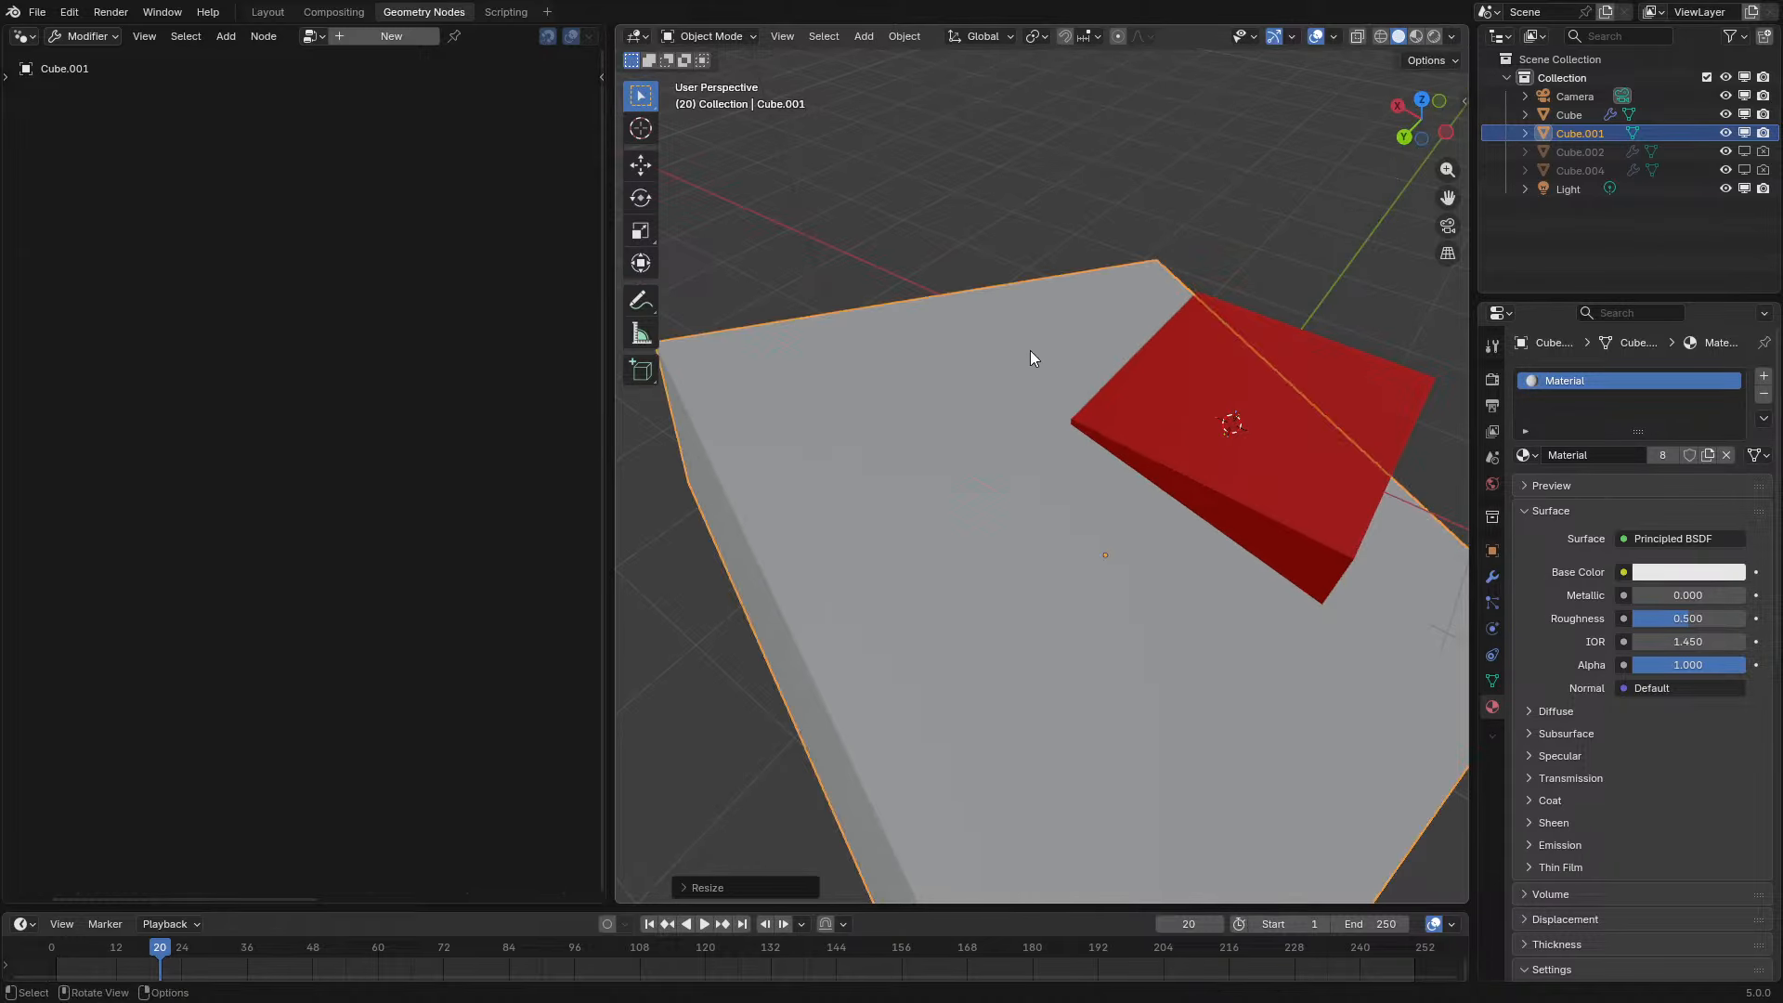
pyautogui.press('g')
pyautogui.click(677, 441)
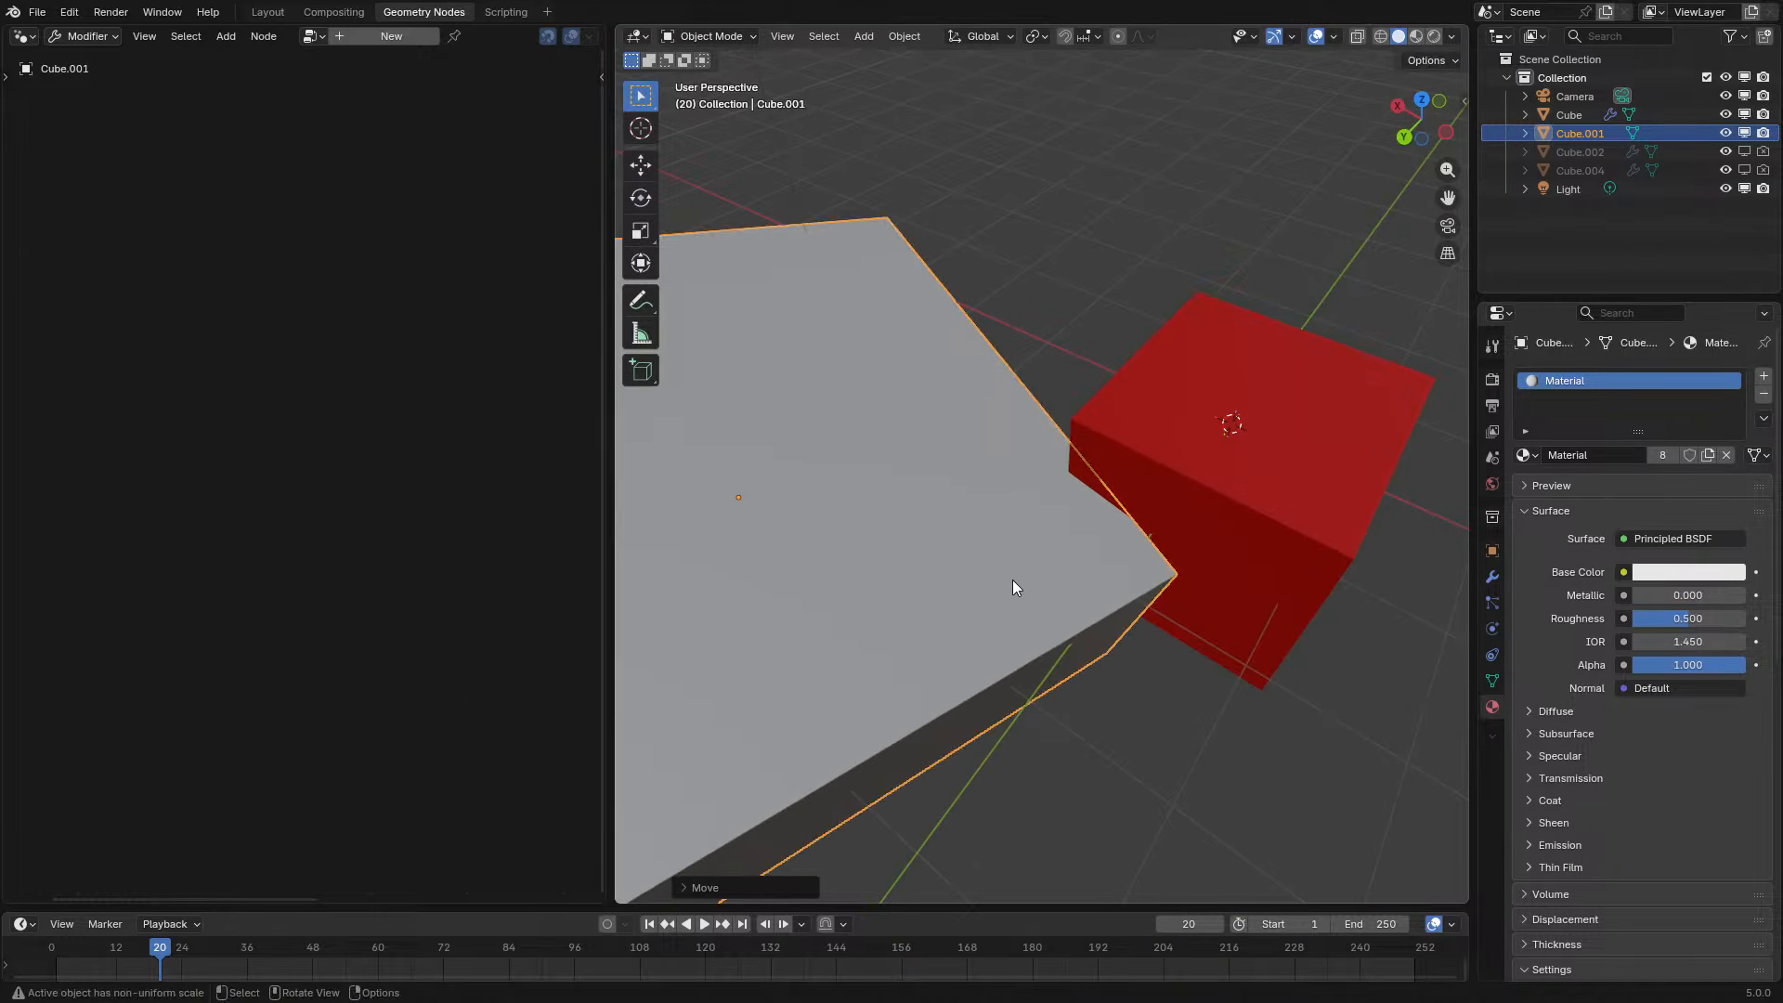
# Flatten the enlarged Cube.001 along global Z and move its end against the Cube's side face
pyautogui.moveTo(1073, 626); pyautogui.dragTo(1067, 522, button='middle')
pyautogui.press('s')
pyautogui.press('z')
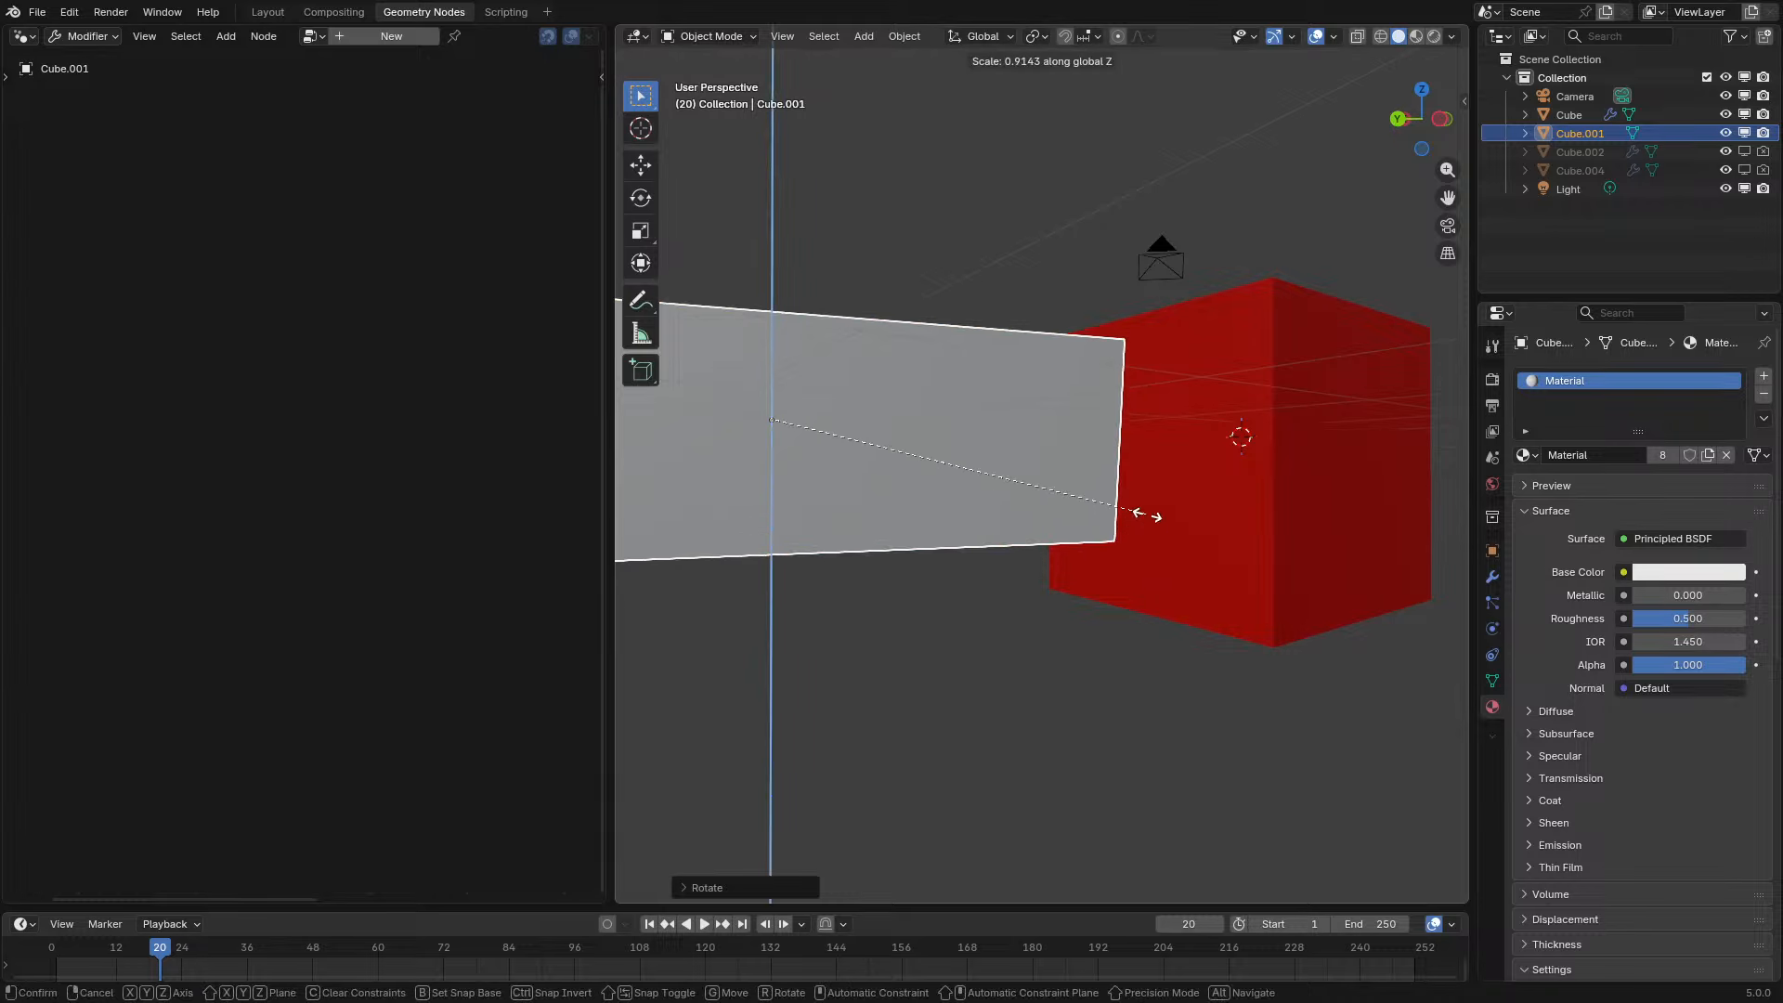
pyautogui.click(879, 427)
pyautogui.press('g')
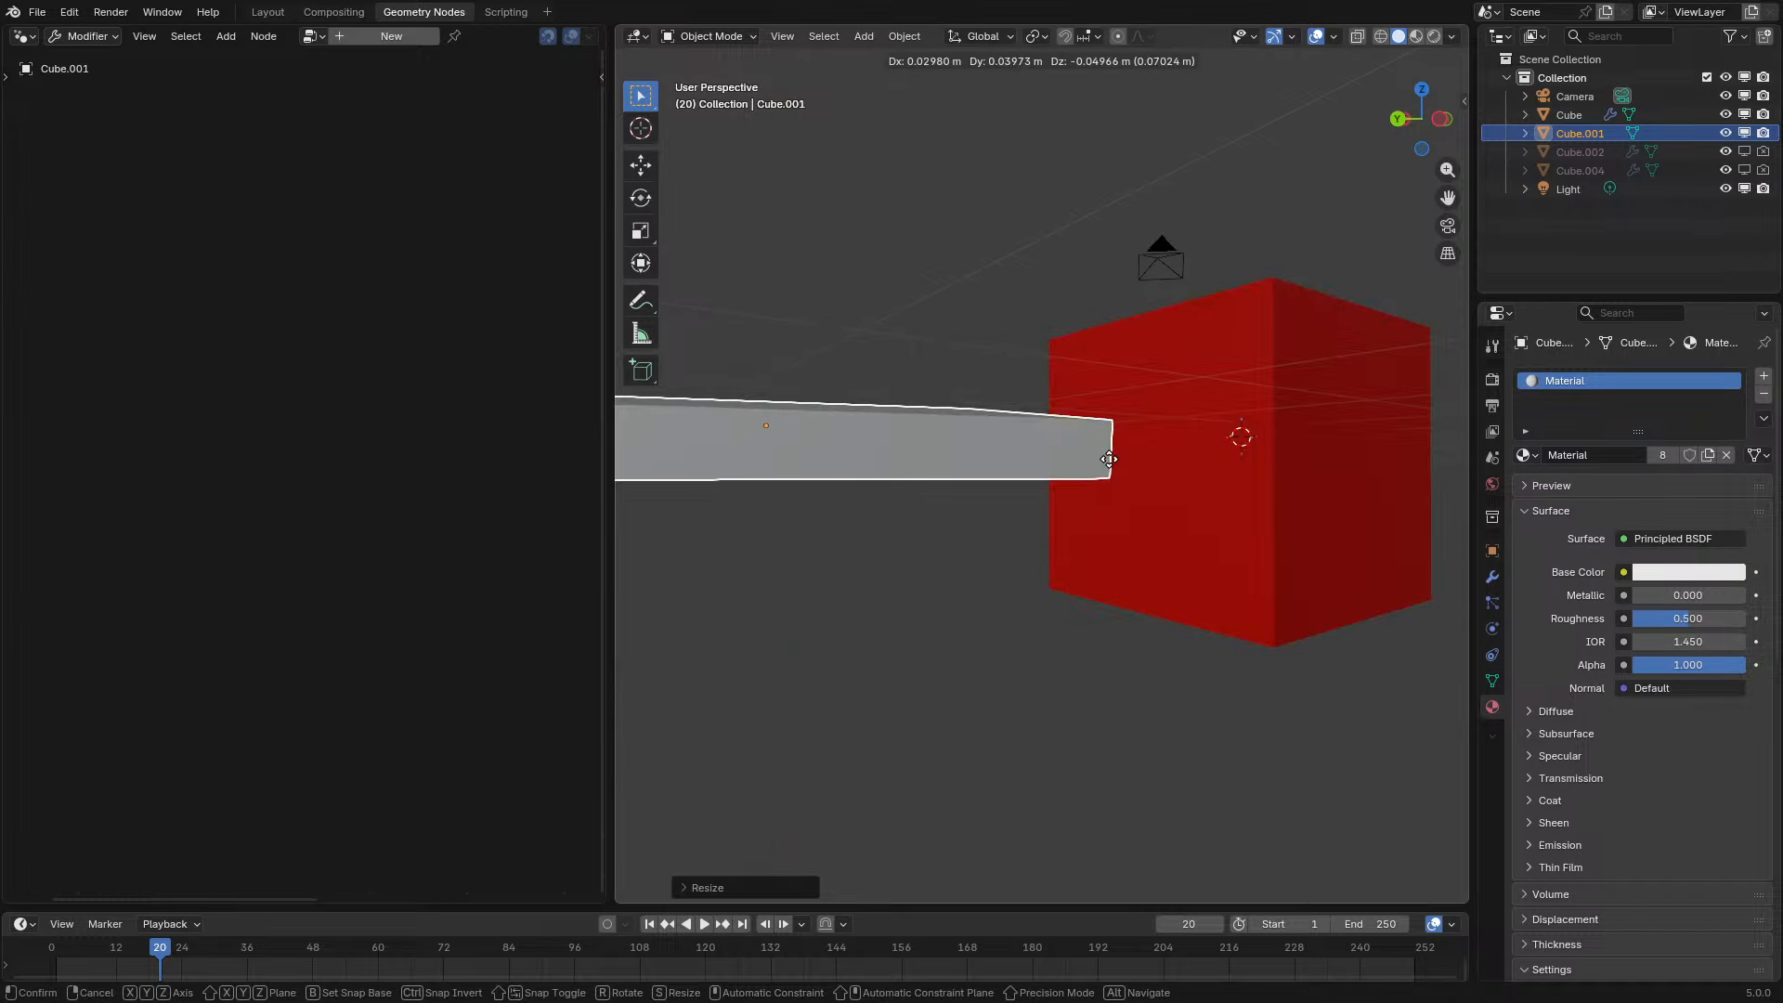
pyautogui.click(1107, 461)
# Undo the flattening, enlargement and moves of Cube.001, back to the small rotated cube
pyautogui.moveTo(1107, 461); pyautogui.dragTo(1070, 533, button='middle')
pyautogui.hotkey('ctrl', 'z')
pyautogui.hotkey('ctrl', 'z')
pyautogui.hotkey('ctrl', 'z')
pyautogui.hotkey('ctrl', 'z')
pyautogui.hotkey('ctrl', 'z')
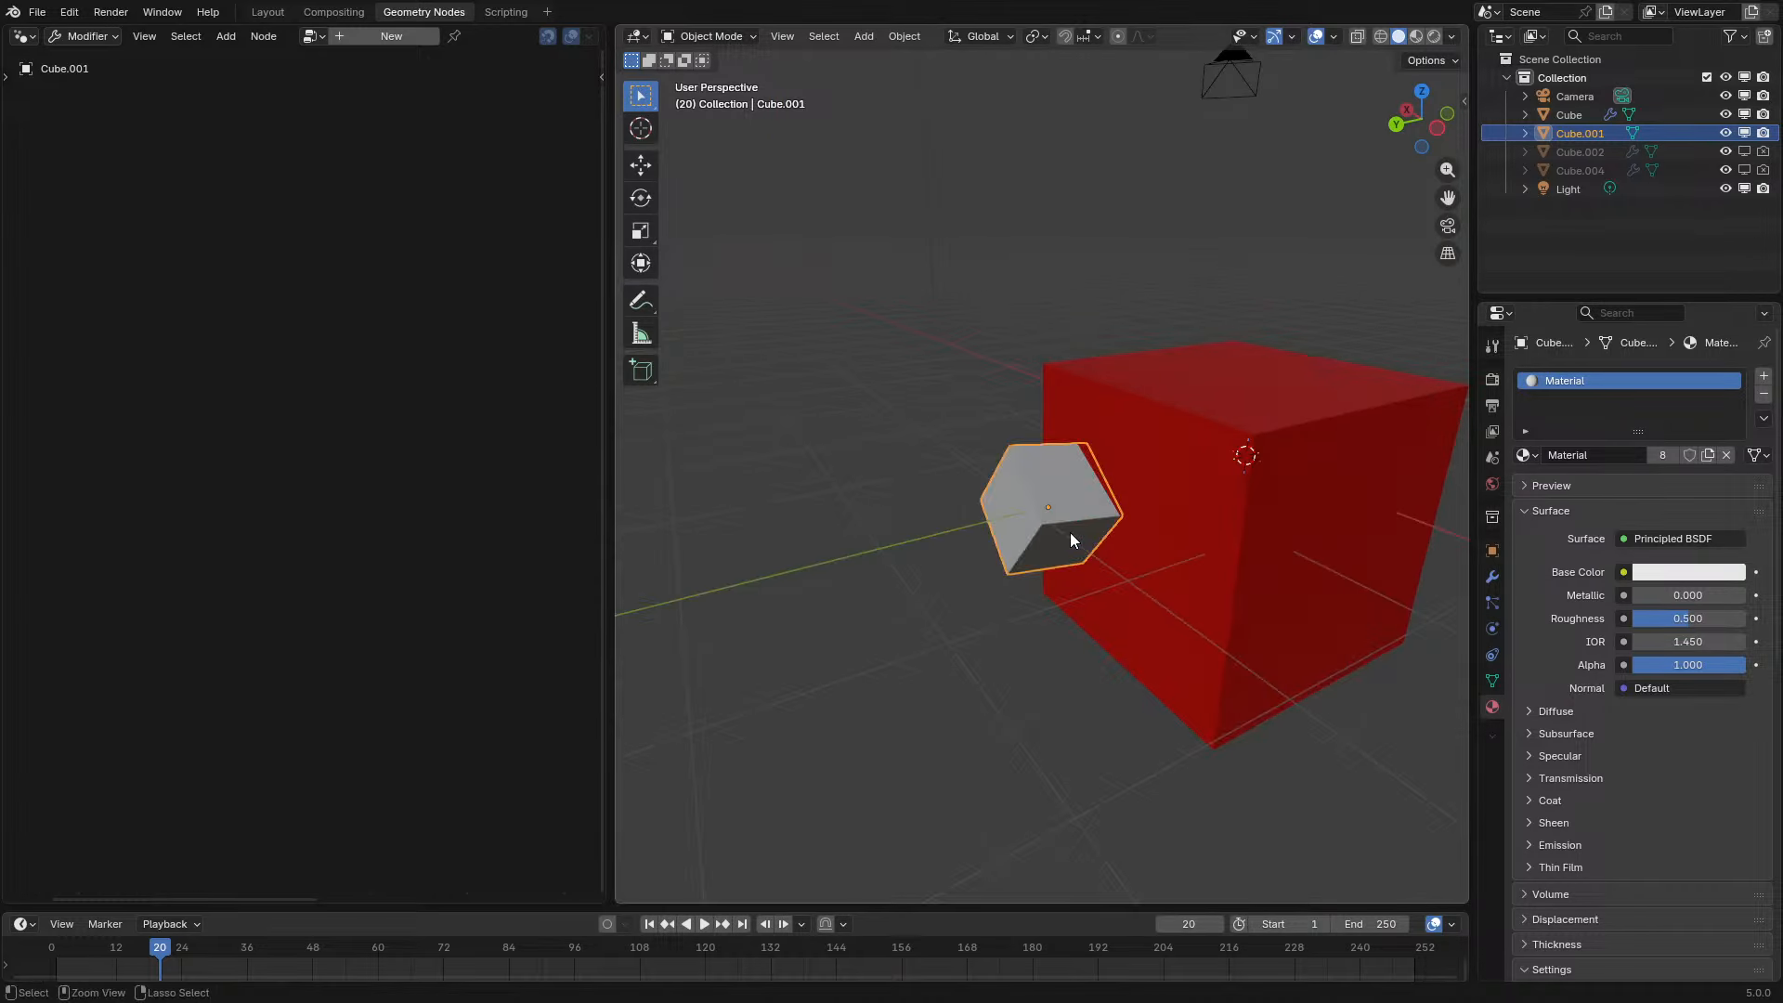
# Move Cube.001 well clear of the Cube and review the SAT Test node tree in an enlarged view
pyautogui.press('g')
pyautogui.click(968, 248)
pyautogui.click(1303, 427)
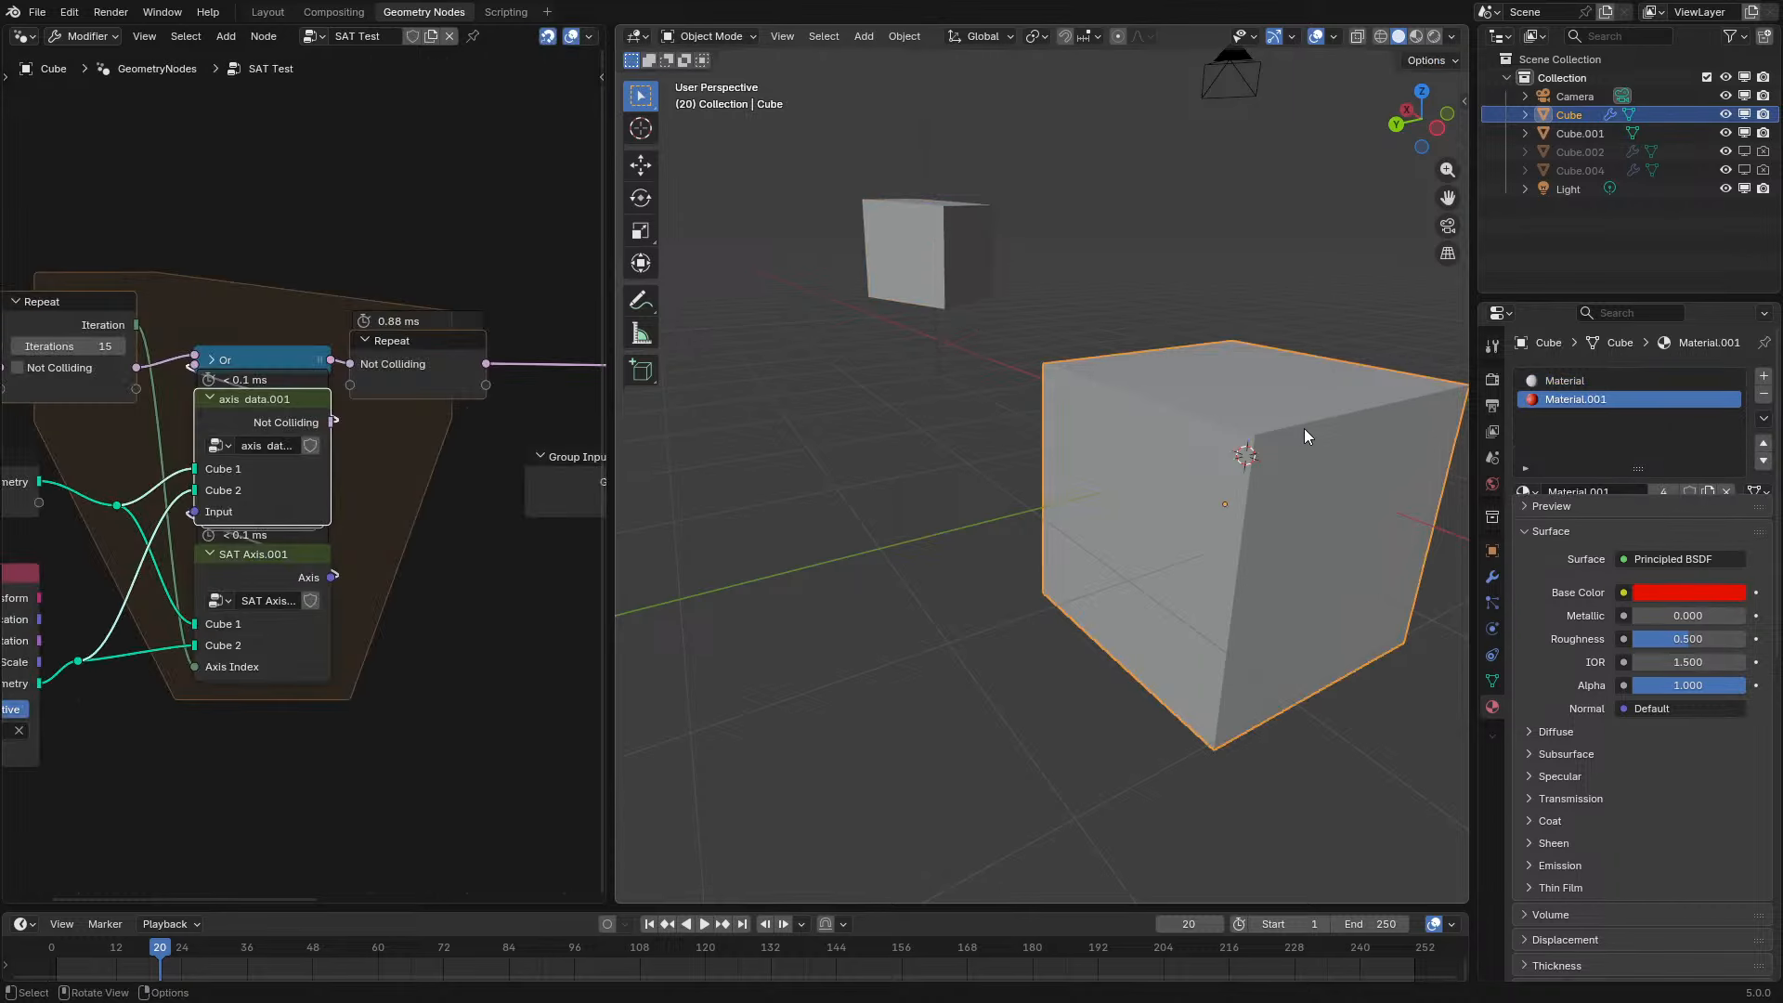
pyautogui.hotkey('ctrl', 'space')
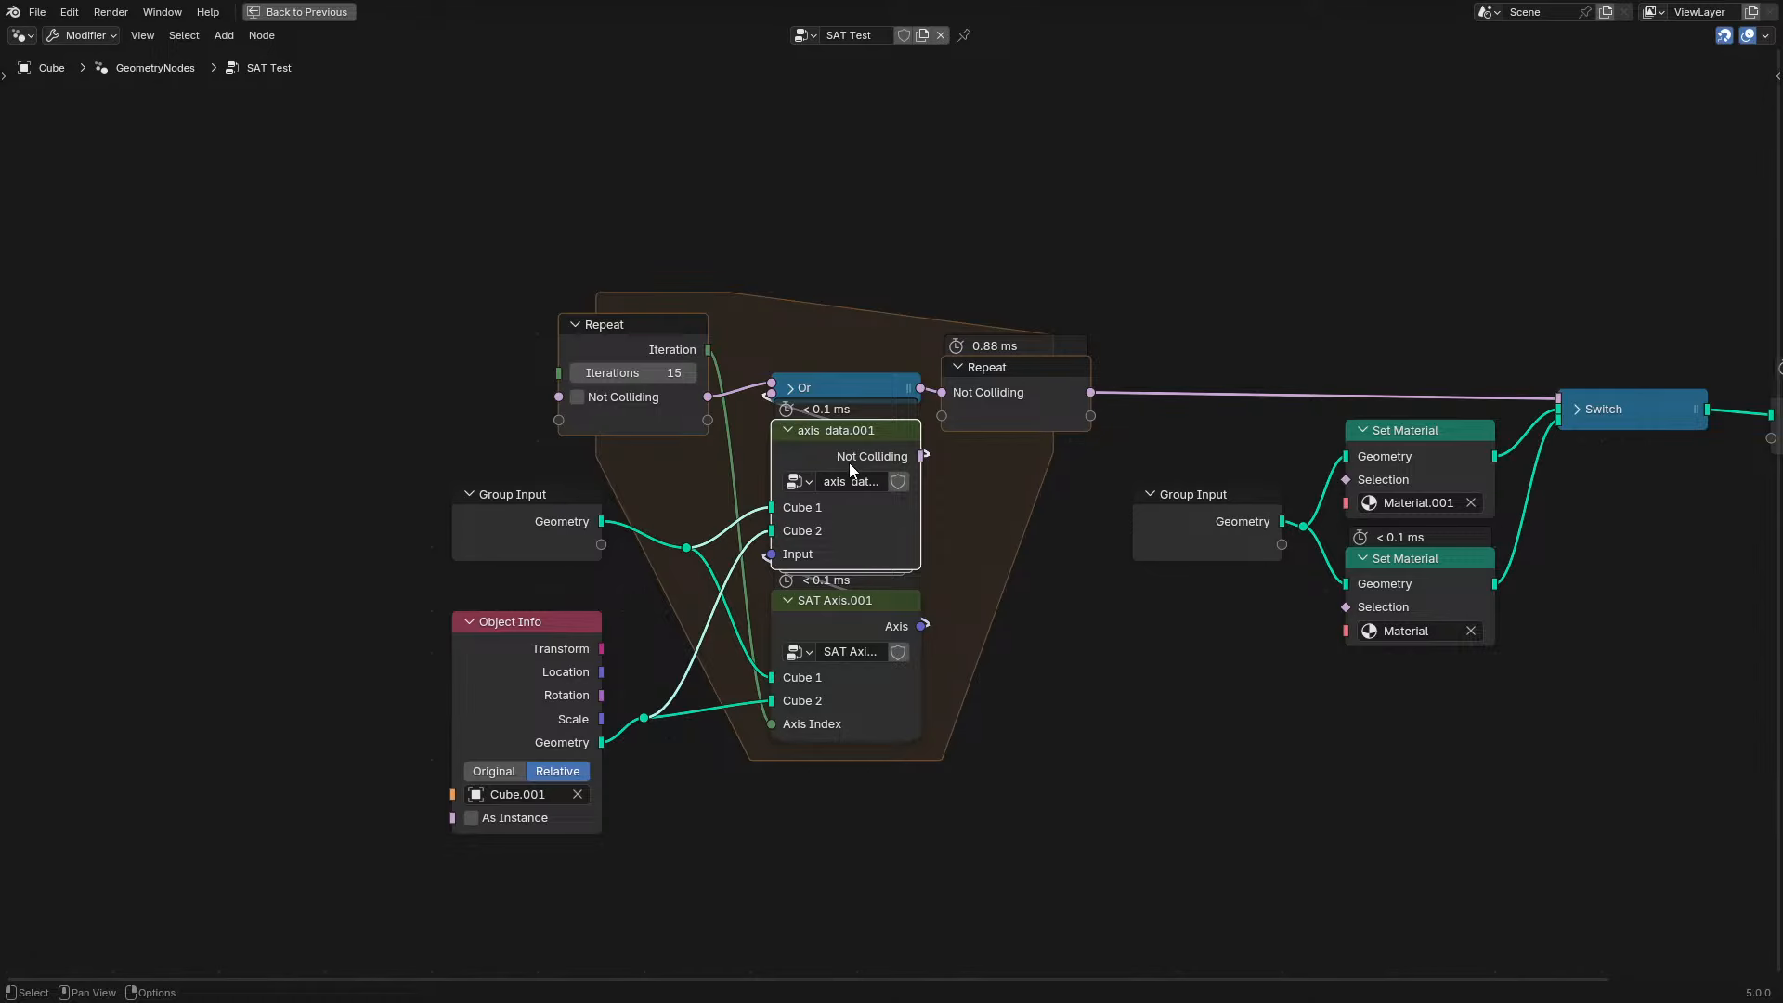
pyautogui.scroll(2, 861, 464)
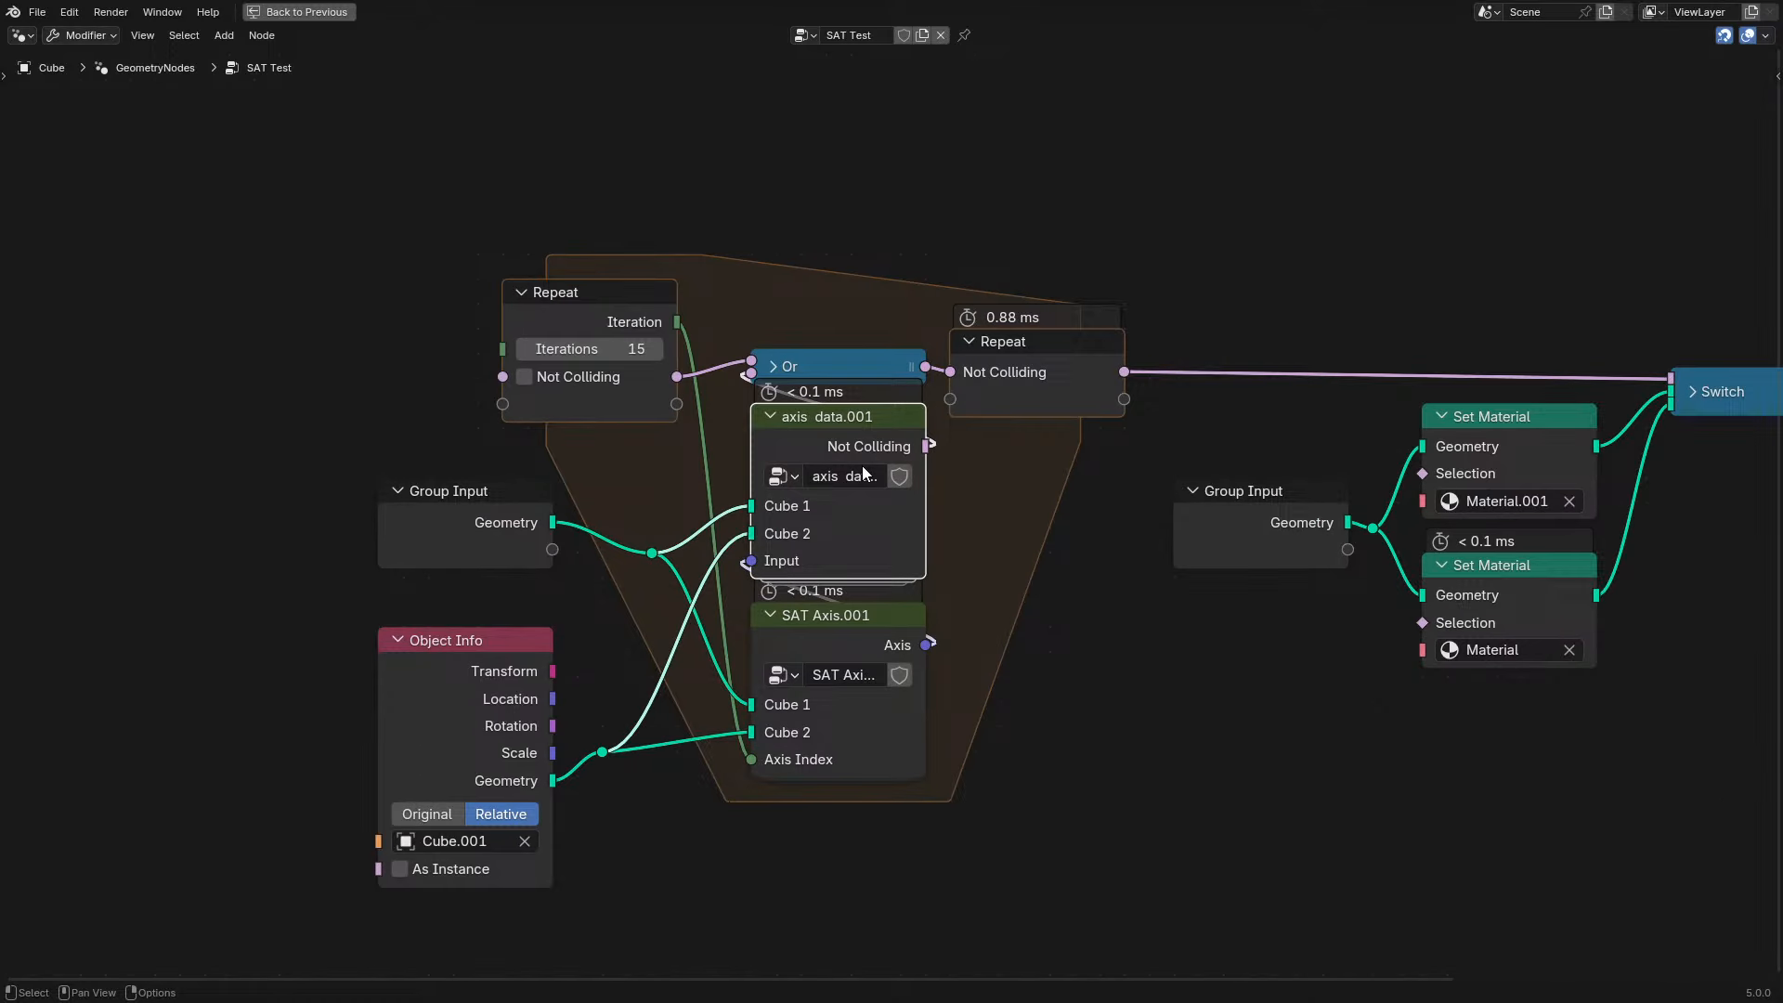
pyautogui.hotkey('ctrl', 'space')
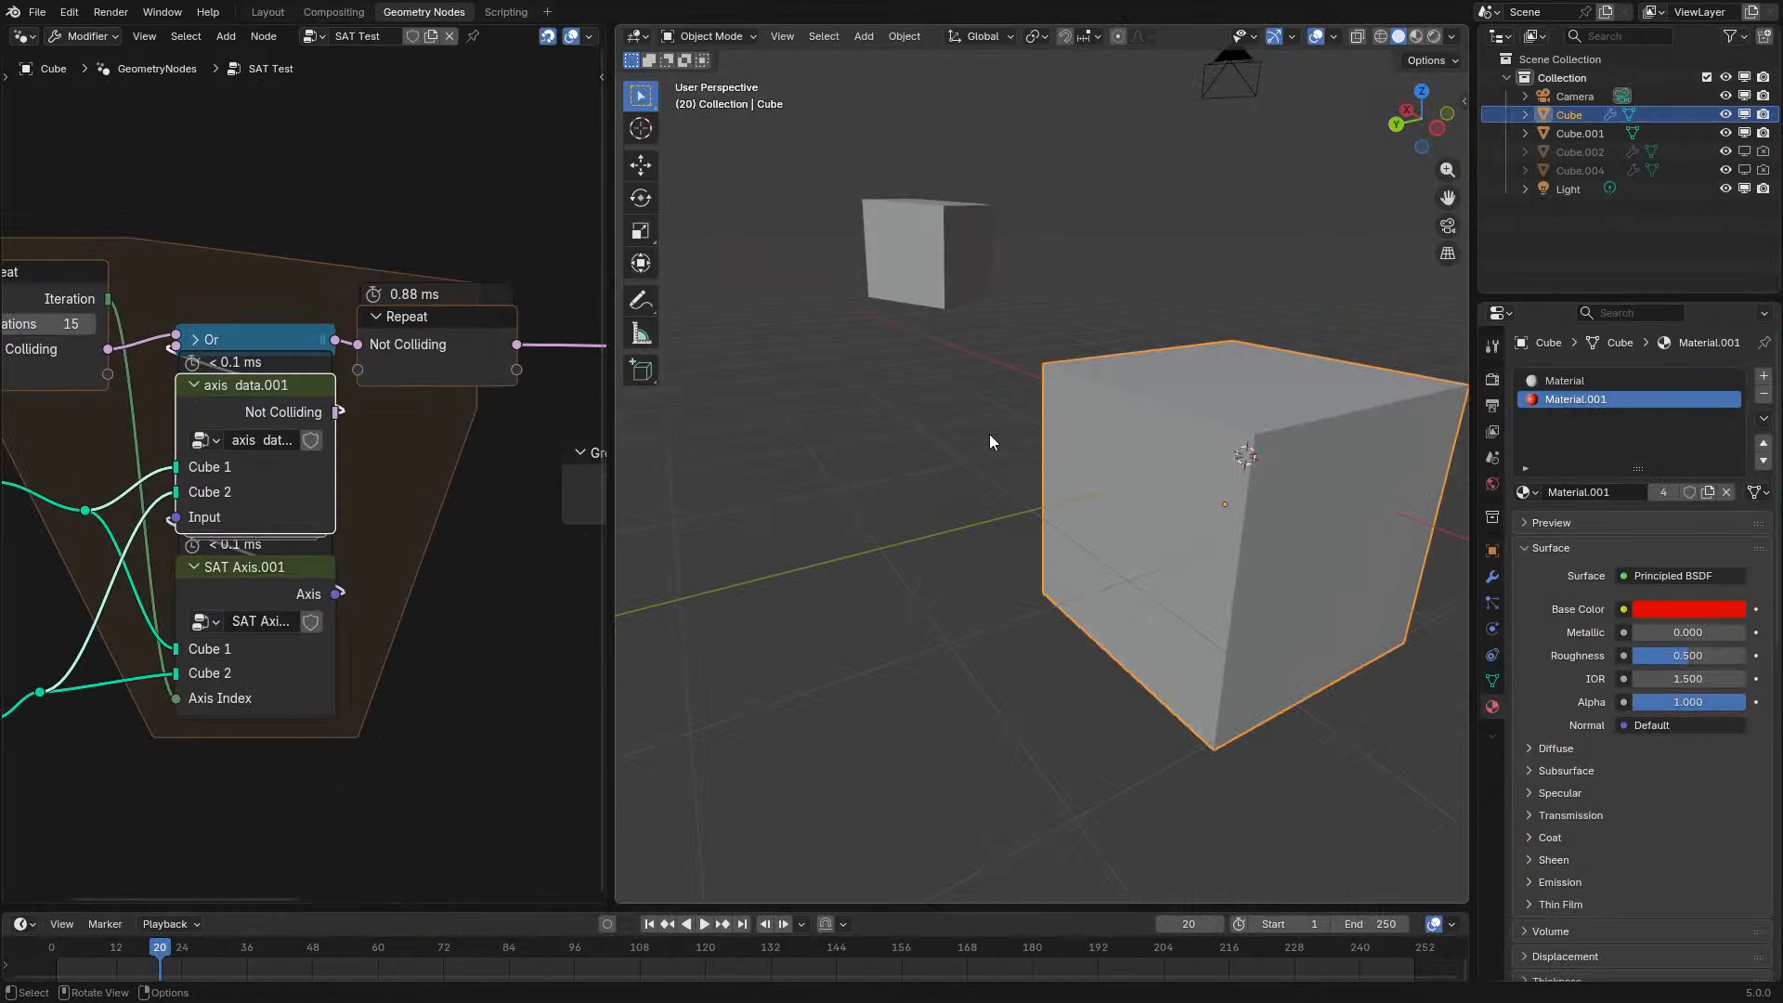
# Move Cube.001 back to the Cube, rotate it, and place its corner against the Cube's side edge
pyautogui.click(934, 221)
pyautogui.press('g')
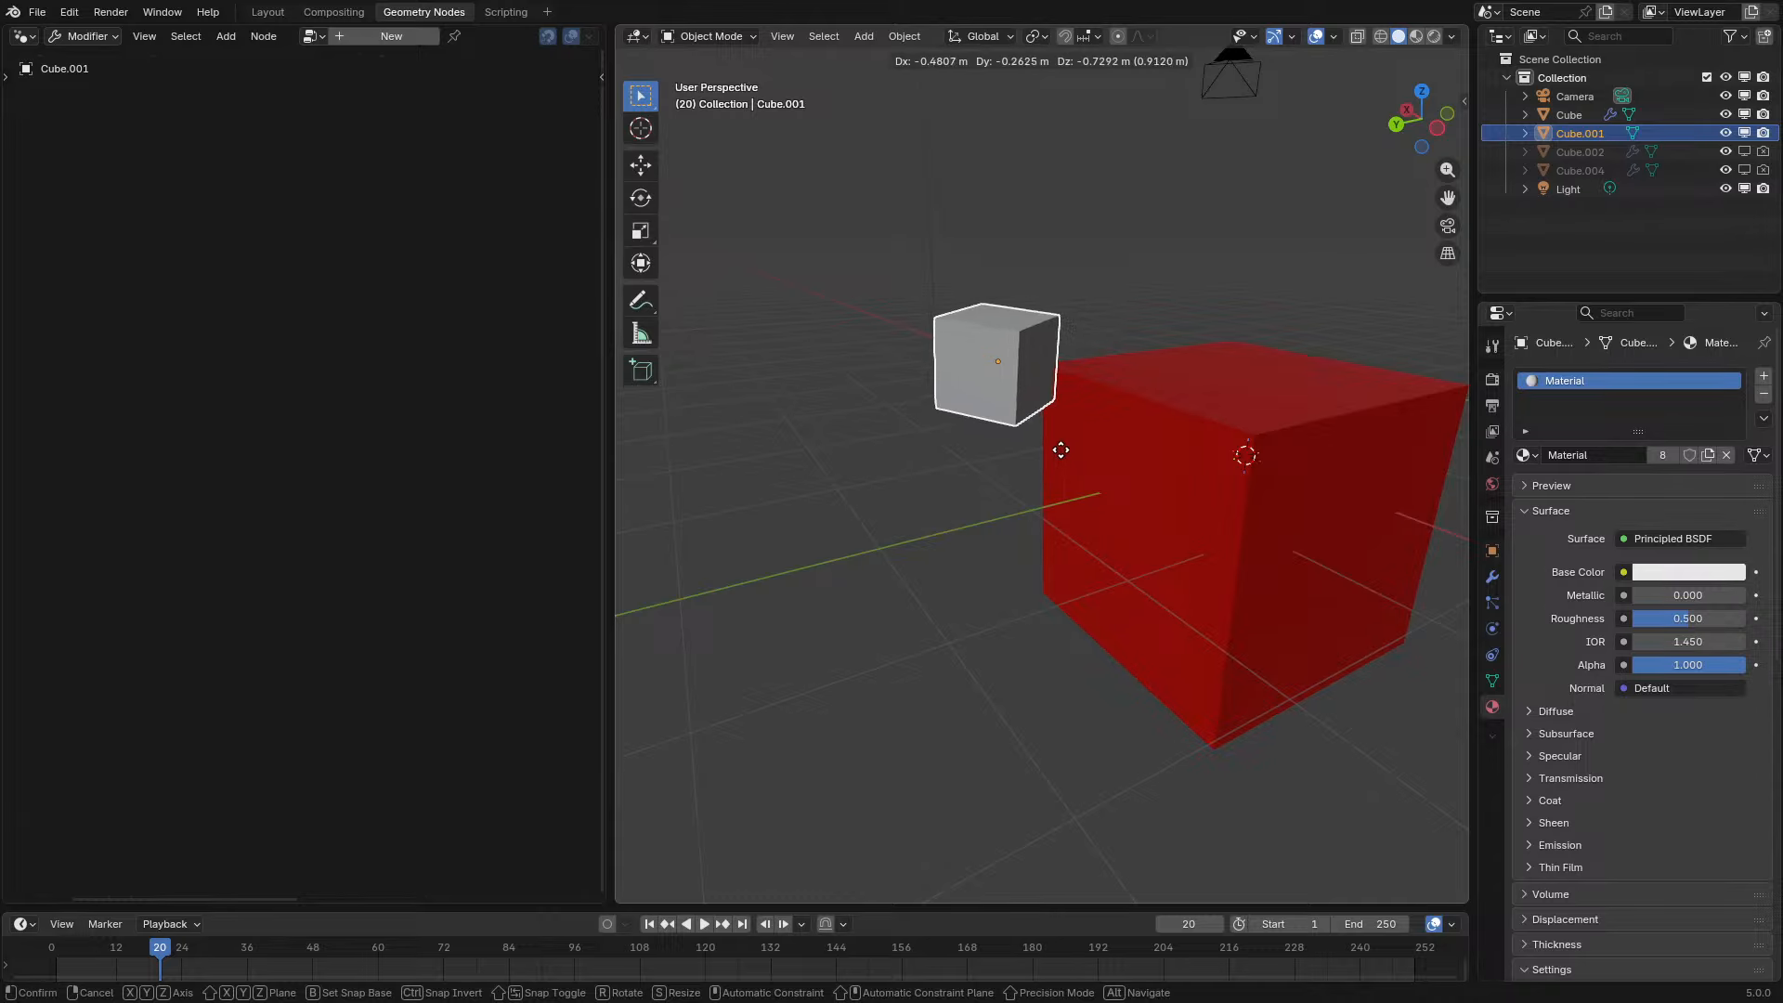
pyautogui.click(1028, 440)
pyautogui.click(1088, 664)
pyautogui.press('r')
pyautogui.click(1122, 561)
pyautogui.press('g')
pyautogui.click(1129, 543)
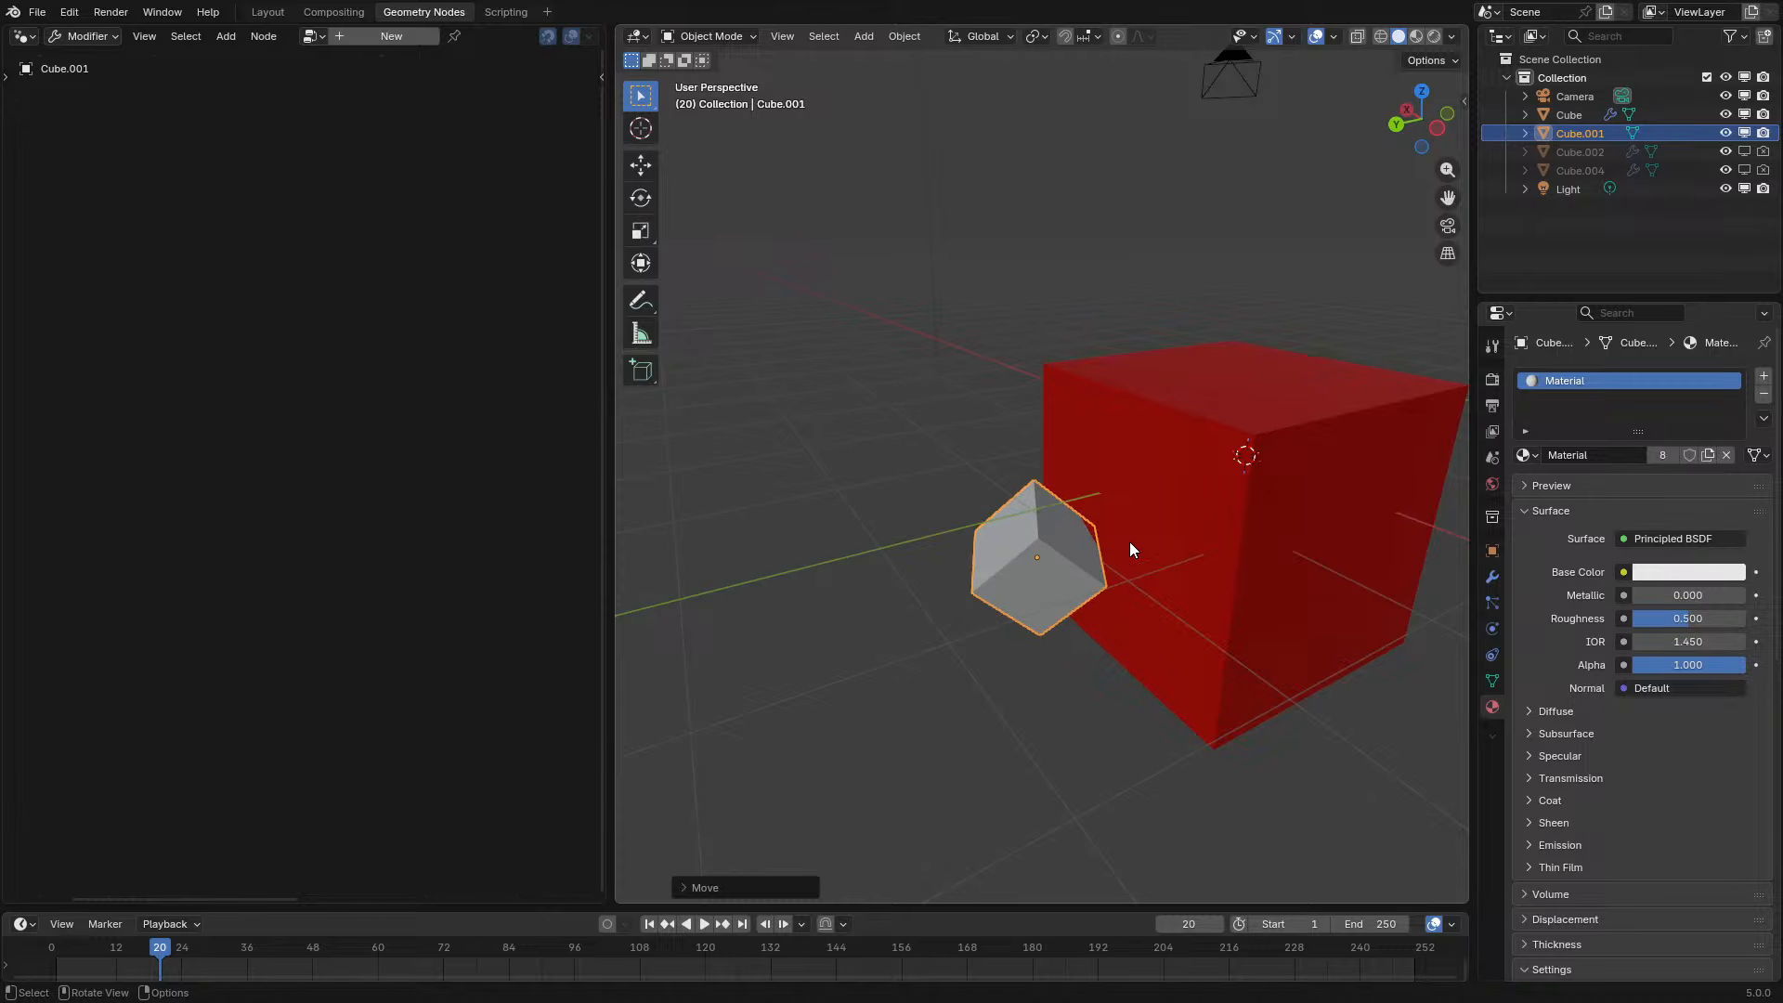
# Move Cube.001 clear above the Cube and turn it with a free trackball rotation
pyautogui.moveTo(1129, 543); pyautogui.dragTo(1031, 502, button='middle')
pyautogui.press('g')
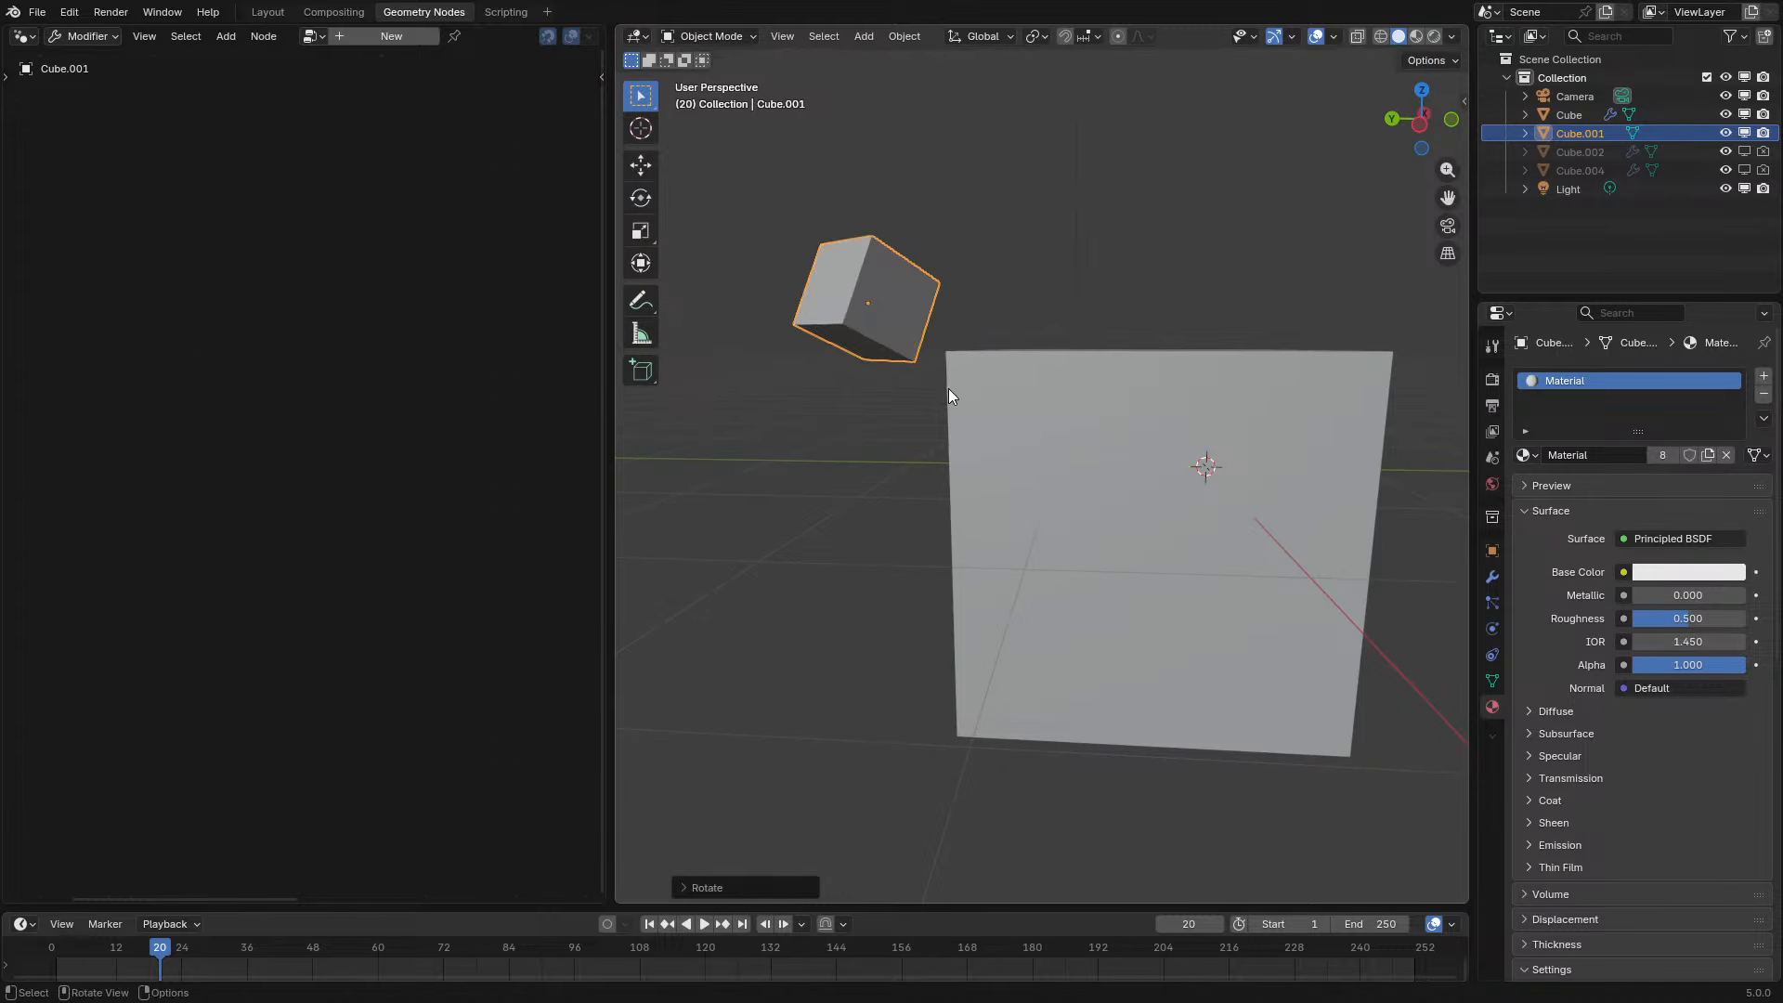
pyautogui.click(1100, 295)
pyautogui.moveTo(1100, 288); pyautogui.dragTo(1101, 390, button='middle')
pyautogui.press('r')
pyautogui.press('r')
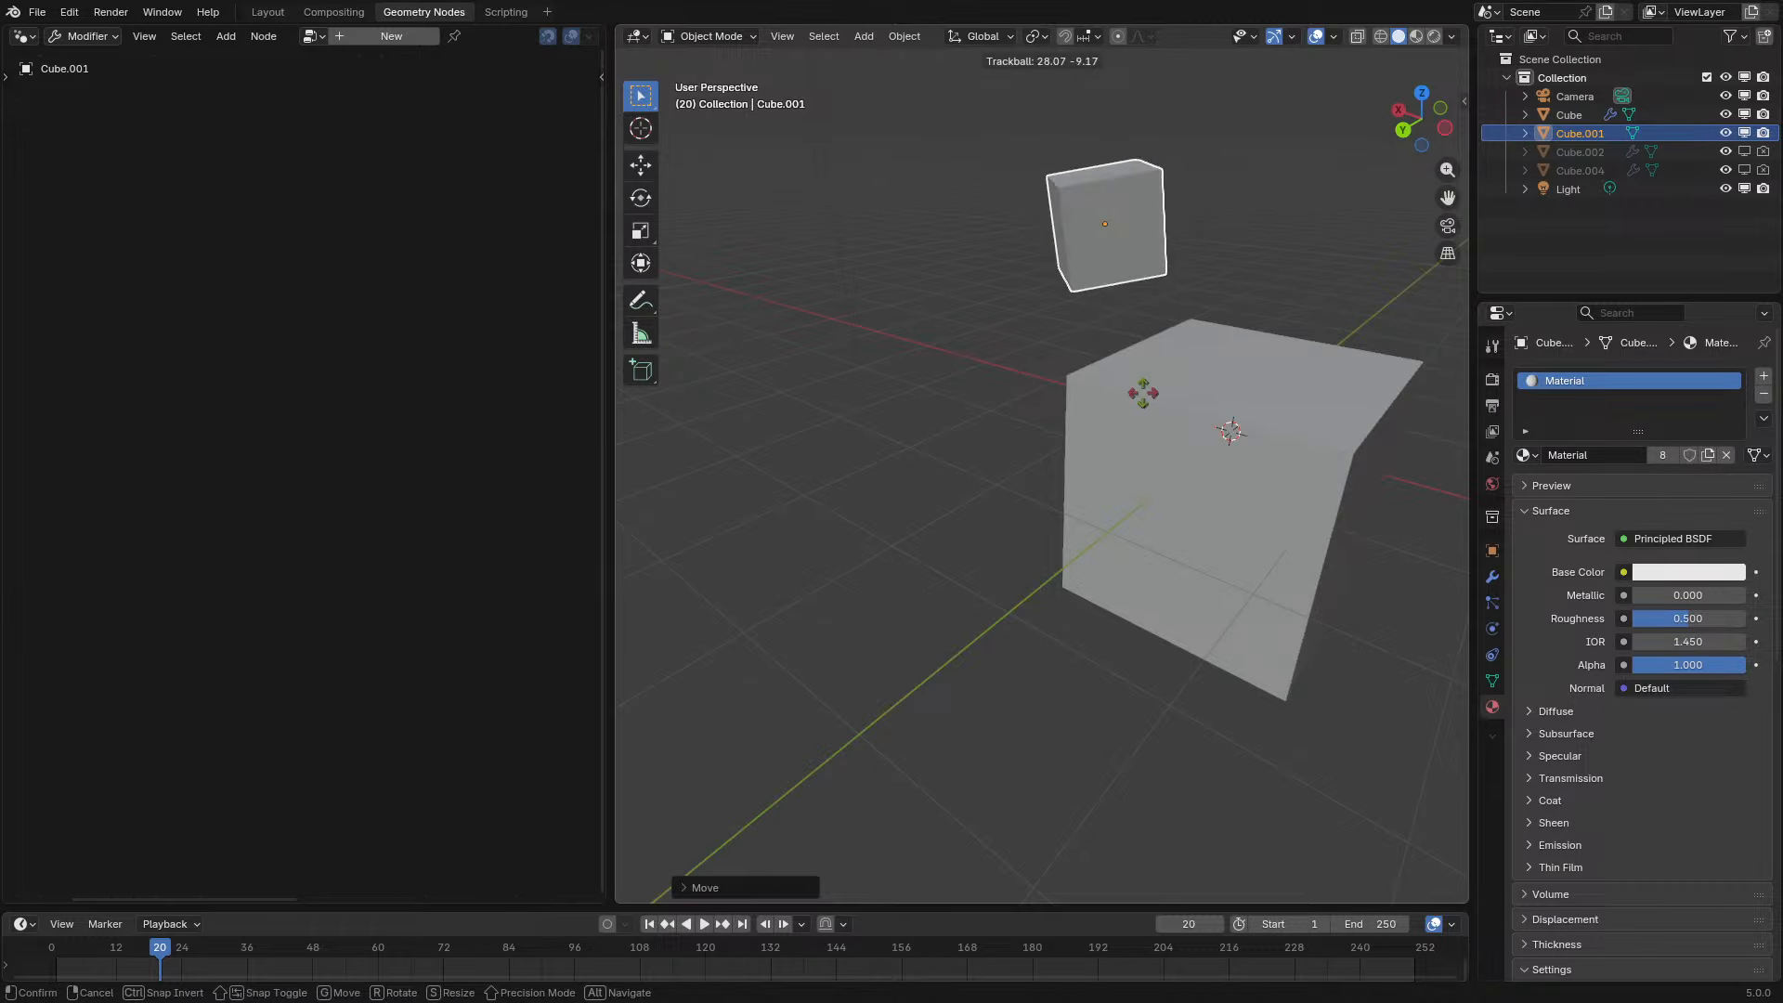
pyautogui.click(1141, 386)
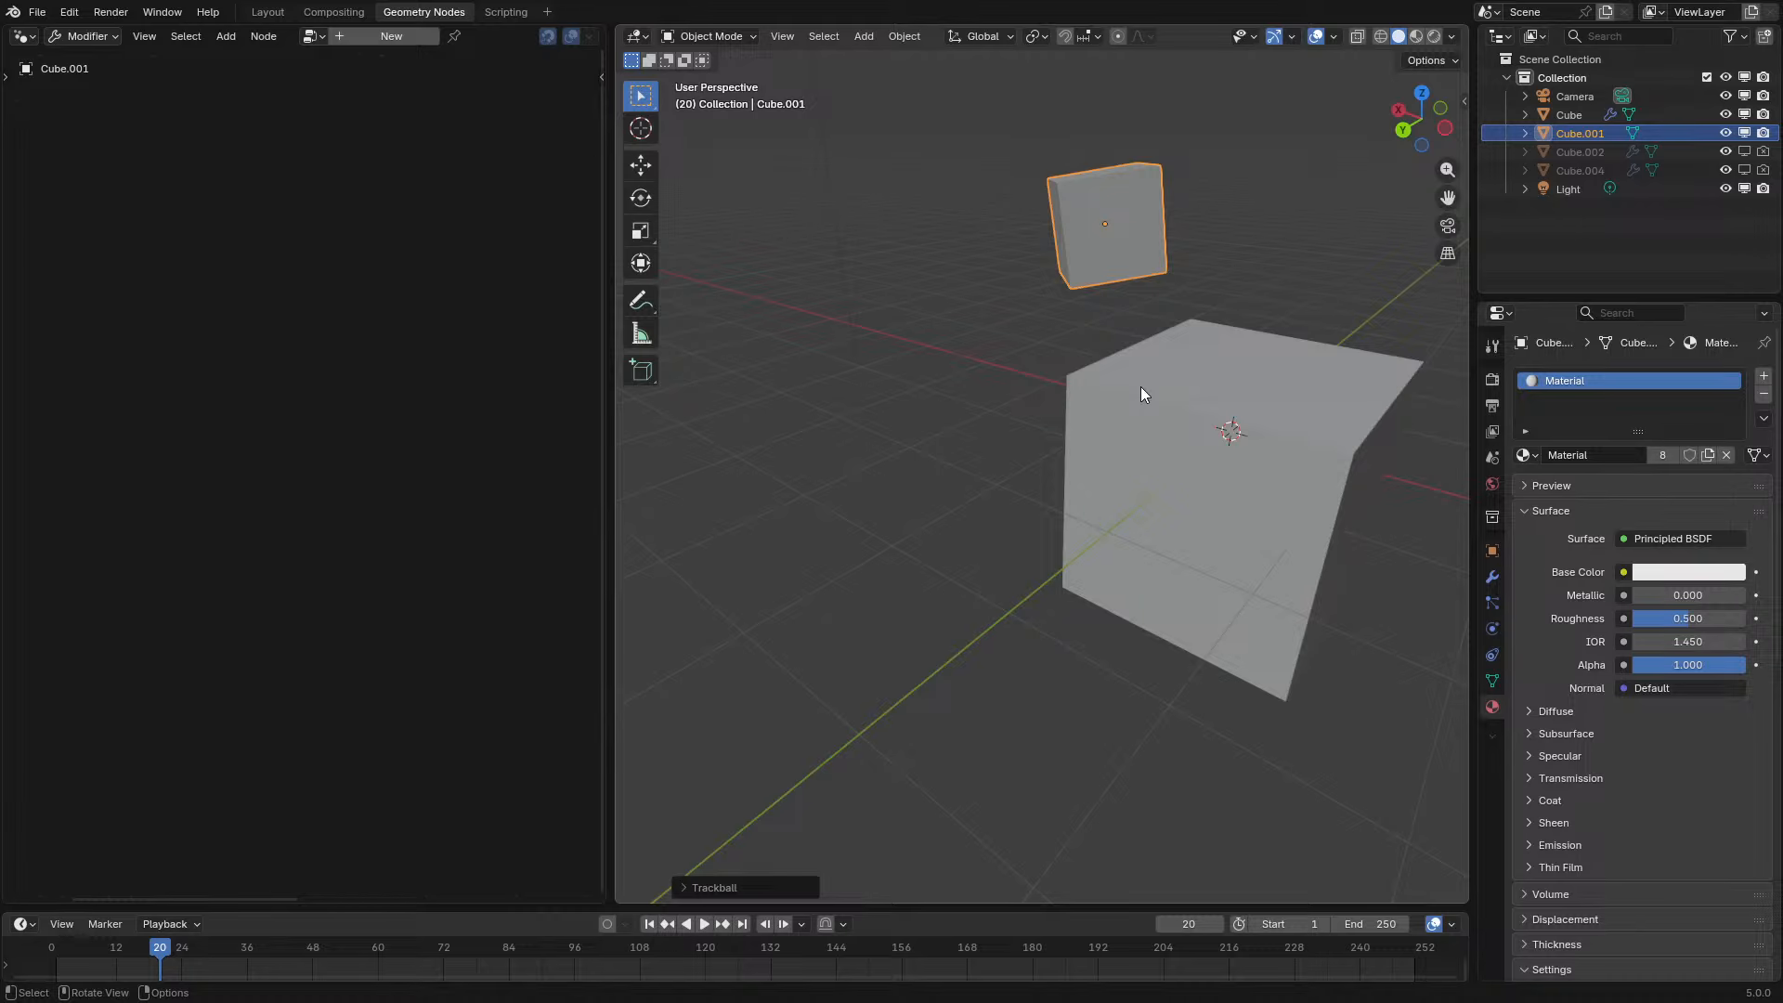
# Move Cube.001 down beside the Cube, rotate it, and shift it so its edge overlaps the Cube's side
pyautogui.moveTo(1067, 408); pyautogui.dragTo(1198, 326, button='middle')
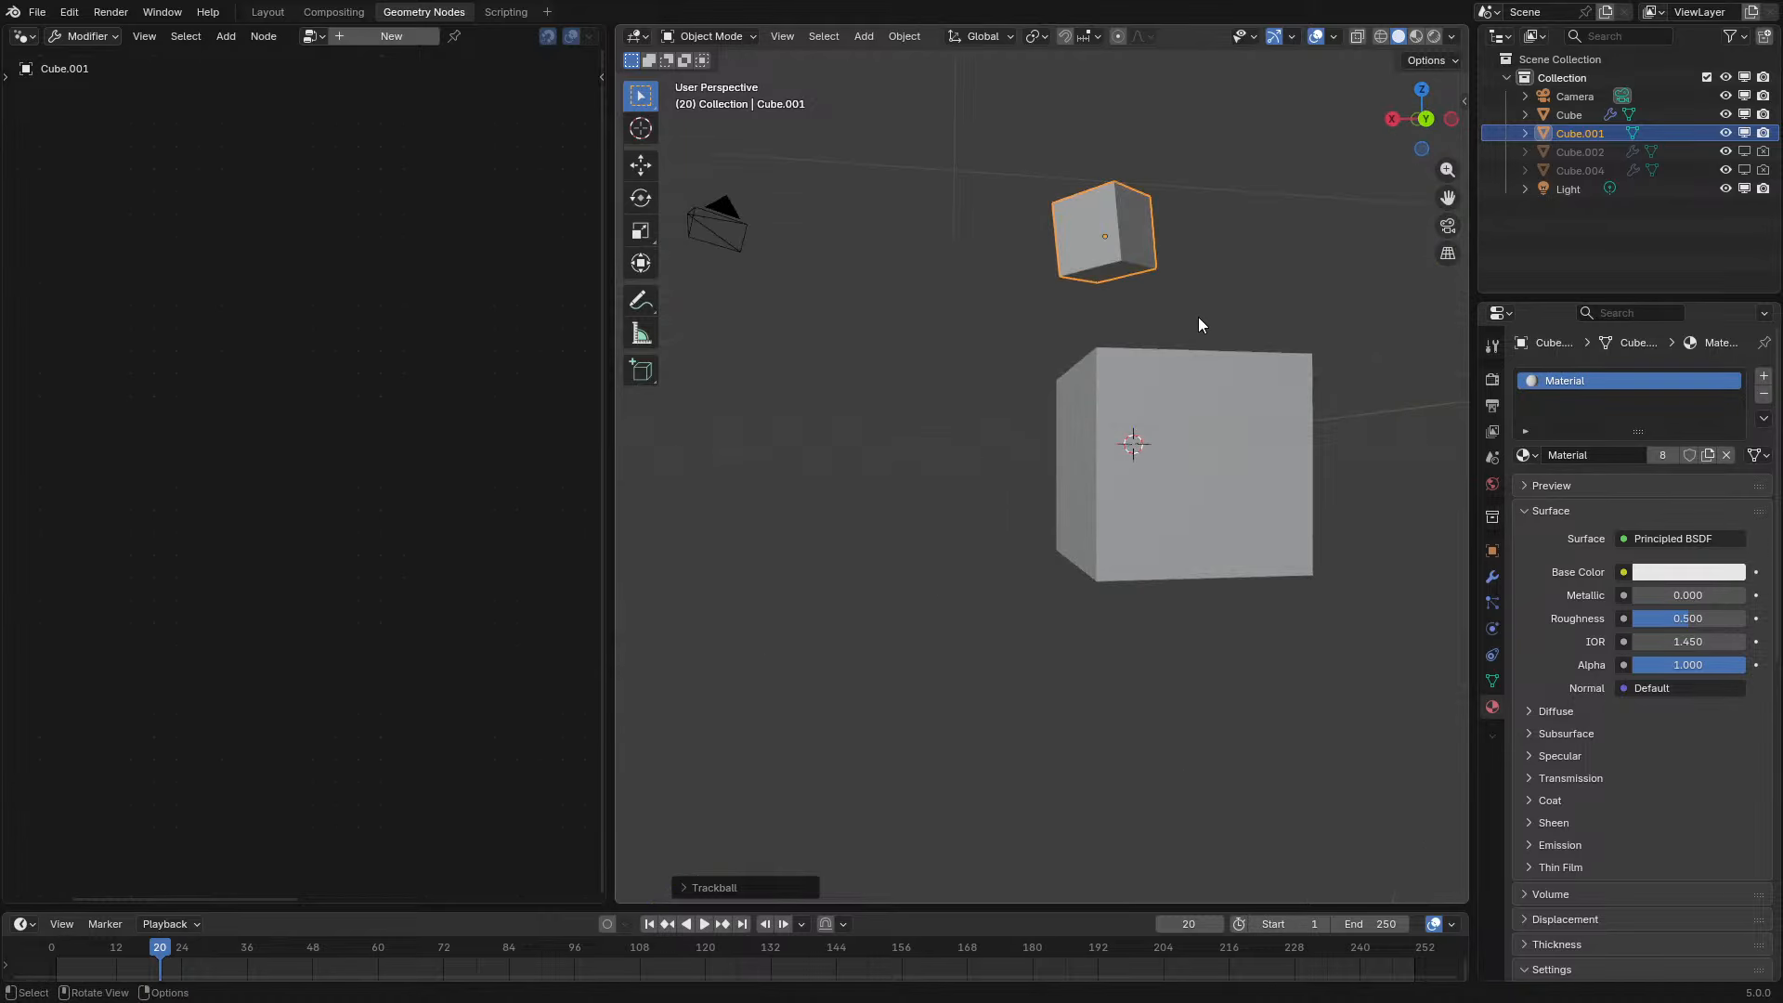
pyautogui.press('g')
pyautogui.click(1083, 503)
pyautogui.press('r')
pyautogui.click(1114, 470)
pyautogui.press('g')
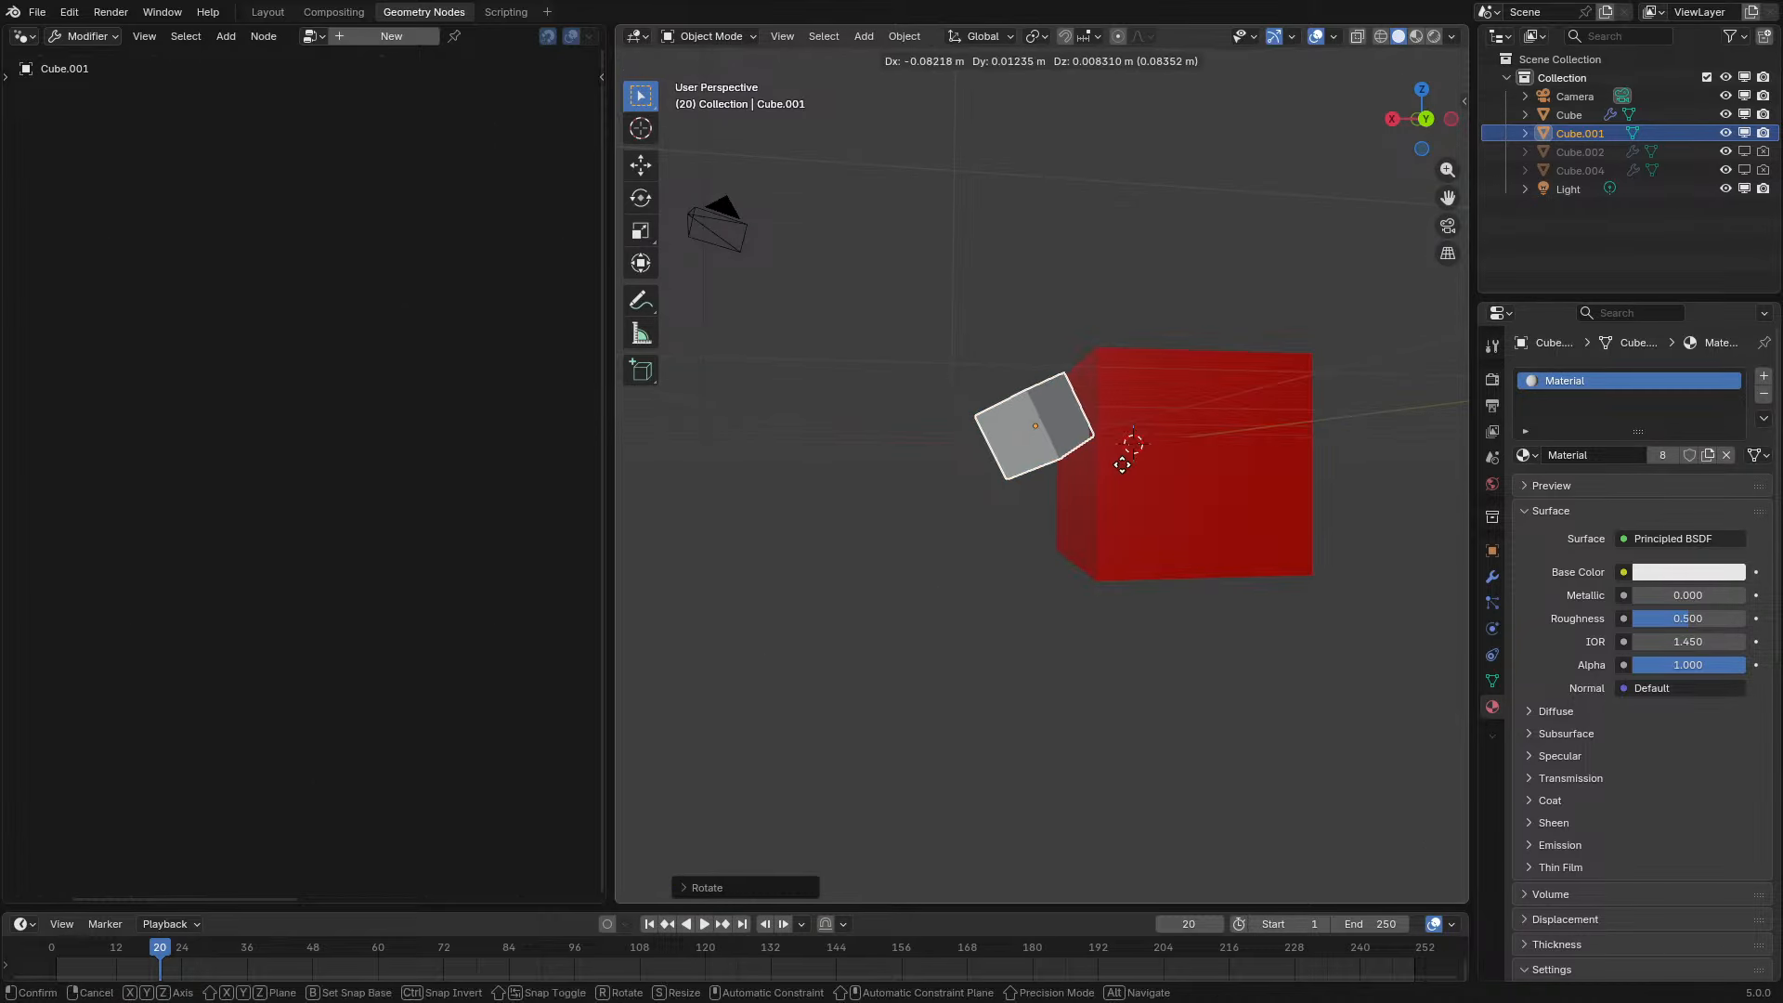
pyautogui.click(1122, 464)
# Reselect Cube.001 and adjust its position so one corner pokes into the Cube's side face
pyautogui.moveTo(1123, 463); pyautogui.dragTo(1077, 529, button='middle')
pyautogui.click(1105, 486)
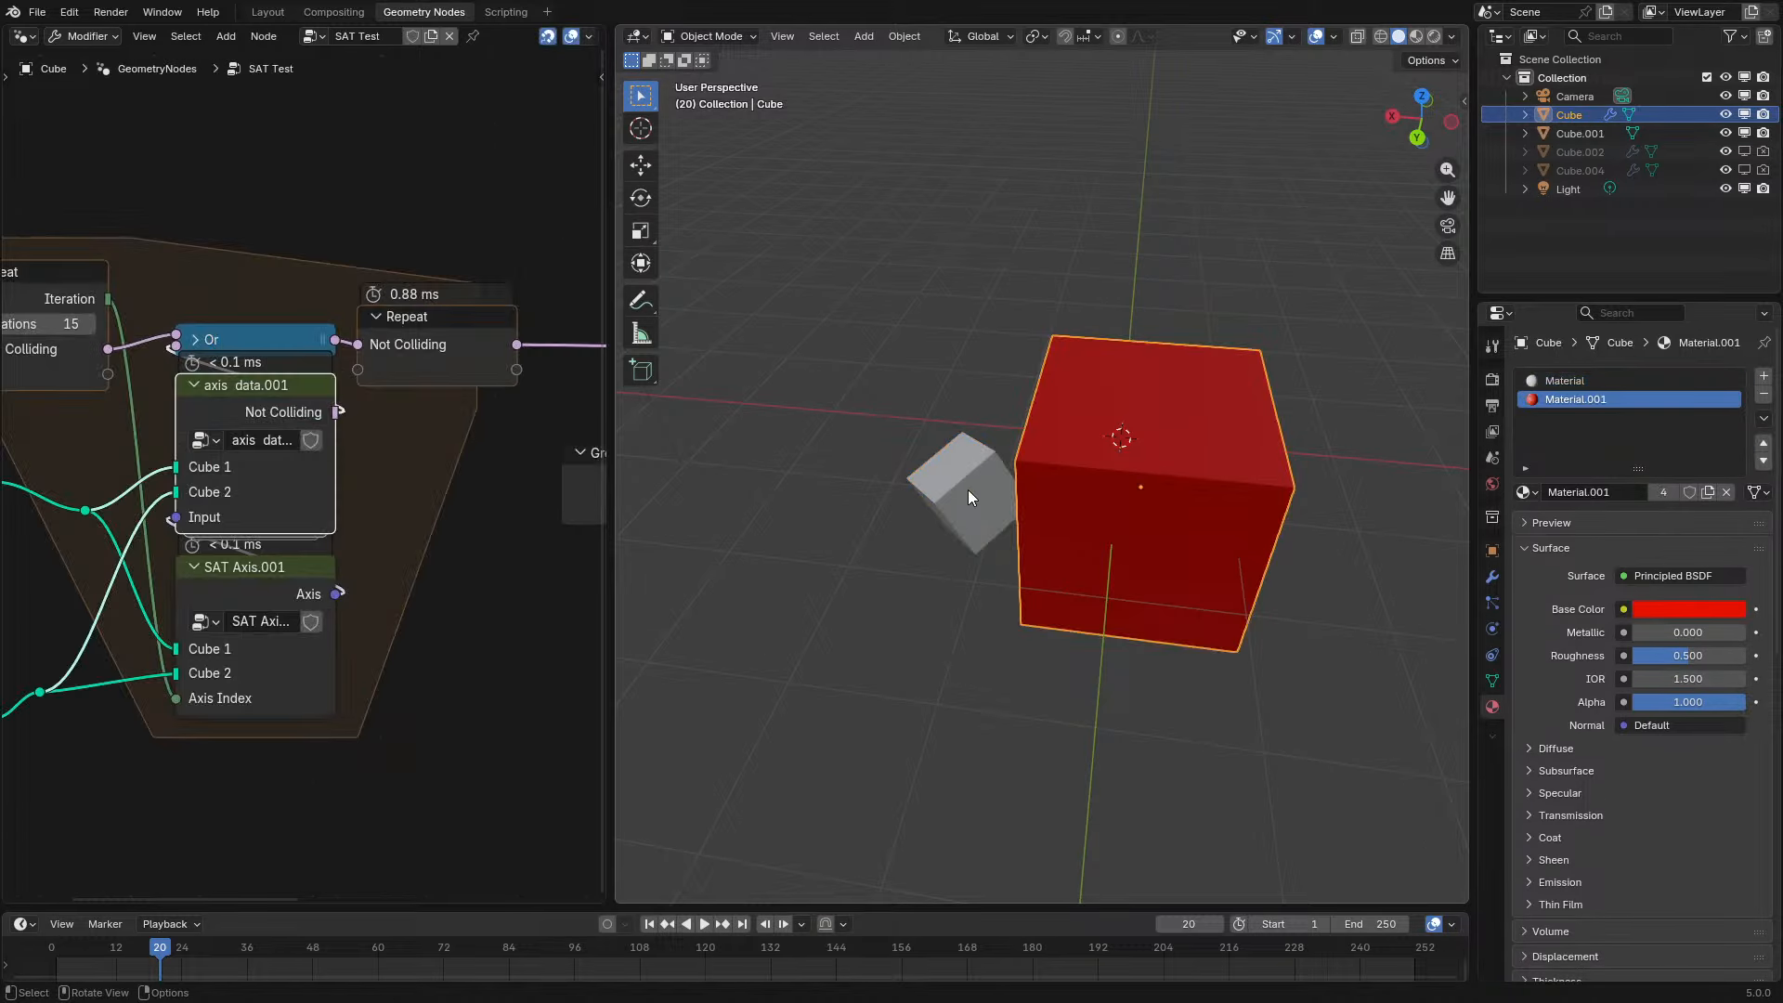
pyautogui.click(968, 489)
pyautogui.moveTo(970, 491); pyautogui.dragTo(1016, 494, button='middle')
pyautogui.press('g')
pyautogui.click(1157, 533)
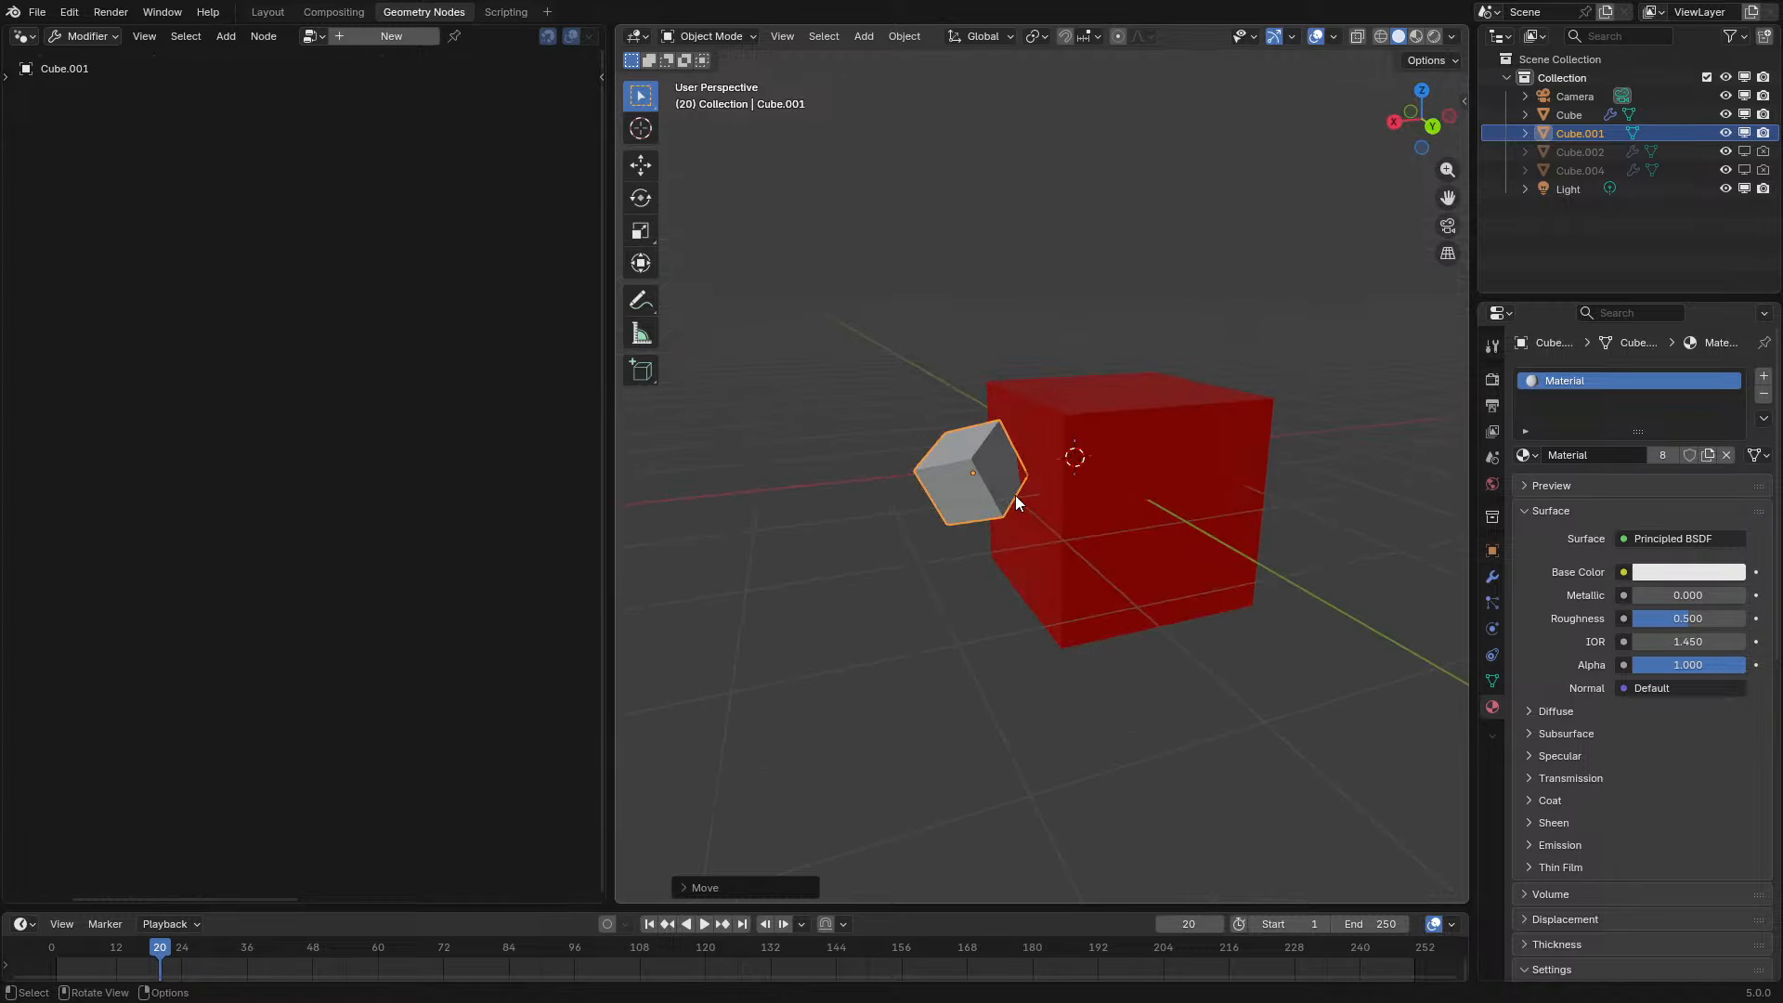
# Examine the Cube's SAT Test node tree and the contents of the SAT Axis.001 group
pyautogui.click(1072, 472)
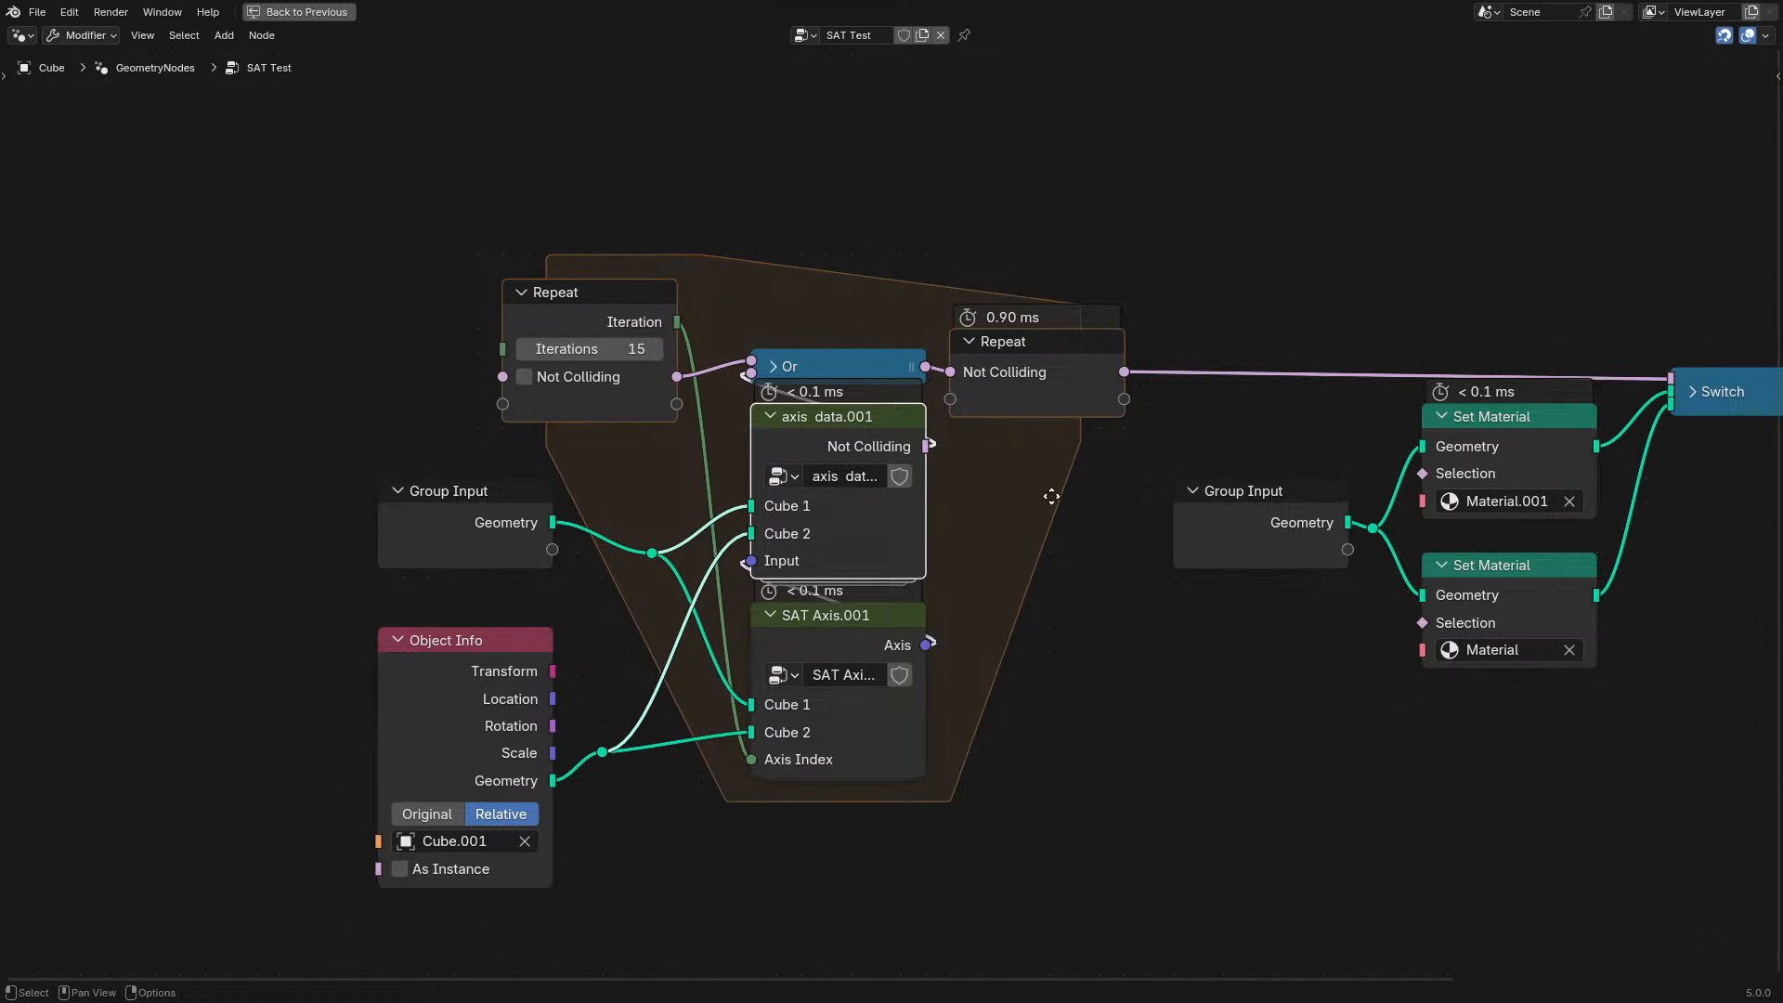
pyautogui.moveTo(1055, 499); pyautogui.dragTo(728, 473, button='middle')
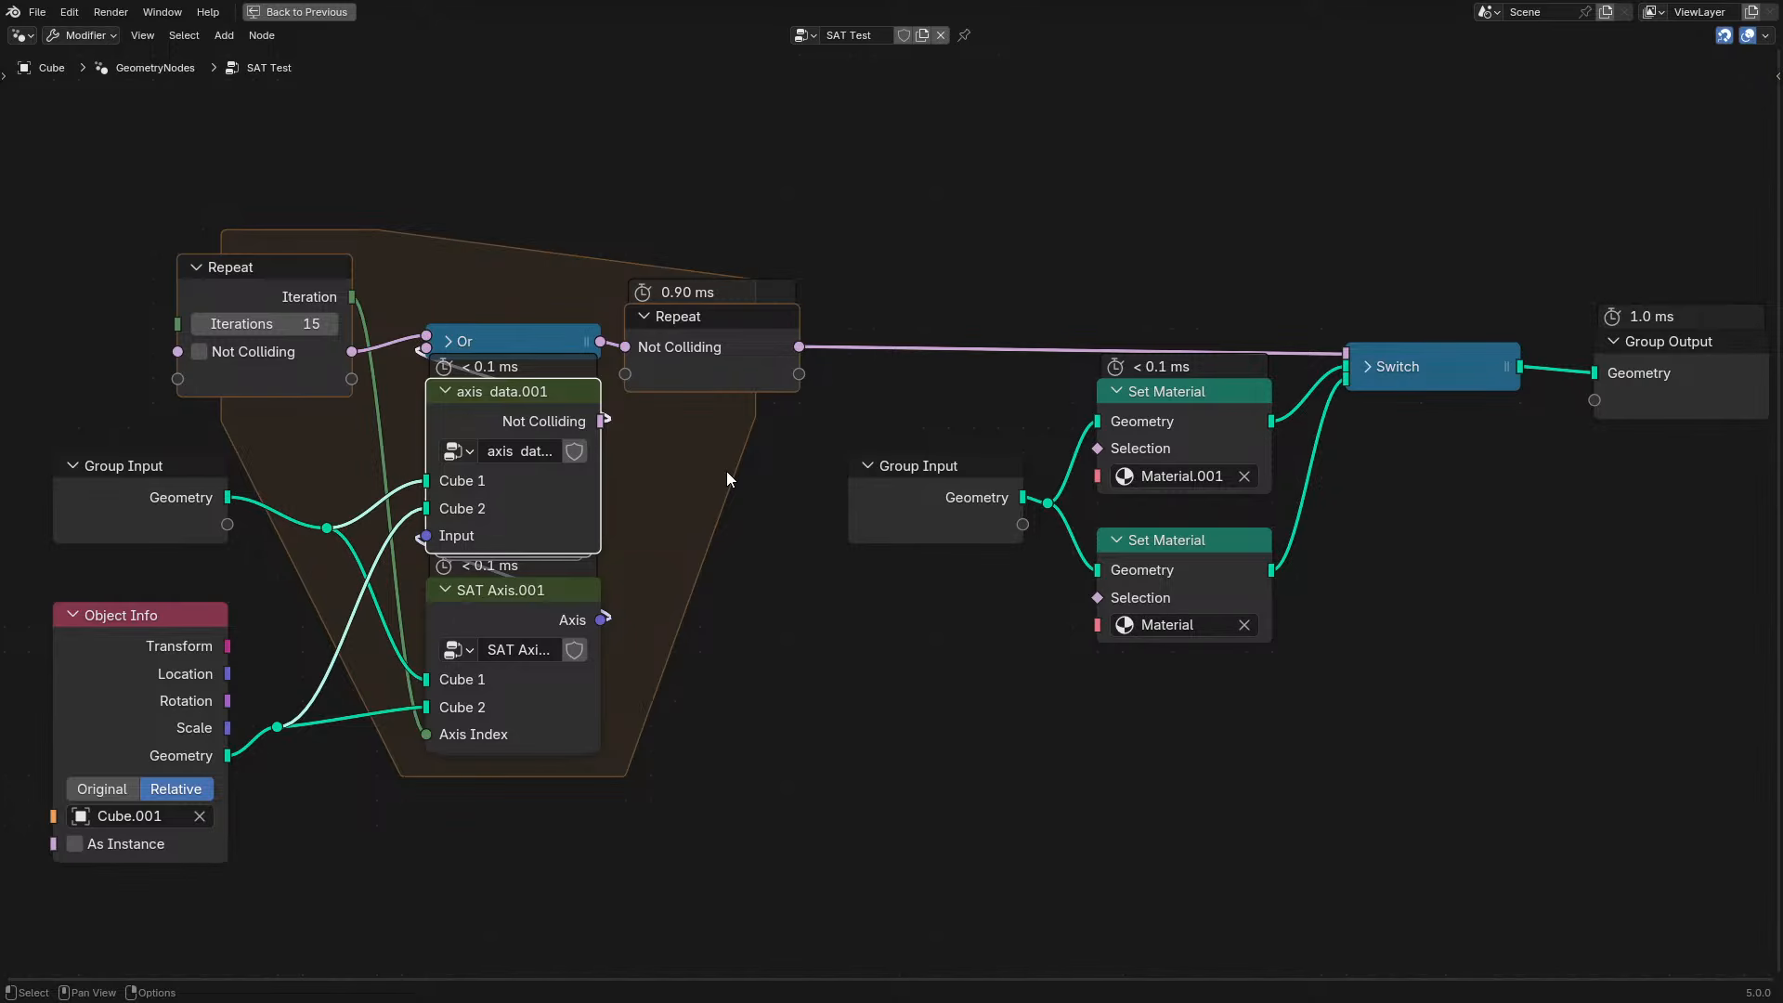
pyautogui.click(510, 603)
pyautogui.press('Tab')
pyautogui.scroll(-2, 543, 600)
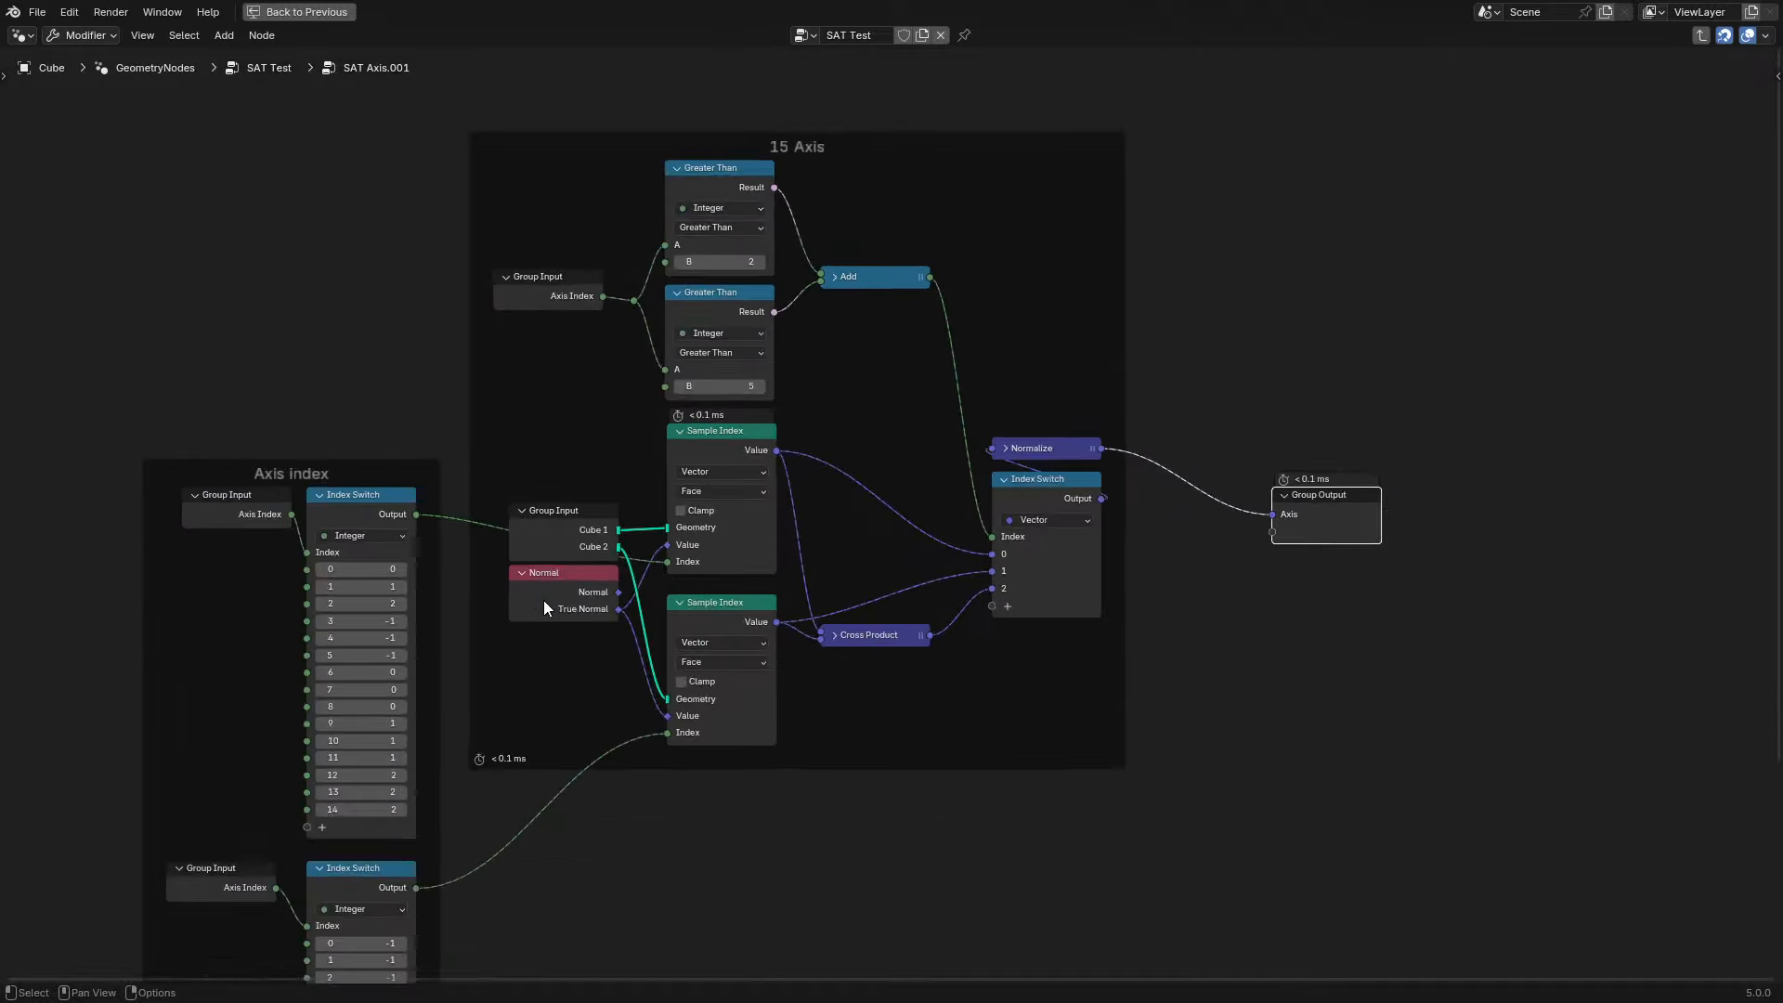
pyautogui.scroll(1, 543, 600)
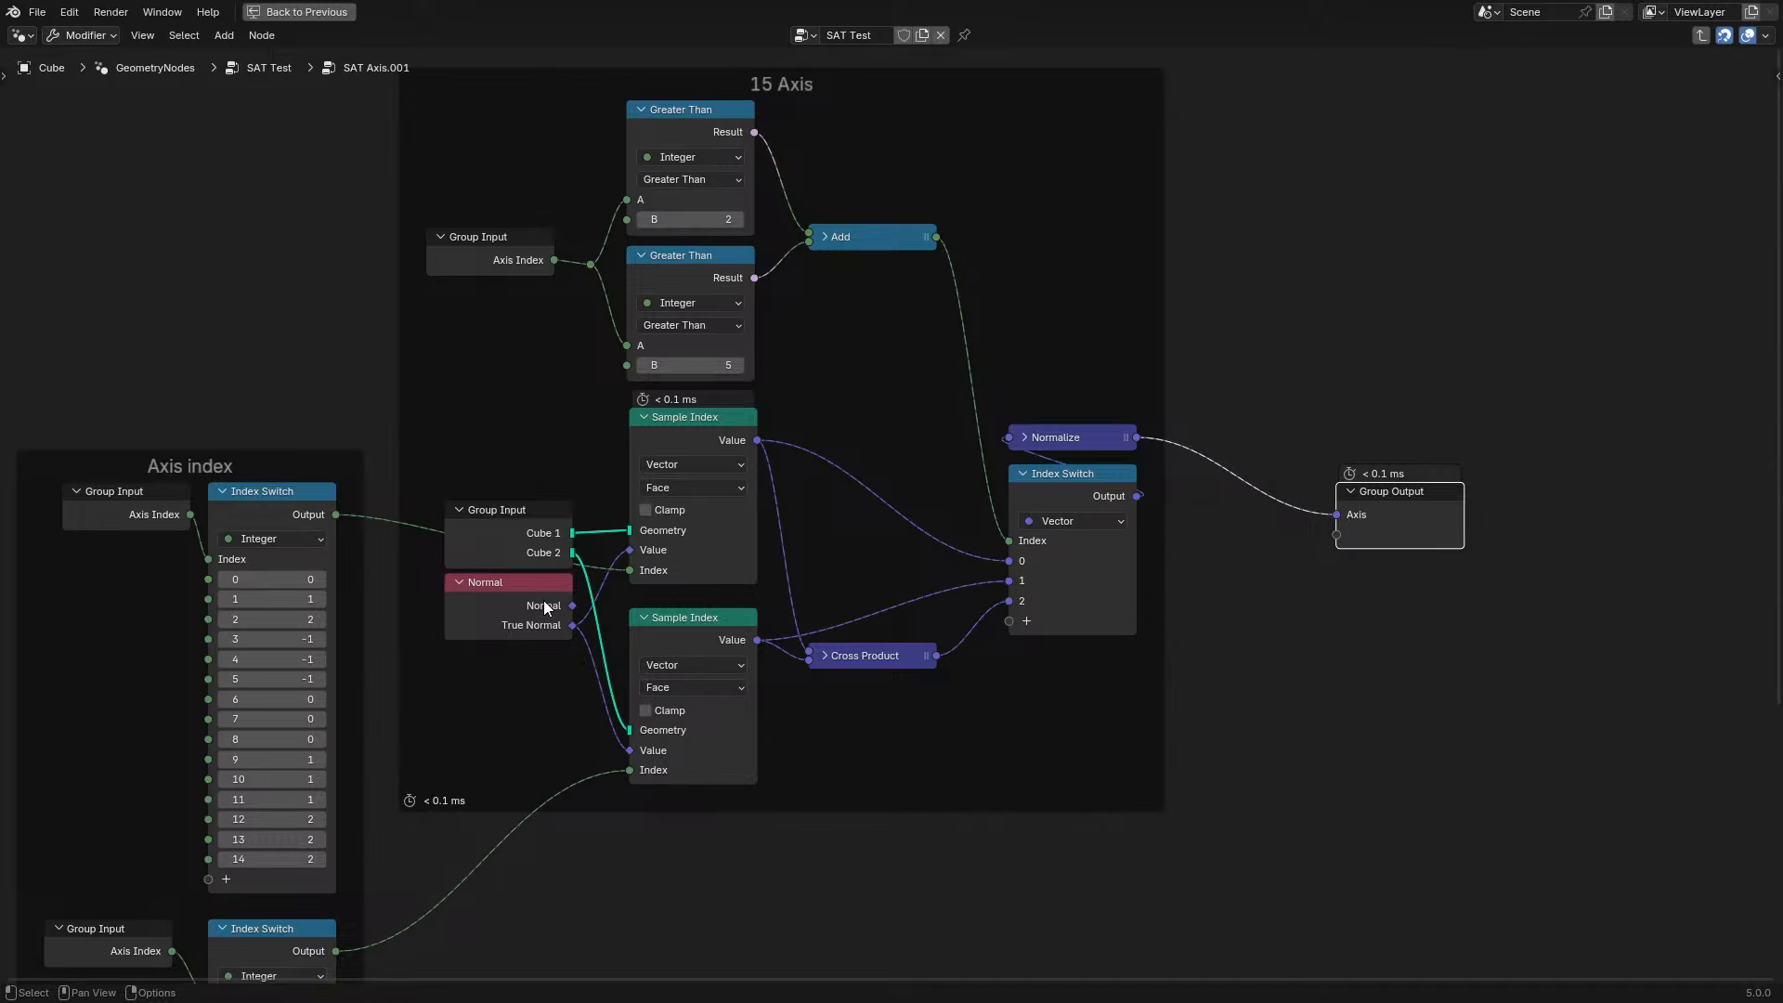
pyautogui.press('Tab')
pyautogui.scroll(3, 606, 522)
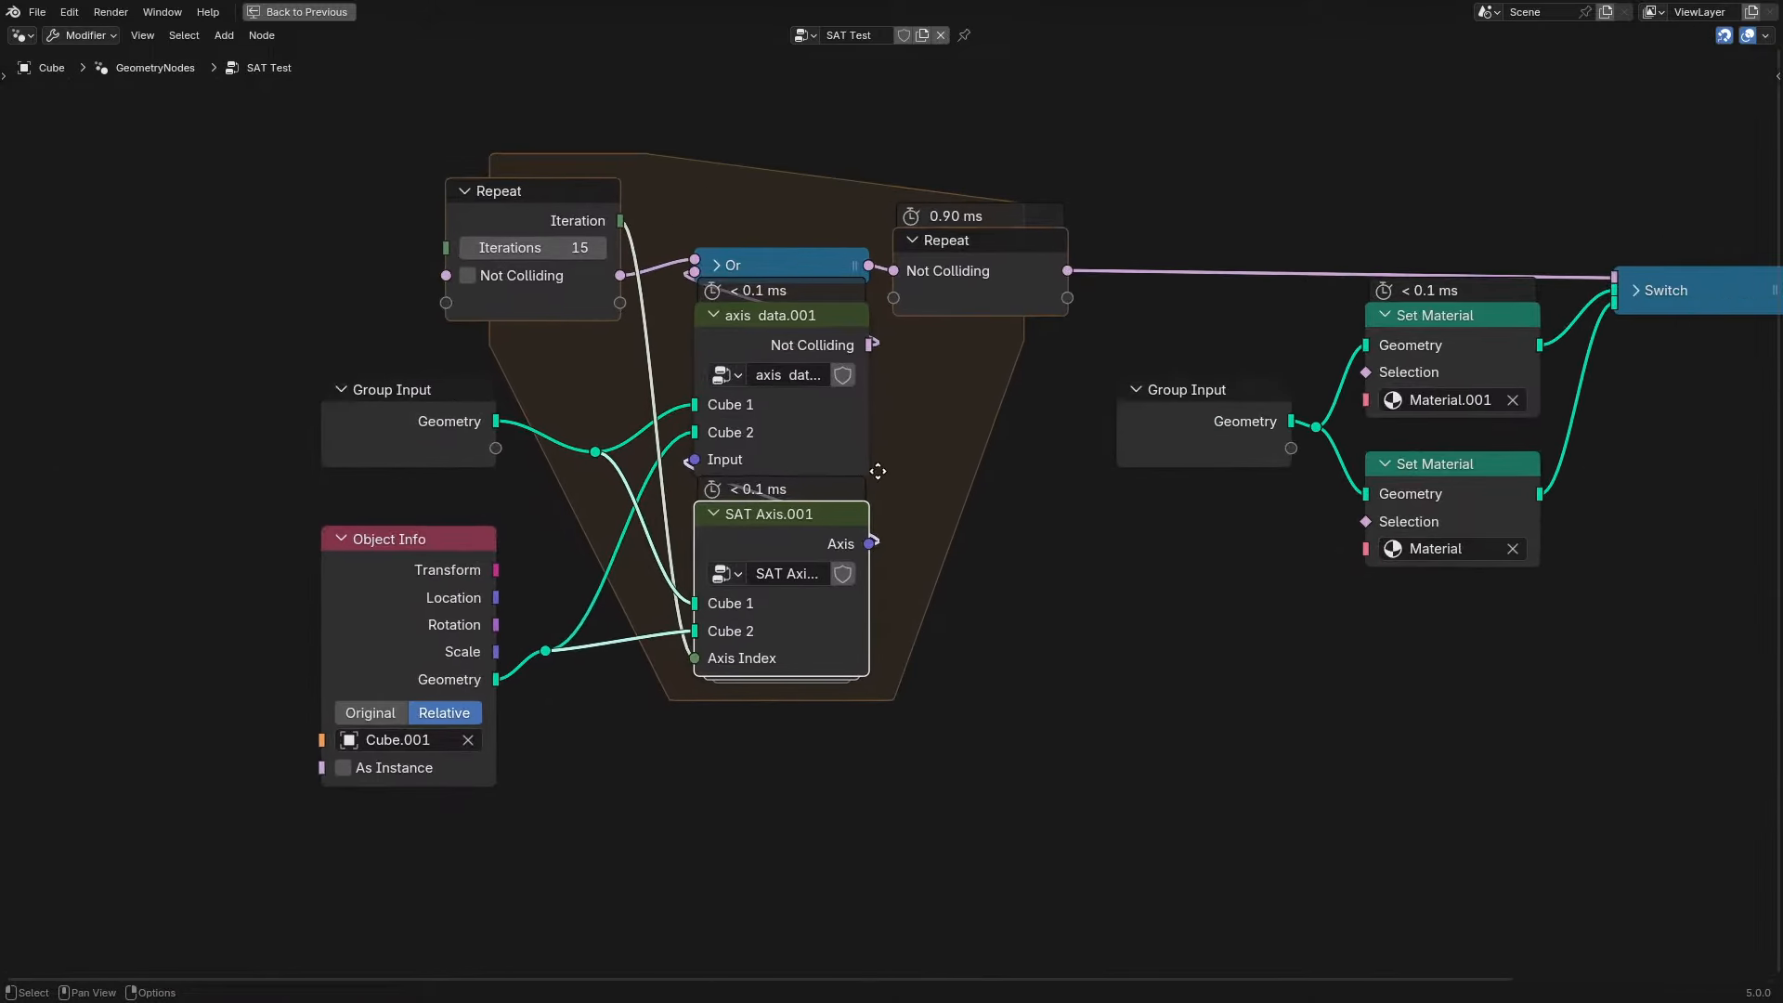
pyautogui.moveTo(877, 470); pyautogui.dragTo(947, 458, button='middle')
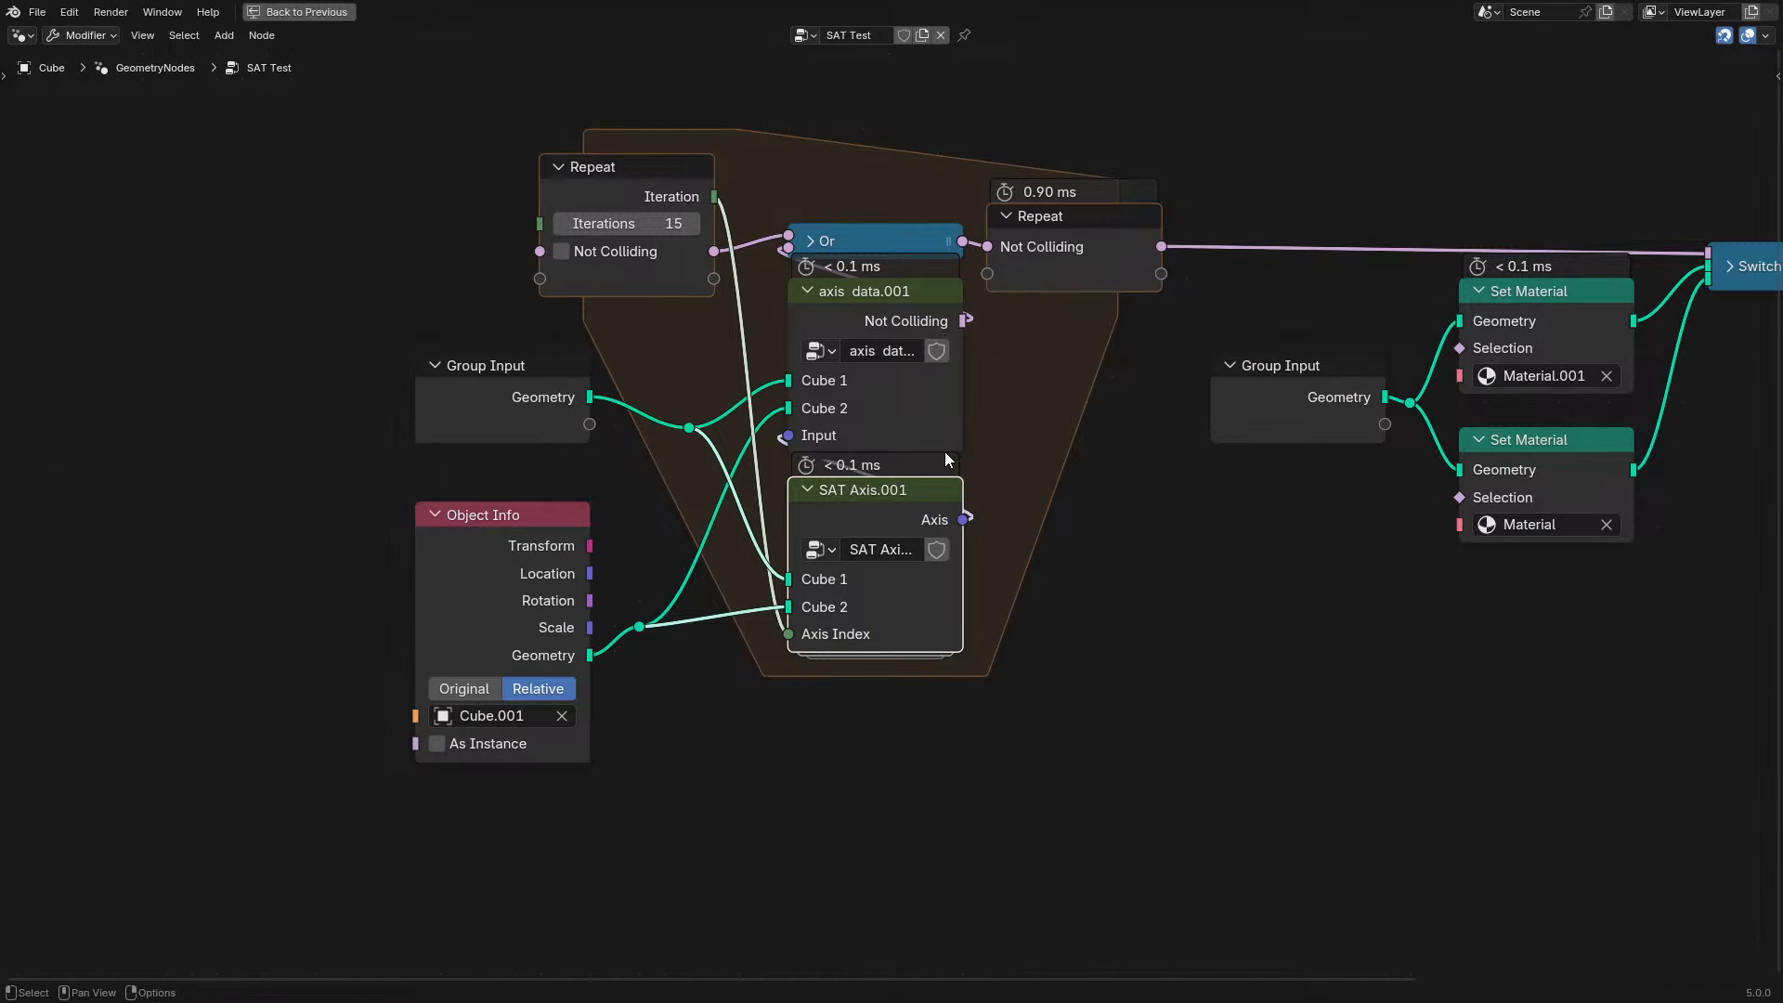
pyautogui.hotkey('ctrl', 'space')
# Move Cube.001 away from the Cube and back into contact, and show the Cube's node timings
pyautogui.click(970, 489)
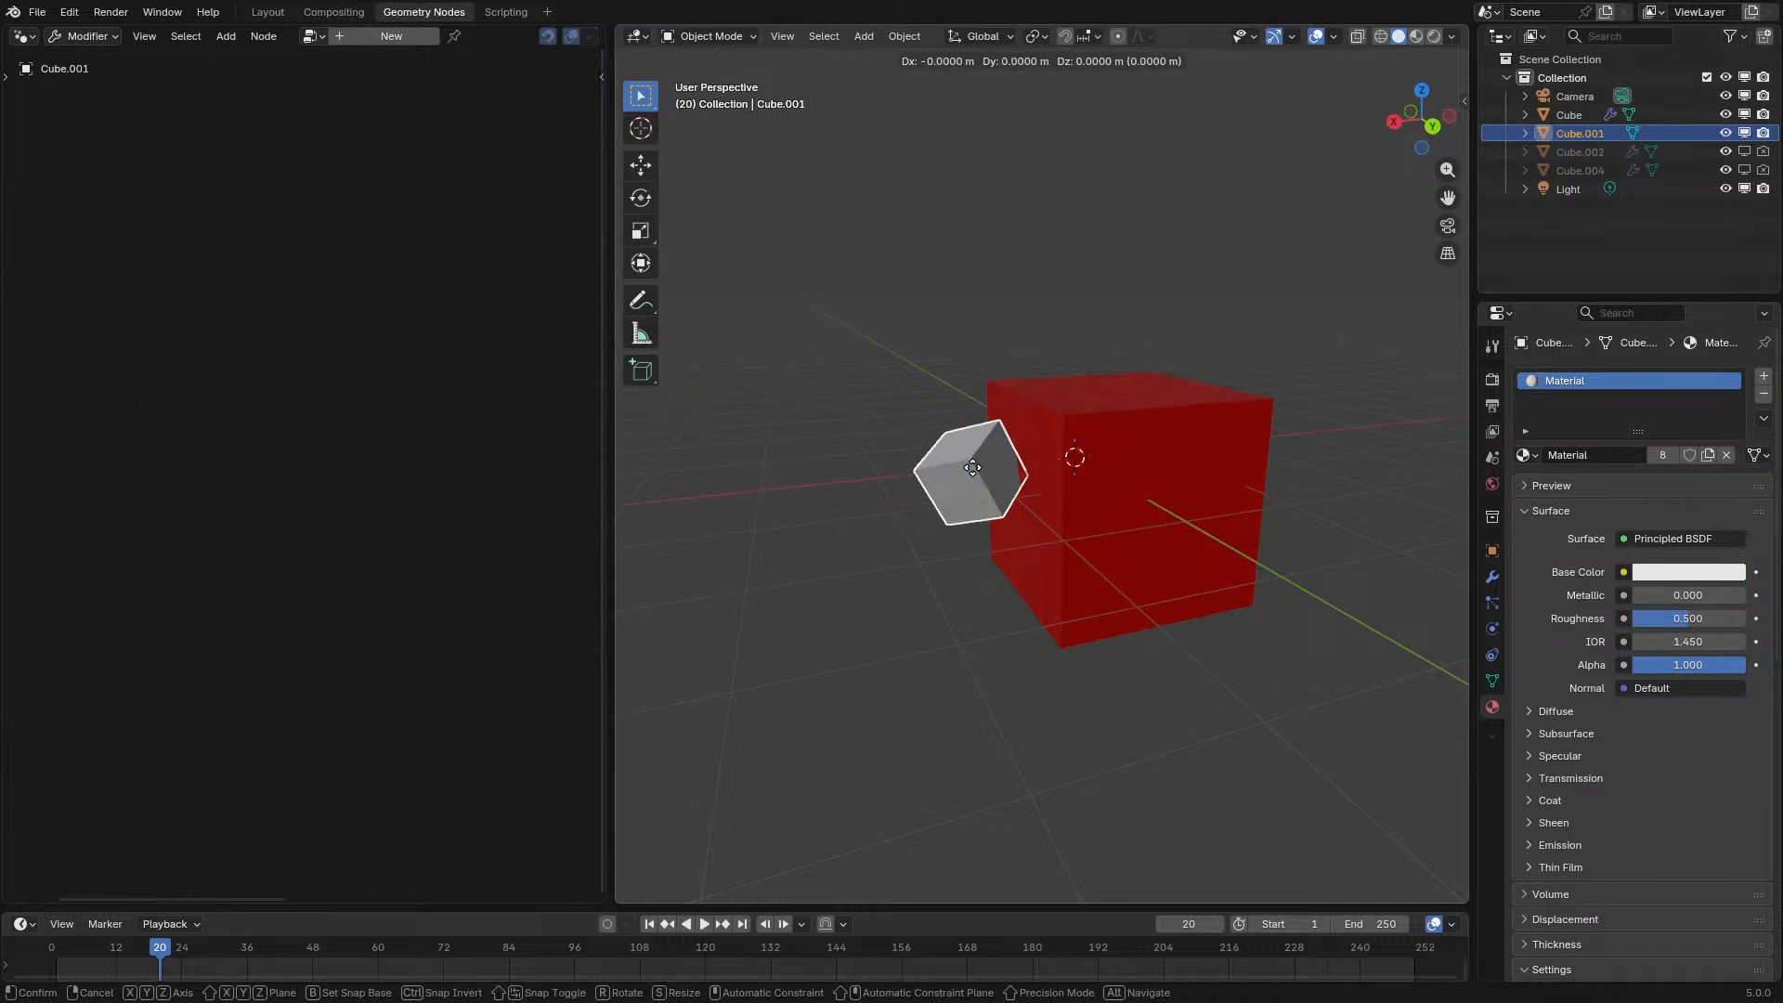
pyautogui.press('g')
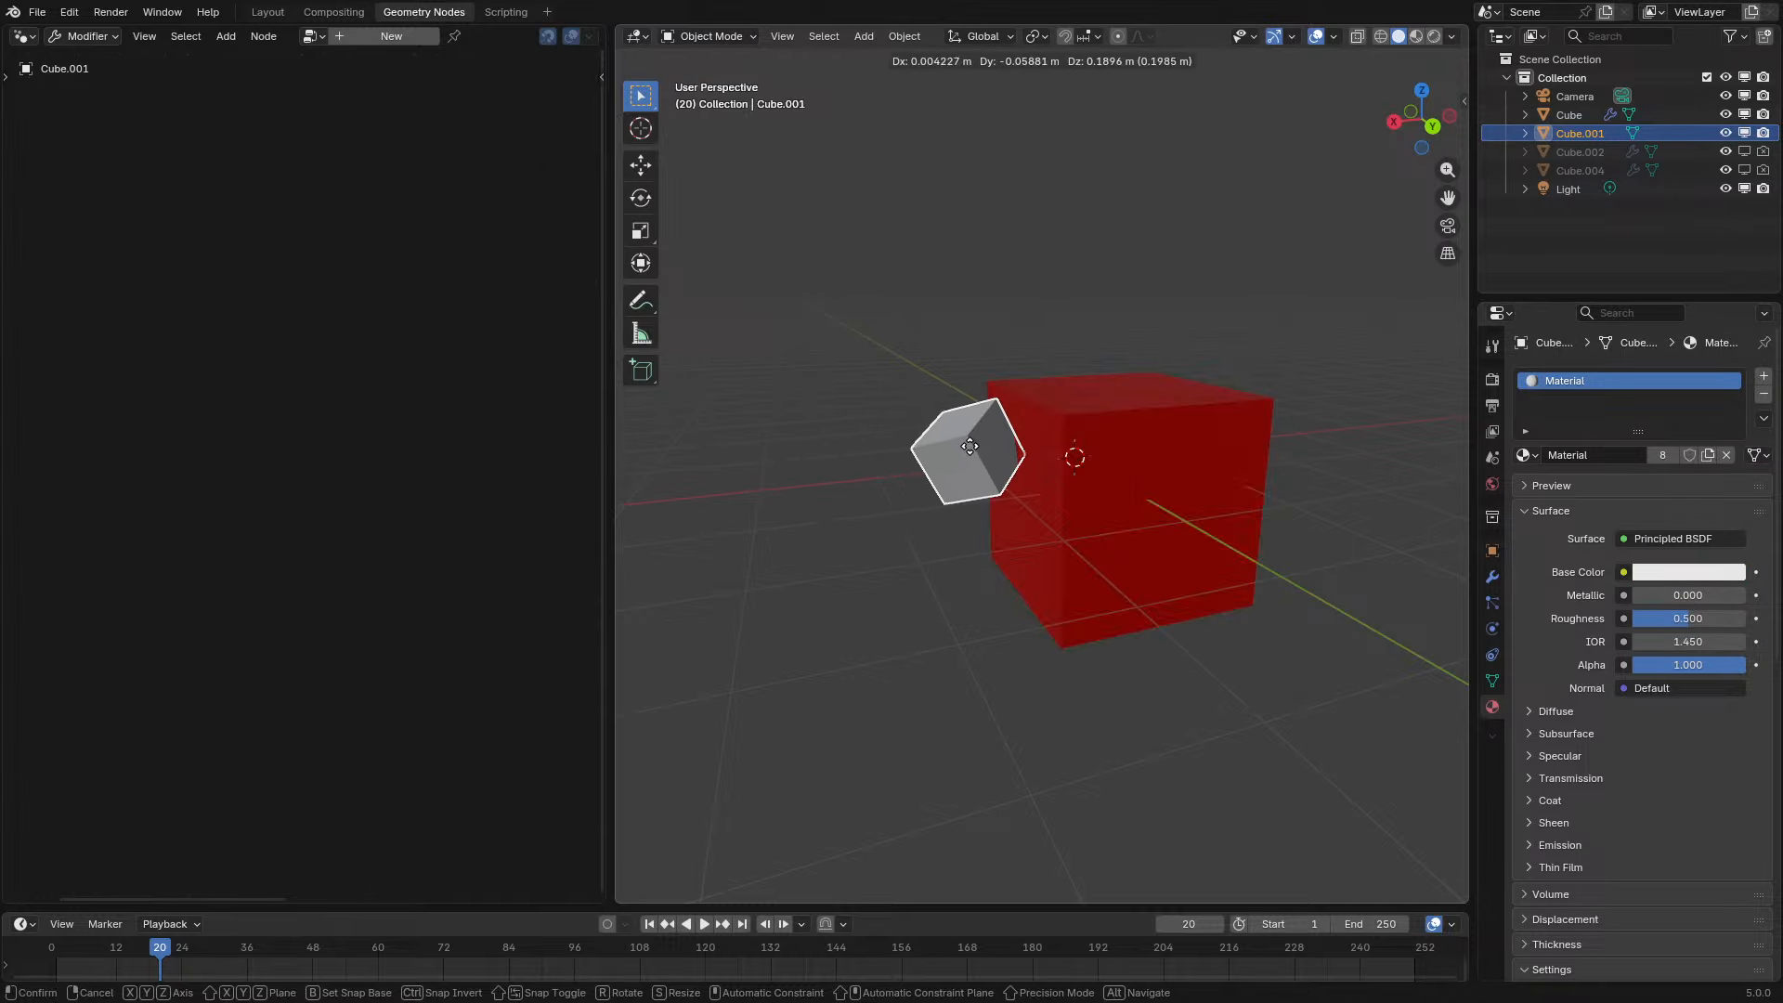
pyautogui.click(964, 445)
pyautogui.click(1056, 446)
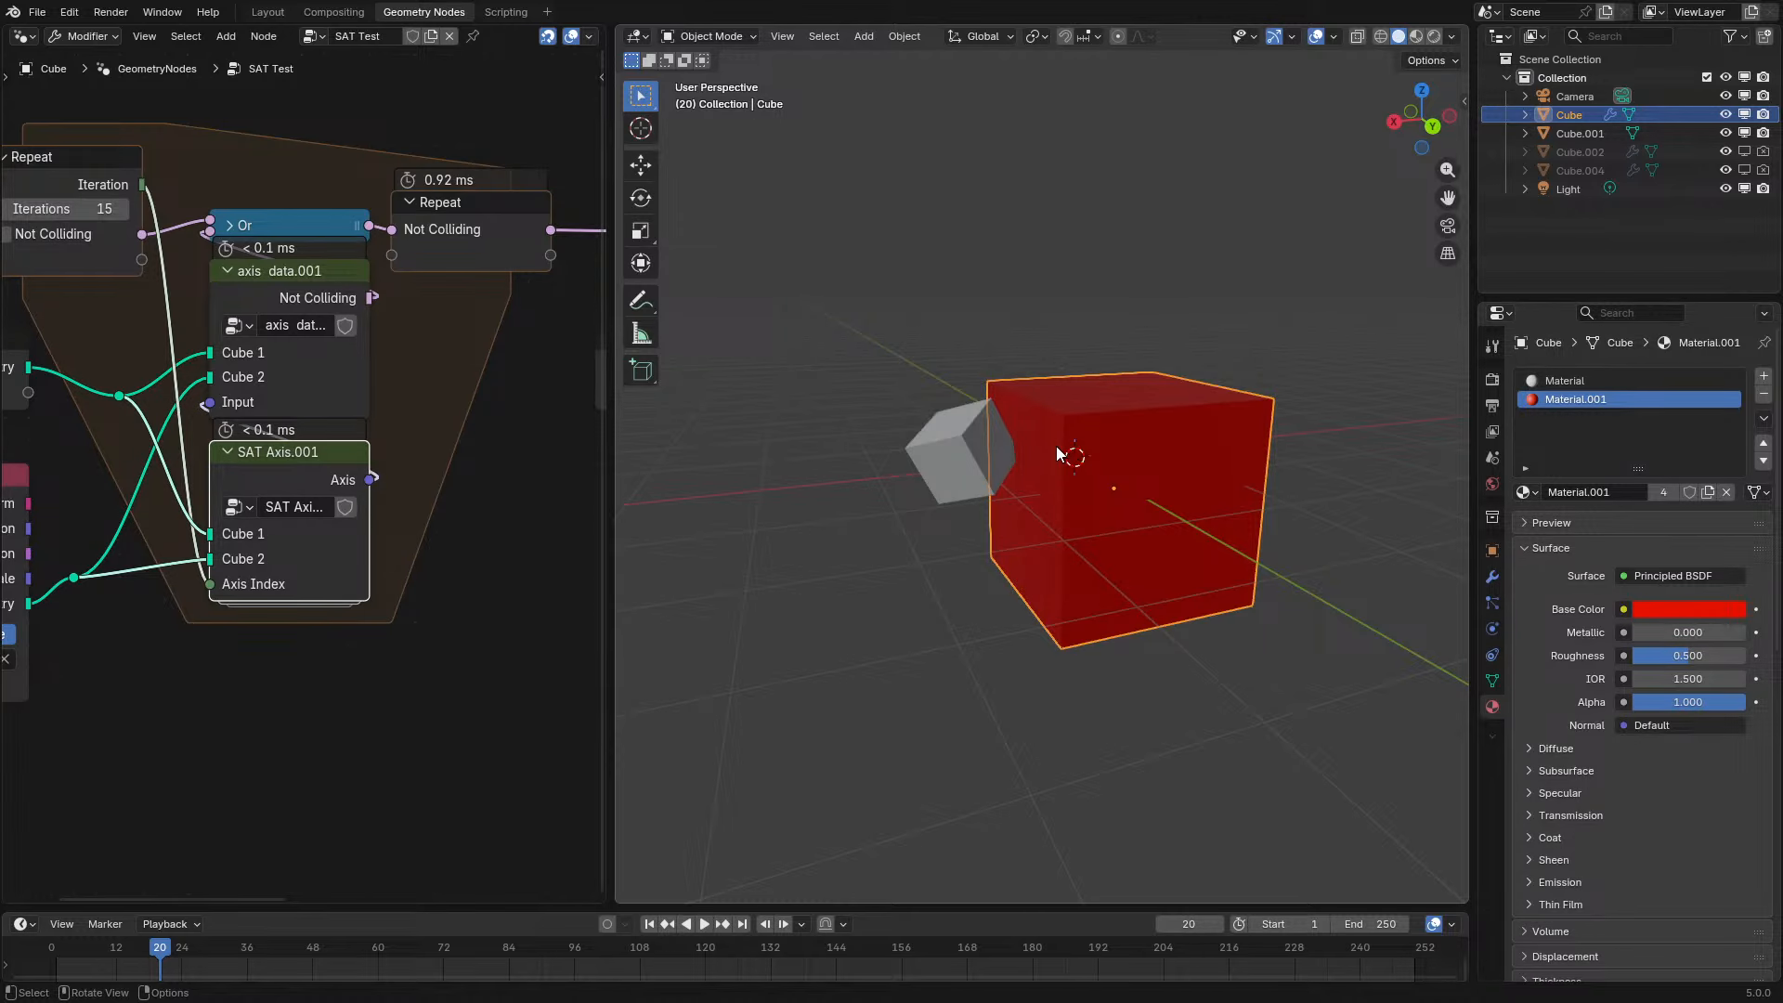
# Move Cube.001 just off the Cube's side face and show the node timings for the separated cubes
pyautogui.click(977, 459)
pyautogui.press('g')
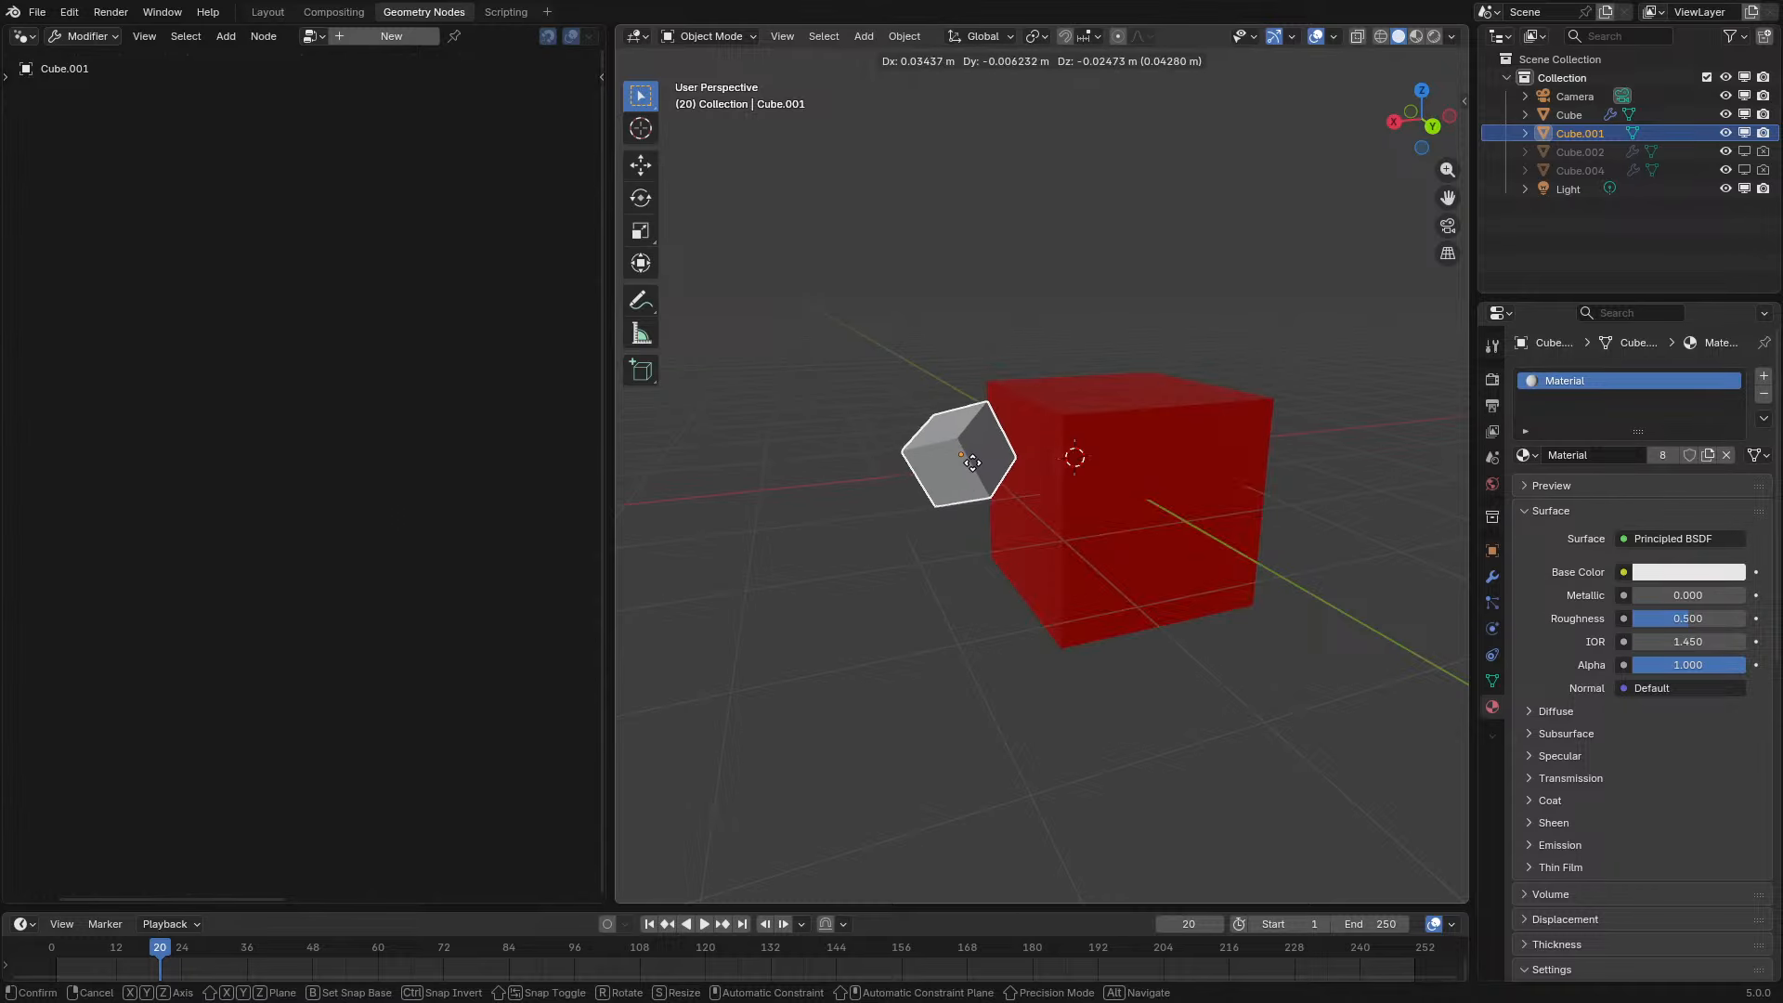
pyautogui.click(944, 464)
pyautogui.click(1096, 455)
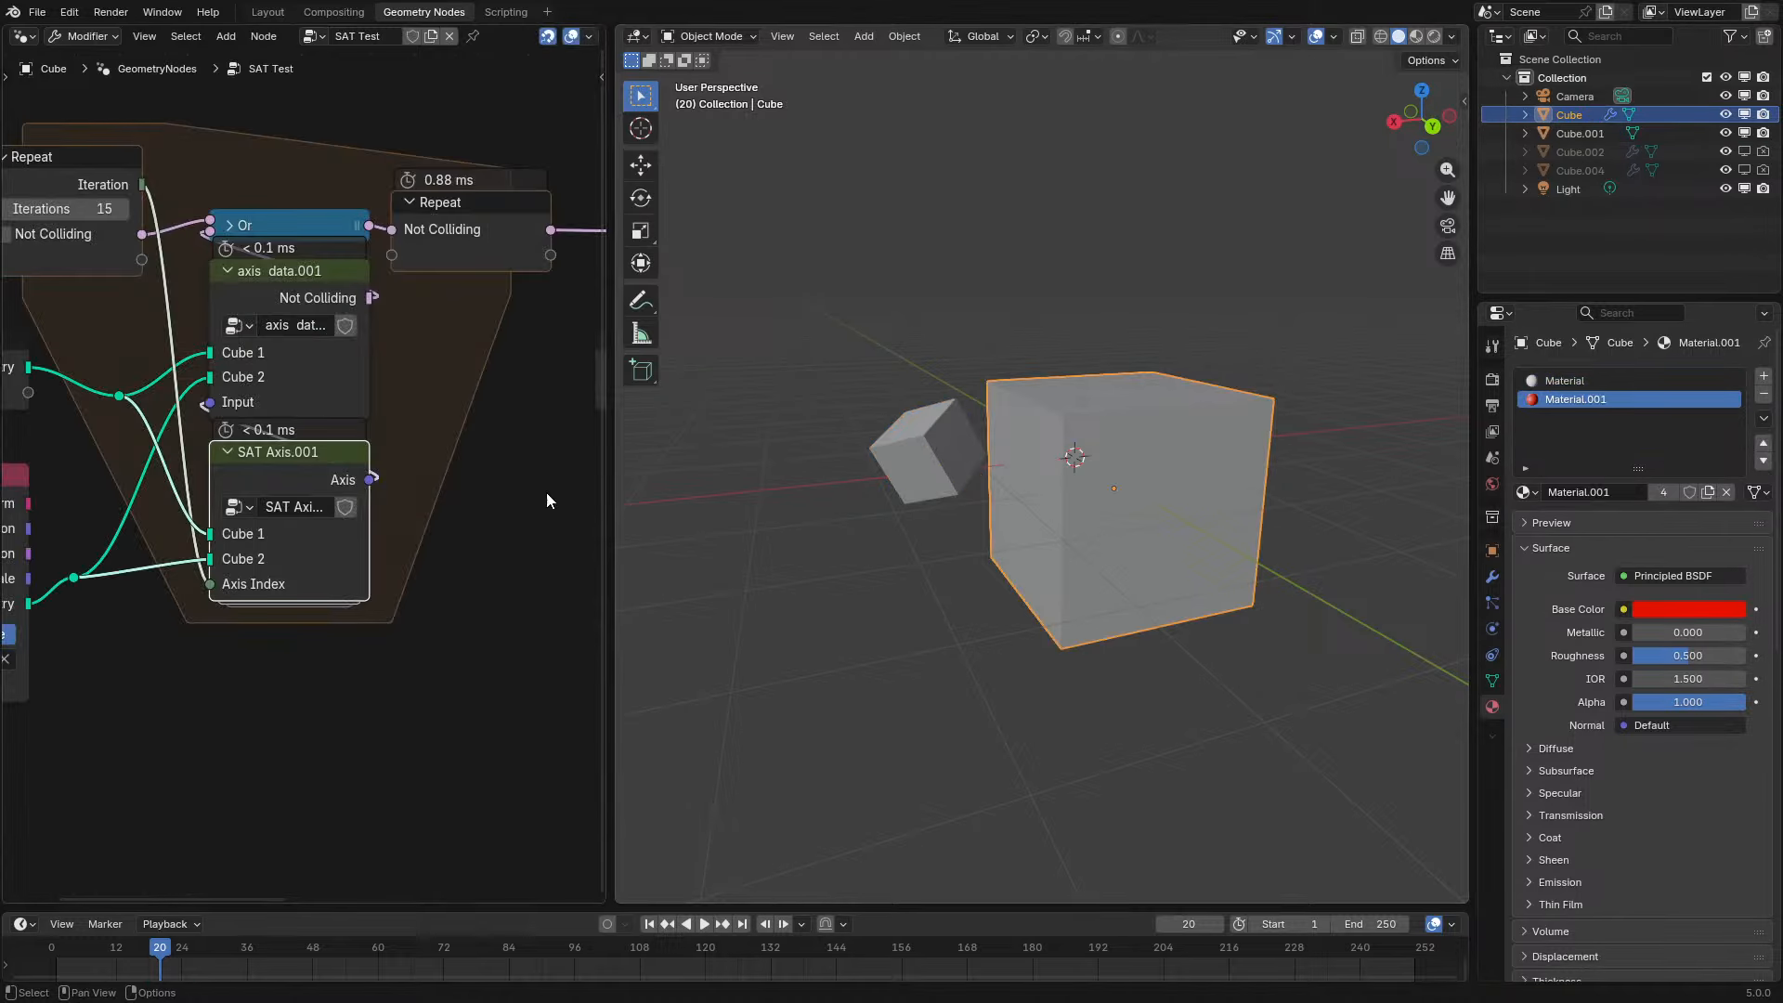
# Duplicate the Object Info node into the empty space below the node tree, and undo the duplication
pyautogui.hotkey('ctrl', 'space')
pyautogui.scroll(-6, 706, 506)
pyautogui.moveTo(823, 711); pyautogui.dragTo(813, 613, button='middle')
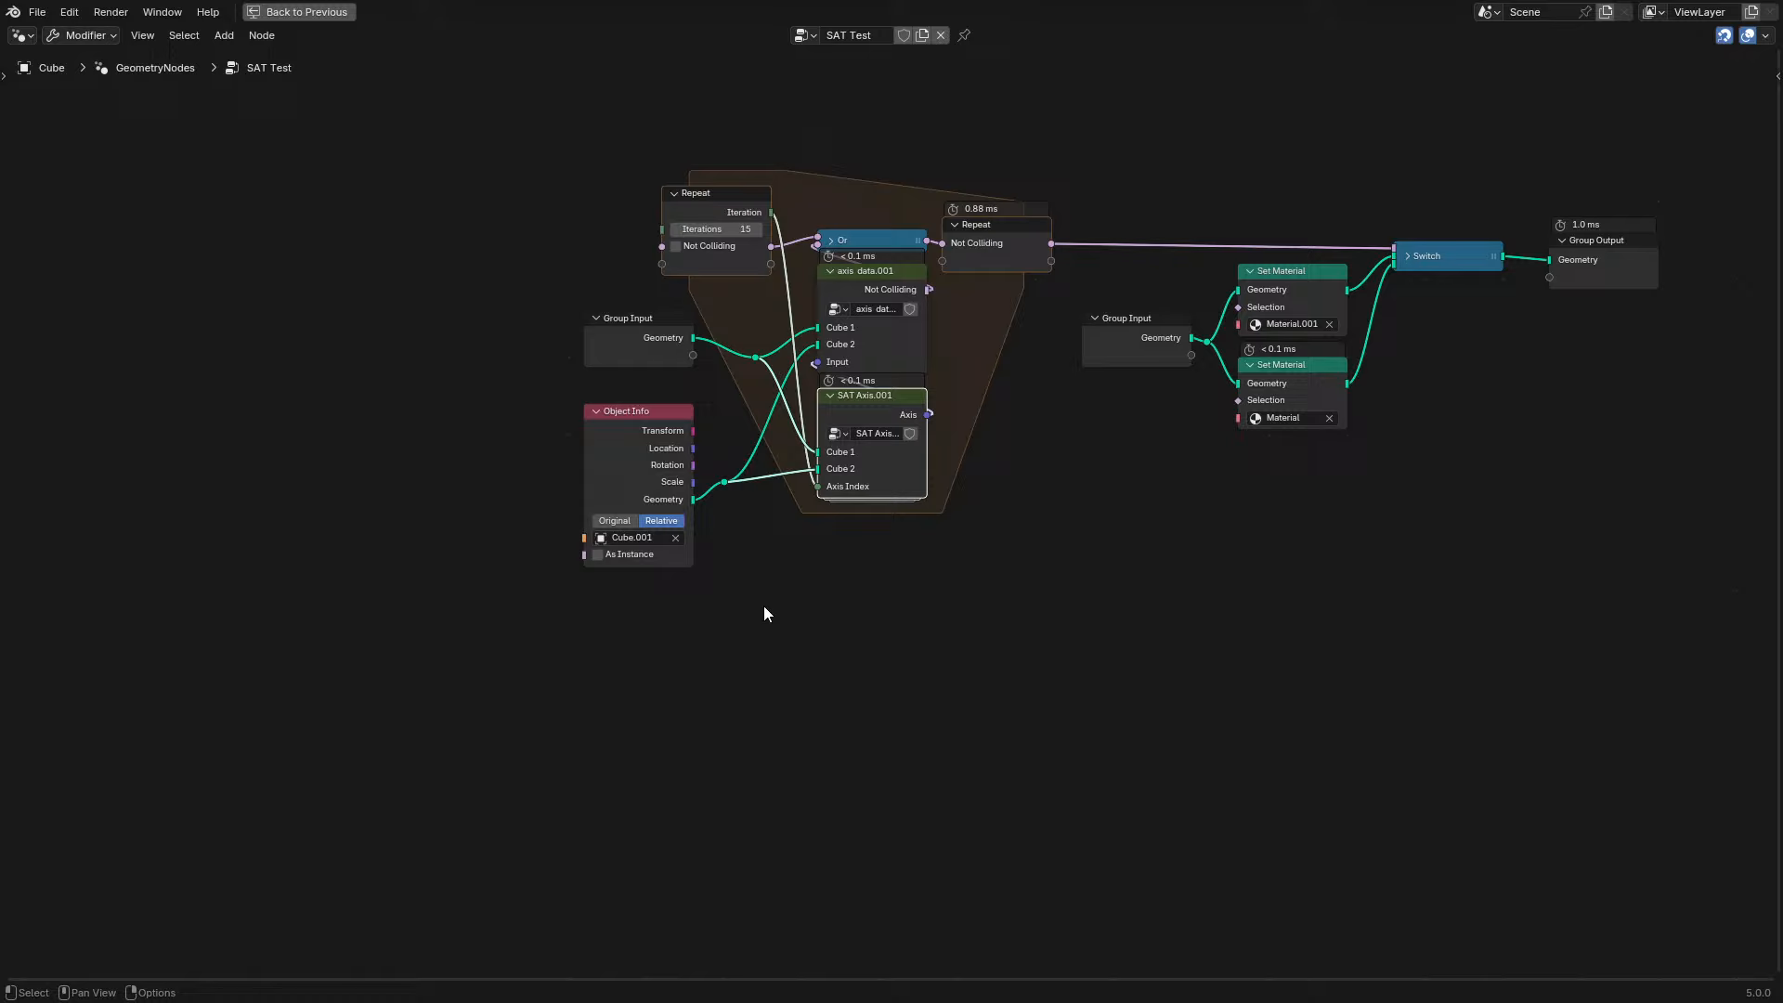
pyautogui.click(628, 433)
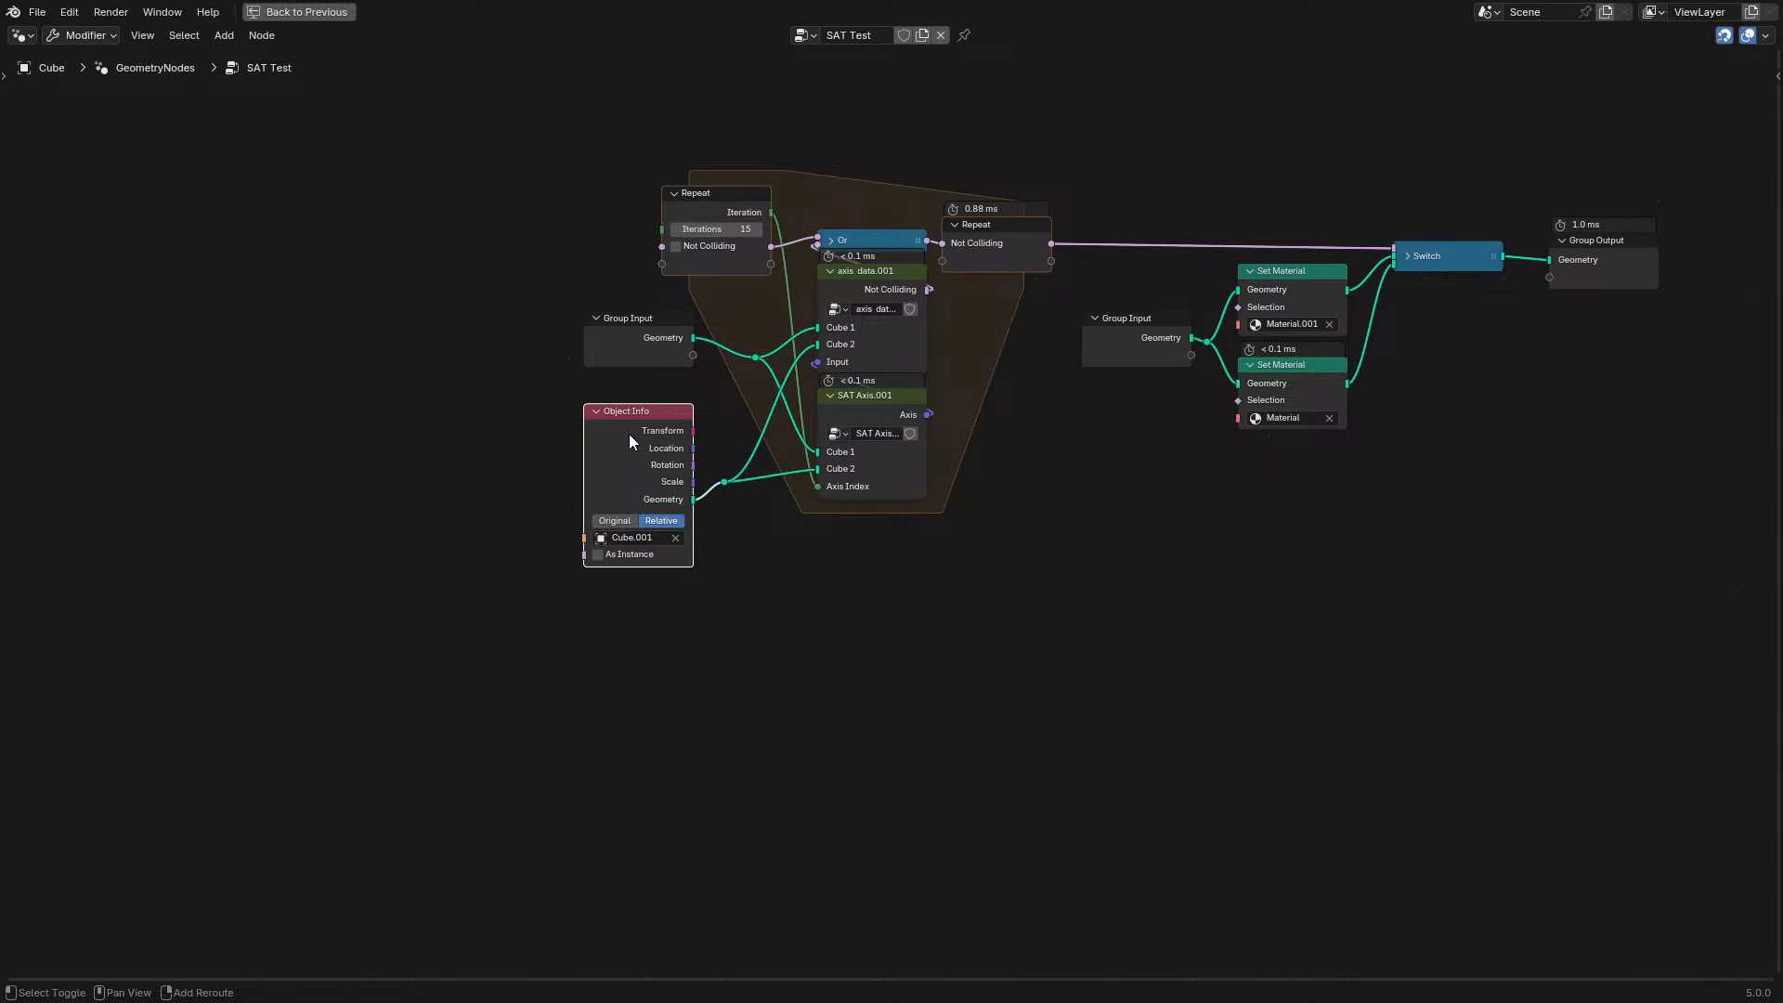
pyautogui.hotkey('shift', 'd')
pyautogui.click(539, 800)
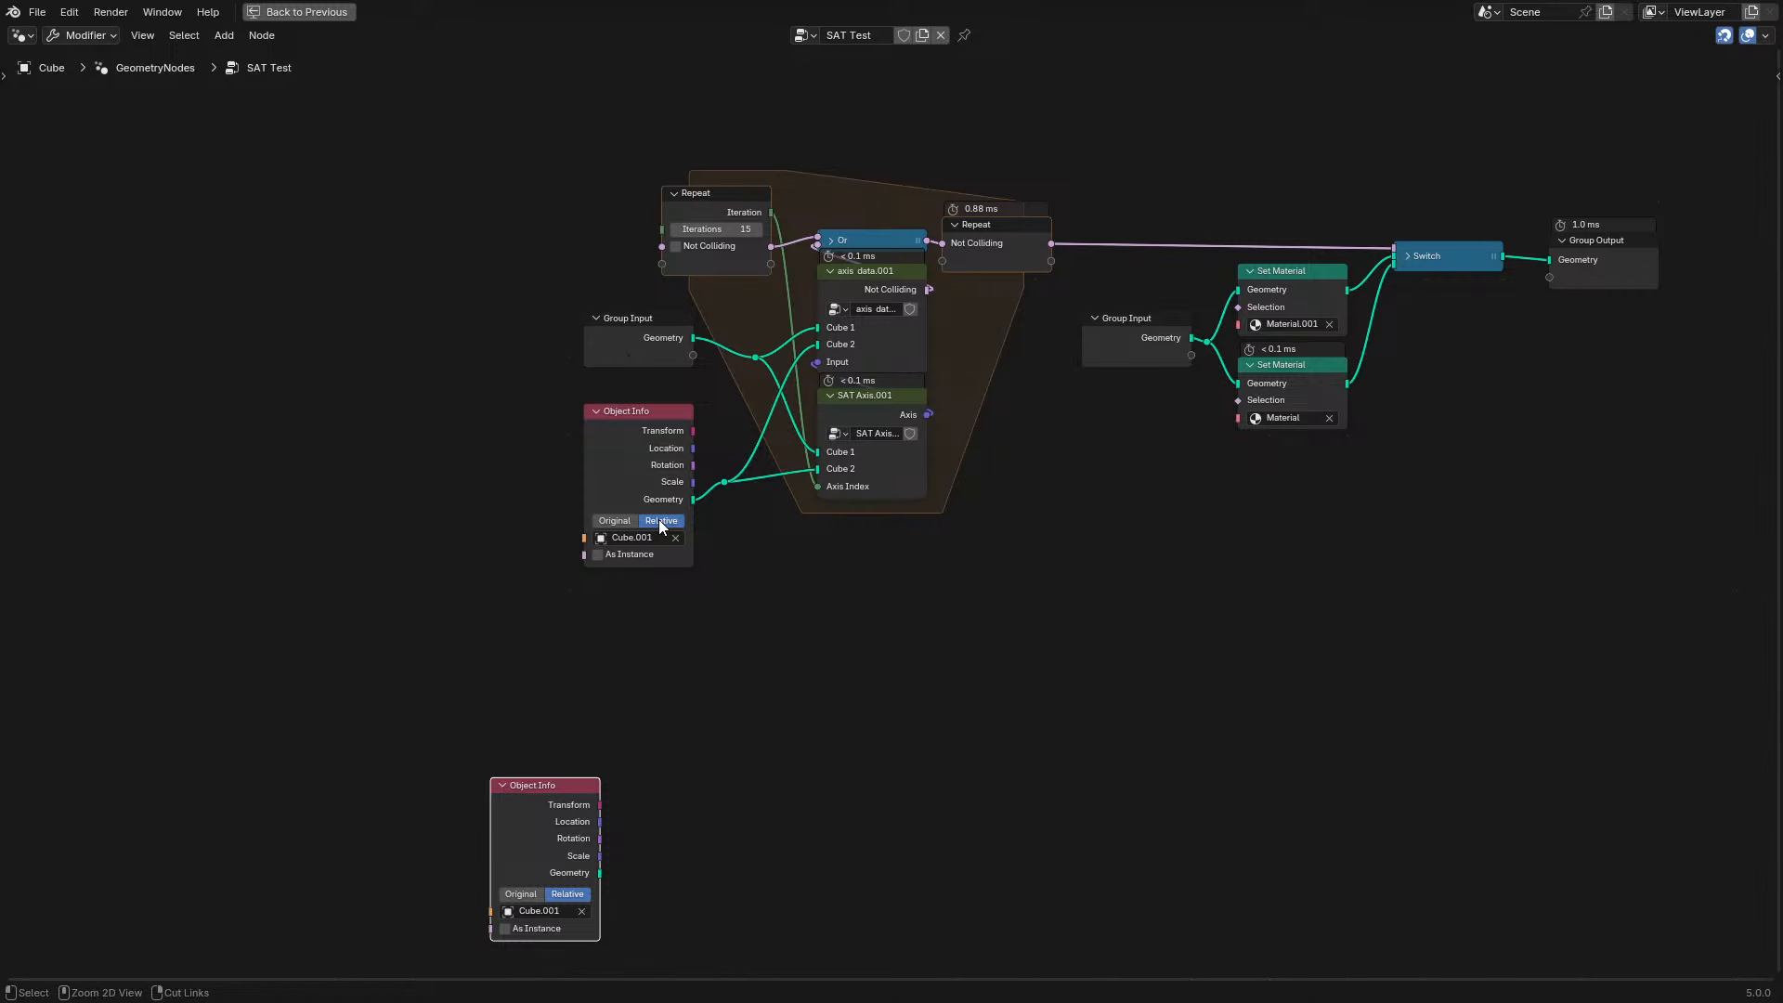
pyautogui.hotkey('ctrl', 'z')
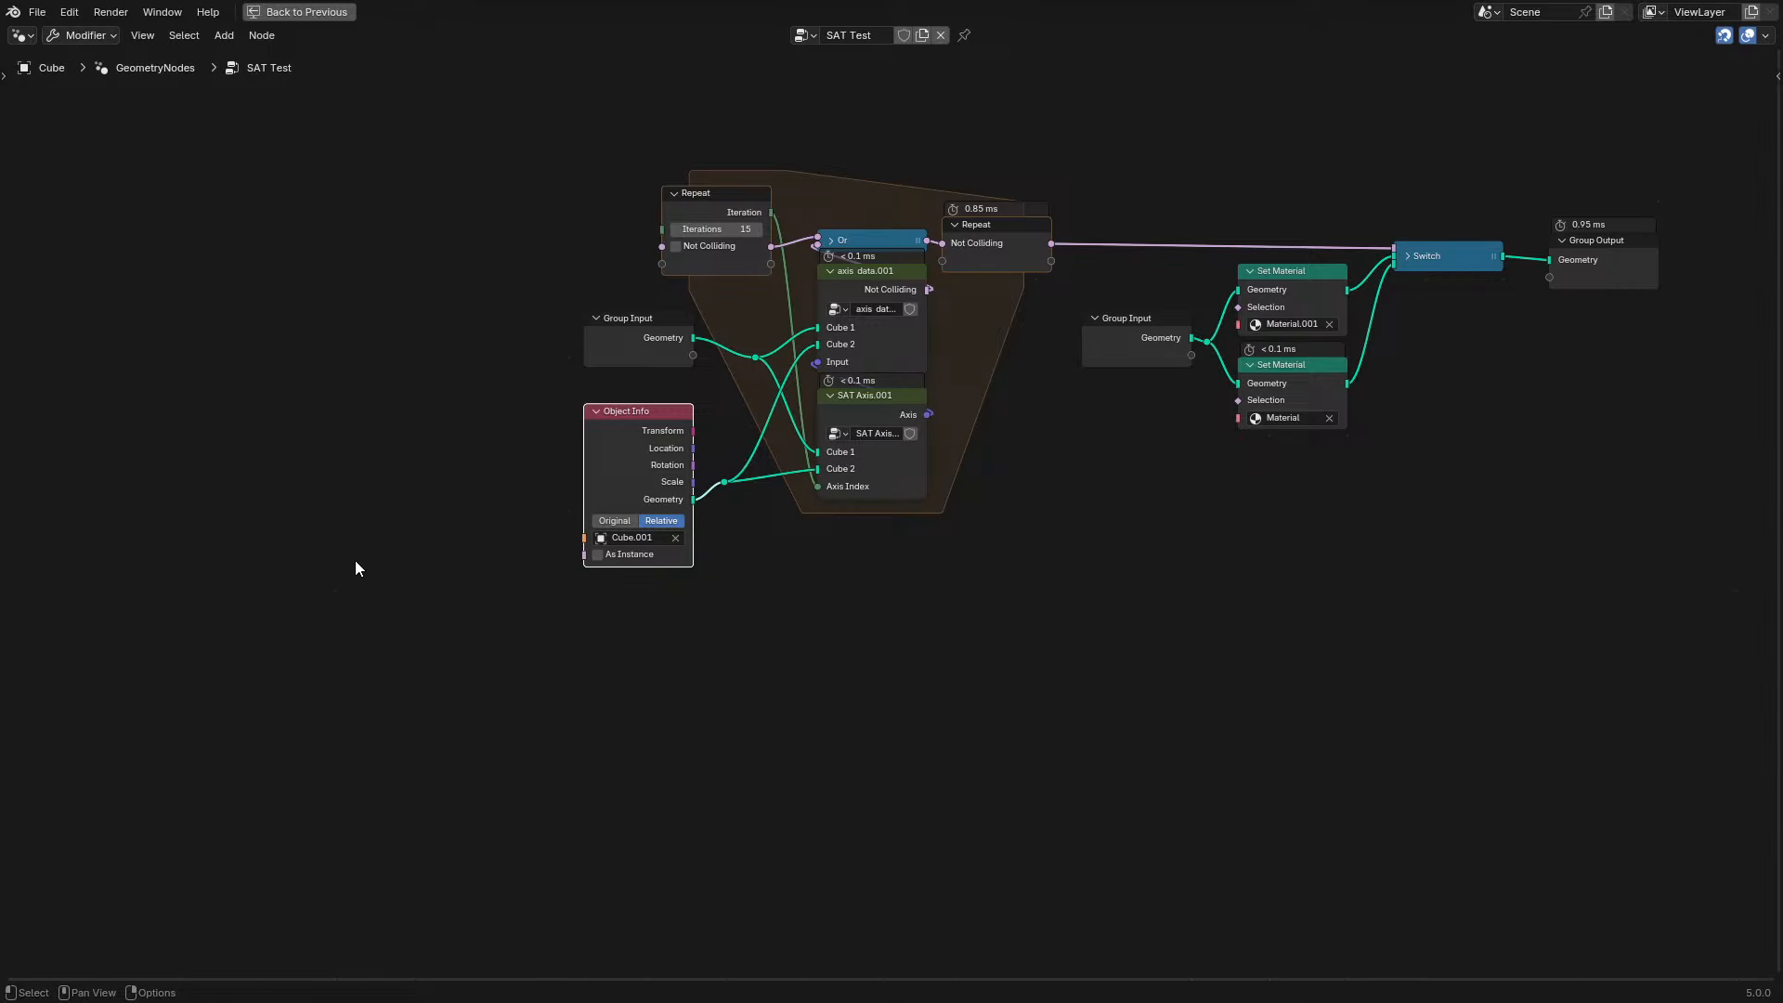
pyautogui.hotkey('ctrl', 'space')
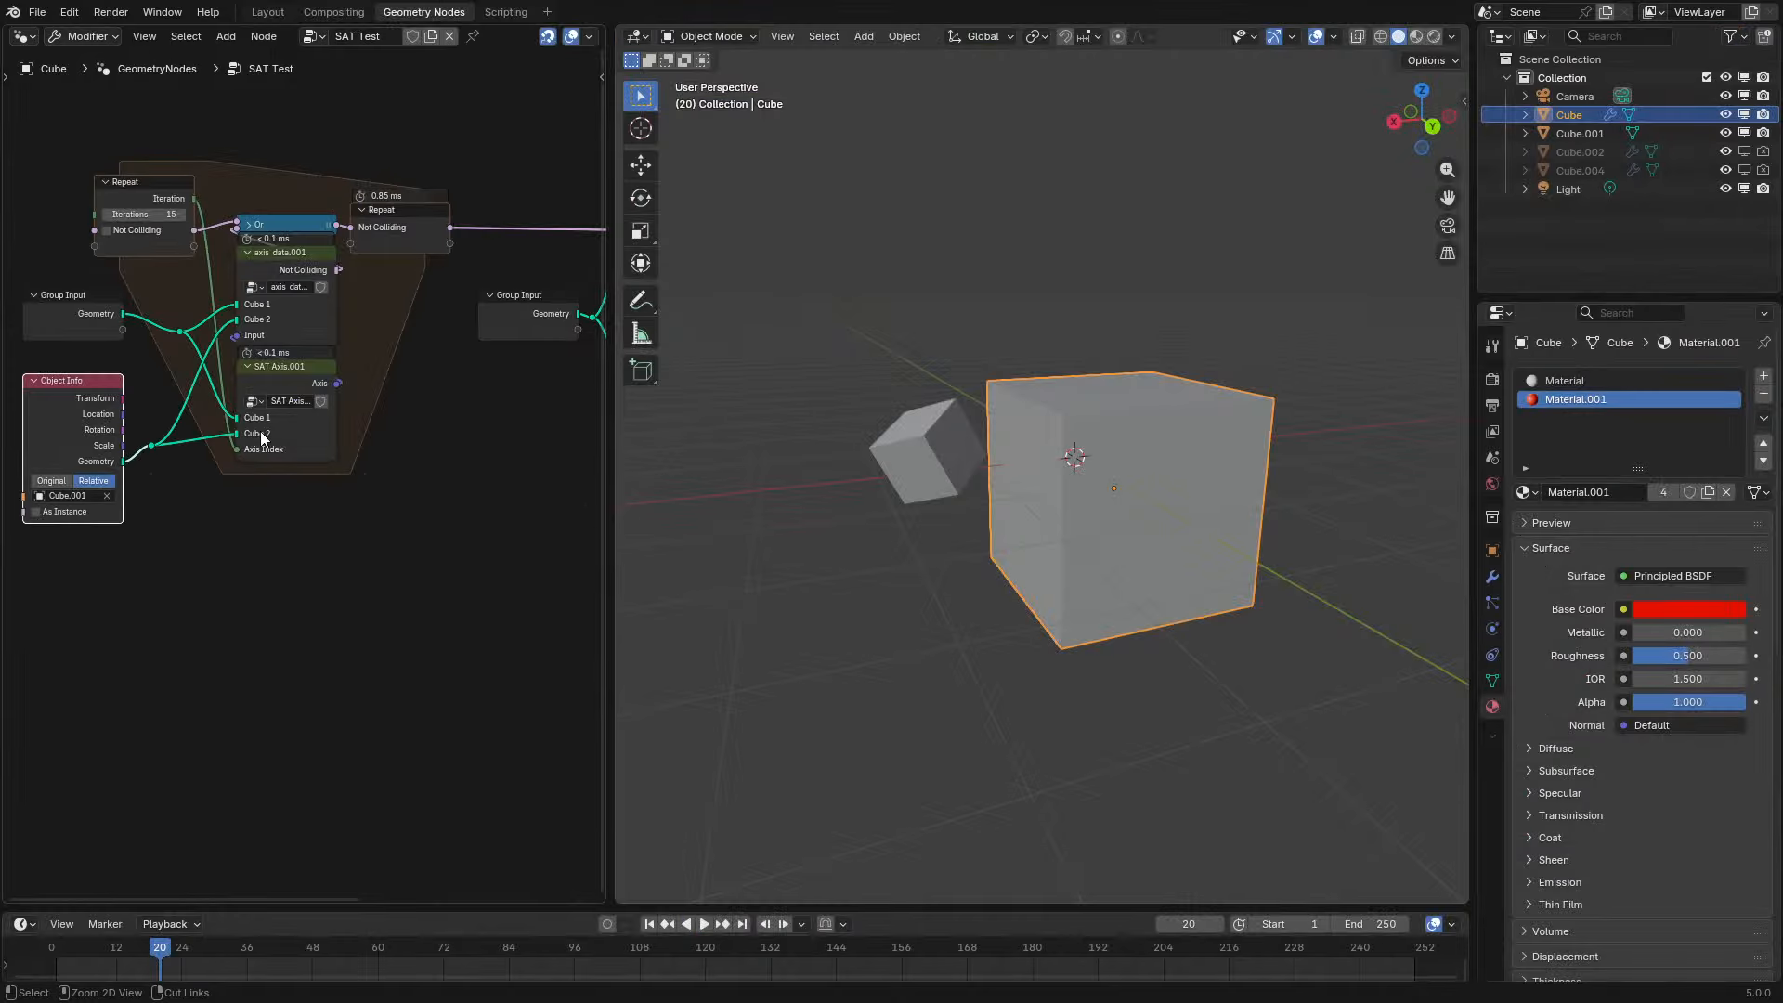
# Move Cube.001 towards the Cube's side and back out to a clear gap beside it
pyautogui.moveTo(1075, 387); pyautogui.dragTo(1109, 486, button='middle')
pyautogui.click(914, 481)
pyautogui.moveTo(914, 481); pyautogui.dragTo(1012, 450, button='middle')
pyautogui.press('g')
pyautogui.click(968, 453)
pyautogui.press('g')
pyautogui.click(924, 422)
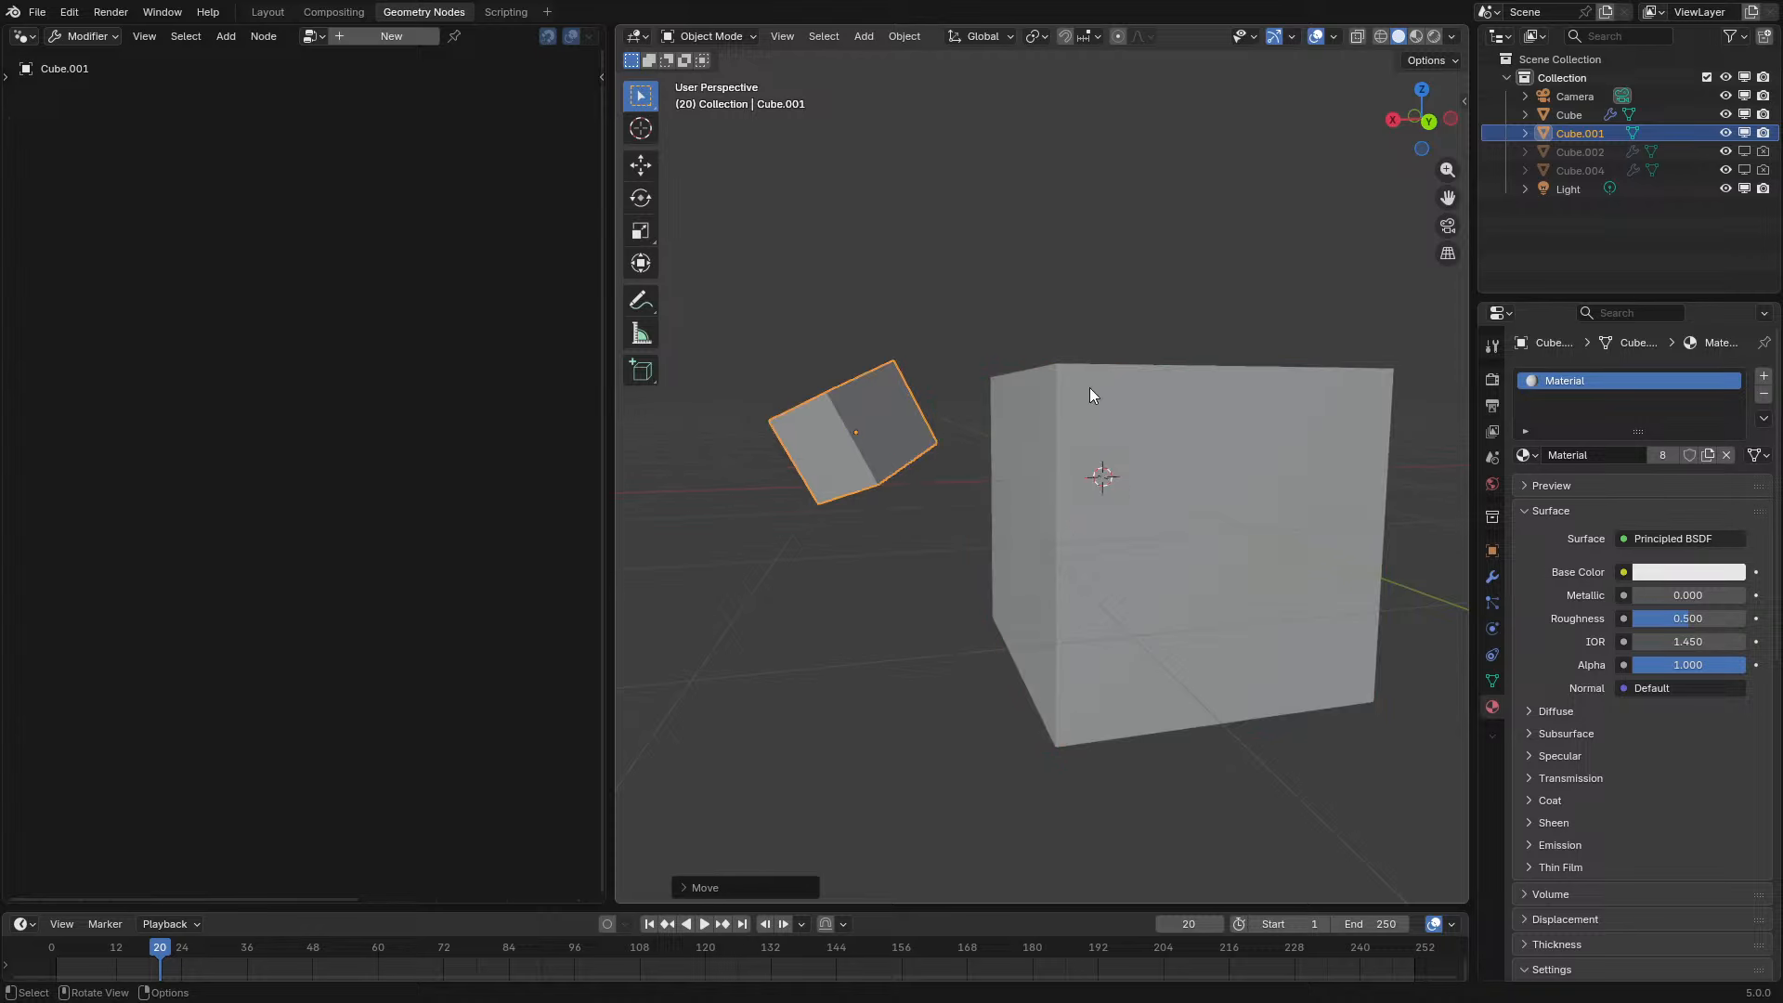
# Rotate Cube.001 and move it up so it touches the Cube's upper side edge
pyautogui.press('r')
pyautogui.click(967, 514)
pyautogui.press('g')
pyautogui.click(1092, 395)
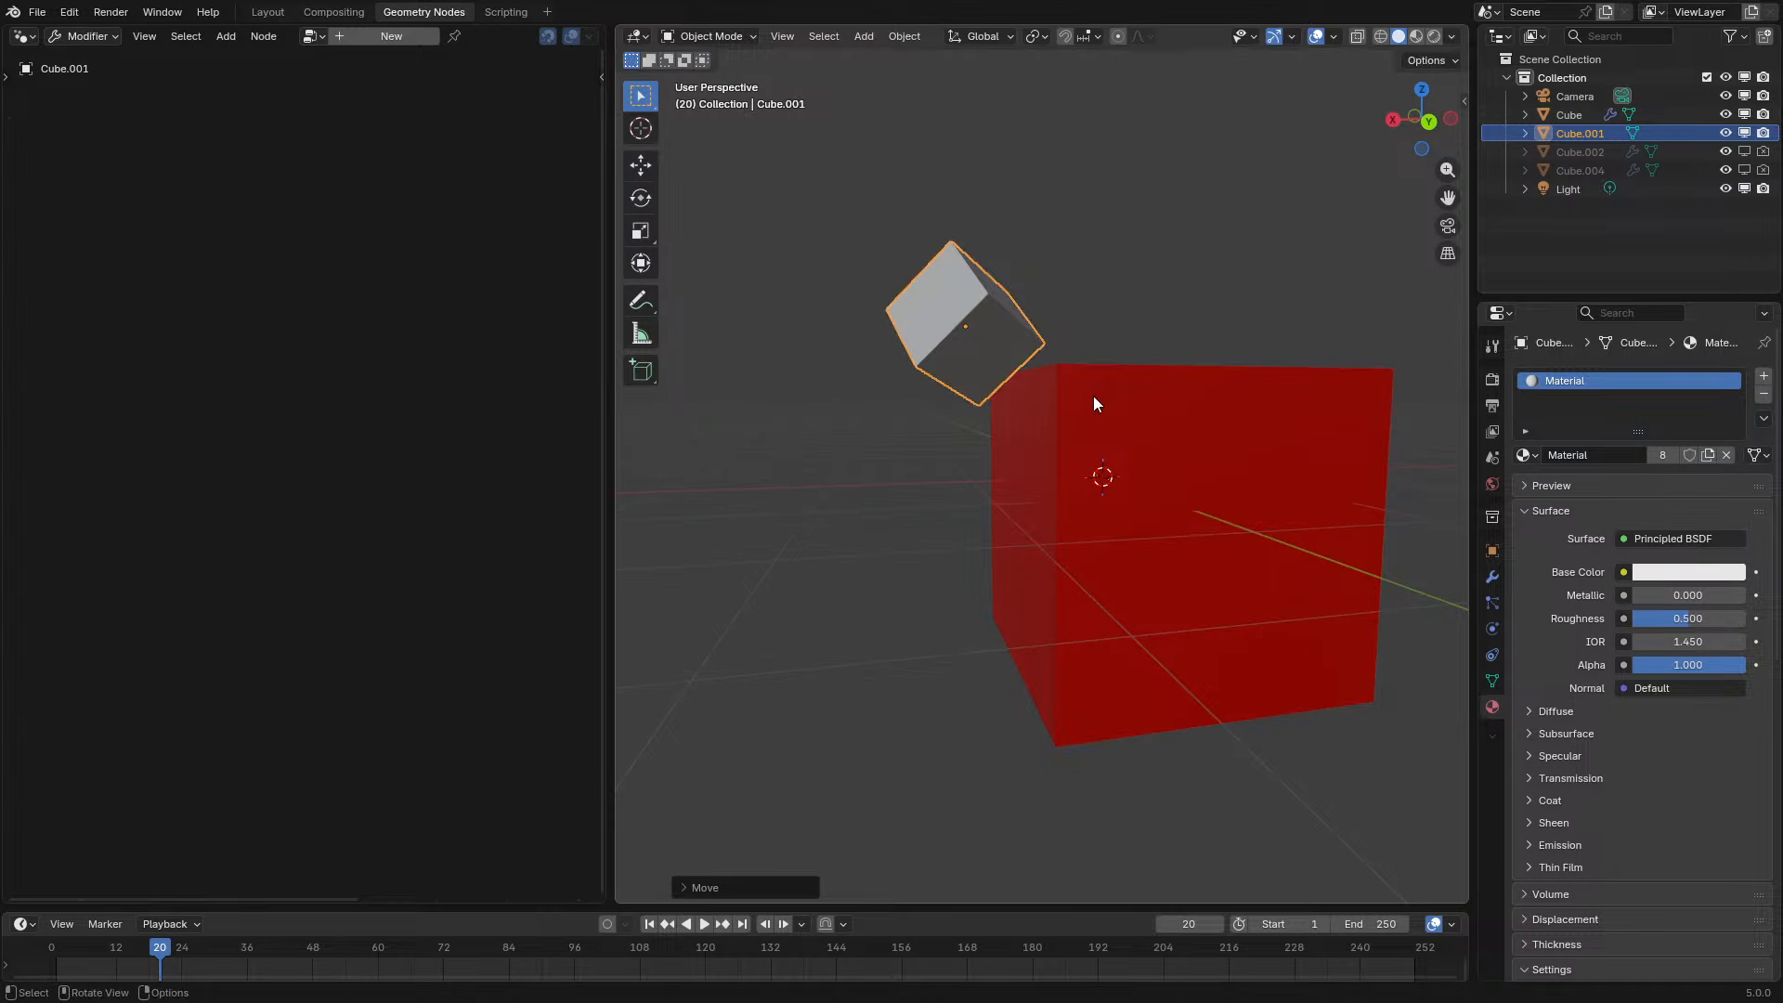
# Fine-tune the position and rotation of Cube.001 so its face barely cuts the Cube's upper side edge
pyautogui.moveTo(1094, 396); pyautogui.dragTo(1088, 538, button='middle')
pyautogui.scroll(3, 1077, 520)
pyautogui.press('g')
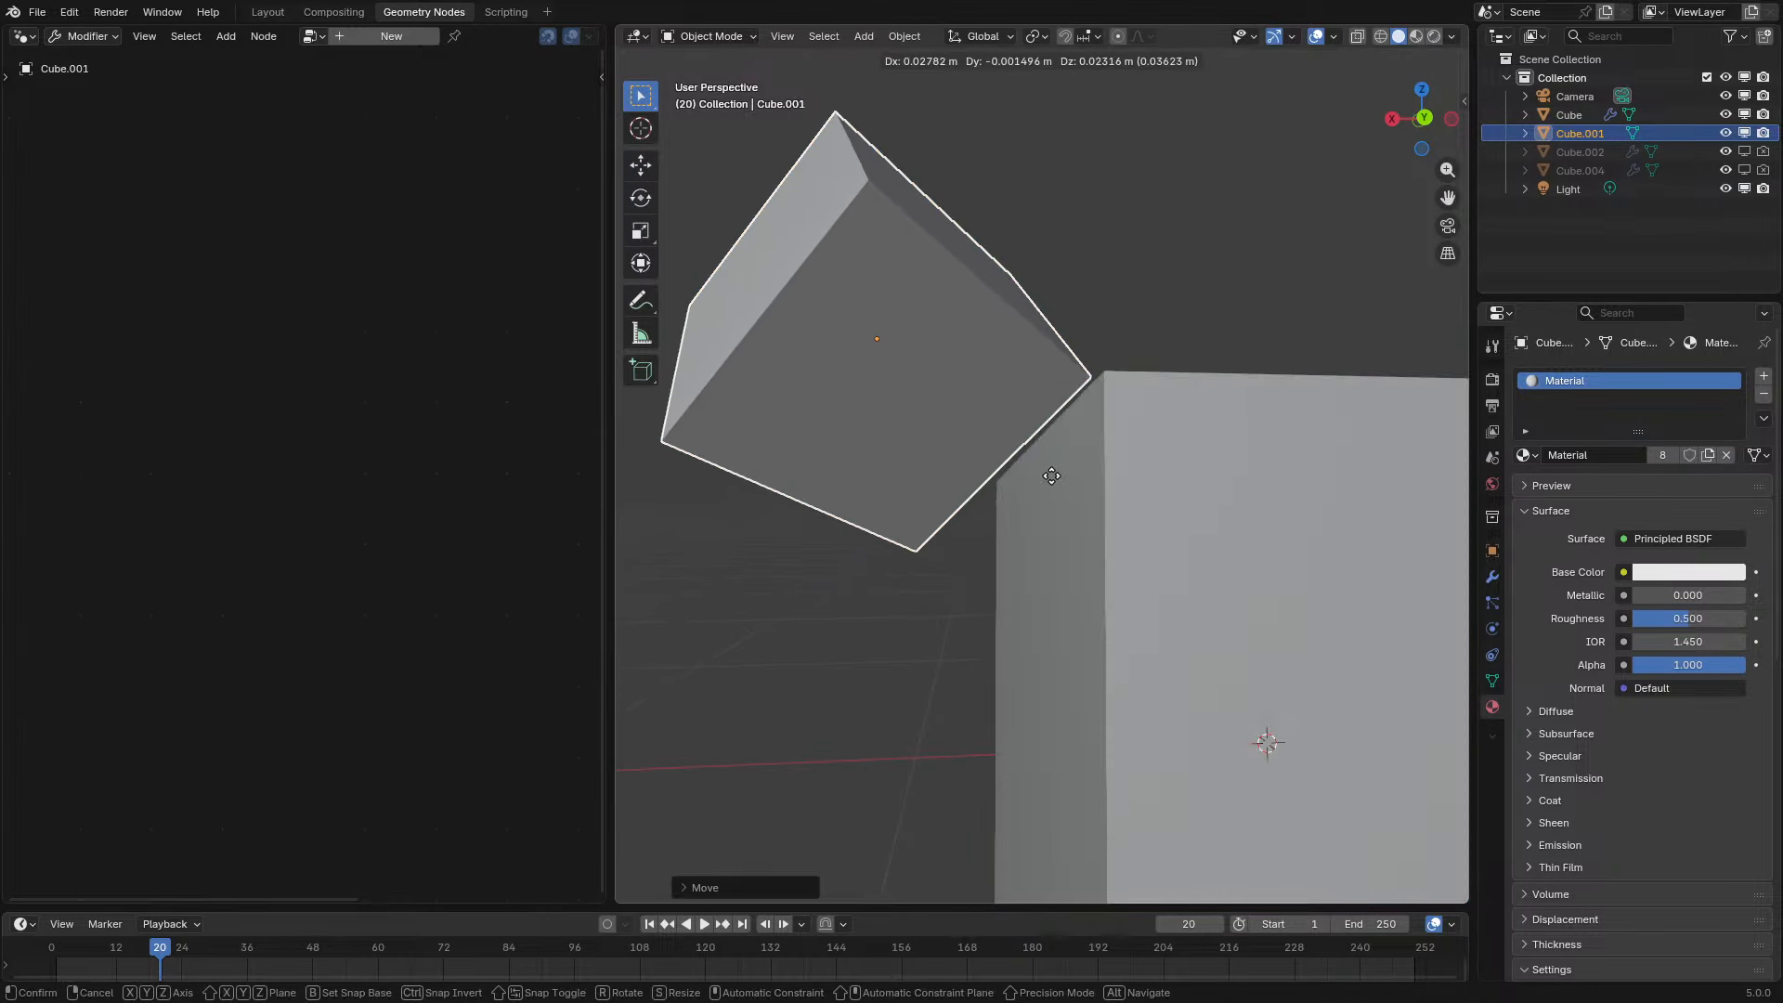
pyautogui.click(1062, 478)
pyautogui.press('r')
pyautogui.click(1068, 454)
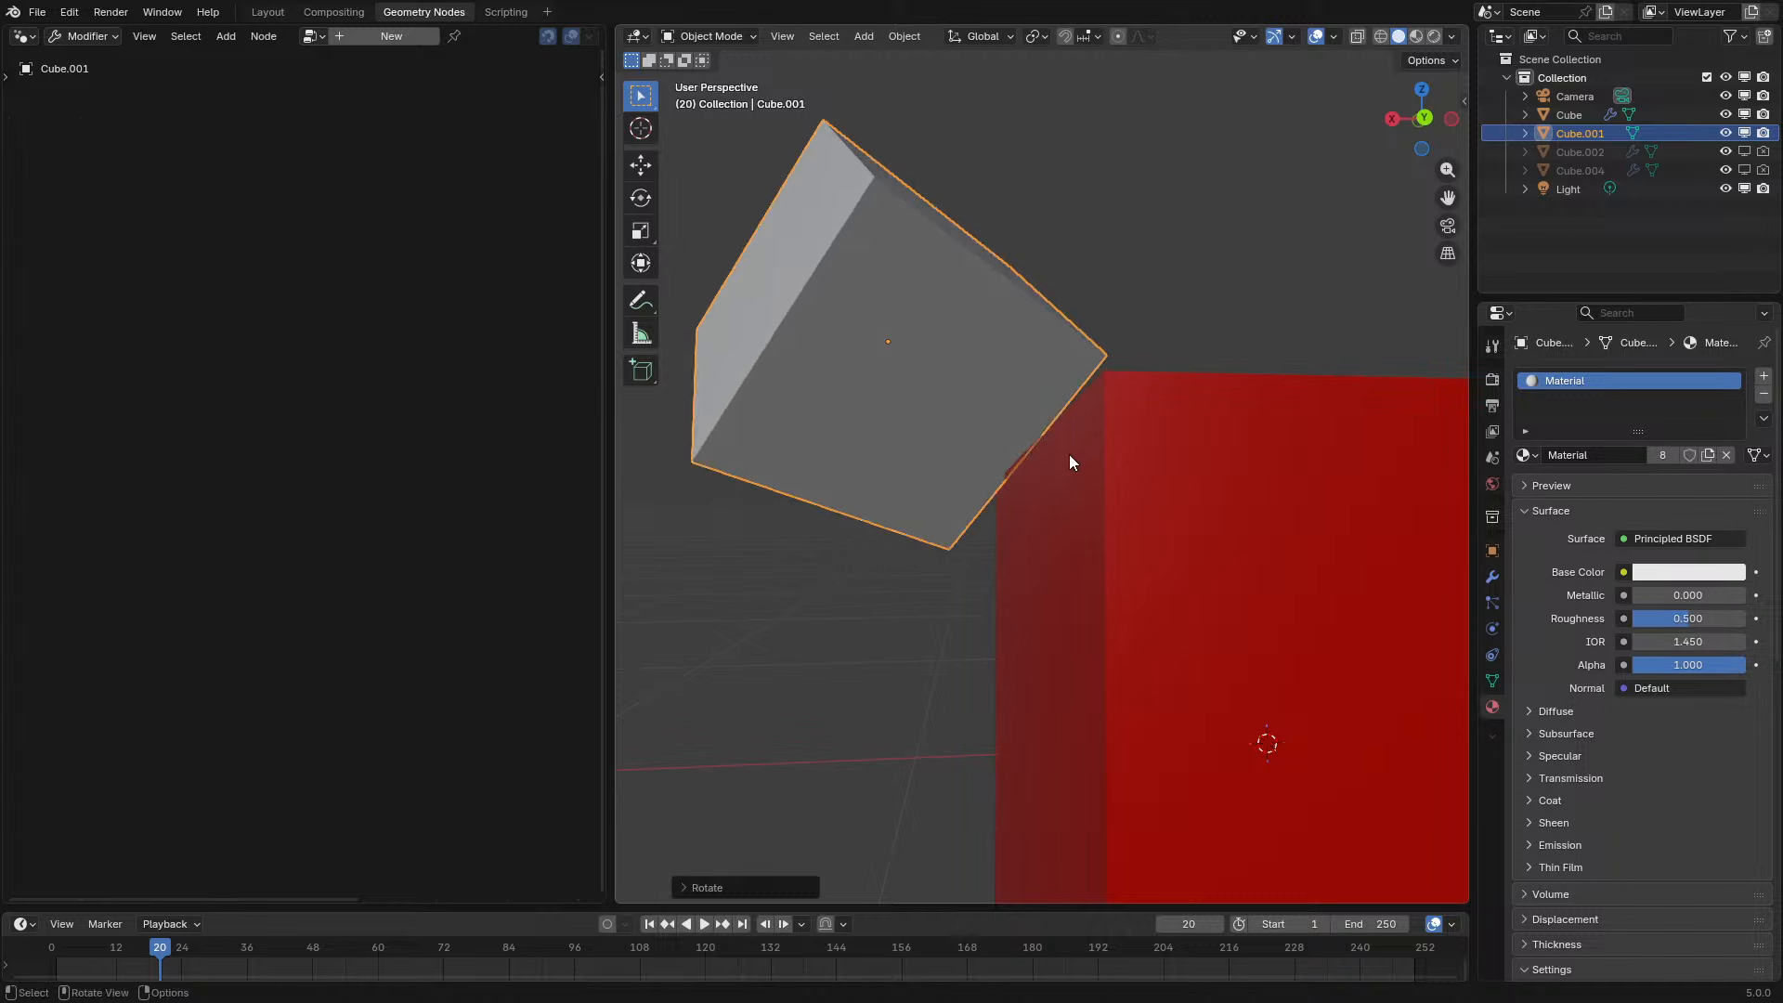
# Move Cube.001 onto the Cube's top face so its lowest corner makes contact
pyautogui.moveTo(1068, 454); pyautogui.dragTo(817, 548, button='middle')
pyautogui.press('g')
pyautogui.click(1105, 501)
pyautogui.scroll(-8, 1300, 483)
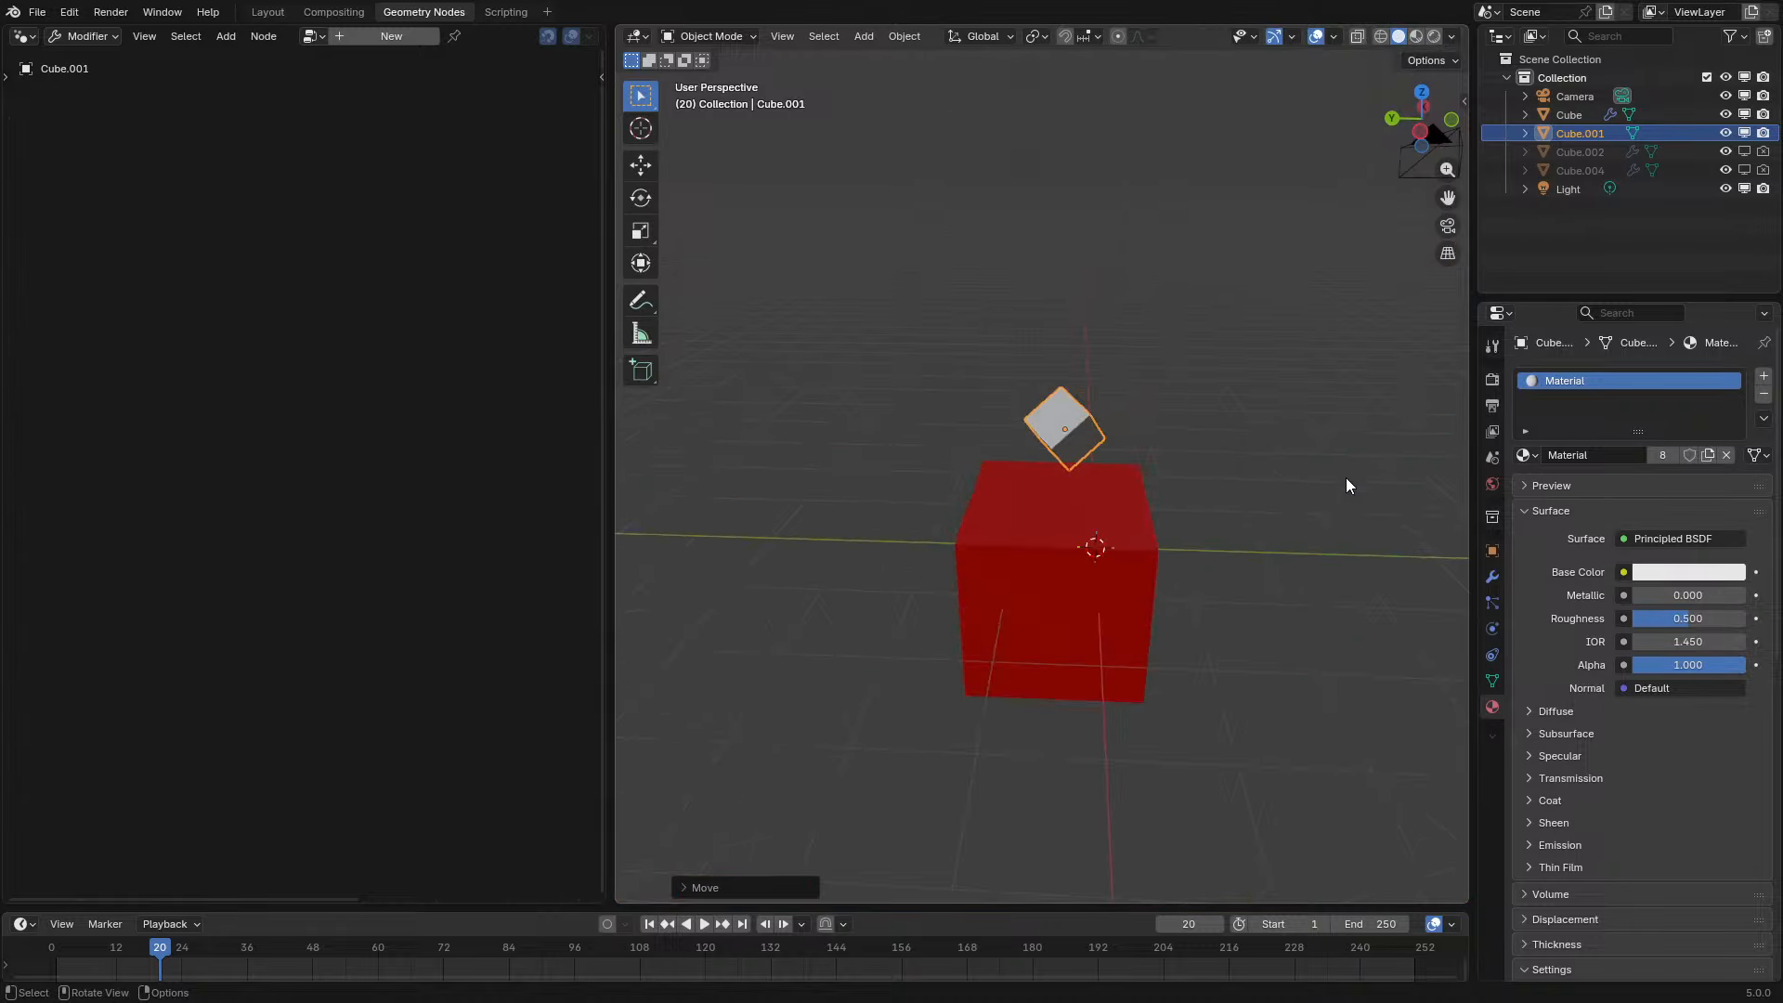
# Rotate Cube.001 and move it so its lowest corner meets the Cube's upper side edge
pyautogui.moveTo(1345, 477); pyautogui.dragTo(1140, 431, button='middle')
pyautogui.scroll(5, 1128, 474)
pyautogui.press('r')
pyautogui.click(1123, 500)
pyautogui.press('g')
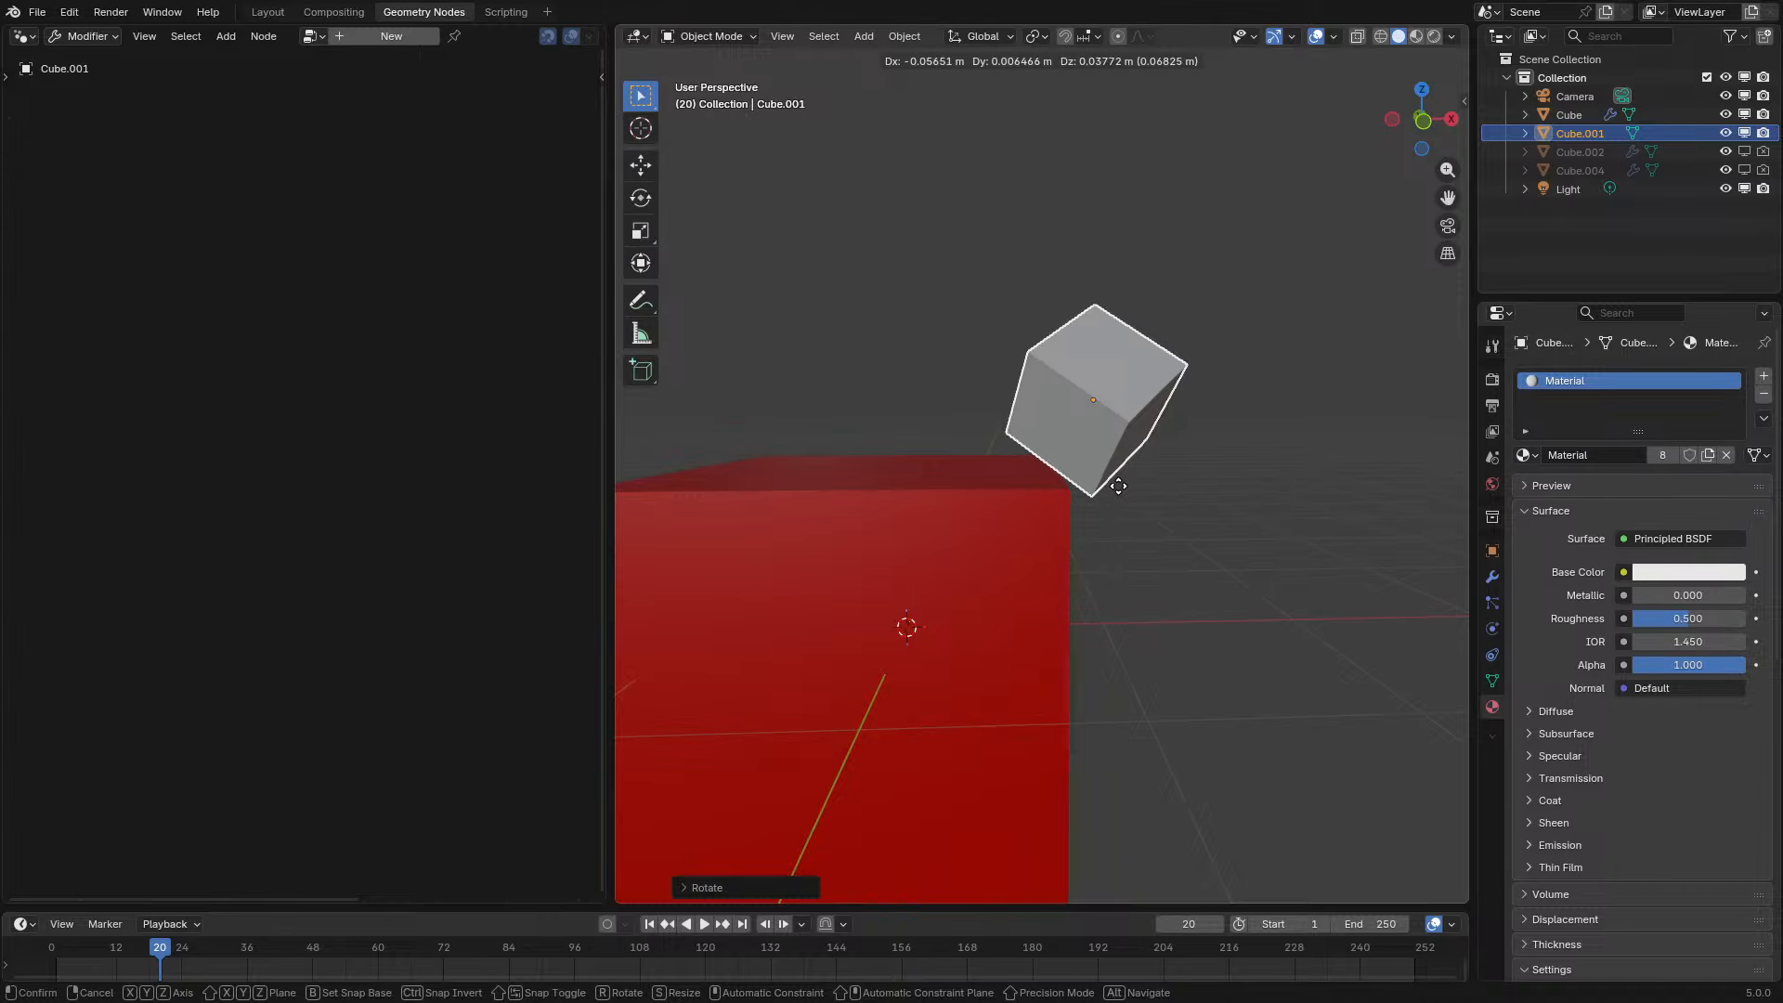
pyautogui.click(1117, 488)
# Move Cube.001 slightly against the Cube's upper corner, and away to a clear gap above and beside it
pyautogui.moveTo(1116, 489); pyautogui.dragTo(1429, 536, button='middle')
pyautogui.press('g')
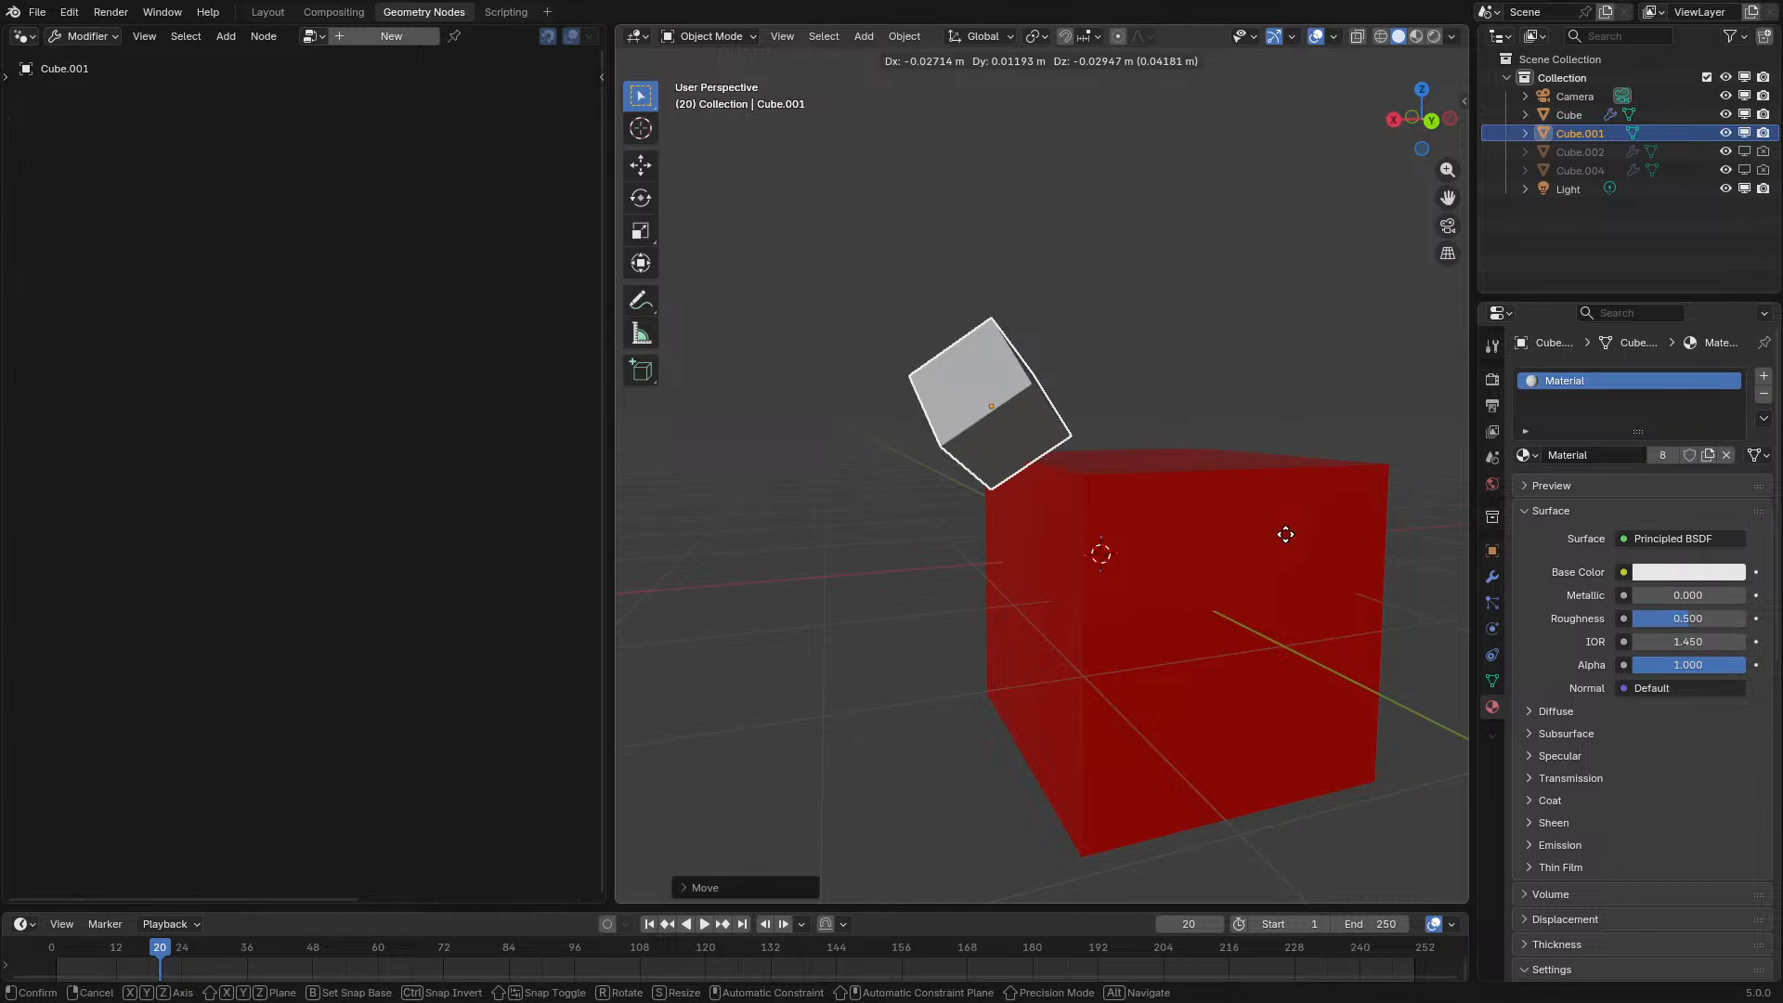
pyautogui.click(1258, 512)
pyautogui.scroll(3, 1244, 507)
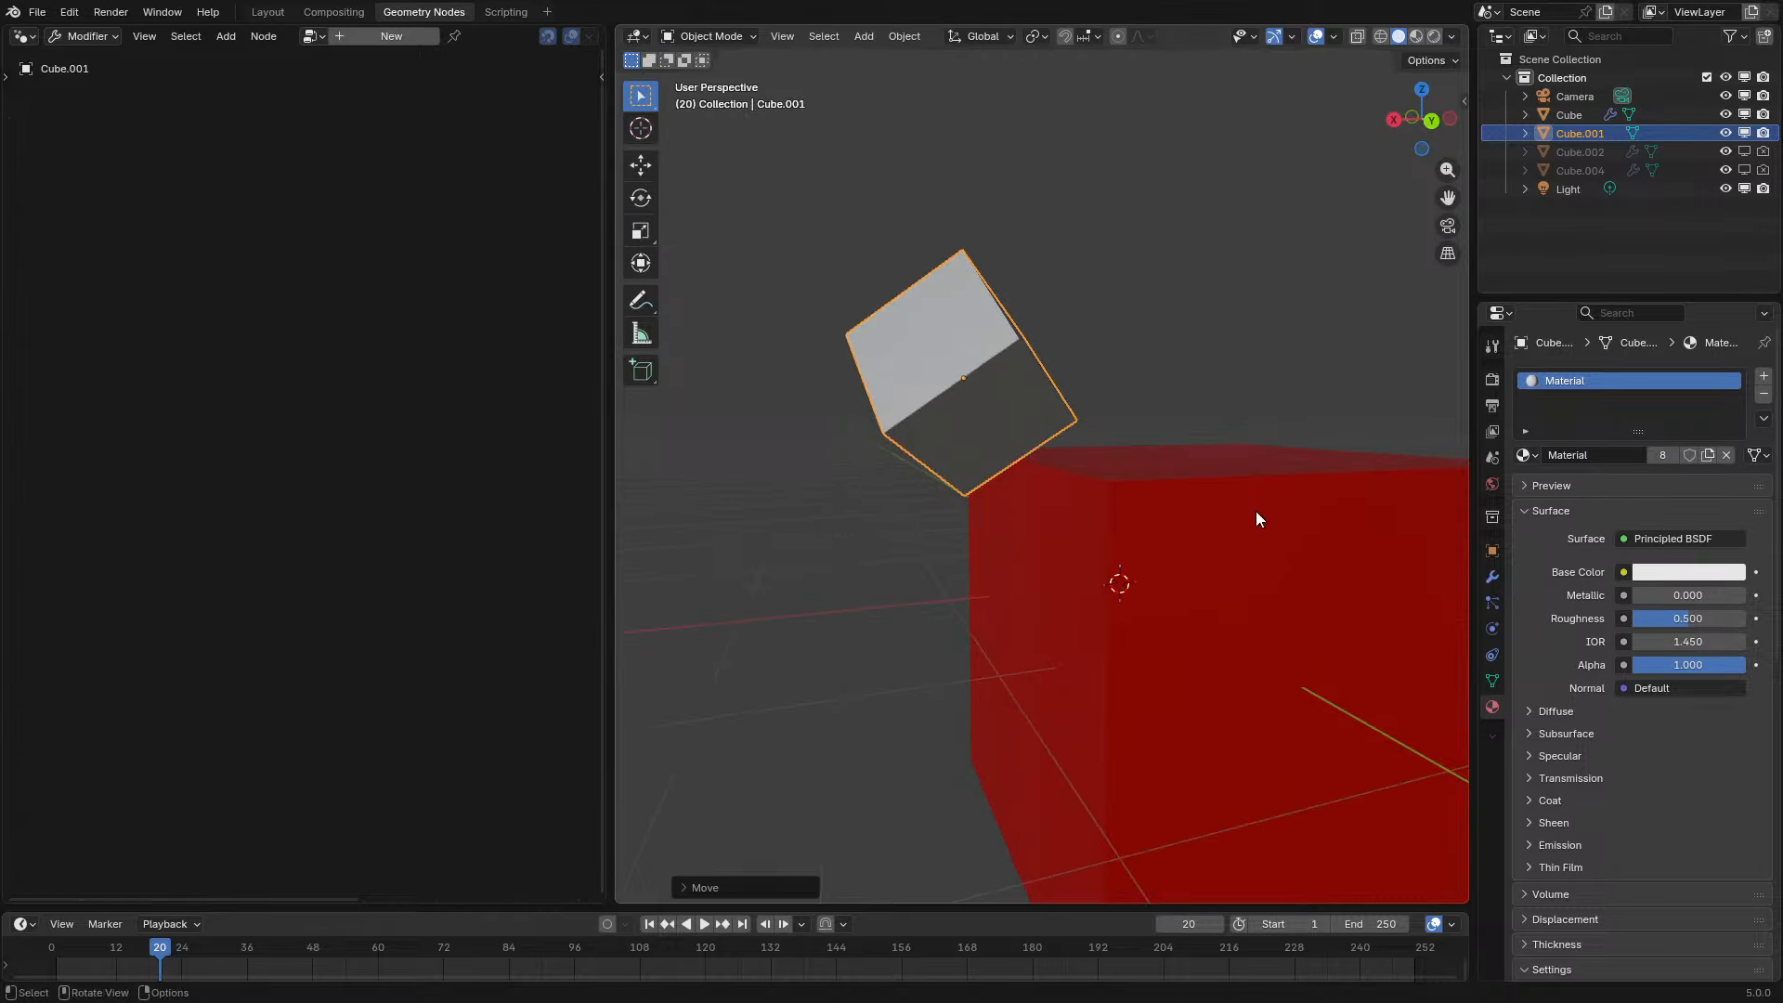
pyautogui.scroll(-3, 1220, 504)
pyautogui.press('g')
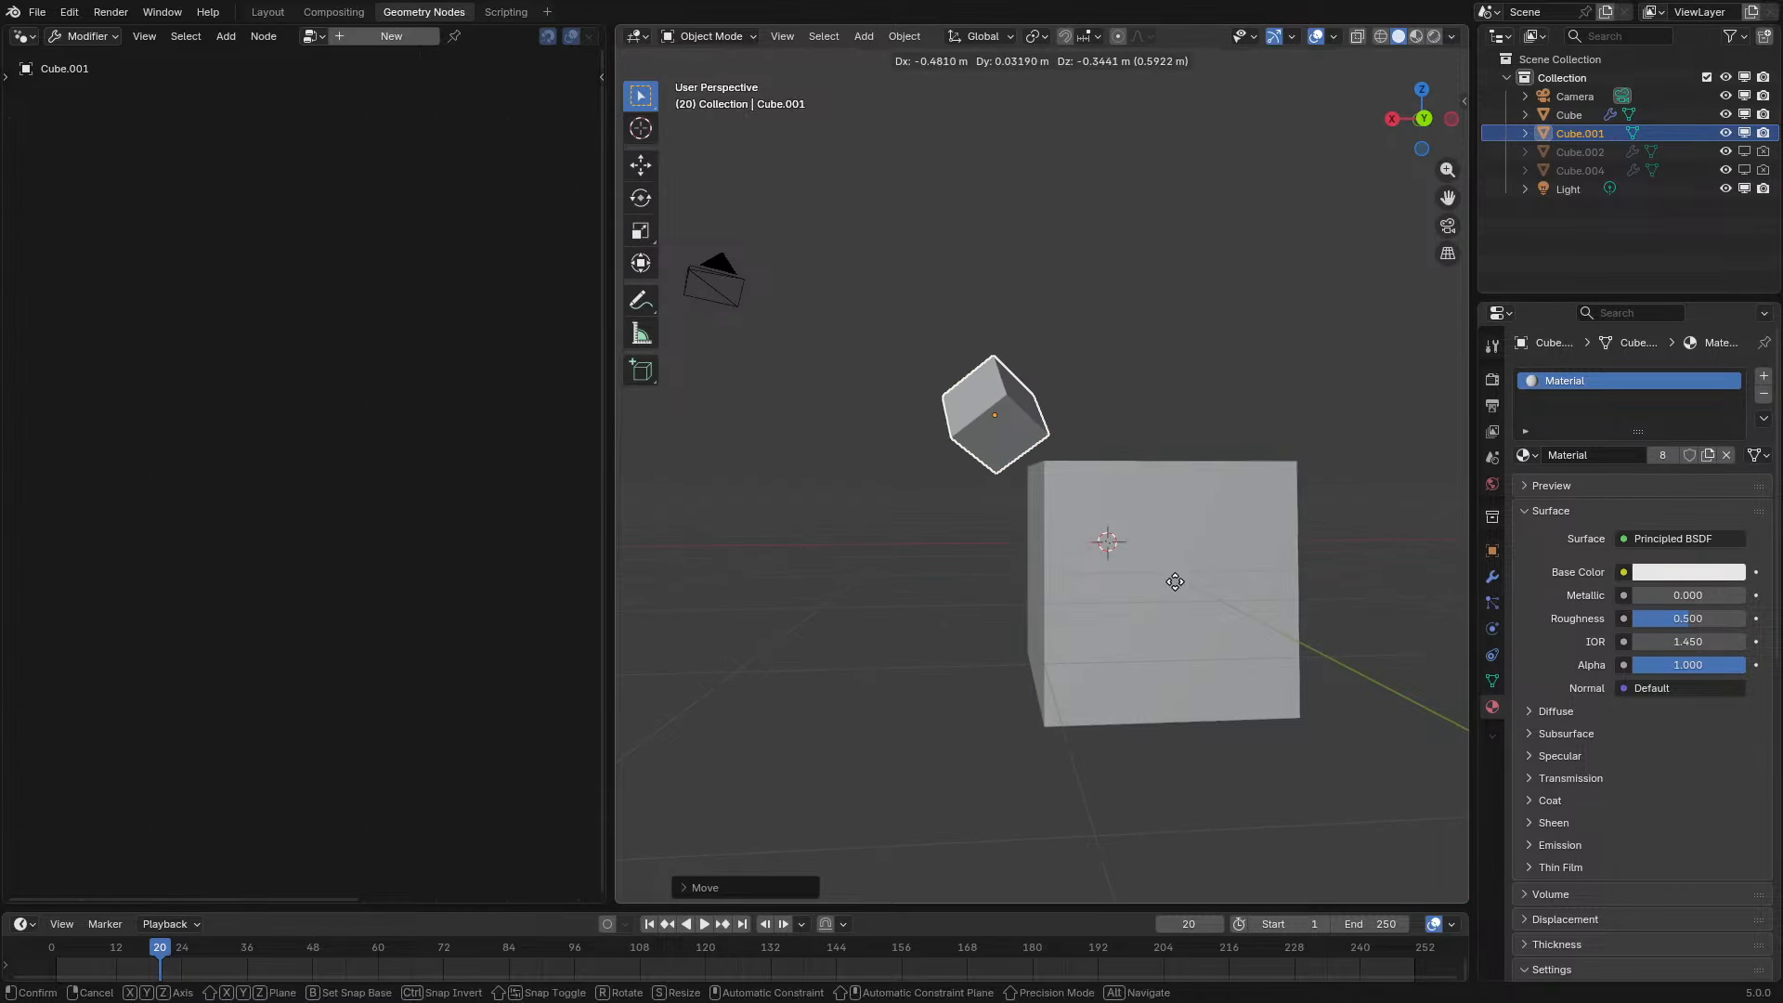
pyautogui.click(1134, 546)
# Select the Cube and review the repeat zone and timings of its SAT Test node tree
pyautogui.click(1134, 546)
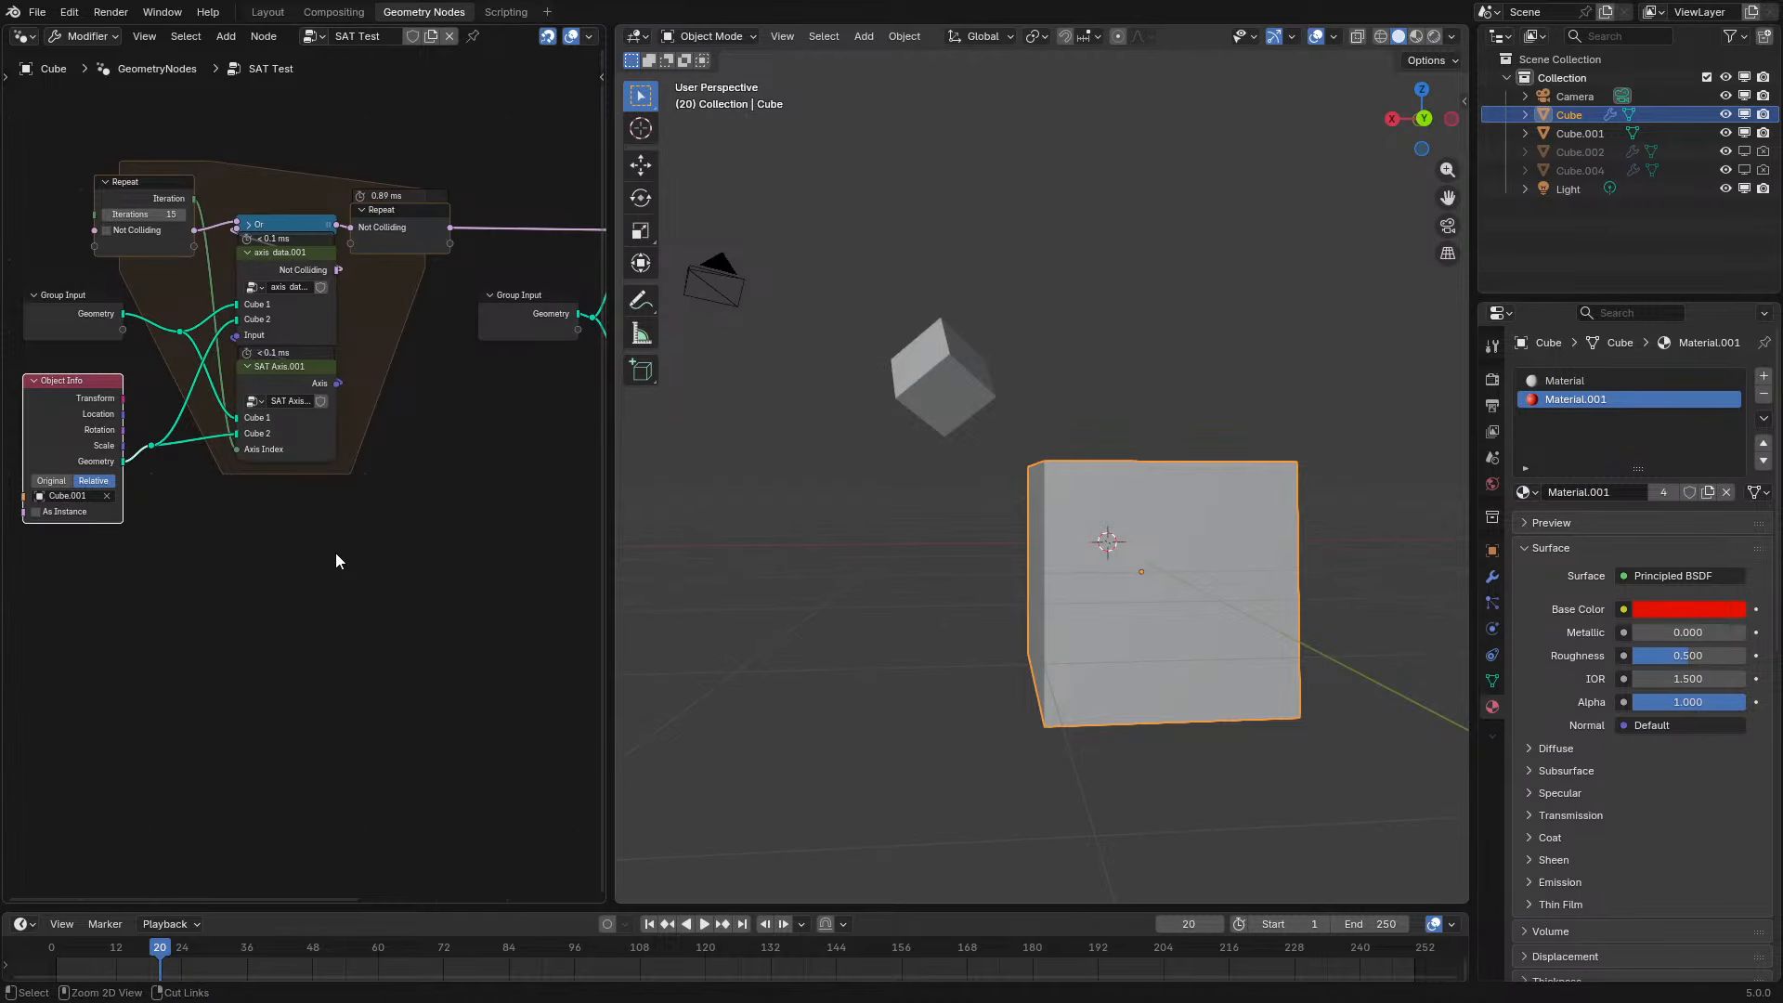
pyautogui.hotkey('ctrl', 'space')
pyautogui.scroll(2, 953, 363)
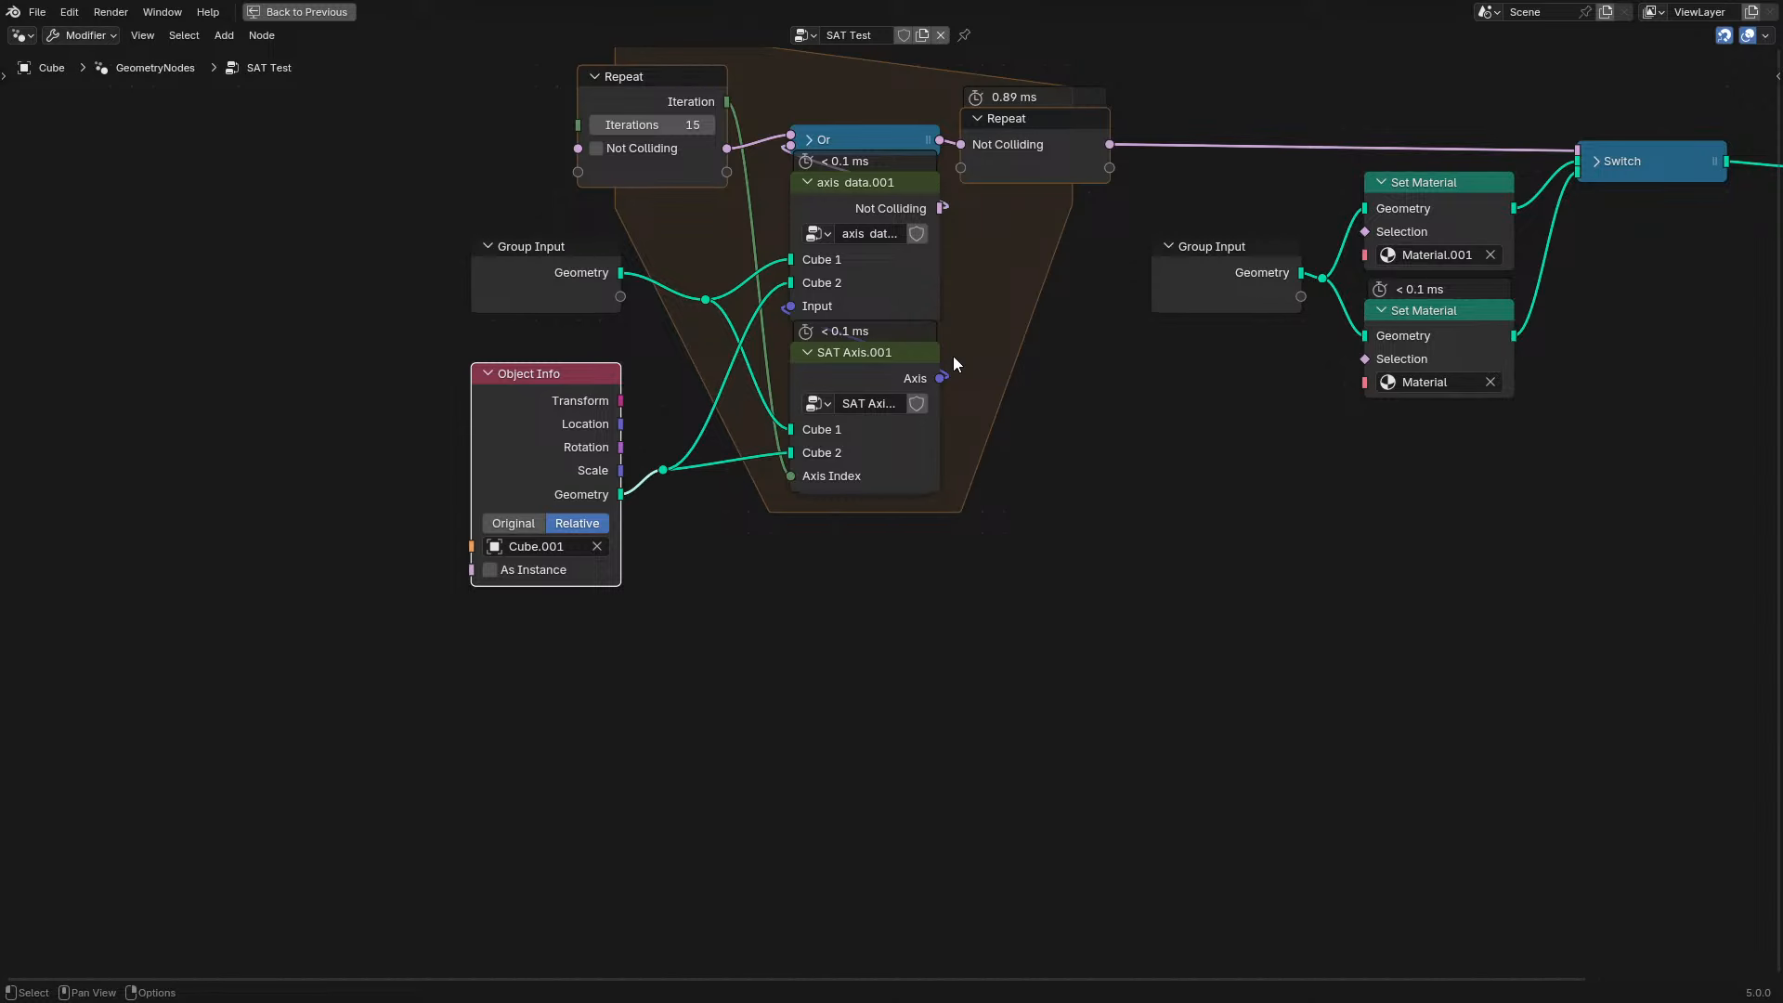
pyautogui.hotkey('ctrl', 'space')
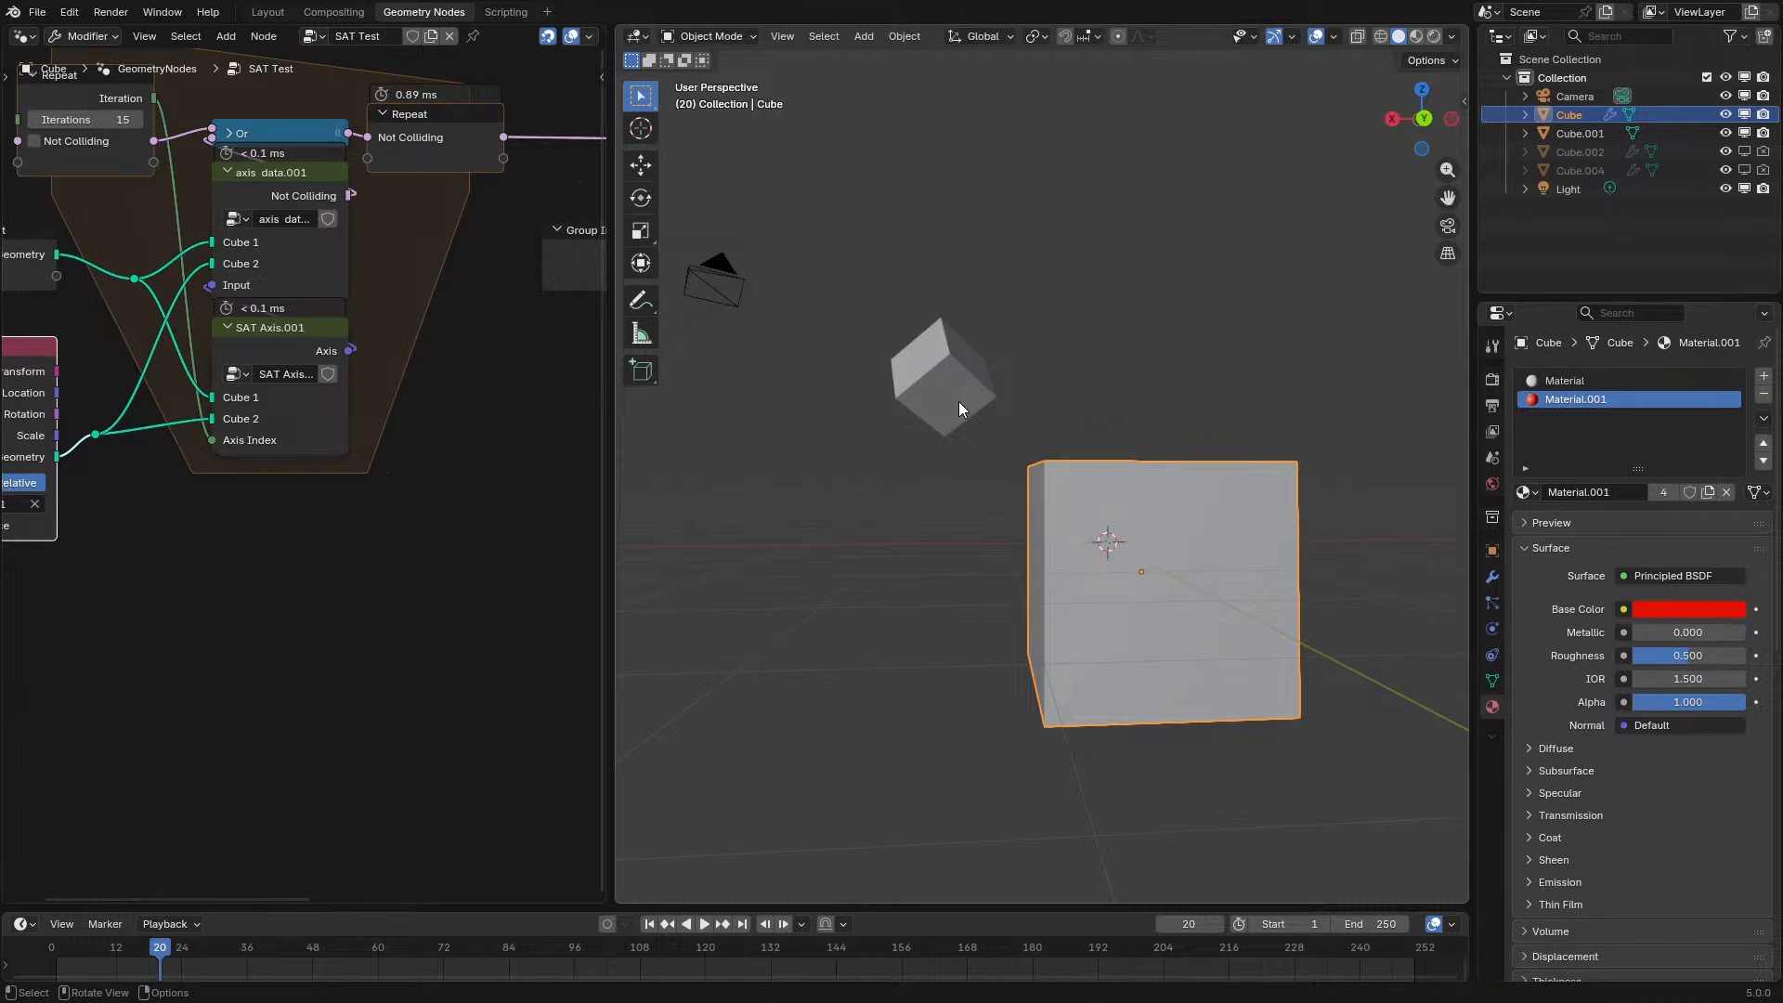
# Duplicate Cube.001 in place
pyautogui.click(959, 402)
pyautogui.press('g')
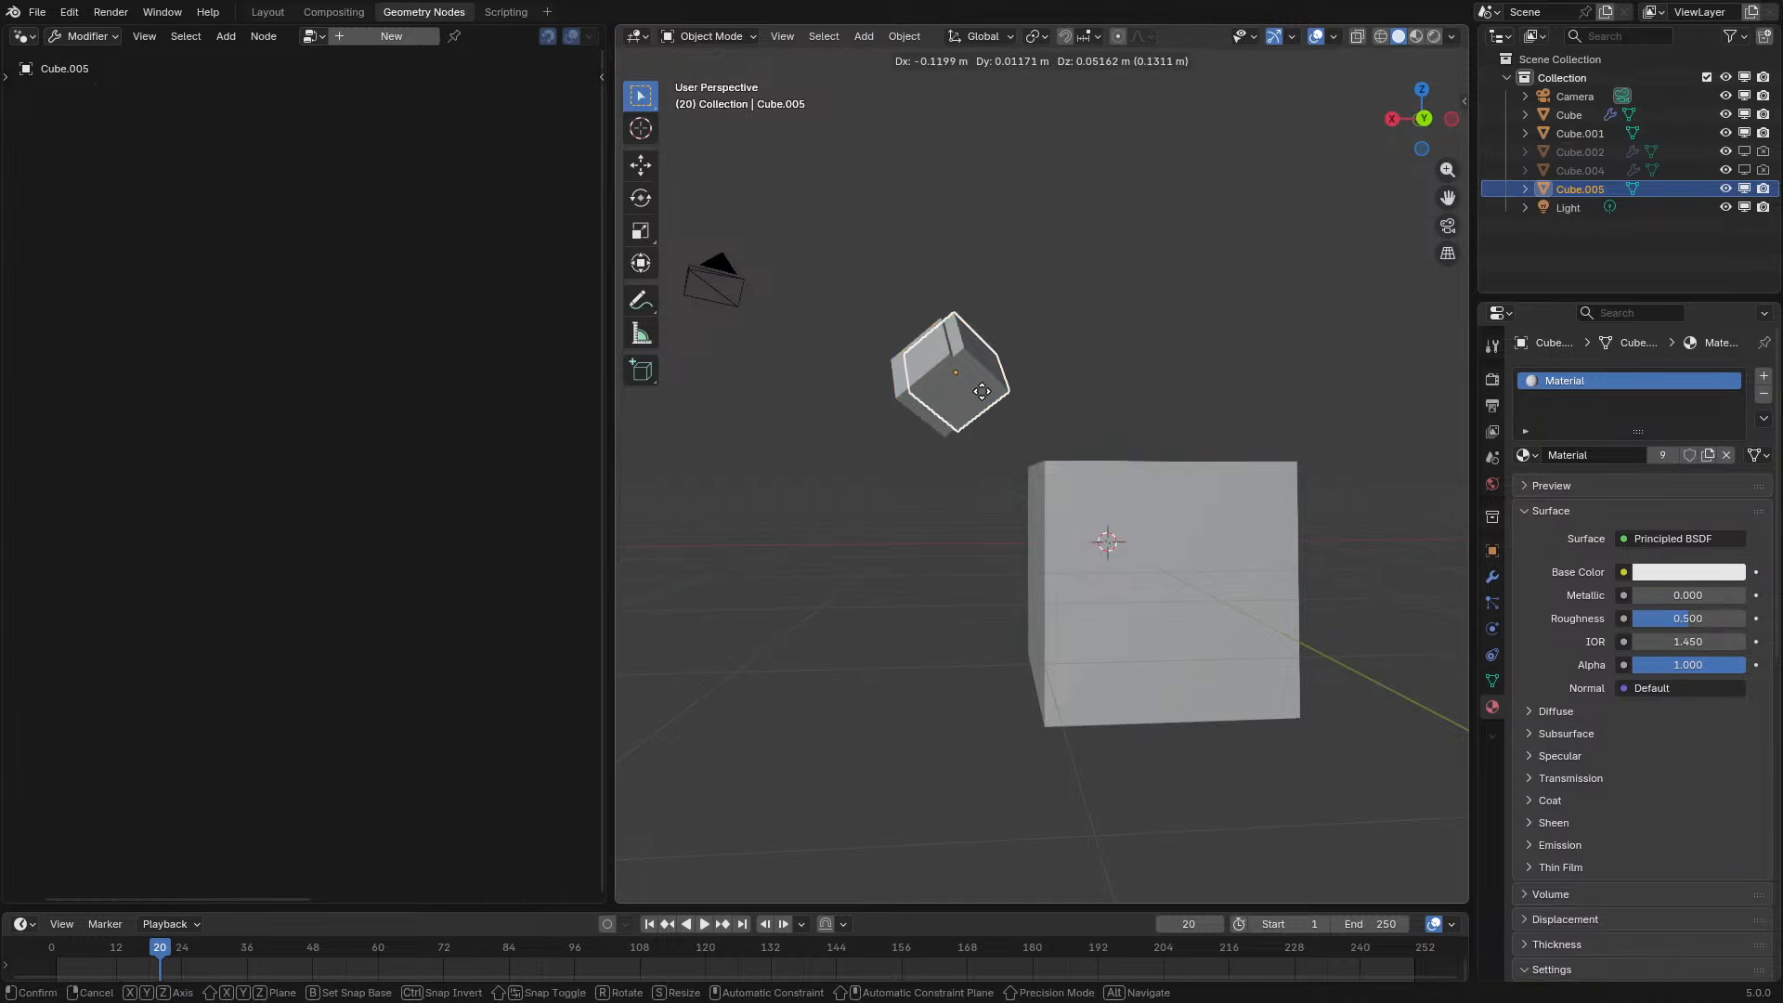
pyautogui.rightClick(986, 390)
# Move the duplicated cube out of Collection into a new collection
pyautogui.press('m')
pyautogui.click(1100, 331)
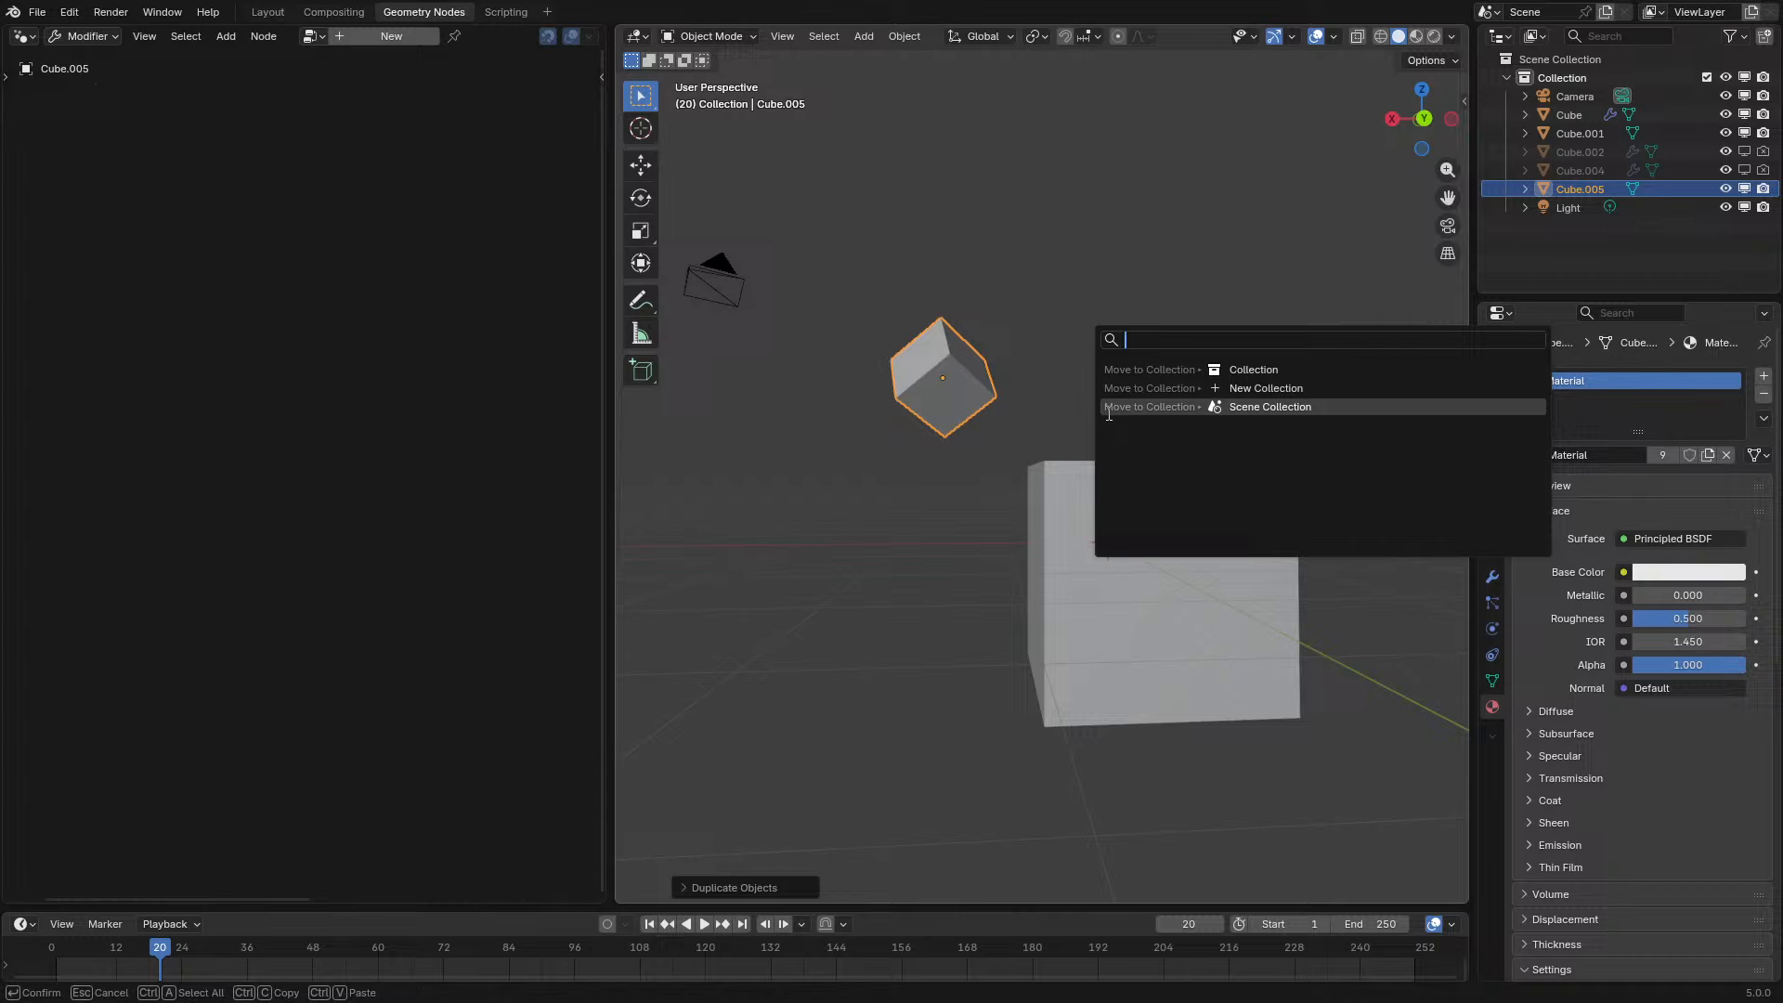
pyautogui.click(1239, 368)
pyautogui.press('m')
pyautogui.click(1083, 393)
pyautogui.press('Escape')
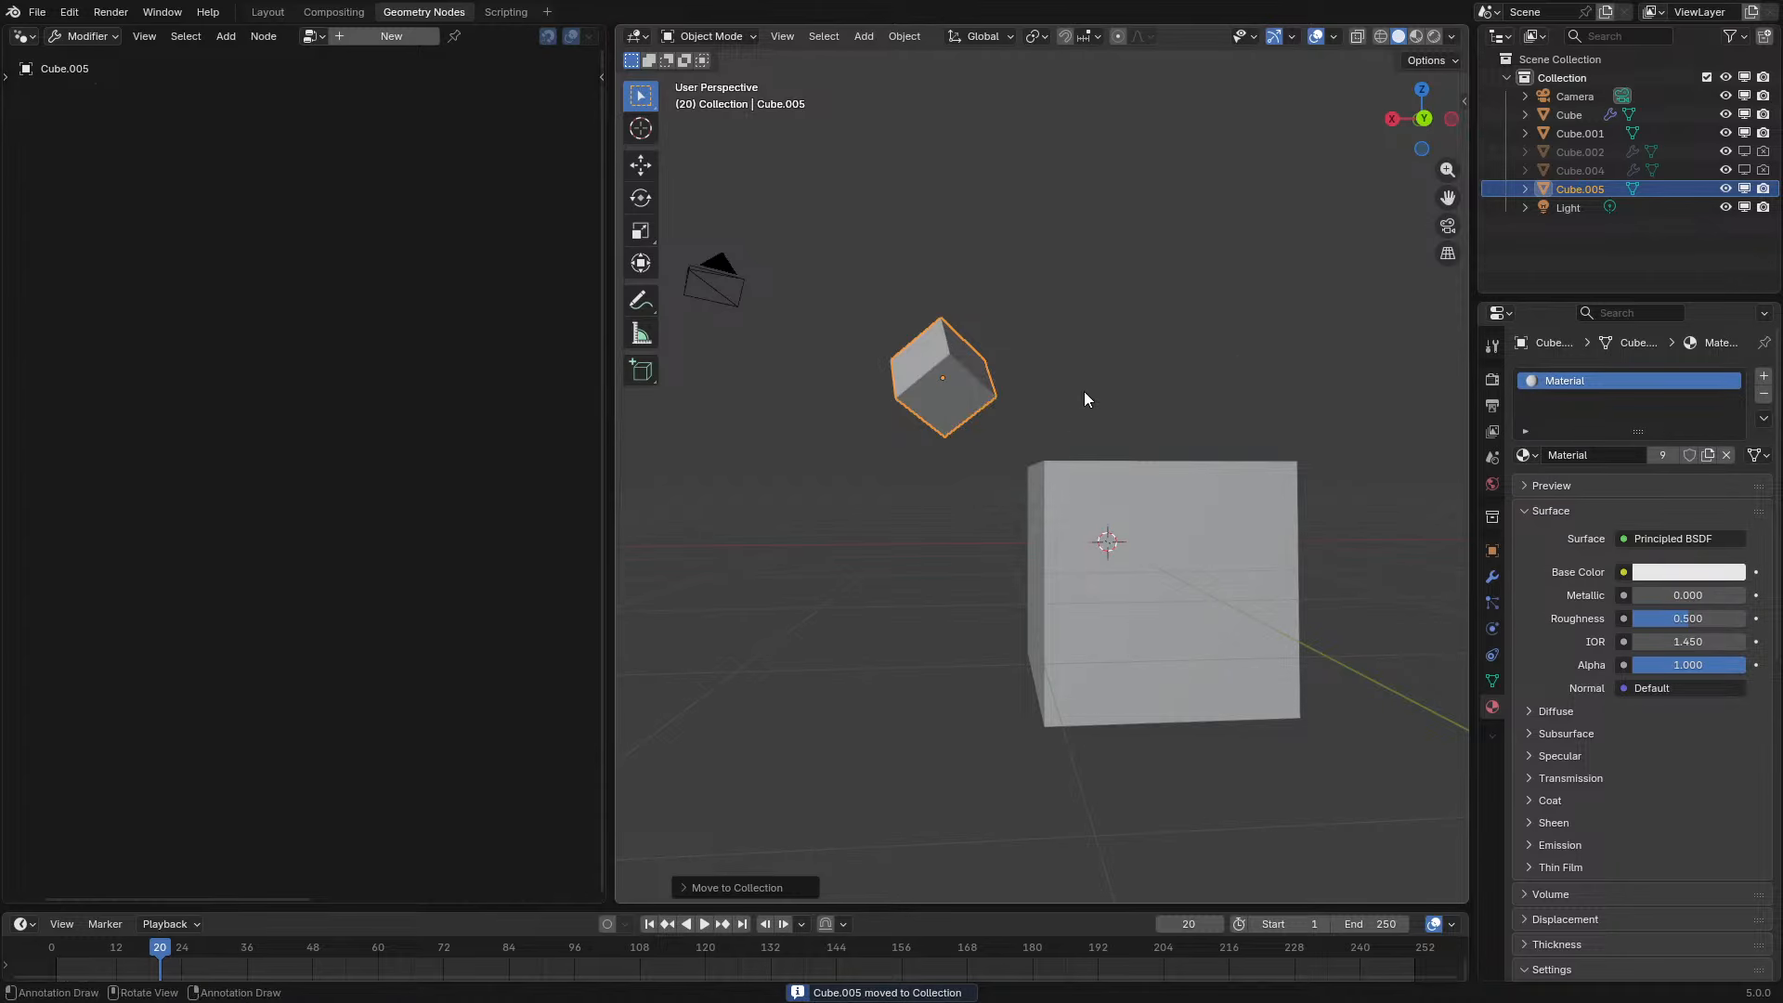
pyautogui.press('m')
pyautogui.click(1059, 414)
pyautogui.press('Return')
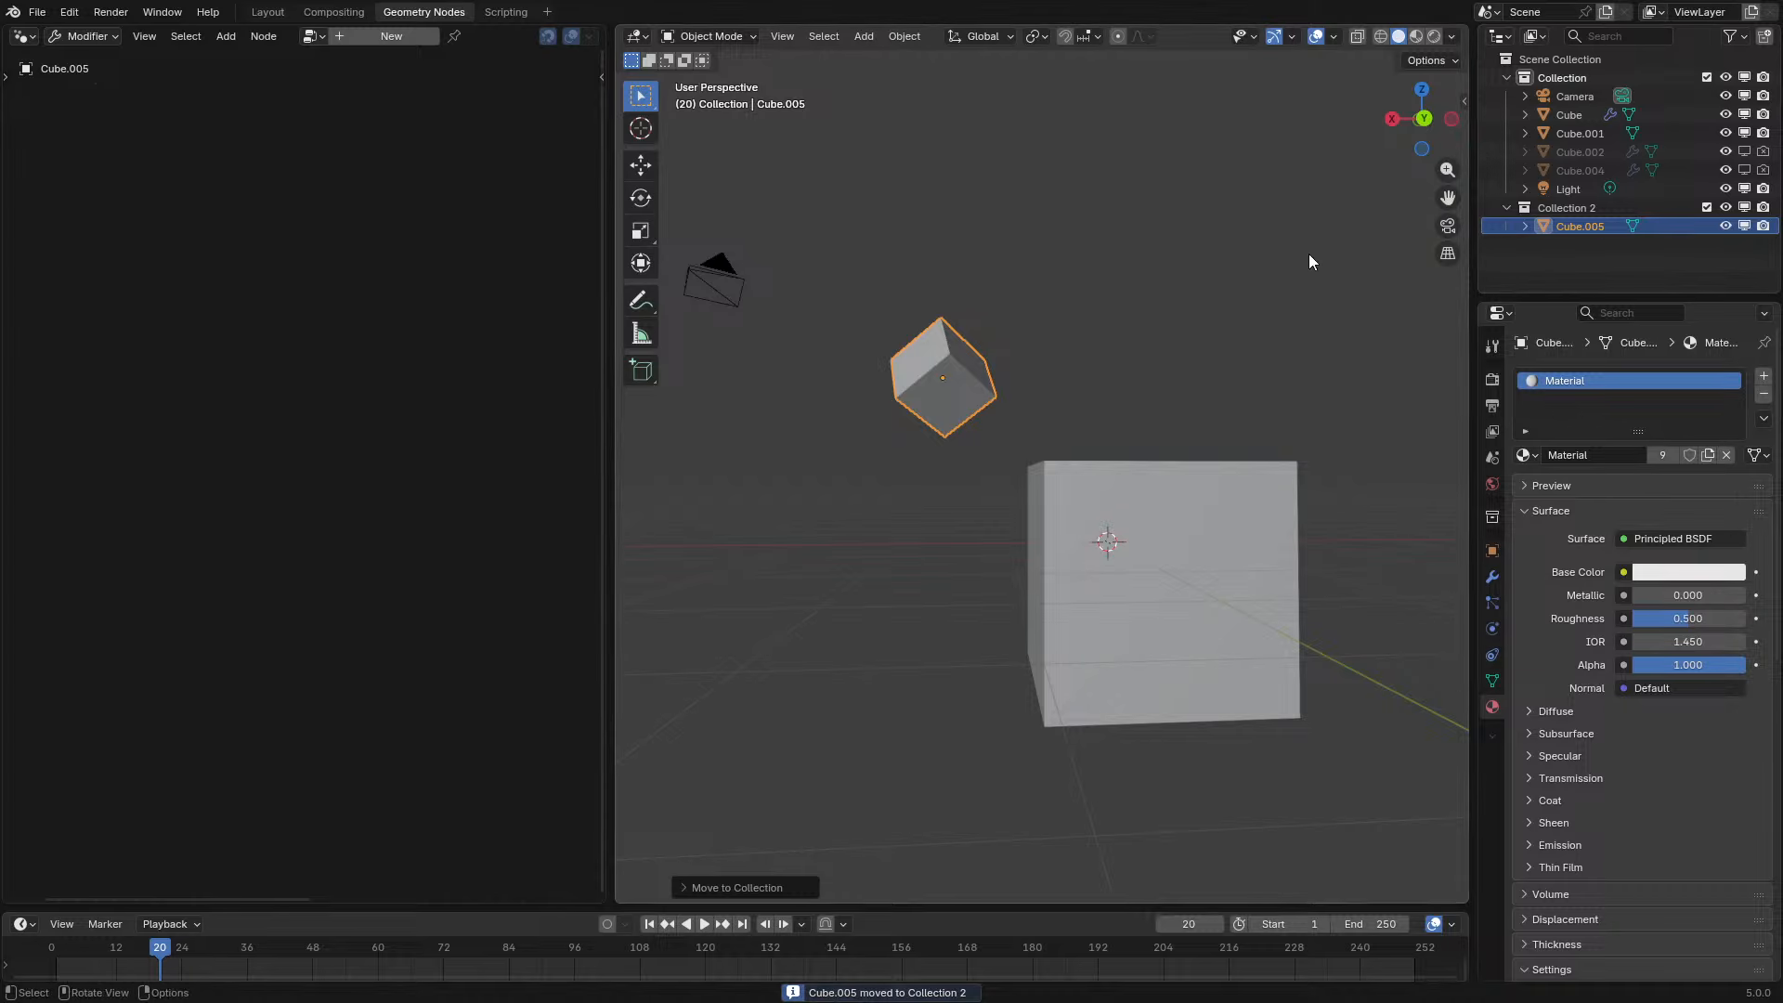
# Duplicate Cube.005, place the copy above the large Cube and scale it up to more than twice its size
pyautogui.hotkey('shift', 'd')
pyautogui.click(1281, 213)
pyautogui.press('s')
pyautogui.click(1430, 323)
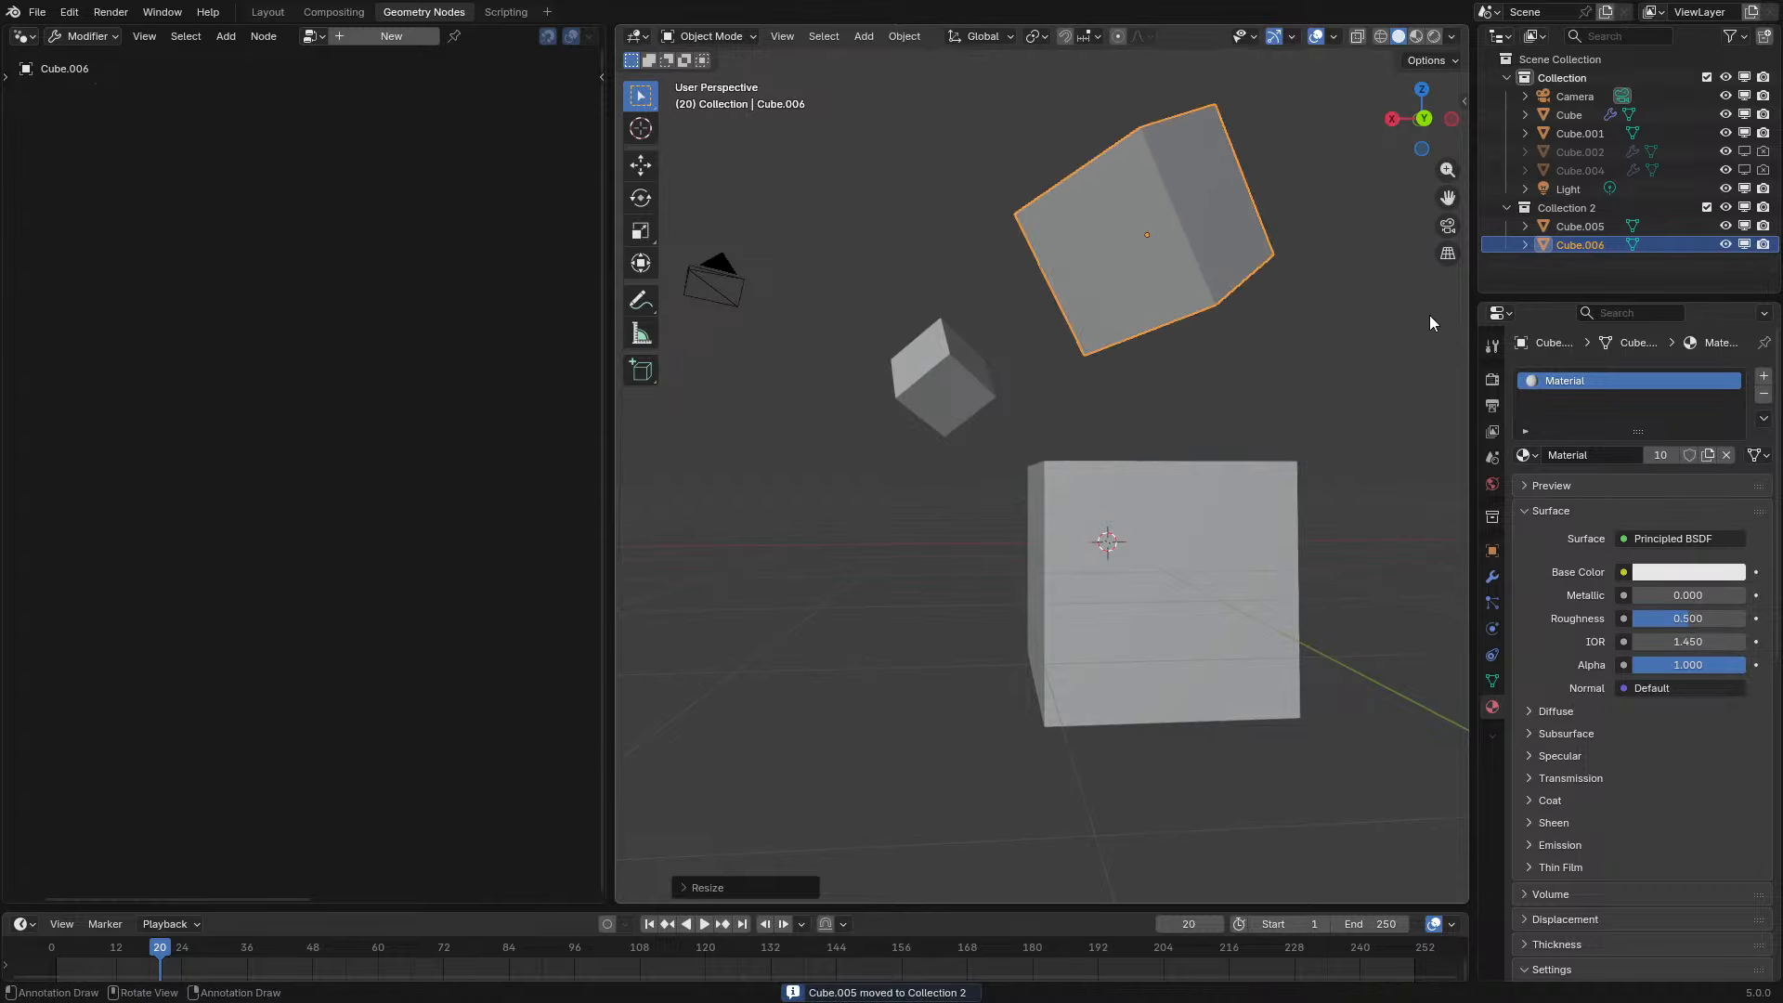
# Exclude the original Collection from the view layer and collapse the collection hierarchy
pyautogui.click(1707, 78)
pyautogui.click(1610, 203)
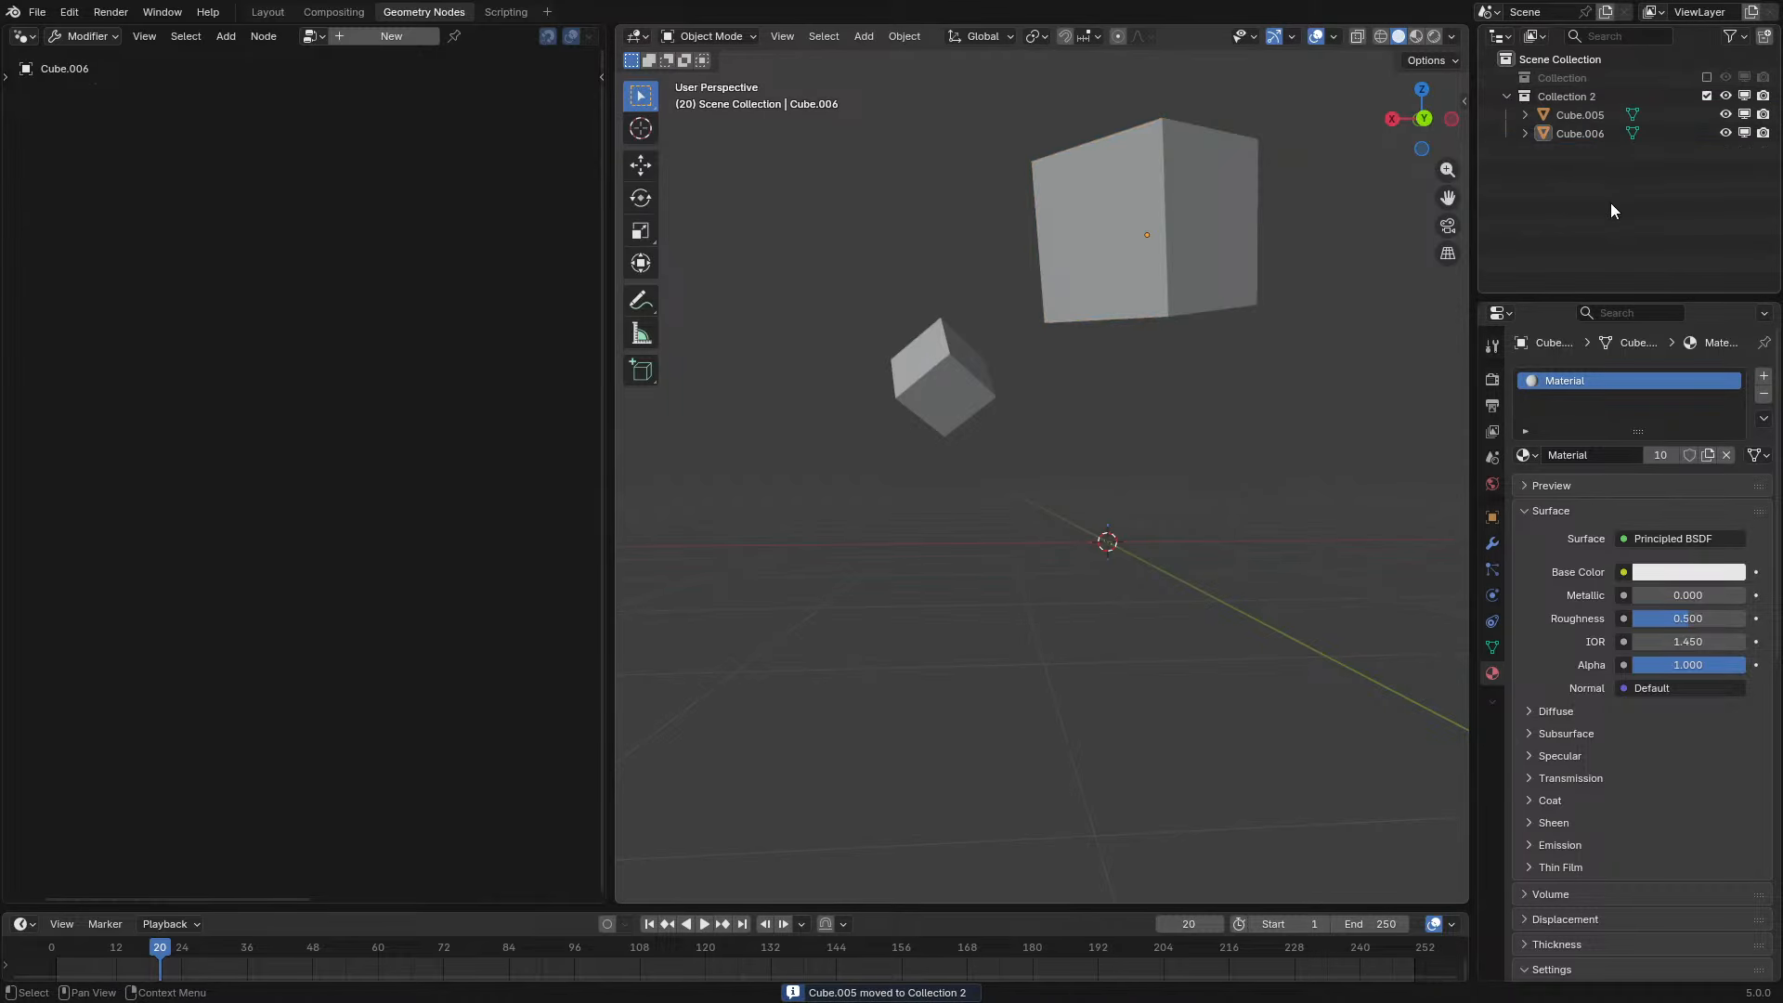
pyautogui.press('KP_Subtract')
# Add a plane mesh and give it a new geometry node tree
pyautogui.hotkey('shift', 'a')
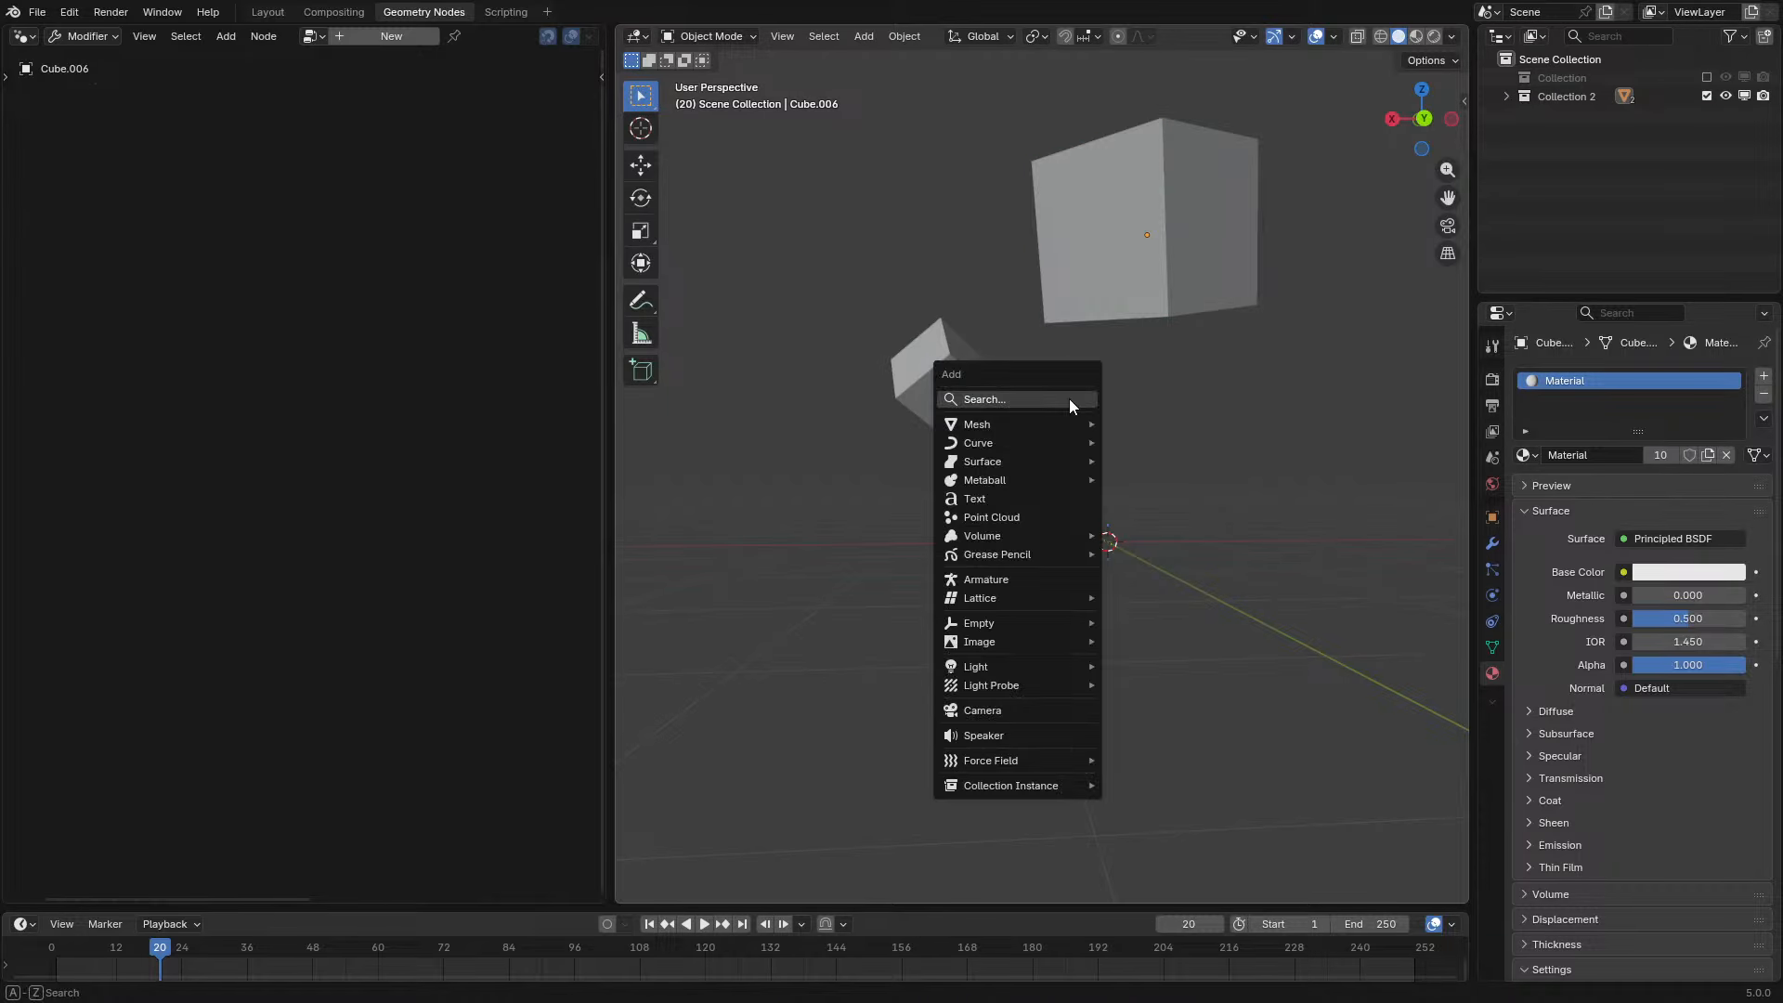
pyautogui.moveTo(1007, 420)
pyautogui.click(1213, 426)
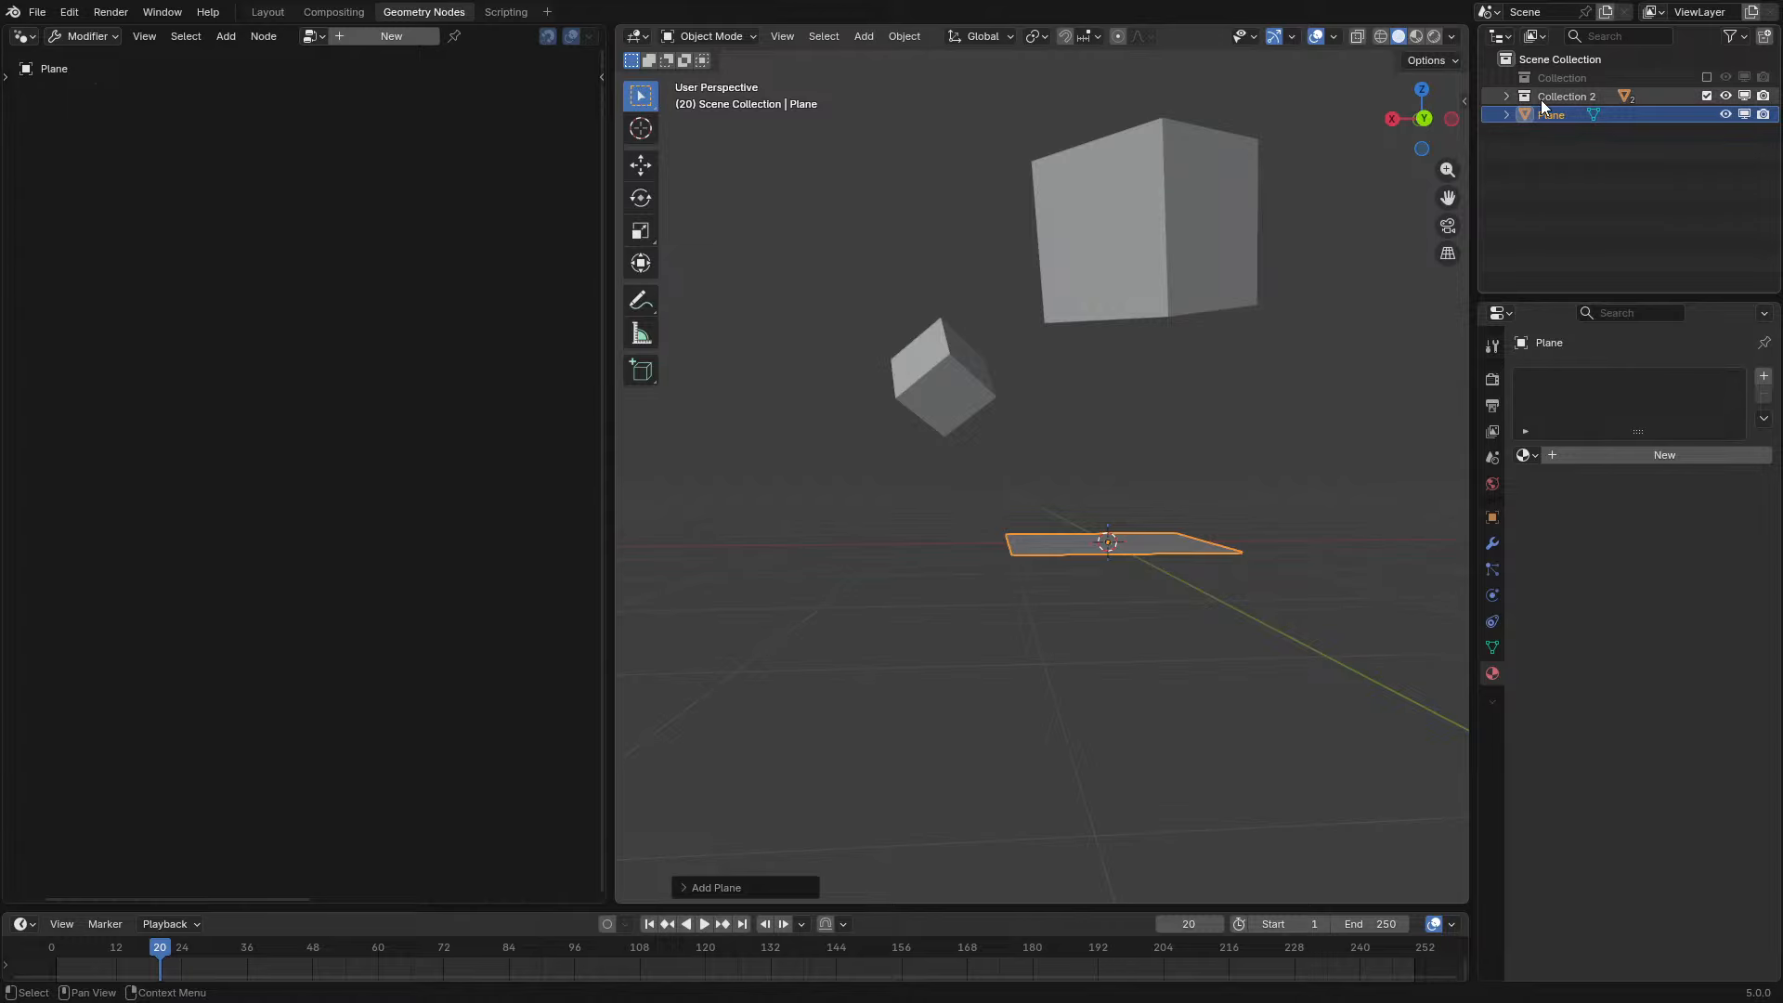
pyautogui.click(391, 35)
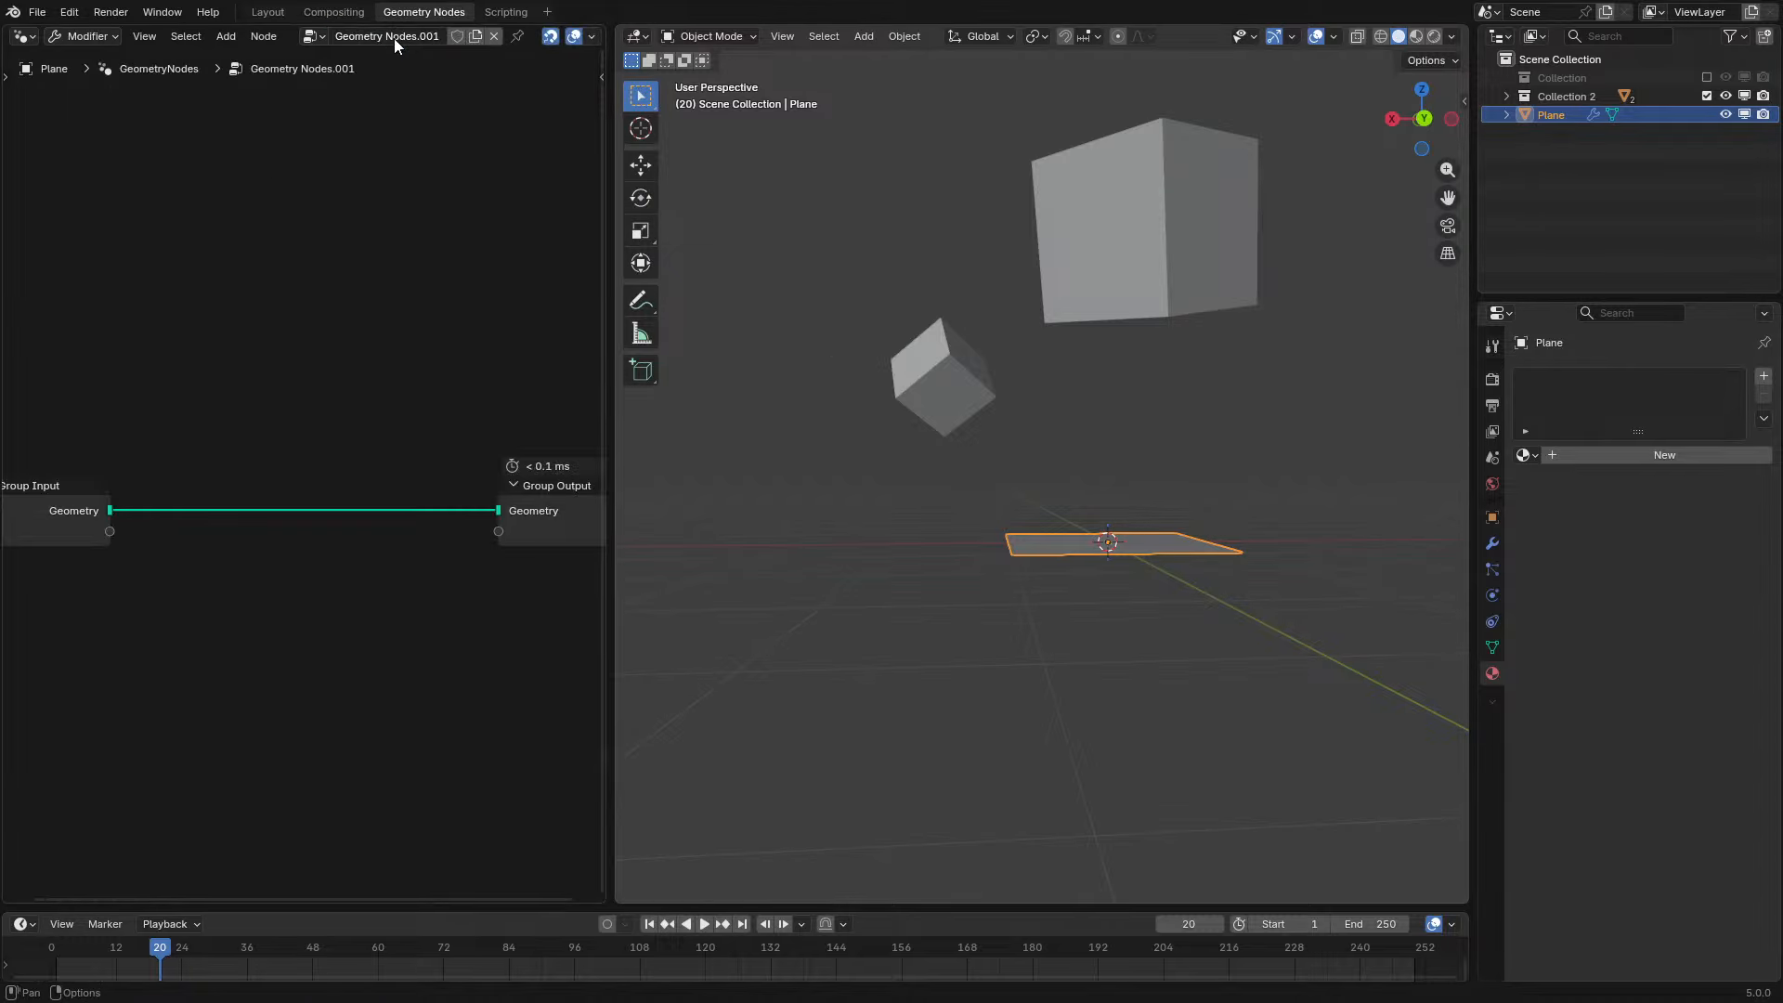
# Add a Collection Info node for Collection 2 to the plane's tree, set to Relative with Separate Children enabled
pyautogui.moveTo(1566, 96); pyautogui.dragTo(75, 687)
pyautogui.hotkey('ctrl', 'space')
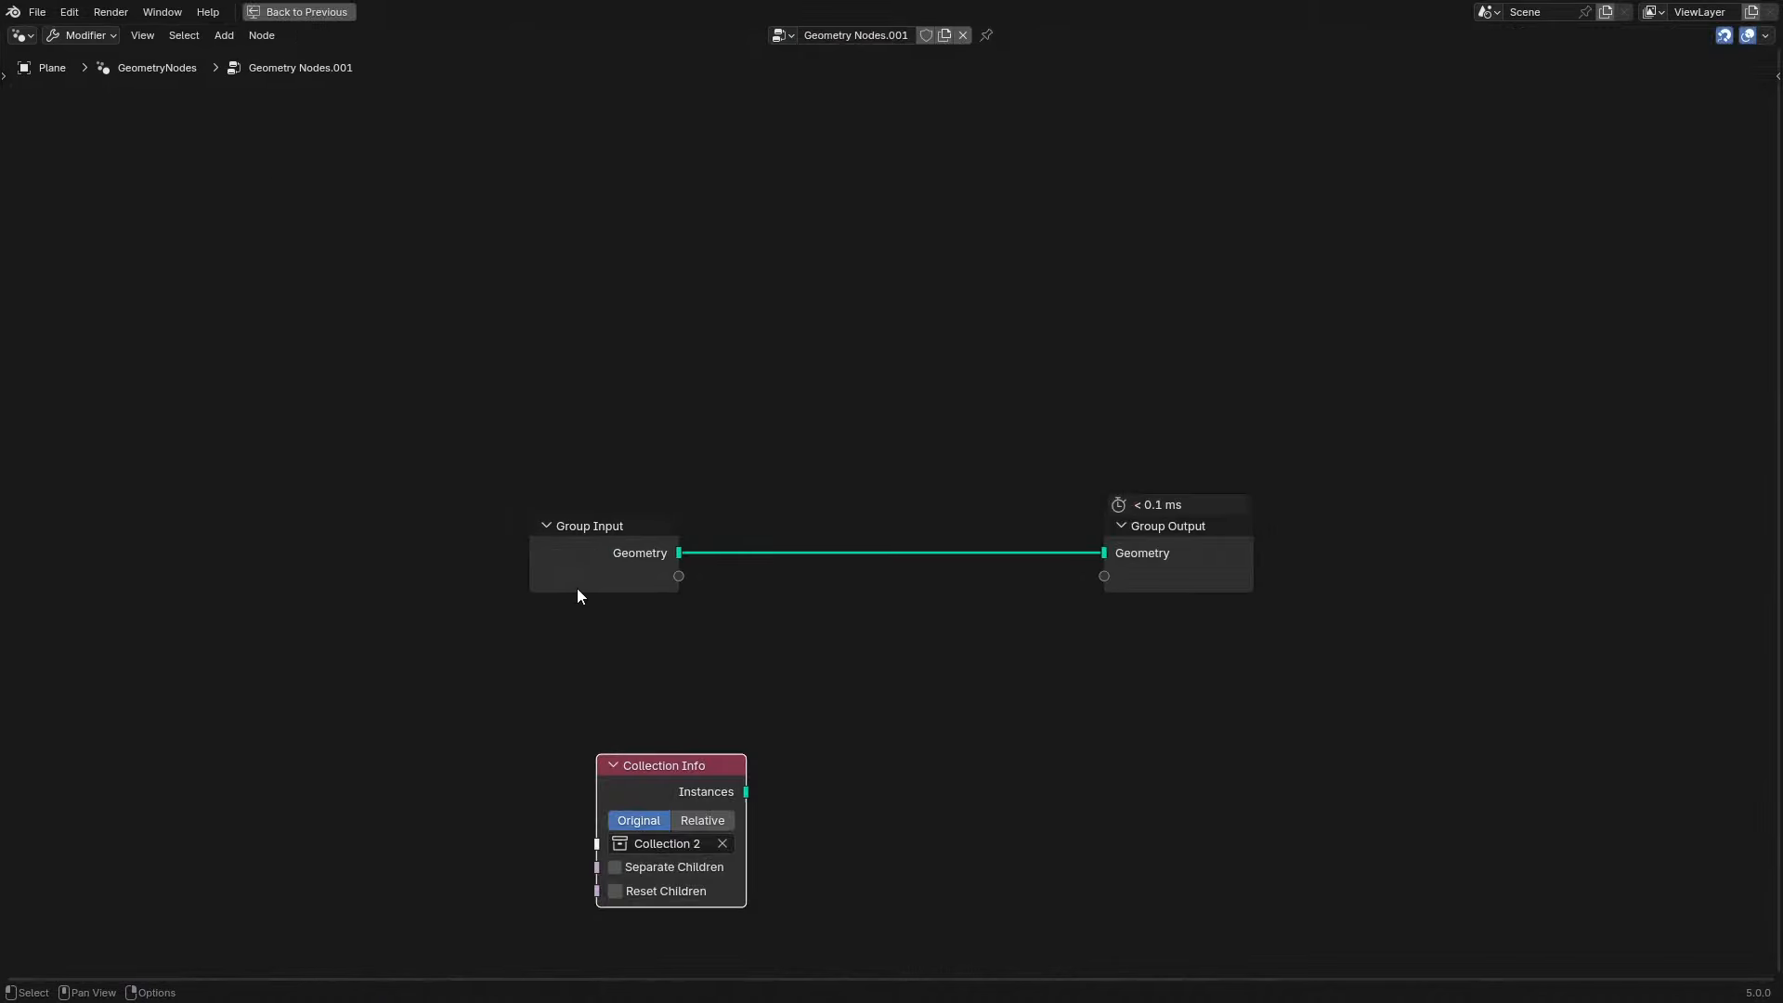
pyautogui.press('Home')
pyautogui.click(670, 658)
pyautogui.moveTo(736, 535); pyautogui.dragTo(680, 586)
pyautogui.click(429, 592)
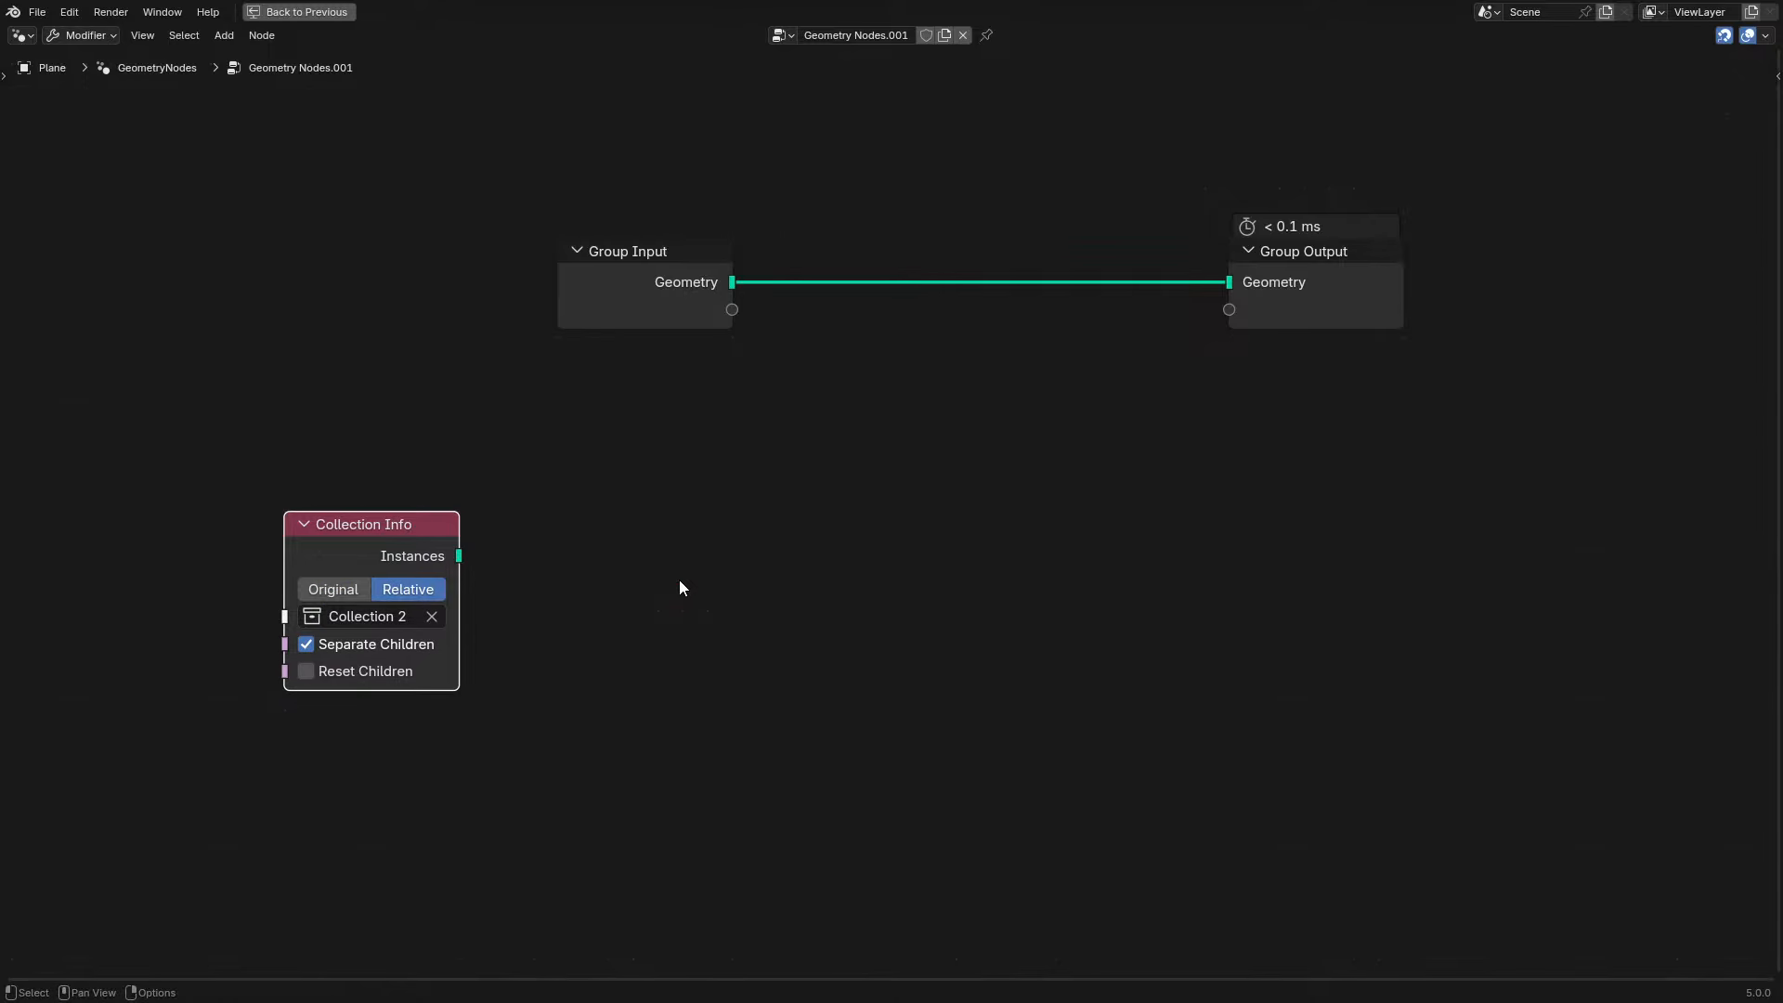
# Add an Instance Bounds node below the Collection Info node
pyautogui.hotkey('shift', 'a')
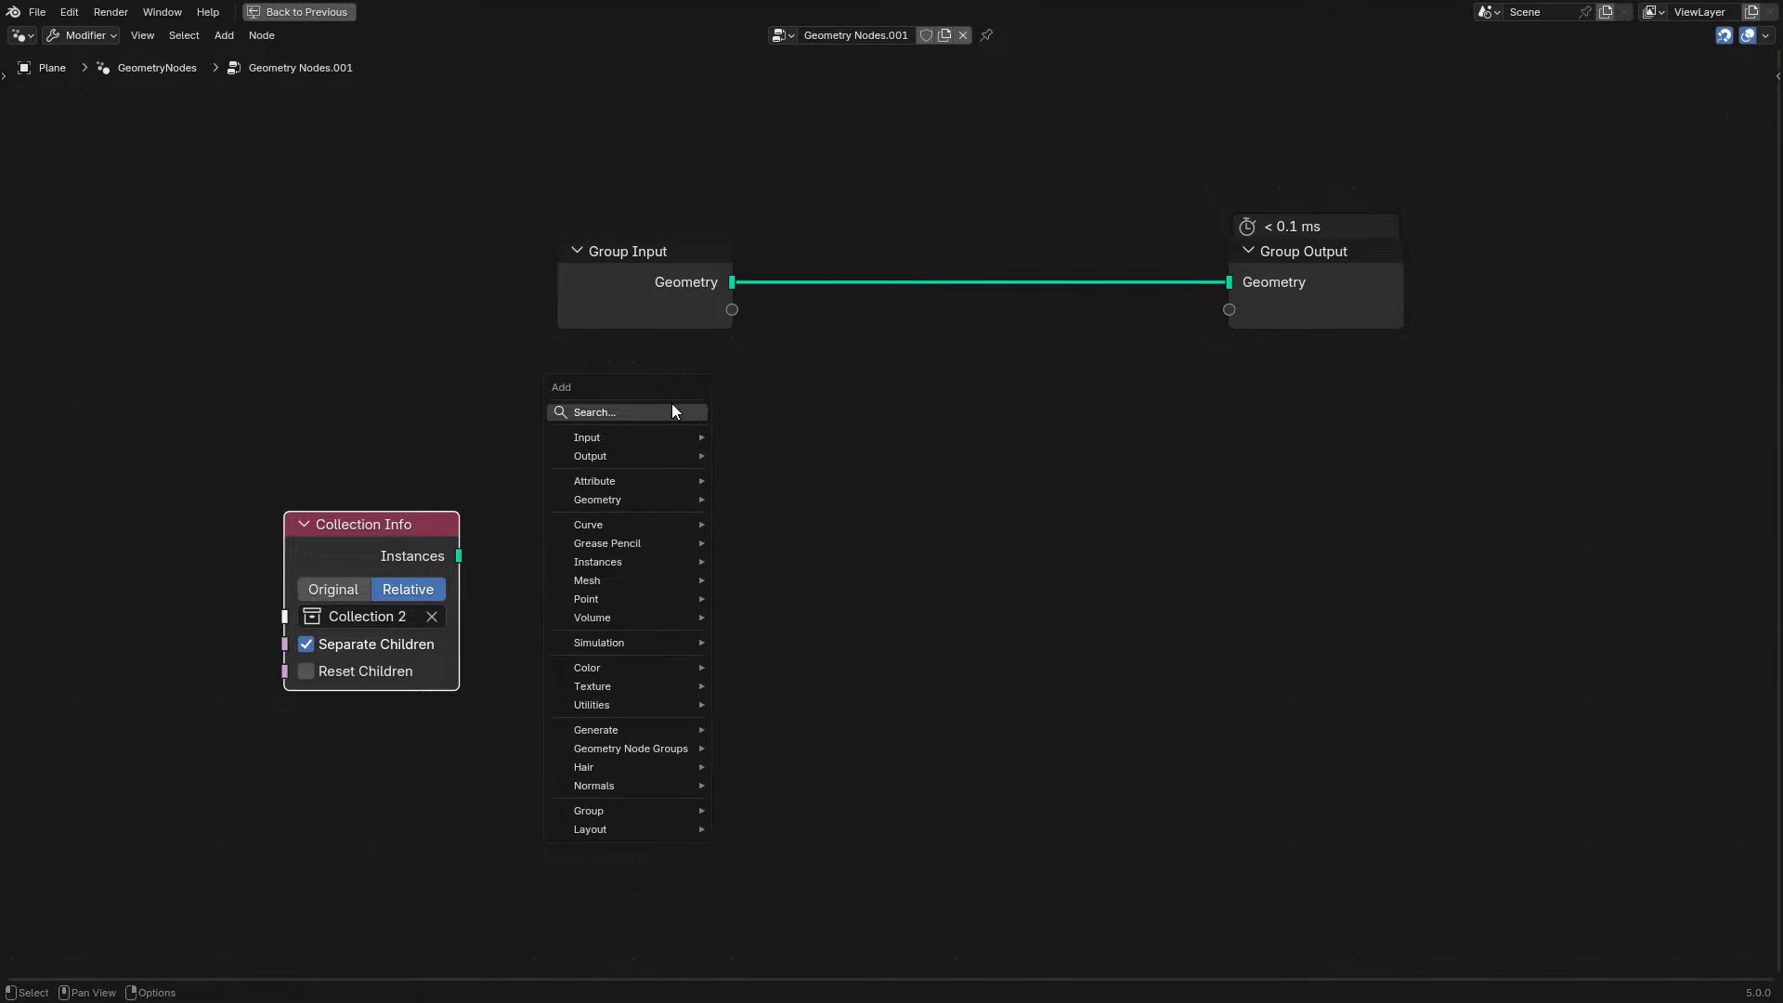
pyautogui.click(671, 405)
pyautogui.write('instance bounds')
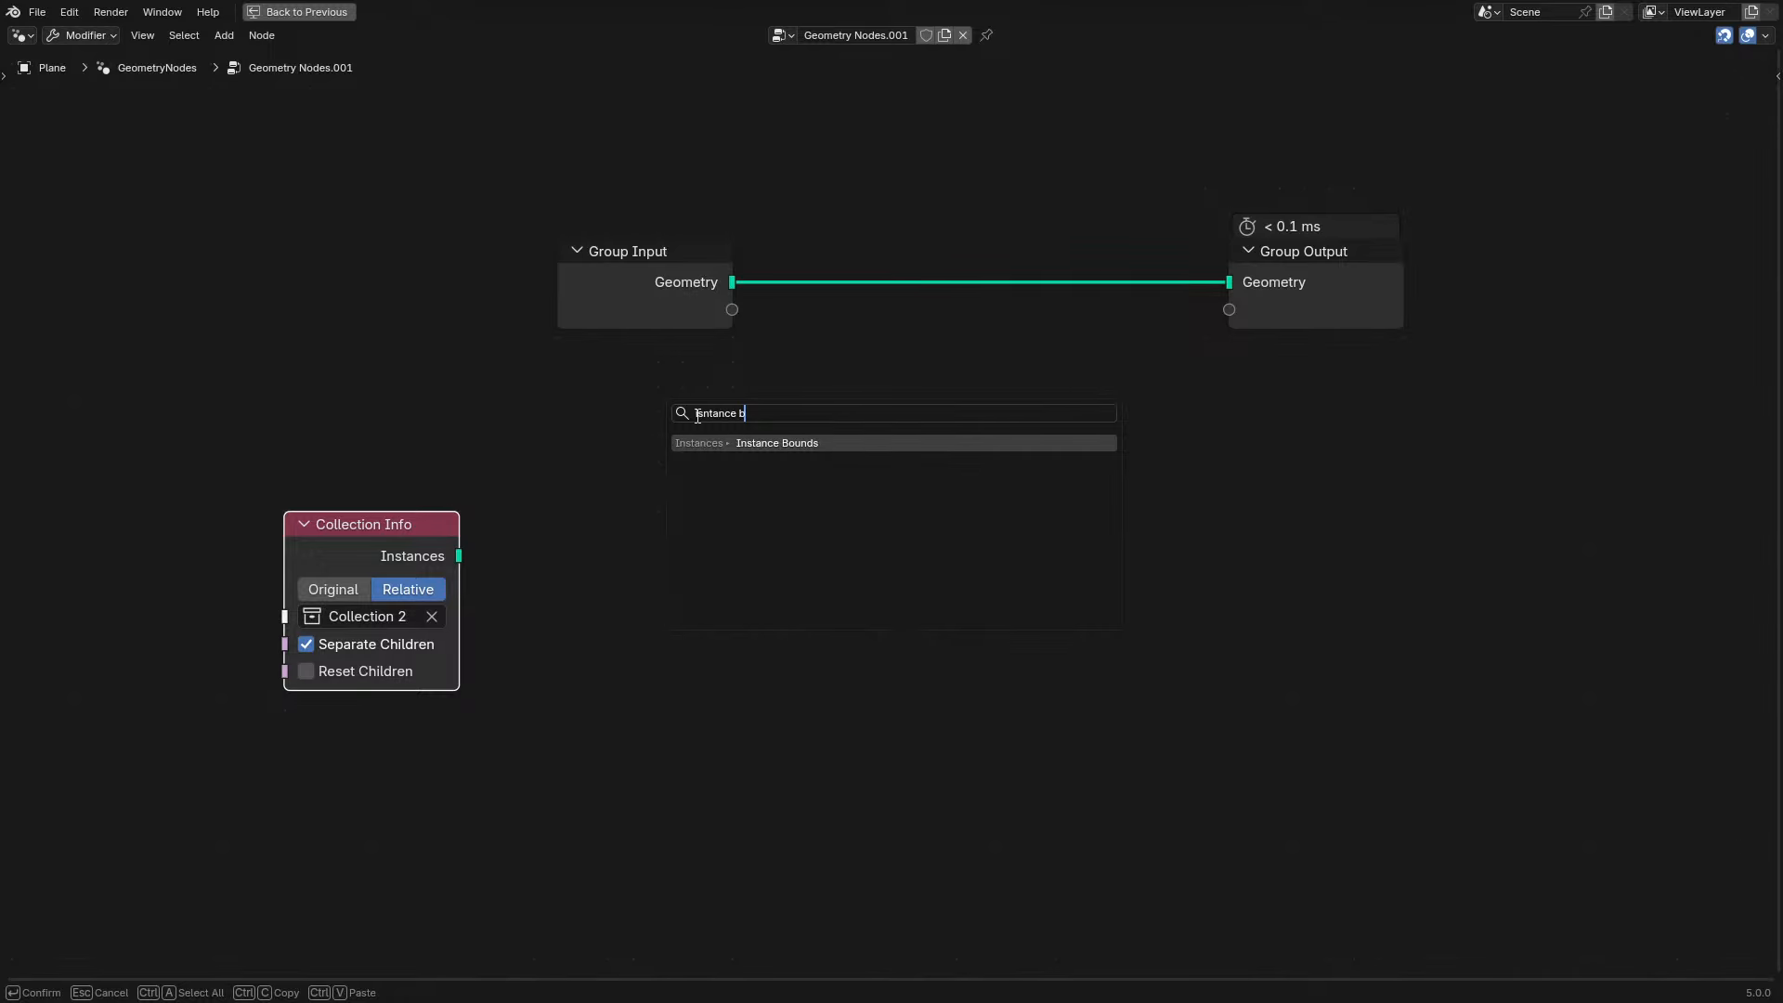
pyautogui.press('Return')
pyautogui.click(298, 743)
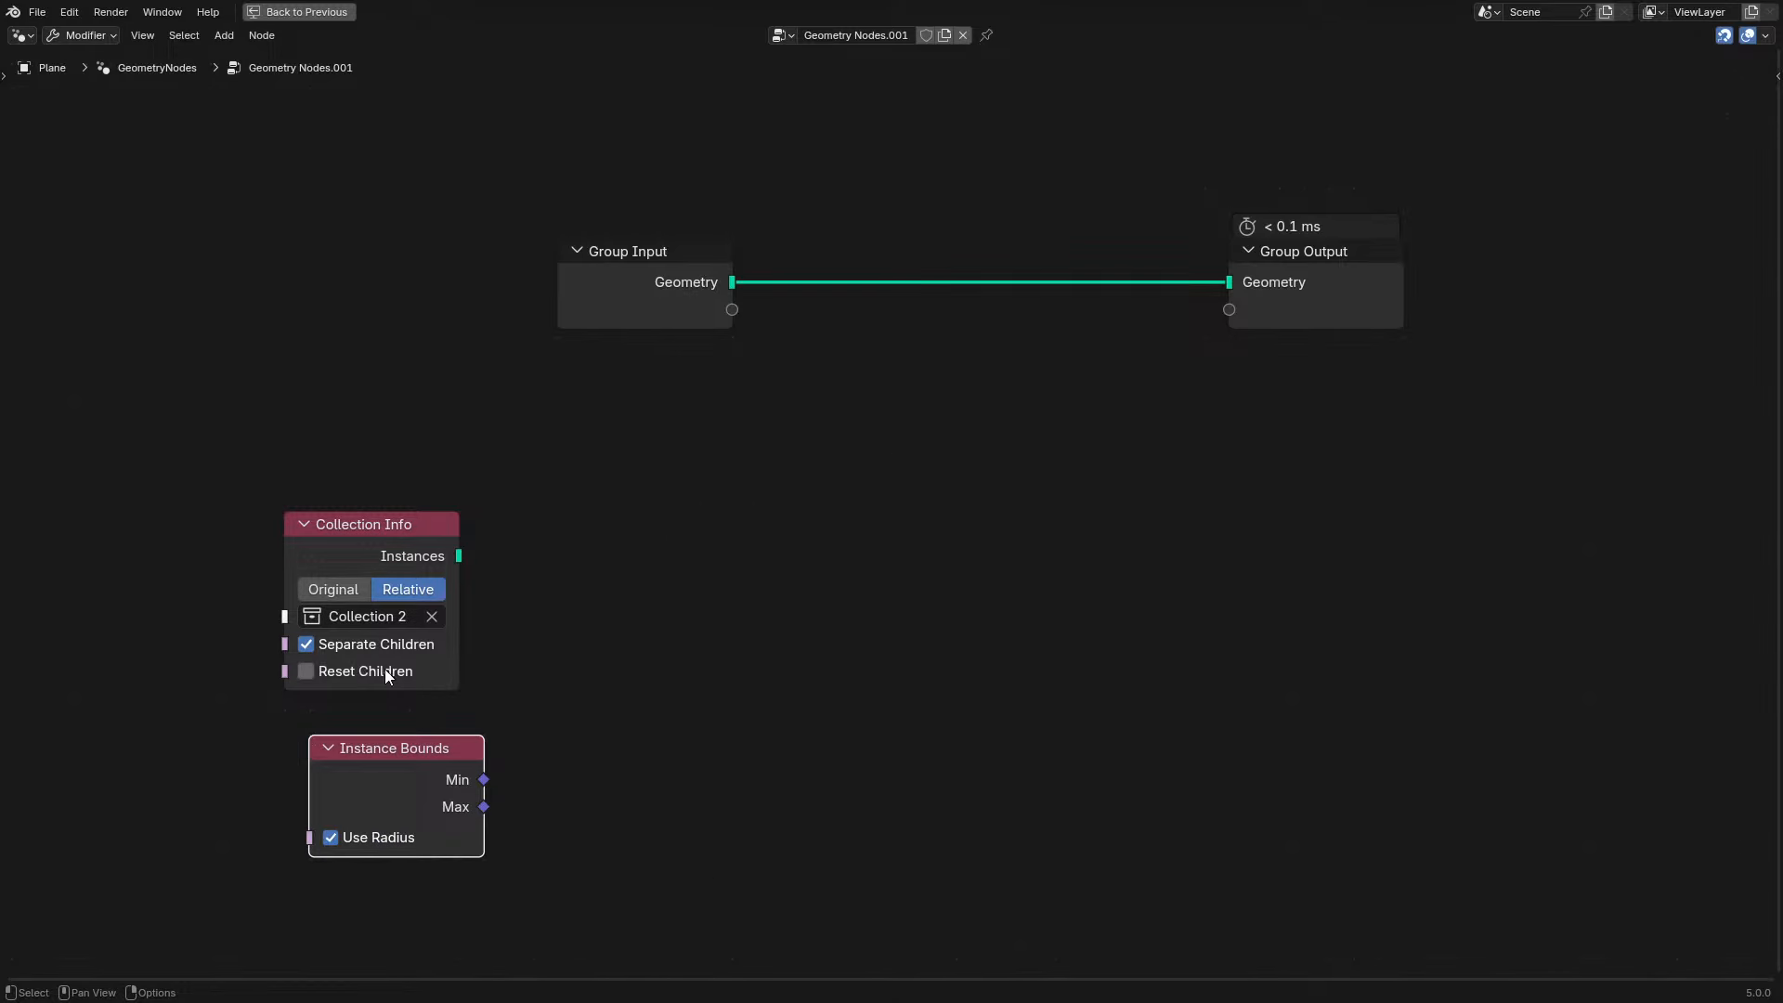
# Shift the Collection Info and Instance Bounds nodes away from the Group Input and align their edges
pyautogui.moveTo(159, 460); pyautogui.dragTo(454, 726)
pyautogui.press('g')
pyautogui.click(357, 693)
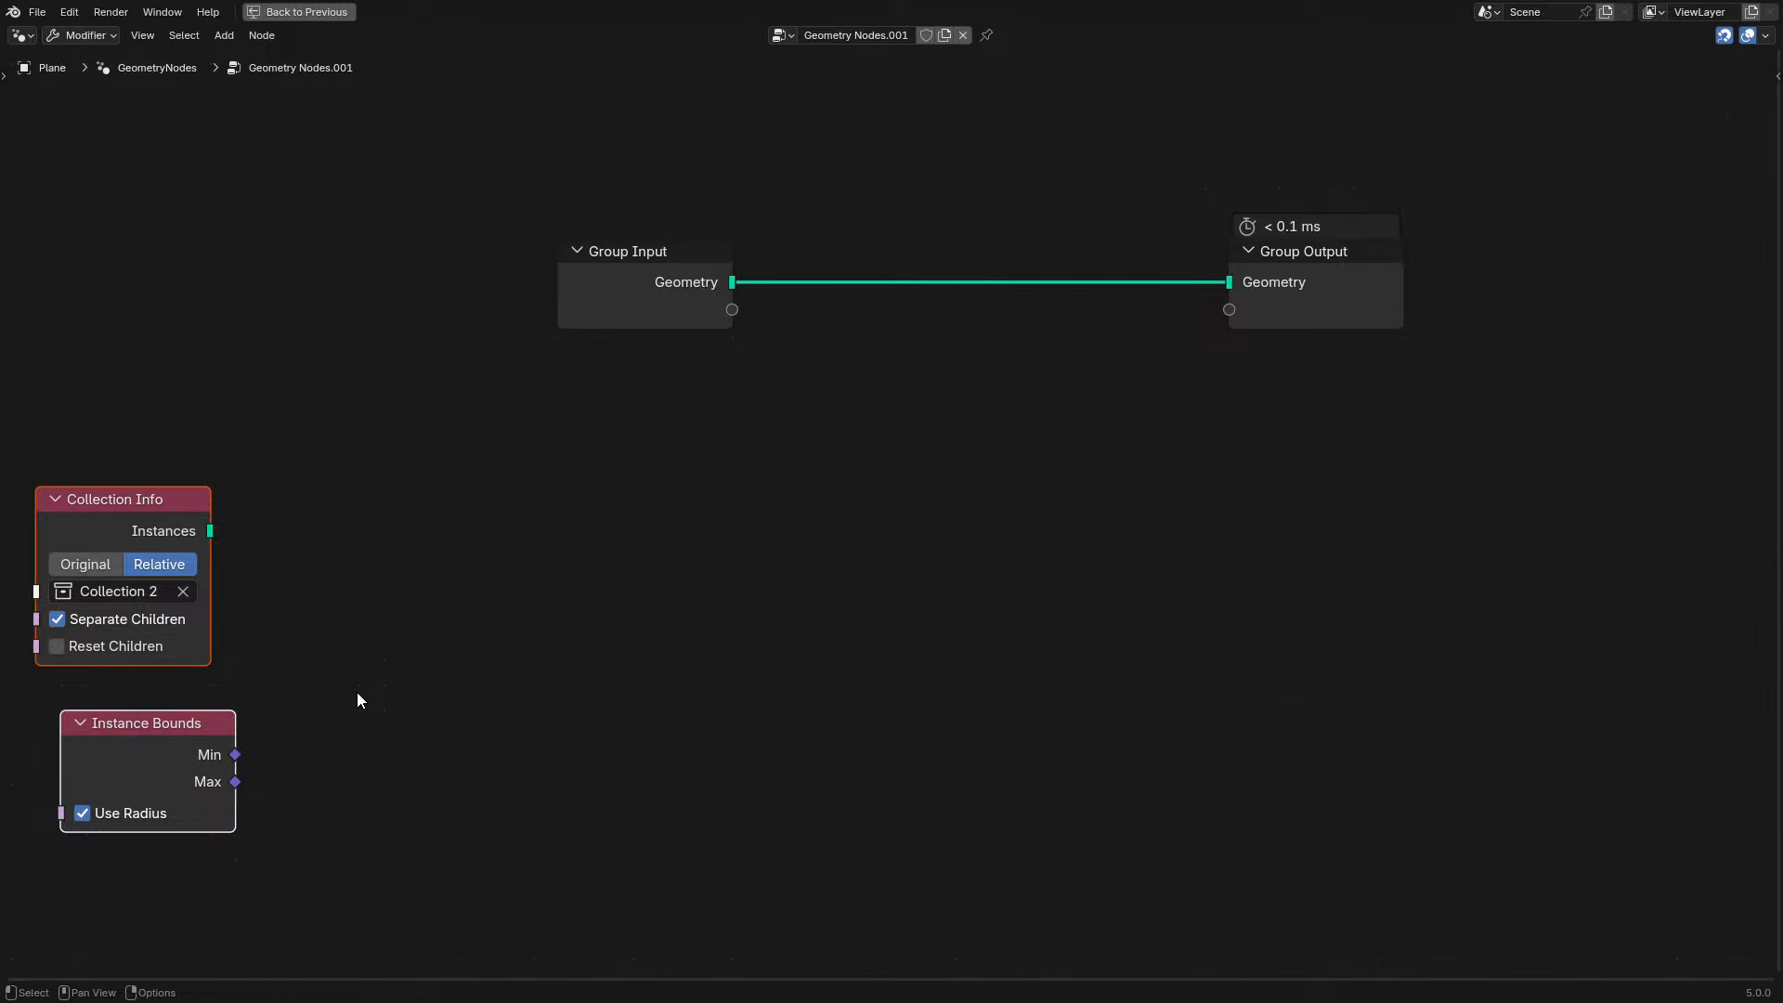
pyautogui.moveTo(281, 708); pyautogui.dragTo(551, 592, button='middle')
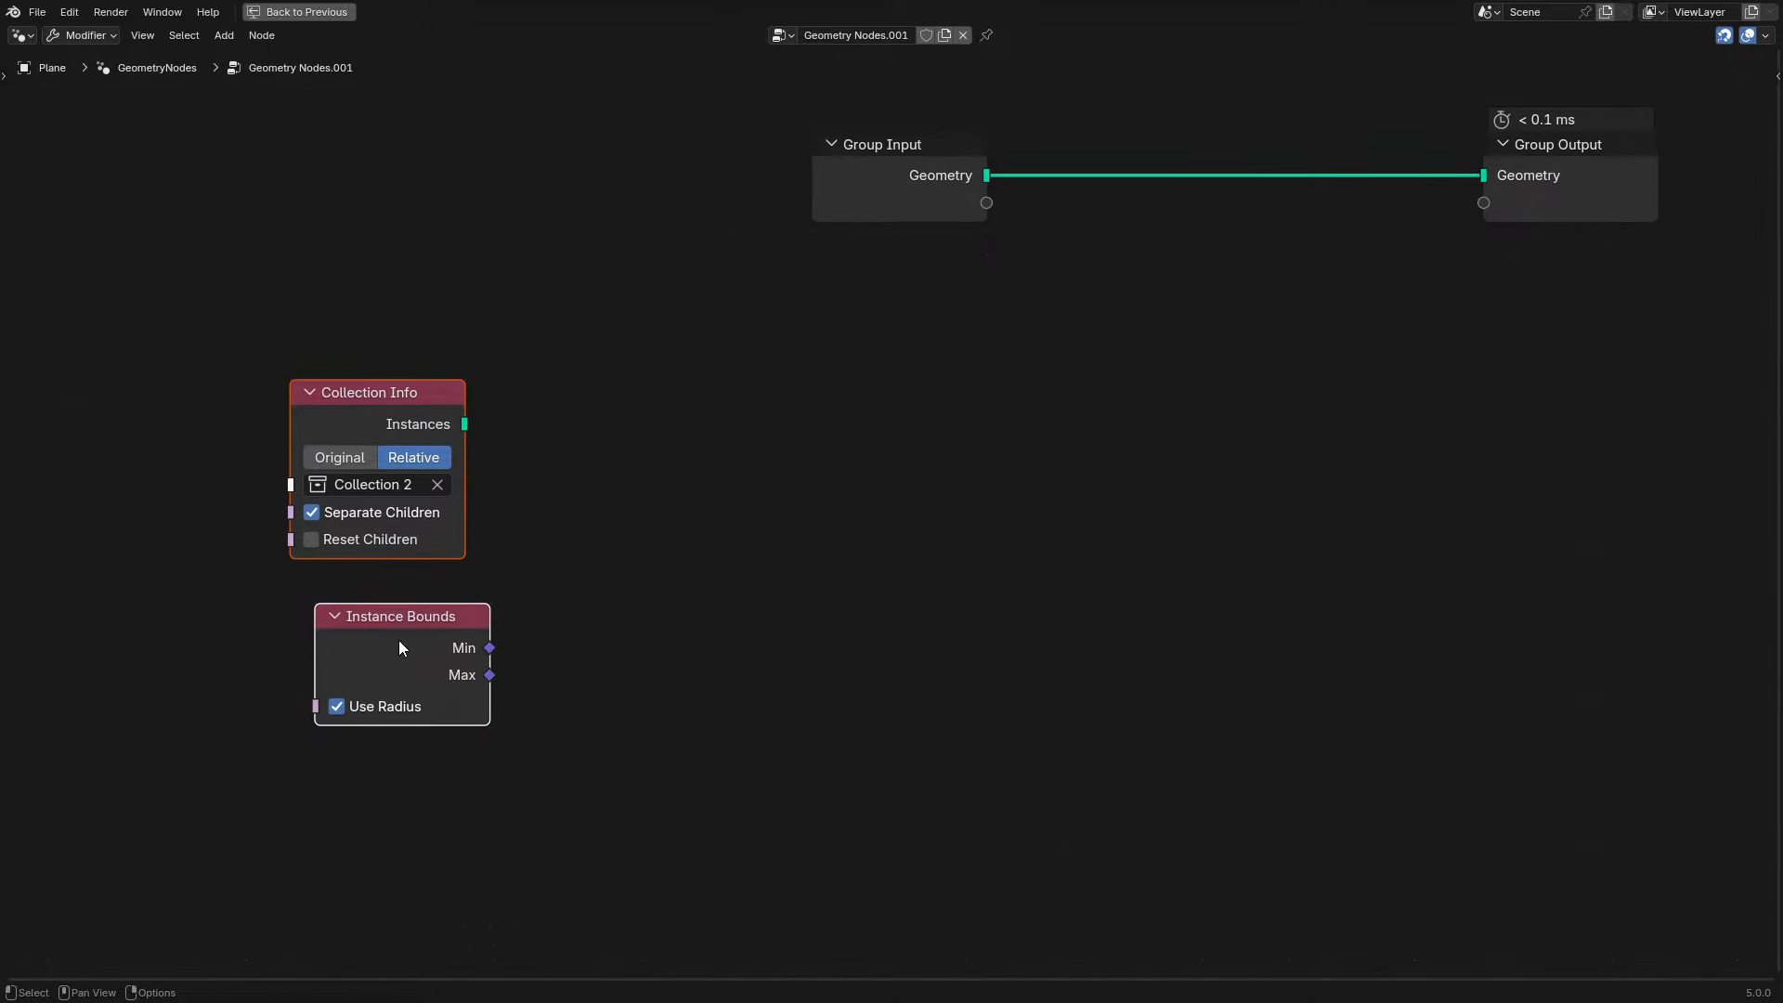
pyautogui.moveTo(398, 638); pyautogui.dragTo(377, 637)
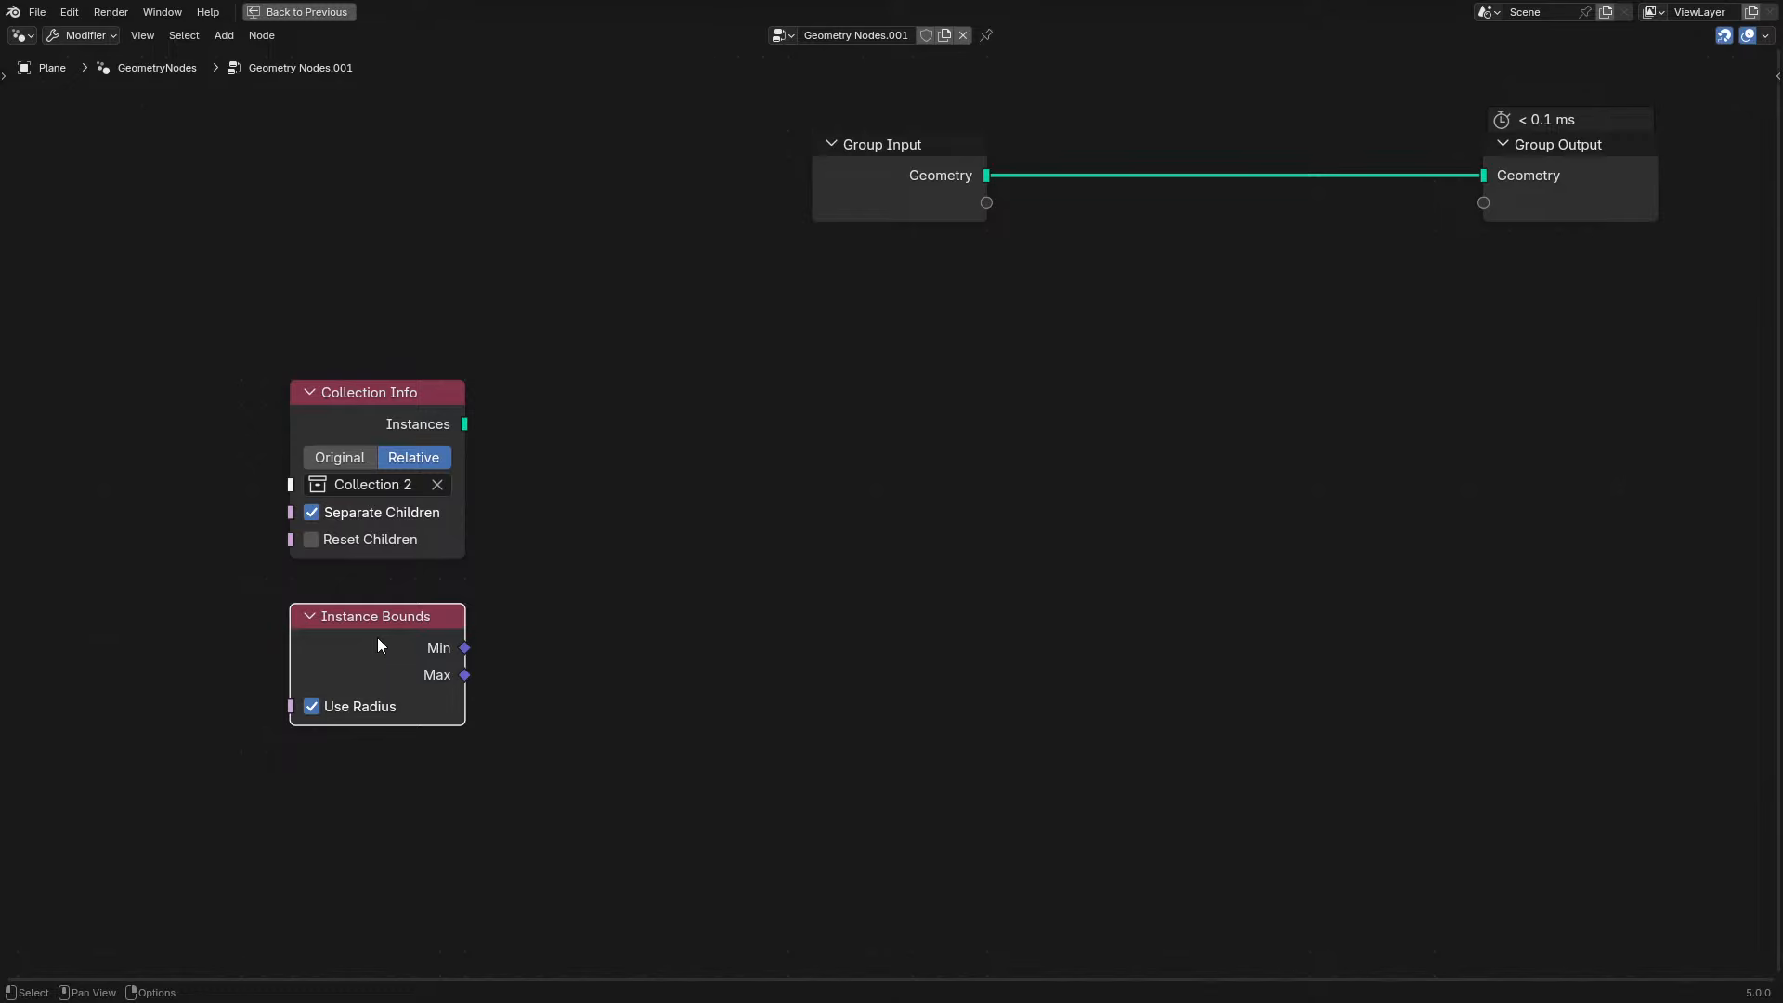
# Include the original Collection in the view layer again and select the large Cube
pyautogui.hotkey('ctrl', 'space')
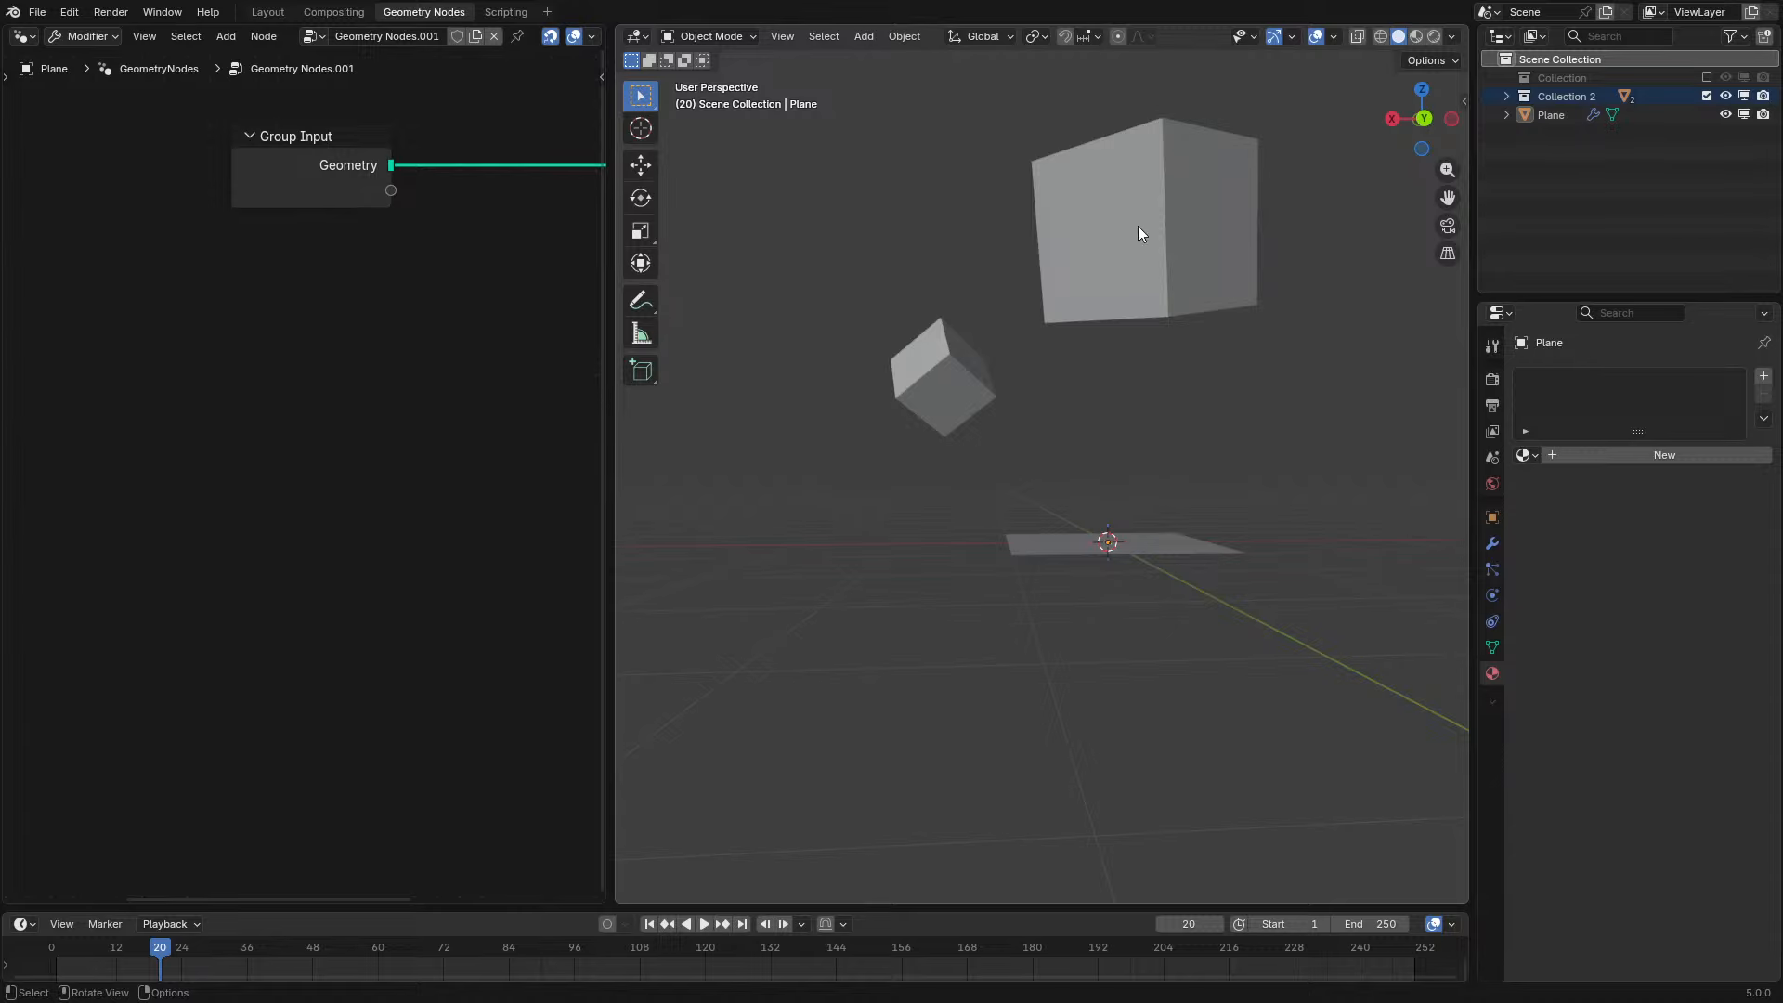
pyautogui.click(1707, 77)
pyautogui.click(1129, 539)
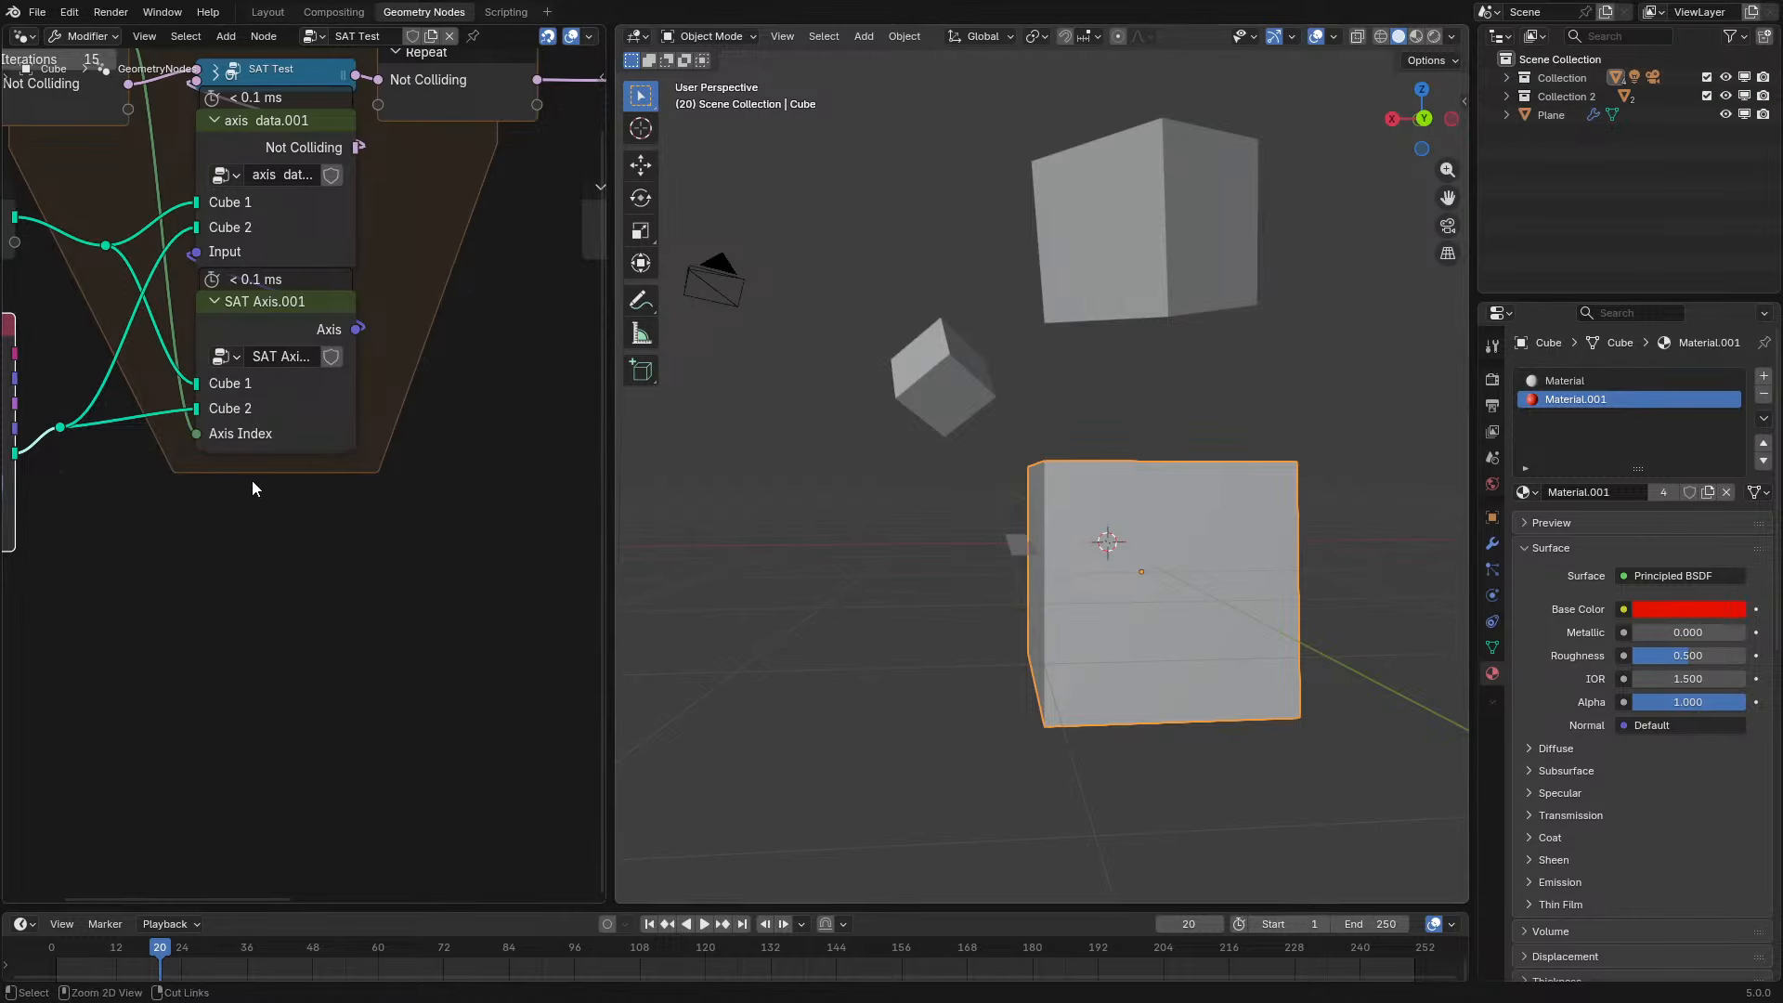
# Open the axis data.001 group in the SAT Test tree and examine its Attribute Statistic and comparison nodes
pyautogui.hotkey('ctrl', 'space')
pyautogui.moveTo(959, 366); pyautogui.dragTo(783, 585, button='middle')
pyautogui.click(783, 465)
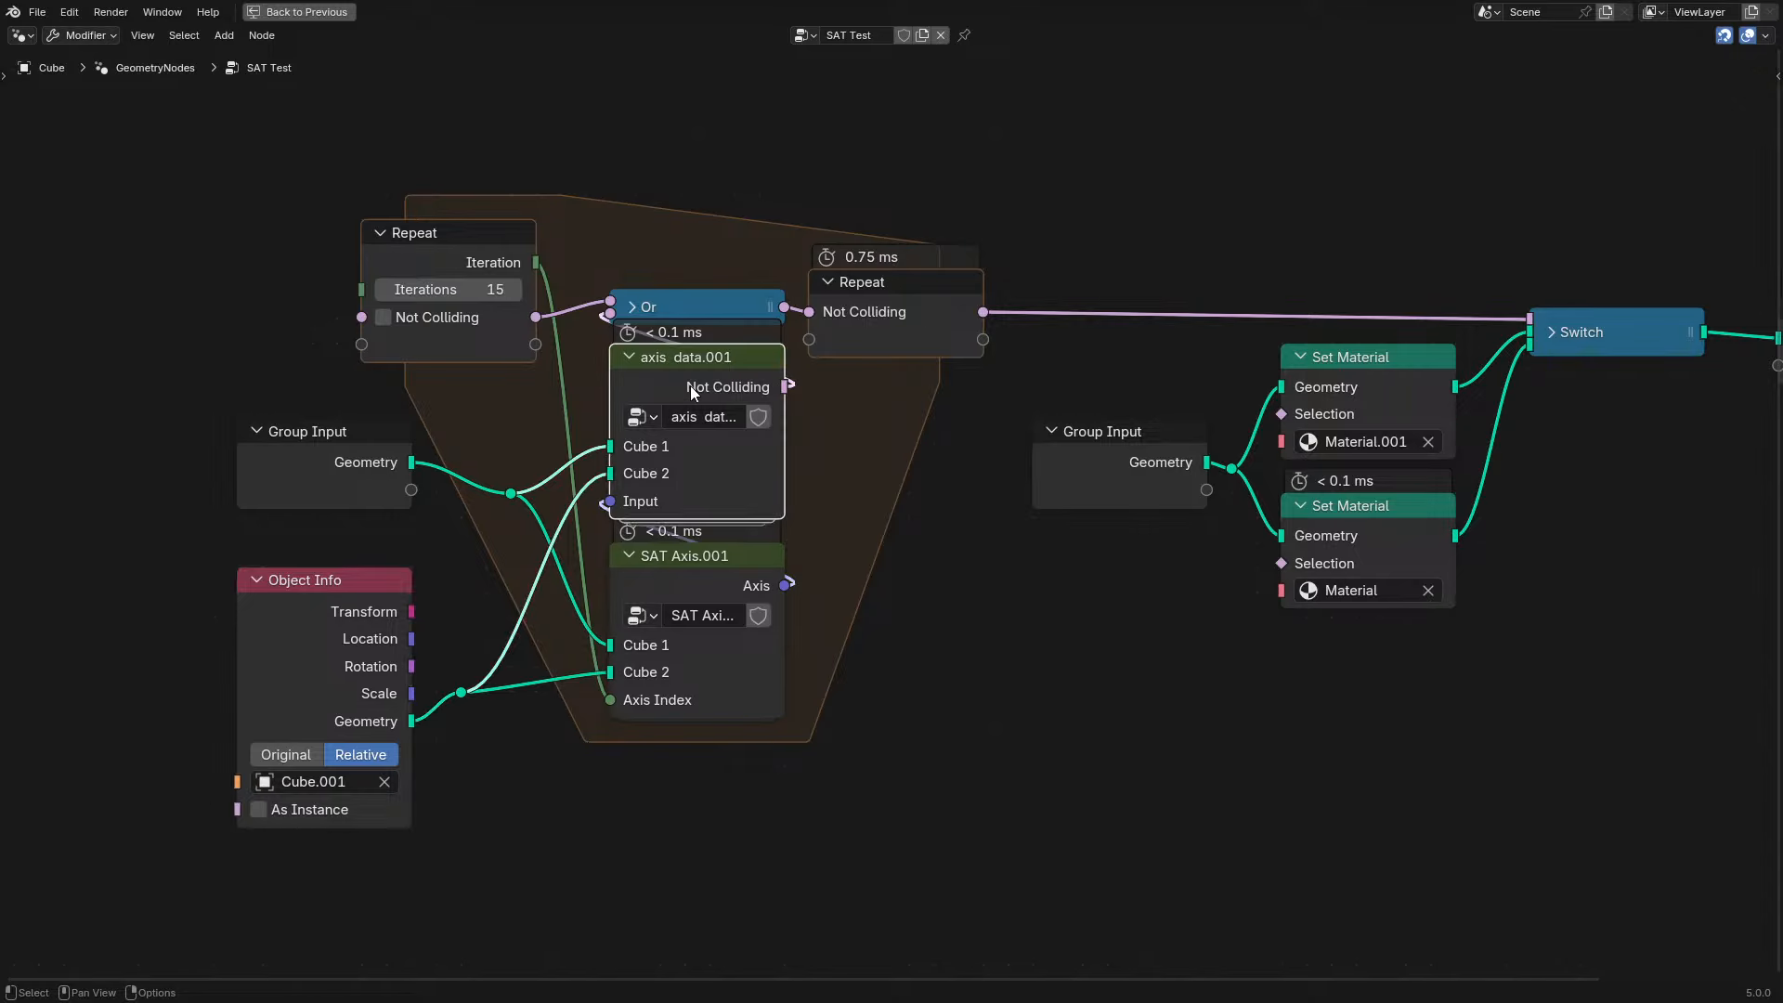
pyautogui.press('Tab')
pyautogui.moveTo(947, 464); pyautogui.dragTo(589, 510, button='middle')
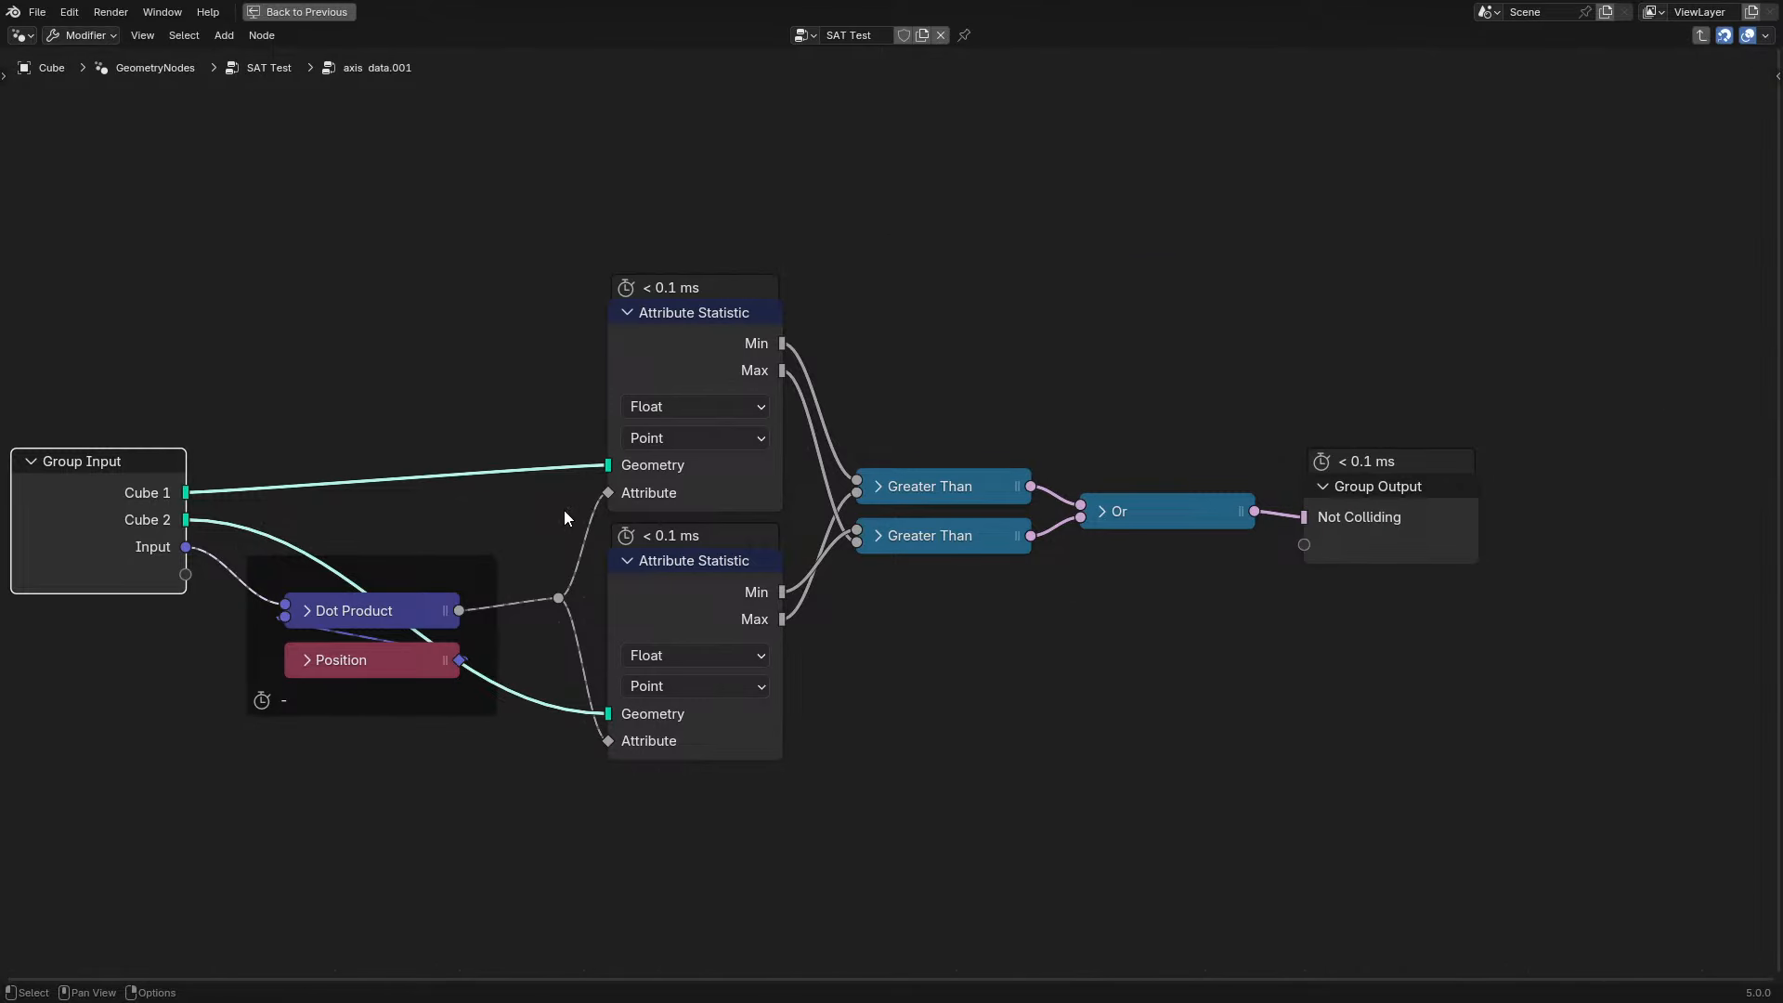
pyautogui.moveTo(383, 497); pyautogui.dragTo(542, 426, button='middle')
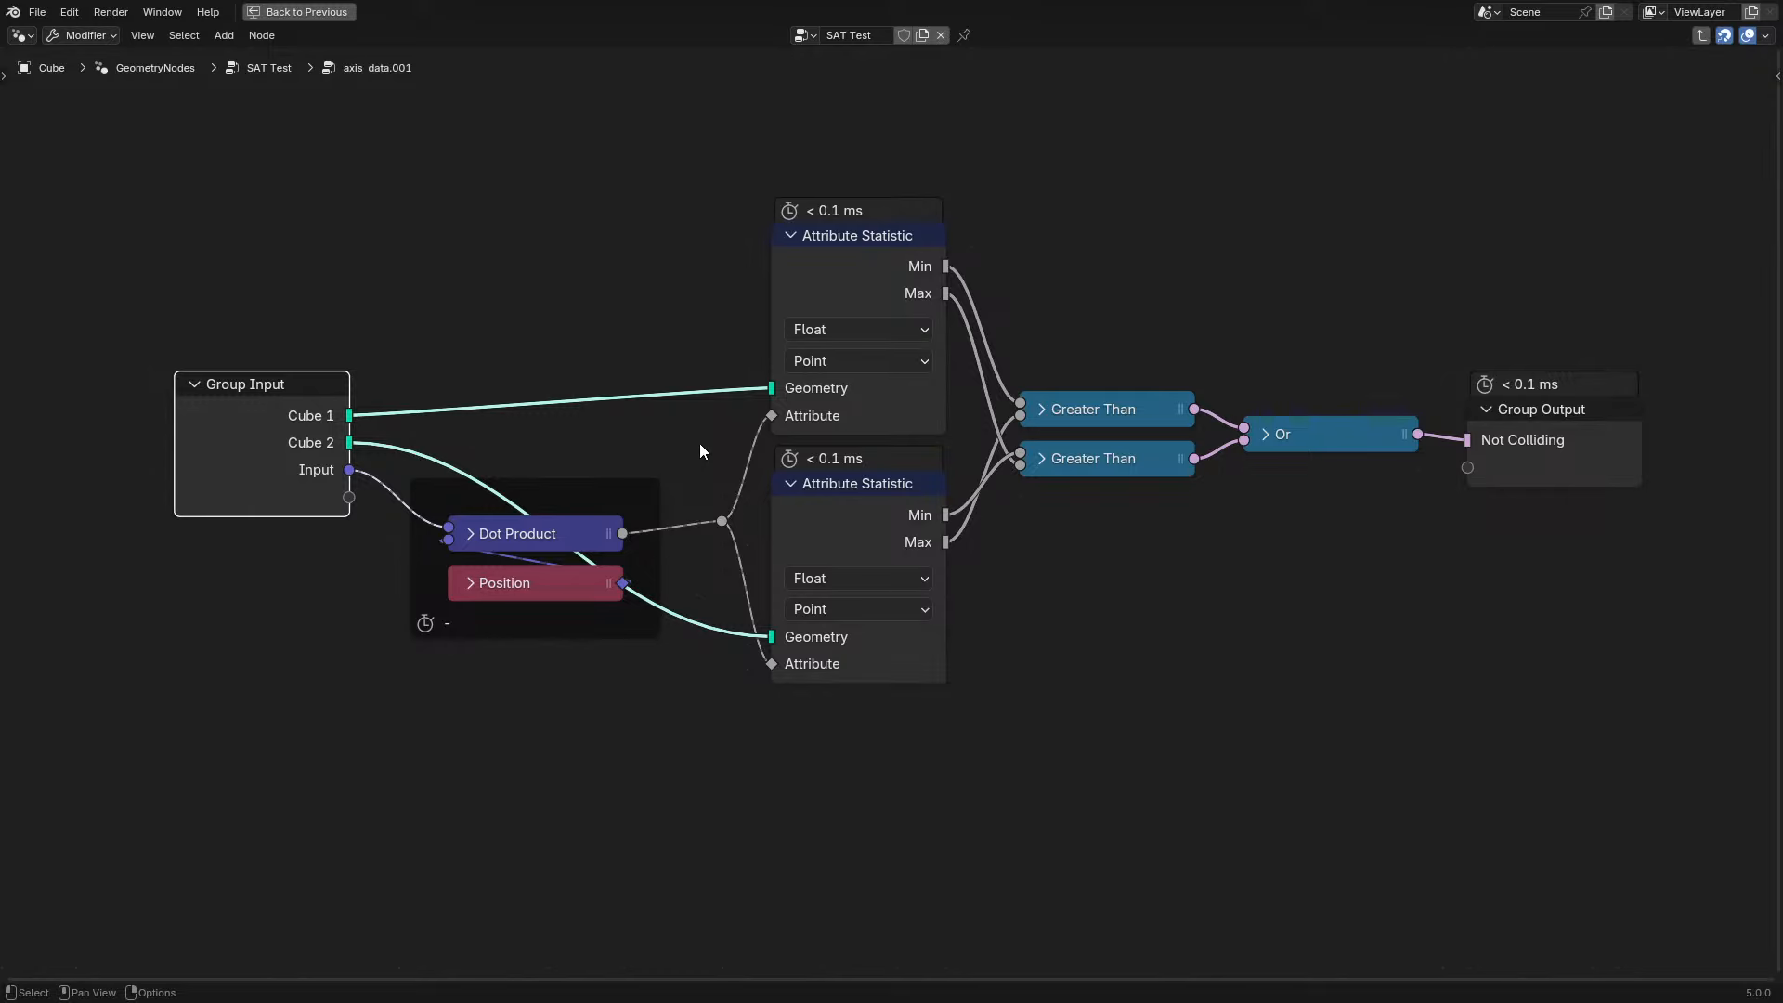
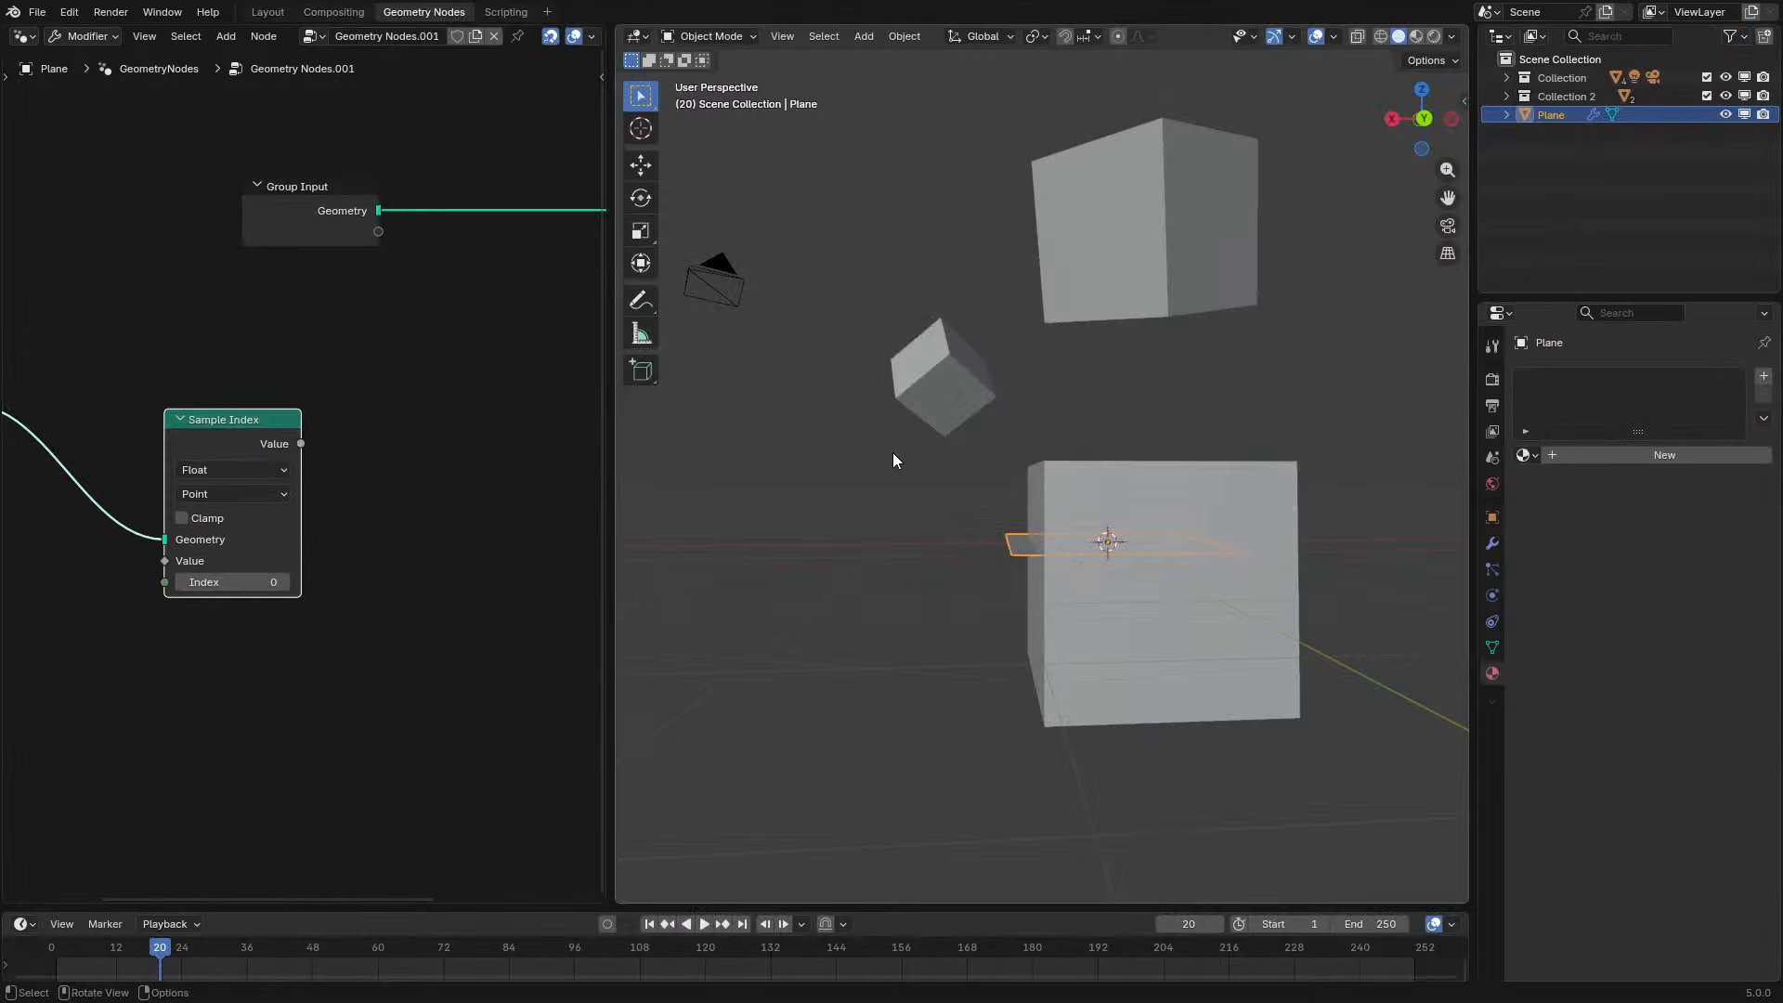
pyautogui.click(944, 392)
pyautogui.press('g')
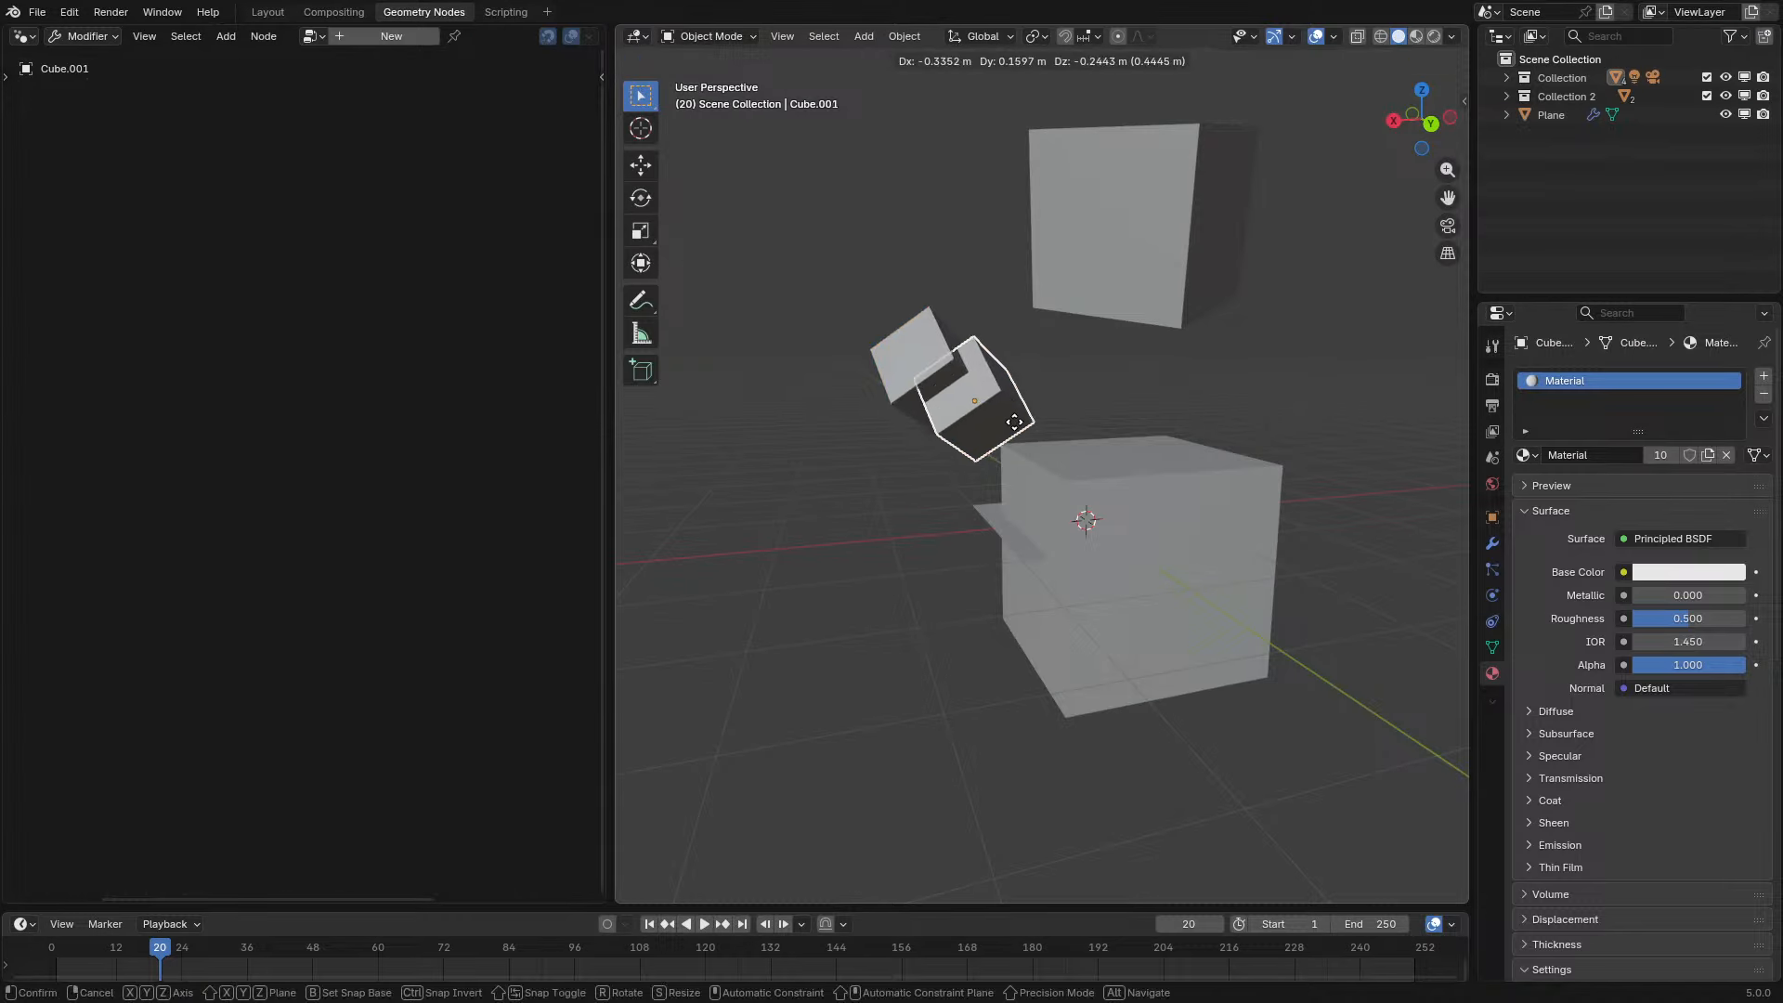
pyautogui.rightClick(1038, 444)
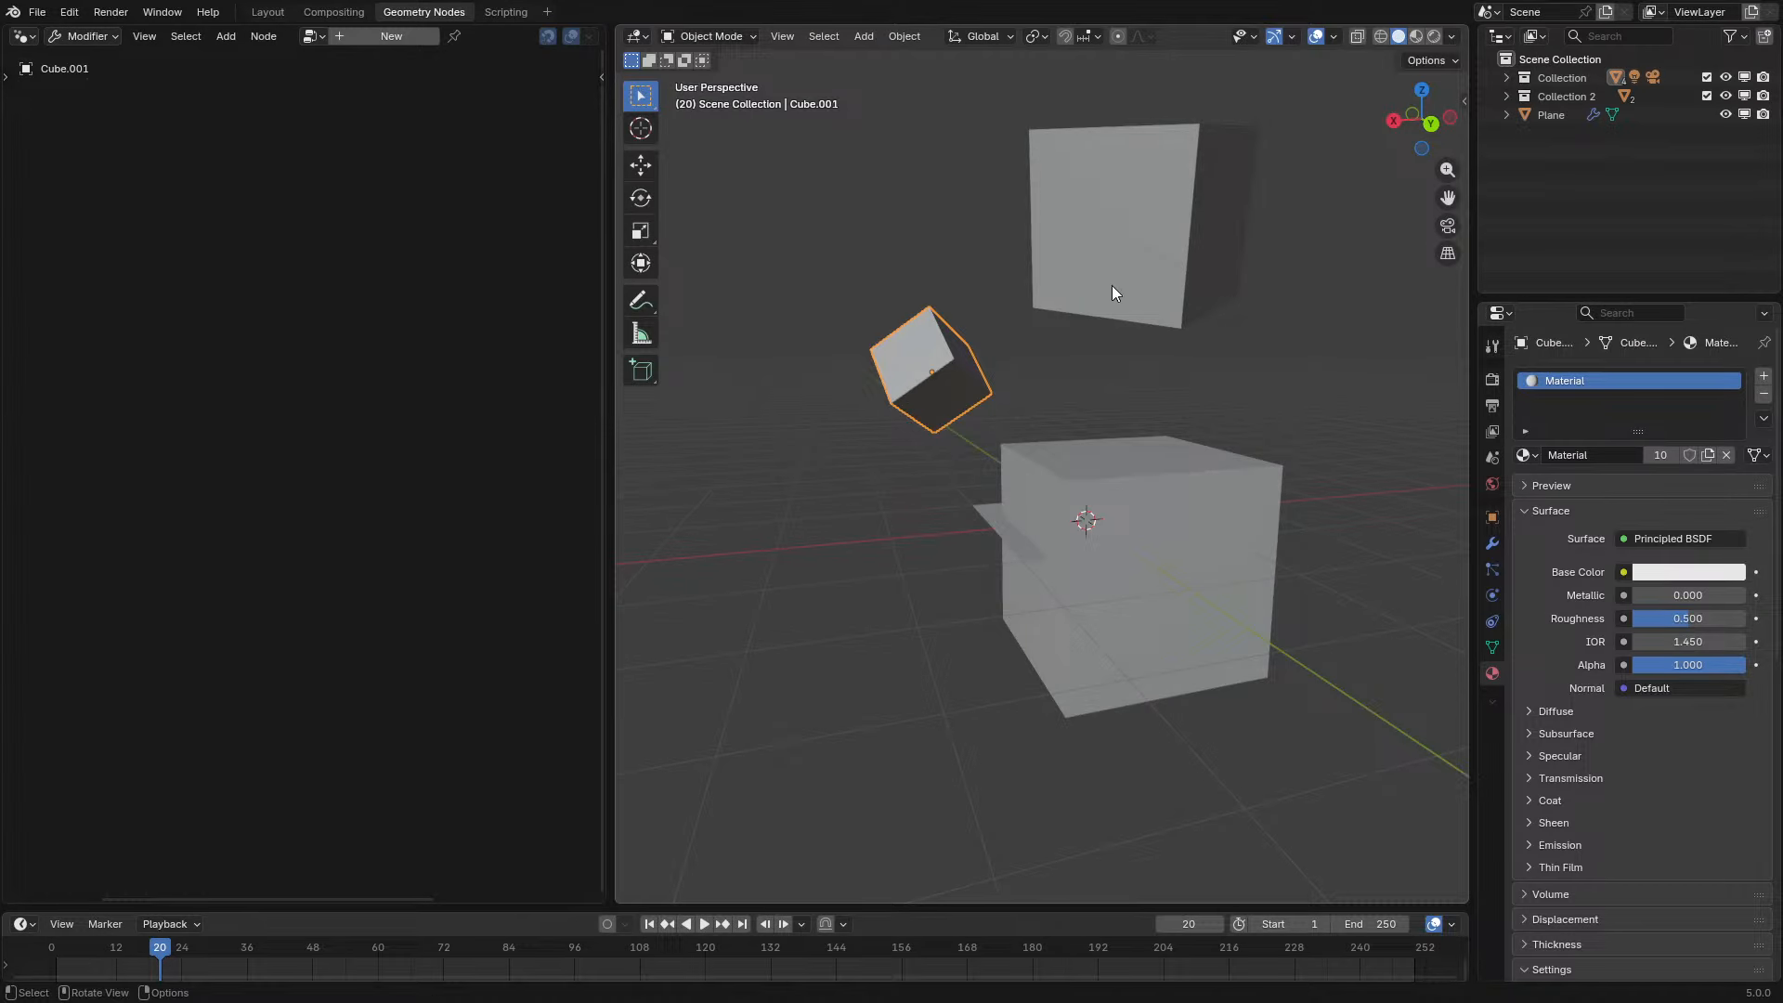
pyautogui.click(1111, 287)
pyautogui.press('g')
pyautogui.rightClick(1080, 449)
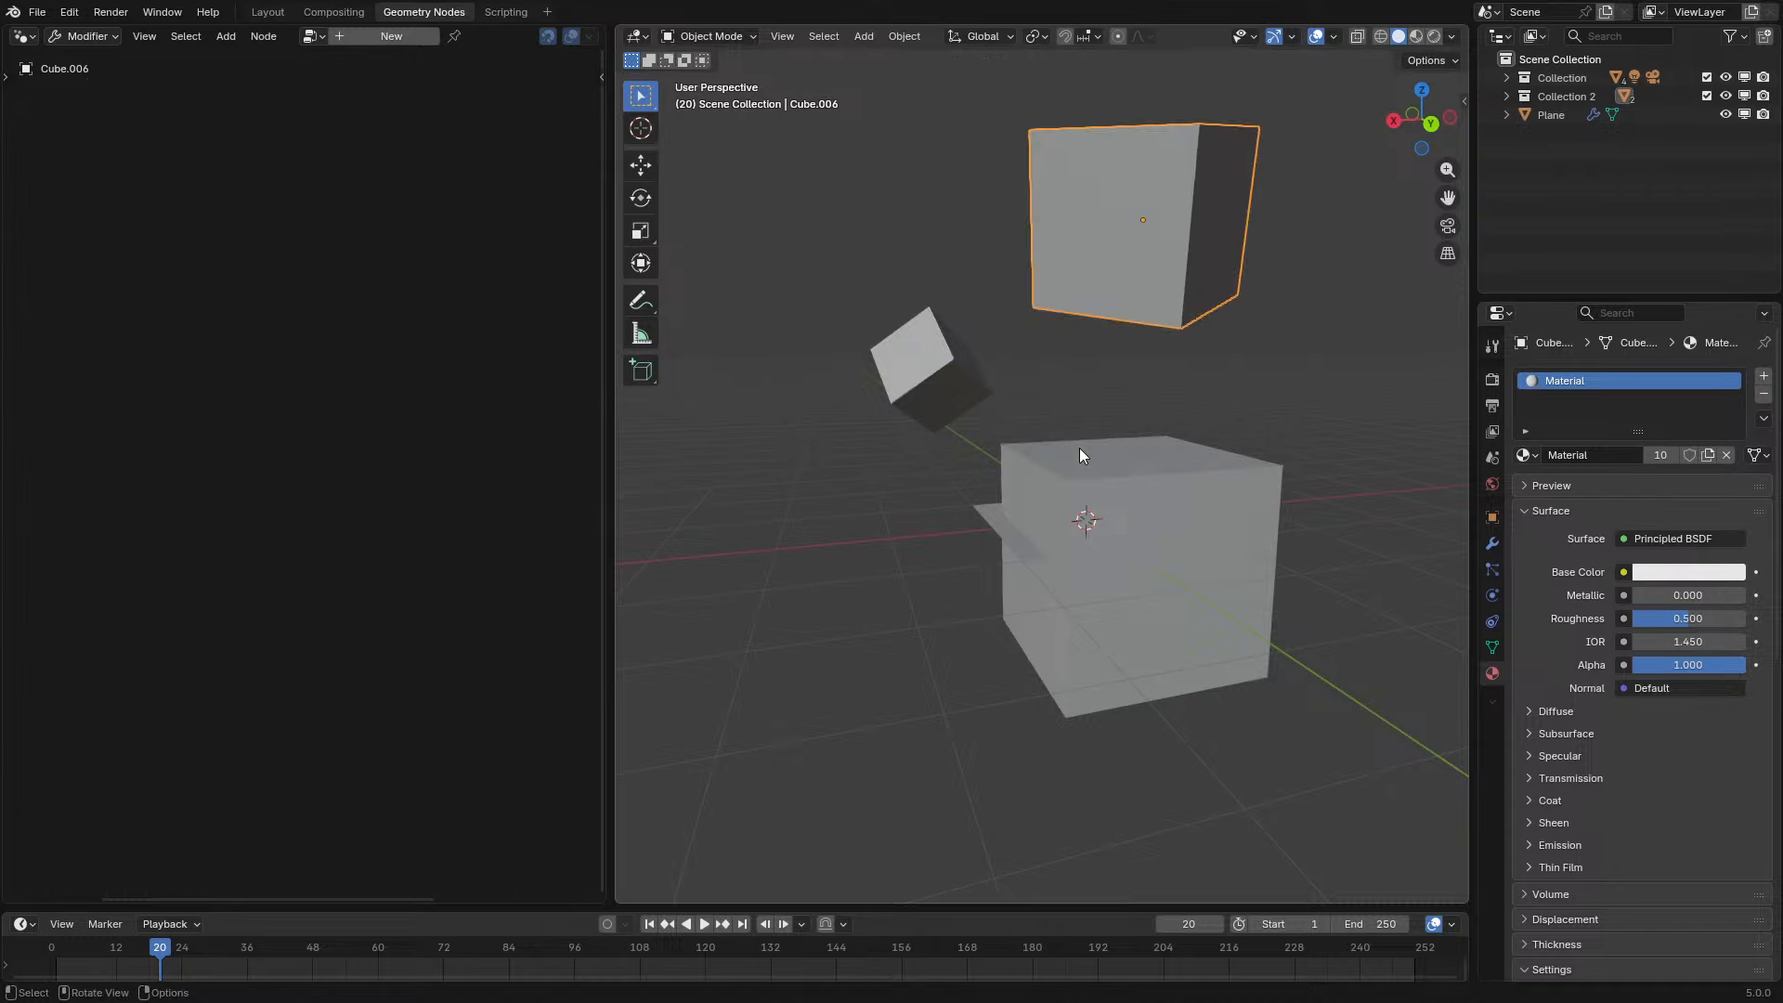
# Move the small tilted Cube.001 onto the upper edge of the large cube, rotate it about 10 degrees and nudge its position
pyautogui.click(905, 419)
pyautogui.press('g')
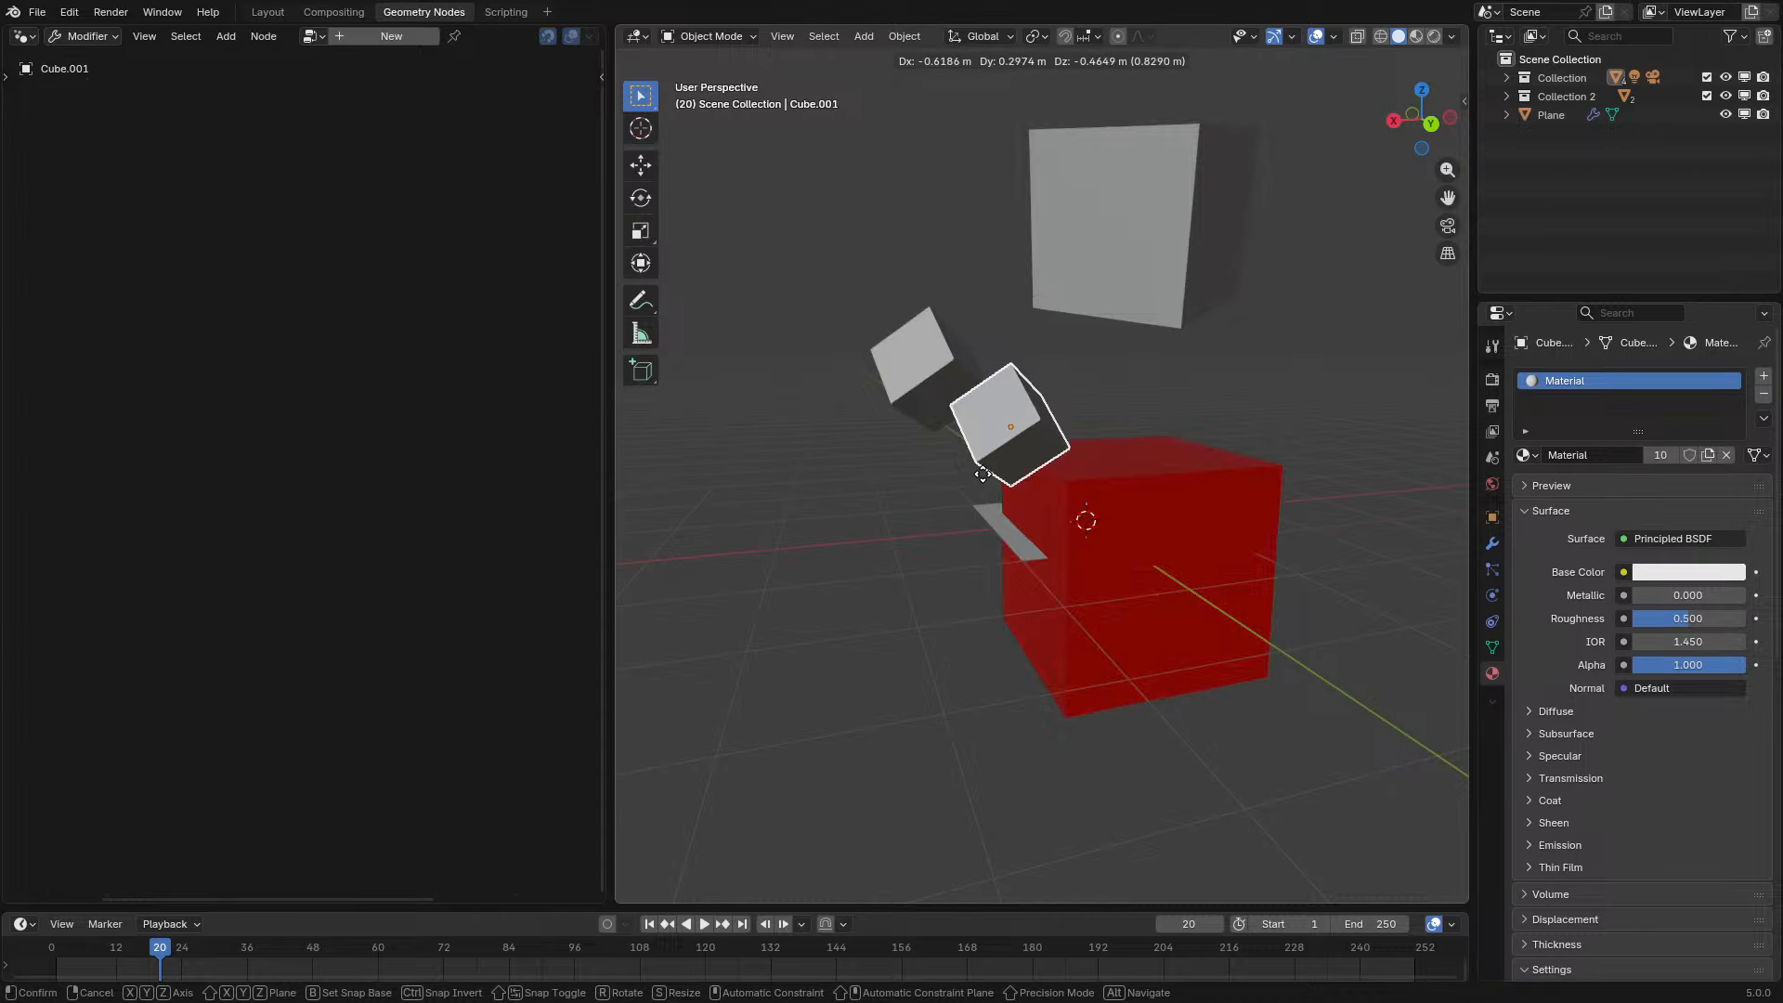
pyautogui.click(1140, 503)
pyautogui.scroll(5, 1142, 507)
pyautogui.press('r')
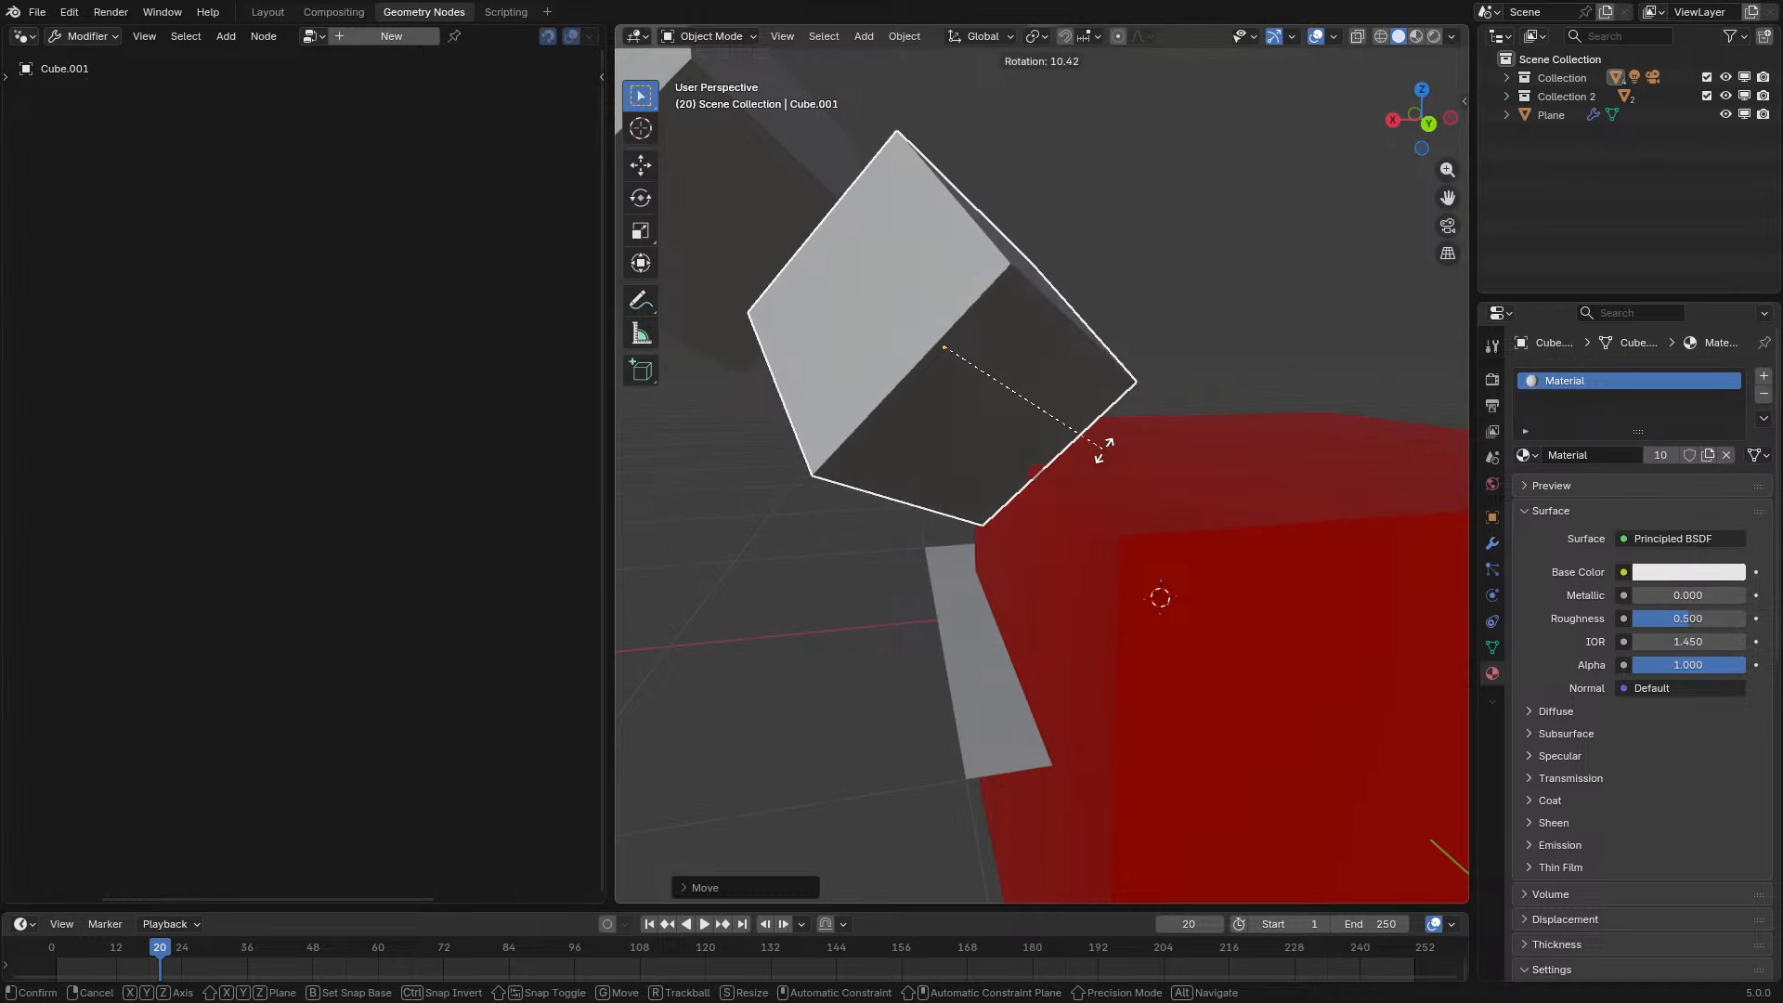
pyautogui.click(1100, 436)
pyautogui.press('g')
pyautogui.click(1085, 450)
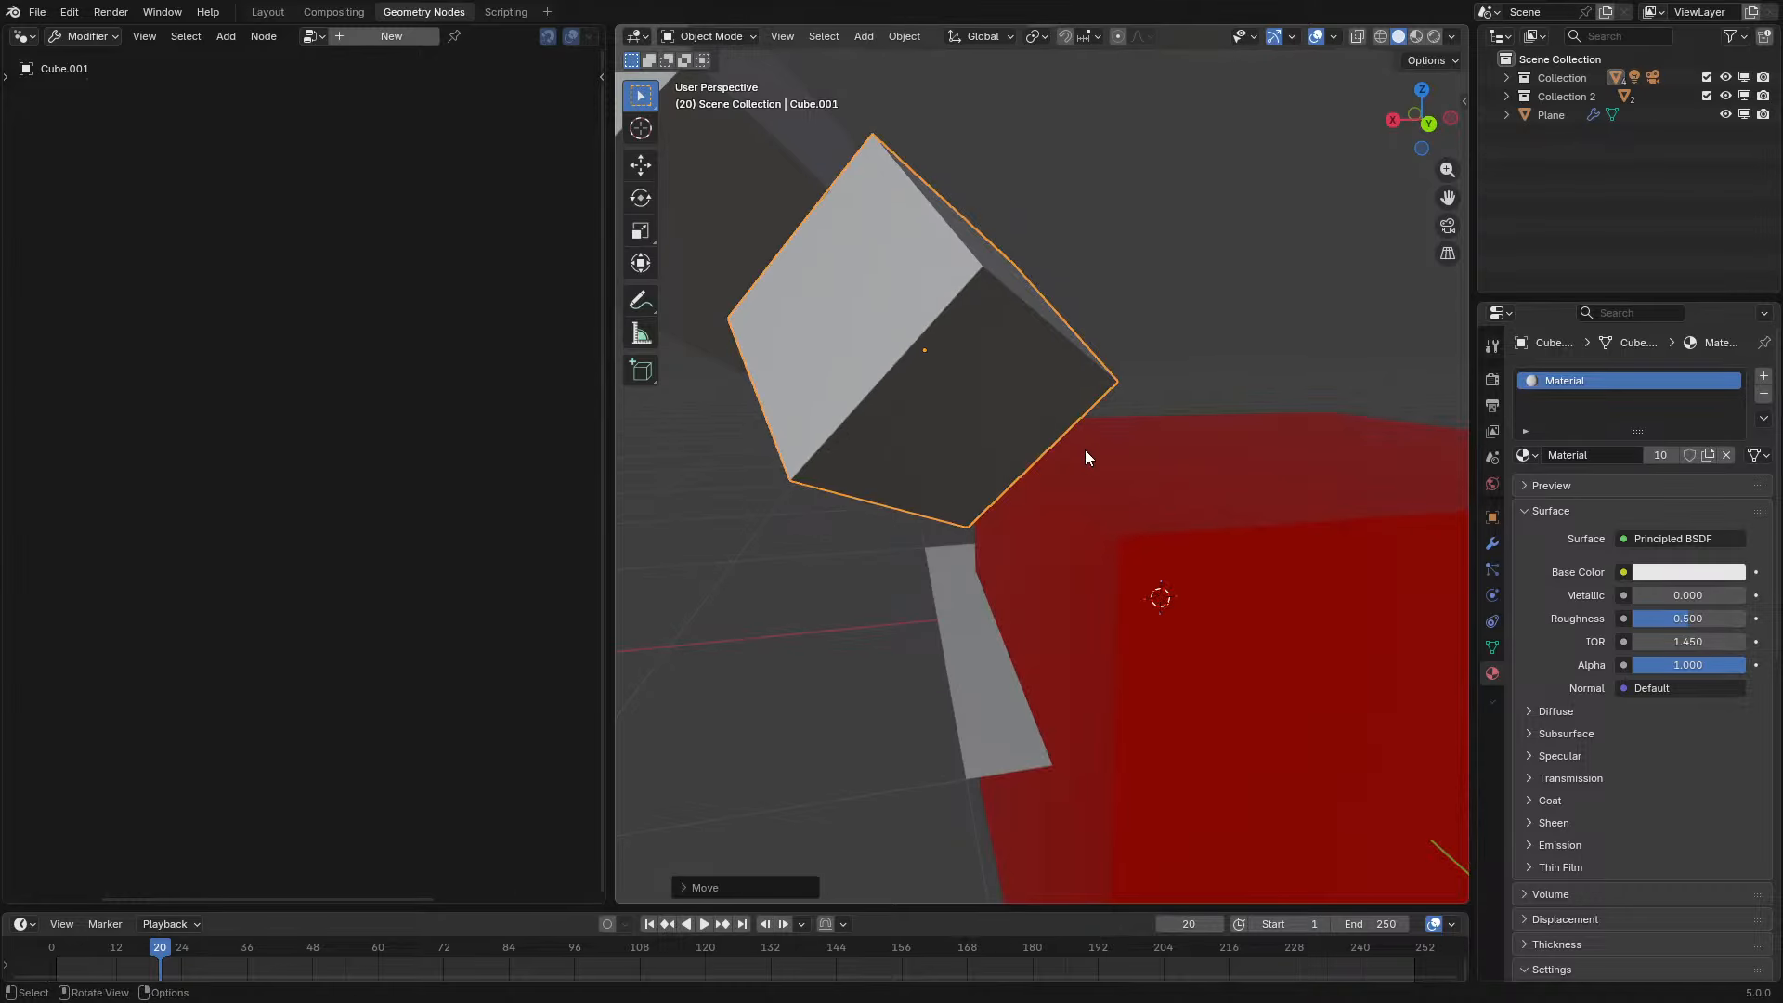
pyautogui.scroll(-2, 1008, 532)
# Select the large cube, maximize its node tree and open the axis data.001 group
pyautogui.click(1044, 515)
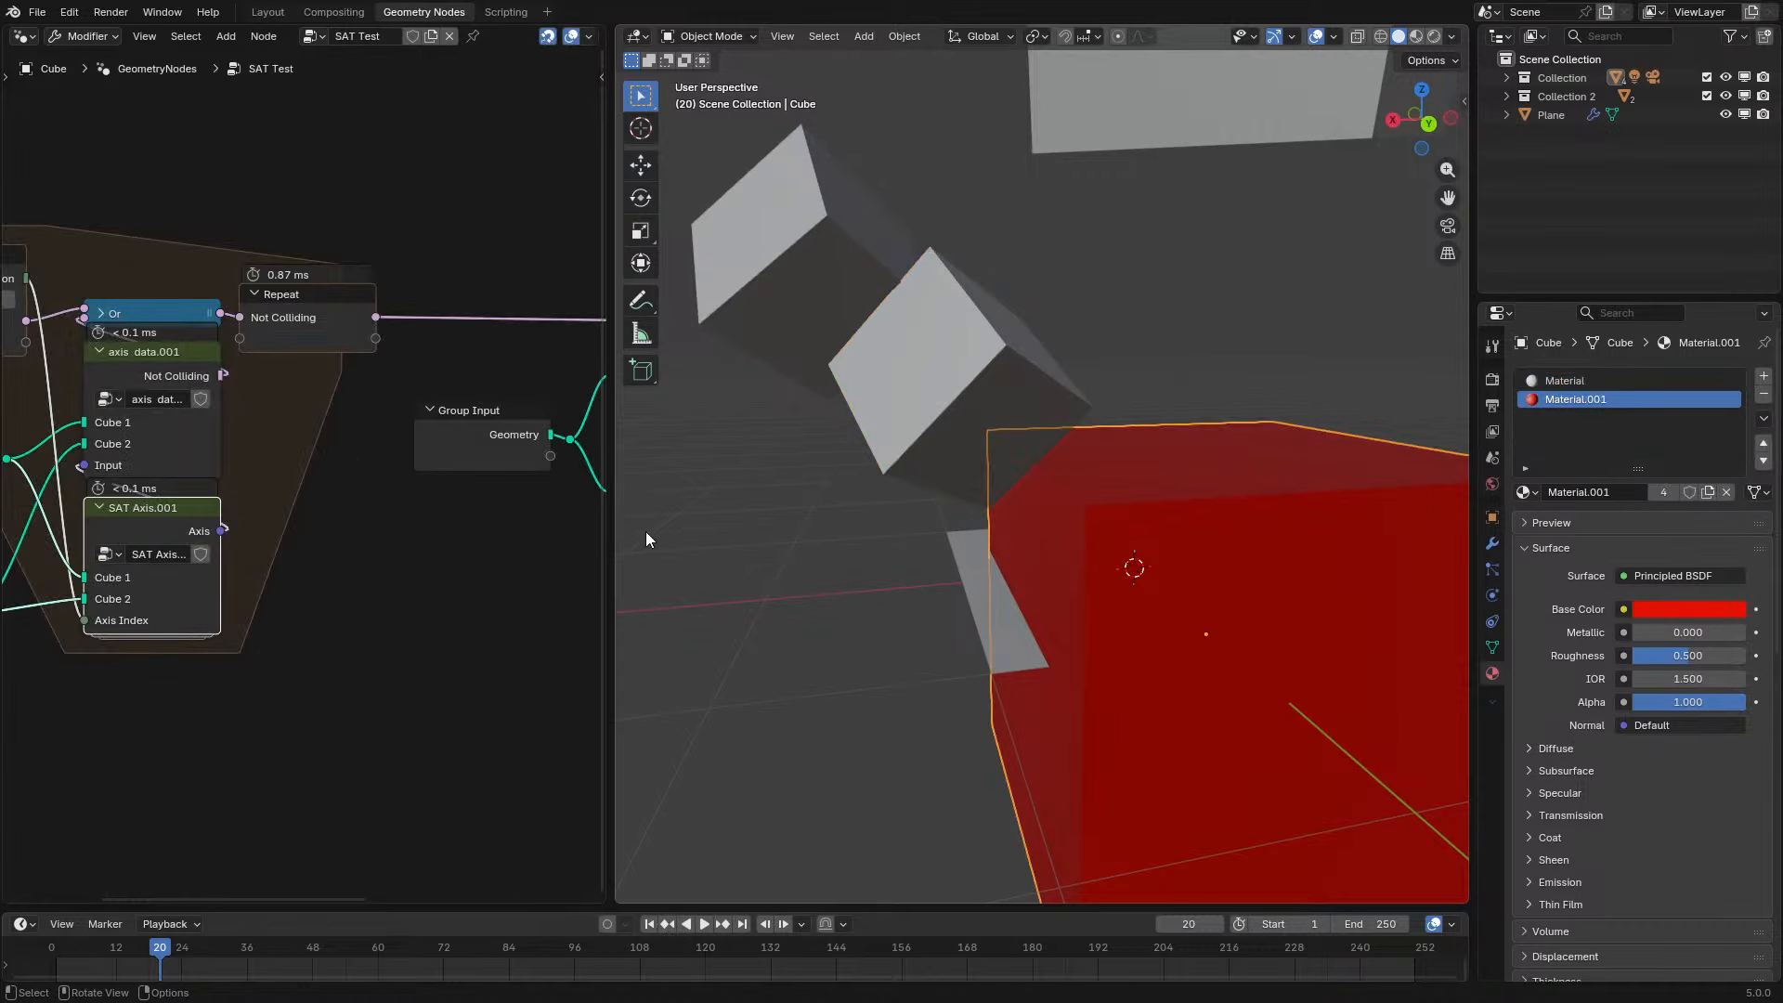
pyautogui.hotkey('ctrl', 'space')
pyautogui.moveTo(284, 279); pyautogui.dragTo(721, 786)
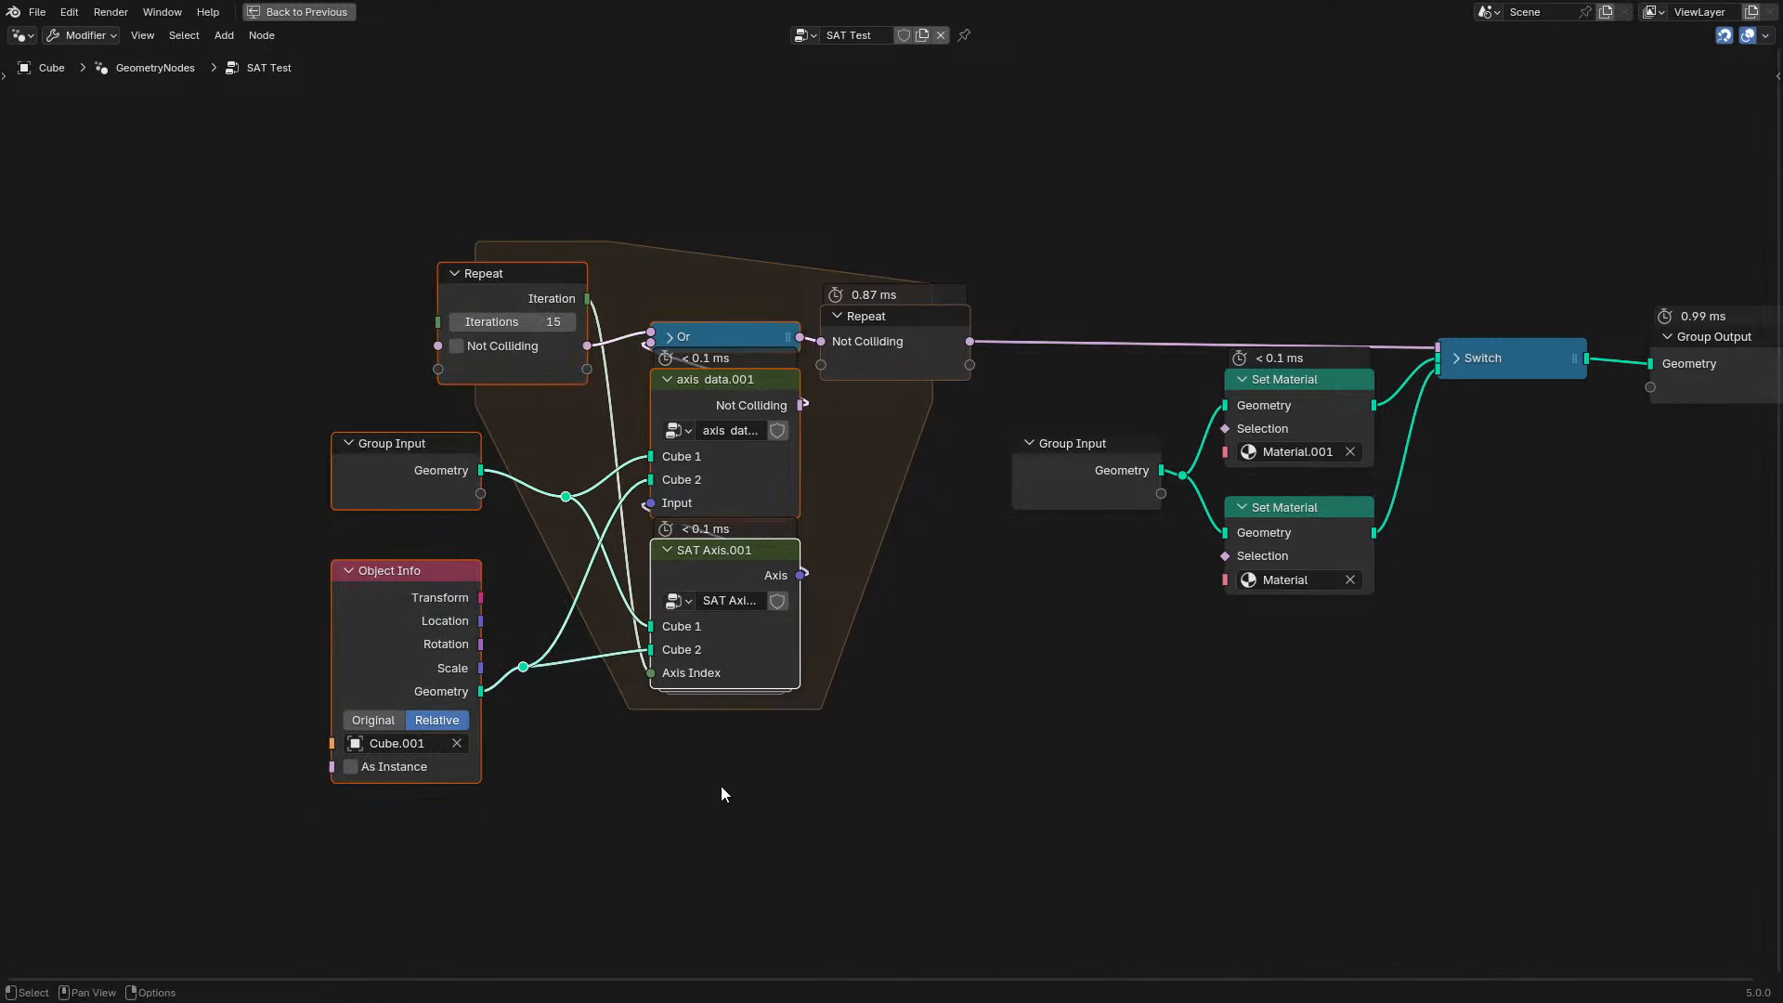
pyautogui.press('g')
pyautogui.hotkey('ctrl', 'z')
pyautogui.click(741, 391)
pyautogui.press('Tab')
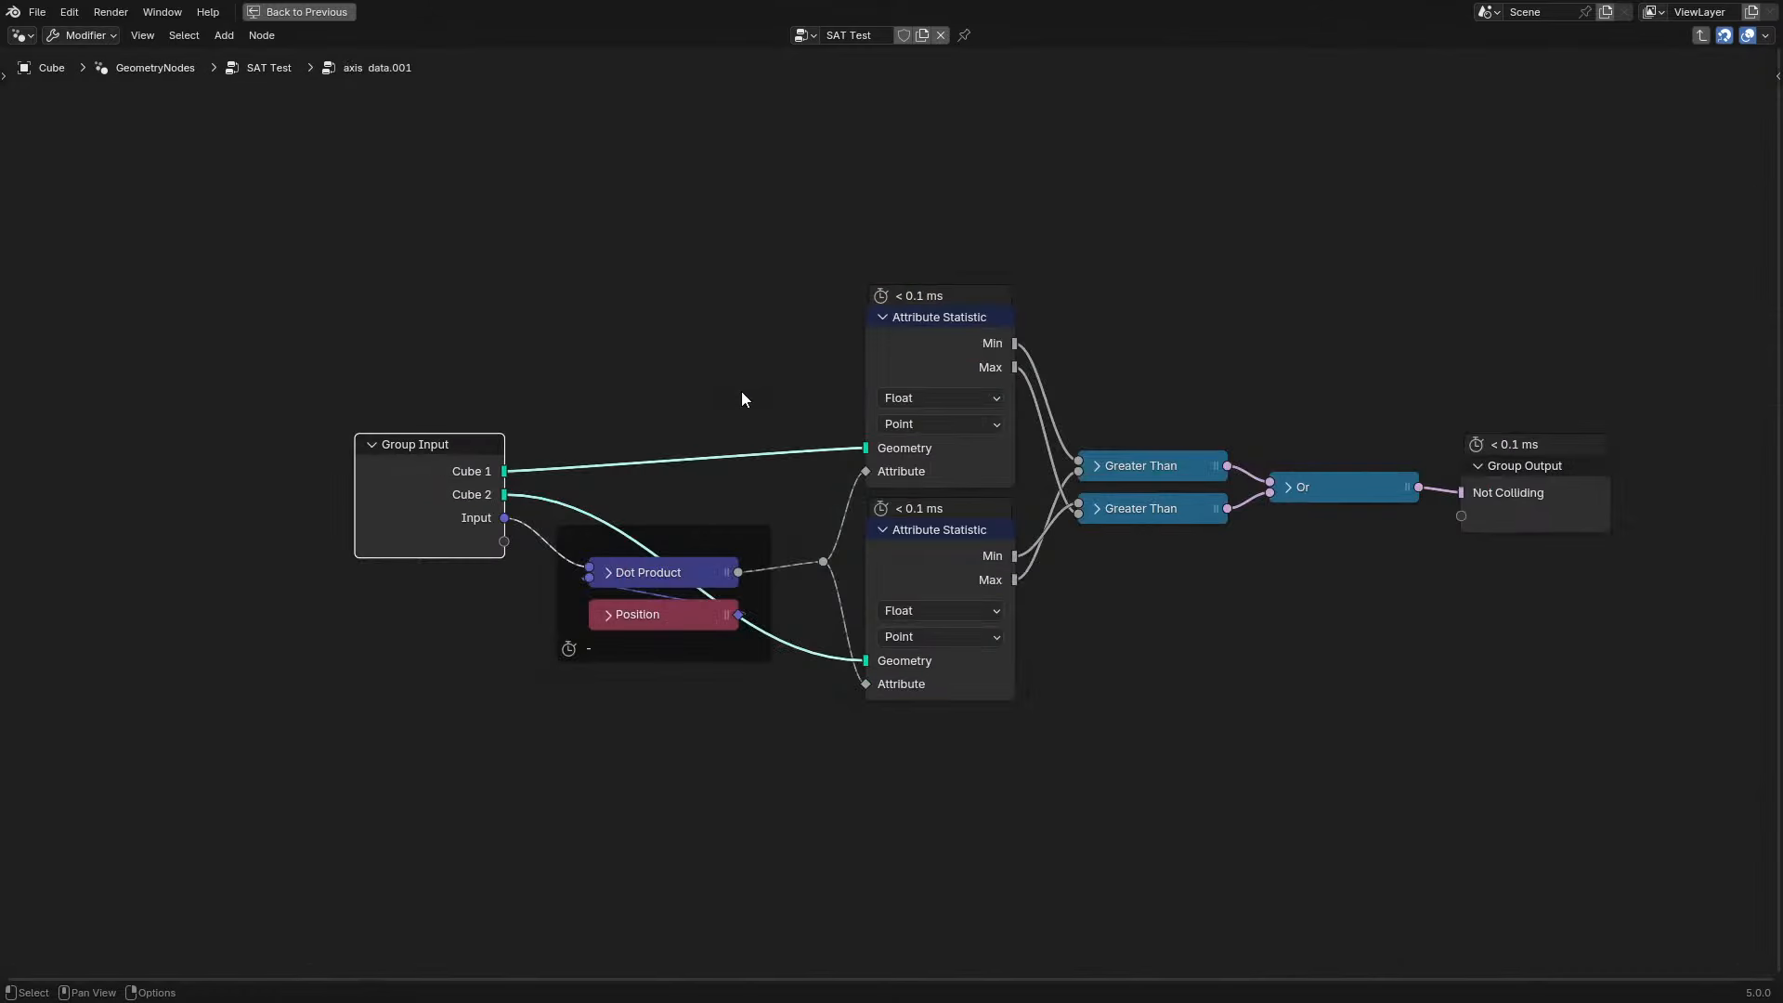
pyautogui.scroll(2, 936, 533)
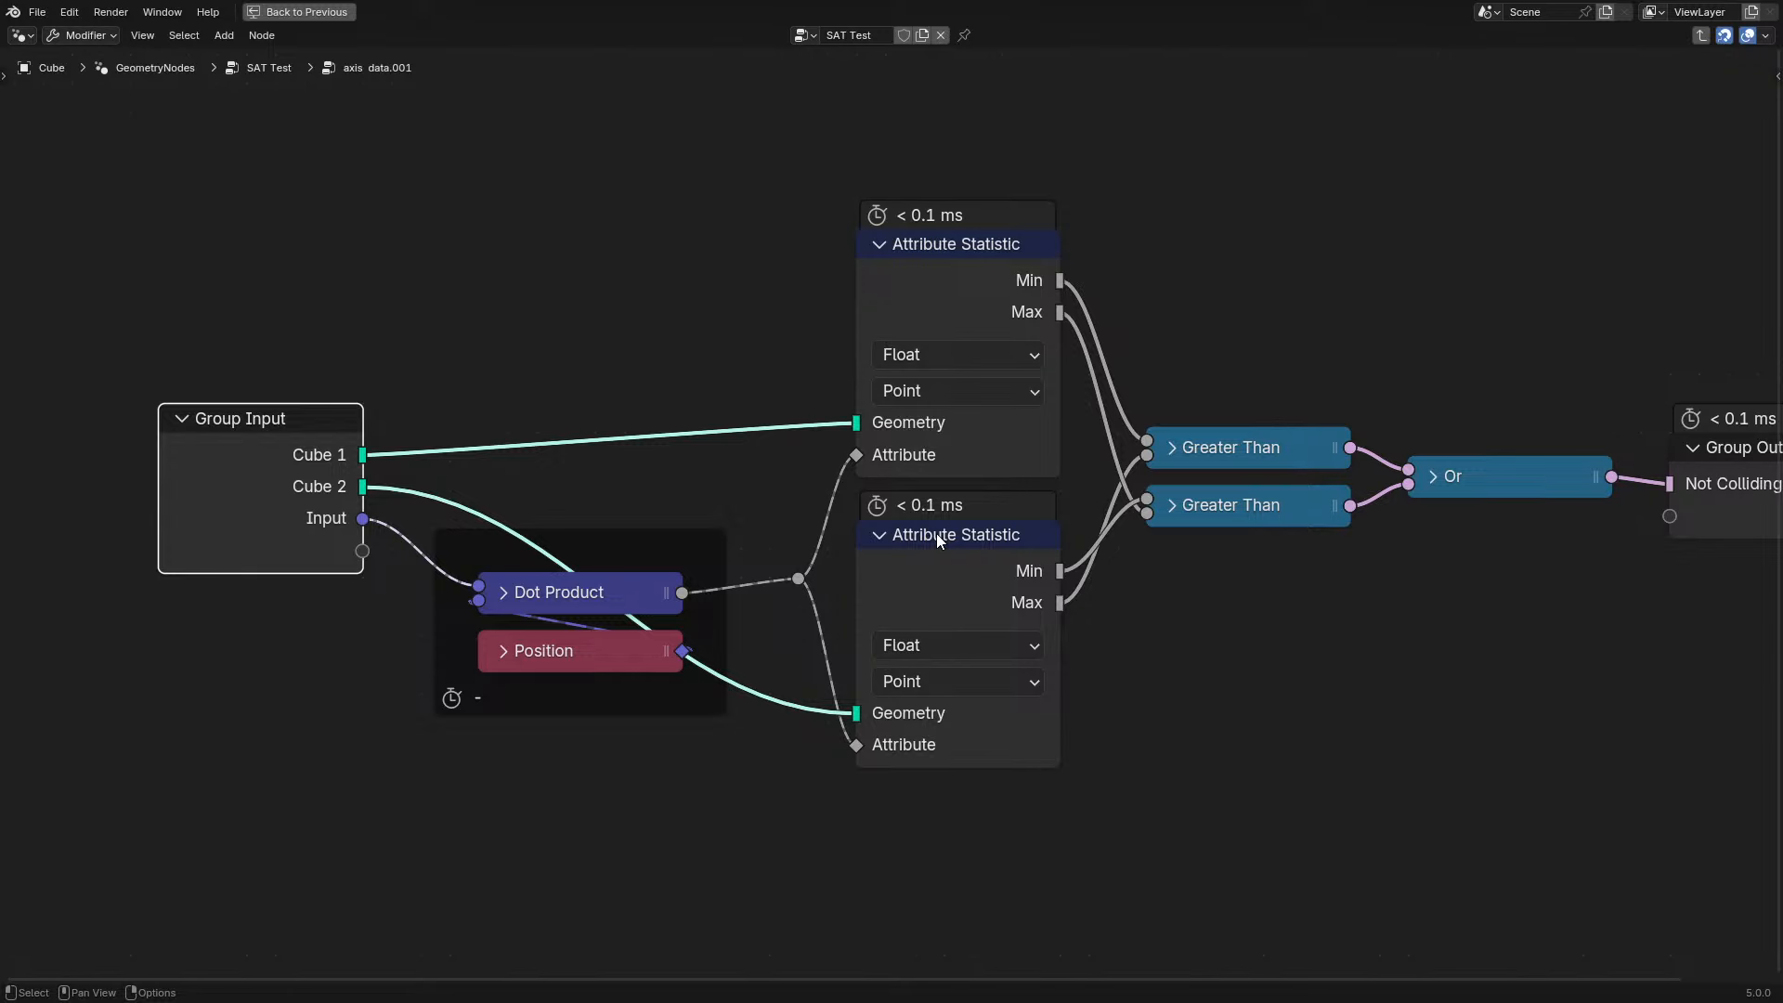
pyautogui.moveTo(1613, 477); pyautogui.dragTo(1356, 707)
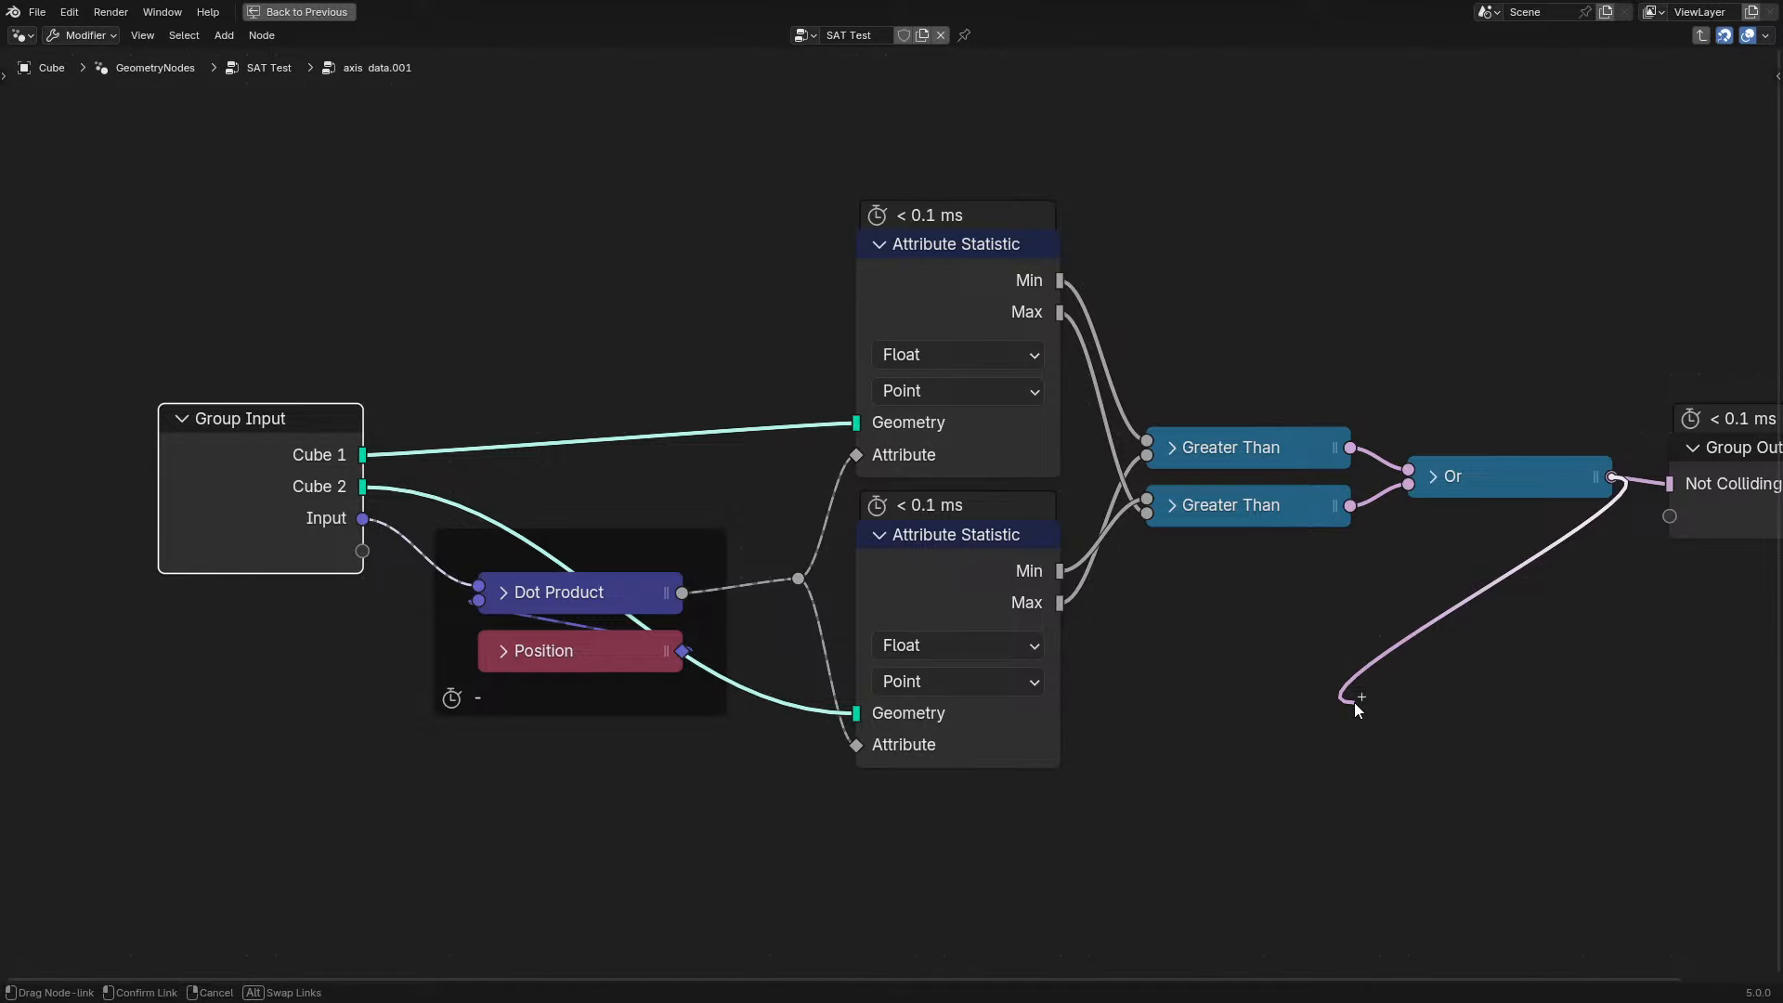
pyautogui.rightClick(1354, 702)
pyautogui.moveTo(1160, 541); pyautogui.dragTo(604, 502, button='middle')
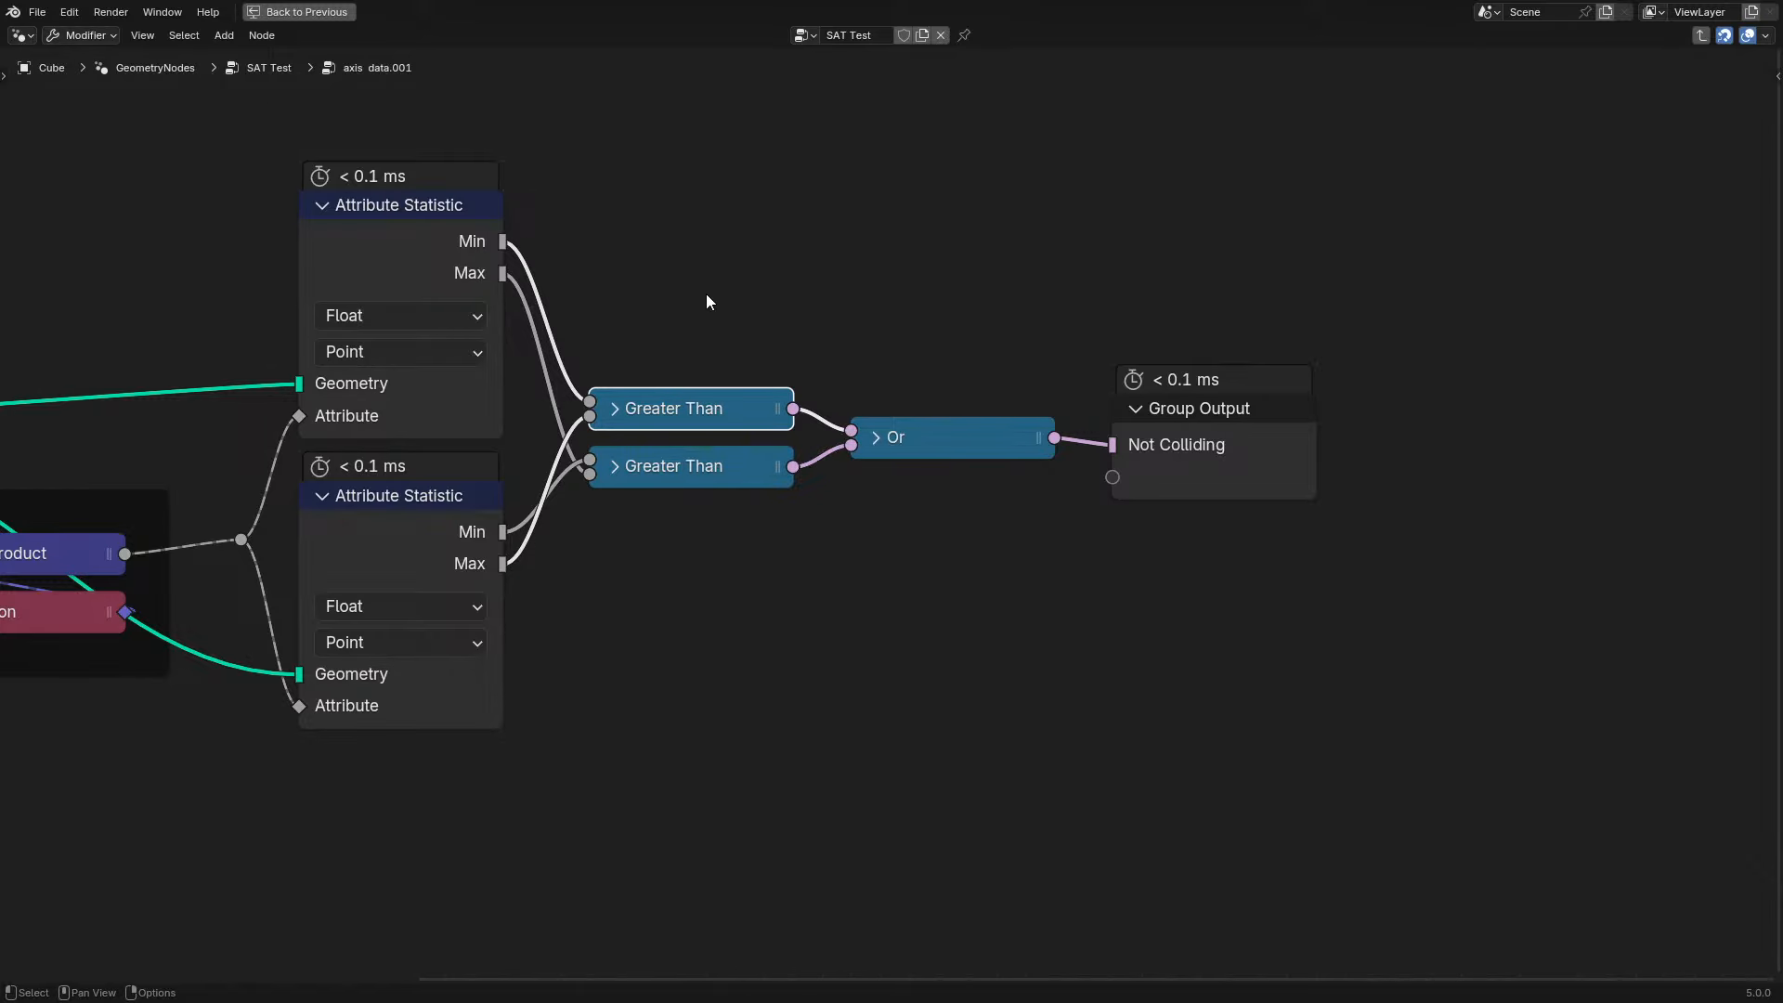
pyautogui.moveTo(715, 483); pyautogui.dragTo(686, 540)
pyautogui.rightClick(686, 540)
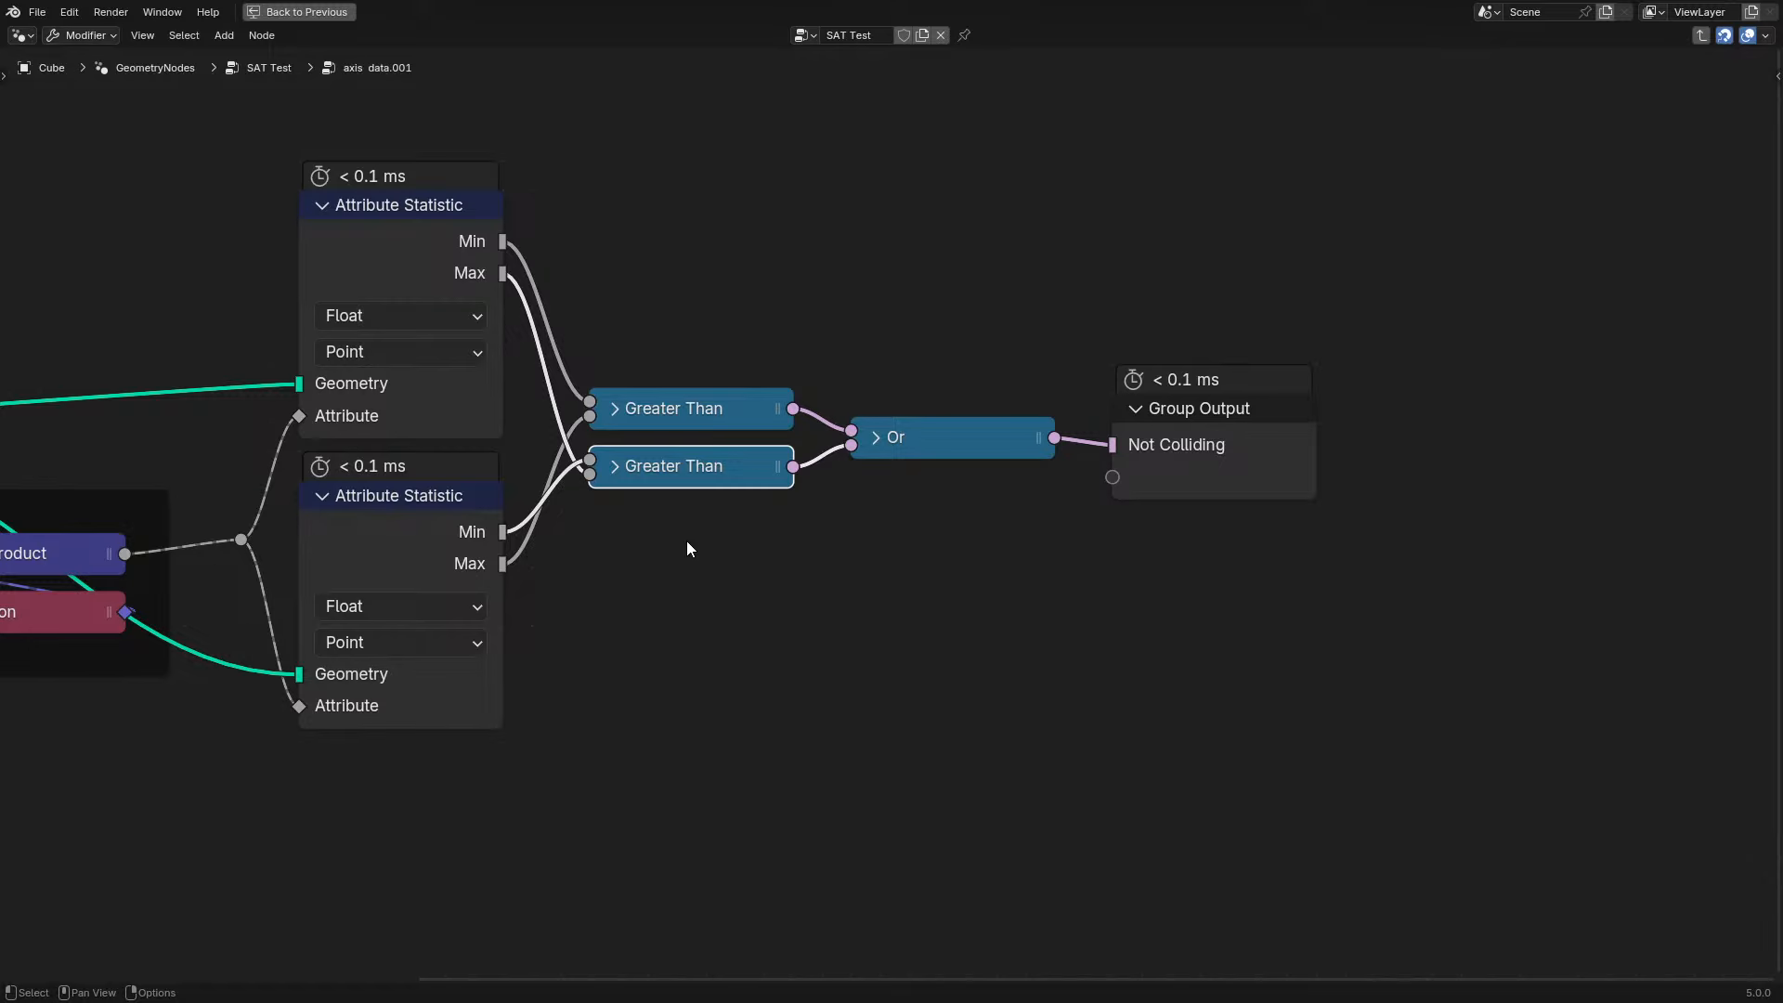
# Try a Subtract node between the upper Attribute Statistic's Min and the lower one's Max, and delete it again
pyautogui.moveTo(511, 243); pyautogui.dragTo(784, 742)
pyautogui.write('subtr')
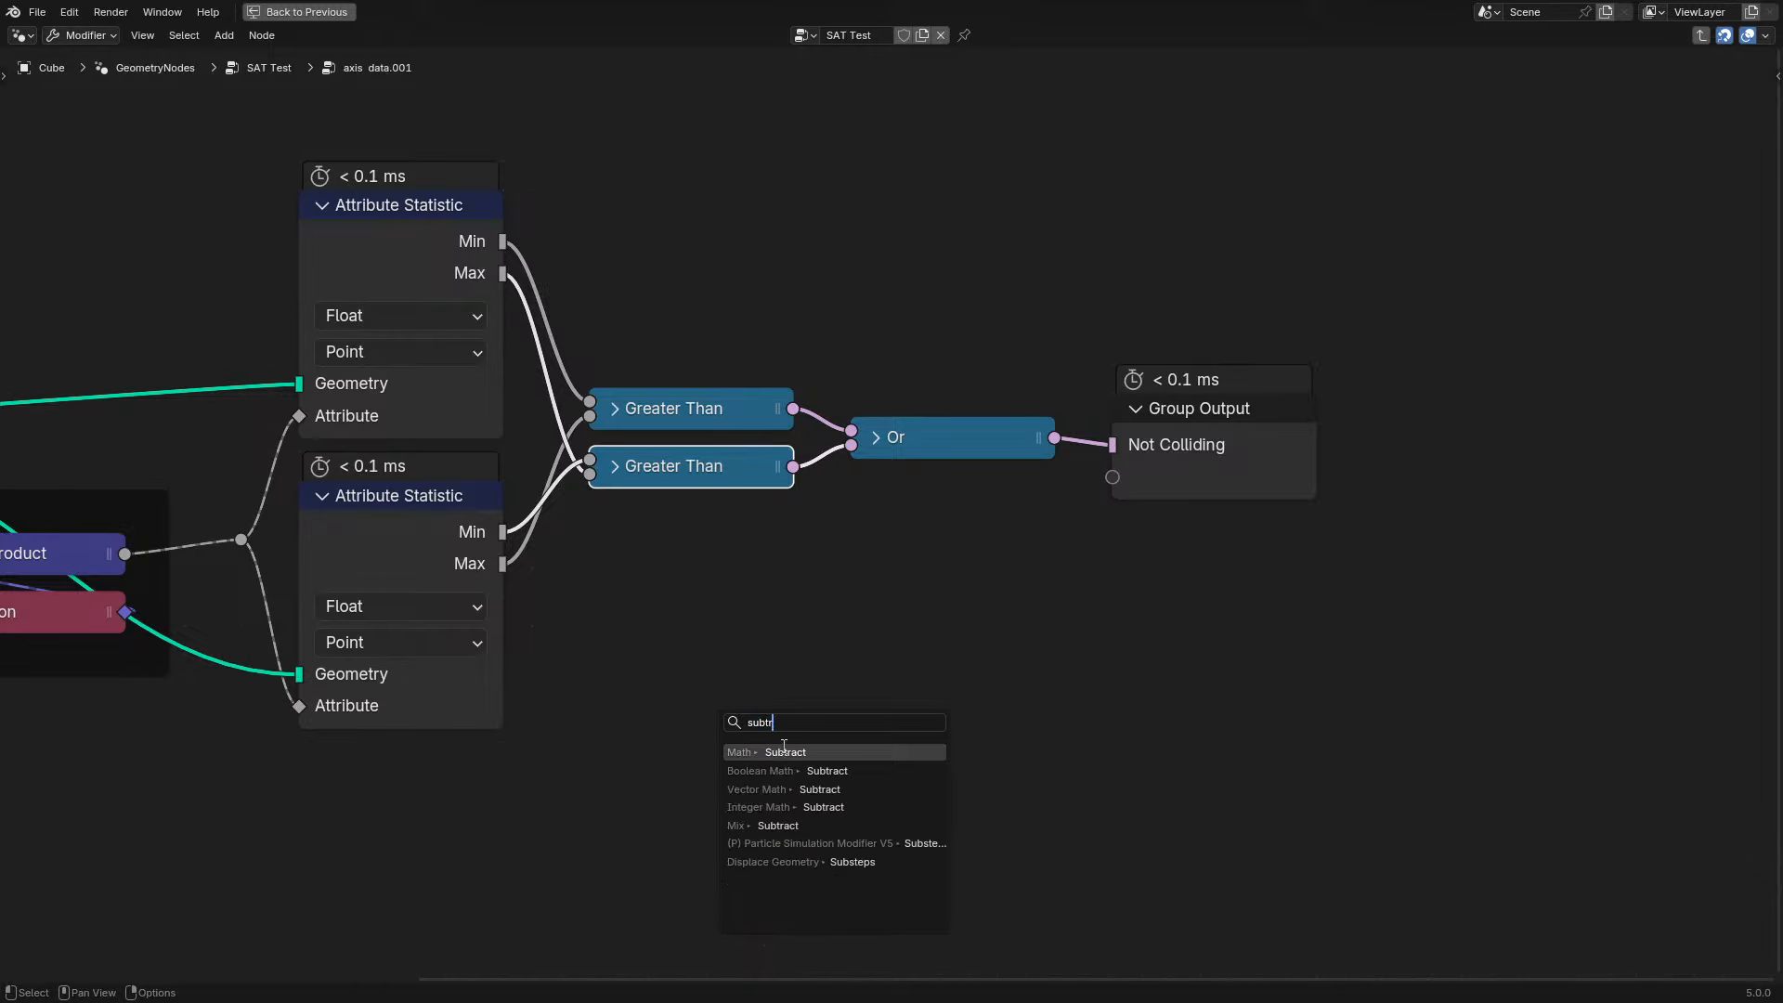
pyautogui.press('Return')
pyautogui.click(724, 656)
pyautogui.click(667, 602)
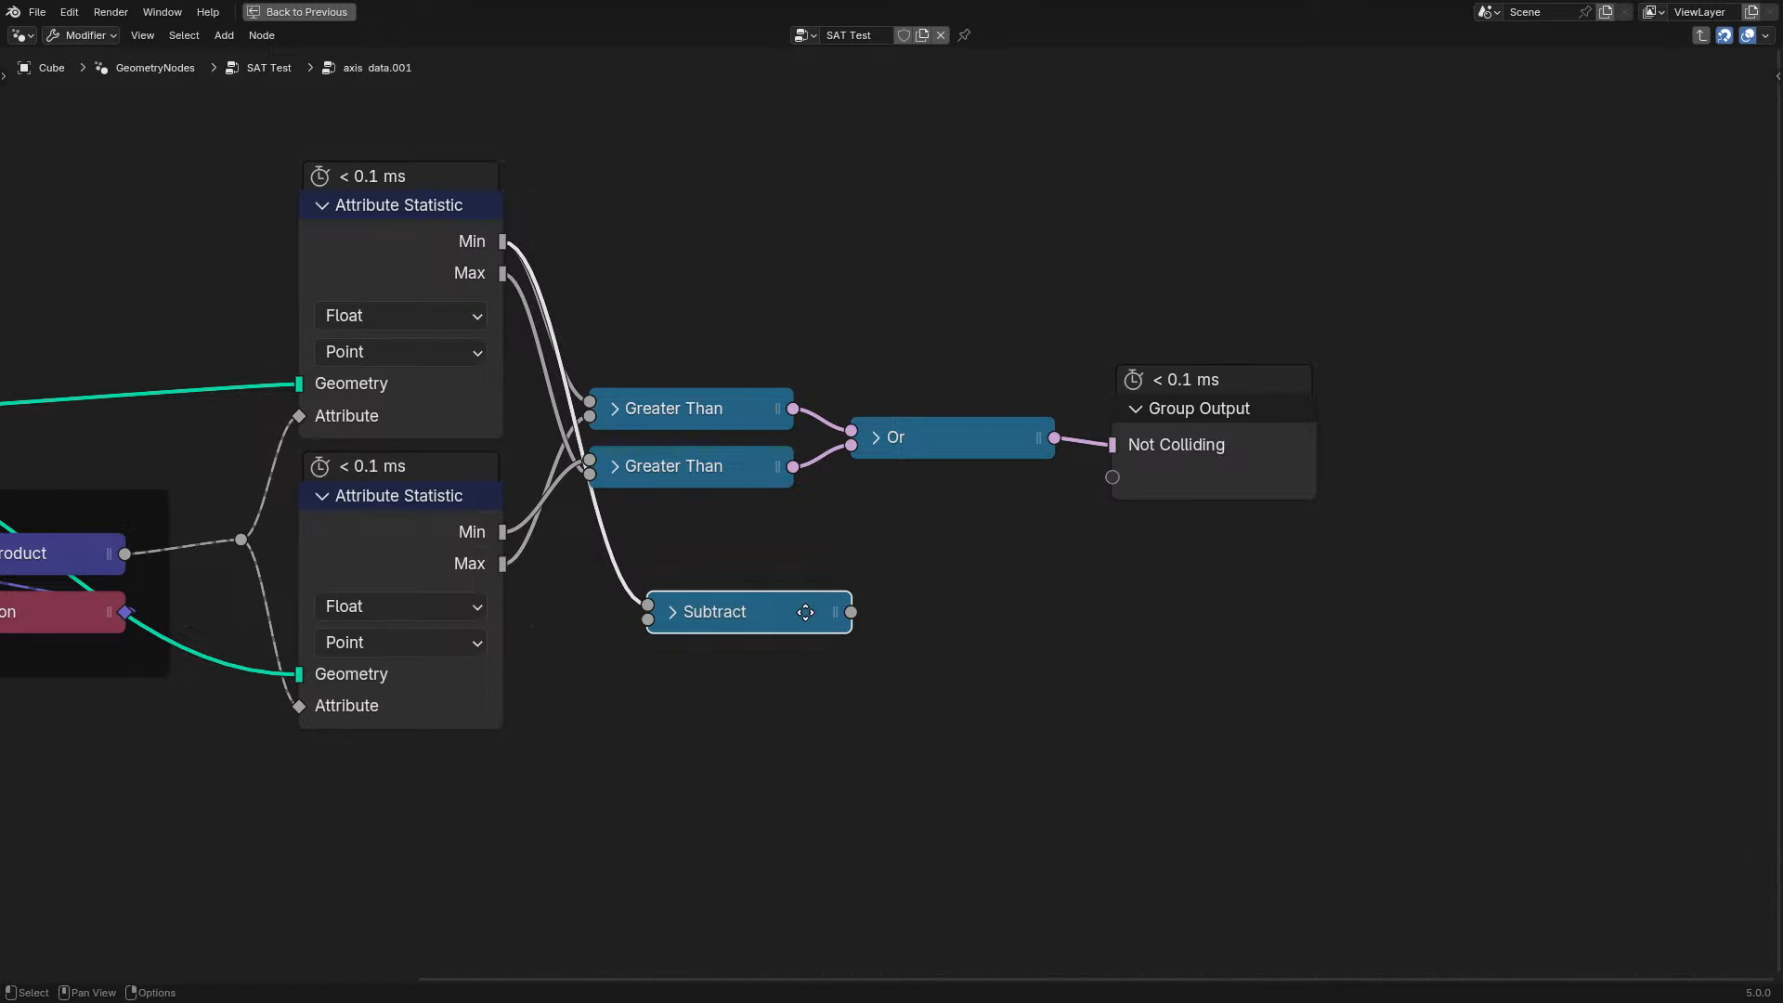
pyautogui.moveTo(816, 609); pyautogui.dragTo(740, 228)
pyautogui.moveTo(502, 563); pyautogui.dragTo(615, 238)
pyautogui.moveTo(730, 250); pyautogui.dragTo(730, 337)
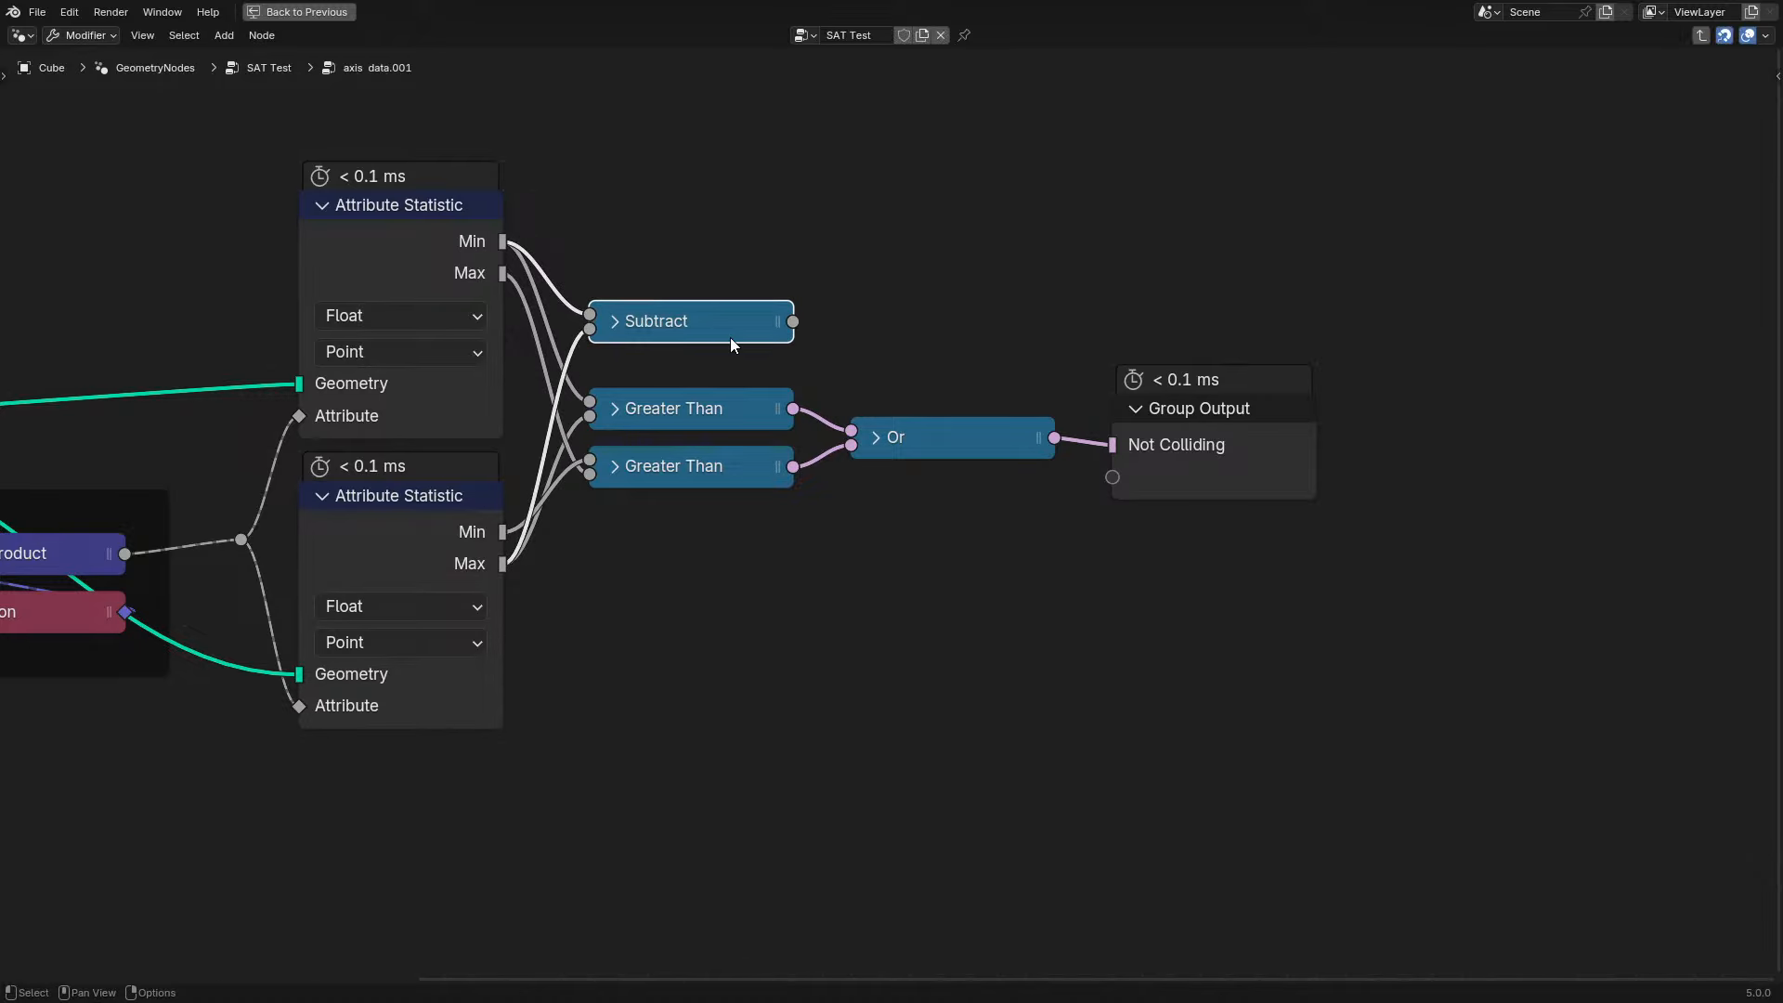
pyautogui.press('x')
# Restore the split layout, shift Cube.001 slightly against the large cube's upper edge to test the collision, and reselect the large cube
pyautogui.hotkey('ctrl', 'space')
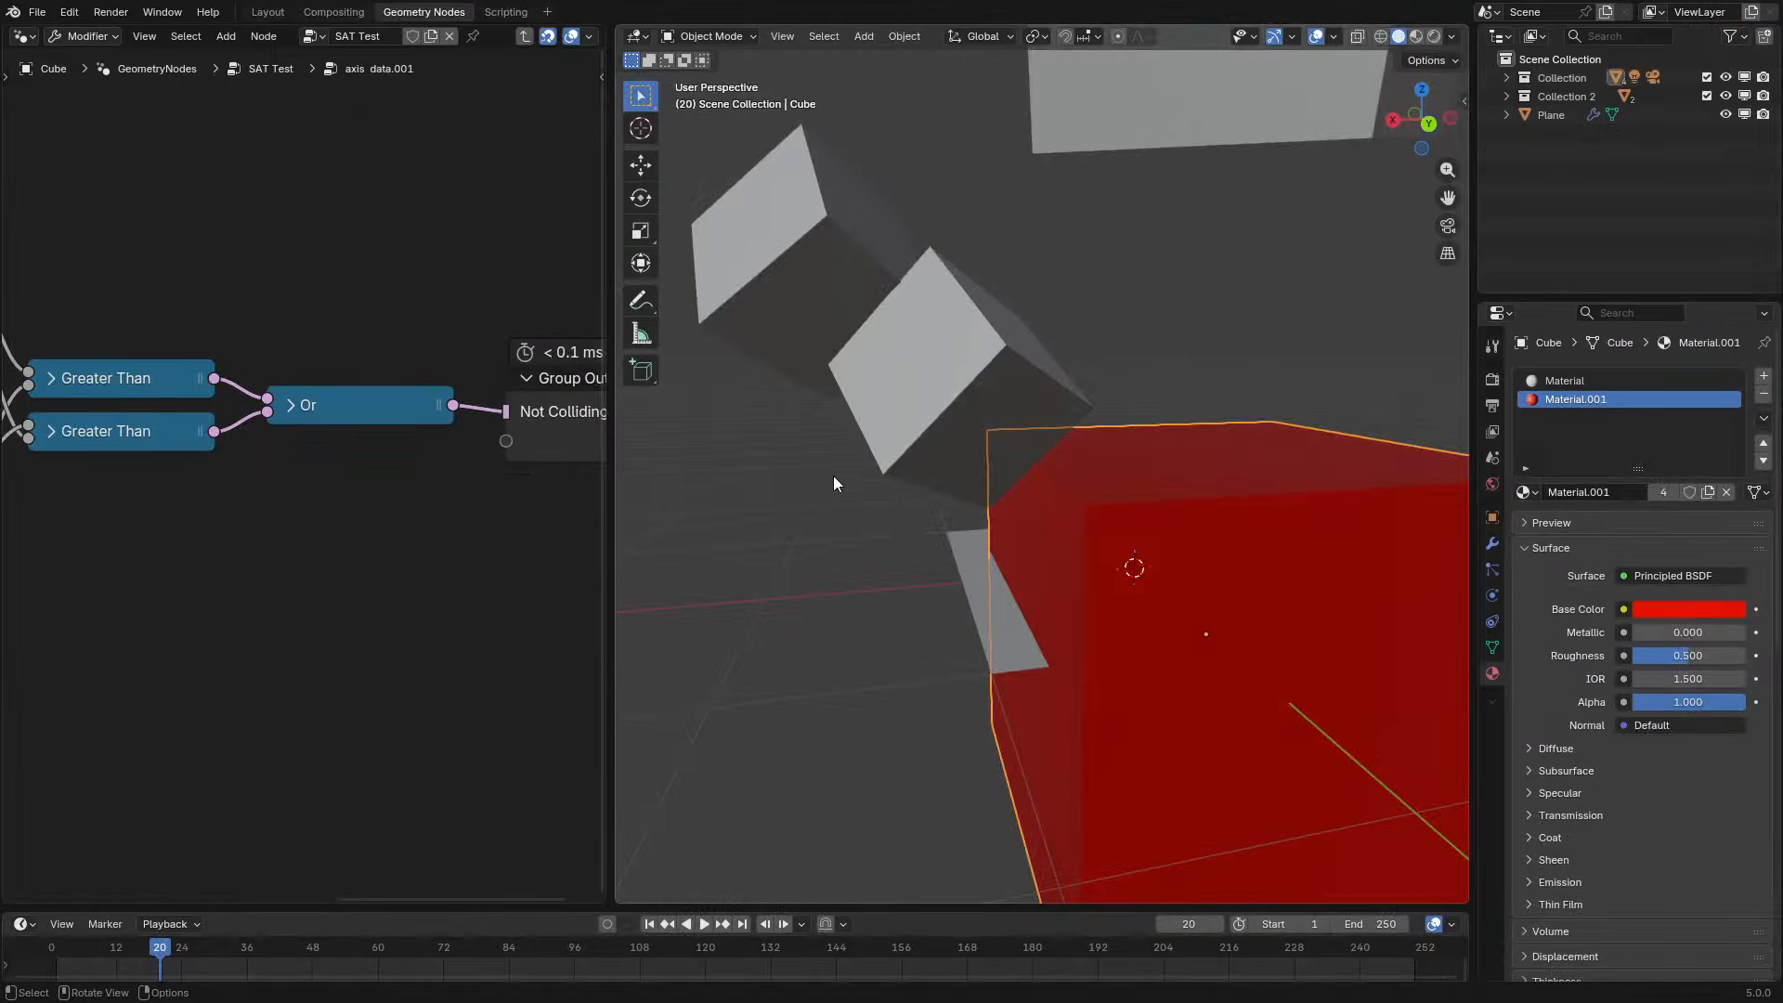
pyautogui.click(890, 443)
pyautogui.press('g')
pyautogui.click(890, 457)
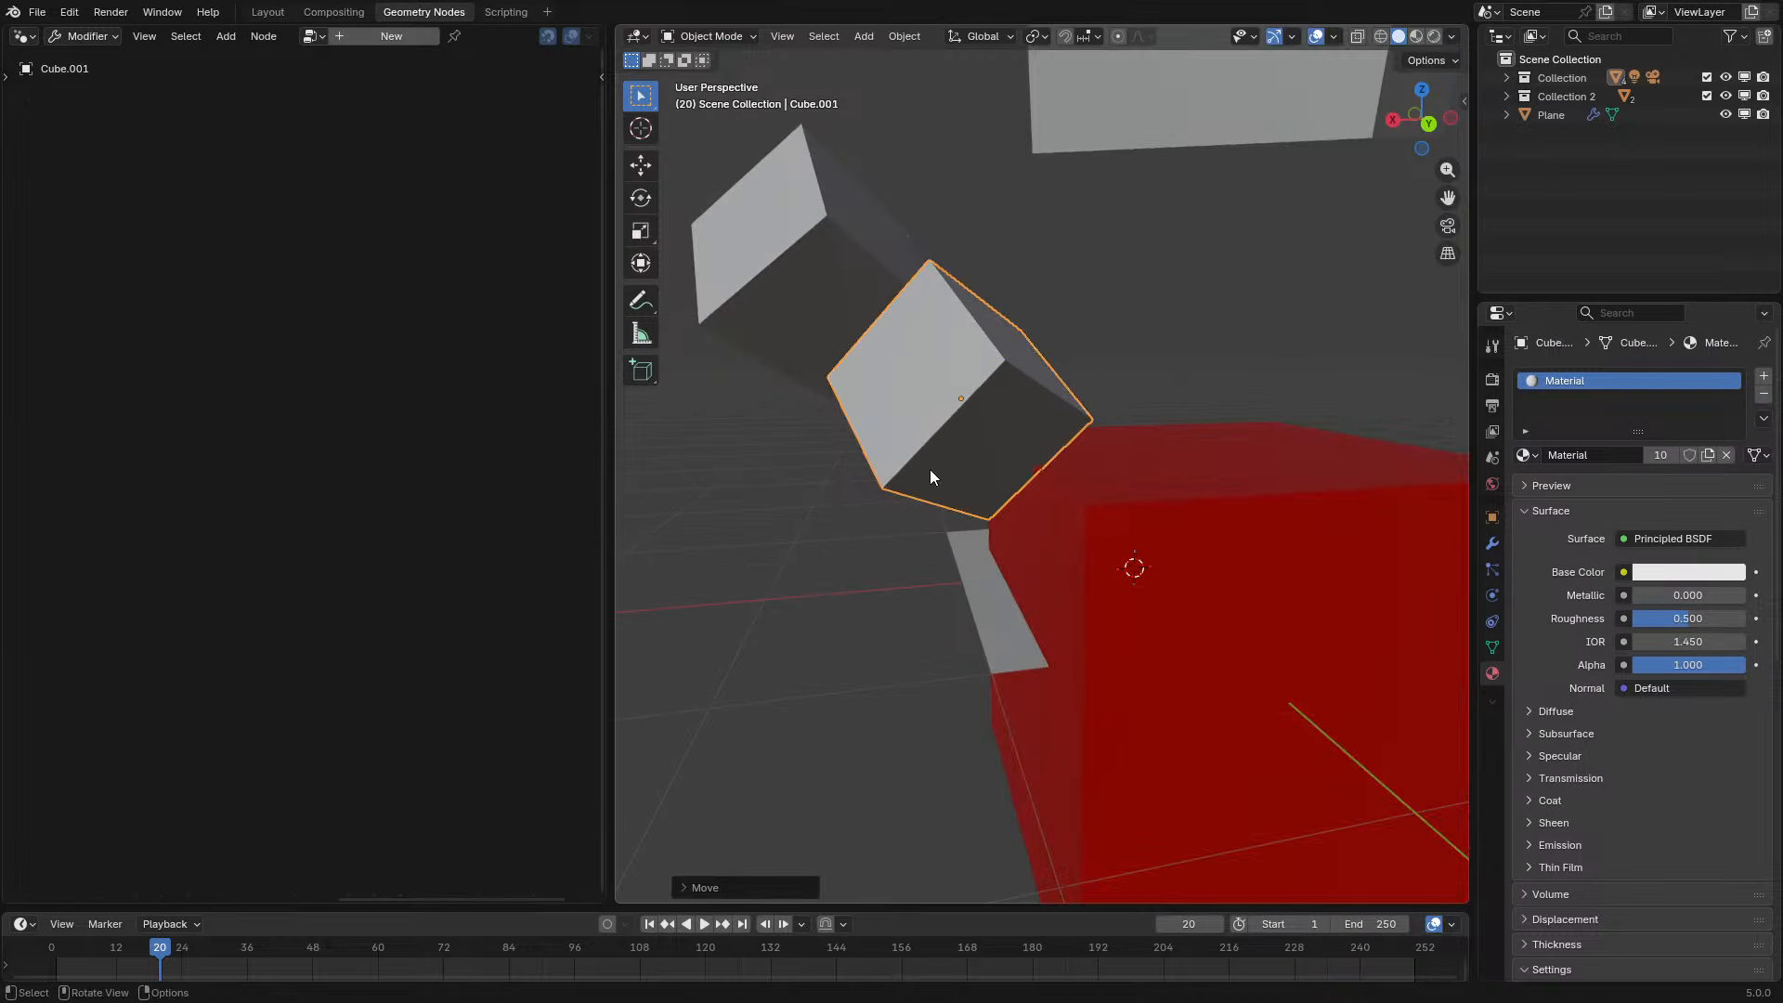
pyautogui.click(1081, 477)
pyautogui.click(1005, 427)
pyautogui.press('g')
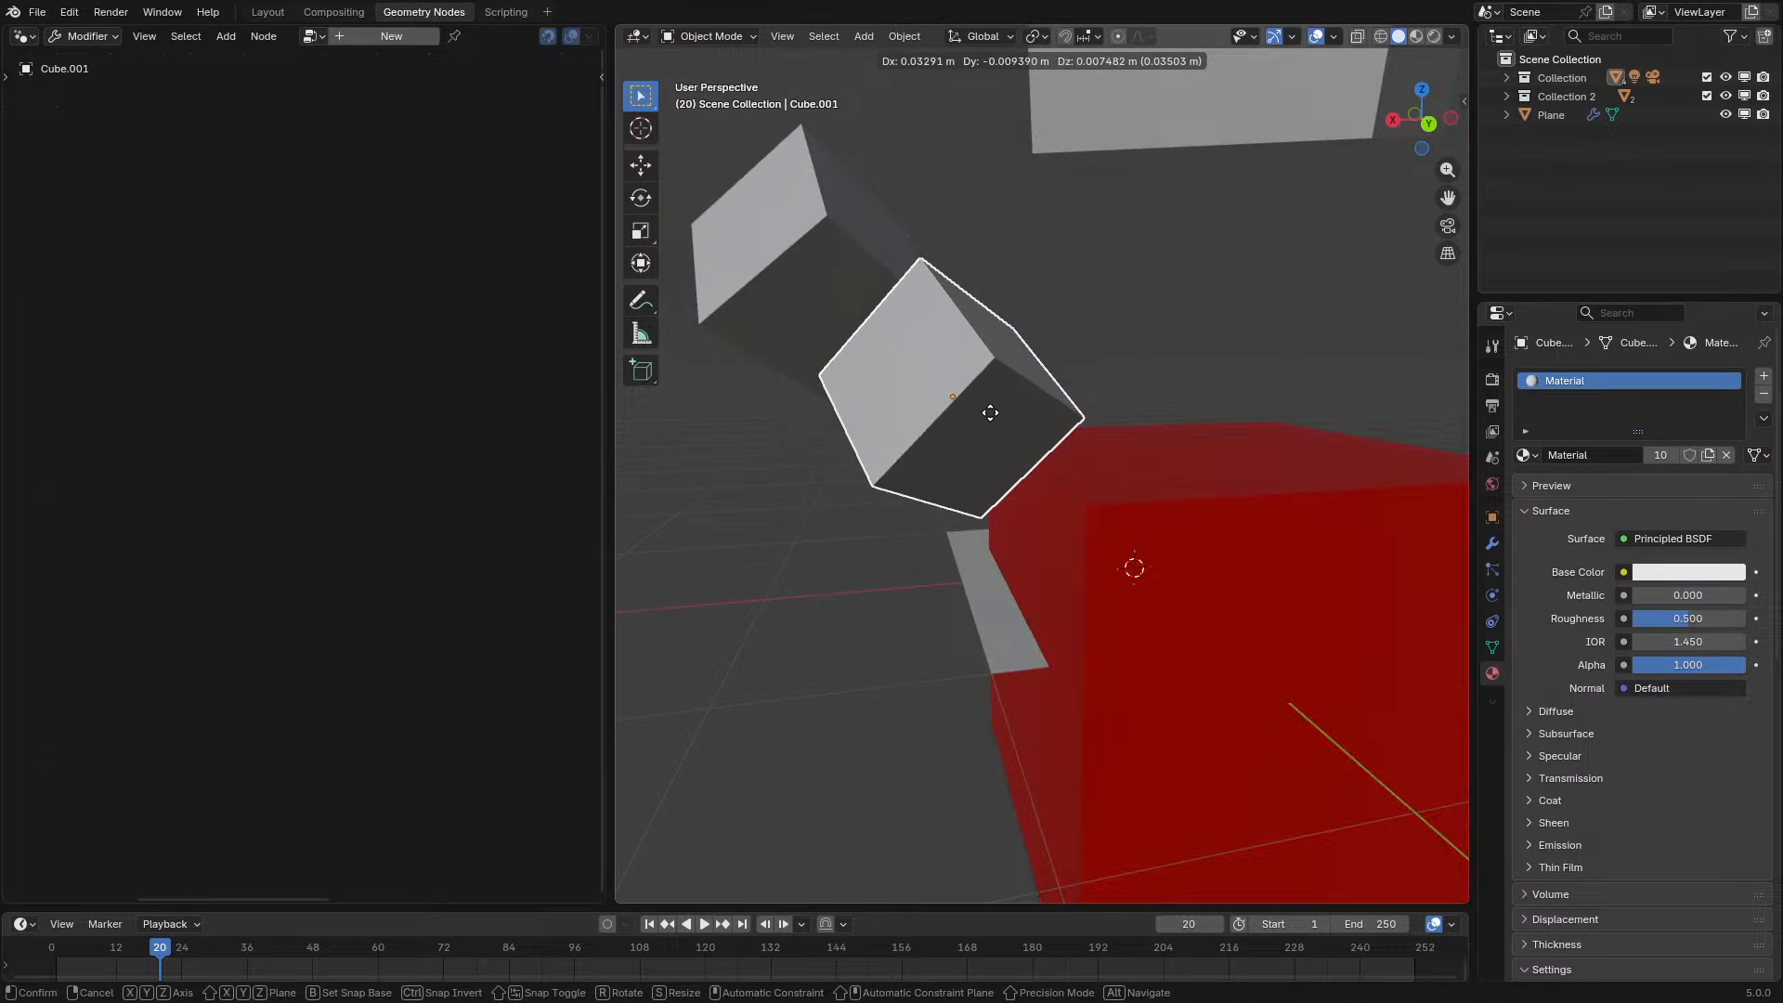
pyautogui.click(1051, 494)
pyautogui.click(1051, 494)
# Return to the maximized SAT Test tree and open the SAT Axis.001 group with all its nodes framed
pyautogui.scroll(-6, 171, 440)
pyautogui.moveTo(185, 444); pyautogui.dragTo(232, 453, button='middle')
pyautogui.hotkey('ctrl', 'space')
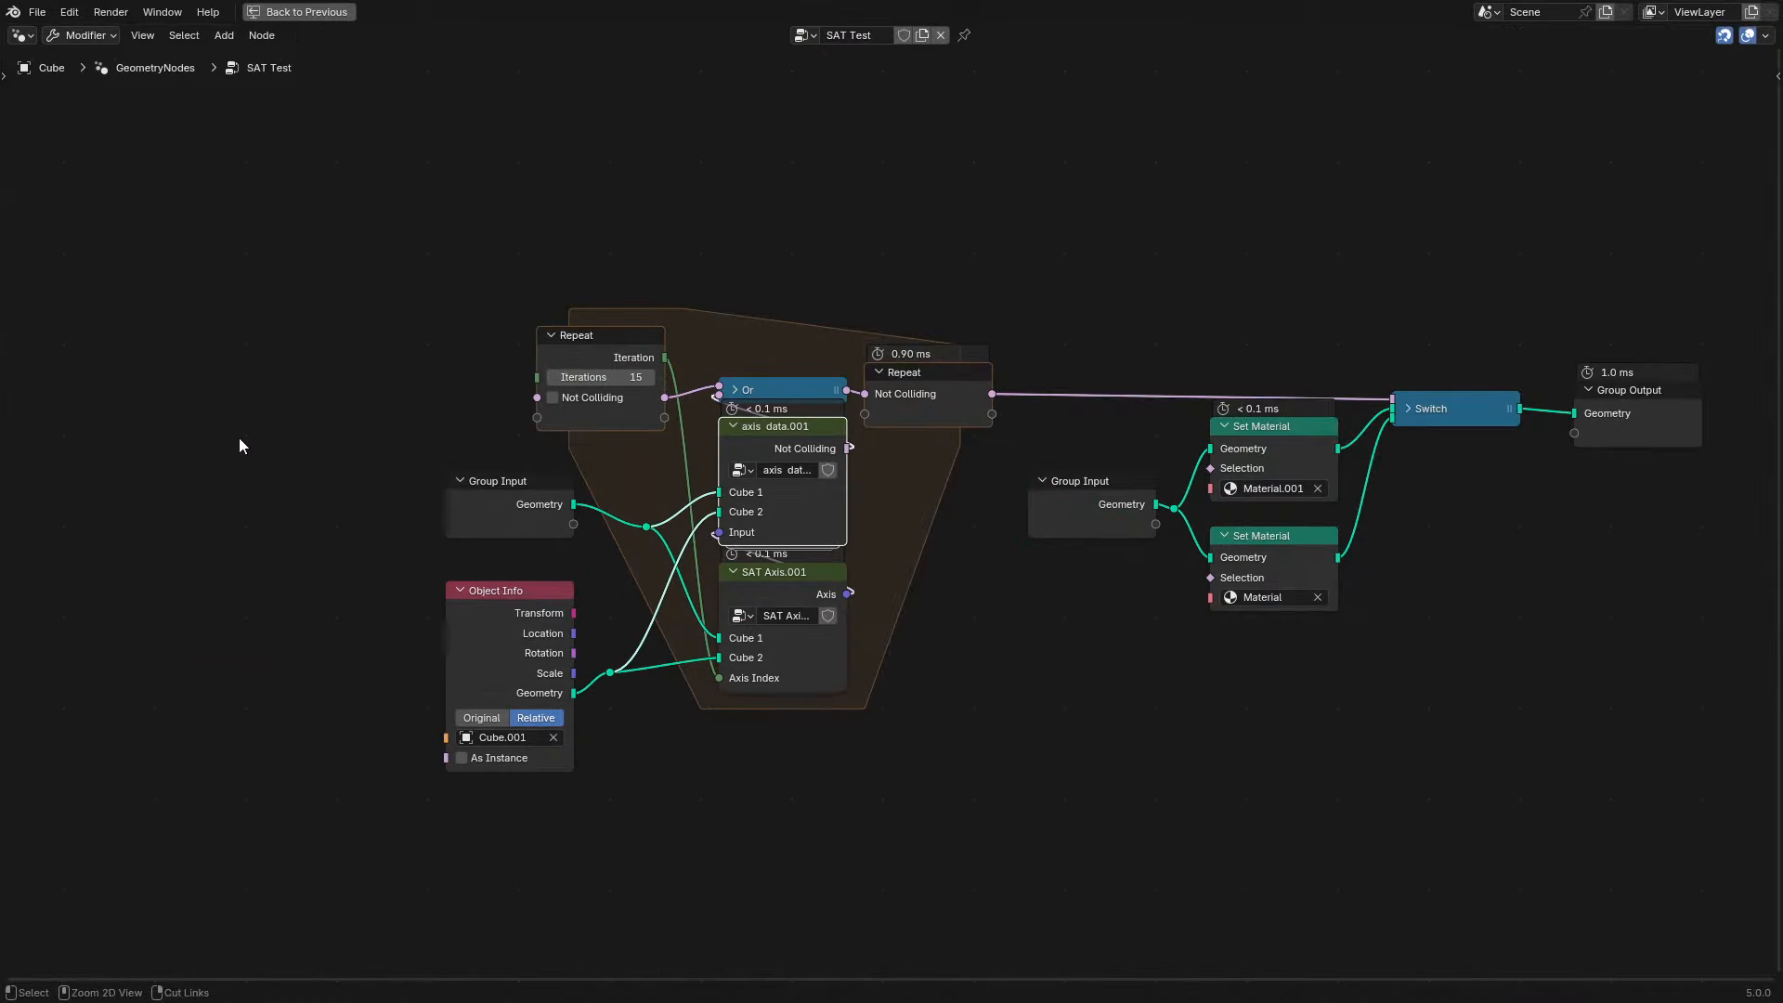
pyautogui.scroll(4, 723, 409)
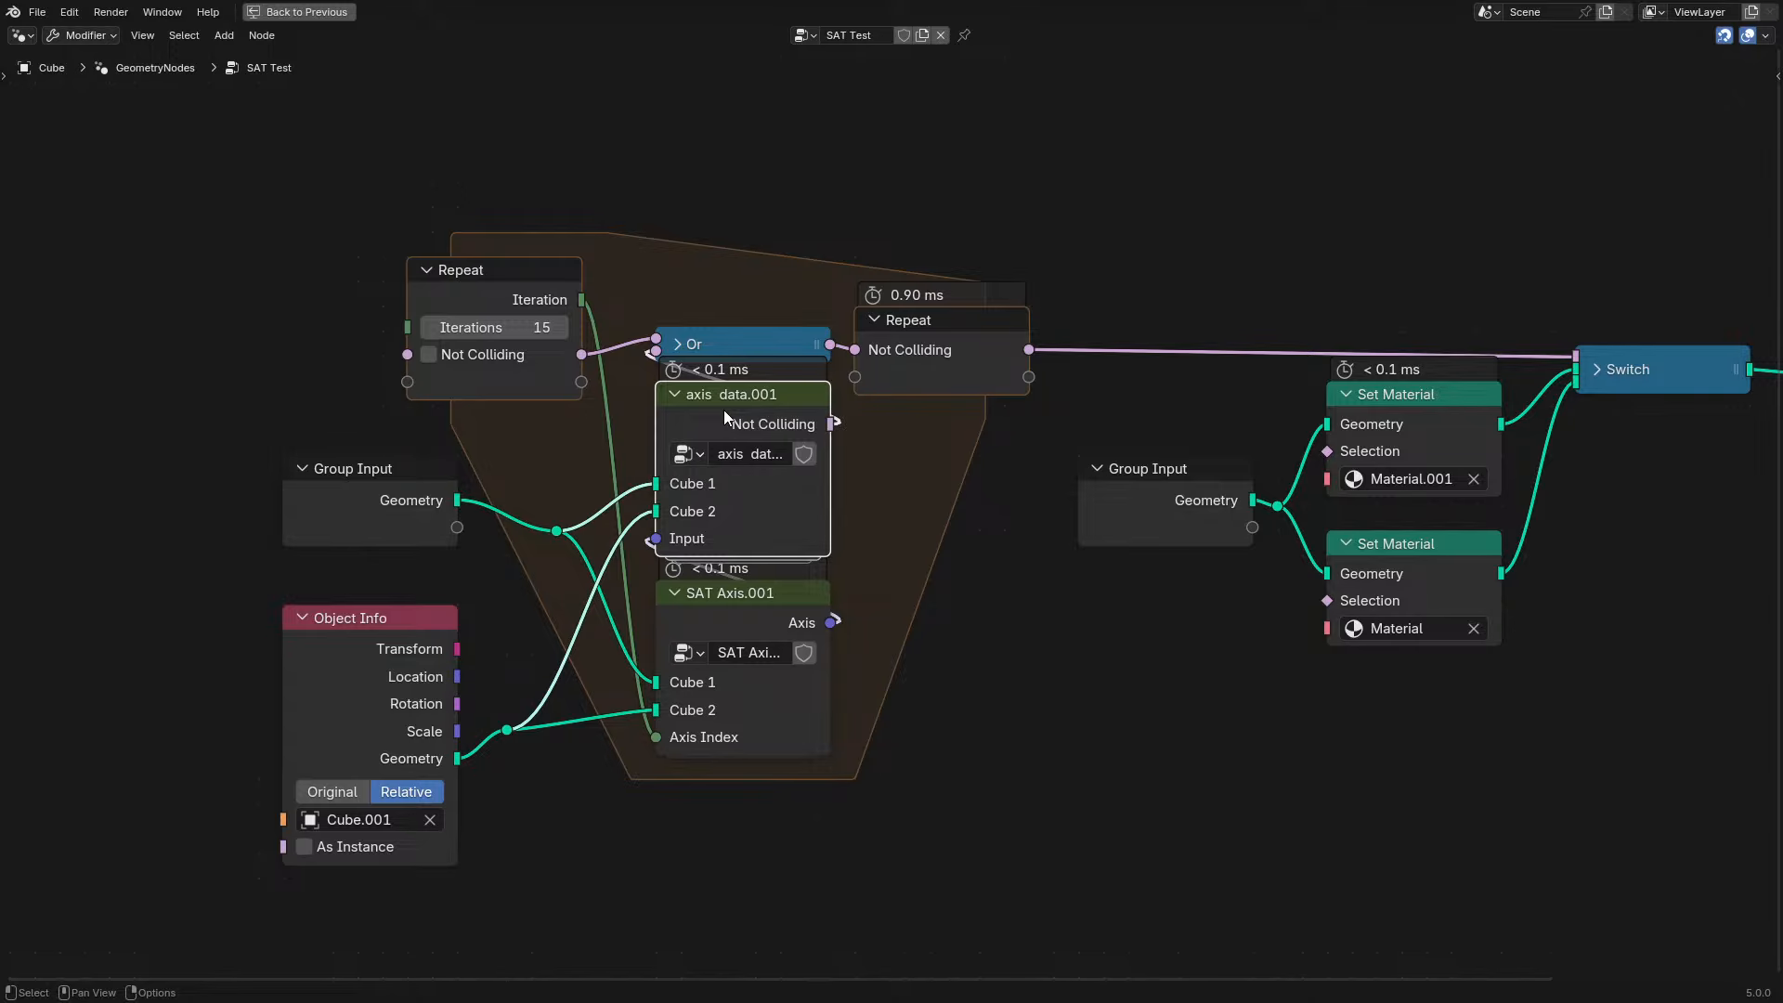
pyautogui.press('Tab')
pyautogui.press('Tab')
pyautogui.click(706, 600)
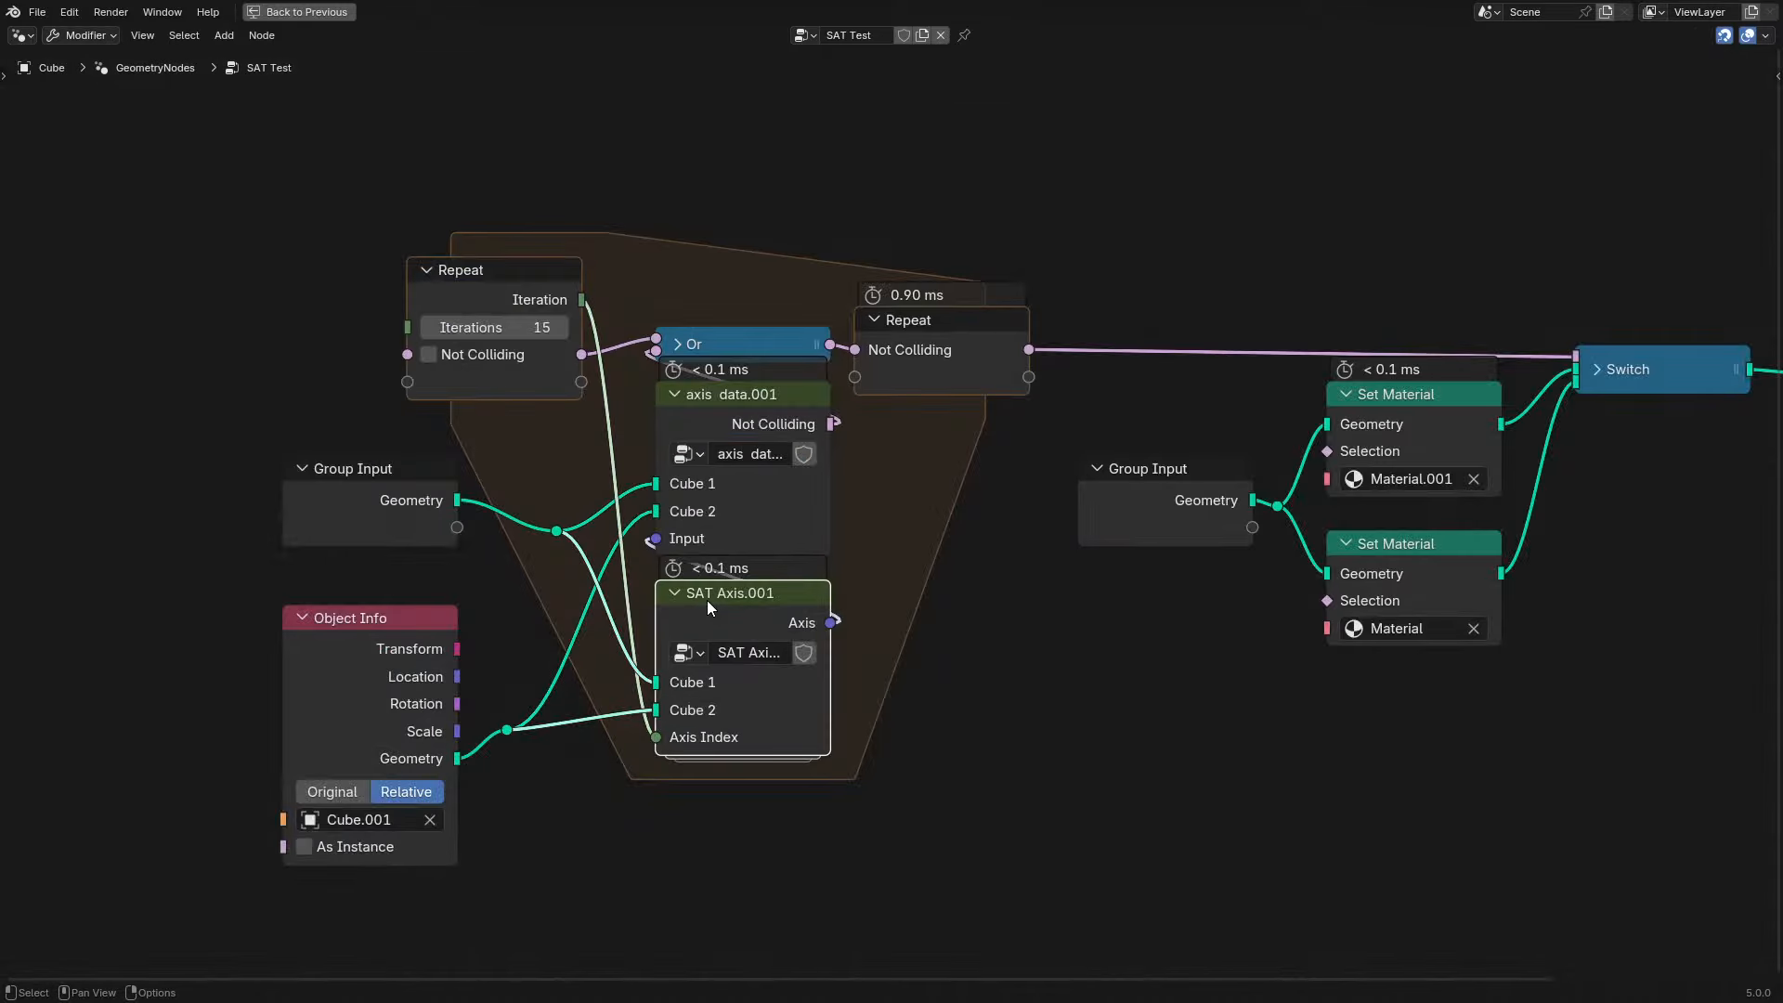
pyautogui.press('Tab')
pyautogui.press('Home')
# Examine the Axis index and 15 Axis frames, following the Sample Index, Cross Product and Index Switch nodes up to the Axis output
pyautogui.scroll(3, 708, 409)
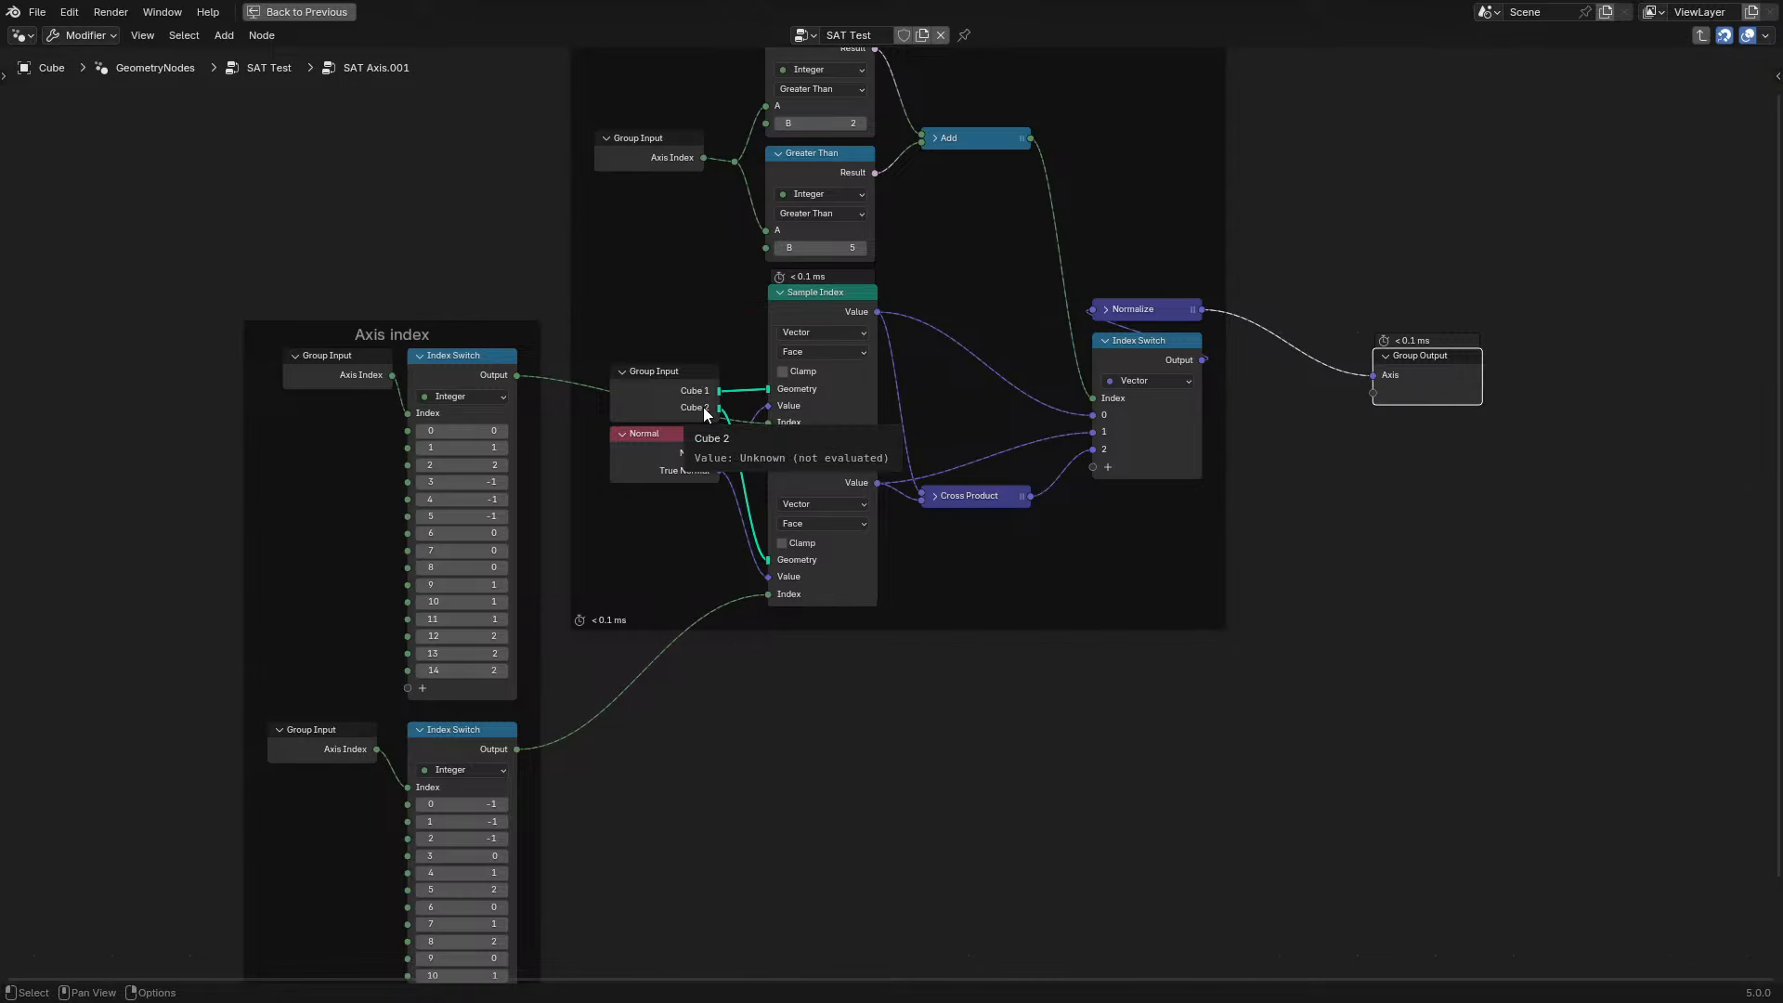
pyautogui.moveTo(594, 548); pyautogui.dragTo(588, 466, button='middle')
pyautogui.press('Home')
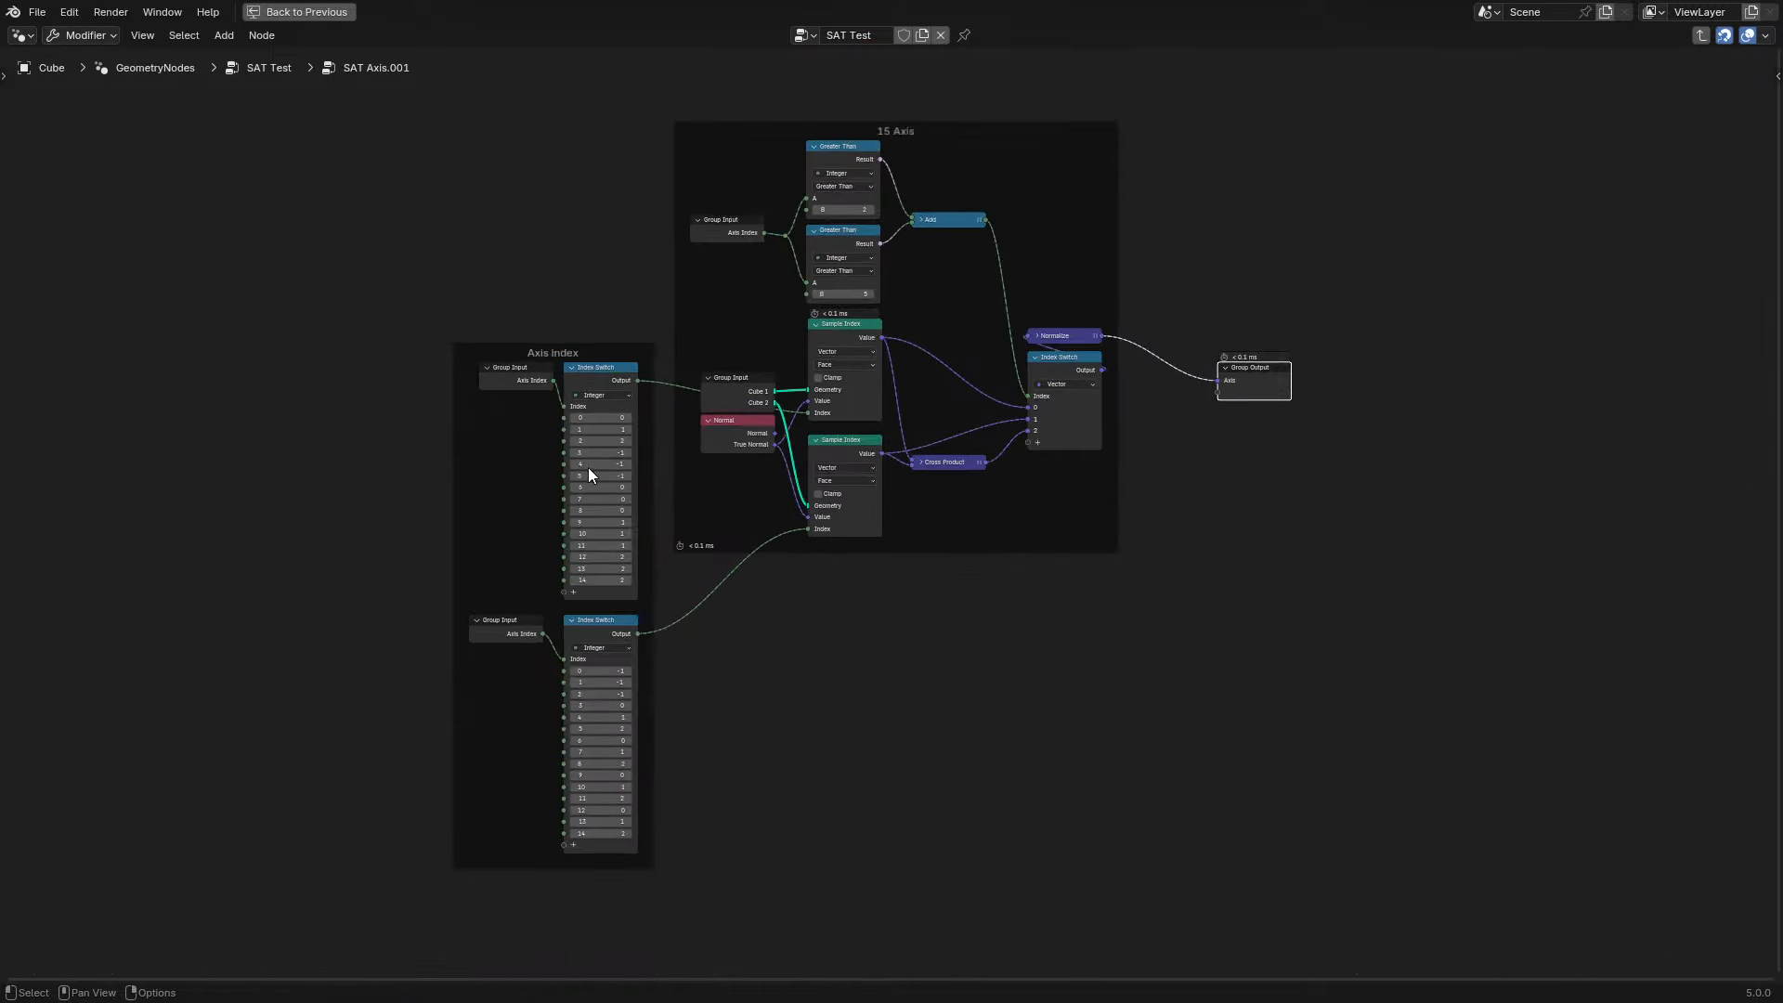
pyautogui.scroll(1, 588, 466)
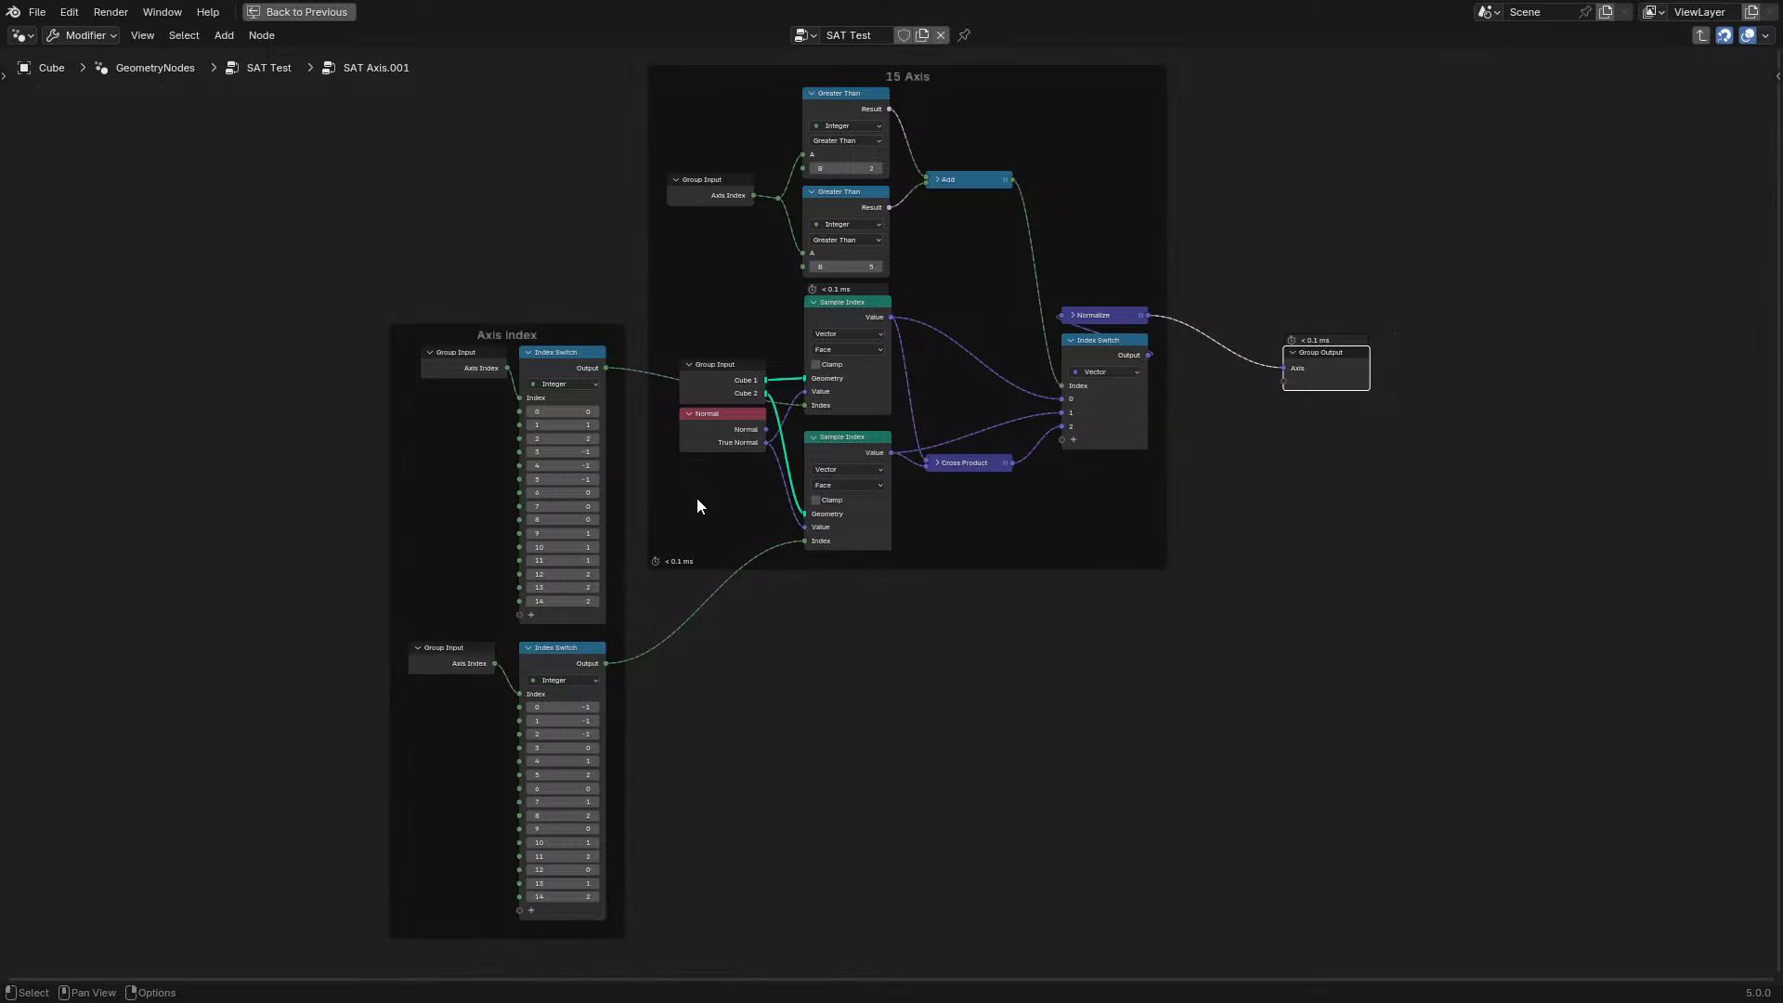
pyautogui.scroll(1, 697, 498)
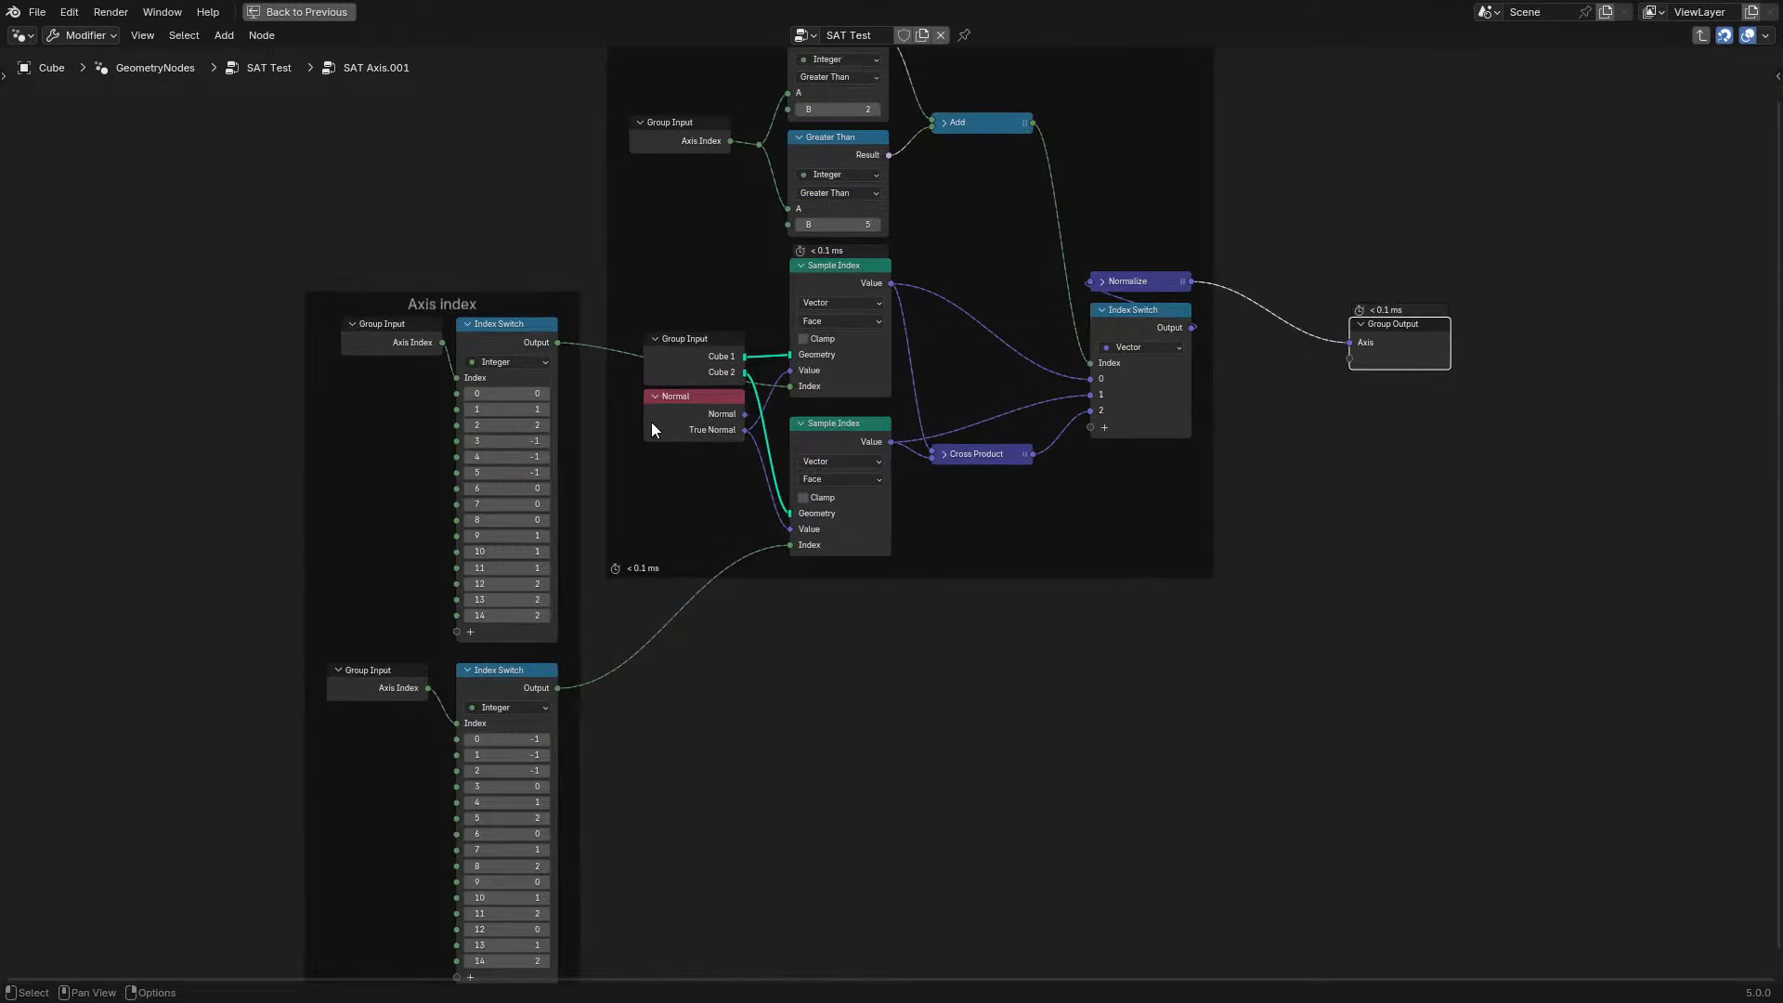
pyautogui.scroll(2, 934, 414)
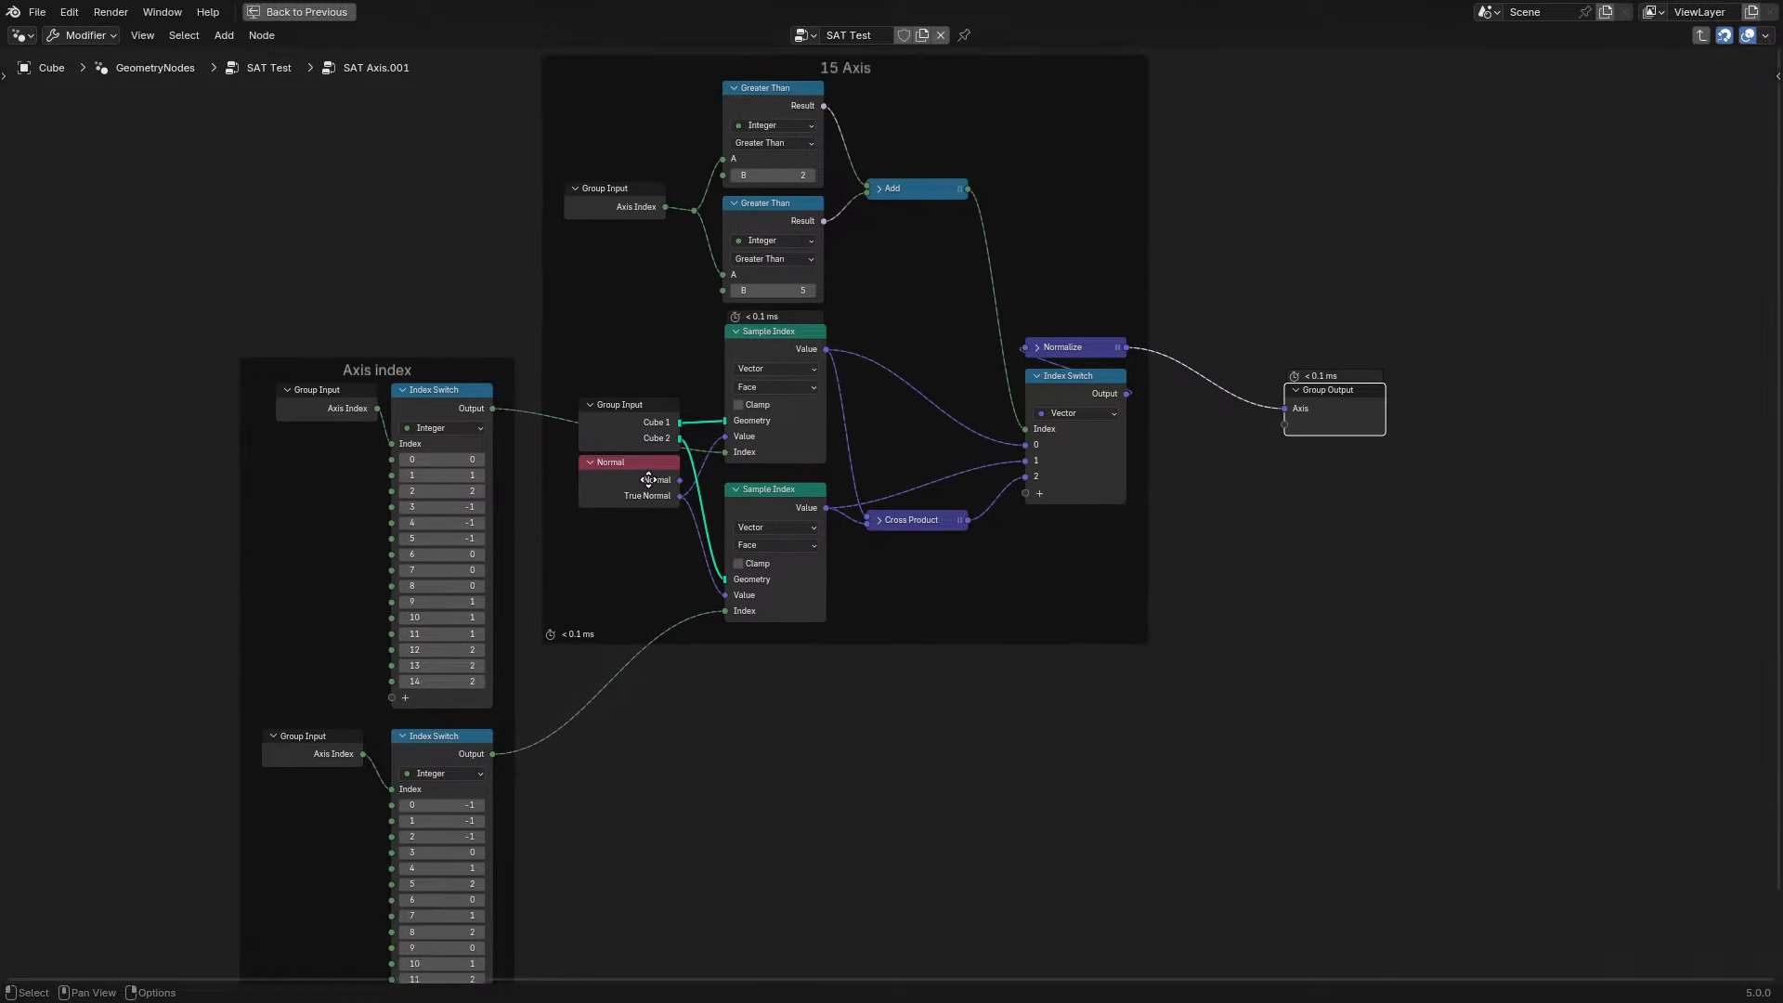
pyautogui.moveTo(907, 393); pyautogui.dragTo(880, 478)
pyautogui.press('Escape')
pyautogui.scroll(2, 704, 438)
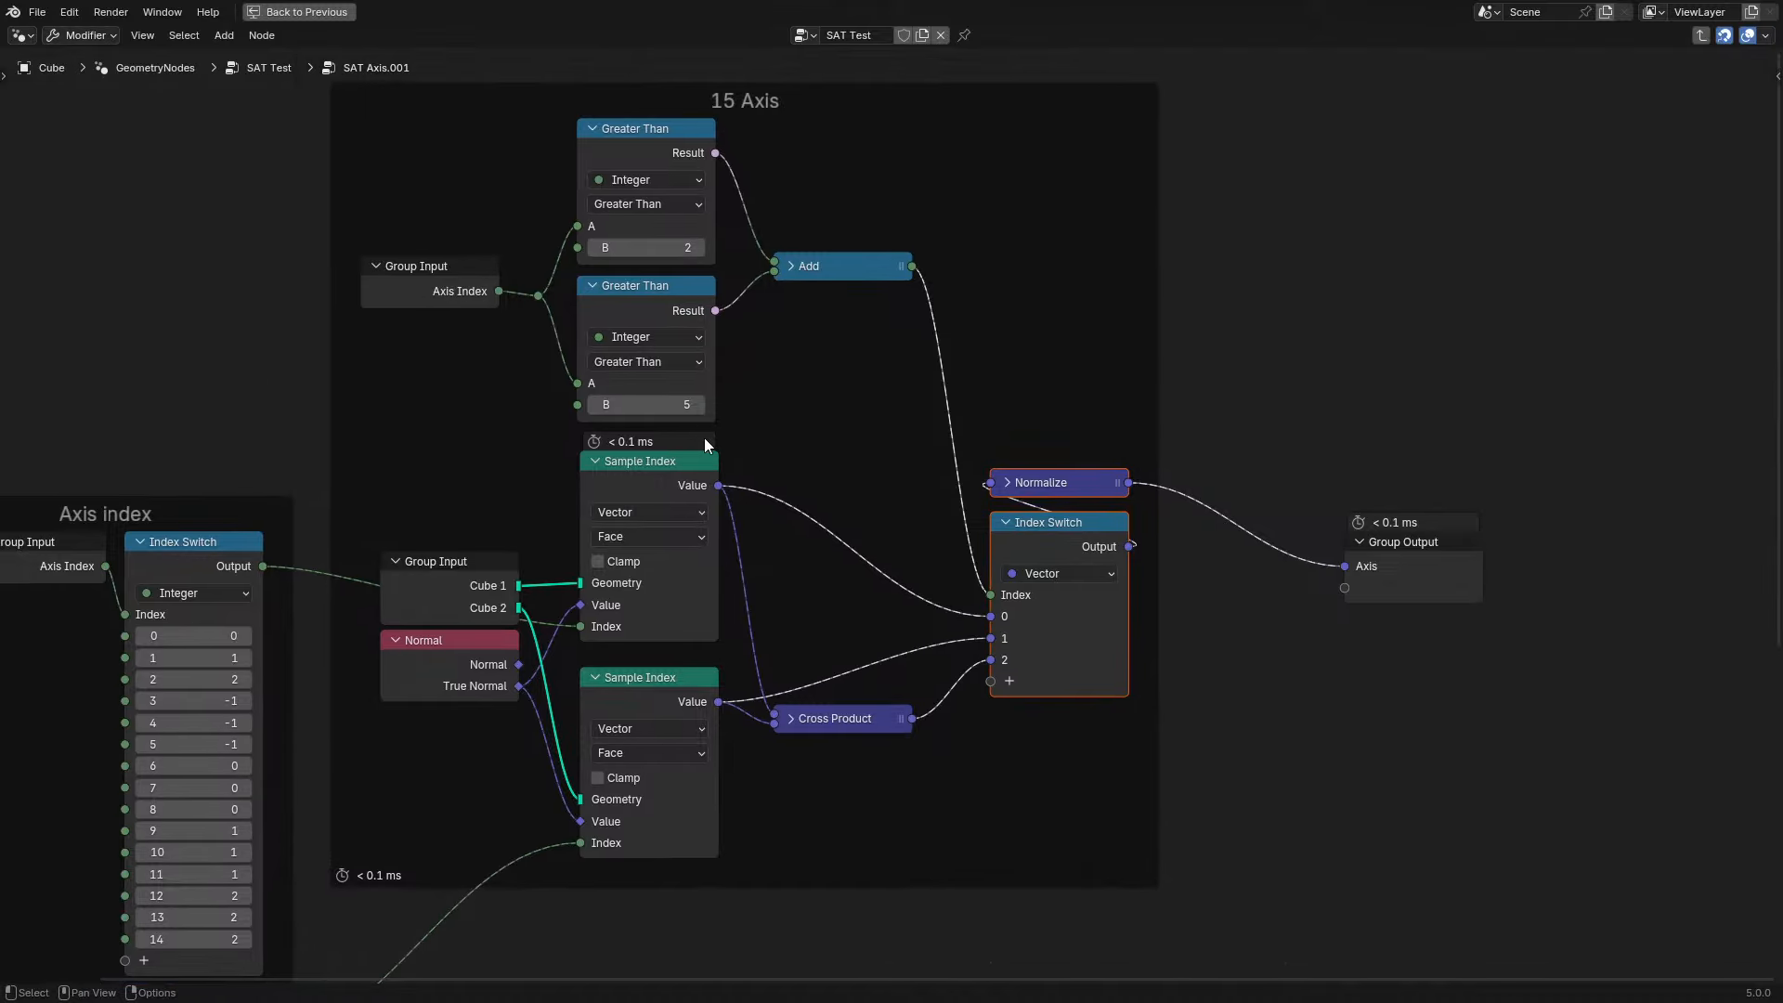
pyautogui.scroll(-1, 890, 516)
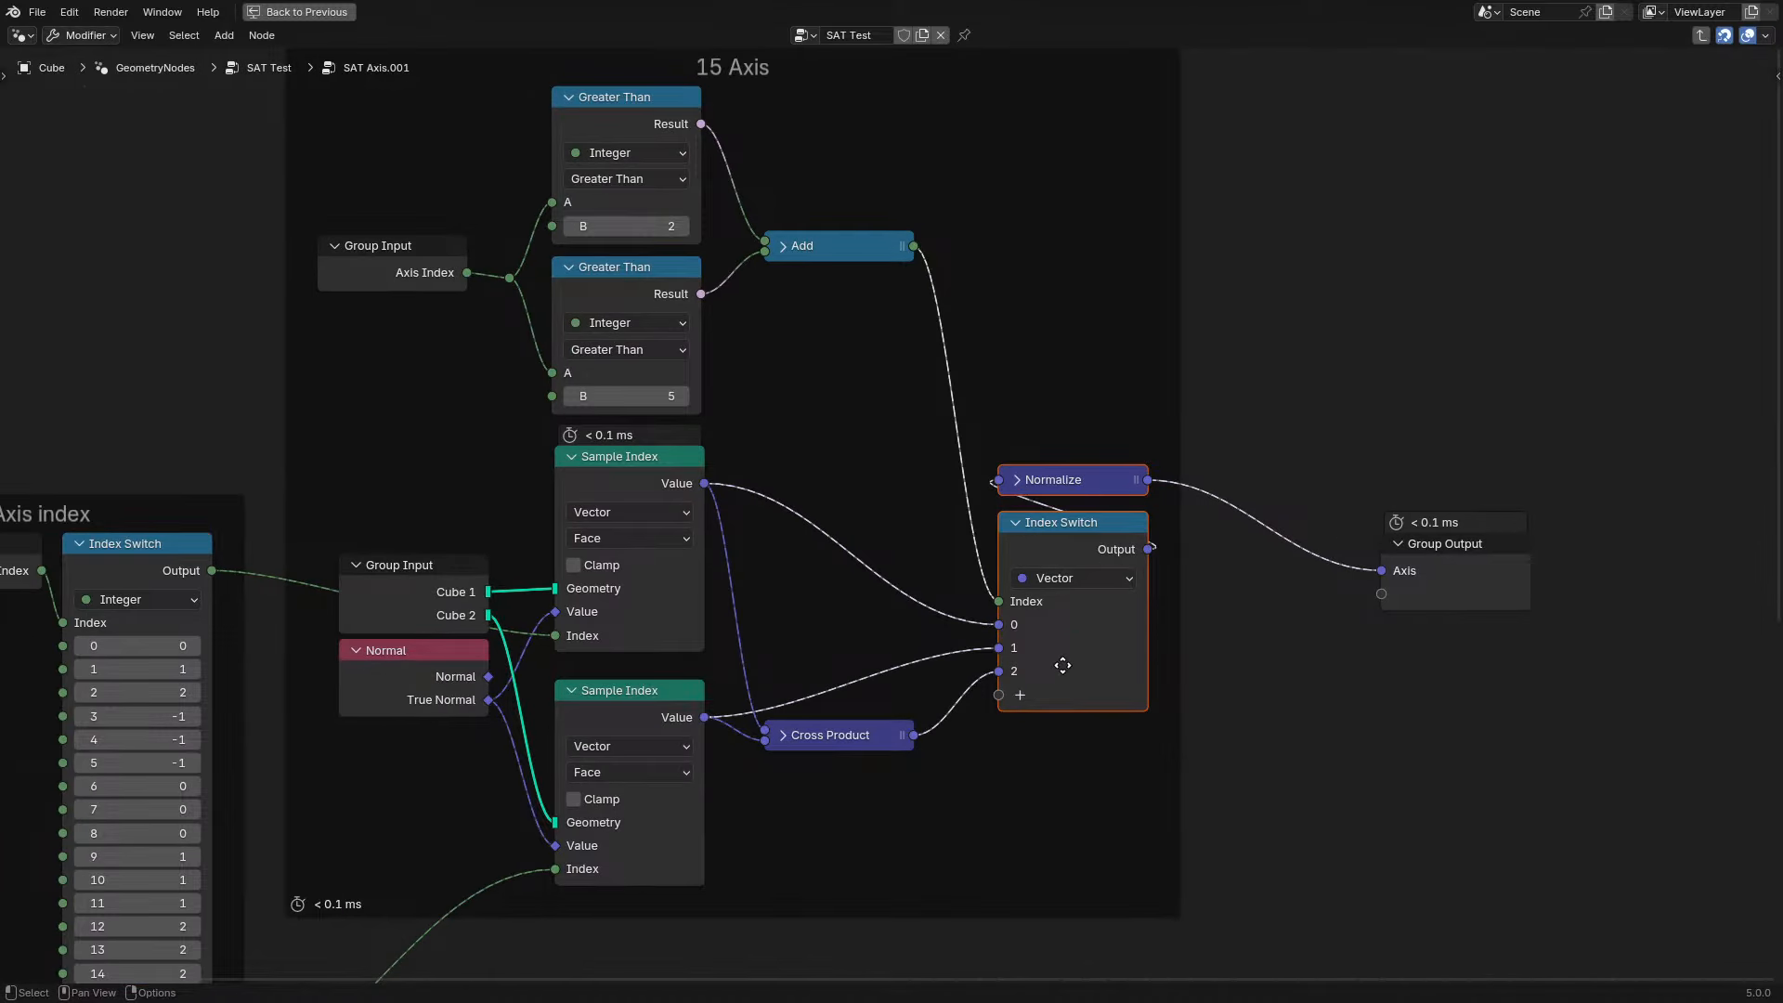
pyautogui.moveTo(919, 652); pyautogui.dragTo(1031, 483, button='middle')
# Go back to the SAT Test tree and try detaching the Repeat Iteration link from SAT Axis.001's Axis Index input
pyautogui.press('Tab')
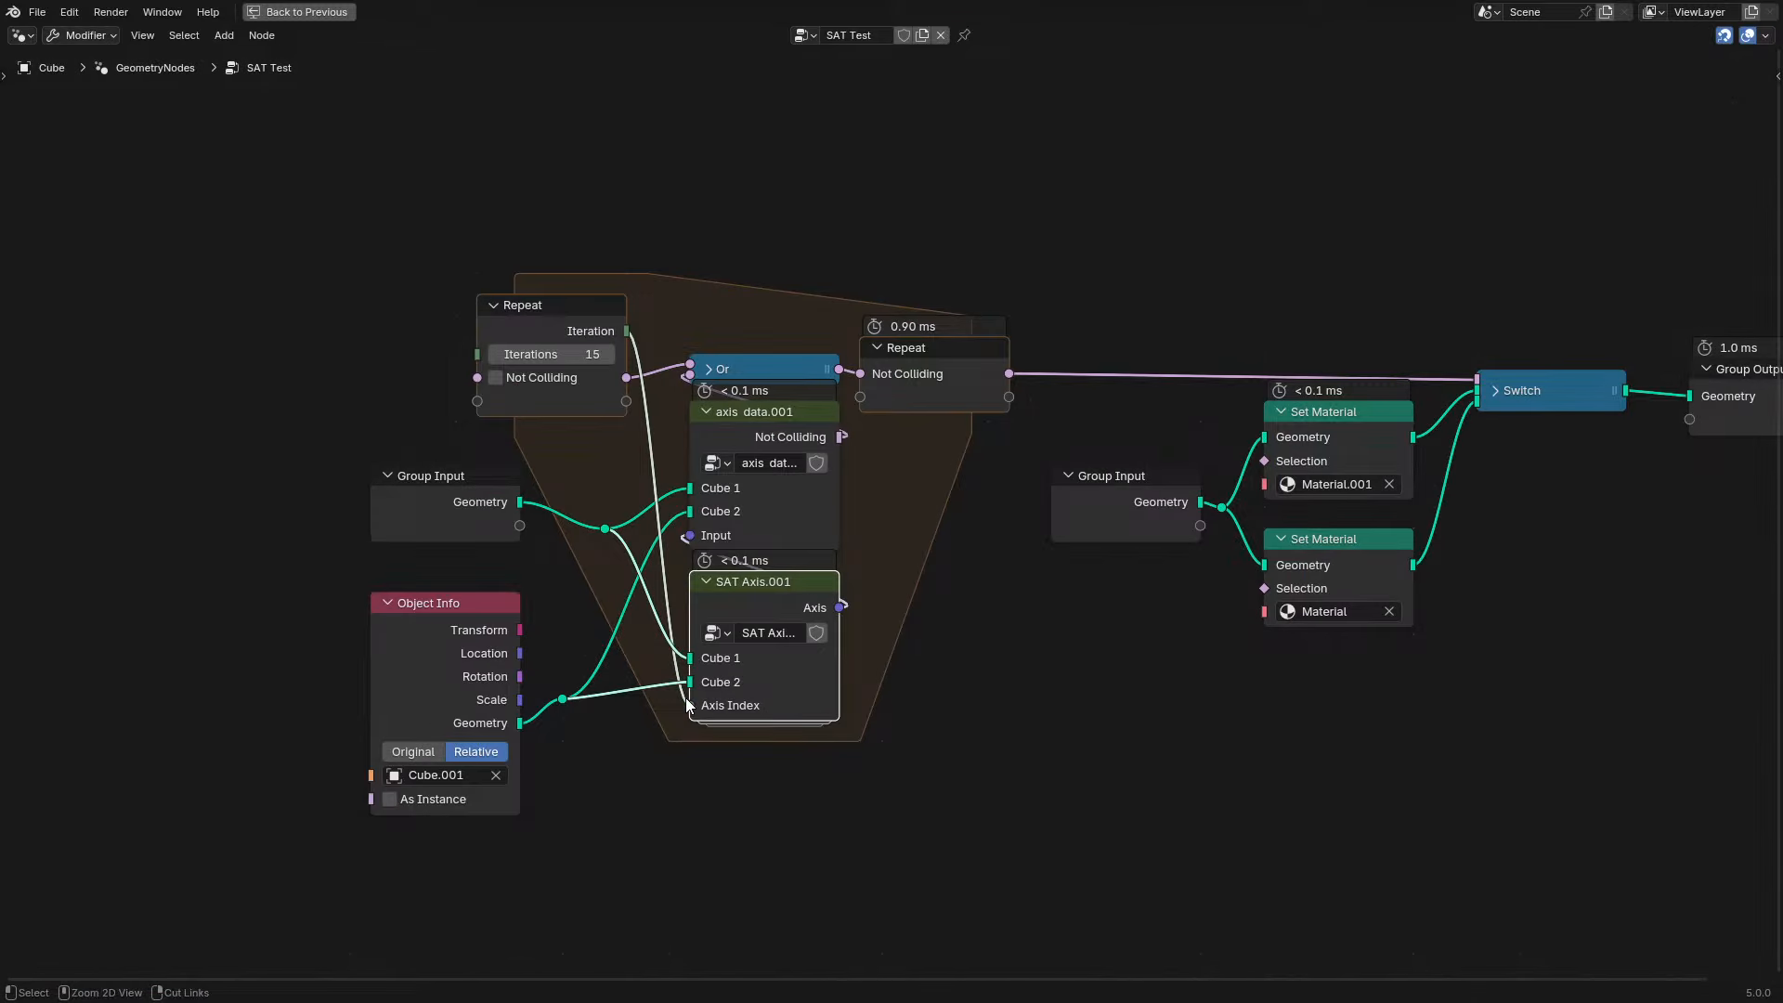
pyautogui.moveTo(690, 705); pyautogui.dragTo(667, 707)
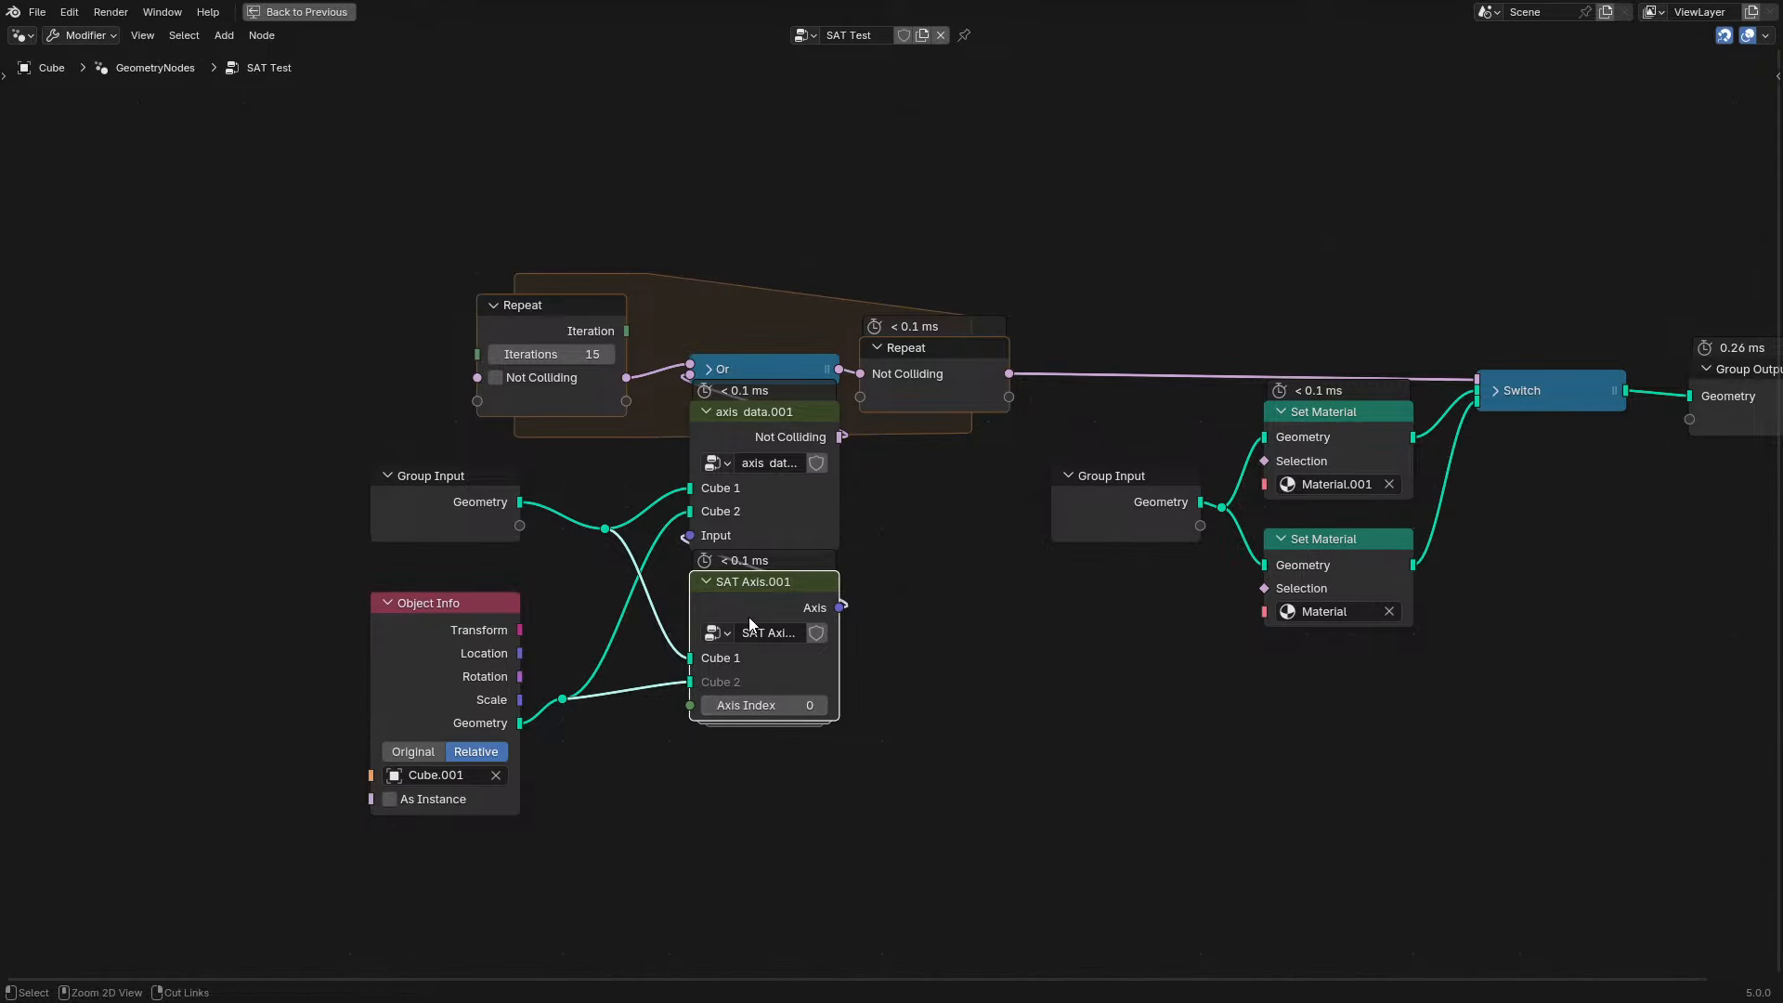
pyautogui.press('Tab')
pyautogui.hotkey('ctrl', 'Tab')
# Compare the contents of the SAT Axis.001 and axis data.001 groups, ending inside SAT Axis.001
pyautogui.press('Tab')
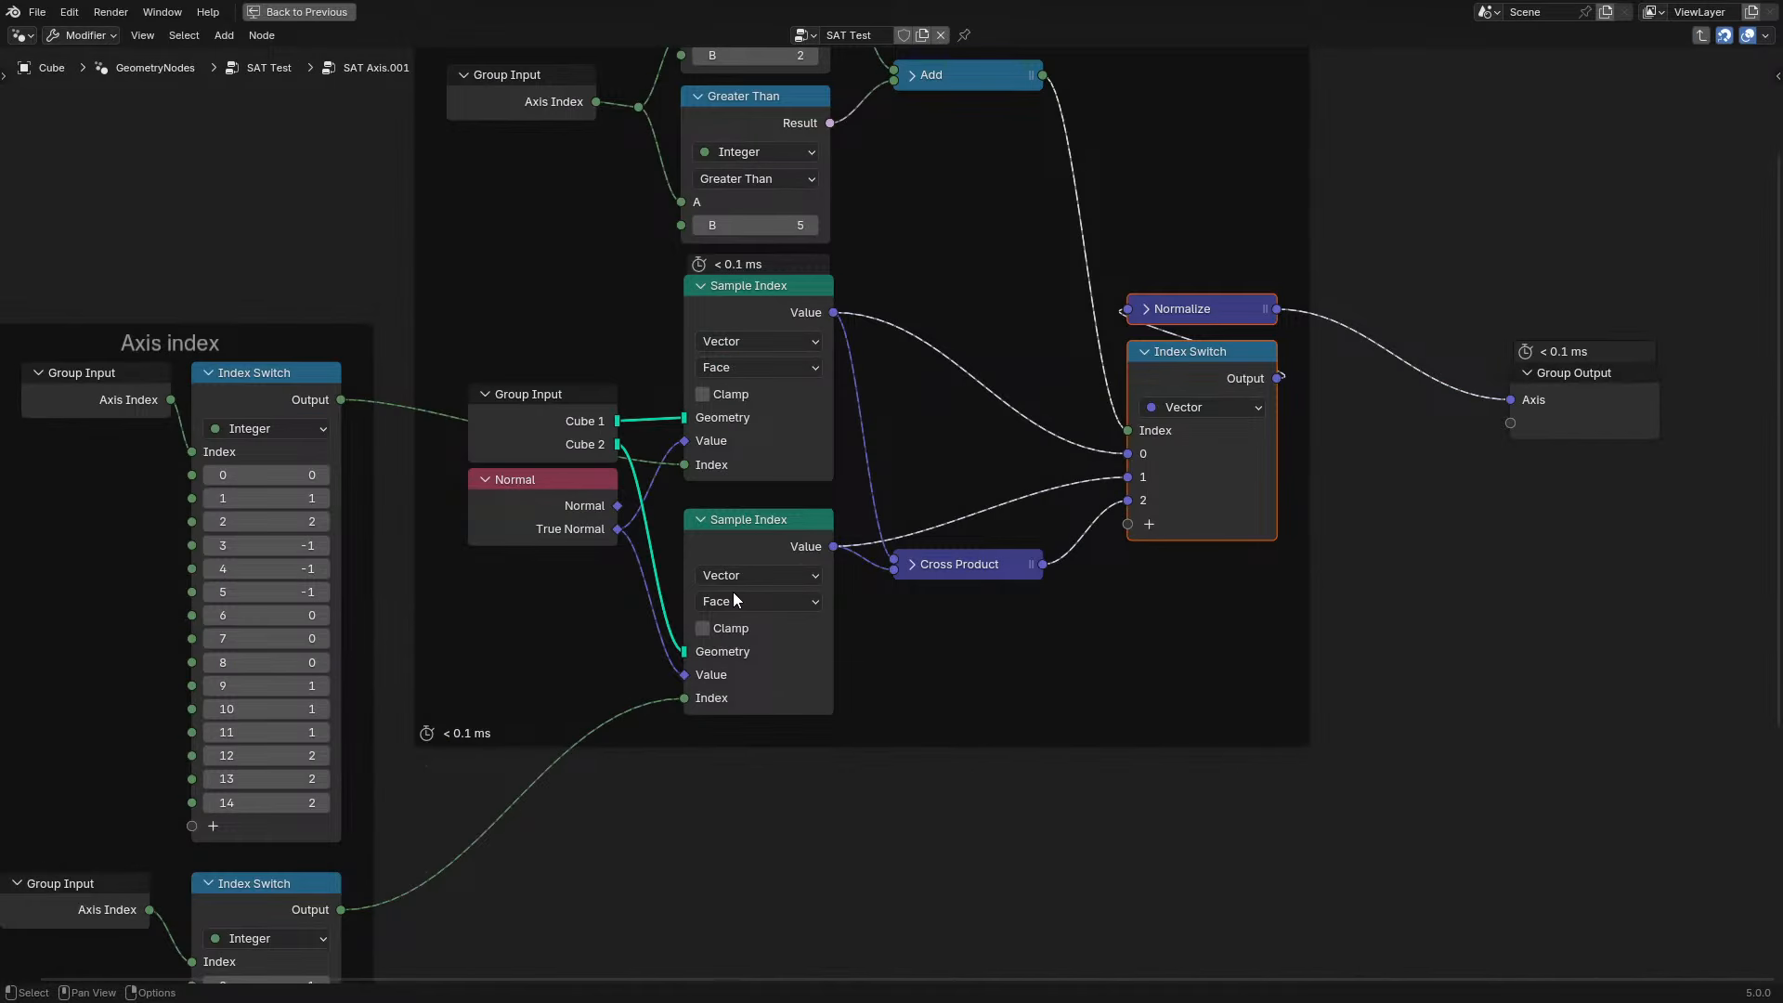
pyautogui.hotkey('ctrl', 'Tab')
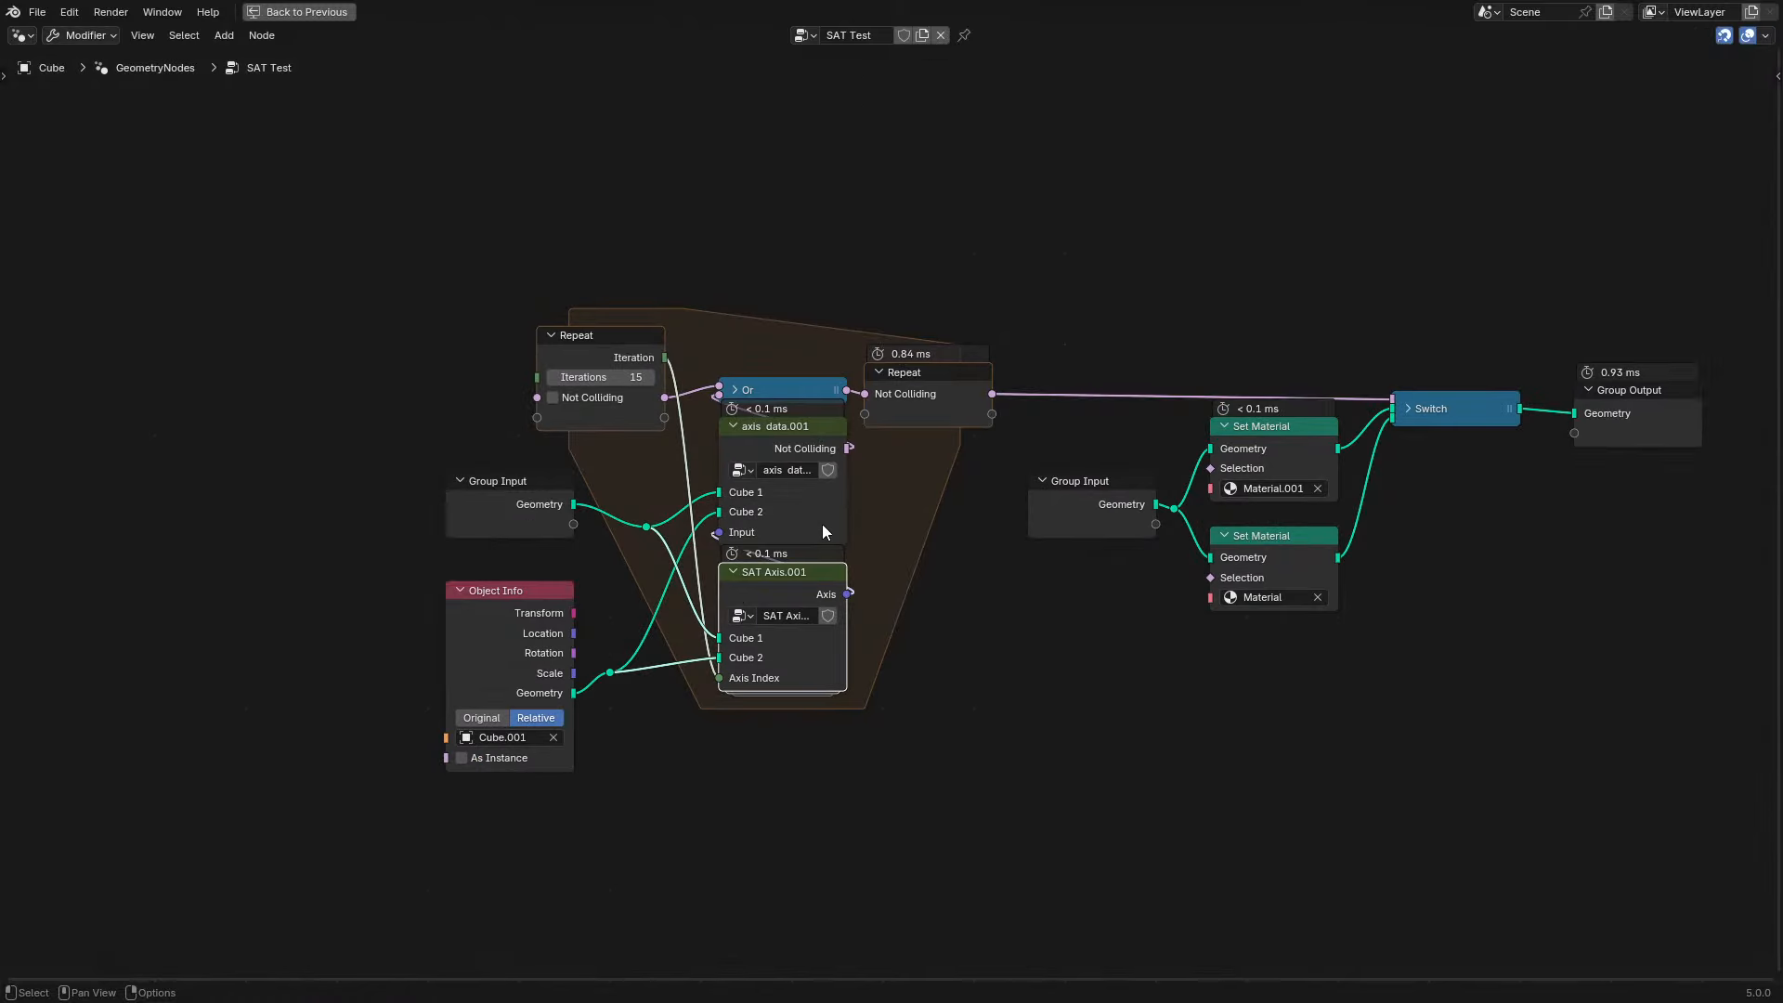
pyautogui.press('Tab')
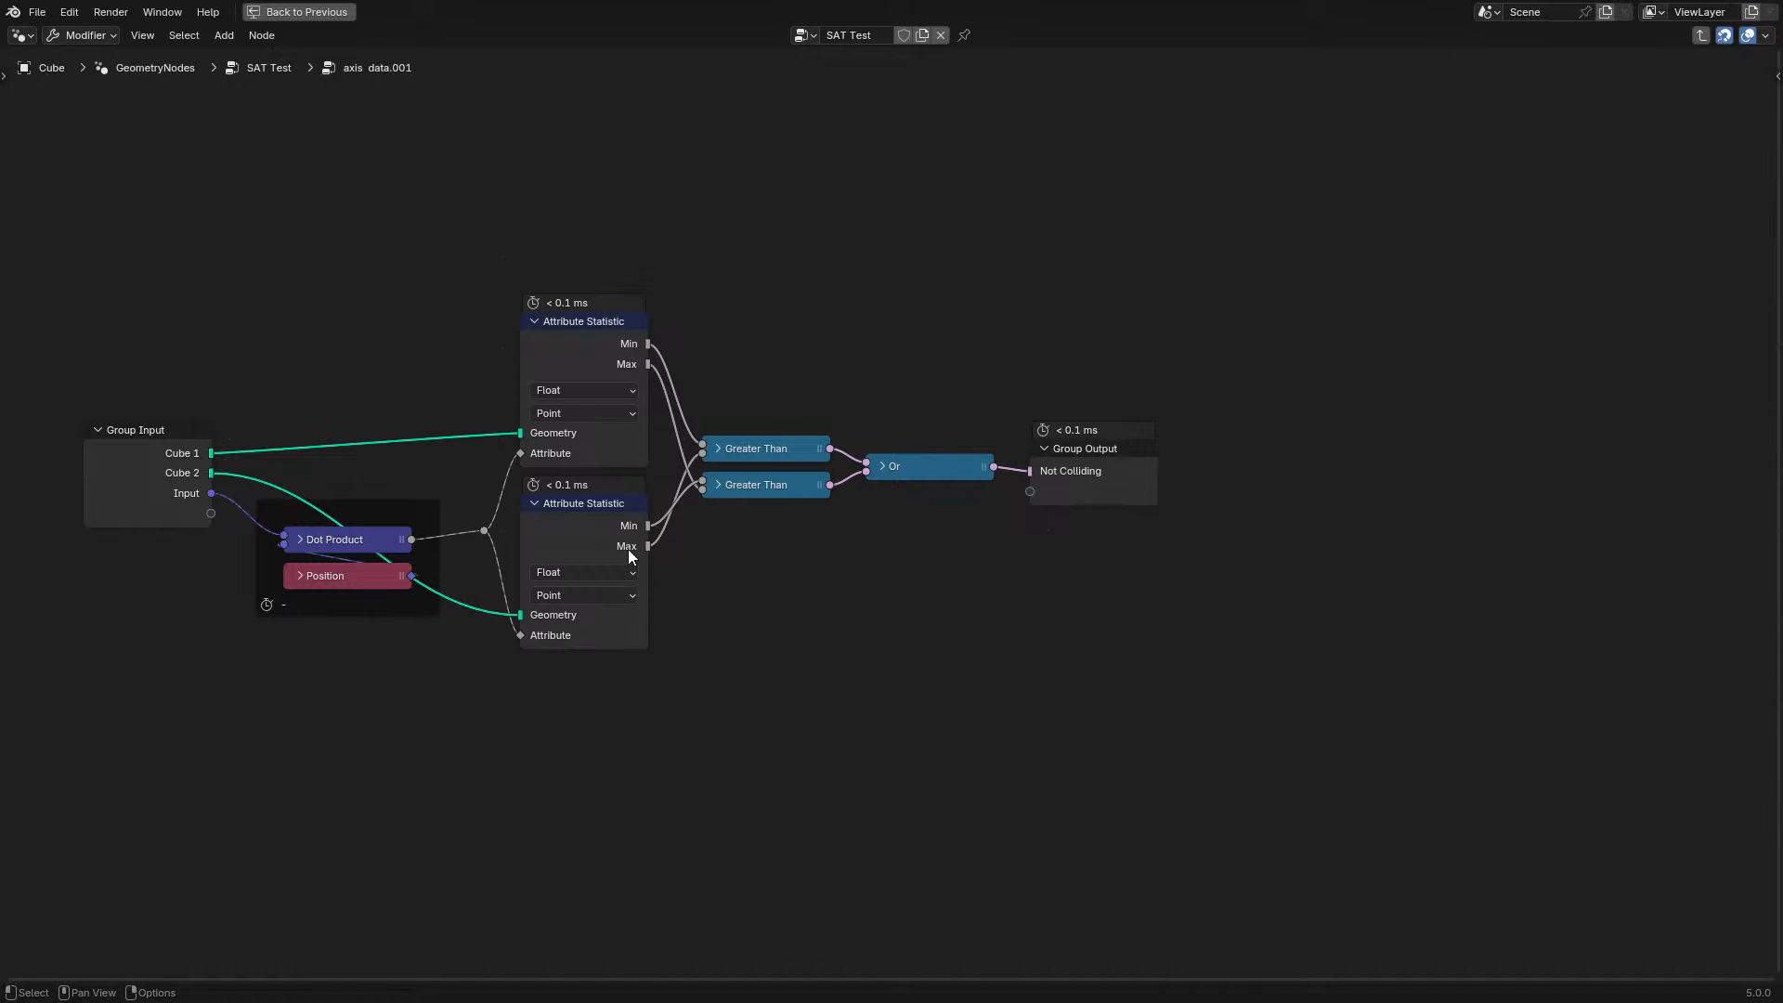
pyautogui.hotkey('ctrl', 'Tab')
pyautogui.click(711, 631)
pyautogui.press('Tab')
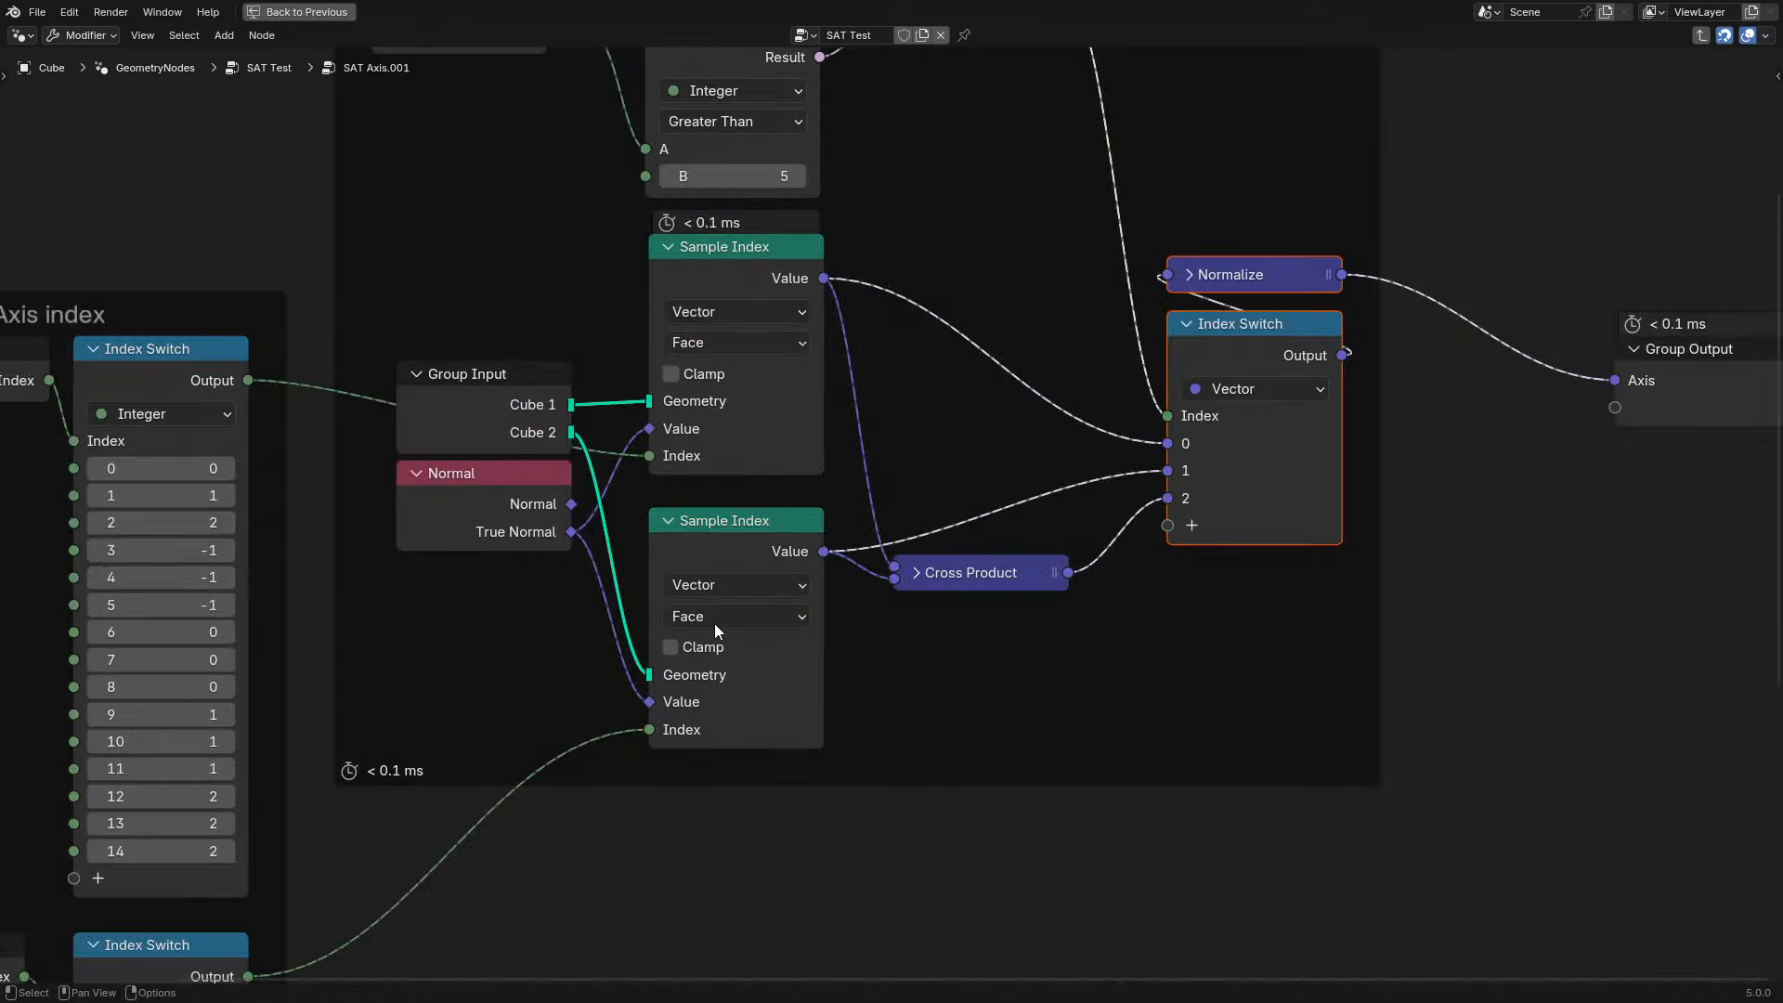
# Examine the axis data.001 group, following Dot Product, Attribute Statistic and Greater Than to the Not Colliding output, and return to SAT Test
pyautogui.hotkey('ctrl', 'Tab')
pyautogui.click(743, 402)
pyautogui.press('Tab')
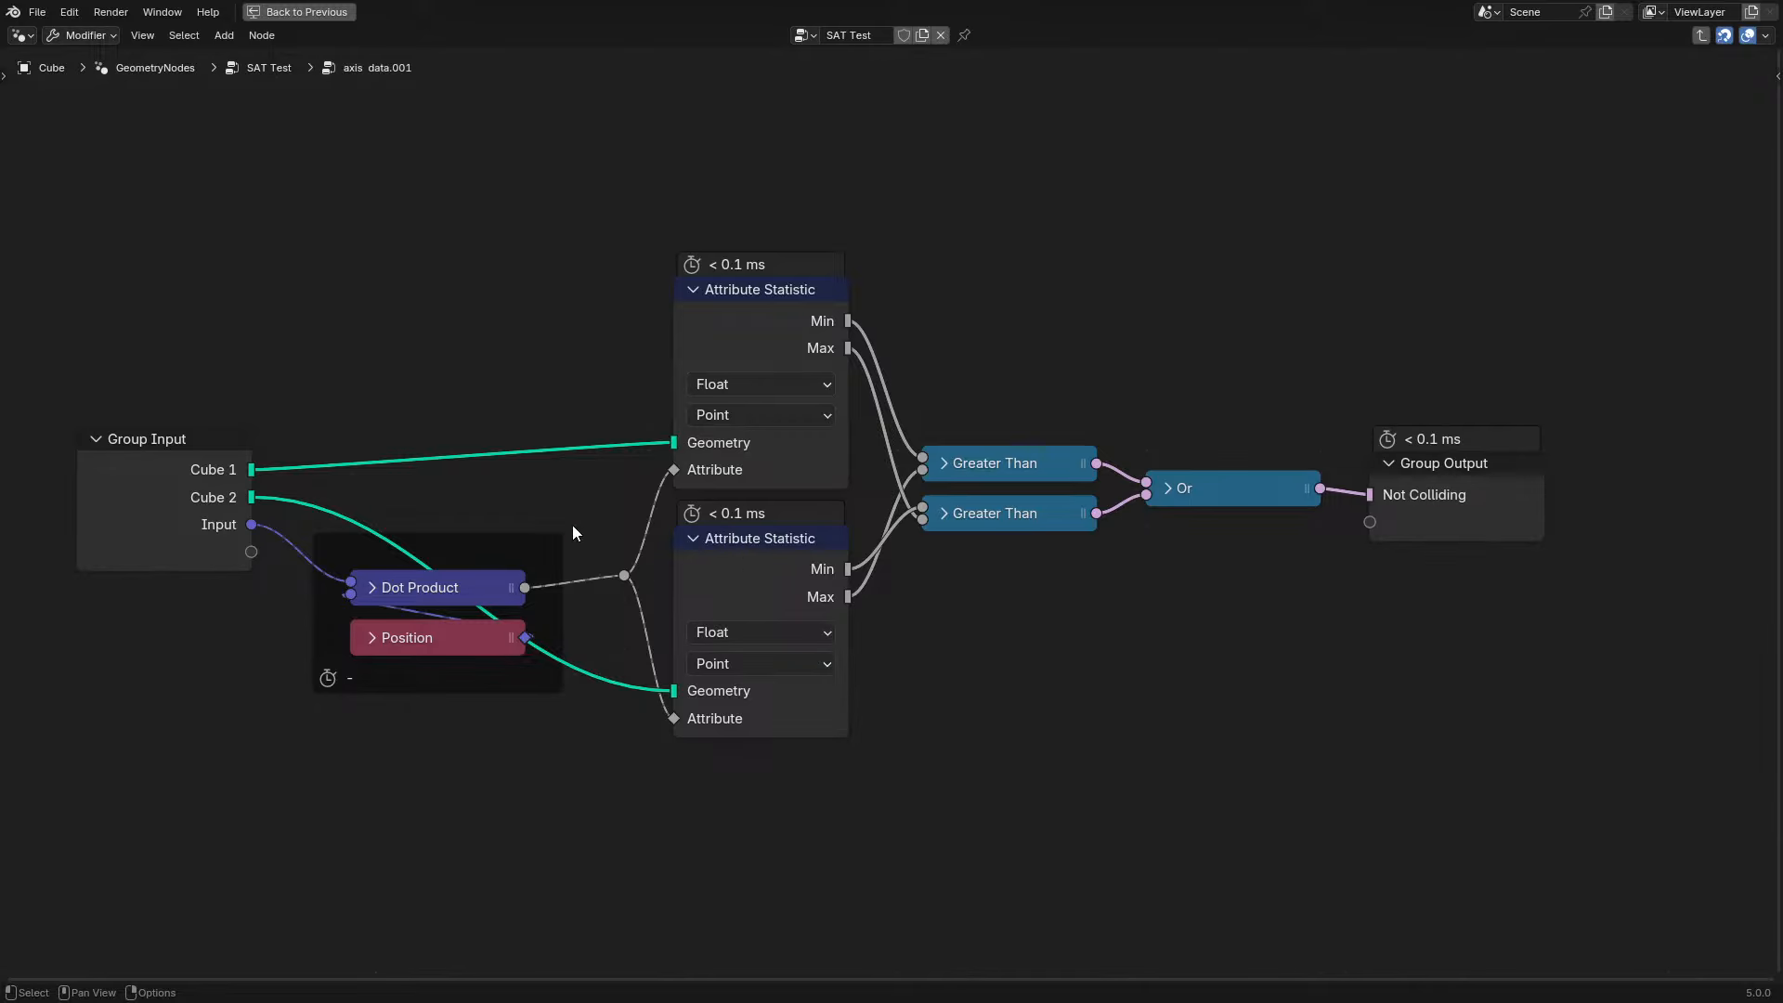
pyautogui.moveTo(309, 332); pyautogui.dragTo(1365, 817)
pyautogui.hotkey('alt', 'a')
pyautogui.moveTo(425, 637)
pyautogui.mouseDown()
pyautogui.moveTo(352, 747)
pyautogui.moveTo(448, 645)
pyautogui.mouseUp()
pyautogui.rightClick(447, 645)
pyautogui.moveTo(453, 573); pyautogui.dragTo(452, 594)
pyautogui.rightClick(452, 594)
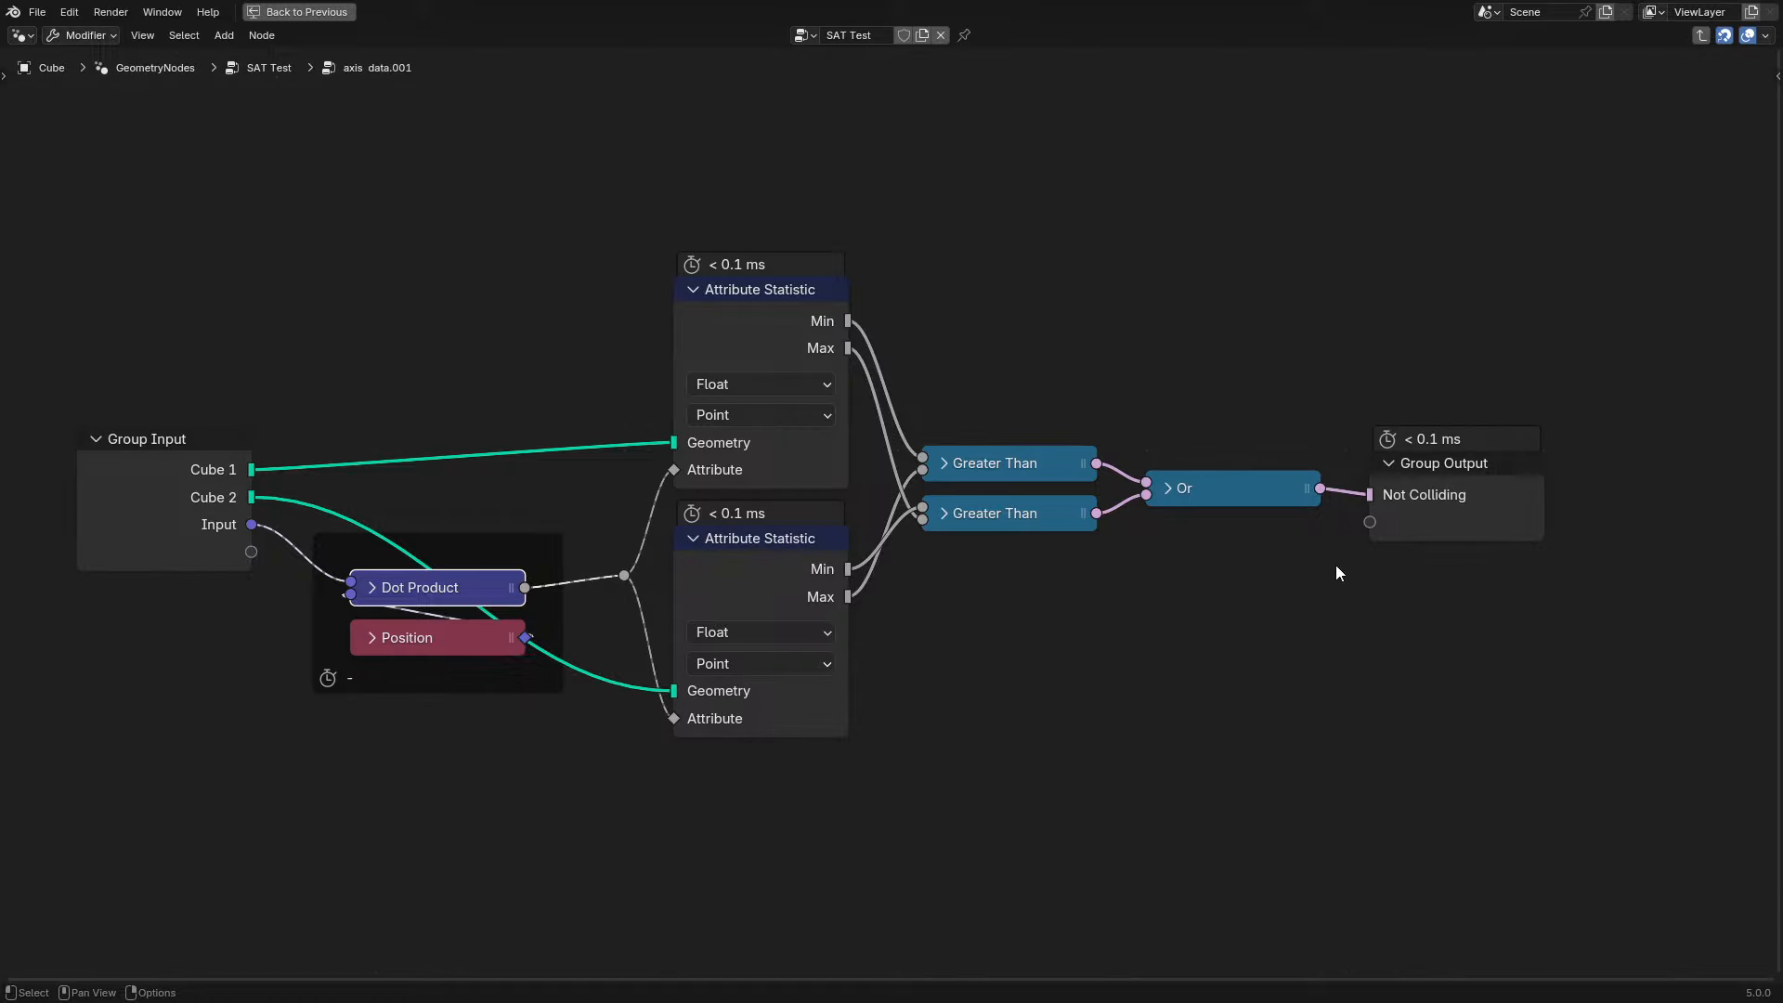
pyautogui.click(1479, 516)
pyautogui.press('Tab')
pyautogui.press('Tab')
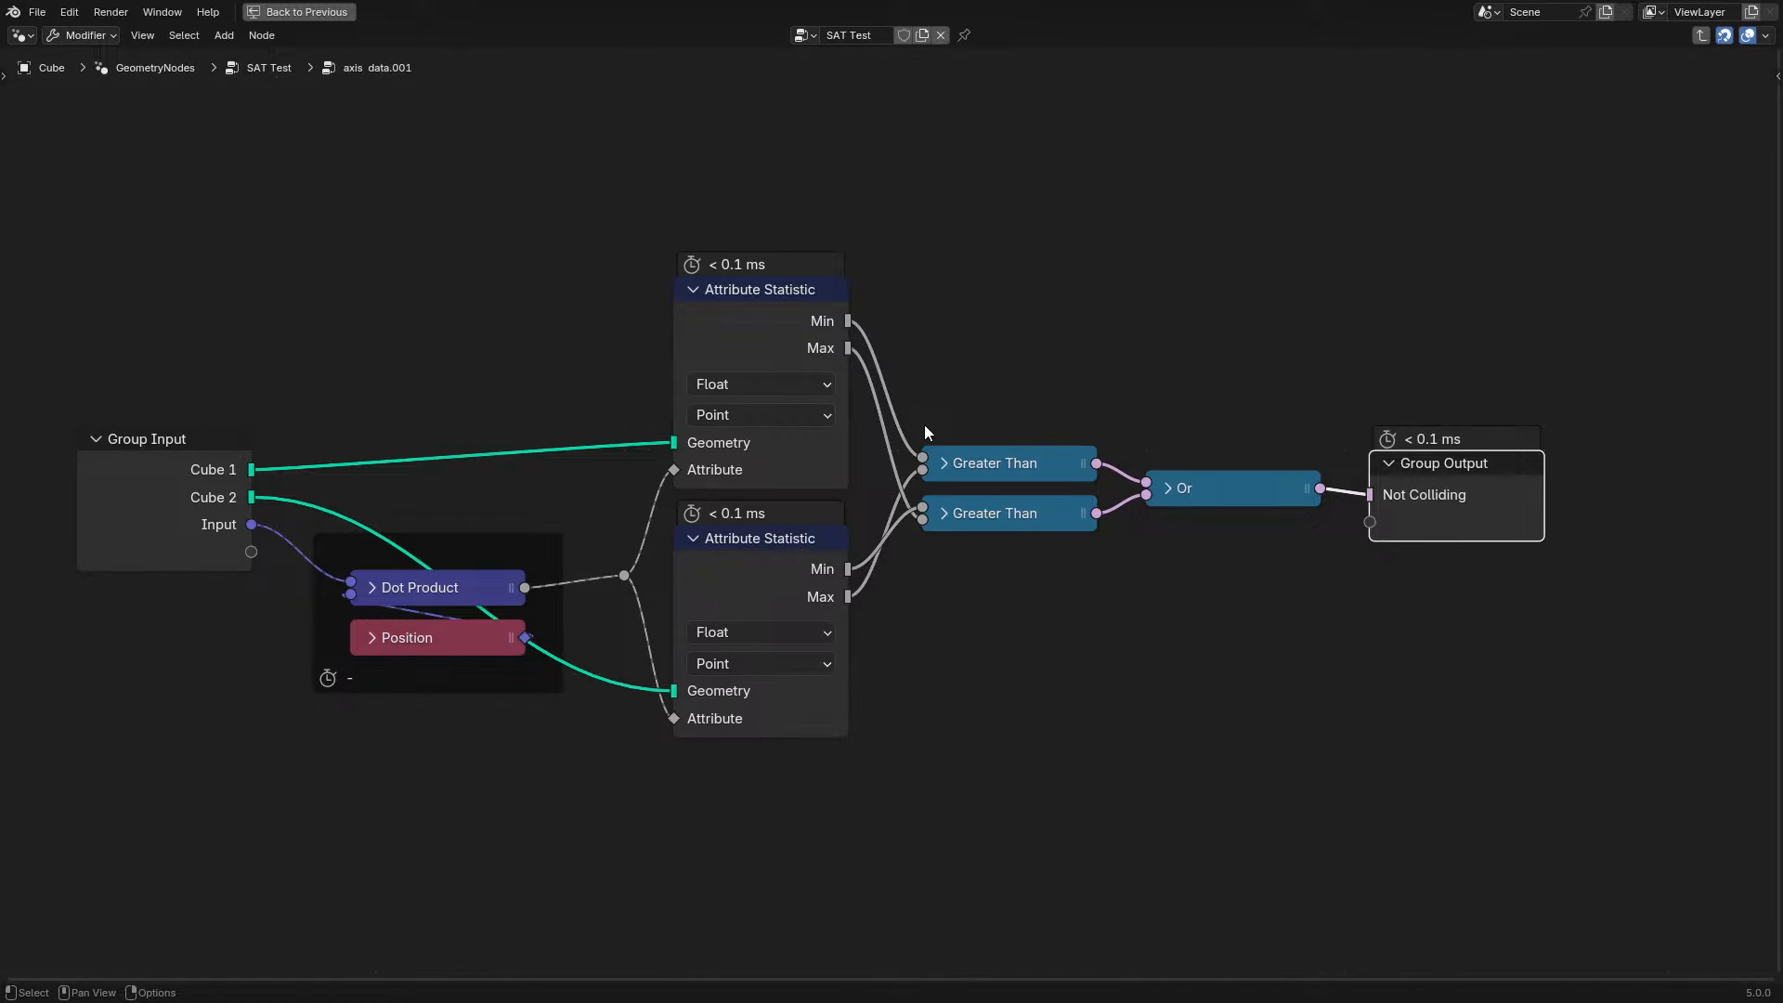
pyautogui.press('Tab')
# Restore the full layout, exclude Collection 2 and enable Cube.004 in viewports, leaving Cube.004 selected
pyautogui.hotkey('ctrl', 'space')
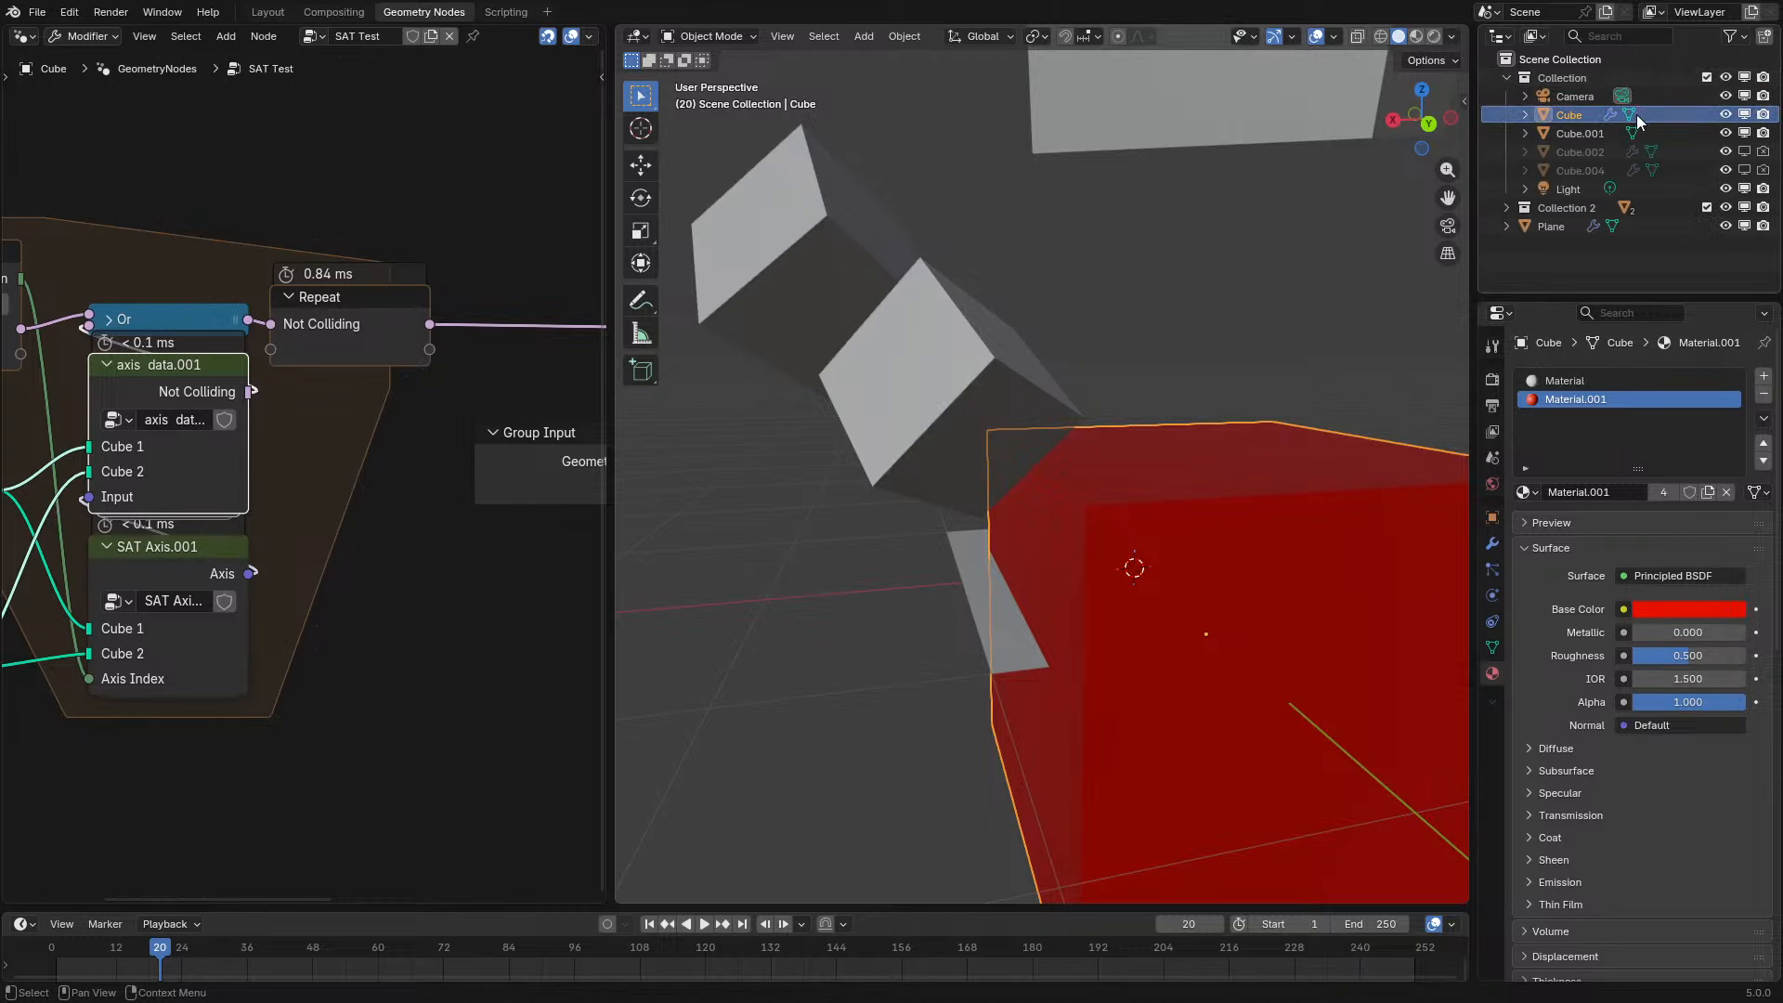
pyautogui.click(1506, 78)
pyautogui.click(1707, 208)
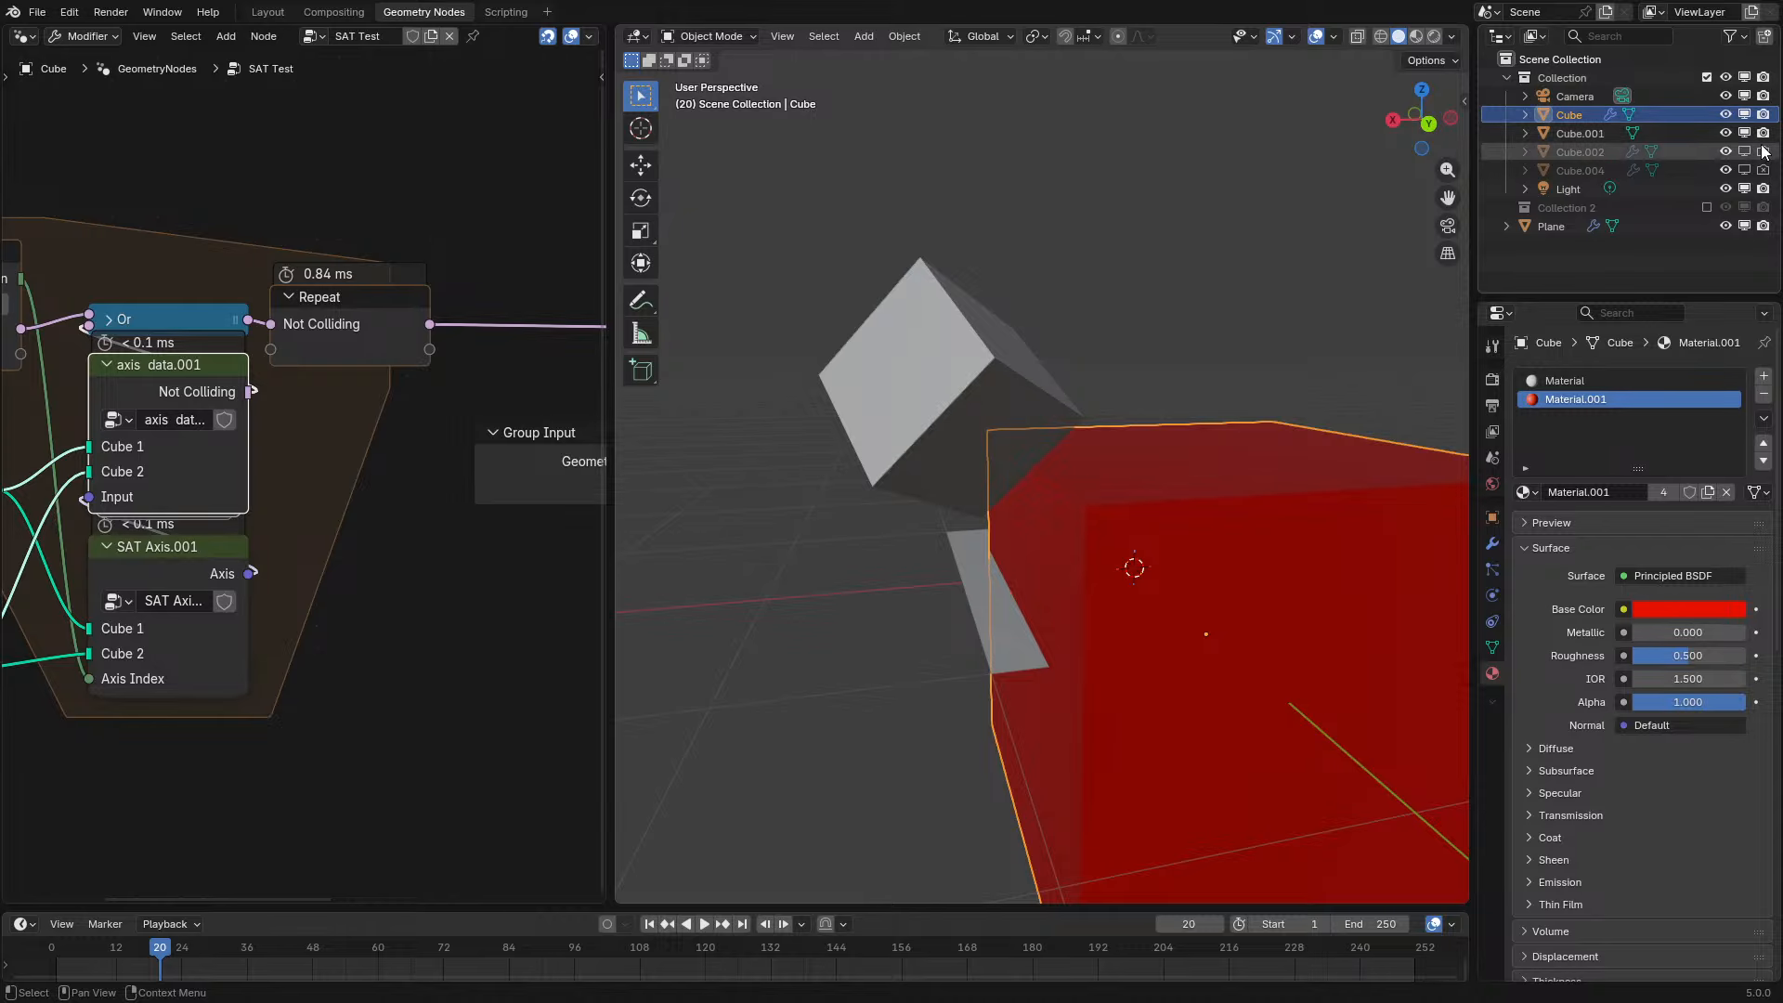
pyautogui.click(1746, 170)
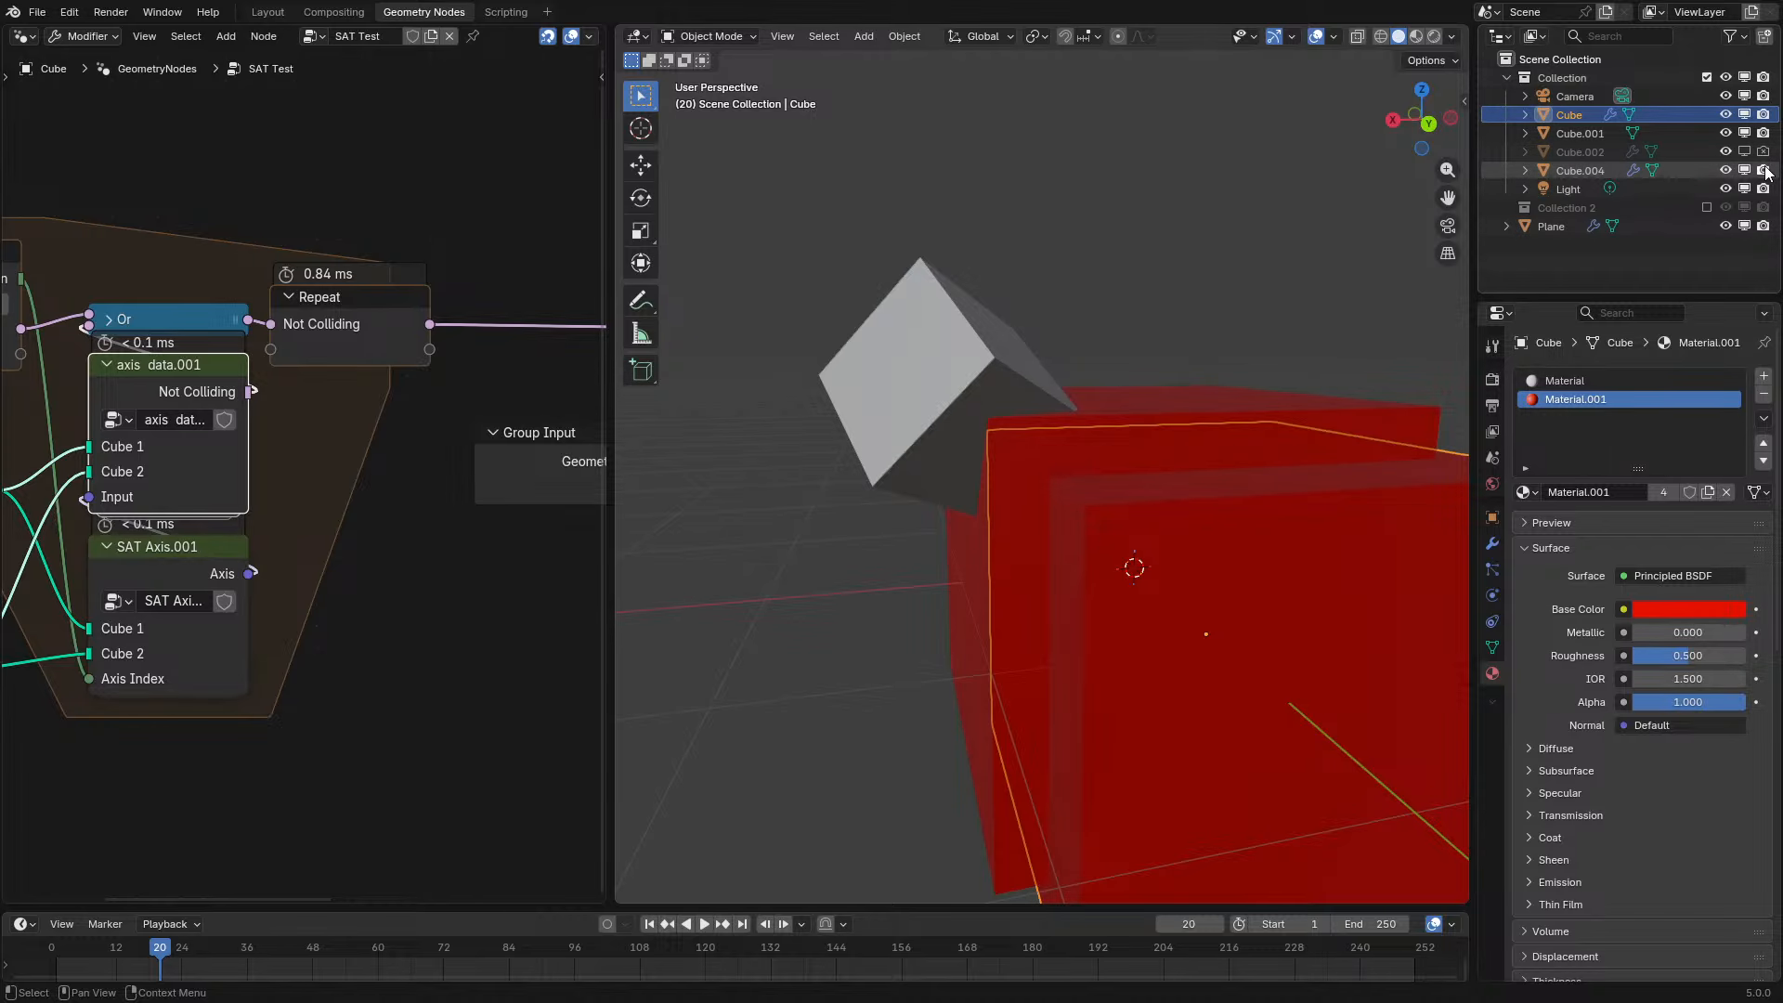
pyautogui.click(1746, 170)
pyautogui.click(1746, 170)
pyautogui.click(1141, 434)
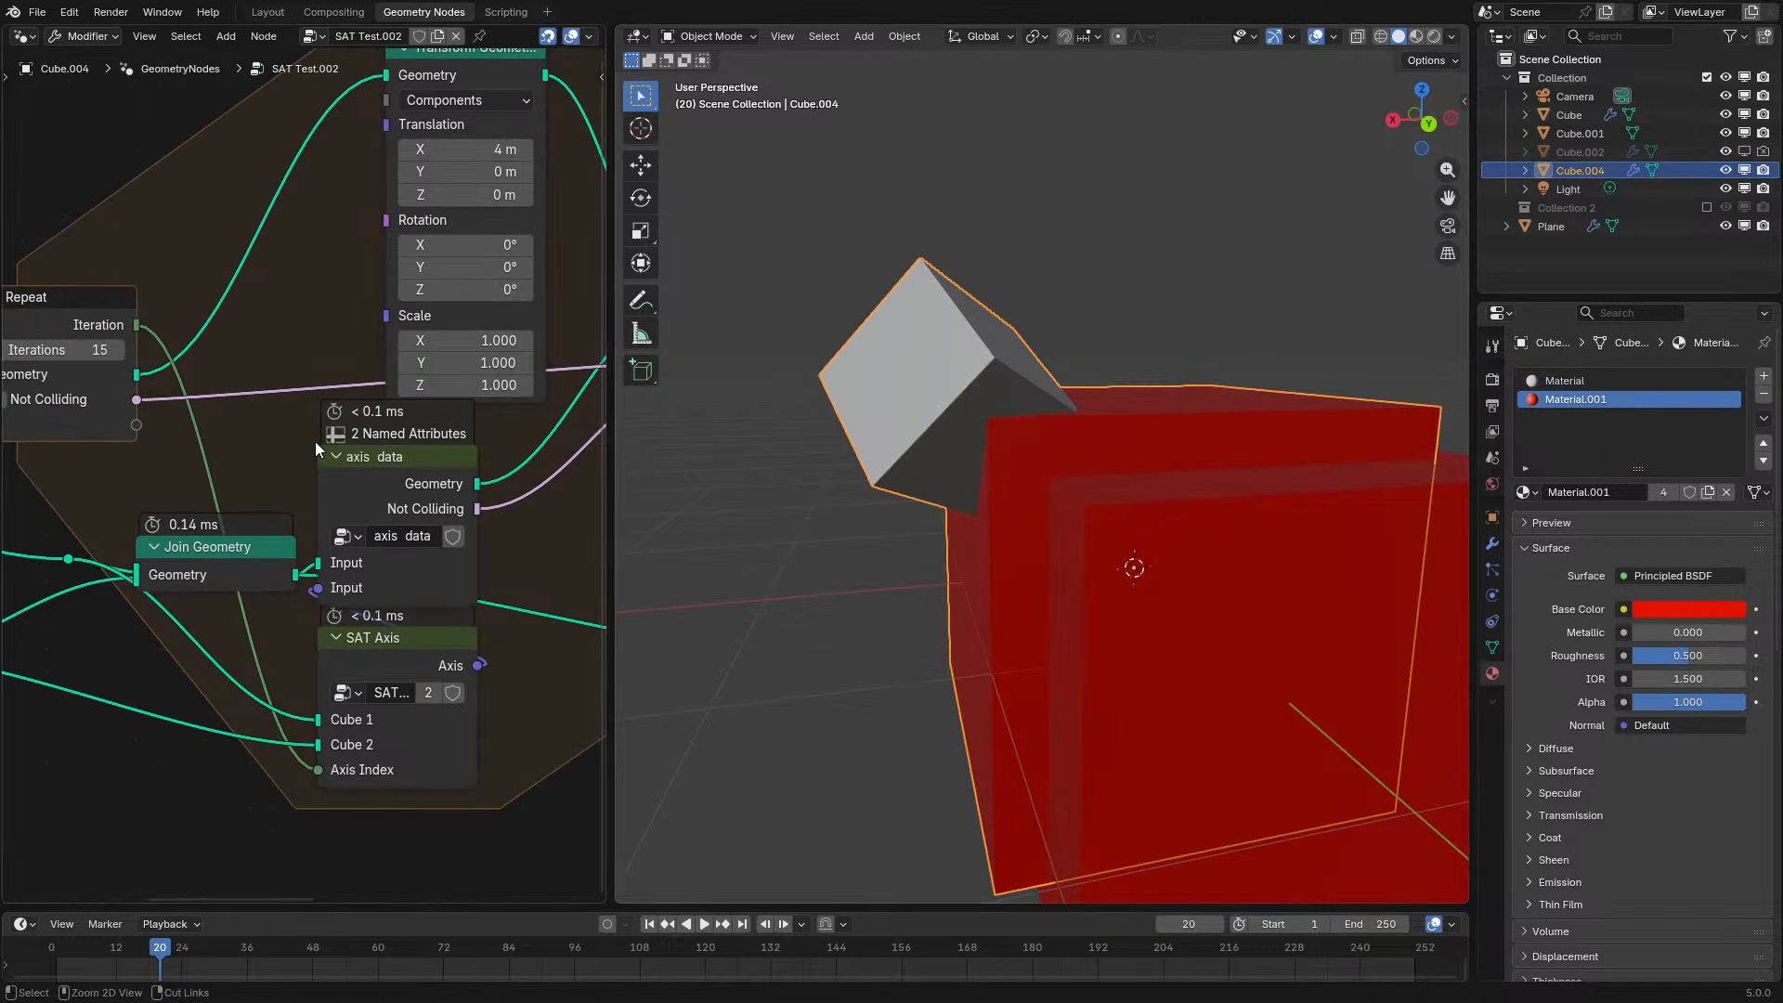
# Examine Cube.004's SAT Test.002 repeat zone and its row of projected axis lines in the 3D viewport
pyautogui.hotkey('ctrl', 'space')
pyautogui.scroll(-2, 1244, 437)
pyautogui.moveTo(1231, 440); pyautogui.dragTo(865, 418, button='middle')
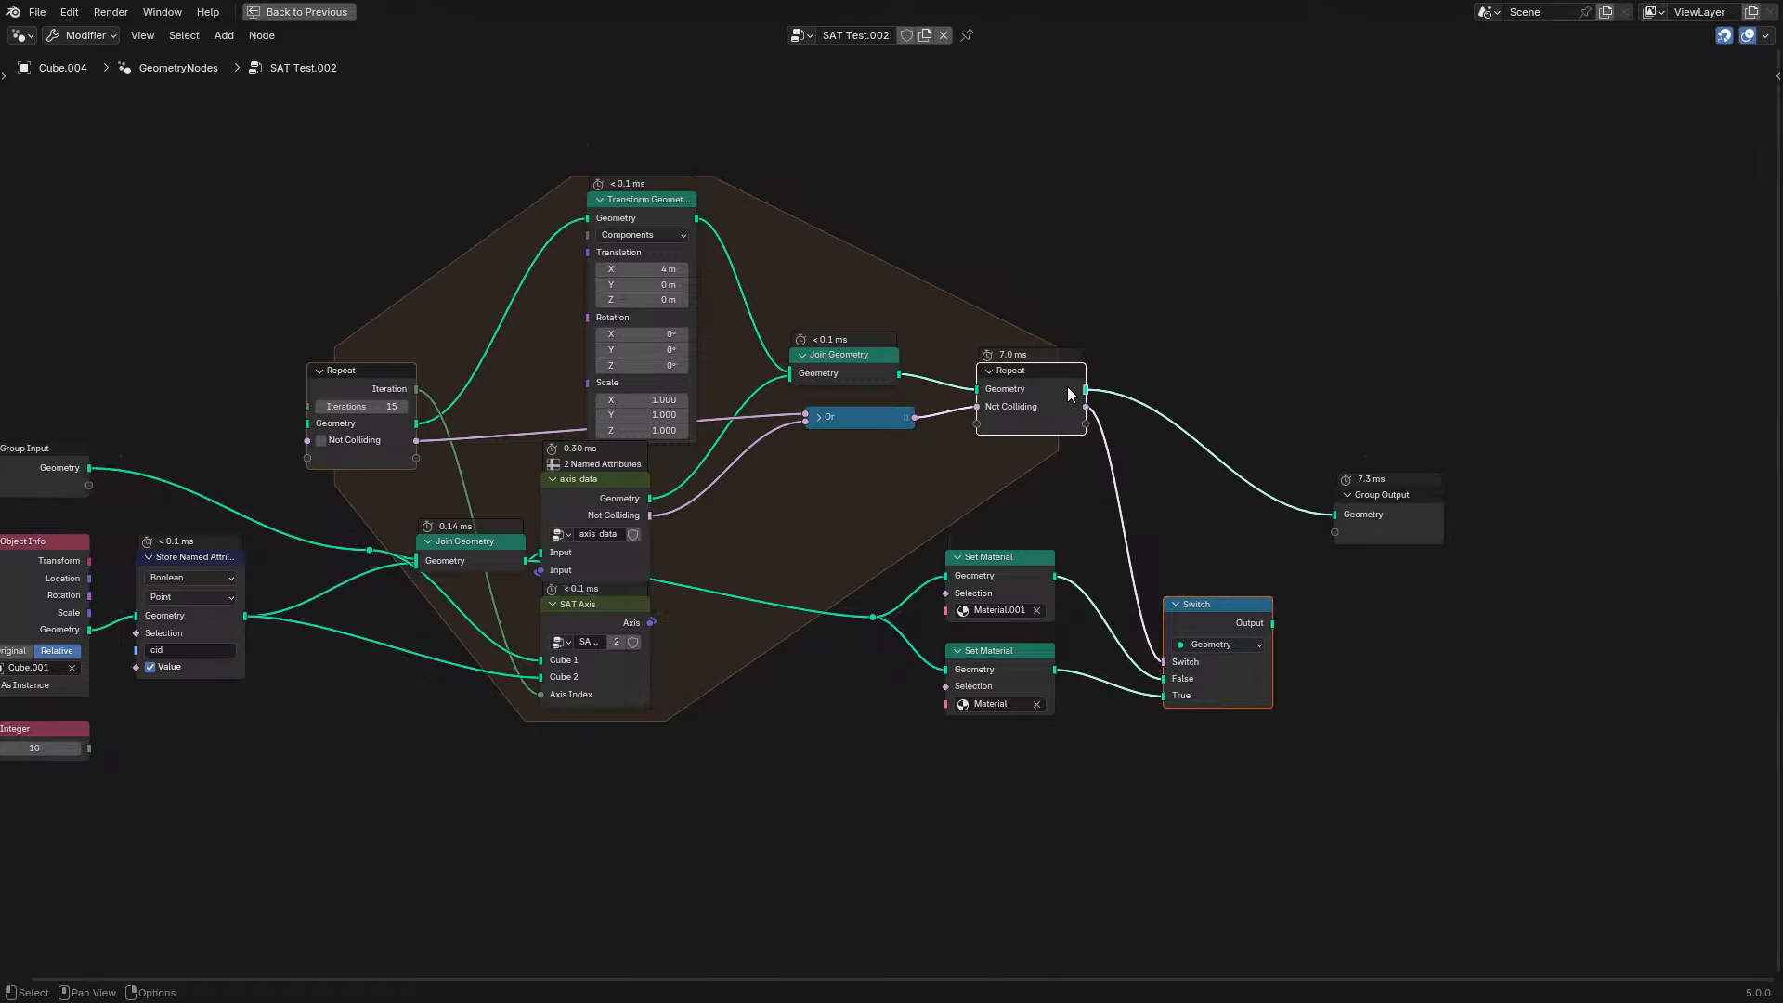
pyautogui.hotkey('ctrl', 'space')
pyautogui.scroll(-4, 1114, 504)
pyautogui.moveTo(1022, 394); pyautogui.dragTo(942, 423, button='middle')
pyautogui.scroll(-2, 263, 510)
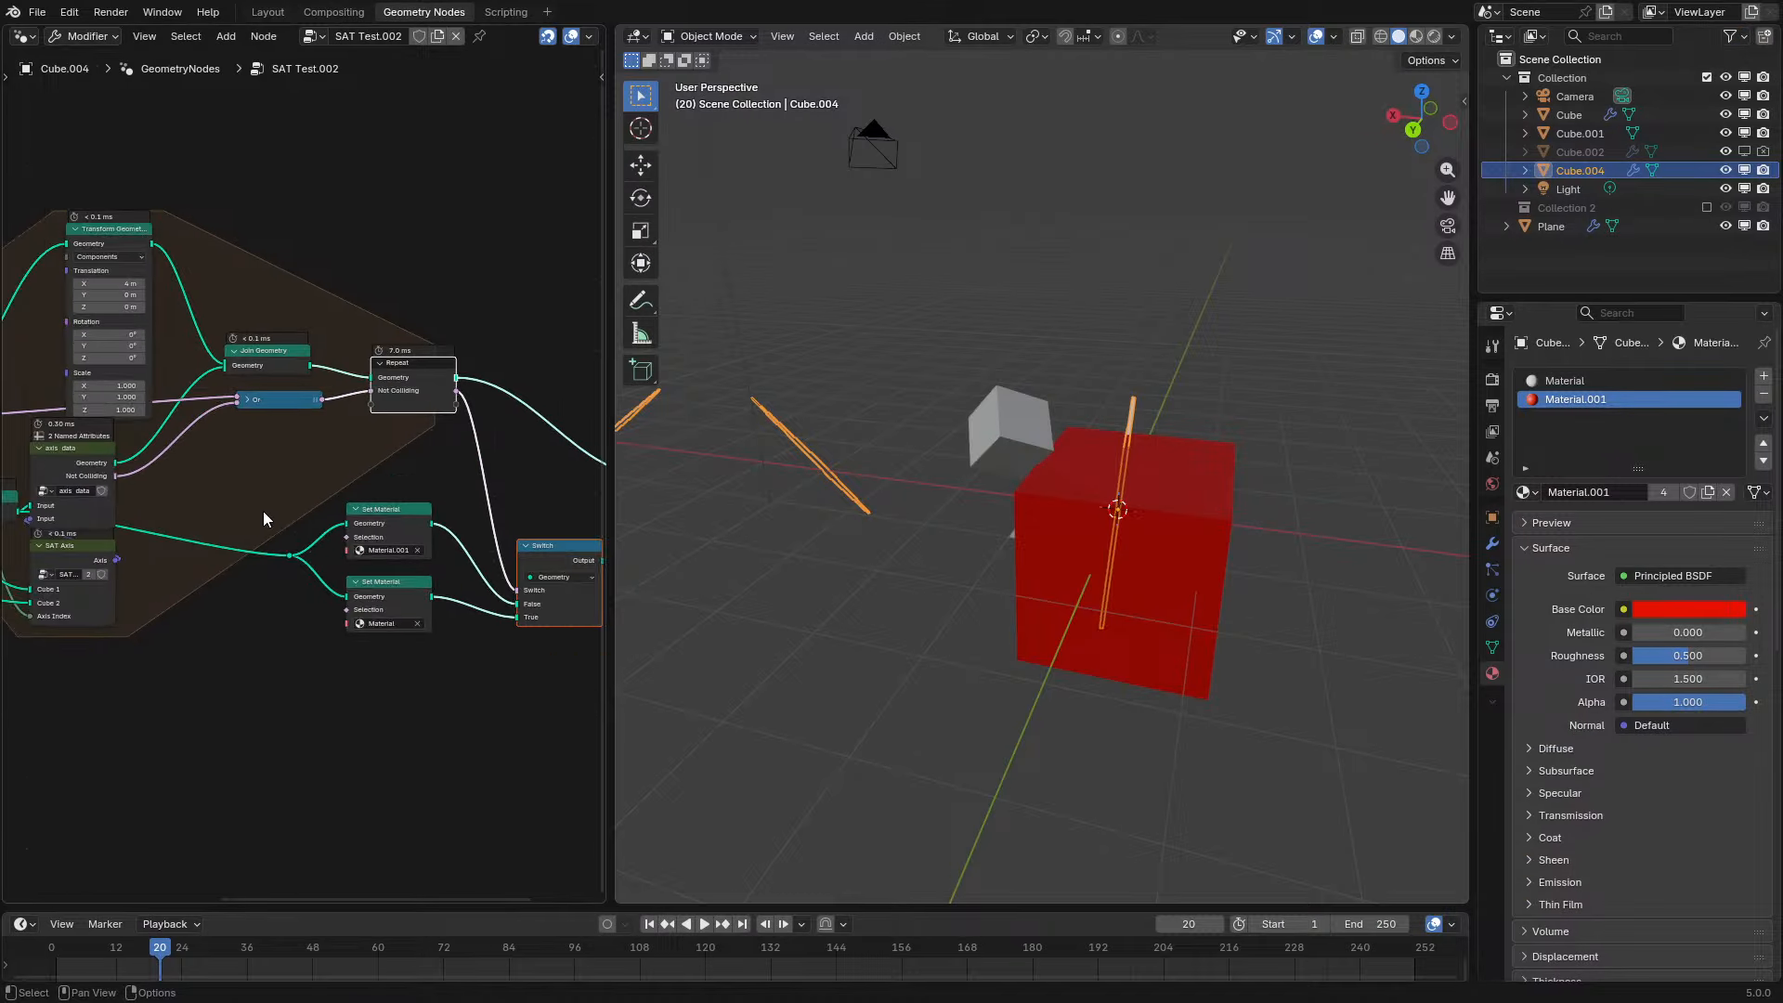
# Add an Ico Sphere node inside the repeat zone, below the Or node
pyautogui.scroll(2, 257, 454)
pyautogui.moveTo(155, 484); pyautogui.dragTo(197, 487, button='middle')
pyautogui.moveTo(423, 539); pyautogui.dragTo(375, 535, button='middle')
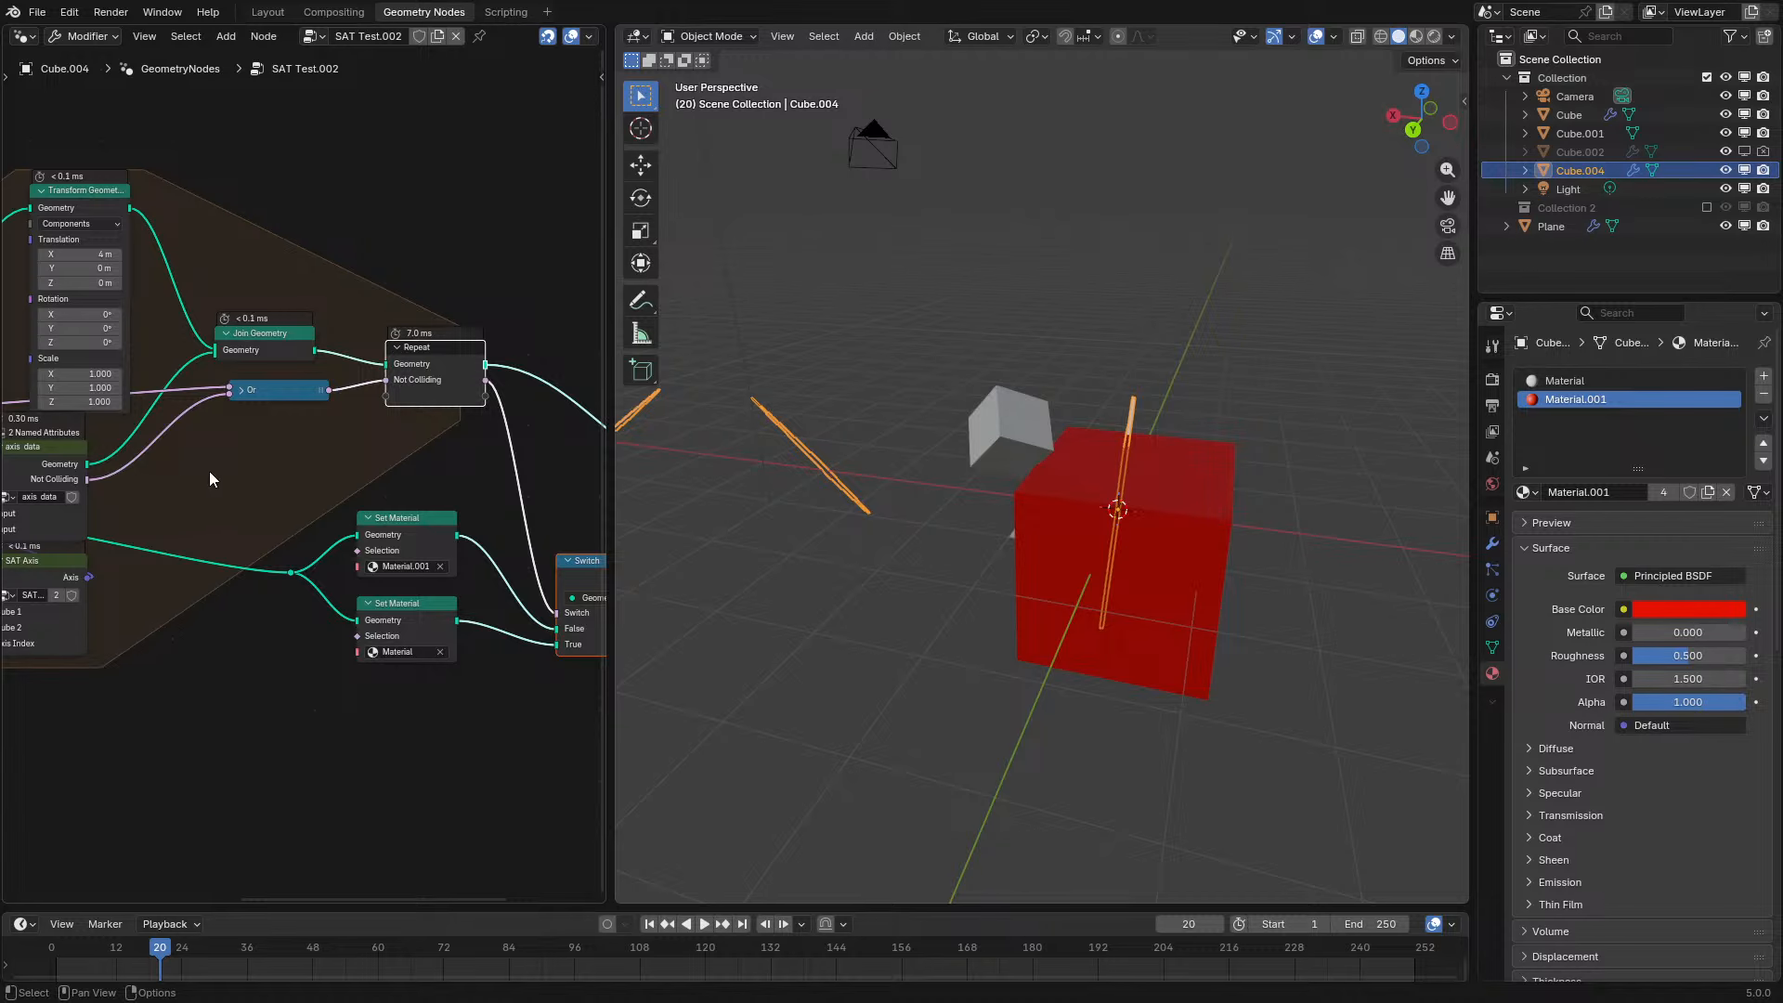
pyautogui.hotkey('shift', 'a')
pyautogui.write('ico')
pyautogui.press('Return')
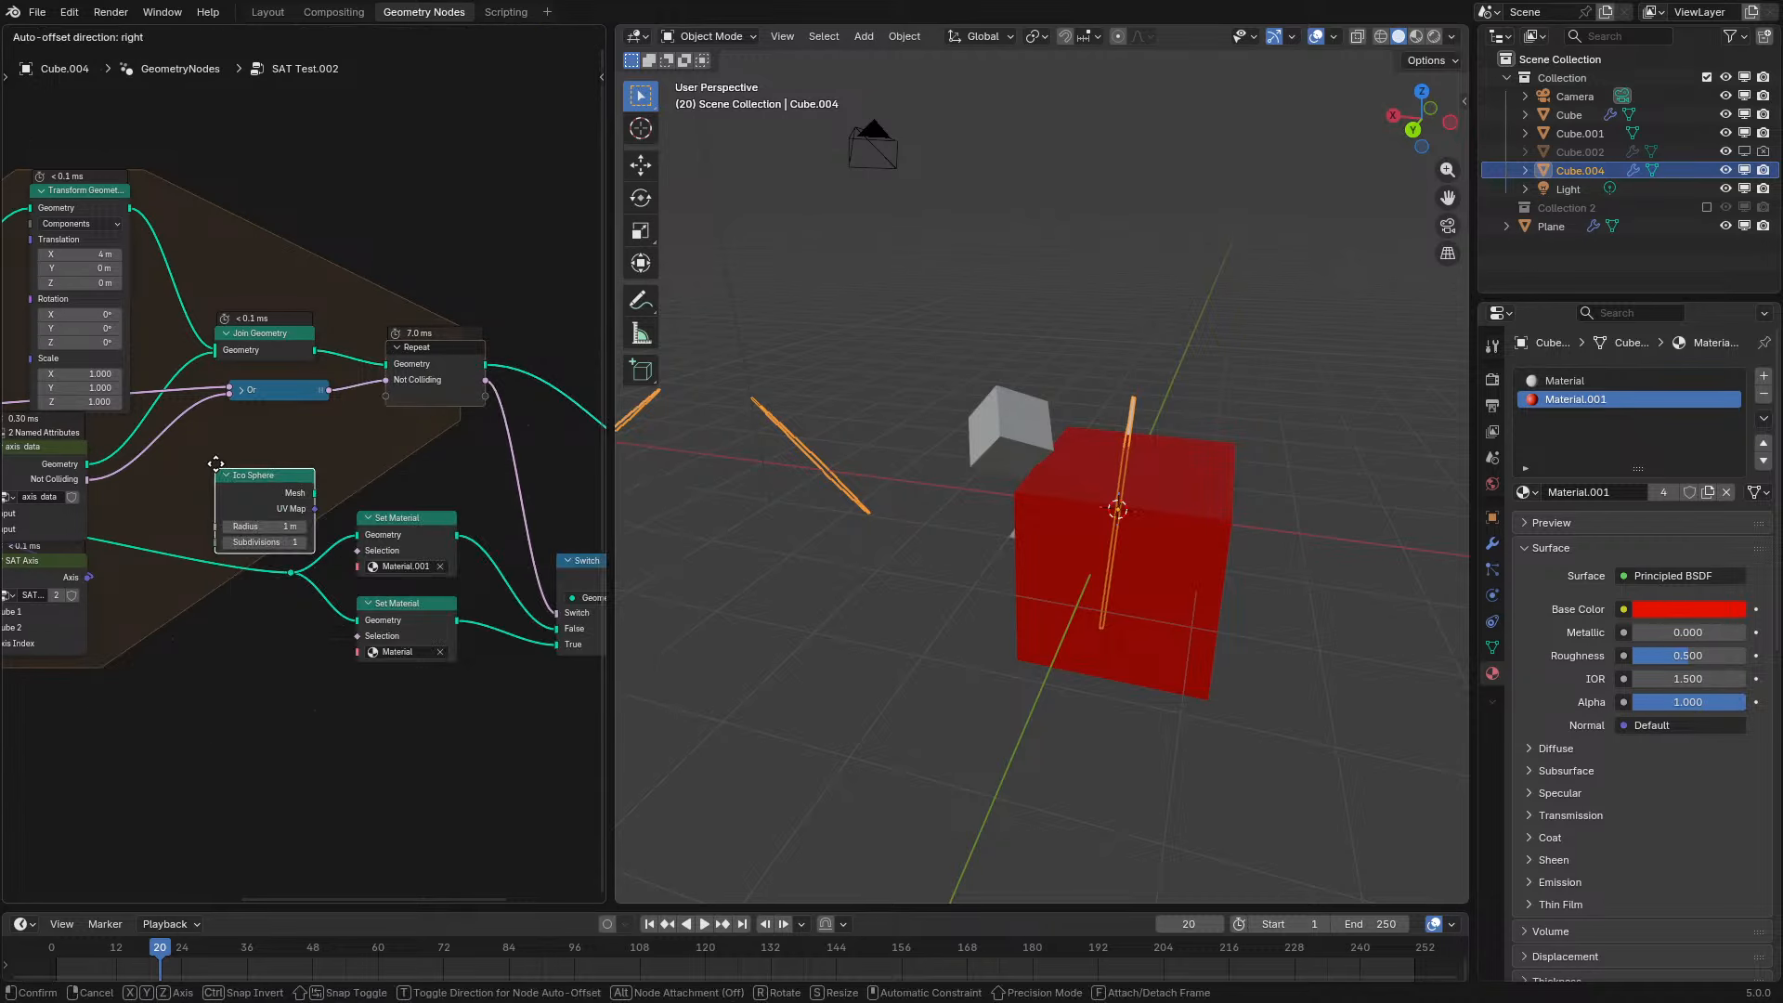
pyautogui.click(187, 450)
# Insert a duplicate Join Geometry node on the link from axis data's Geometry output to the existing Join Geometry
pyautogui.moveTo(259, 342); pyautogui.dragTo(336, 375, button='middle')
pyautogui.scroll(2, 337, 376)
pyautogui.click(338, 377)
pyautogui.hotkey('shift', 'd')
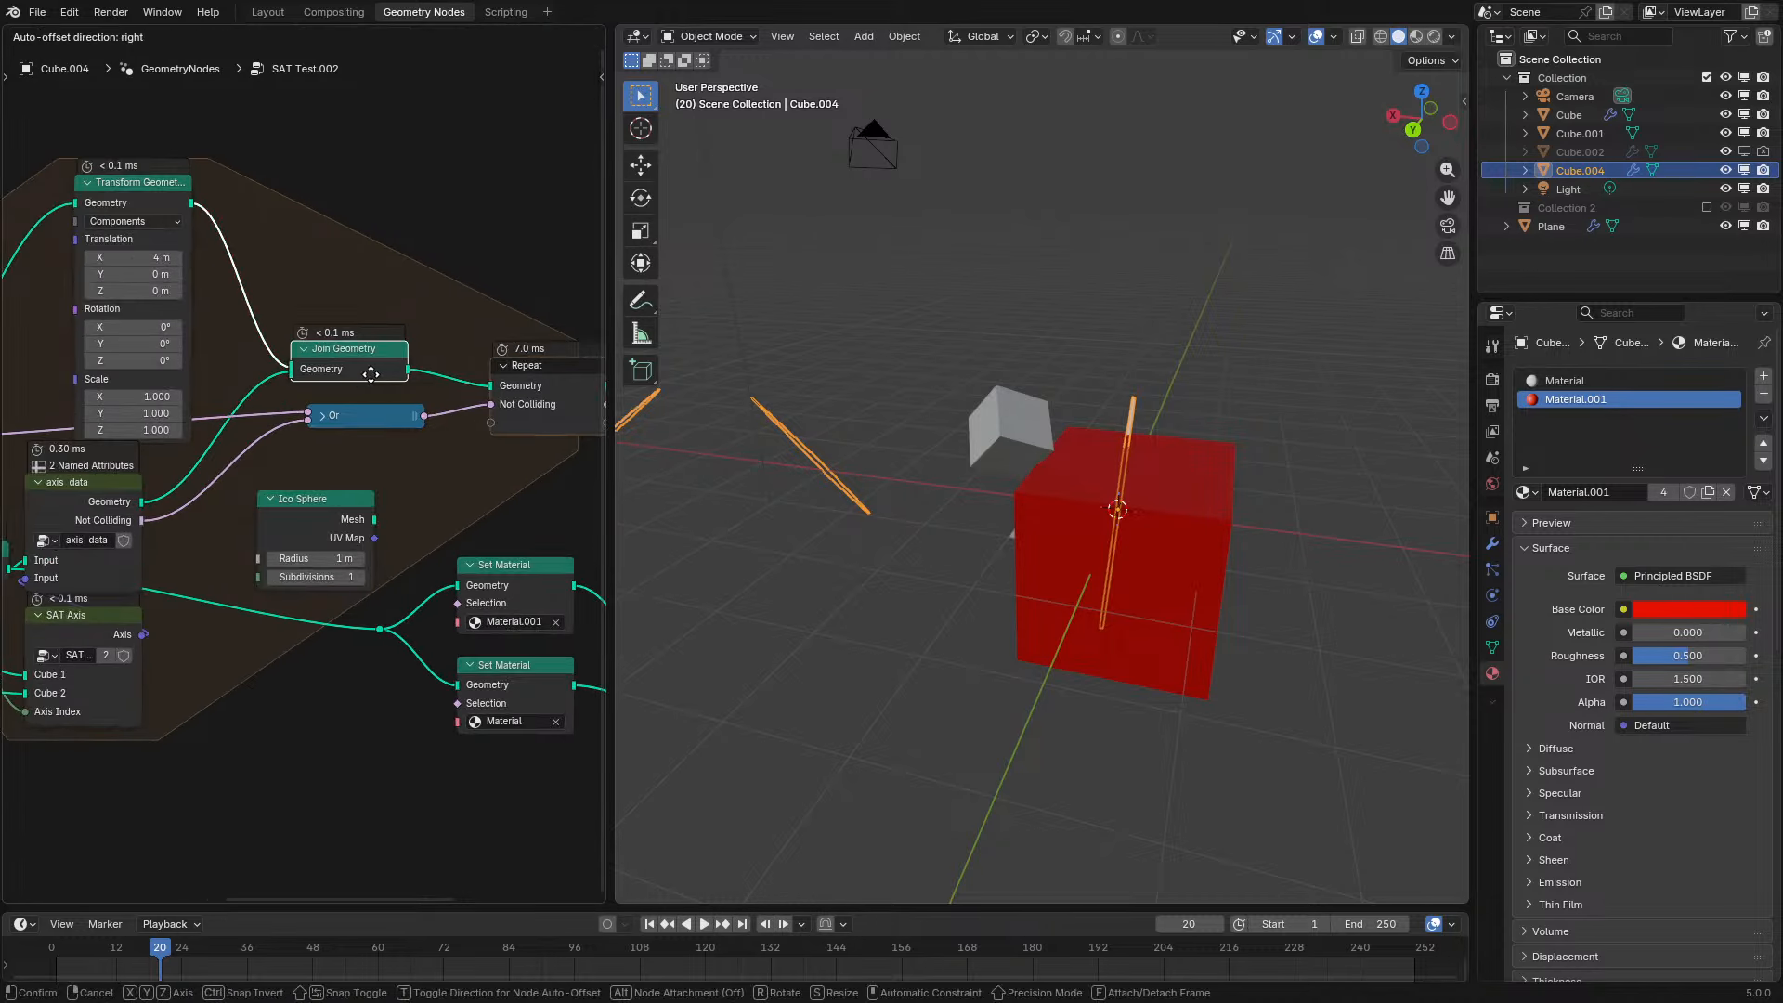
pyautogui.click(270, 313)
pyautogui.hotkey('ctrl', 'z')
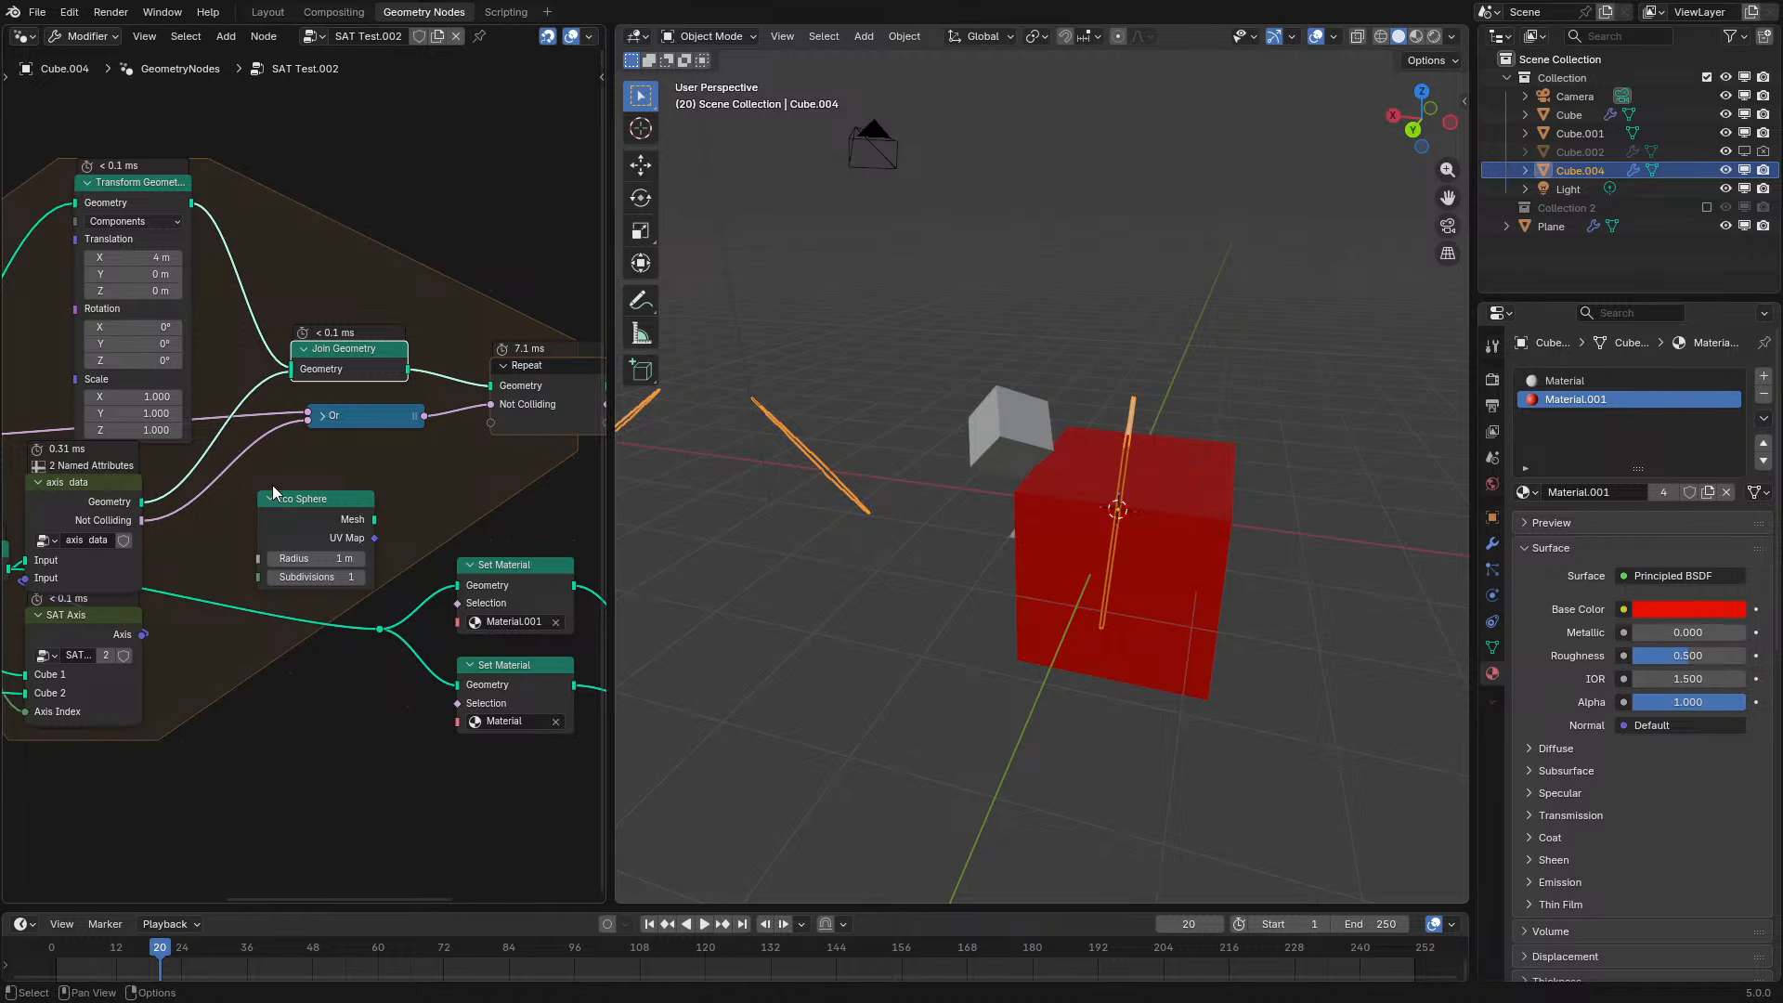
pyautogui.hotkey('shift', 'd')
pyautogui.click(268, 508)
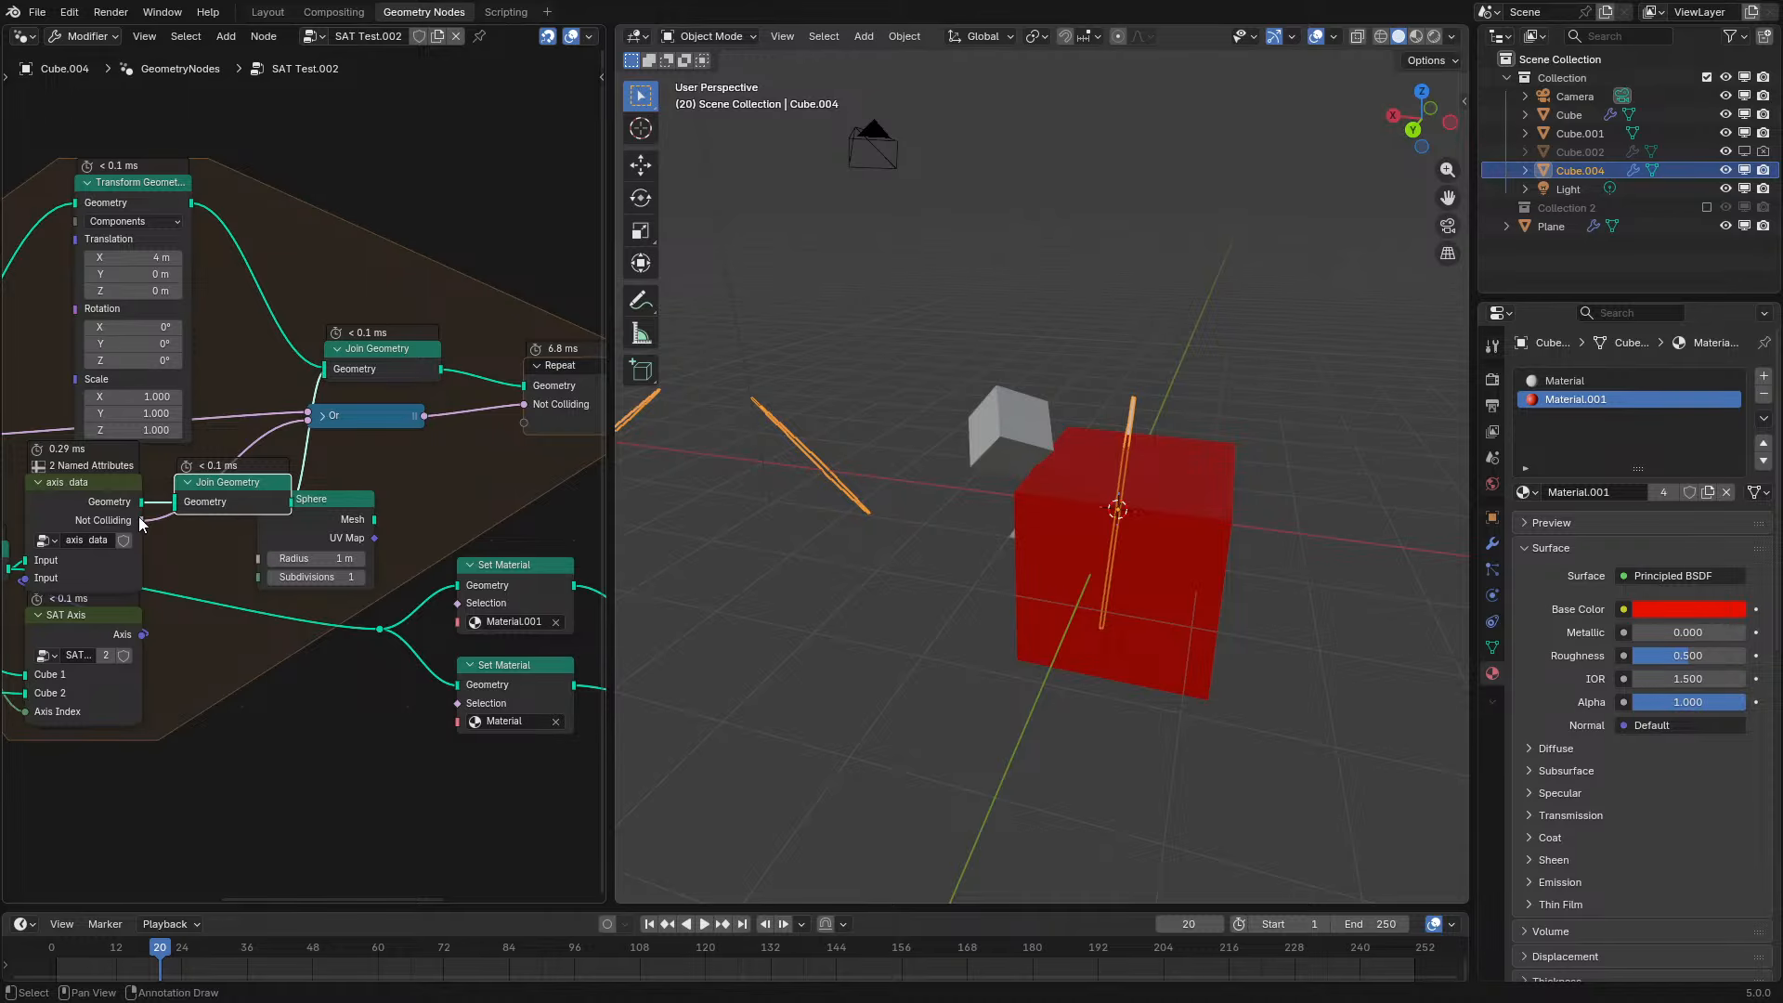
# Connect axis data's Not Colliding to the Ico Sphere's Radius and its Mesh to the duplicated Join Geometry, placing the sphere node beneath it
pyautogui.moveTo(142, 520); pyautogui.dragTo(246, 558)
pyautogui.moveTo(375, 519); pyautogui.dragTo(183, 512)
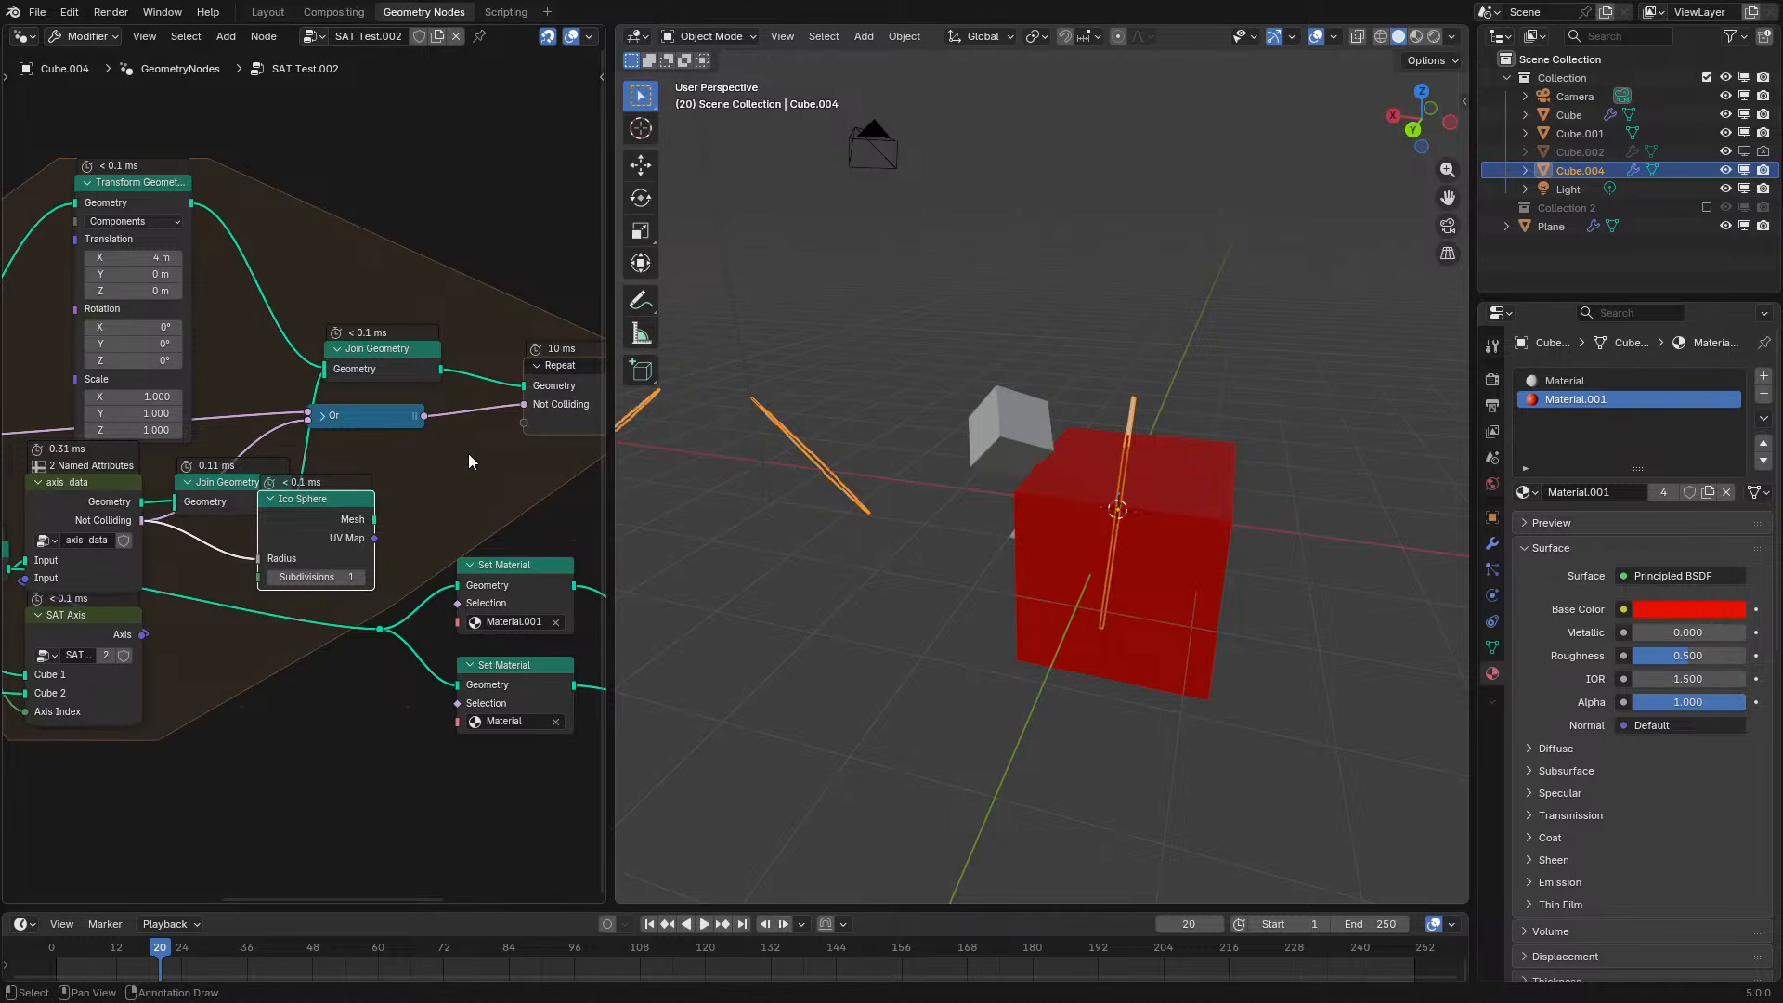
pyautogui.moveTo(583, 403); pyautogui.dragTo(339, 426, button='middle')
pyautogui.moveTo(1021, 464); pyautogui.dragTo(734, 635, button='middle')
pyautogui.moveTo(93, 565); pyautogui.dragTo(335, 543, button='middle')
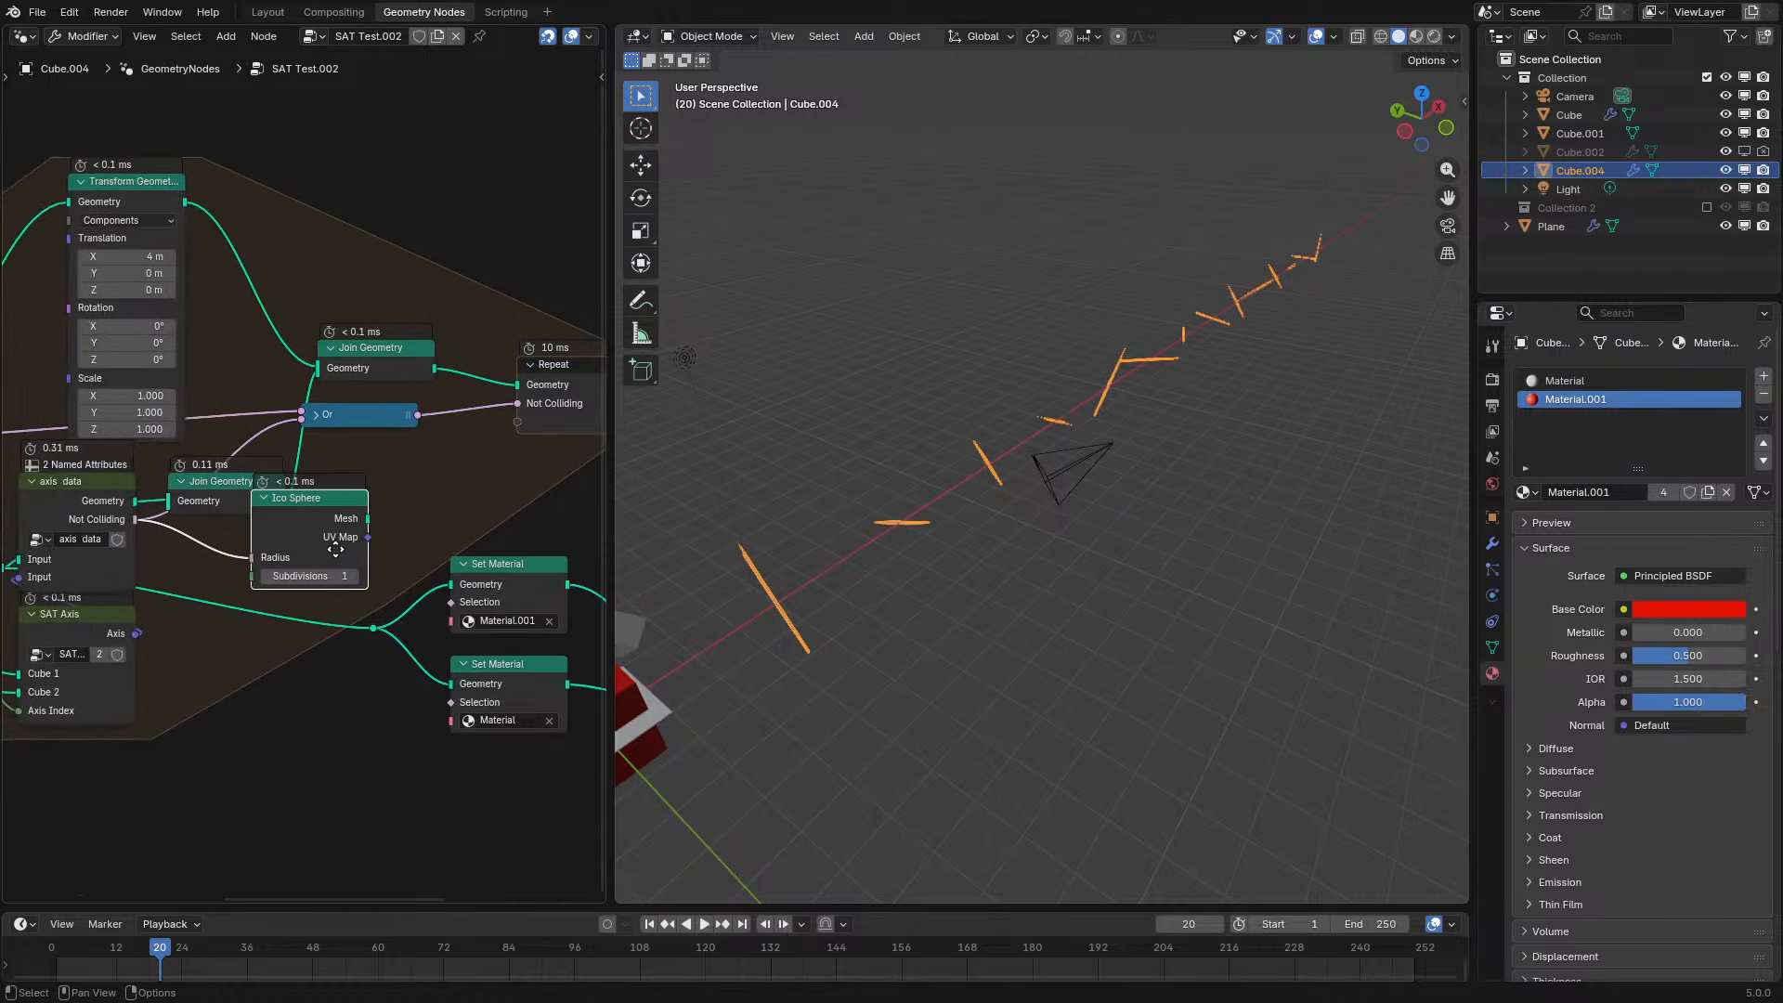
pyautogui.moveTo(322, 524)
pyautogui.mouseDown()
pyautogui.moveTo(271, 621)
pyautogui.moveTo(227, 563)
pyautogui.moveTo(320, 527)
pyautogui.mouseUp()
# Try cutting the Not Colliding link to the Ico Sphere's Radius, then try moving Cube.004 in the viewport
pyautogui.keyDown('ctrl'); pyautogui.moveTo(219, 540); pyautogui.dragTo(180, 572, button='right'); pyautogui.keyUp('ctrl')
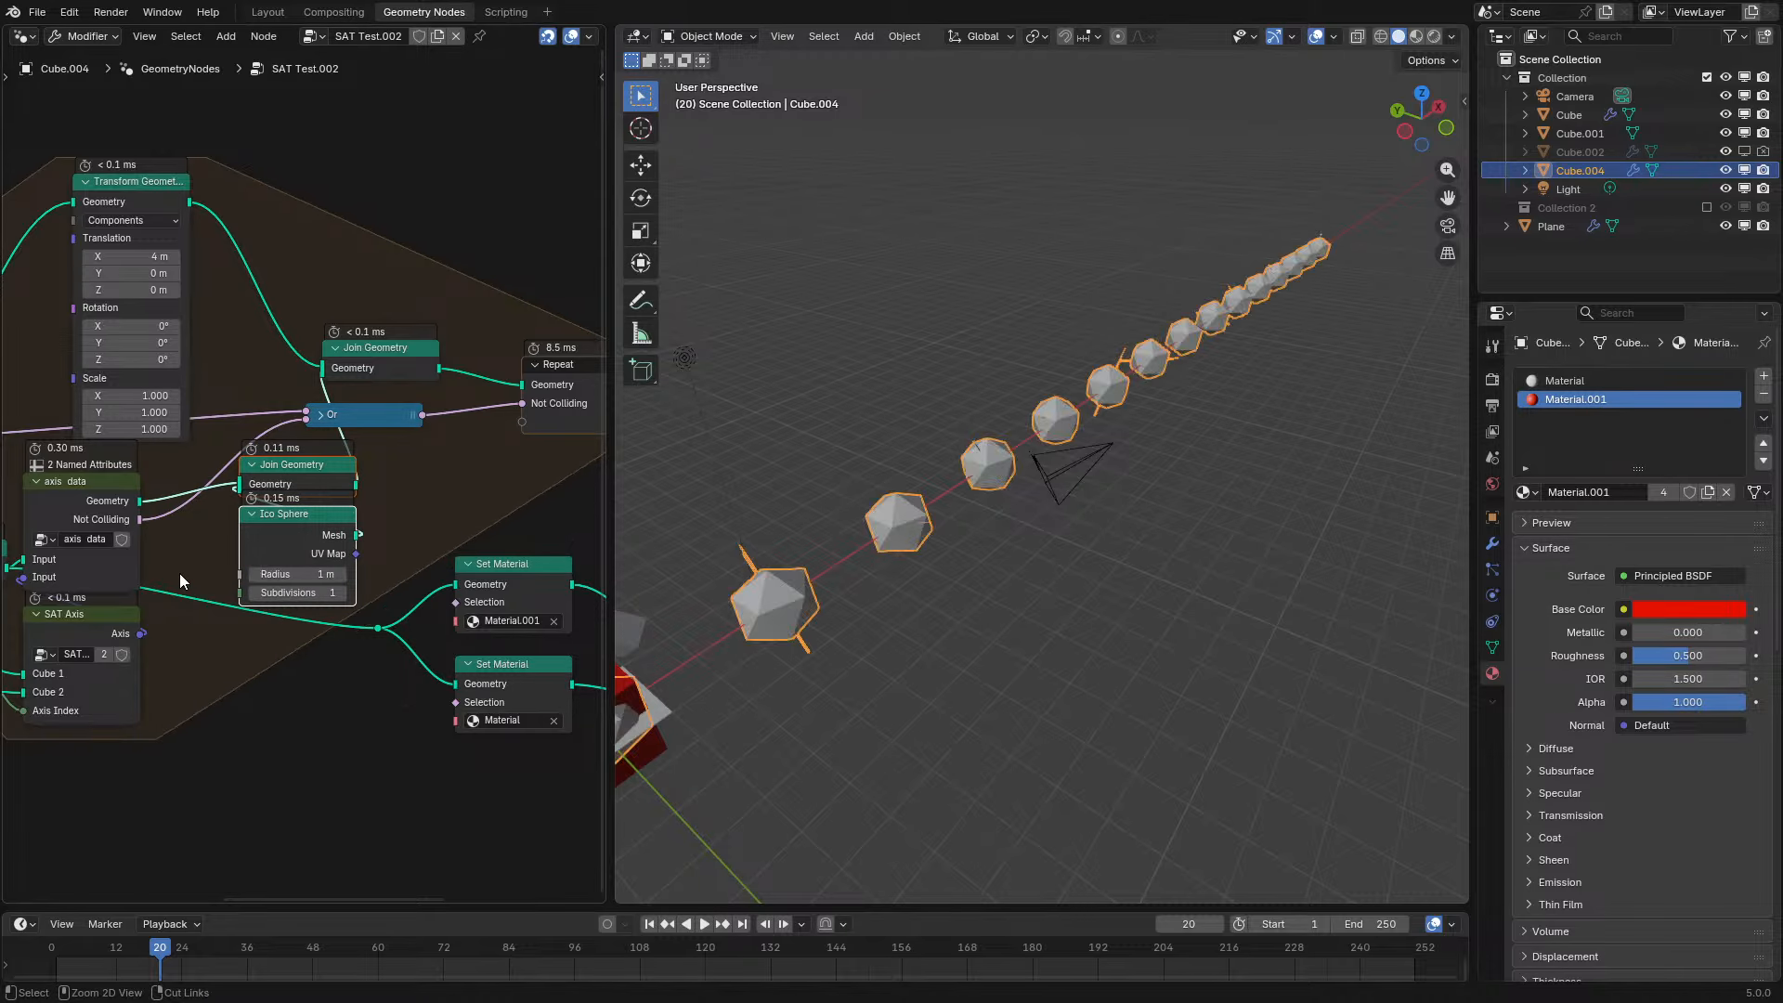
pyautogui.hotkey('ctrl', 'z')
pyautogui.press('g')
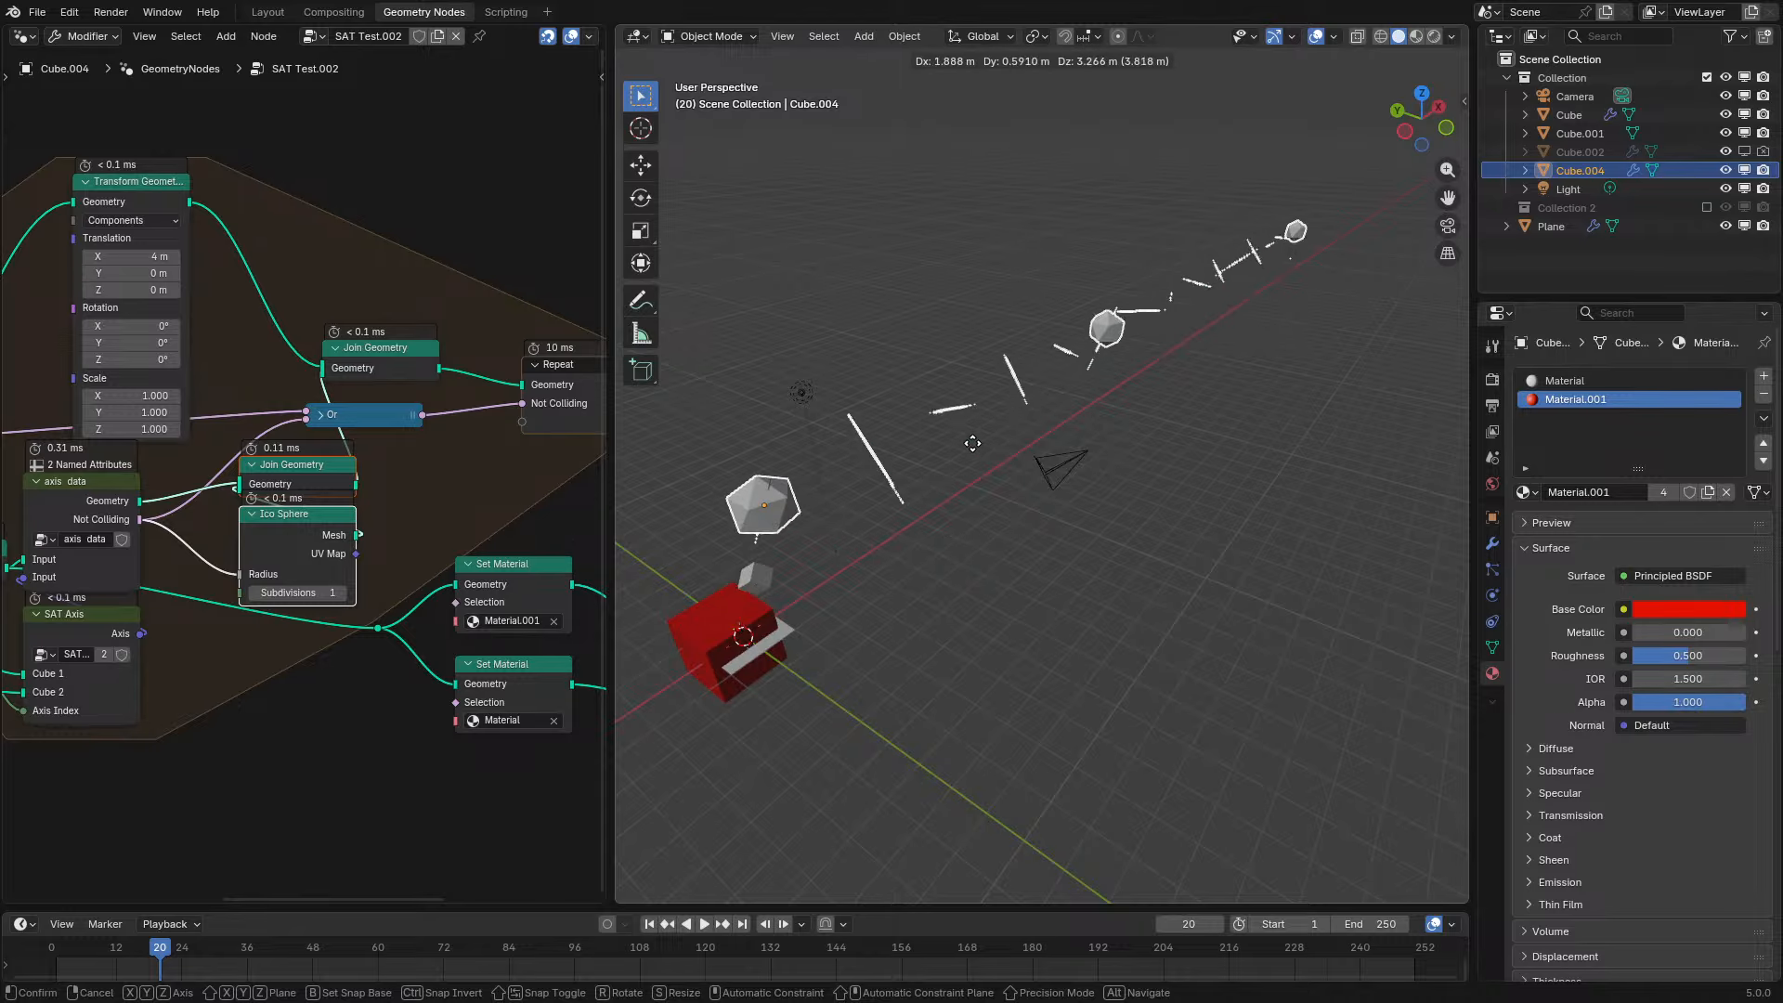
pyautogui.rightClick(972, 420)
# Select the small cube Cube.001 and move it around near the large cube to test the per-axis sphere indicators
pyautogui.moveTo(934, 520); pyautogui.dragTo(1050, 514, button='middle')
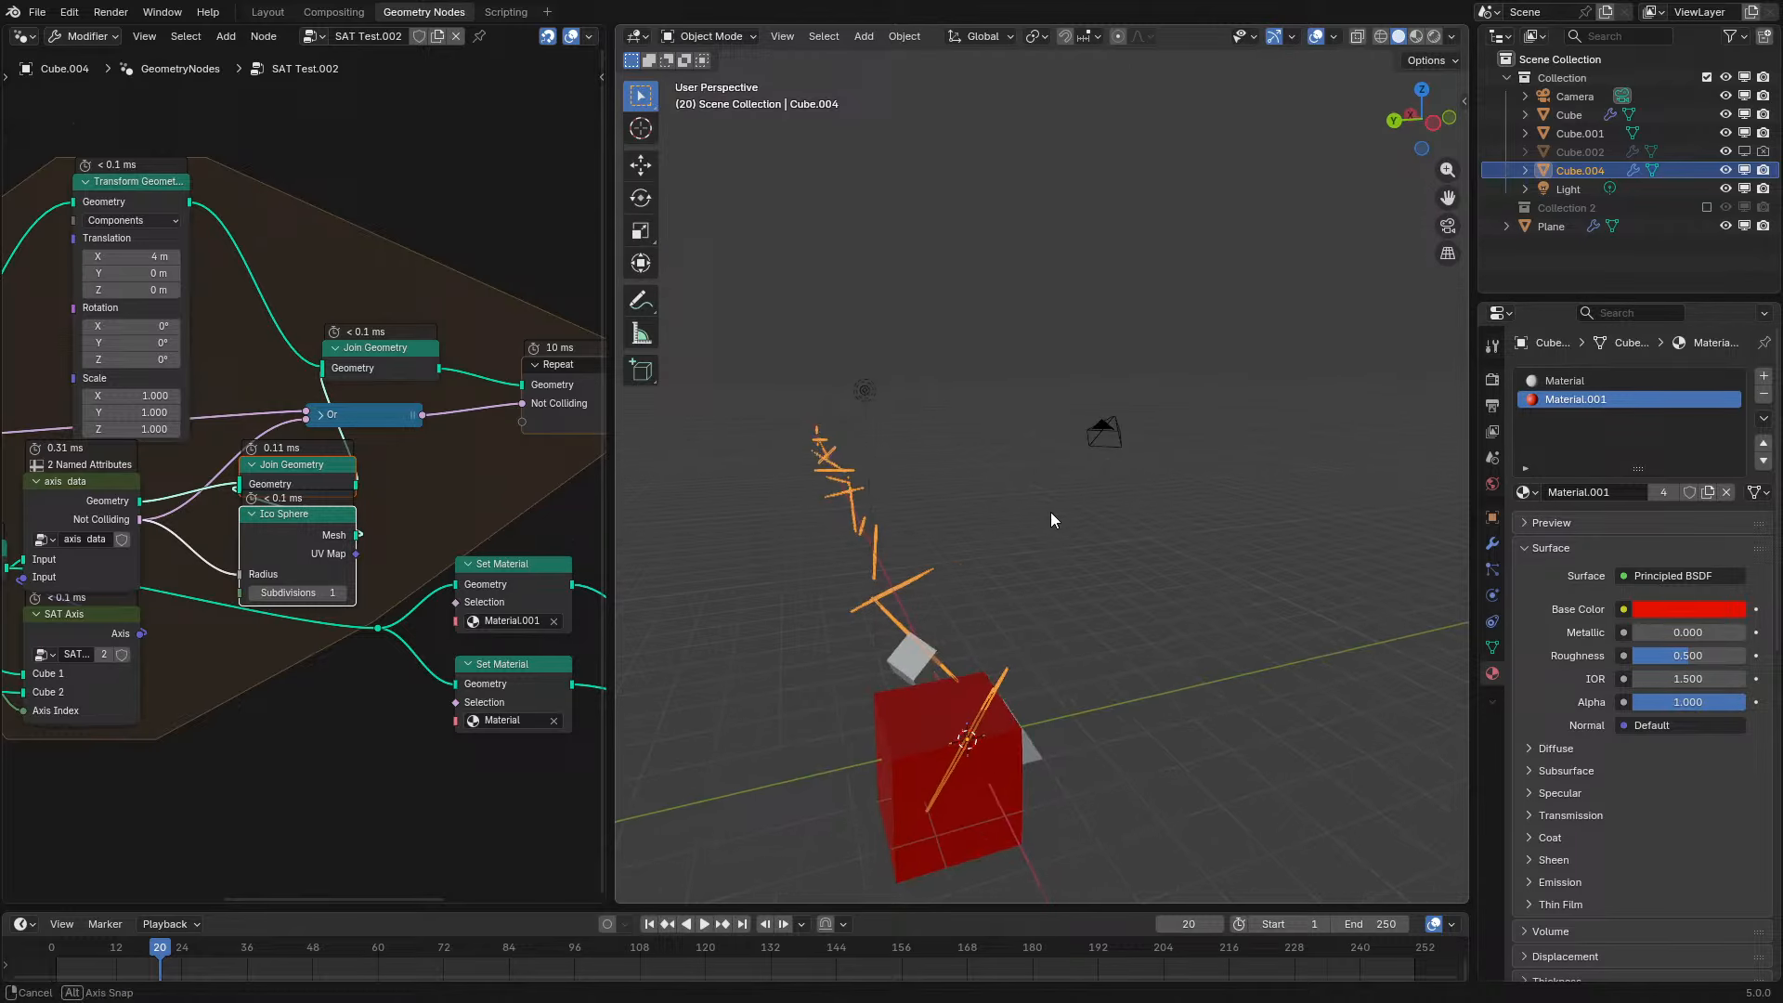
pyautogui.click(916, 647)
pyautogui.press('g')
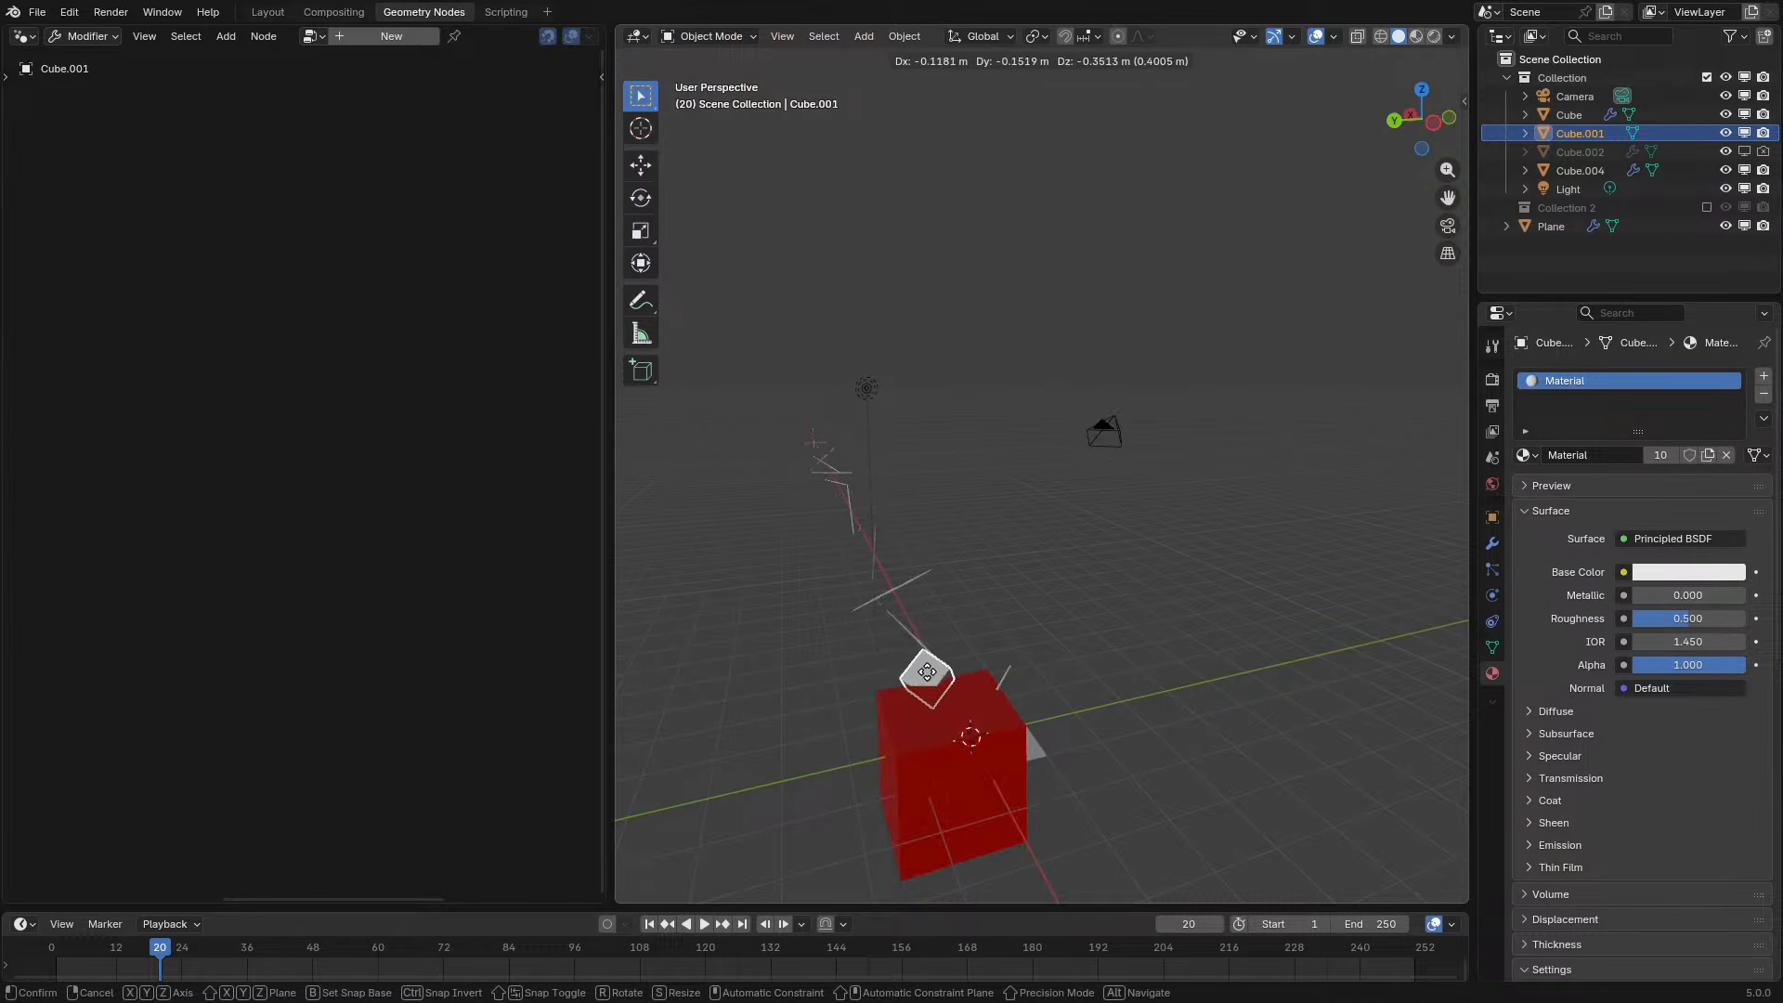
pyautogui.click(920, 647)
pyautogui.moveTo(920, 647); pyautogui.dragTo(1132, 493, button='middle')
pyautogui.press('g')
pyautogui.click(889, 618)
# Switch the viewport to wireframe, move Cube.001 beside the indicator sphere, and try moving it back towards the large cube
pyautogui.hotkey('shift', 'z')
pyautogui.scroll(3, 1070, 543)
pyautogui.press('g')
pyautogui.click(1001, 483)
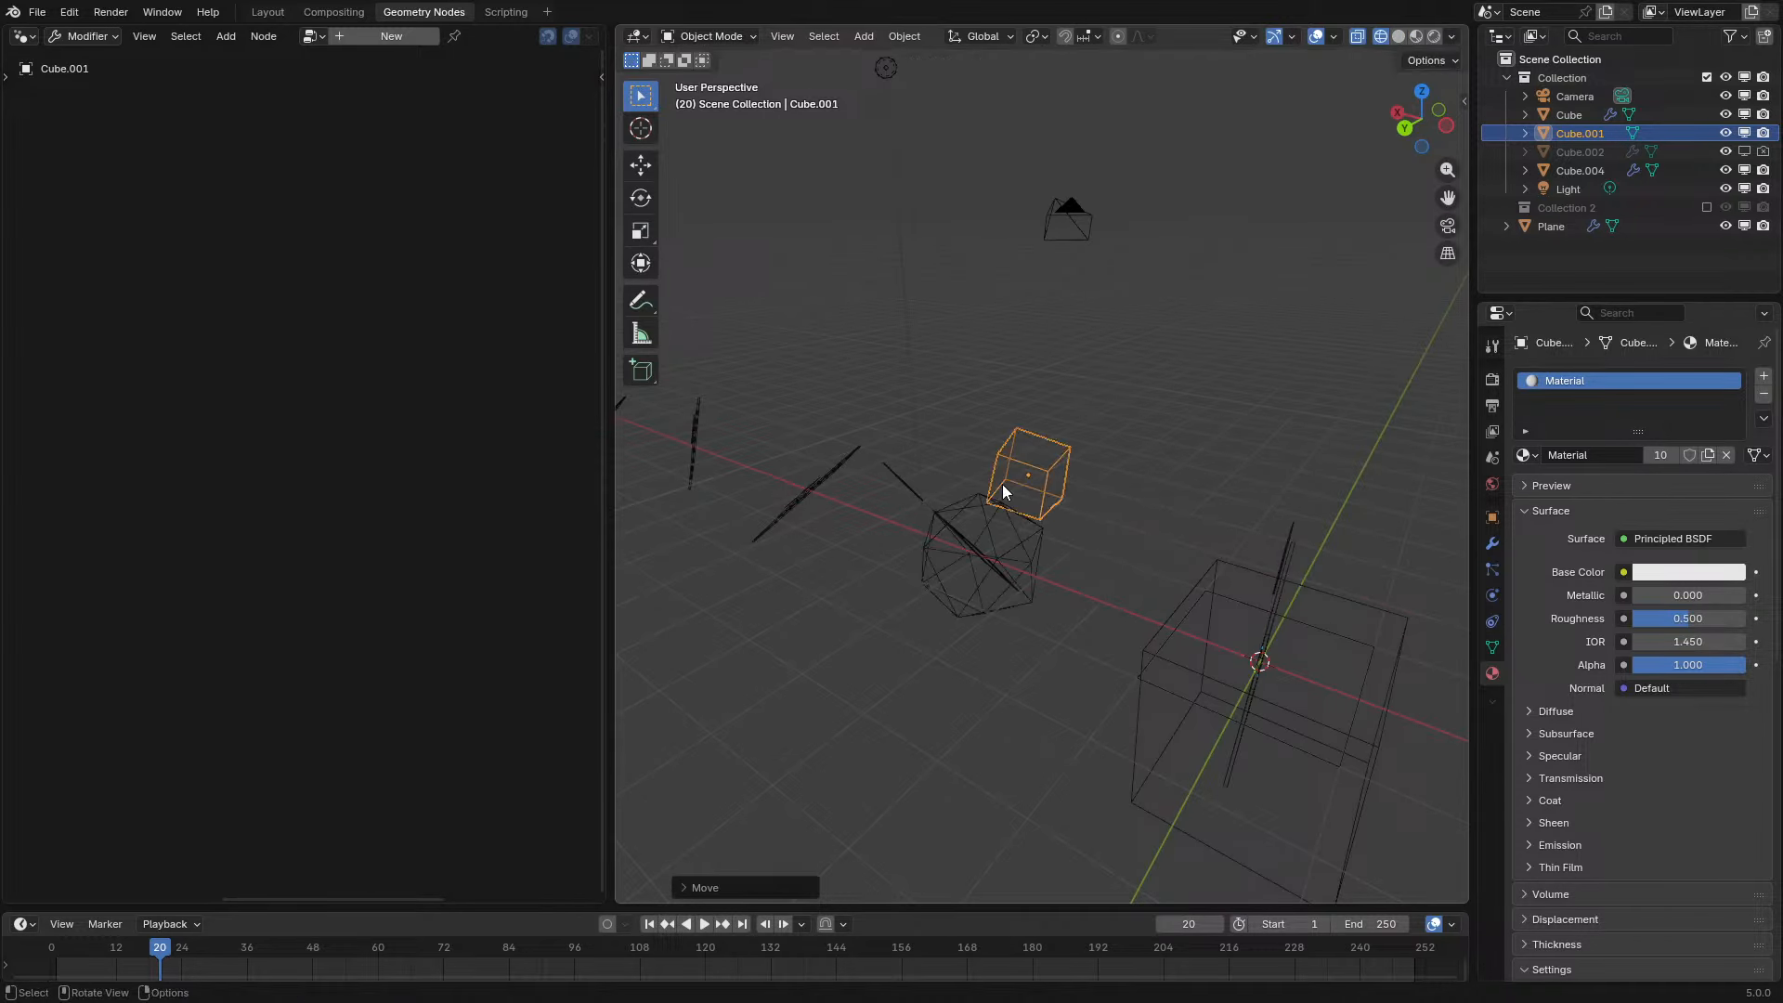
pyautogui.moveTo(1016, 505); pyautogui.dragTo(1146, 549, button='middle')
pyautogui.press('g')
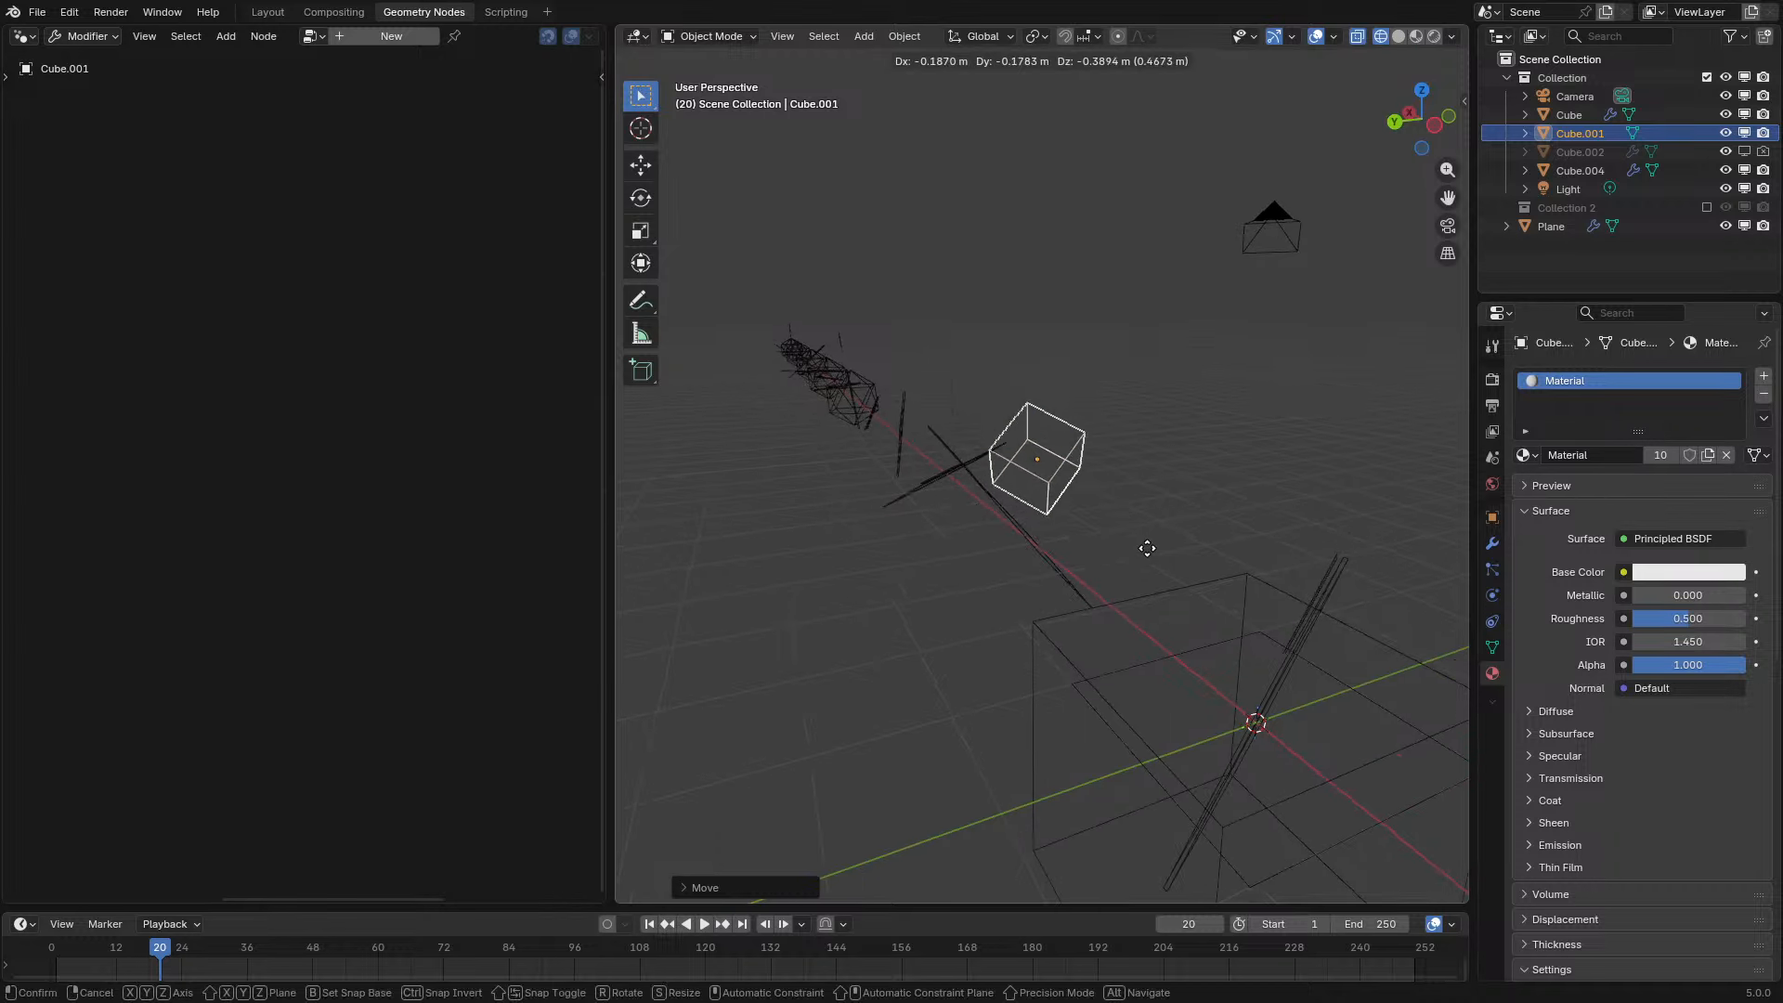
pyautogui.rightClick(1254, 716)
# Return to solid shading and move Cube.001 away from the large cube, adjusting its height to compare the axis indicators
pyautogui.hotkey('shift', 'z')
pyautogui.moveTo(1241, 637); pyautogui.dragTo(997, 539, button='middle')
pyautogui.press('g')
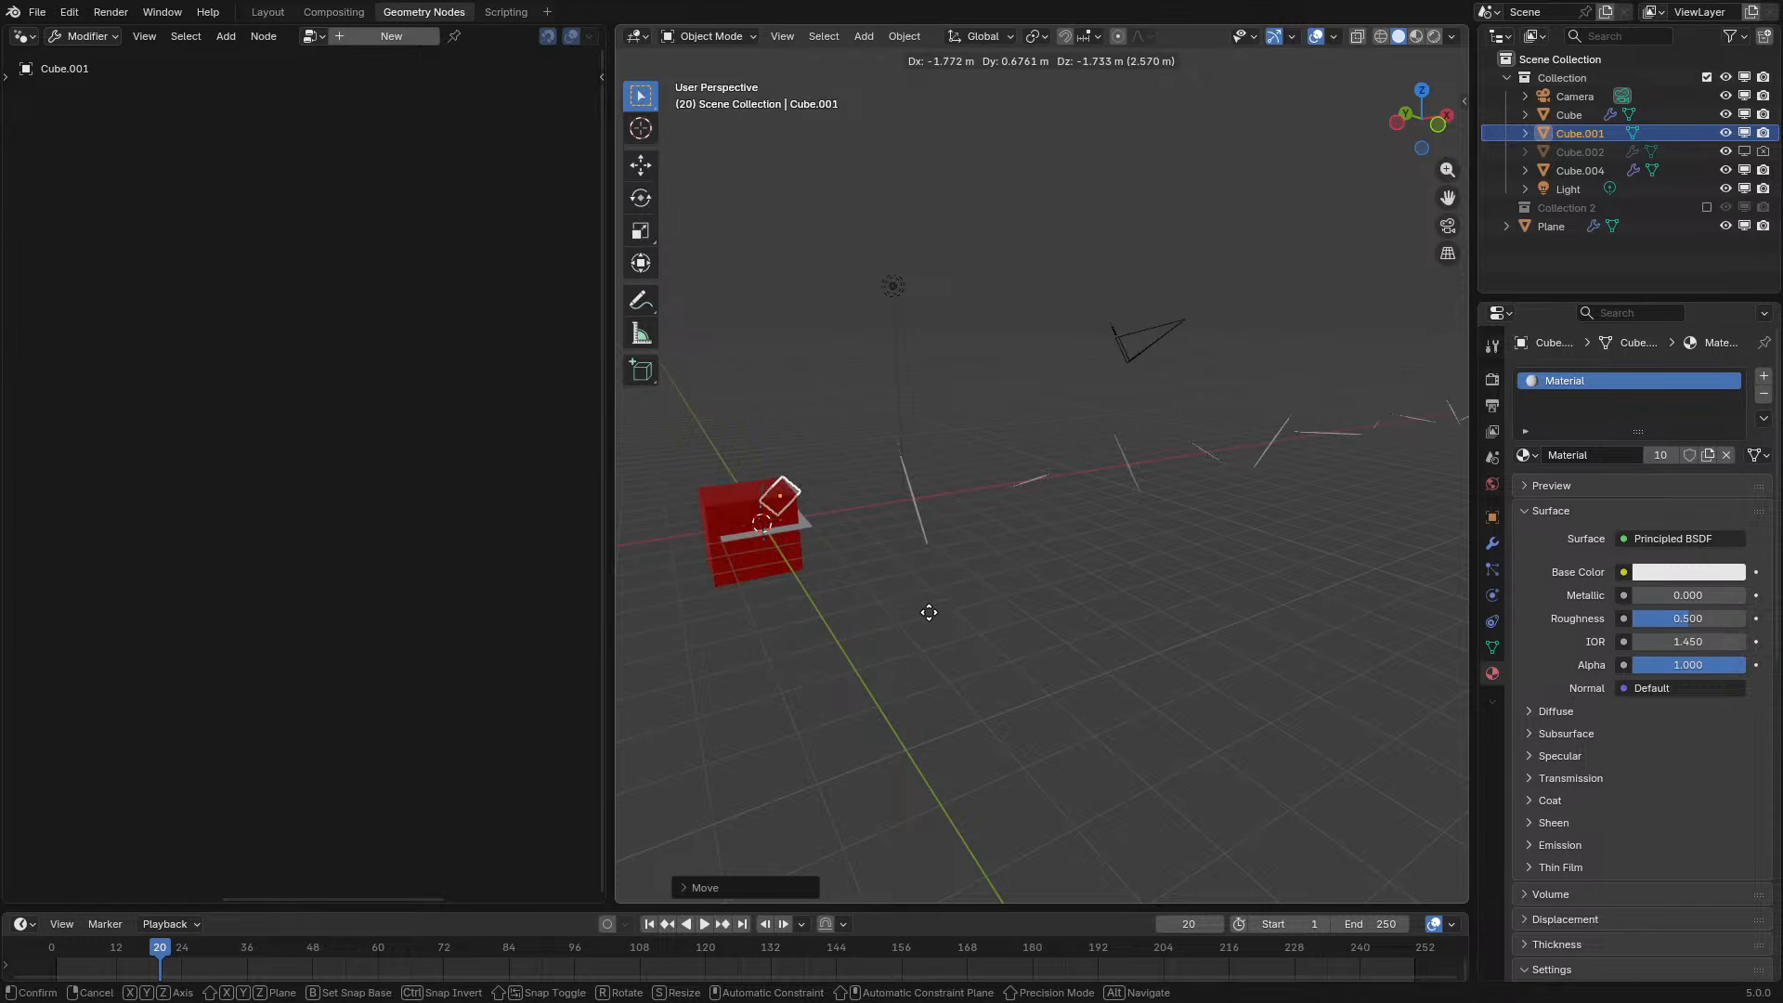
pyautogui.click(1020, 502)
pyautogui.moveTo(924, 509); pyautogui.dragTo(1159, 505, button='middle')
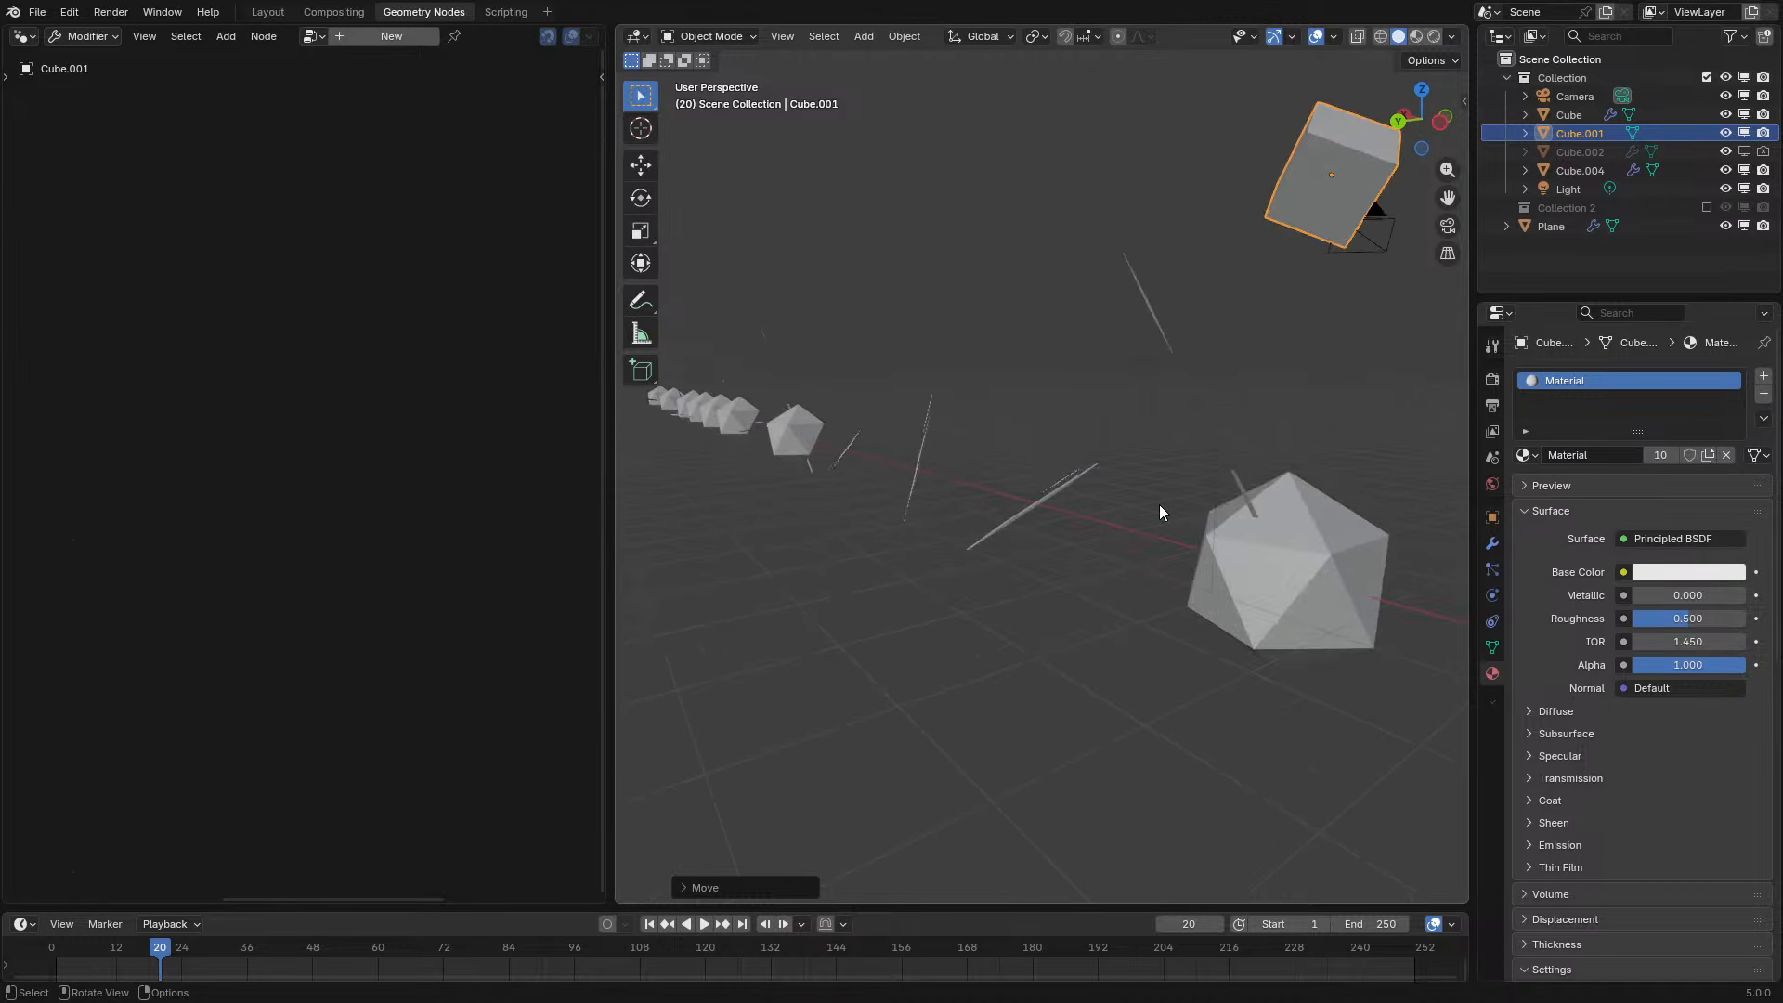
pyautogui.press('g')
pyautogui.click(1137, 653)
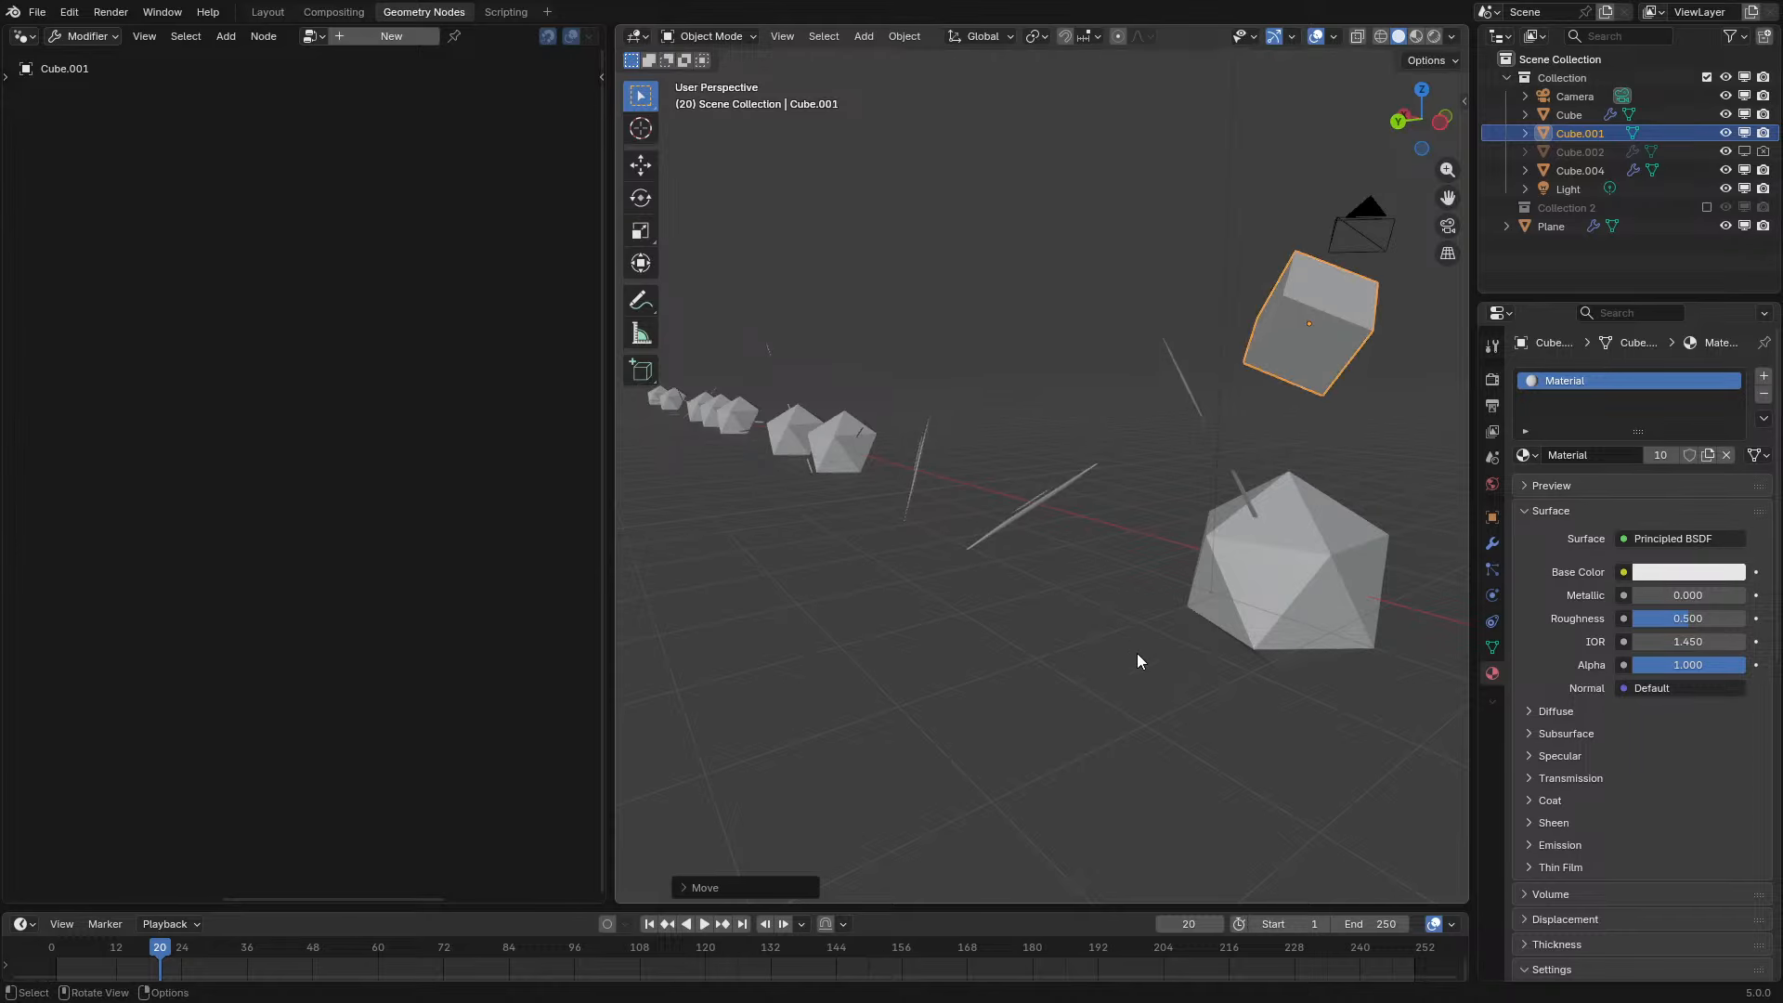
pyautogui.moveTo(1137, 653); pyautogui.dragTo(1151, 616, button='middle')
pyautogui.press('g')
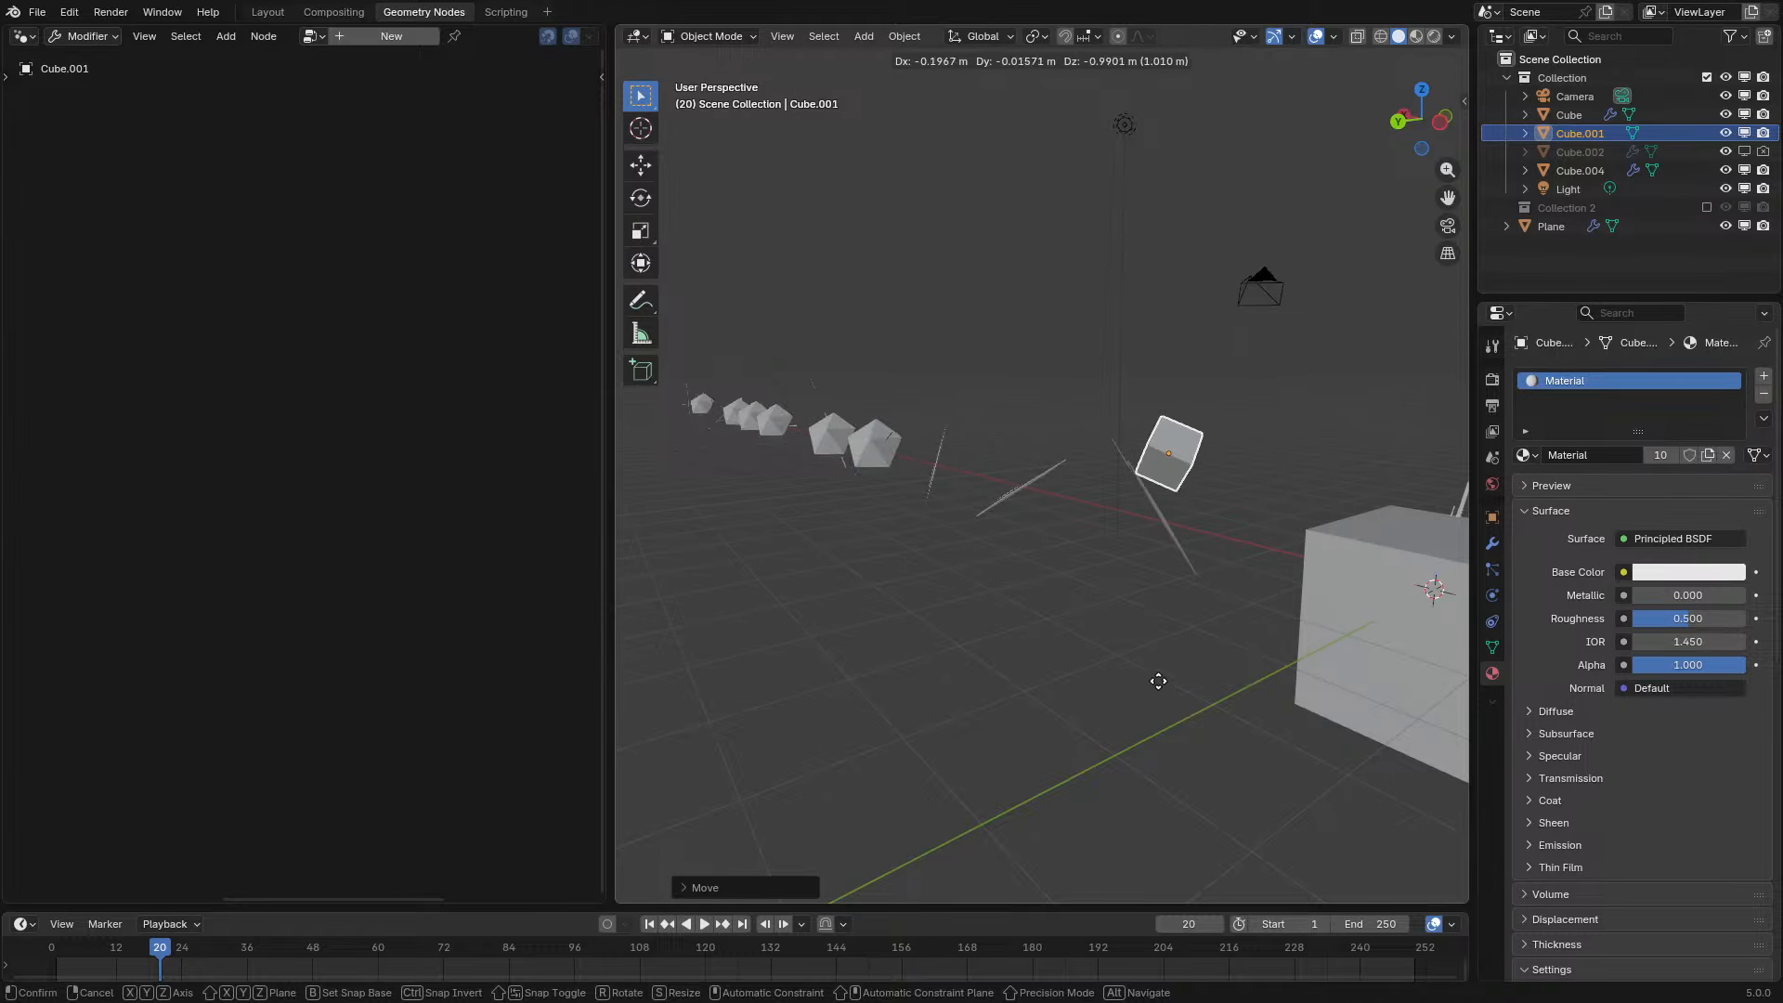
pyautogui.click(1170, 612)
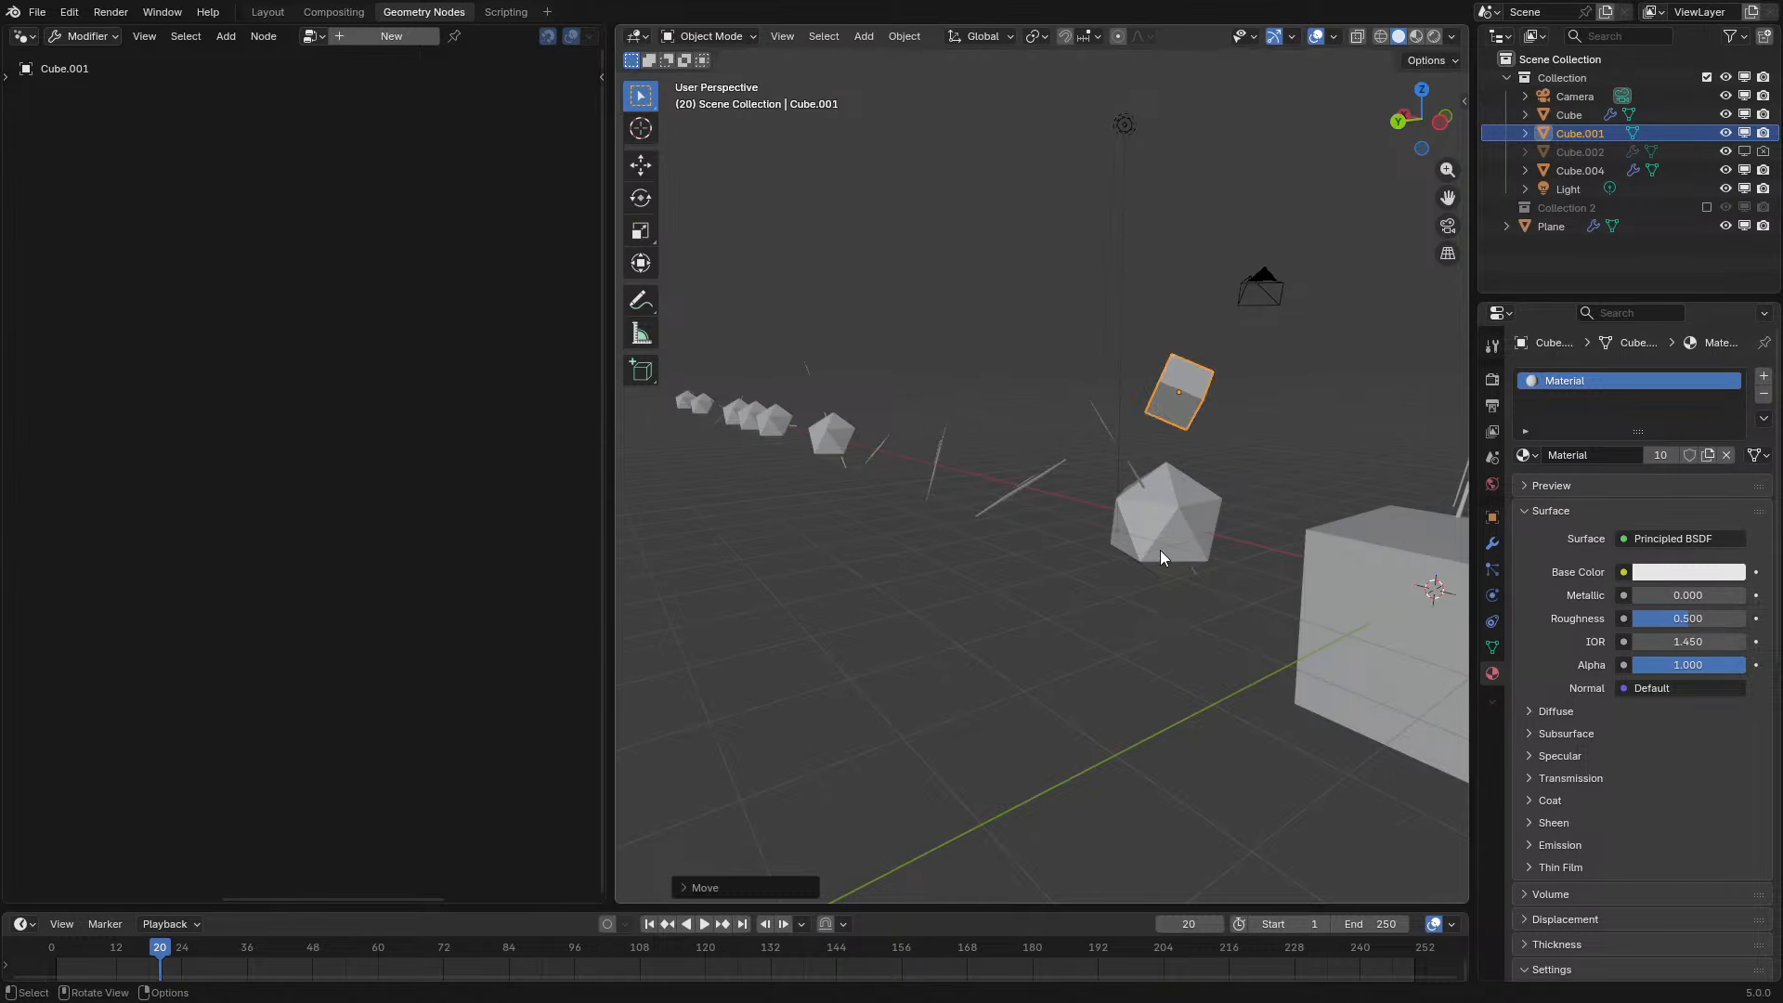
# Maximize the 3D viewport on Cube.004's axis indicators and try moving Cube.001 sideways
pyautogui.click(1159, 524)
pyautogui.moveTo(1158, 524); pyautogui.dragTo(920, 615, button='middle')
pyautogui.hotkey('ctrl', 'space')
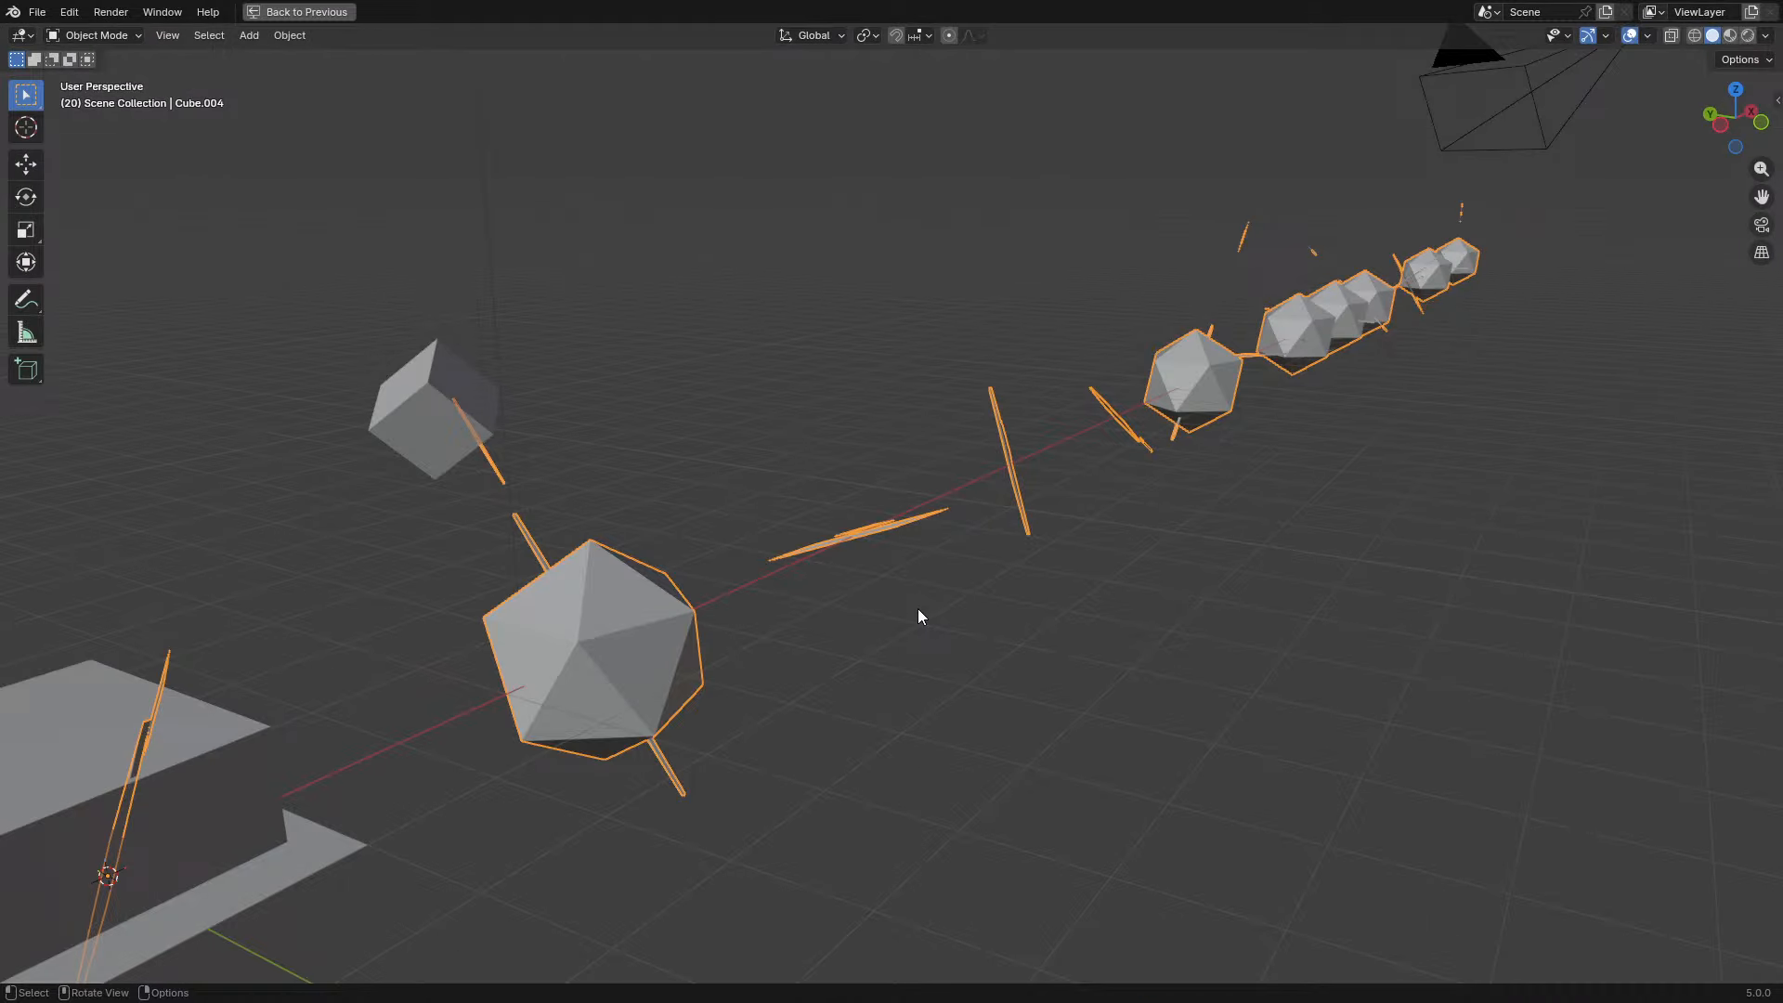
pyautogui.click(478, 399)
pyautogui.press('g')
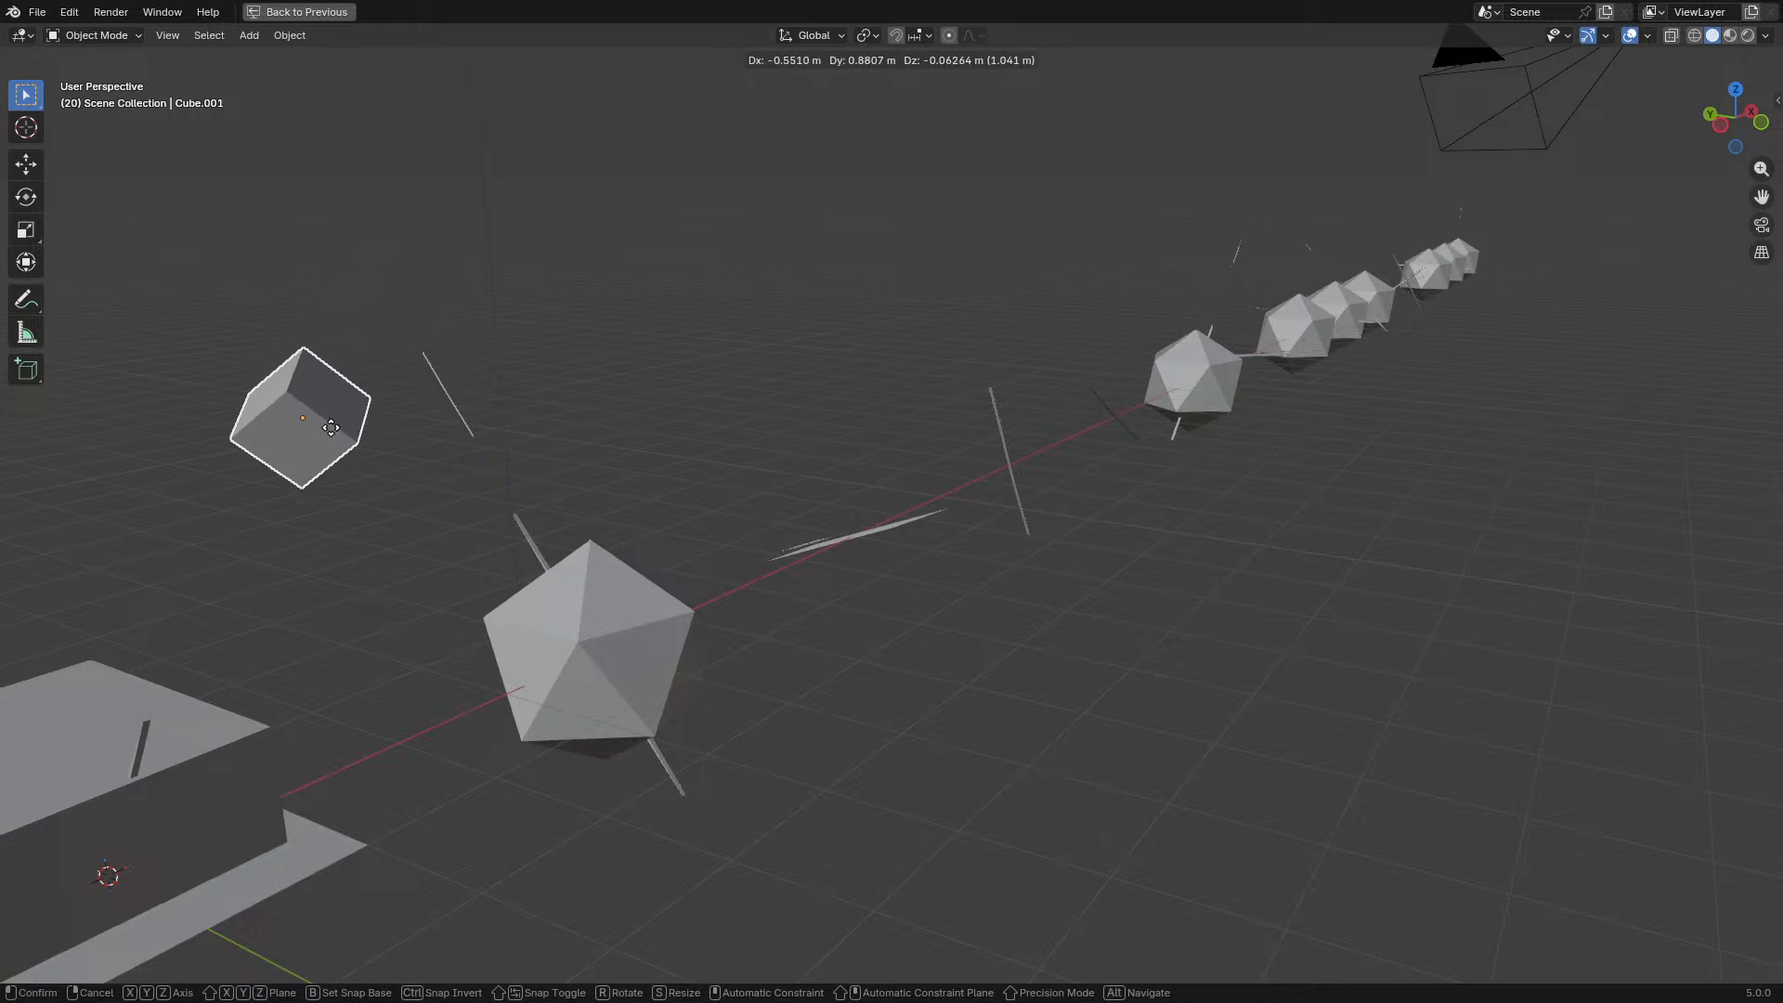
pyautogui.rightClick(227, 572)
# Move Cube.001 up to the large cube's top corner, leaving only a tiny gap between them
pyautogui.moveTo(227, 572); pyautogui.dragTo(895, 446, button='middle')
pyautogui.press('g')
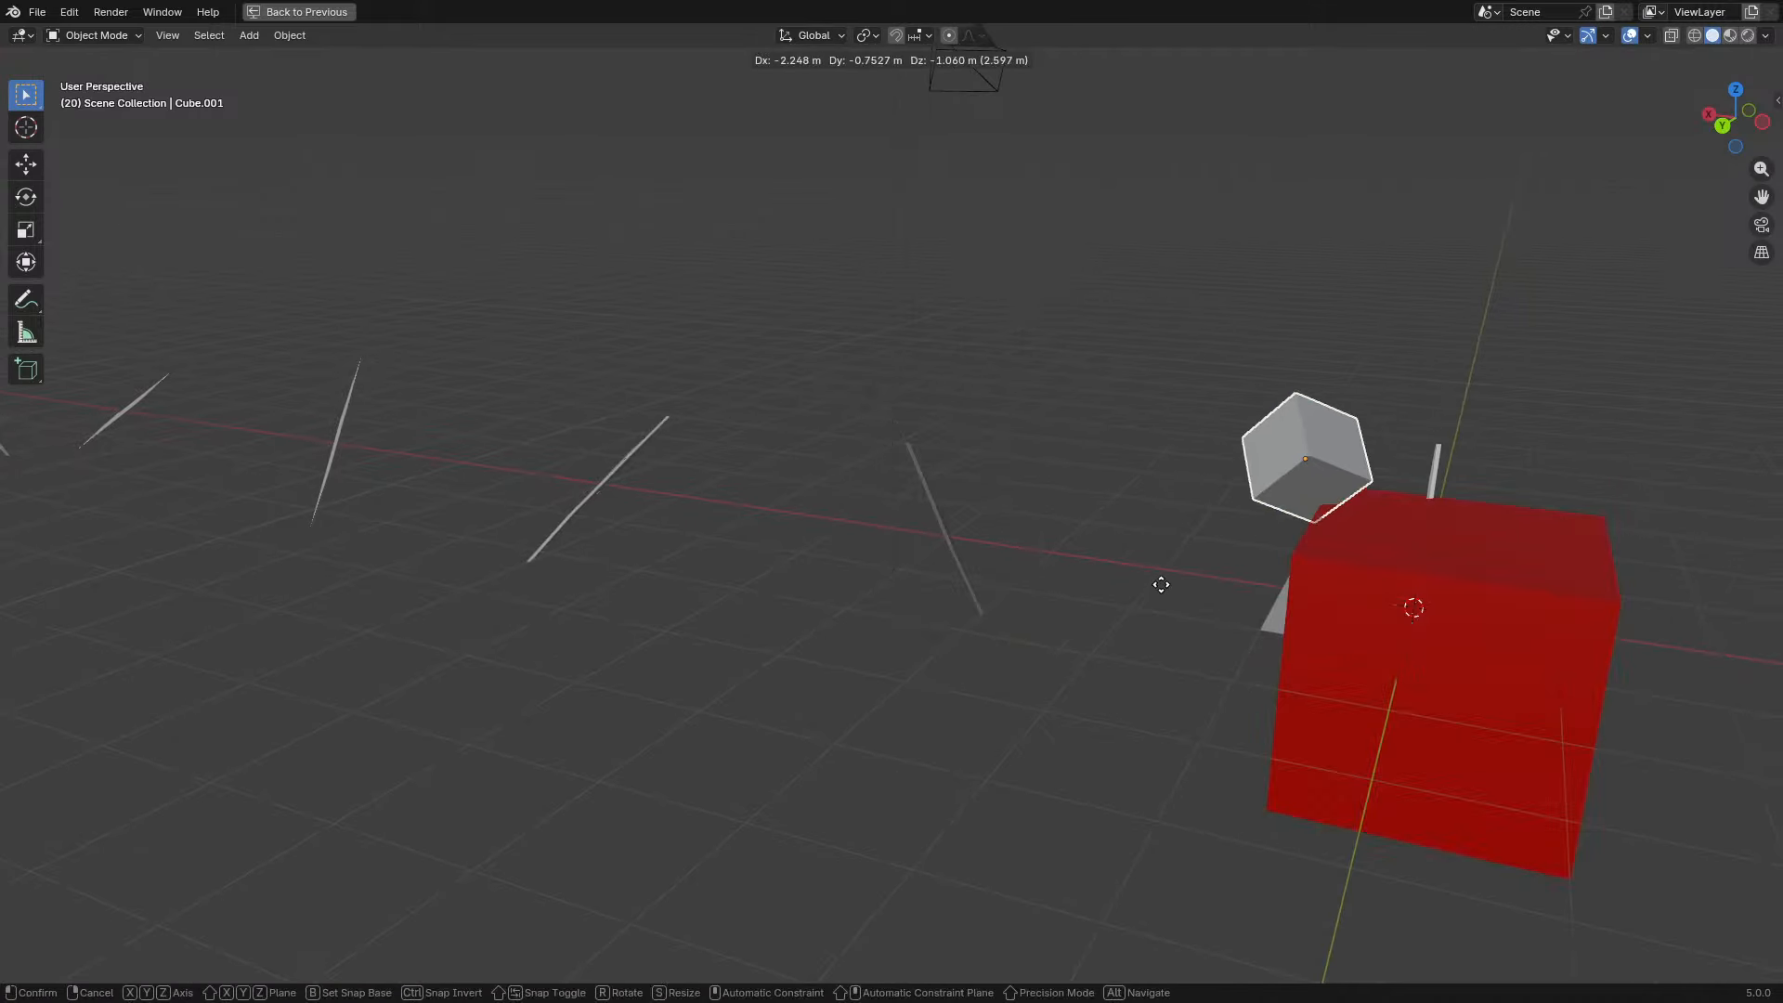
pyautogui.click(1115, 590)
pyautogui.scroll(-3, 1086, 567)
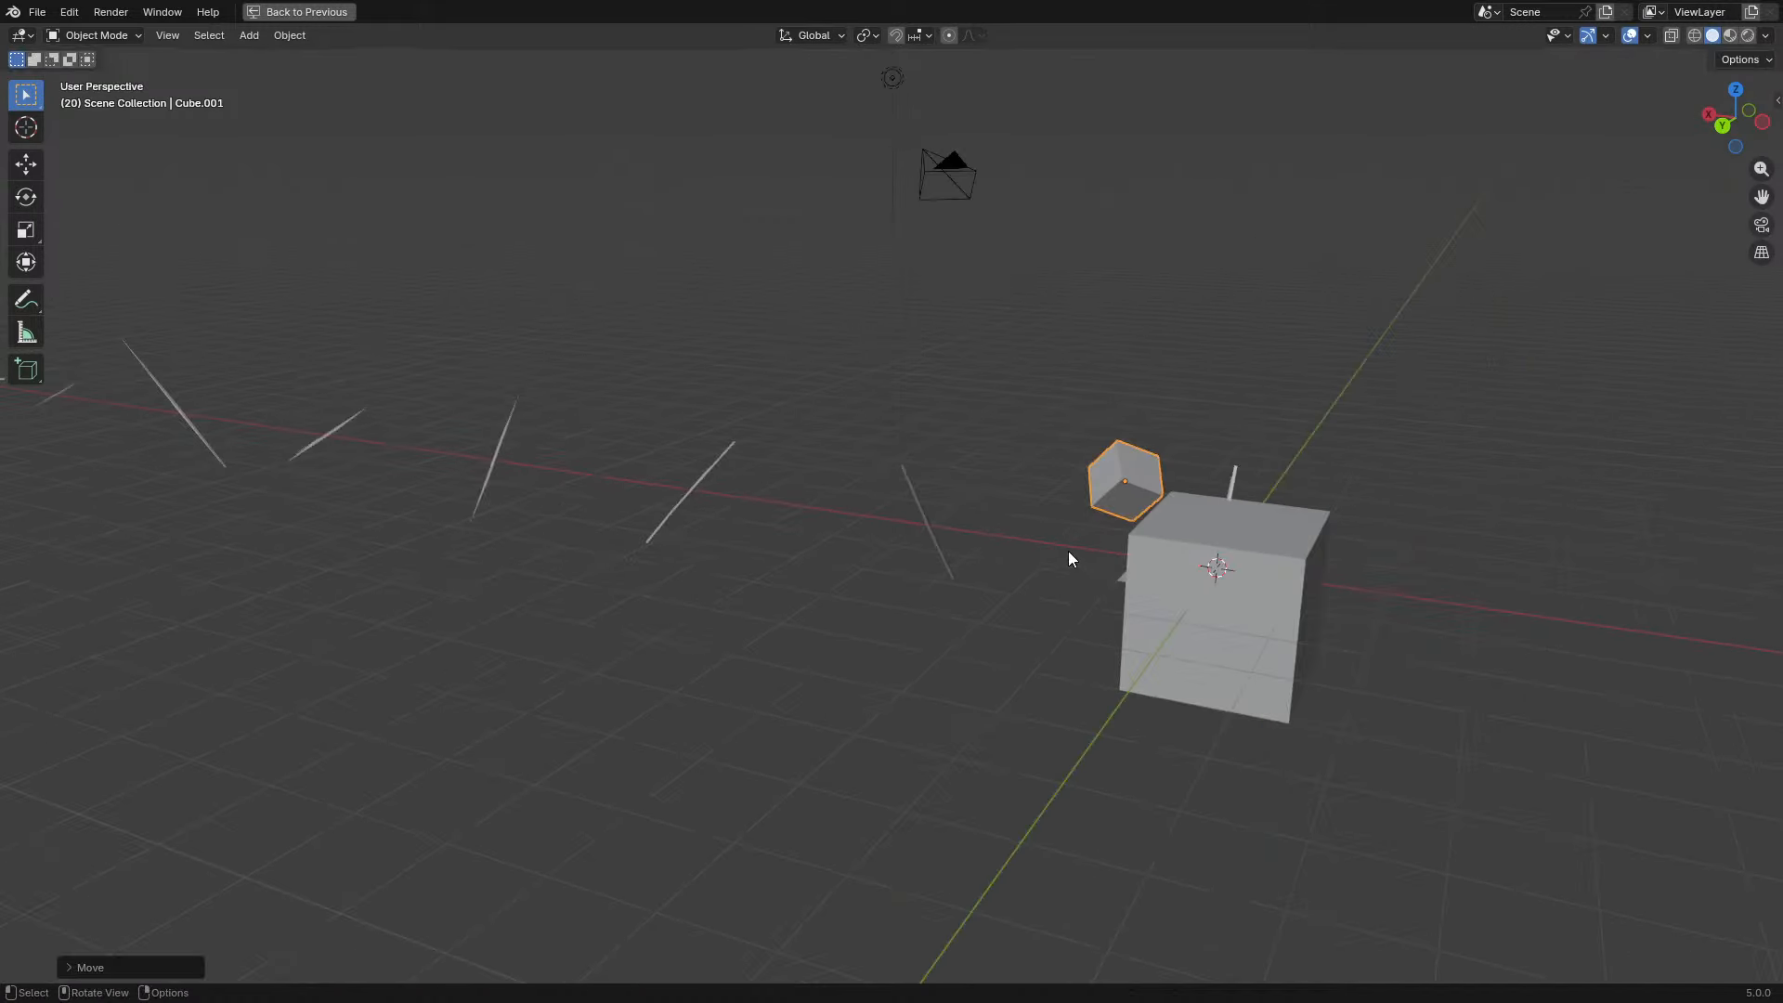
pyautogui.moveTo(1067, 550); pyautogui.dragTo(459, 420, button='middle')
pyautogui.keyDown('shift'); pyautogui.moveTo(260, 329); pyautogui.dragTo(436, 378, button='middle'); pyautogui.keyUp('shift')
pyautogui.press('g')
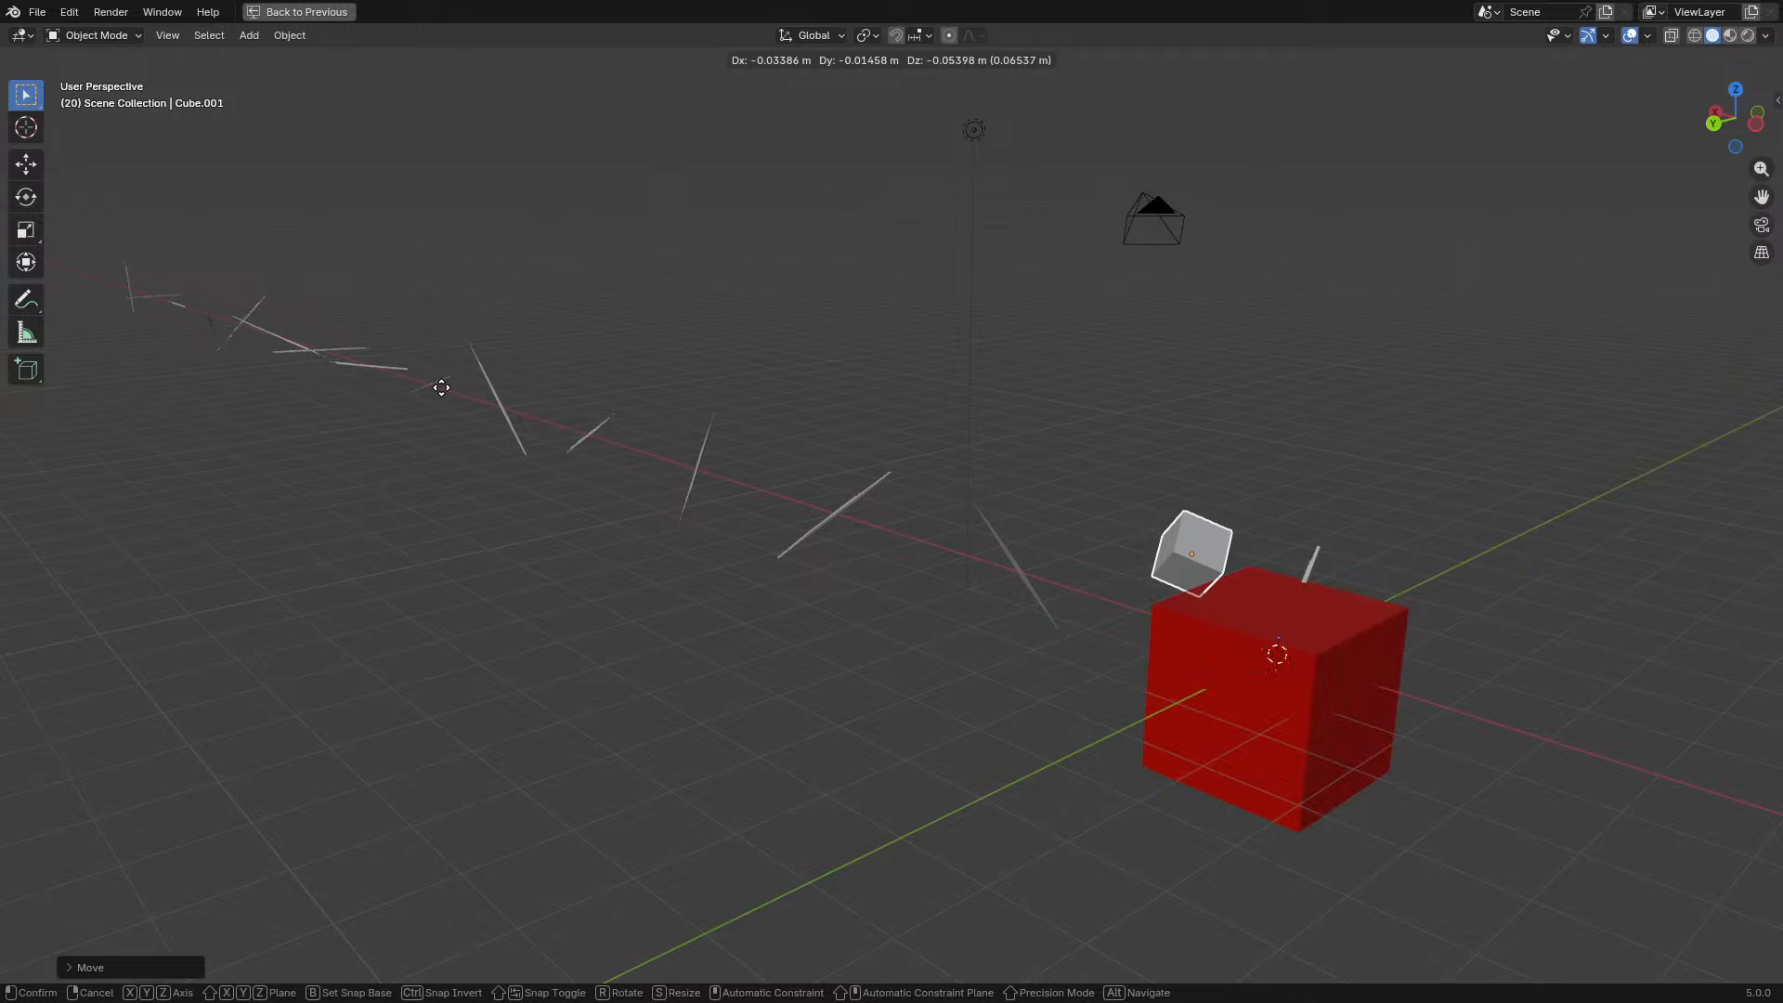
pyautogui.click(436, 390)
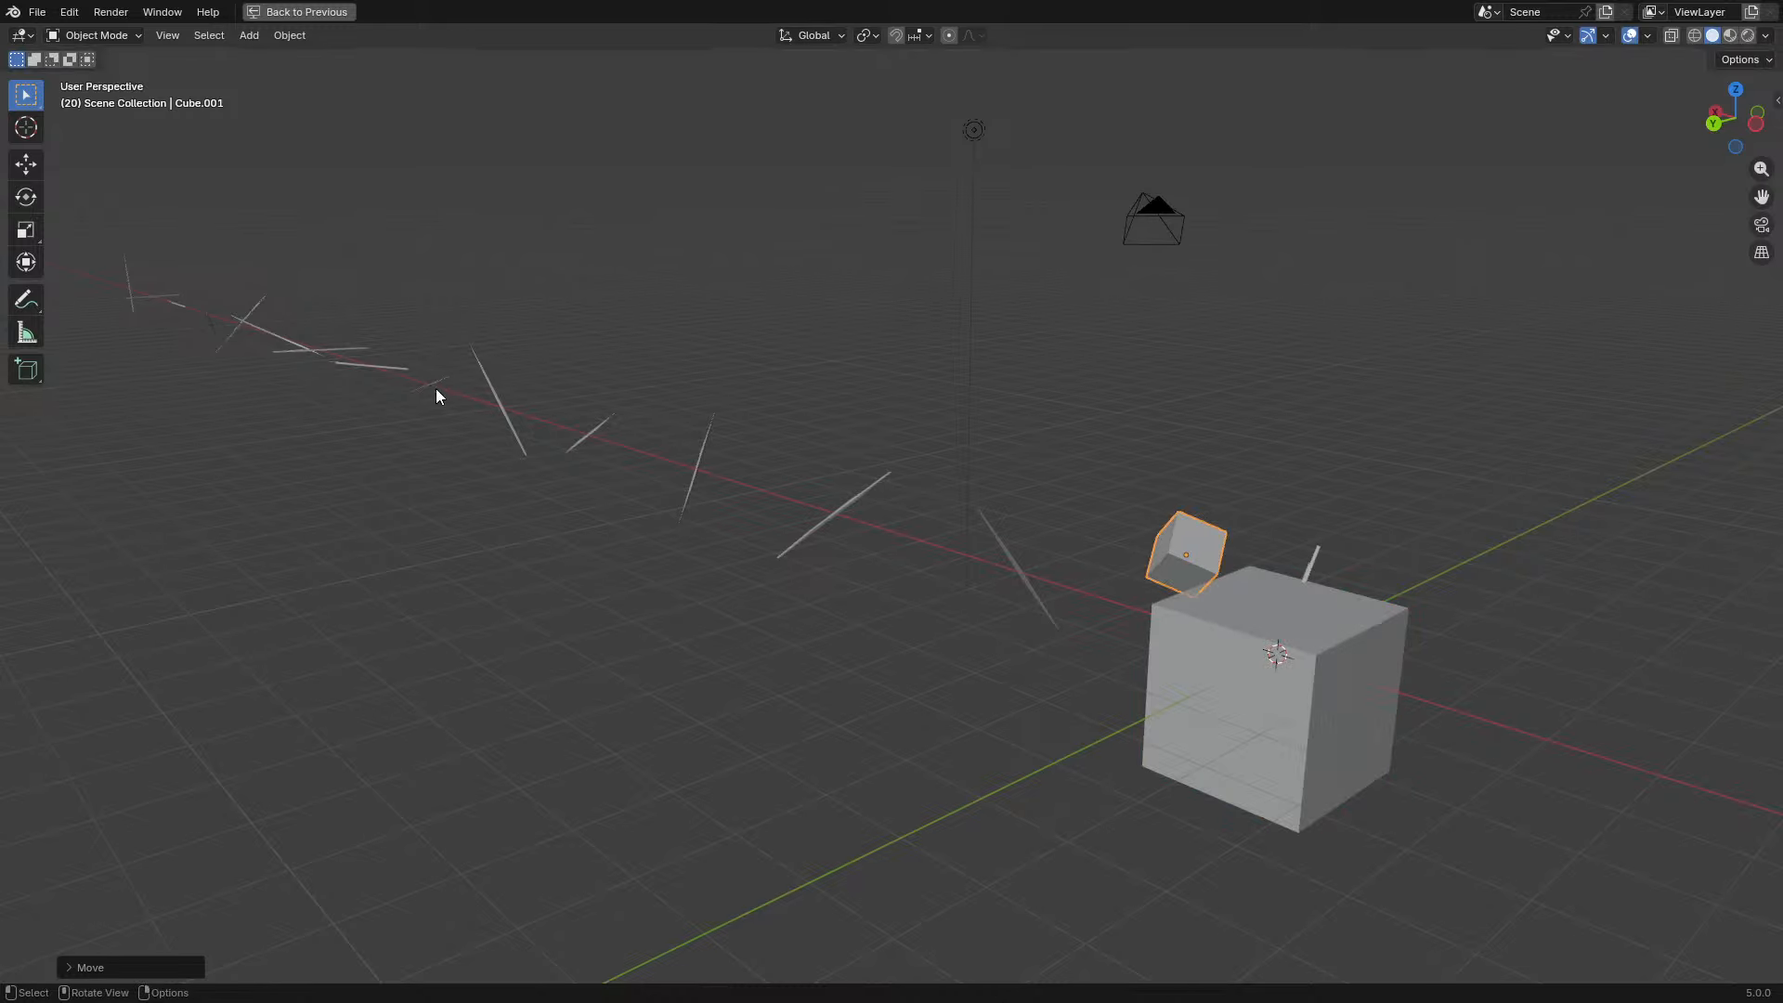
# Examine the row of axis indicators along the X axis, from the far end back to the large cube
pyautogui.hotkey('shift', 'z')
pyautogui.moveTo(855, 497)
pyautogui.mouseDown(button='middle')
pyautogui.moveTo(926, 516)
pyautogui.moveTo(656, 576)
pyautogui.moveTo(1572, 521)
pyautogui.moveTo(208, 506)
pyautogui.moveTo(856, 533)
pyautogui.moveTo(903, 560)
pyautogui.moveTo(777, 529)
pyautogui.moveTo(796, 517)
pyautogui.moveTo(1011, 560)
pyautogui.moveTo(1168, 560)
pyautogui.moveTo(366, 569)
pyautogui.moveTo(310, 680)
pyautogui.moveTo(1050, 625)
pyautogui.moveTo(320, 589)
pyautogui.mouseUp(button='middle')
pyautogui.scroll(9, 856, 533)
pyautogui.hotkey('shift', 'z')
pyautogui.keyDown('shift'); pyautogui.moveTo(1034, 611); pyautogui.dragTo(585, 574, button='middle'); pyautogui.keyUp('shift')
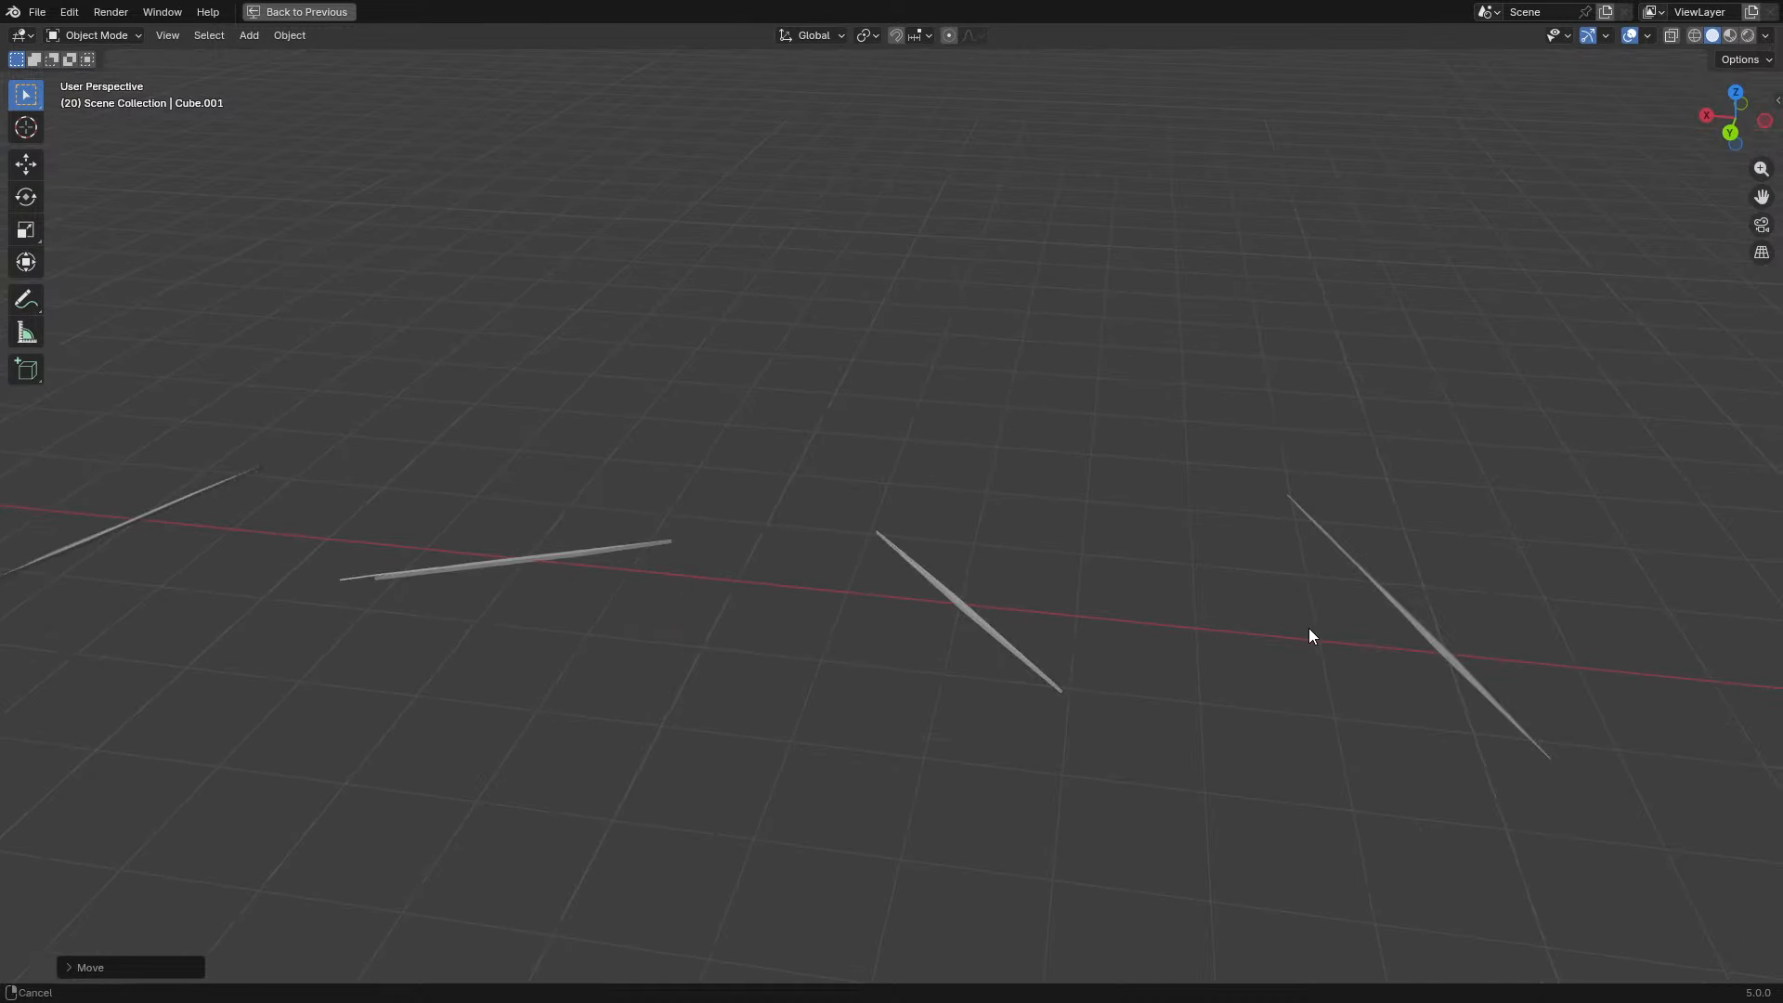
pyautogui.moveTo(1308, 629)
pyautogui.keyDown('shift'); pyautogui.mouseDown(button='middle')
pyautogui.moveTo(617, 578)
pyautogui.moveTo(683, 522)
pyautogui.moveTo(666, 520)
pyautogui.mouseUp(button='middle'); pyautogui.keyUp('shift')
pyautogui.keyDown('shift'); pyautogui.moveTo(1300, 597); pyautogui.dragTo(537, 532, button='middle'); pyautogui.keyUp('shift')
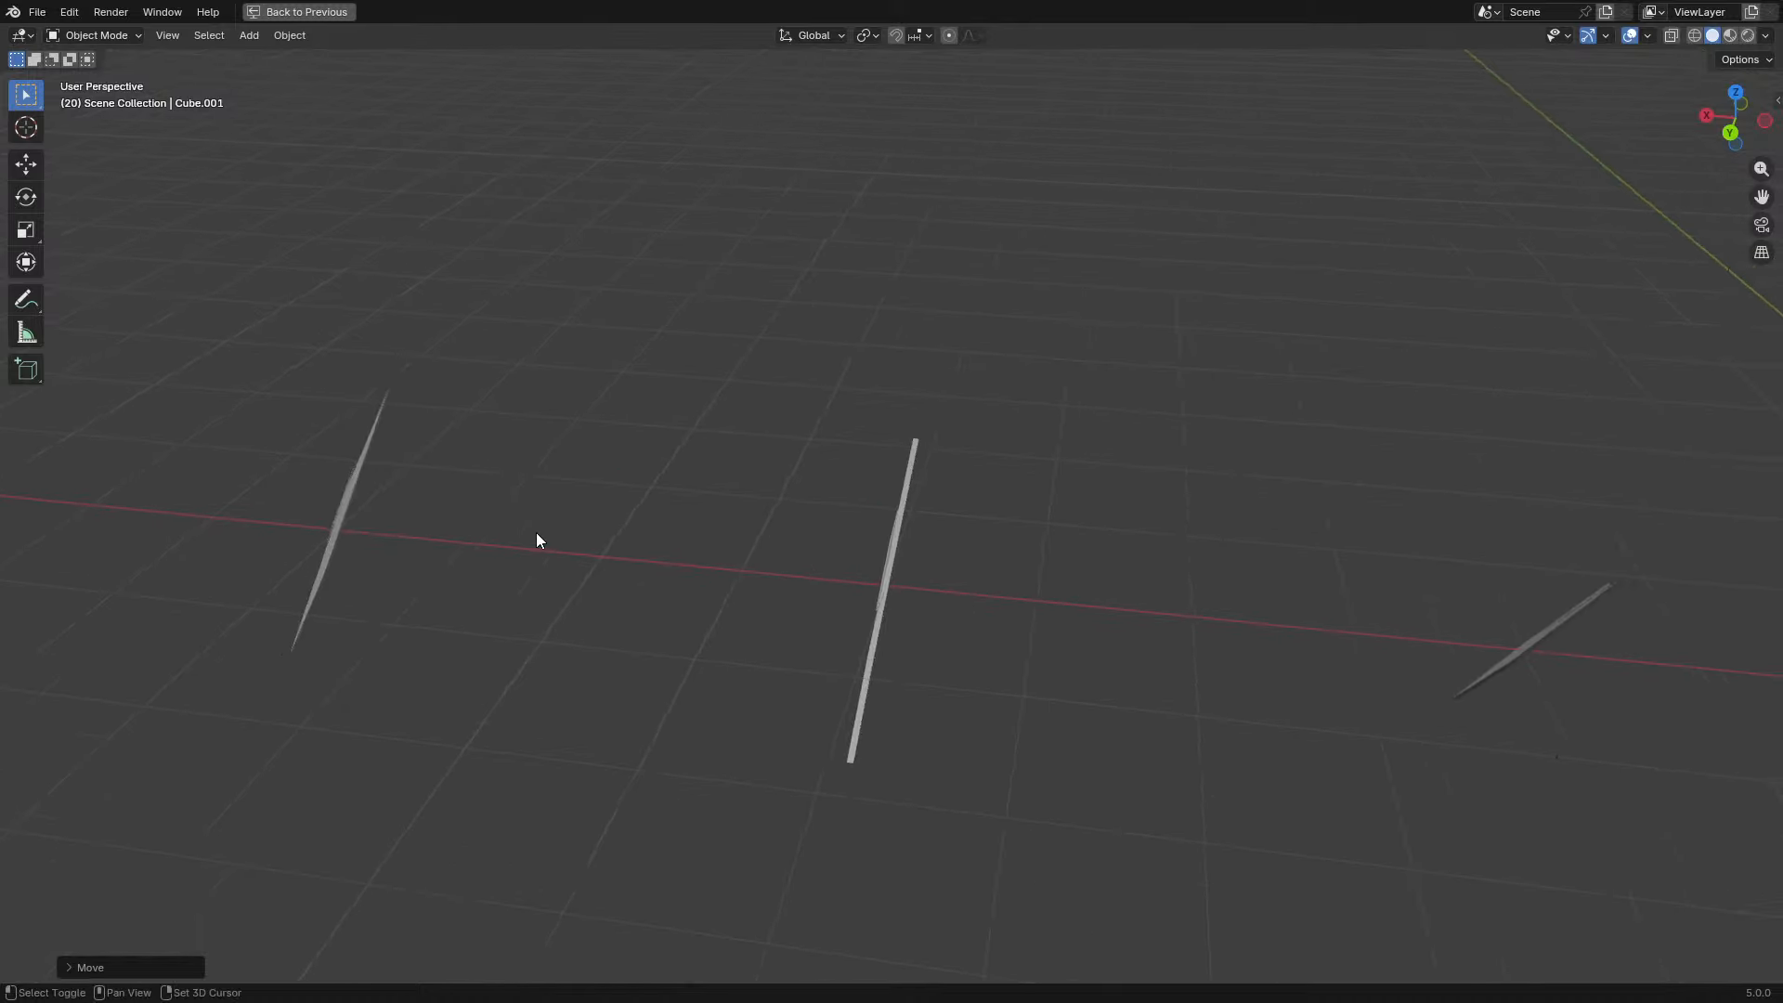
pyautogui.scroll(-5, 929, 594)
pyautogui.keyDown('shift'); pyautogui.moveTo(1283, 666); pyautogui.dragTo(998, 641, button='middle'); pyautogui.keyUp('shift')
pyautogui.scroll(5, 997, 641)
pyautogui.press('g')
pyautogui.rightClick(952, 587)
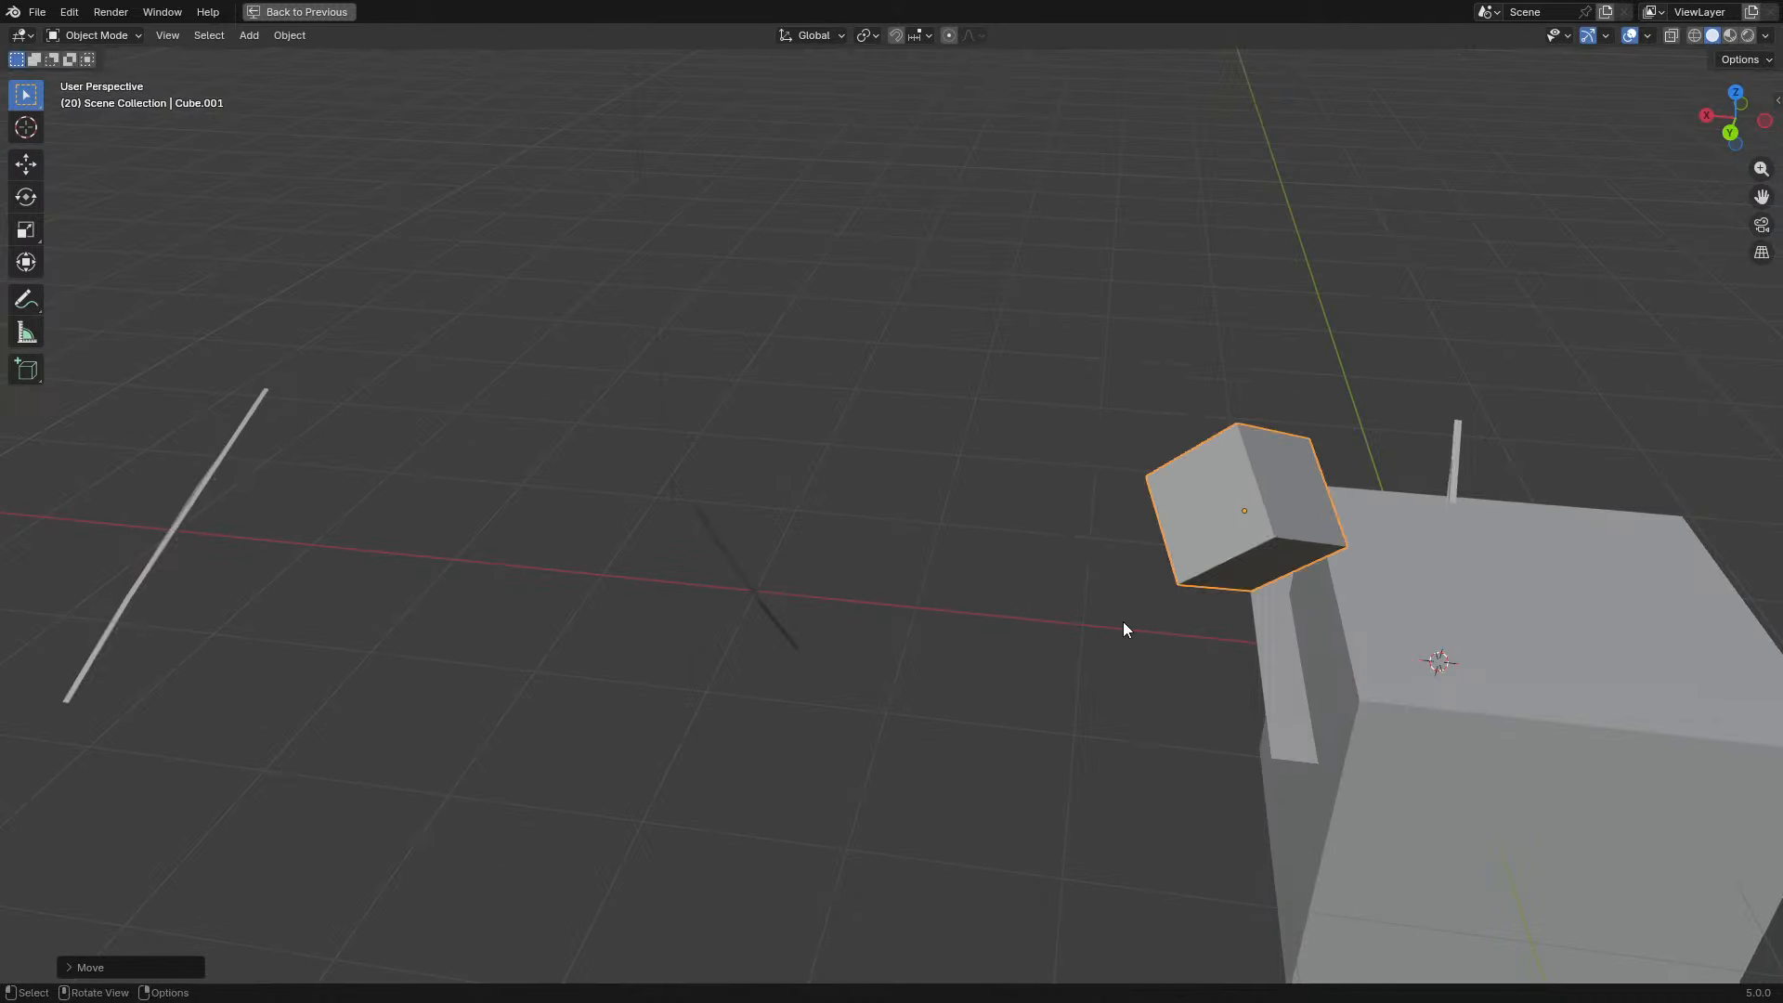
# Inspect how the small and large cubes meet in wireframe, selecting the Cube object, and return to solid shading
pyautogui.click(1337, 716)
pyautogui.press('z')
pyautogui.click(1250, 711)
pyautogui.moveTo(1424, 715); pyautogui.dragTo(1149, 287, button='middle')
pyautogui.click(1294, 646)
pyautogui.press('Tab')
pyautogui.press('Tab')
pyautogui.click(1346, 403)
pyautogui.scroll(-3, 1346, 403)
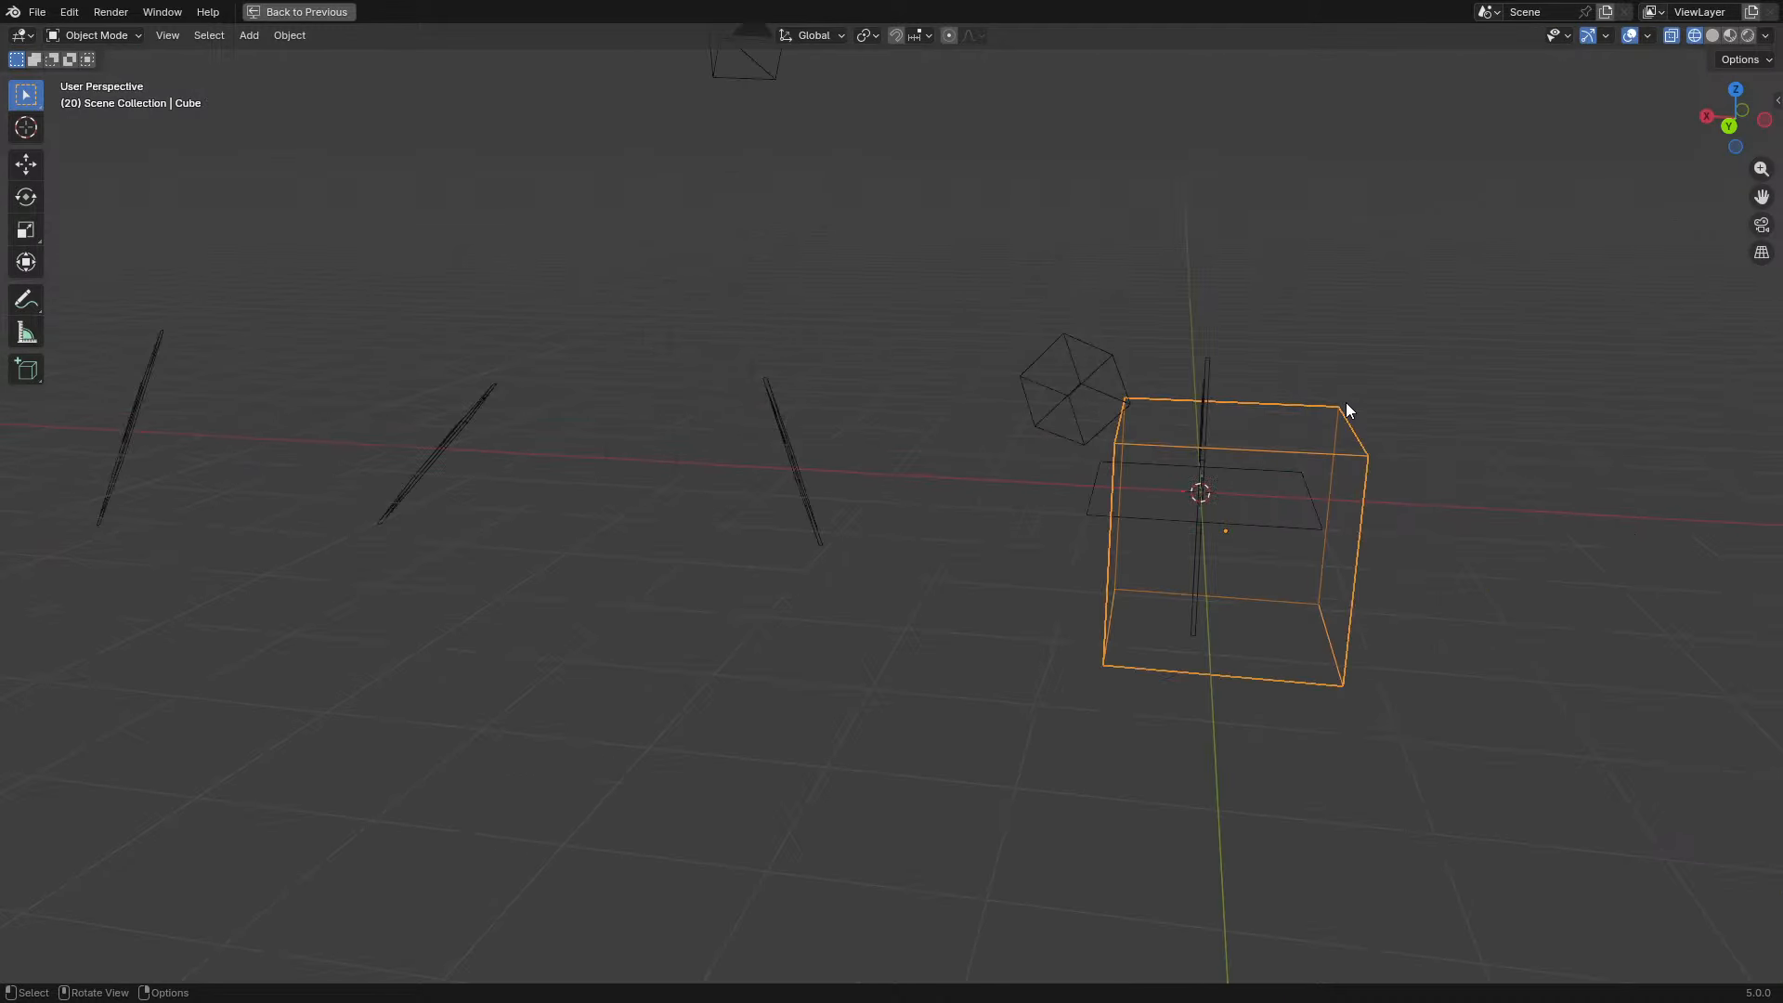
pyautogui.press('z')
pyautogui.click(1365, 418)
# Move Cube.001 away from the large cube to leave a clear gap between them
pyautogui.click(1066, 386)
pyautogui.press('g')
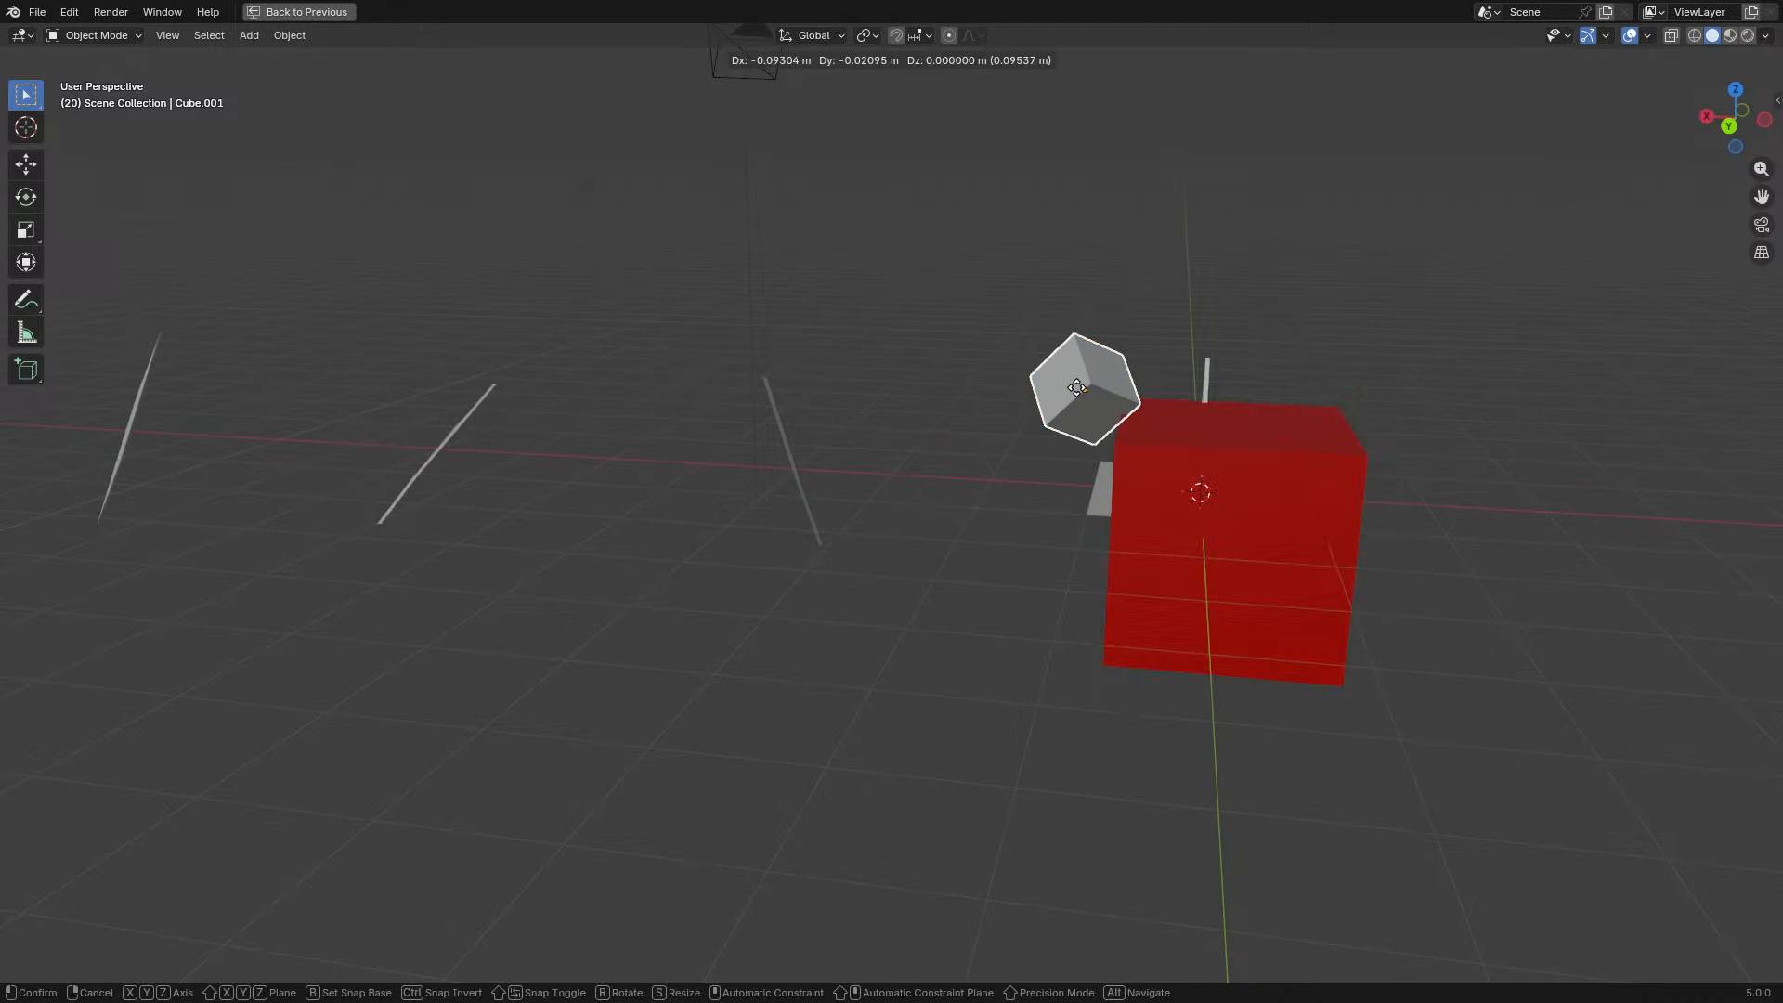
pyautogui.click(1012, 371)
pyautogui.moveTo(1010, 373); pyautogui.dragTo(968, 425, button='middle')
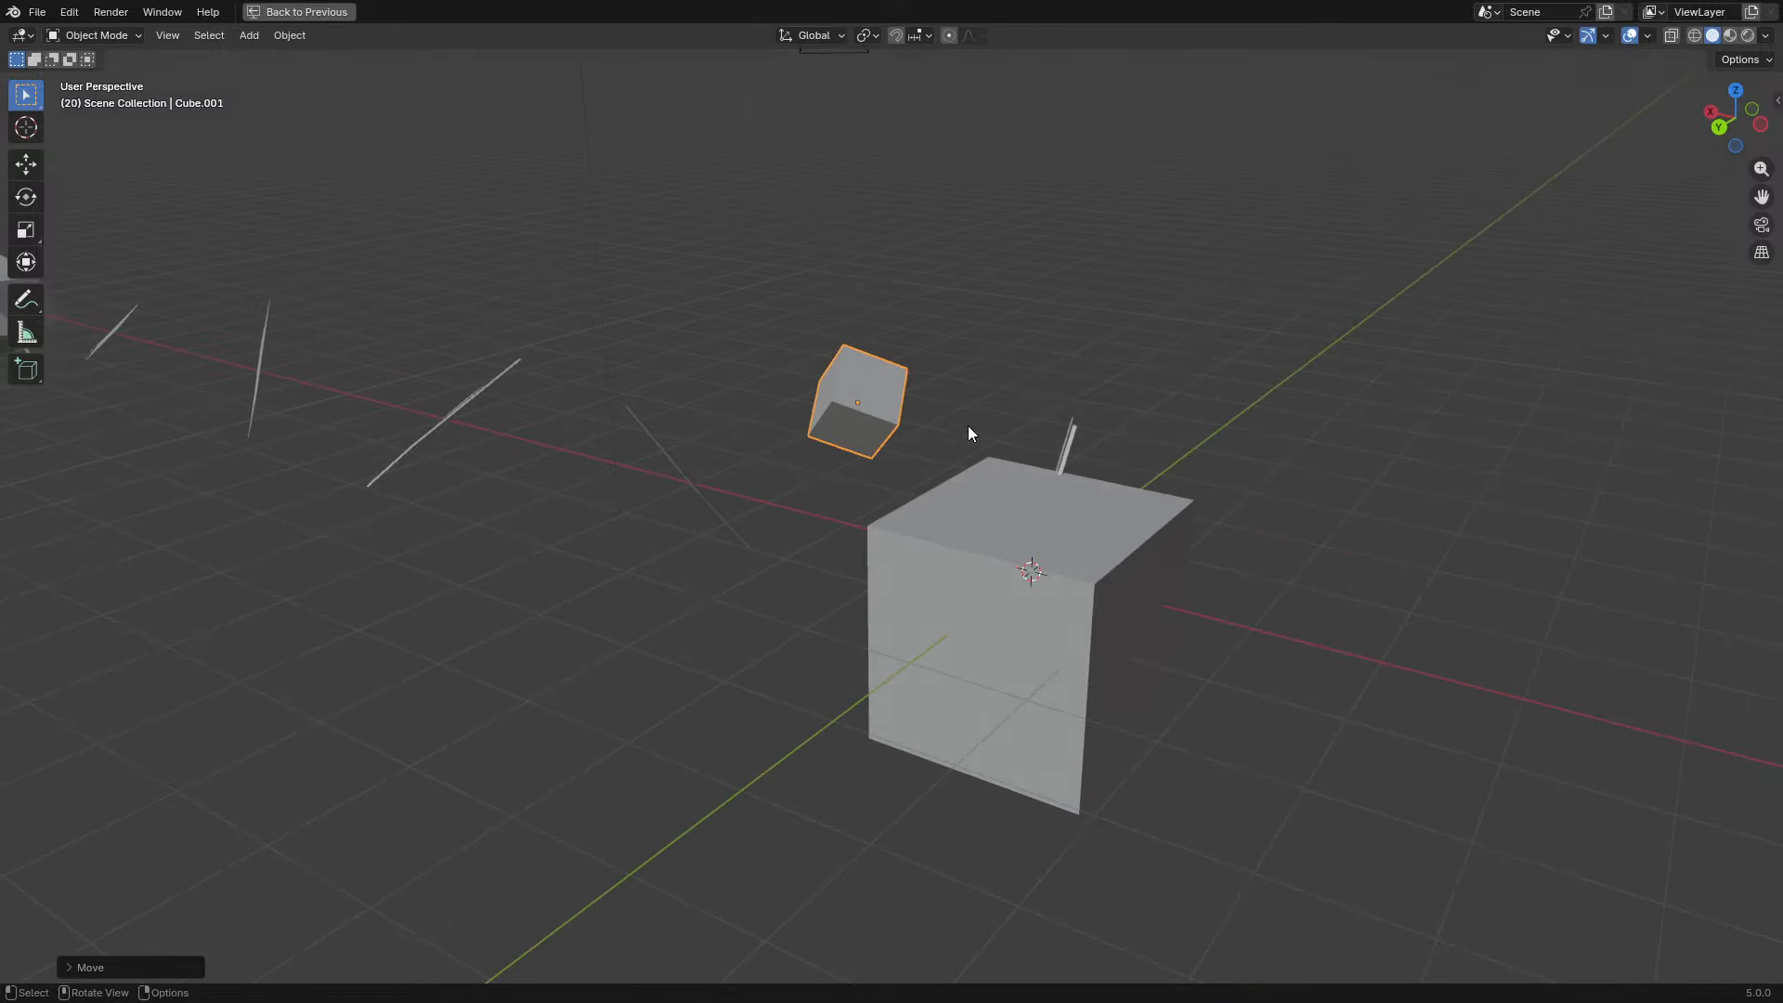
# Restore the full editor layout and hide the Cube and Plane objects, leaving Cube.001 and the axis indicators visible
pyautogui.hotkey('ctrl', 'space')
pyautogui.click(808, 418)
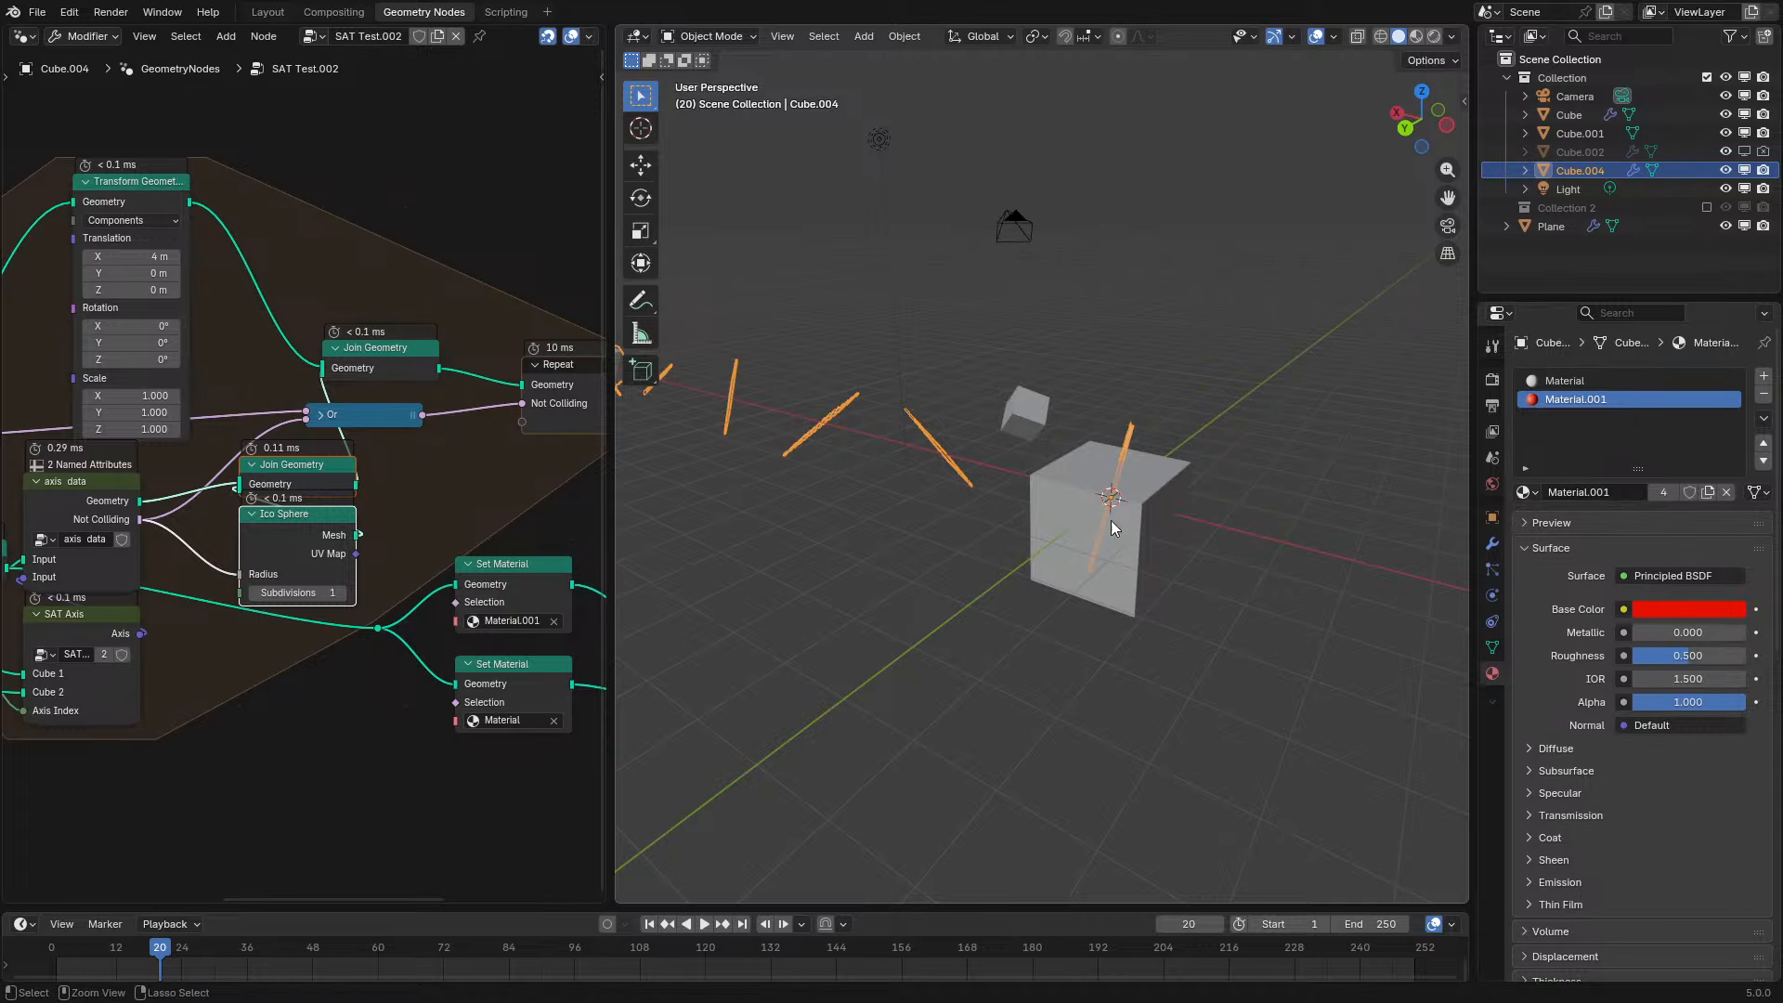
pyautogui.click(1139, 517)
pyautogui.press('h')
pyautogui.click(1033, 416)
pyautogui.click(1133, 498)
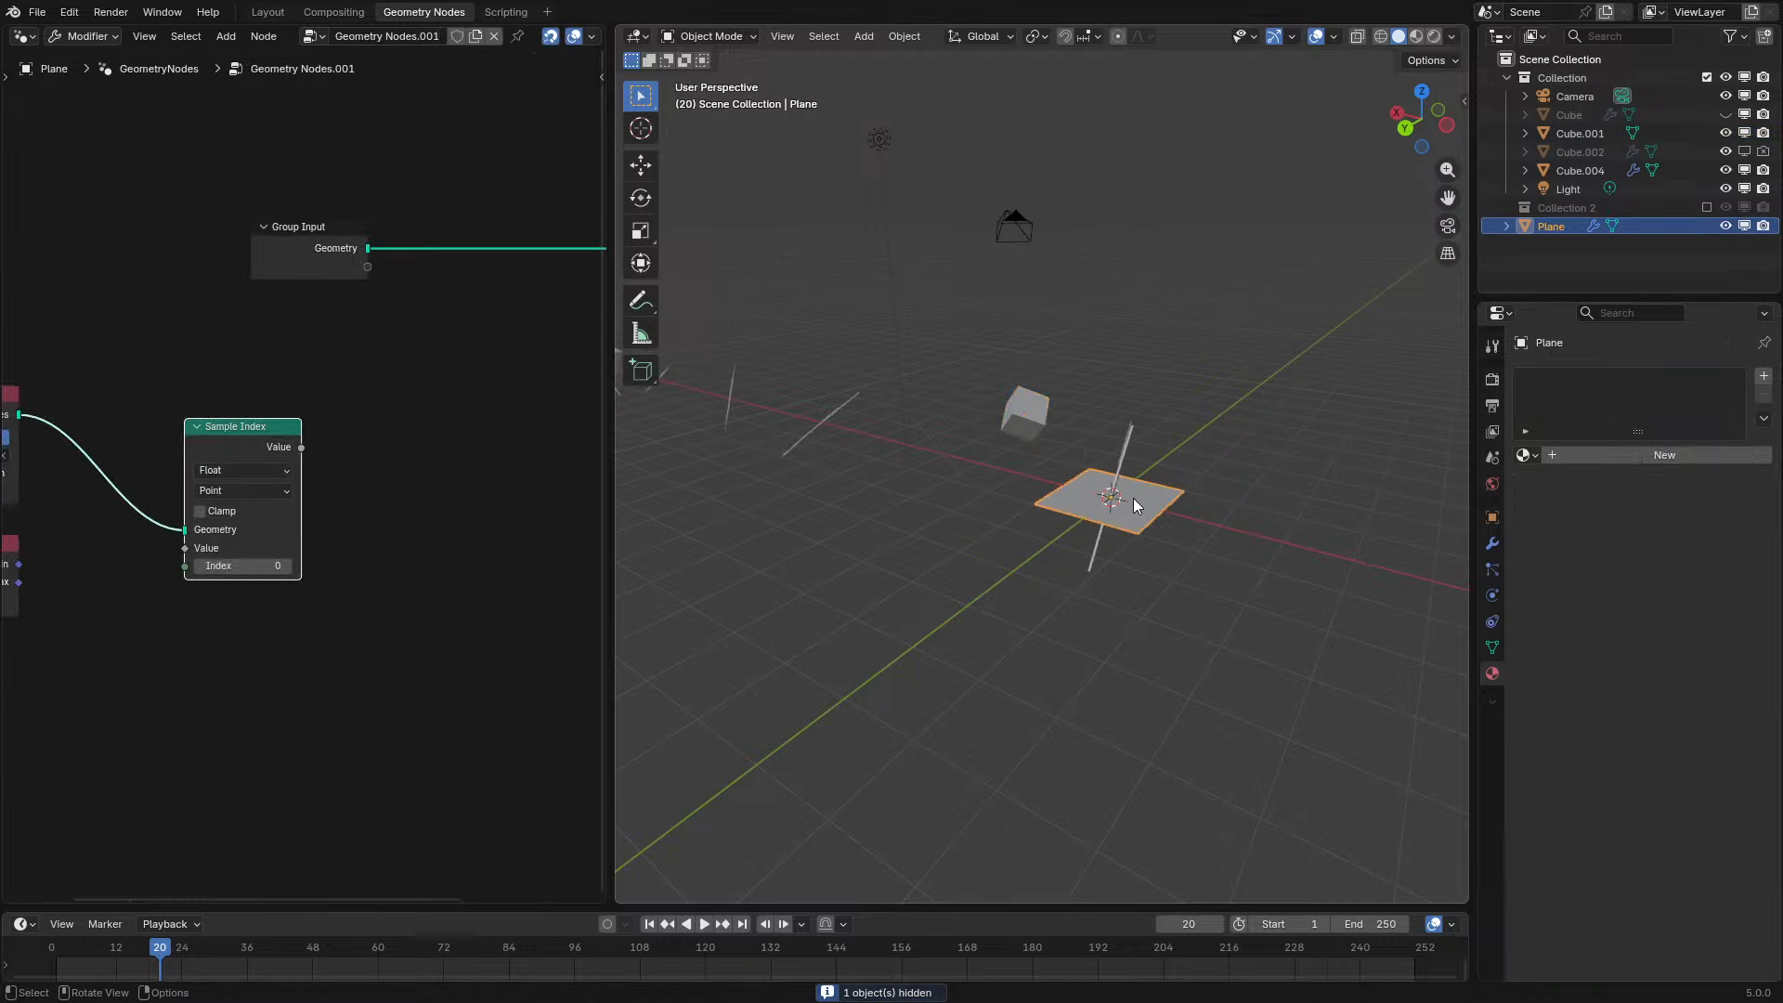
pyautogui.press('h')
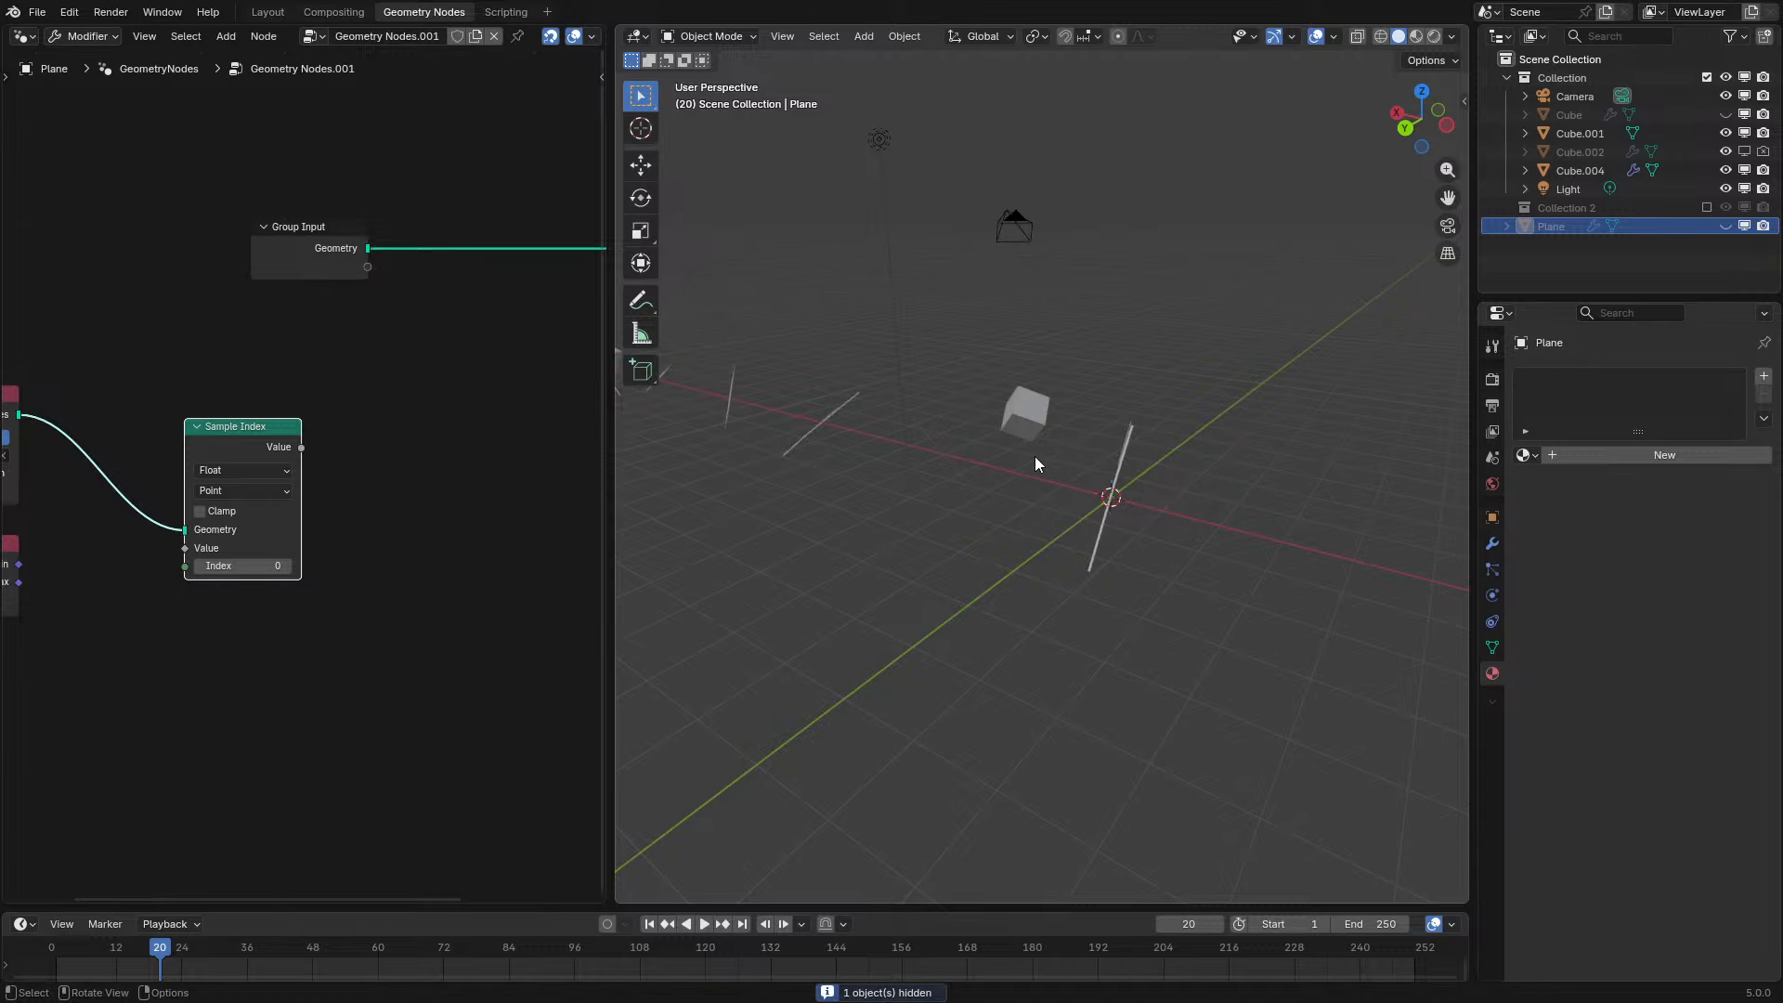
# In Cube.004's SAT Test.002 tree, join a duplicated Group Input's geometry into the output through a duplicated Join Geometry node before Group Output
pyautogui.click(1115, 455)
pyautogui.hotkey('ctrl', 'space')
pyautogui.click(325, 507)
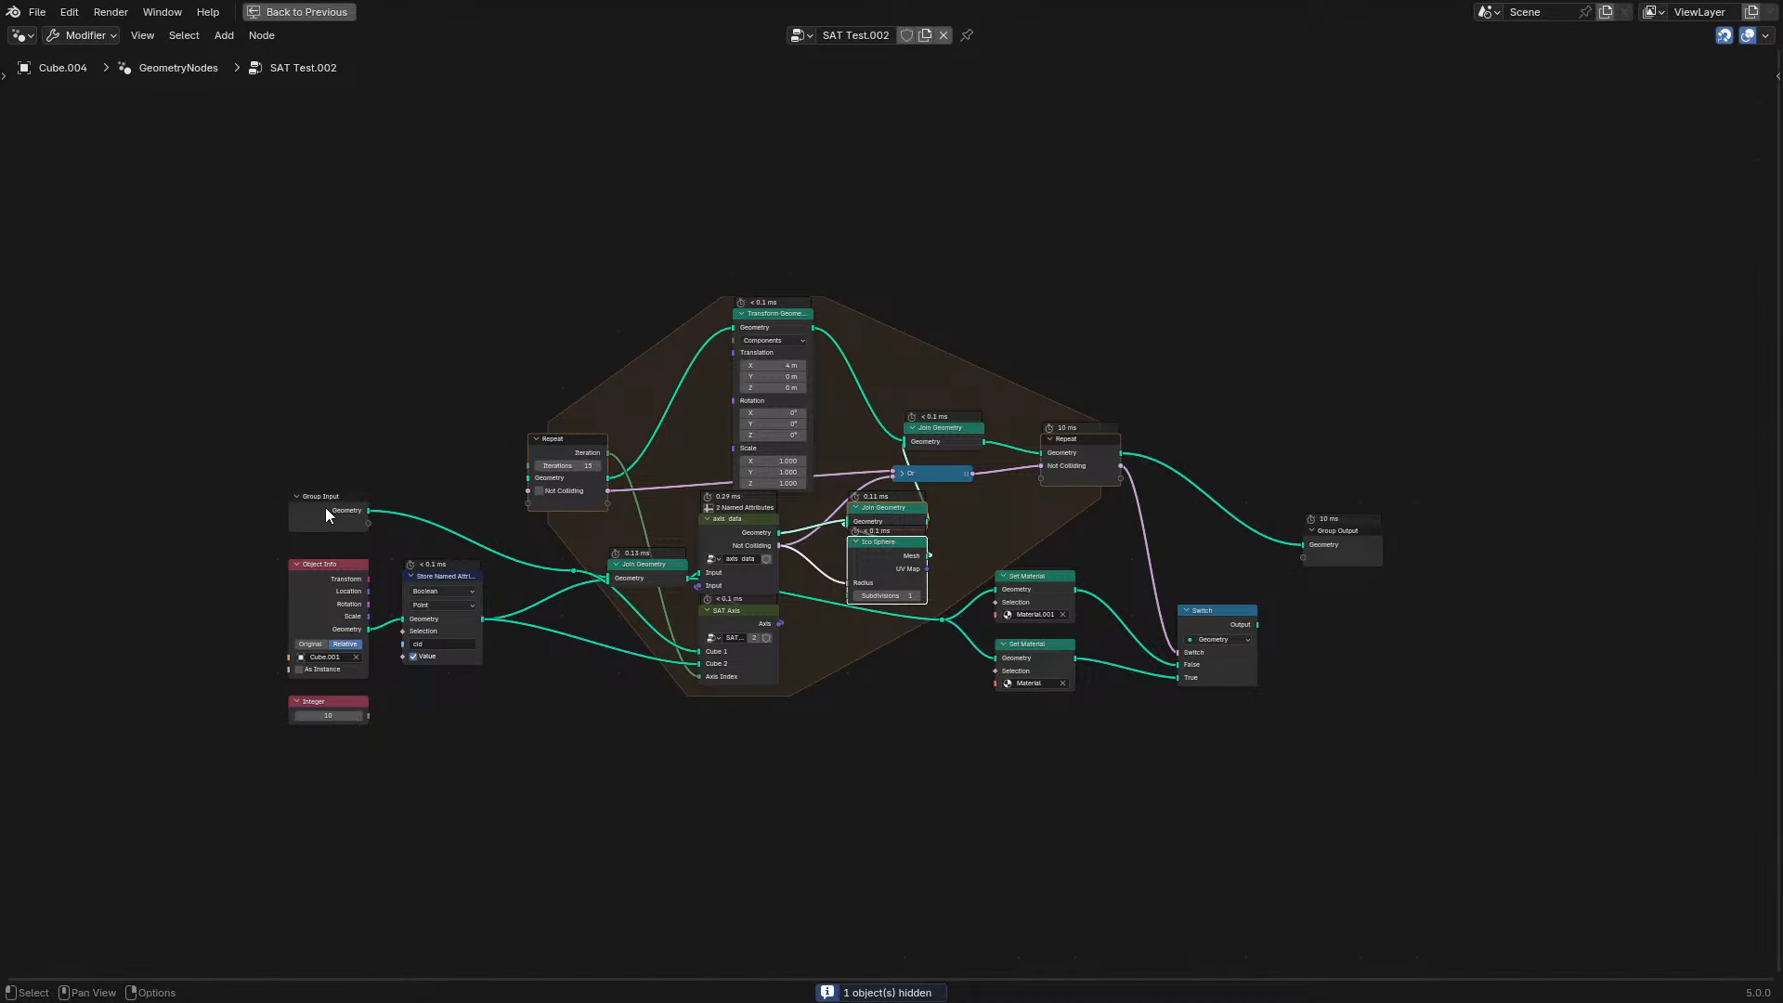
pyautogui.hotkey('shift', 'd')
pyautogui.click(1138, 756)
pyautogui.click(889, 511)
pyautogui.hotkey('shift', 'd')
pyautogui.click(1242, 505)
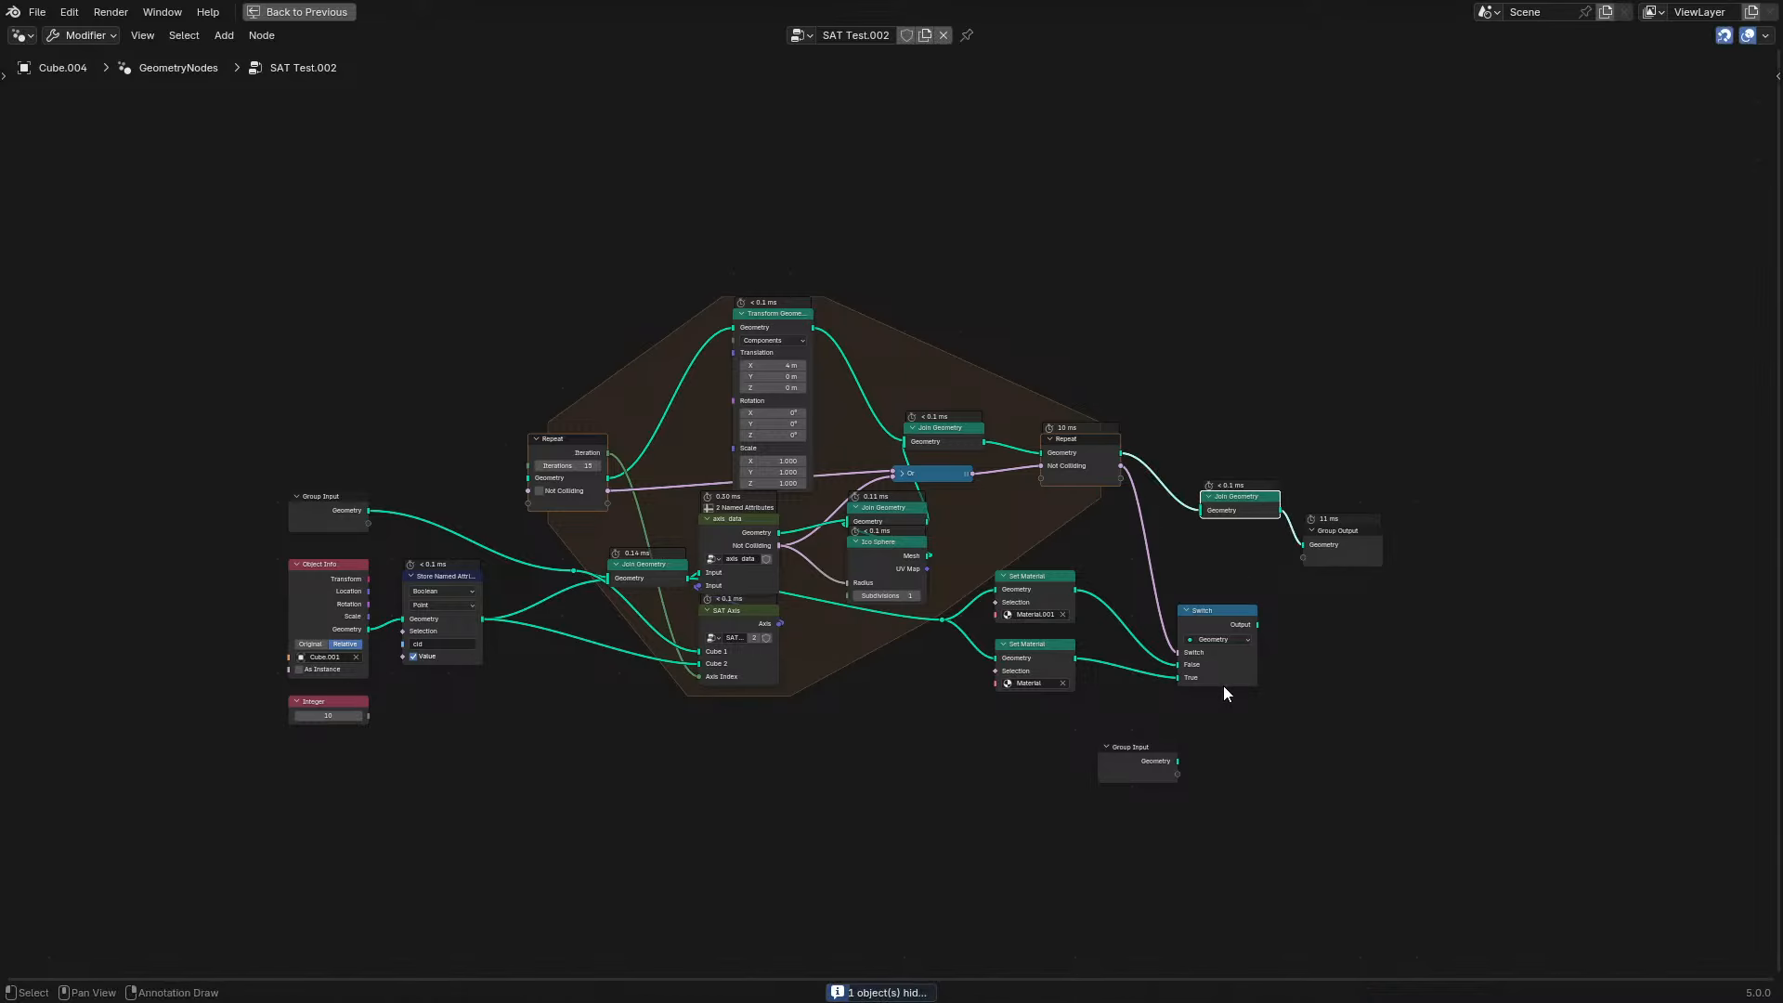
pyautogui.moveTo(1178, 761); pyautogui.dragTo(1204, 510)
pyautogui.hotkey('ctrl', 'space')
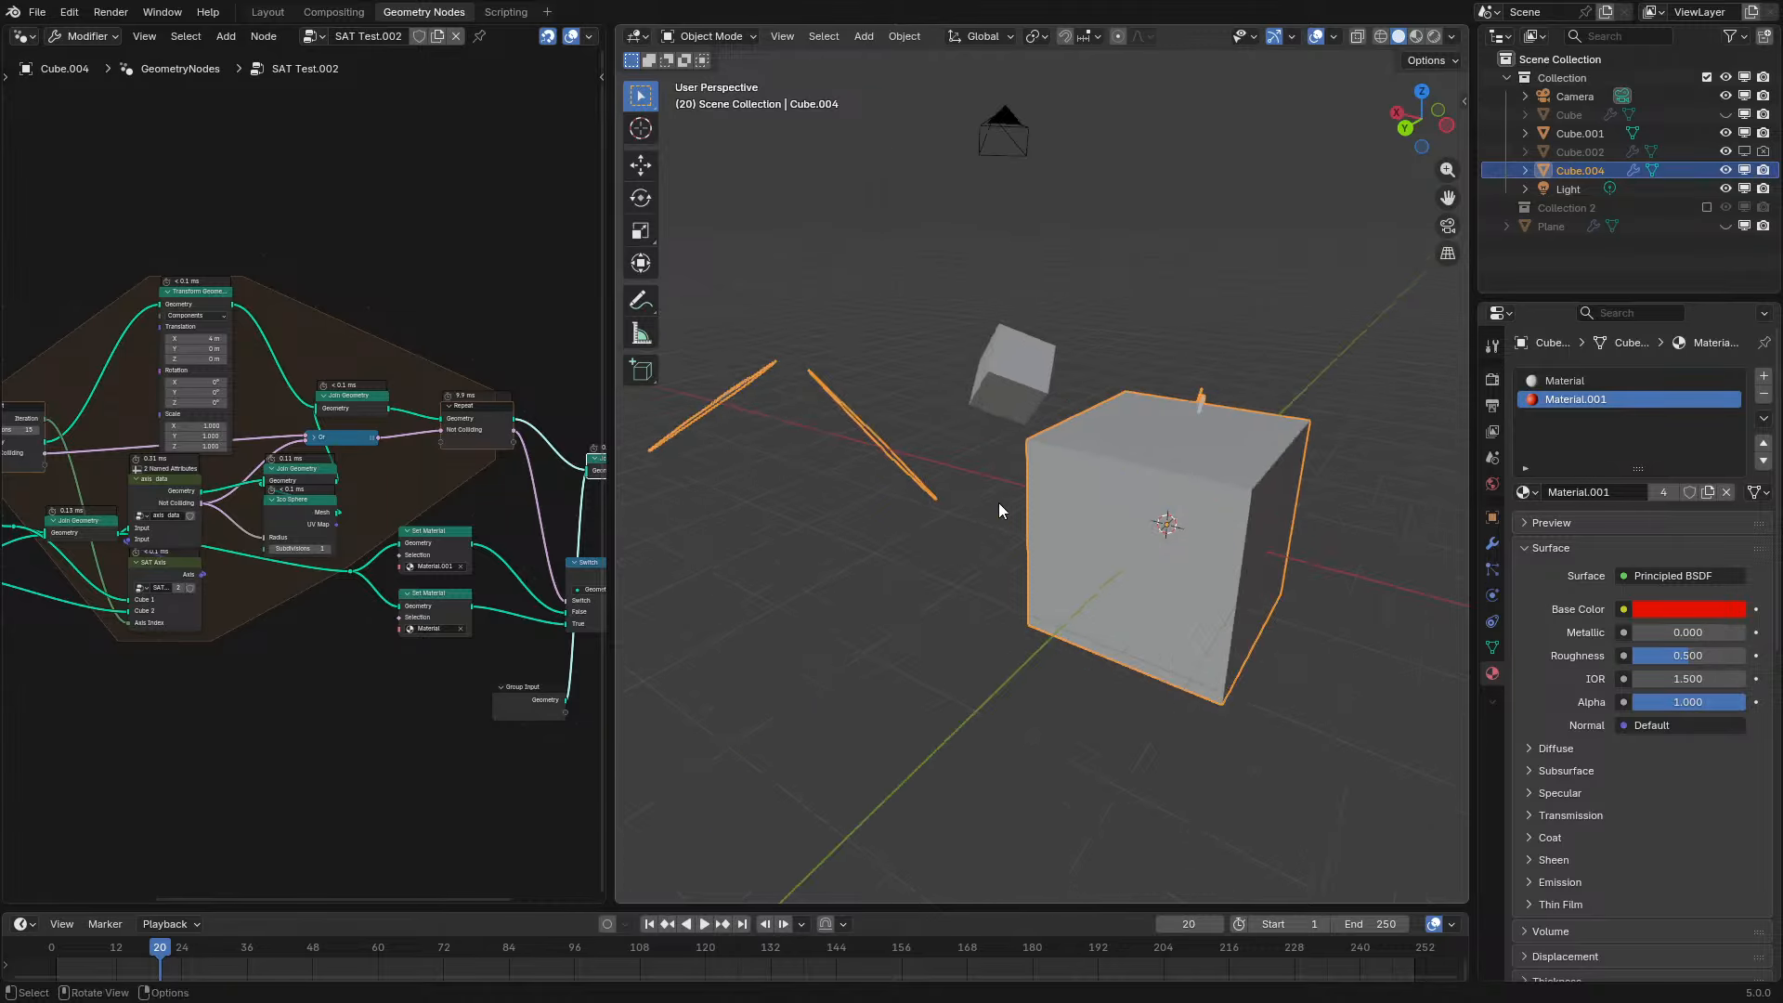
# Try moving Cube.001 towards the large cube's corner while watching the indicator spheres
pyautogui.click(945, 436)
pyautogui.moveTo(948, 472); pyautogui.dragTo(1055, 554, button='middle')
pyautogui.press('g')
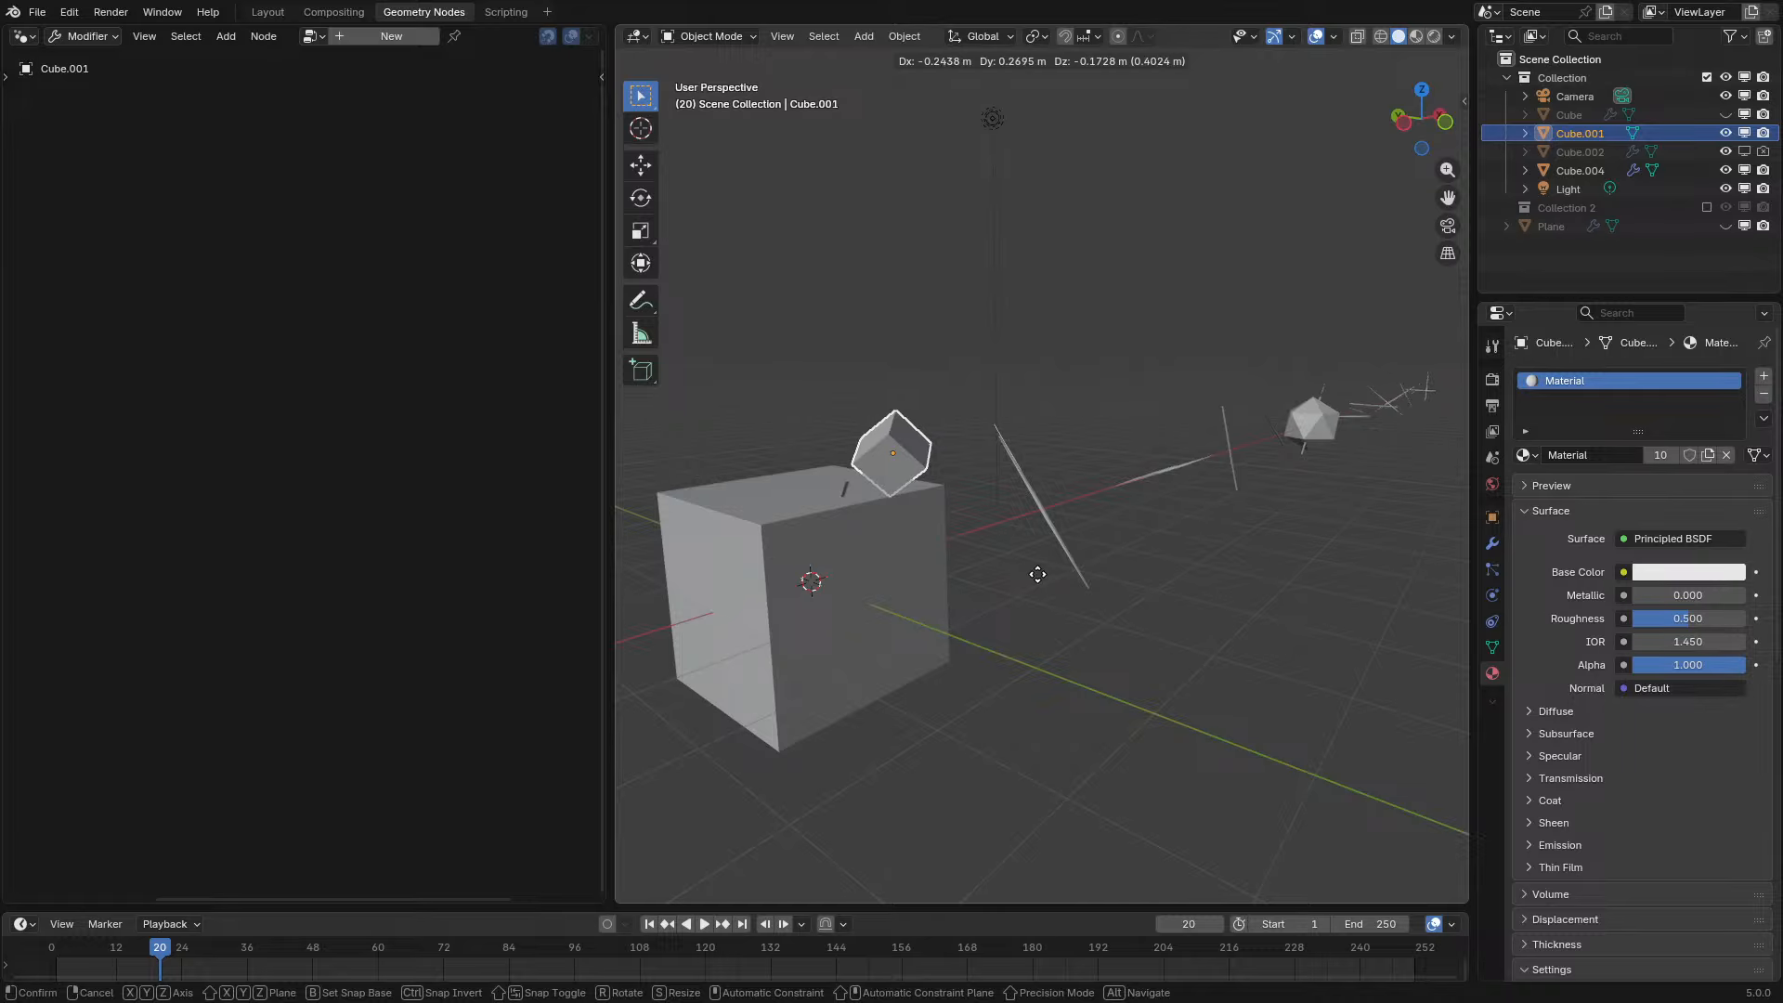
pyautogui.rightClick(1034, 577)
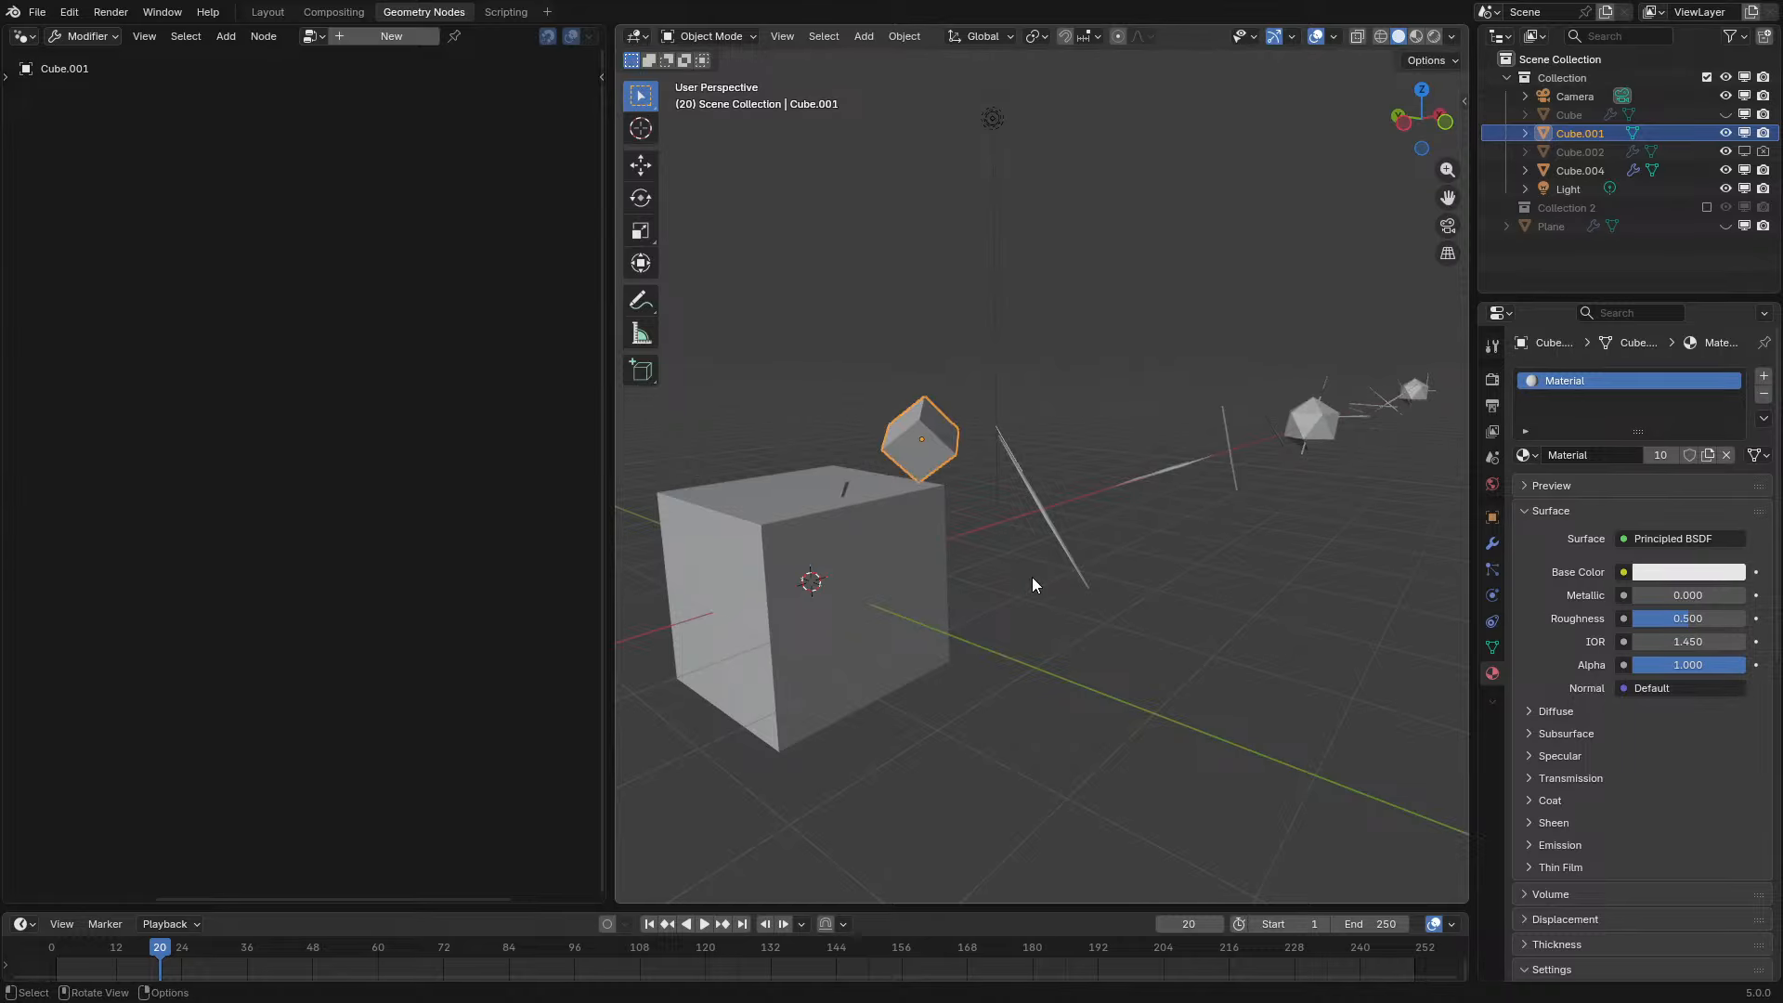
# Maximize the 3D viewport and try moving Cube.001 against the large cube's top corner
pyautogui.click(1046, 521)
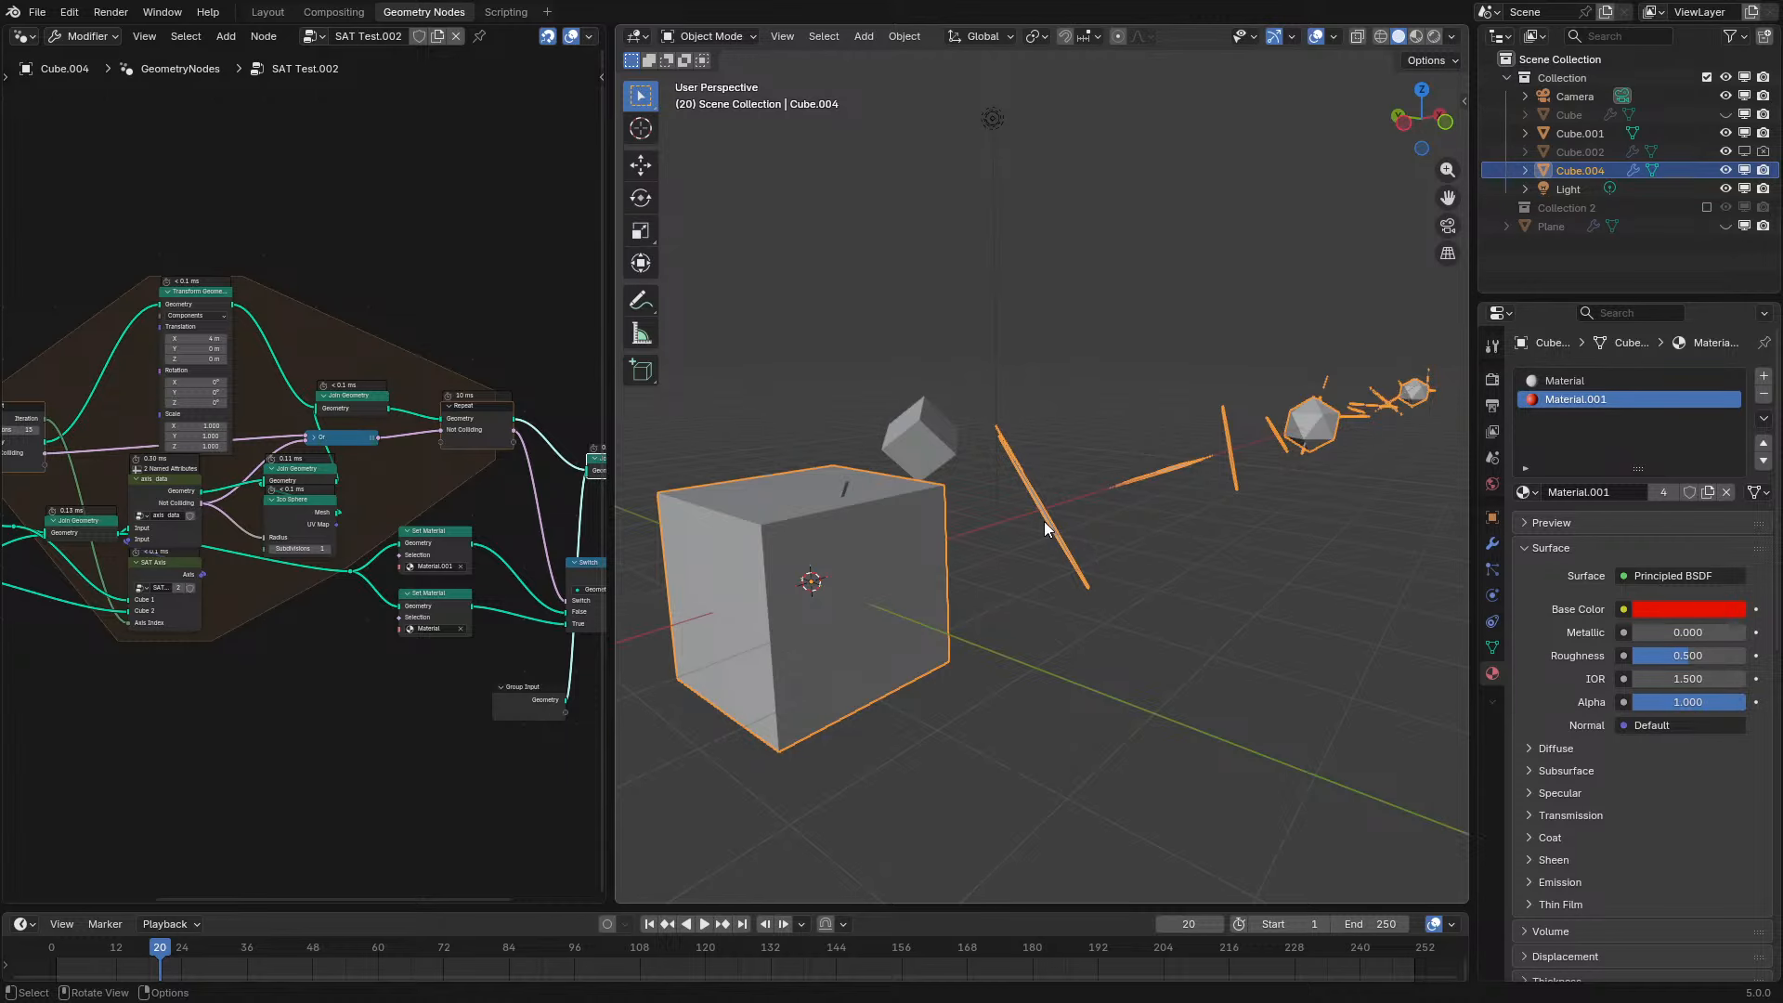
pyautogui.moveTo(1033, 488); pyautogui.dragTo(867, 514, button='middle')
pyautogui.hotkey('ctrl', 'space')
pyautogui.click(1139, 502)
pyautogui.press('g')
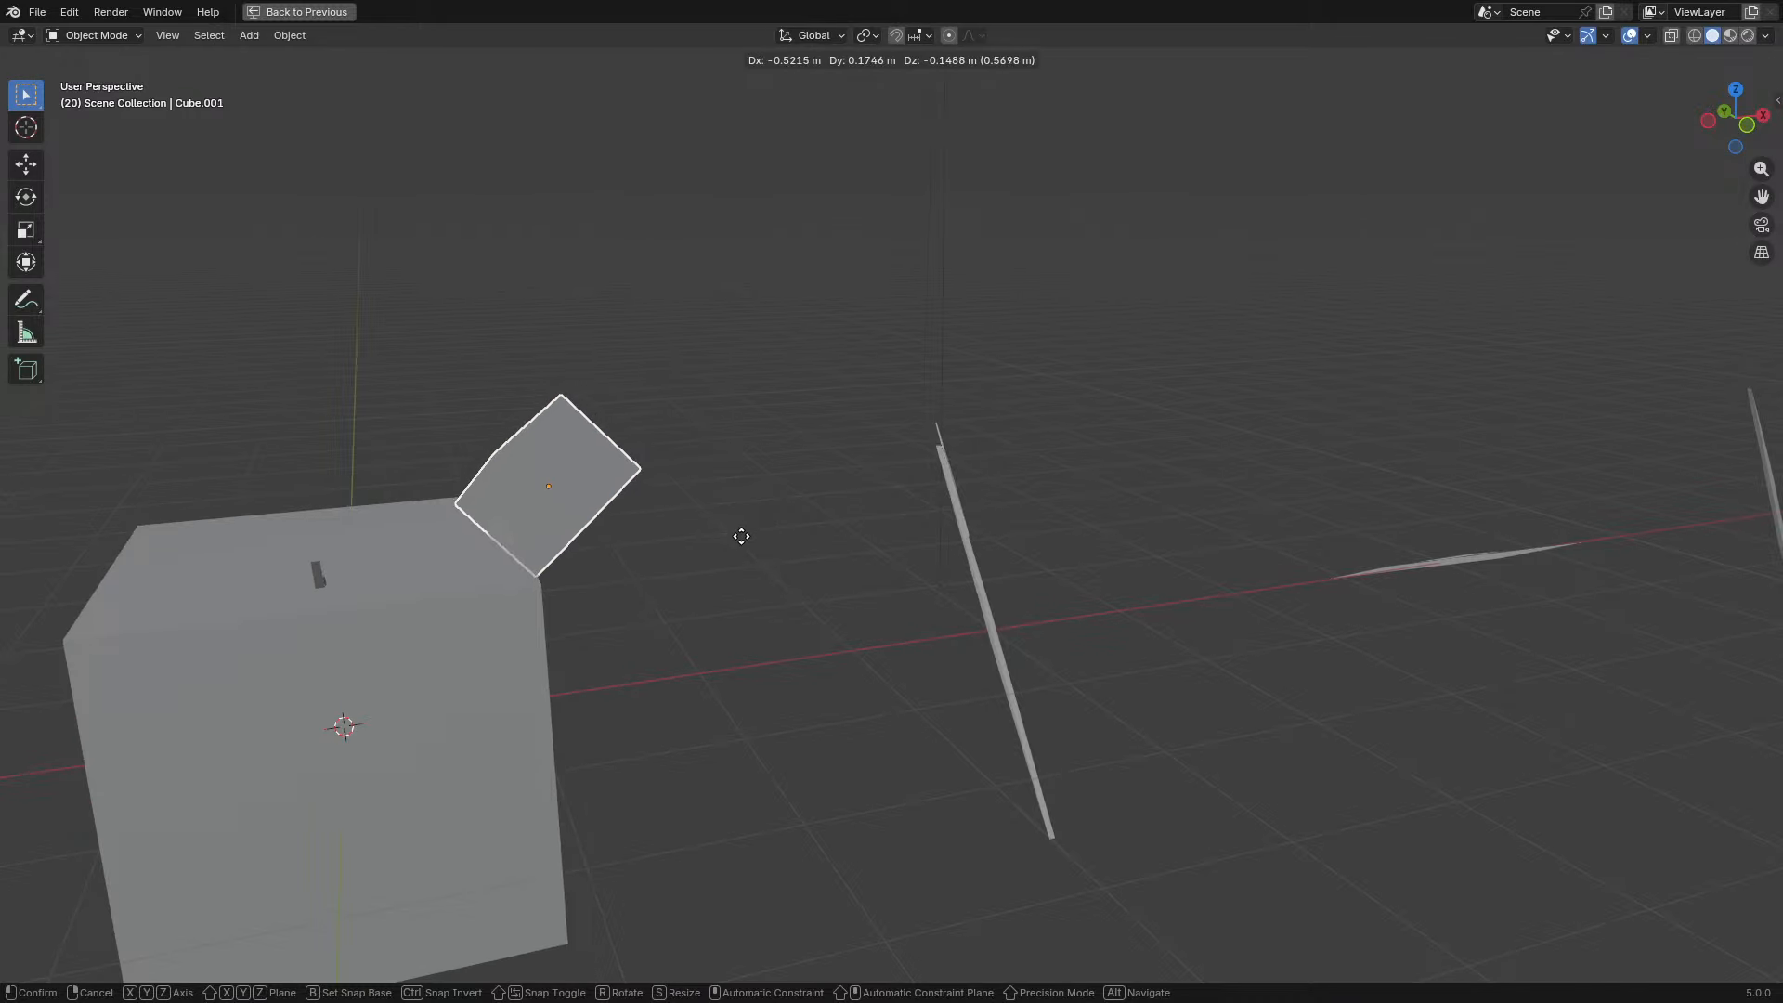
pyautogui.rightClick(748, 535)
# Move Cube.001 closer to the large cube's upper edge, viewing it beside the first axis indicators
pyautogui.moveTo(756, 537); pyautogui.dragTo(819, 572, button='middle')
pyautogui.hotkey('ctrl', 'i')
pyautogui.scroll(3, 871, 576)
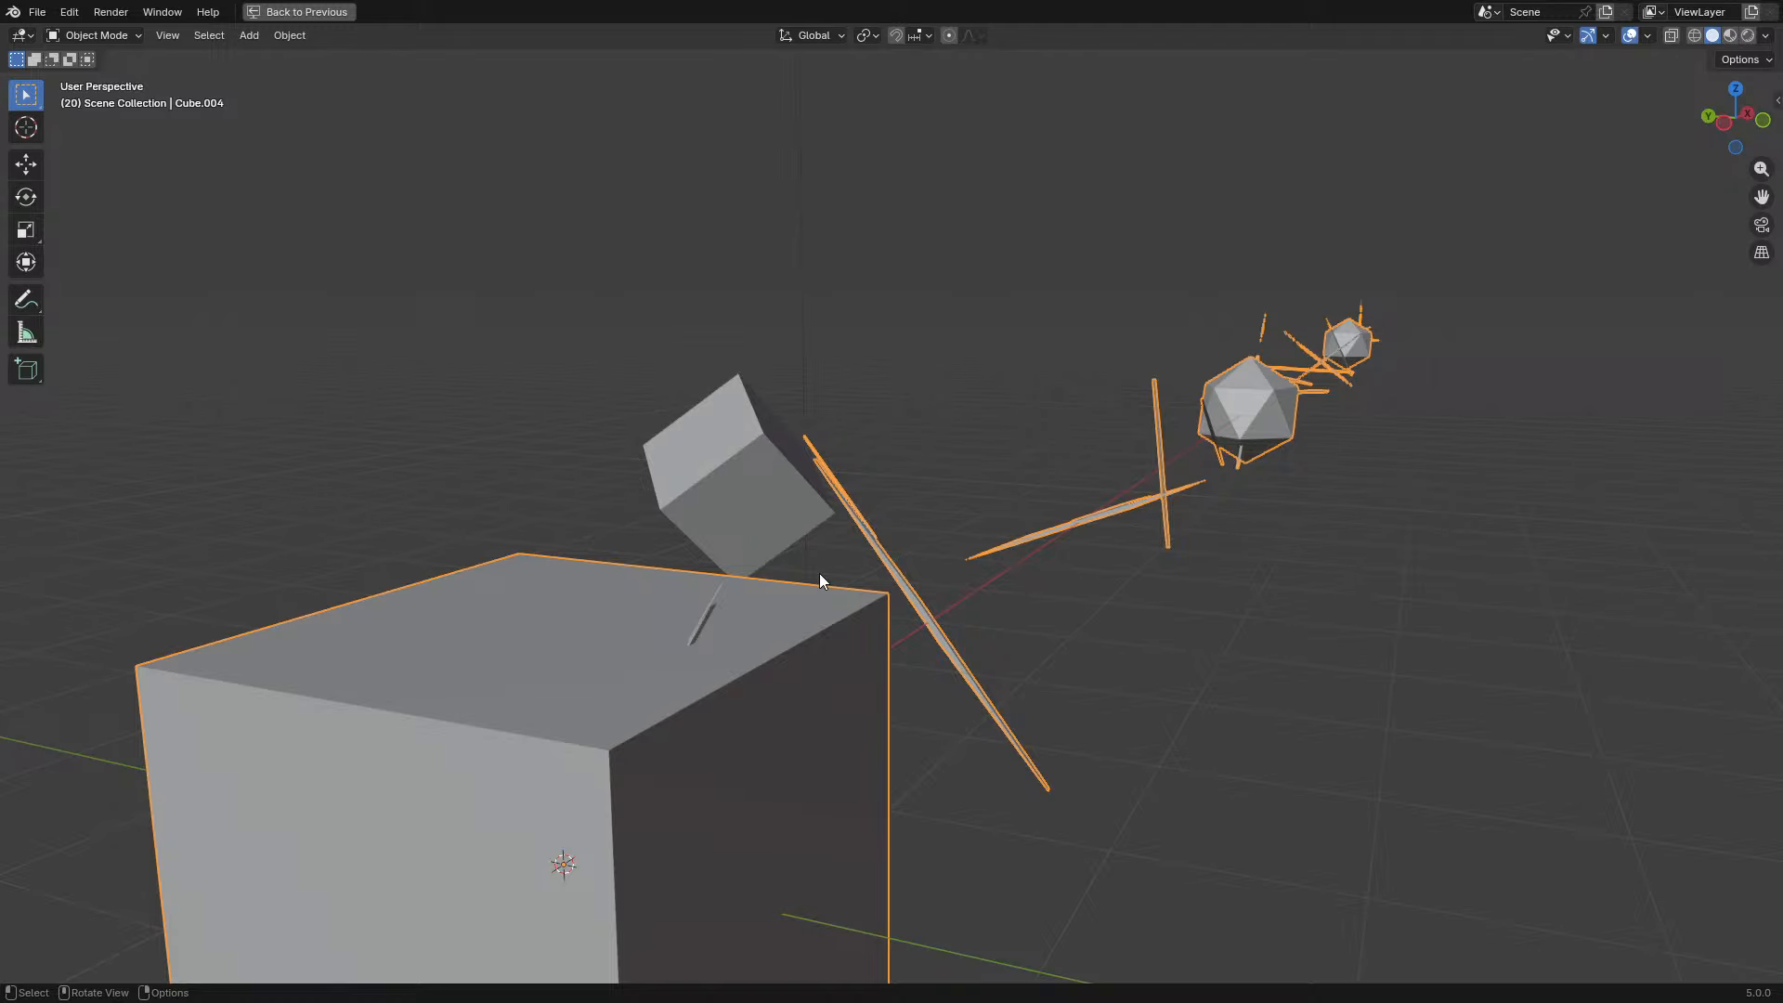
pyautogui.click(821, 518)
pyautogui.moveTo(908, 588); pyautogui.dragTo(936, 644, button='middle')
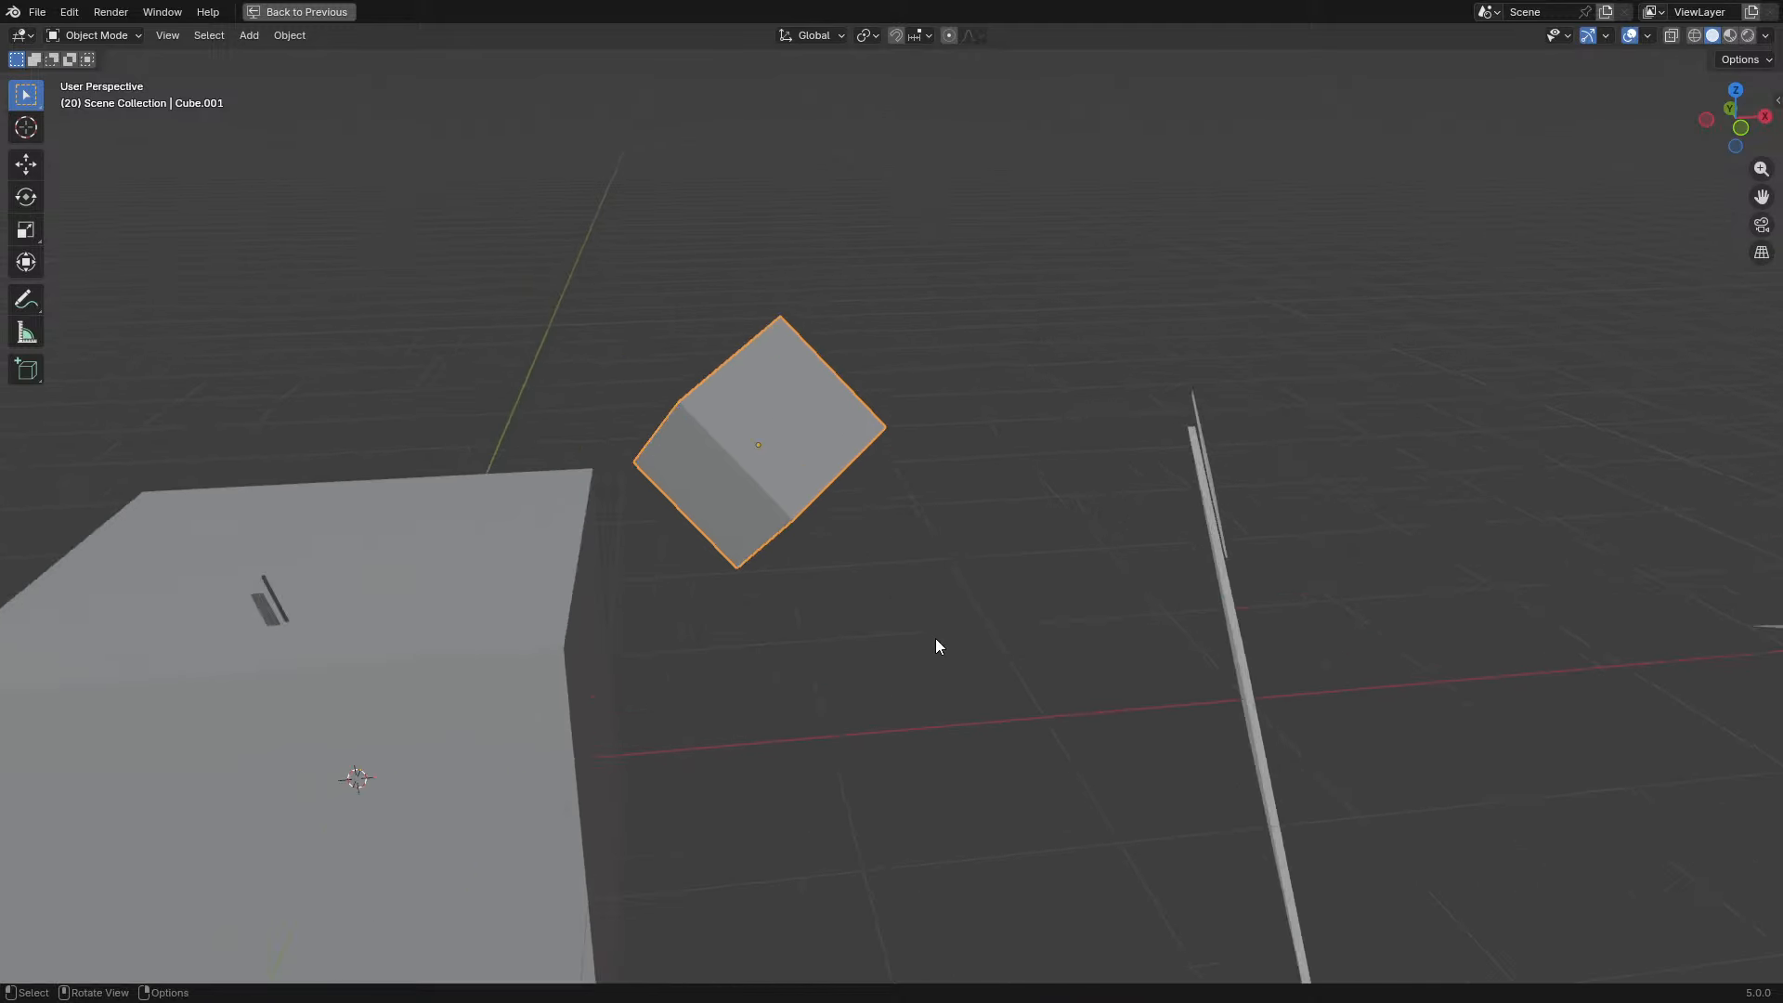
pyautogui.press('g')
pyautogui.click(733, 639)
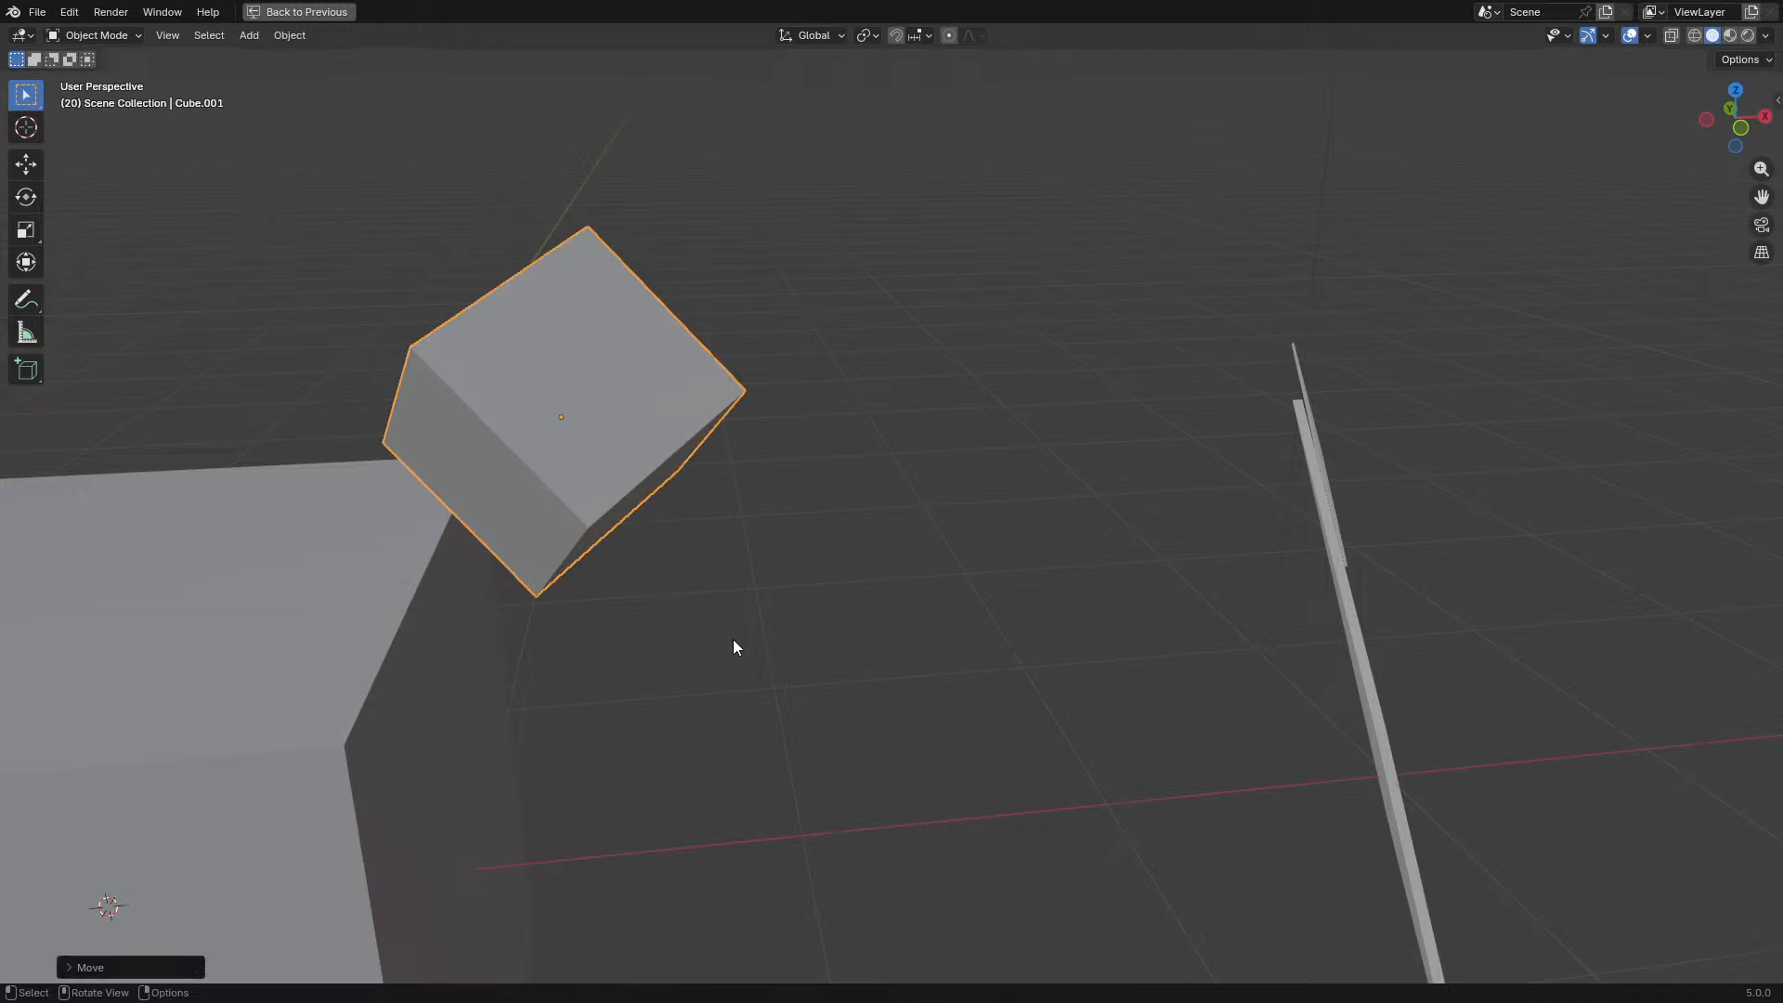
pyautogui.moveTo(733, 639); pyautogui.dragTo(938, 701, button='middle')
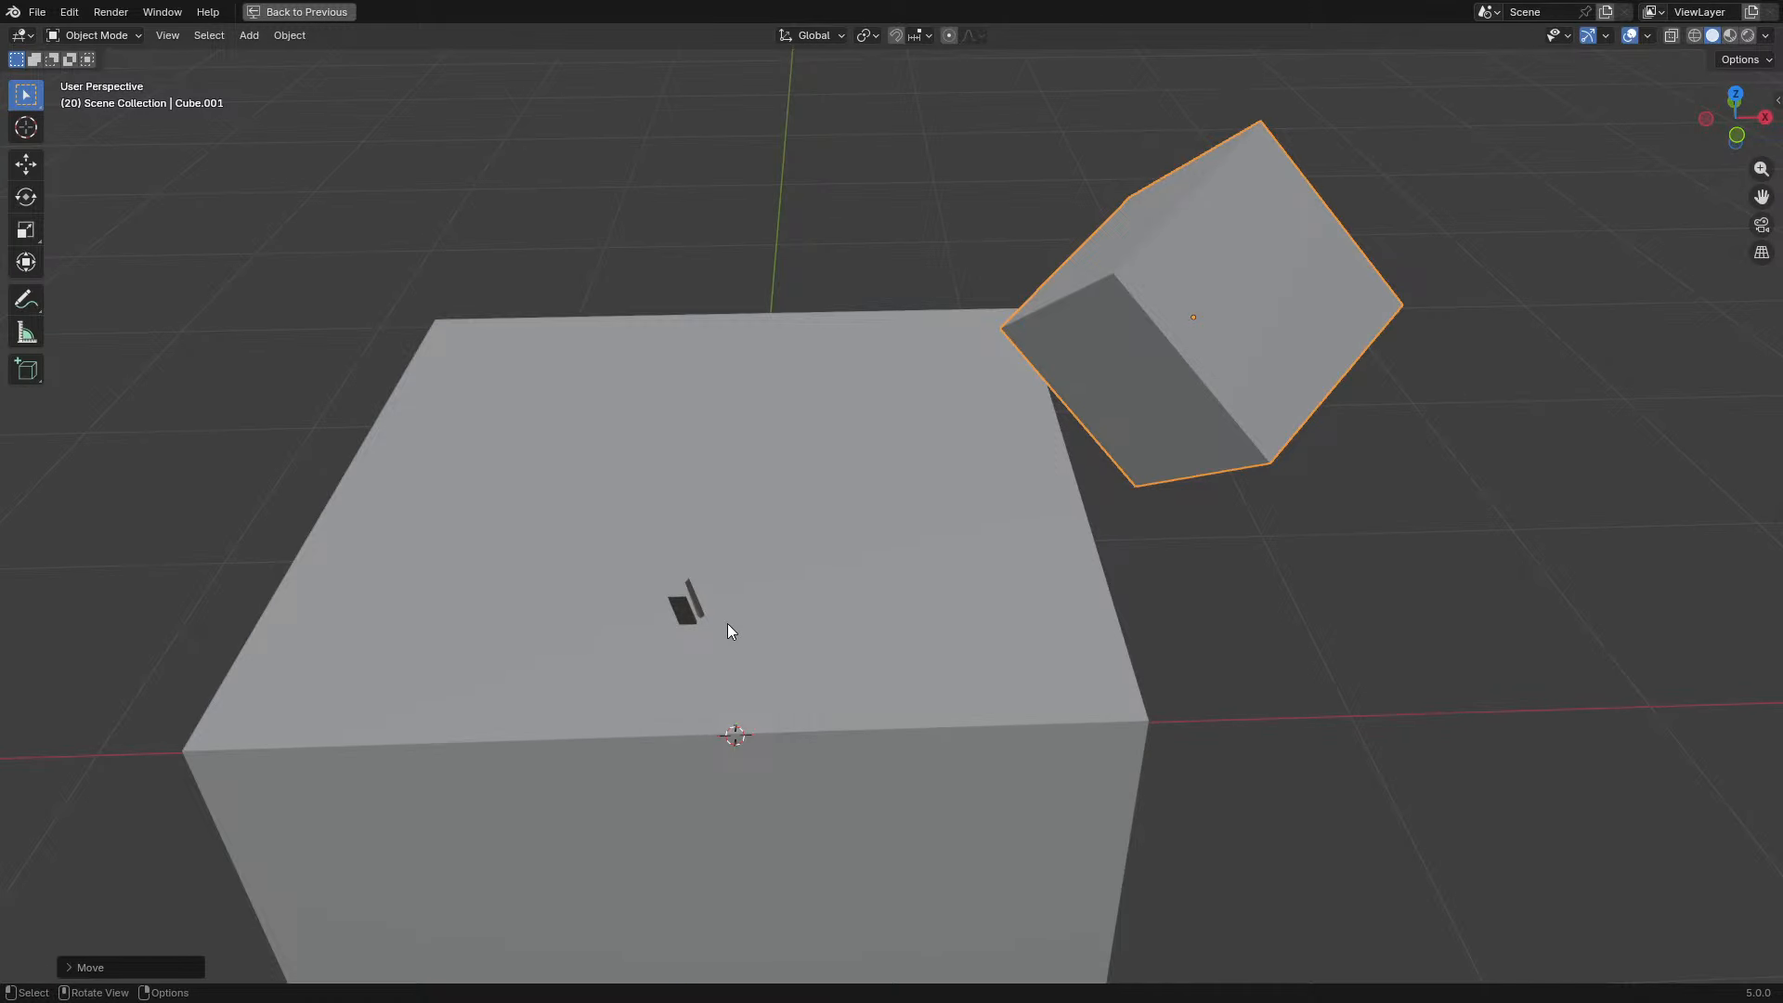
# Shift Cube.001 slightly at the large cube's top corner, checking the gap from close up
pyautogui.moveTo(1141, 568); pyautogui.dragTo(1118, 503, button='middle')
pyautogui.scroll(3, 1118, 503)
pyautogui.press('g')
pyautogui.click(1090, 527)
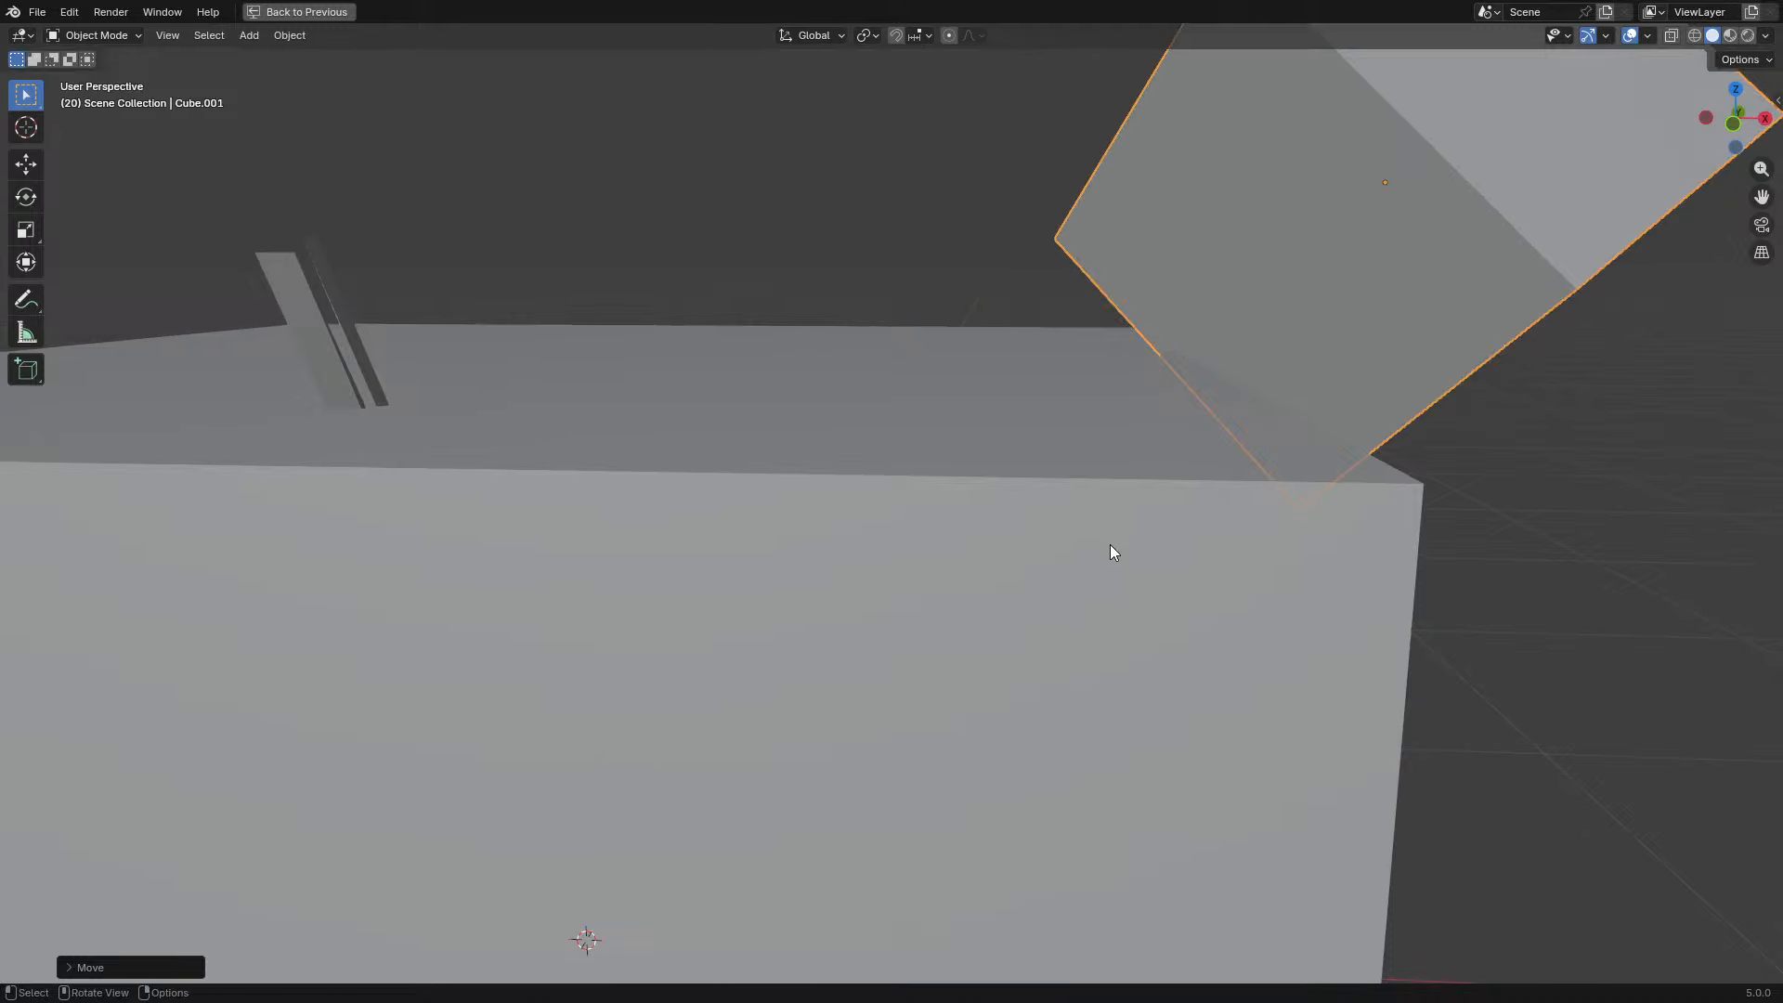
# Nudge Cube.001 above the large cube's top corner and rotate it to a new orientation
pyautogui.scroll(-4, 1113, 548)
pyautogui.moveTo(1142, 566); pyautogui.dragTo(1122, 583, button='middle')
pyautogui.scroll(-5, 1124, 587)
pyautogui.moveTo(1297, 604); pyautogui.dragTo(1365, 577, button='middle')
pyautogui.press('g')
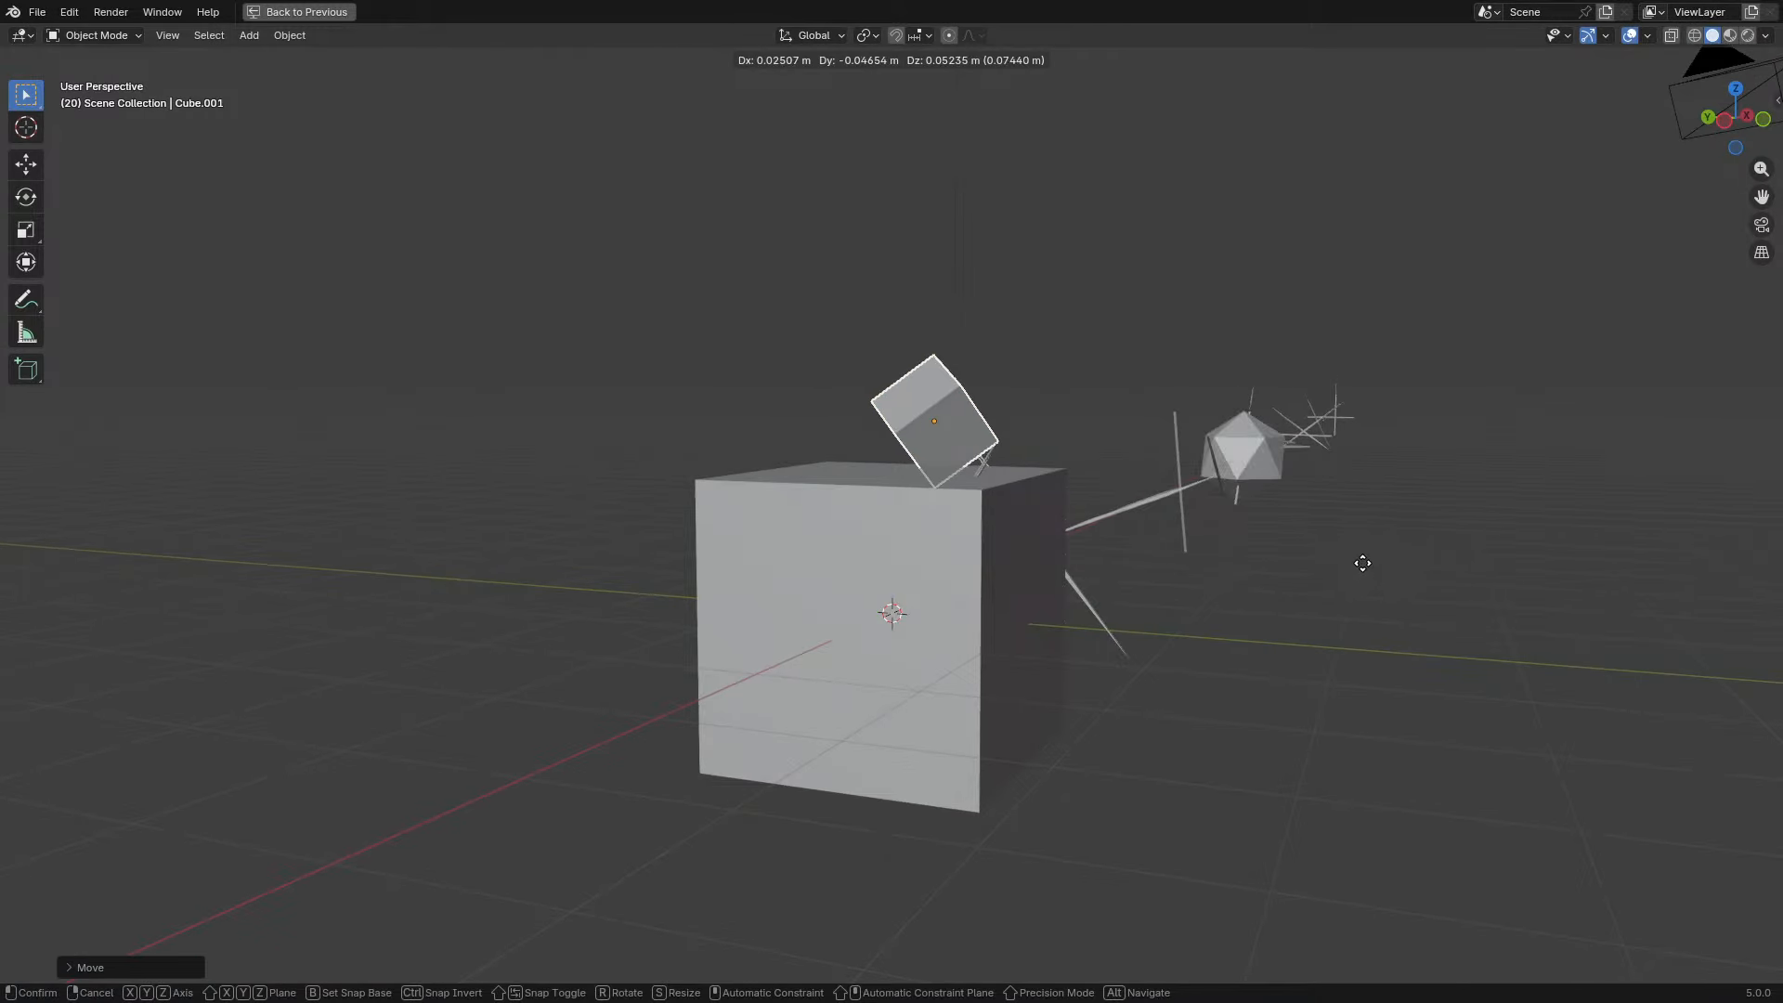
pyautogui.click(1363, 563)
pyautogui.moveTo(1361, 563); pyautogui.dragTo(812, 594, button='middle')
pyautogui.press('r')
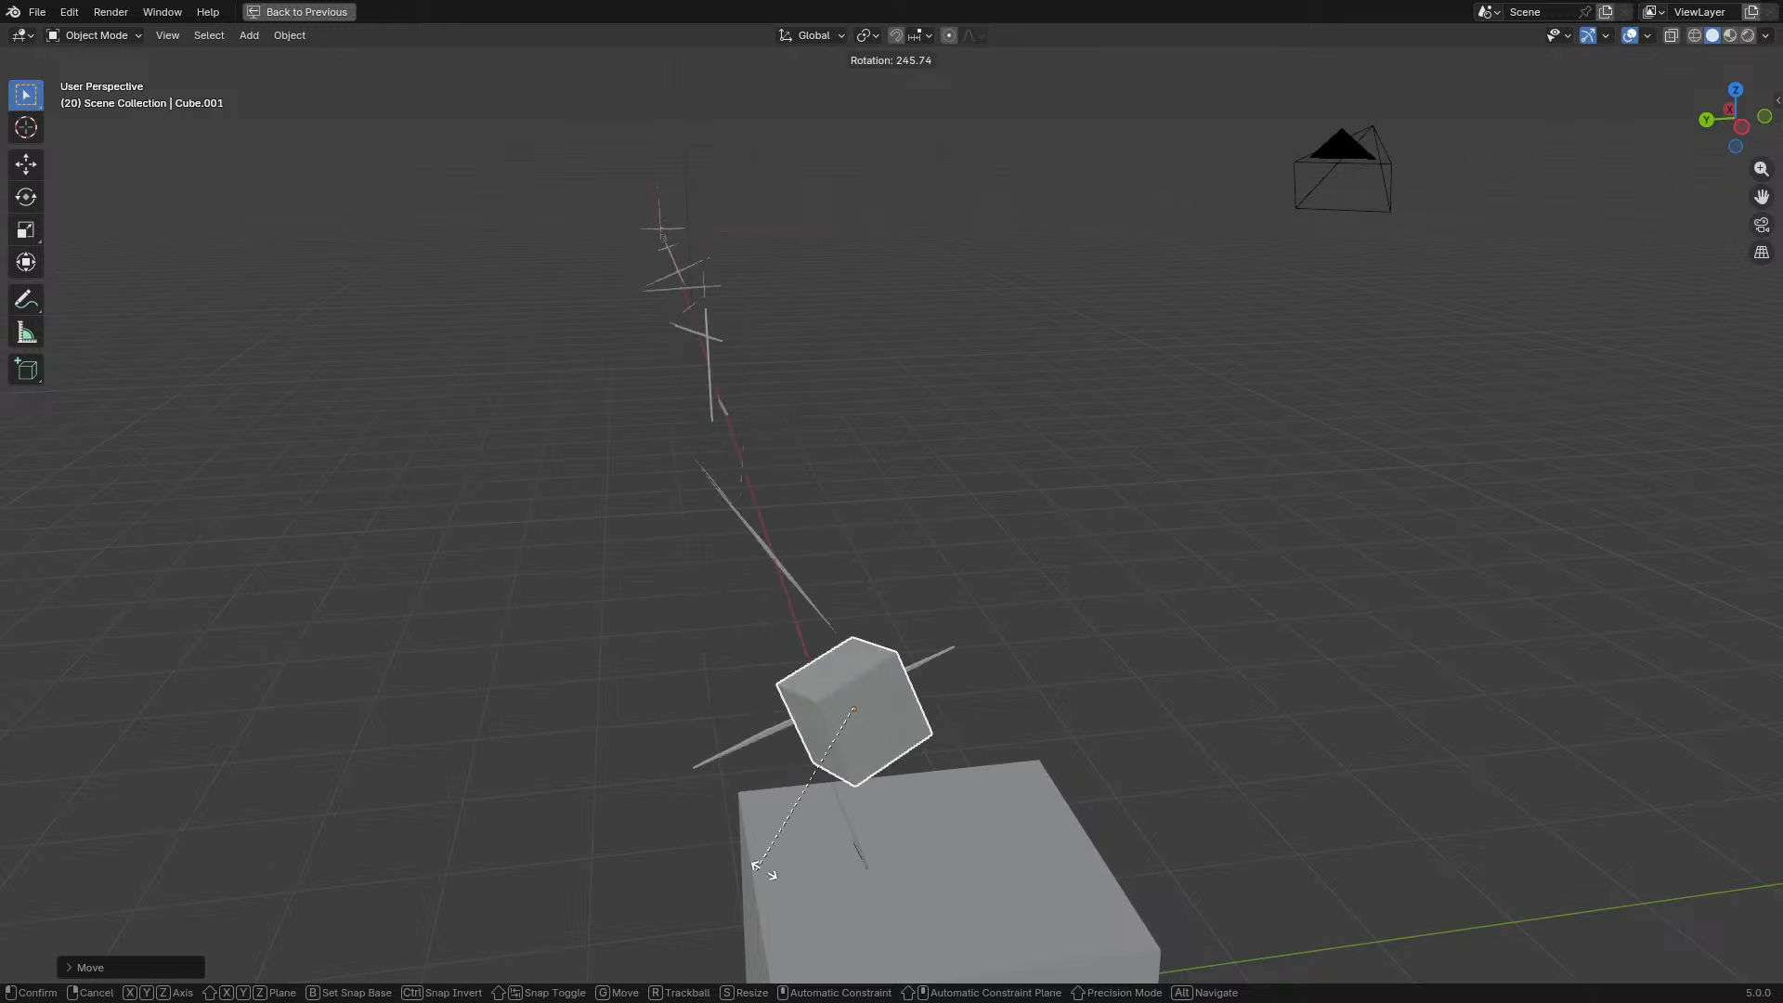
pyautogui.click(887, 635)
# Examine the gap between Cube.001's edges and the large cube's top corner from several sides
pyautogui.moveTo(805, 643); pyautogui.dragTo(1062, 484, button='middle')
pyautogui.scroll(4, 1157, 474)
pyautogui.moveTo(906, 423); pyautogui.dragTo(683, 527, button='middle')
pyautogui.scroll(2, 683, 527)
pyautogui.scroll(-3, 563, 574)
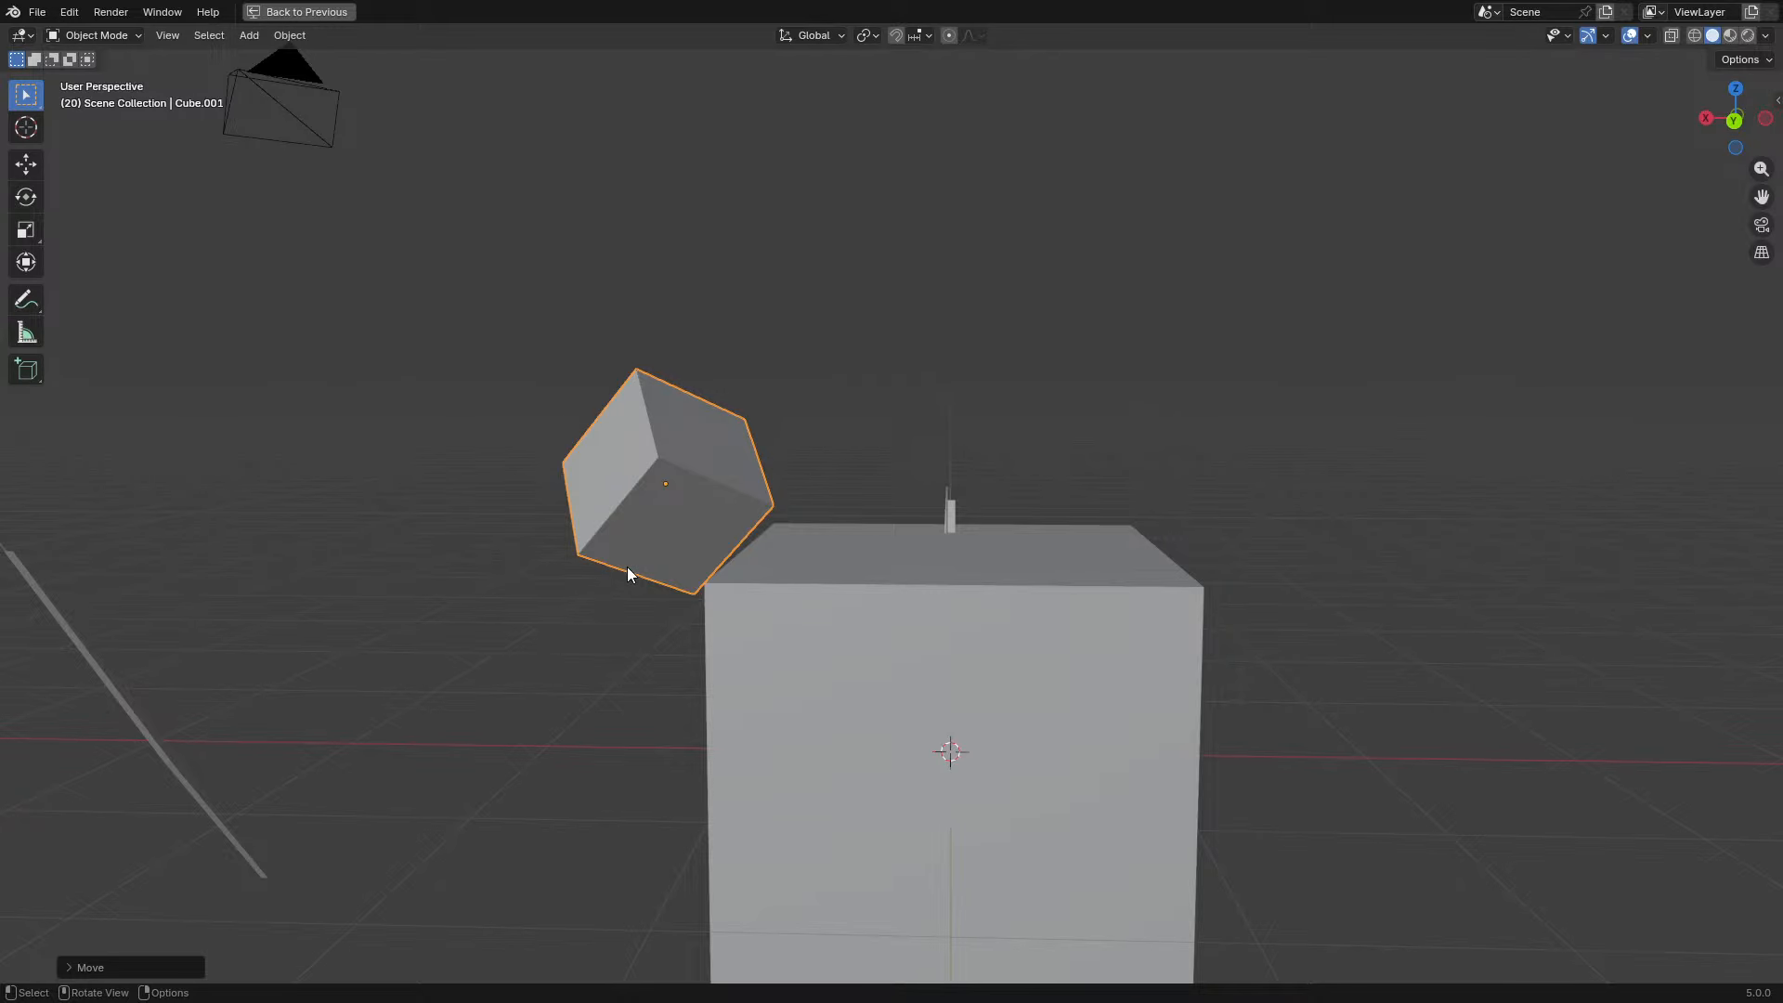
pyautogui.scroll(3, 650, 572)
pyautogui.moveTo(715, 601); pyautogui.dragTo(765, 641, button='middle')
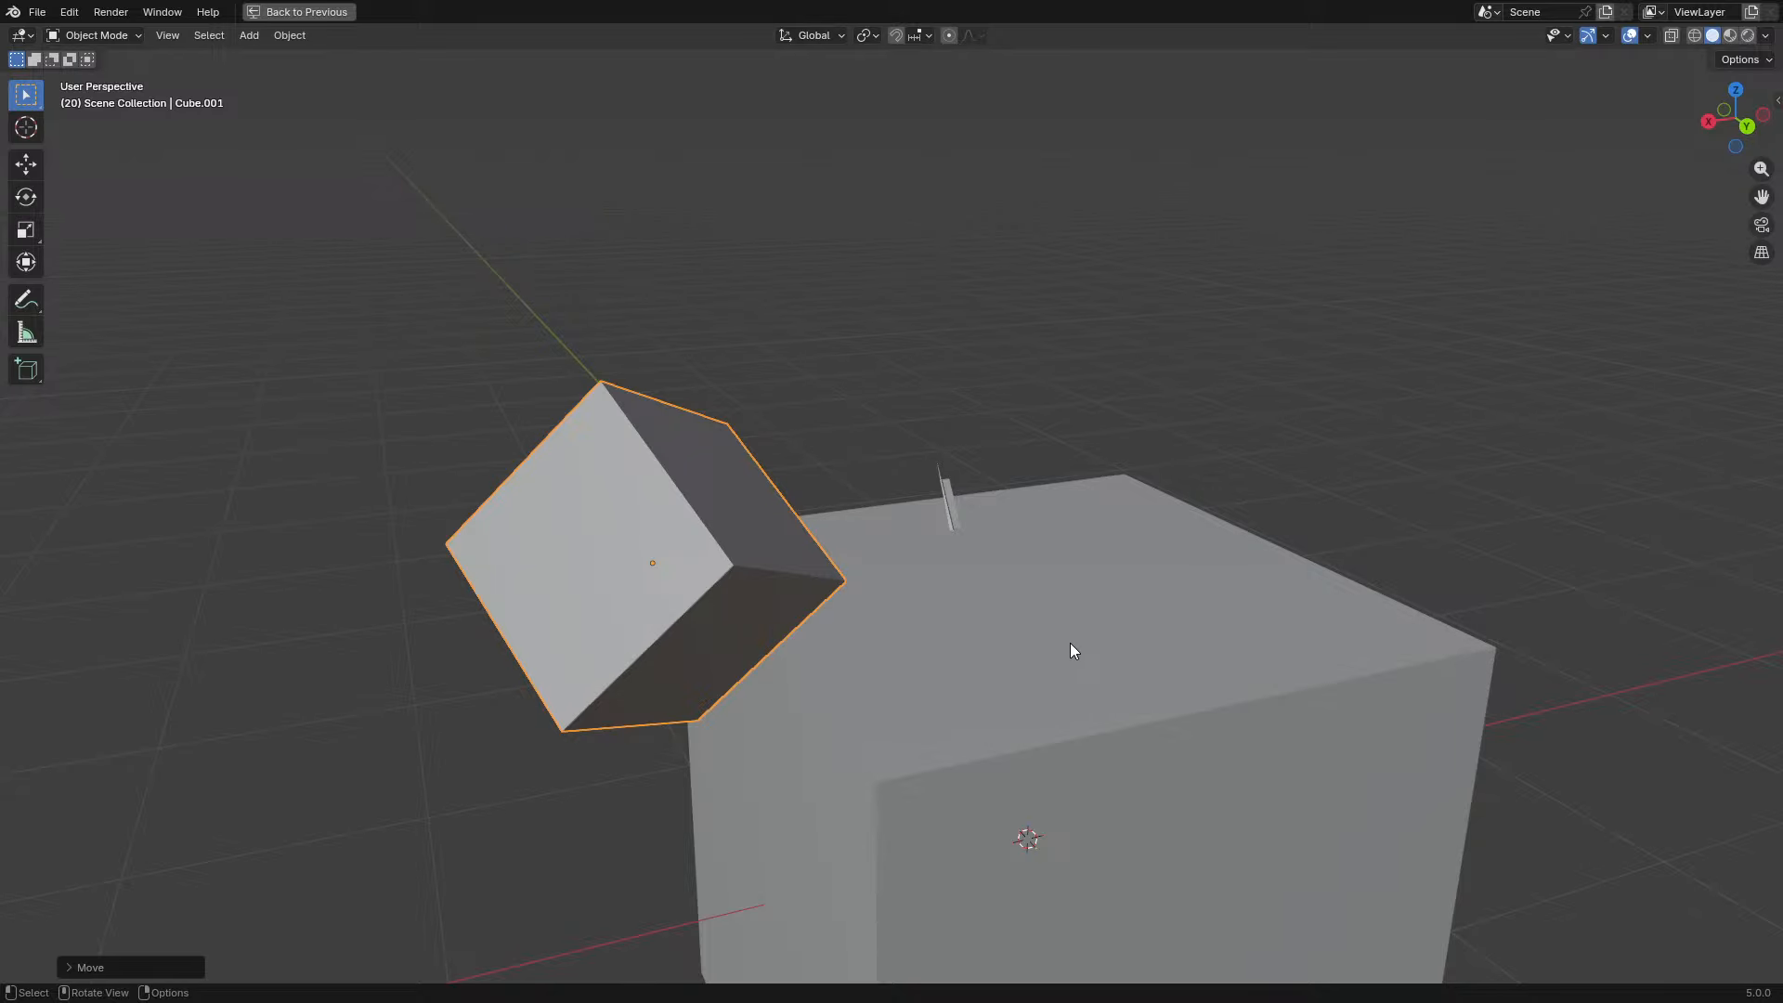
pyautogui.scroll(-3, 1070, 643)
pyautogui.scroll(2, 839, 734)
pyautogui.moveTo(855, 548); pyautogui.dragTo(764, 561, button='middle')
pyautogui.scroll(3, 765, 581)
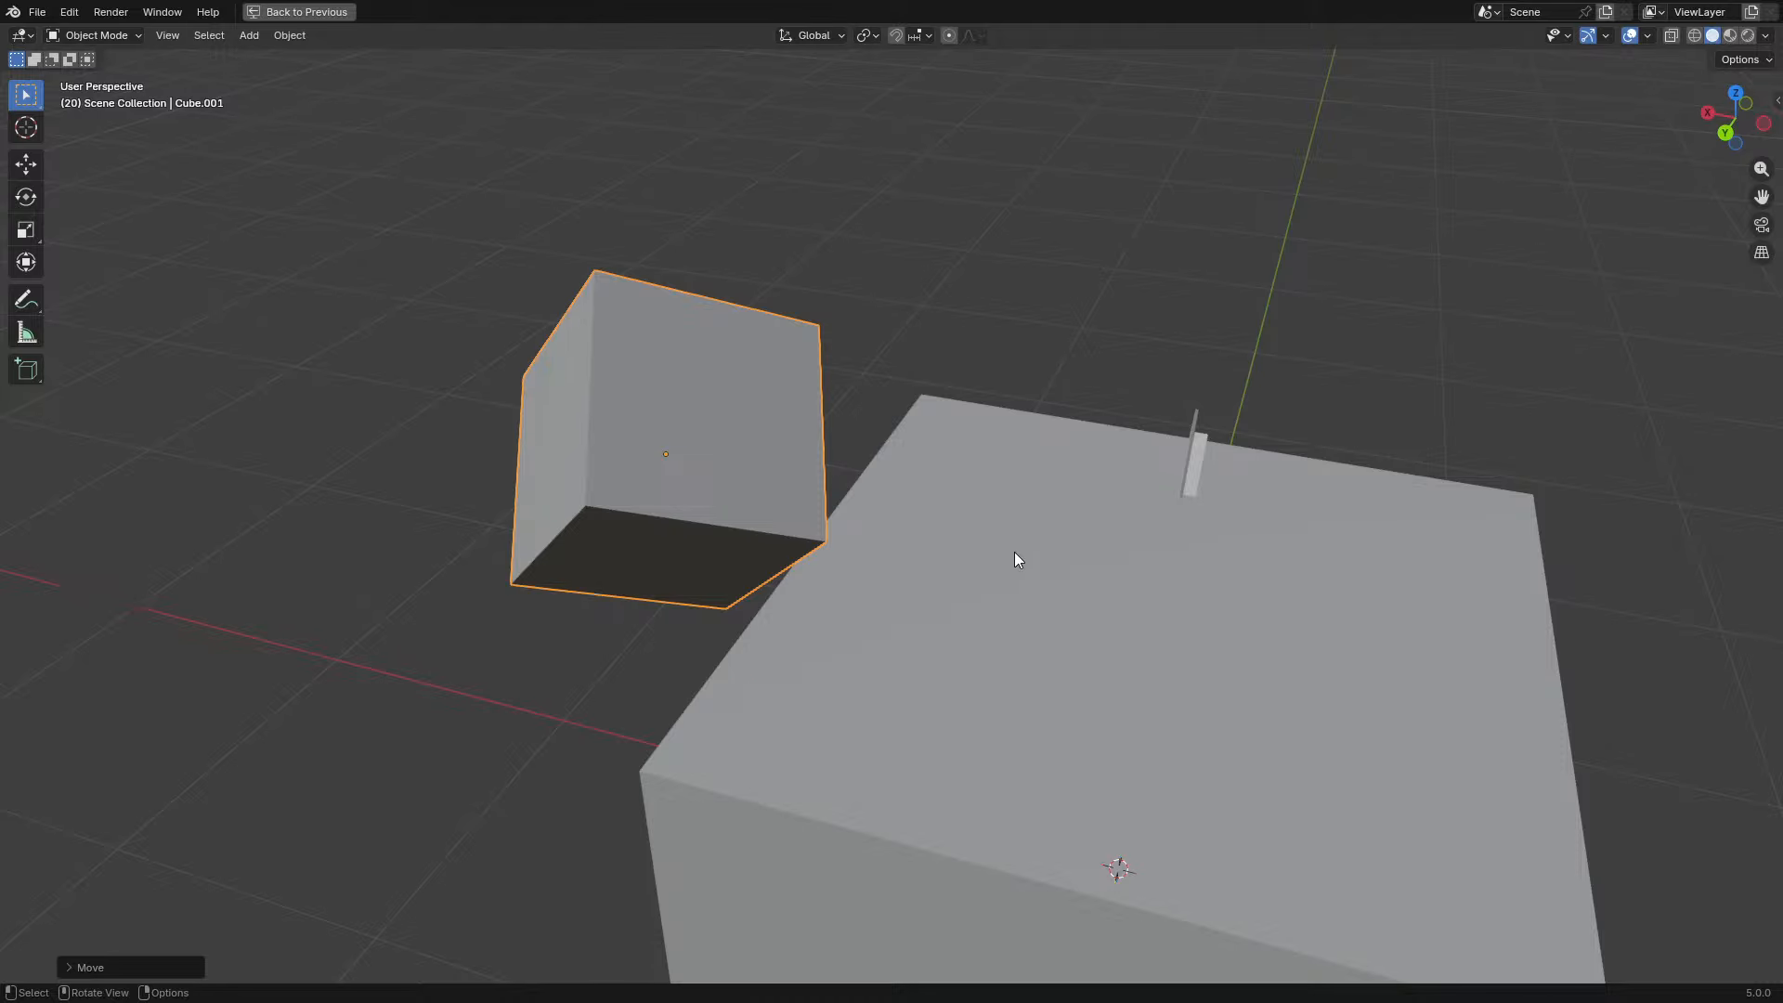
# Reposition Cube.001 near the large cube's top edge with two small moves and rotate it slightly
pyautogui.press('g')
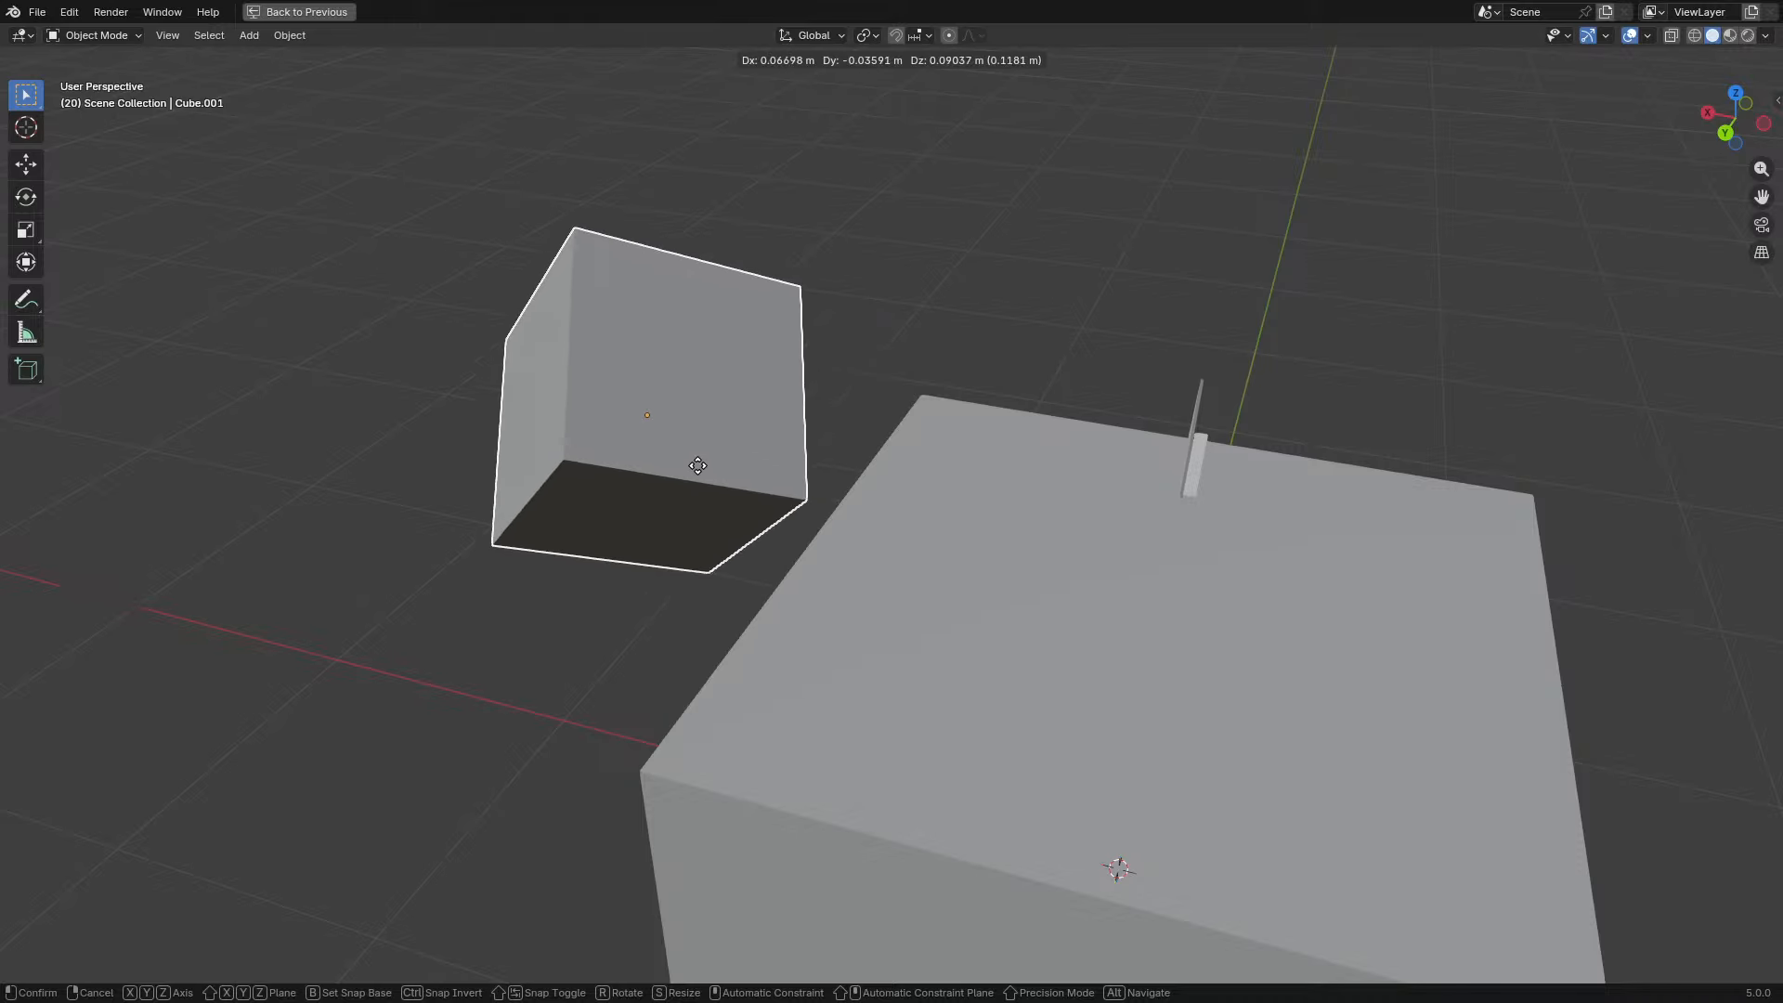
pyautogui.click(757, 485)
pyautogui.press('g')
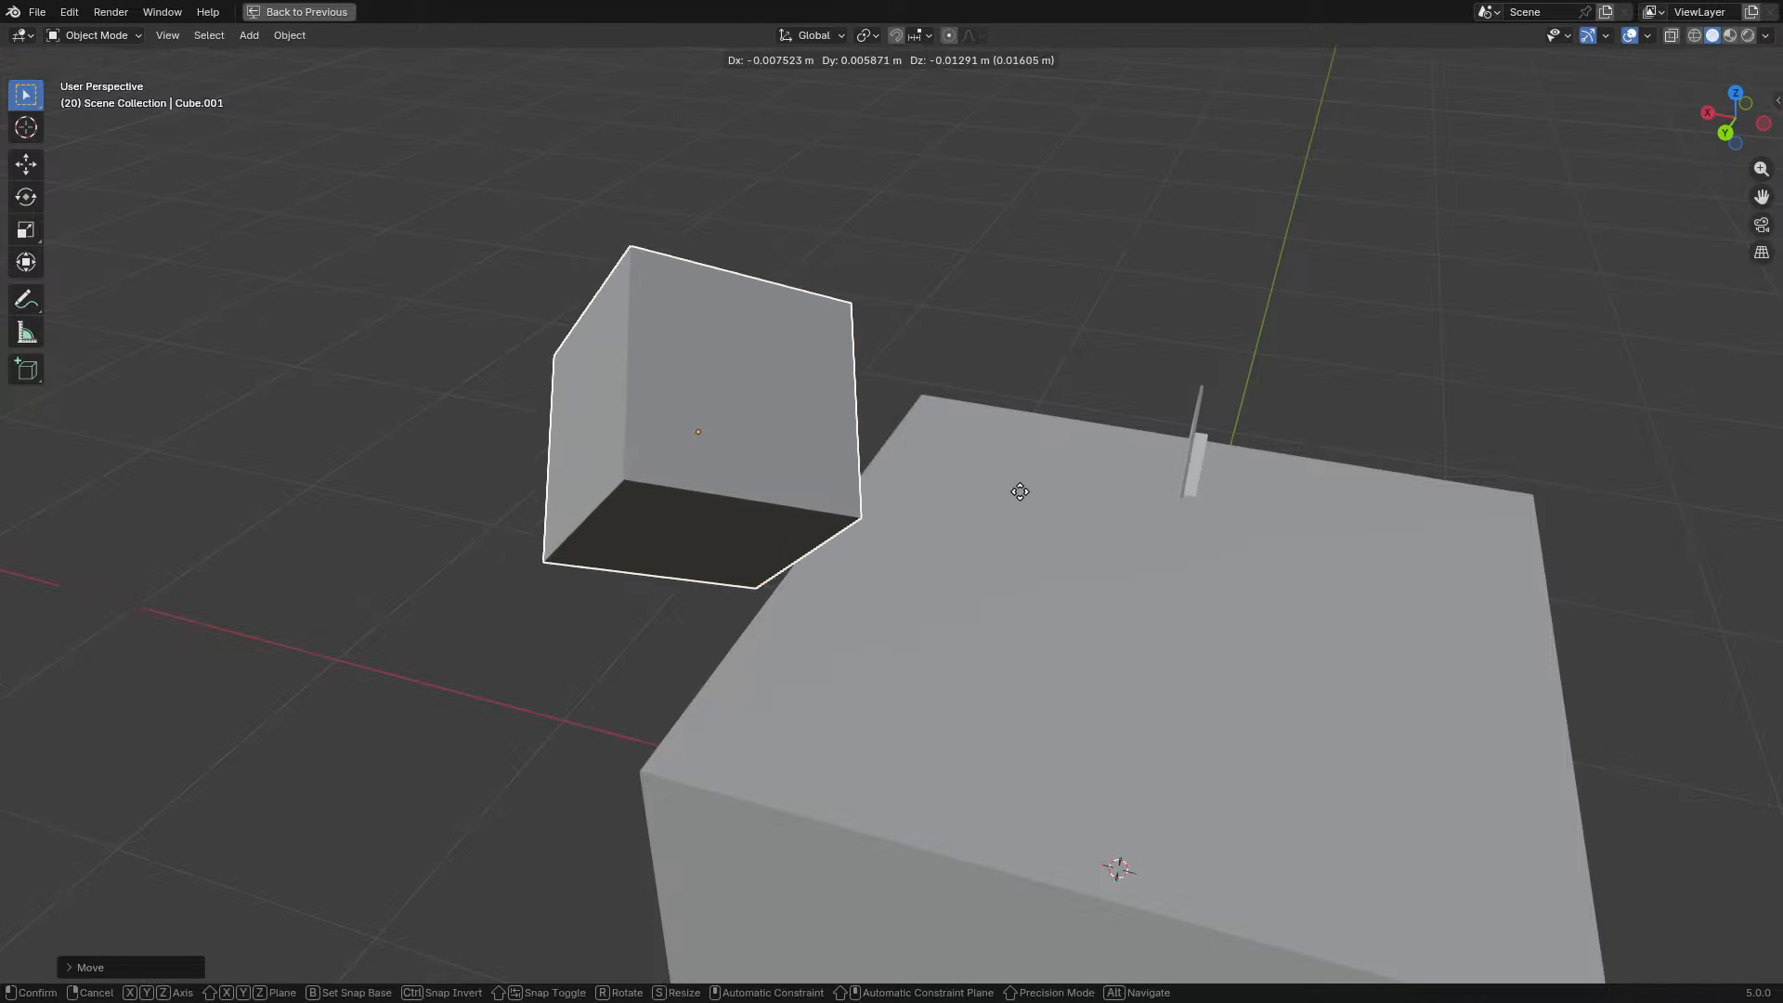
pyautogui.click(1038, 516)
pyautogui.press('r')
pyautogui.click(1016, 591)
# Check Cube.001 from below, rotate it further, and adjust its position beside the large cube's upper corner
pyautogui.moveTo(1016, 590); pyautogui.dragTo(1105, 453, button='middle')
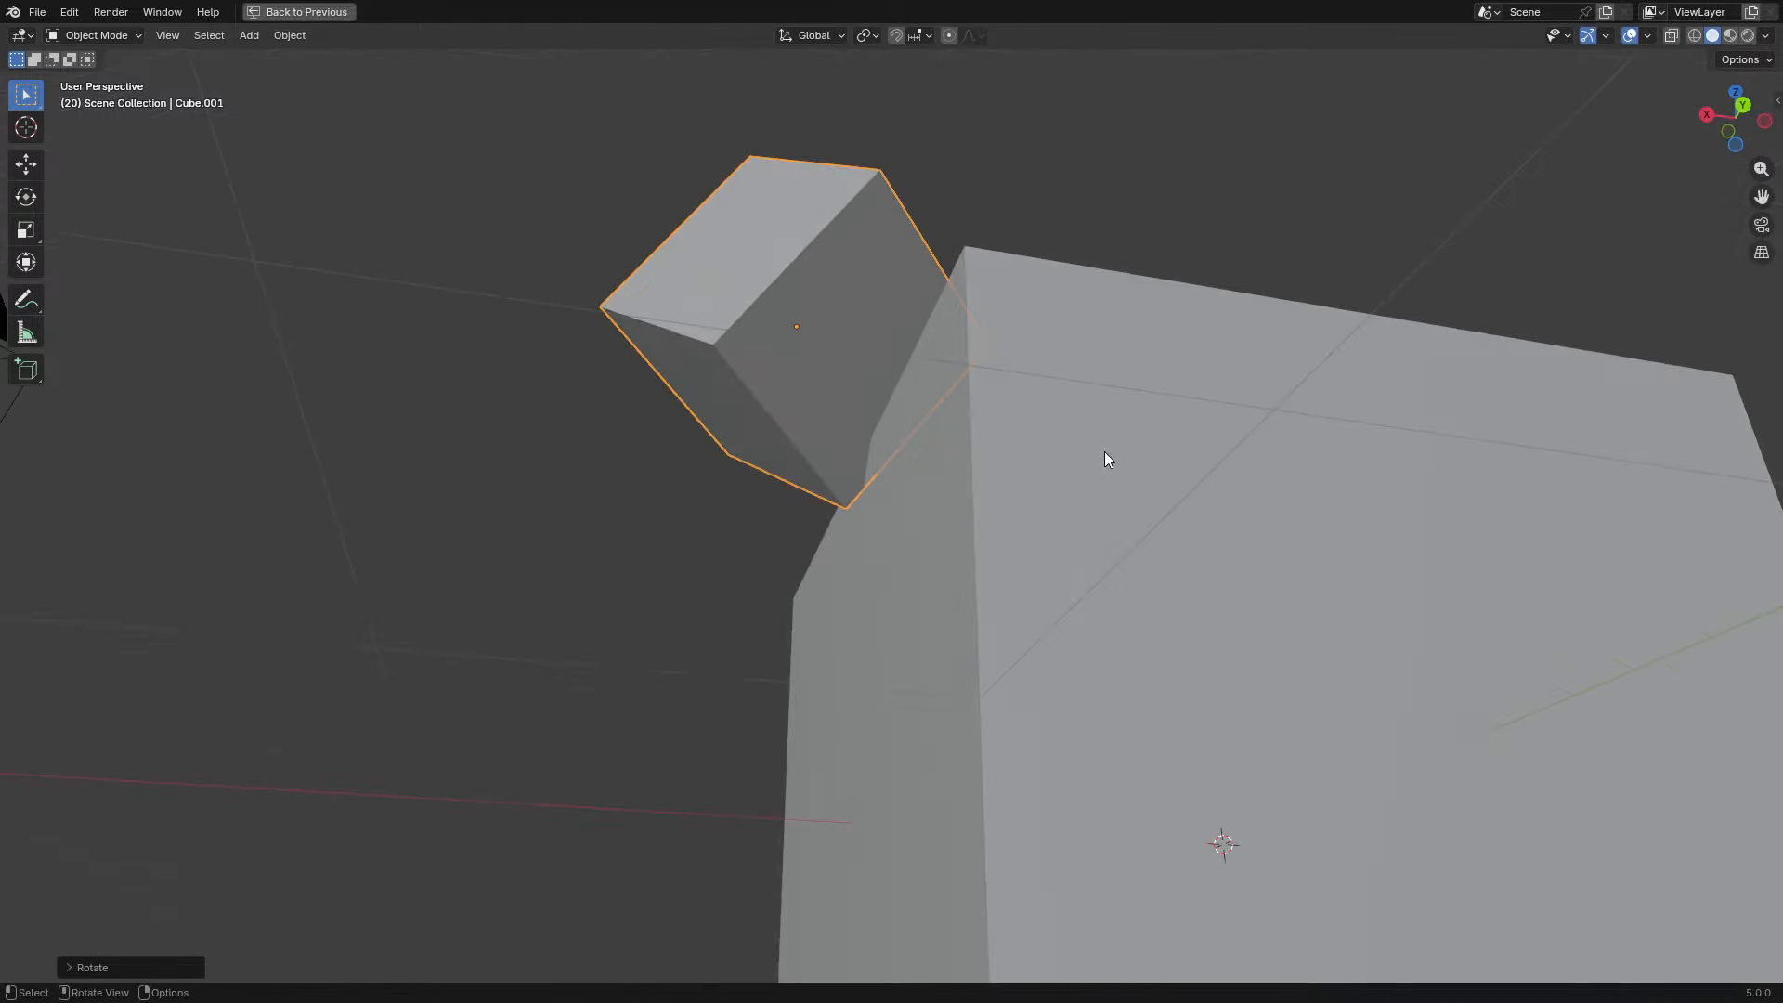
pyautogui.press('r')
pyautogui.click(1083, 498)
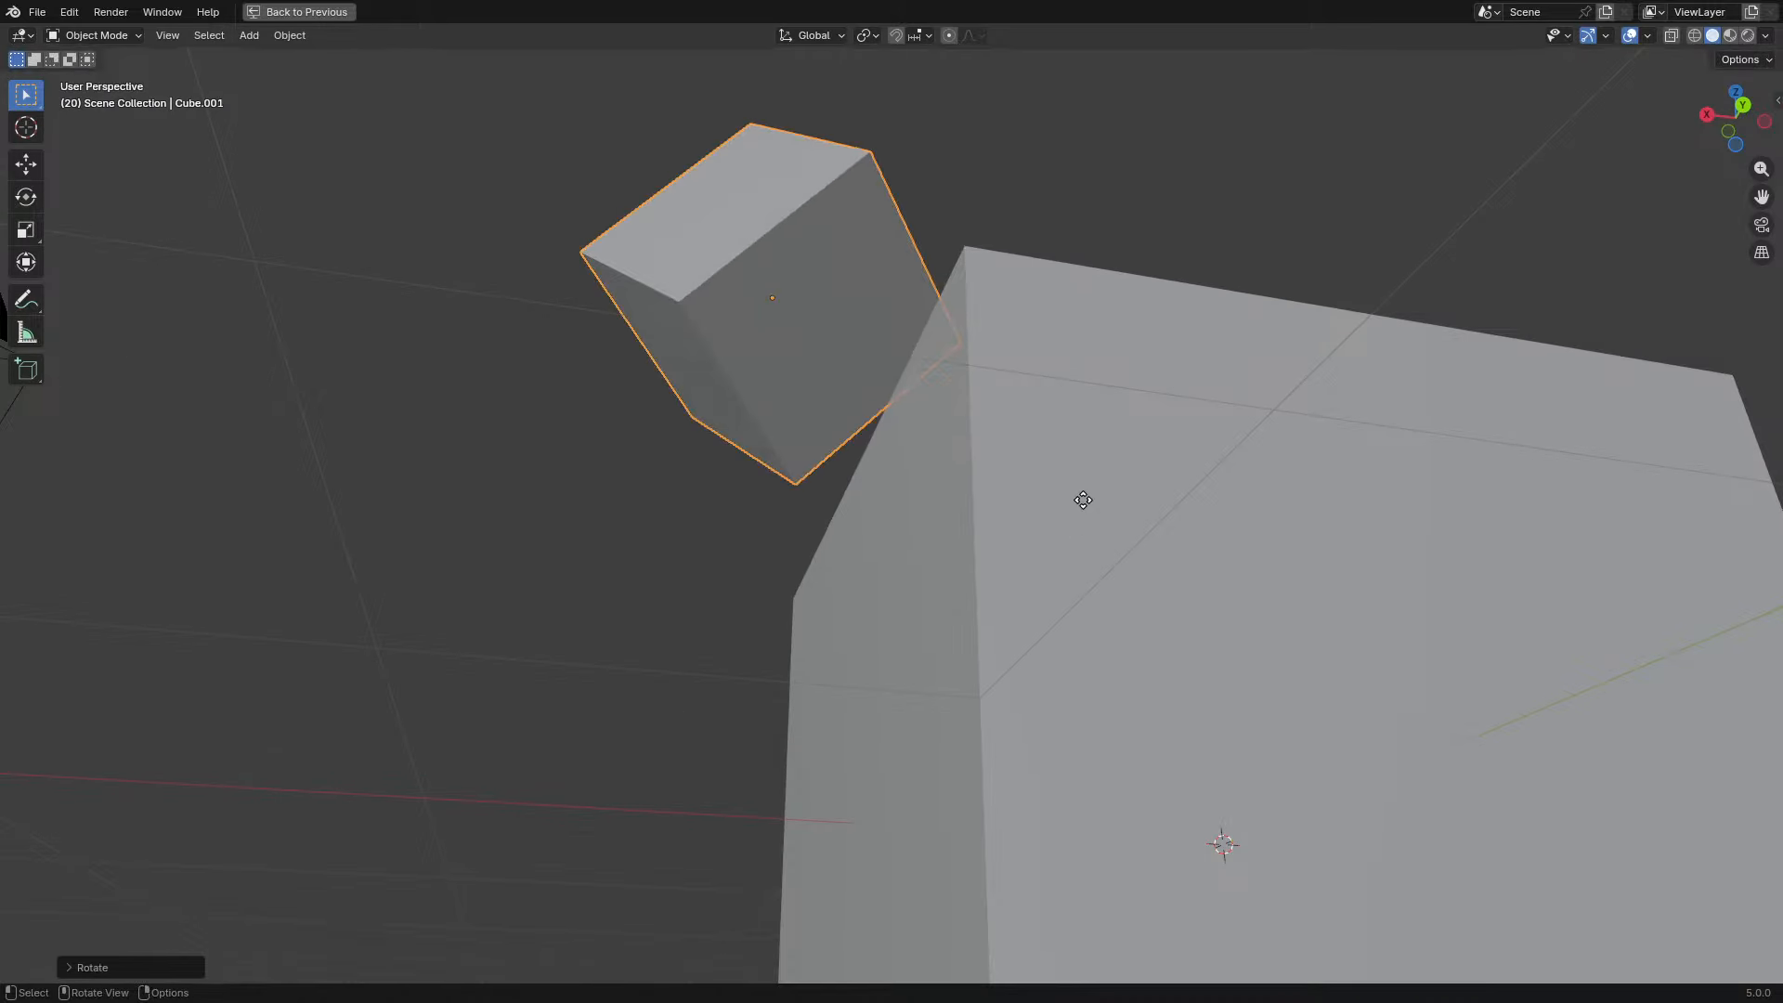
pyautogui.press('g')
pyautogui.click(1097, 578)
pyautogui.moveTo(1097, 577); pyautogui.dragTo(793, 680, button='middle')
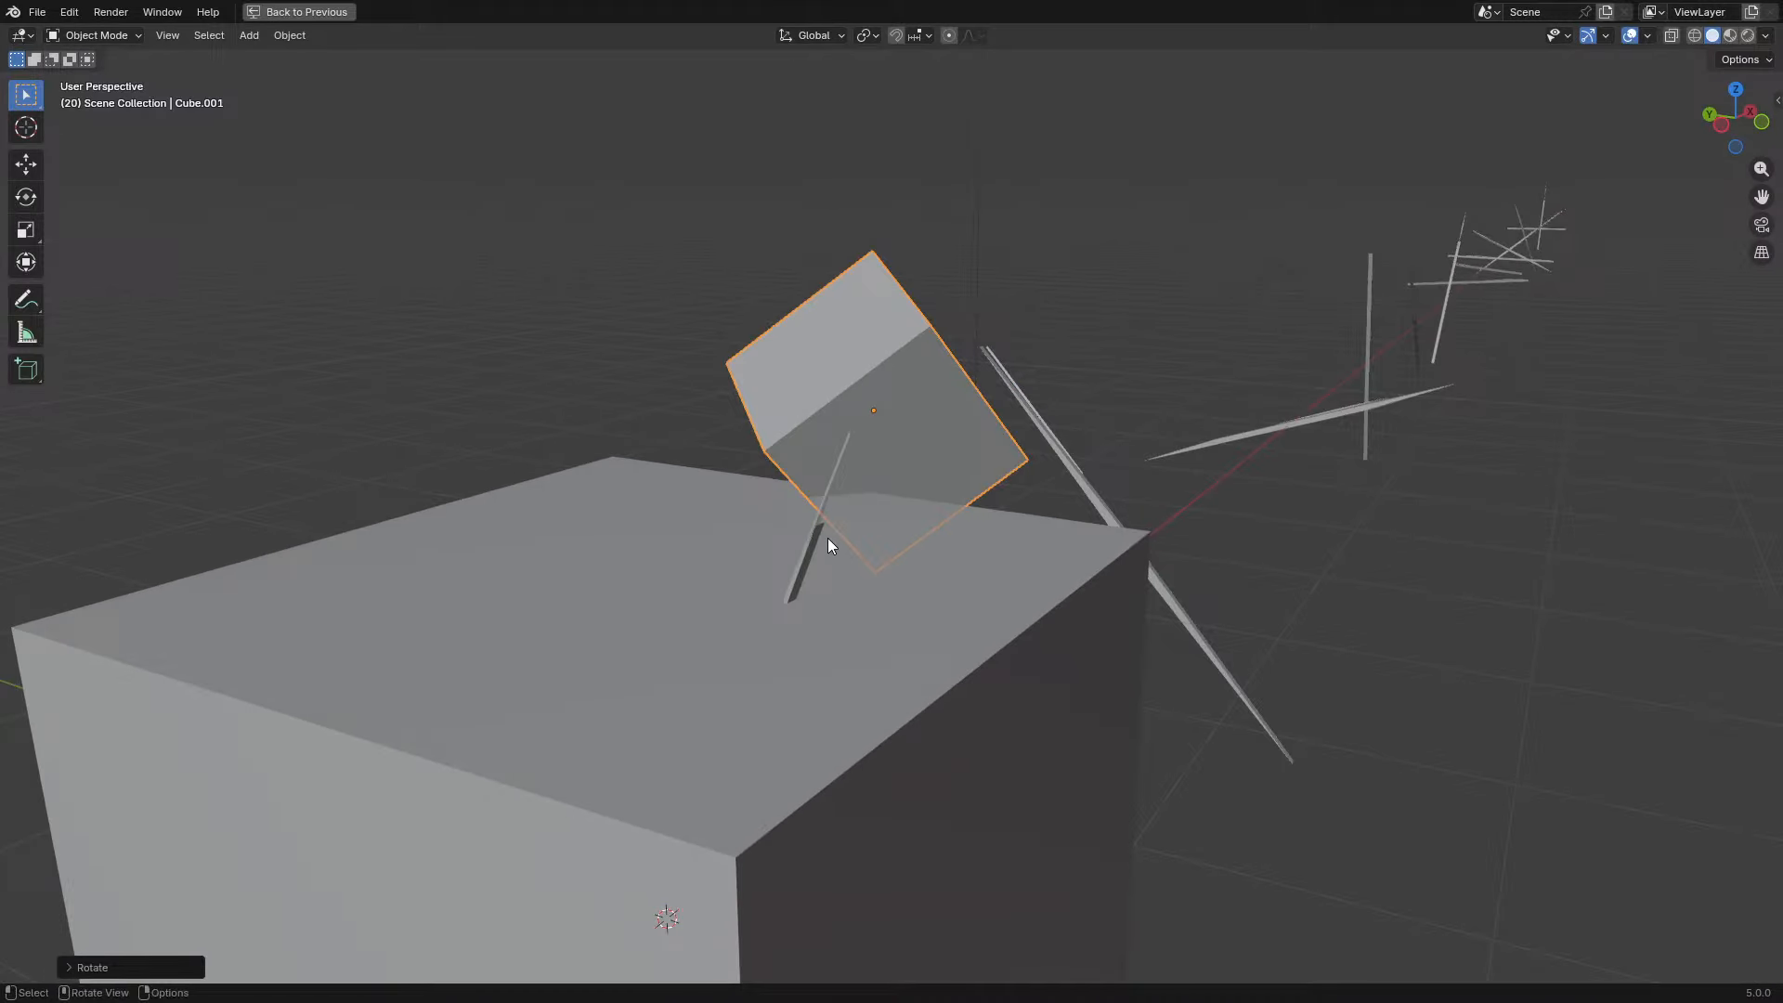
# Restore the full editor layout, move Cube.001 along the large cube's top edge, and select Cube.004
pyautogui.click(812, 543)
pyautogui.click(961, 316)
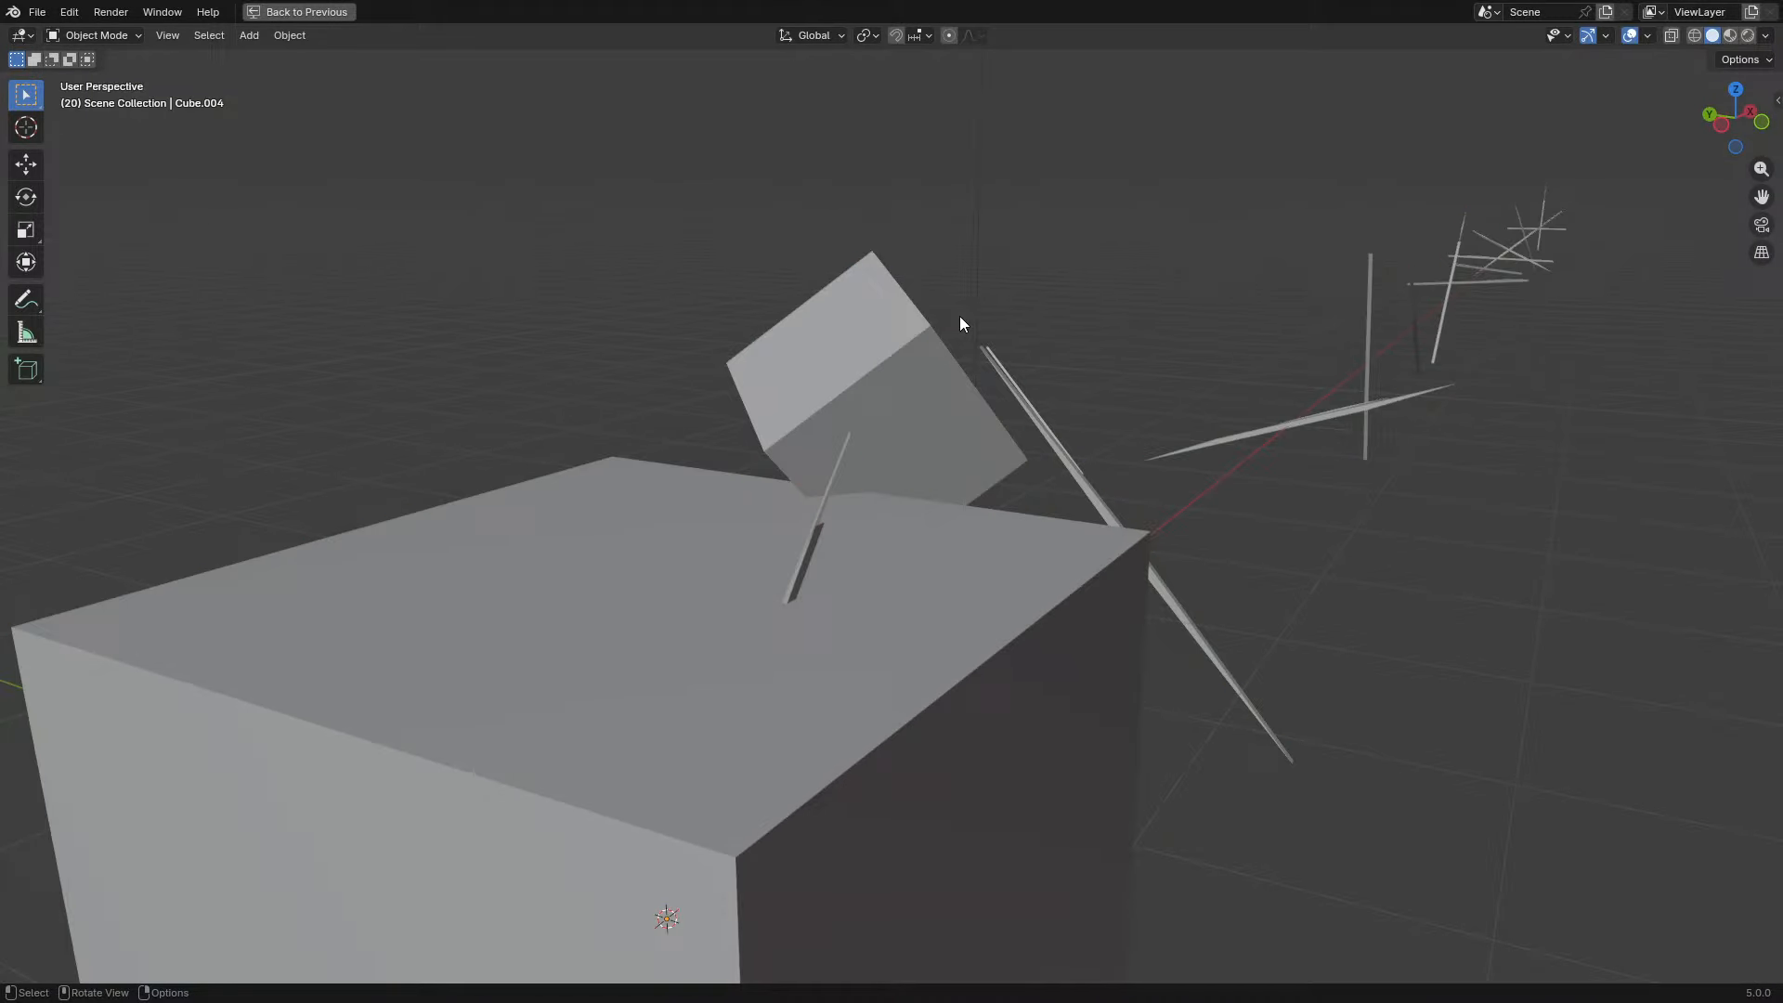
pyautogui.click(912, 358)
pyautogui.hotkey('ctrl', 'space')
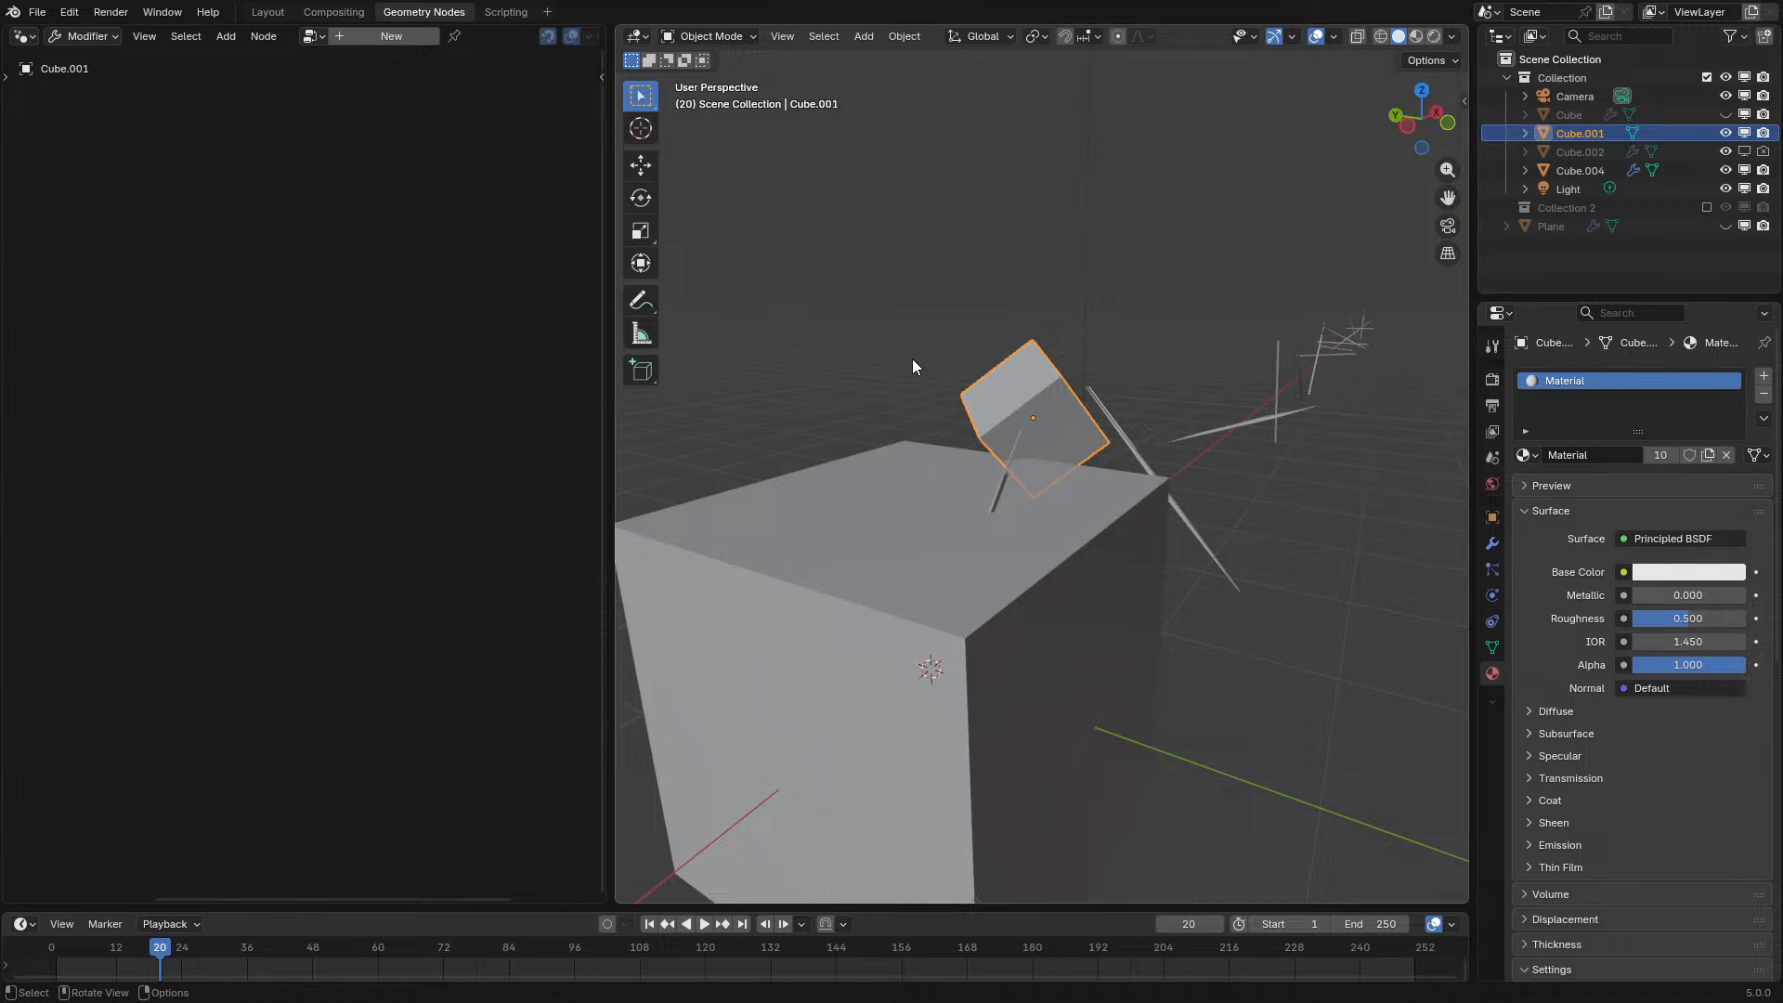
pyautogui.moveTo(912, 358); pyautogui.dragTo(867, 470, button='middle')
pyautogui.press('g')
pyautogui.click(1179, 349)
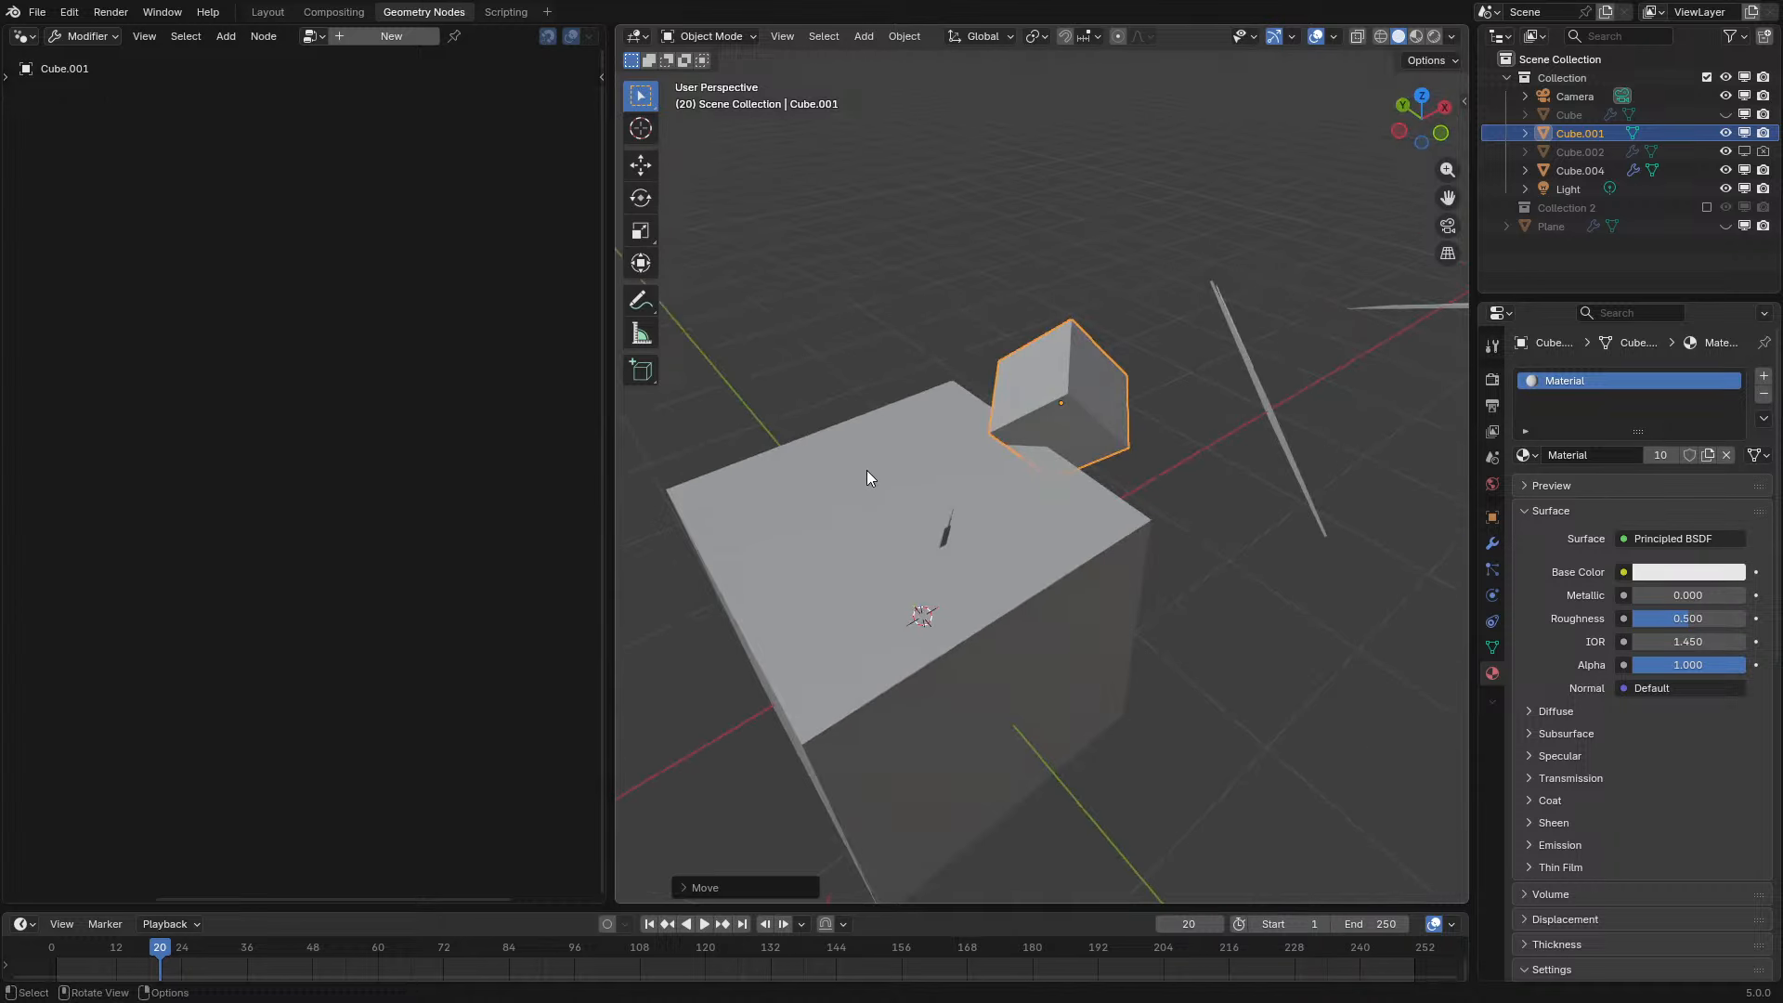
pyautogui.click(941, 526)
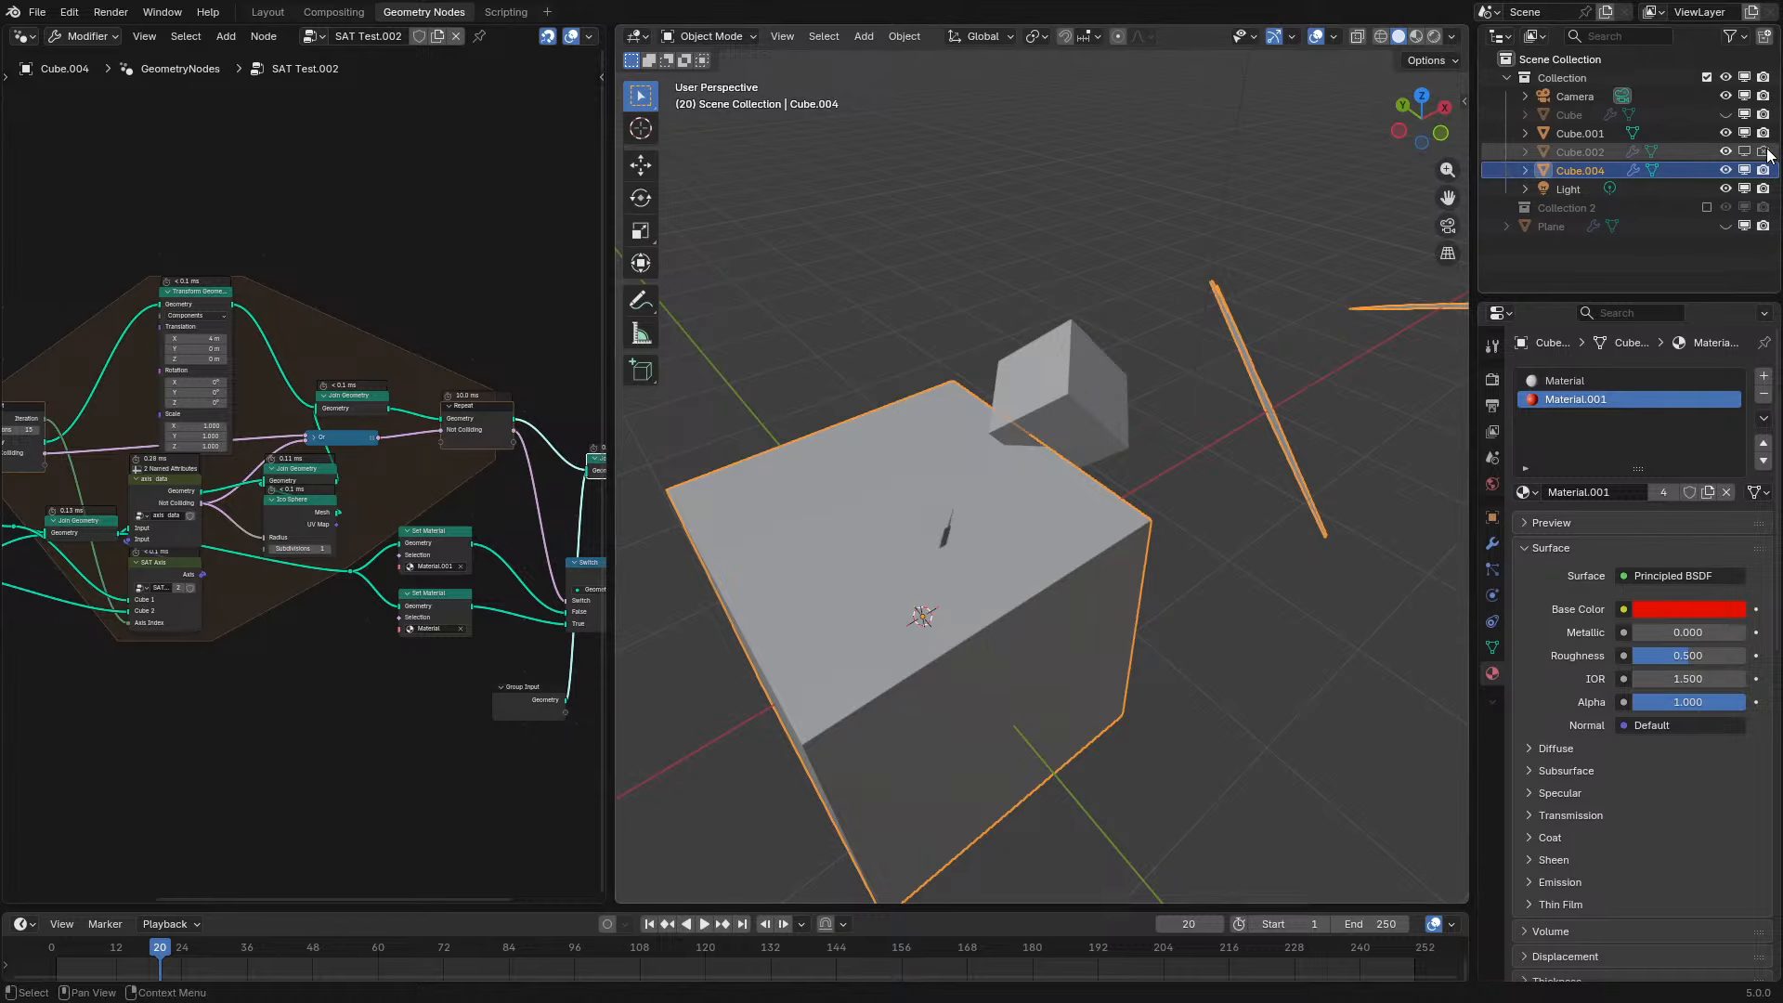
# Toggle Cube.004's visibility off and on, and nudge Cube.001 closer over the large cube's top corner
pyautogui.moveTo(1745, 171); pyautogui.dragTo(1761, 171)
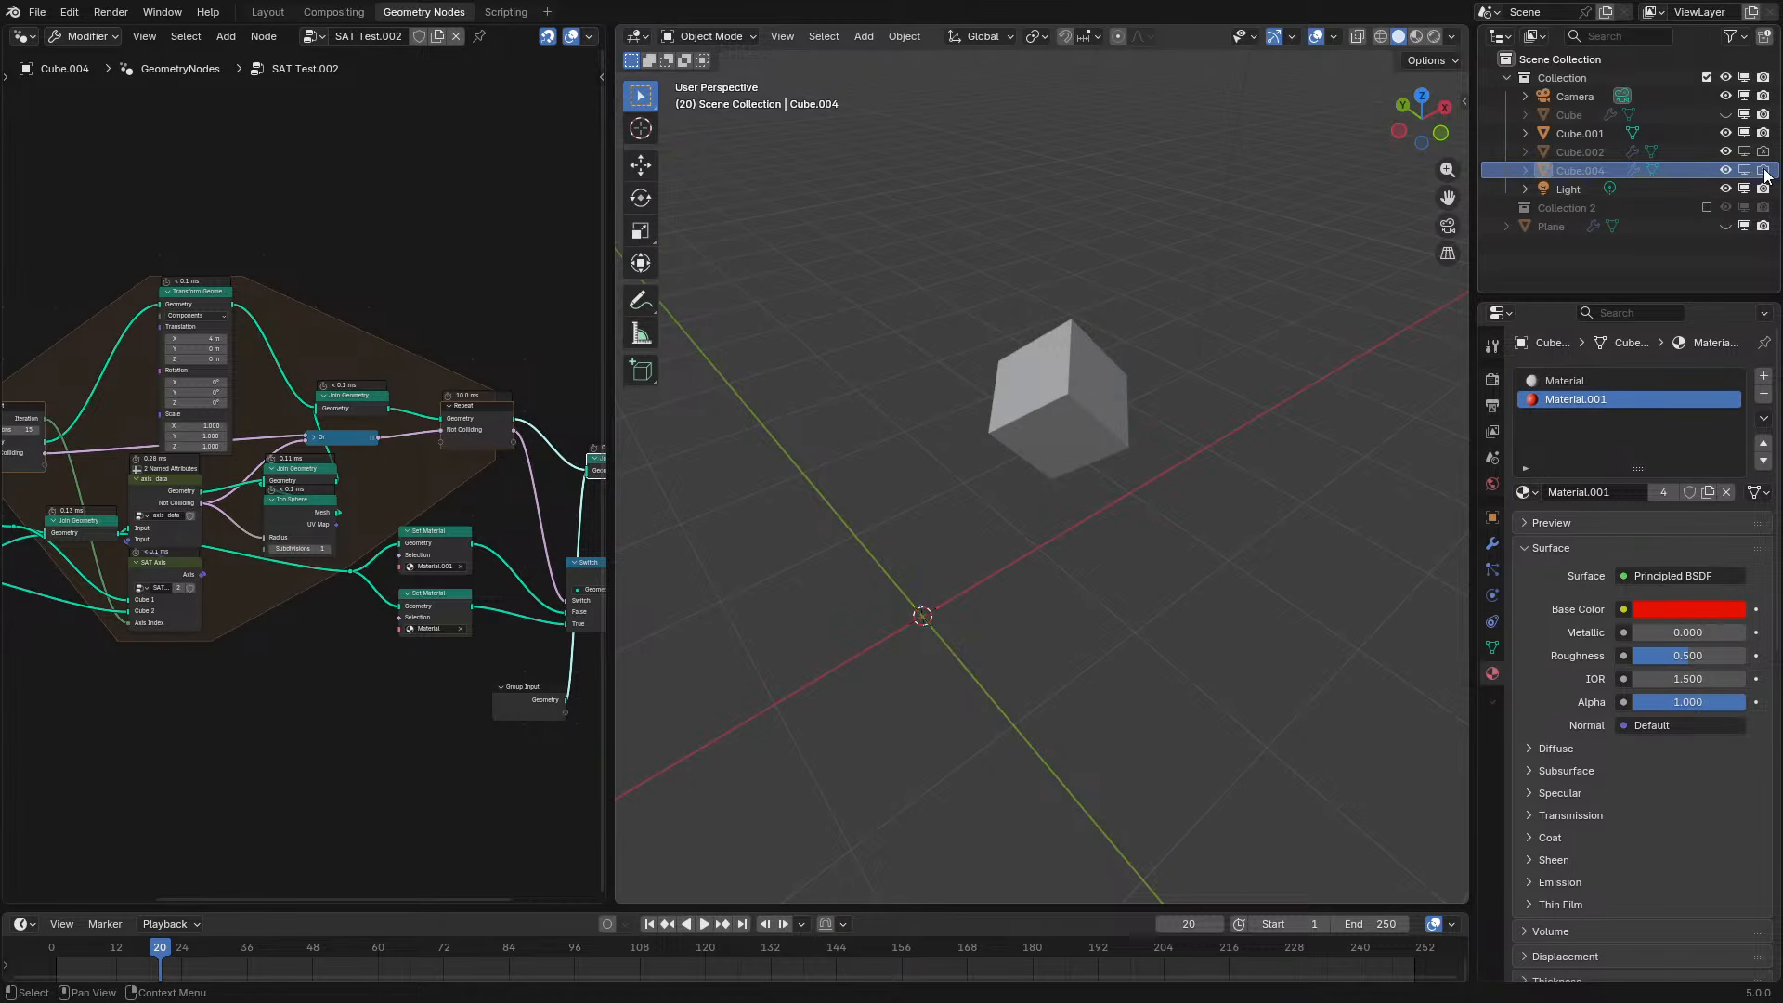
pyautogui.moveTo(1747, 154)
pyautogui.mouseDown()
pyautogui.moveTo(1764, 154)
pyautogui.moveTo(1750, 156)
pyautogui.mouseUp()
pyautogui.click(1750, 168)
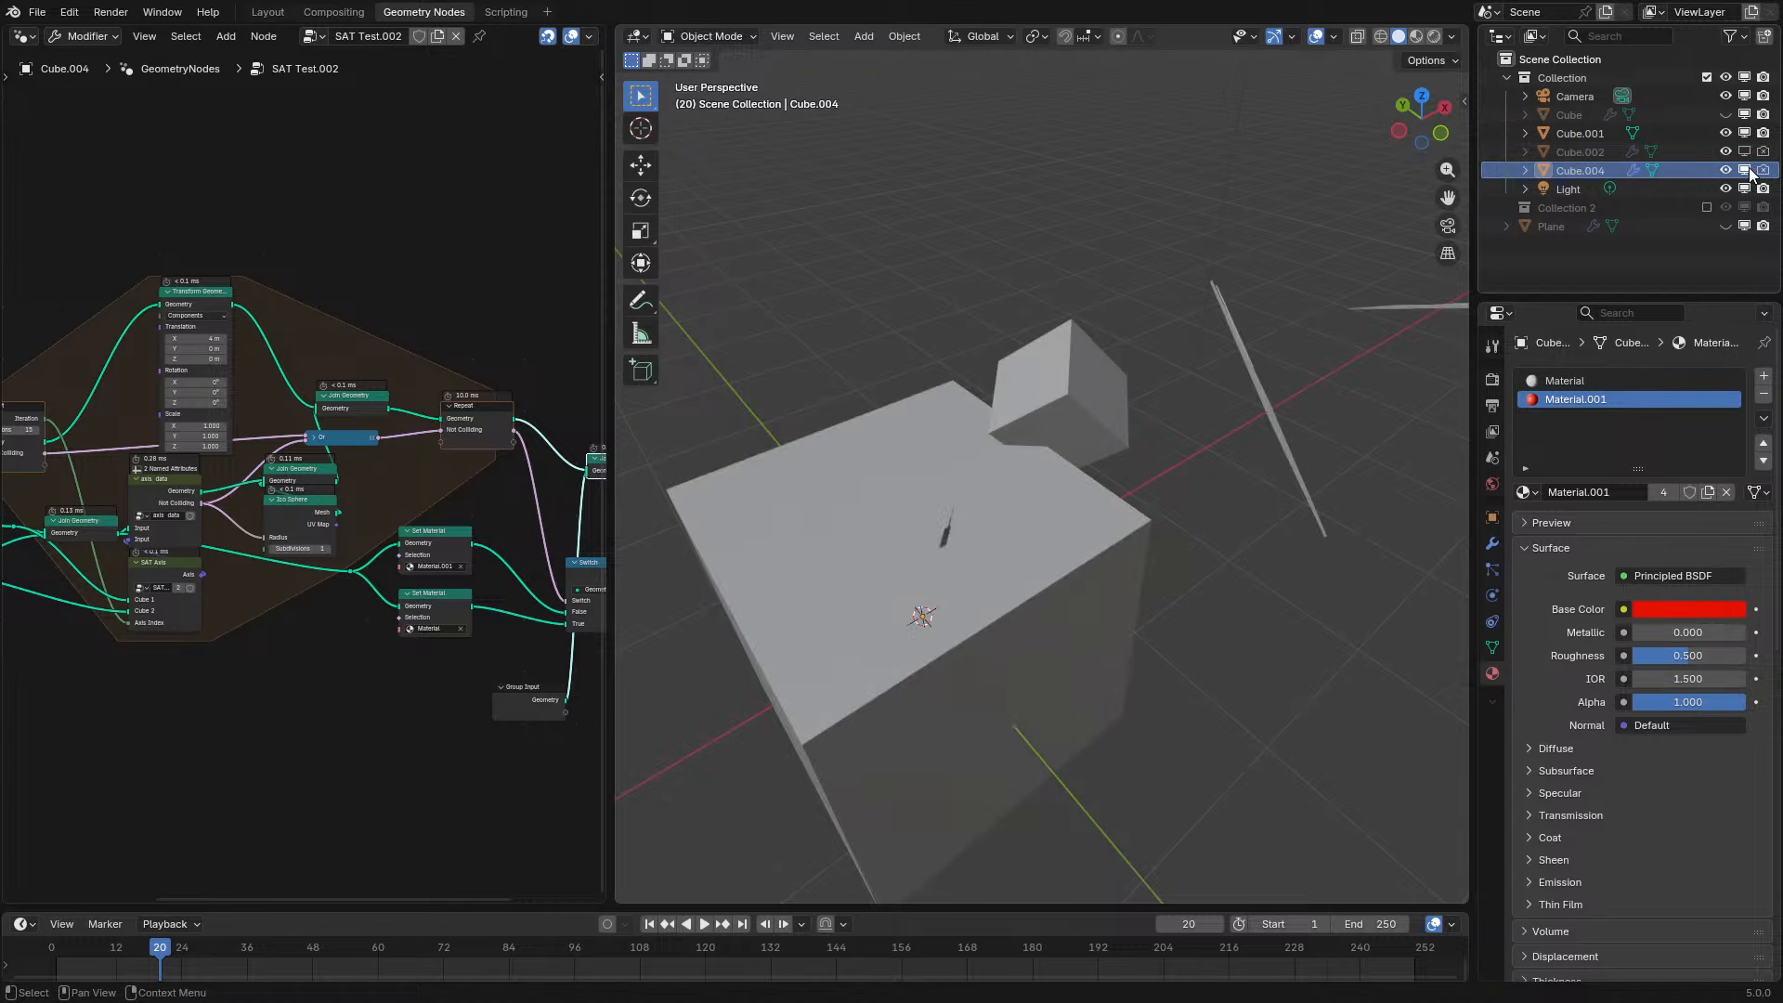
pyautogui.click(1051, 397)
pyautogui.press('g')
pyautogui.click(1035, 400)
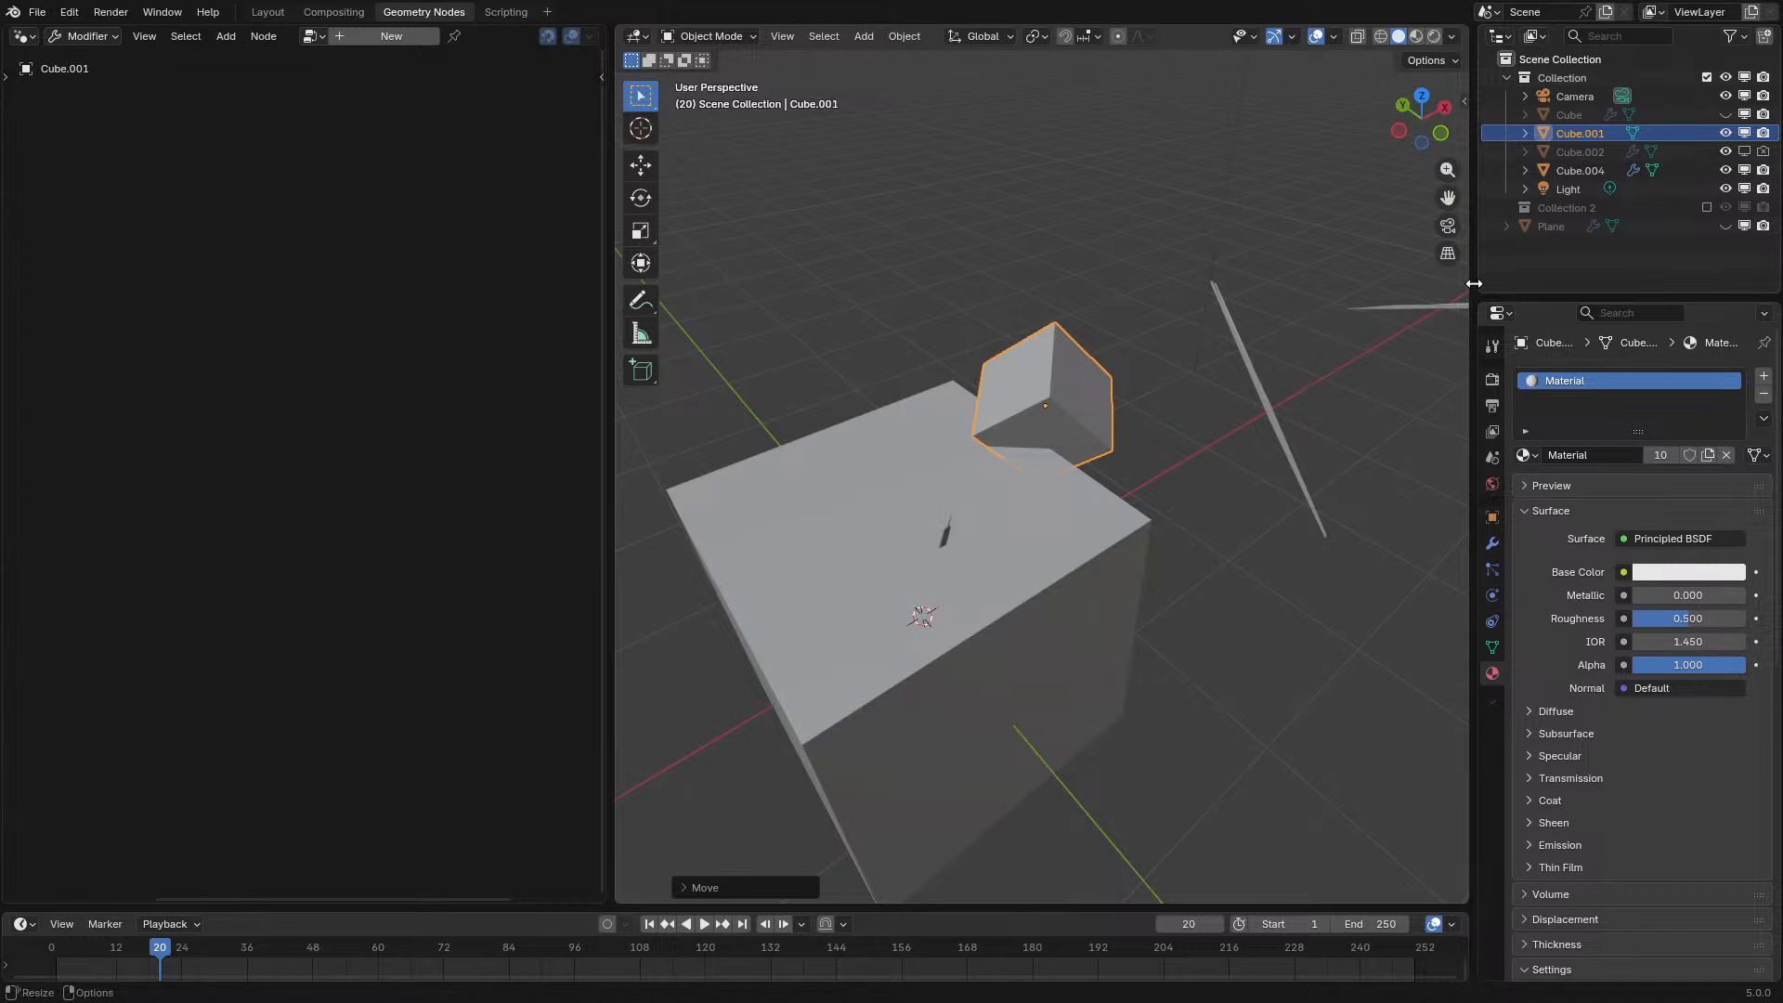
# Unhide Cube and Plane, and disable Cube.004 in the viewport and renders
pyautogui.click(1387, 316)
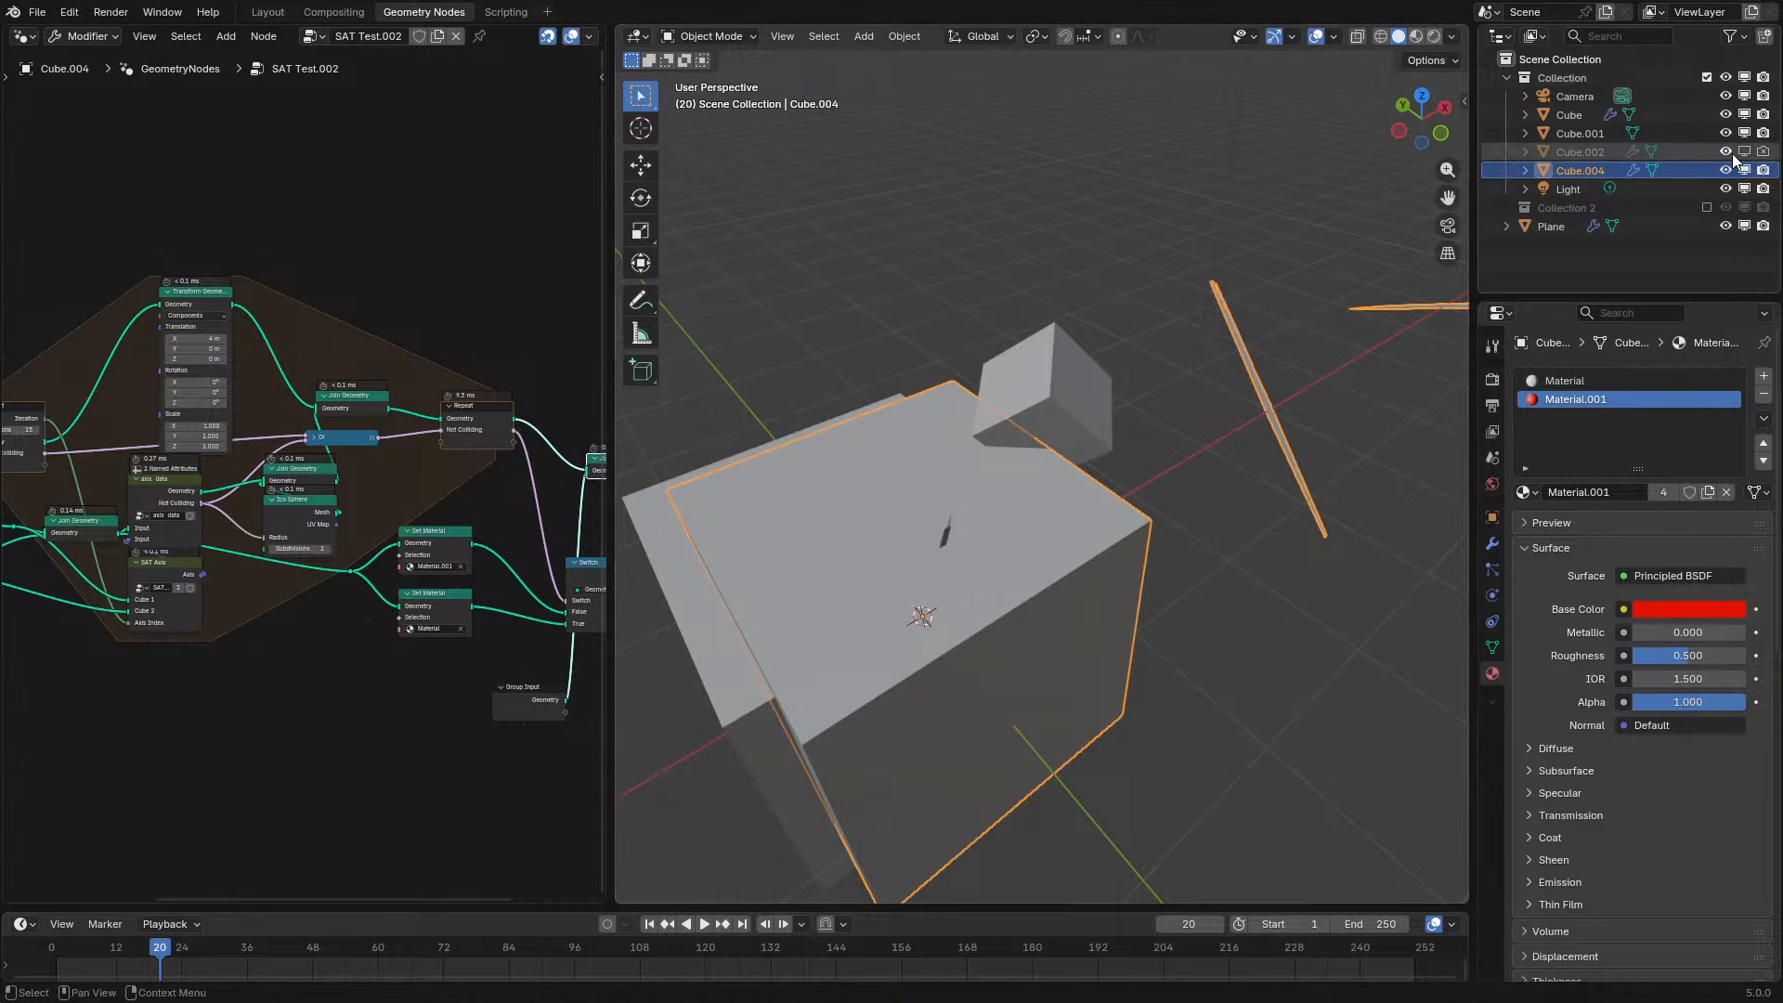
pyautogui.moveTo(1744, 170); pyautogui.dragTo(1762, 171)
pyautogui.click(800, 566)
# Move Cube.001 over the red cube's top edge, rotate it slightly, and adjust its position there
pyautogui.click(1060, 393)
pyautogui.press('g')
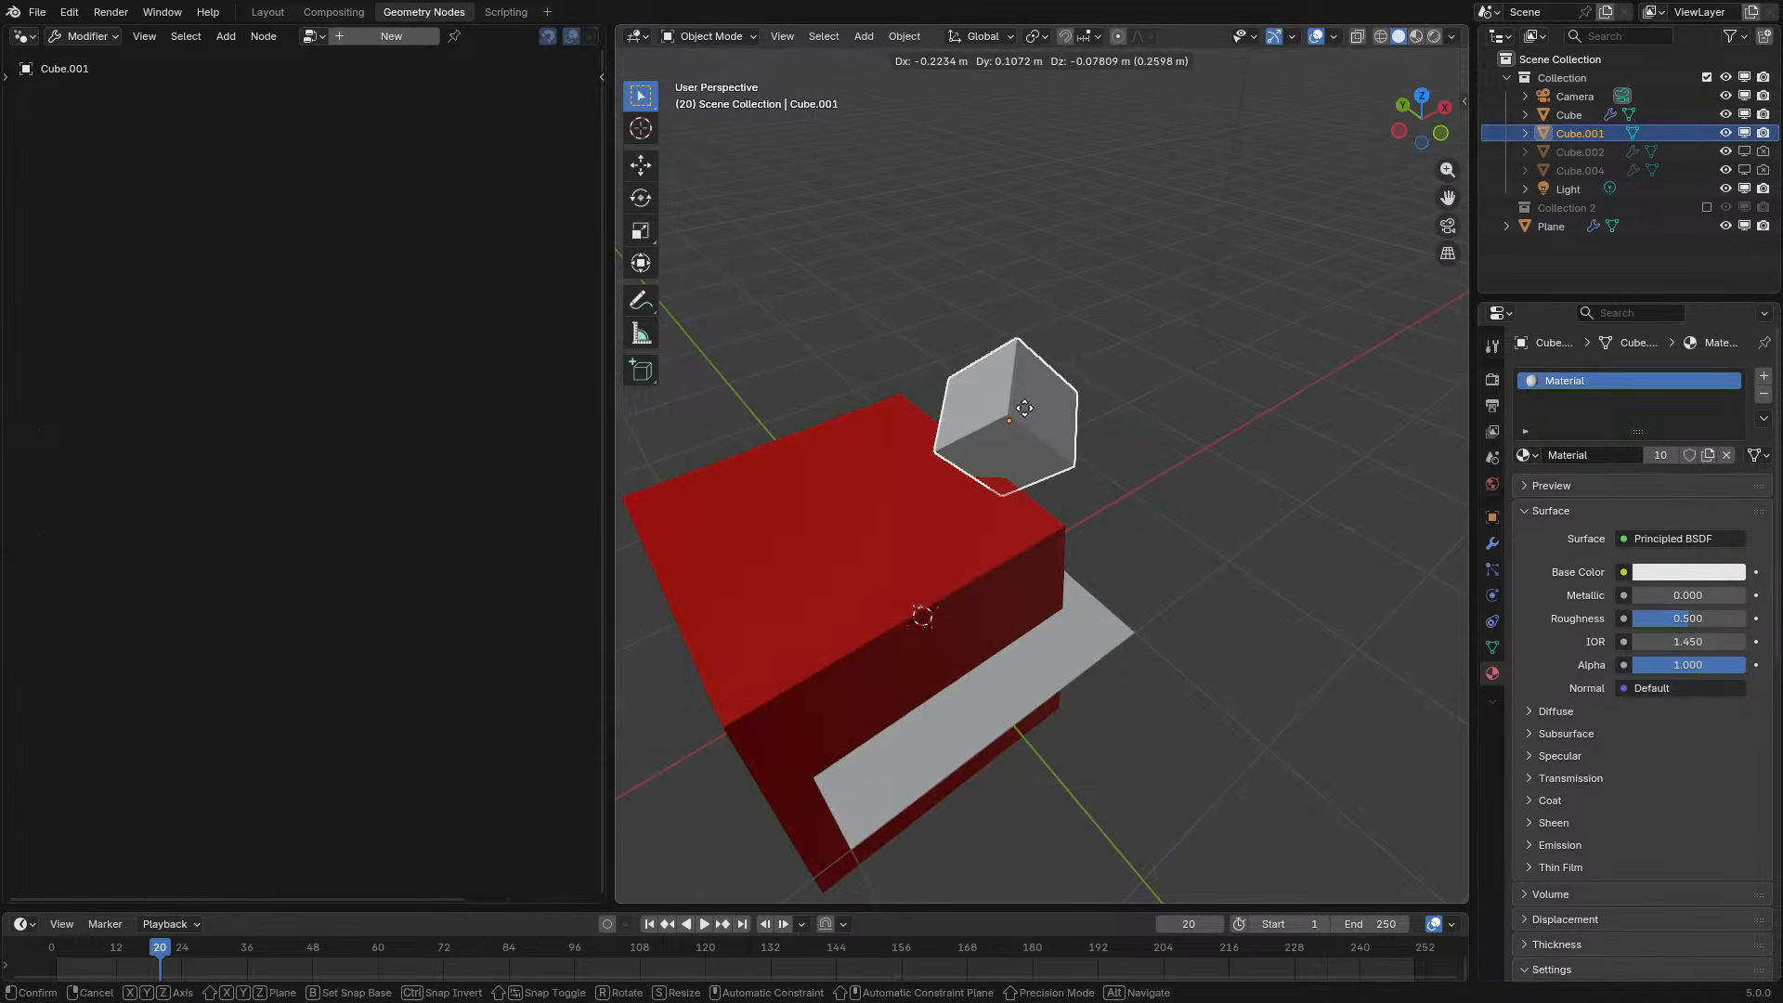
pyautogui.click(1024, 407)
pyautogui.moveTo(1155, 507); pyautogui.dragTo(1105, 455, button='middle')
pyautogui.press('r')
pyautogui.click(1115, 477)
pyautogui.press('g')
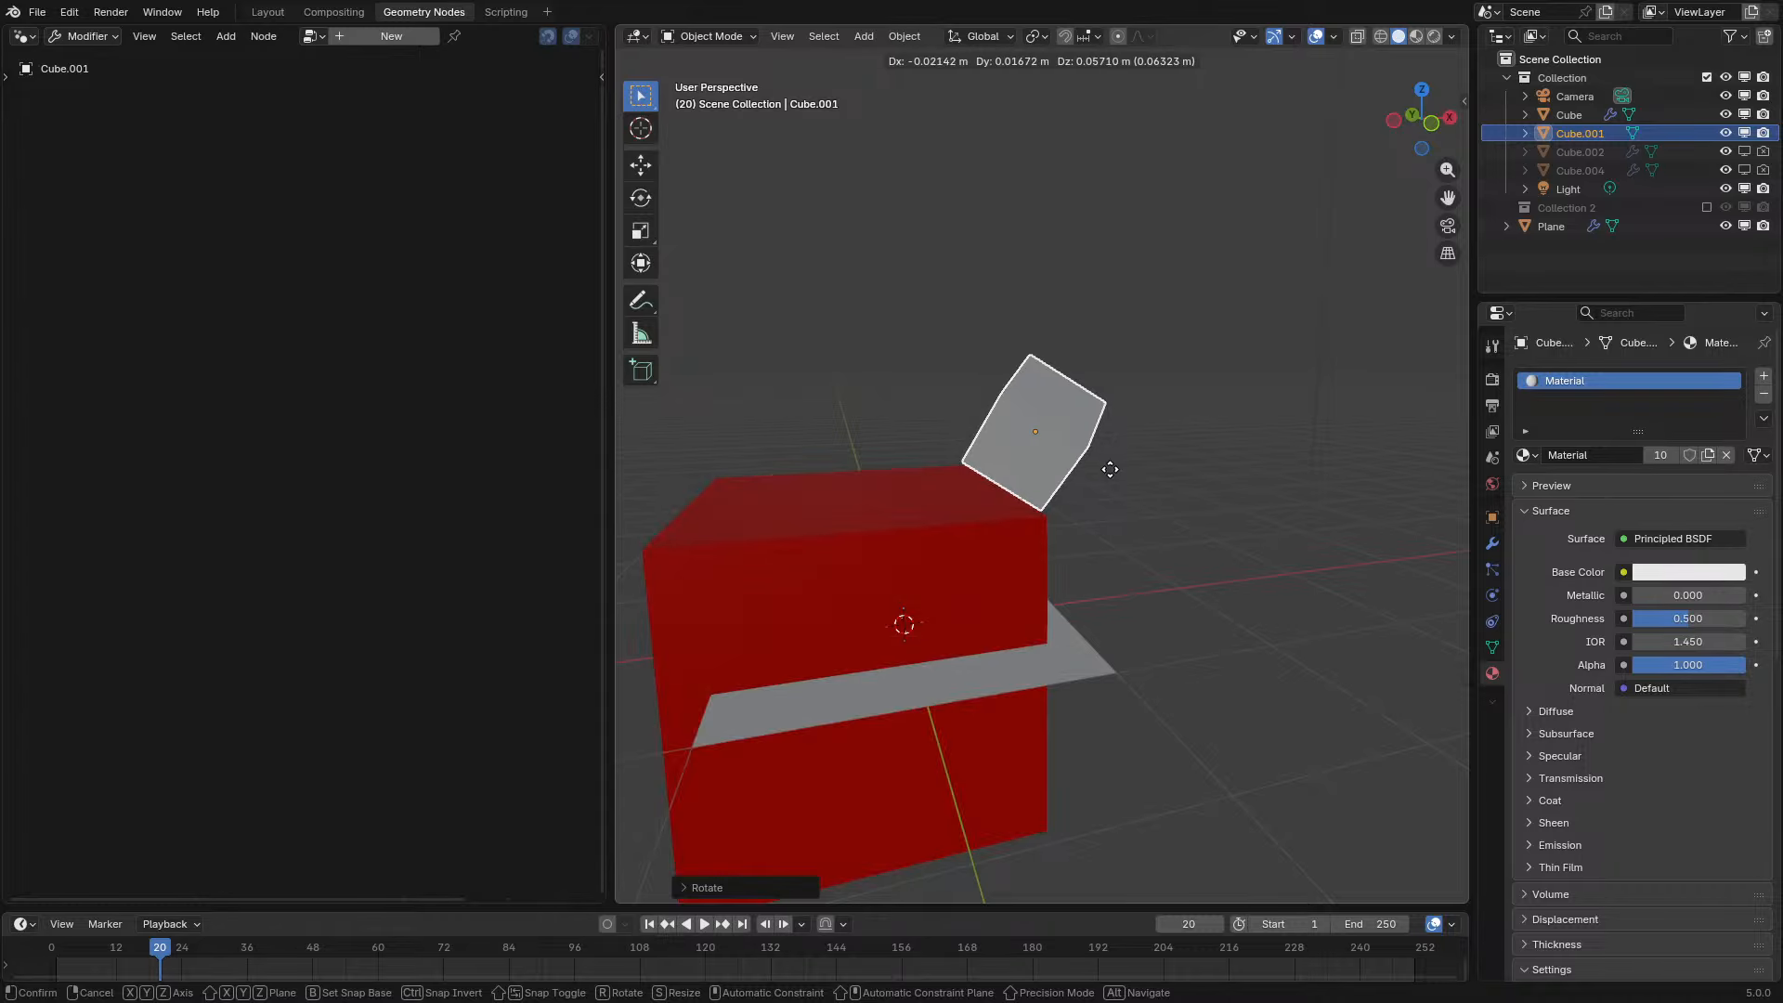
pyautogui.click(1109, 469)
# From the opposite side, reposition and rotate Cube.001 so it sits just beside the red cube's upper corner
pyautogui.moveTo(971, 508); pyautogui.dragTo(1317, 511, button='middle')
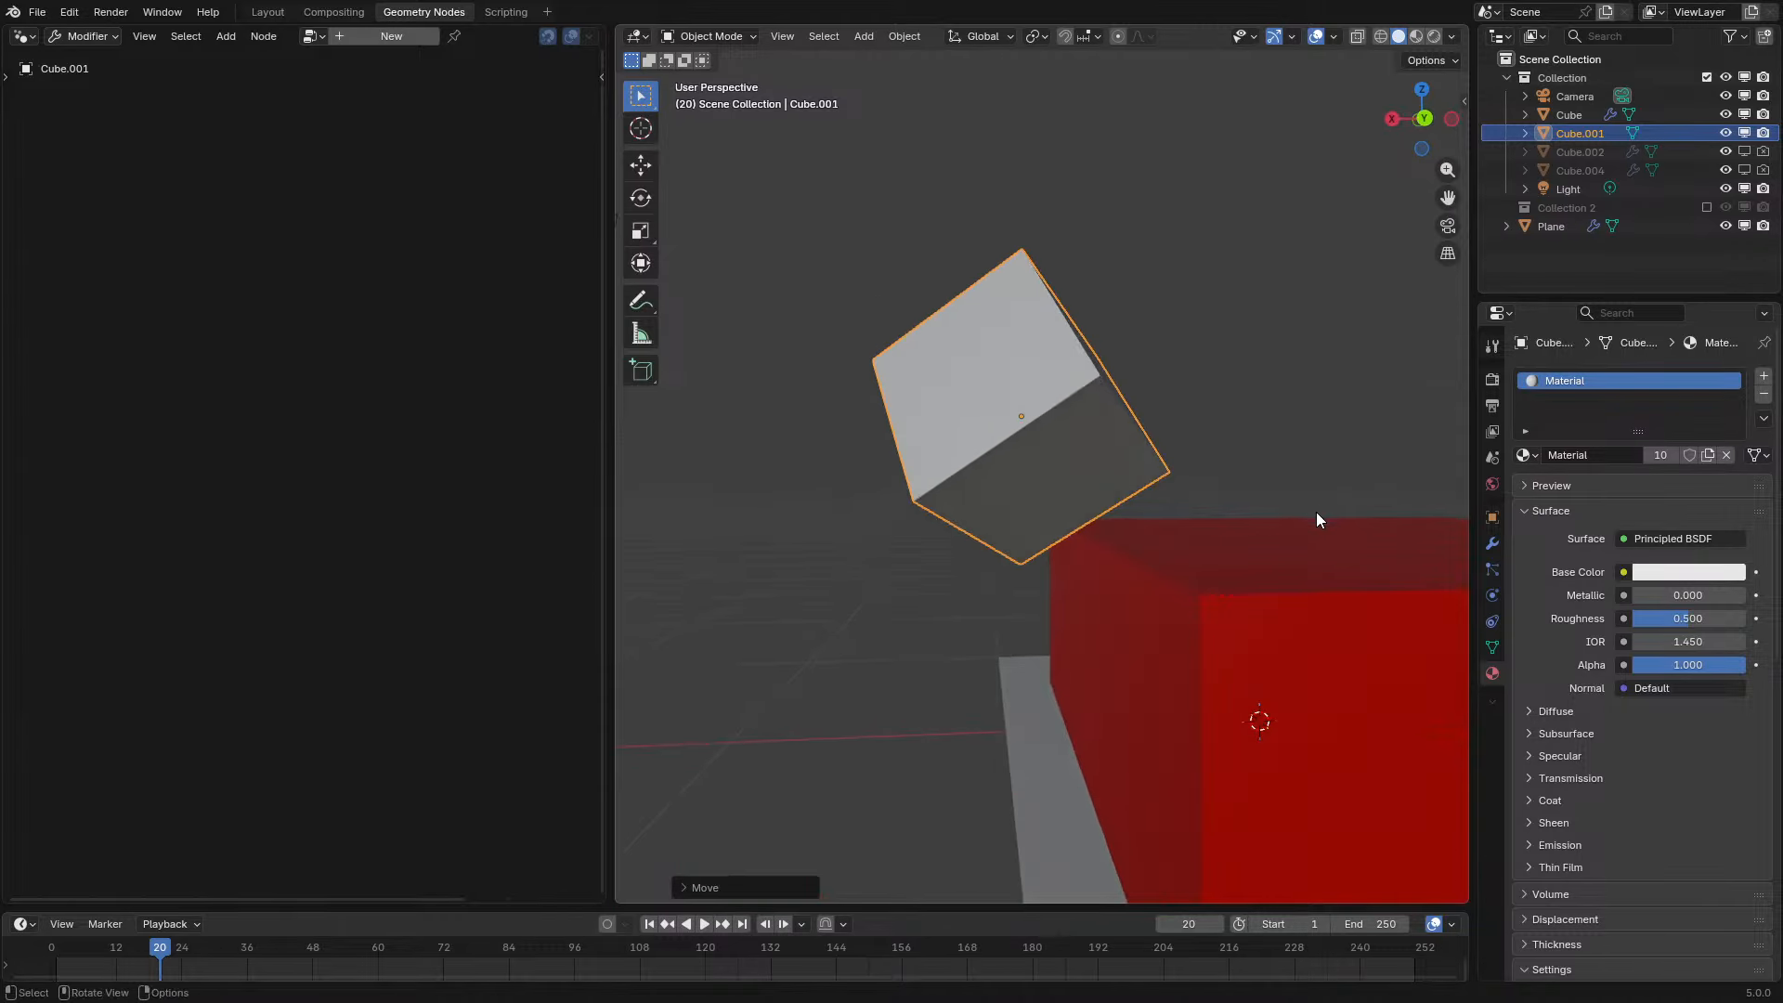
pyautogui.press('g')
pyautogui.click(1301, 526)
pyautogui.scroll(2, 1183, 595)
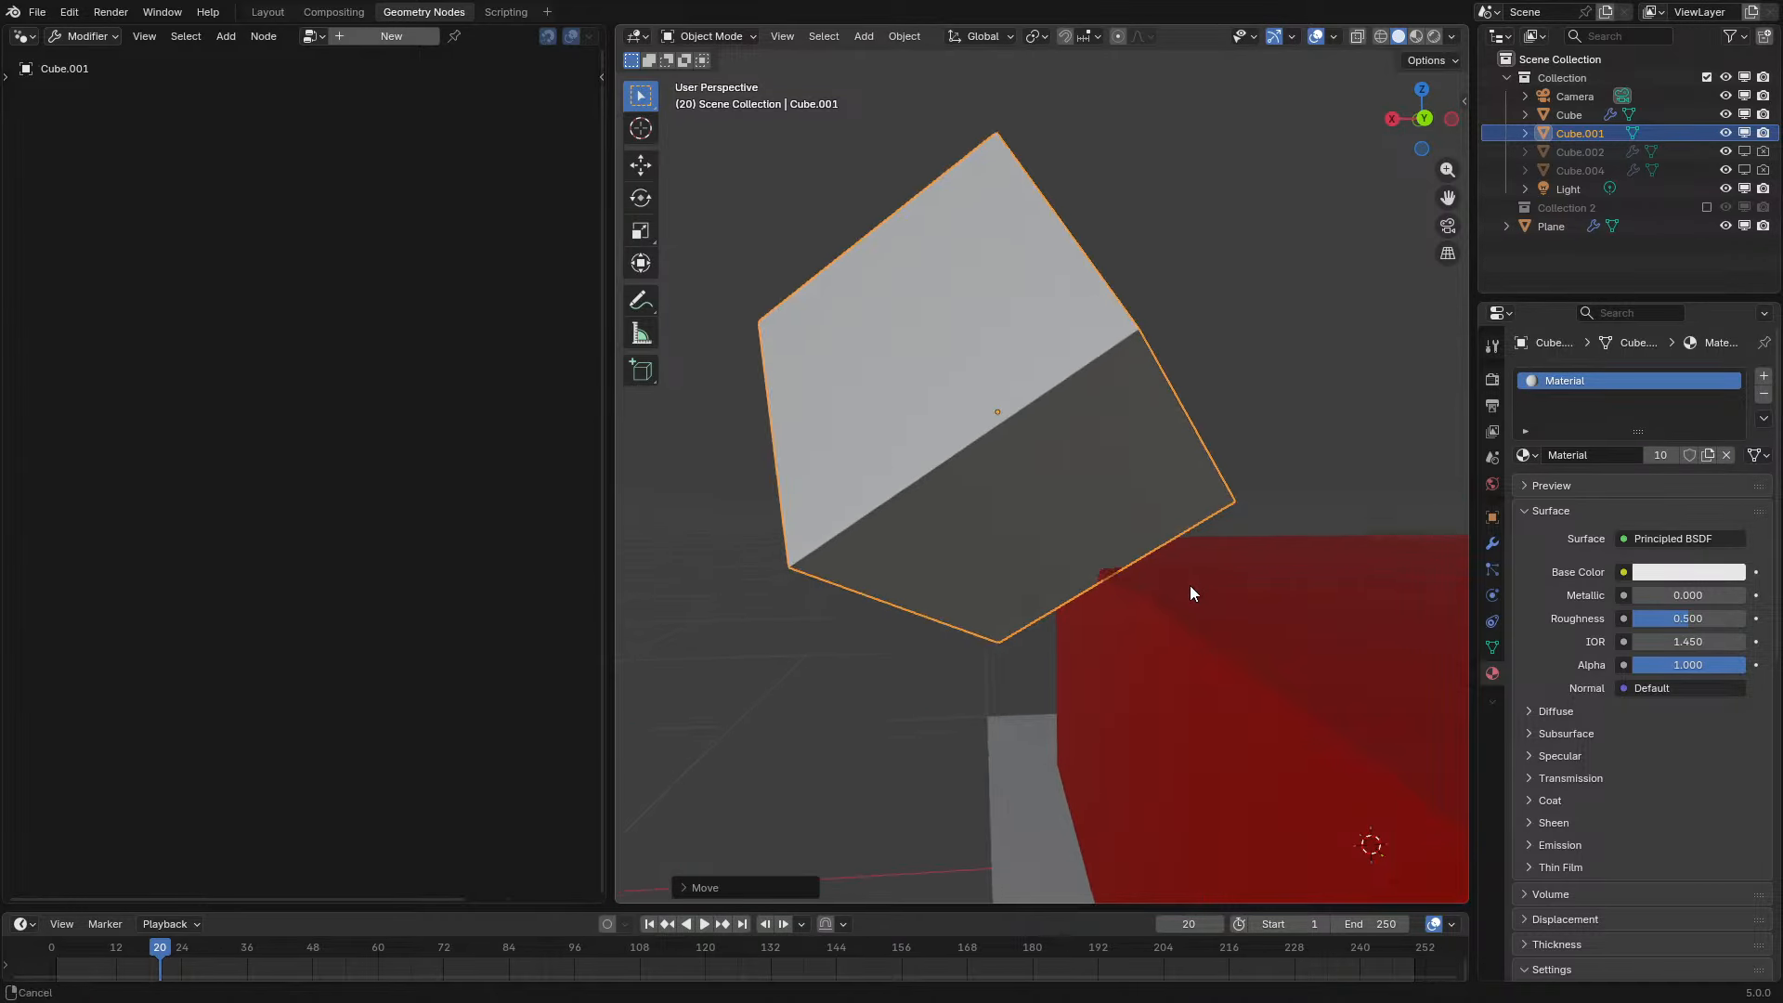
pyautogui.press('r')
pyautogui.click(1170, 525)
pyautogui.press('g')
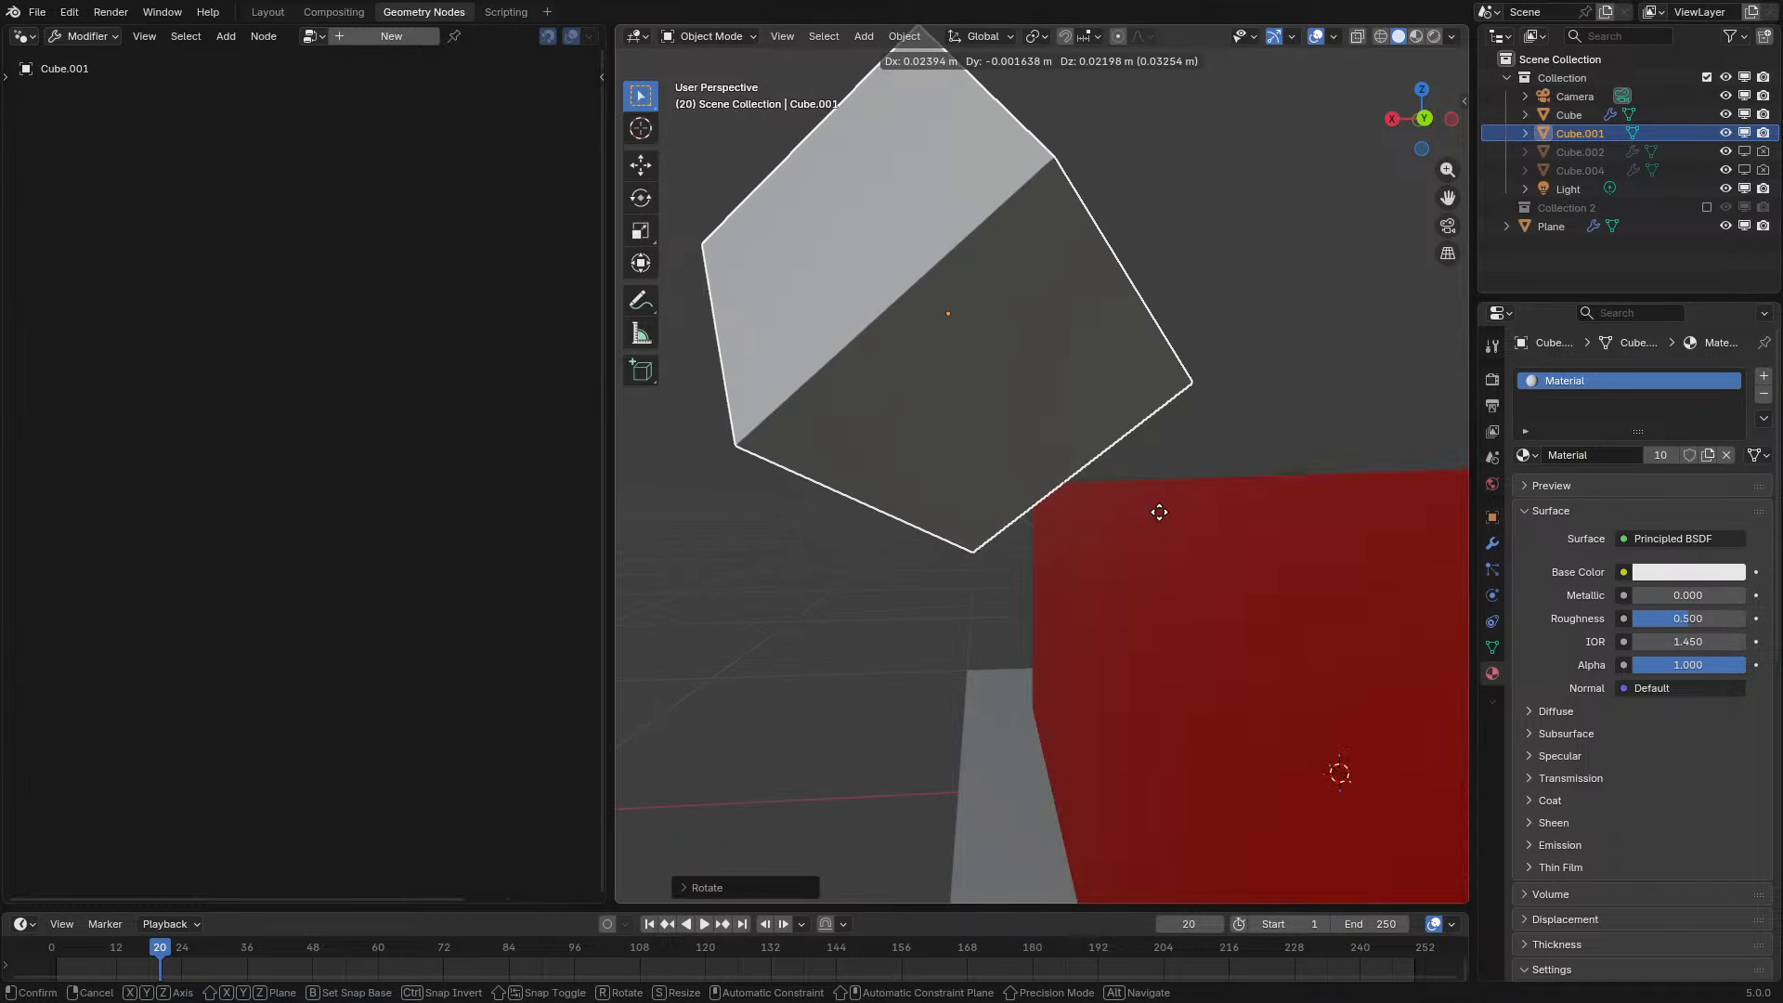
pyautogui.click(1157, 510)
# Move Cube.001 further along the red cube's top edge
pyautogui.moveTo(1159, 511); pyautogui.dragTo(877, 516, button='middle')
pyautogui.press('g')
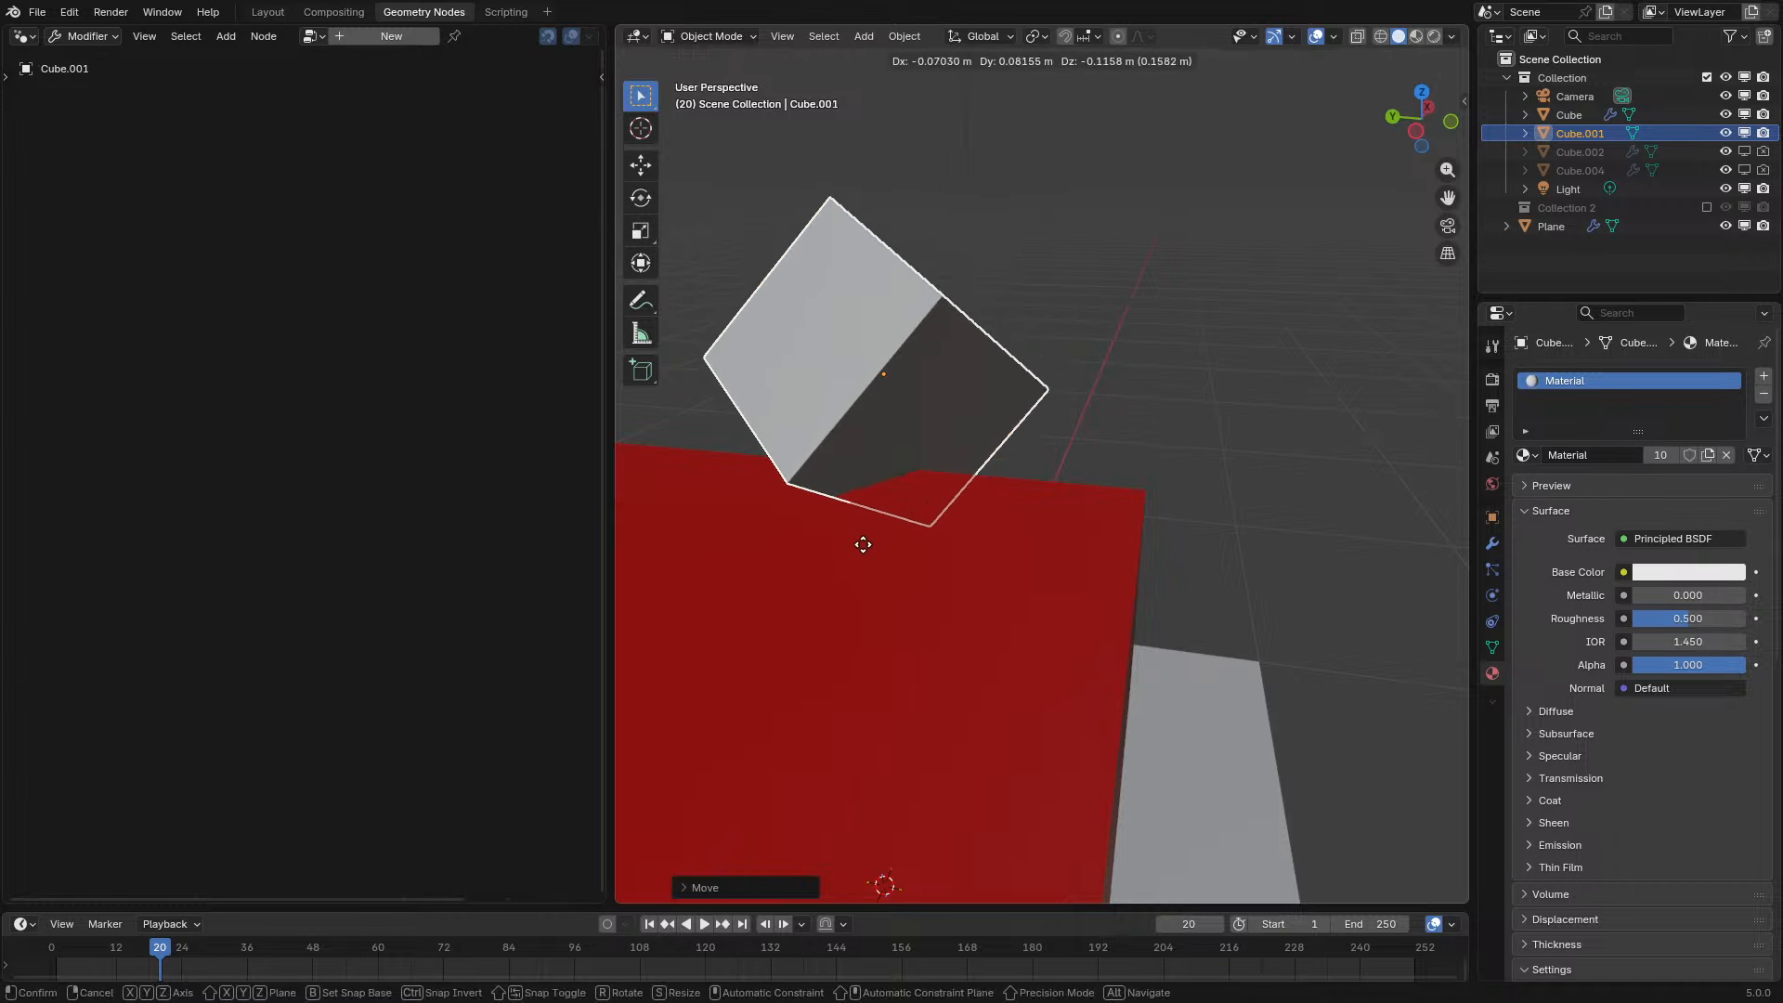
pyautogui.click(897, 507)
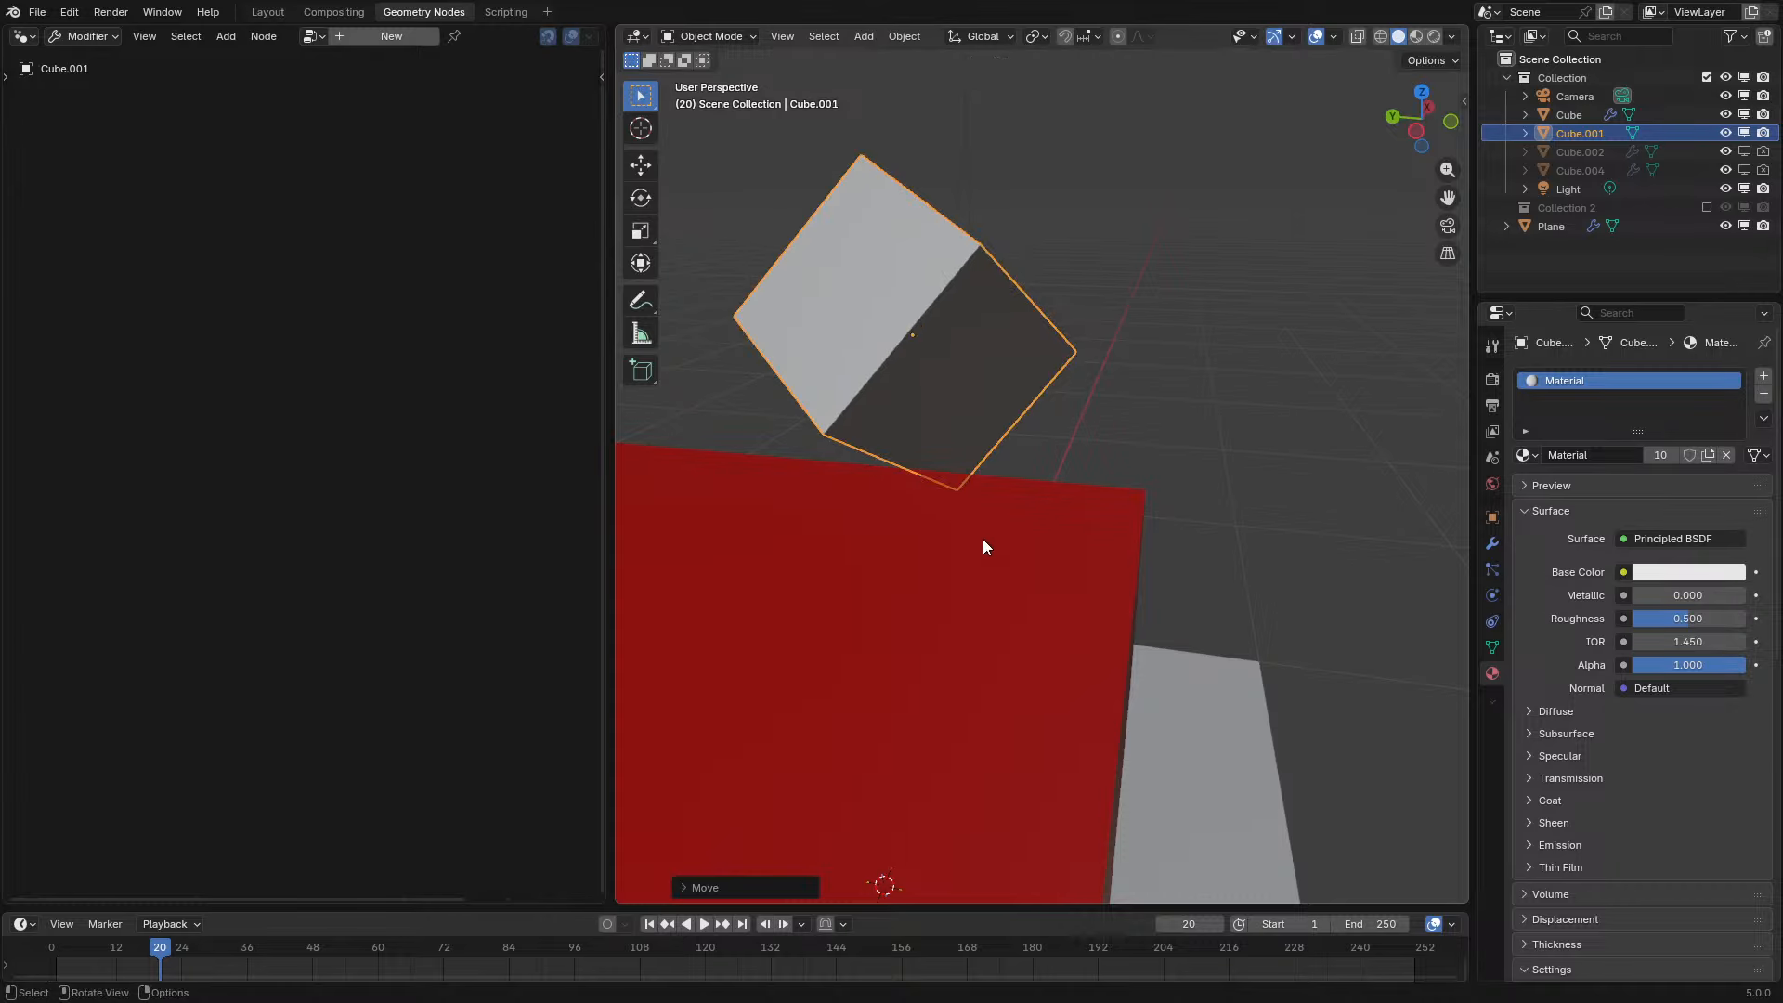
# Select the large red Cube, maximize its node editor, and open the axis data.001 group
pyautogui.click(982, 543)
pyautogui.moveTo(624, 437); pyautogui.dragTo(1055, 370, button='middle')
pyautogui.hotkey('ctrl', 'space')
pyautogui.press('Tab')
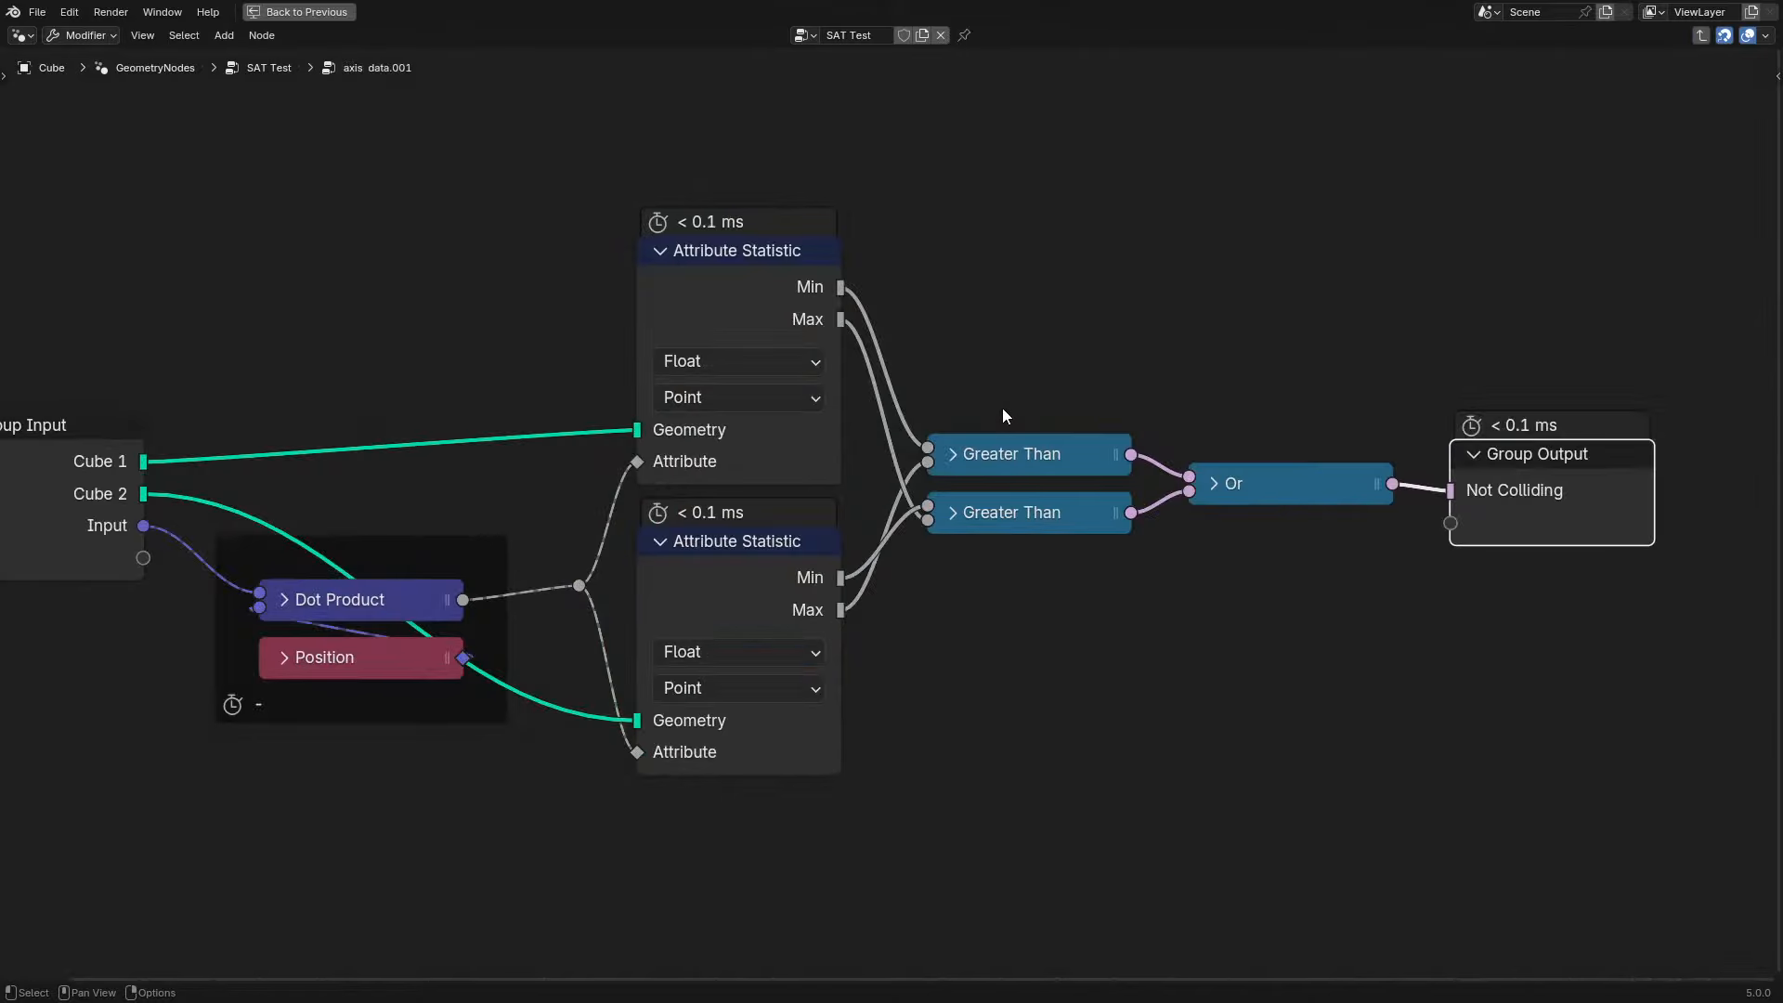
pyautogui.scroll(-3, 1001, 408)
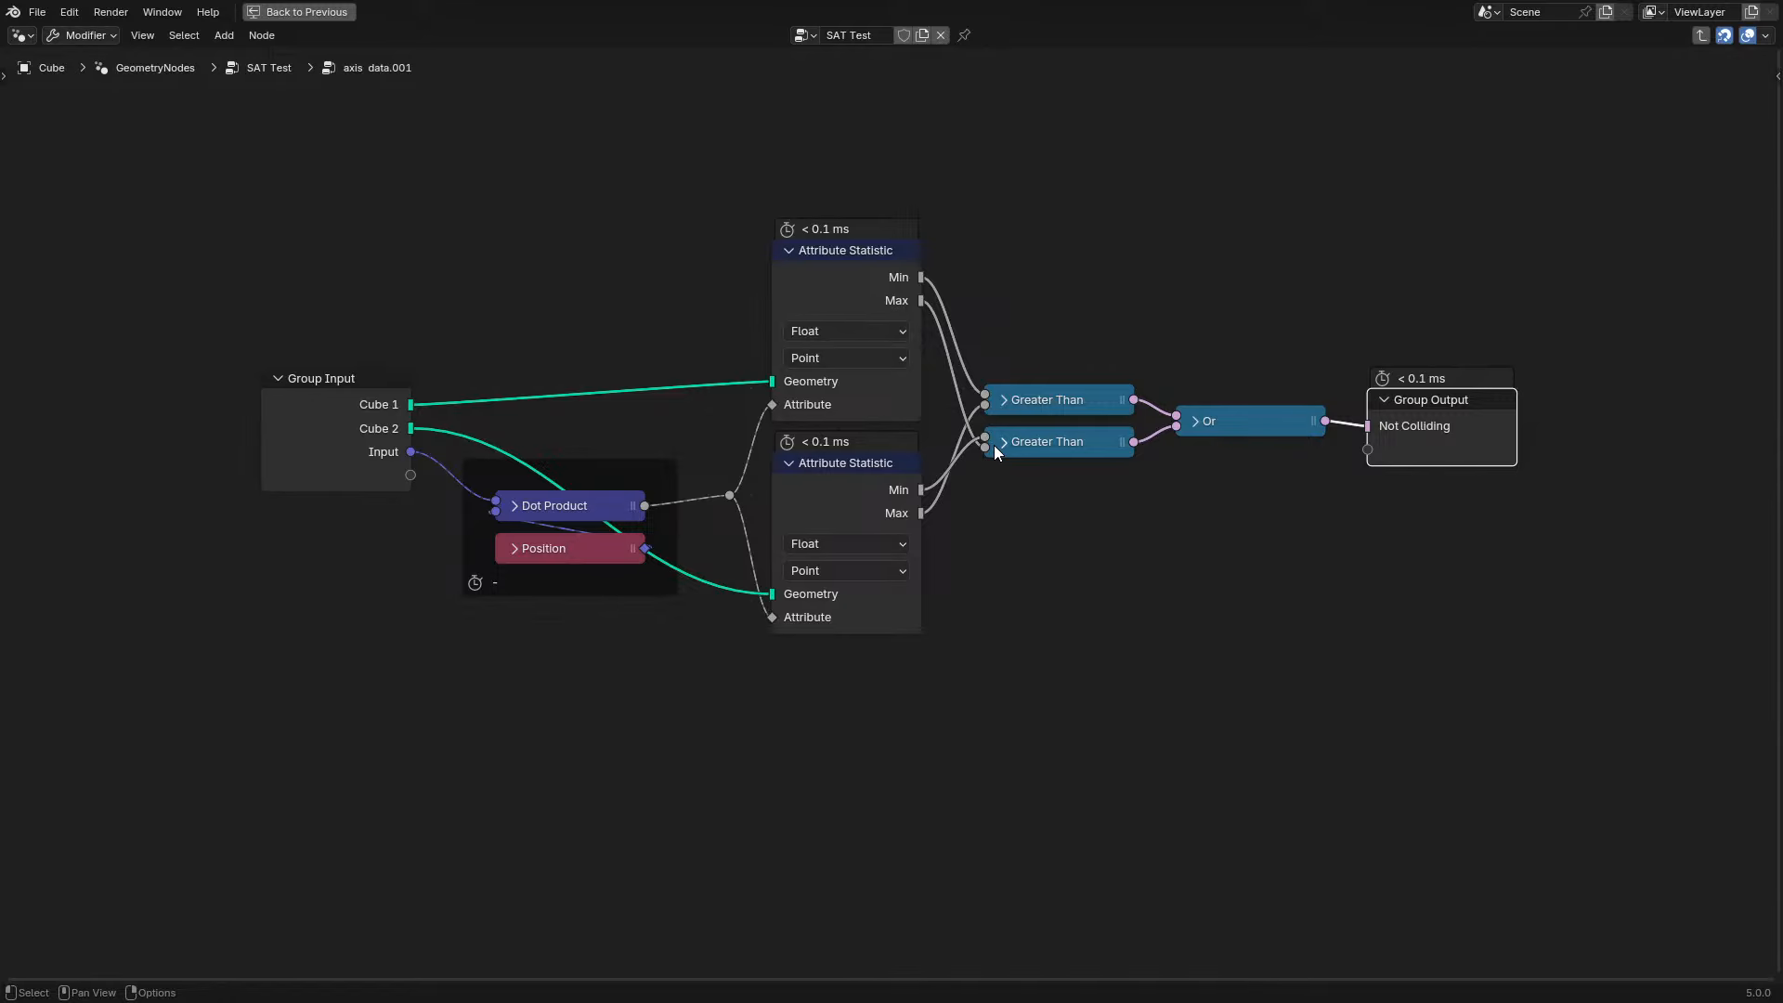
pyautogui.press('Tab')
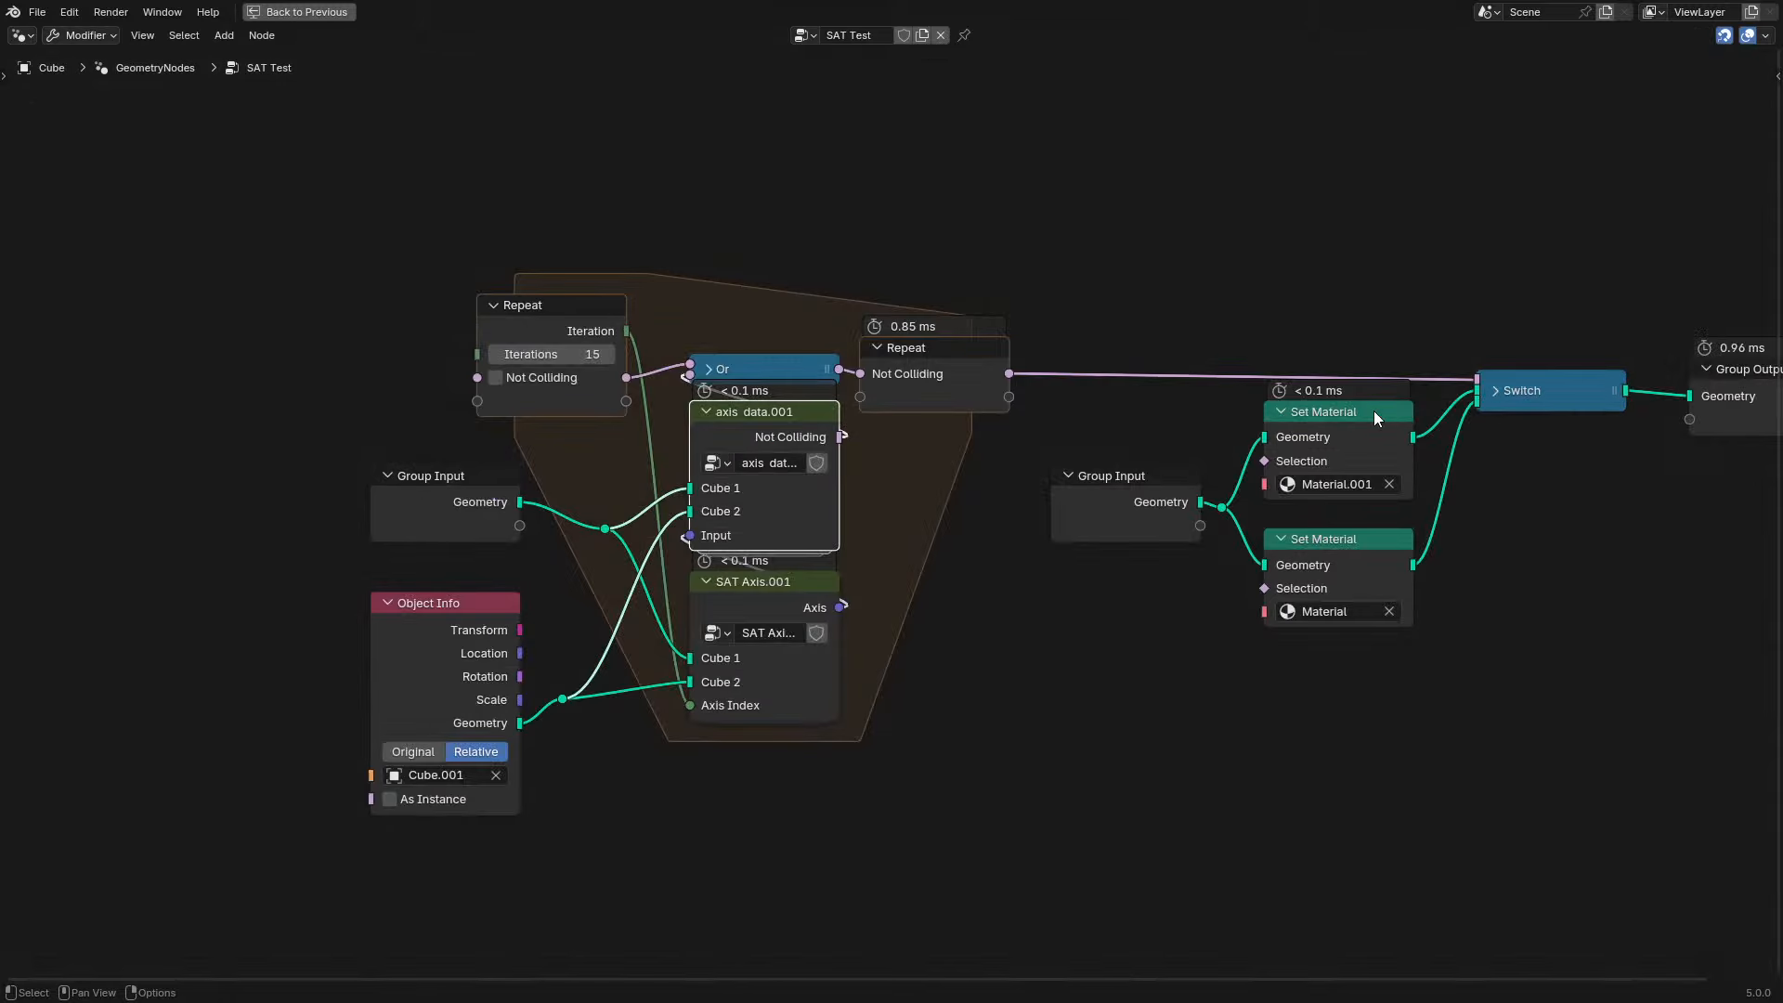
pyautogui.scroll(2, 985, 379)
pyautogui.moveTo(1028, 349); pyautogui.dragTo(1068, 376)
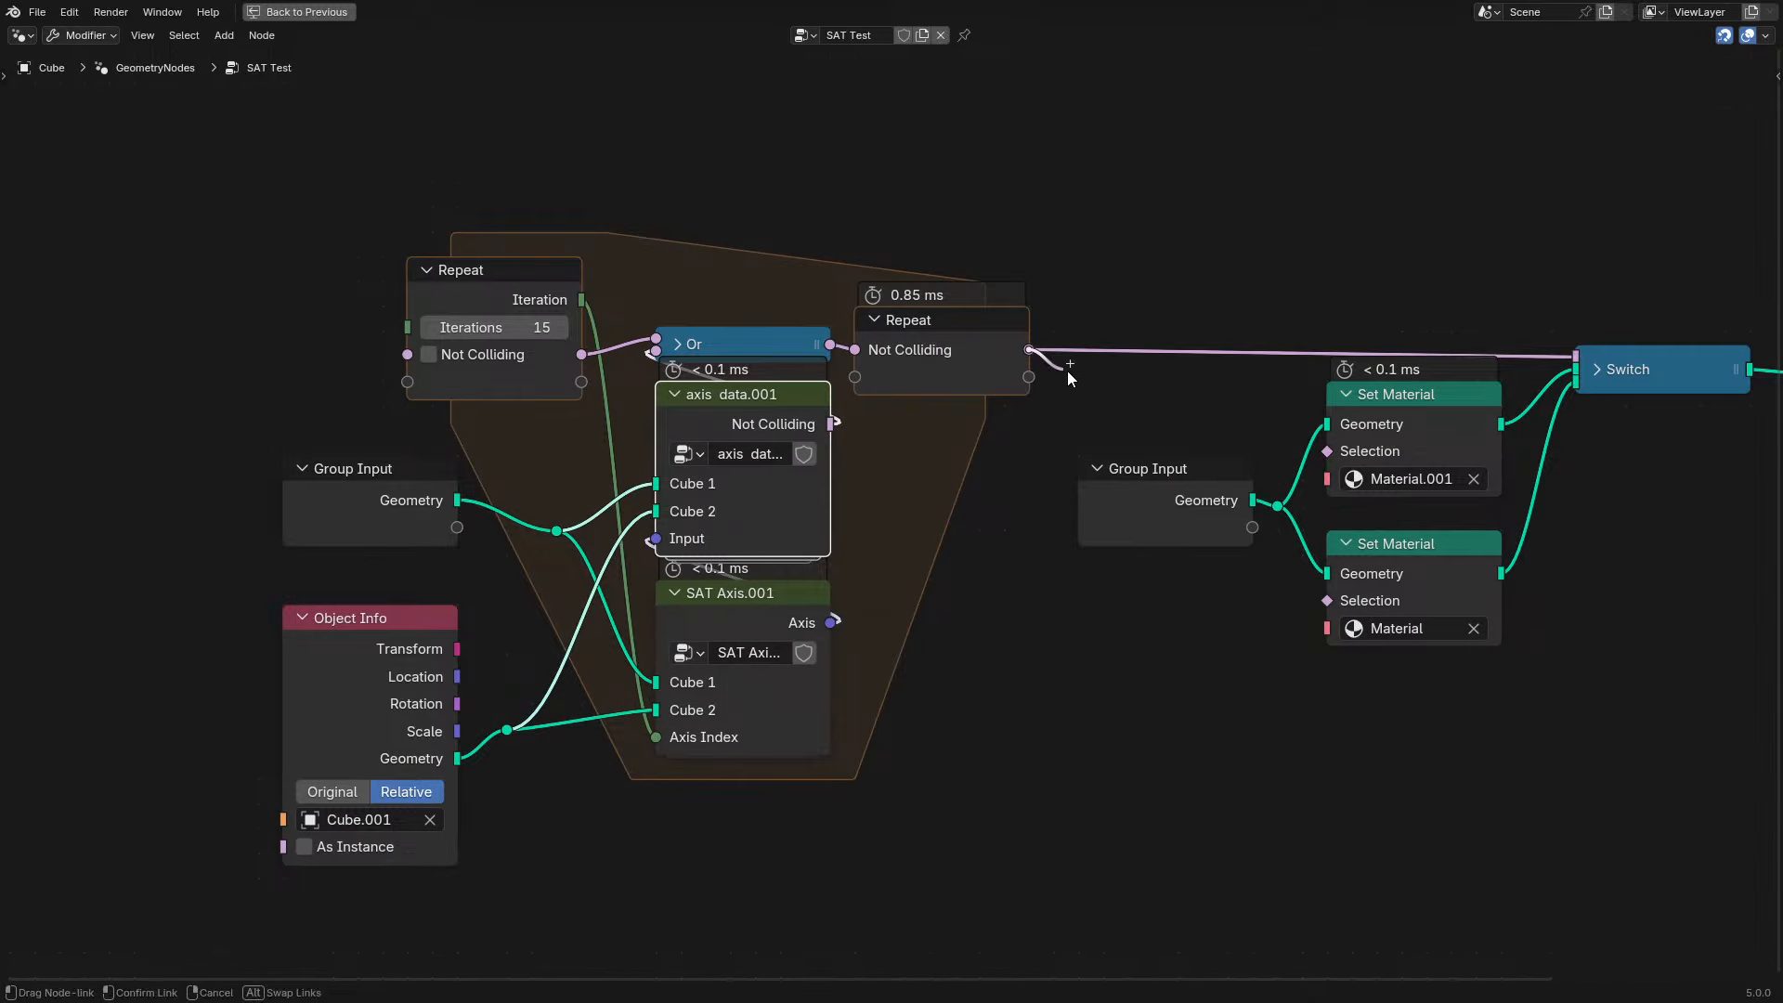
pyautogui.rightClick(1077, 373)
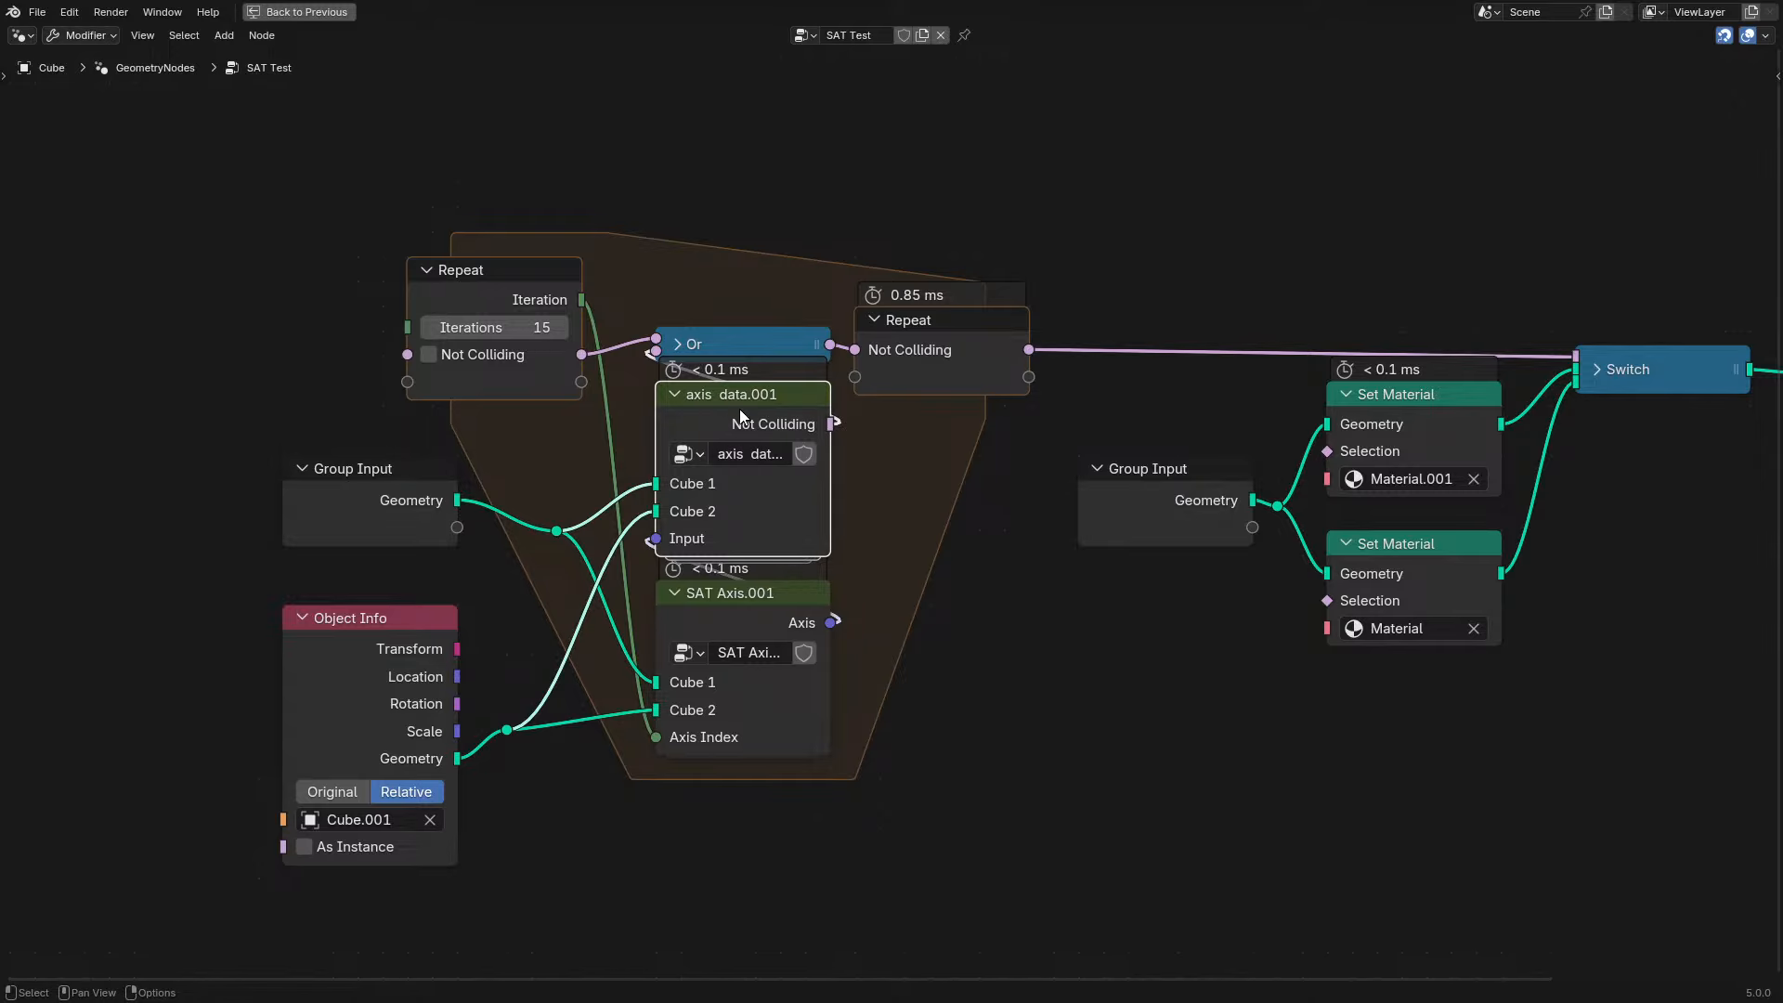
pyautogui.press('Tab')
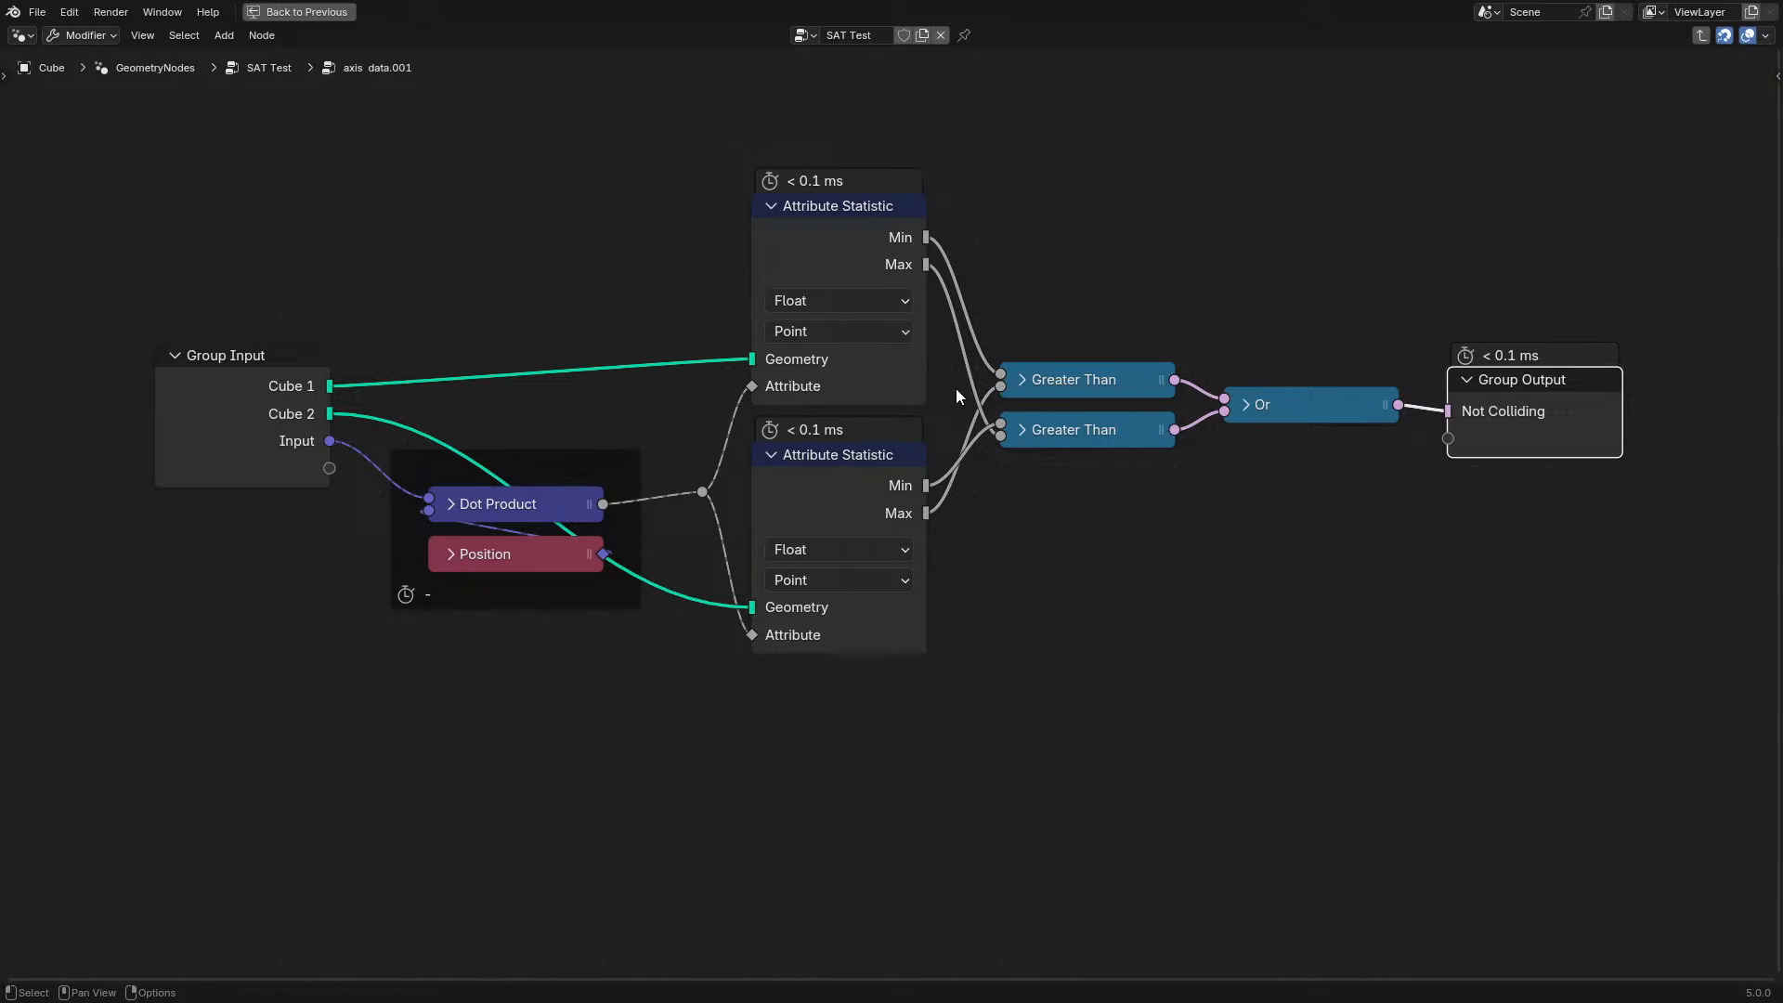
# Add a vector Add node fed by Position and place it collapsed below the lower Attribute Statistic node
pyautogui.moveTo(603, 554); pyautogui.dragTo(915, 813)
pyautogui.write('ad')
pyautogui.click(915, 810)
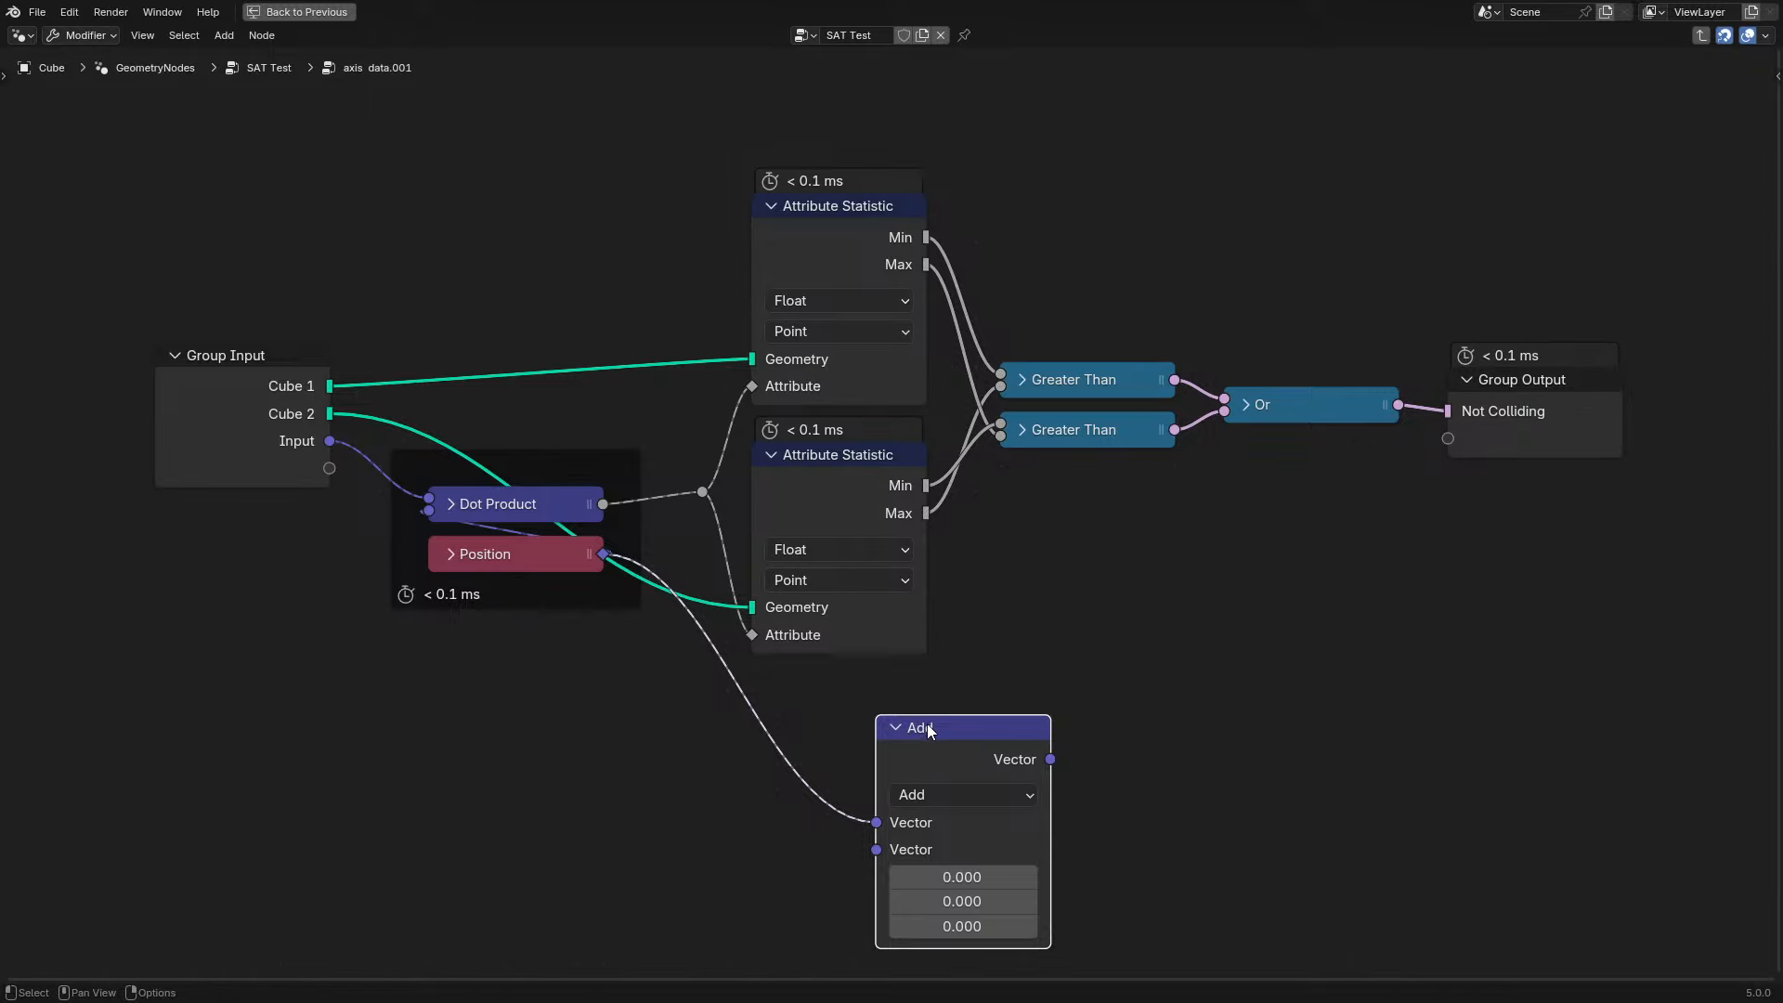
pyautogui.press('h')
pyautogui.press('g')
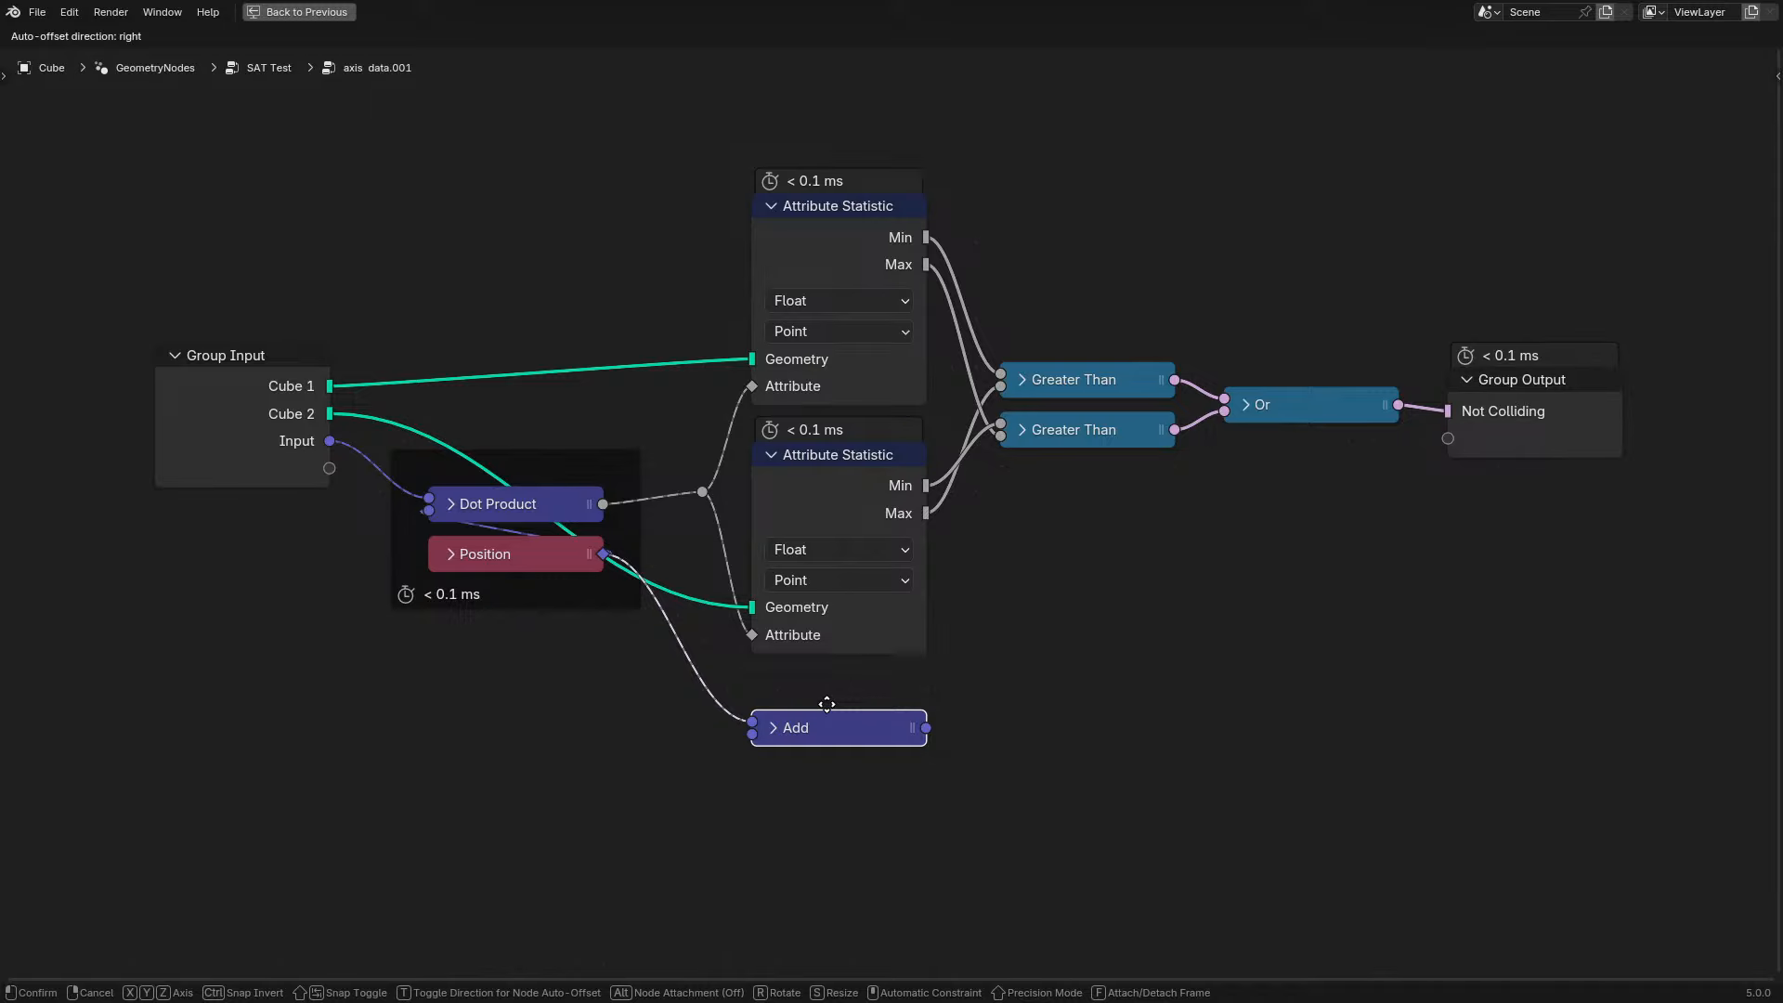
pyautogui.click(826, 704)
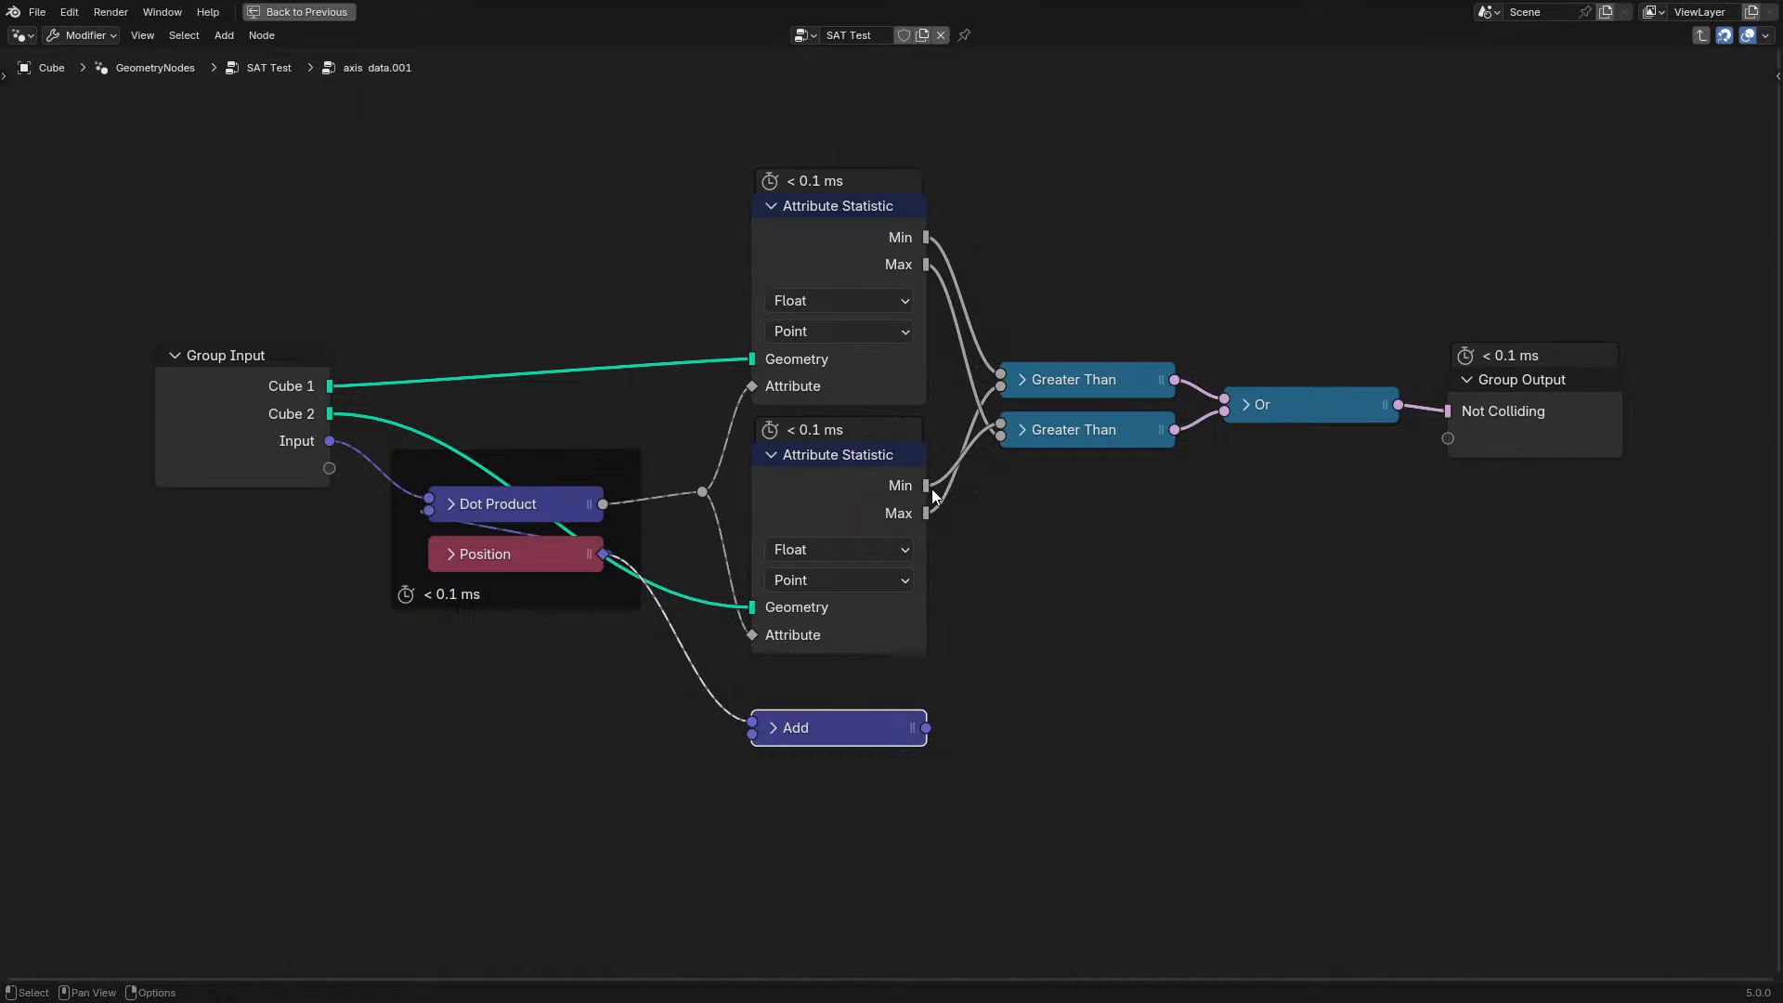
# Add a Math Subtract node fed by the lower Attribute Statistic's Min, and collapse it
pyautogui.moveTo(933, 489); pyautogui.dragTo(1128, 596)
pyautogui.write('subtr')
pyautogui.press('Return')
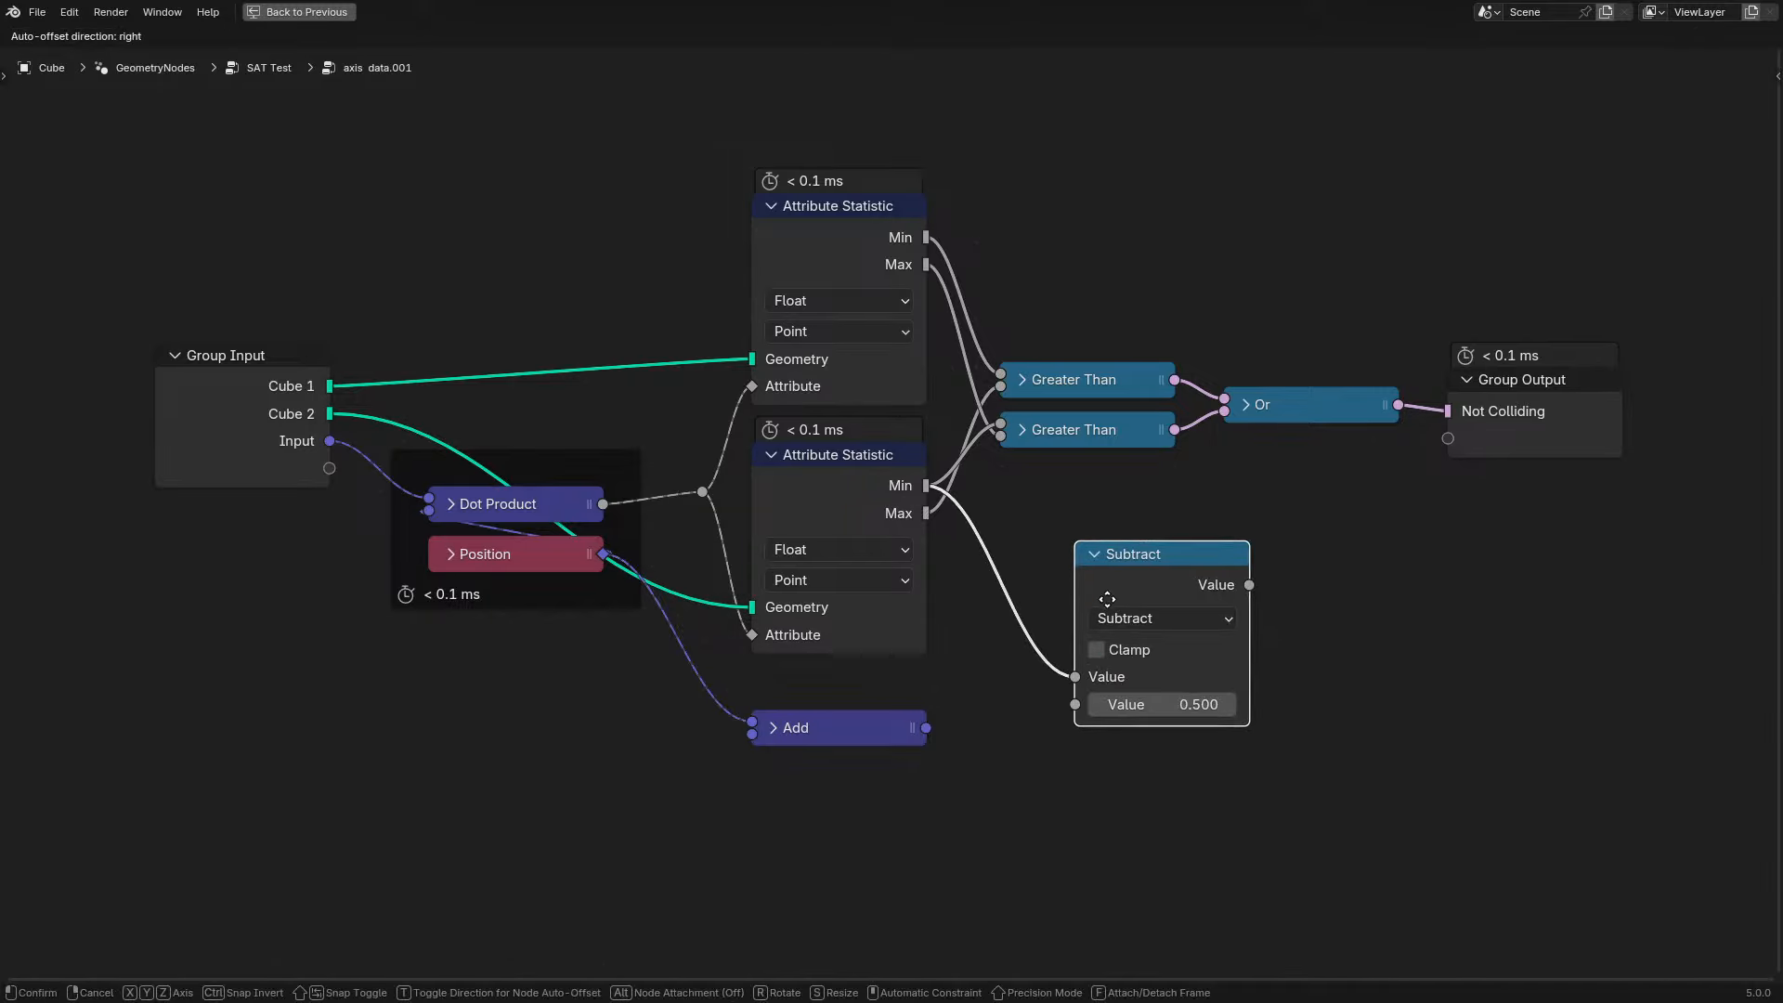
pyautogui.click(1058, 575)
pyautogui.press('h')
# Connect the lower Attribute Statistic's Max, swap the inputs to subtract Min from Max, and place Subtract below the Greater Than nodes
pyautogui.moveTo(928, 514); pyautogui.dragTo(1025, 535)
pyautogui.click(1122, 542)
pyautogui.hotkey('alt', 's')
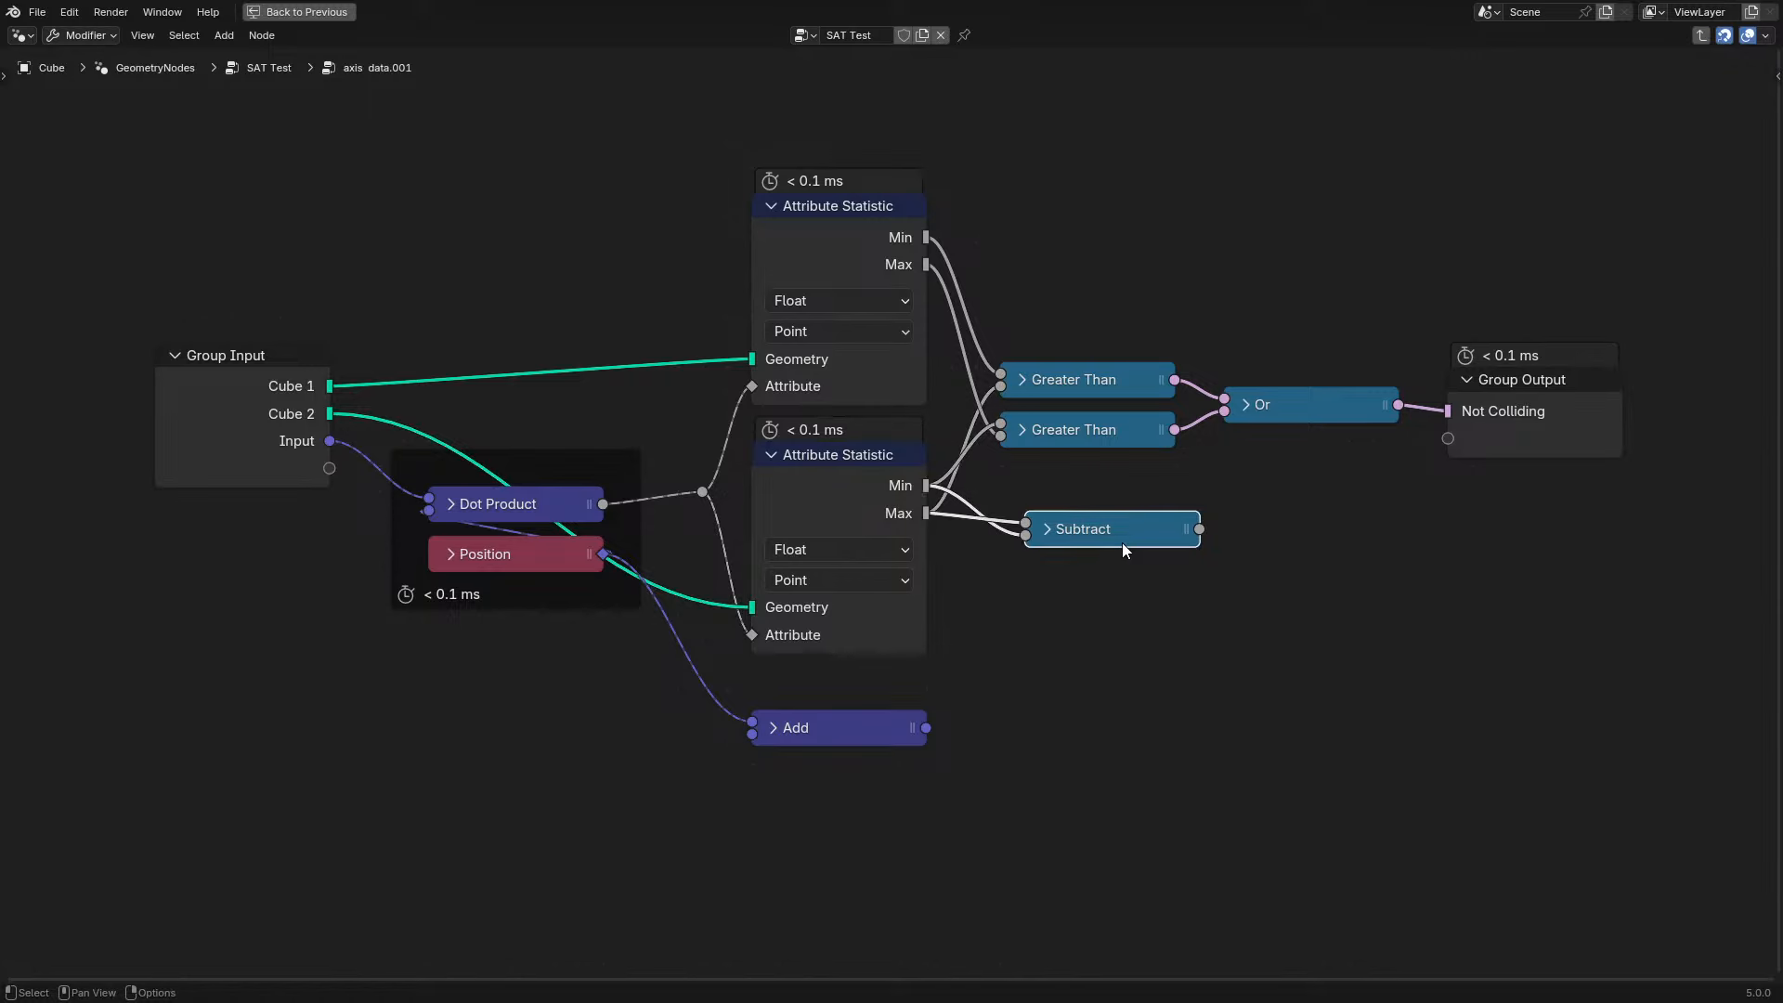
pyautogui.press('h')
pyautogui.press('h')
pyautogui.press('g')
pyautogui.click(1086, 579)
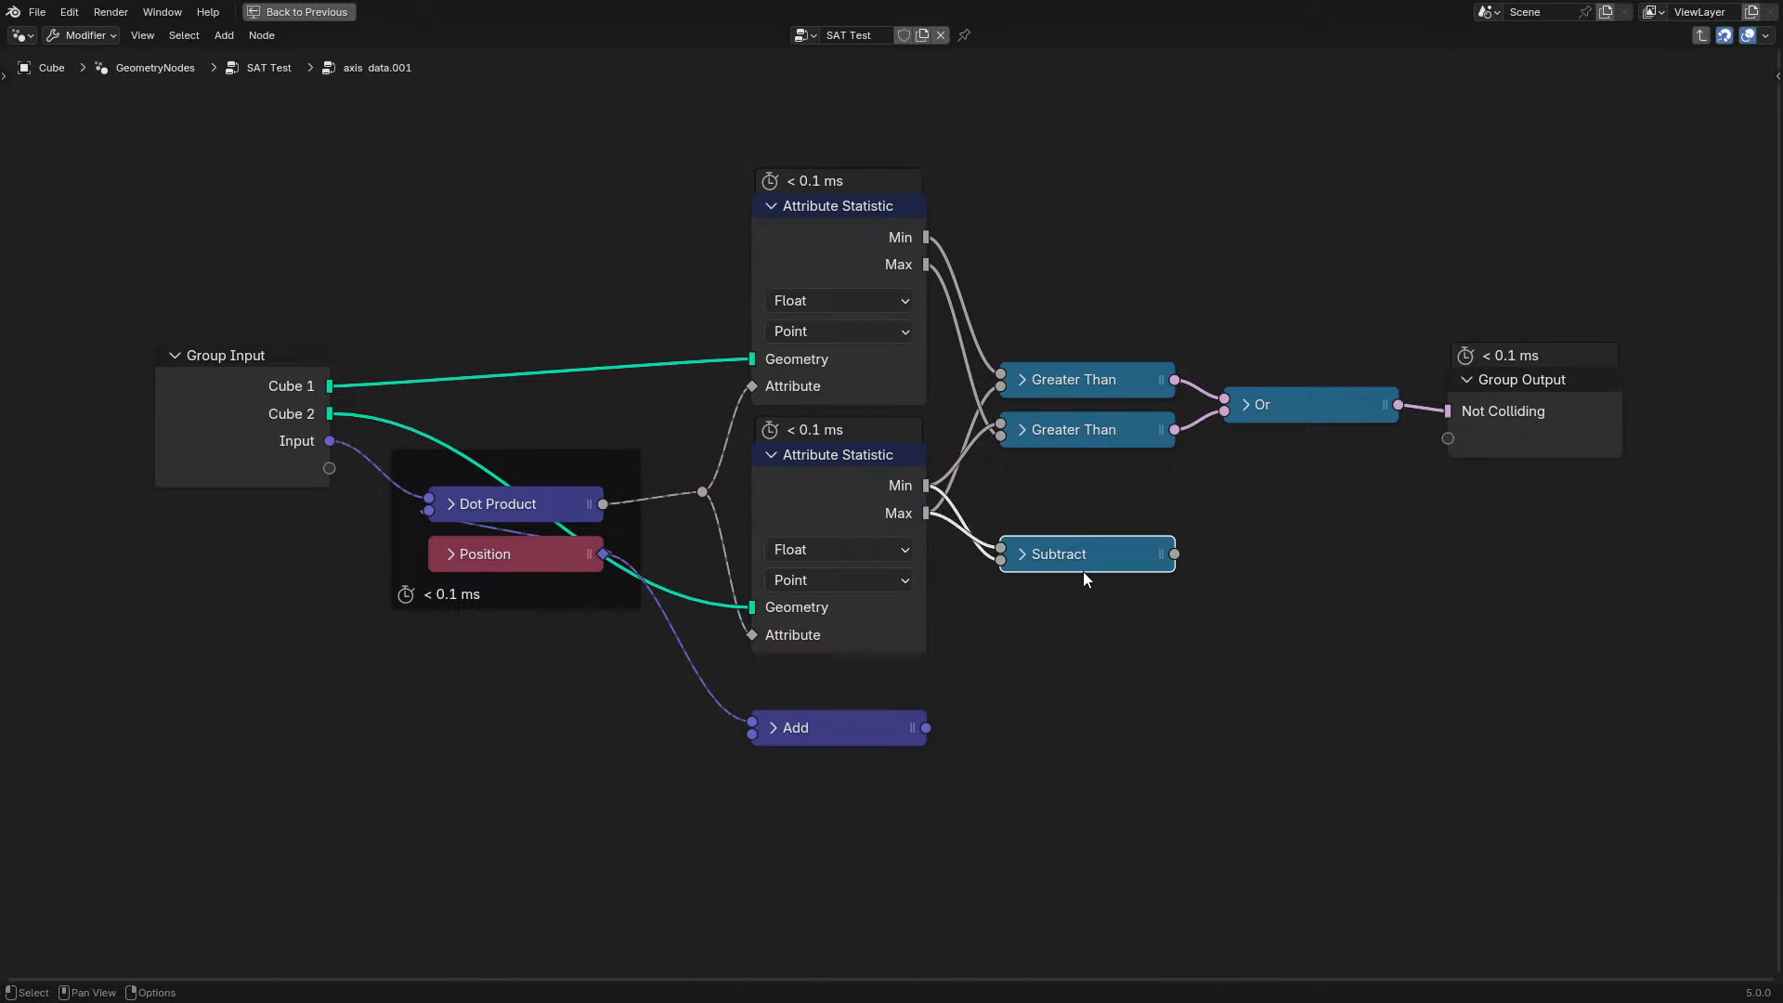
# Duplicate the Subtract node above the first and wire it to the upper Attribute Statistic's Min and Max
pyautogui.hotkey('shift', 'd')
pyautogui.click(1087, 530)
pyautogui.moveTo(929, 240); pyautogui.dragTo(1001, 495)
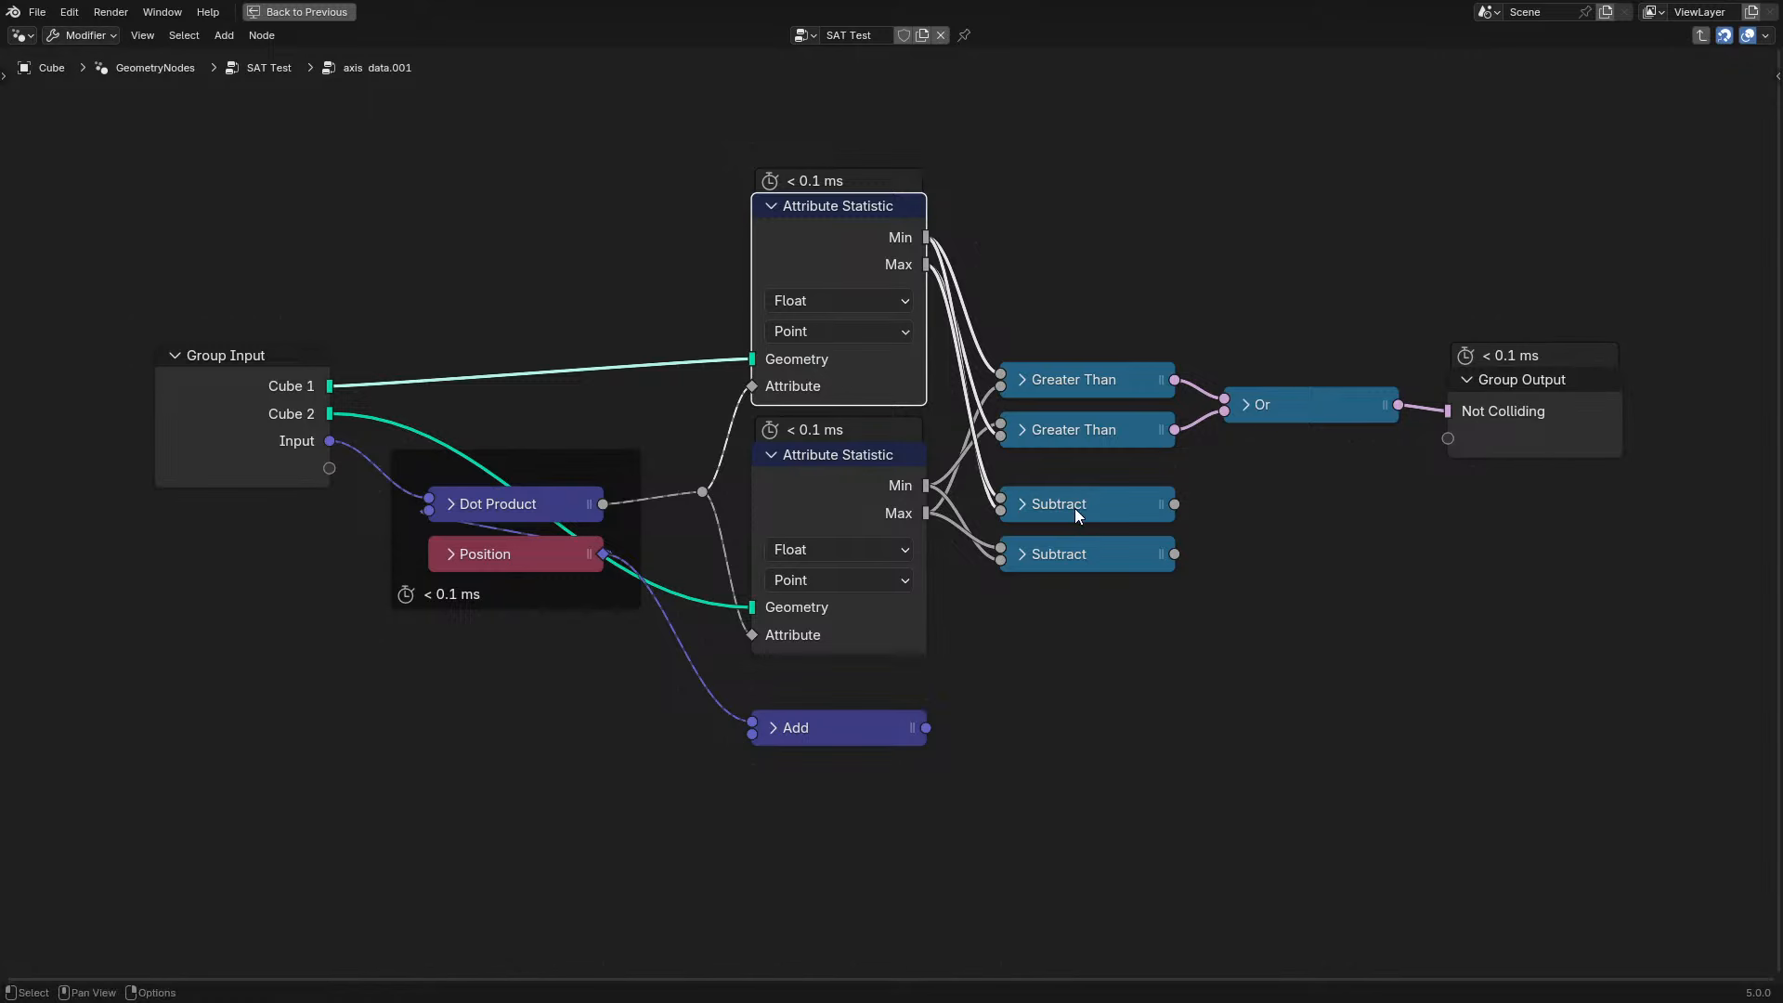
pyautogui.click(1020, 507)
# Add a Math Add node that sums both Subtract results, and collapse it
pyautogui.moveTo(1113, 515); pyautogui.dragTo(1249, 654)
pyautogui.write('add')
pyautogui.press('Return')
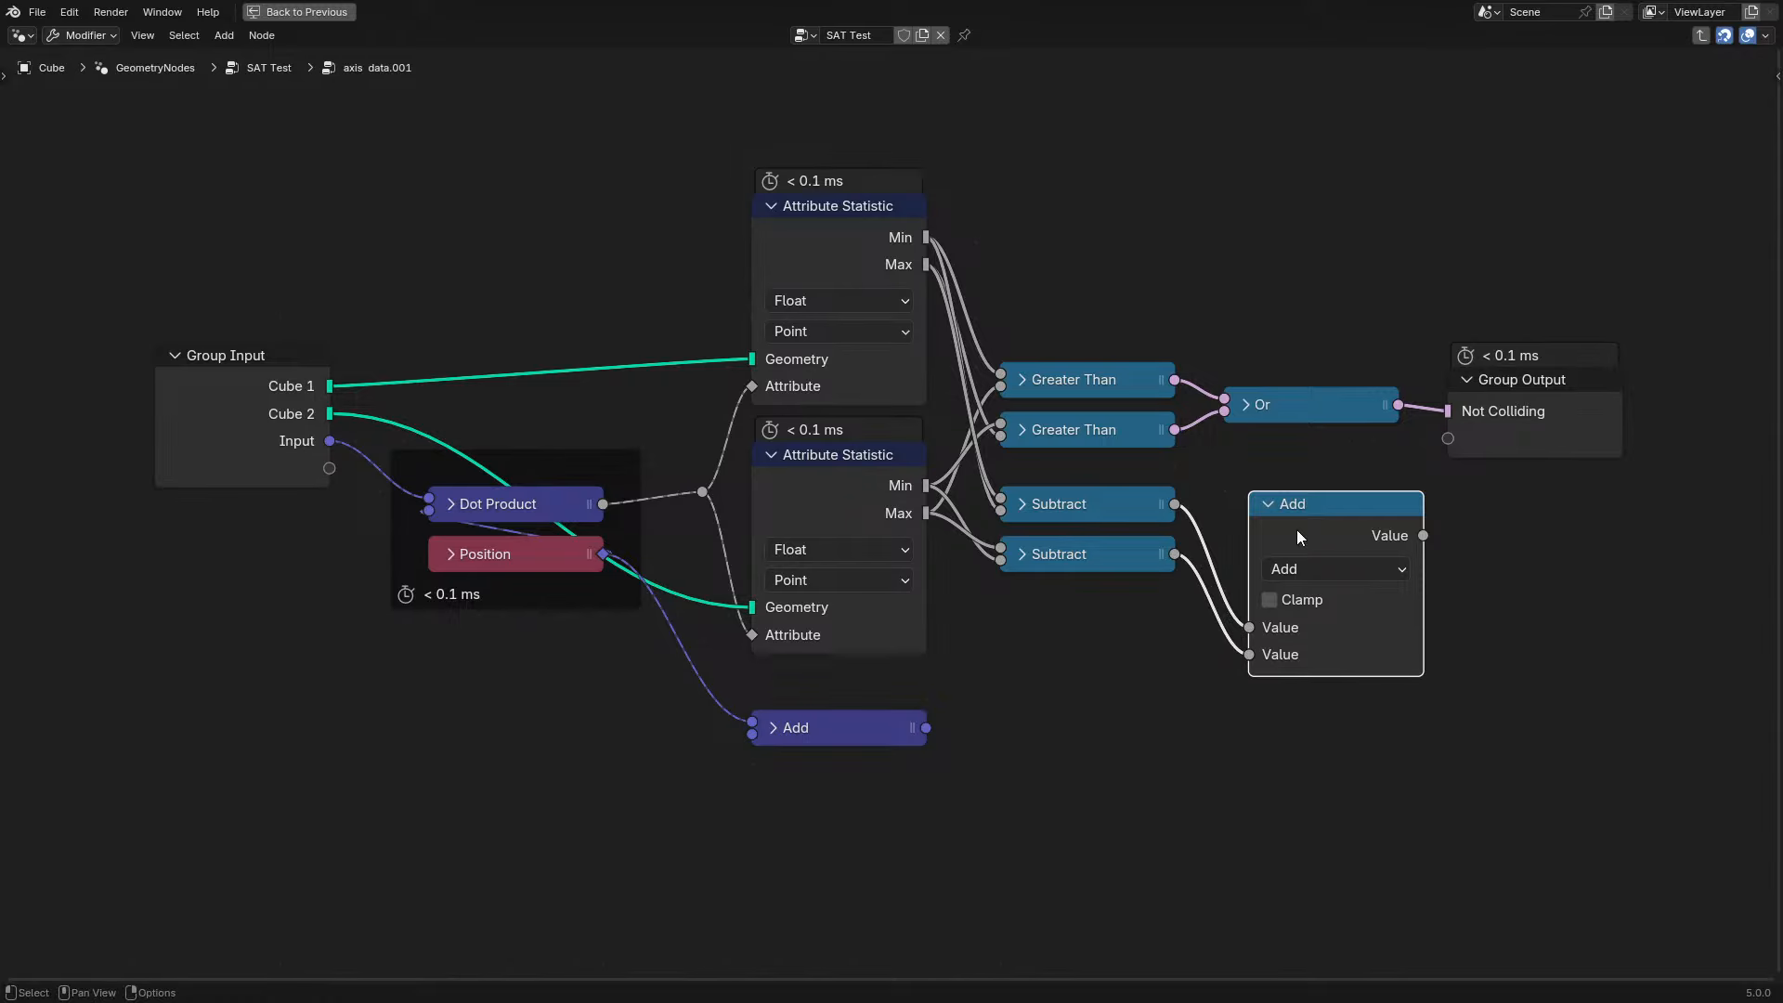
pyautogui.press('h')
# Add a Divide node below Add that divides the sum by 2
pyautogui.moveTo(1360, 503); pyautogui.dragTo(1435, 656)
pyautogui.write('d')
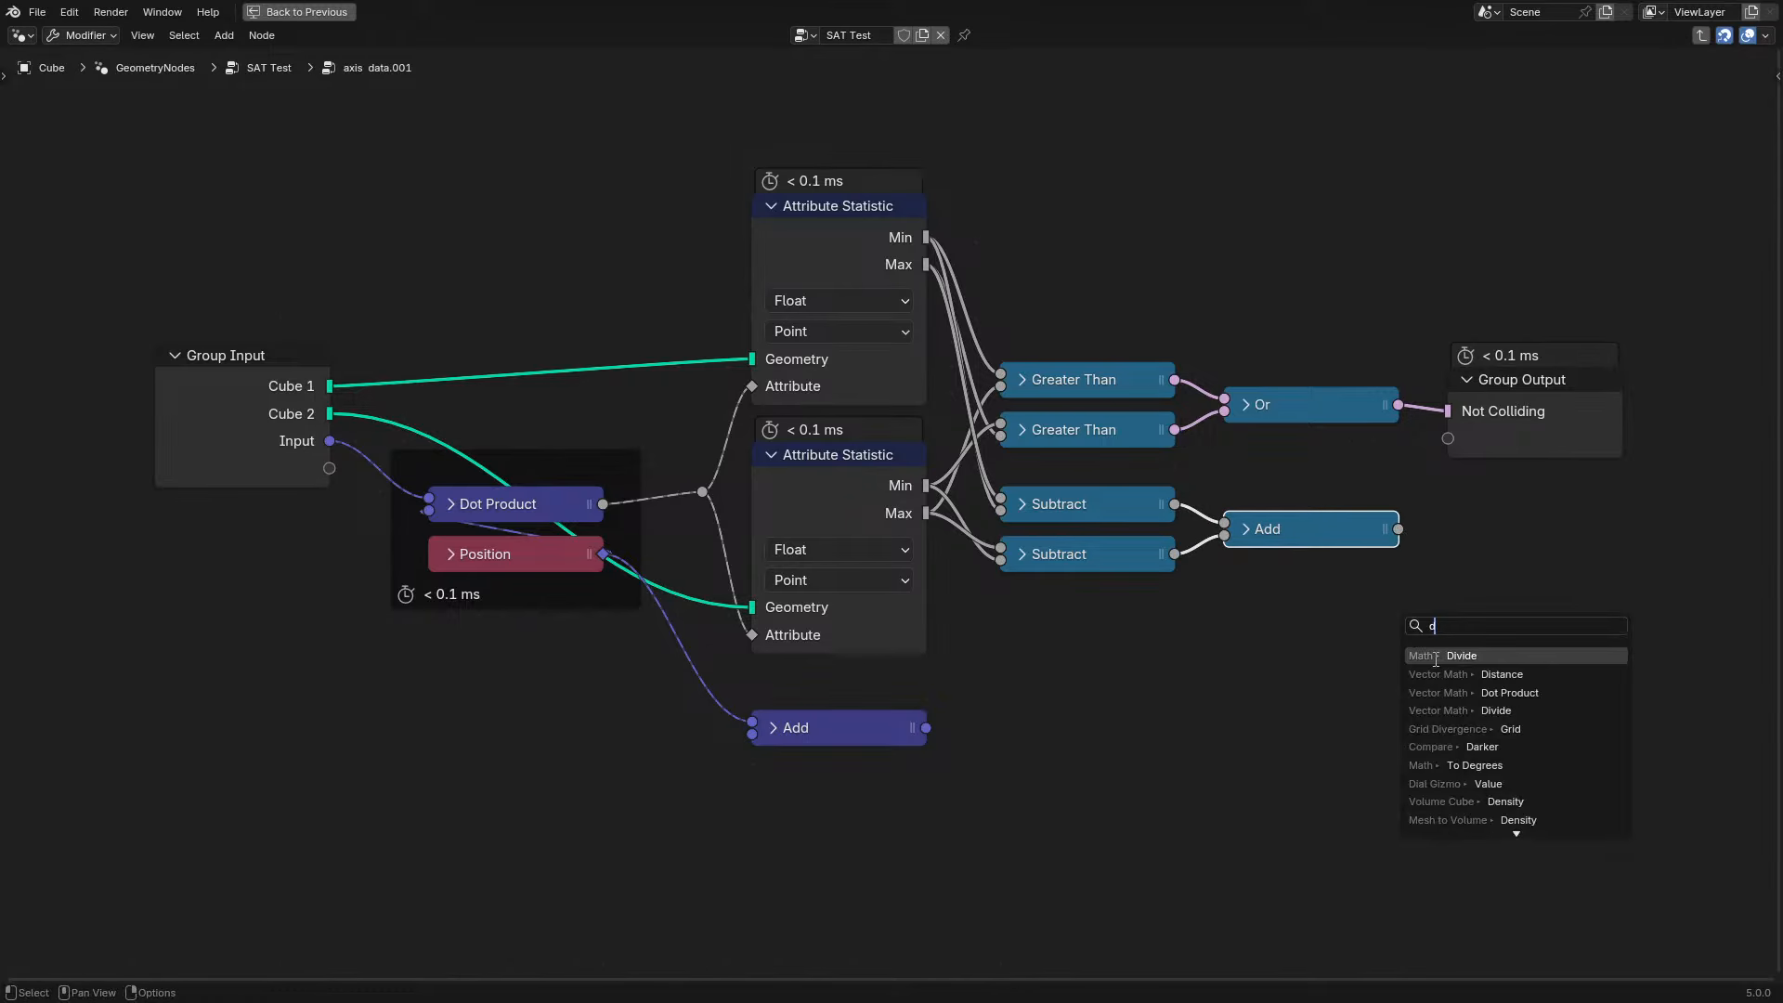
pyautogui.press('Return')
pyautogui.click(1281, 616)
pyautogui.click(1328, 729)
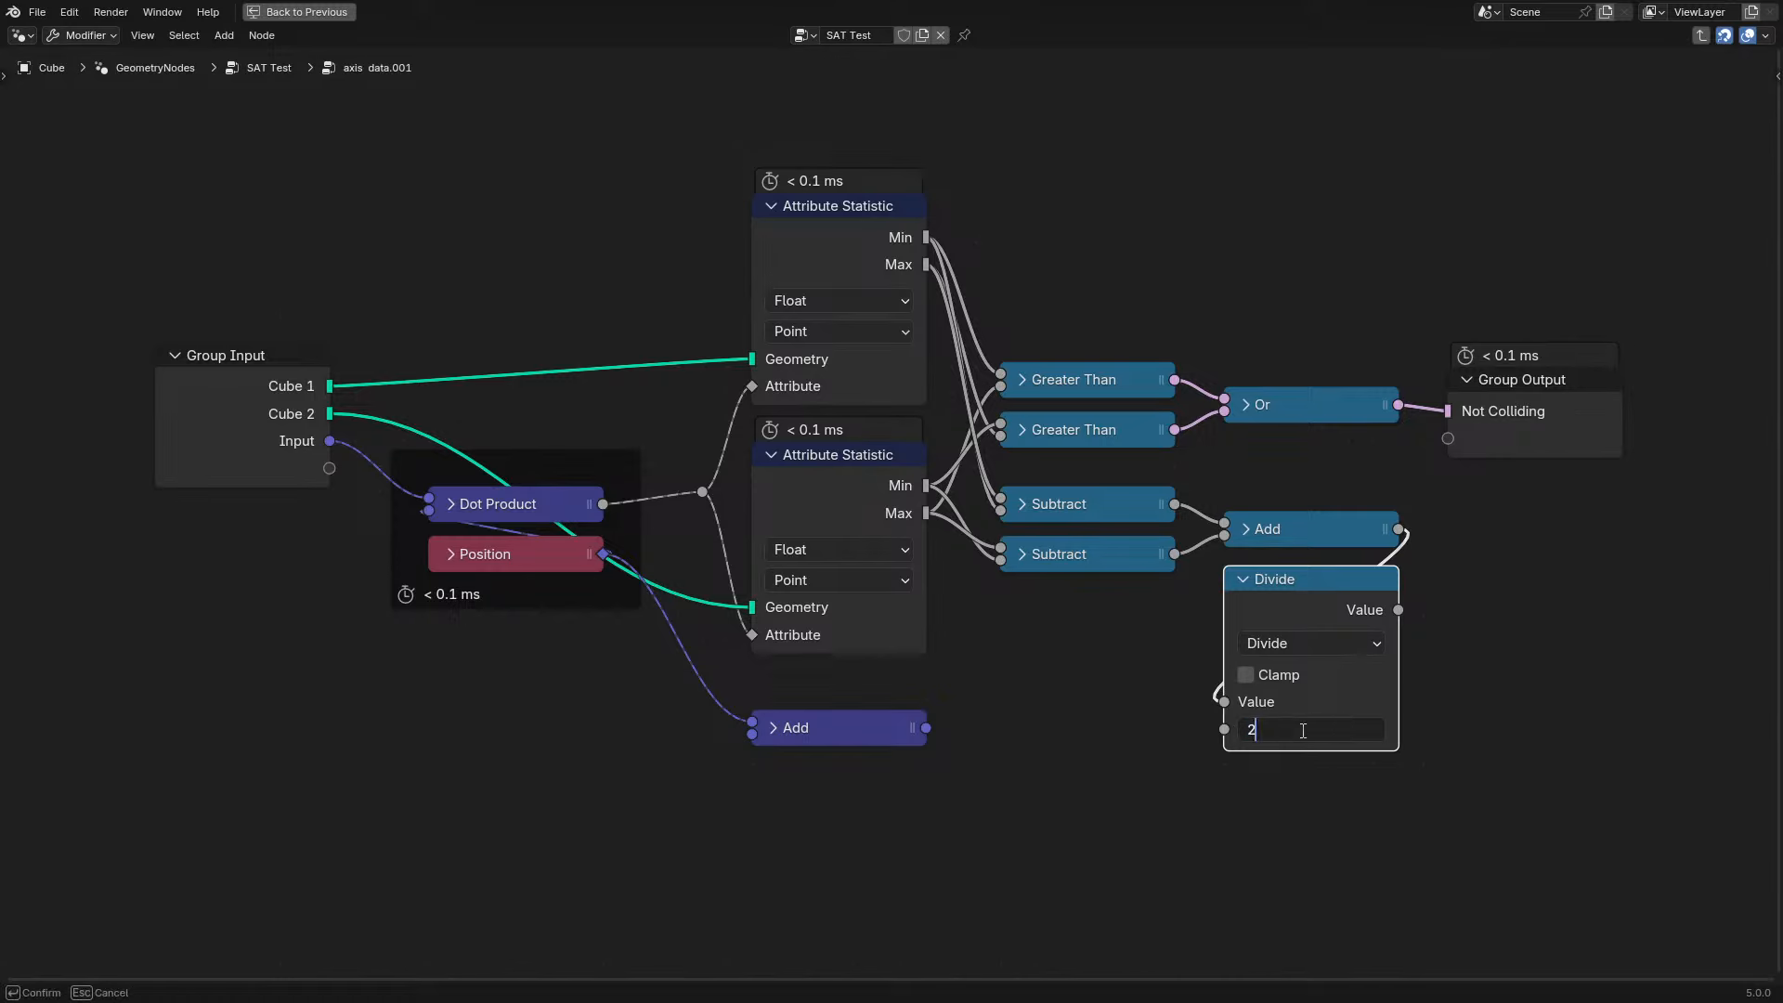
pyautogui.write('2')
pyautogui.press('Return')
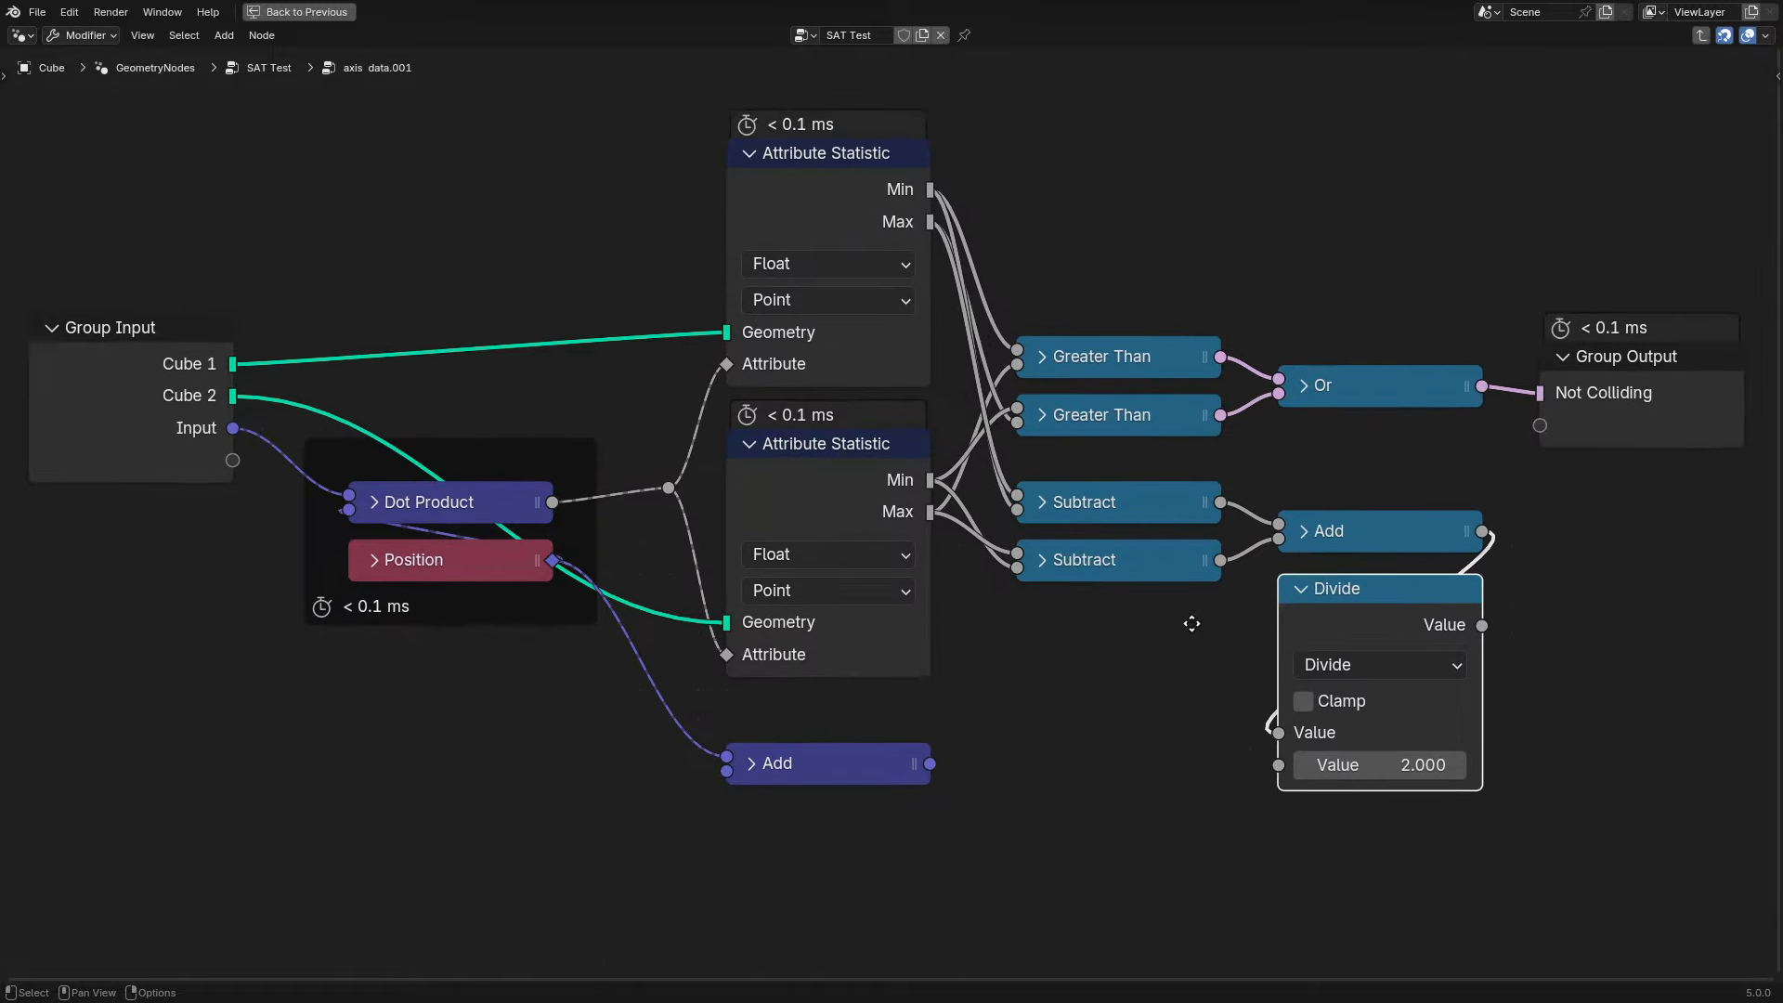
# Add a vector Scale node fed by the Group Input's Input vector and place it below the vector Add node
pyautogui.scroll(1, 1189, 620)
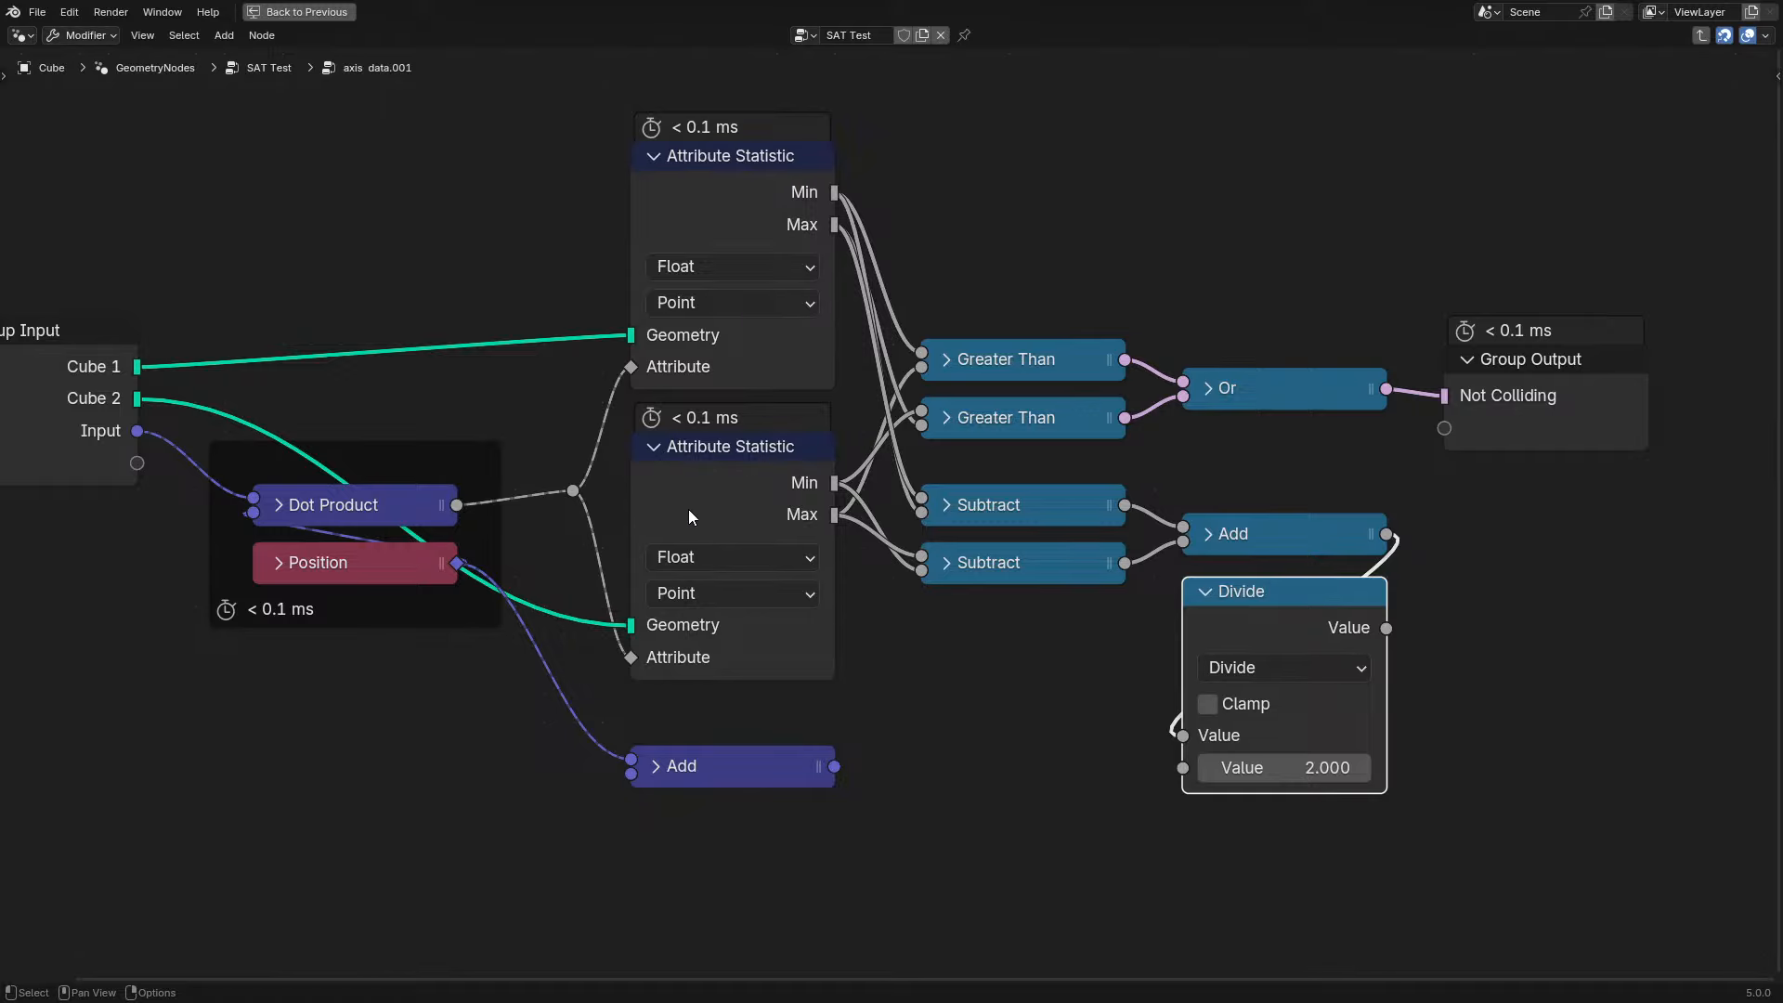
pyautogui.click(832, 765)
pyautogui.scroll(-2, 418, 549)
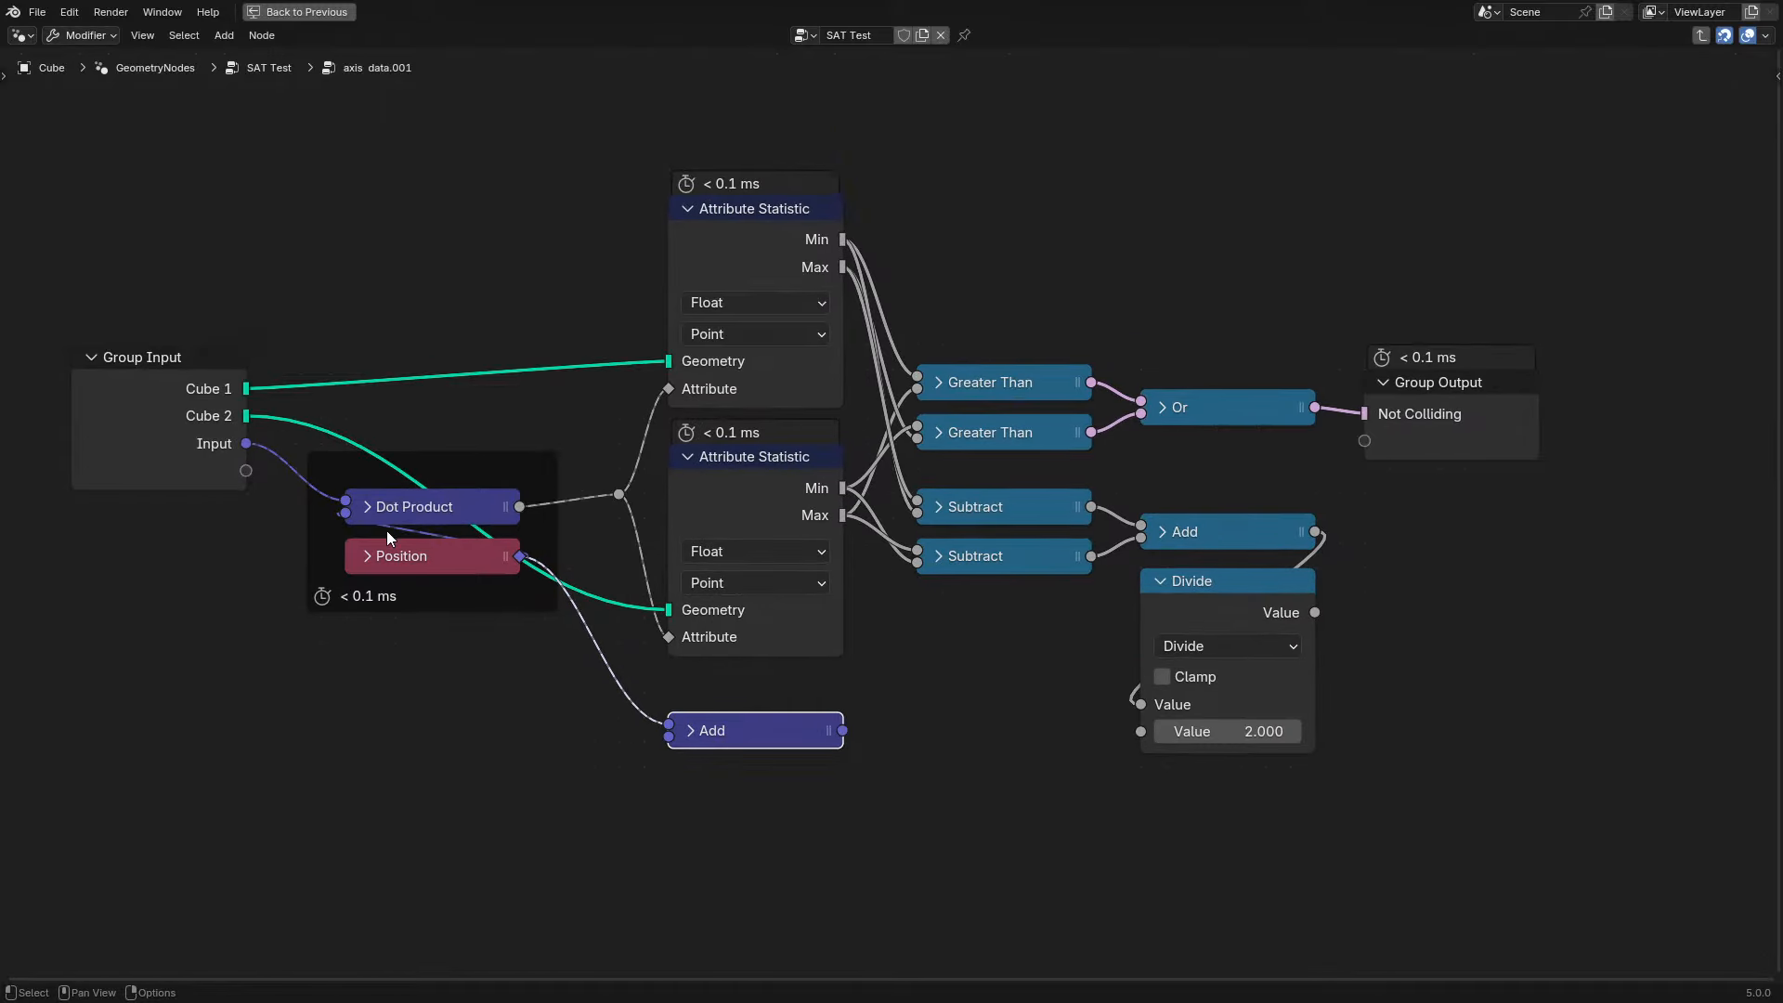
pyautogui.moveTo(247, 443); pyautogui.dragTo(977, 800)
pyautogui.write('sc')
pyautogui.click(1063, 811)
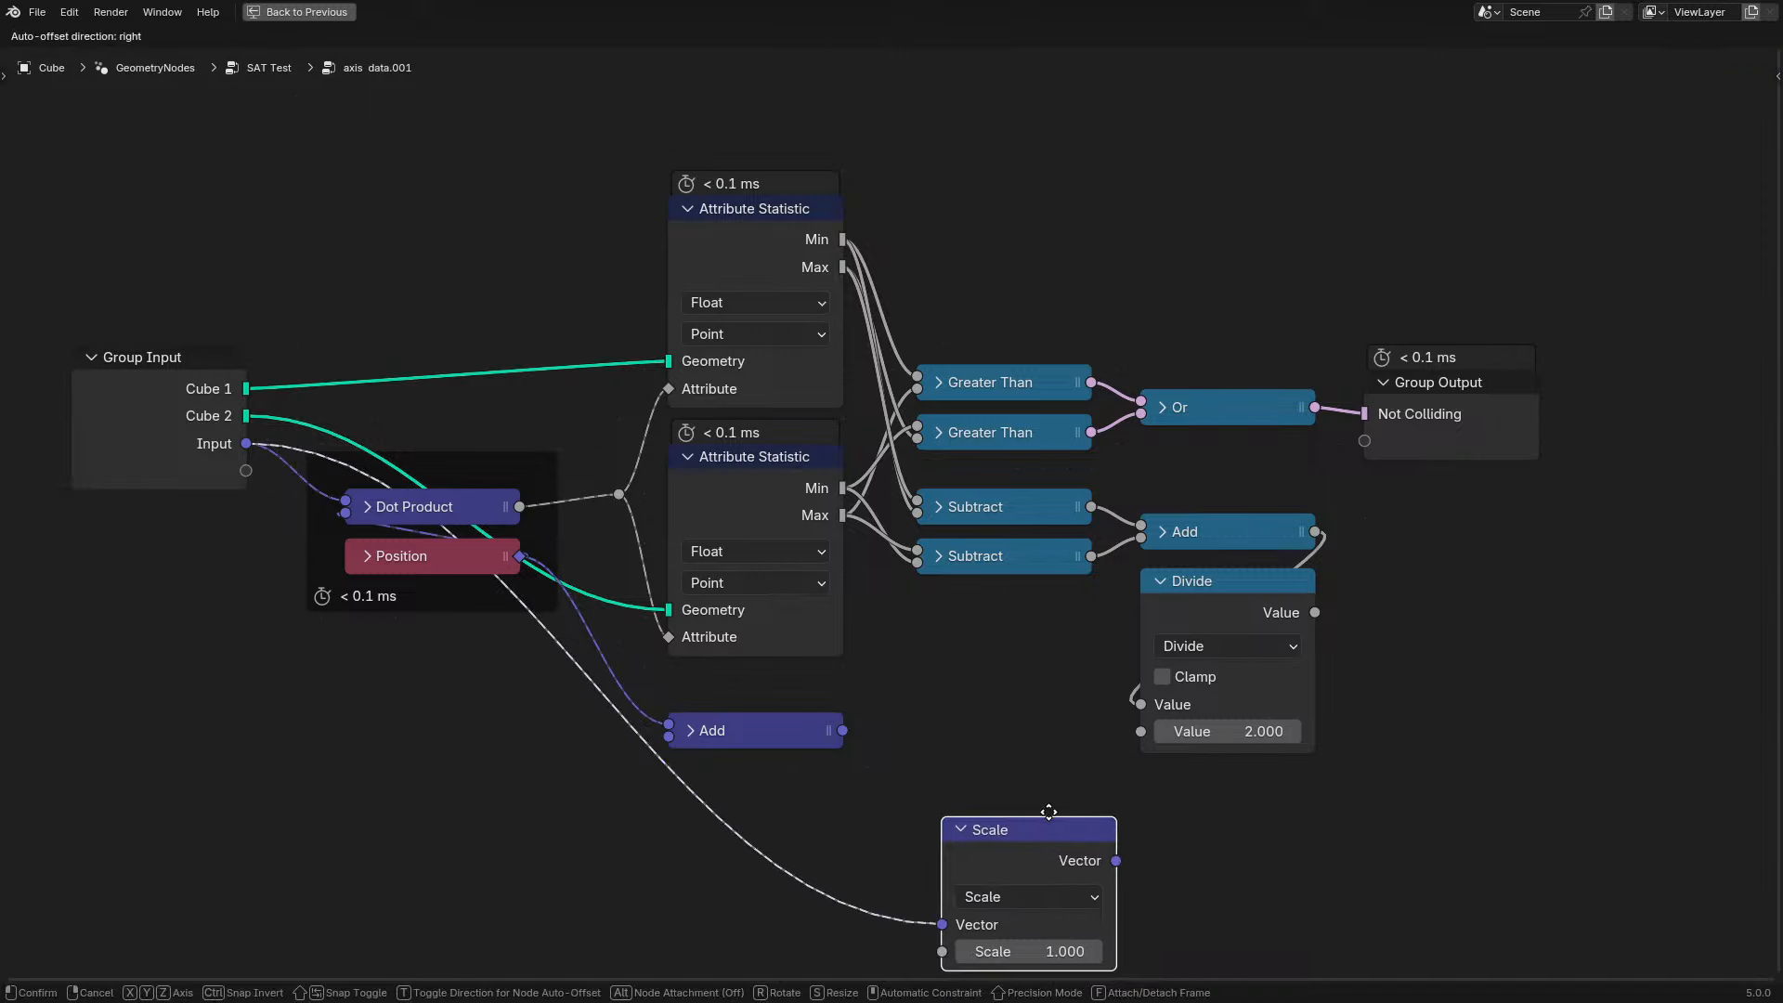
pyautogui.click(825, 826)
pyautogui.scroll(-2, 881, 778)
pyautogui.moveTo(882, 778); pyautogui.dragTo(904, 688, button='middle')
pyautogui.moveTo(860, 769); pyautogui.dragTo(817, 769)
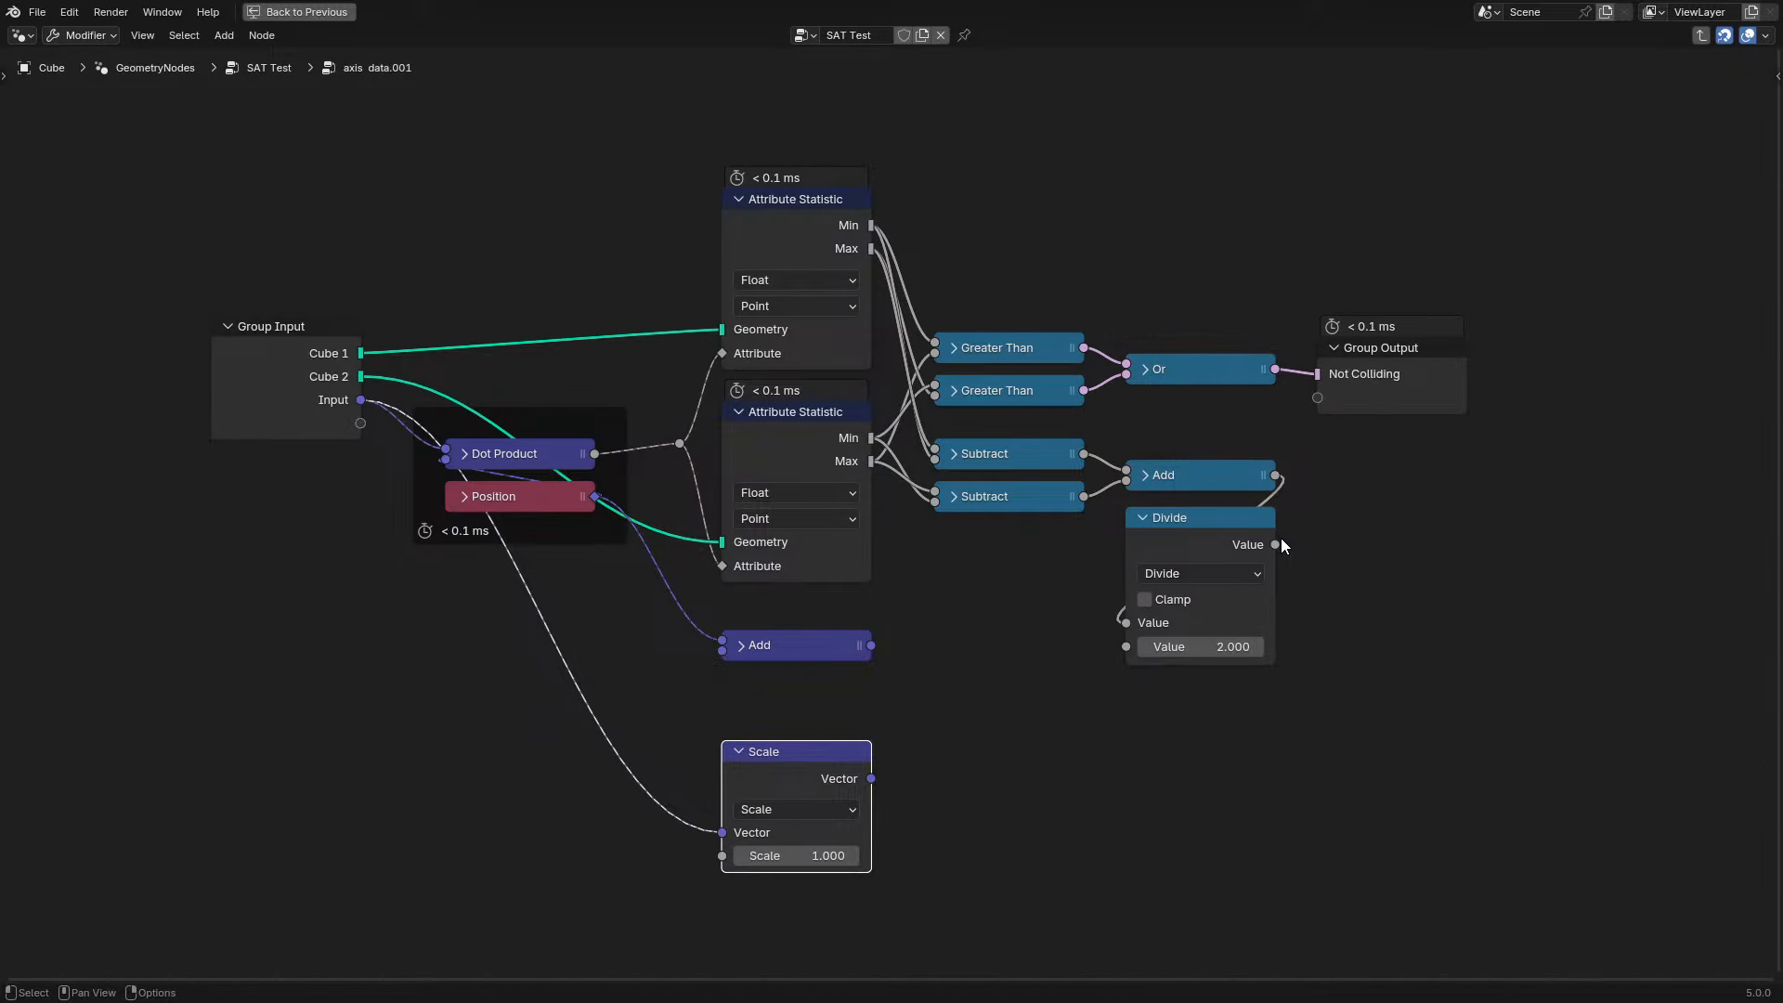
# Connect the Divide result to the Scale factor and move the Scale node below Divide
pyautogui.moveTo(1275, 545); pyautogui.dragTo(722, 855)
pyautogui.press('g')
pyautogui.click(1214, 785)
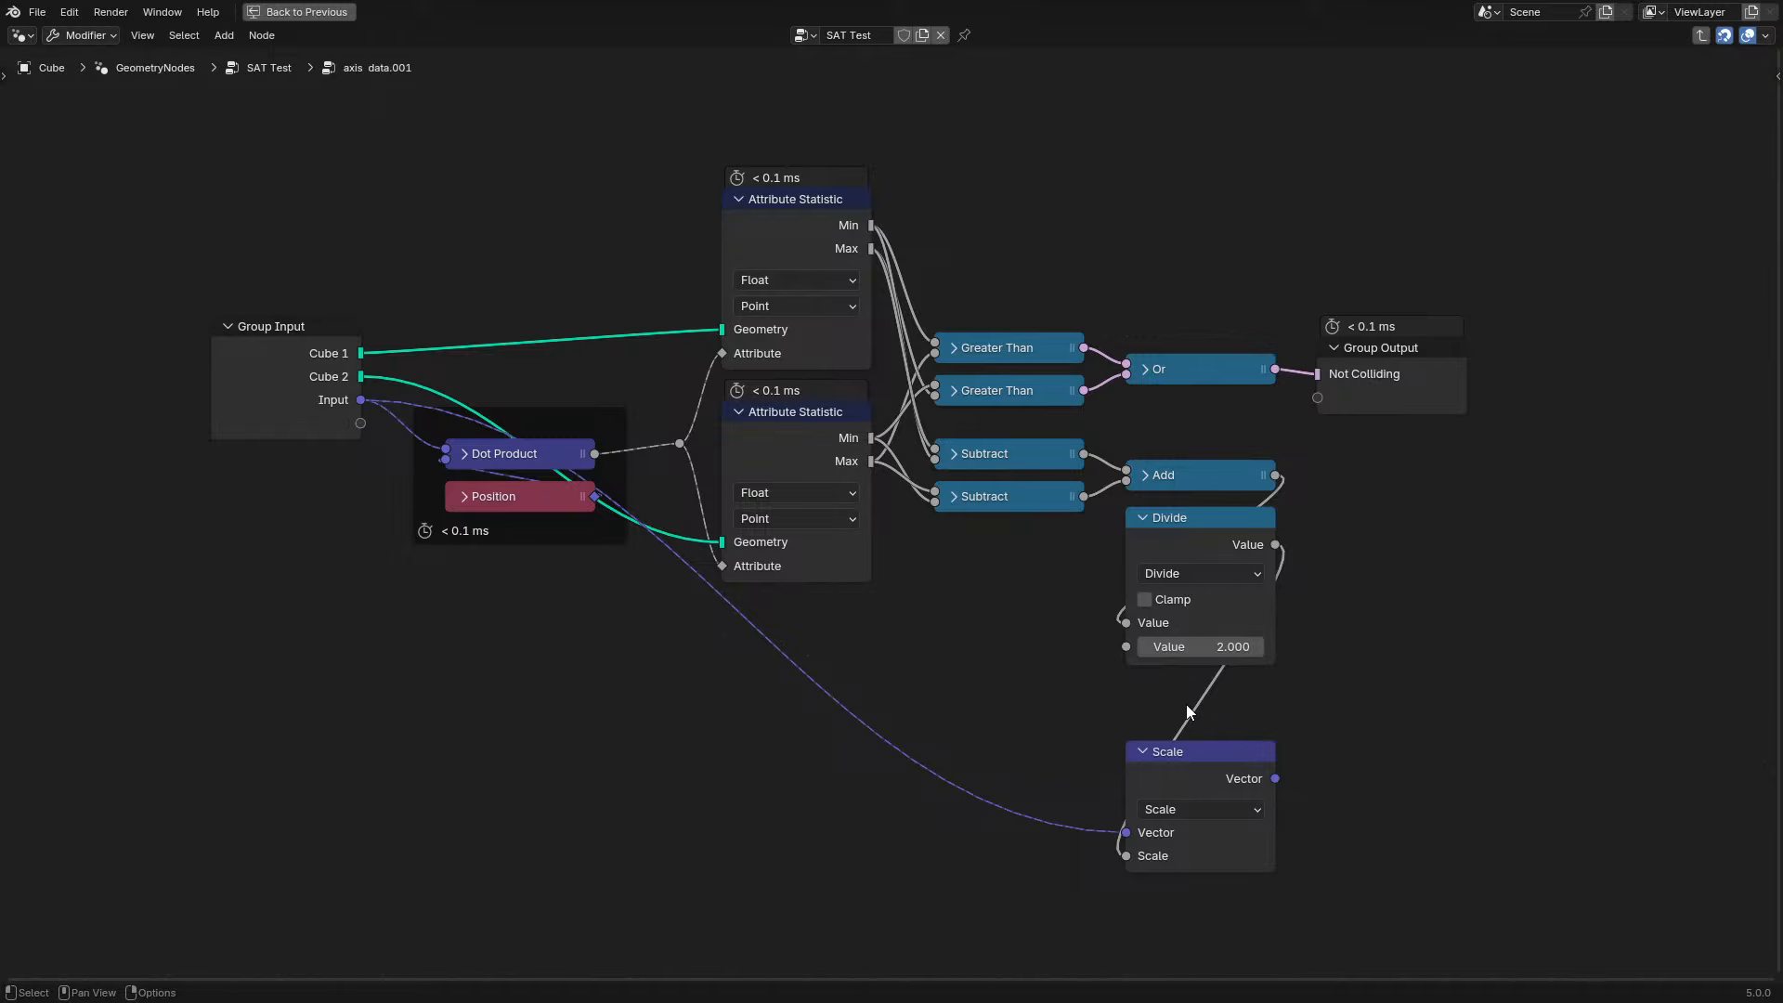
# Expose the Scale node's Vector as a new group output, and raise the Or and Repeat output nodes in SAT Test
pyautogui.moveTo(1287, 782); pyautogui.dragTo(1338, 414)
pyautogui.press('Tab')
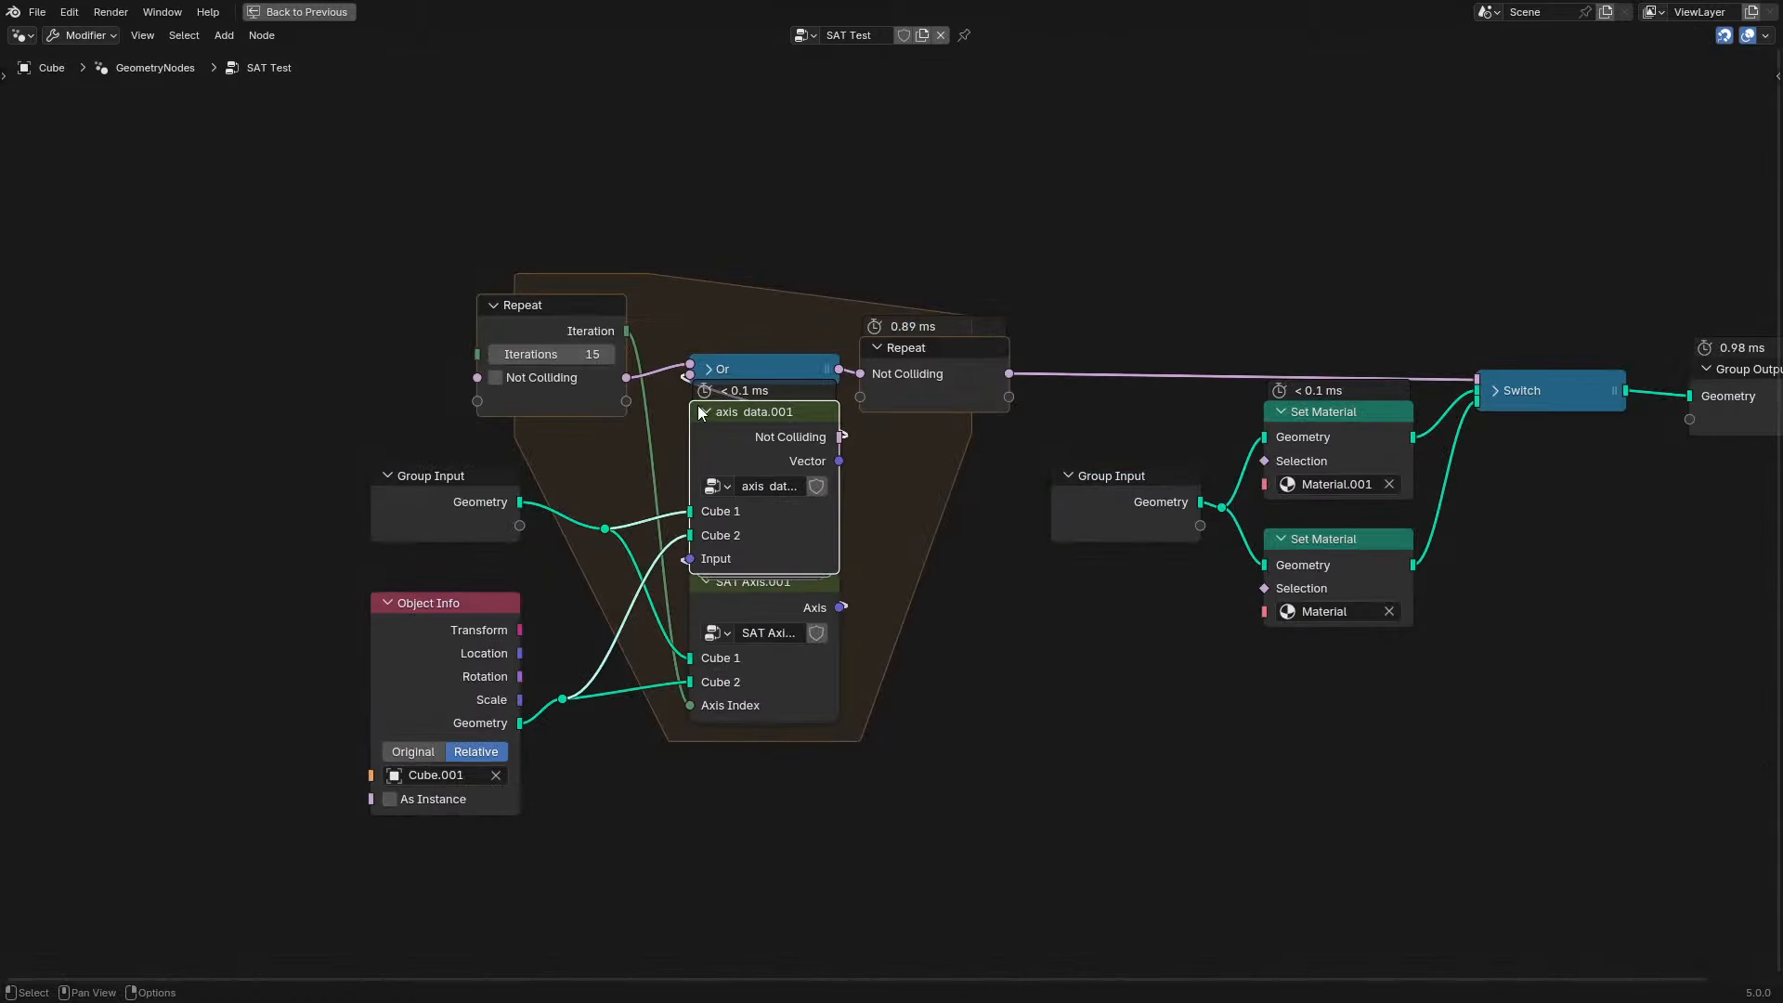
pyautogui.moveTo(747, 268); pyautogui.dragTo(943, 244)
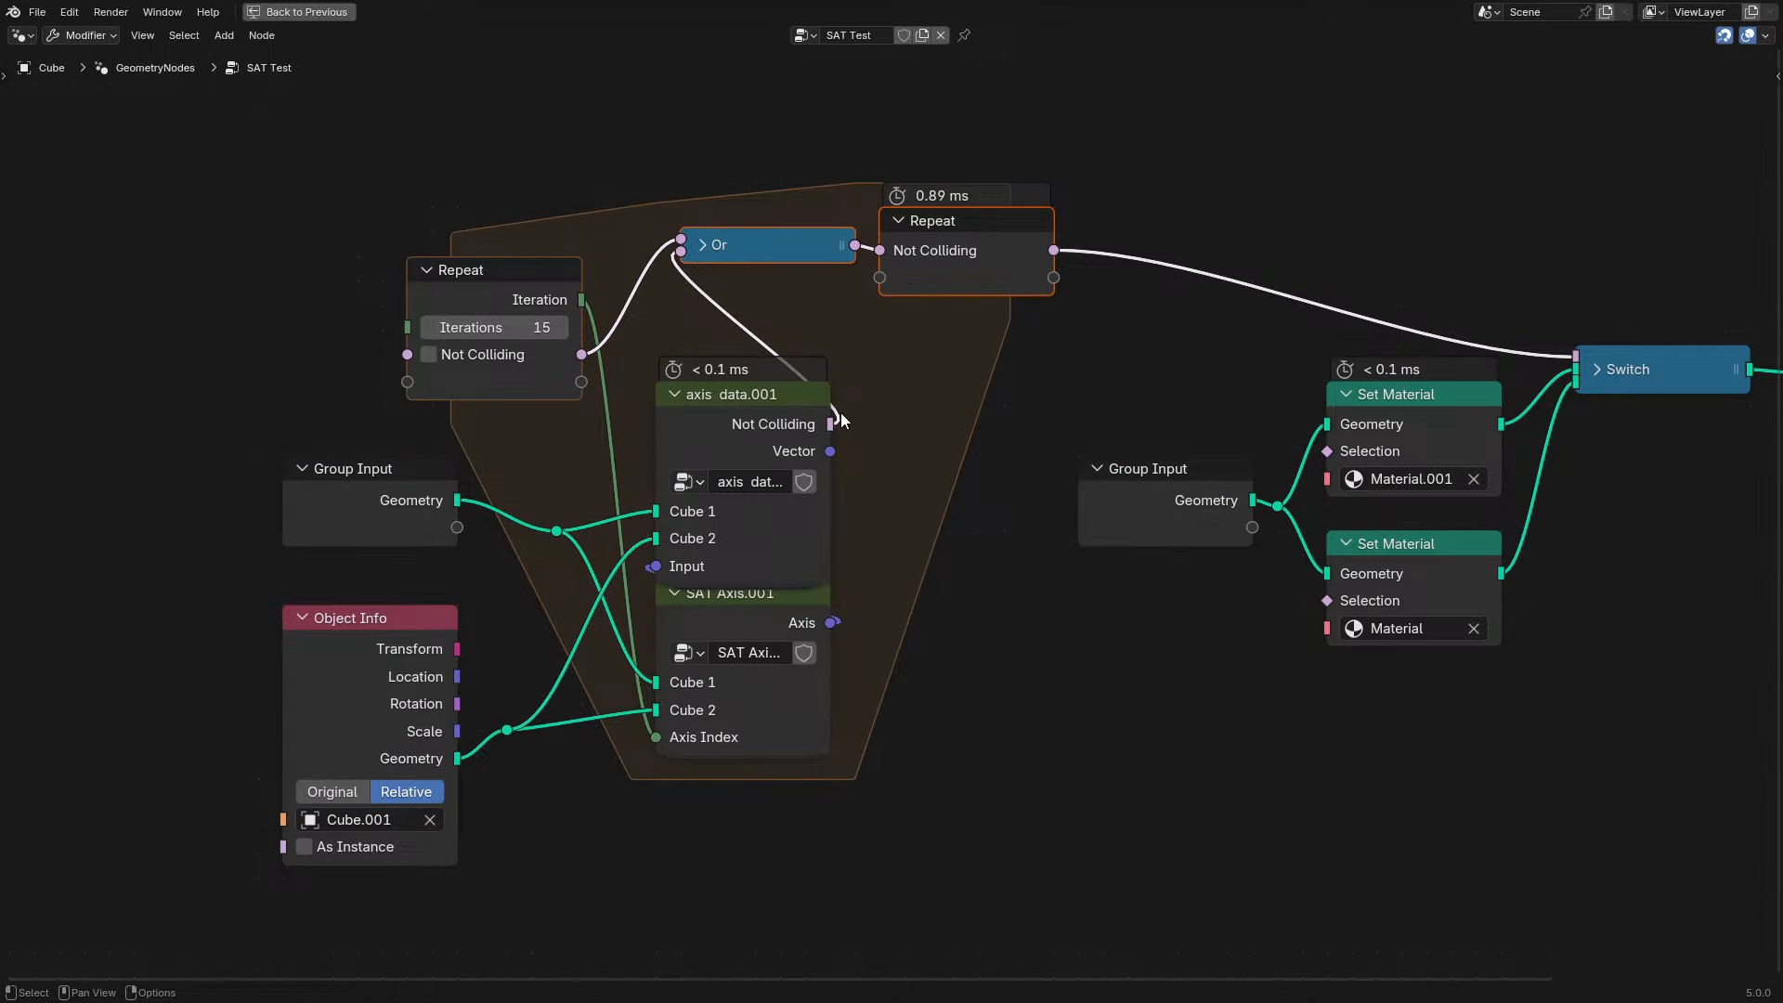
# Move the axis data.001 group node up so it clears the SAT Axis.001 node
pyautogui.moveTo(830, 424); pyautogui.dragTo(890, 436)
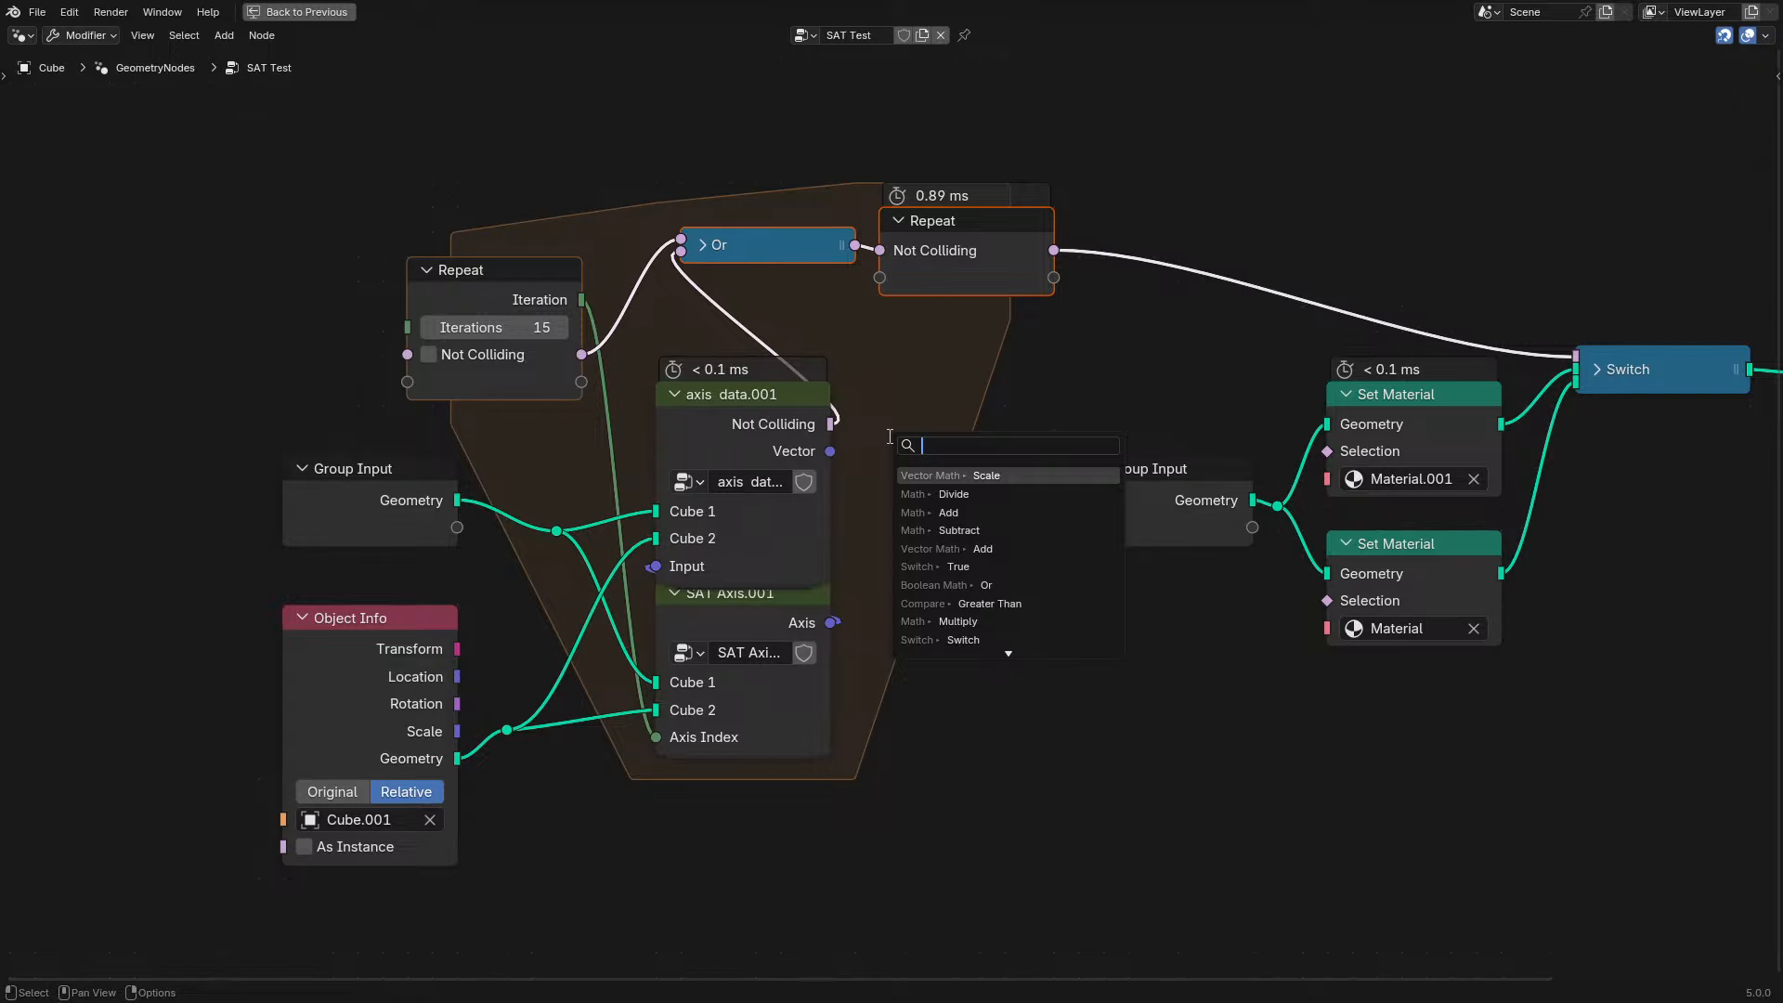
pyautogui.click(754, 400)
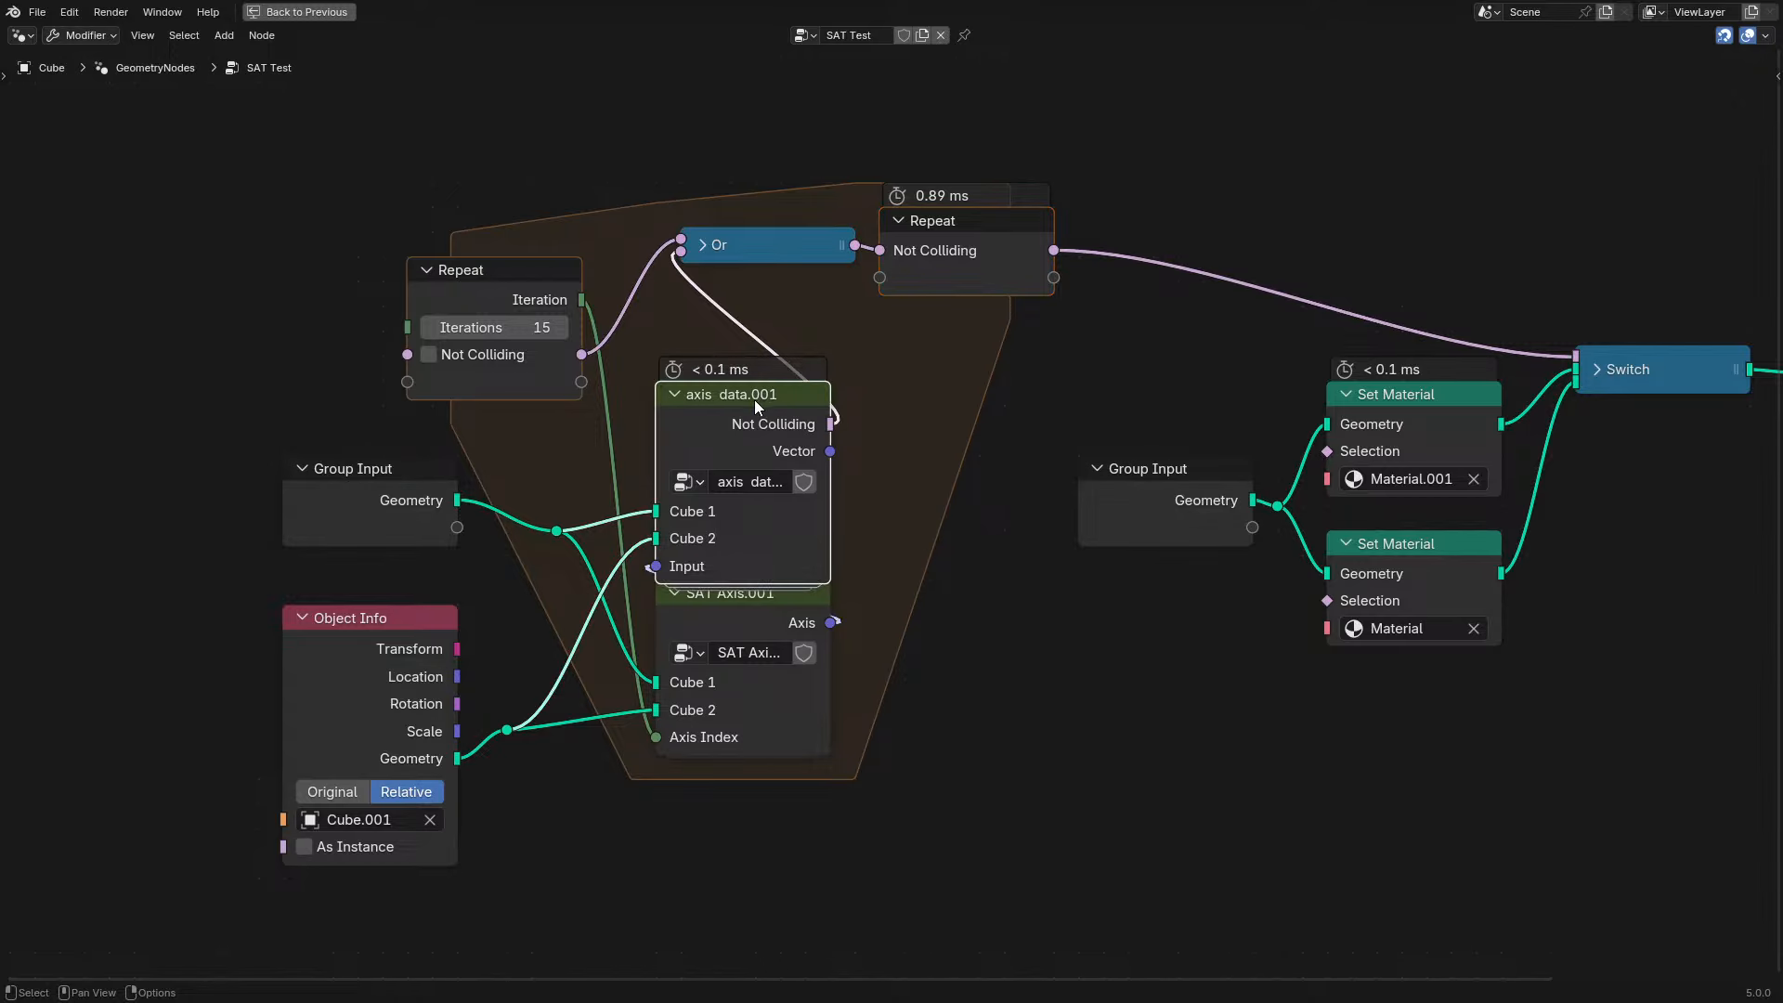
pyautogui.moveTo(754, 399); pyautogui.dragTo(760, 362)
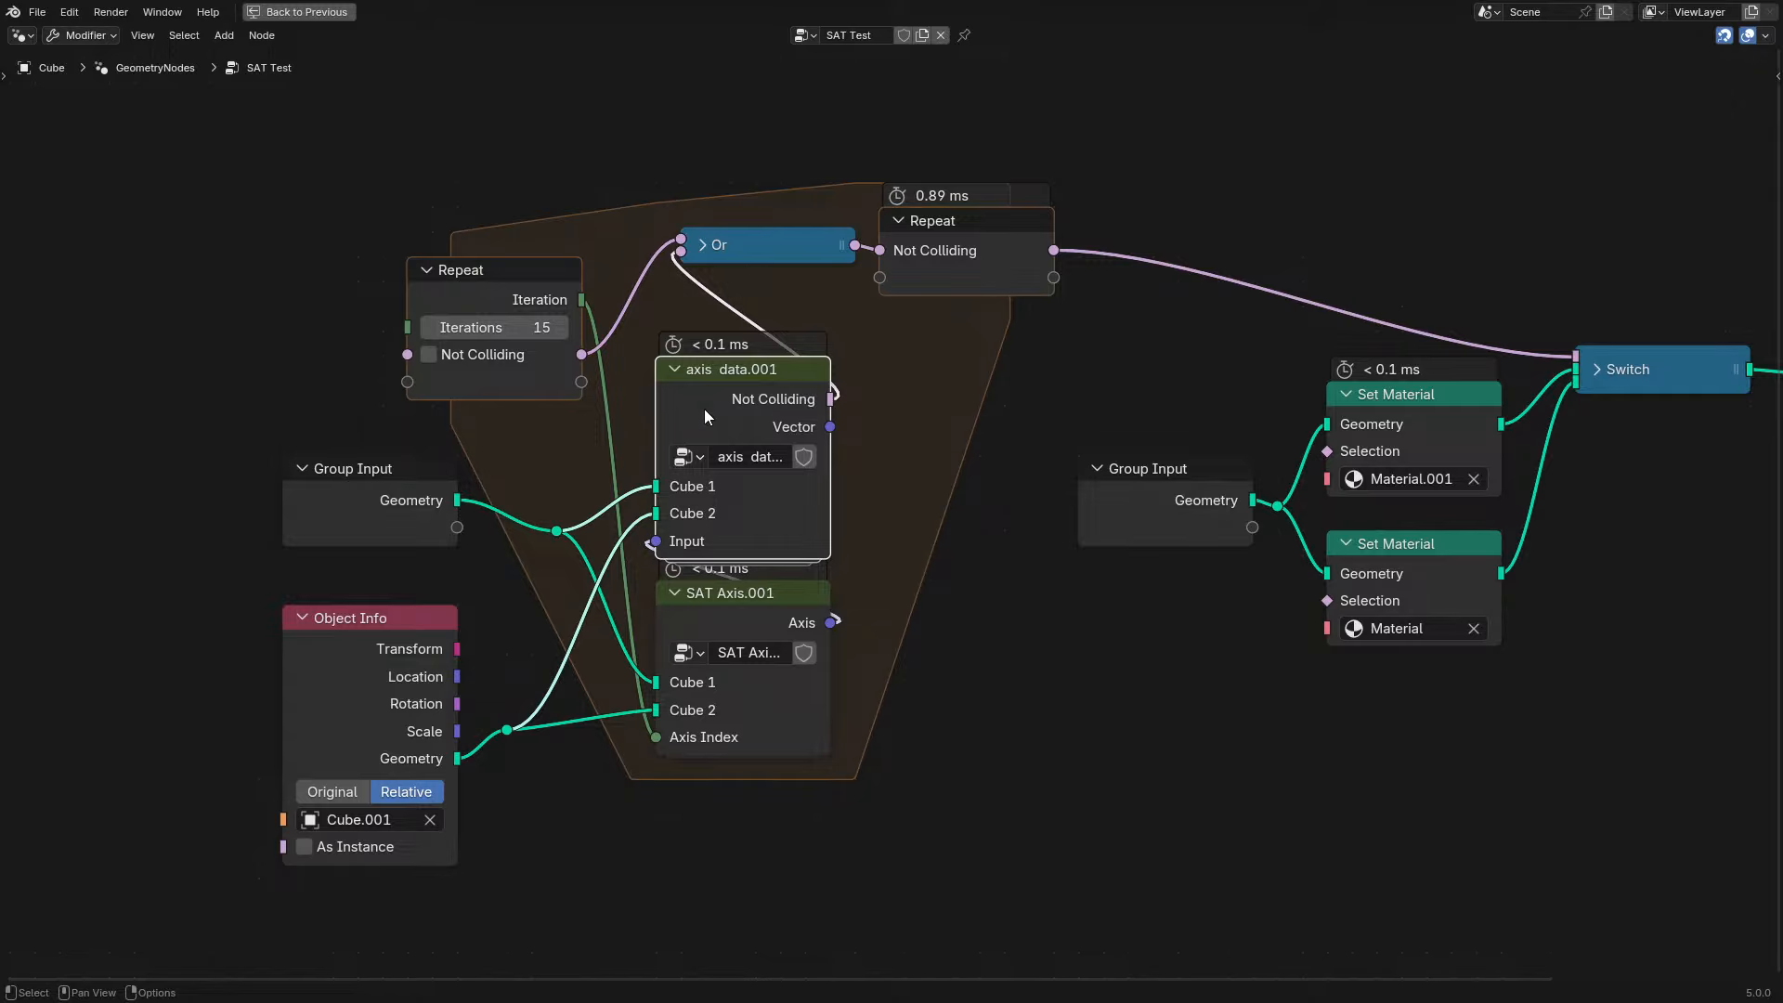
# Inside the axis data.001 group, delete the Scale node and show the Group Output node's properties
pyautogui.press('Tab')
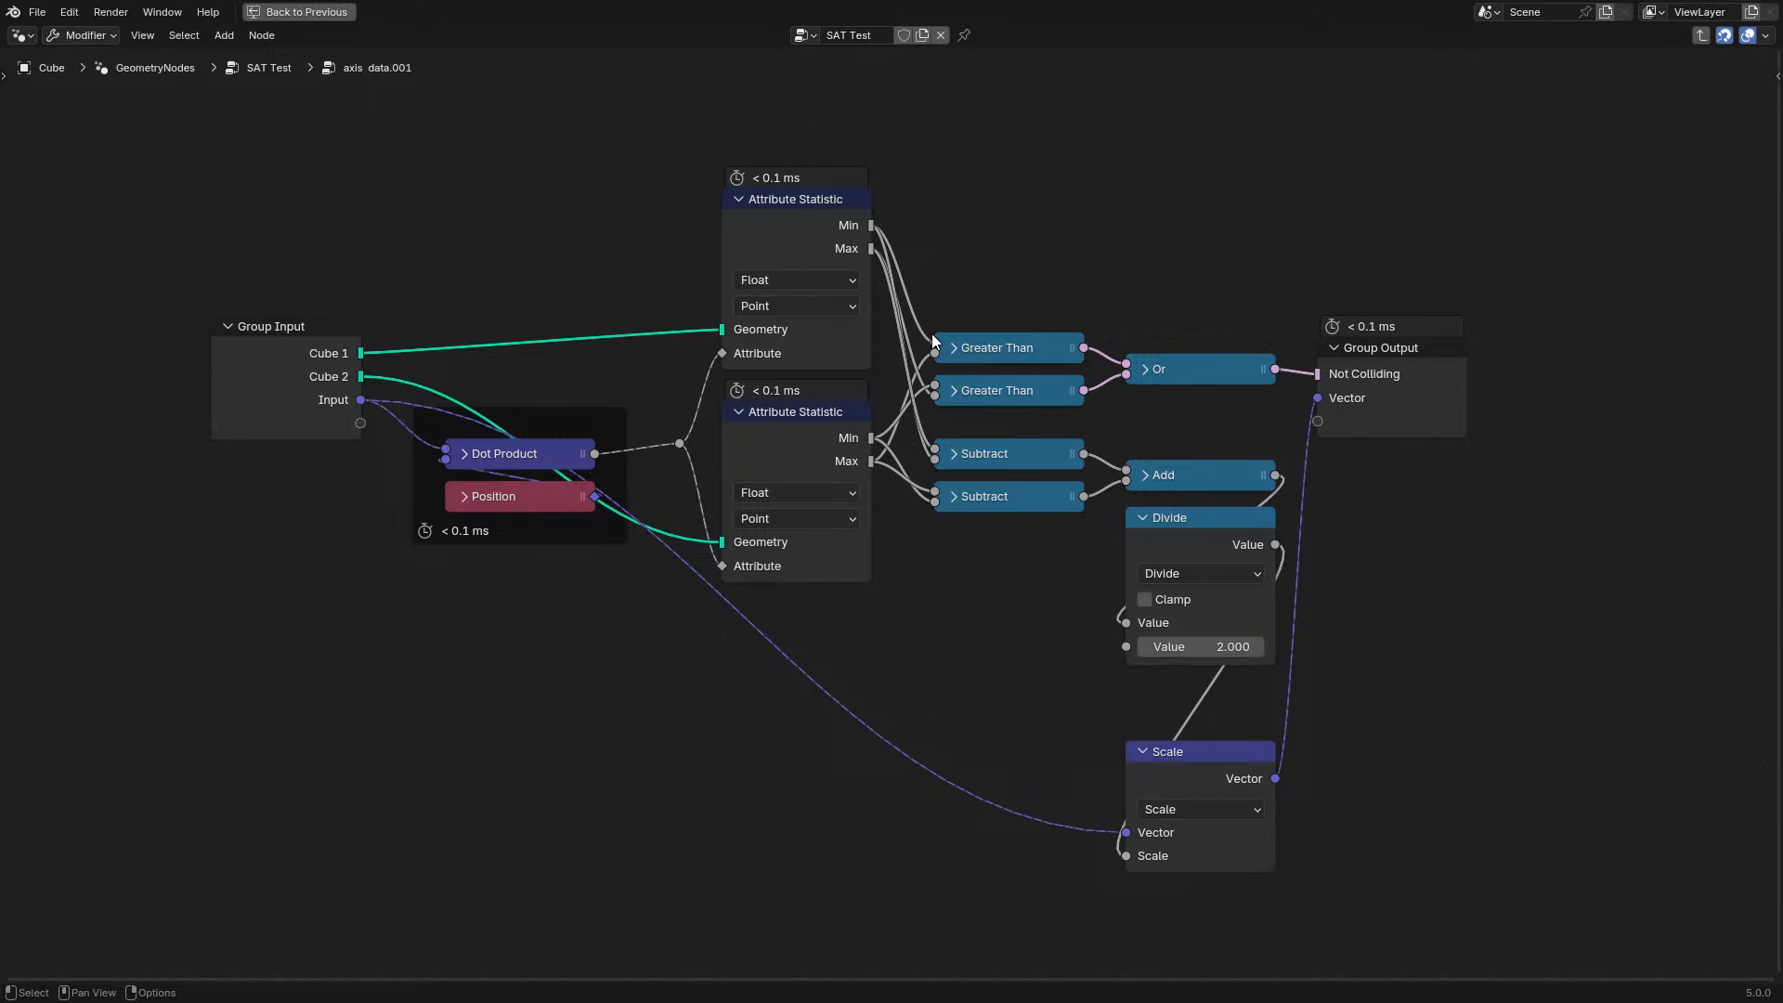
pyautogui.press('Tab')
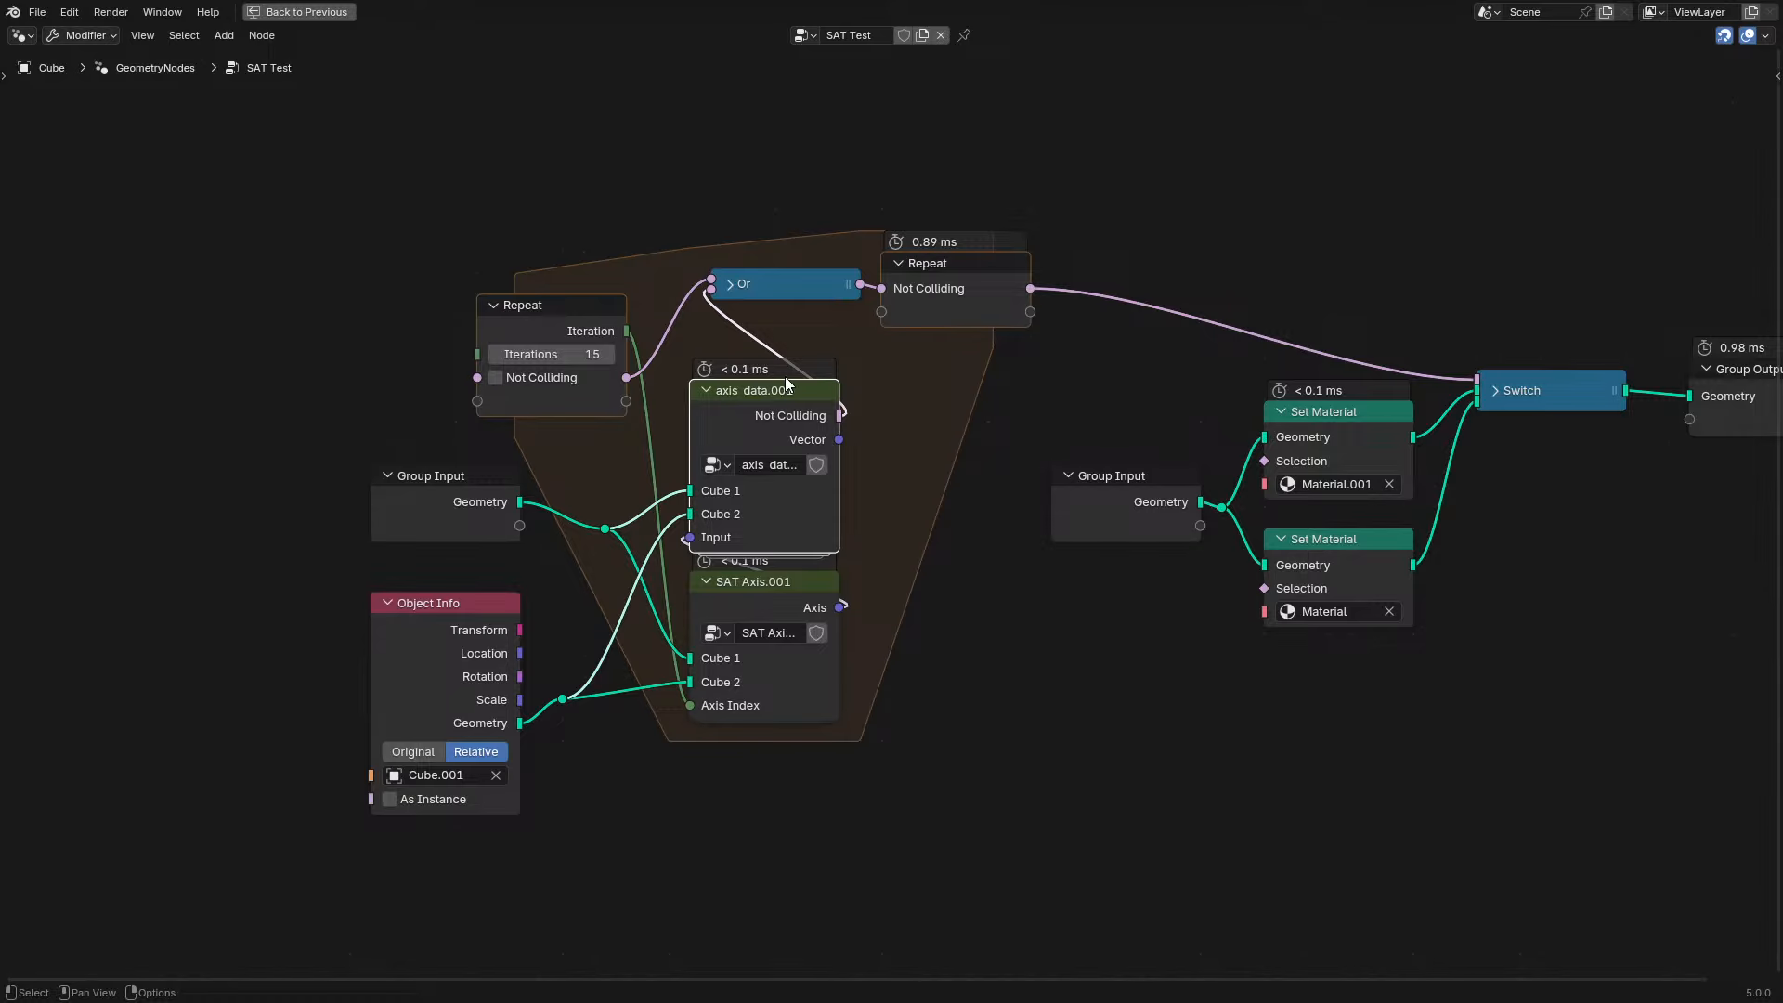
pyautogui.press('Tab')
pyautogui.click(1244, 754)
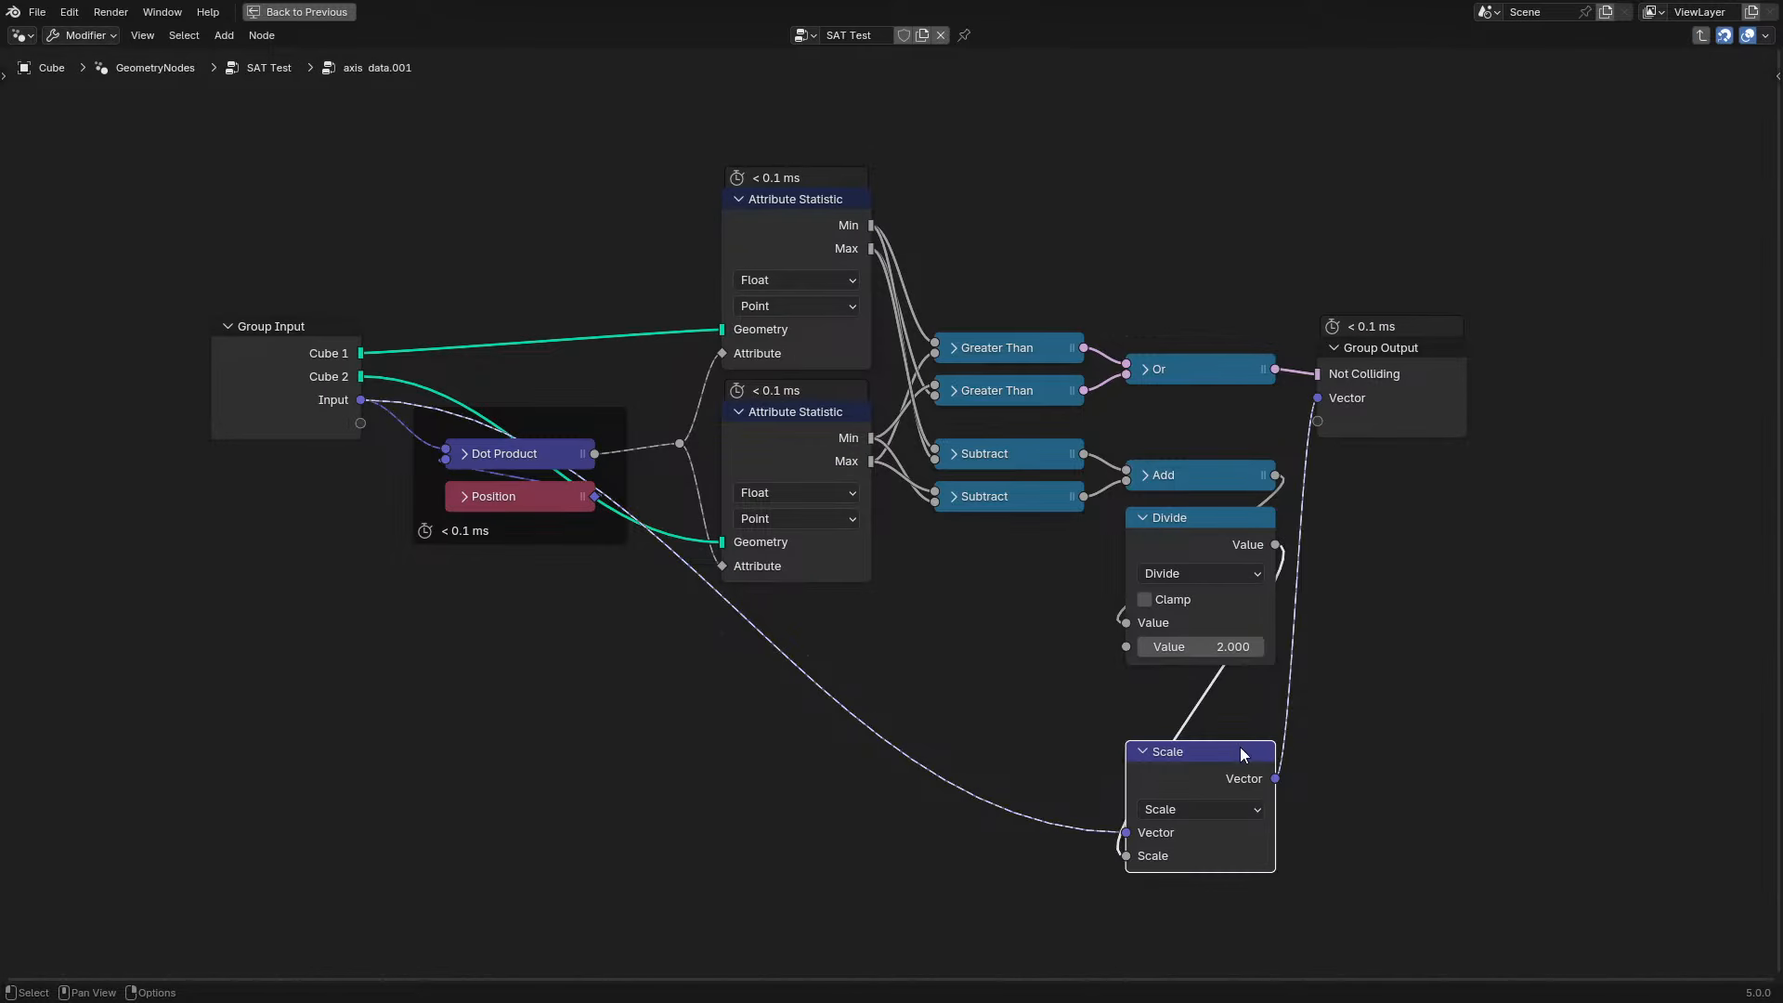
pyautogui.press('x')
pyautogui.click(1372, 397)
pyautogui.press('n')
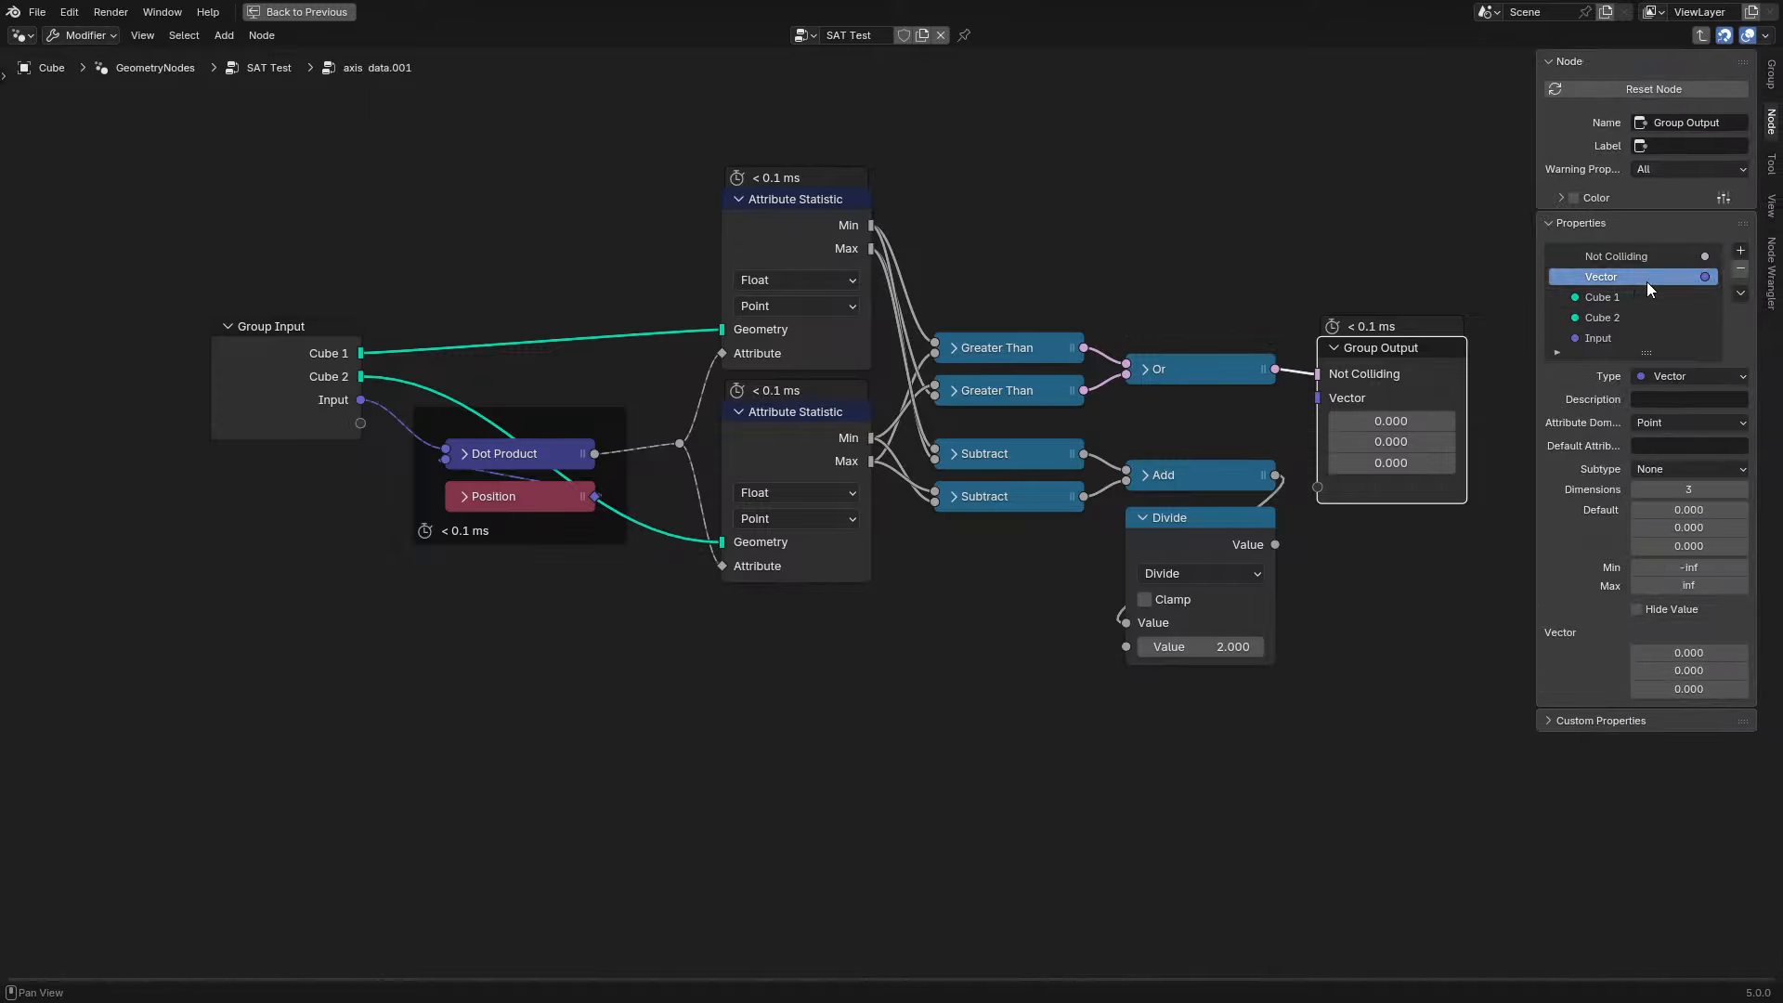
pyautogui.click(1589, 339)
pyautogui.click(1740, 269)
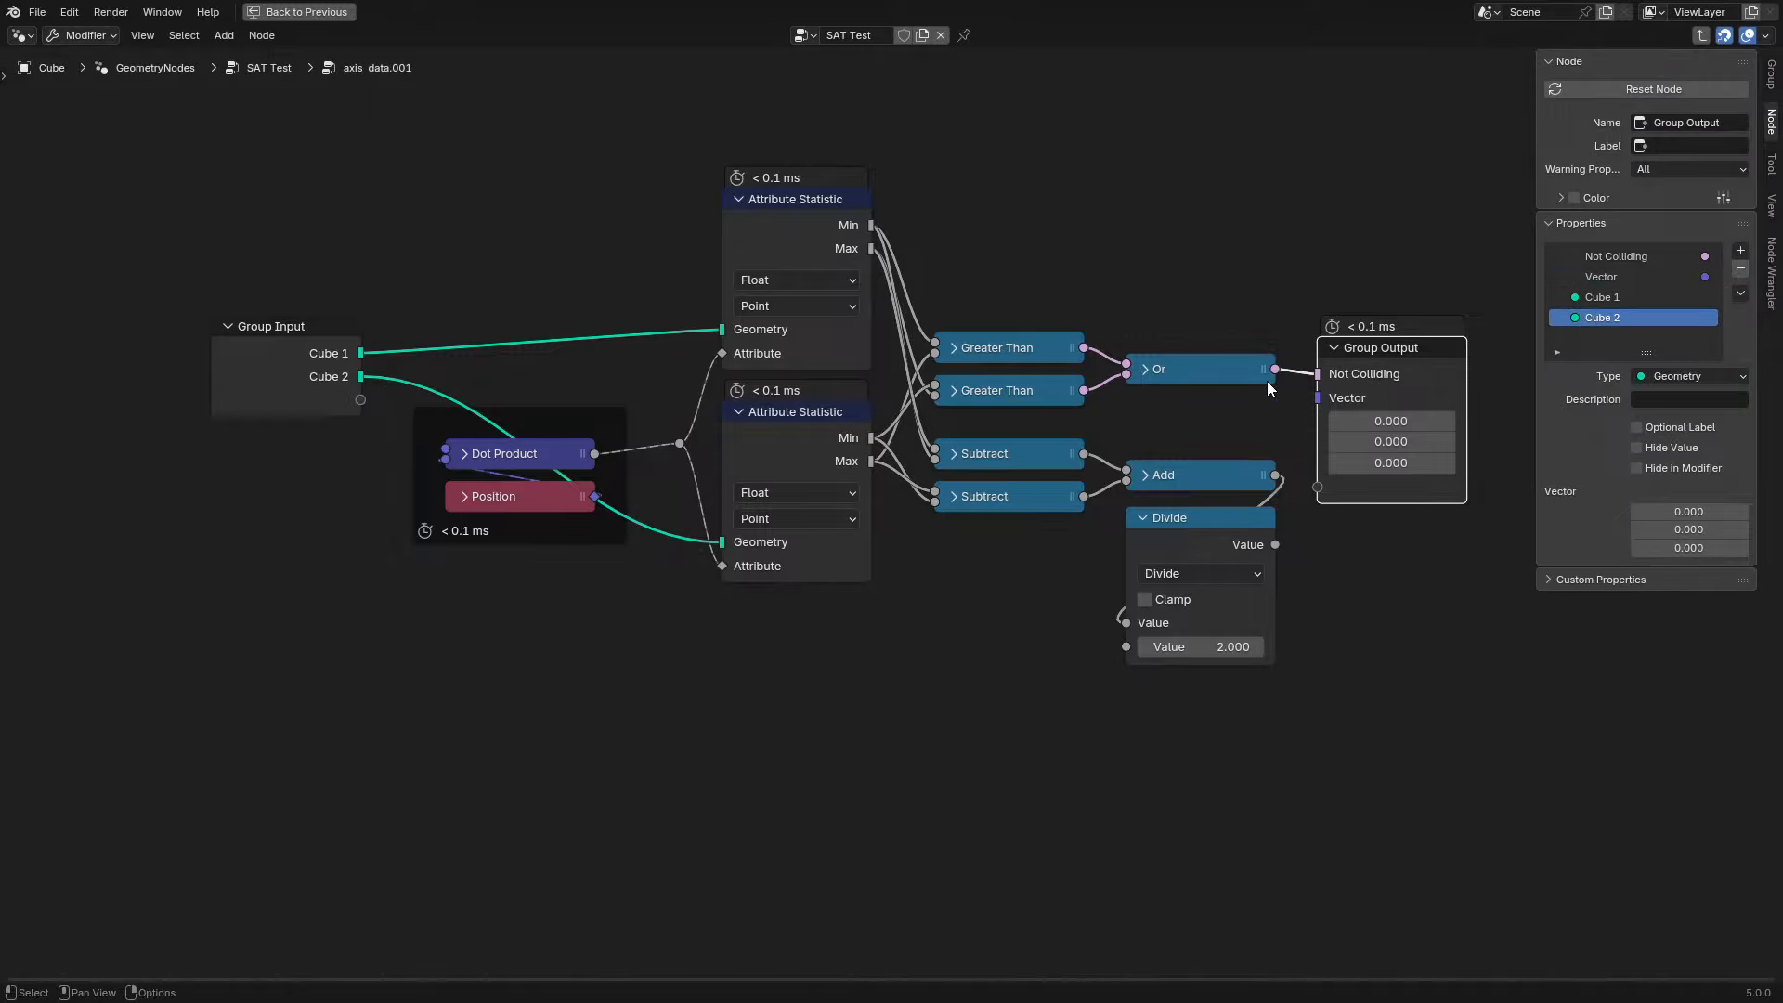
pyautogui.hotkey('ctrl', 'z')
# Remove the Vector output socket from the axis data.001 group's interface and hide the node properties
pyautogui.click(1617, 342)
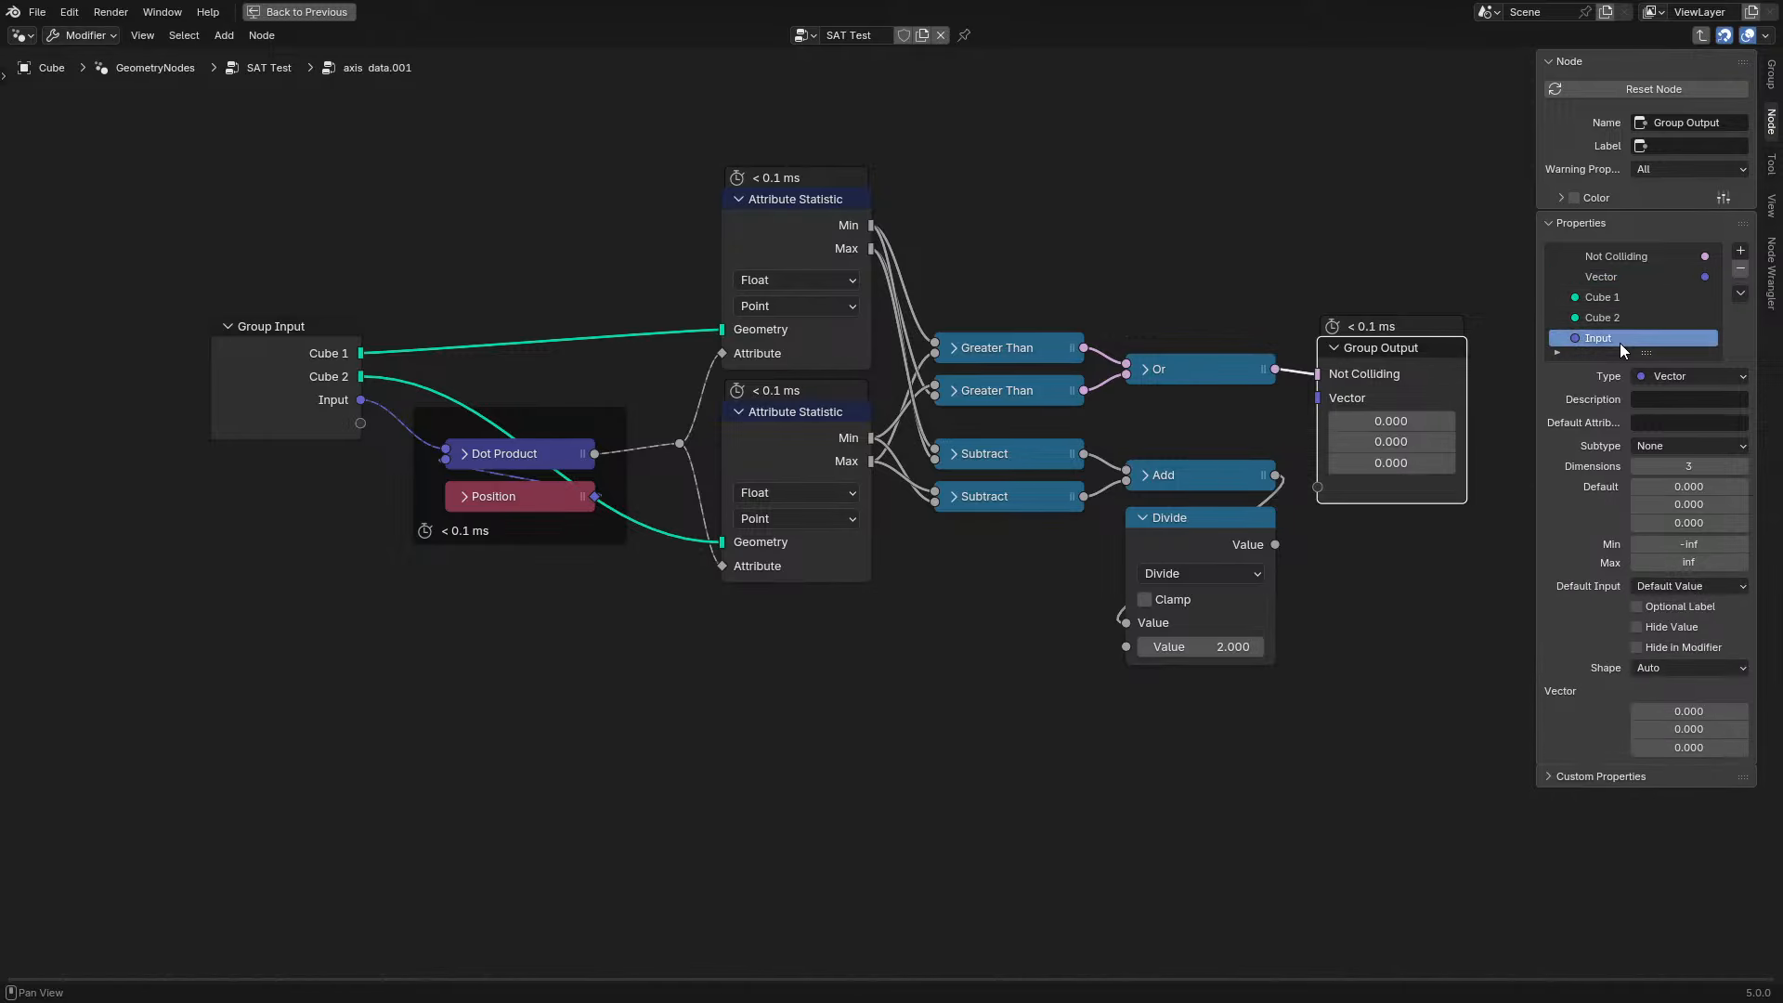
pyautogui.click(1601, 277)
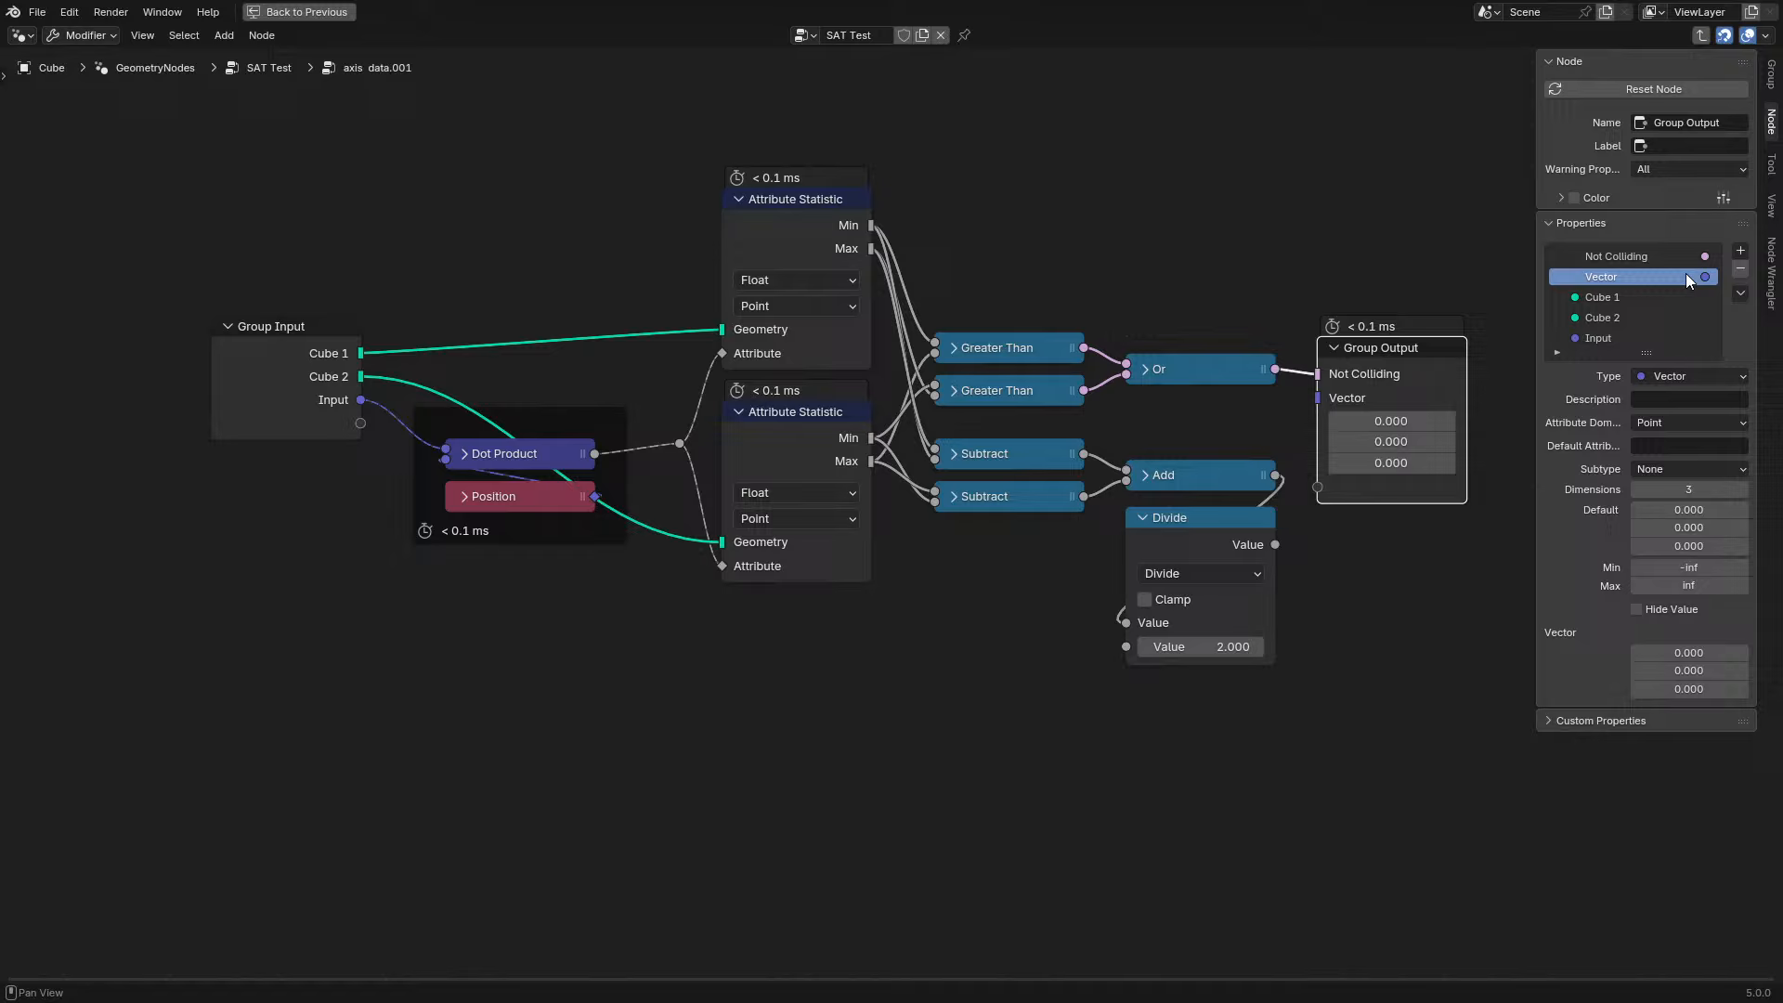
pyautogui.click(1740, 269)
pyautogui.press('n')
# Delete both Subtract nodes, Add and Divide, then return to the SAT Test tree and restore the full workspace layout
pyautogui.moveTo(989, 657); pyautogui.dragTo(1204, 453)
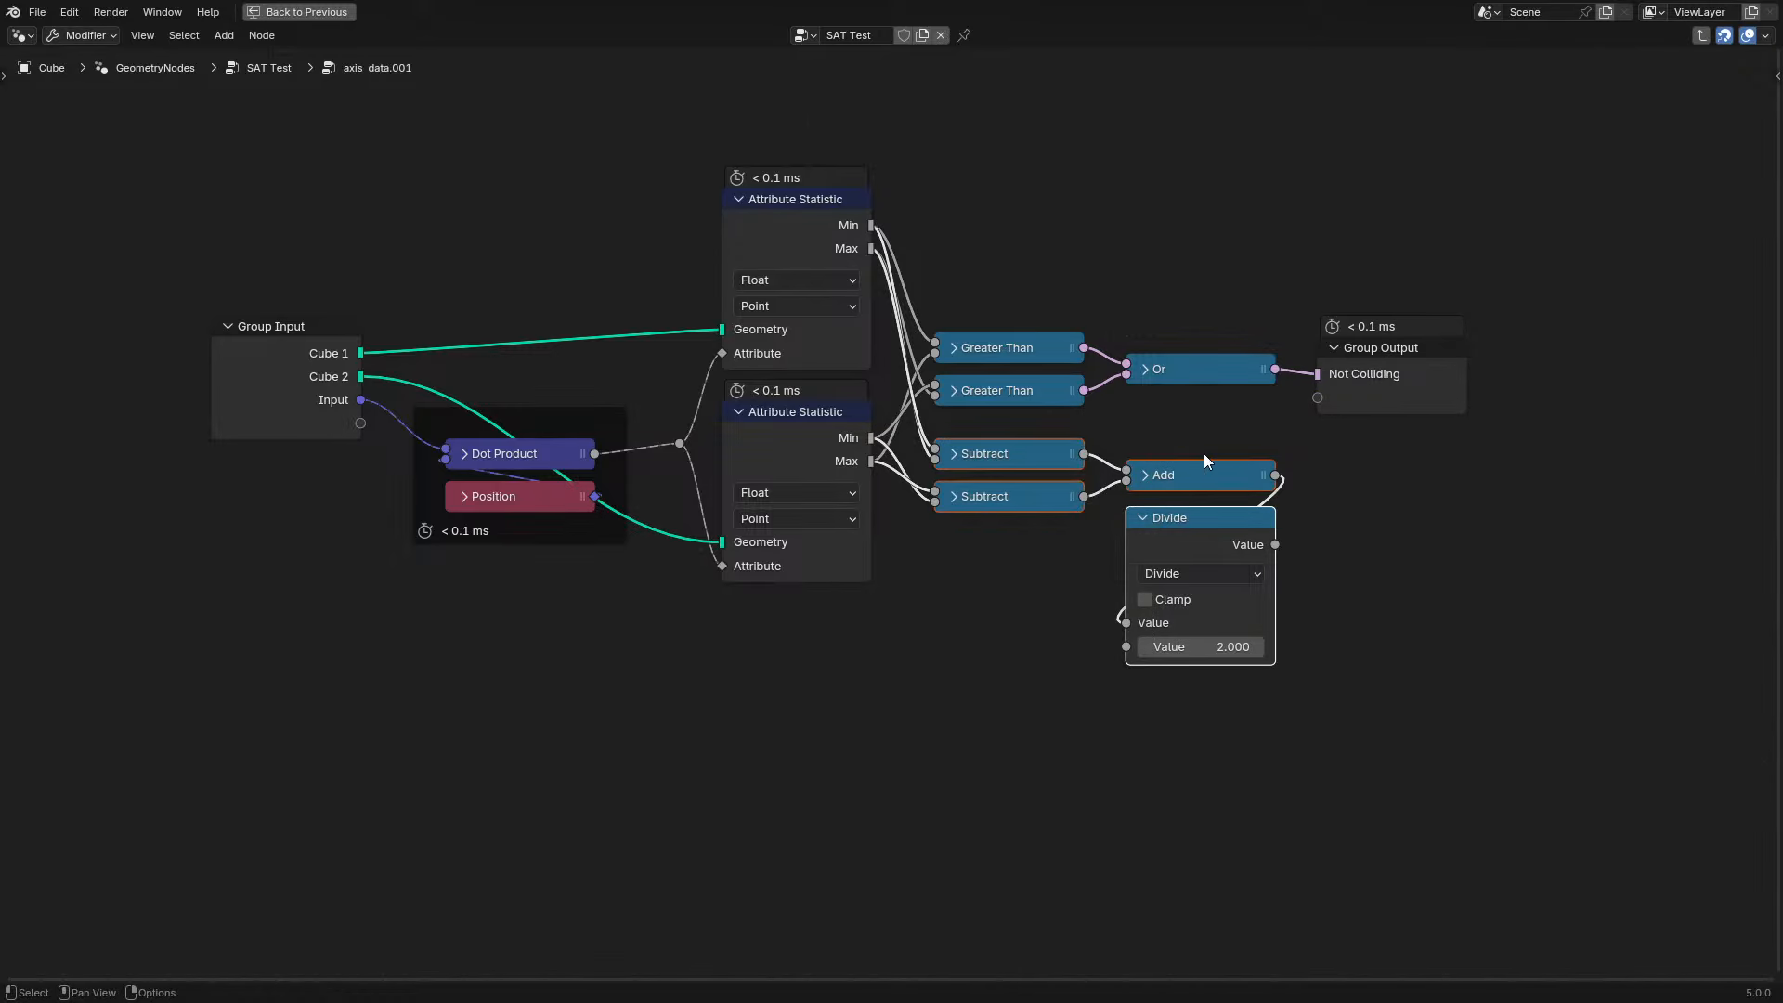
pyautogui.press('Delete')
pyautogui.press('Tab')
pyautogui.hotkey('ctrl', 'space')
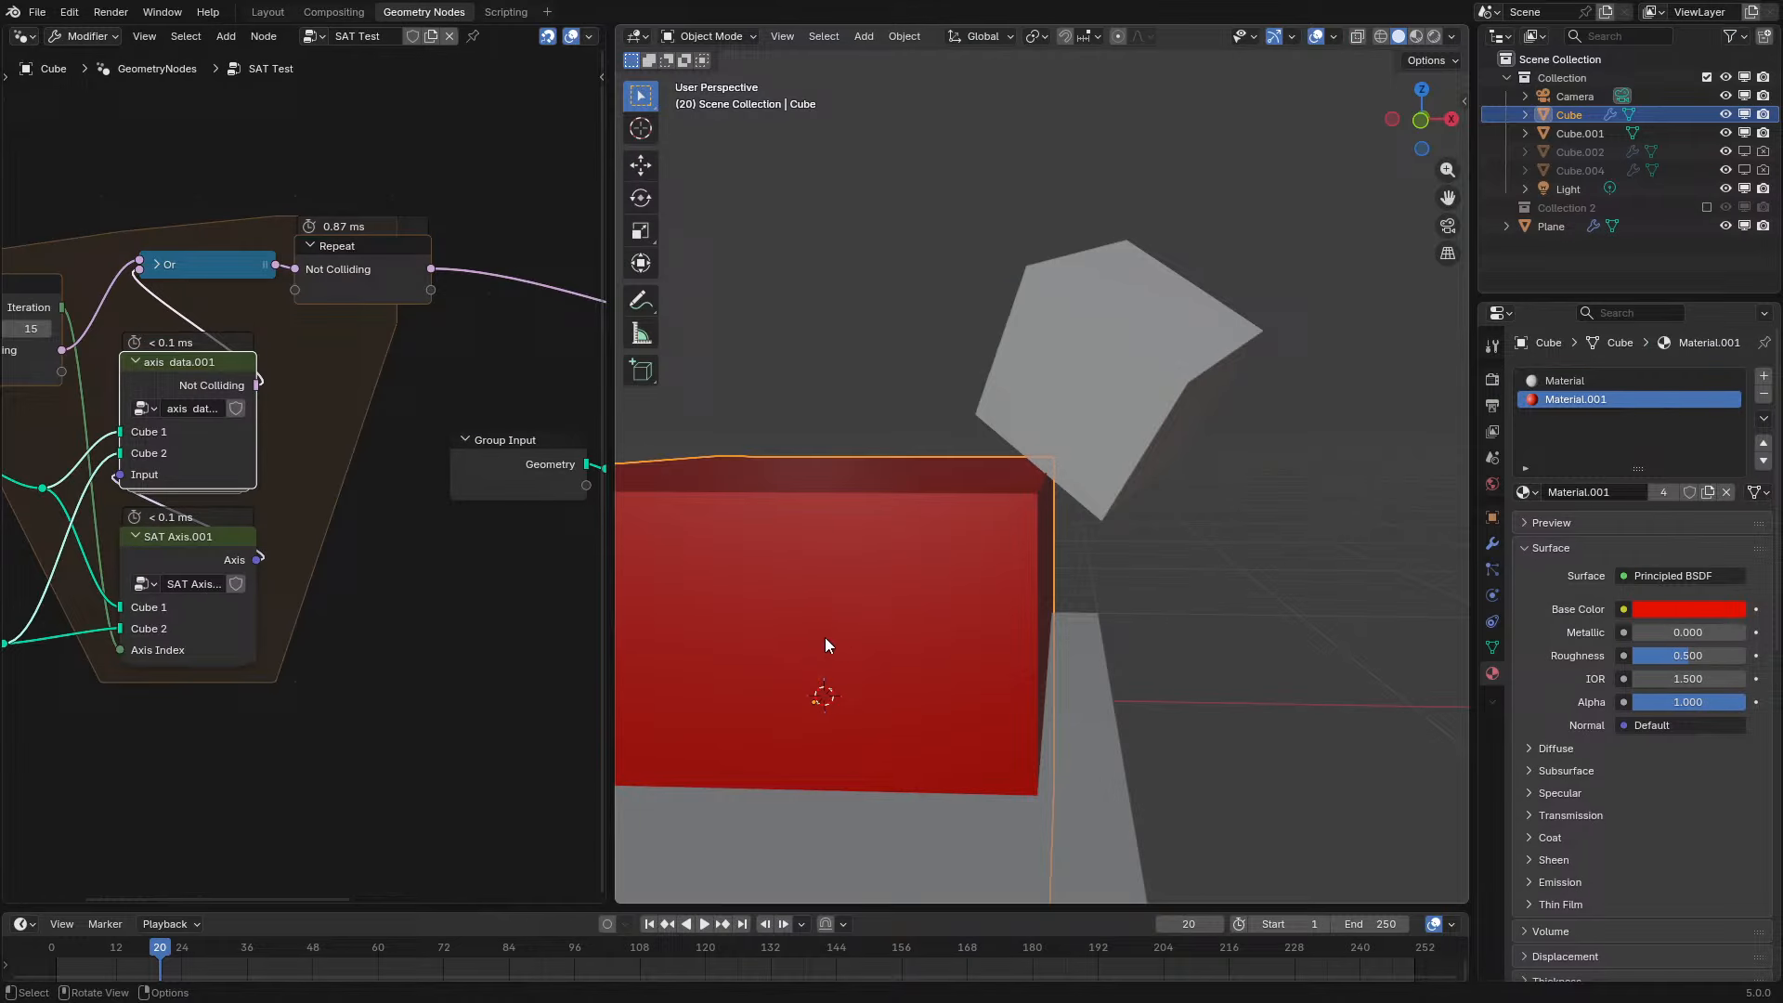
pyautogui.click(1093, 420)
pyautogui.keyDown('shift'); pyautogui.click(1010, 520); pyautogui.keyUp('shift')
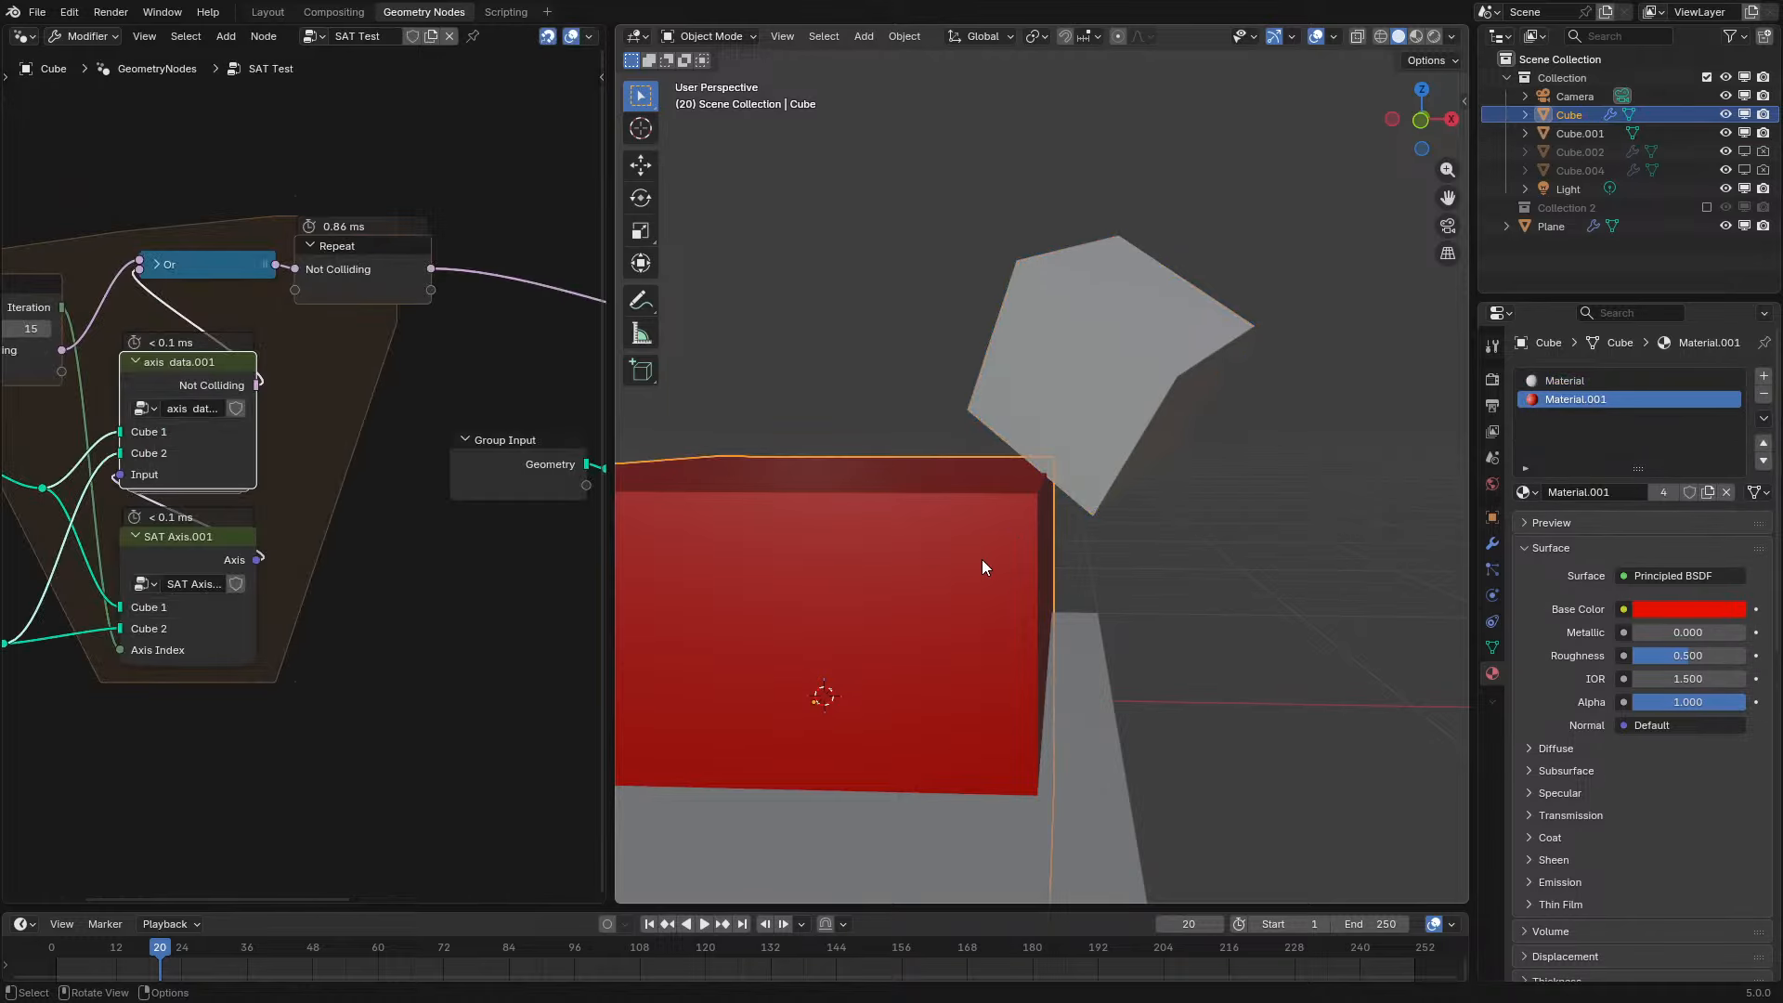
pyautogui.scroll(-1, 258, 621)
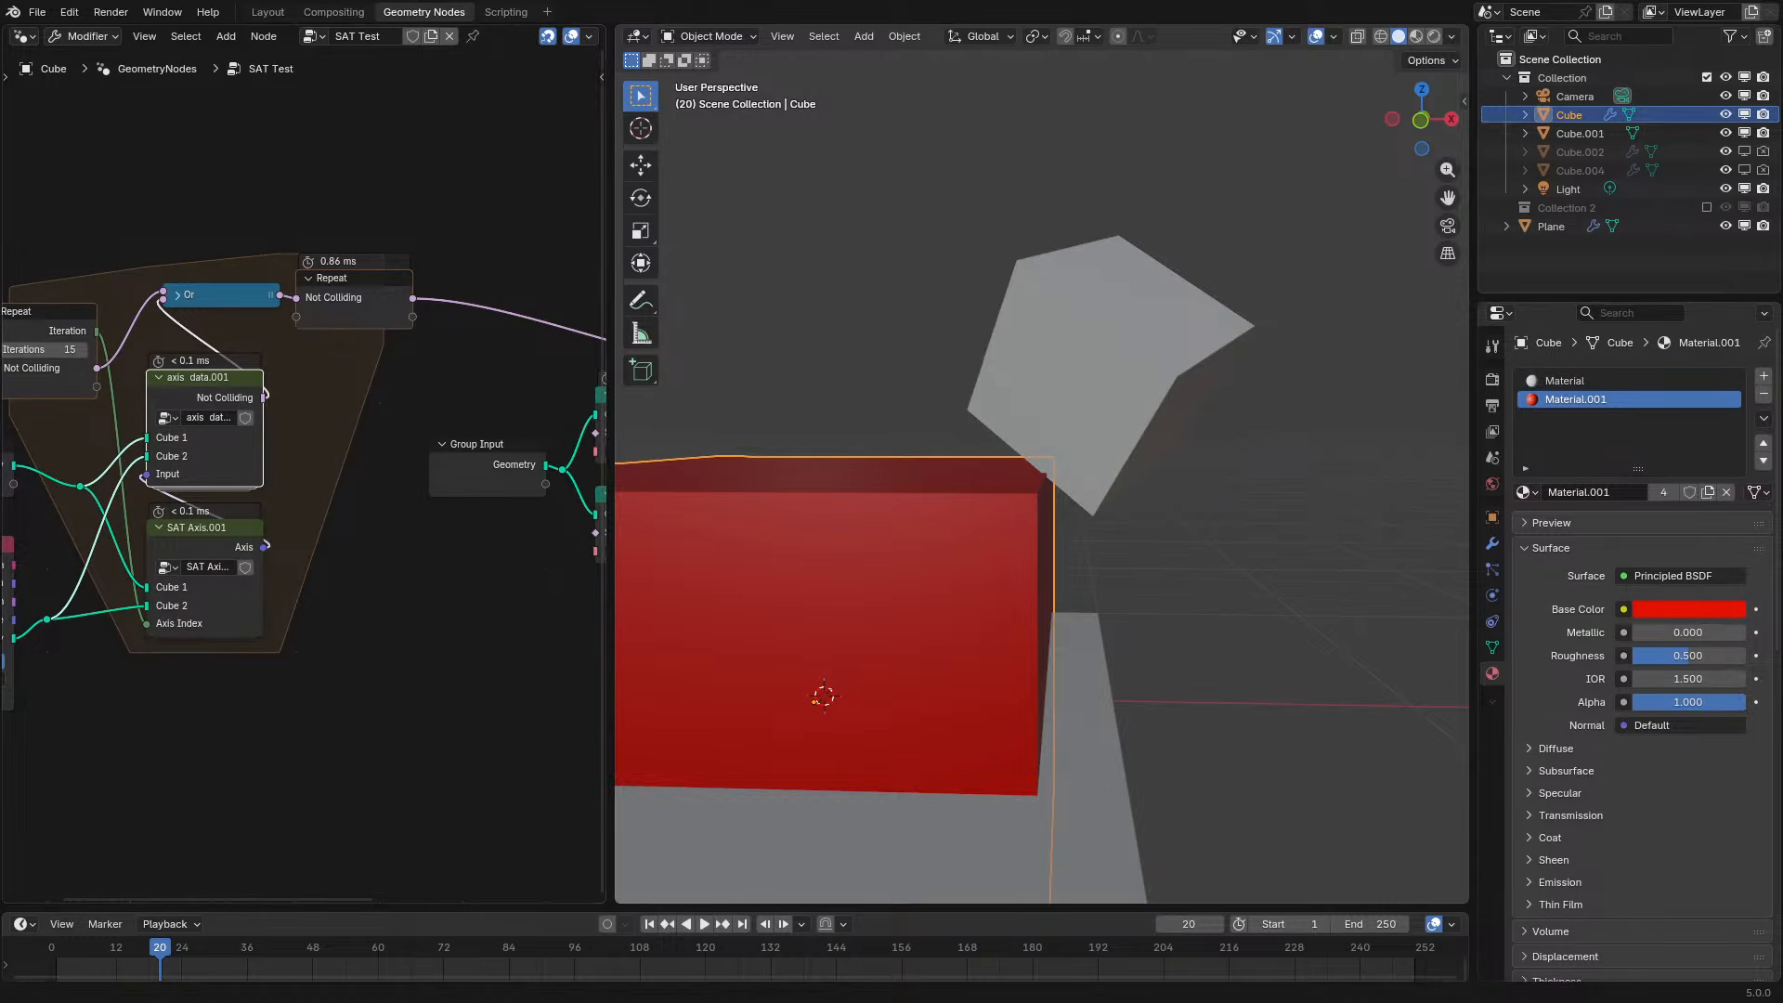